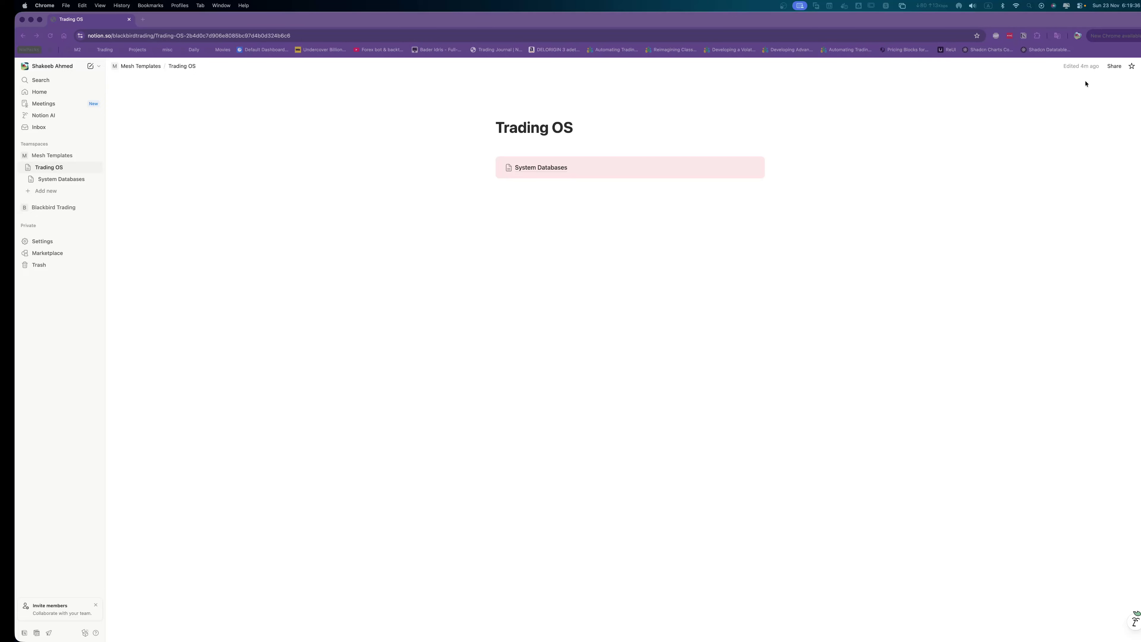
pyautogui.click(863, 160)
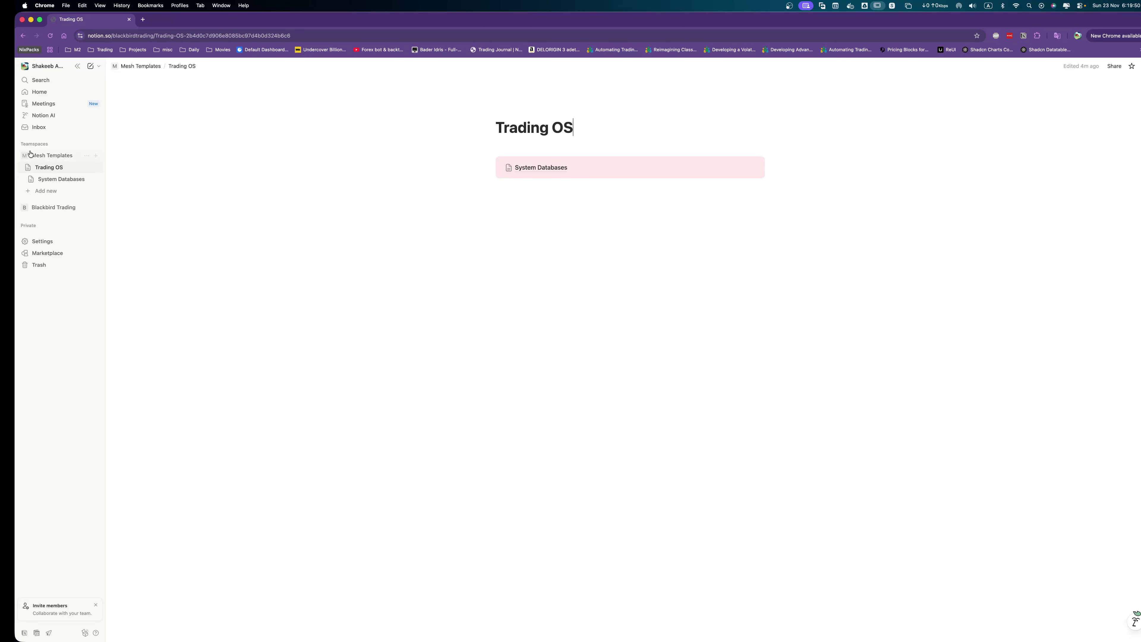
pyautogui.click(94, 155)
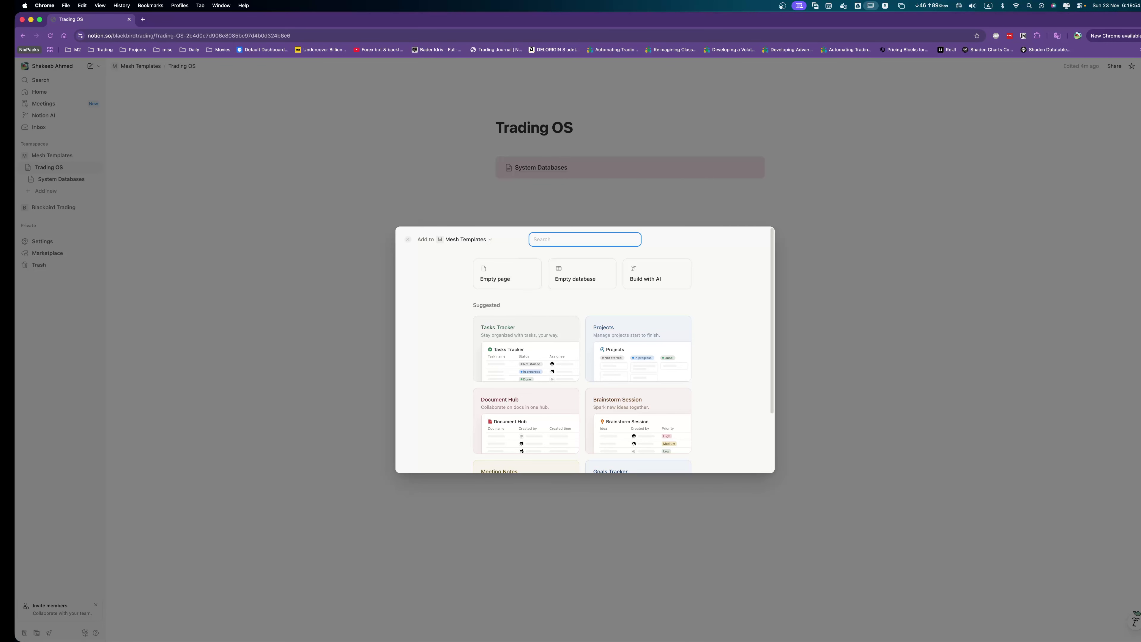
pyautogui.click(1106, 90)
# Set the Trading OS page to full width.
pyautogui.click(1138, 66)
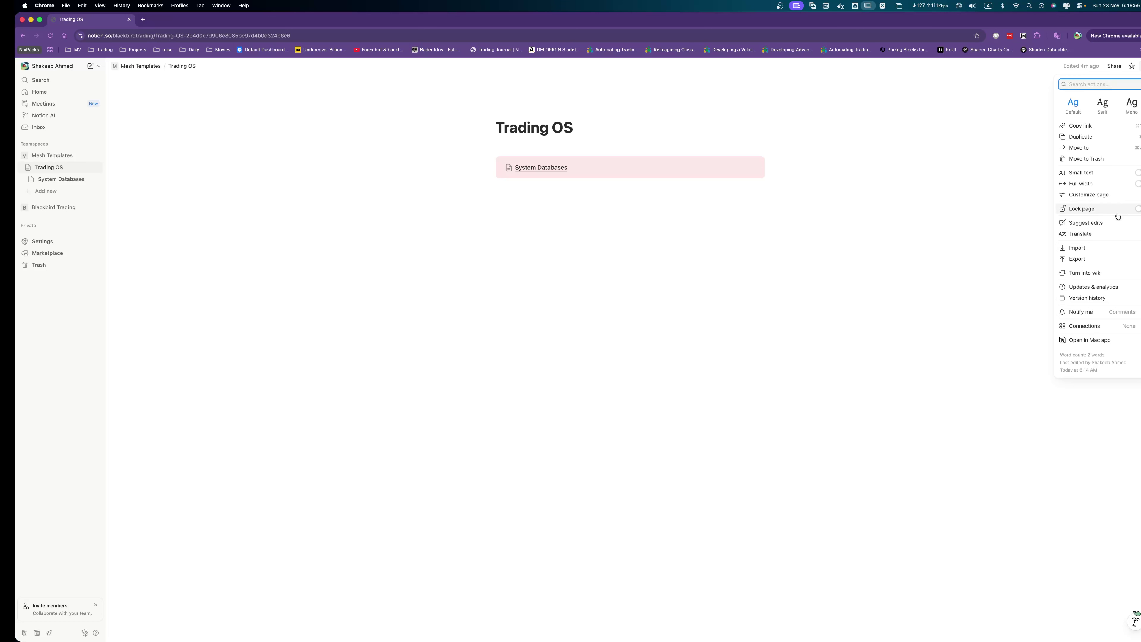
pyautogui.click(1138, 183)
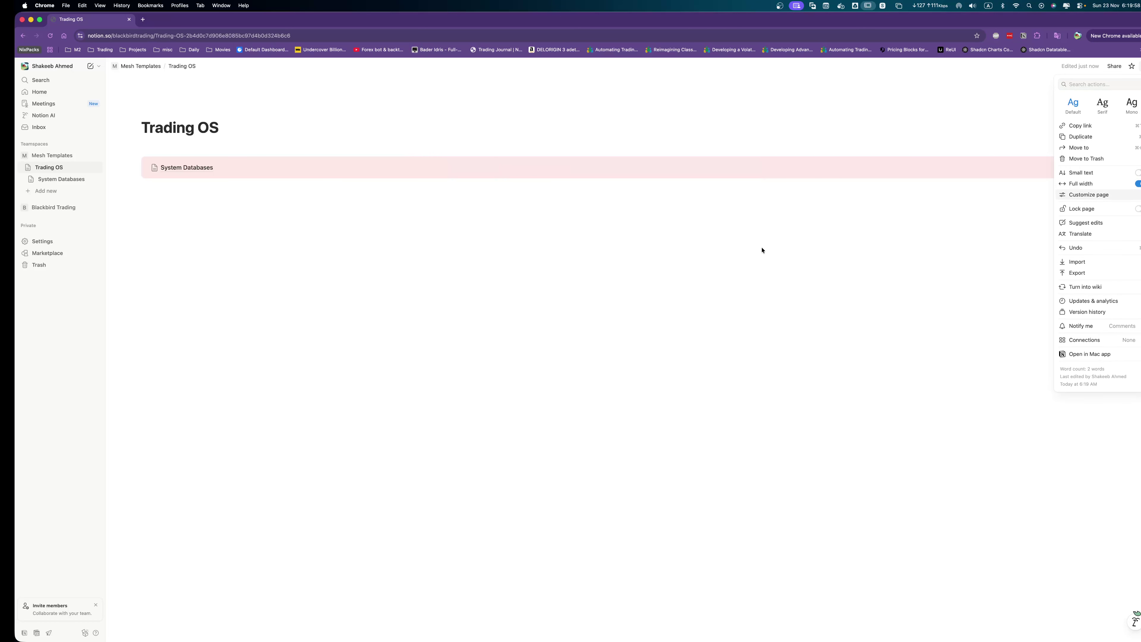
pyautogui.click(505, 242)
# Remove the empty line above the System Databases callout and set the callout's color to the default background.
pyautogui.click(248, 149)
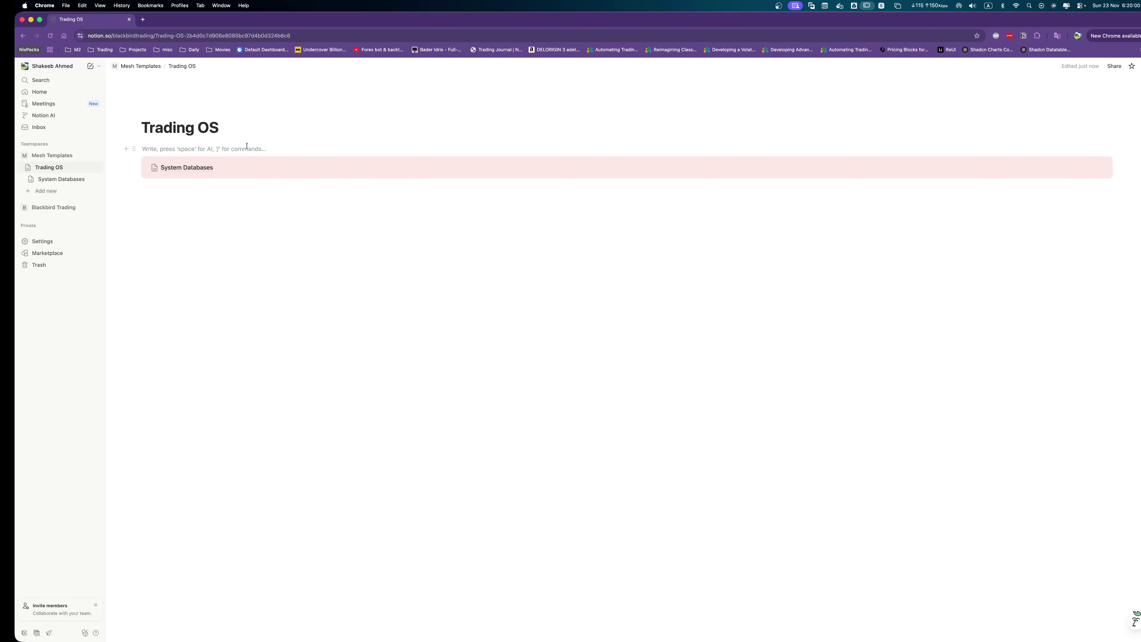
pyautogui.press('BackSpace')
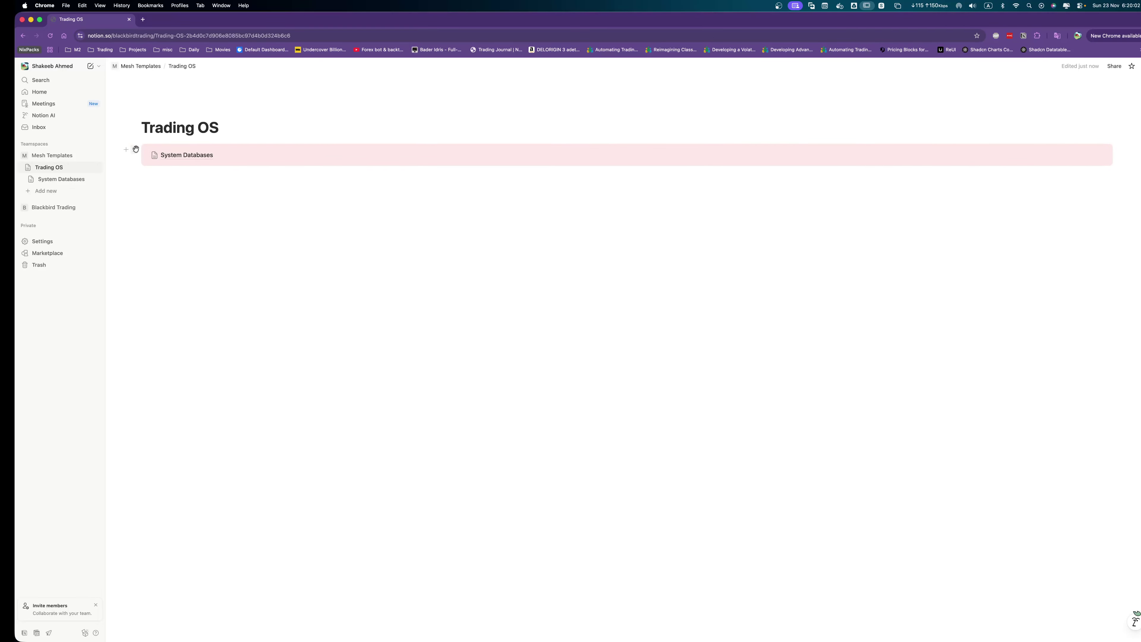
pyautogui.click(134, 149)
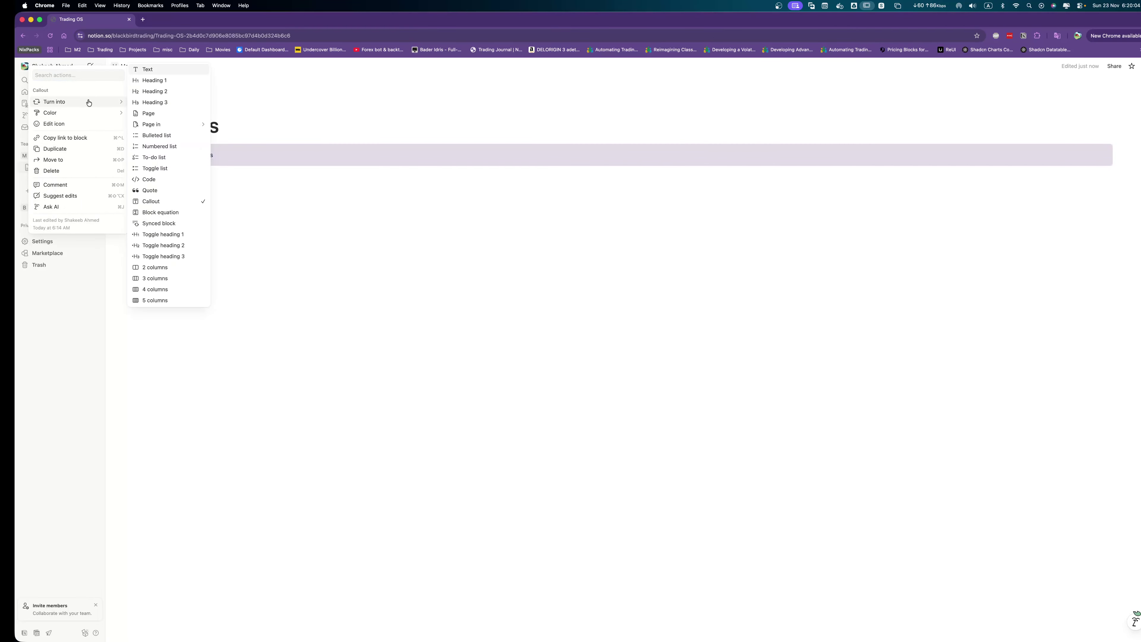
pyautogui.moveTo(90, 114)
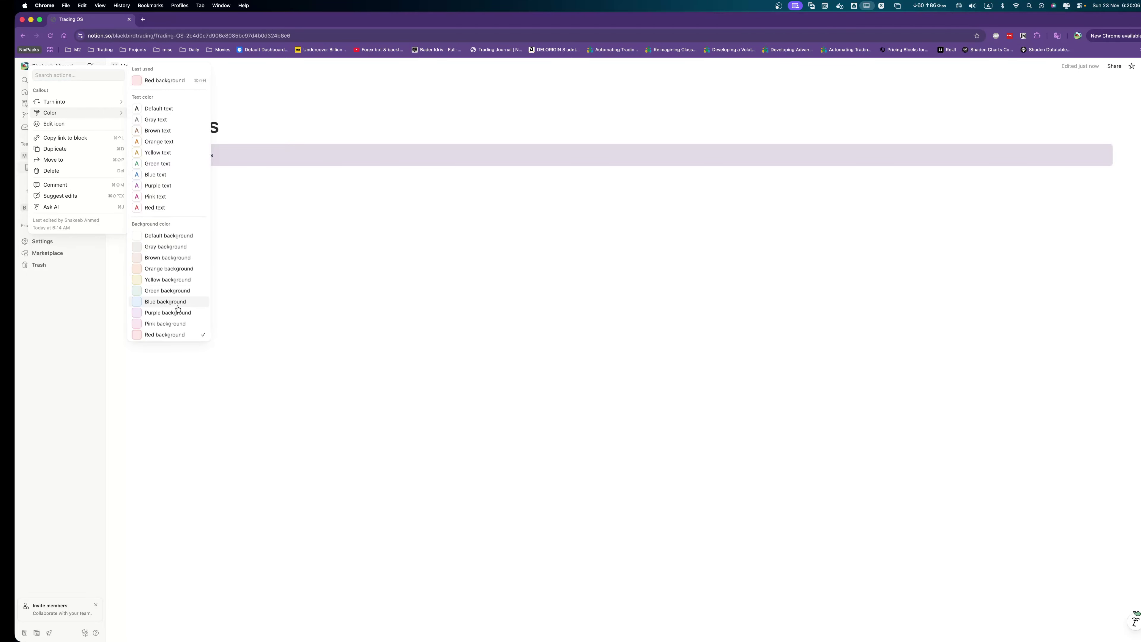
pyautogui.click(161, 236)
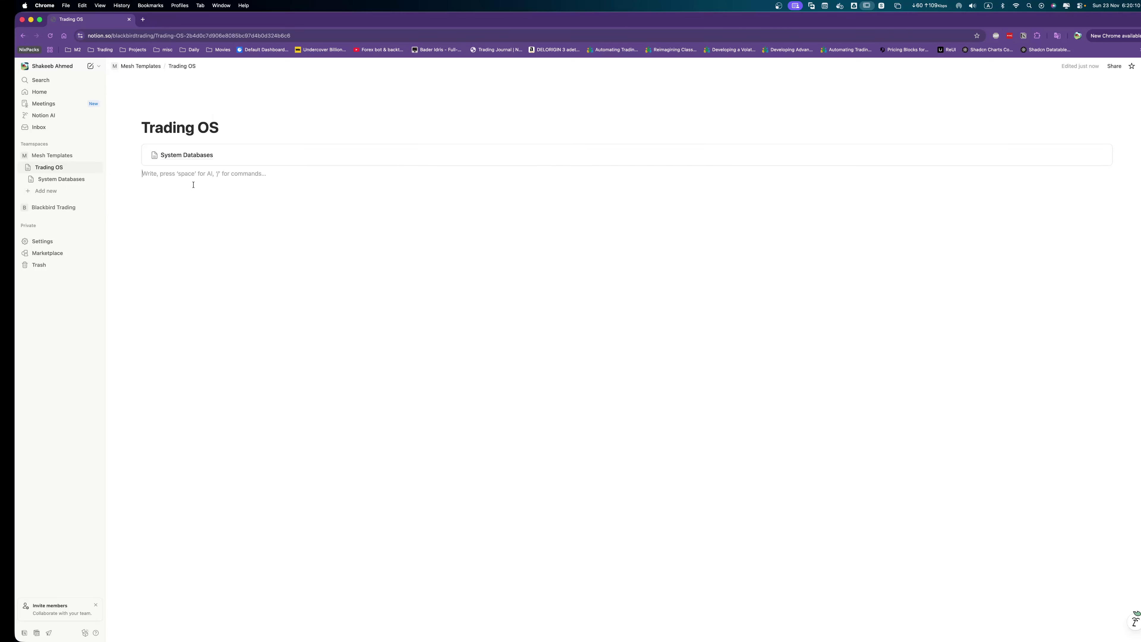
# Try a divider below the System Databases callout and delete it again.
pyautogui.write('/div')
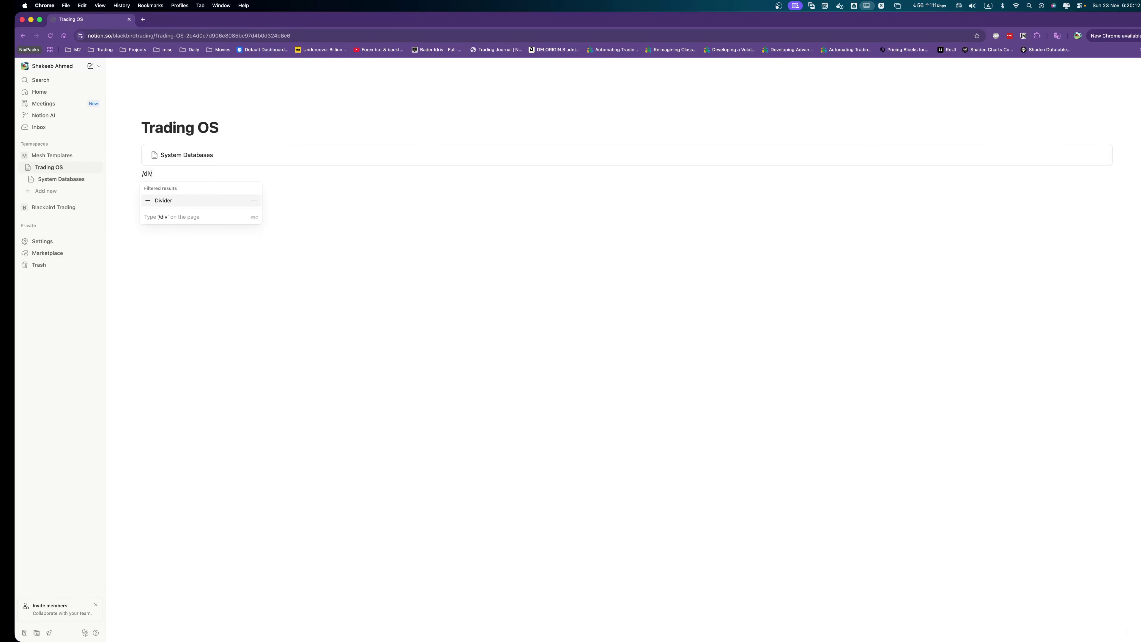
pyautogui.press('Return')
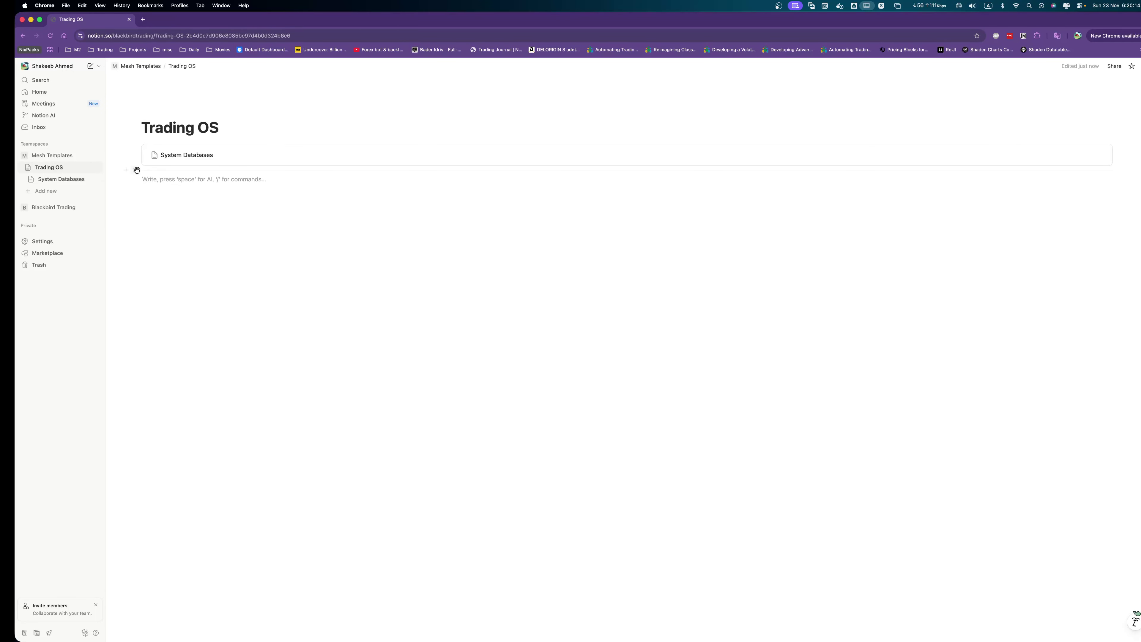
pyautogui.click(134, 170)
pyautogui.press('Delete')
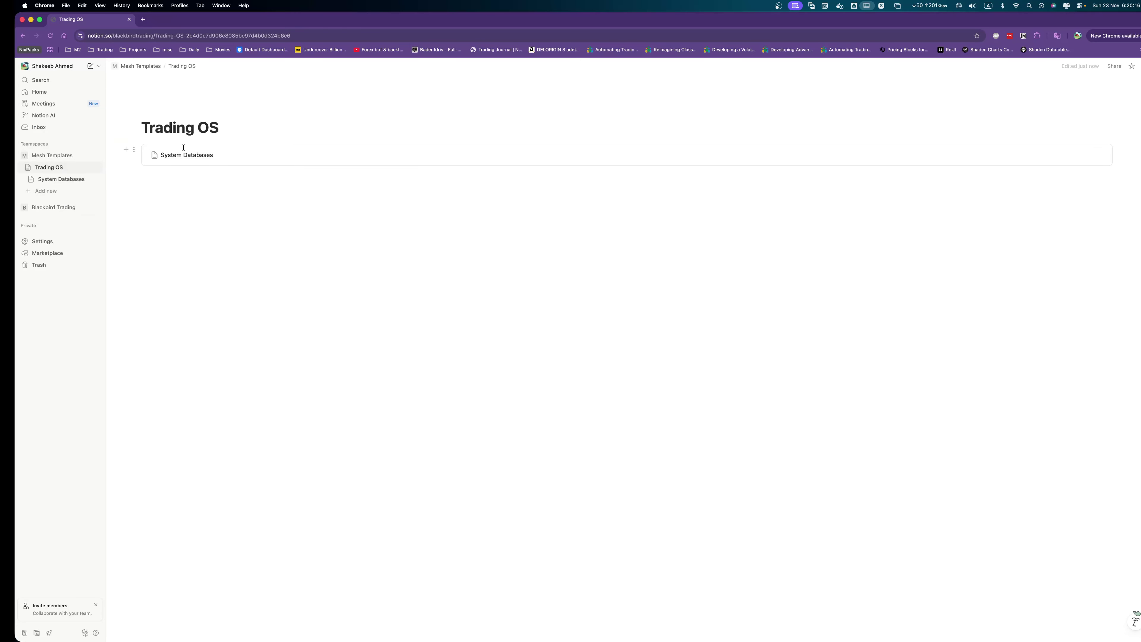
# On the System Databases page, replace the Accounts line inside the Accounts toggle with a new full-page database.
pyautogui.click(187, 155)
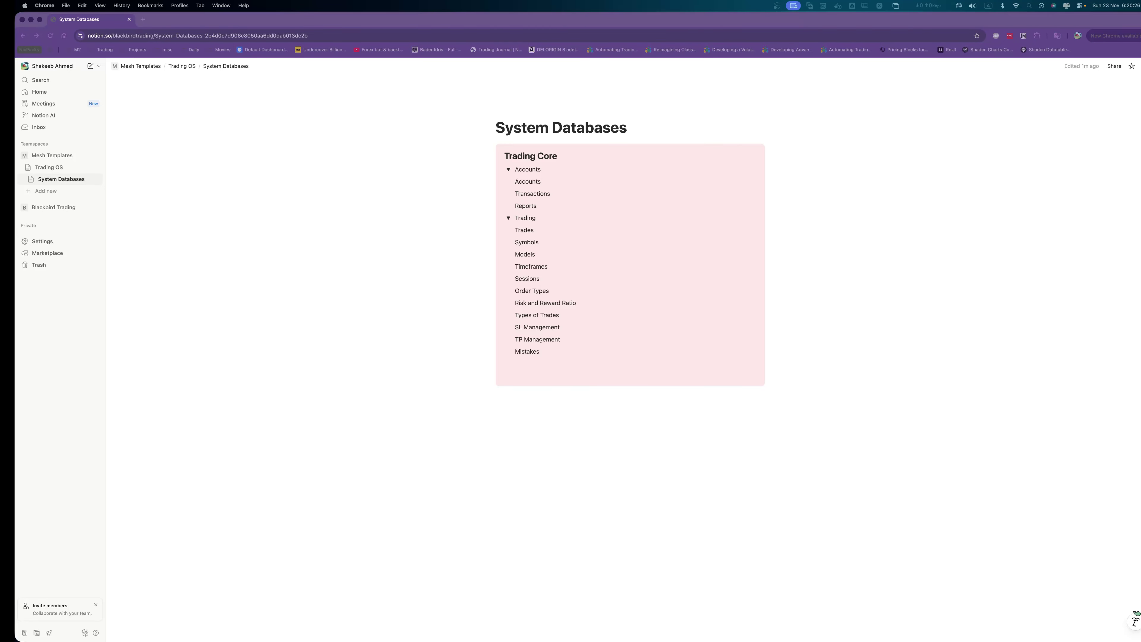
pyautogui.doubleClick(521, 232)
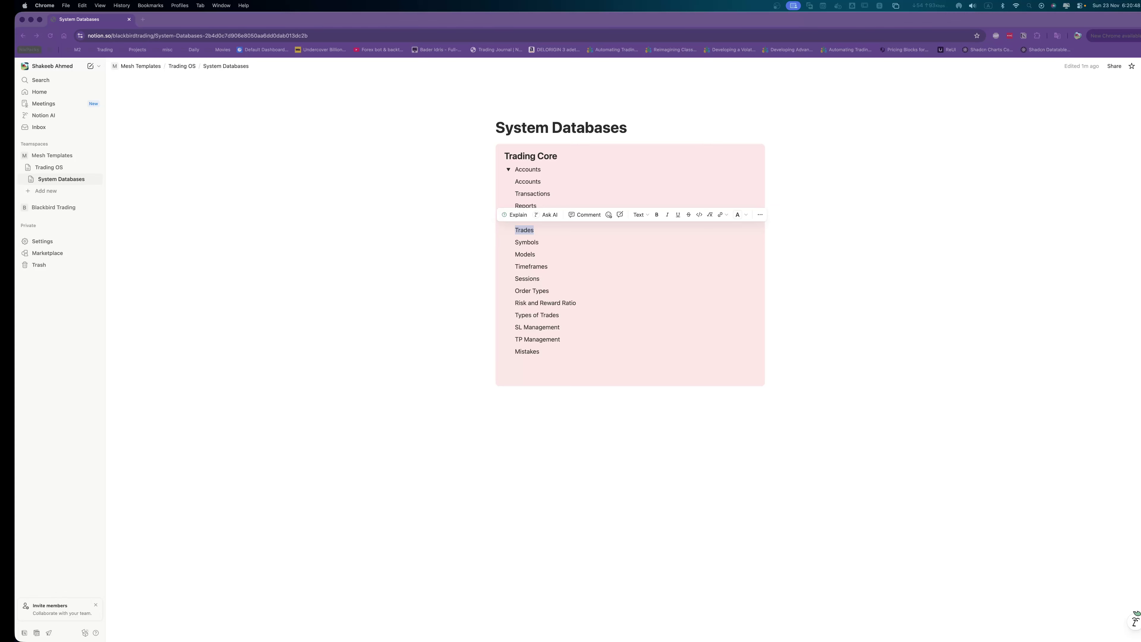
pyautogui.doubleClick(527, 180)
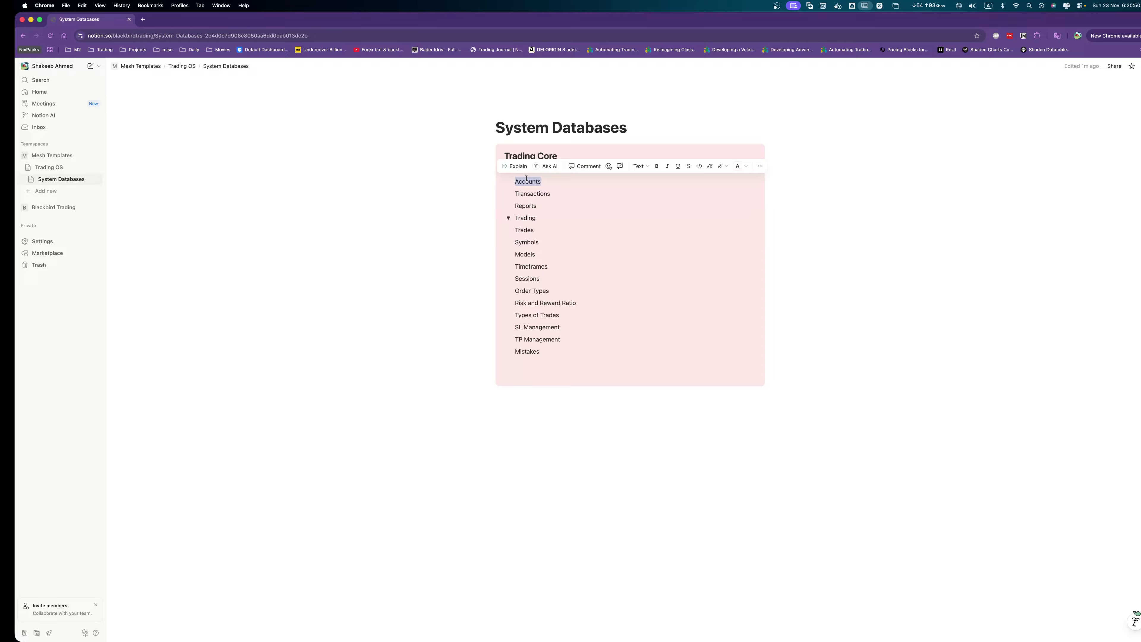
pyautogui.write('/')
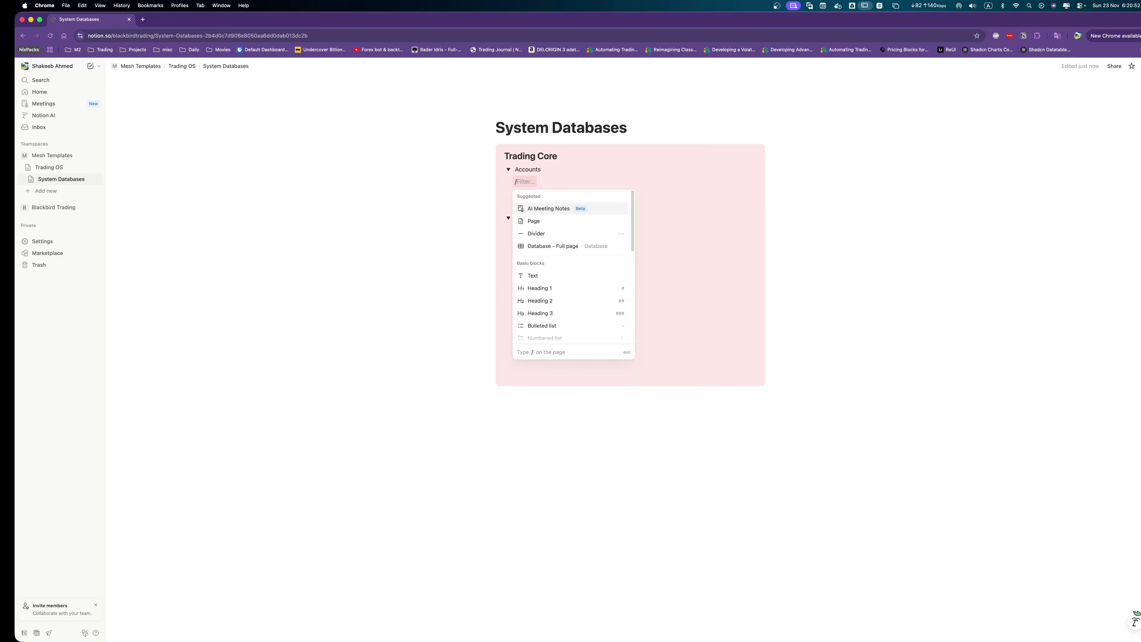
pyautogui.write('da')
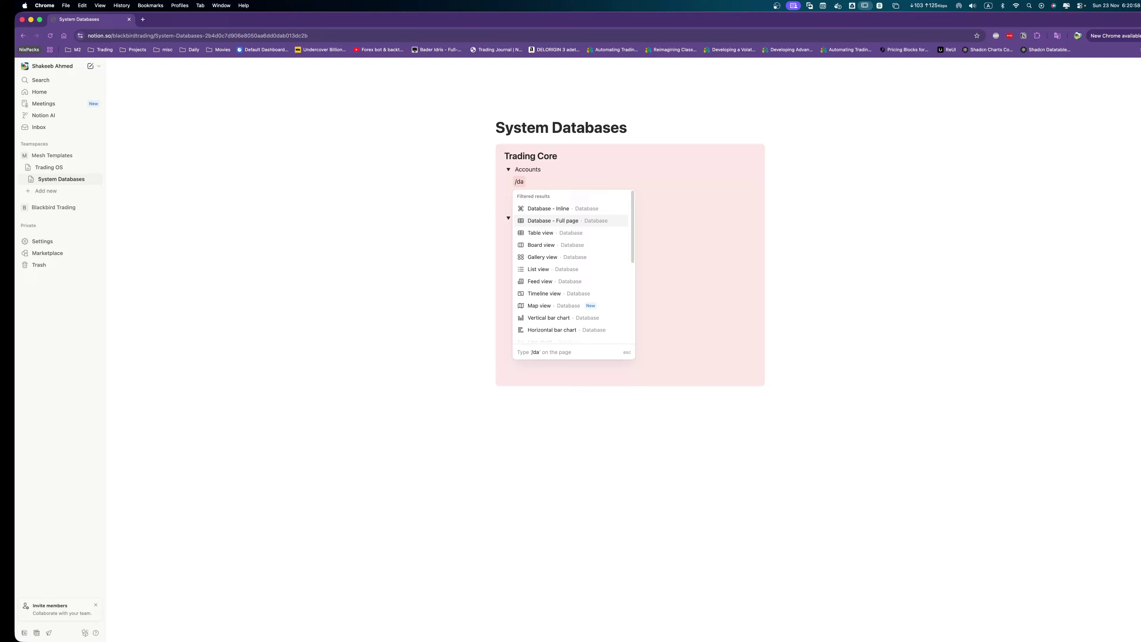
pyautogui.press('Return')
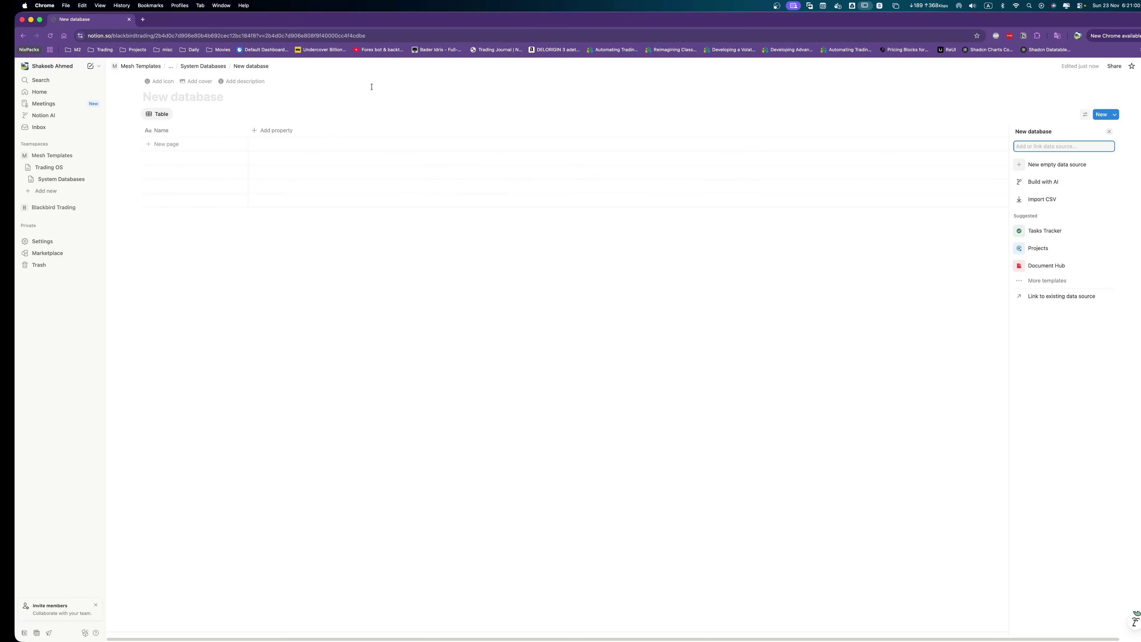
# Title the new database Accounts and give it the circled person icon found by searching for "user".
pyautogui.click(371, 87)
pyautogui.write('Accoun')
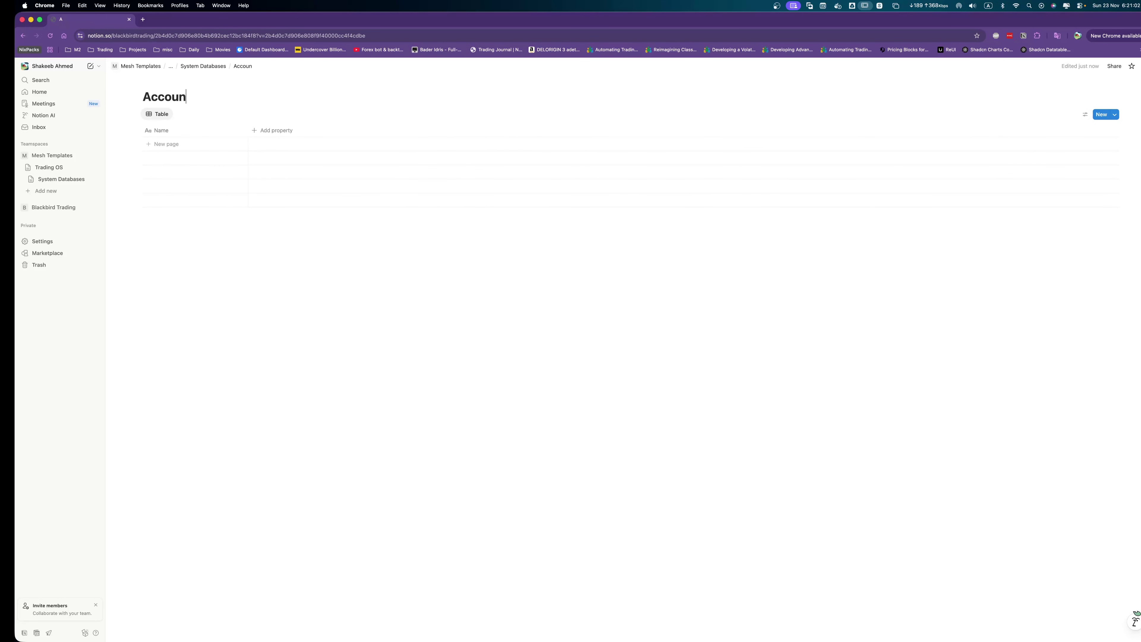
pyautogui.write('ts')
pyautogui.click(157, 82)
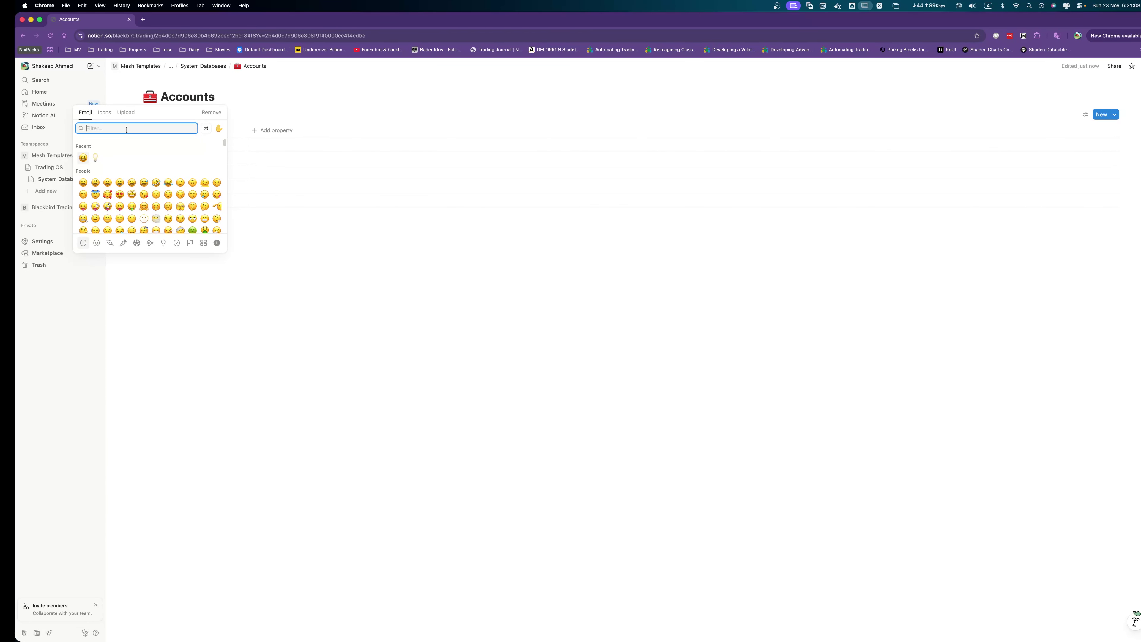
pyautogui.click(105, 112)
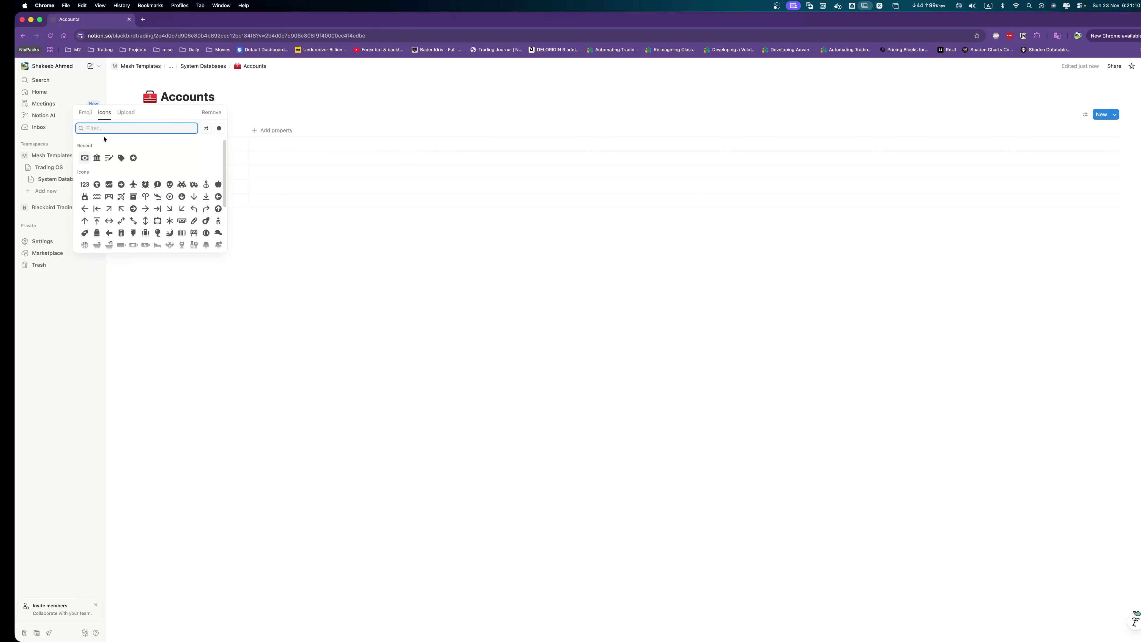
pyautogui.write('user')
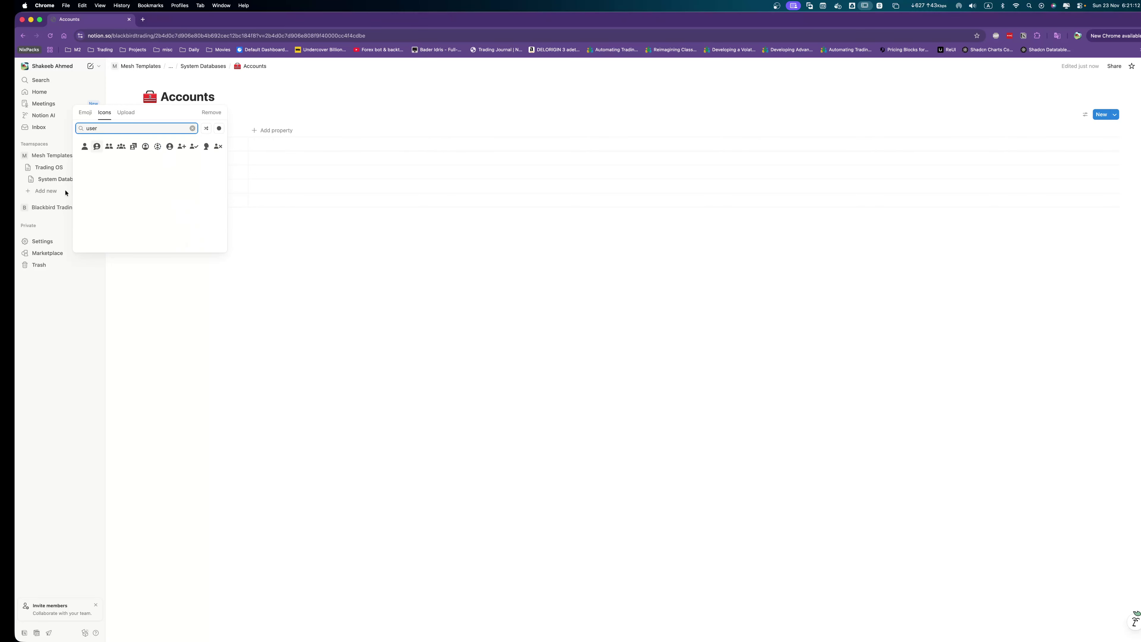
pyautogui.click(145, 146)
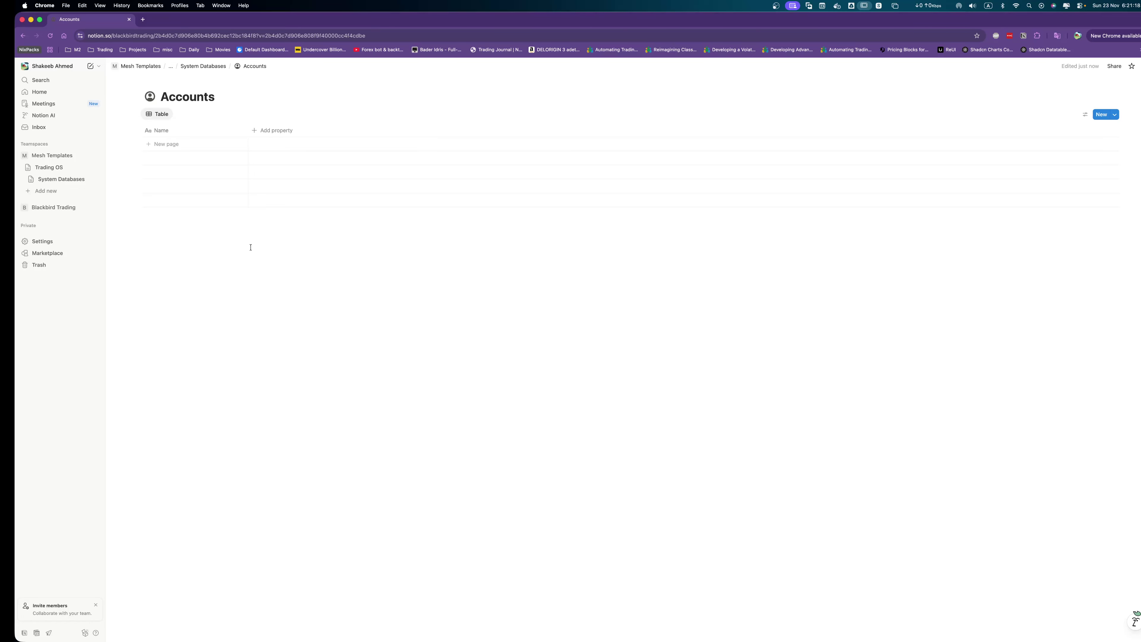
# Create a new page template for the Accounts database and add the suggested Account Type property to it.
pyautogui.click(1115, 115)
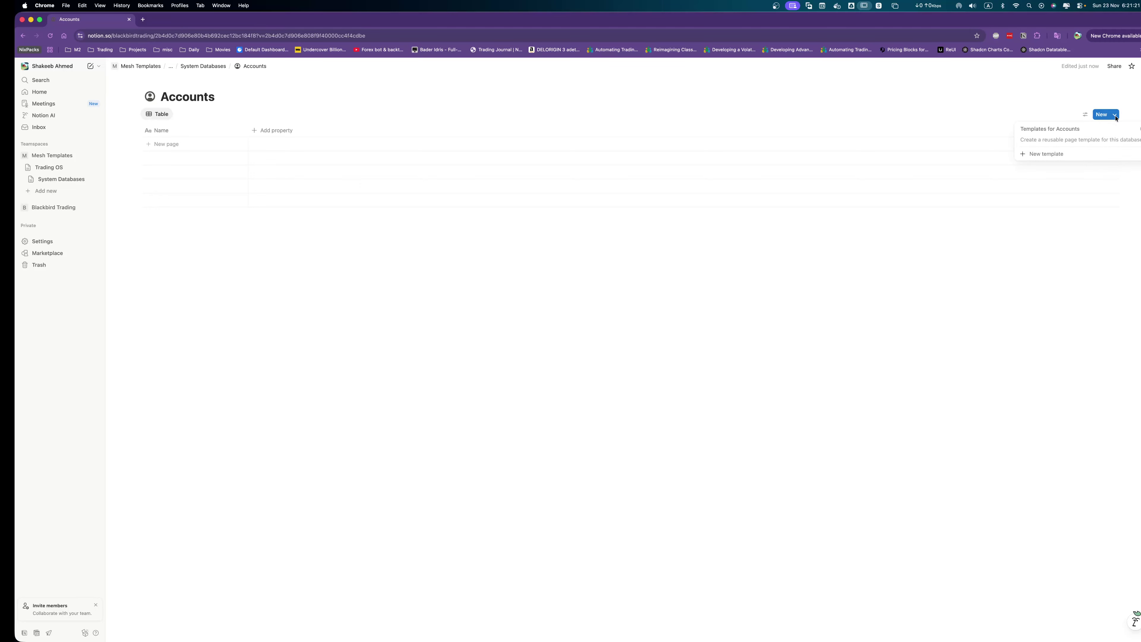
pyautogui.click(1046, 154)
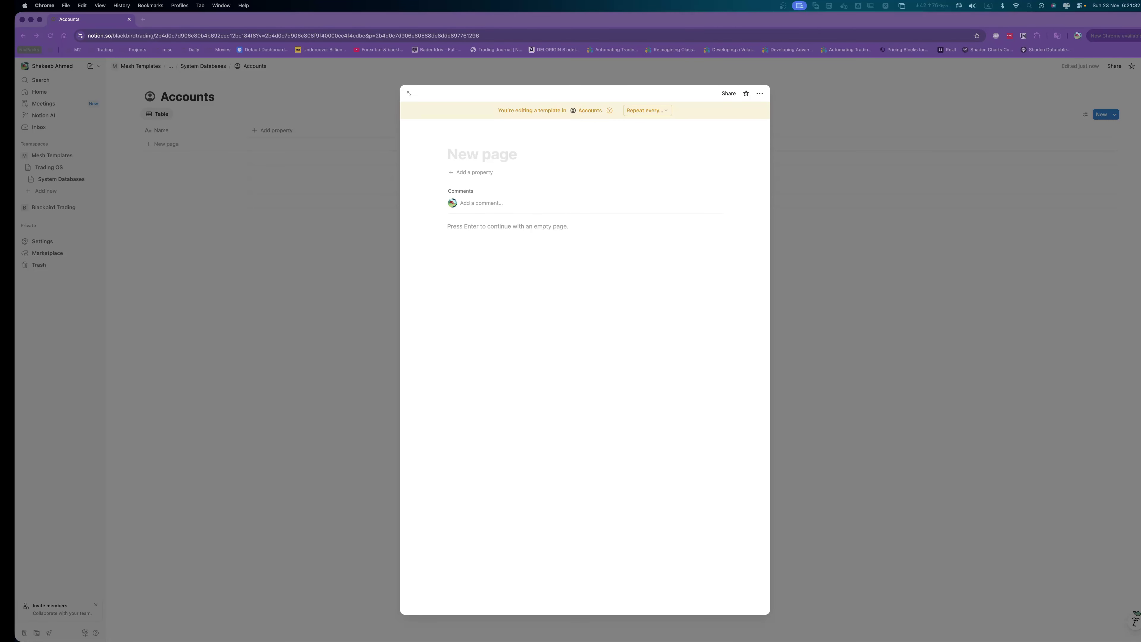
pyautogui.click(473, 148)
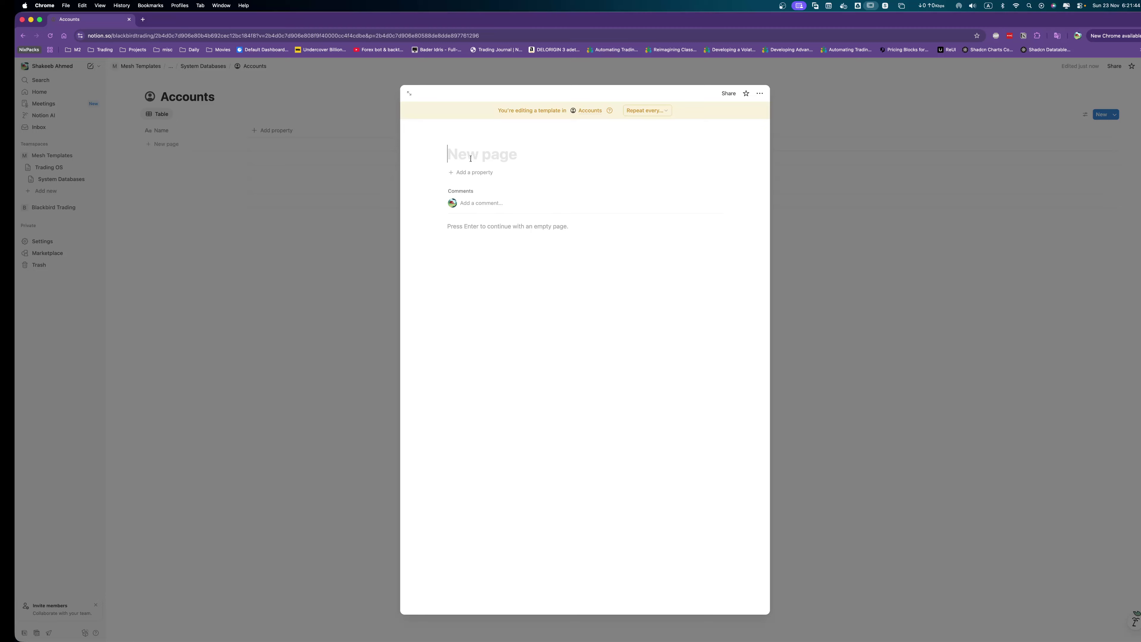
pyautogui.click(472, 178)
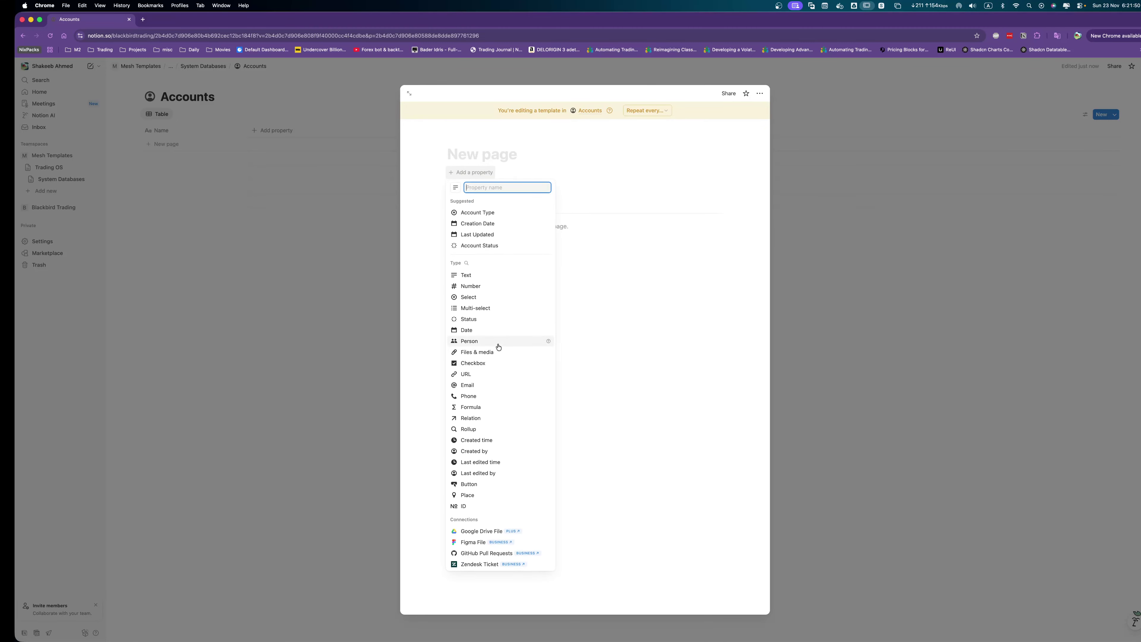
pyautogui.click(473, 216)
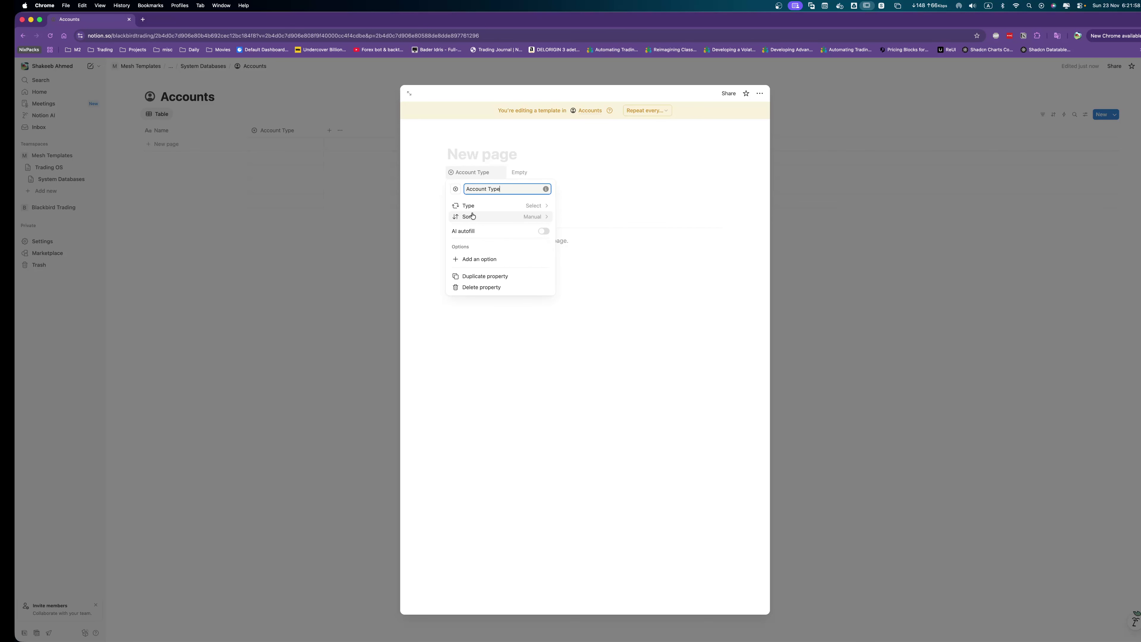
# Add the options Live, Backtest and Funded Account to the Account Type select property.
pyautogui.click(492, 264)
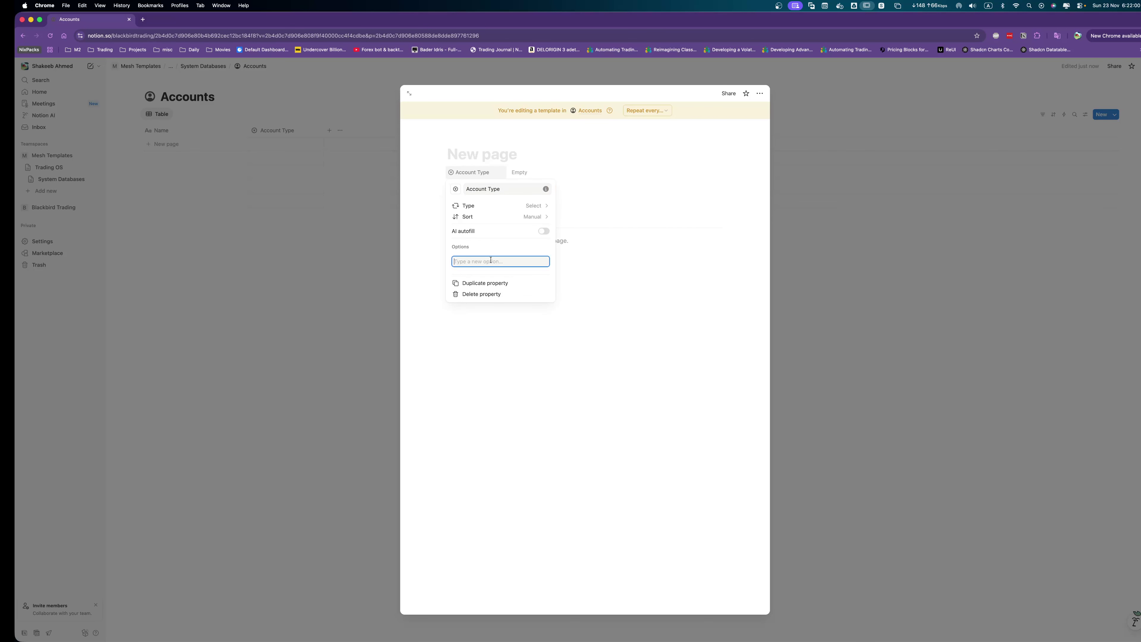
pyautogui.write('Live')
pyautogui.press('Return')
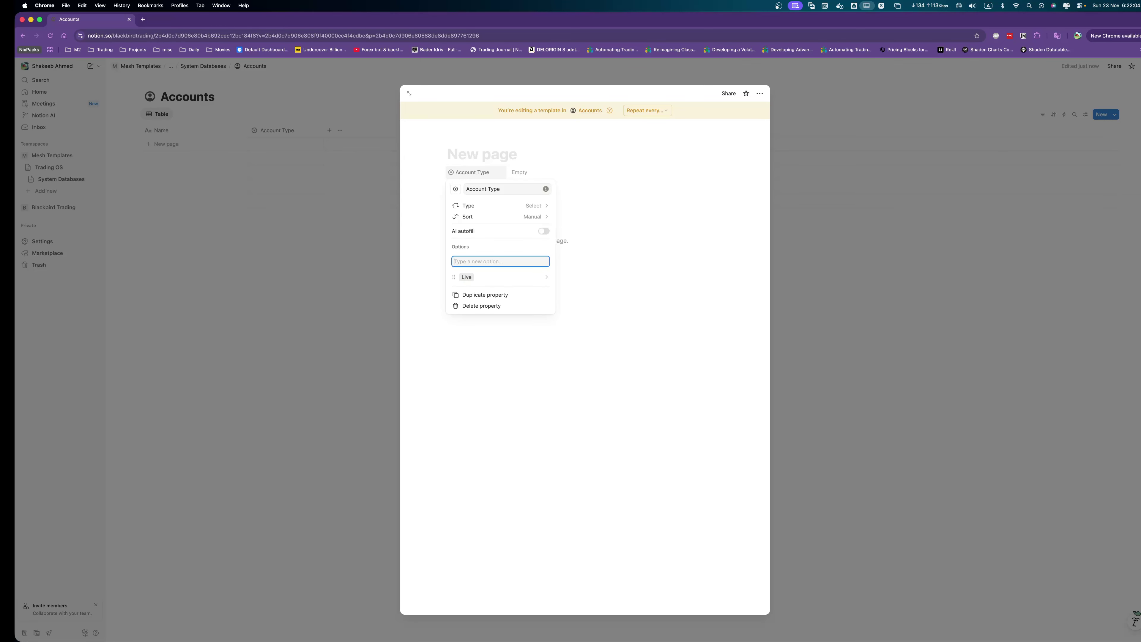
pyautogui.write('Backtest')
pyautogui.press('Return')
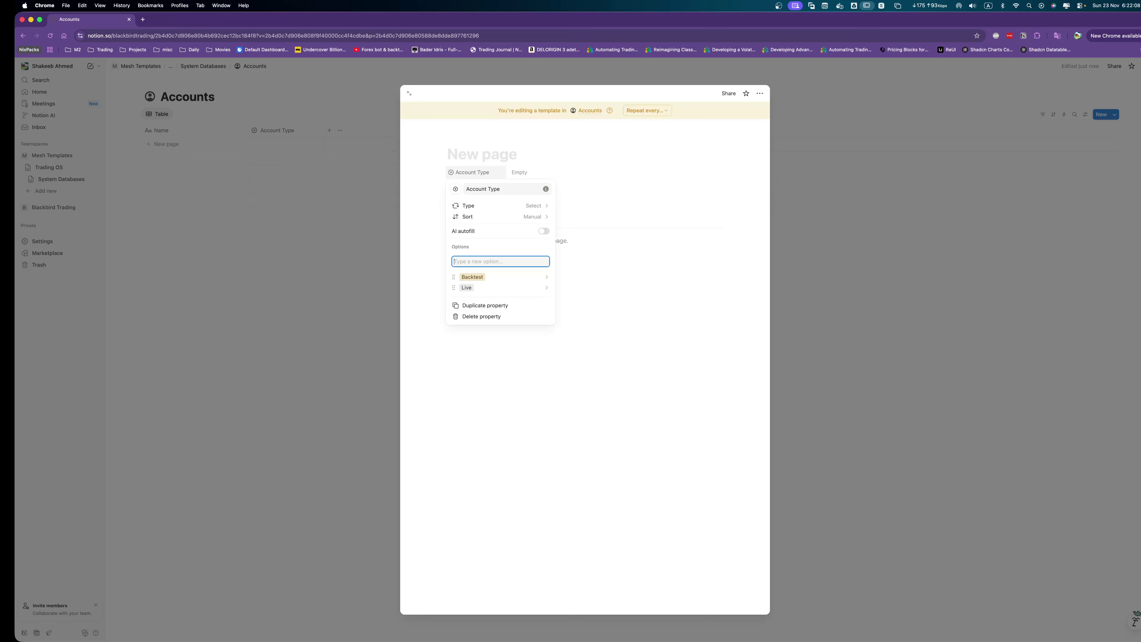
pyautogui.write('Funded Account')
pyautogui.press('Return')
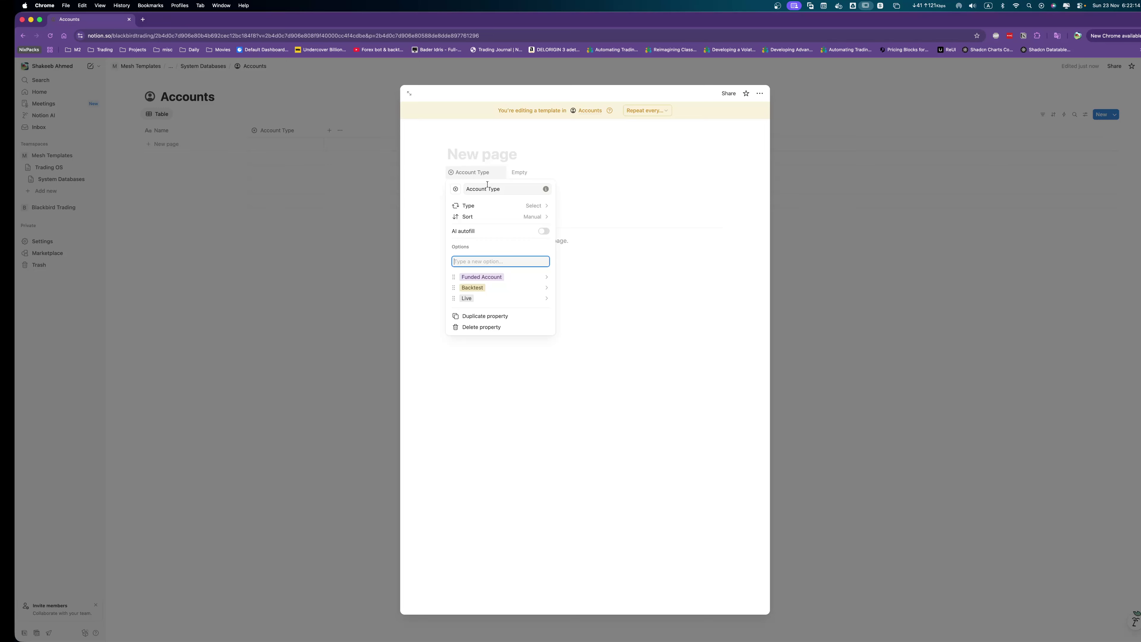
# Rename the Account Type property to Type and return to the template page.
pyautogui.doubleClick(476, 188)
pyautogui.press('BackSpace')
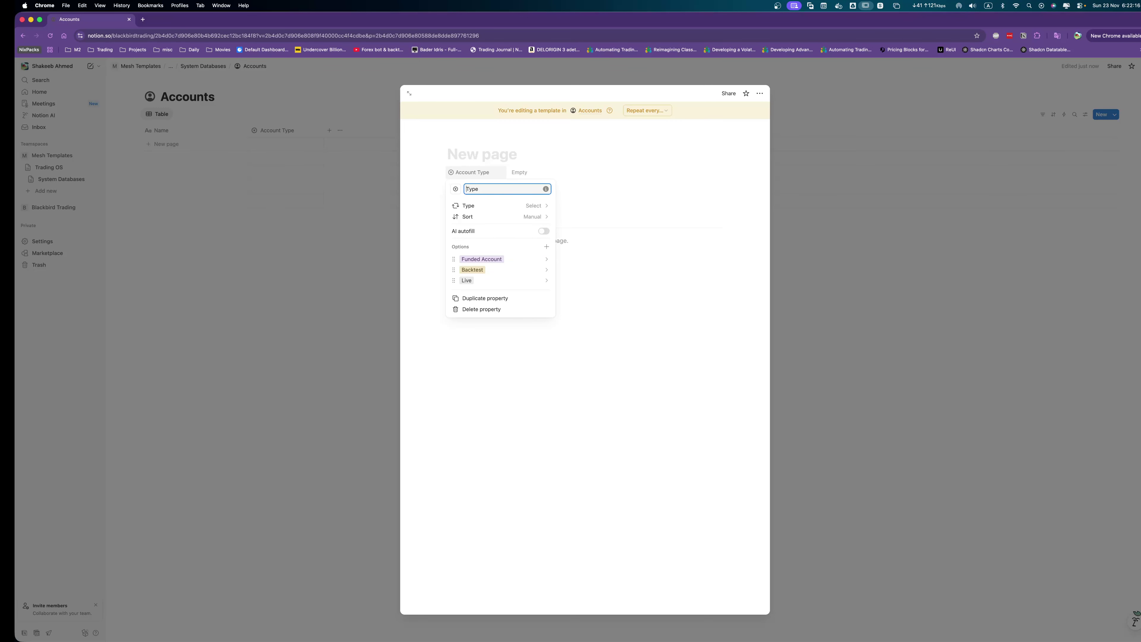
pyautogui.press('Escape')
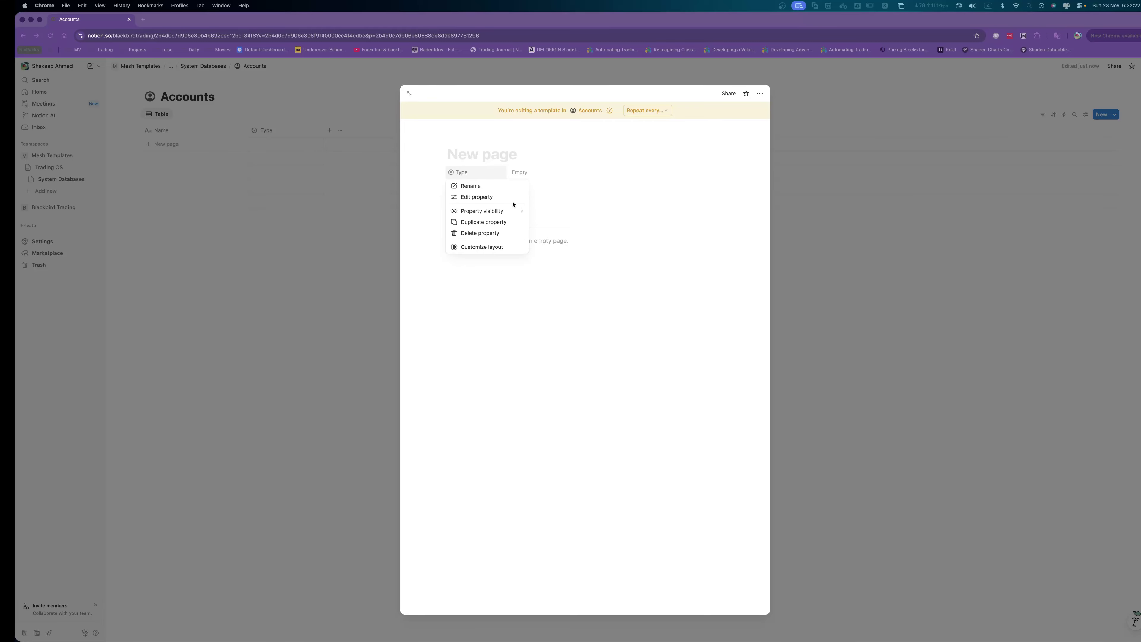
pyautogui.click(612, 204)
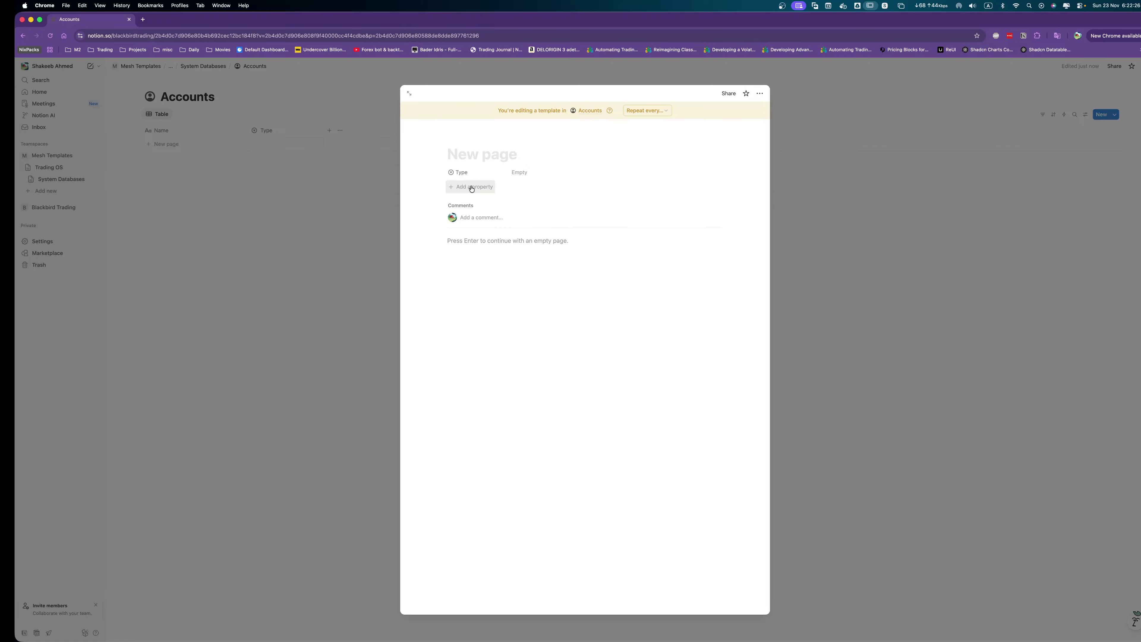
# Add the suggested Account Status property to the template and rename it Status.
pyautogui.click(471, 189)
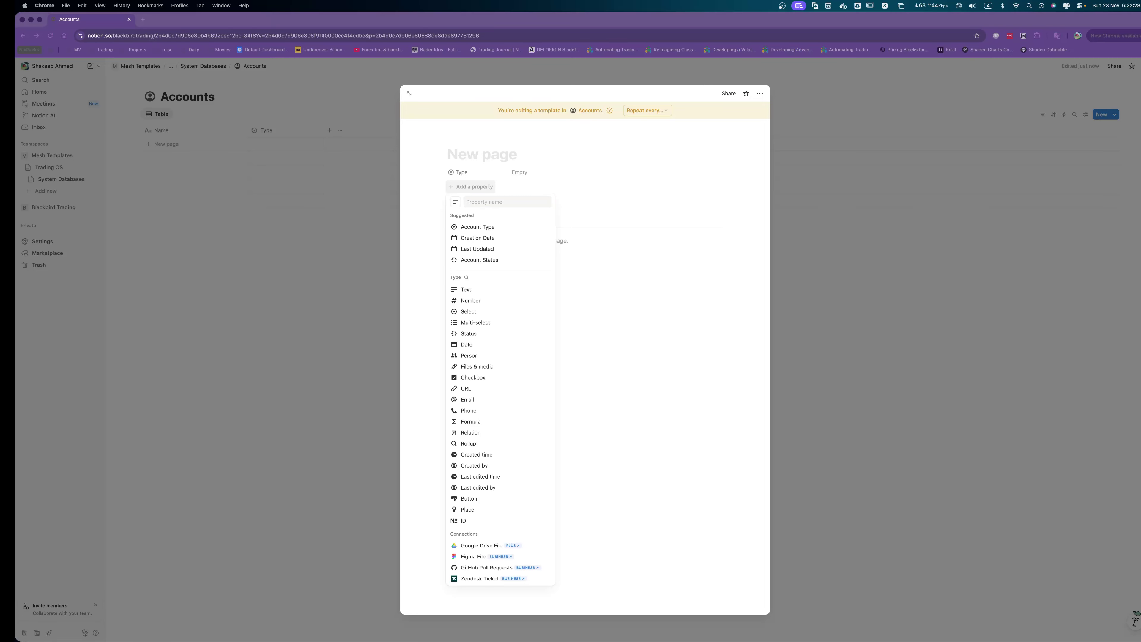
pyautogui.click(487, 203)
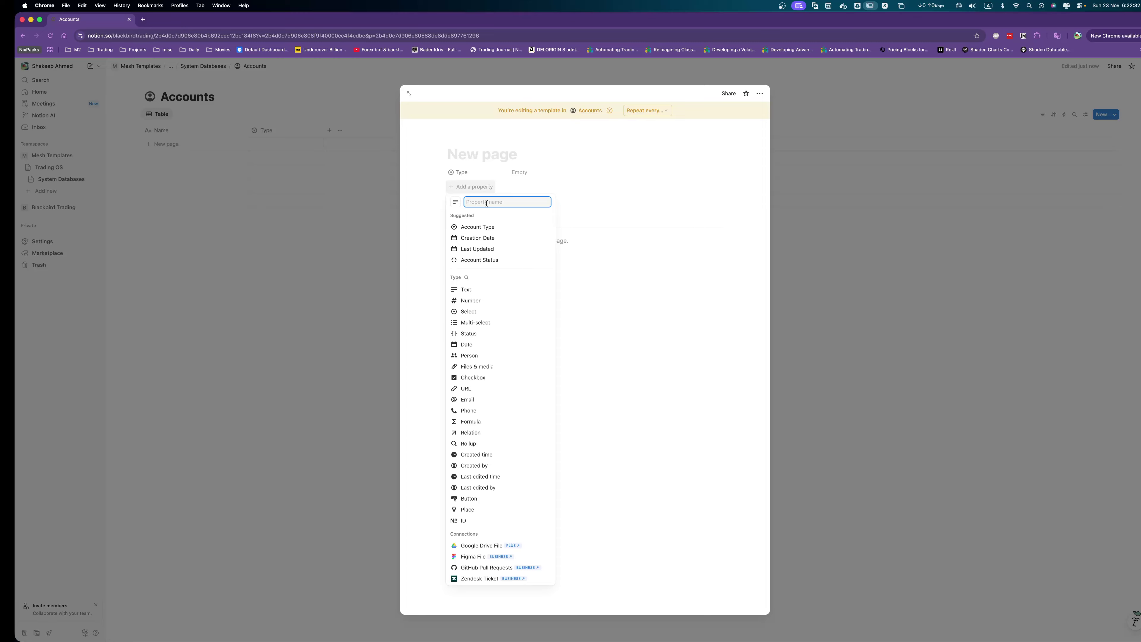
pyautogui.click(496, 258)
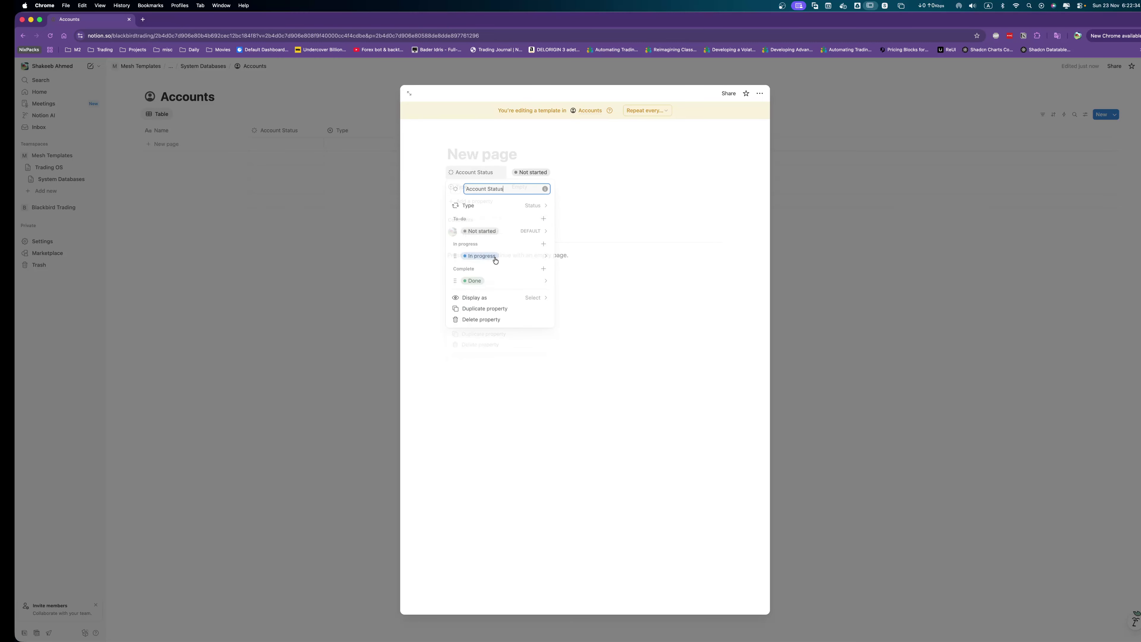
pyautogui.doubleClick(477, 189)
pyautogui.press('BackSpace')
pyautogui.press('BackSpace')
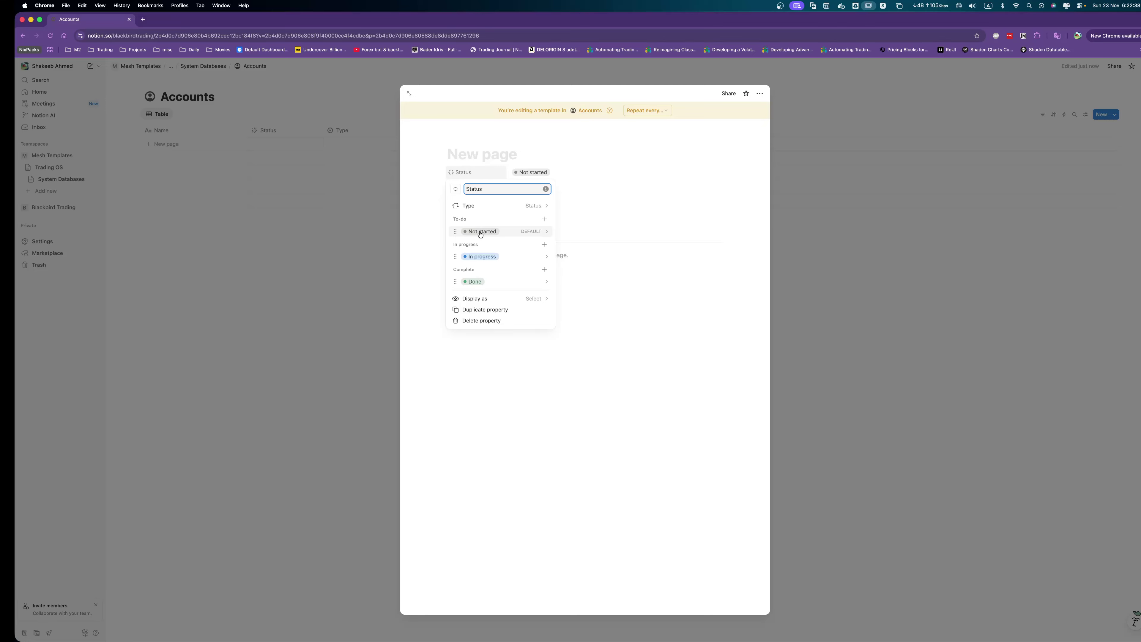
# Add a Failed option to the Status property's Complete group and colour it red.
pyautogui.click(545, 269)
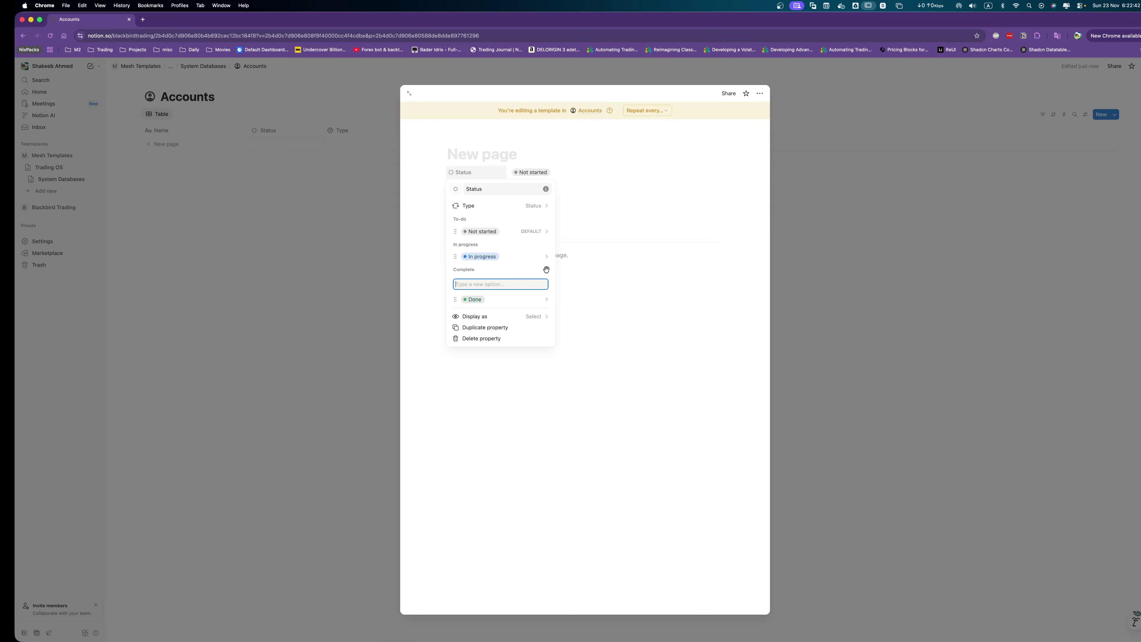
pyautogui.write('Fa')
pyautogui.press('Return')
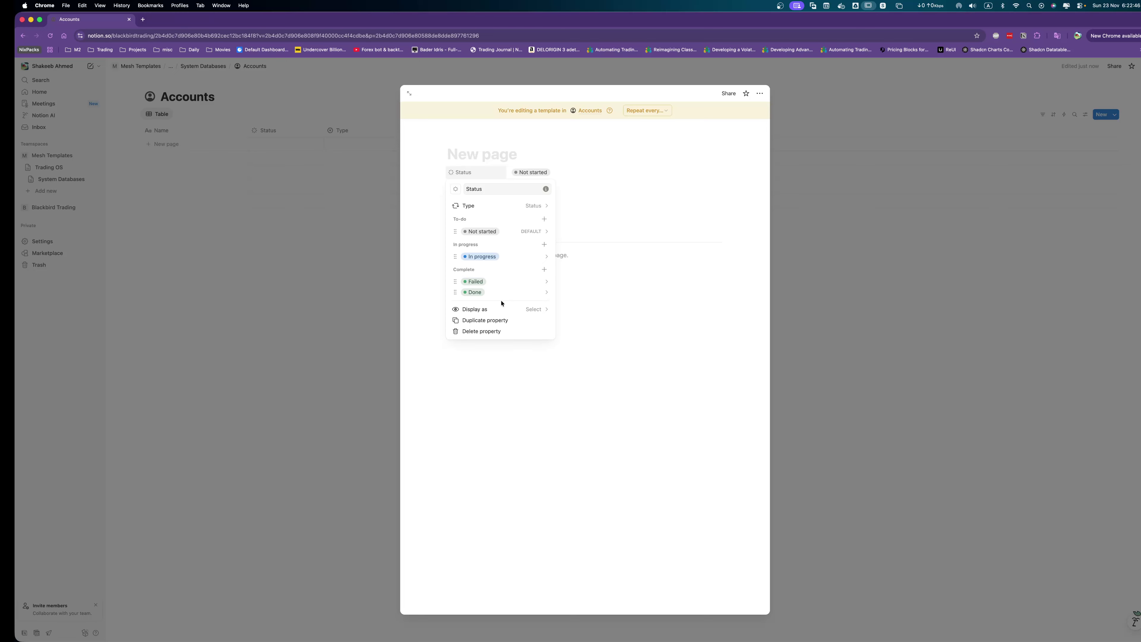
pyautogui.click(547, 284)
pyautogui.click(496, 461)
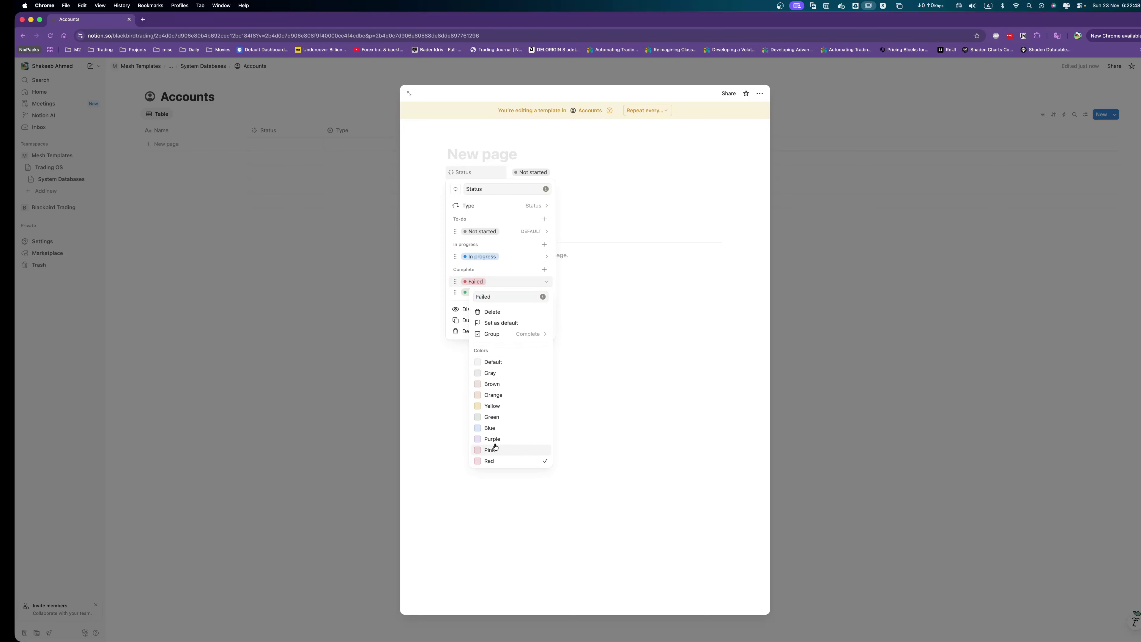
# Move the Failed option below Done, and reorder the template properties so Type sits above Status.
pyautogui.click(457, 280)
pyautogui.moveTo(455, 281); pyautogui.dragTo(455, 293)
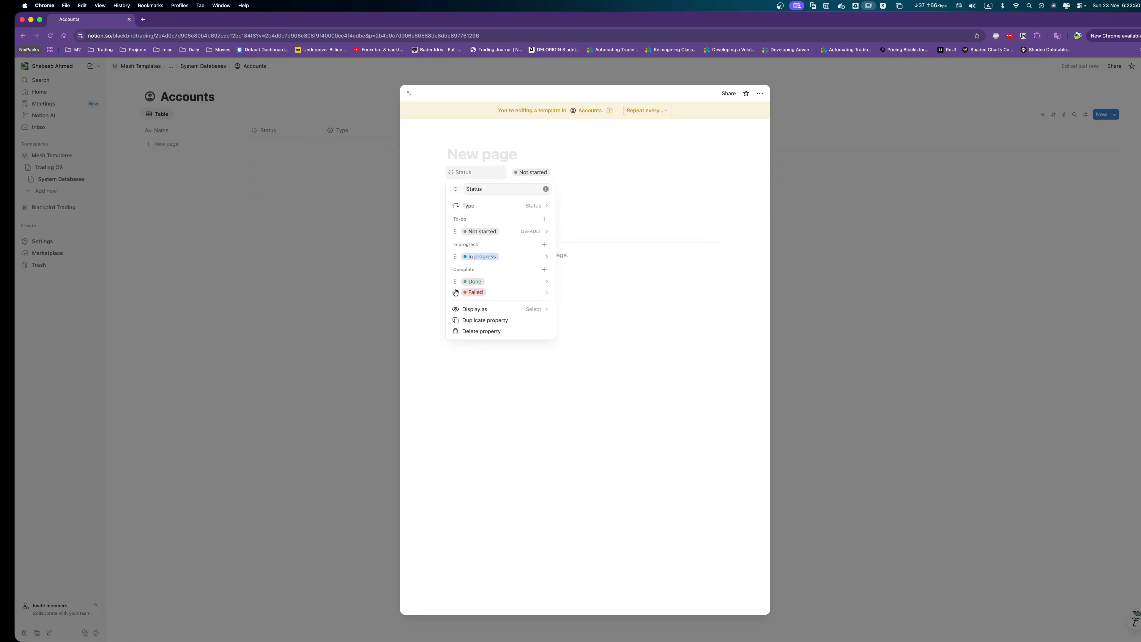
pyautogui.click(629, 281)
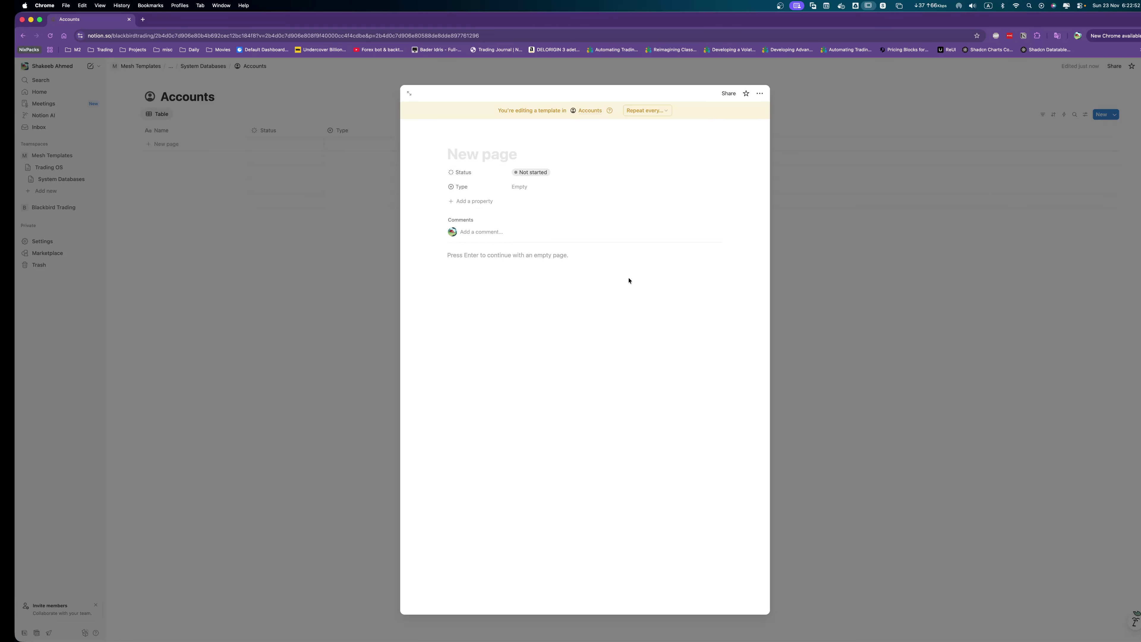
pyautogui.moveTo(452, 187); pyautogui.dragTo(451, 172)
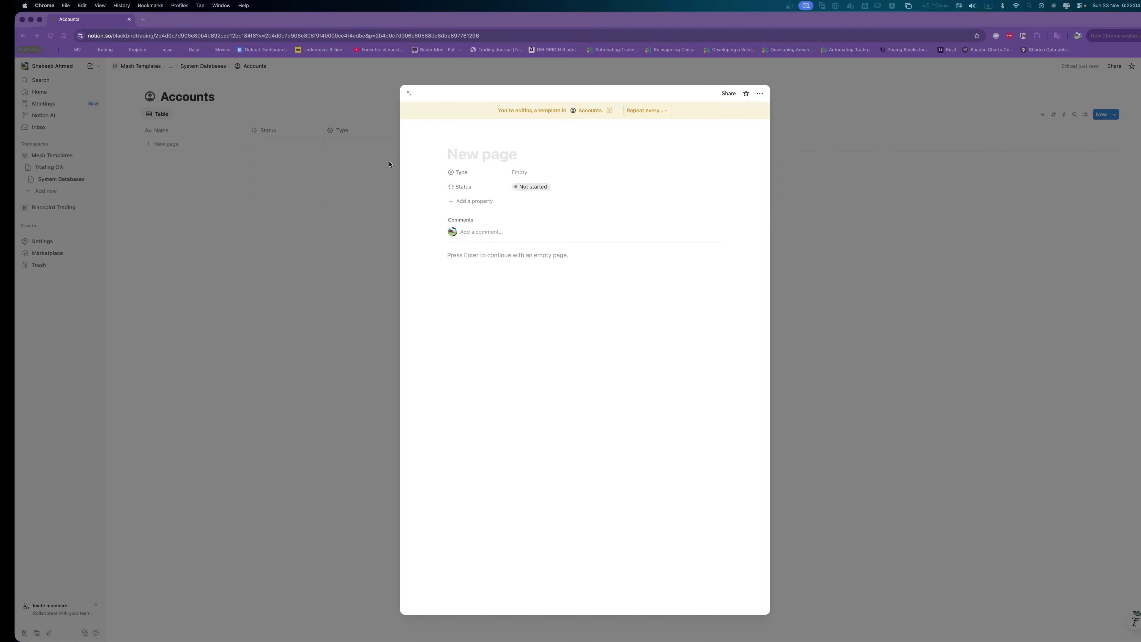
# Add a Starting Balance property of type Number with the US Dollar number format.
pyautogui.click(460, 201)
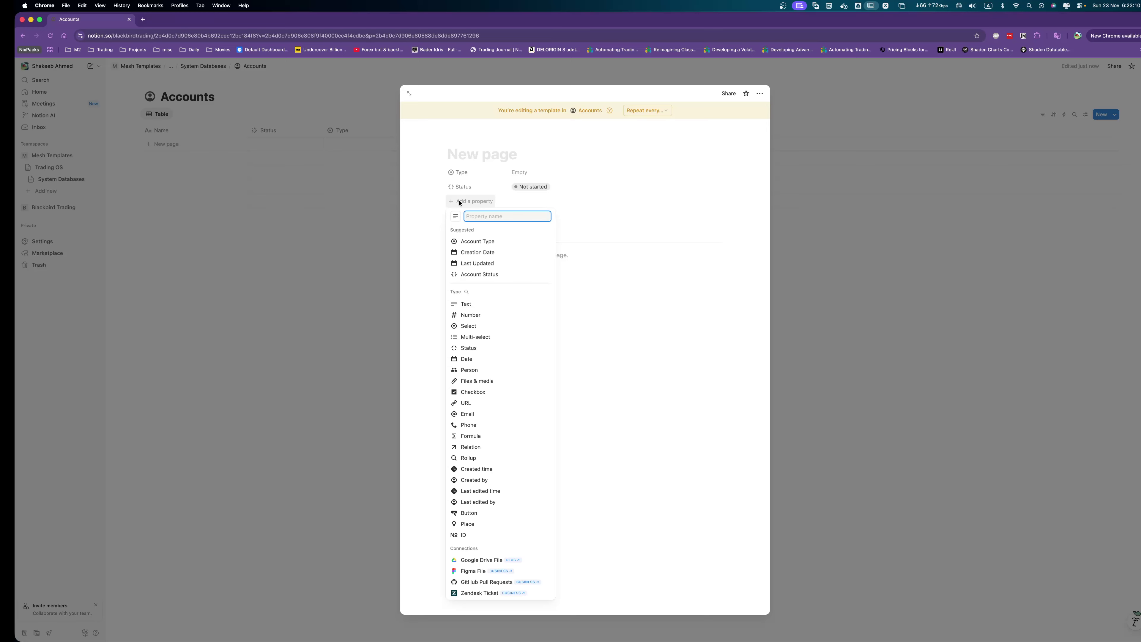
pyautogui.write('Starting Balance')
pyautogui.press('Return')
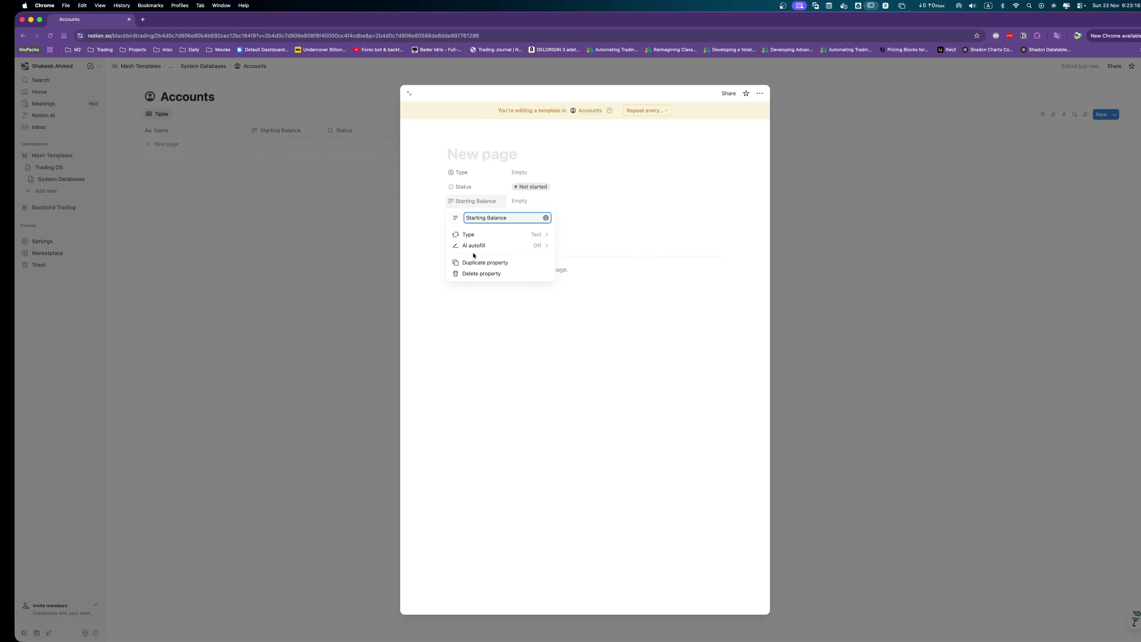
pyautogui.click(477, 234)
pyautogui.click(480, 239)
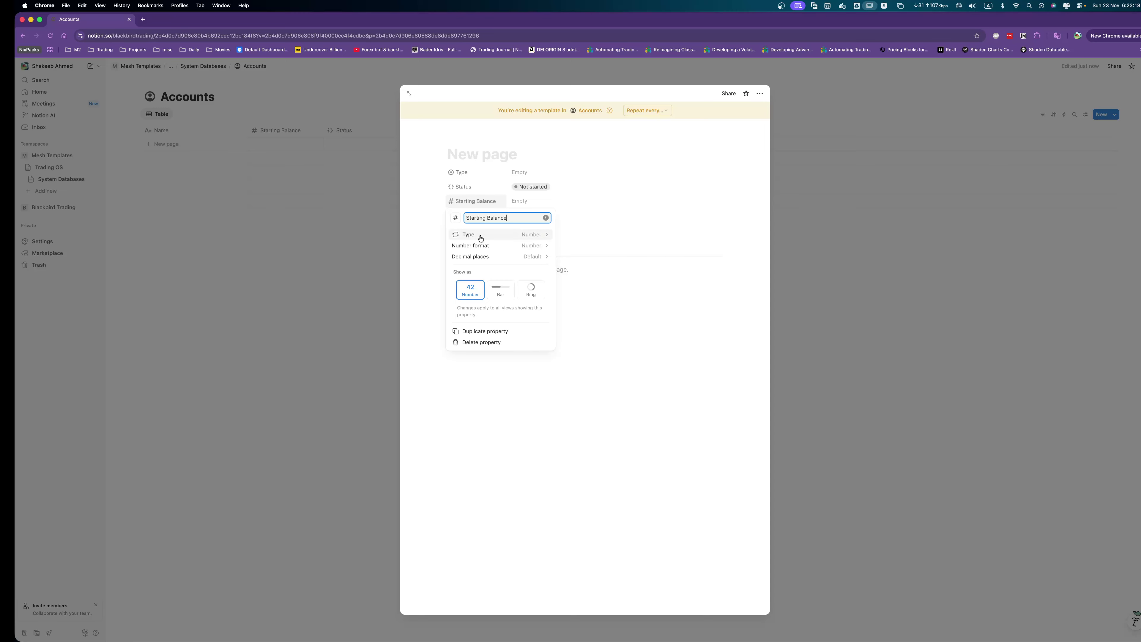
pyautogui.click(534, 246)
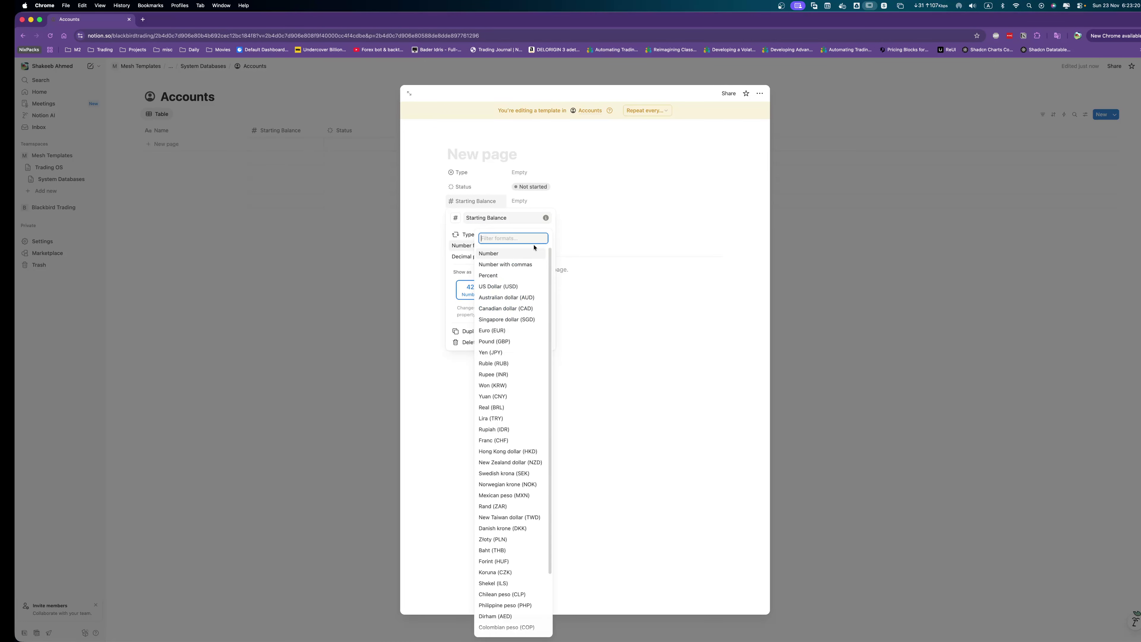
pyautogui.click(516, 286)
pyautogui.click(631, 224)
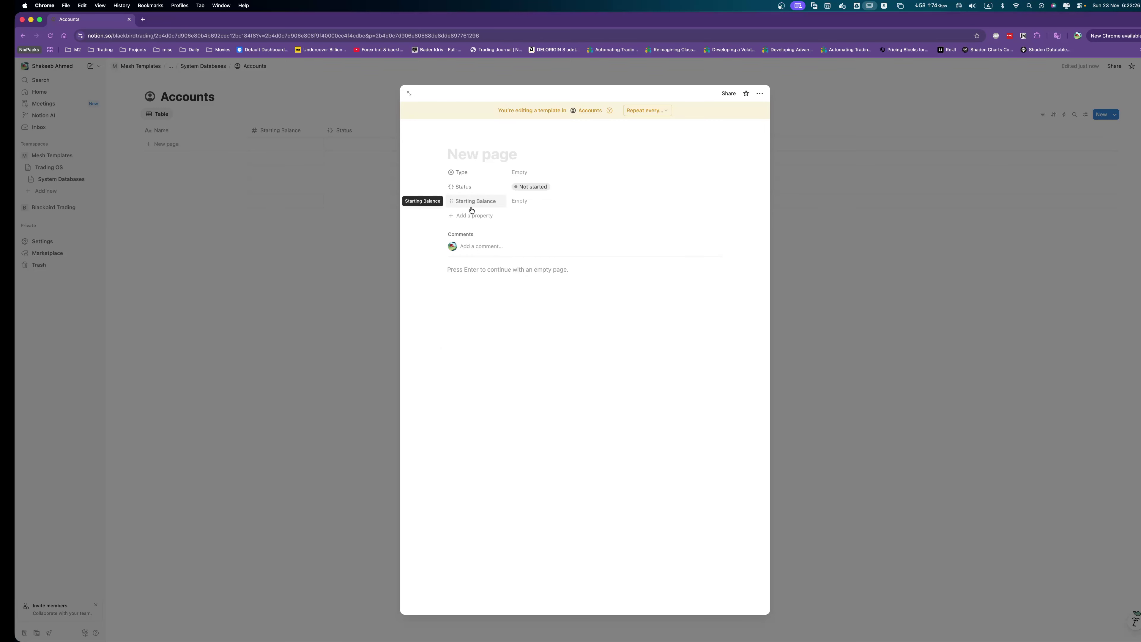
# Duplicate the Starting Balance property and rename the copy Current Balance.
pyautogui.click(471, 222)
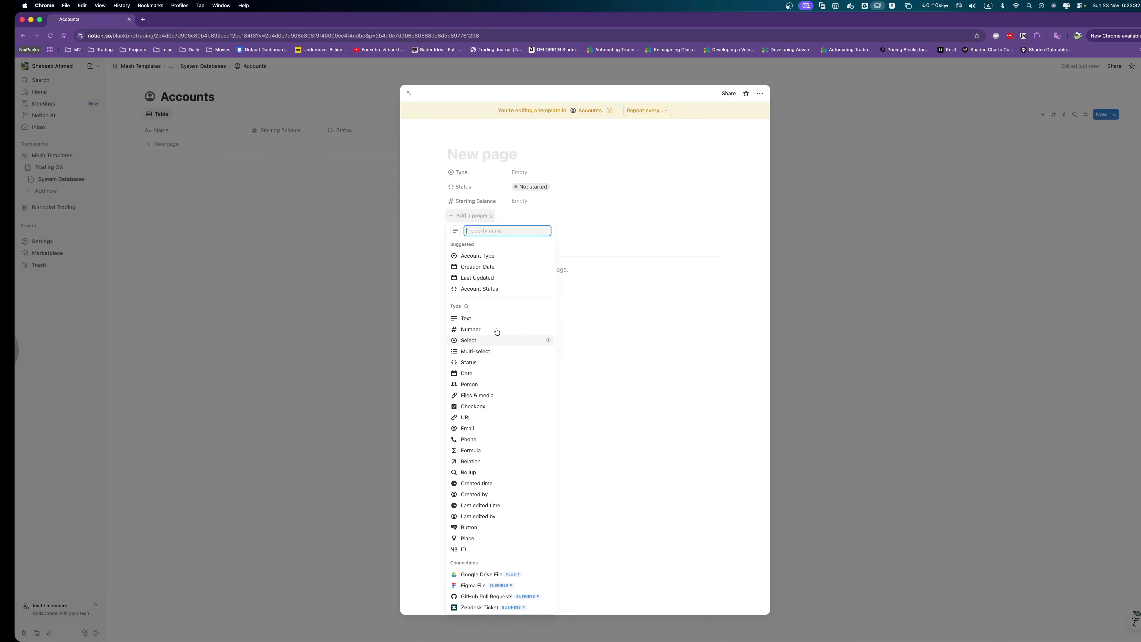
pyautogui.click(448, 203)
pyautogui.click(477, 201)
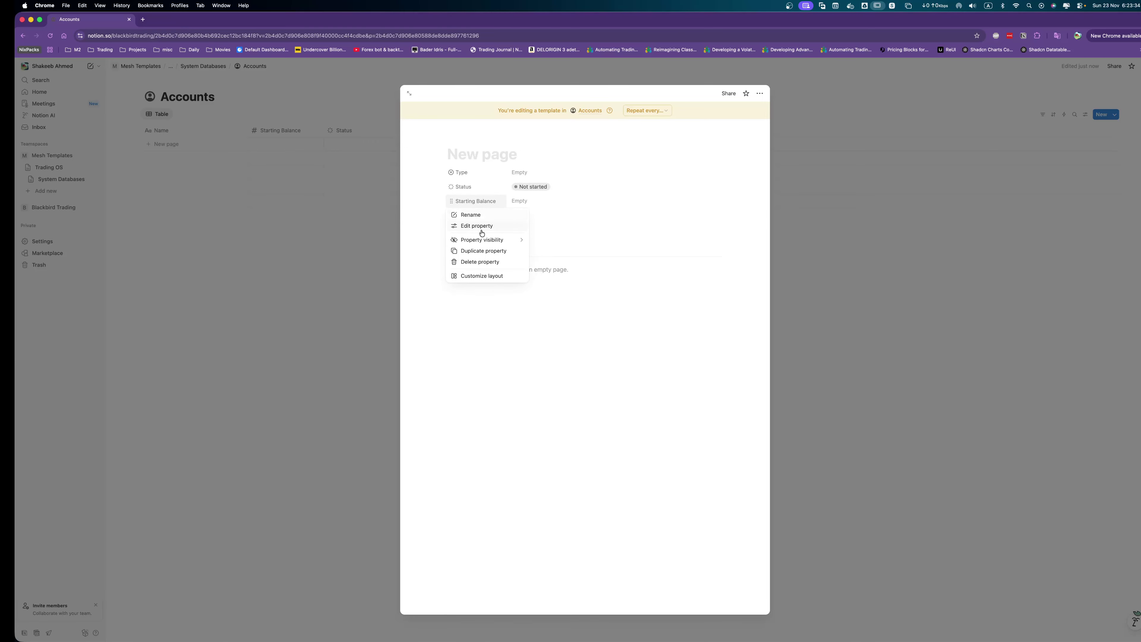
pyautogui.click(471, 251)
pyautogui.click(475, 215)
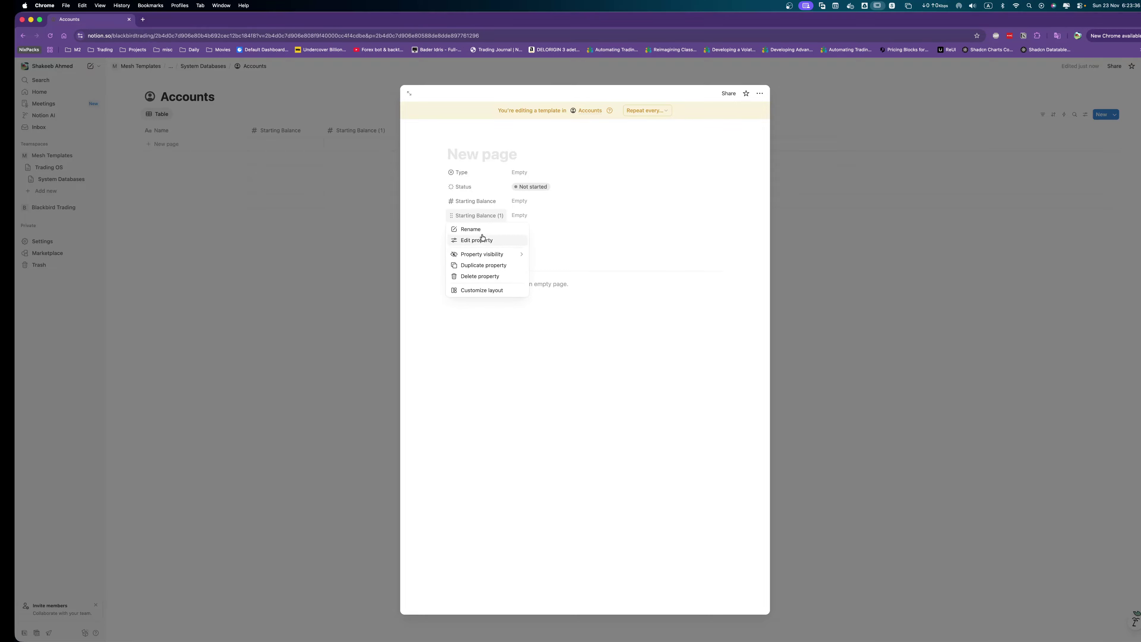
pyautogui.click(479, 230)
pyautogui.tripleClick(490, 234)
pyautogui.write('C')
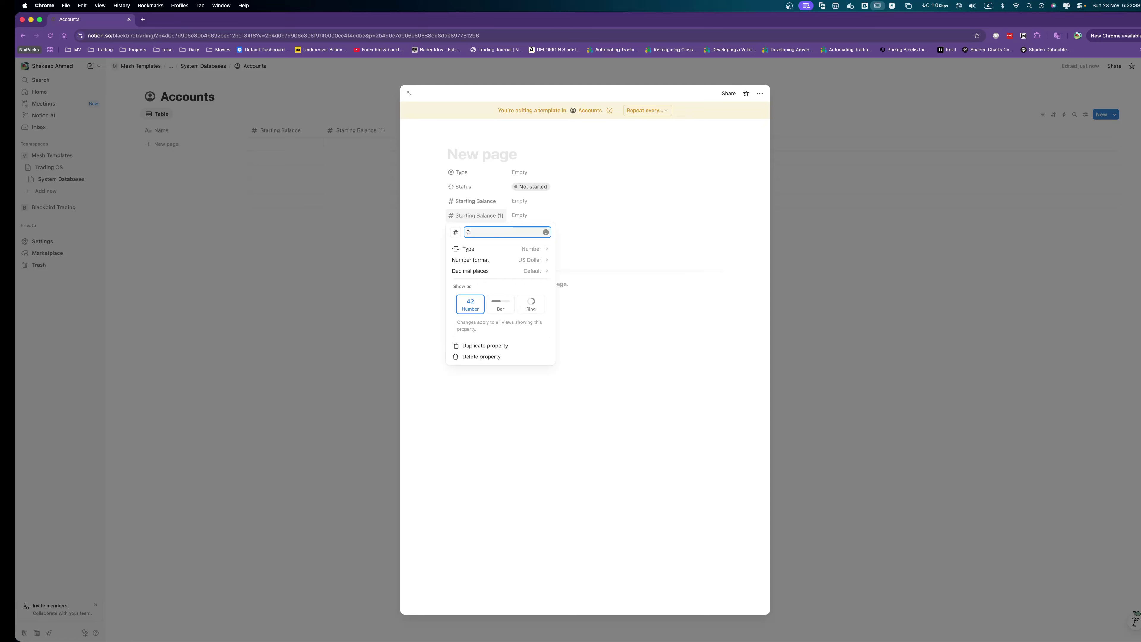
pyautogui.write('urrent Balance')
pyautogui.click(582, 225)
# Duplicate the Current Balance property and rename the copy Net PnL.
pyautogui.click(467, 217)
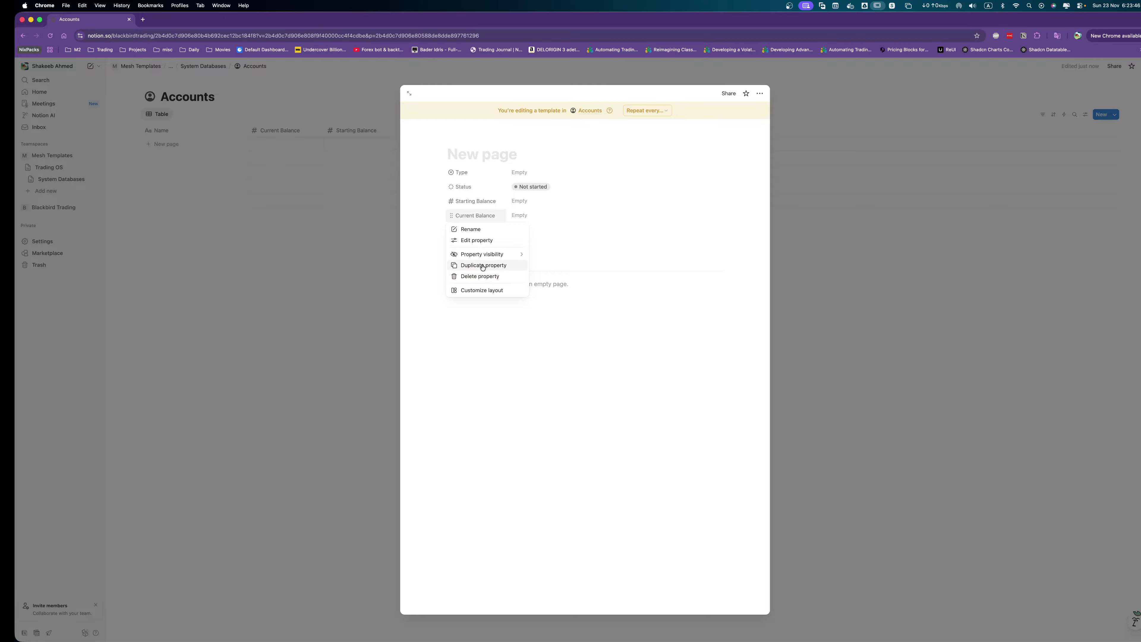
pyautogui.click(480, 264)
pyautogui.click(468, 230)
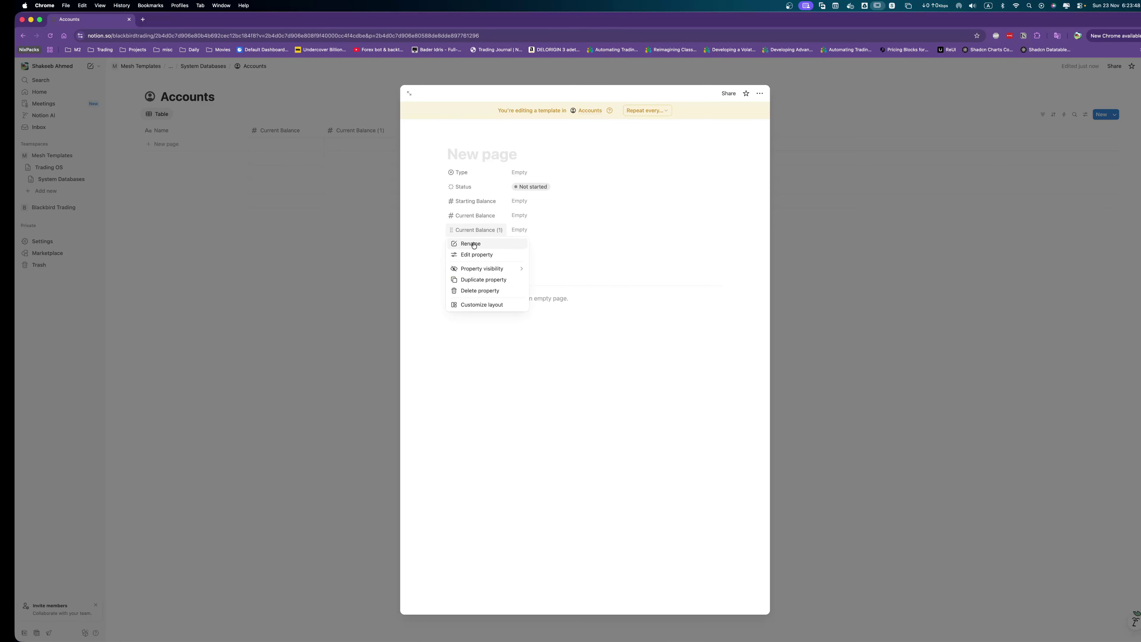
pyautogui.click(472, 243)
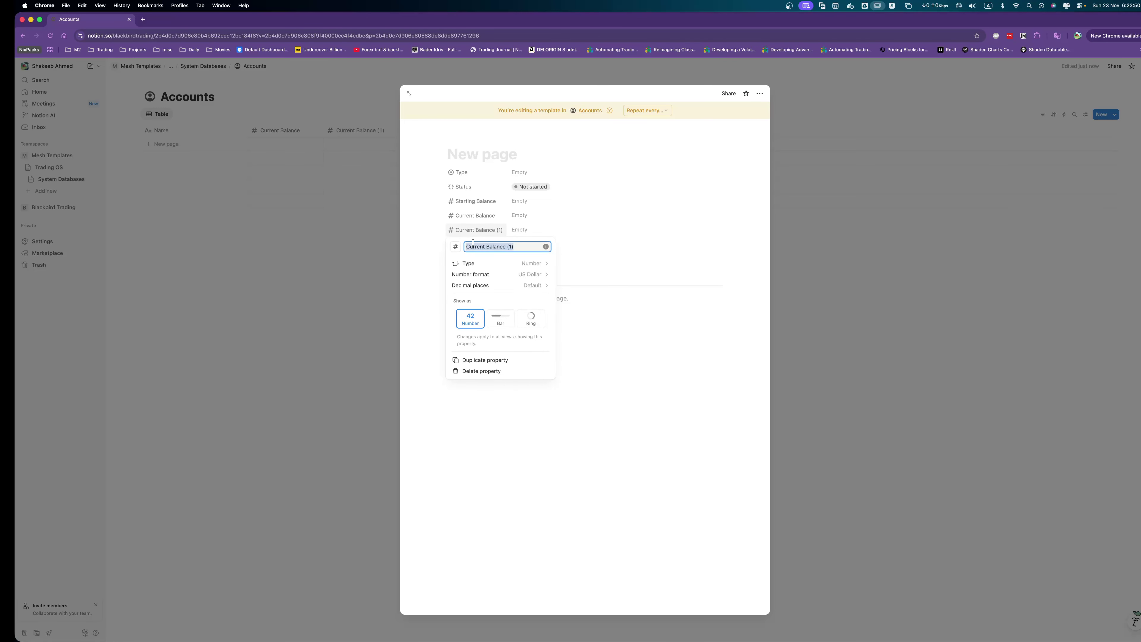
pyautogui.write('Net PnL')
pyautogui.press('Escape')
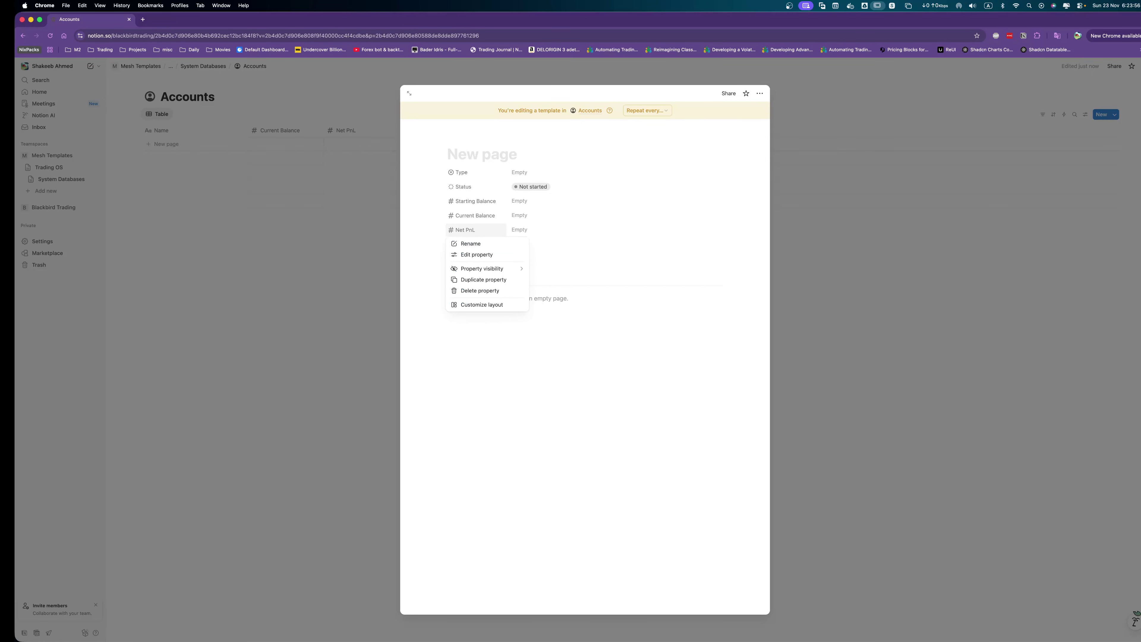
pyautogui.press('Escape')
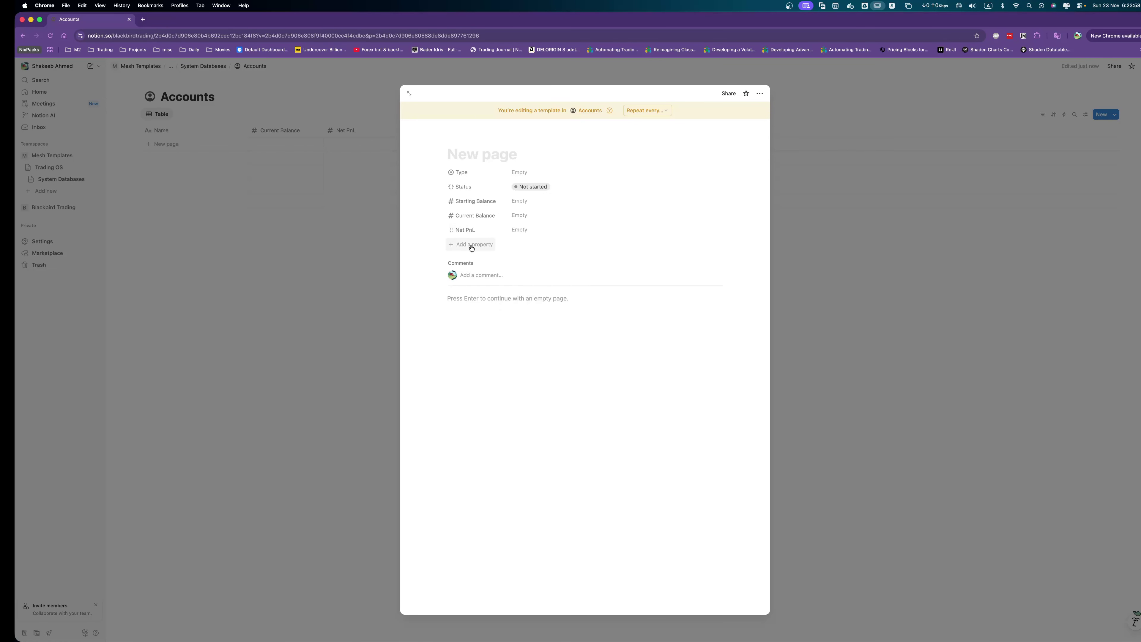
# Add a Date property below Net PnL and name it Starting Date.
pyautogui.click(471, 244)
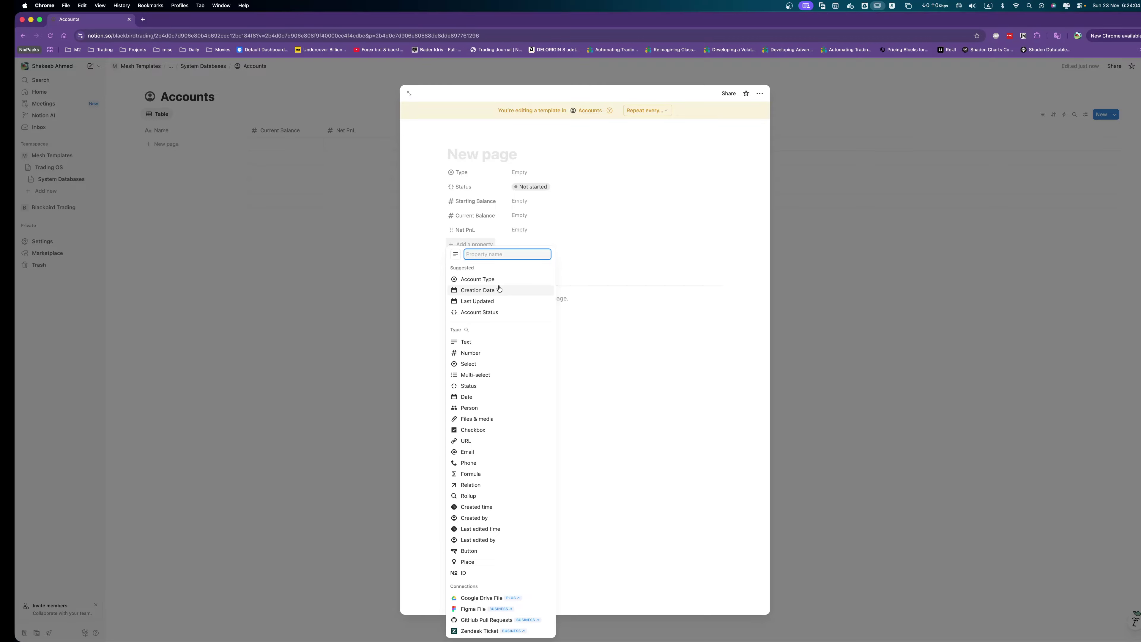
pyautogui.click(467, 397)
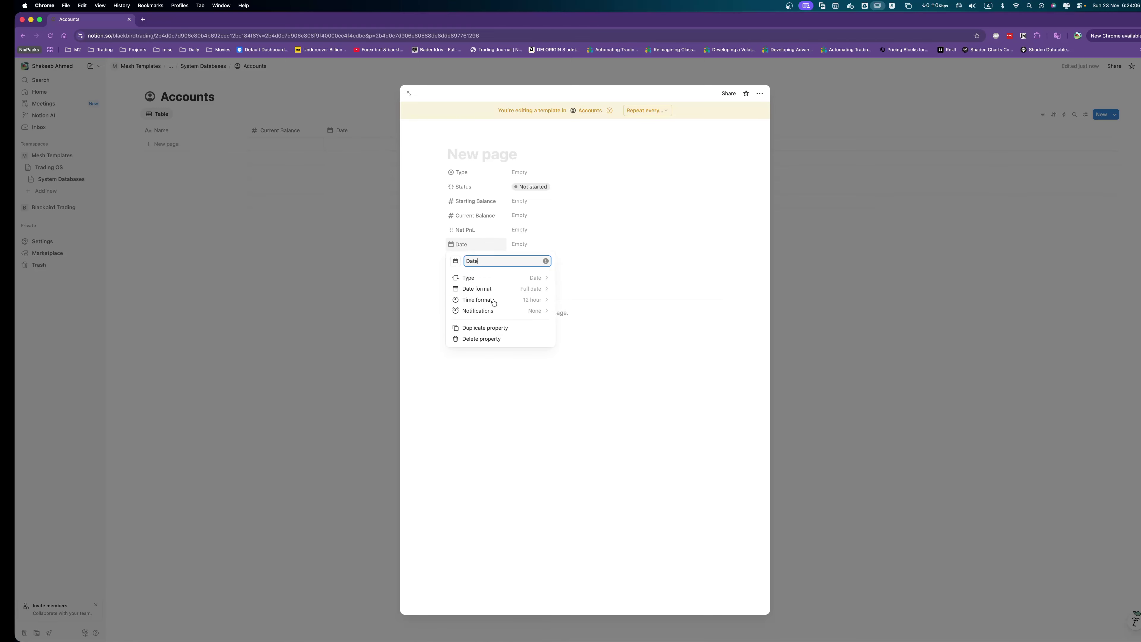
pyautogui.press('super+a')
pyautogui.write('Start')
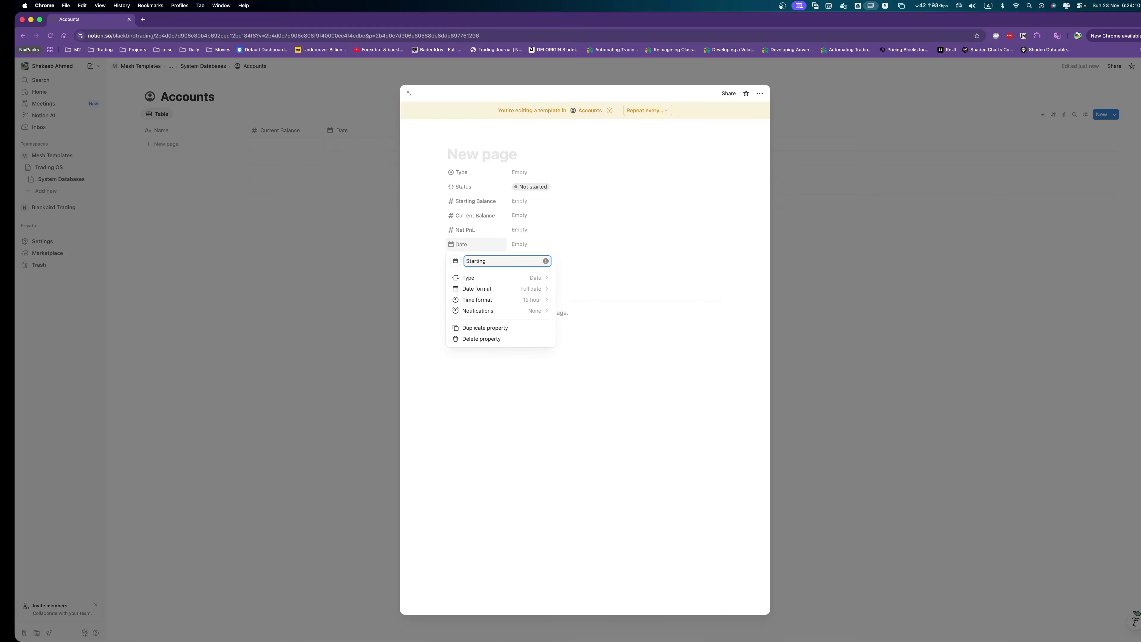
pyautogui.write('ing Date')
# Set the Starting Date property's time format to Hidden and its date format to Month/Day/Year.
pyautogui.click(531, 299)
pyautogui.click(527, 315)
pyautogui.click(533, 288)
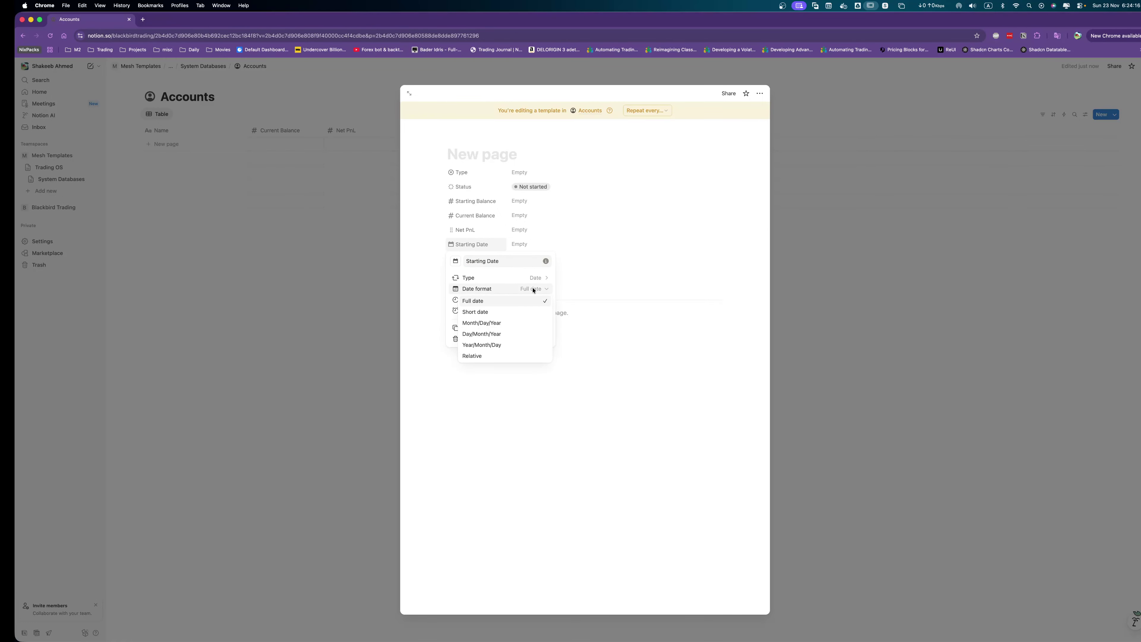
pyautogui.click(482, 322)
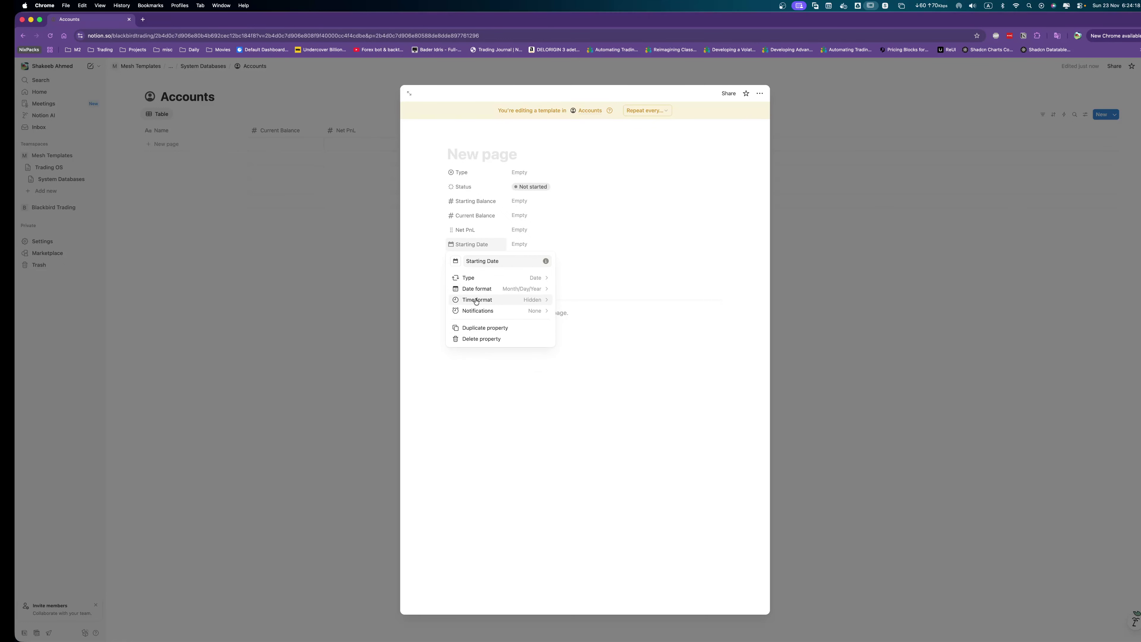
pyautogui.click(479, 312)
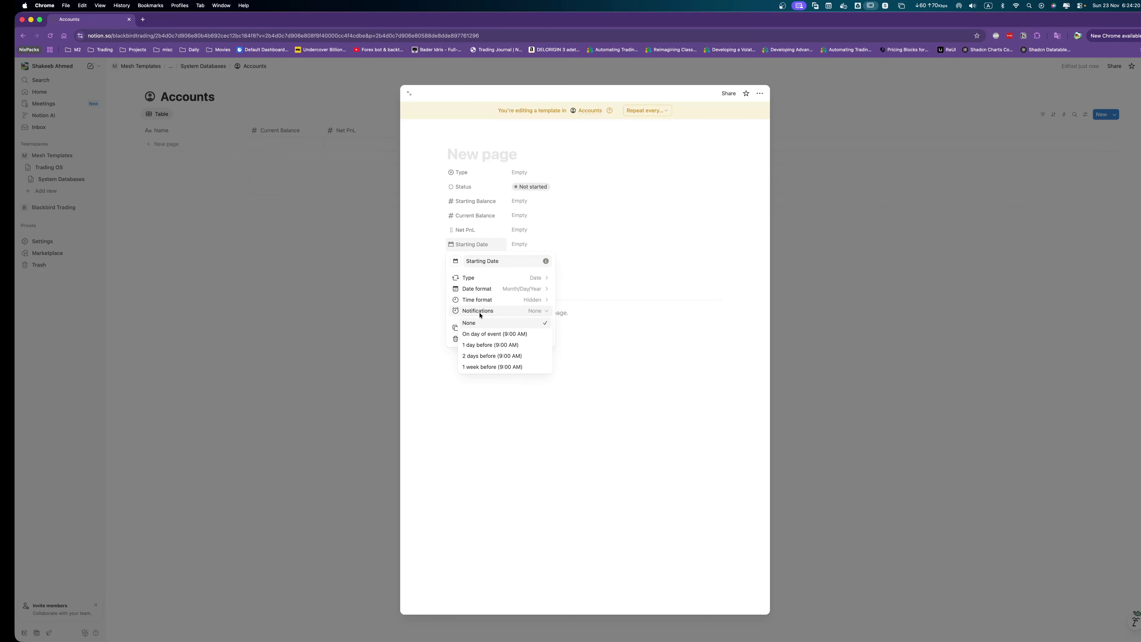
pyautogui.click(624, 268)
pyautogui.click(624, 267)
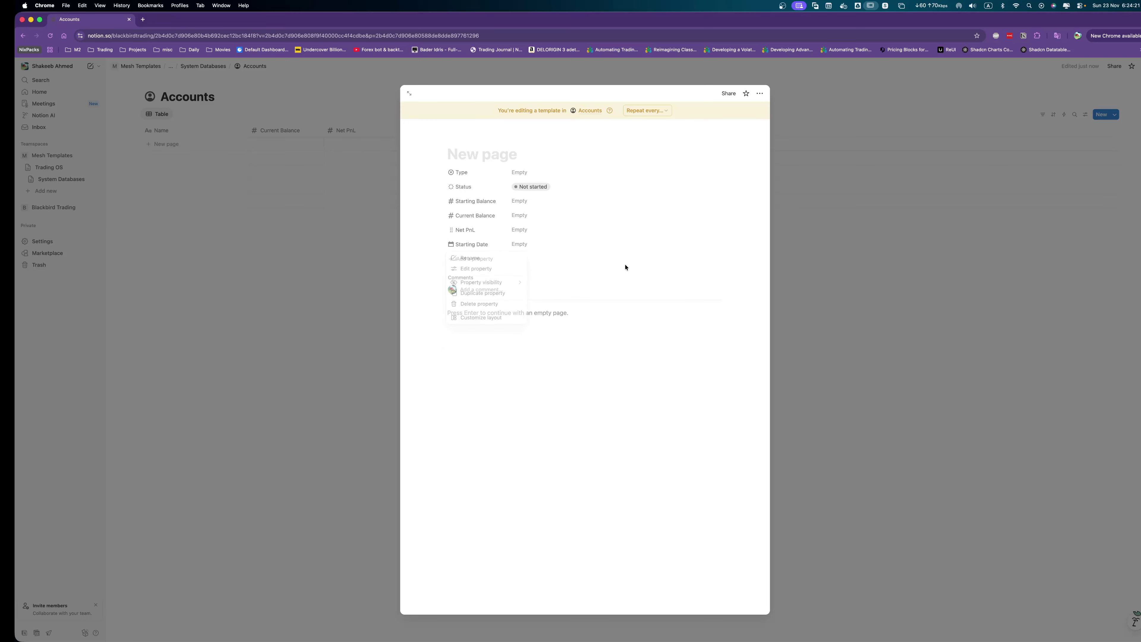
# Duplicate the Starting Date property and rename the copy Ending Date.
pyautogui.click(480, 247)
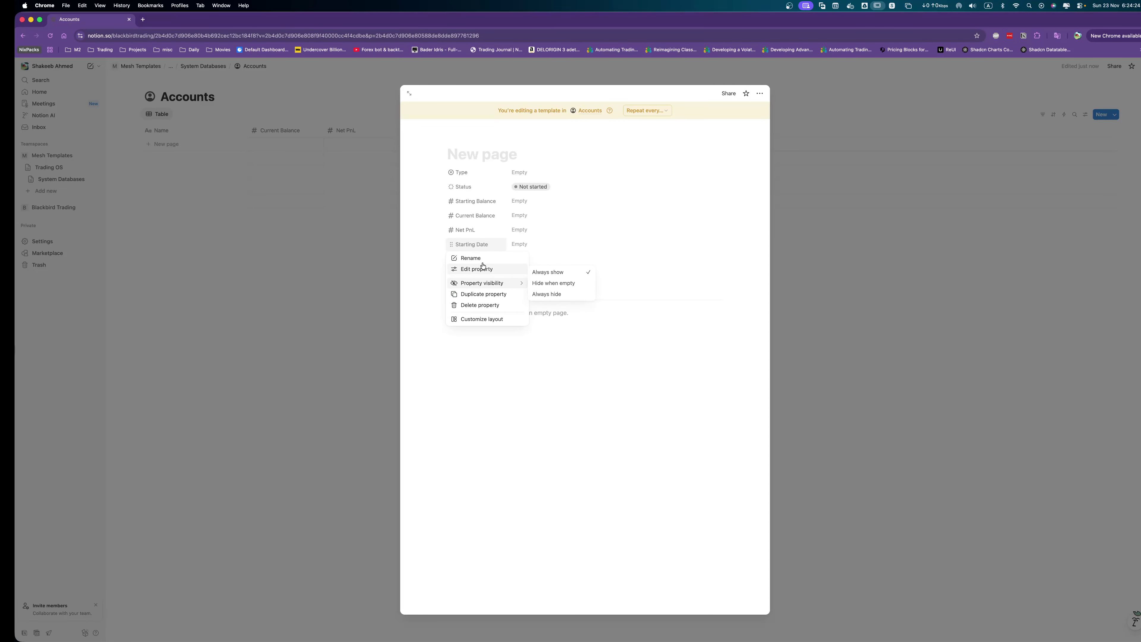
pyautogui.click(477, 301)
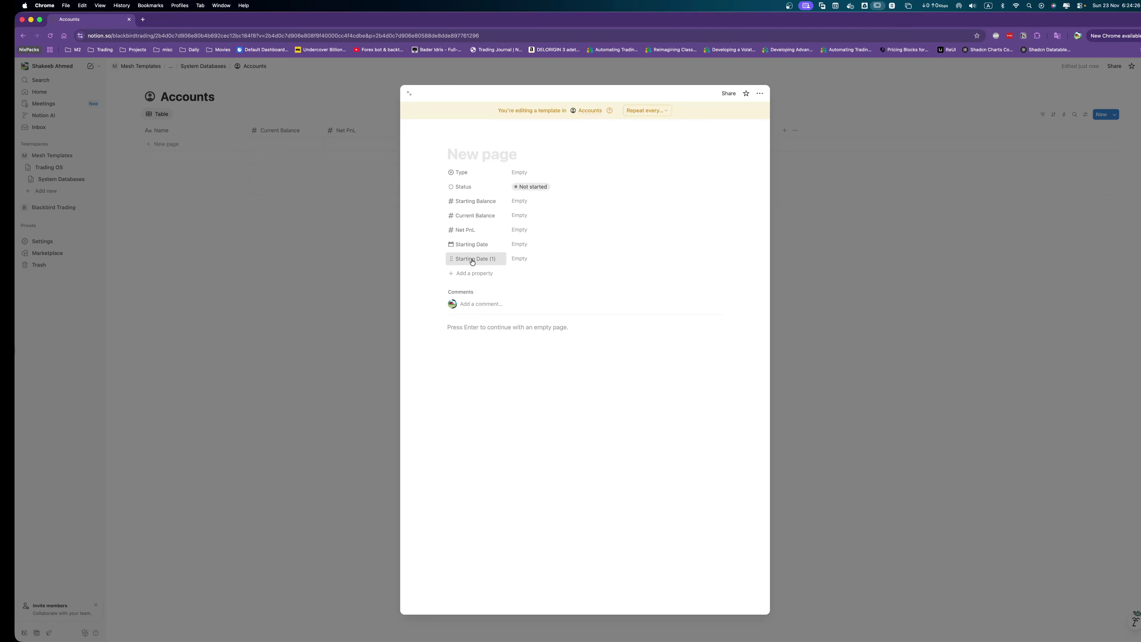
pyautogui.click(471, 259)
pyautogui.click(478, 275)
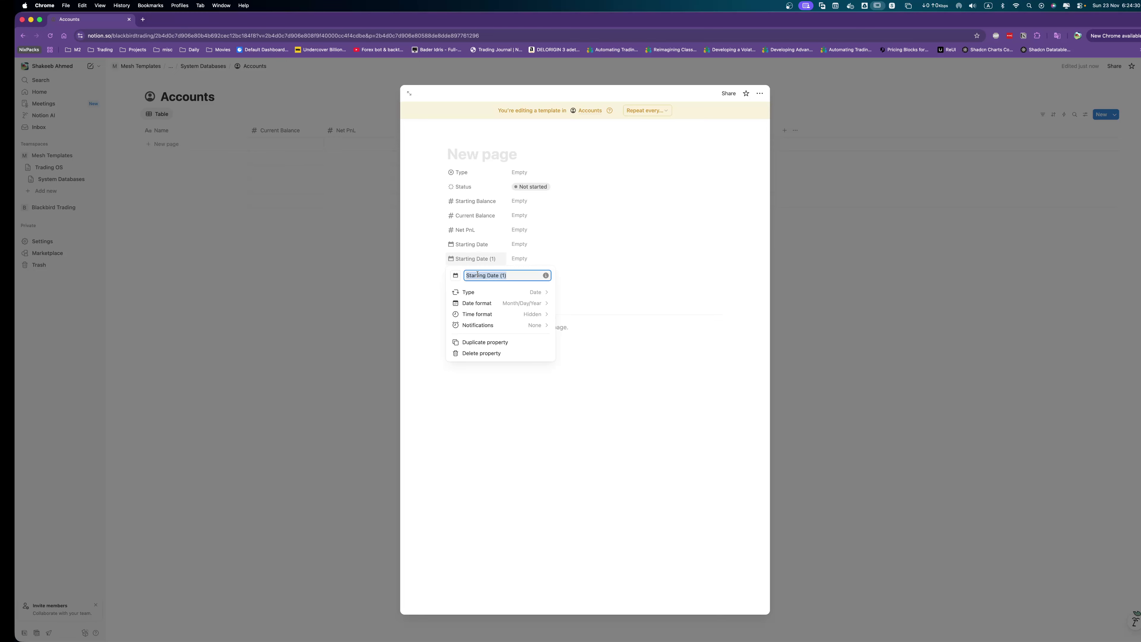
pyautogui.write('Ending Date')
pyautogui.click(635, 257)
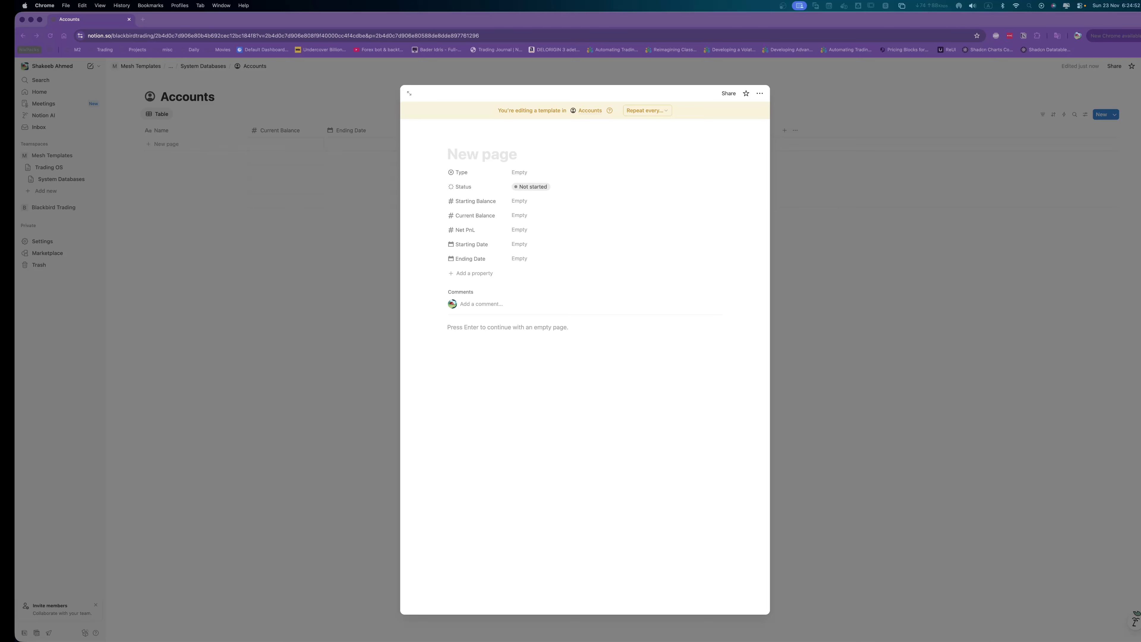
# Add a Number property named Goal below Ending Date and set its number format to US Dollar.
pyautogui.click(467, 274)
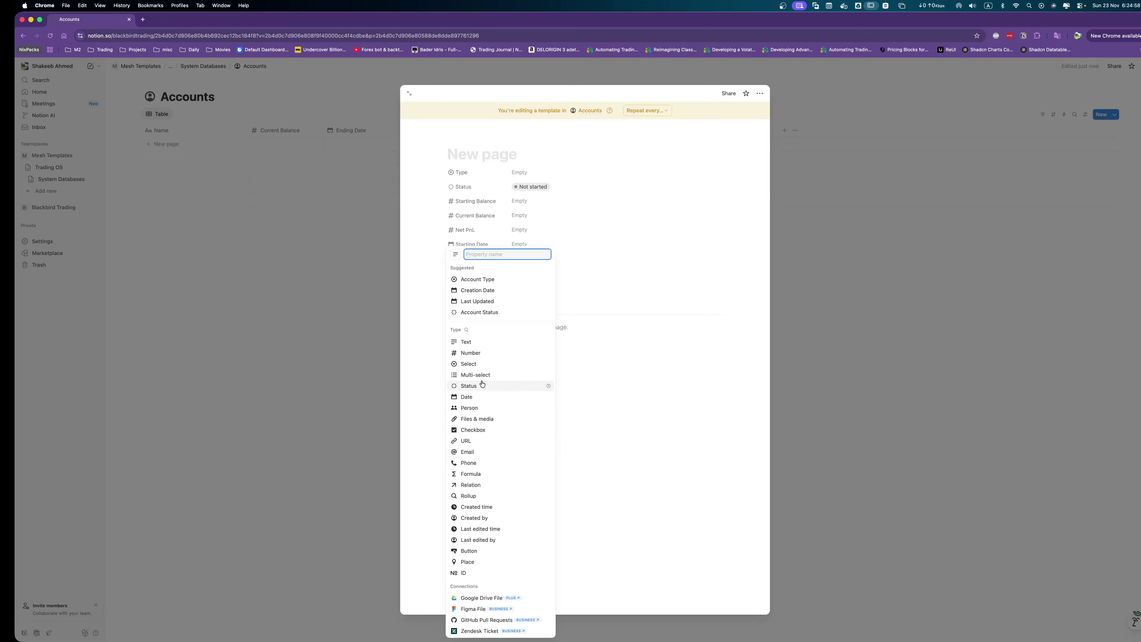
pyautogui.click(478, 355)
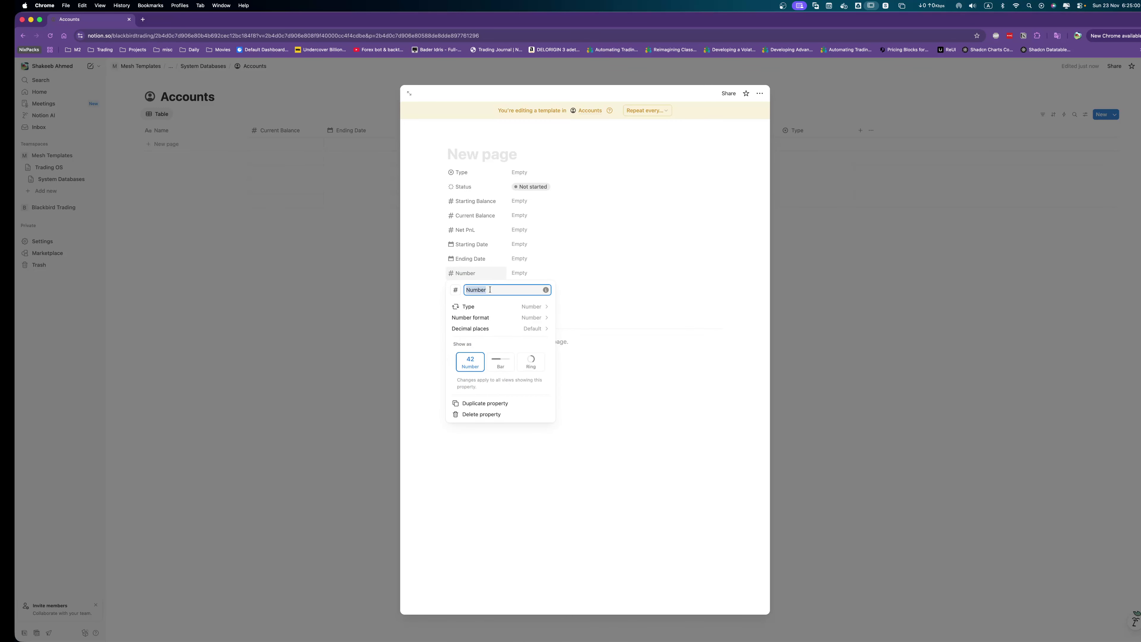
pyautogui.write('Goal')
pyautogui.click(503, 318)
pyautogui.click(512, 287)
pyautogui.click(646, 289)
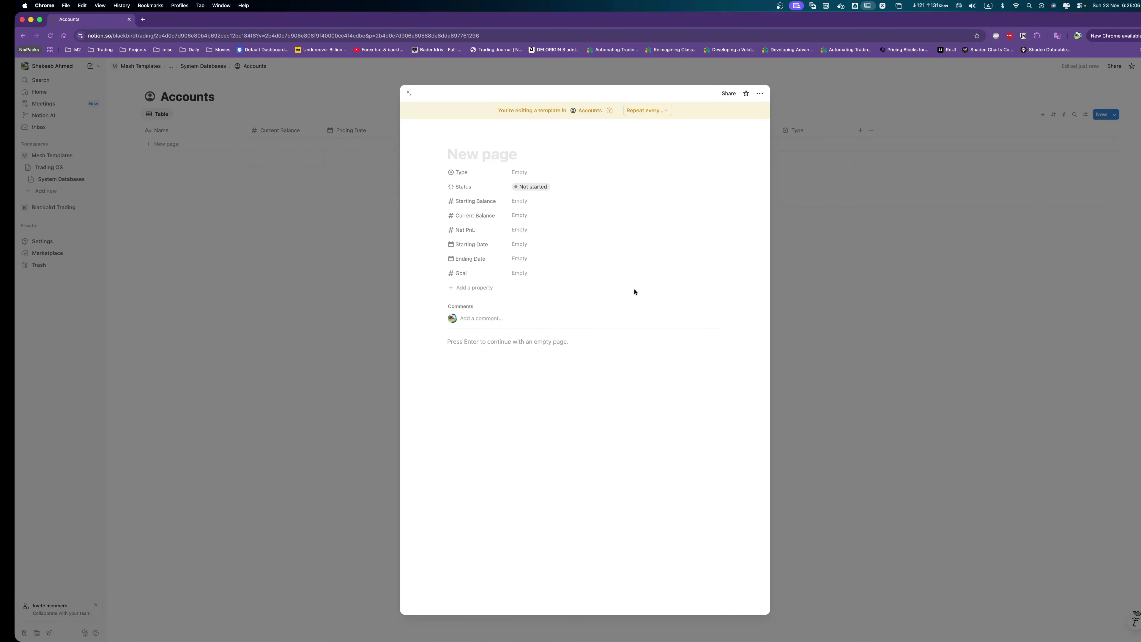
# Add a Formula property below Goal and name it Goal Progress.
pyautogui.click(475, 290)
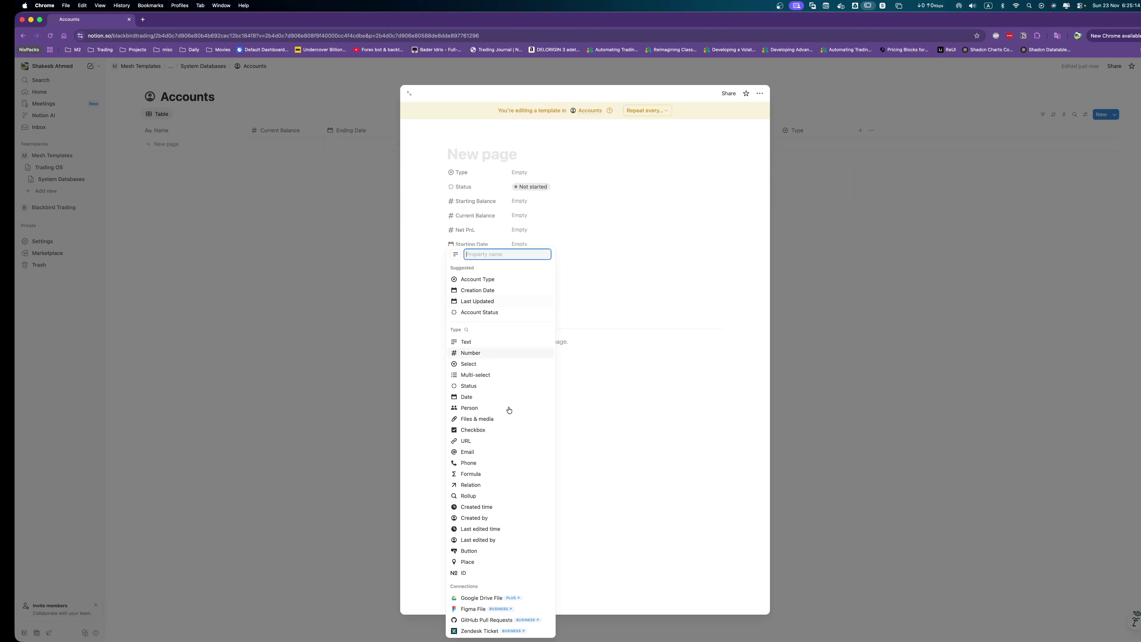
pyautogui.click(472, 477)
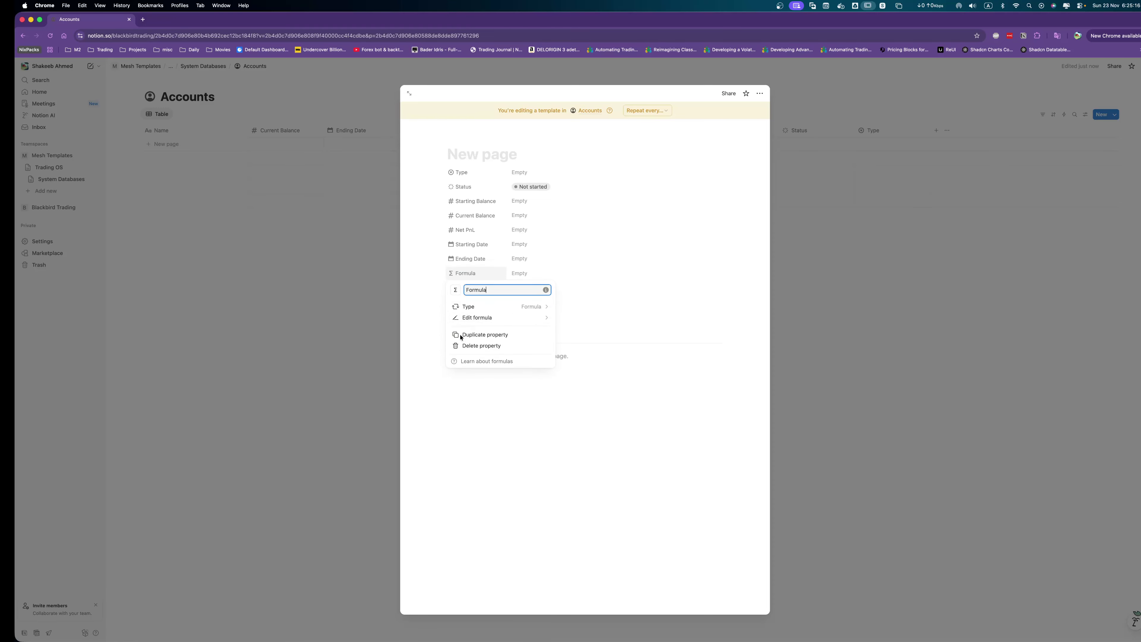
pyautogui.write('Goal Progress')
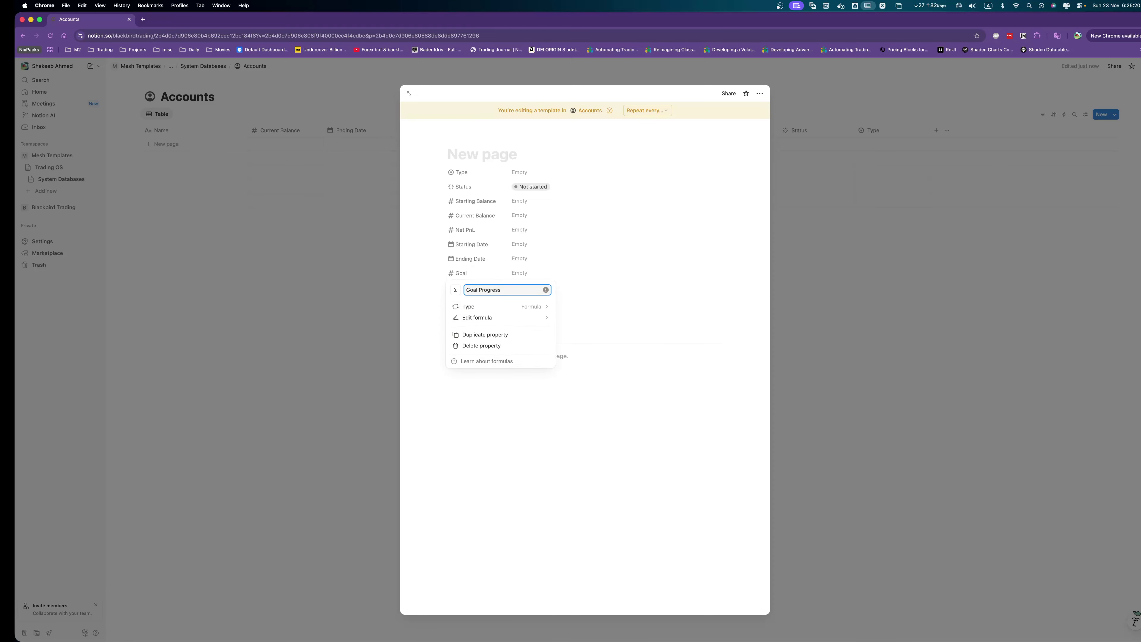
pyautogui.press('Return')
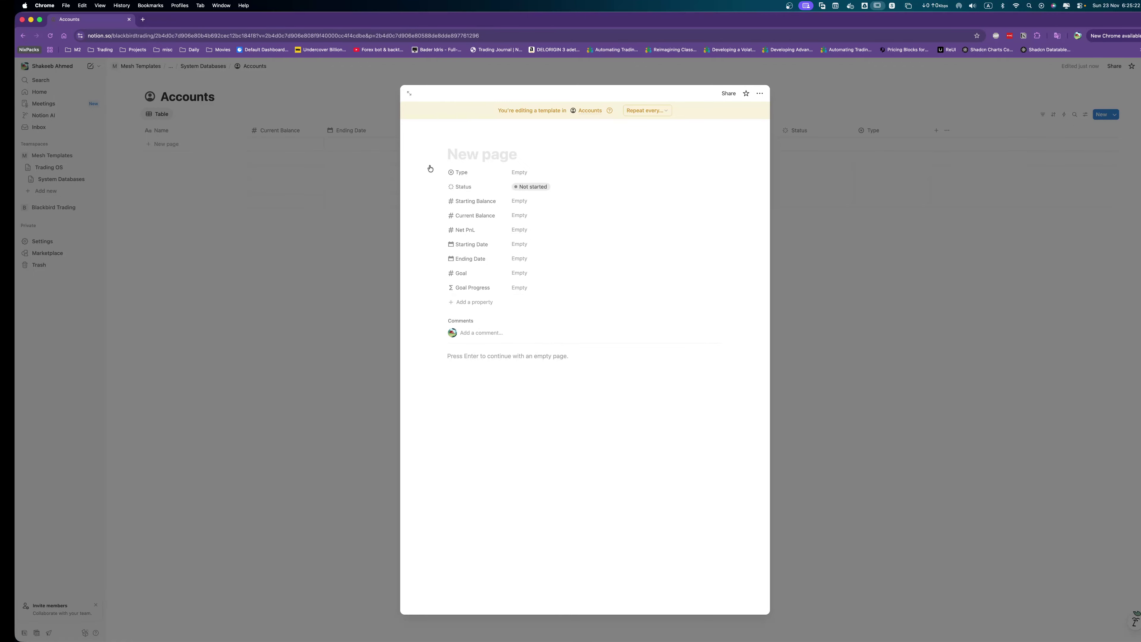
# Change the Starting Balance property's icon to the banknote.
pyautogui.click(465, 202)
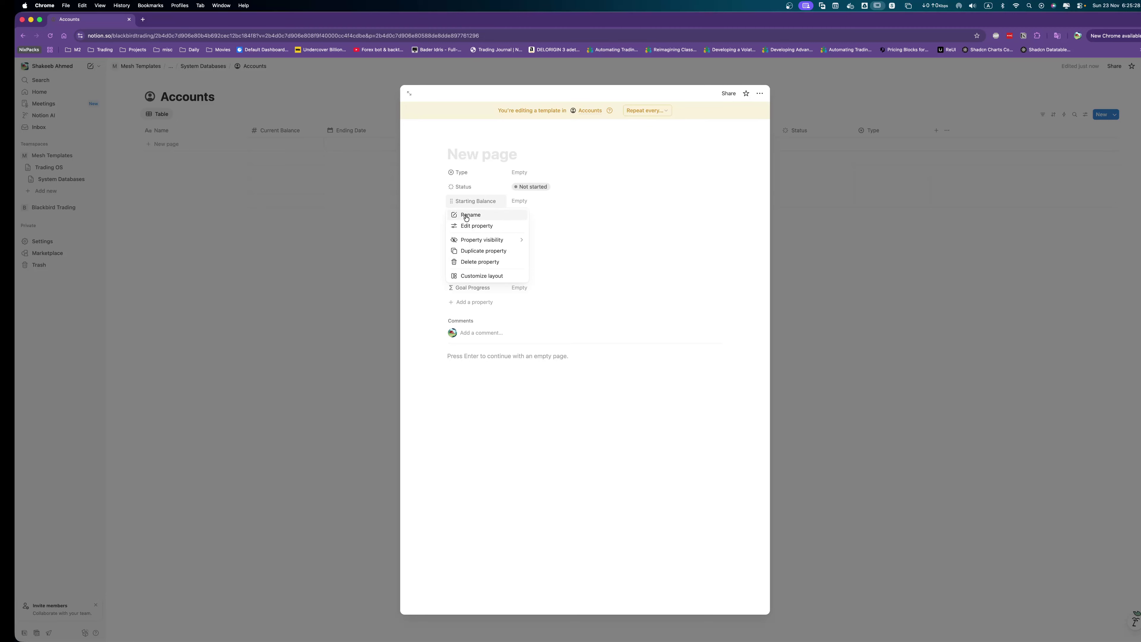
pyautogui.click(466, 216)
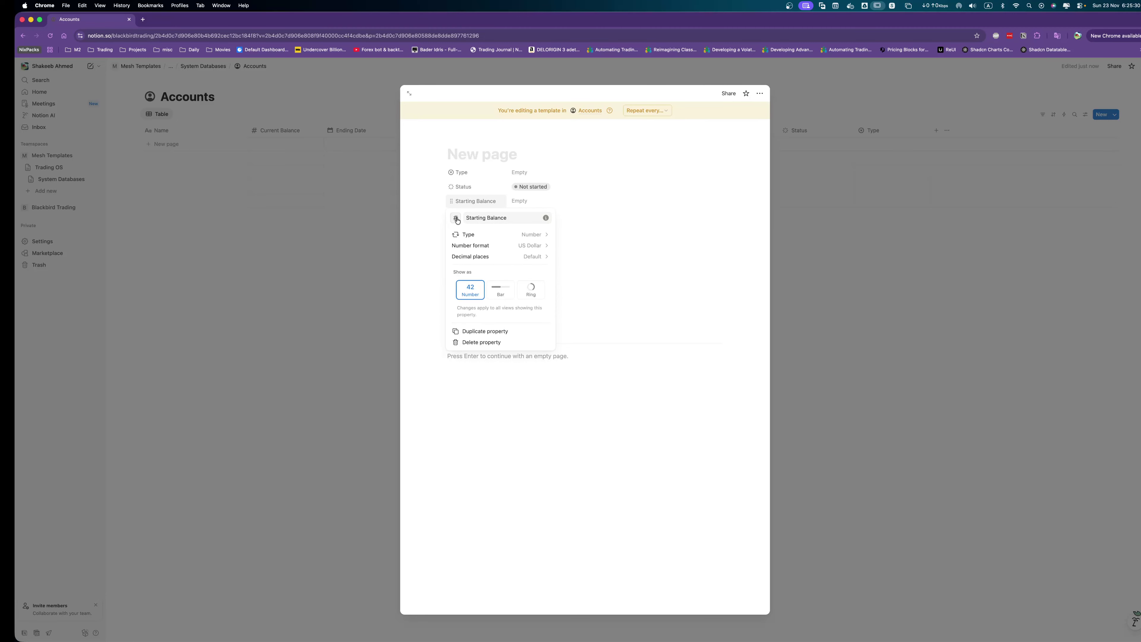
pyautogui.click(456, 218)
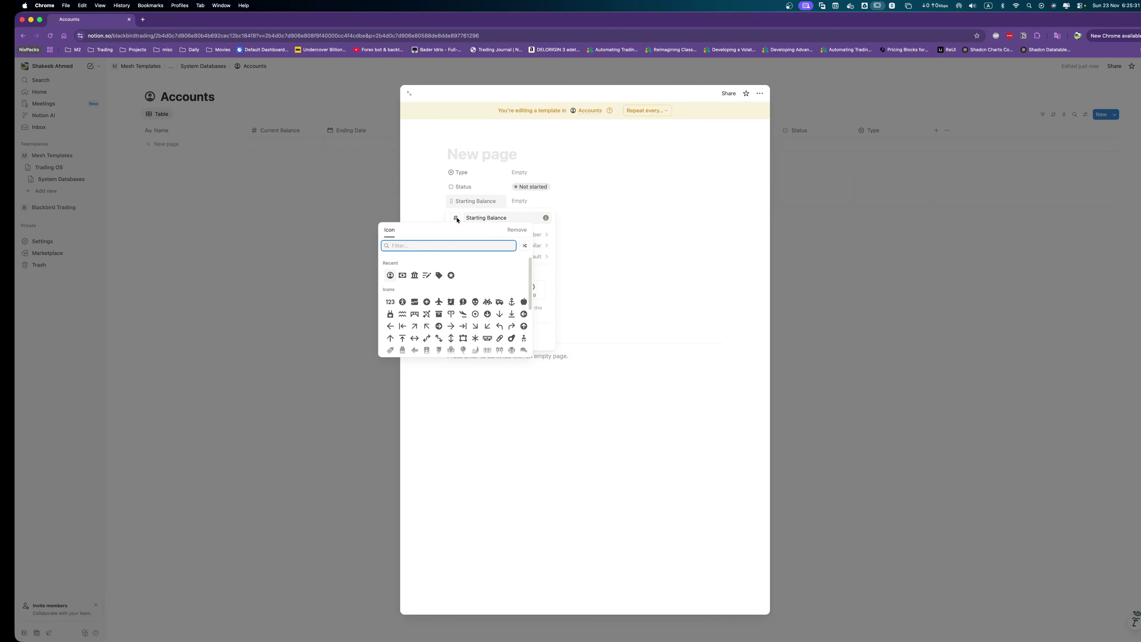
pyautogui.click(402, 275)
pyautogui.click(547, 245)
# Give the Current Balance property the same banknote icon as Starting Balance.
pyautogui.click(472, 216)
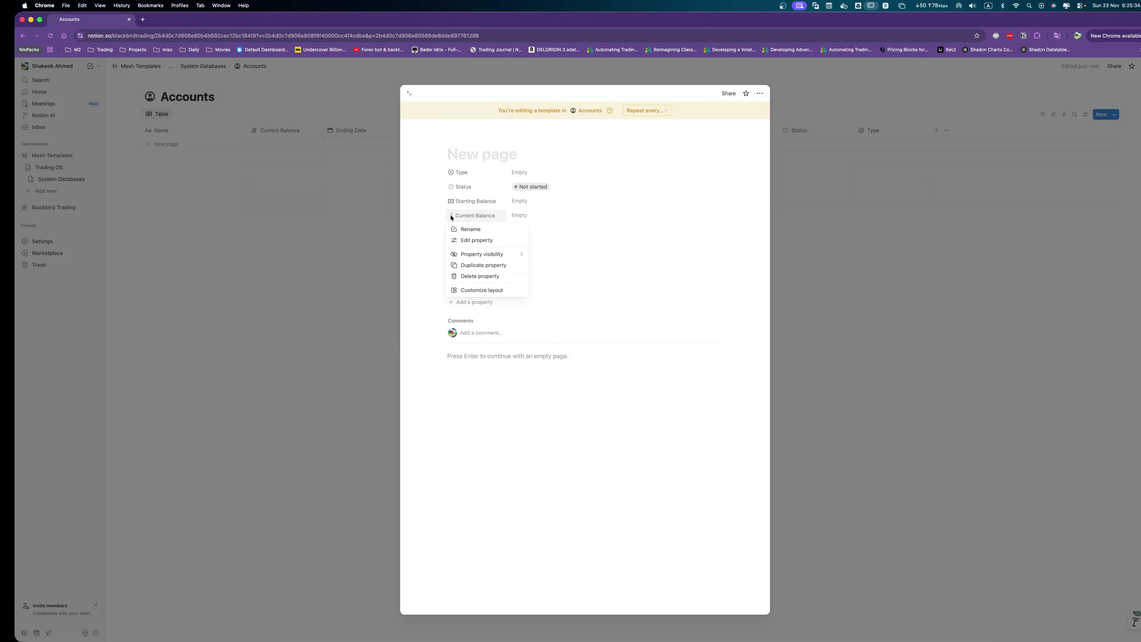
pyautogui.click(466, 242)
pyautogui.click(455, 232)
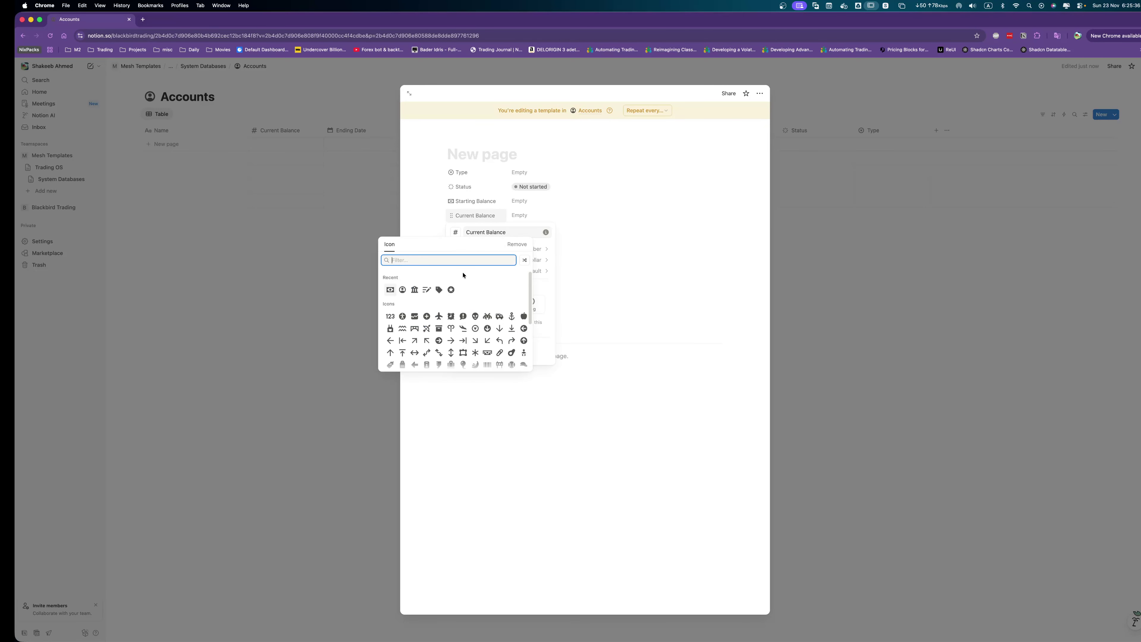
pyautogui.click(402, 291)
pyautogui.press('Escape')
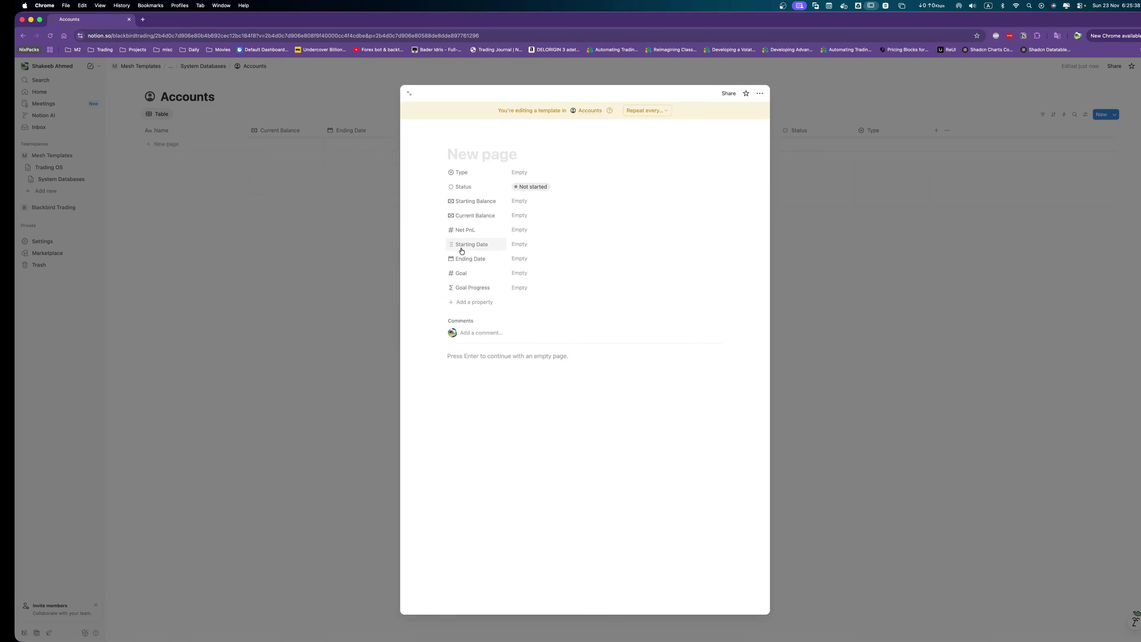
# Change the Net PnL property's icon to the banknote used for the balance properties.
pyautogui.click(458, 229)
pyautogui.click(471, 254)
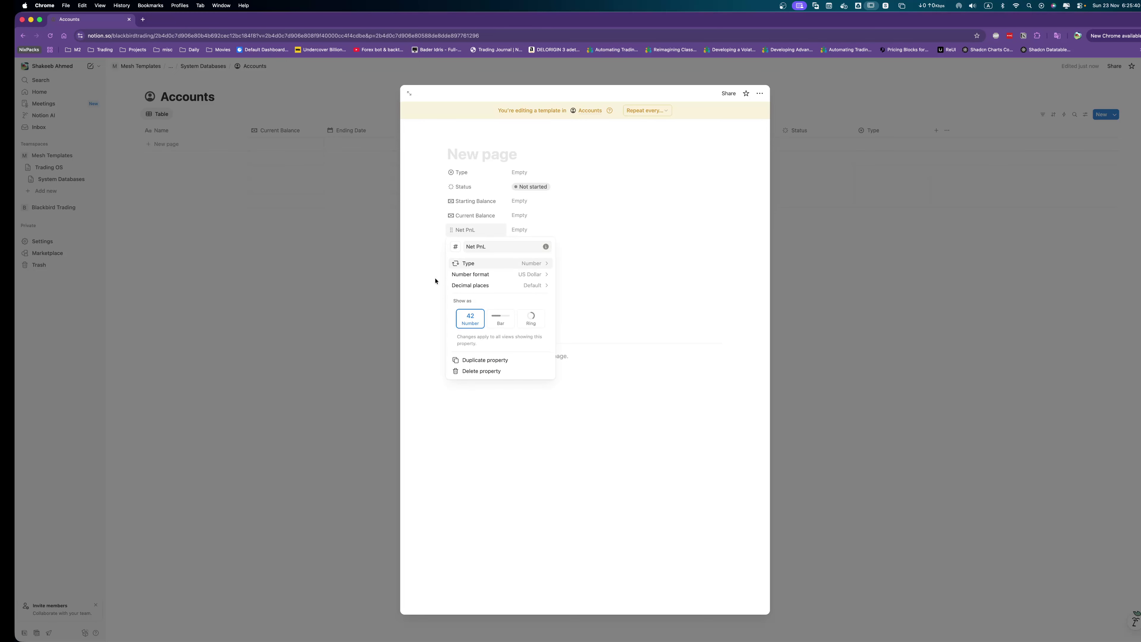
pyautogui.click(455, 249)
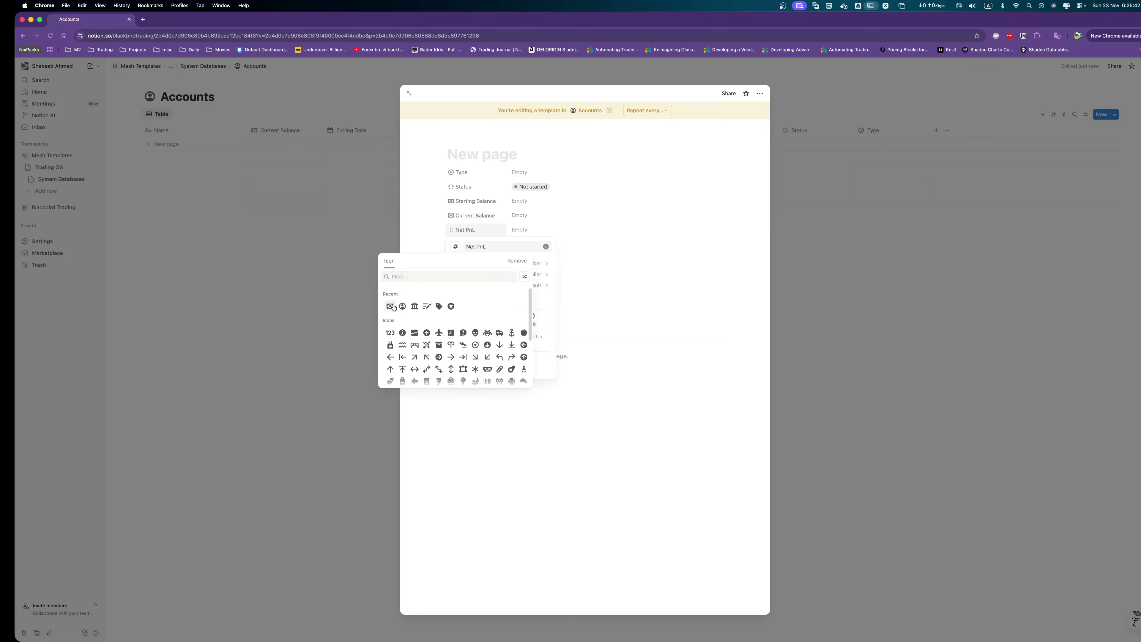
pyautogui.click(394, 309)
pyautogui.click(632, 263)
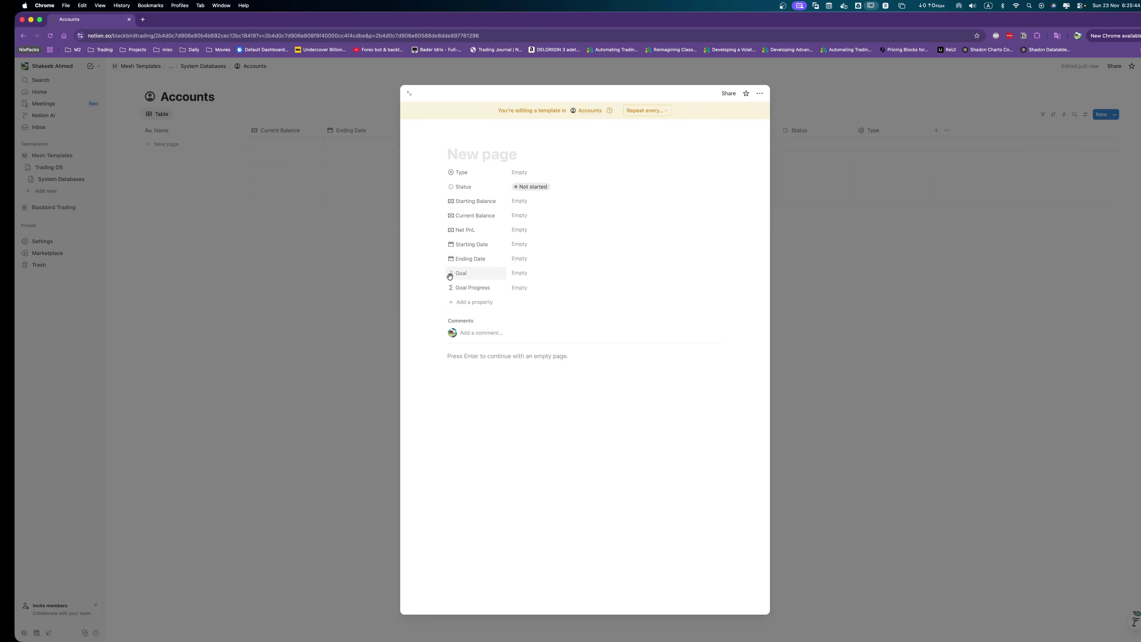
# Search the icons for "target" and give the Goal property the target icon with an arrow.
pyautogui.click(450, 276)
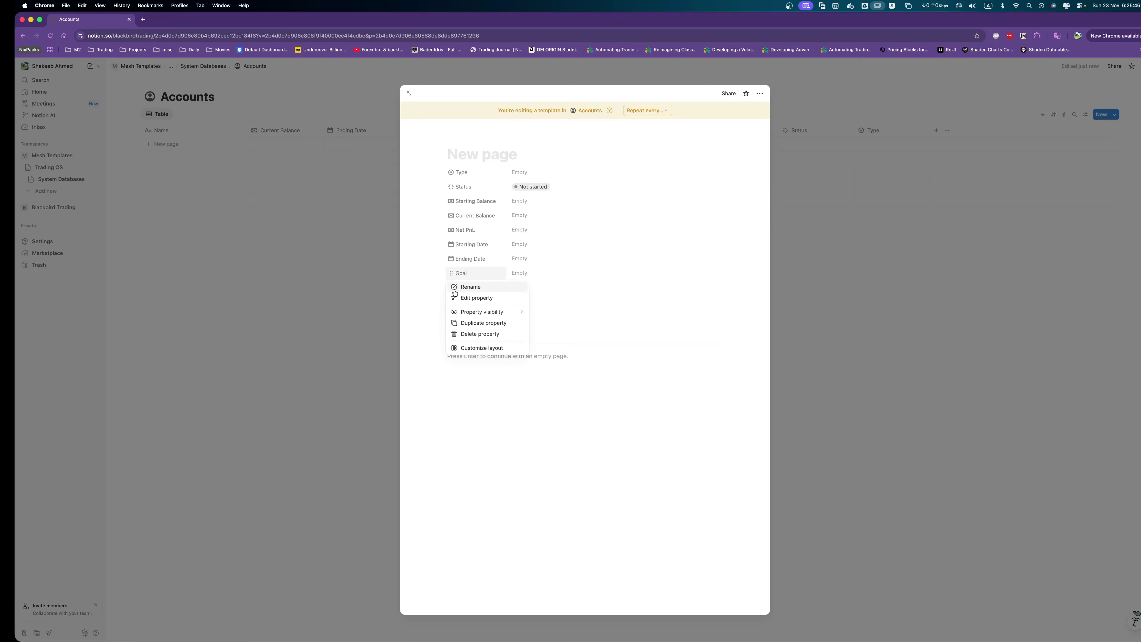
pyautogui.click(455, 302)
pyautogui.click(456, 291)
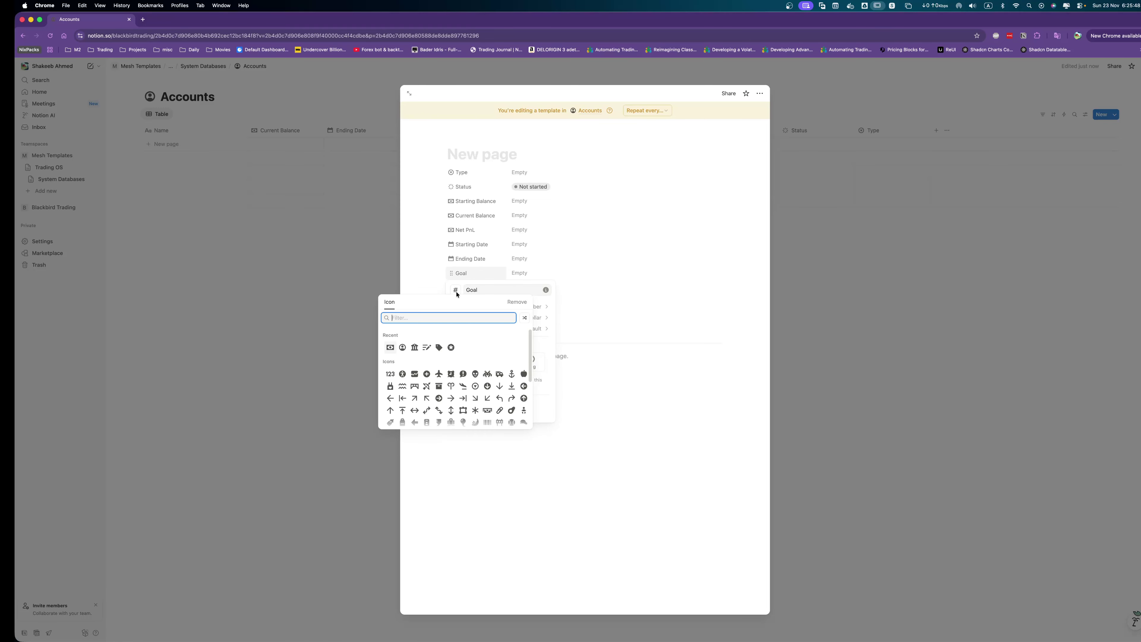
pyautogui.write('target')
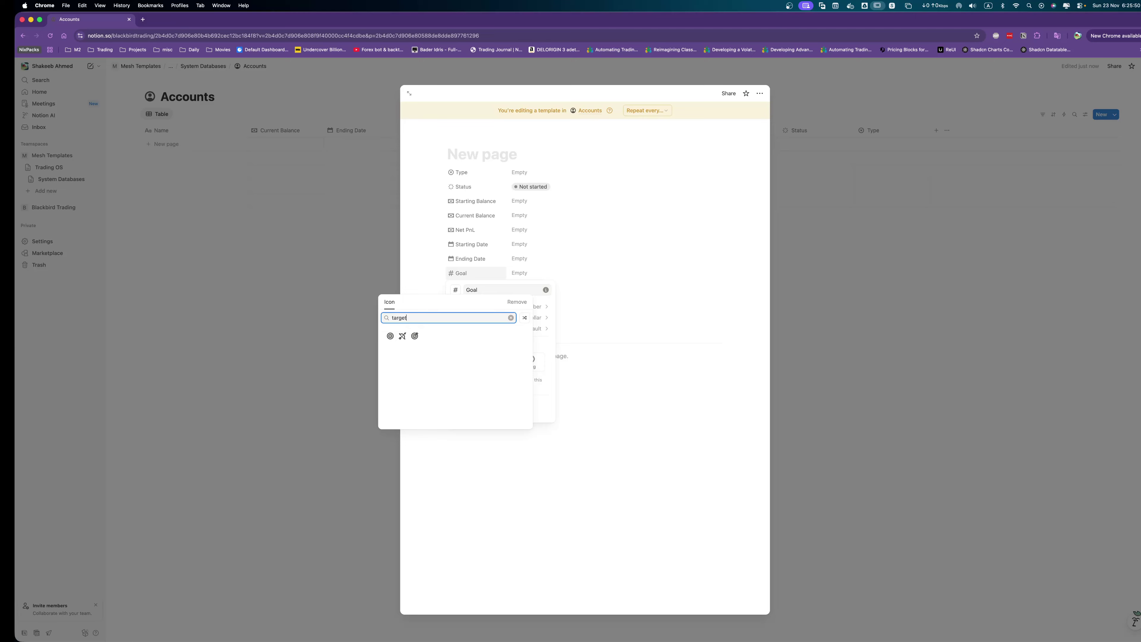
pyautogui.click(415, 336)
pyautogui.click(649, 256)
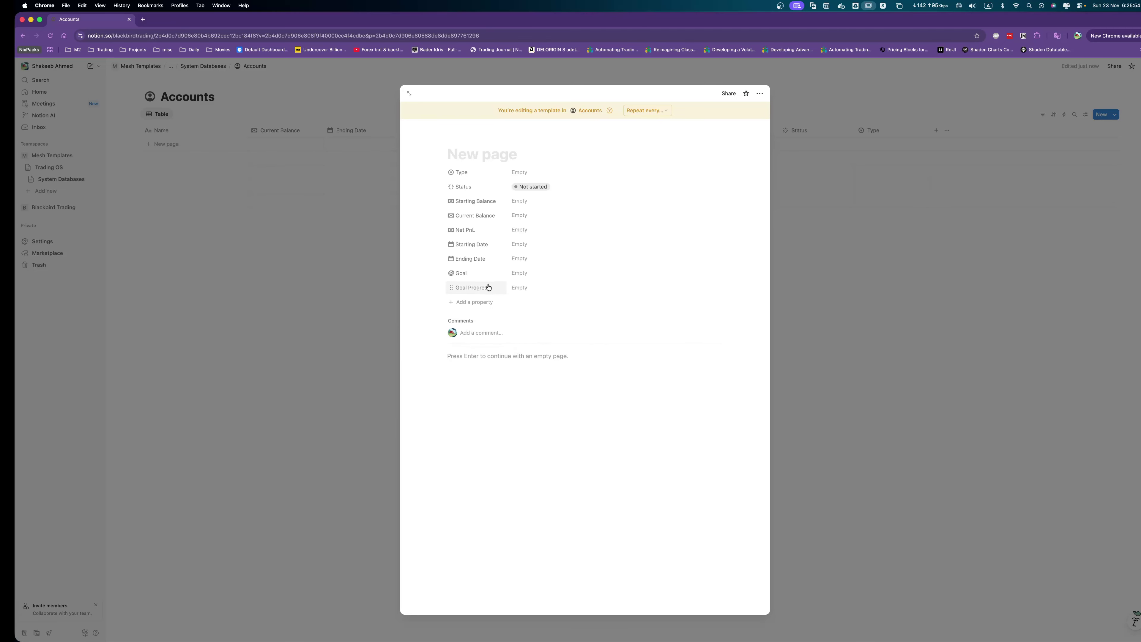
# Search the icons for "bar" and give the Goal Progress property the horizontal segmented bar icon.
pyautogui.click(452, 288)
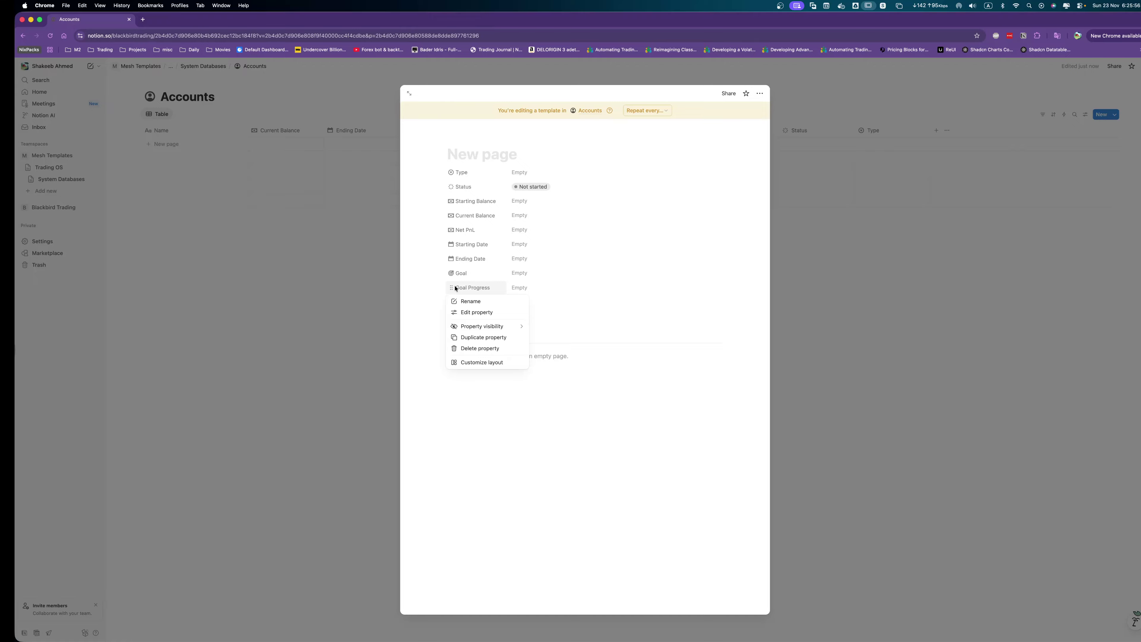
pyautogui.click(472, 301)
pyautogui.click(455, 305)
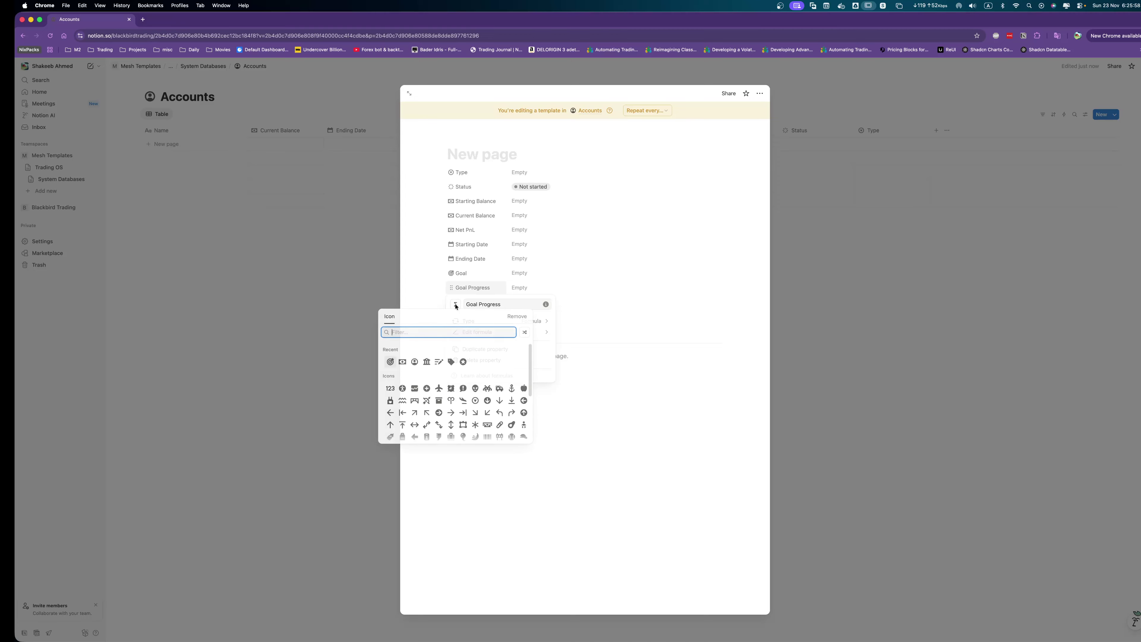
pyautogui.write('bar')
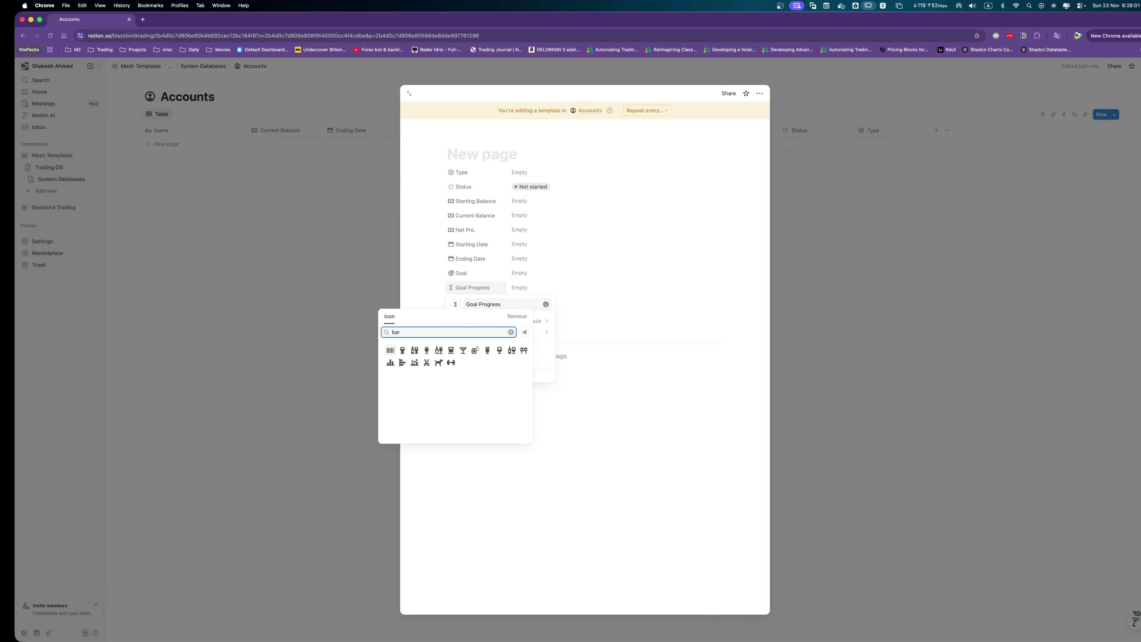
pyautogui.click(390, 350)
pyautogui.click(685, 302)
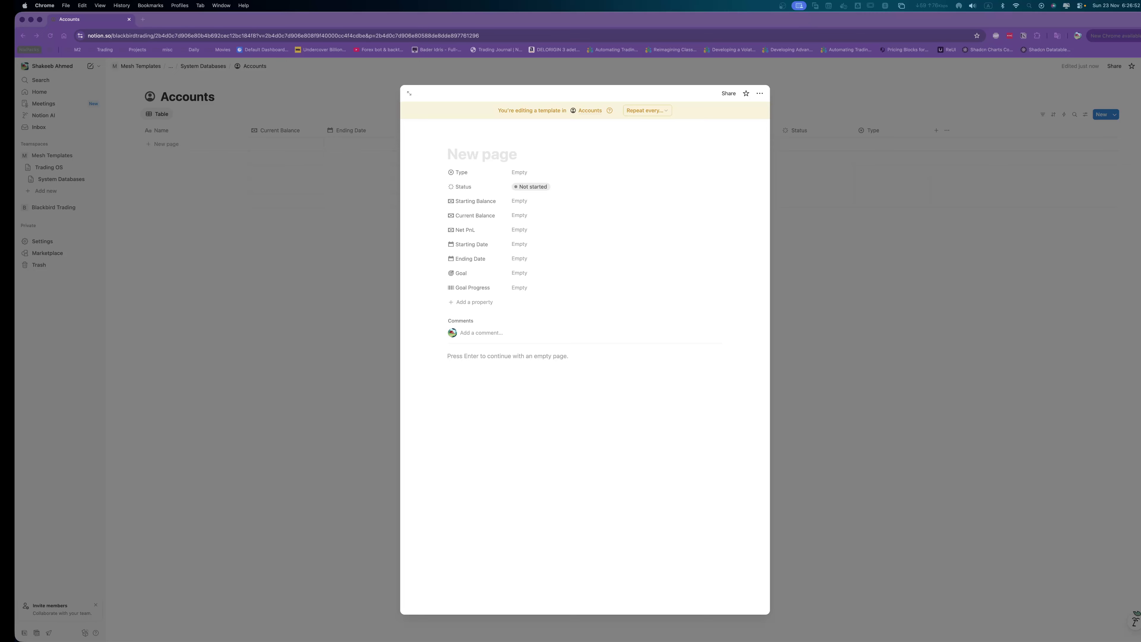
# Add a Number property to the Accounts template, give it the banknote icon and name it Amount.
pyautogui.click(546, 317)
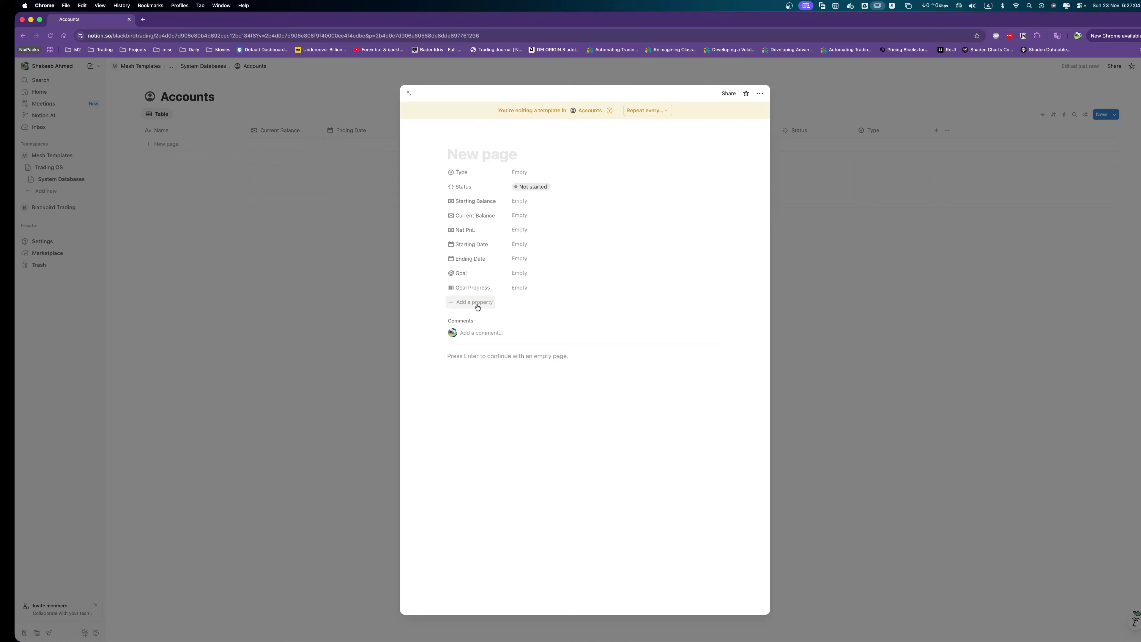
pyautogui.click(477, 305)
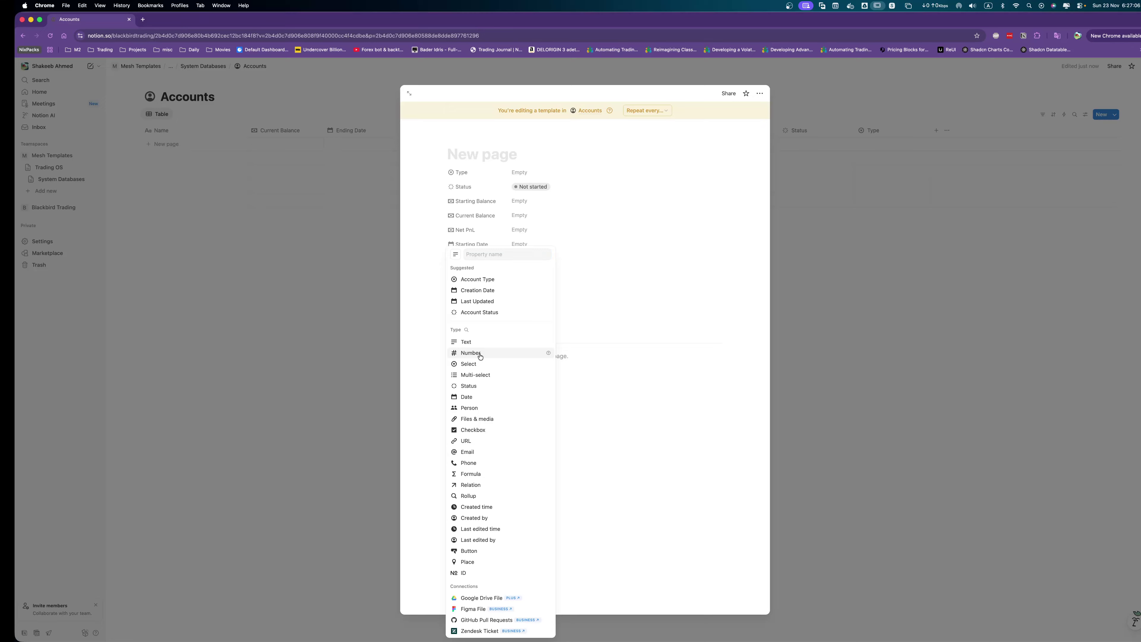
pyautogui.click(480, 356)
pyautogui.click(455, 318)
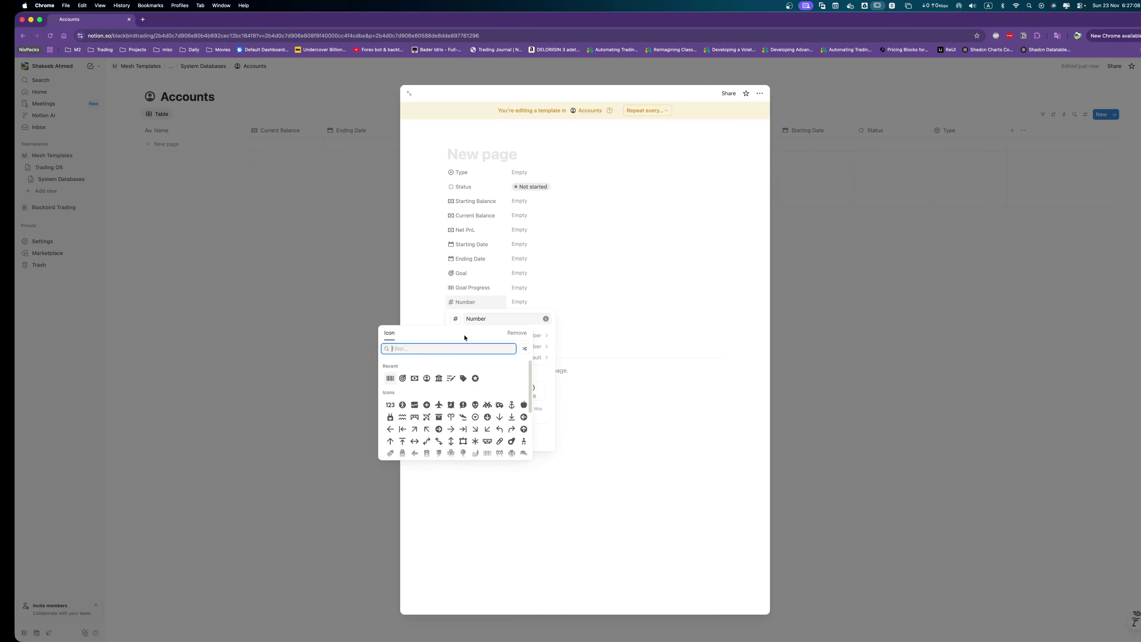
pyautogui.click(414, 378)
pyautogui.doubleClick(488, 318)
pyautogui.write('Amou')
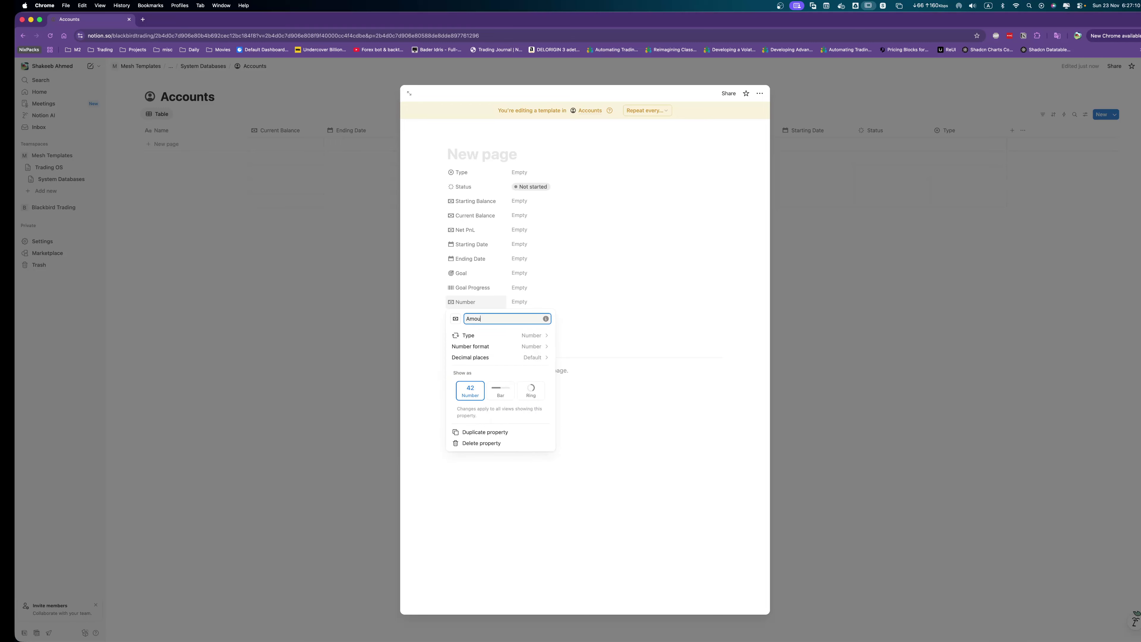
pyautogui.write('nt')
pyautogui.press('Return')
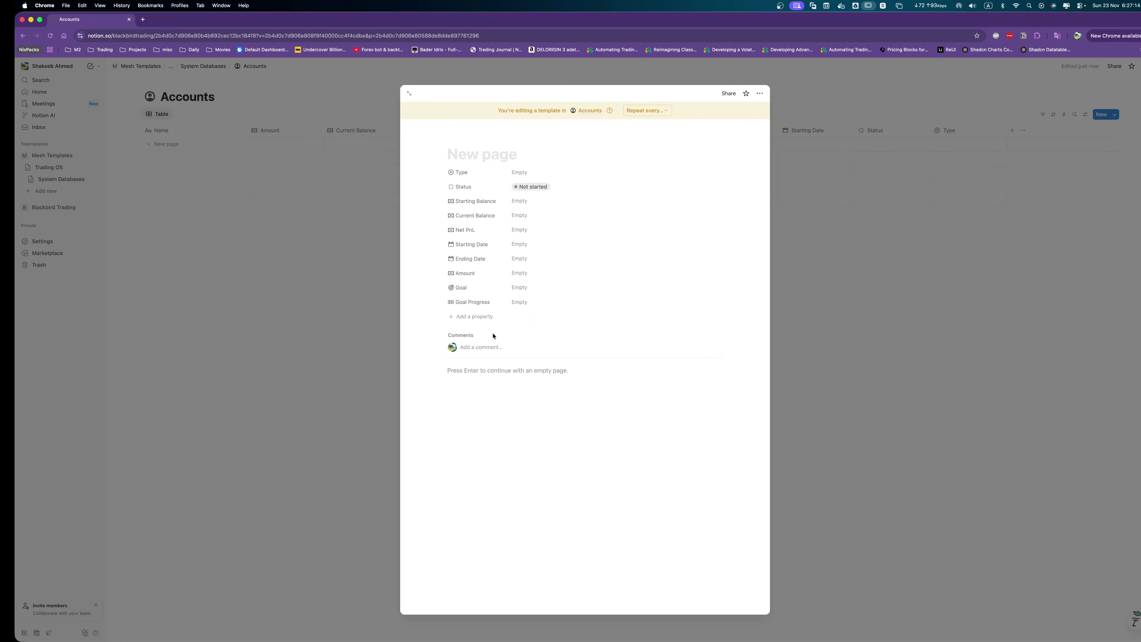
# Add another Number property below Goal Progress and give it the banknote icon.
pyautogui.click(470, 317)
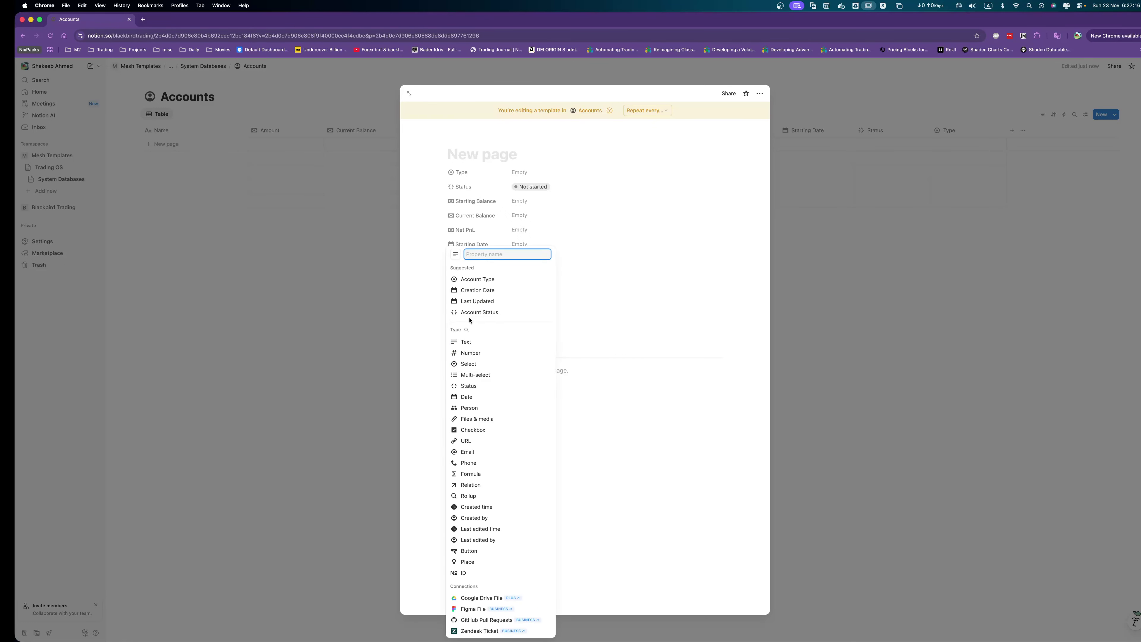
pyautogui.click(470, 352)
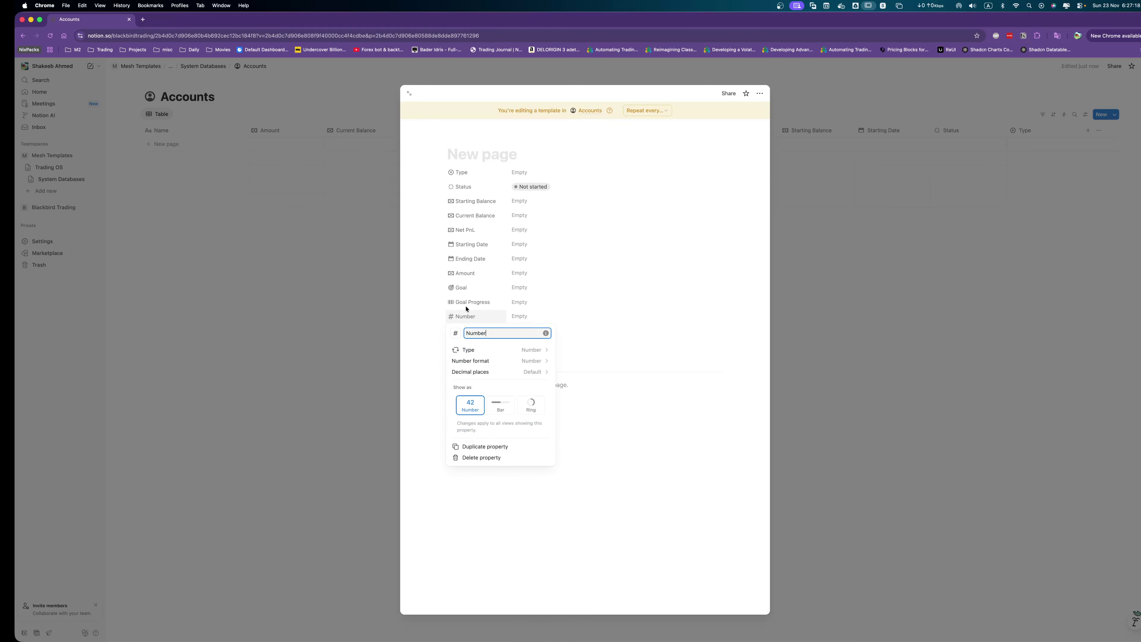
pyautogui.click(457, 333)
pyautogui.click(393, 393)
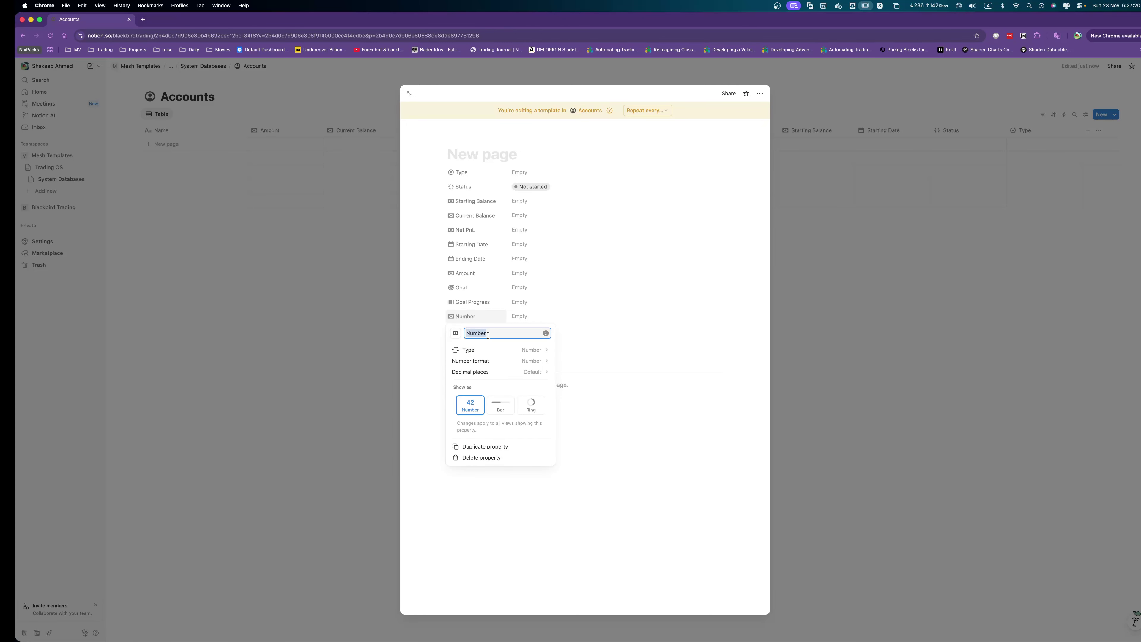
# Try to name the new Number property below Goal Progress Amount.
pyautogui.write('Amount')
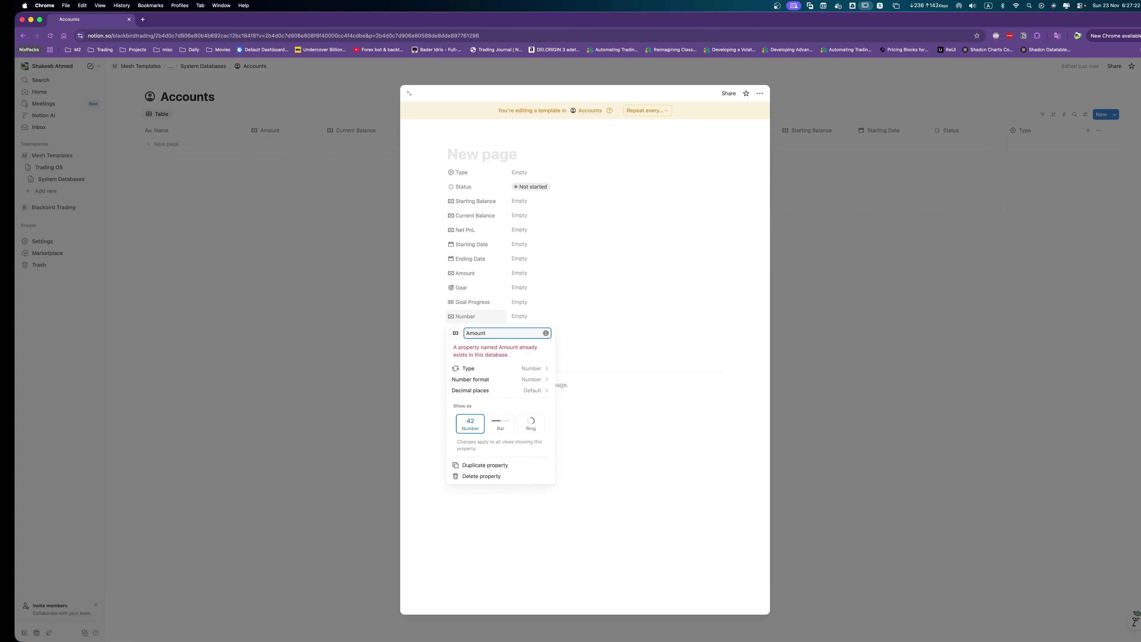
pyautogui.press('Escape')
pyautogui.press('Escape')
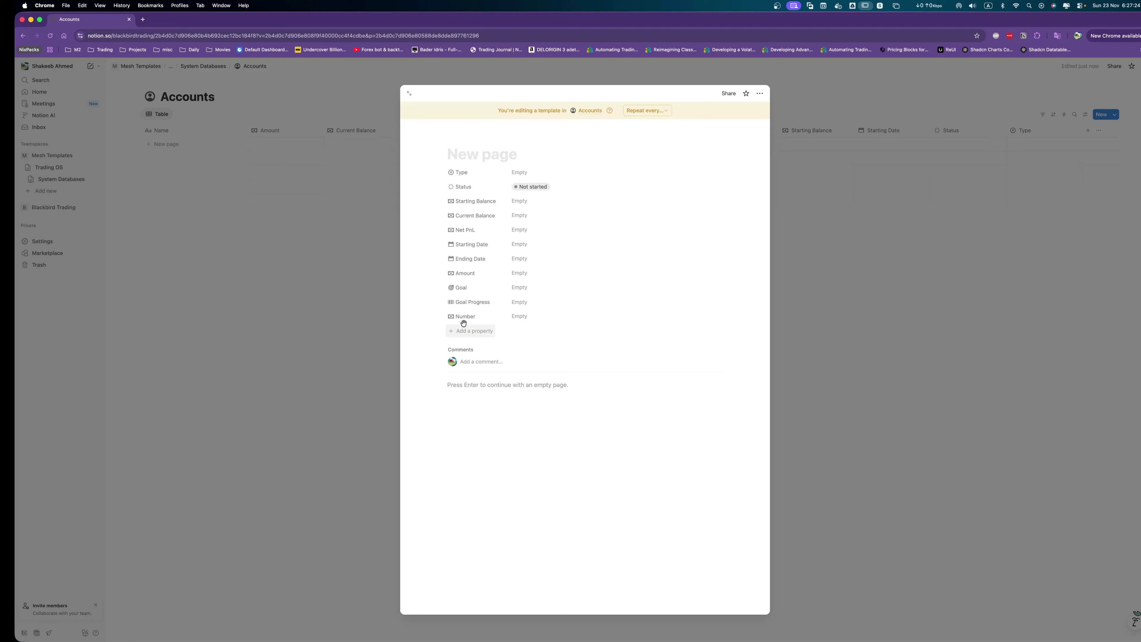
# Try again to rename the Number property below Goal Progress as Amount.
pyautogui.click(464, 320)
pyautogui.click(478, 328)
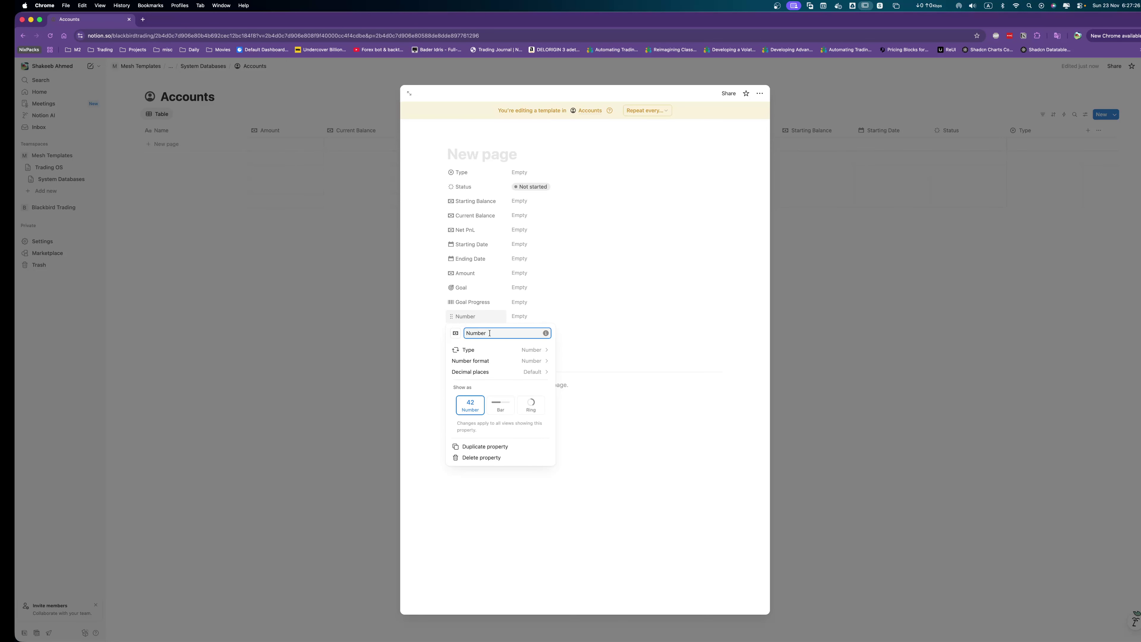
pyautogui.doubleClick(489, 333)
pyautogui.write('Amount')
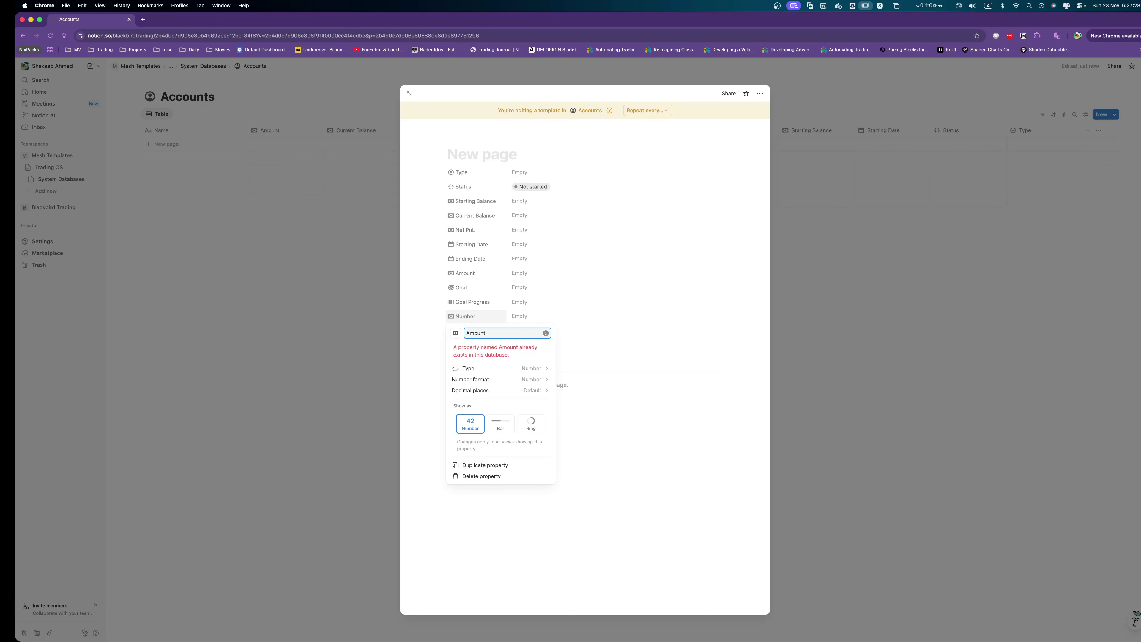
pyautogui.press('Escape')
pyautogui.press('Escape')
# Delete the extra Number property and move the Amount property below Goal Progress.
pyautogui.click(465, 316)
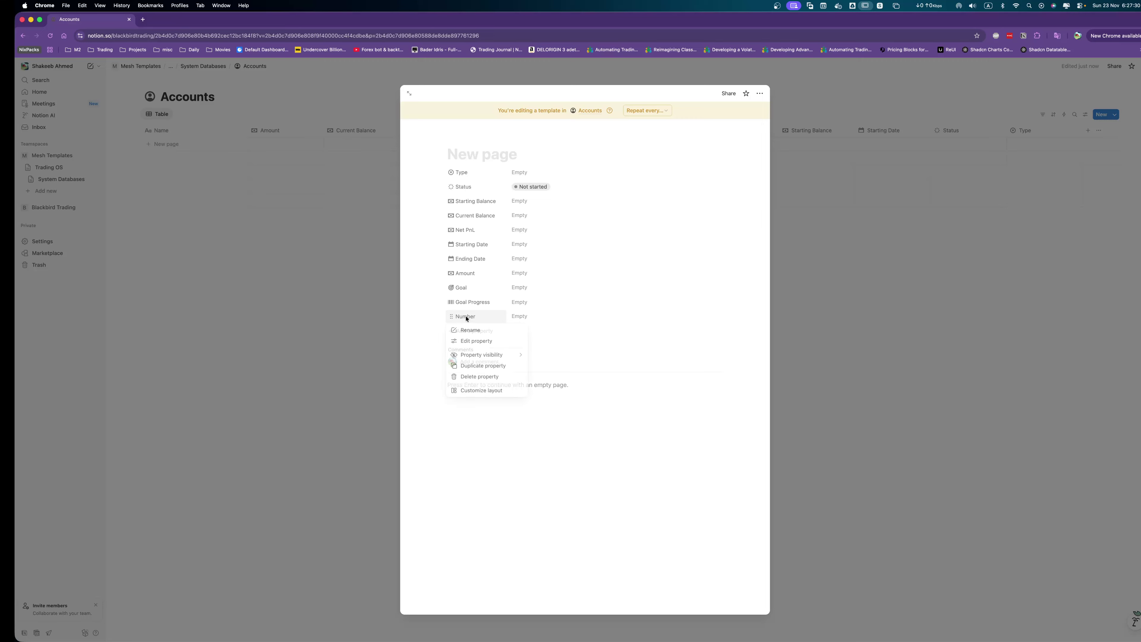
pyautogui.click(474, 377)
pyautogui.click(571, 351)
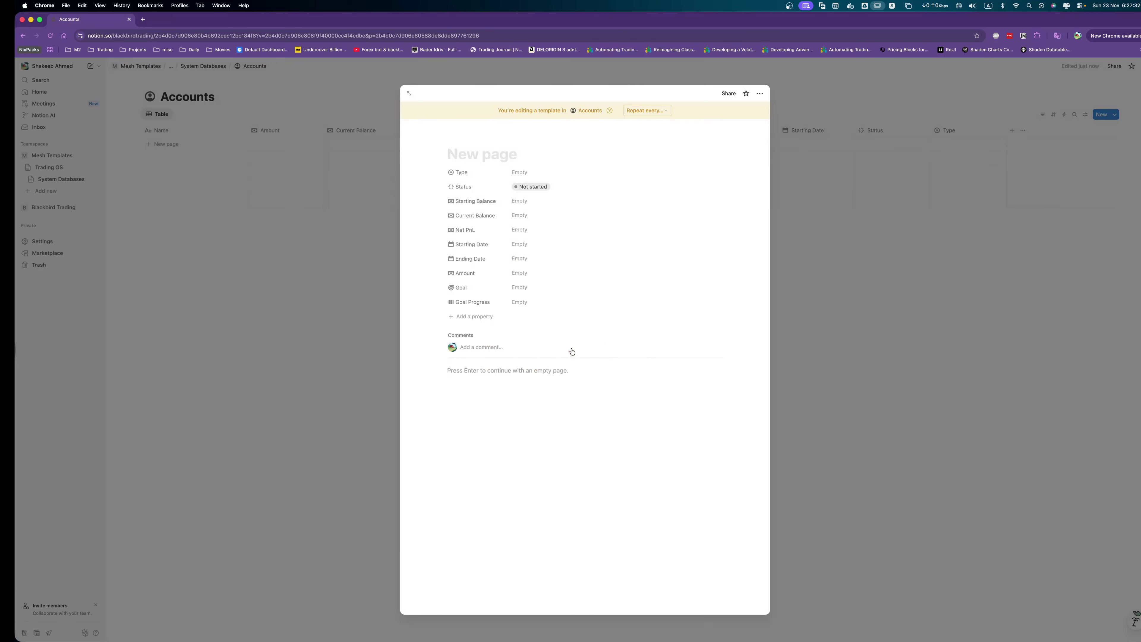
pyautogui.moveTo(451, 273); pyautogui.dragTo(454, 305)
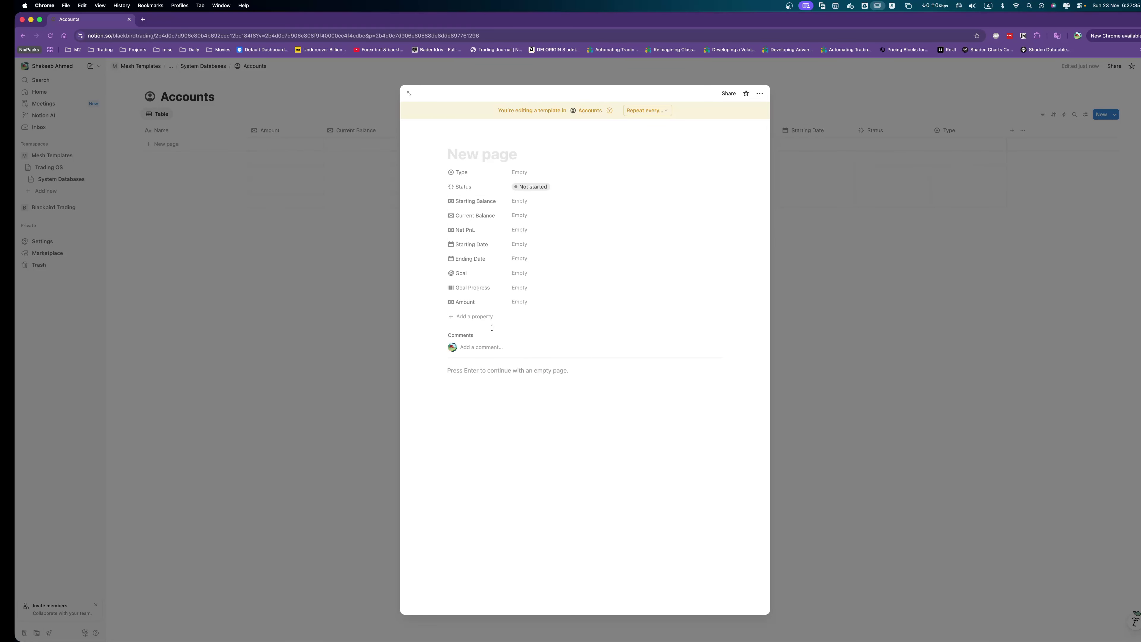
# Add a Select property below Amount and name it Transaction TYpe.
pyautogui.click(475, 317)
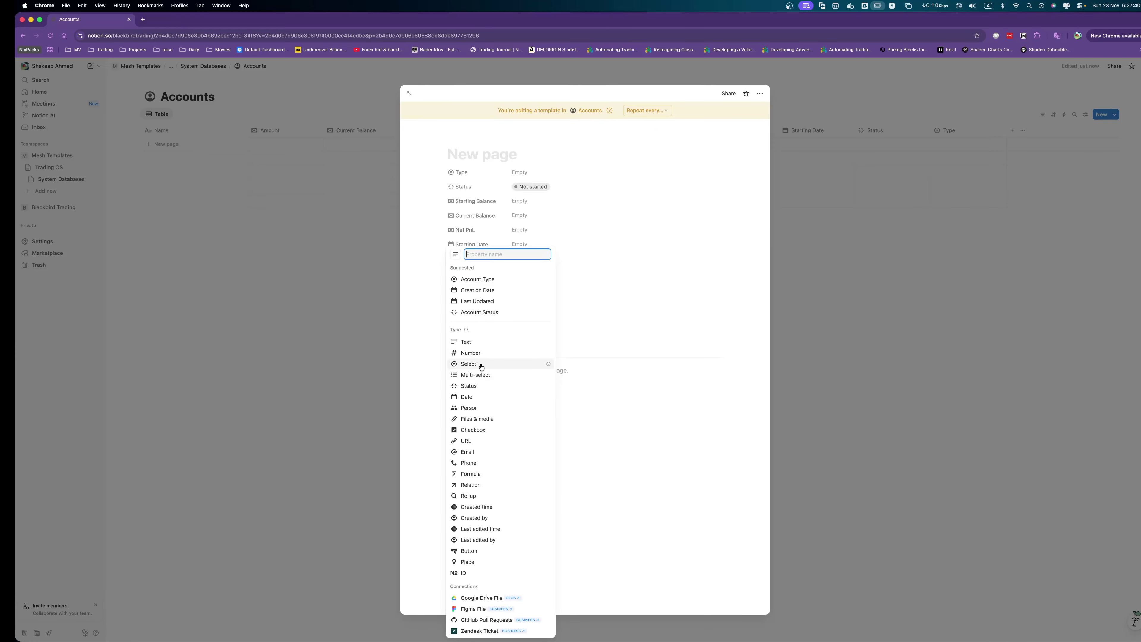
pyautogui.click(468, 363)
pyautogui.press('BackSpace')
pyautogui.write('T')
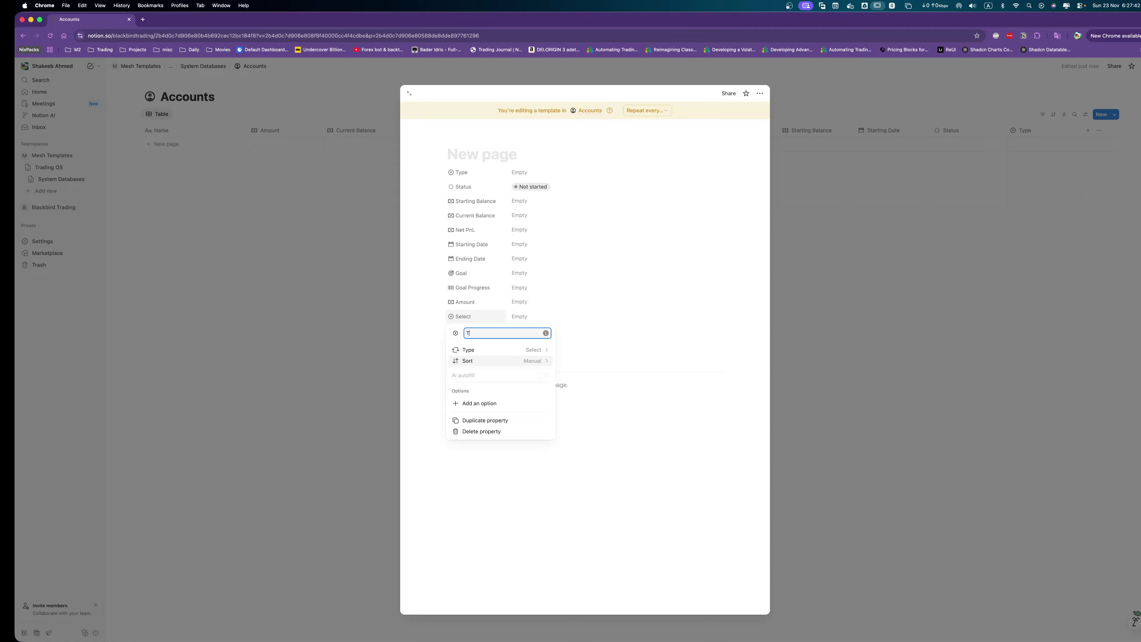
pyautogui.write('rans')
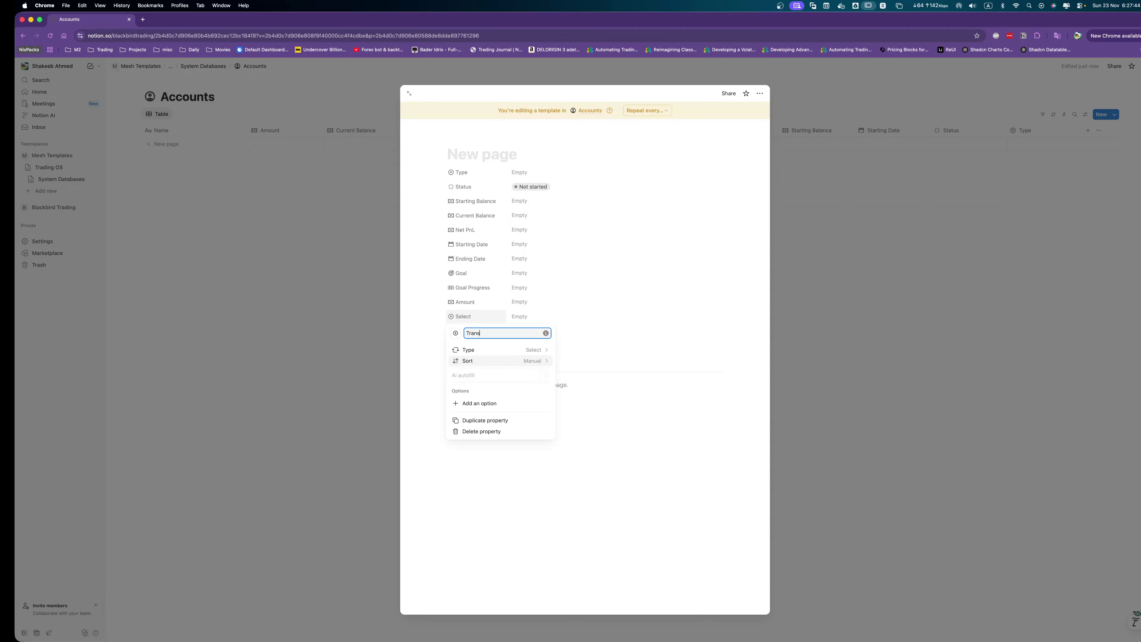
pyautogui.write('action TYpe')
# Sort the new Select property's options alphabetically and add the options Inflow and Outflow.
pyautogui.click(508, 362)
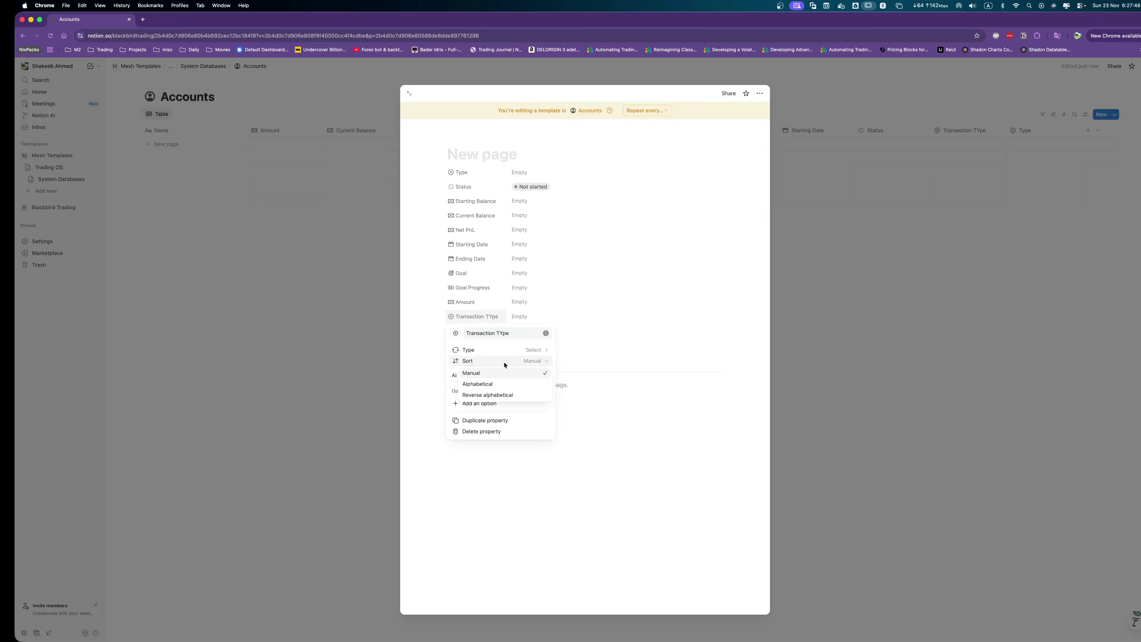
pyautogui.click(491, 384)
pyautogui.click(484, 404)
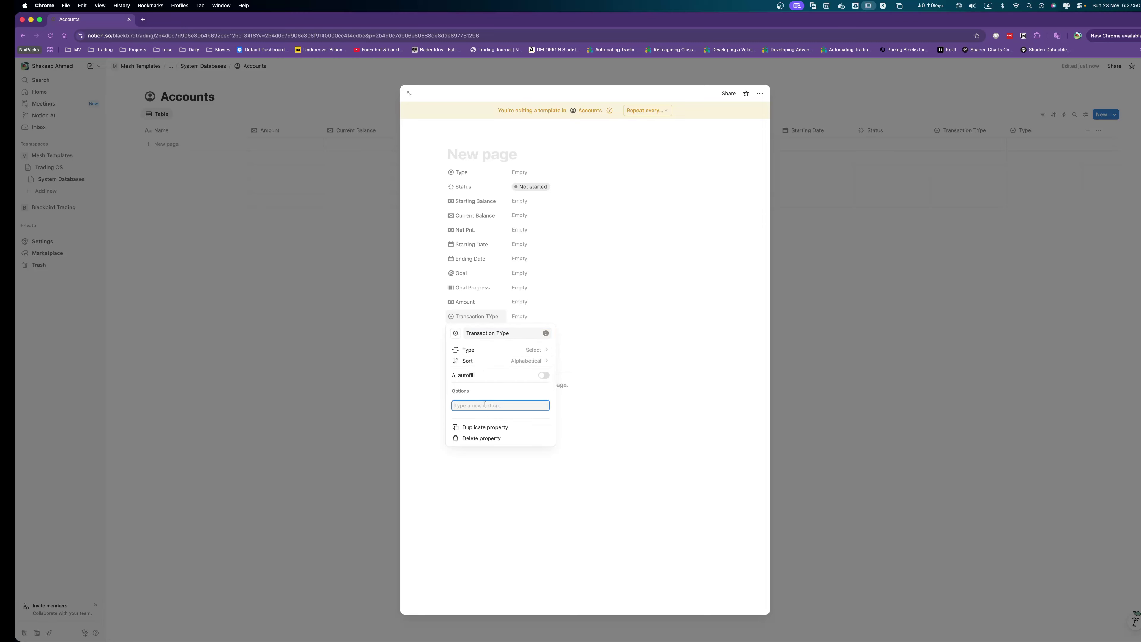
pyautogui.write('Inflow')
pyautogui.press('Return')
pyautogui.write('Outfl')
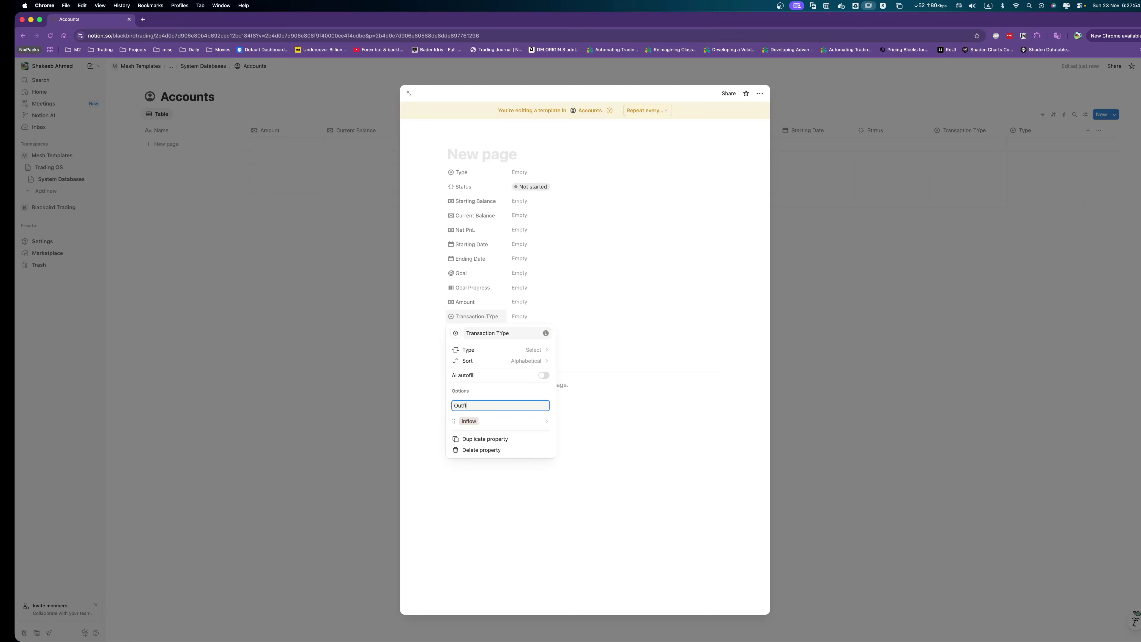
pyautogui.write('ow')
pyautogui.press('Return')
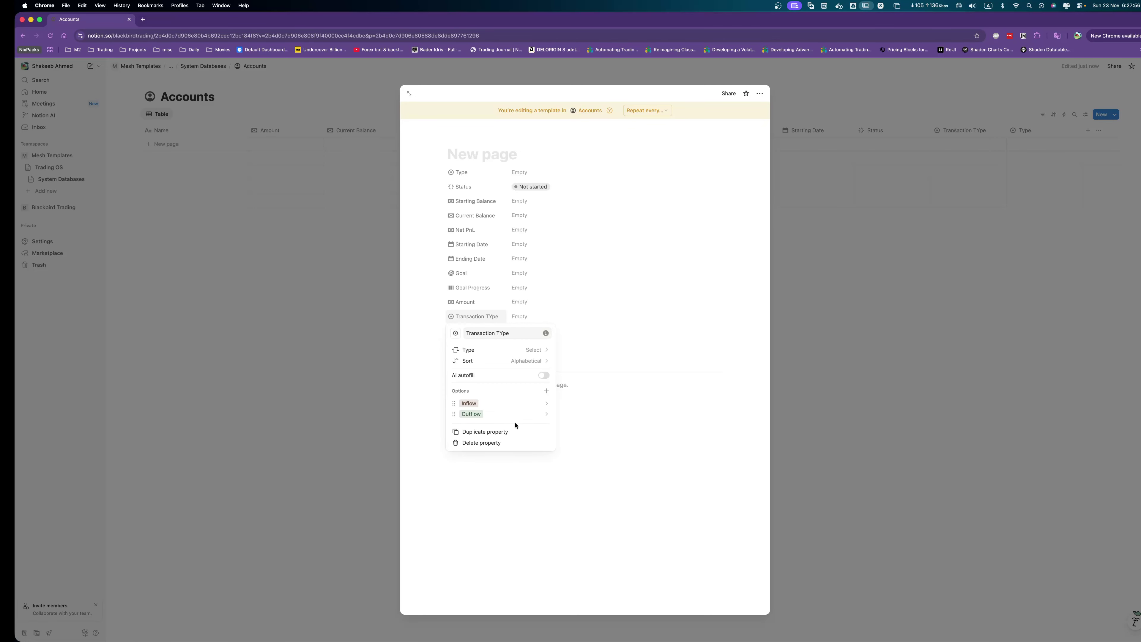
pyautogui.click(546, 403)
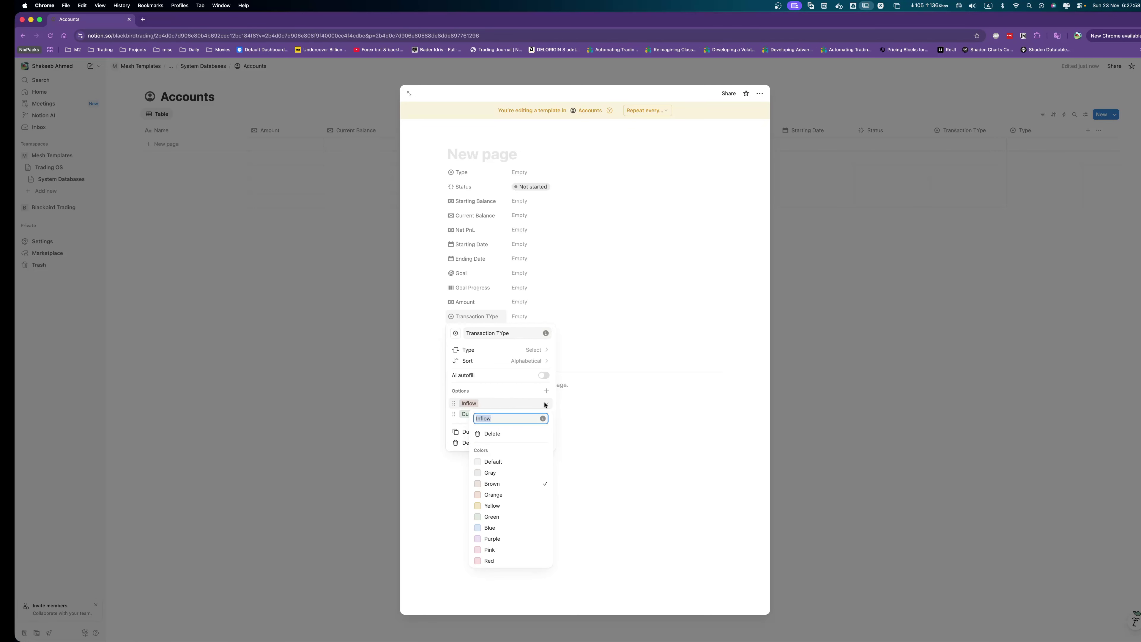
pyautogui.press('Escape')
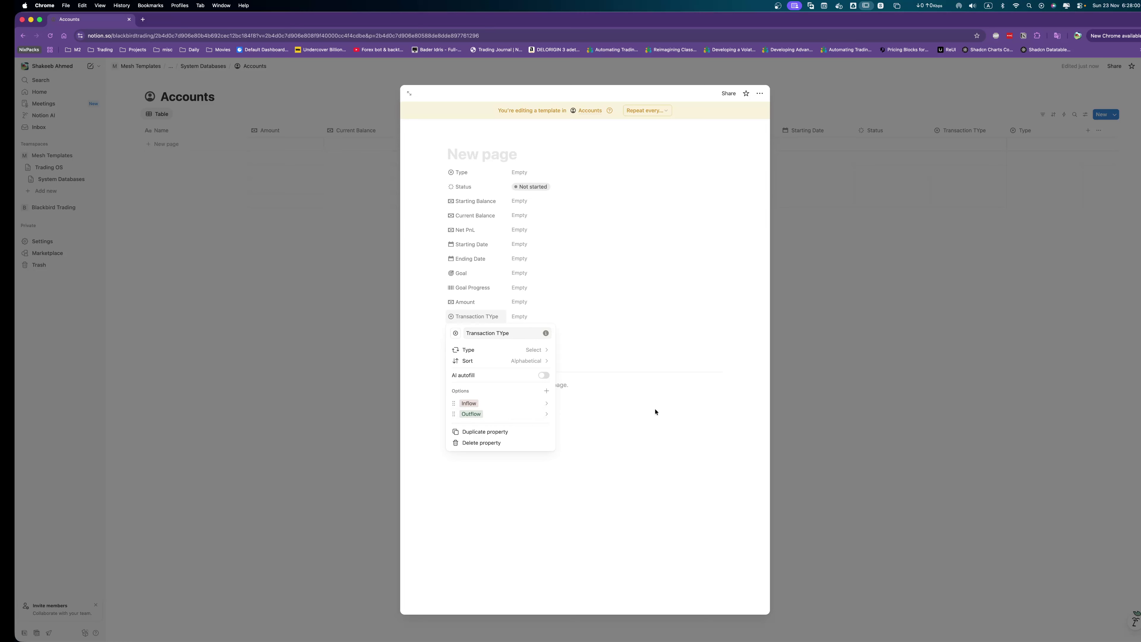
pyautogui.click(655, 412)
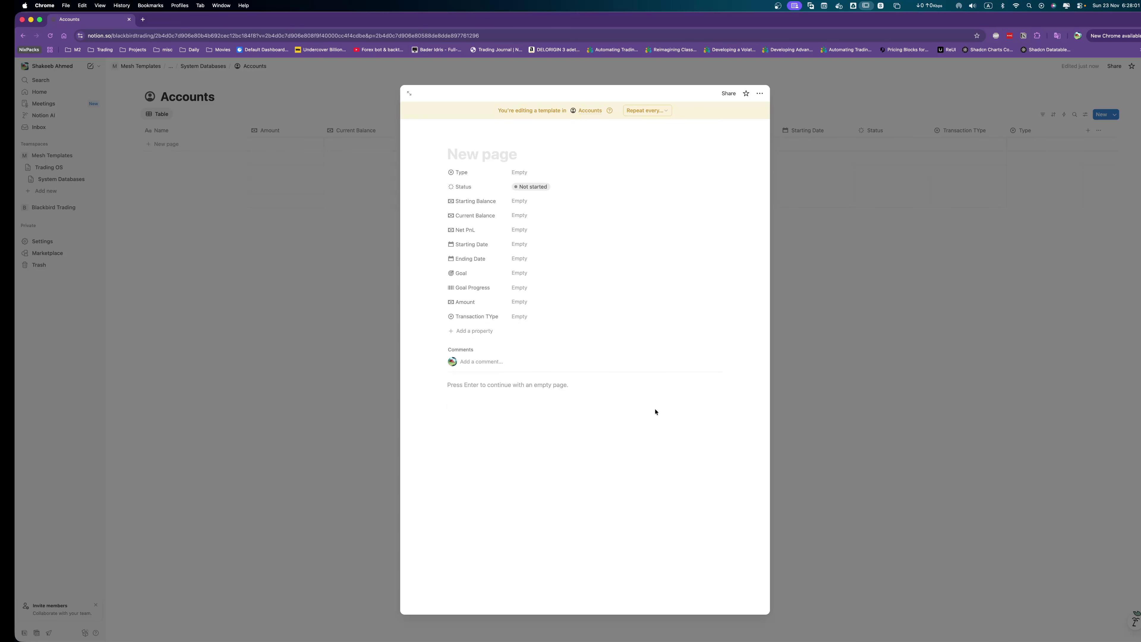
# Correct the capitalisation of the new Select property's name to Transaction Type.
pyautogui.click(487, 320)
pyautogui.click(484, 342)
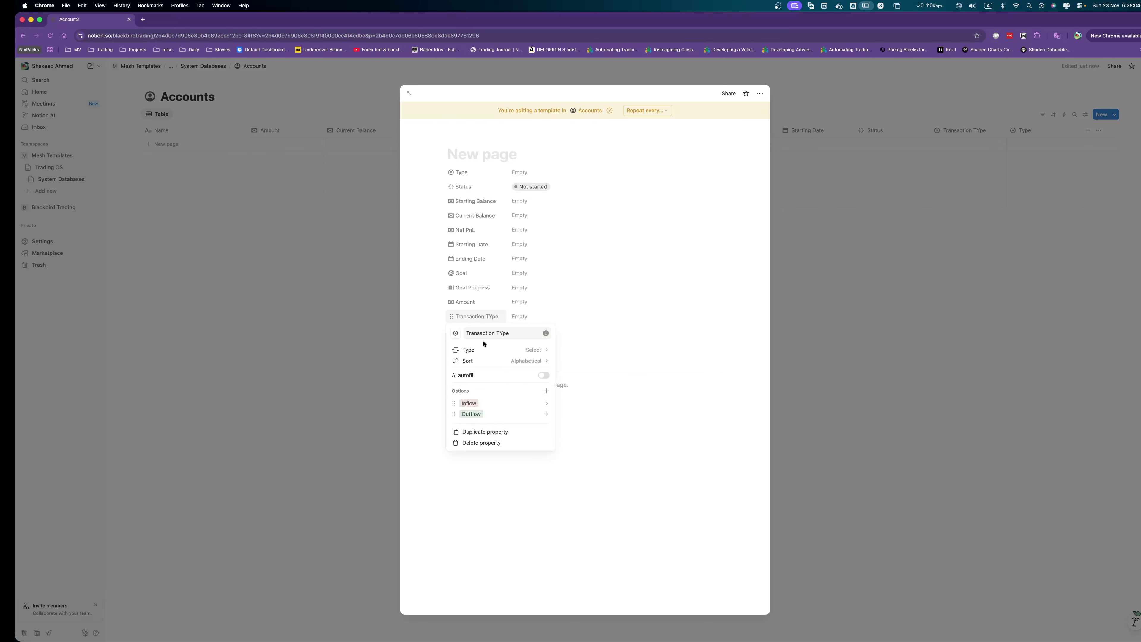
pyautogui.click(500, 334)
pyautogui.press('BackSpace')
pyautogui.write('y')
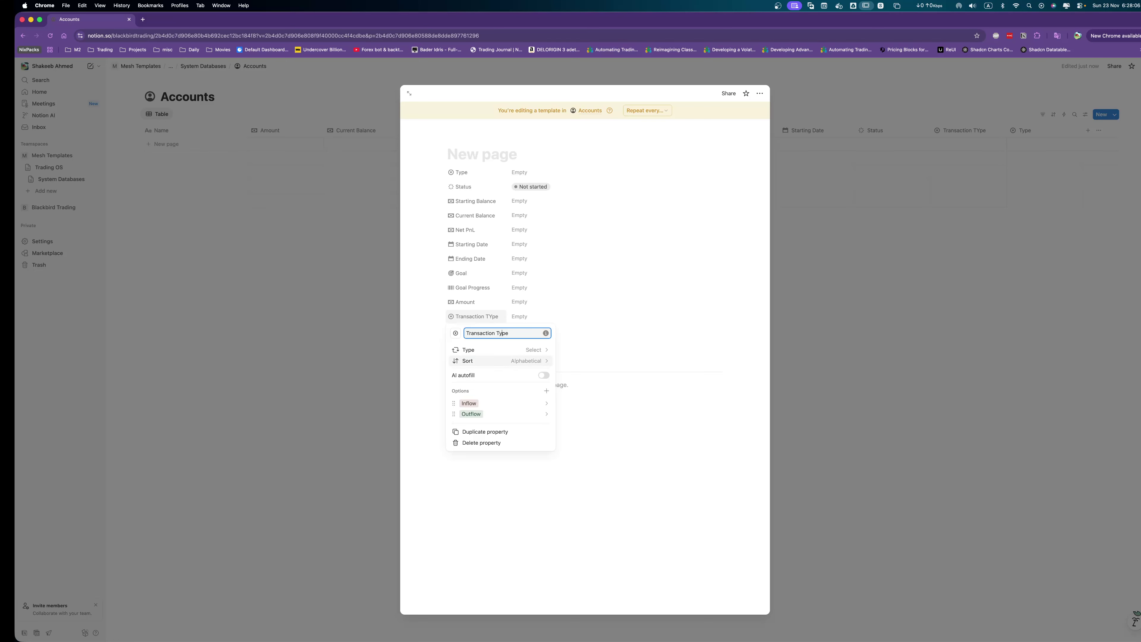
pyautogui.click(620, 335)
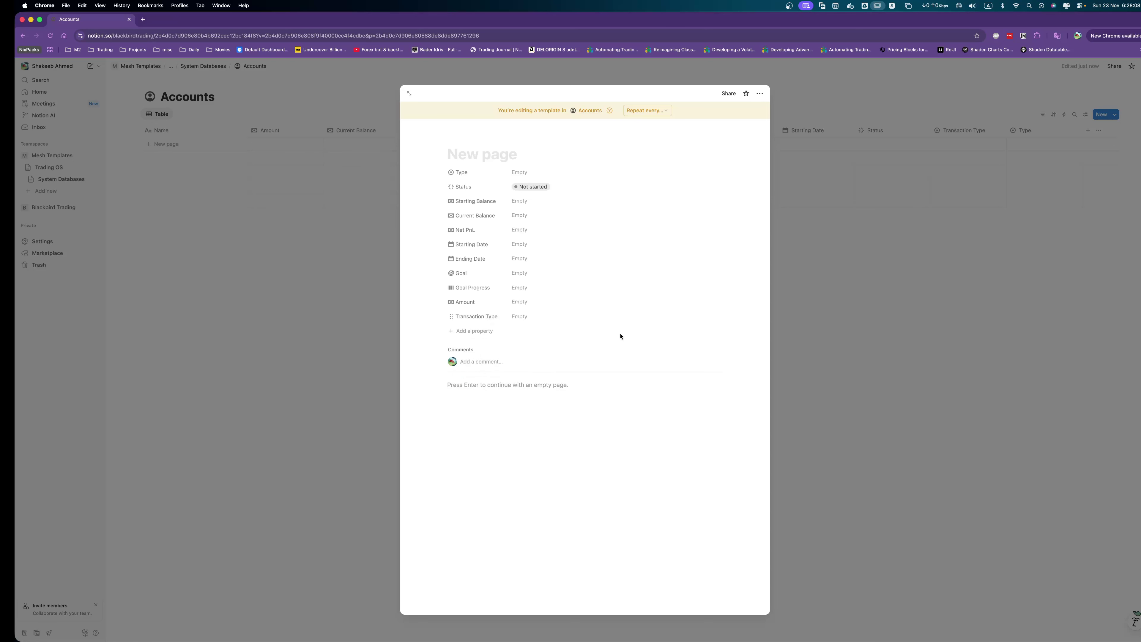
# Add a Button property to the Accounts template and name it Process.
pyautogui.click(471, 332)
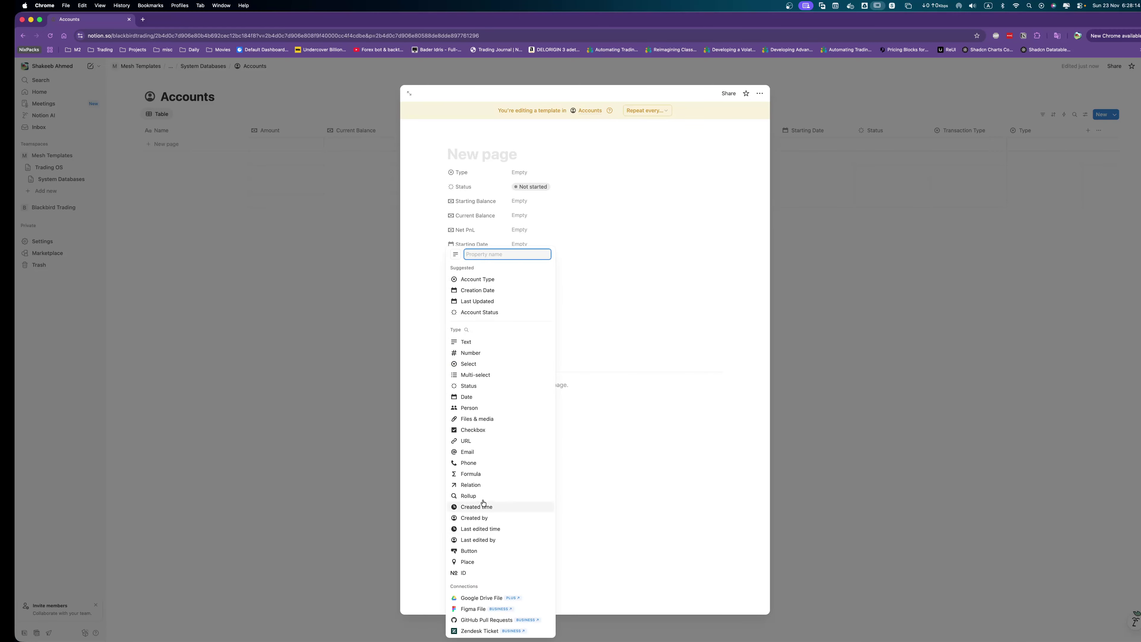
pyautogui.click(476, 550)
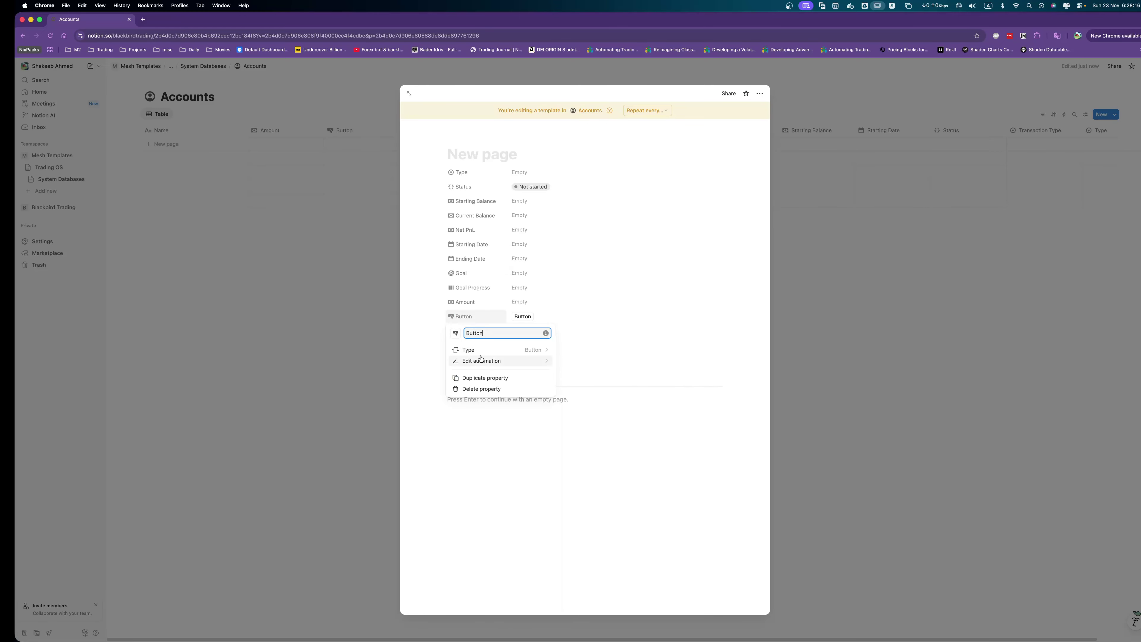
pyautogui.doubleClick(489, 334)
pyautogui.write('P')
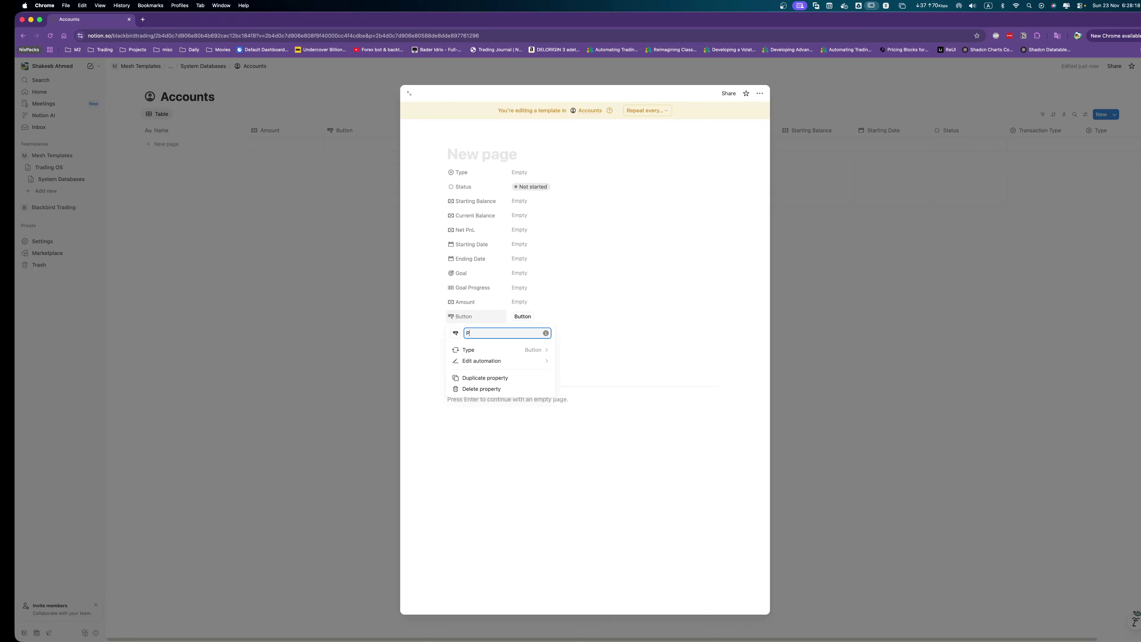
pyautogui.write('rocess')
pyautogui.click(624, 319)
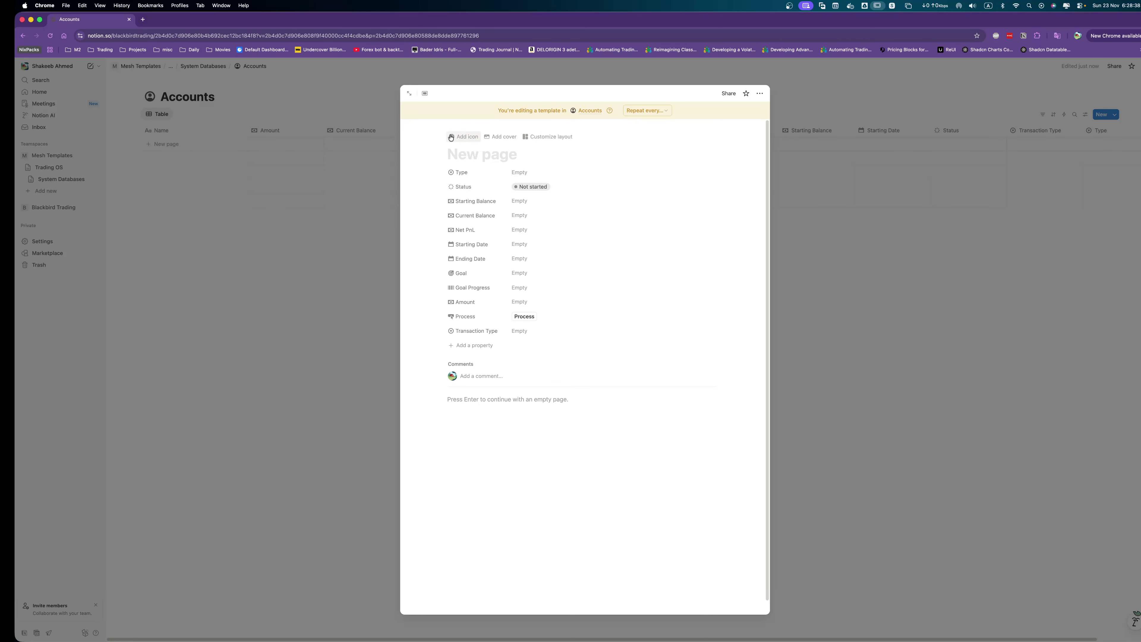
# Give the template page the recently used circled person icon.
pyautogui.click(463, 138)
pyautogui.click(462, 170)
pyautogui.click(417, 194)
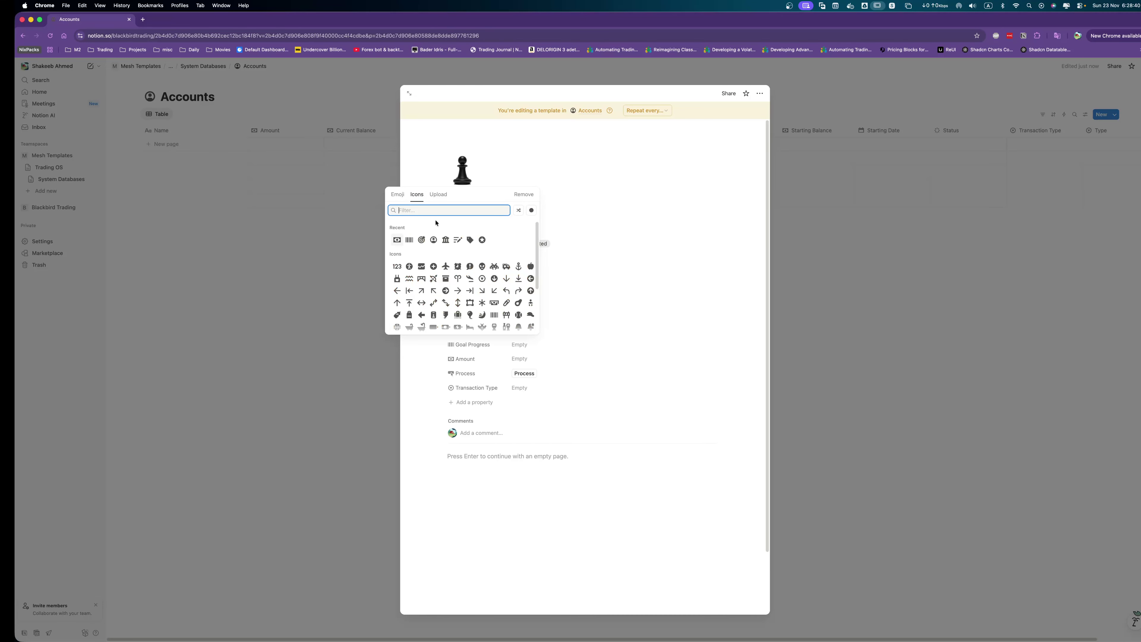
pyautogui.click(439, 240)
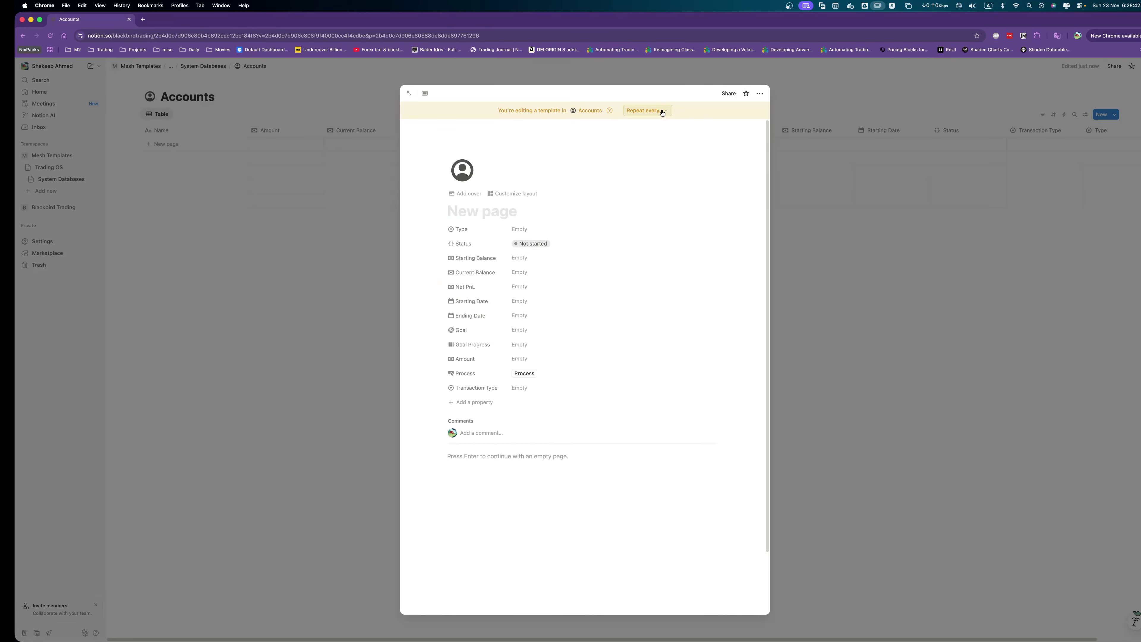
# Customize the page layout by pinning Type, Status and Current Balance to the heading.
pyautogui.click(515, 194)
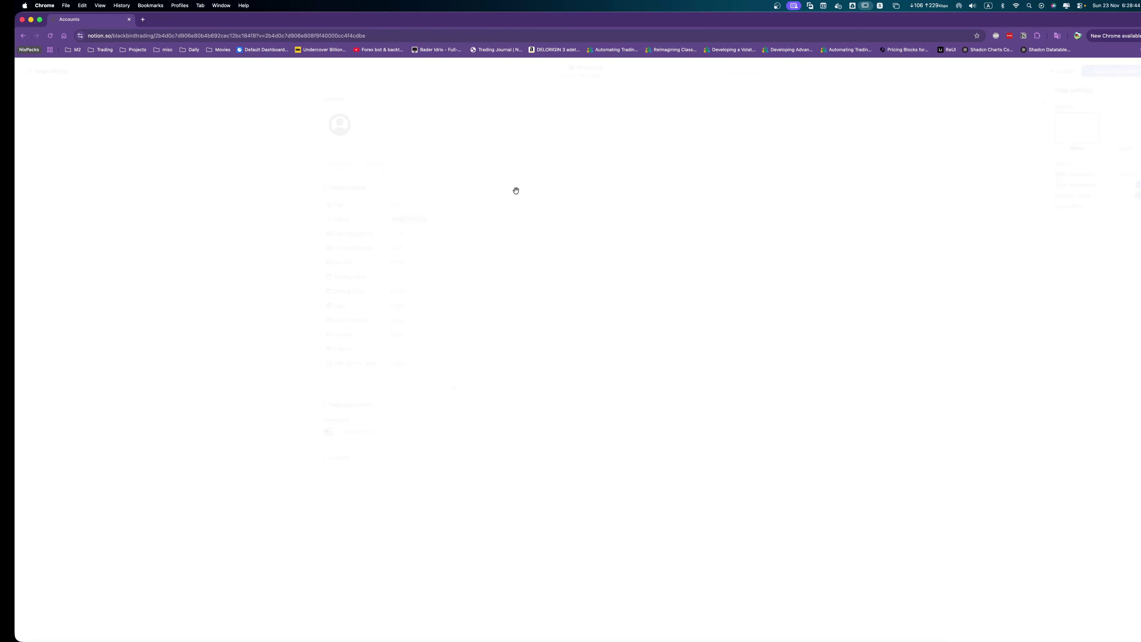
pyautogui.click(454, 145)
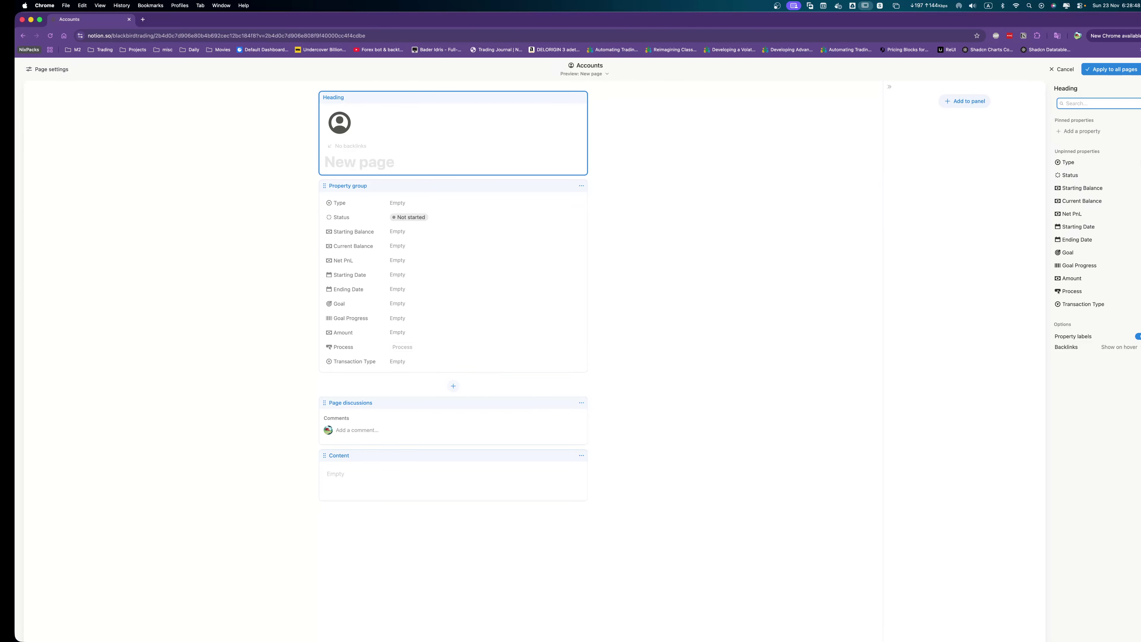
pyautogui.click(1140, 162)
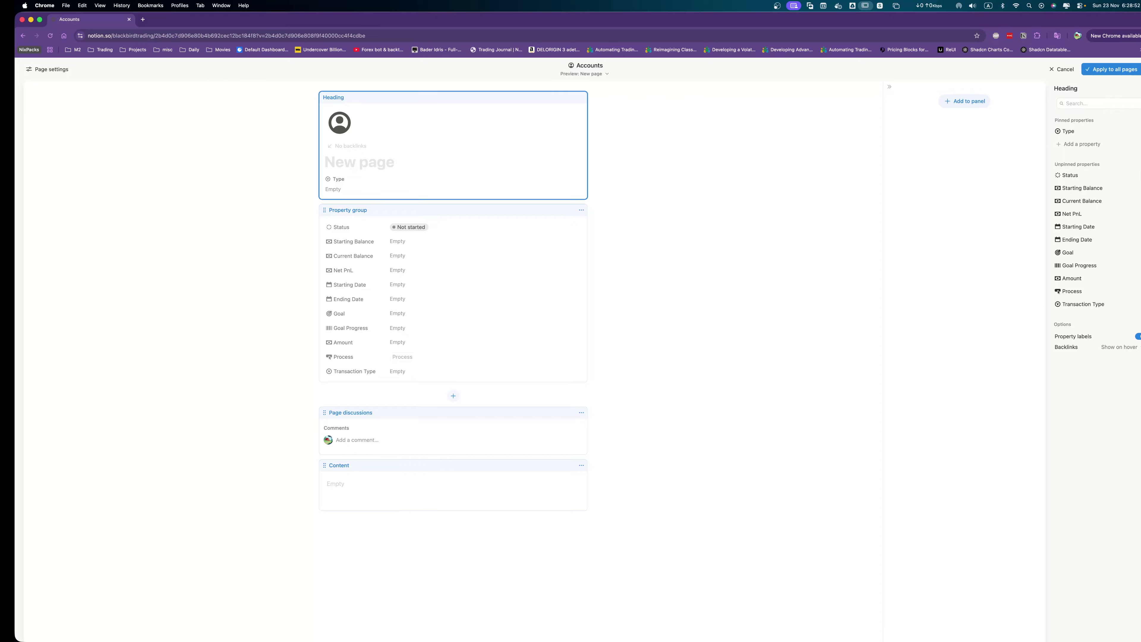
pyautogui.click(1140, 175)
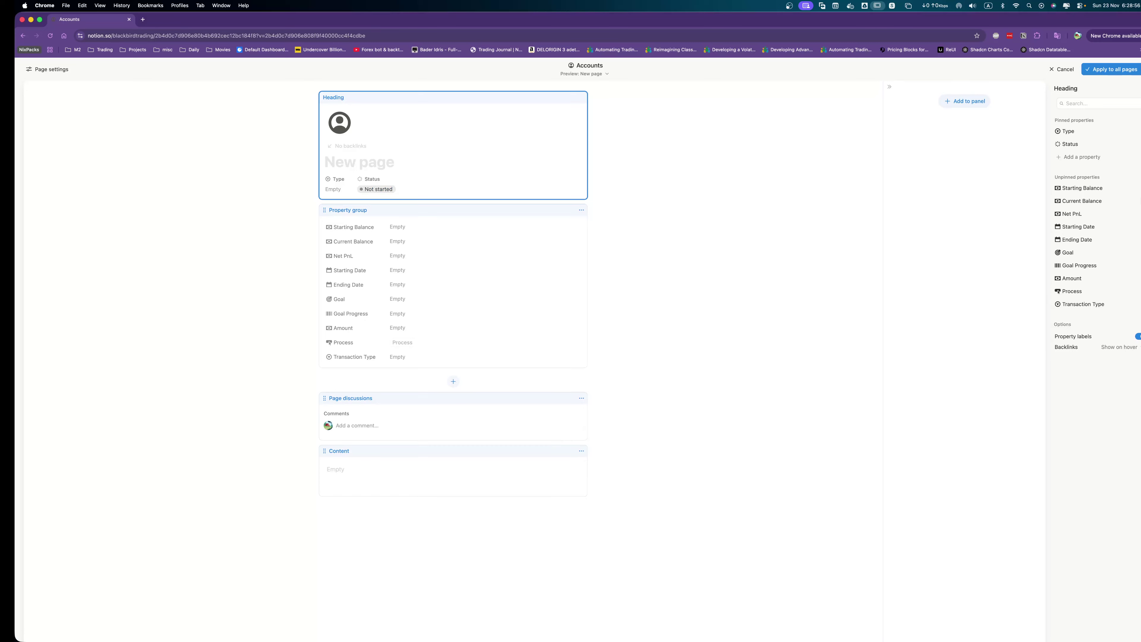
pyautogui.click(1139, 201)
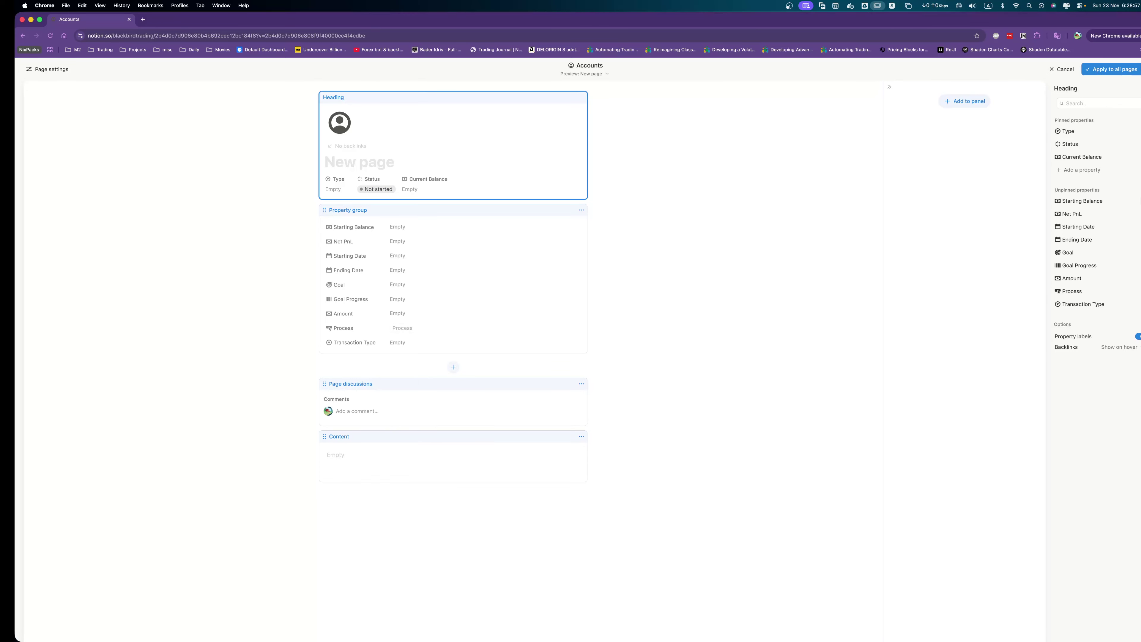
# Add two sections named Details and Transcation to the property group.
pyautogui.click(496, 250)
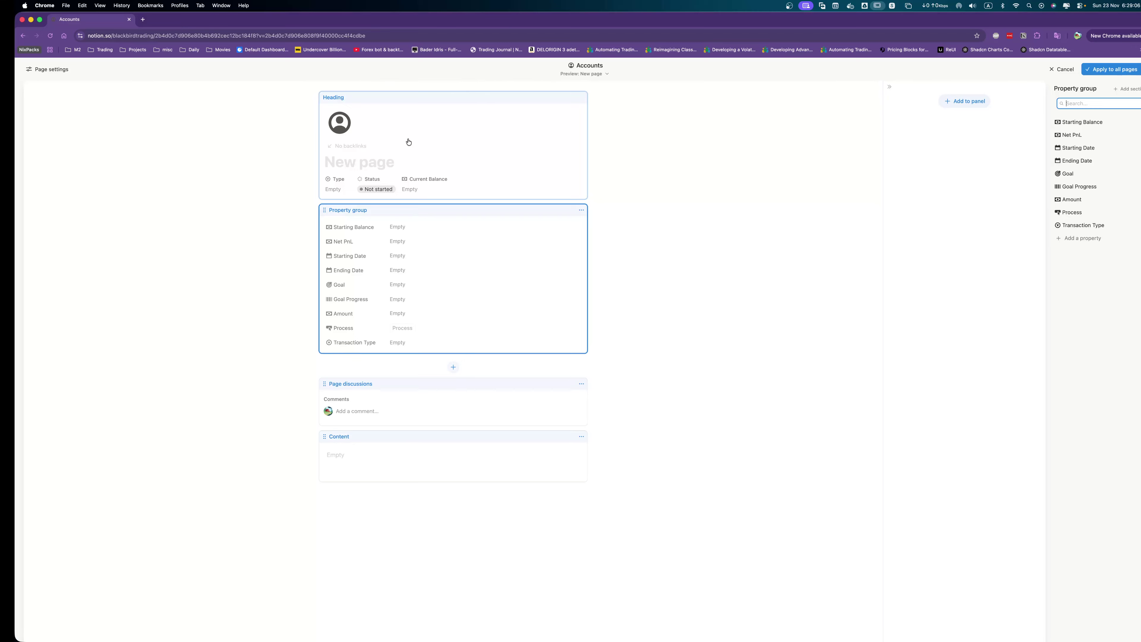
pyautogui.click(1126, 89)
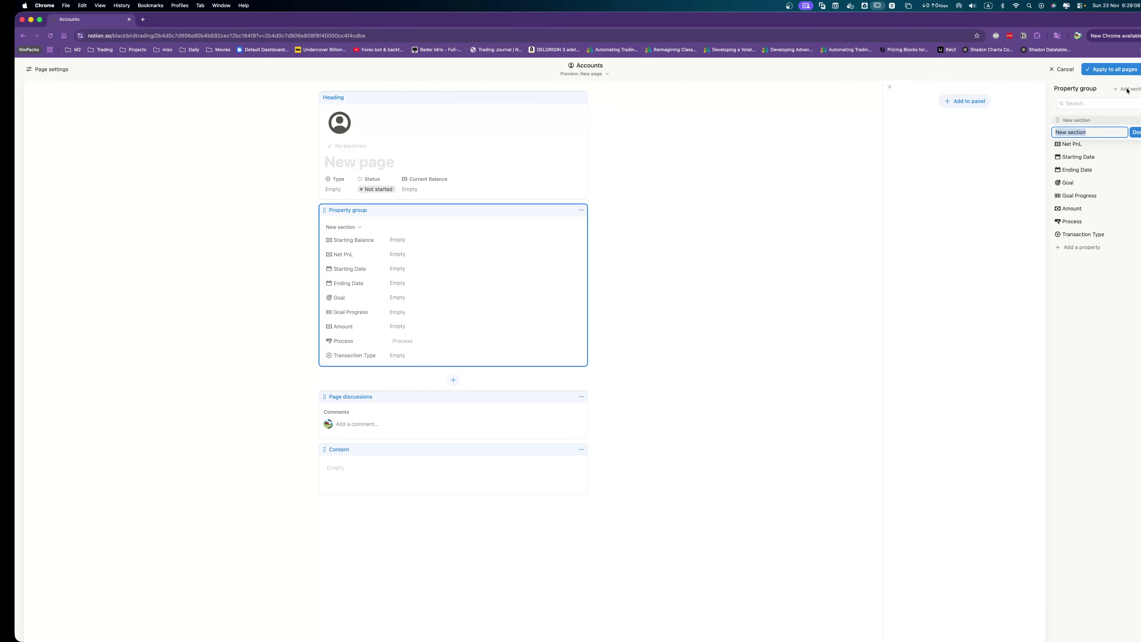
pyautogui.write('Details')
pyautogui.press('Return')
pyautogui.click(1121, 90)
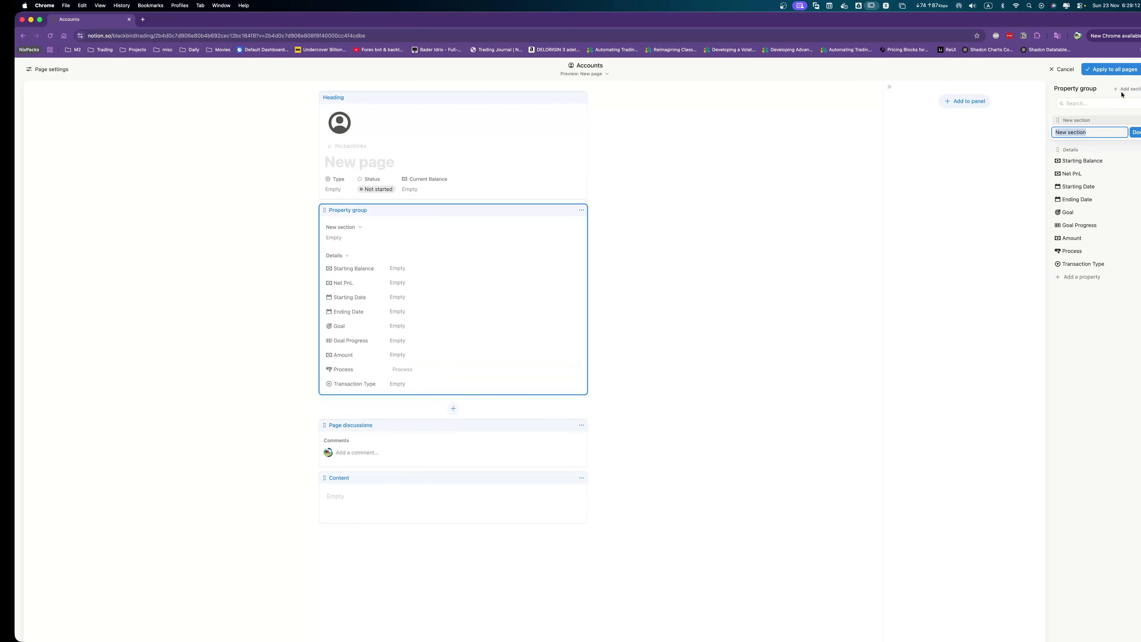
pyautogui.write('Transcation')
pyautogui.press('Return')
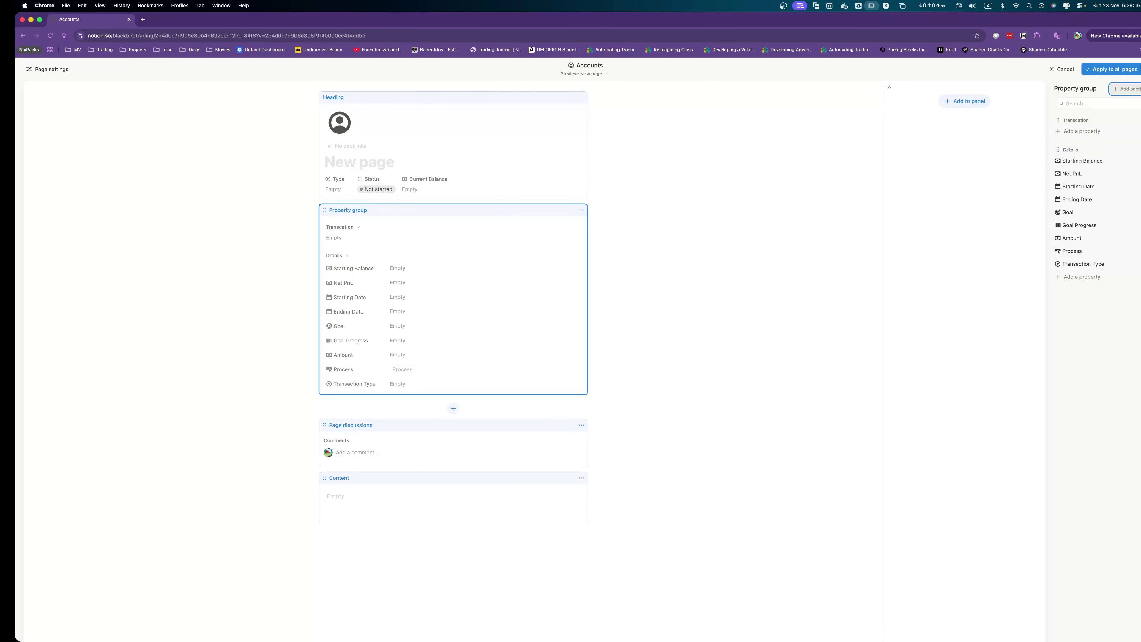
# Place the Transcation section below Details so it holds Transaction Type, Amount and Process in that order.
pyautogui.moveTo(1069, 120); pyautogui.dragTo(1072, 270)
pyautogui.moveTo(1071, 209); pyautogui.dragTo(1079, 272)
pyautogui.moveTo(1082, 208); pyautogui.dragTo(1095, 239)
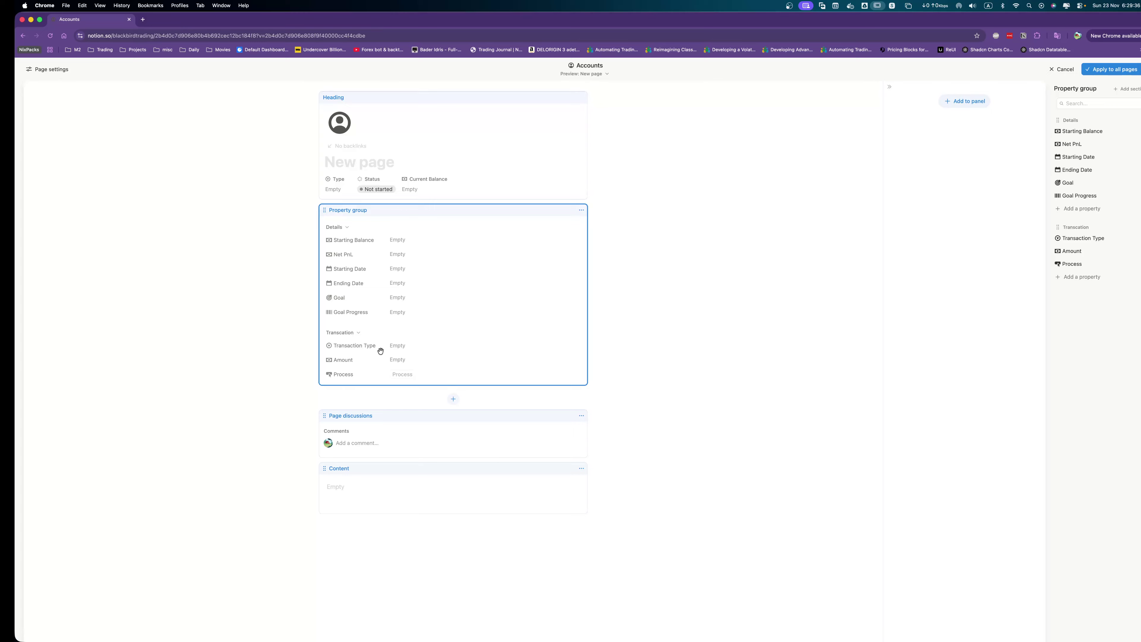
# Add a section named Goal between Details and Transcation, and move the Goal and Goal Progress properties into it.
pyautogui.click(1126, 90)
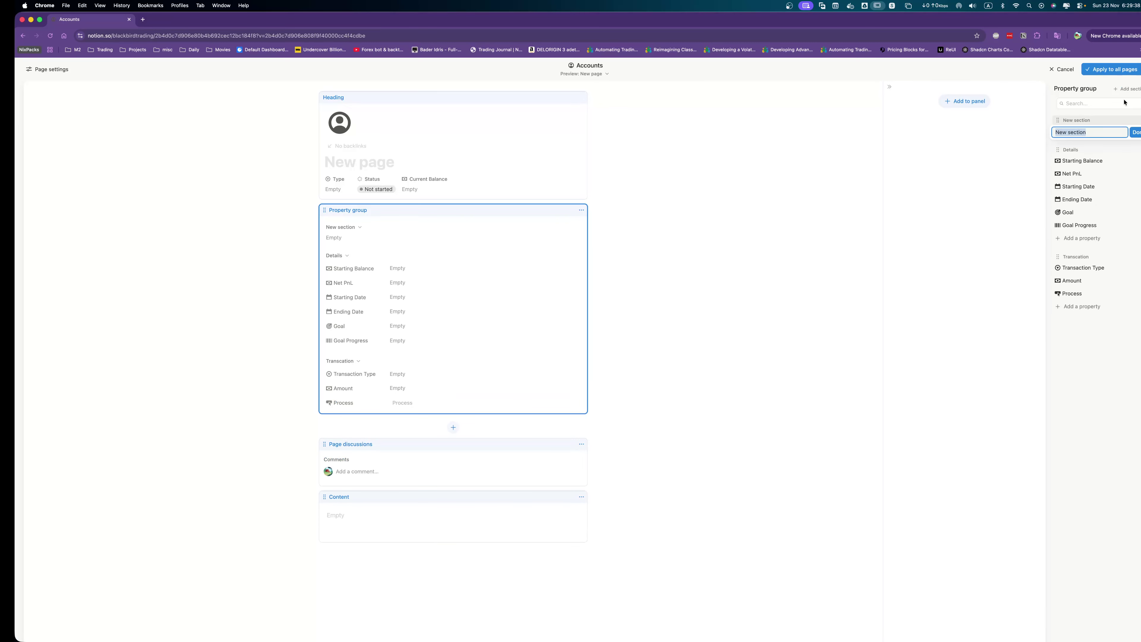
pyautogui.write('Goal')
pyautogui.press('Return')
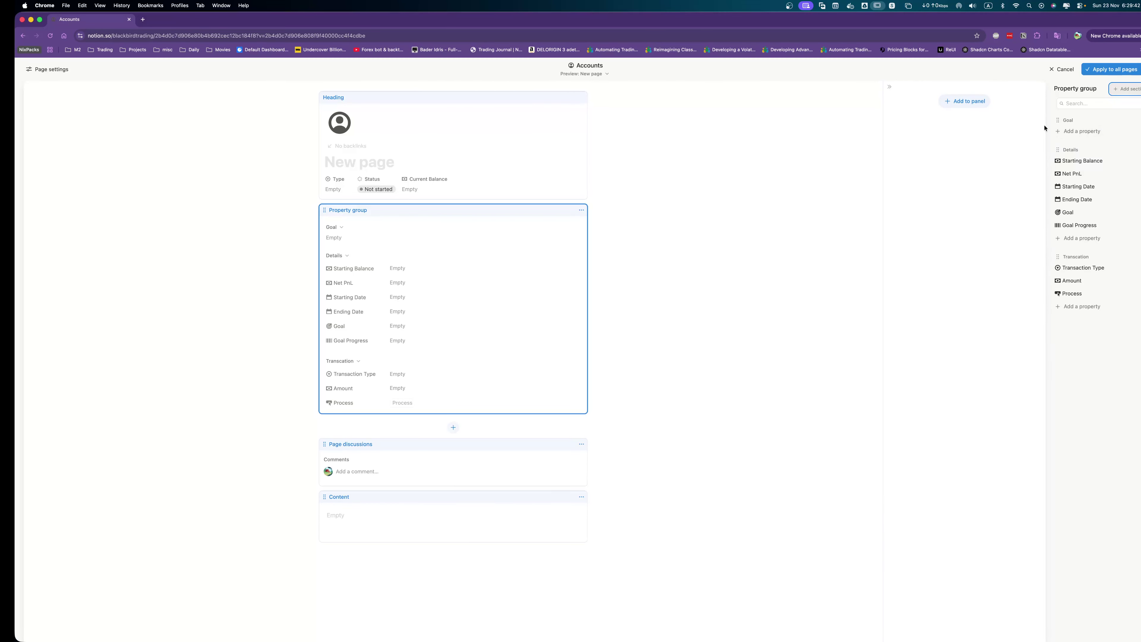
pyautogui.moveTo(1057, 120); pyautogui.dragTo(1060, 239)
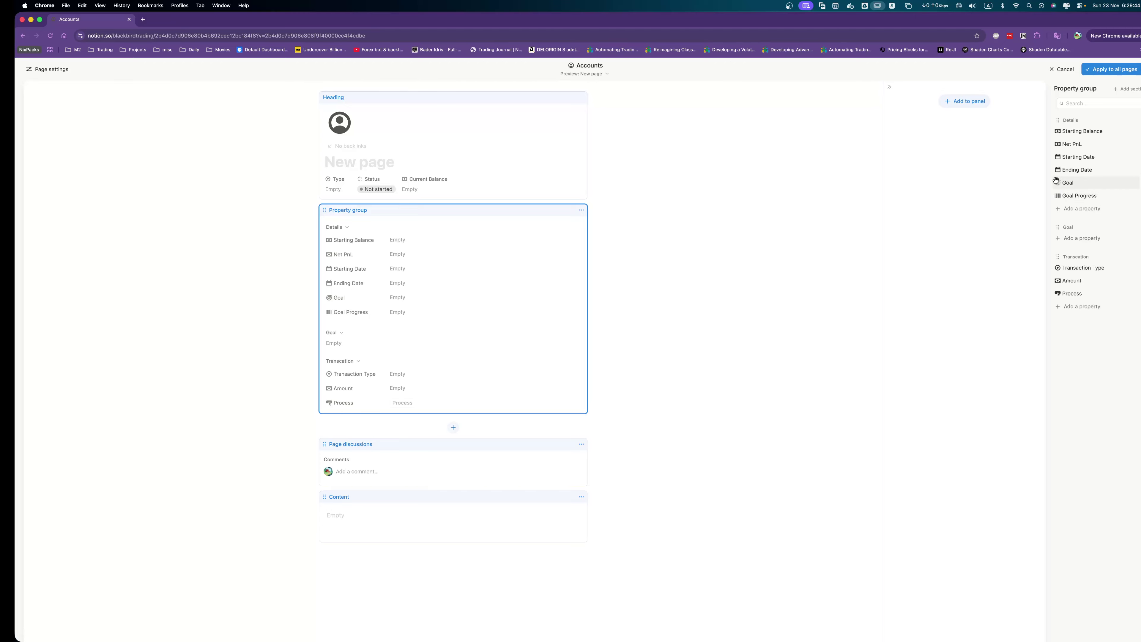
pyautogui.moveTo(1056, 184); pyautogui.dragTo(1066, 225)
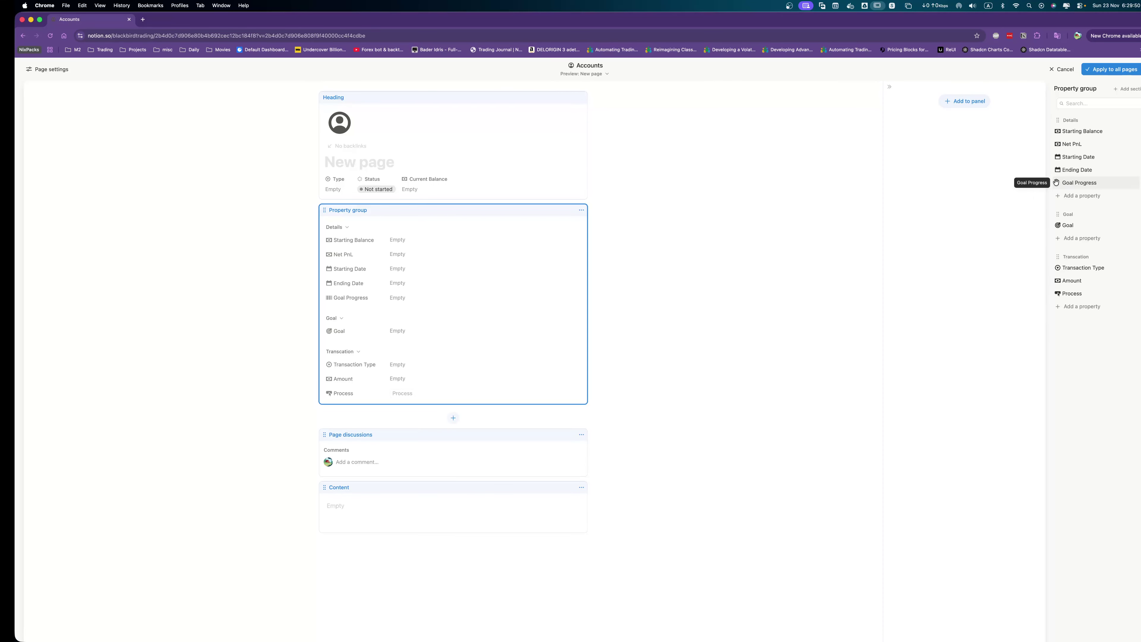
pyautogui.moveTo(1065, 183); pyautogui.dragTo(1064, 233)
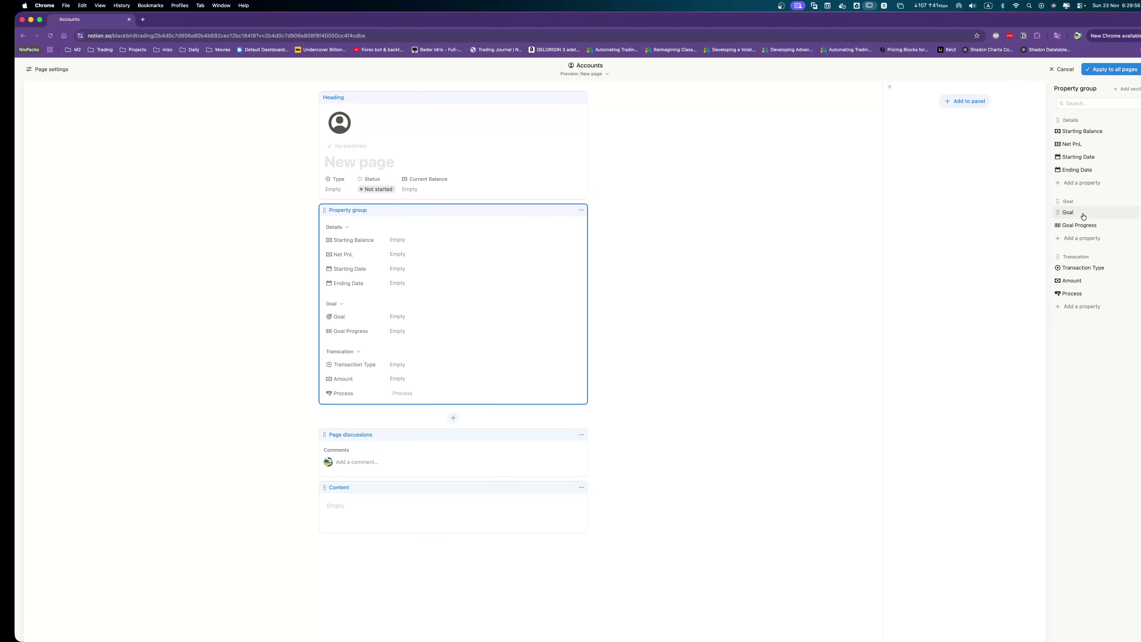
# Add a Formula property named ROI to the Goal section, below Goal Progress.
pyautogui.click(1080, 237)
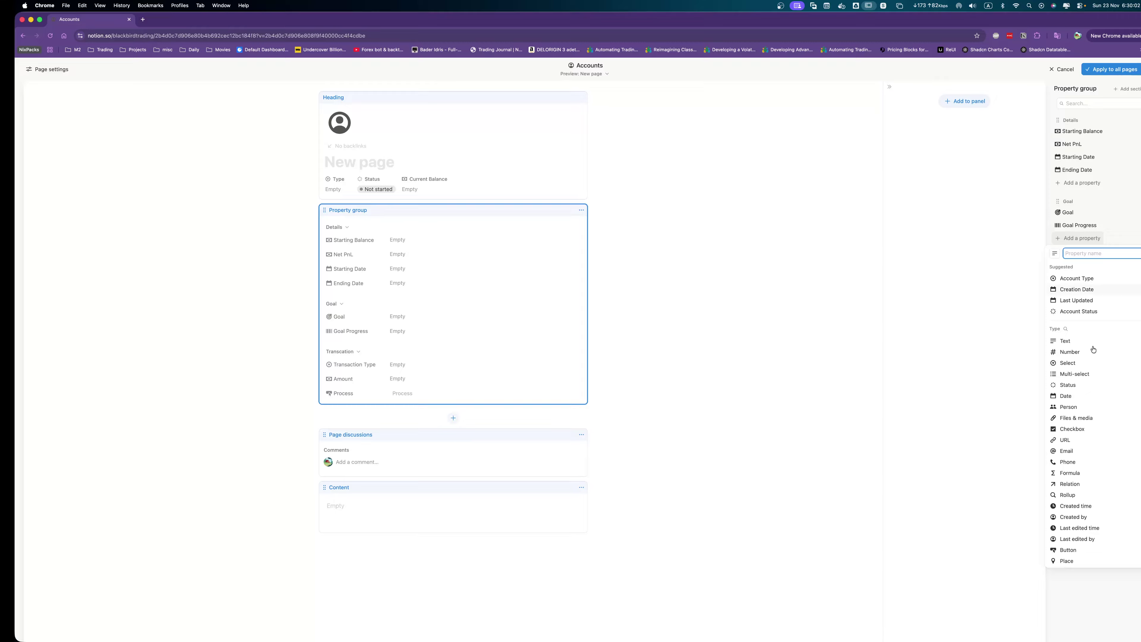
pyautogui.click(1081, 474)
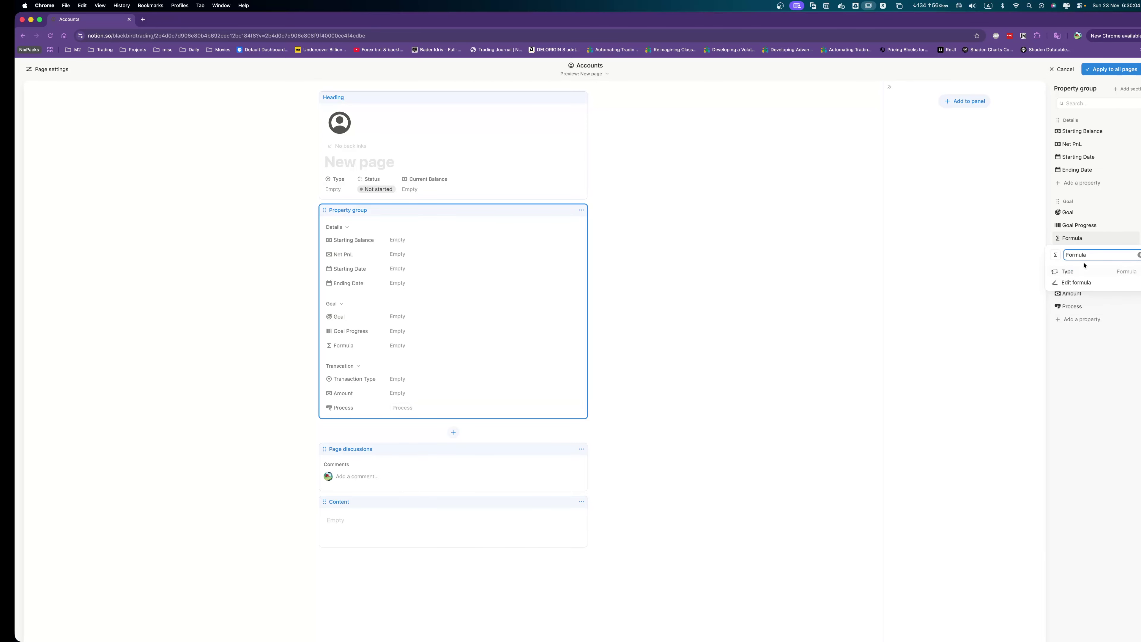
pyautogui.write('ROI')
# Search the icons for "chart" and give the ROI property the line chart icon.
pyautogui.click(1055, 256)
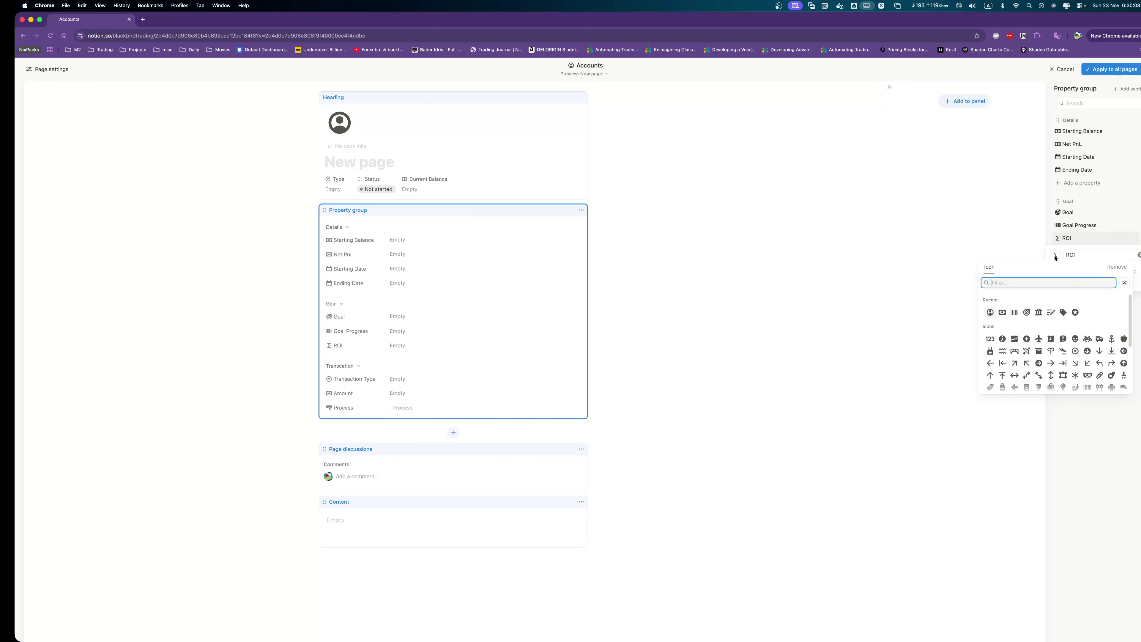
pyautogui.write('chart')
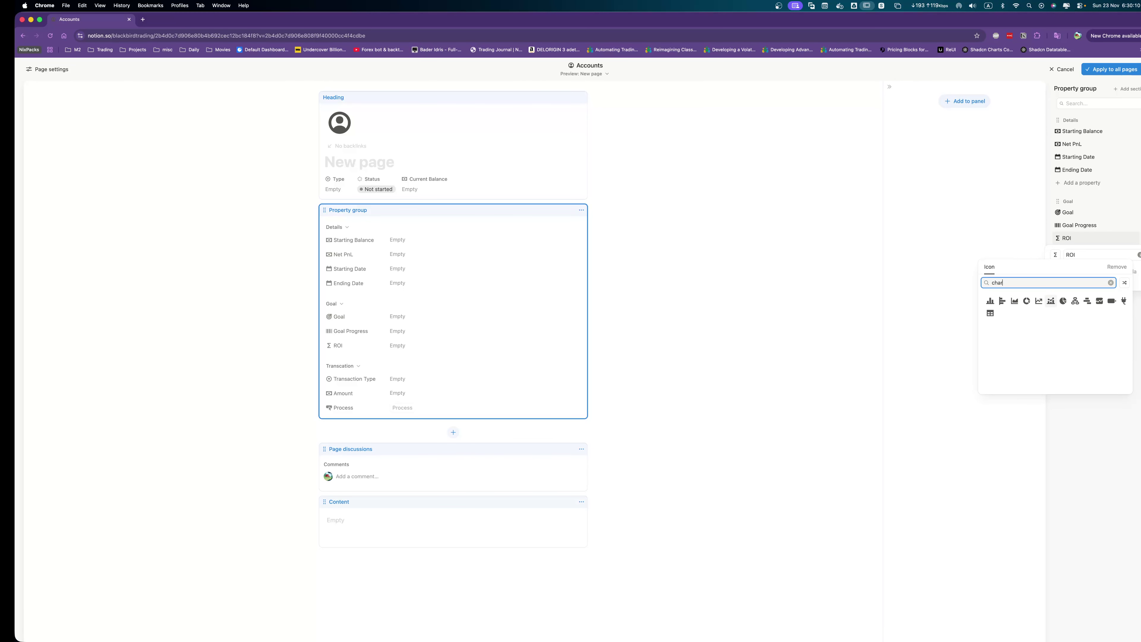
pyautogui.click(1038, 302)
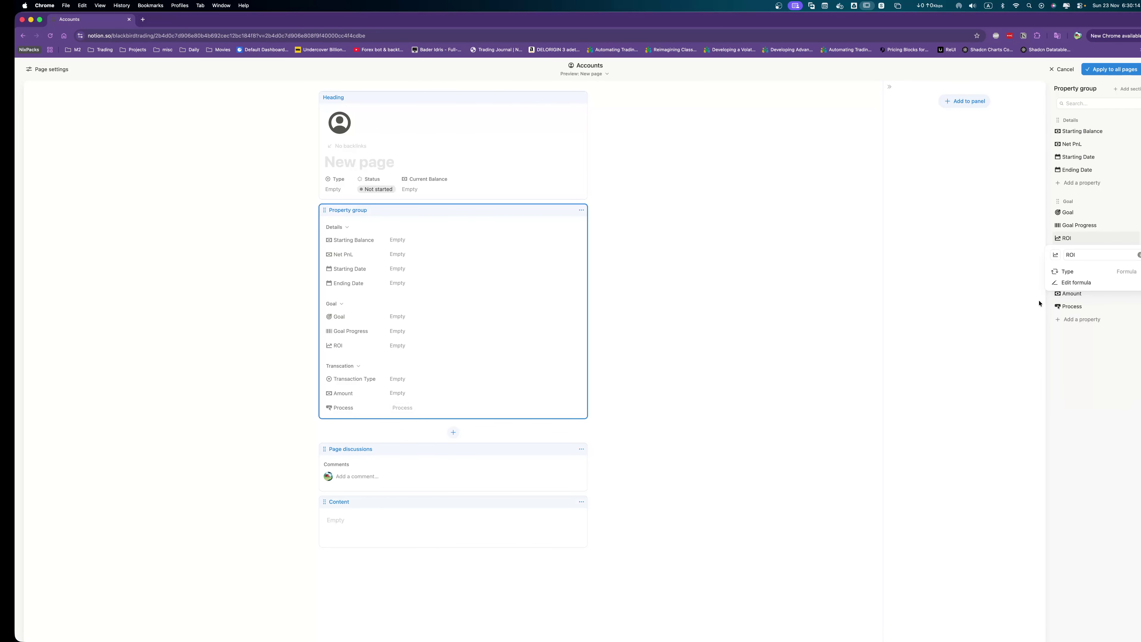
# Change the ROI property's icon to the filled square chart icon found with the search "chart".
pyautogui.click(1057, 255)
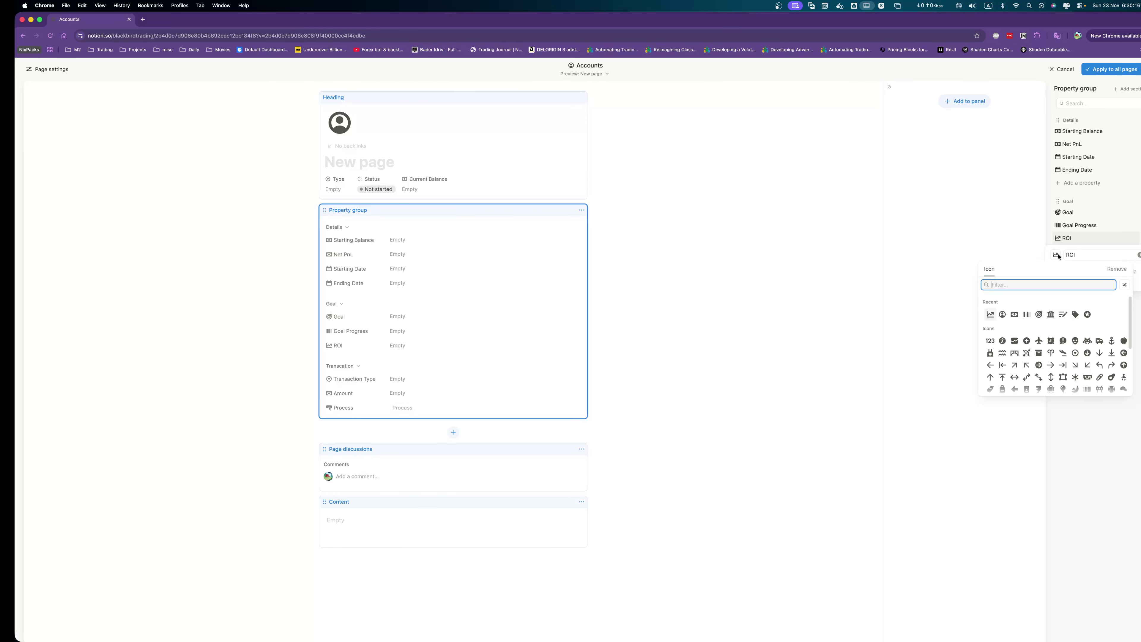
pyautogui.write('chart')
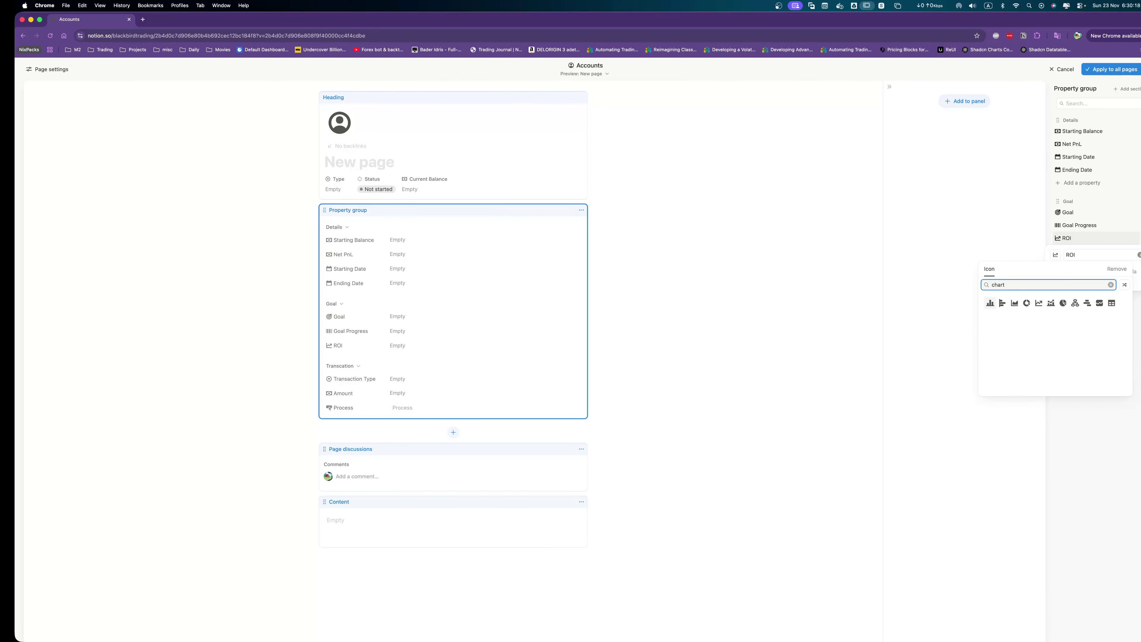
pyautogui.click(1099, 302)
pyautogui.click(1064, 236)
pyautogui.moveTo(1060, 238)
pyautogui.mouseDown()
pyautogui.moveTo(1060, 224)
pyautogui.moveTo(1065, 239)
pyautogui.mouseUp()
# Rename the Goal Progress property in the Goal section as Progress.
pyautogui.click(1076, 227)
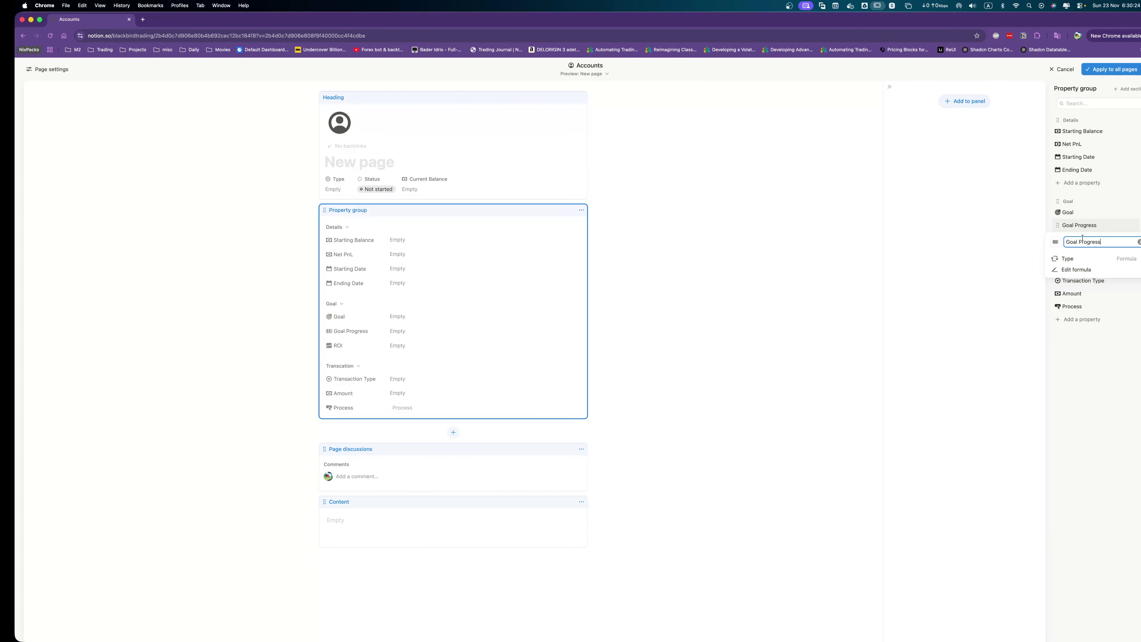
pyautogui.doubleClick(1072, 242)
pyautogui.press('BackSpace')
pyautogui.click(1070, 215)
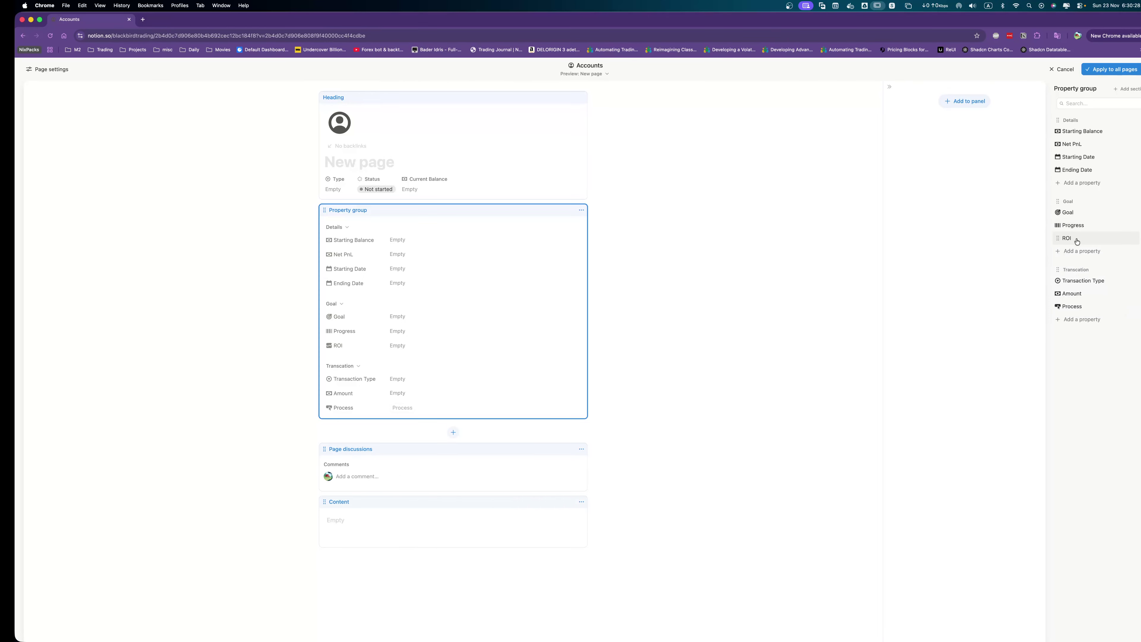
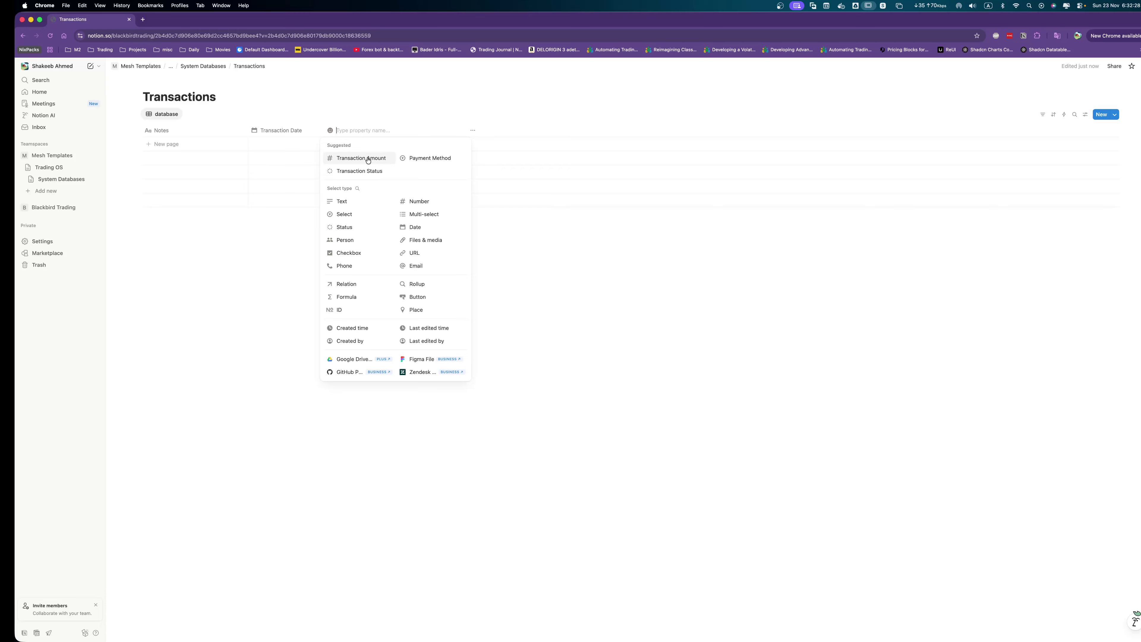
# Add the suggested Transaction Amount and Payment Method properties to the Transactions database.
pyautogui.click(368, 159)
pyautogui.click(405, 131)
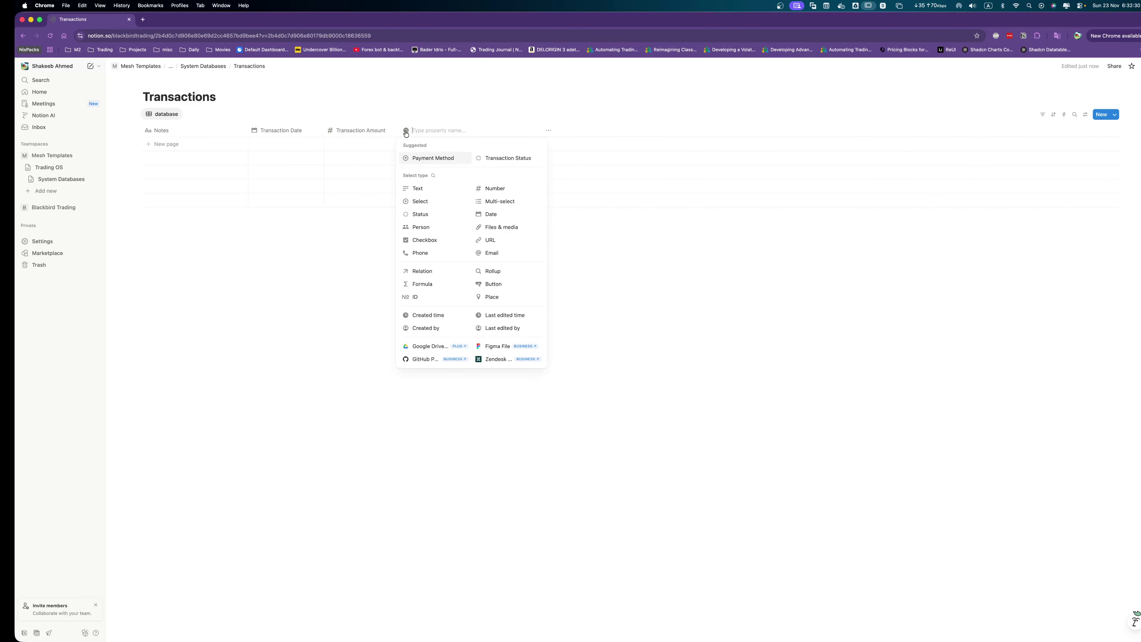
pyautogui.click(439, 158)
# Rename the Transaction Date property as Date and make it the first column, ahead of Notes.
pyautogui.click(281, 131)
pyautogui.write('Date')
pyautogui.press('Return')
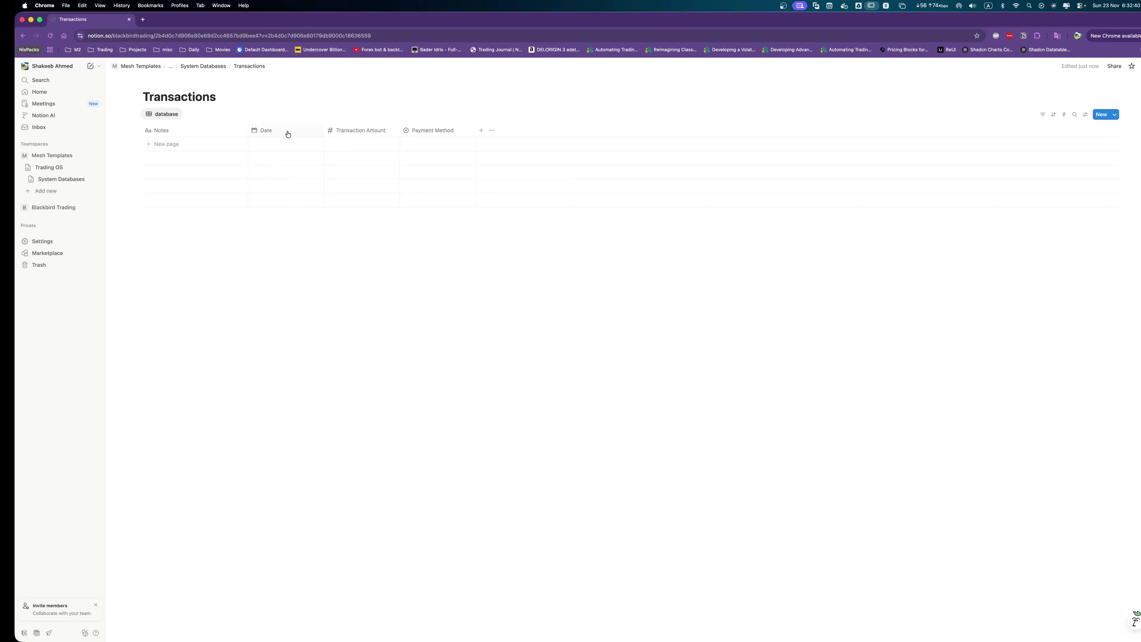
pyautogui.moveTo(288, 133); pyautogui.dragTo(185, 133)
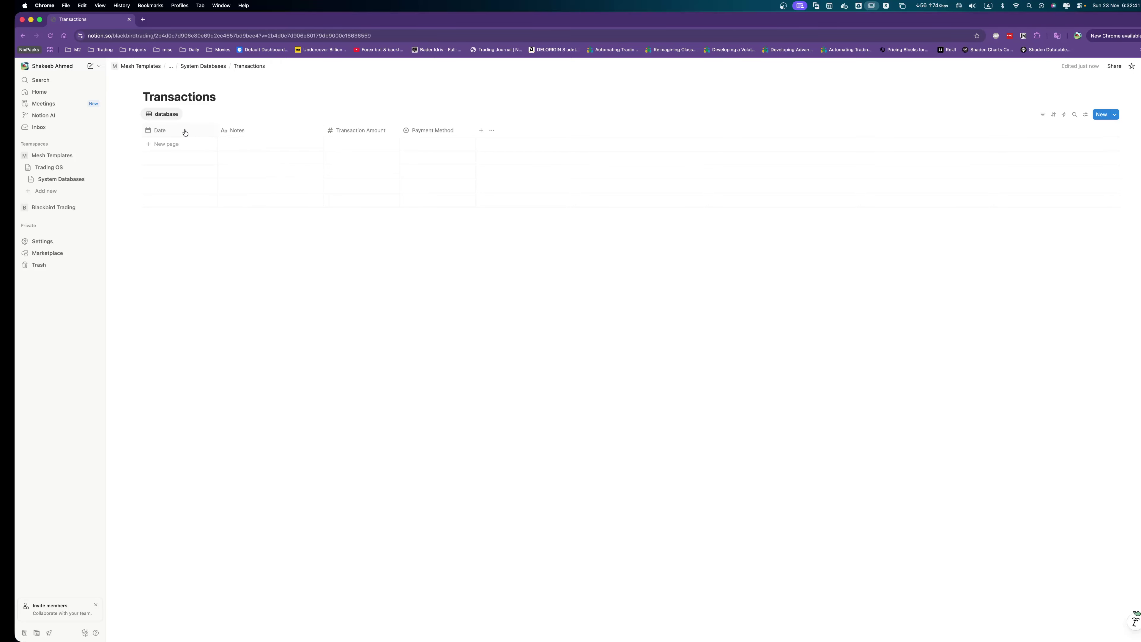
# Rename the Transaction Amount property as Amount and place it between Date and Notes.
pyautogui.click(375, 131)
pyautogui.doubleClick(351, 145)
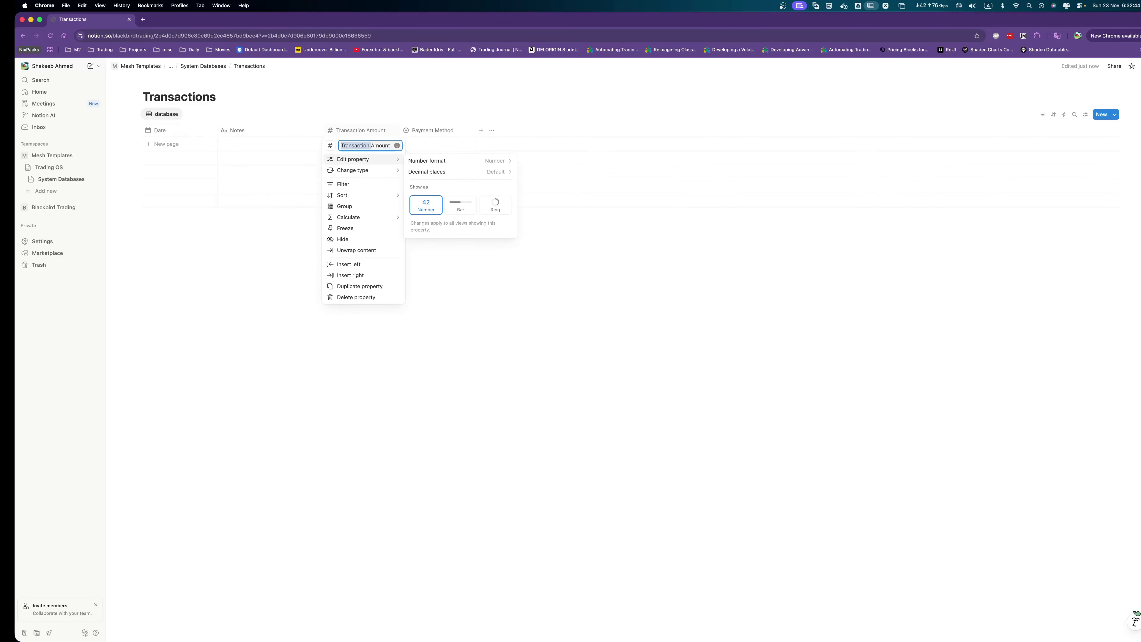
pyautogui.press('BackSpace')
pyautogui.moveTo(350, 130); pyautogui.dragTo(252, 131)
pyautogui.click(308, 112)
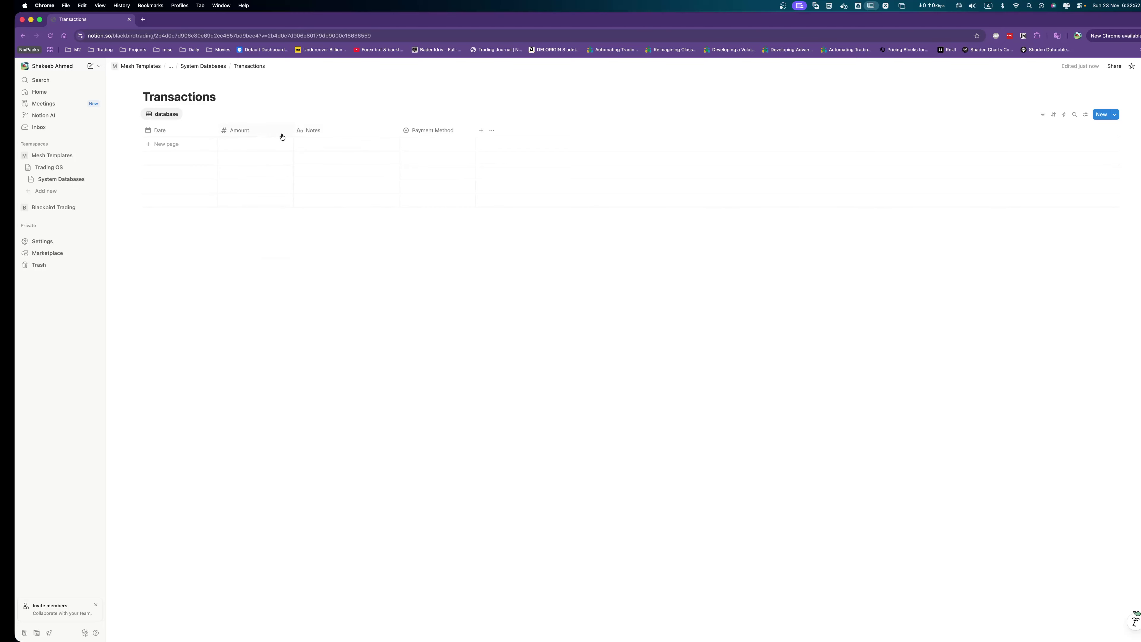
pyautogui.click(178, 133)
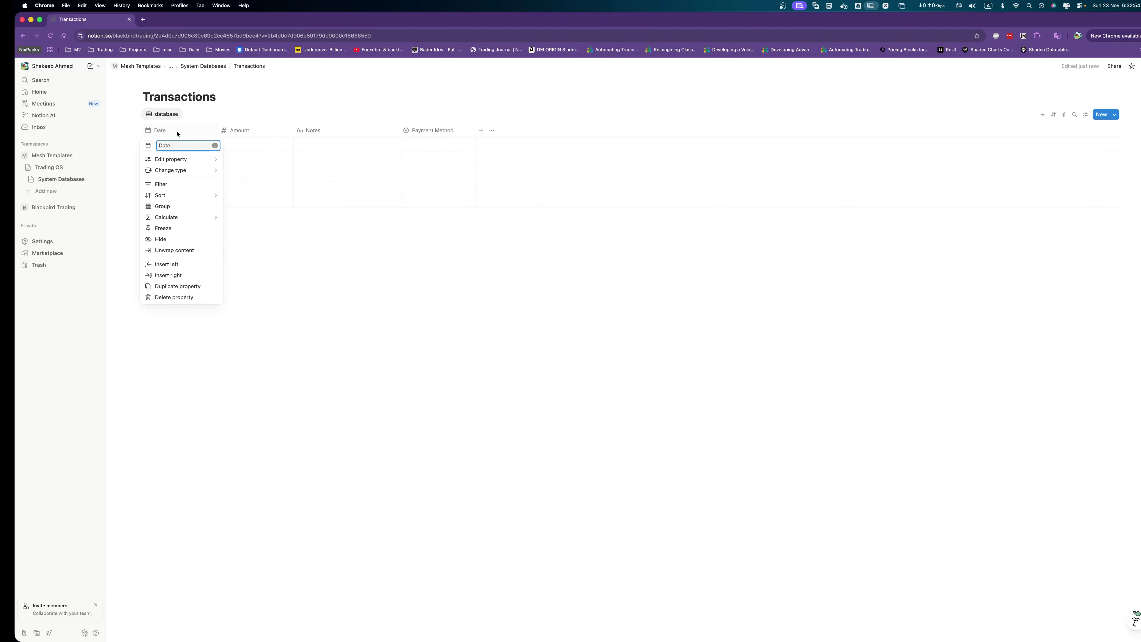
pyautogui.moveTo(210, 161)
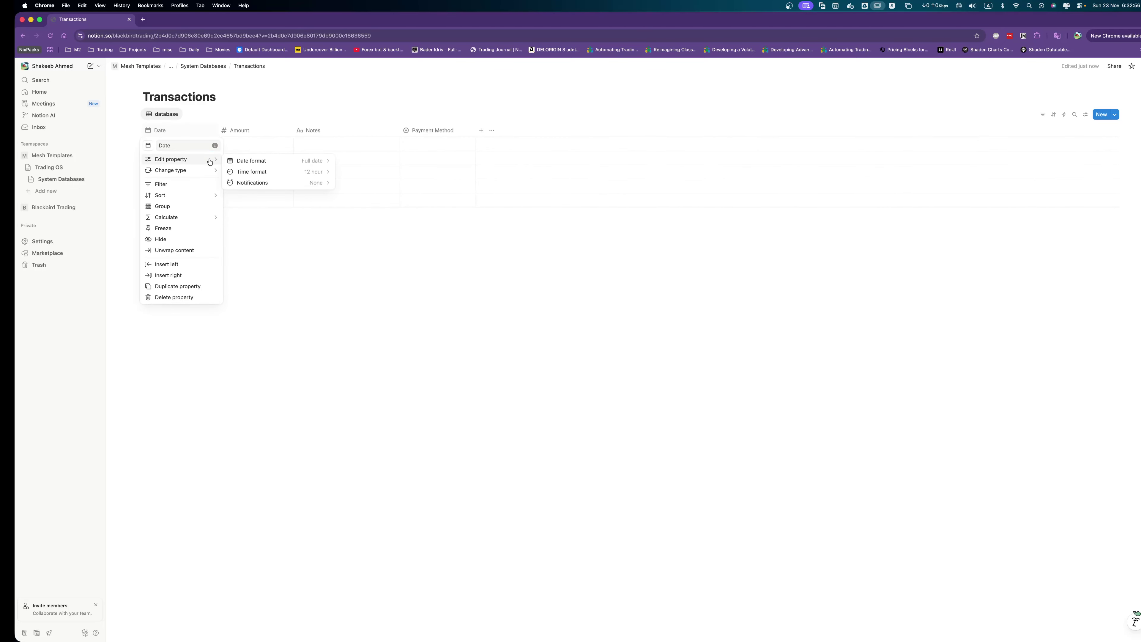
pyautogui.click(450, 131)
pyautogui.click(449, 131)
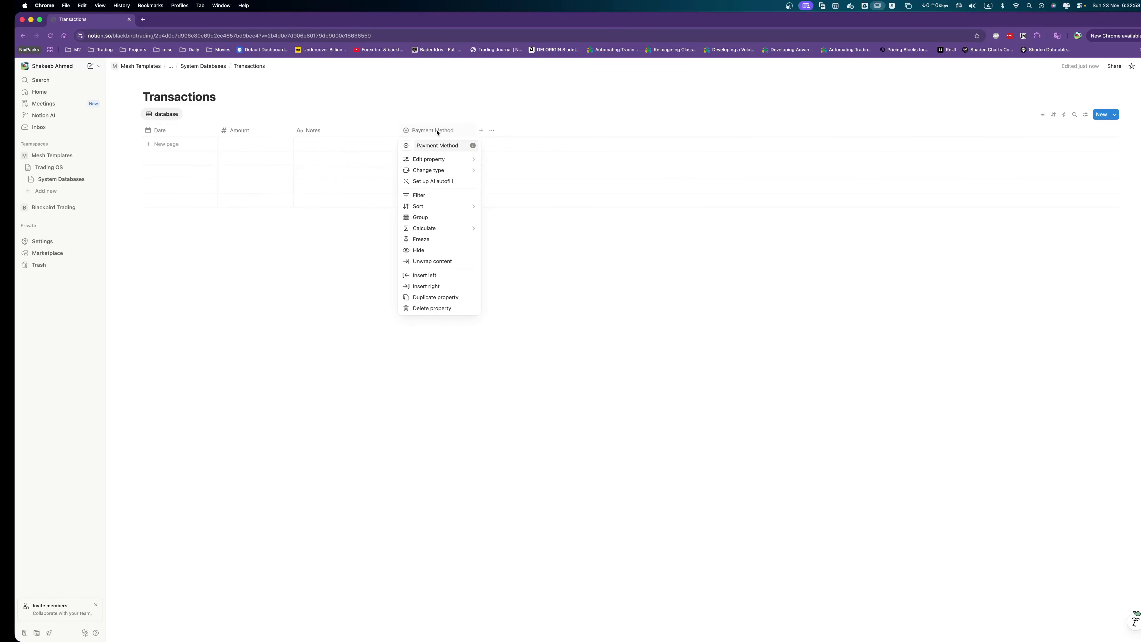
pyautogui.click(430, 131)
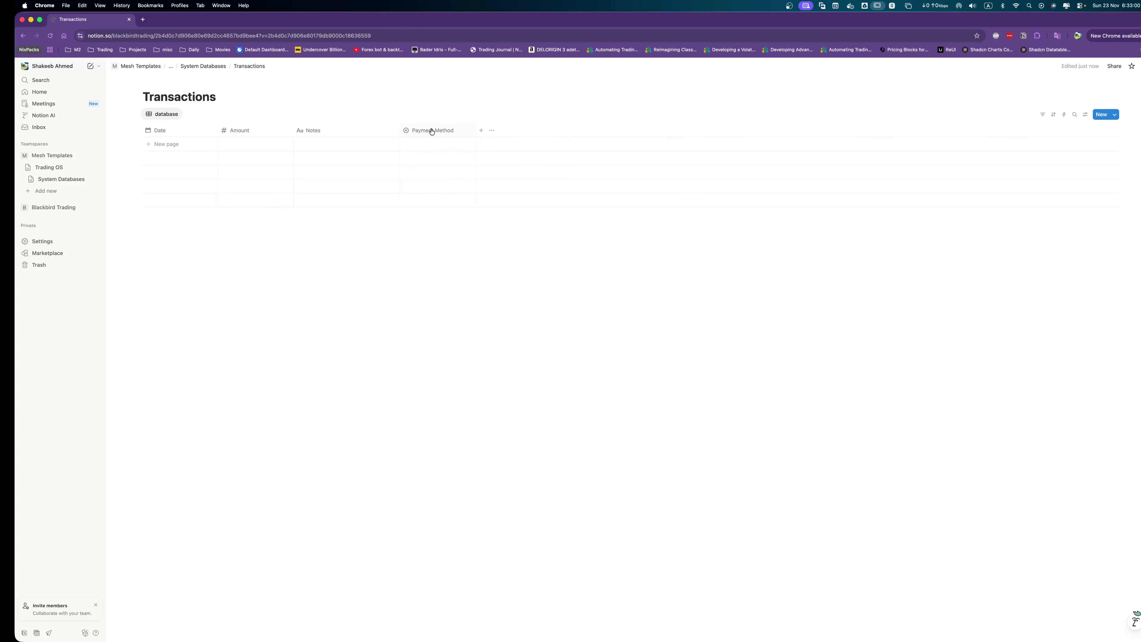
# Make the Payment Method property the first column, ahead of Date, and rename it as Type.
pyautogui.moveTo(432, 131); pyautogui.dragTo(182, 131)
pyautogui.click(183, 131)
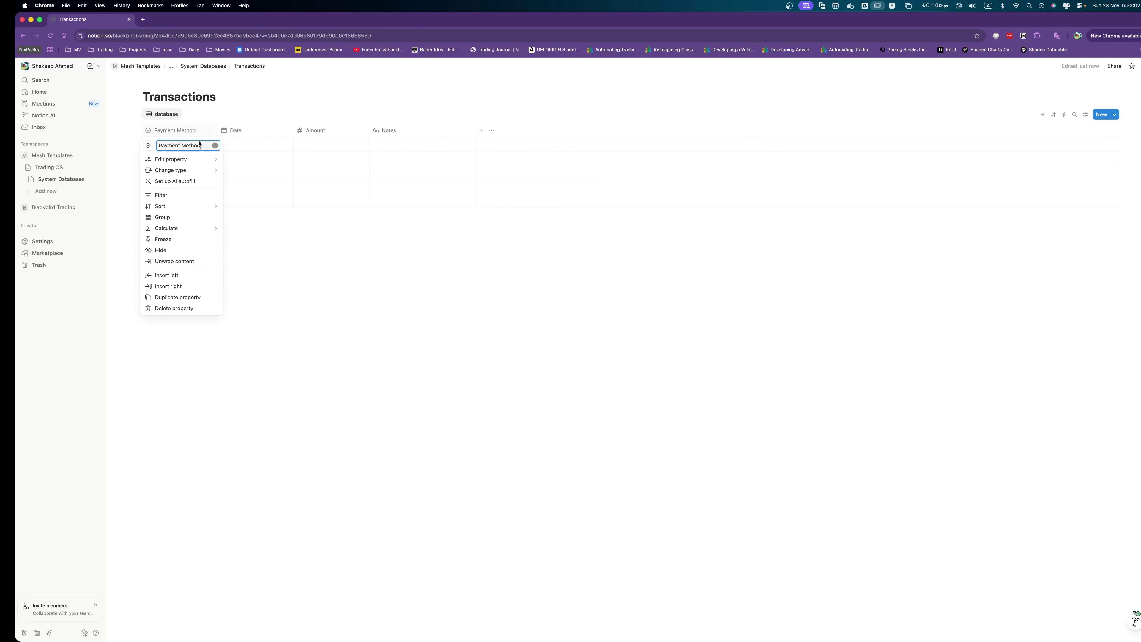
pyautogui.press('super+BackSpace')
pyautogui.write('Type')
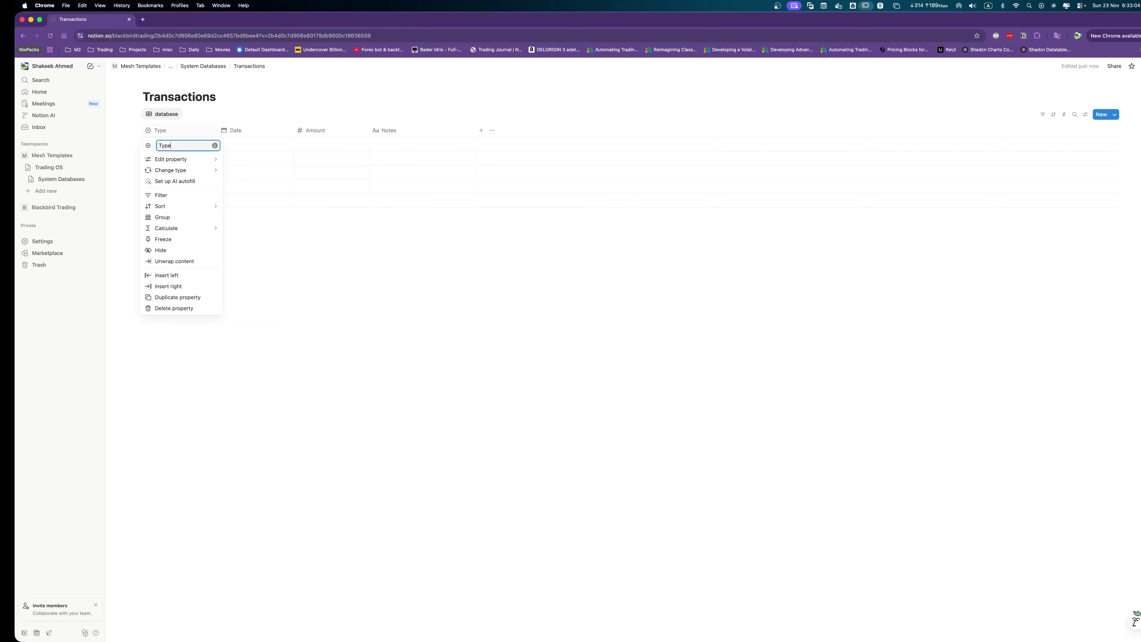
pyautogui.press('Return')
# Add the options Inflow and Outflow to the Type property.
pyautogui.click(172, 129)
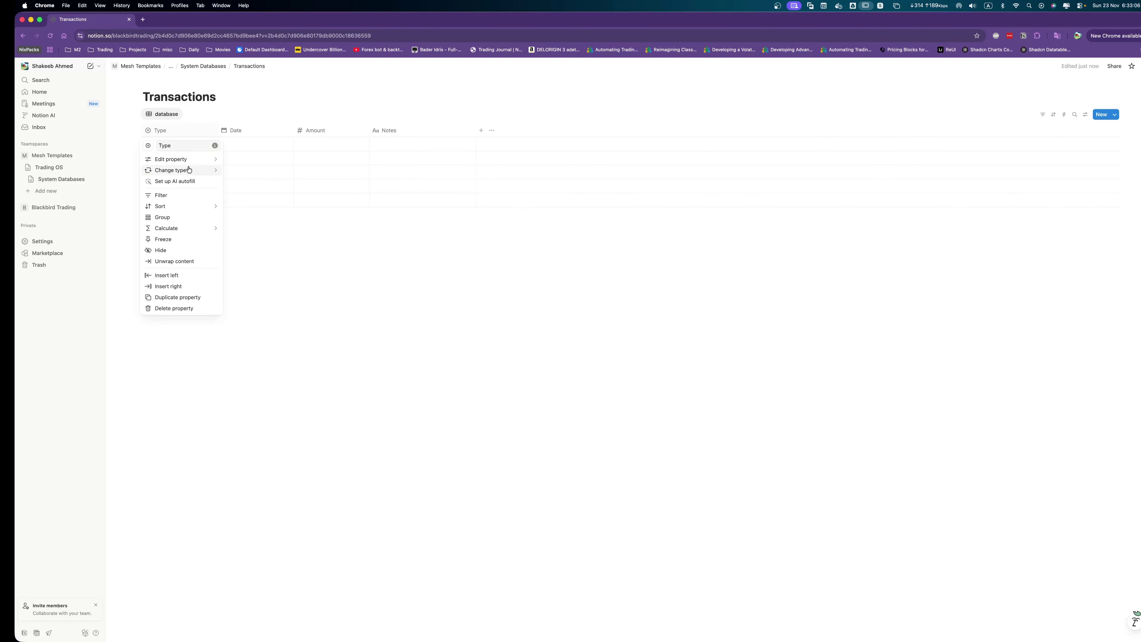
pyautogui.moveTo(191, 164)
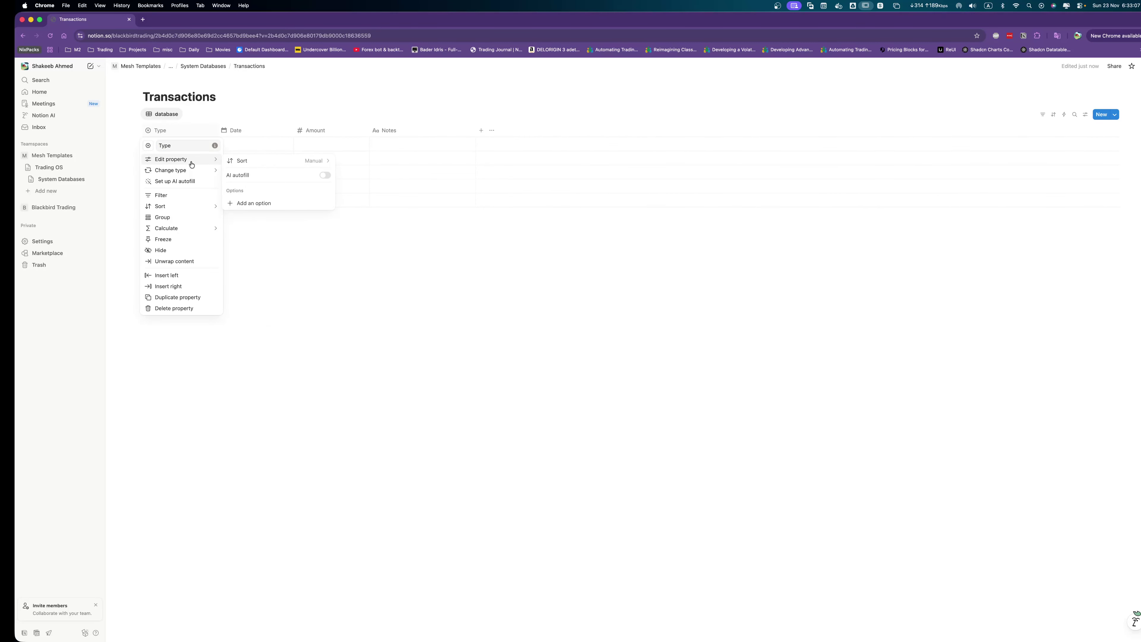
pyautogui.click(269, 204)
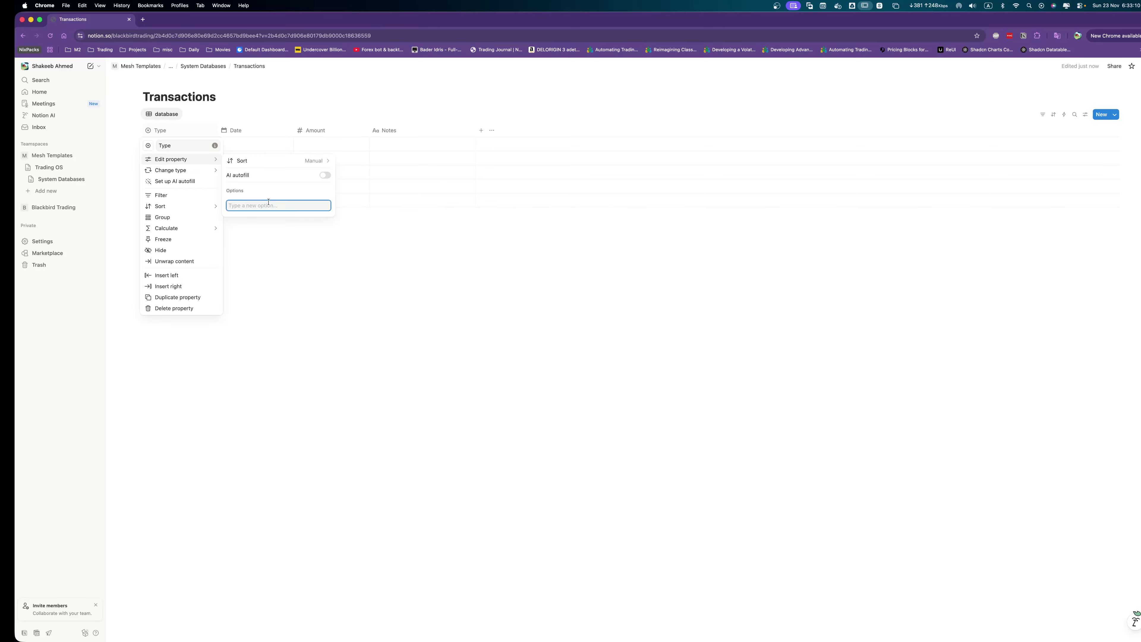
pyautogui.write('Inflow')
pyautogui.press('Return')
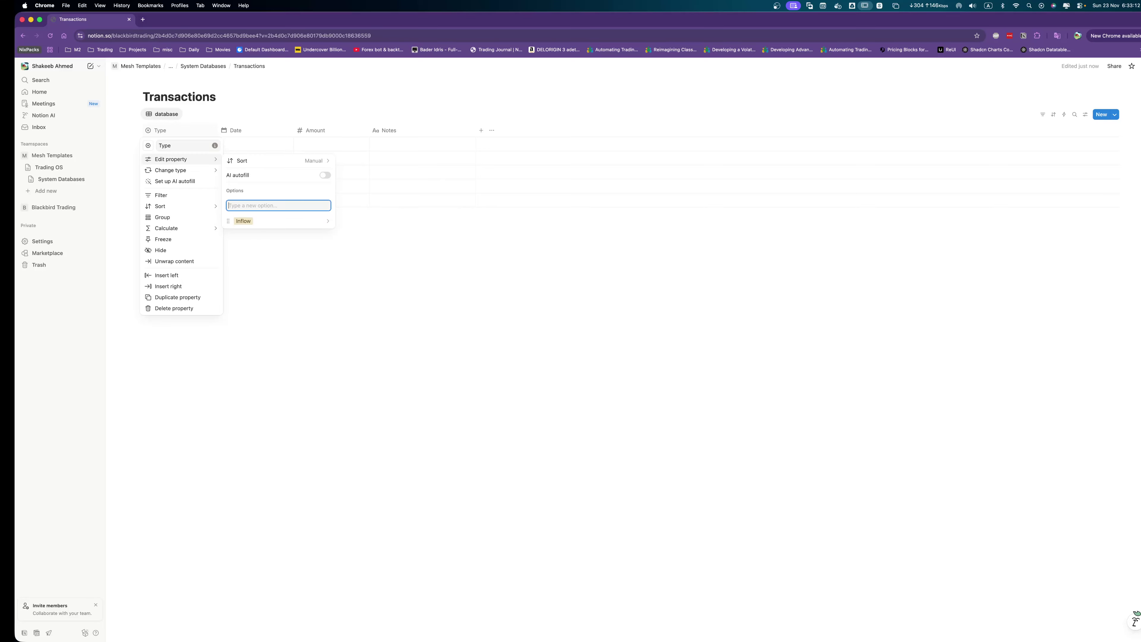
pyautogui.write('Outflow')
pyautogui.press('Return')
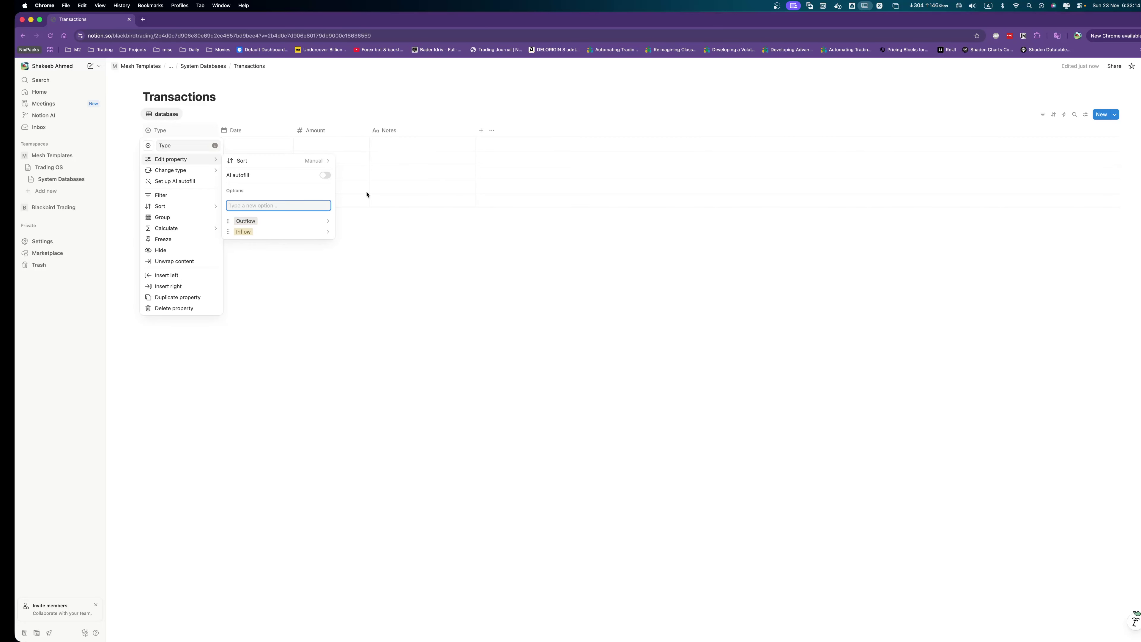
pyautogui.press('Escape')
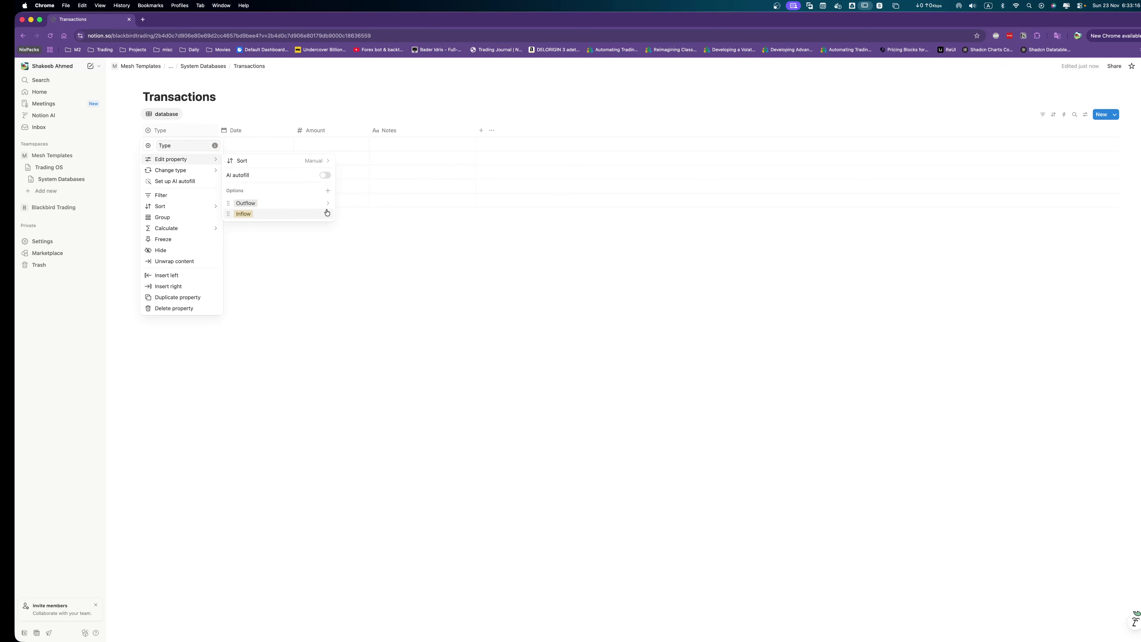
# Color the Type property's Outflow option green and its Inflow option red.
pyautogui.click(328, 202)
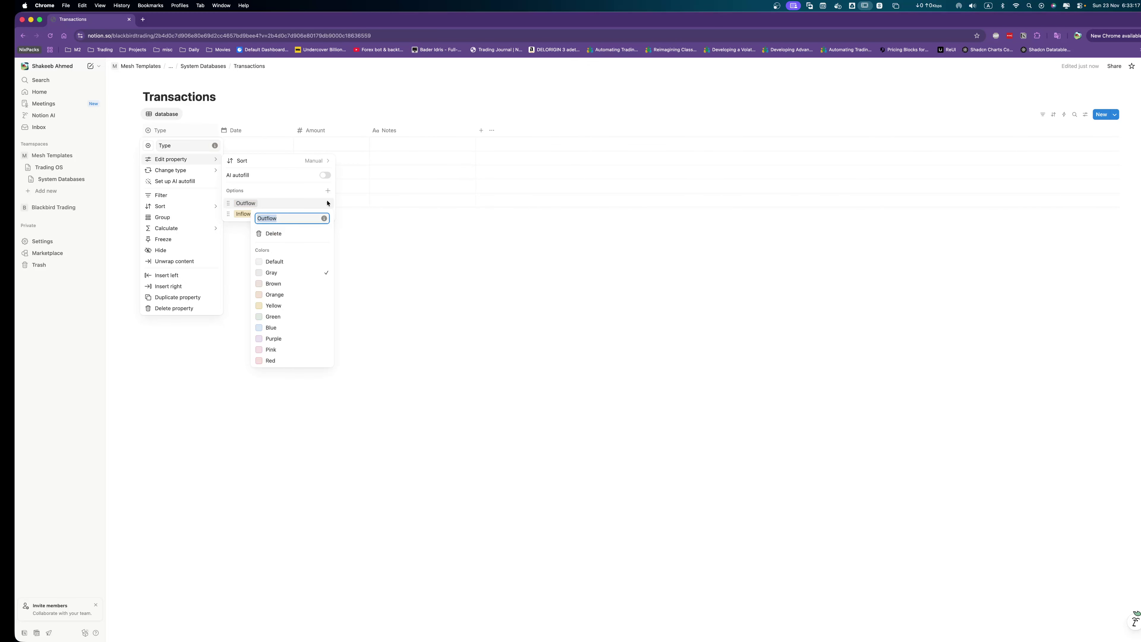
pyautogui.click(278, 319)
pyautogui.press('Escape')
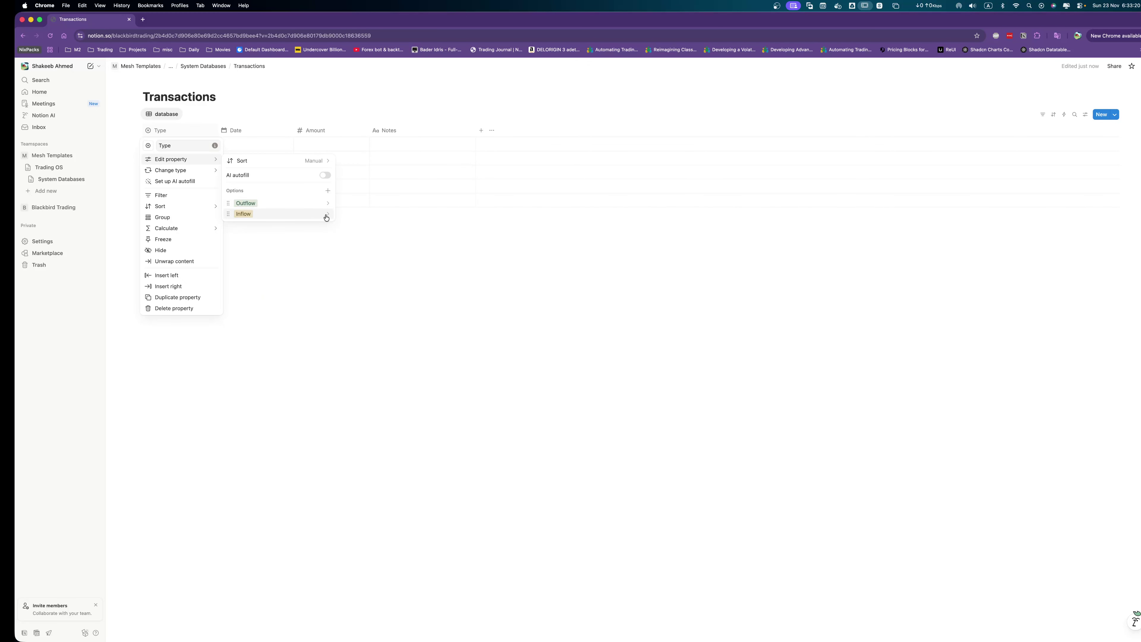
pyautogui.click(328, 214)
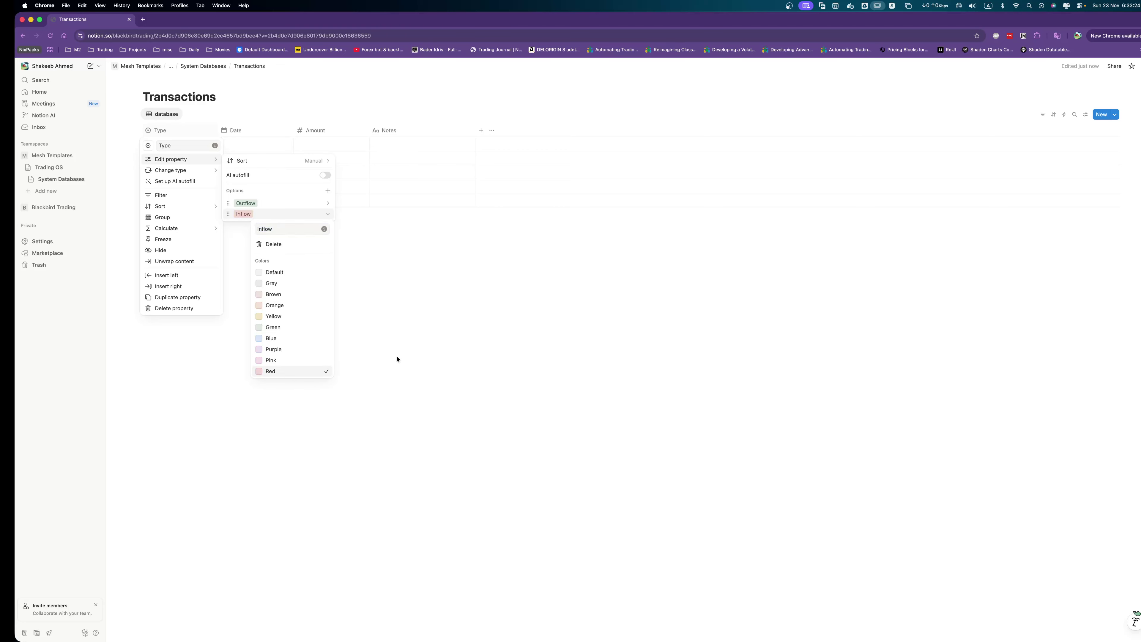
# Give the Transactions database page the pencil-and-lines icon from the recently used icons.
pyautogui.press('Escape')
pyautogui.press('Escape')
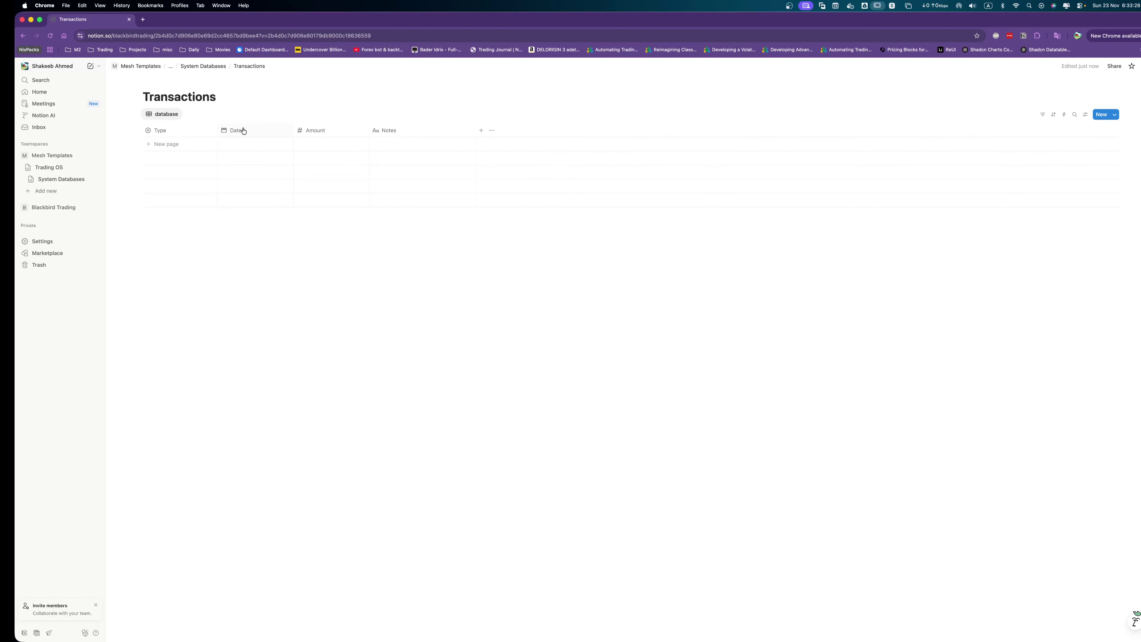
pyautogui.click(204, 66)
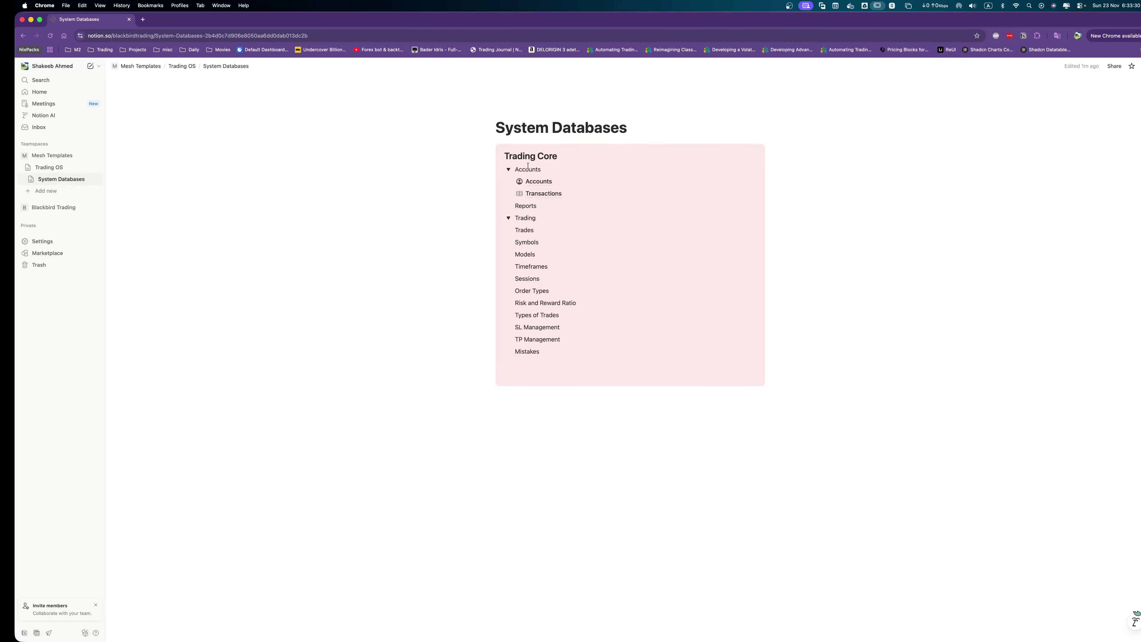
pyautogui.click(537, 194)
pyautogui.click(159, 81)
pyautogui.click(149, 96)
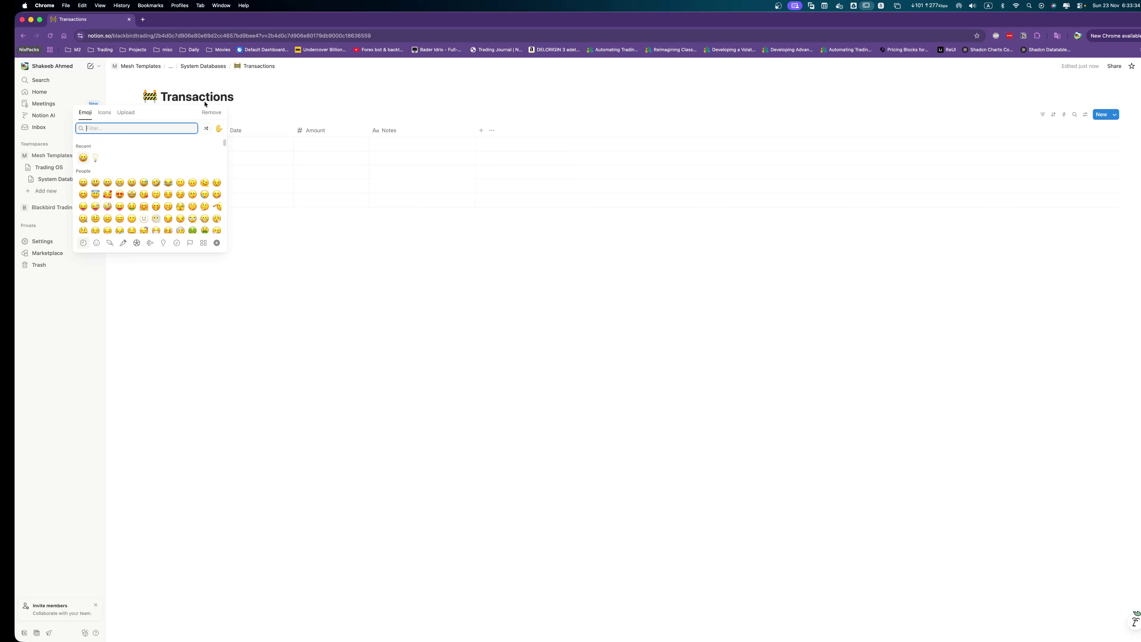
pyautogui.click(109, 118)
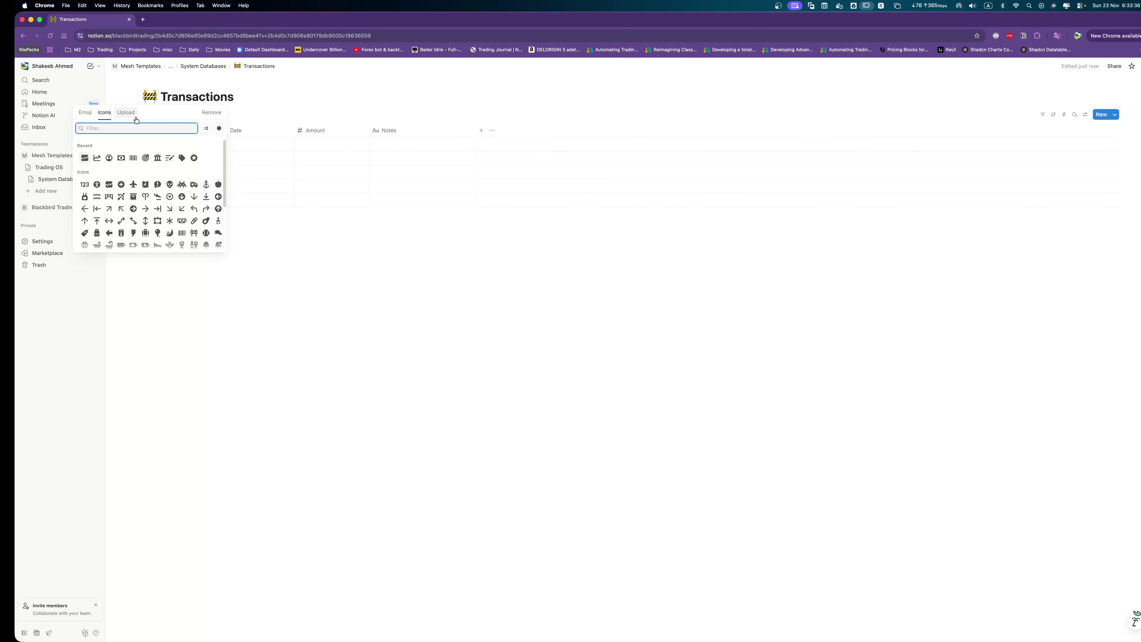
pyautogui.click(170, 158)
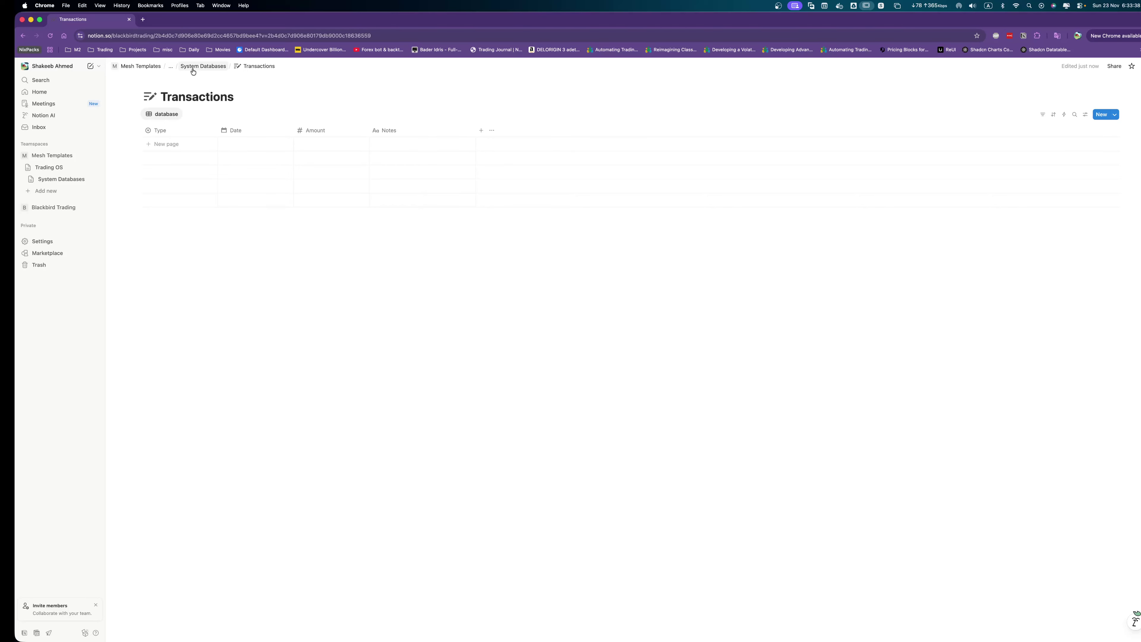
# Open the Accounts database from System Databases and look across its table columns.
pyautogui.click(198, 66)
pyautogui.click(549, 183)
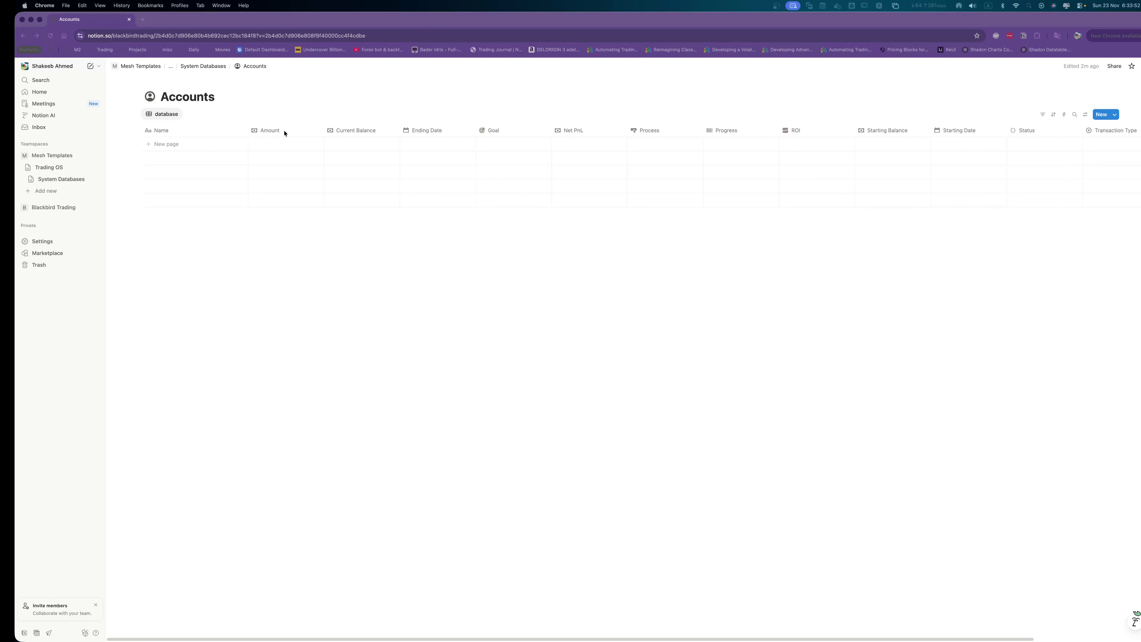
pyautogui.hscroll(1, 355, 144)
pyautogui.hscroll(5, 1055, 130)
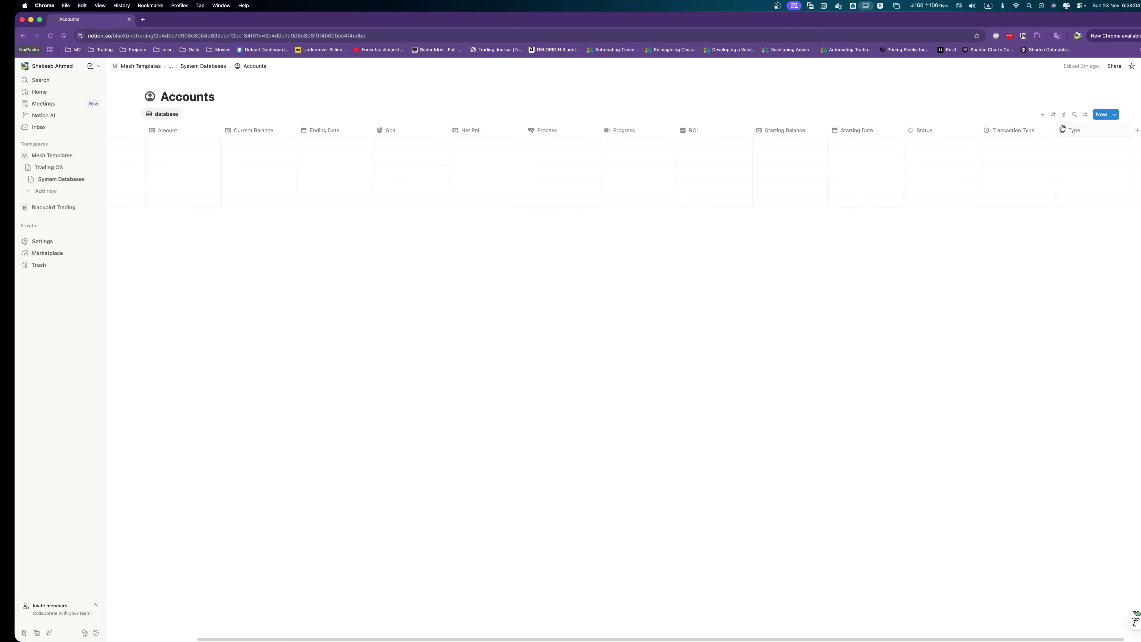
pyautogui.click(1020, 129)
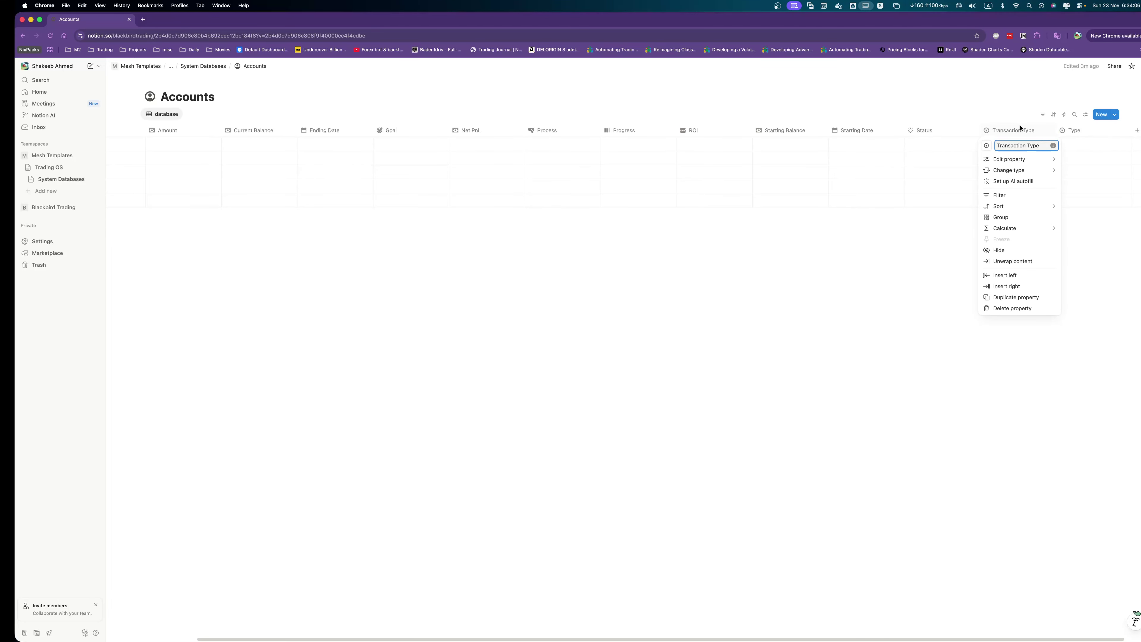
pyautogui.moveTo(1033, 170)
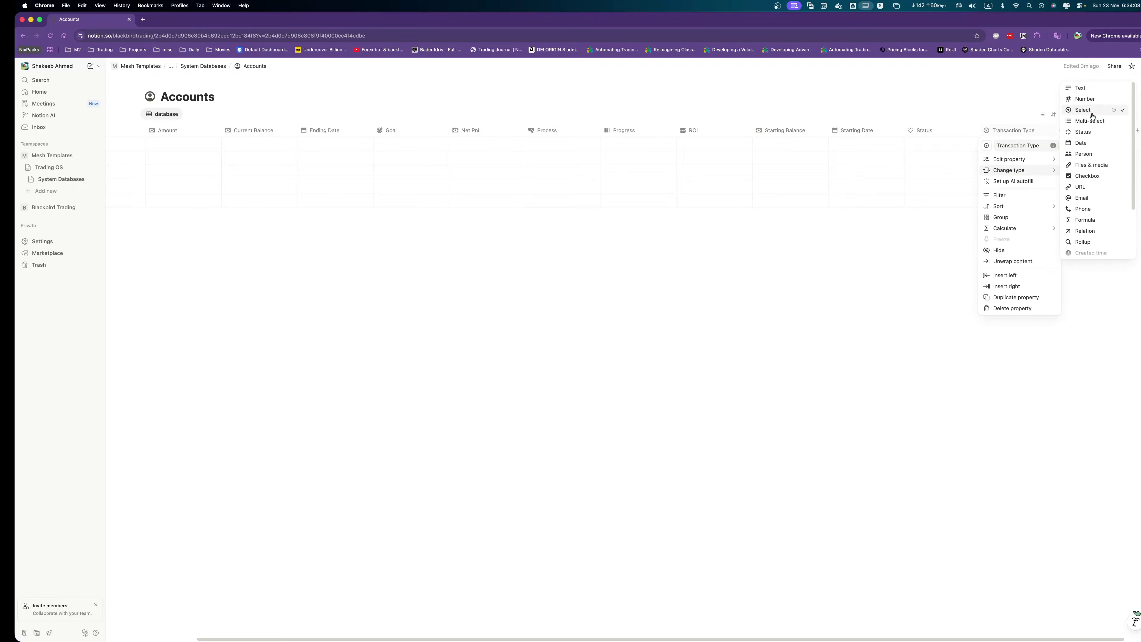
pyautogui.click(1091, 111)
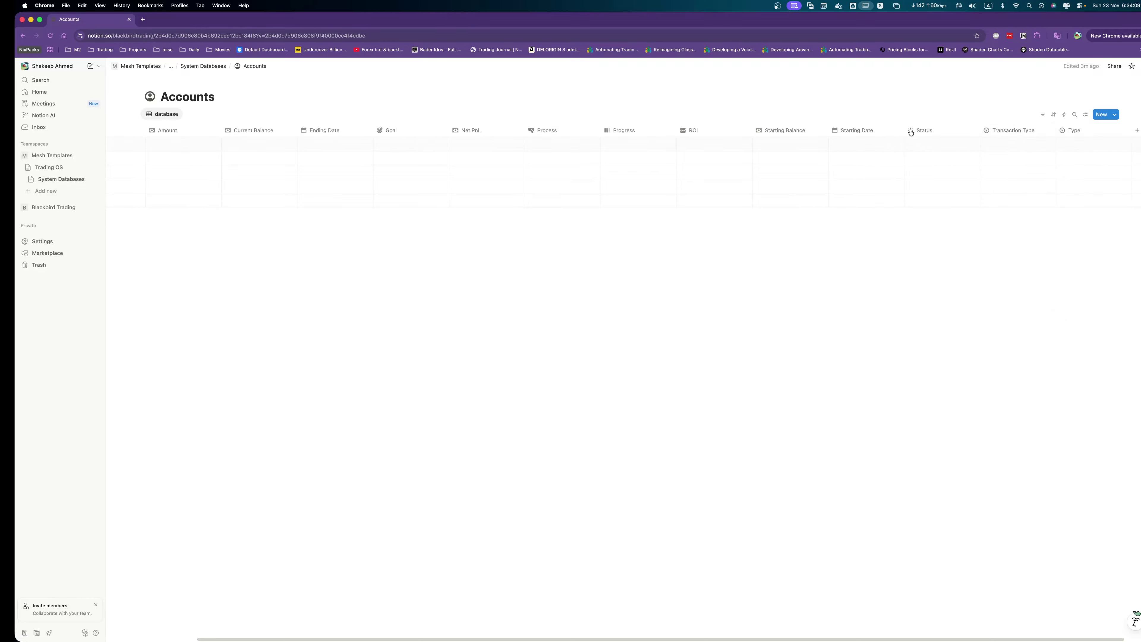
# Hide the Transaction Type, Amount and Process properties in the Accounts table view.
pyautogui.click(1084, 114)
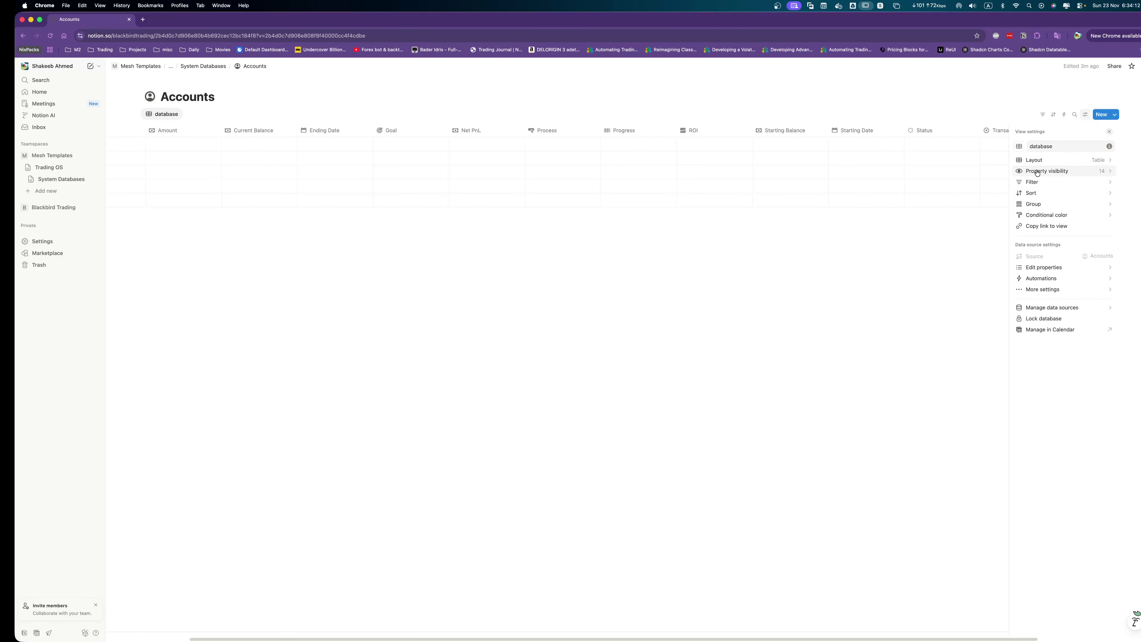
pyautogui.click(1036, 173)
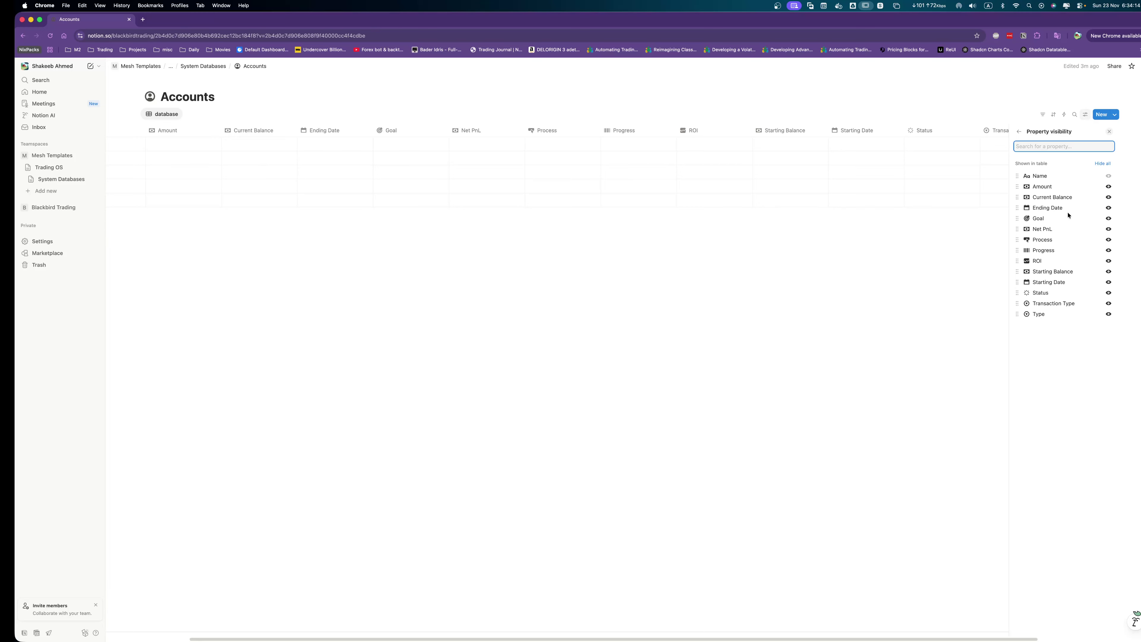
pyautogui.click(1092, 336)
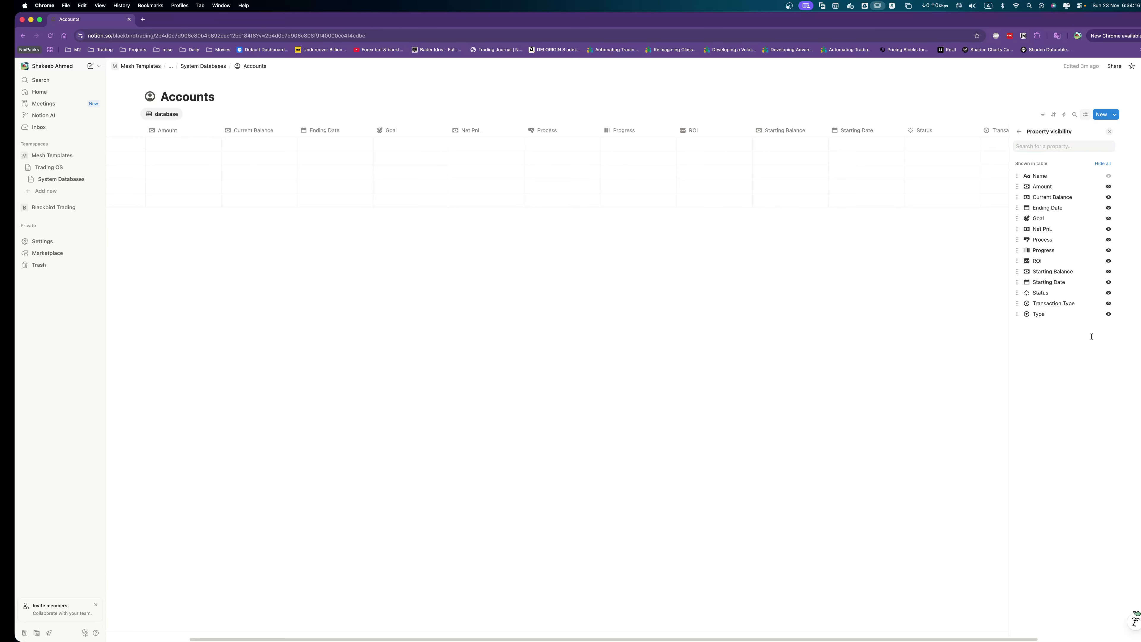
pyautogui.click(1109, 304)
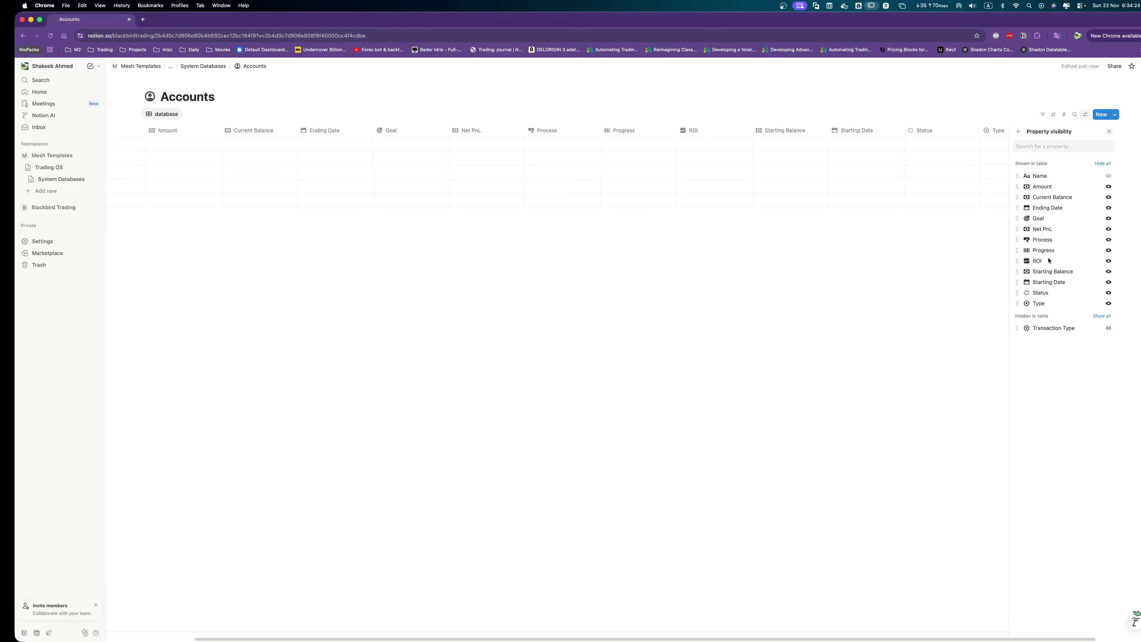
pyautogui.click(1108, 187)
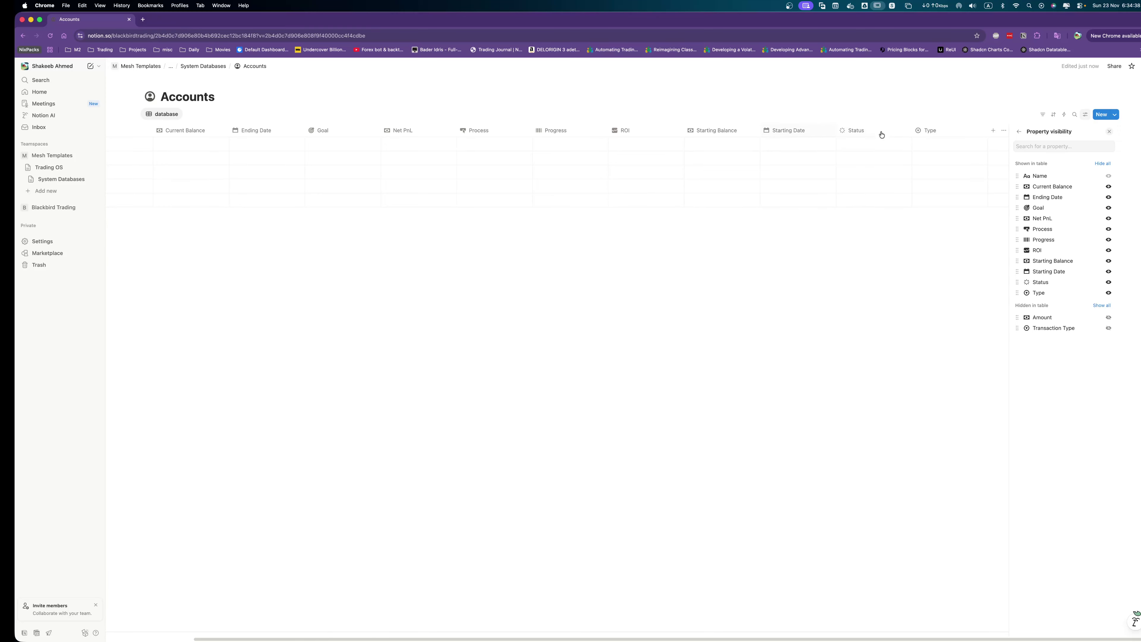
pyautogui.click(1108, 228)
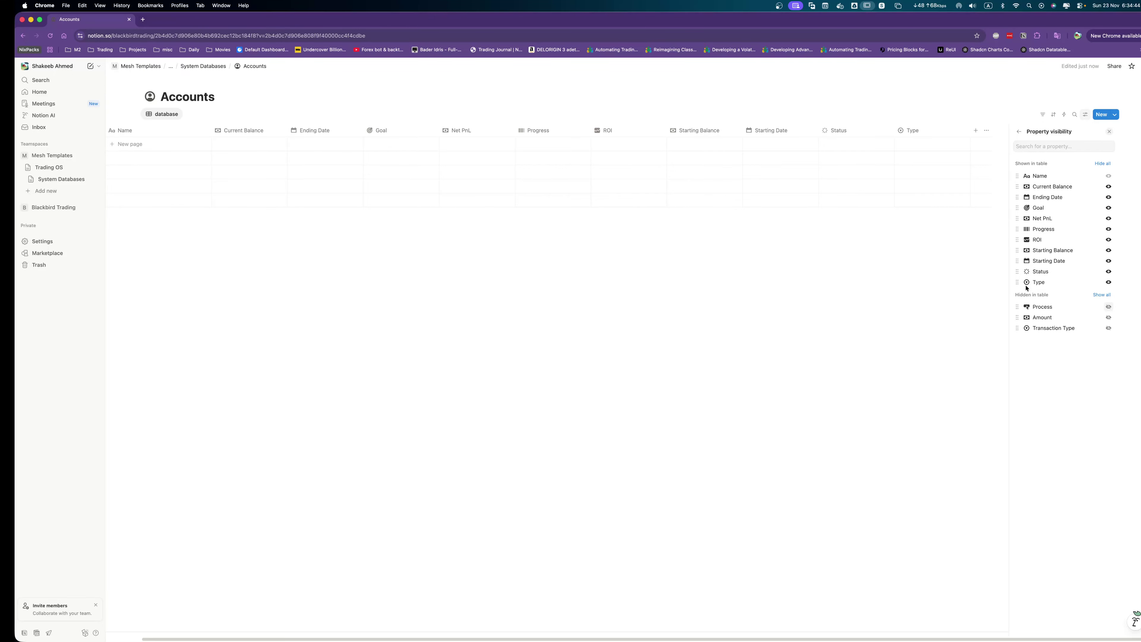
# Place Type and Status directly after Name in the Accounts table, and hide Ending Date and Starting Date.
pyautogui.moveTo(1017, 283); pyautogui.dragTo(1017, 186)
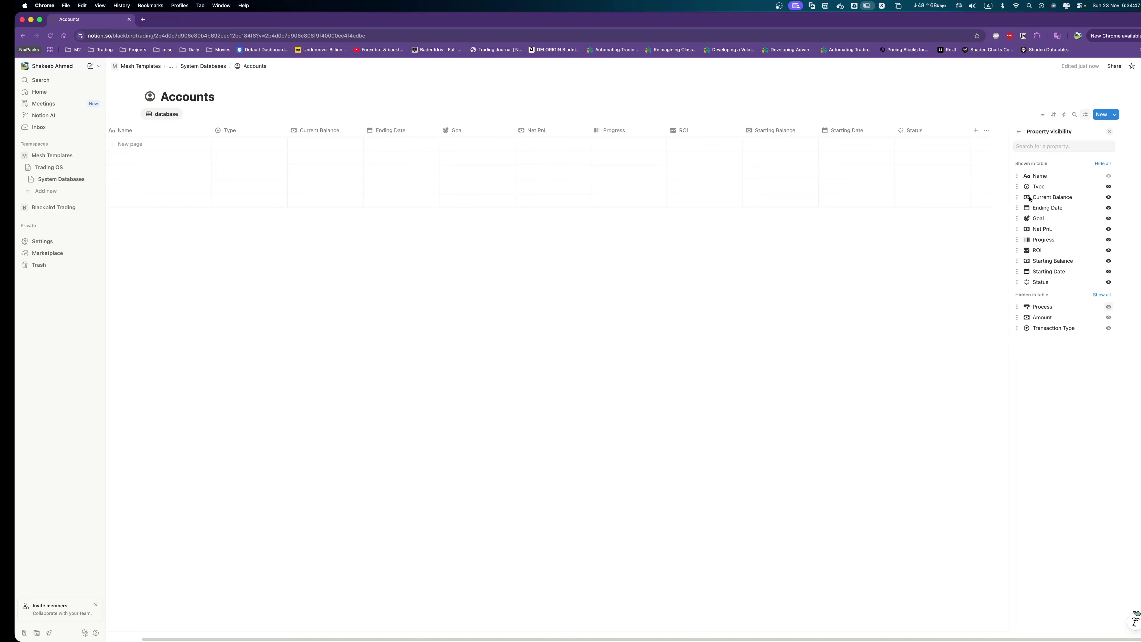
pyautogui.click(1109, 208)
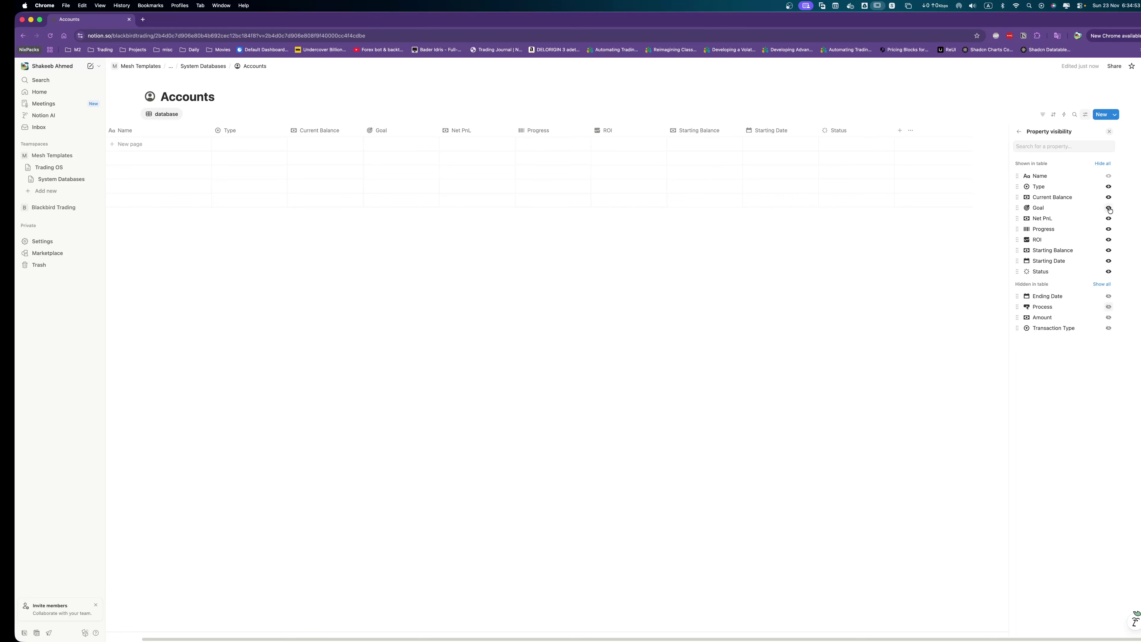
pyautogui.click(1109, 261)
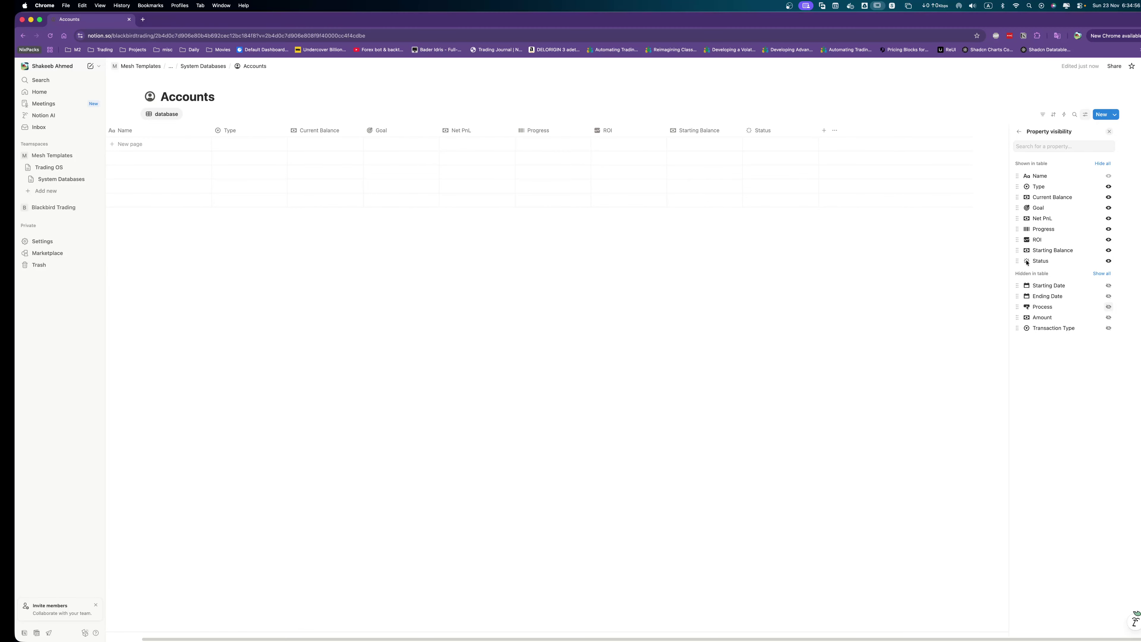
pyautogui.moveTo(1018, 261); pyautogui.dragTo(1018, 198)
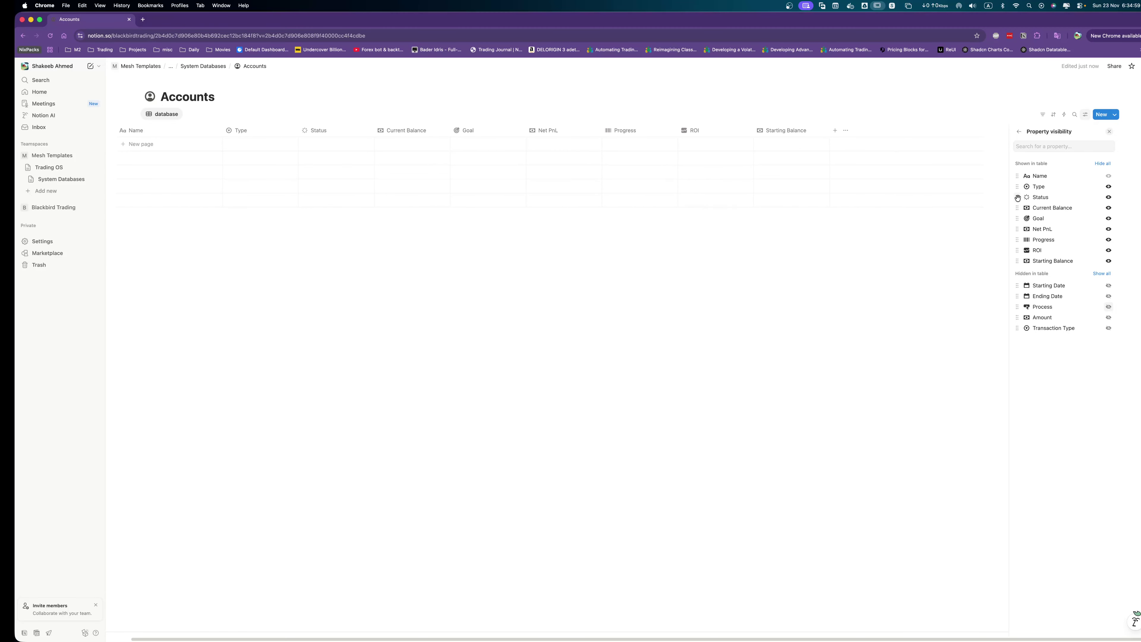
# Hide Starting Balance in the Accounts table and place Goal between Net PnL and Progress.
pyautogui.click(1109, 261)
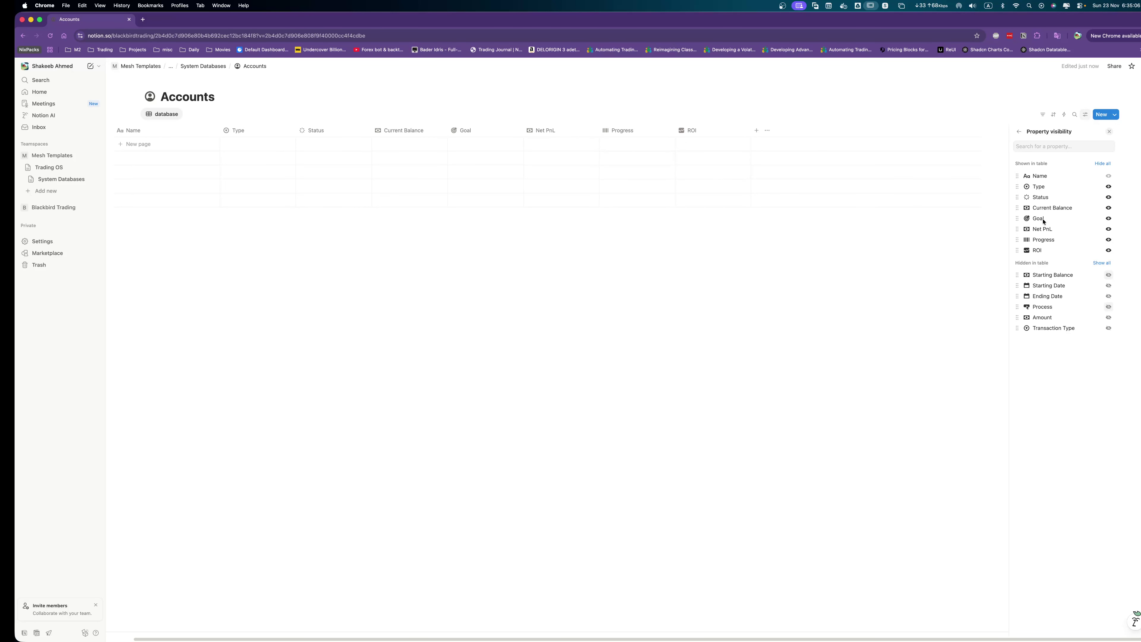
pyautogui.moveTo(1018, 218); pyautogui.dragTo(1019, 239)
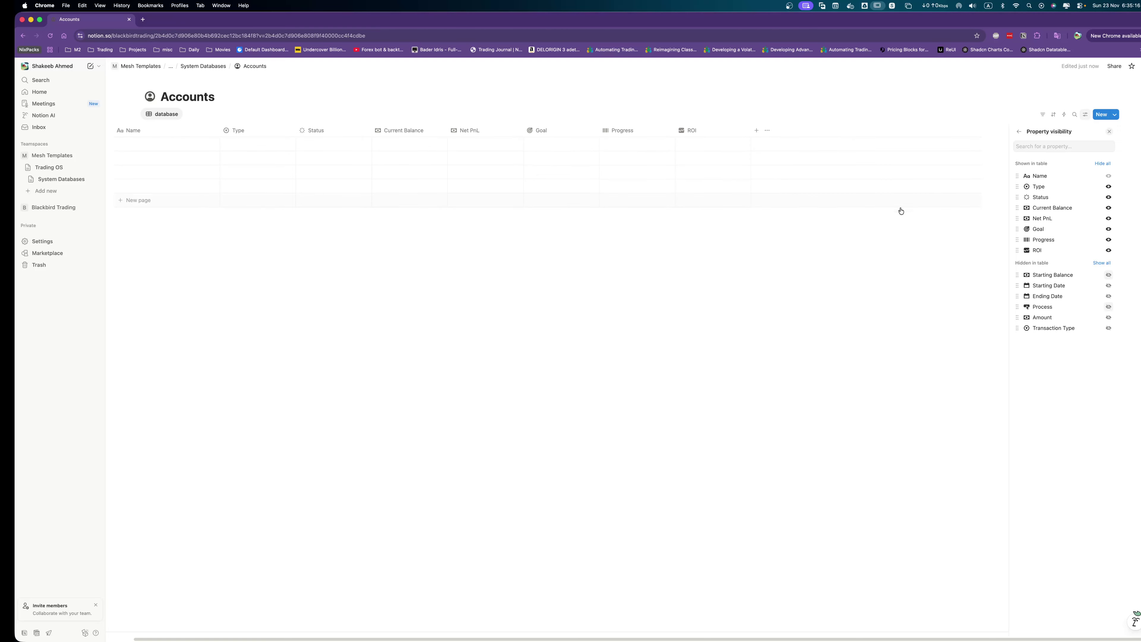
pyautogui.click(1019, 132)
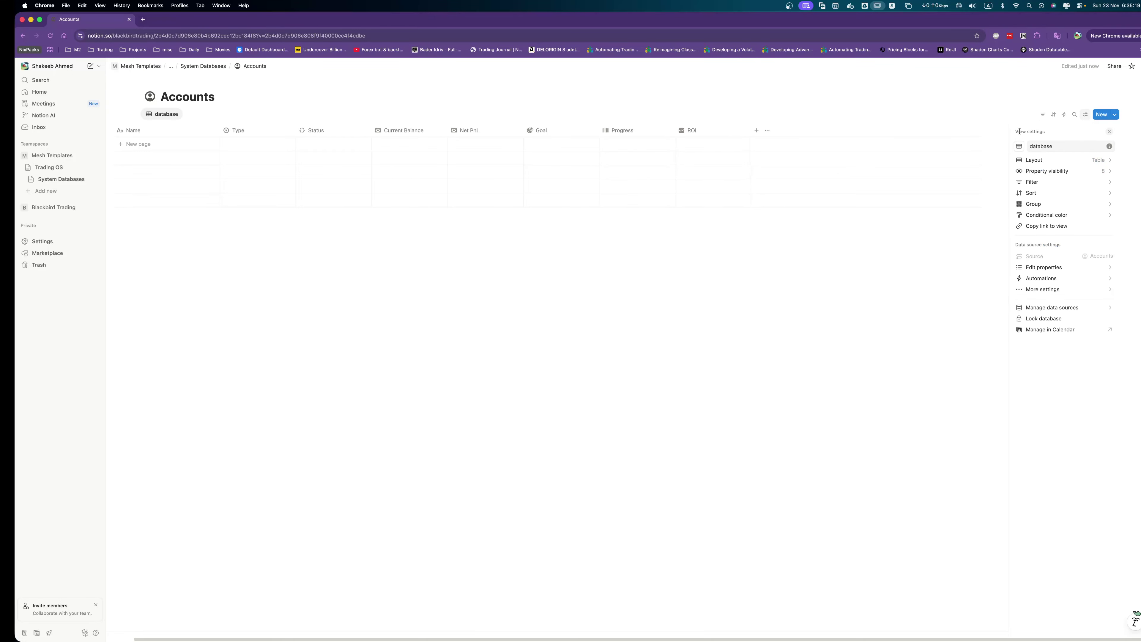
# Start a new relation property in Accounts that links to the Transactions database under Mesh Templates.
pyautogui.click(756, 131)
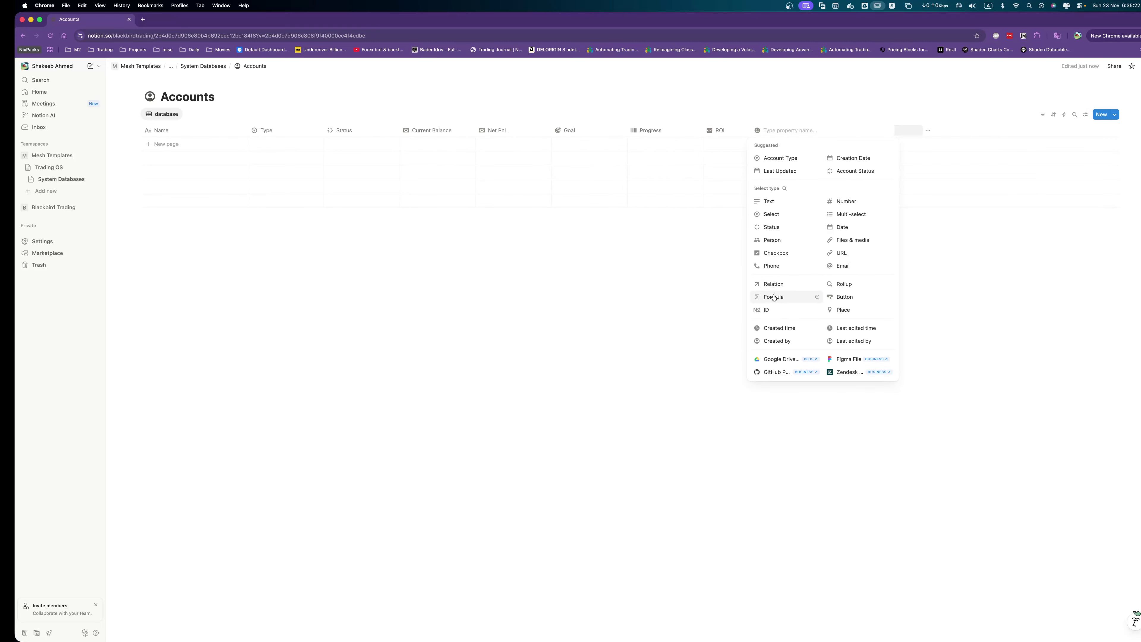
pyautogui.click(772, 285)
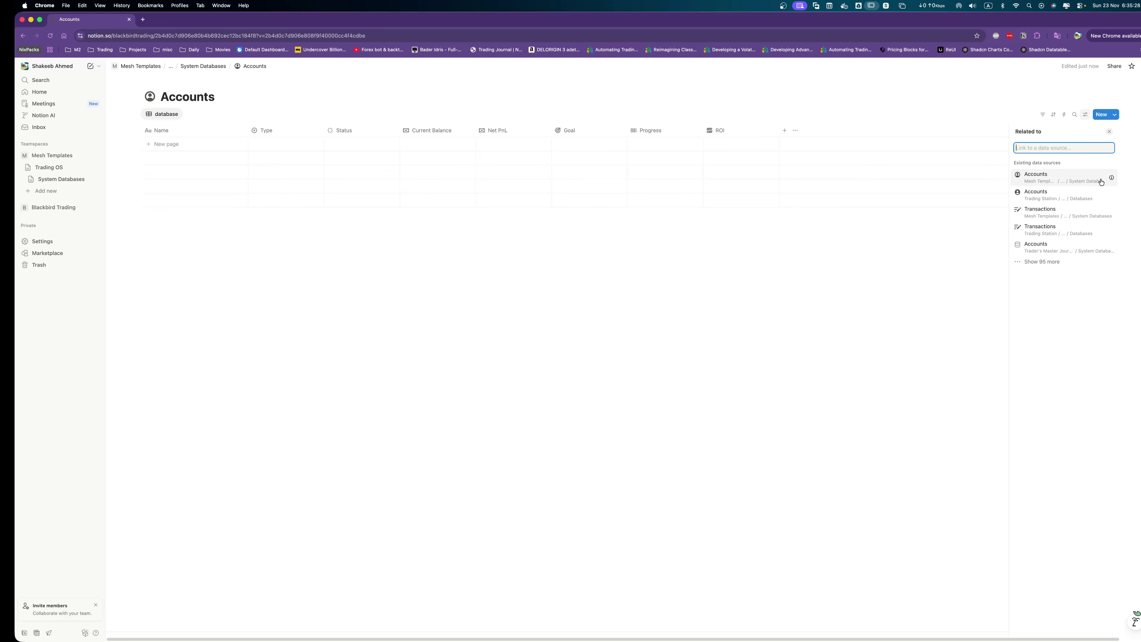
pyautogui.write('tra')
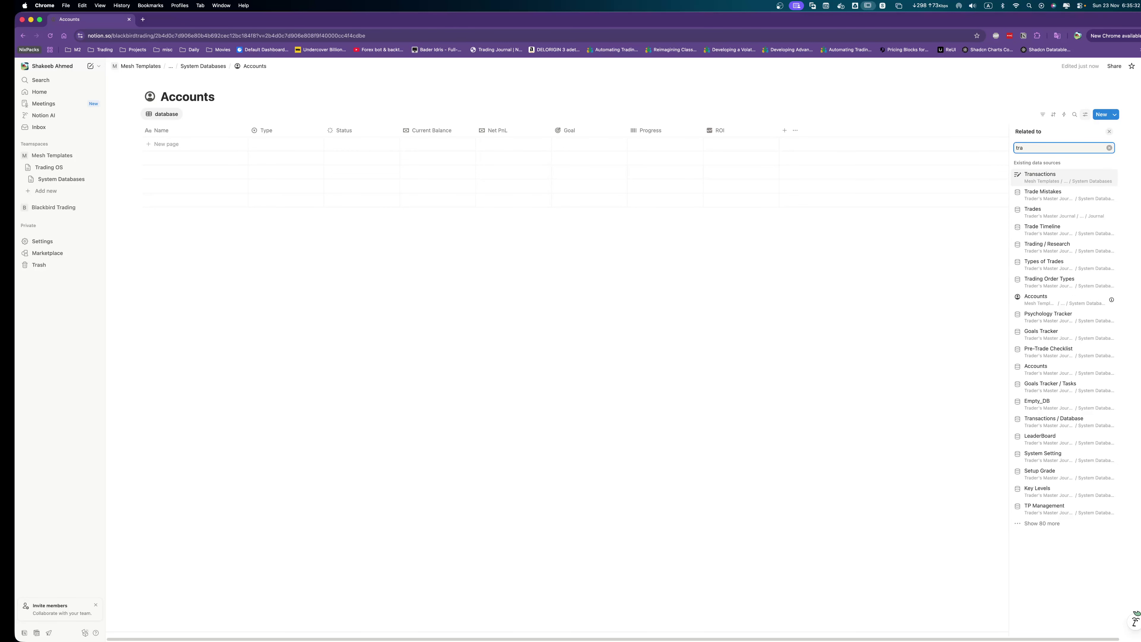
pyautogui.click(1041, 180)
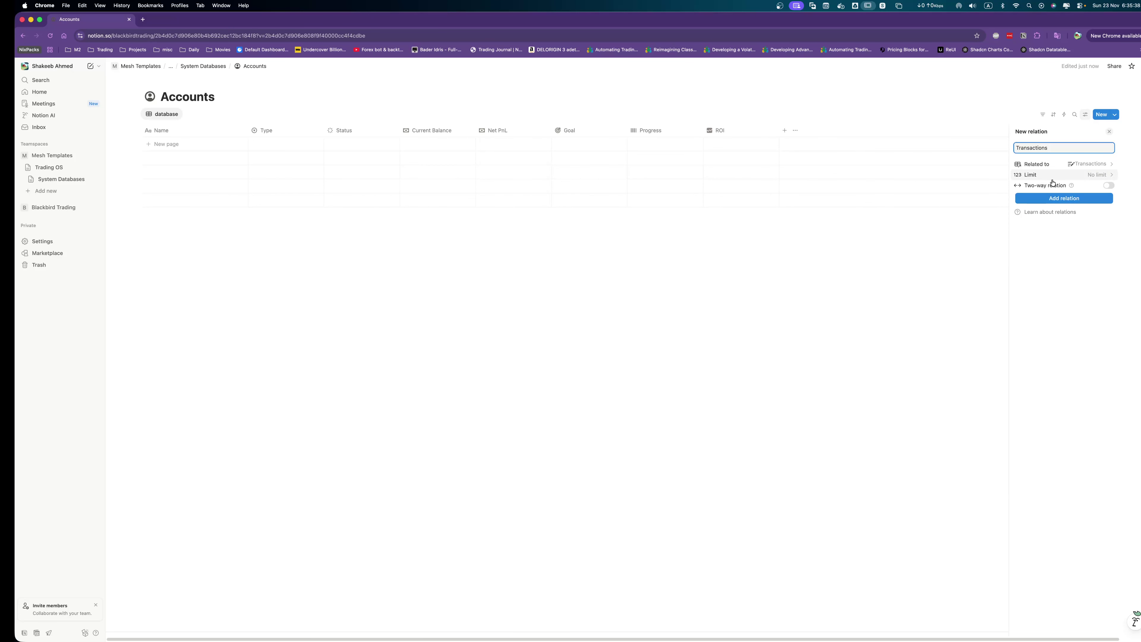
# Make the relation two-way with a limit of 1 page, name its related property AccountTransactions, and add it.
pyautogui.click(1111, 186)
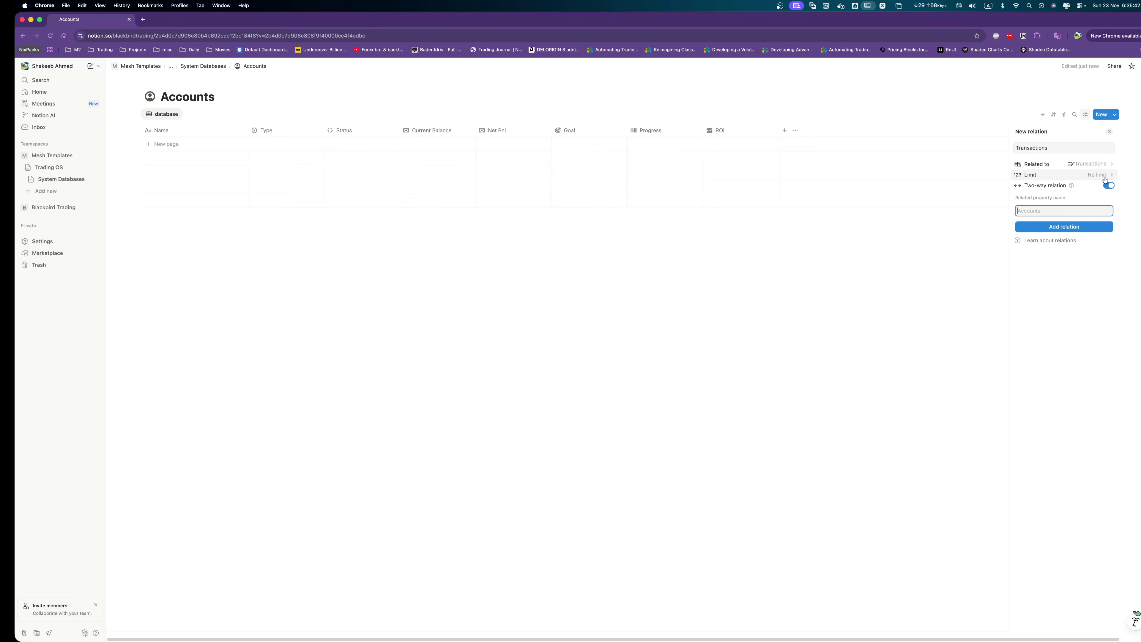
pyautogui.click(1097, 175)
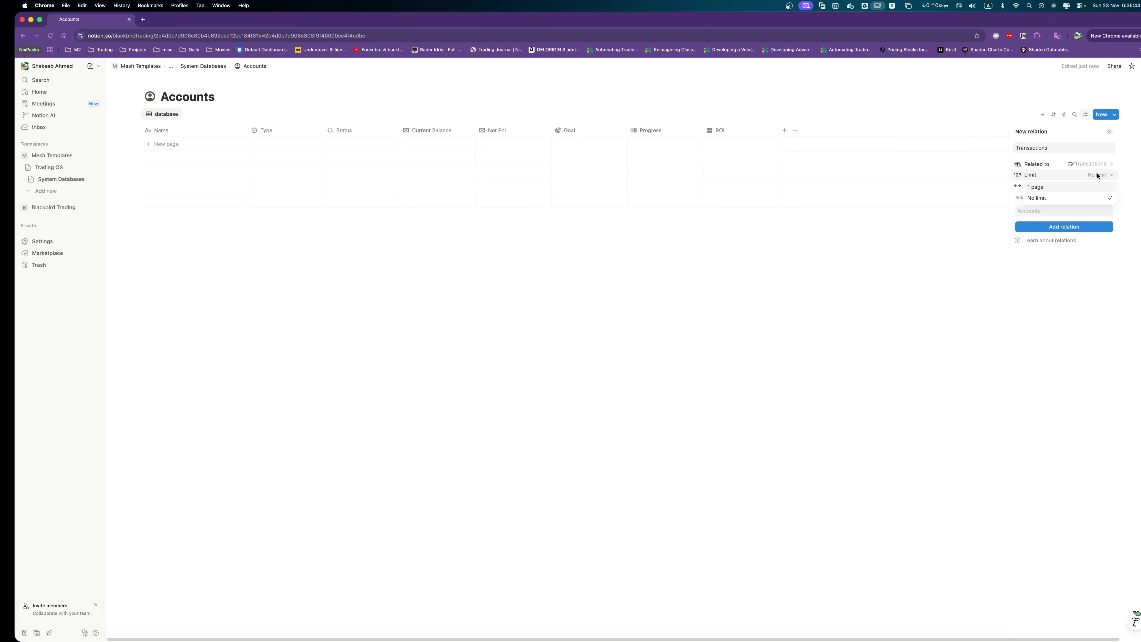
pyautogui.click(1059, 186)
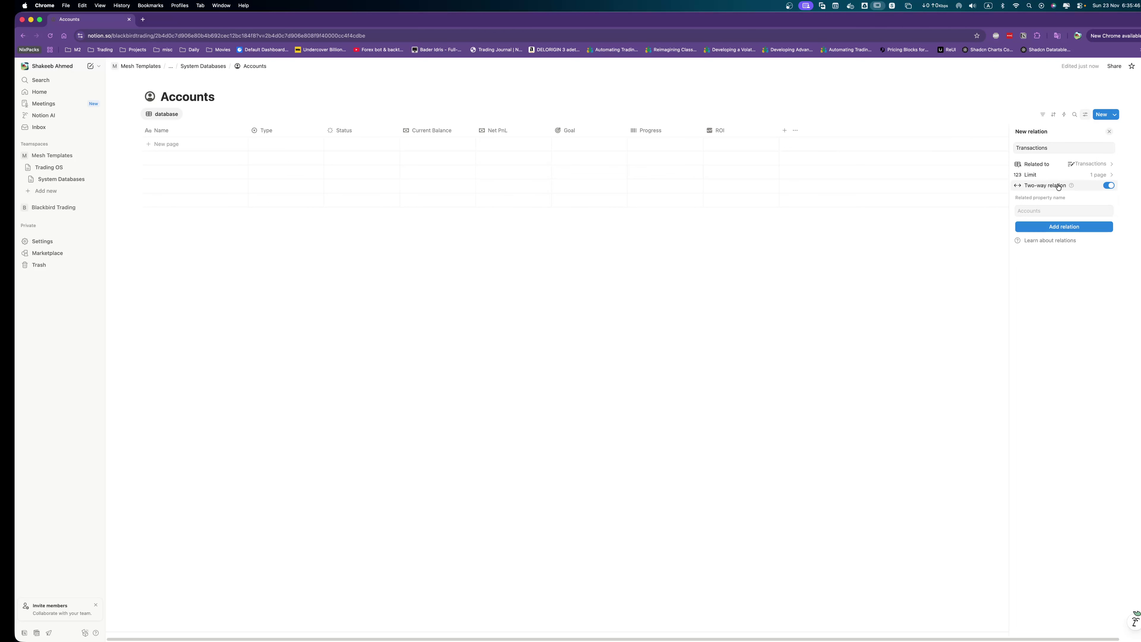
pyautogui.click(1053, 211)
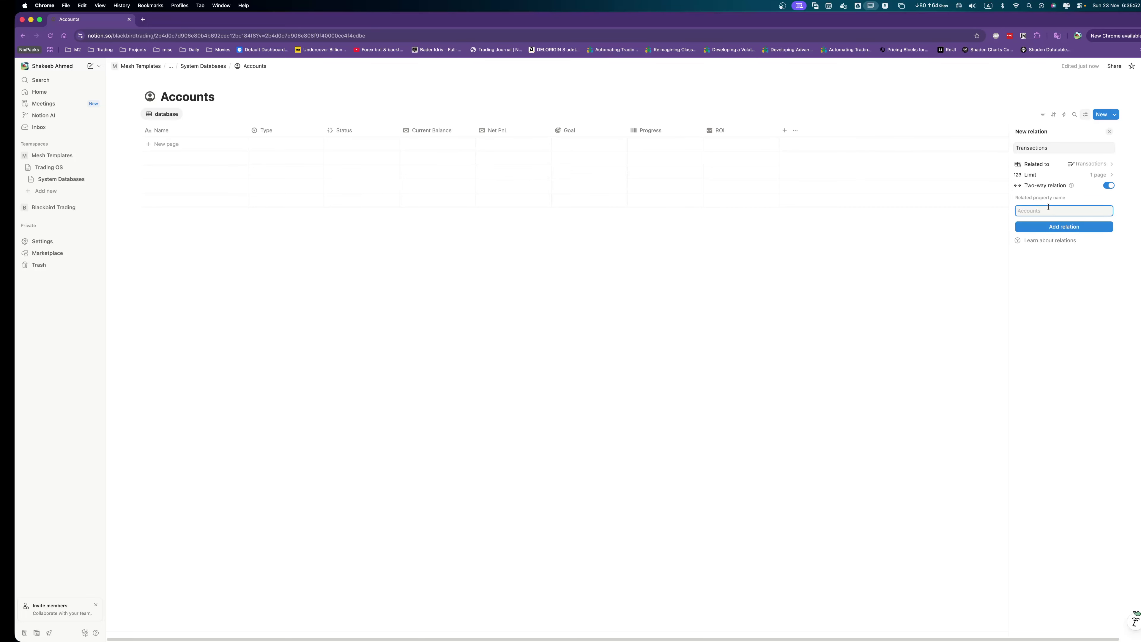
pyautogui.write('AccountTransactions')
pyautogui.click(1089, 227)
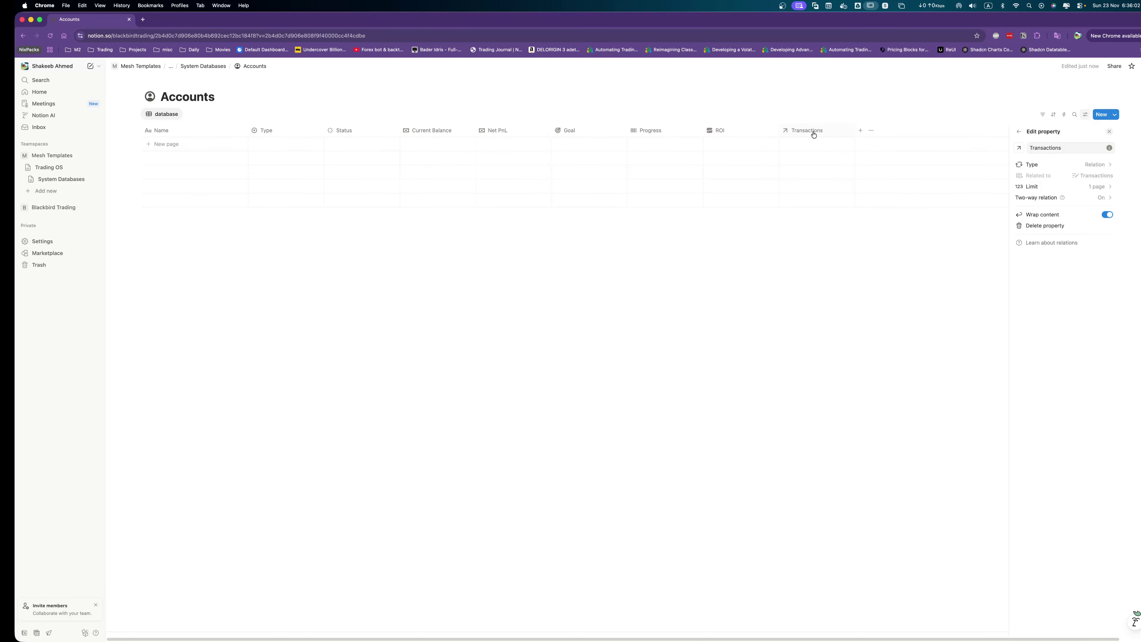
# Open the Transactions database from System Databases and rename its AccountTransactions relation property to Account.
pyautogui.click(71, 179)
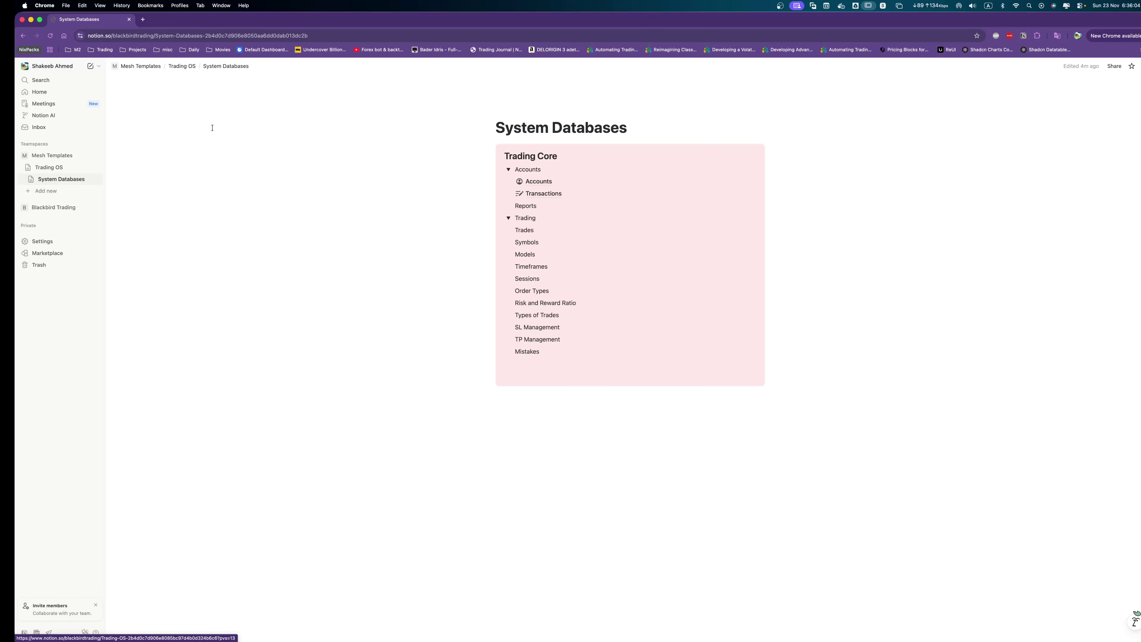
pyautogui.click(544, 193)
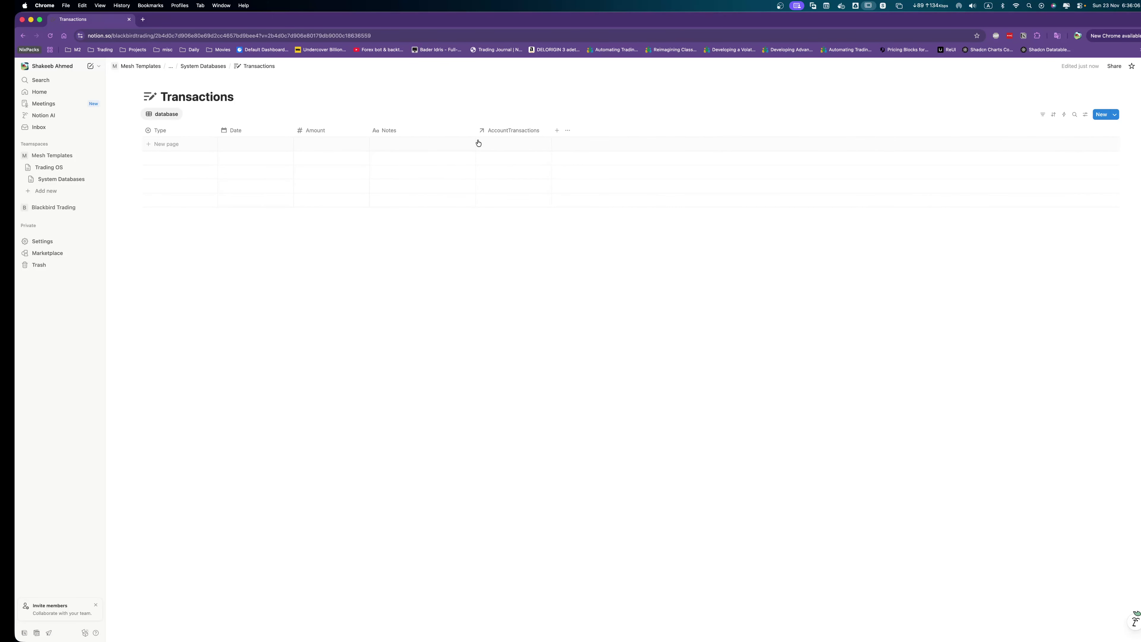
pyautogui.click(503, 132)
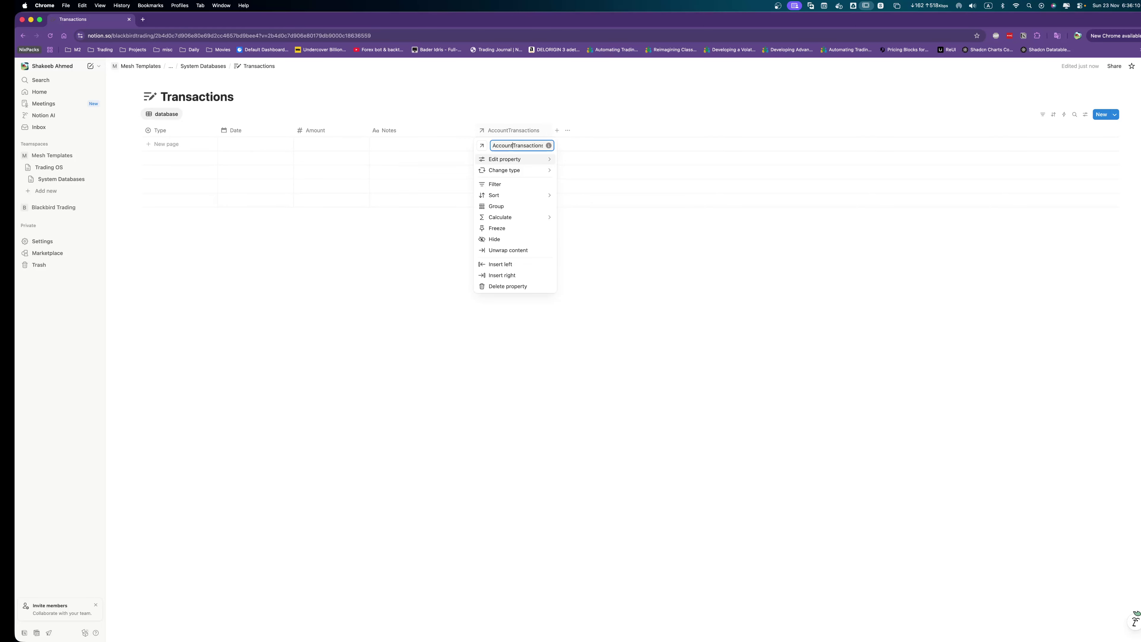
pyautogui.click(508, 147)
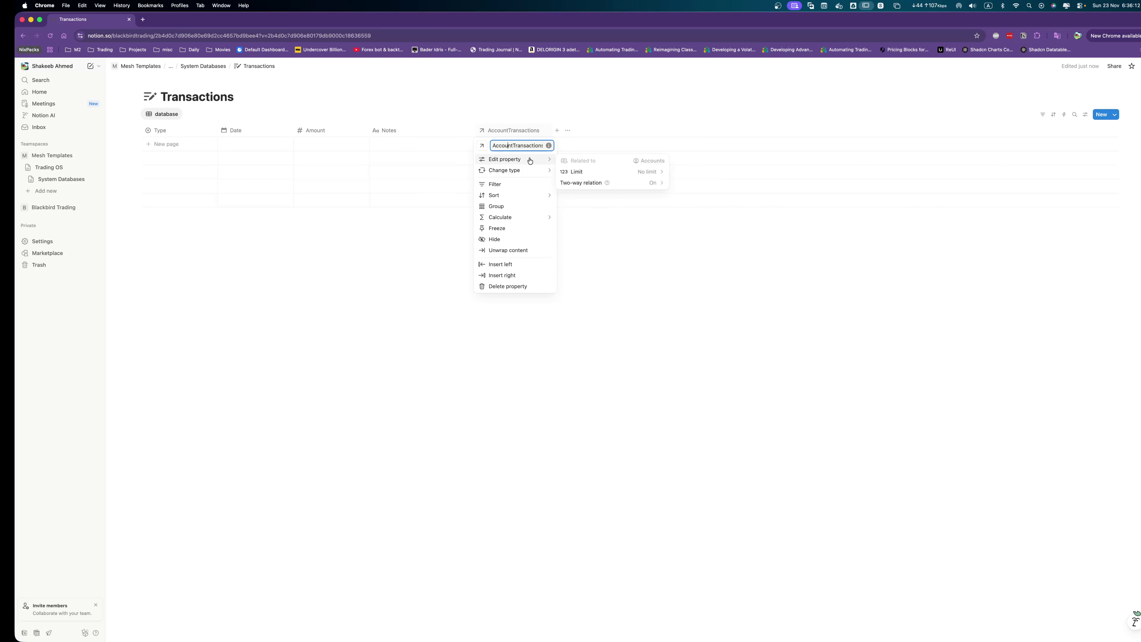
pyautogui.press('BackSpace')
pyautogui.press('BackSpace')
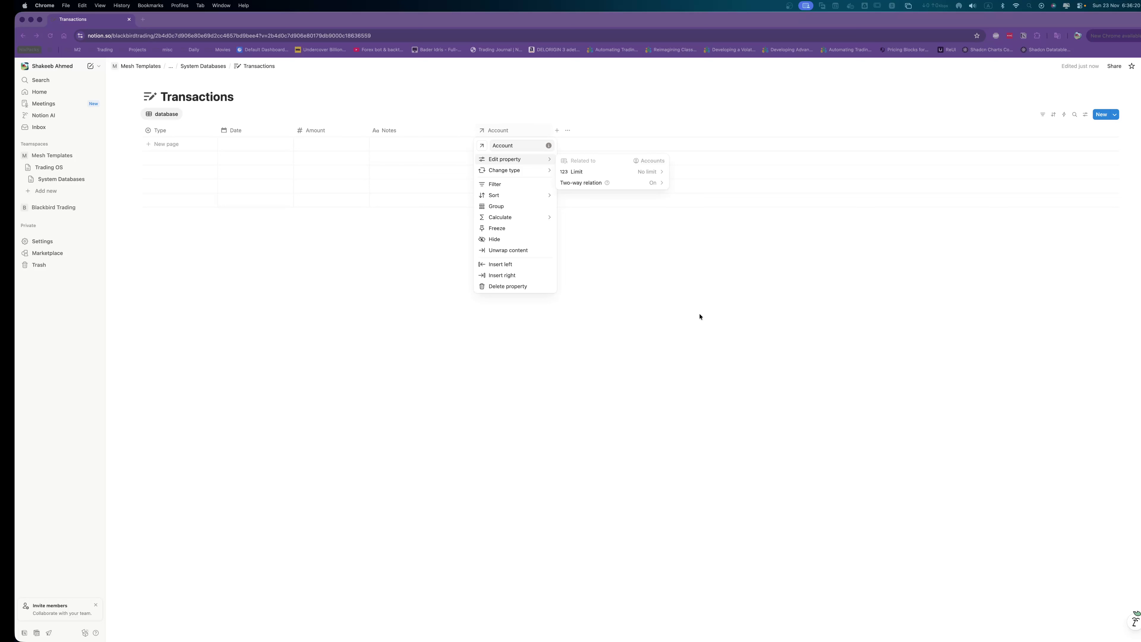
pyautogui.click(277, 142)
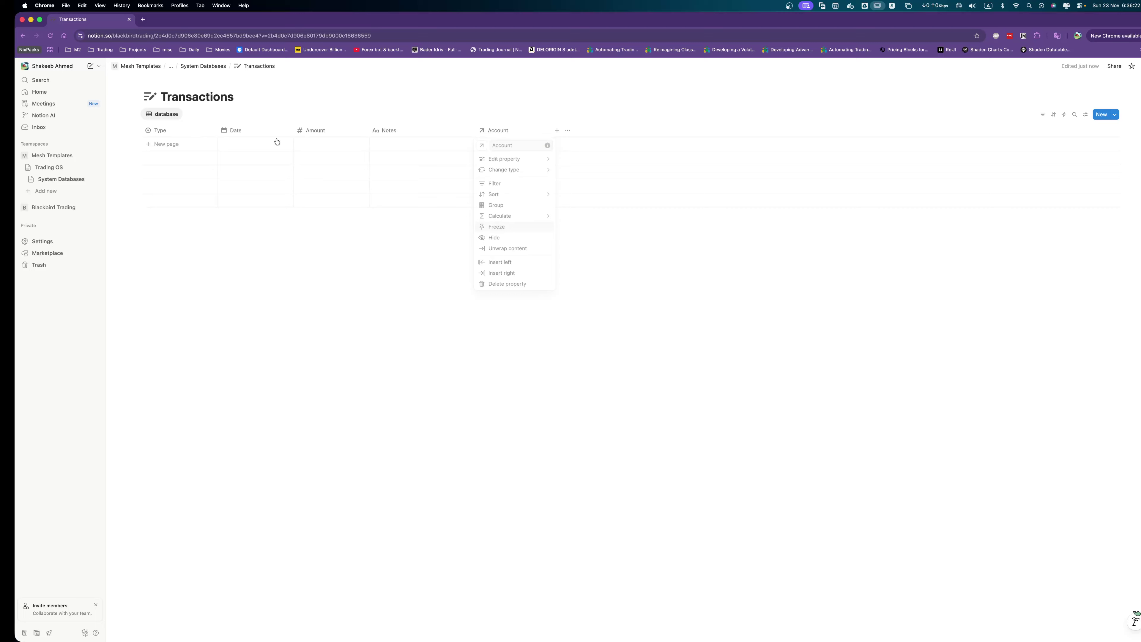
# Return to the Accounts database and set its New page template as the default for all views.
pyautogui.click(61, 178)
pyautogui.click(536, 182)
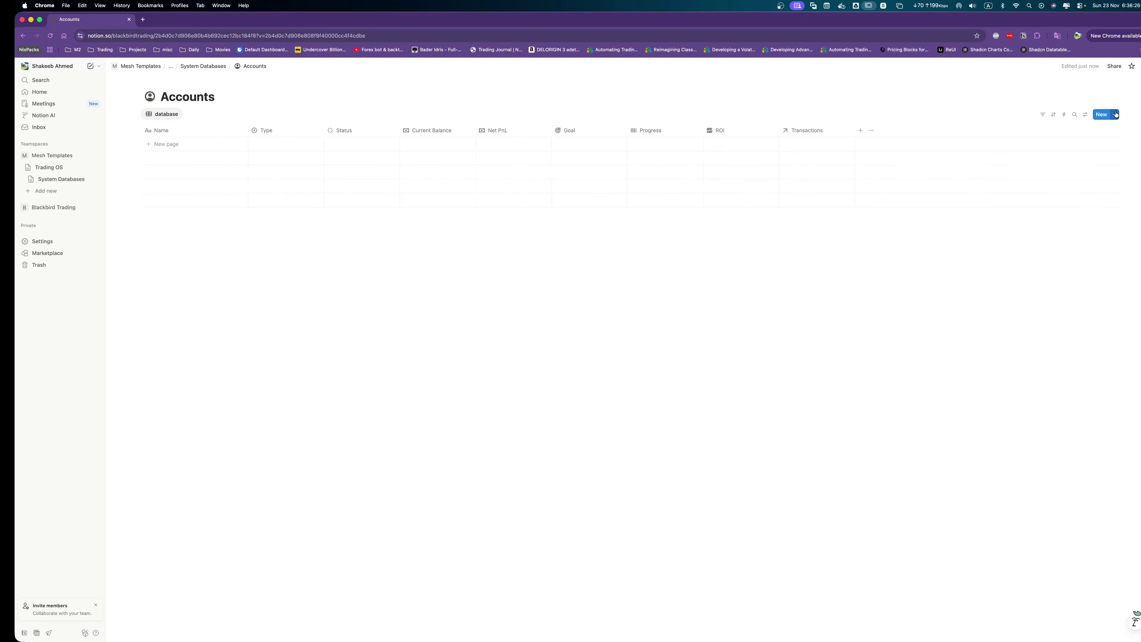
pyautogui.click(1114, 115)
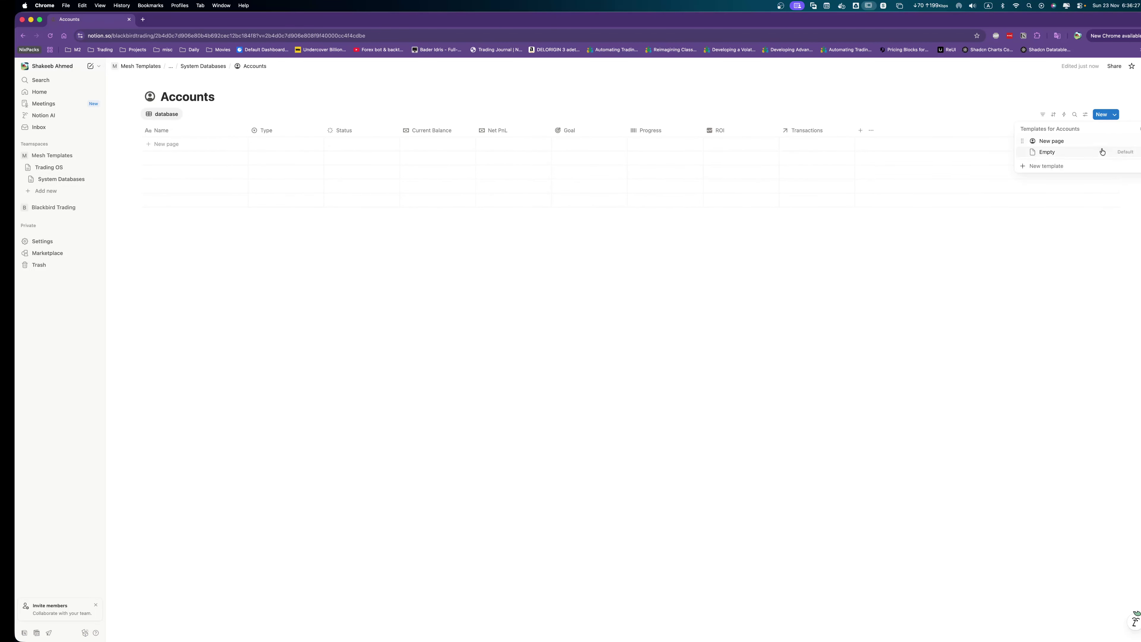
pyautogui.click(1128, 142)
pyautogui.click(1087, 155)
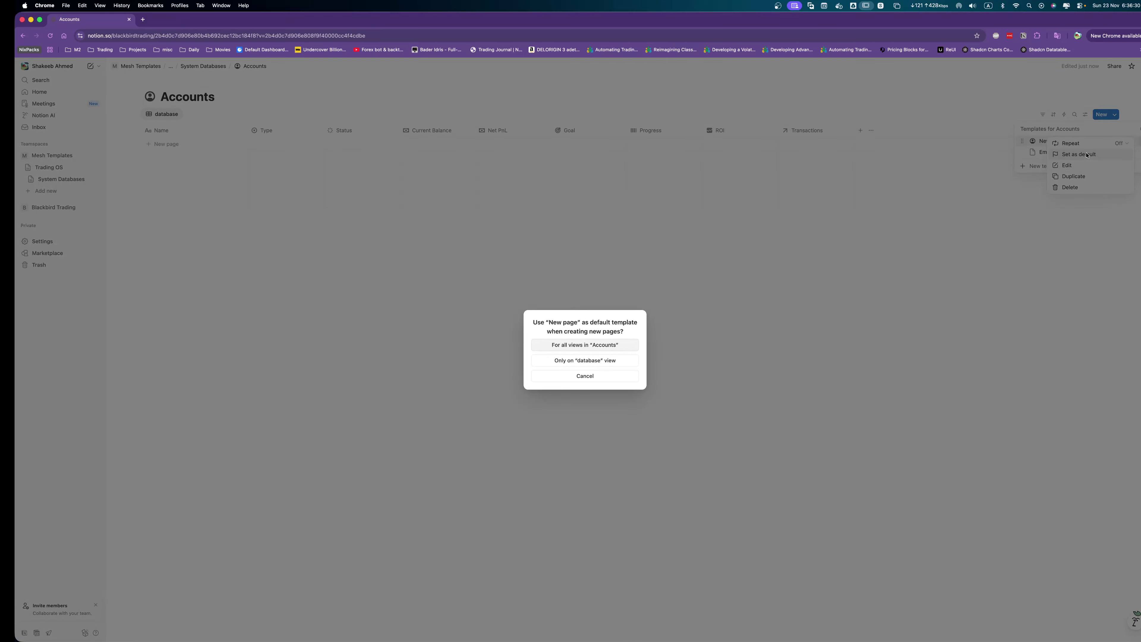
pyautogui.click(589, 349)
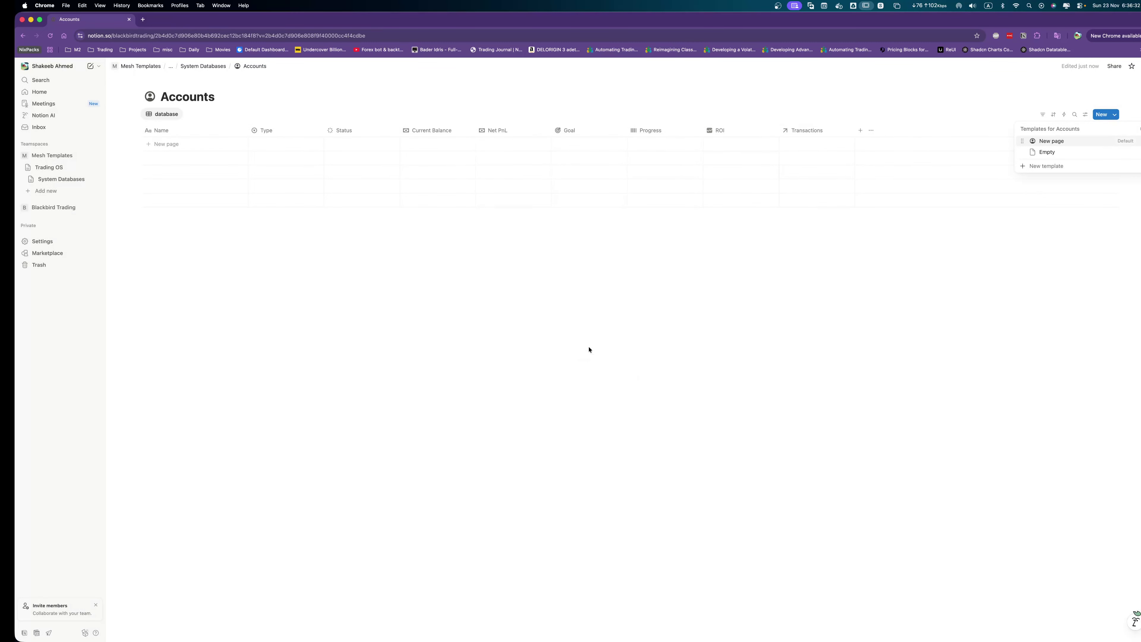
# Open the New page template of Accounts for editing and bring up the automation of its Process button property.
pyautogui.click(1128, 141)
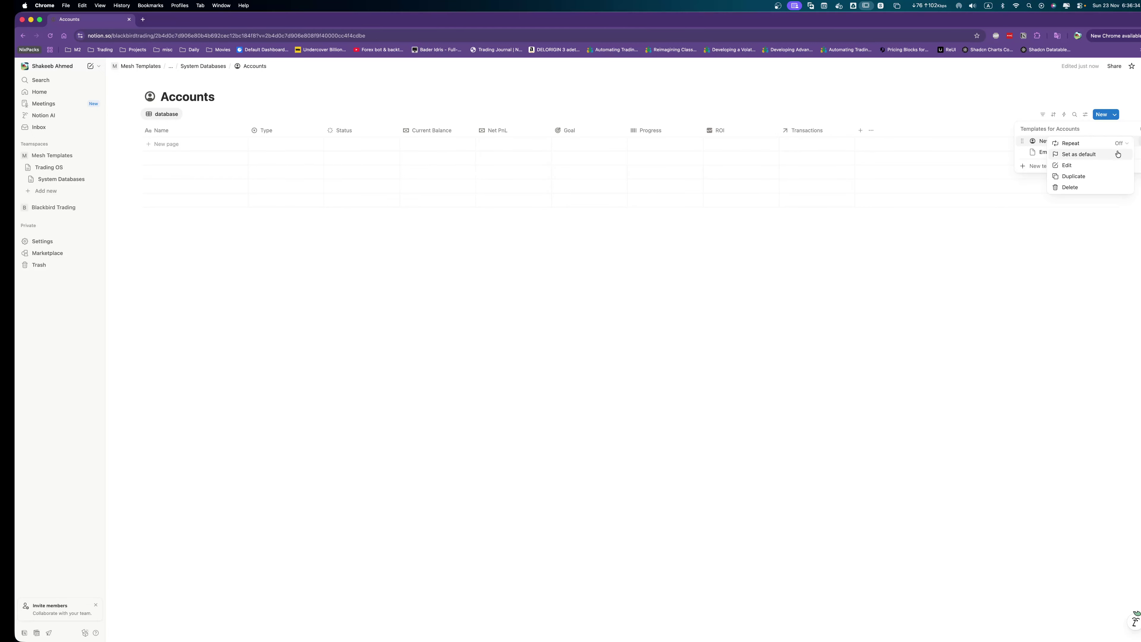
pyautogui.click(1070, 168)
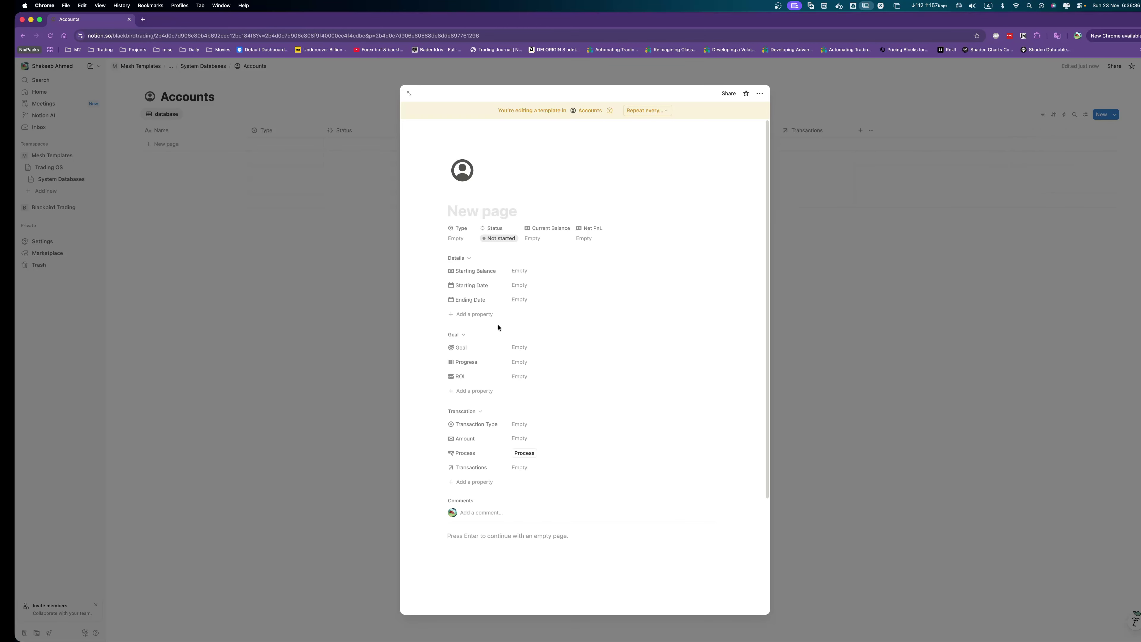
pyautogui.scroll(-3, 501, 335)
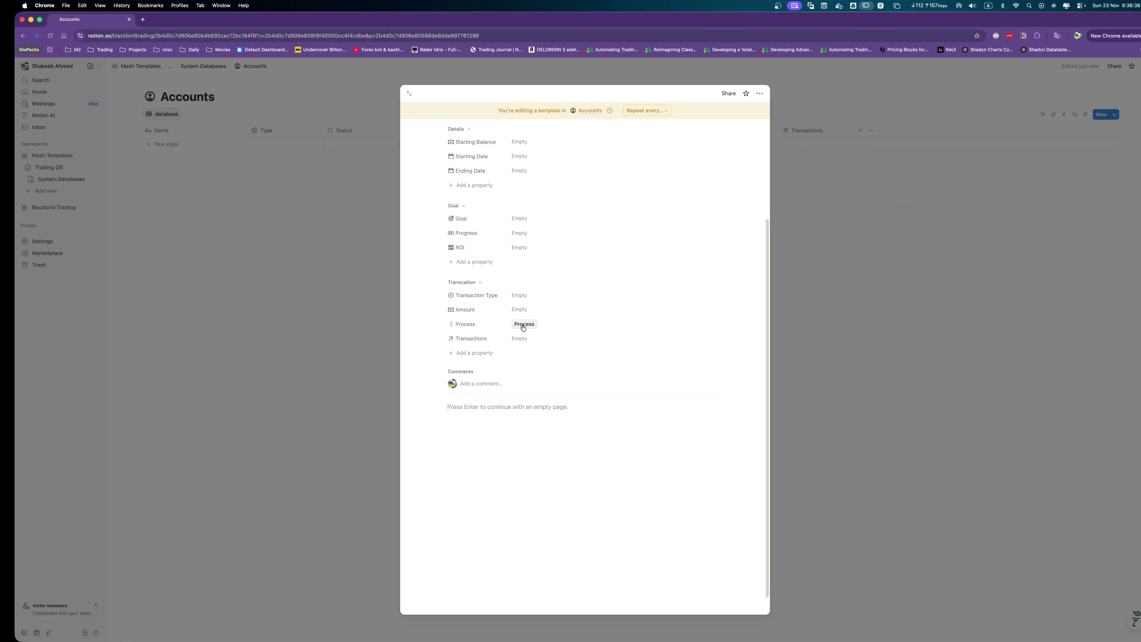
pyautogui.click(464, 328)
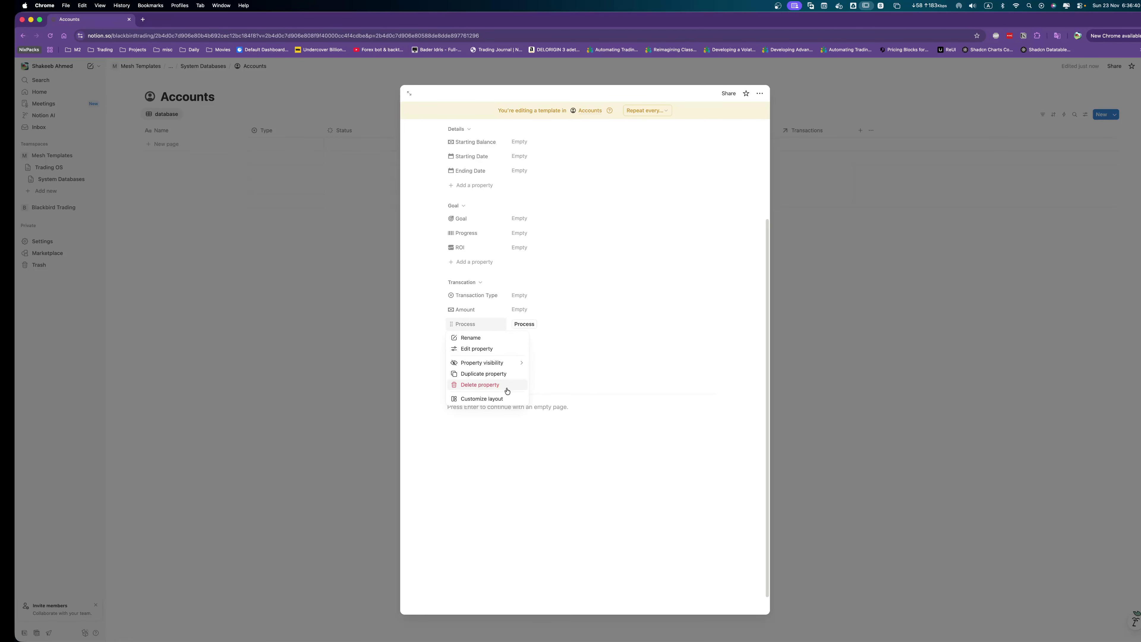
pyautogui.click(479, 349)
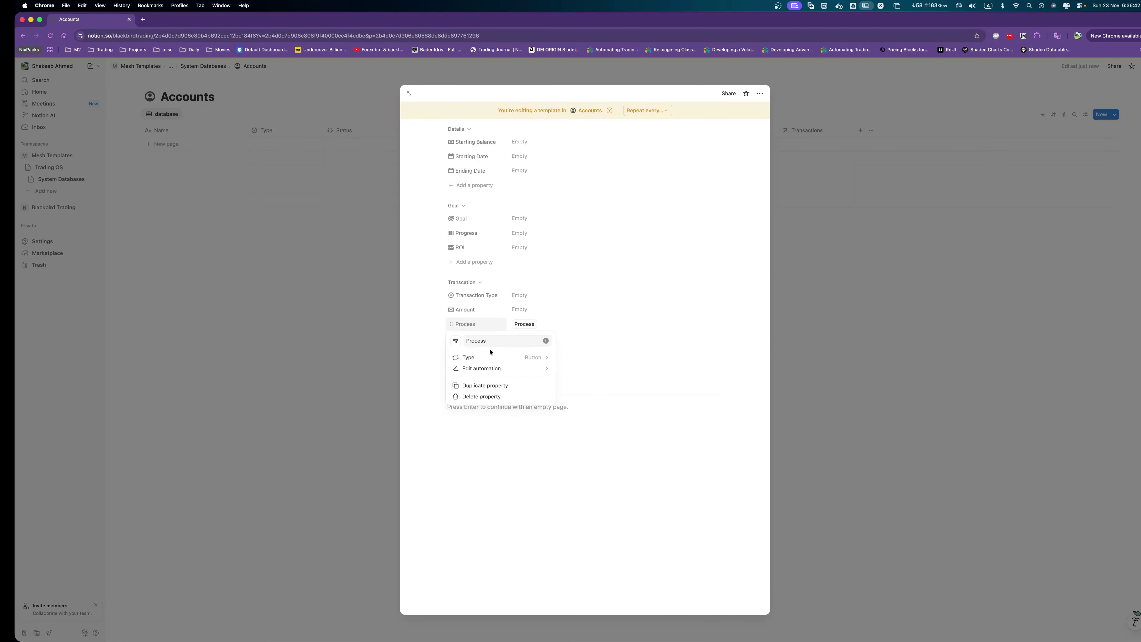
pyautogui.click(483, 370)
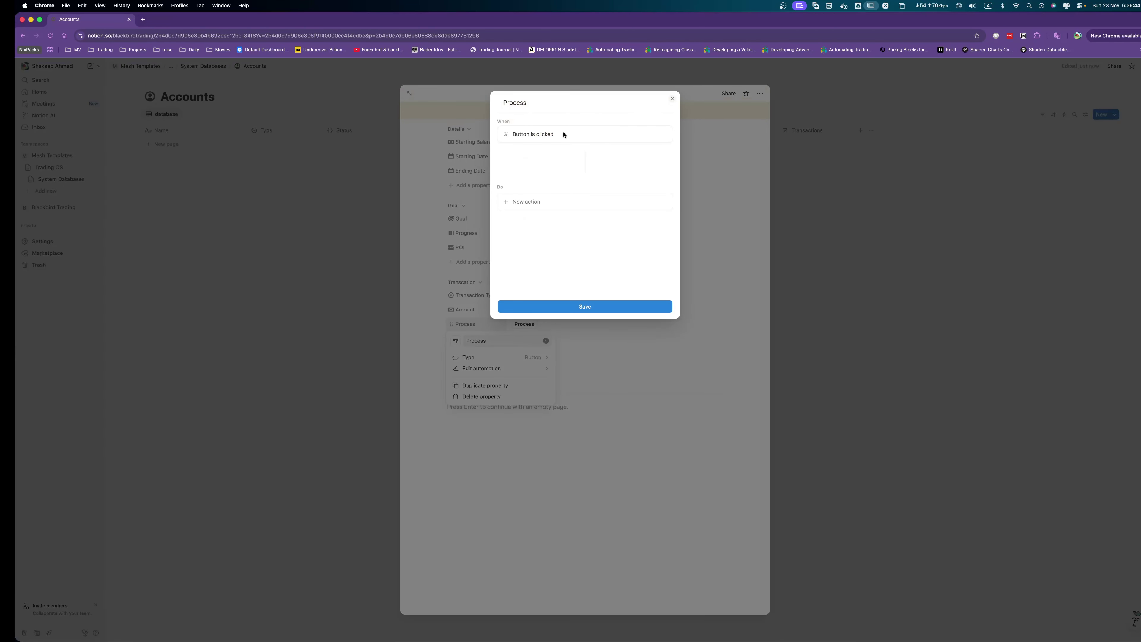
# Add a Show confirmation action to the Process button automation, keeping the default message, and collapse it.
pyautogui.click(532, 204)
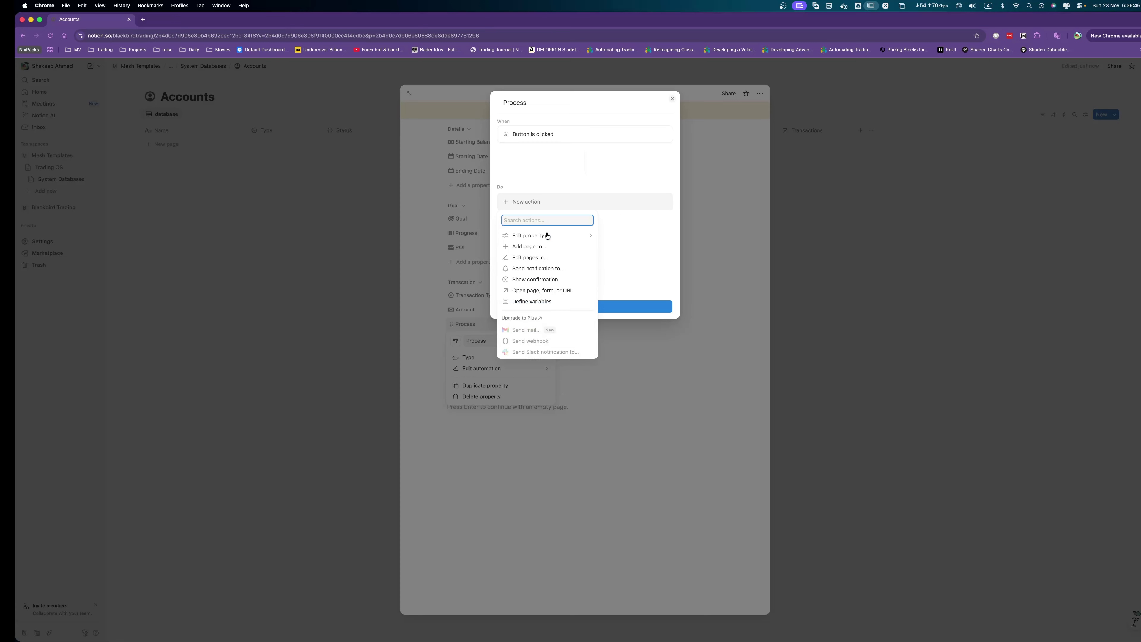
pyautogui.click(550, 280)
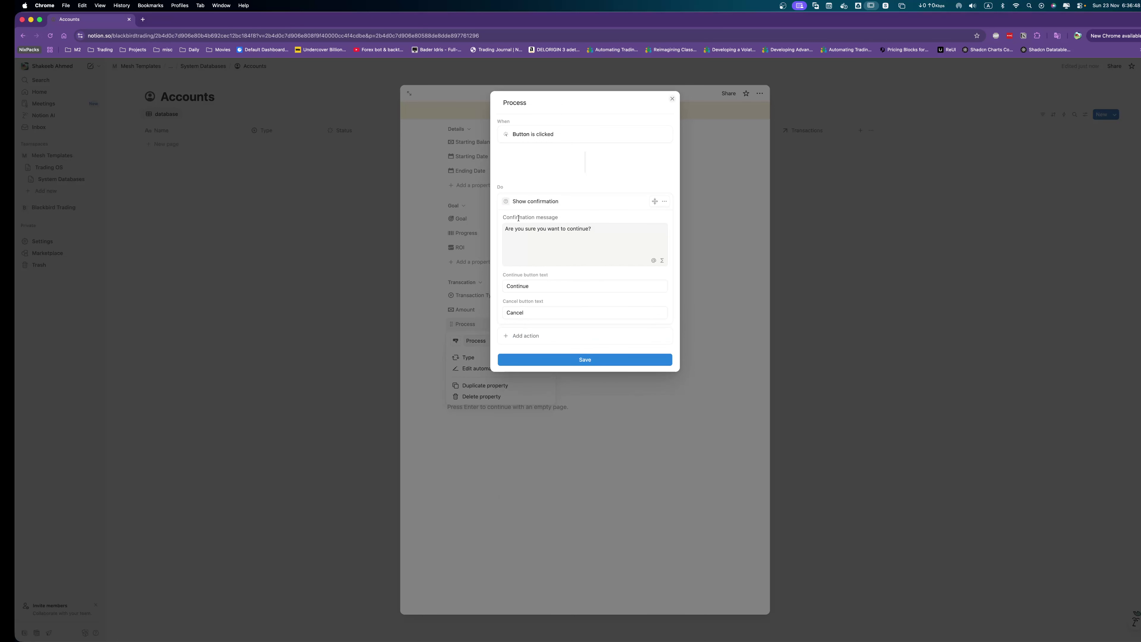
pyautogui.click(542, 258)
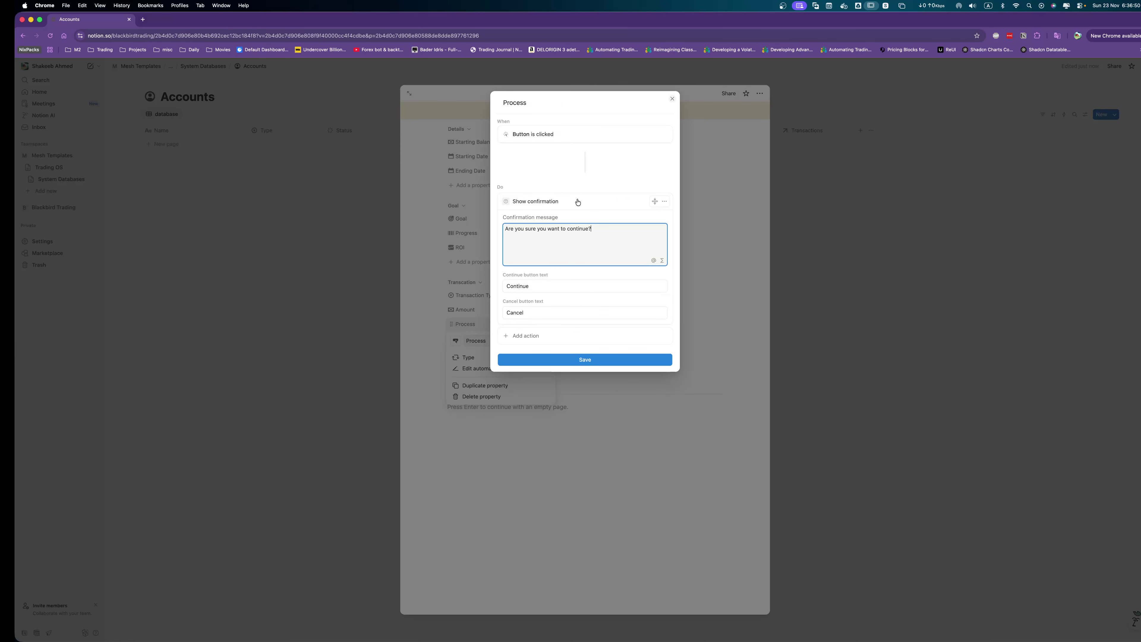
pyautogui.click(654, 201)
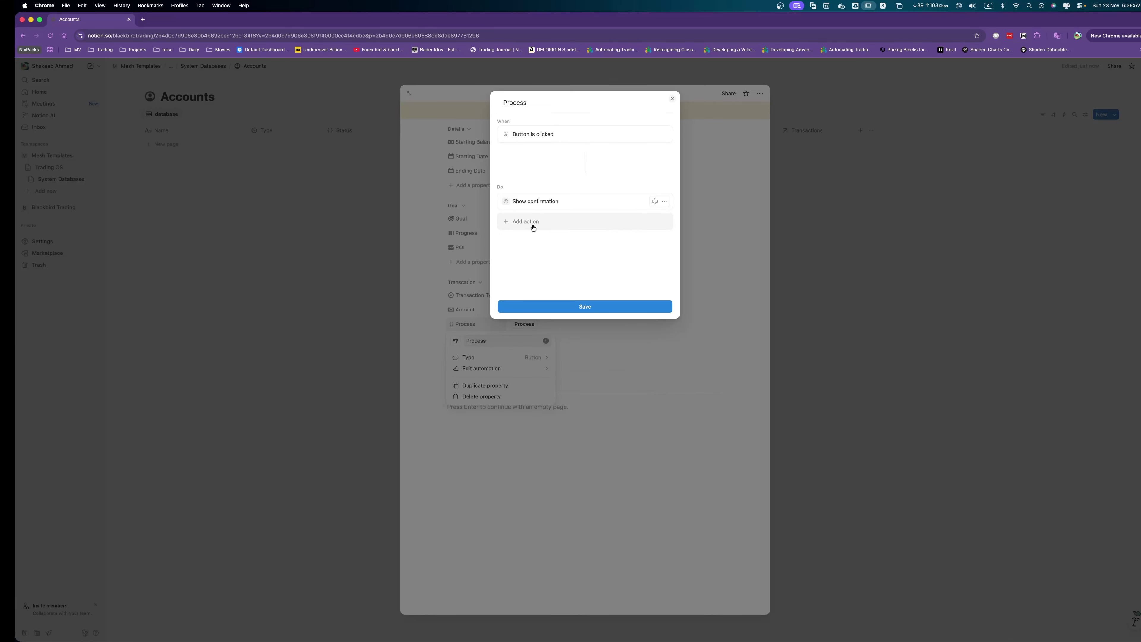
# Add a second action that adds a page to the Transactions database under Mesh Templates.
pyautogui.click(533, 223)
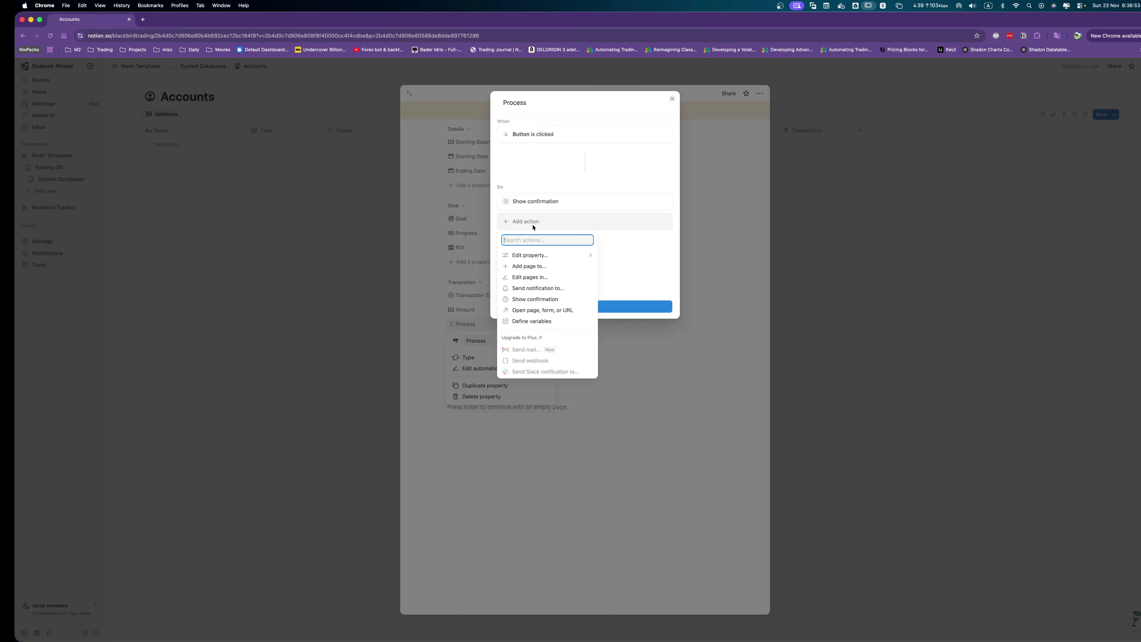
pyautogui.click(540, 268)
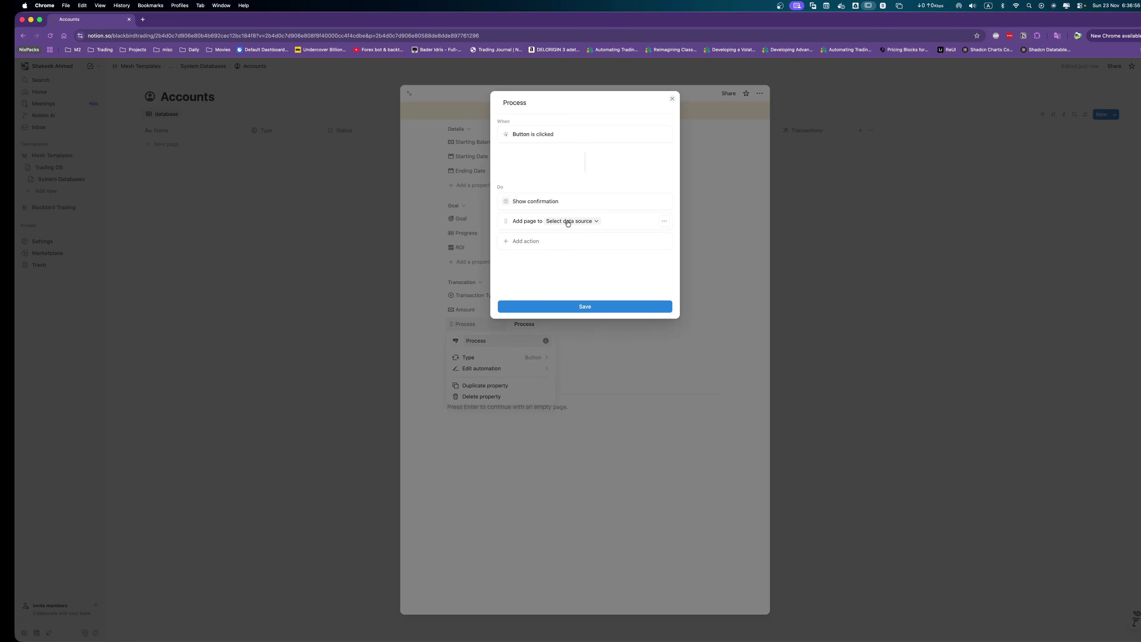
pyautogui.click(568, 221)
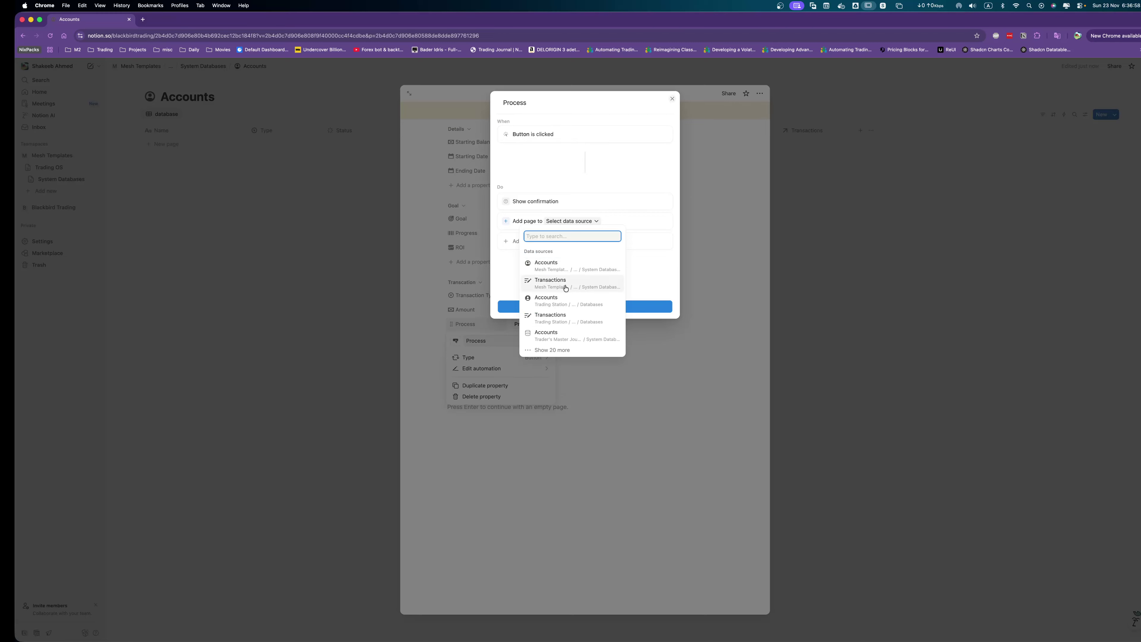
pyautogui.click(565, 288)
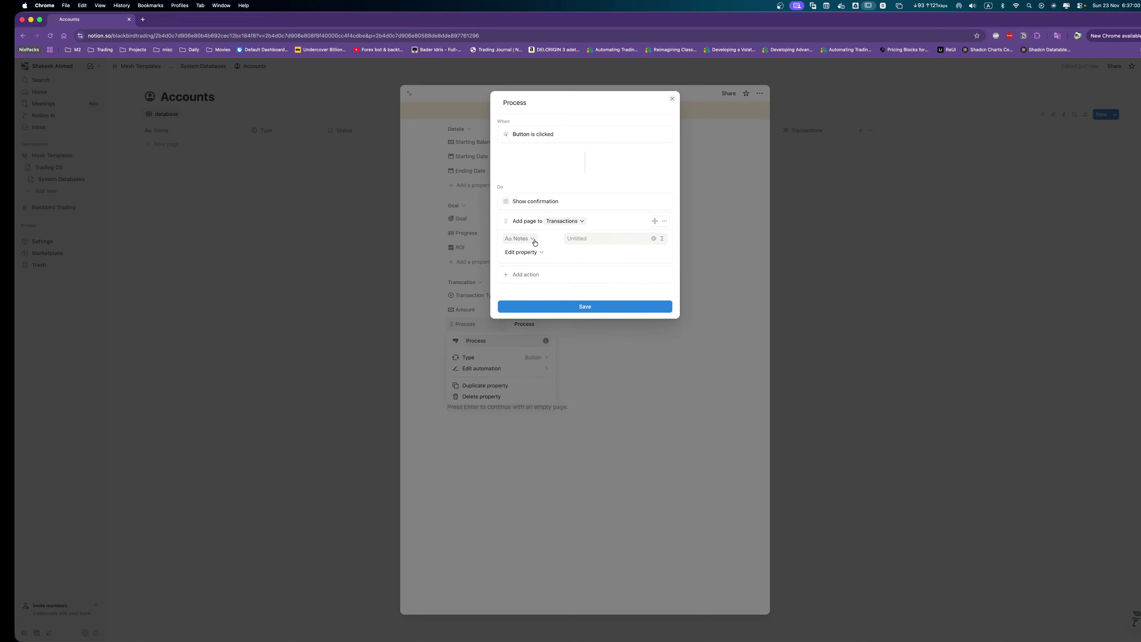
# Set the new transaction's Notes to the formula today() + This page.Transaction Type and save it.
pyautogui.click(604, 241)
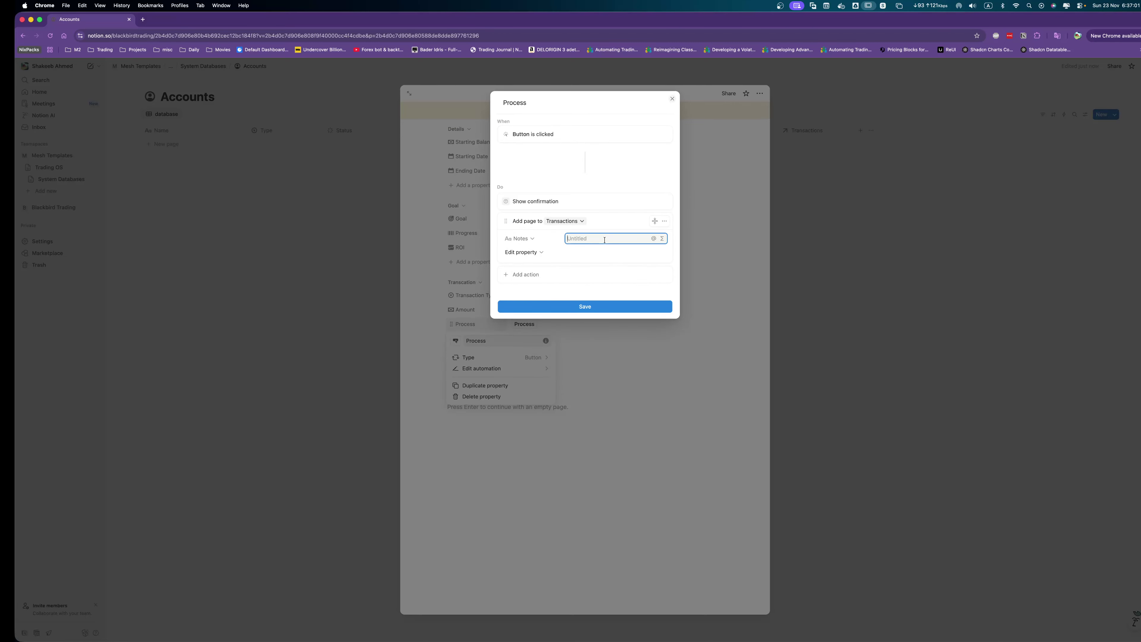
pyautogui.click(661, 240)
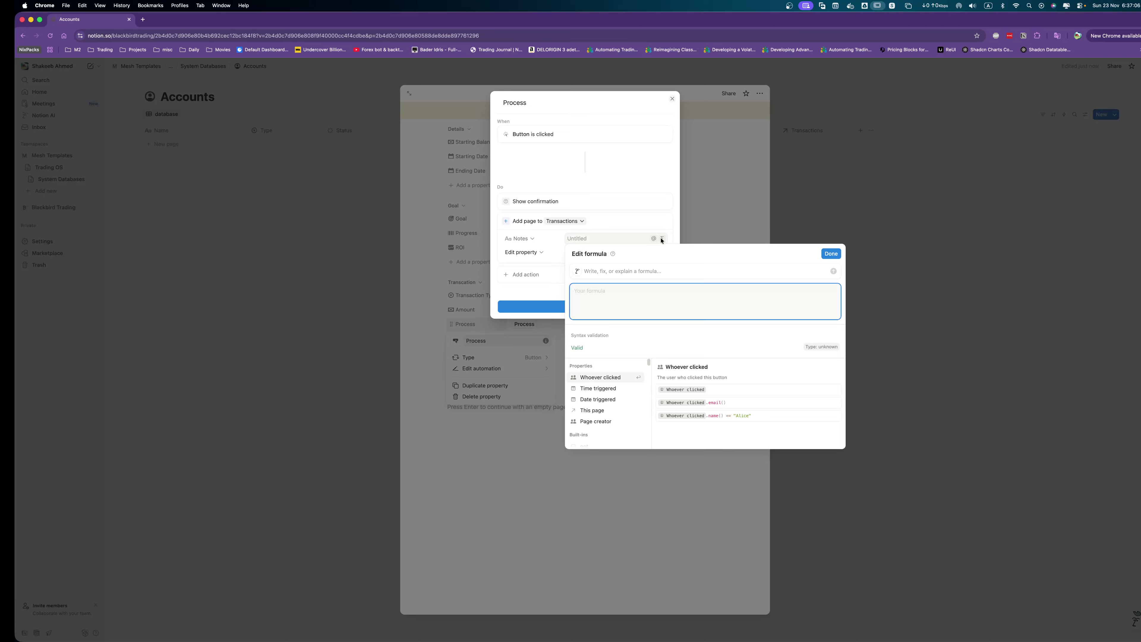
pyautogui.write('@today() +')
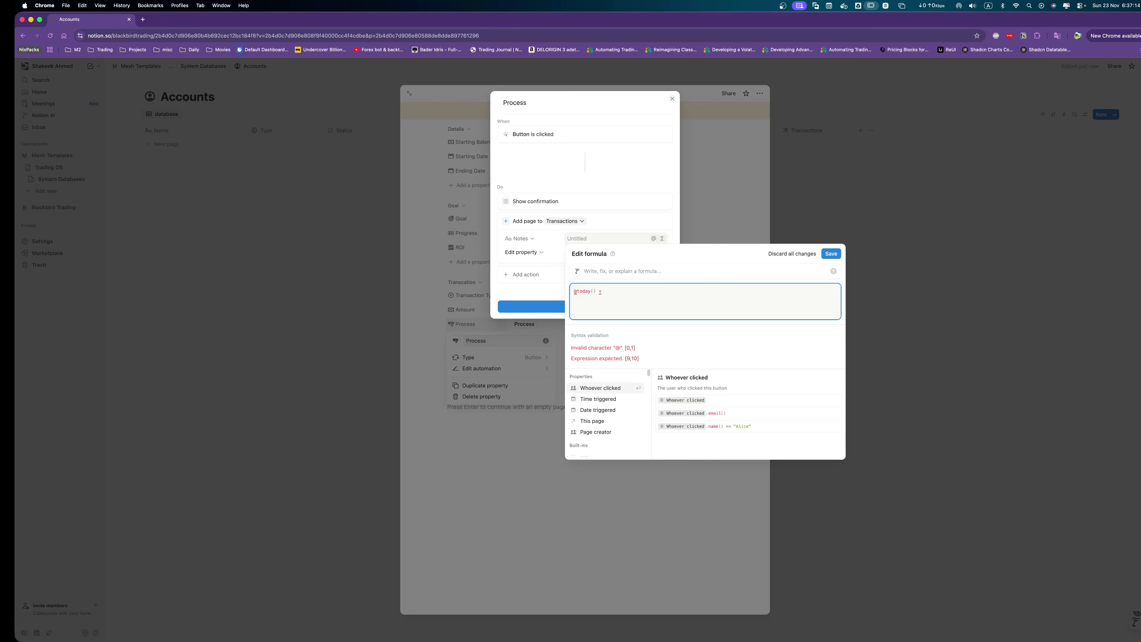
pyautogui.press('Right')
pyautogui.press('BackSpace')
pyautogui.press('super+Right')
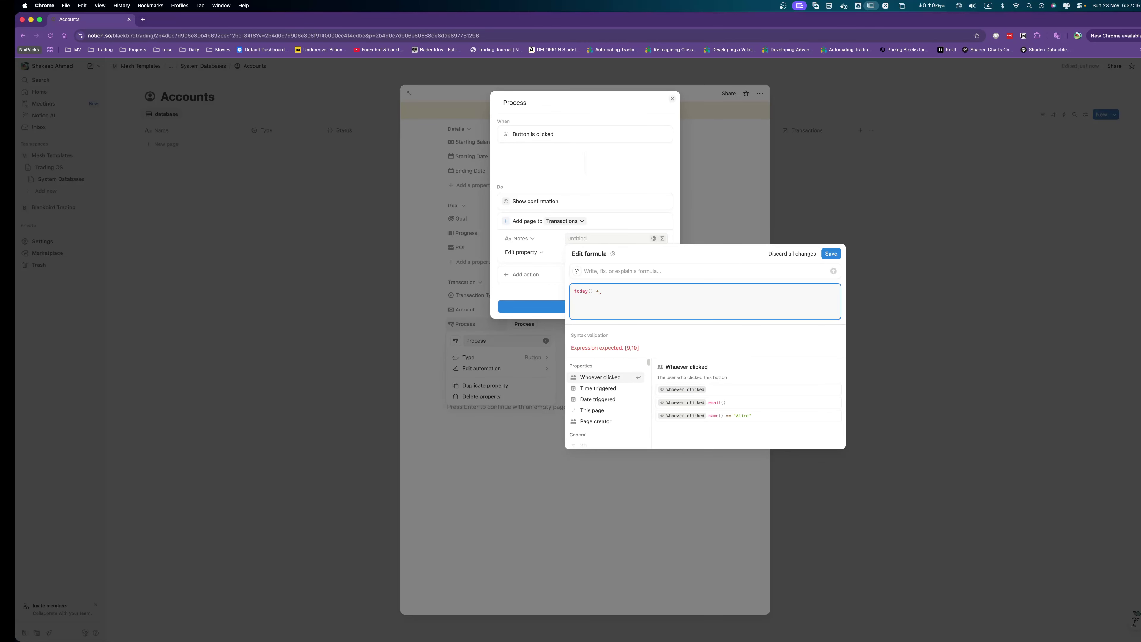
pyautogui.write('this')
pyautogui.press('Return')
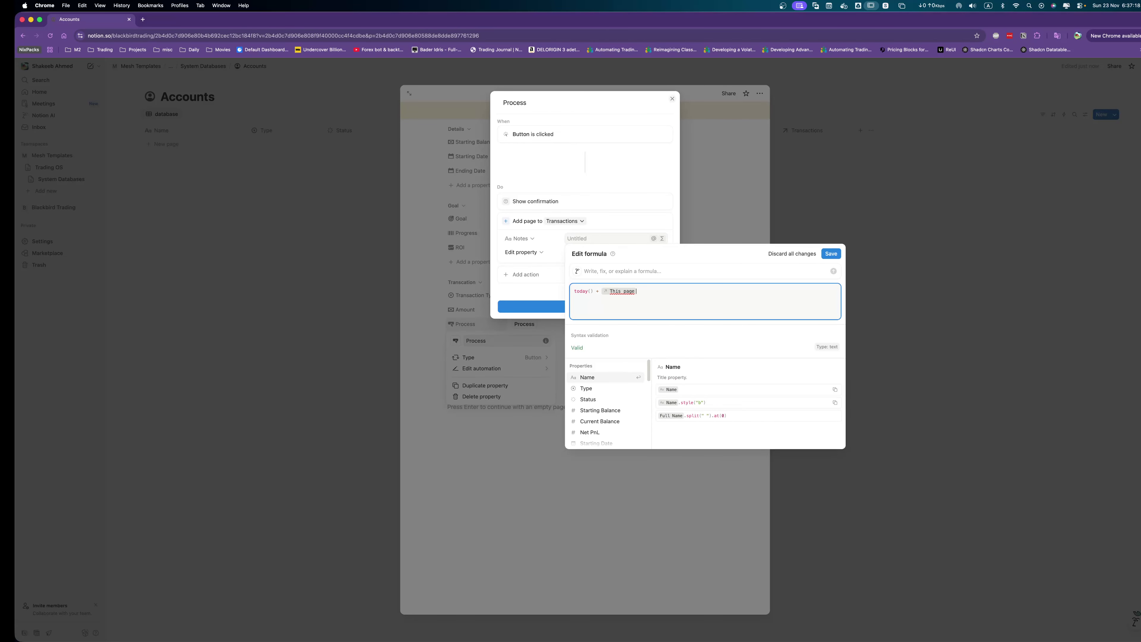
pyautogui.write('.')
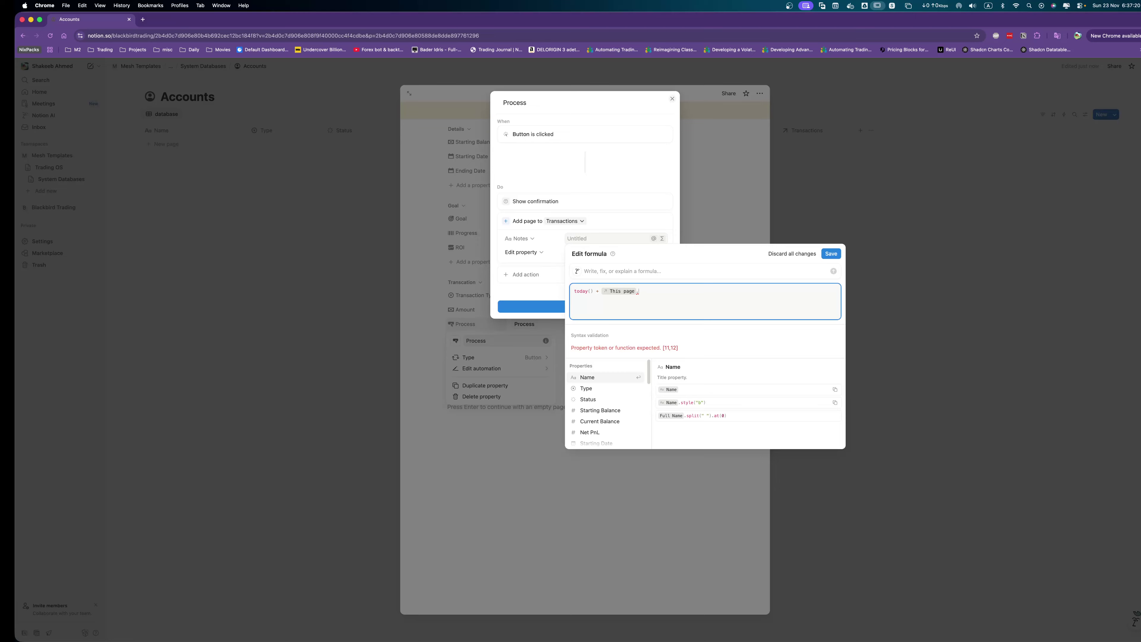
pyautogui.write('trans')
pyautogui.press('Return')
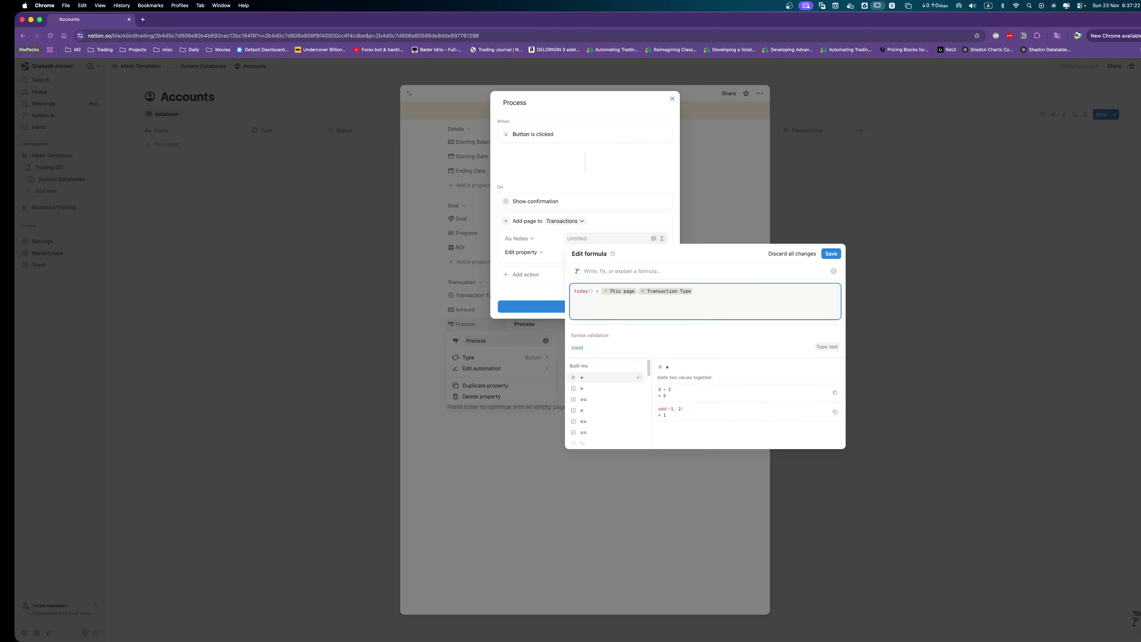
pyautogui.click(831, 253)
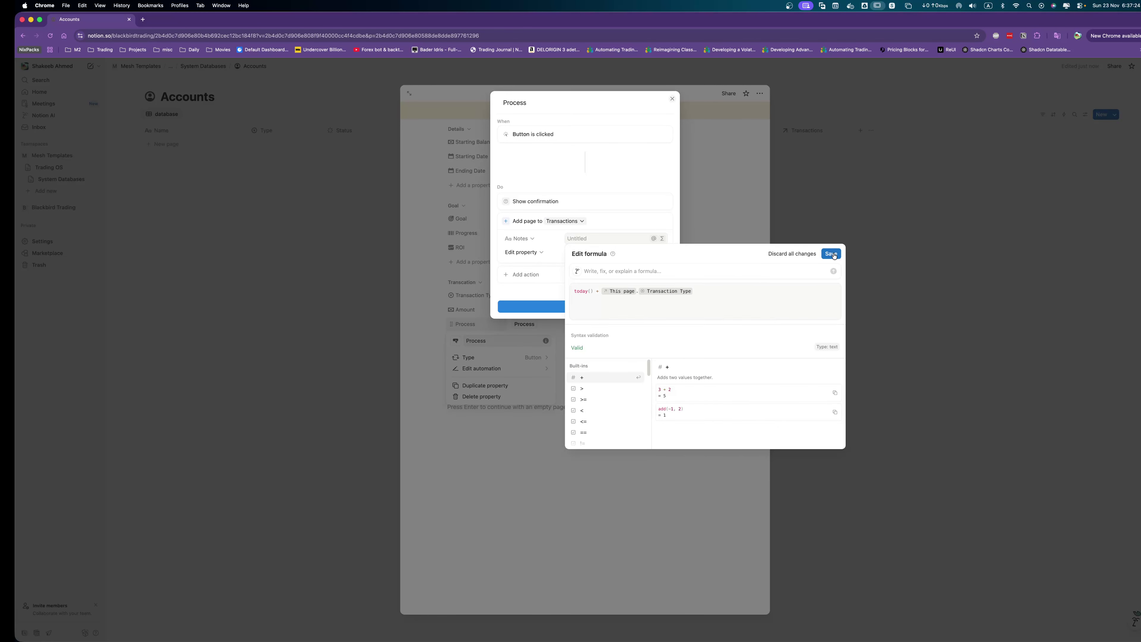
# Add the Account property to the Transactions page action and set it to This page.
pyautogui.click(529, 269)
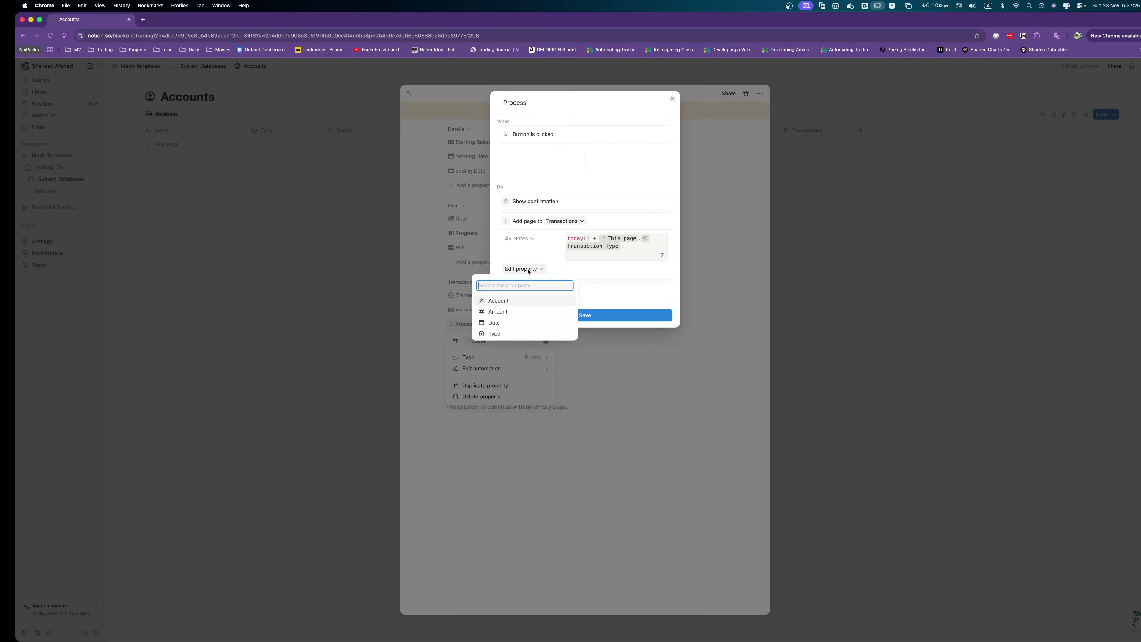
pyautogui.click(514, 305)
pyautogui.click(611, 269)
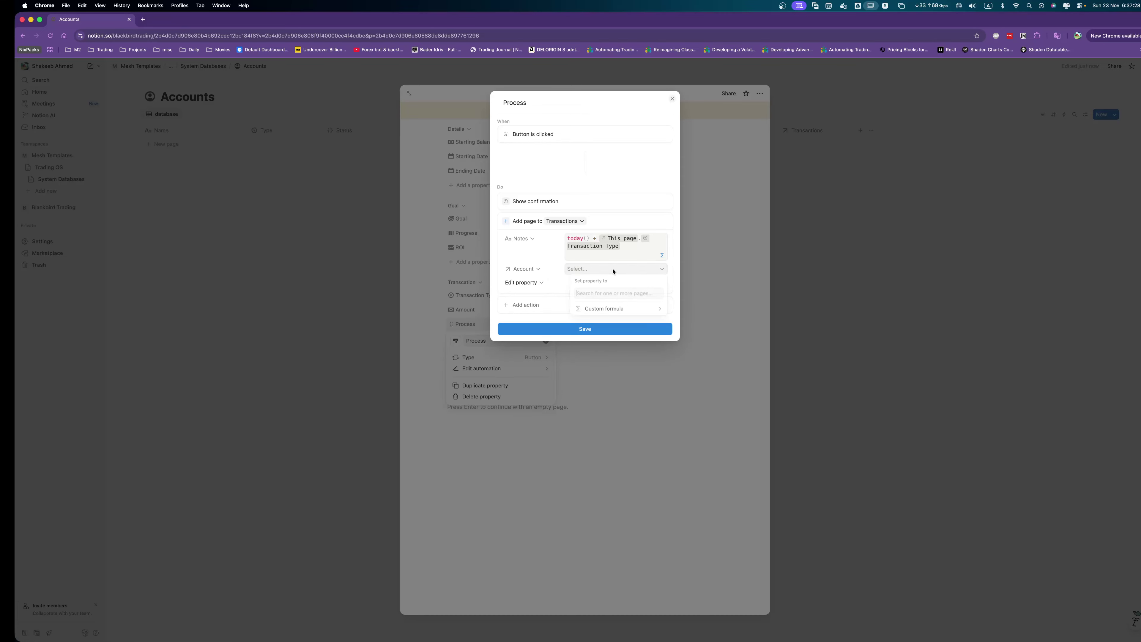
pyautogui.click(602, 309)
pyautogui.click(528, 283)
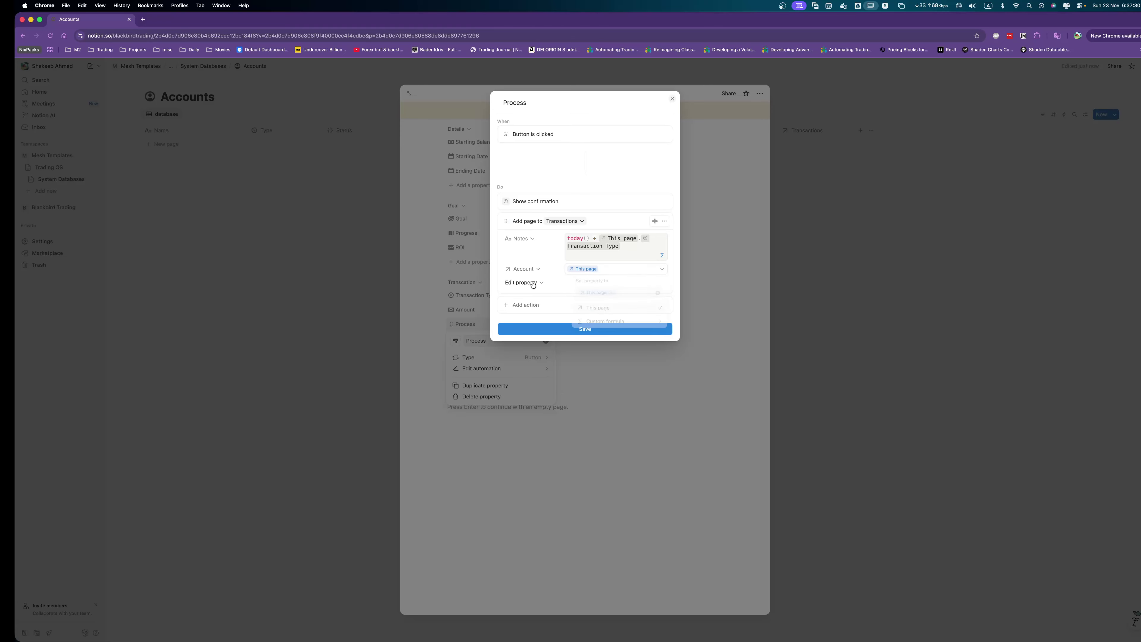
# Add the Amount property to the Transactions page action and set it to the formula This page.Amount.
pyautogui.click(516, 317)
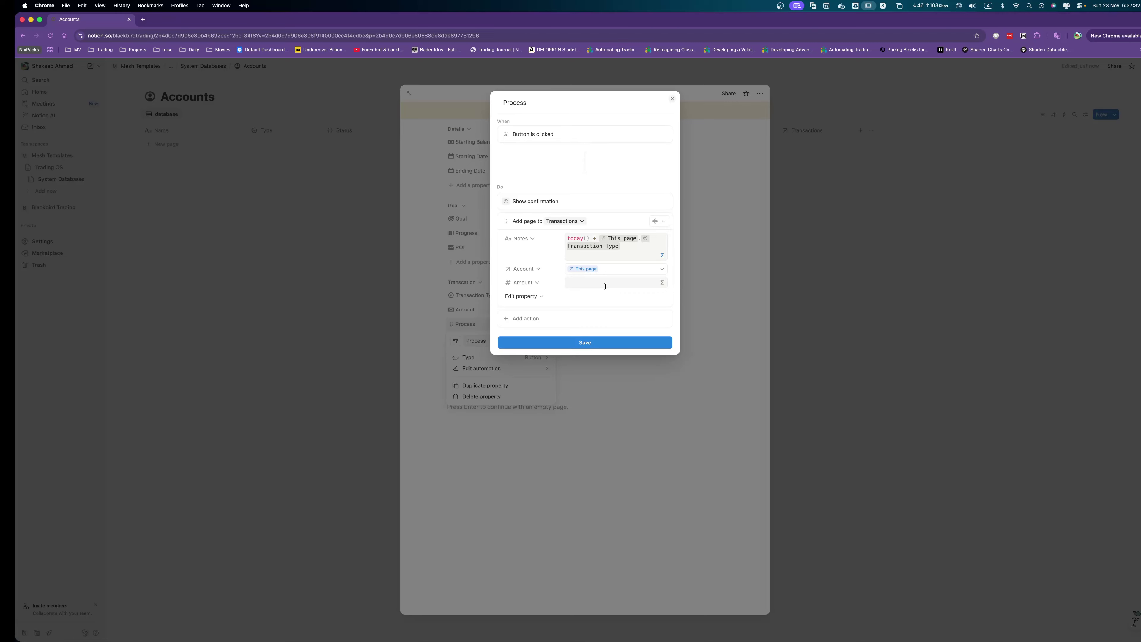
pyautogui.click(657, 284)
pyautogui.click(661, 284)
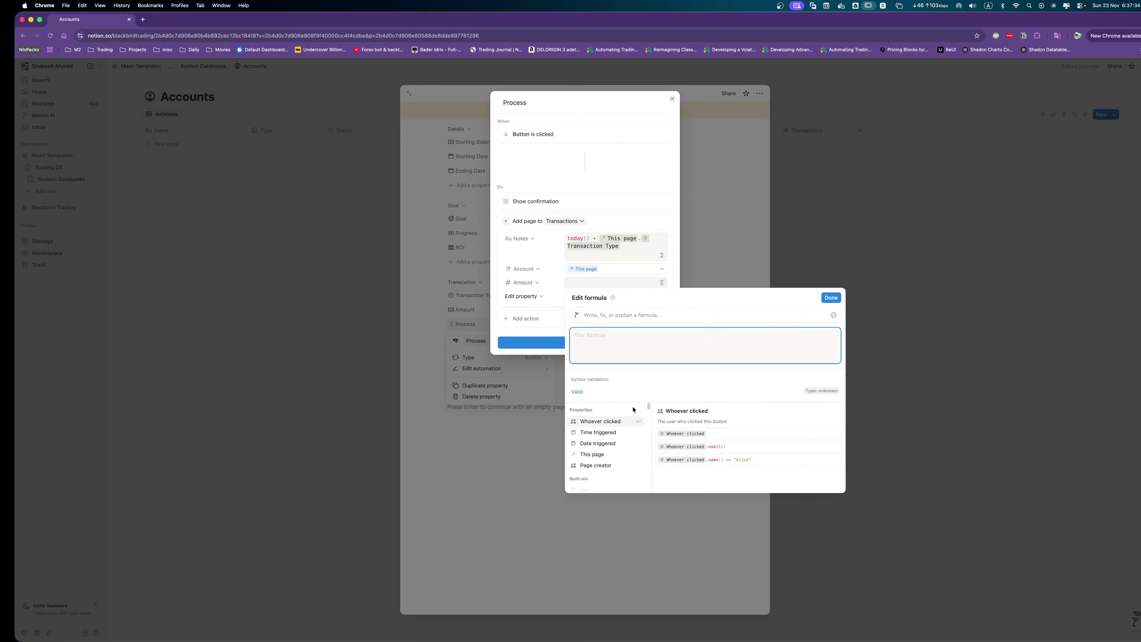
pyautogui.click(603, 454)
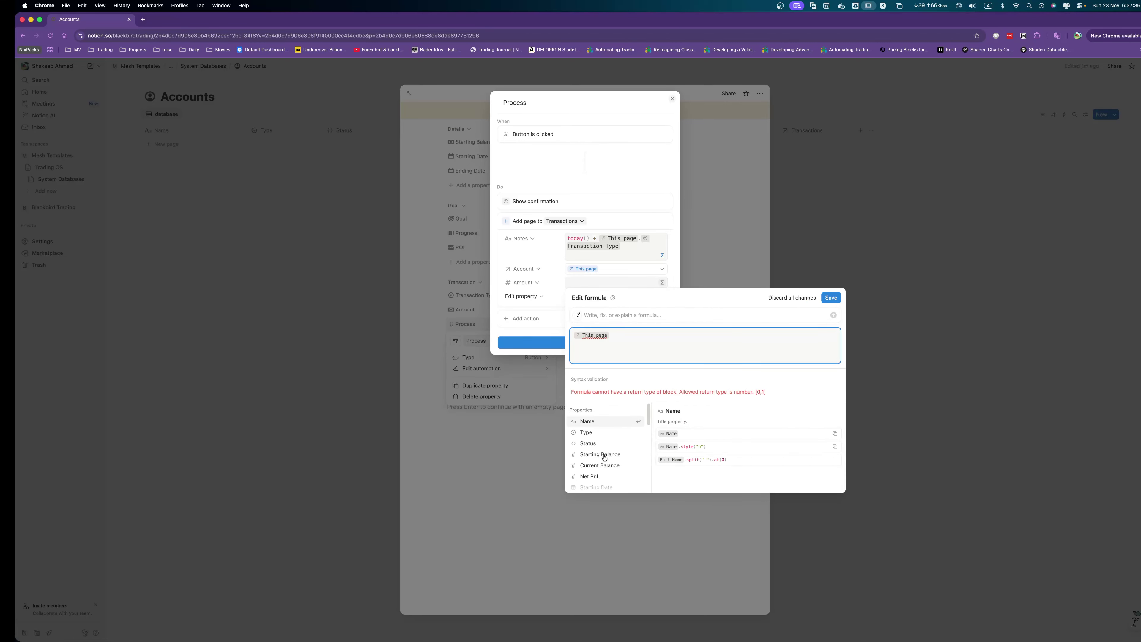
pyautogui.write('amount')
pyautogui.press('Return')
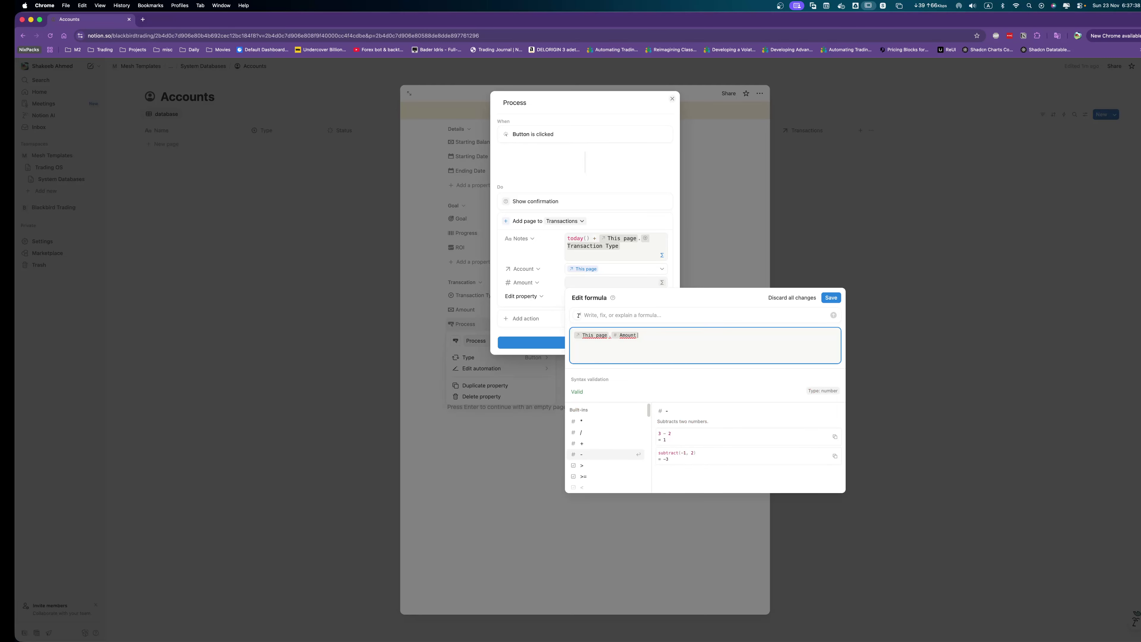
pyautogui.click(831, 297)
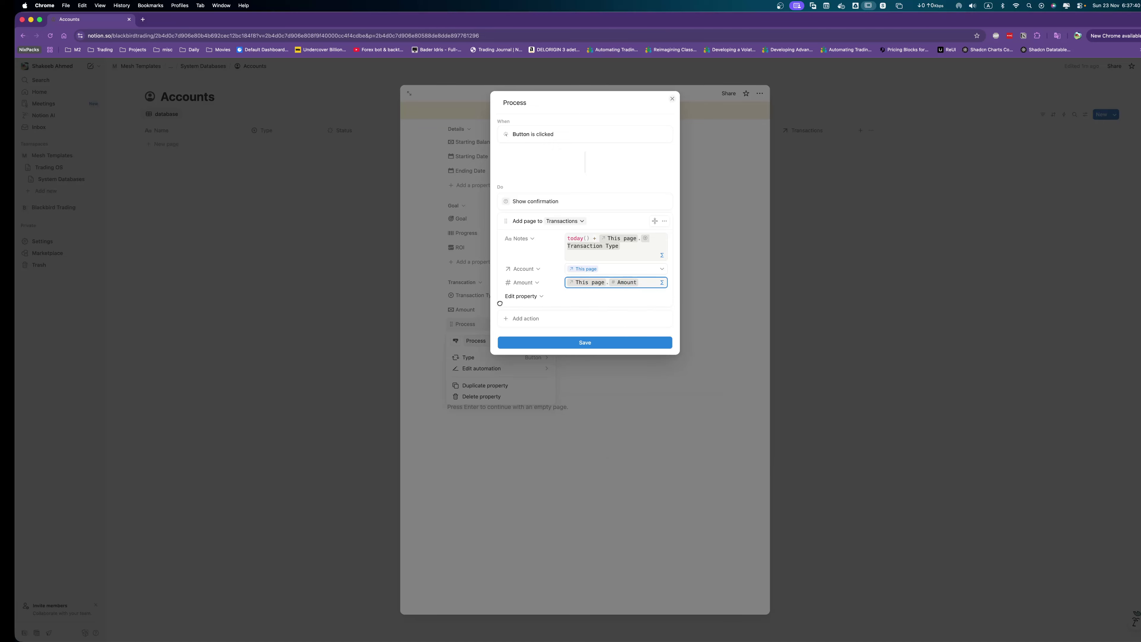
# Add the Date property to the Transactions page action and set it to Time triggered.
pyautogui.click(522, 295)
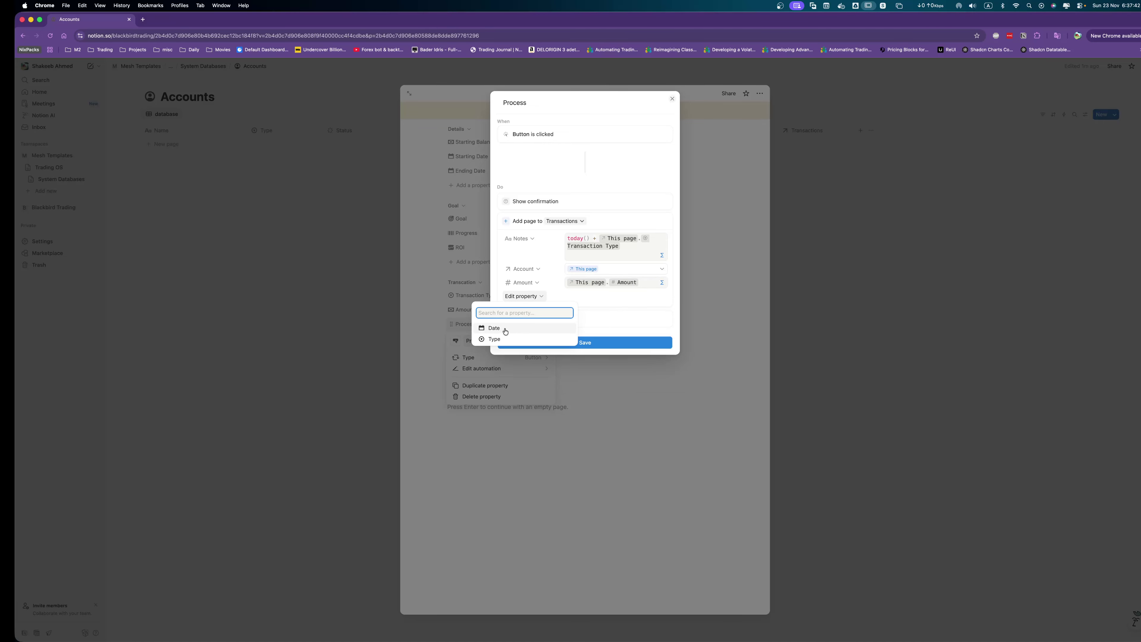
pyautogui.click(493, 328)
pyautogui.click(629, 296)
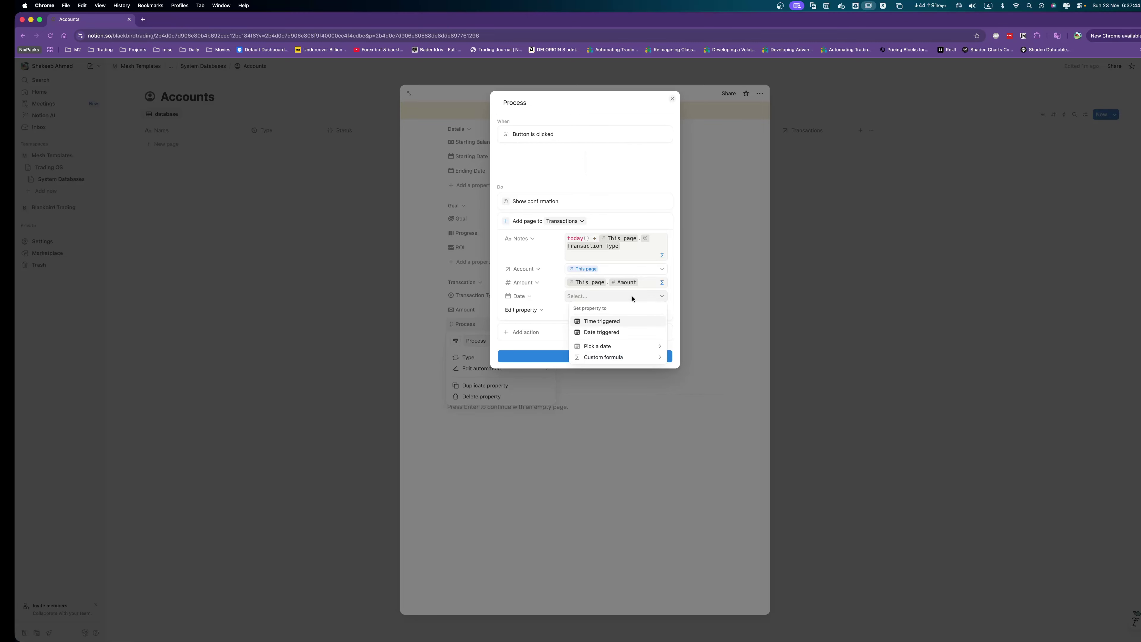
pyautogui.click(611, 322)
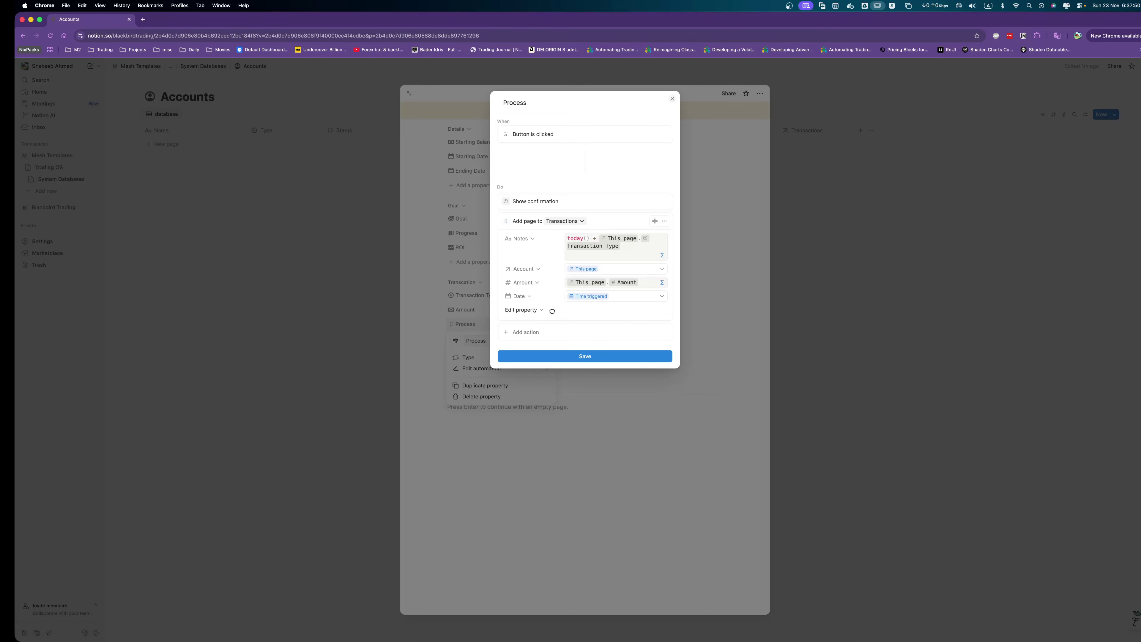
# Add the Type property to the Transactions page action and set it to the custom formula This page.Transaction Type.
pyautogui.click(530, 310)
pyautogui.click(490, 342)
pyautogui.click(609, 311)
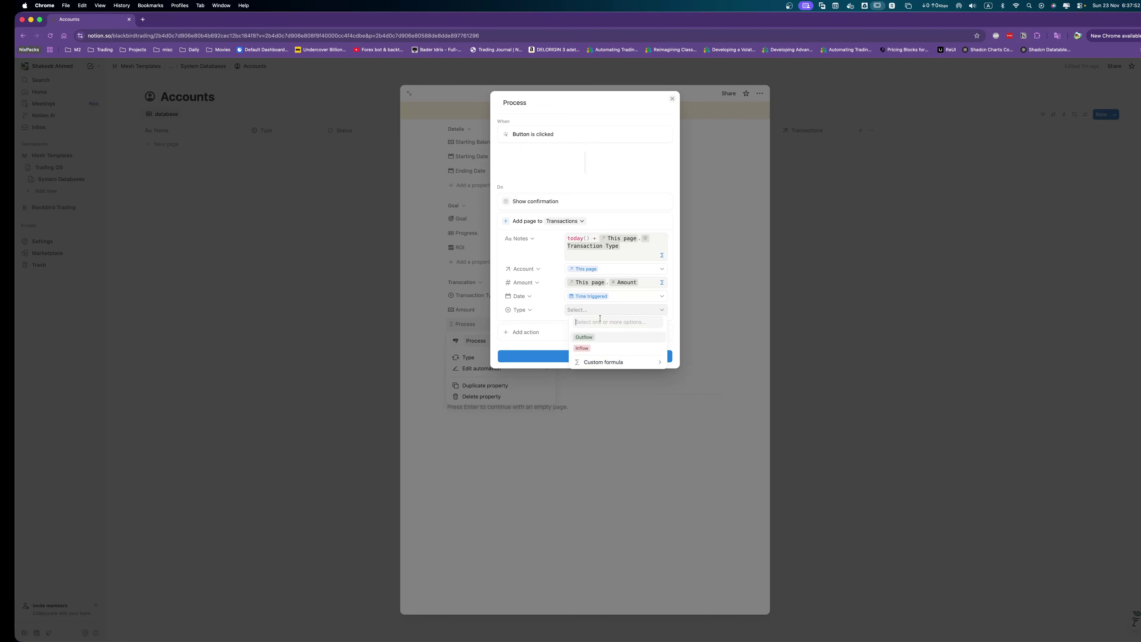
pyautogui.click(610, 361)
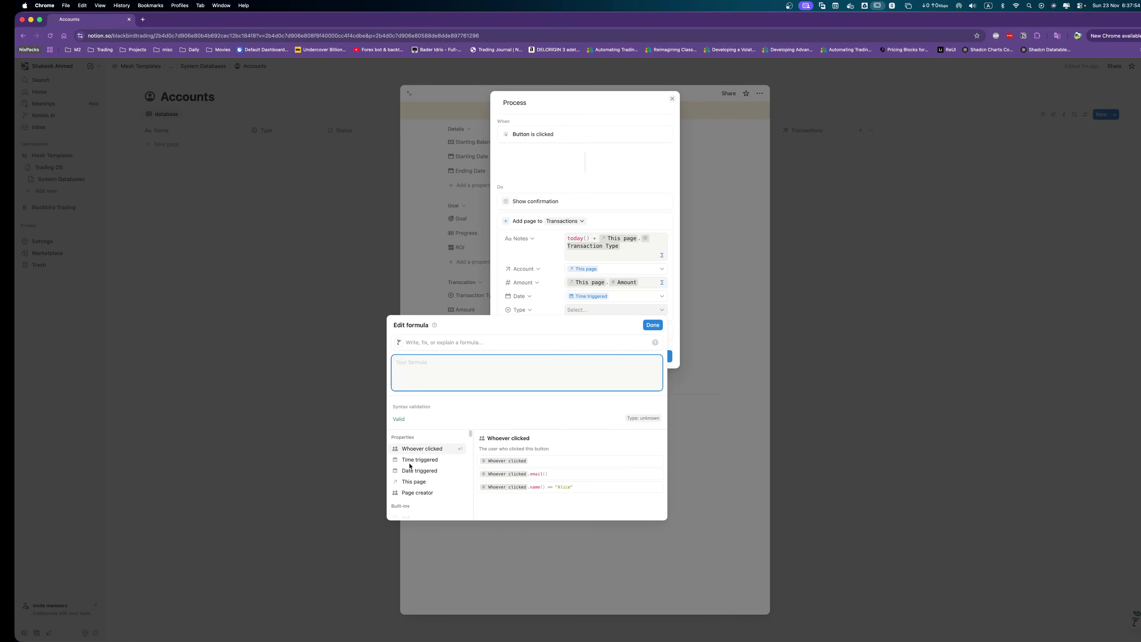
pyautogui.click(413, 481)
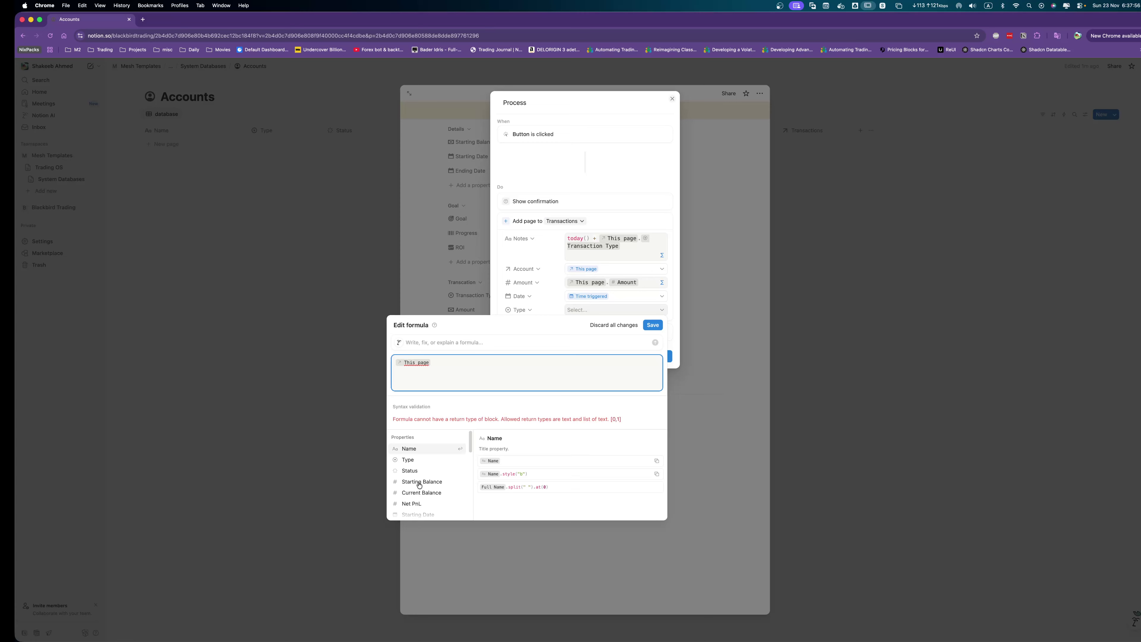
pyautogui.write('Transaction')
pyautogui.press('Return')
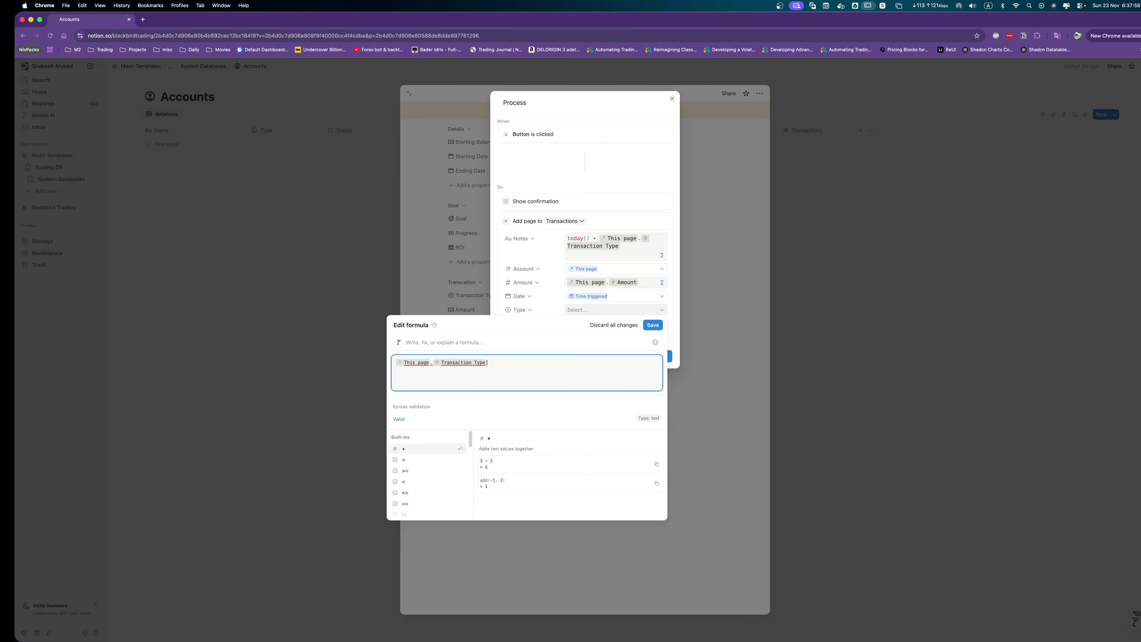
pyautogui.click(648, 324)
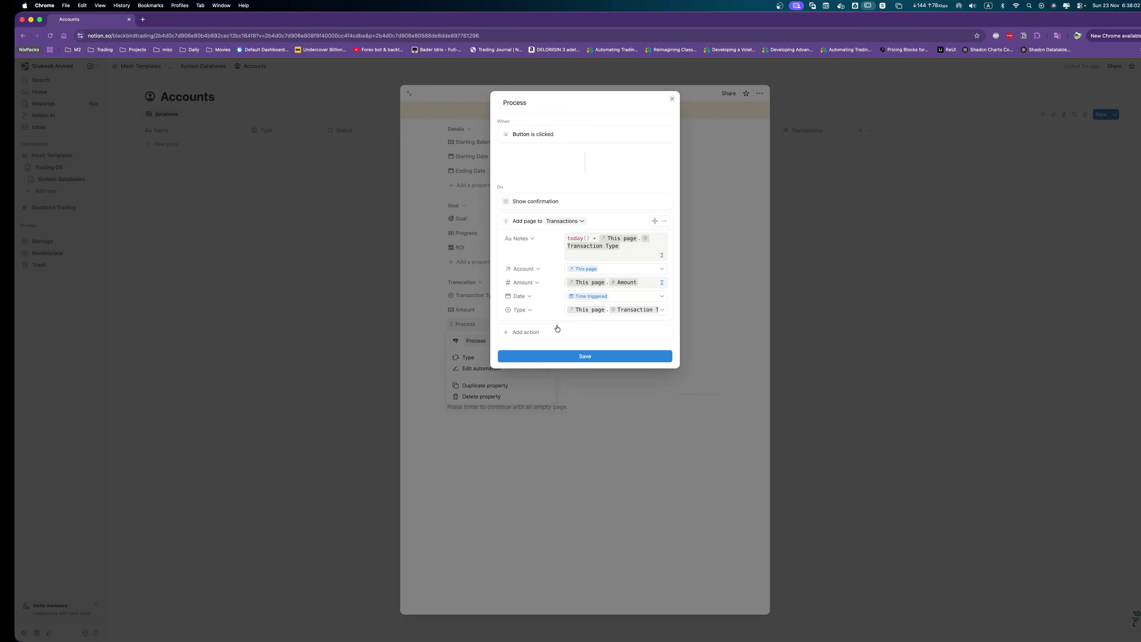
# Add a third action that edits This page, with its Amount property left blank.
pyautogui.click(542, 335)
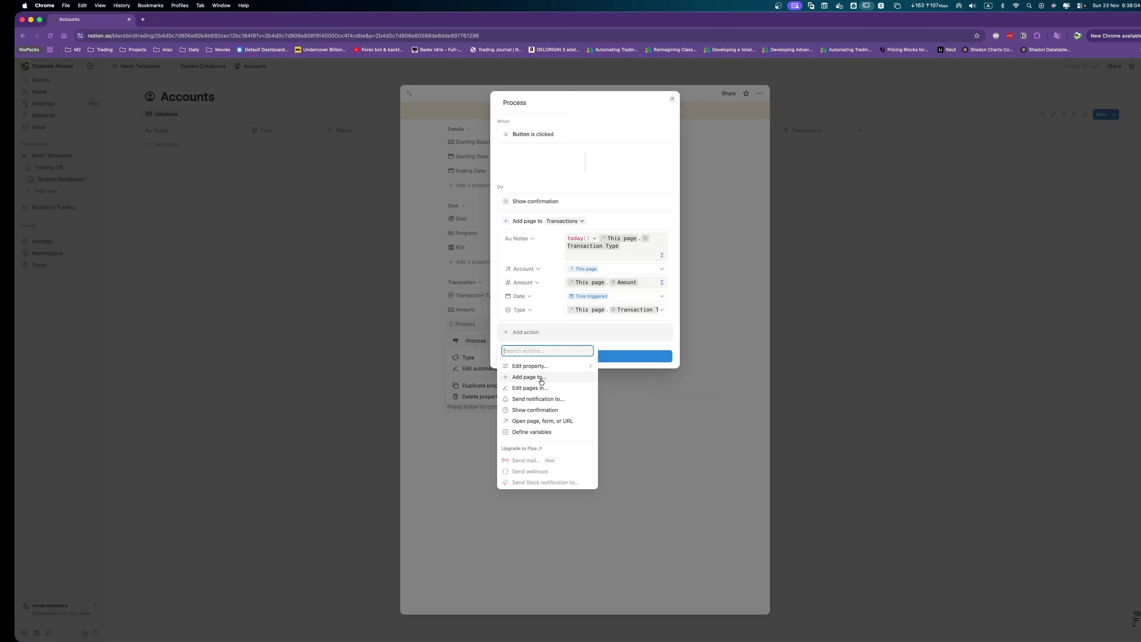
pyautogui.click(543, 389)
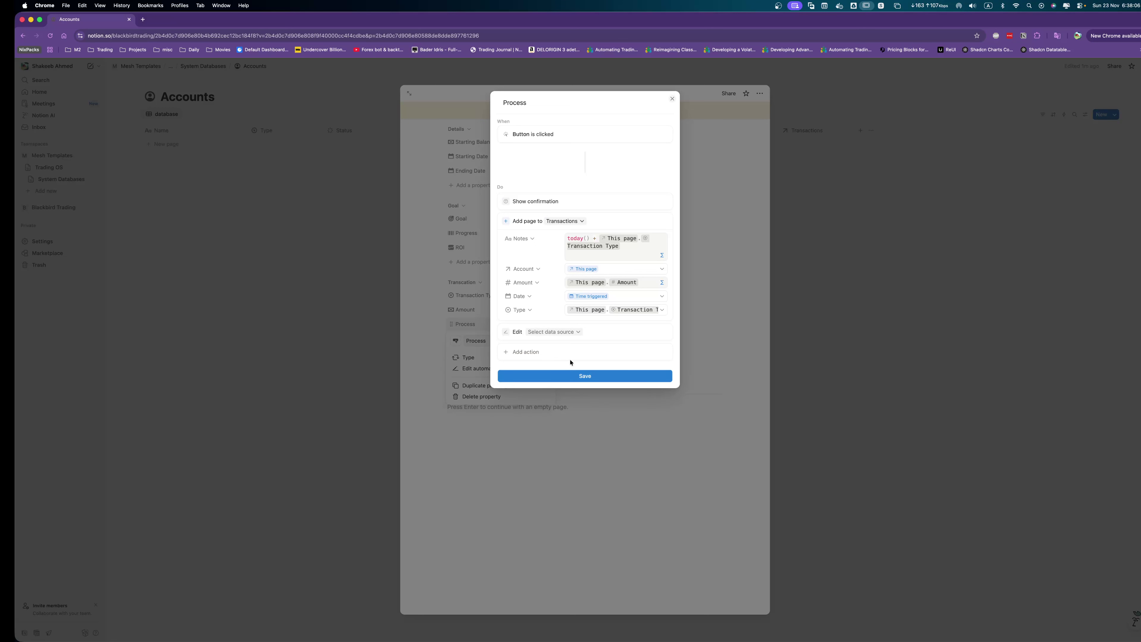
pyautogui.click(569, 332)
pyautogui.click(522, 374)
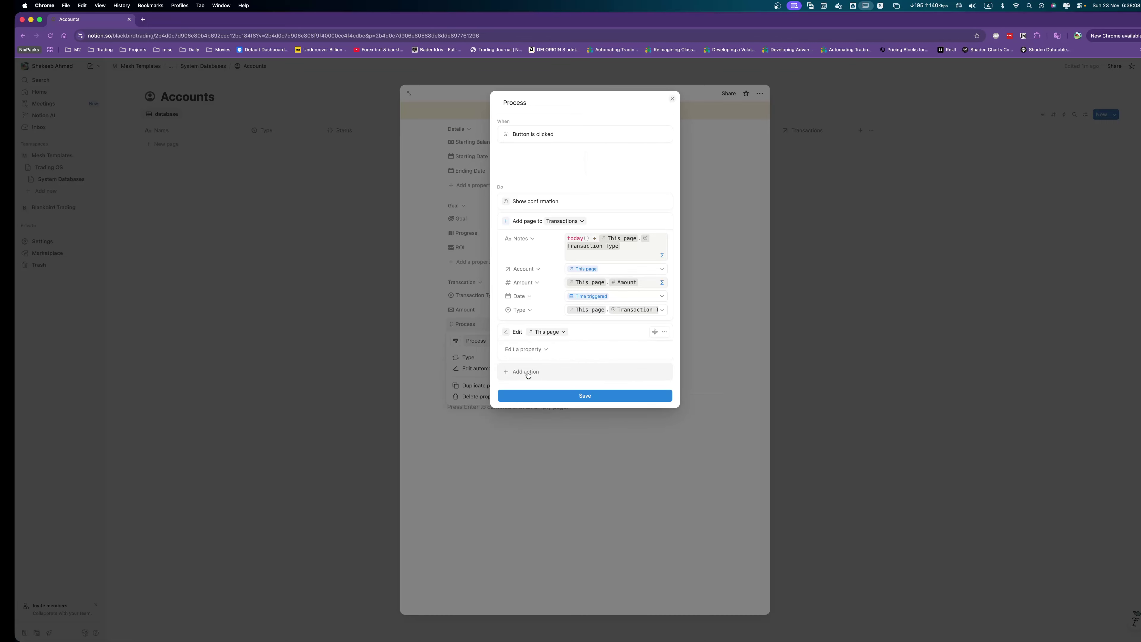
pyautogui.click(527, 351)
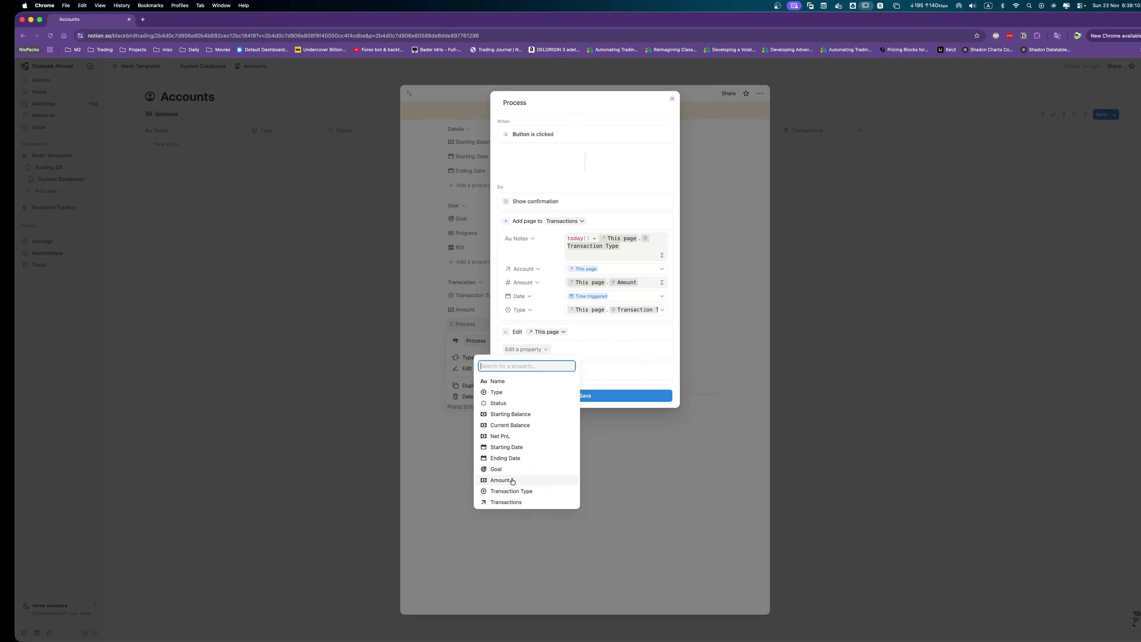
pyautogui.click(499, 480)
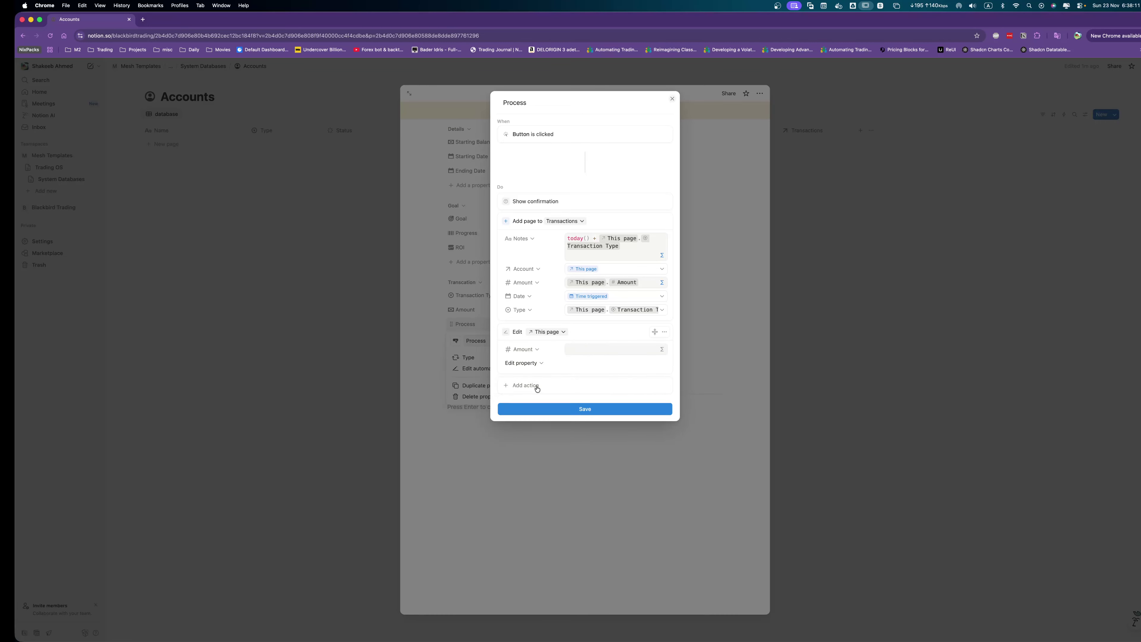
# Save the Process button automation and close the Accounts template.
pyautogui.click(537, 364)
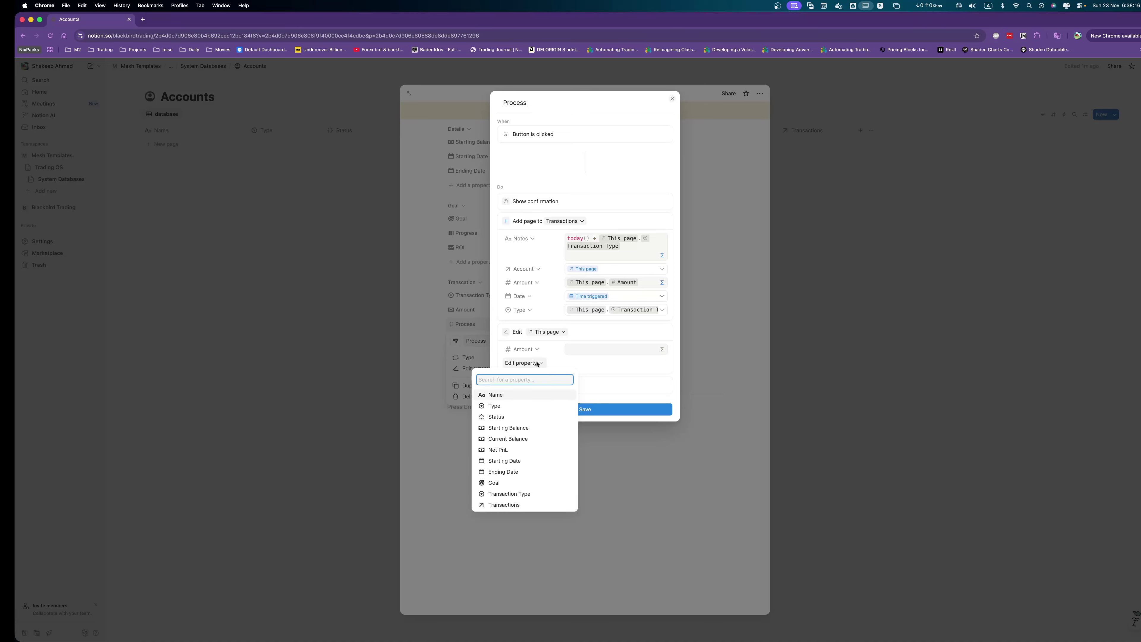
pyautogui.click(592, 410)
pyautogui.click(592, 410)
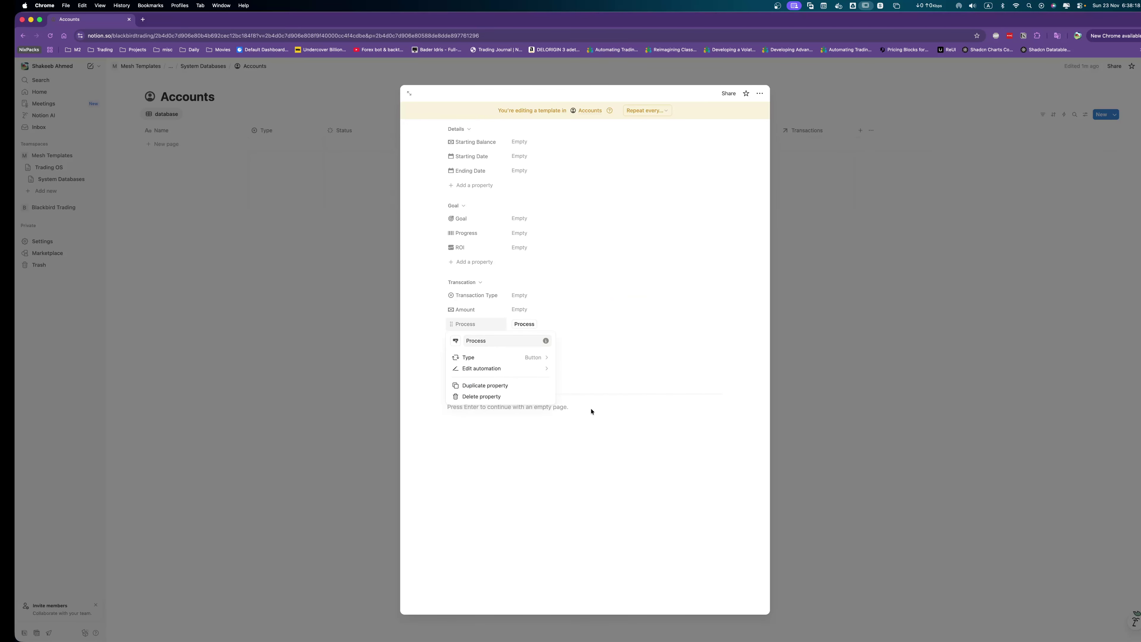
pyautogui.click(611, 480)
pyautogui.click(261, 304)
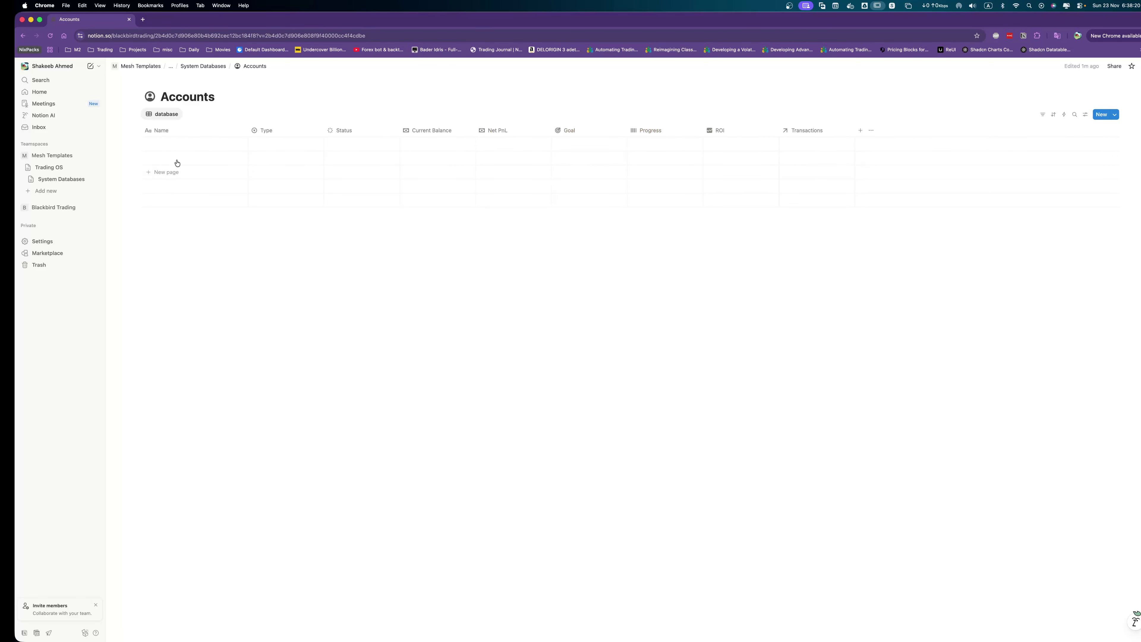
# Create a new page in the Accounts database, open it and name it IC market.
pyautogui.moveTo(262, 263); pyautogui.dragTo(168, 145)
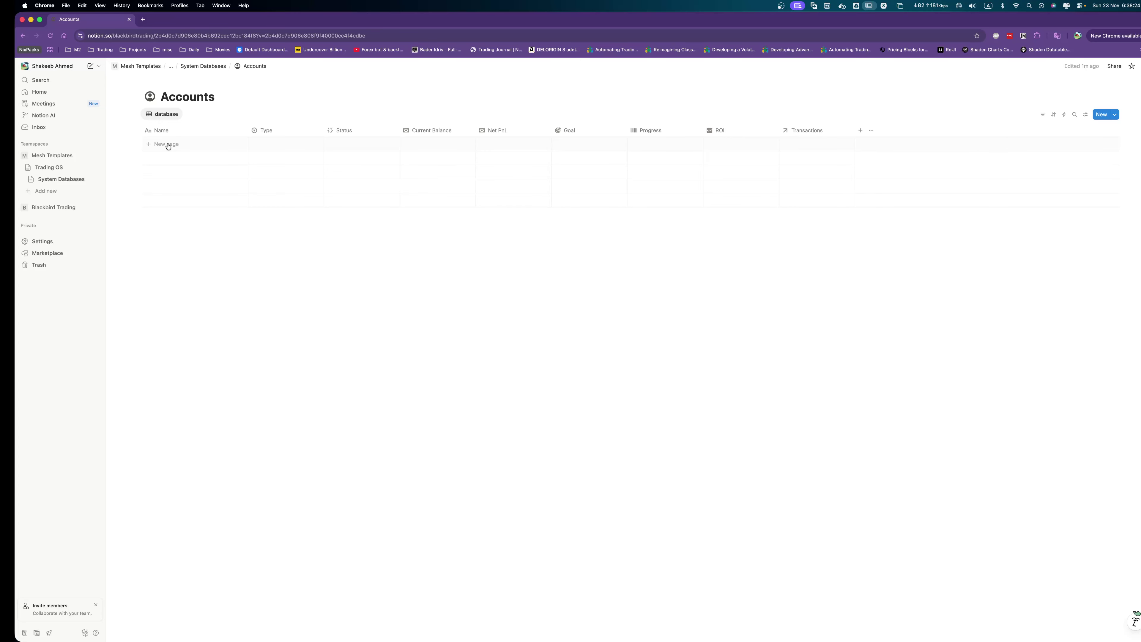
pyautogui.click(167, 145)
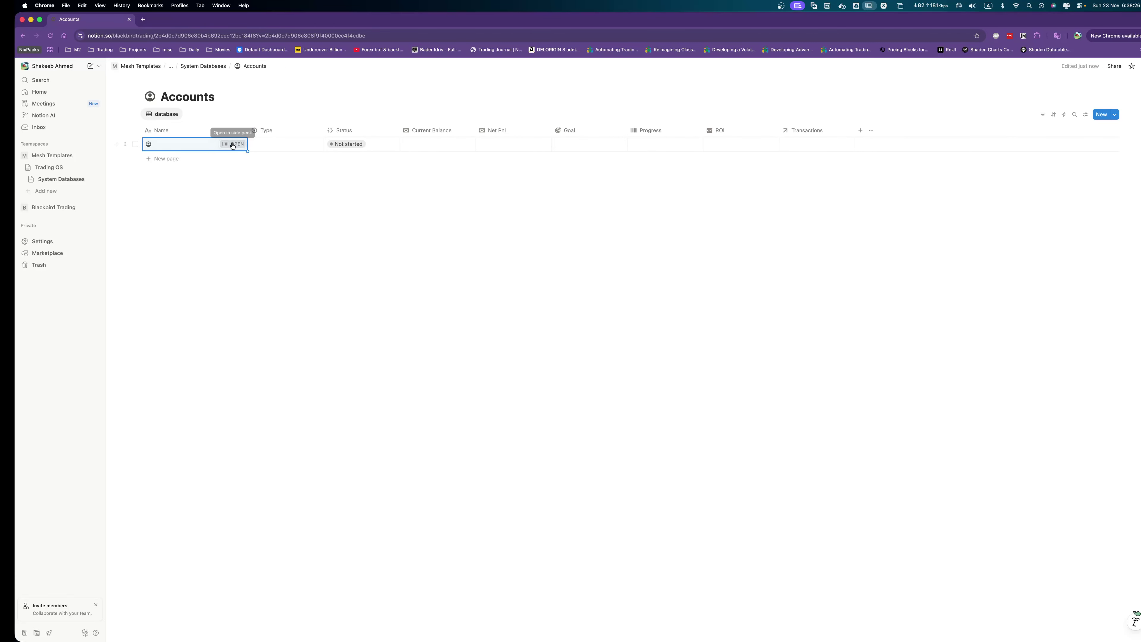
pyautogui.click(234, 144)
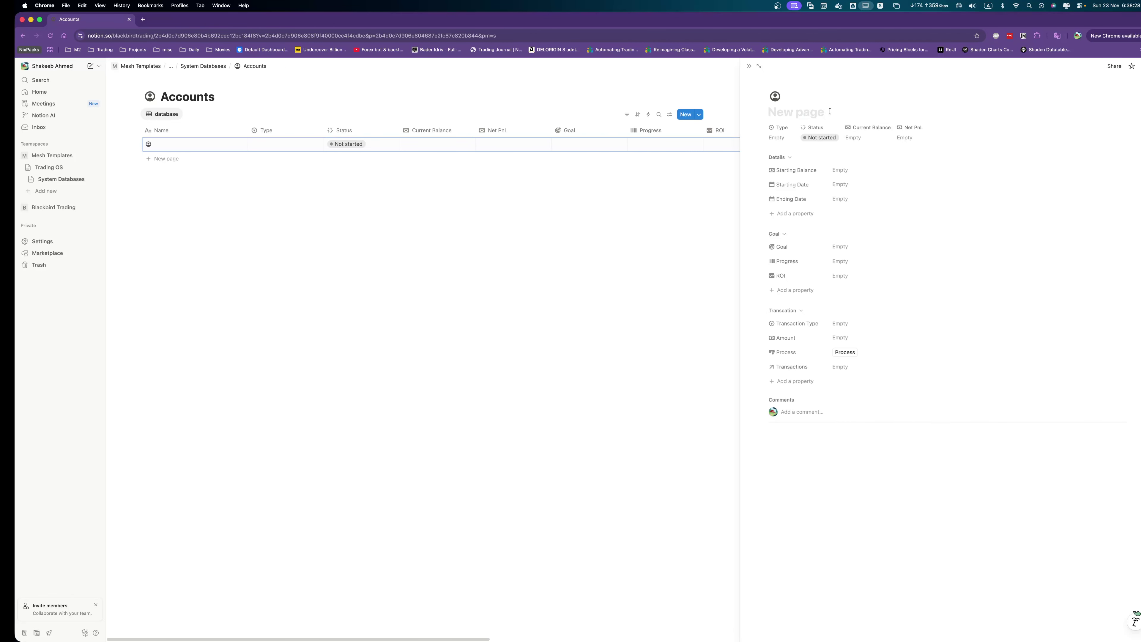
pyautogui.write('IC market')
# Set the IC market account's Type to Live, recolouring that option blue, and its Status to In progress.
pyautogui.click(776, 138)
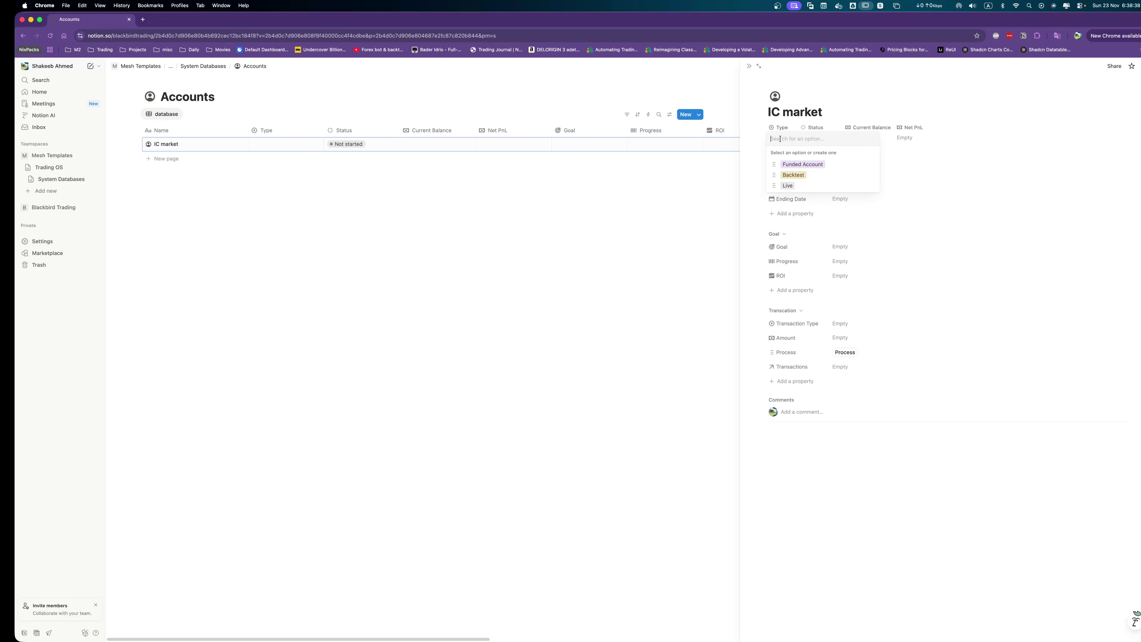
pyautogui.click(872, 186)
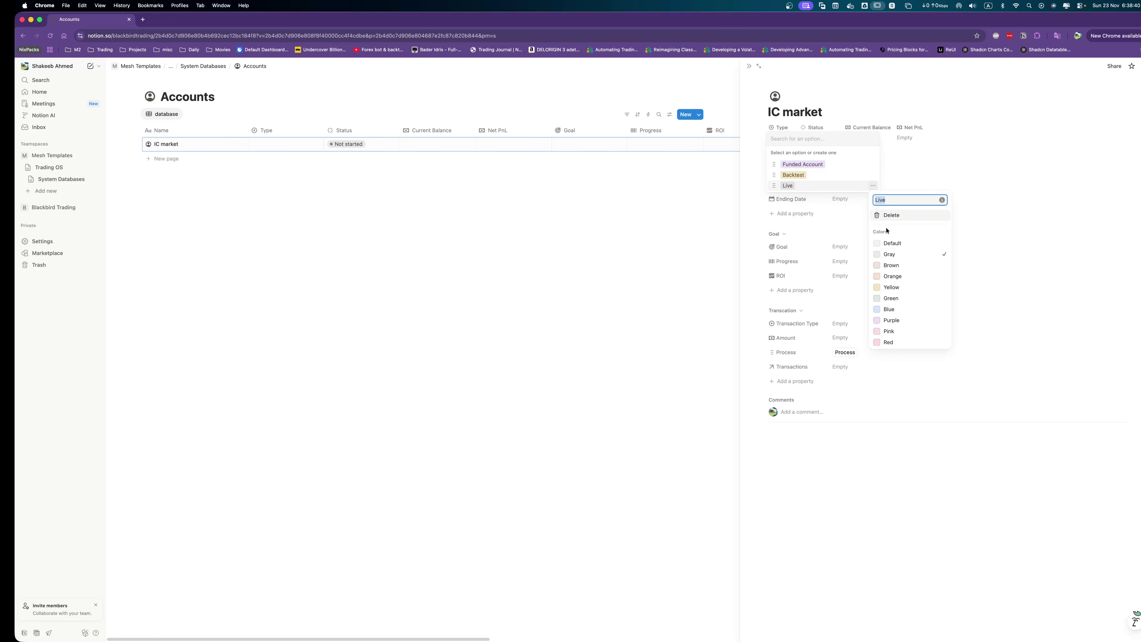
pyautogui.click(917, 309)
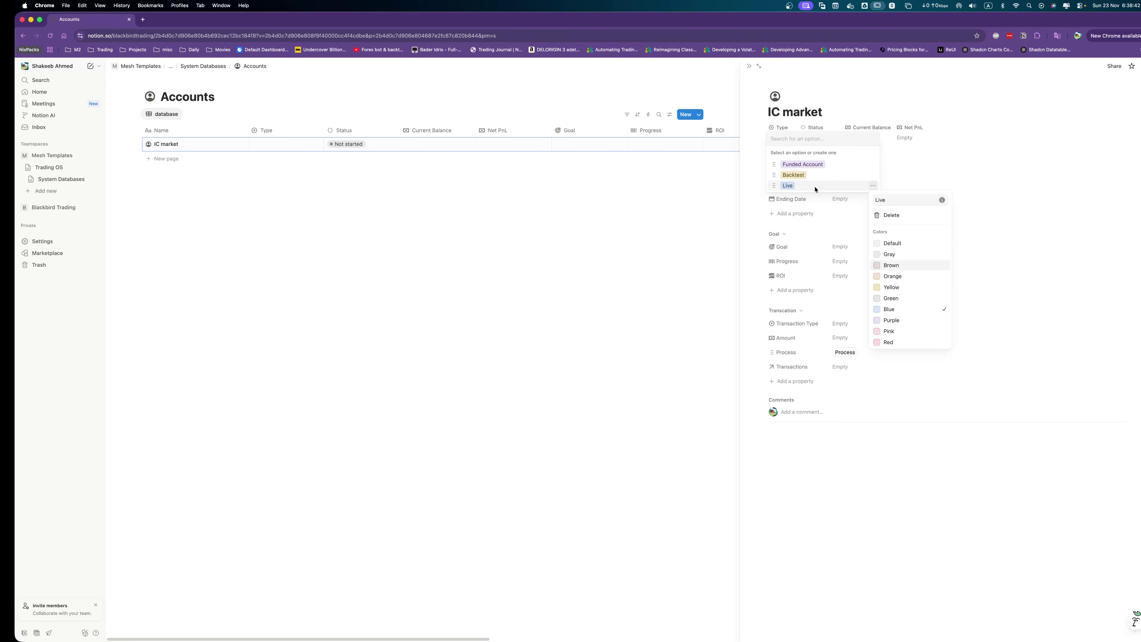
pyautogui.click(816, 189)
pyautogui.click(802, 185)
pyautogui.click(811, 138)
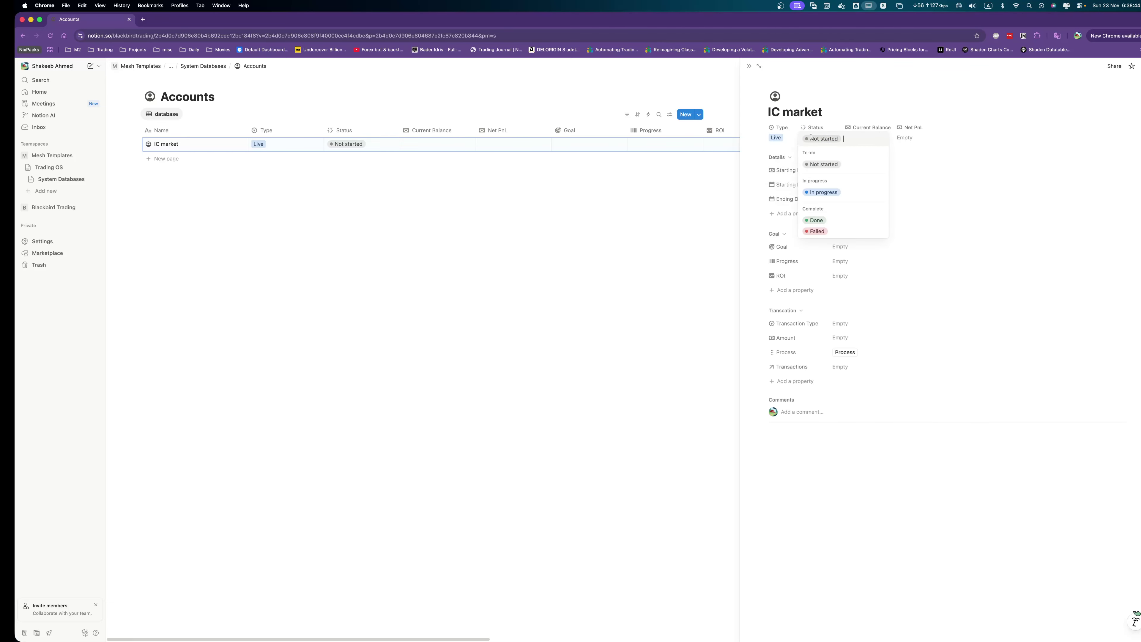
pyautogui.click(819, 193)
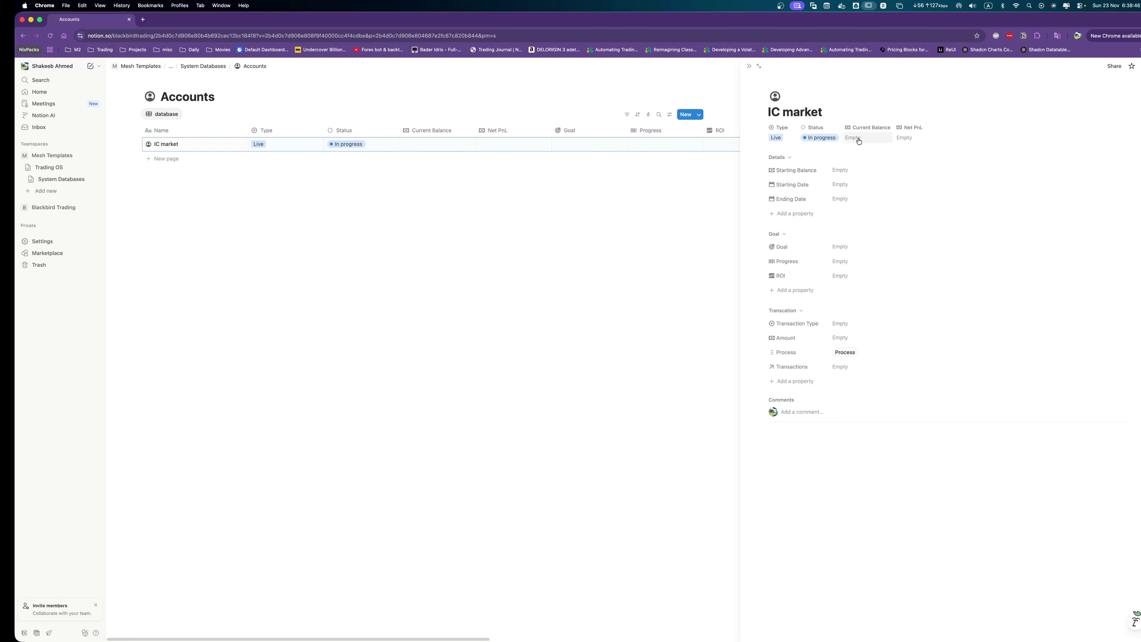
pyautogui.click(858, 139)
pyautogui.write('1000')
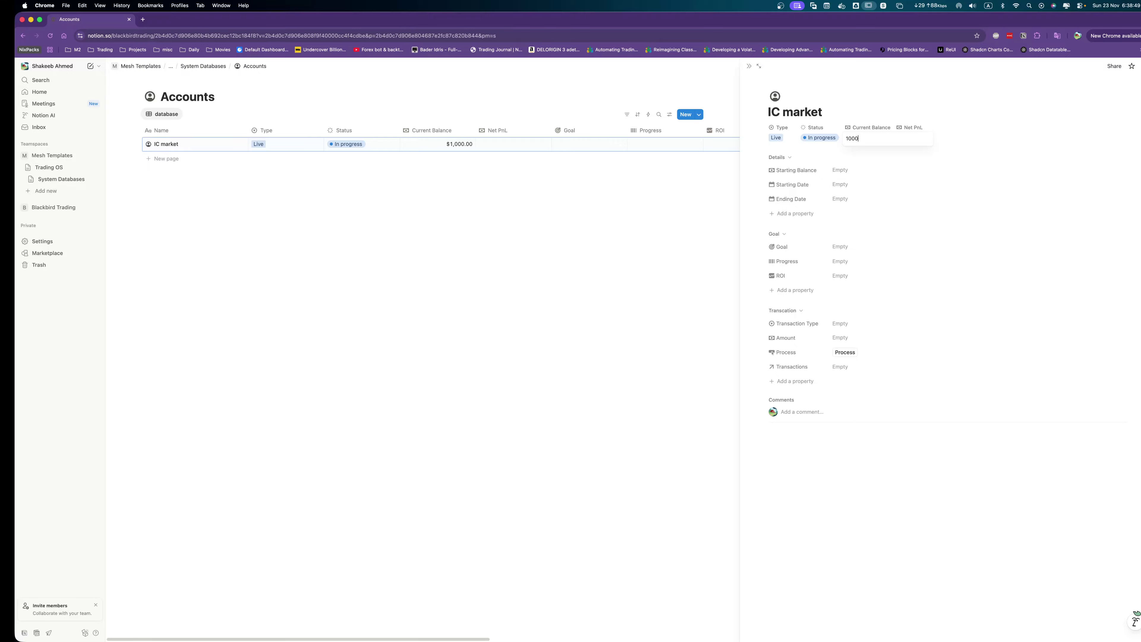
pyautogui.press('Return')
pyautogui.click(862, 138)
pyautogui.doubleClick(861, 138)
pyautogui.press('BackSpace')
pyautogui.press('Return')
# Set the IC market account's Starting Balance to 100 and its Starting Date to 11/01/2025.
pyautogui.click(844, 171)
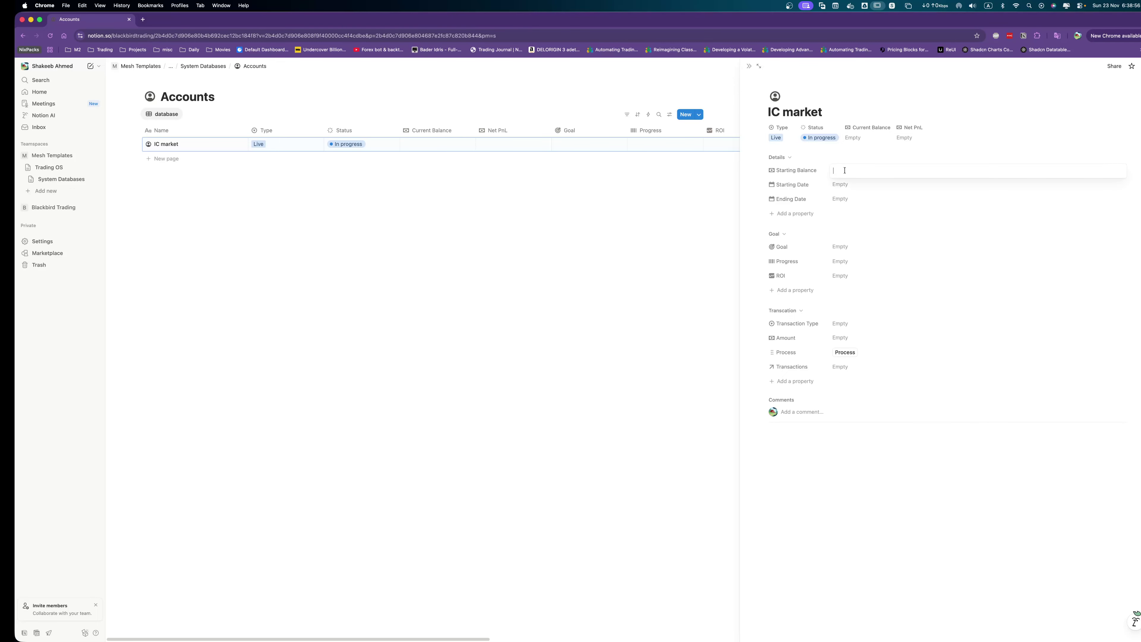
pyautogui.write('100')
pyautogui.press('Return')
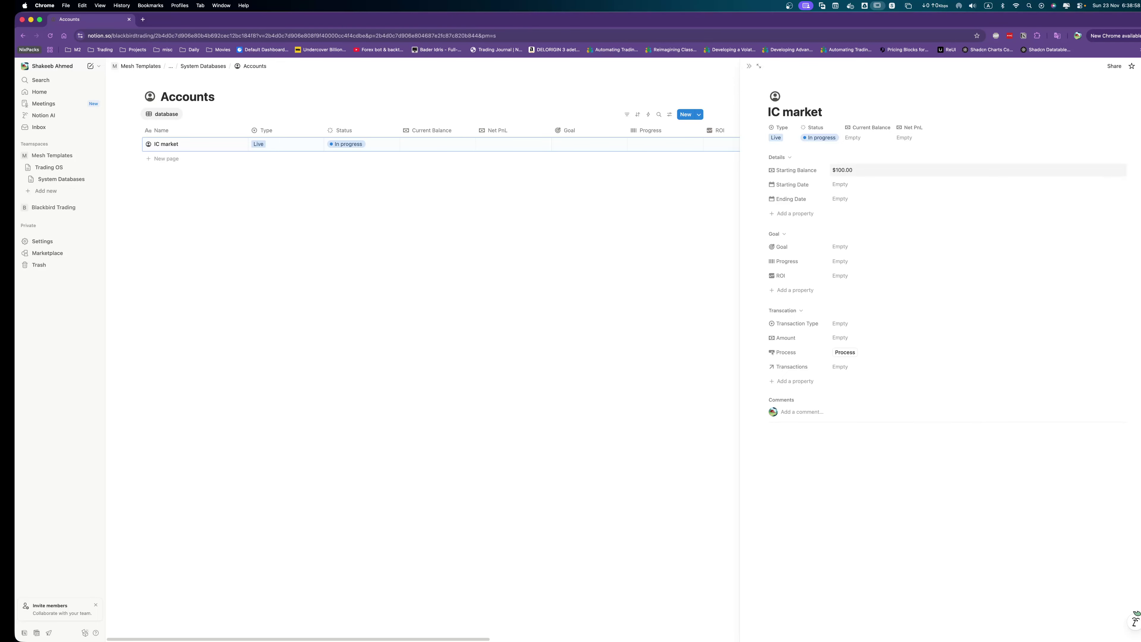
pyautogui.click(840, 184)
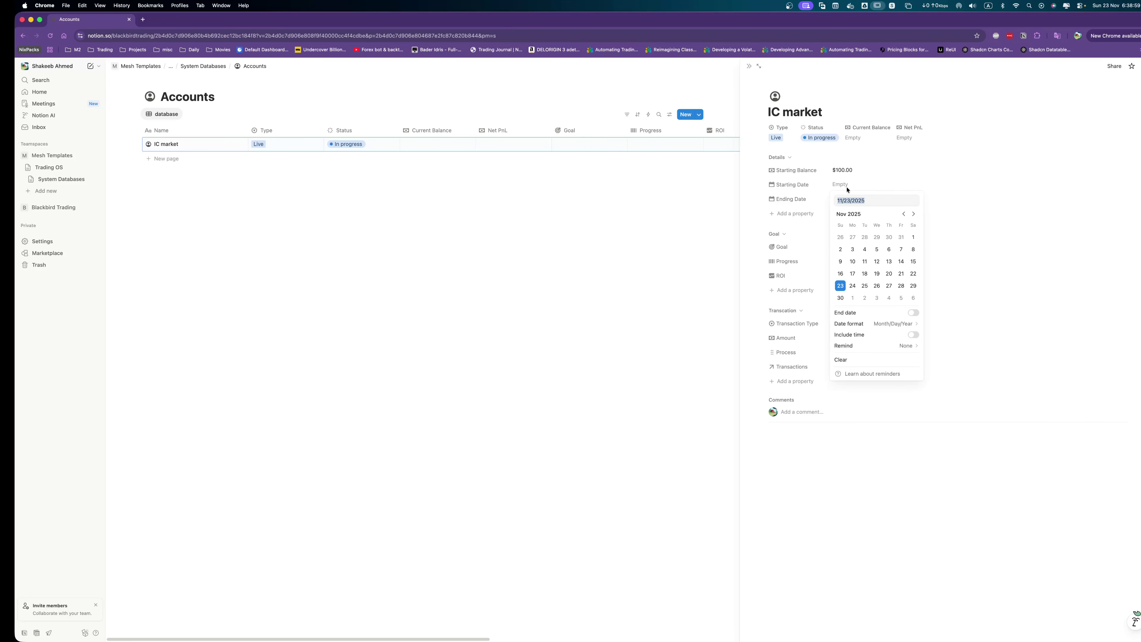
pyautogui.click(913, 237)
pyautogui.click(1016, 230)
# Set the IC market account's Ending Date to 04/30/2026.
pyautogui.click(858, 199)
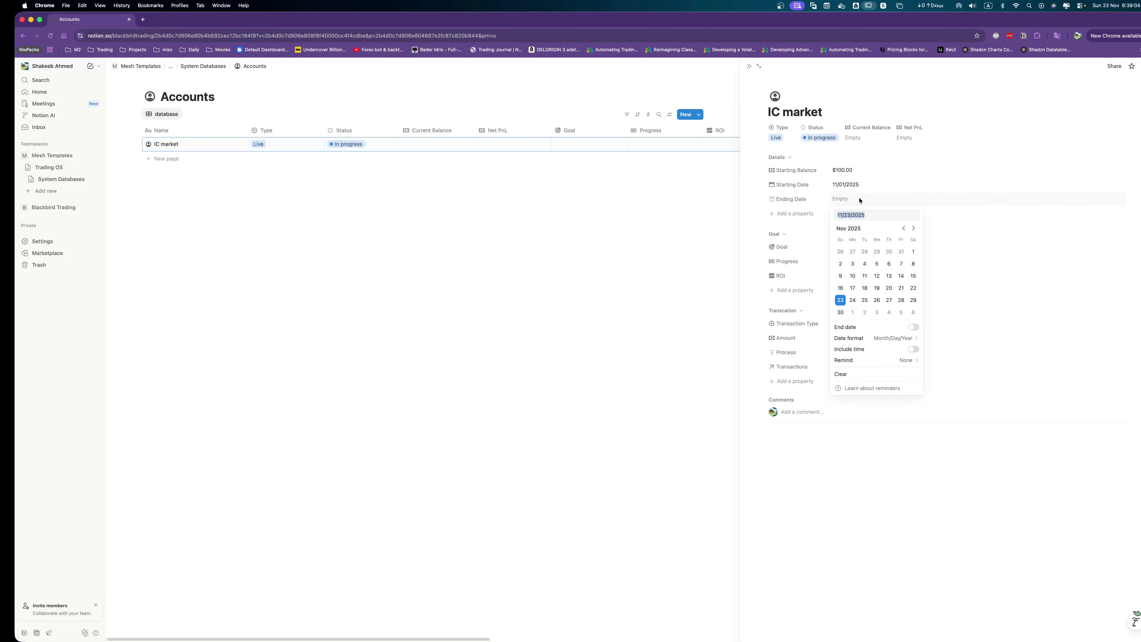
pyautogui.click(915, 228)
pyautogui.click(915, 228)
pyautogui.click(915, 228)
pyautogui.click(914, 227)
pyautogui.click(915, 228)
pyautogui.click(889, 301)
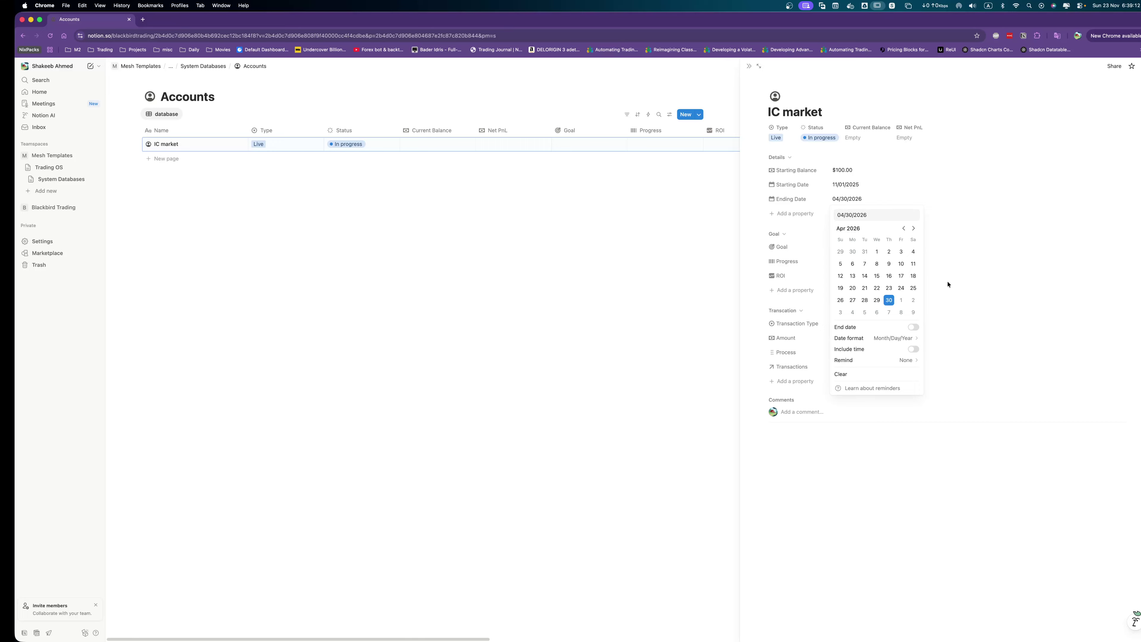
# Set the IC market account's Goal to 10000.
pyautogui.click(950, 283)
pyautogui.click(842, 249)
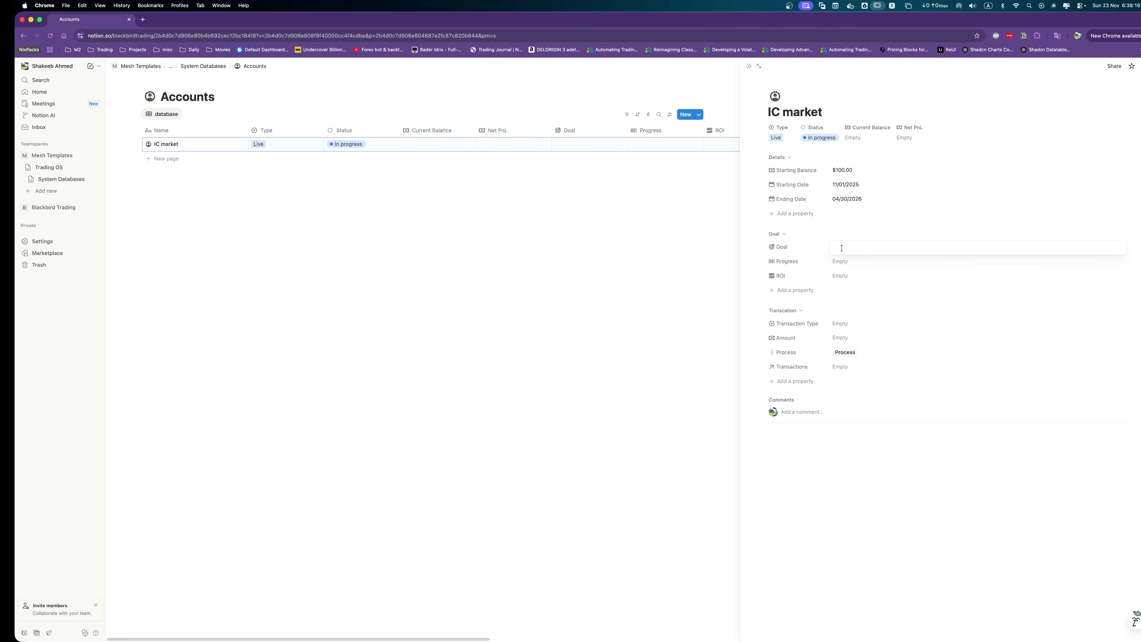
pyautogui.write('10000')
pyautogui.press('Return')
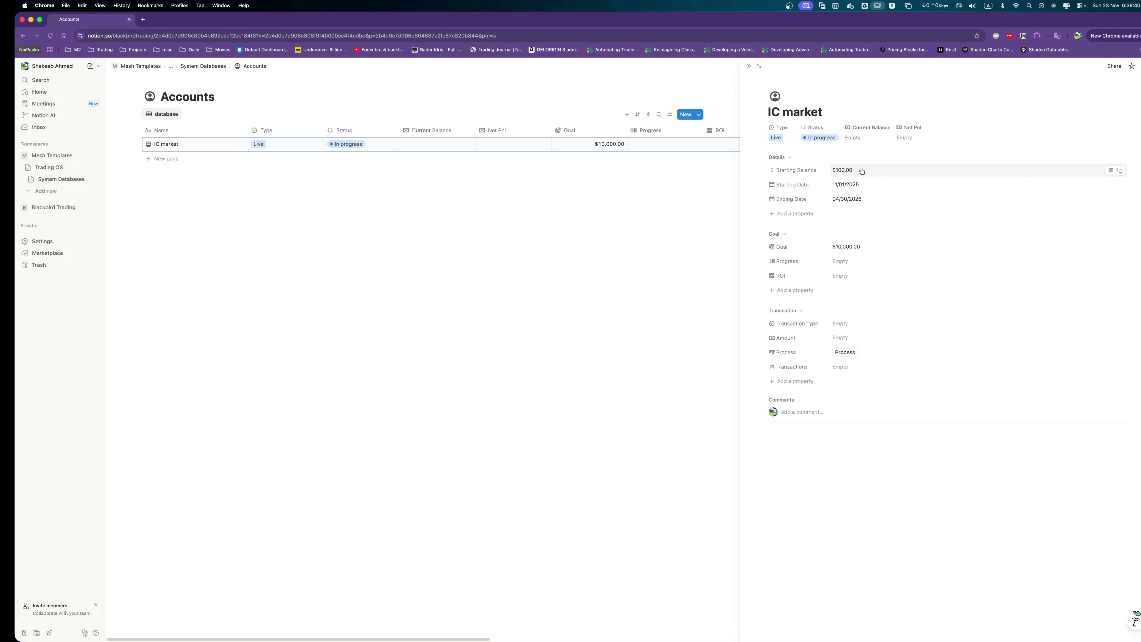
# Delete the Starting Balance property from the Accounts database.
pyautogui.click(785, 173)
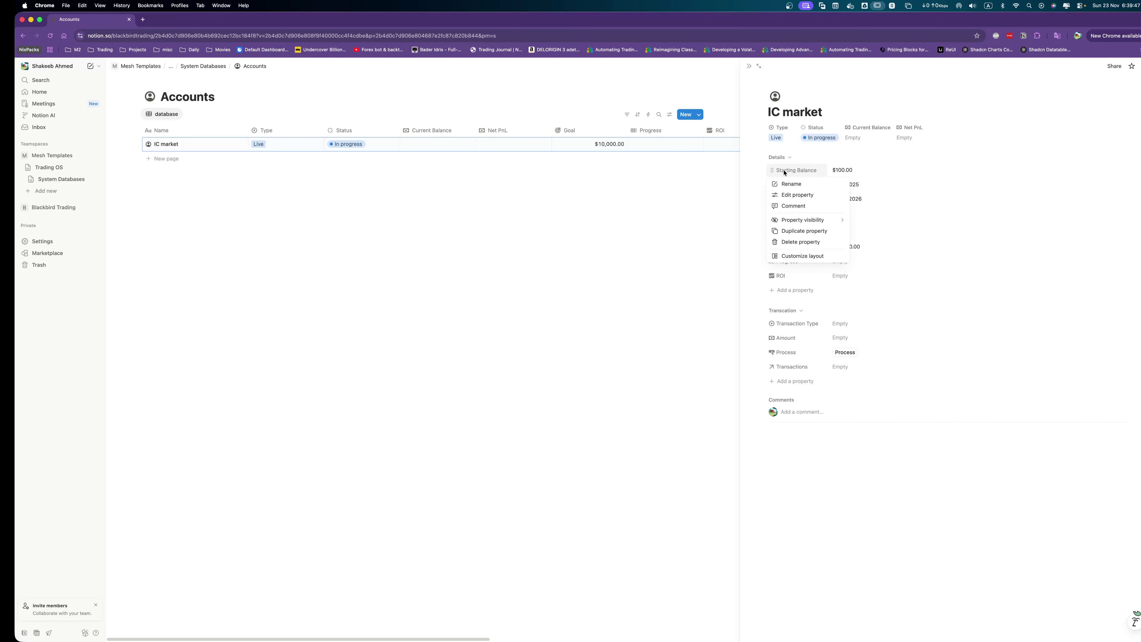
pyautogui.click(795, 241)
pyautogui.click(601, 355)
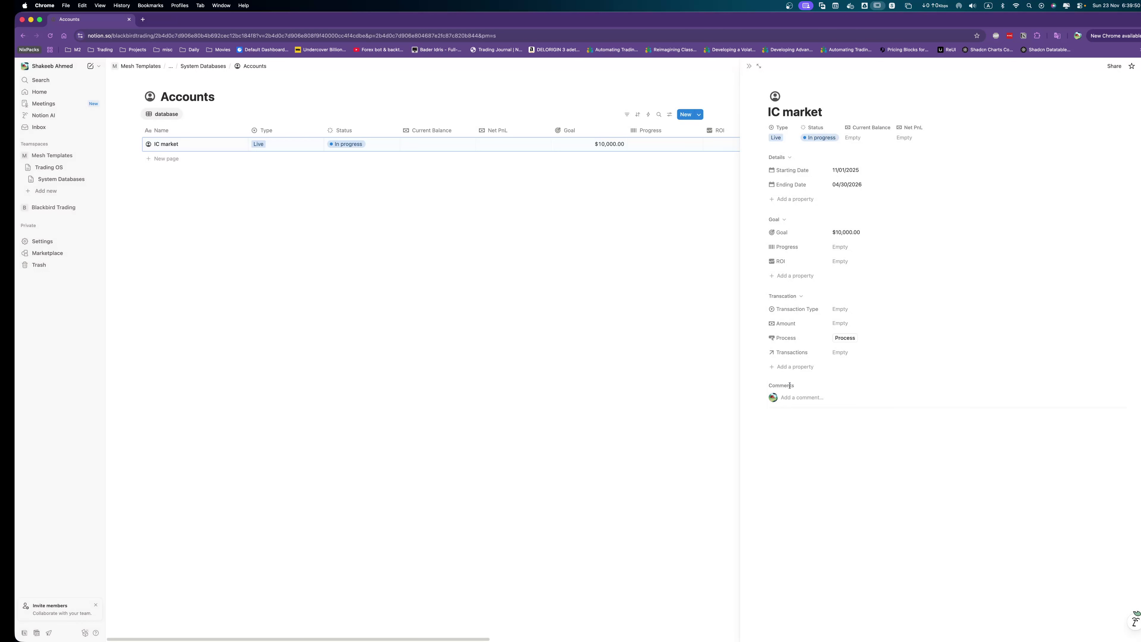
# Hide the Transactions relation property on the account page.
pyautogui.click(792, 354)
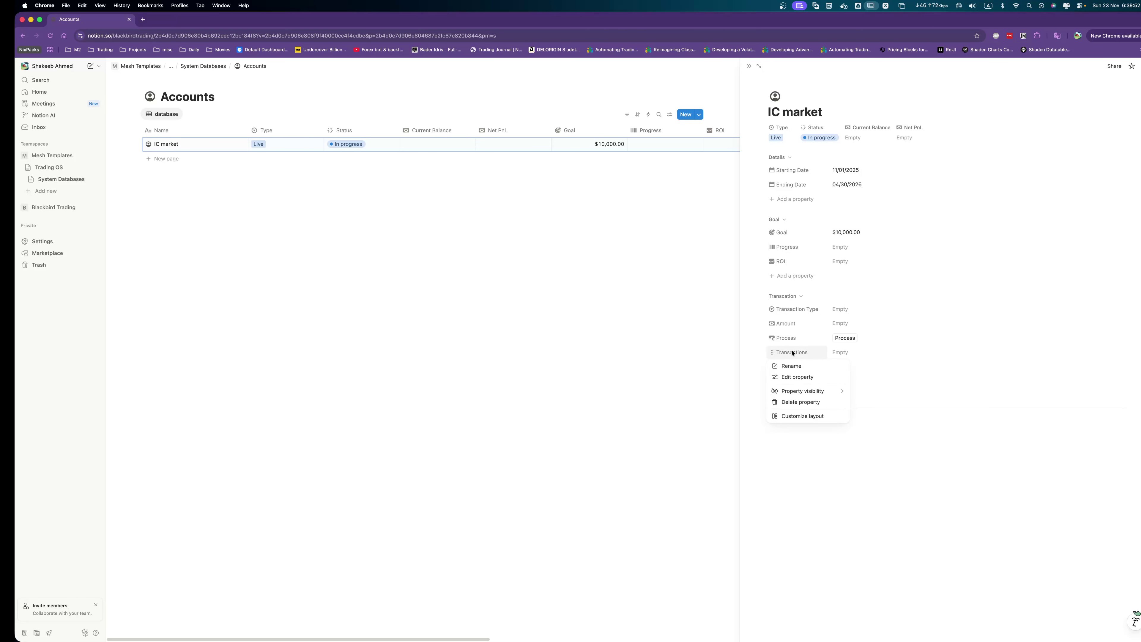
pyautogui.moveTo(810, 389)
pyautogui.click(868, 402)
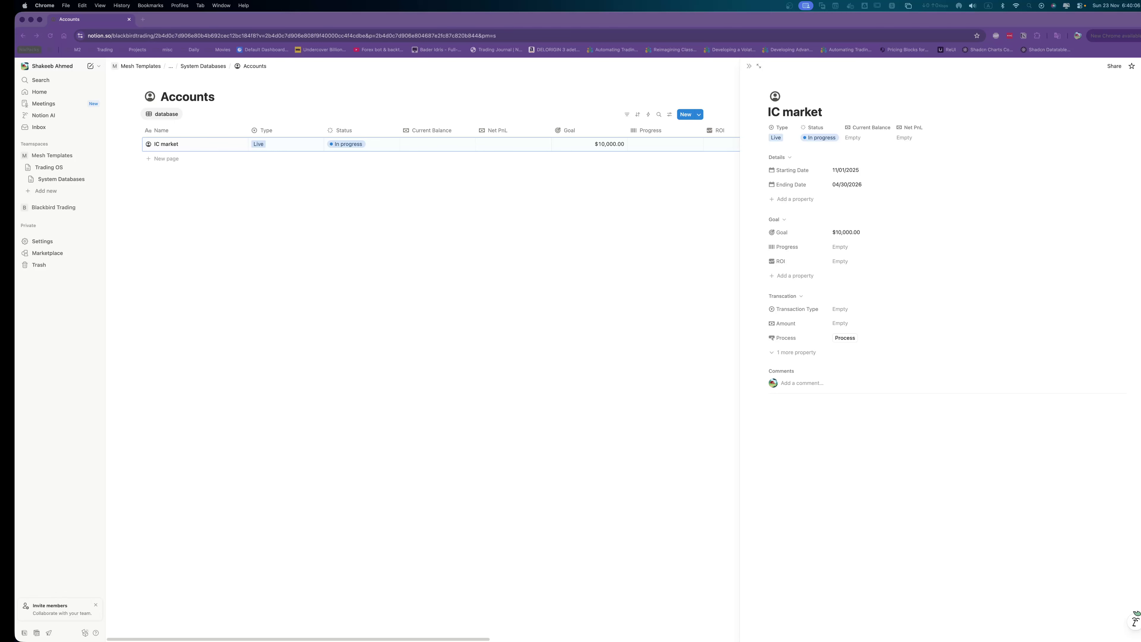
# Set the IC market account's Transaction Type to Inflow and Amount to 100, and run the Process automation.
pyautogui.click(848, 343)
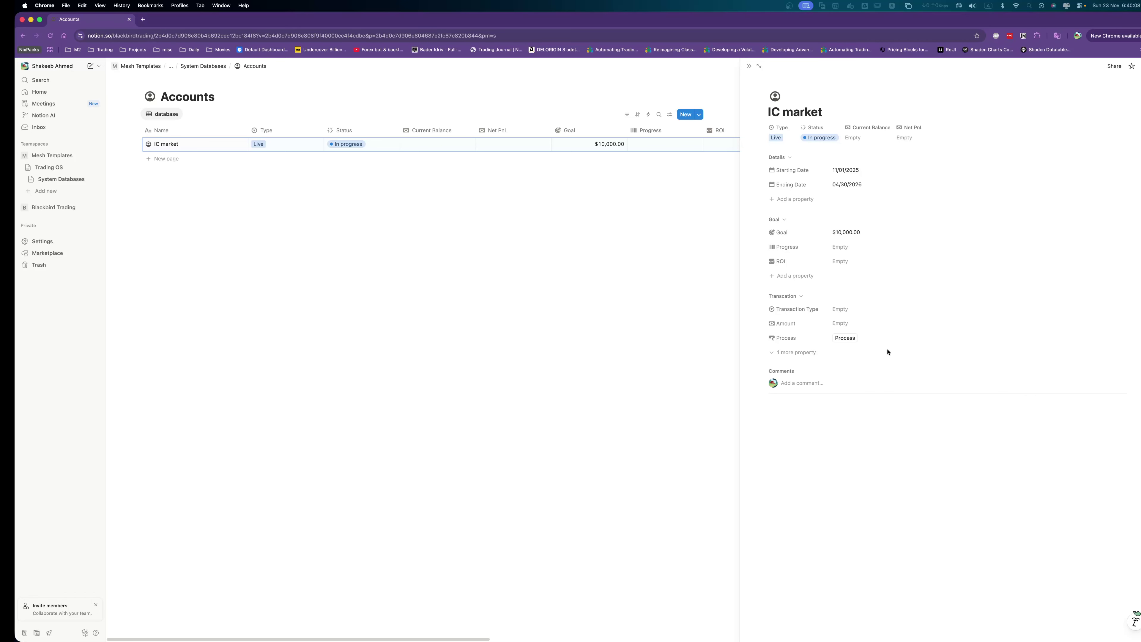
pyautogui.click(844, 310)
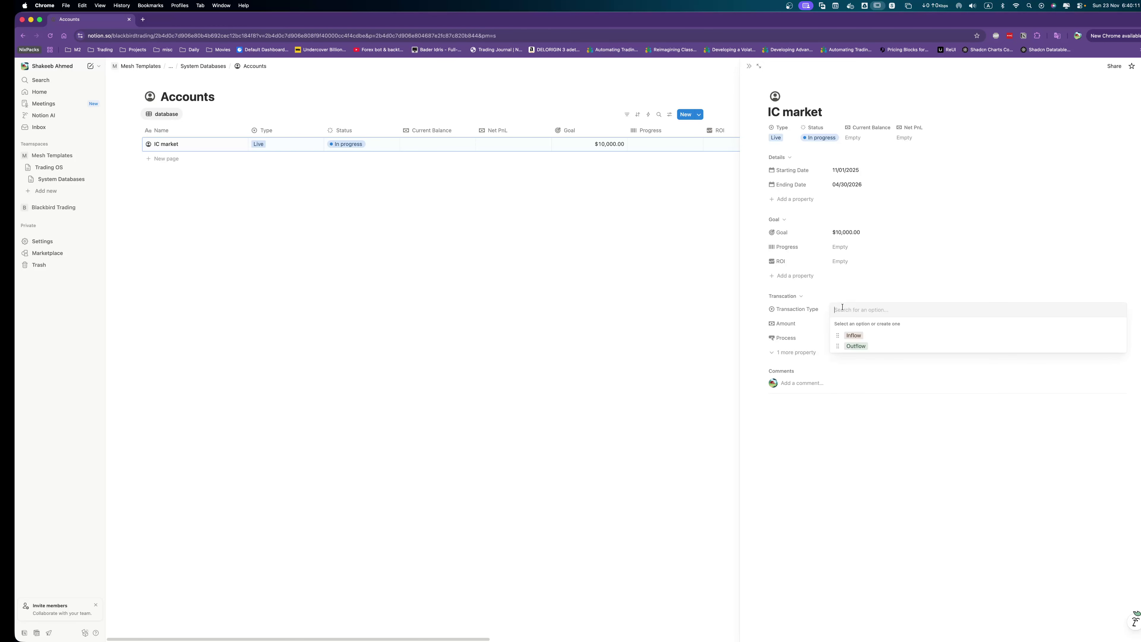
pyautogui.click(879, 336)
pyautogui.click(867, 324)
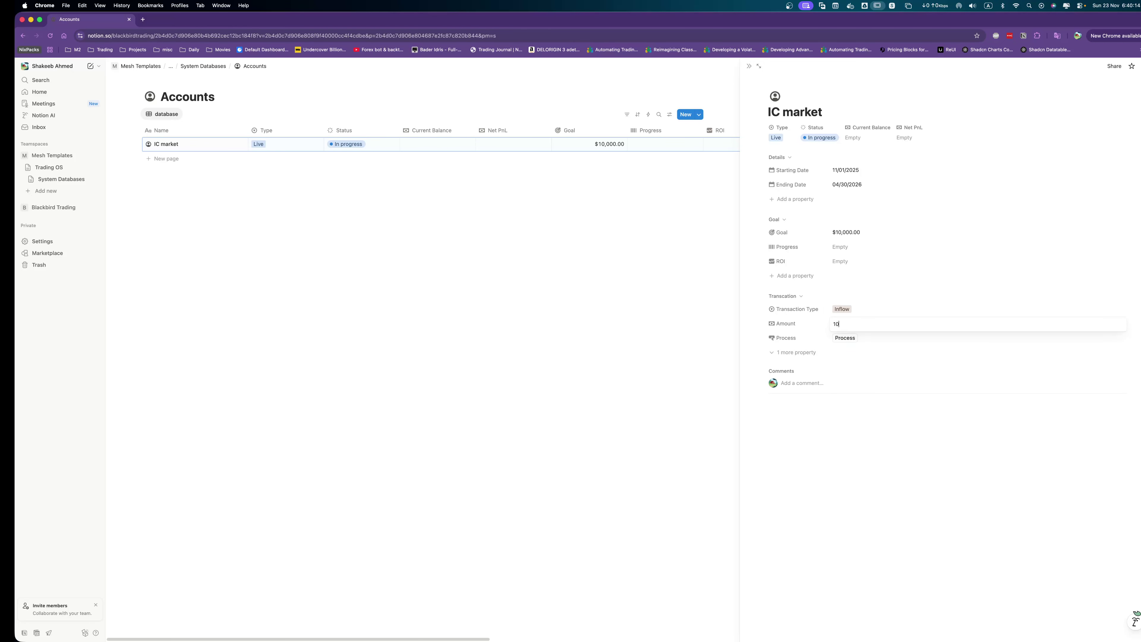
pyautogui.press('Tab')
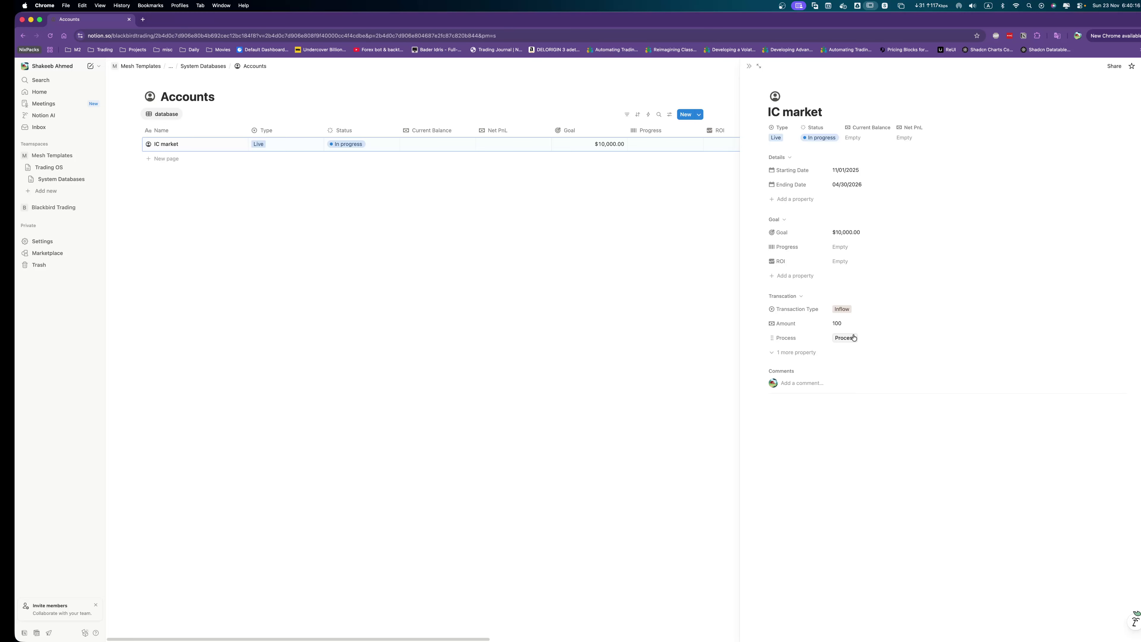
pyautogui.click(845, 338)
pyautogui.click(552, 351)
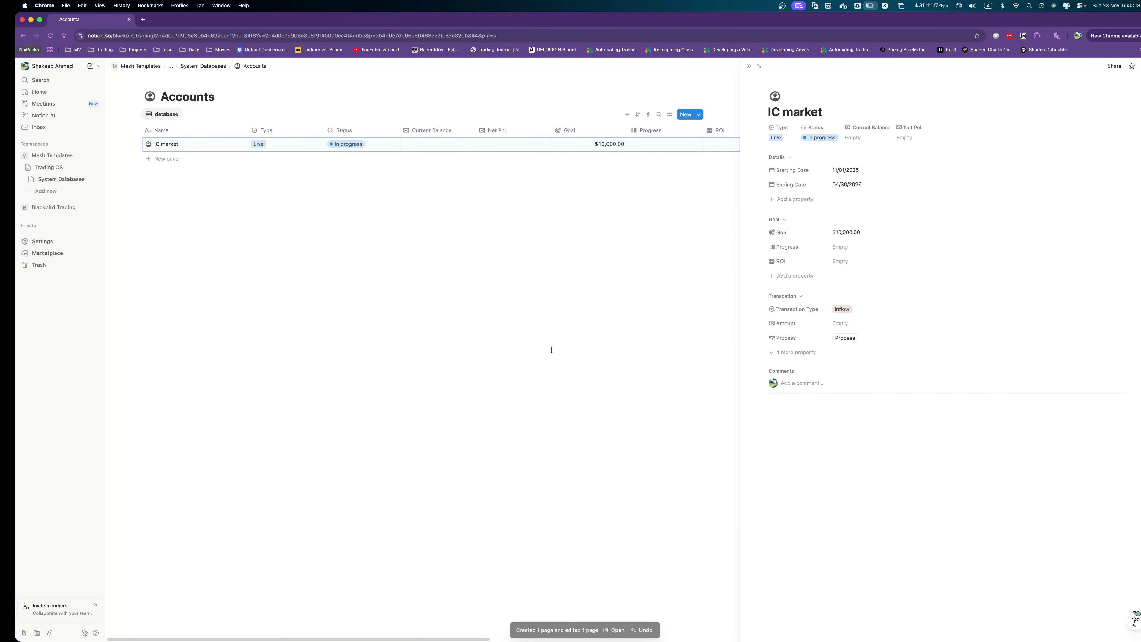
# Reopen the IC market account to check it after processing and return to the Accounts table.
pyautogui.press('Escape')
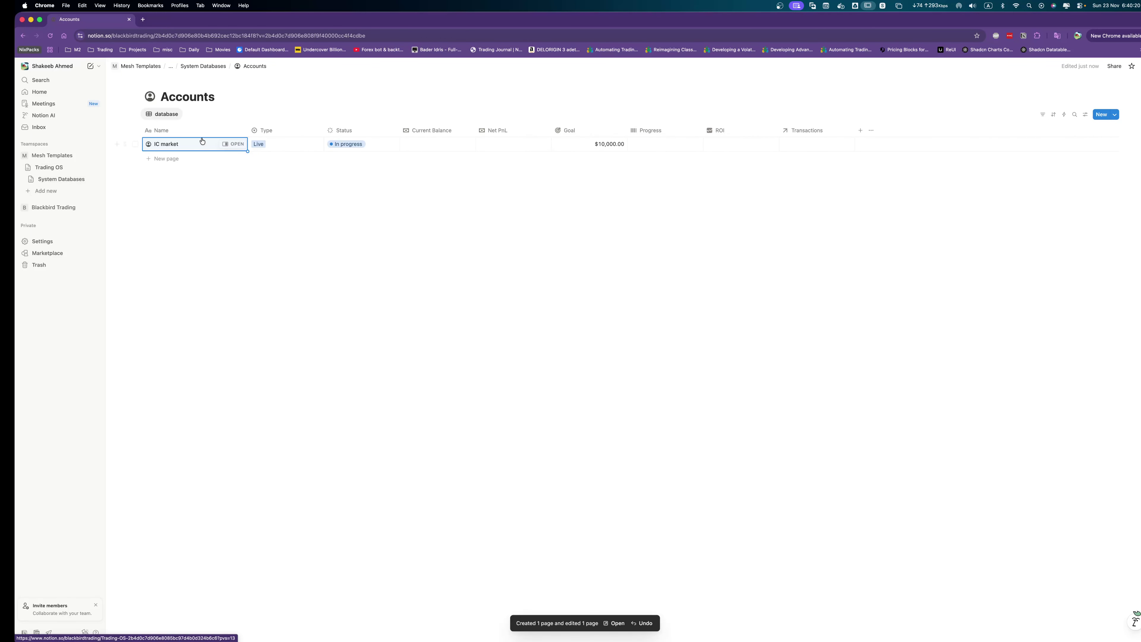
pyautogui.click(233, 144)
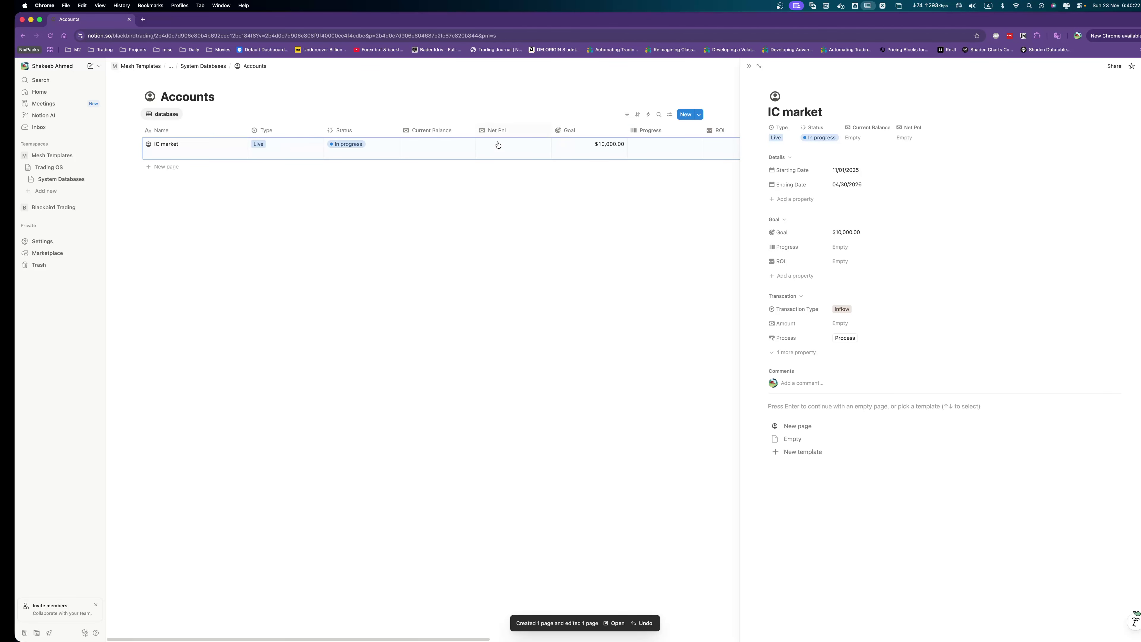
pyautogui.press('Escape')
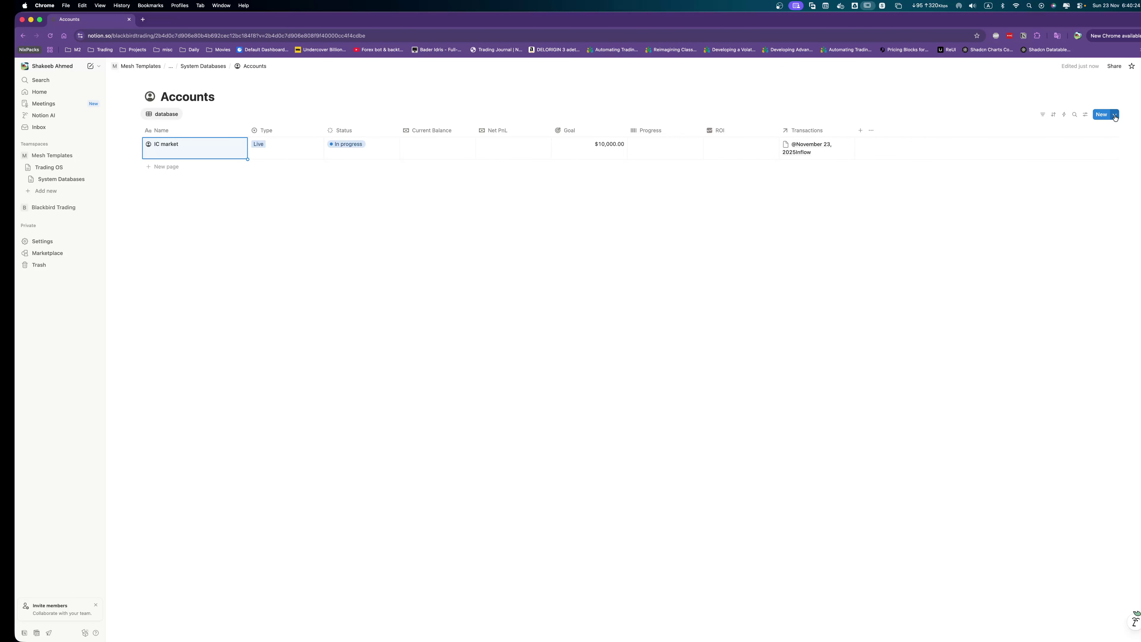
# Open the Accounts database's New page template for editing and start customizing its page layout.
pyautogui.click(1115, 114)
pyautogui.click(1126, 141)
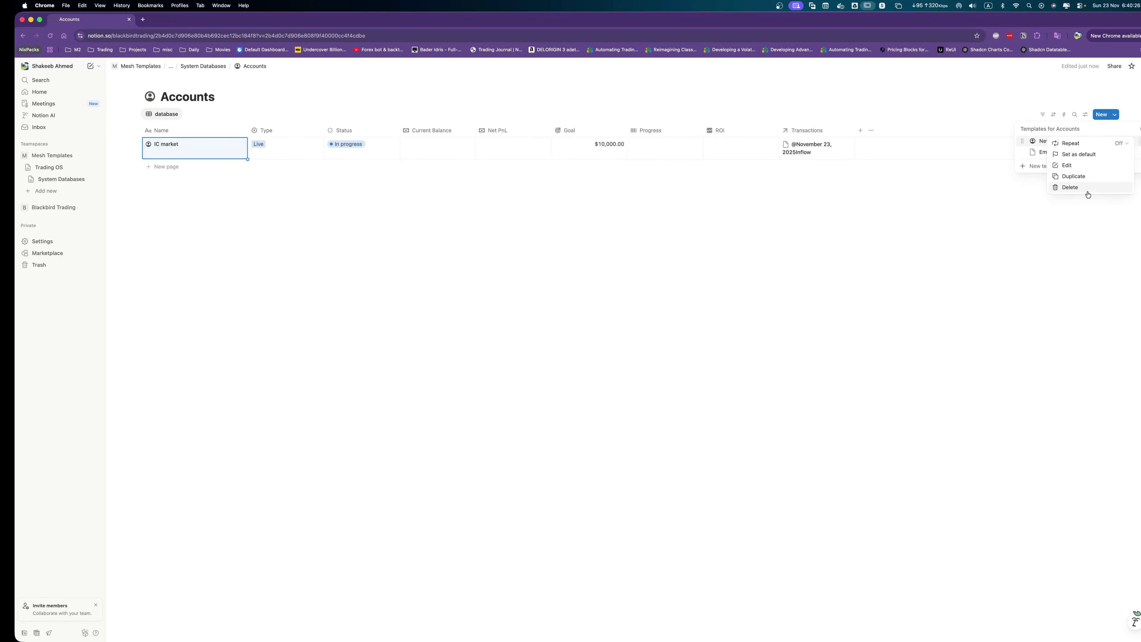
pyautogui.click(1076, 165)
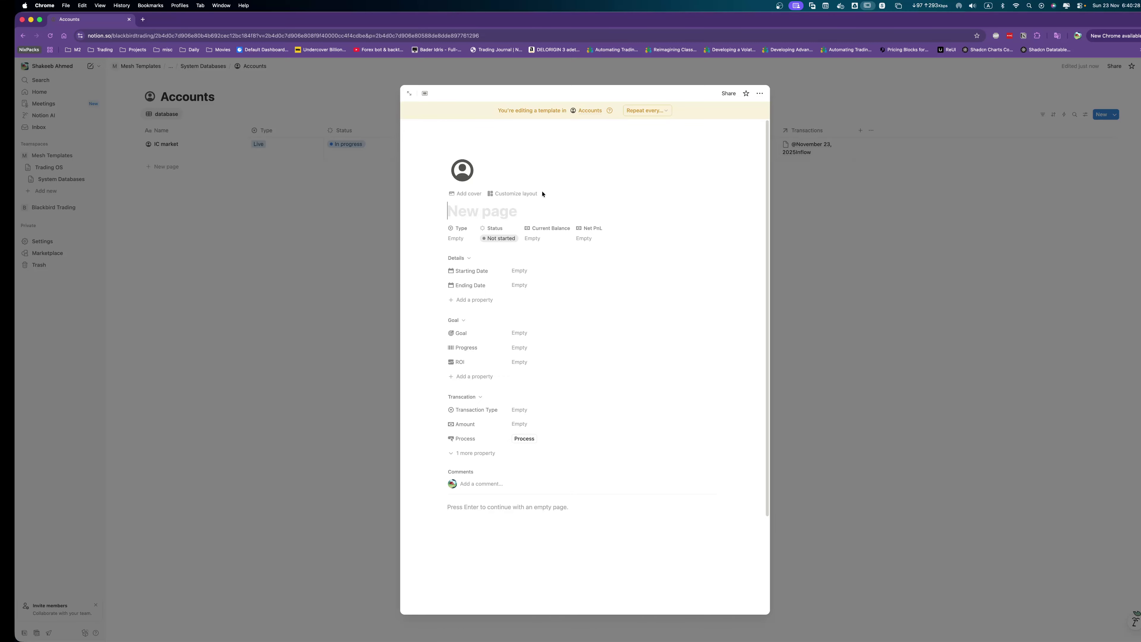
pyautogui.click(512, 193)
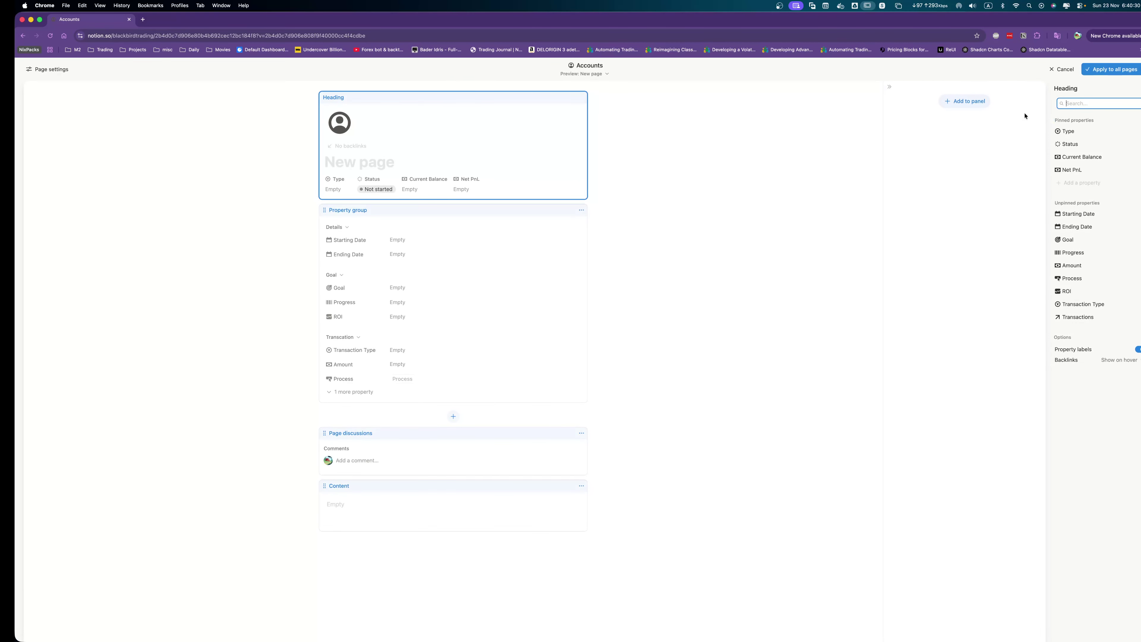
# Set the page structure to Tabbed with Minimal inline comments, page discussions off and property icons on.
pyautogui.click(685, 135)
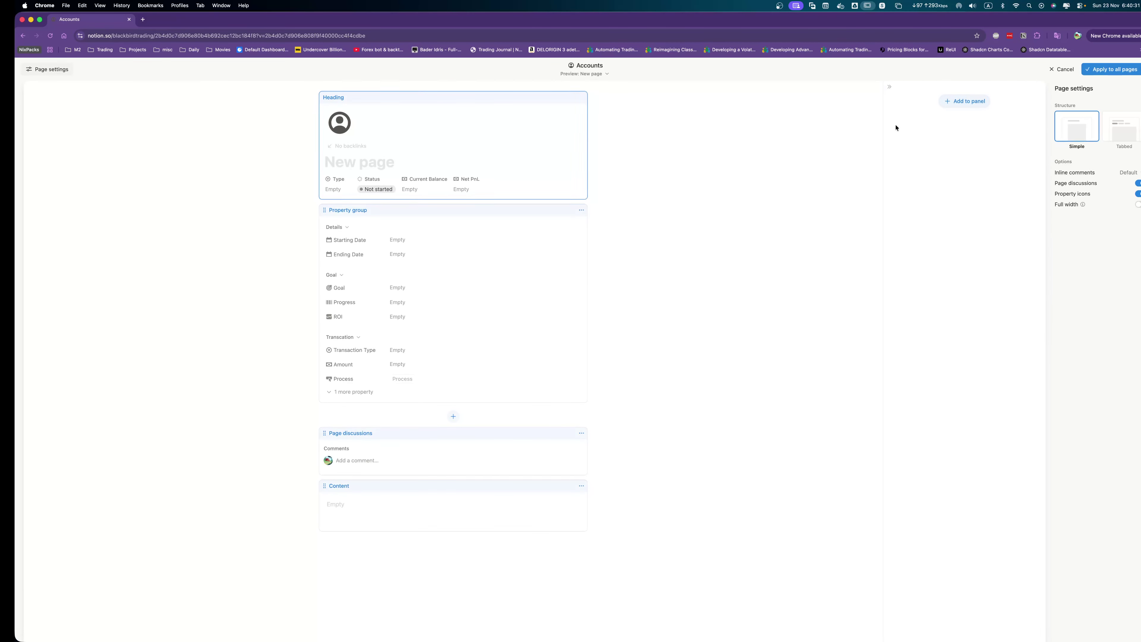
pyautogui.click(1129, 129)
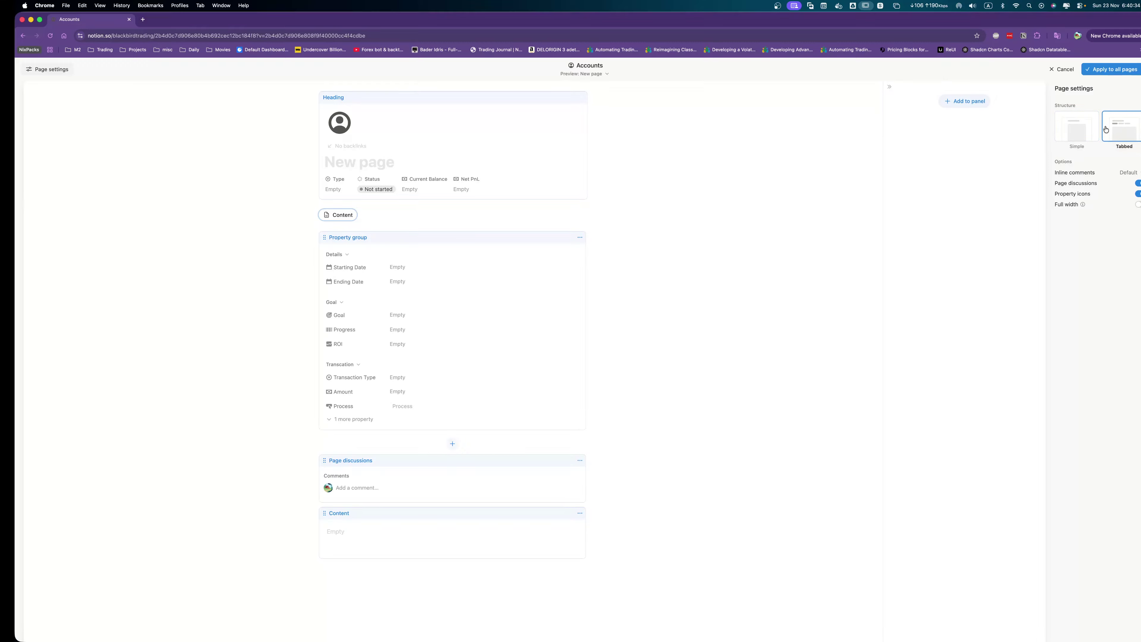
pyautogui.click(1126, 173)
pyautogui.click(1115, 194)
pyautogui.click(1139, 194)
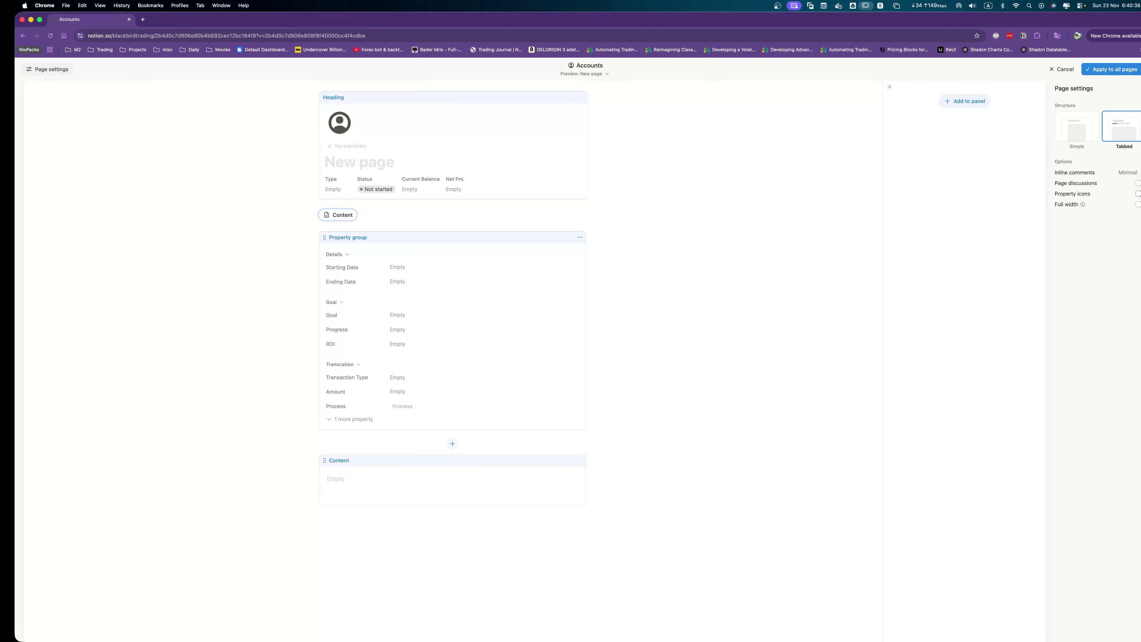
pyautogui.click(1139, 193)
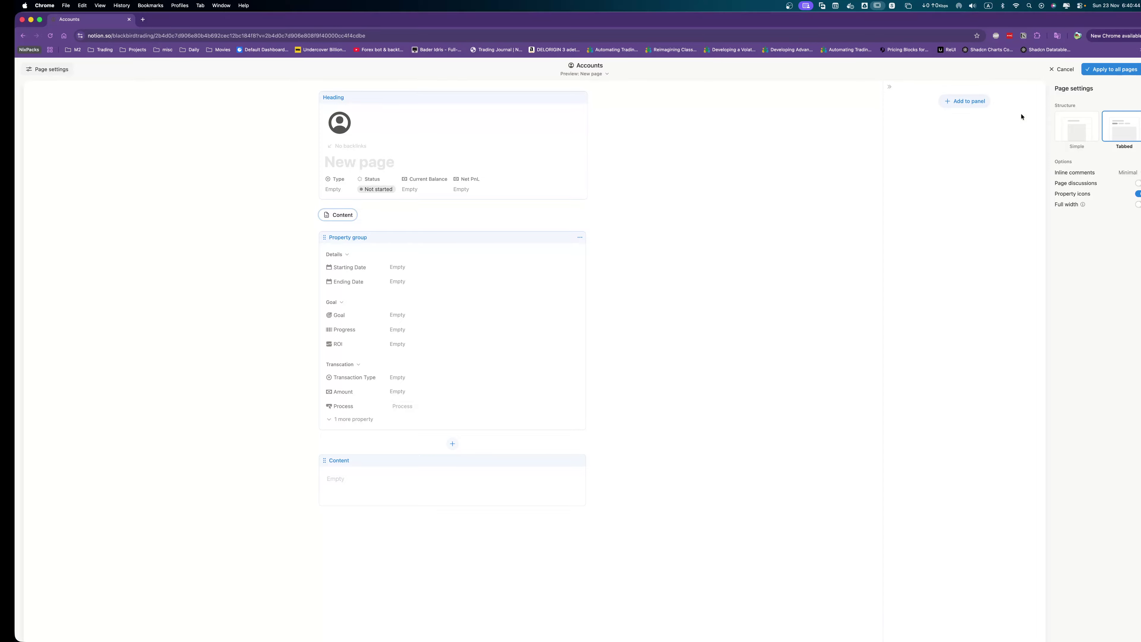
# Add a Transactions tab beside the Content tab in the account page layout.
pyautogui.click(365, 216)
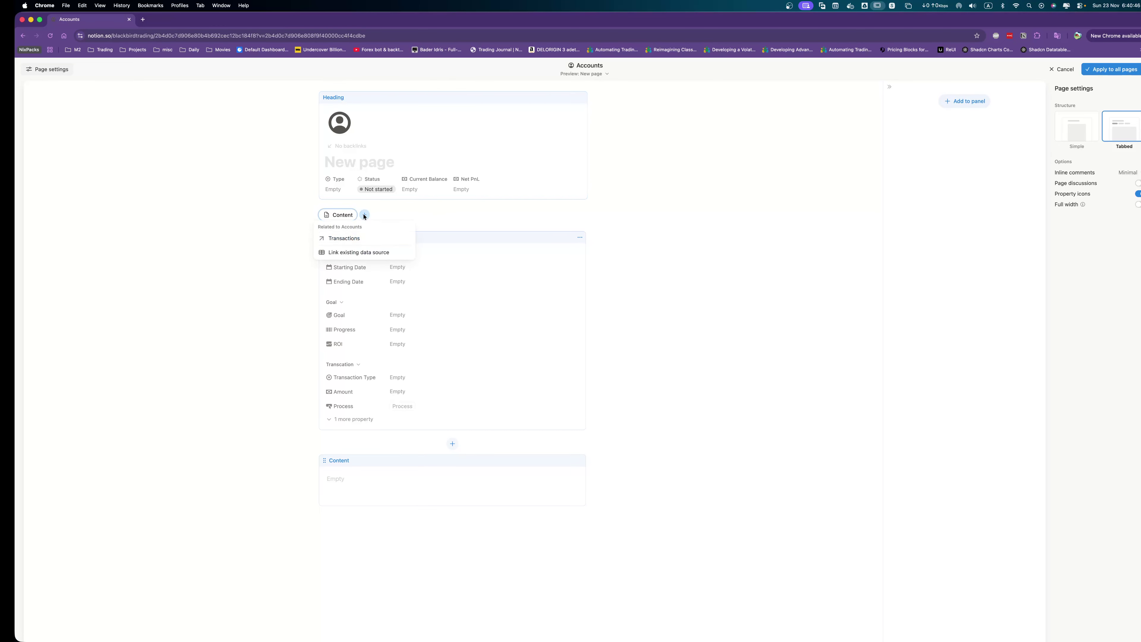
pyautogui.click(348, 240)
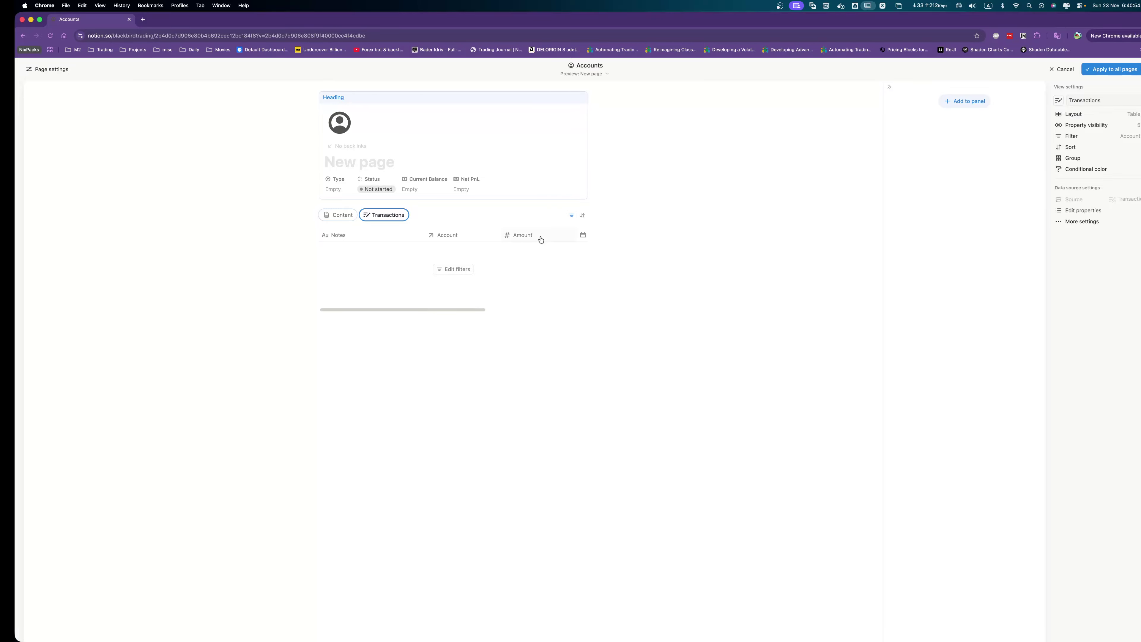
pyautogui.hscroll(5, 541, 239)
pyautogui.click(377, 216)
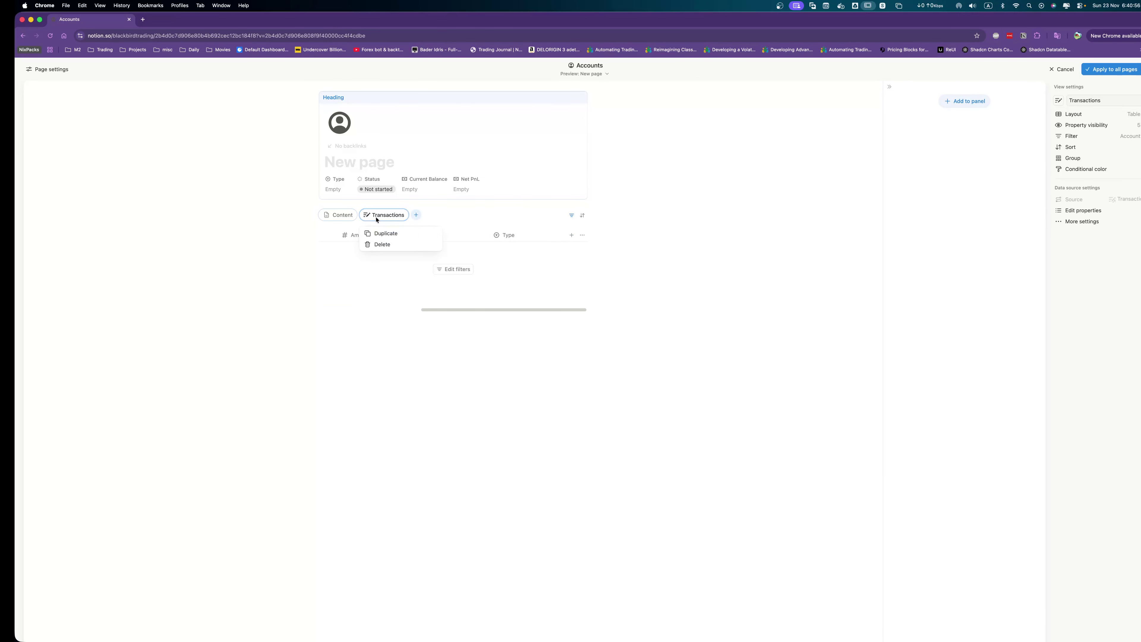
pyautogui.click(485, 222)
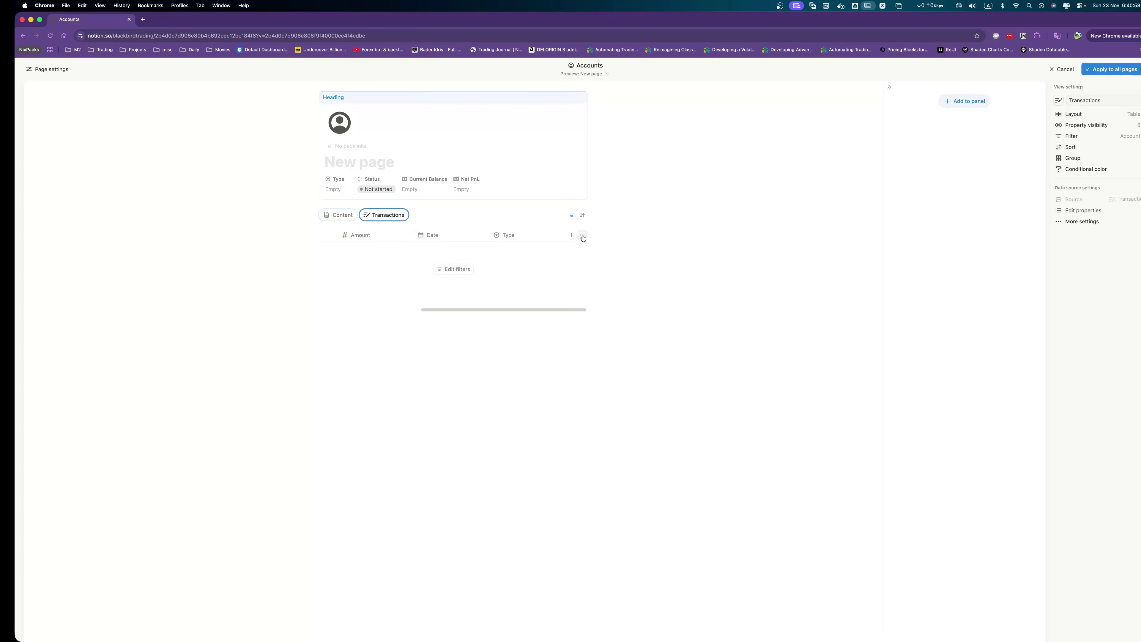
# Hide the Account column in the Transactions tab's table.
pyautogui.hscroll(-1, 516, 239)
pyautogui.hscroll(-6, 515, 238)
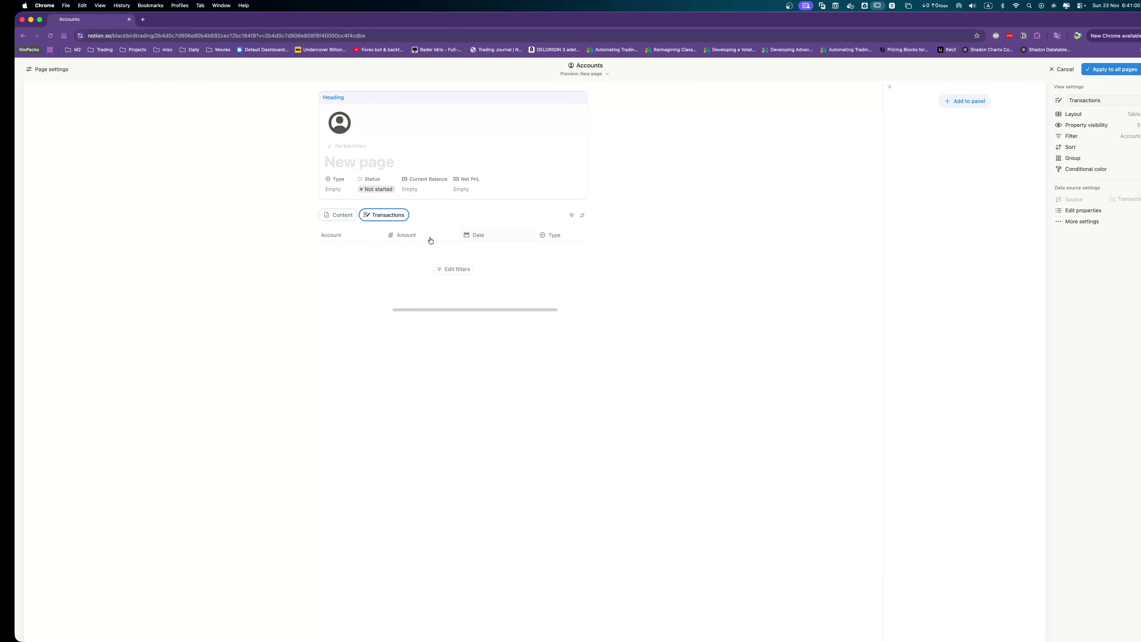
pyautogui.click(452, 238)
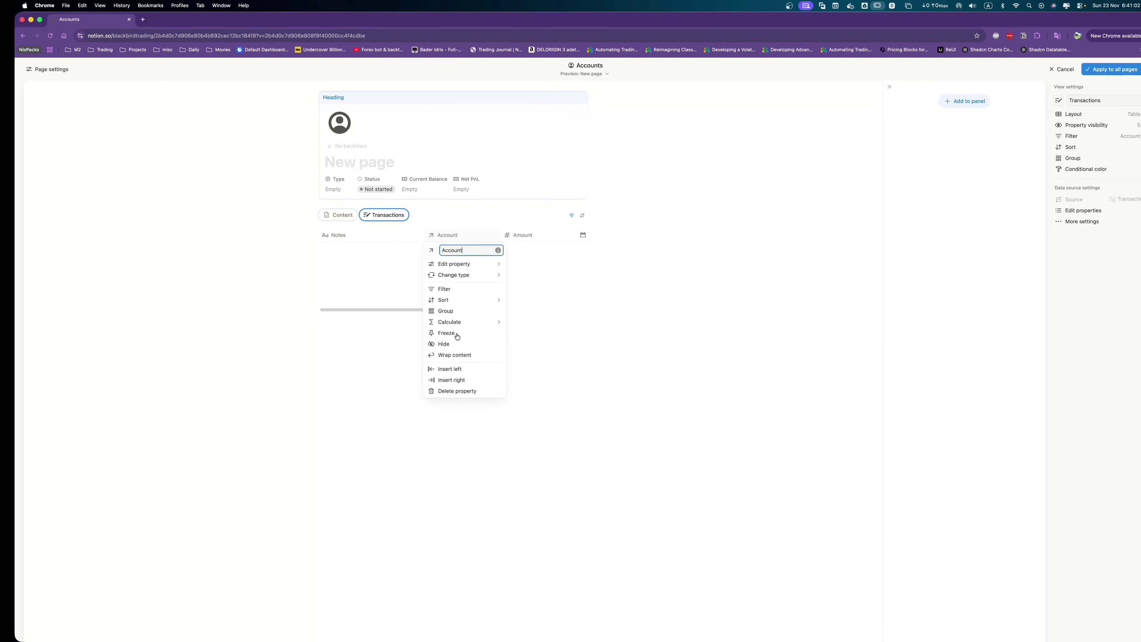
pyautogui.click(455, 344)
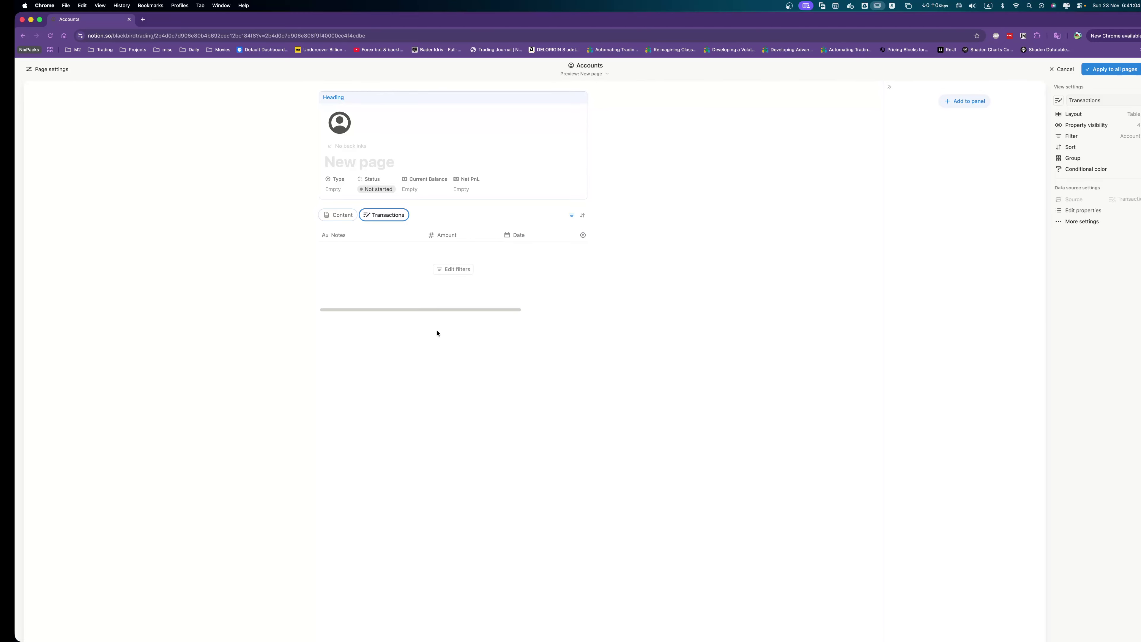
# Move the Date column to the start of the Transactions table and the Amount column ahead of Notes.
pyautogui.click(372, 236)
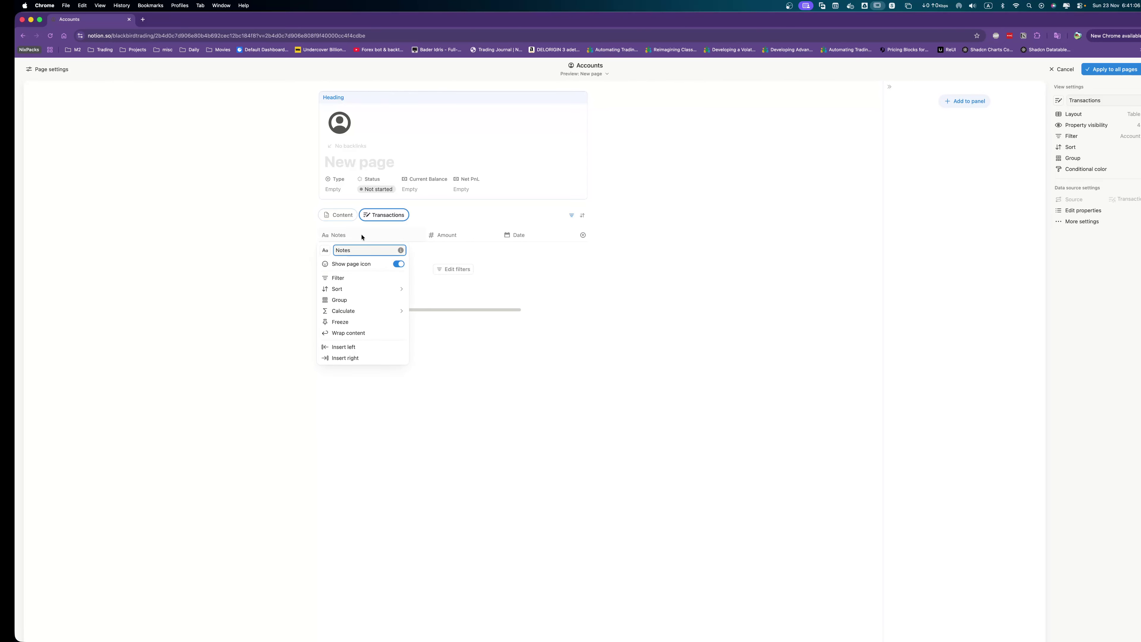
pyautogui.moveTo(365, 291)
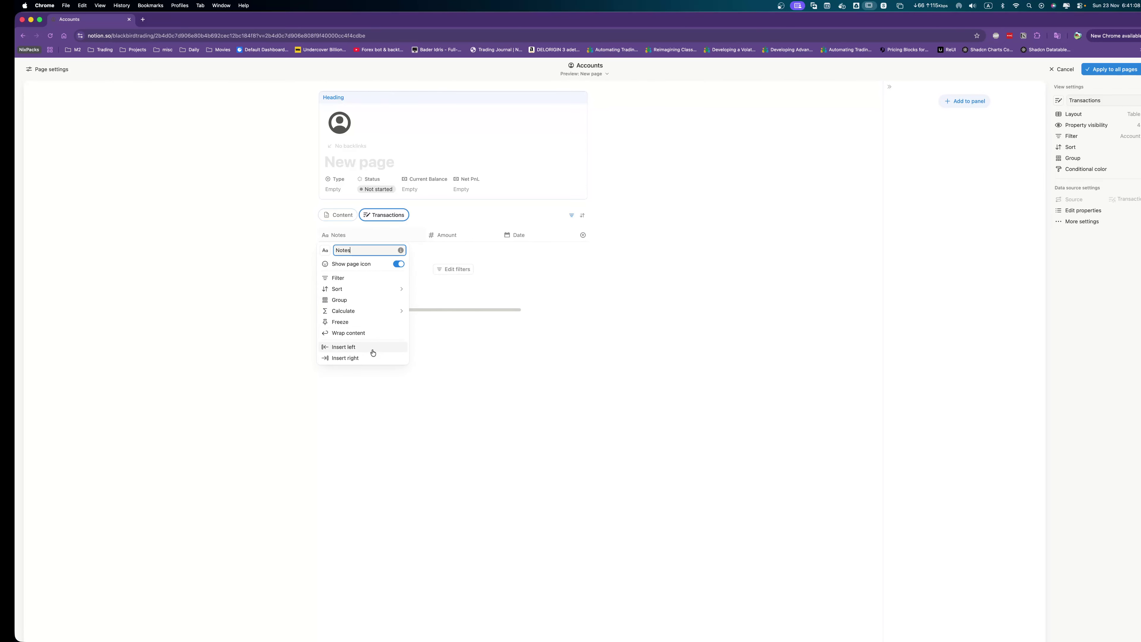
pyautogui.click(470, 283)
pyautogui.moveTo(519, 237); pyautogui.dragTo(363, 235)
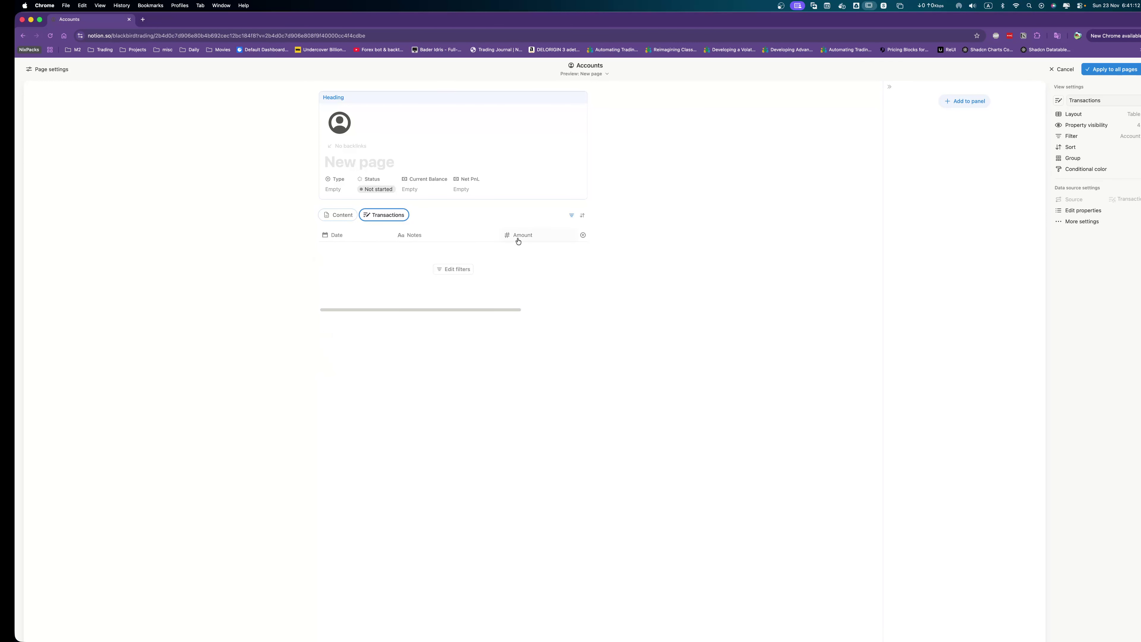
pyautogui.moveTo(517, 241); pyautogui.dragTo(435, 237)
# Move the Type column to the start of the Transactions table, ahead of Date.
pyautogui.hscroll(3, 560, 236)
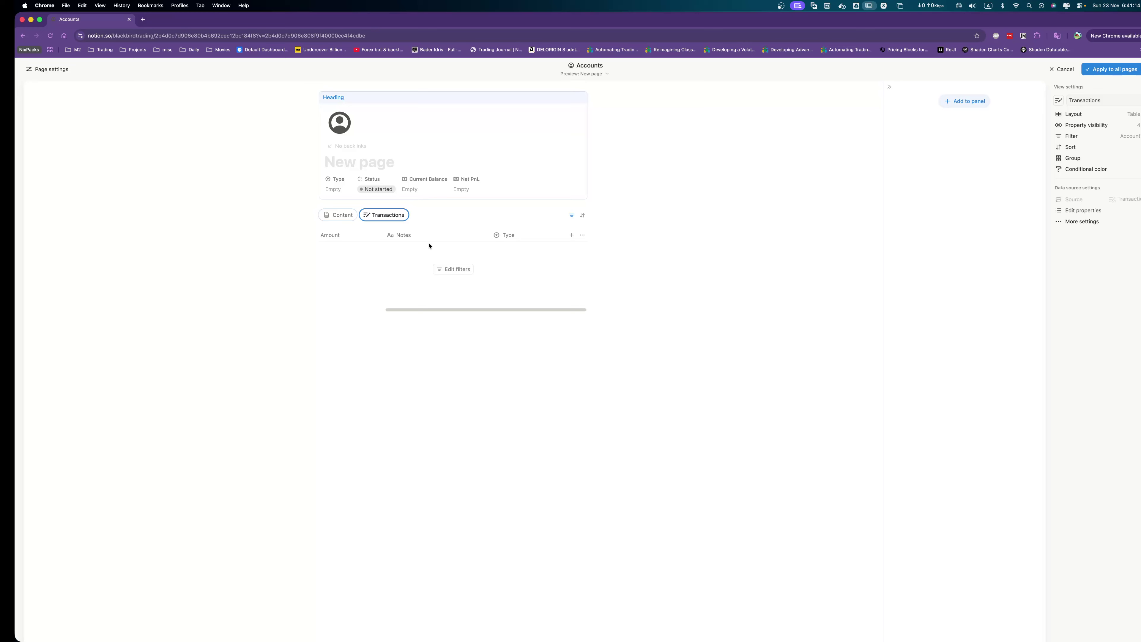
pyautogui.click(413, 235)
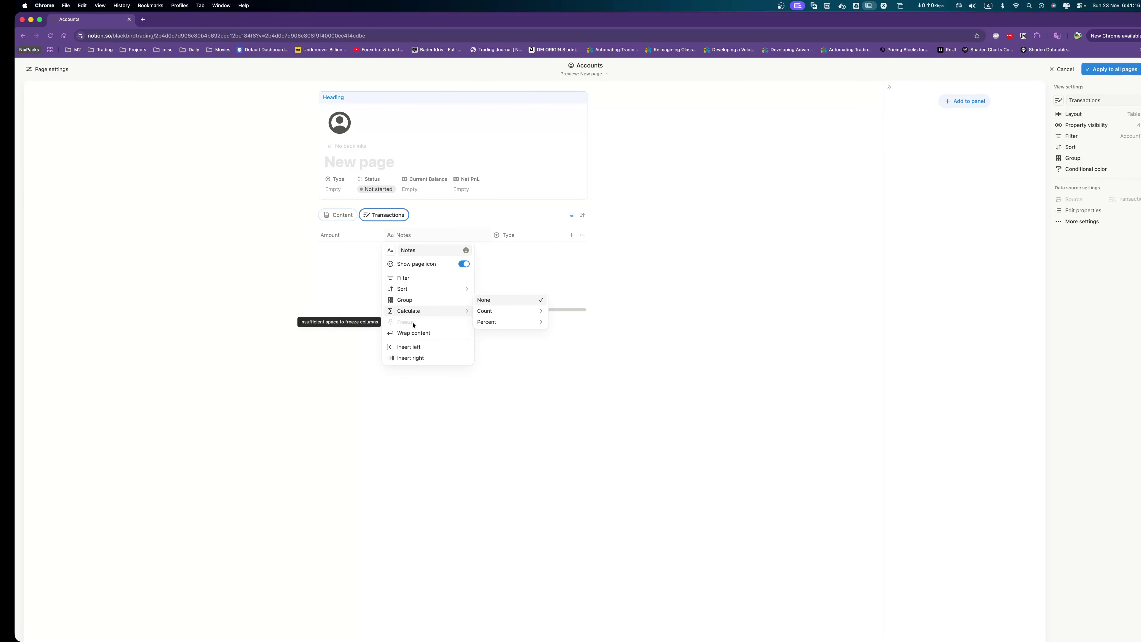
pyautogui.click(509, 235)
pyautogui.hscroll(-3, 427, 236)
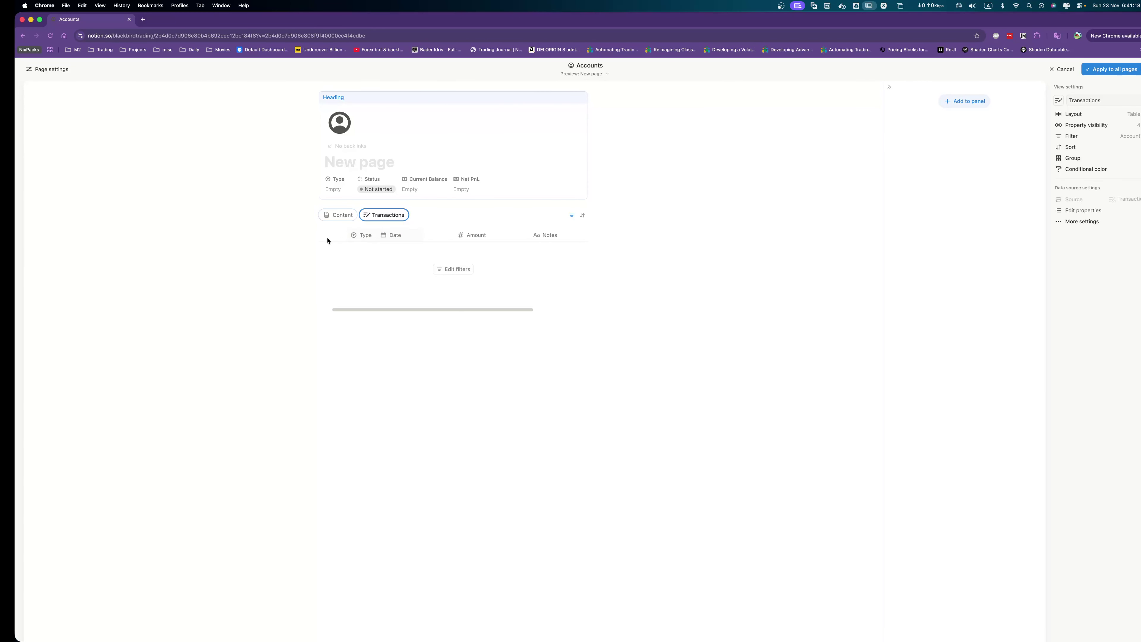
pyautogui.hscroll(-2, 327, 240)
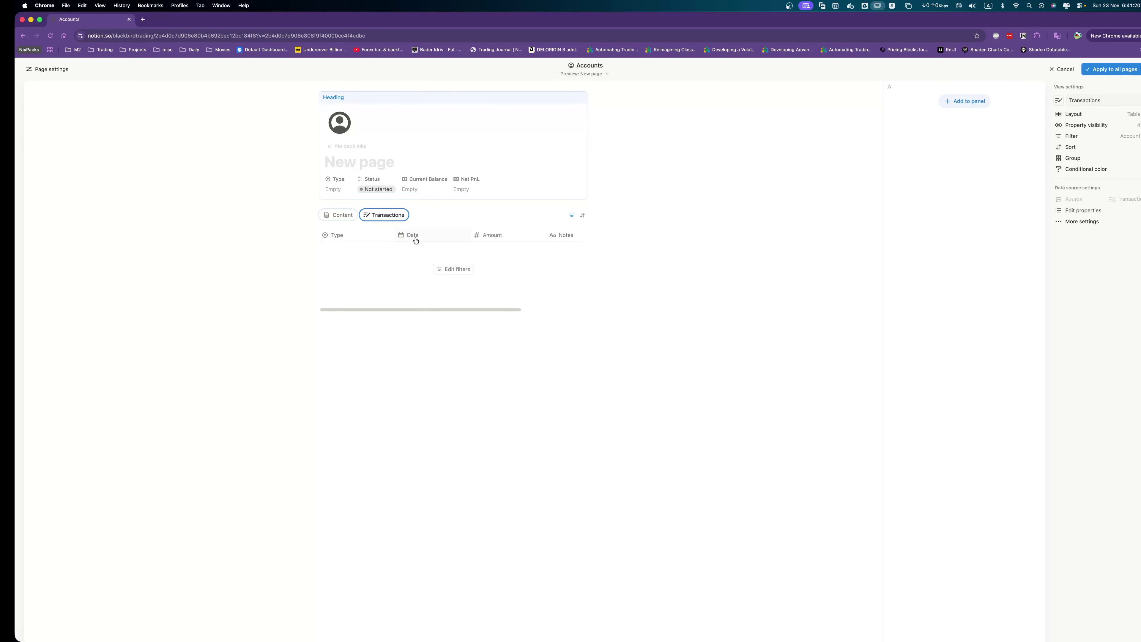
# Move the Date column ahead of Type in the Transactions table, then apply the layout to all account pages and close the template.
pyautogui.moveTo(415, 241); pyautogui.dragTo(355, 236)
pyautogui.moveTo(506, 236); pyautogui.dragTo(450, 258)
pyautogui.click(1091, 69)
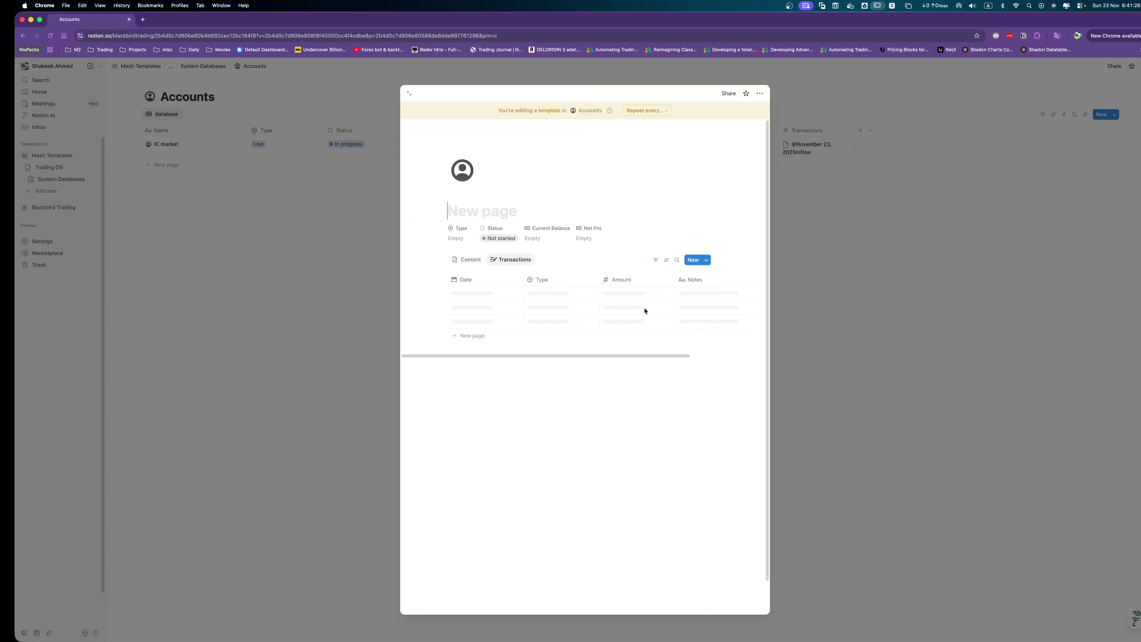
pyautogui.click(461, 264)
pyautogui.click(293, 266)
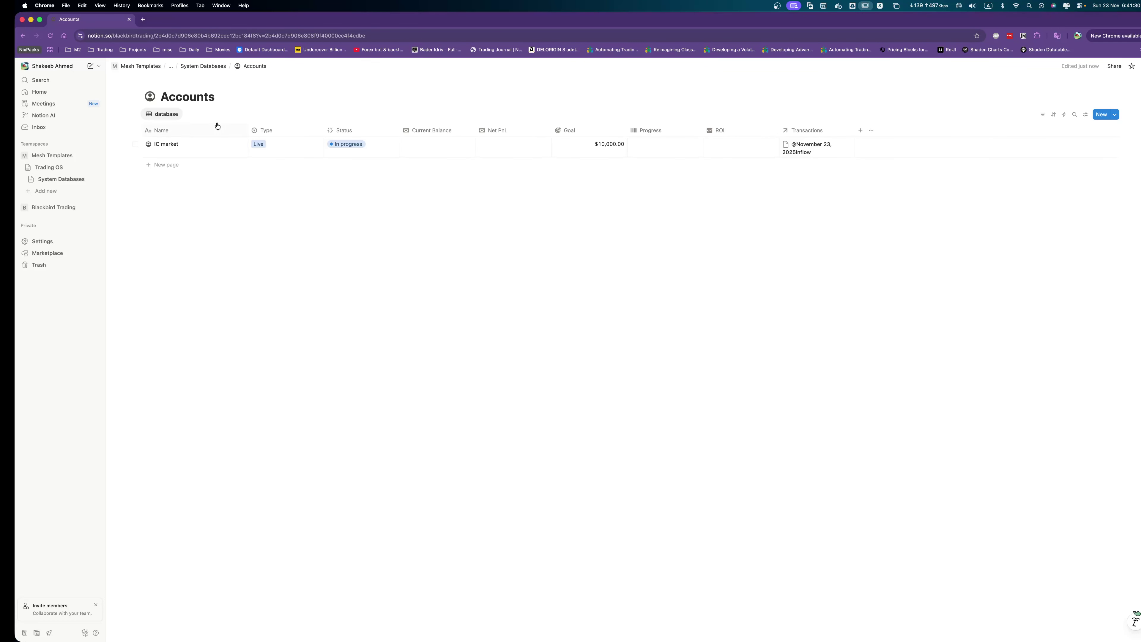
# Check the Transactions and Content tabs on the IC market account page, then close the page.
pyautogui.click(234, 144)
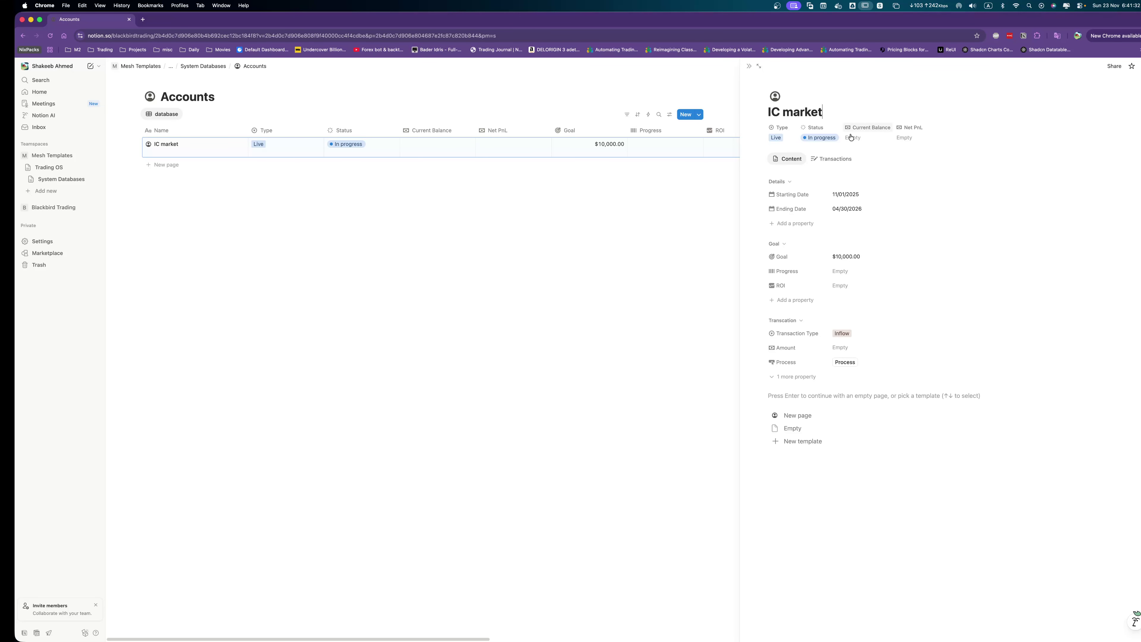
pyautogui.click(824, 161)
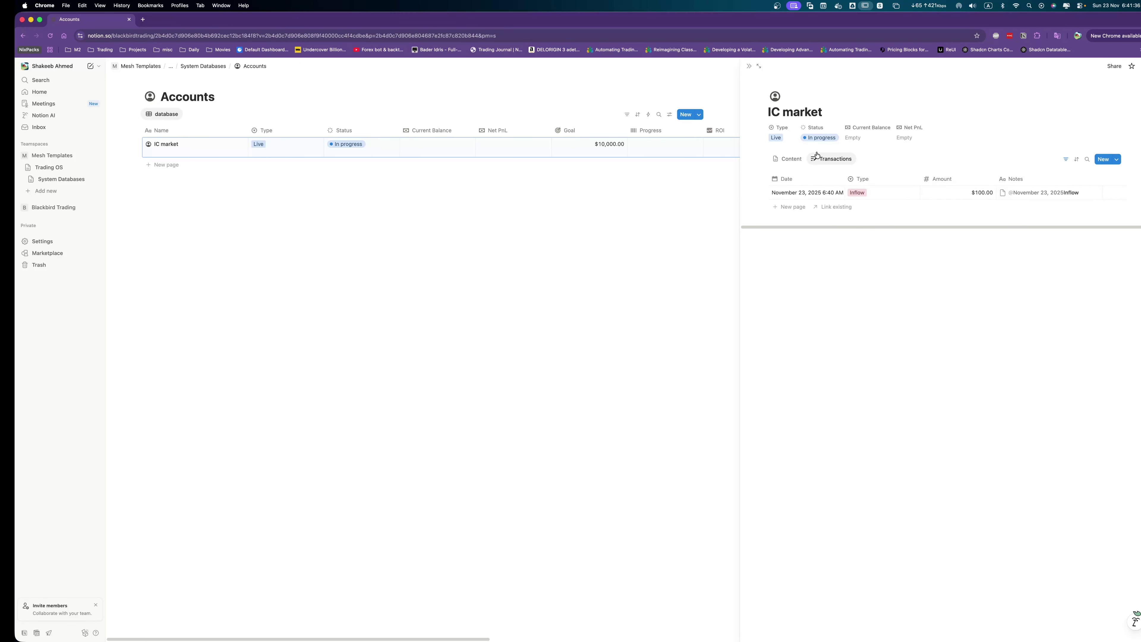
pyautogui.click(787, 159)
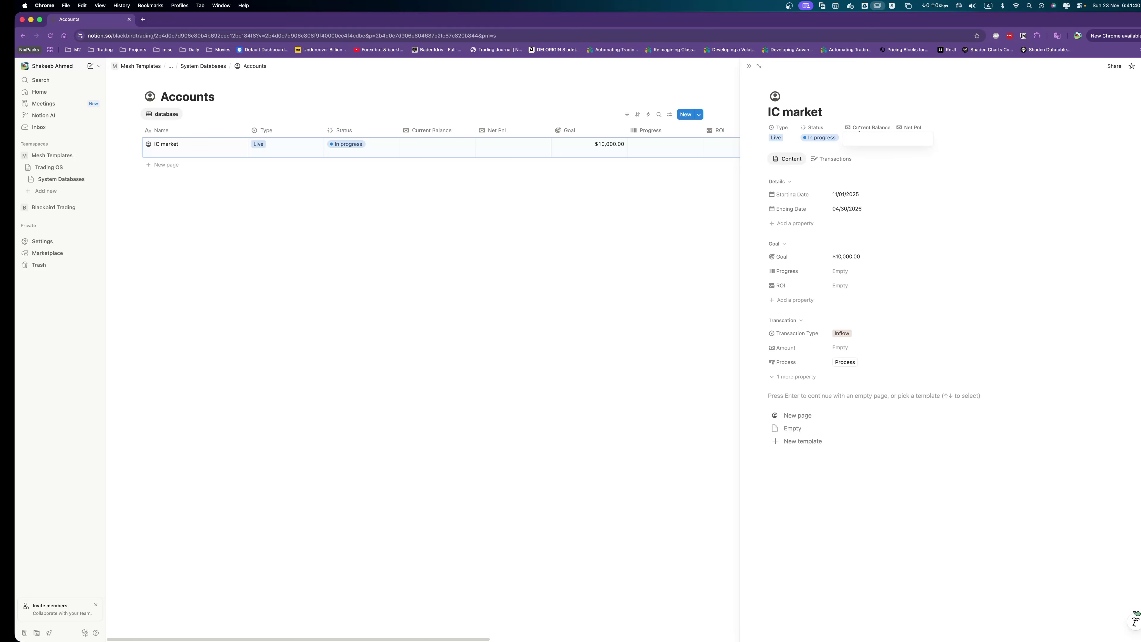
pyautogui.click(563, 211)
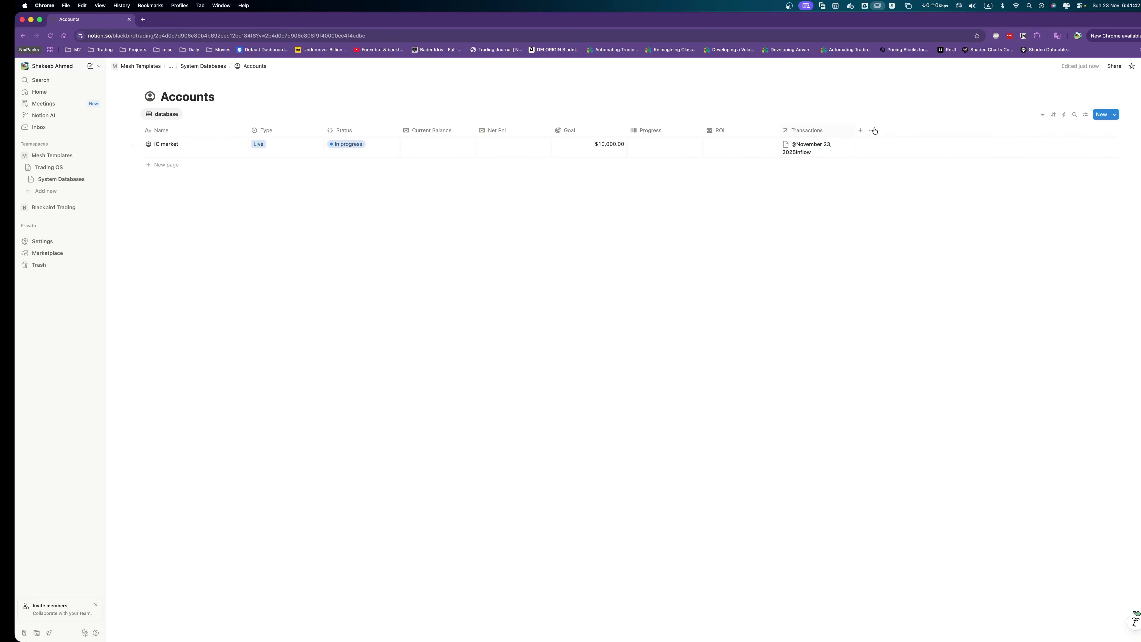
# Open the default New page template of Accounts for editing and change the Current Balance property's type to Formula.
pyautogui.click(1116, 115)
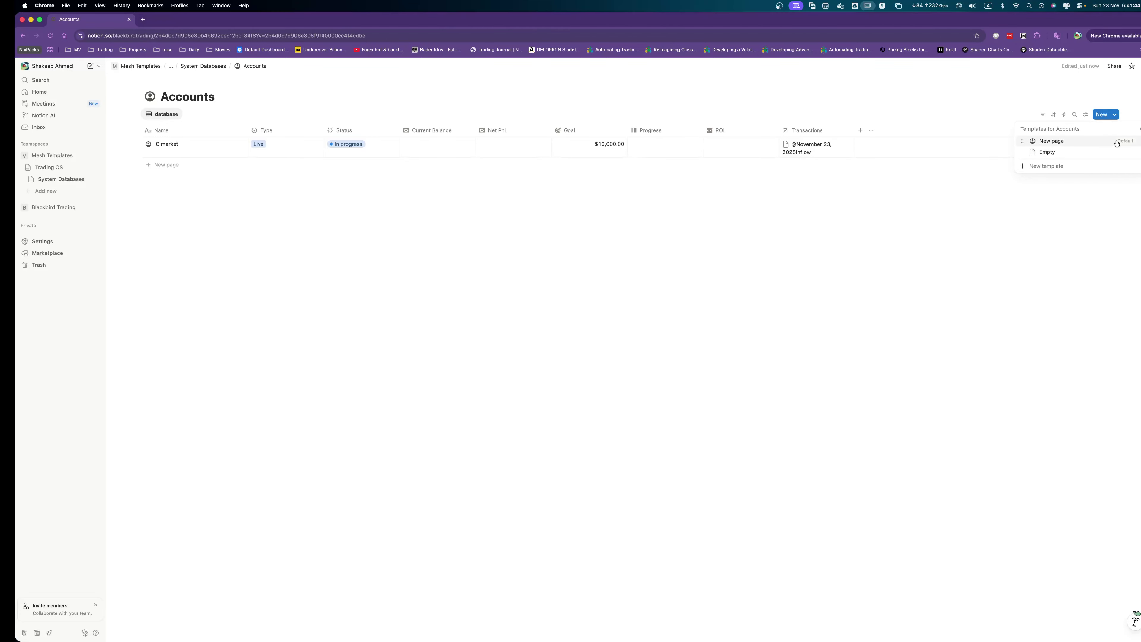
pyautogui.click(1139, 142)
pyautogui.click(1087, 165)
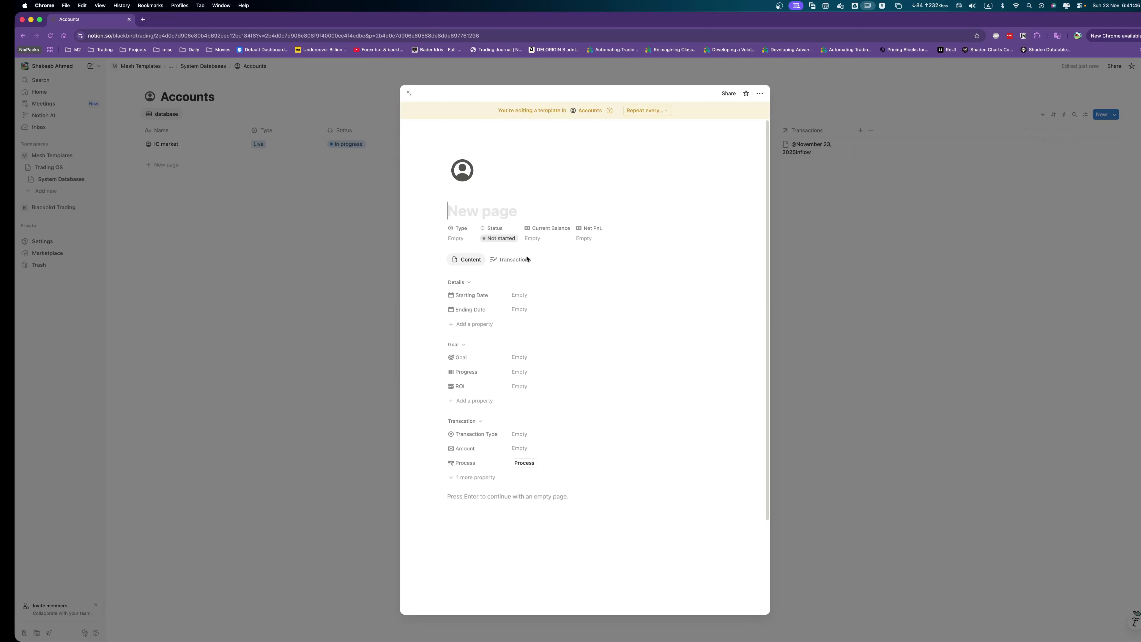
pyautogui.click(547, 229)
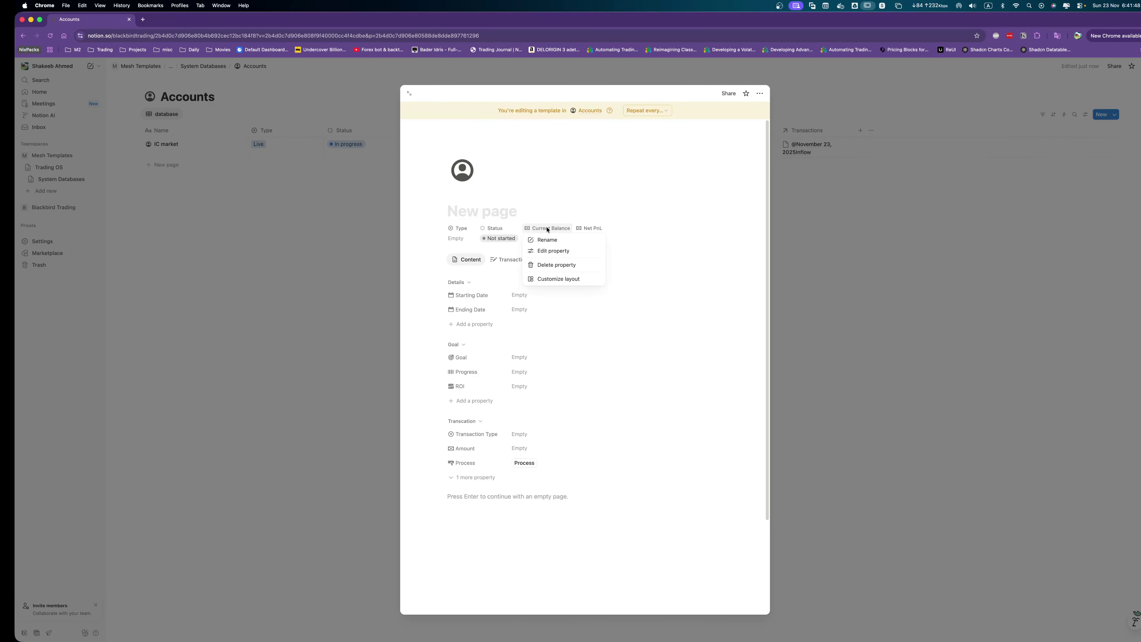
pyautogui.click(554, 252)
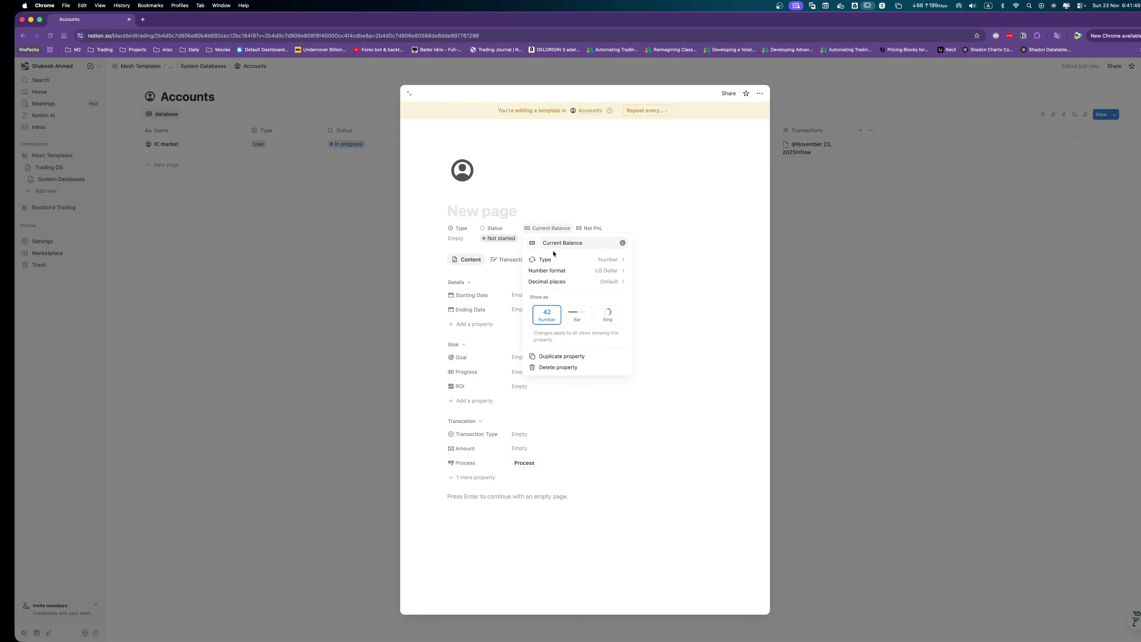
pyautogui.click(568, 260)
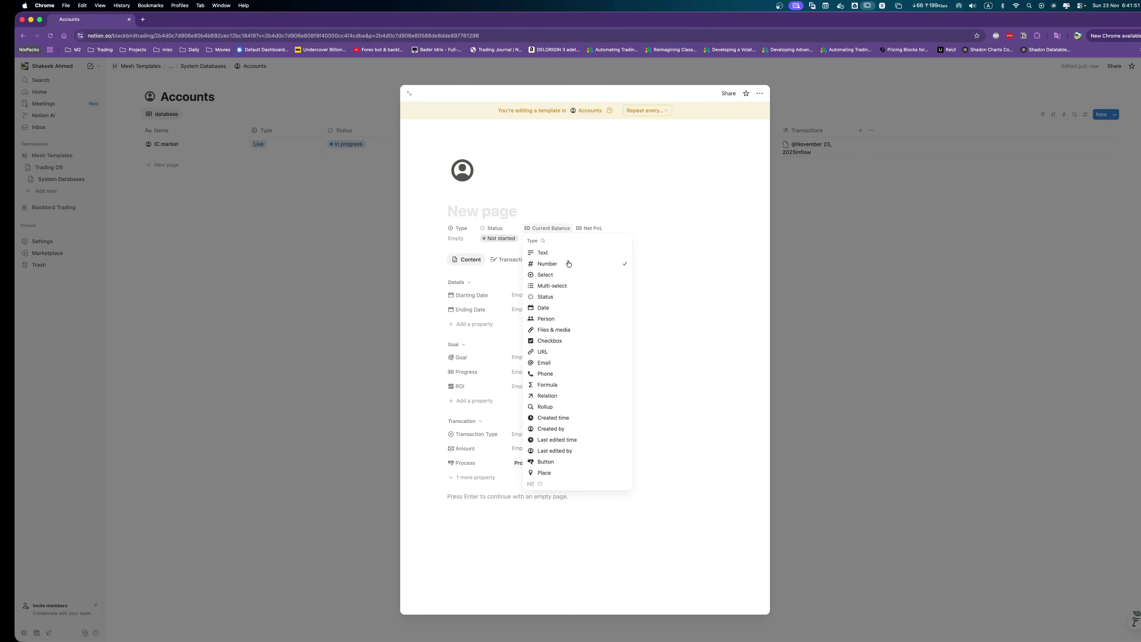
pyautogui.click(546, 386)
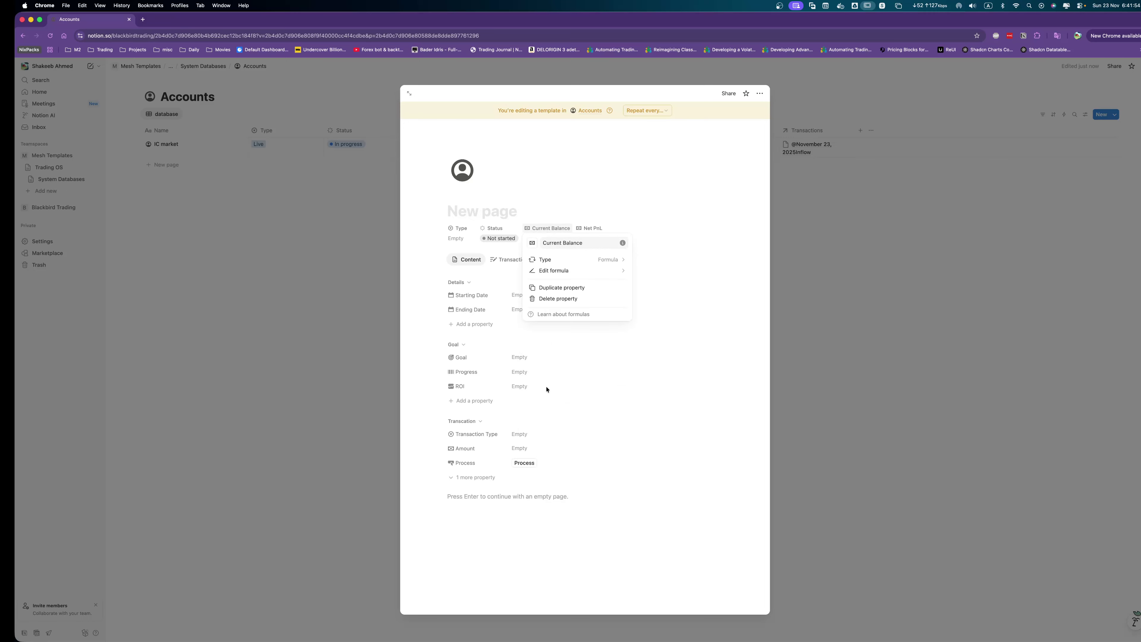
pyautogui.click(557, 271)
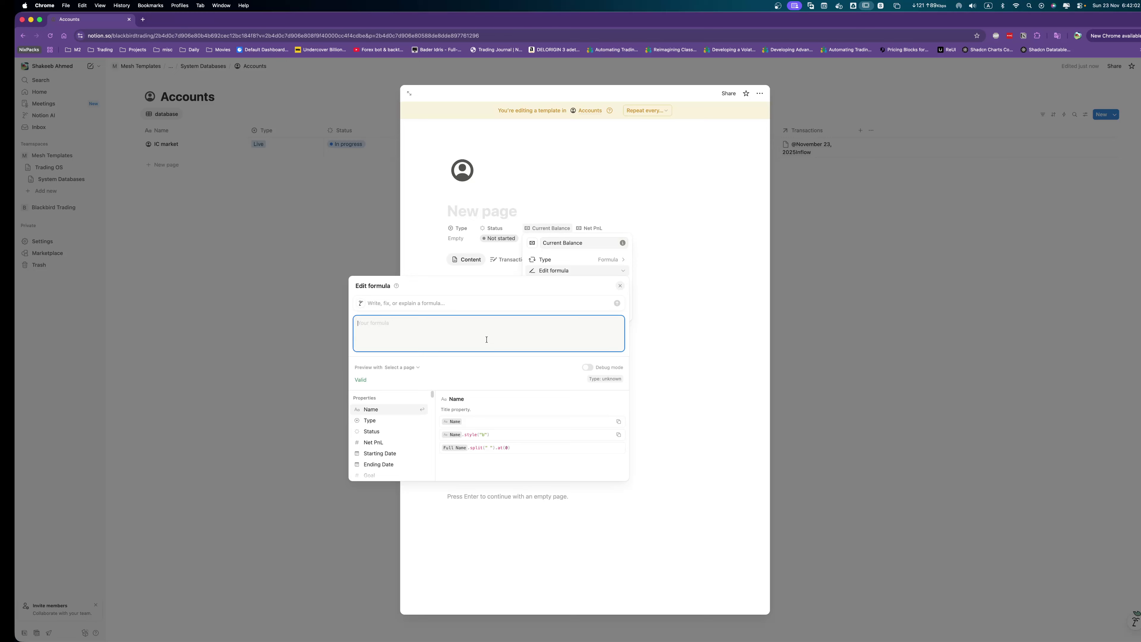
pyautogui.write('let')
pyautogui.press('Down')
pyautogui.press('Down')
pyautogui.press('Down')
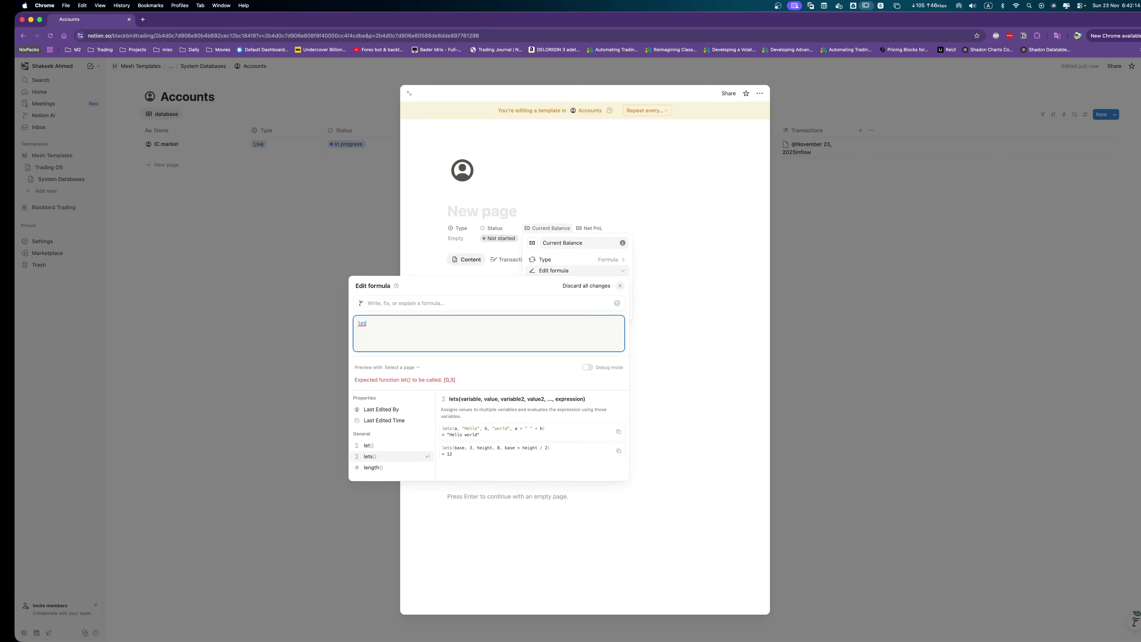
pyautogui.press('Up')
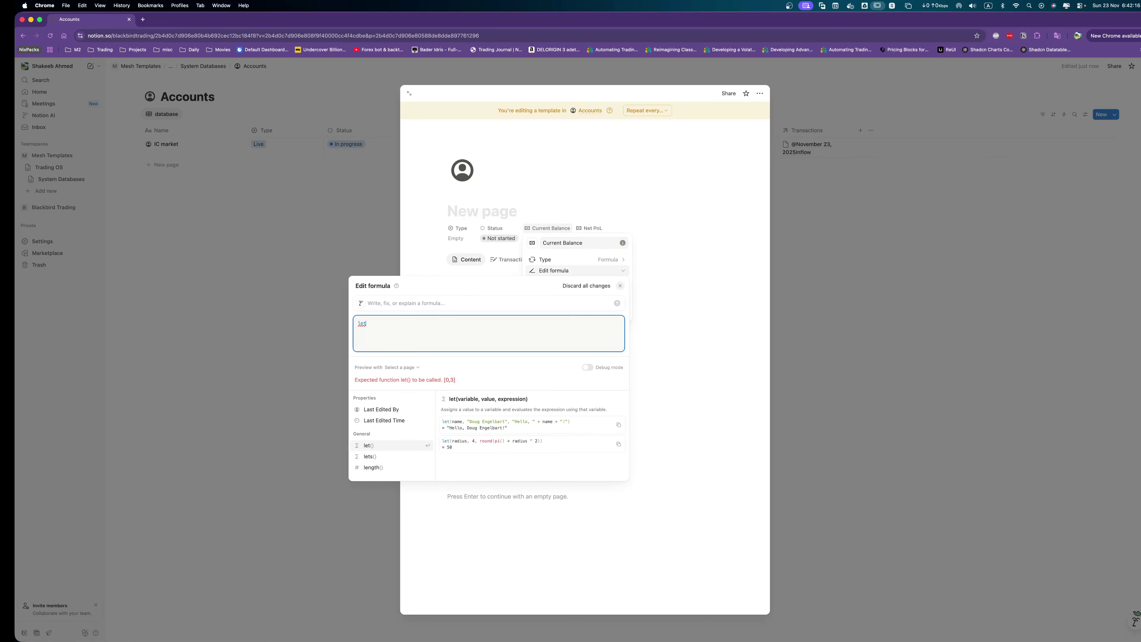
pyautogui.press('Down')
pyautogui.press('Up')
pyautogui.press('Down')
pyautogui.press('Return')
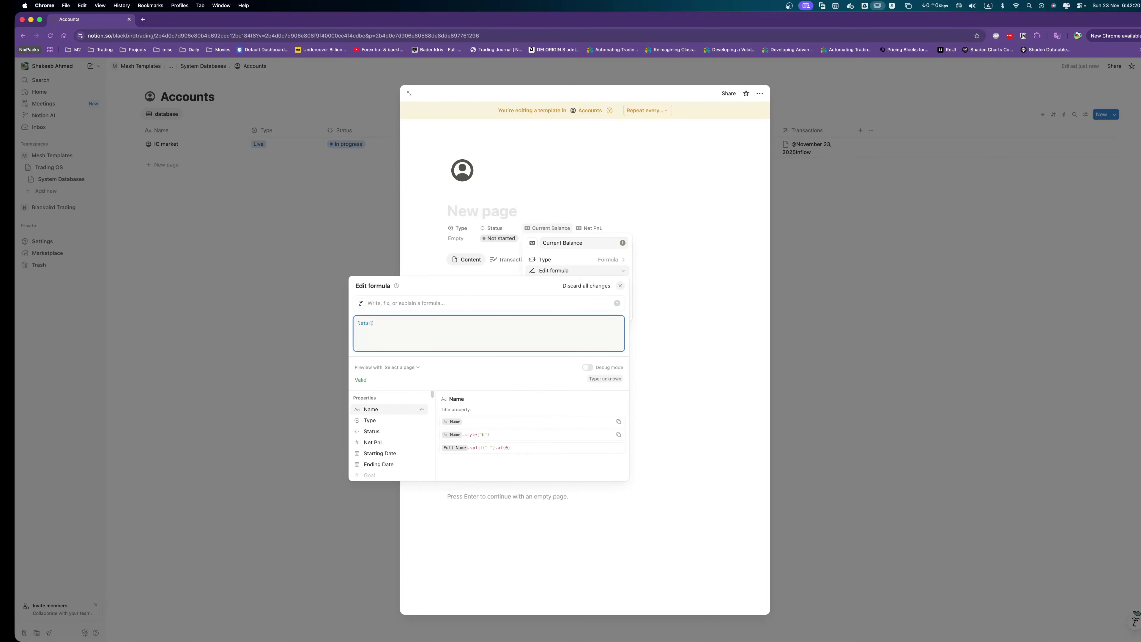
pyautogui.press('Return')
pyautogui.press('BackSpace')
pyautogui.write('tr')
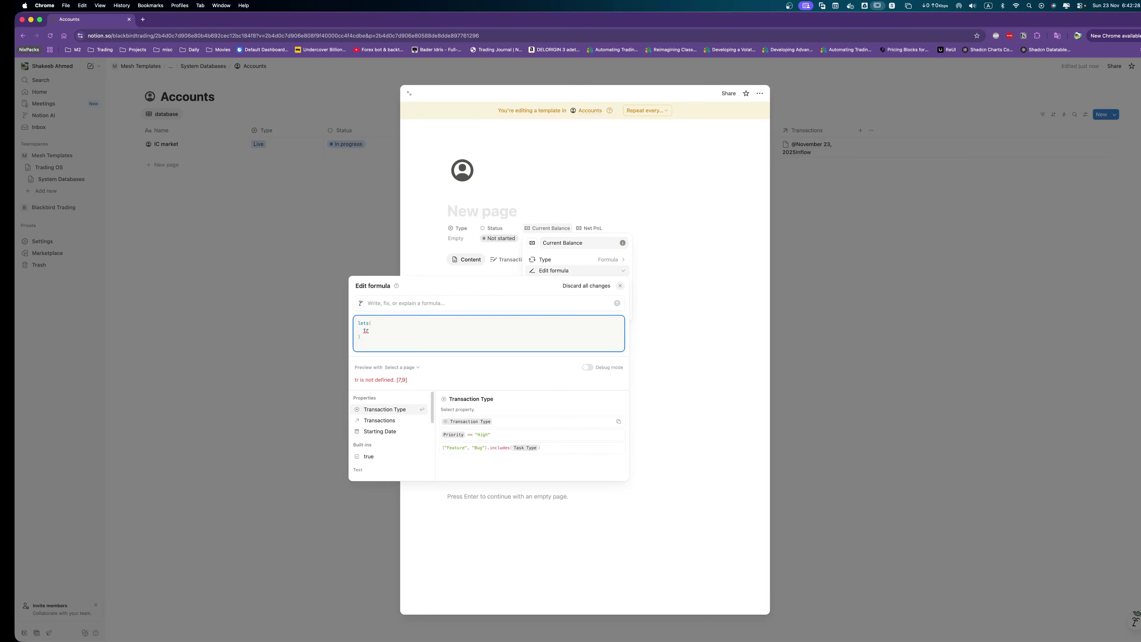
pyautogui.press('BackSpace')
pyautogui.write('ran')
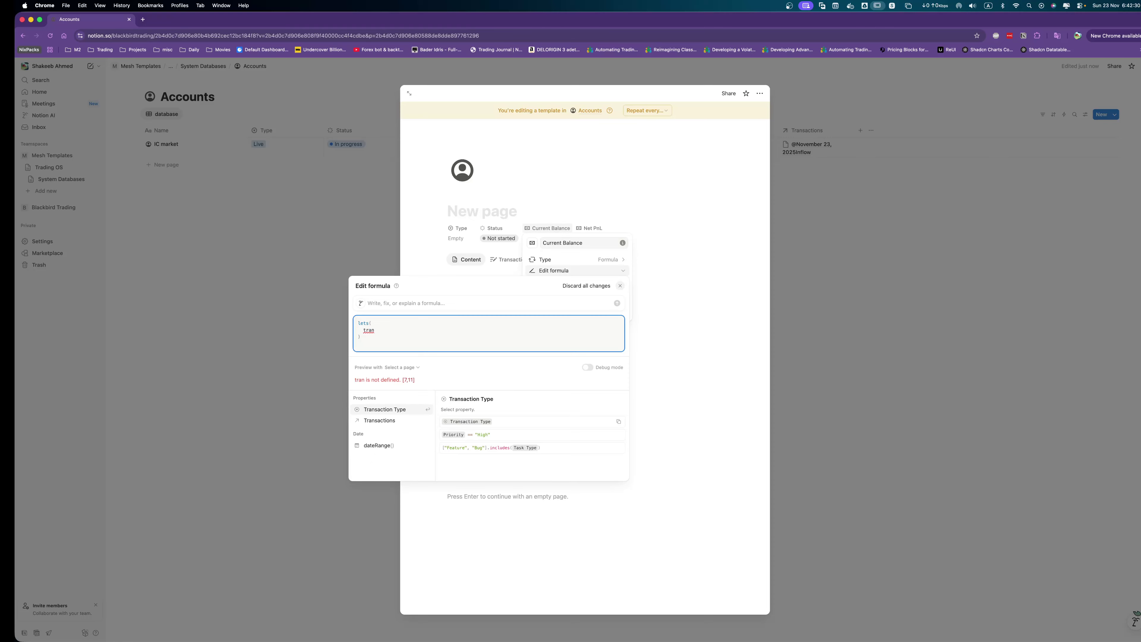
pyautogui.write('s')
pyautogui.press('Escape')
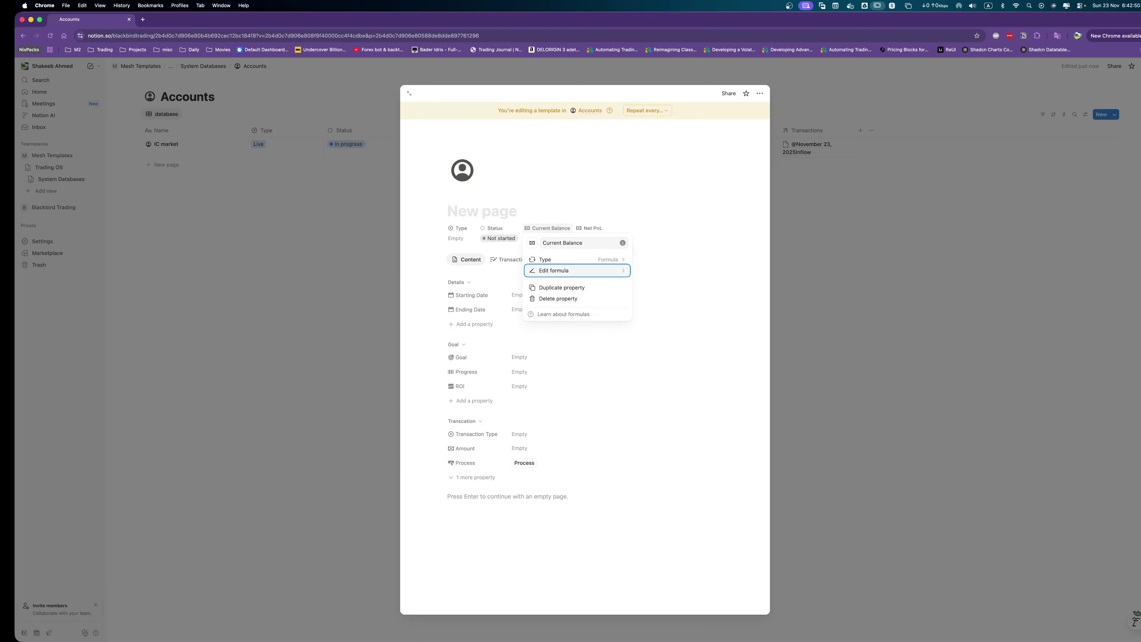
pyautogui.press('Escape')
pyautogui.press('Escape')
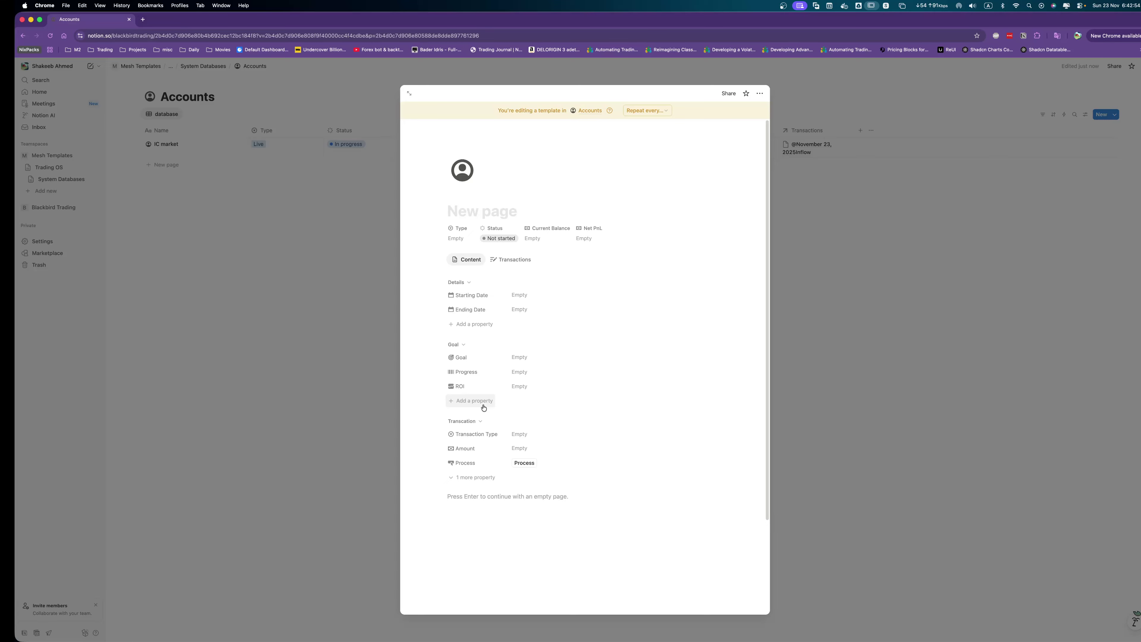
# Add a formula property named Total Deposit to the Details section and give it the banknote icon.
pyautogui.click(473, 325)
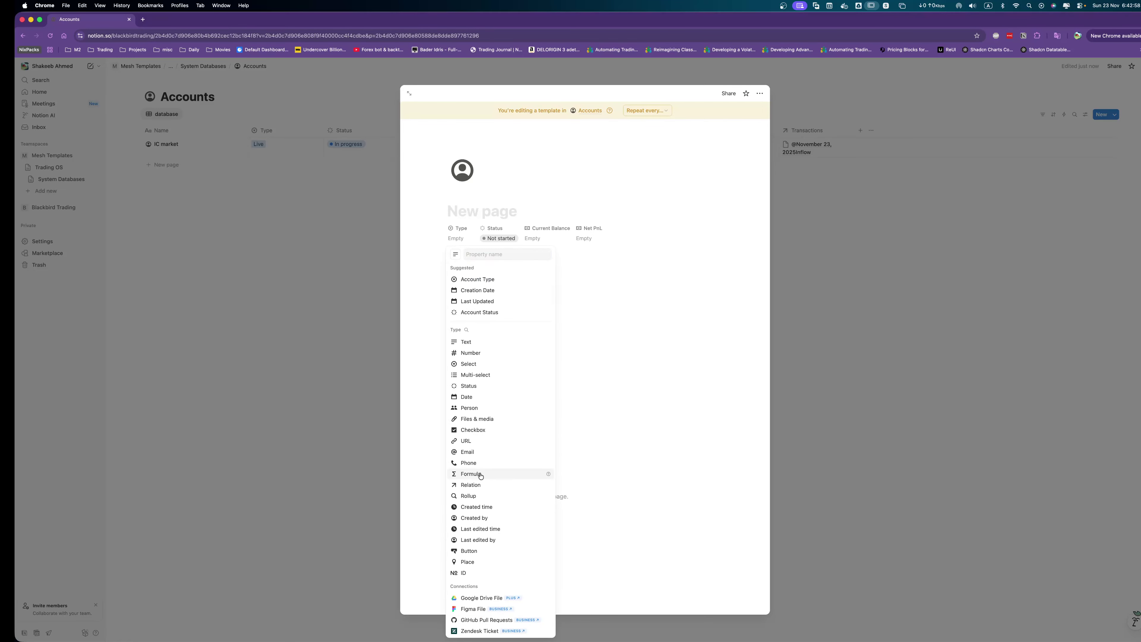
pyautogui.click(470, 473)
pyautogui.doubleClick(483, 339)
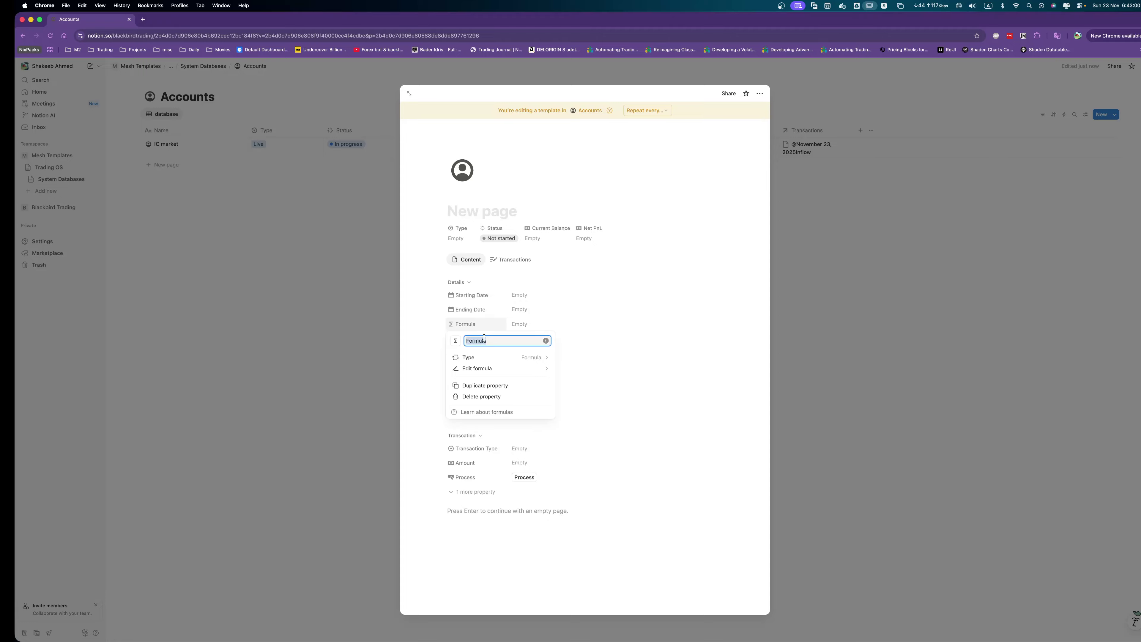
pyautogui.write('Total Deposit')
pyautogui.click(458, 344)
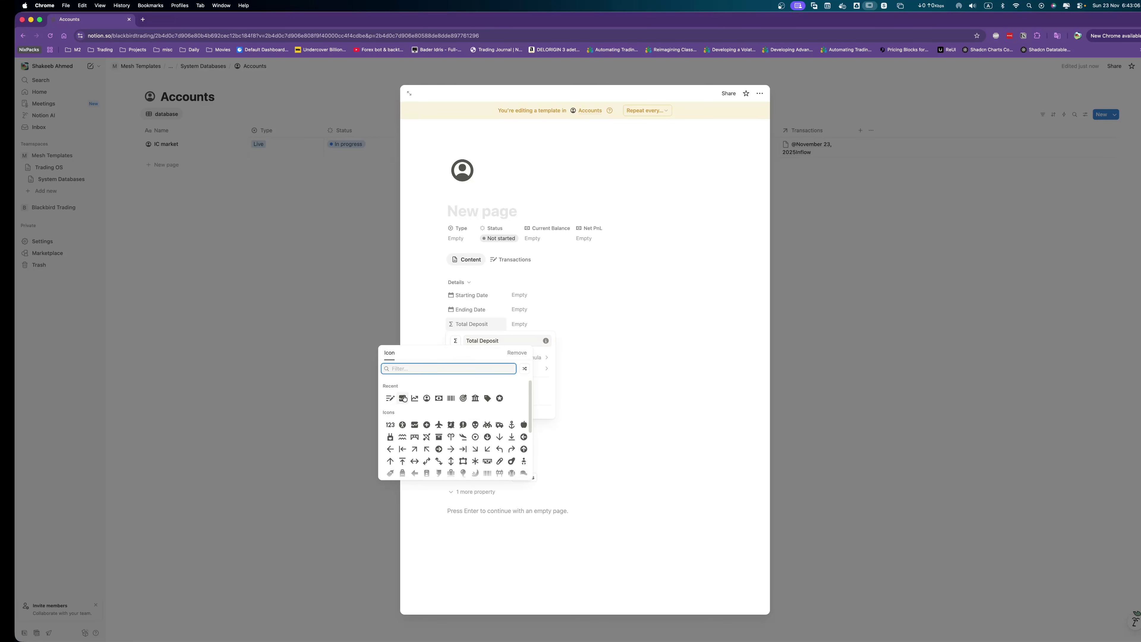
pyautogui.click(428, 399)
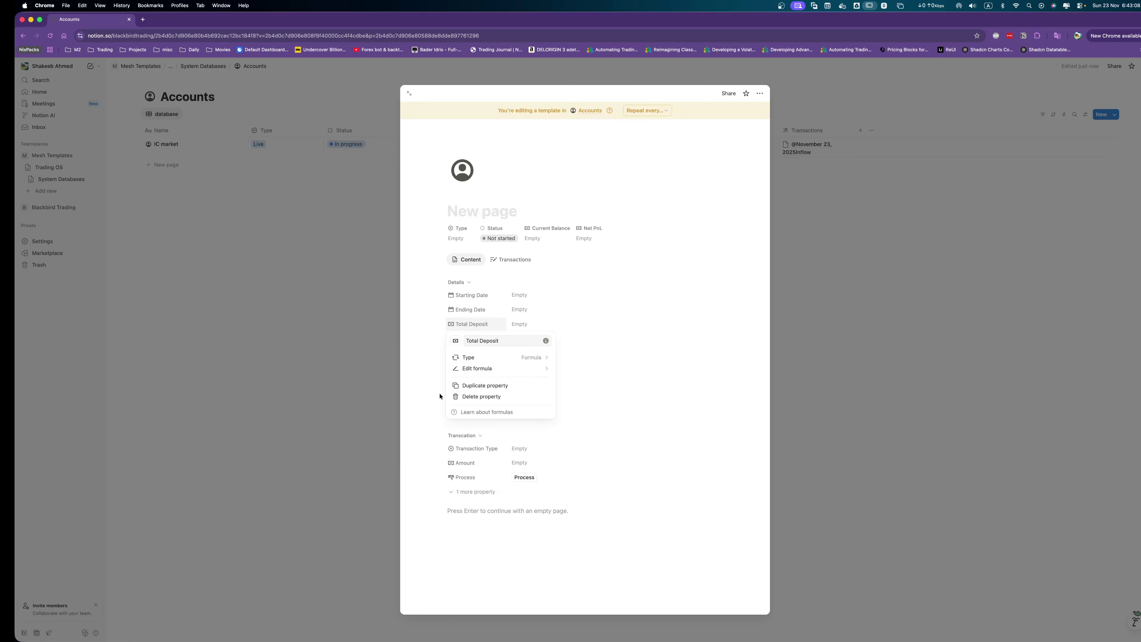
# Start the Total Deposit formula with the Transactions relation followed by a filter() function.
pyautogui.click(523, 369)
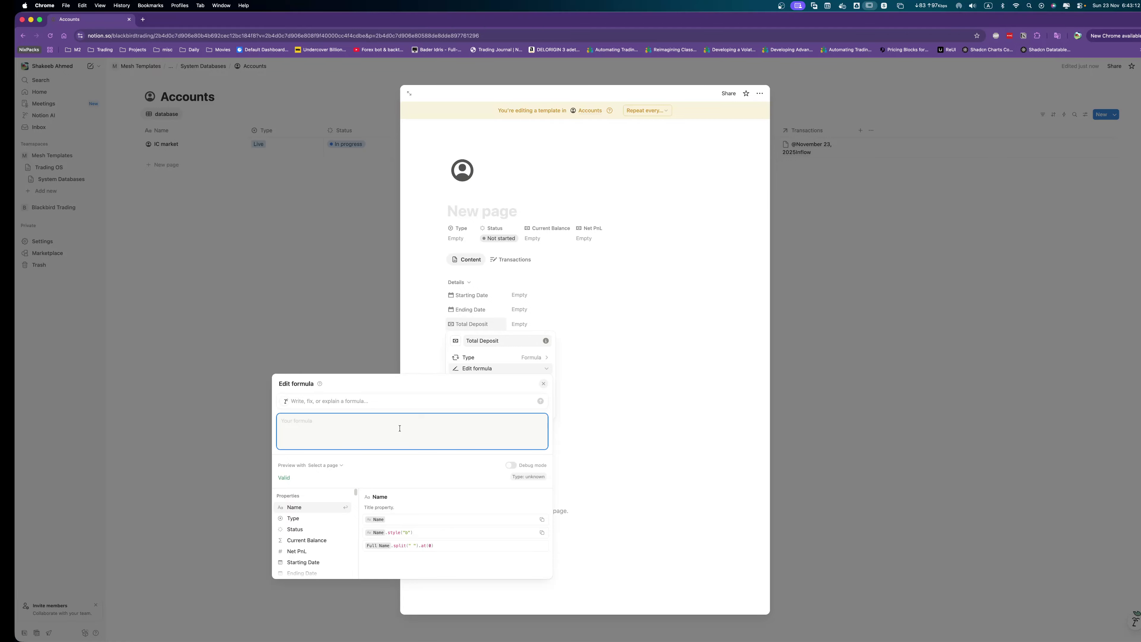
pyautogui.write('tra')
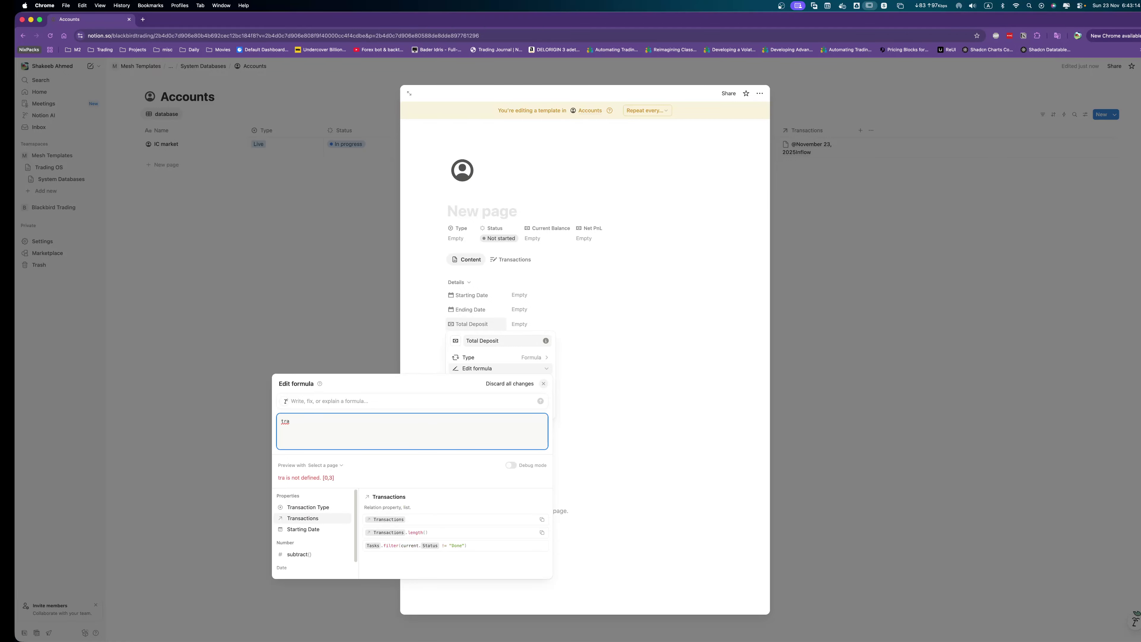
pyautogui.press('Return')
pyautogui.write('.')
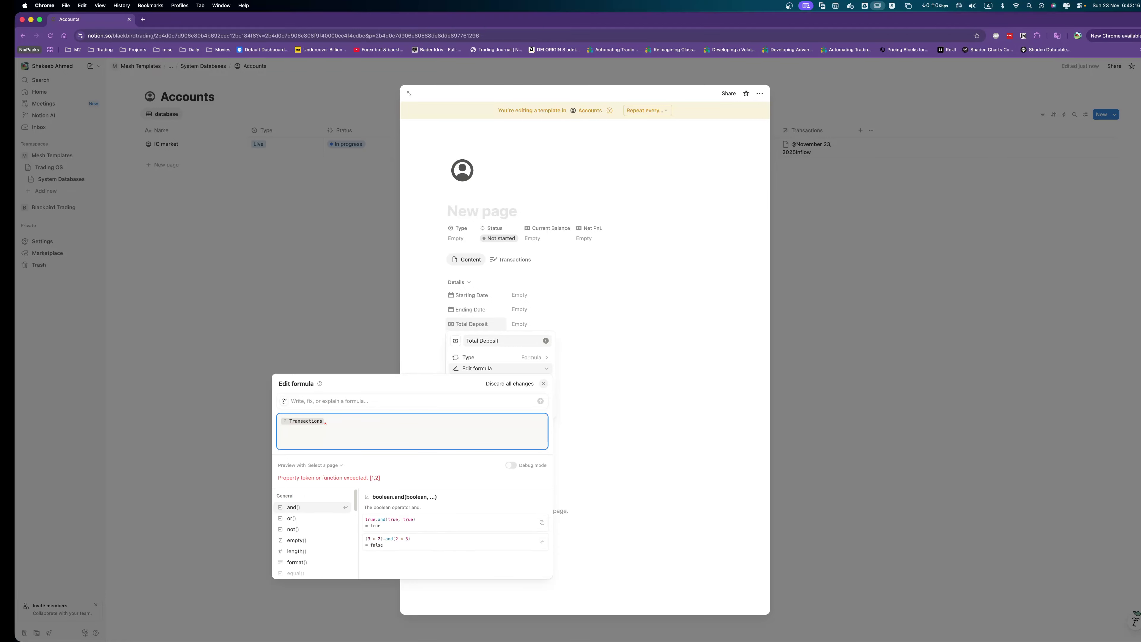
pyautogui.write('filter')
pyautogui.press('Return')
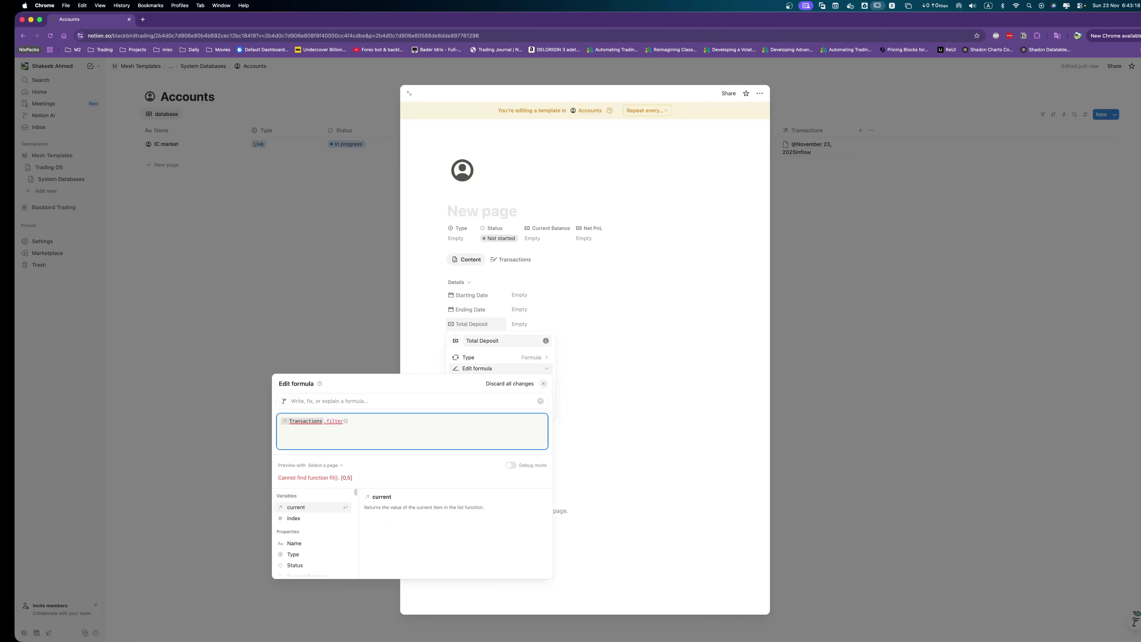
# Enter current.Type == "Inflow" as the filter condition in the Total Deposit formula.
pyautogui.write('current.')
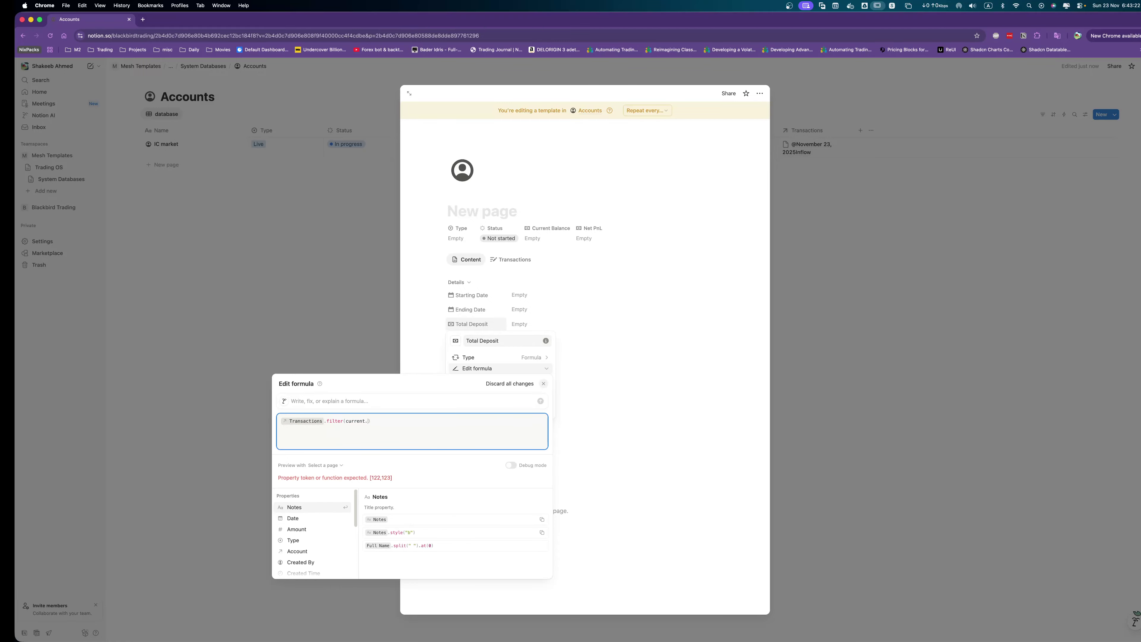
pyautogui.write('Type')
pyautogui.press('Return')
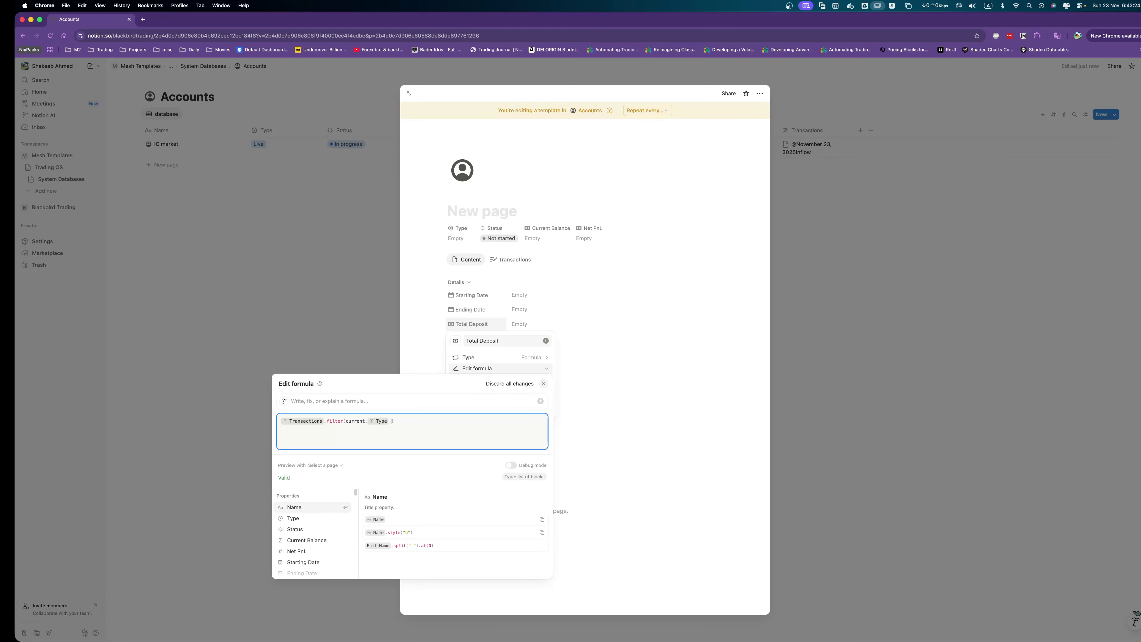
pyautogui.write('== "')
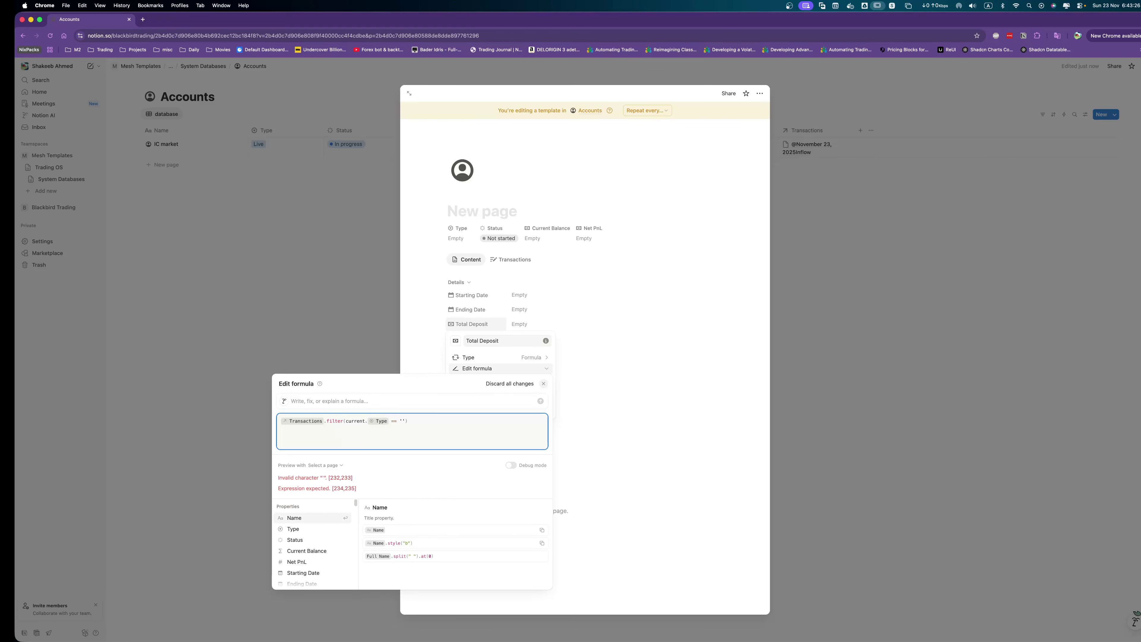
pyautogui.write('"')
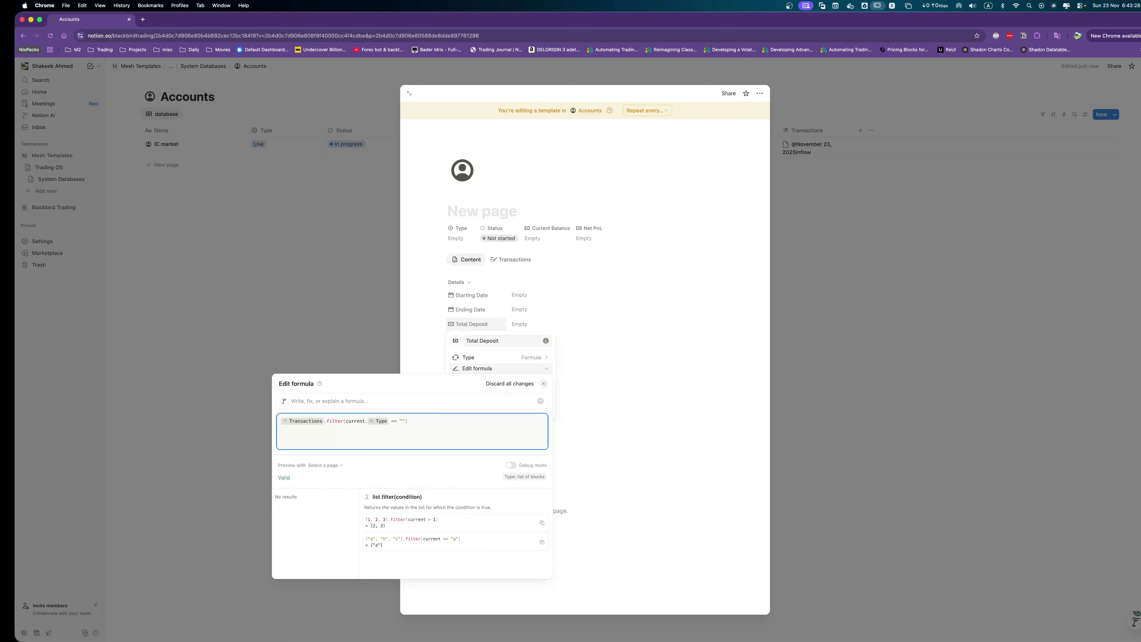
pyautogui.write('Inflow')
pyautogui.press('Right')
pyautogui.press('Right')
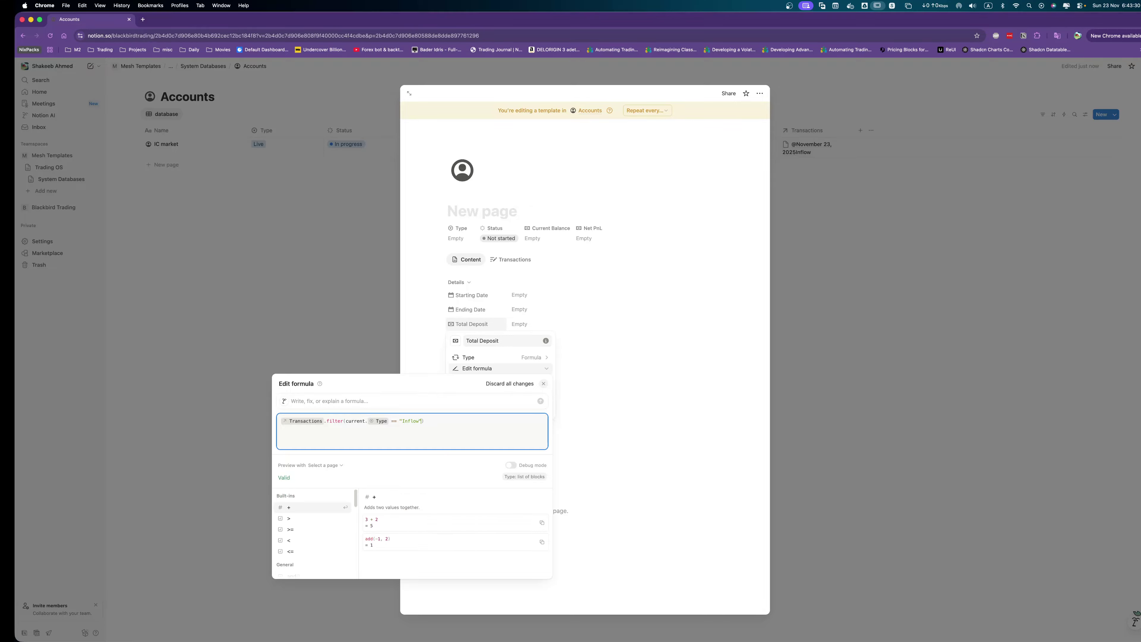
# Complete the Total Deposit formula by appending .map(current.Amount).sum() after the filter, and close the formula editor.
pyautogui.write('.')
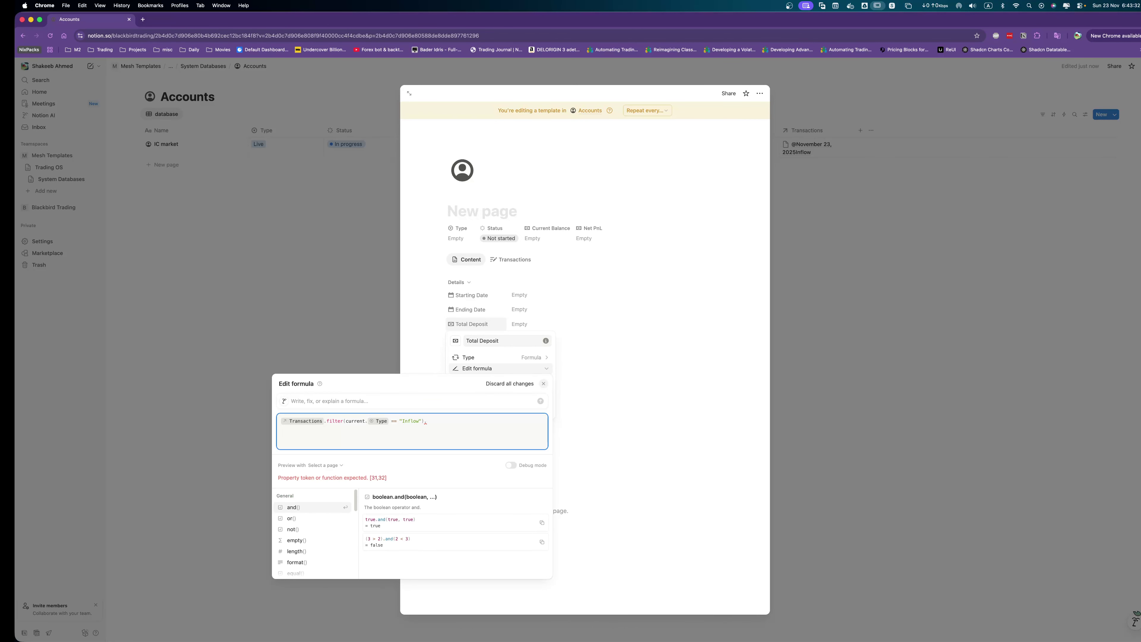
pyautogui.write('map(curr')
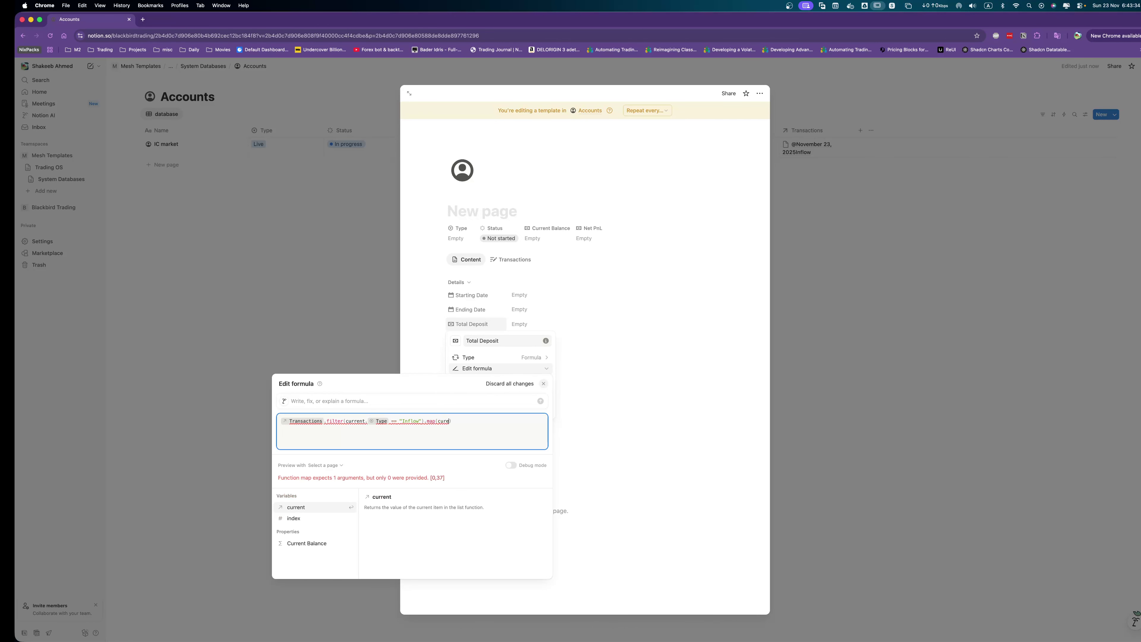
pyautogui.write('ent.amp')
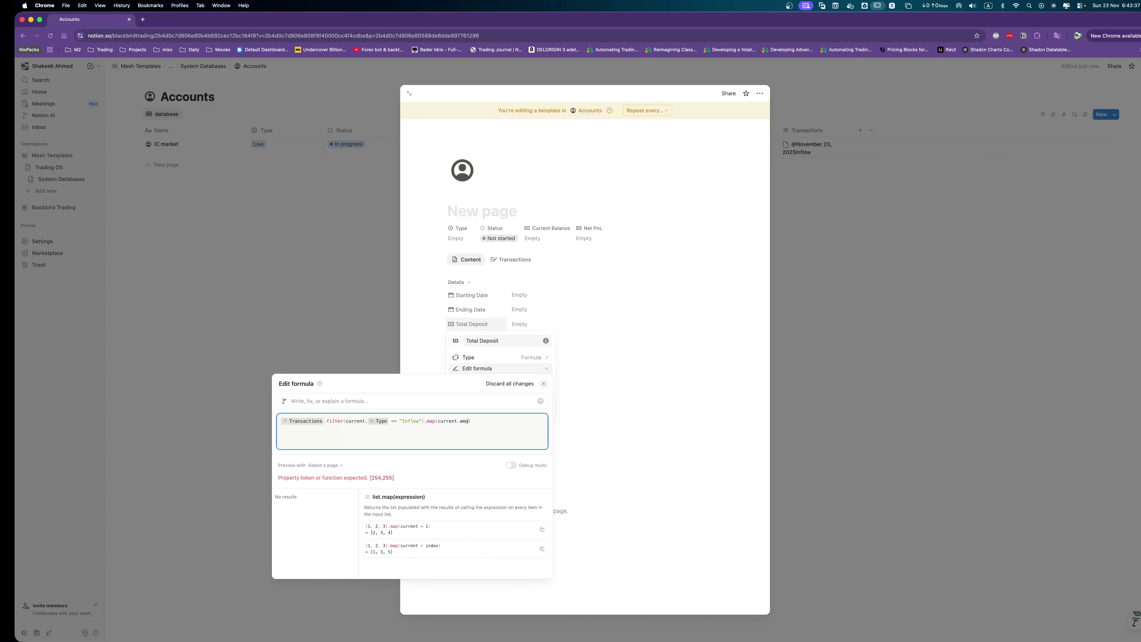
pyautogui.press('Return')
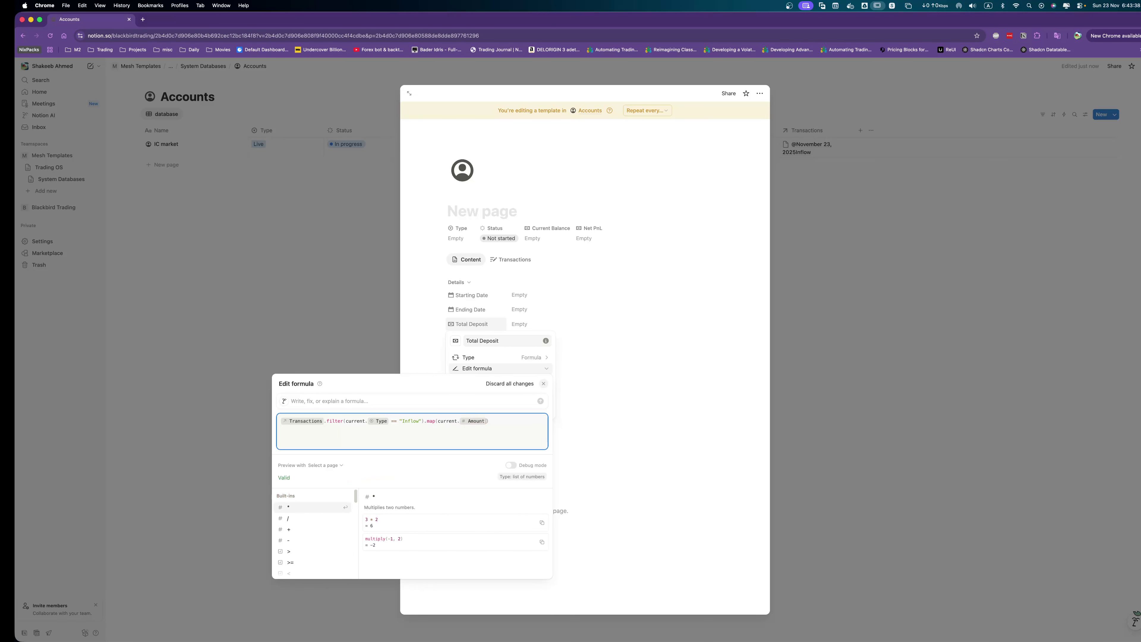
pyautogui.write(').sum')
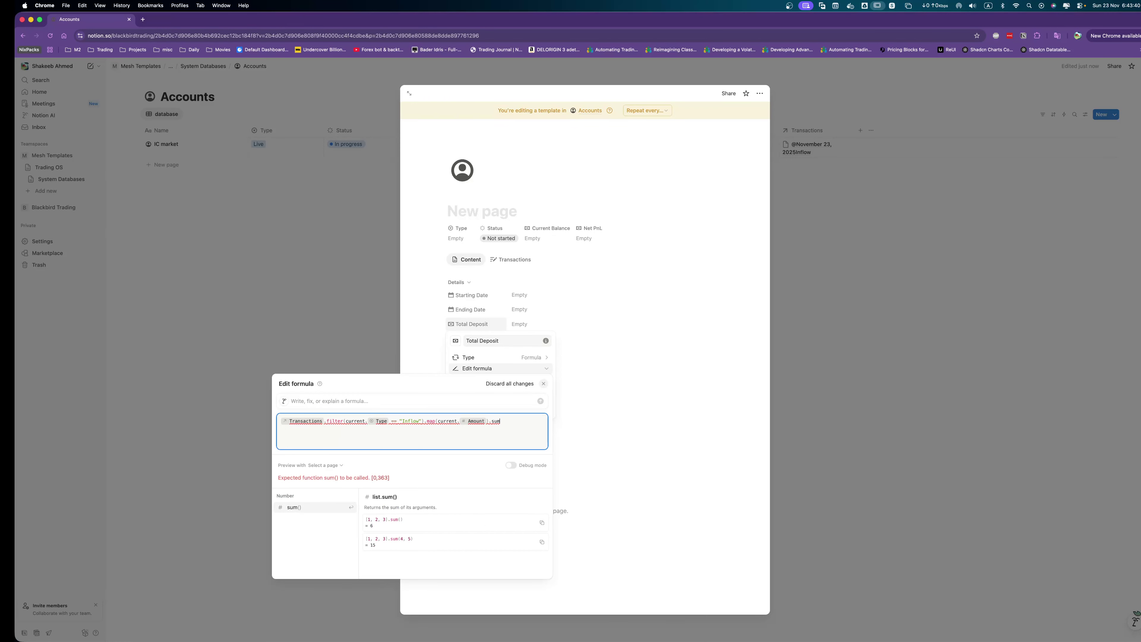
pyautogui.press('Return')
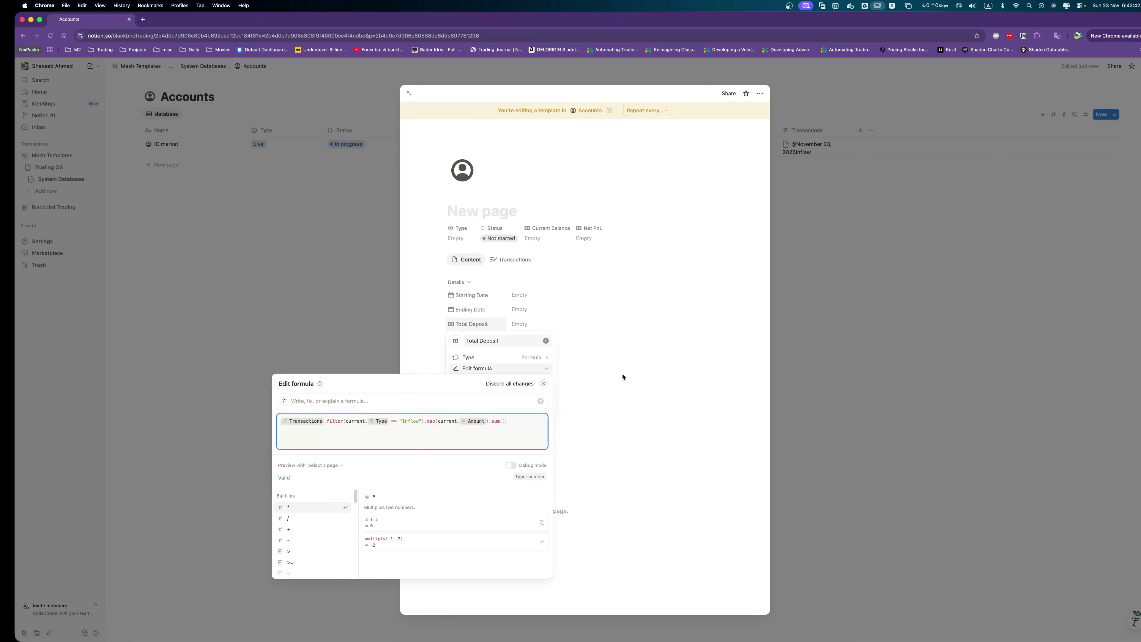
pyautogui.click(519, 364)
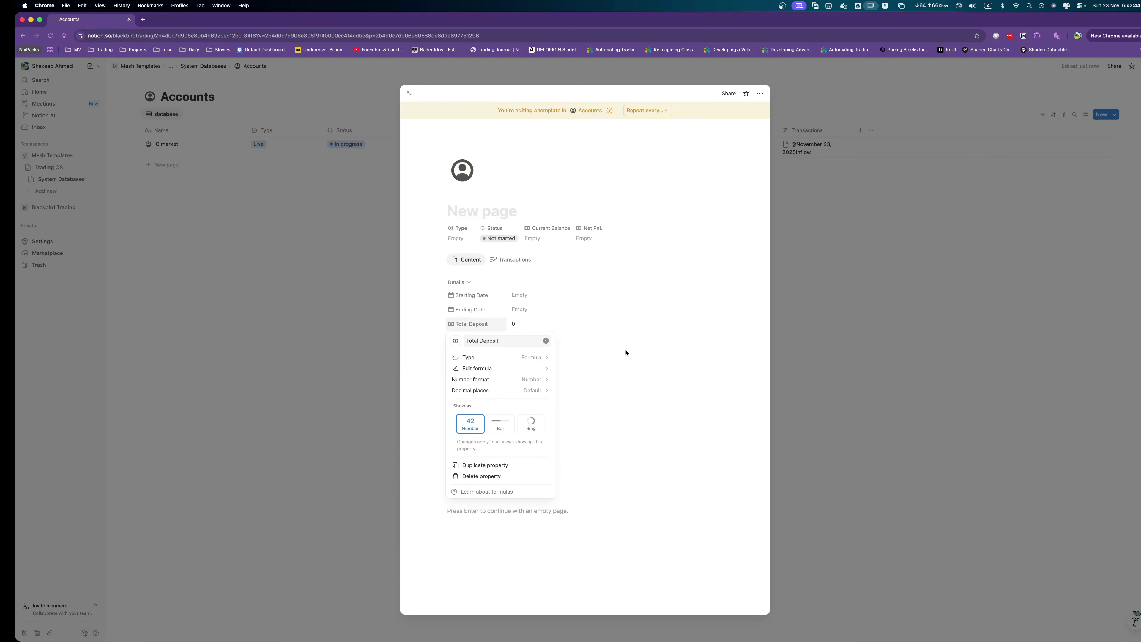
# Set the Total Deposit property's number format to US Dollar and close its settings.
pyautogui.click(532, 380)
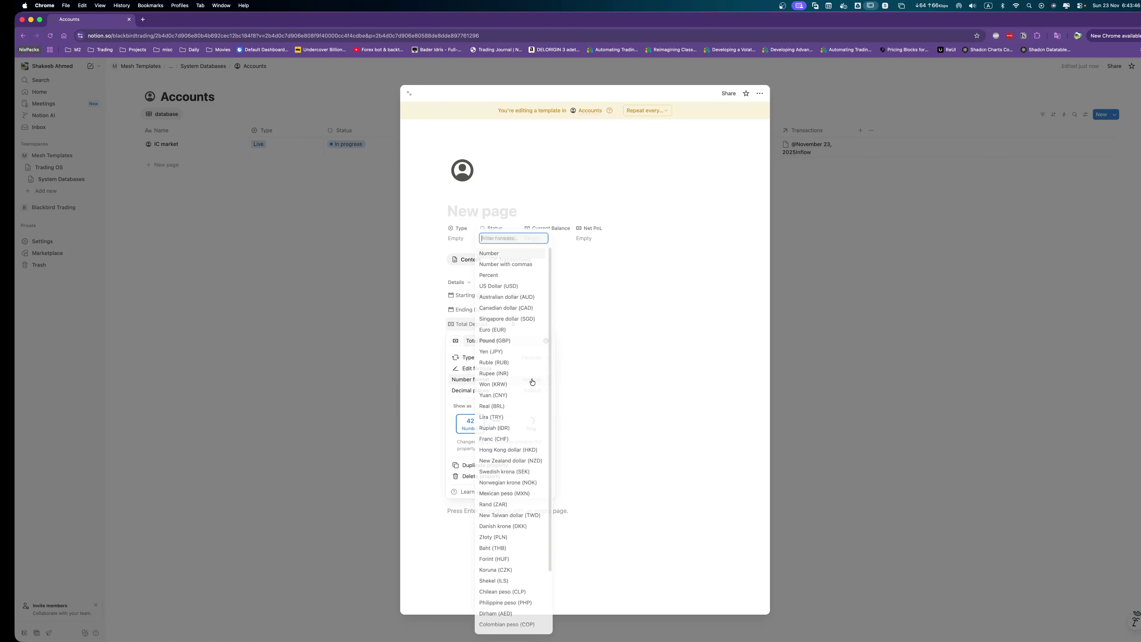
pyautogui.click(502, 288)
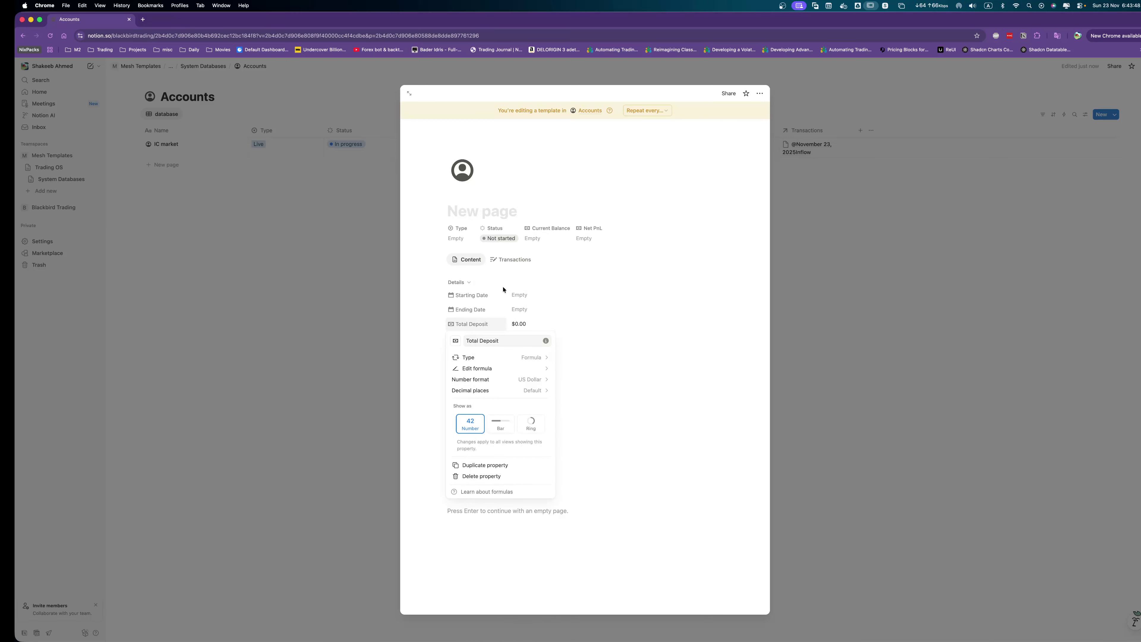
pyautogui.click(622, 337)
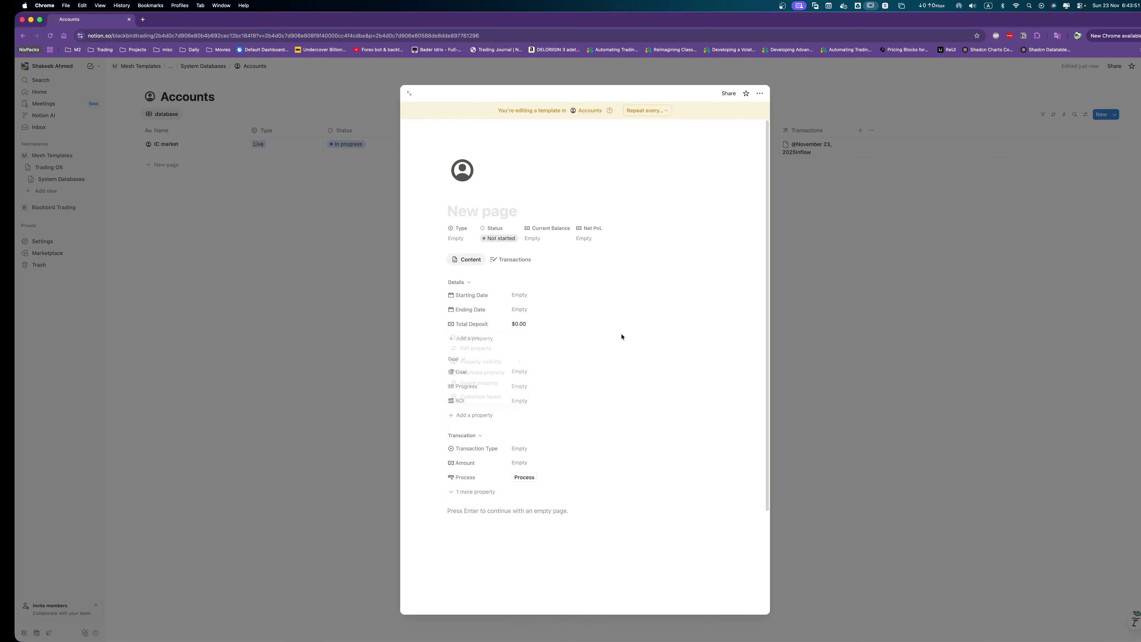
# Duplicate the Total Deposit property and rename the copy as Total Withdrawn.
pyautogui.click(474, 324)
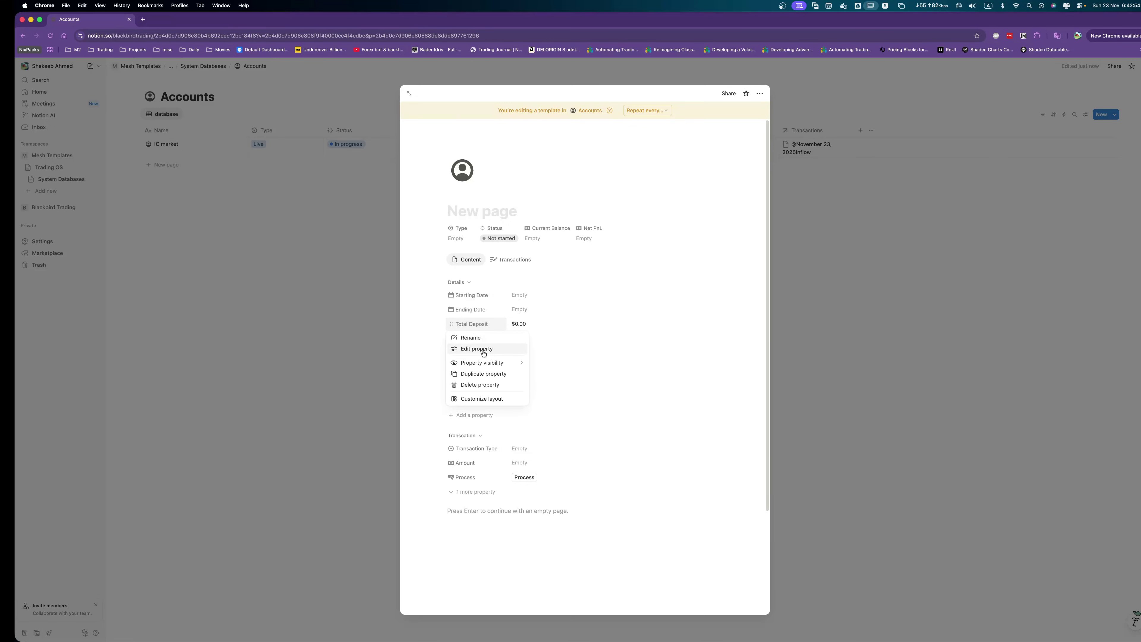
pyautogui.click(479, 373)
pyautogui.click(479, 340)
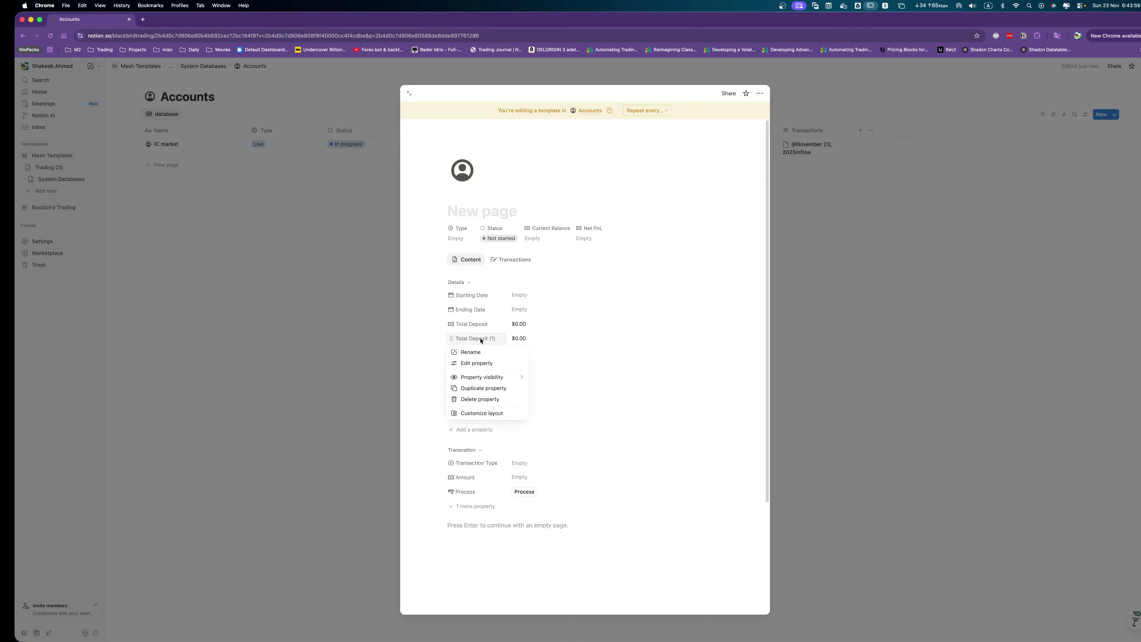
pyautogui.click(477, 349)
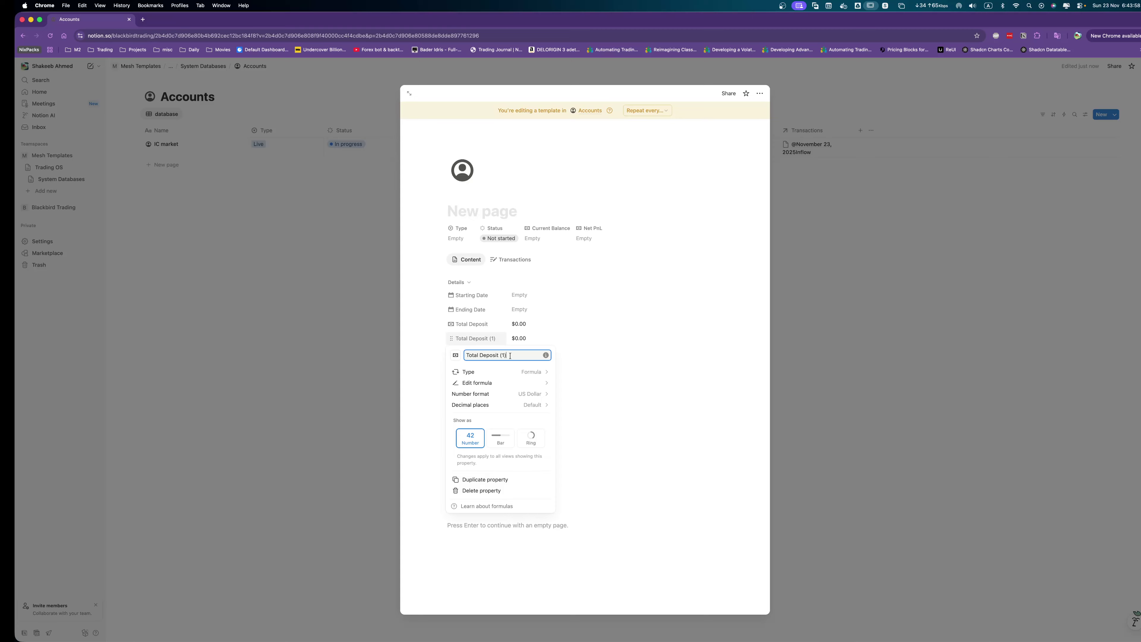
pyautogui.hotkey('alt', 'BackSpace')
pyautogui.write('Wi')
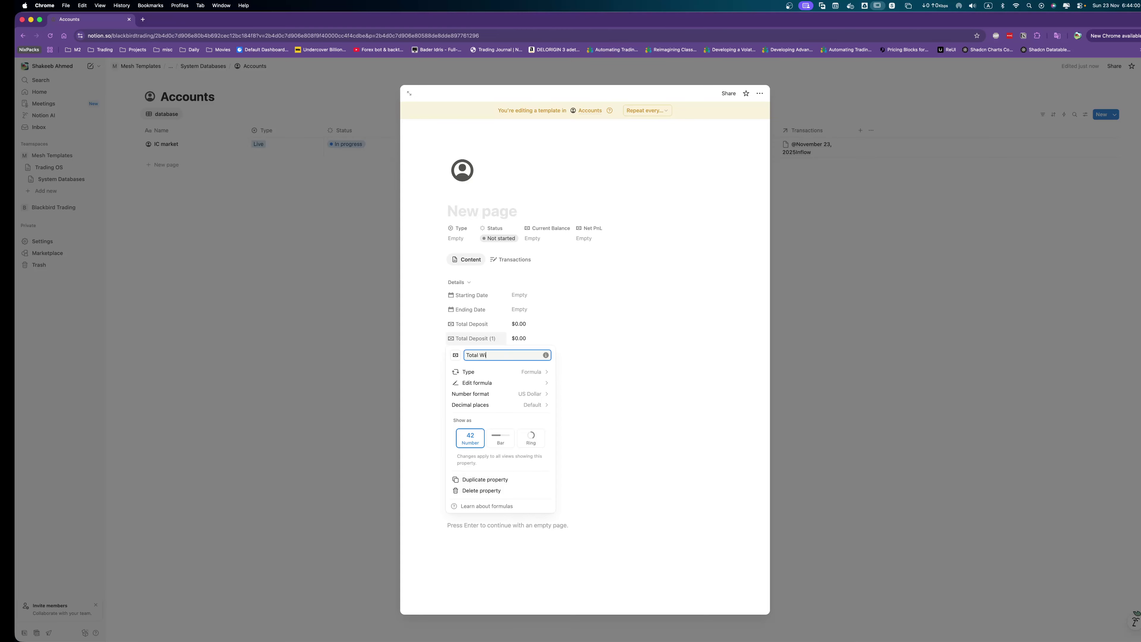
pyautogui.write('thdrawn')
# Change the filter condition in the Total Withdrawn formula to "Outflow" and close the template.
pyautogui.click(477, 382)
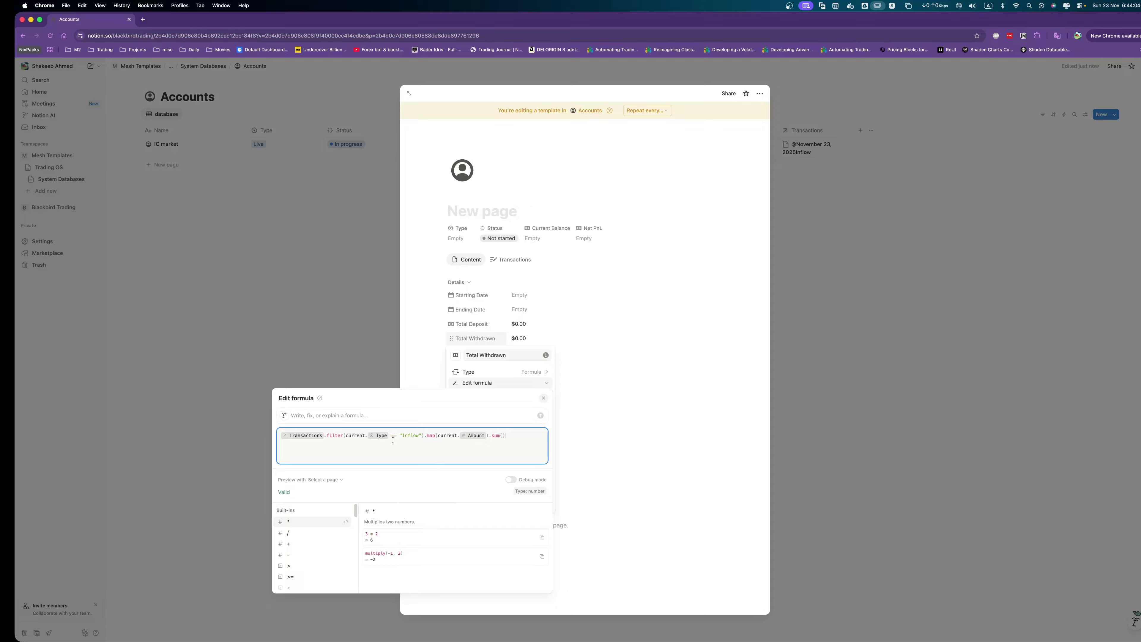
pyautogui.click(409, 435)
pyautogui.press('BackSpace')
pyautogui.press('BackSpace')
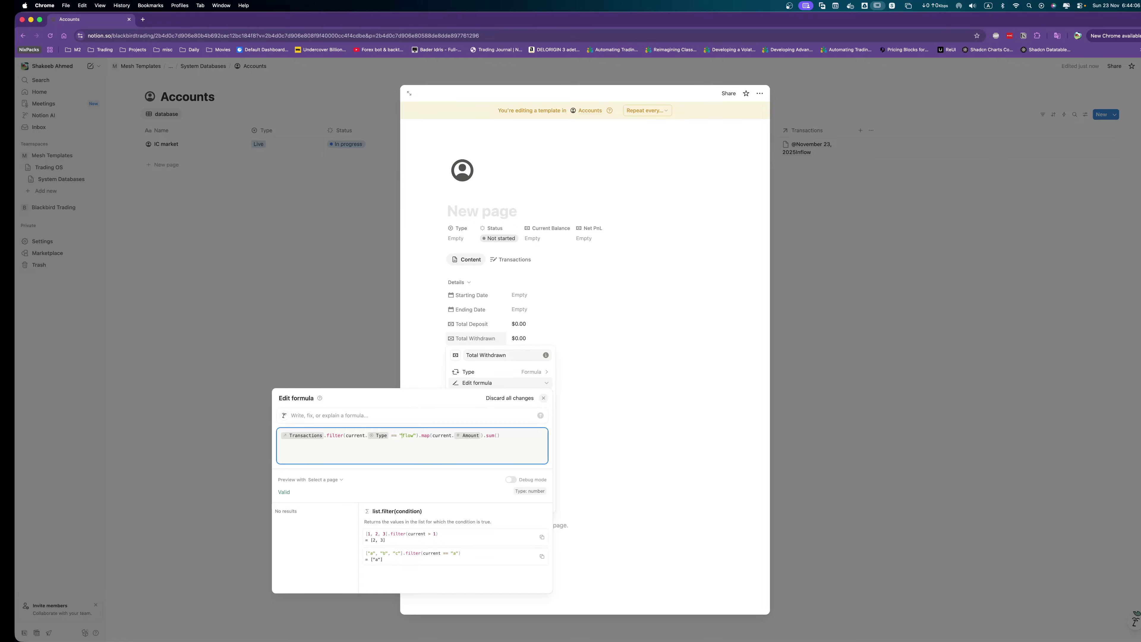
pyautogui.write('Out')
pyautogui.click(614, 422)
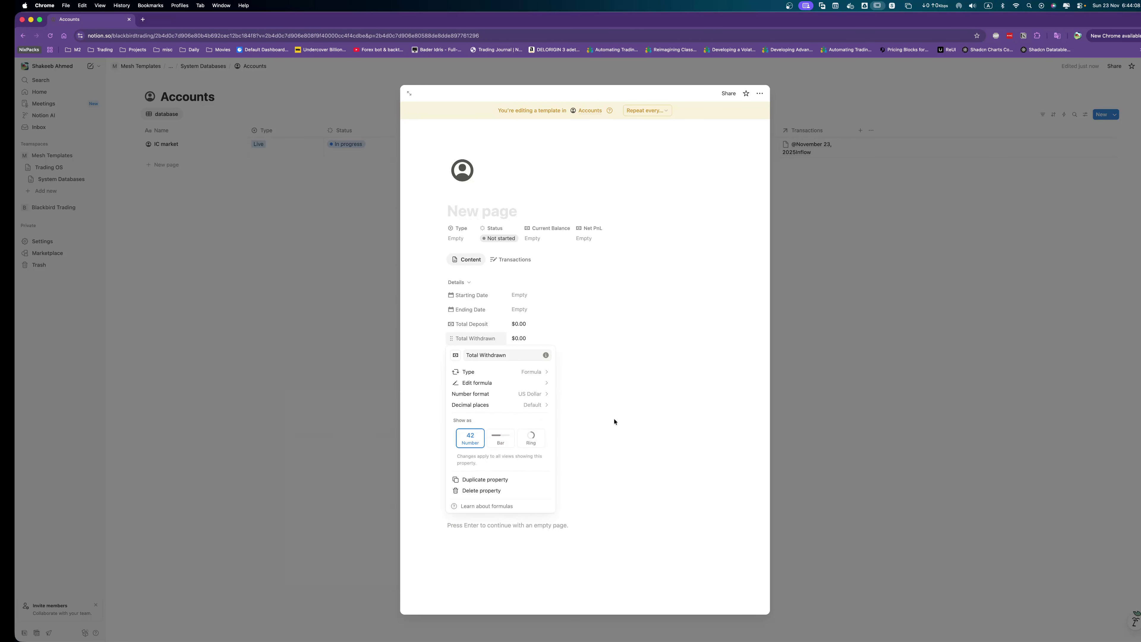
pyautogui.click(616, 420)
pyautogui.click(344, 288)
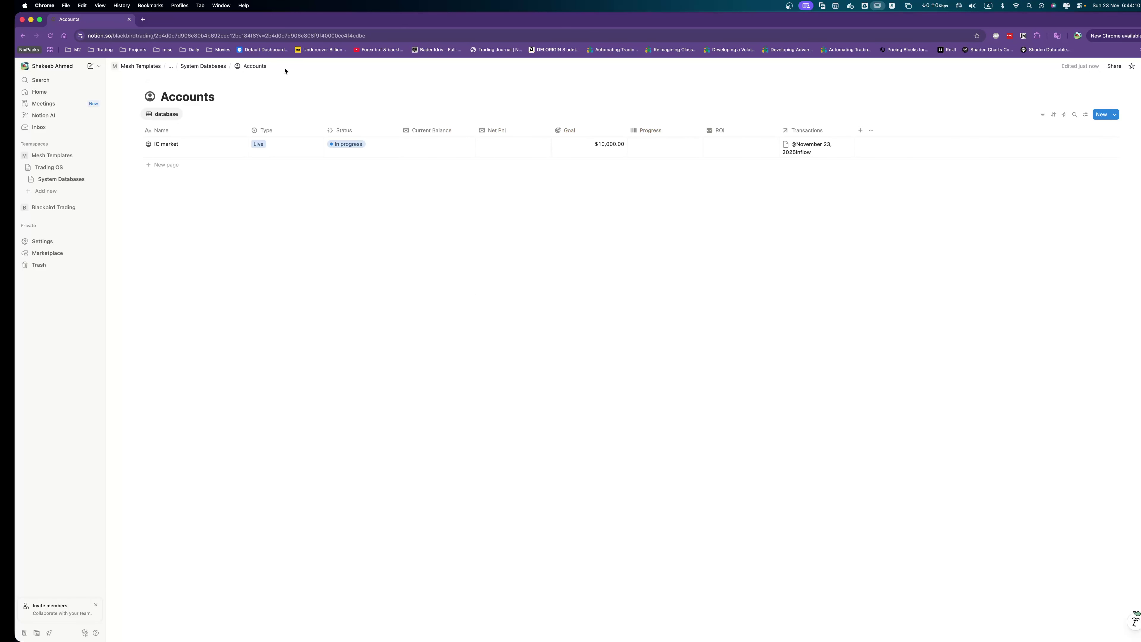
# Open the IC market account page and open the Current Balance property's settings for editing.
pyautogui.click(237, 145)
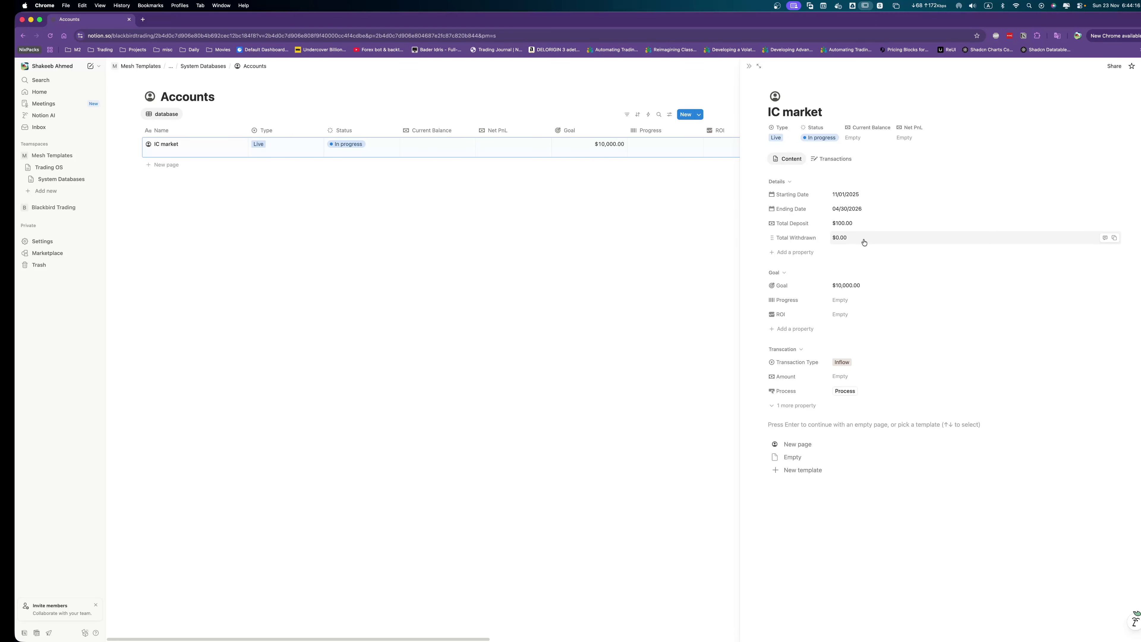
pyautogui.click(868, 127)
pyautogui.click(877, 154)
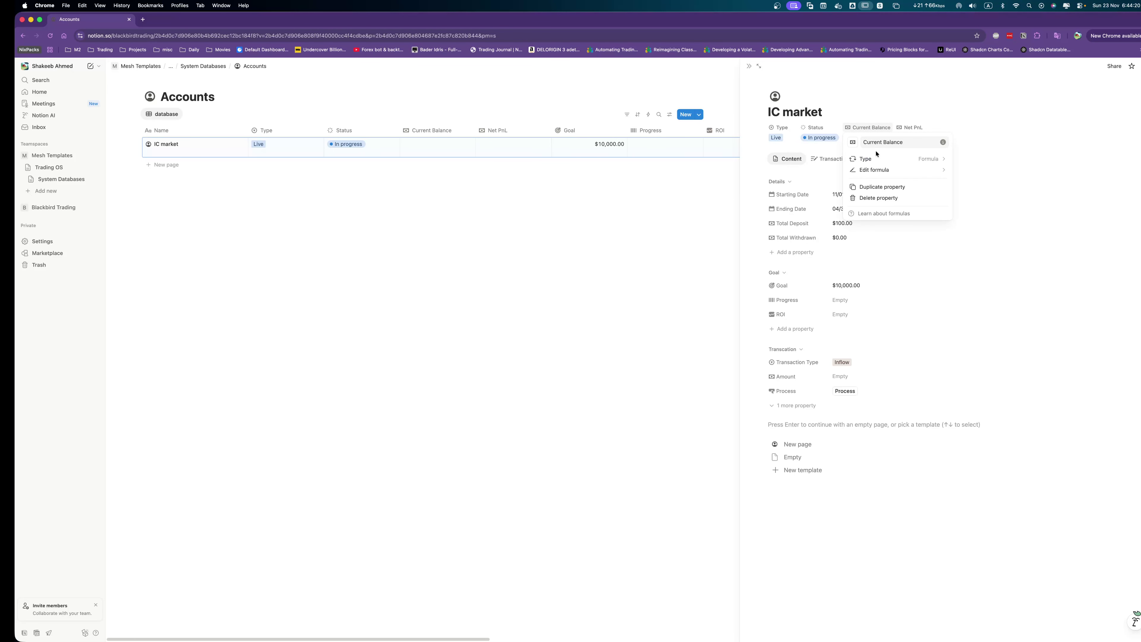
# Replace the Current Balance formula with Total Deposit minus Total Withdrawn, and check the property's number format.
pyautogui.click(896, 174)
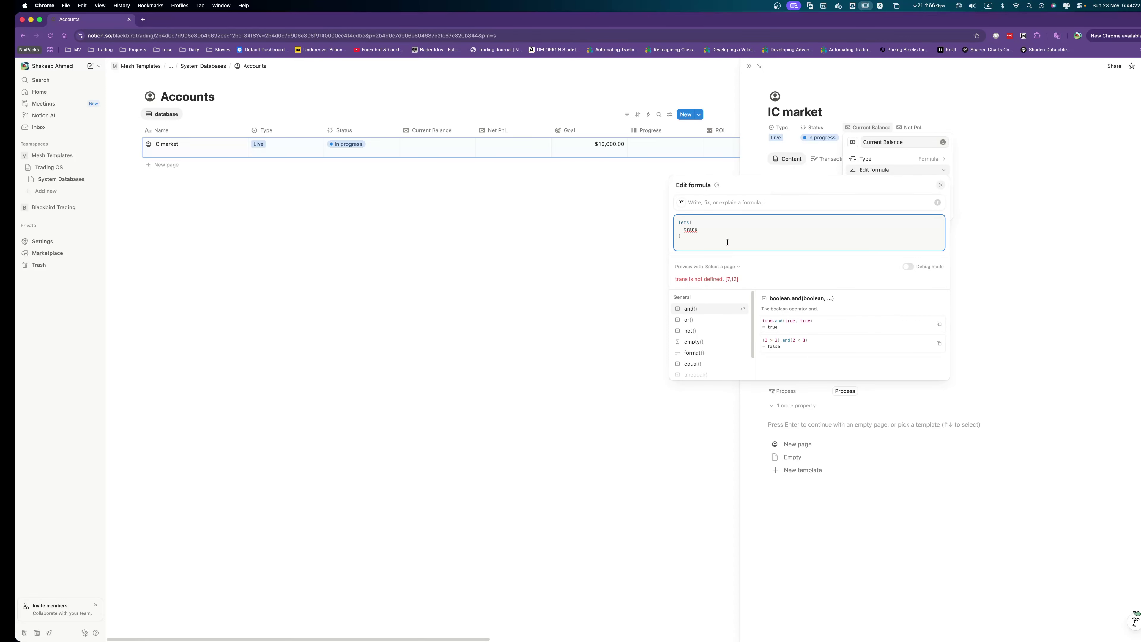
pyautogui.moveTo(727, 242); pyautogui.dragTo(671, 219)
pyautogui.press('BackSpace')
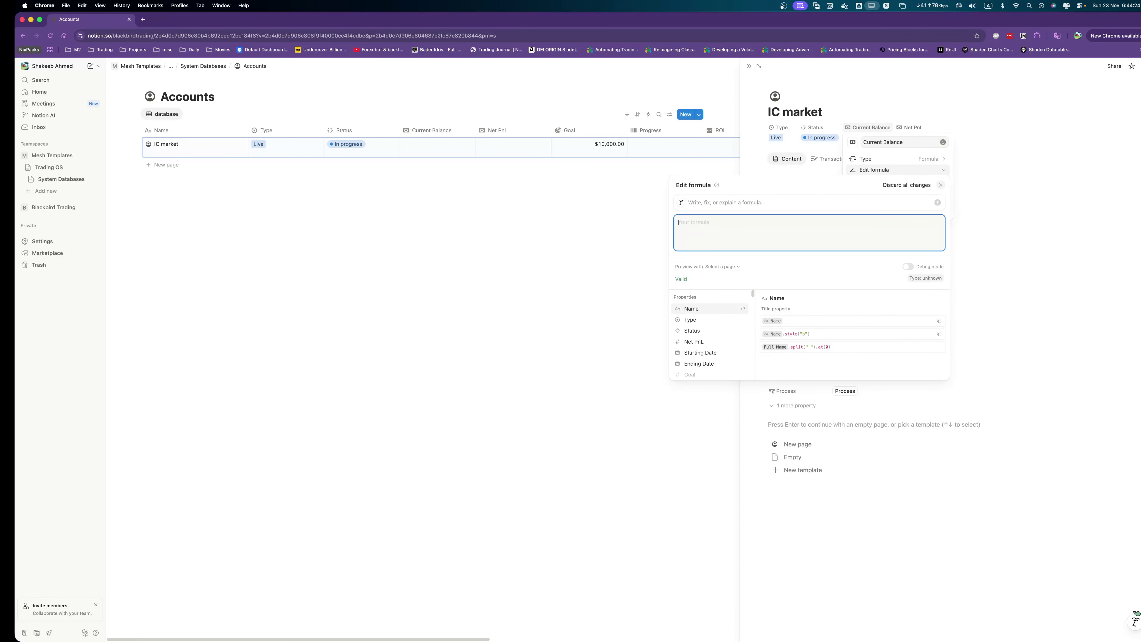
pyautogui.write('Total')
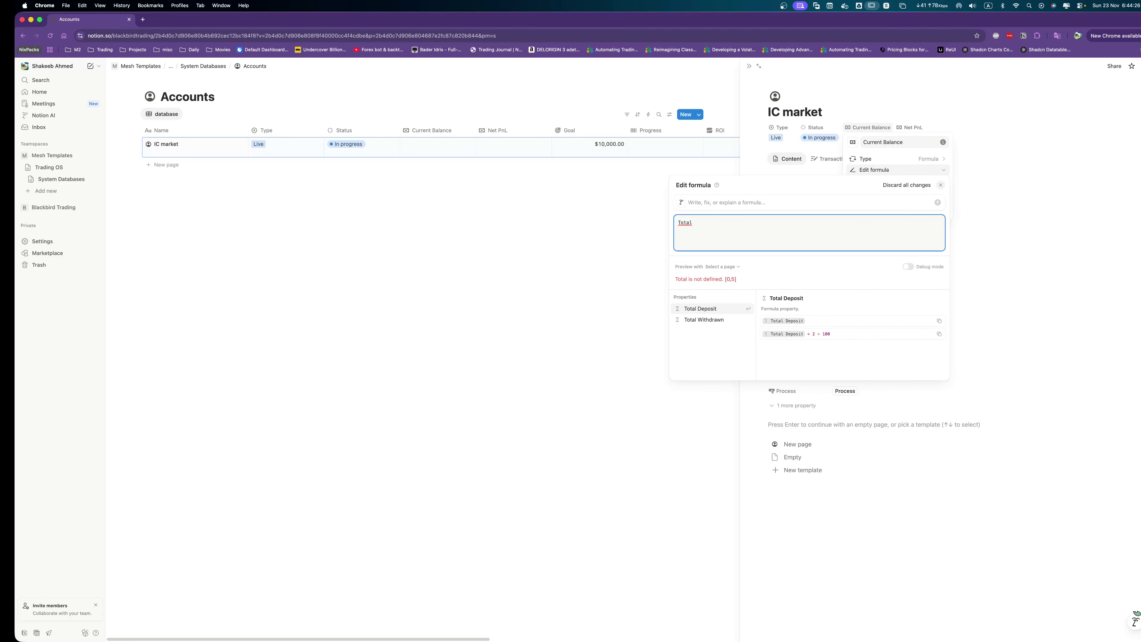
pyautogui.press('Return')
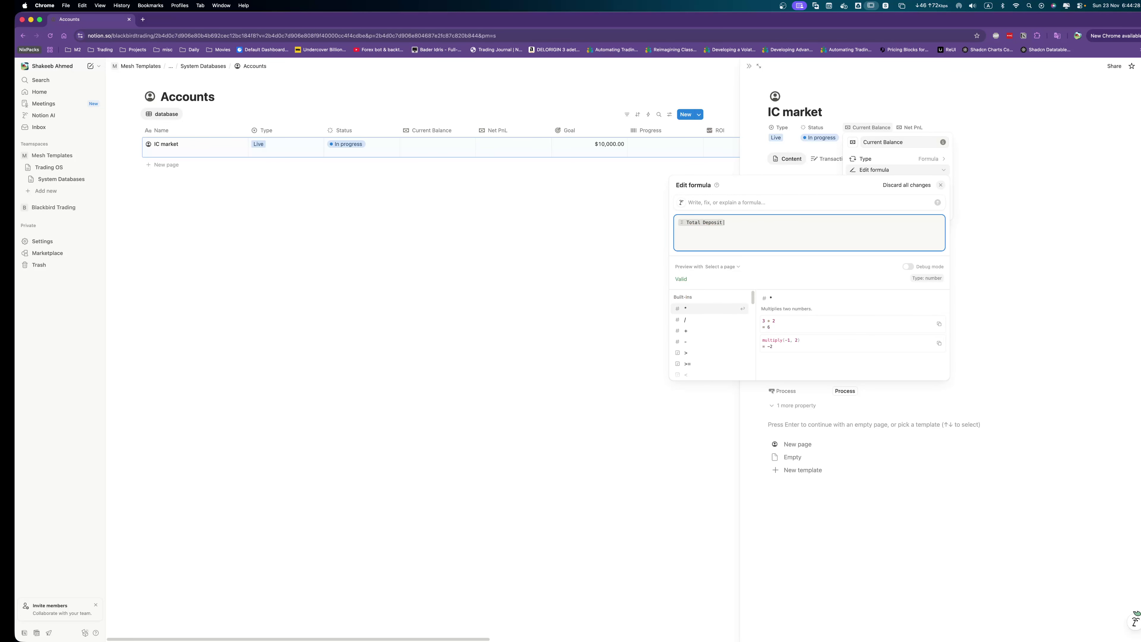
pyautogui.write('-tota')
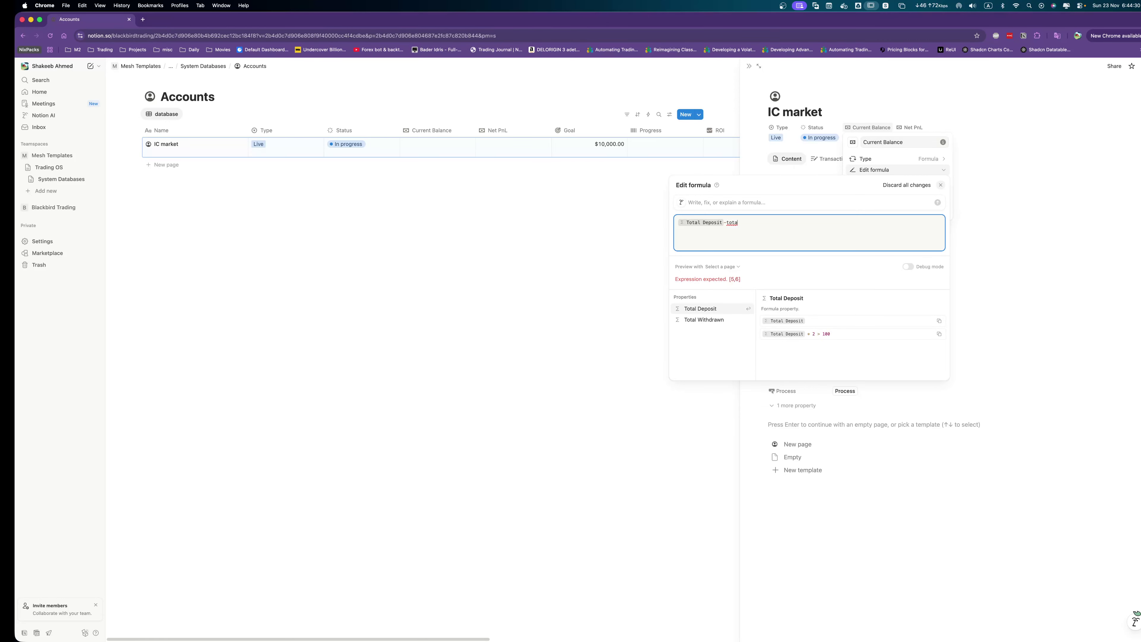
pyautogui.press('Down')
pyautogui.press('Return')
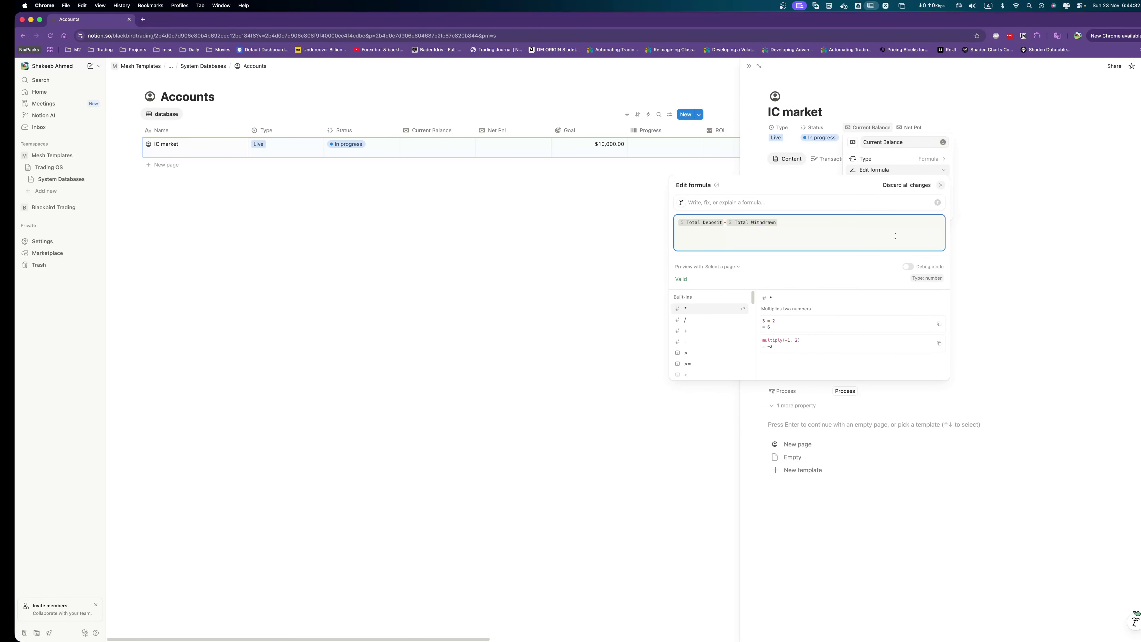
pyautogui.click(1025, 229)
pyautogui.click(917, 181)
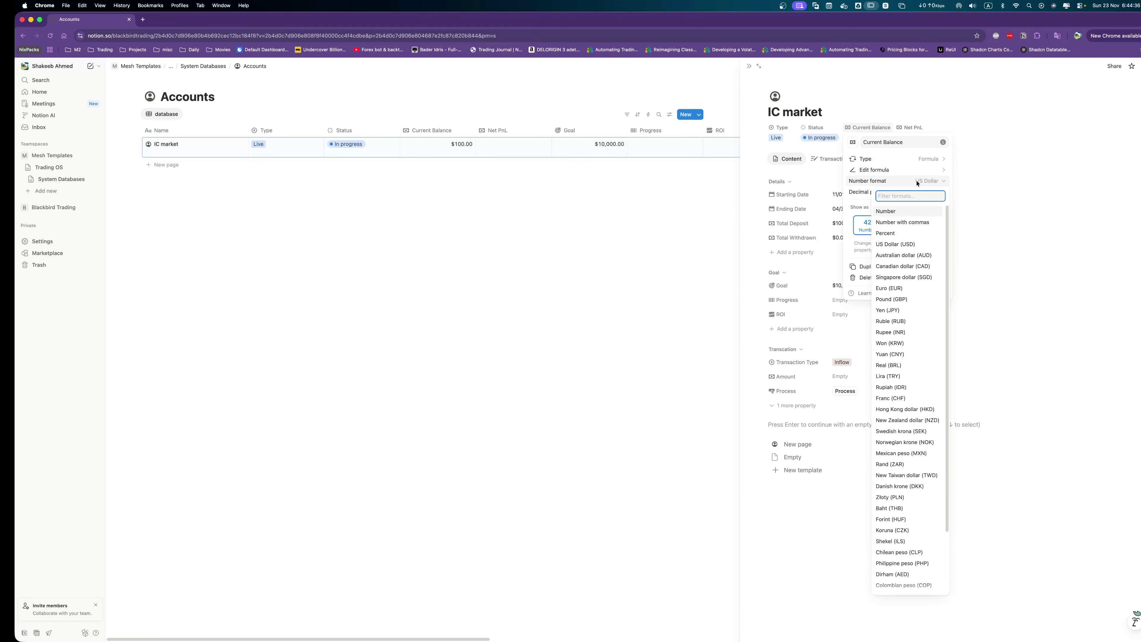
pyautogui.click(916, 182)
pyautogui.click(1029, 181)
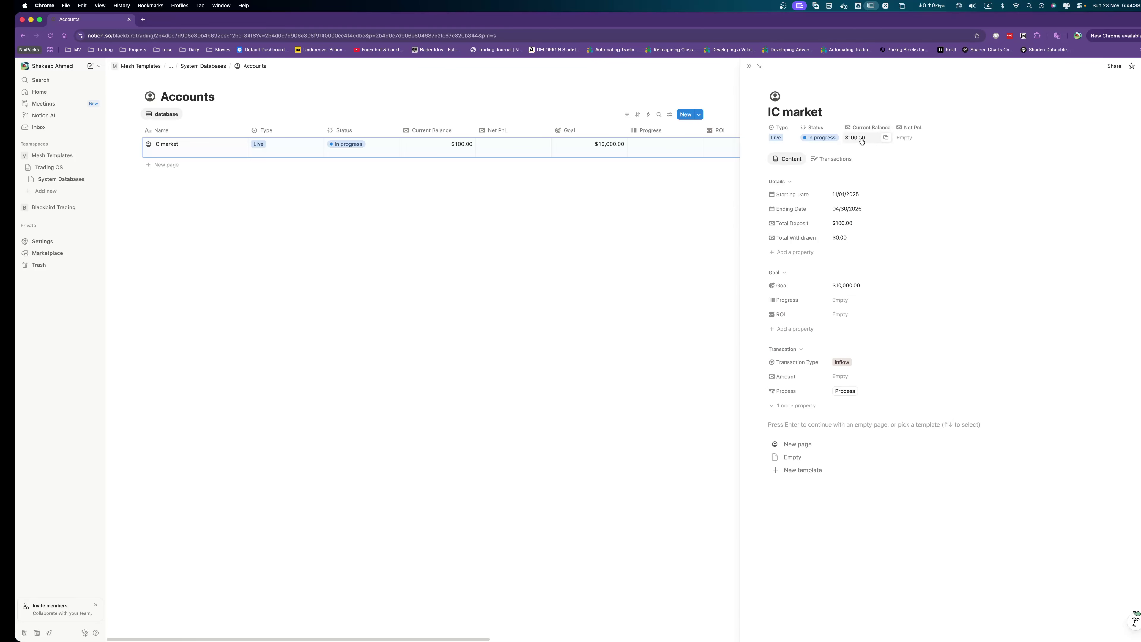
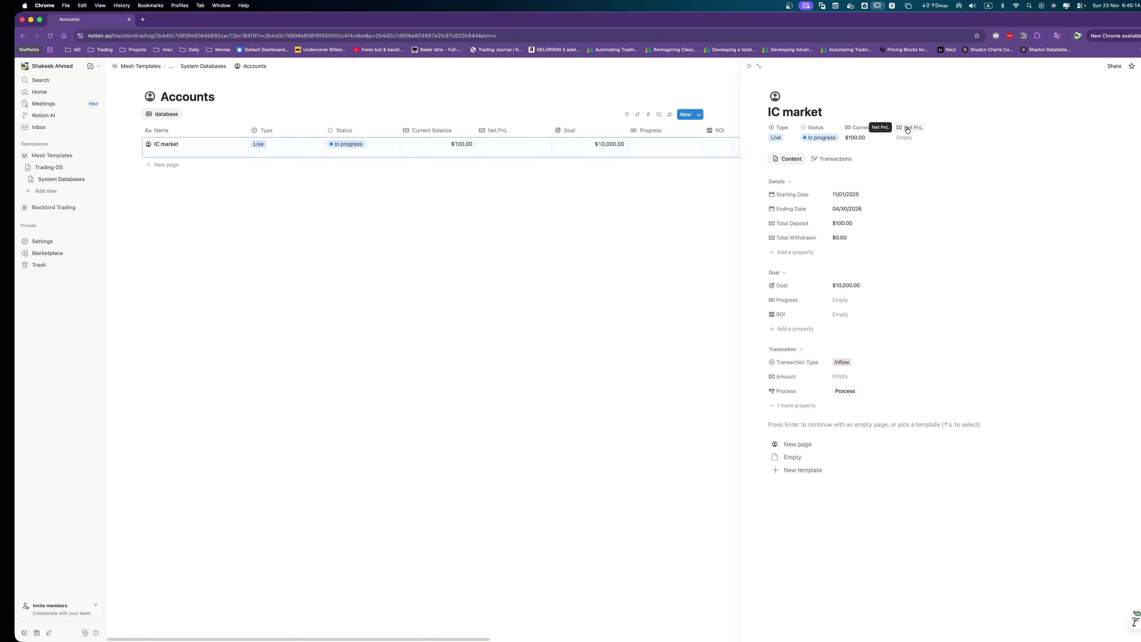
# Change the Net PnL property's type to Formula.
pyautogui.scroll(-1, 907, 129)
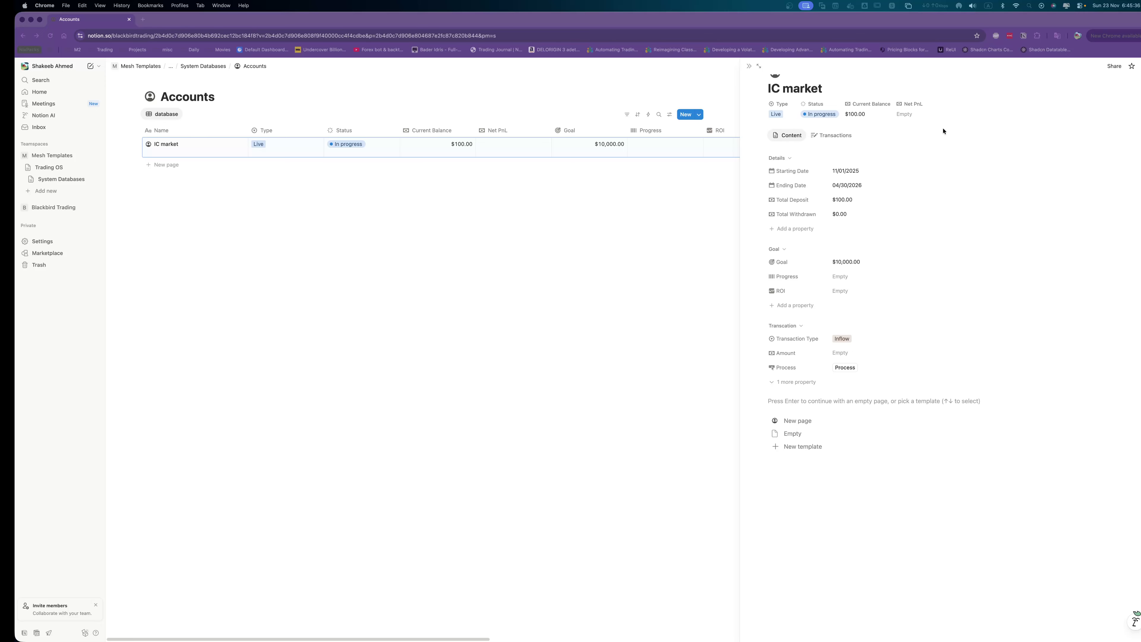
pyautogui.click(911, 104)
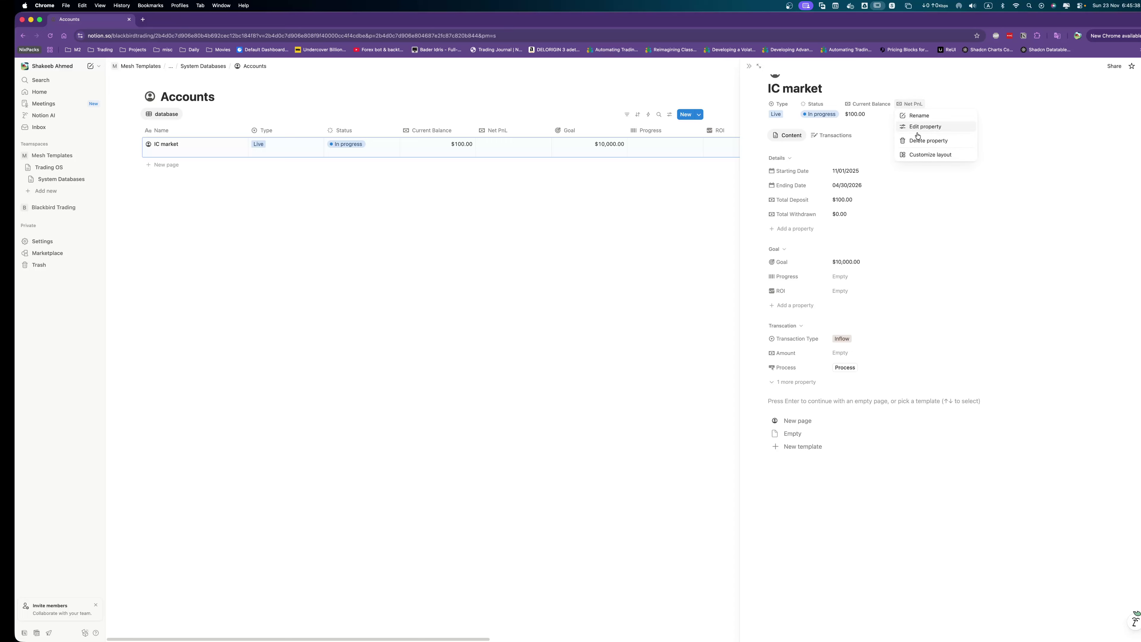
pyautogui.click(919, 132)
pyautogui.click(934, 135)
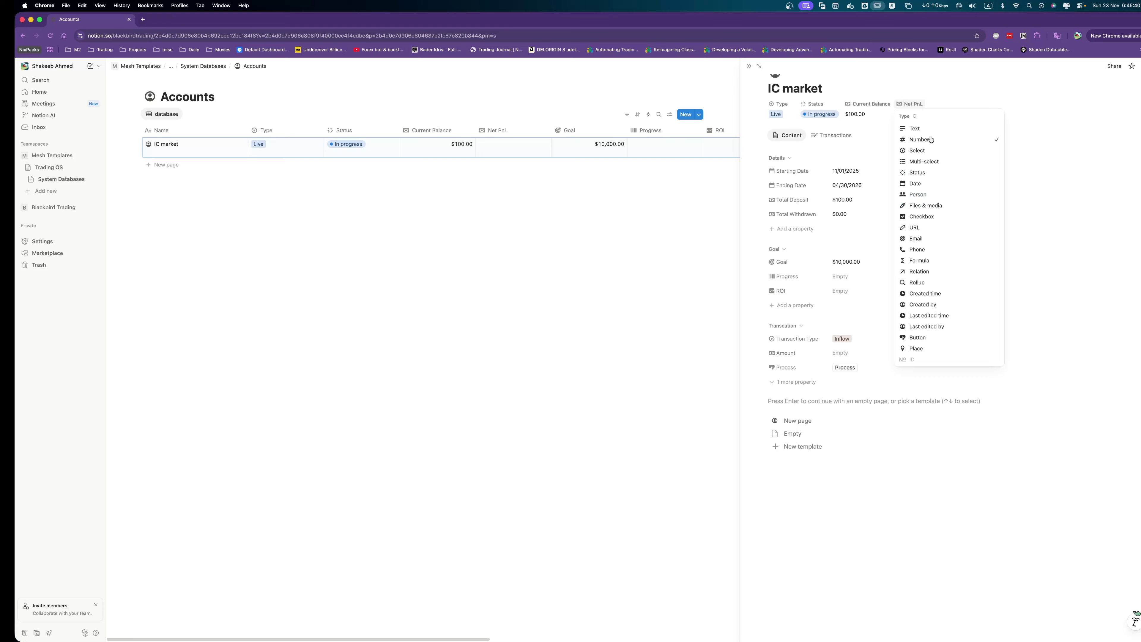
pyautogui.click(928, 260)
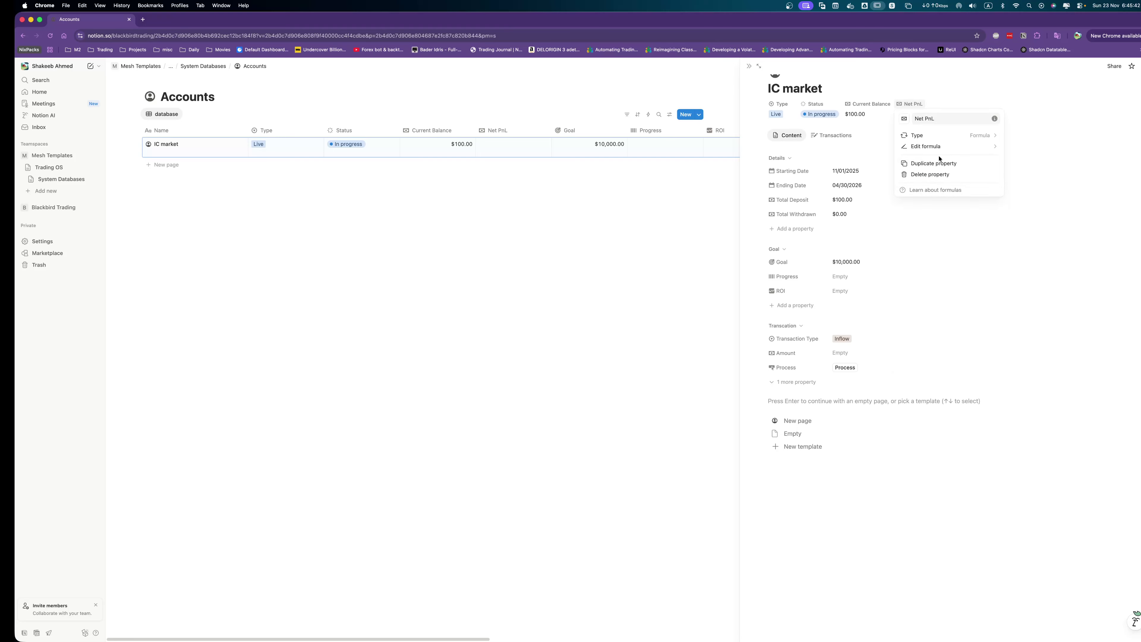
pyautogui.click(934, 135)
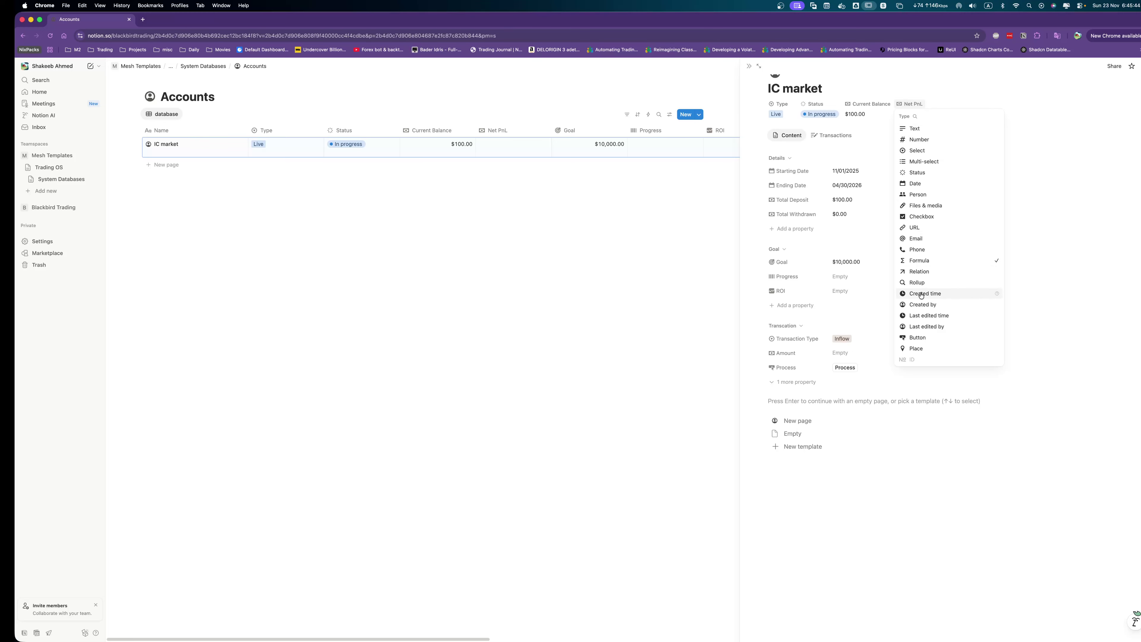
pyautogui.click(919, 261)
# Set the Net PnL formula to Current Balance minus Total Deposit.
pyautogui.click(924, 146)
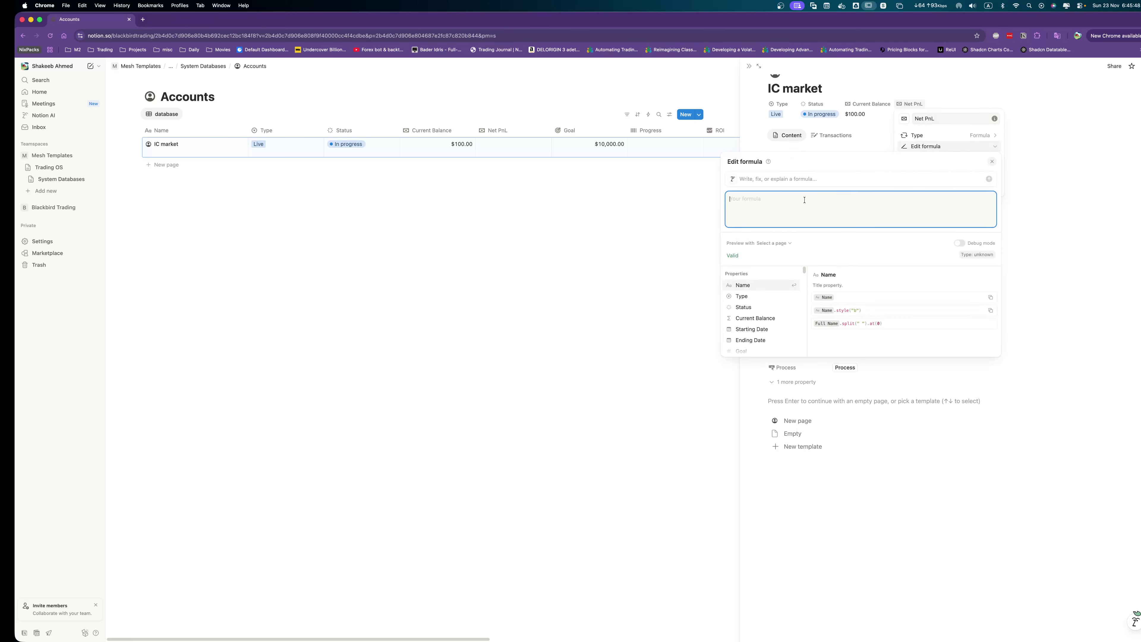
pyautogui.write('current')
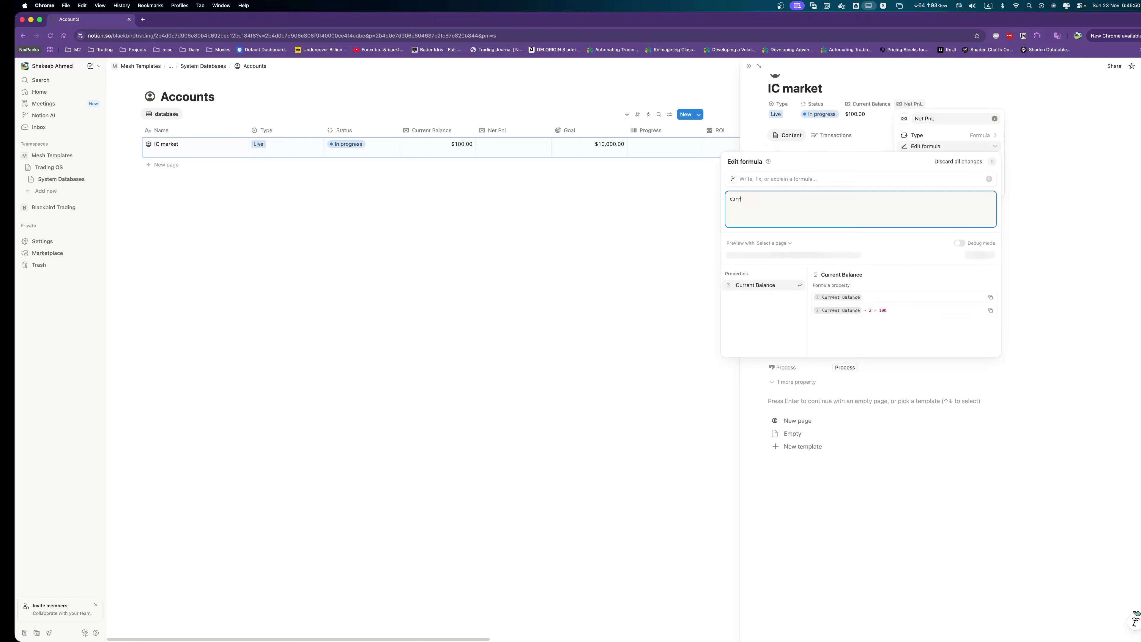
pyautogui.press('Return')
pyautogui.write('- total')
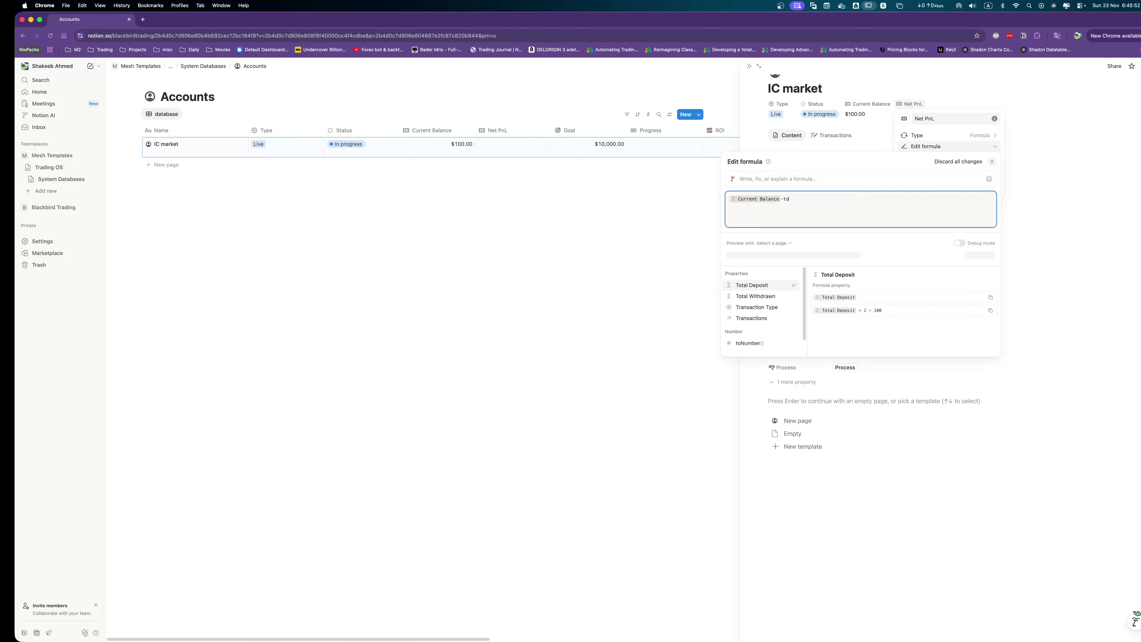
pyautogui.press('Return')
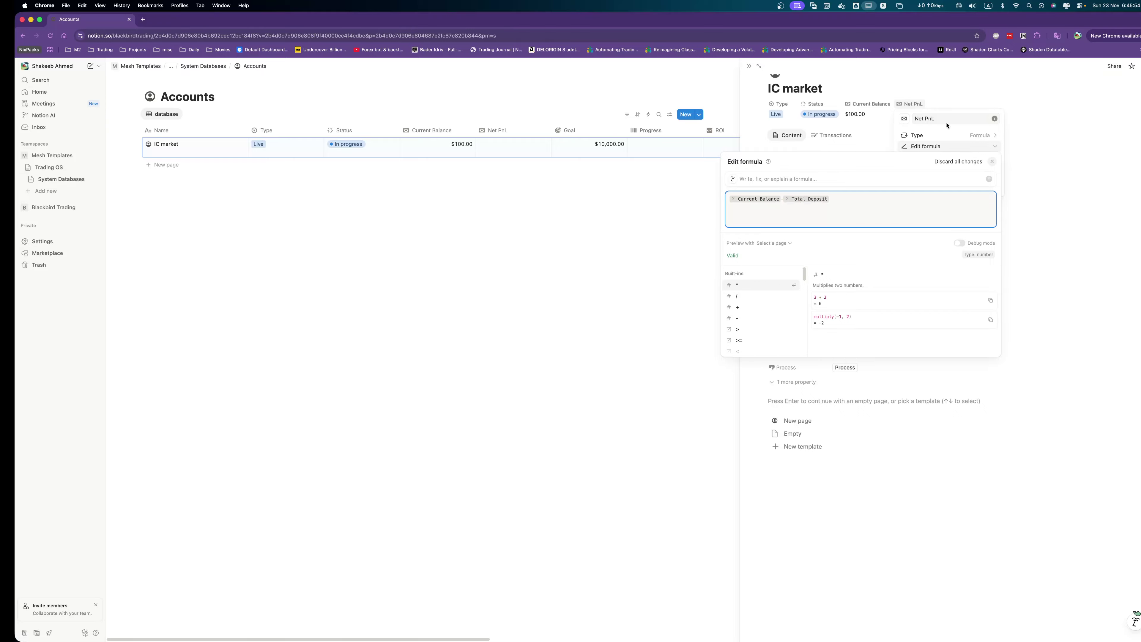
pyautogui.click(1061, 147)
pyautogui.click(1061, 147)
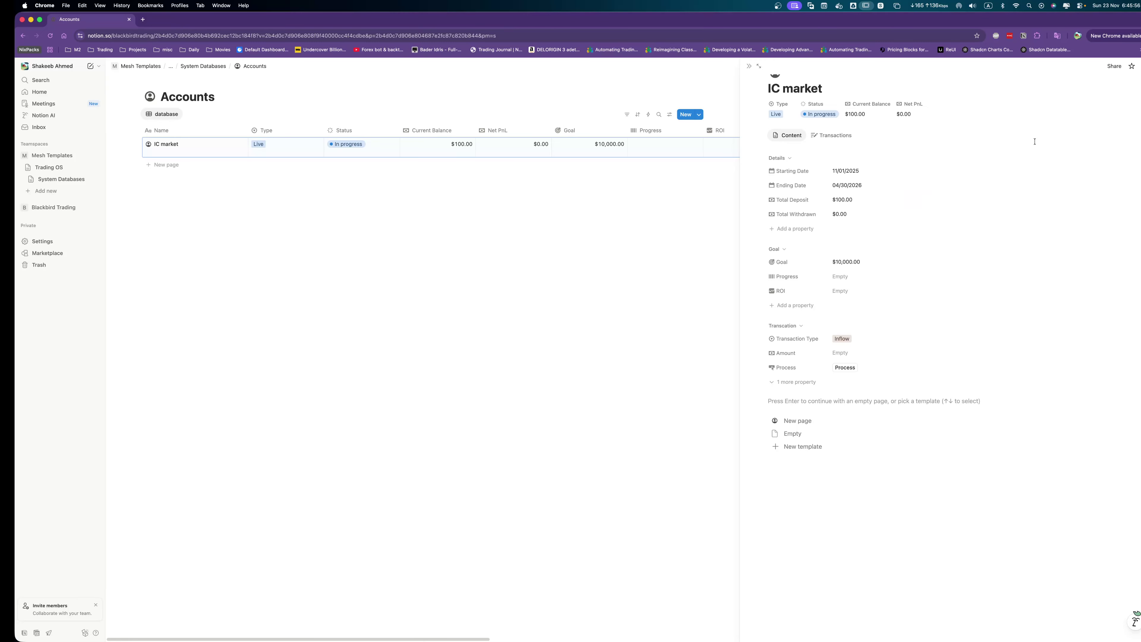
# Clear the whole Net PnL formula and close the formula editor.
pyautogui.click(904, 115)
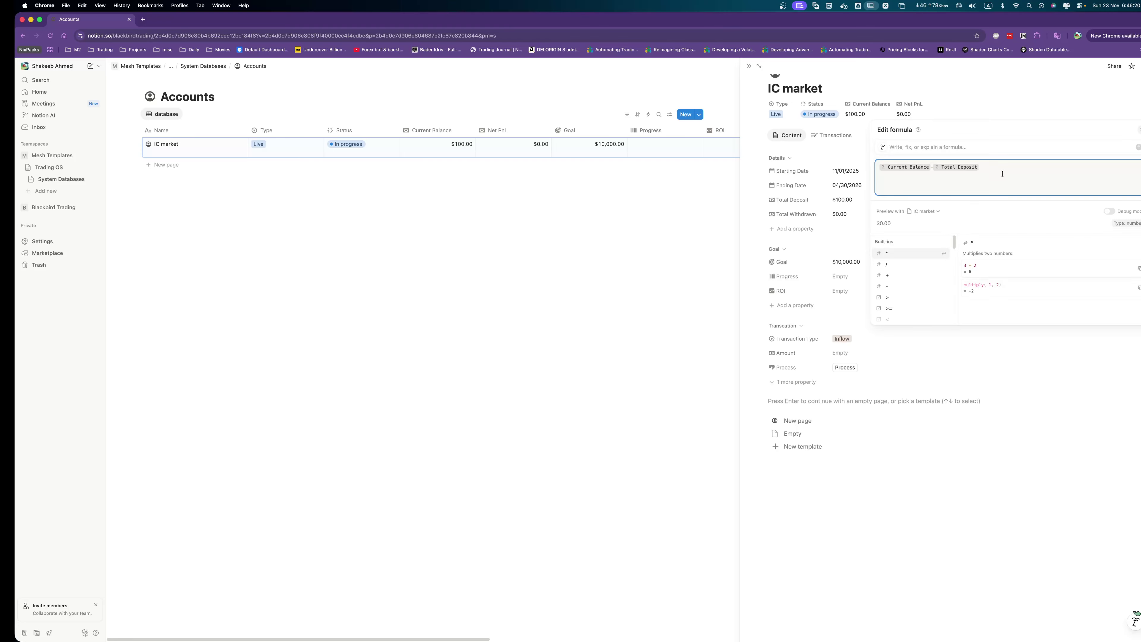
pyautogui.press('super+a')
pyautogui.press('BackSpace')
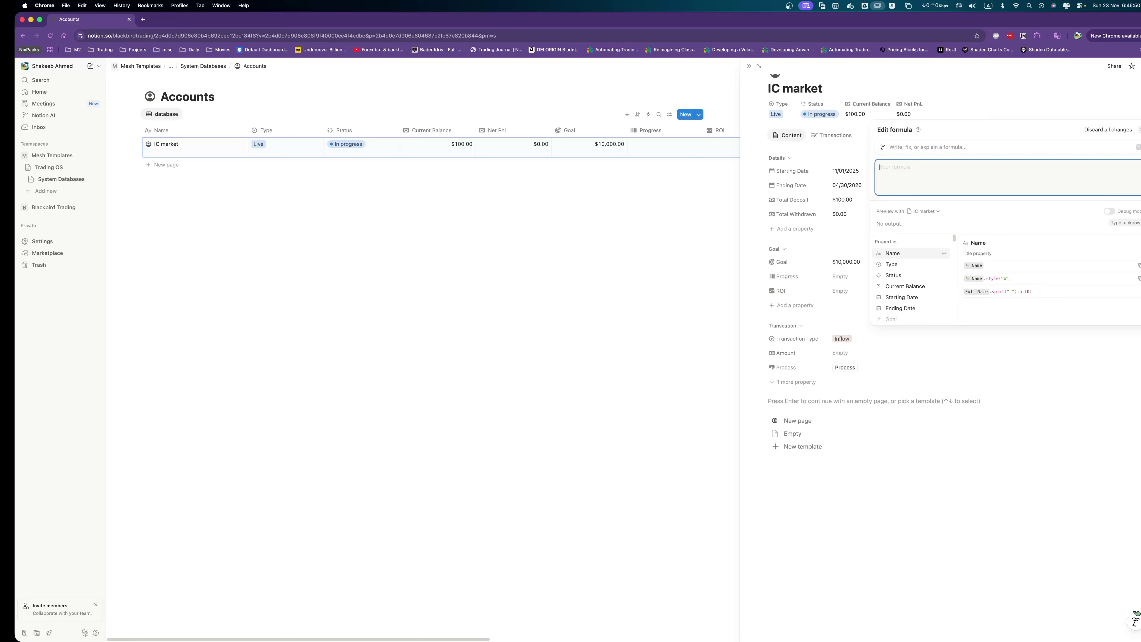
pyautogui.press('Escape')
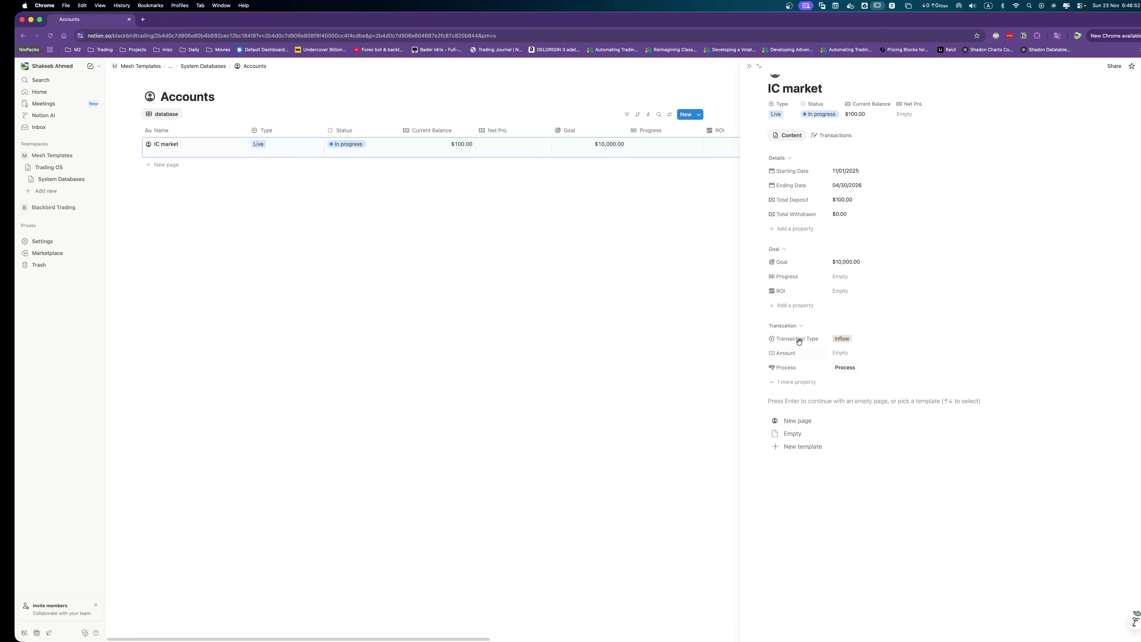
# Enter Current Balance divided by Goal as the formula of the Progress property.
pyautogui.click(846, 278)
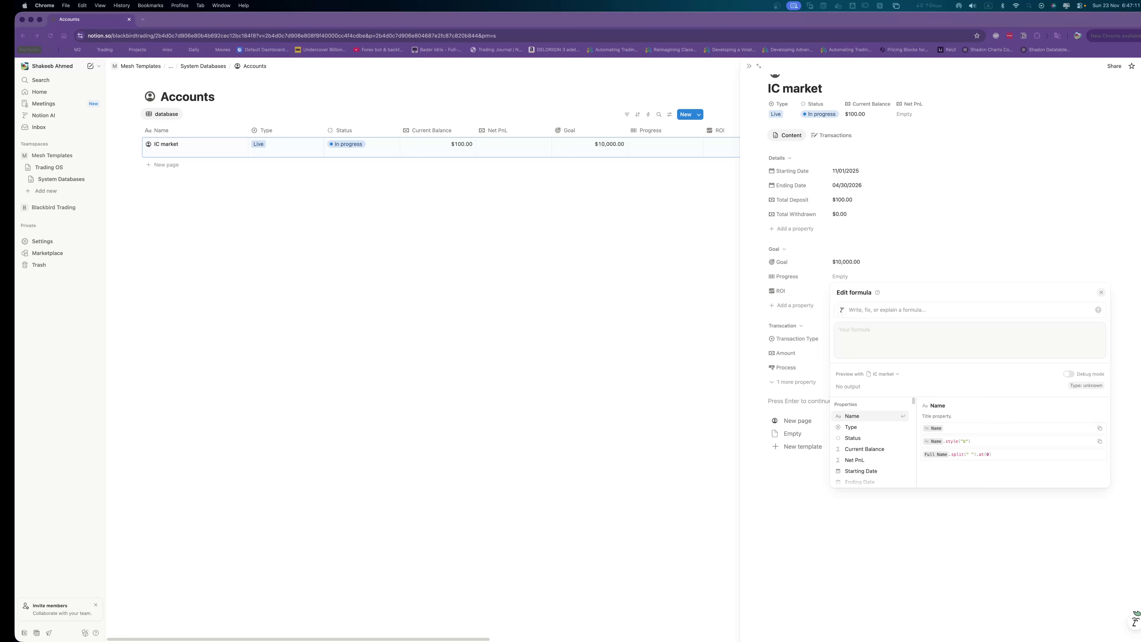
pyautogui.click(876, 333)
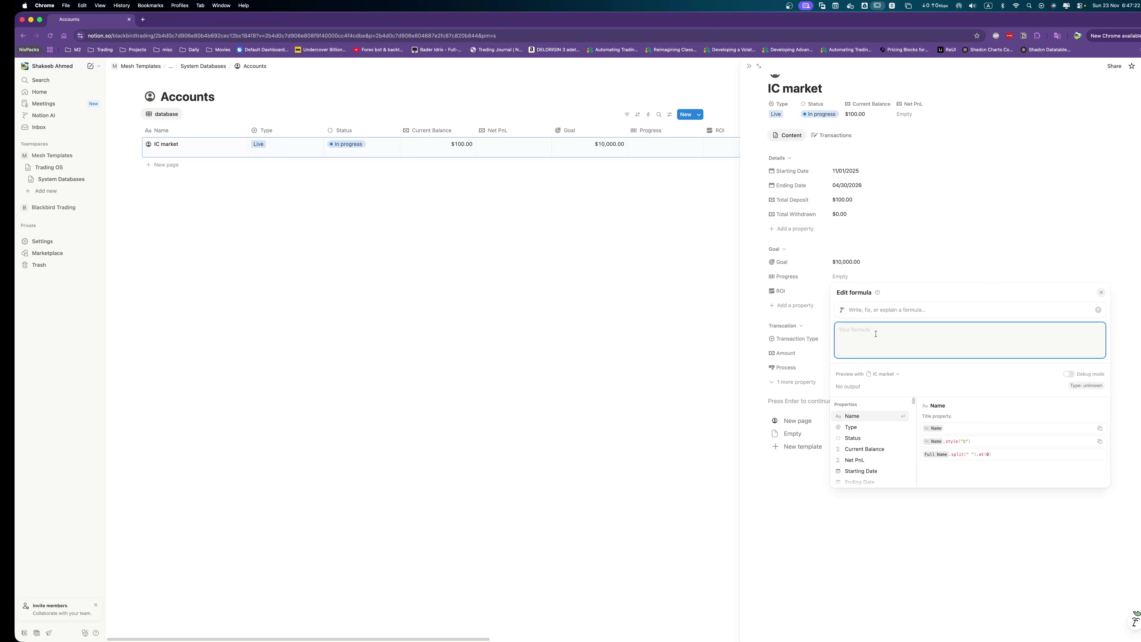
pyautogui.write('cur')
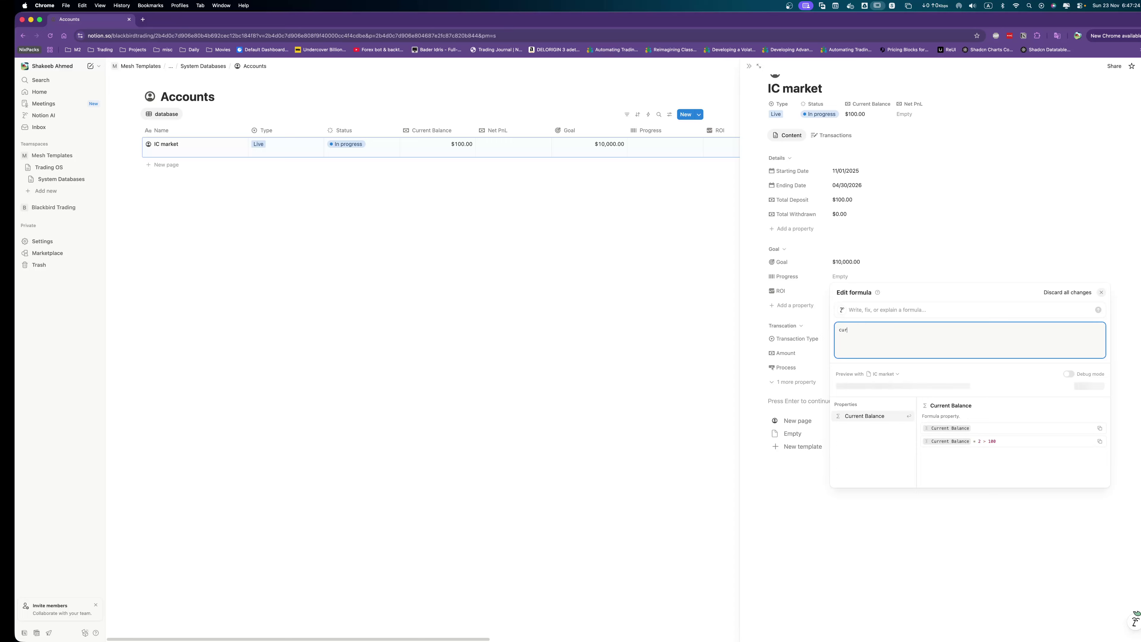
pyautogui.write('r')
pyautogui.press('Return')
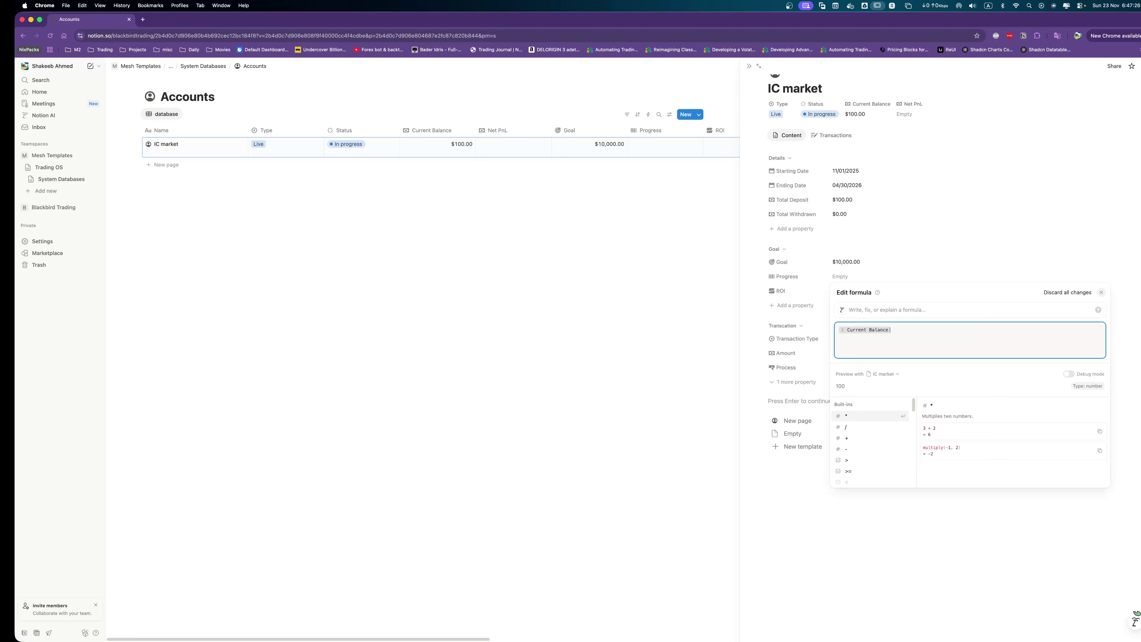
pyautogui.write('/goal')
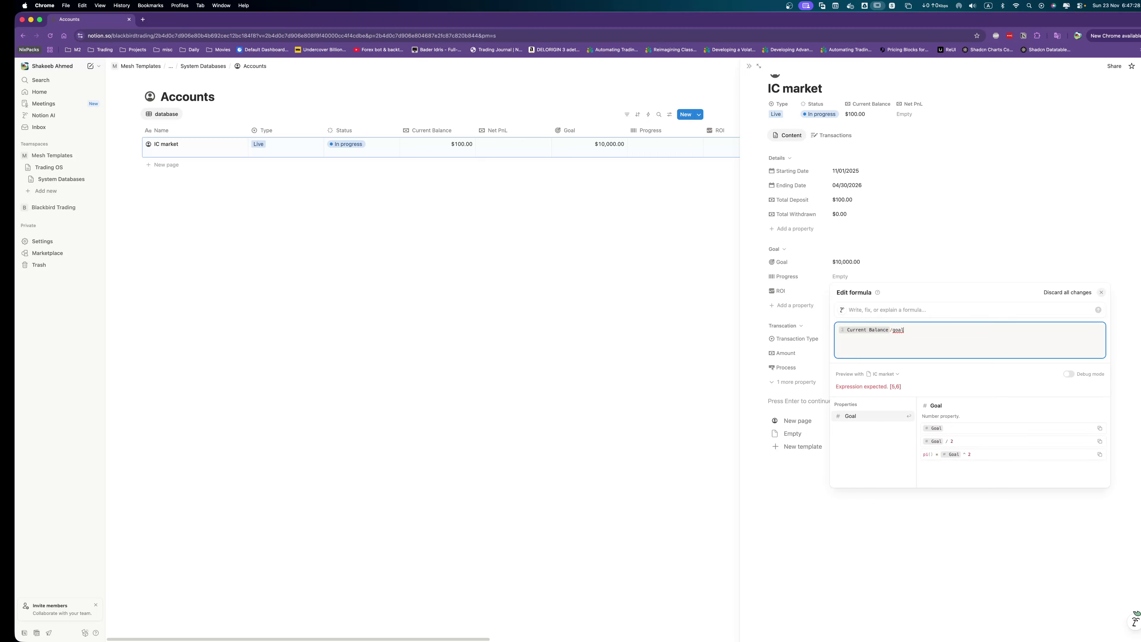
pyautogui.press('Return')
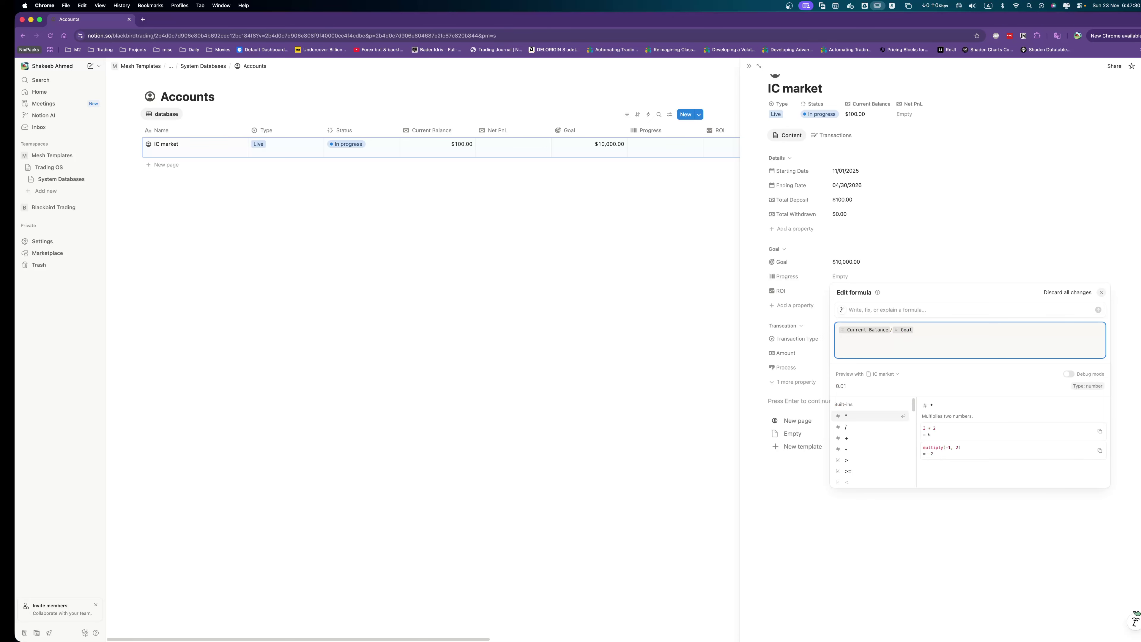
# Wrap the Progress formula's division in parentheses, multiply it by 100, and save the formula.
pyautogui.press('super+Left')
pyautogui.write('(')
pyautogui.press('super+Right')
pyautogui.write(')')
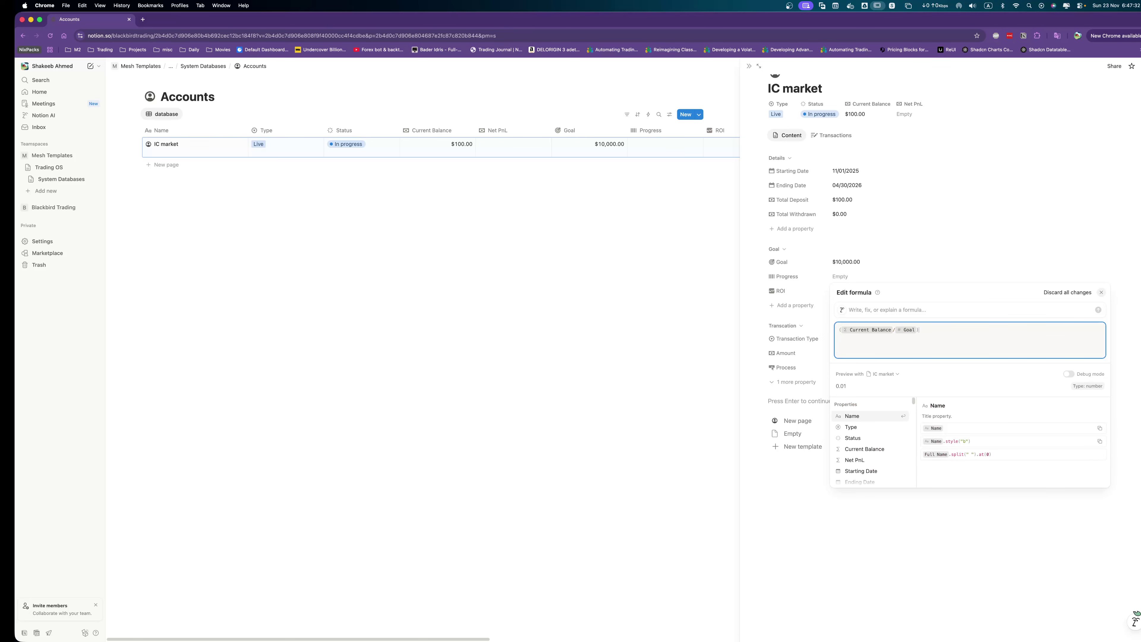
pyautogui.write('*100')
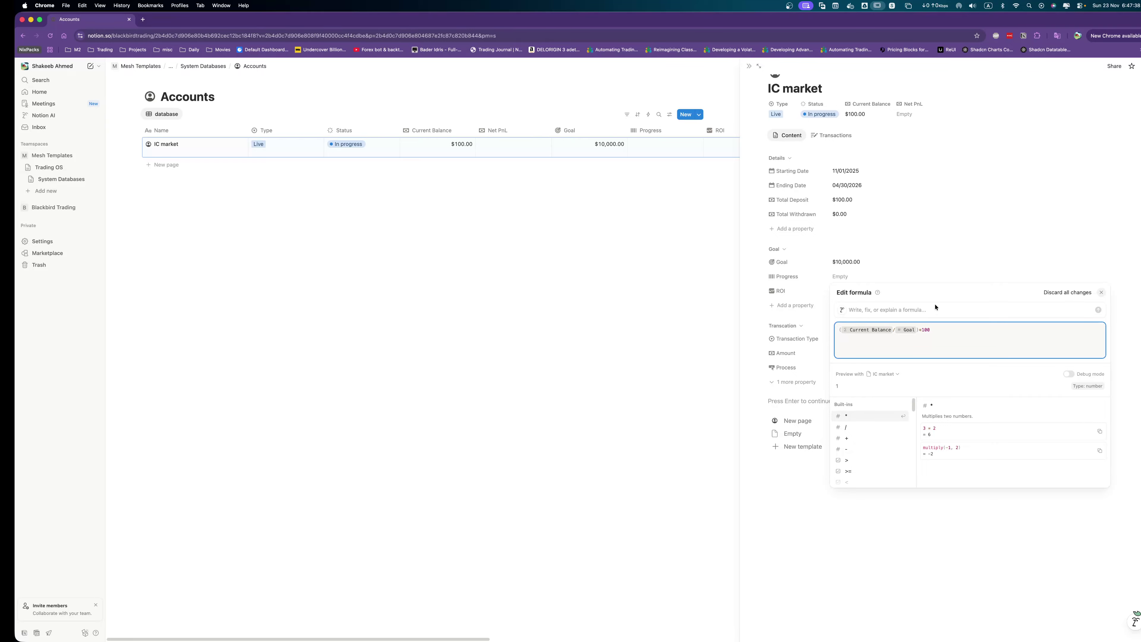
pyautogui.click(878, 271)
pyautogui.click(838, 278)
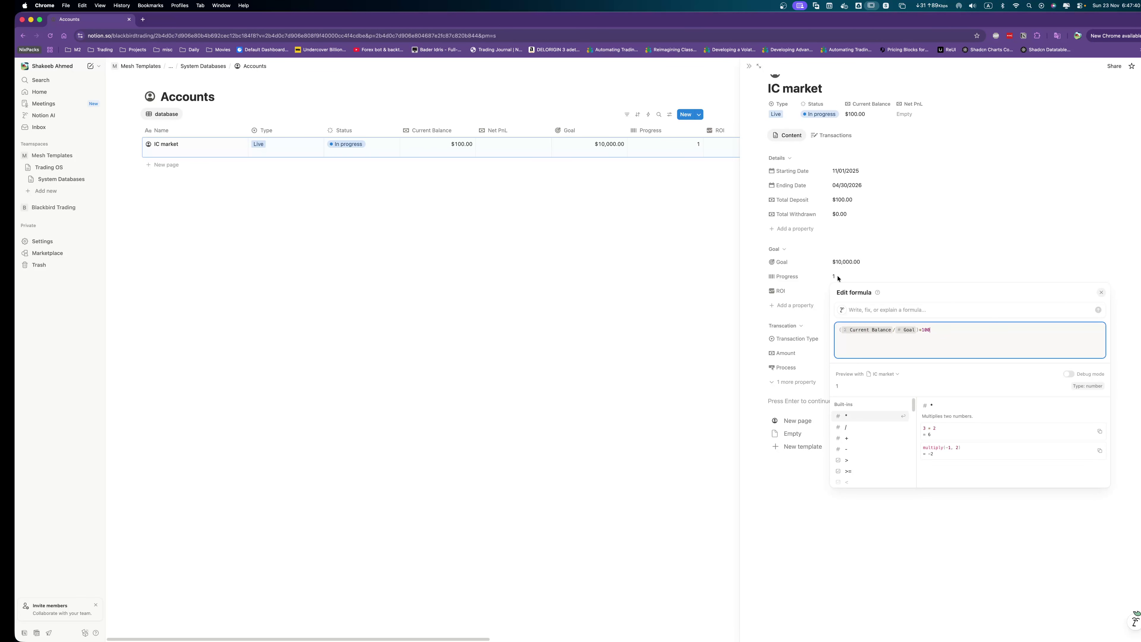
pyautogui.press('Escape')
# Show the Progress property as a bar instead of a plain number.
pyautogui.click(788, 276)
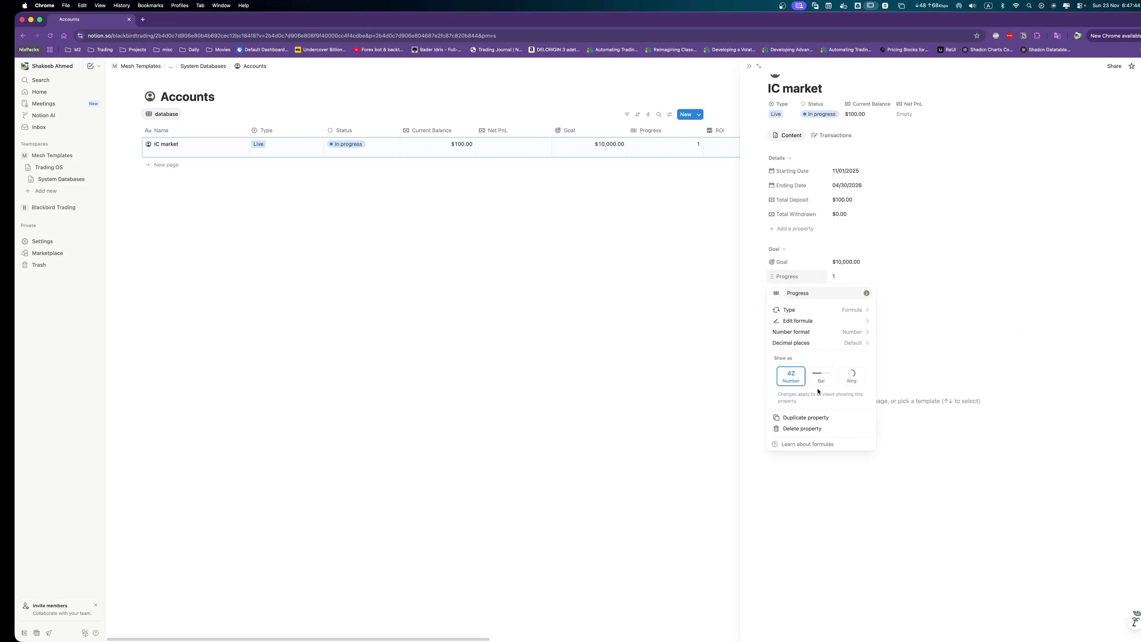
pyautogui.click(821, 382)
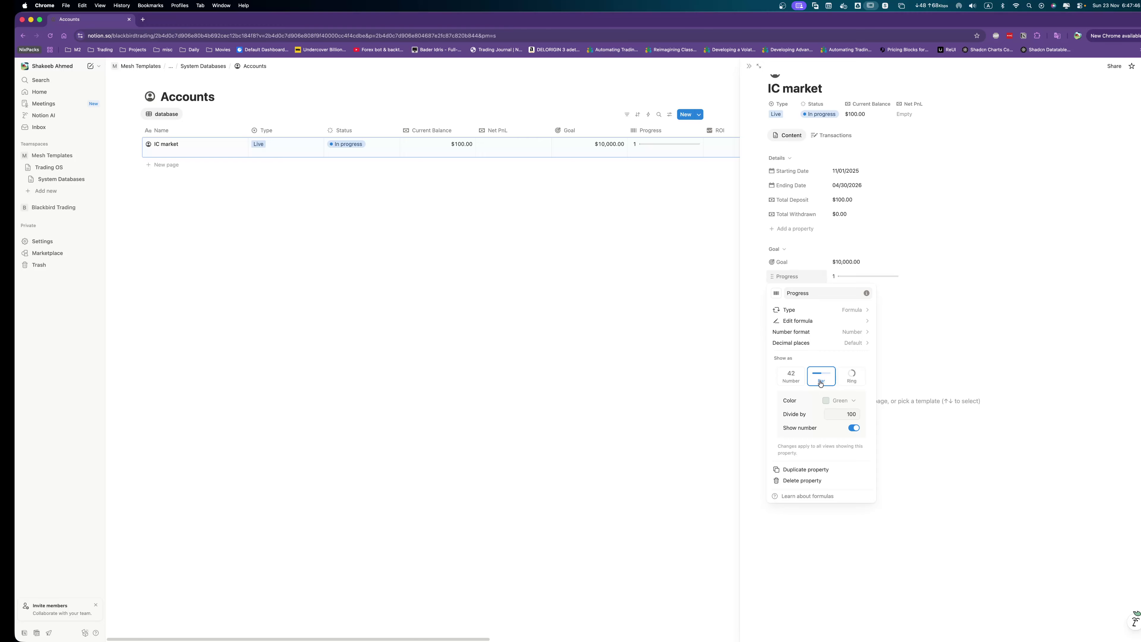
pyautogui.click(844, 414)
pyautogui.press('Escape')
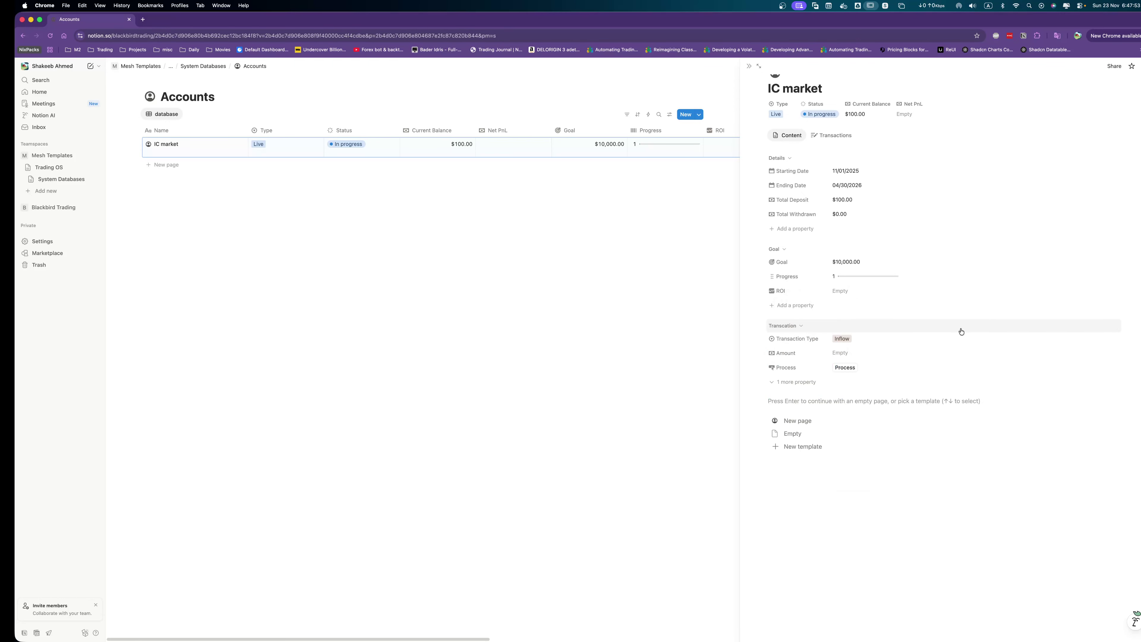
pyautogui.click(857, 279)
pyautogui.press('Escape')
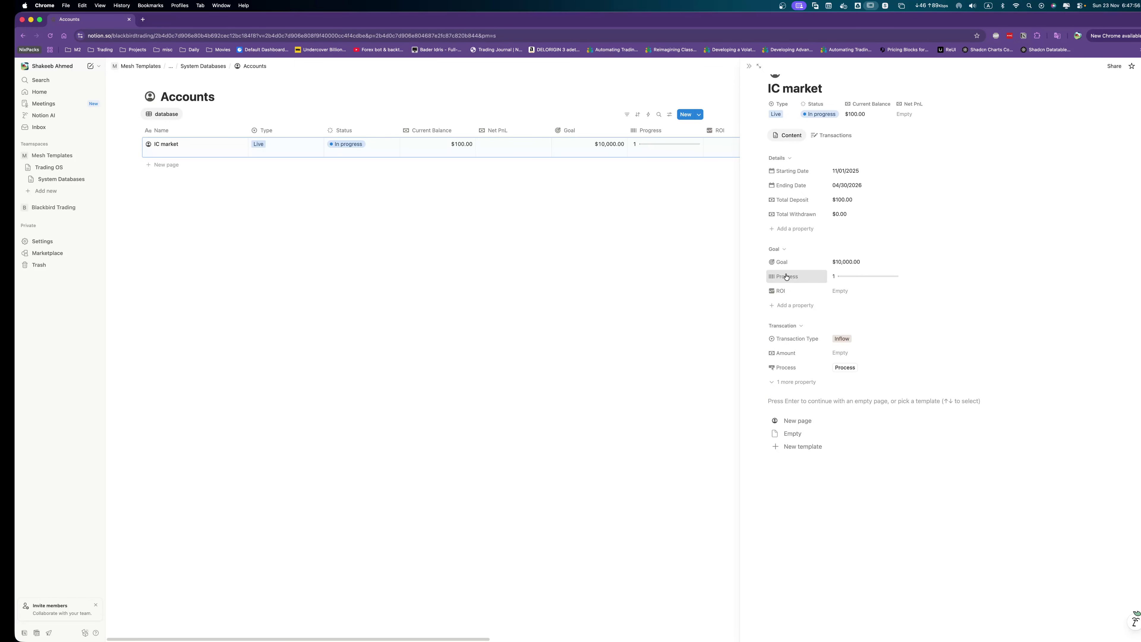
# Open the Progress property of the IC market account for editing.
pyautogui.click(787, 276)
pyautogui.moveTo(801, 320)
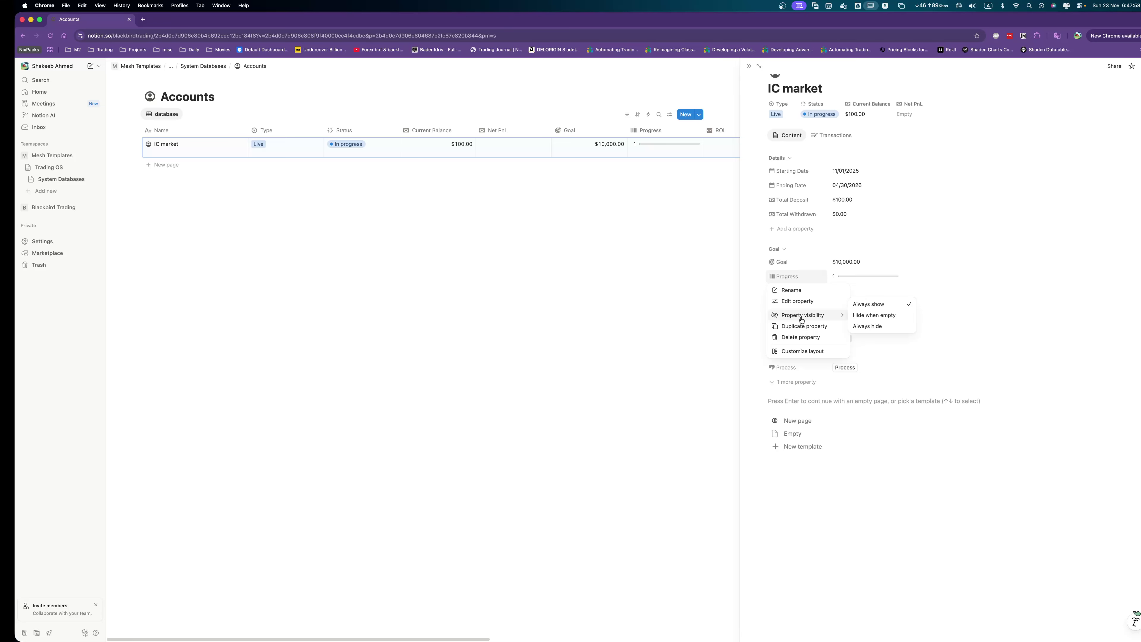
pyautogui.click(800, 301)
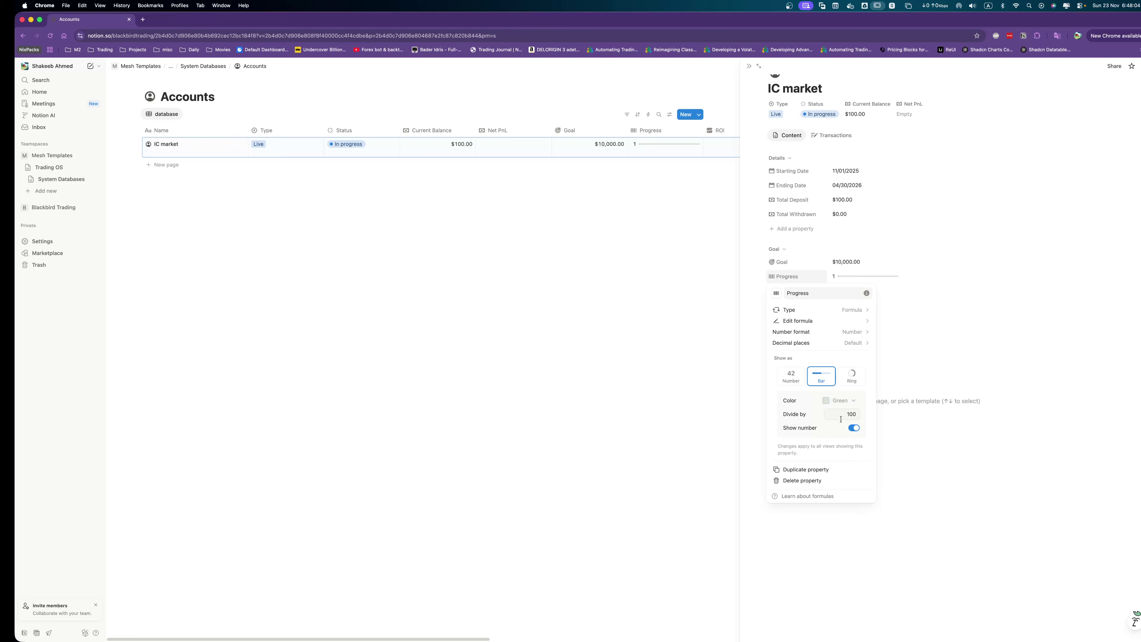
pyautogui.click(853, 429)
pyautogui.click(854, 429)
pyautogui.click(857, 377)
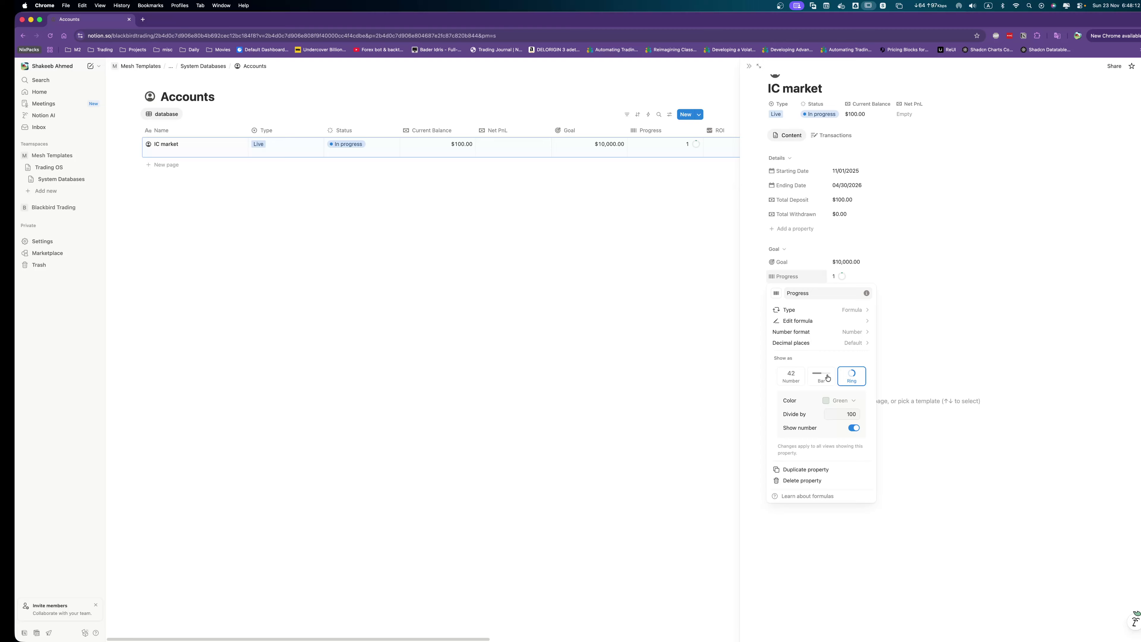
pyautogui.click(823, 379)
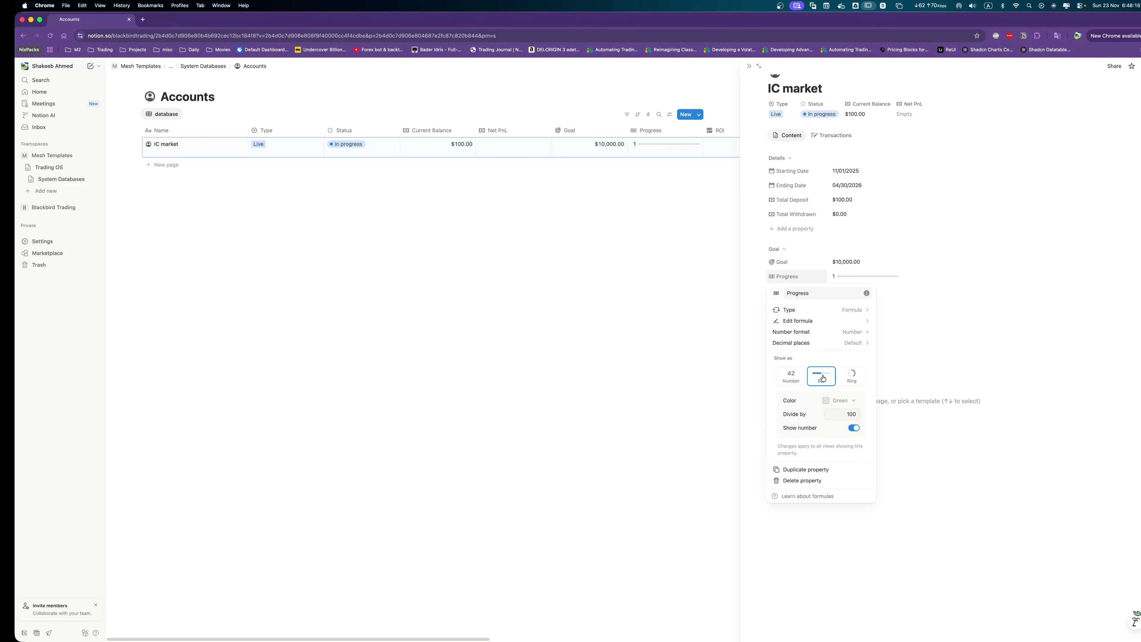
pyautogui.click(848, 413)
pyautogui.doubleClick(838, 414)
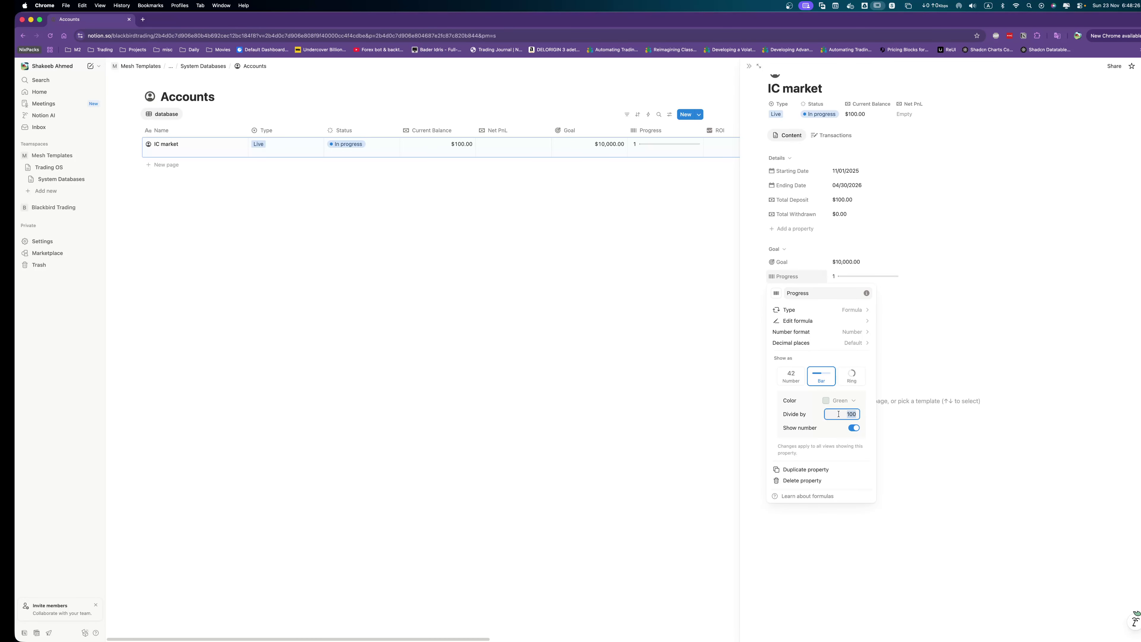
# Set the Progress property's number format to Percent and remove the multiplication by 100 from its formula.
pyautogui.click(849, 332)
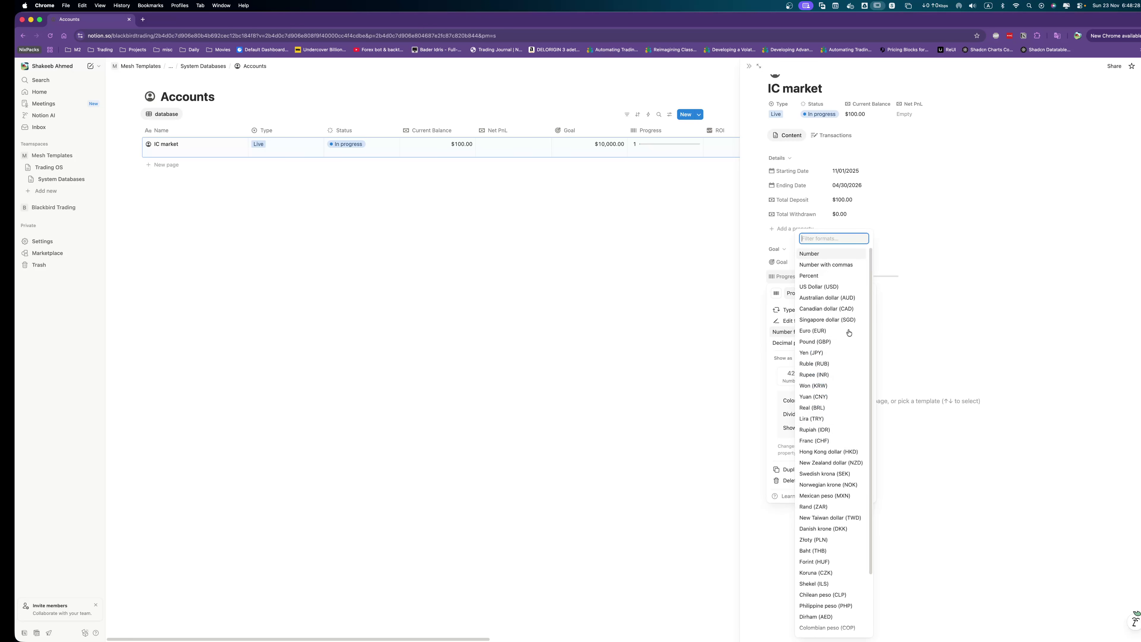
pyautogui.click(819, 276)
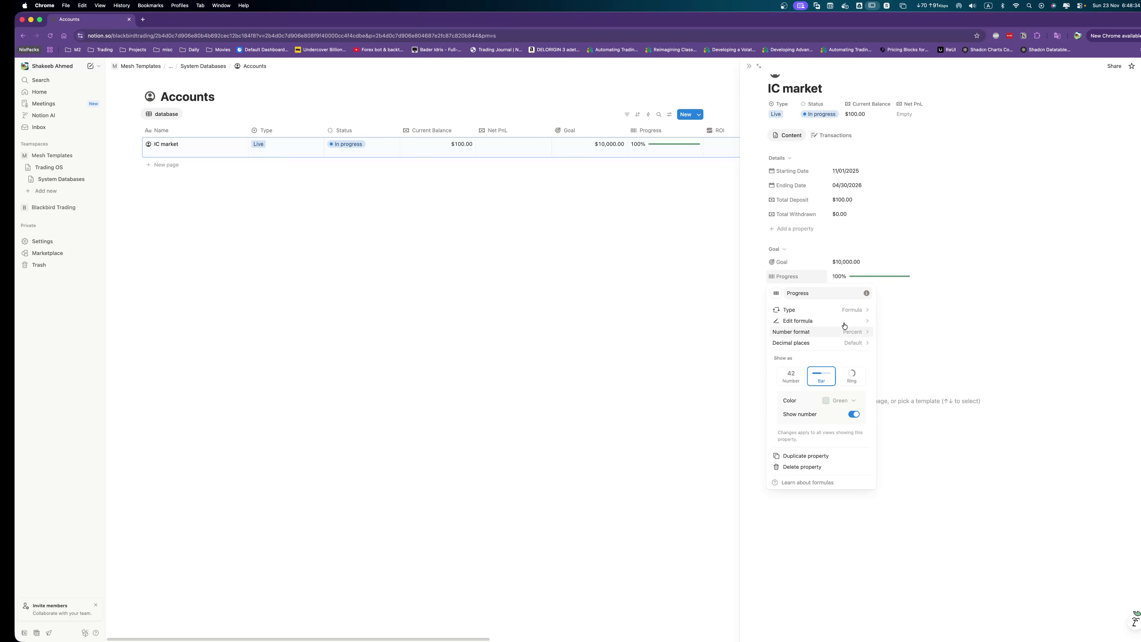
pyautogui.click(812, 321)
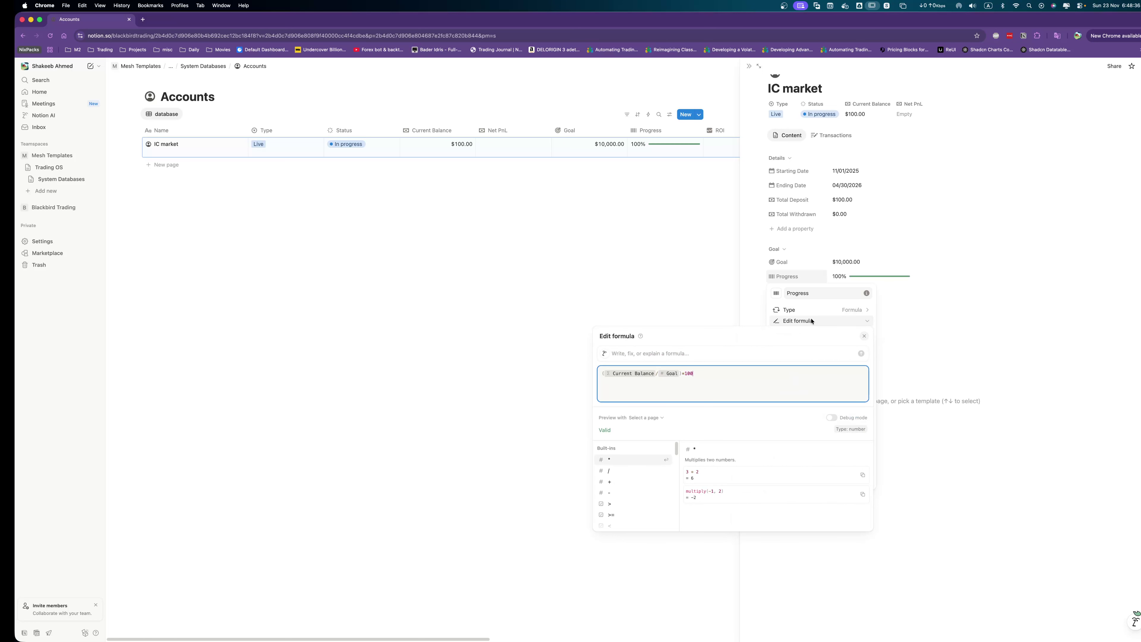
pyautogui.press('BackSpace')
pyautogui.press('BackSpace')
pyautogui.press('BackSpace')
pyautogui.press('BackSpace')
pyautogui.click(916, 329)
pyautogui.click(892, 320)
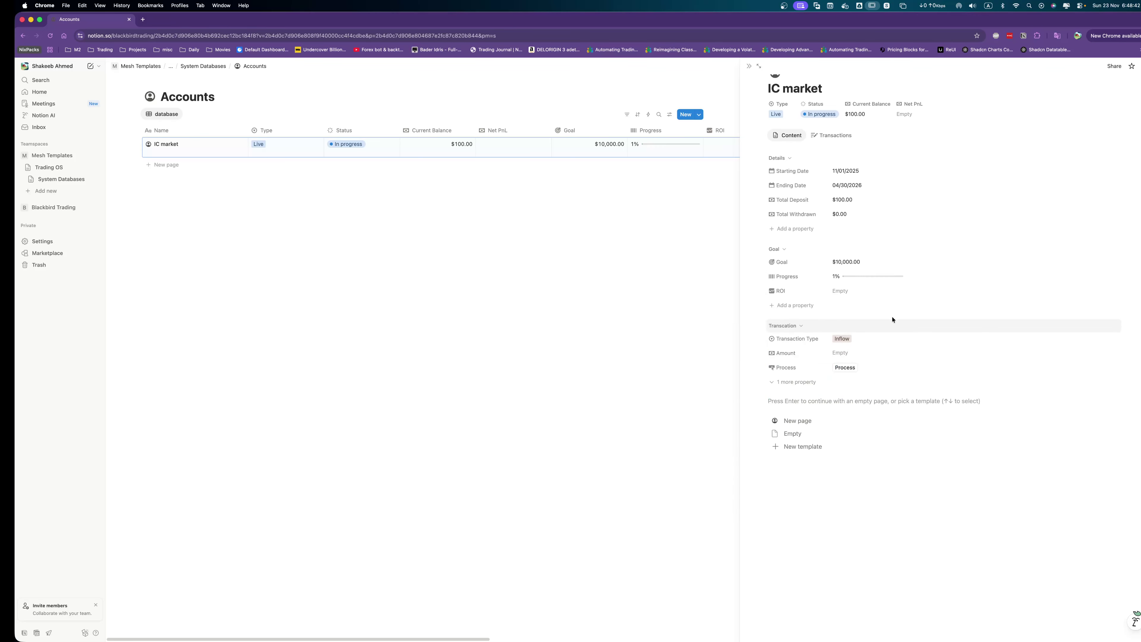
# Enter 900 as the Amount of the Inflow transaction and process it, confirming the request.
pyautogui.click(845, 203)
pyautogui.click(844, 204)
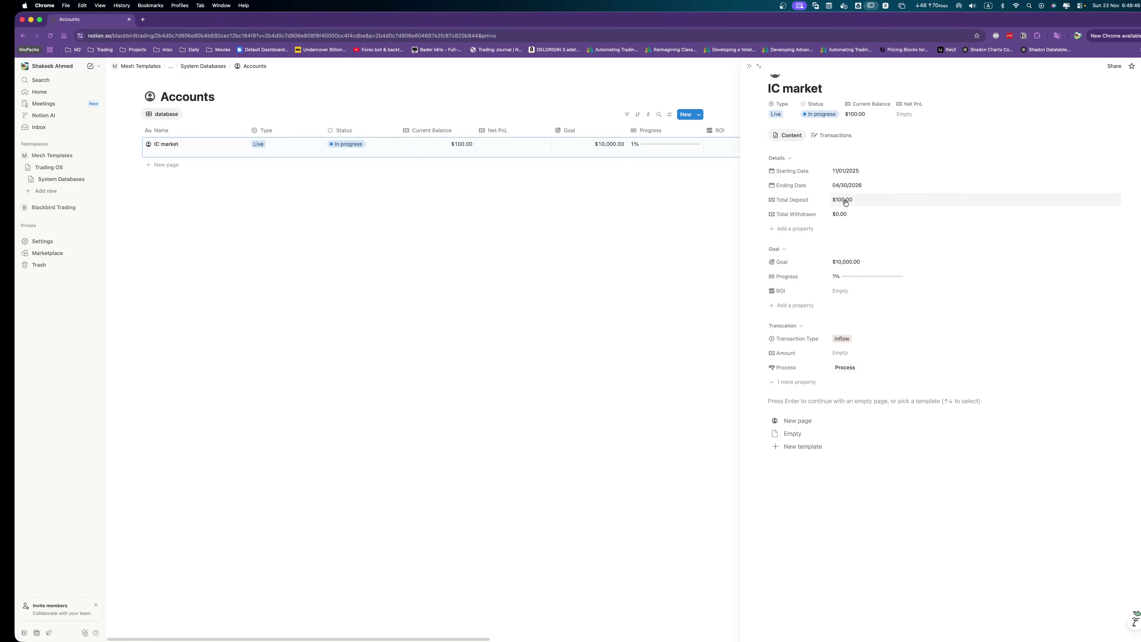
pyautogui.click(844, 353)
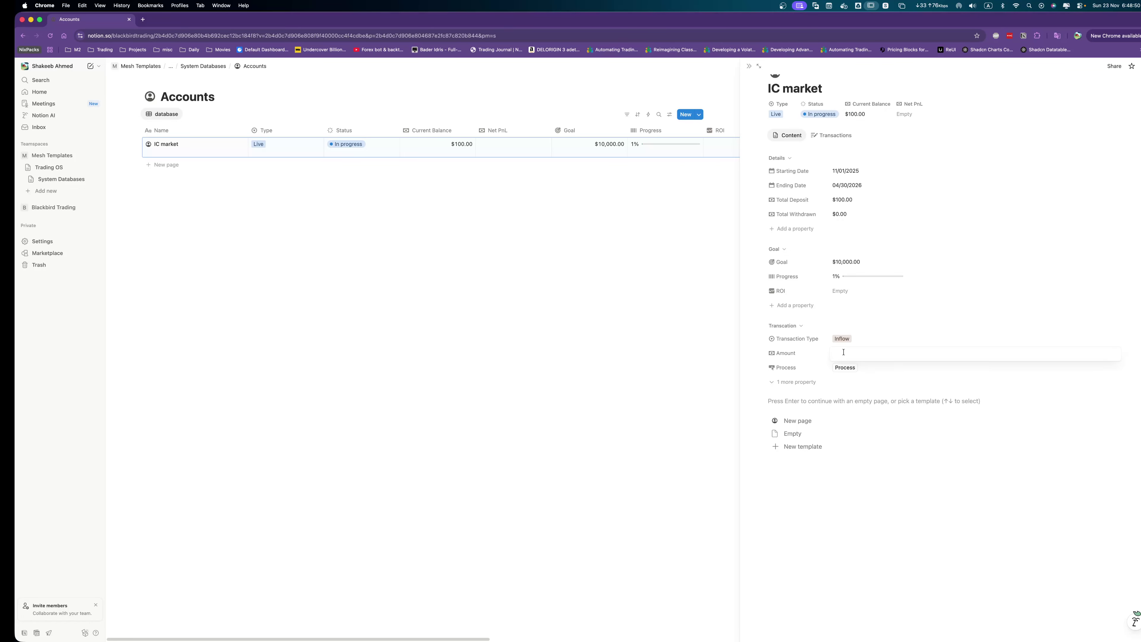
pyautogui.write('900')
pyautogui.click(845, 368)
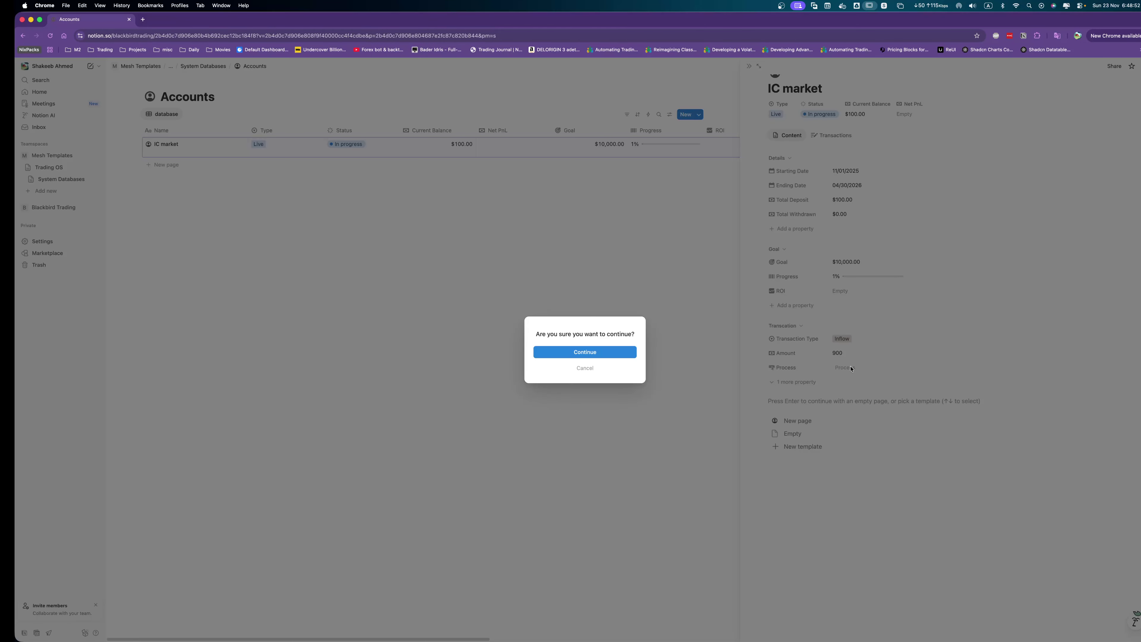
pyautogui.click(582, 352)
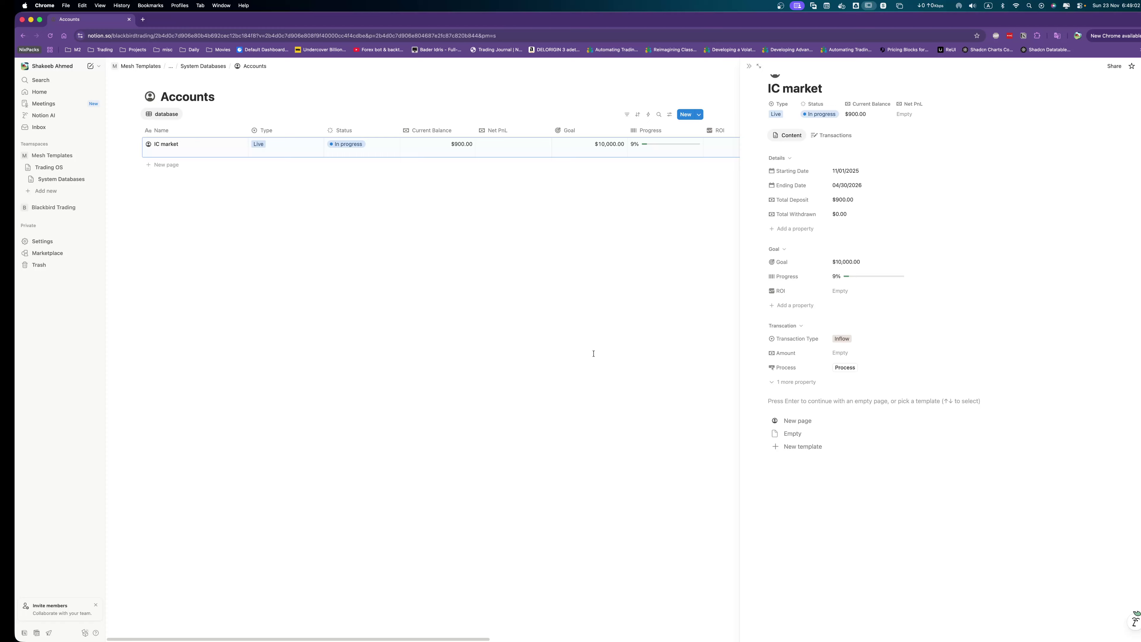
# Examine the IC market account's transaction records, including the Notes text of the 900 inflow.
pyautogui.click(835, 135)
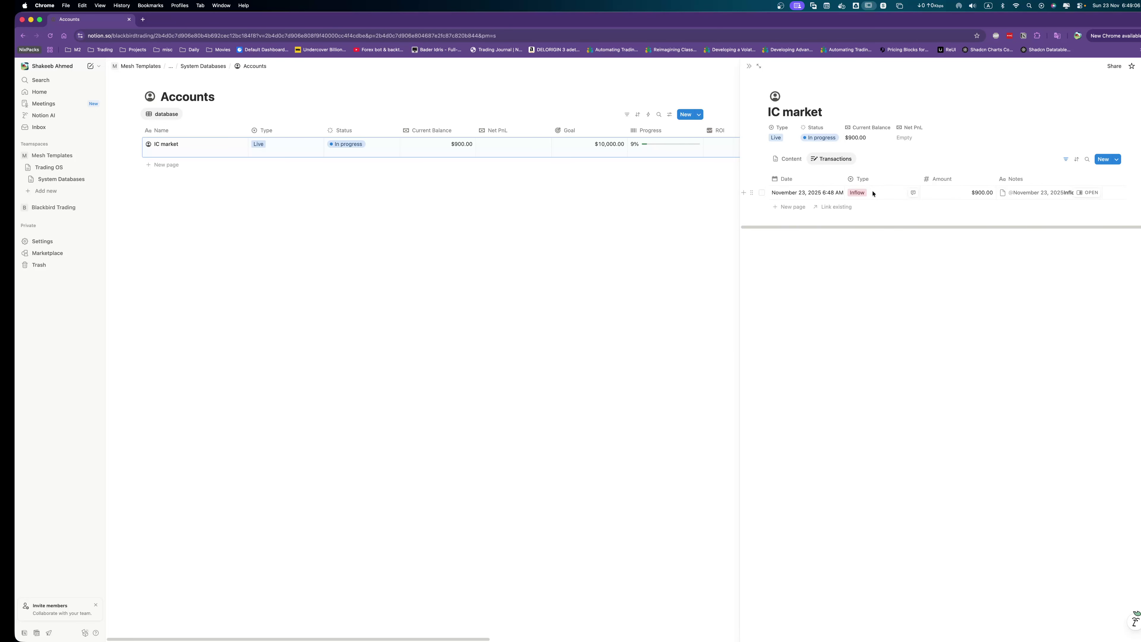
pyautogui.hscroll(1, 931, 193)
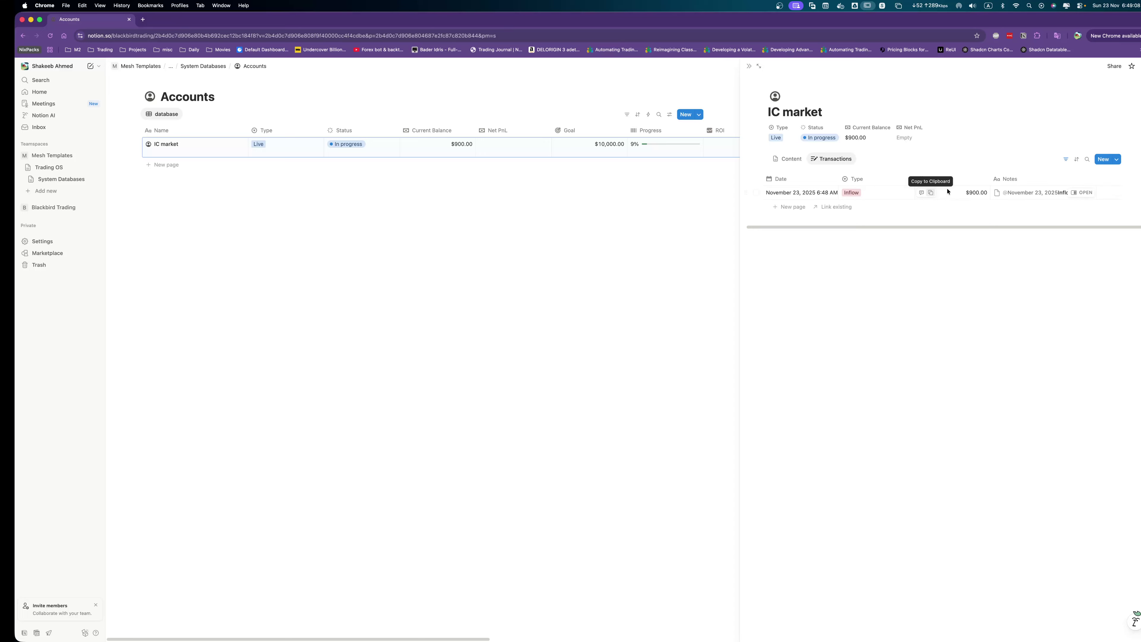
pyautogui.click(1043, 196)
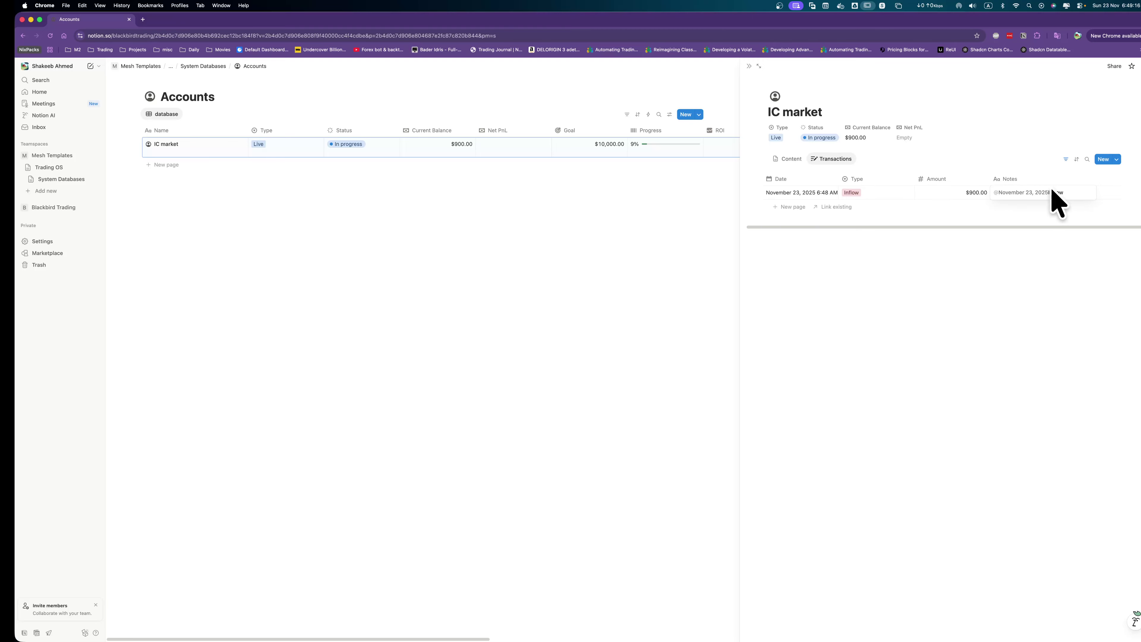
pyautogui.press('Escape')
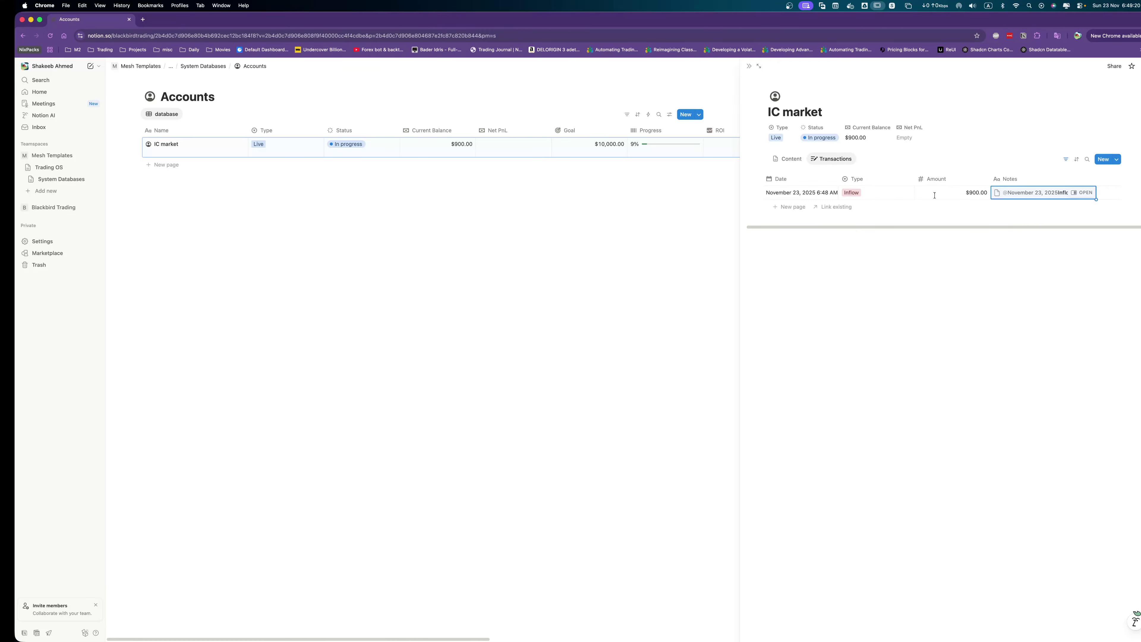
# Return to the account's content view and open the Process button's automation for editing.
pyautogui.click(787, 158)
pyautogui.click(781, 399)
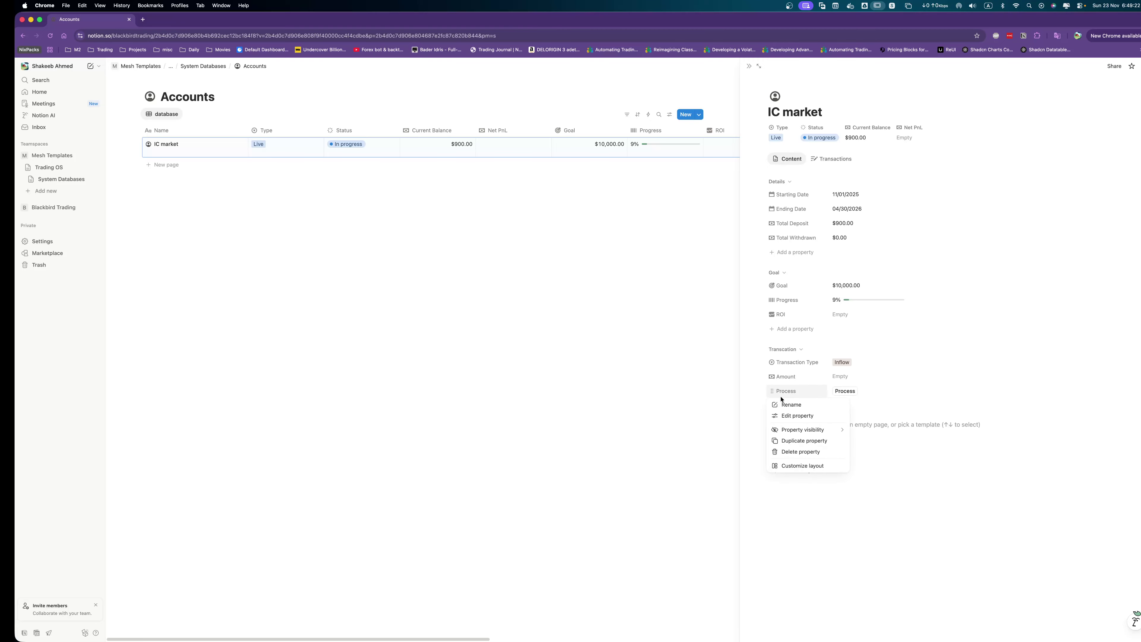
pyautogui.moveTo(808, 432)
pyautogui.click(806, 415)
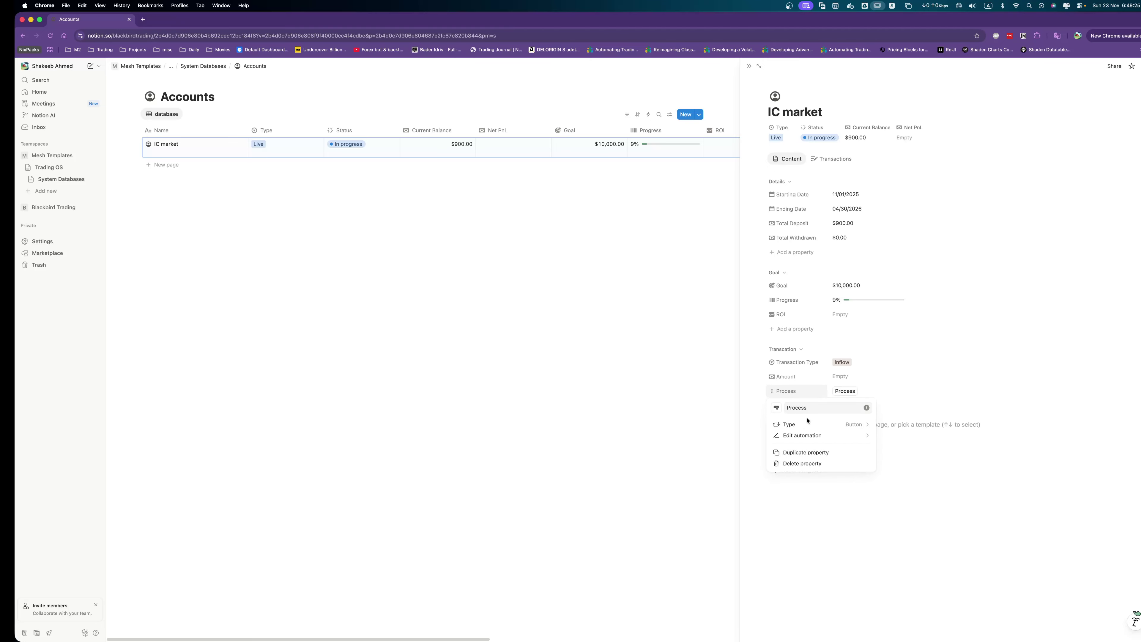
pyautogui.click(804, 435)
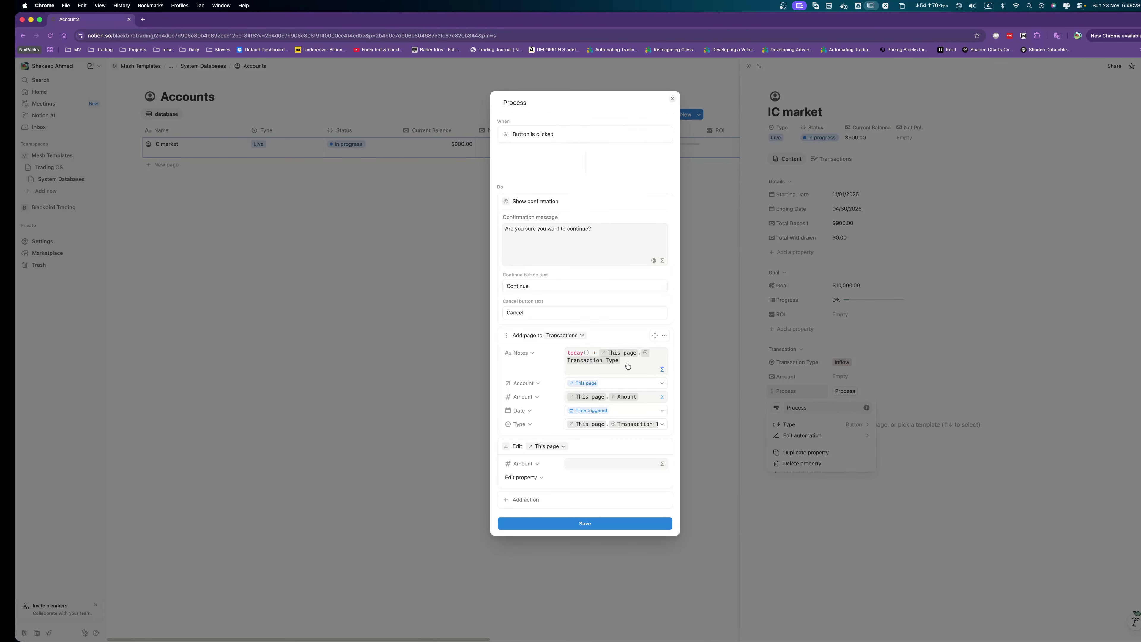
# Remove the date function from the Notes formula, leaving only This page's Transaction Type, and save the formula.
pyautogui.click(583, 354)
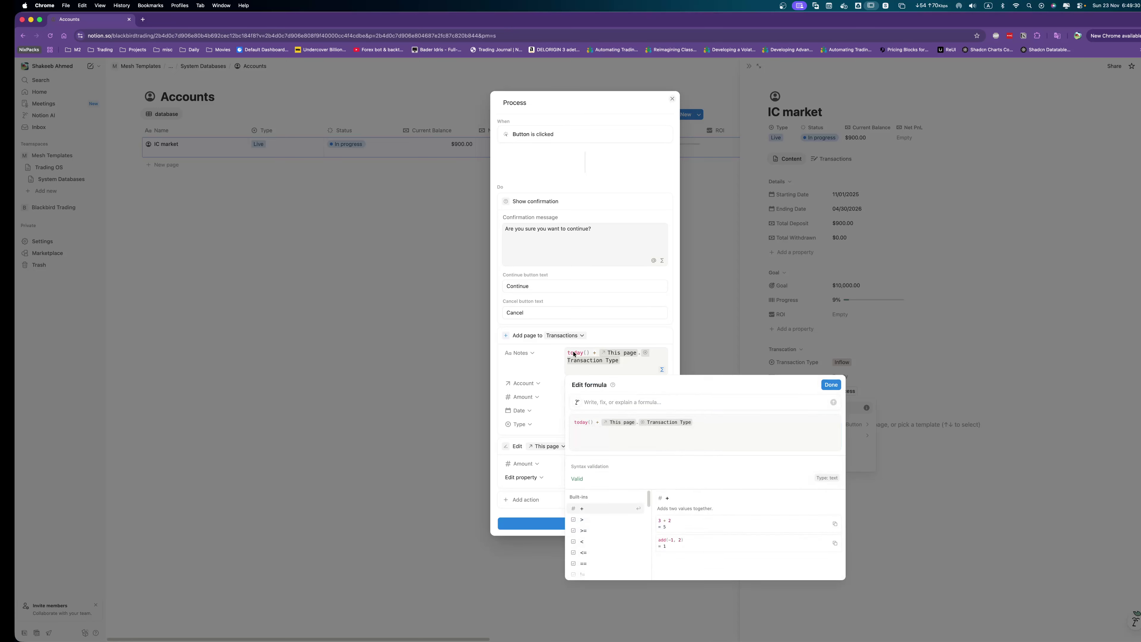
pyautogui.click(579, 422)
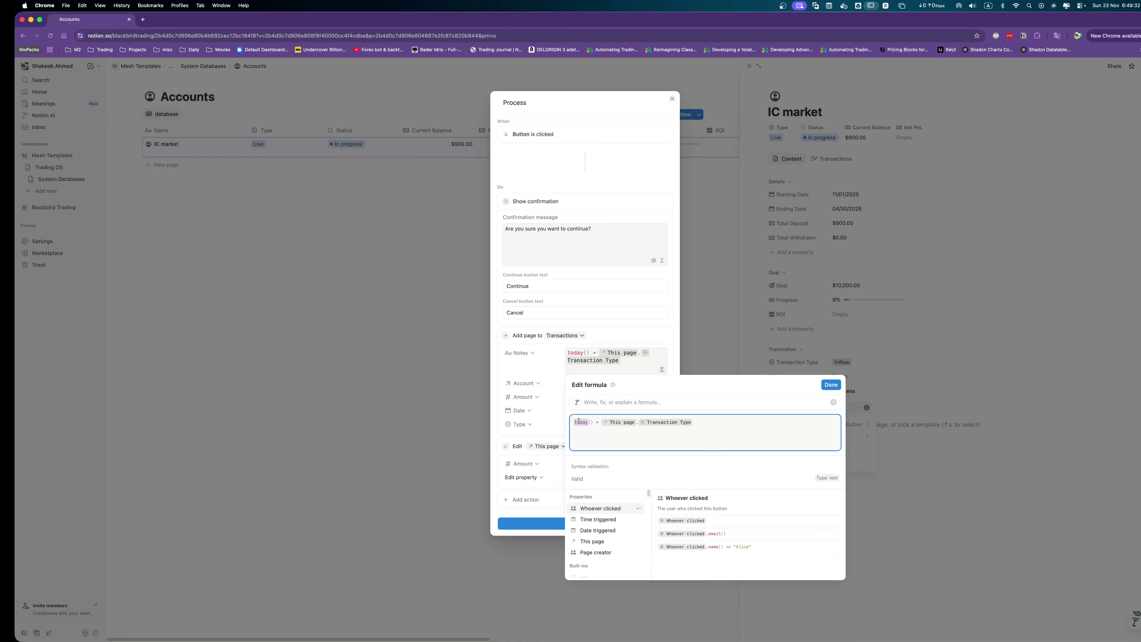
pyautogui.write('now')
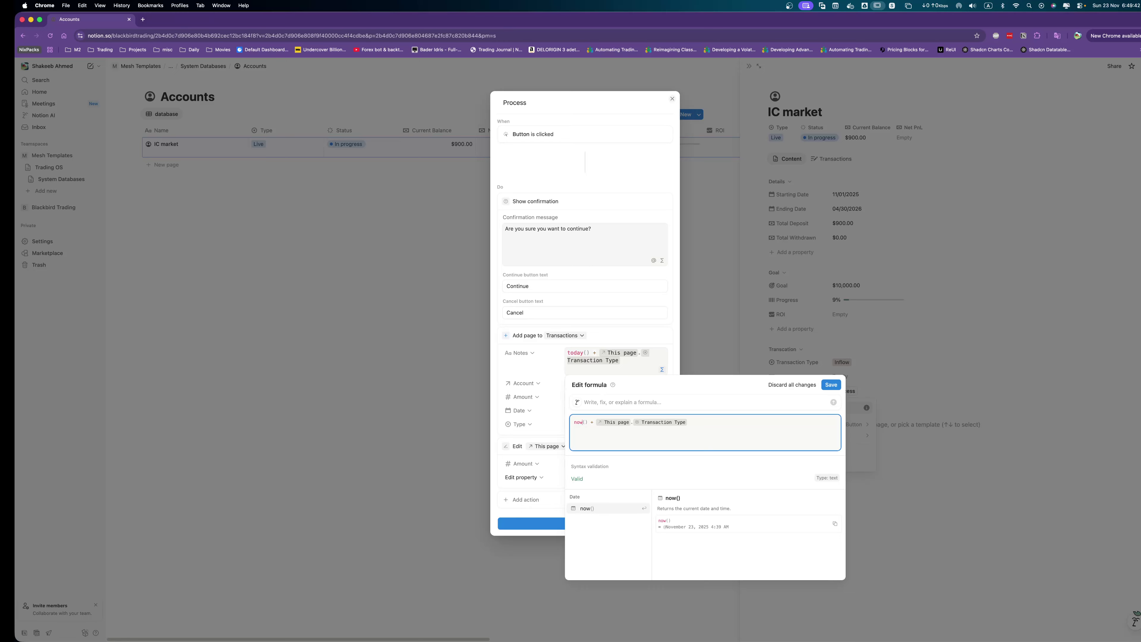
pyautogui.moveTo(598, 422); pyautogui.dragTo(574, 422)
pyautogui.press('BackSpace')
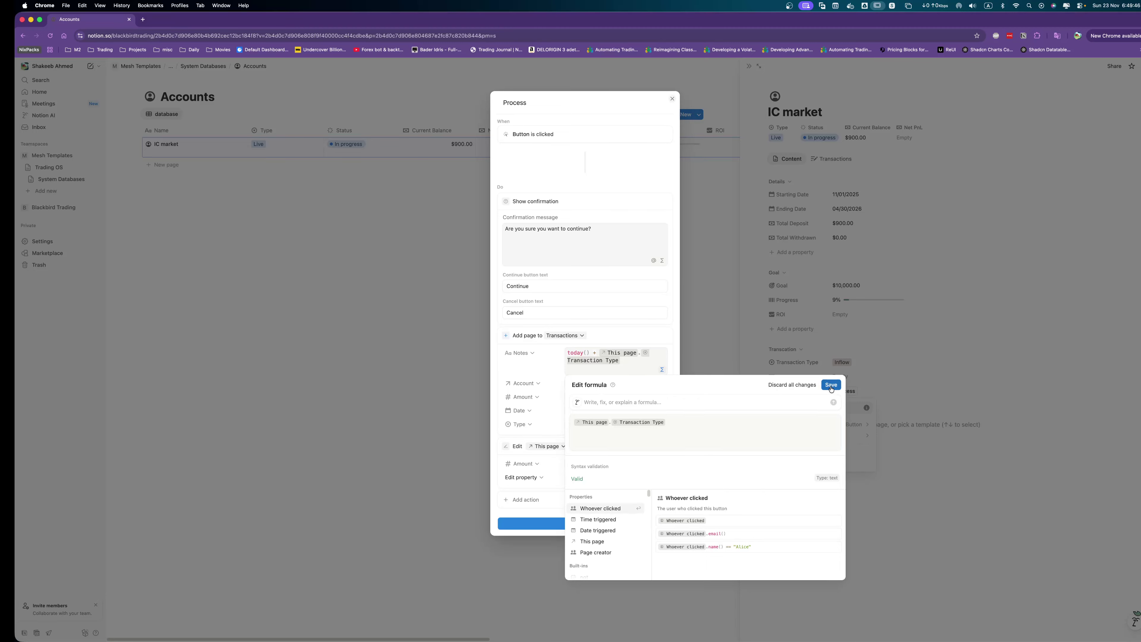
pyautogui.click(831, 385)
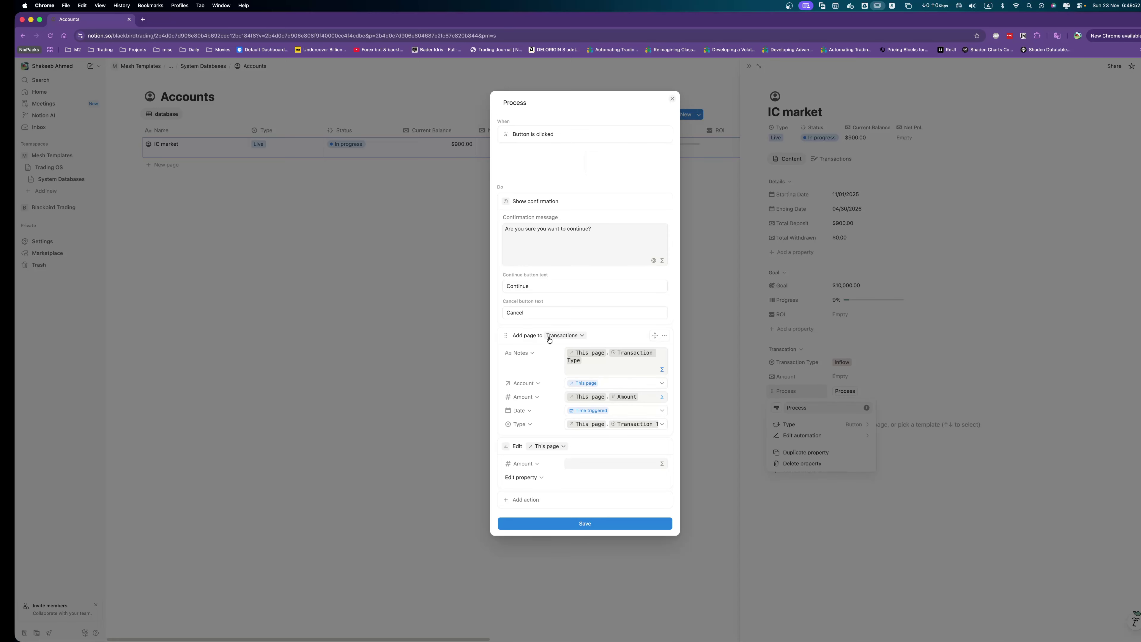
# Collapse the action that adds a page to Transactions and save the Process button's automation.
pyautogui.click(549, 337)
pyautogui.click(598, 338)
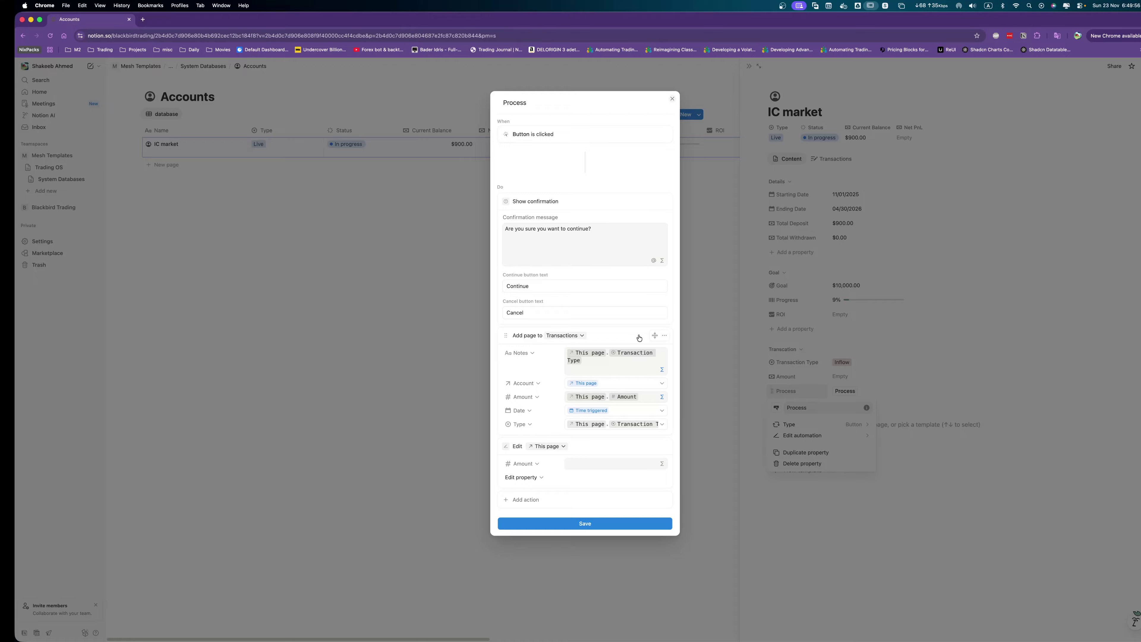
pyautogui.click(665, 336)
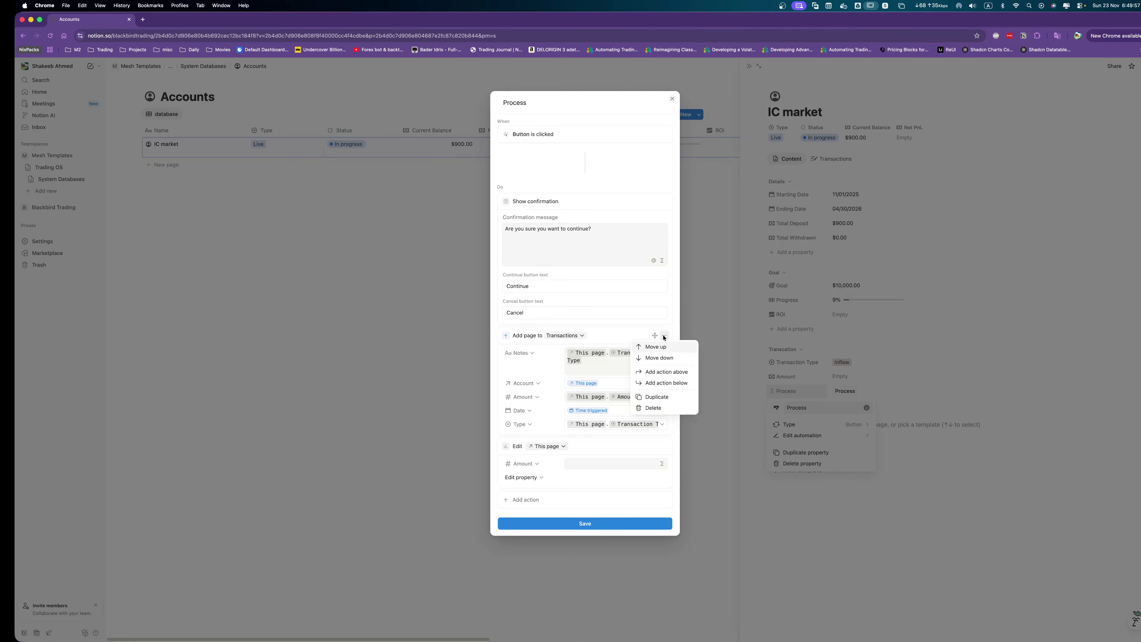
pyautogui.click(499, 348)
pyautogui.click(522, 337)
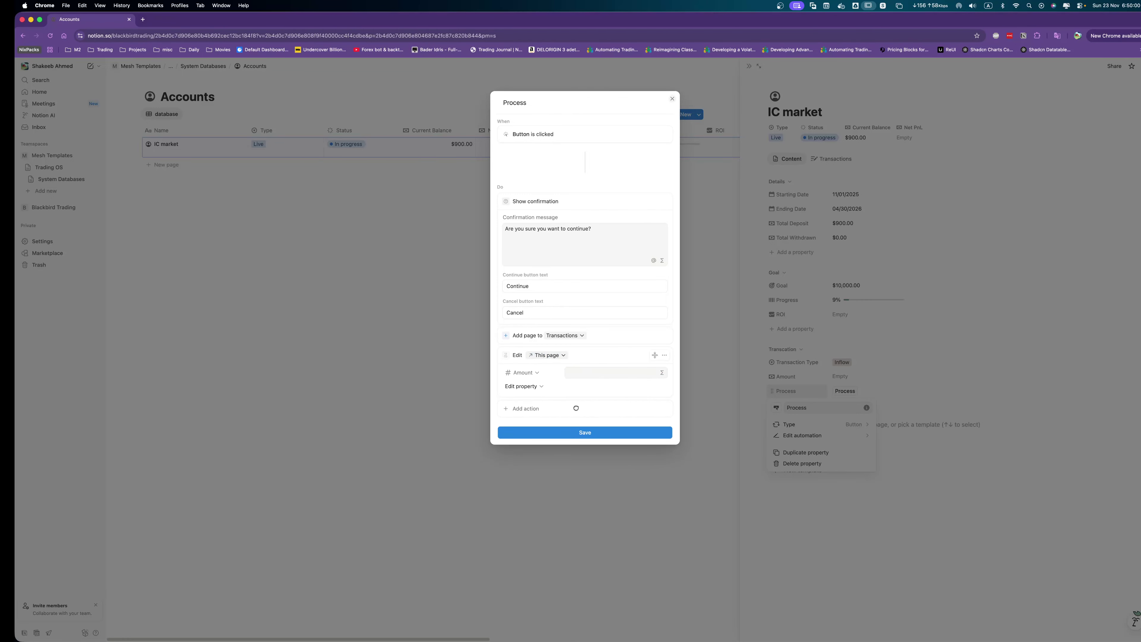
pyautogui.click(582, 432)
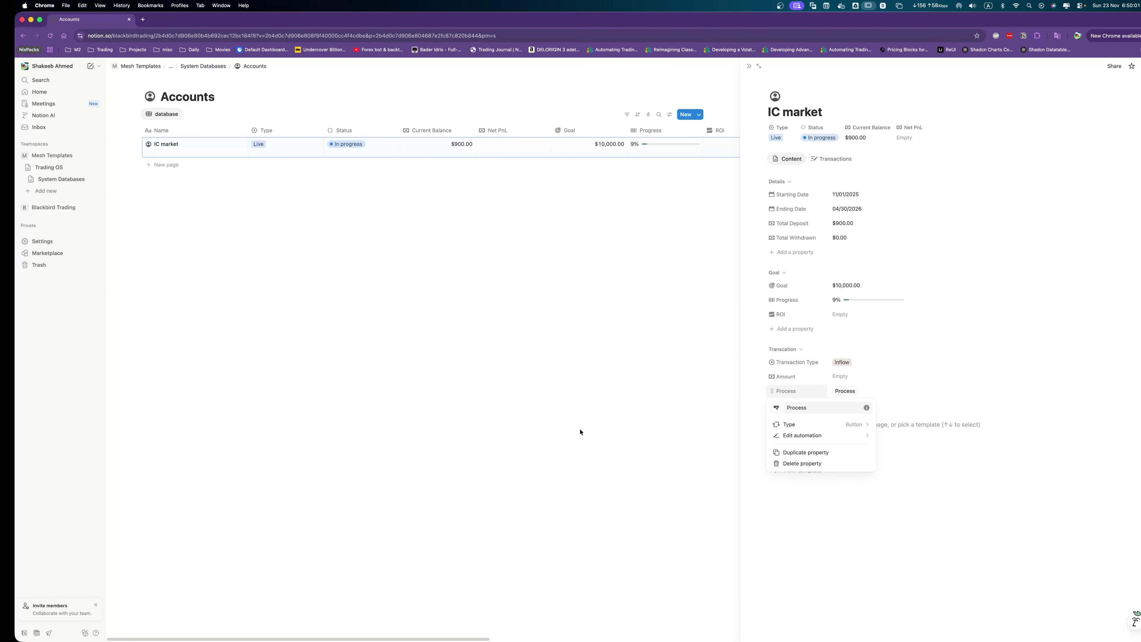
# Enter 100 as the Amount of another Inflow transaction and process it, confirming the request.
pyautogui.click(851, 378)
pyautogui.write('100')
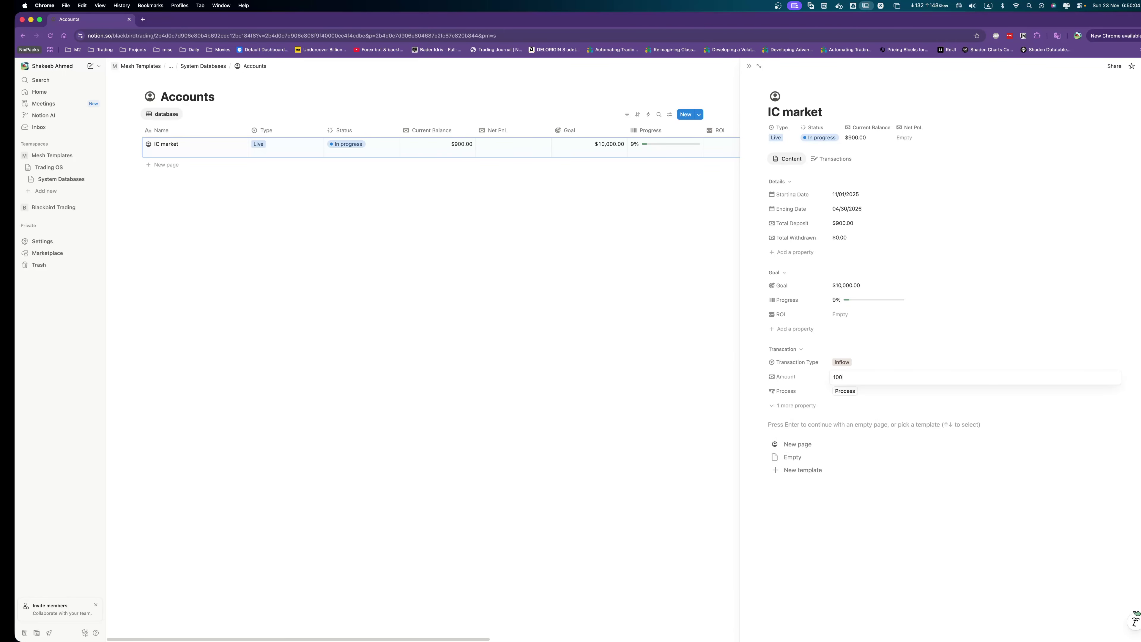
pyautogui.press('Return')
pyautogui.click(845, 391)
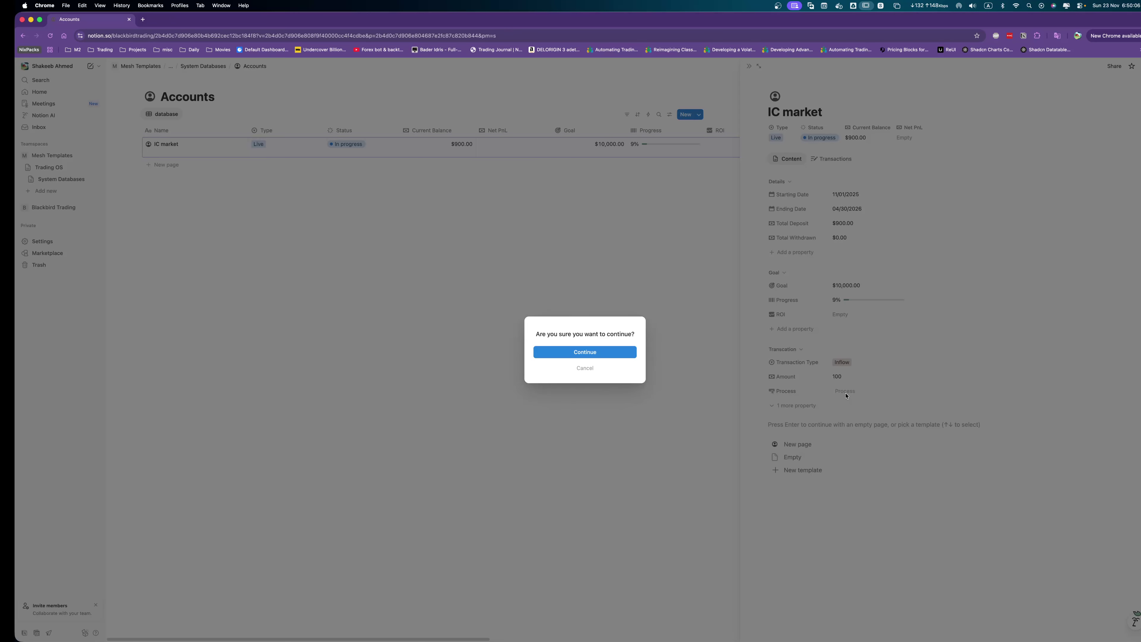
pyautogui.click(619, 352)
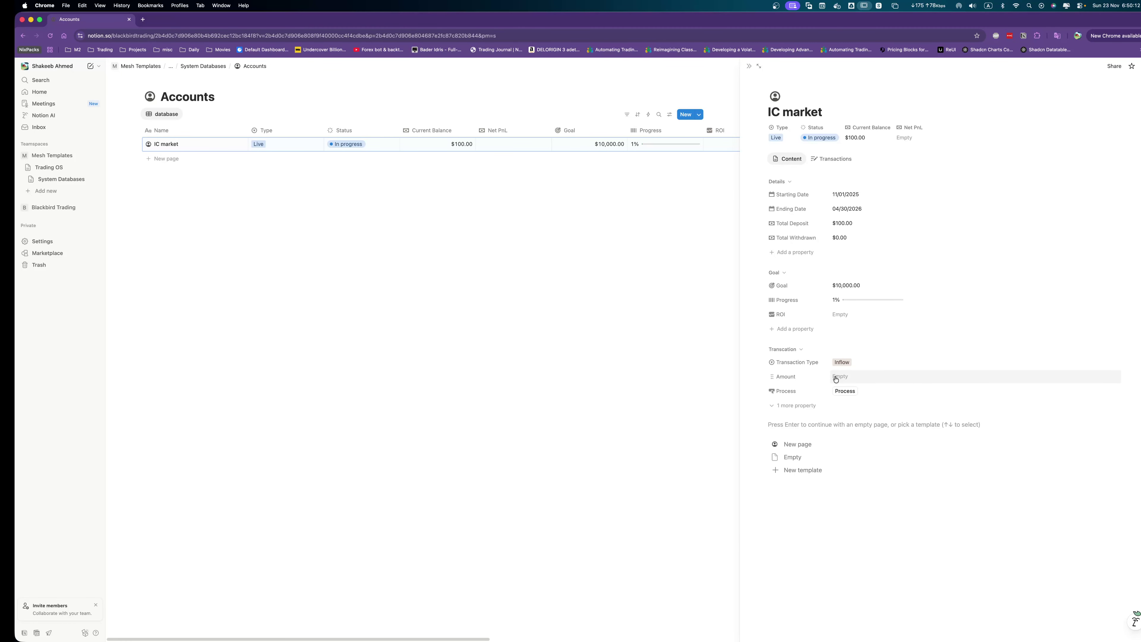
# Close the account page and set the page limit of the Transactions relation to No limit.
pyautogui.click(581, 255)
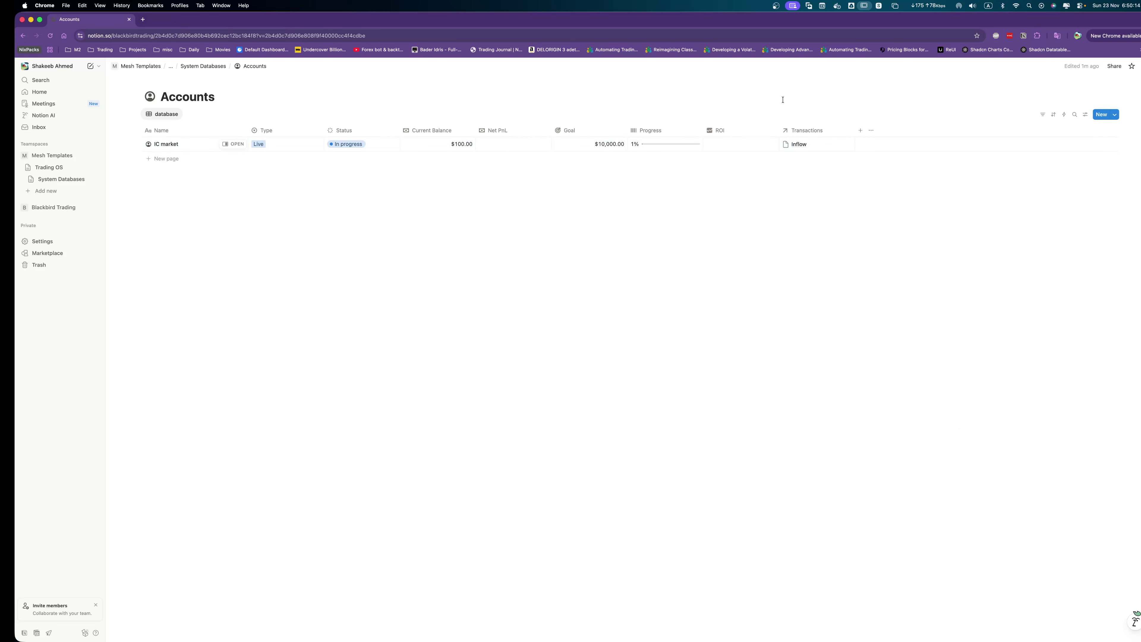
pyautogui.click(812, 131)
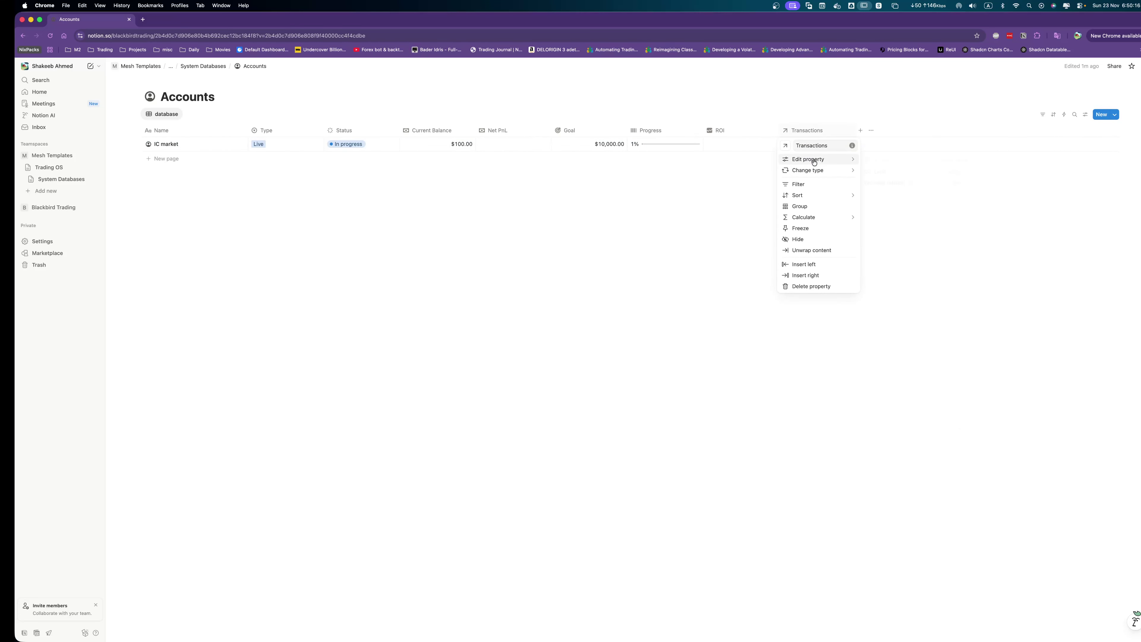
pyautogui.moveTo(822, 161)
pyautogui.click(949, 172)
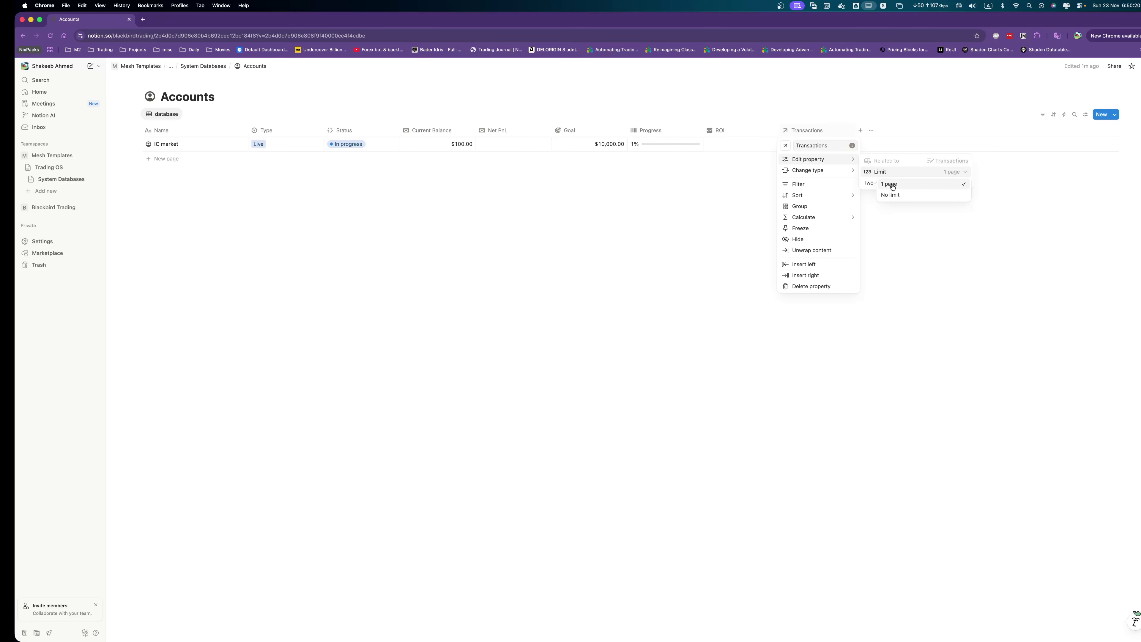
pyautogui.click(895, 197)
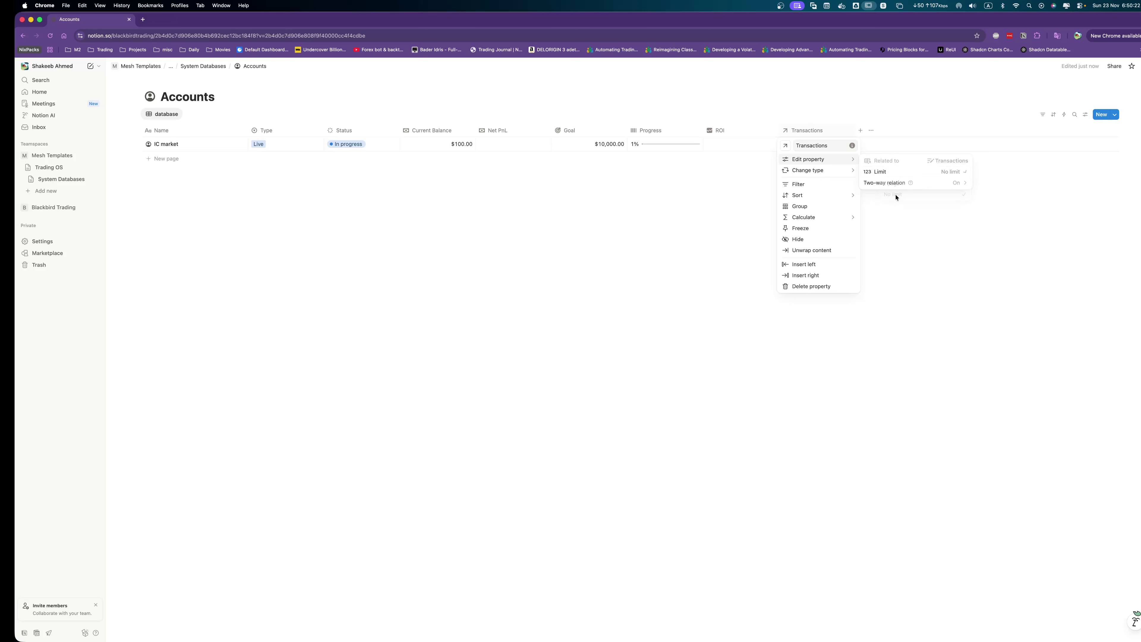
pyautogui.click(928, 216)
pyautogui.click(233, 143)
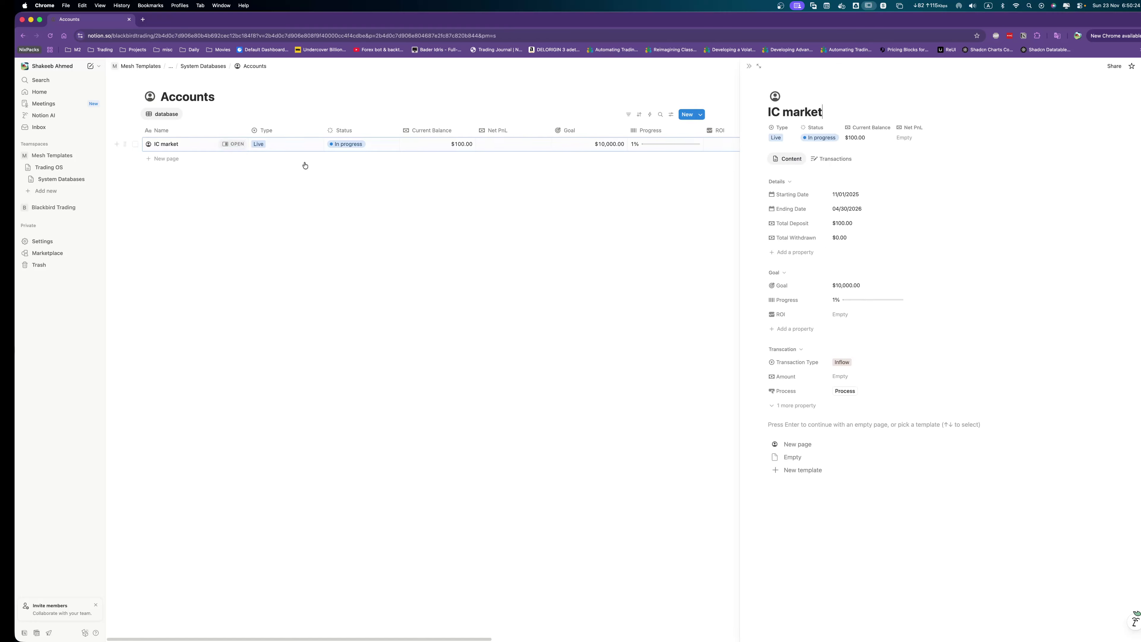
pyautogui.click(840, 351)
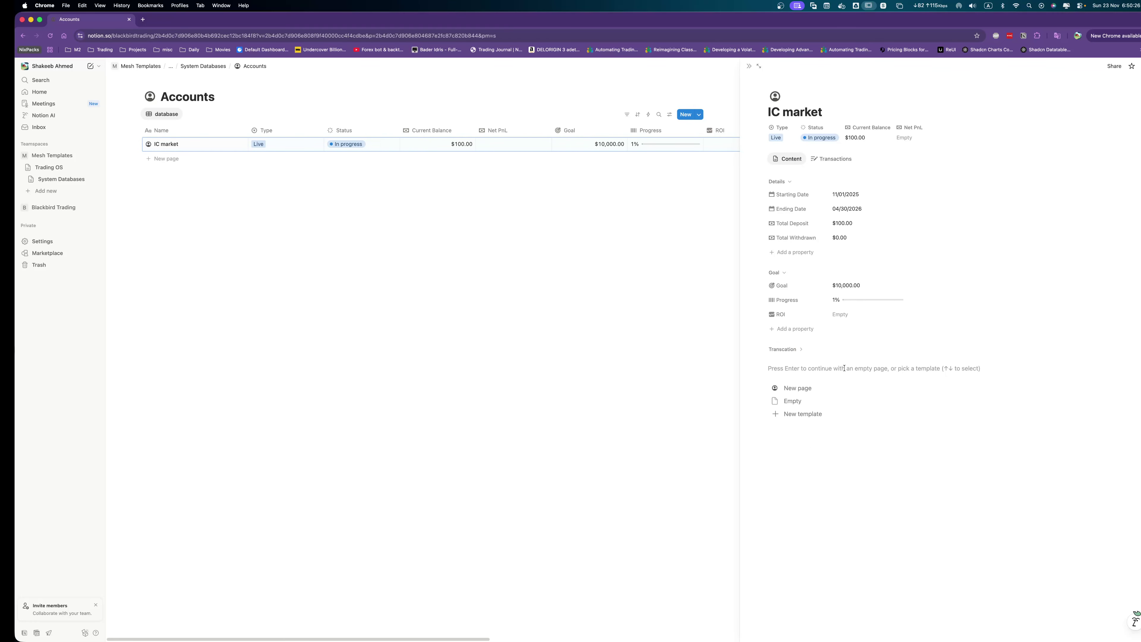
pyautogui.press('Escape')
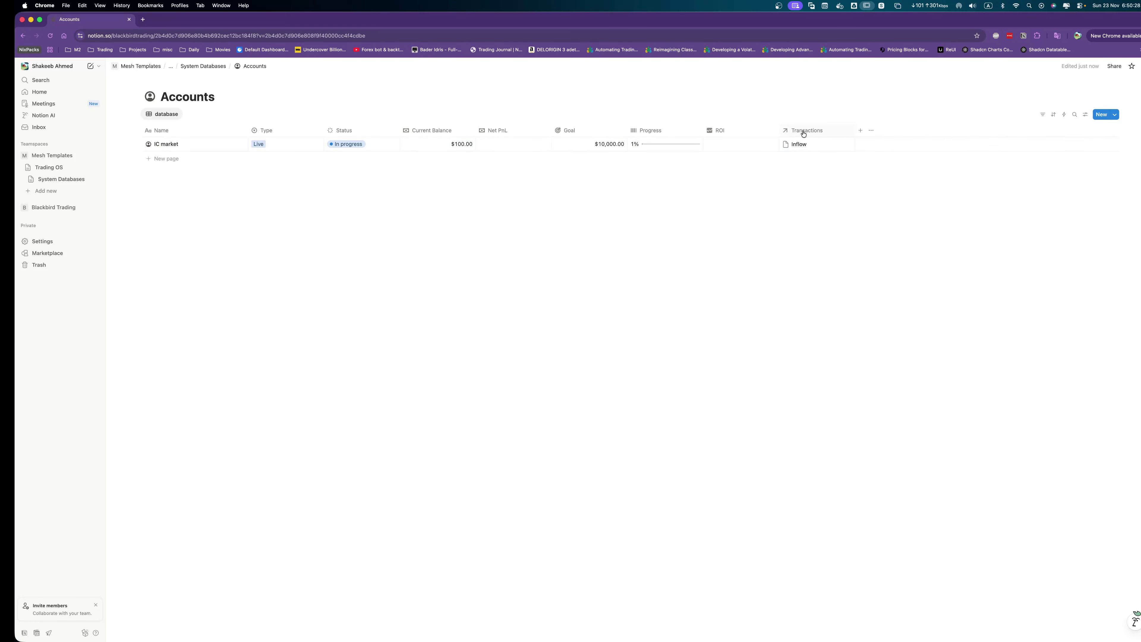
# Open the IC market account, enter 900 as the Amount of an Inflow transaction and process it, confirming the request.
pyautogui.click(233, 144)
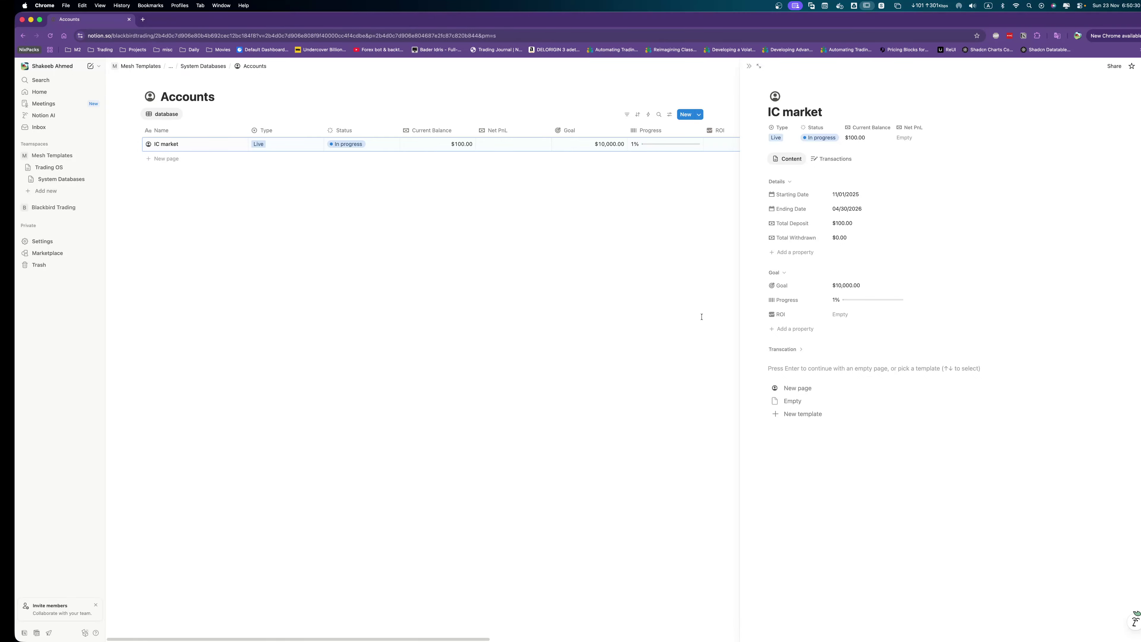
pyautogui.click(785, 349)
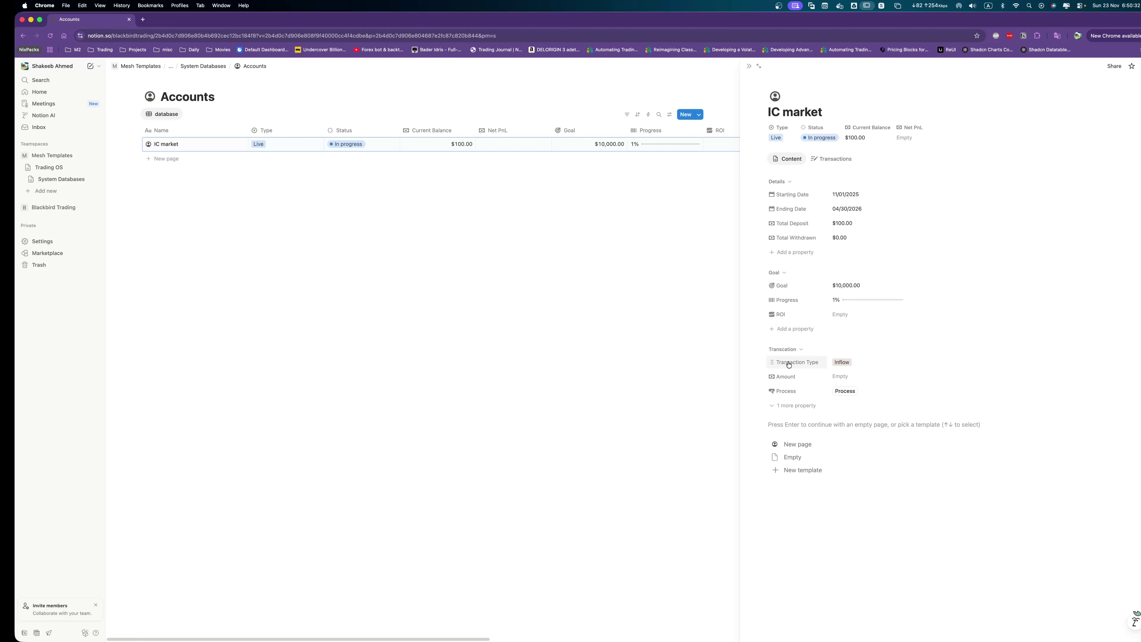
pyautogui.click(859, 376)
pyautogui.write('900')
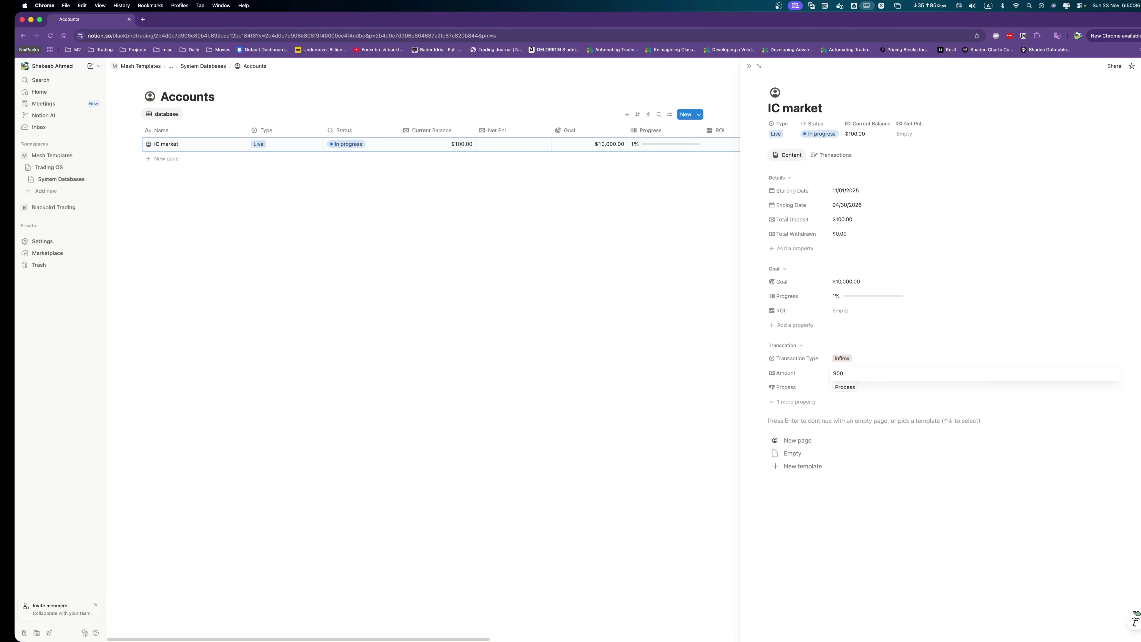
pyautogui.press('Return')
pyautogui.click(849, 388)
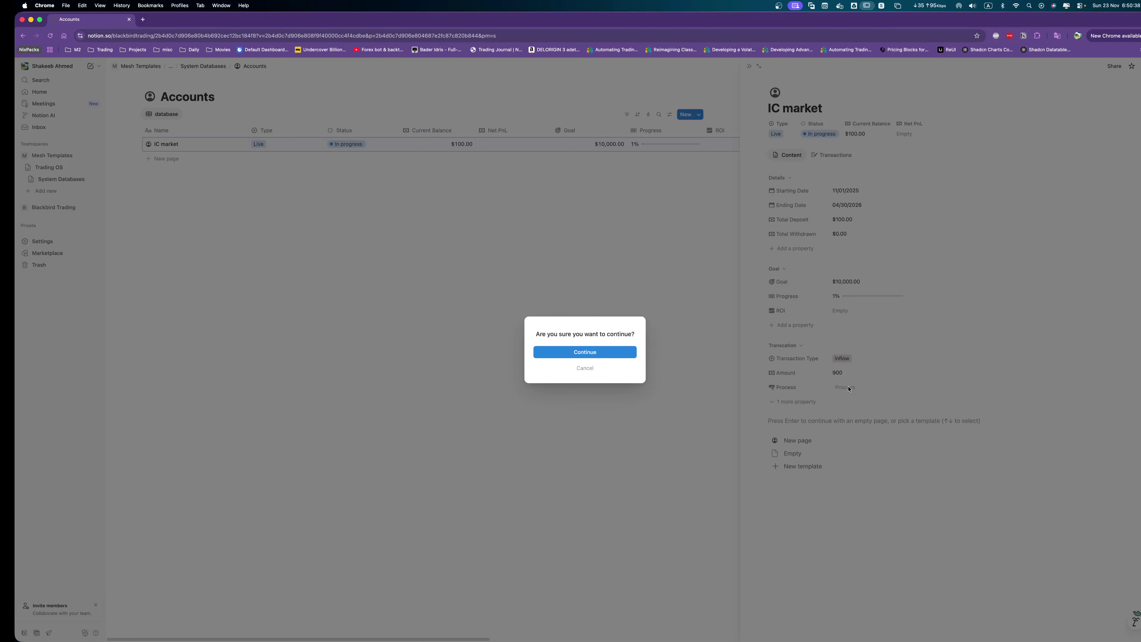
pyautogui.click(554, 355)
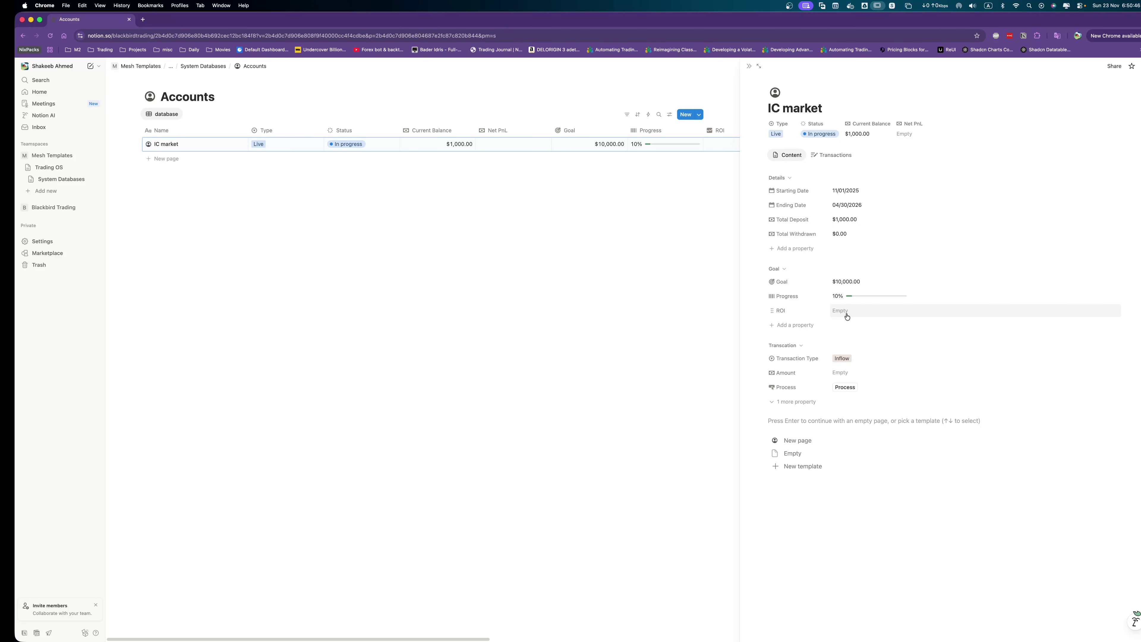
# Set the ROI property's formula to Current Balance divided by Total Deposit and save it.
pyautogui.click(781, 310)
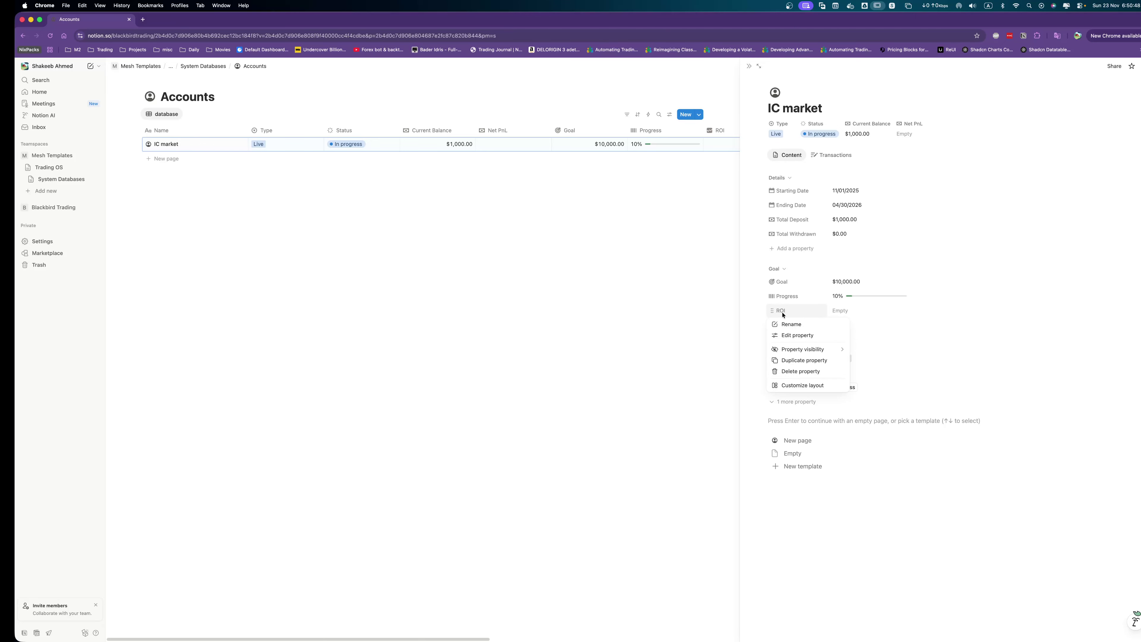
pyautogui.click(795, 336)
pyautogui.click(836, 356)
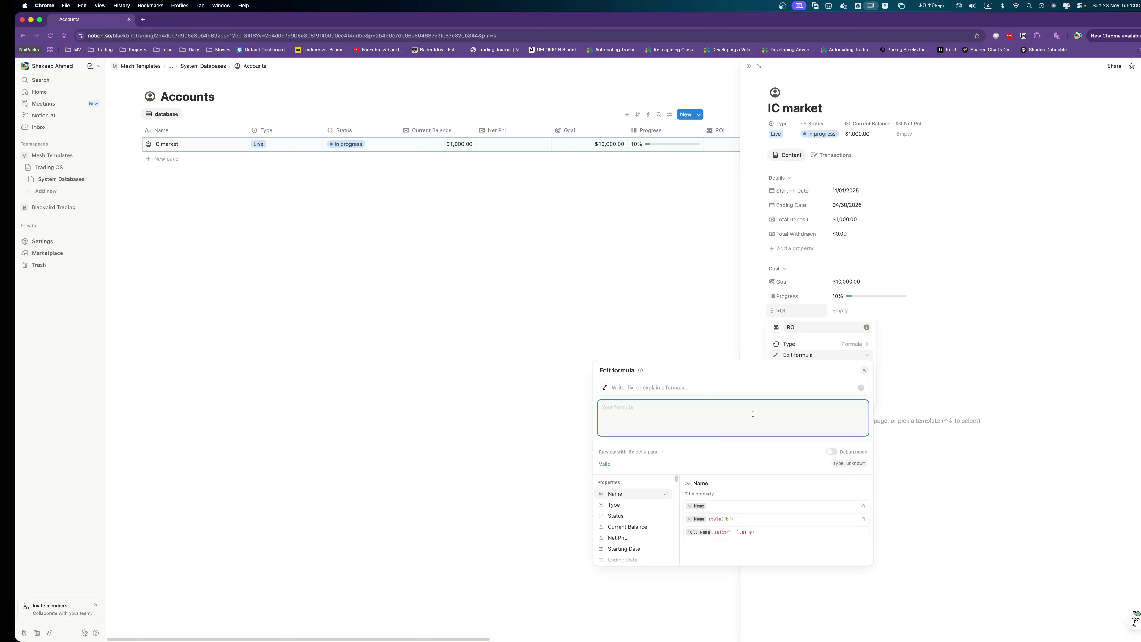
pyautogui.write('Total')
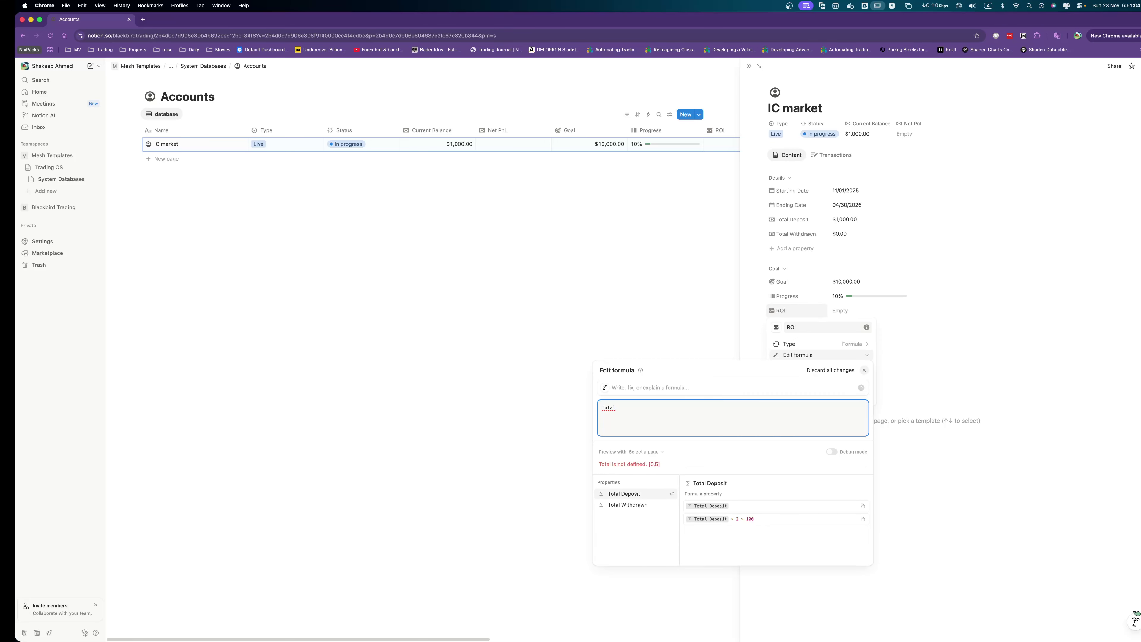
pyautogui.press('Return')
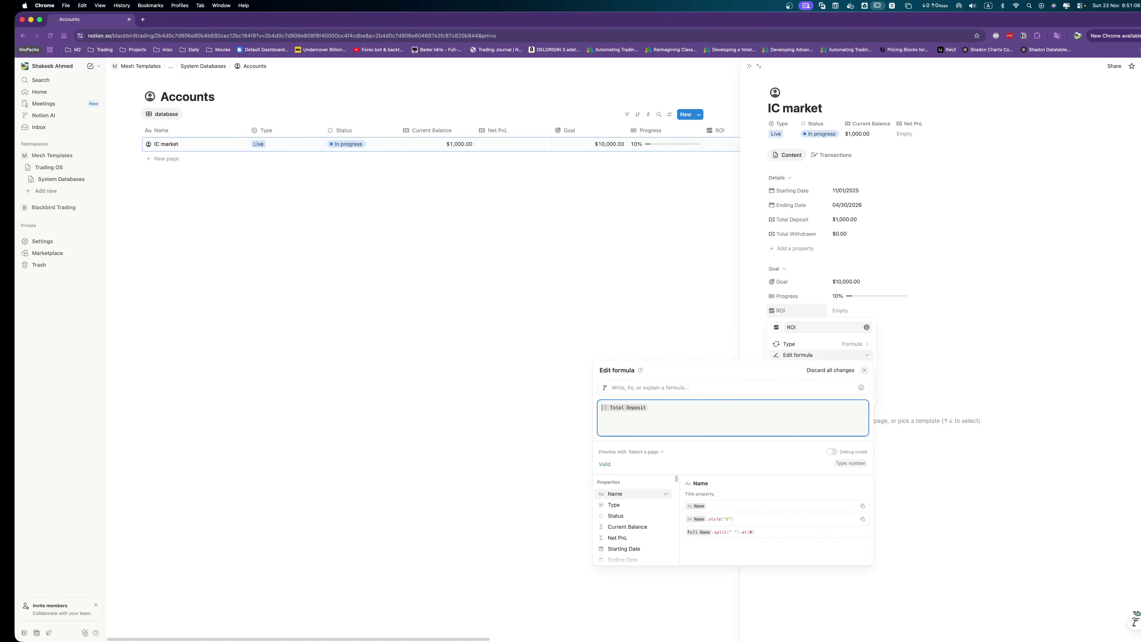
pyautogui.write('Current')
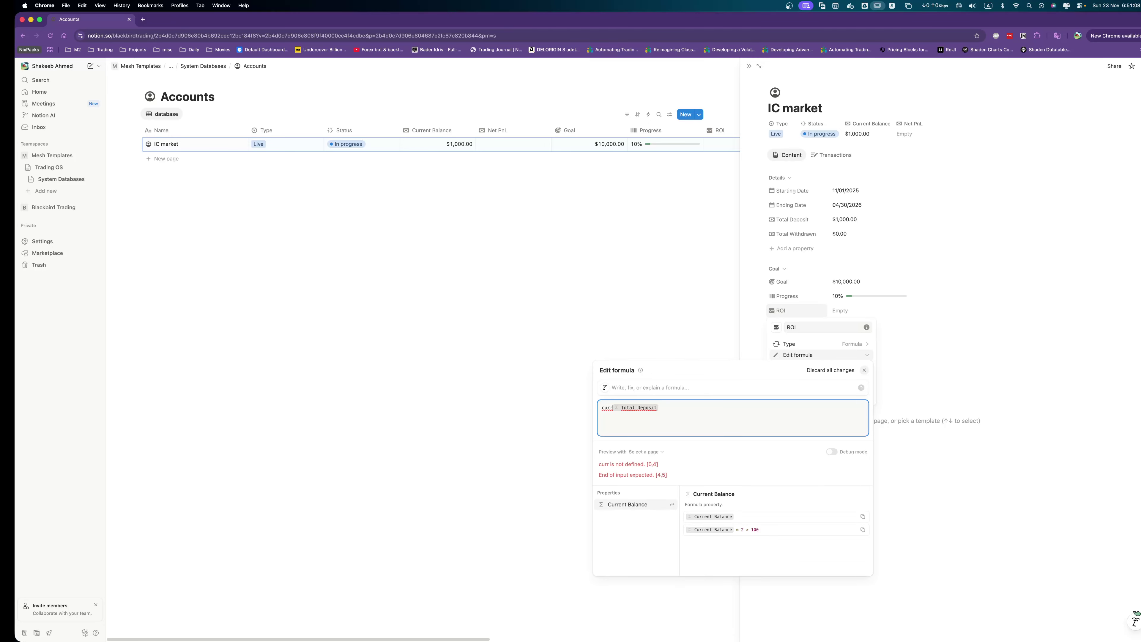
pyautogui.press('Return')
pyautogui.write('/')
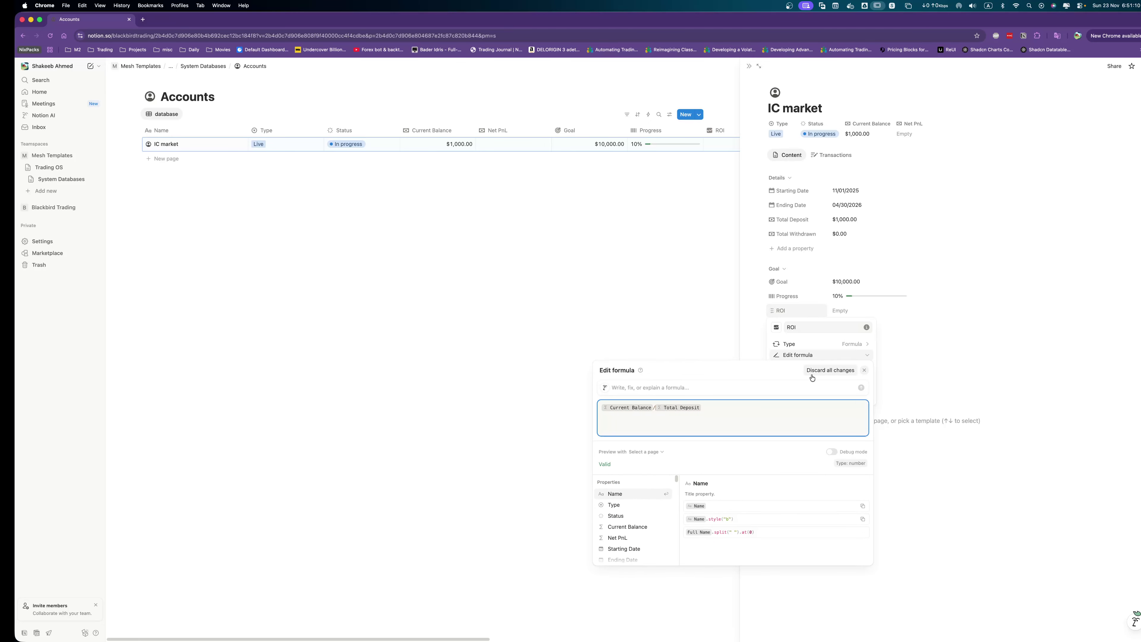
pyautogui.click(974, 372)
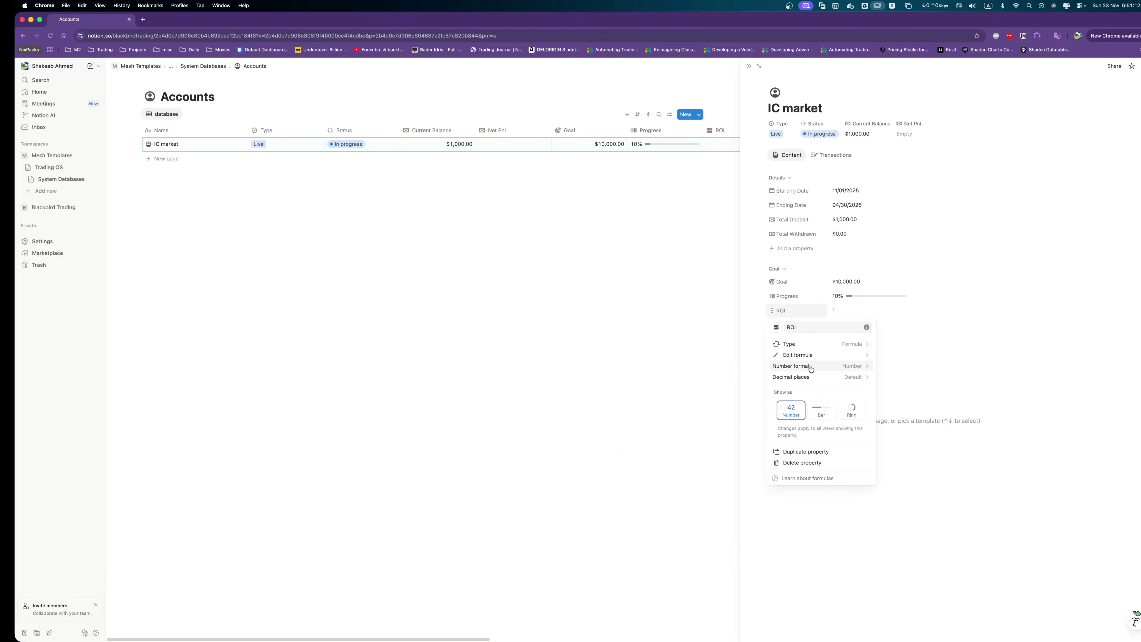
# Format the ROI property as Percent and show it as a Ring.
pyautogui.click(814, 365)
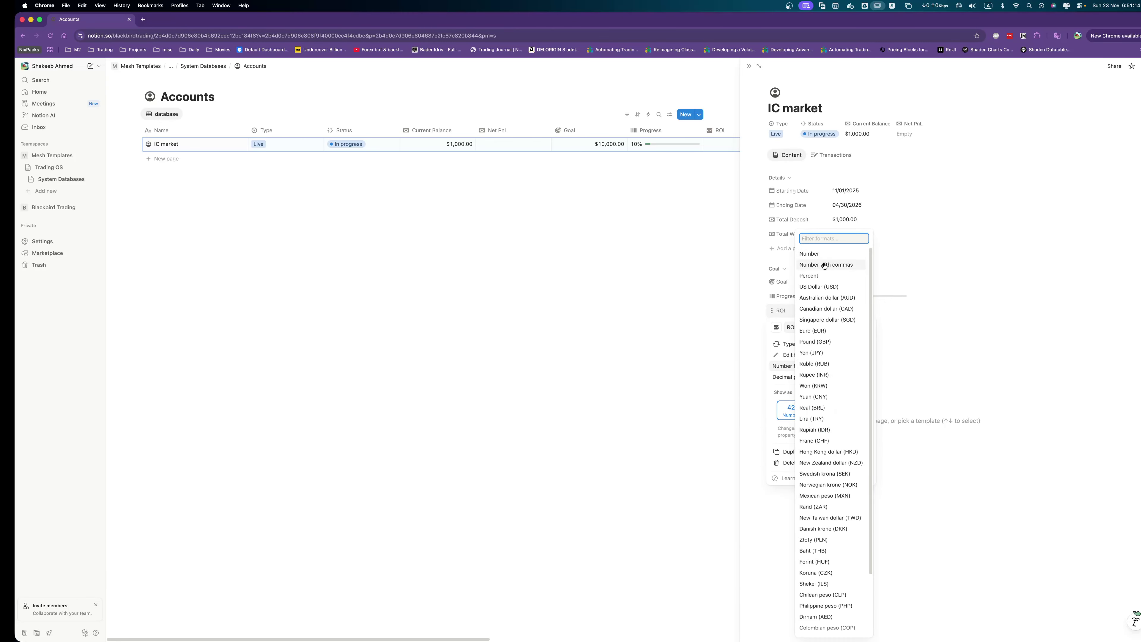
pyautogui.click(822, 275)
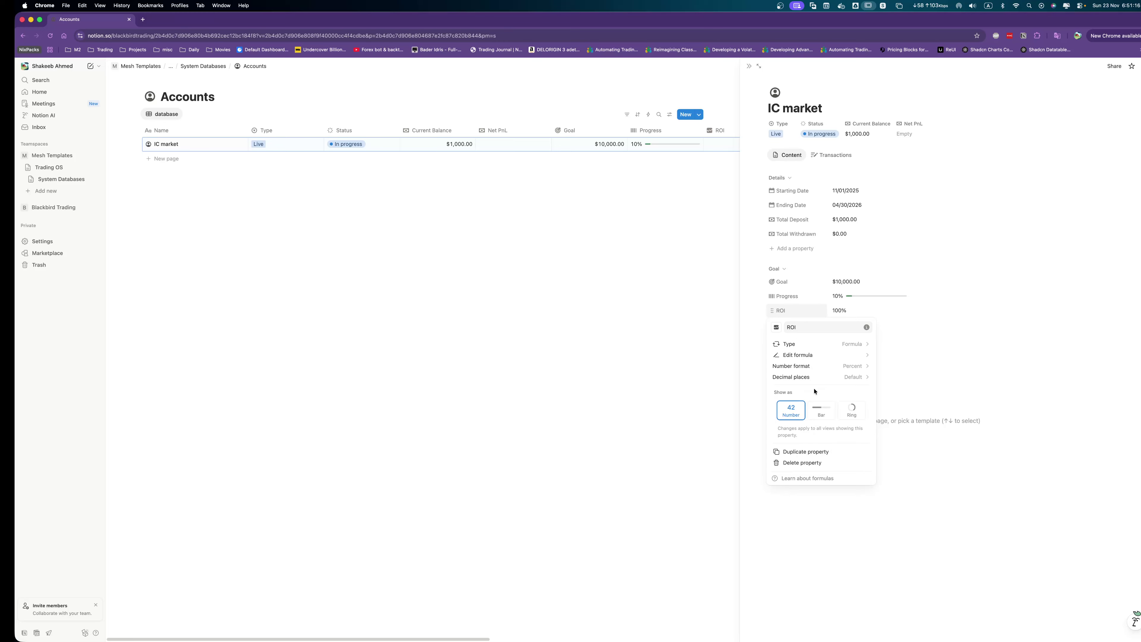
pyautogui.click(851, 409)
pyautogui.click(935, 372)
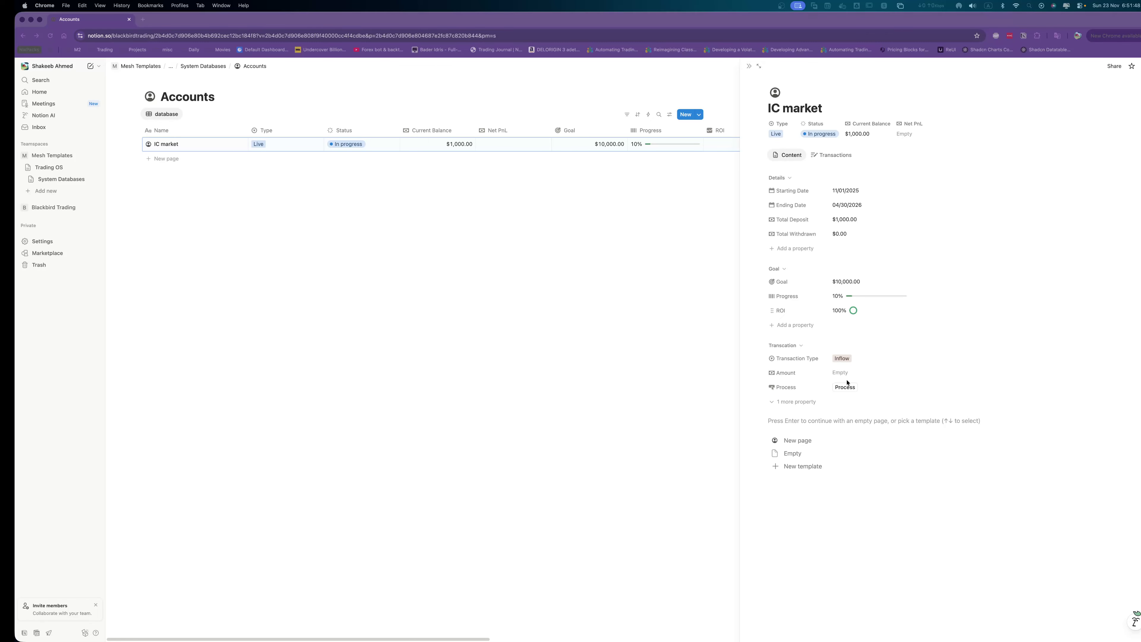
# Reopen the ROI formula, wrap Current Balance/Total Deposit in parentheses and divide it by Total Deposit inside an outer pair.
pyautogui.click(782, 310)
pyautogui.click(795, 335)
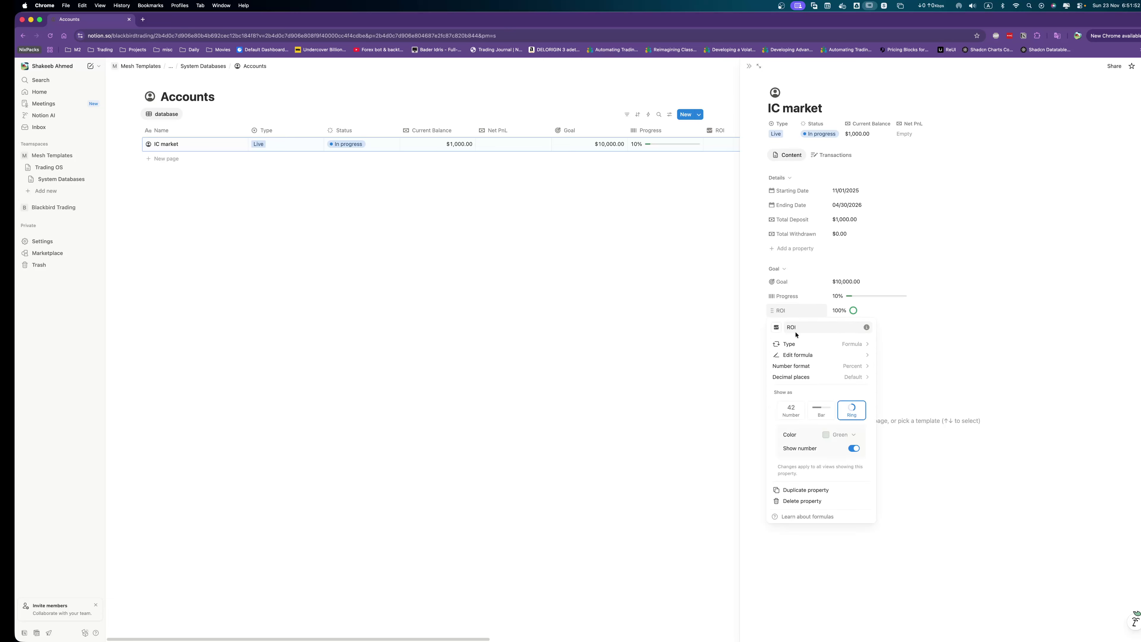
pyautogui.click(804, 355)
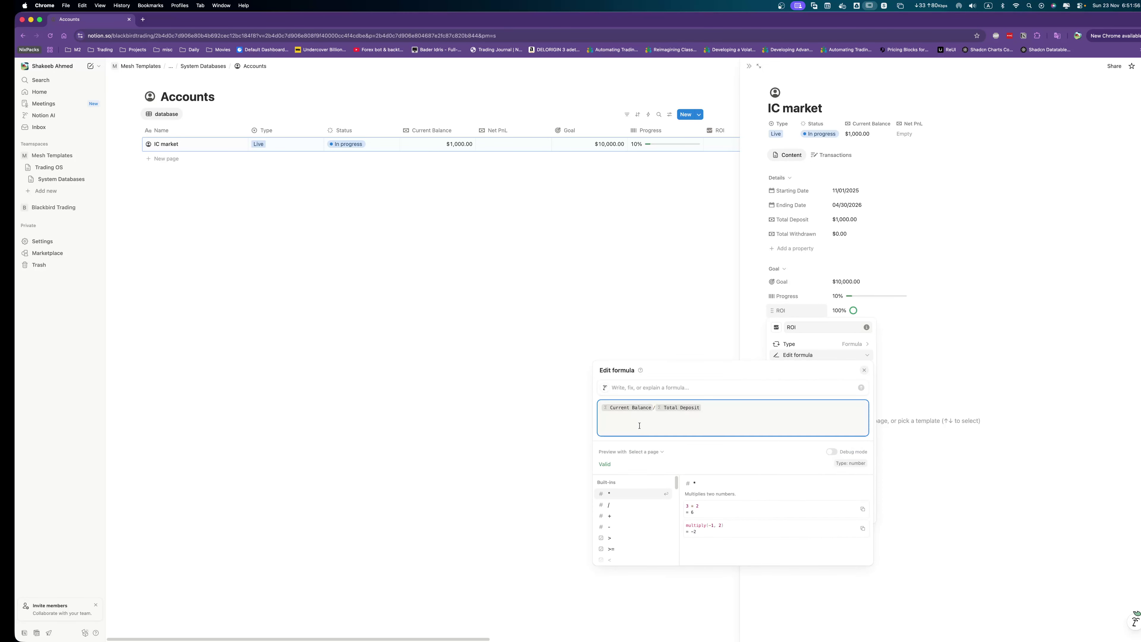
pyautogui.write(')')
pyautogui.press('super+Left')
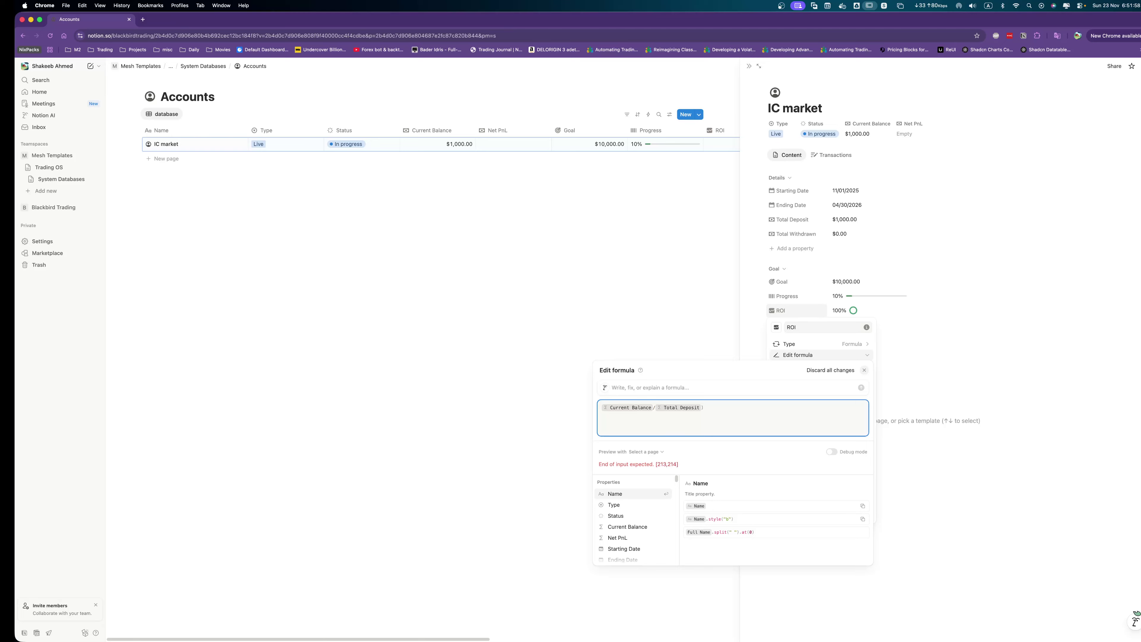
pyautogui.write('(')
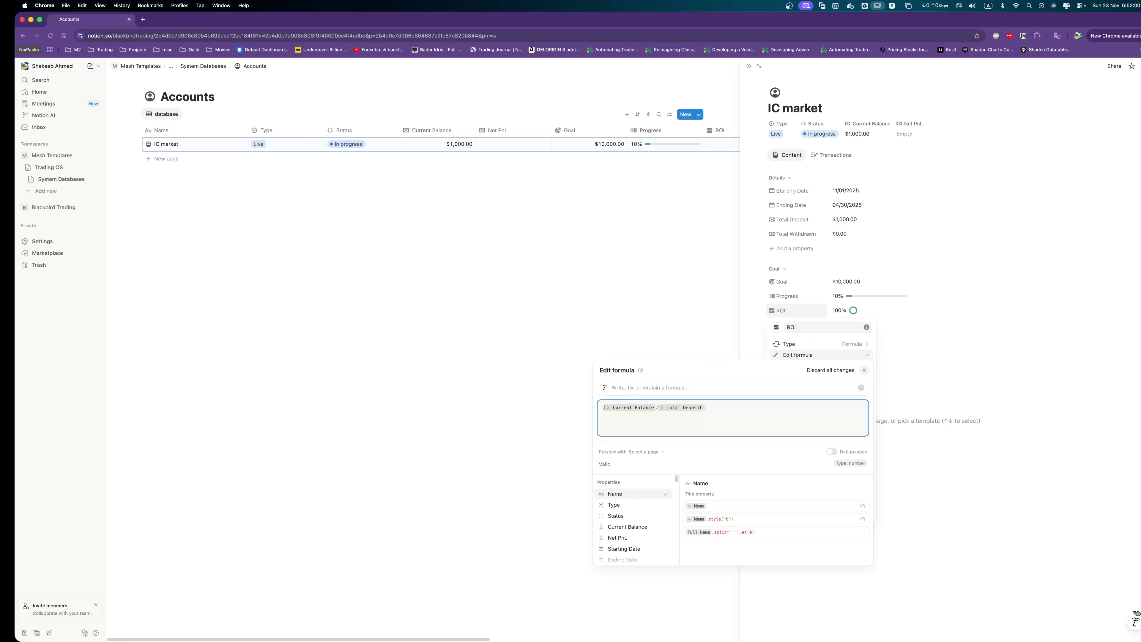
pyautogui.write('(')
pyautogui.press('super+Right')
pyautogui.write(')/')
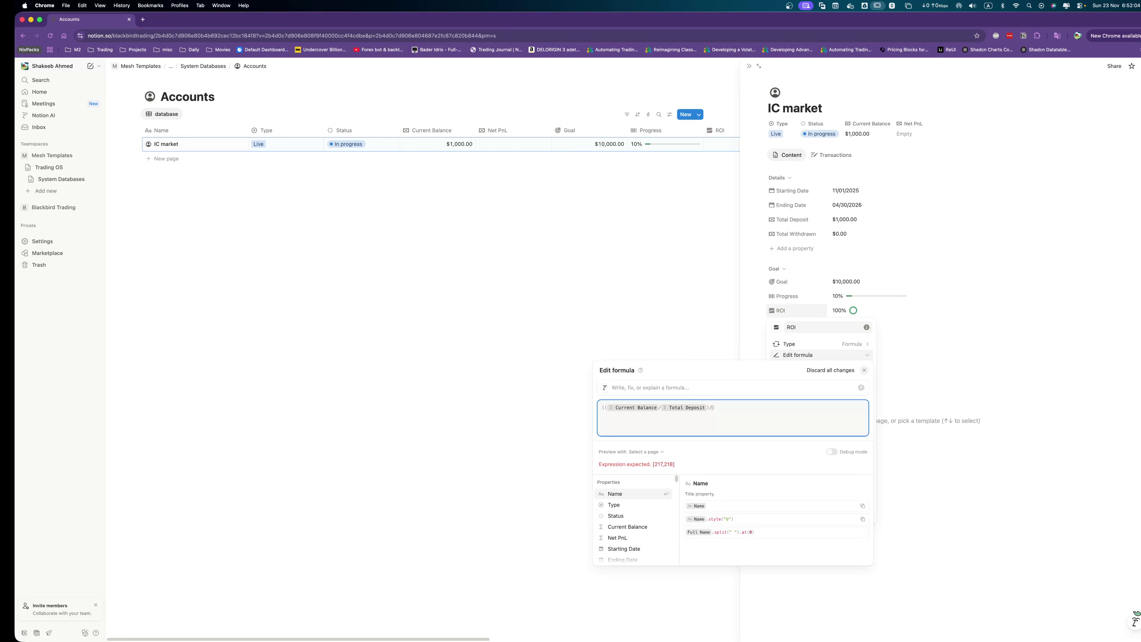
pyautogui.write('tot')
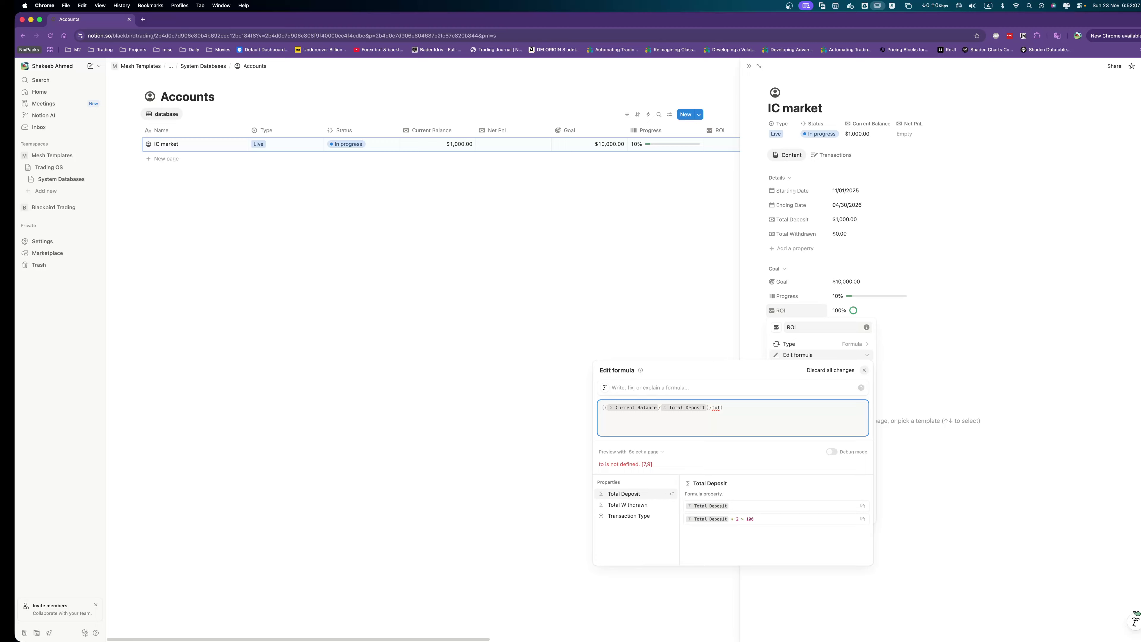
pyautogui.press('Return')
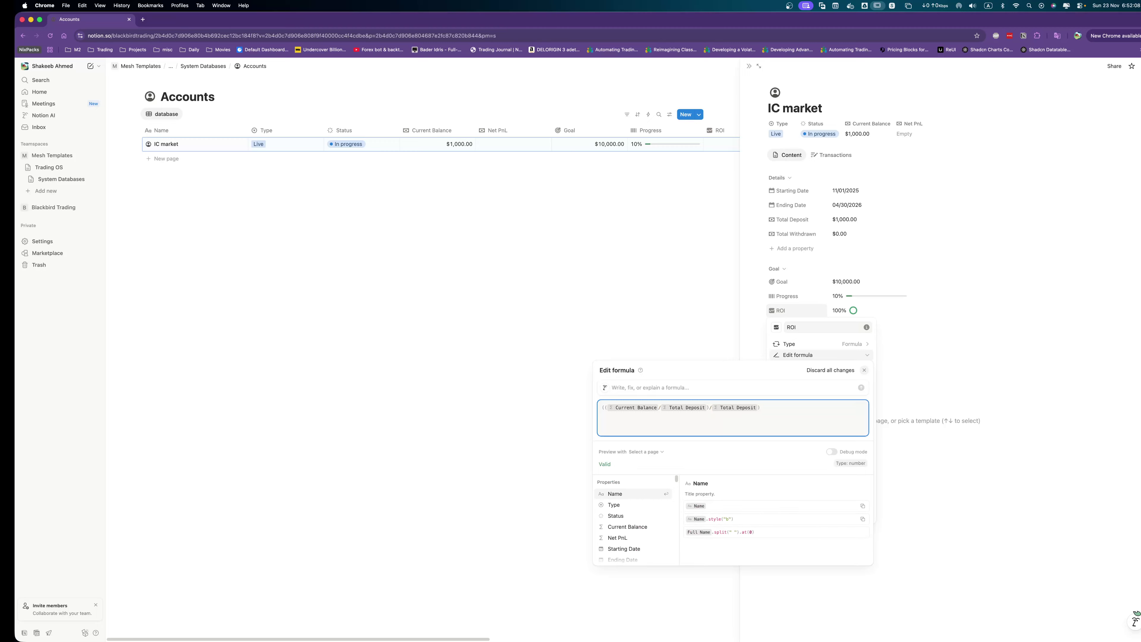
# Append .toNumber() to the parenthesised ROI formula.
pyautogui.write('.toNumb')
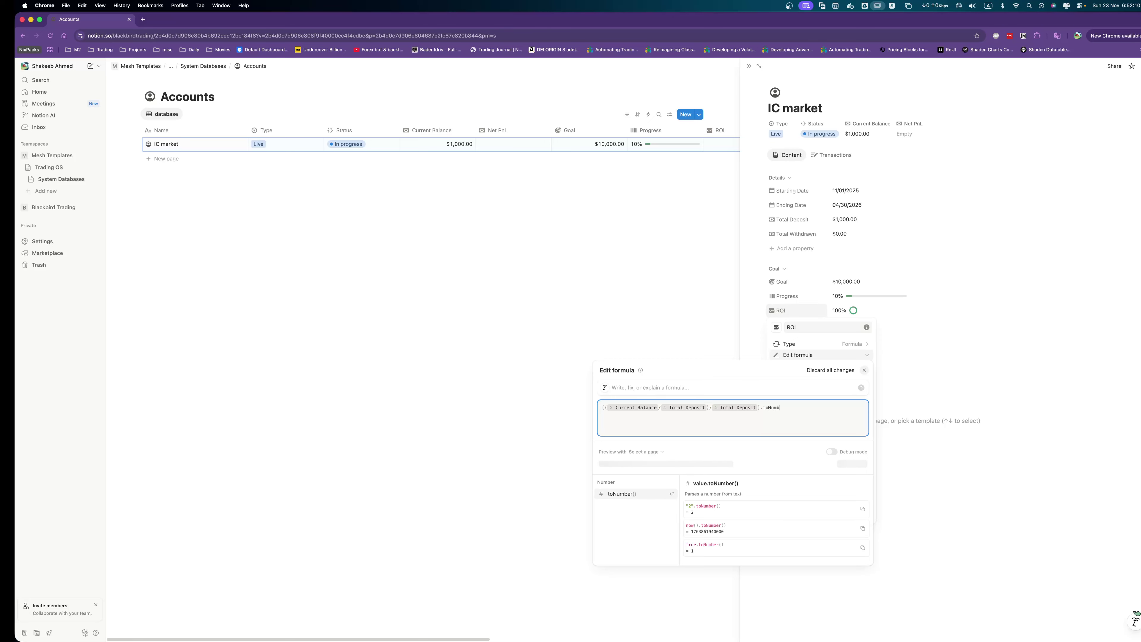
pyautogui.write('e')
pyautogui.press('Return')
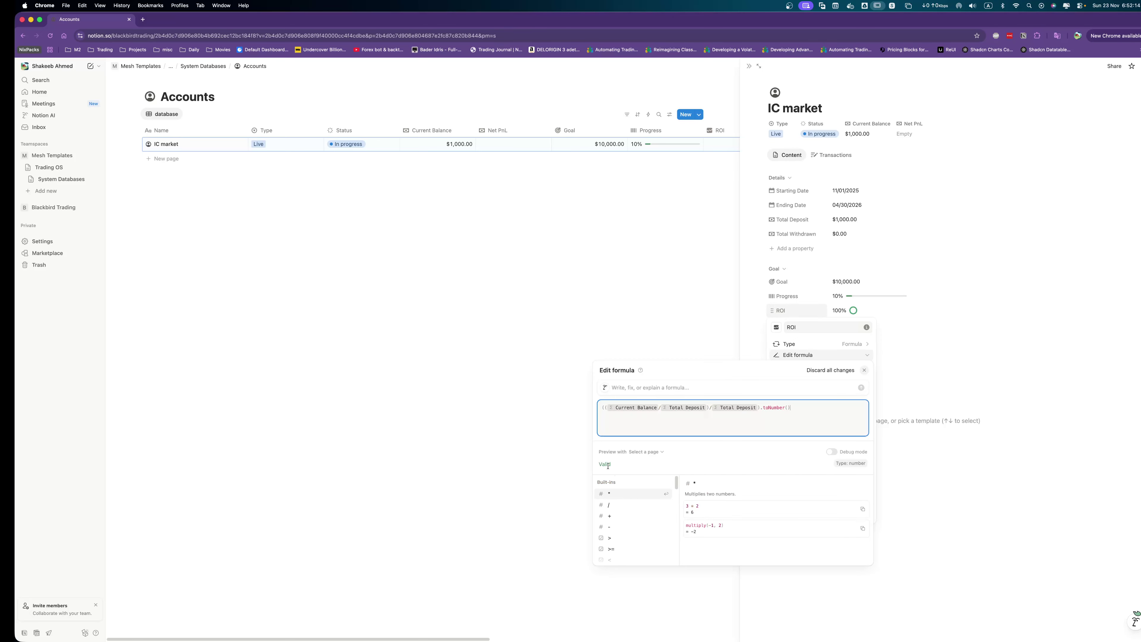
# Preview the ROI formula with IC market, change the division between Current Balance and the first Total Deposit to subtraction, and save it.
pyautogui.click(645, 452)
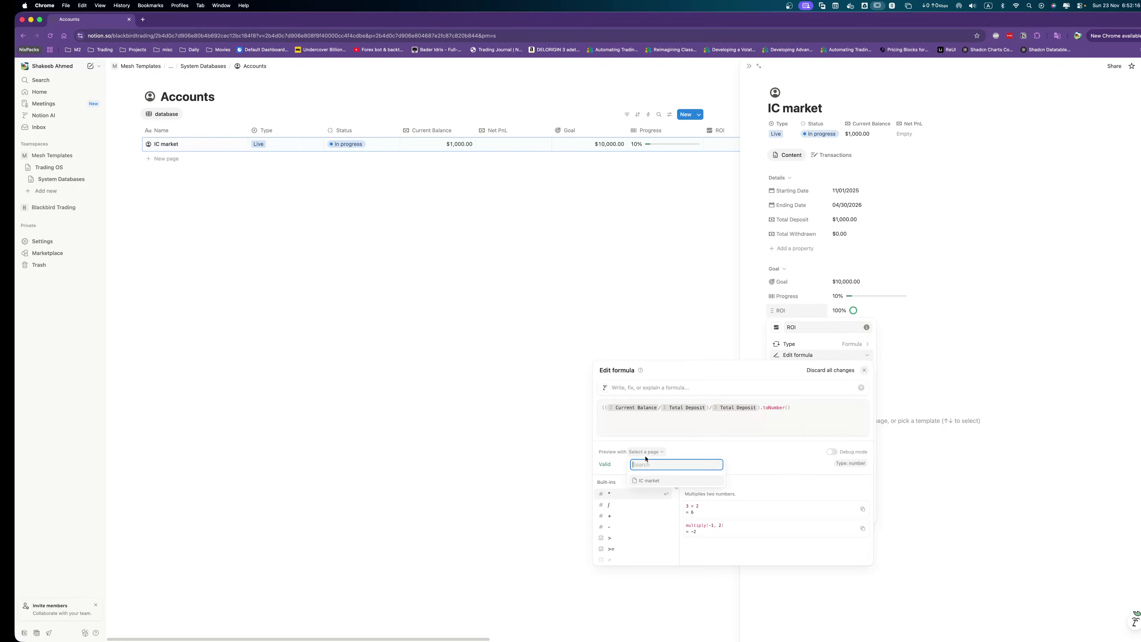
pyautogui.click(649, 479)
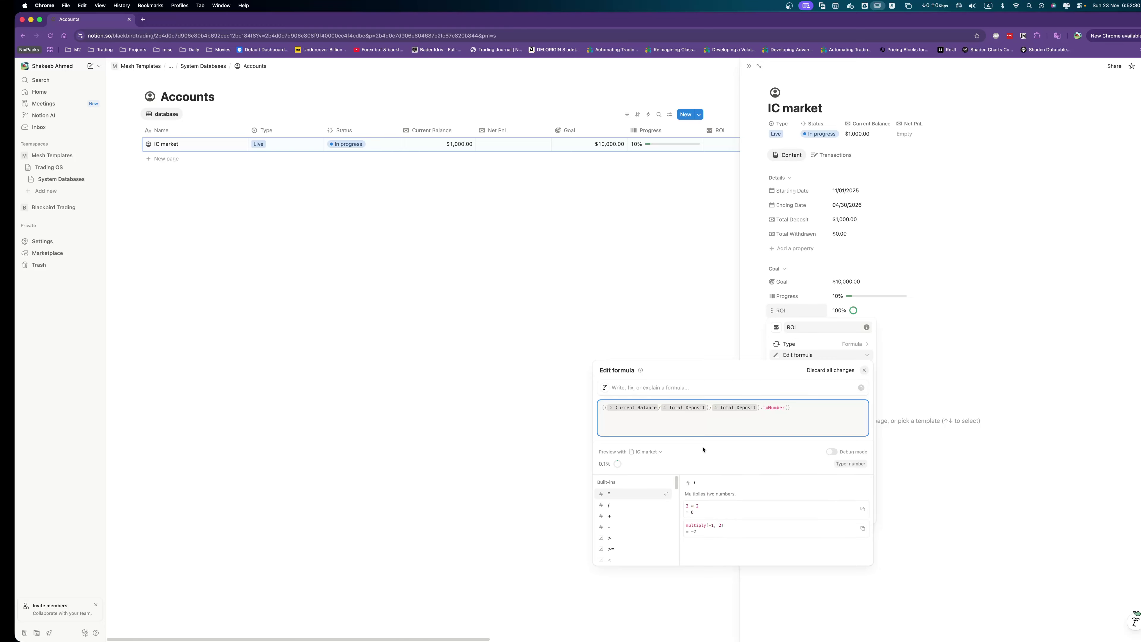
pyautogui.hotkey('shift', 'Right')
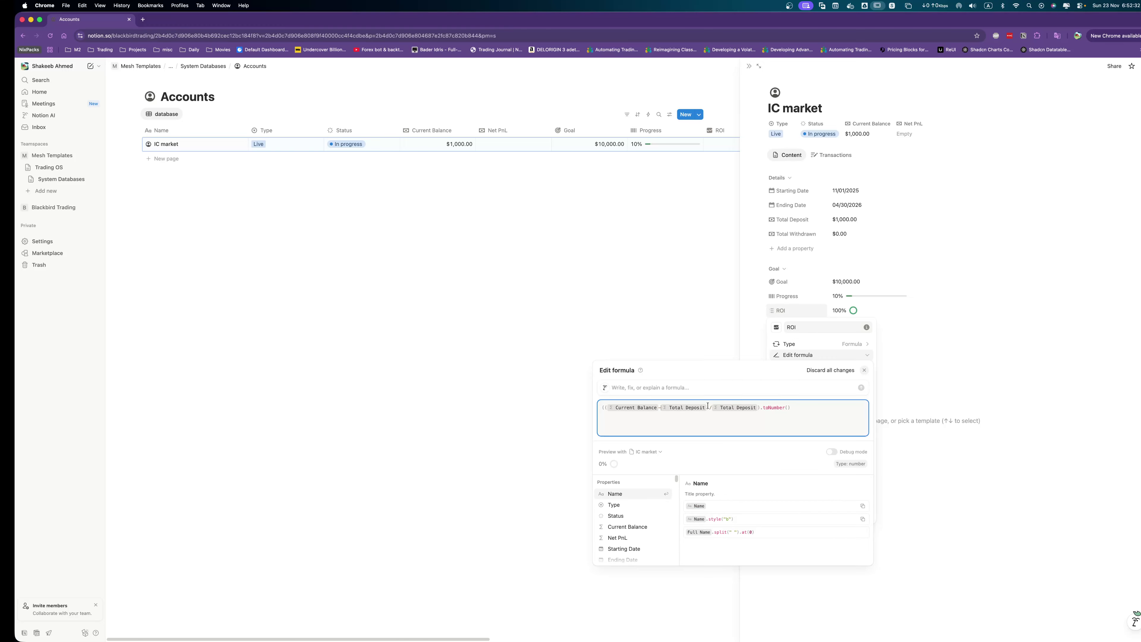
pyautogui.click(951, 358)
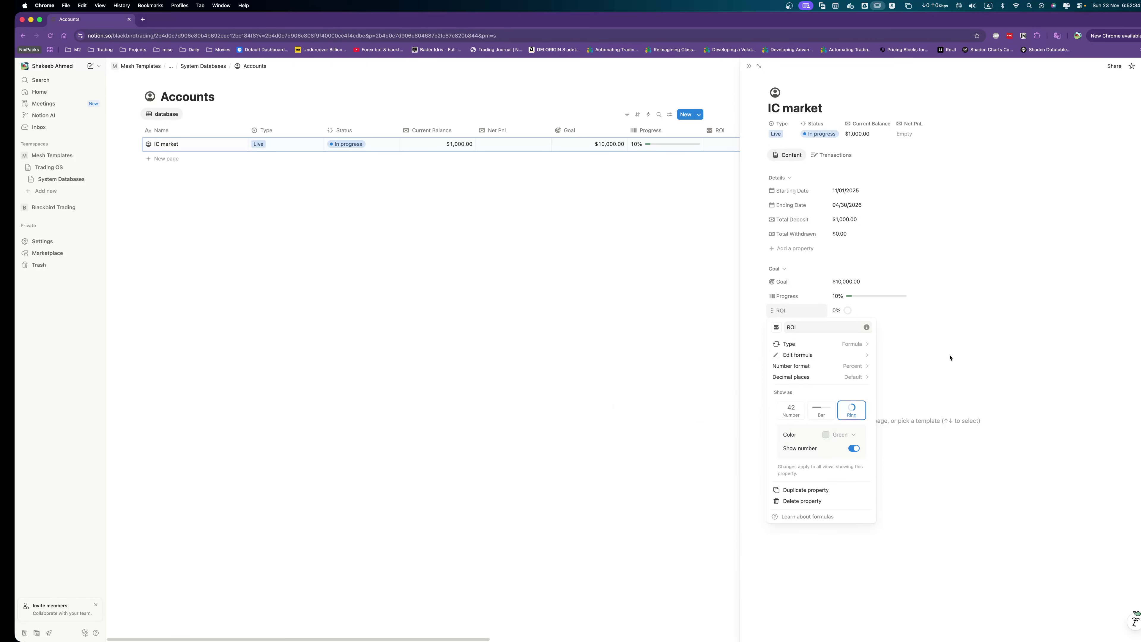
# Close the ROI property settings and return to the System Databases page.
pyautogui.click(949, 357)
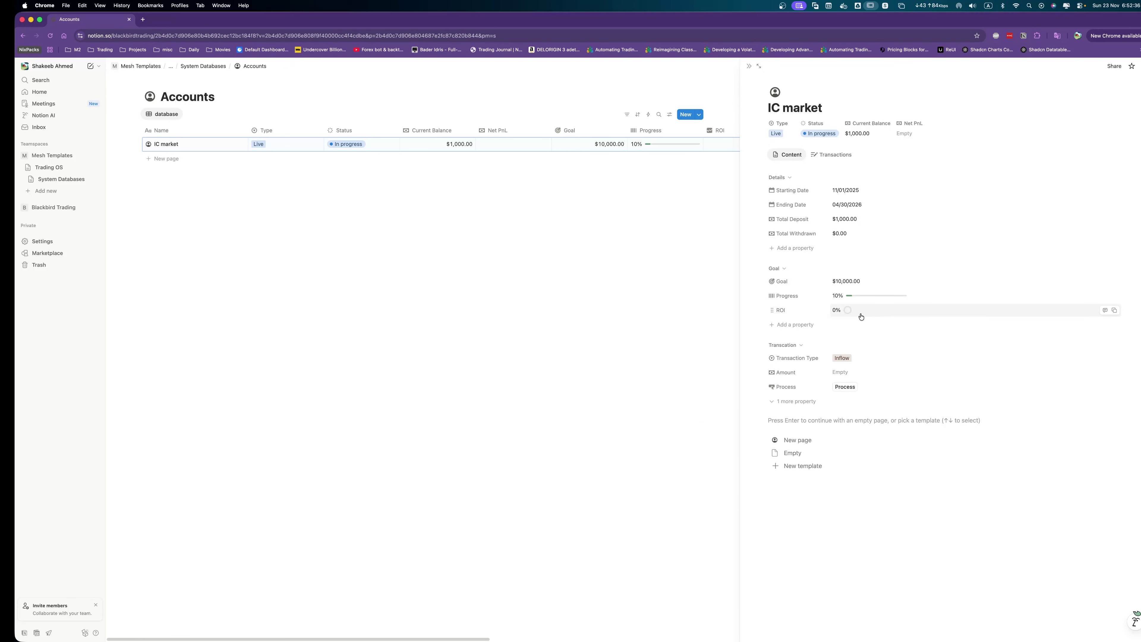
pyautogui.scroll(-1, 857, 297)
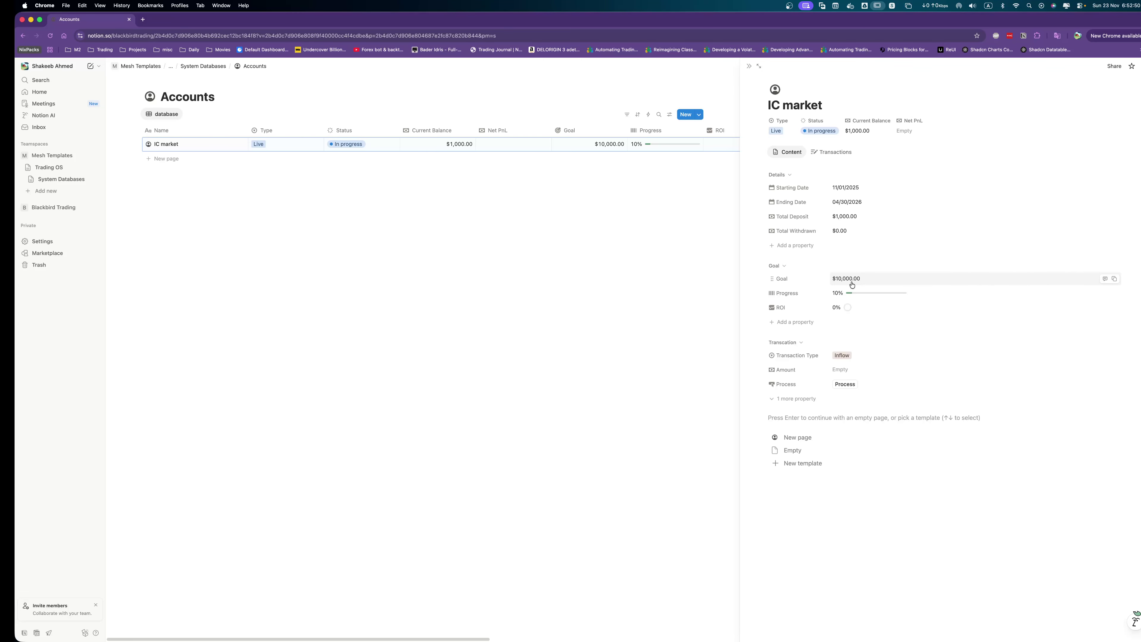
pyautogui.scroll(-2, 852, 285)
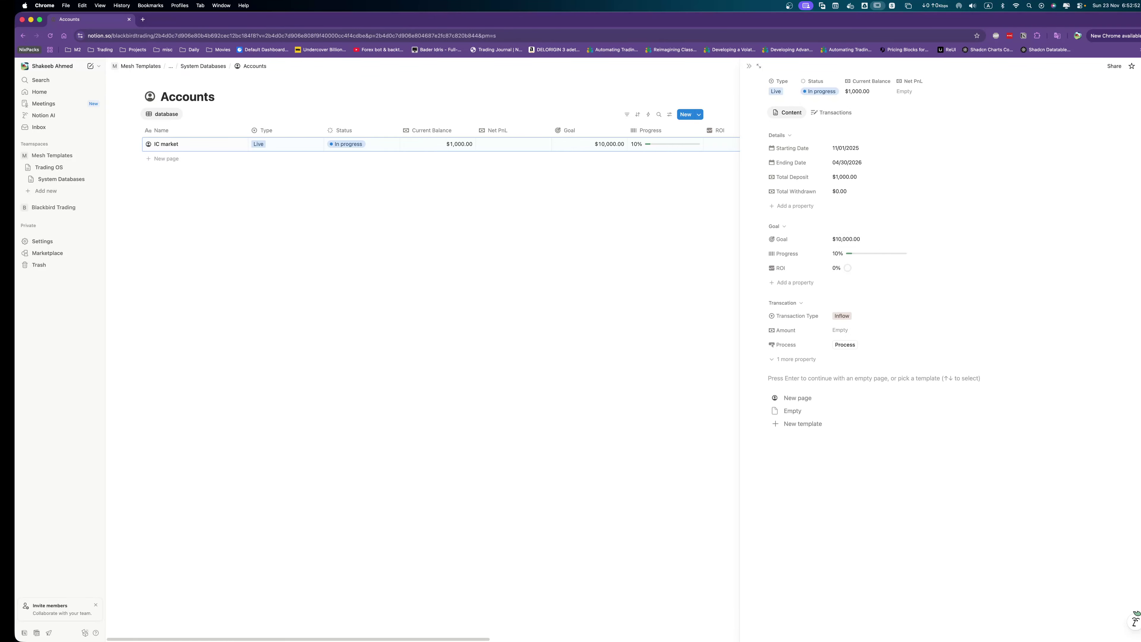
pyautogui.click(49, 182)
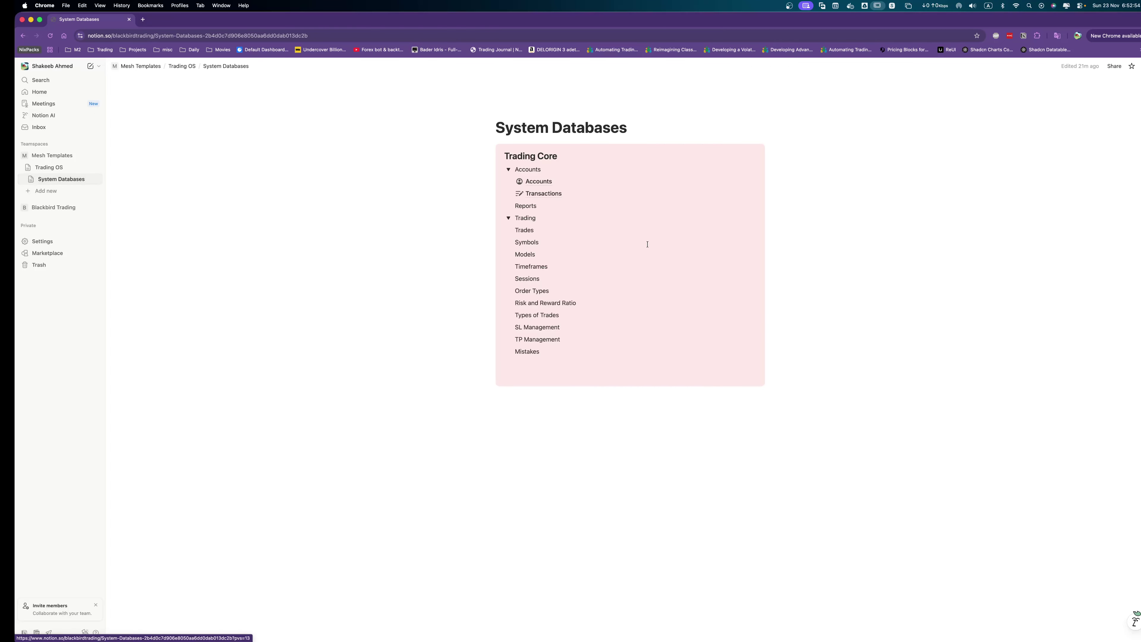
# Replace the Trades line under Trading with a full-page database titled Trades.
pyautogui.doubleClick(523, 229)
pyautogui.press('BackSpace')
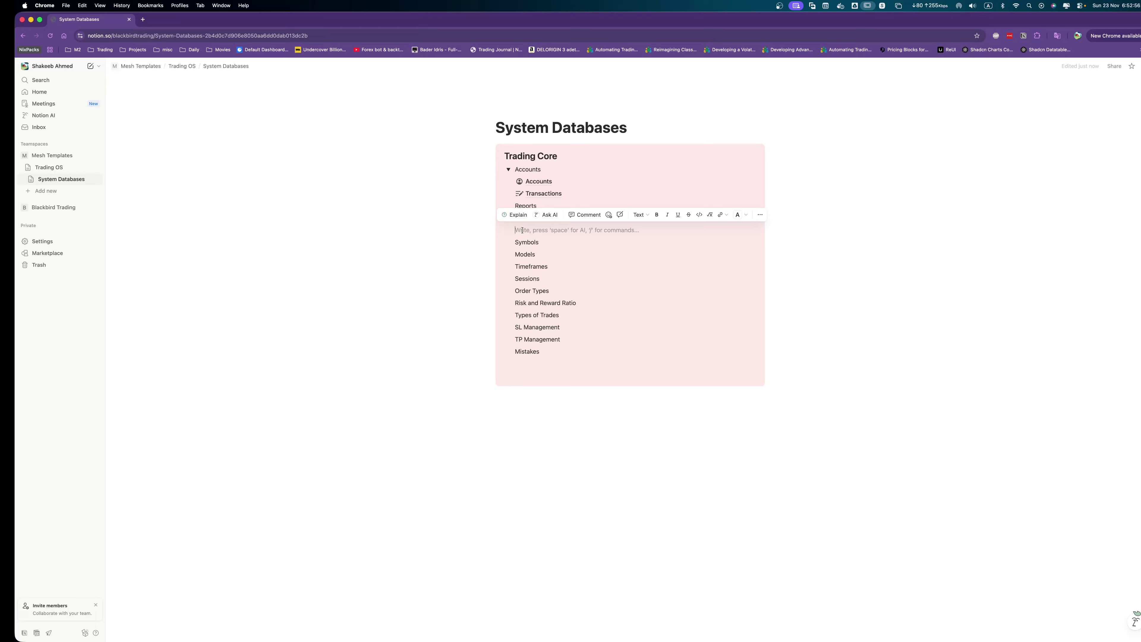
pyautogui.write('/data')
pyautogui.press('Down')
pyautogui.press('Return')
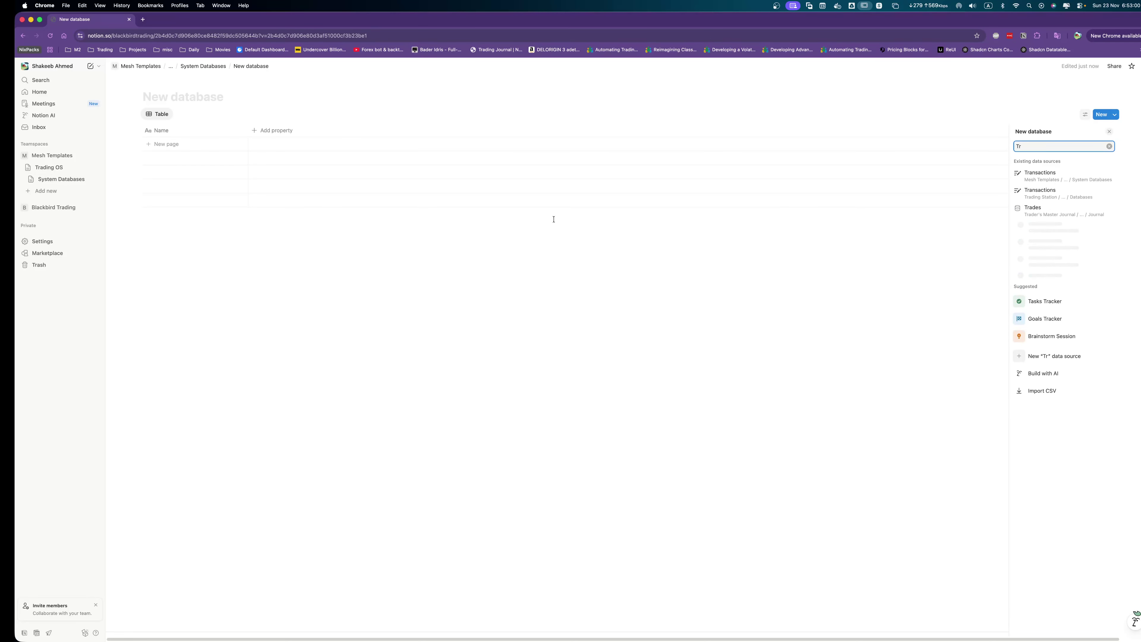
pyautogui.press('Escape')
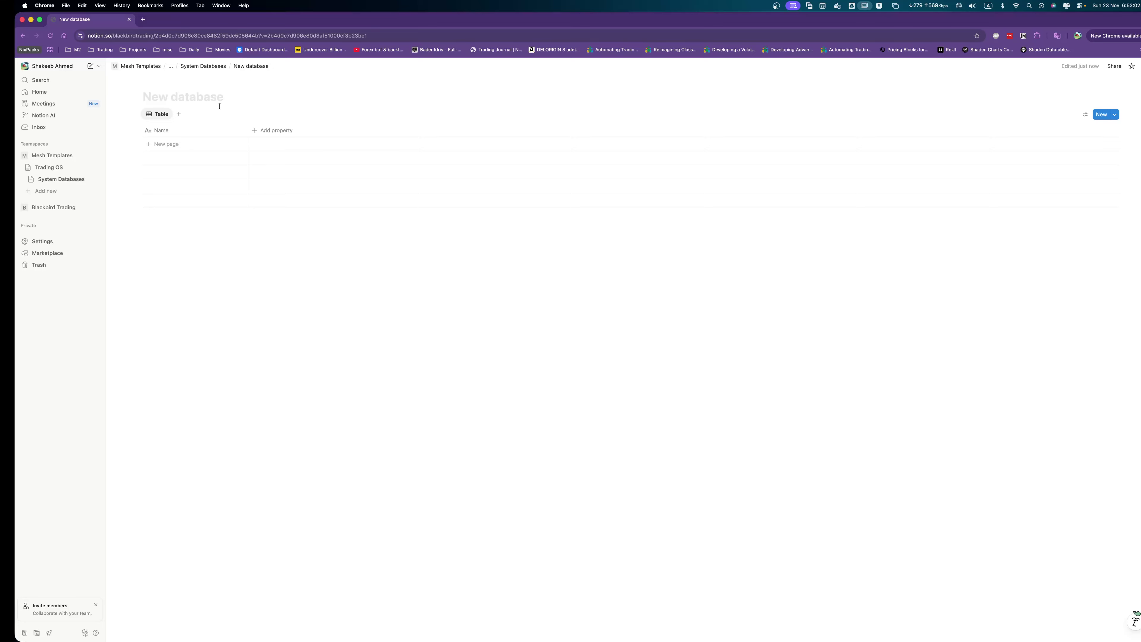
pyautogui.write('Trades')
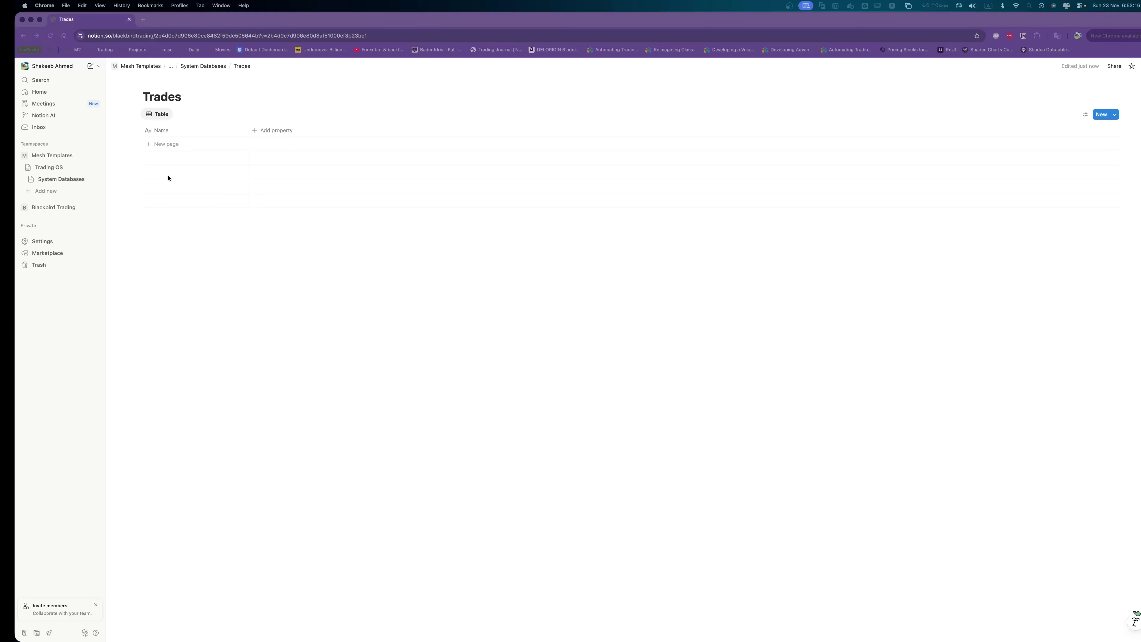
# Rename the Trades database's table view to journal.
pyautogui.click(168, 118)
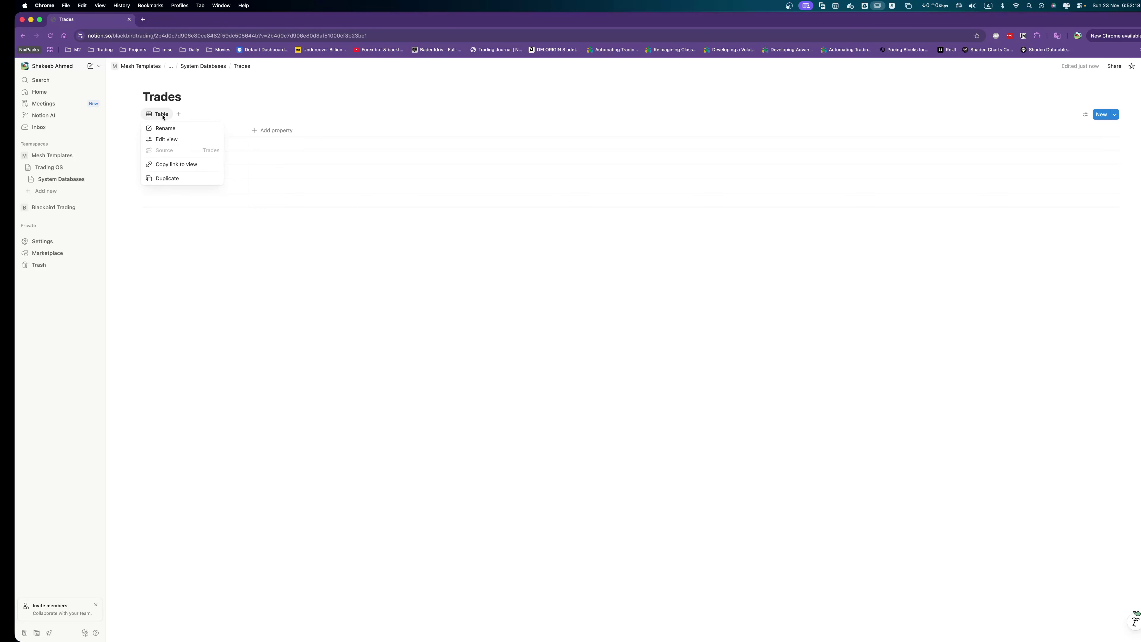
pyautogui.click(169, 131)
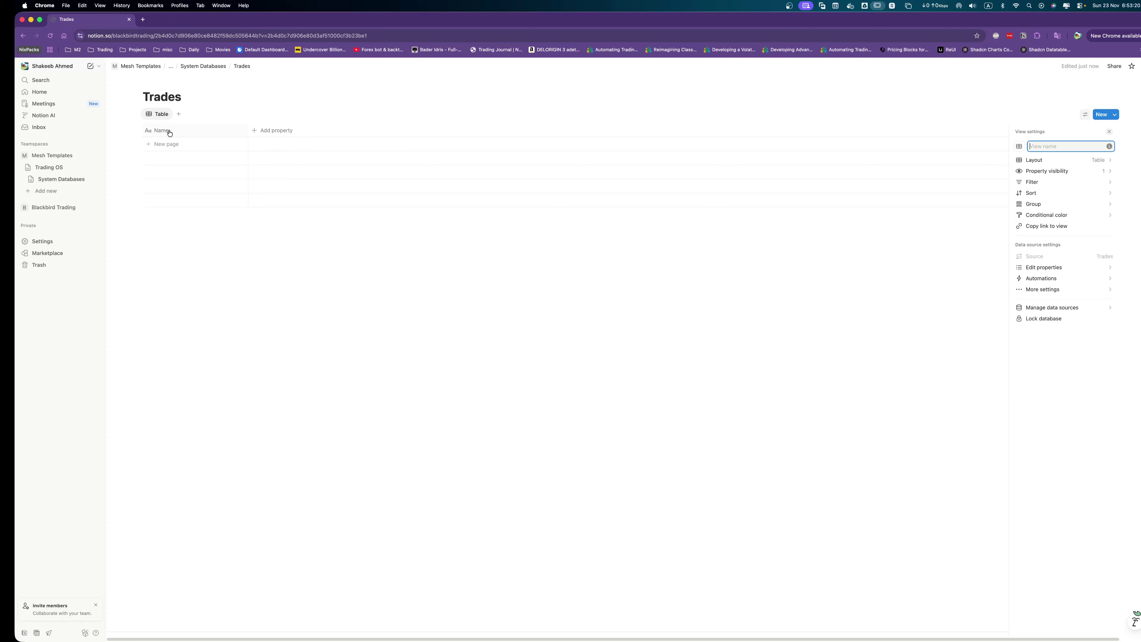
pyautogui.write('I')
pyautogui.press('BackSpace')
pyautogui.write('journal')
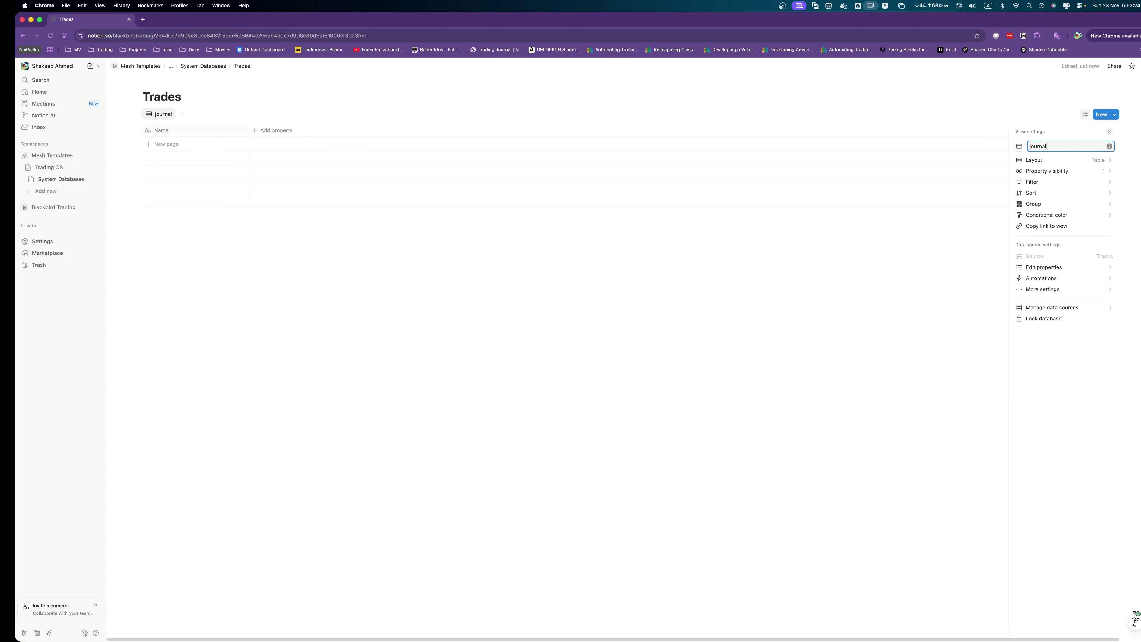
pyautogui.press('Escape')
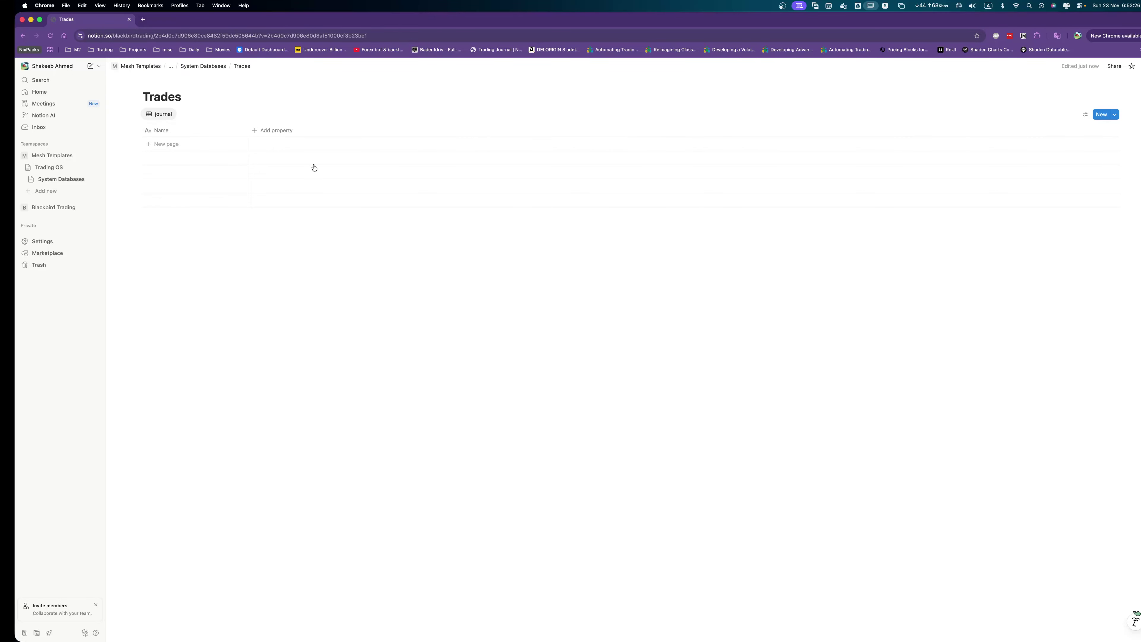
# Create an untitled page template in the Trades database and set it as the default for all views.
pyautogui.click(1115, 114)
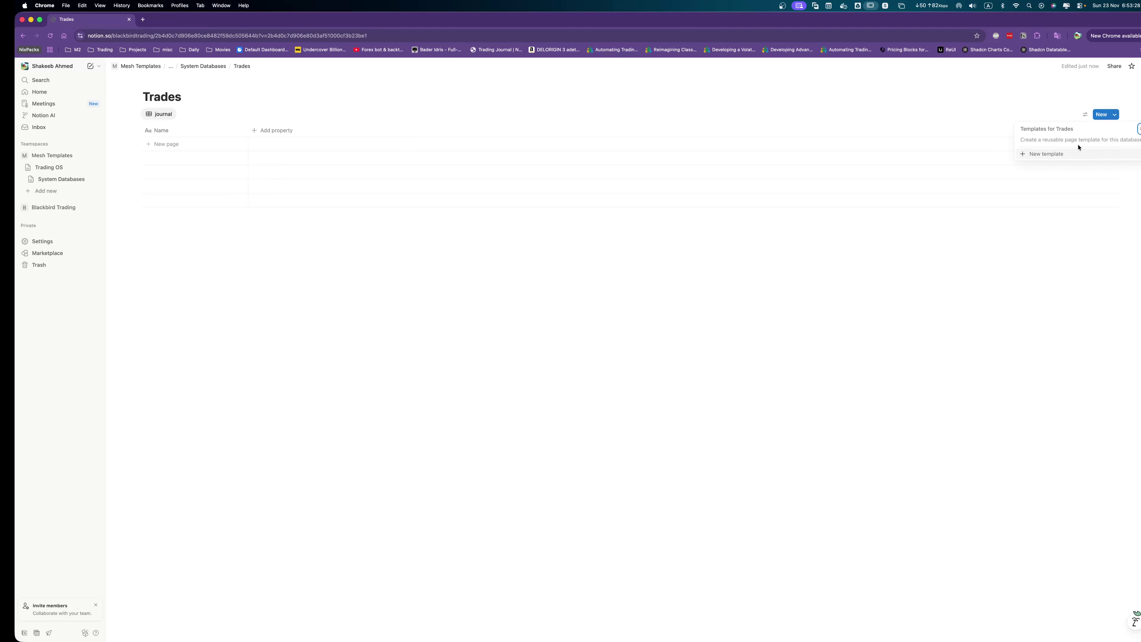
pyautogui.click(1089, 155)
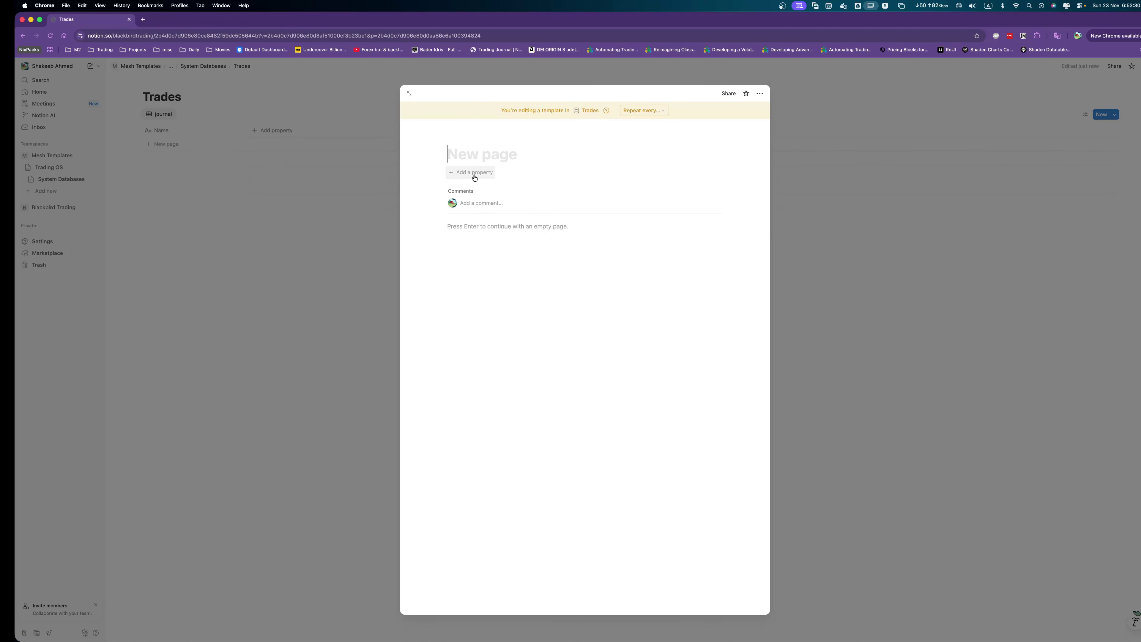
pyautogui.press('Escape')
pyautogui.click(1116, 115)
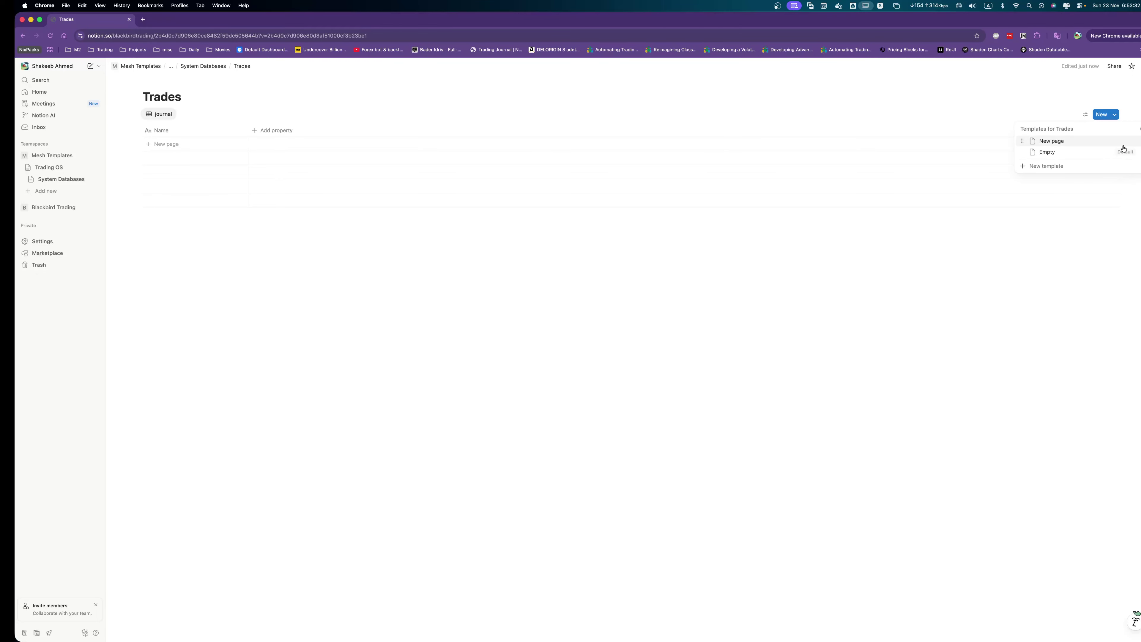
pyautogui.click(1128, 141)
pyautogui.click(1096, 155)
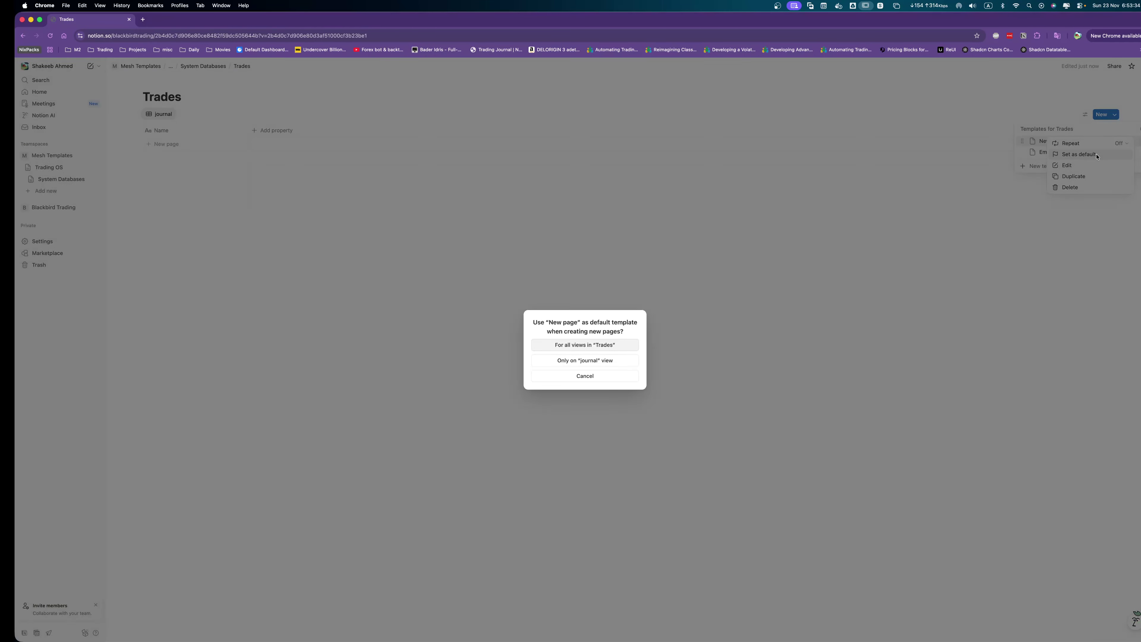
pyautogui.click(585, 345)
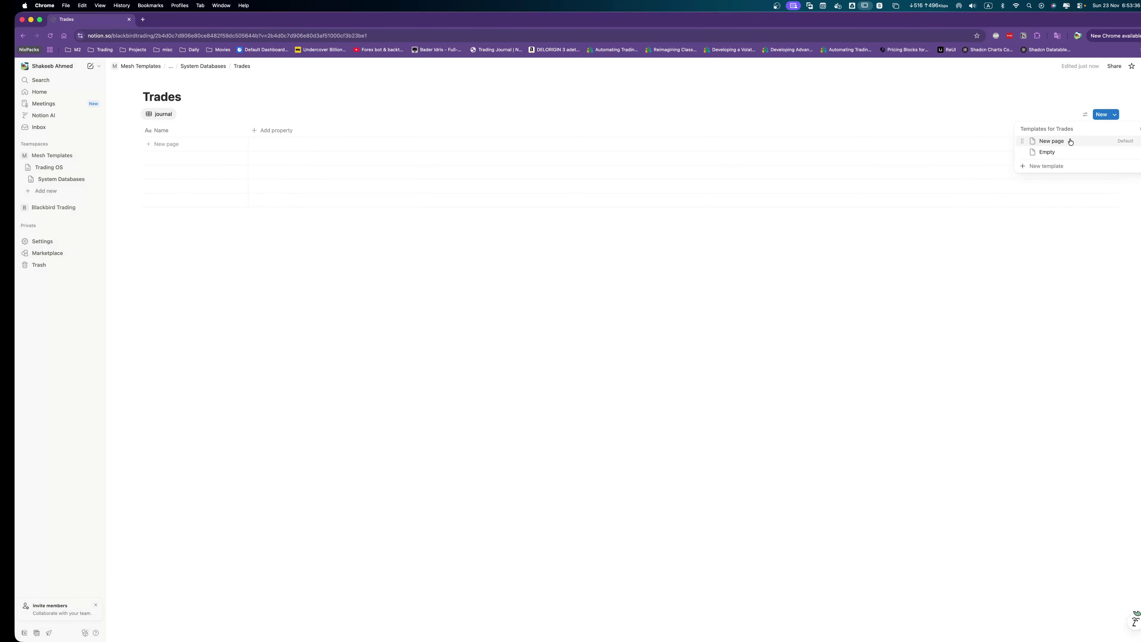
pyautogui.click(1129, 141)
pyautogui.click(1089, 167)
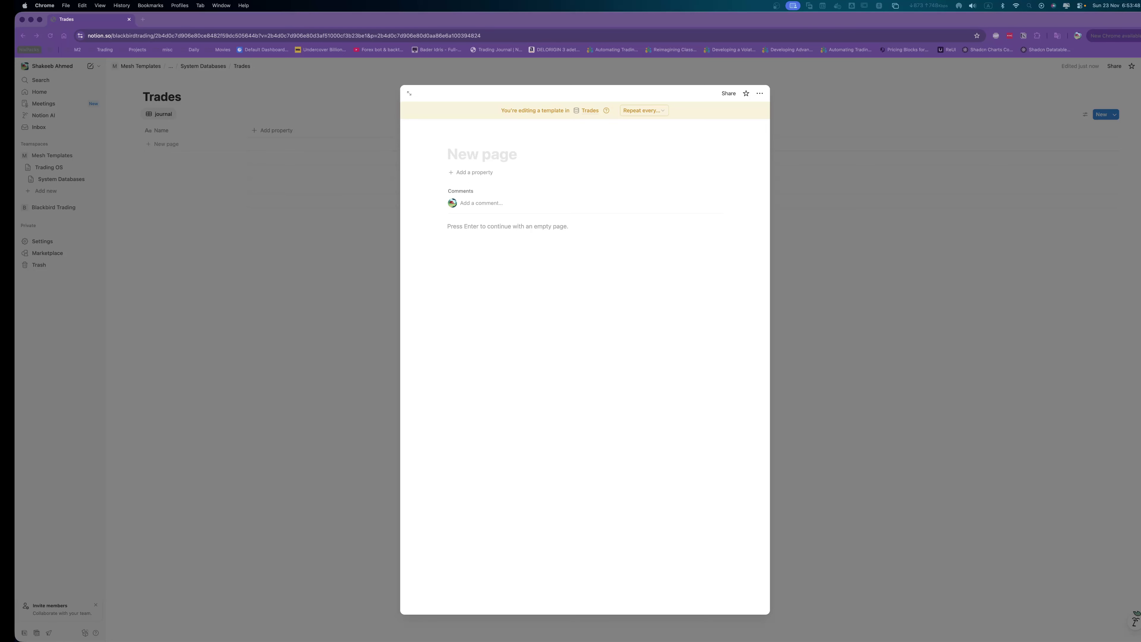
pyautogui.click(479, 176)
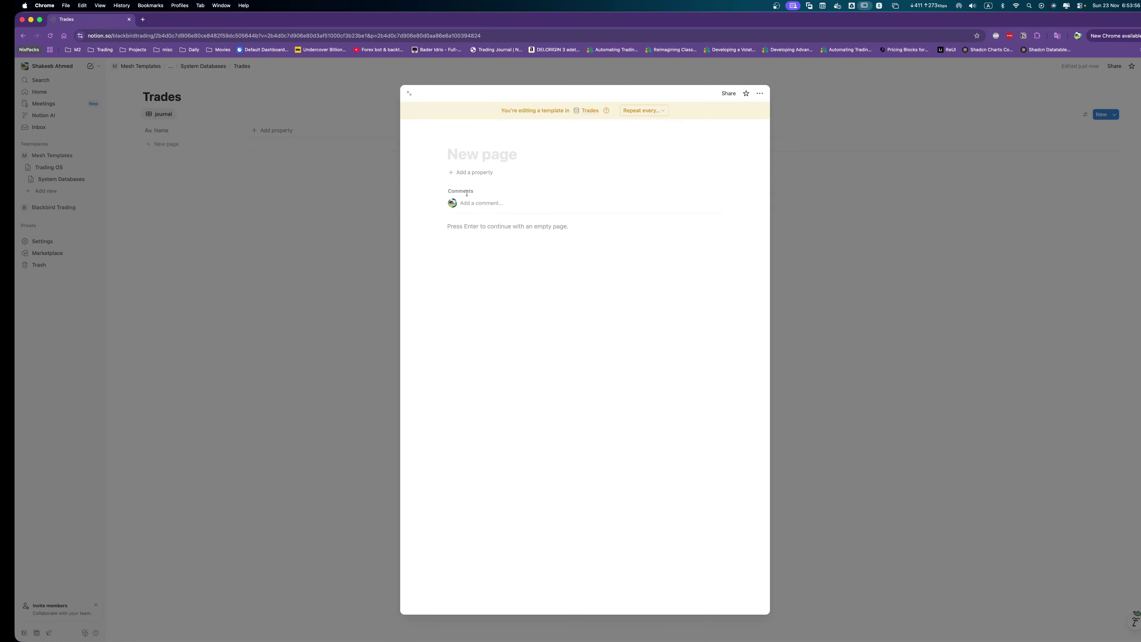
pyautogui.click(474, 172)
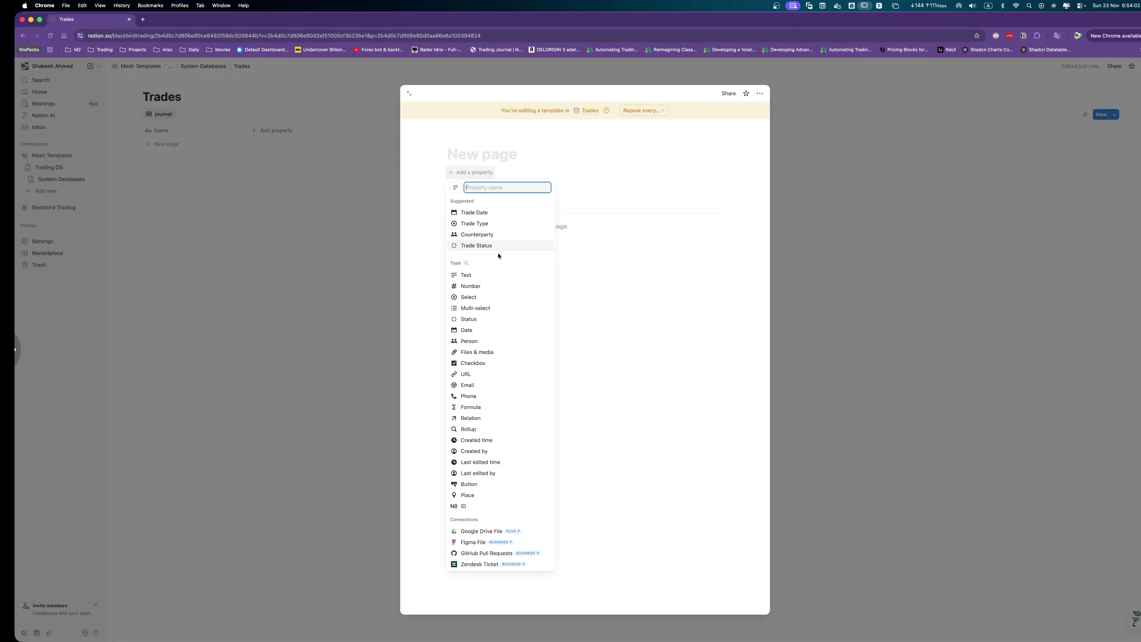
pyautogui.click(484, 227)
pyautogui.click(198, 99)
# Go back to the System Databases page and add an empty line above Symbols.
pyautogui.click(200, 67)
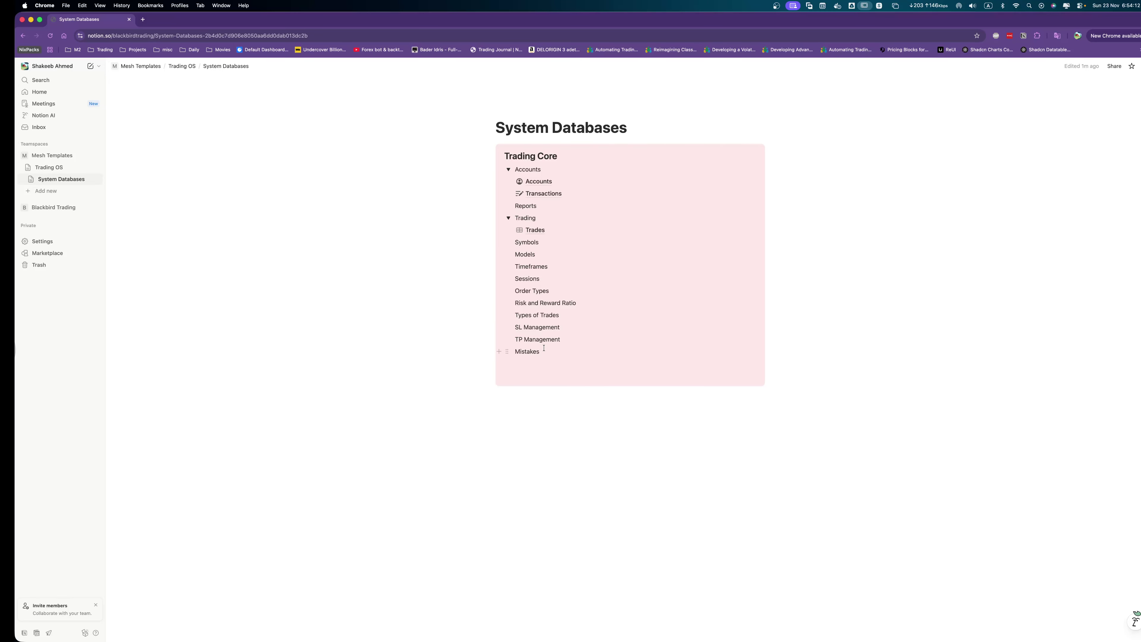
pyautogui.moveTo(568, 352); pyautogui.dragTo(514, 240)
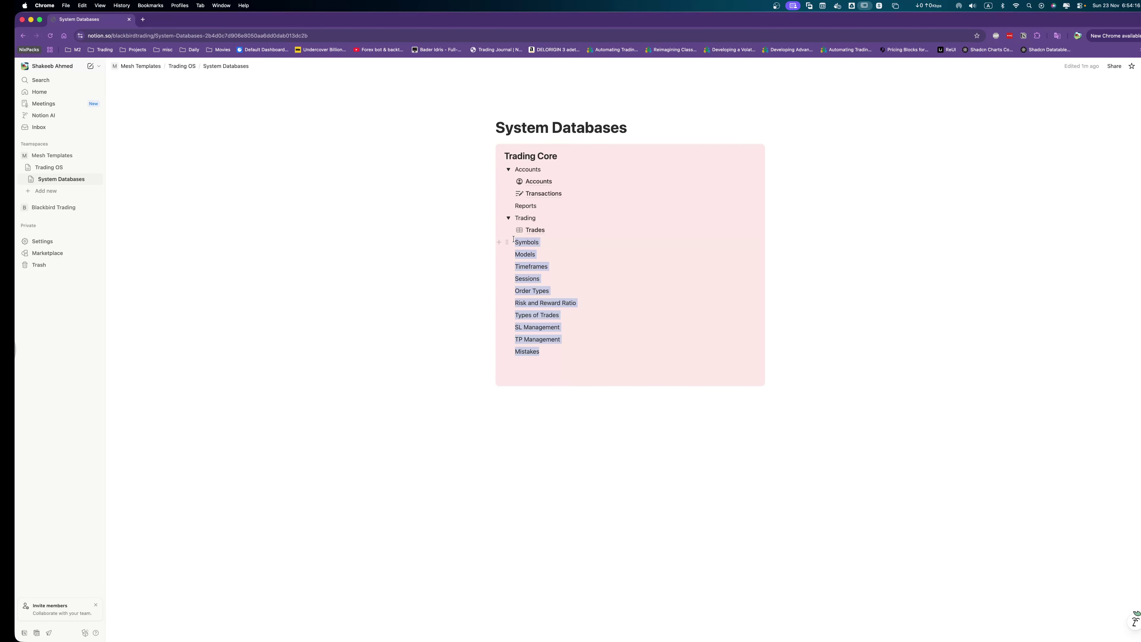
pyautogui.moveTo(514, 240); pyautogui.dragTo(514, 240)
pyautogui.press('Escape')
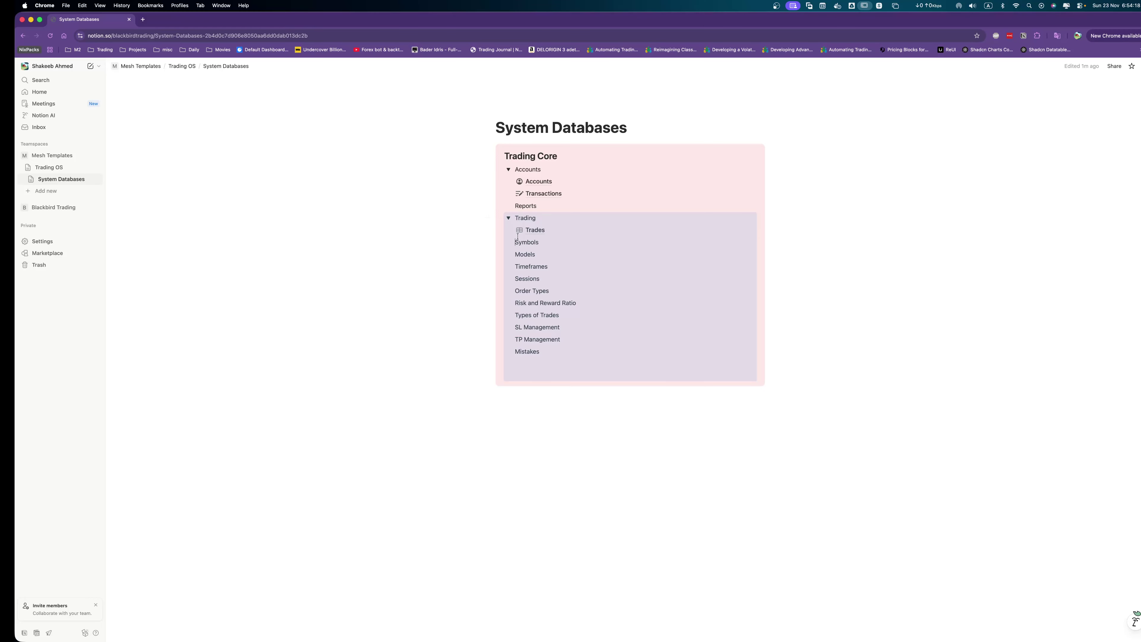
pyautogui.press('Escape')
pyautogui.press('Return')
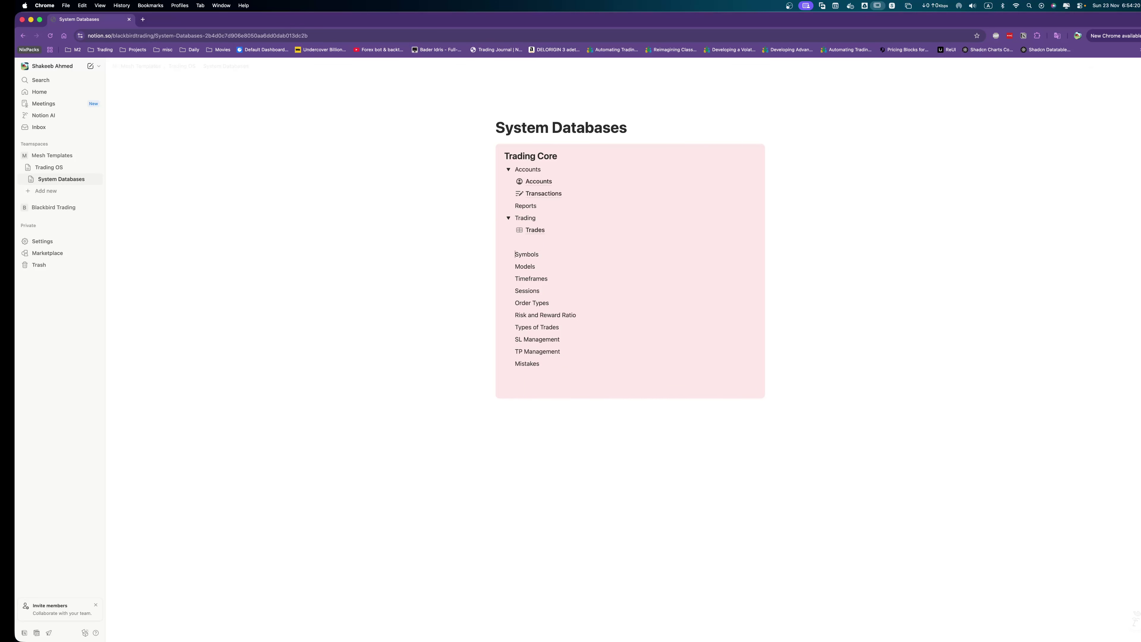
# Insert a full-page database on the empty line below Trades and title it Metadata.
pyautogui.press('Up')
pyautogui.write('/')
pyautogui.press('Down')
pyautogui.press('Down')
pyautogui.press('Down')
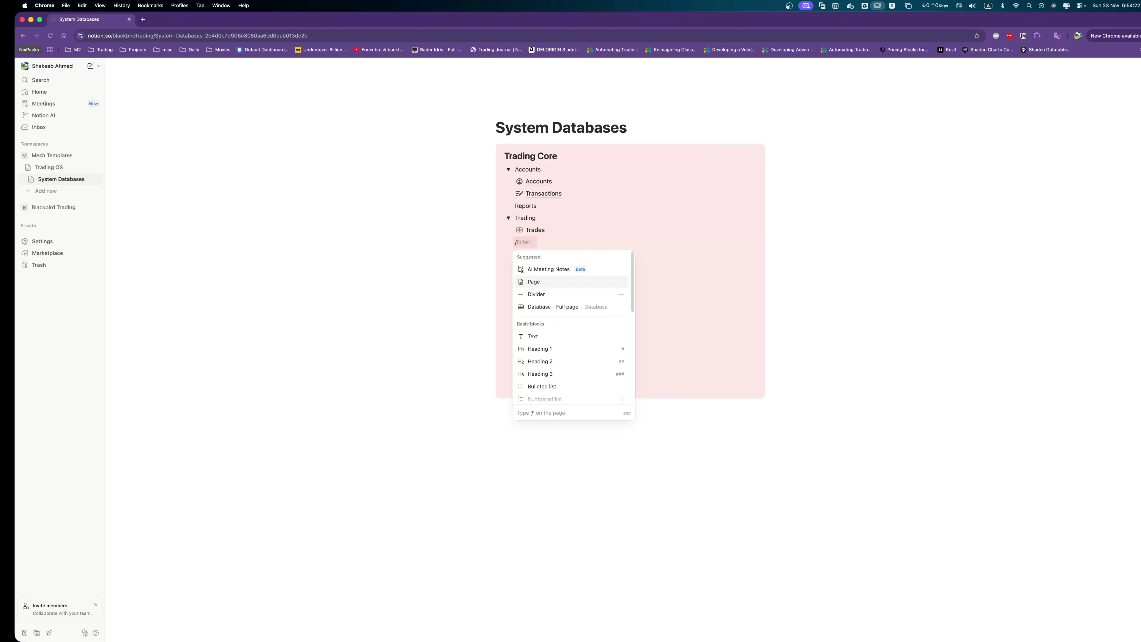
pyautogui.press('Return')
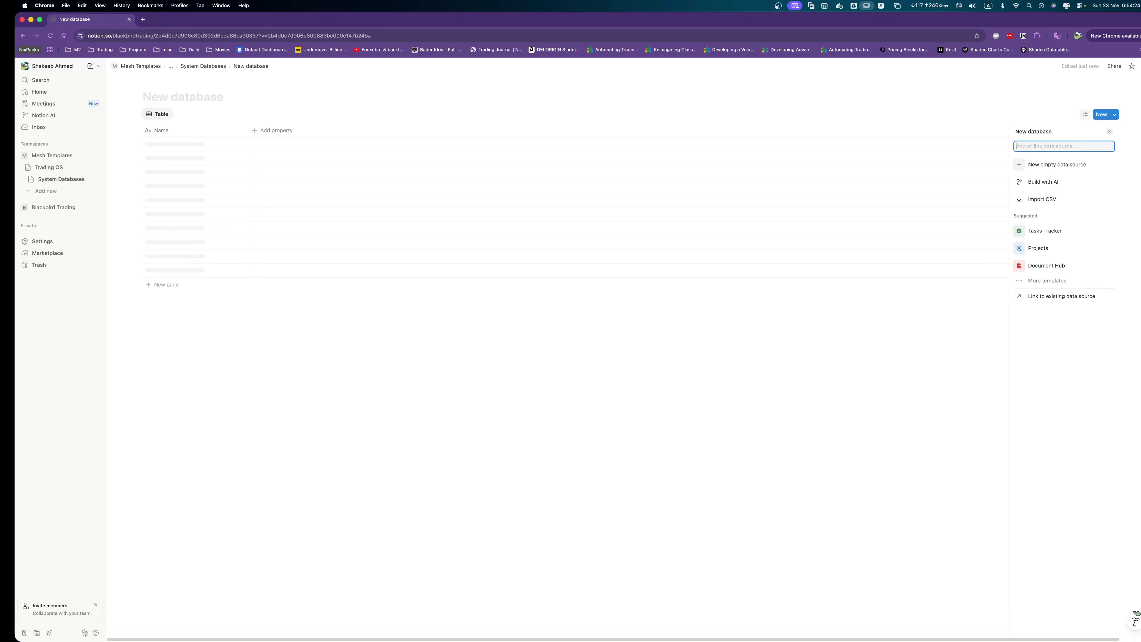
pyautogui.click(160, 90)
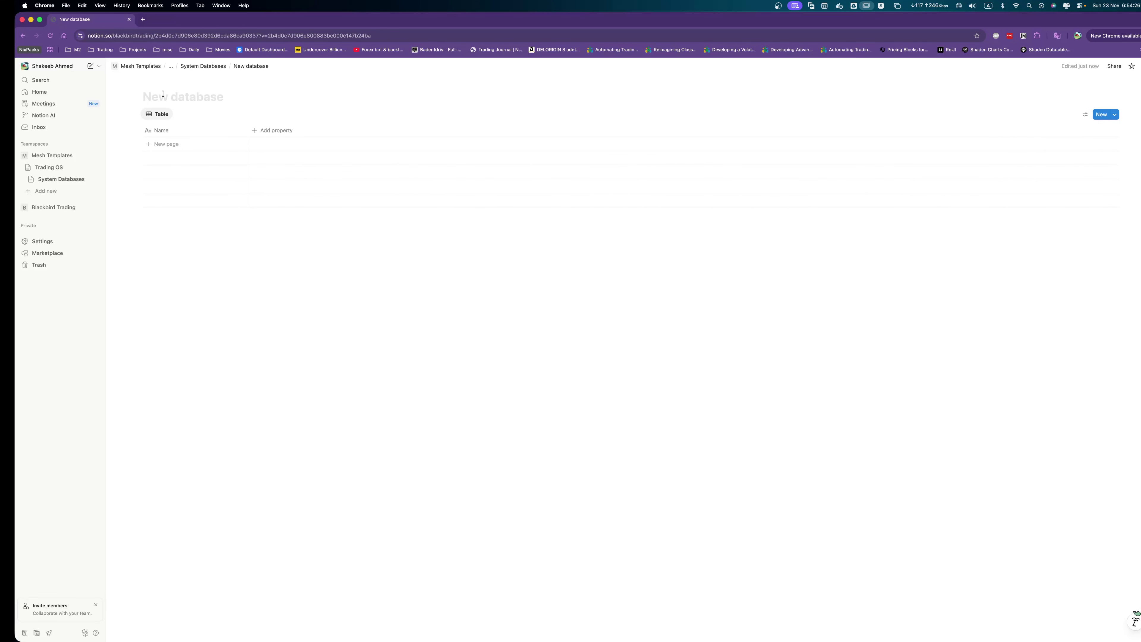
pyautogui.write('Metadata')
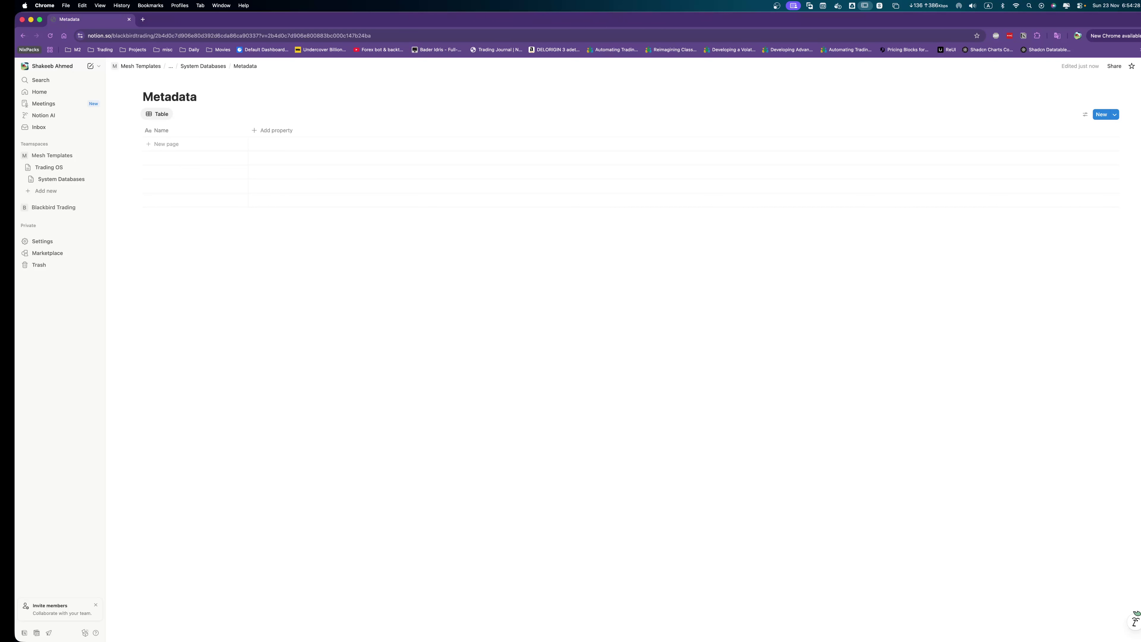
# Rename the Metadata database's table view to Symbols.
pyautogui.click(167, 116)
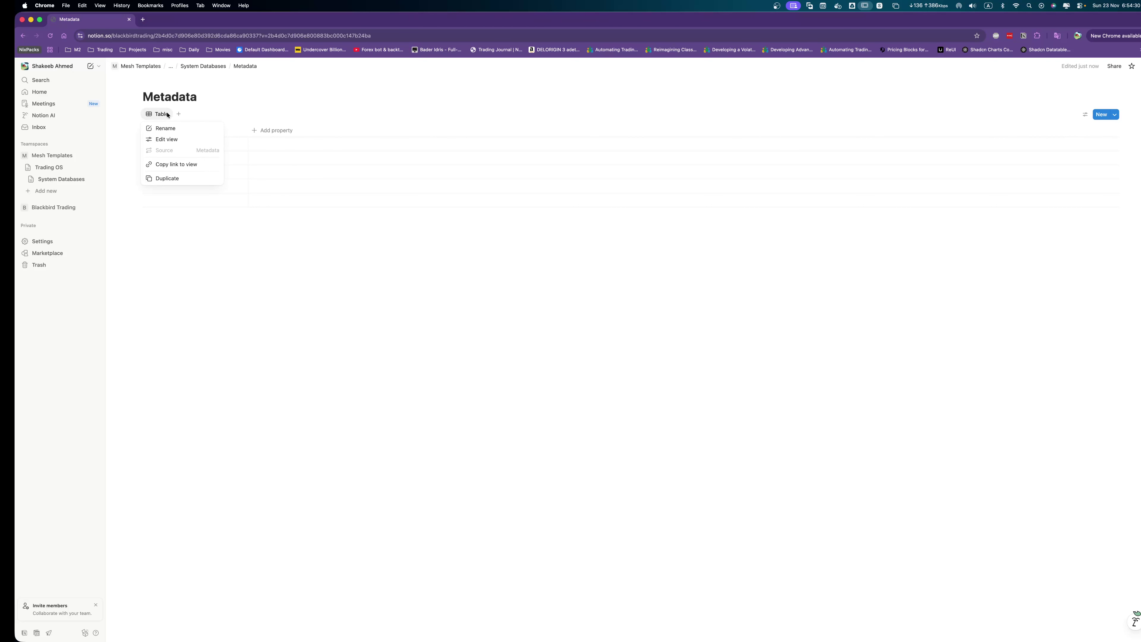
pyautogui.click(166, 135)
pyautogui.write('Symbols')
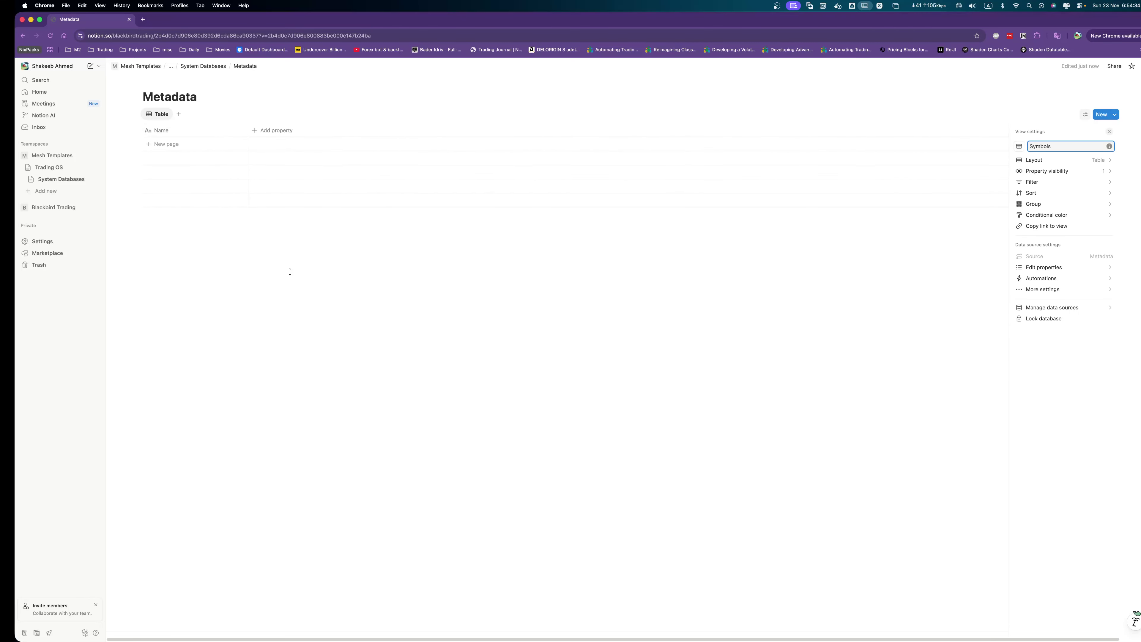
pyautogui.press('Escape')
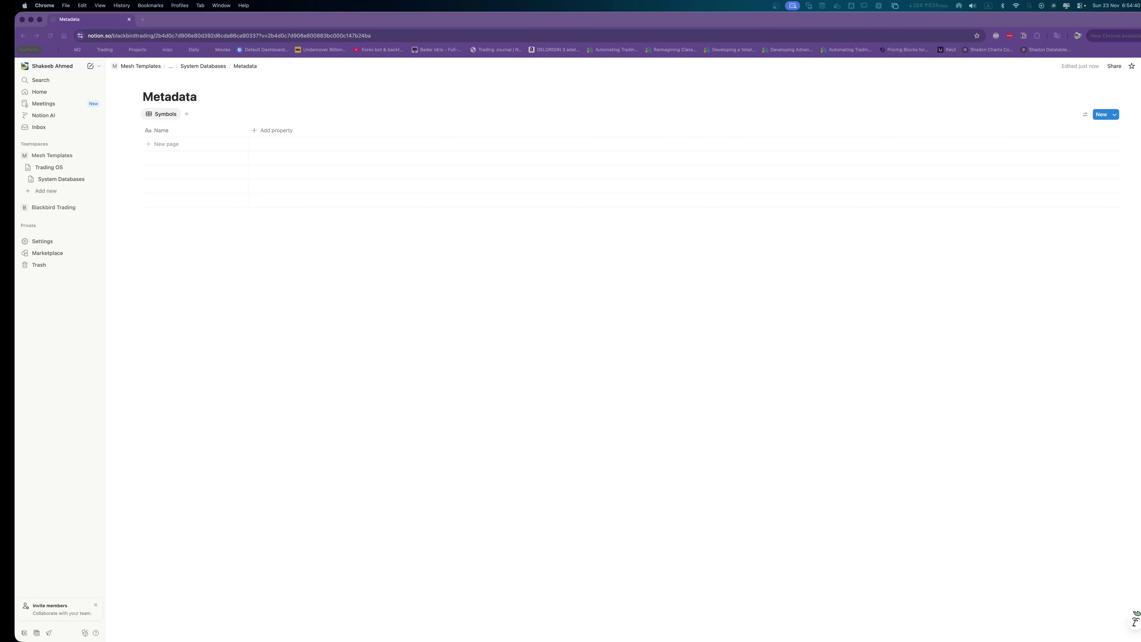
pyautogui.click(175, 115)
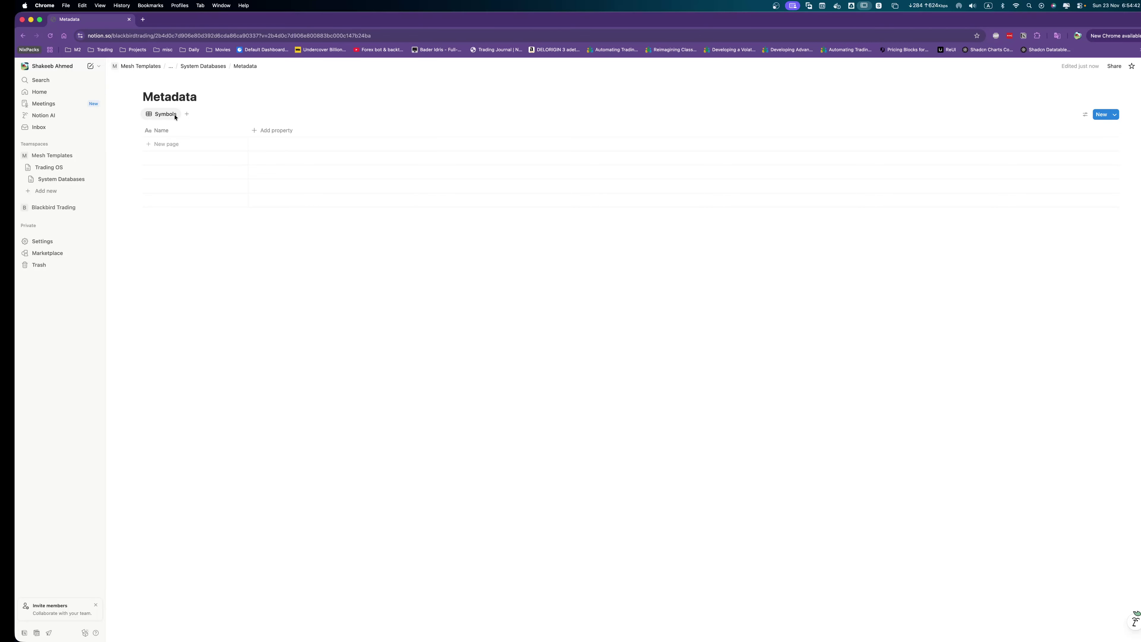
# Create an untitled page template in the Metadata database and set it as the default.
pyautogui.click(1115, 114)
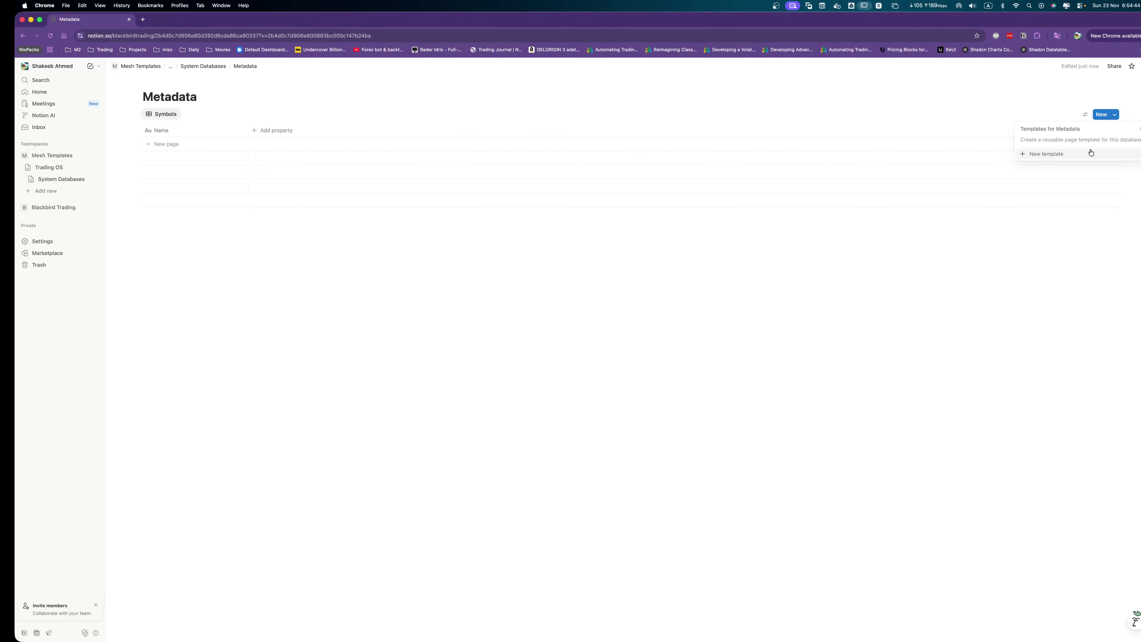
pyautogui.click(1075, 152)
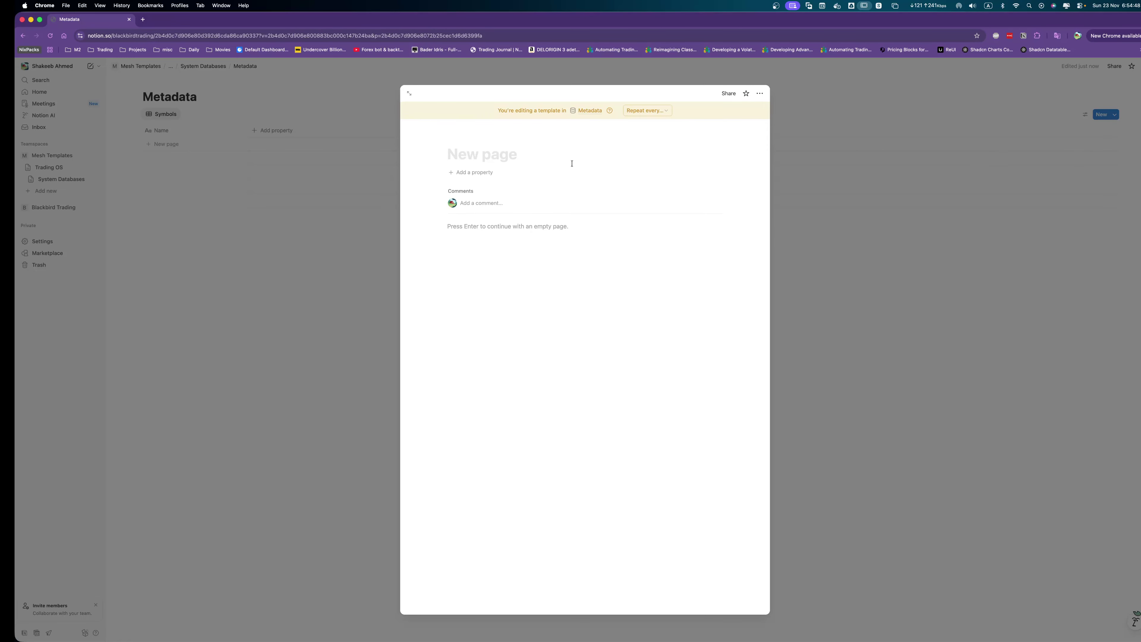
pyautogui.click(1031, 140)
pyautogui.click(1116, 115)
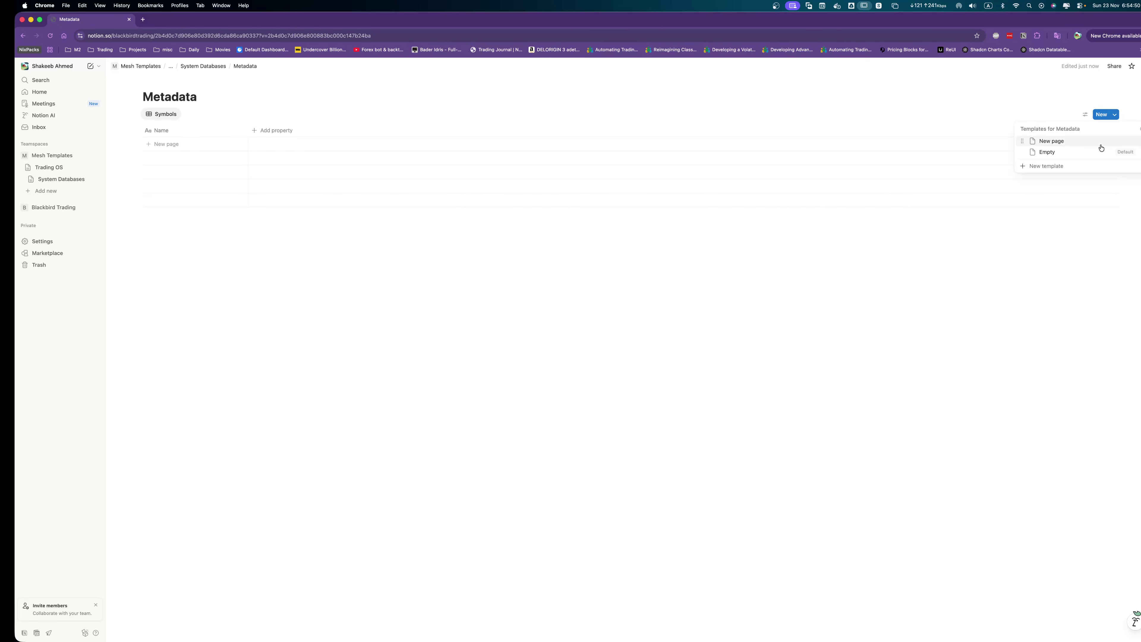
pyautogui.click(1131, 140)
pyautogui.click(1078, 154)
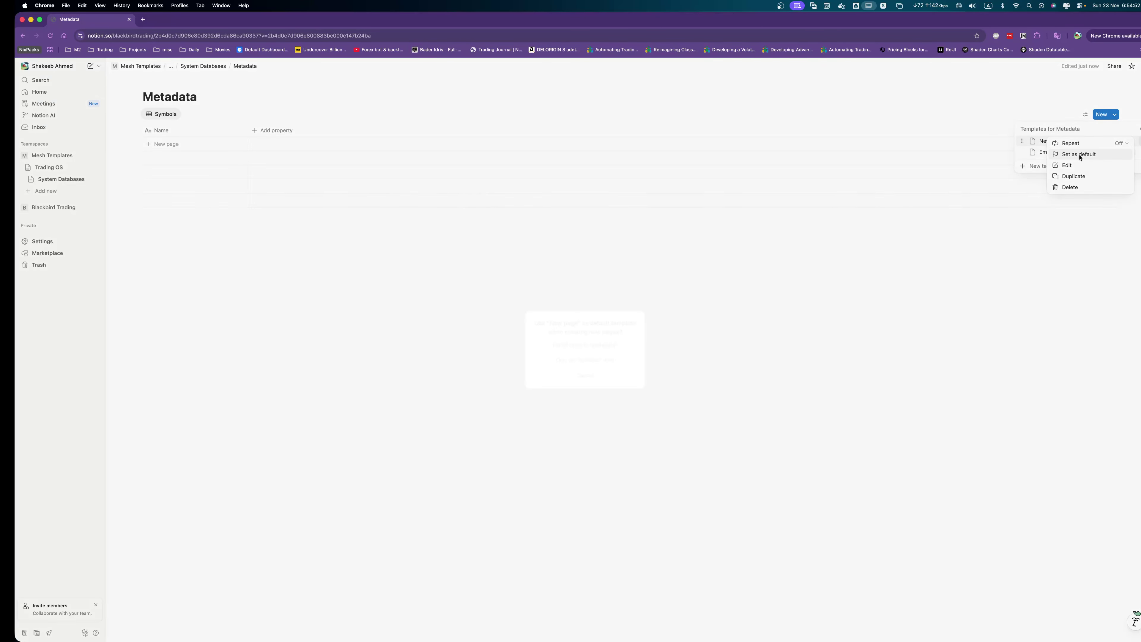
pyautogui.click(543, 351)
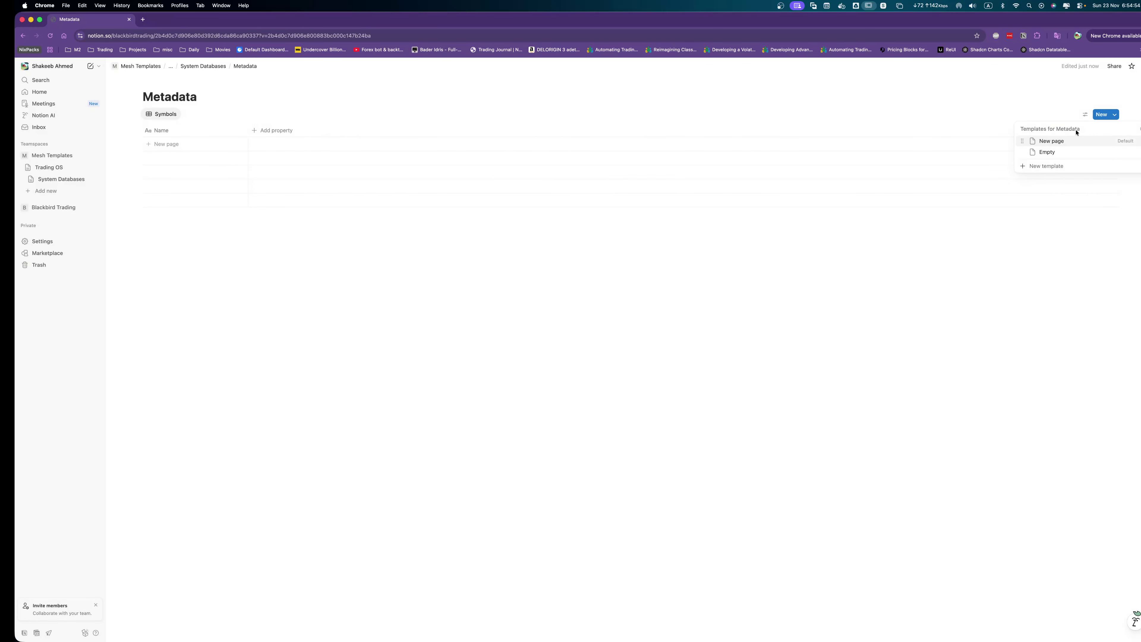
# Reopen the untitled Metadata template for editing and add a Select property named Market Type.
pyautogui.click(1133, 143)
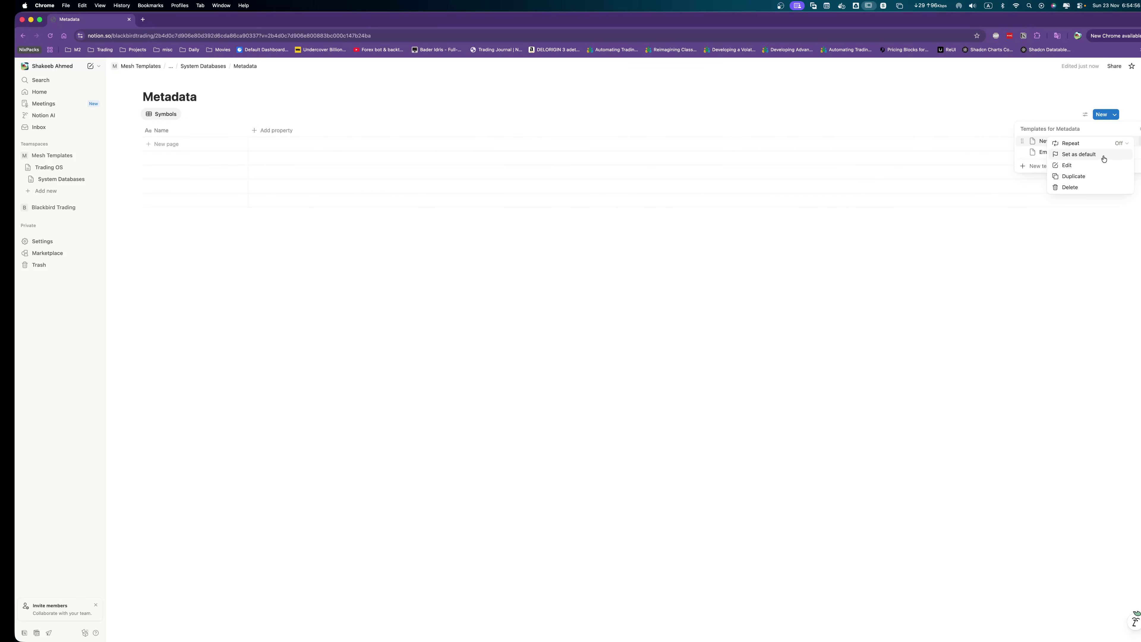
pyautogui.click(1086, 164)
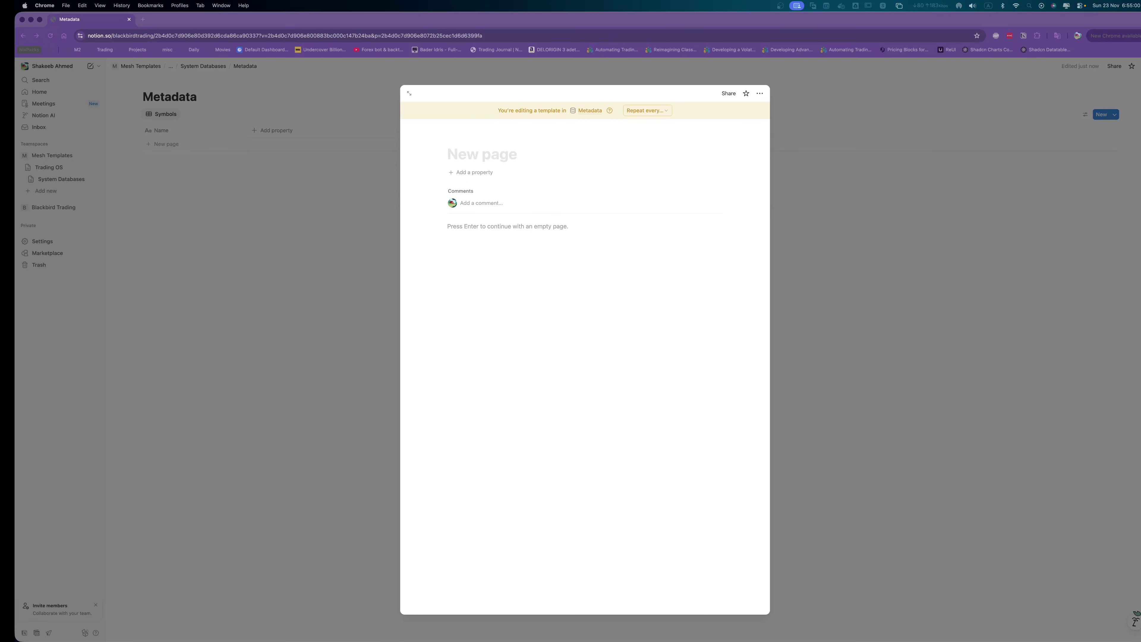
pyautogui.click(472, 172)
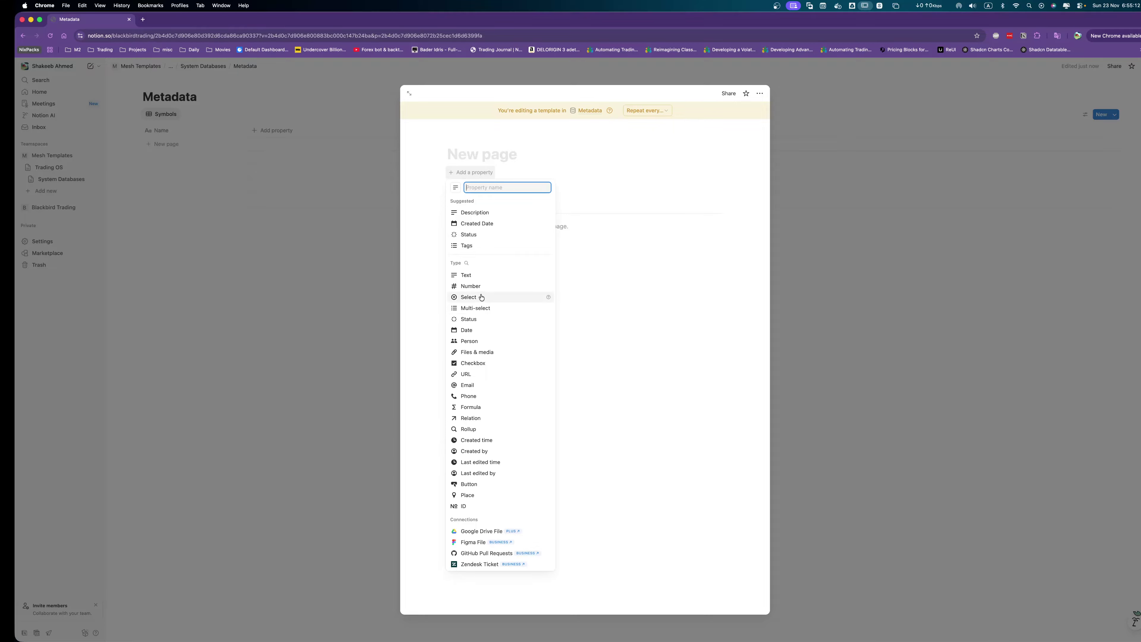
pyautogui.click(544, 296)
pyautogui.doubleClick(489, 187)
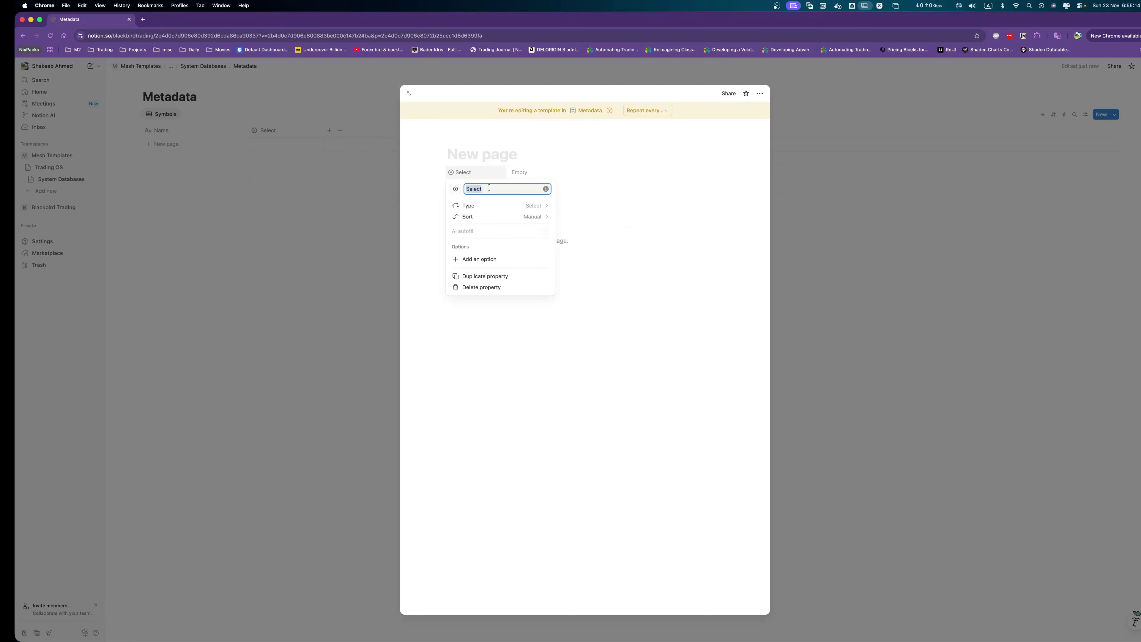
pyautogui.write('Market Type')
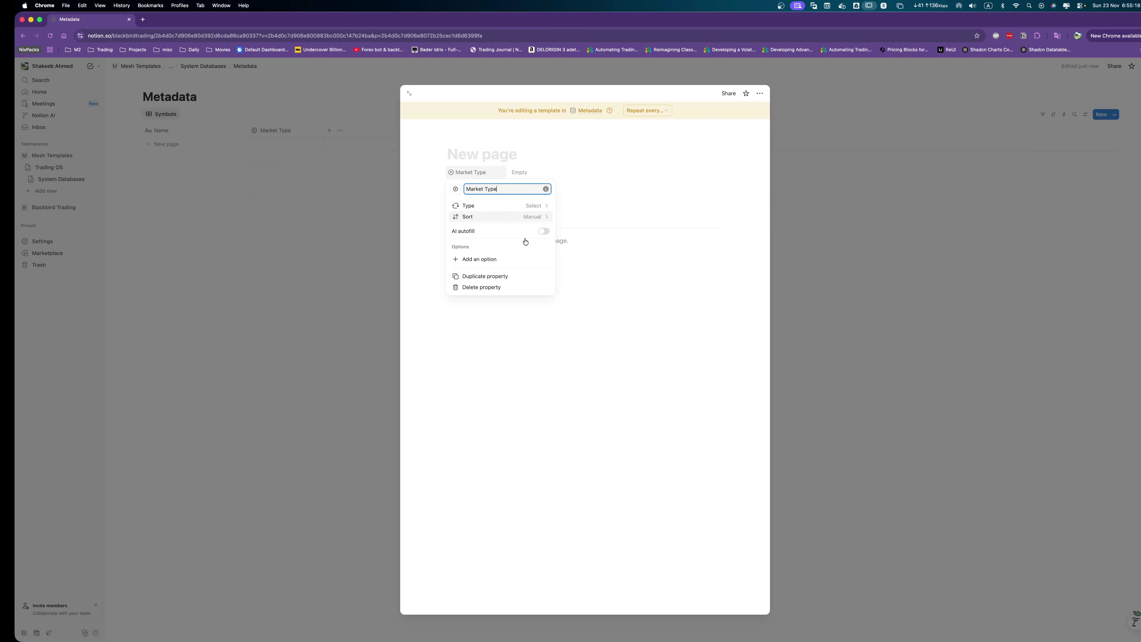
# Add the options Stocks, Forex and Crypto to the Market Type property.
pyautogui.click(489, 260)
pyautogui.write('Stocks')
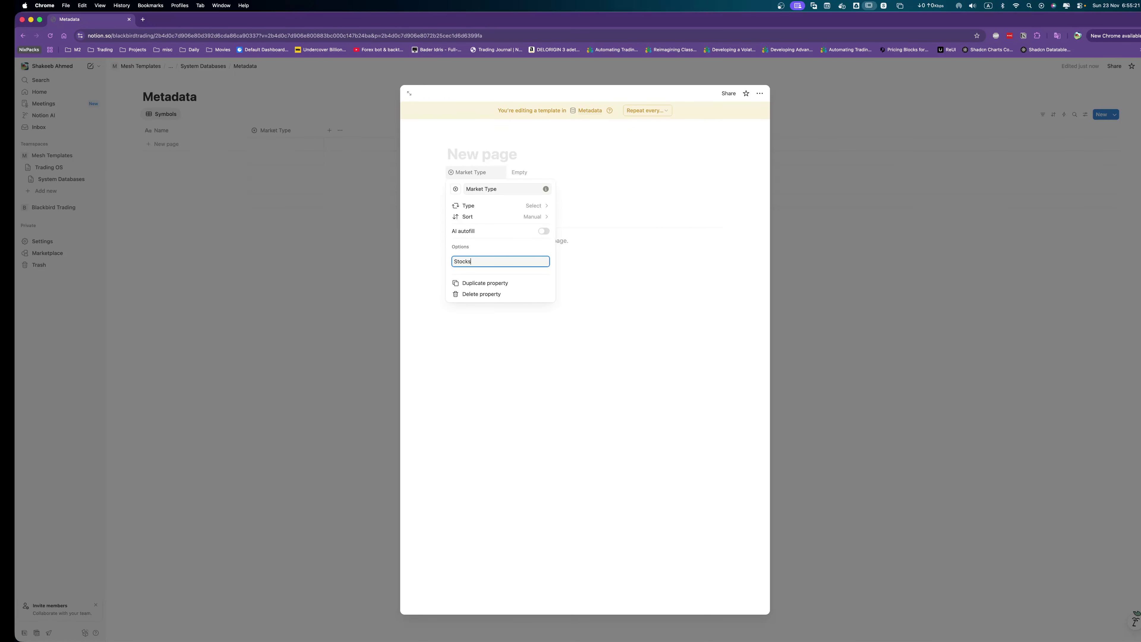
pyautogui.press('Return')
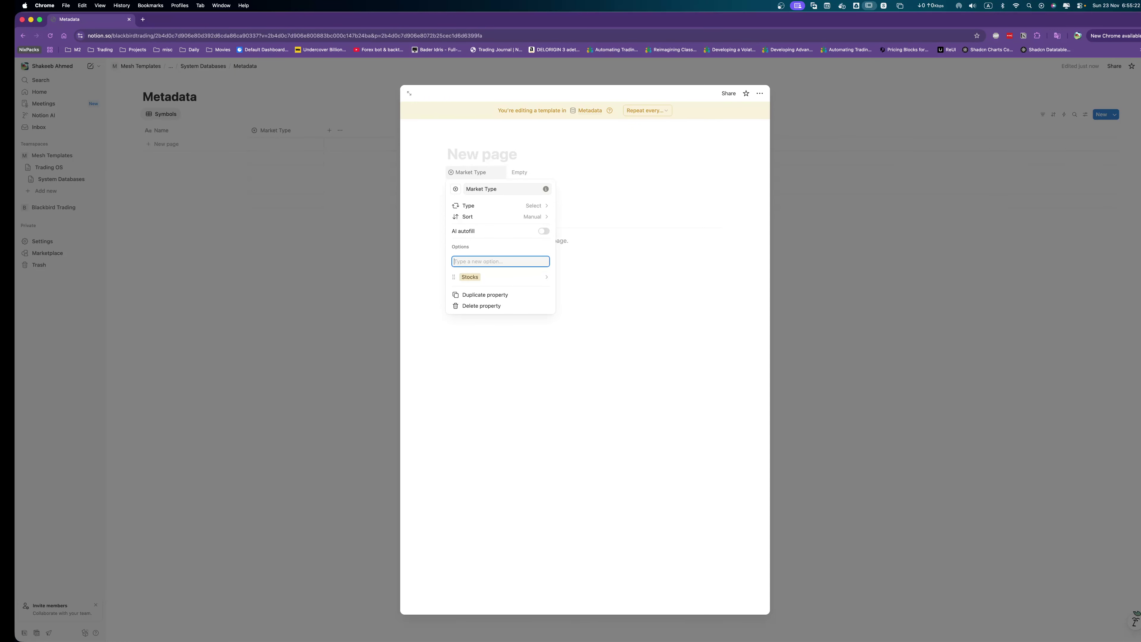
pyautogui.write('Forex')
pyautogui.press('Return')
pyautogui.write('Crypto')
pyautogui.press('Return')
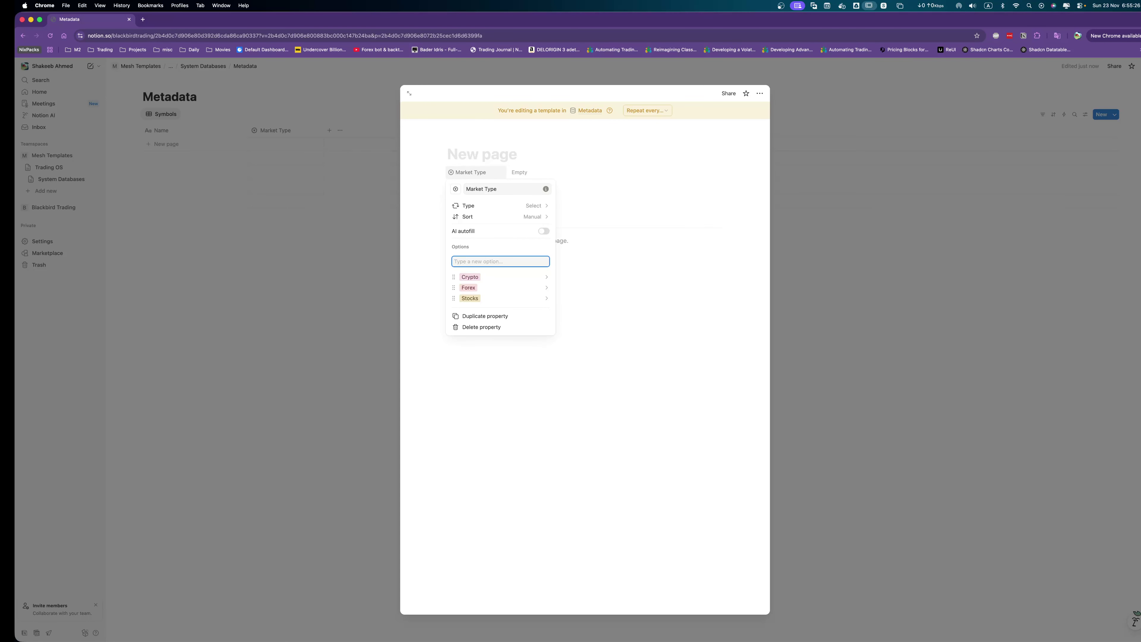
pyautogui.write('Opti')
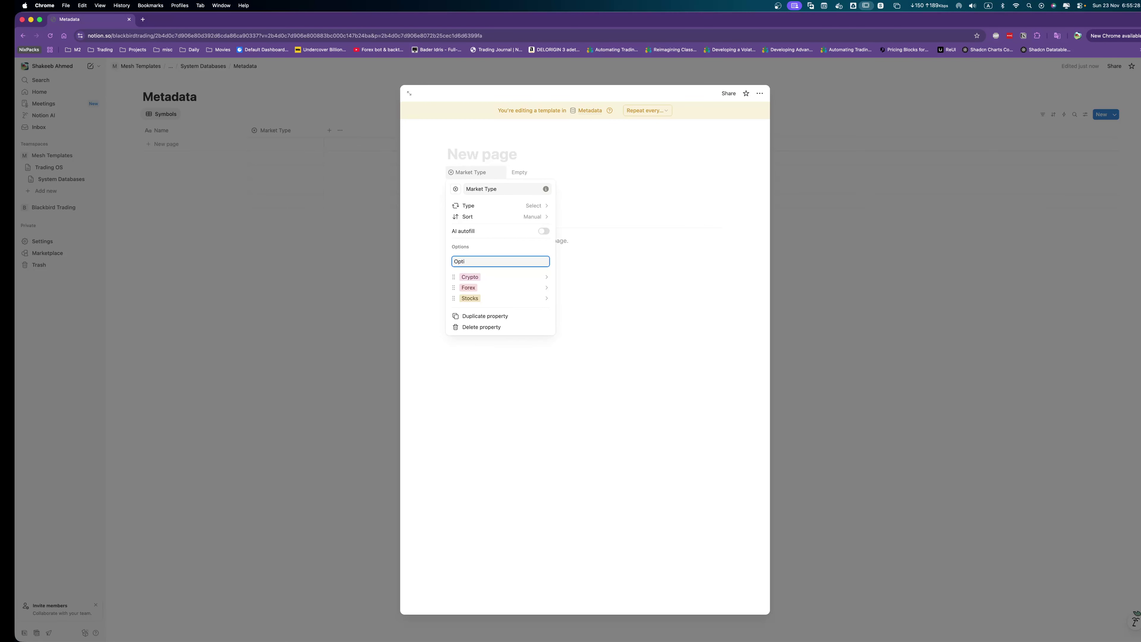
pyautogui.hotkey('alt', 'BackSpace')
pyautogui.write('Com')
pyautogui.press('BackSpace')
pyautogui.press('BackSpace')
pyautogui.press('BackSpace')
# Add a Futures option to the Market Type property and close the template.
pyautogui.write('Futures')
pyautogui.press('Return')
pyautogui.click(618, 217)
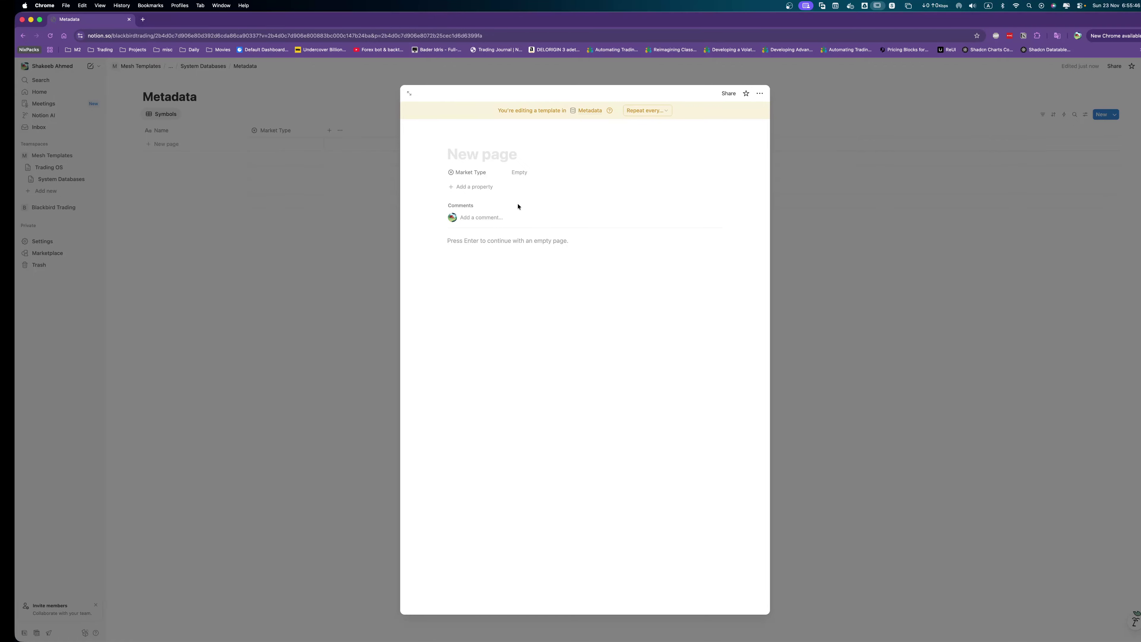
pyautogui.click(238, 223)
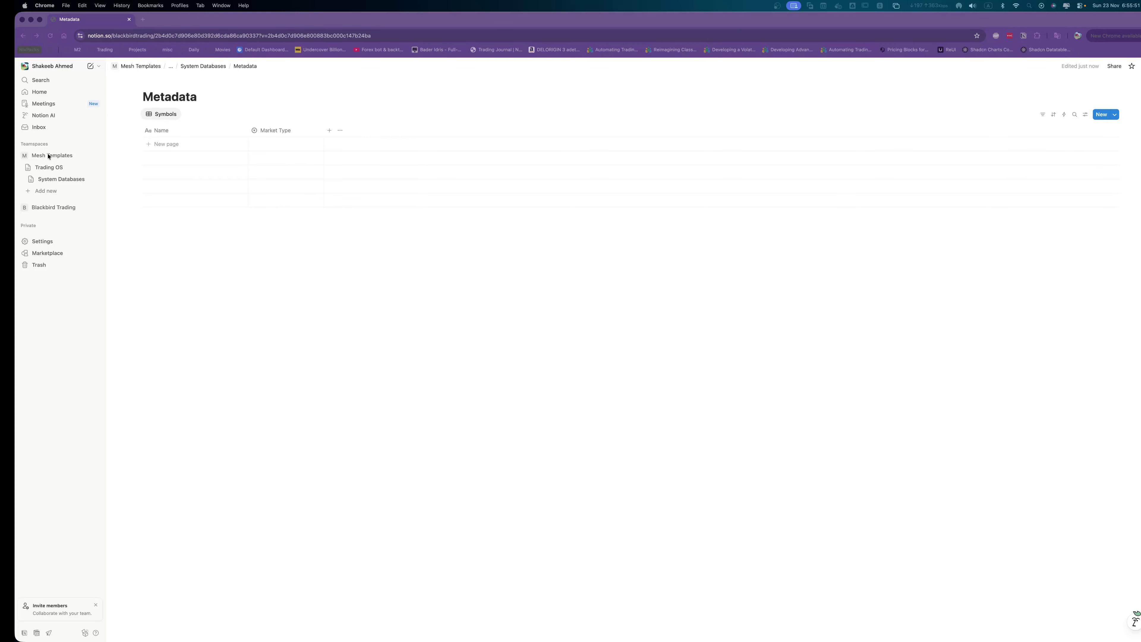
# Open System Databases in a new browser tab, clear the Symbols text below Metadata, and return to the Metadata database.
pyautogui.click(64, 179)
pyautogui.keyDown('super'); pyautogui.click(55, 181); pyautogui.keyUp('super')
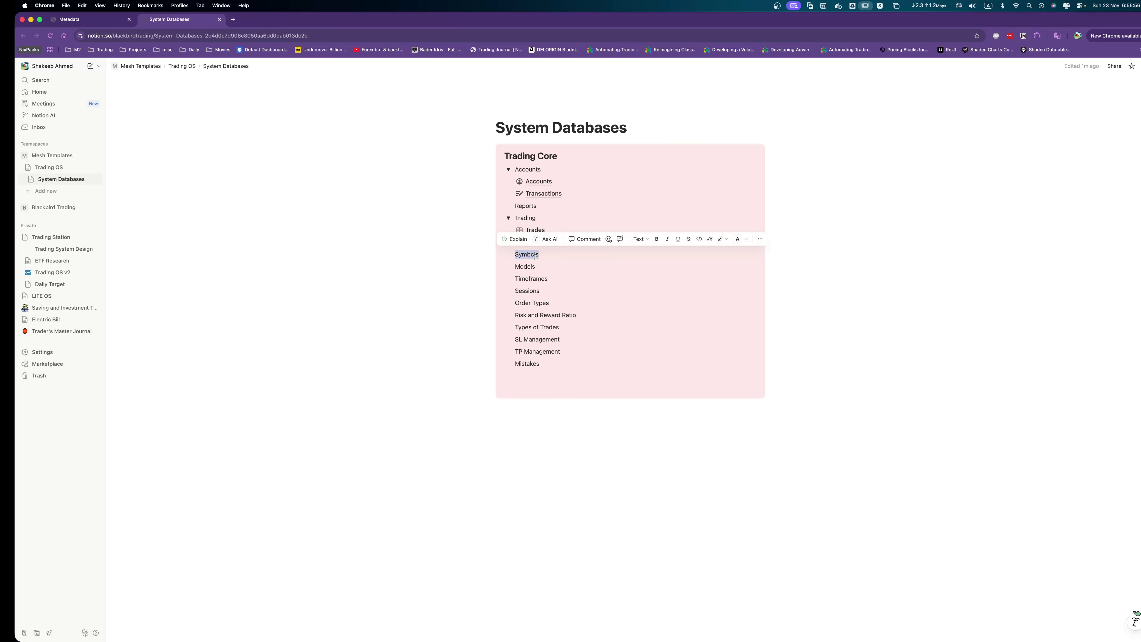
pyautogui.hotkey('ctrl', 'shift', 'Tab')
pyautogui.click(184, 97)
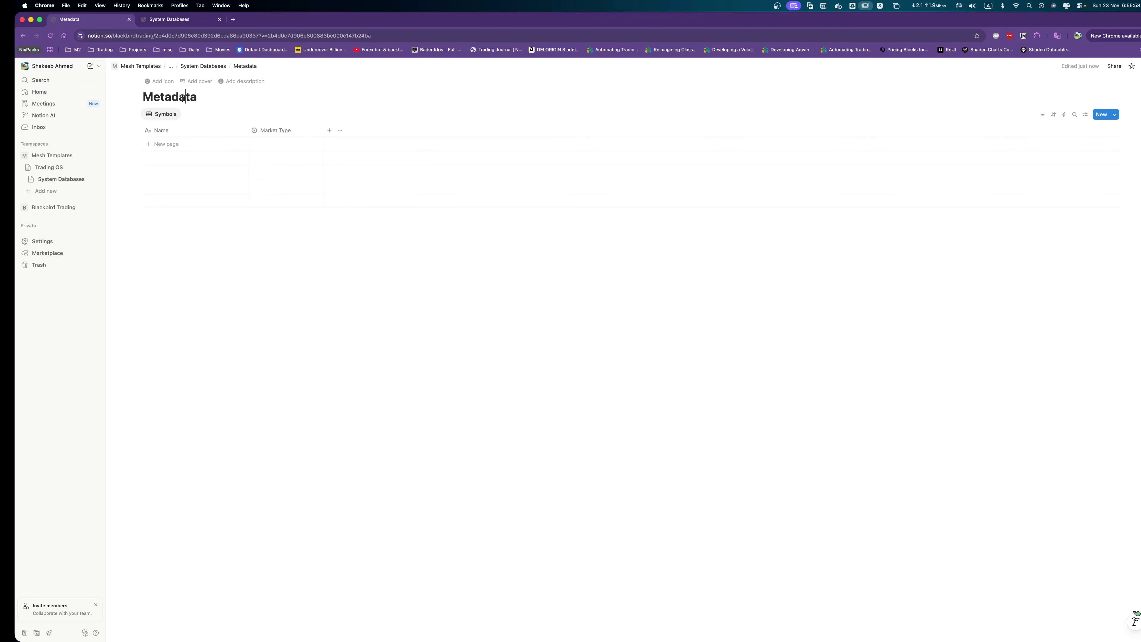
pyautogui.hotkey('ctrl', 'Tab')
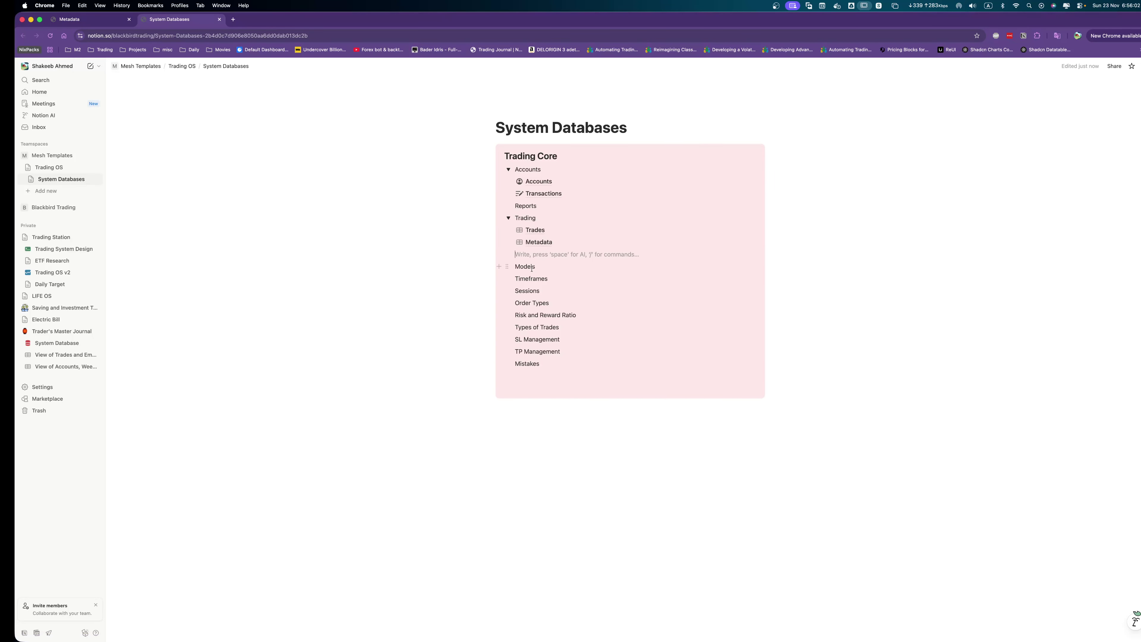
pyautogui.hotkey('ctrl', 'shift', 'Tab')
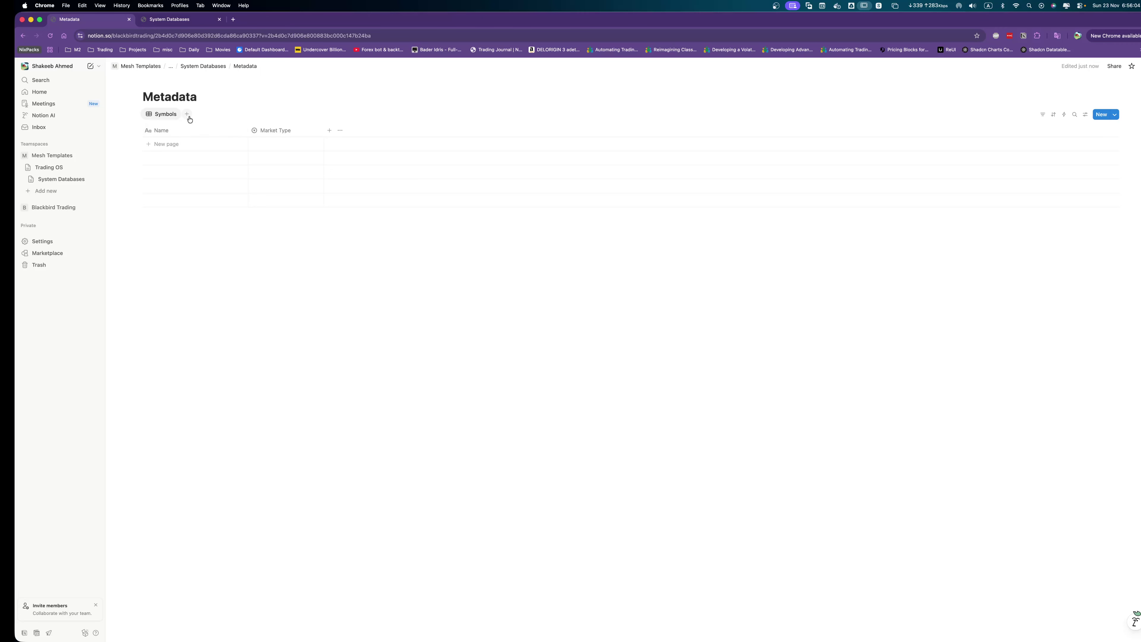
# Add a new data source to the Metadata database and set the overall database title to Metadata.
pyautogui.click(186, 114)
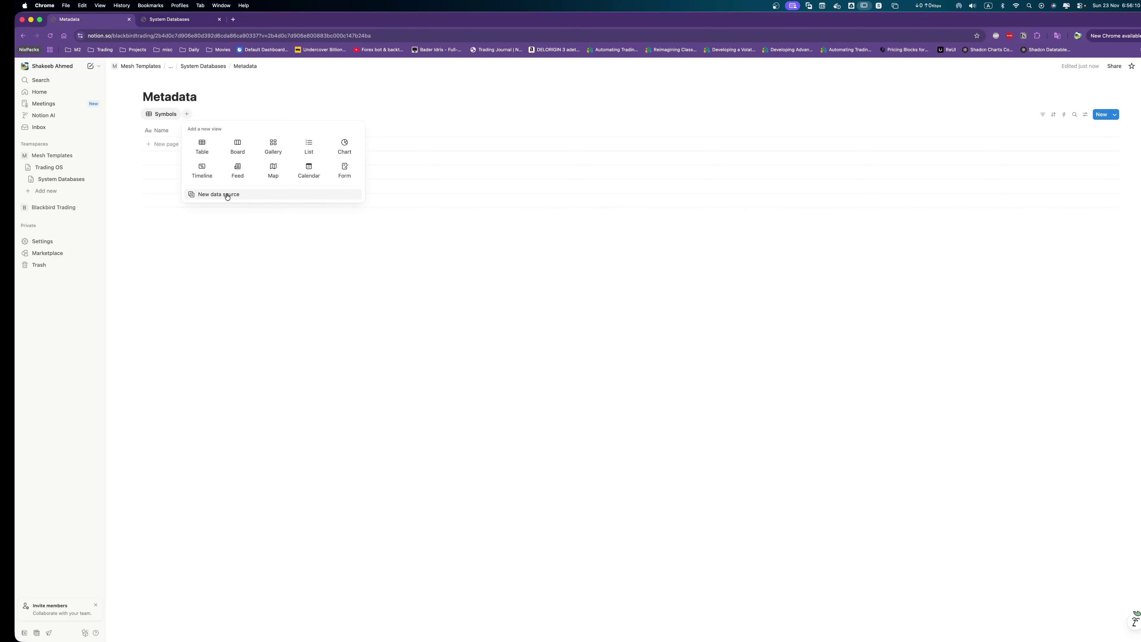
pyautogui.click(227, 195)
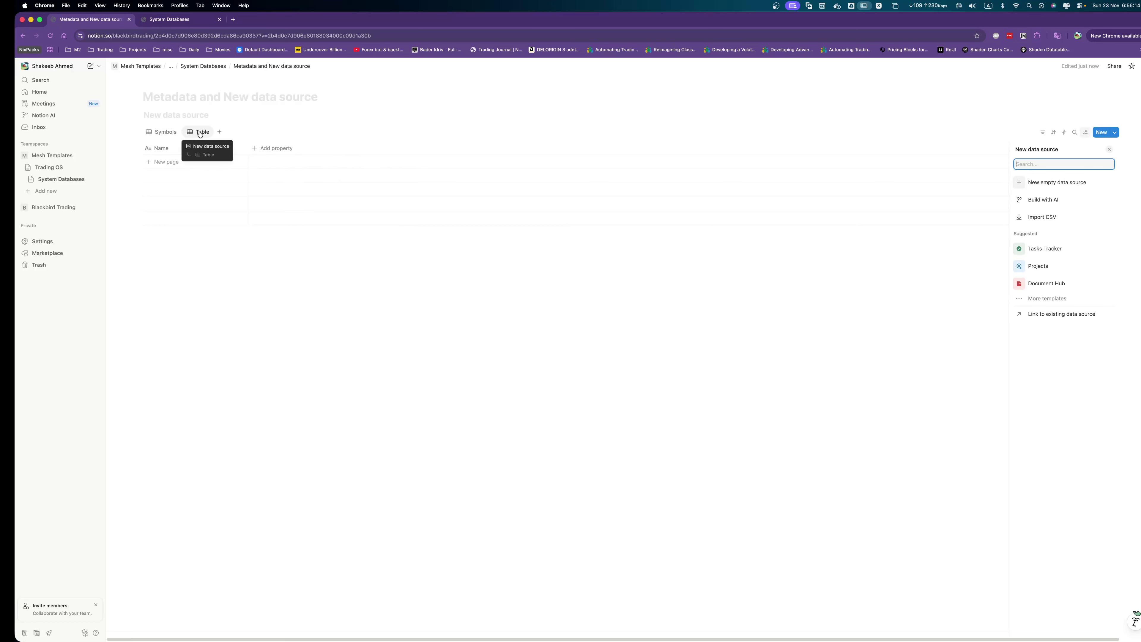
pyautogui.click(170, 99)
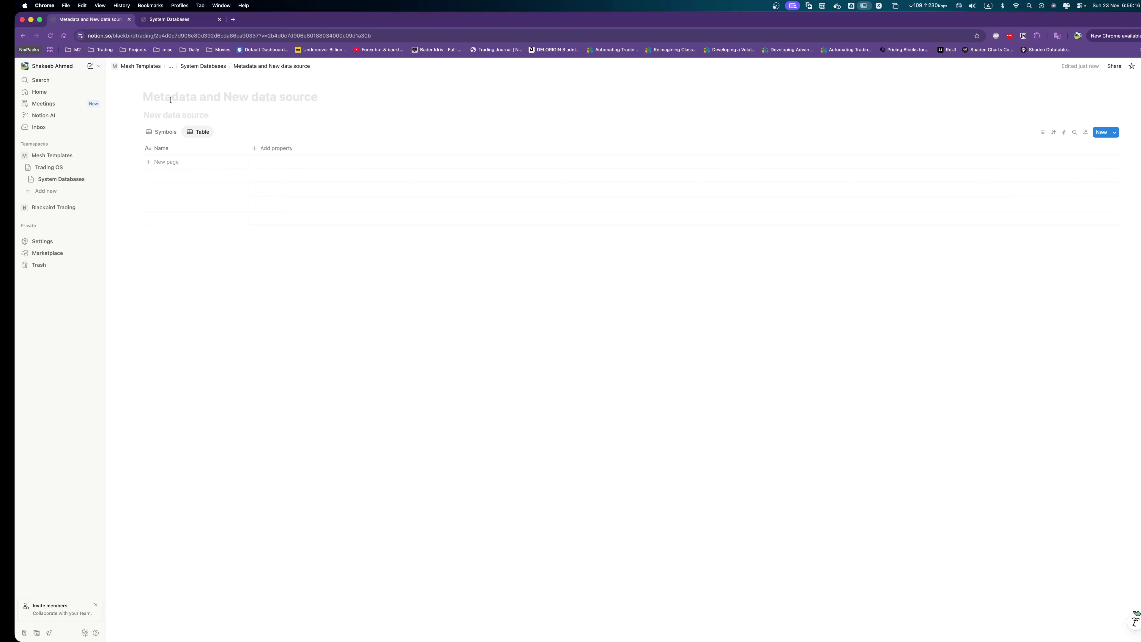
pyautogui.write('Metadata')
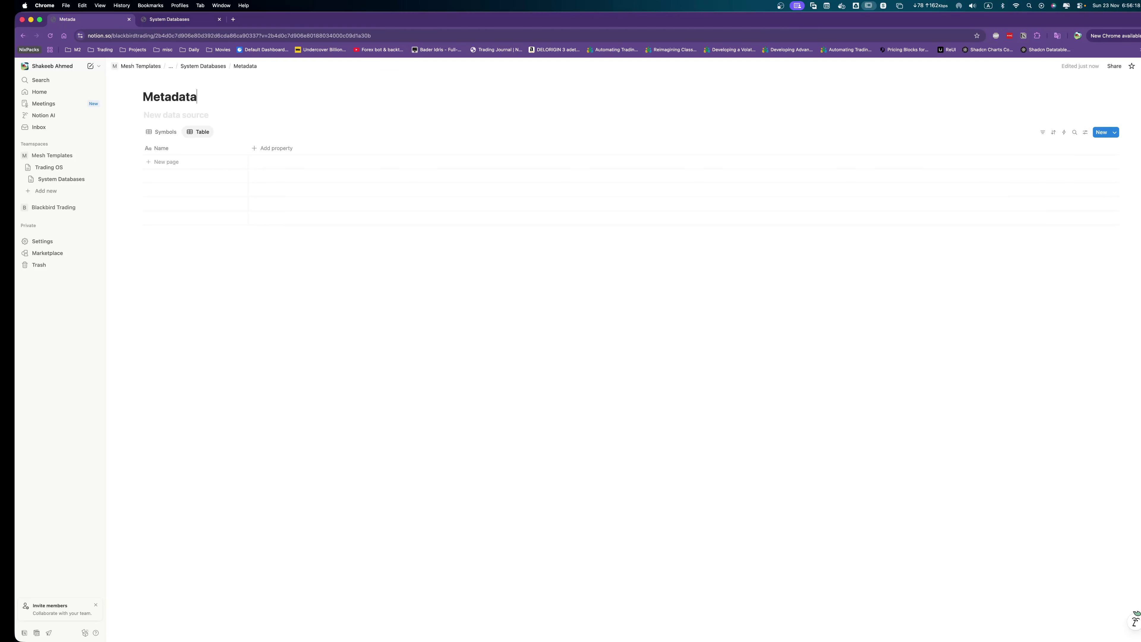
pyautogui.write('s')
pyautogui.press('BackSpace')
pyautogui.write('s')
pyautogui.press('BackSpace')
# Rename the data source behind the Symbols view to Symbols.
pyautogui.click(162, 131)
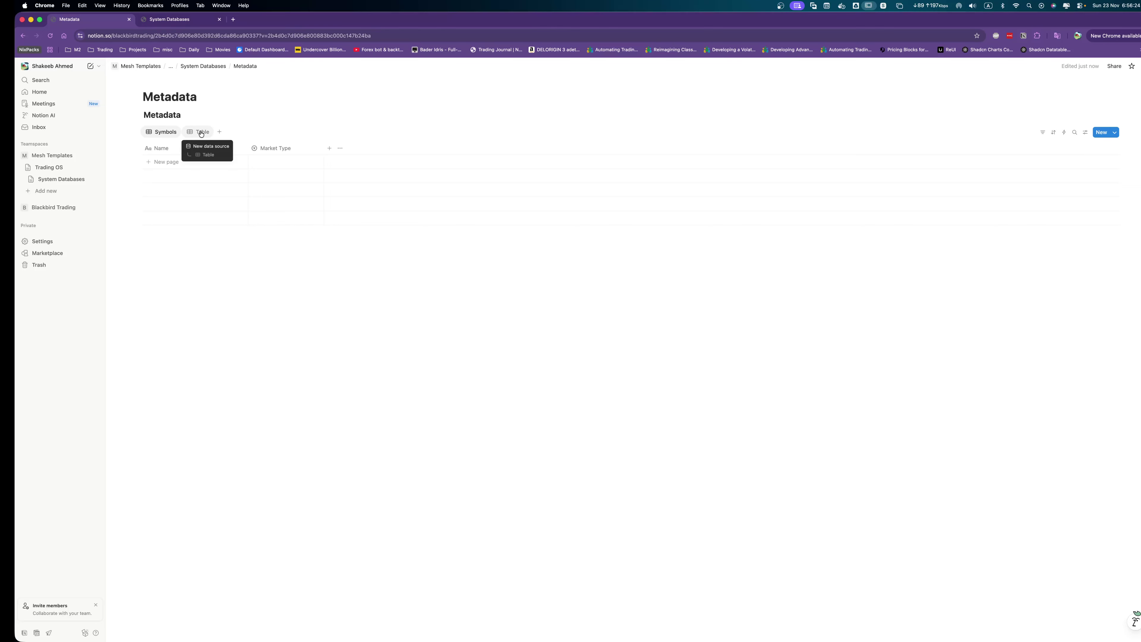
pyautogui.doubleClick(162, 114)
pyautogui.write('Symbols')
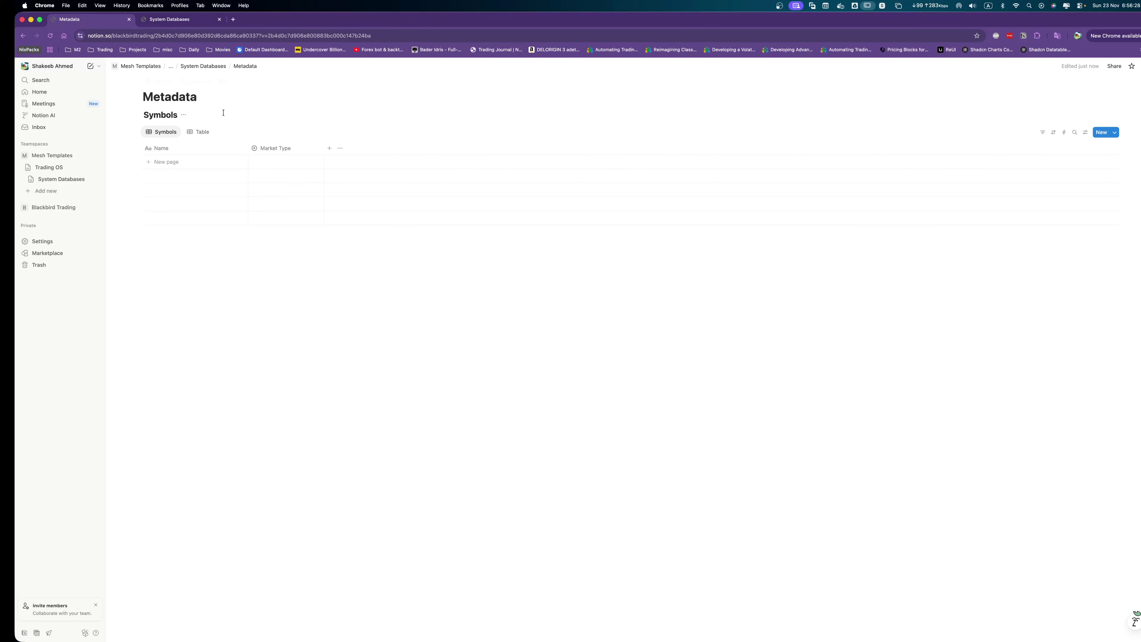
# Hide the data source titles in the Metadata database.
pyautogui.click(184, 115)
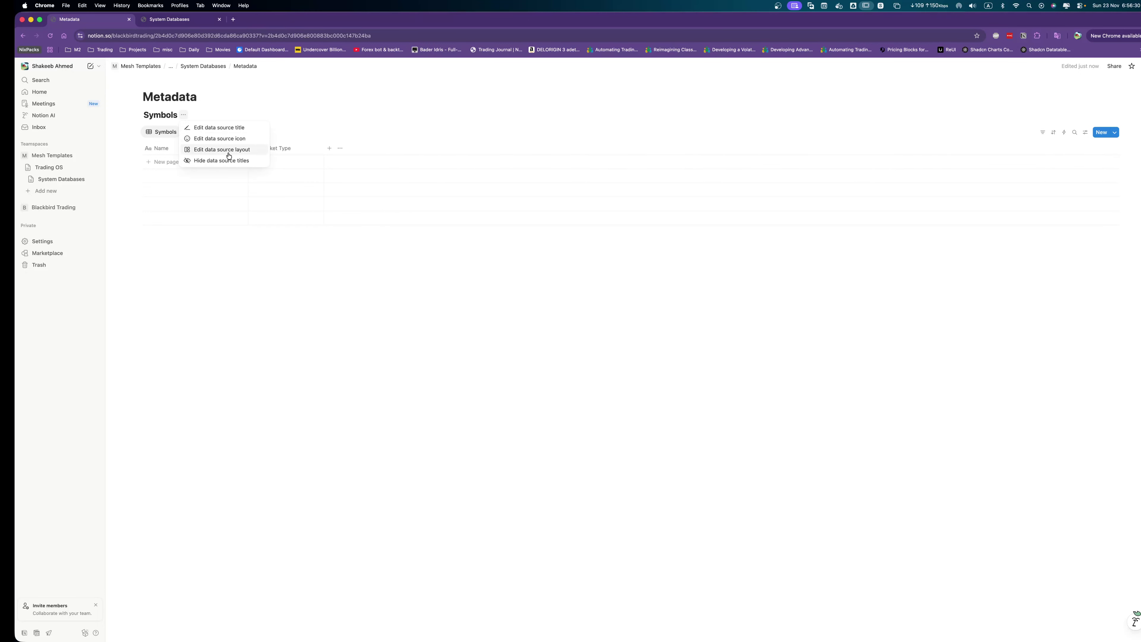
pyautogui.click(217, 128)
pyautogui.click(184, 114)
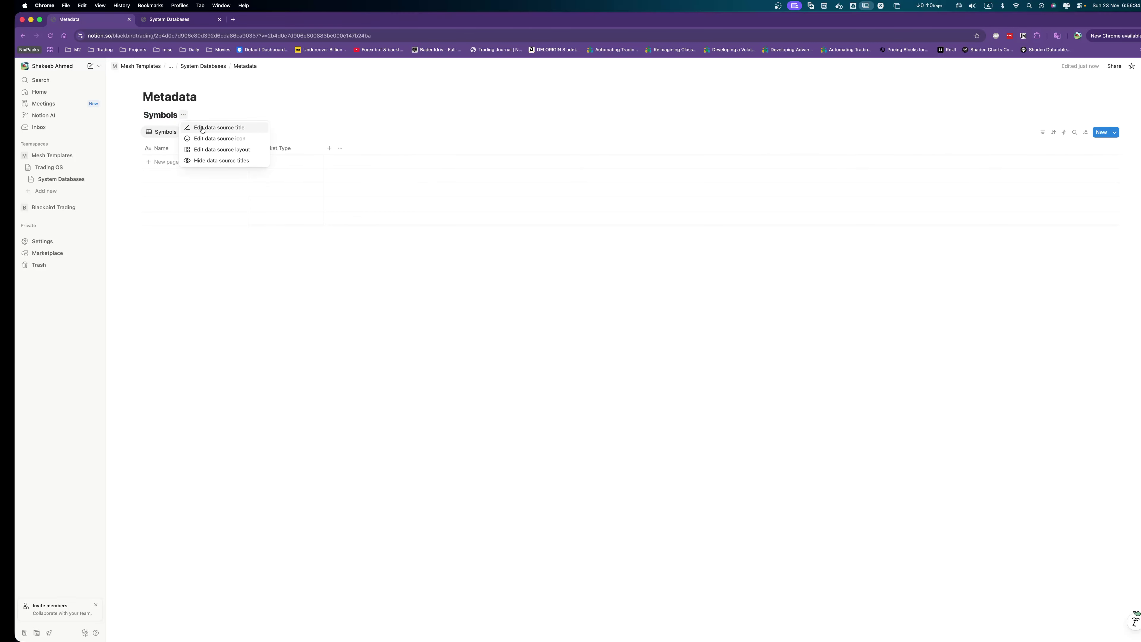
pyautogui.click(229, 161)
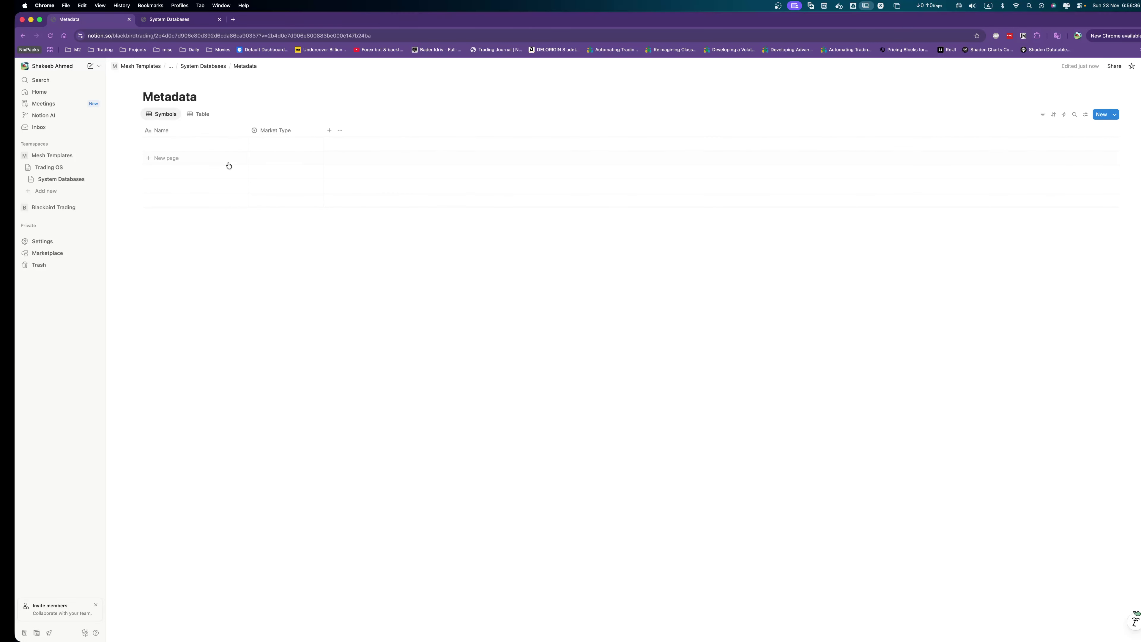
# Rename the new data source's table view to Models and close its view settings.
pyautogui.click(198, 115)
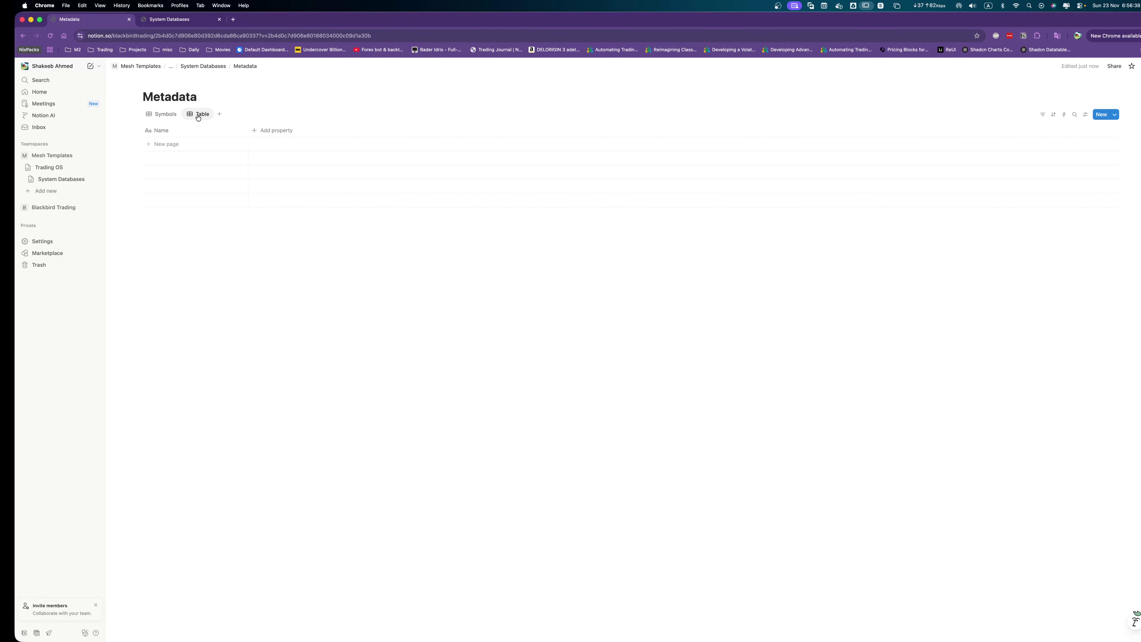
pyautogui.click(198, 116)
pyautogui.click(209, 133)
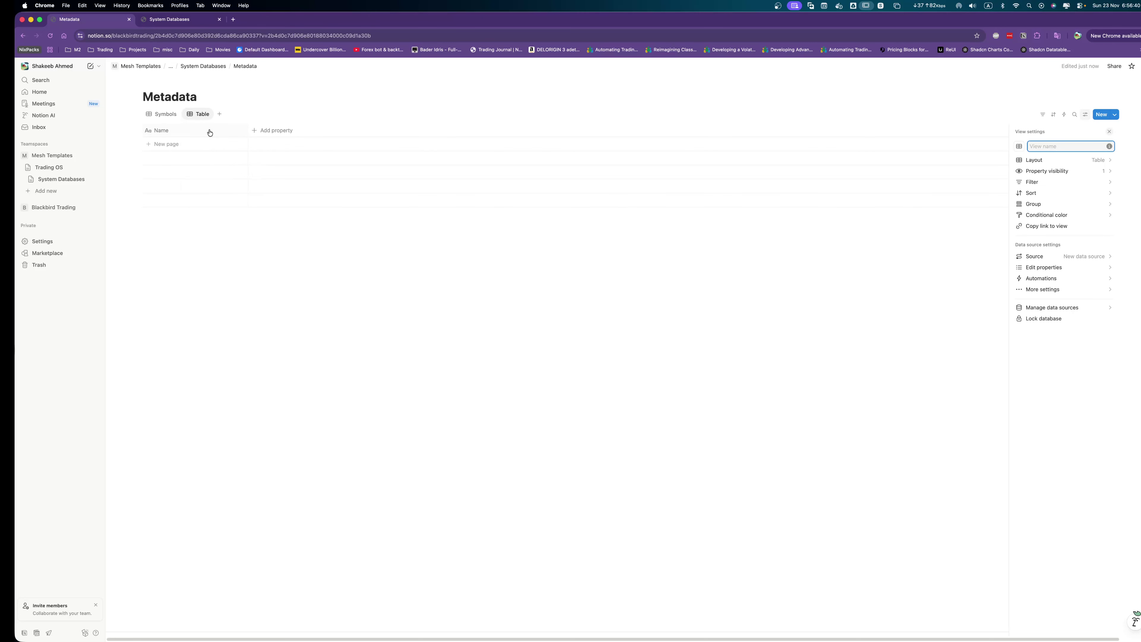
pyautogui.write('Models')
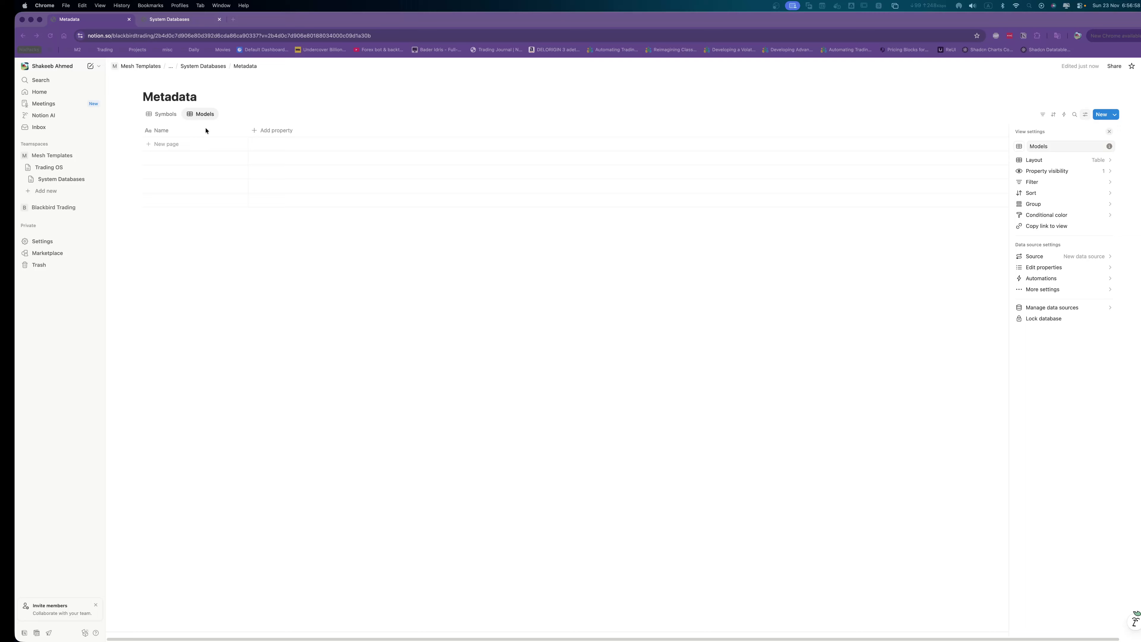
pyautogui.click(844, 145)
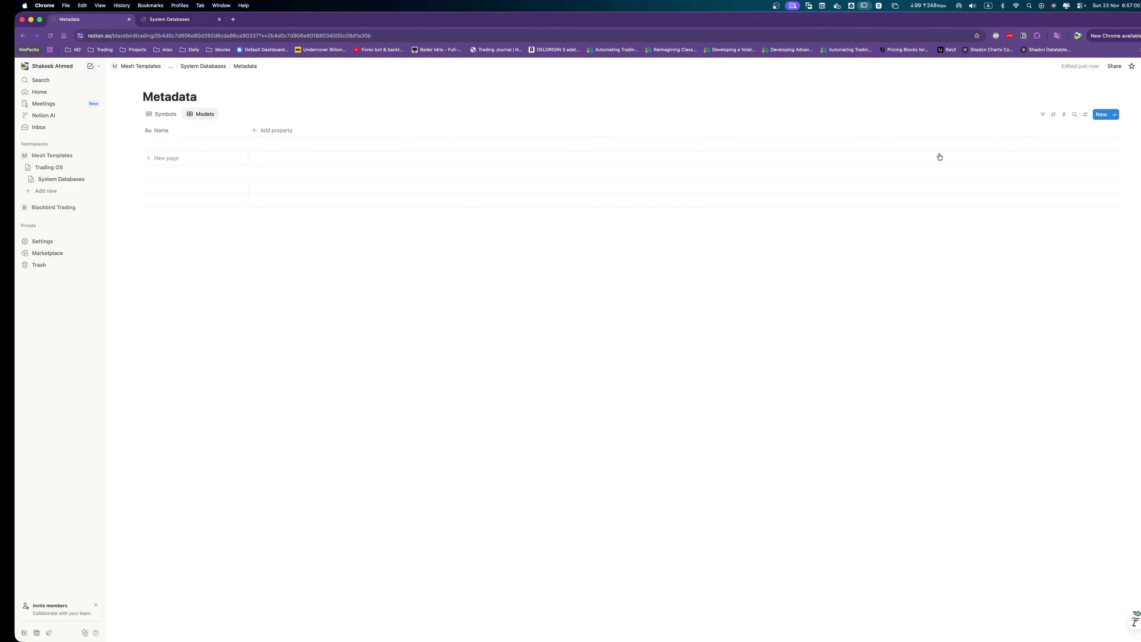
# Create a page template for the Models data source and turn off page discussions and property icons in the layout for all pages.
pyautogui.click(1115, 115)
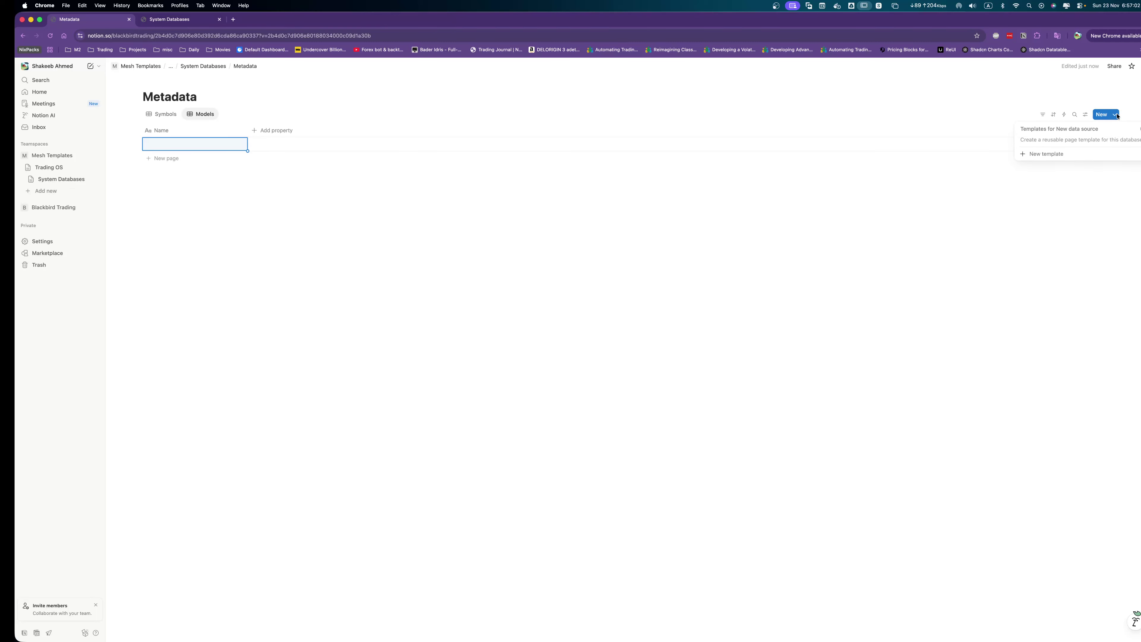
pyautogui.click(1063, 153)
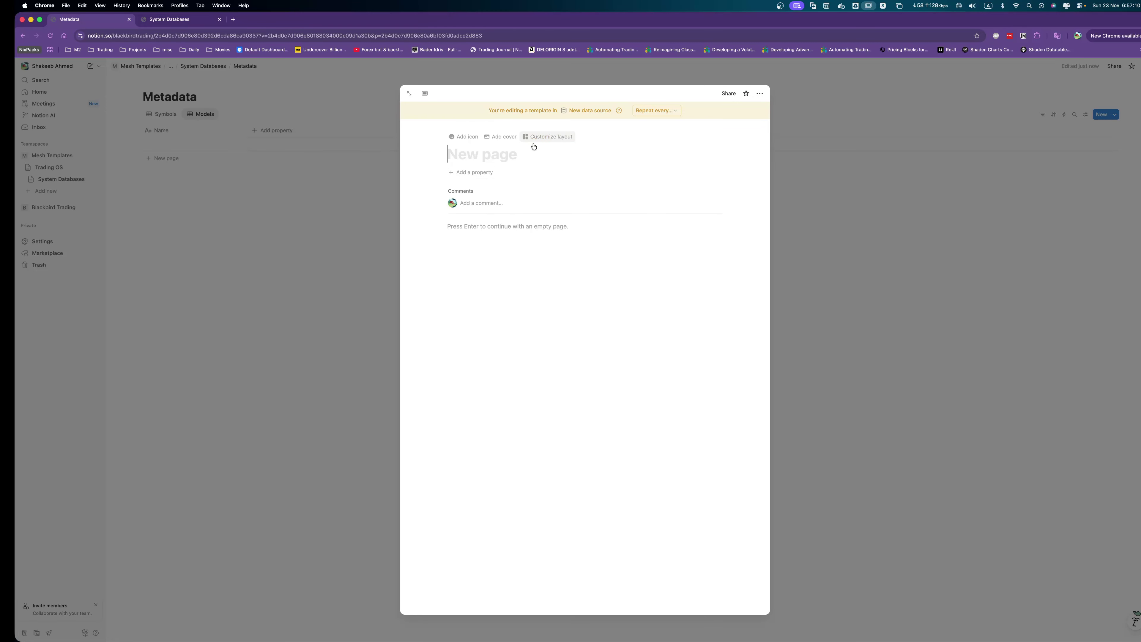
pyautogui.click(539, 137)
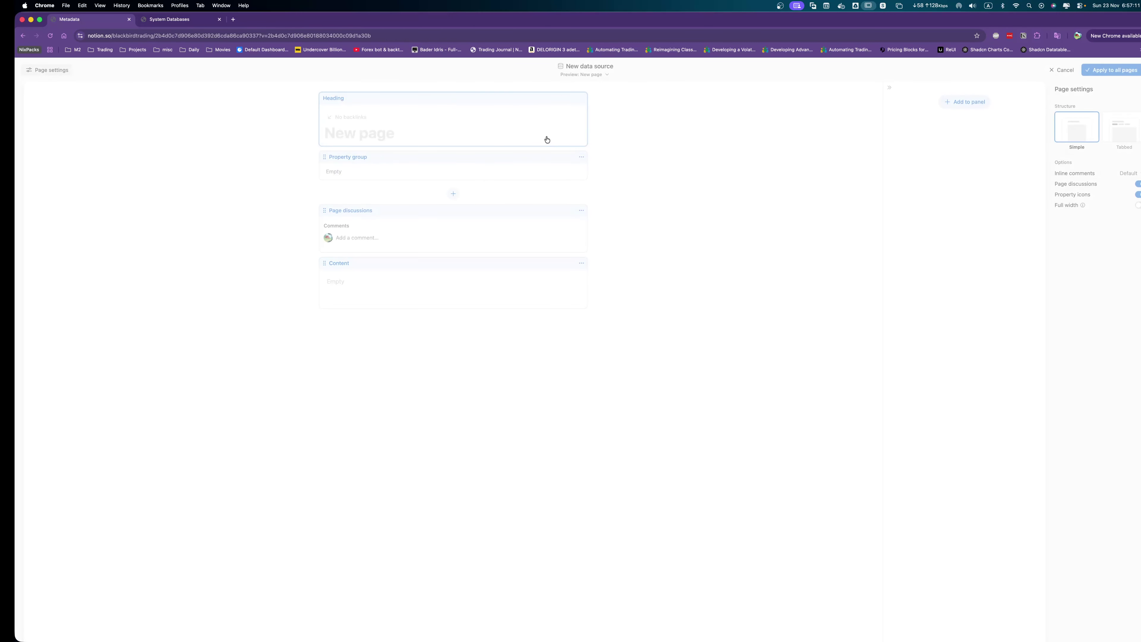
pyautogui.click(1138, 183)
pyautogui.click(1138, 193)
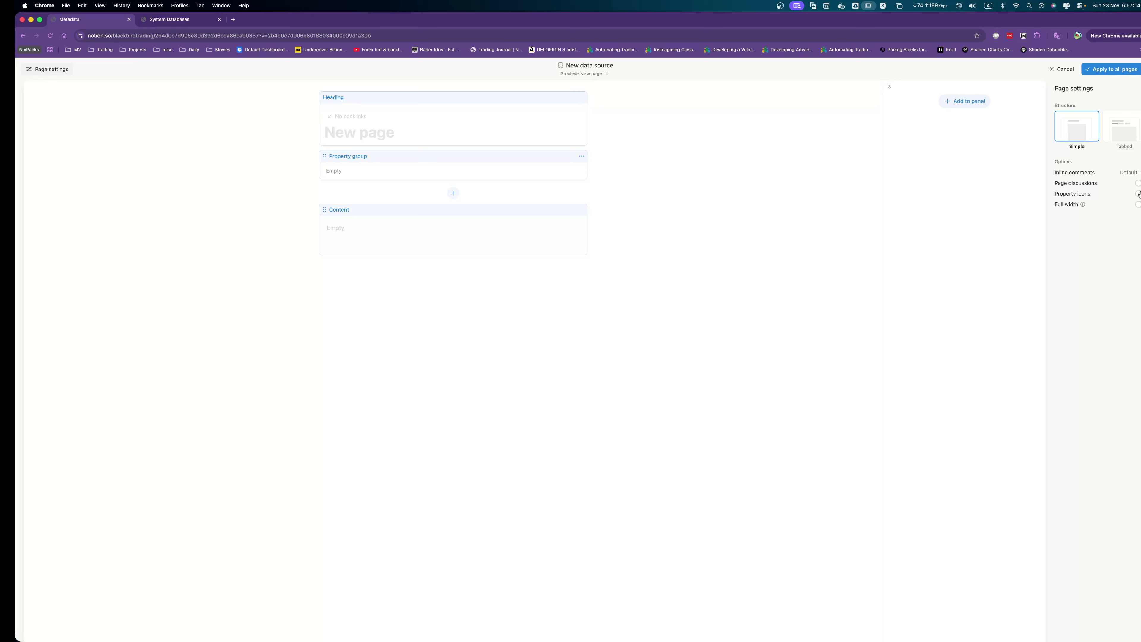
pyautogui.click(1091, 71)
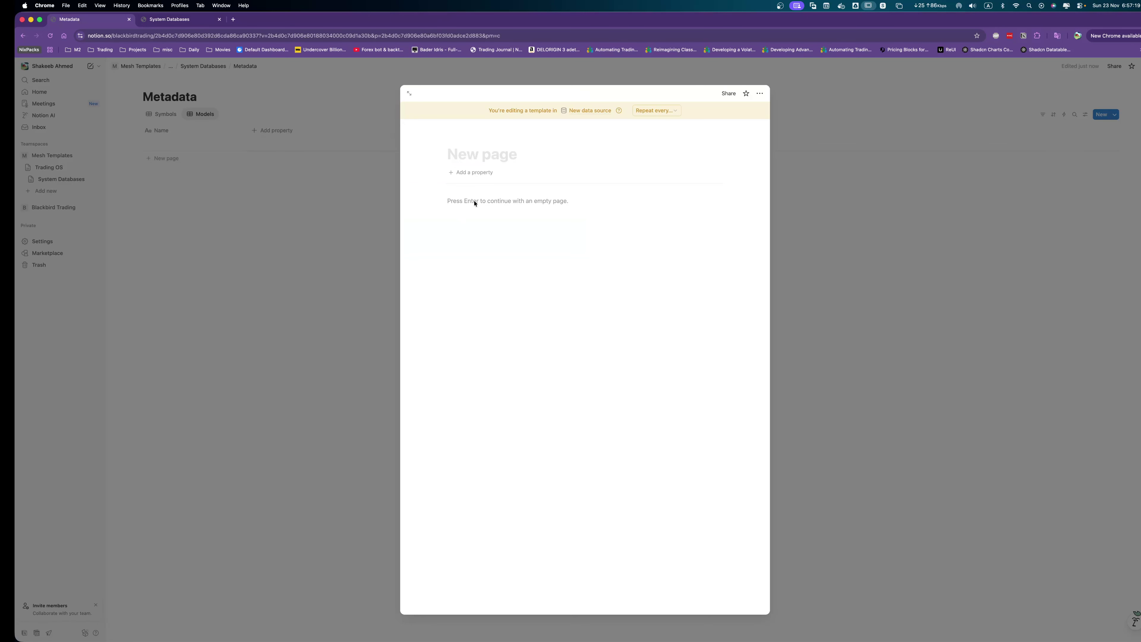
# Add the level-3 headings "Style:" and "Pre-Trade:" to the template body, leaving an empty line between them.
pyautogui.click(475, 202)
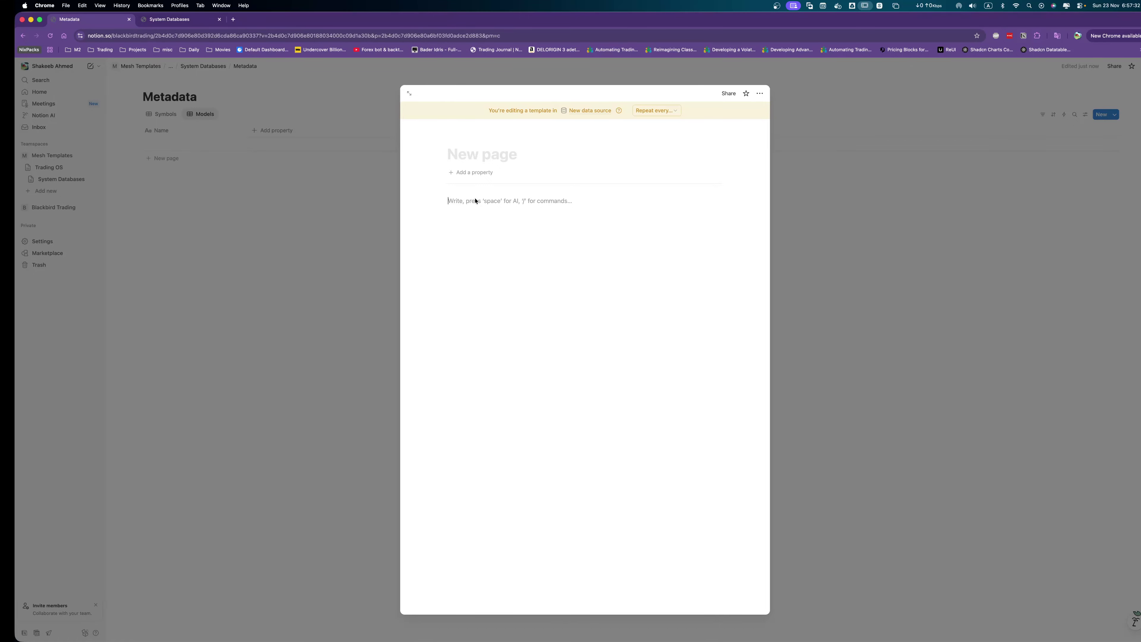
pyautogui.write('### Styl')
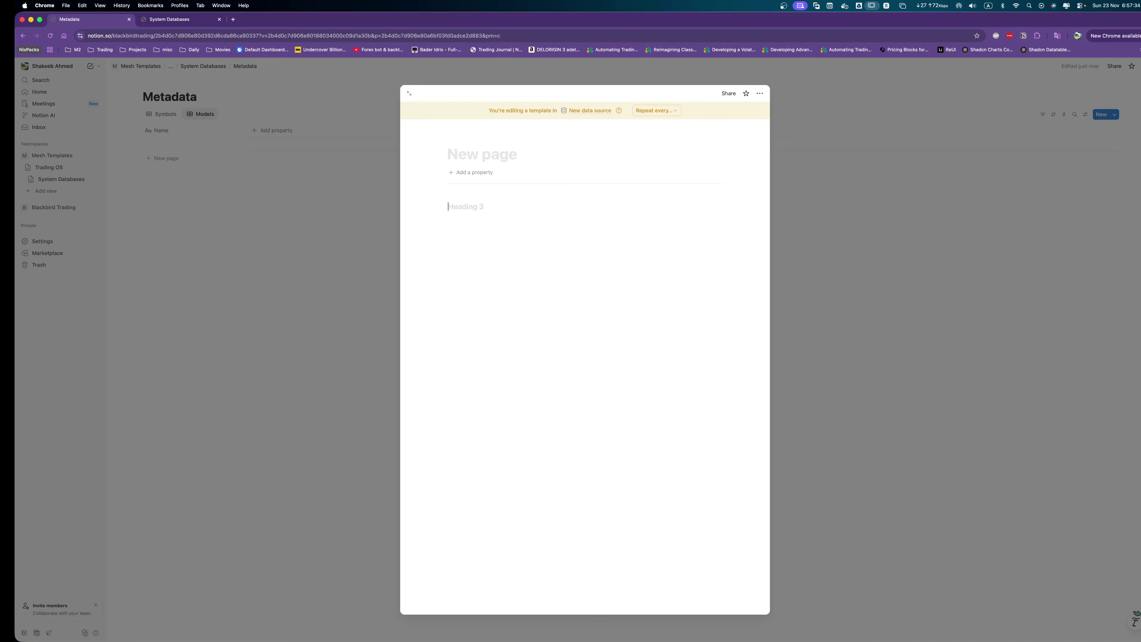
pyautogui.write('e:')
pyautogui.press('Return')
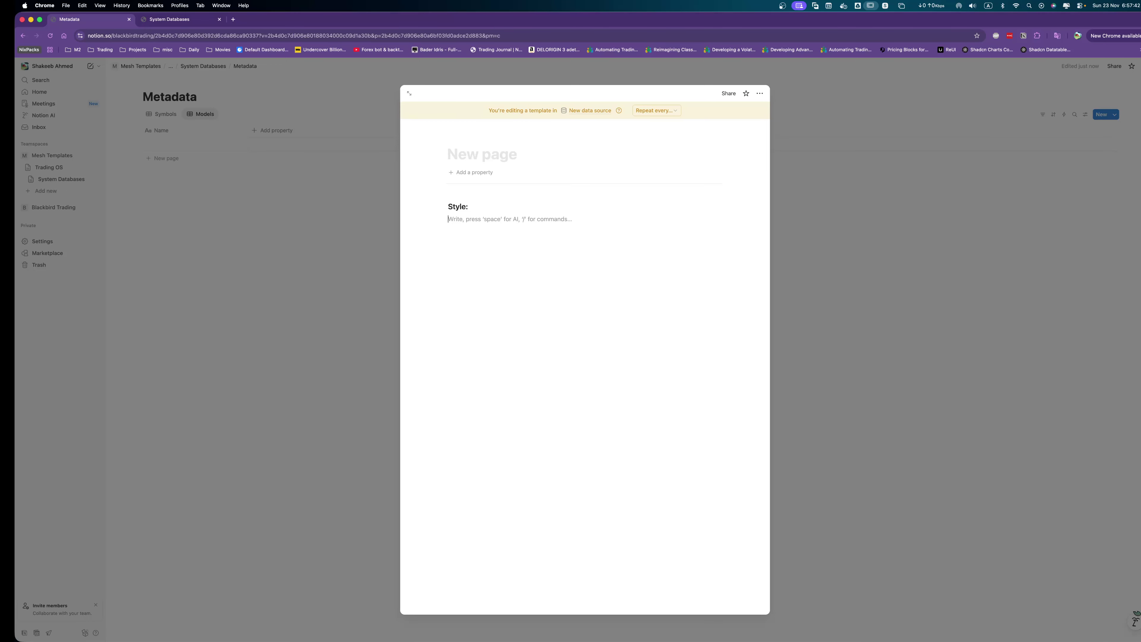
pyautogui.press('Return')
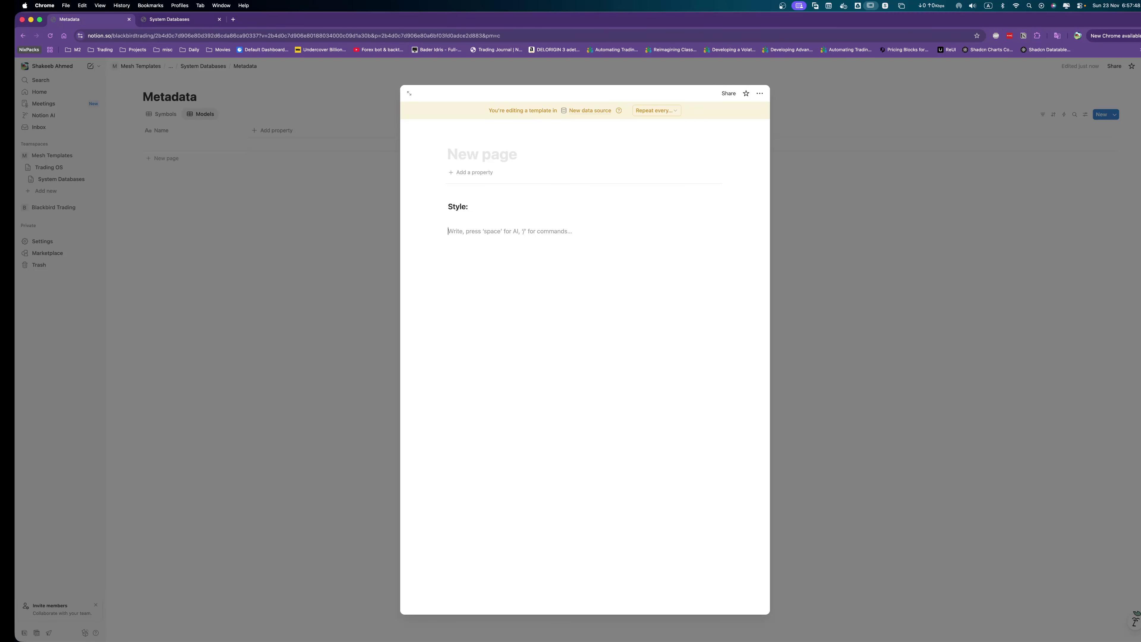
pyautogui.write('## Pre-')
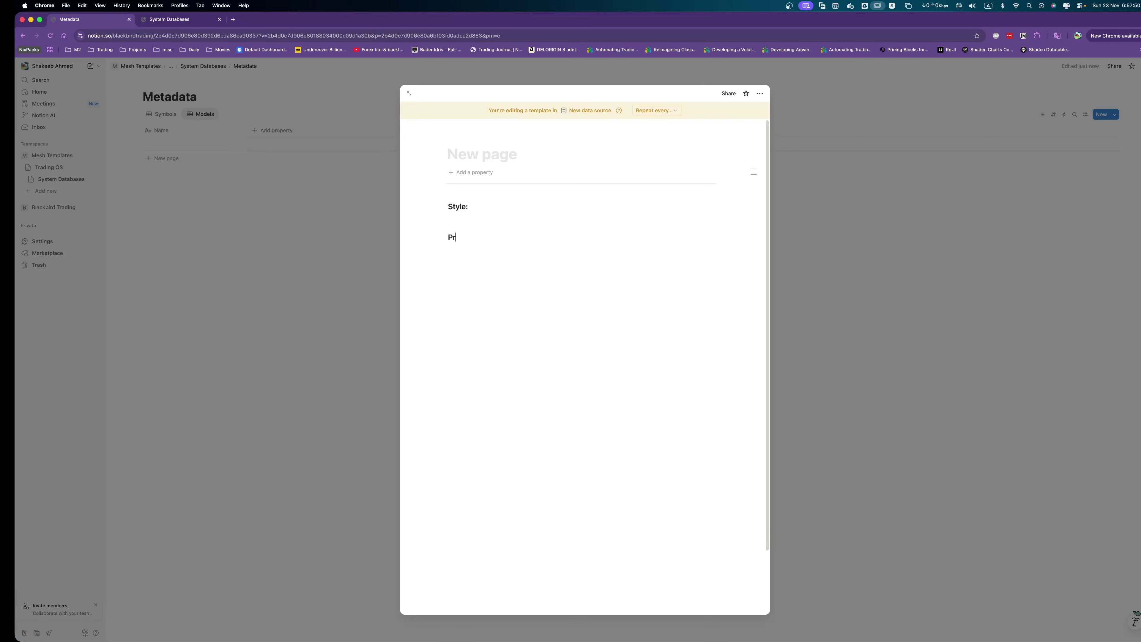
pyautogui.write('Trade:')
pyautogui.press('Return')
# Add the level-3 headings "Entry Rules:" and "Exit Rules:" below Pre-Trade and close the template.
pyautogui.write('##')
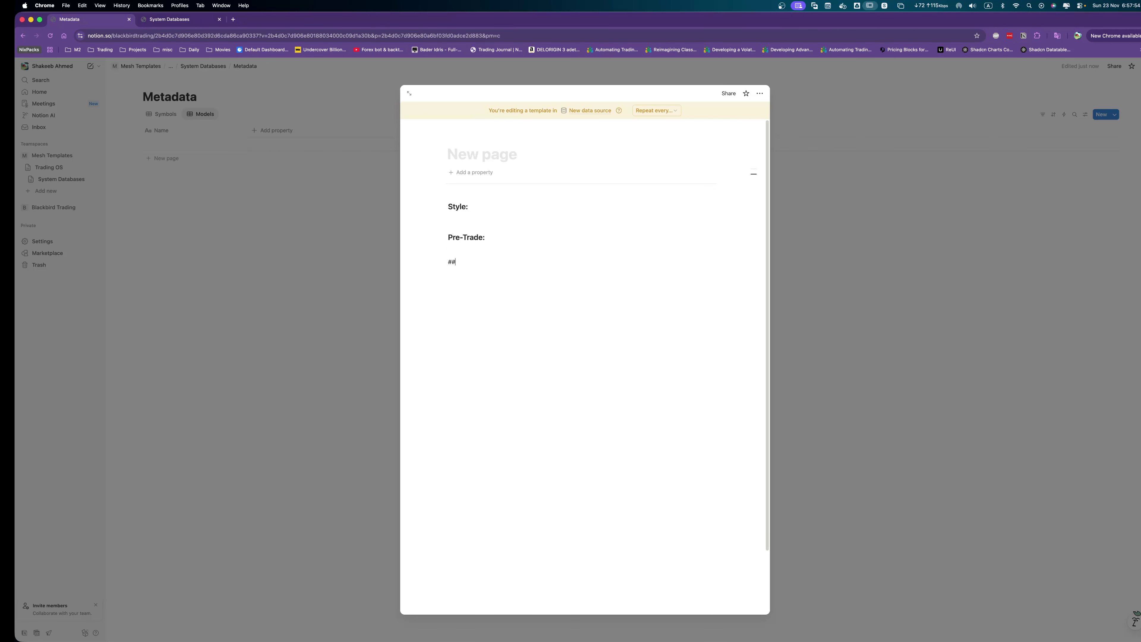
pyautogui.write('# Entry Rules:')
pyautogui.press('Return')
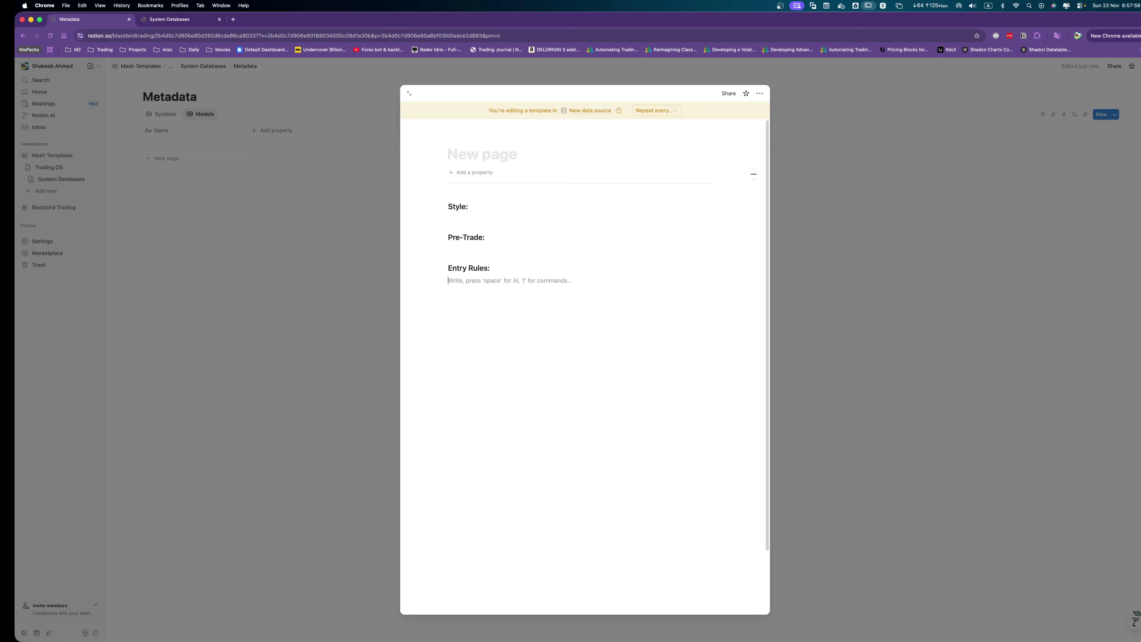
pyautogui.press('Return')
pyautogui.write('#')
pyautogui.write('## Exti R')
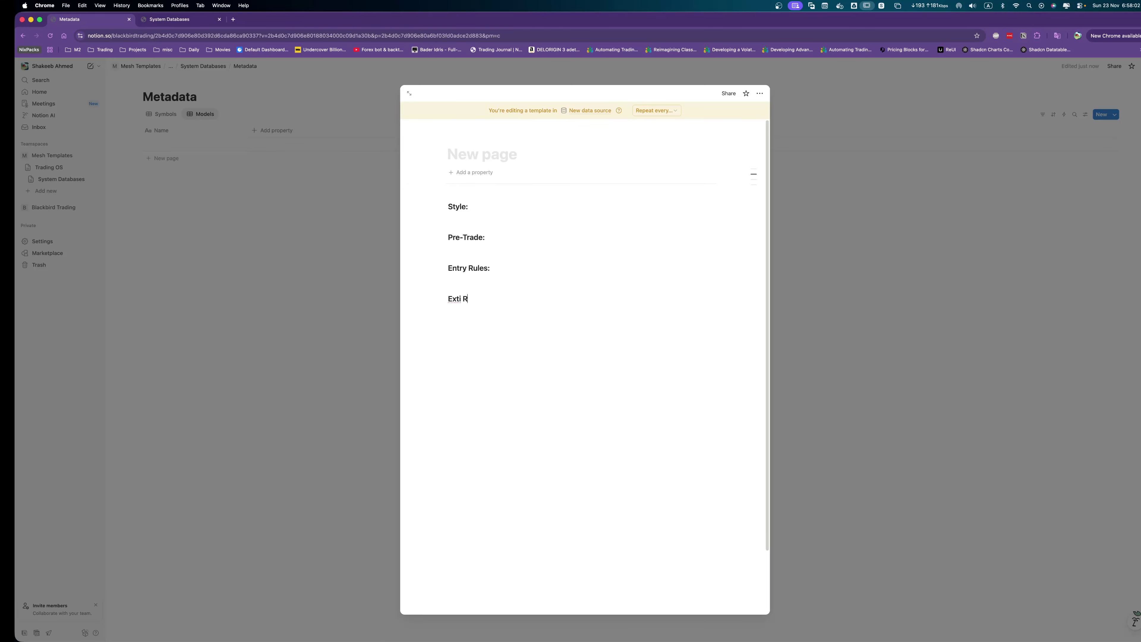
pyautogui.press('BackSpace')
pyautogui.press('BackSpace')
pyautogui.press('BackSpace')
pyautogui.press('BackSpace')
pyautogui.write('it Tu')
pyautogui.press('BackSpace')
pyautogui.write('Rules:')
pyautogui.click(920, 273)
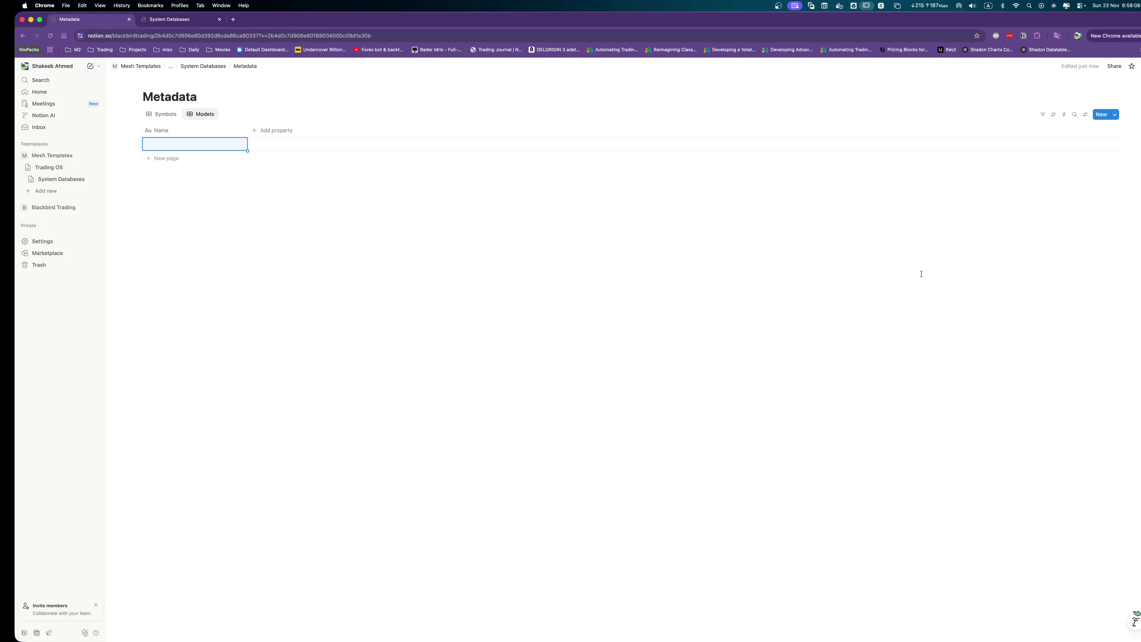
# Add a trial page named SNR to the Models table and delete it.
pyautogui.click(180, 145)
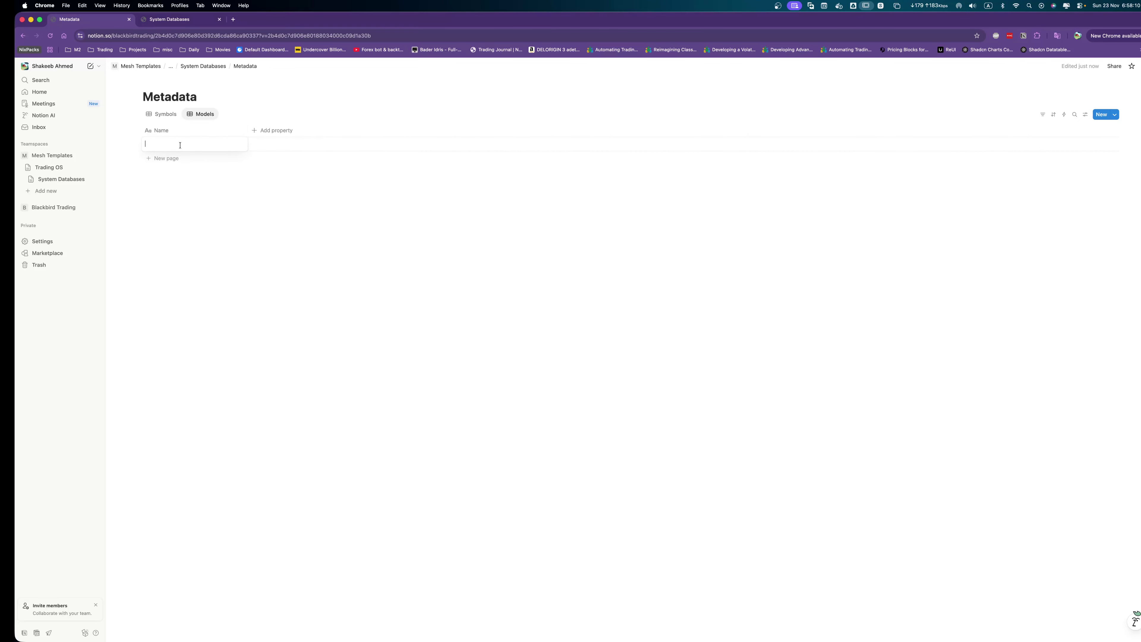
pyautogui.write('SNR')
pyautogui.press('Return')
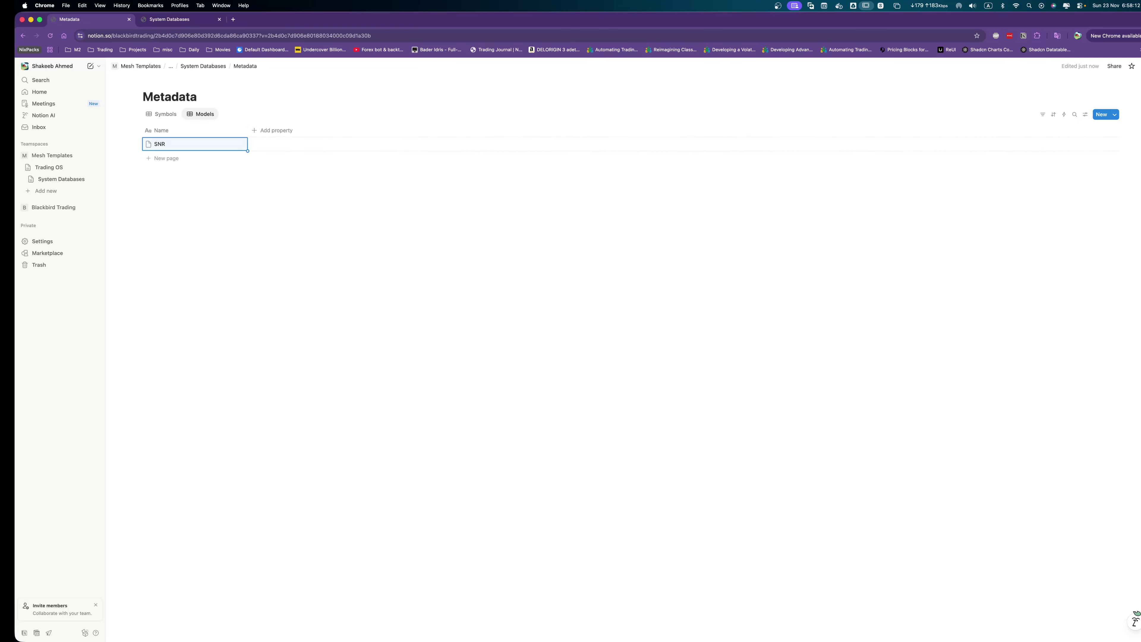
pyautogui.click(237, 148)
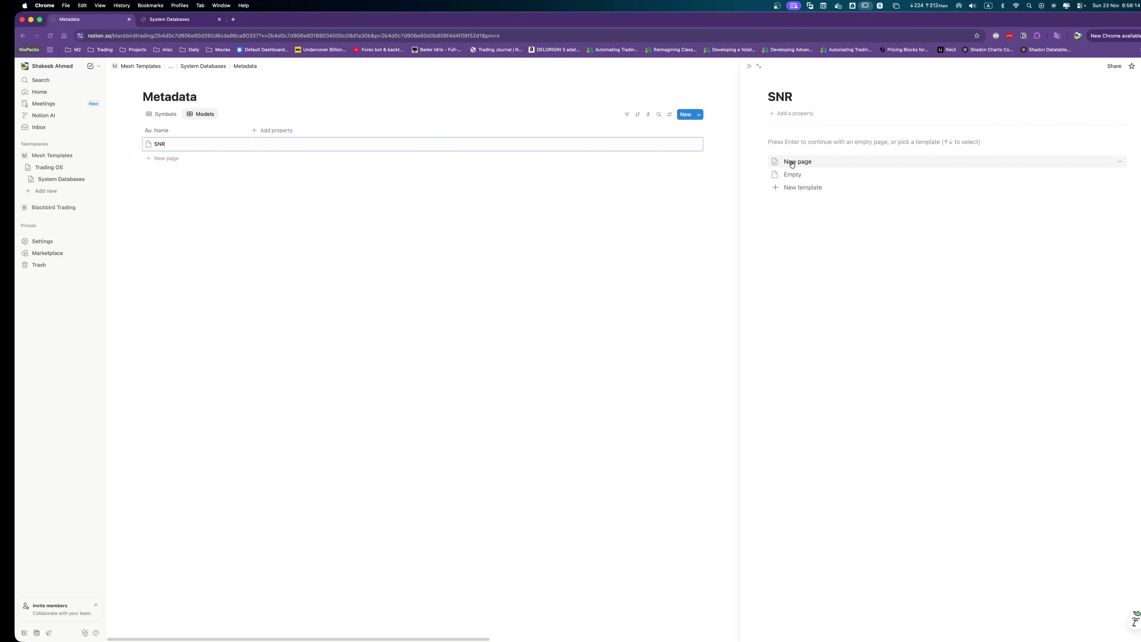
pyautogui.press('Escape')
pyautogui.click(136, 146)
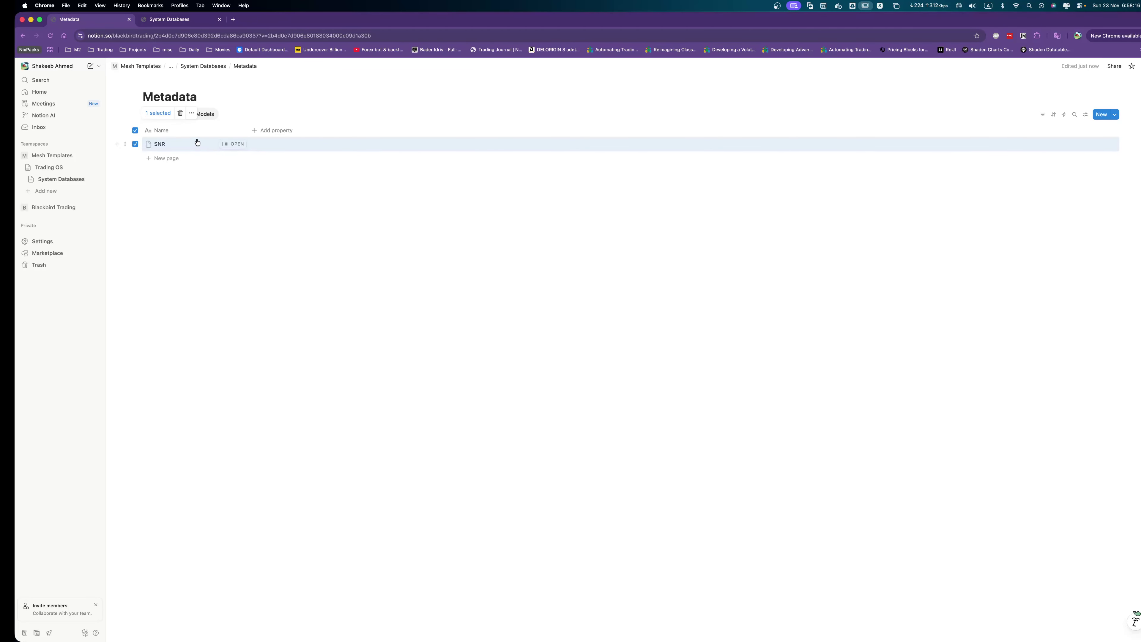
pyautogui.click(180, 116)
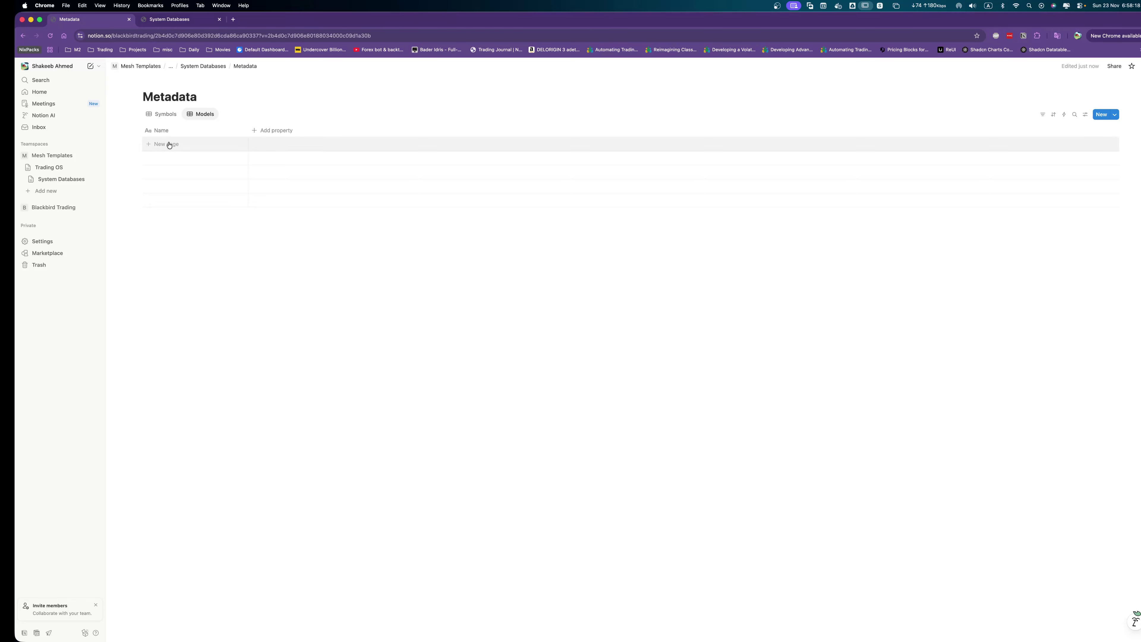
# Set the New page template as the default for all views of the Models data source.
pyautogui.click(1115, 116)
pyautogui.click(1135, 141)
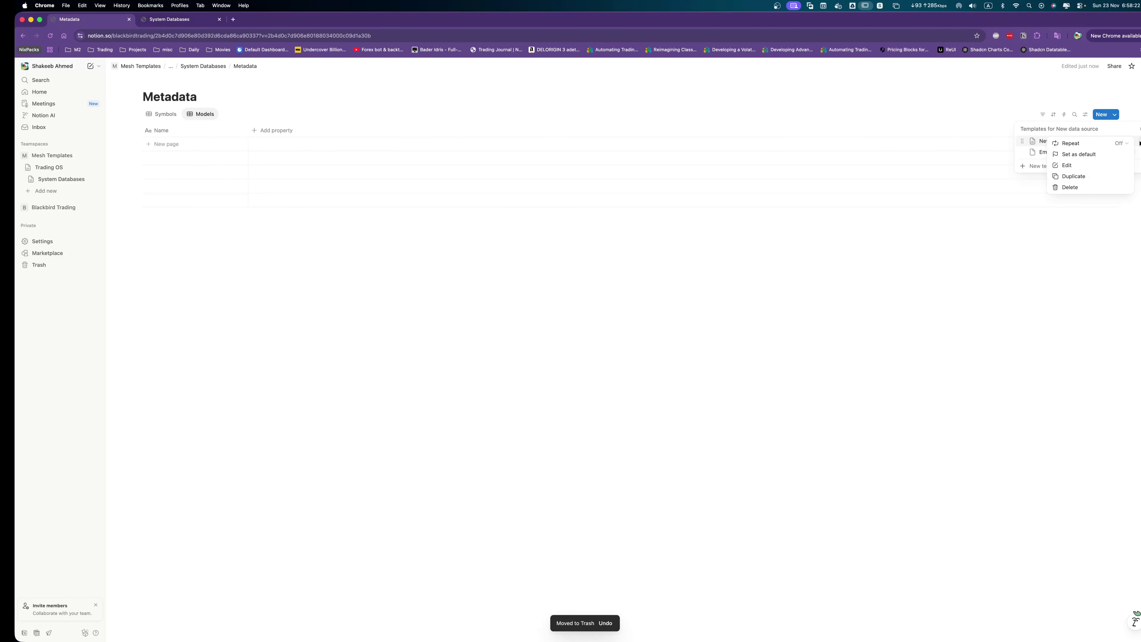
pyautogui.click(1079, 154)
pyautogui.click(594, 345)
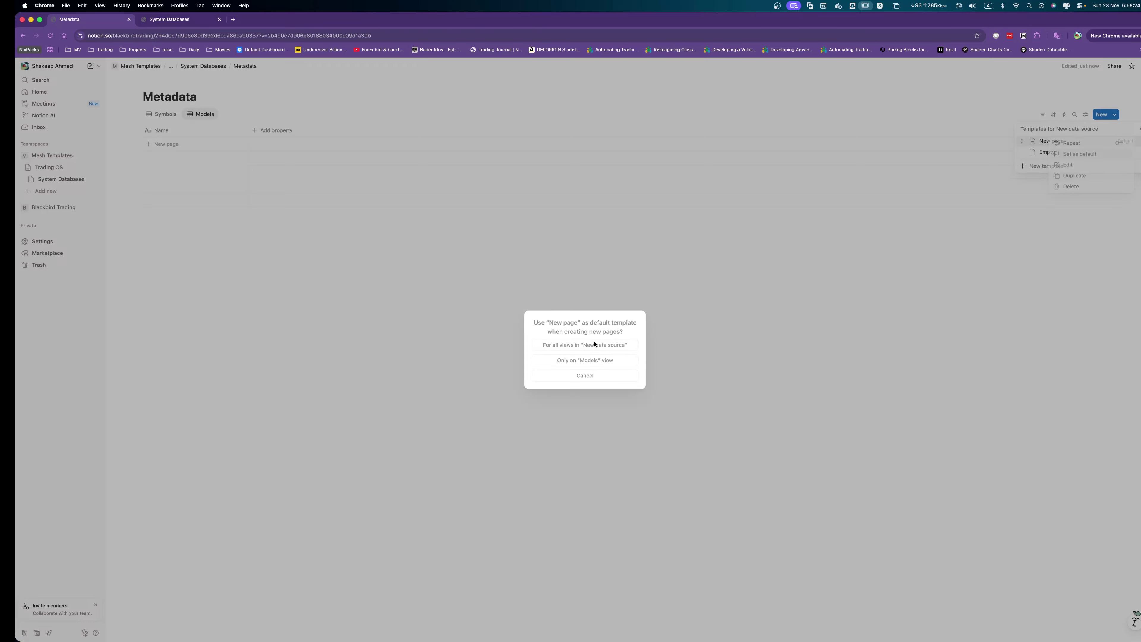
# Add a page named SNR to the Models table and open it to check its template content.
pyautogui.moveTo(310, 267); pyautogui.dragTo(164, 147)
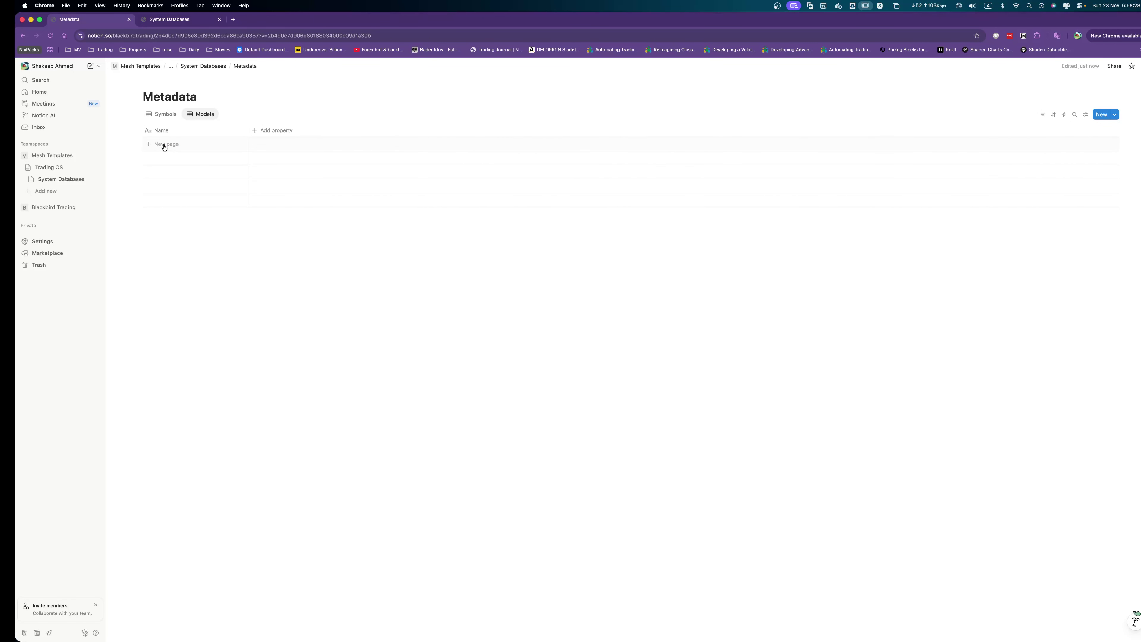
pyautogui.click(164, 145)
pyautogui.write('SNR')
pyautogui.press('Return')
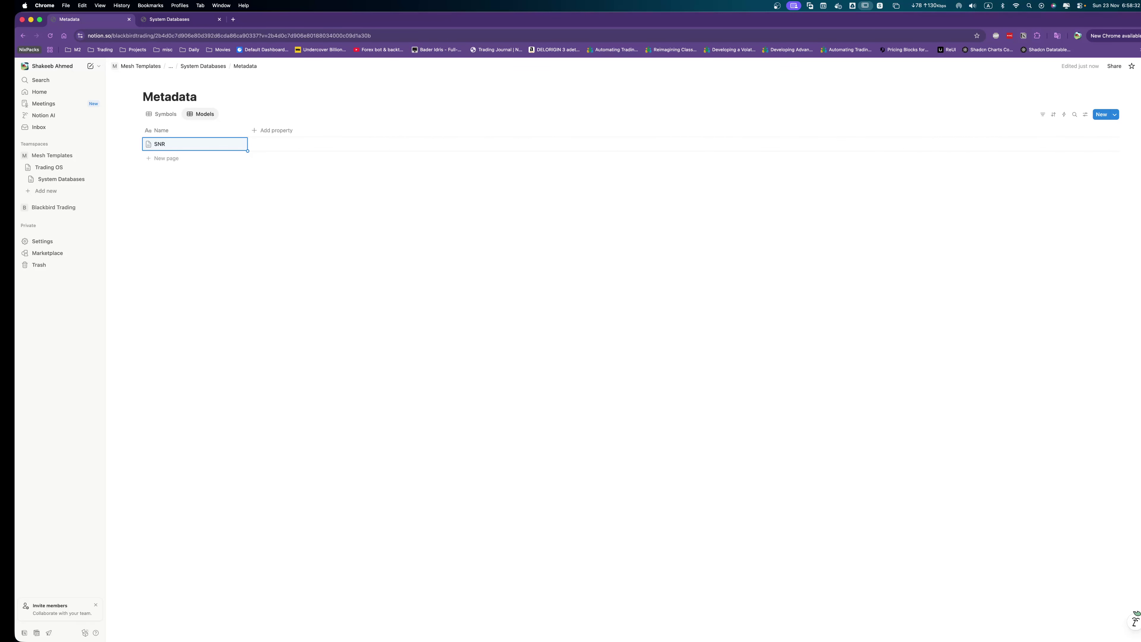
pyautogui.click(226, 144)
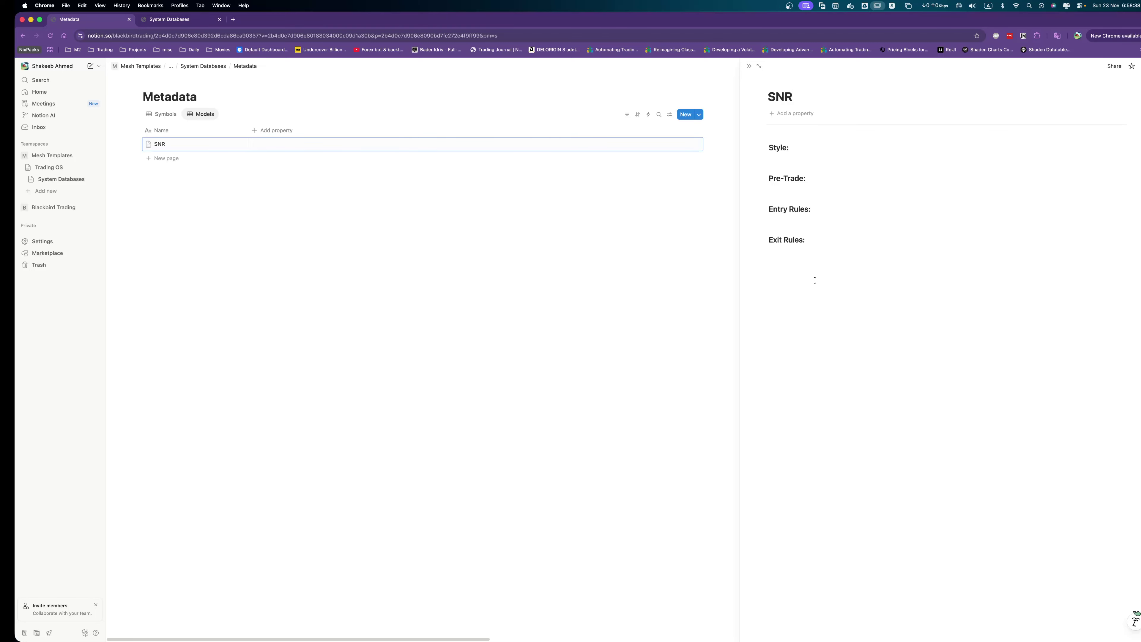
pyautogui.click(832, 161)
pyautogui.press('Escape')
pyautogui.click(514, 288)
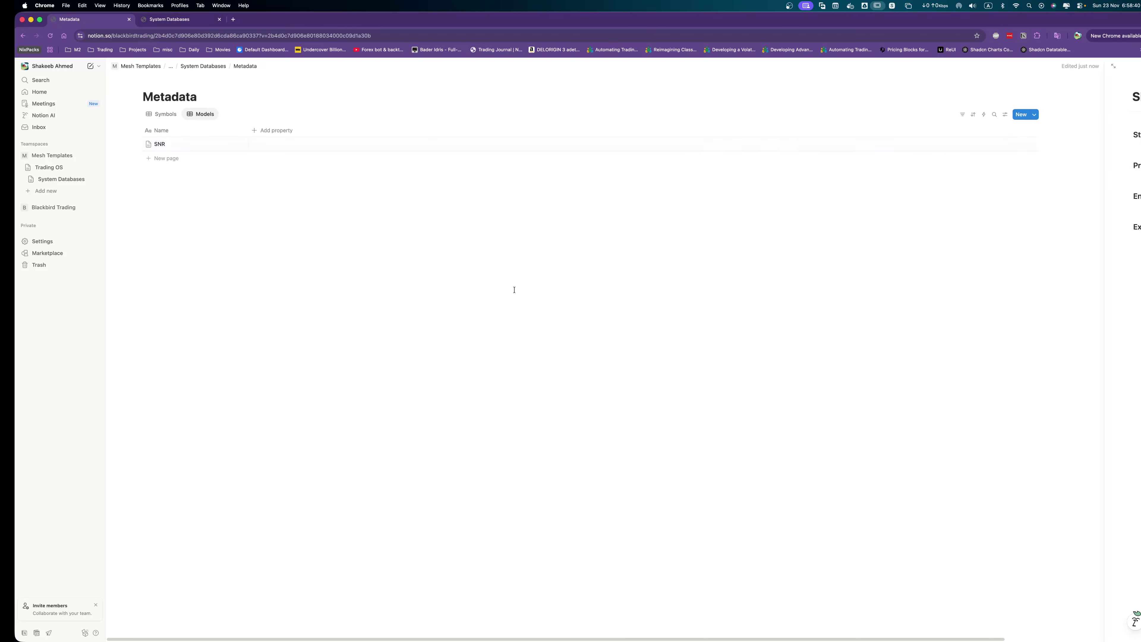
# Delete the Models entry from the Trading Core list on the System Databases page.
pyautogui.rightClick(271, 258)
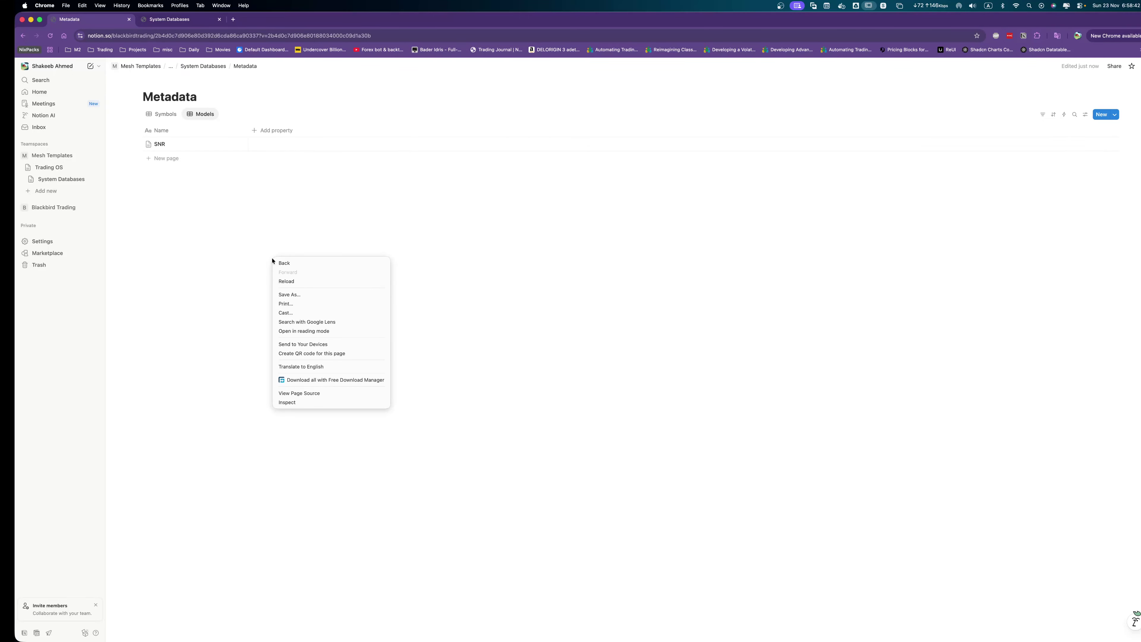
pyautogui.hotkey('ctrl', 'Tab')
pyautogui.doubleClick(523, 269)
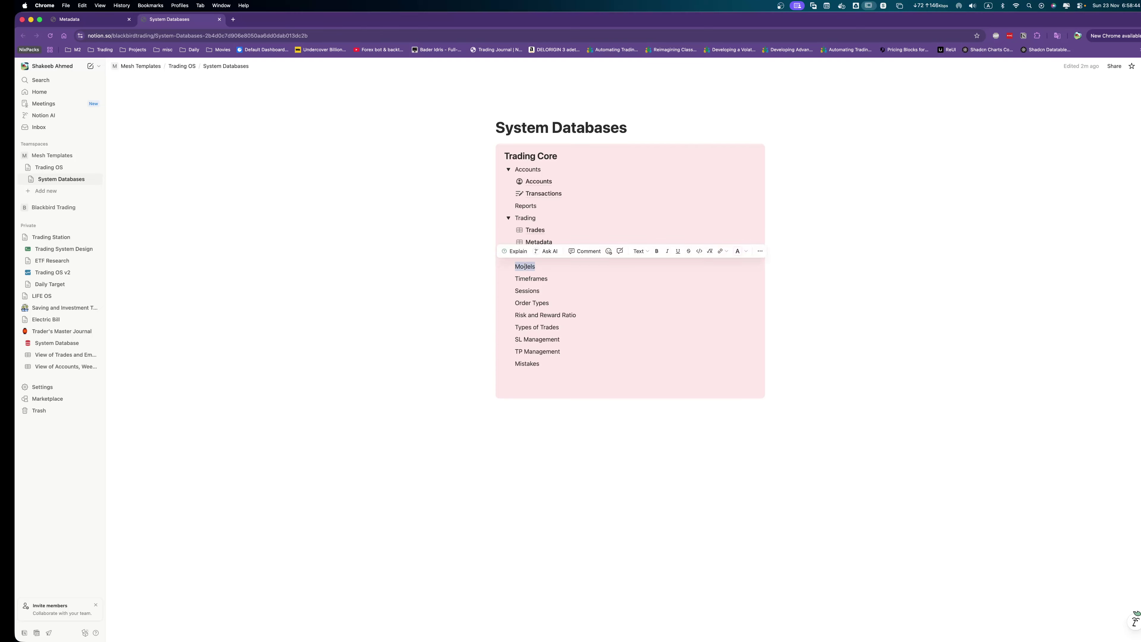
pyautogui.press('BackSpace')
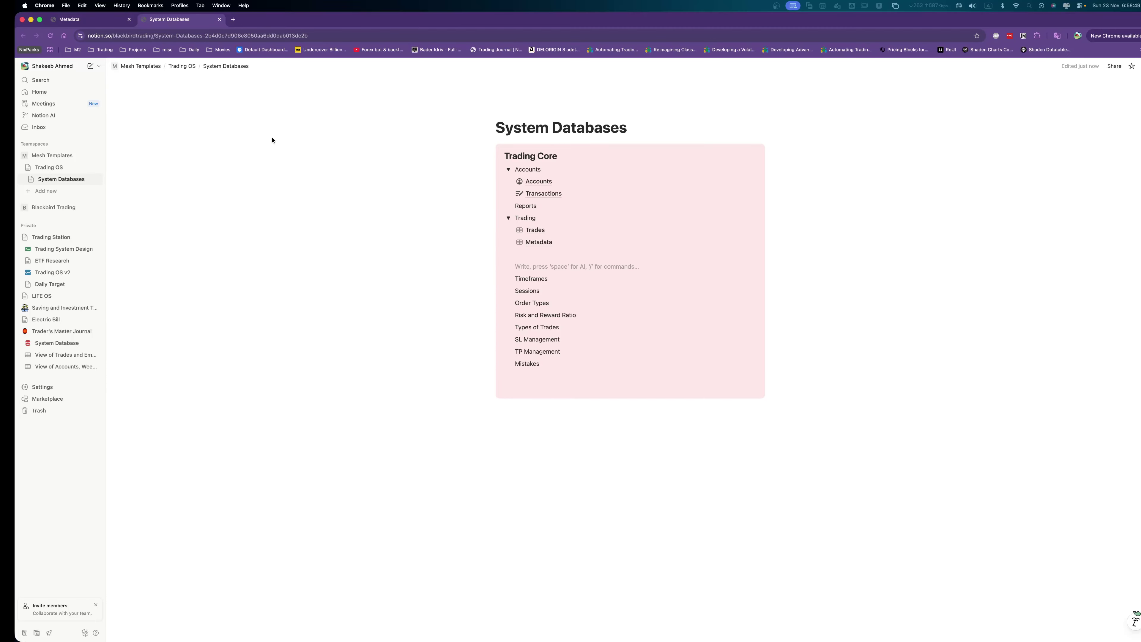
# Add a new empty data source to the Metadata database and rename its table view to Timeframes.
pyautogui.click(536, 244)
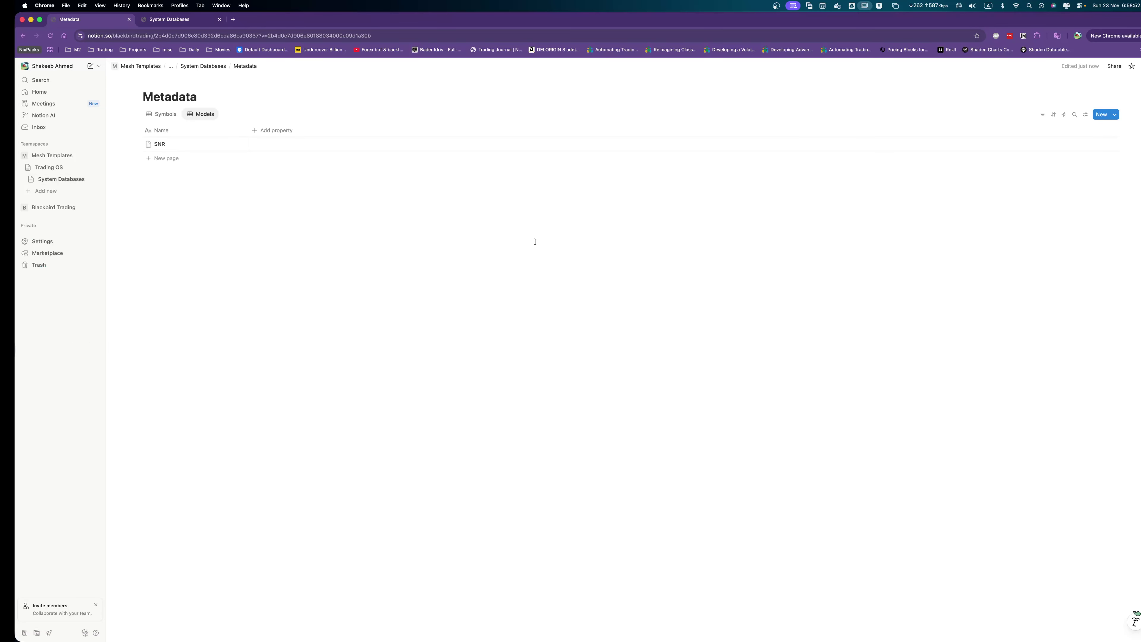
pyautogui.click(224, 114)
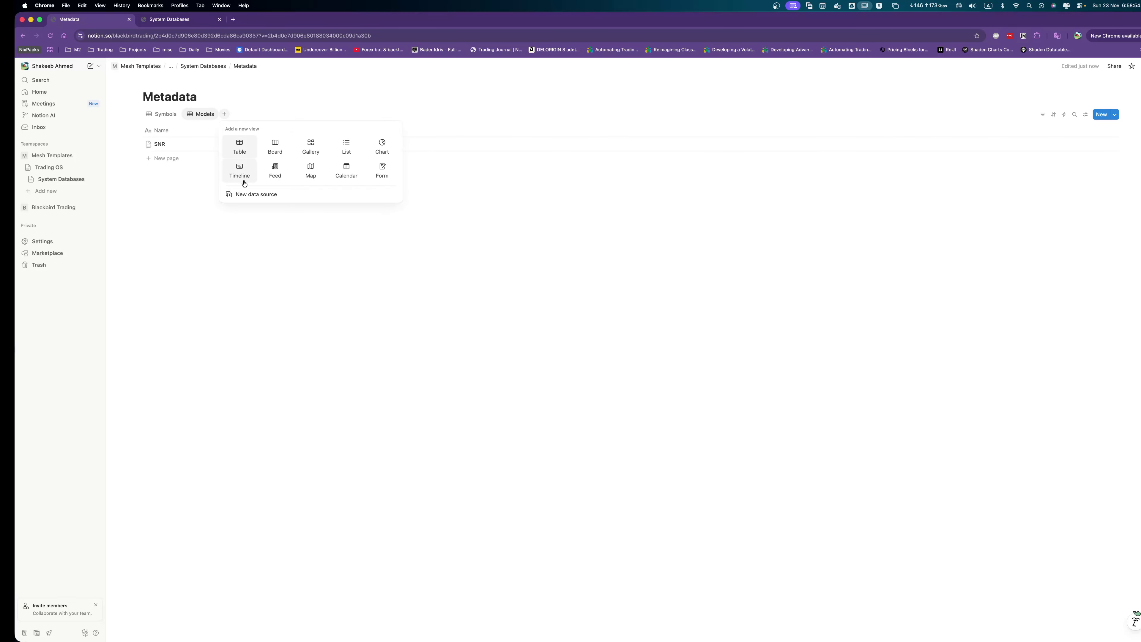
pyautogui.click(236, 194)
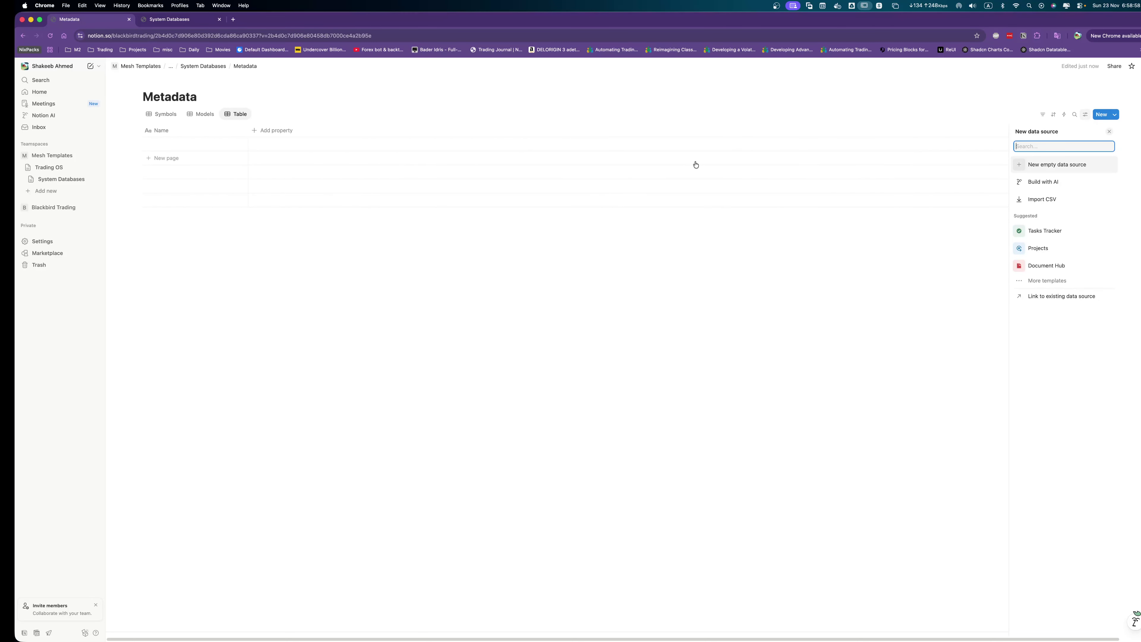
pyautogui.click(239, 115)
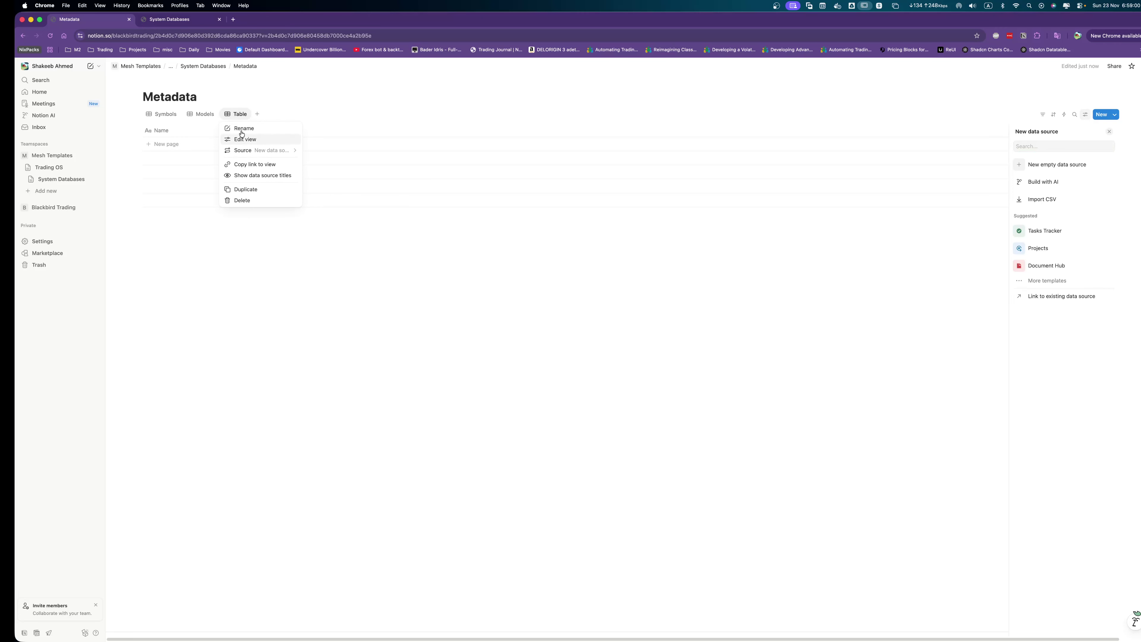
pyautogui.click(241, 131)
pyautogui.write('Tim')
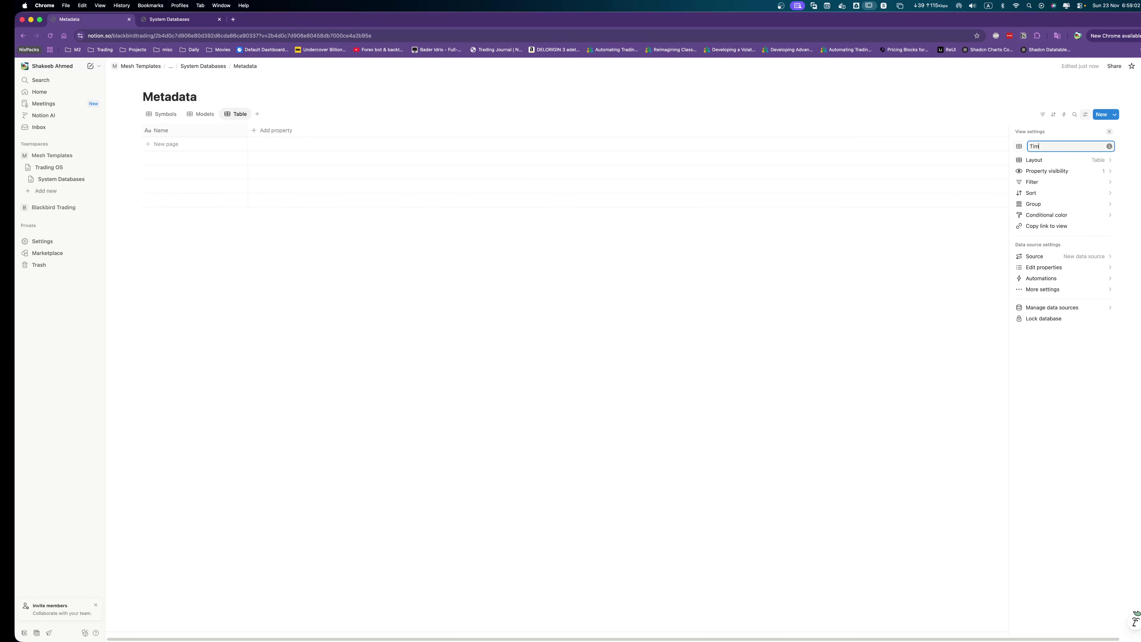
pyautogui.write('eframes')
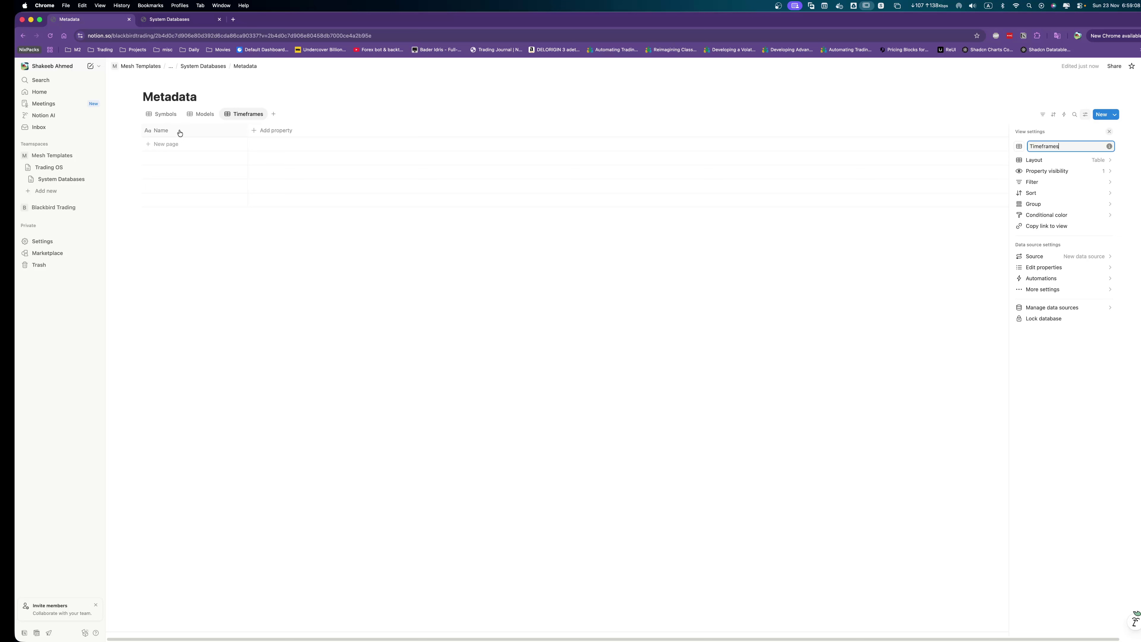
# Add two pages named 1 Day and 1 Week to the Timeframes table.
pyautogui.click(226, 144)
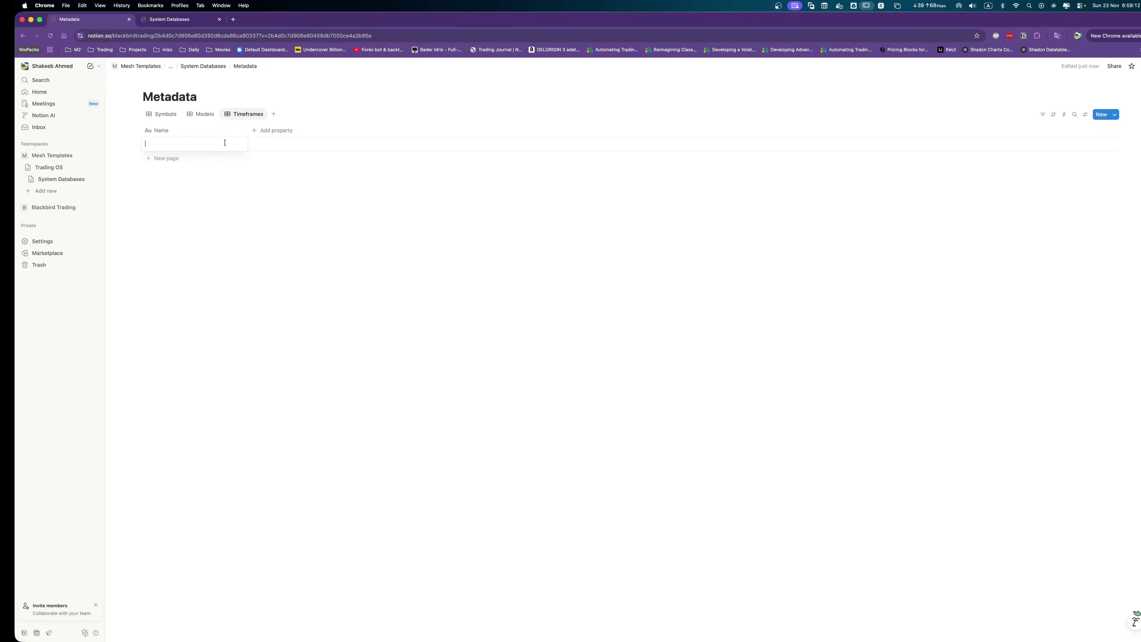
pyautogui.write('1 Day')
pyautogui.press('Return')
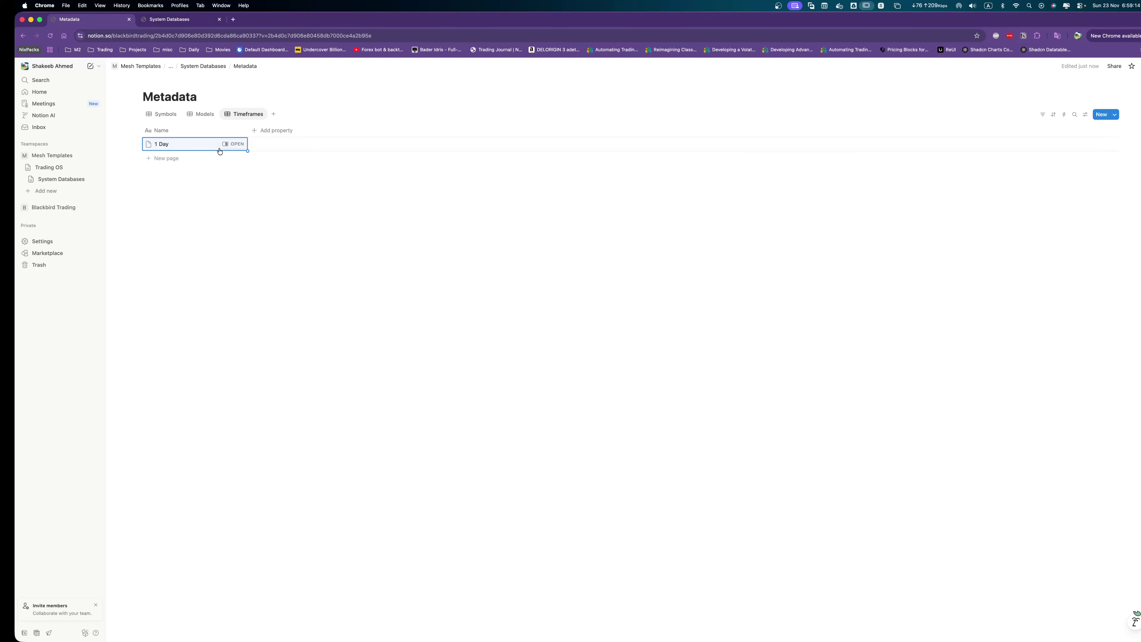
pyautogui.click(168, 157)
pyautogui.write('1')
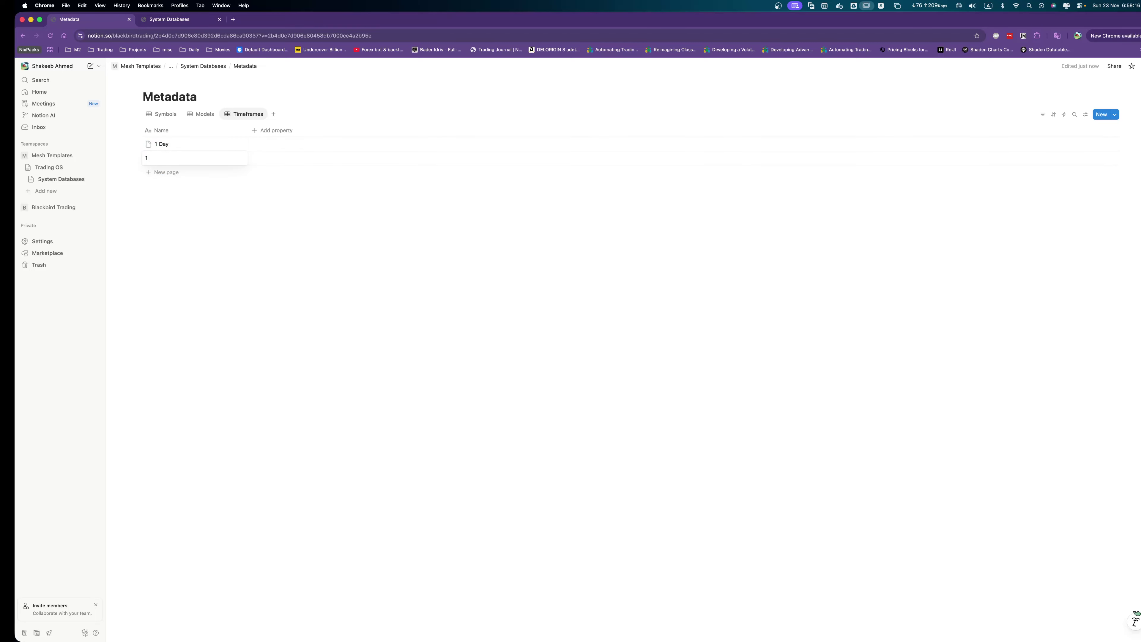
pyautogui.write(' Week')
pyautogui.press('Return')
pyautogui.click(232, 188)
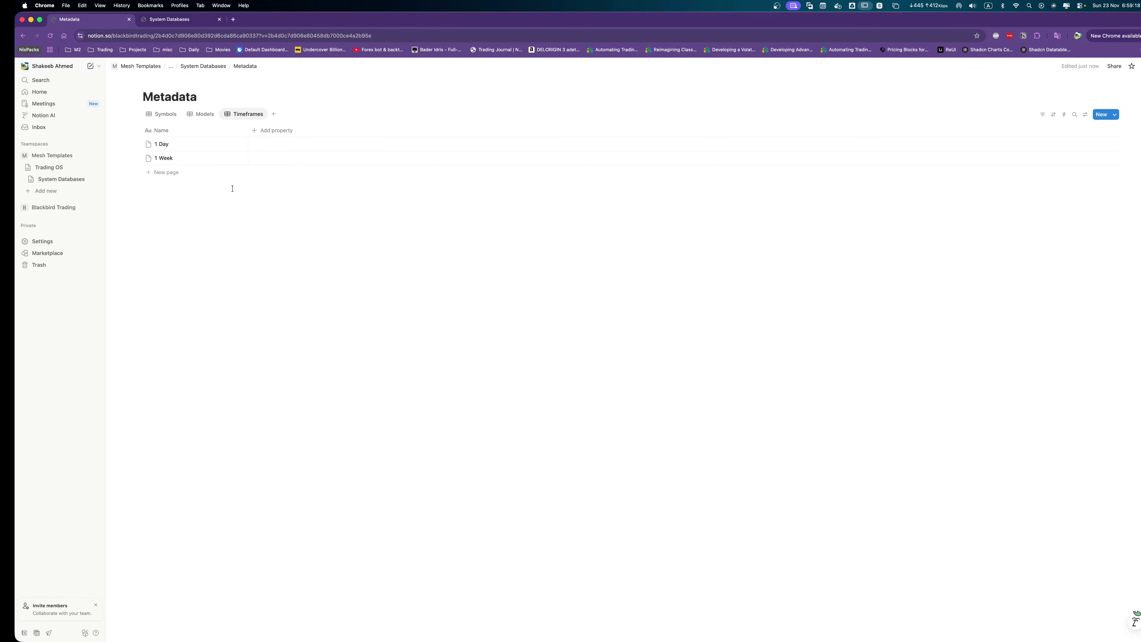
# Delete the Timeframes entry from the Trading Core list on the System Databases page.
pyautogui.click(180, 19)
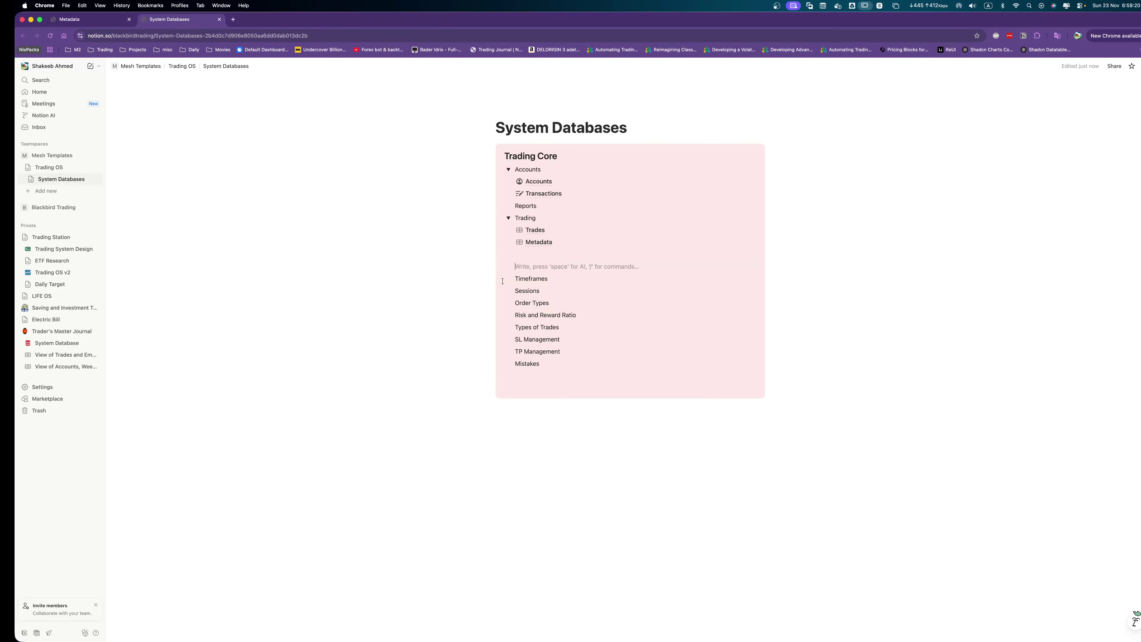
pyautogui.doubleClick(519, 281)
pyautogui.press('BackSpace')
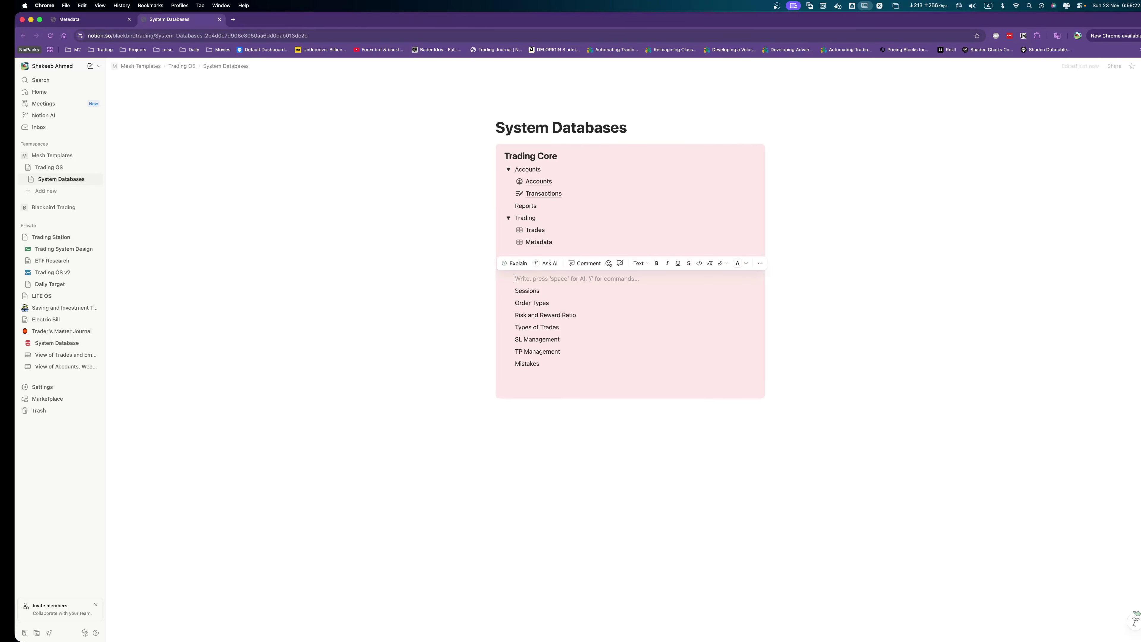
# Add a new data source to the Metadata database and name its table view Sessions.
pyautogui.click(84, 18)
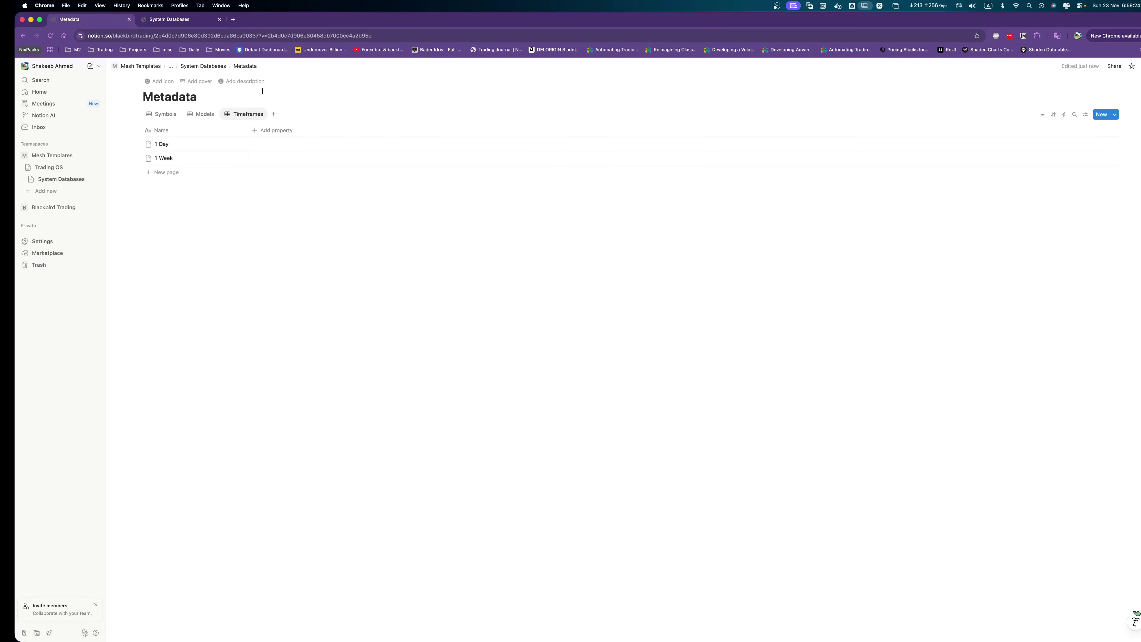
pyautogui.click(273, 114)
pyautogui.click(315, 195)
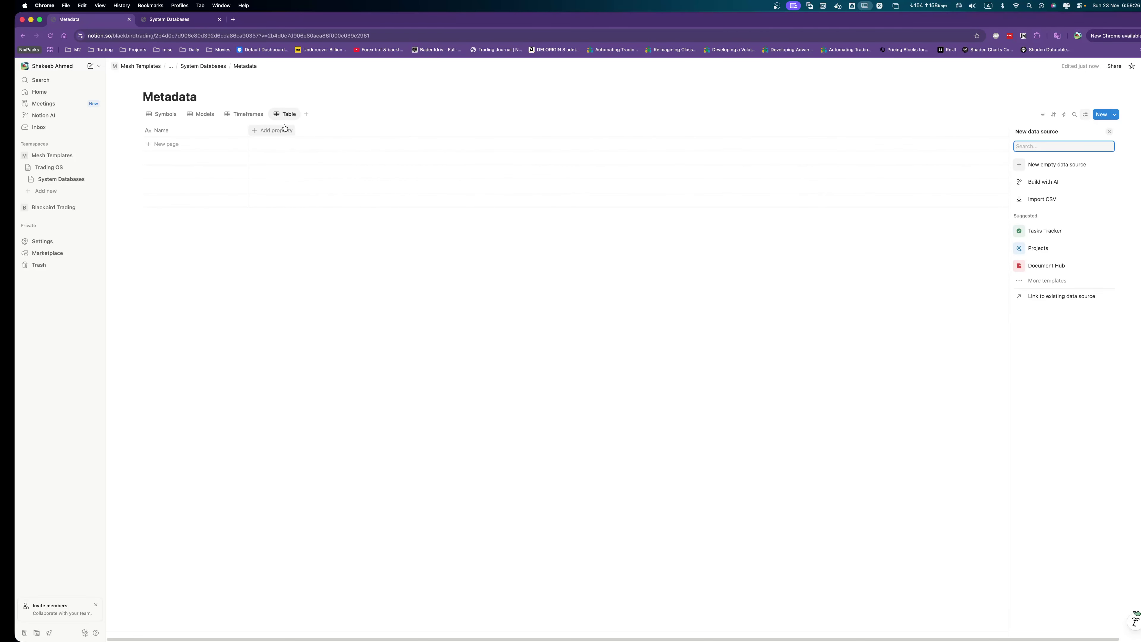
pyautogui.click(292, 115)
pyautogui.click(309, 140)
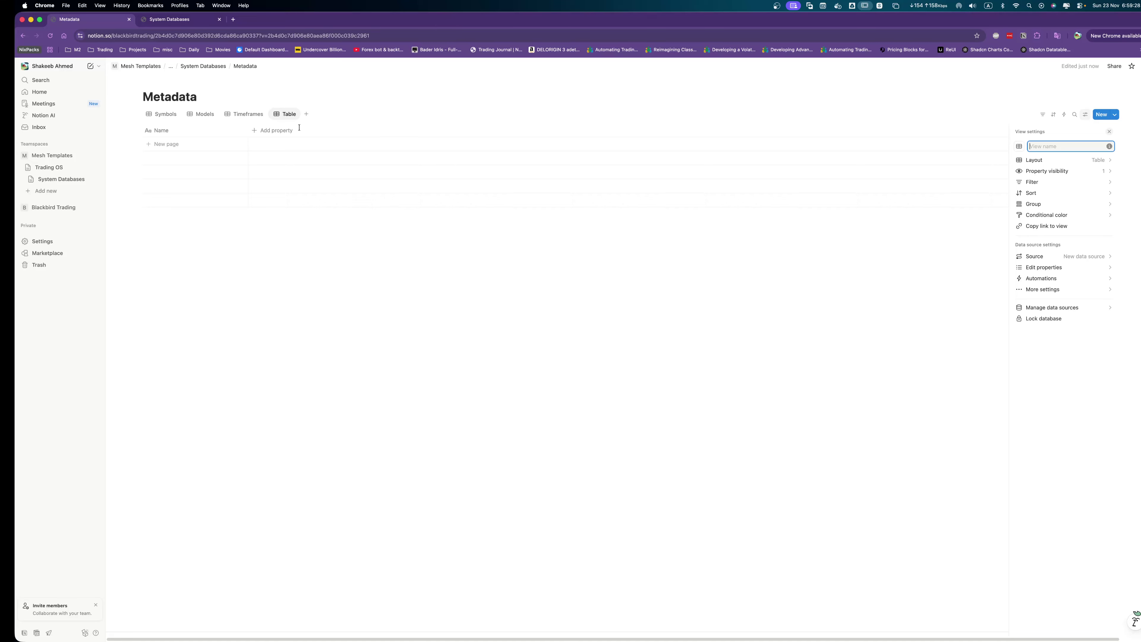
pyautogui.write('Sessions')
# Add three pages named London, Asia and NewYork to the Sessions table.
pyautogui.click(168, 147)
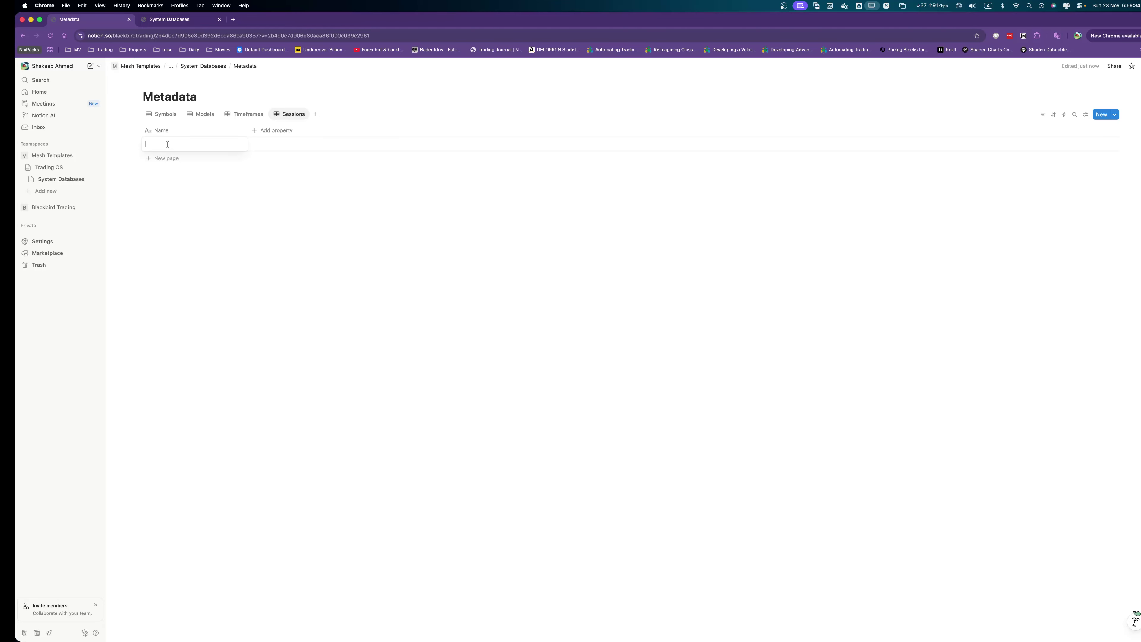
pyautogui.write('London')
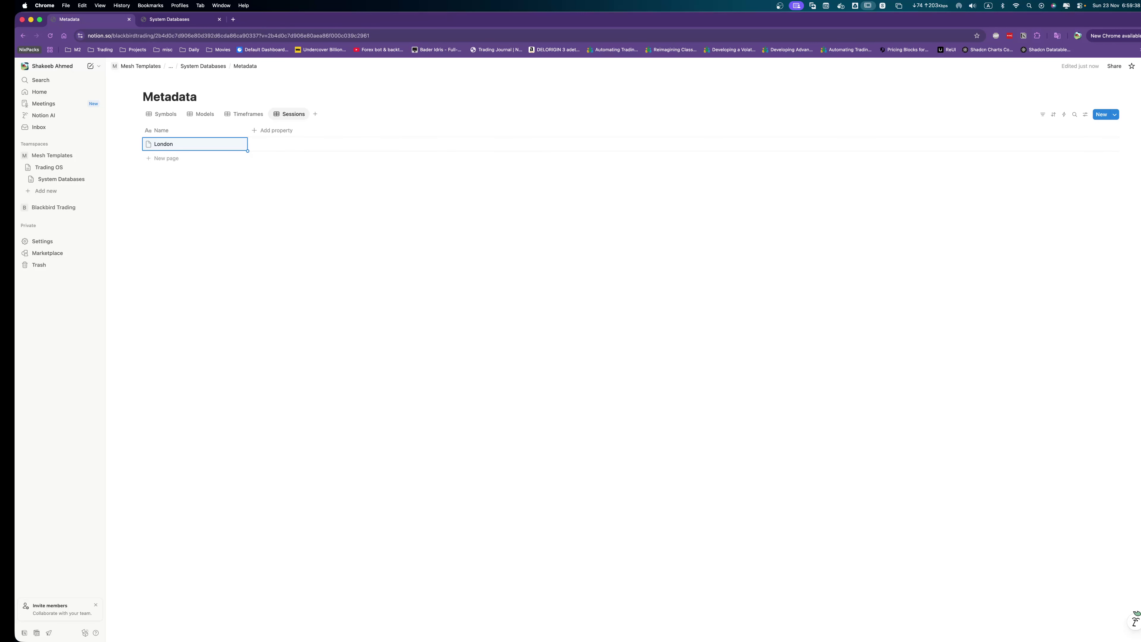
pyautogui.click(158, 155)
pyautogui.write('Asia')
pyautogui.press('Return')
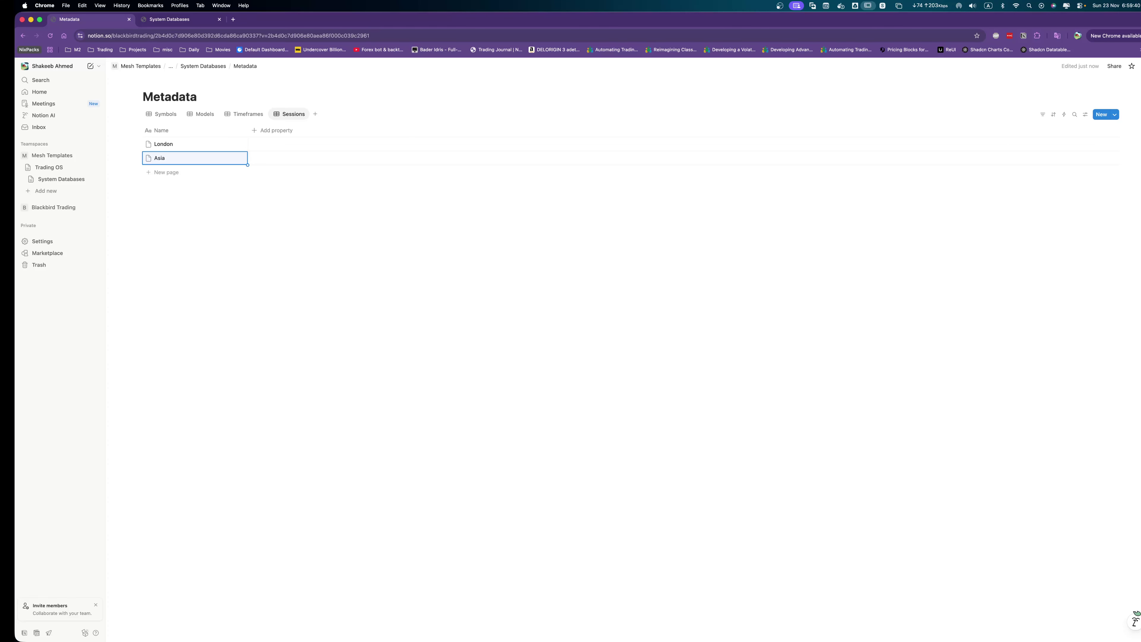
pyautogui.click(162, 172)
pyautogui.write('NewYork')
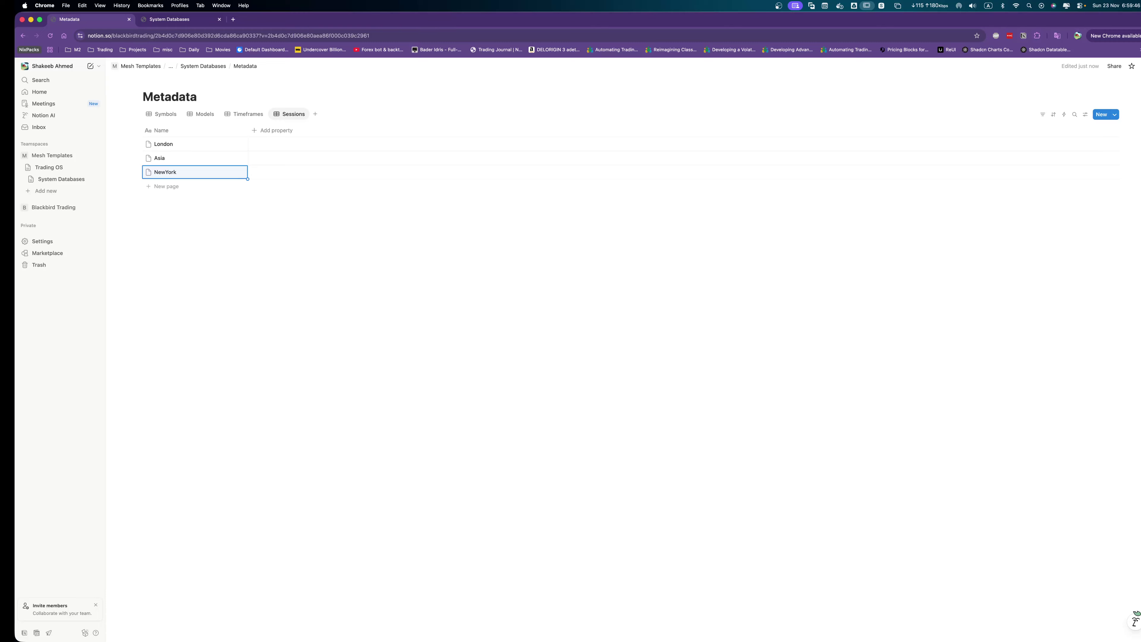
pyautogui.click(251, 211)
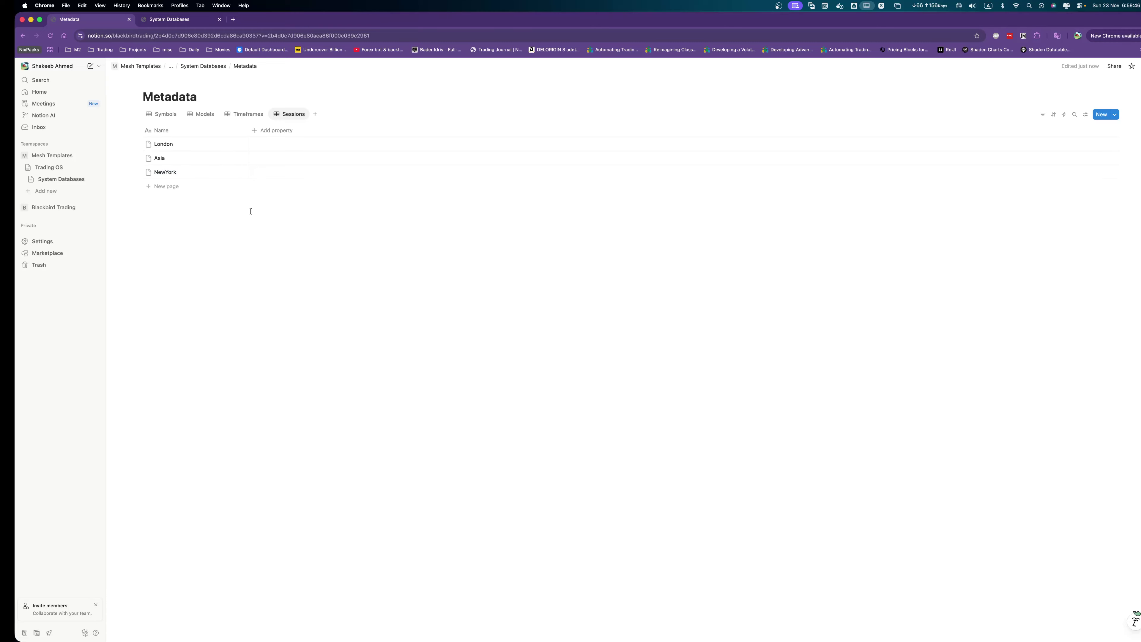
# Check the System Databases list for the next entry, and add a new Metadata data source with its table view named Order Types.
pyautogui.hotkey('ctrl', 'Tab')
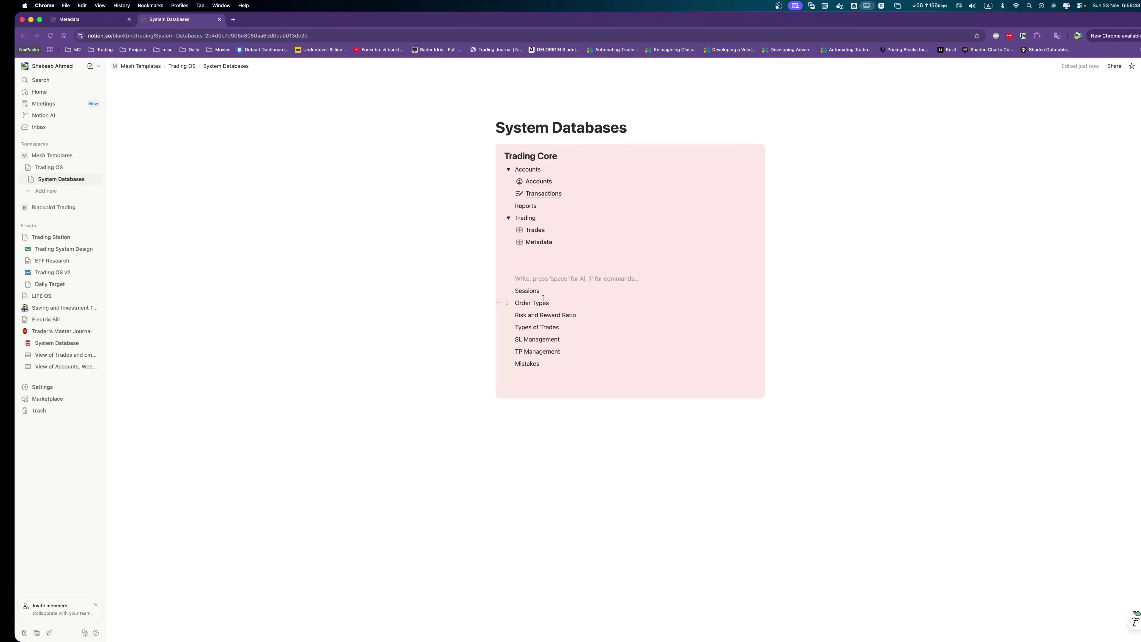
pyautogui.click(95, 22)
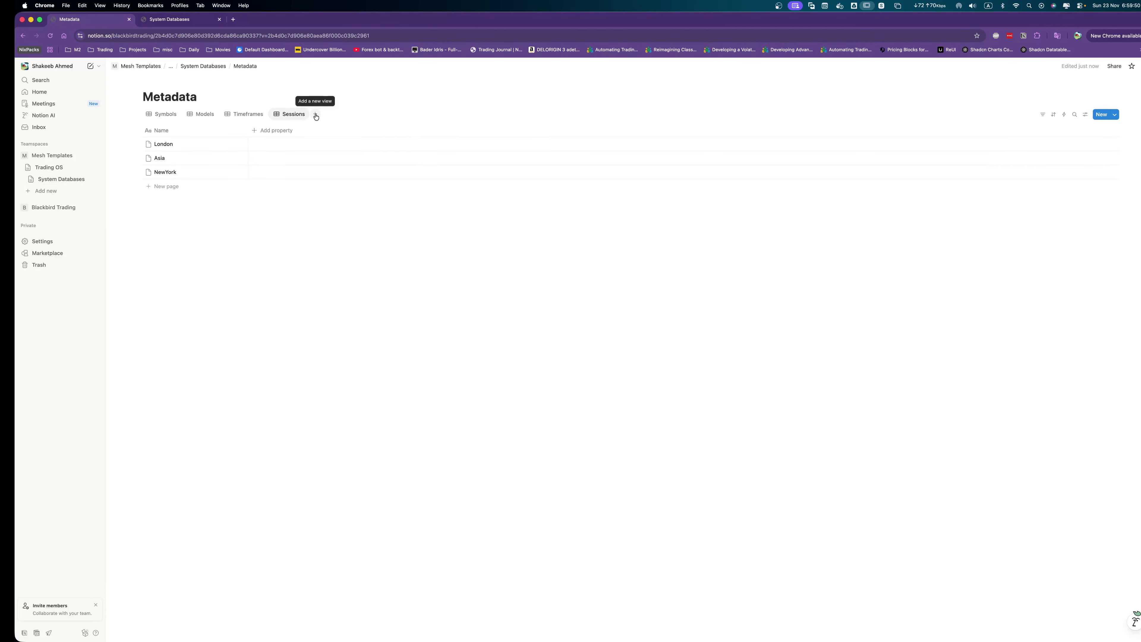
pyautogui.click(316, 114)
pyautogui.click(353, 193)
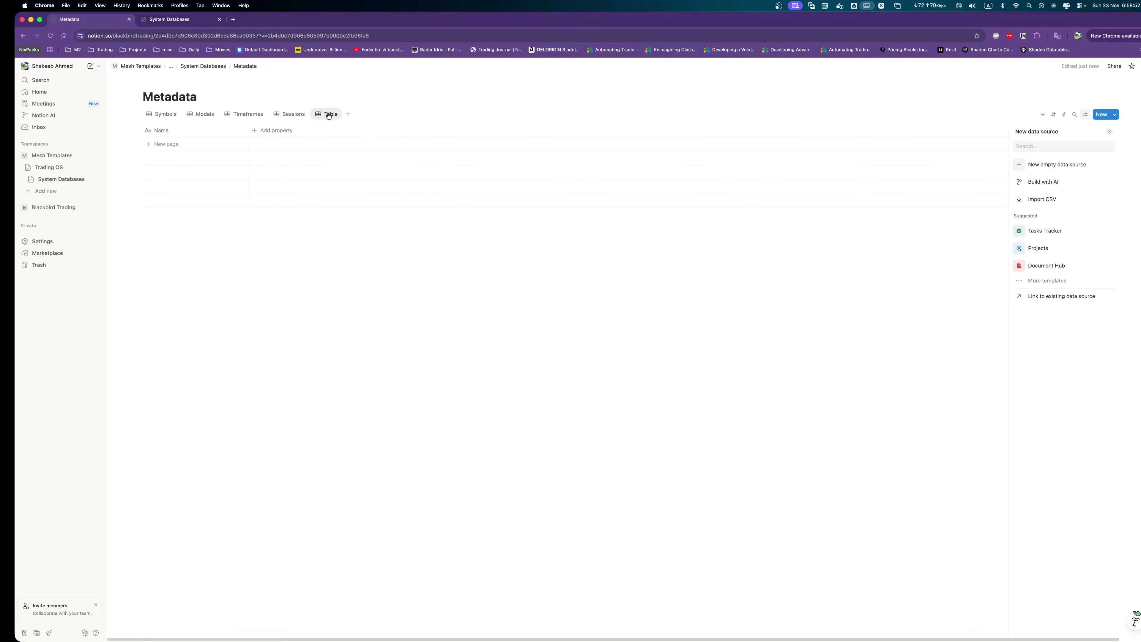
pyautogui.click(327, 115)
pyautogui.click(328, 129)
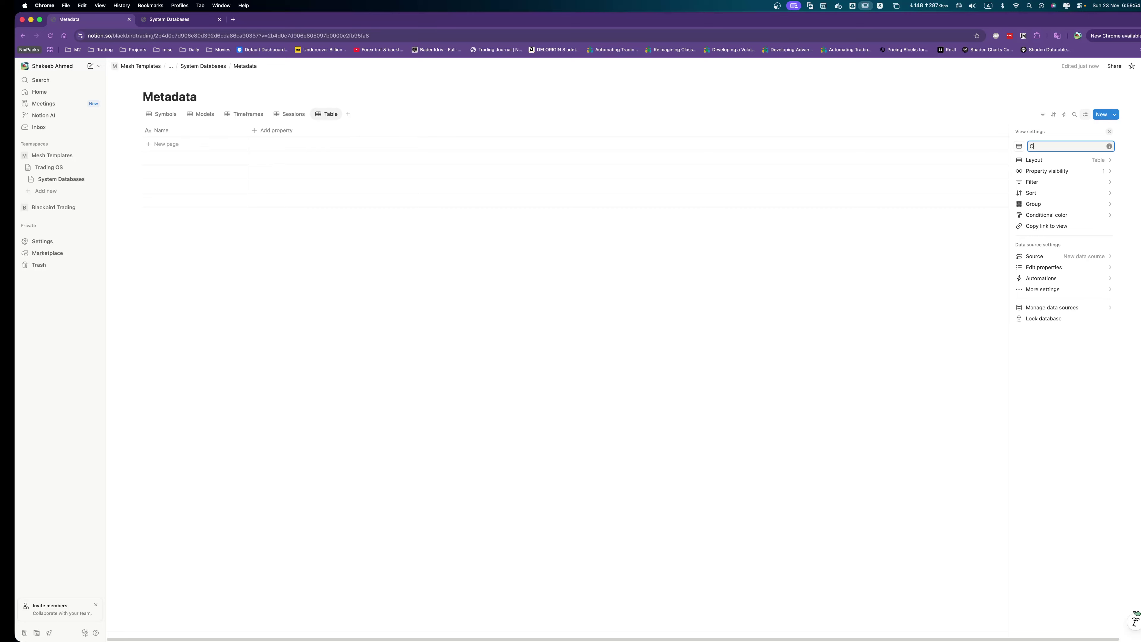
pyautogui.write('Order Types')
# Add three pages named Market Order, Limit Order and Stop Order to the Order Types table.
pyautogui.click(192, 145)
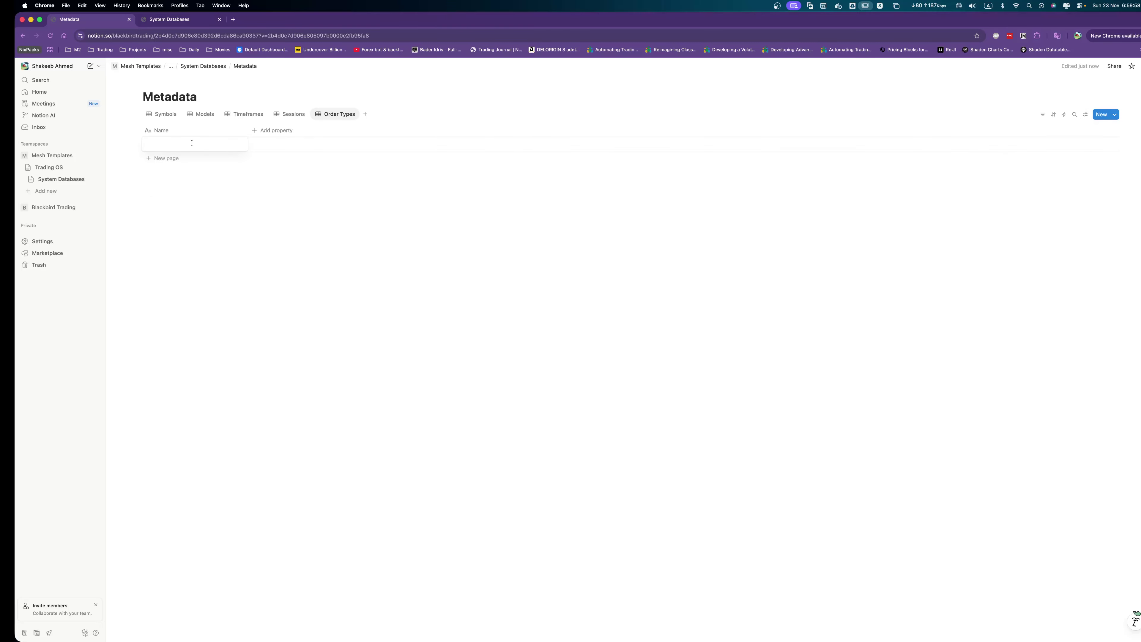
pyautogui.write('Market Order')
pyautogui.press('Return')
pyautogui.click(180, 158)
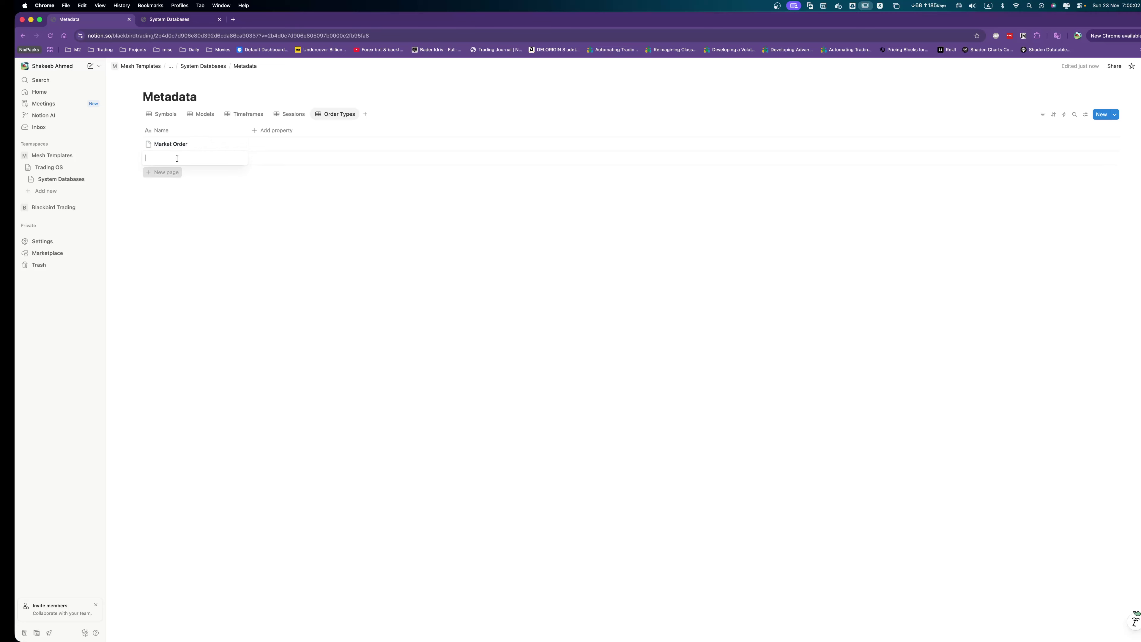
pyautogui.write('Limit Order')
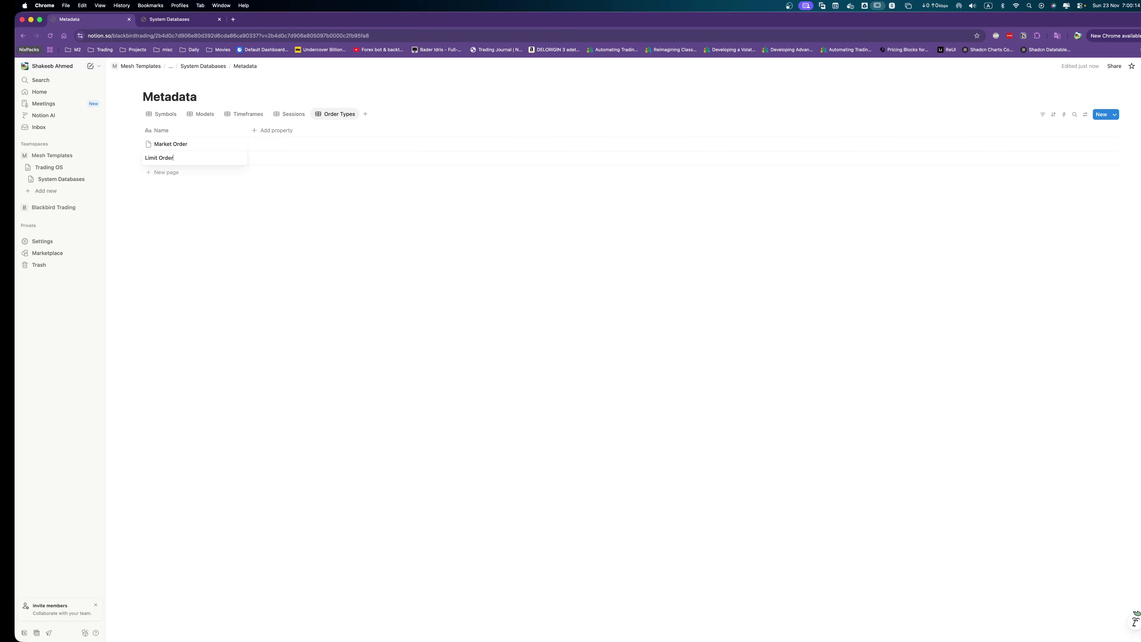
pyautogui.click(170, 172)
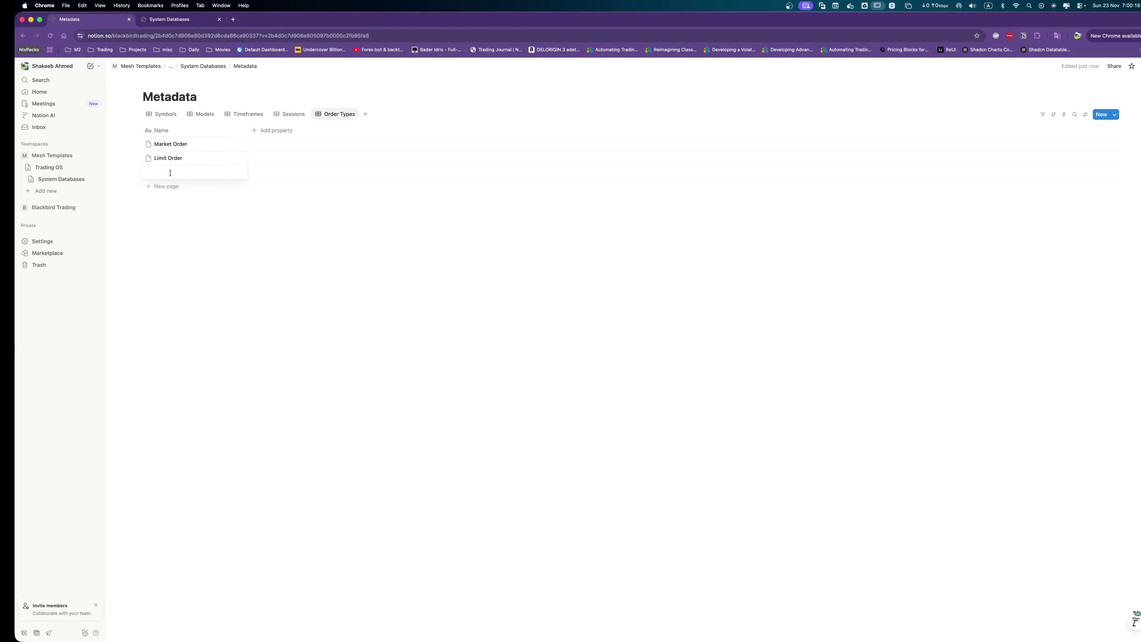
pyautogui.write('Stop Order')
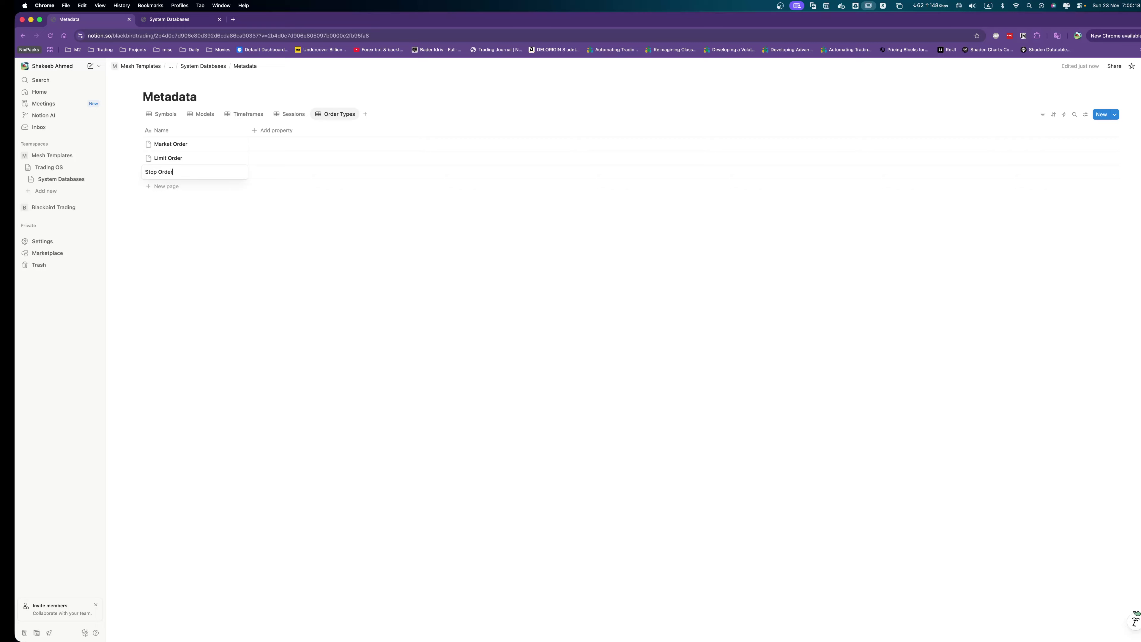
pyautogui.press('Return')
pyautogui.click(241, 233)
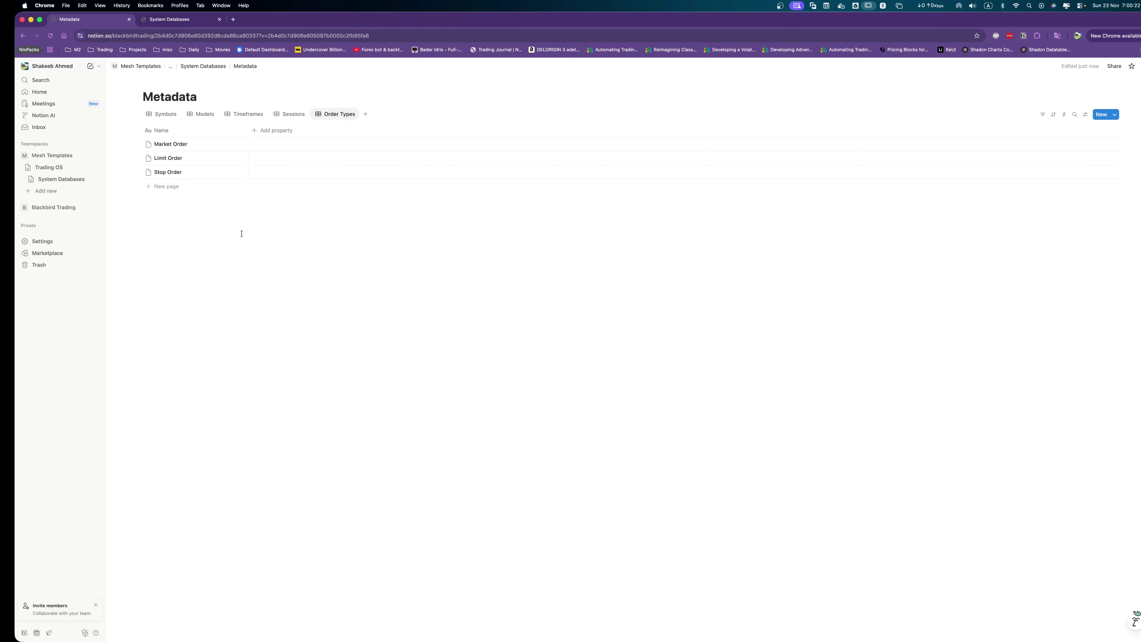
# Delete the Sessions and Order Types entries from the Trading Core list on the System Databases page.
pyautogui.hotkey('ctrl', 'Tab')
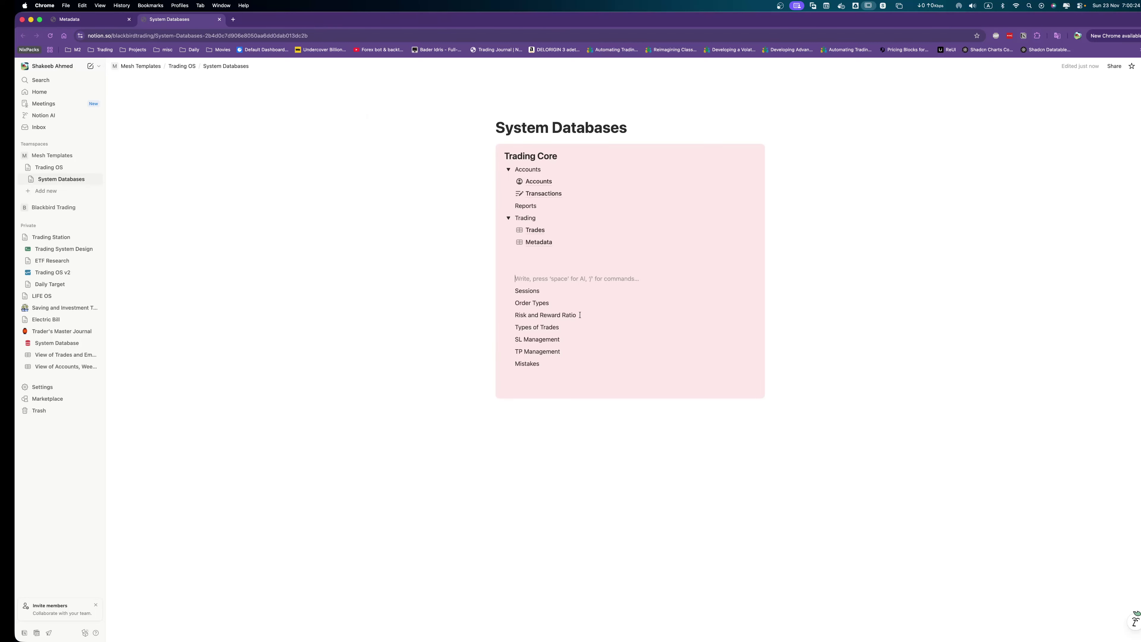
pyautogui.moveTo(559, 301); pyautogui.dragTo(515, 290)
pyautogui.press('BackSpace')
pyautogui.press('BackSpace')
pyautogui.press('BackSpace')
pyautogui.press('BackSpace')
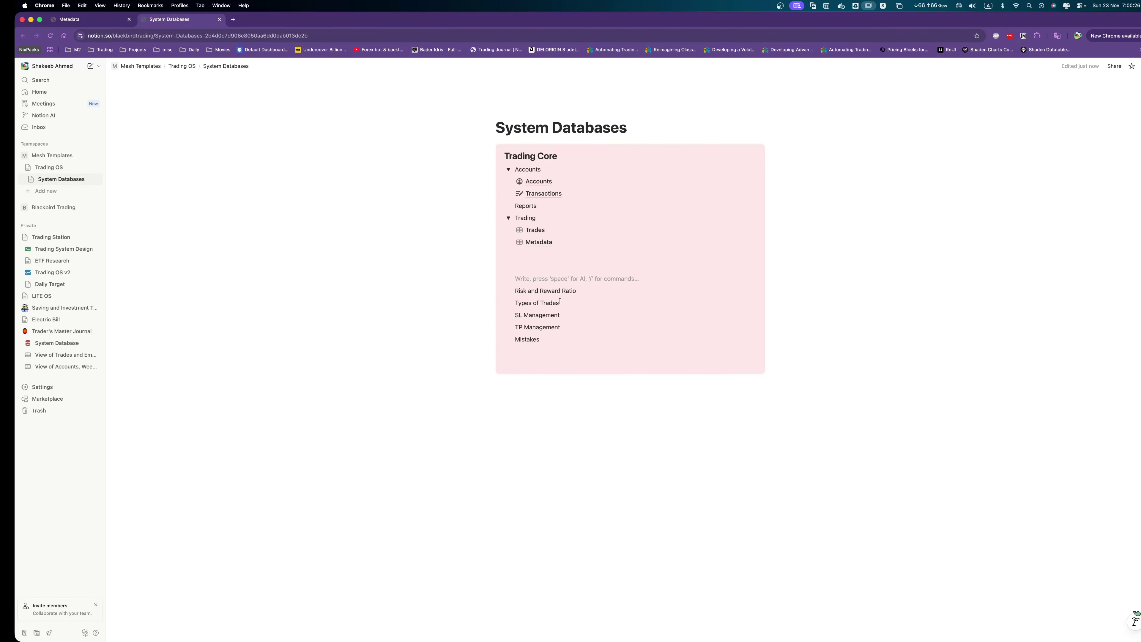
# Add a new data source to the Metadata database and name its table view RiskRewardRatio.
pyautogui.hotkey('ctrl', 'Tab')
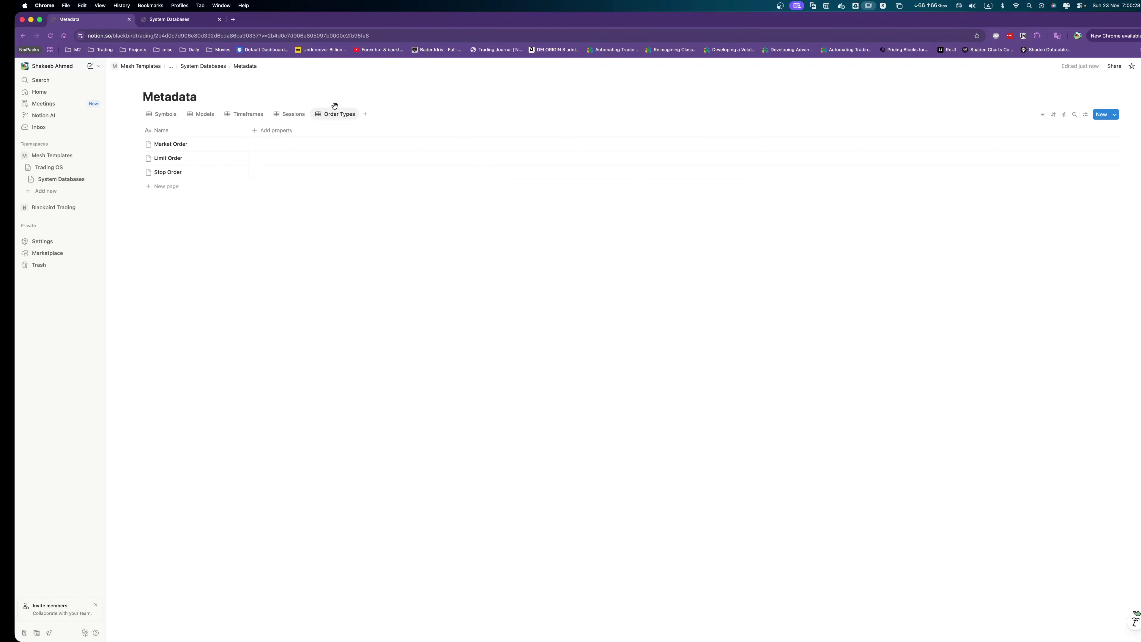
pyautogui.click(366, 115)
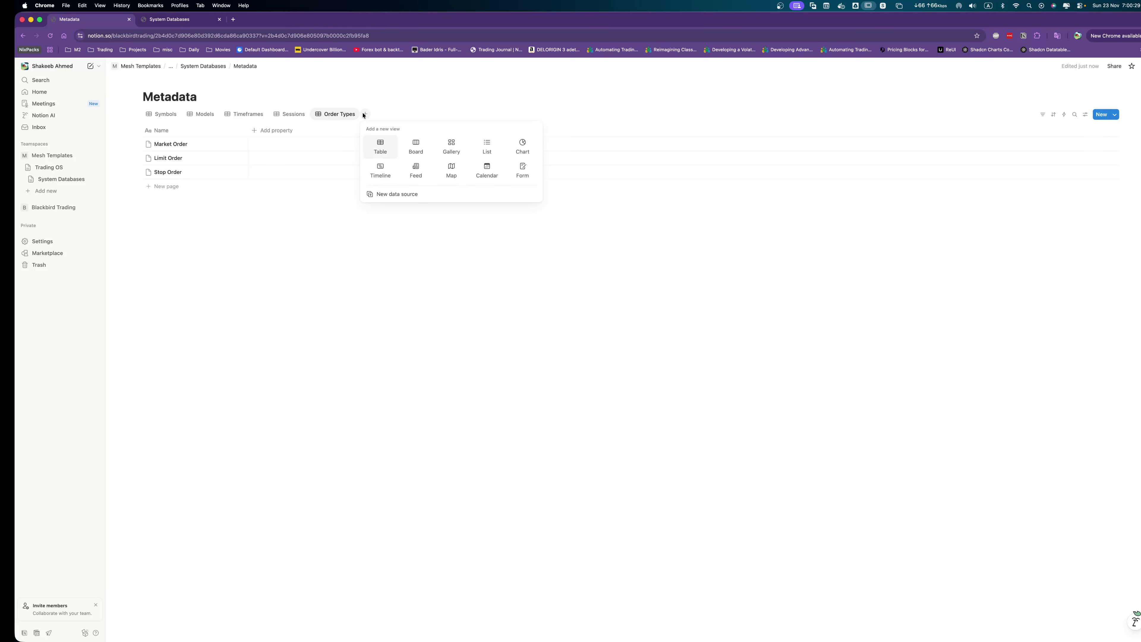
pyautogui.click(383, 195)
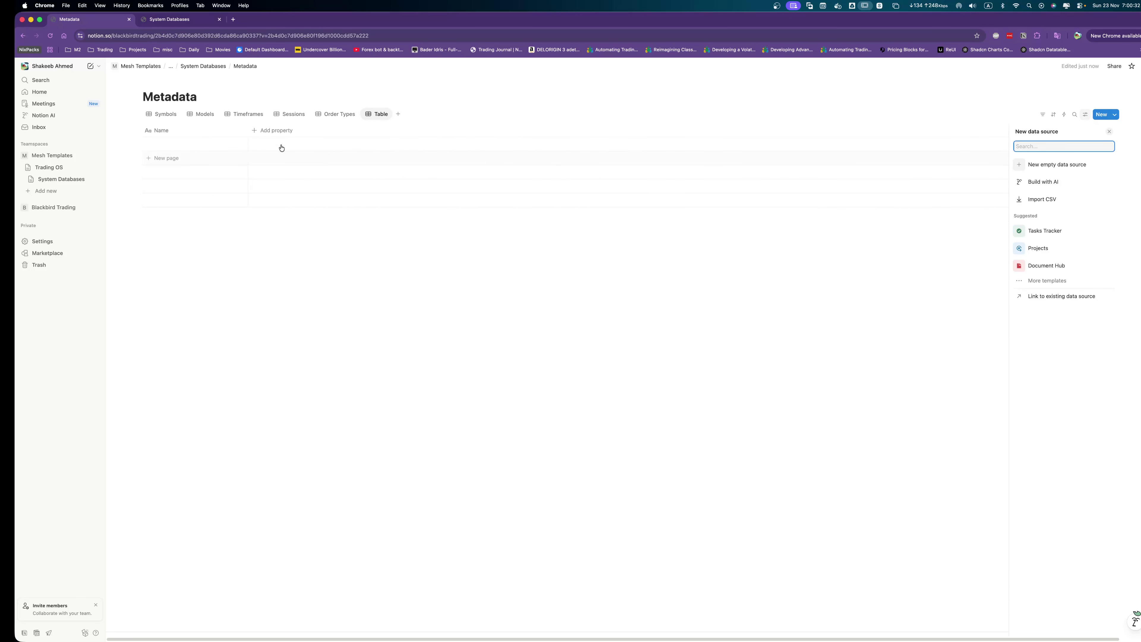
pyautogui.click(389, 118)
pyautogui.click(388, 130)
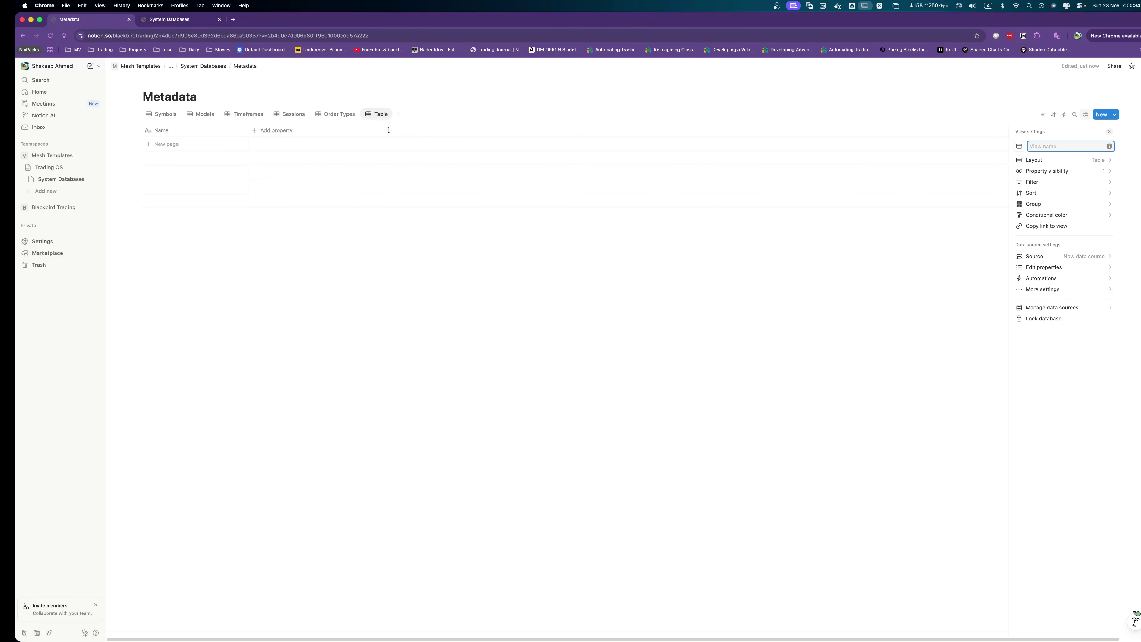
pyautogui.write('Ris')
pyautogui.write('kn')
pyautogui.write('Rewar')
pyautogui.write('N')
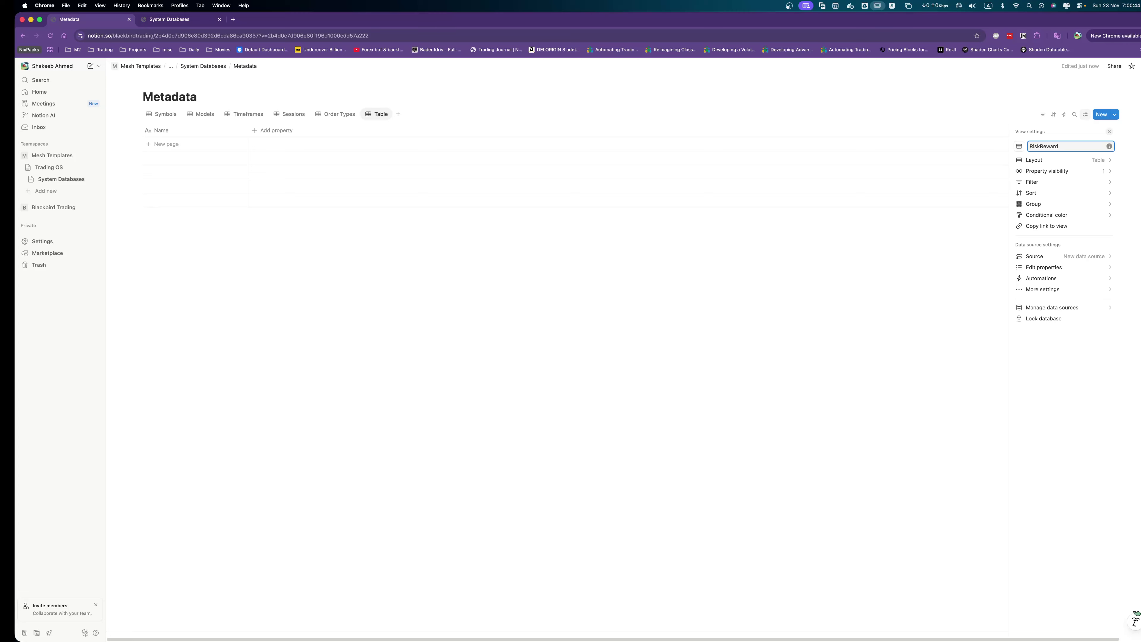
pyautogui.write('n')
pyautogui.press('BackSpace')
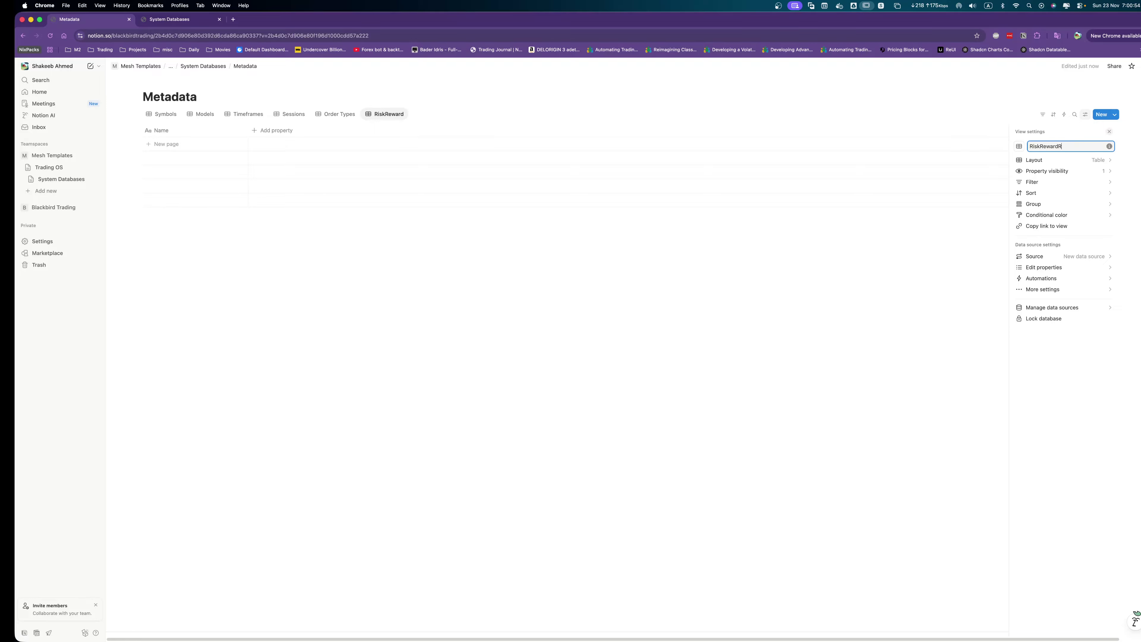
pyautogui.write('Ratio')
pyautogui.click(166, 134)
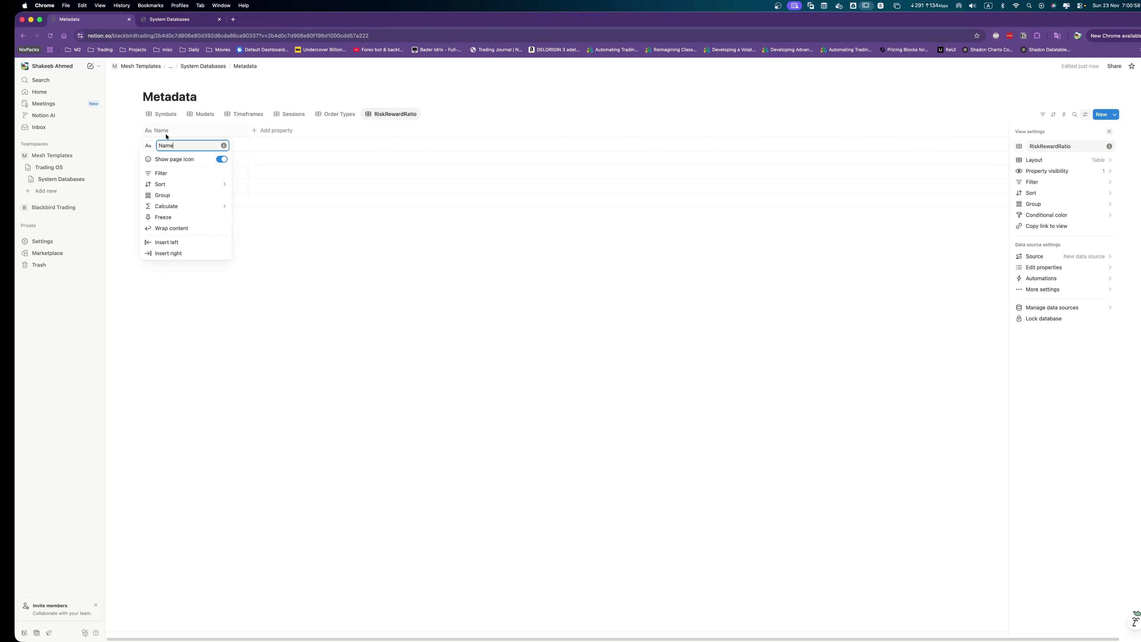
pyautogui.press('Escape')
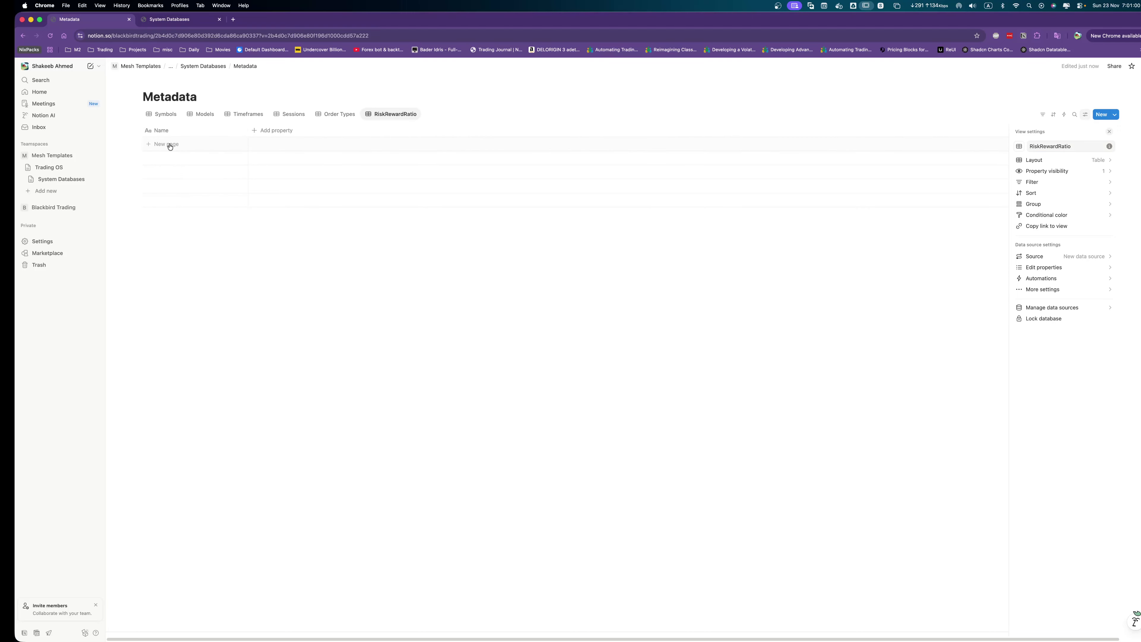
pyautogui.press('Escape')
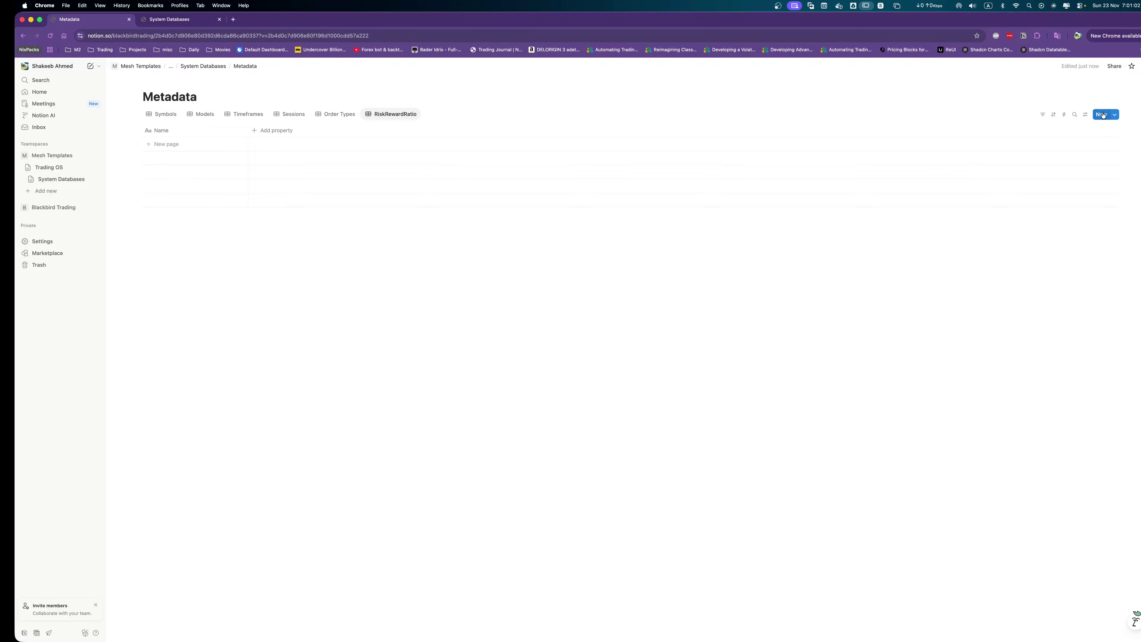
# Start a new page template in the RiskRewardRatio data source and add a Number property to it.
pyautogui.click(1114, 115)
pyautogui.click(1060, 154)
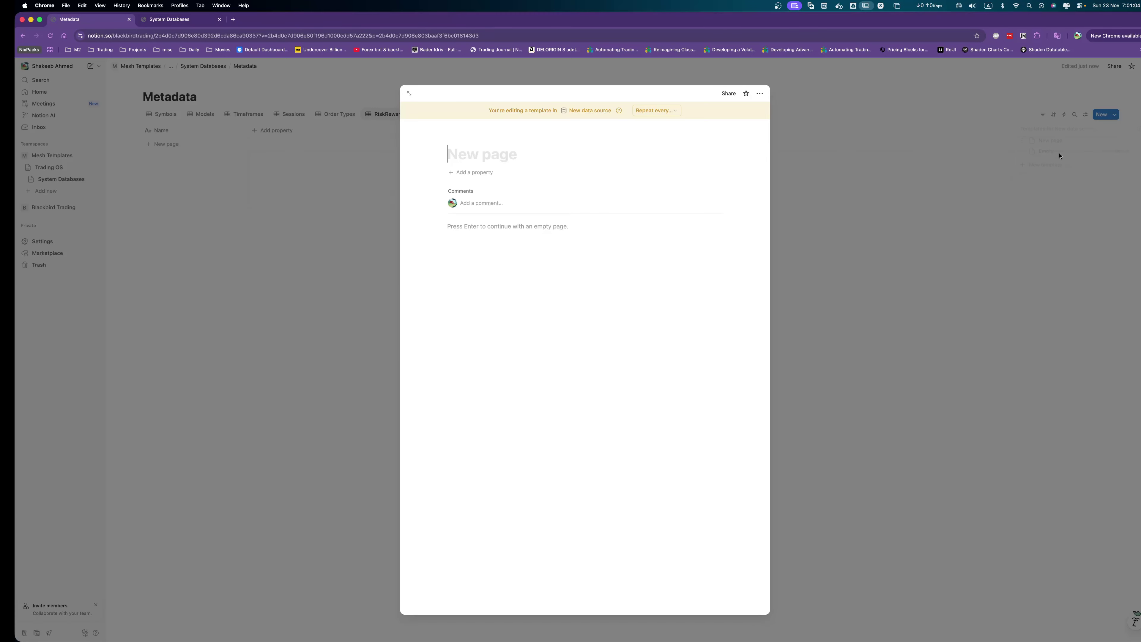
pyautogui.click(463, 174)
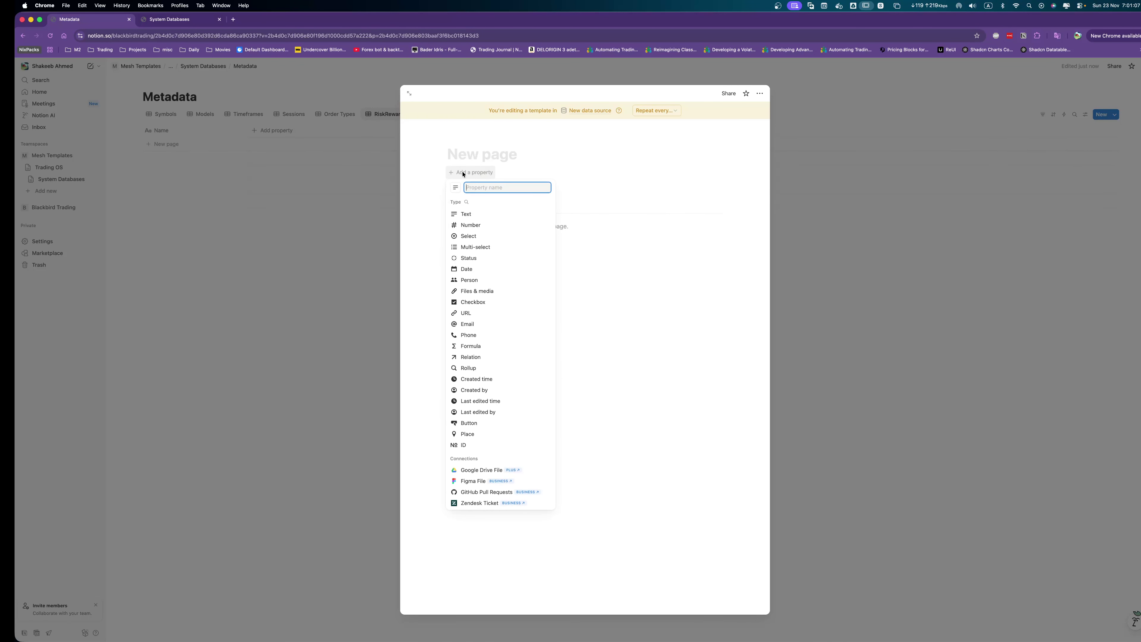
pyautogui.click(480, 228)
pyautogui.click(504, 207)
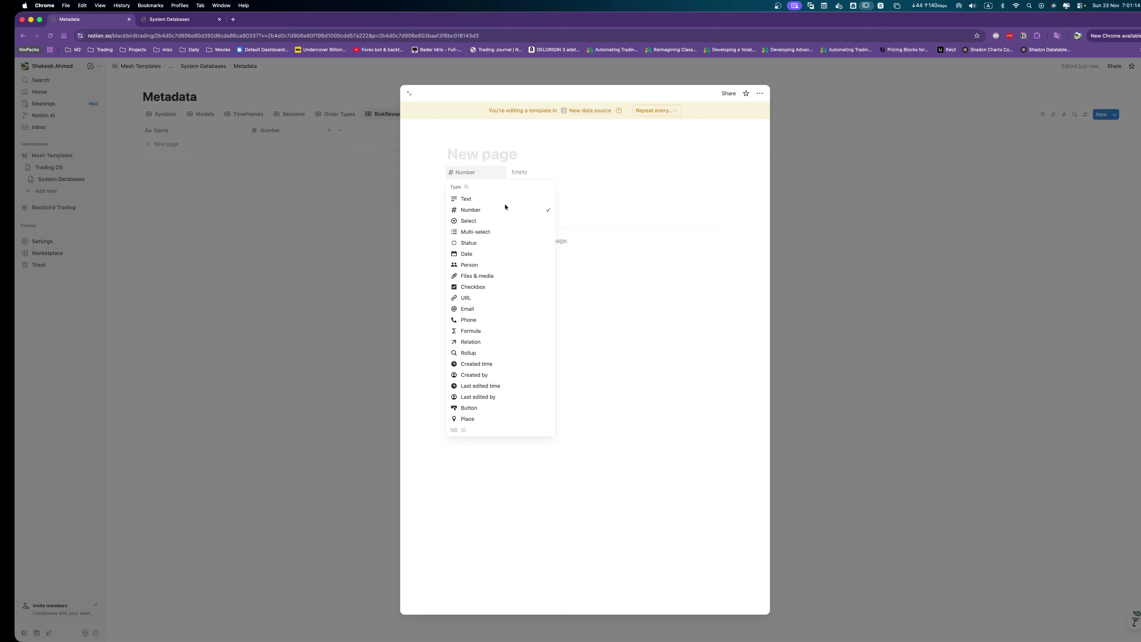
pyautogui.click(503, 209)
pyautogui.click(484, 196)
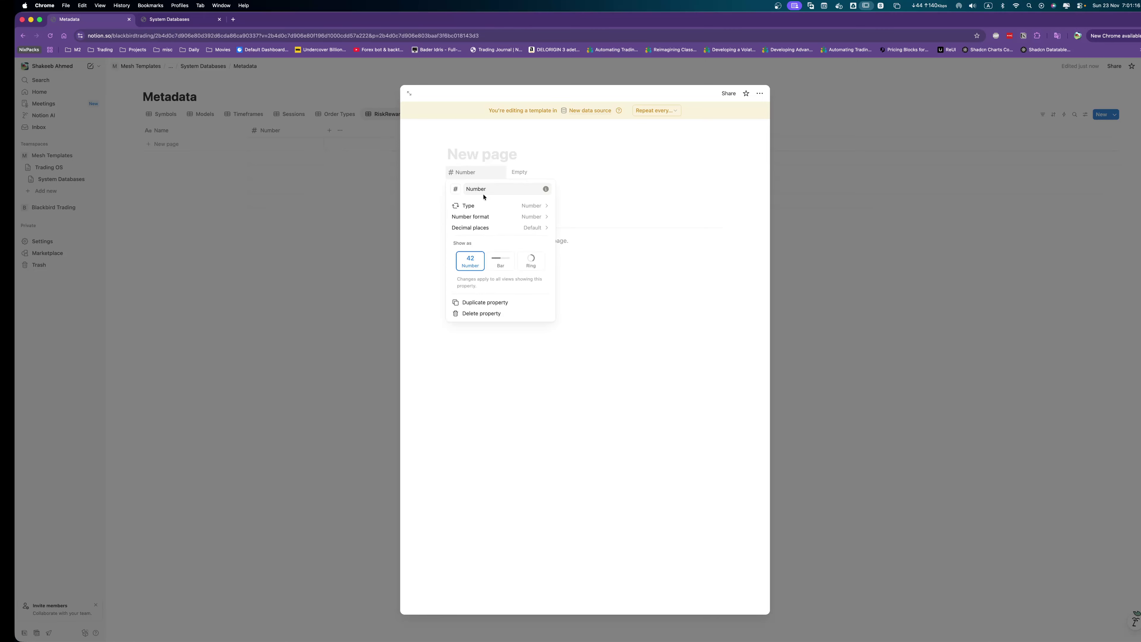
# Keep the property's format as Number, set its decimal places to 0 and name it Min.
pyautogui.click(536, 218)
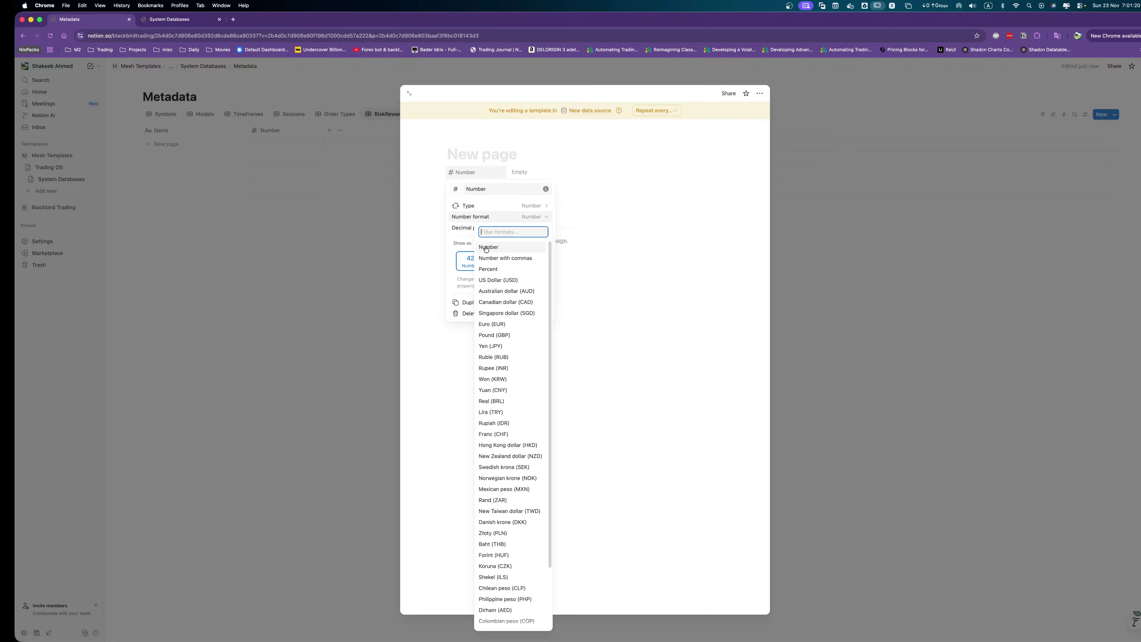
pyautogui.click(486, 247)
pyautogui.click(532, 227)
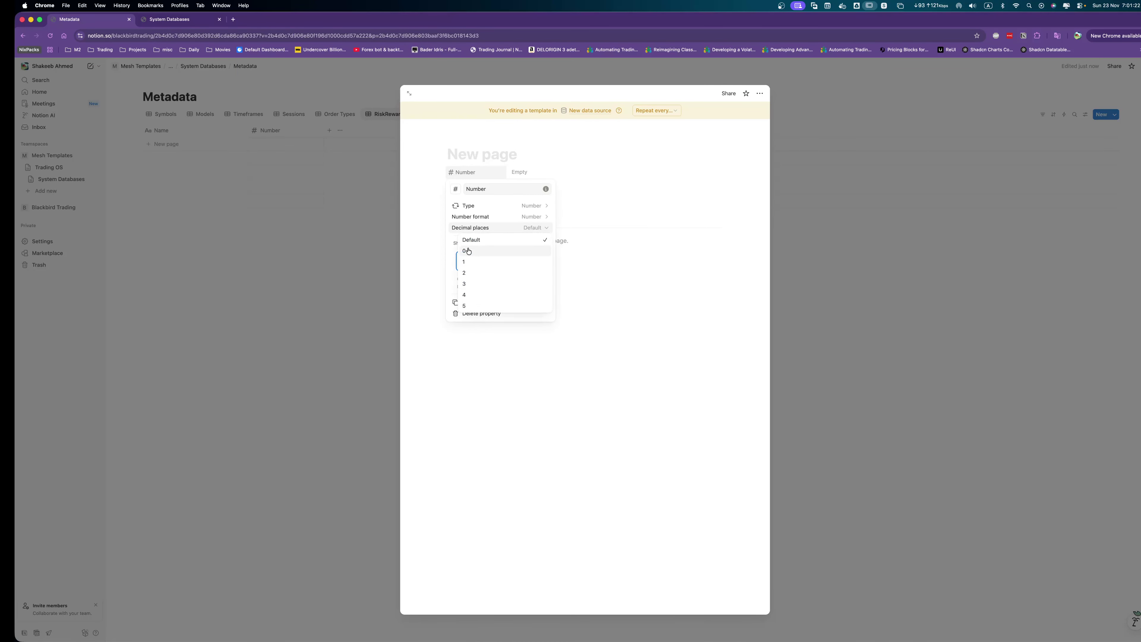
pyautogui.click(468, 251)
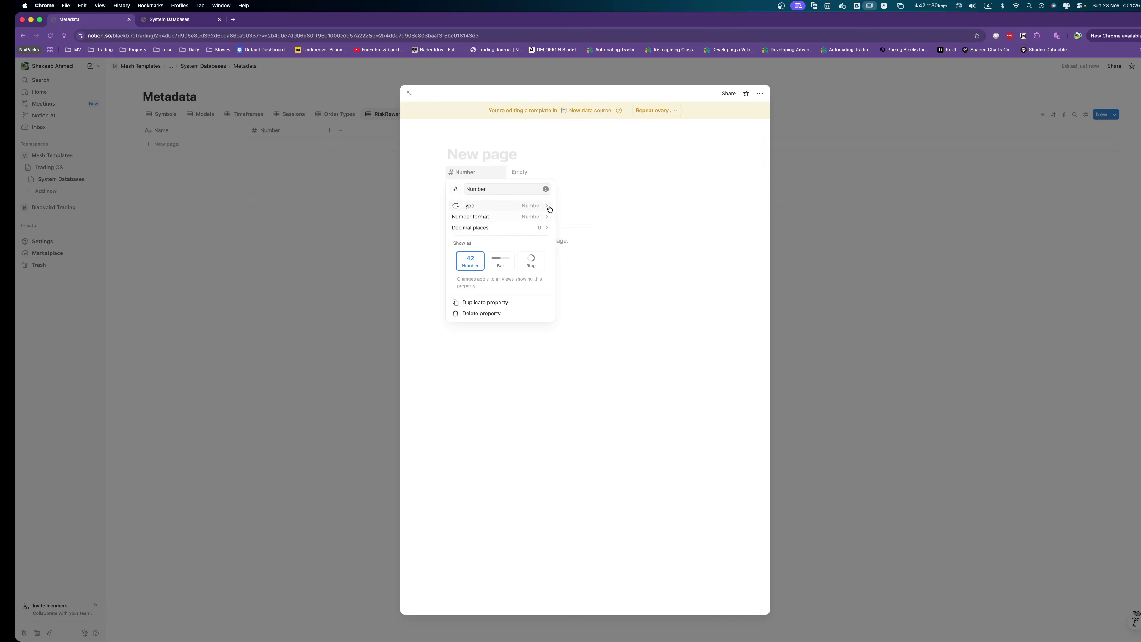
pyautogui.click(496, 188)
pyautogui.write('Min')
pyautogui.press('Return')
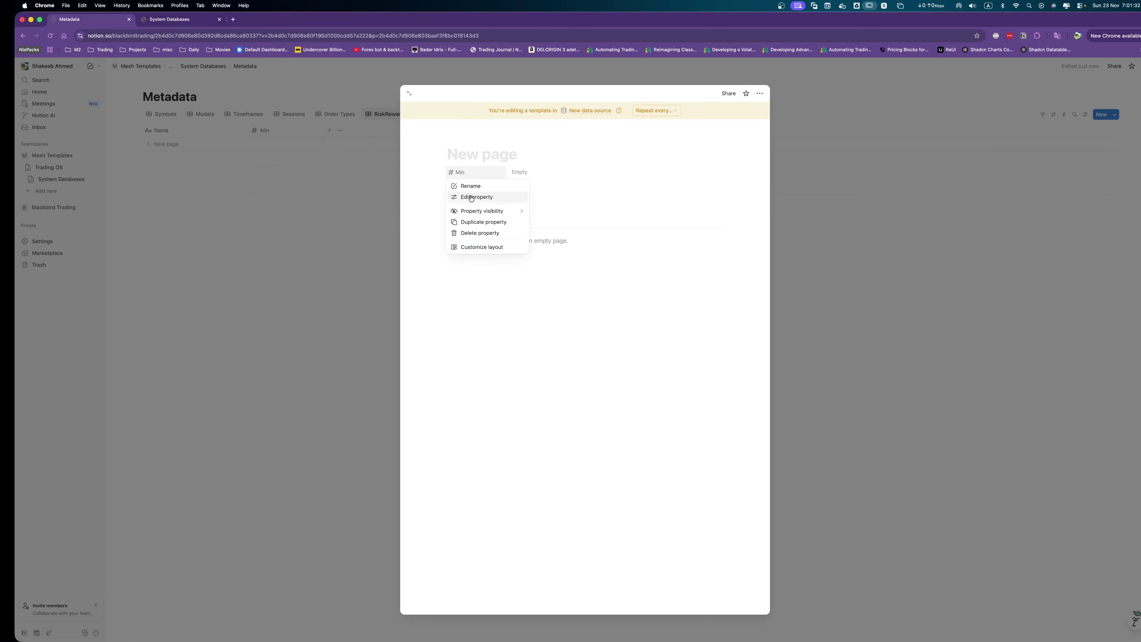
# Duplicate the Min property, rename the copy Max and close the template.
pyautogui.click(480, 221)
pyautogui.click(467, 186)
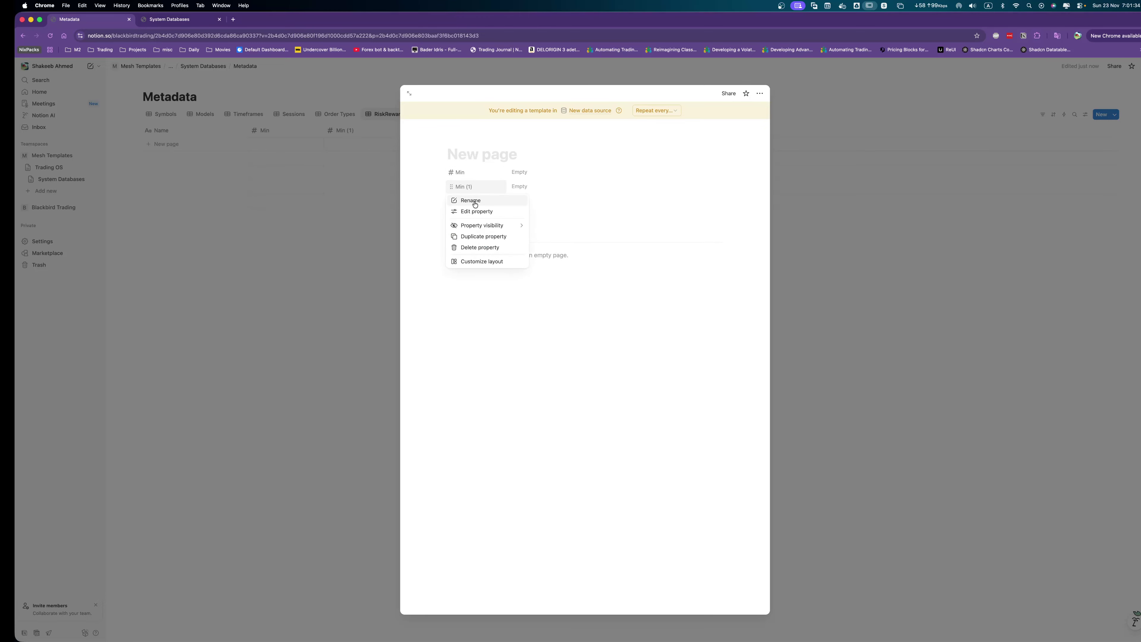
pyautogui.click(474, 200)
pyautogui.press('super+a')
pyautogui.press('BackSpace')
pyautogui.write('Max')
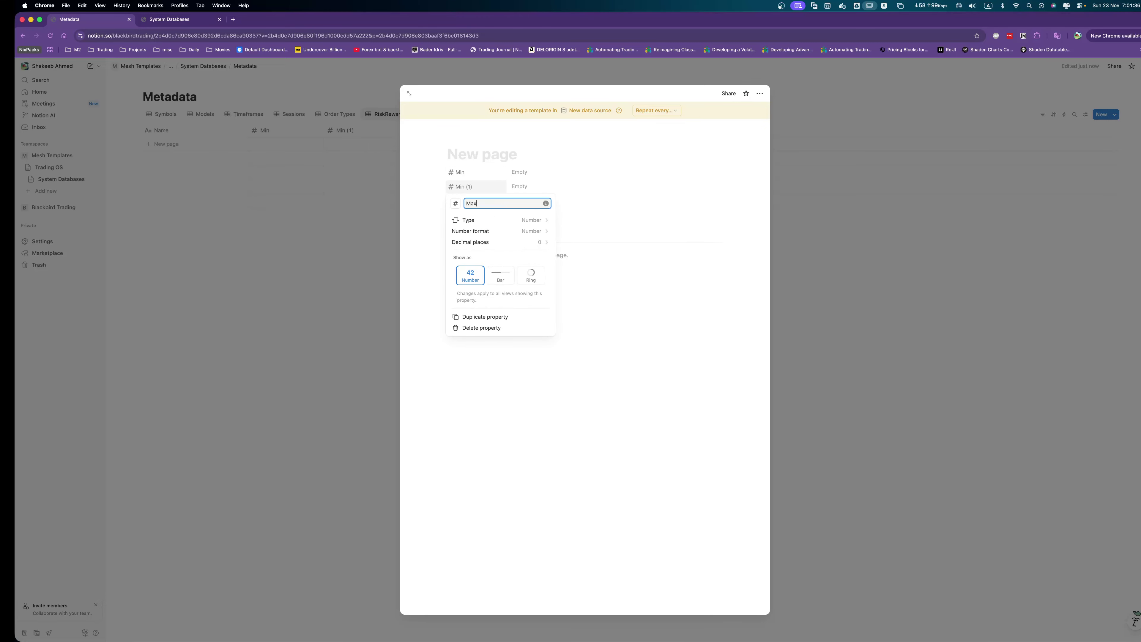
pyautogui.press('Escape')
pyautogui.press('Escape')
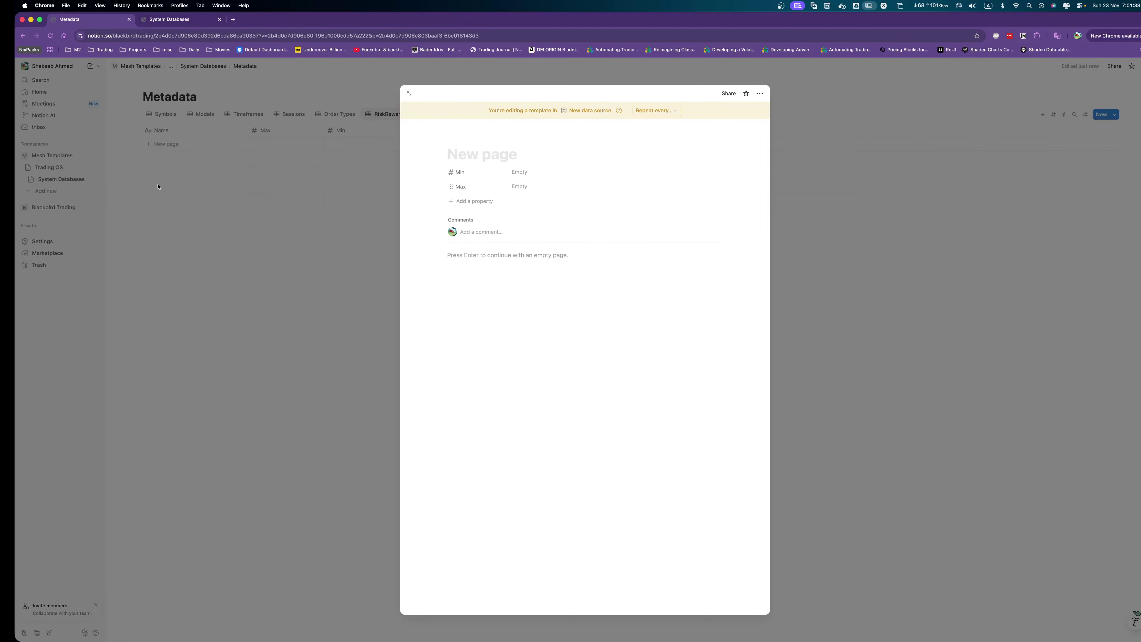
pyautogui.press('Escape')
# Add a page named 1:3 to the RiskRewardRatio table and move the Min column before Max.
pyautogui.click(191, 144)
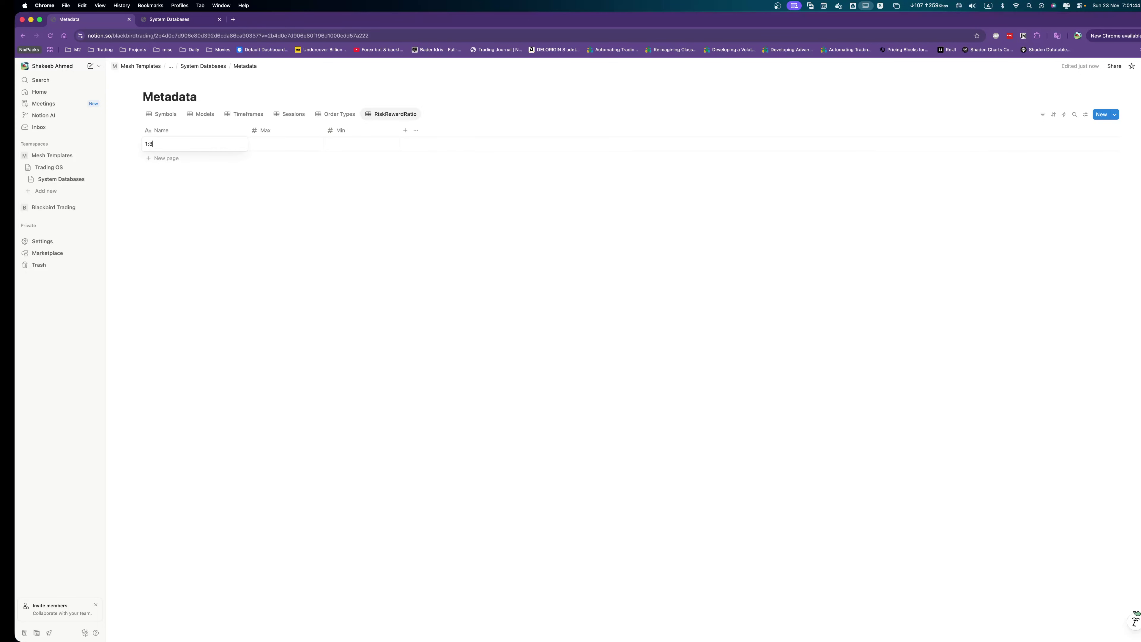
pyautogui.press('Tab')
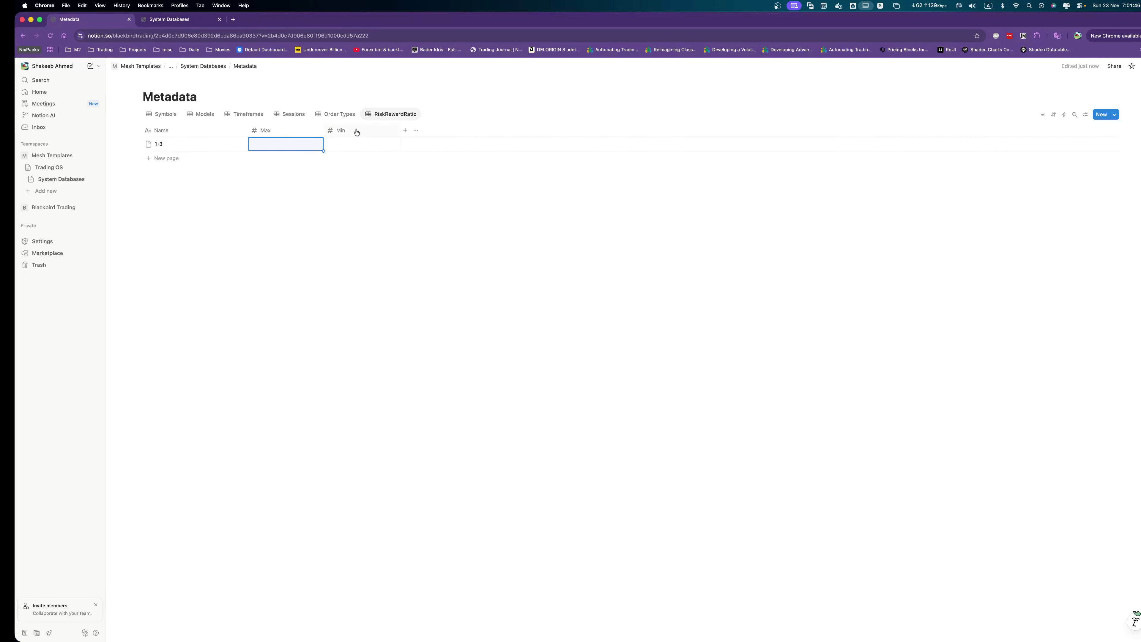
pyautogui.moveTo(342, 131); pyautogui.dragTo(272, 132)
# Enter 2.9 as the Min value of the 1:3 page.
pyautogui.click(279, 145)
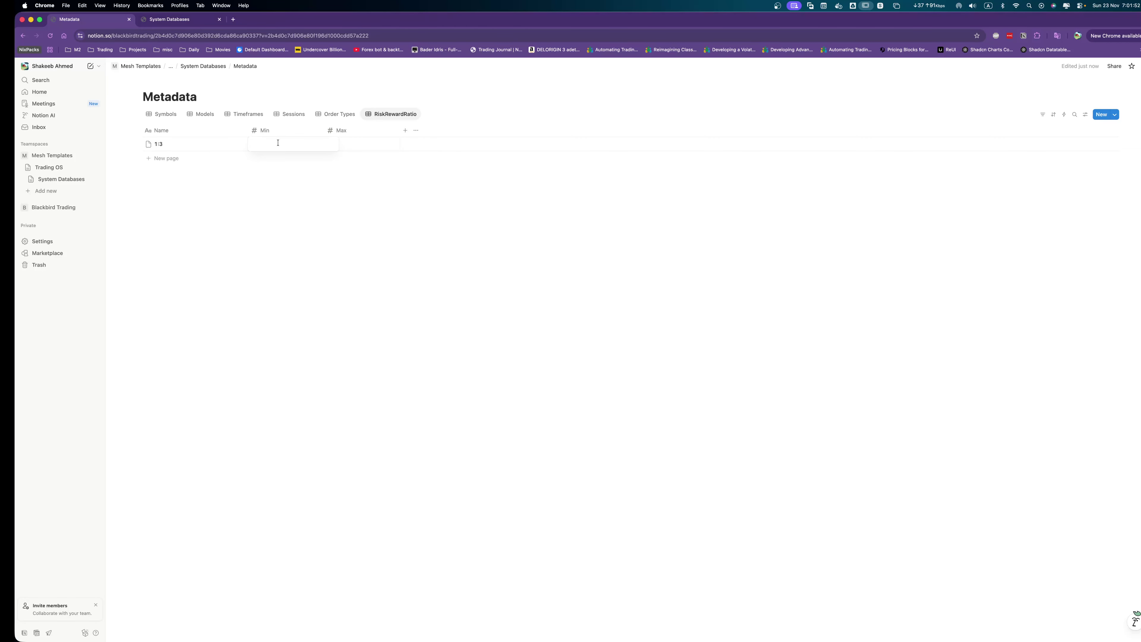
pyautogui.write('2.9')
pyautogui.press('Tab')
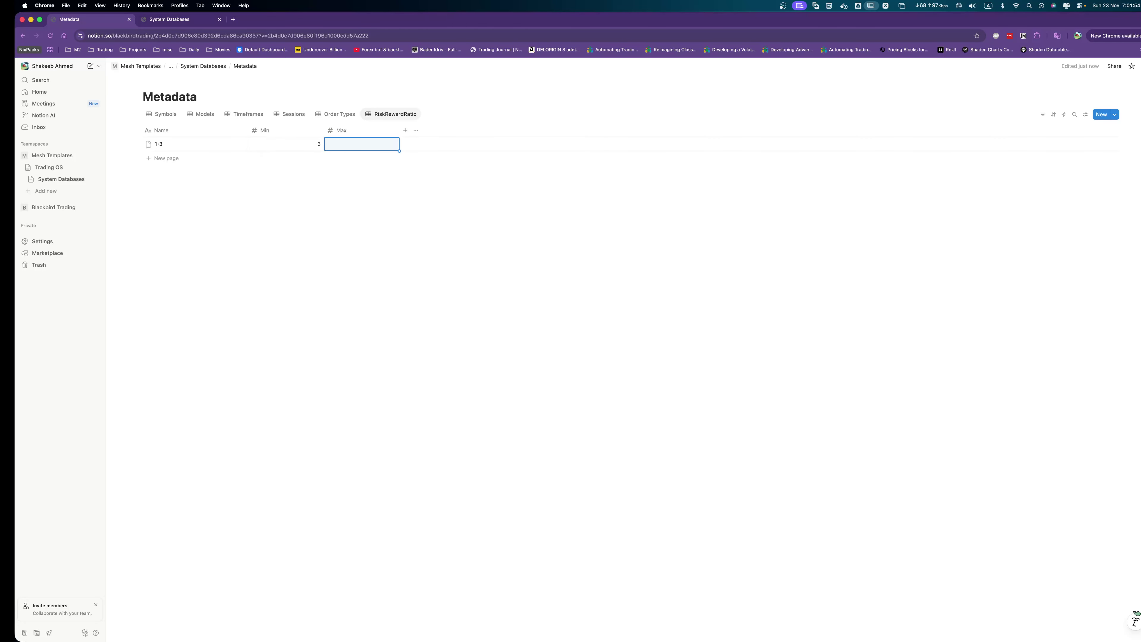
# Set the decimal places of both the Min and Max properties to 1.
pyautogui.click(313, 134)
pyautogui.click(313, 160)
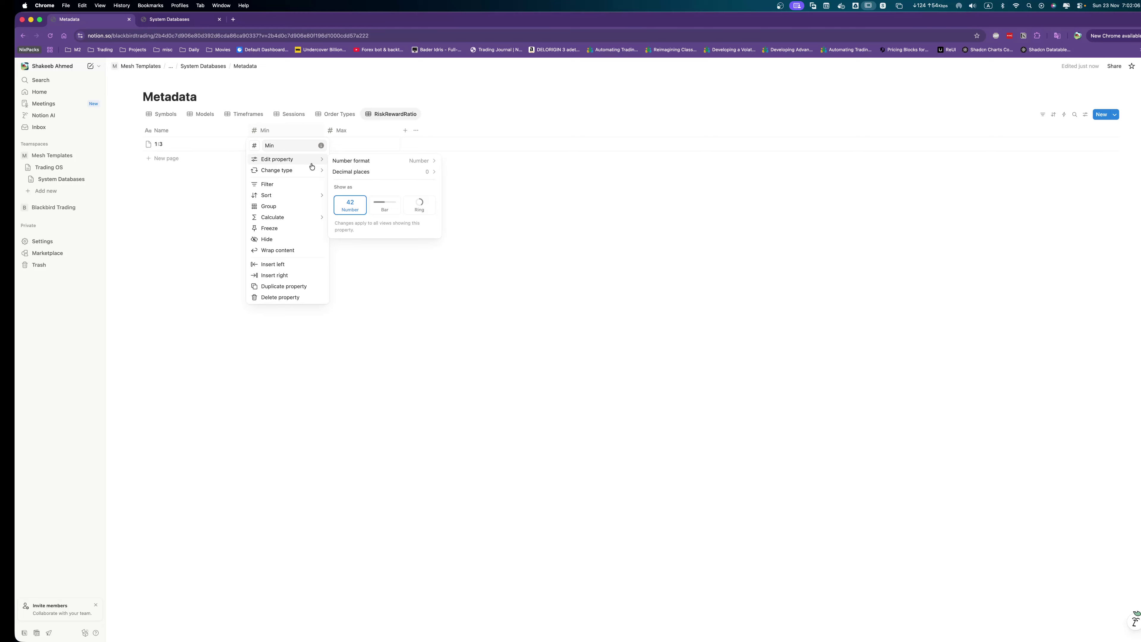
pyautogui.click(372, 171)
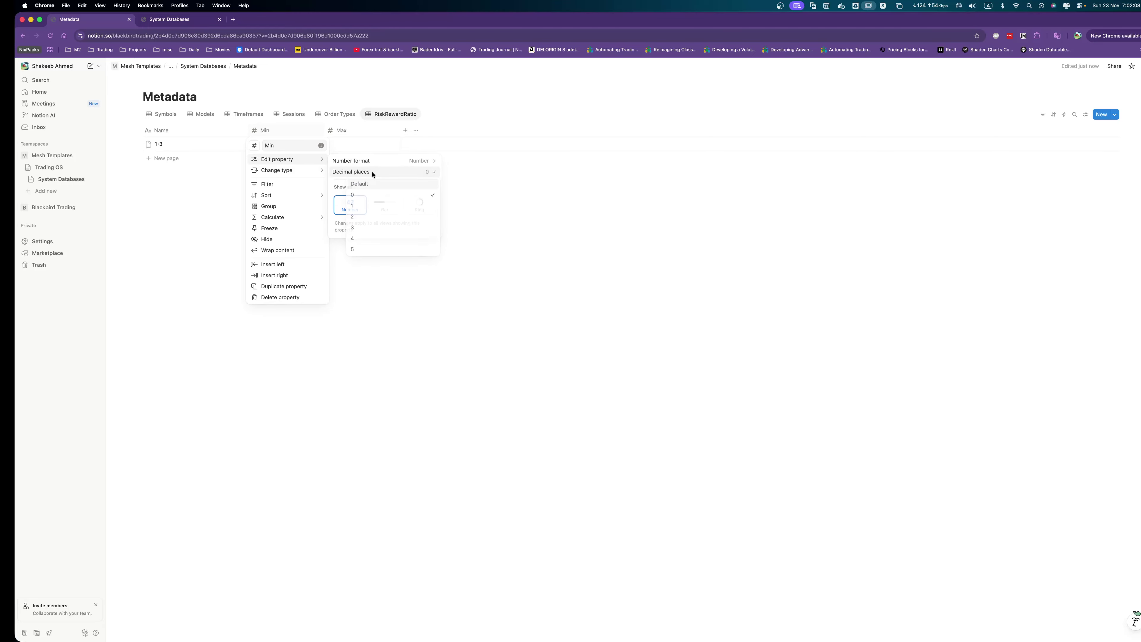
pyautogui.click(358, 206)
pyautogui.press('Escape')
pyautogui.press('Escape')
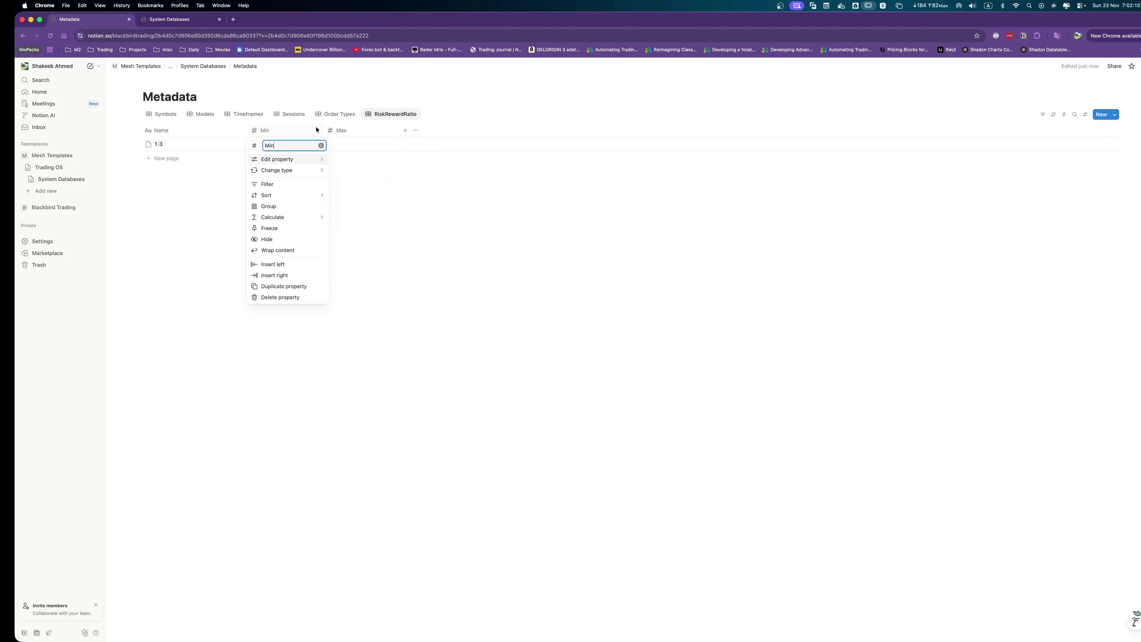
pyautogui.click(344, 131)
pyautogui.moveTo(386, 174)
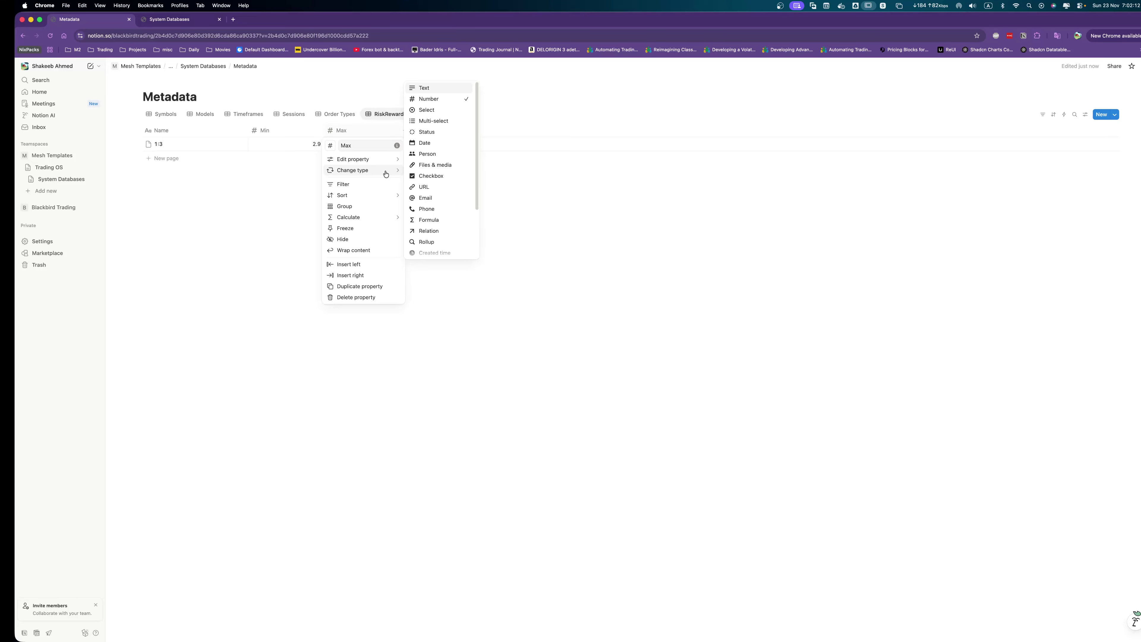
pyautogui.click(494, 173)
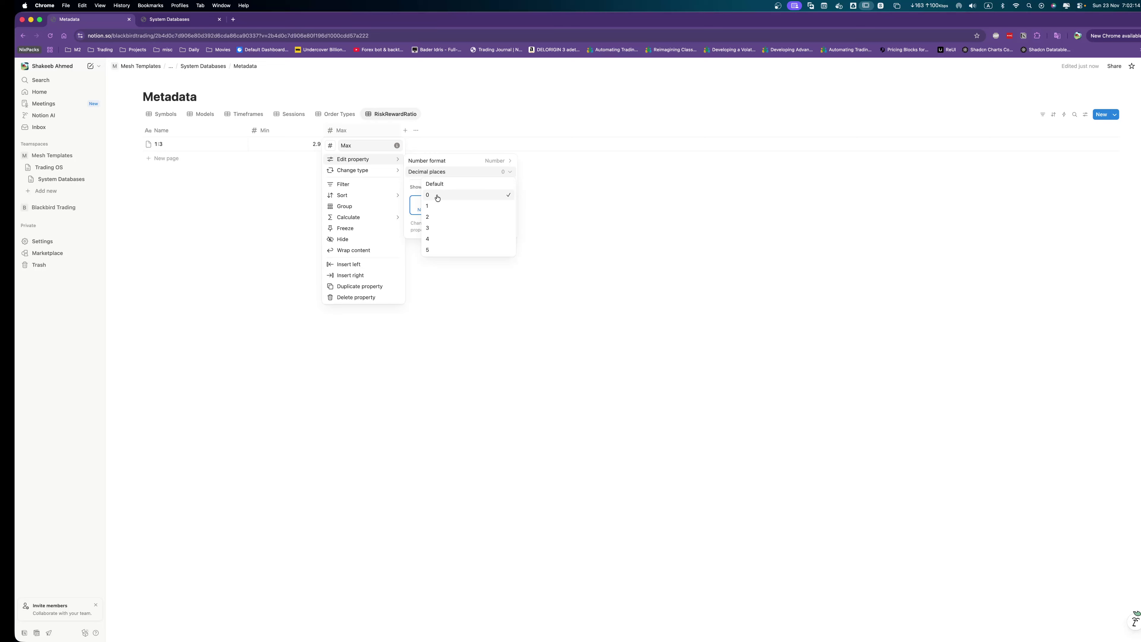
pyautogui.click(430, 206)
pyautogui.click(250, 179)
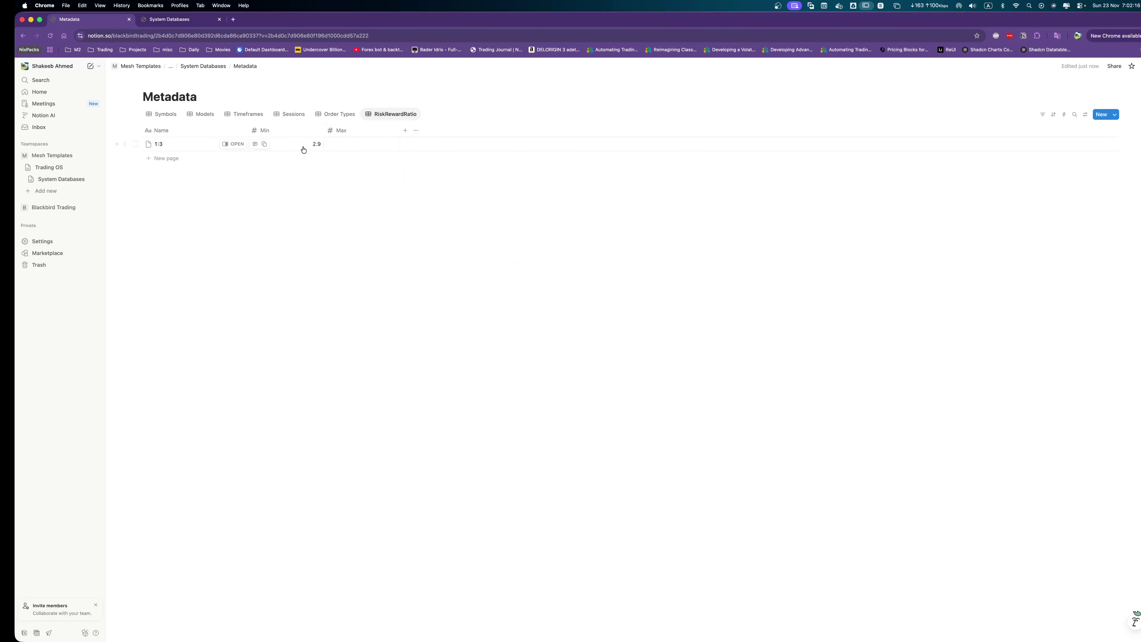
# Enter 3.1 as the Max value of the 1:3 page.
pyautogui.click(366, 145)
pyautogui.write('3.1')
pyautogui.press('Return')
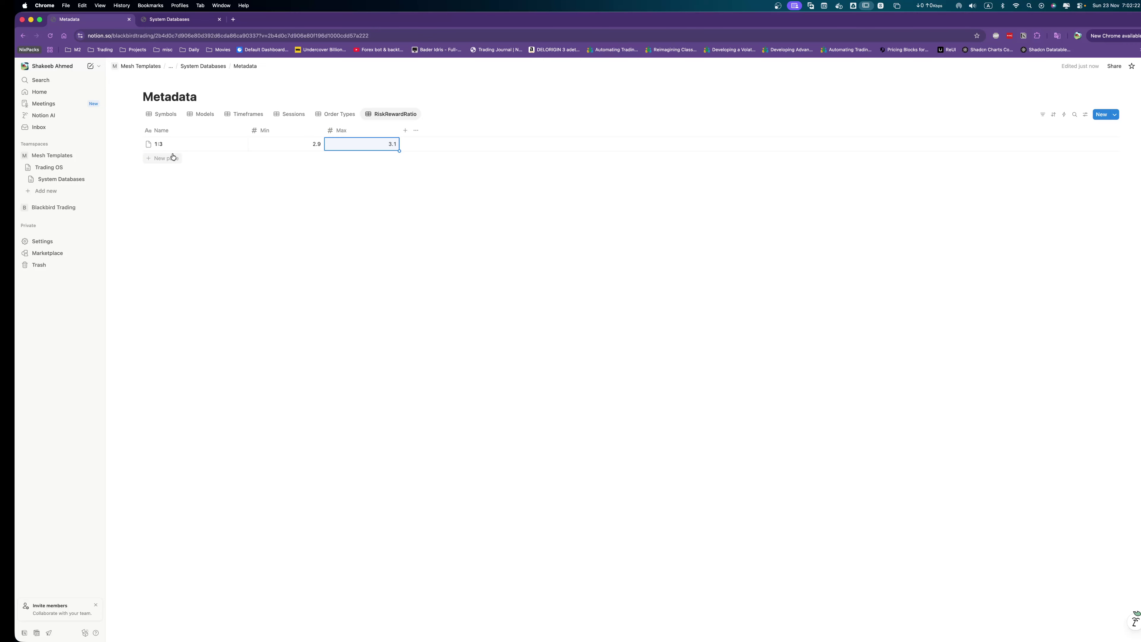
pyautogui.click(261, 191)
# Delete the Risk and Reward Ratio entry from the Trading Core list on the System Databases page.
pyautogui.click(175, 19)
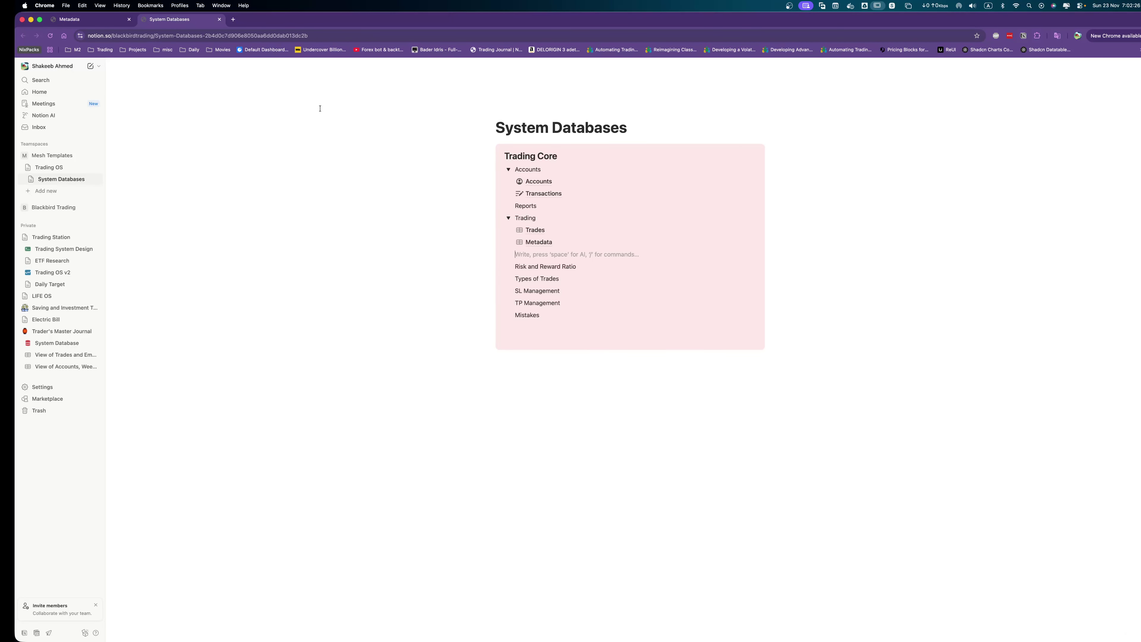
pyautogui.moveTo(517, 254); pyautogui.dragTo(538, 261)
pyautogui.tripleClick(538, 265)
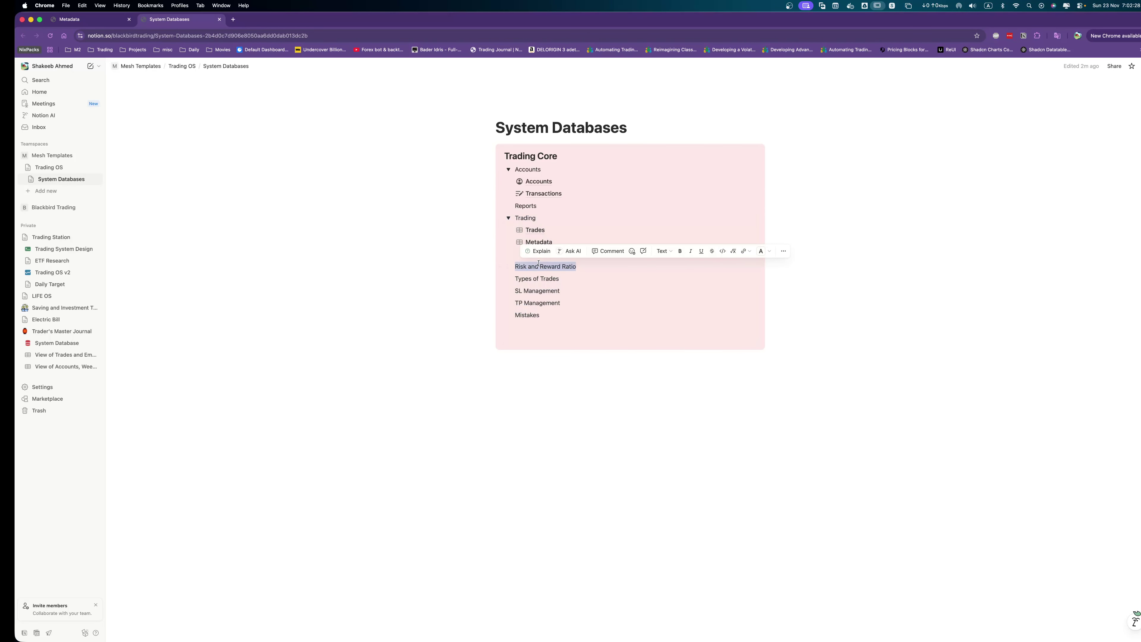
pyautogui.press('BackSpace')
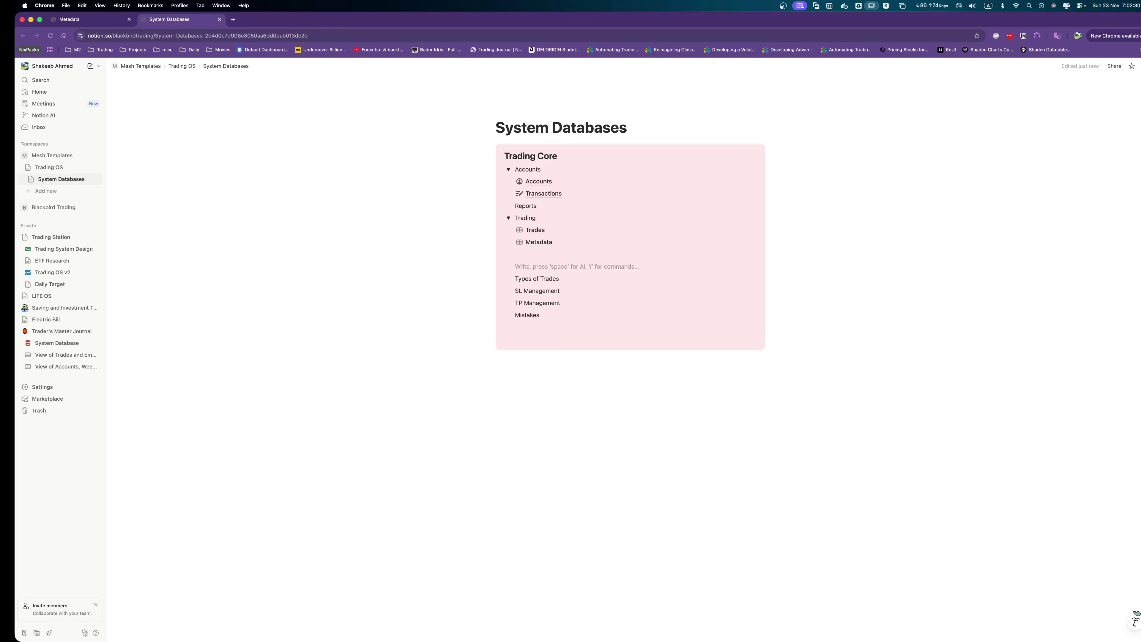
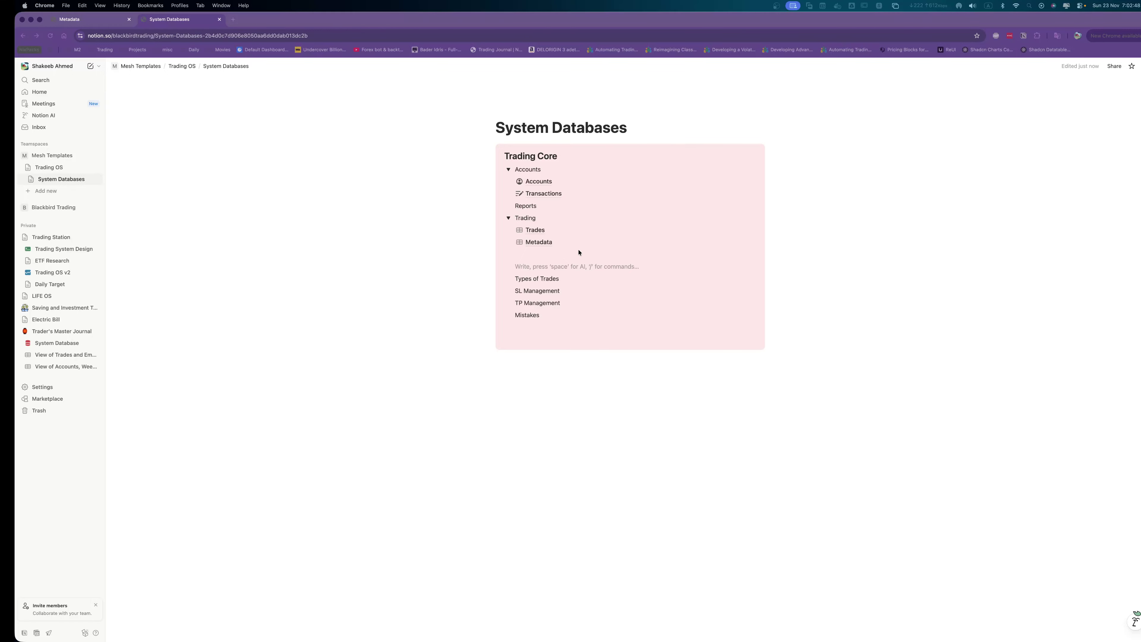
# Add a new data source to the Metadata database and name its table view Trade Type.
pyautogui.click(86, 18)
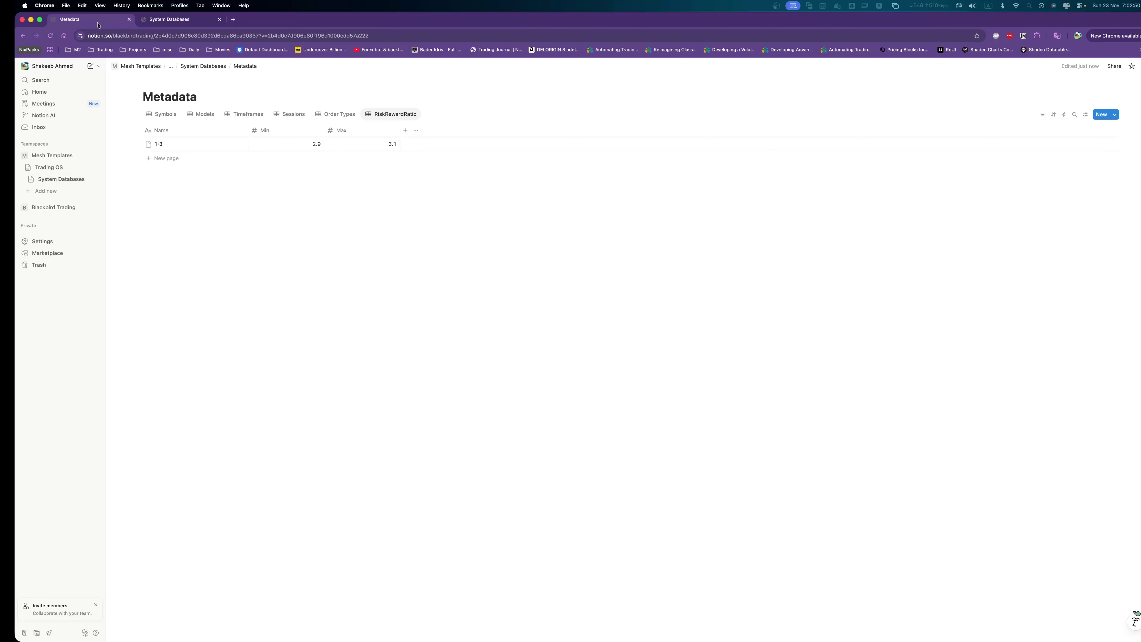
pyautogui.click(427, 115)
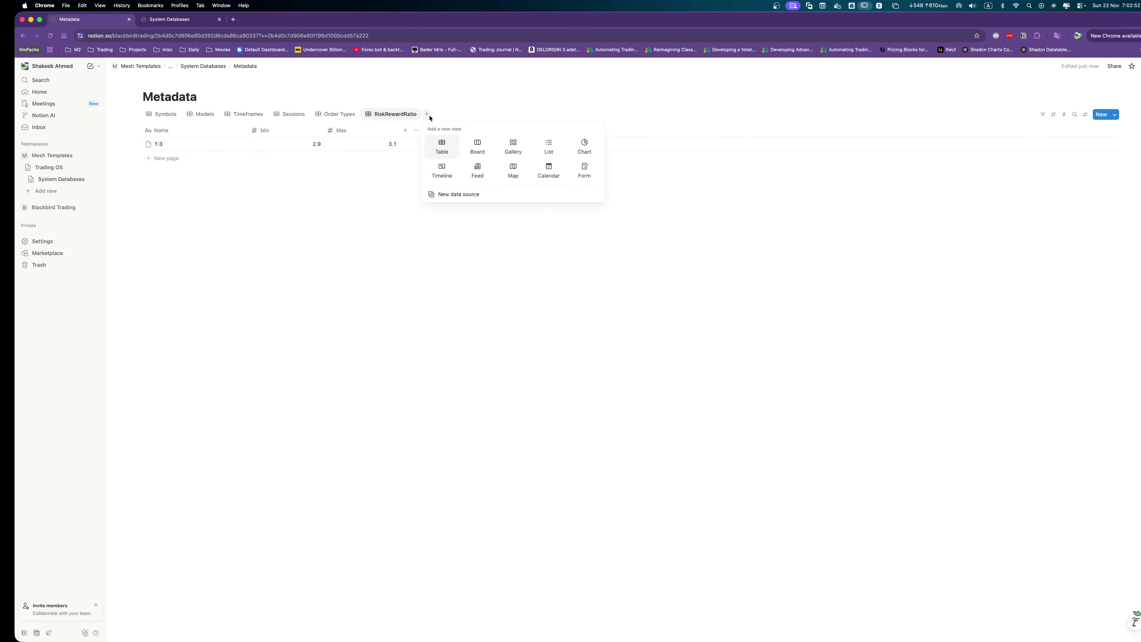
pyautogui.click(456, 194)
pyautogui.click(443, 115)
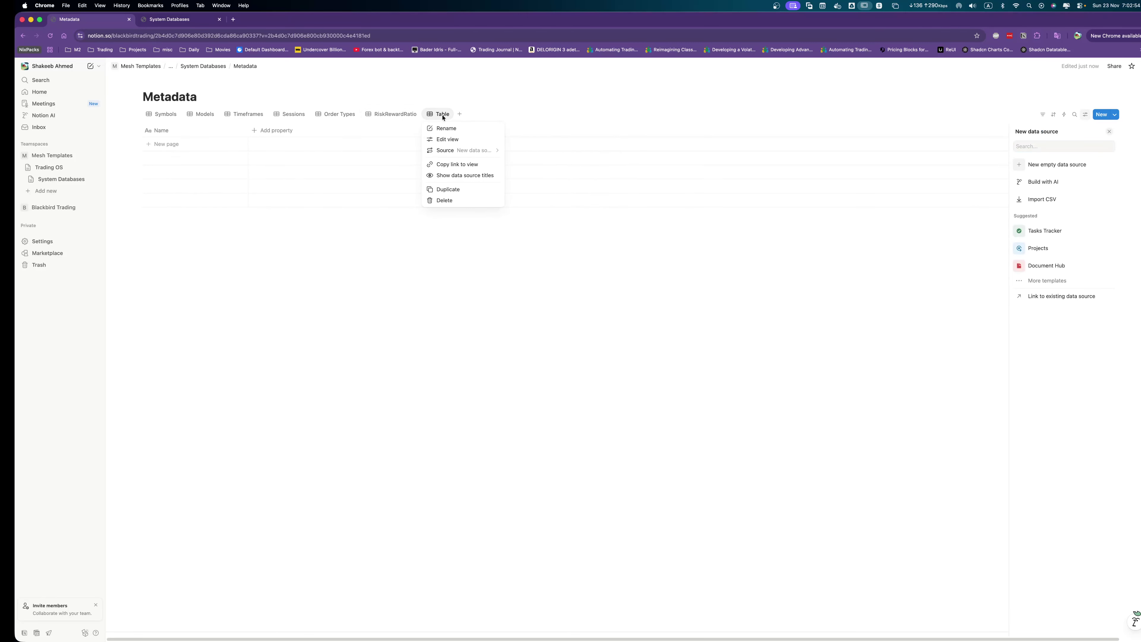
pyautogui.click(439, 126)
pyautogui.write('T')
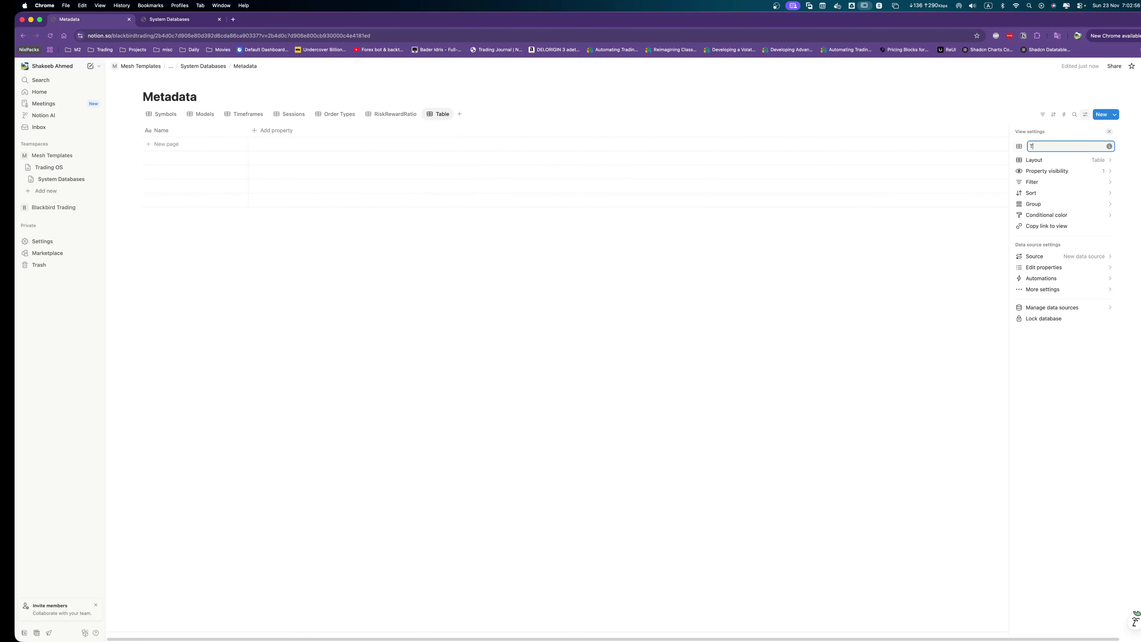
pyautogui.write('rade Type')
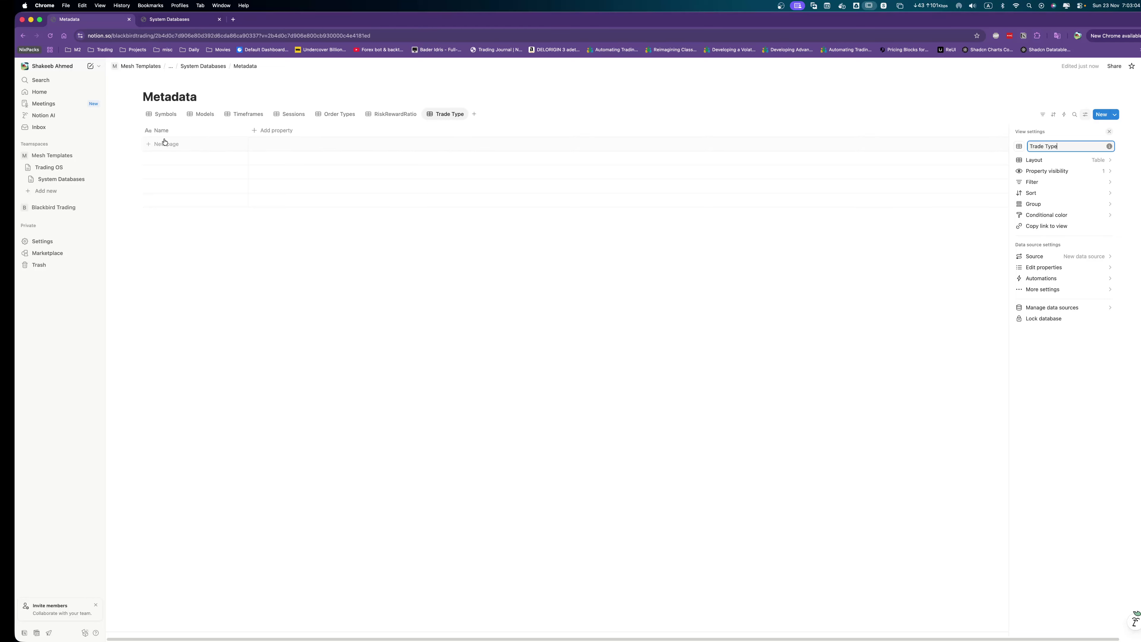
# Add two pages named Scalping and Intra-Day to the Trade Type table.
pyautogui.click(176, 146)
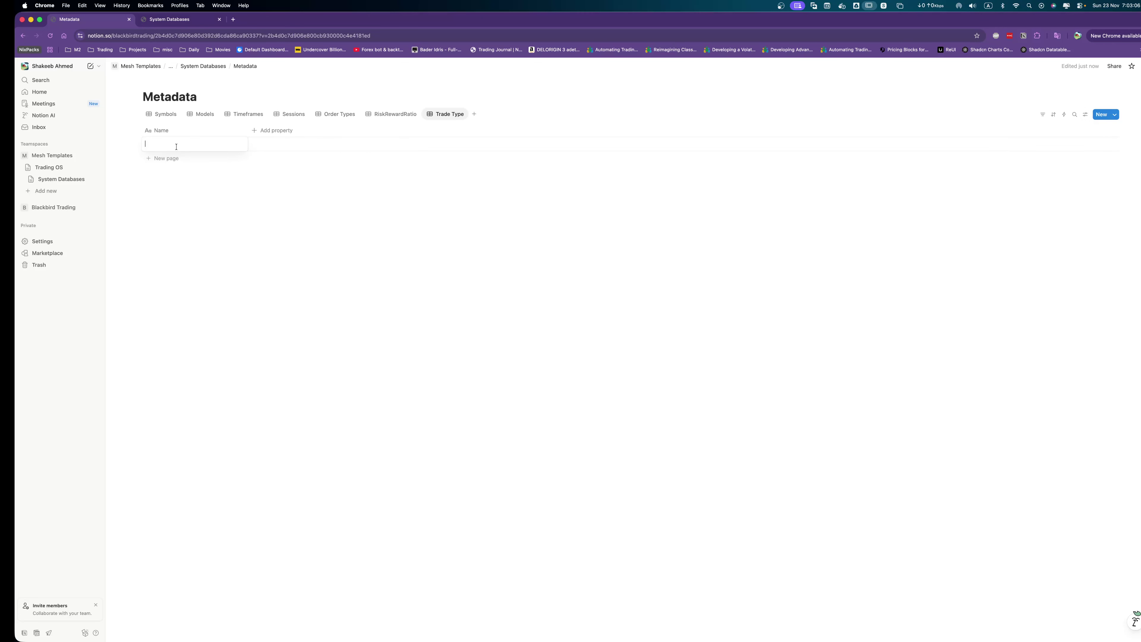
pyautogui.write('Scalping')
pyautogui.press('Return')
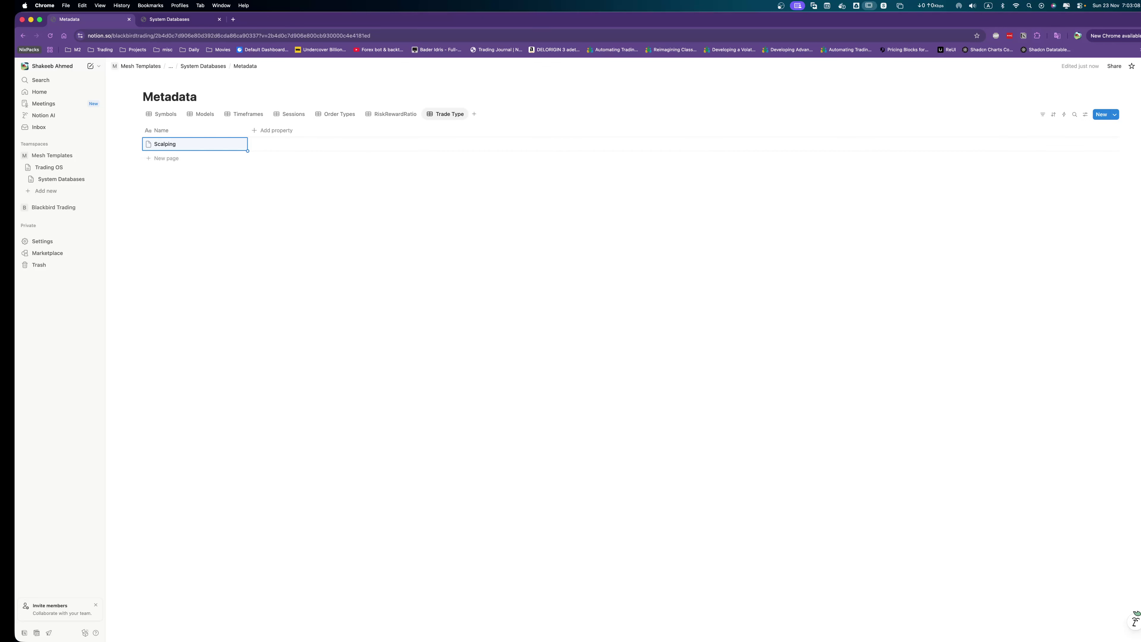
pyautogui.press('Escape')
pyautogui.click(179, 161)
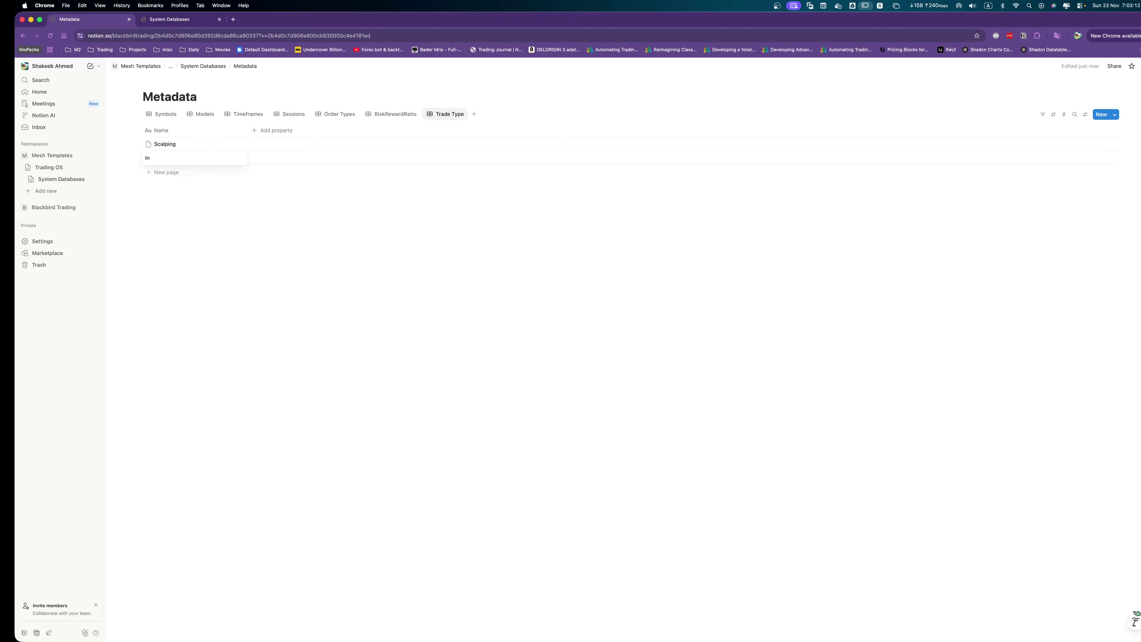
pyautogui.write('Intra-Day')
pyautogui.press('Return')
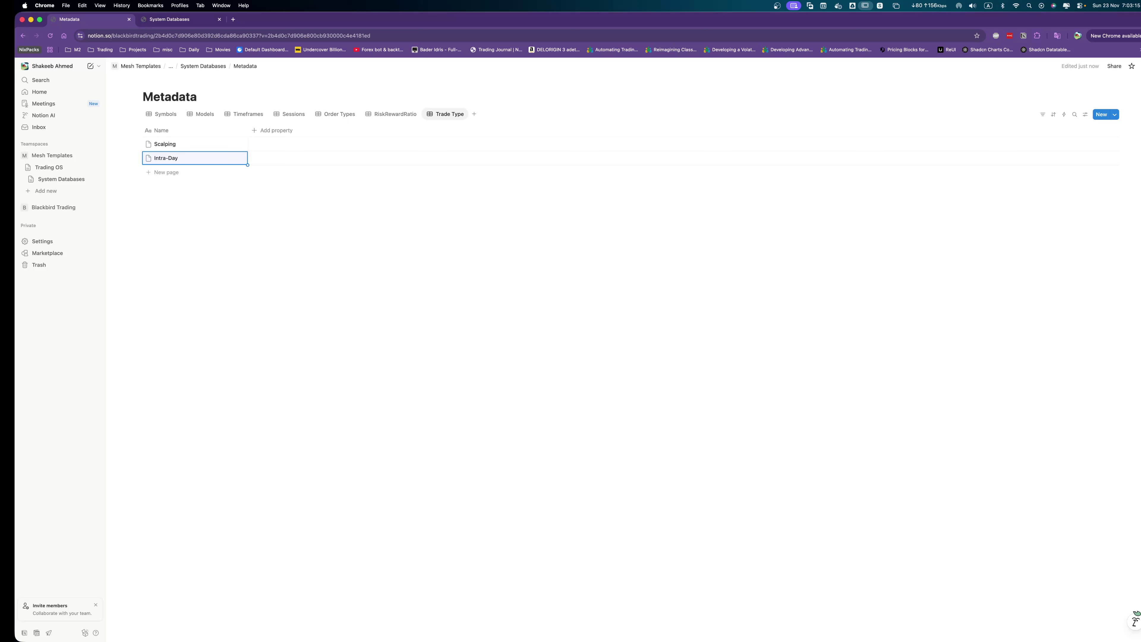
# Add two more pages named Swing Trade and Position Trade to the Trade Type table.
pyautogui.click(180, 172)
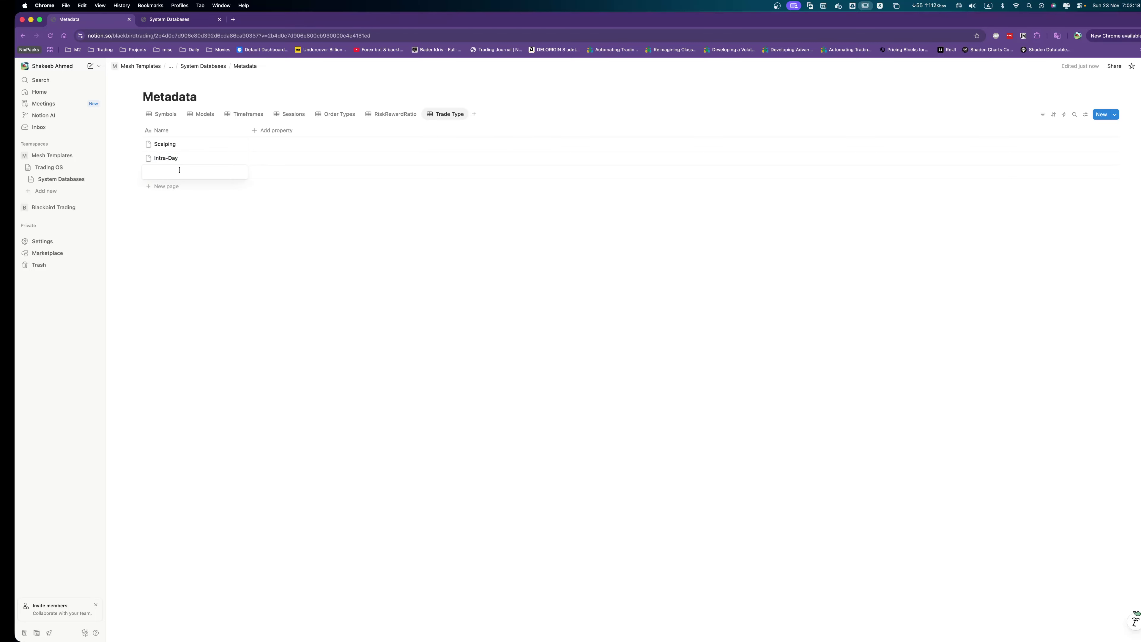
pyautogui.write('Swing Trade')
pyautogui.press('Return')
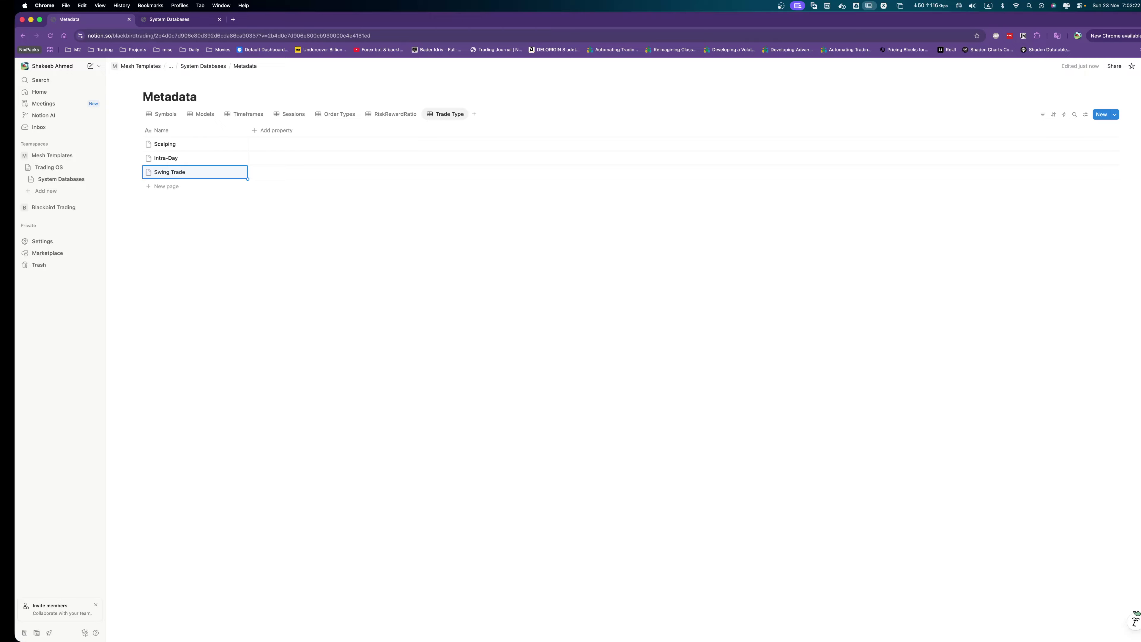
pyautogui.click(176, 183)
pyautogui.write('Po')
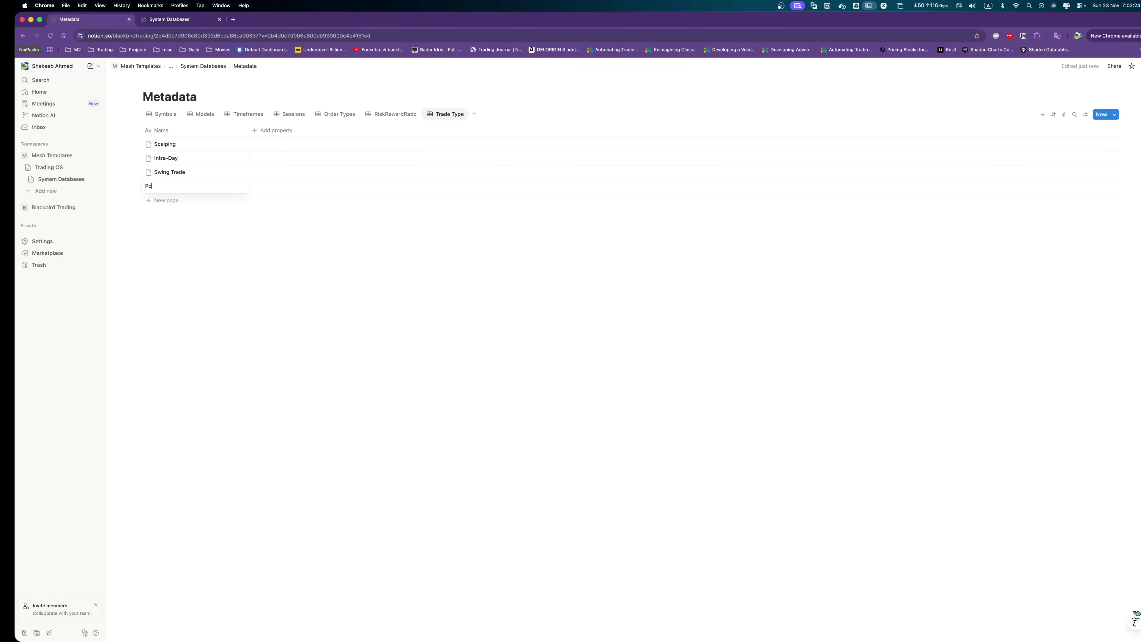
pyautogui.write('sition Trade')
pyautogui.press('Return')
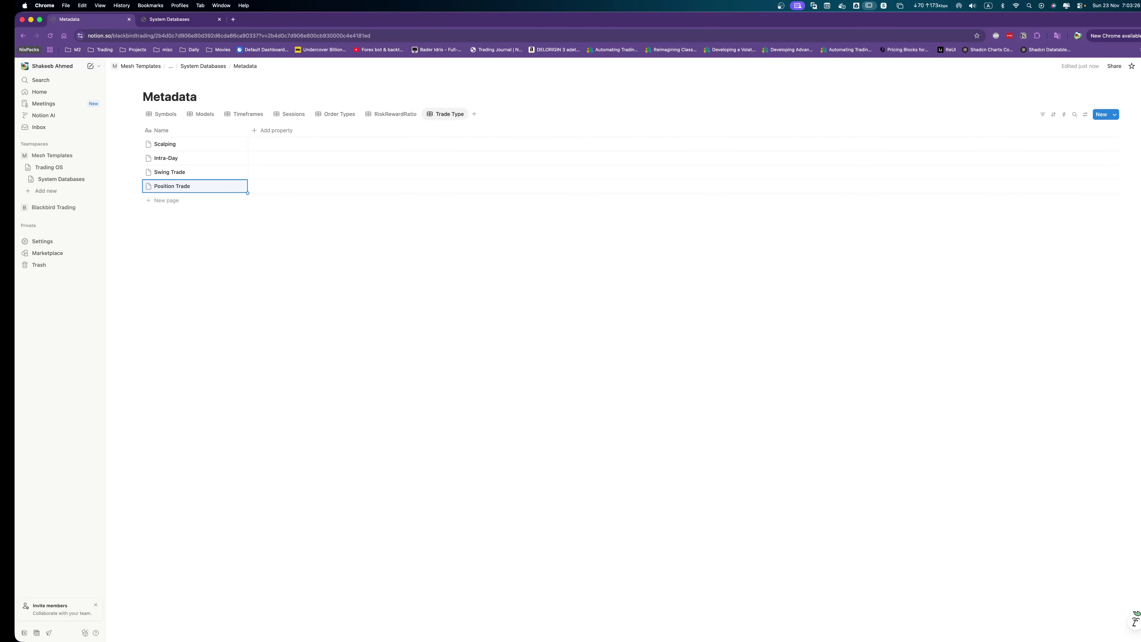
pyautogui.click(314, 247)
# Delete the Types of Trades entry and one empty line above it from the Trading Core list on the System Databases page.
pyautogui.hotkey('ctrl', 'Tab')
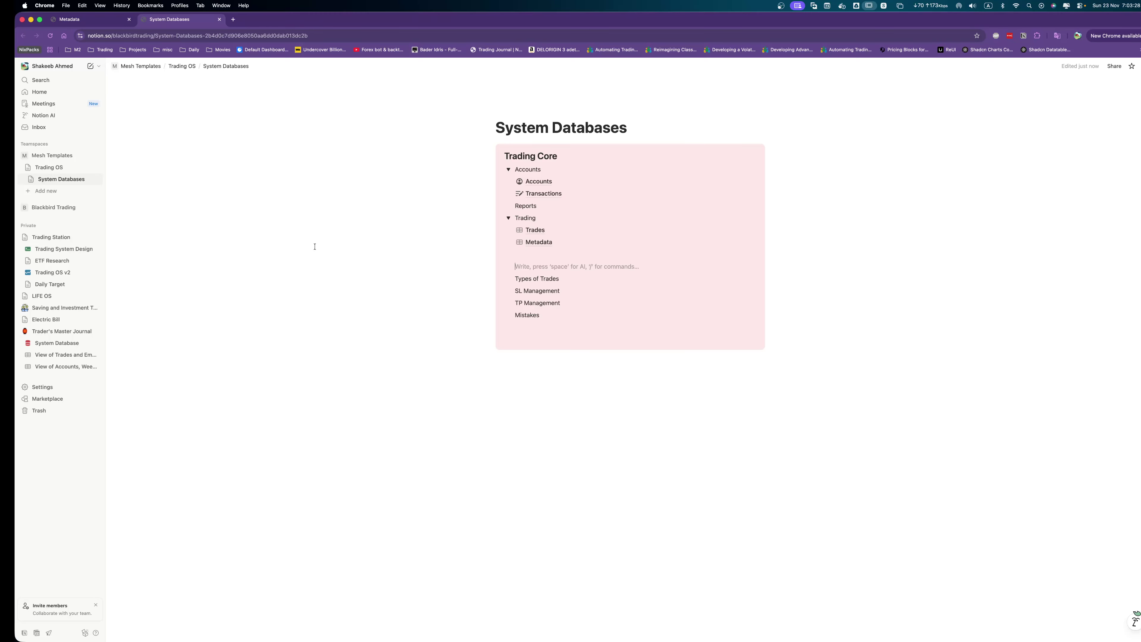
pyautogui.press('Down')
pyautogui.hotkey('alt', 'Right')
pyautogui.hotkey('alt', 'Right')
pyautogui.hotkey('alt', 'shift', 'Right')
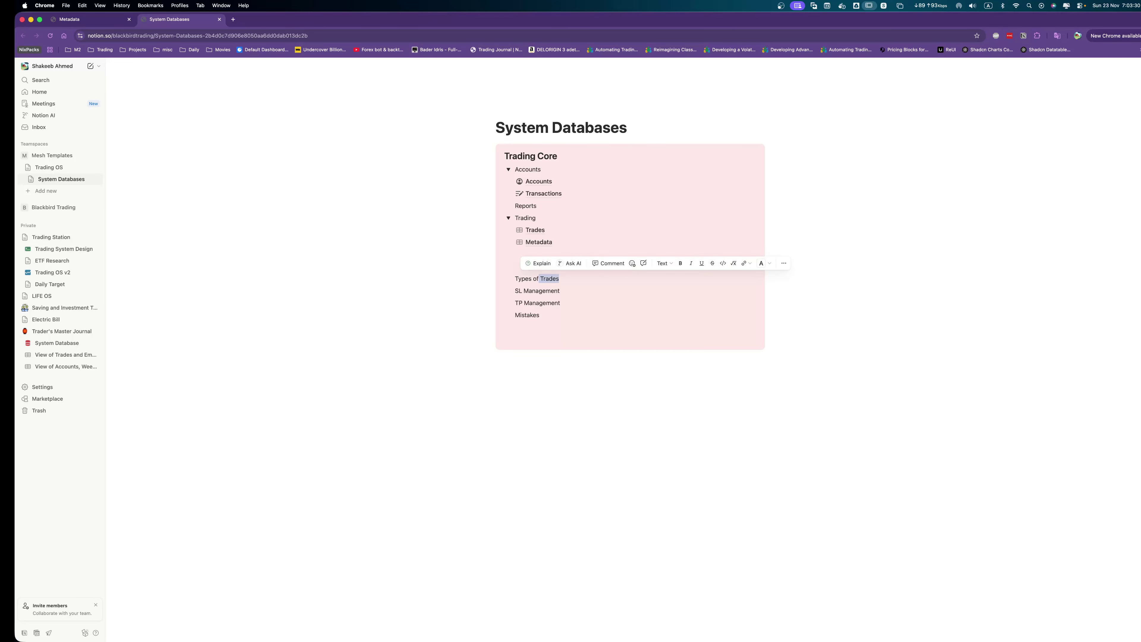
pyautogui.press('BackSpace')
pyautogui.press('super+BackSpace')
pyautogui.press('BackSpace')
pyautogui.press('BackSpace')
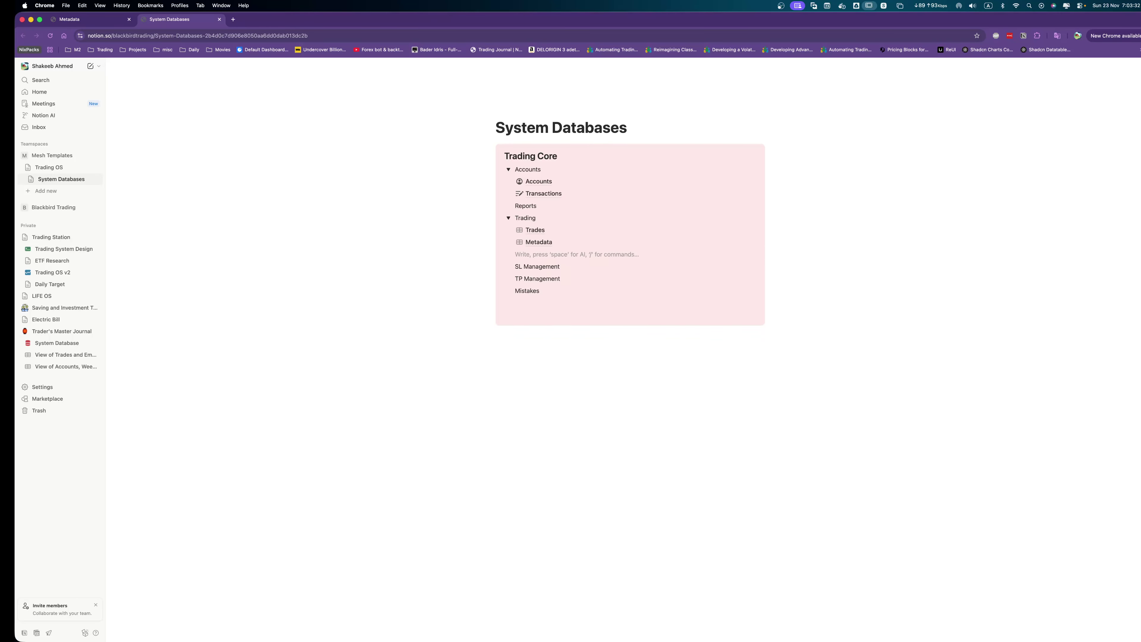
# Add a new data source to the Metadata database and name its table view Mistakes.
pyautogui.hotkey('ctrl', 'shift', 'Tab')
pyautogui.click(474, 114)
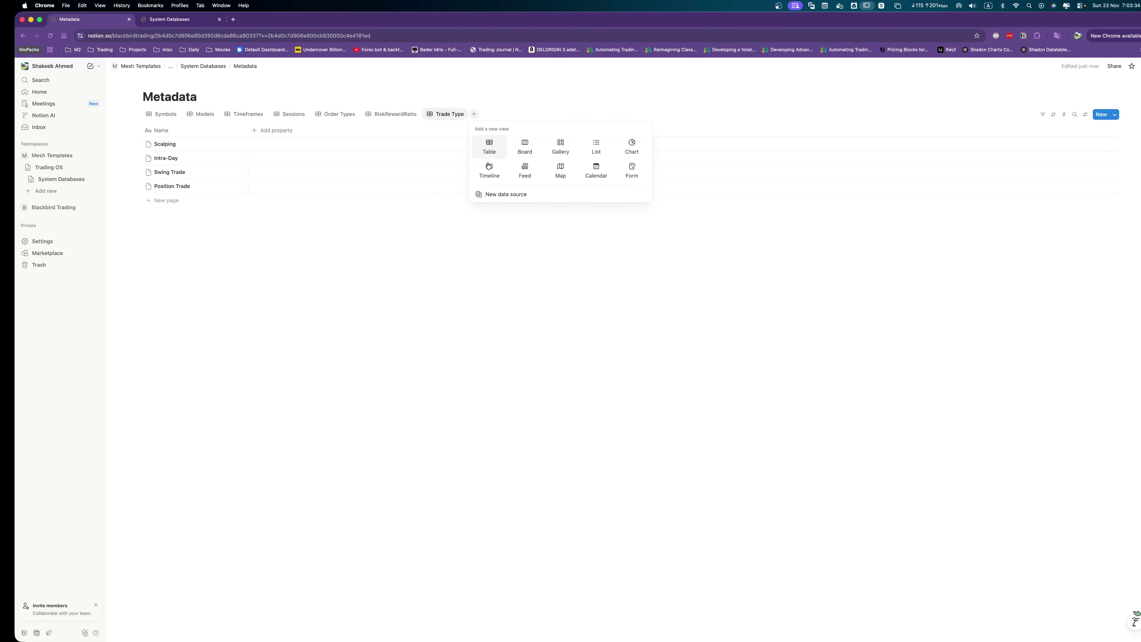
pyautogui.click(501, 194)
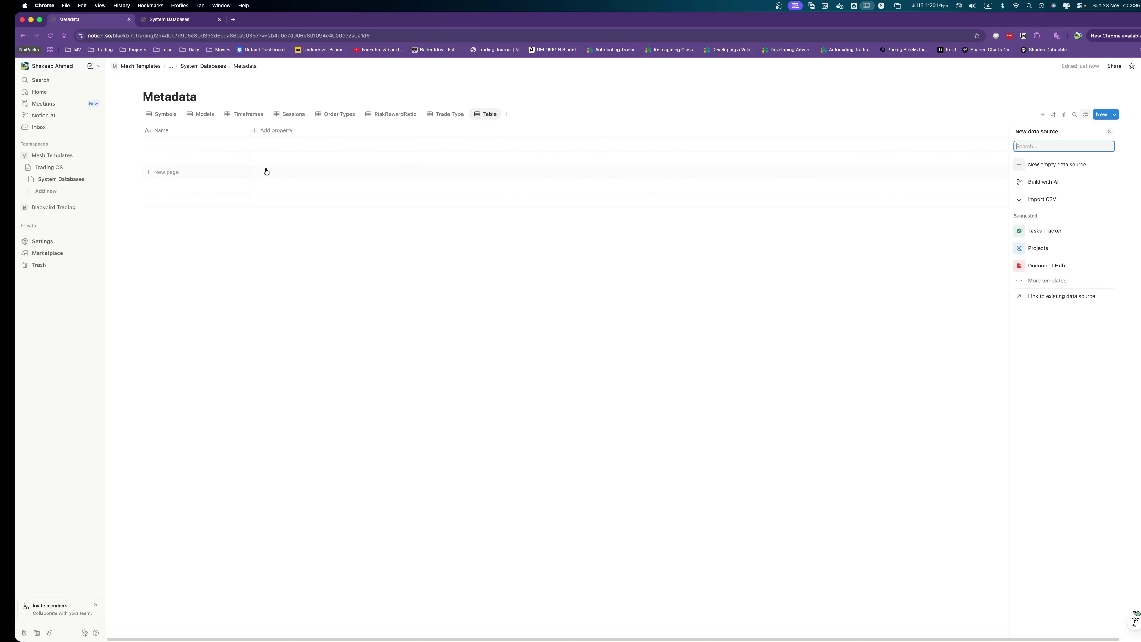
pyautogui.click(178, 130)
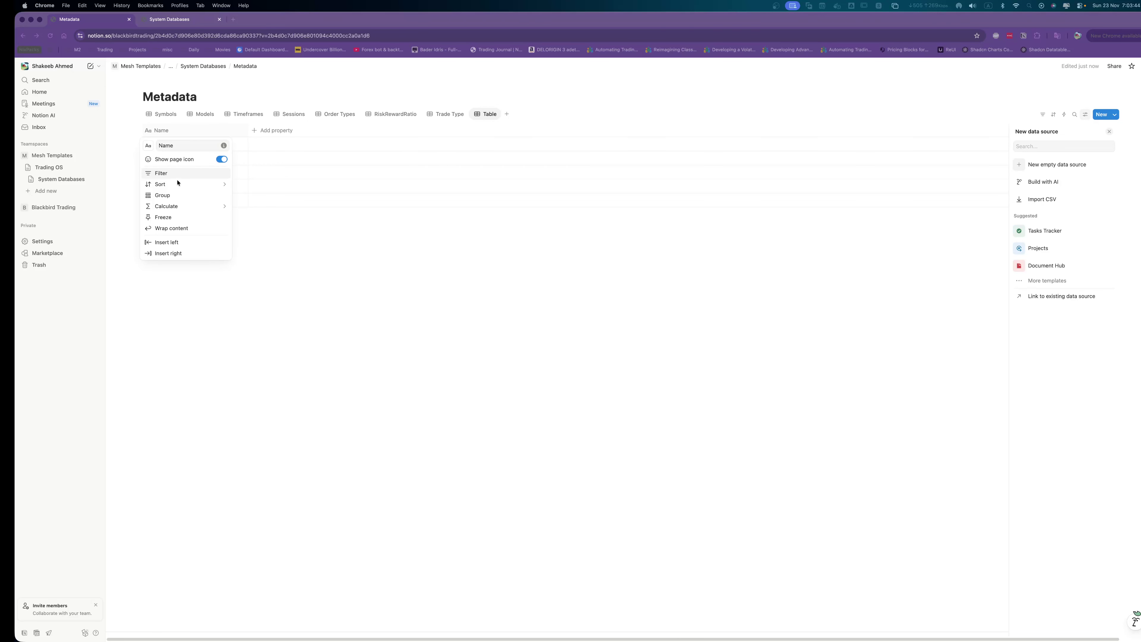
pyautogui.click(484, 115)
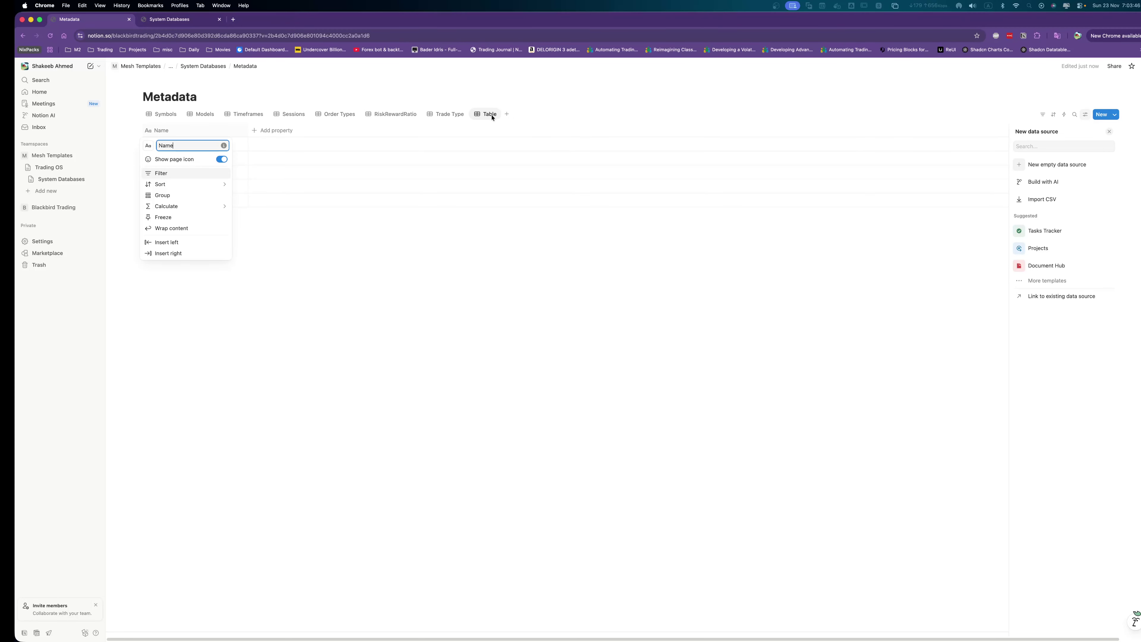
pyautogui.click(482, 117)
pyautogui.click(494, 128)
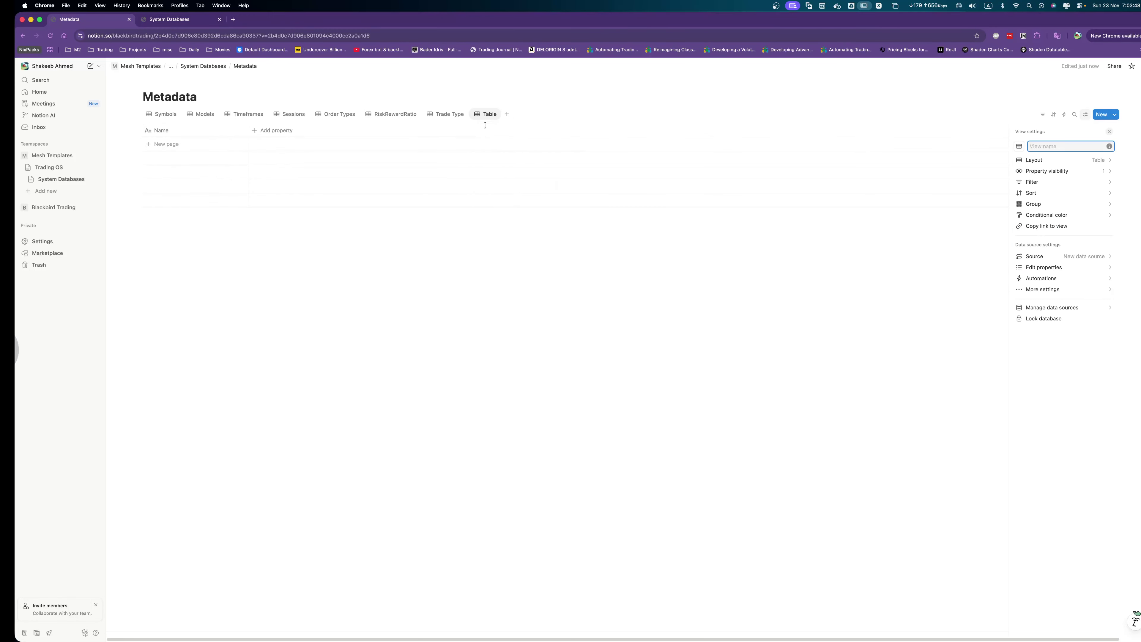
pyautogui.write('Mistakes')
# Rename the Name property of the Mistakes table to Mistake.
pyautogui.click(177, 130)
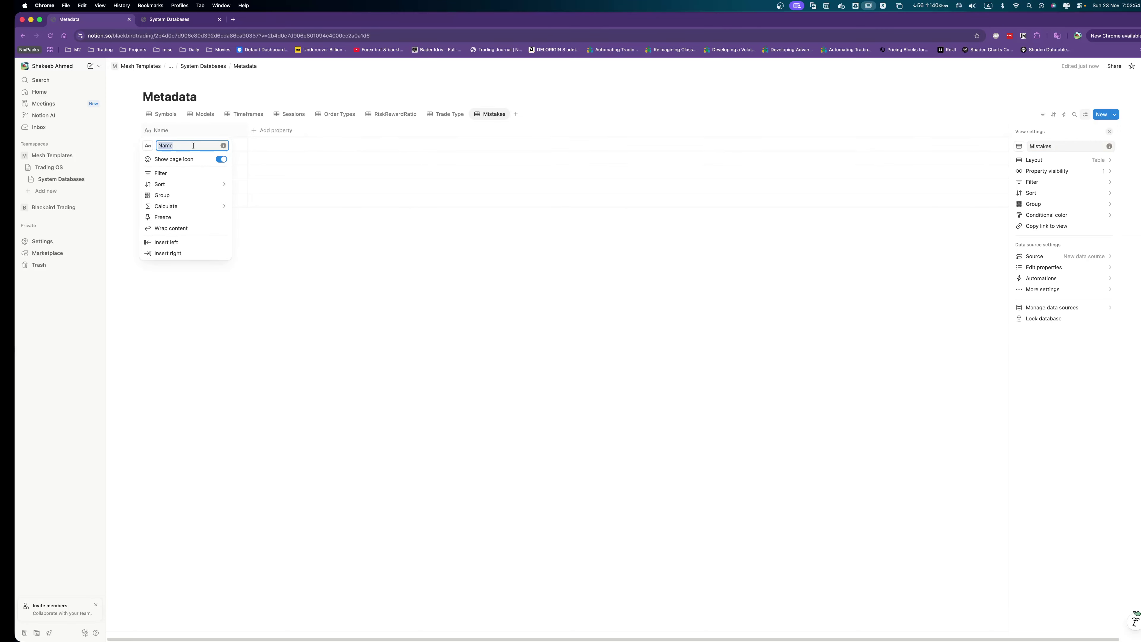
pyautogui.write('Mistake')
pyautogui.press('Return')
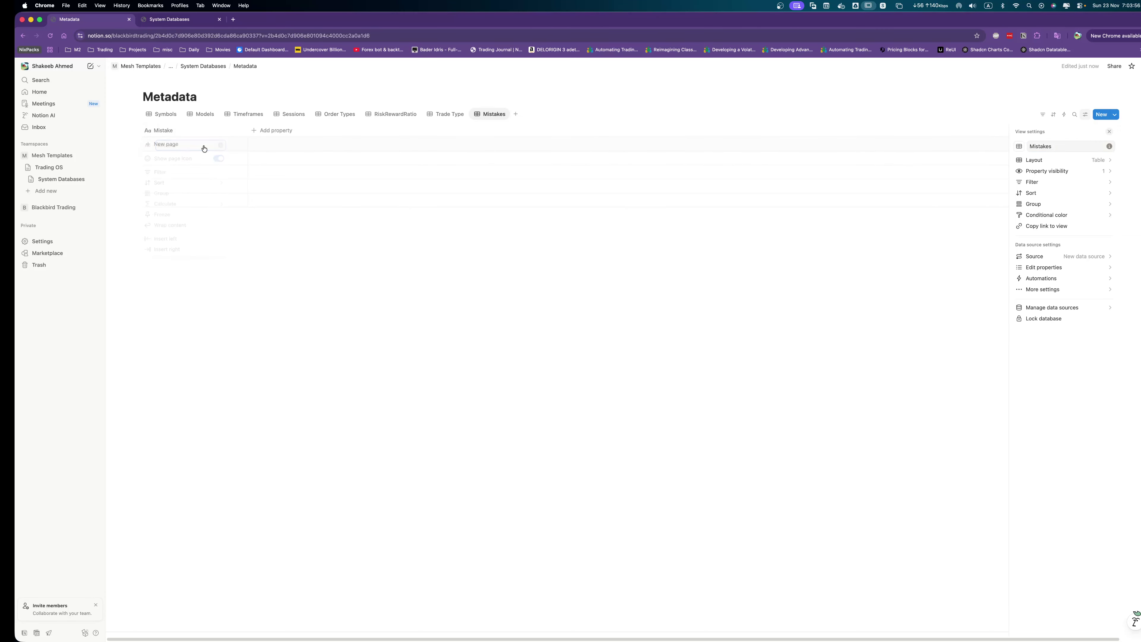
# Add two pages named Wrong entry point and Emotional Trading to the Mistakes table.
pyautogui.click(179, 143)
pyautogui.write('Wron')
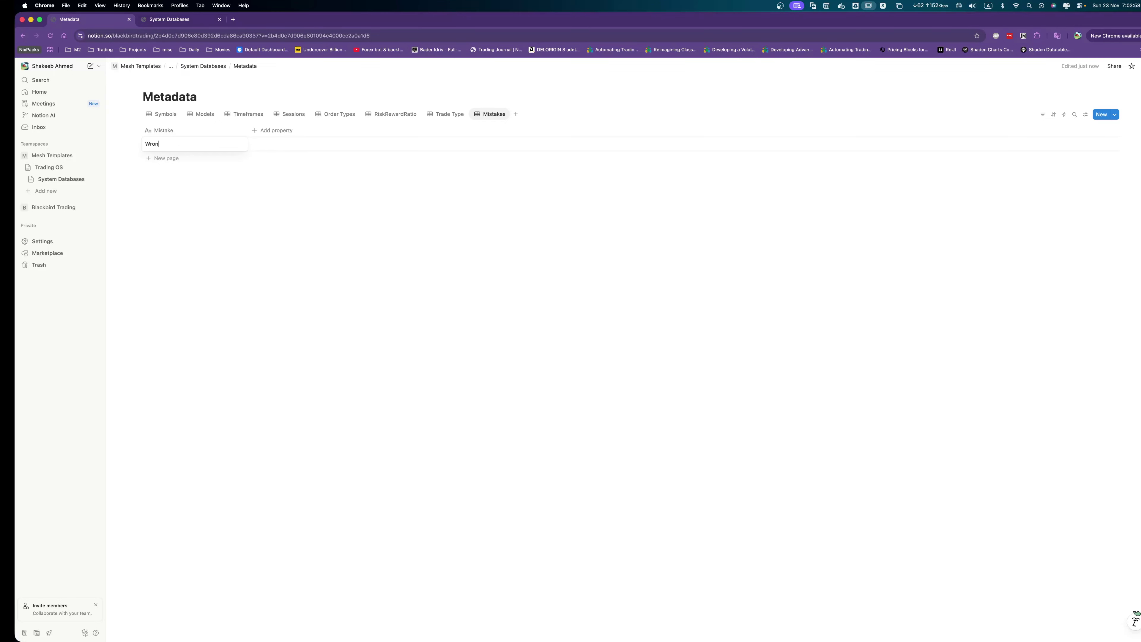
pyautogui.write('g entry point')
pyautogui.press('Return')
pyautogui.click(171, 158)
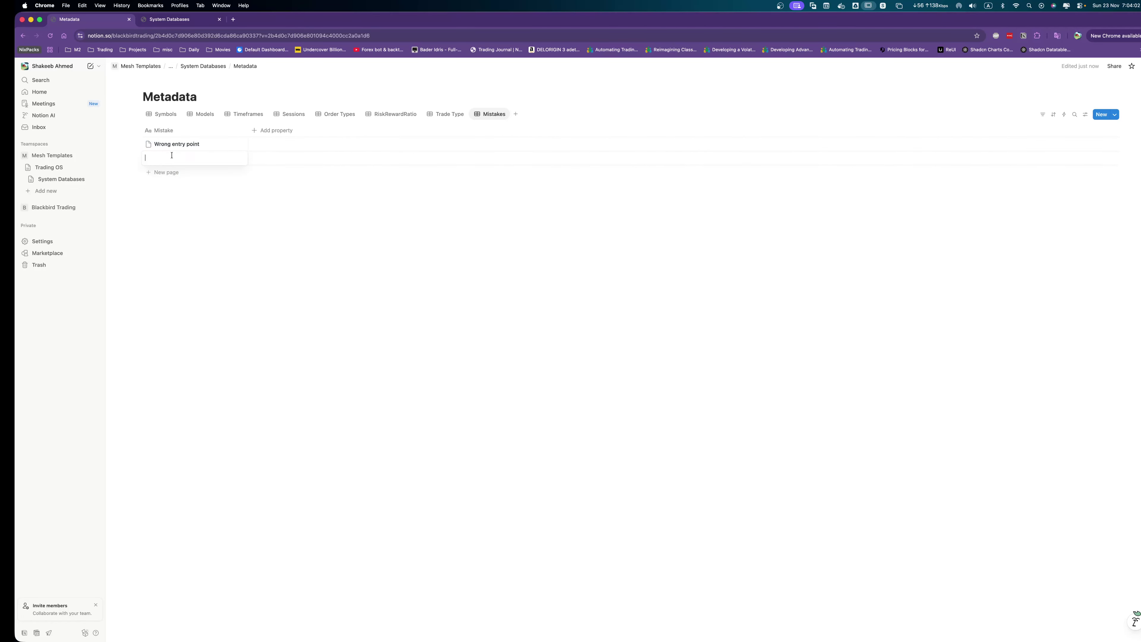
pyautogui.write('Emotional Trading')
pyautogui.press('Return')
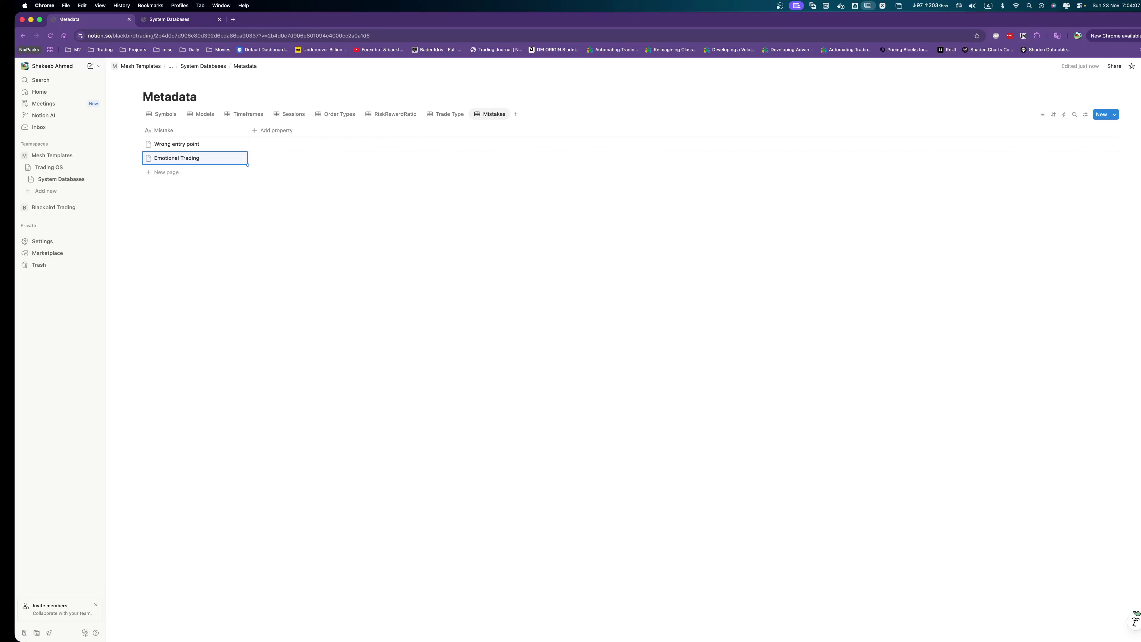
# Add three more pages named Wrong Timeframe, Overconfident and Risk Management Error to the Mistakes table.
pyautogui.click(174, 173)
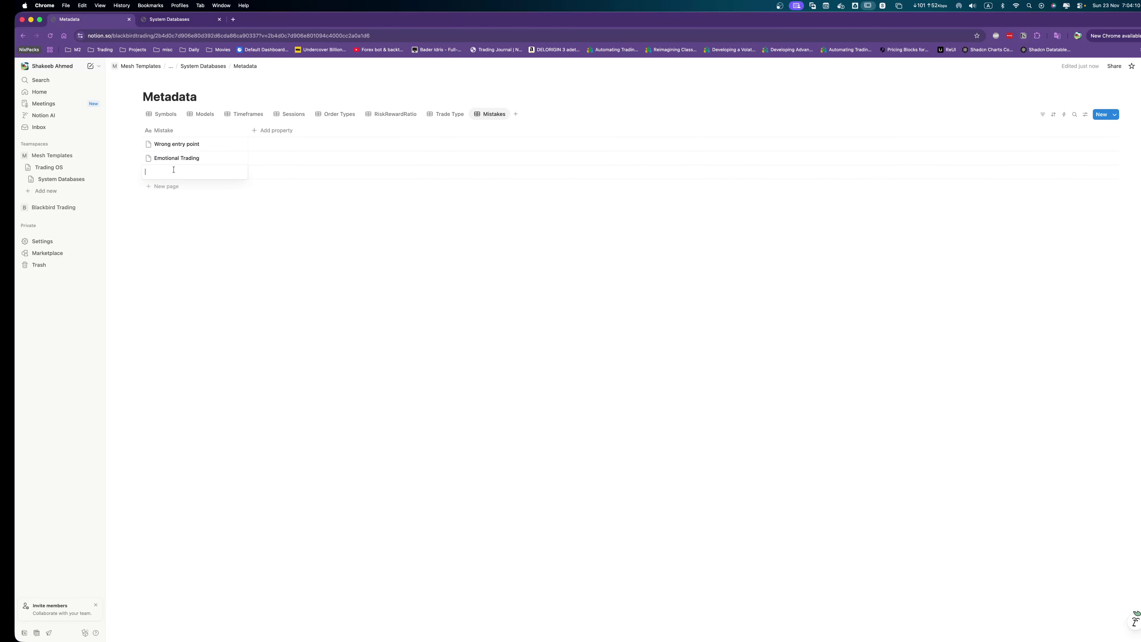
pyautogui.write('Wrong Timeframe')
pyautogui.press('Return')
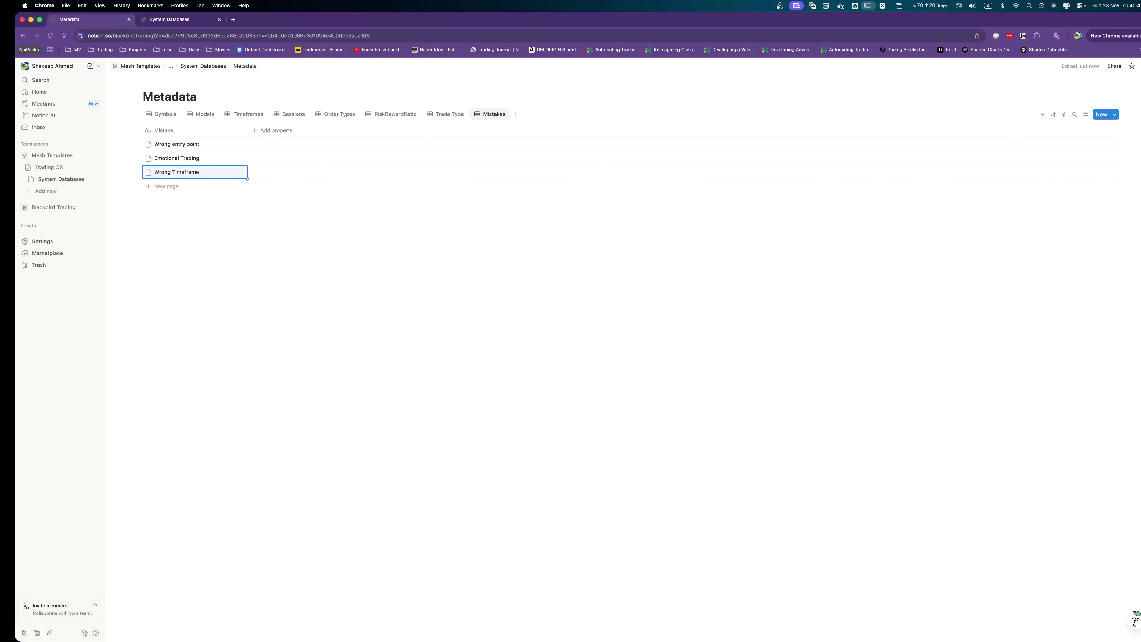
pyautogui.click(156, 186)
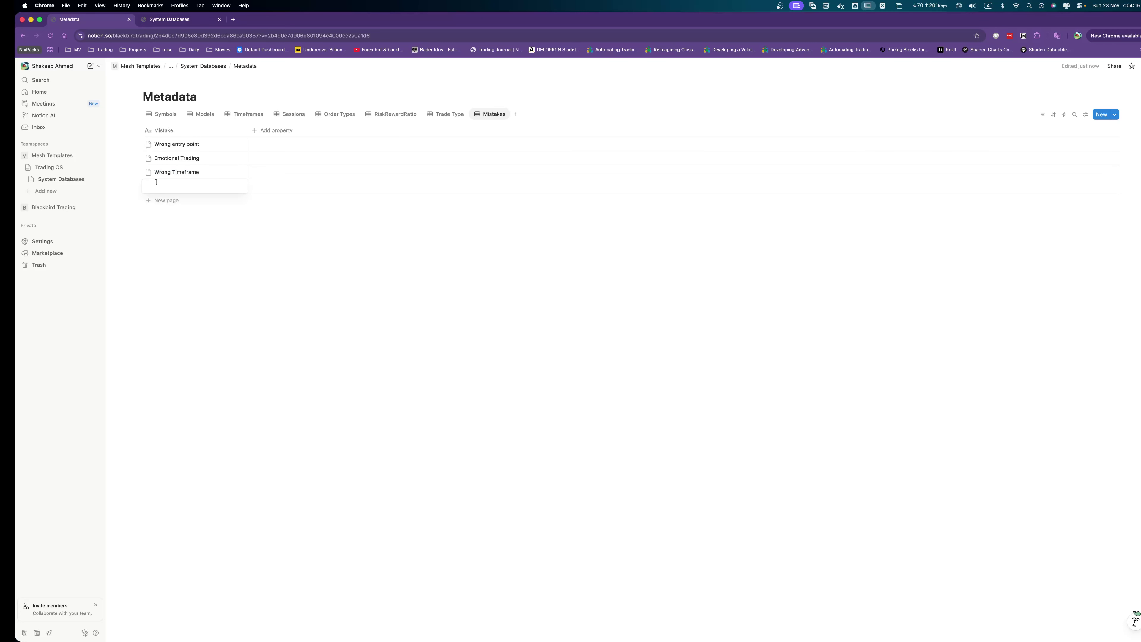
pyautogui.write('Overconfident')
pyautogui.press('Return')
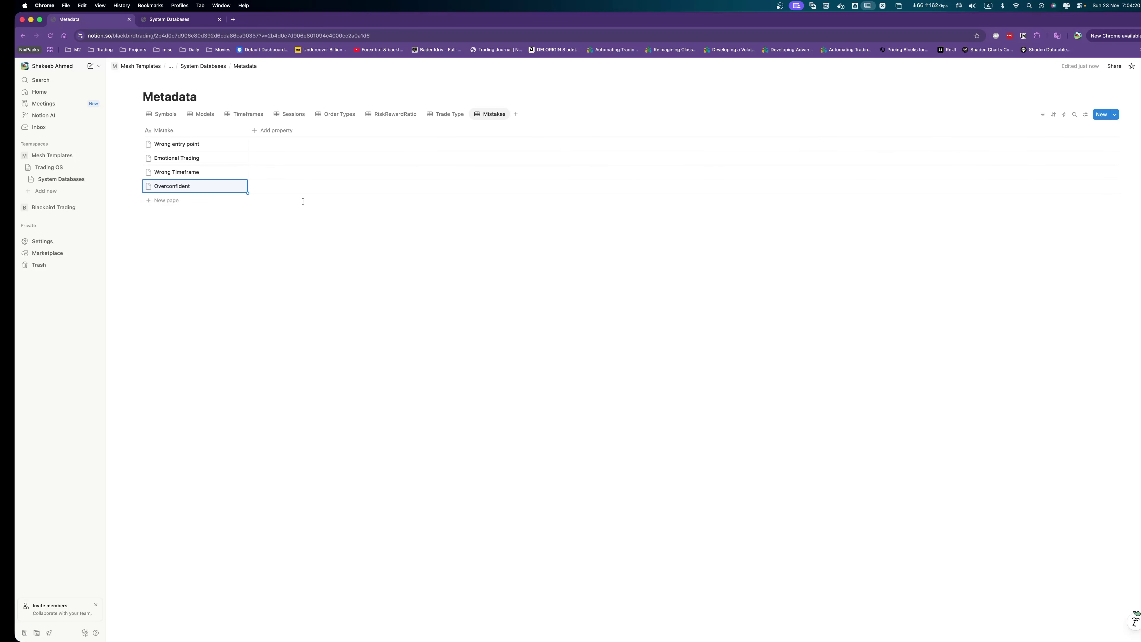
pyautogui.click(165, 200)
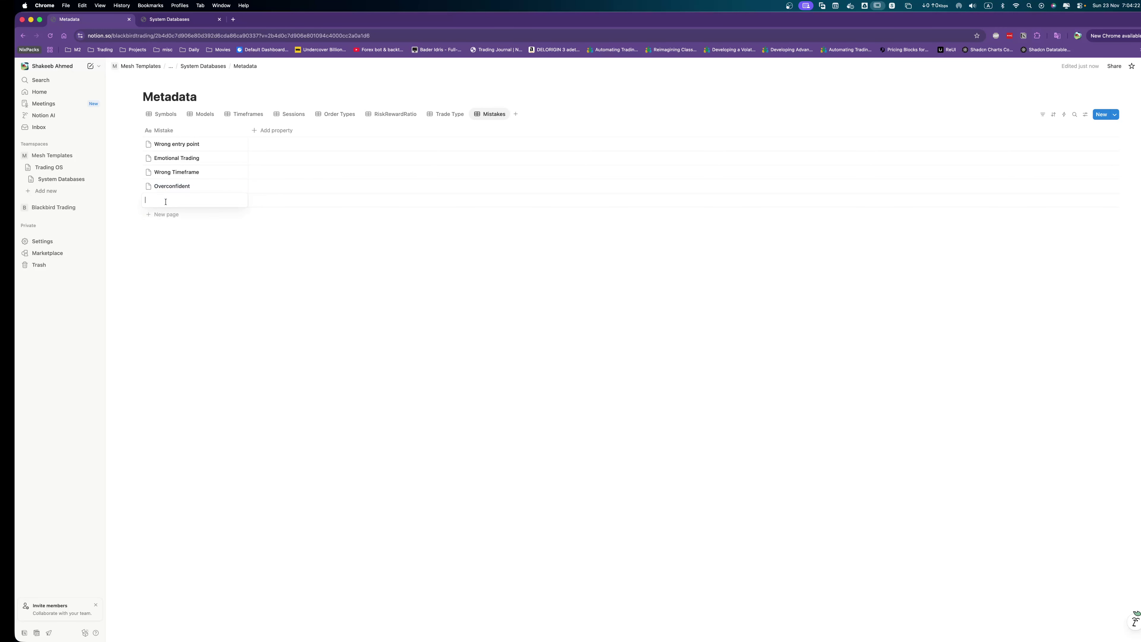
pyautogui.write('Risk Managem')
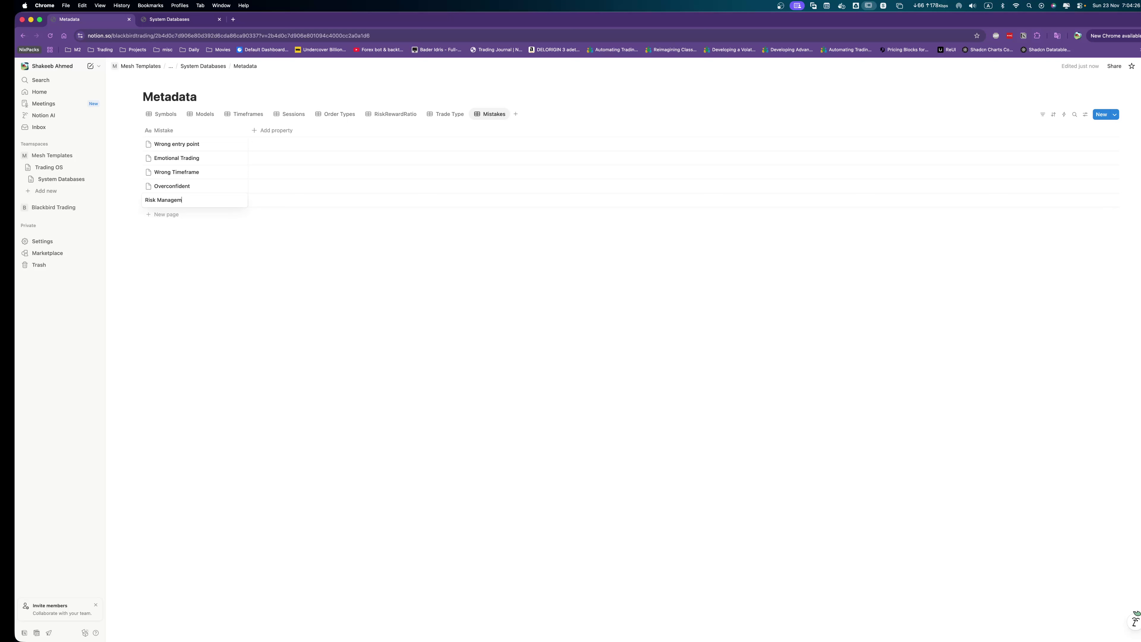
pyautogui.write('ment Error')
pyautogui.press('Return')
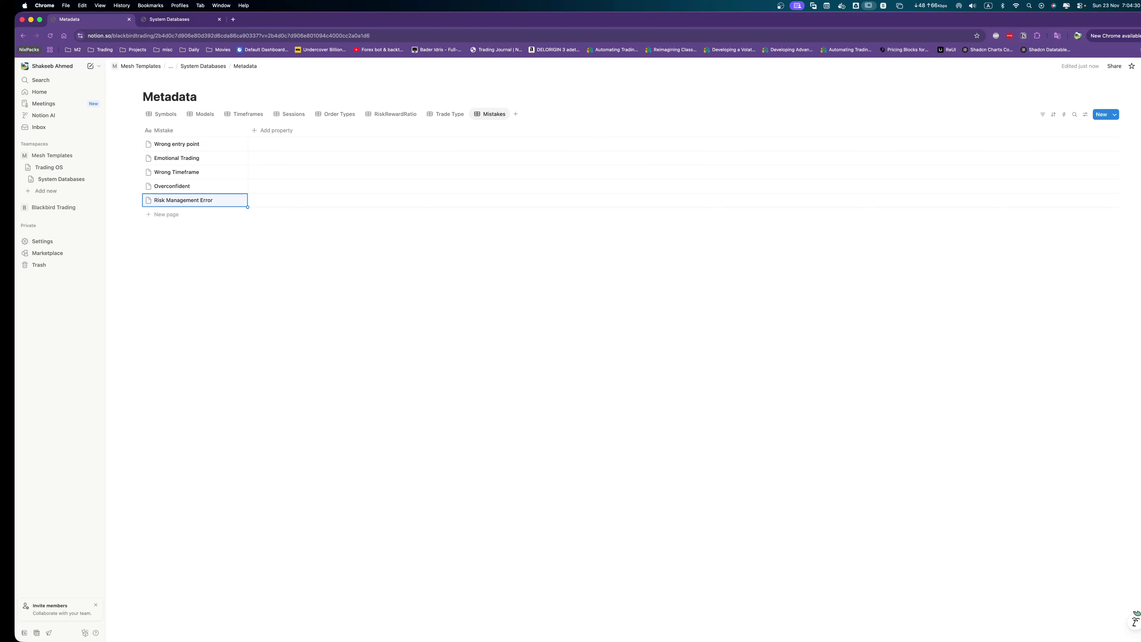
pyautogui.click(427, 241)
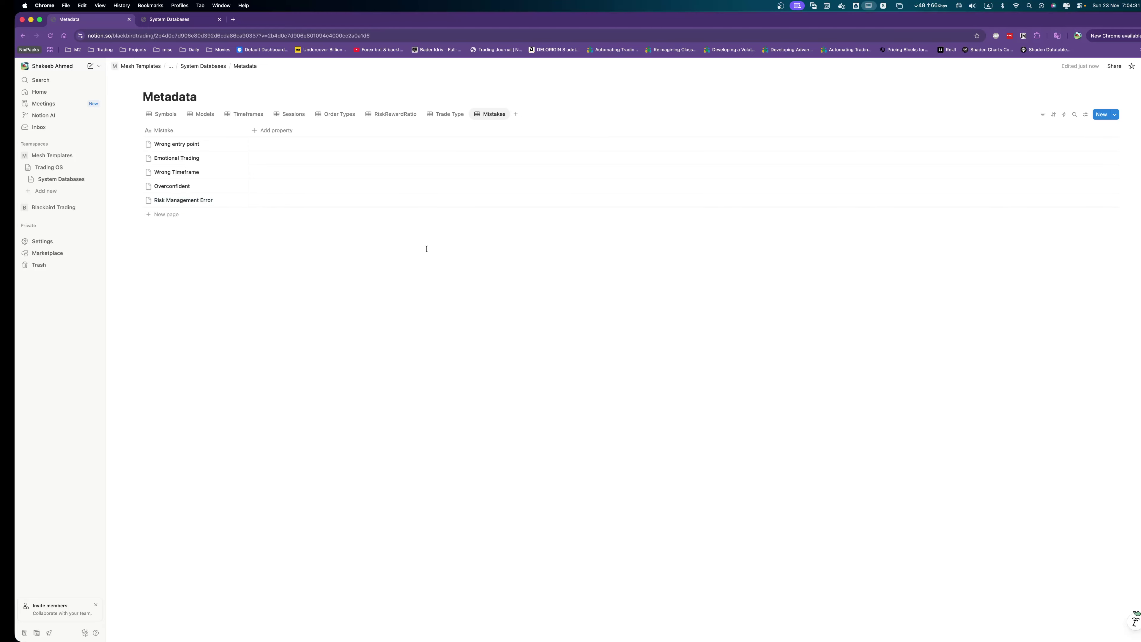
# Correct the capitalization of three Mistakes page names to read Emotional trading, Wrong timeframe and Risk Management error.
pyautogui.click(185, 173)
pyautogui.click(186, 164)
pyautogui.doubleClick(182, 158)
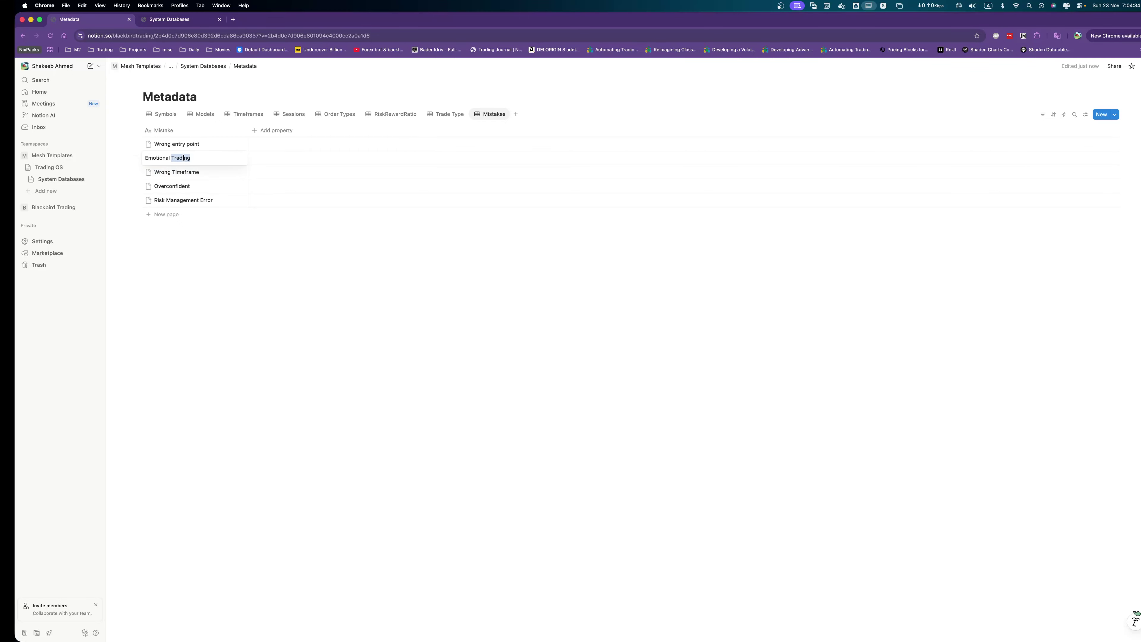
pyautogui.press('Left')
pyautogui.press('Delete')
pyautogui.write('t')
pyautogui.click(181, 171)
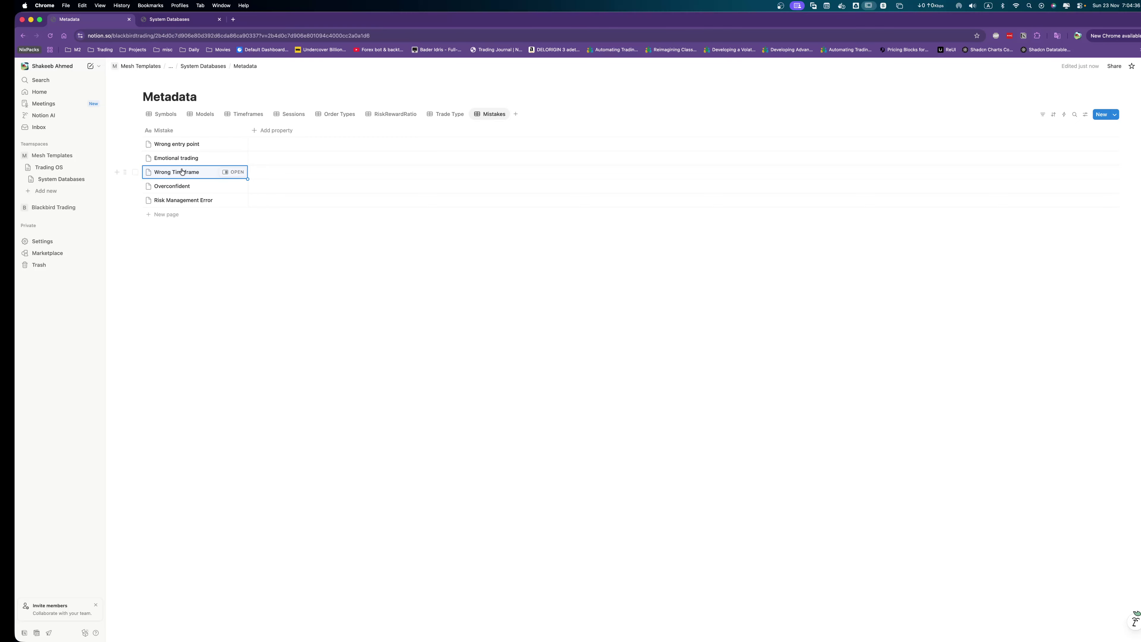
pyautogui.press('Delete')
pyautogui.write('t')
pyautogui.press('Down')
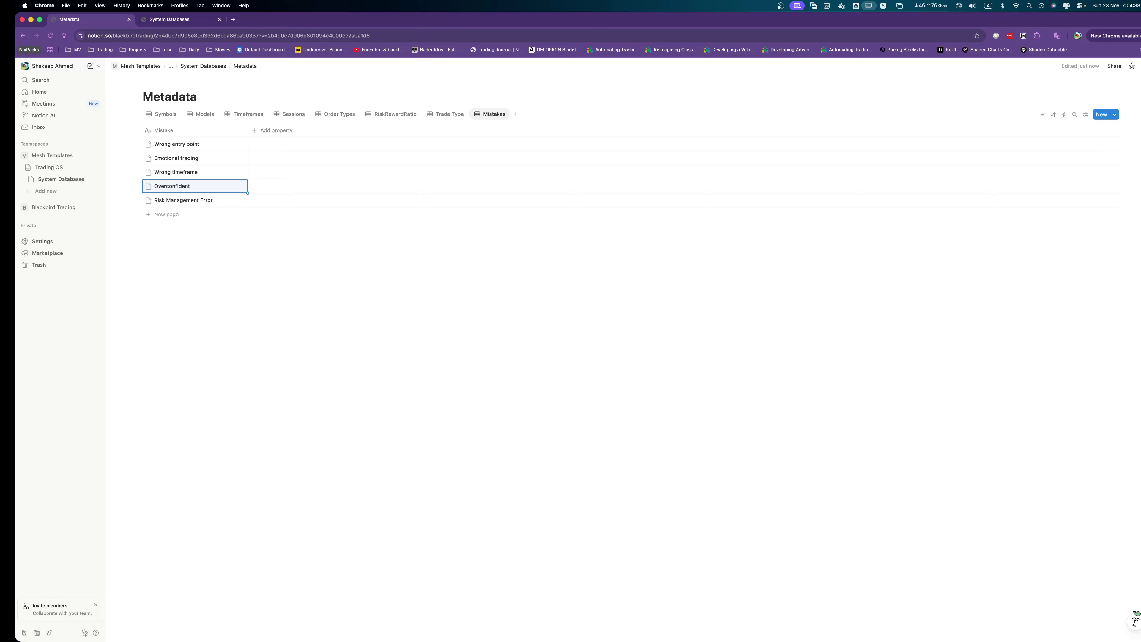
pyautogui.click(171, 200)
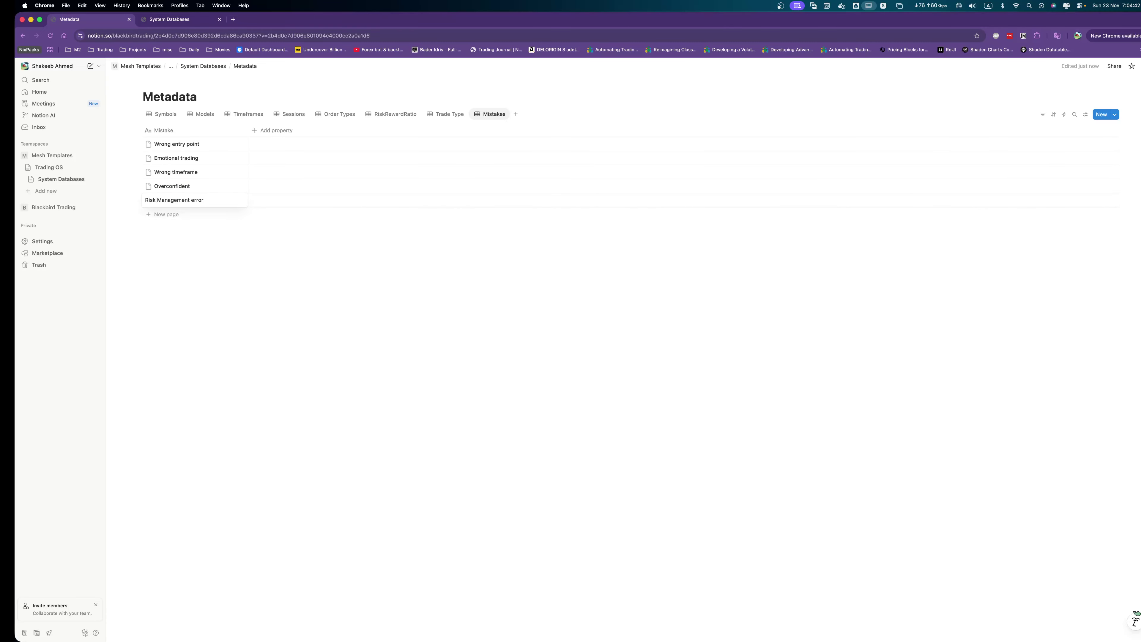
pyautogui.press('Escape')
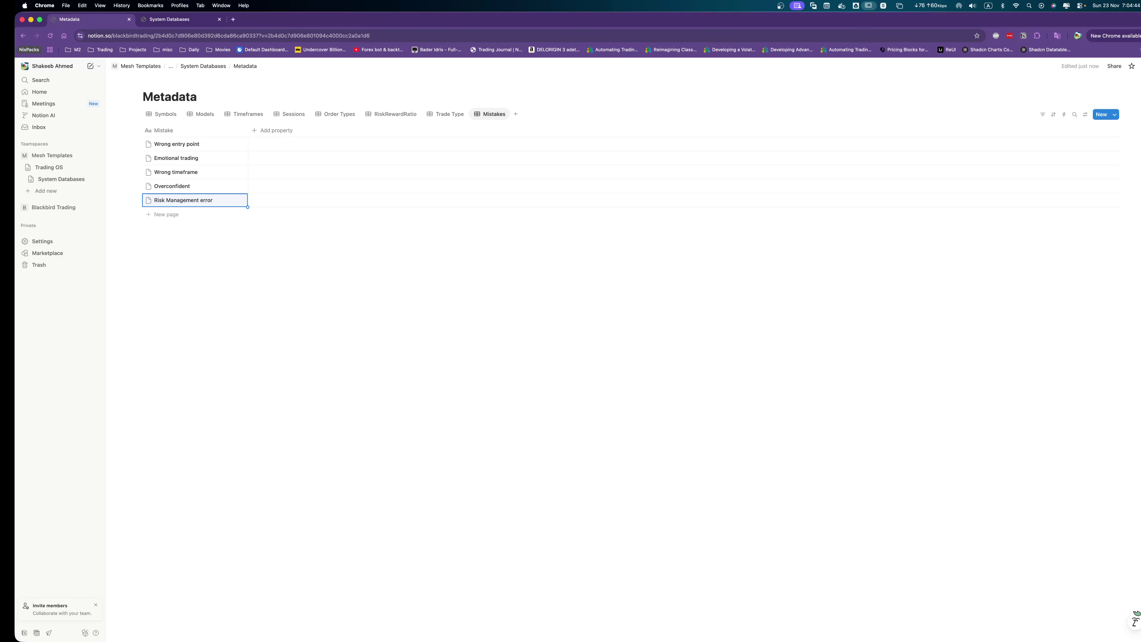
# Delete the Mistakes entry from the Trading Core list on the System Databases page.
pyautogui.hotkey('ctrl', 'Tab')
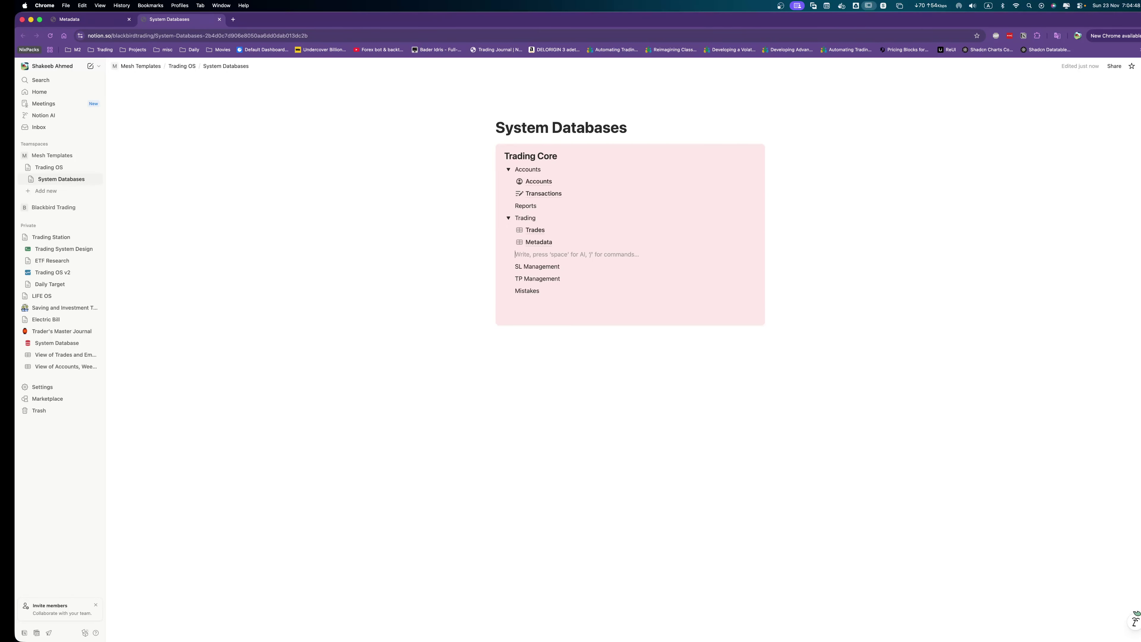
pyautogui.press('Down')
pyautogui.press('Down')
pyautogui.press('Down')
pyautogui.press('Down')
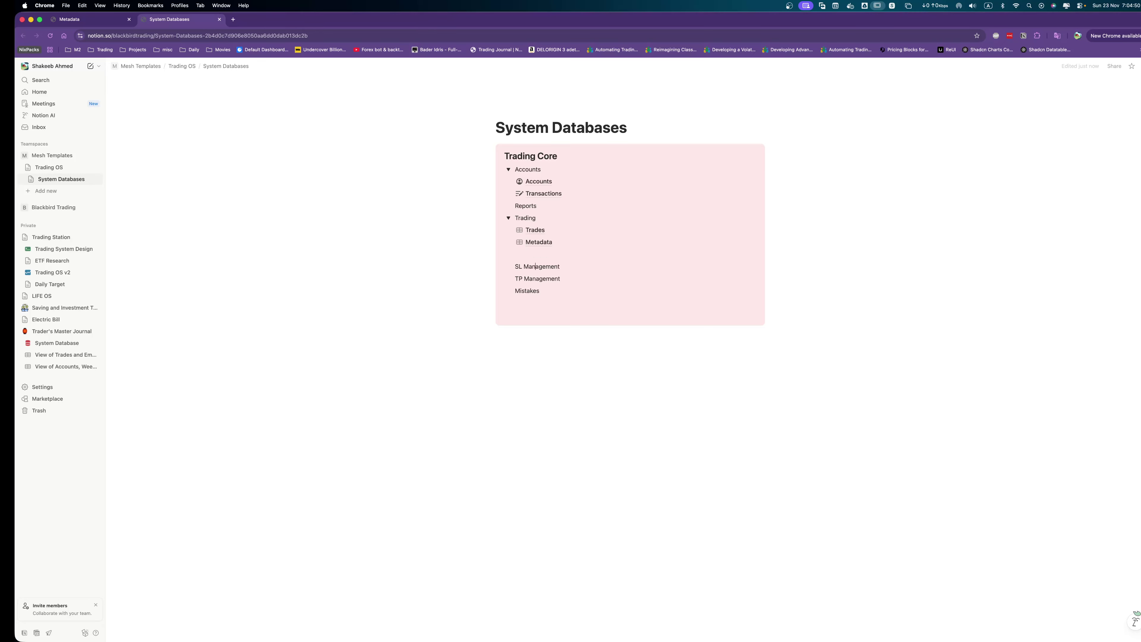
pyautogui.press('Up')
pyautogui.hotkey('alt', 'BackSpace')
pyautogui.press('BackSpace')
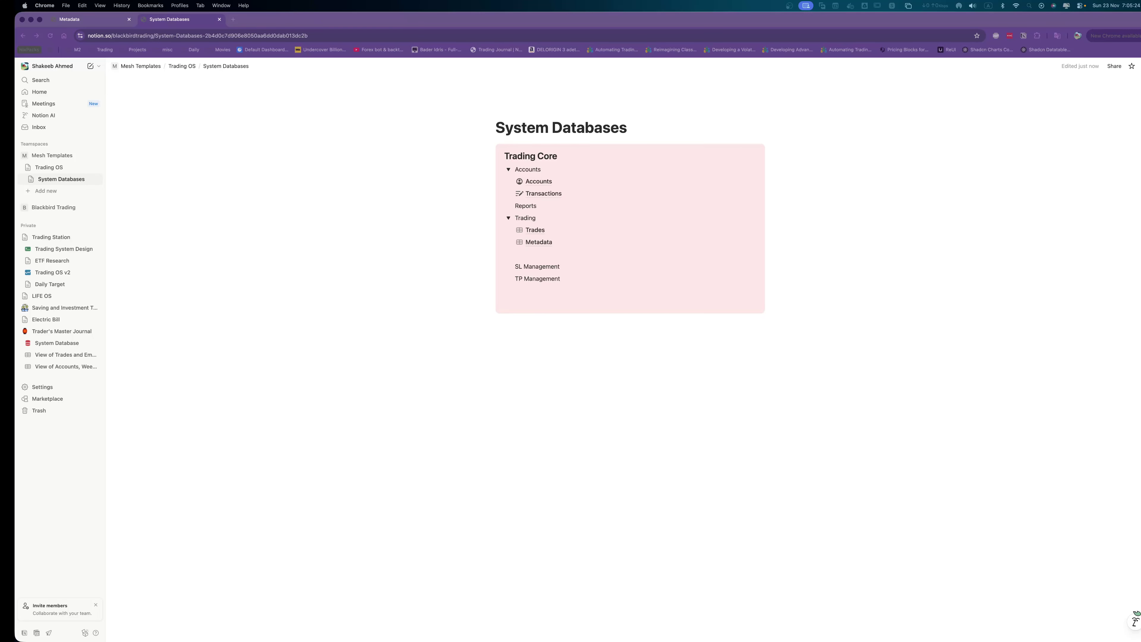
# Add a new data source to the Metadata database and name its view SL Management.
pyautogui.click(77, 20)
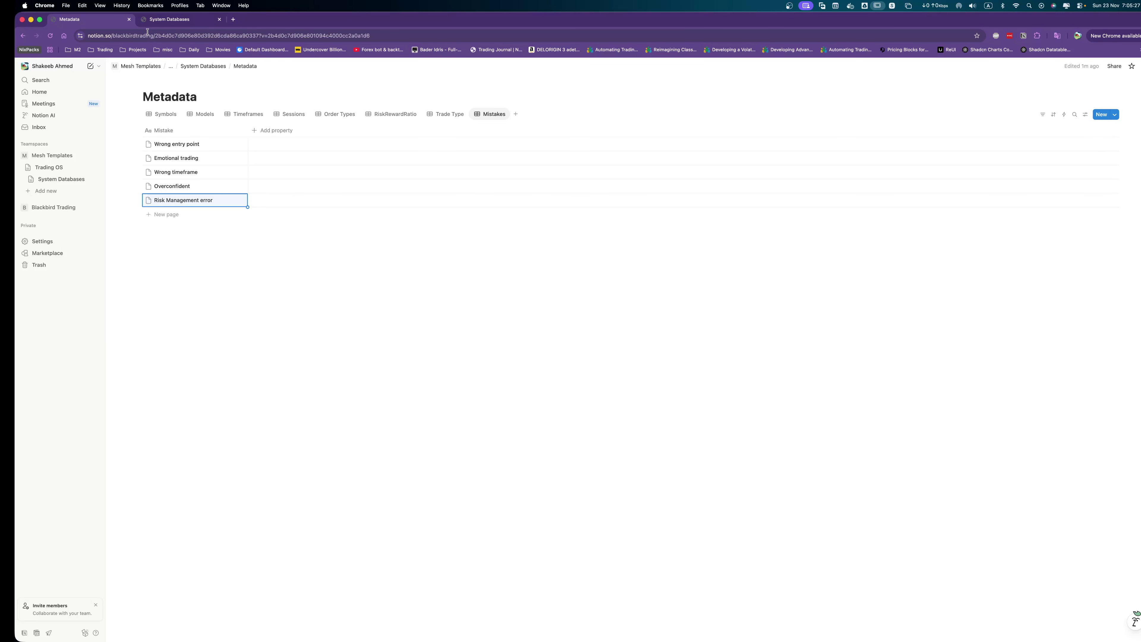
pyautogui.click(516, 114)
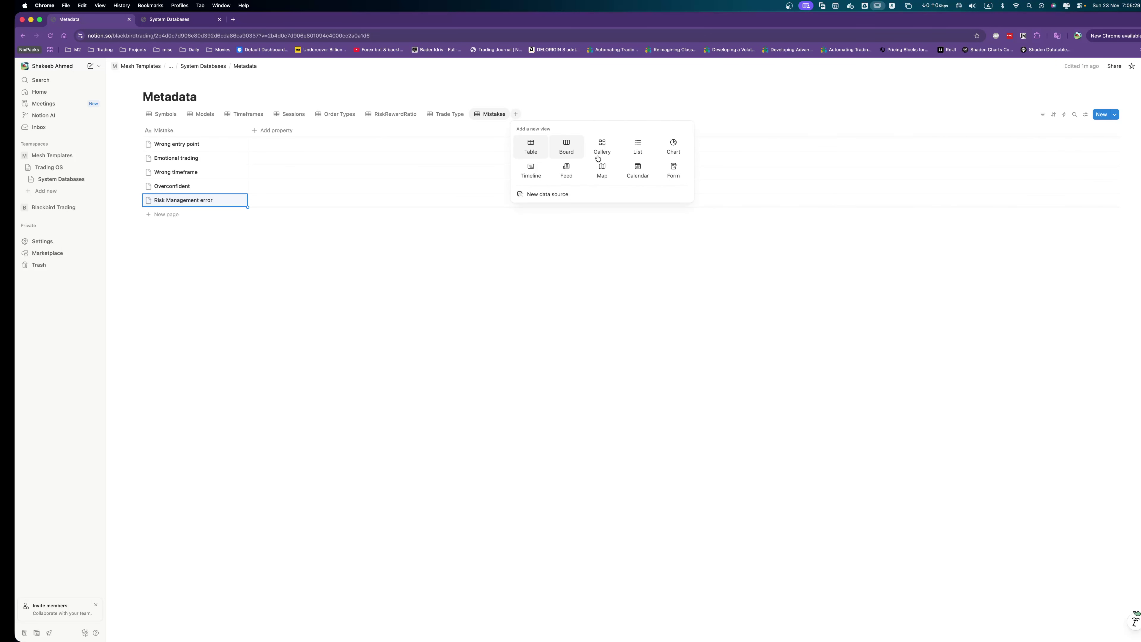
pyautogui.click(564, 192)
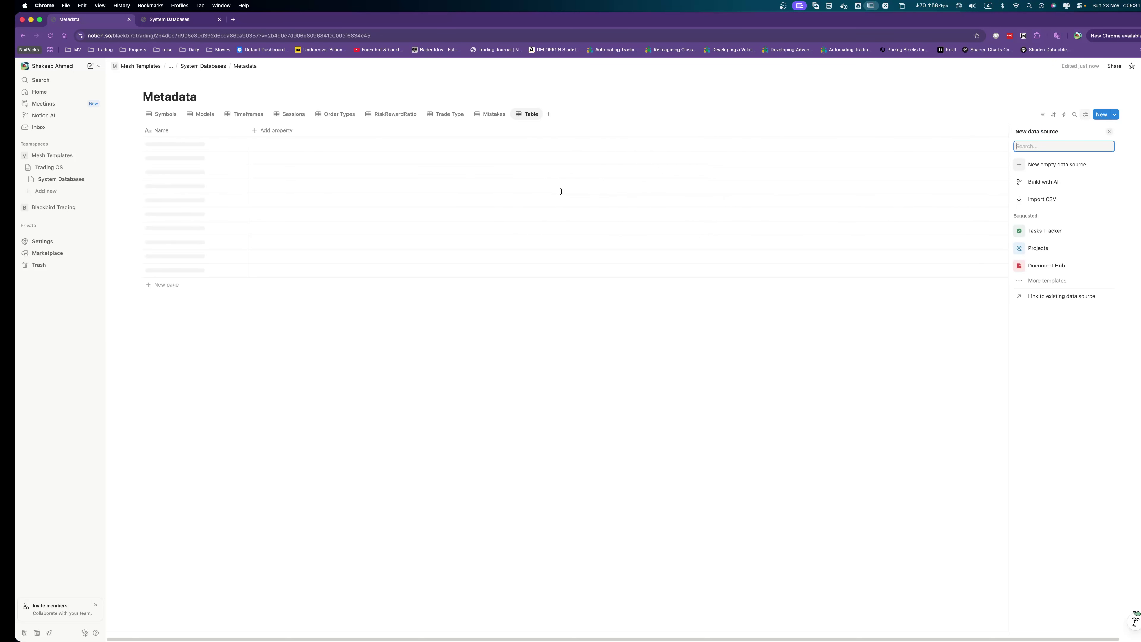
pyautogui.click(528, 117)
pyautogui.click(535, 130)
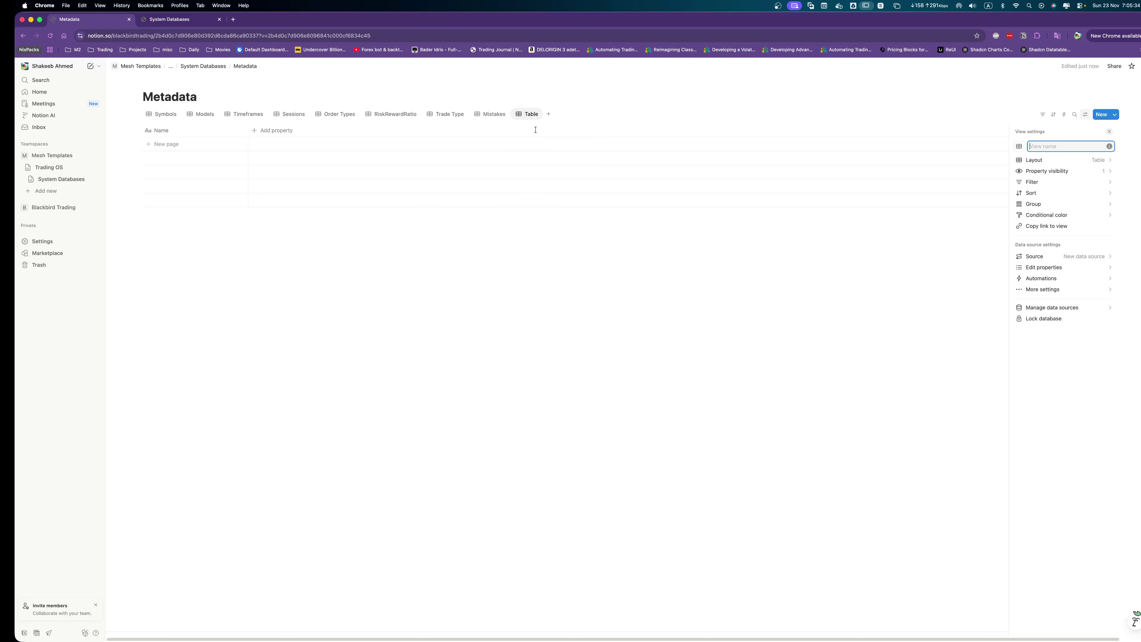
pyautogui.write('SL Management')
pyautogui.press('Return')
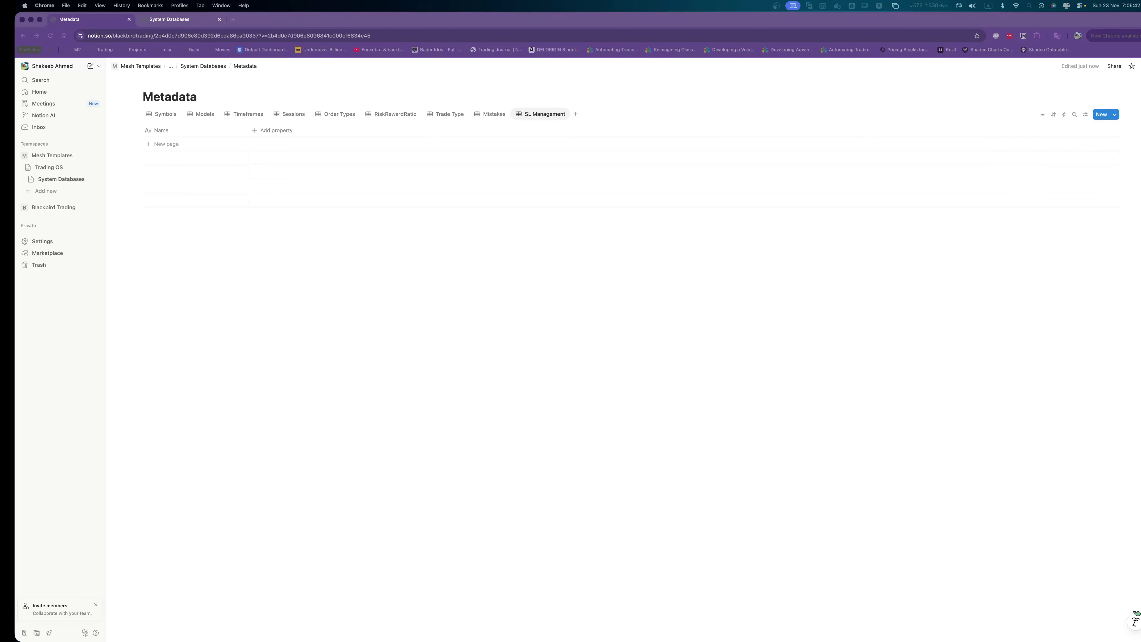
# Add an empty page to the SL Management table and create a new blank page template for this data source.
pyautogui.click(181, 144)
pyautogui.click(791, 184)
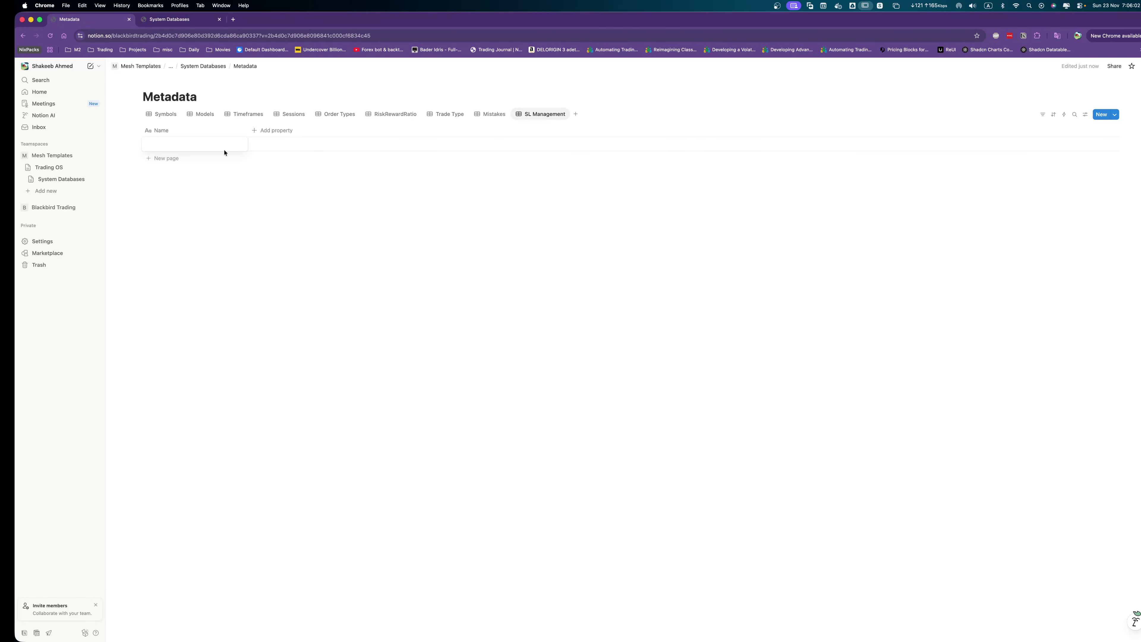
pyautogui.click(209, 143)
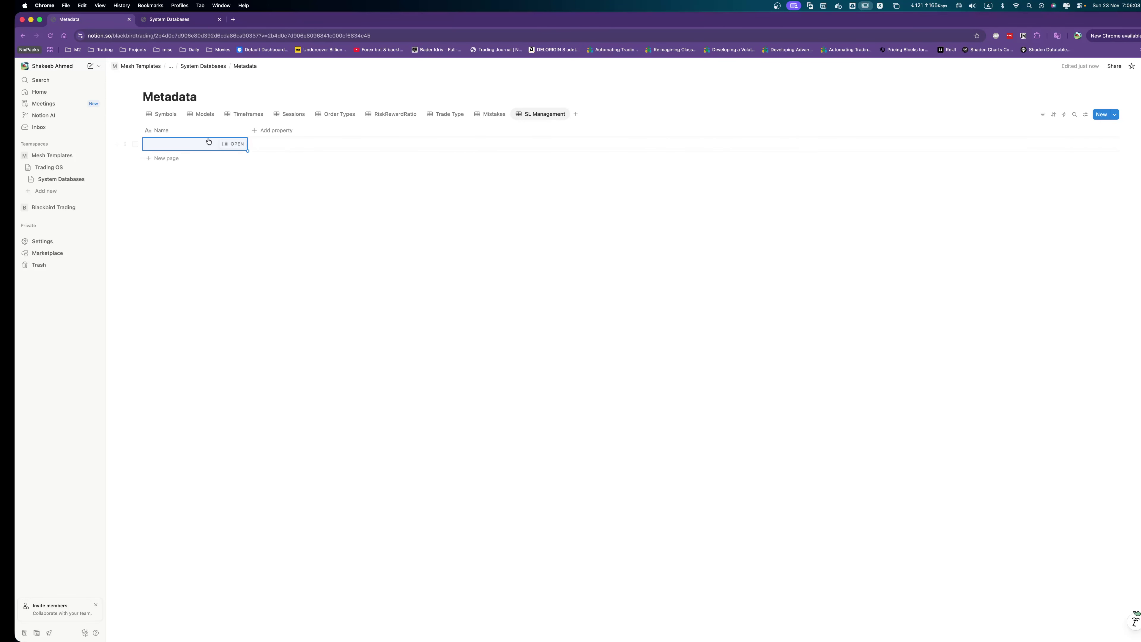
pyautogui.click(1115, 114)
pyautogui.click(1076, 162)
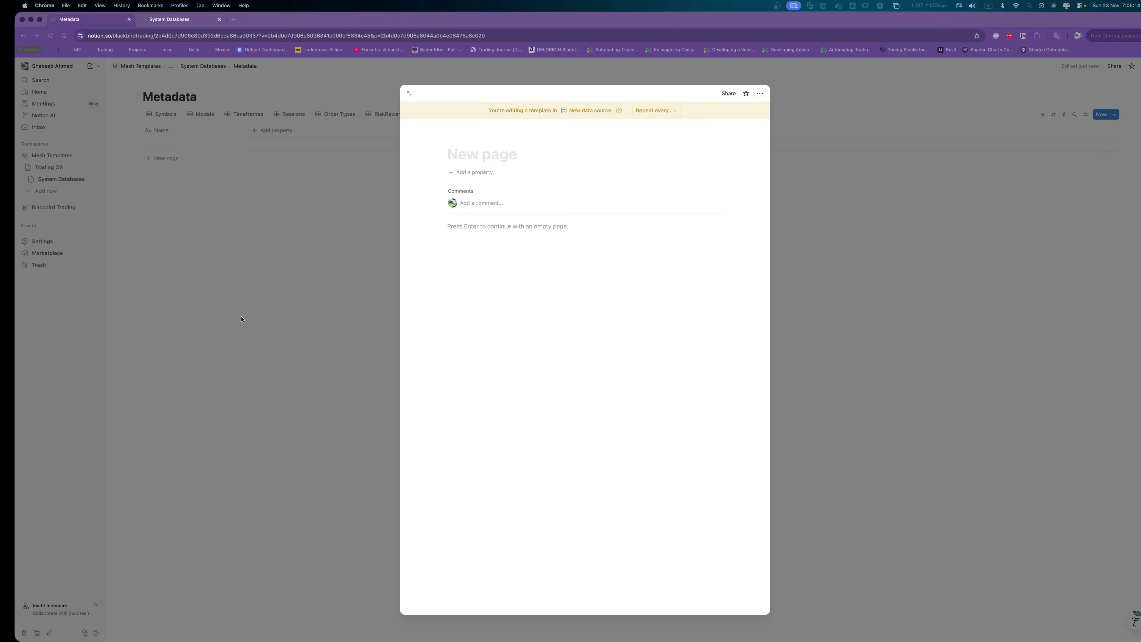
pyautogui.click(479, 227)
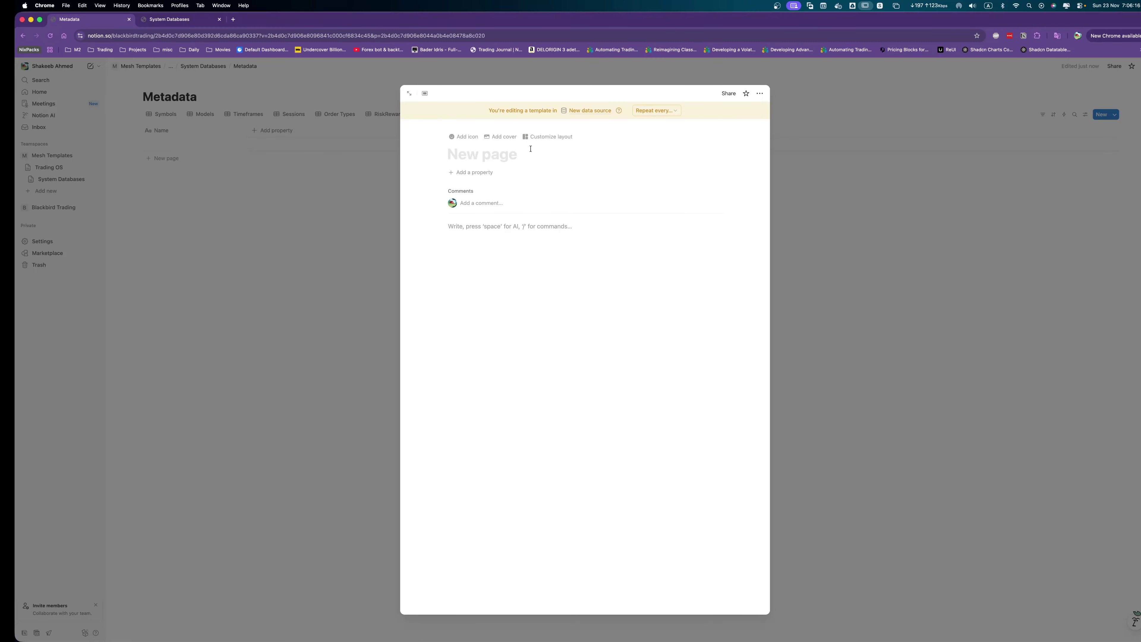
pyautogui.click(760, 93)
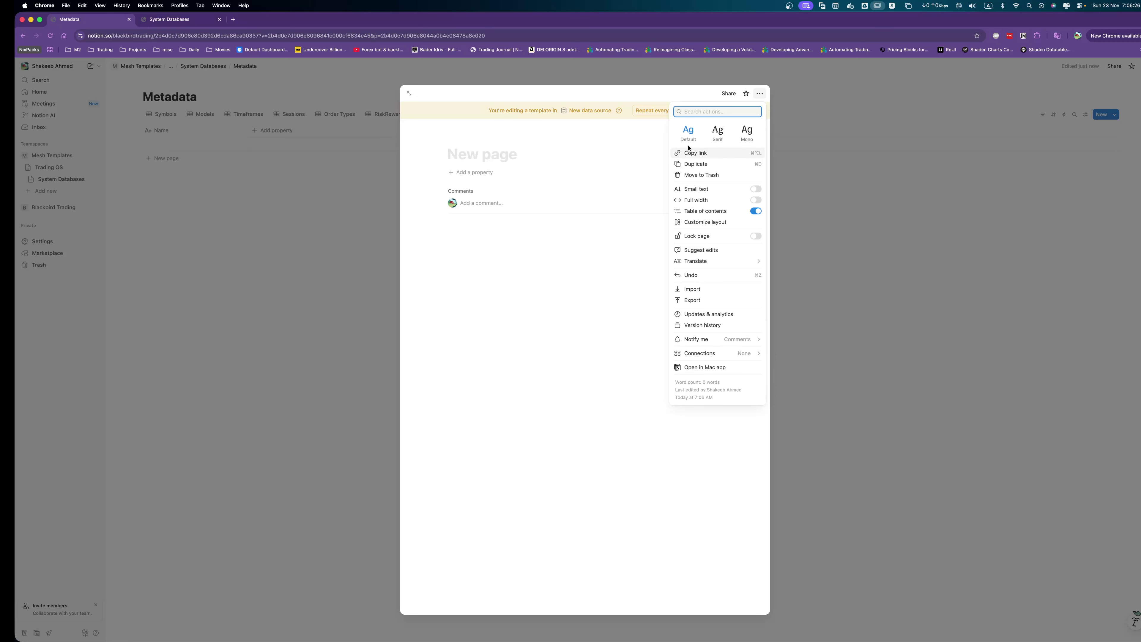
pyautogui.write('c')
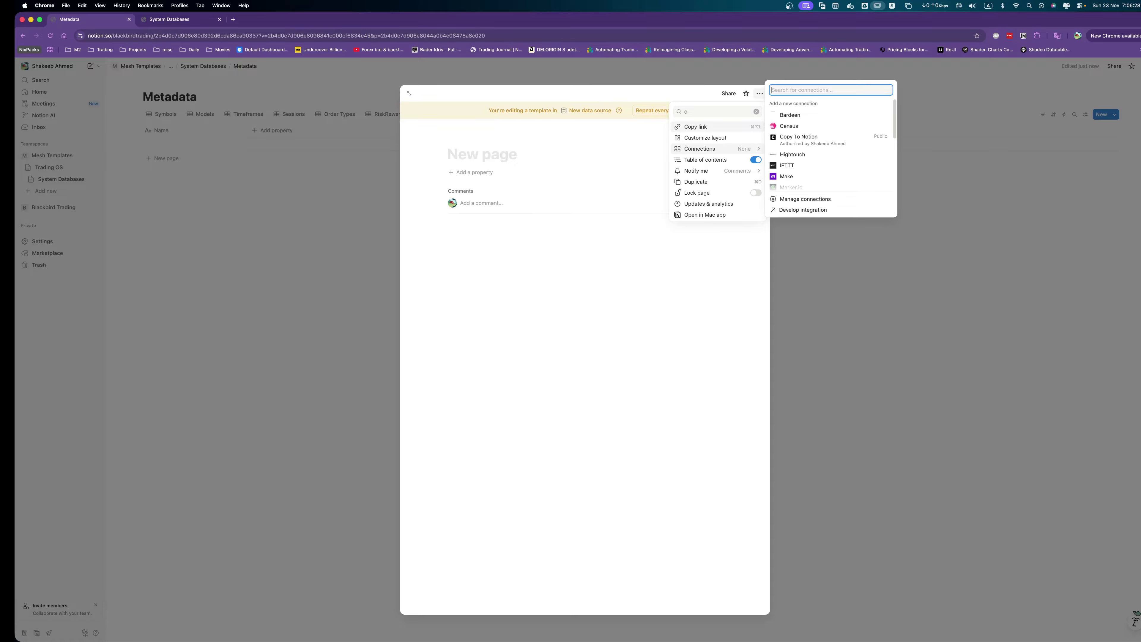
pyautogui.click(697, 110)
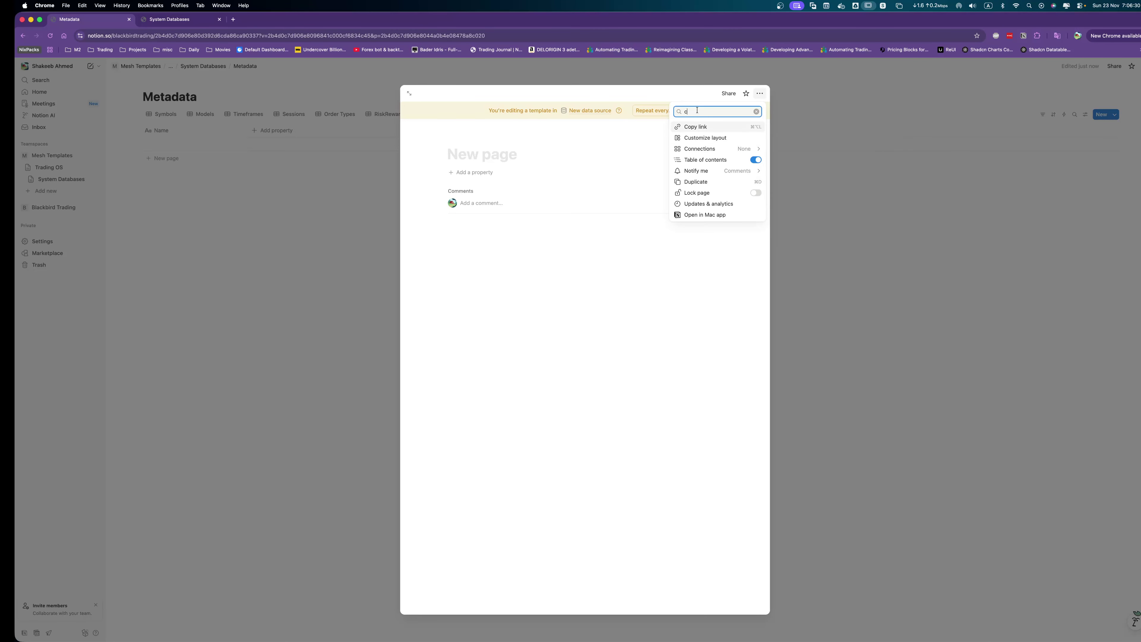
pyautogui.write('dis')
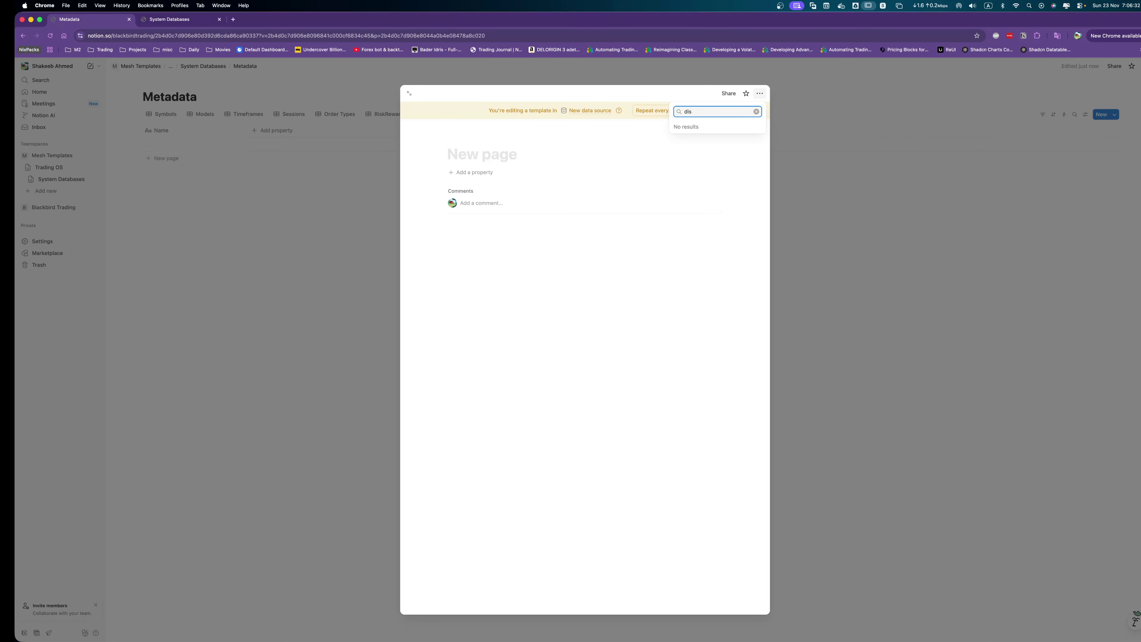
pyautogui.press('BackSpace')
pyautogui.press('BackSpace')
pyautogui.press('BackSpace')
pyautogui.write('com')
pyautogui.press('BackSpace')
pyautogui.press('BackSpace')
pyautogui.press('BackSpace')
pyautogui.press('BackSpace')
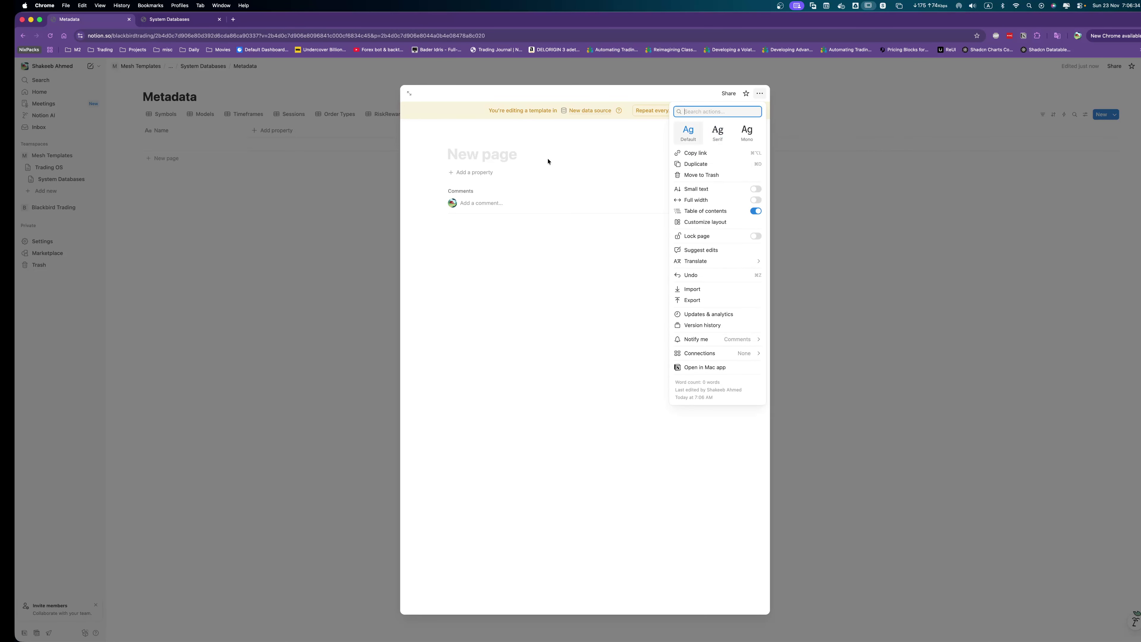
pyautogui.click(521, 154)
# Turn off page discussions in the template's layout and apply the layout to all pages.
pyautogui.click(535, 137)
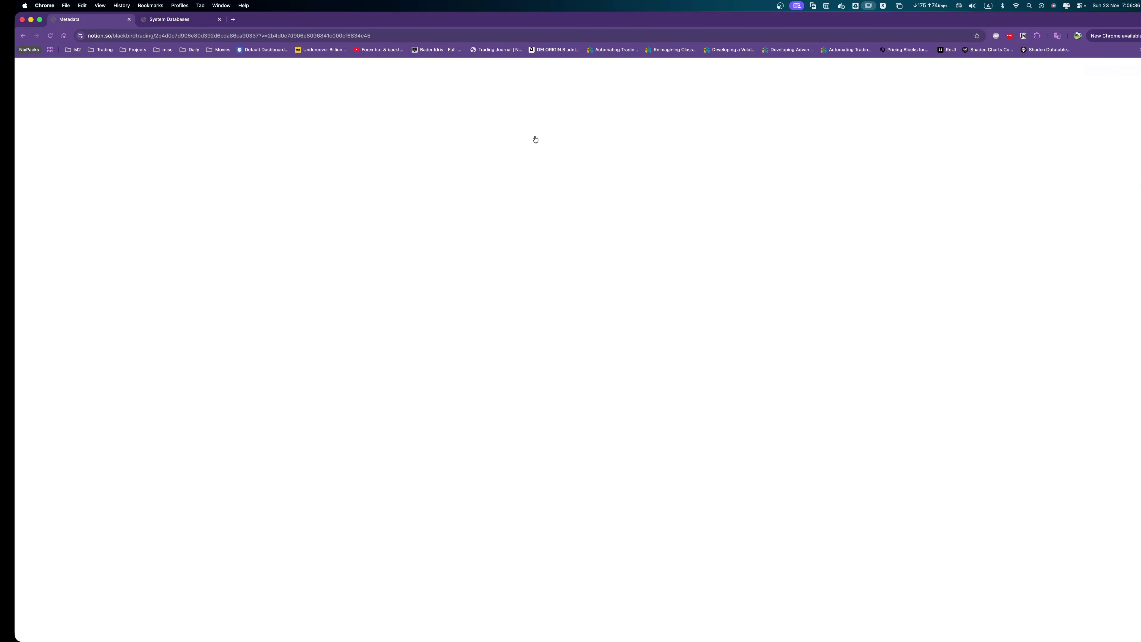
pyautogui.click(1137, 183)
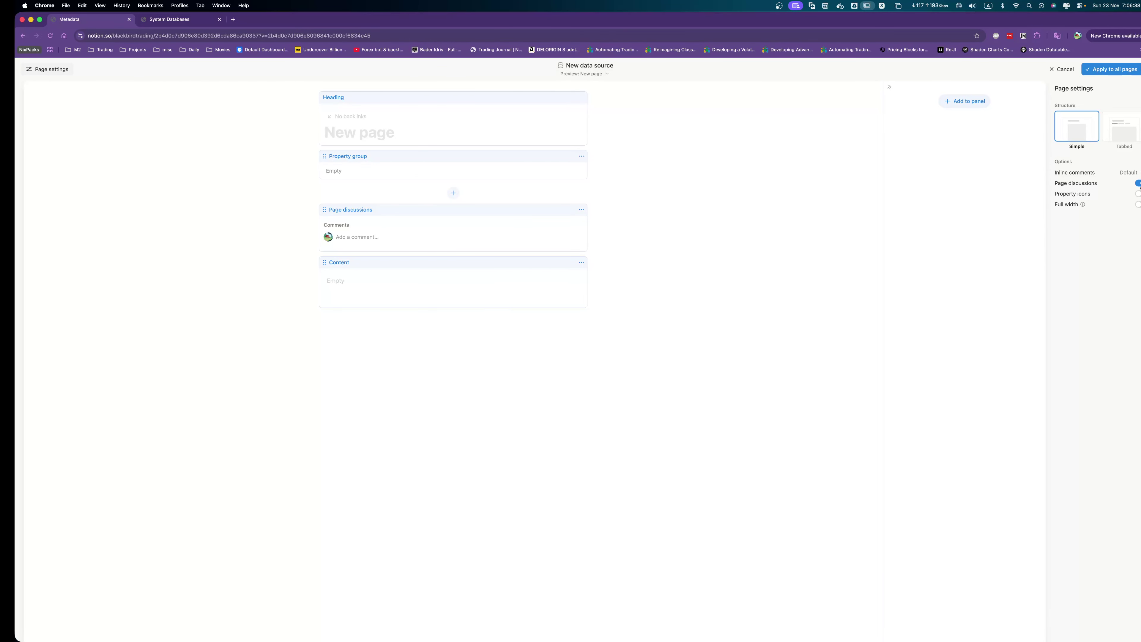
pyautogui.click(1132, 70)
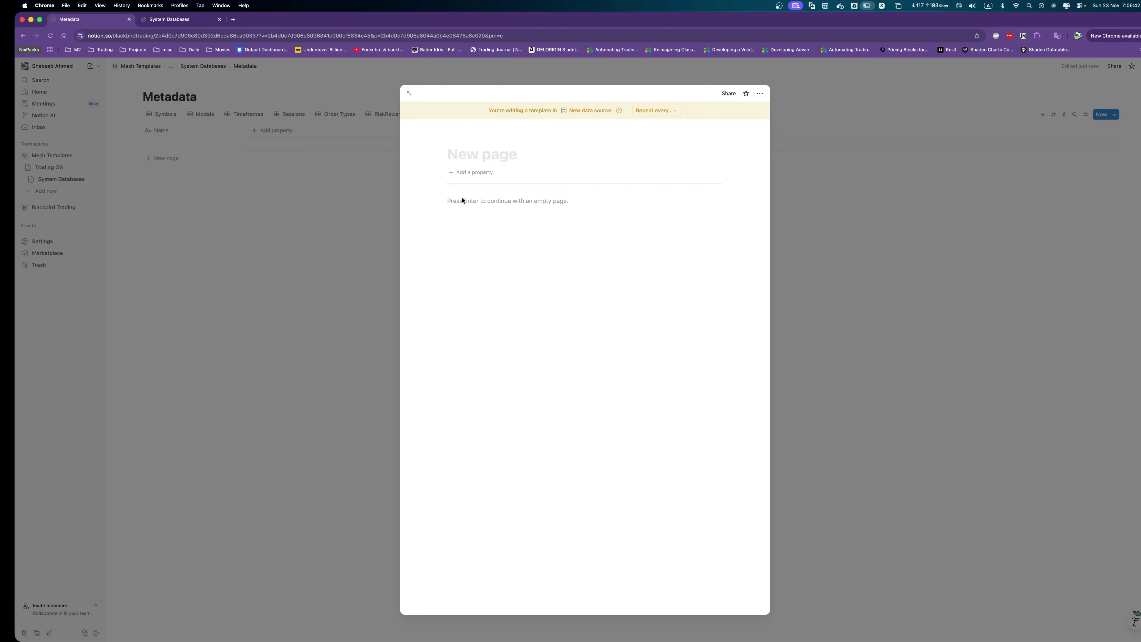
# Insert a callout in the template body and give it a blue background.
pyautogui.click(462, 201)
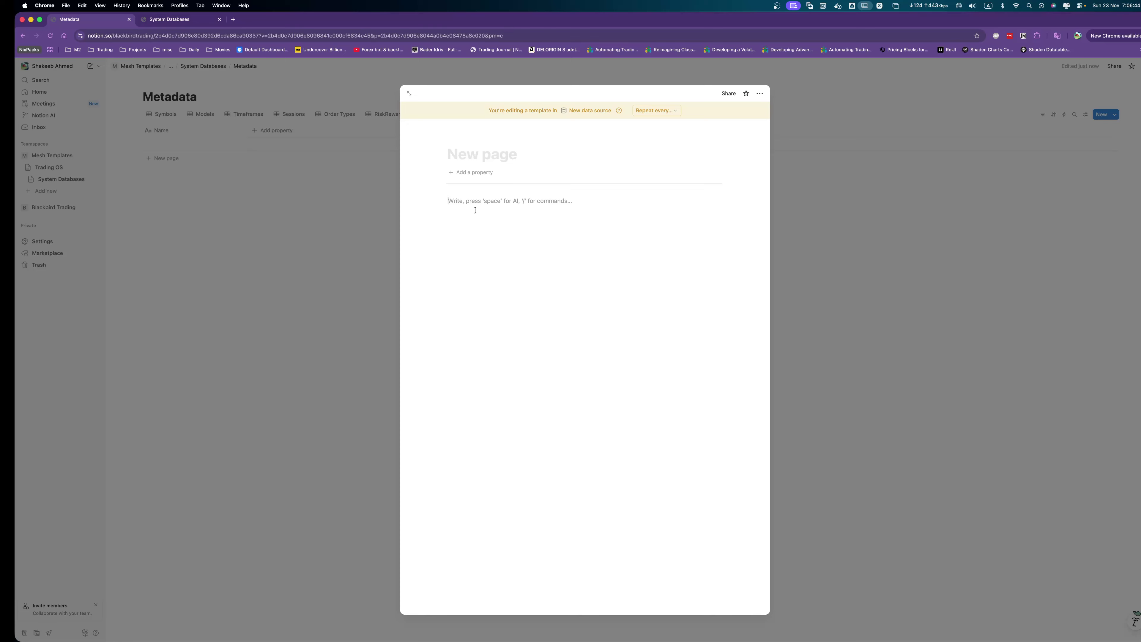
pyautogui.write('/cal')
pyautogui.press('Return')
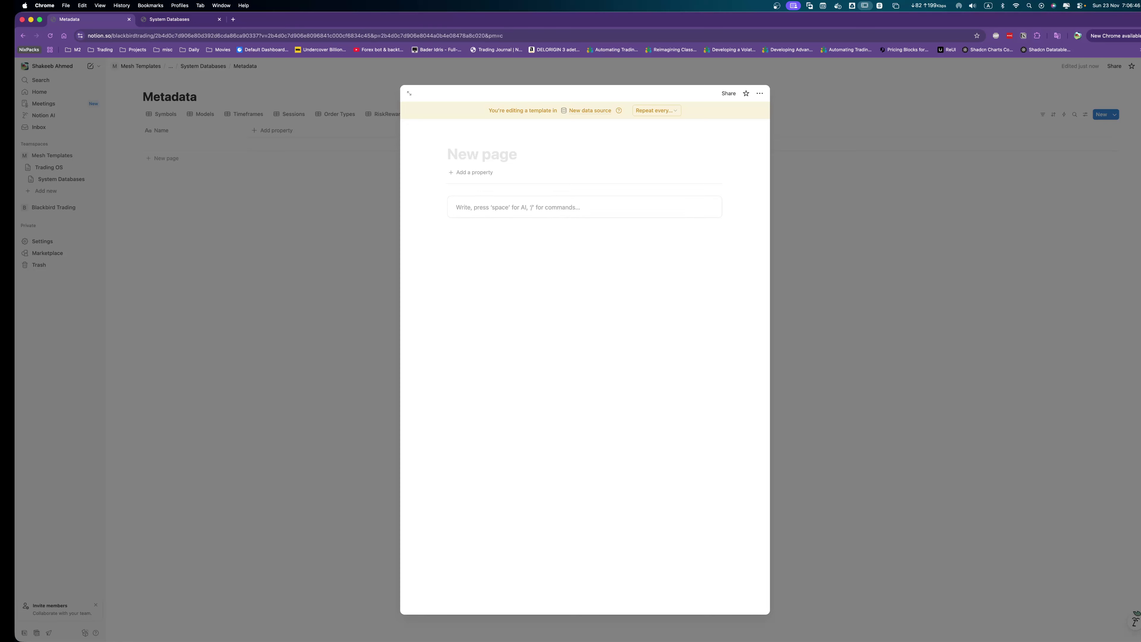
pyautogui.click(440, 200)
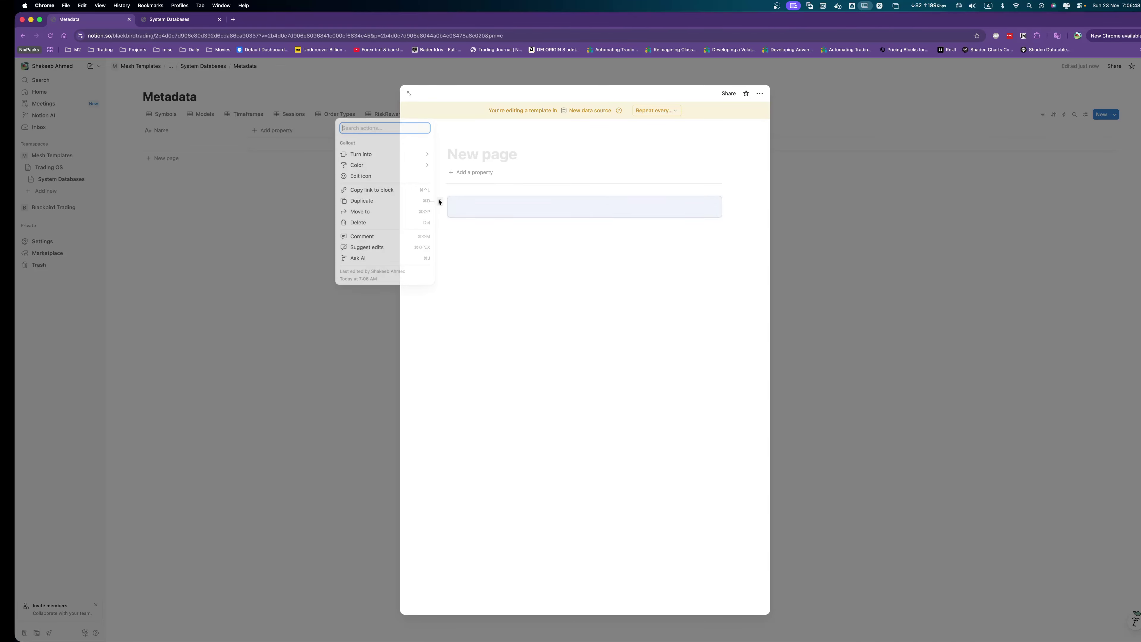
pyautogui.moveTo(392, 157)
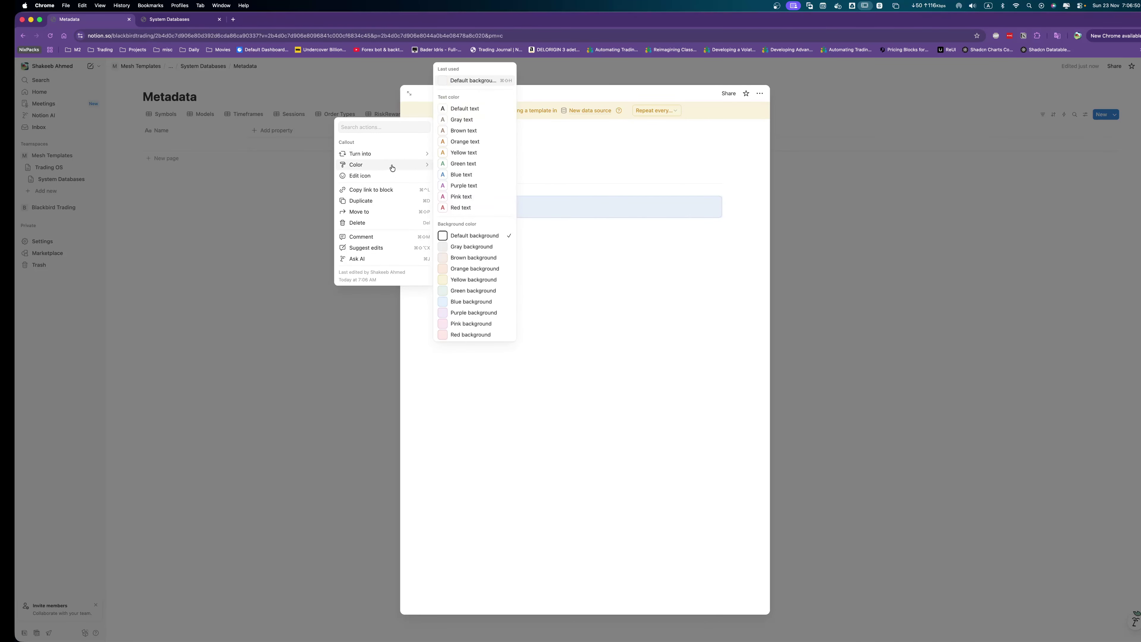
pyautogui.click(472, 302)
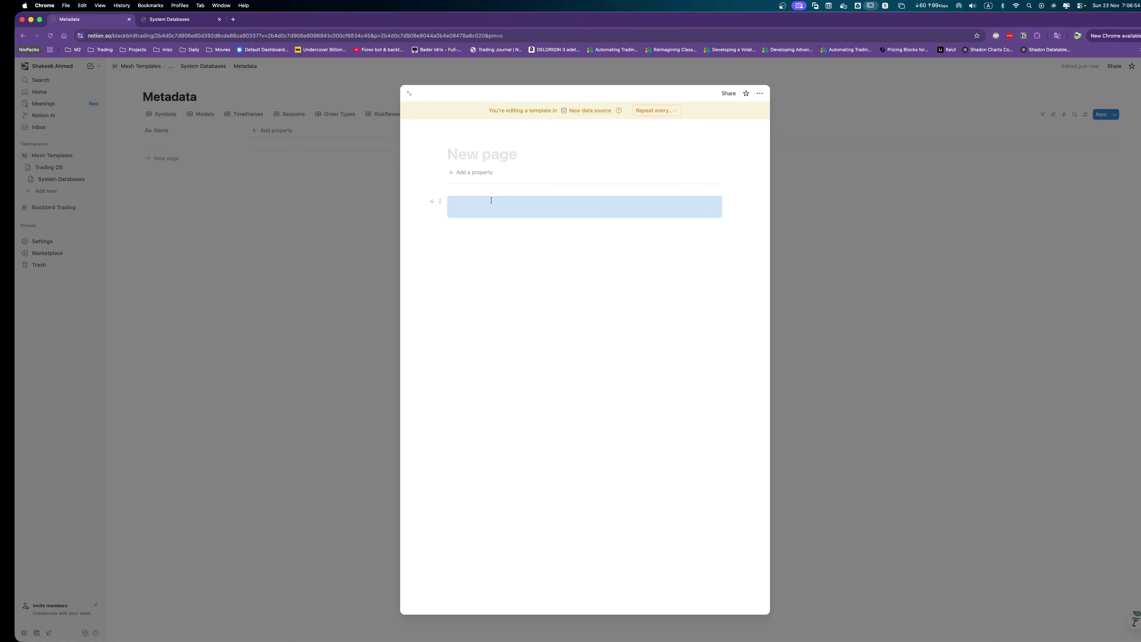
# Write the level 3 heading When to Use it inside the blue callout and add a divider below it.
pyautogui.click(491, 203)
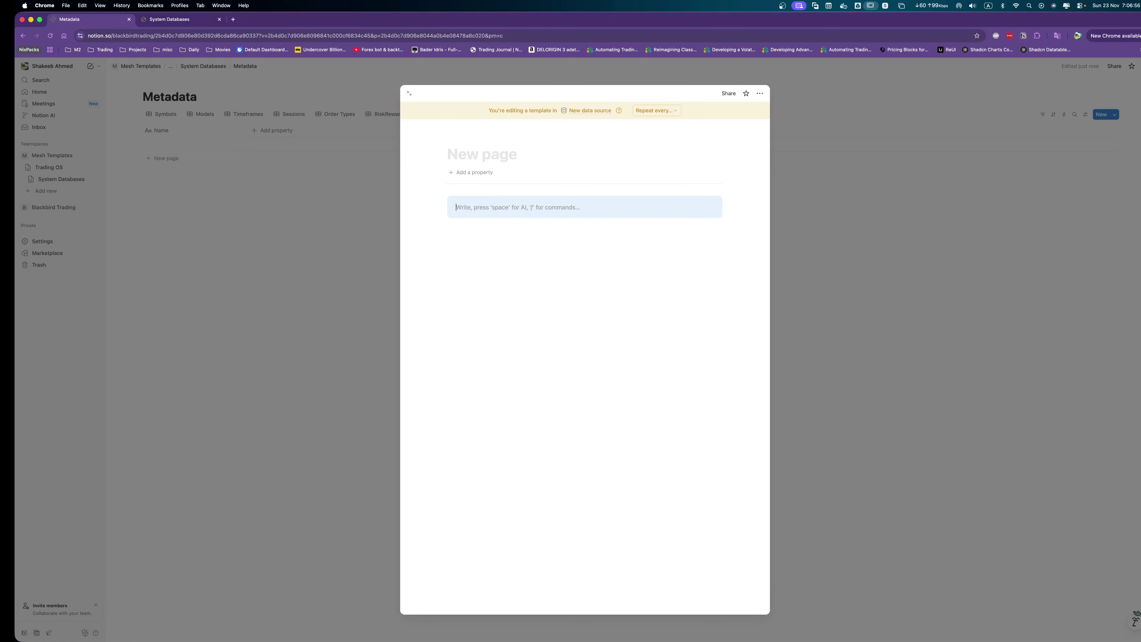
pyautogui.write('When')
pyautogui.hotkey('alt', 'BackSpace')
pyautogui.write('When to Use it')
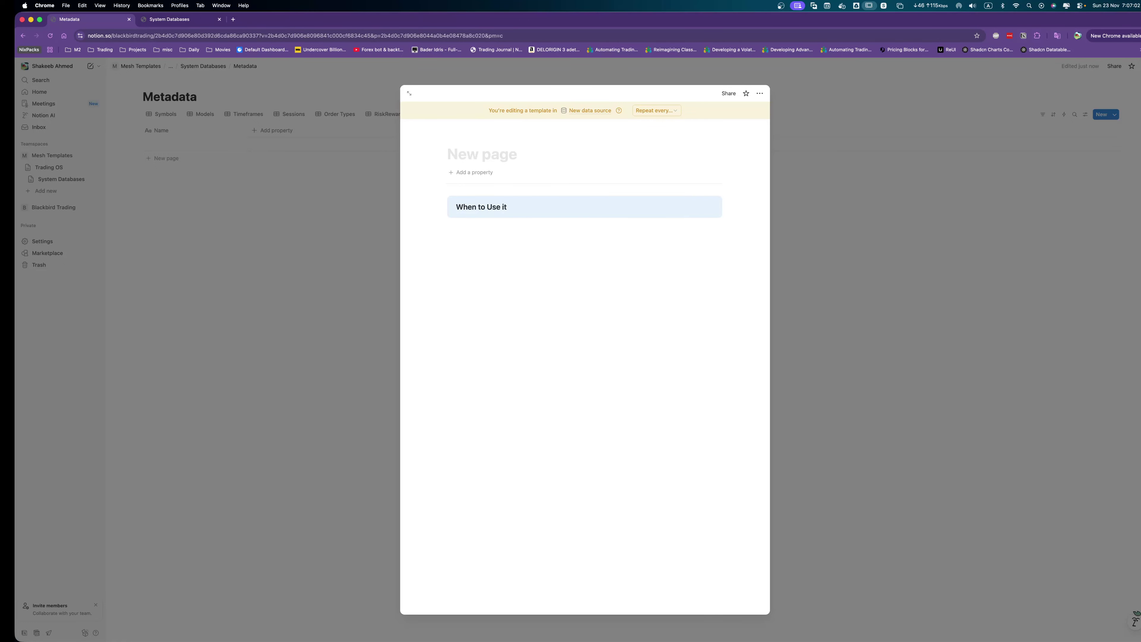
pyautogui.press('Return')
pyautogui.write('/di')
pyautogui.press('Return')
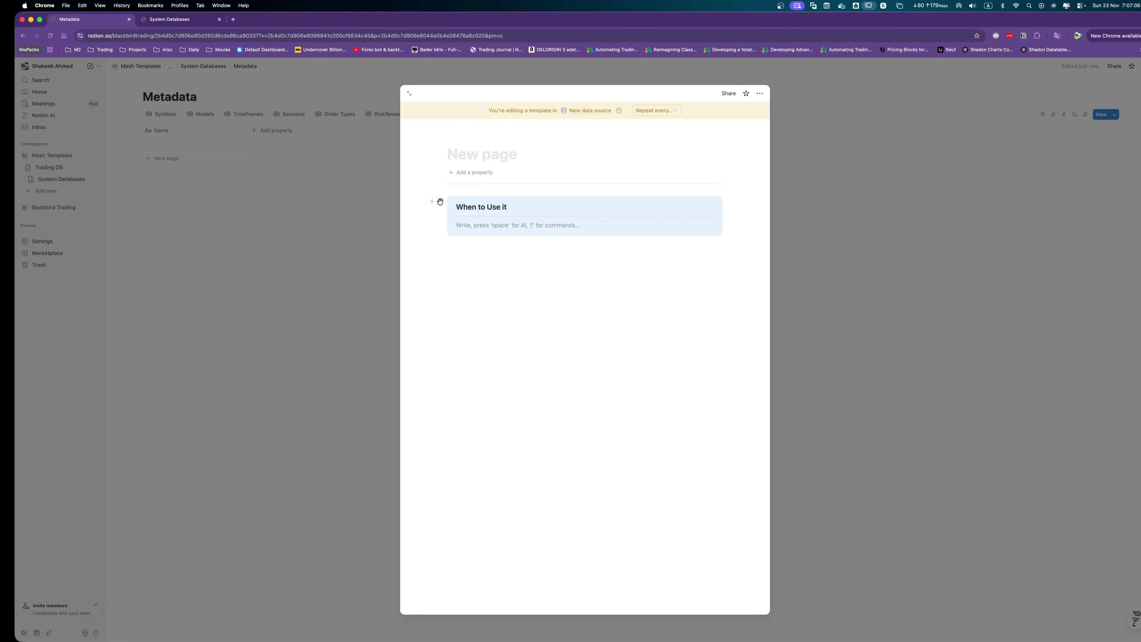
# Duplicate the When to Use it callout, place the copy below an empty line, and change its heading to Definition.
pyautogui.click(439, 202)
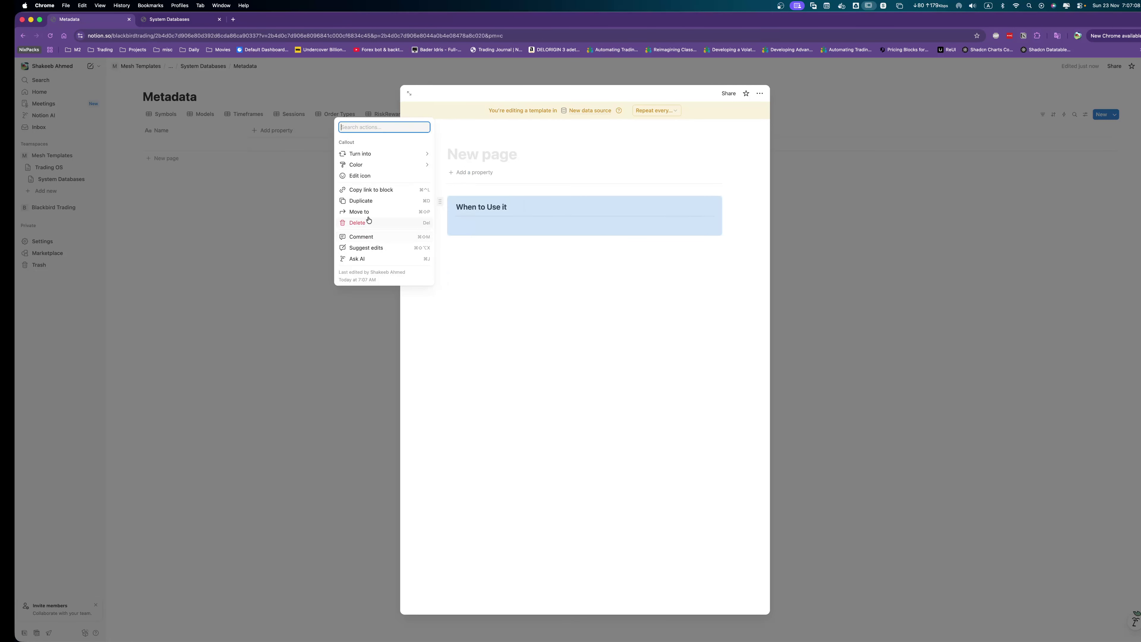
pyautogui.click(368, 200)
pyautogui.click(453, 295)
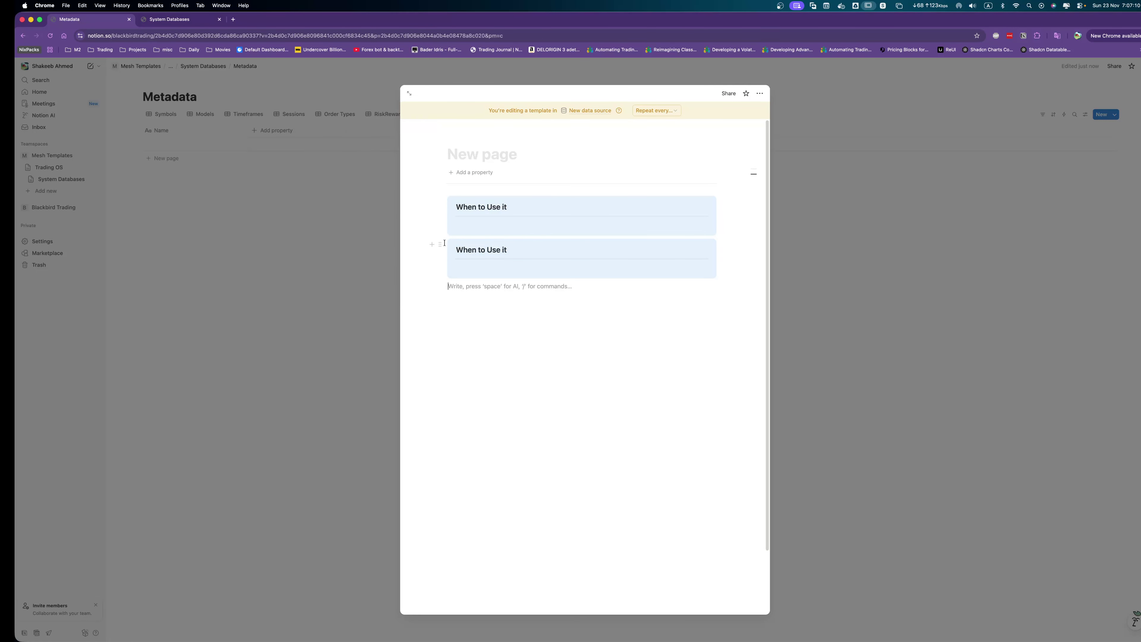
pyautogui.moveTo(440, 244); pyautogui.dragTo(442, 283)
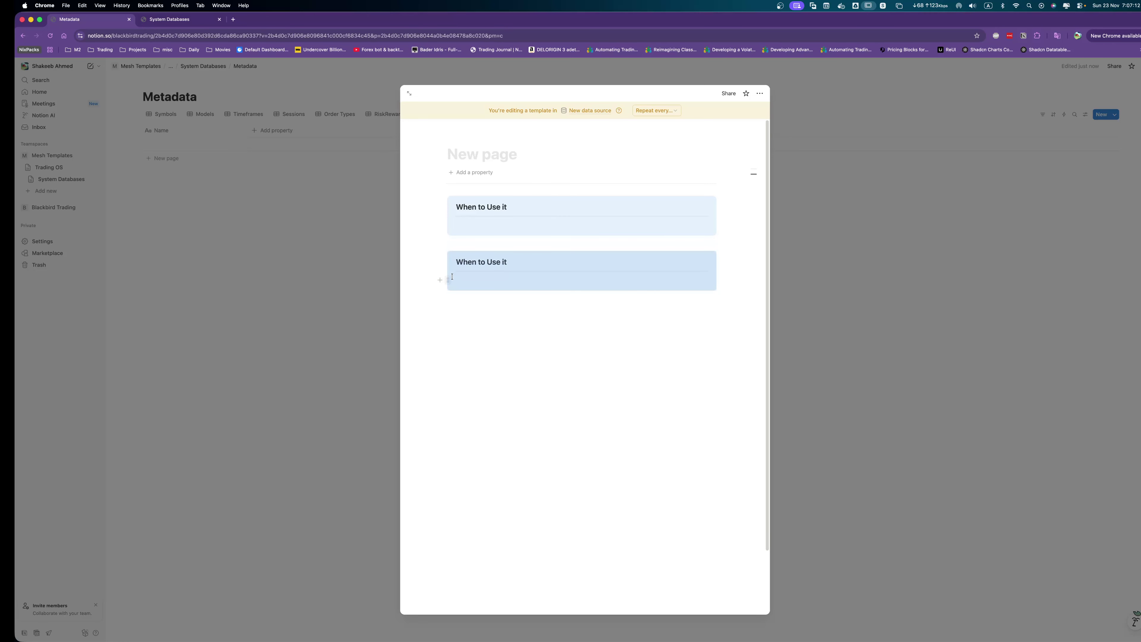
pyautogui.click(463, 261)
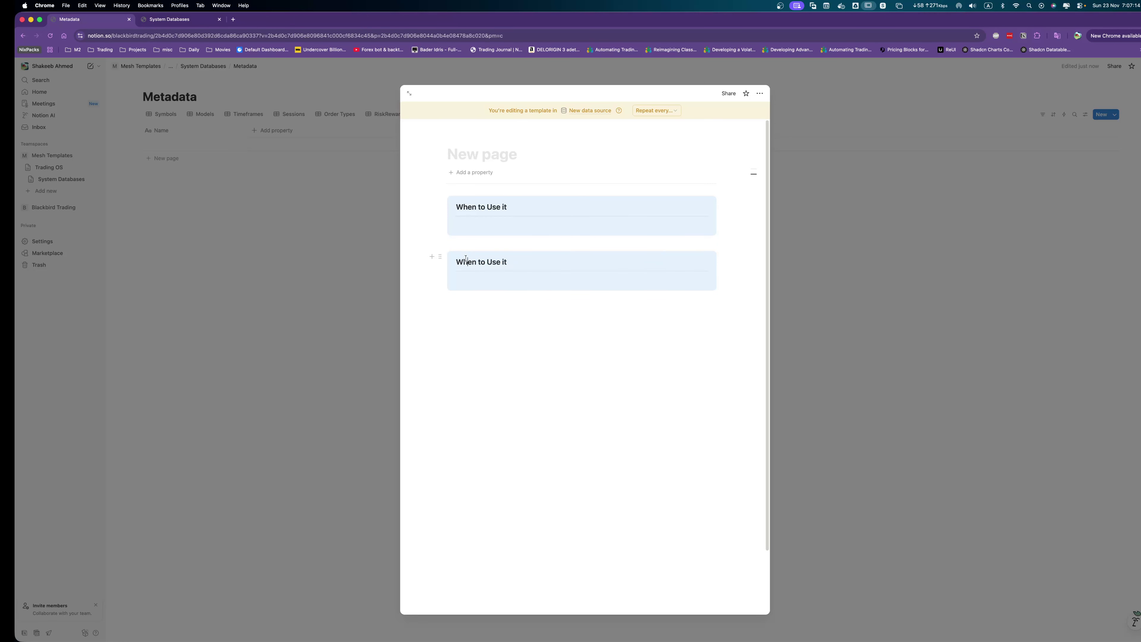
pyautogui.tripleClick(466, 260)
pyautogui.write('Definition')
# Duplicate the Definition callout, place the copy below an empty line, and retitle it Key Insights/ Notes with an empty line beneath.
pyautogui.click(440, 257)
pyautogui.click(394, 256)
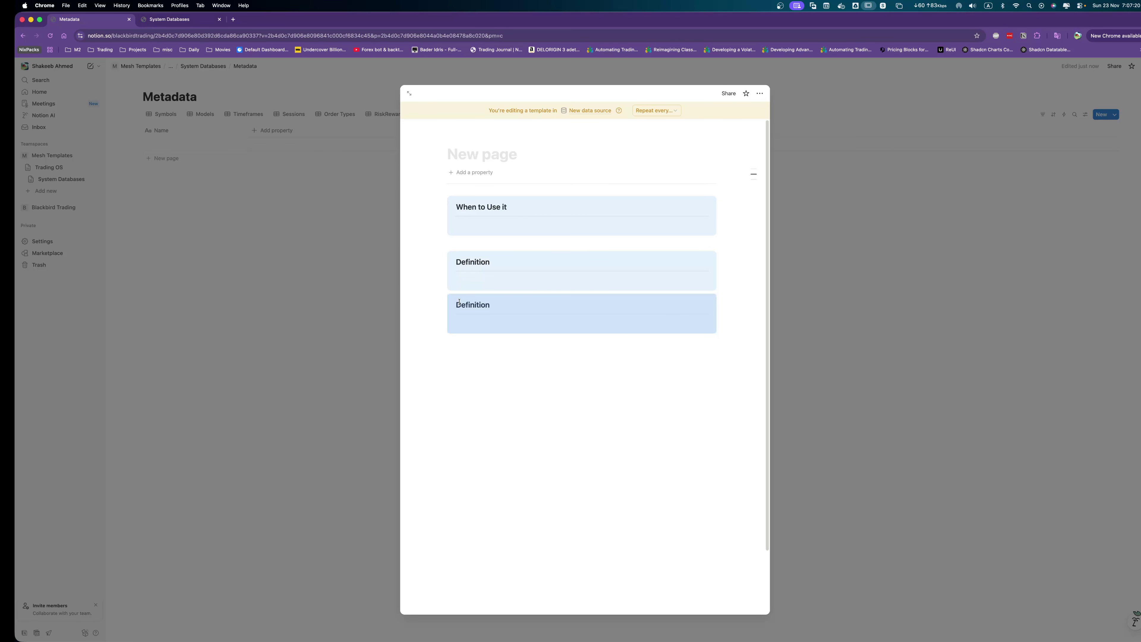
pyautogui.moveTo(440, 301); pyautogui.dragTo(443, 341)
pyautogui.click(457, 340)
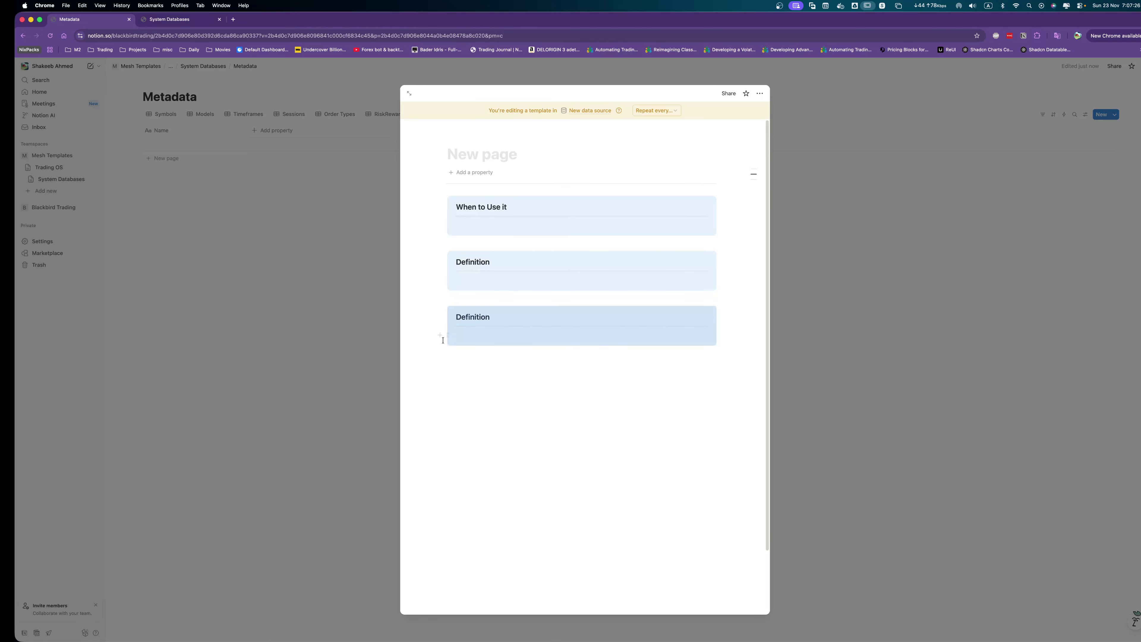
pyautogui.doubleClick(465, 319)
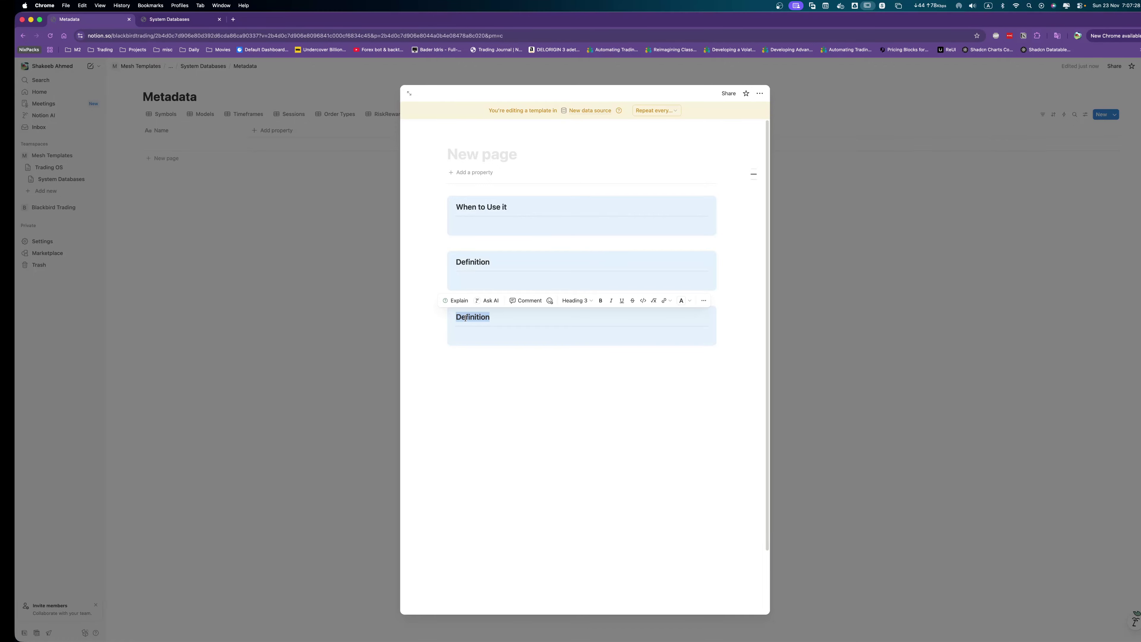
pyautogui.write('Key')
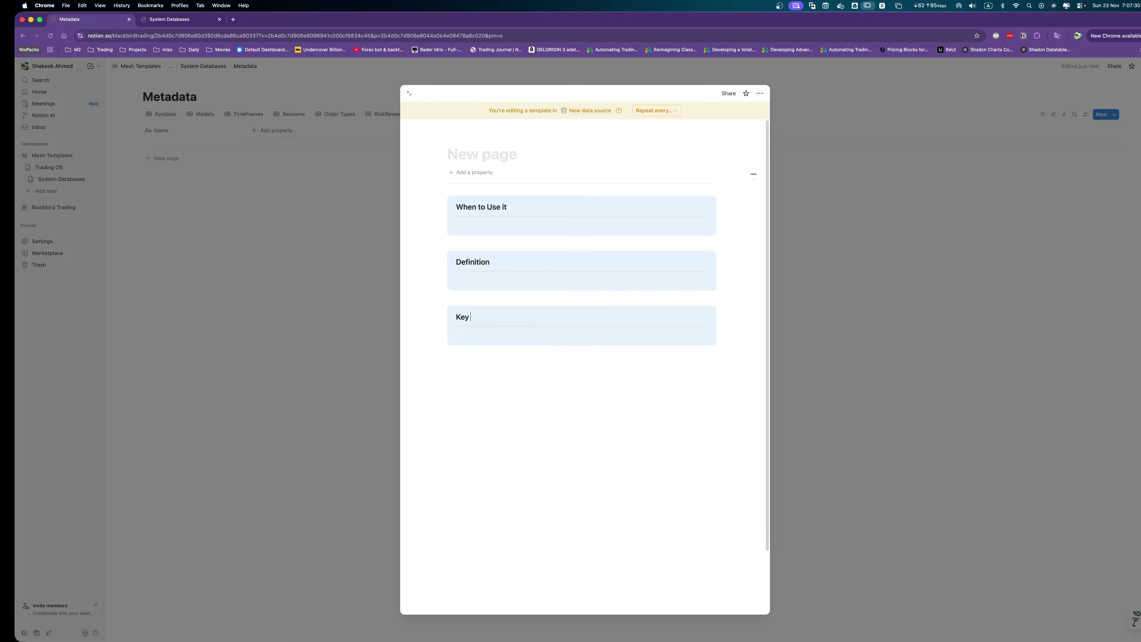
pyautogui.write(' Insights')
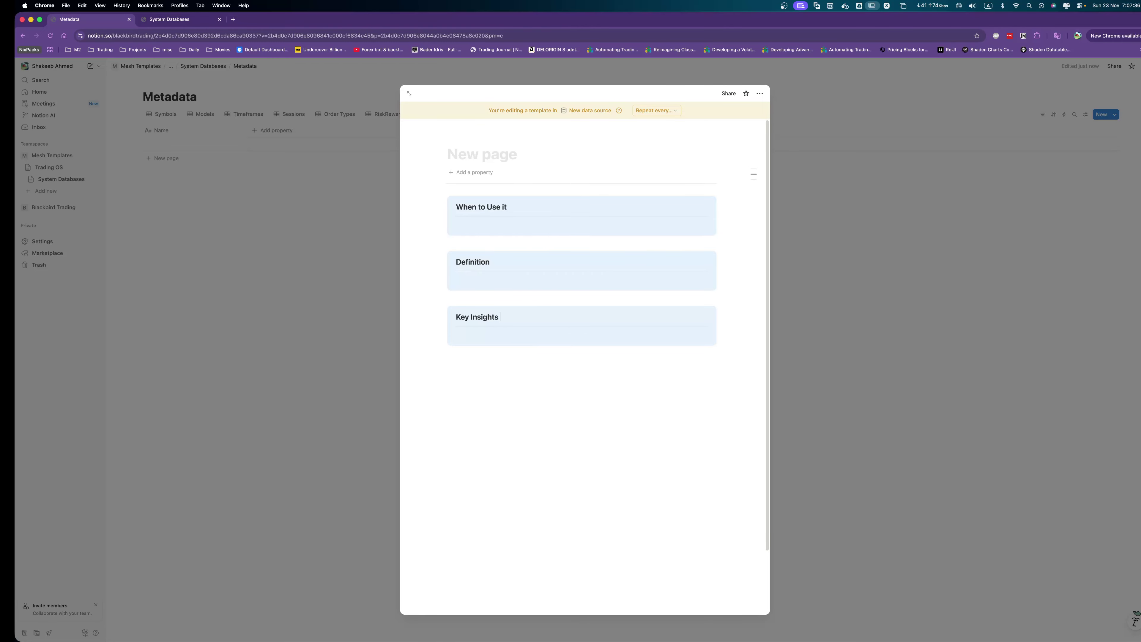
pyautogui.write('/ Notes')
pyautogui.click(491, 360)
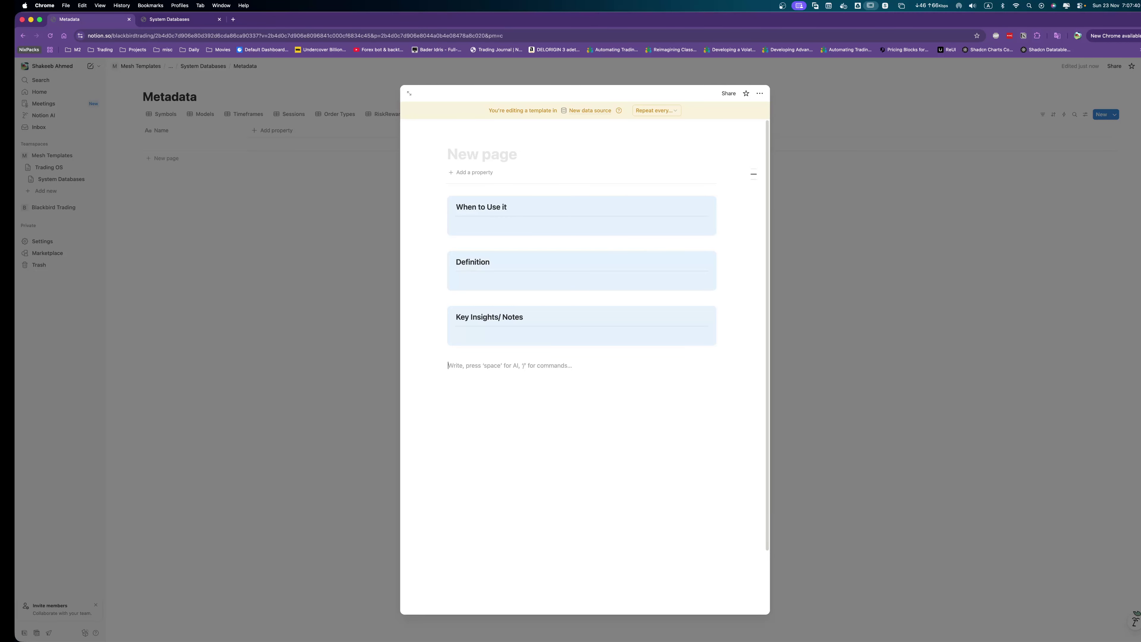
# Duplicate the Key Insights/ Notes callout, place the copy below the empty line, and clear the stray text beneath it.
pyautogui.write('/ca')
pyautogui.press('Escape')
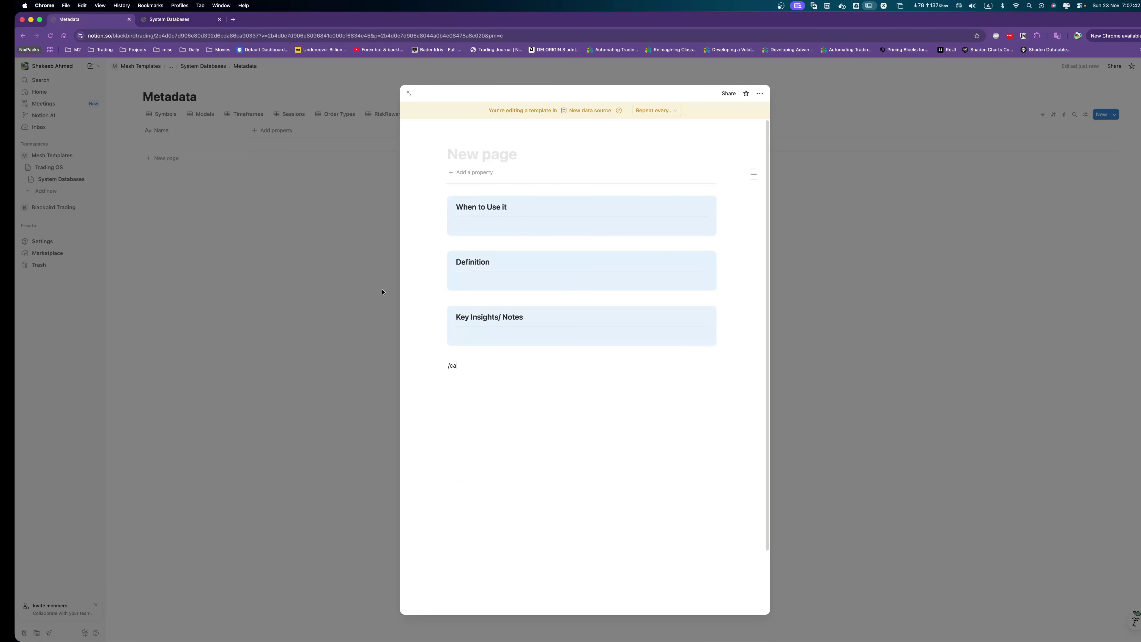
pyautogui.click(438, 312)
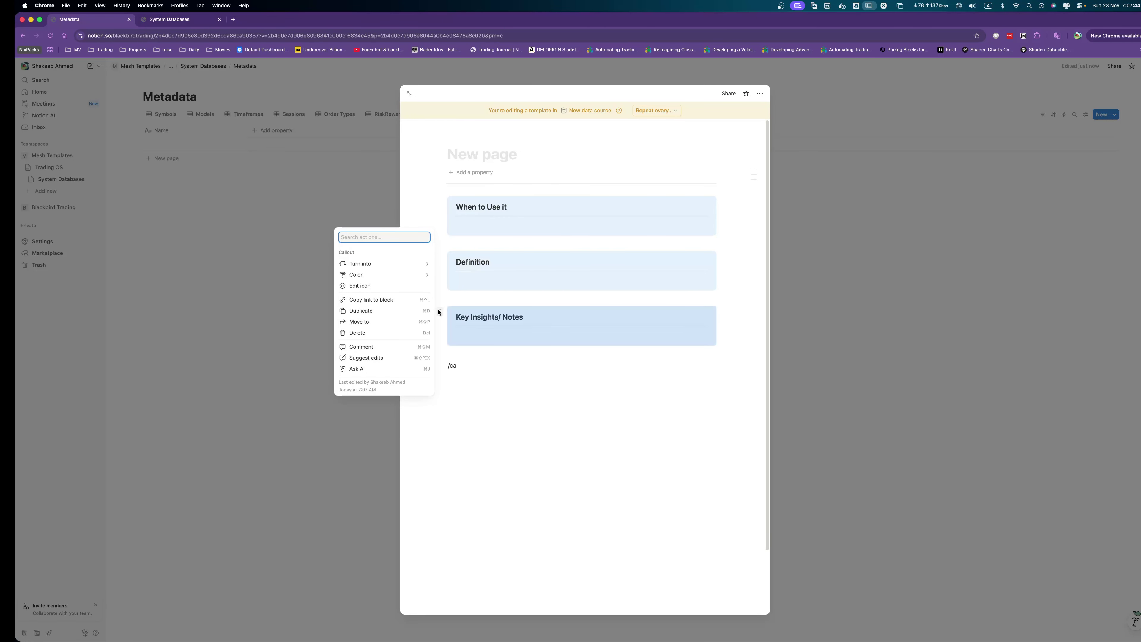
pyautogui.press('super+d')
pyautogui.moveTo(438, 359); pyautogui.dragTo(446, 400)
pyautogui.click(468, 405)
pyautogui.press('BackSpace')
pyautogui.press('BackSpace')
pyautogui.press('BackSpace')
pyautogui.press('BackSpace')
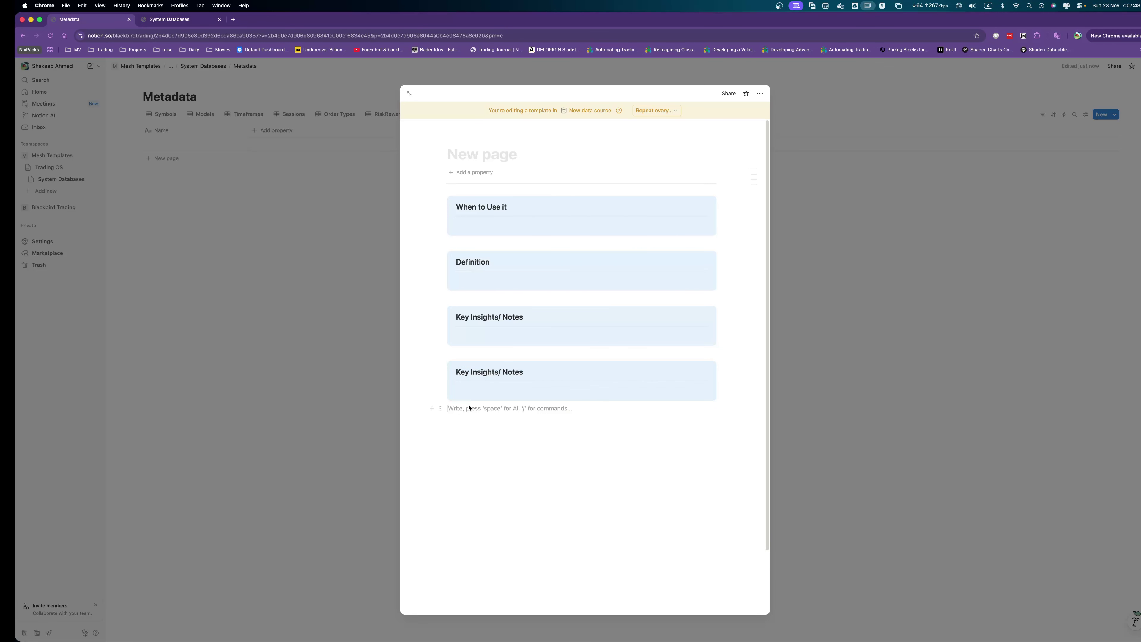
# Change the heading of the lowest callout to Visual Examples.
pyautogui.tripleClick(465, 371)
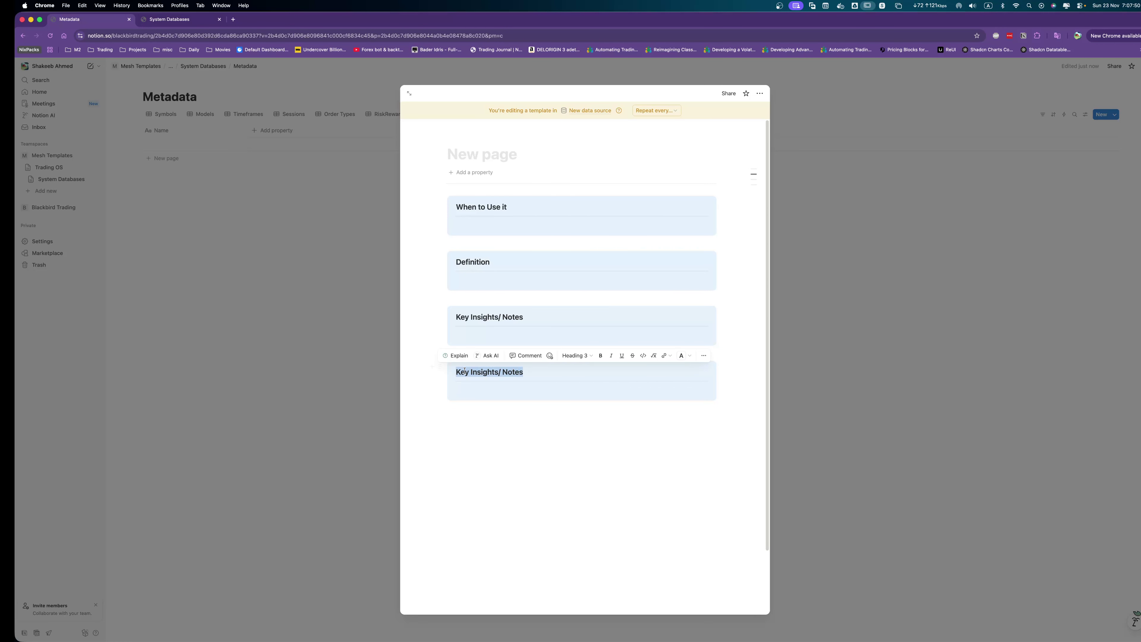
pyautogui.write('V')
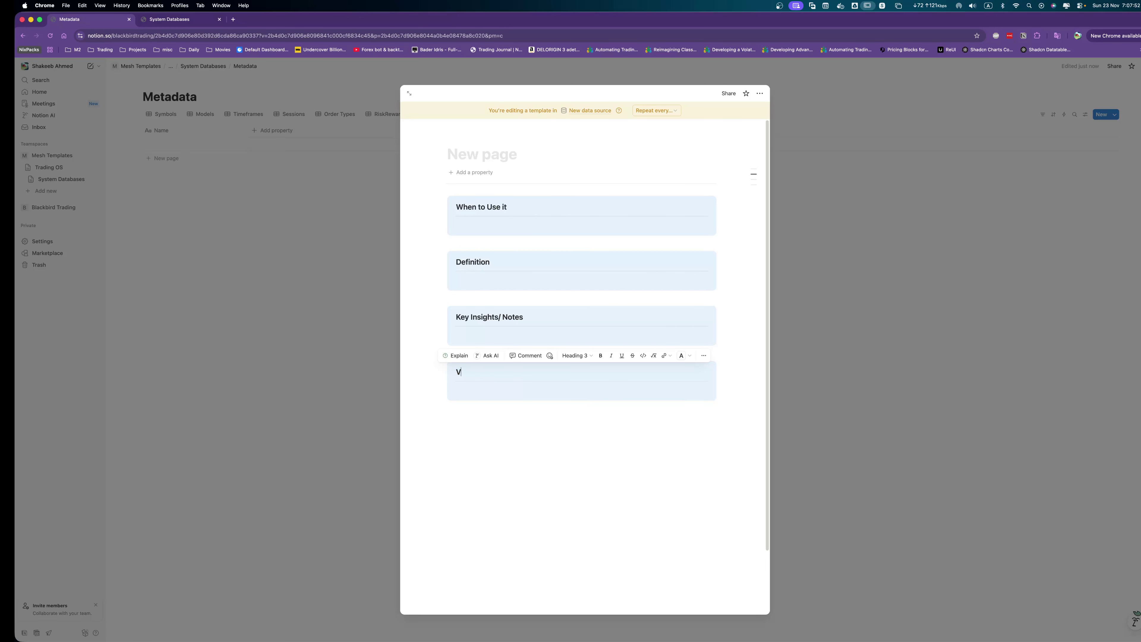
pyautogui.write('isual Examples')
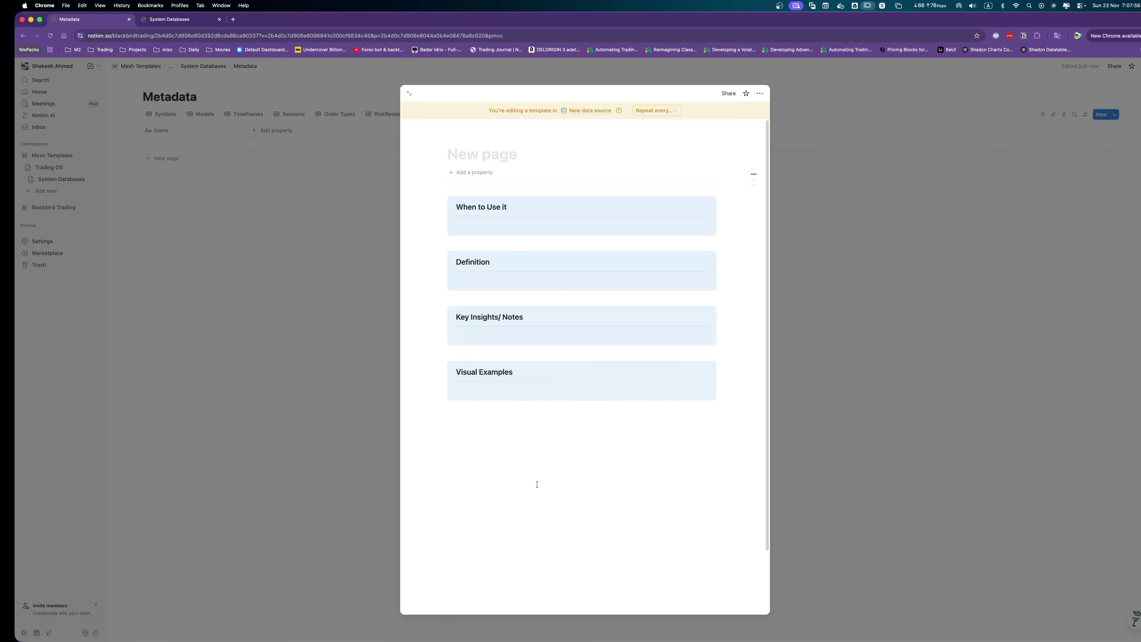
# Close the template editor and delete the blank row from the SL Management table.
pyautogui.click(206, 221)
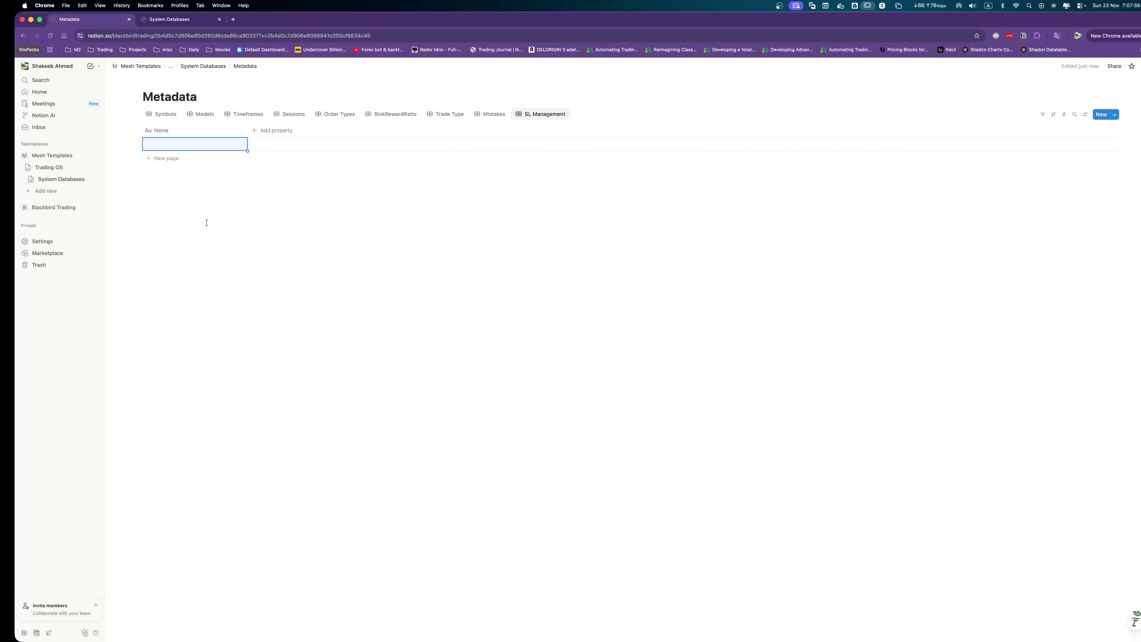
pyautogui.click(137, 144)
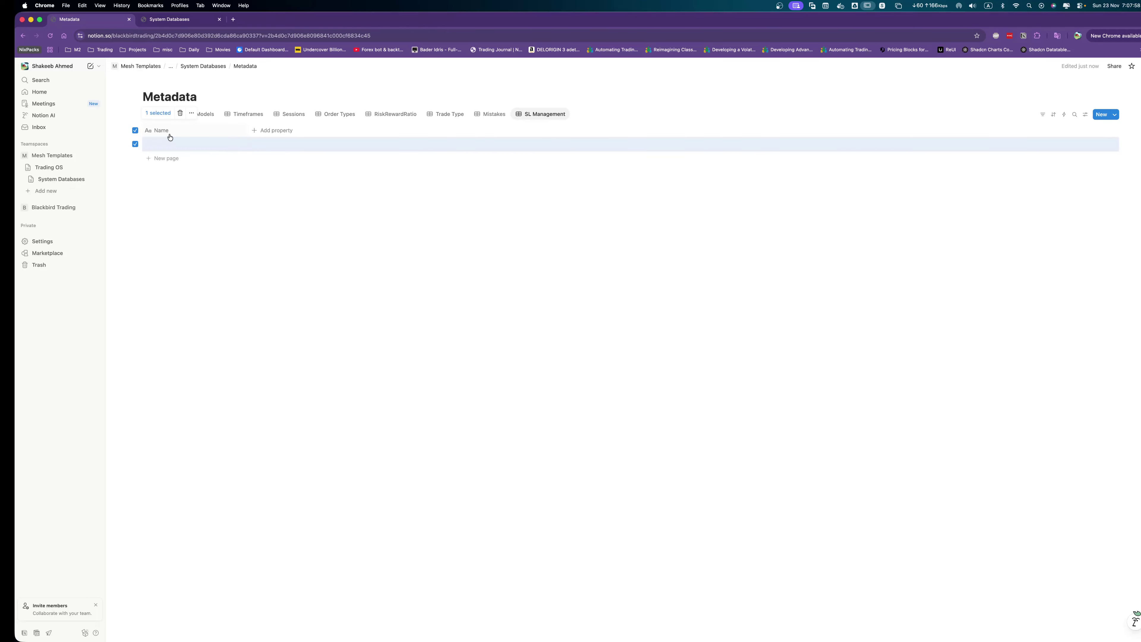
pyautogui.click(180, 115)
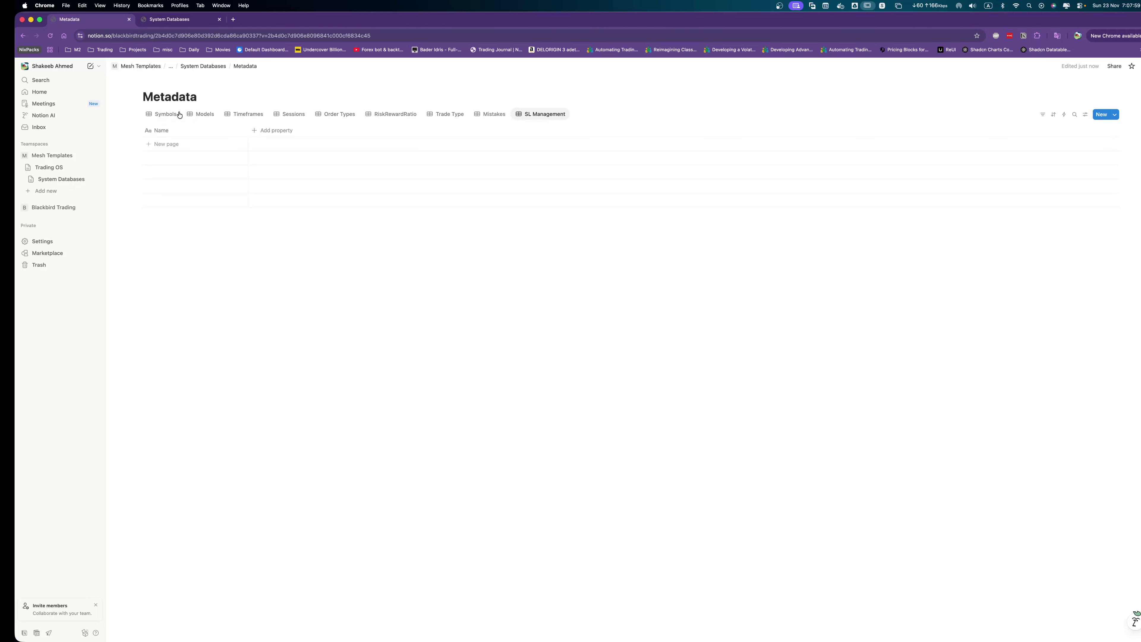
# Set the New page template as the default for all views in the SL Management data source.
pyautogui.click(1115, 114)
pyautogui.click(1139, 143)
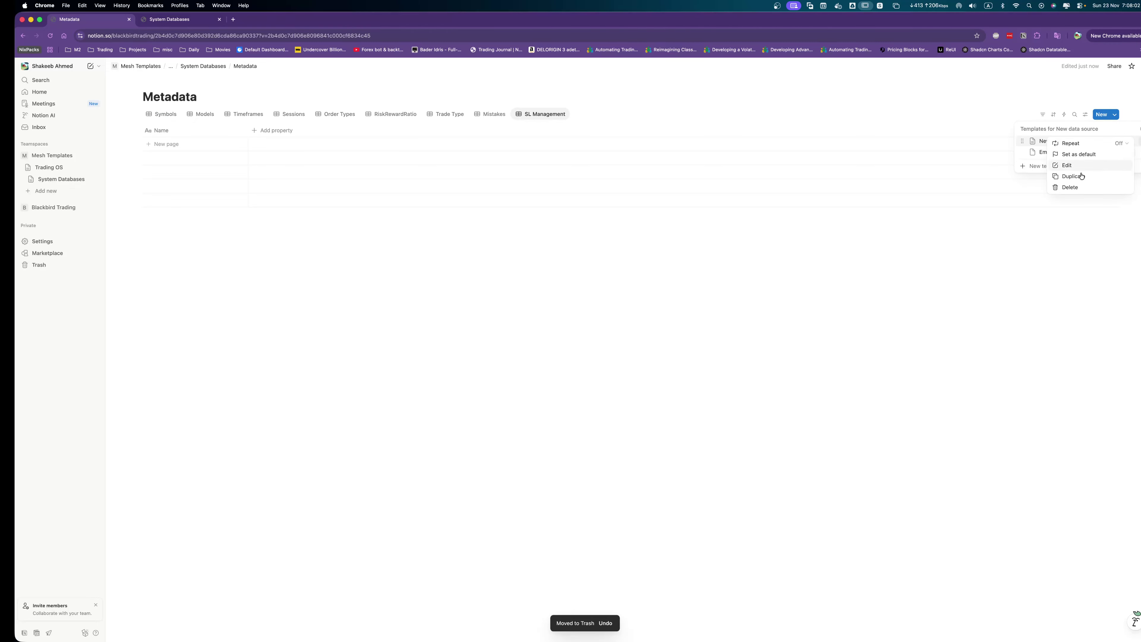
pyautogui.click(1077, 155)
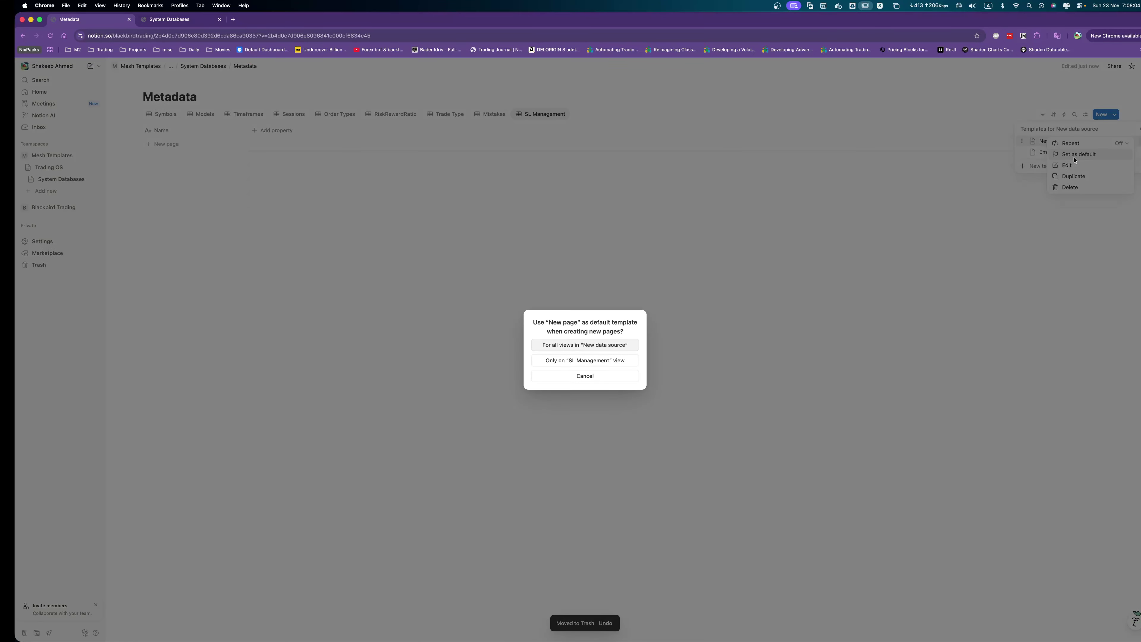
pyautogui.click(545, 344)
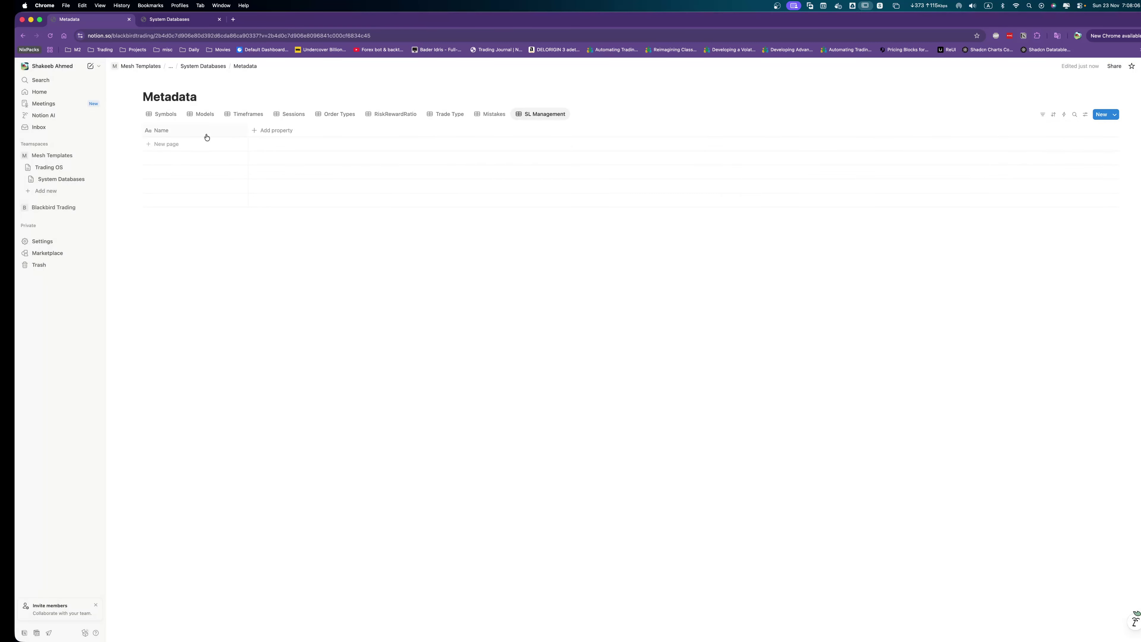
# Examine the source options of the SL Management view for a way to name its data source, reloading the page in between.
pyautogui.click(551, 115)
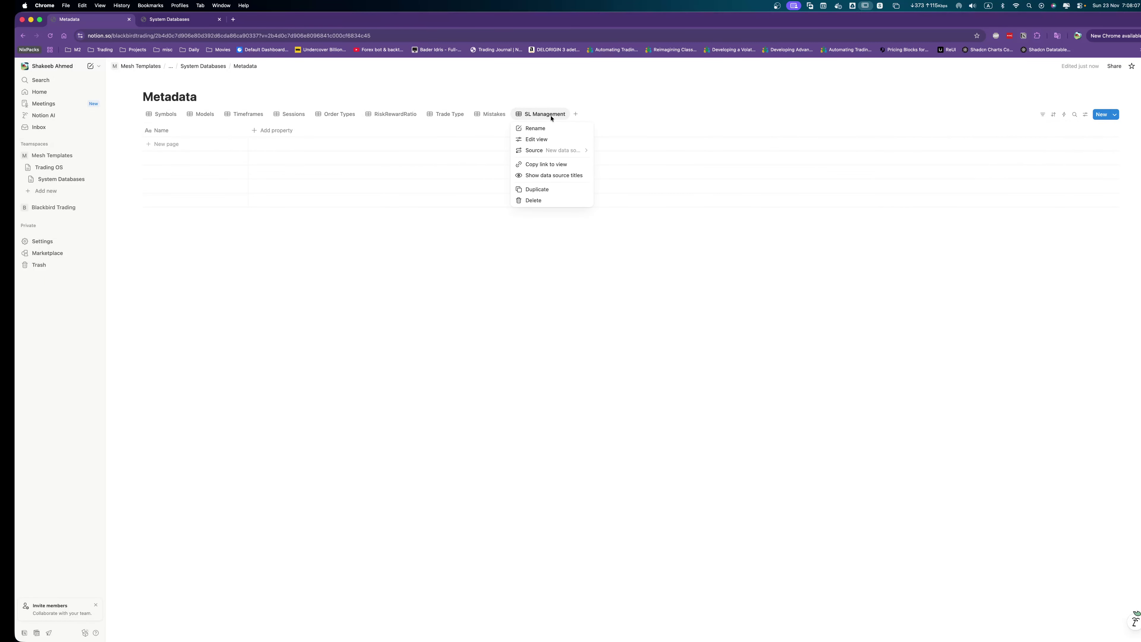
pyautogui.click(558, 152)
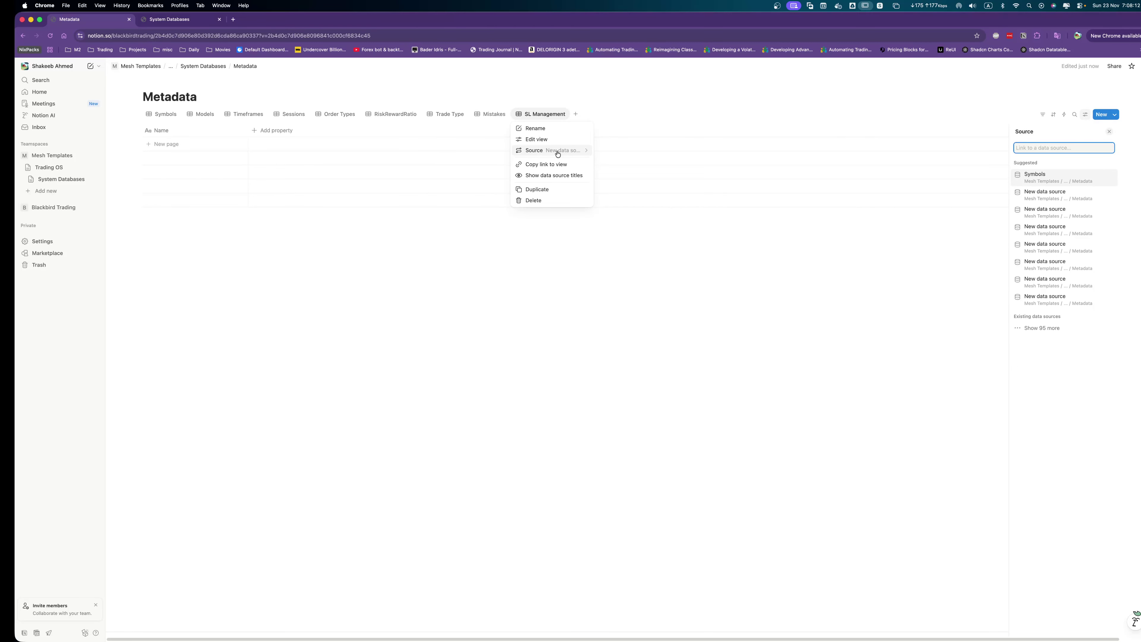
pyautogui.press('super+r')
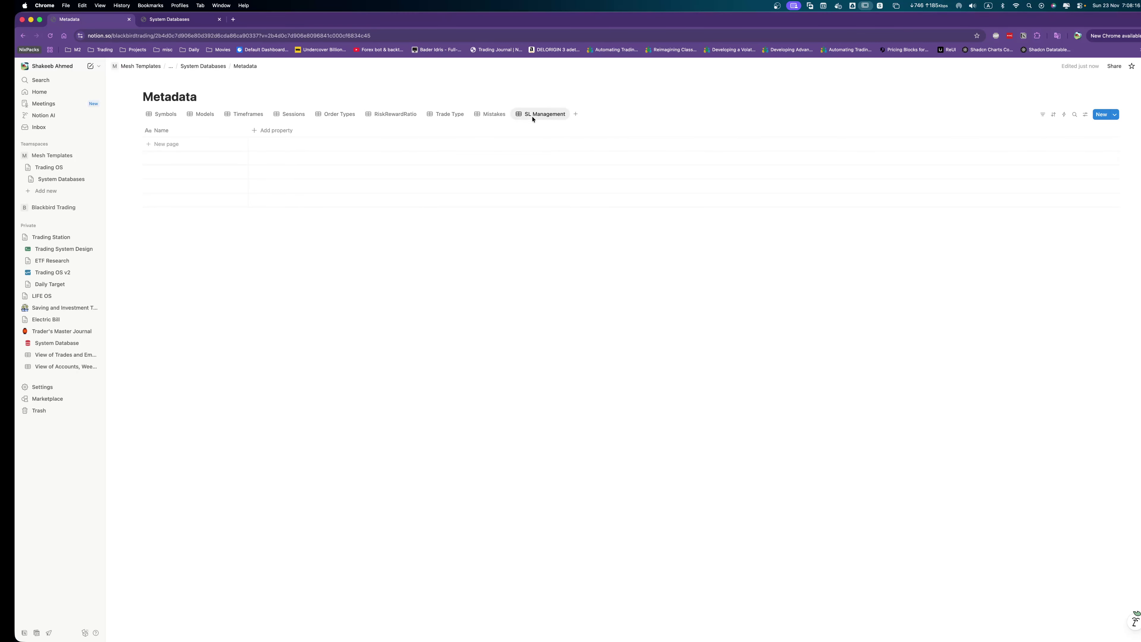
pyautogui.click(533, 117)
pyautogui.click(555, 152)
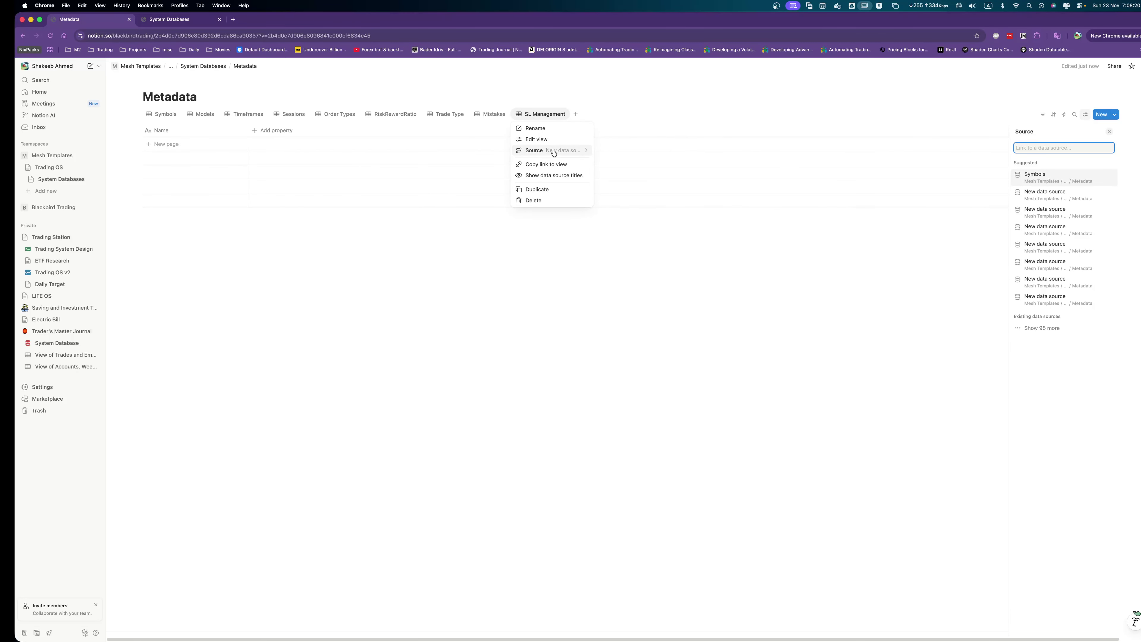
pyautogui.click(545, 141)
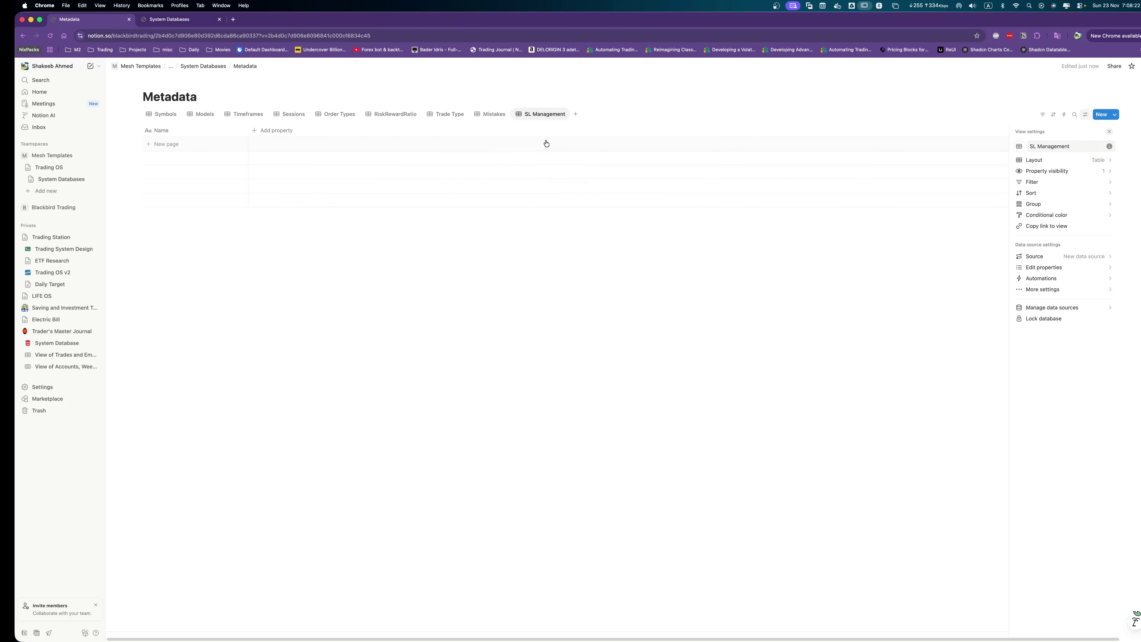
pyautogui.click(1081, 259)
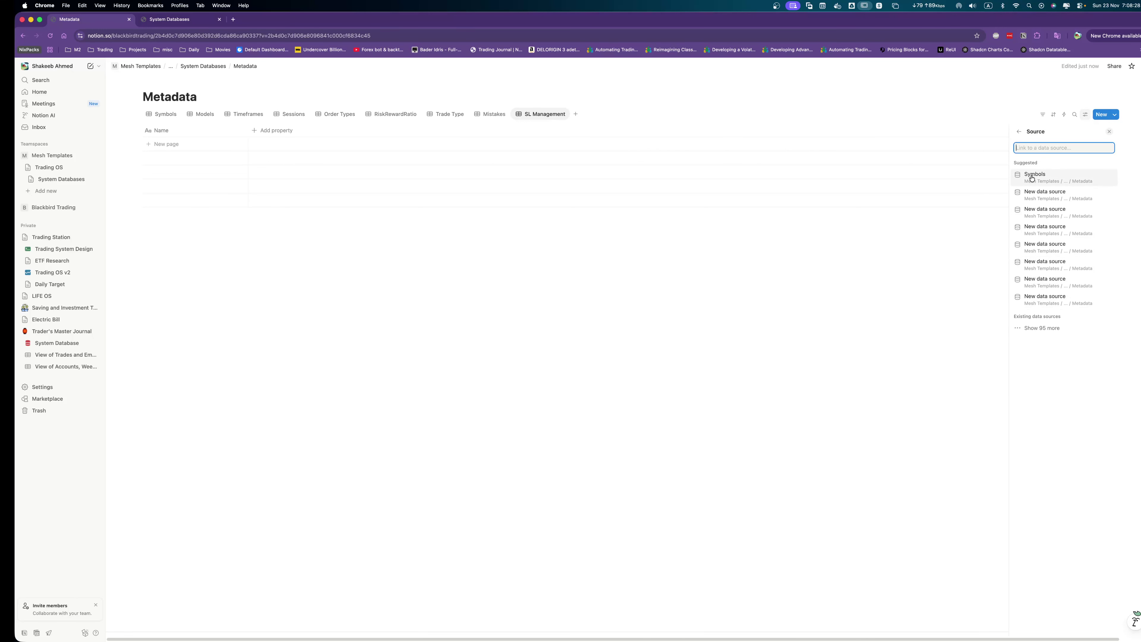
# Show the data source titles in the Metadata database and check the title on the Symbols view.
pyautogui.click(542, 113)
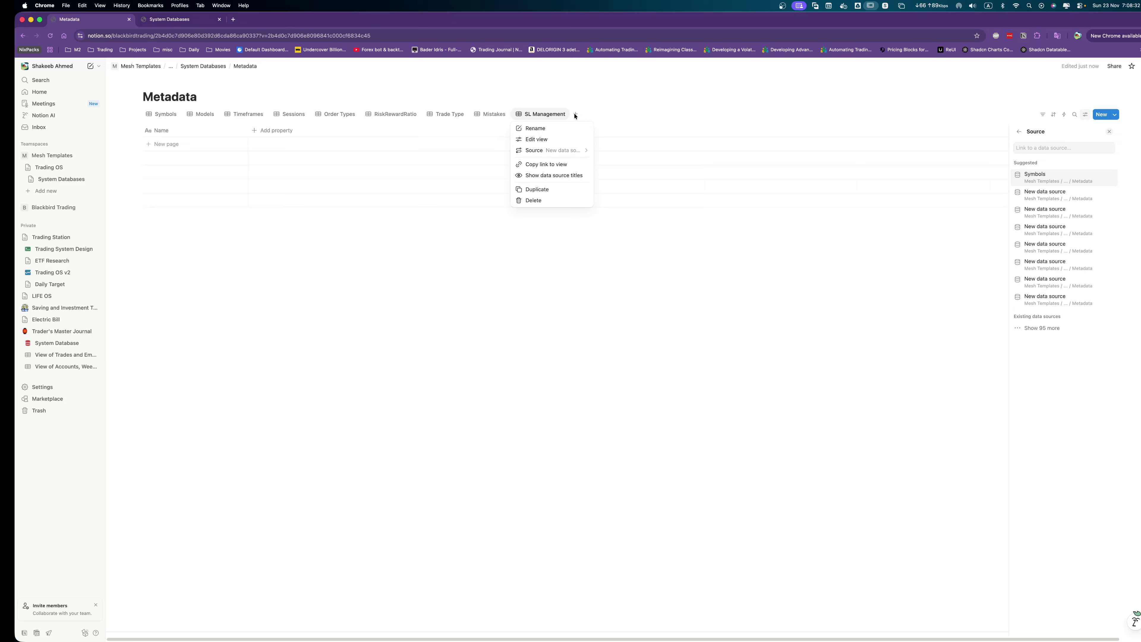
pyautogui.click(554, 175)
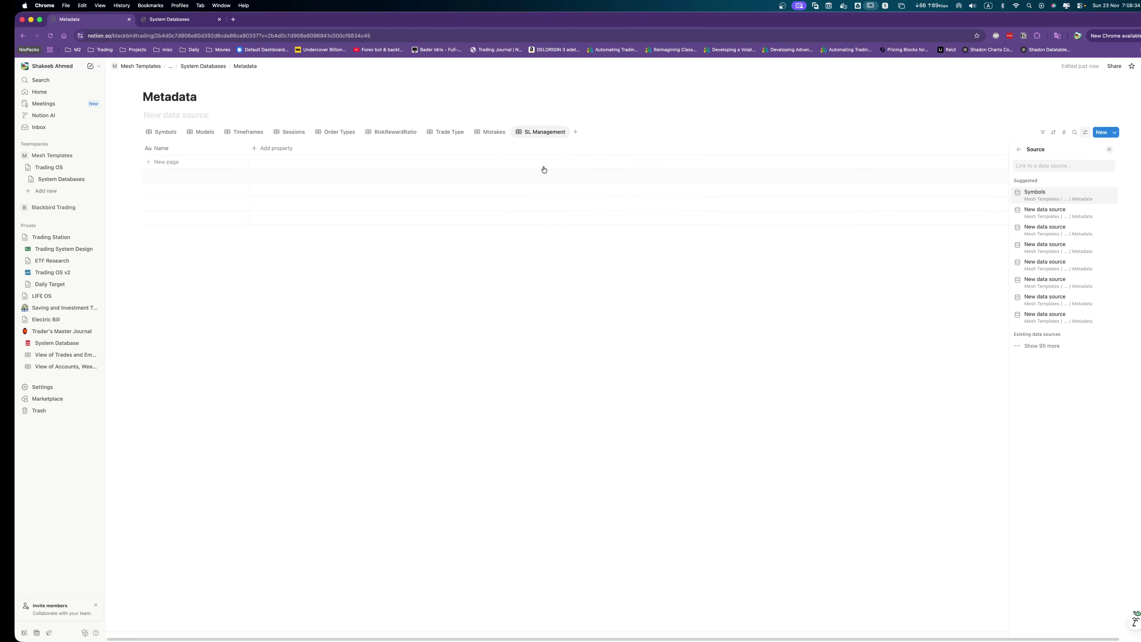
pyautogui.click(164, 131)
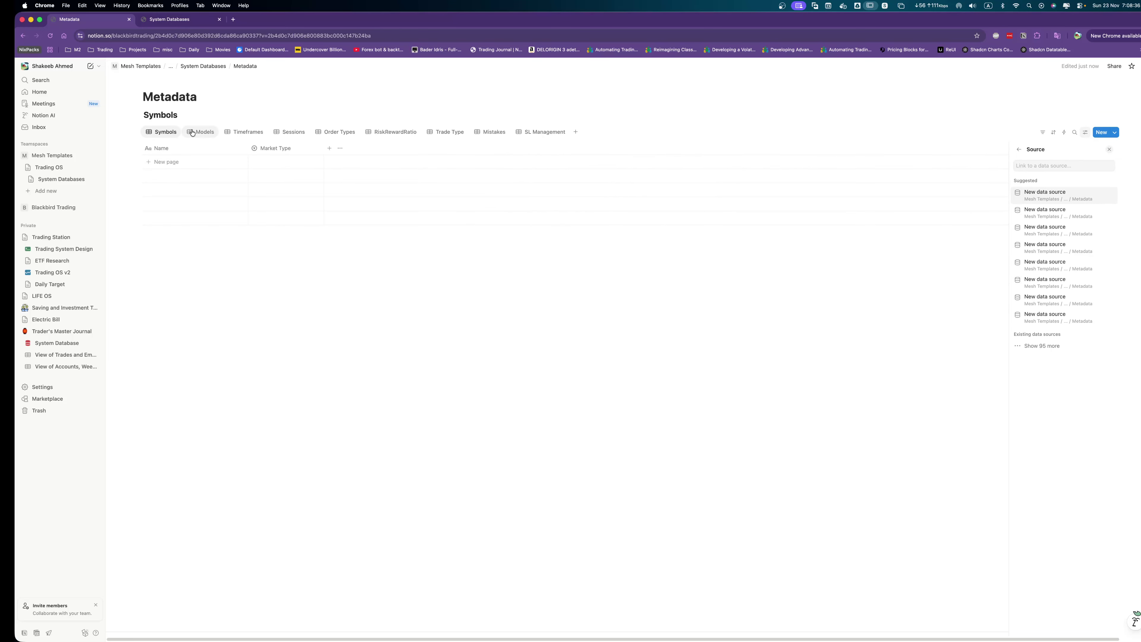
# Title the data source of the Models view Models.
pyautogui.click(192, 132)
pyautogui.click(185, 119)
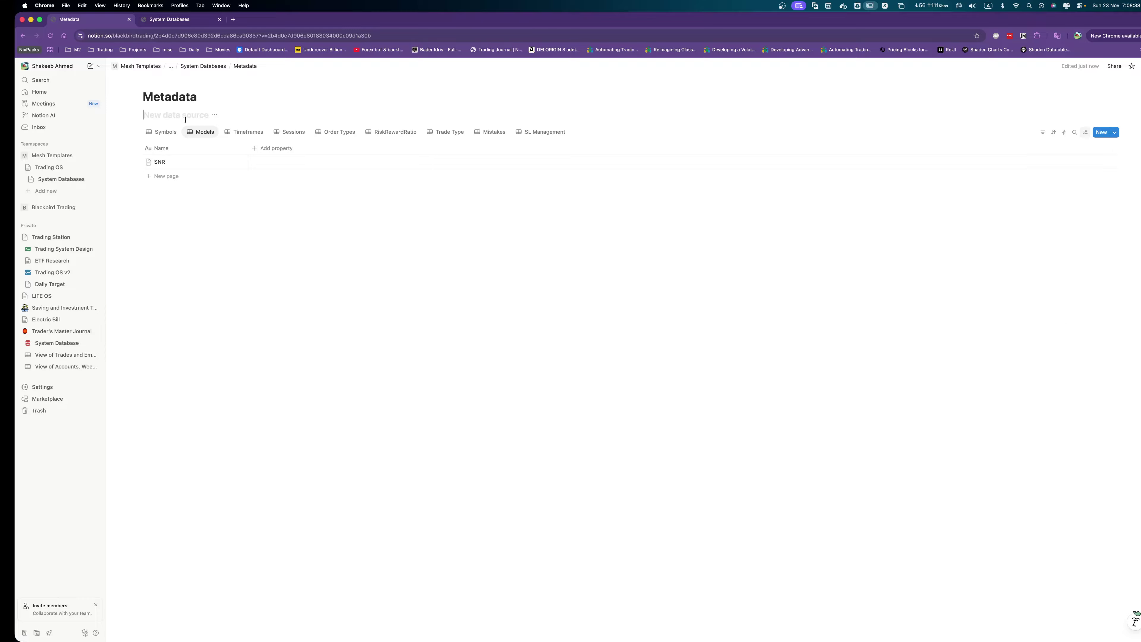
pyautogui.write('Models')
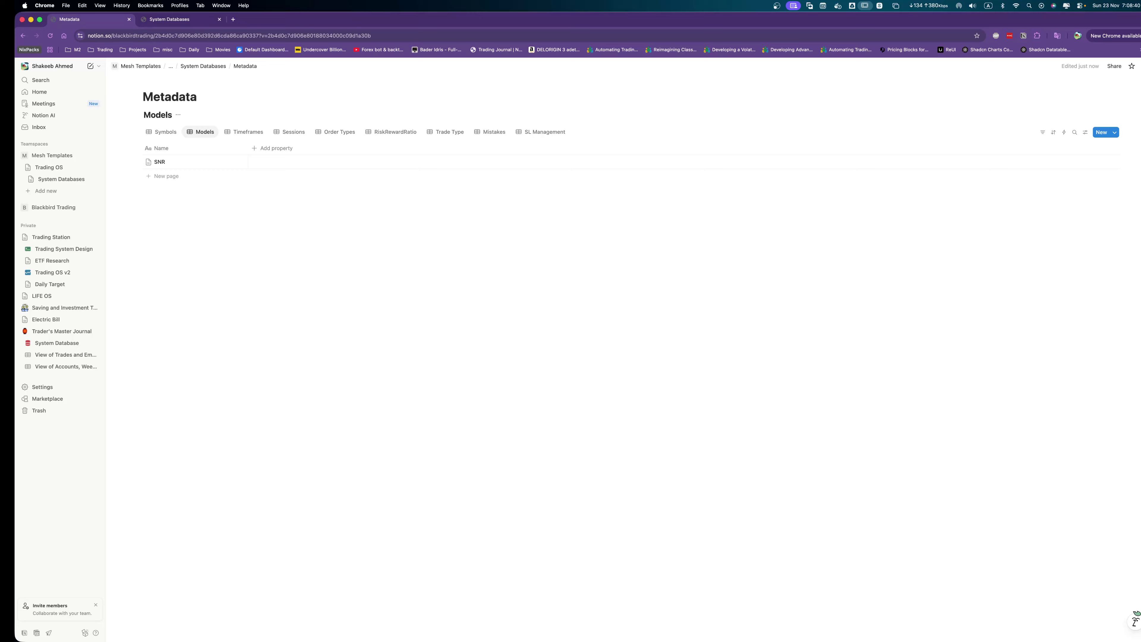
# Switch to the Timeframes view of the Metadata database.
pyautogui.click(238, 131)
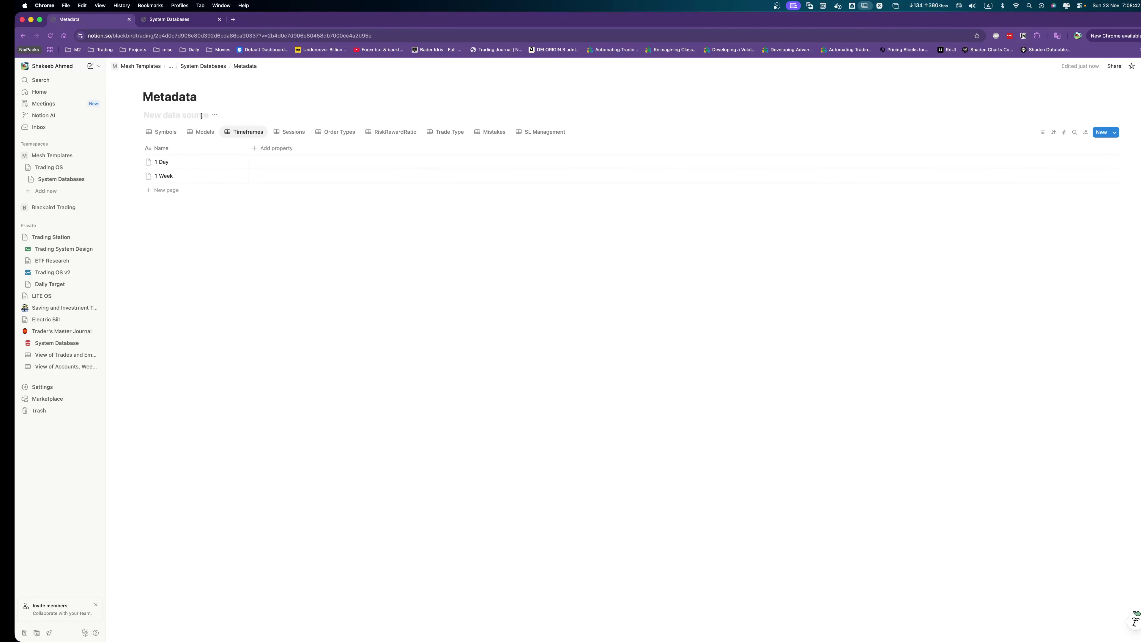
# Title the Timeframes view's data source "Timeframes" and switch to the Sessions view.
pyautogui.click(201, 116)
pyautogui.write('Timeframes')
pyautogui.click(280, 131)
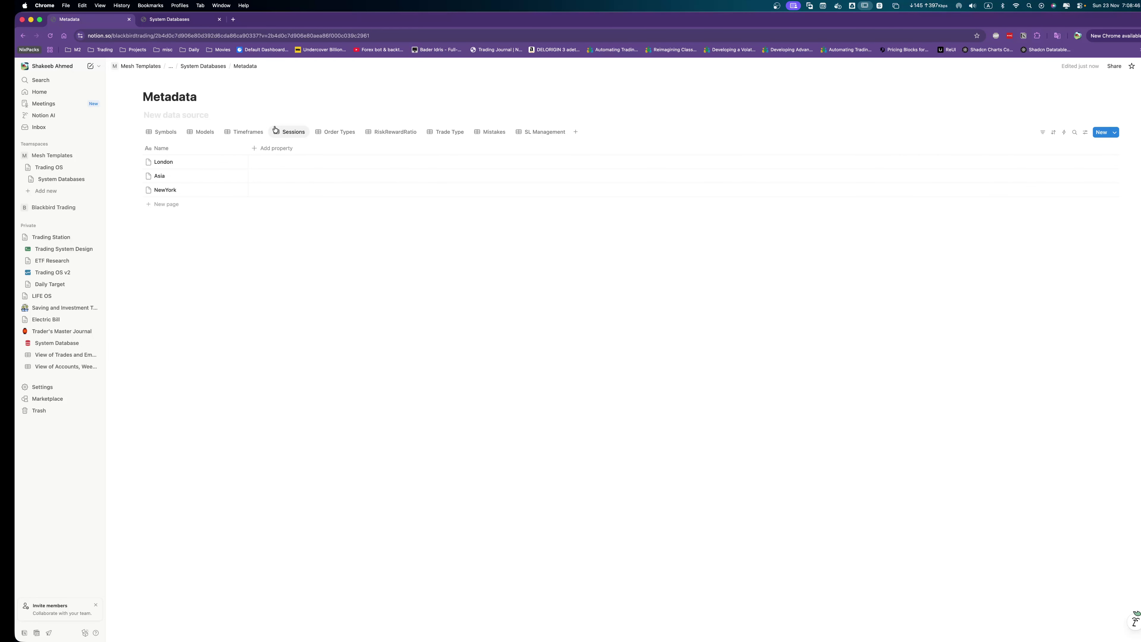
pyautogui.click(280, 131)
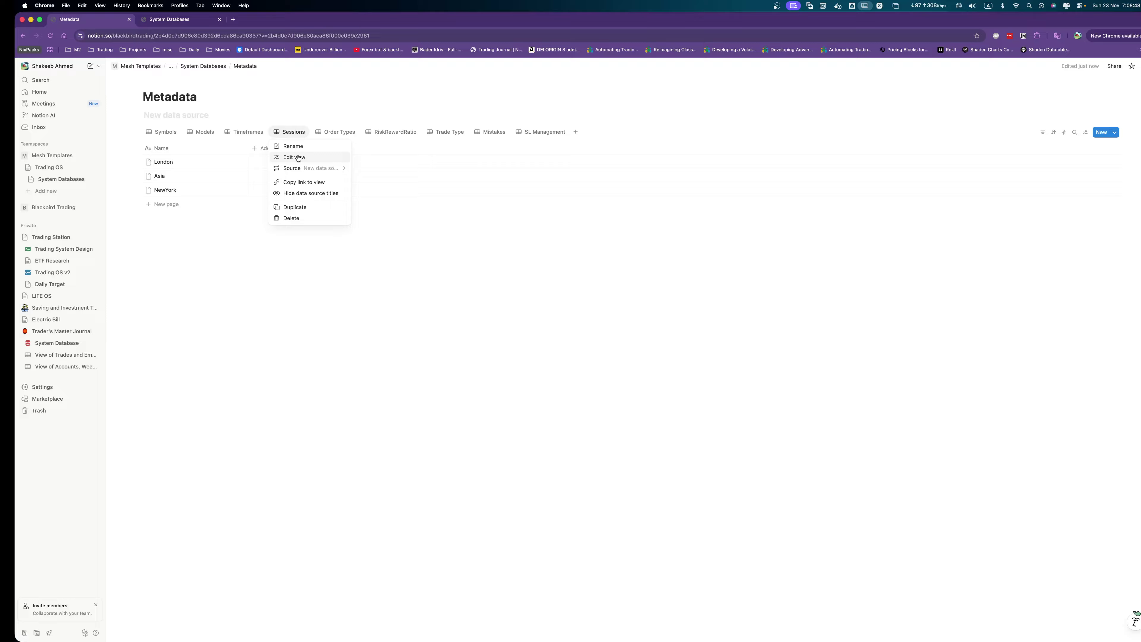
pyautogui.click(297, 155)
pyautogui.press('Escape')
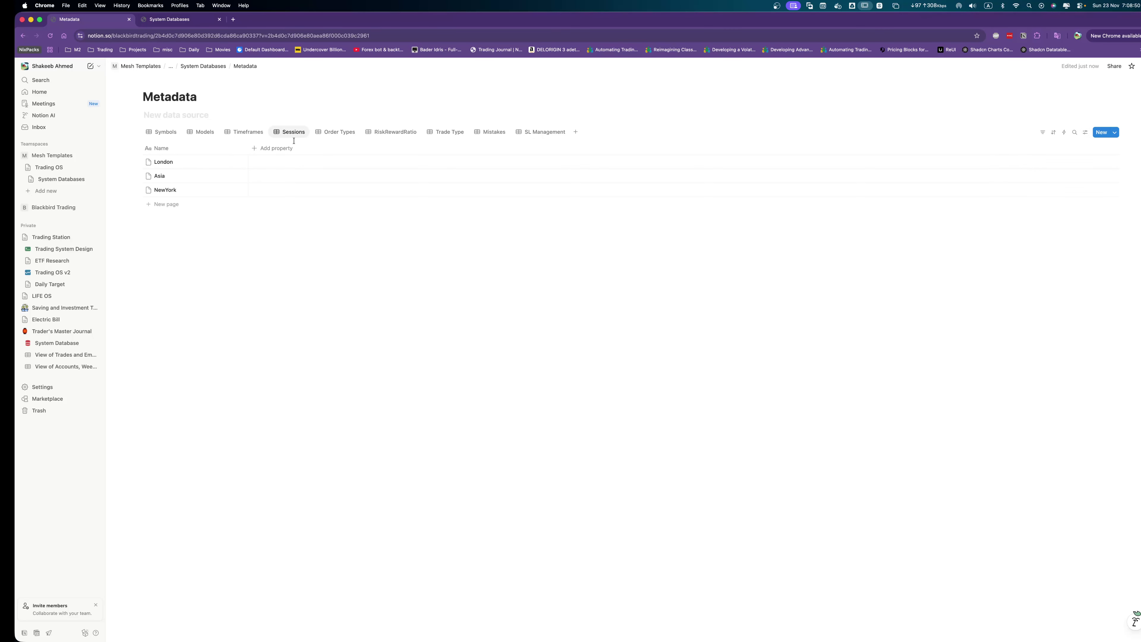
pyautogui.click(295, 137)
pyautogui.click(295, 157)
pyautogui.click(295, 137)
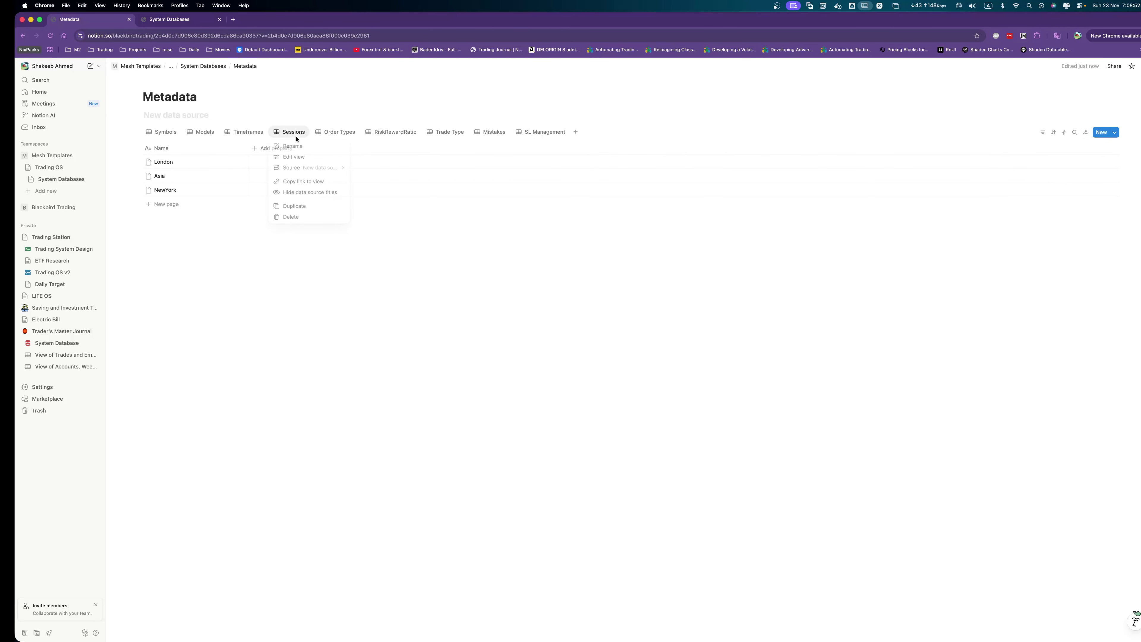
pyautogui.click(297, 146)
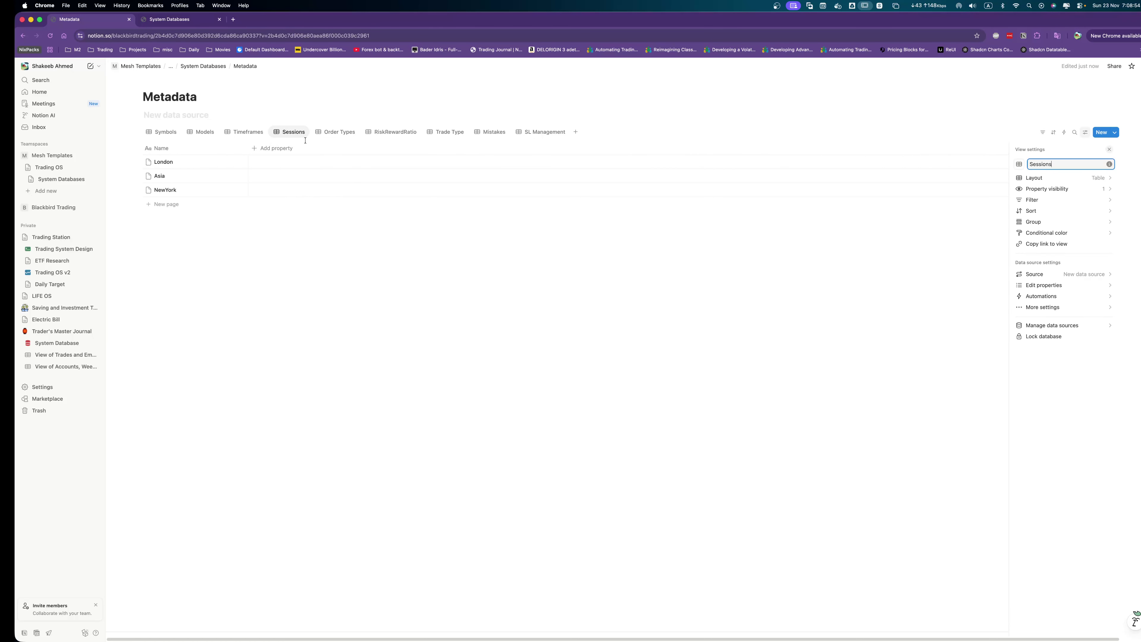
# Title the Sessions view's data source "Sessions".
pyautogui.click(204, 118)
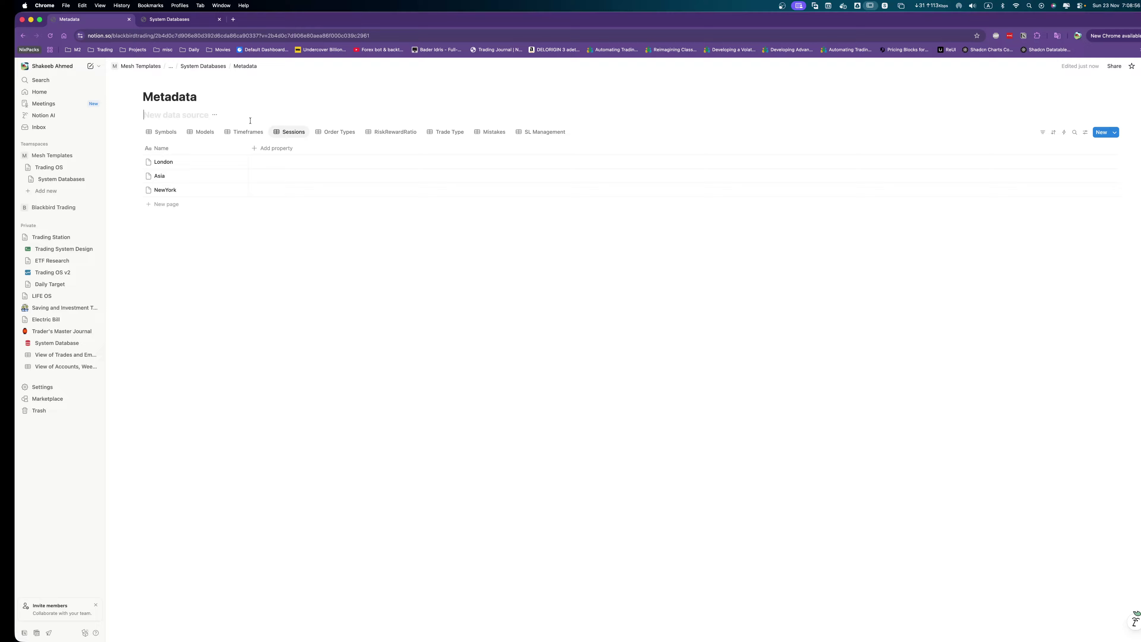
pyautogui.write('Session')
pyautogui.click(180, 115)
pyautogui.click(168, 116)
# Title the Order Types view's data source "OrderTypes" and the RiskRewardRatio view's data source "RiskRewrdRatio".
pyautogui.click(339, 132)
pyautogui.click(165, 116)
pyautogui.write('OrderTypes')
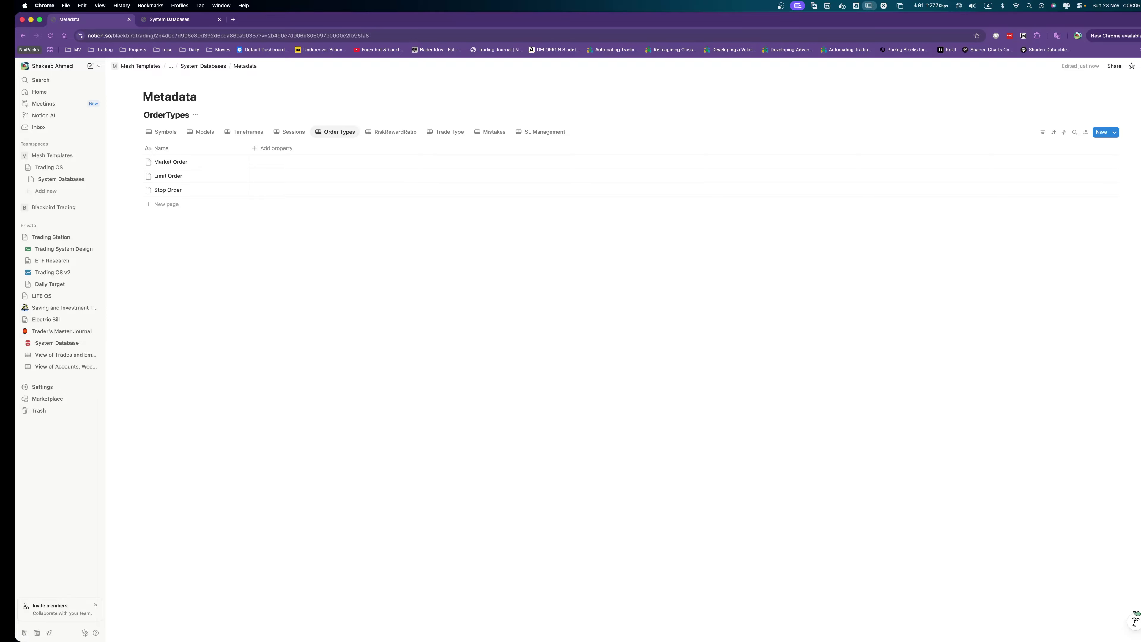
pyautogui.click(395, 132)
pyautogui.click(152, 115)
pyautogui.write('Risk')
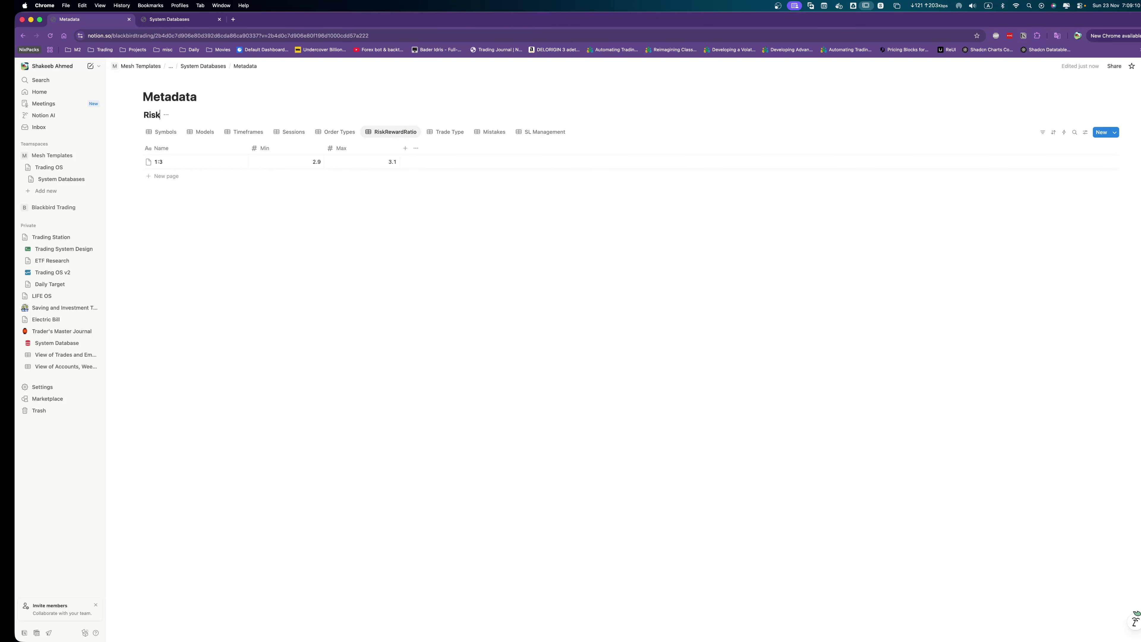
pyautogui.write('RewrdRatio')
# Title the Trade Type view's data source "TradeTypes" and rename the view "Trade Types".
pyautogui.click(447, 132)
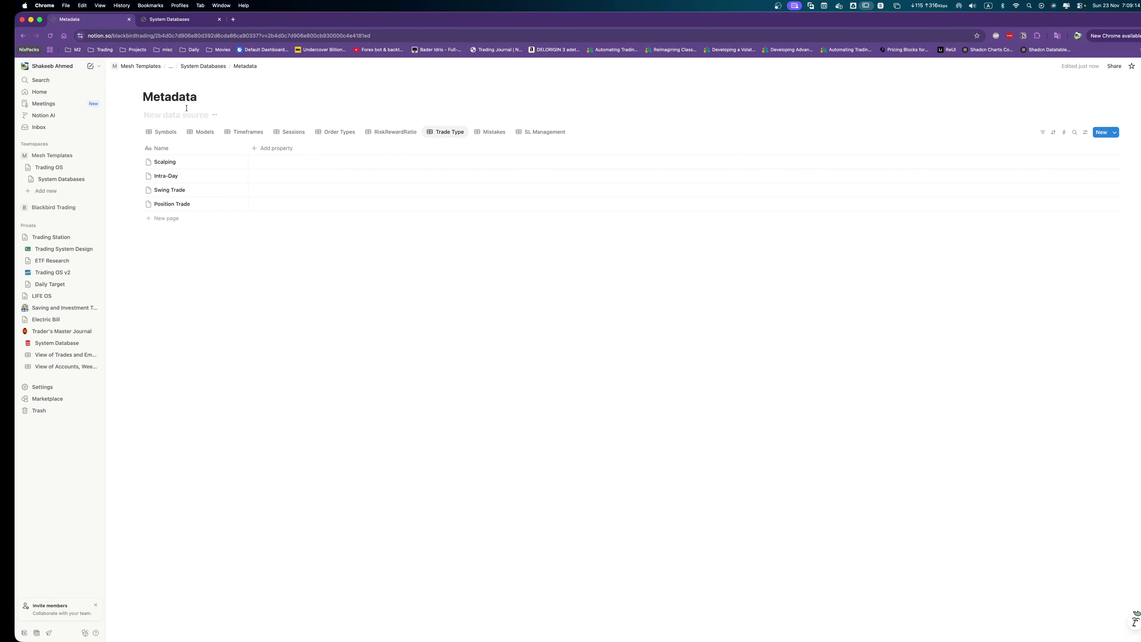
pyautogui.write('TradeTypes')
pyautogui.click(440, 132)
pyautogui.click(453, 144)
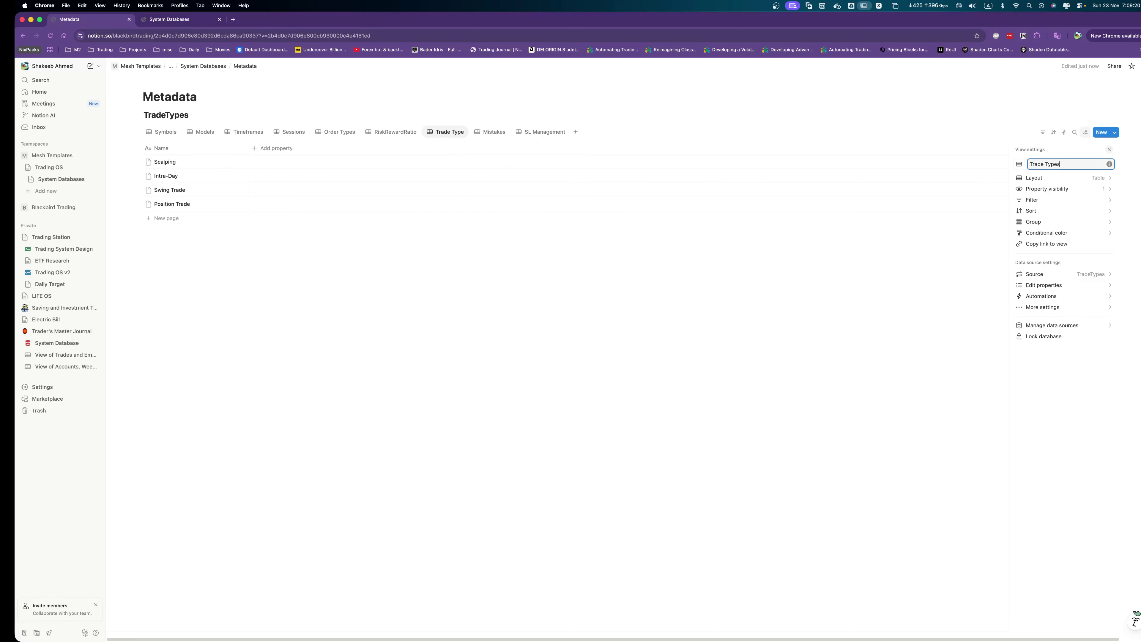
pyautogui.write('s')
# Title the Mistakes view's data source "Mistakes".
pyautogui.click(496, 131)
pyautogui.press('Escape')
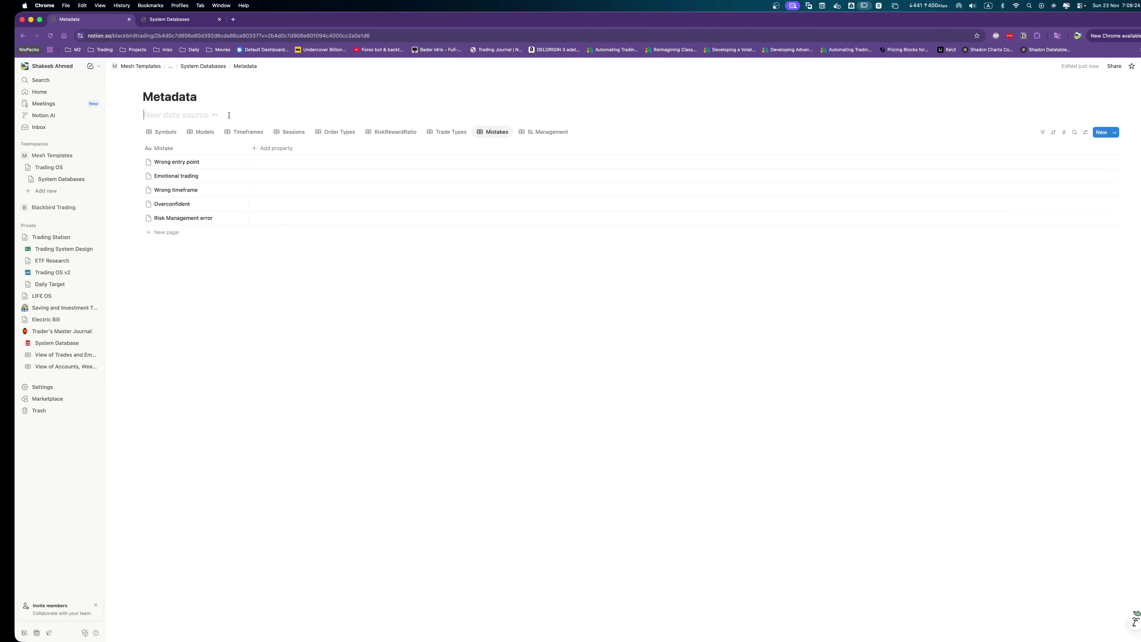
pyautogui.click(207, 115)
pyautogui.write('Mistakes')
# Title the SL Management view's data source "SL Management".
pyautogui.click(547, 132)
pyautogui.click(157, 116)
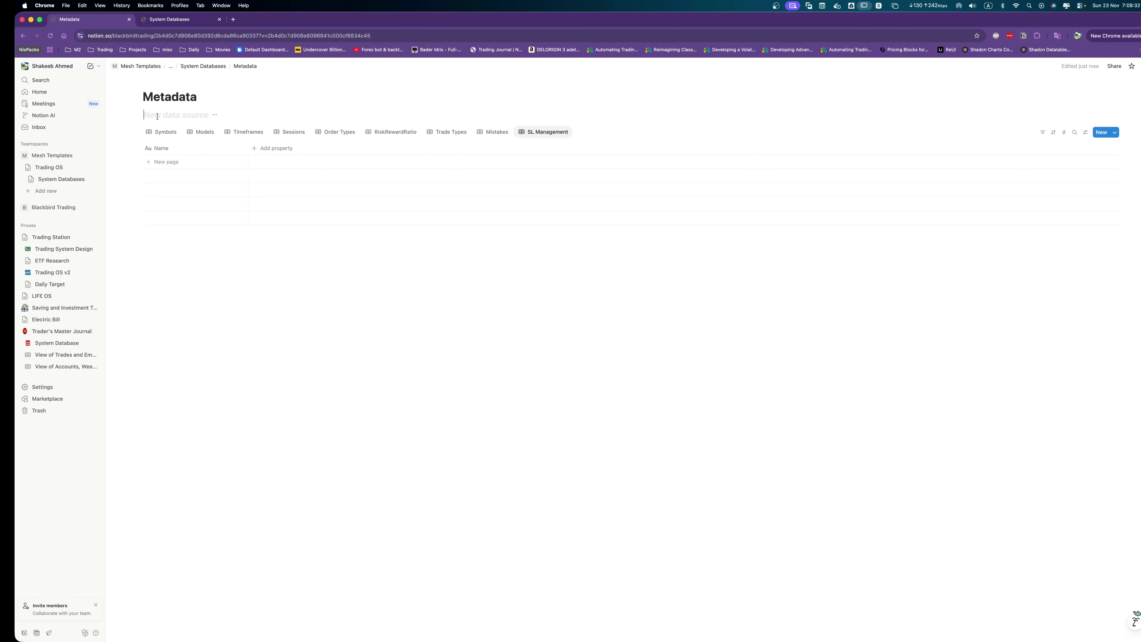
pyautogui.write('SL Management')
# Add a new data source to the Metadata database and title it "TP Management".
pyautogui.click(580, 131)
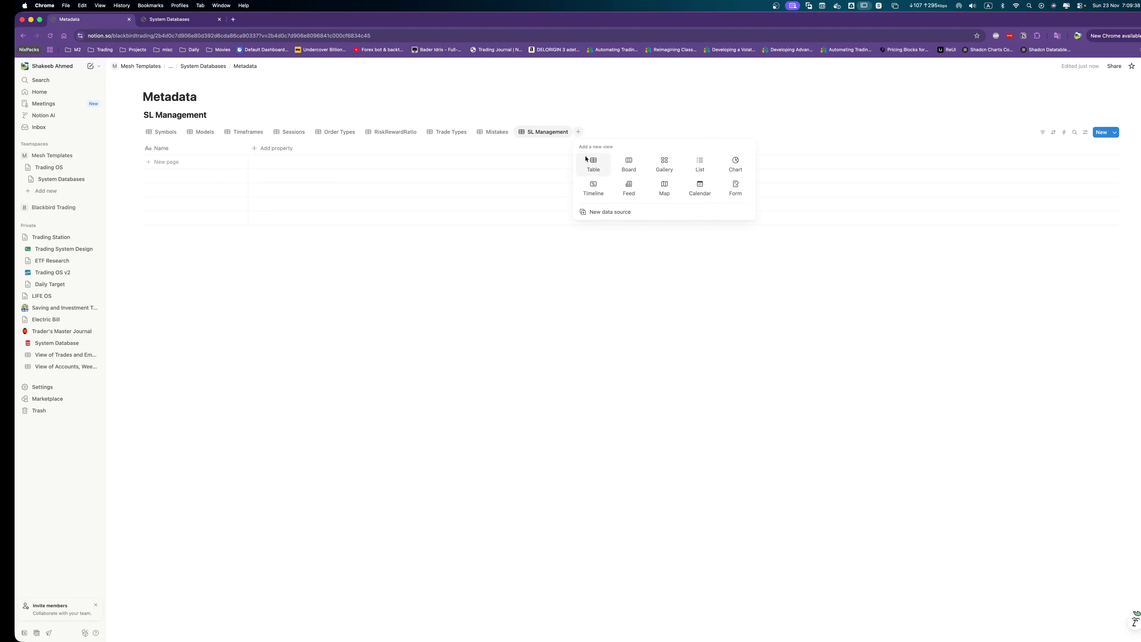
pyautogui.click(597, 213)
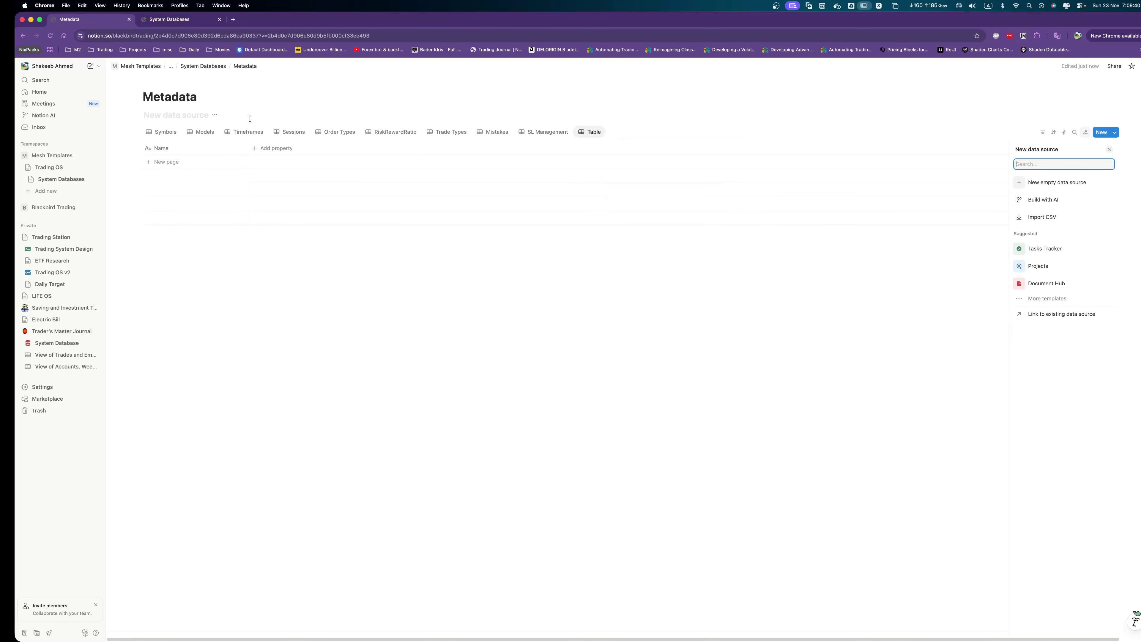
pyautogui.click(234, 115)
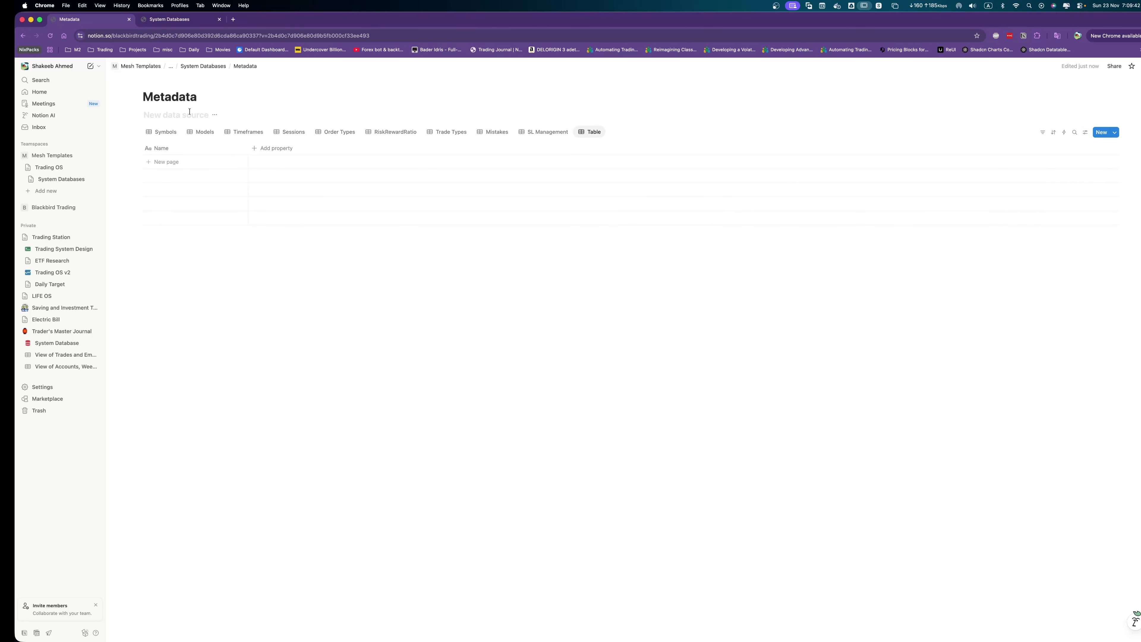
pyautogui.write('TP Management')
# Rename the new data source's table view "TP Management".
pyautogui.click(601, 134)
pyautogui.click(596, 145)
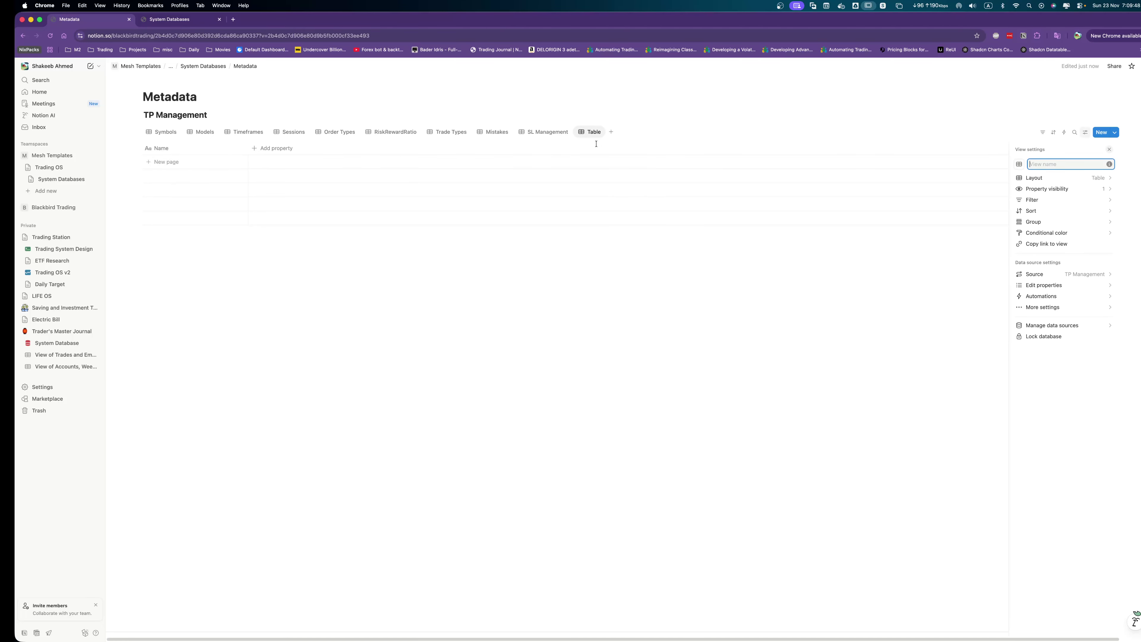
pyautogui.write('TP Management')
pyautogui.click(488, 297)
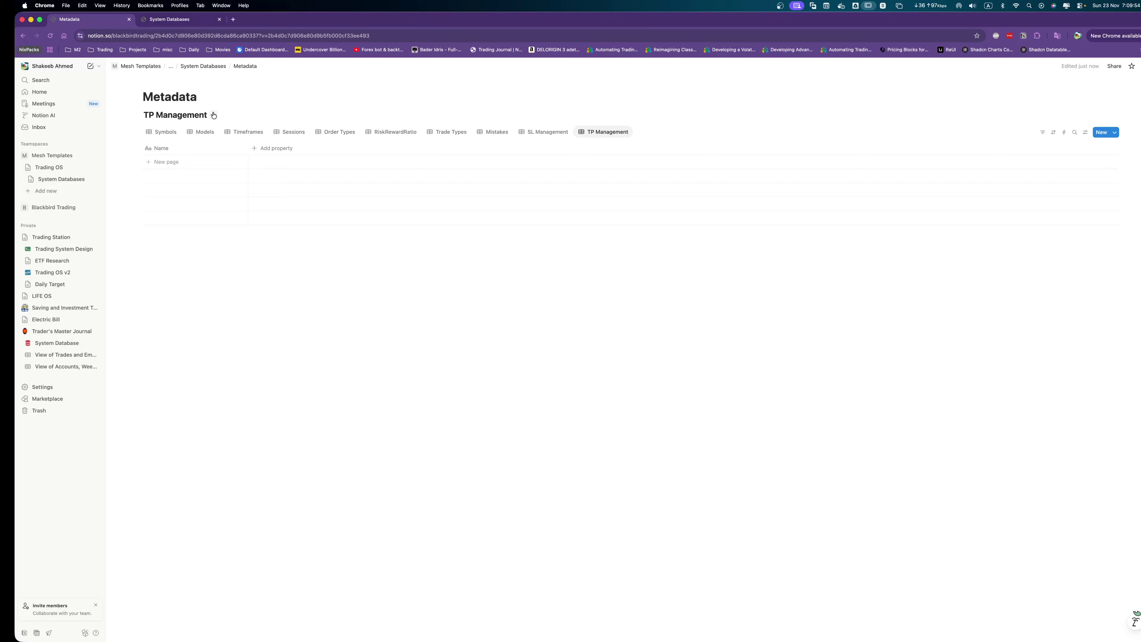
# Delete the SL Management and TP Management text lines from the Trading Core block on the System Databases page.
pyautogui.click(198, 20)
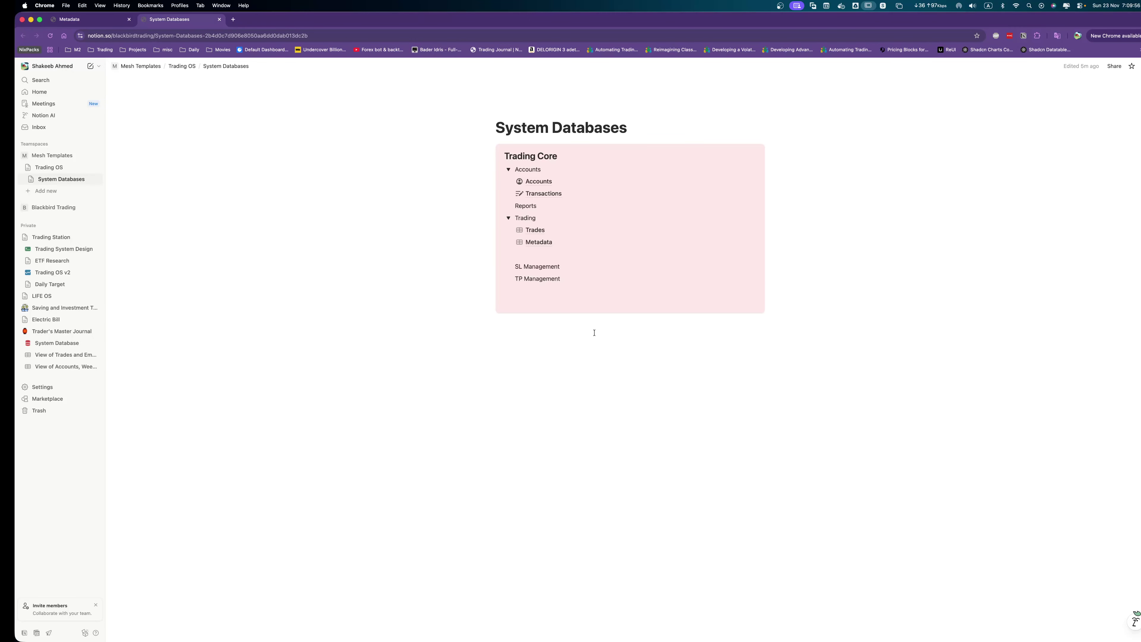
pyautogui.click(579, 287)
pyautogui.press('BackSpace')
pyautogui.press('super+BackSpace')
pyautogui.press('BackSpace')
pyautogui.press('super+BackSpace')
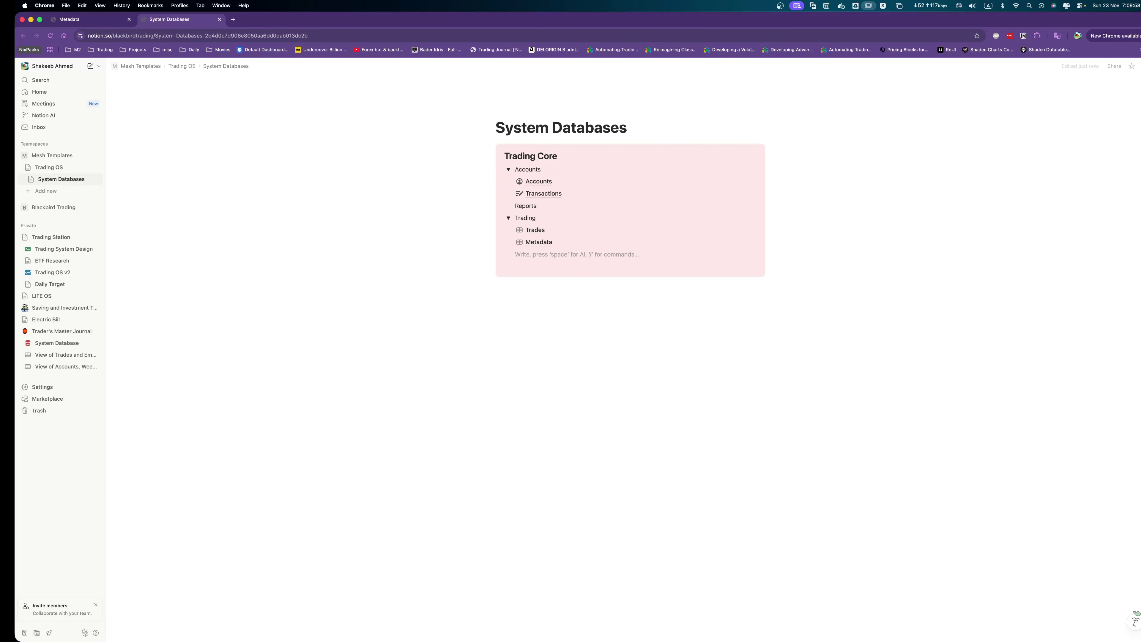
# Return to the Metadata database and hide its data source titles.
pyautogui.click(76, 19)
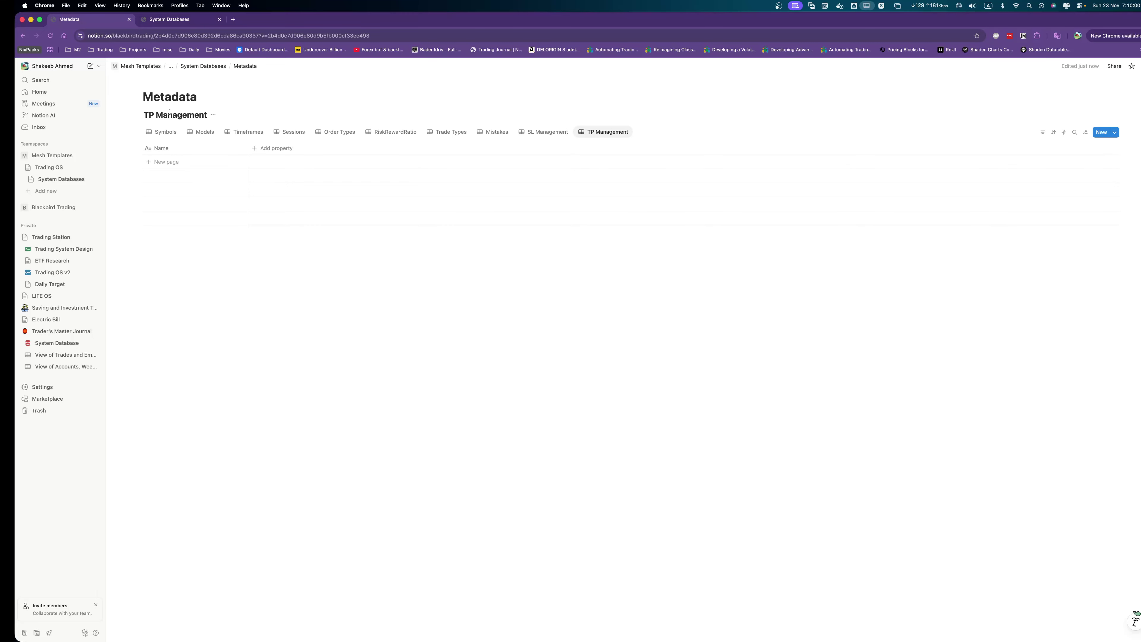
pyautogui.click(213, 115)
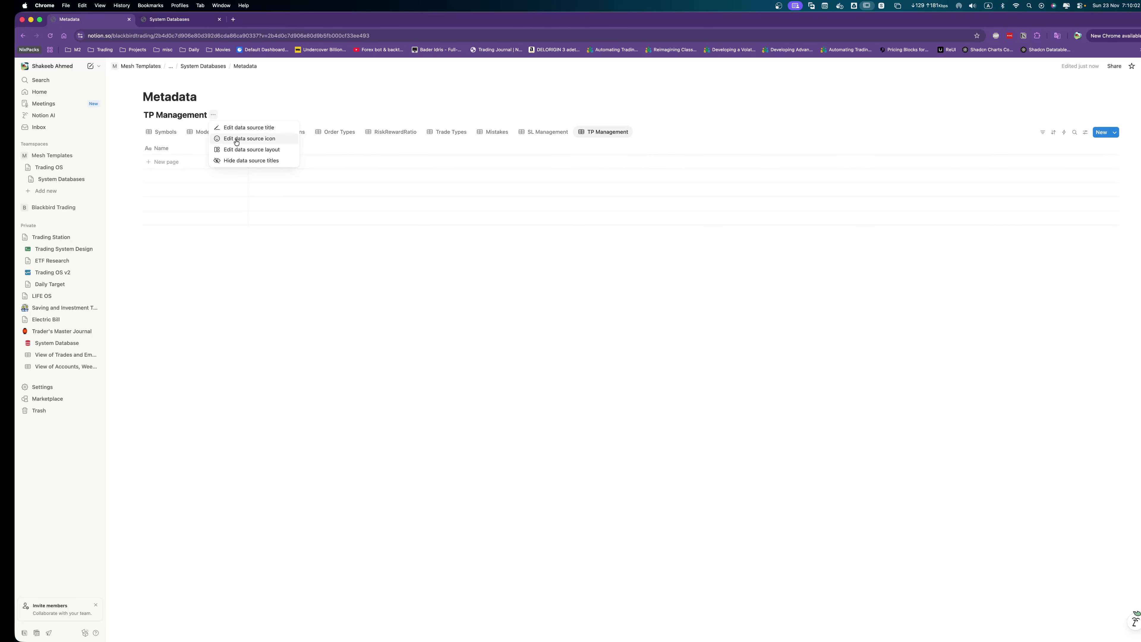
pyautogui.click(240, 161)
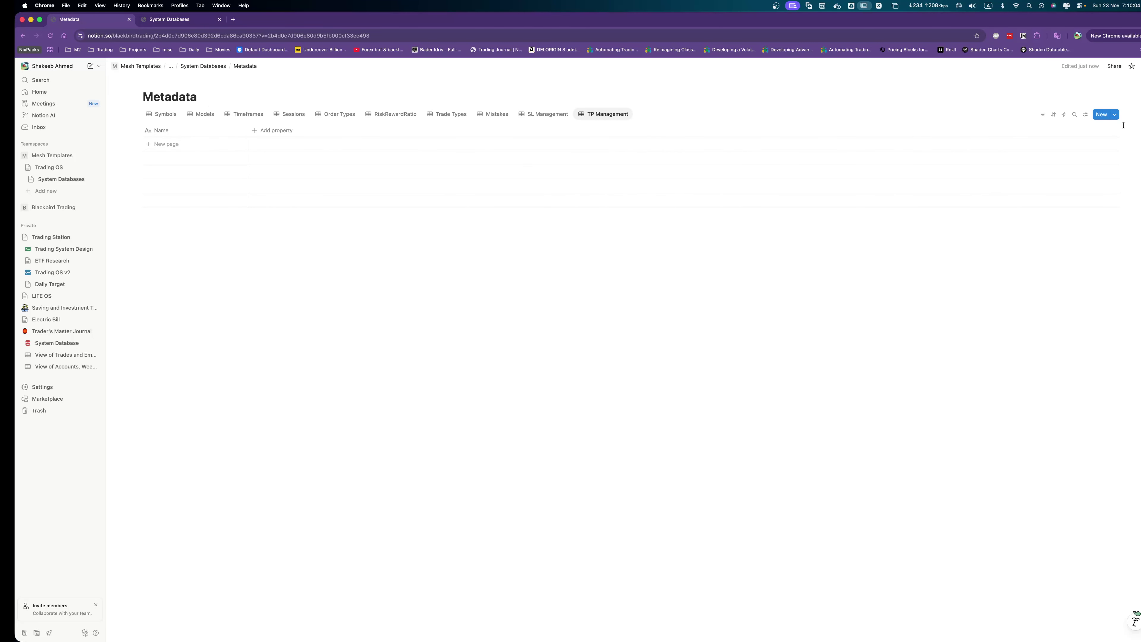
# Examine the data sources available for the TP Management view.
pyautogui.click(579, 115)
pyautogui.click(612, 150)
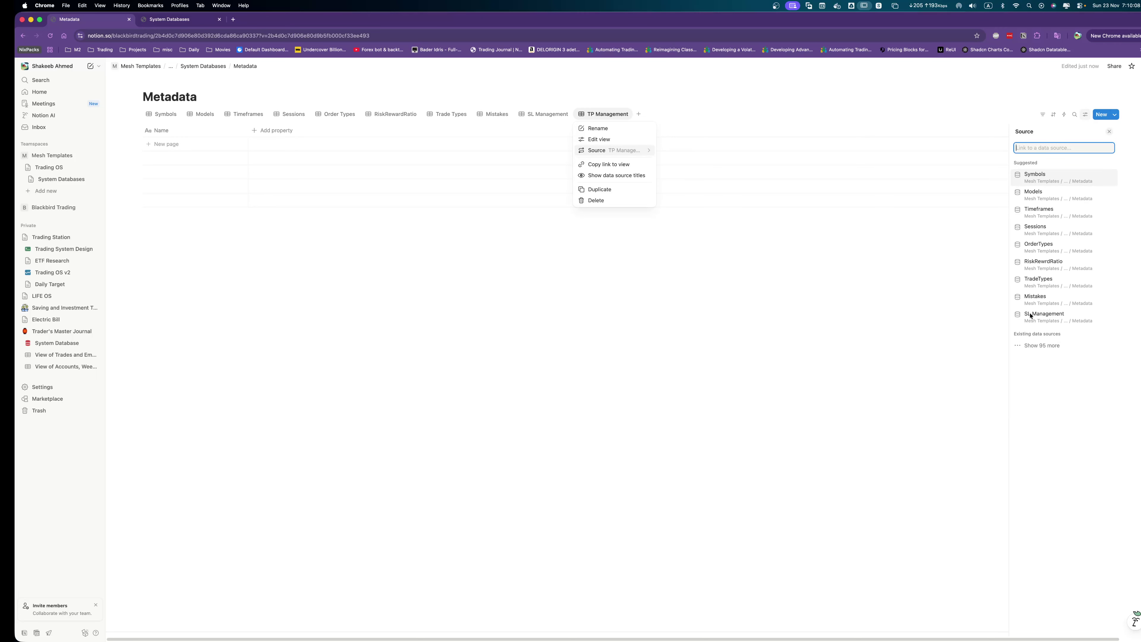
pyautogui.click(784, 326)
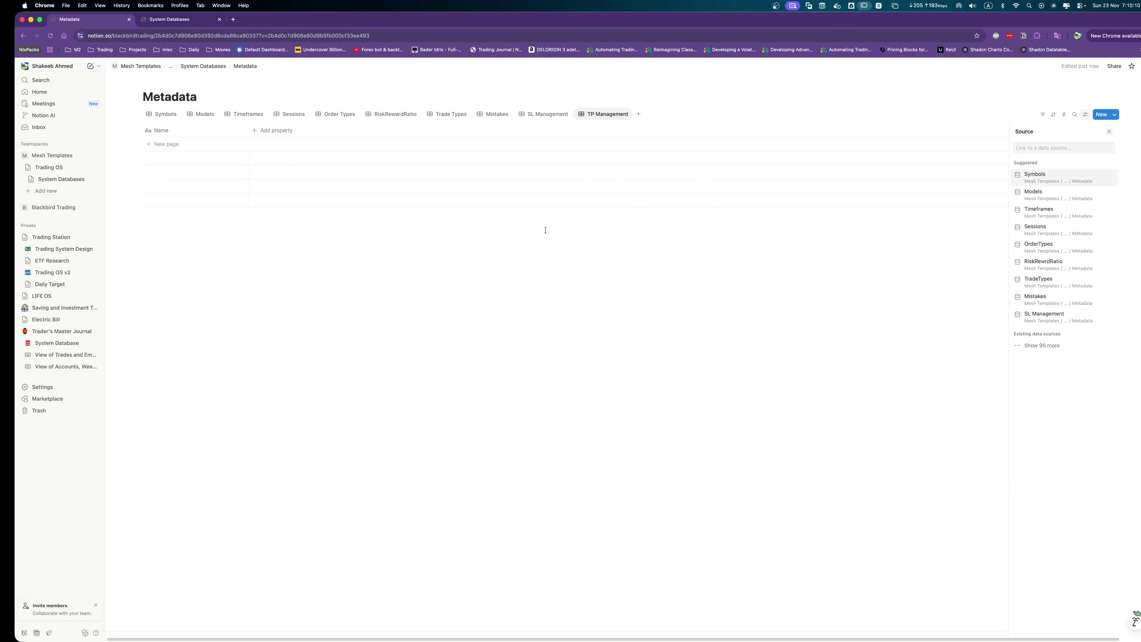
pyautogui.press('Escape')
pyautogui.click(608, 110)
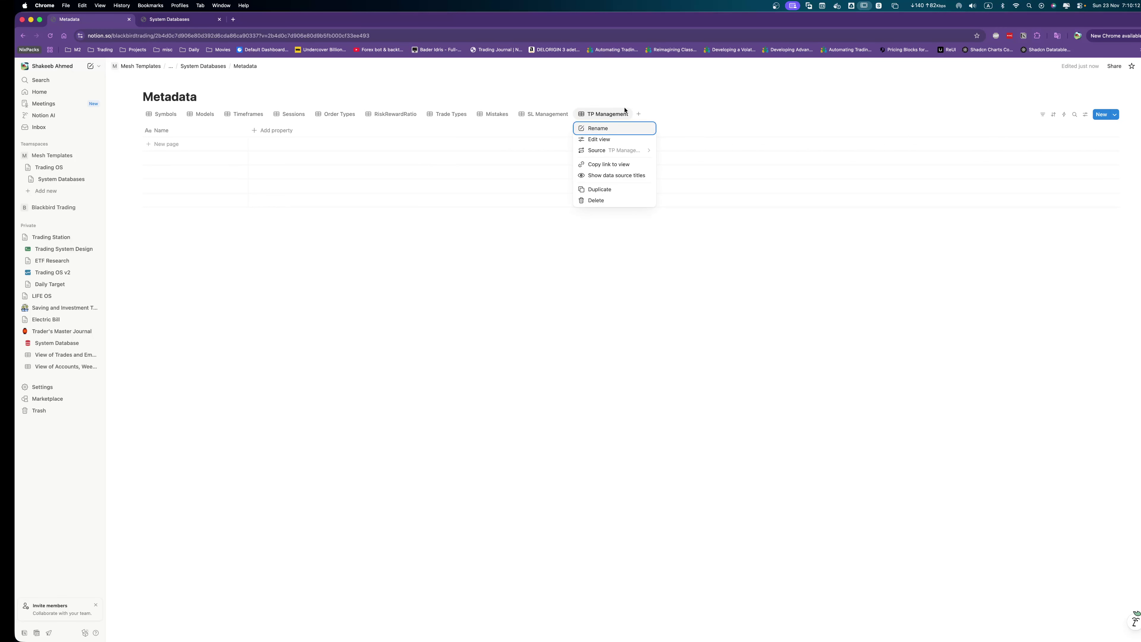
# Create a blank TP Management template, turn off page discussions in its layout and apply the layout to all pages.
pyautogui.click(1113, 115)
pyautogui.click(1073, 153)
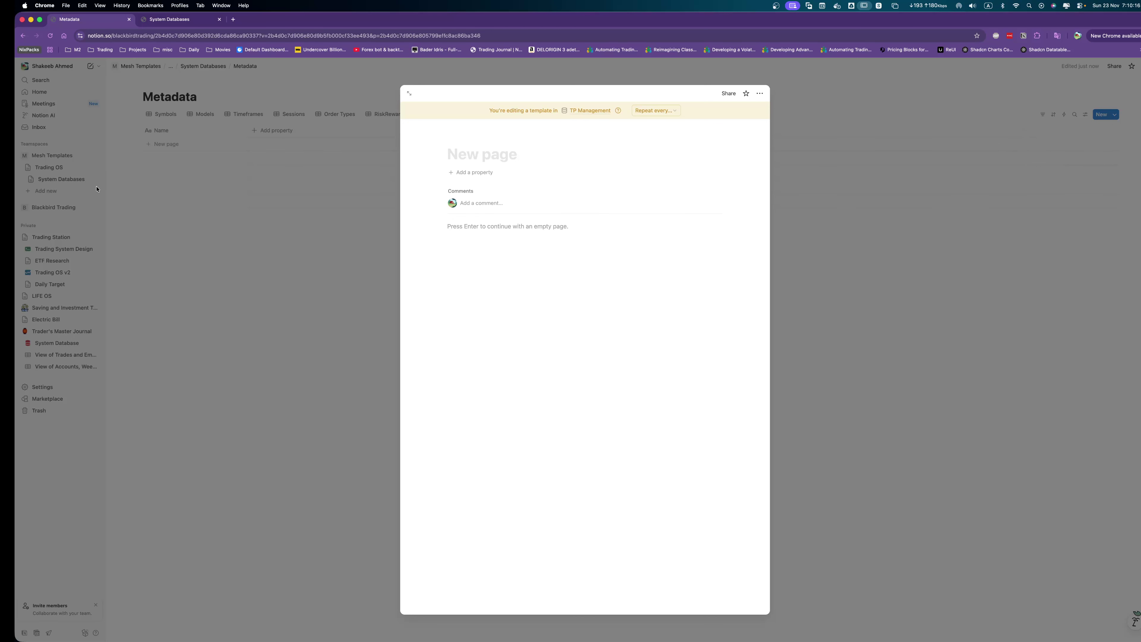
pyautogui.click(543, 136)
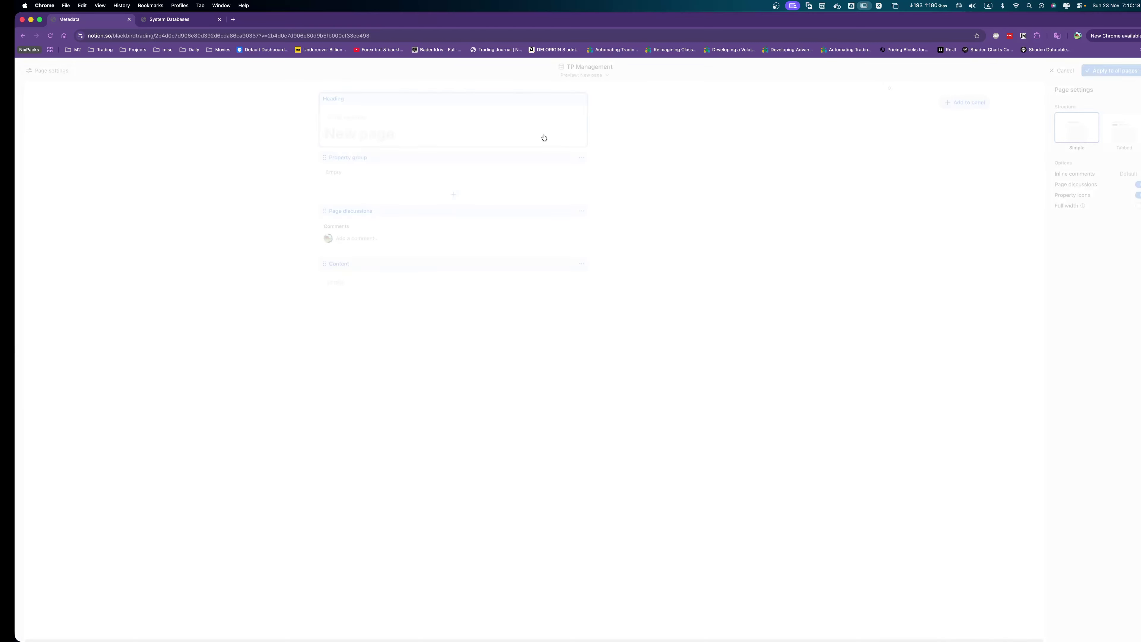
pyautogui.click(1138, 184)
pyautogui.click(1138, 194)
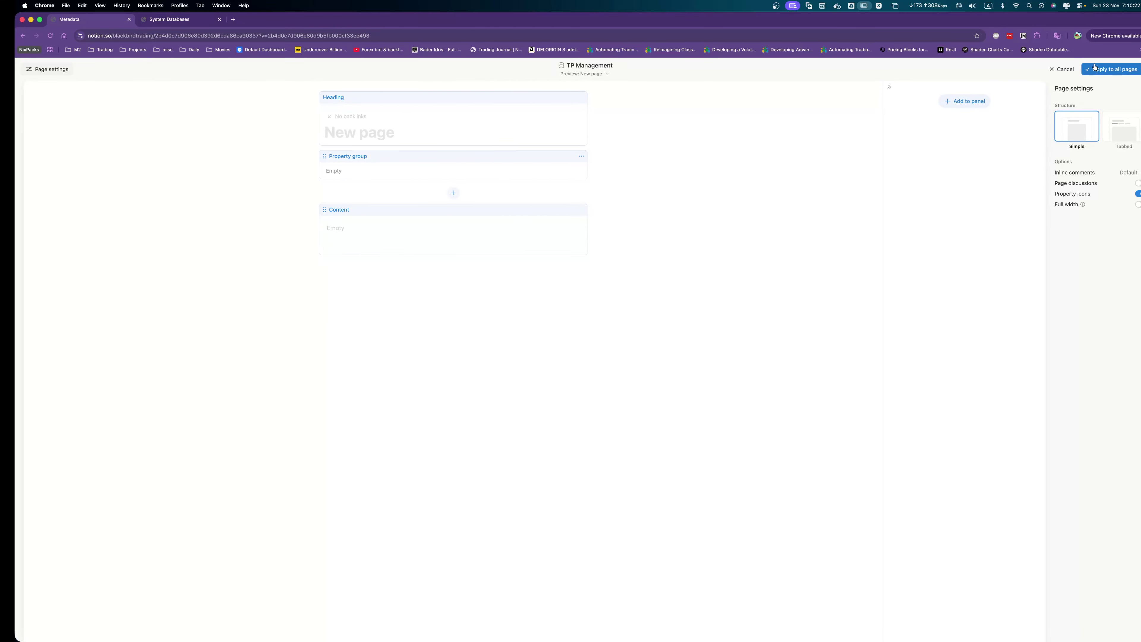
pyautogui.click(1110, 68)
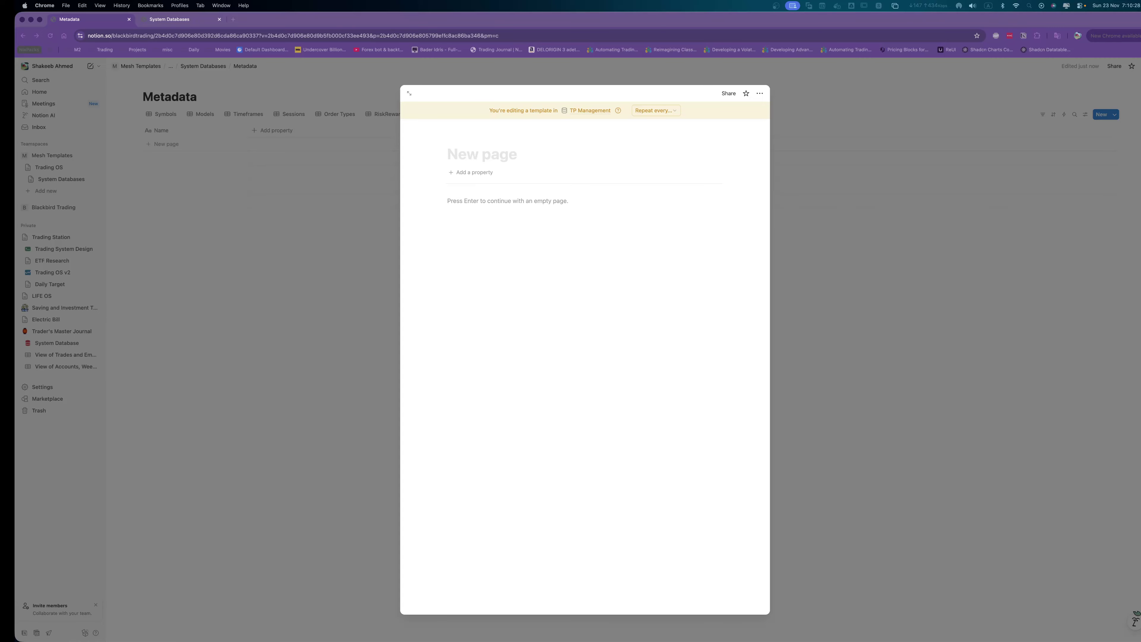
pyautogui.click(517, 120)
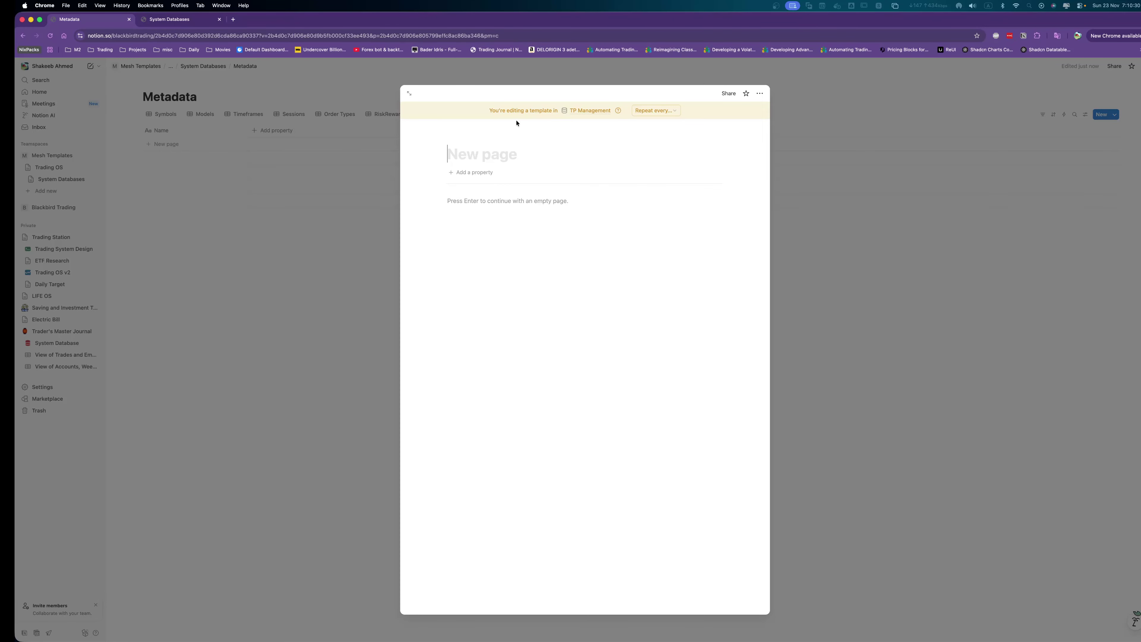
pyautogui.press('Escape')
# Add a page named "Locked Profit" in the SL Management view and check the content of the page.
pyautogui.click(551, 119)
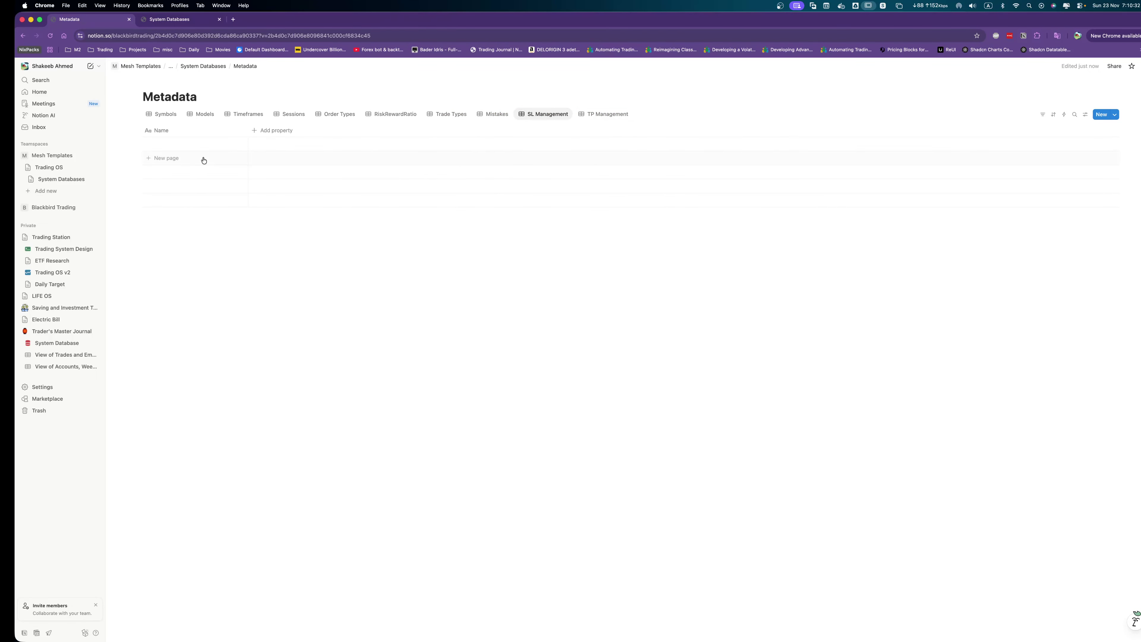
pyautogui.moveTo(230, 259); pyautogui.dragTo(142, 135)
pyautogui.click(163, 146)
pyautogui.write('Locked Profit')
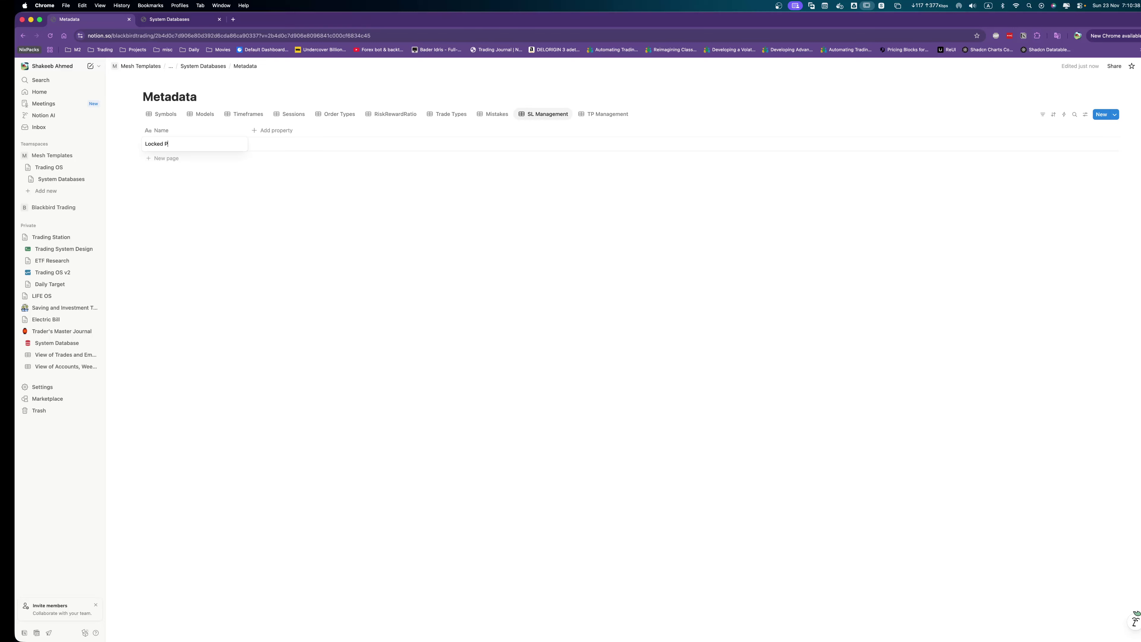
pyautogui.press('Return')
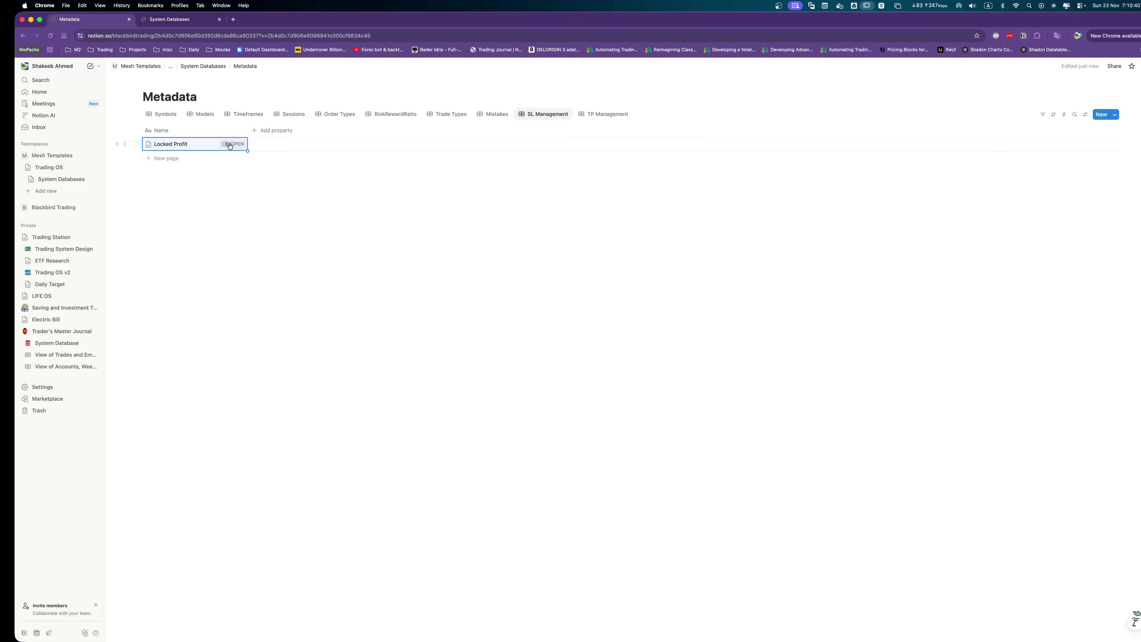
pyautogui.click(234, 144)
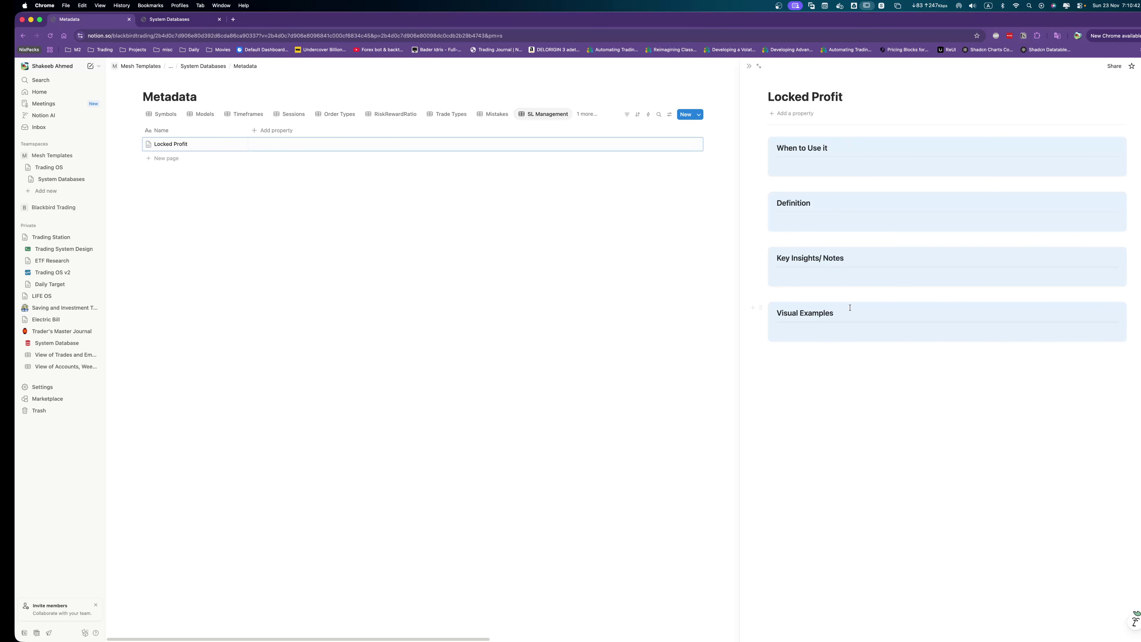
pyautogui.press('Escape')
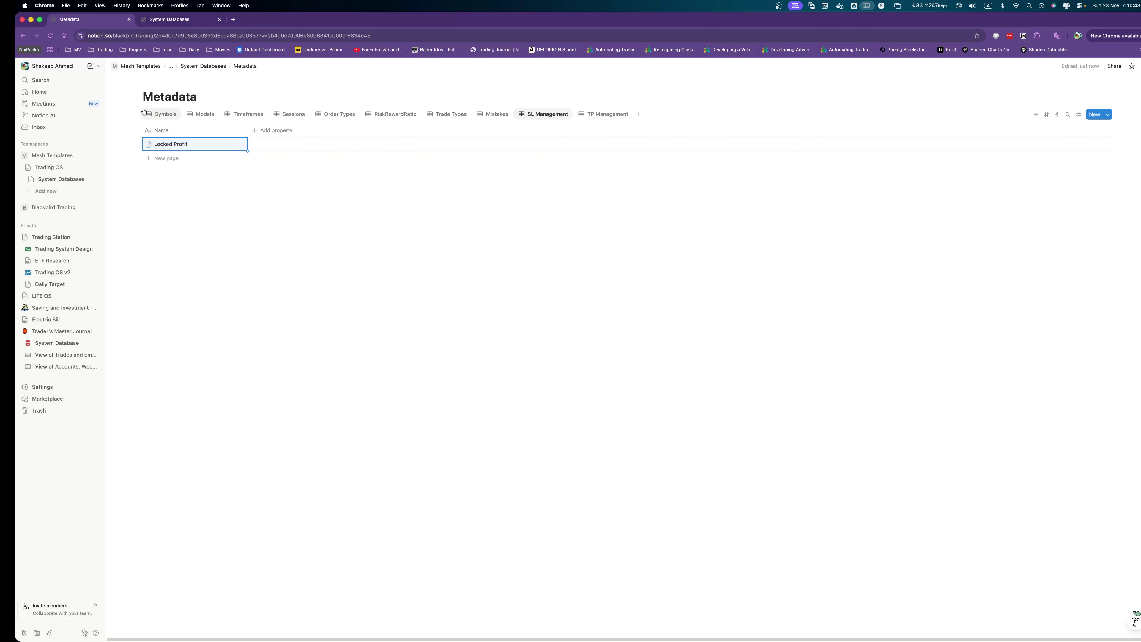
# Add pages named "Removed SL" and "Widen SL" to the SL Management view of the Metadata database.
pyautogui.click(153, 158)
pyautogui.write('Remove')
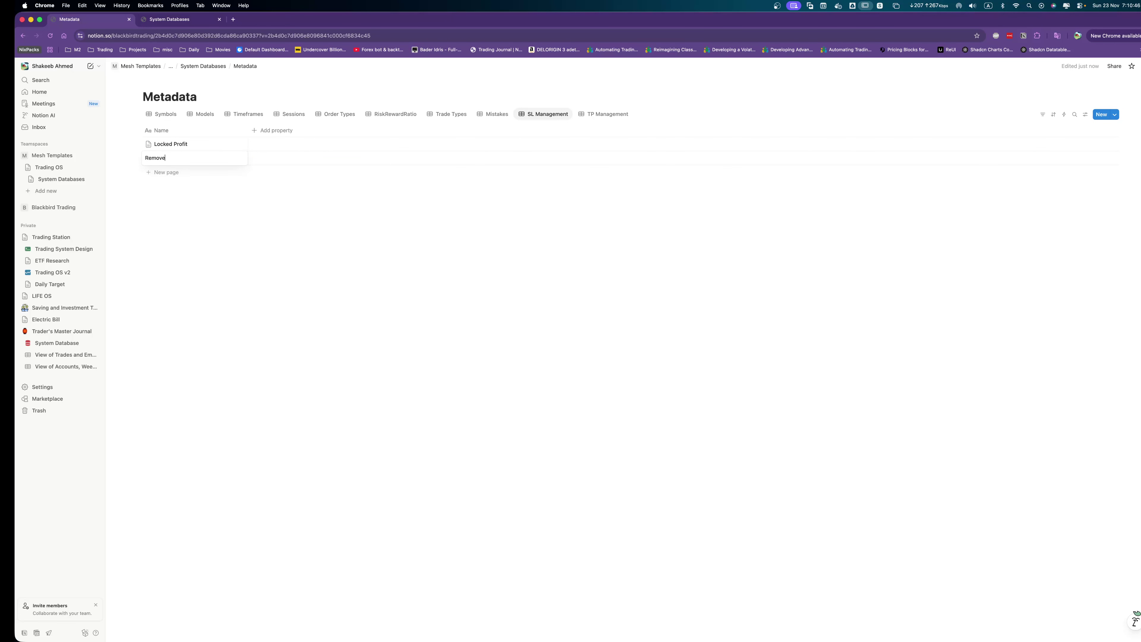
pyautogui.write('d SL')
pyautogui.press('Escape')
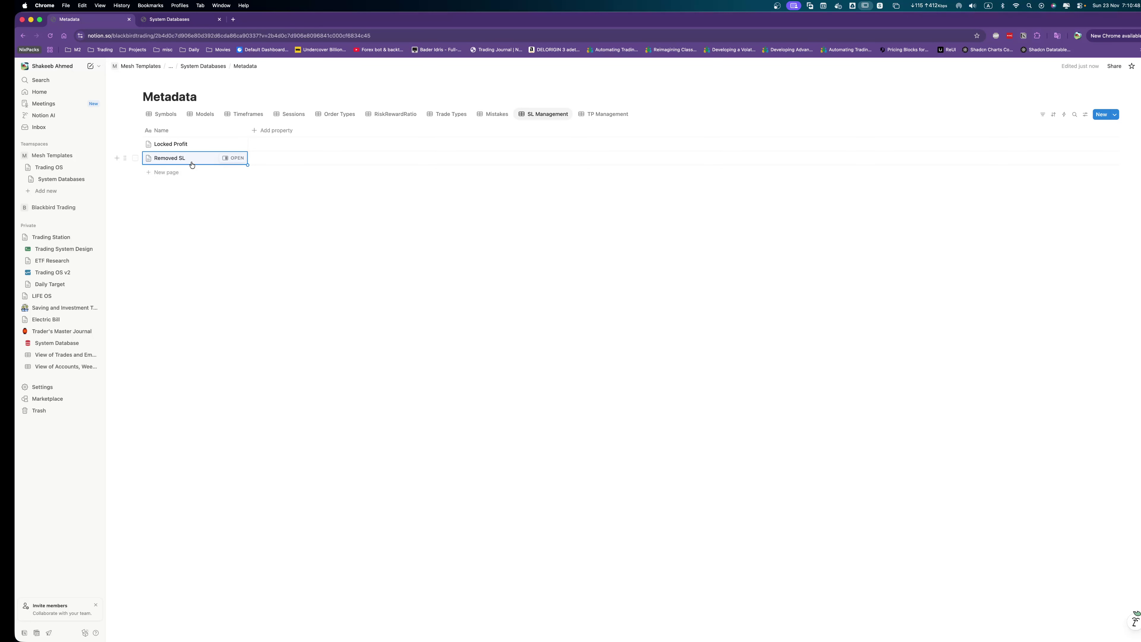
pyautogui.click(173, 174)
pyautogui.write('Widne')
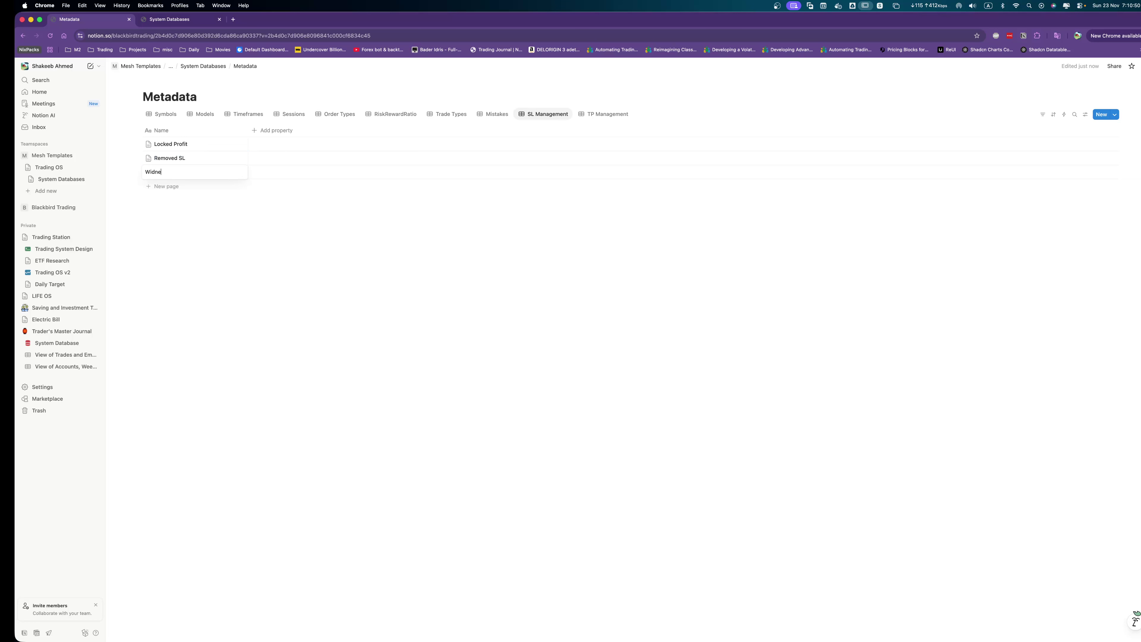
pyautogui.press('BackSpace')
pyautogui.press('BackSpace')
pyautogui.write('en SL')
pyautogui.press('Escape')
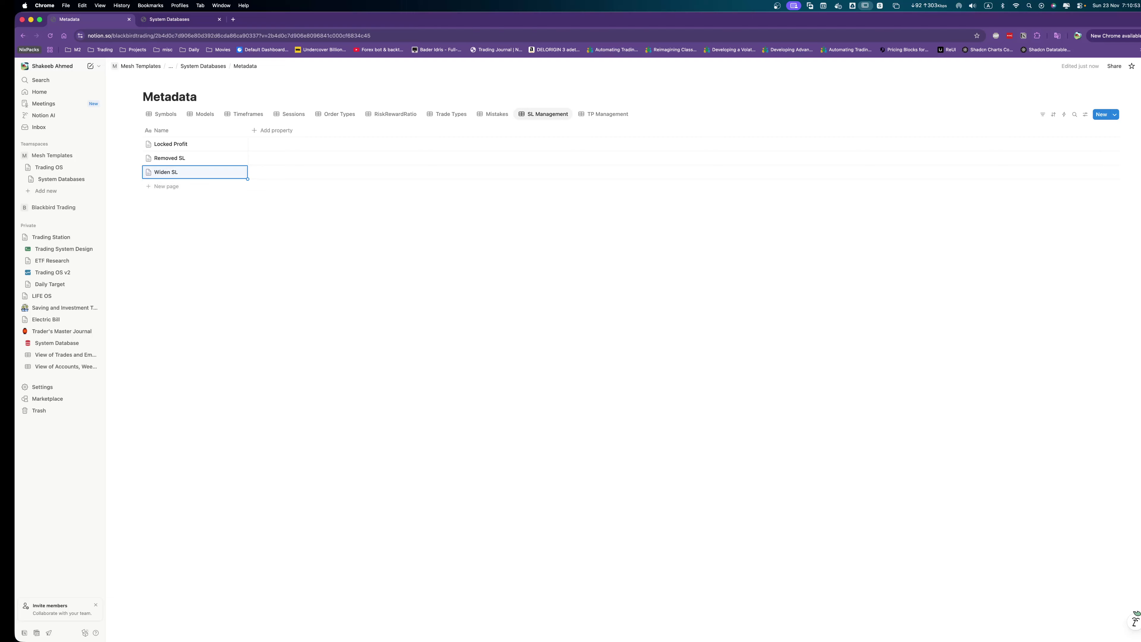
# Add pages named "Initial SL" and "Breakeven" to the SL Management view.
pyautogui.click(169, 188)
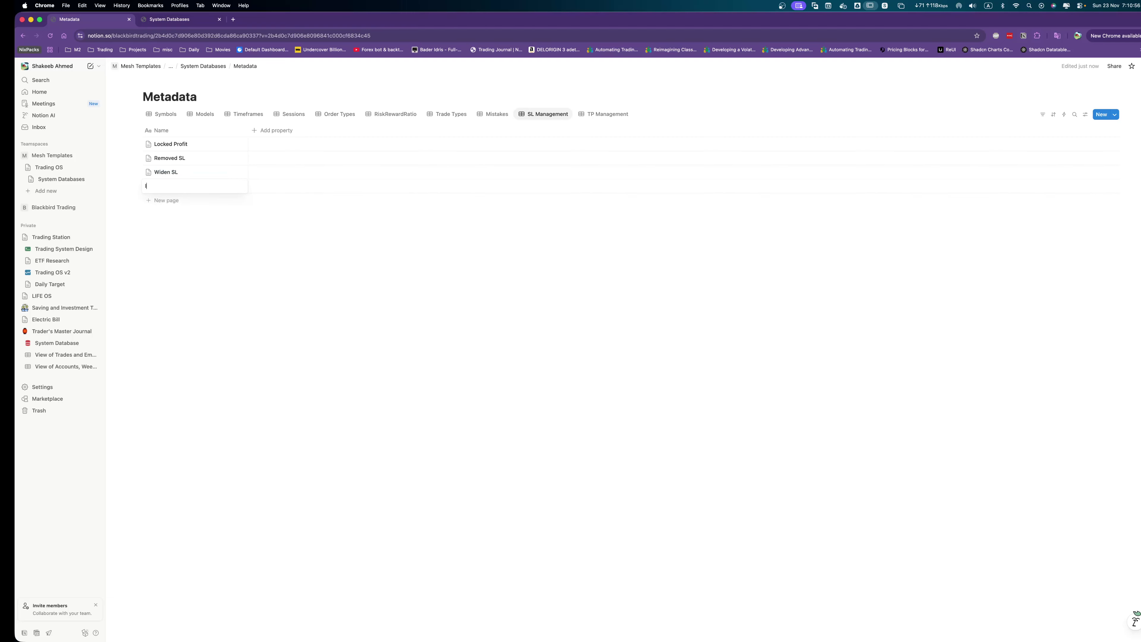
pyautogui.write('Initial SL')
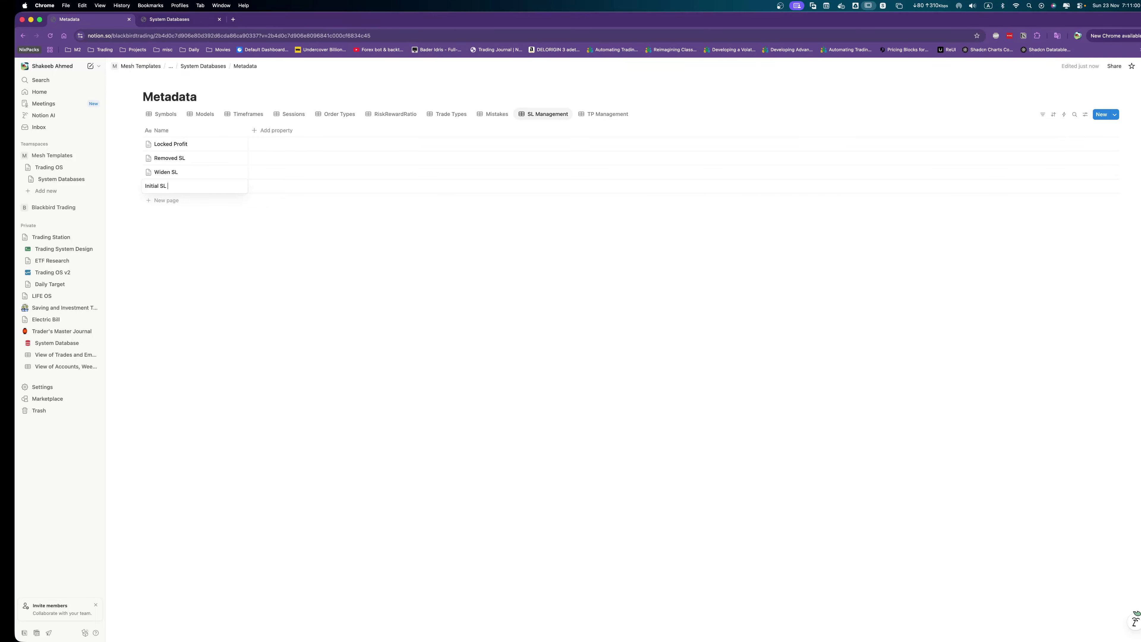
pyautogui.press('Return')
pyautogui.click(169, 200)
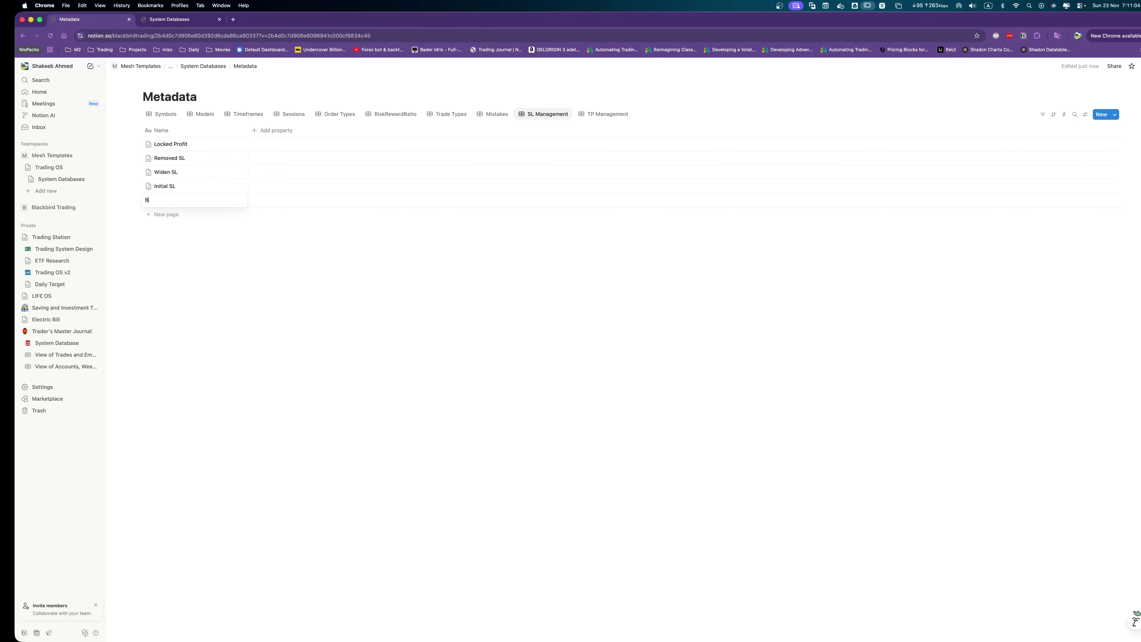
pyautogui.write('Breakeven')
pyautogui.press('Return')
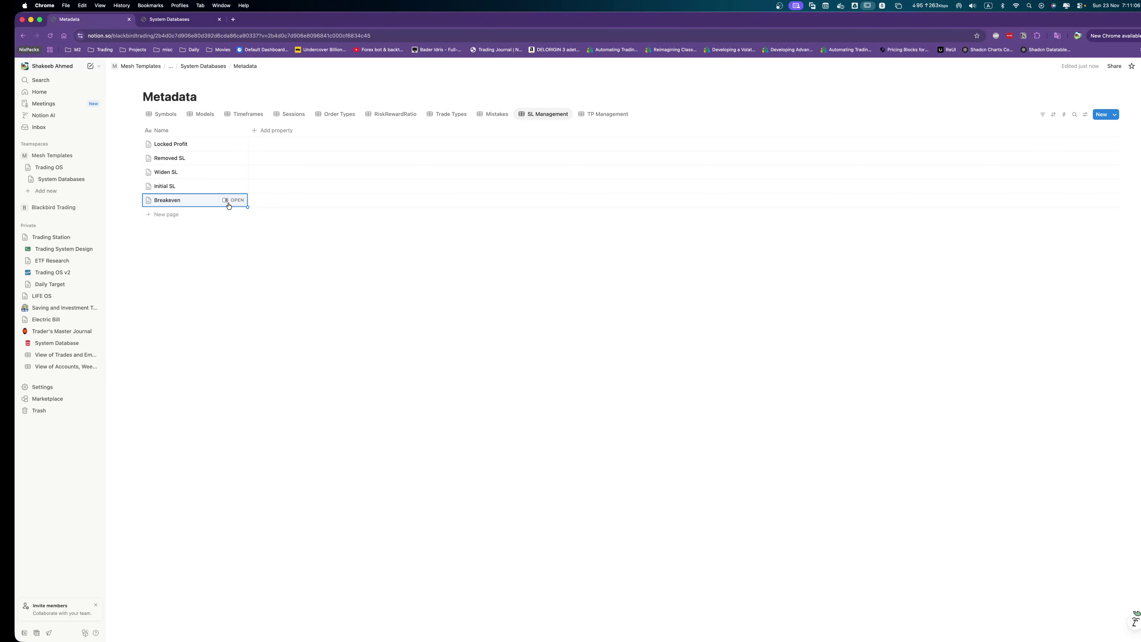
# Add pages named "Partial SL Adjustment" and "SL Hit" to the SL Management view.
pyautogui.click(170, 214)
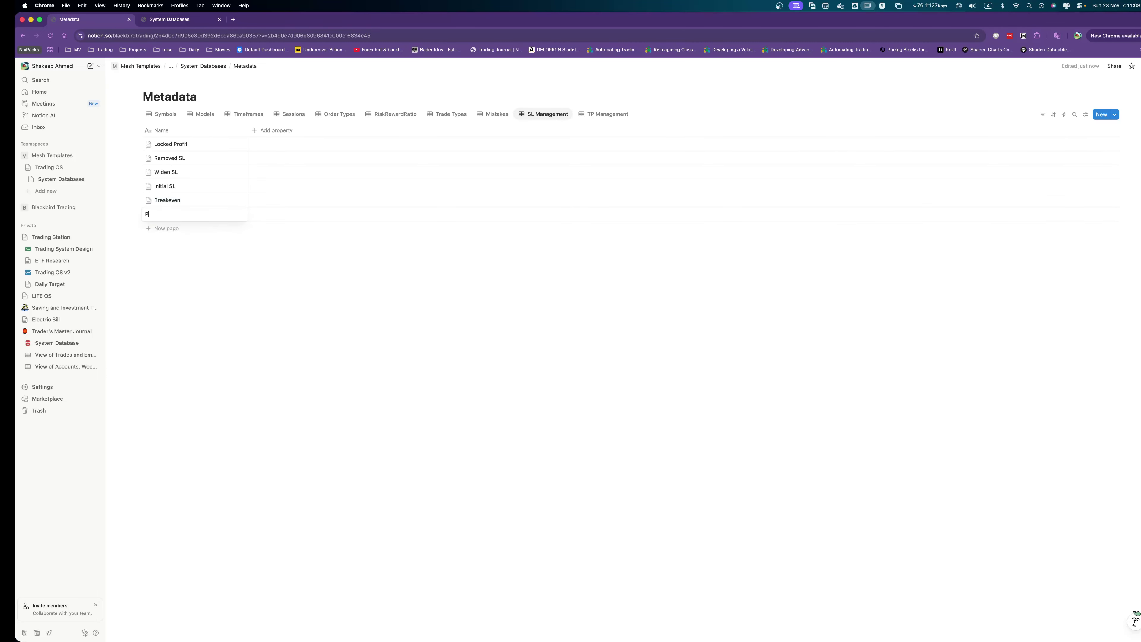
pyautogui.write('Partial SL Adjustment')
pyautogui.press('Return')
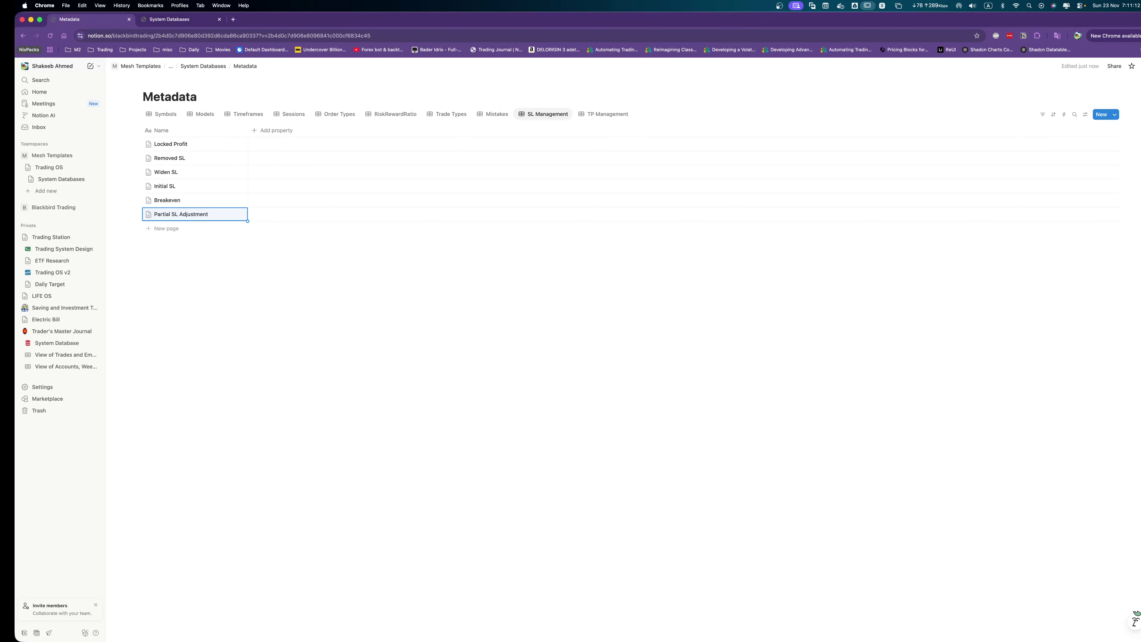
pyautogui.click(165, 229)
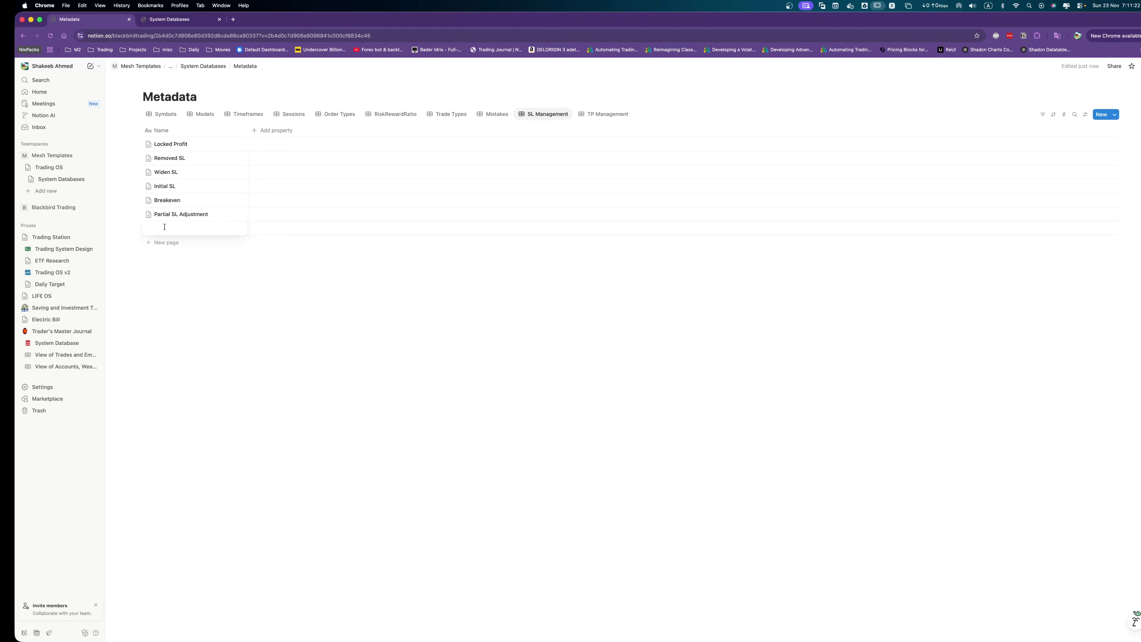
pyautogui.write('SL Hit')
pyautogui.press('Return')
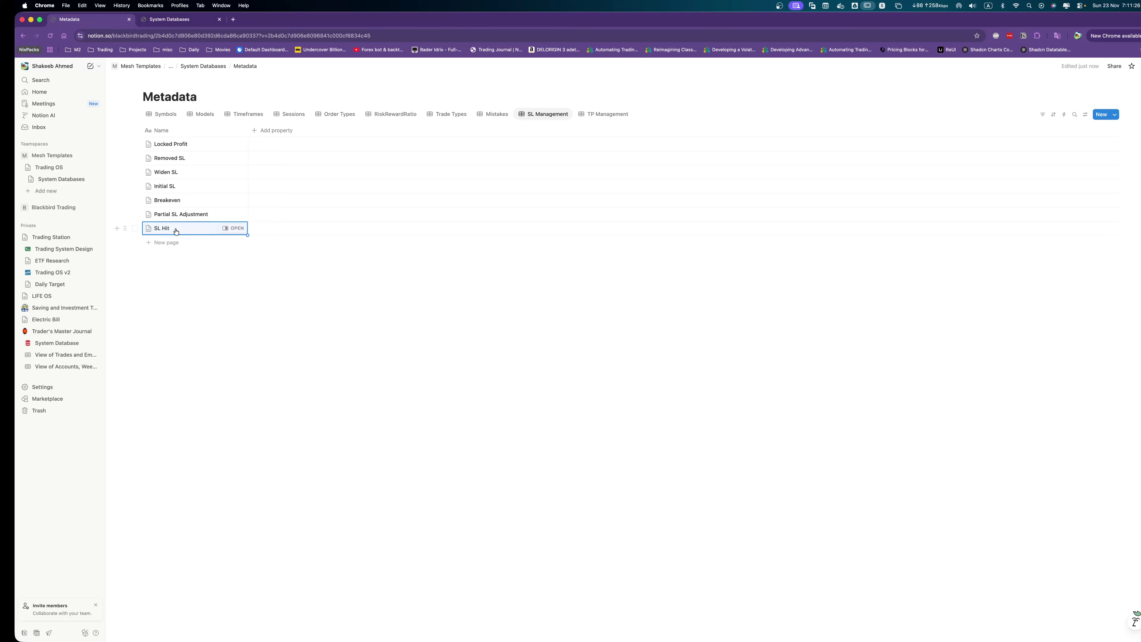
pyautogui.click(192, 255)
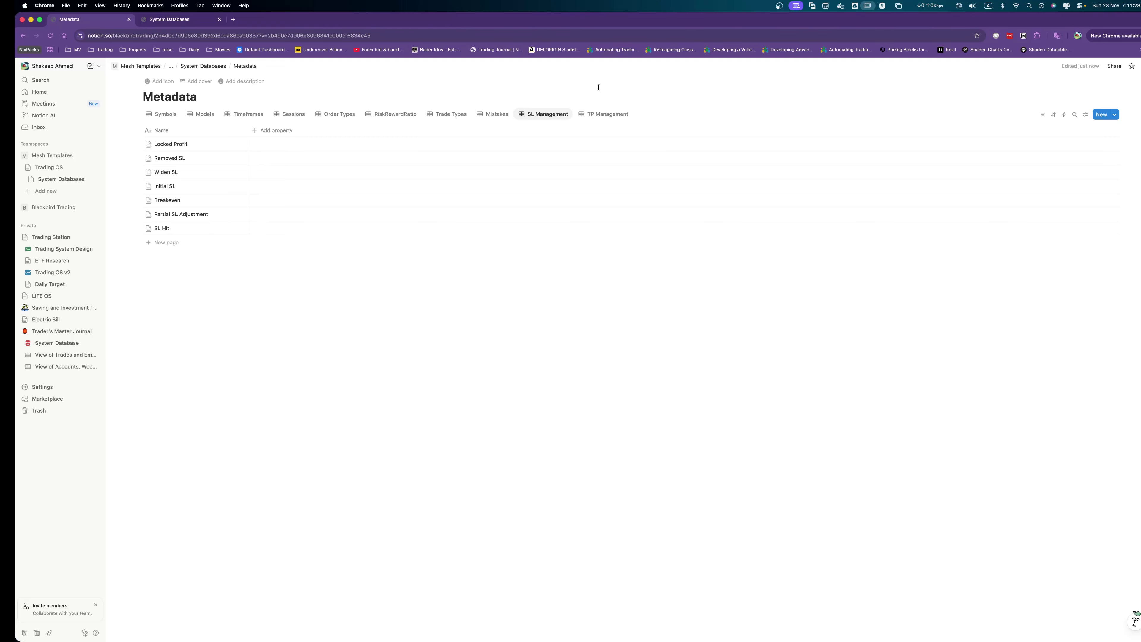
pyautogui.click(611, 116)
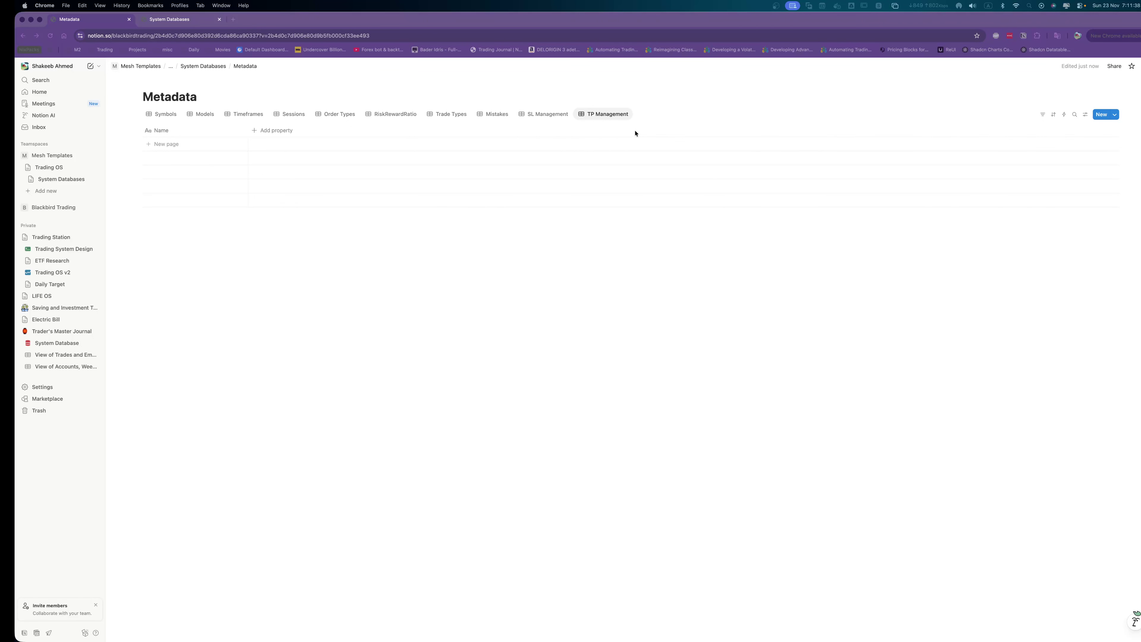
pyautogui.click(547, 115)
pyautogui.click(547, 116)
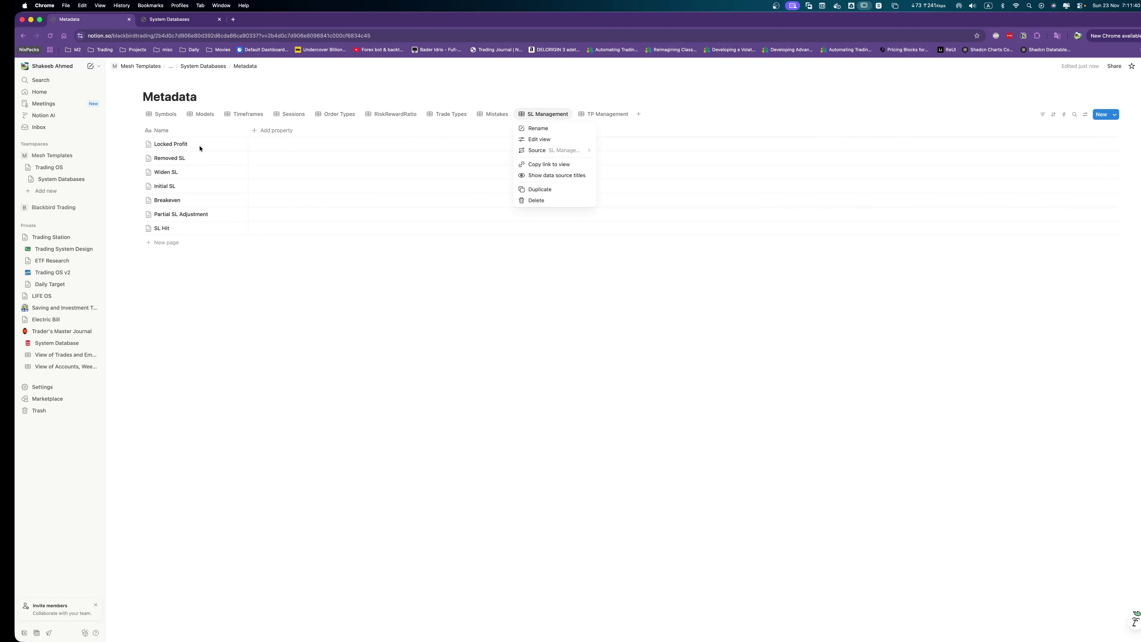
pyautogui.click(234, 143)
pyautogui.click(234, 144)
pyautogui.press('Escape')
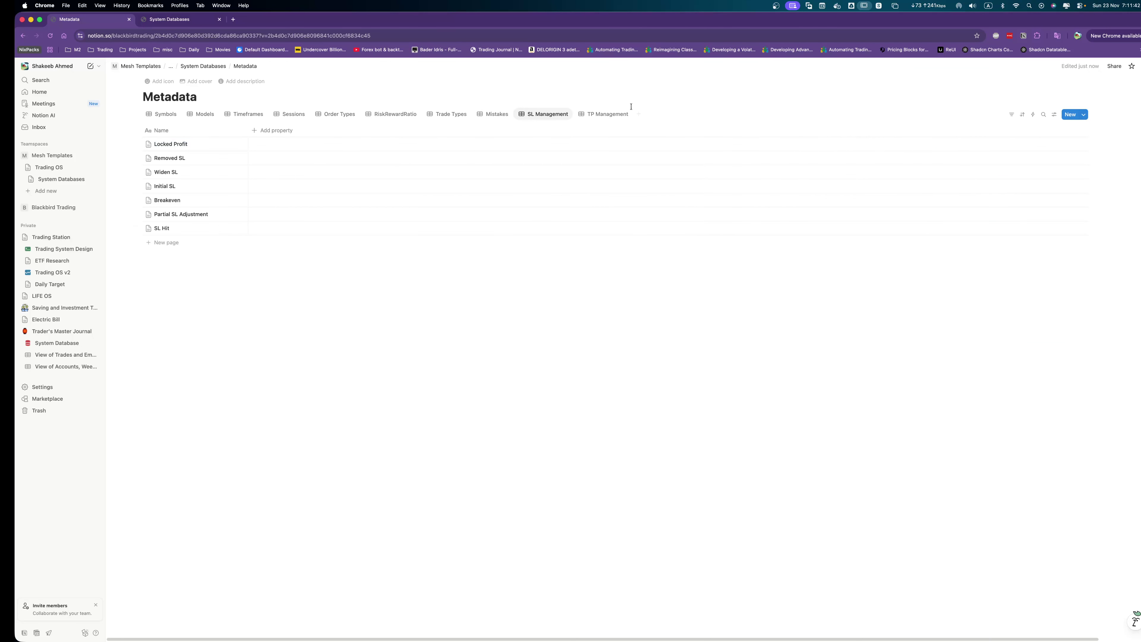
# Add pages named "Setup Invalidate" and "Manual Close (Loss)" to the TP Management view.
pyautogui.click(597, 114)
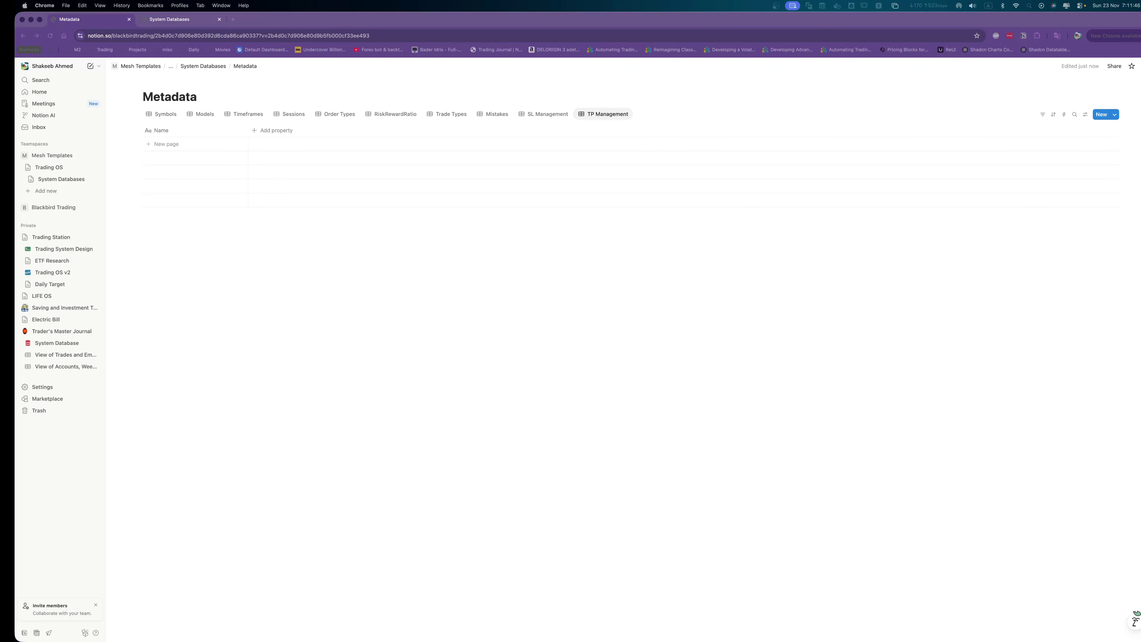
pyautogui.click(198, 143)
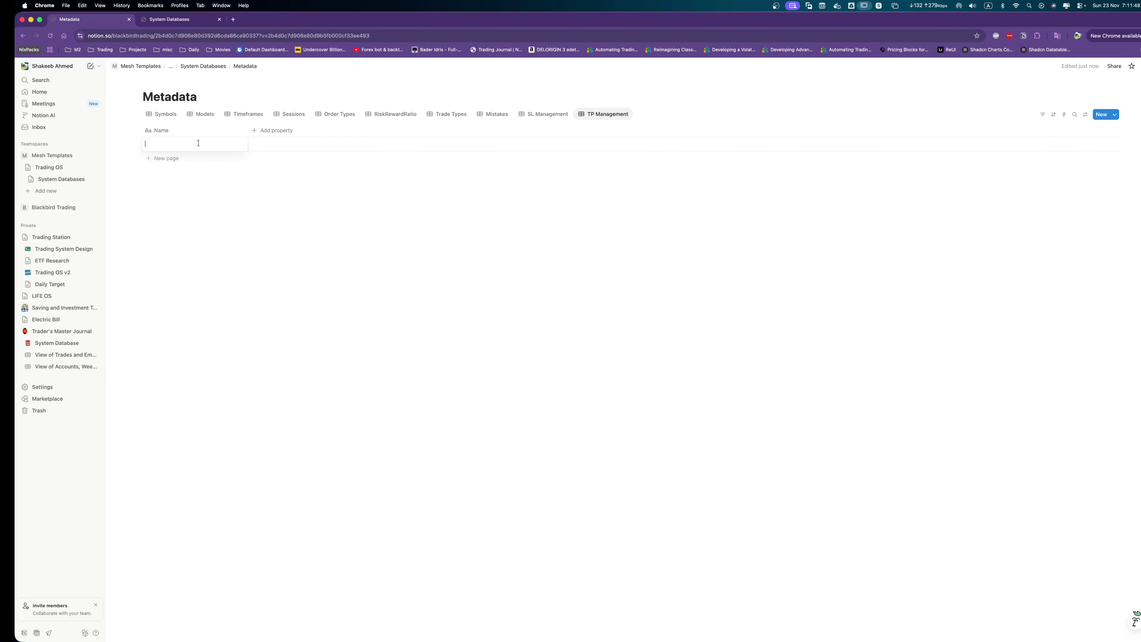
pyautogui.write('Setup Invalidate')
pyautogui.press('Return')
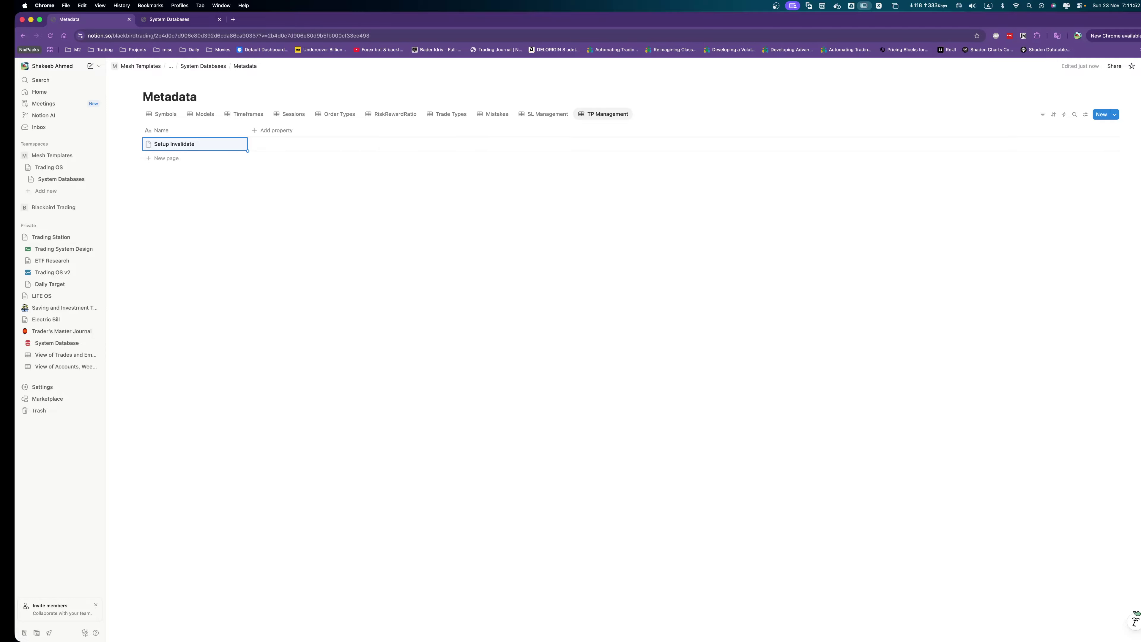
pyautogui.click(170, 158)
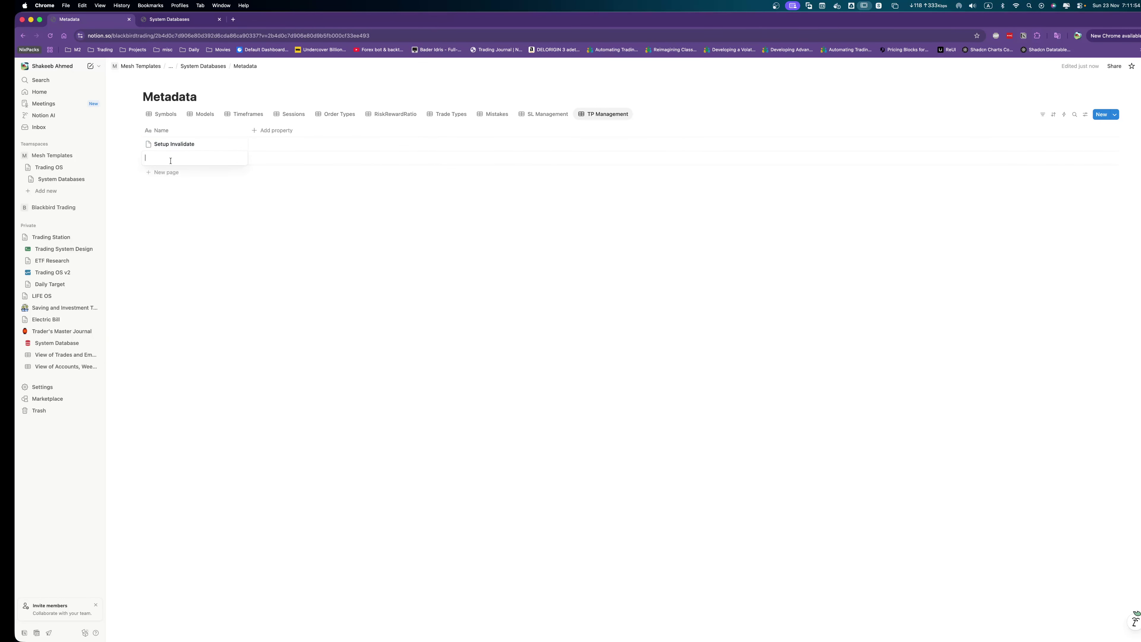
pyautogui.write('M')
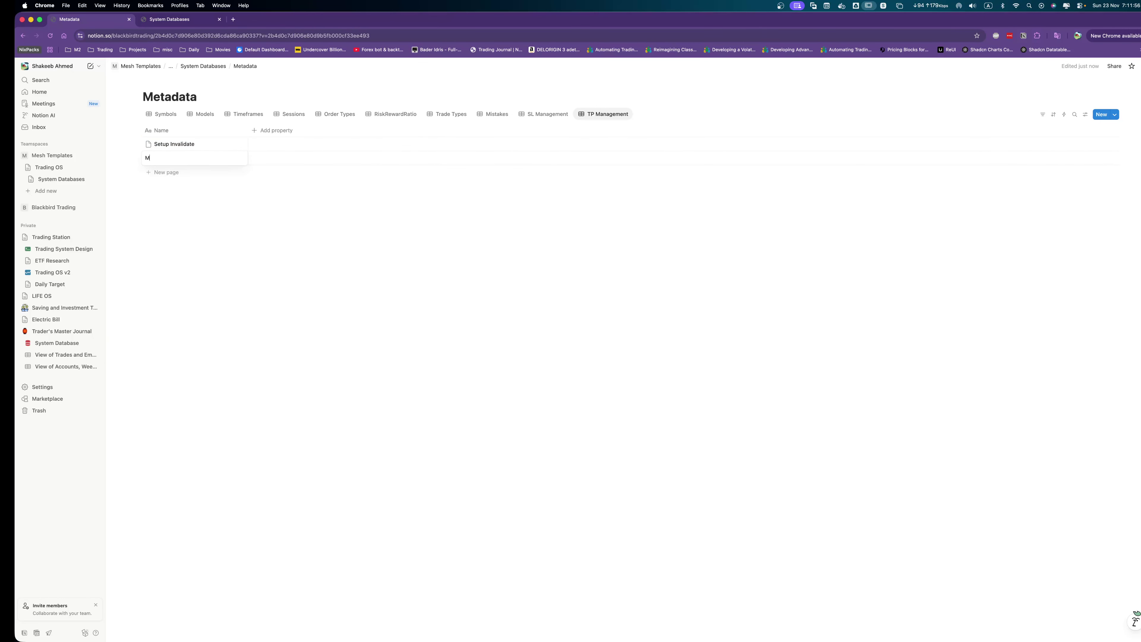
pyautogui.write('anual Close')
pyautogui.write(' ()')
pyautogui.write('Loss')
pyautogui.press('Escape')
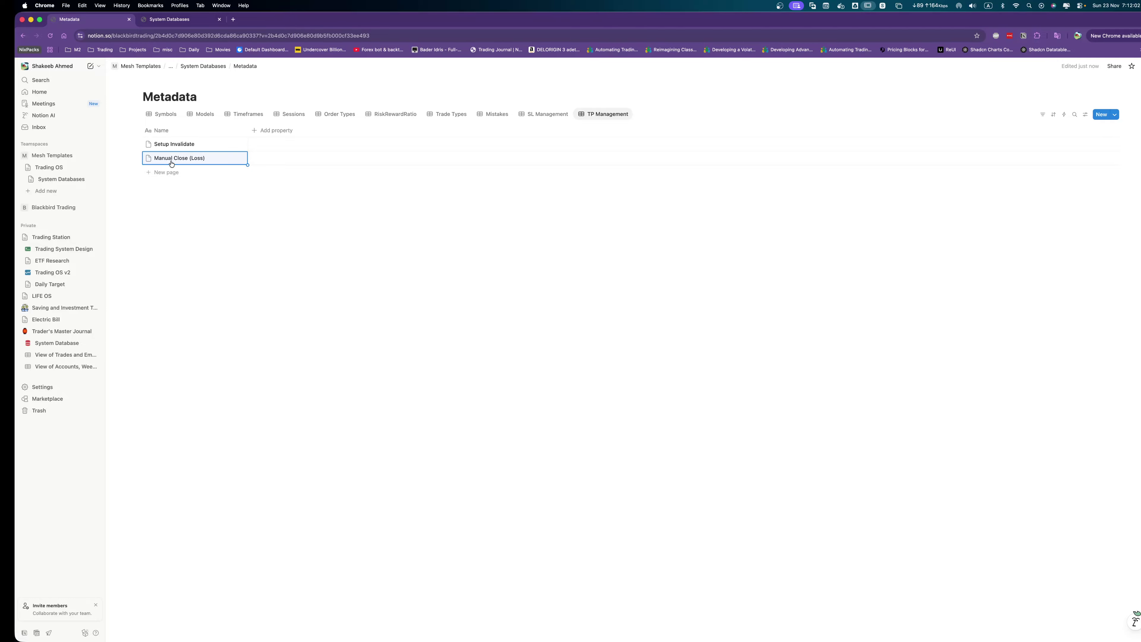
# Add pages named "Manual Close (BE)" and "No Momentum Exit" to the TP Management view.
pyautogui.click(155, 173)
pyautogui.write('M')
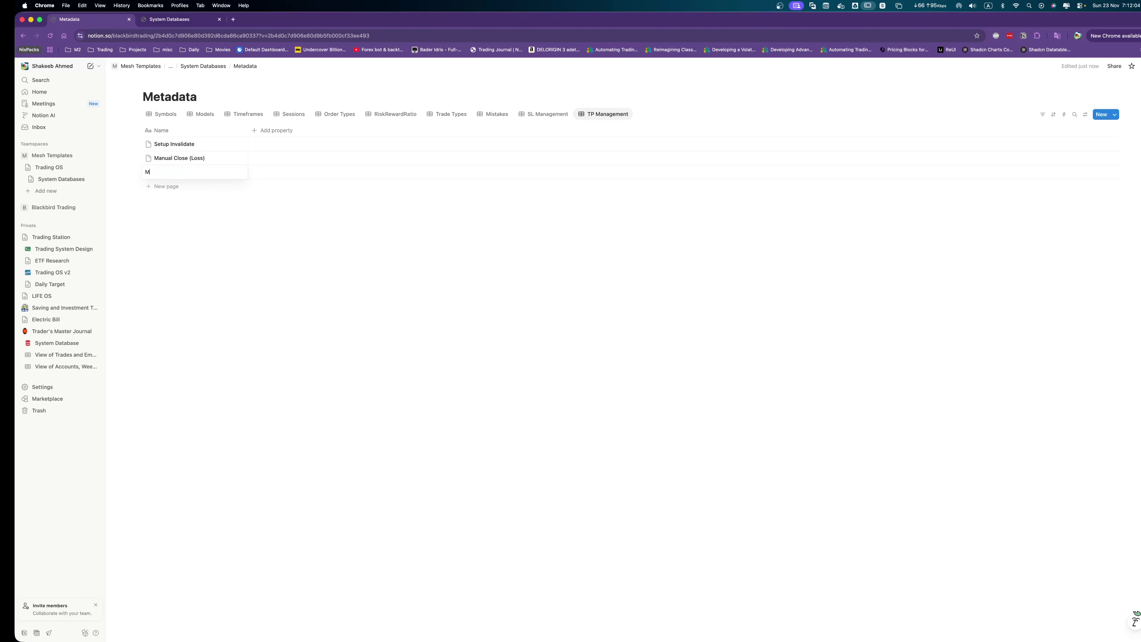
pyautogui.write('anual Close (BE')
pyautogui.press('Return')
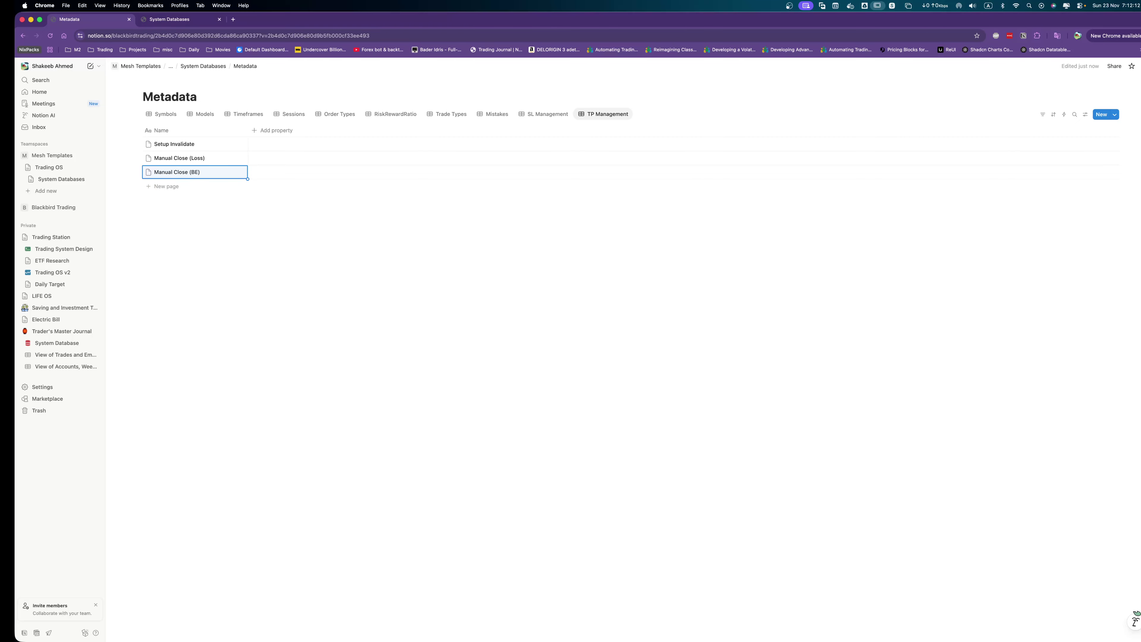
pyautogui.click(178, 187)
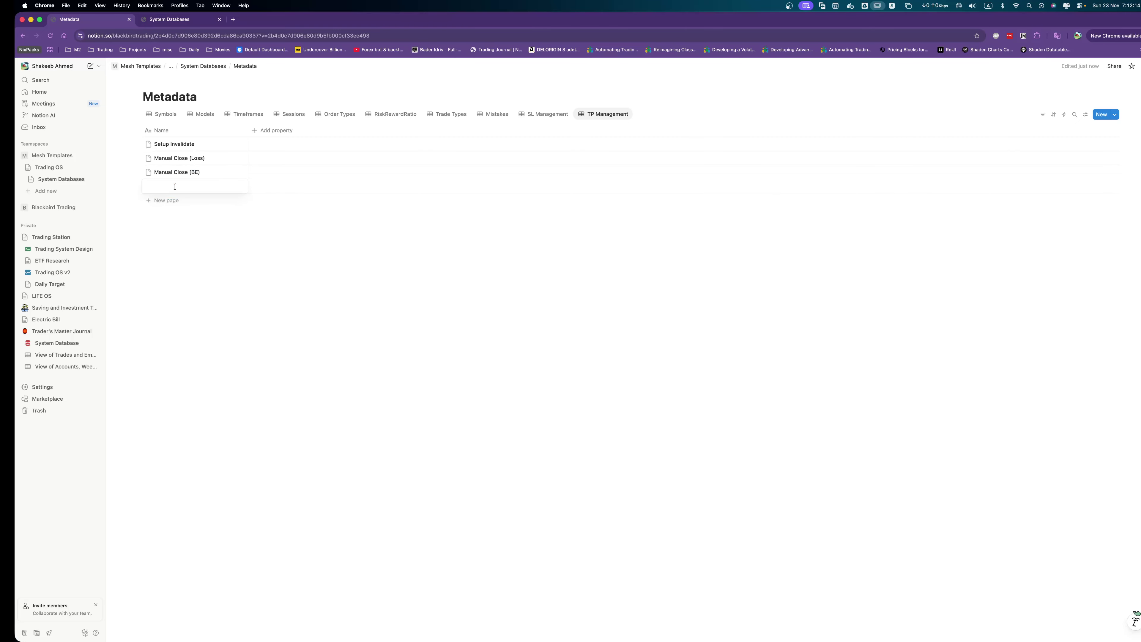
pyautogui.write('No ')
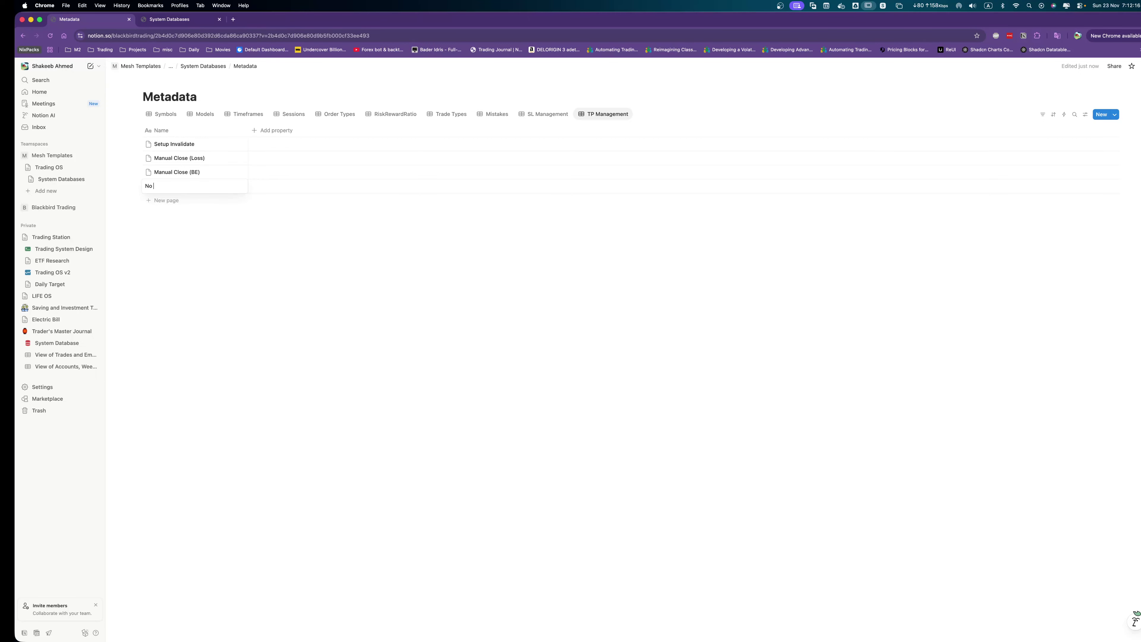
pyautogui.write('Momentum')
pyautogui.write(' Exu')
pyautogui.write('t')
pyautogui.press('Return')
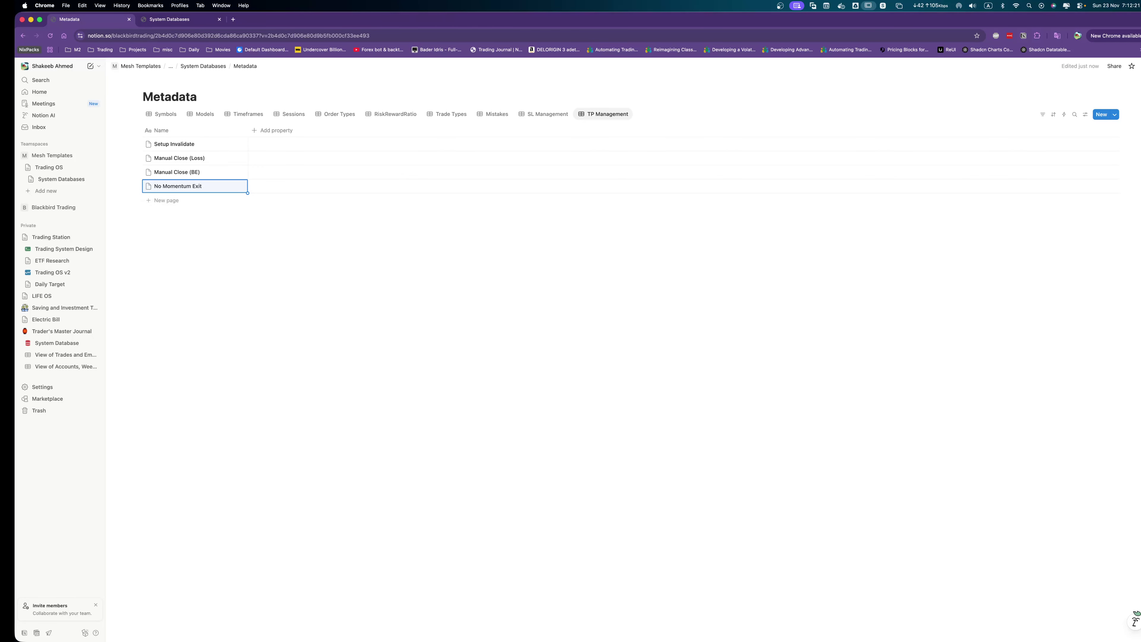
# Add pages named "Manual Close (Profit)" and "Final TP Hit" to the TP Management view.
pyautogui.click(177, 203)
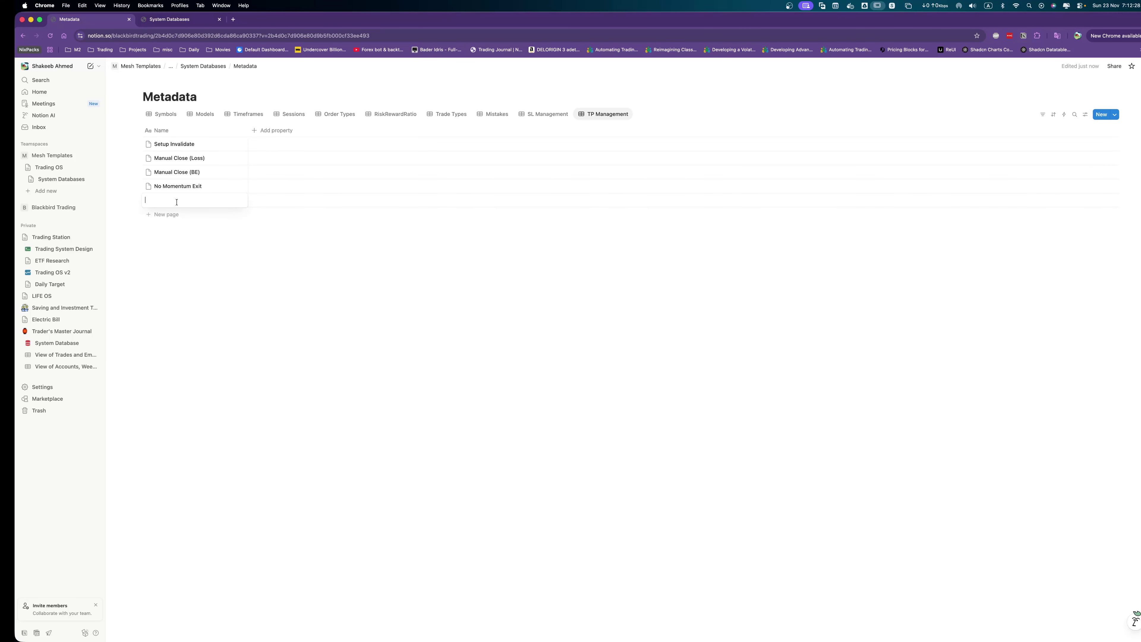
pyautogui.write('Manual Close')
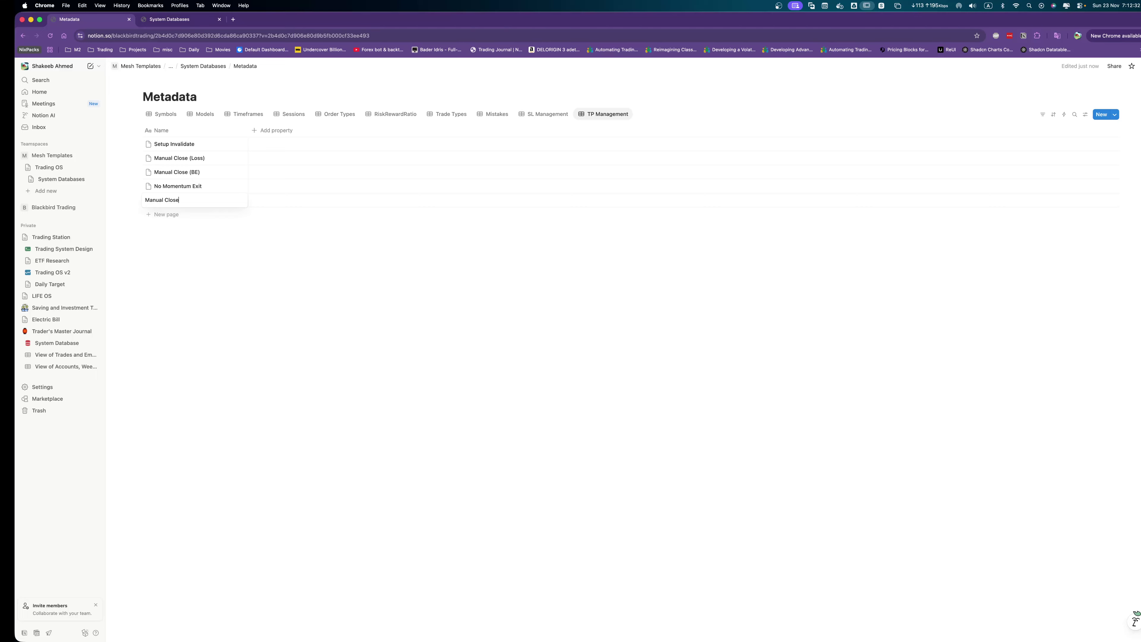
pyautogui.write(' ()')
pyautogui.write('Profit')
pyautogui.press('Return')
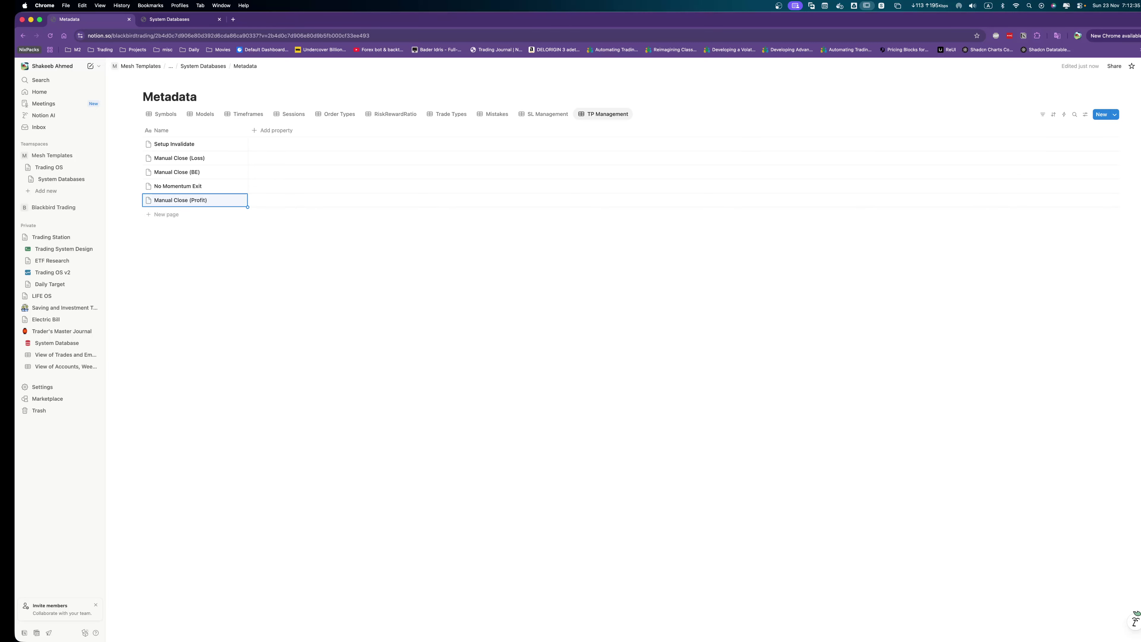
pyautogui.click(177, 215)
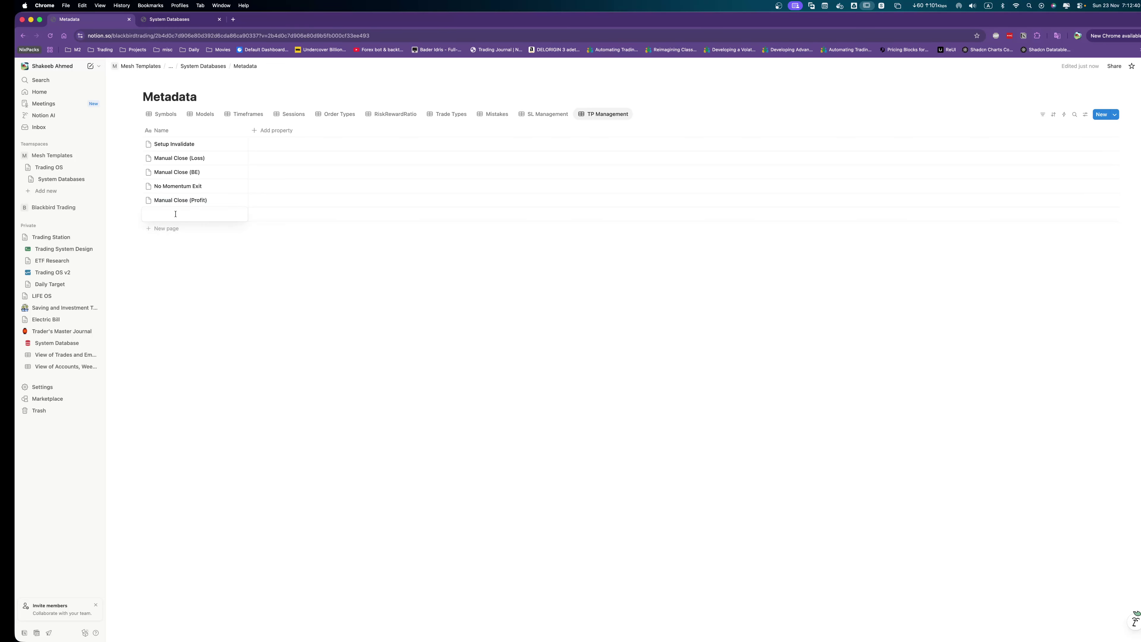
pyautogui.write('Final TP Hit')
pyautogui.press('Return')
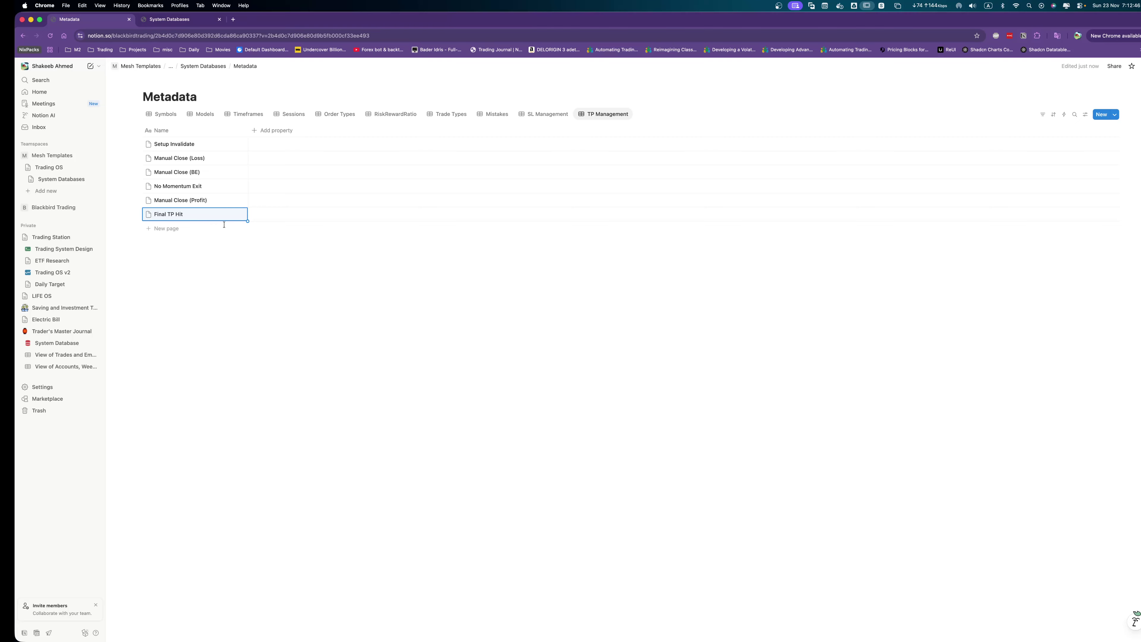
pyautogui.click(212, 245)
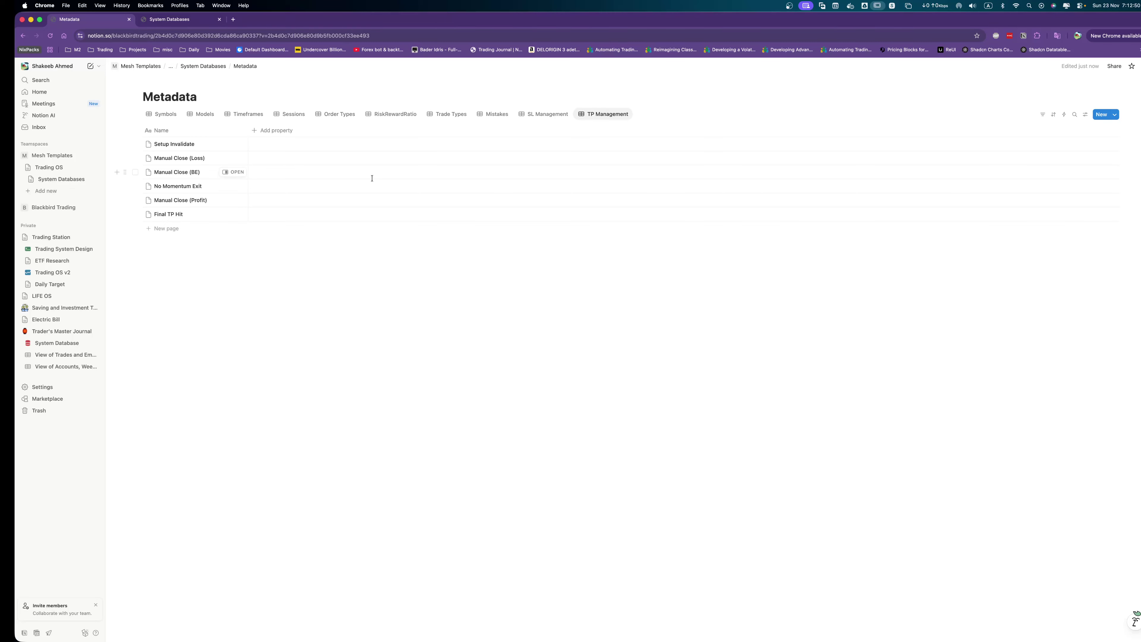
# View the parent System Databases page and reopen the Metadata database from its Trading section.
pyautogui.click(216, 66)
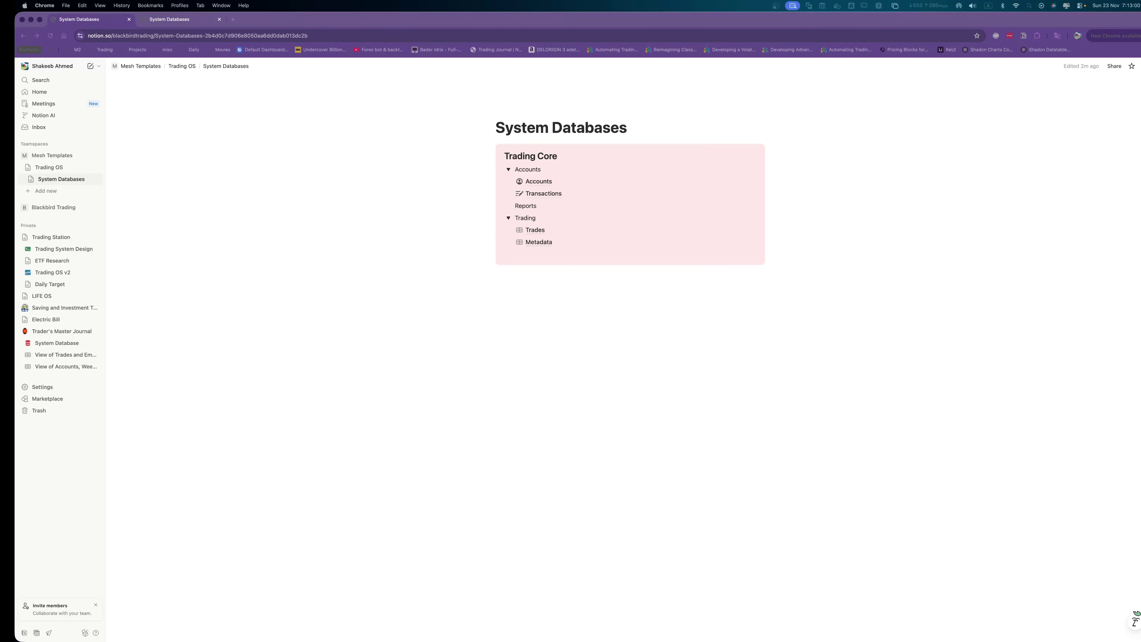
pyautogui.click(535, 242)
pyautogui.click(536, 242)
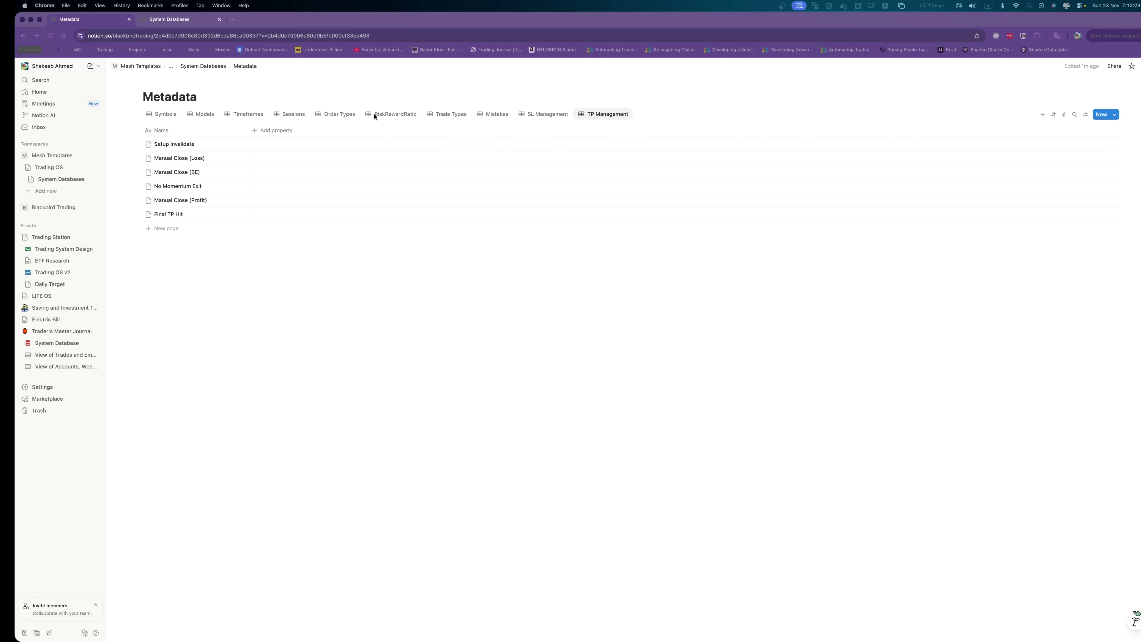
# Open the Trades database from System Databases and open its default "New page" template for editing.
pyautogui.click(214, 67)
pyautogui.click(535, 230)
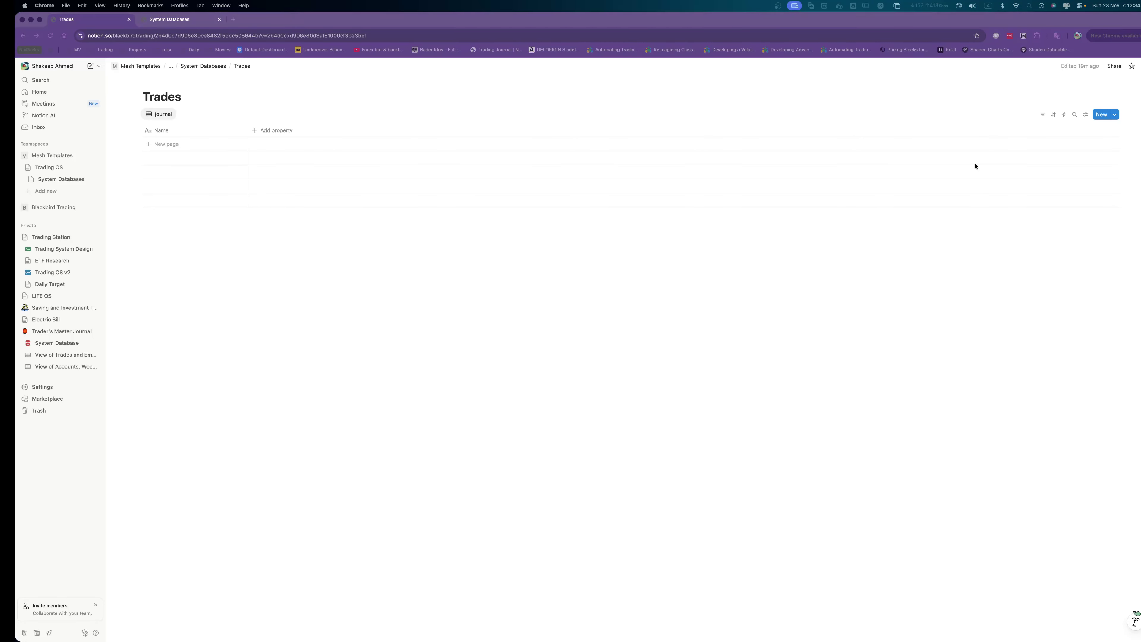
pyautogui.click(1114, 115)
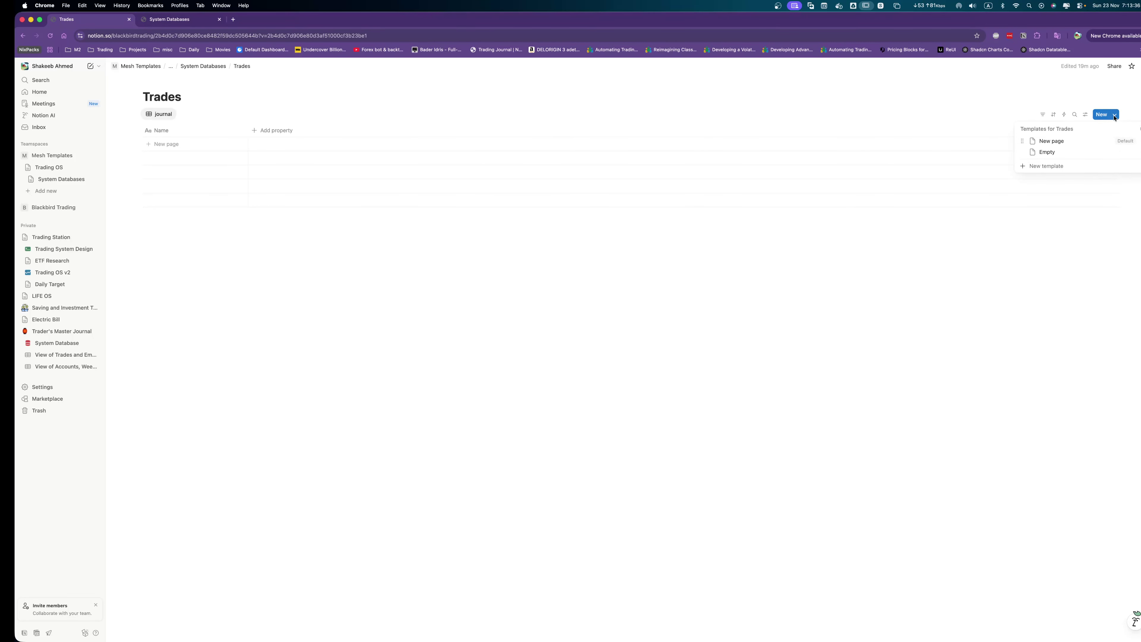
pyautogui.click(1133, 141)
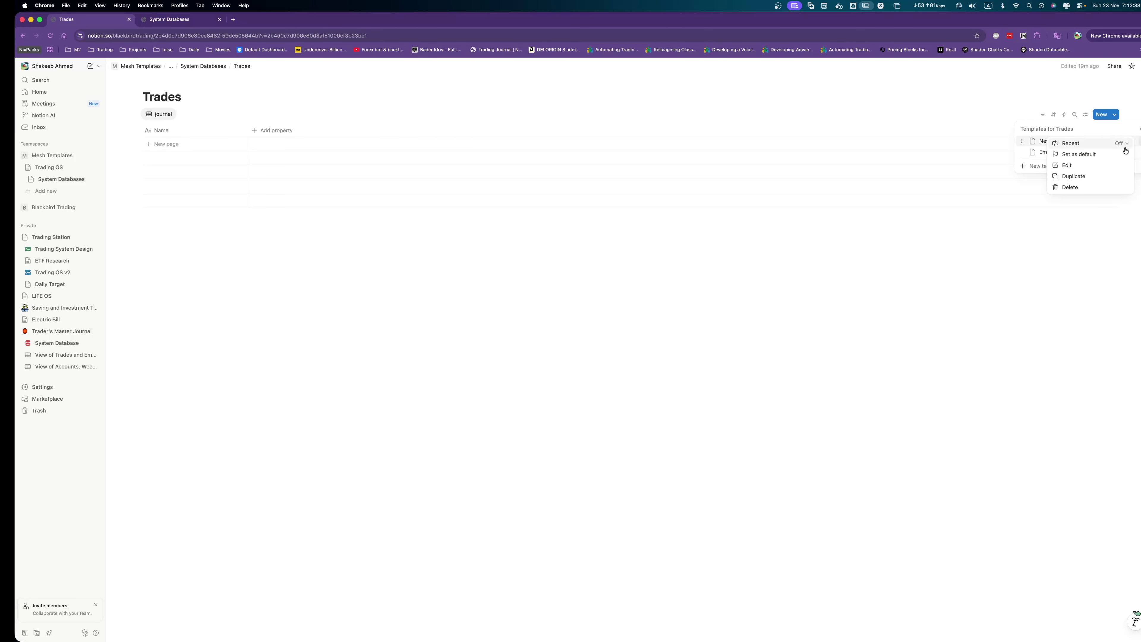
pyautogui.click(1082, 166)
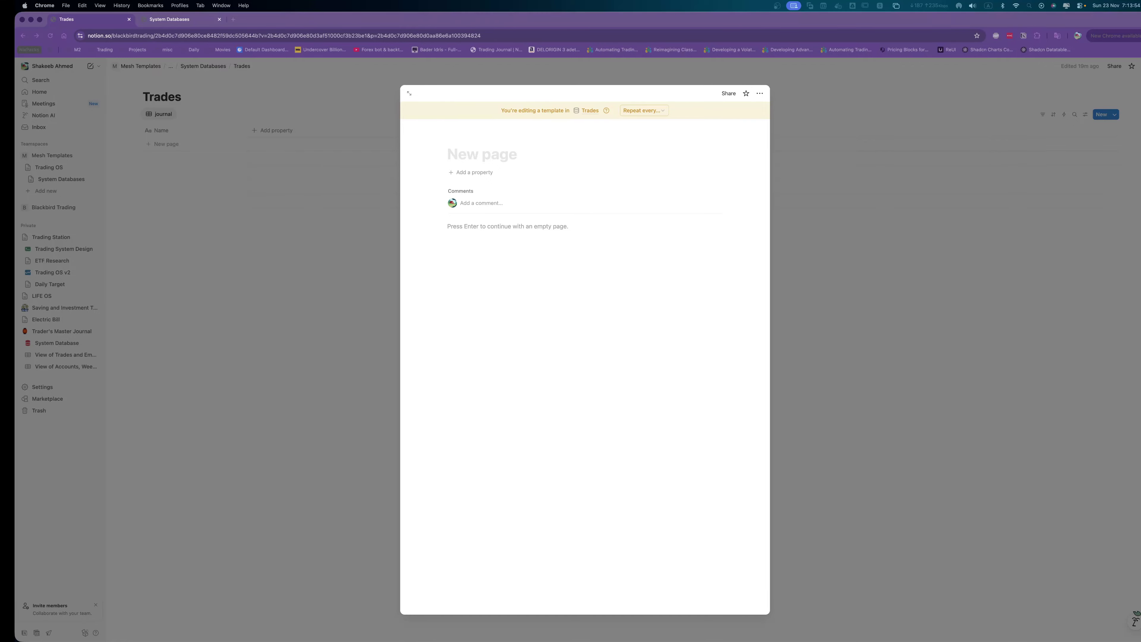
# Add a property named "Symbol" to the Trades page template.
pyautogui.click(519, 157)
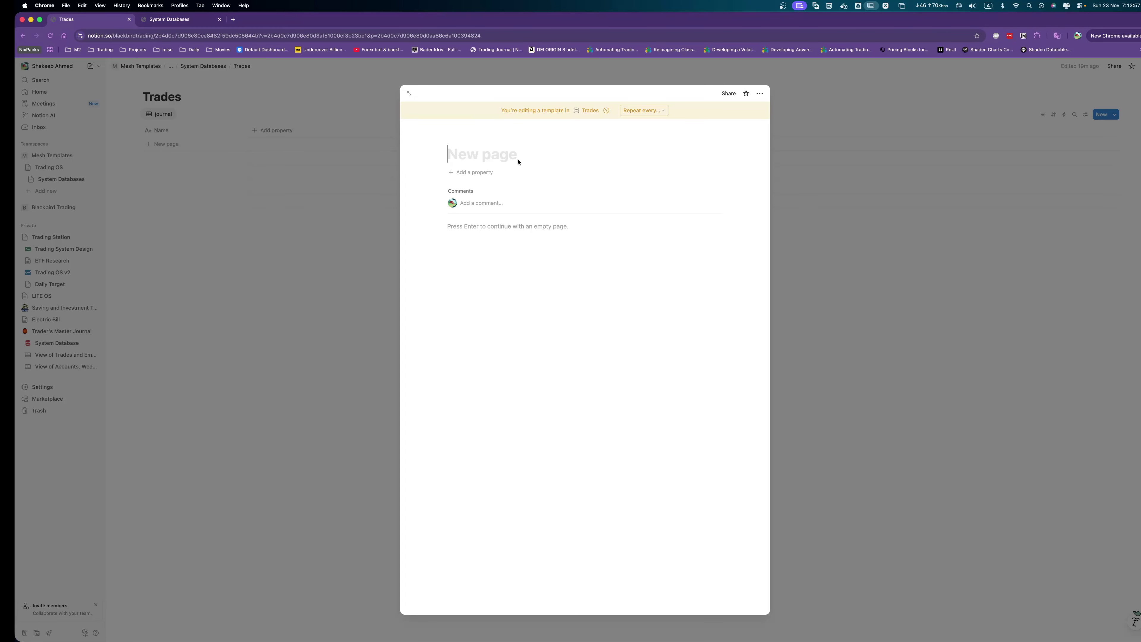
pyautogui.click(478, 176)
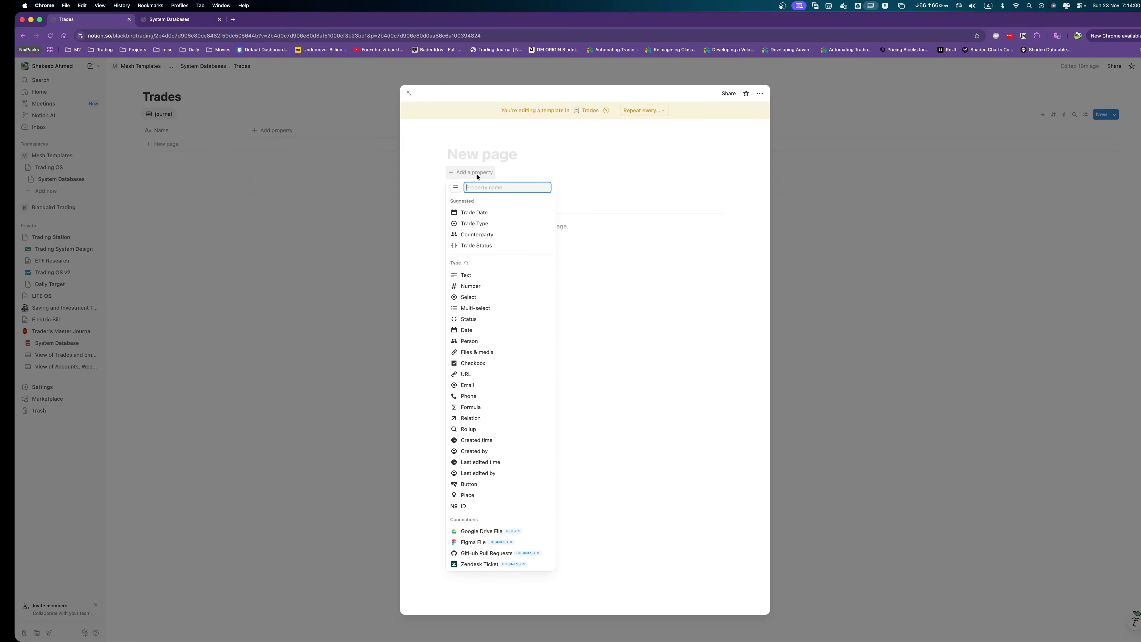
pyautogui.write('Symbol')
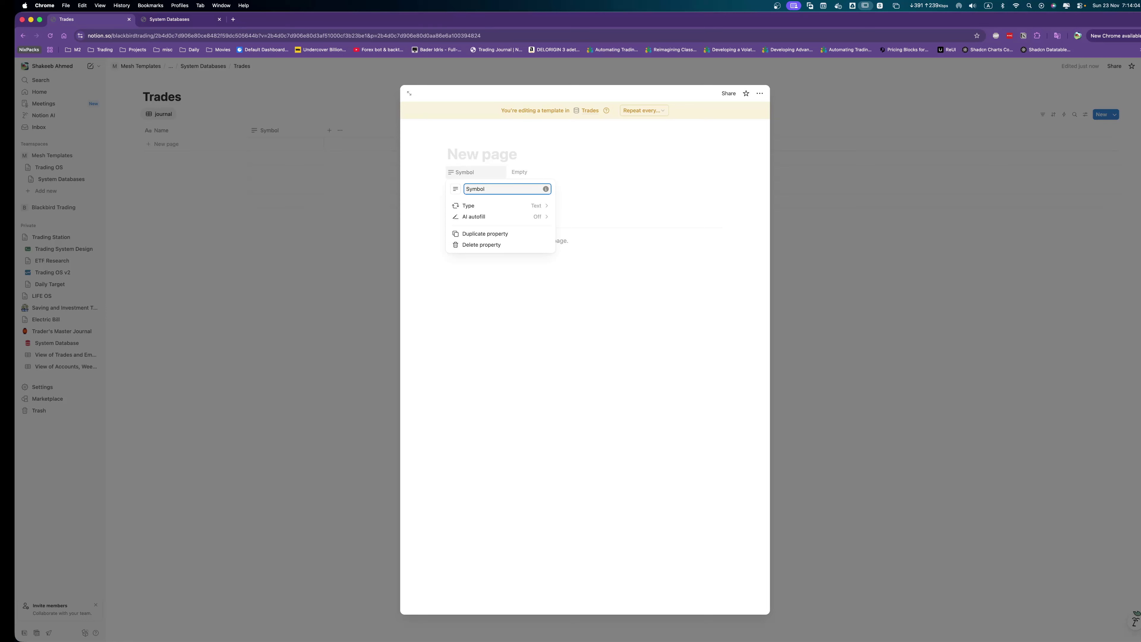
pyautogui.click(489, 207)
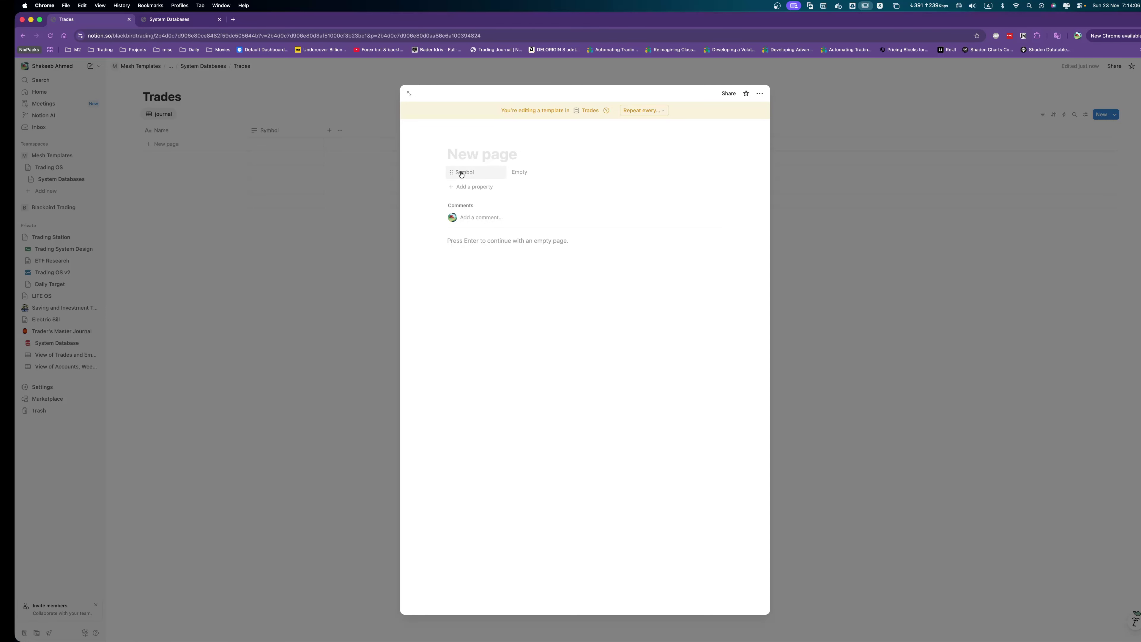
# Change the Symbol property's type to a relation targeting the Symbols data source in Metadata.
pyautogui.click(471, 174)
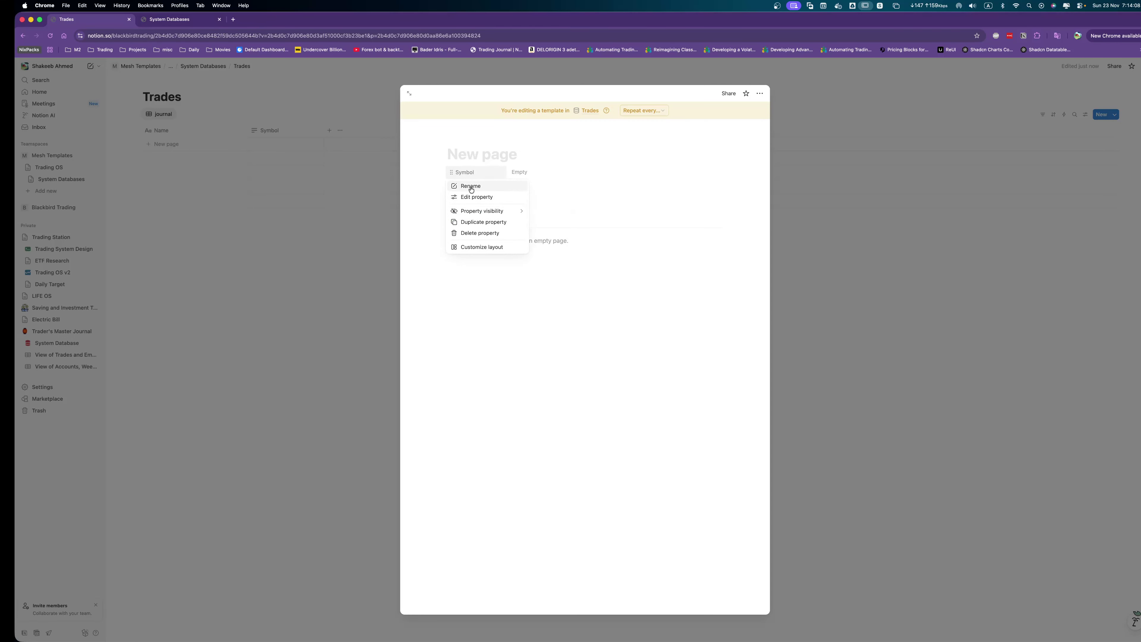
pyautogui.click(477, 198)
pyautogui.click(489, 207)
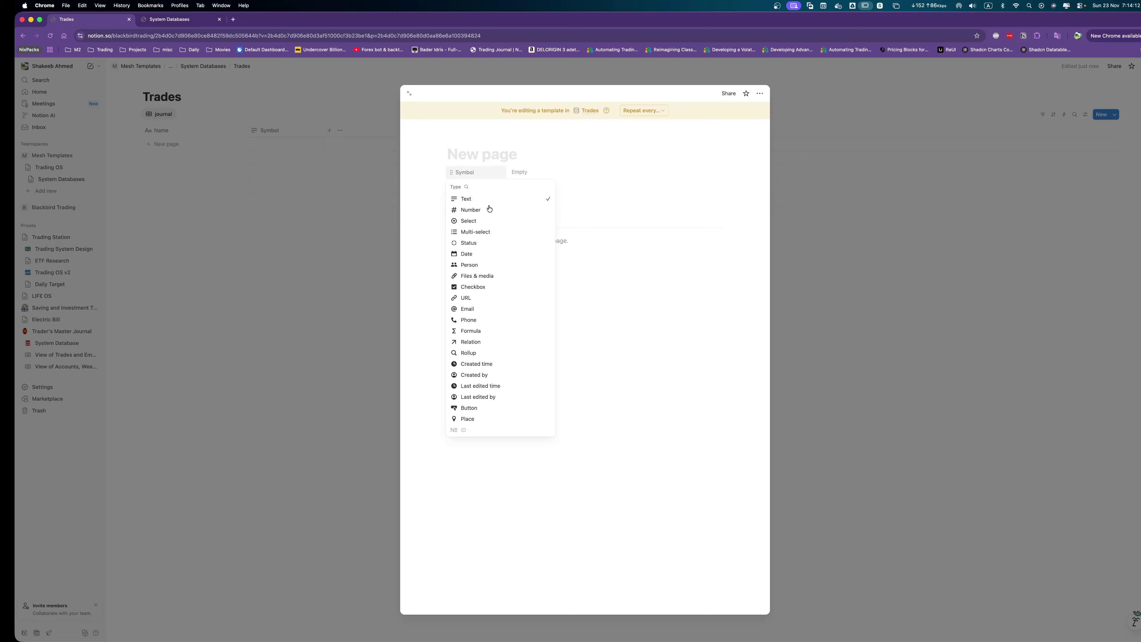
pyautogui.write('re')
pyautogui.click(480, 213)
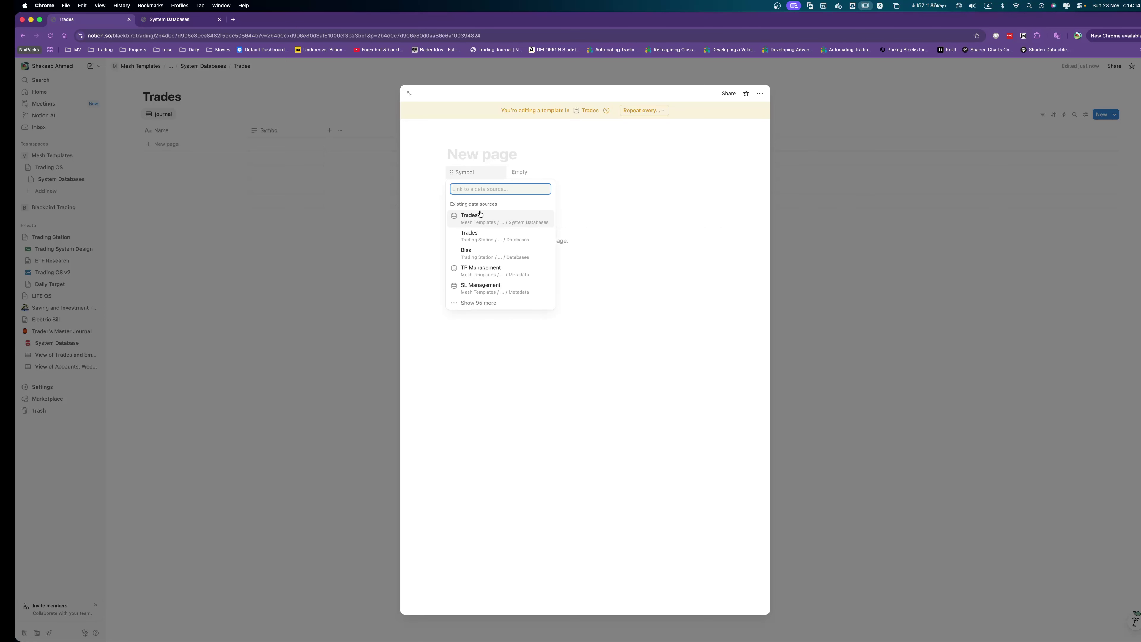
pyautogui.write('symbol')
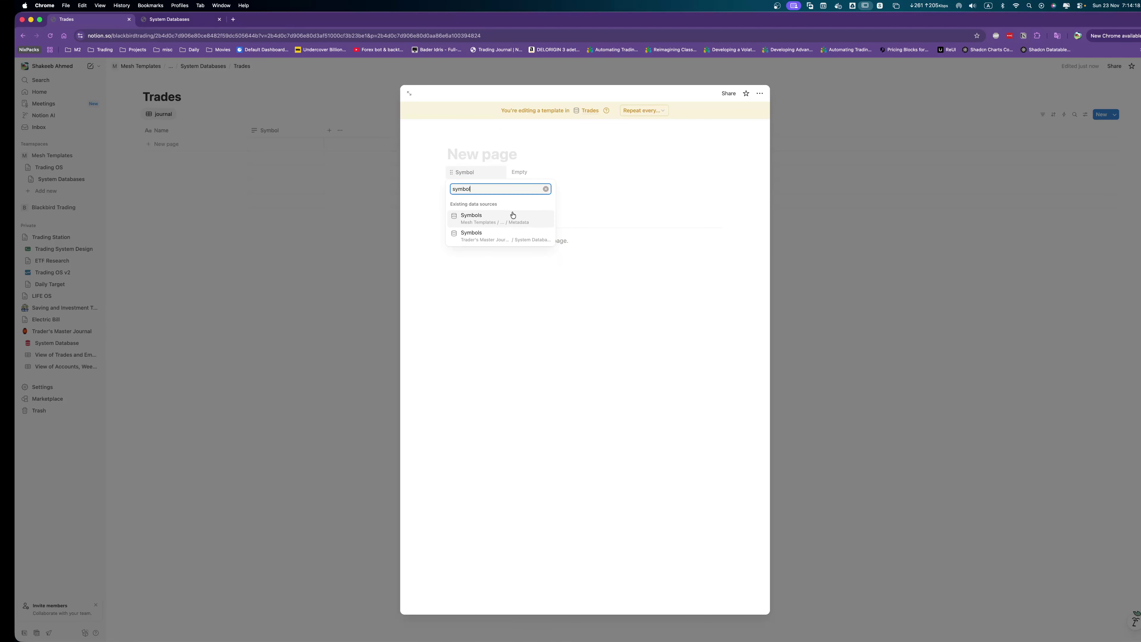
pyautogui.click(483, 222)
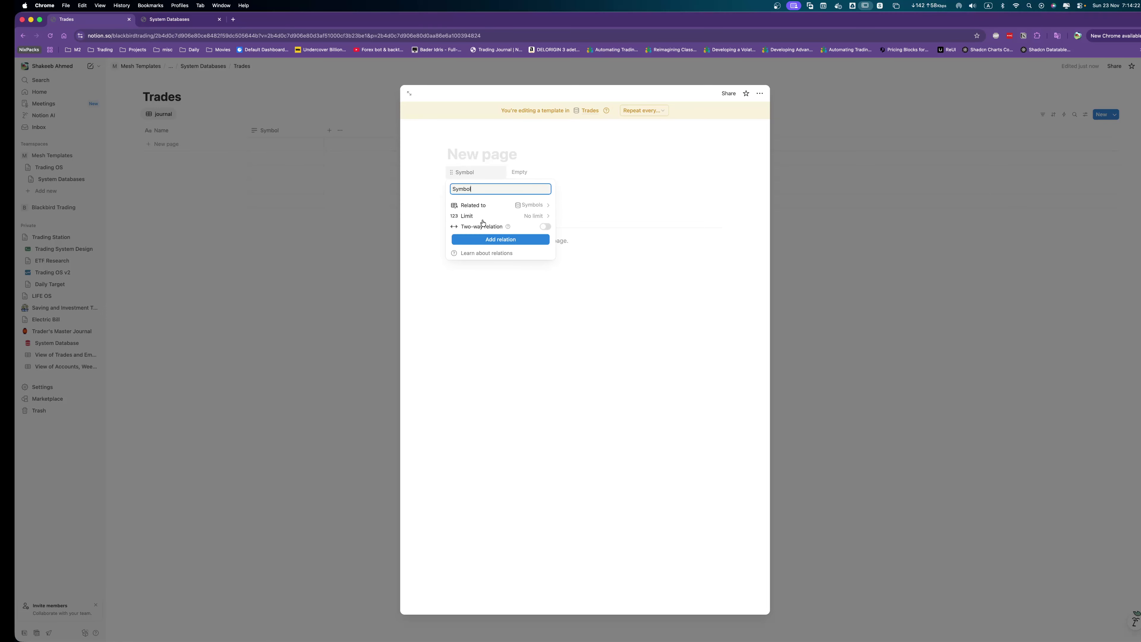
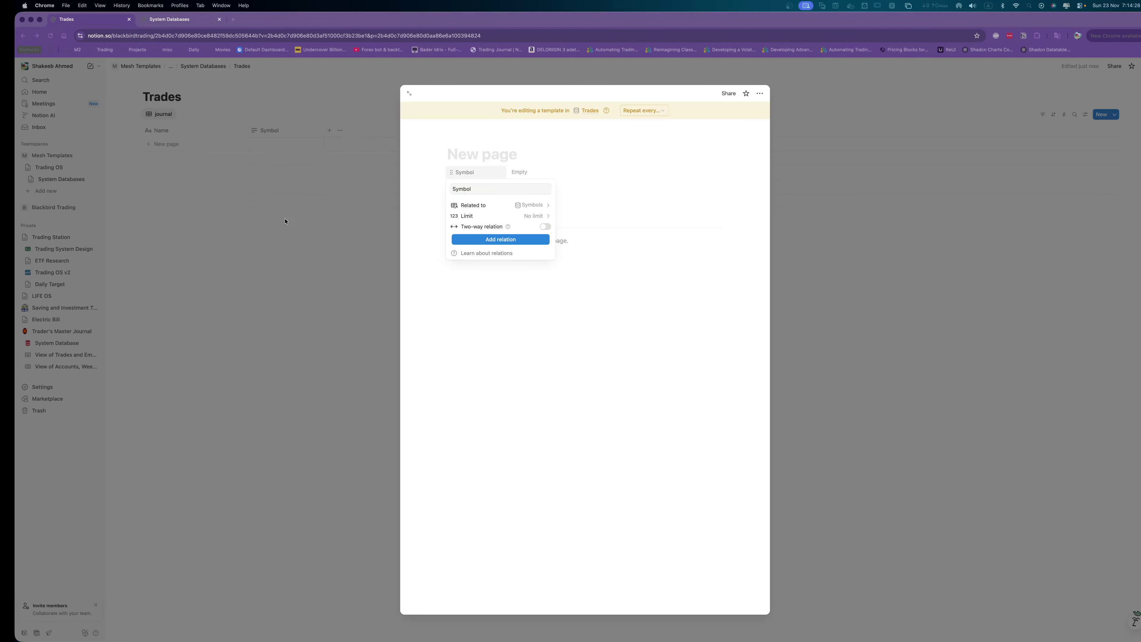
# Make the Symbol relation two-way with a limit of 1 page and add it.
pyautogui.click(545, 226)
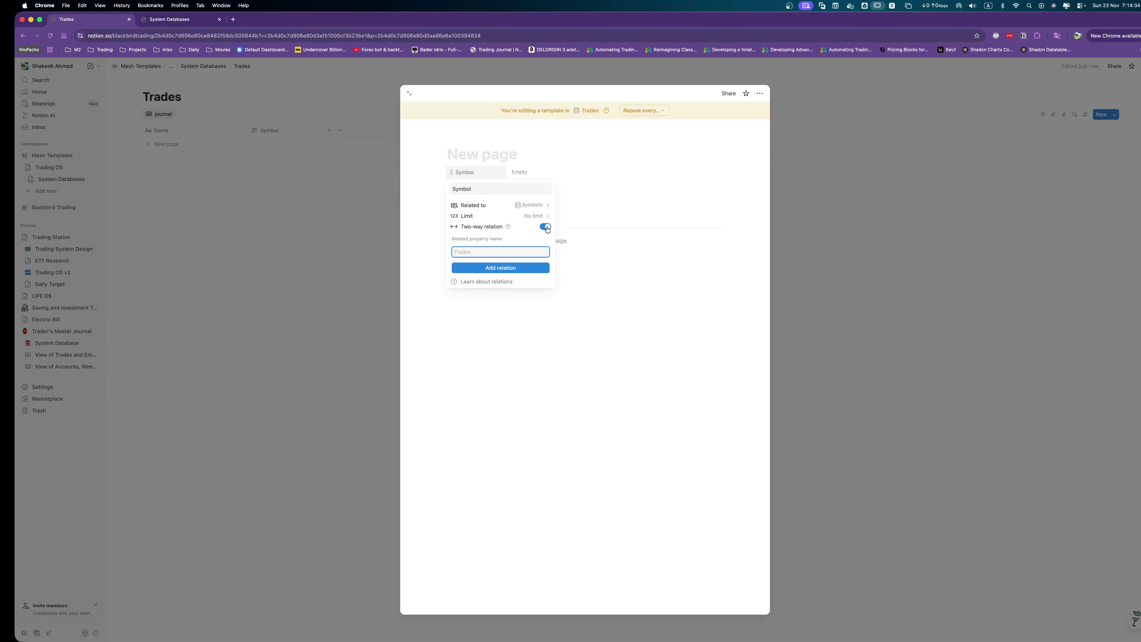
pyautogui.click(537, 215)
pyautogui.click(542, 229)
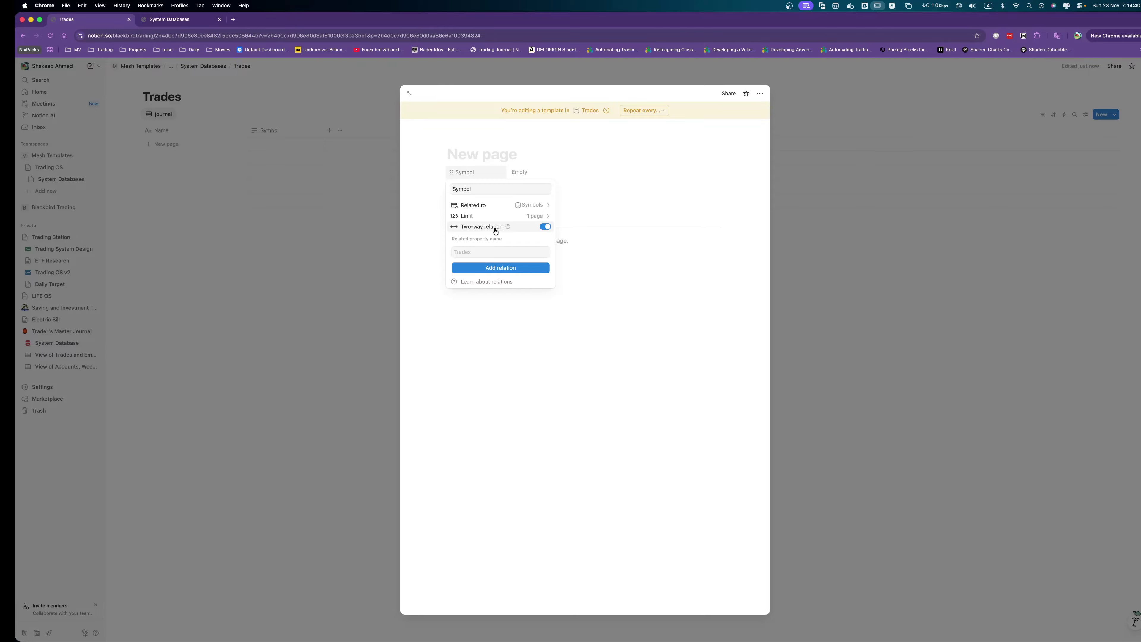
pyautogui.click(500, 268)
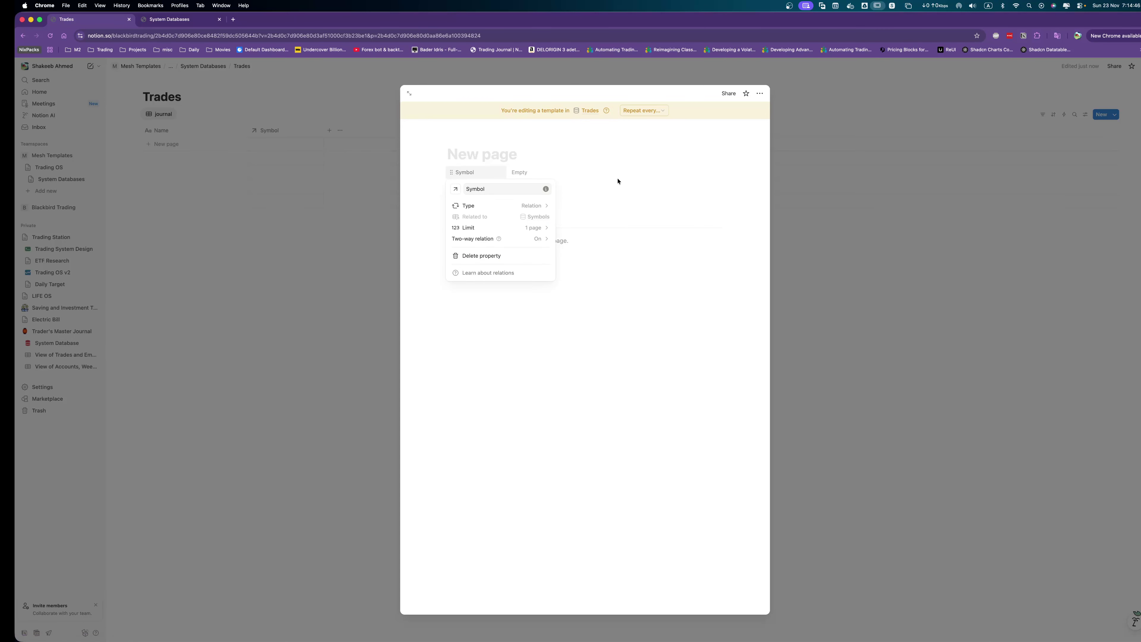
pyautogui.click(616, 180)
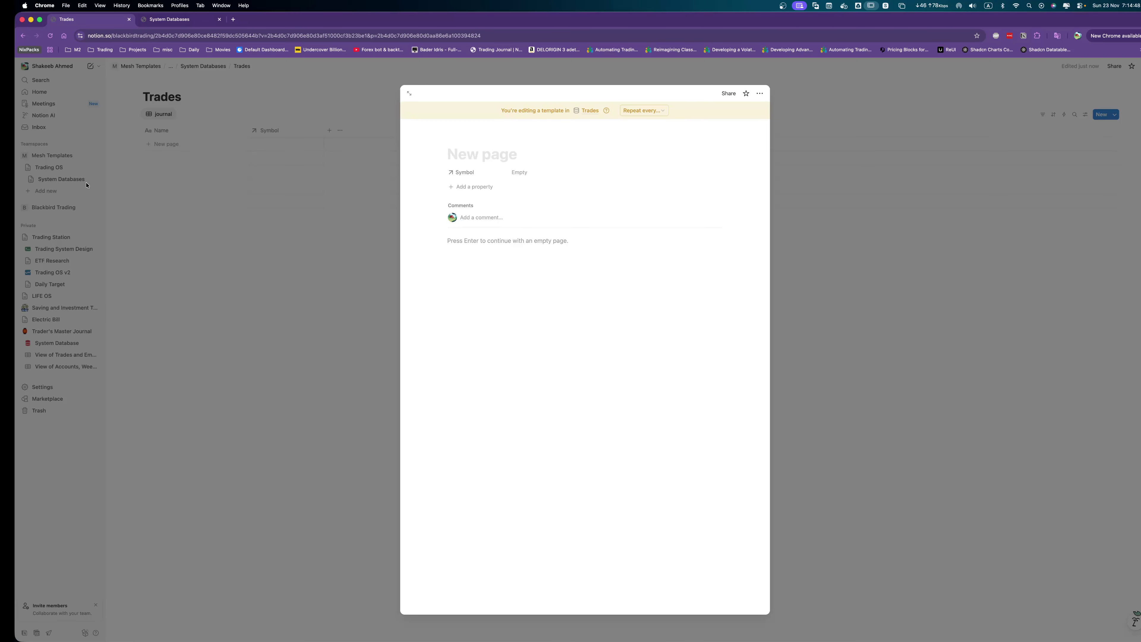
# Leave the template and add a page named "Test Trade" to the Trades database.
pyautogui.click(196, 185)
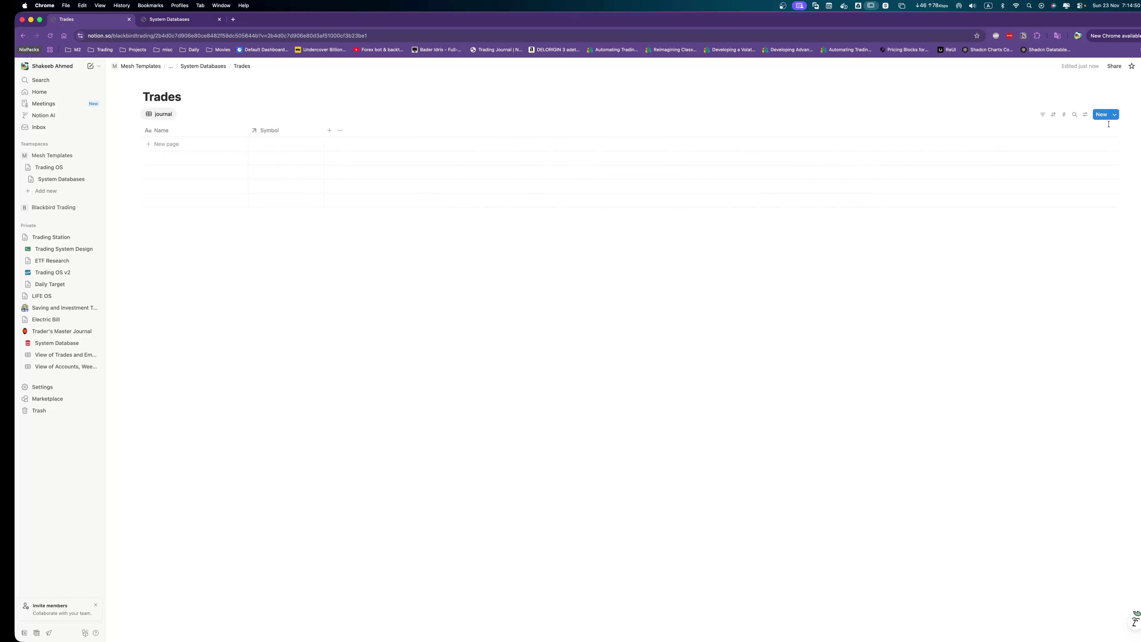
pyautogui.click(184, 144)
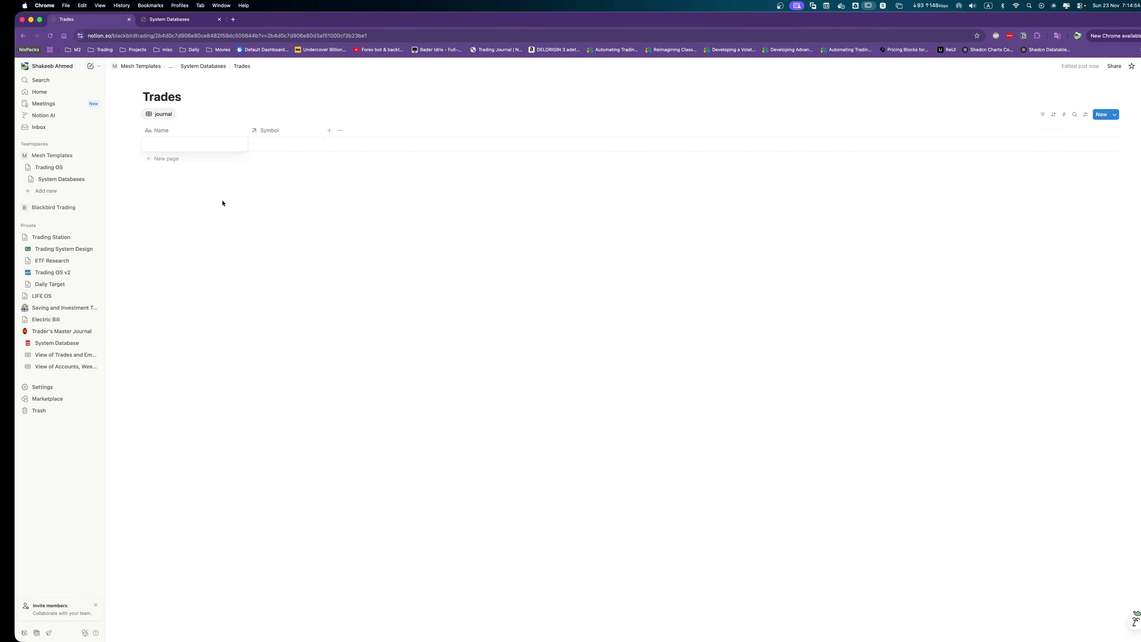
pyautogui.press('Escape')
pyautogui.click(225, 144)
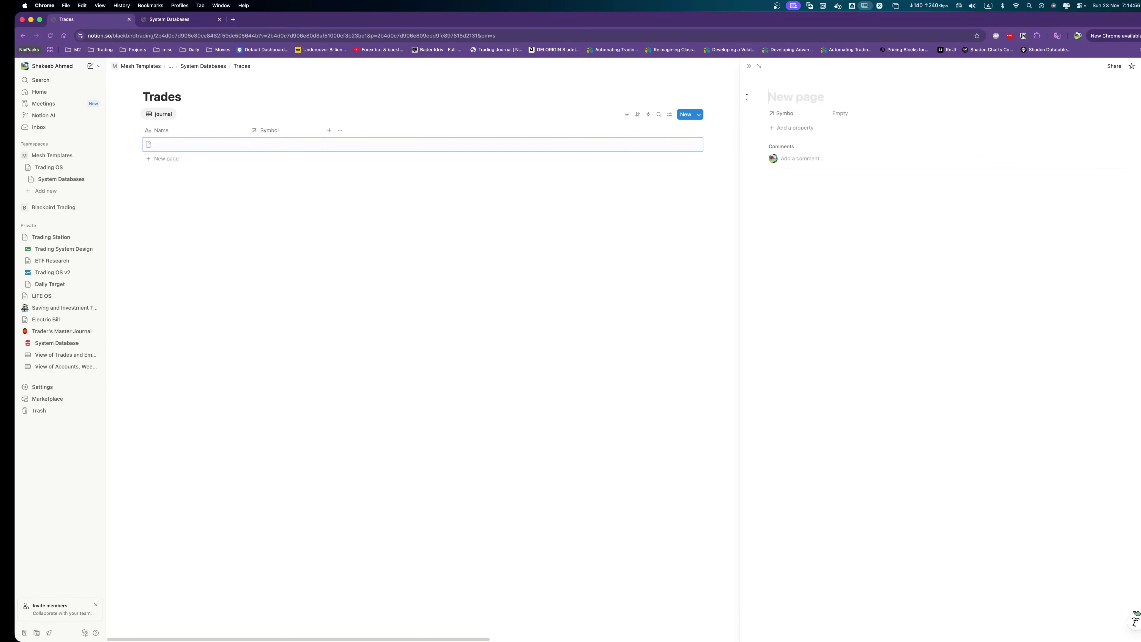
pyautogui.write('Test Trade')
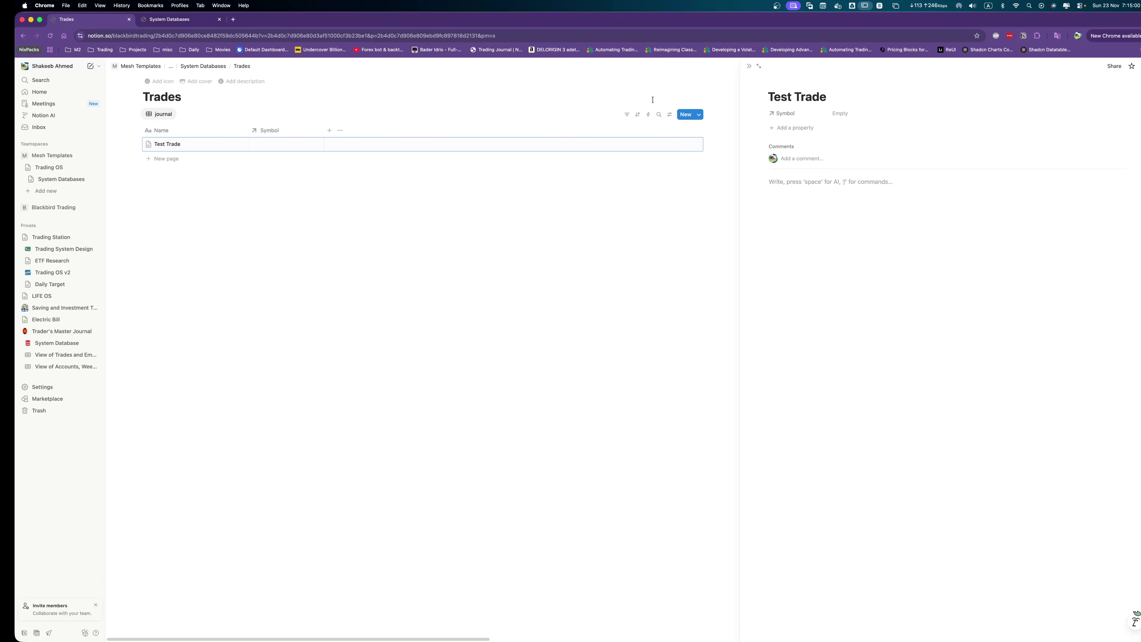
pyautogui.click(596, 246)
pyautogui.click(596, 245)
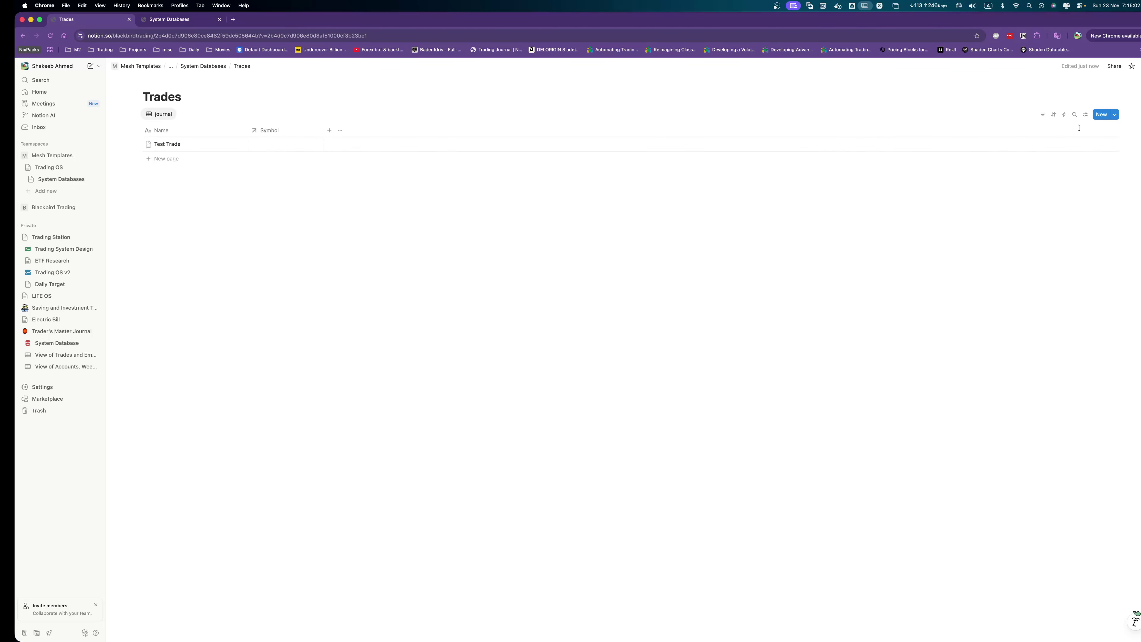
# Add a page named "EURUSD" to the Symbols view of the Metadata database and choose its Market Type.
pyautogui.click(208, 67)
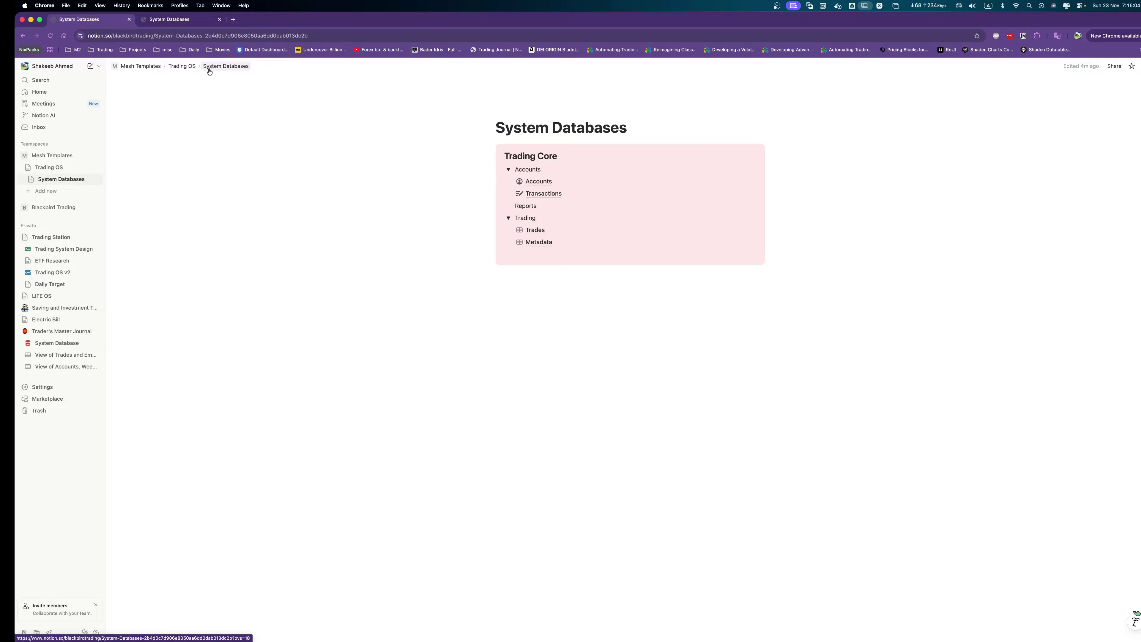
pyautogui.click(539, 242)
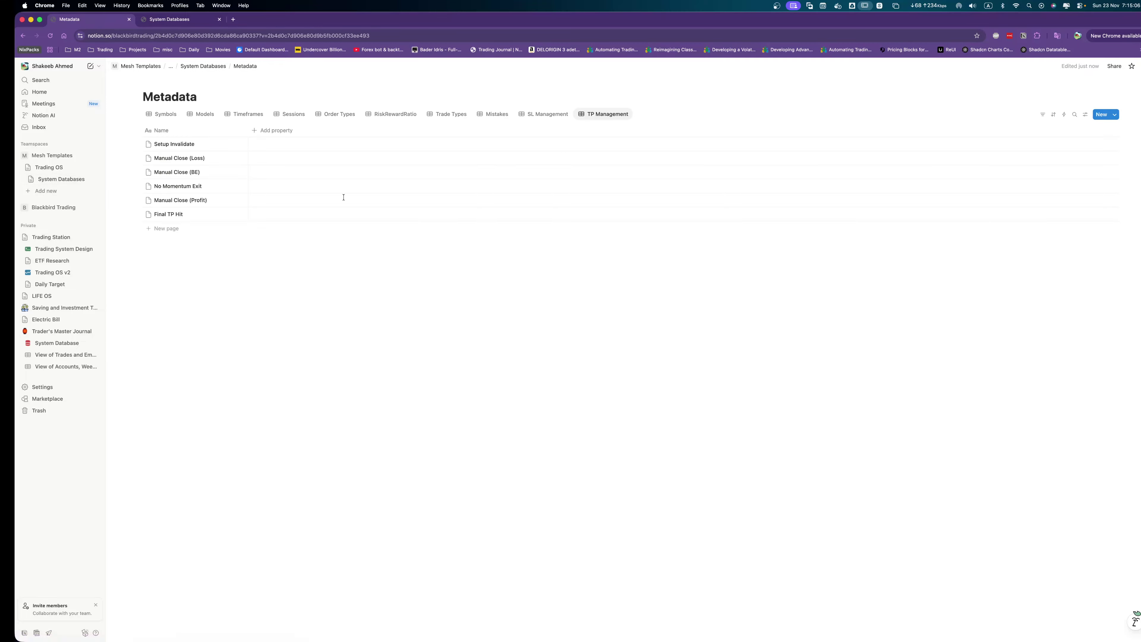
pyautogui.click(162, 114)
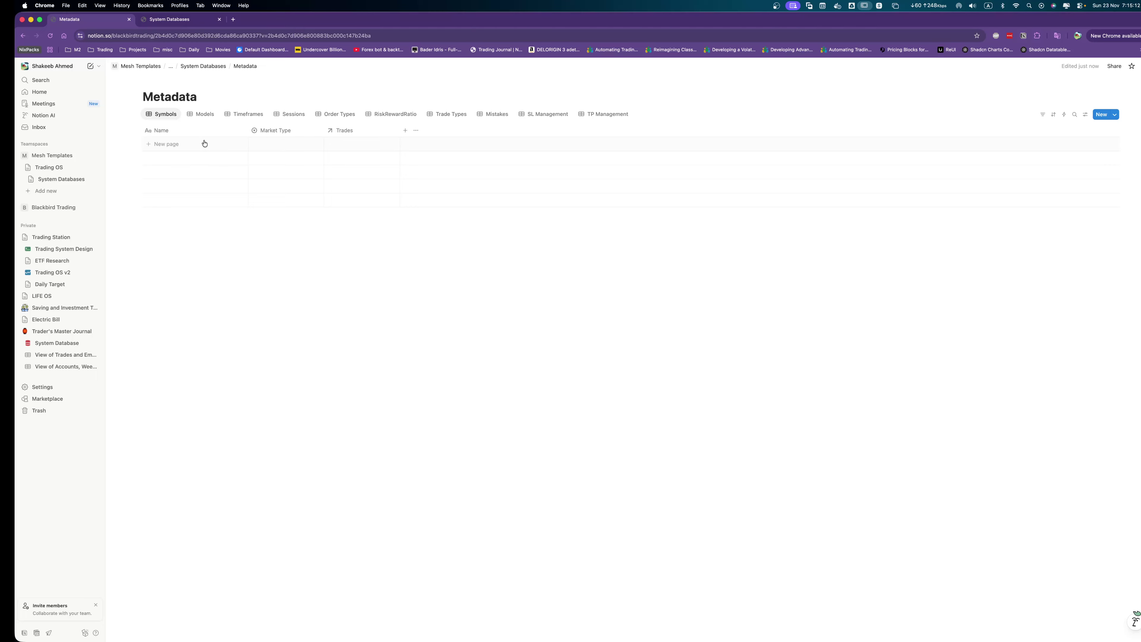
pyautogui.click(181, 145)
pyautogui.write('EURUSD')
pyautogui.press('Tab')
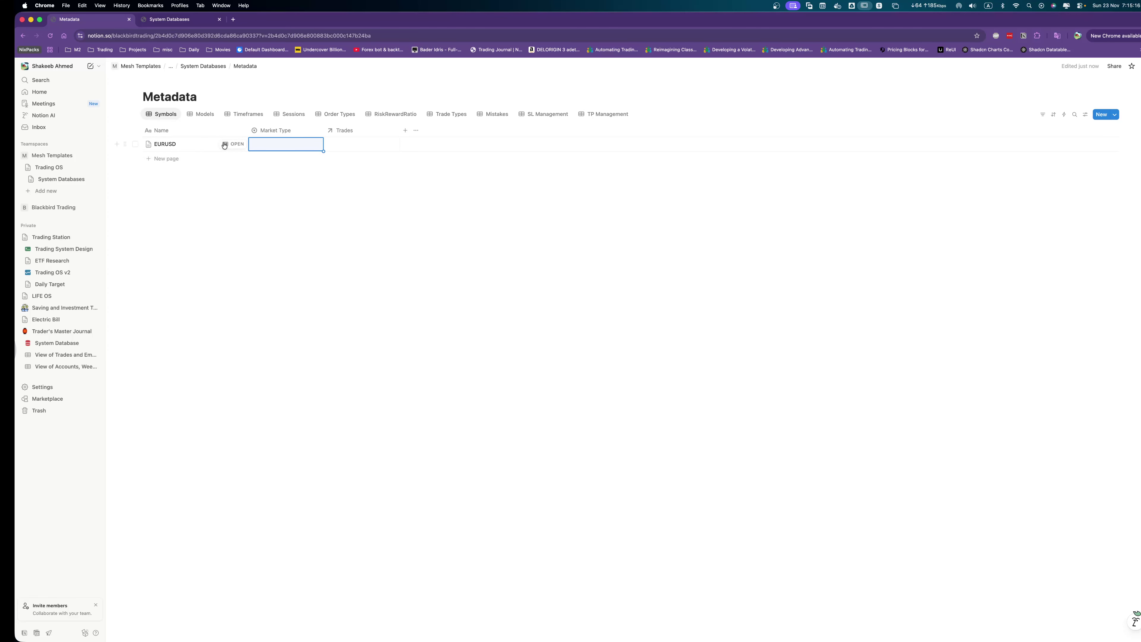
pyautogui.click(273, 147)
pyautogui.click(293, 196)
# Return to the Trades database and link EURUSD as the Symbol of the Test Trade page.
pyautogui.click(203, 66)
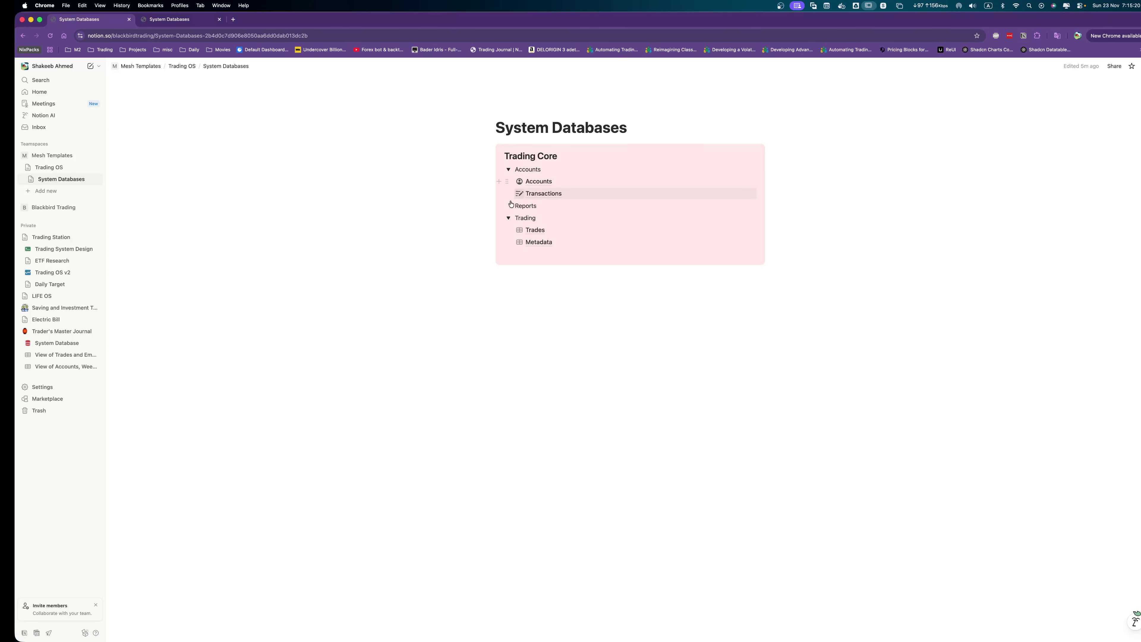
pyautogui.click(537, 230)
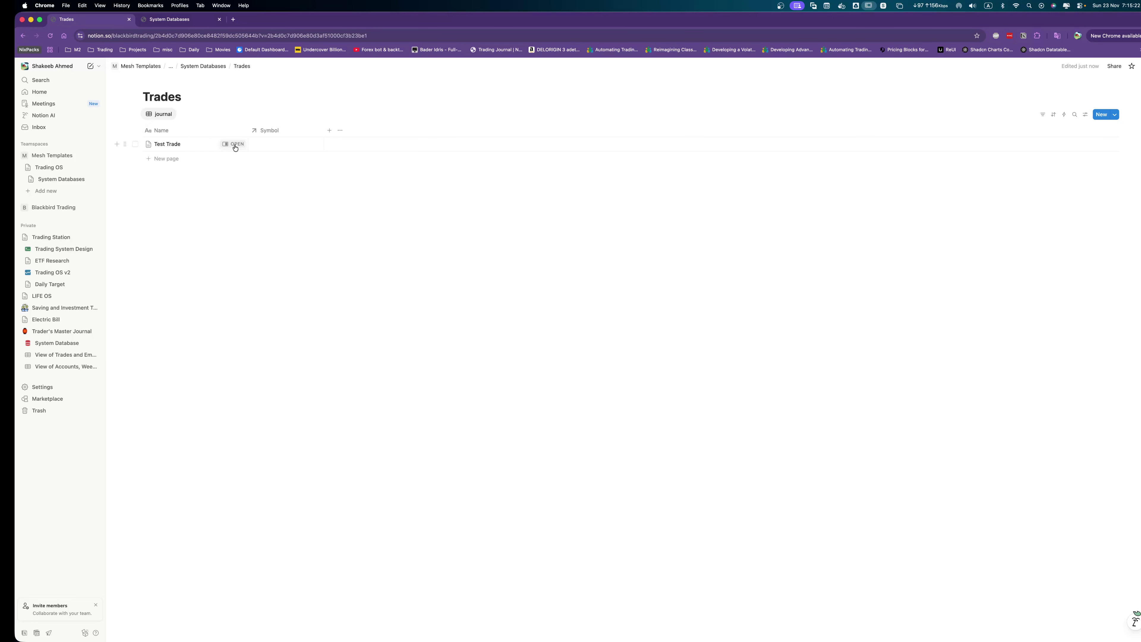
pyautogui.click(235, 145)
pyautogui.click(844, 114)
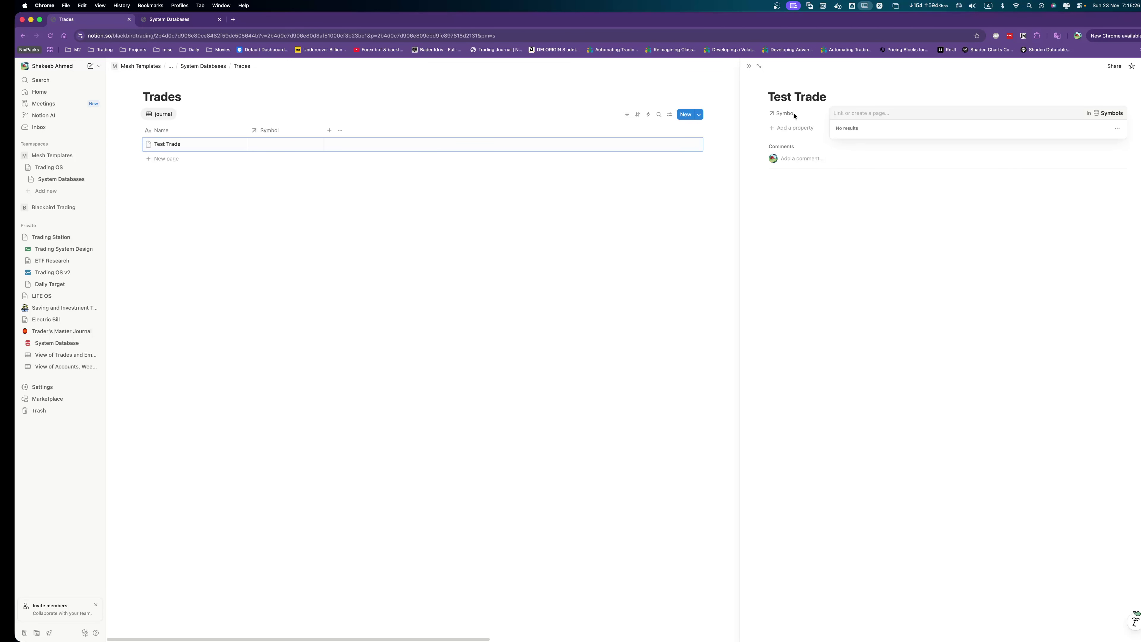
pyautogui.click(793, 116)
pyautogui.click(838, 115)
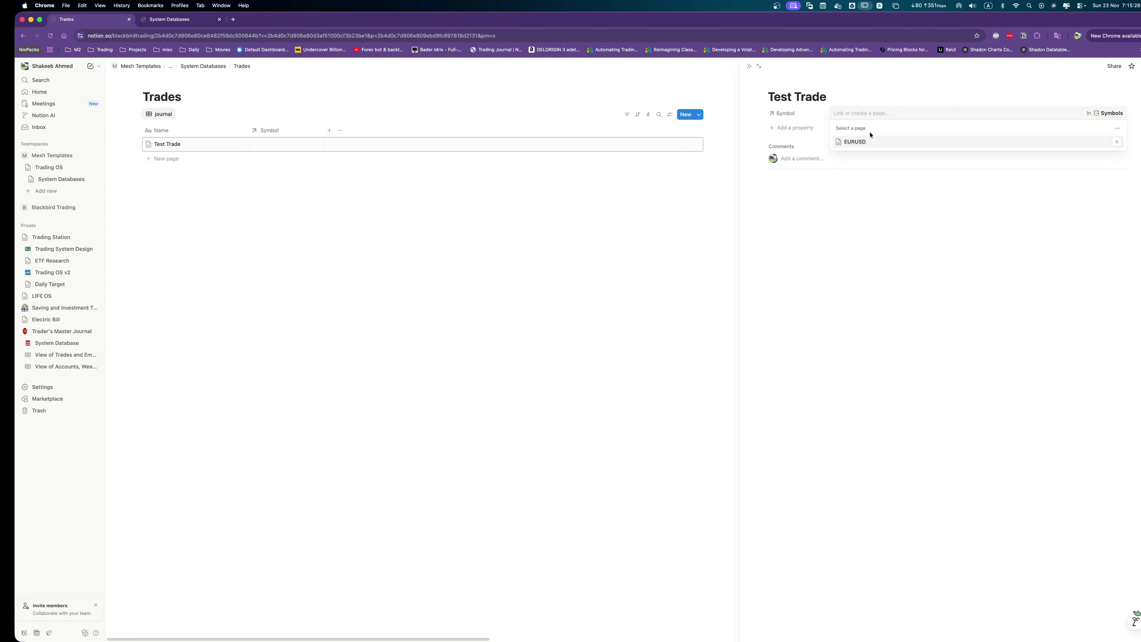
pyautogui.click(890, 142)
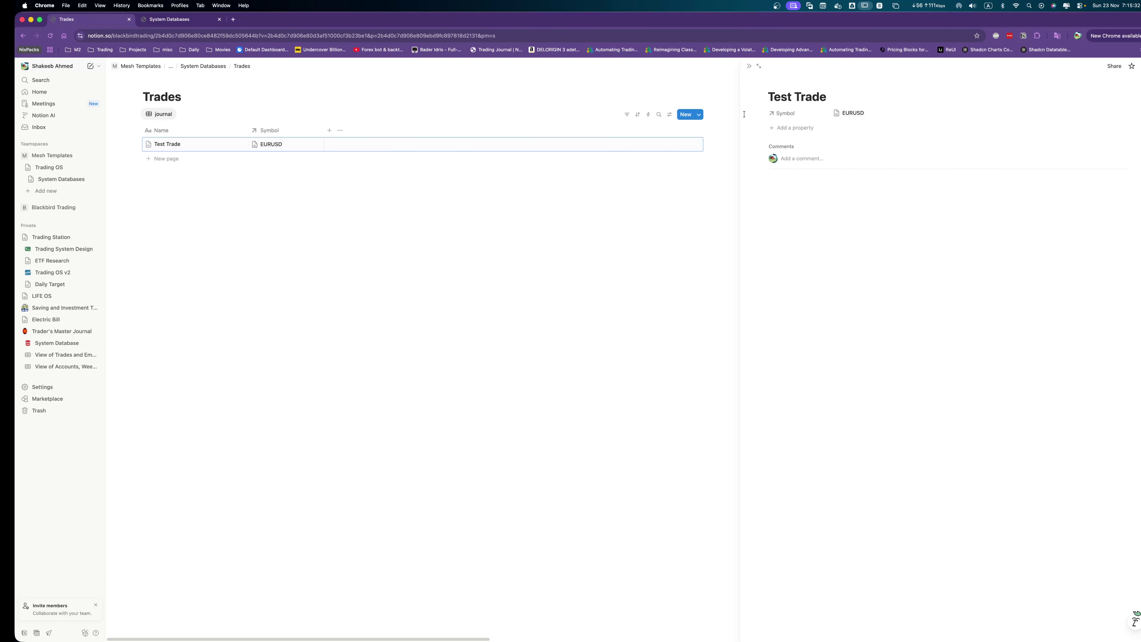
pyautogui.click(782, 113)
pyautogui.press('Escape')
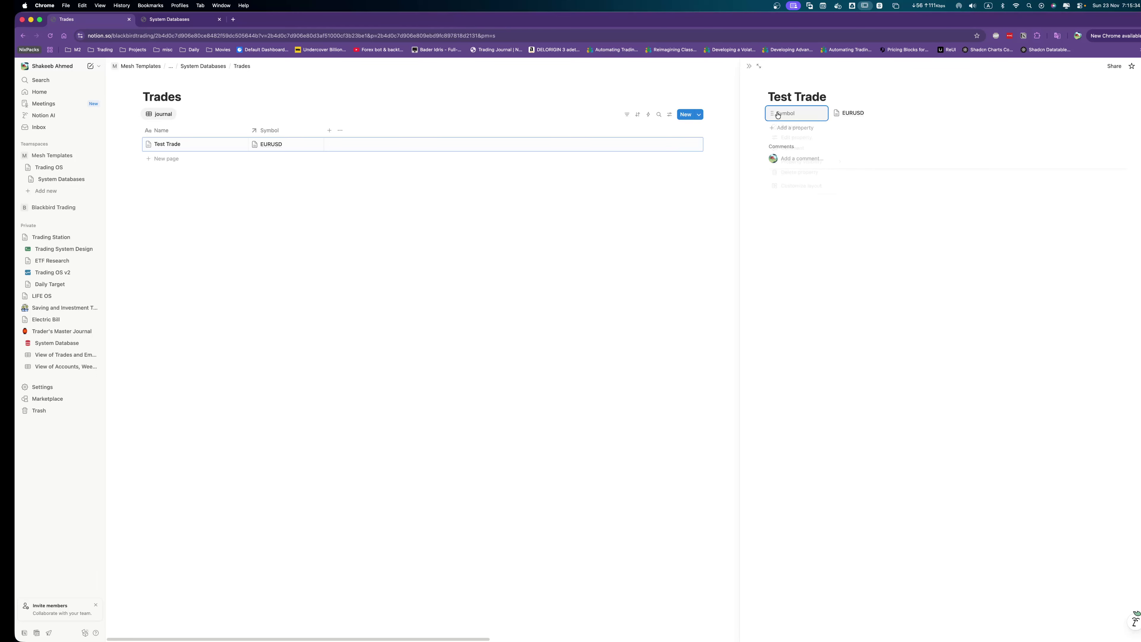
pyautogui.press('Escape')
# Open the default page template of the Trades database for editing and give its Symbol property the currency icon.
pyautogui.click(1115, 114)
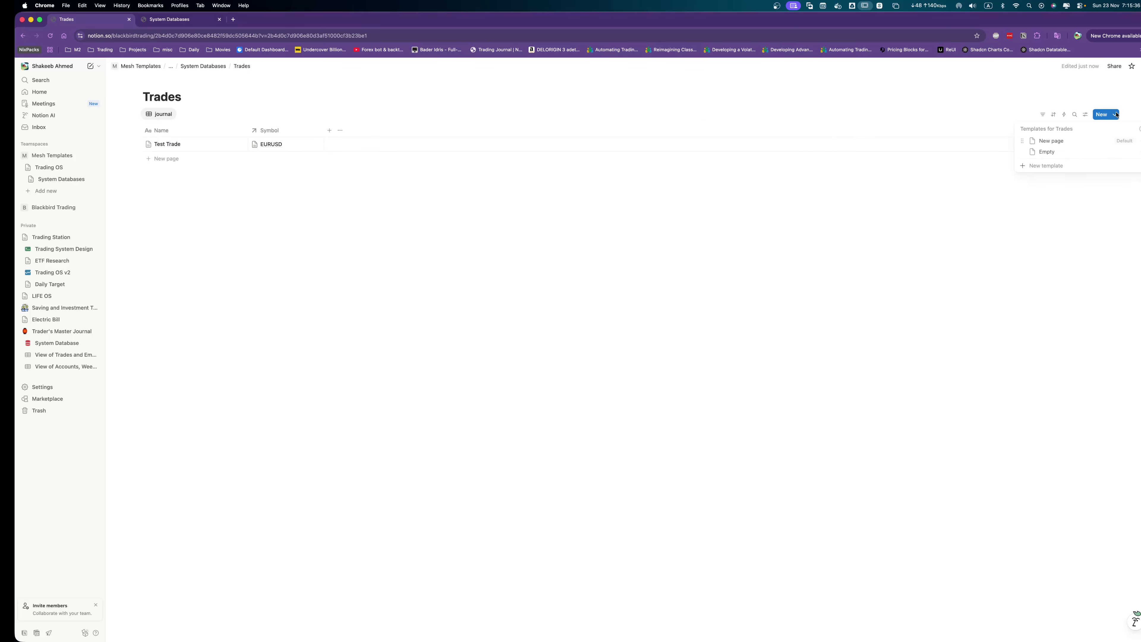
pyautogui.click(1125, 141)
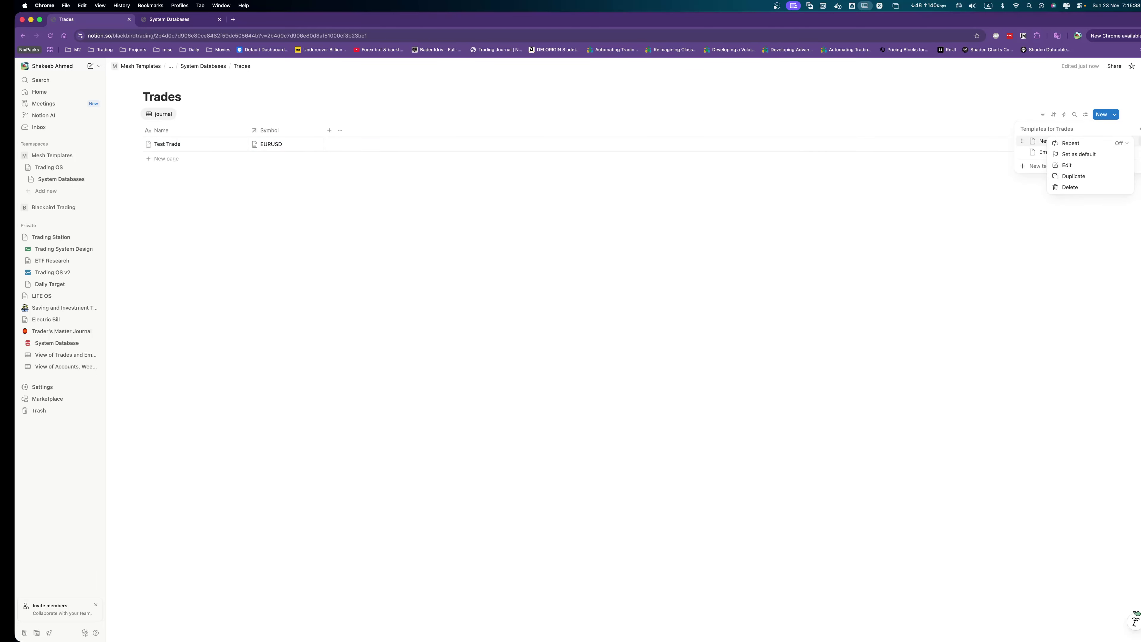
pyautogui.click(1076, 166)
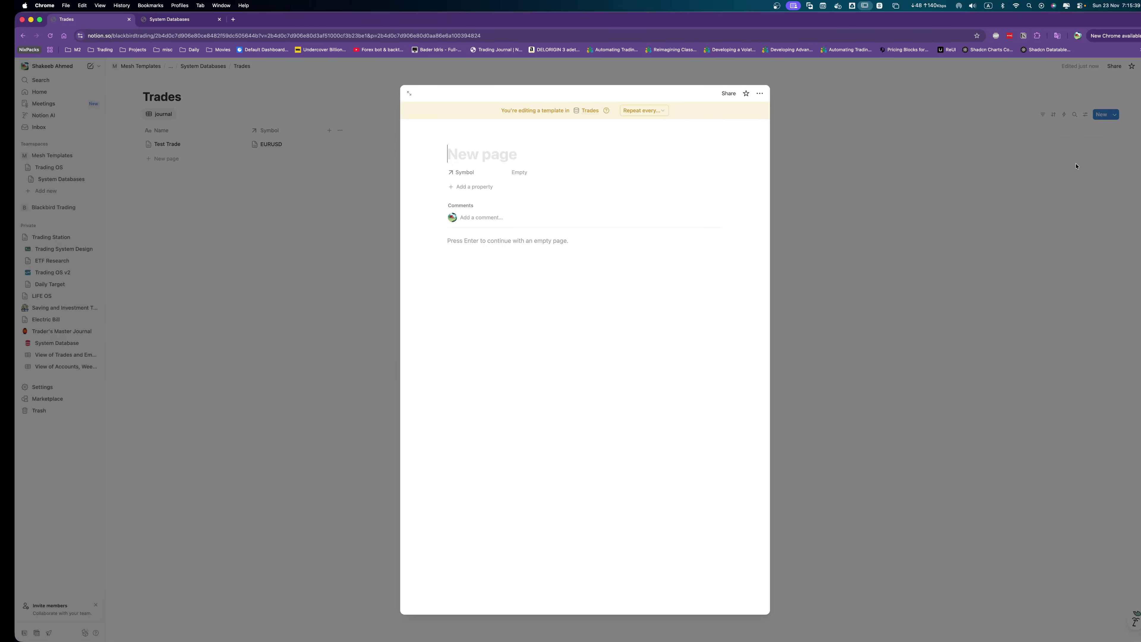
pyautogui.click(464, 172)
pyautogui.click(471, 197)
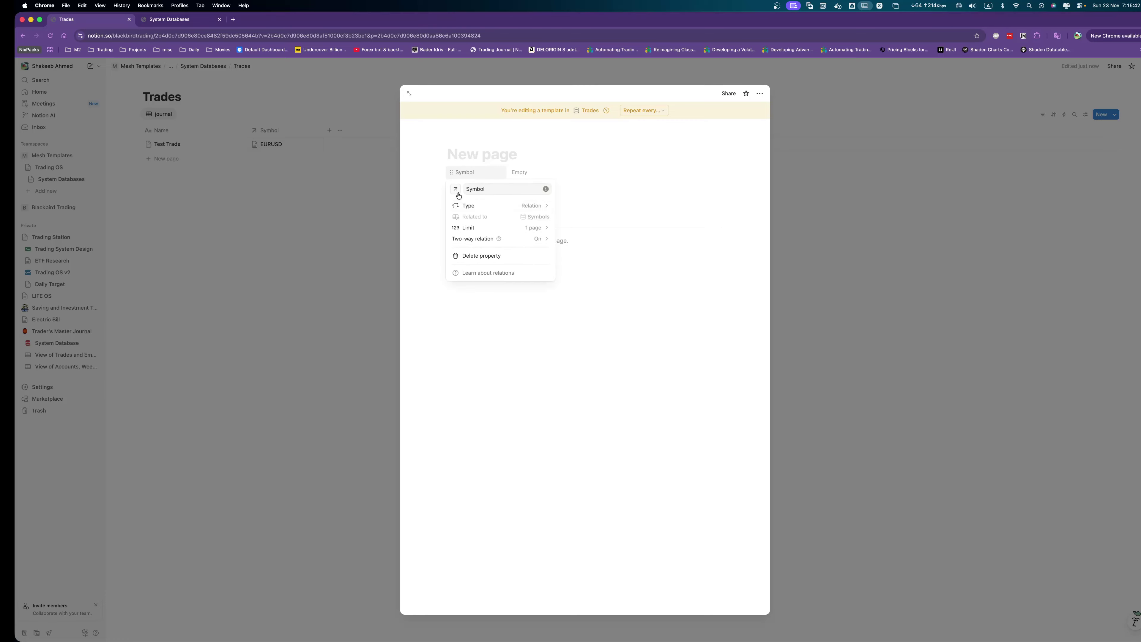
pyautogui.click(457, 191)
pyautogui.write('cur')
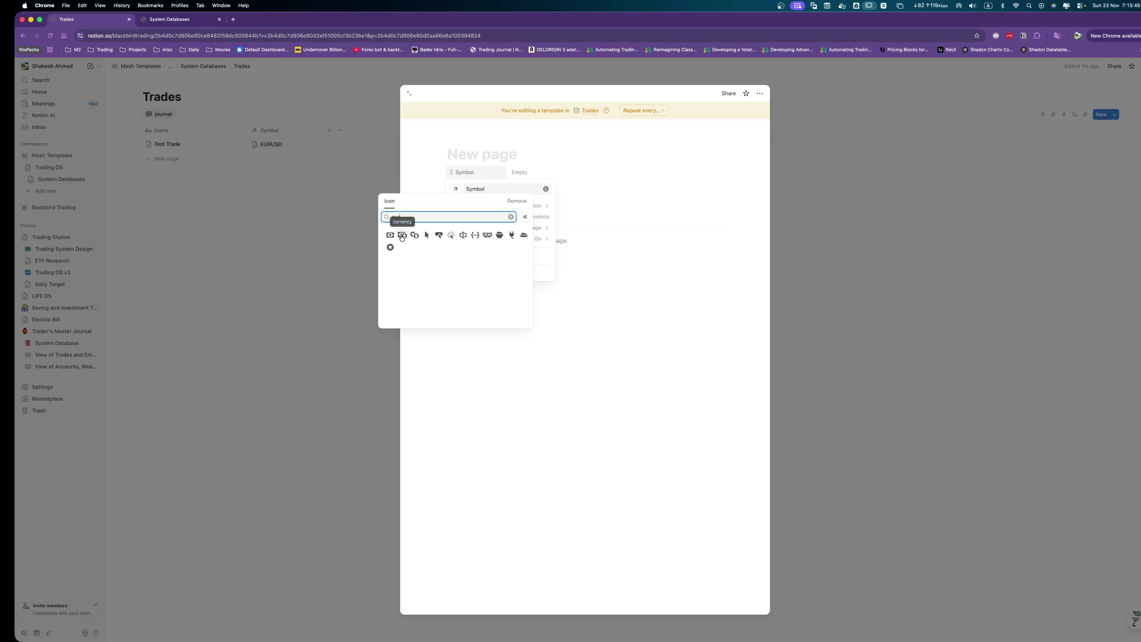
pyautogui.click(402, 235)
pyautogui.click(634, 269)
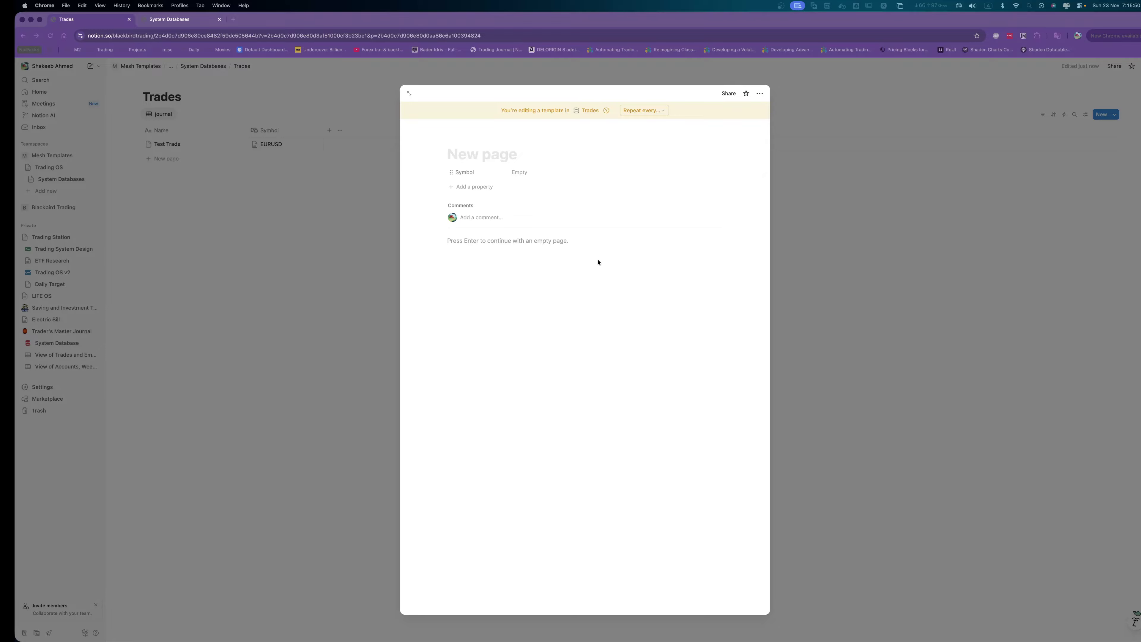
# Add a Select property named "Direction" to the template.
pyautogui.click(477, 188)
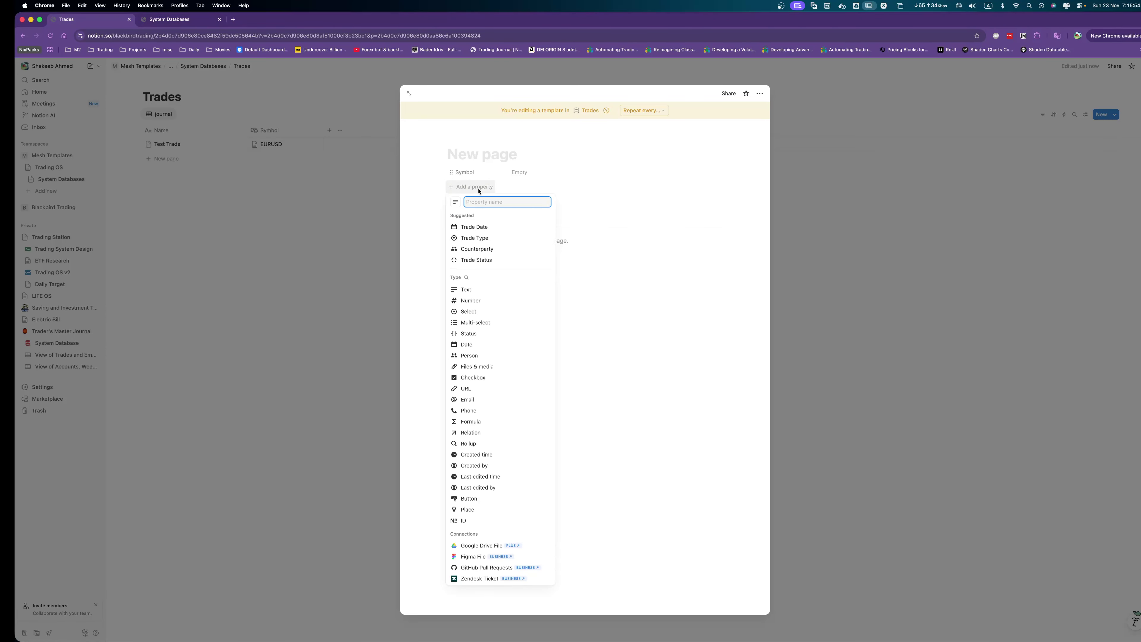
pyautogui.write('Direction')
pyautogui.press('super+a')
pyautogui.press('super+c')
pyautogui.press('BackSpace')
pyautogui.press('Down')
pyautogui.press('Down')
pyautogui.press('Down')
pyautogui.press('Return')
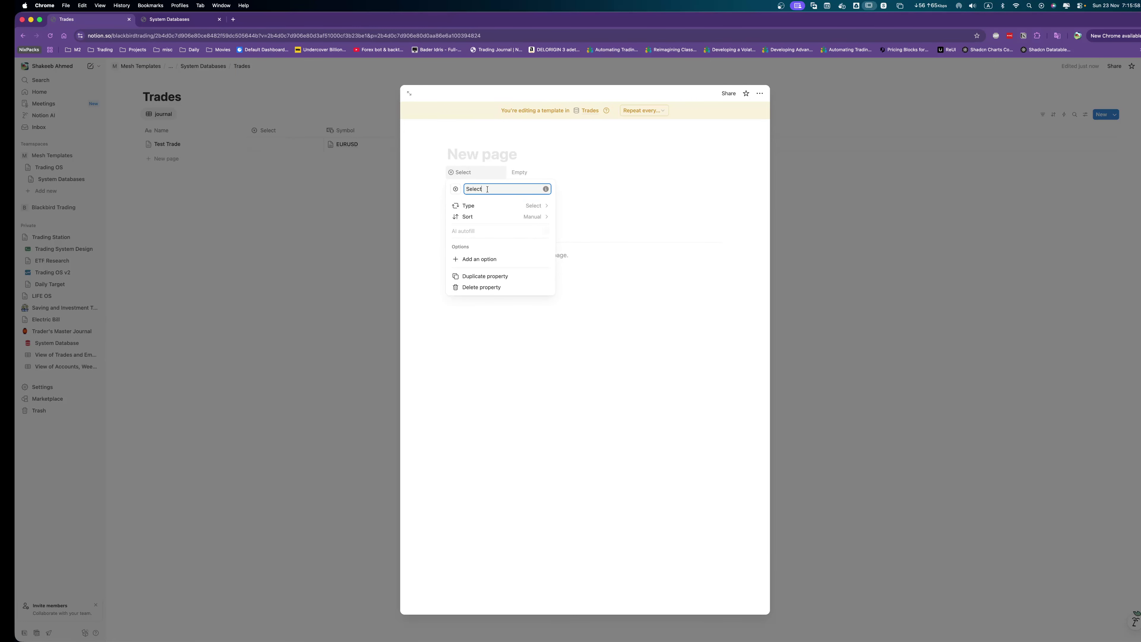
pyautogui.doubleClick(487, 190)
pyautogui.press('super+v')
pyautogui.click(534, 208)
pyautogui.press('Escape')
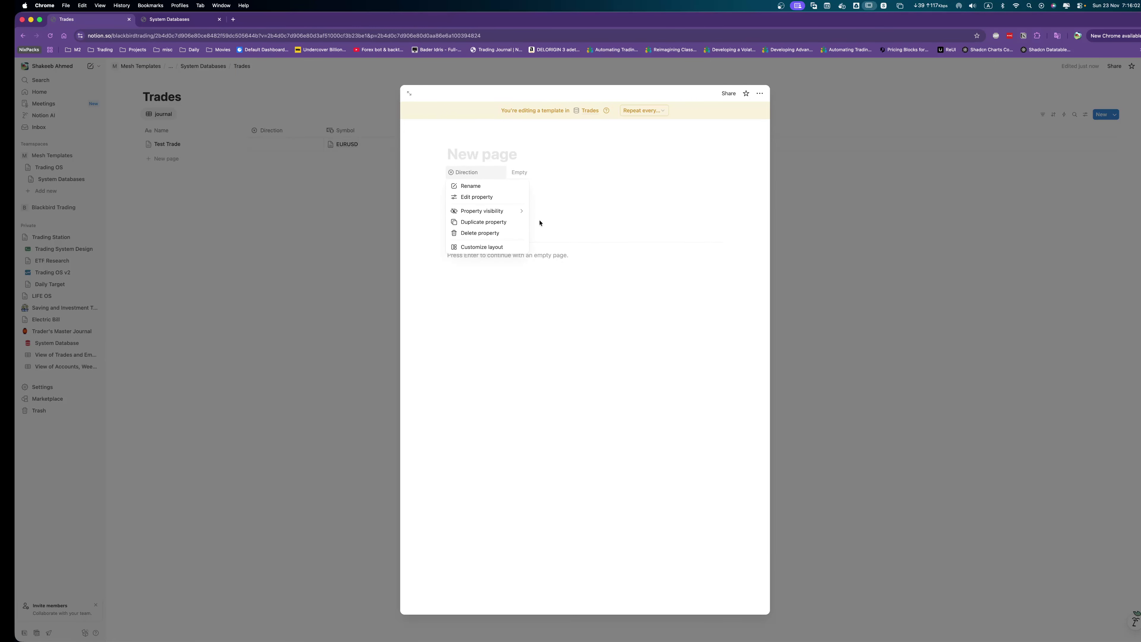
# Add the options LONG and SHORT to the Direction property and sort them alphabetically.
pyautogui.click(489, 198)
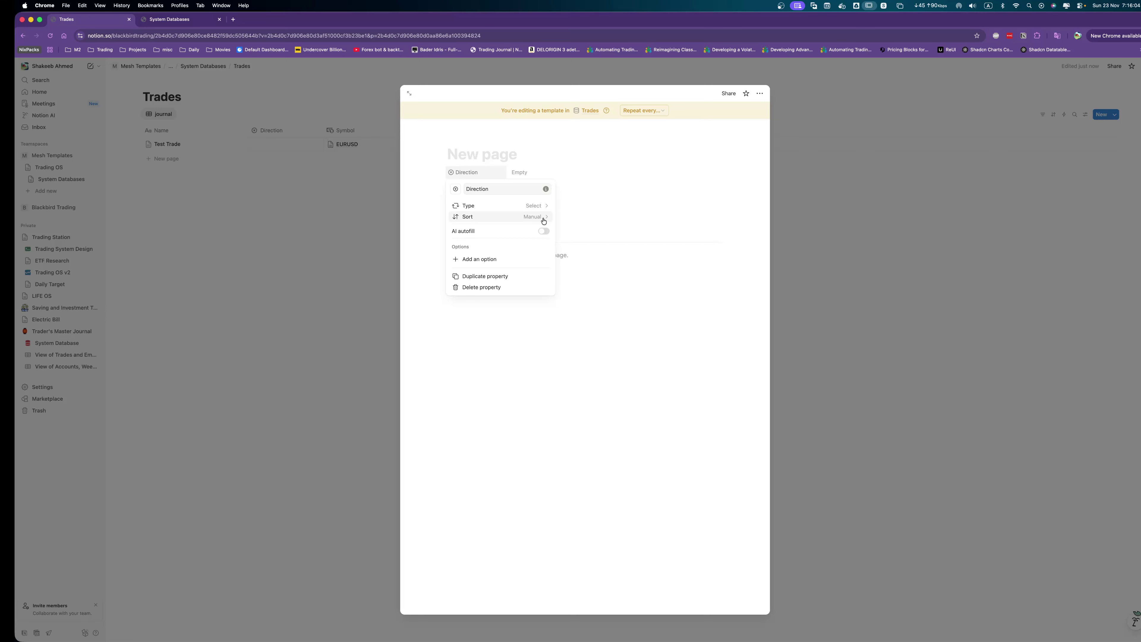
pyautogui.click(480, 259)
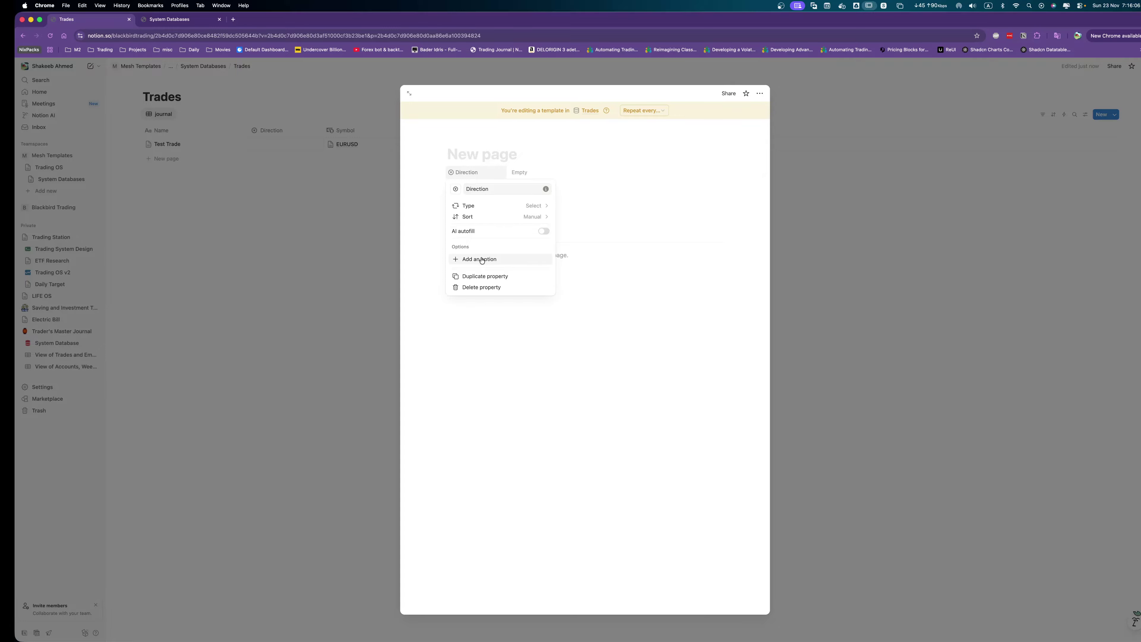
pyautogui.write('LONG')
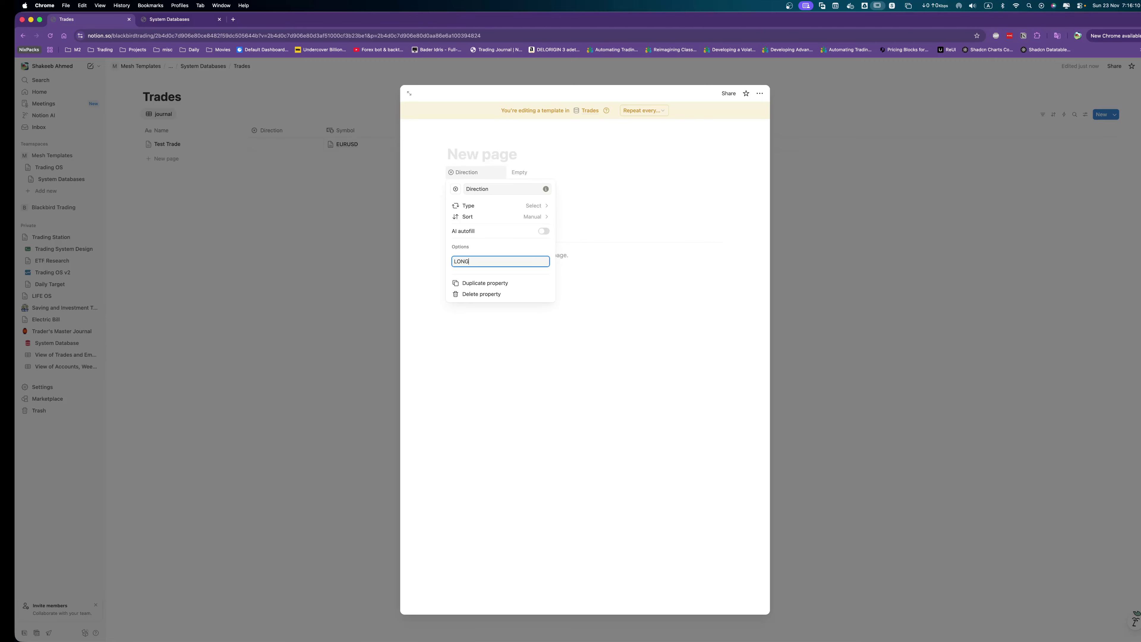
pyautogui.press('Return')
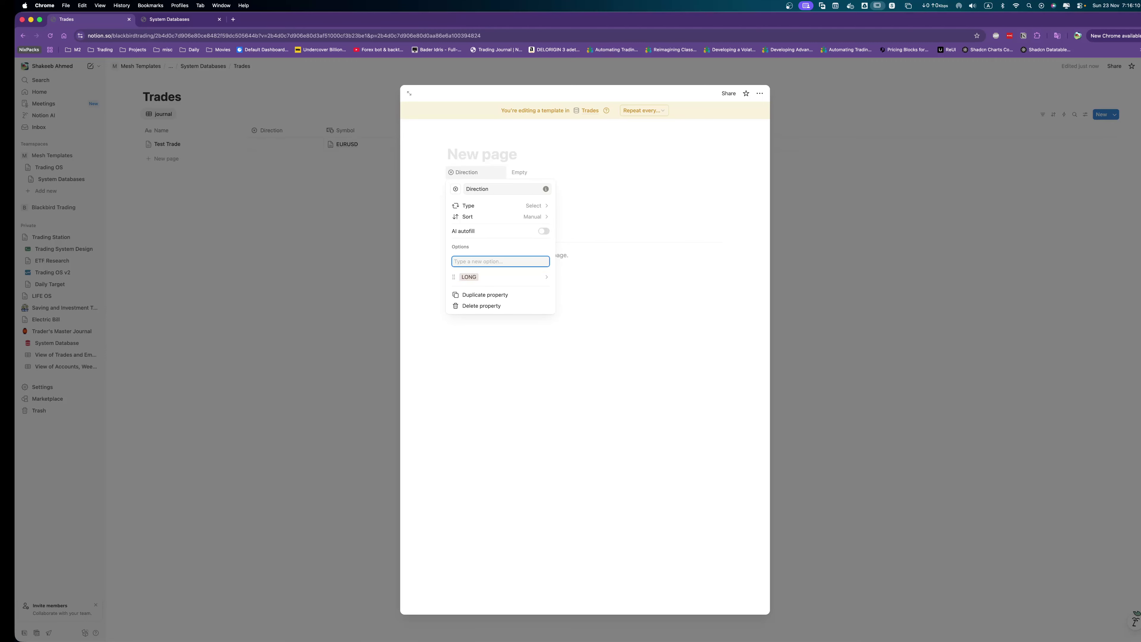
pyautogui.write('SHORT')
pyautogui.press('Return')
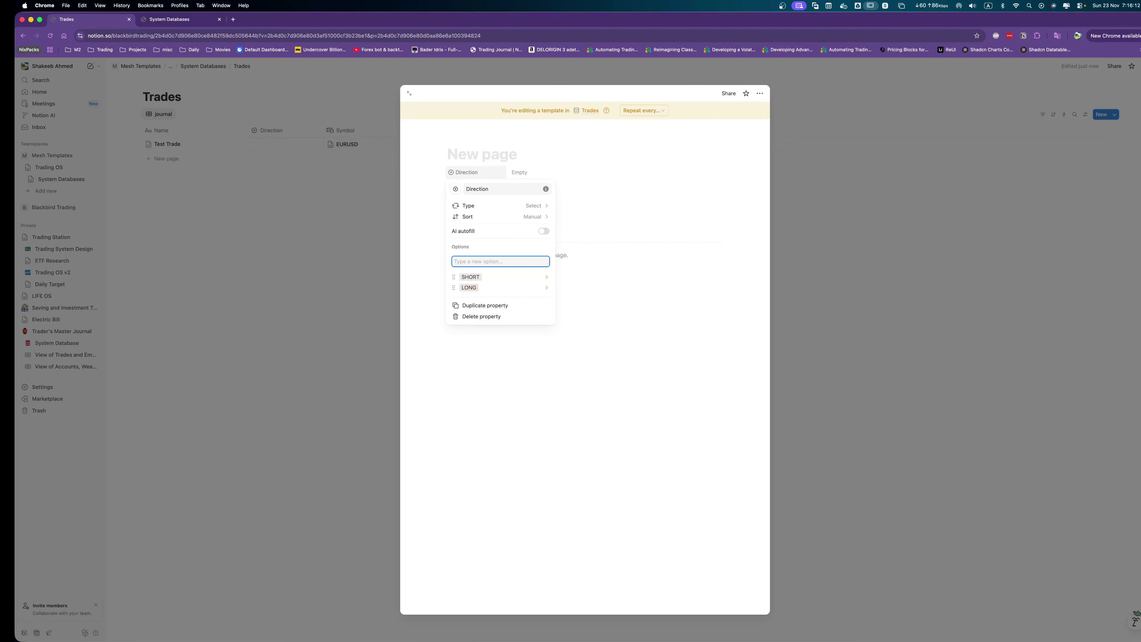
pyautogui.click(538, 217)
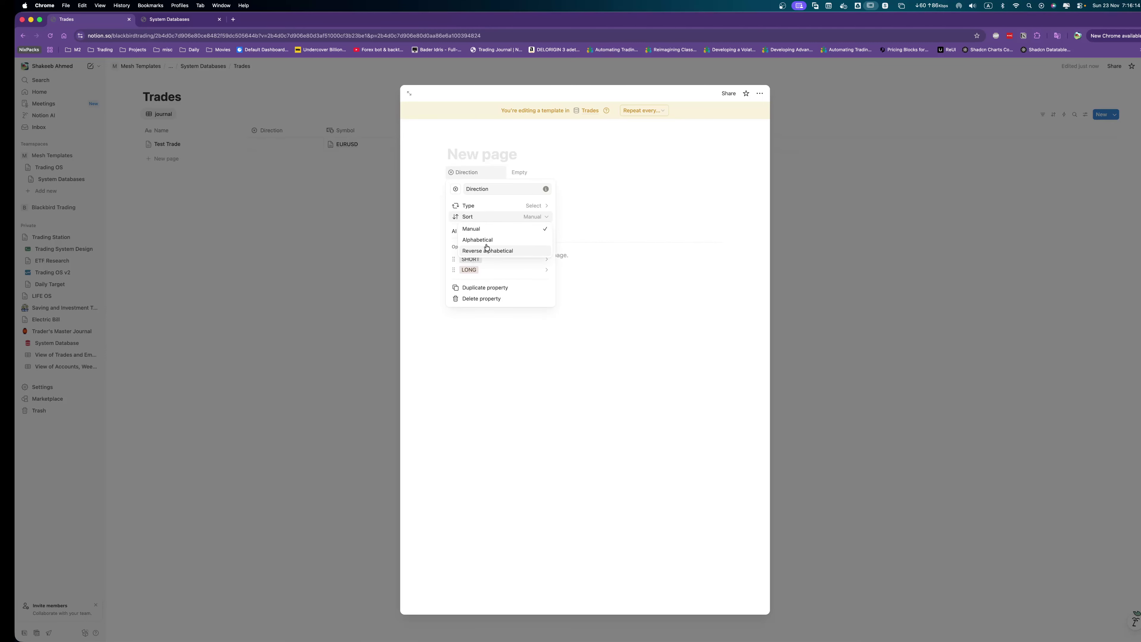
pyautogui.click(497, 254)
# Color the LONG option green and the SHORT option red, and place the Direction property below Symbol.
pyautogui.click(545, 260)
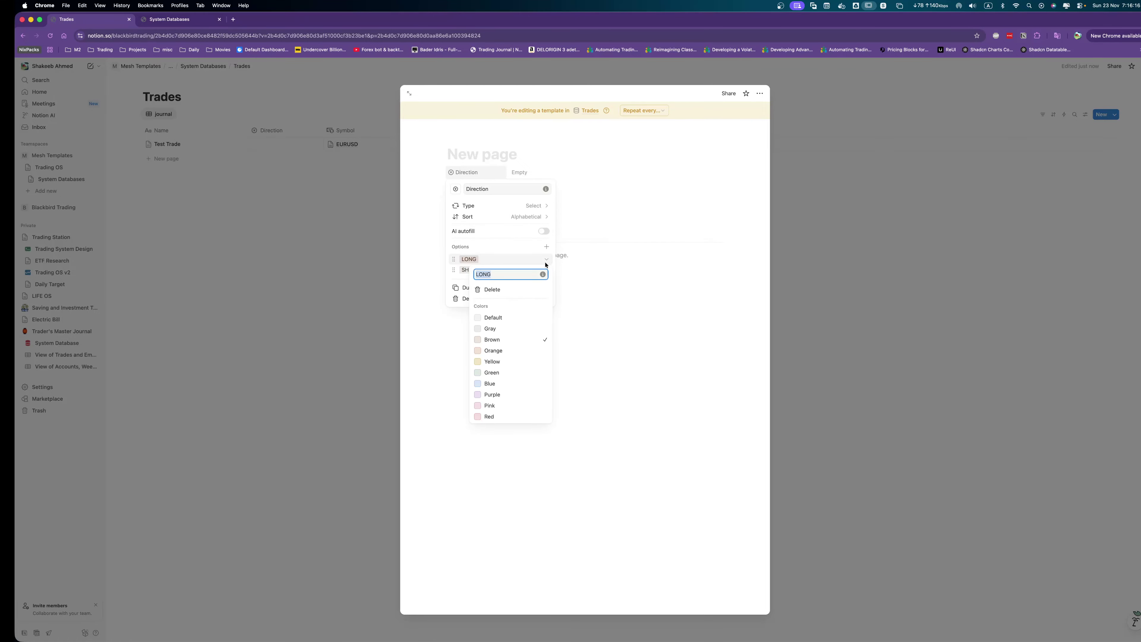
pyautogui.click(492, 373)
pyautogui.press('Escape')
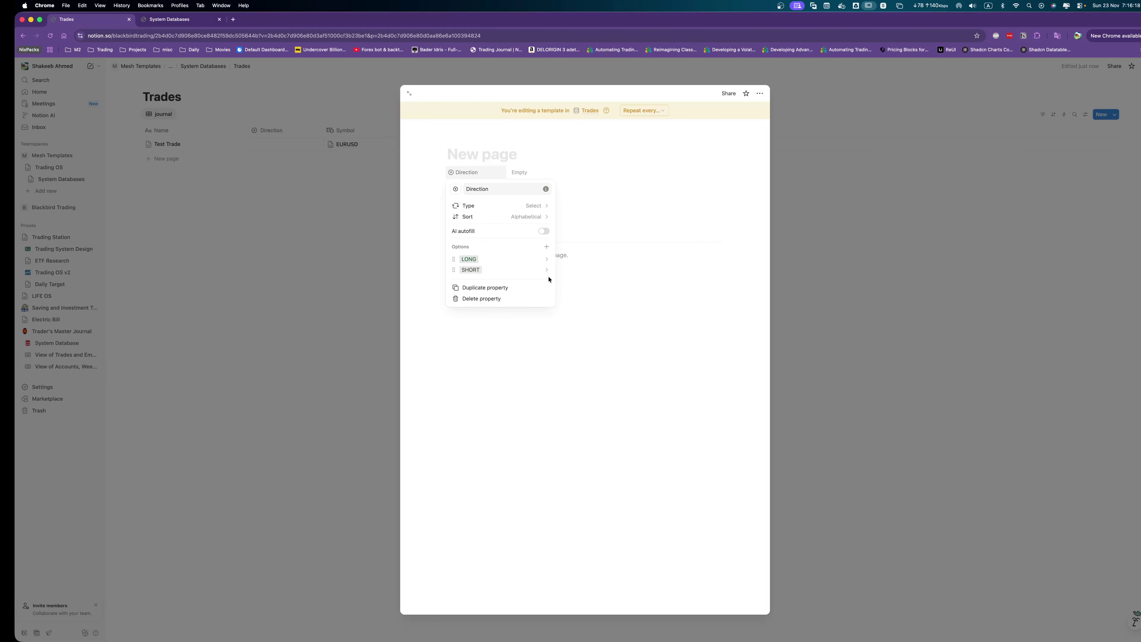
pyautogui.click(547, 270)
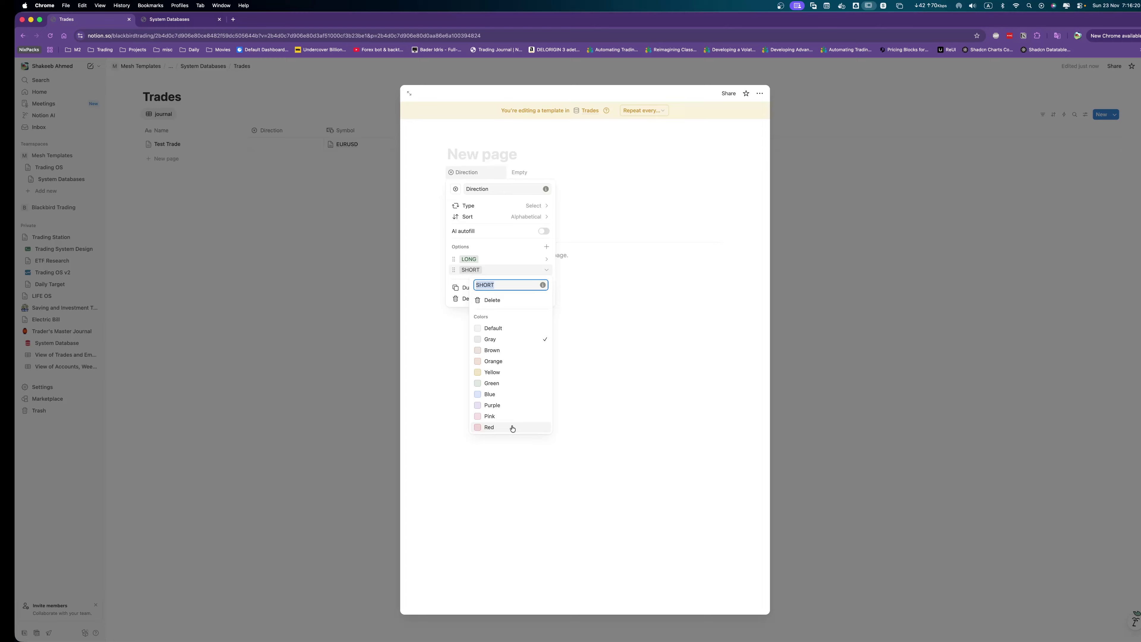
pyautogui.click(514, 425)
pyautogui.press('Escape')
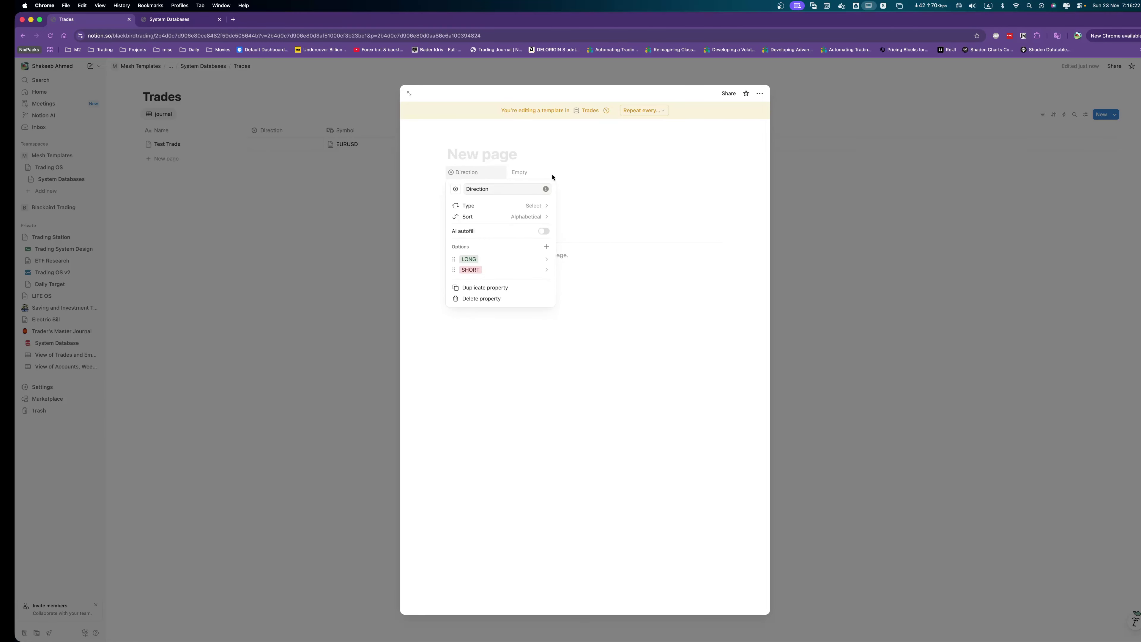
pyautogui.press('Escape')
pyautogui.moveTo(451, 186); pyautogui.dragTo(452, 170)
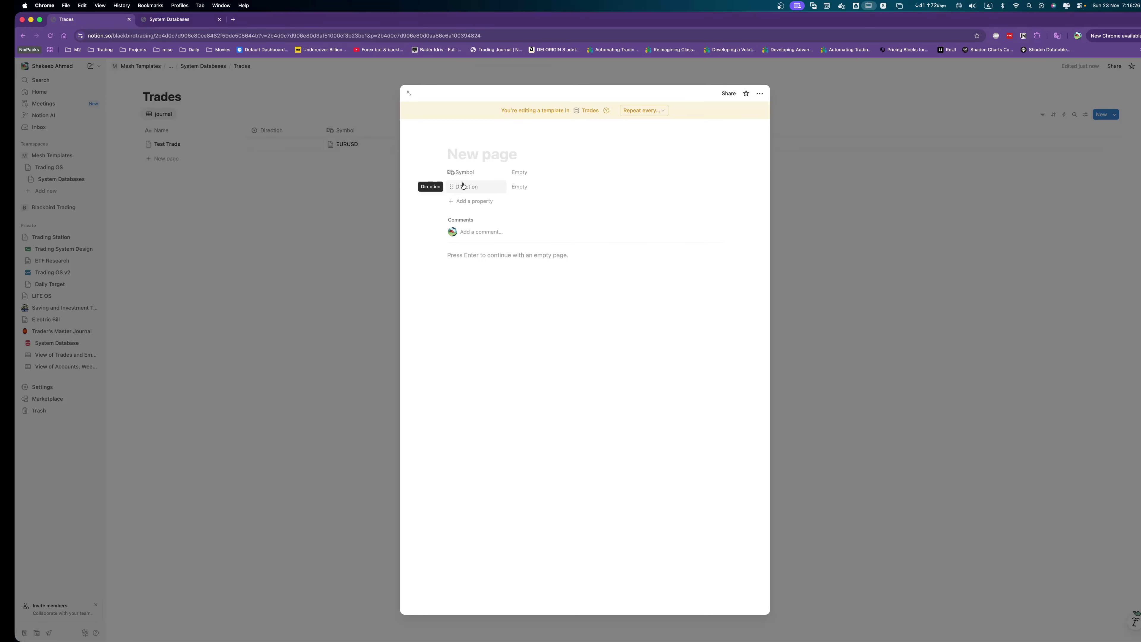
# Add the suggested Trade Status property to the template and rename it as "Status".
pyautogui.click(469, 202)
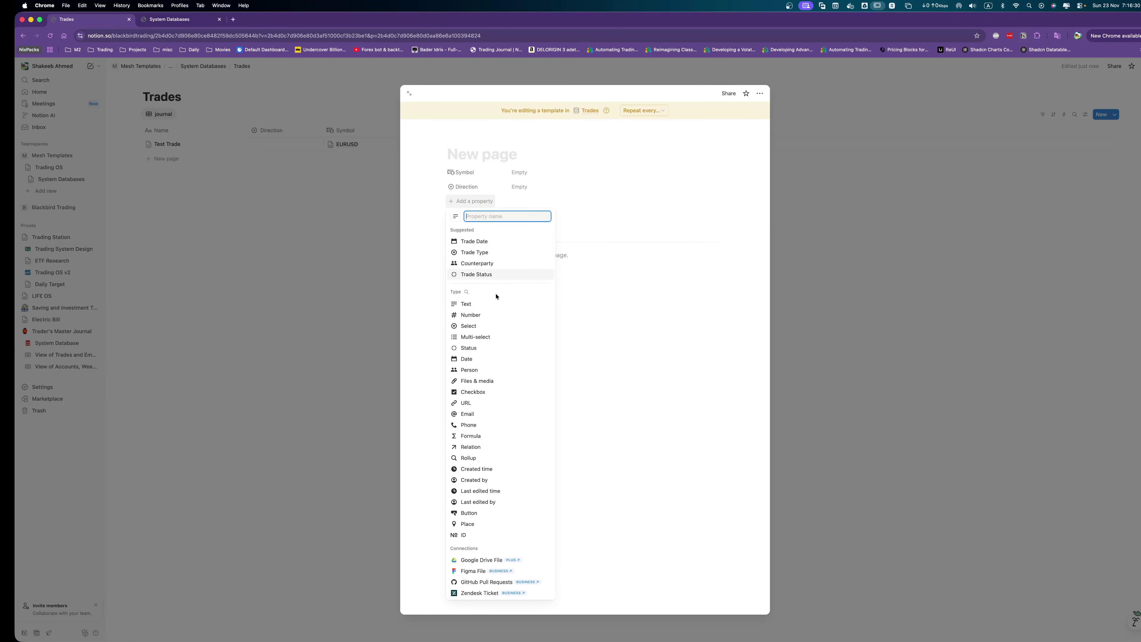
pyautogui.click(489, 275)
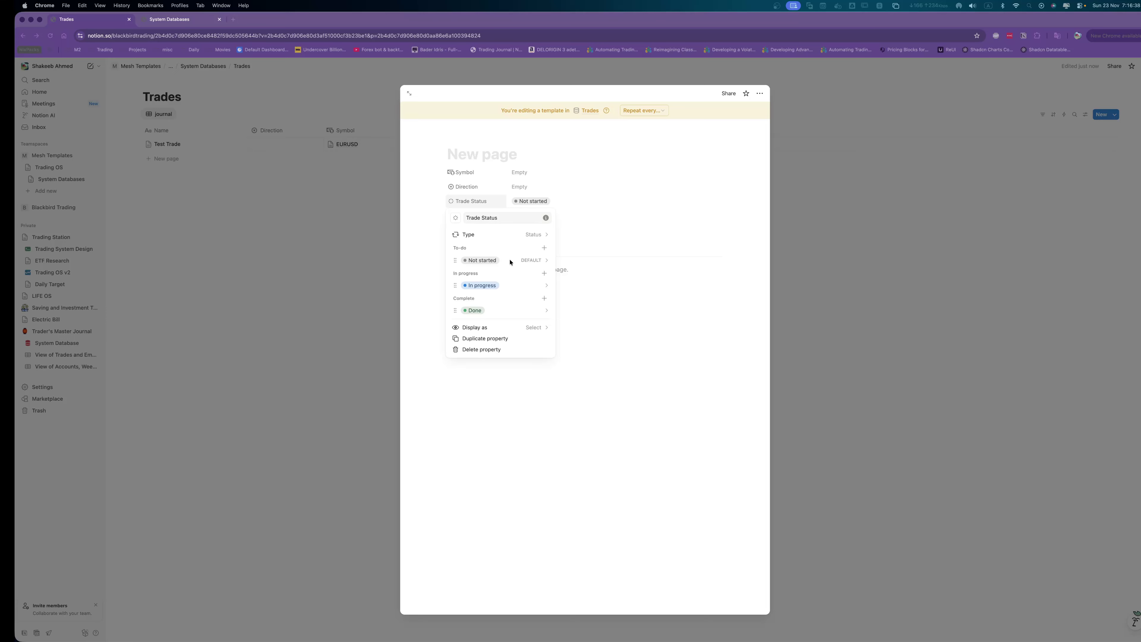
pyautogui.doubleClick(466, 219)
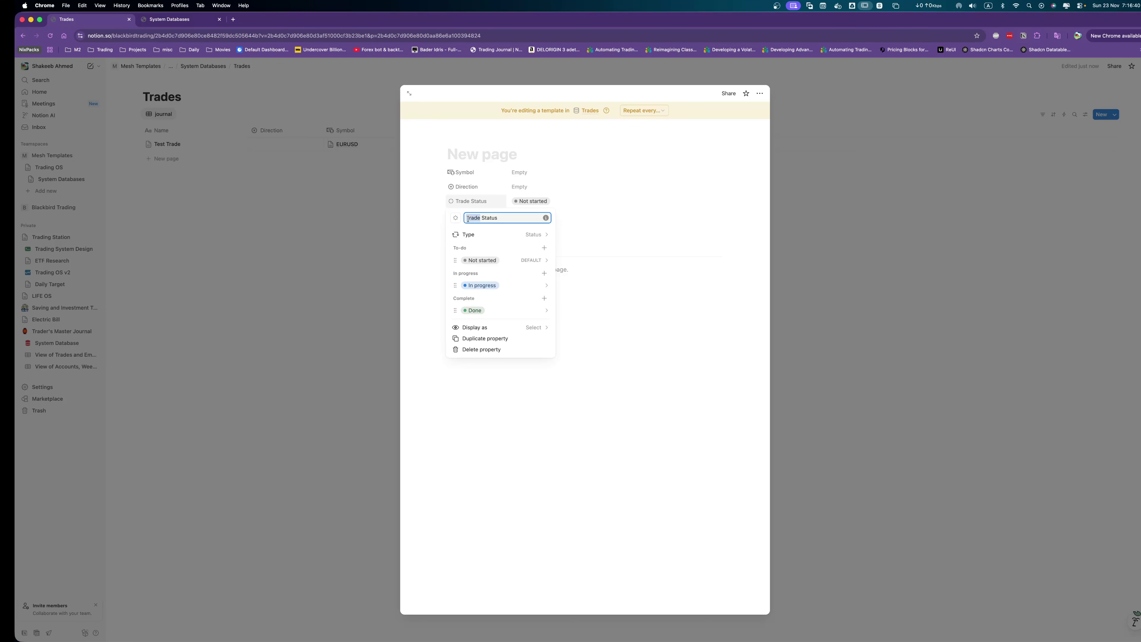
pyautogui.press('BackSpace')
pyautogui.click(545, 248)
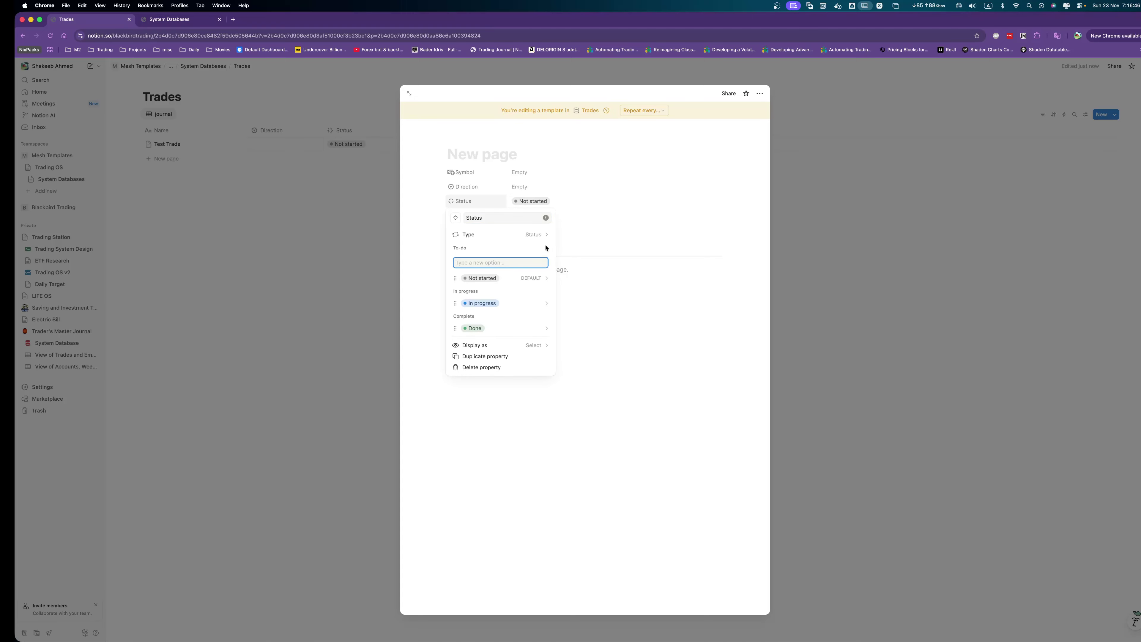
pyautogui.write('Planned')
pyautogui.press('Return')
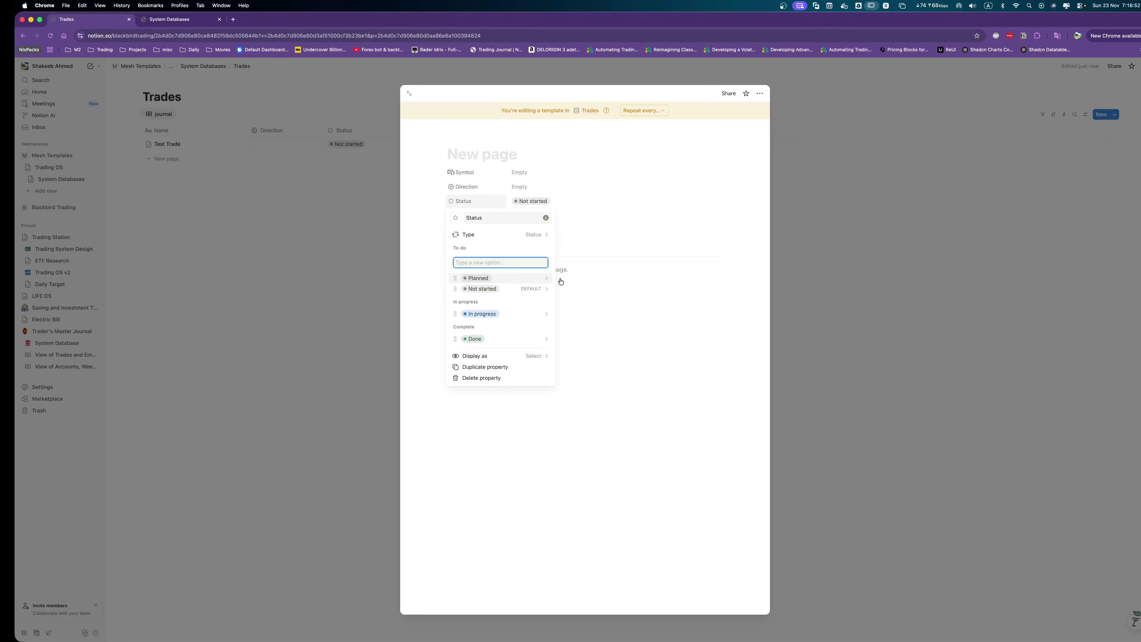
pyautogui.click(448, 277)
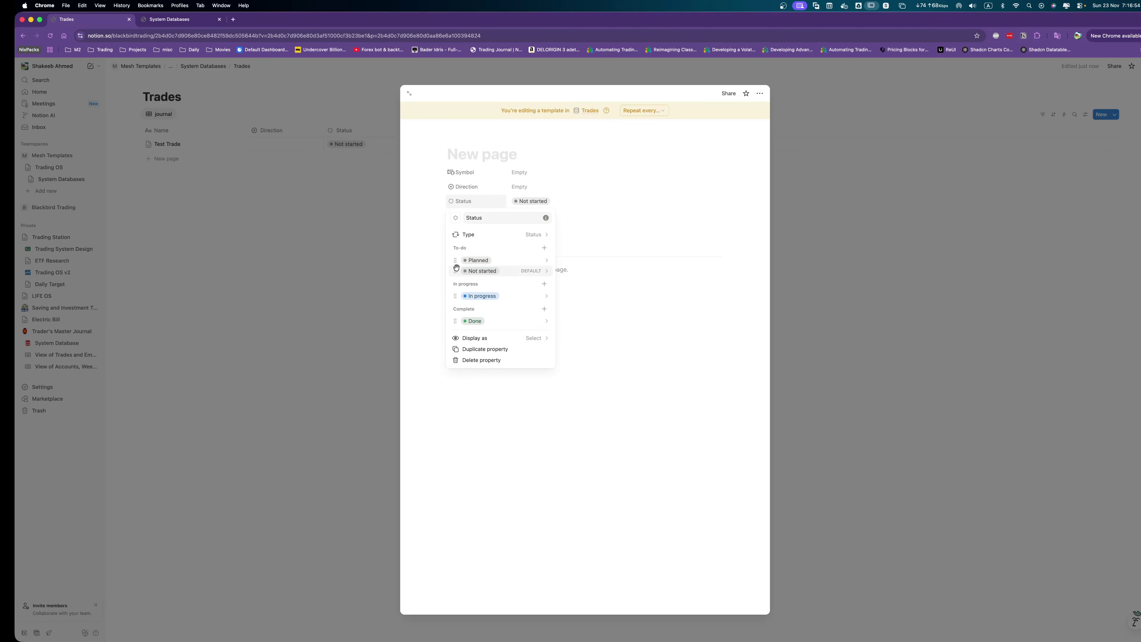
pyautogui.click(478, 260)
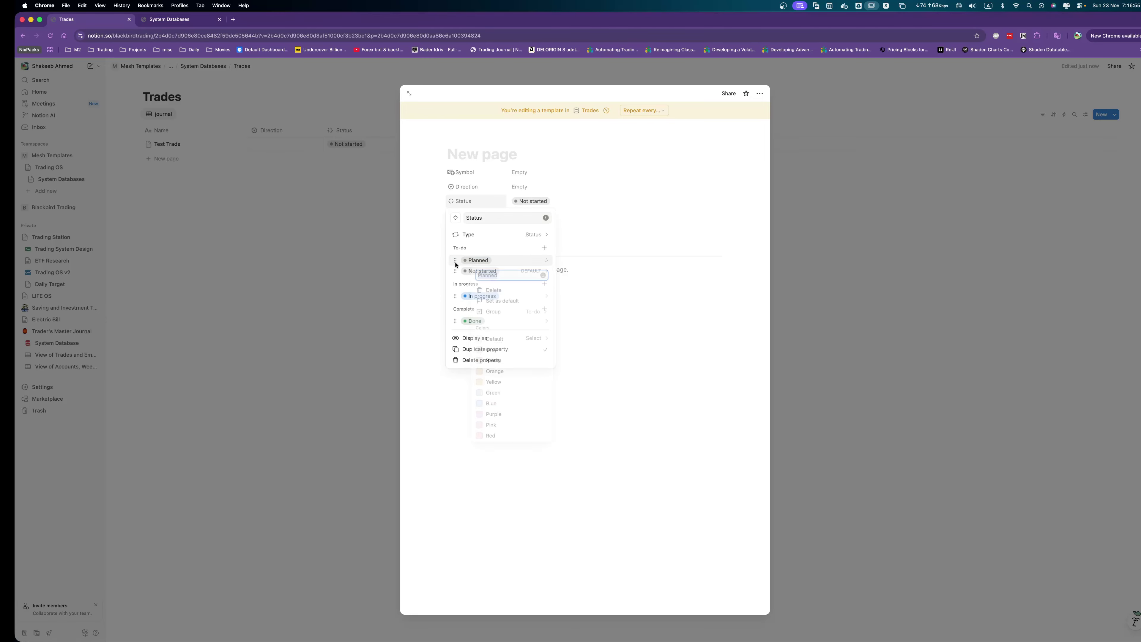
pyautogui.click(490, 291)
pyautogui.click(575, 357)
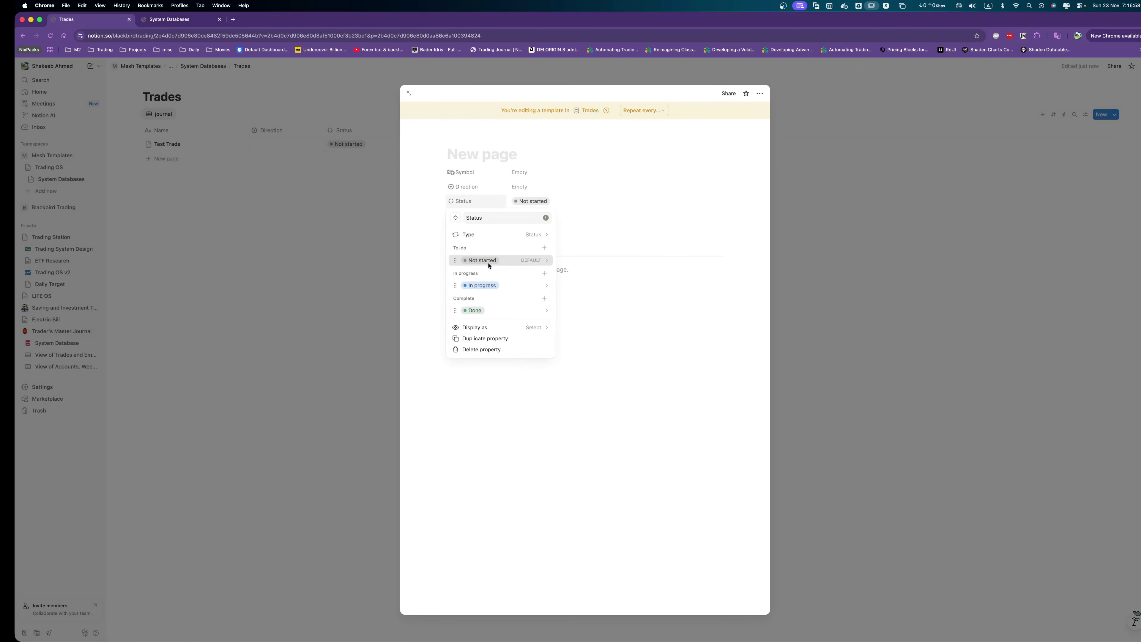
# Rename the Status property's "Not started" option as "Planned".
pyautogui.click(490, 264)
pyautogui.write('Planned')
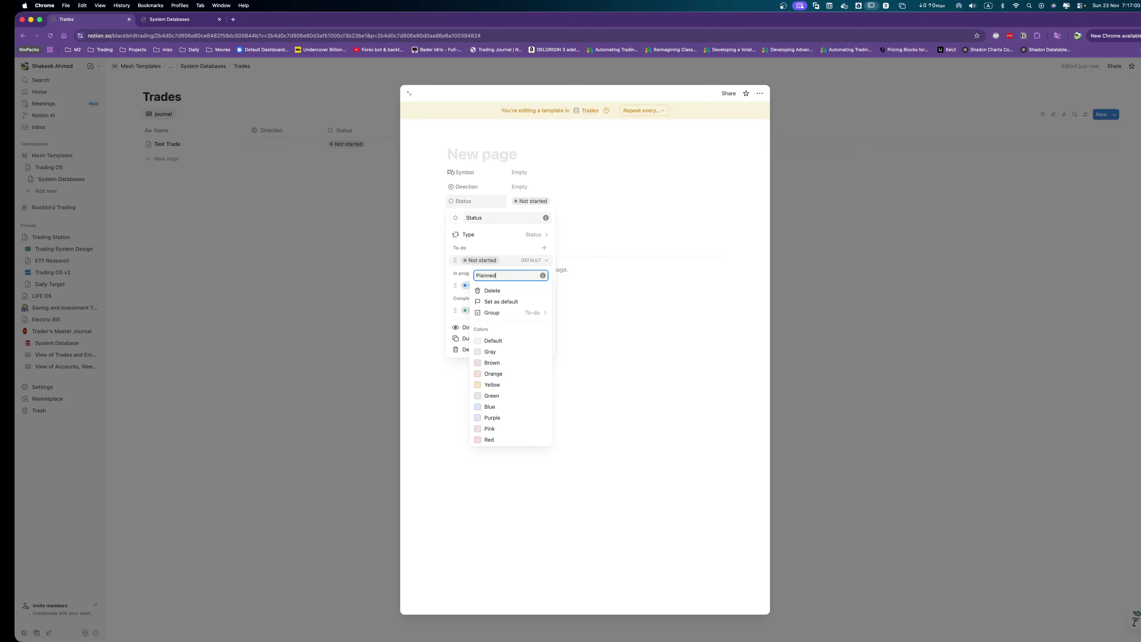
pyautogui.press('Return')
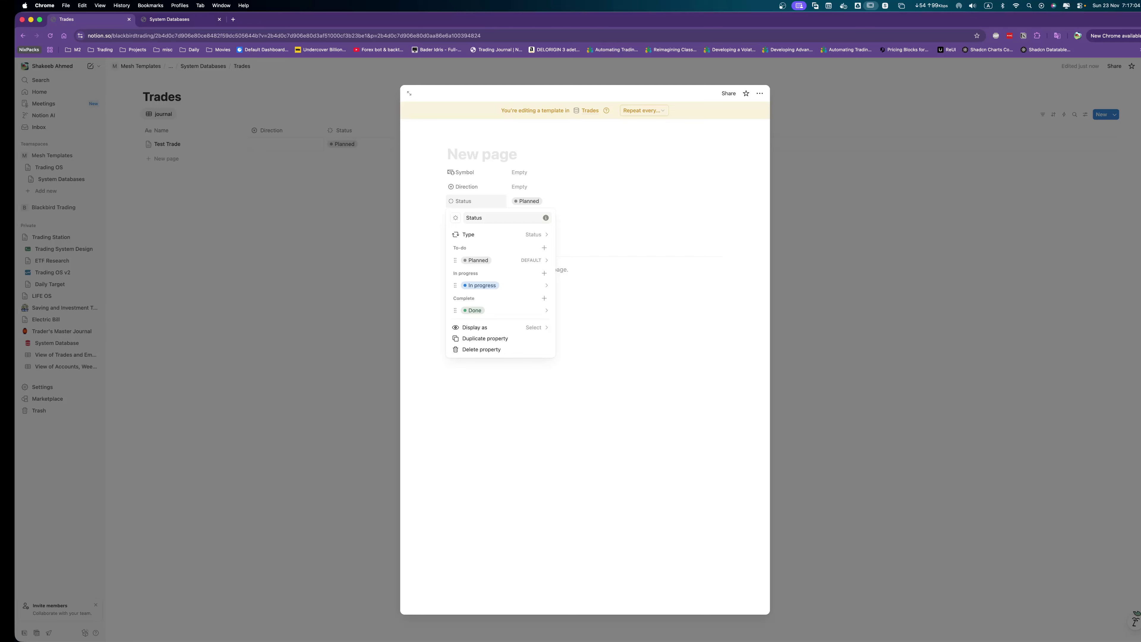
# Rename the Status property's "In progress" option as "In Trade" and color it green.
pyautogui.click(489, 290)
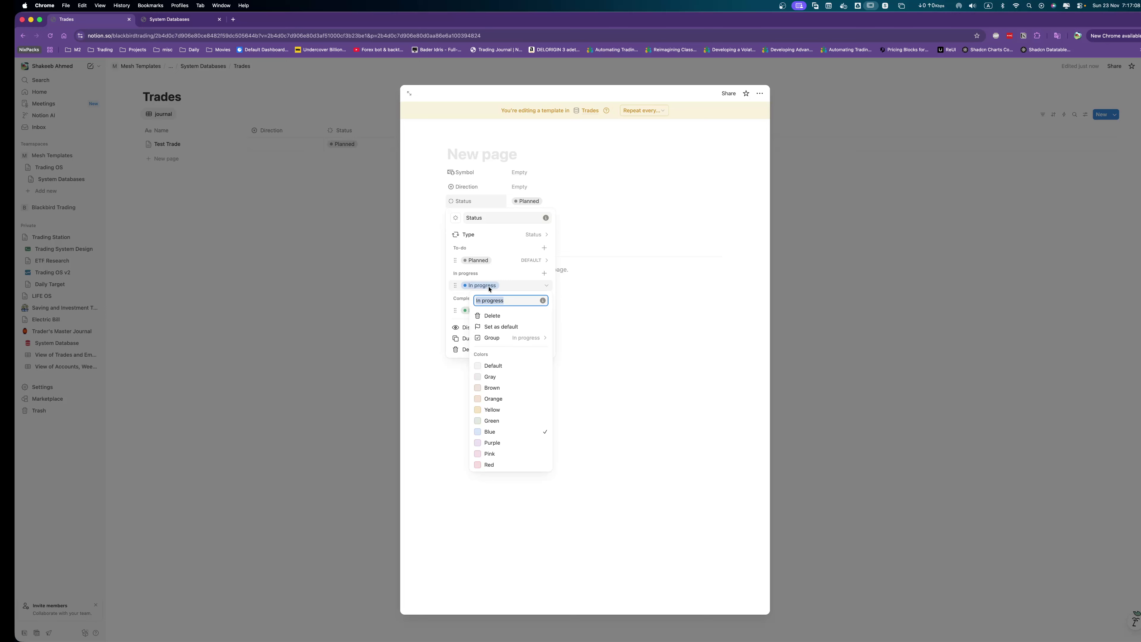
pyautogui.press('BackSpace')
pyautogui.write('In Trade')
pyautogui.click(492, 420)
pyautogui.click(544, 275)
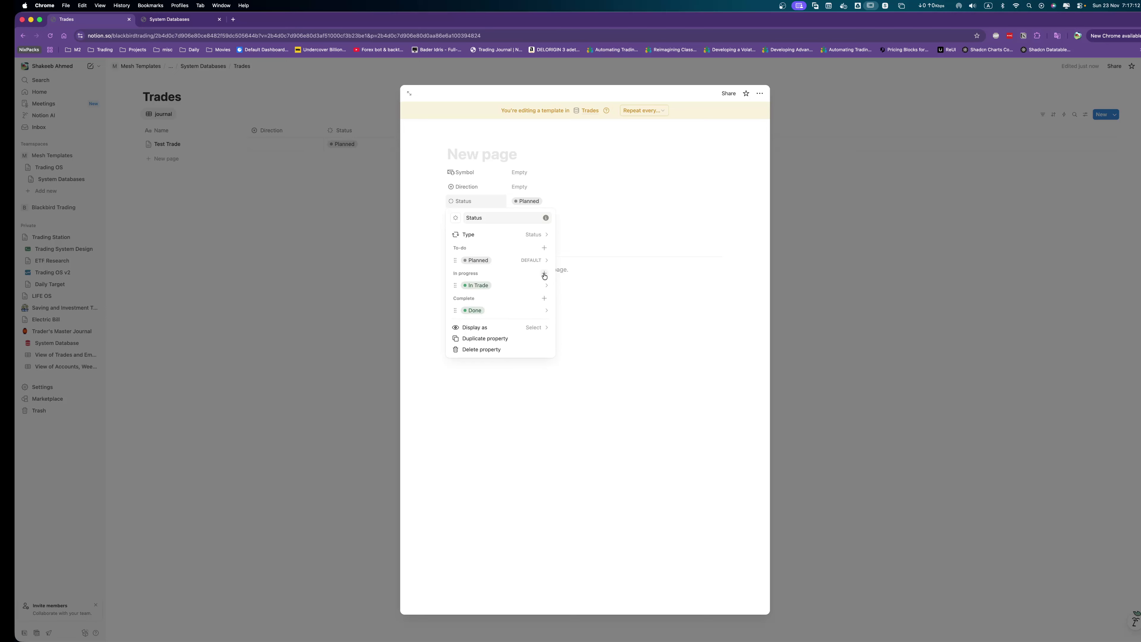
# Add a "POI Reached" option to the In progress group of the Status property.
pyautogui.click(544, 274)
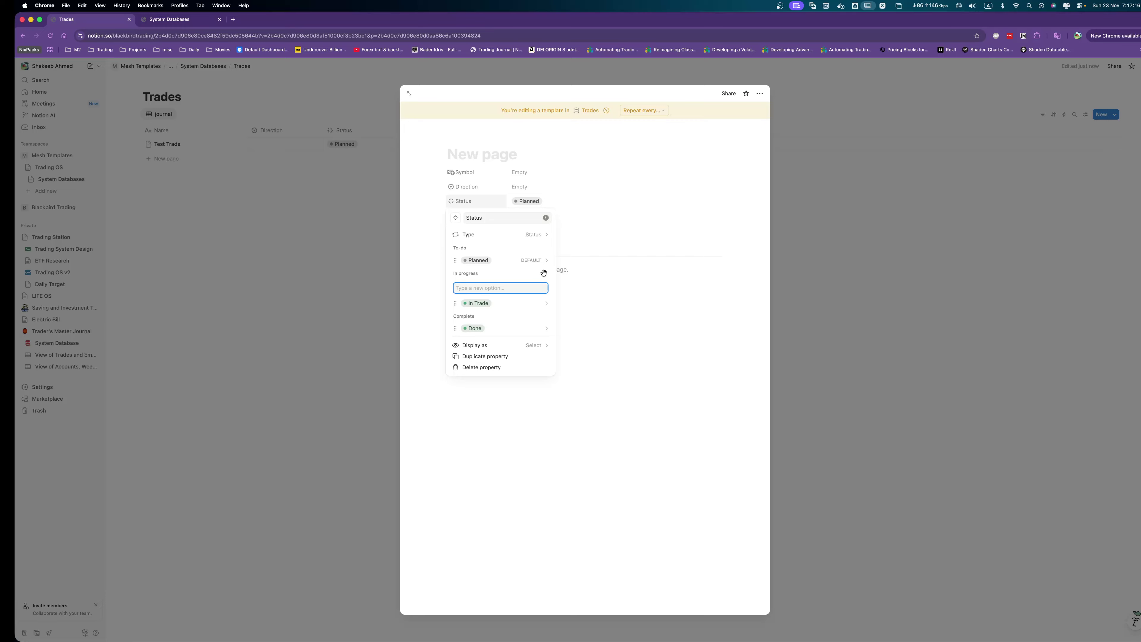
pyautogui.write('POI Reached')
pyautogui.press('Return')
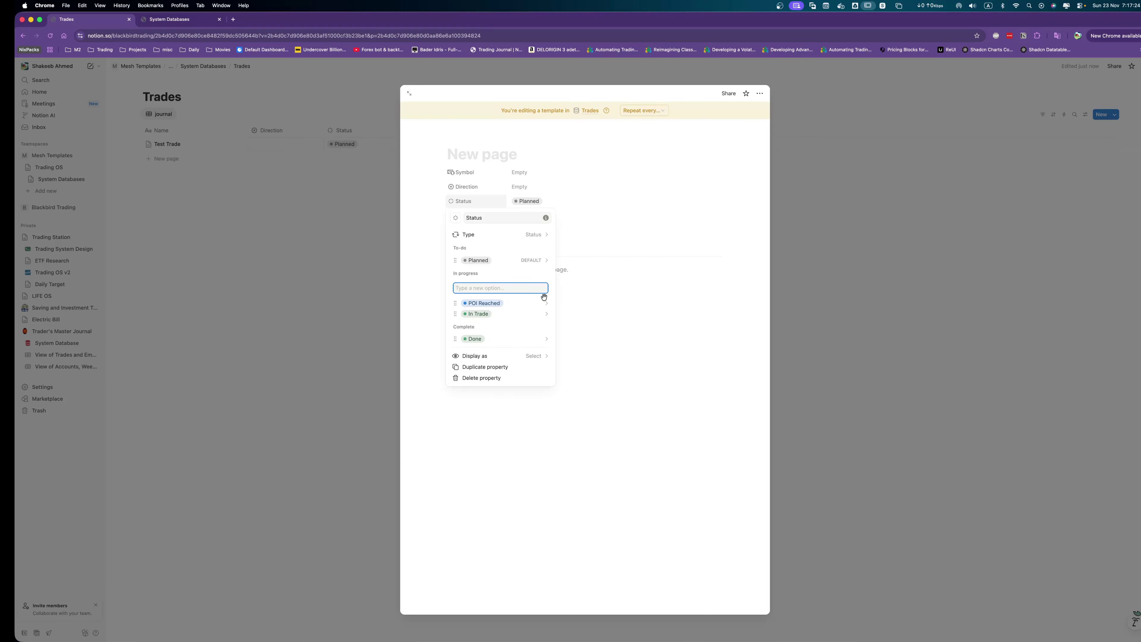
pyautogui.press('Escape')
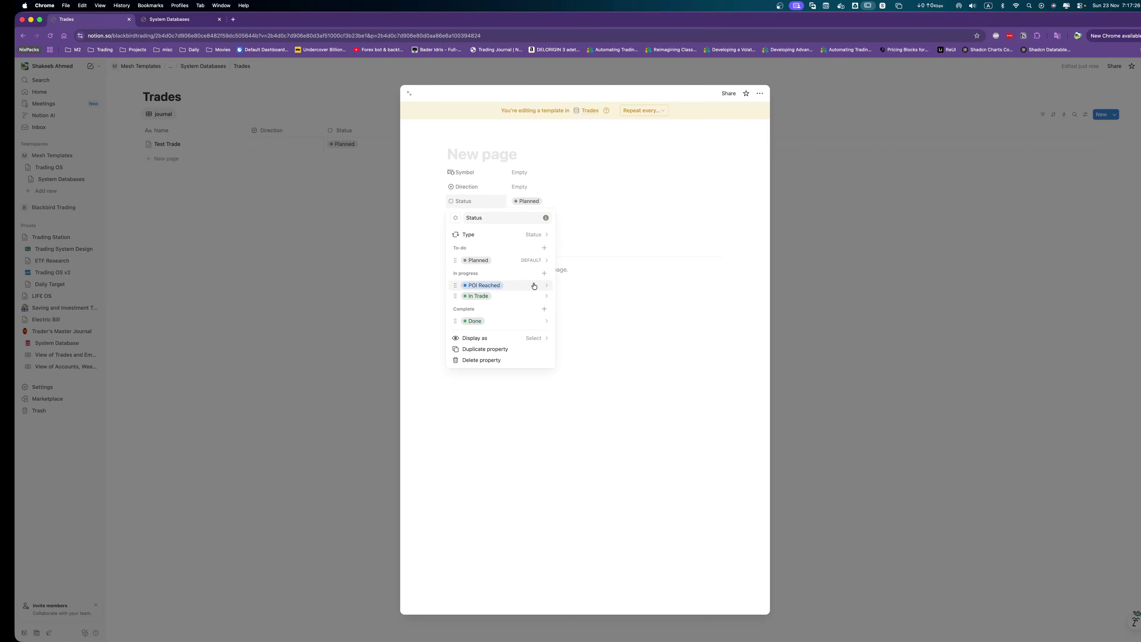
# Color the Status property's "POI Reached" option red.
pyautogui.click(533, 285)
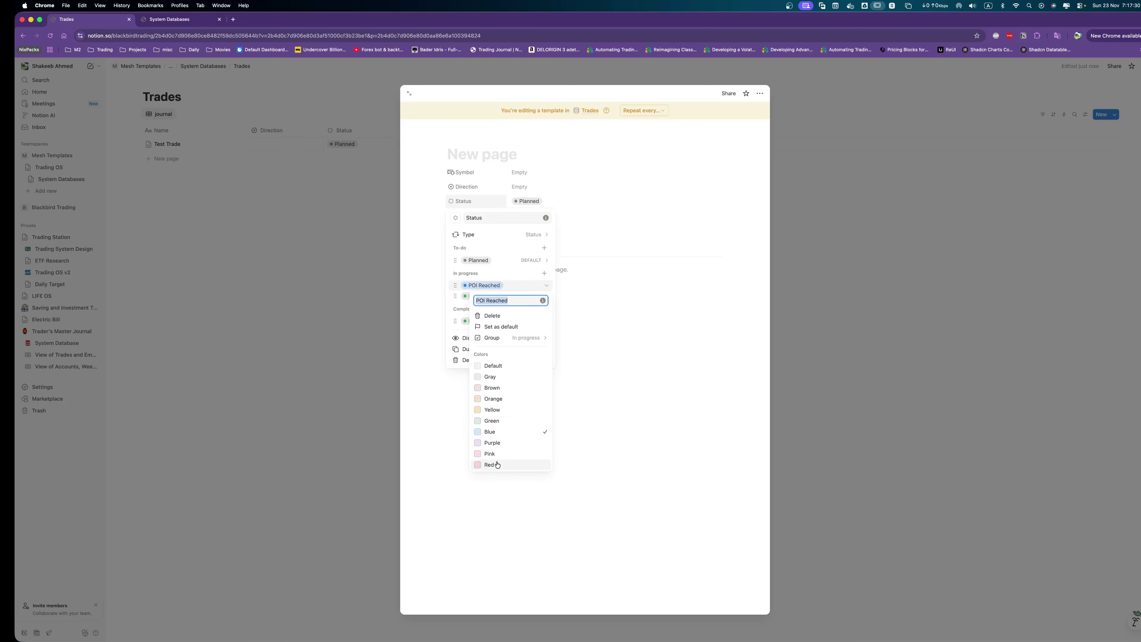
pyautogui.click(489, 464)
pyautogui.click(497, 272)
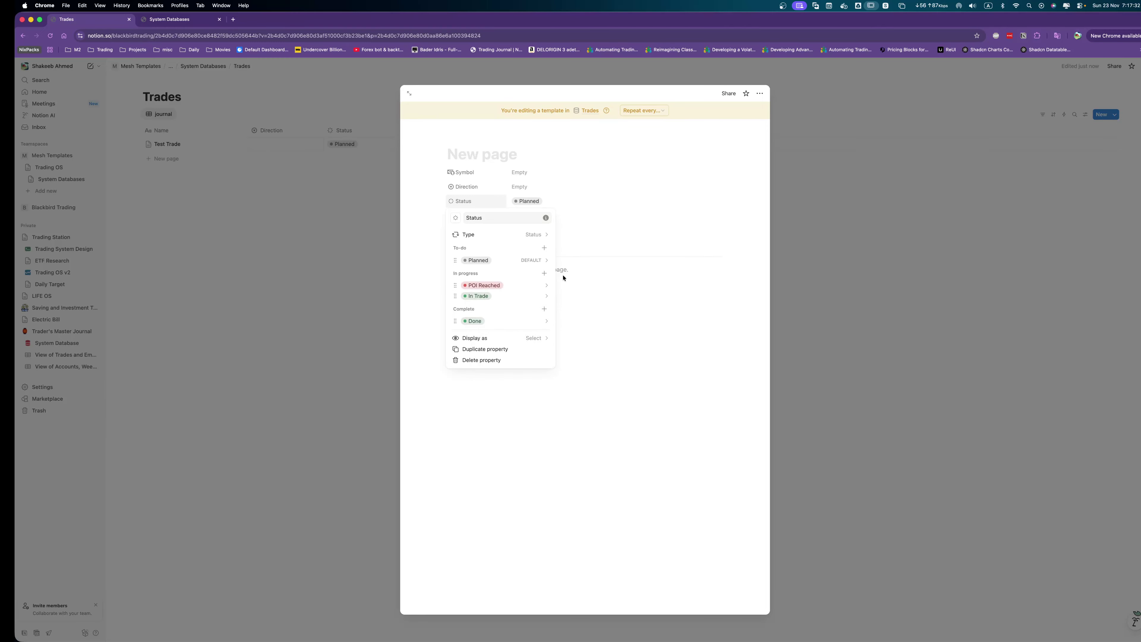
# Add a red "LTF breakout" option to the Status property's In progress group, directly below POI Reached.
pyautogui.click(544, 273)
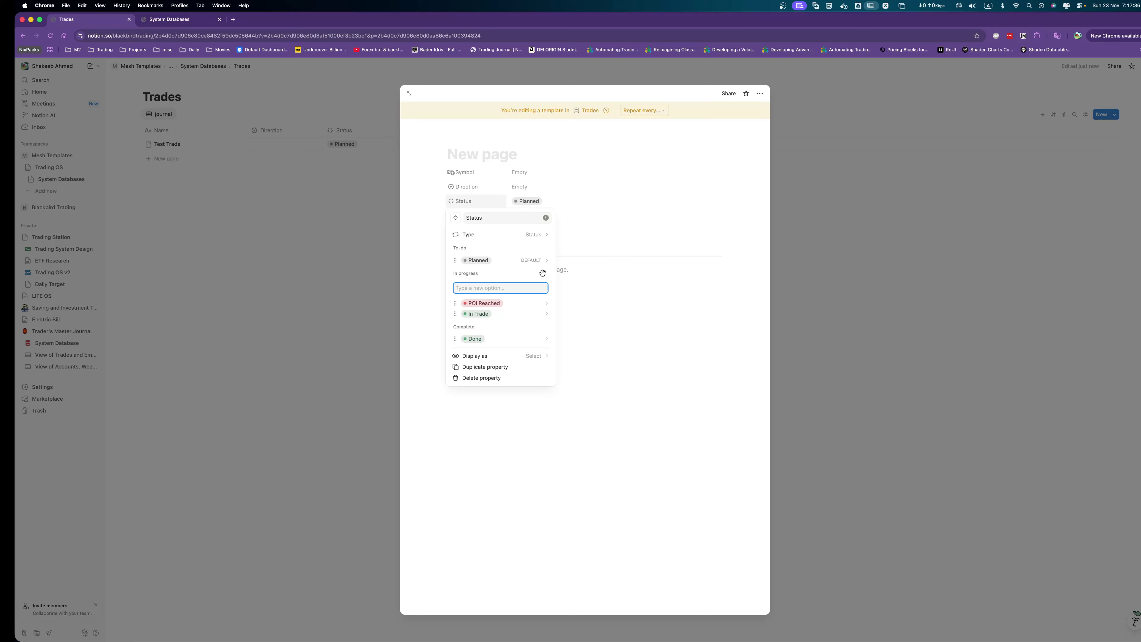
pyautogui.write('LTF breakout')
pyautogui.press('Return')
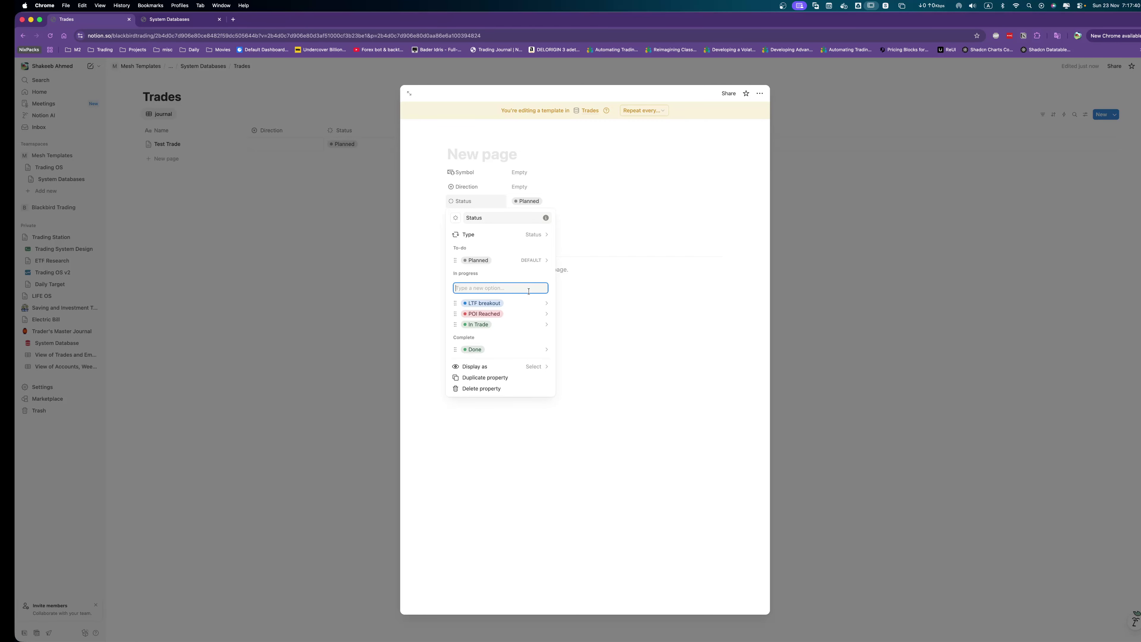
pyautogui.moveTo(488, 308); pyautogui.dragTo(487, 312)
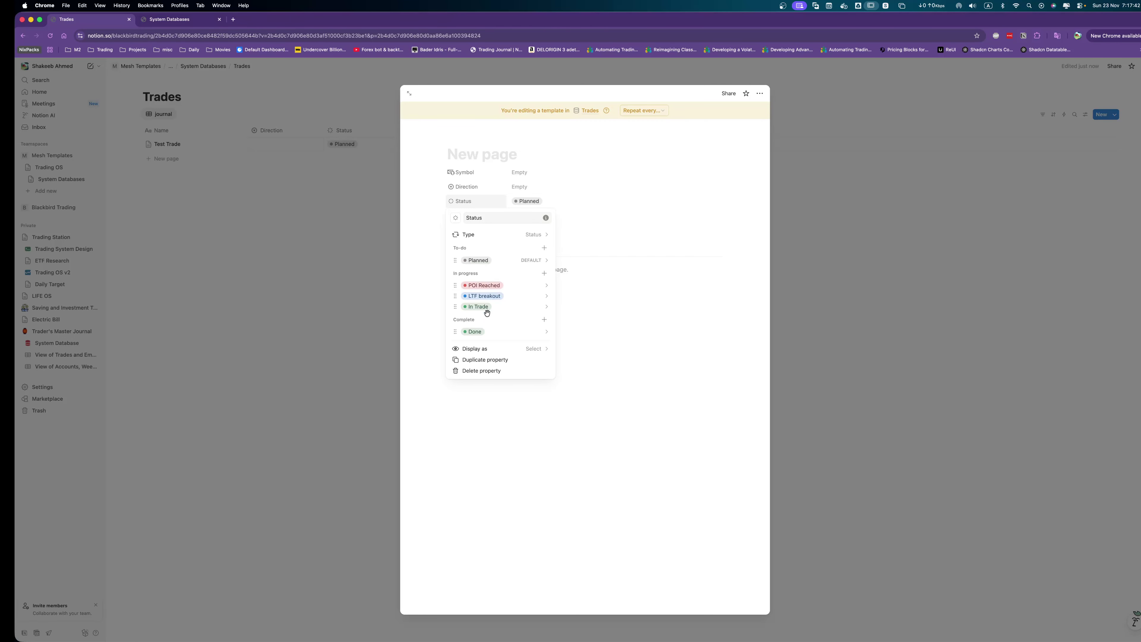
pyautogui.click(546, 296)
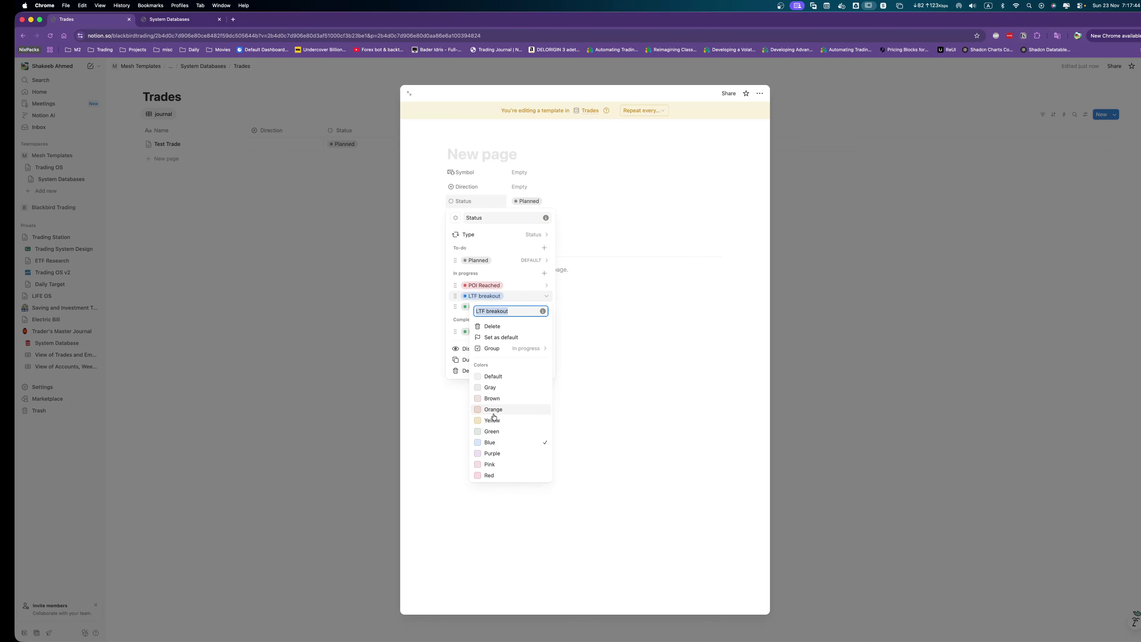
pyautogui.click(499, 475)
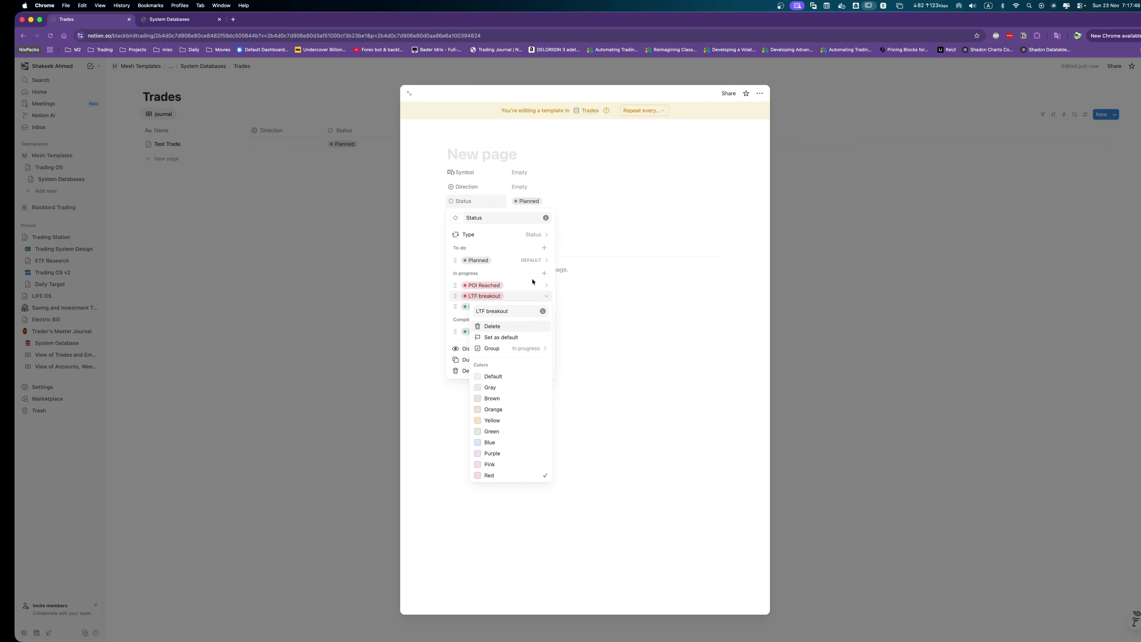
# Add a yellow "LTF POI Reached" option to the In progress group, between LTF breakout and In Trade.
pyautogui.click(544, 274)
pyautogui.click(544, 274)
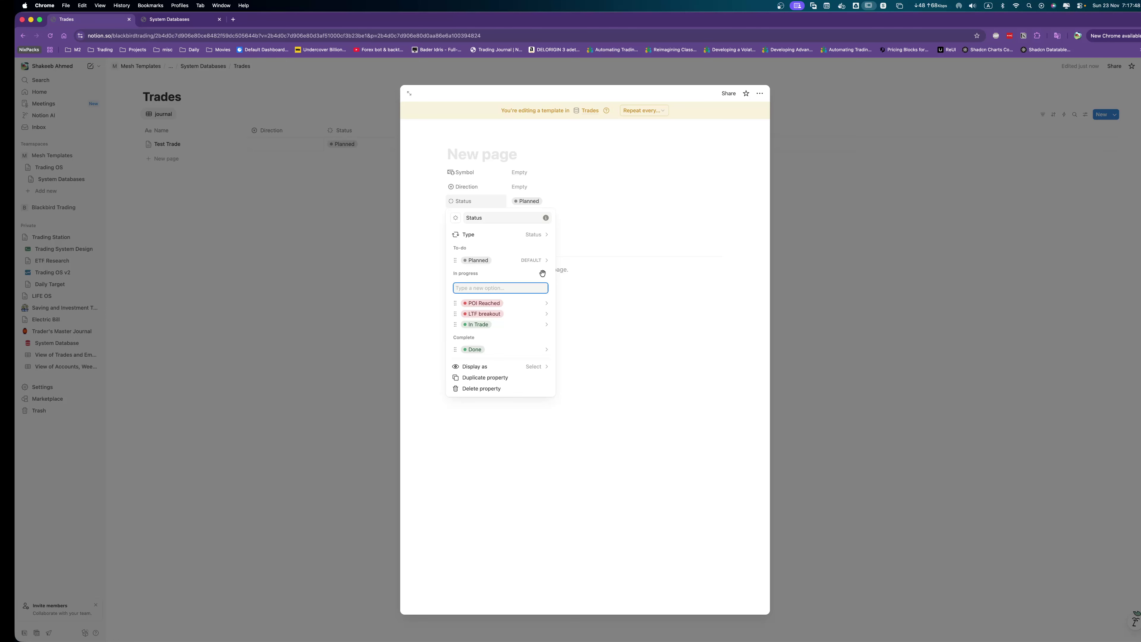
pyautogui.write('LTF POI Reached')
pyautogui.press('Return')
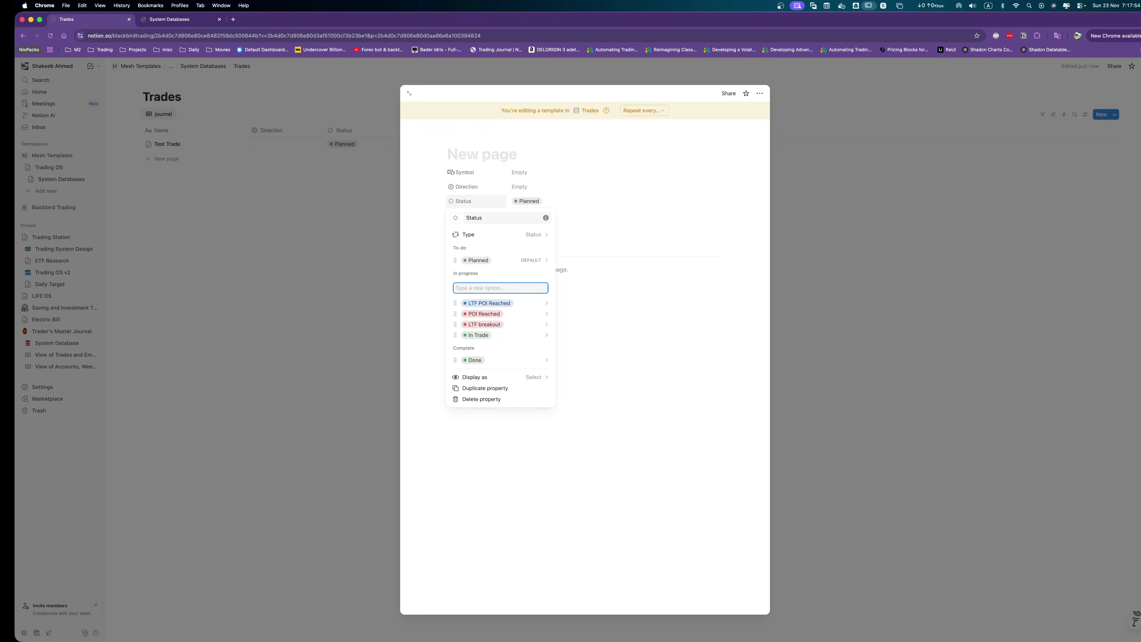
pyautogui.moveTo(553, 305); pyautogui.dragTo(526, 313)
pyautogui.click(526, 312)
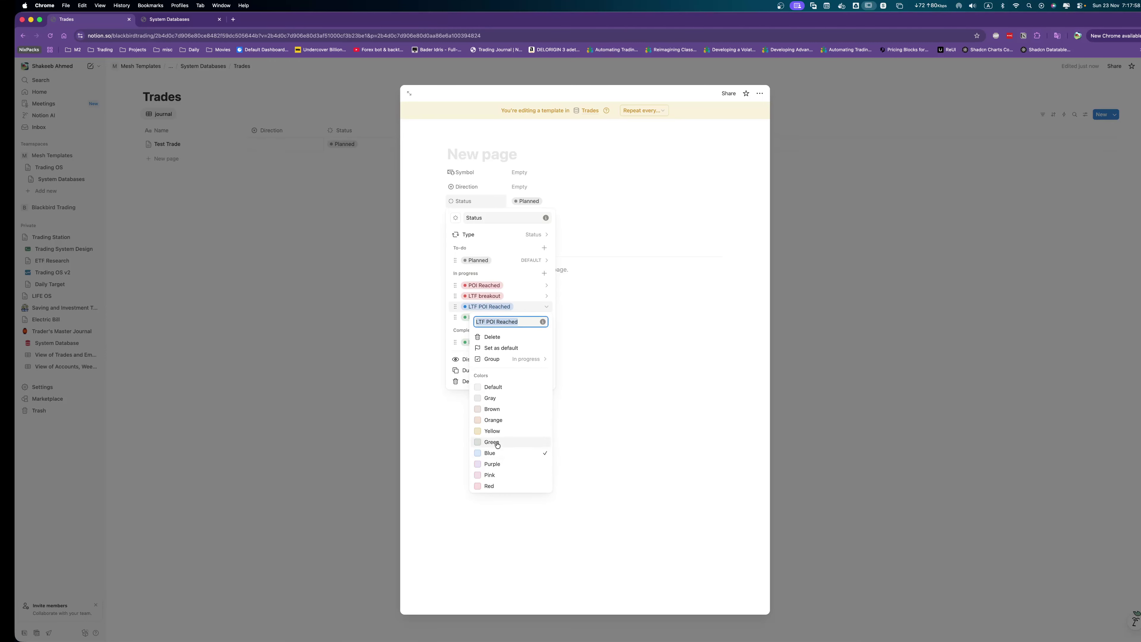
pyautogui.click(497, 432)
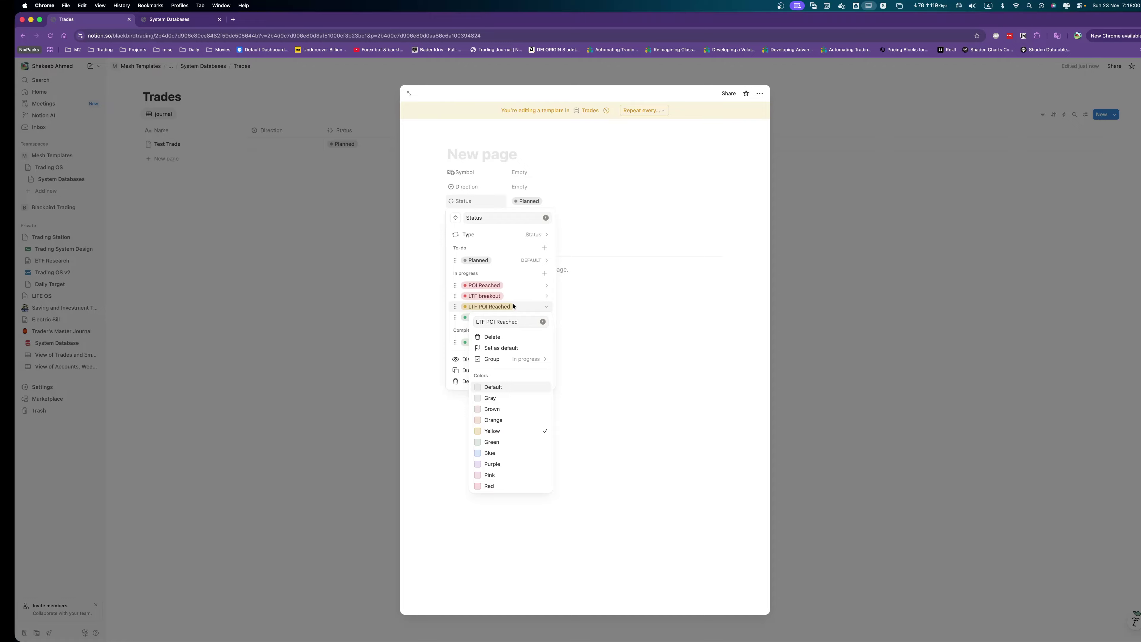
pyautogui.press('Escape')
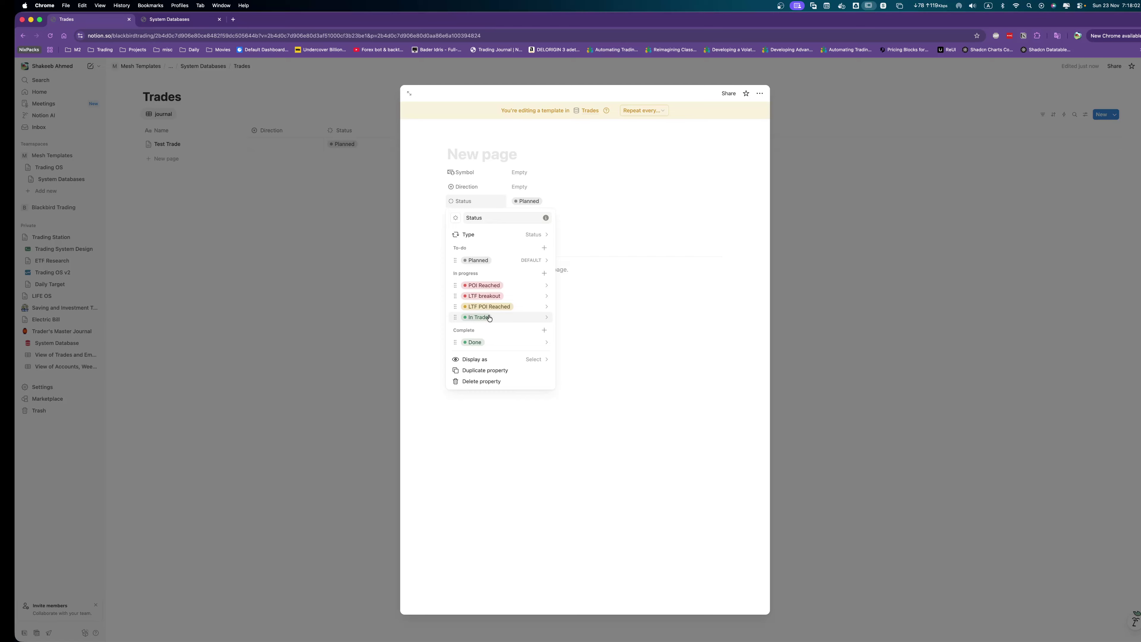
# Rename the Status property's "Done" option as "Closed by TP".
pyautogui.click(470, 342)
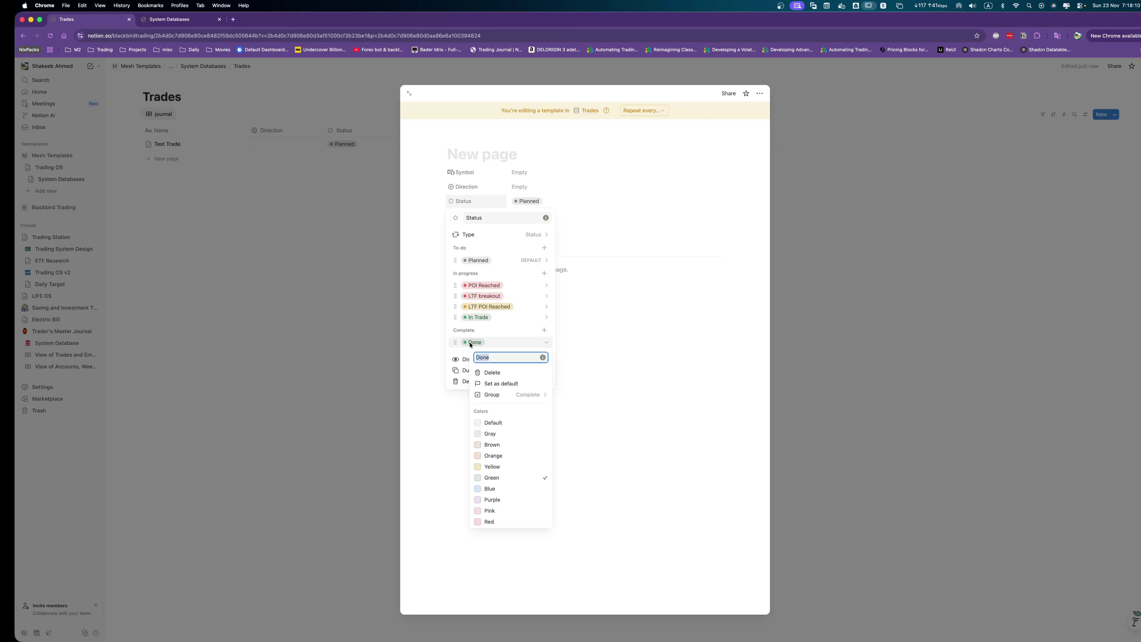
pyautogui.write('Closed by TP')
pyautogui.press('Return')
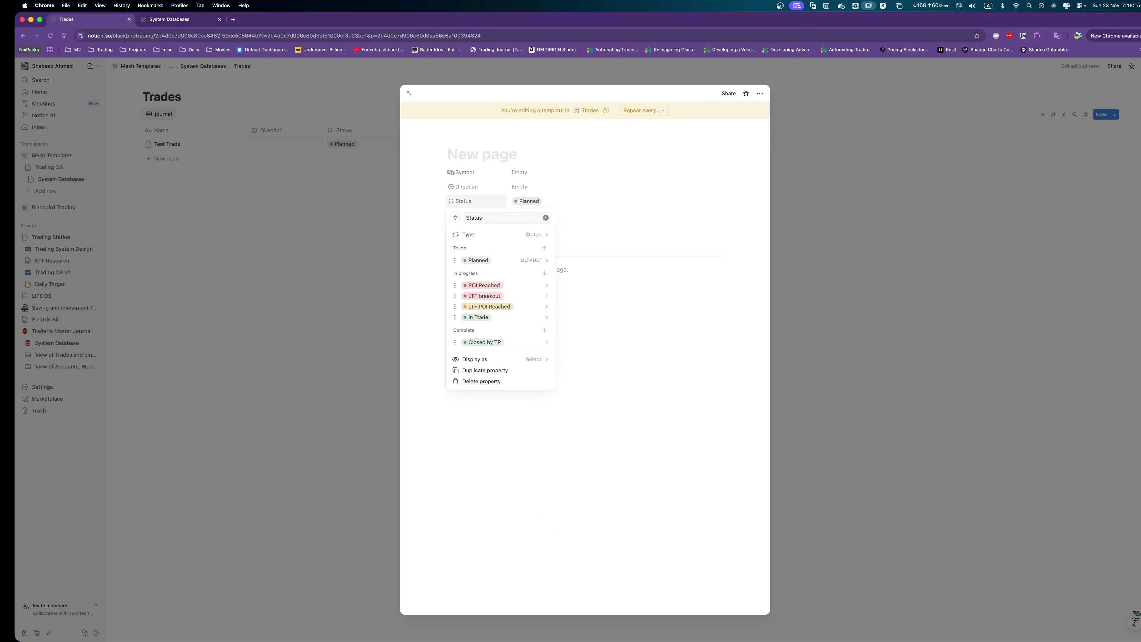
# Add a "Manual" option with the Default color to the Complete group of the Status property.
pyautogui.click(543, 329)
pyautogui.write('Manual')
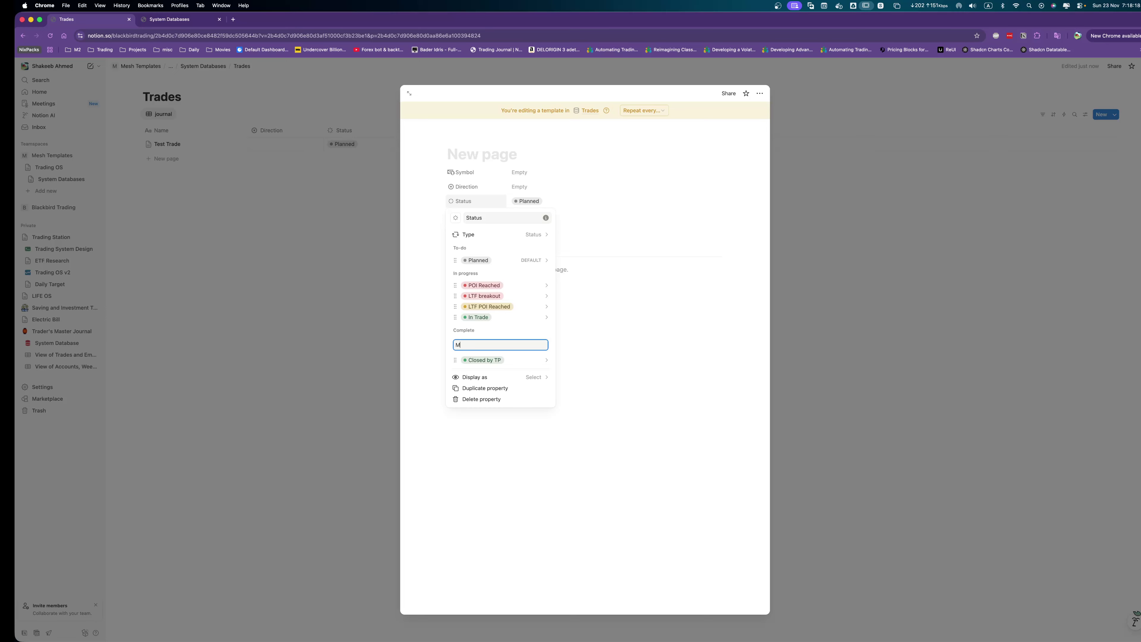
pyautogui.press('Return')
pyautogui.press('Escape')
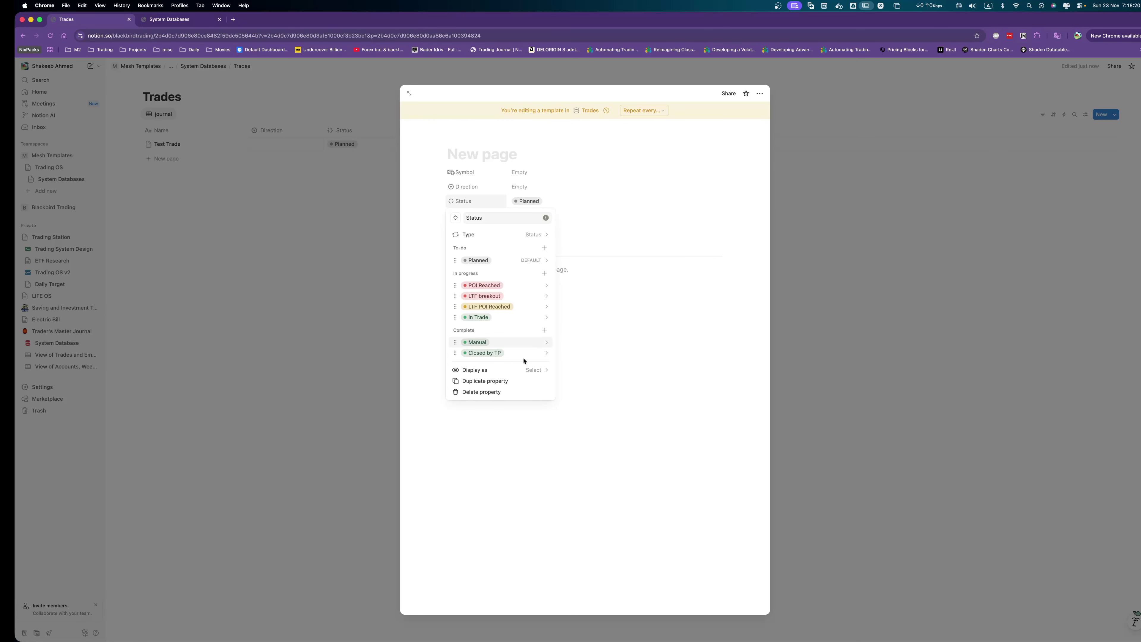
pyautogui.click(534, 342)
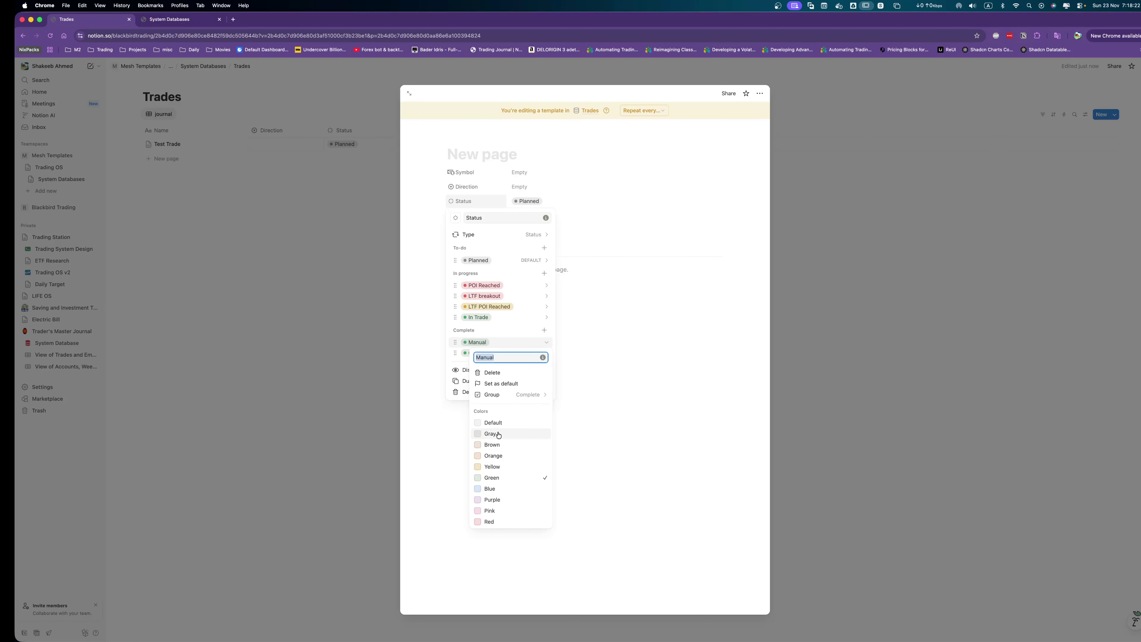
pyautogui.click(493, 423)
pyautogui.click(544, 343)
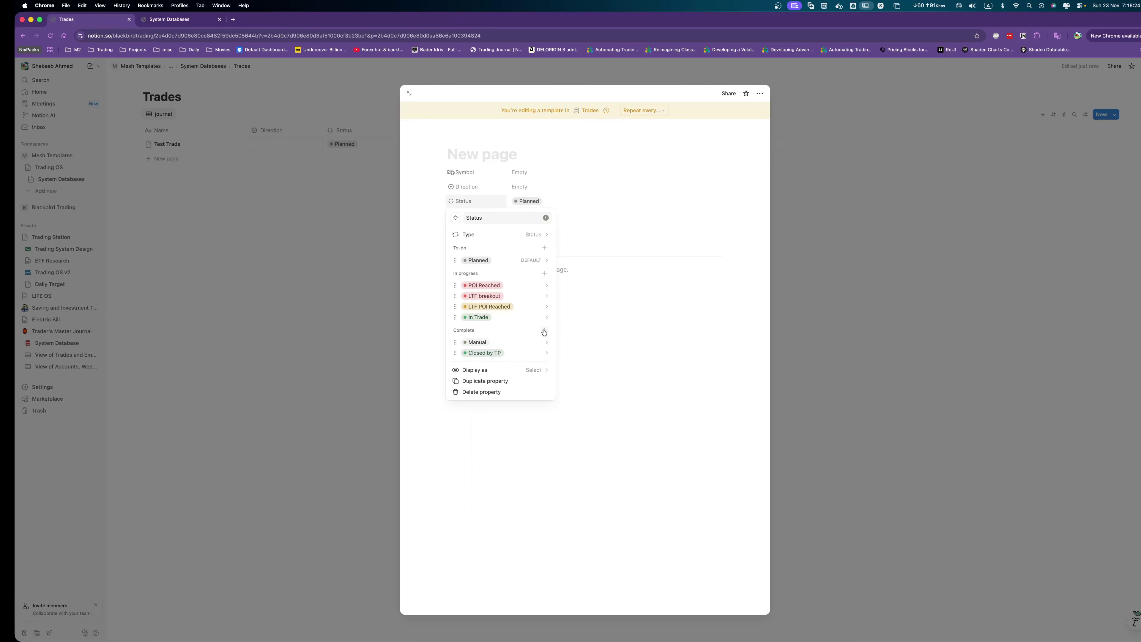
# Add a red "Missed" option to the Complete group, directly below Manual.
pyautogui.click(544, 330)
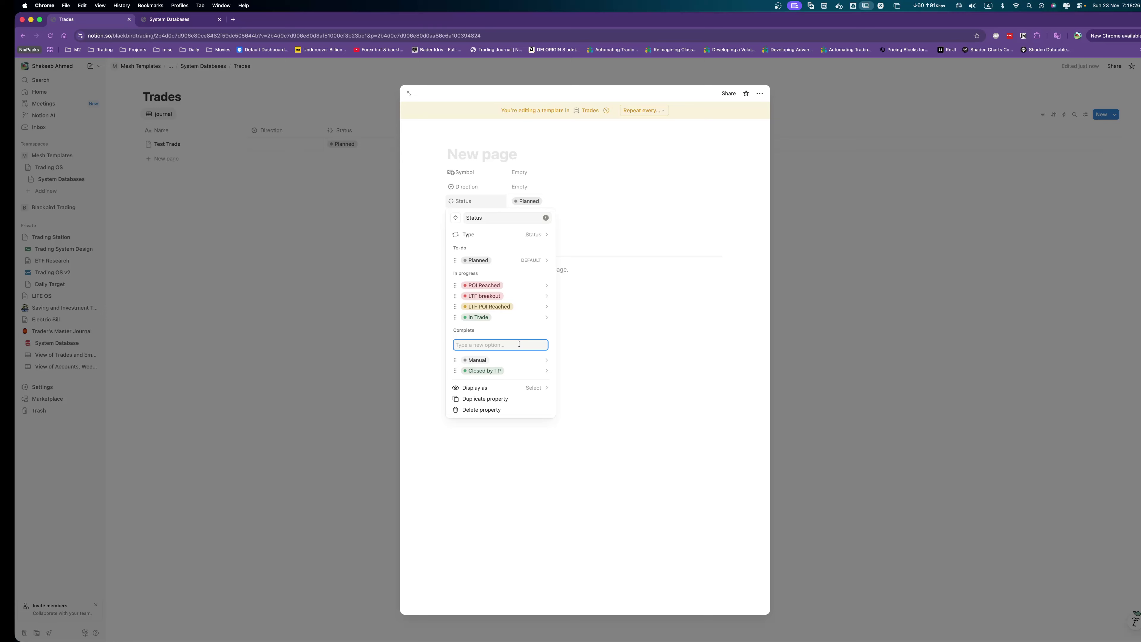
pyautogui.write('Missed')
pyautogui.press('Return')
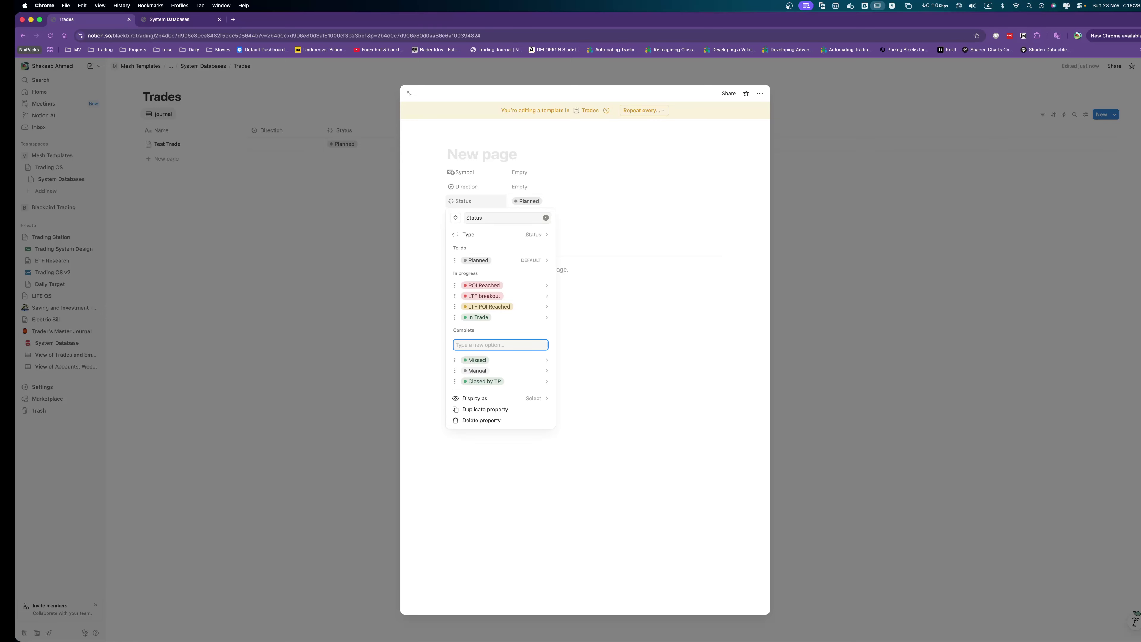
pyautogui.moveTo(479, 360); pyautogui.dragTo(484, 371)
pyautogui.click(540, 354)
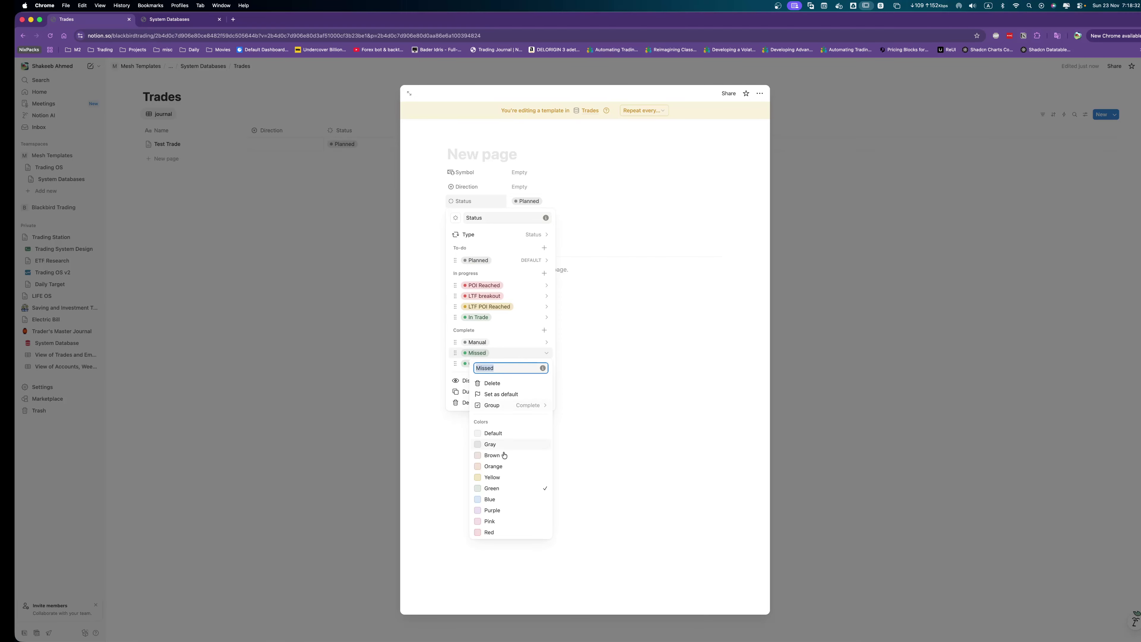
pyautogui.click(497, 532)
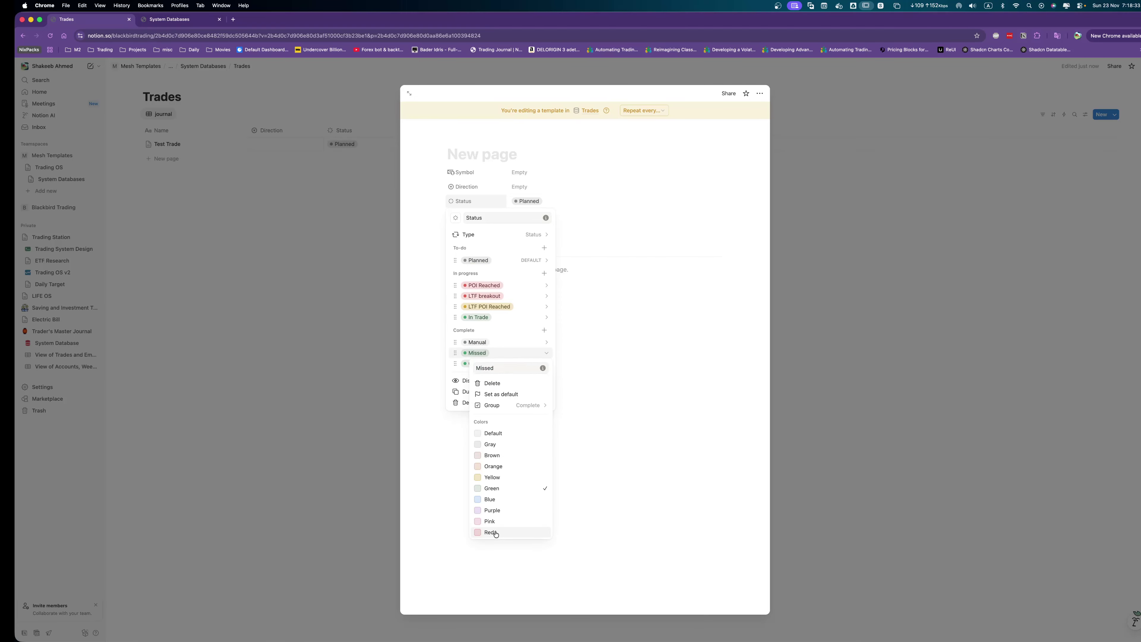
# Add a red "Closed by SL" option between Missed and Closed by TP in the Complete group, and close the Status property's settings.
pyautogui.click(544, 330)
pyautogui.write('Cl')
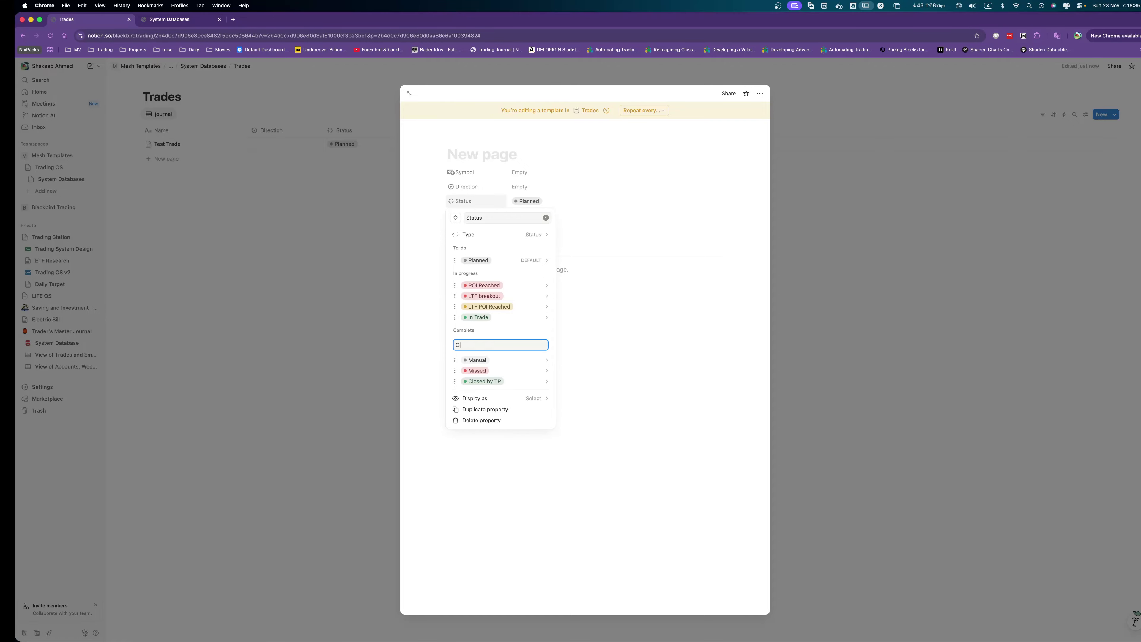
pyautogui.write('osed by SL')
pyautogui.press('Return')
pyautogui.moveTo(533, 340); pyautogui.dragTo(495, 381)
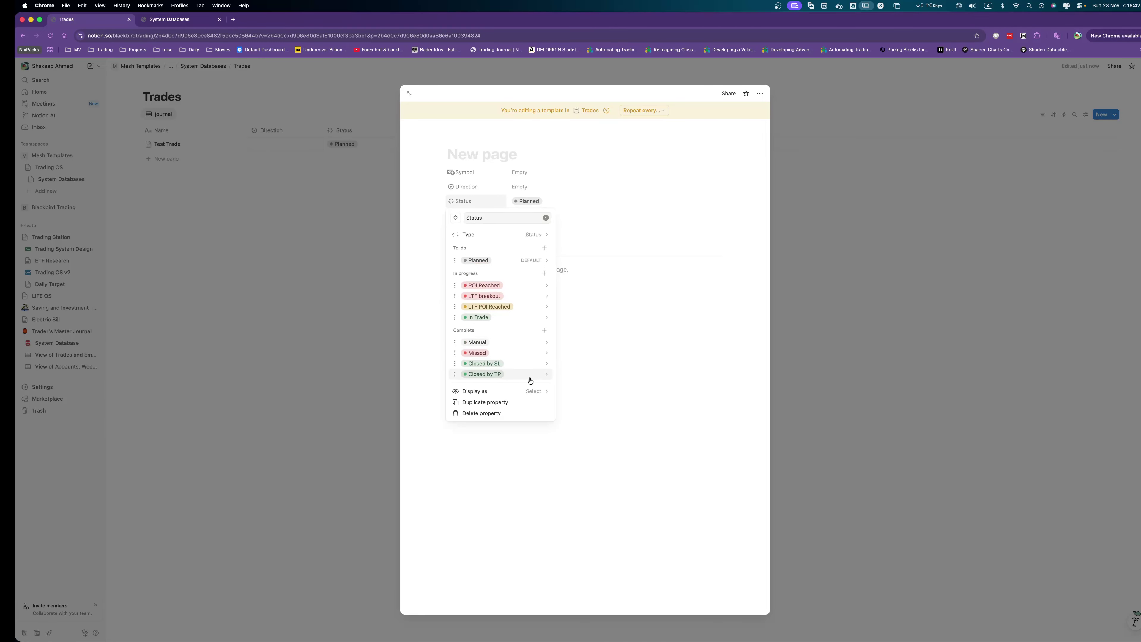
pyautogui.click(548, 364)
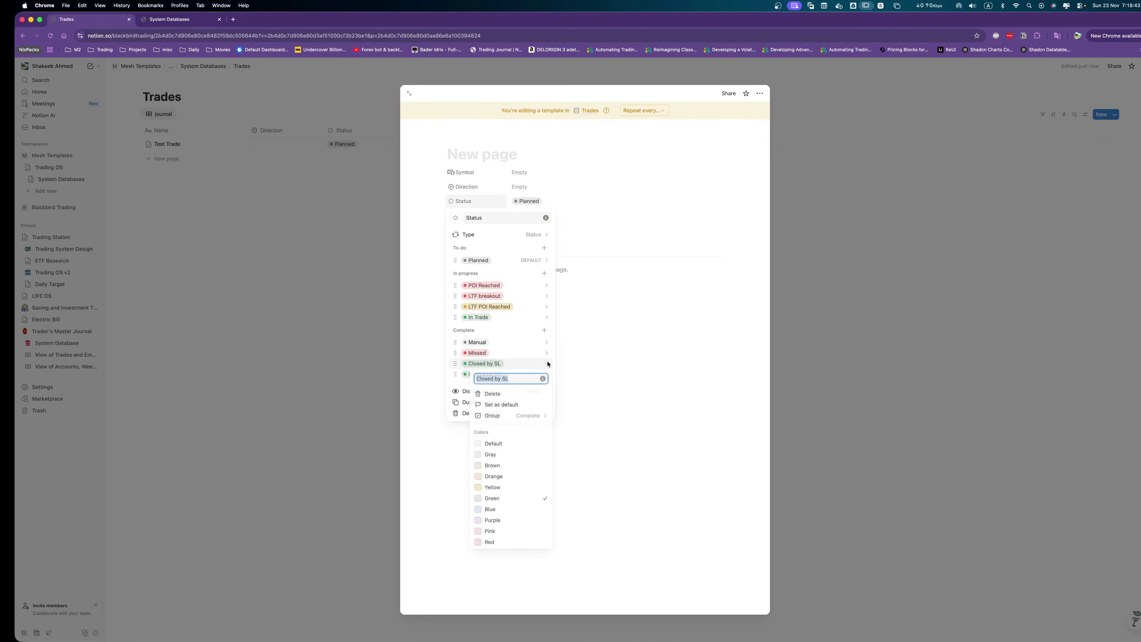
pyautogui.click(506, 540)
pyautogui.click(440, 392)
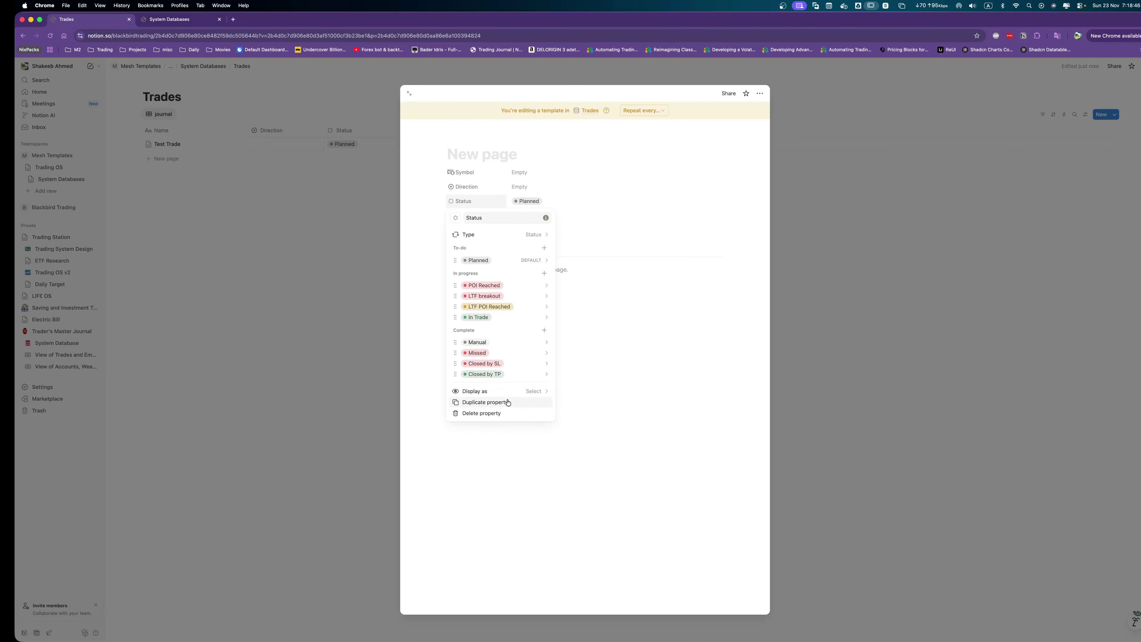
pyautogui.click(519, 394)
pyautogui.click(520, 394)
pyautogui.click(633, 217)
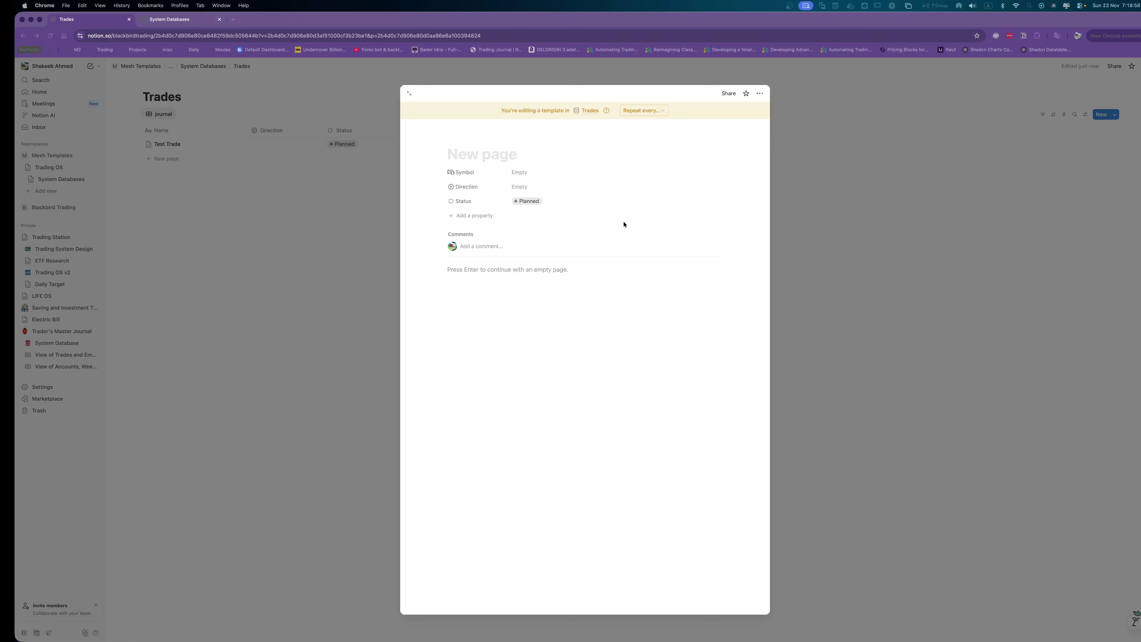
# Open the template's layout customization and turn off Page discussions for the Trades pages.
pyautogui.moveTo(588, 137)
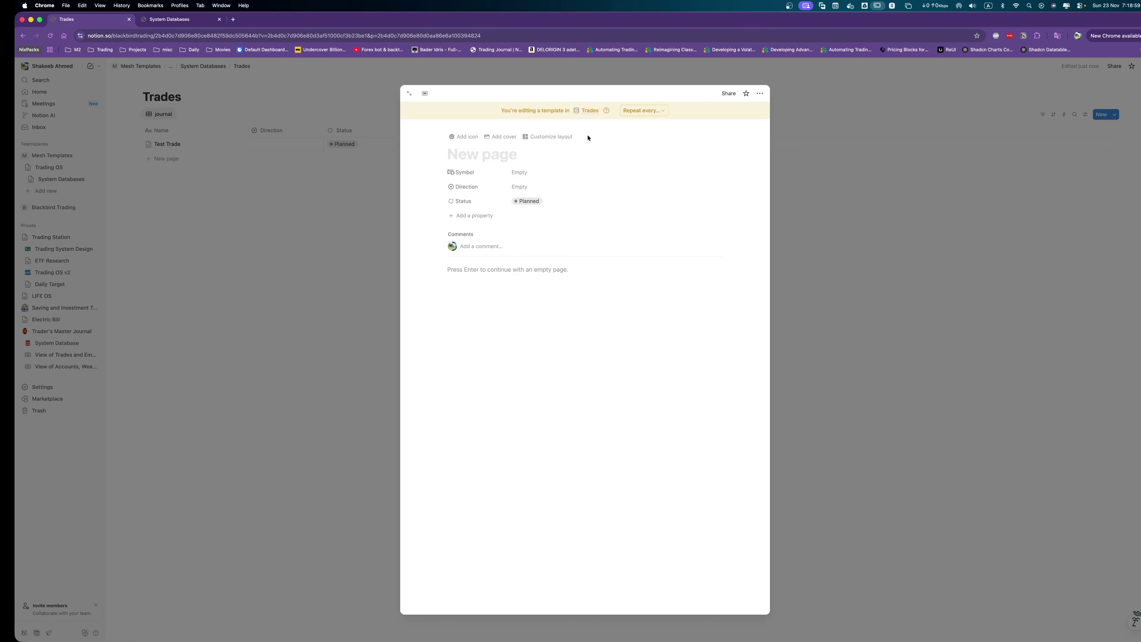
pyautogui.click(531, 139)
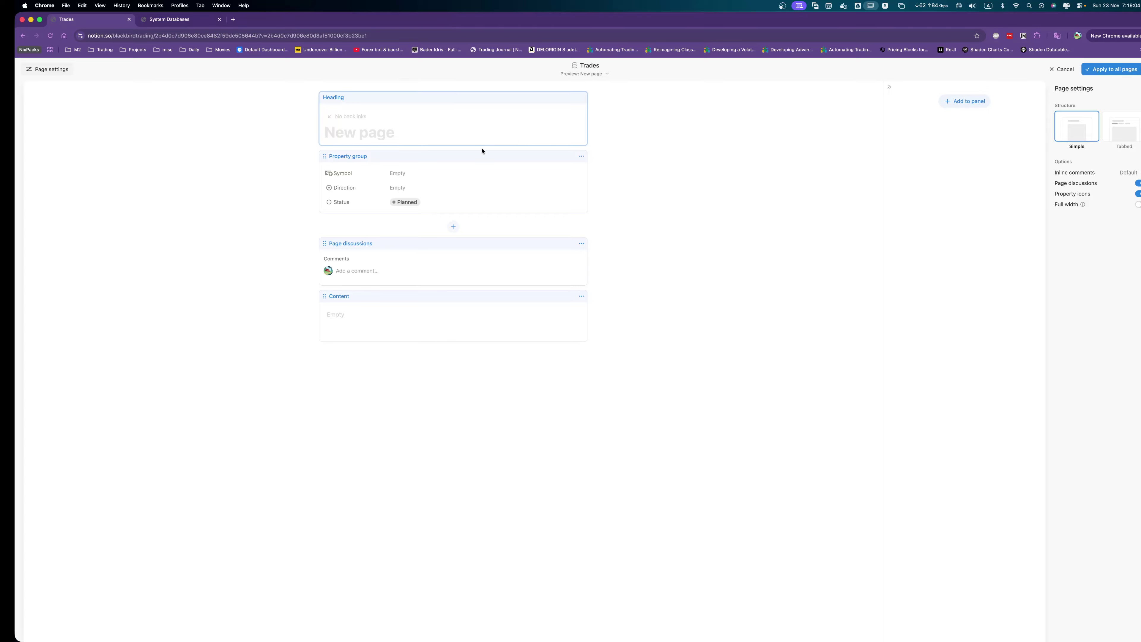
pyautogui.click(498, 118)
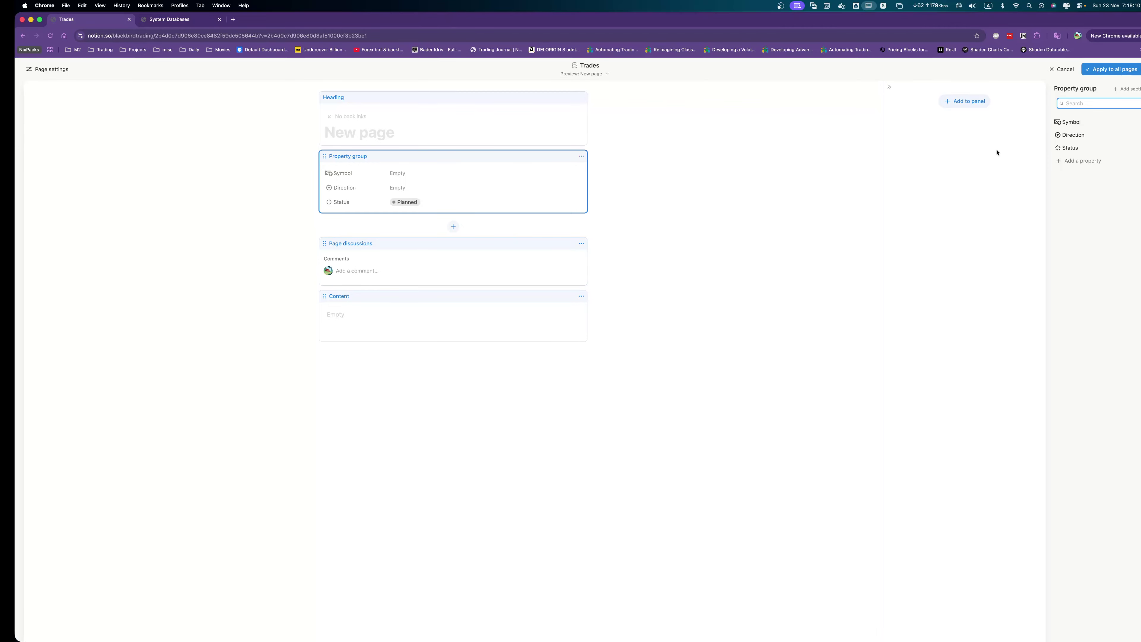
pyautogui.click(822, 209)
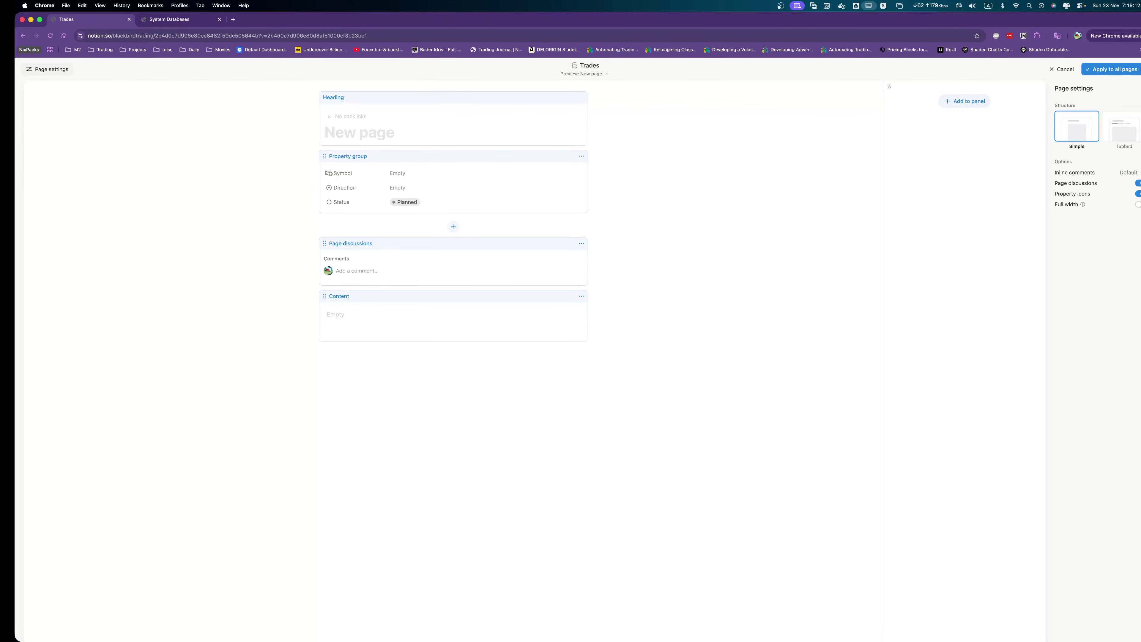
pyautogui.click(1138, 183)
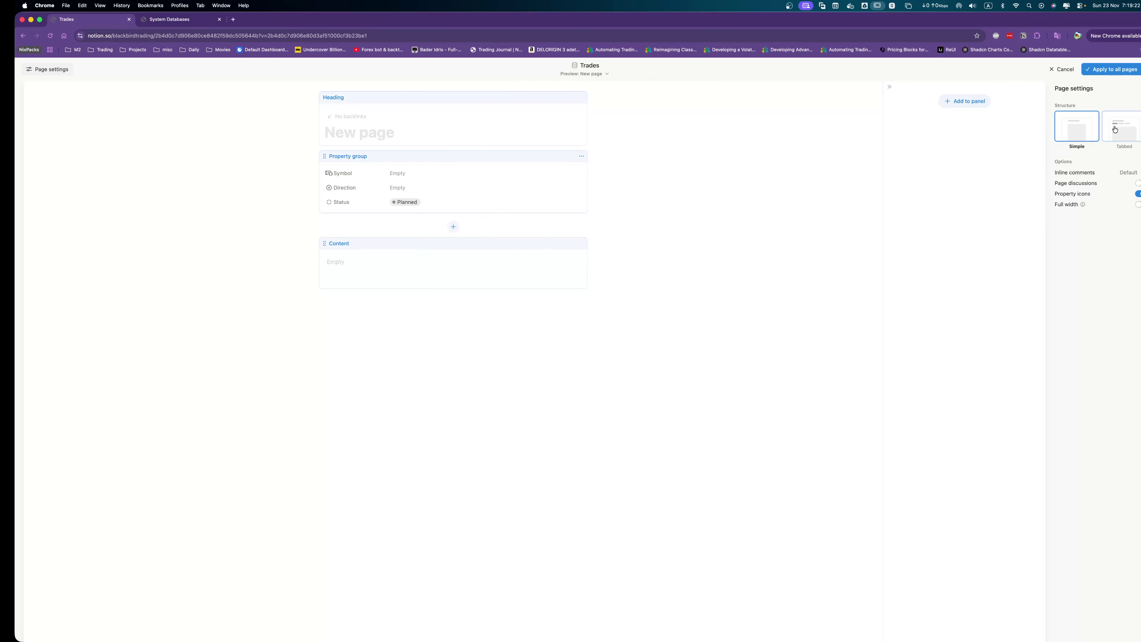
# Pin the Symbol, Direction and Status properties to the page layout's heading.
pyautogui.click(416, 107)
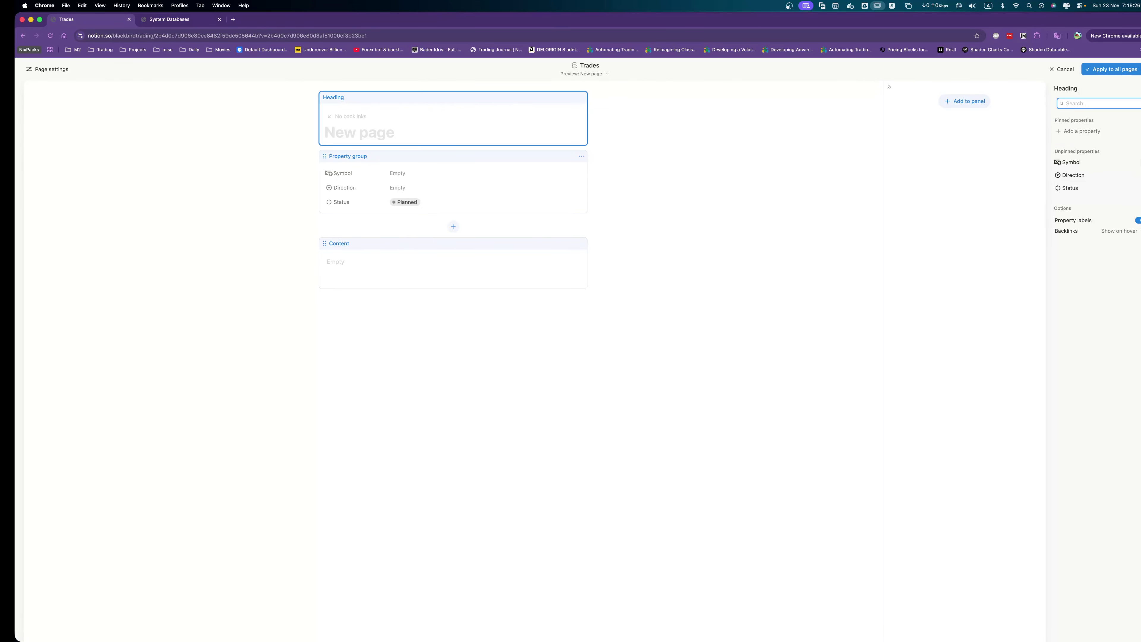
pyautogui.click(1071, 162)
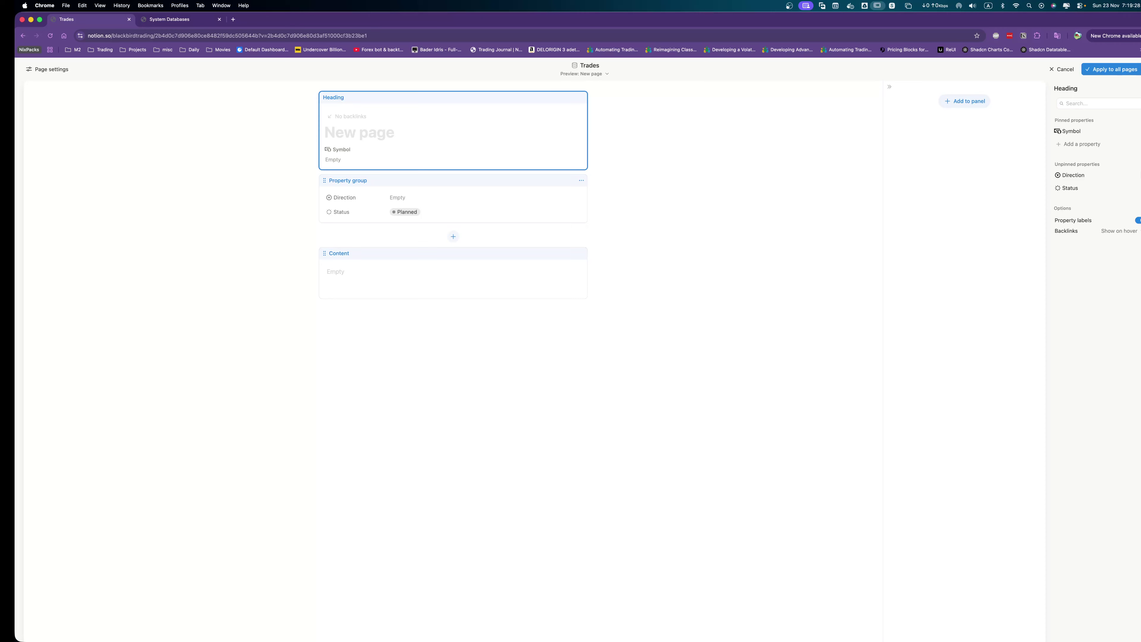
pyautogui.click(1073, 175)
pyautogui.click(1071, 201)
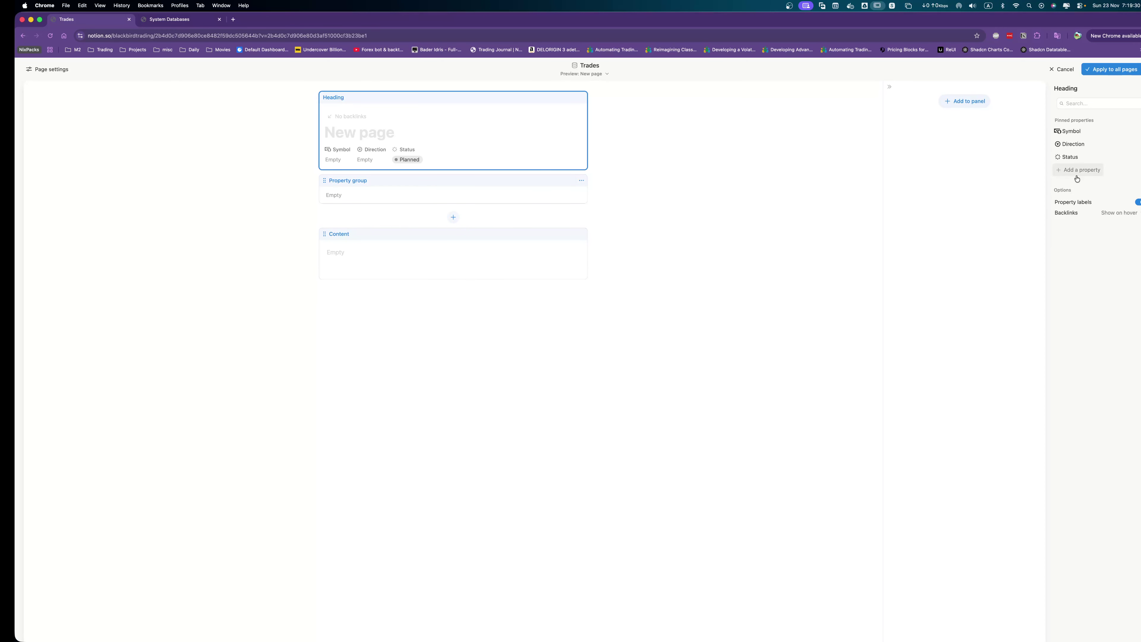
# Add a section named "Position Details" to the layout's property group.
pyautogui.click(488, 181)
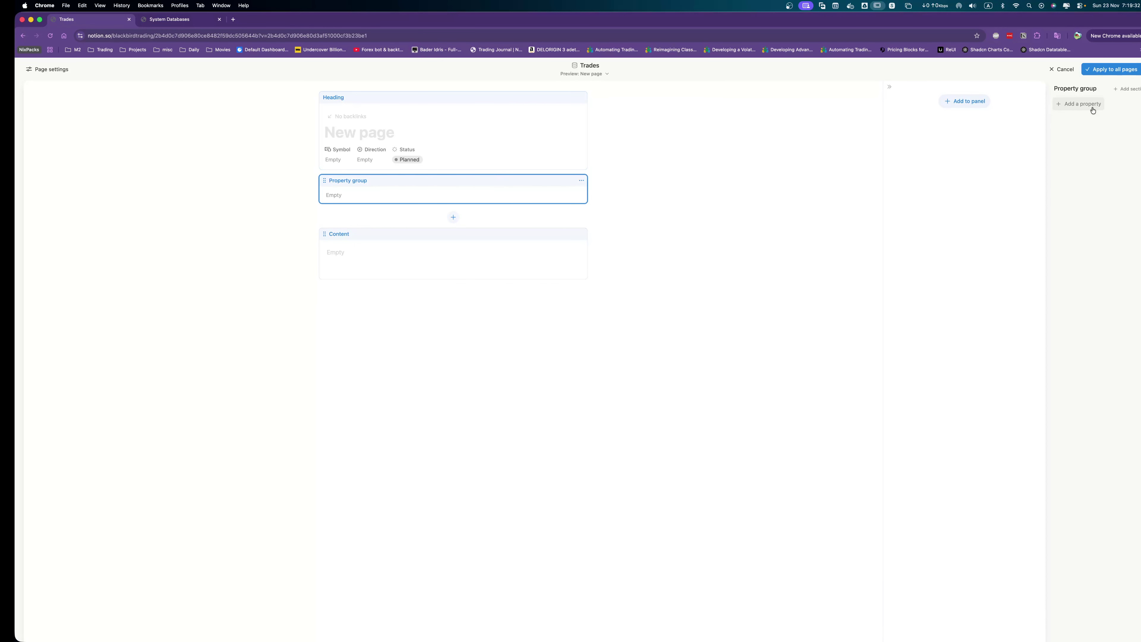
pyautogui.click(1124, 88)
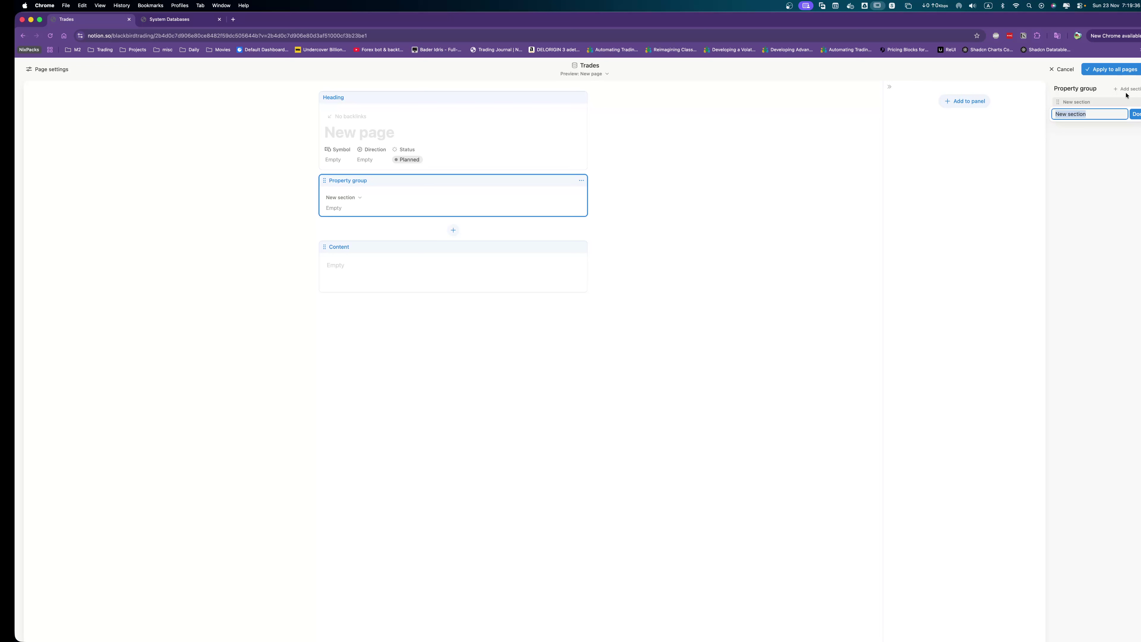
pyautogui.write('Position Details')
pyautogui.press('Return')
# Add a Date property named "Starting Date" to the Position Details section.
pyautogui.click(1087, 114)
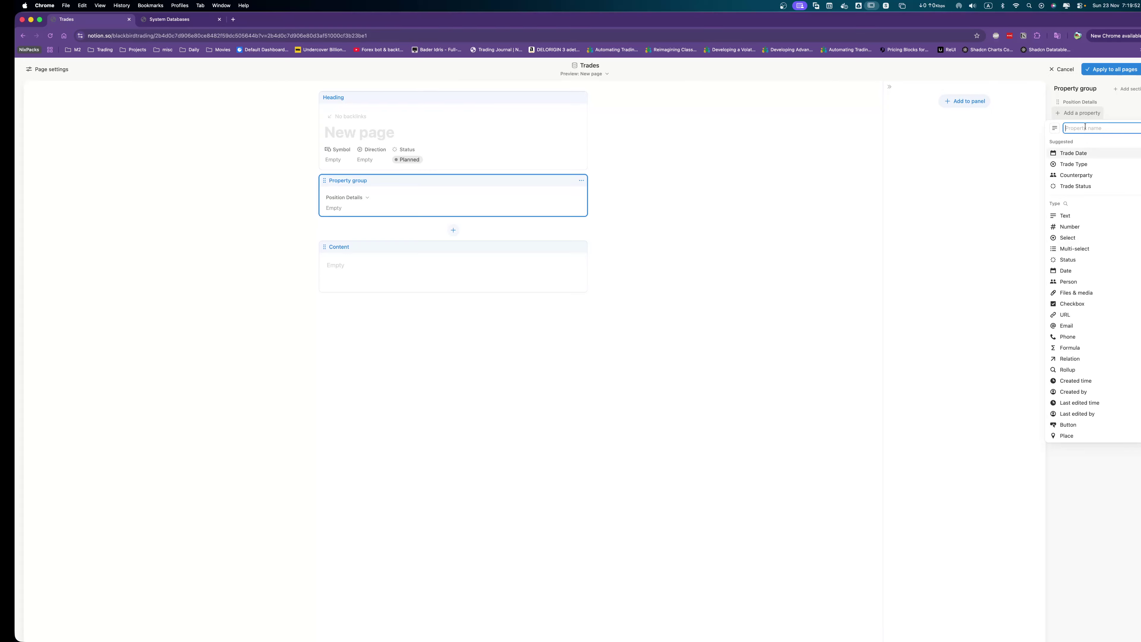
pyautogui.click(1074, 270)
pyautogui.doubleClick(1082, 148)
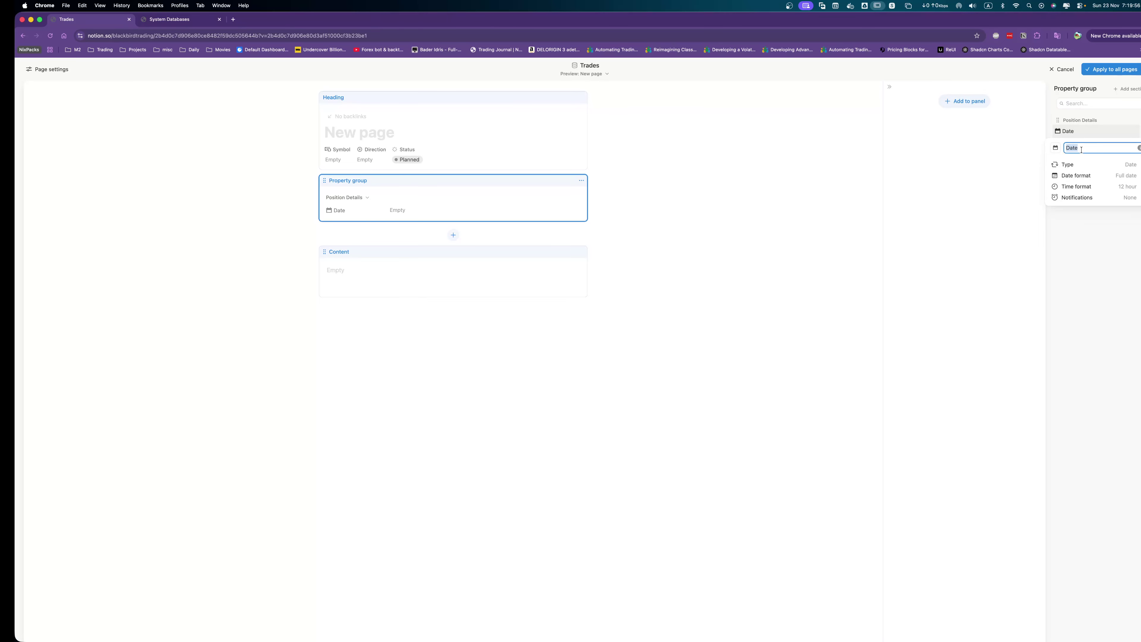
pyautogui.write('Starting Date')
pyautogui.click(1114, 179)
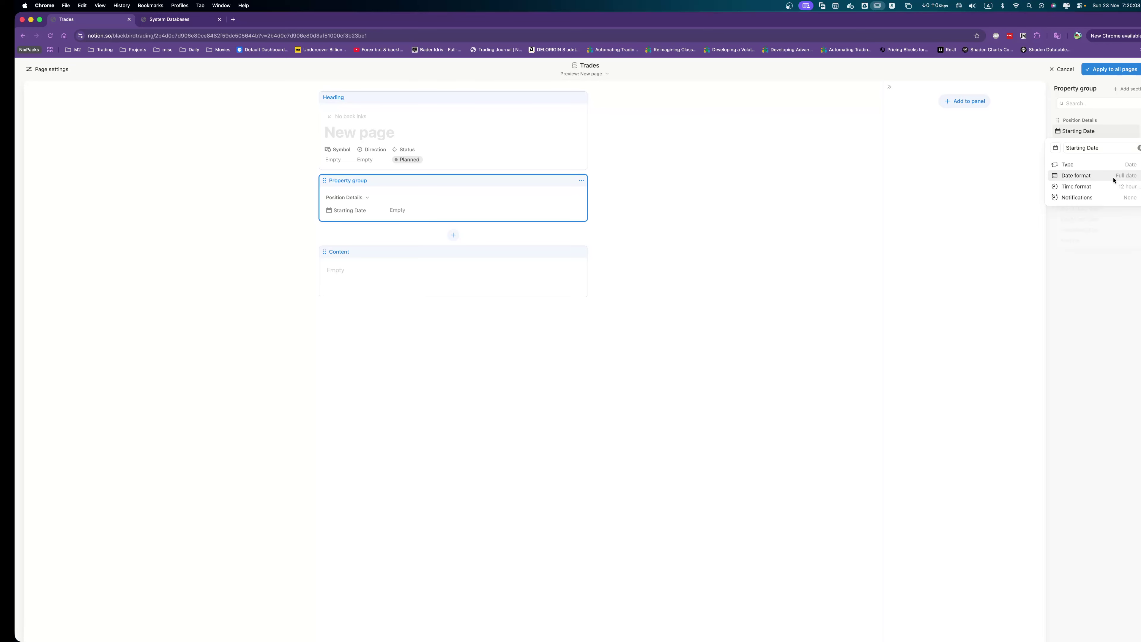
pyautogui.click(1113, 268)
pyautogui.click(1113, 268)
# Add a second Date property named "Closing Date" below Starting Date in Position Details.
pyautogui.click(1087, 149)
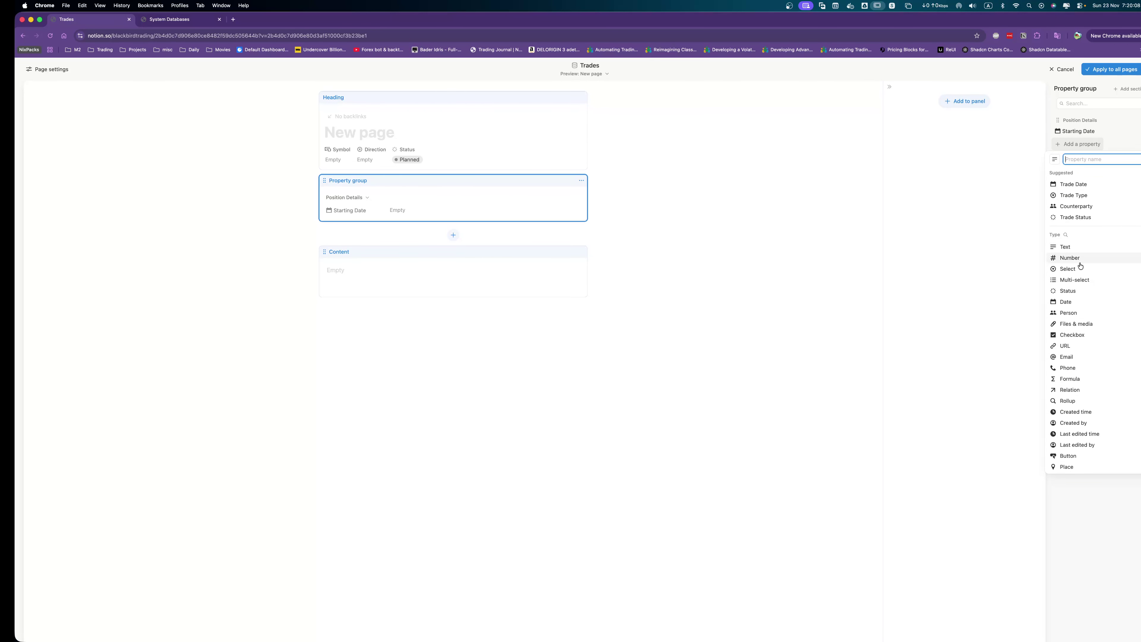
pyautogui.click(1074, 302)
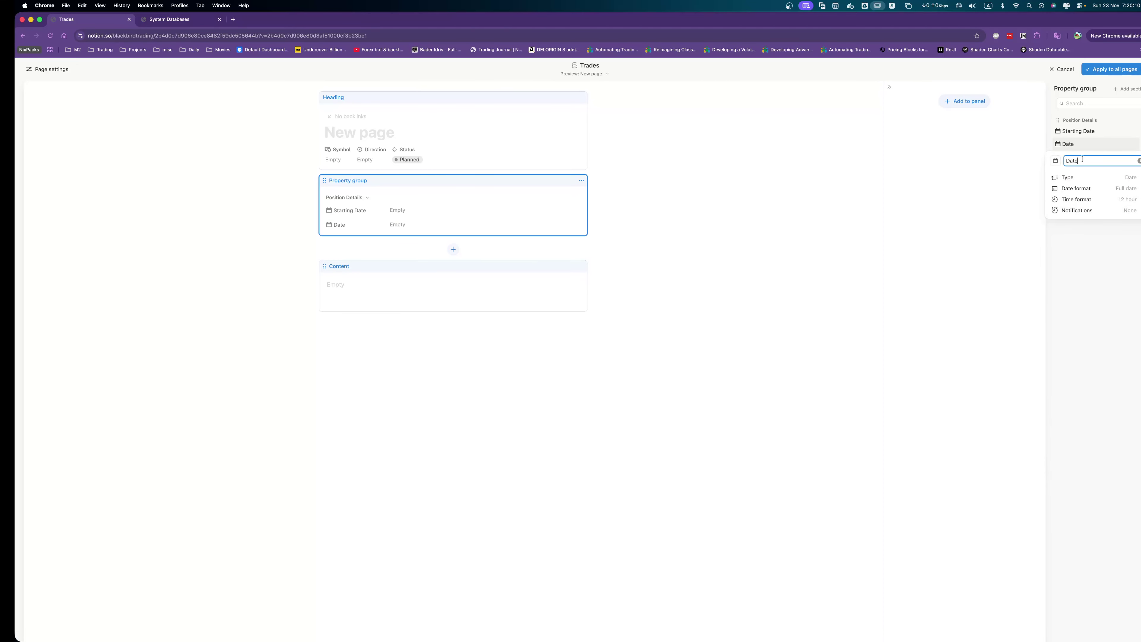
pyautogui.write('Closing')
pyautogui.press('Return')
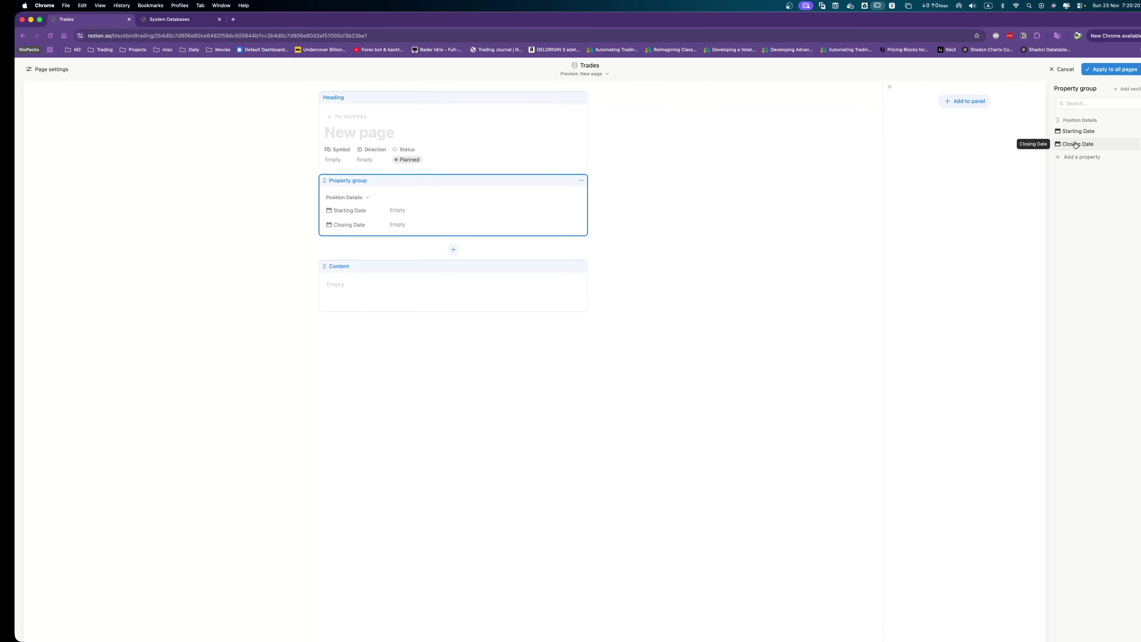
# Add a Number property named "Entry Price" below Closing Date, using the Number with commas format.
pyautogui.click(1076, 156)
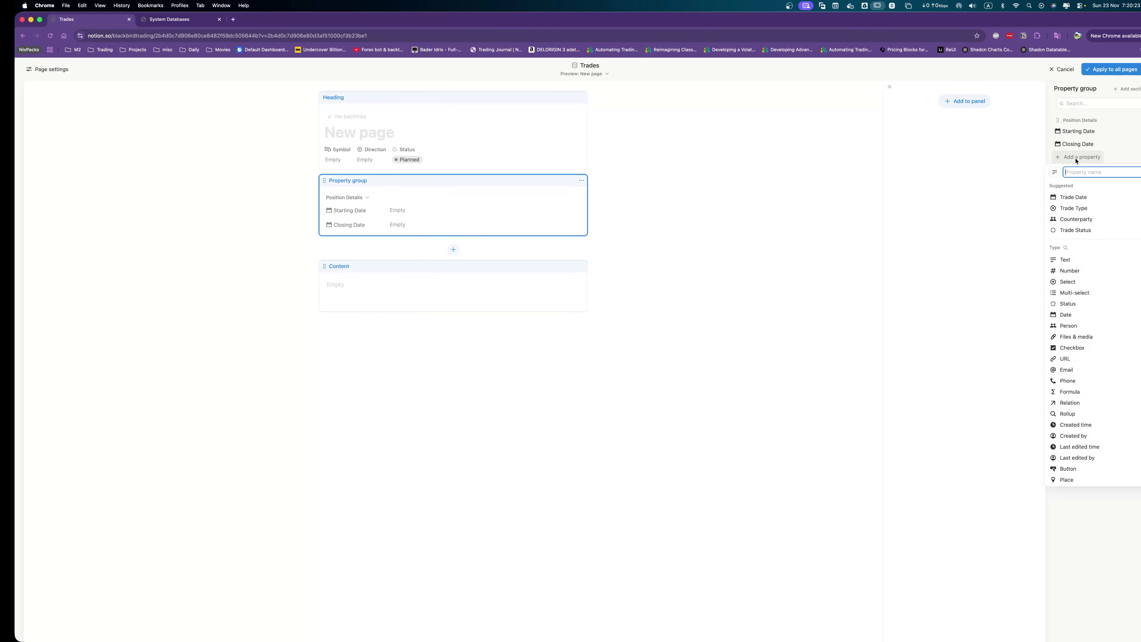
pyautogui.click(1069, 271)
pyautogui.press('super+a')
pyautogui.press('BackSpace')
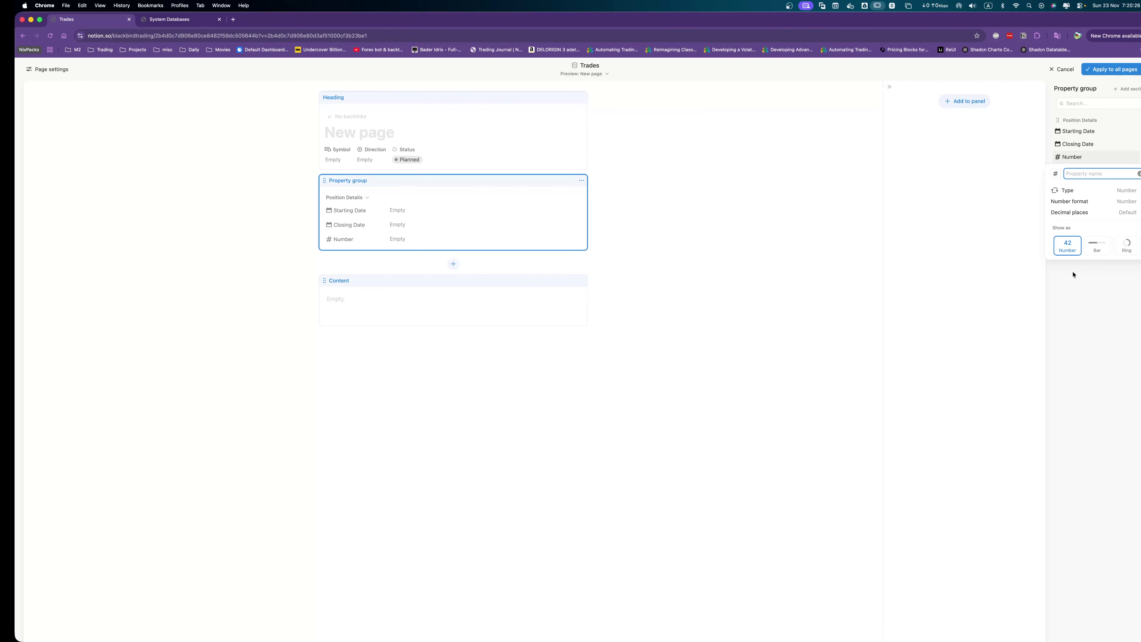
pyautogui.write('Entry Price')
pyautogui.click(1096, 201)
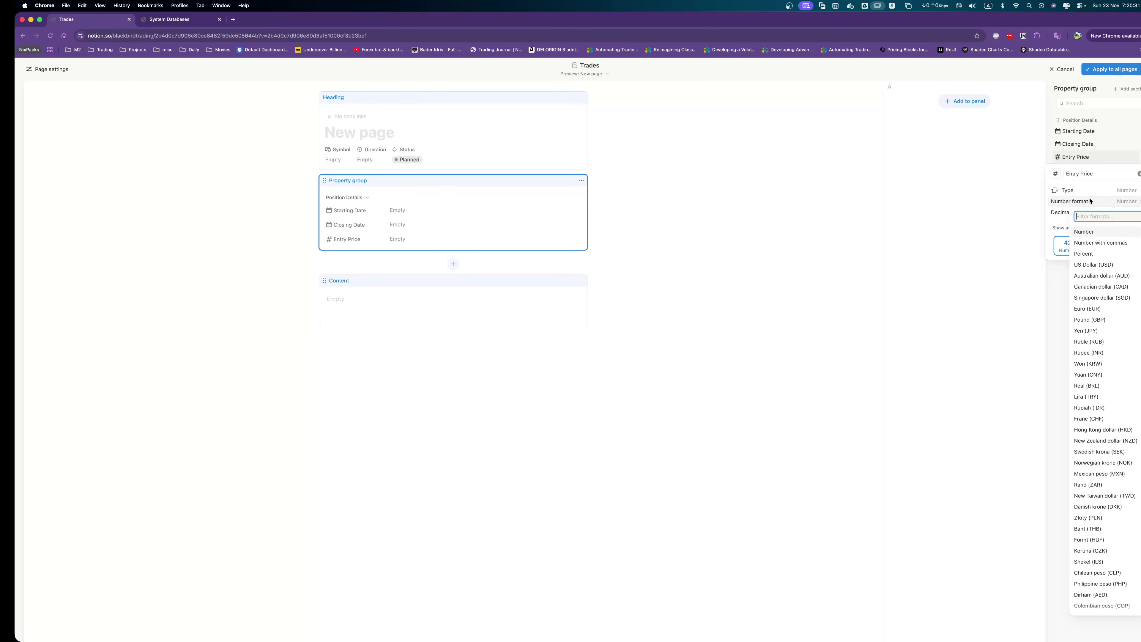
pyautogui.click(1100, 243)
pyautogui.click(1102, 280)
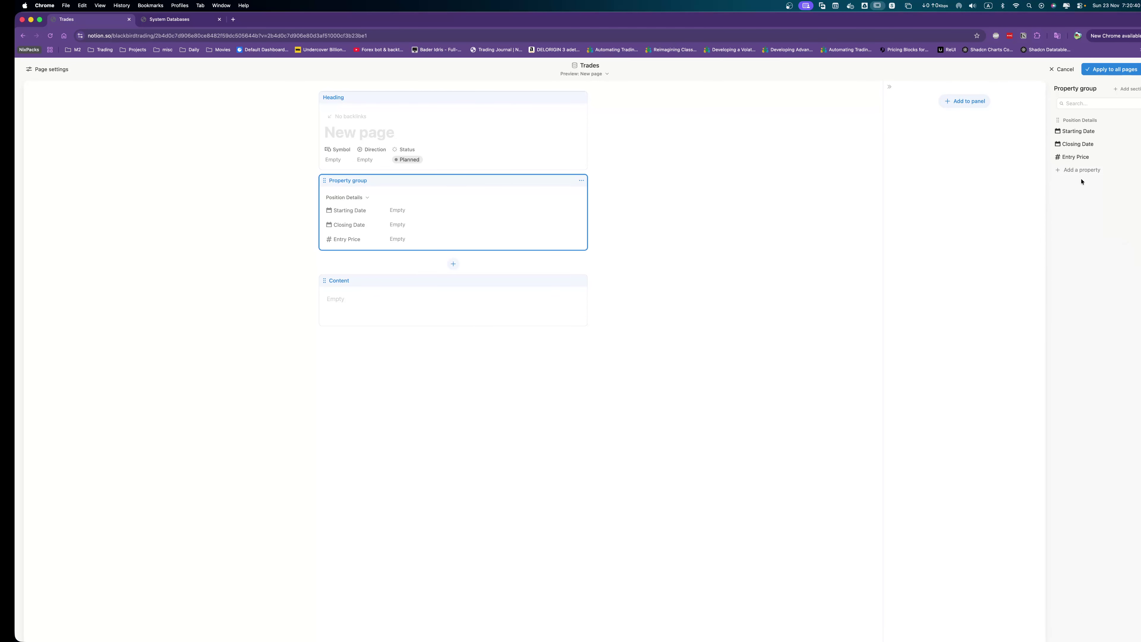
# Add a property named "Exit Price" below Entry Price, keeping the default Text type.
pyautogui.click(1084, 172)
pyautogui.write('Exit Price')
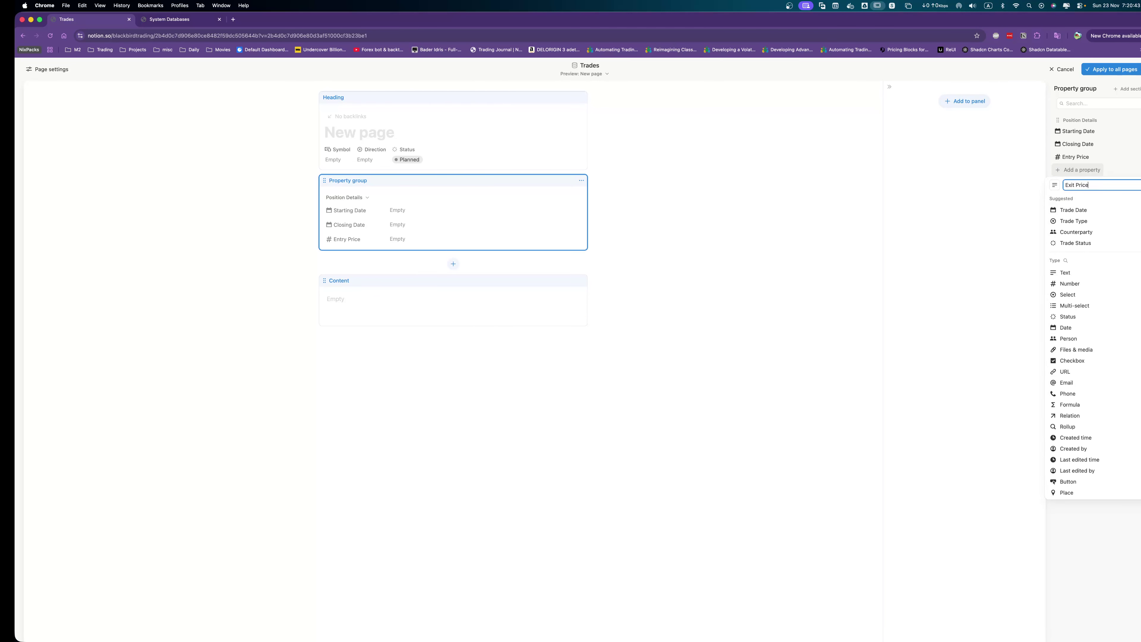
pyautogui.press('Return')
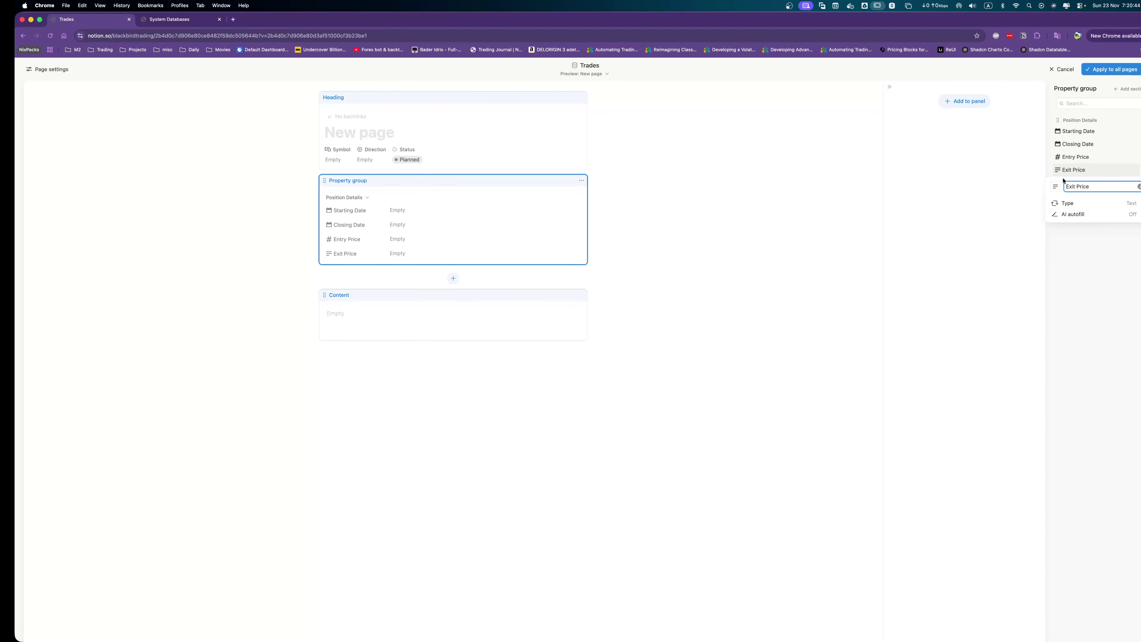
pyautogui.press('Escape')
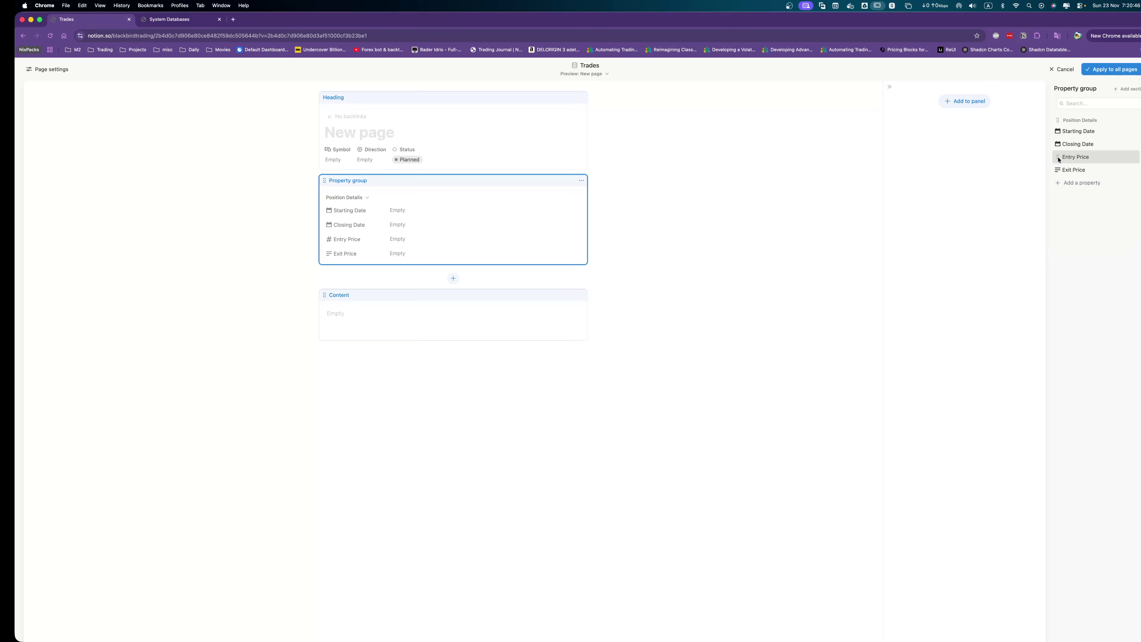
# Change the Entry Price property's icon to the banknote icon.
pyautogui.click(1059, 158)
pyautogui.click(1062, 172)
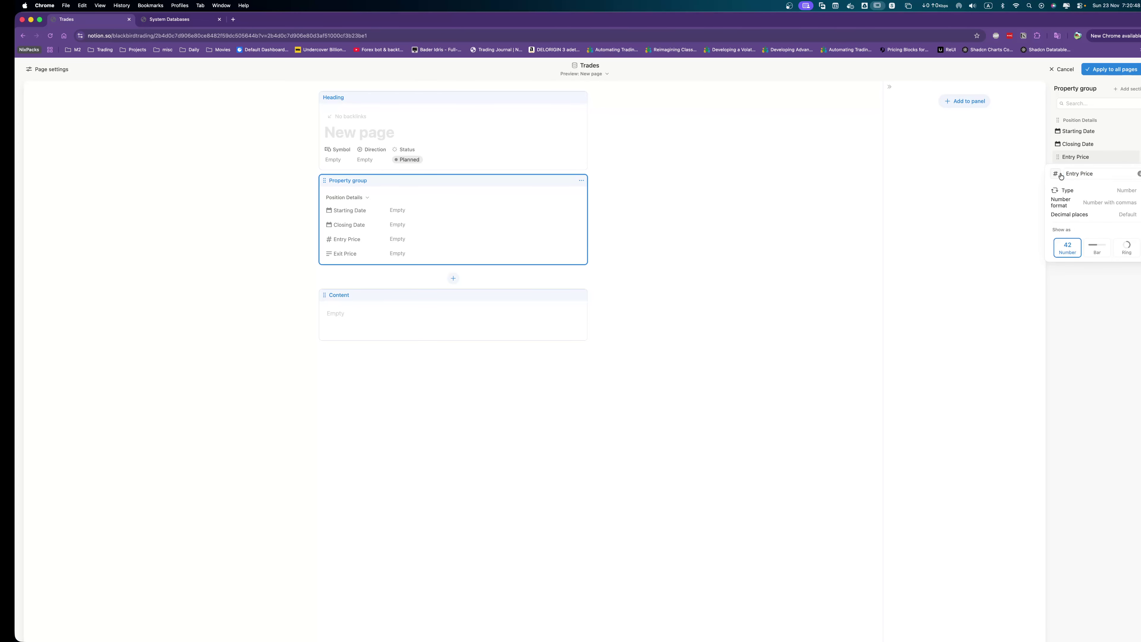
pyautogui.click(1061, 175)
pyautogui.click(1002, 234)
pyautogui.click(1080, 159)
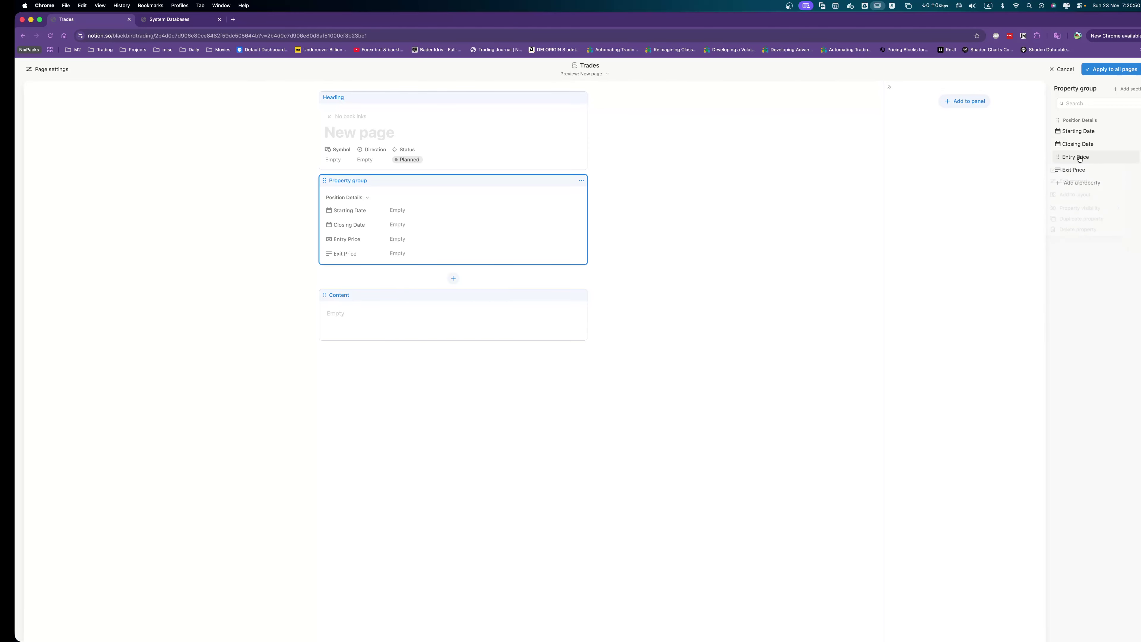
# Give the Exit Price property the same banknote icon as Entry Price.
pyautogui.click(1058, 170)
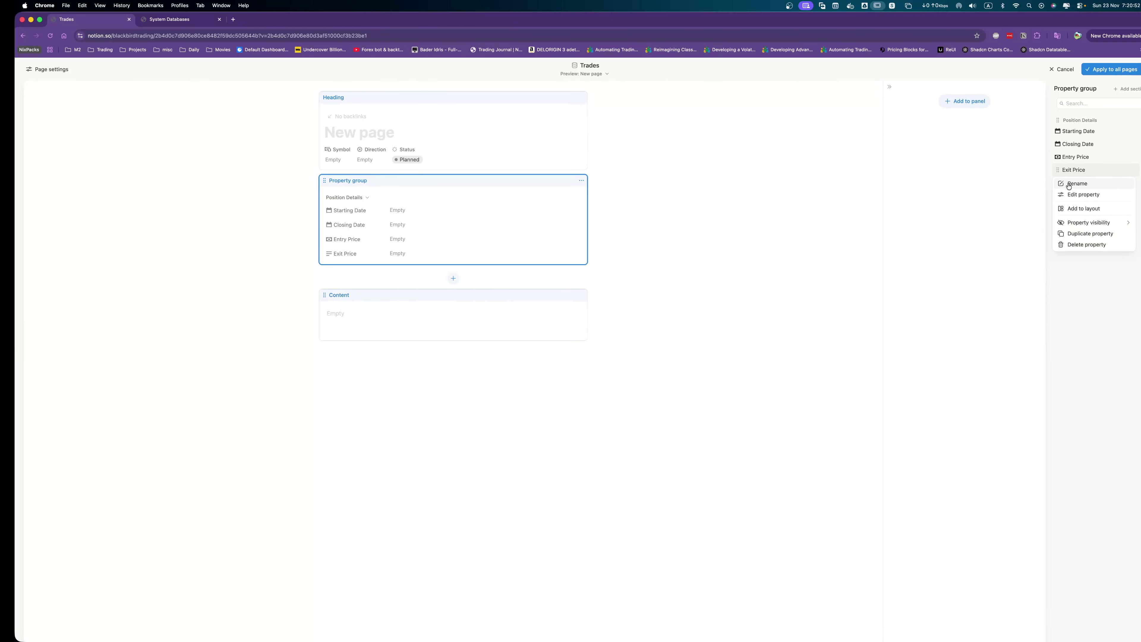
pyautogui.click(1076, 194)
pyautogui.click(1055, 187)
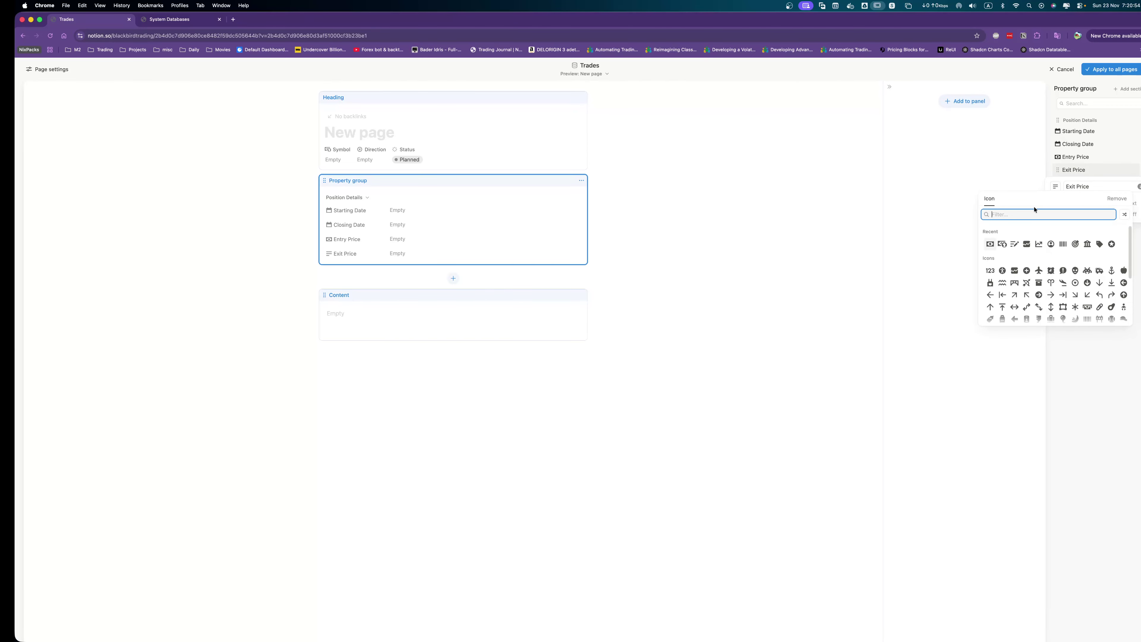
pyautogui.click(991, 247)
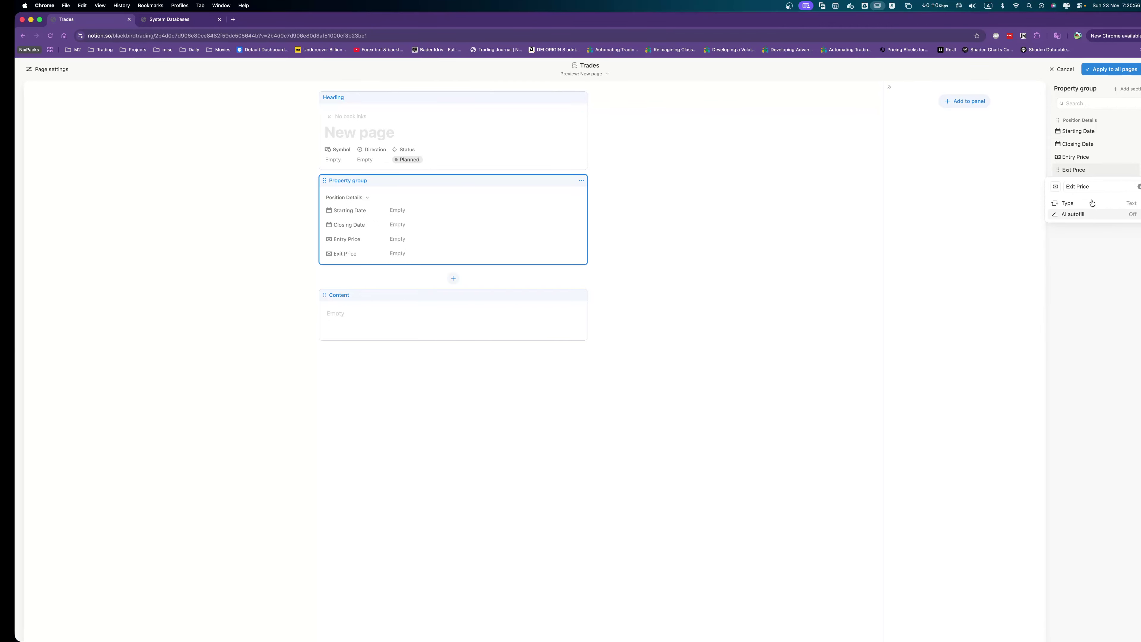
pyautogui.press('Escape')
# Change the Exit Price property's type to Number.
pyautogui.click(1083, 194)
pyautogui.click(1078, 208)
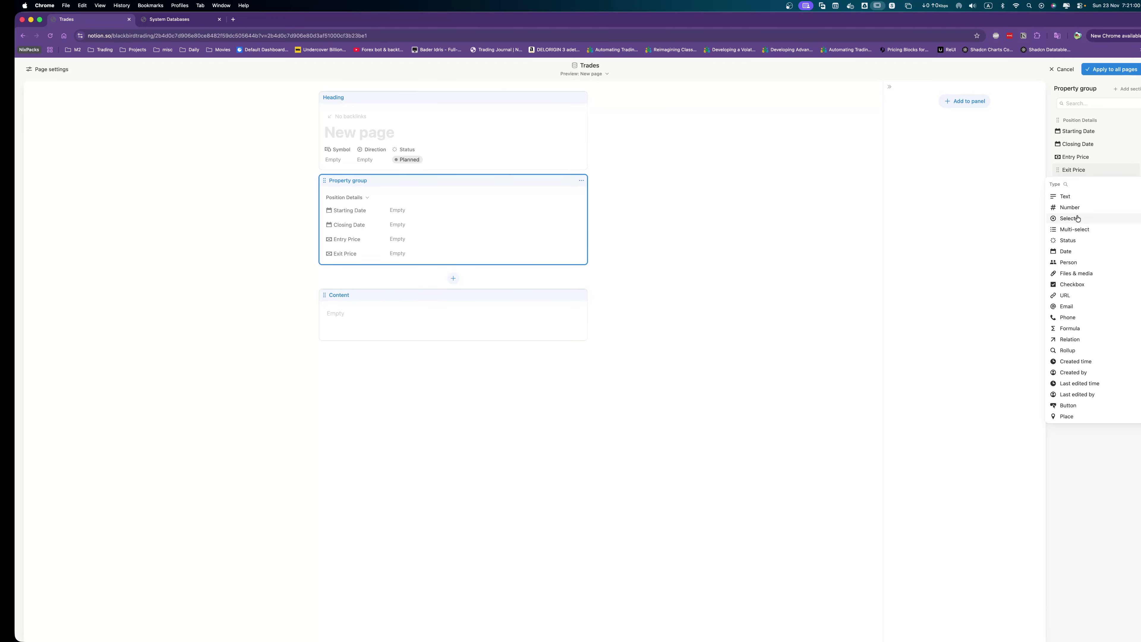
pyautogui.click(1079, 208)
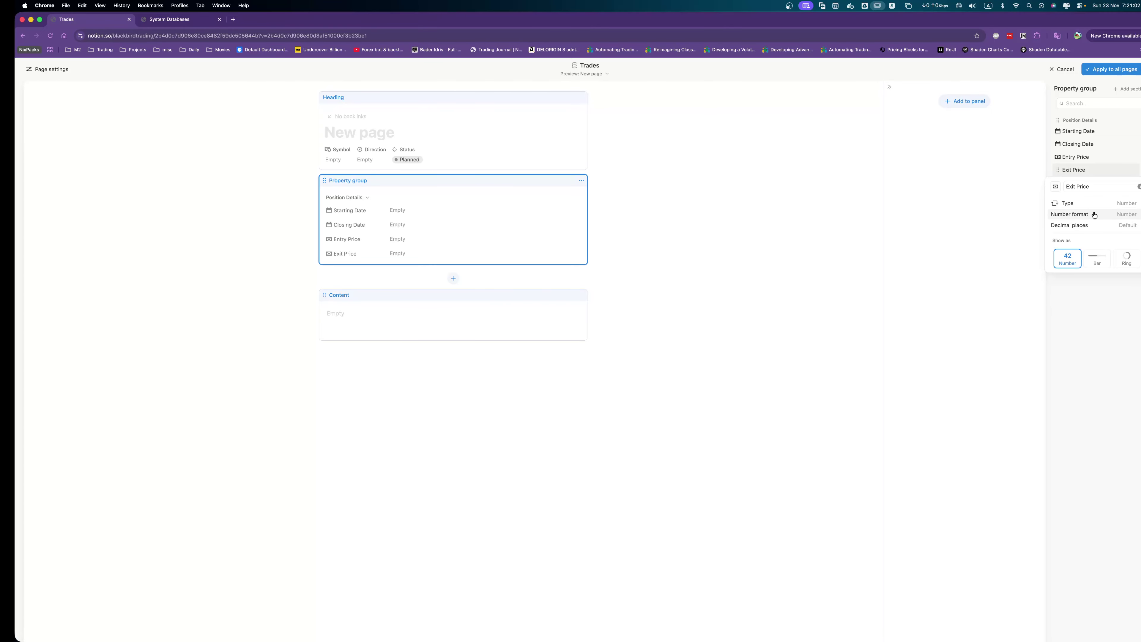
pyautogui.press('Escape')
# Check Entry Price's number format and set Exit Price's number format to Number with commas to match it.
pyautogui.click(1082, 169)
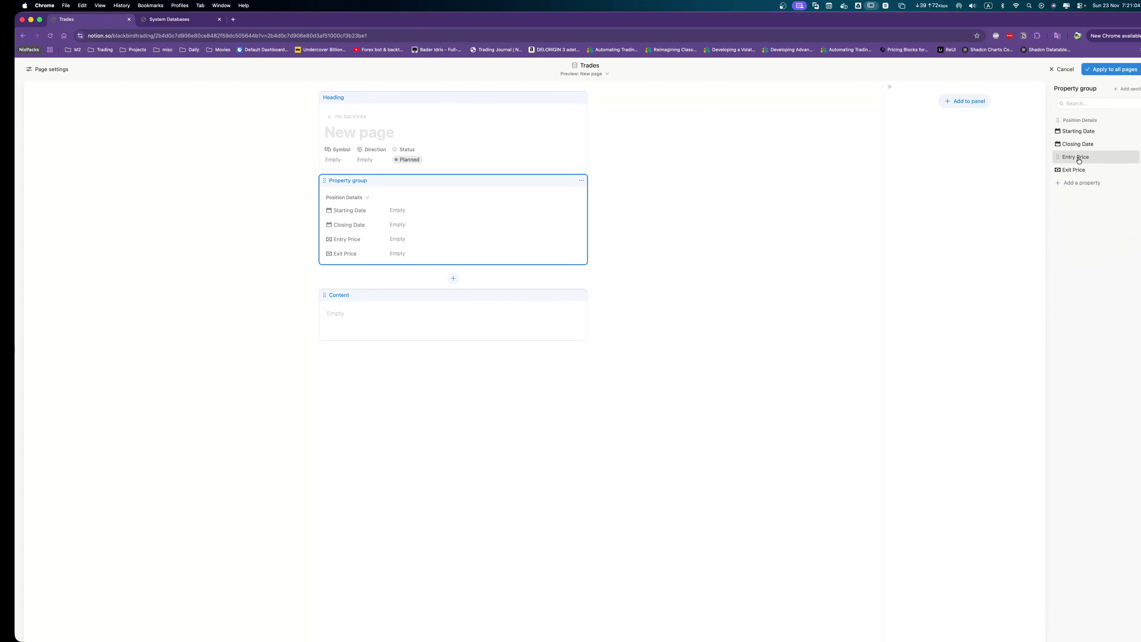
pyautogui.click(1081, 158)
pyautogui.click(1083, 188)
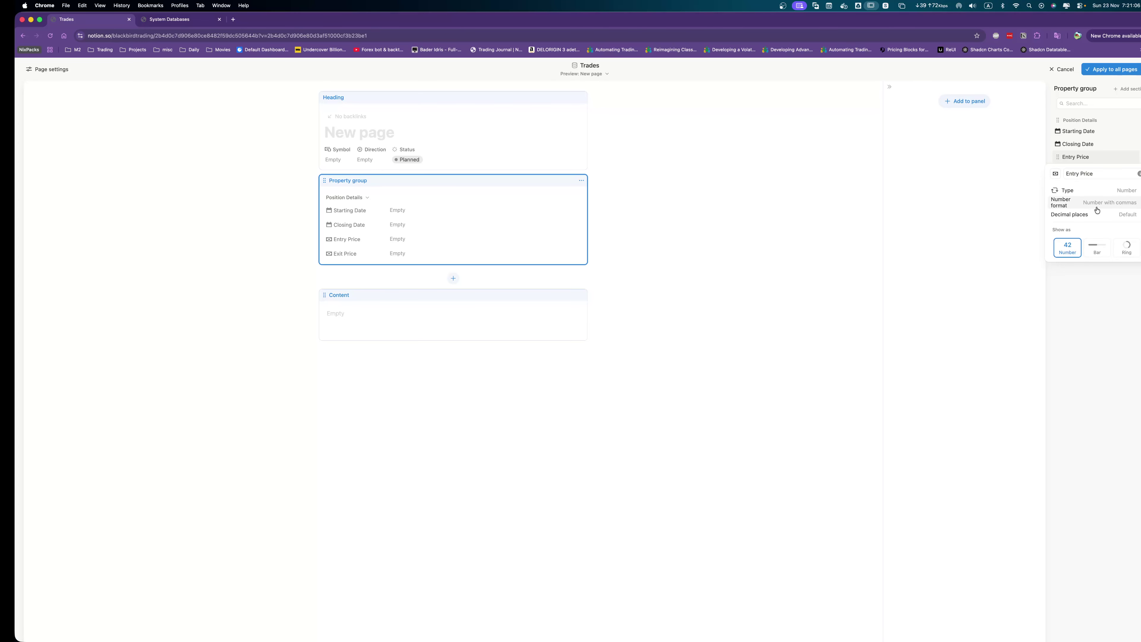
pyautogui.press('Escape')
pyautogui.press('Escape')
pyautogui.click(1075, 170)
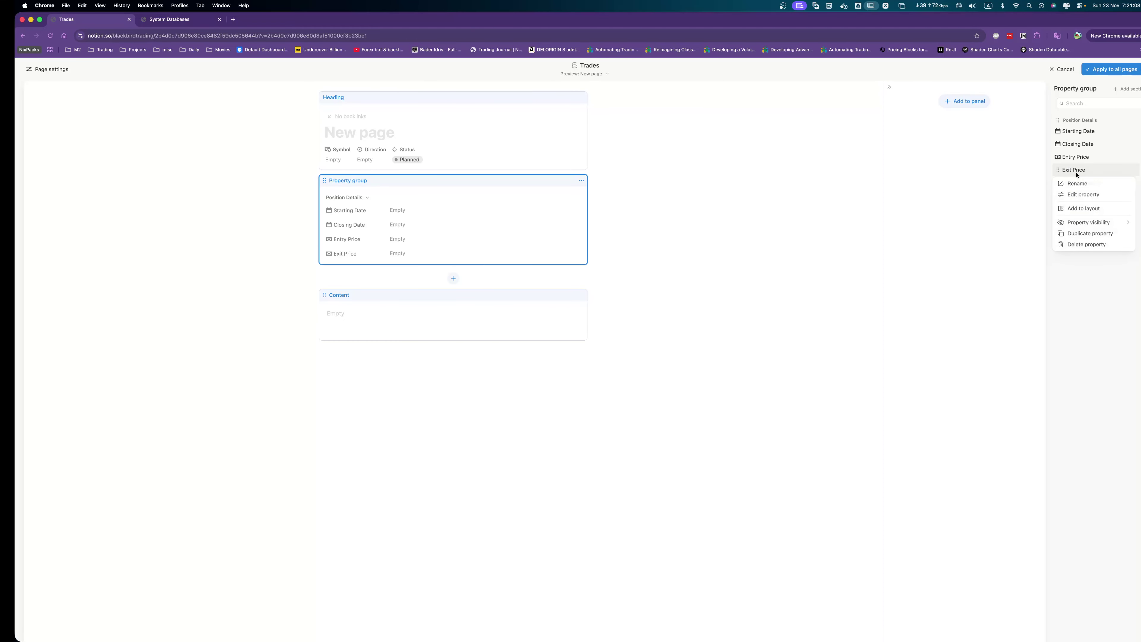
pyautogui.click(1097, 196)
pyautogui.click(1118, 214)
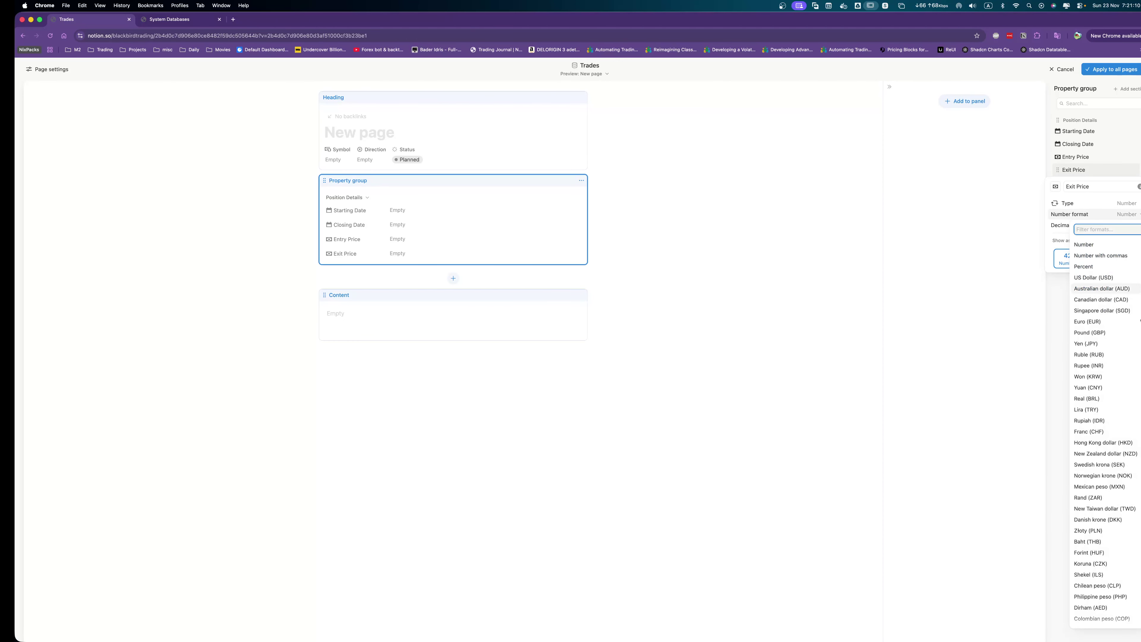
pyautogui.click(1119, 255)
pyautogui.press('Escape')
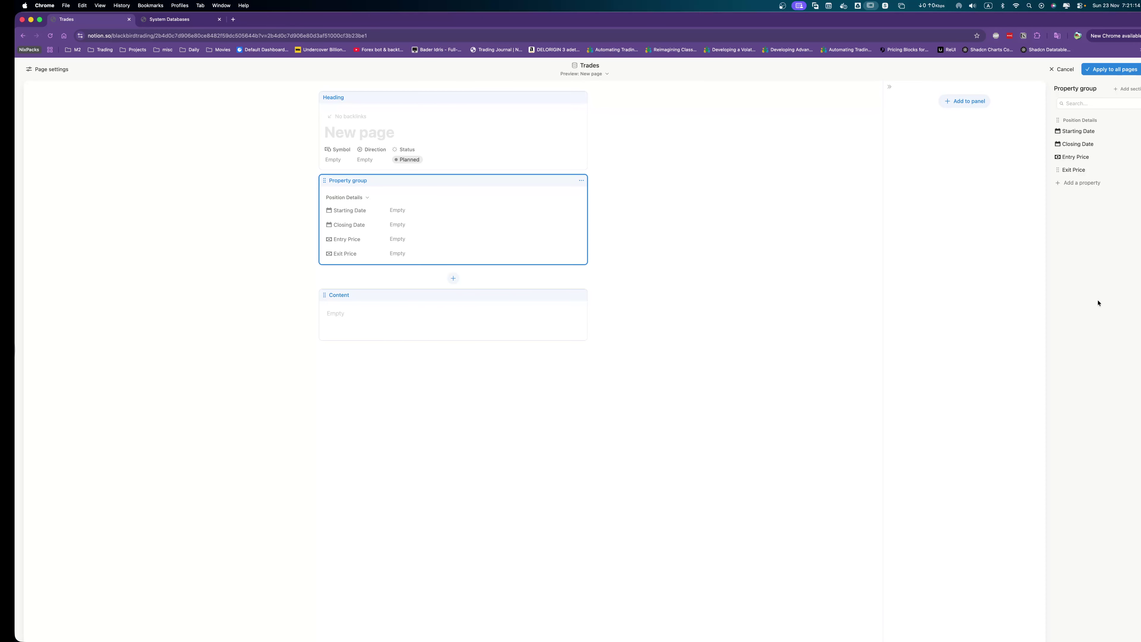
# Add a Number property named "Lot Size" below Exit Price in Position Details.
pyautogui.click(1081, 181)
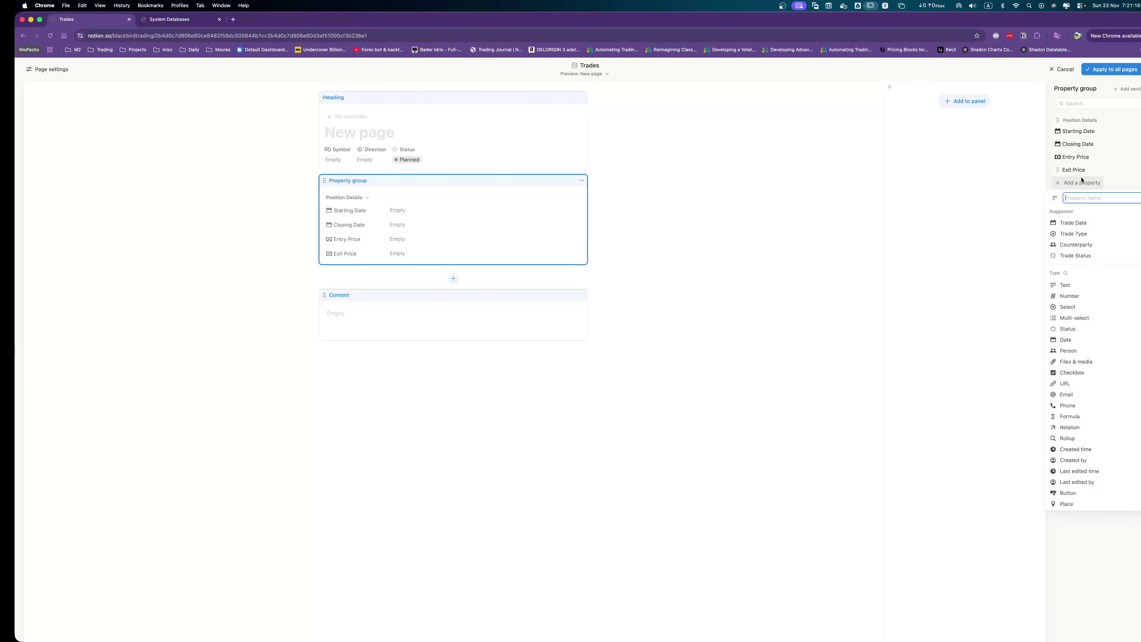
pyautogui.click(1076, 296)
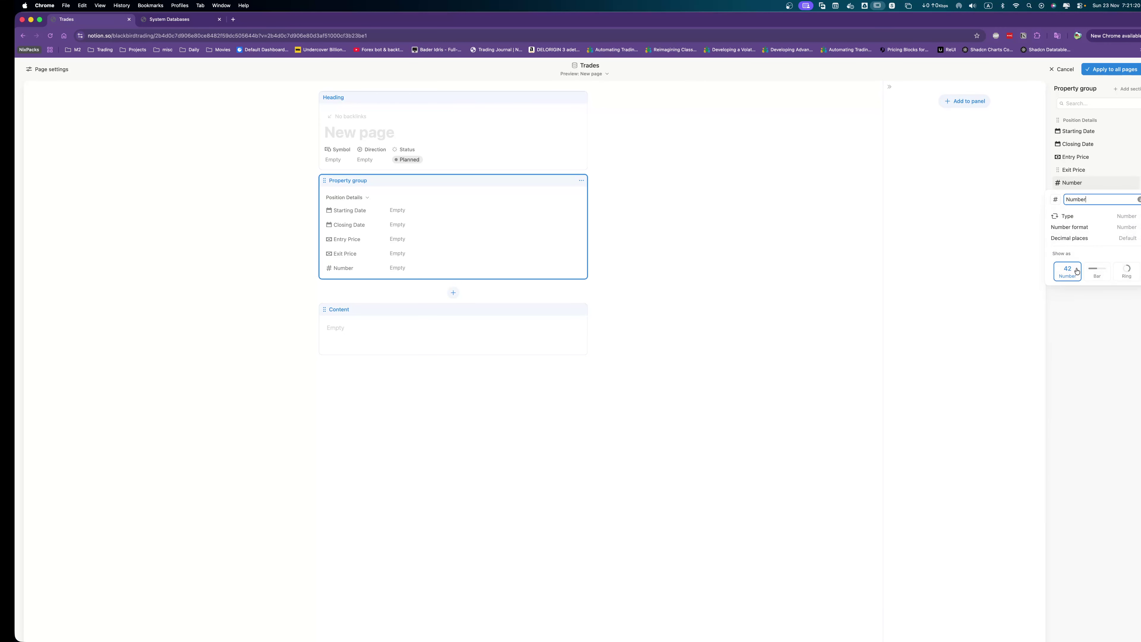
pyautogui.doubleClick(1088, 199)
pyautogui.write('Lot Size')
pyautogui.press('Return')
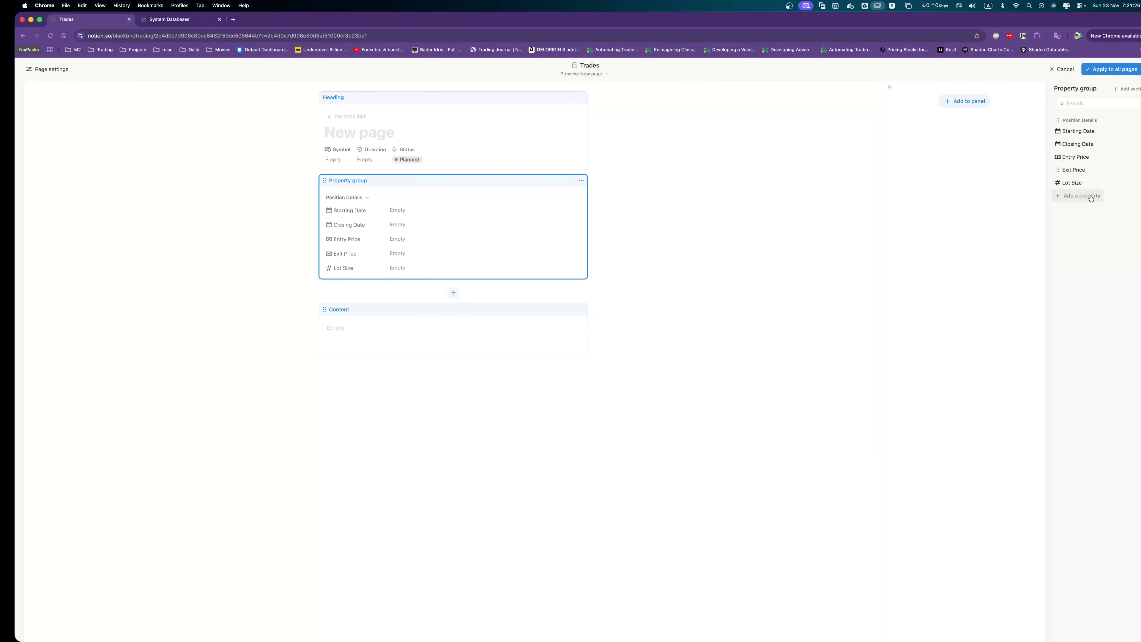
# Add a Number property named "StopLoss %" below Lot Size in Position Details.
pyautogui.click(1091, 198)
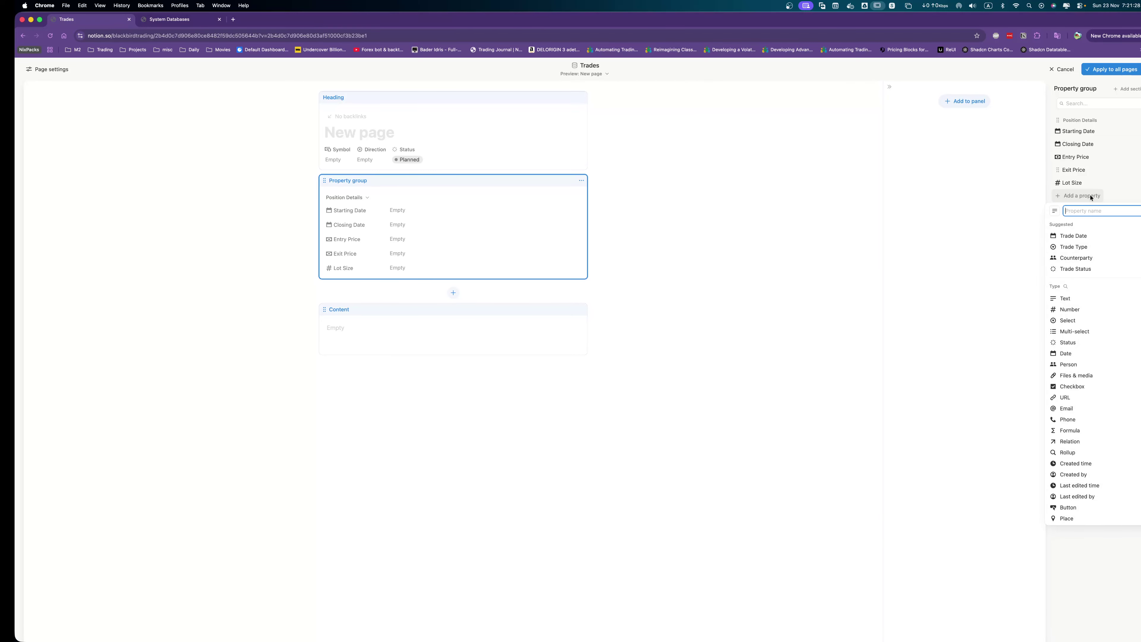
pyautogui.click(1096, 309)
pyautogui.doubleClick(1090, 211)
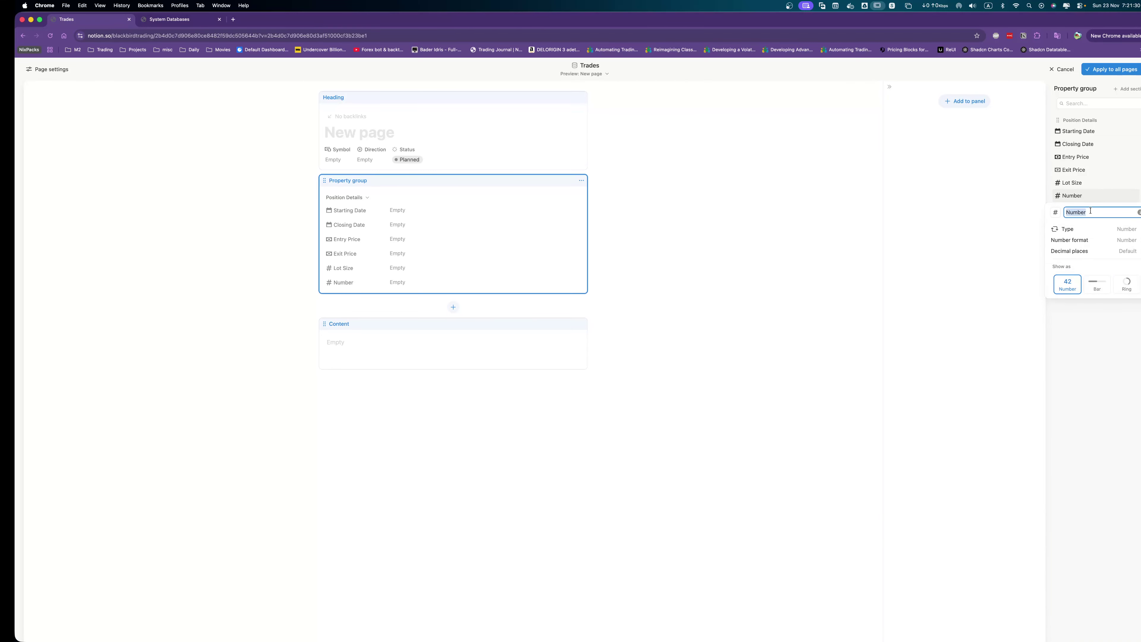
pyautogui.write('StopLo')
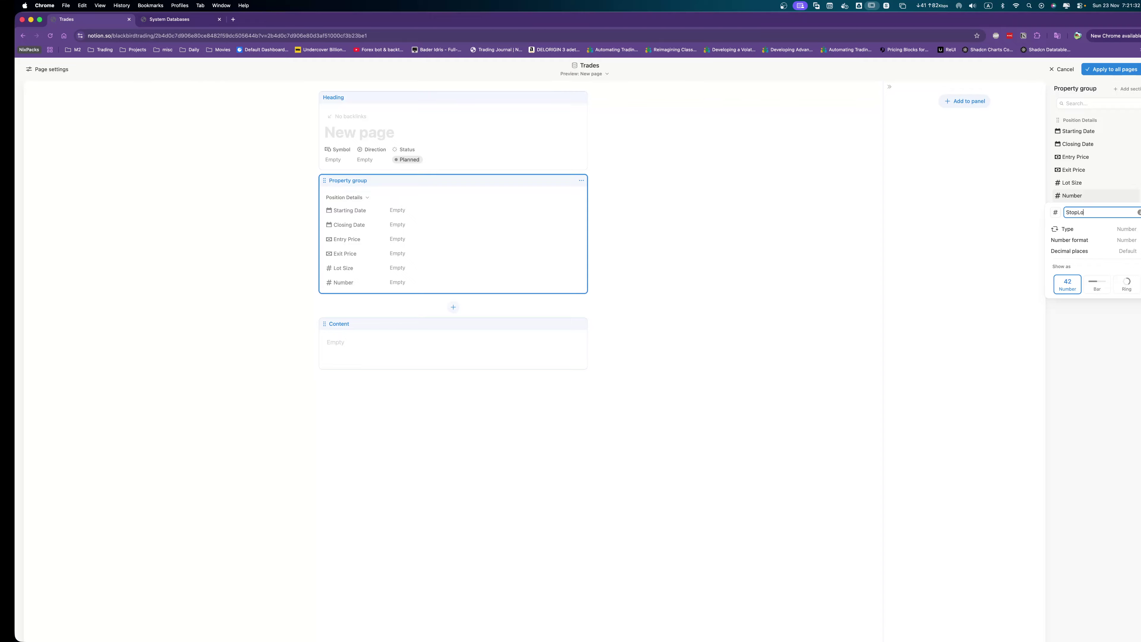
pyautogui.write('ss %')
pyautogui.press('Return')
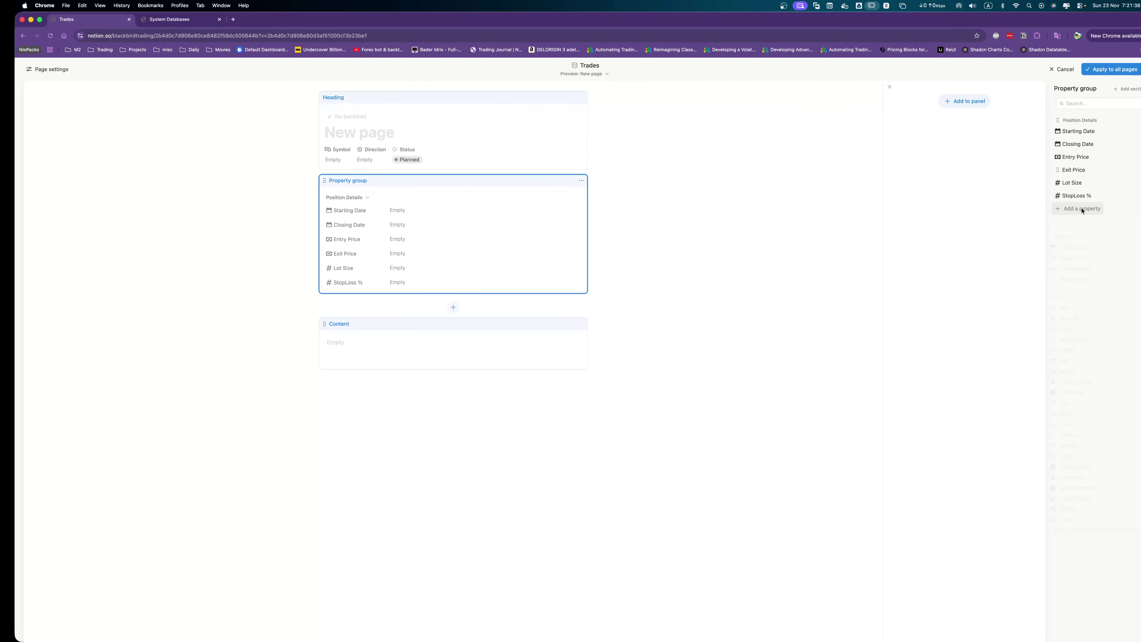
# Add a Number property named "Comission" below StopLoss % in Position Details, with its number format set to Number with commas.
pyautogui.click(1082, 209)
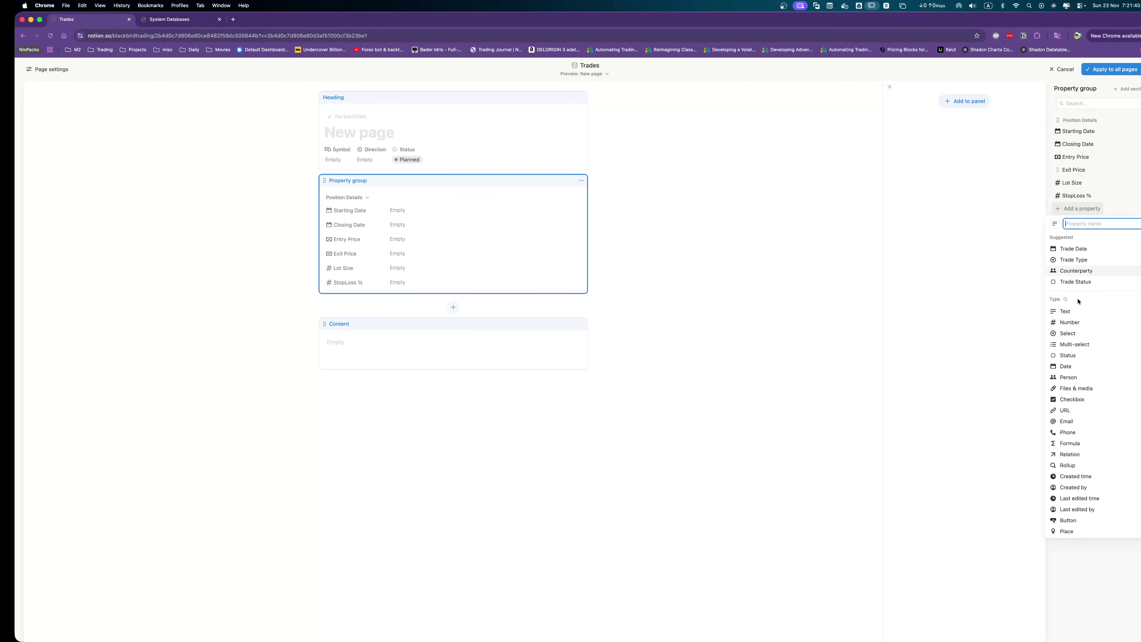
pyautogui.click(1069, 322)
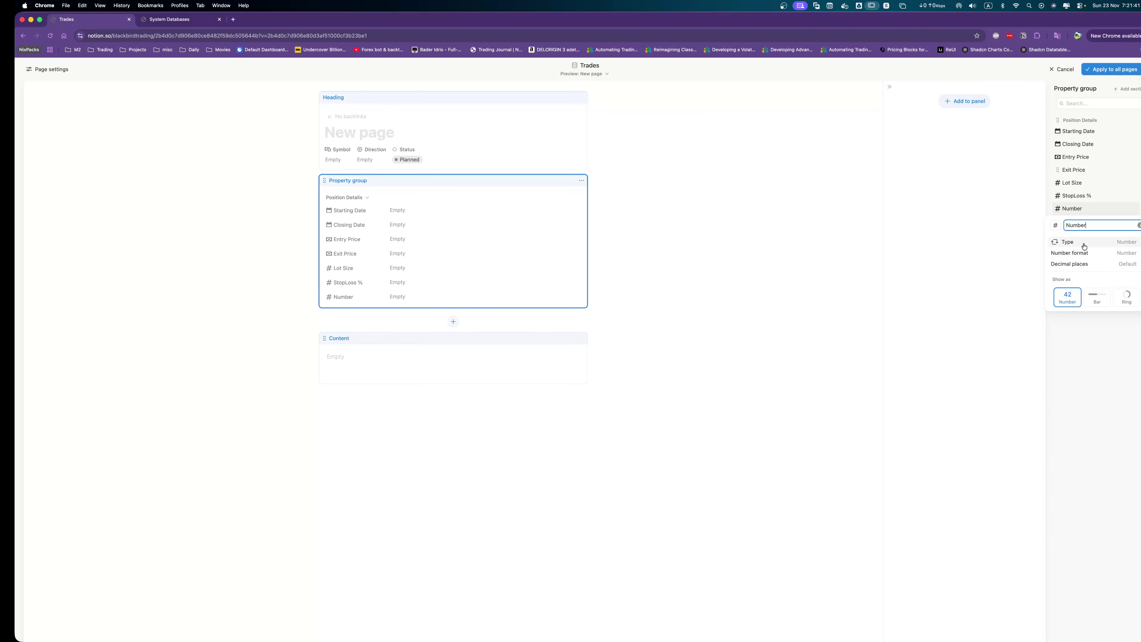
pyautogui.doubleClick(1082, 227)
pyautogui.write('Comis')
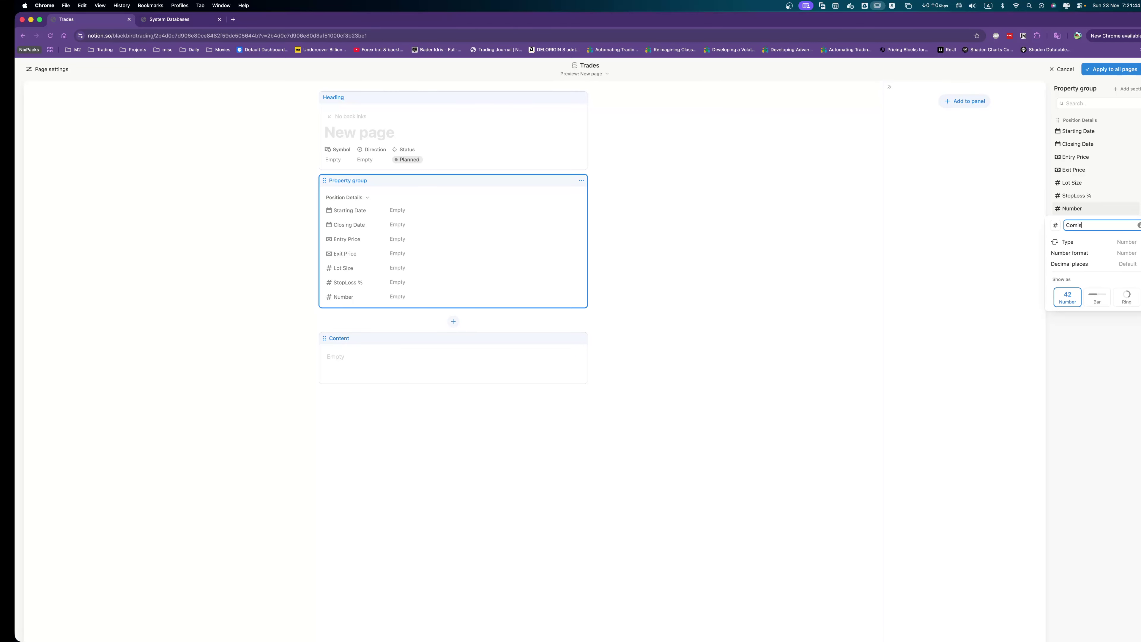
pyautogui.write('sion')
pyautogui.click(1093, 251)
pyautogui.click(1091, 265)
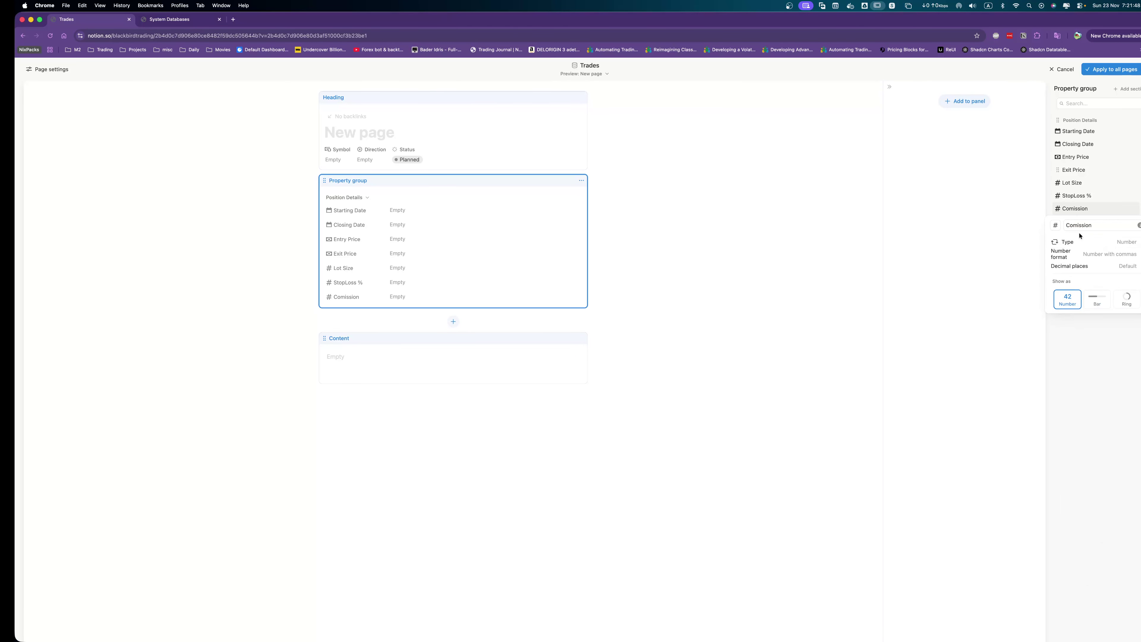
# Give the Comission property a round badge-style icon from the recently used icons.
pyautogui.click(1056, 225)
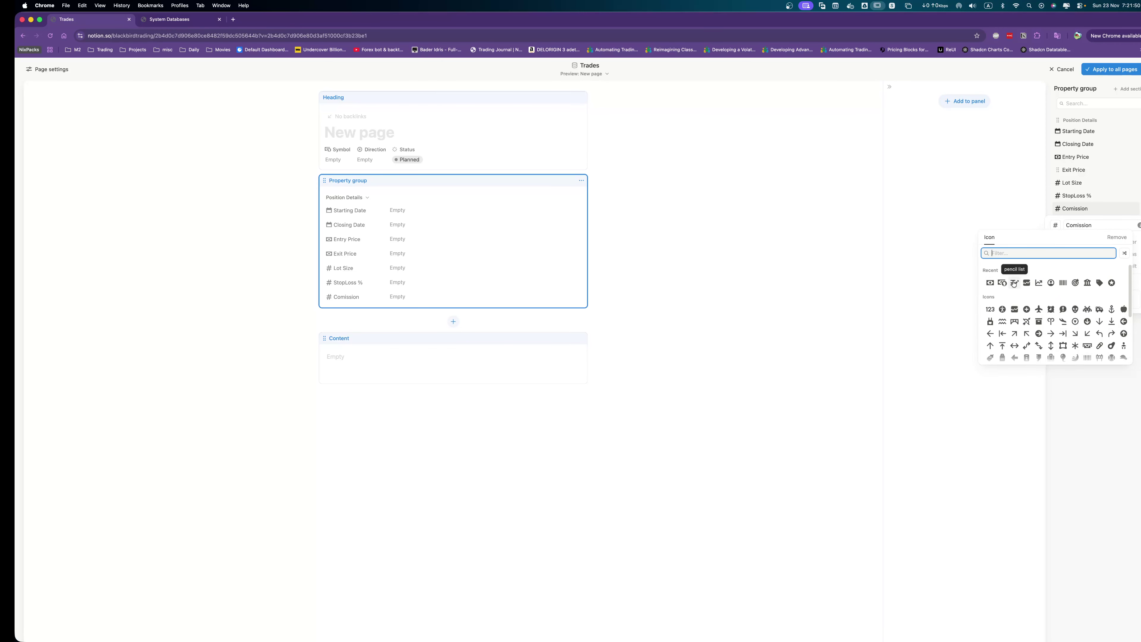
pyautogui.click(1051, 283)
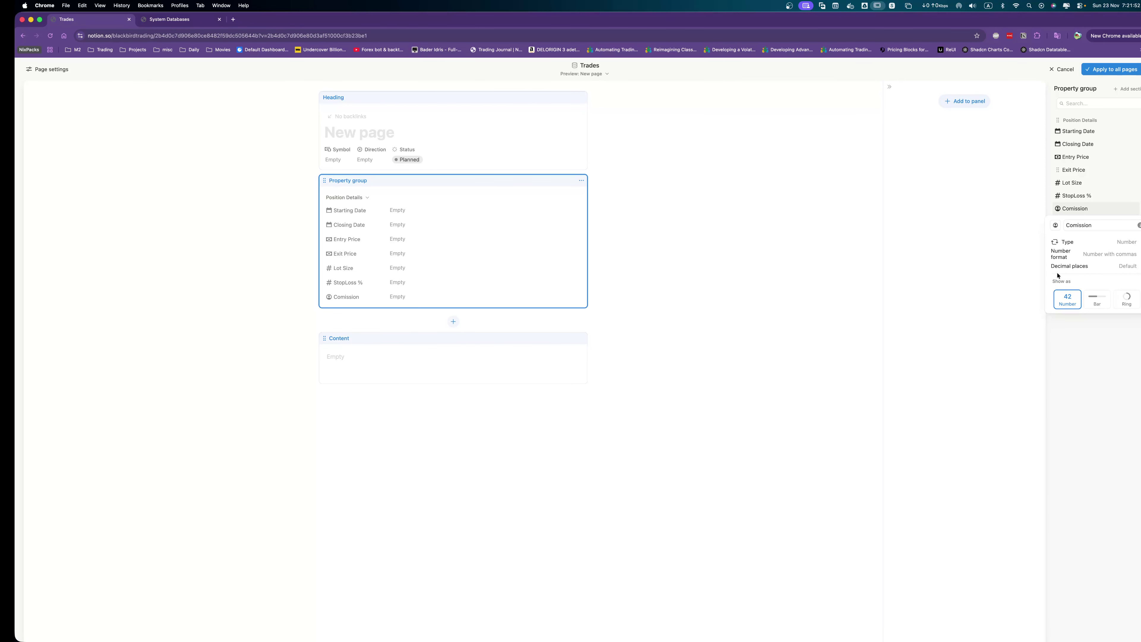
pyautogui.click(1056, 225)
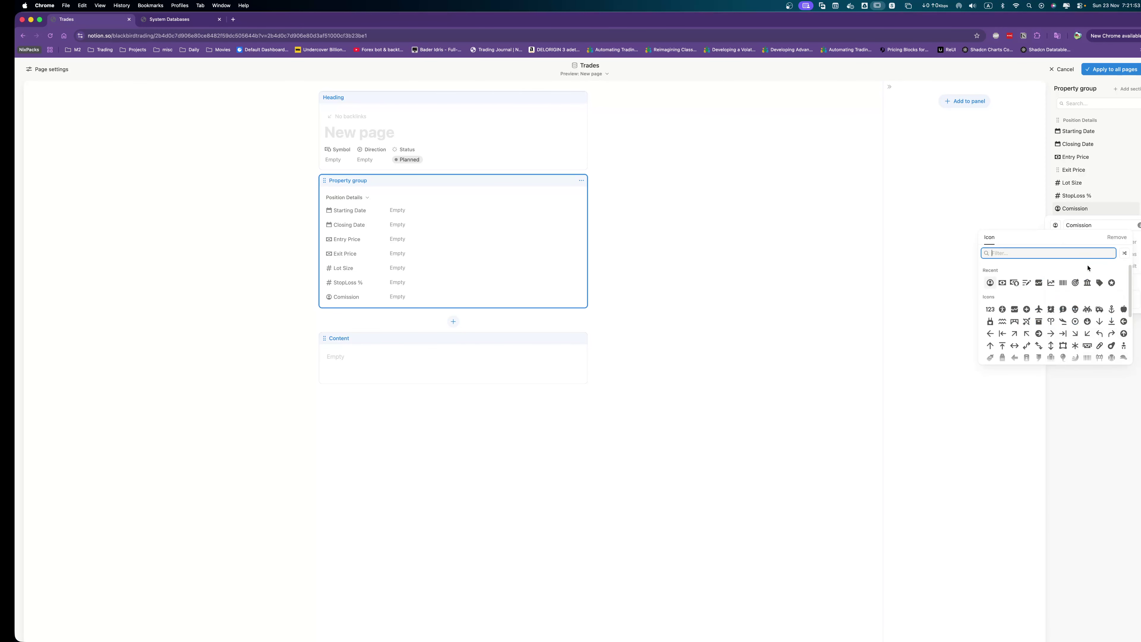
pyautogui.click(1113, 283)
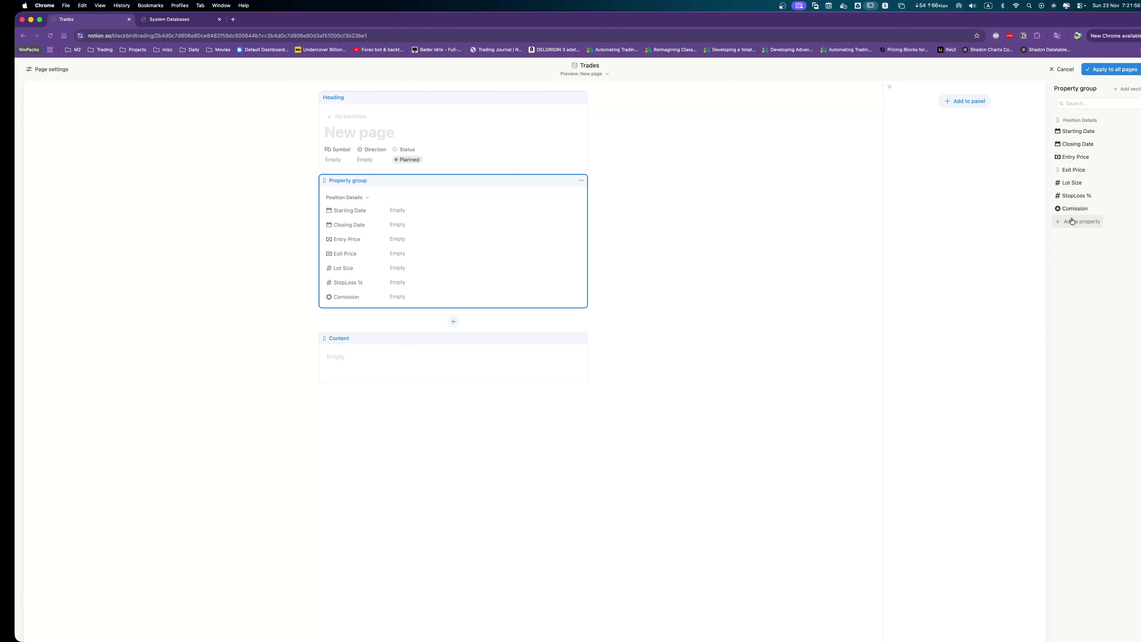
# Add a Formula property named "PNL" below Comission in Position Details and give it the banknote icon.
pyautogui.click(1072, 220)
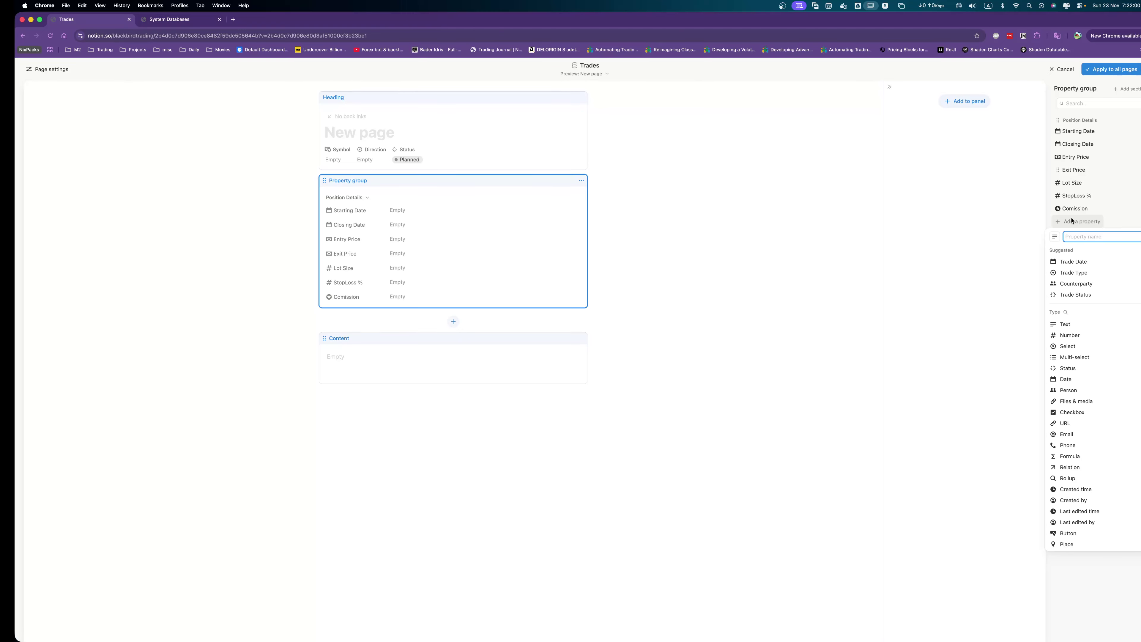
pyautogui.write('PNL')
pyautogui.press('Return')
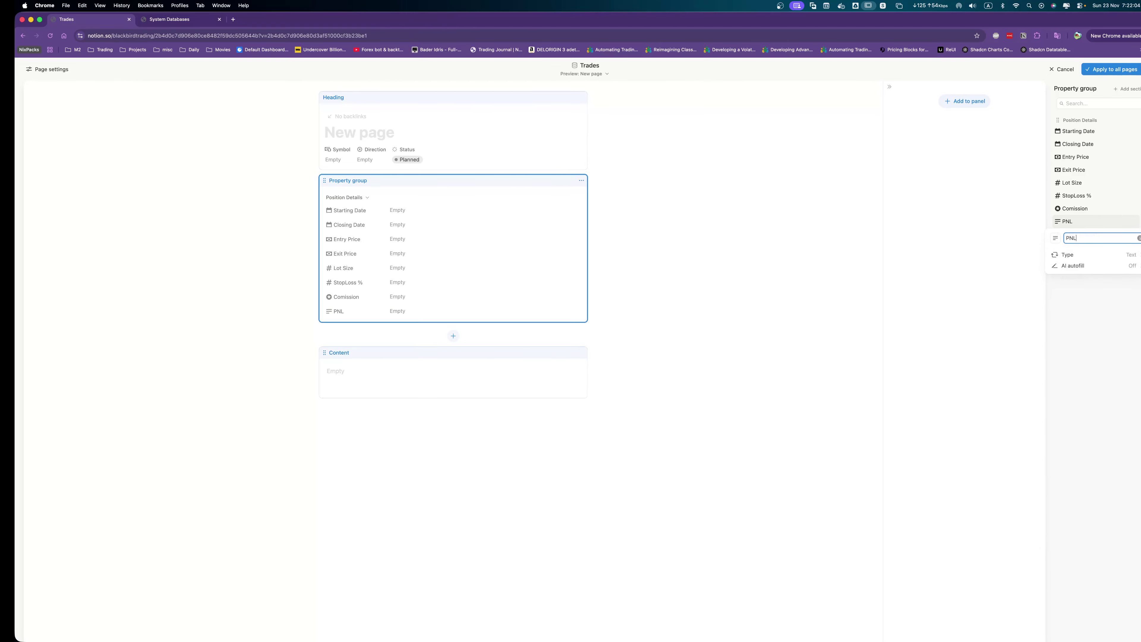
pyautogui.click(1091, 255)
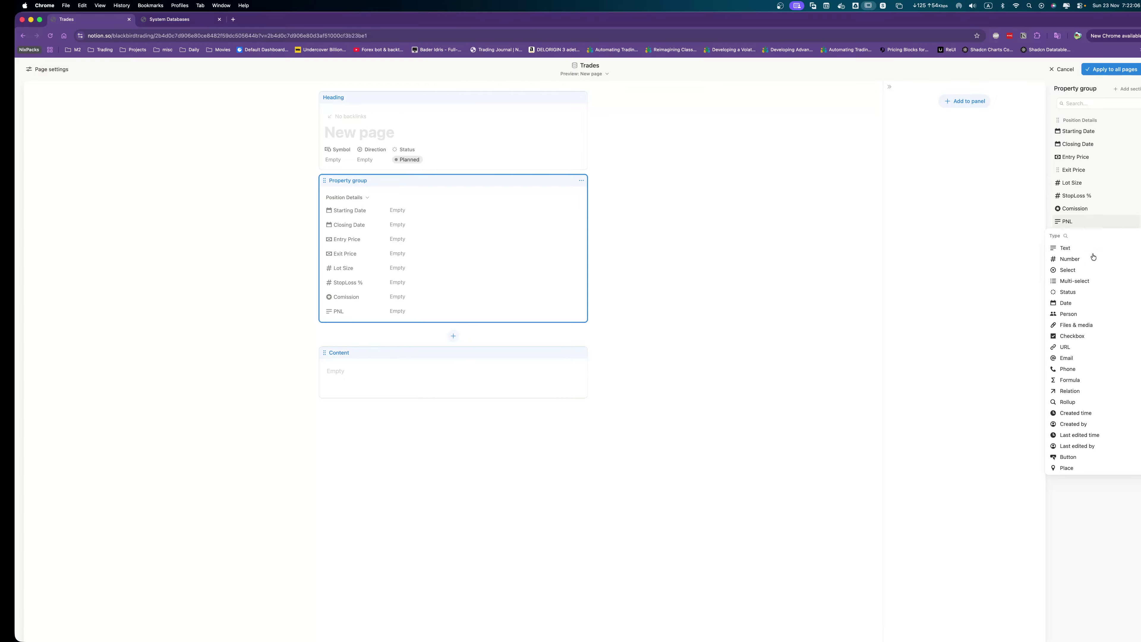
pyautogui.click(1080, 260)
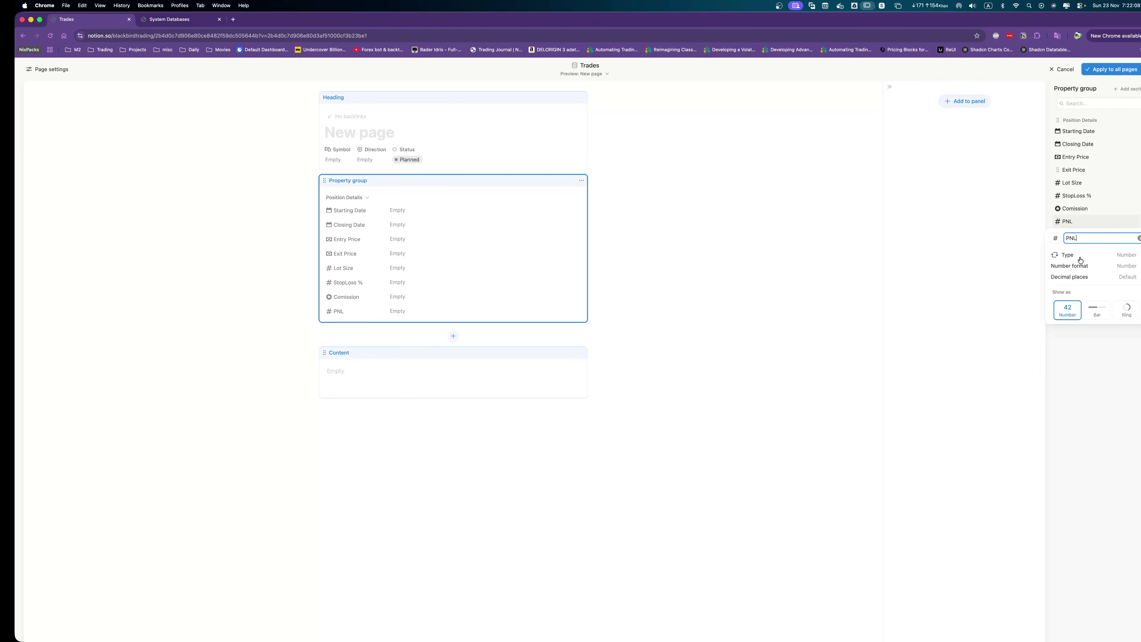
pyautogui.click(1080, 257)
pyautogui.click(1074, 381)
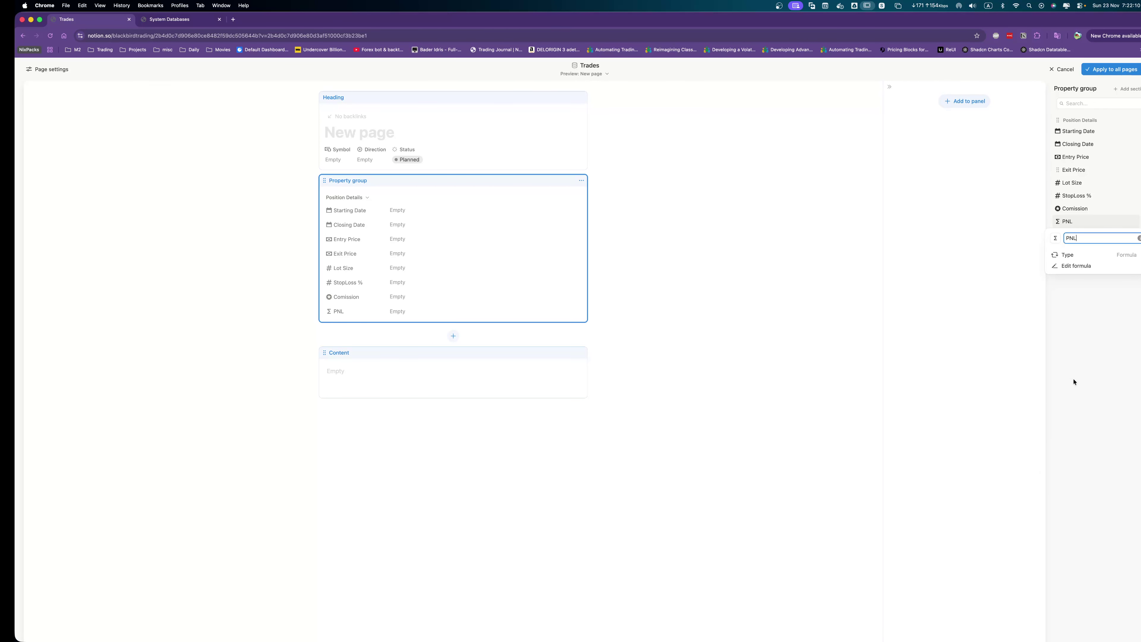
pyautogui.click(1055, 238)
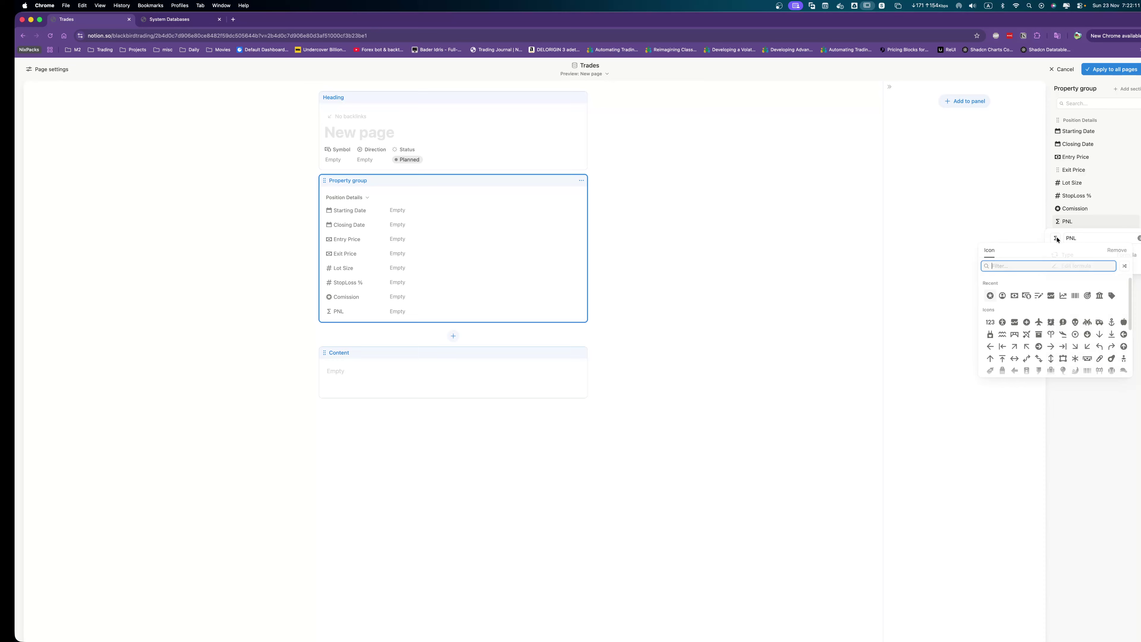
pyautogui.click(1014, 296)
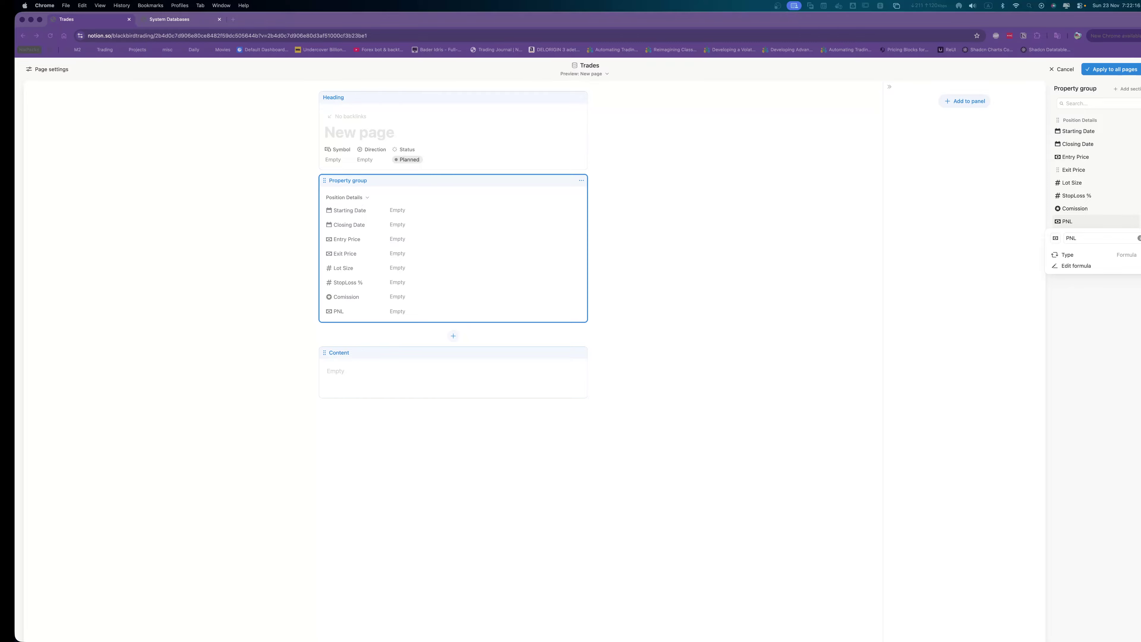
# Change the PNL property's type to Number and set its number format to US Dollar.
pyautogui.click(1090, 242)
pyautogui.click(1085, 221)
pyautogui.click(1086, 221)
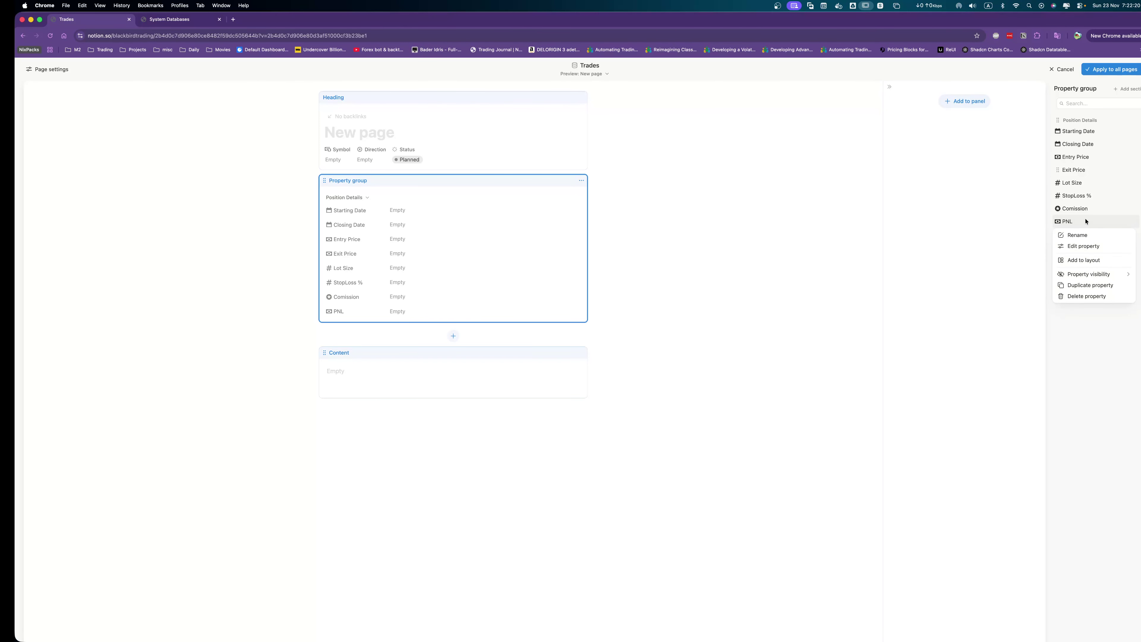
pyautogui.click(1079, 251)
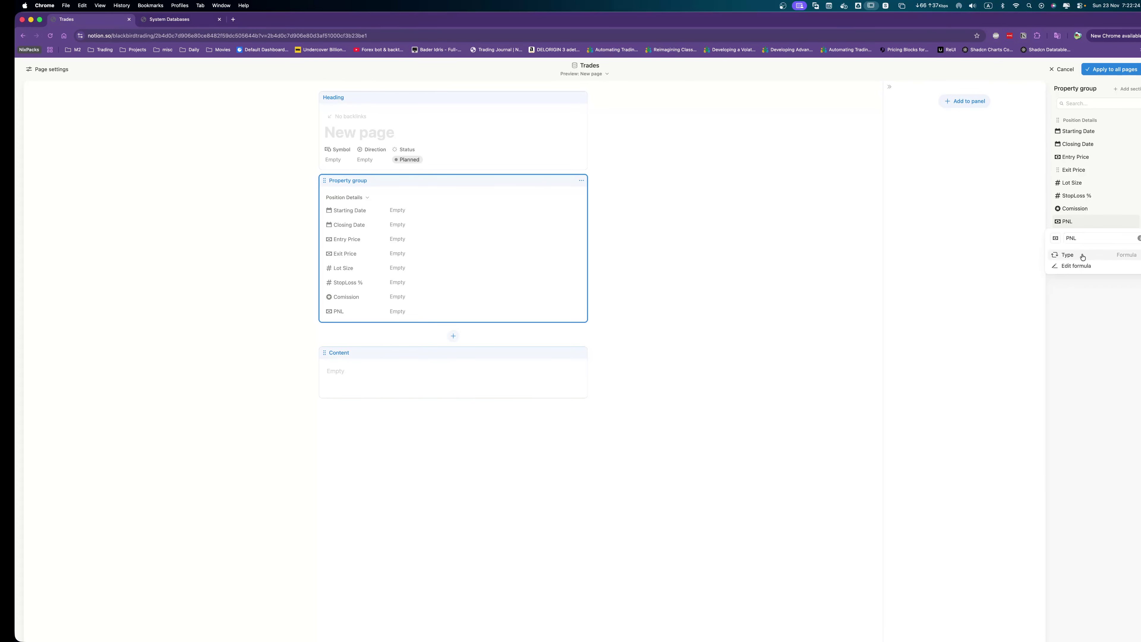
pyautogui.click(1080, 255)
pyautogui.click(1081, 260)
pyautogui.click(1082, 265)
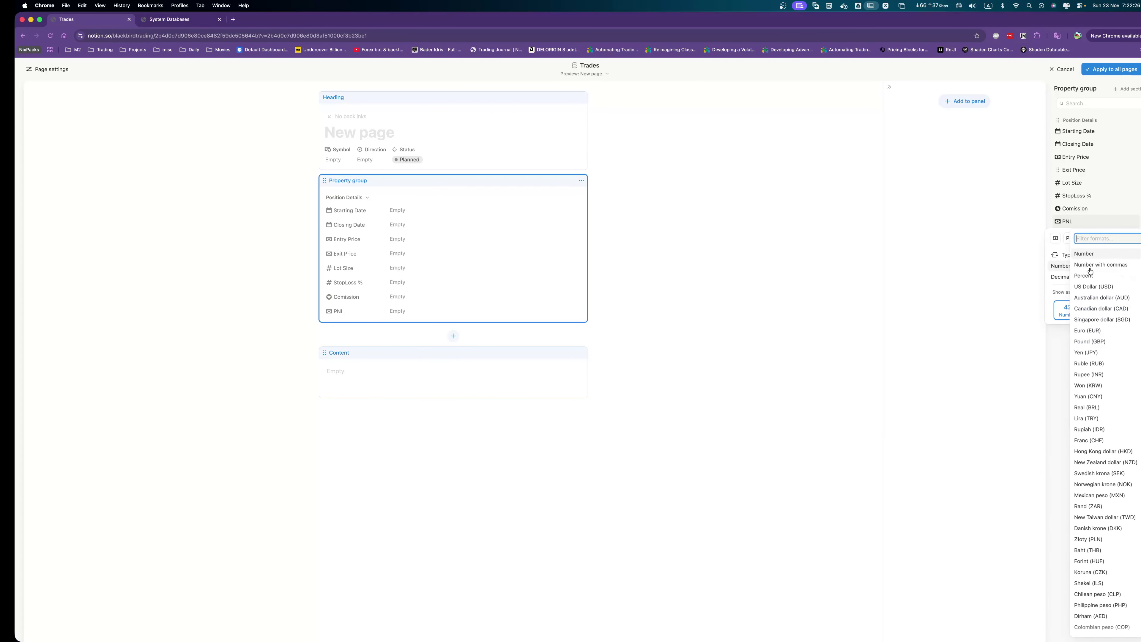
pyautogui.click(1099, 288)
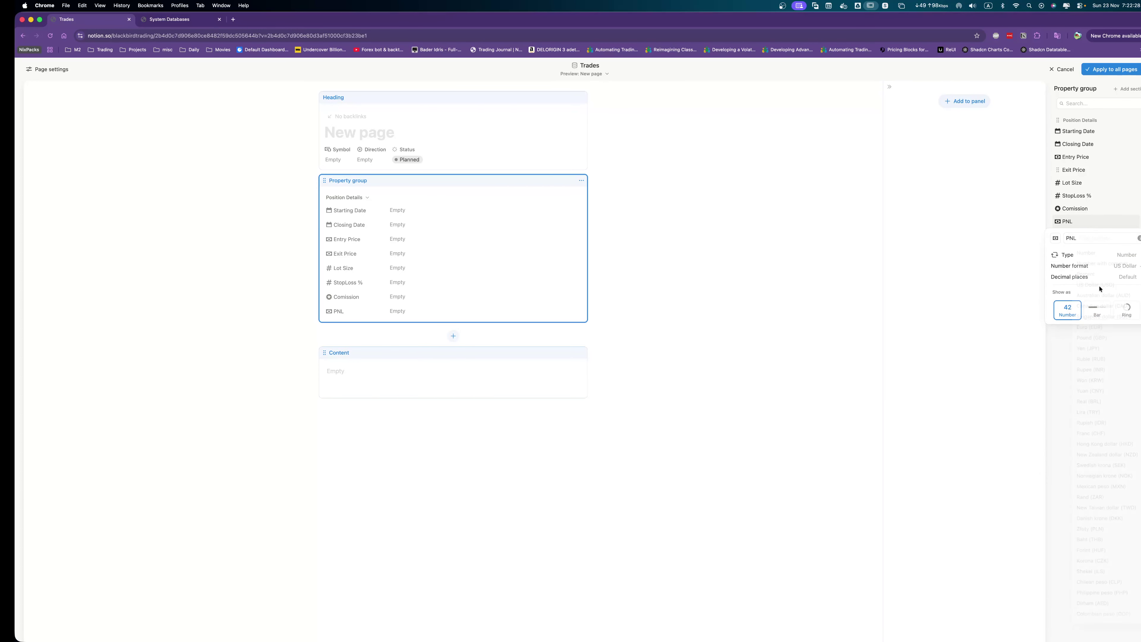
pyautogui.click(1100, 339)
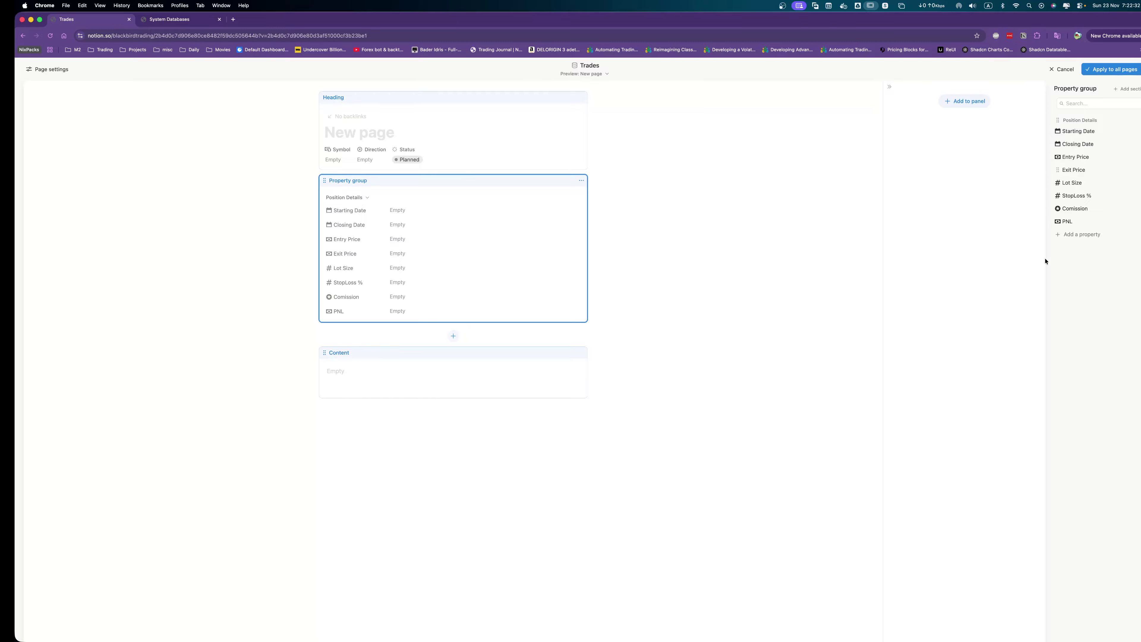
# Rename the PNL property in Position Details to "Gross PNL".
pyautogui.click(1072, 222)
pyautogui.click(1077, 235)
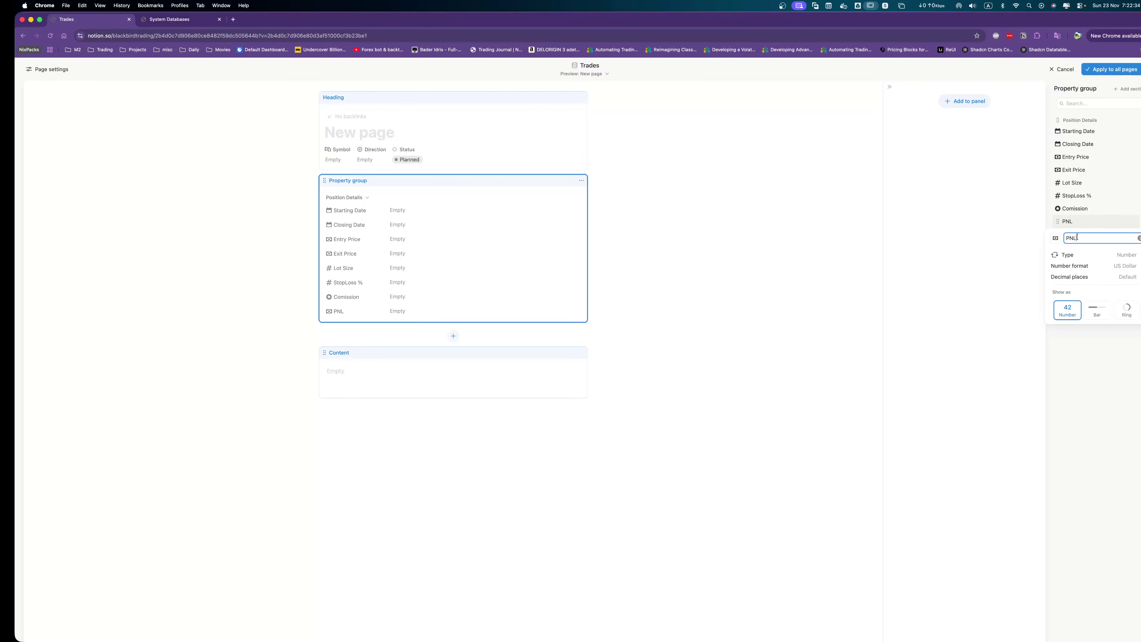
pyautogui.doubleClick(1076, 237)
pyautogui.write('Gross')
pyautogui.click(1094, 343)
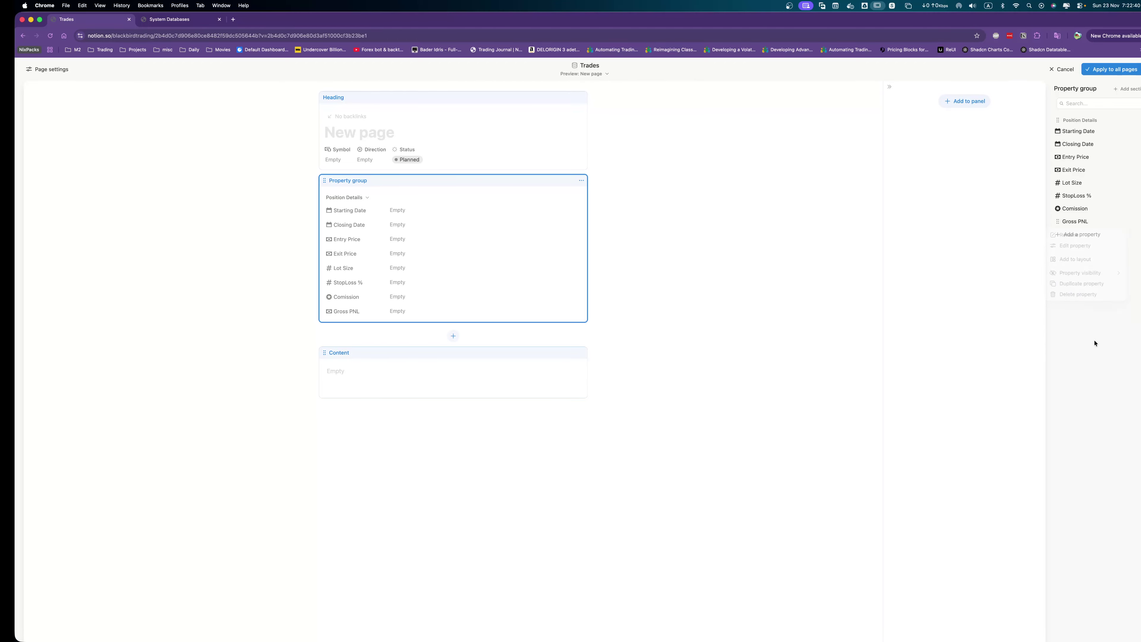
# Add a Formula property to the pinned properties of the Heading, below Status.
pyautogui.click(469, 165)
pyautogui.click(1076, 172)
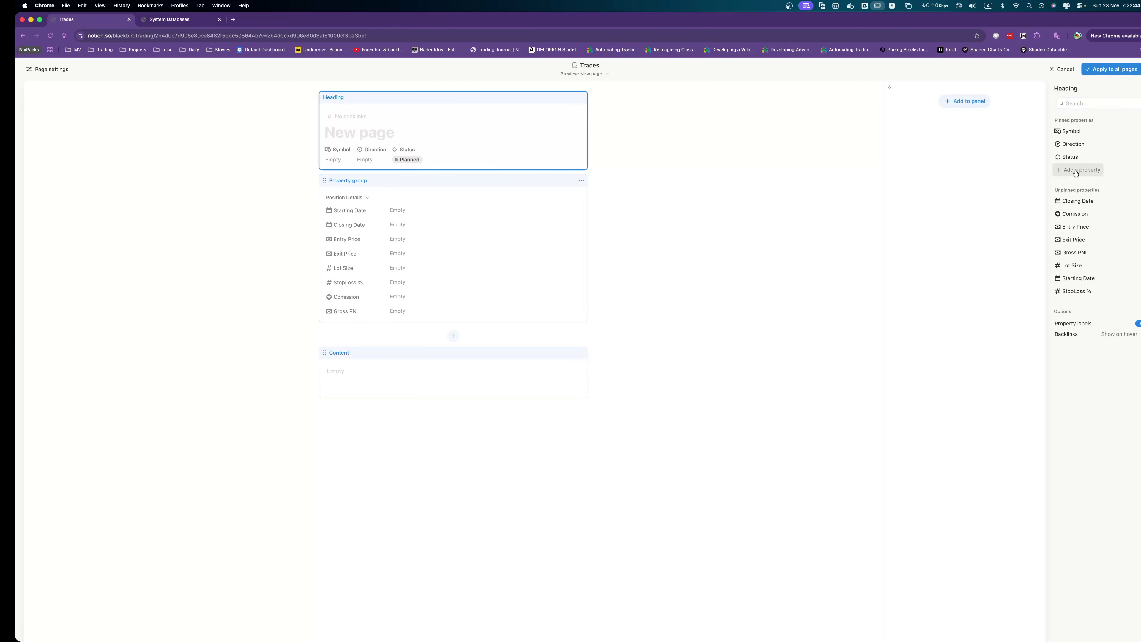
pyautogui.click(1076, 171)
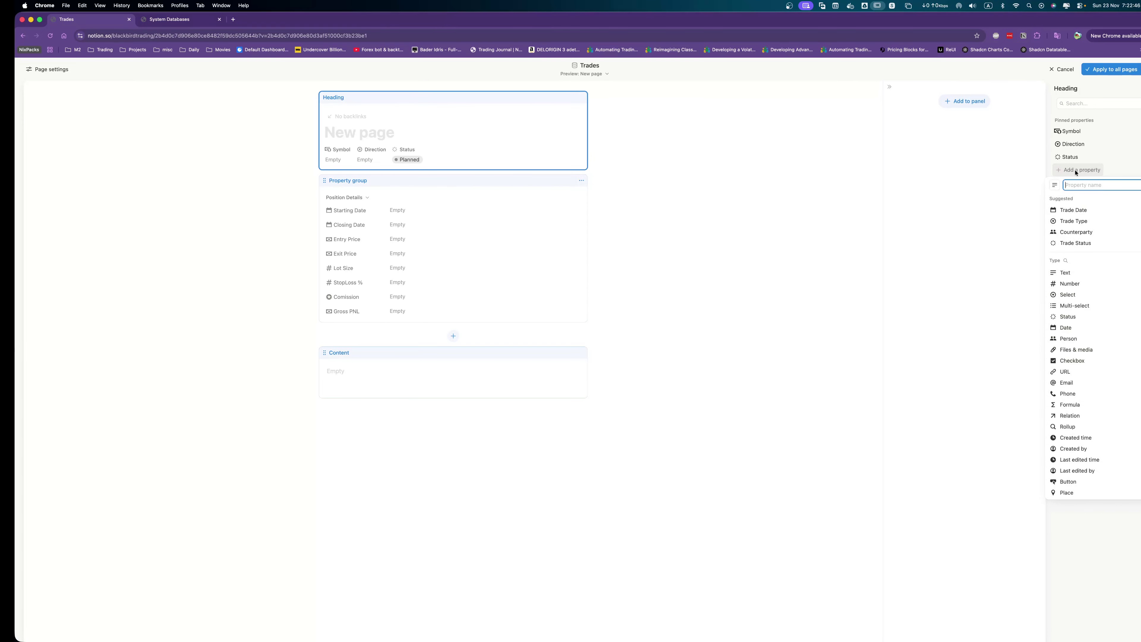
pyautogui.click(1070, 404)
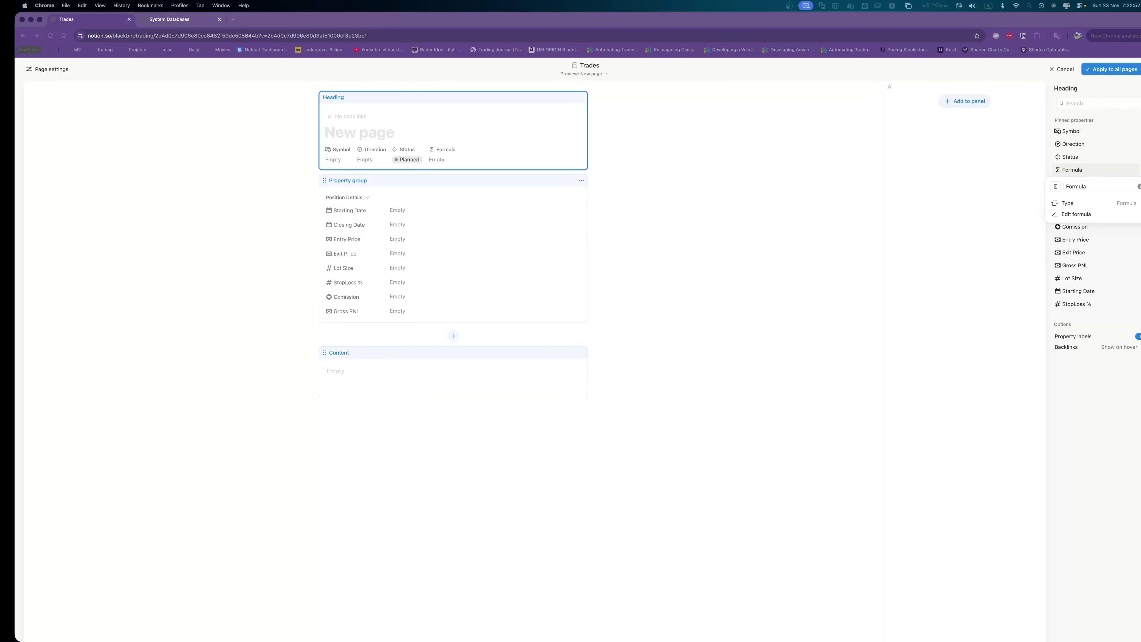
# Write the new pinned property's formula as Gross PNL minus Comission.
pyautogui.click(1083, 215)
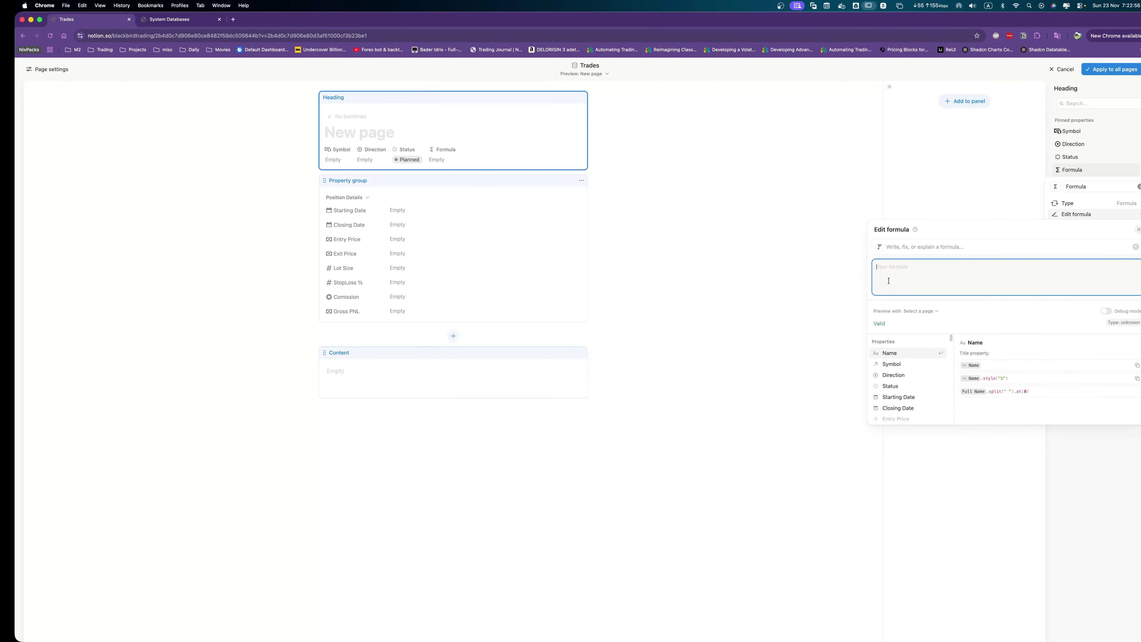
pyautogui.write('Gr')
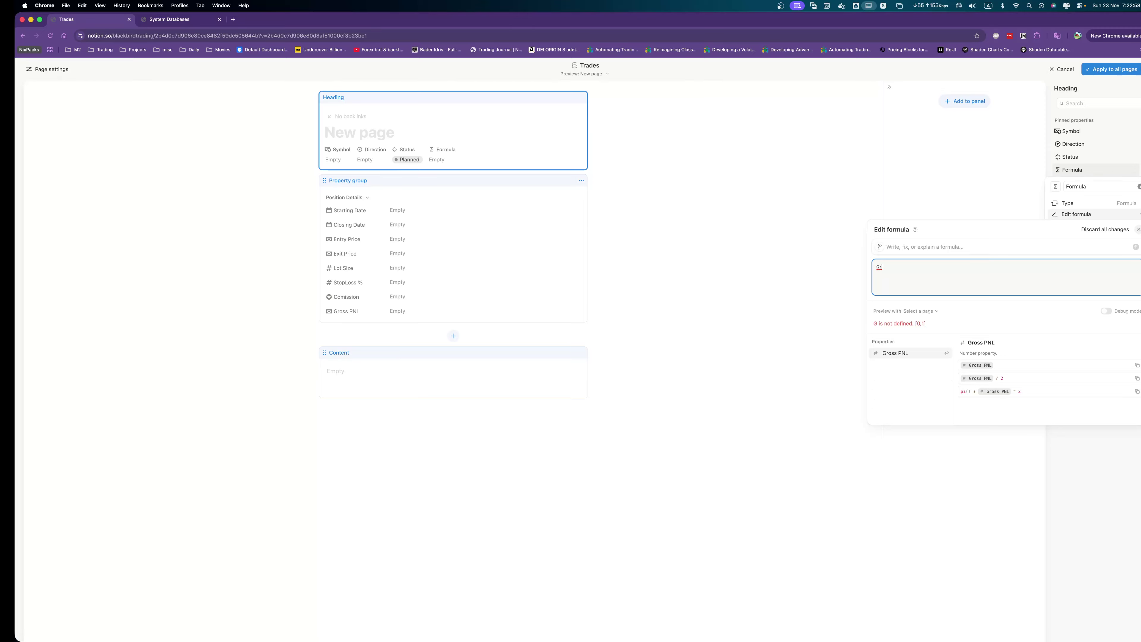
pyautogui.write('os')
pyautogui.press('Return')
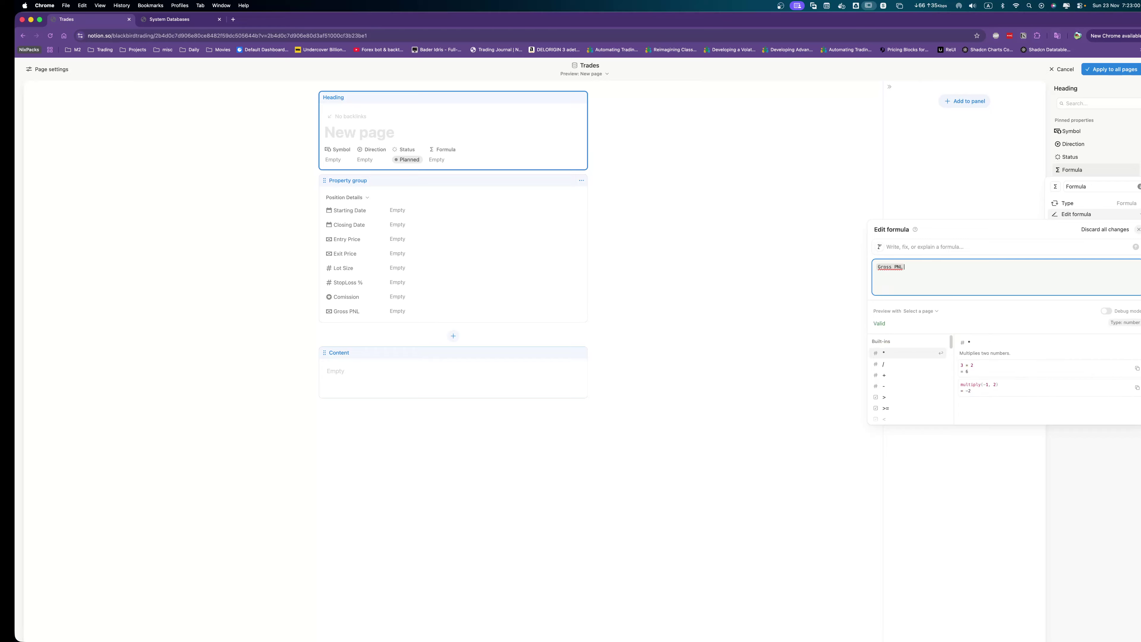
pyautogui.write('- Com')
pyautogui.press('Return')
# Give the pinned Formula property the banknote icon.
pyautogui.click(1056, 188)
pyautogui.click(1055, 188)
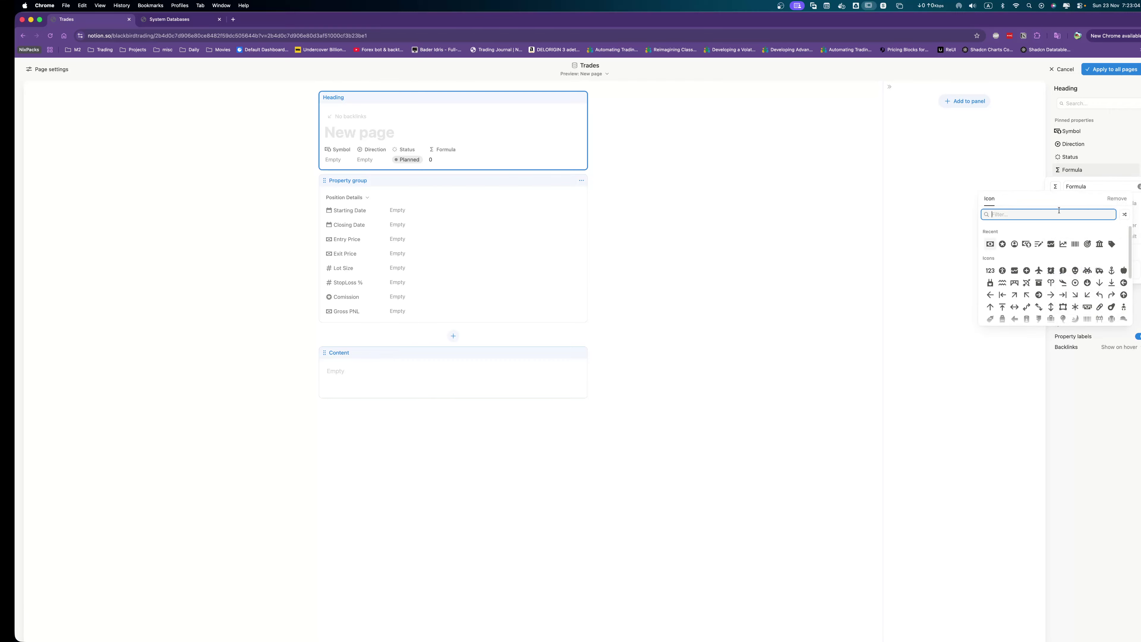
pyautogui.click(991, 245)
pyautogui.press('Escape')
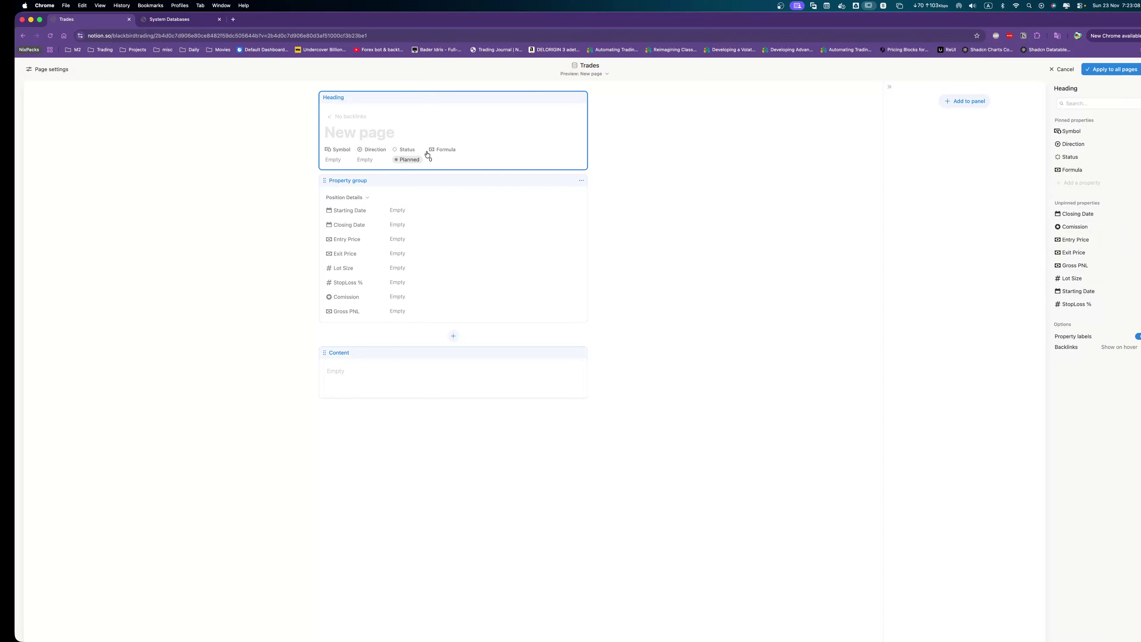
# Rename the pinned Formula property to "Net PNL".
pyautogui.click(1071, 169)
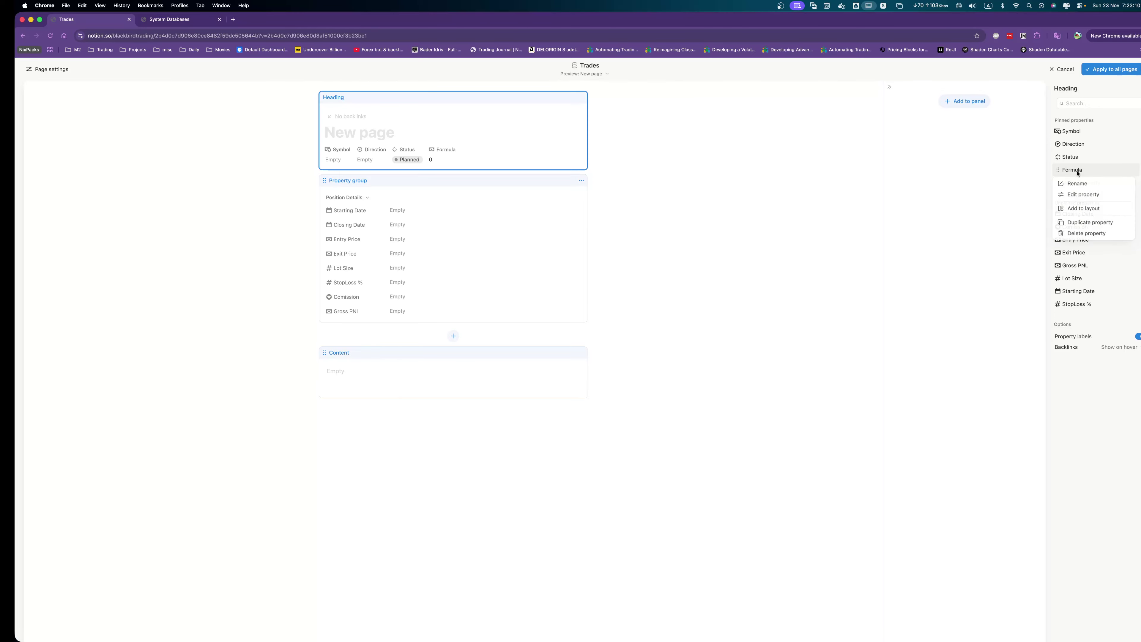
pyautogui.click(1079, 183)
pyautogui.doubleClick(1078, 186)
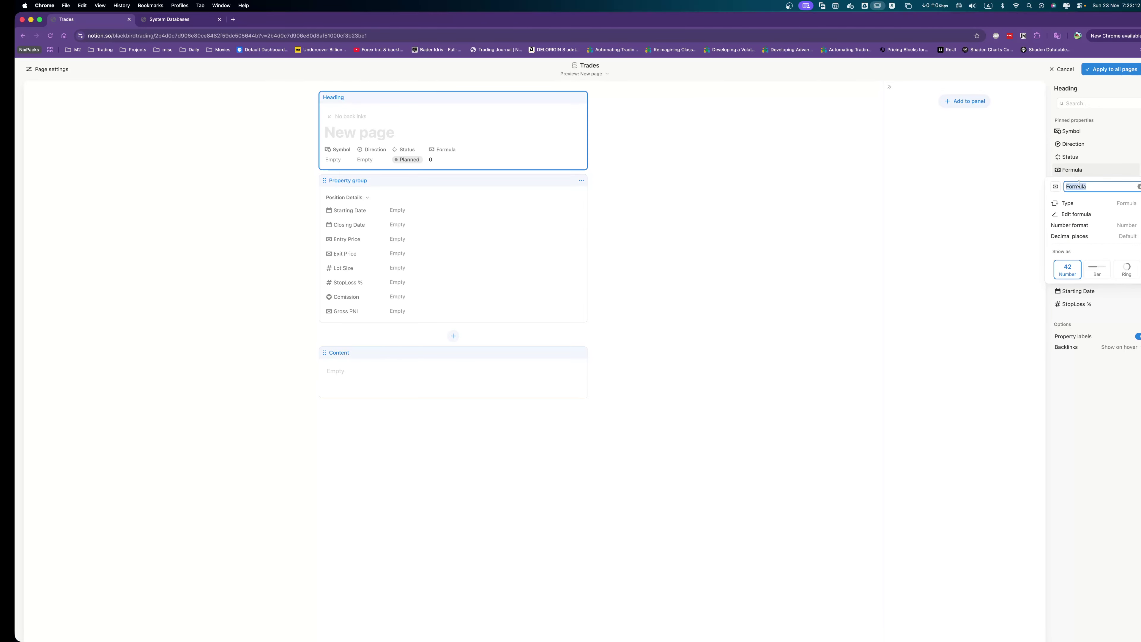
pyautogui.write('Profit')
pyautogui.press('super+a')
pyautogui.press('BackSpace')
pyautogui.write('Net PNL')
pyautogui.click(1121, 415)
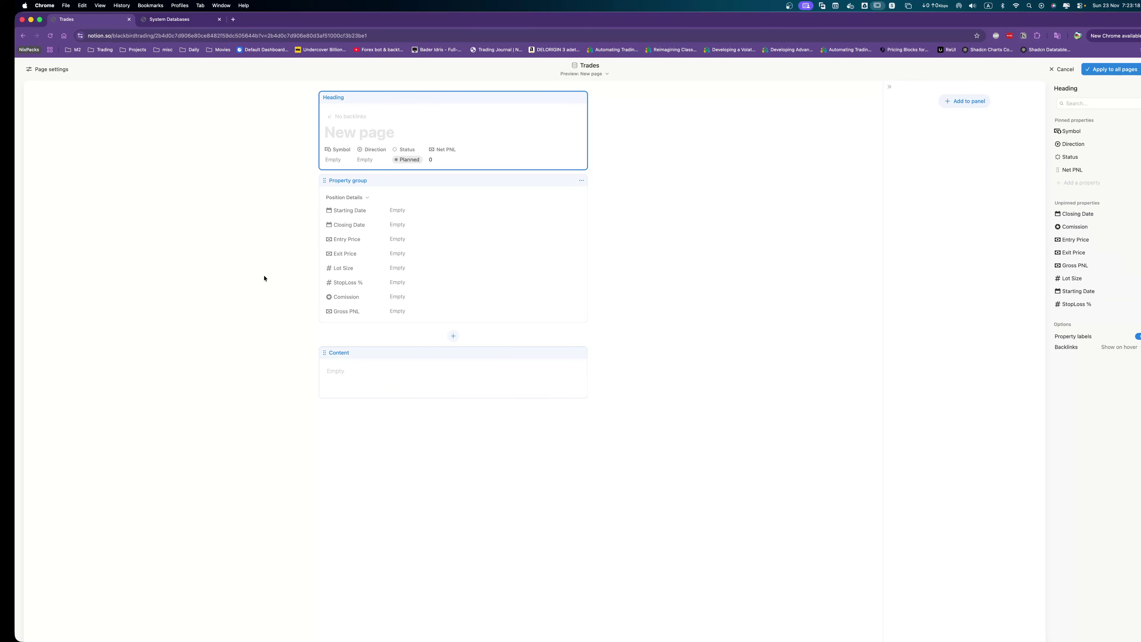
# Add a new section to the Property group and move it below Position Details.
pyautogui.click(444, 236)
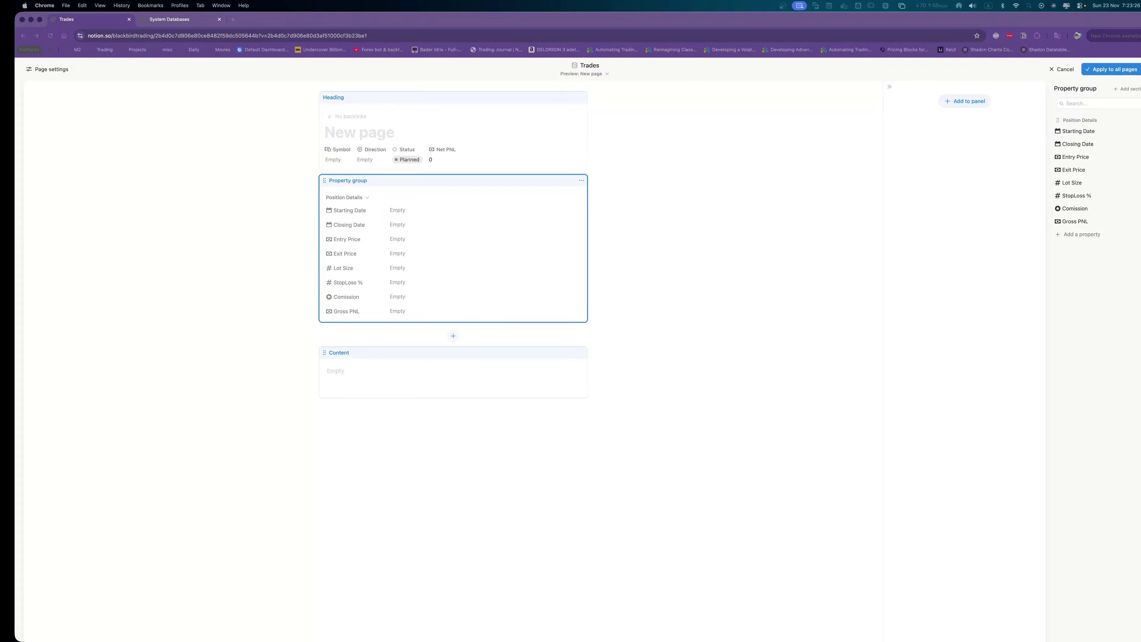
pyautogui.click(1126, 90)
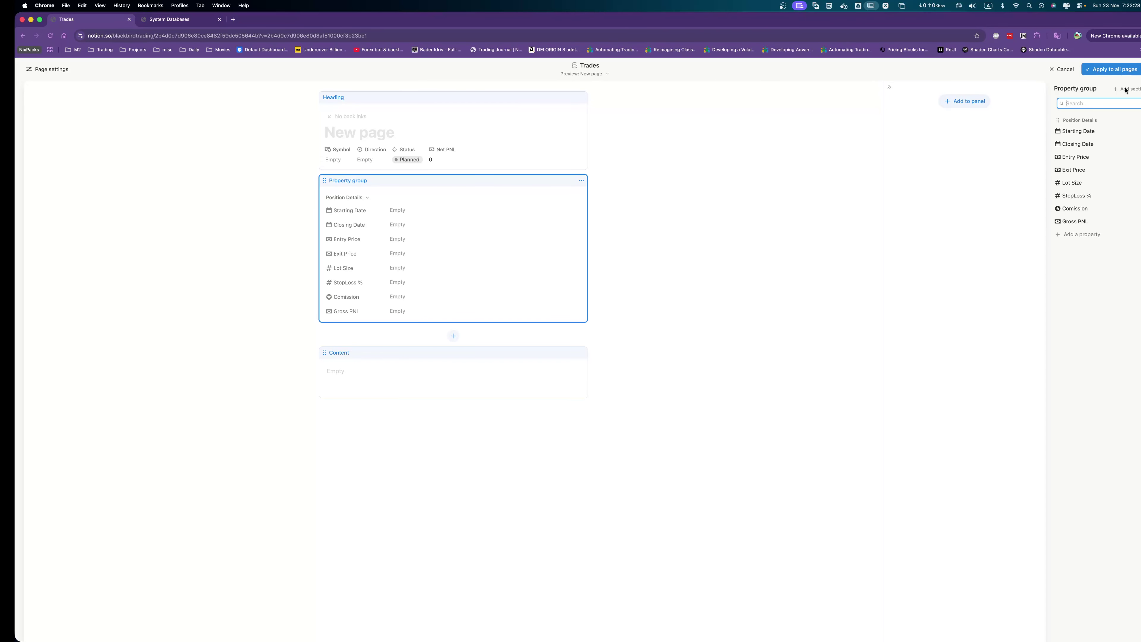
pyautogui.click(1099, 112)
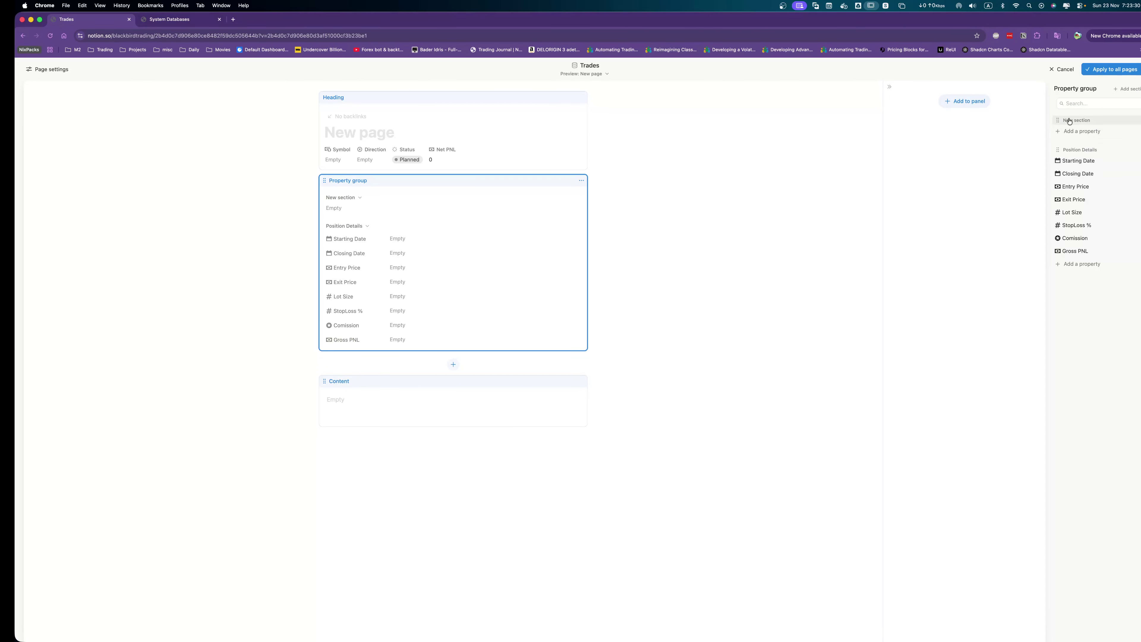
pyautogui.moveTo(1067, 120); pyautogui.dragTo(1084, 305)
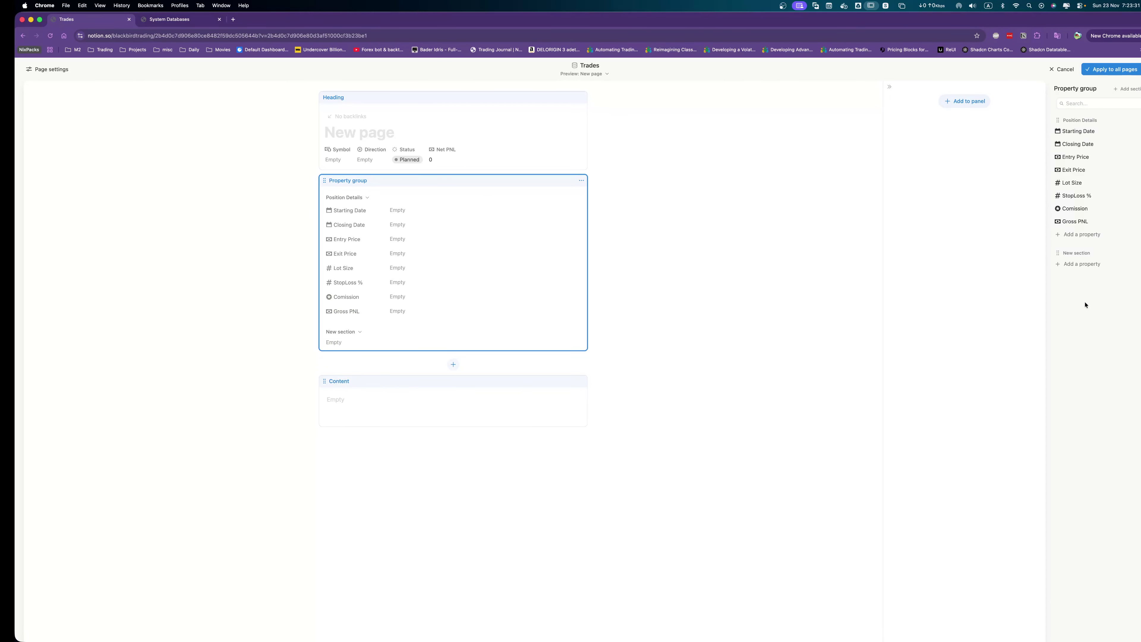
# Rename the new Property group section to "Result".
pyautogui.click(1075, 257)
pyautogui.click(1075, 262)
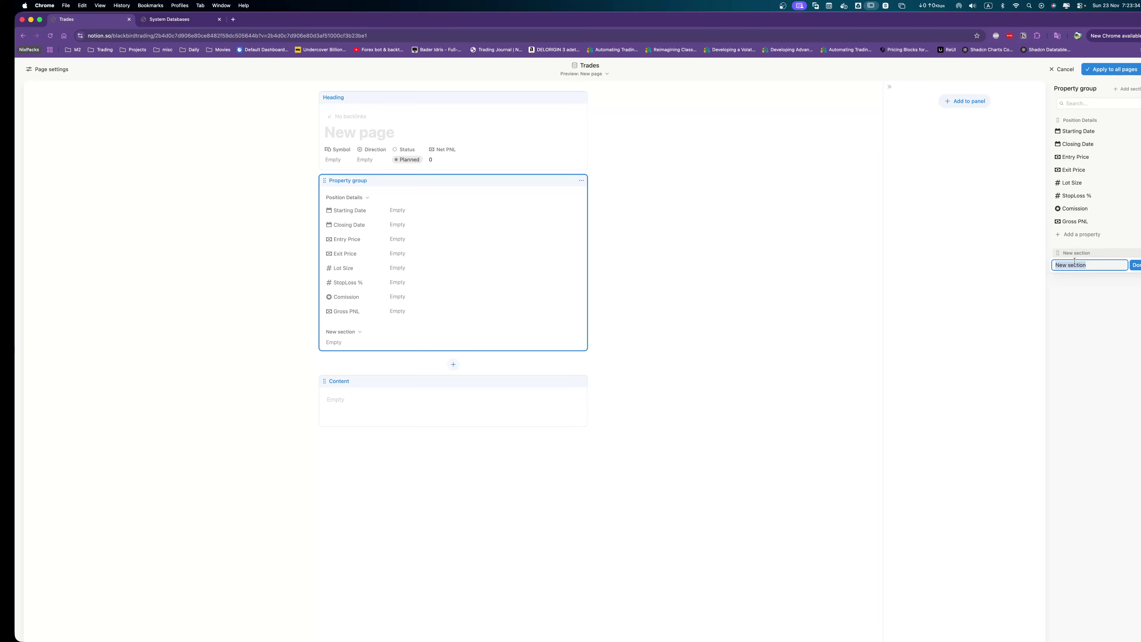
pyautogui.write('Result')
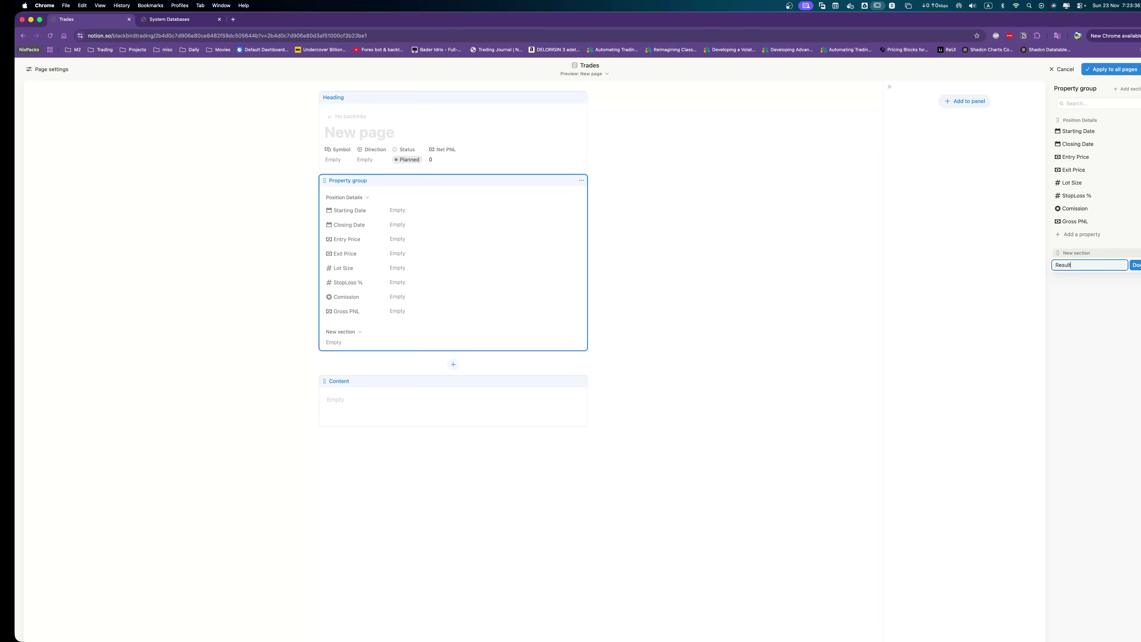
pyautogui.press('Return')
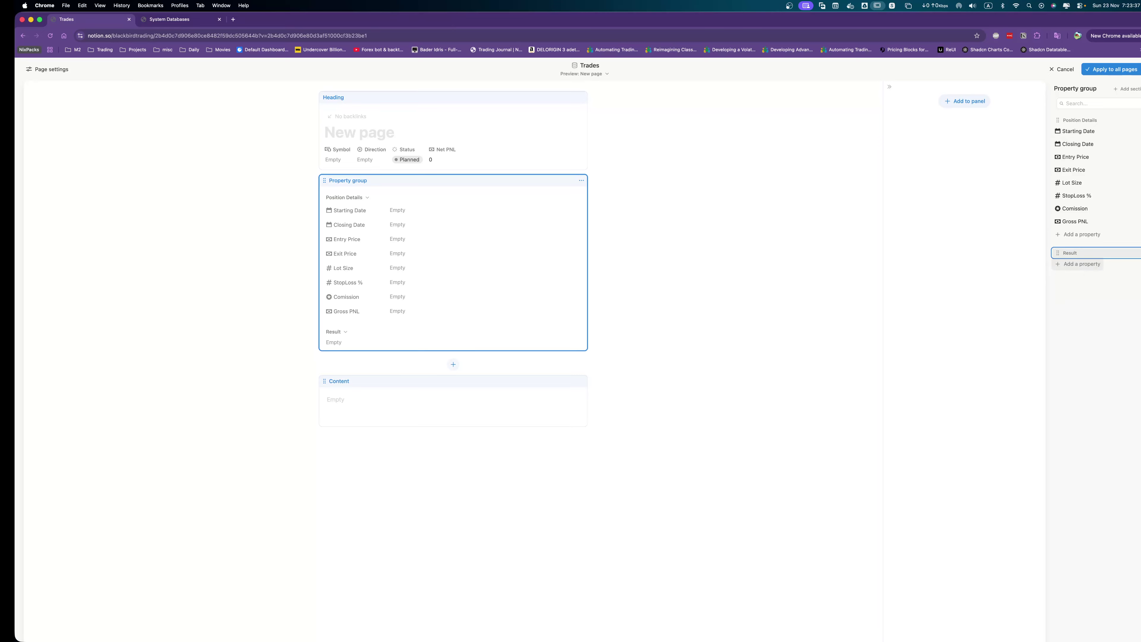
# Add a Formula property to the Result section and begin its formula with !empty(Closing Date).
pyautogui.click(1074, 269)
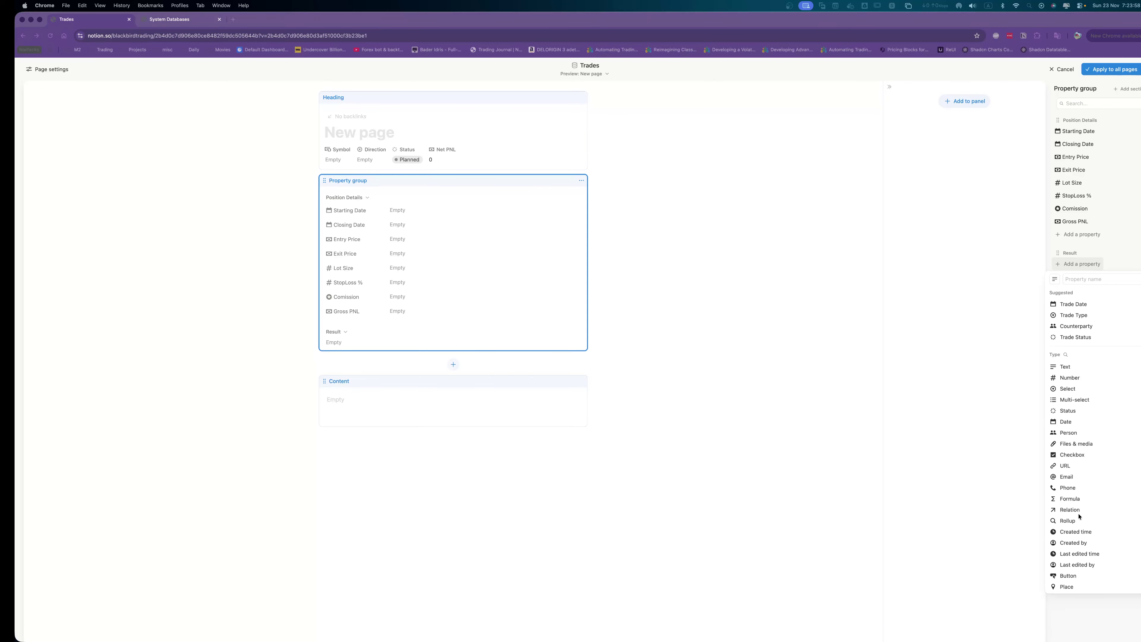
pyautogui.click(1072, 500)
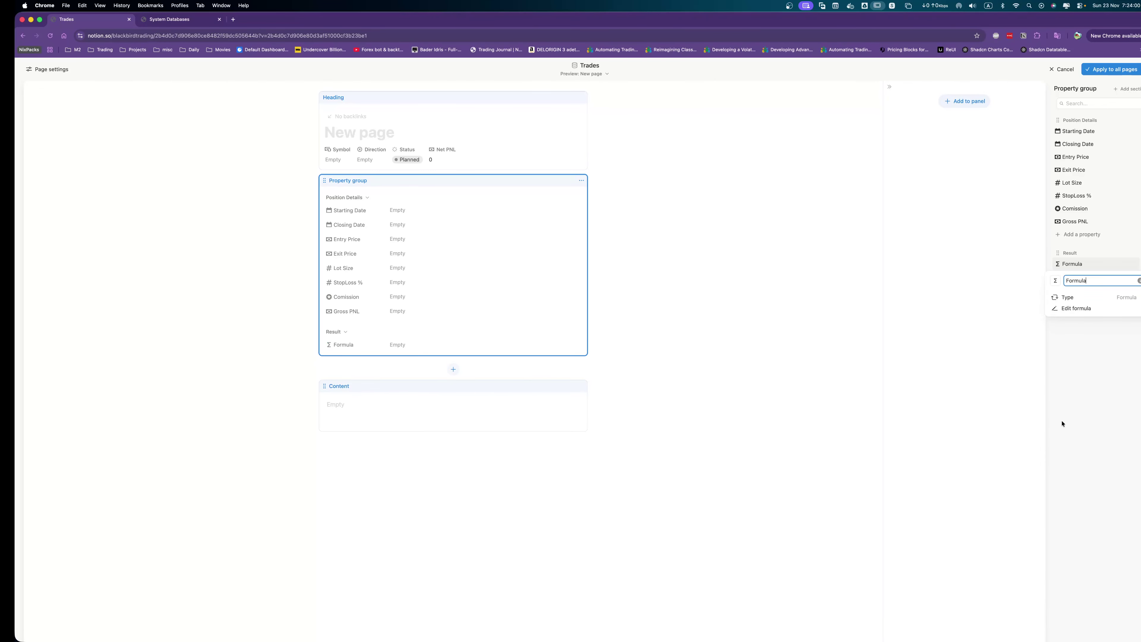
pyautogui.click(1093, 308)
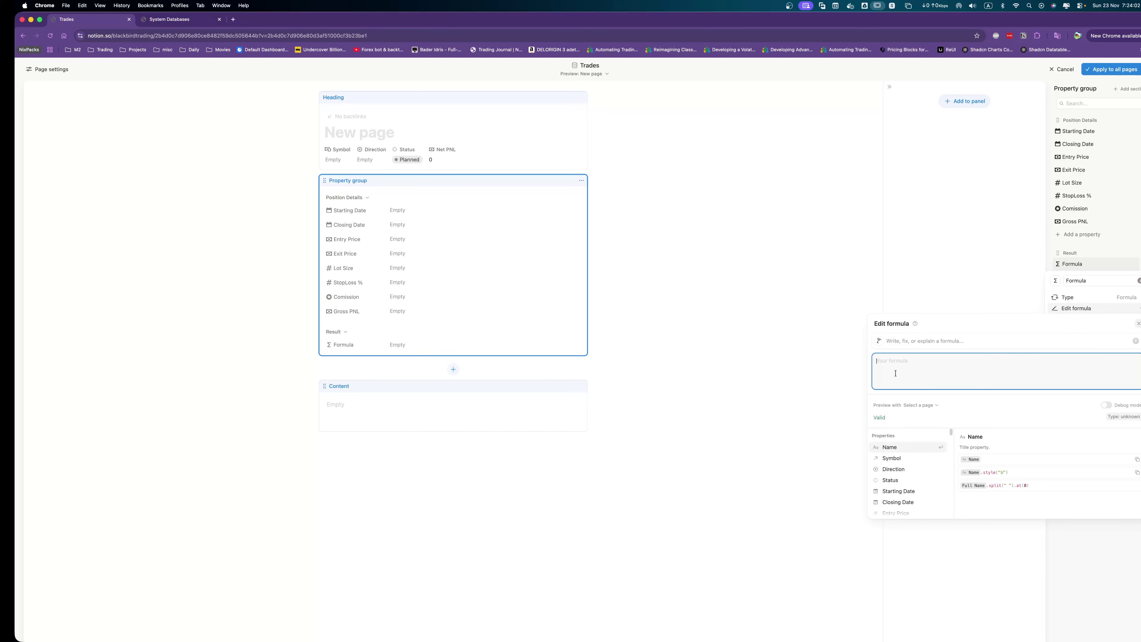
pyautogui.write('!e')
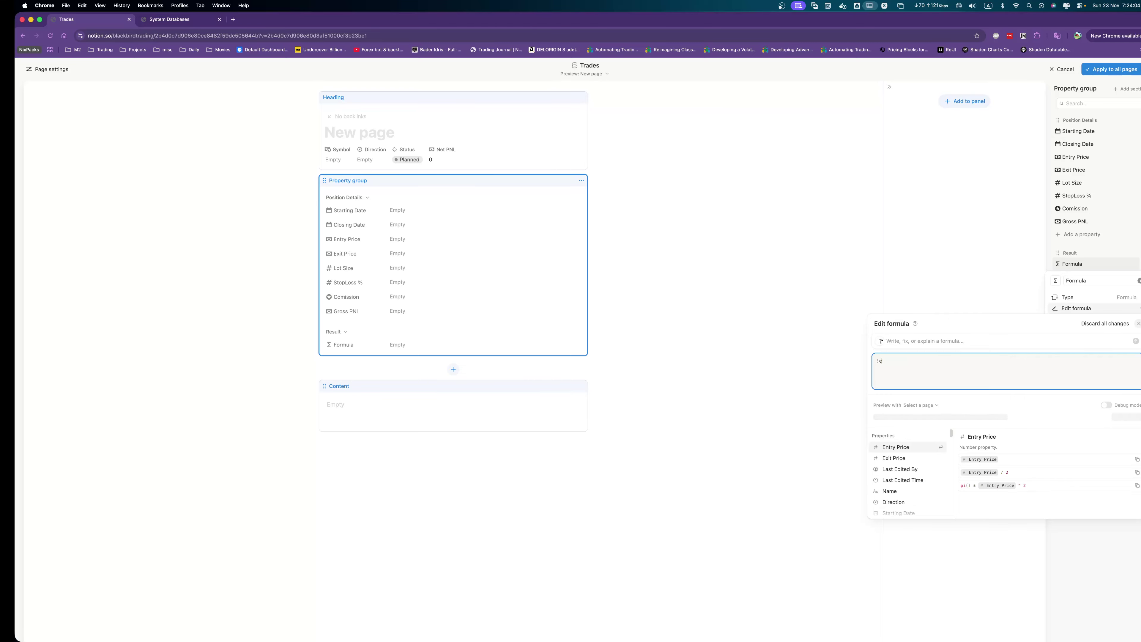
pyautogui.write('mpty(')
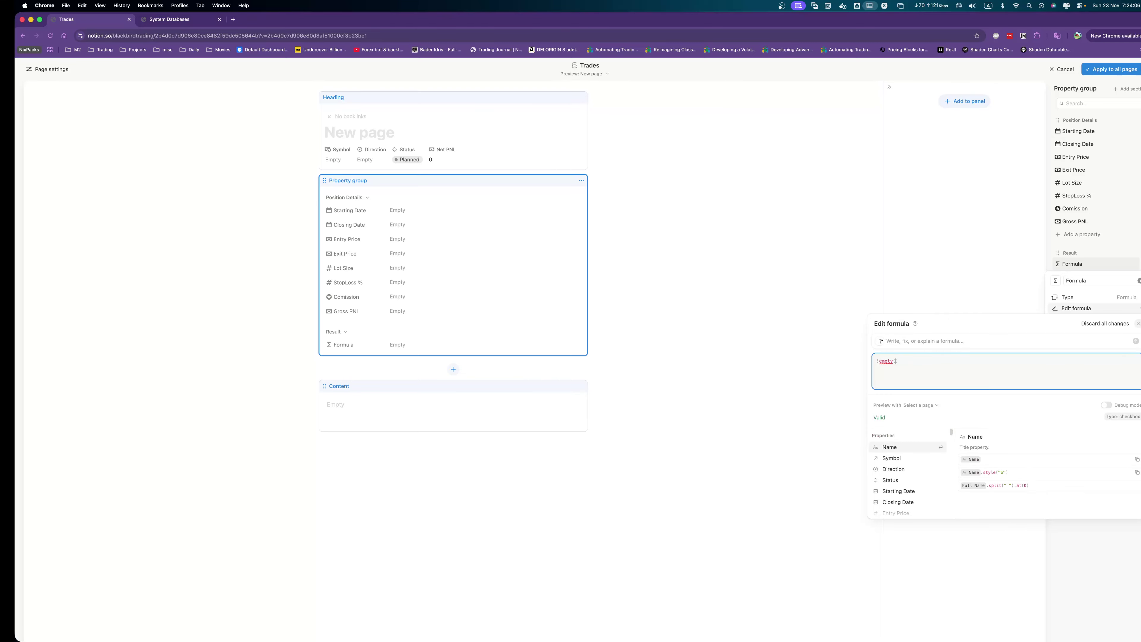
pyautogui.write('Closing Date')
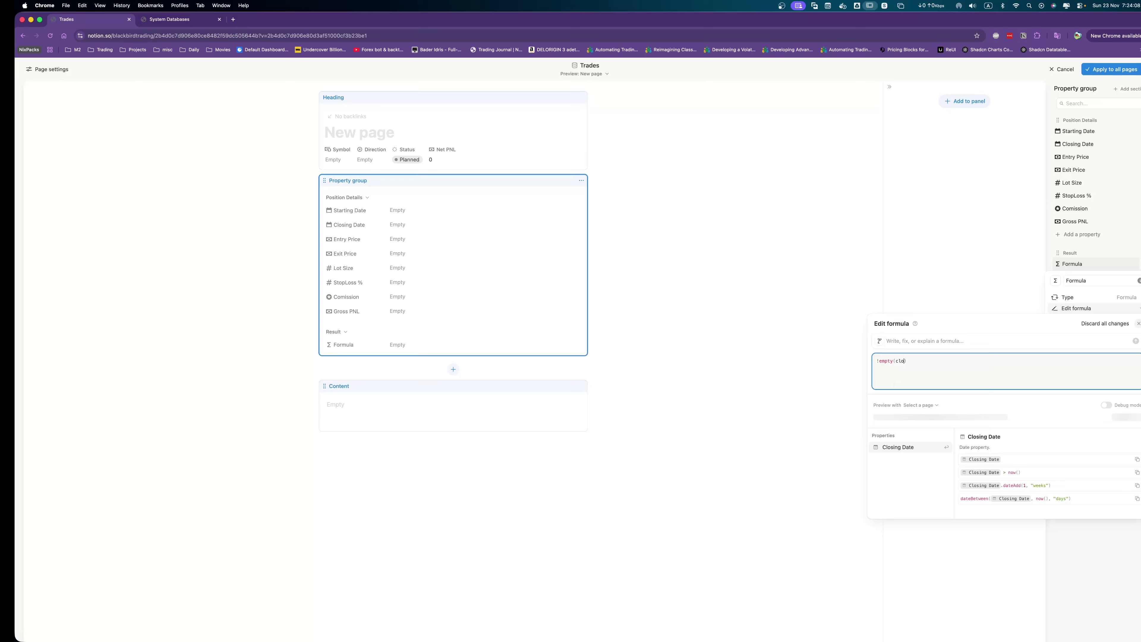
pyautogui.press('Return')
pyautogui.write(') ')
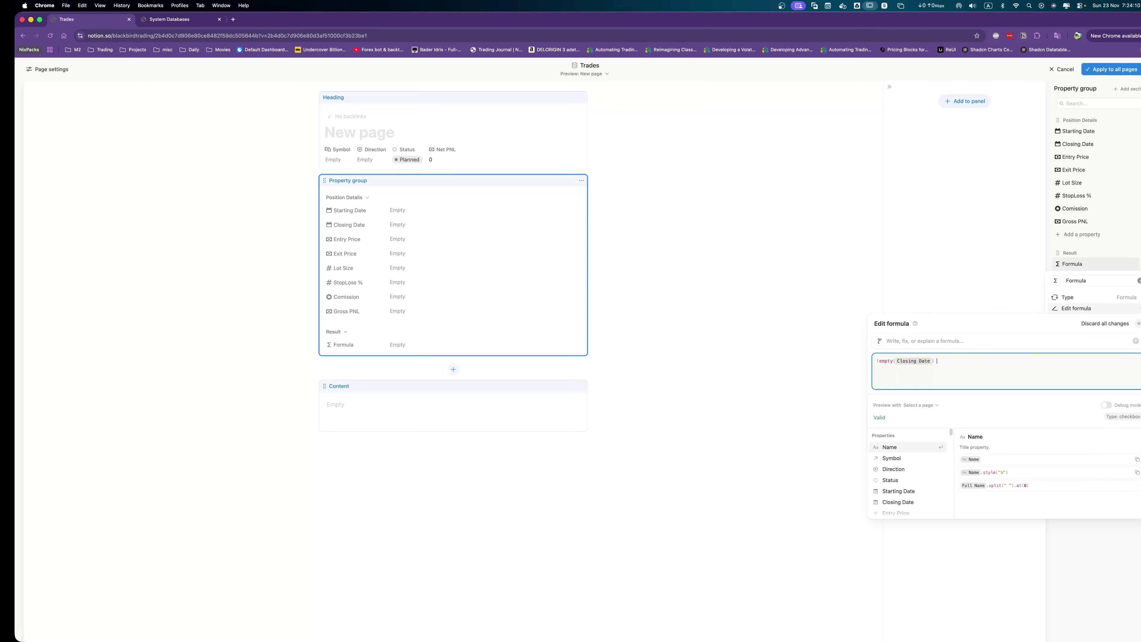
# Extend the formula with "and if(Profit > 0, 1,0)" and preview it with the Test Trade page.
pyautogui.write('and if')
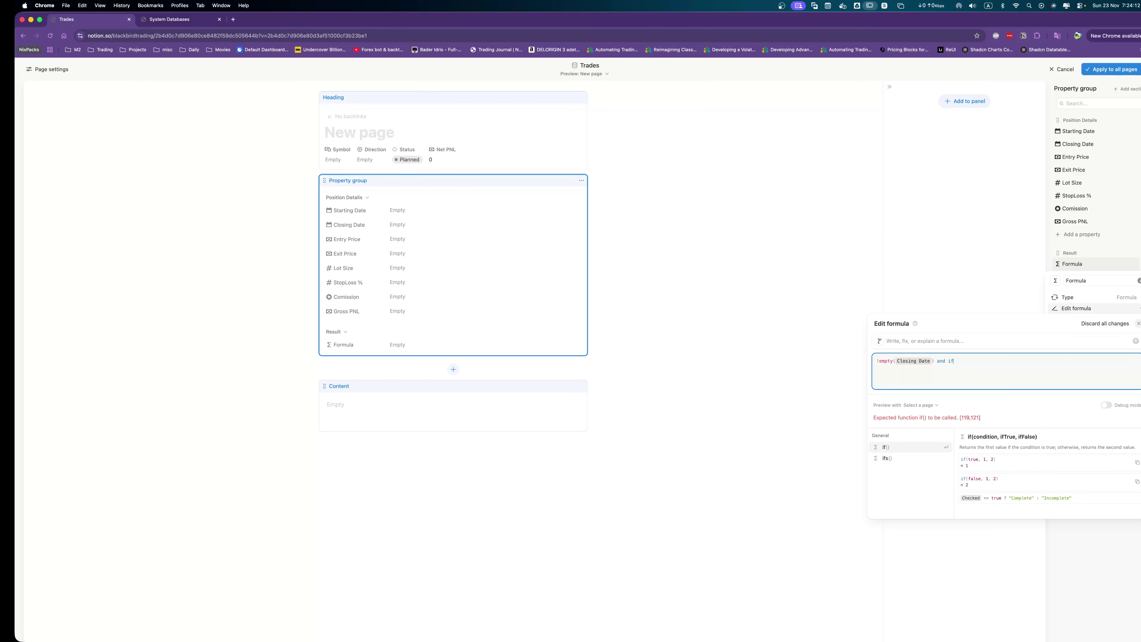
pyautogui.write('(')
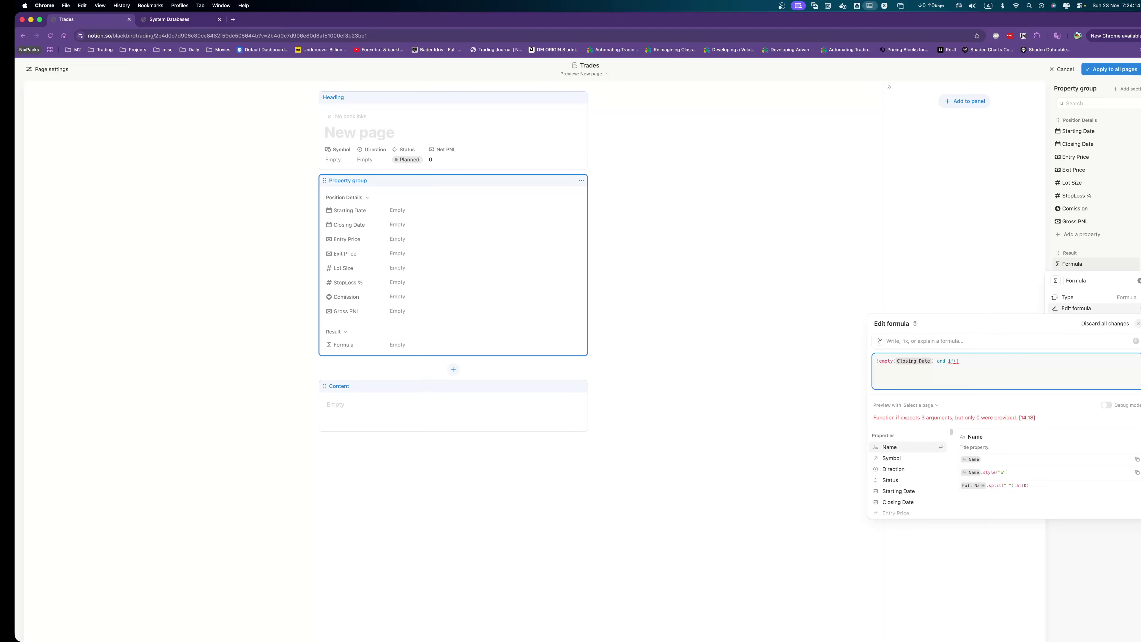
pyautogui.write('prof')
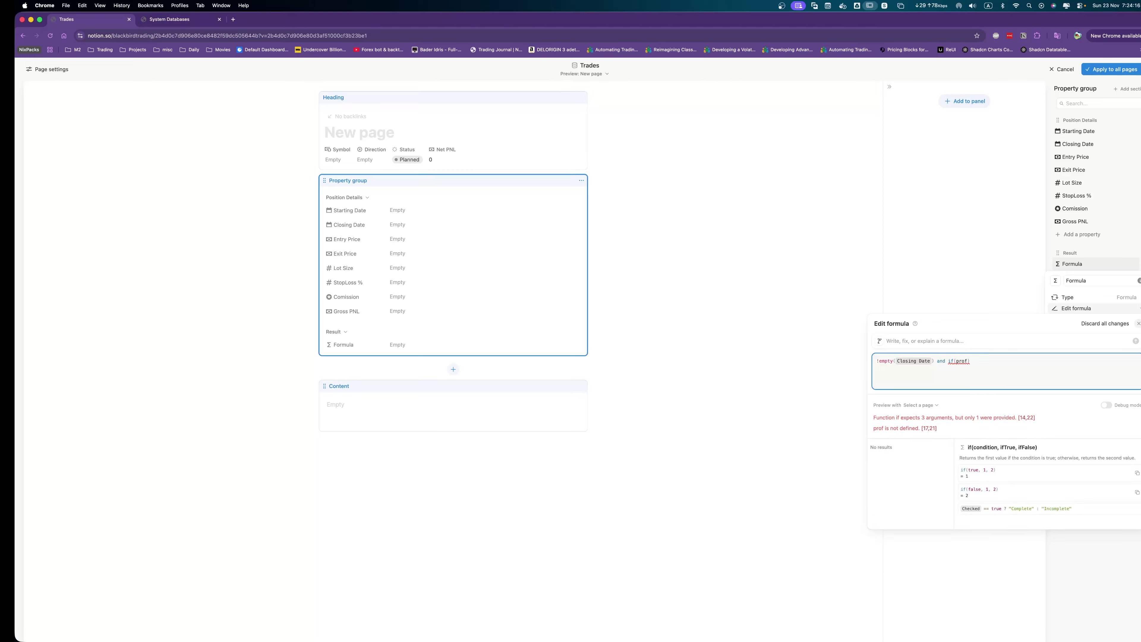
pyautogui.press('BackSpace')
pyautogui.press('BackSpace')
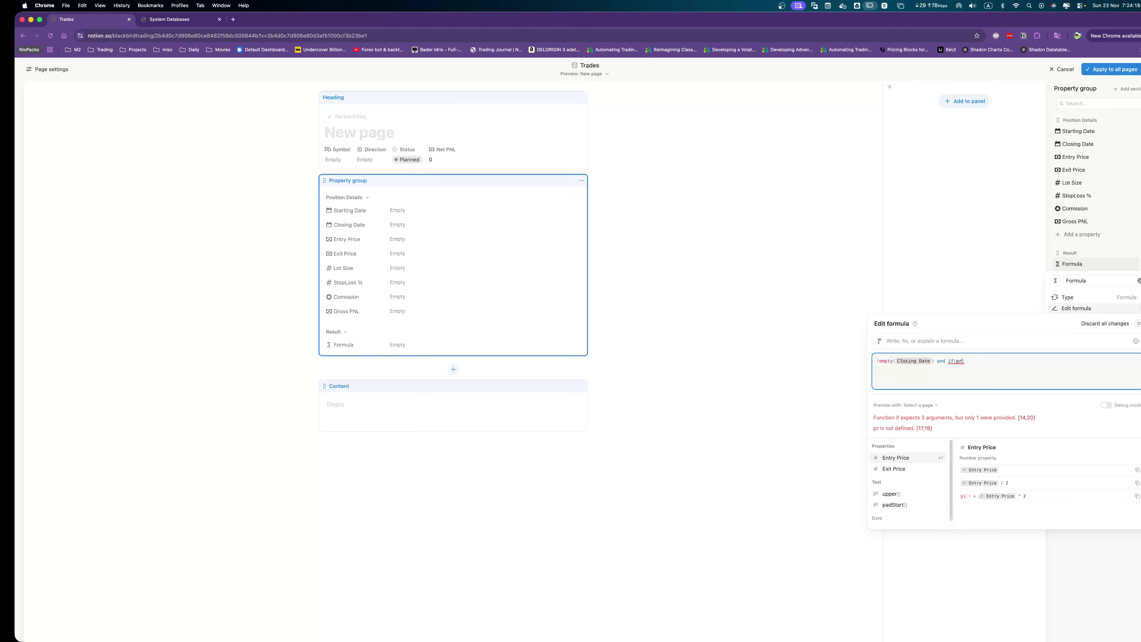
pyautogui.press('BackSpace')
pyautogui.press('BackSpace')
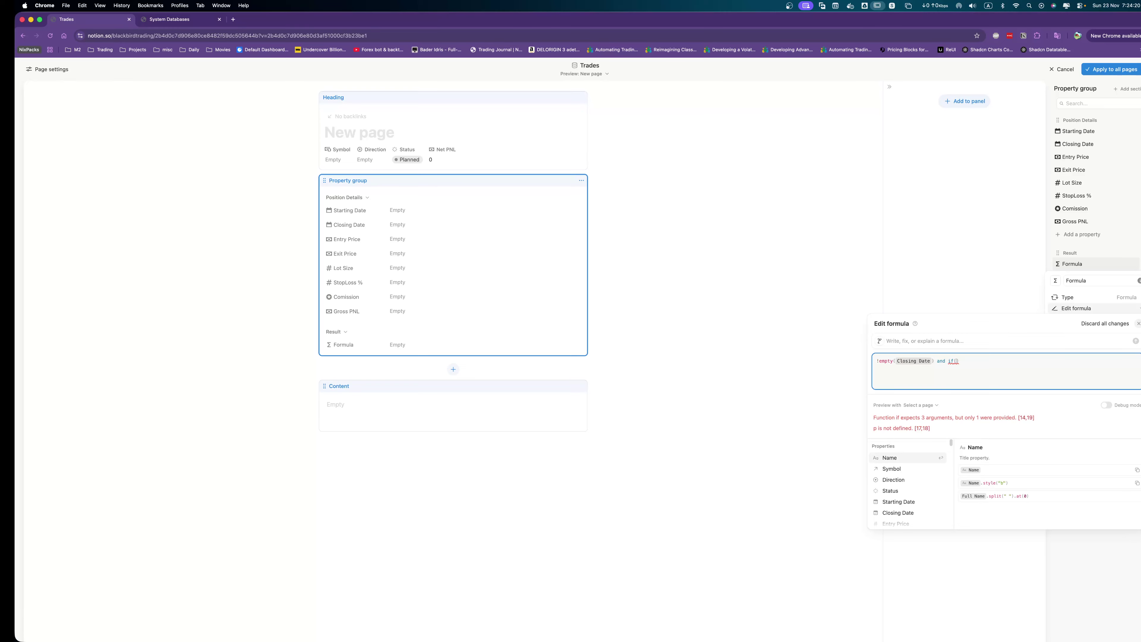
pyautogui.write('Pro')
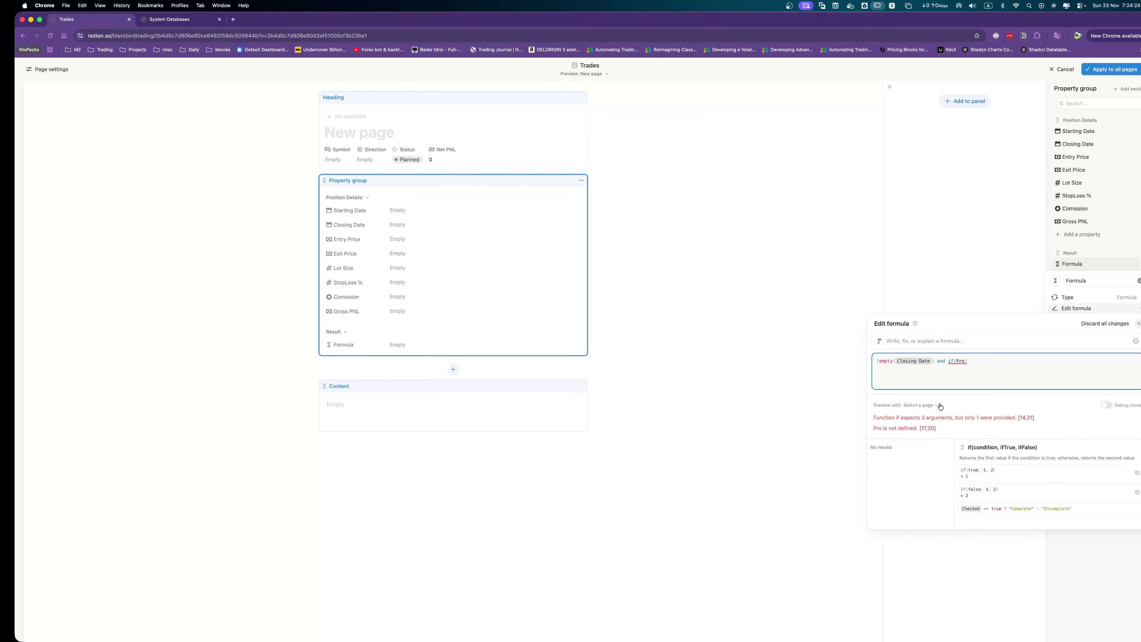
pyautogui.click(926, 405)
pyautogui.click(943, 435)
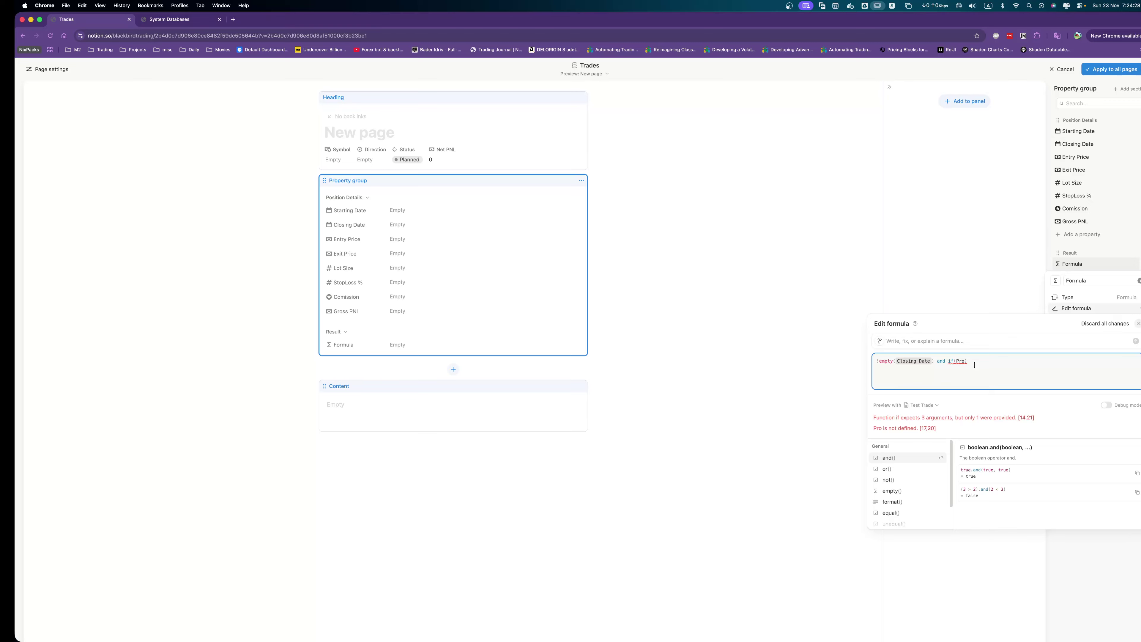
pyautogui.doubleClick(960, 361)
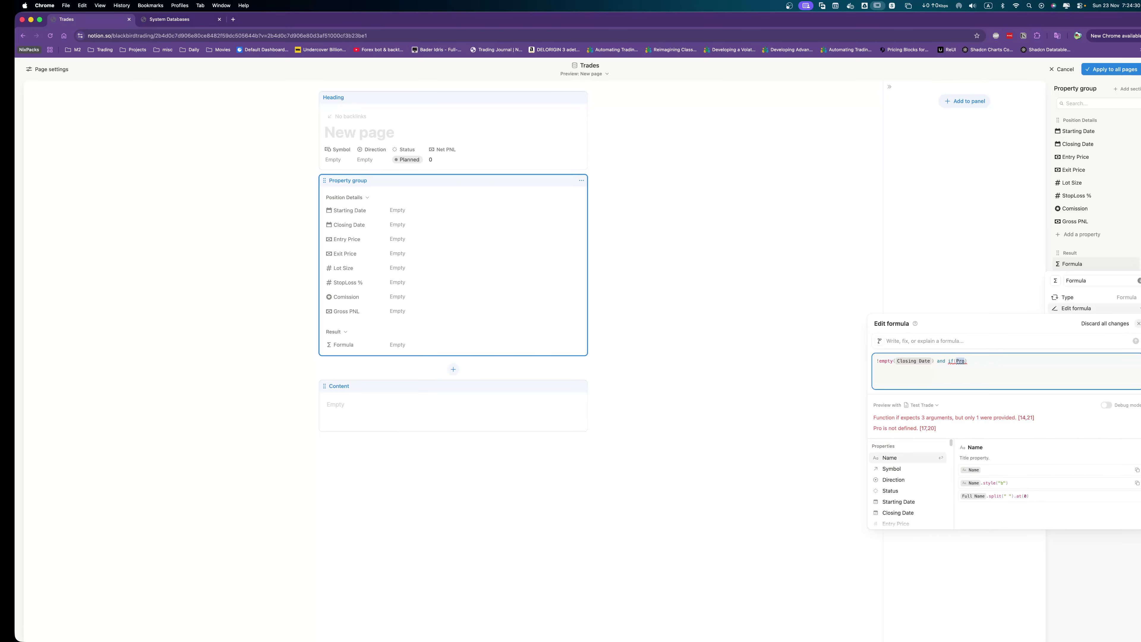
pyautogui.press('Right')
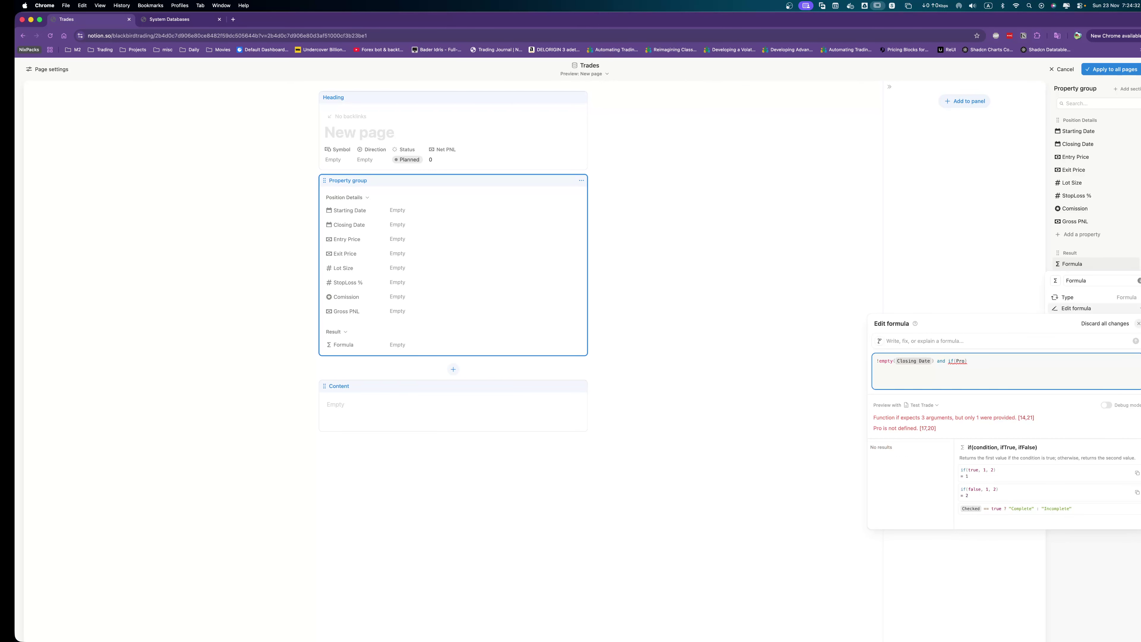
pyautogui.write('fit > ')
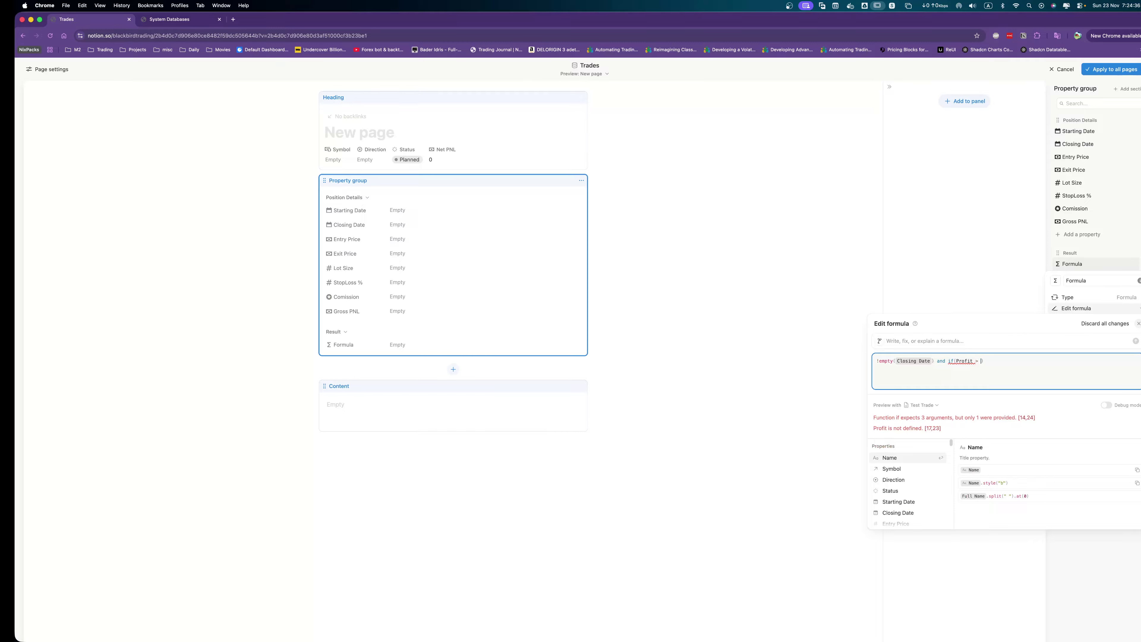
pyautogui.write('0, ')
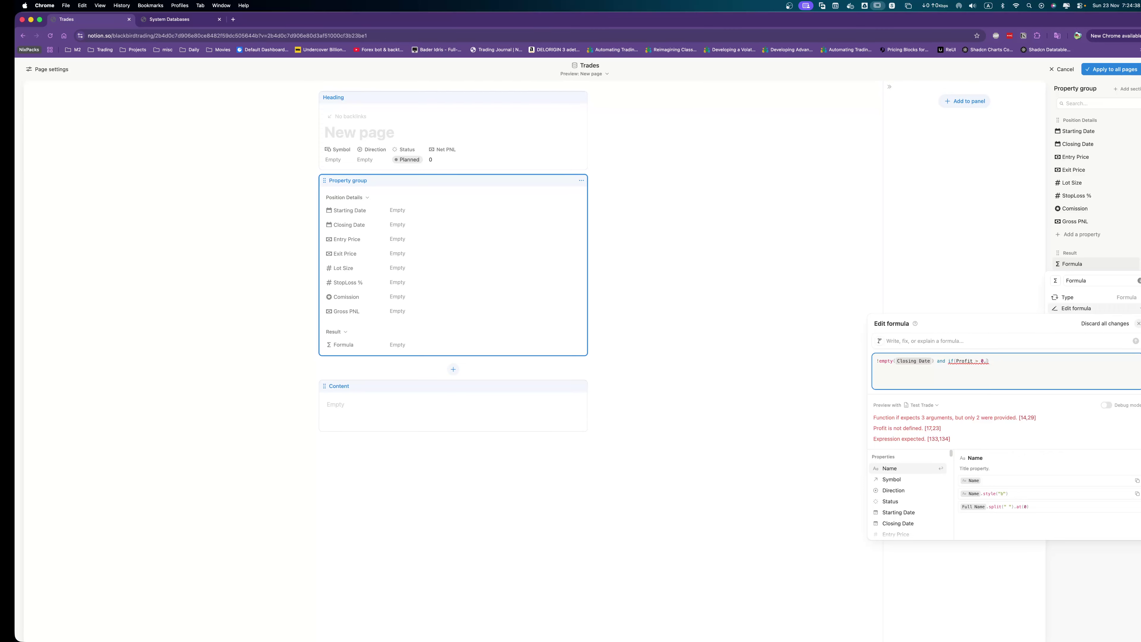
pyautogui.write('1')
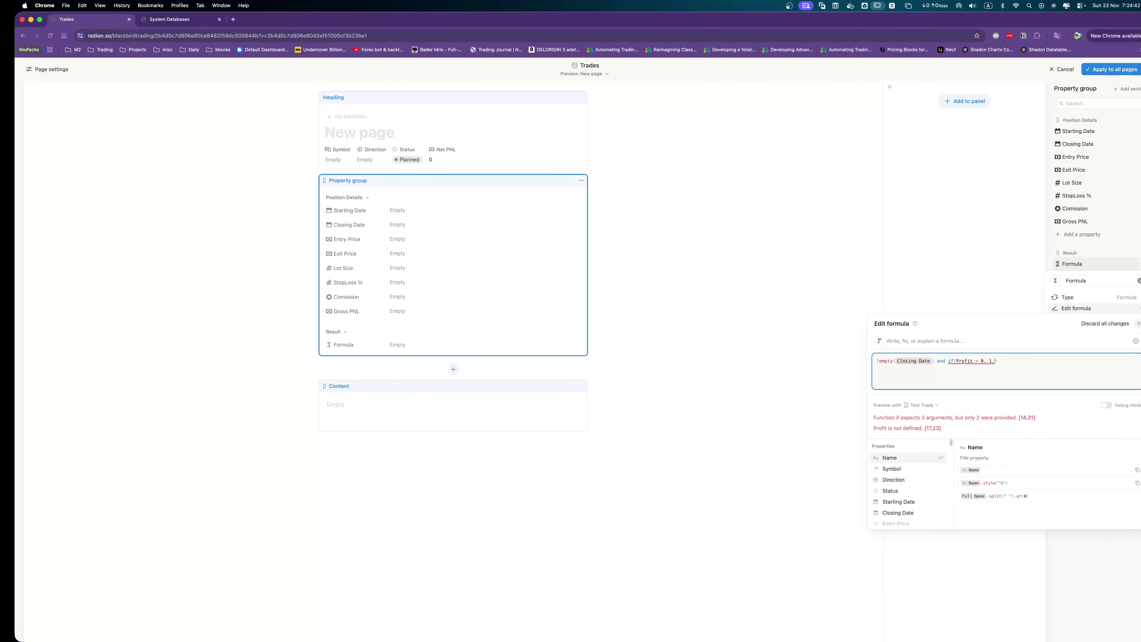
pyautogui.write(',0')
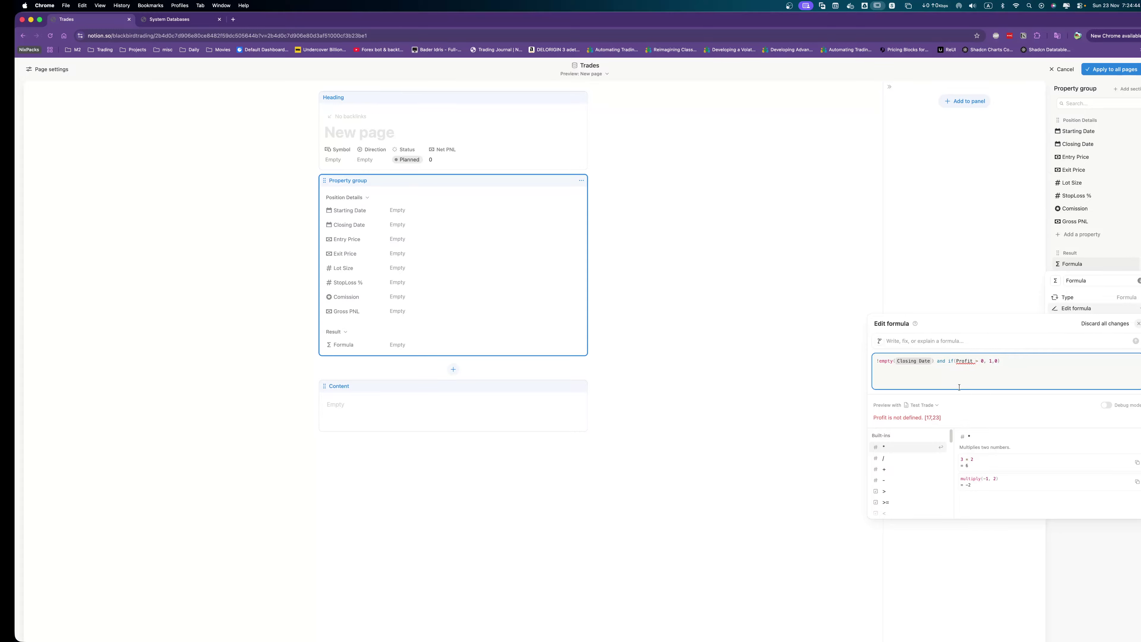
# Replace Profit in the formula's if condition with the Gross PNL property and close the formula editor.
pyautogui.click(965, 362)
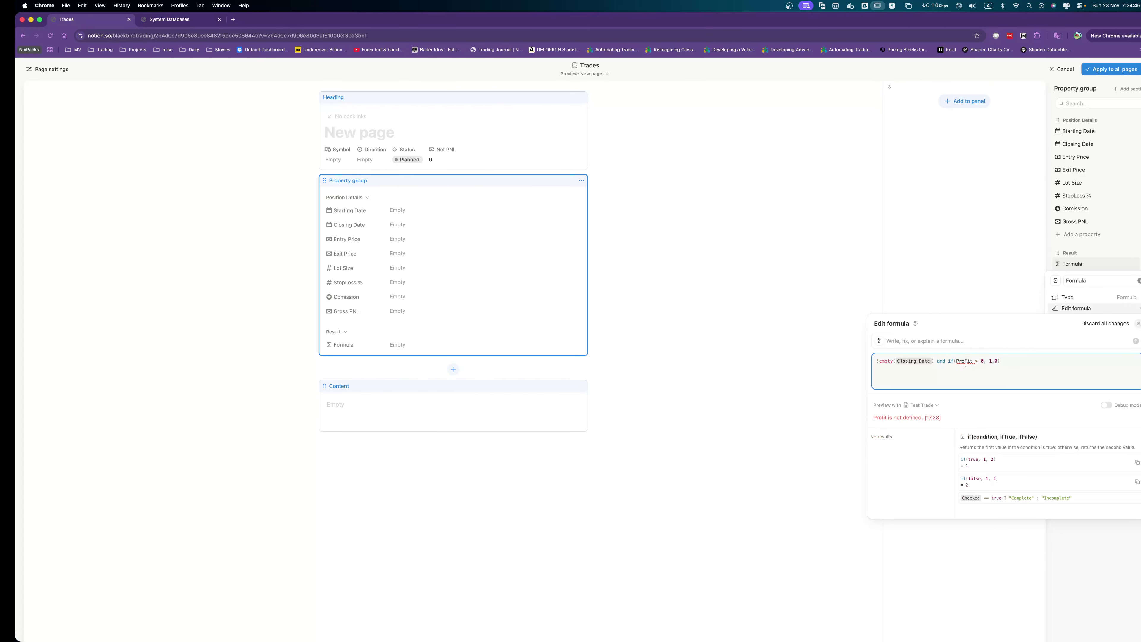
pyautogui.doubleClick(966, 363)
pyautogui.write('Gros')
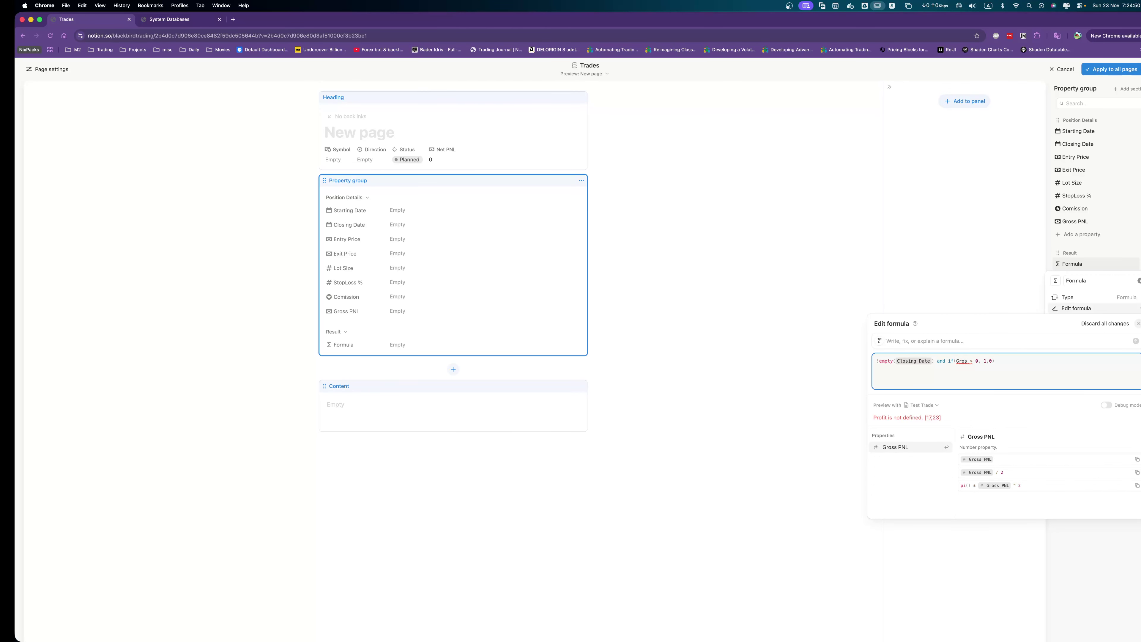
pyautogui.press('Return')
pyautogui.click(978, 300)
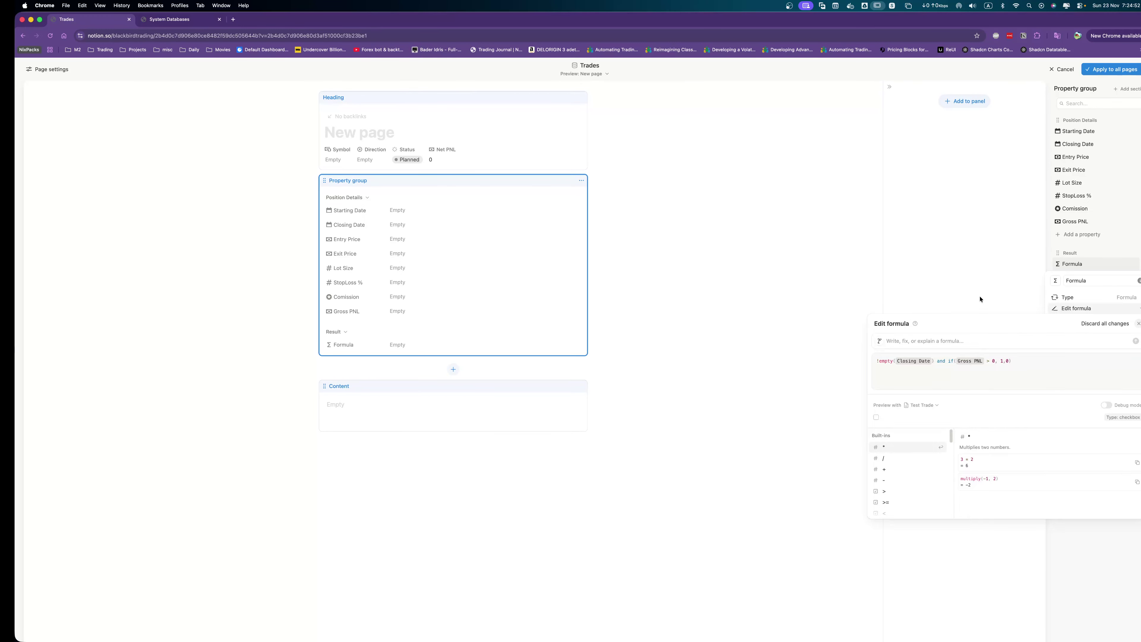
pyautogui.click(978, 296)
# Give the formula property in the Result section a target icon and rename it "isWin".
pyautogui.click(1059, 263)
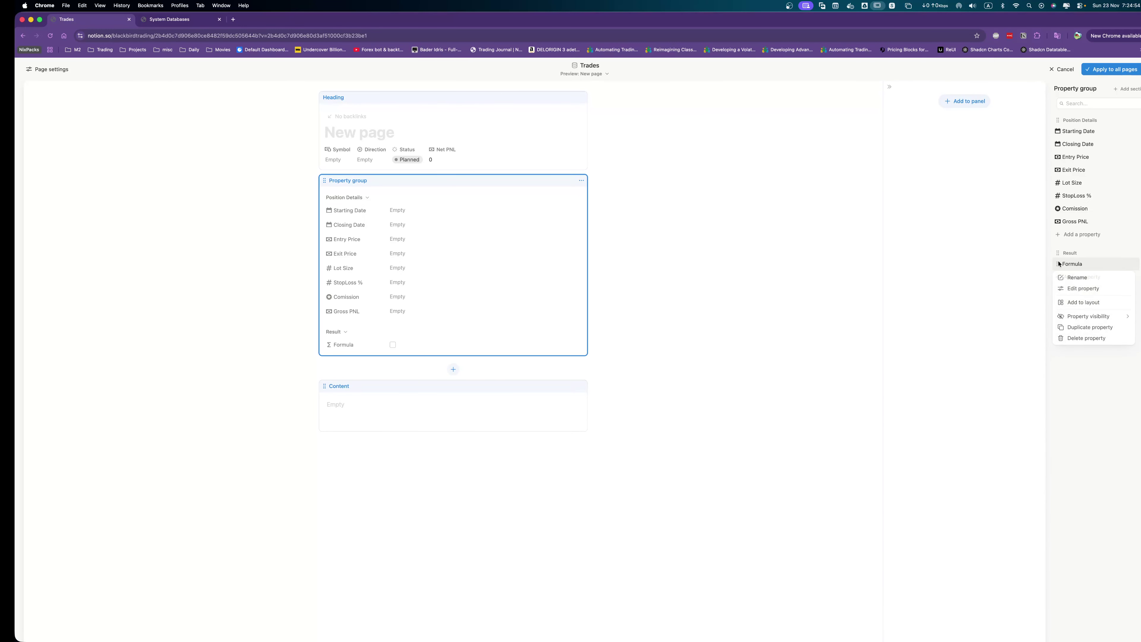
pyautogui.click(1073, 290)
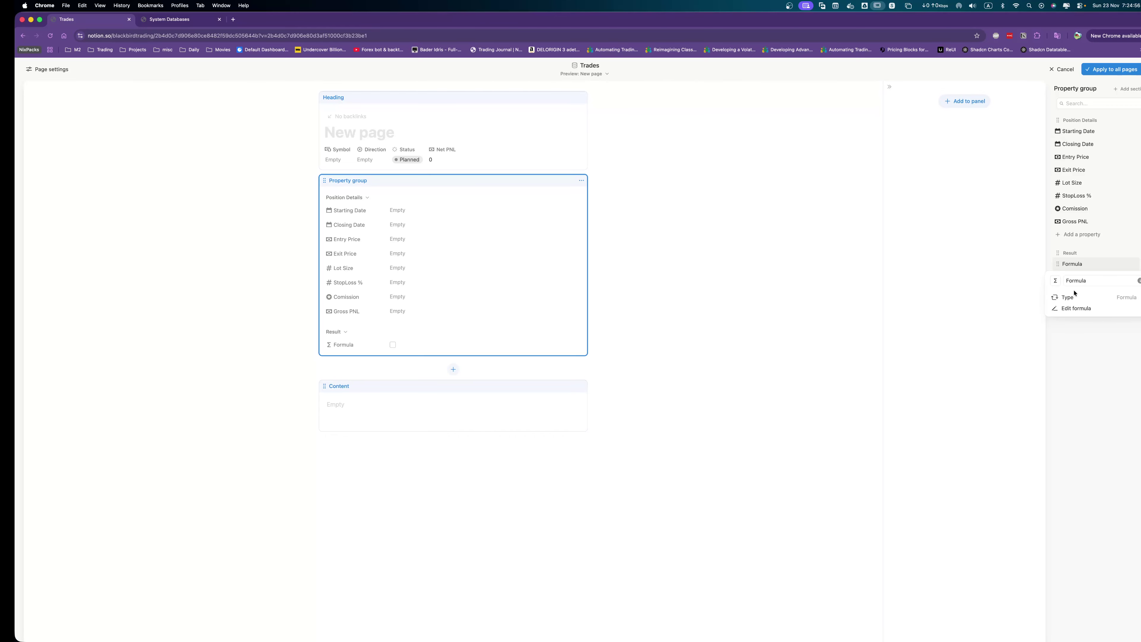
pyautogui.click(1099, 308)
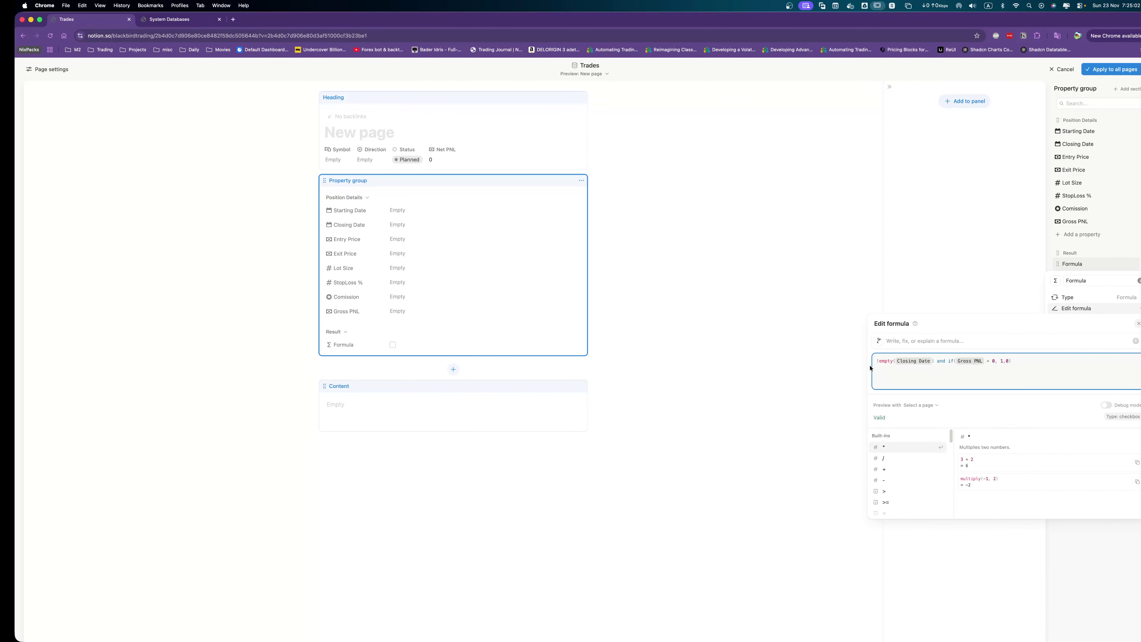
pyautogui.click(1082, 291)
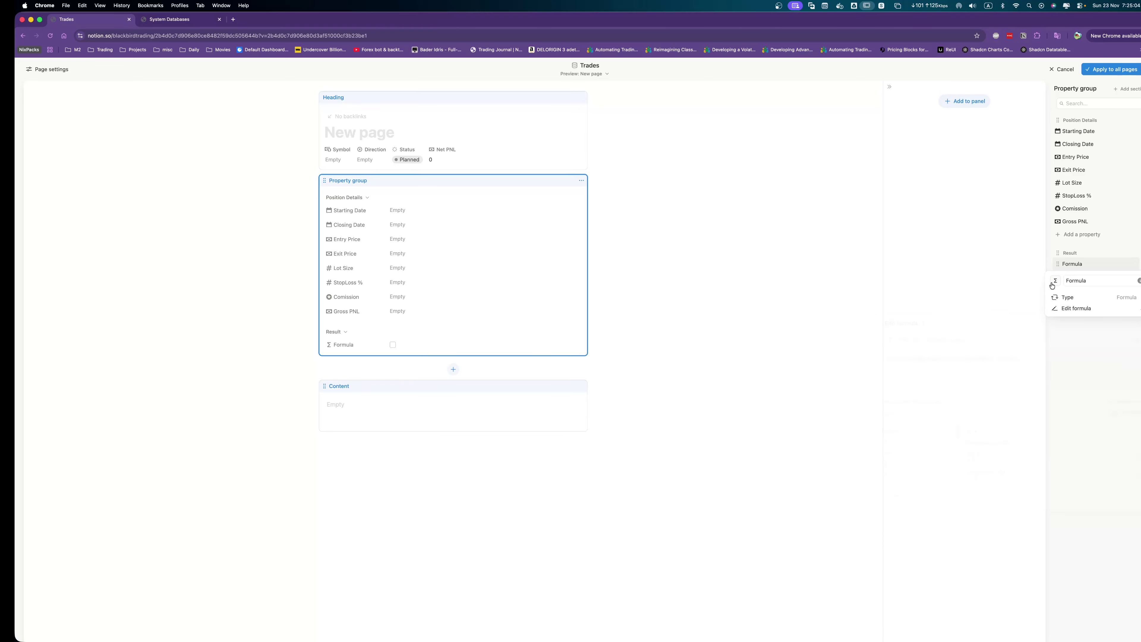
pyautogui.click(1054, 283)
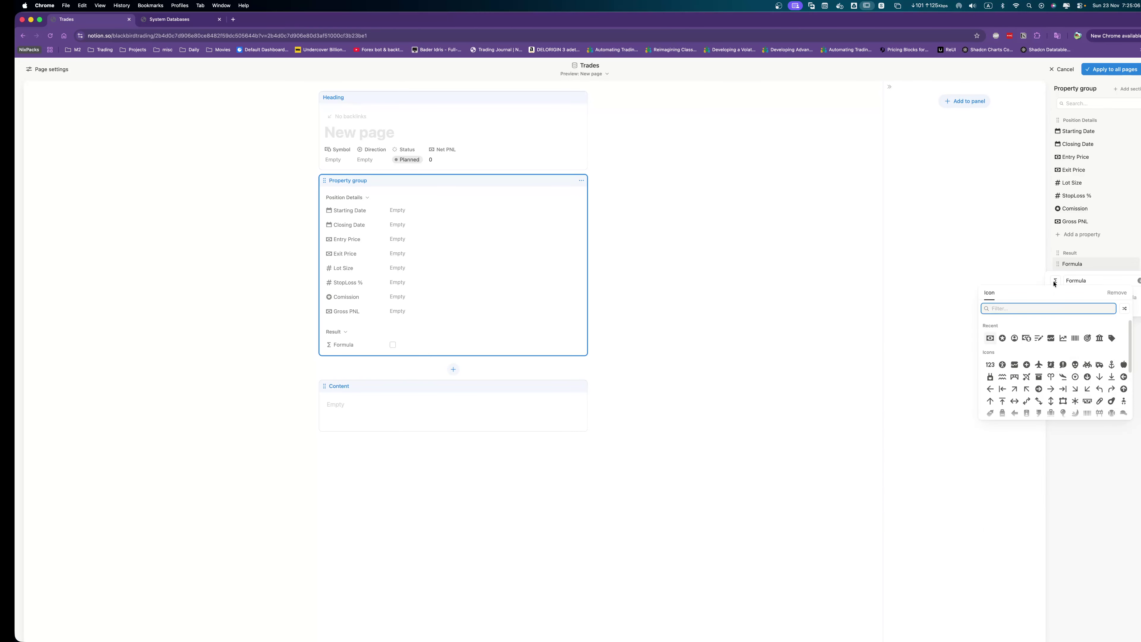
pyautogui.click(1087, 337)
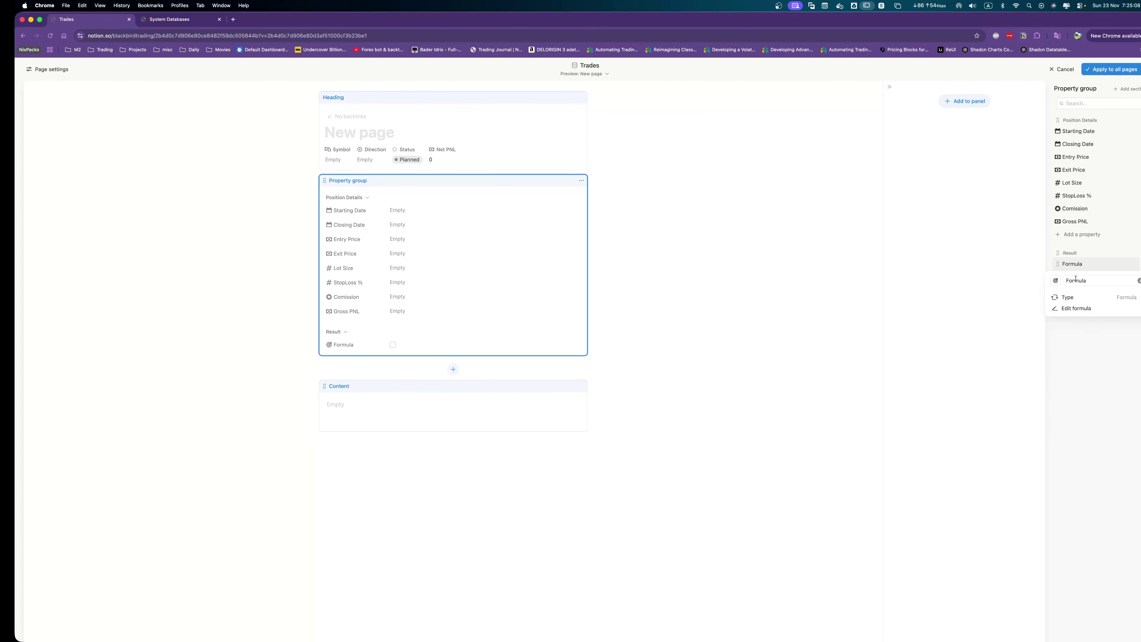
pyautogui.doubleClick(1076, 279)
pyautogui.write('isWin')
pyautogui.click(1098, 357)
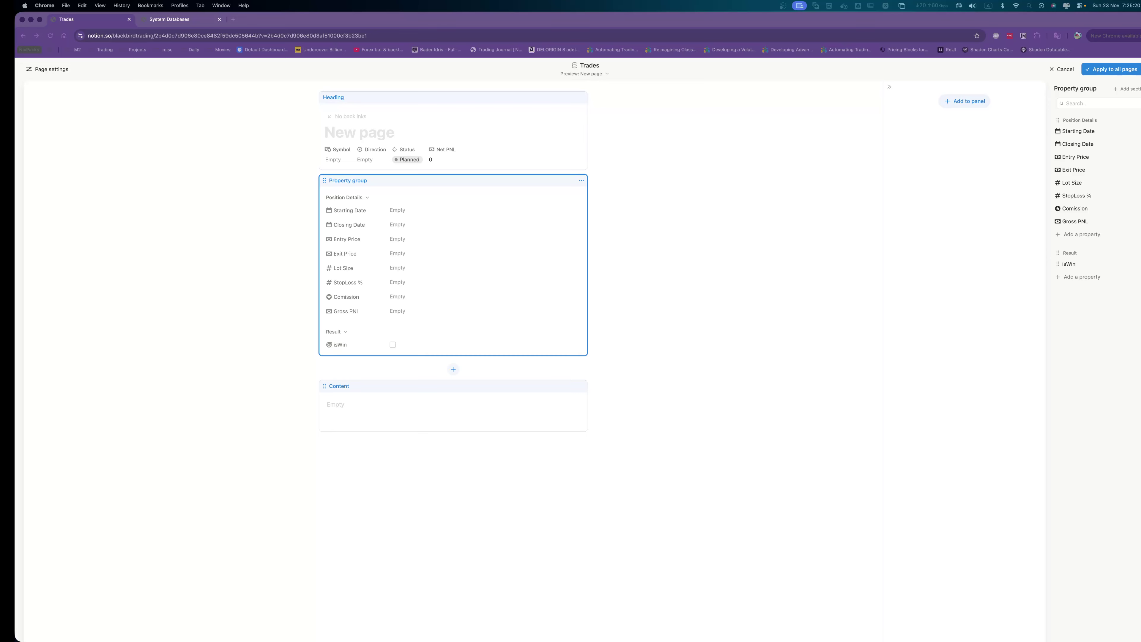
pyautogui.click(1071, 277)
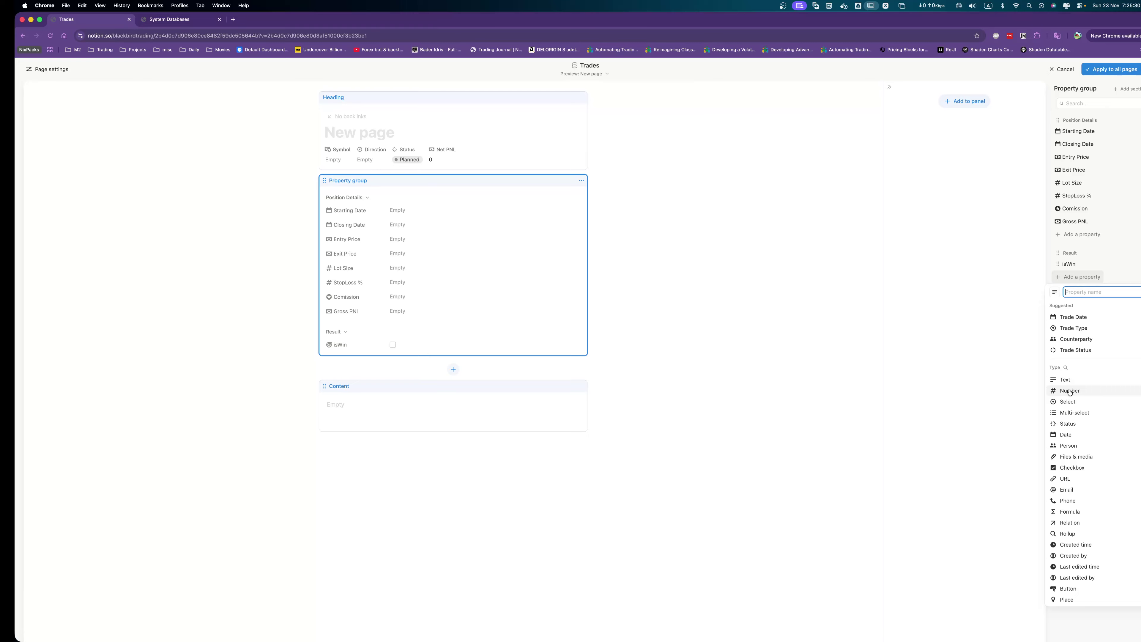
pyautogui.write('rela')
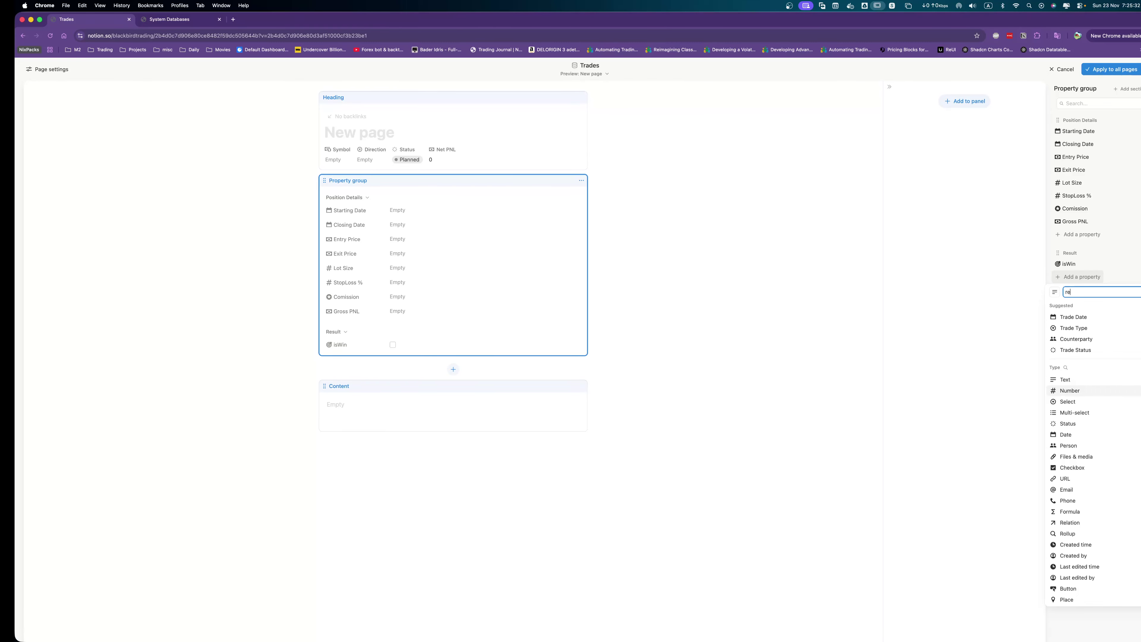
pyautogui.click(1072, 522)
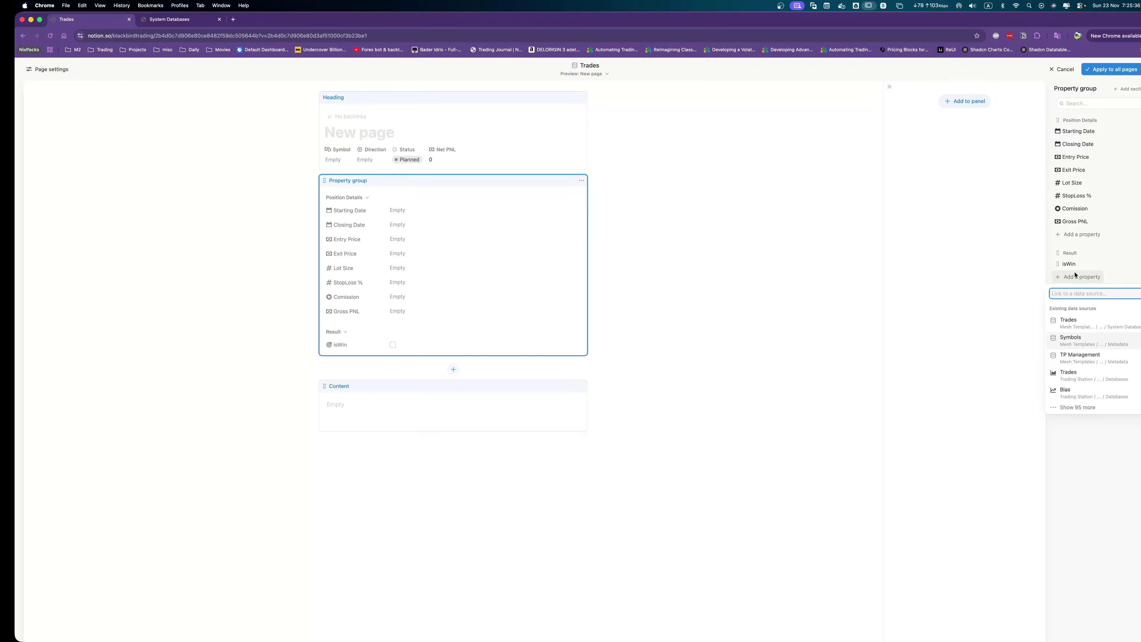
pyautogui.write('riskre')
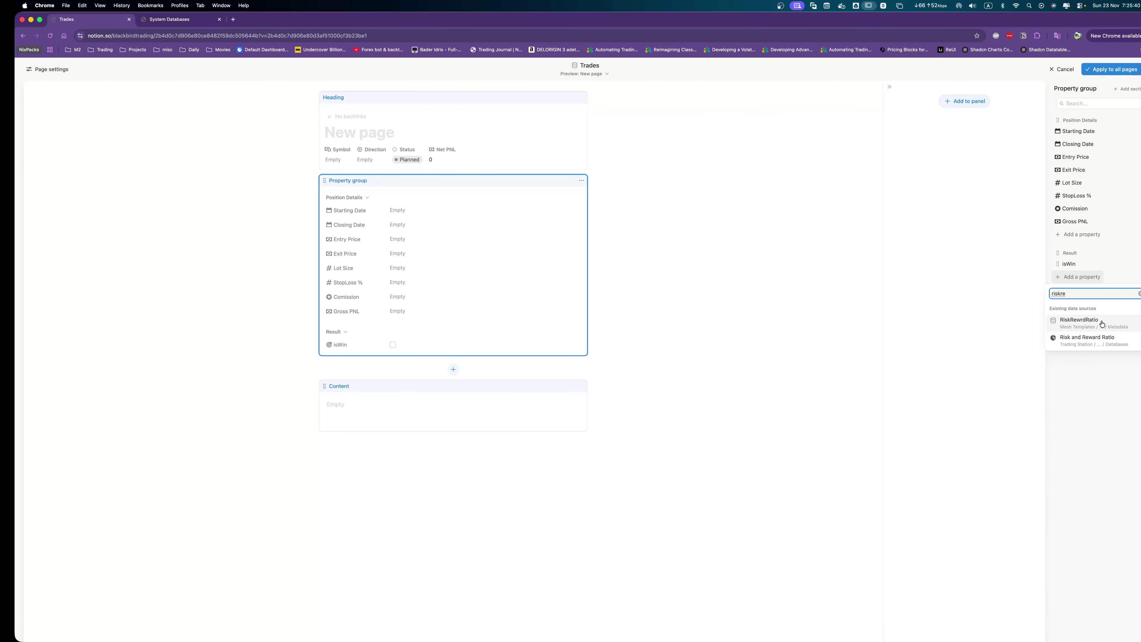
pyautogui.click(1102, 323)
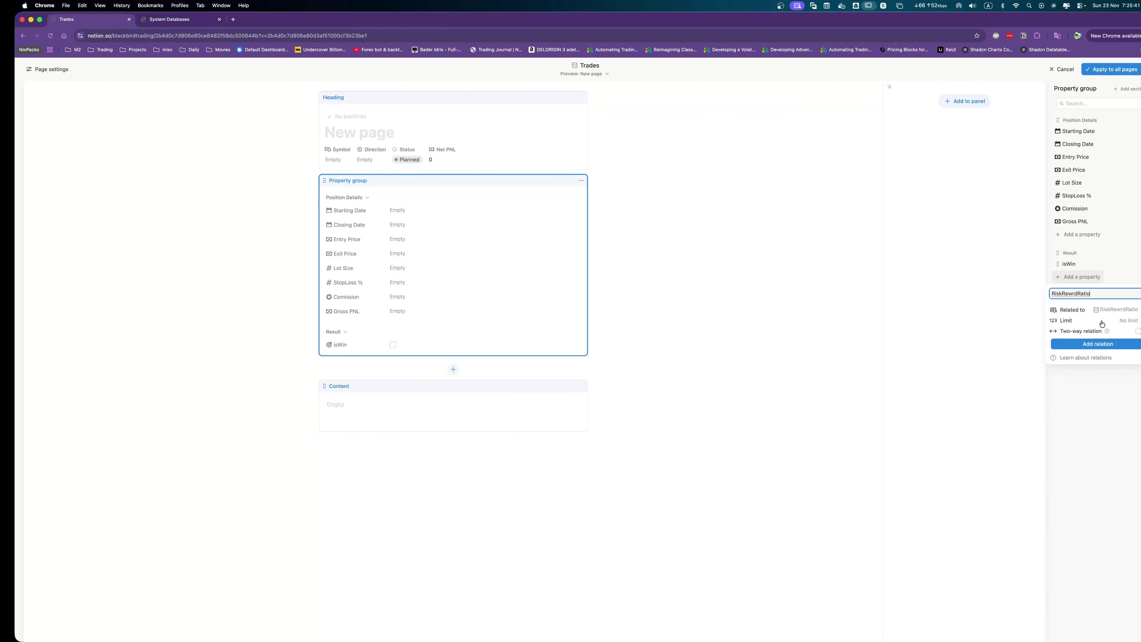
pyautogui.click(1138, 332)
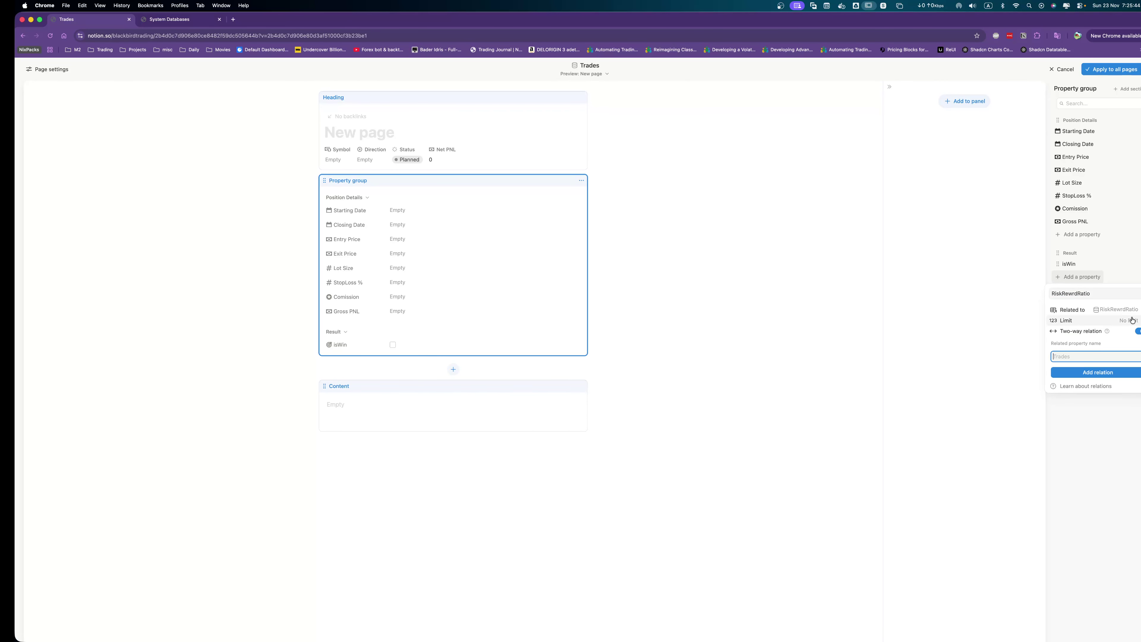
pyautogui.click(1114, 320)
pyautogui.click(1092, 333)
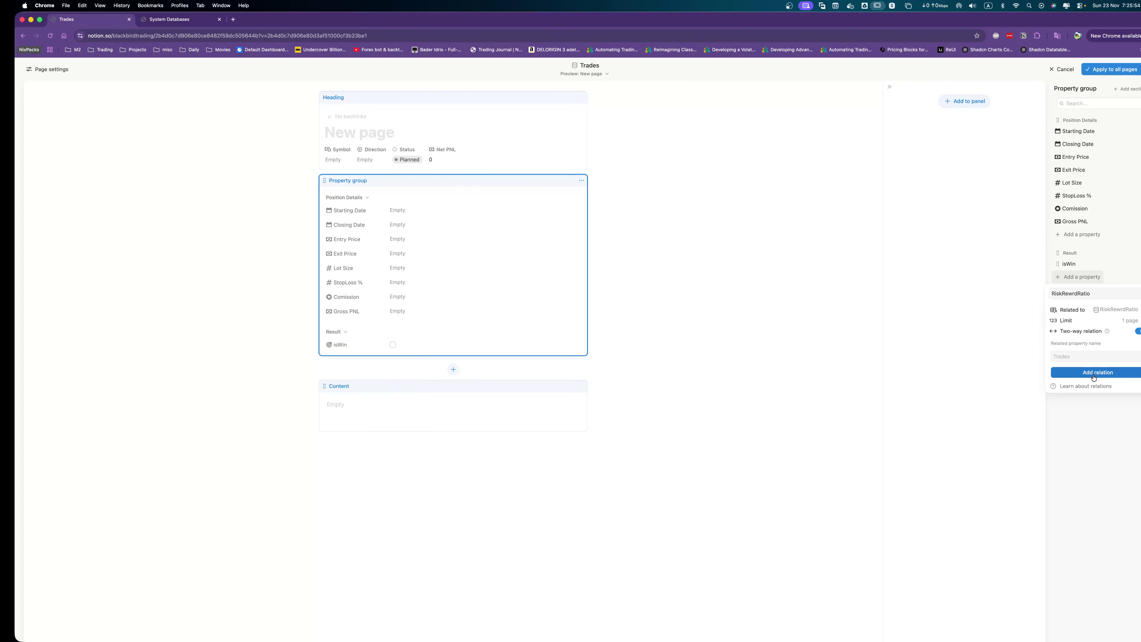
pyautogui.click(1087, 425)
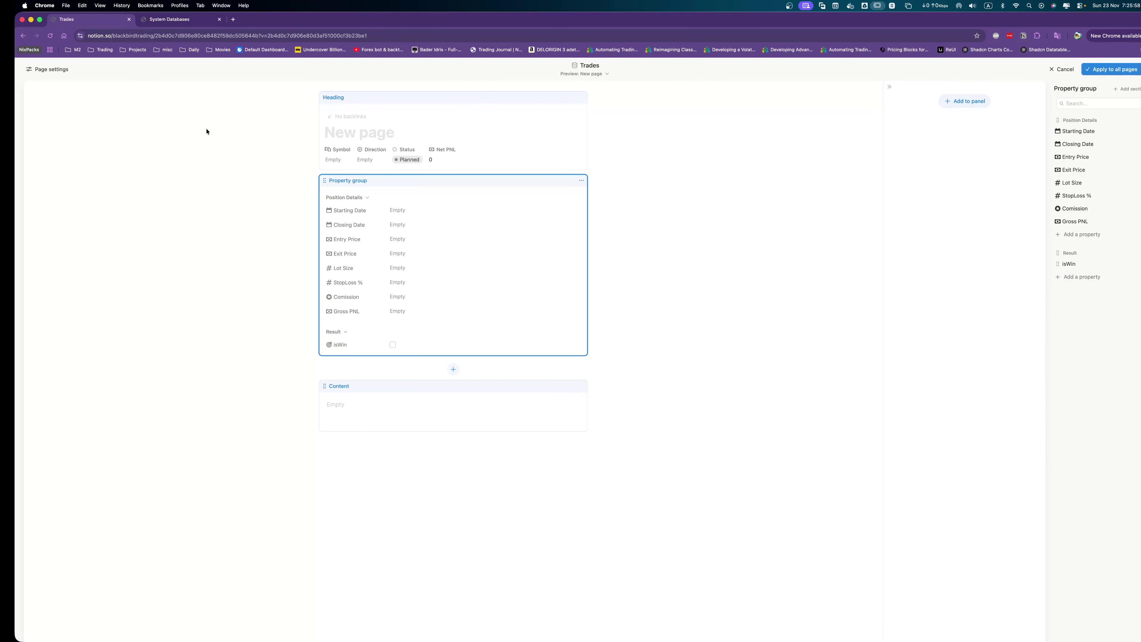
# Apply the layout to all pages, close the template, and go to the Metadata database under System Databases.
pyautogui.click(1121, 69)
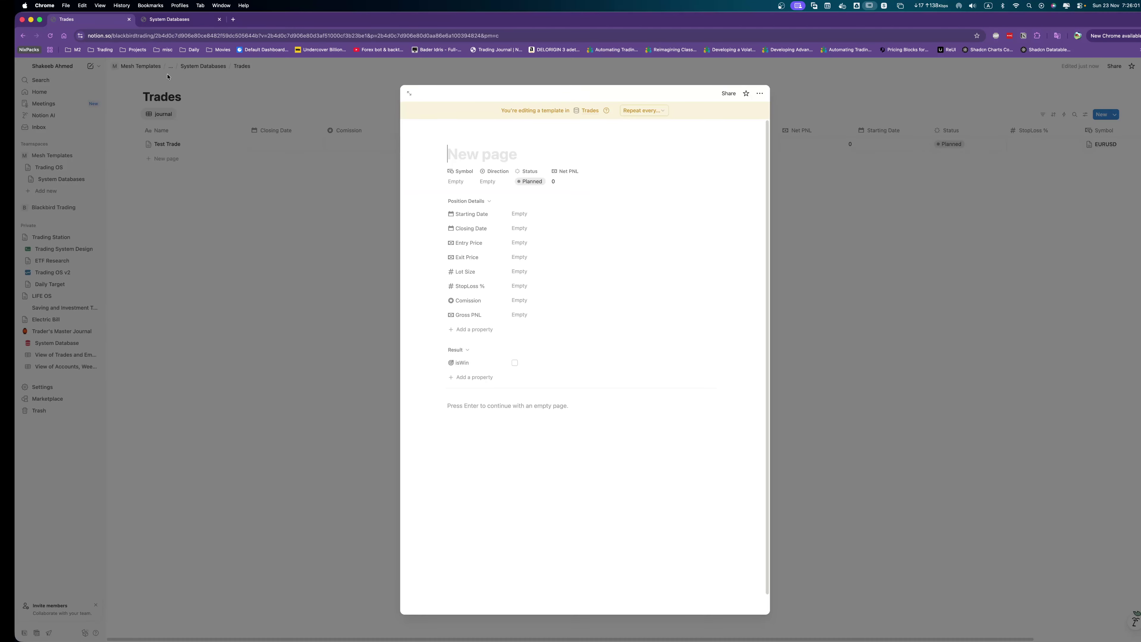
pyautogui.click(219, 98)
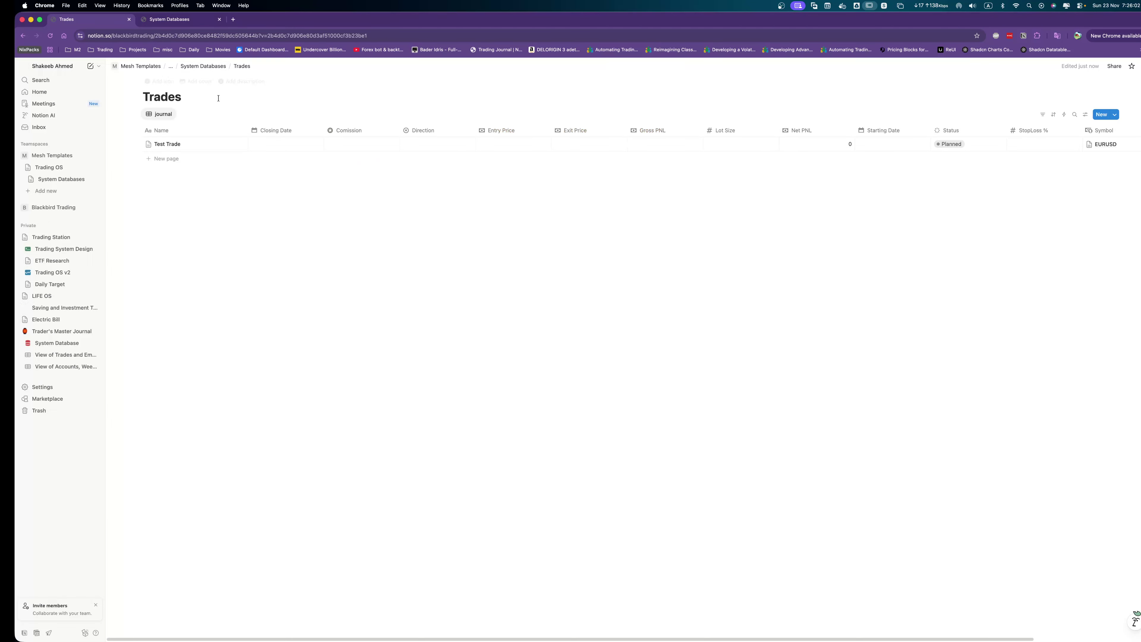
pyautogui.click(203, 66)
pyautogui.click(539, 246)
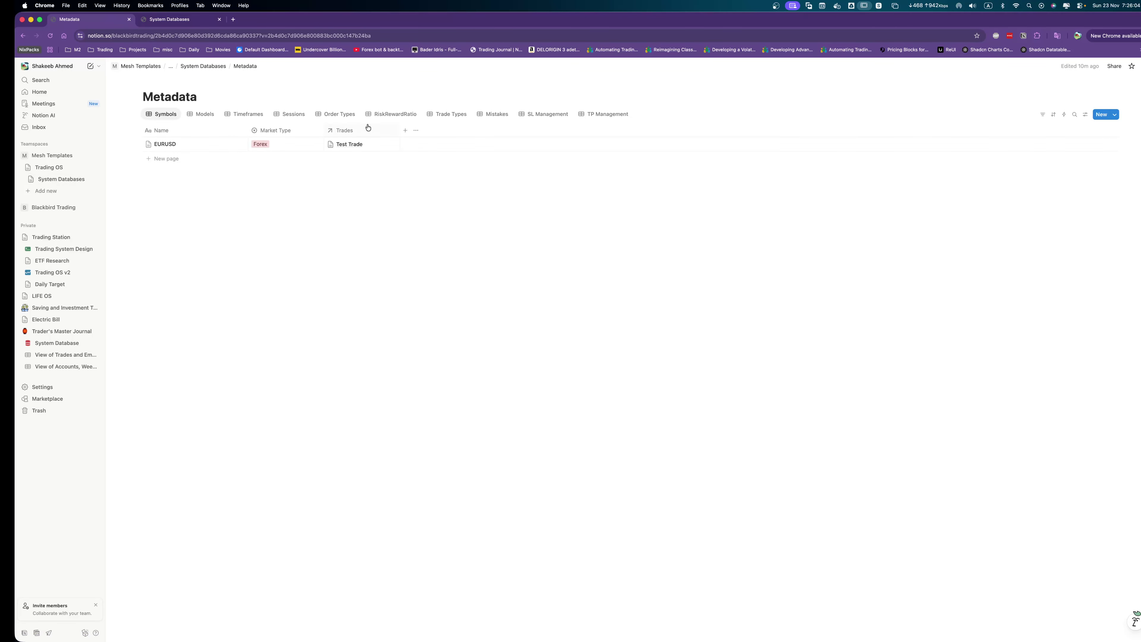
pyautogui.click(388, 119)
pyautogui.click(387, 120)
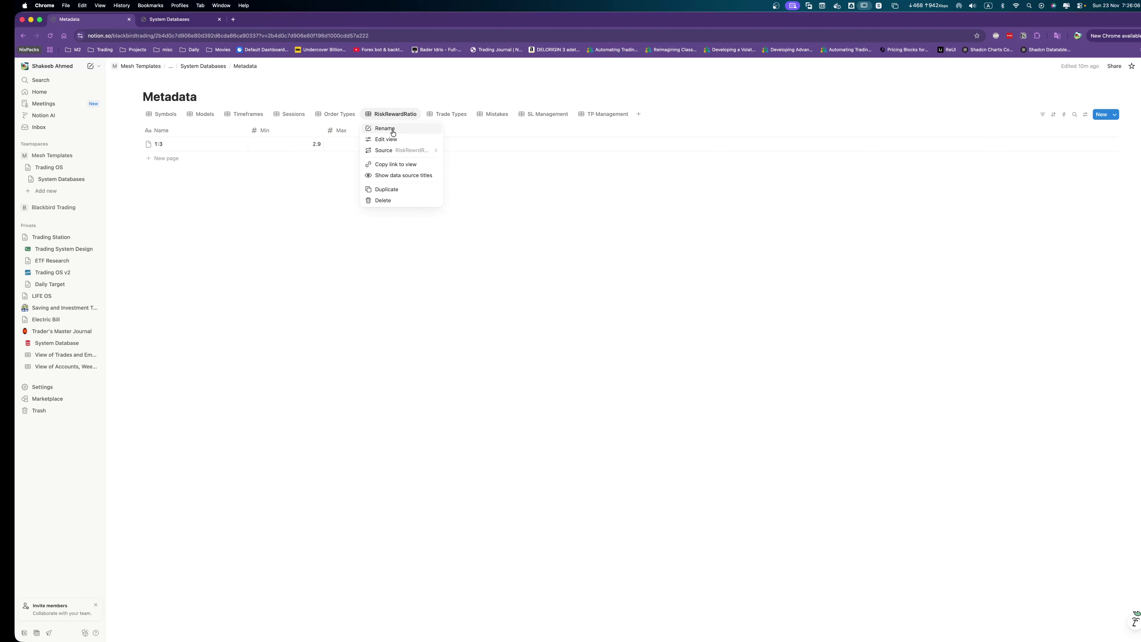
pyautogui.click(392, 129)
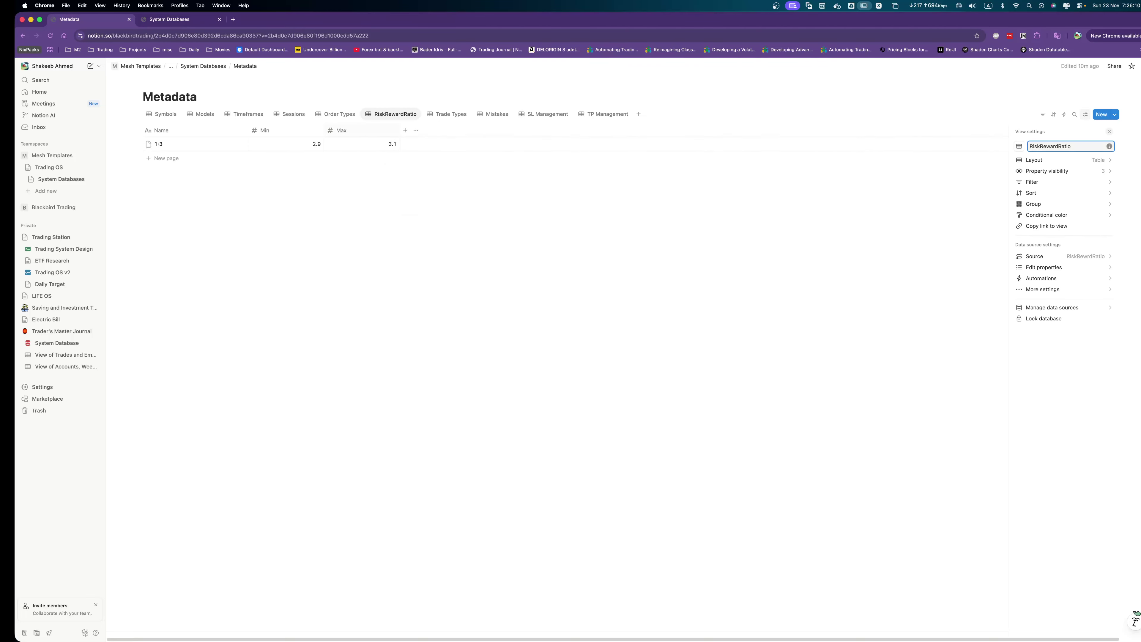
pyautogui.press('Escape')
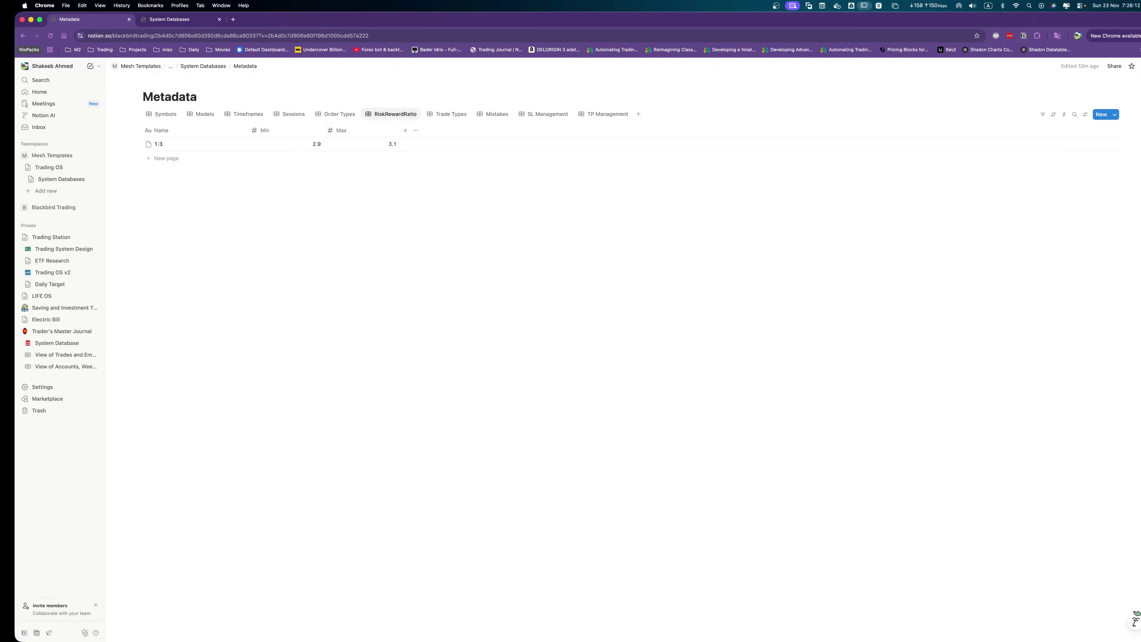
# Show the data source titles in Metadata and correct the risk-reward source's title to "RiskRewardRatio".
pyautogui.click(162, 114)
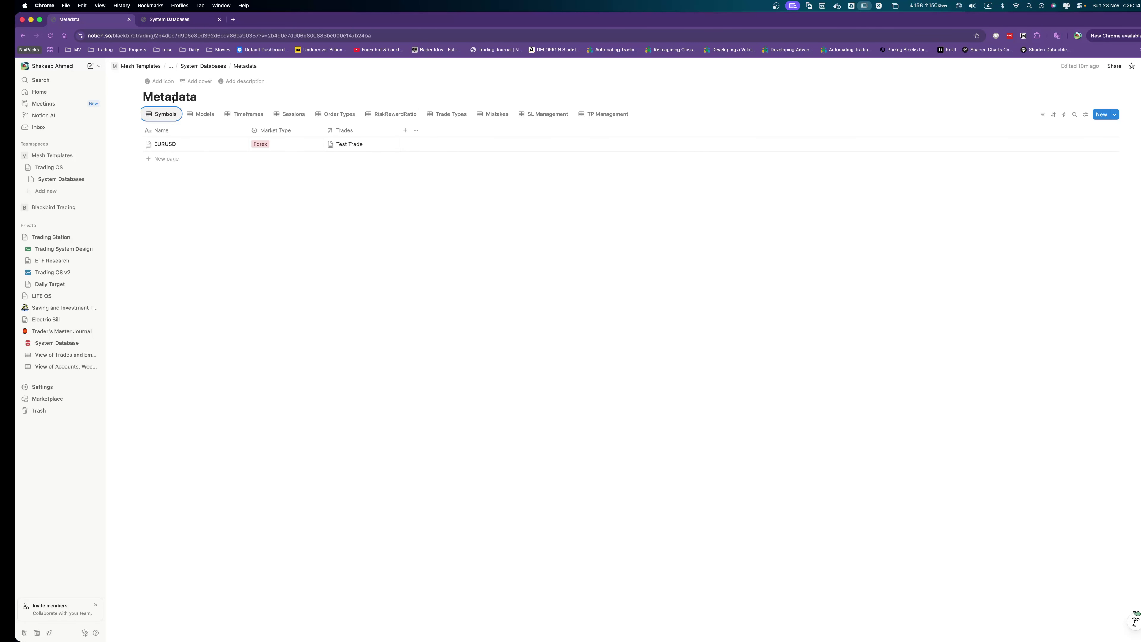
pyautogui.click(162, 115)
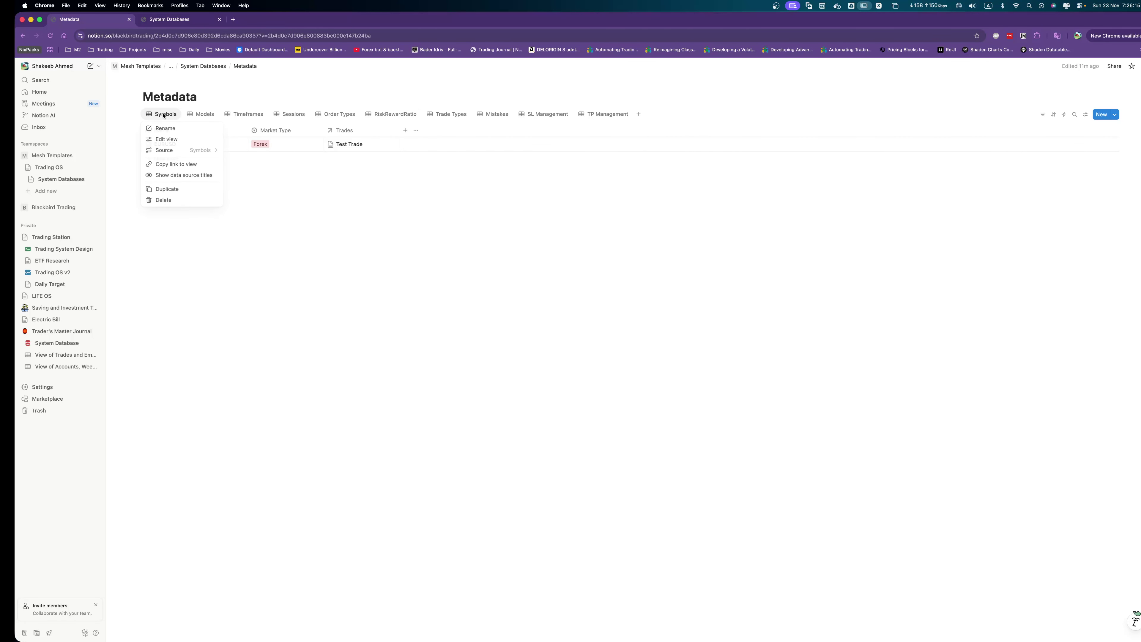
pyautogui.click(202, 181)
pyautogui.click(391, 132)
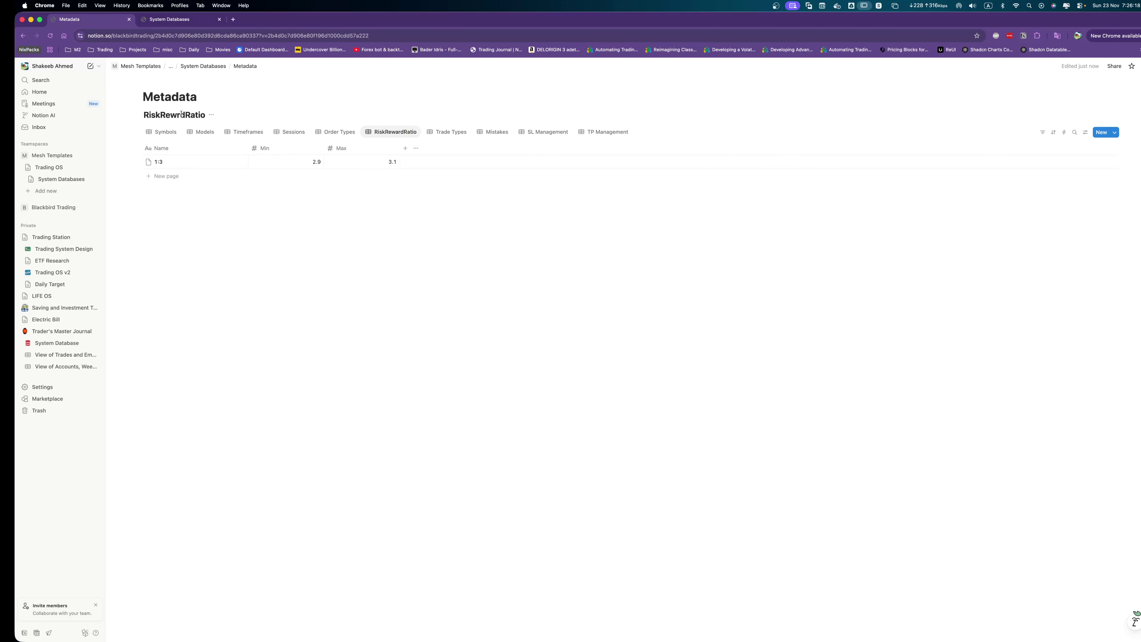
pyautogui.click(181, 115)
pyautogui.write('a')
# Return to the Trades database through System Databases and open its default New page template for editing.
pyautogui.click(216, 67)
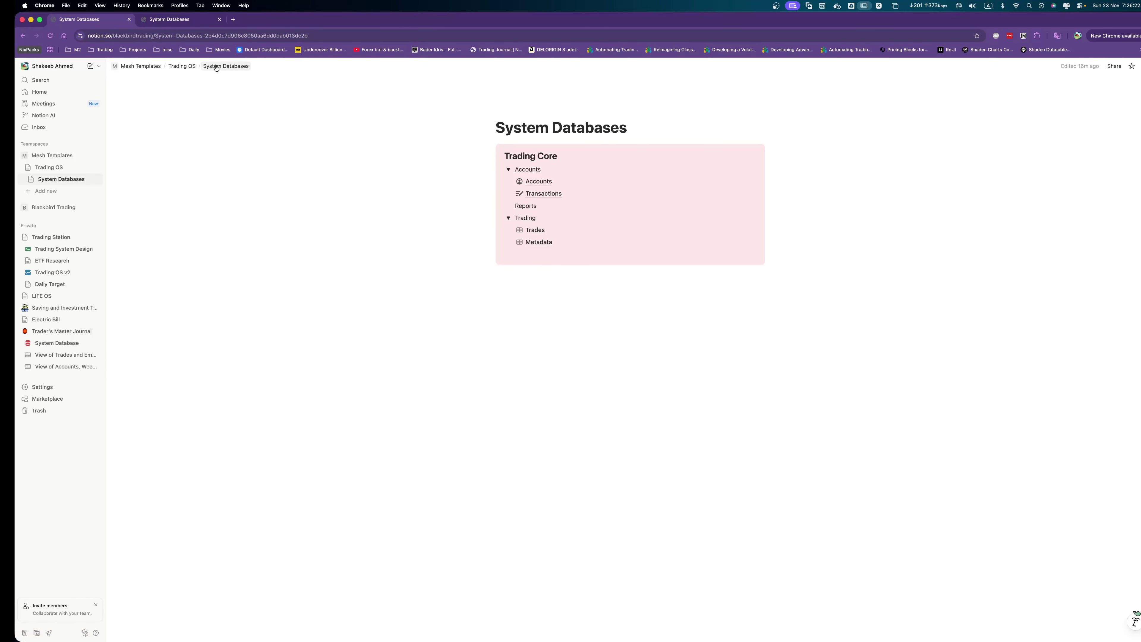
pyautogui.click(535, 229)
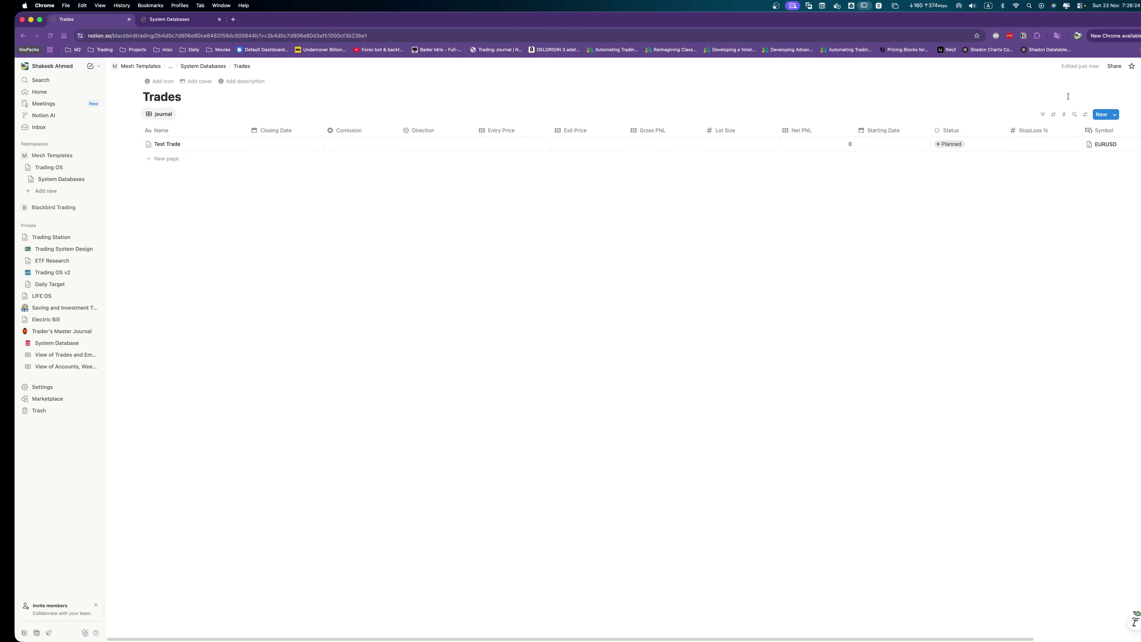
pyautogui.click(1114, 114)
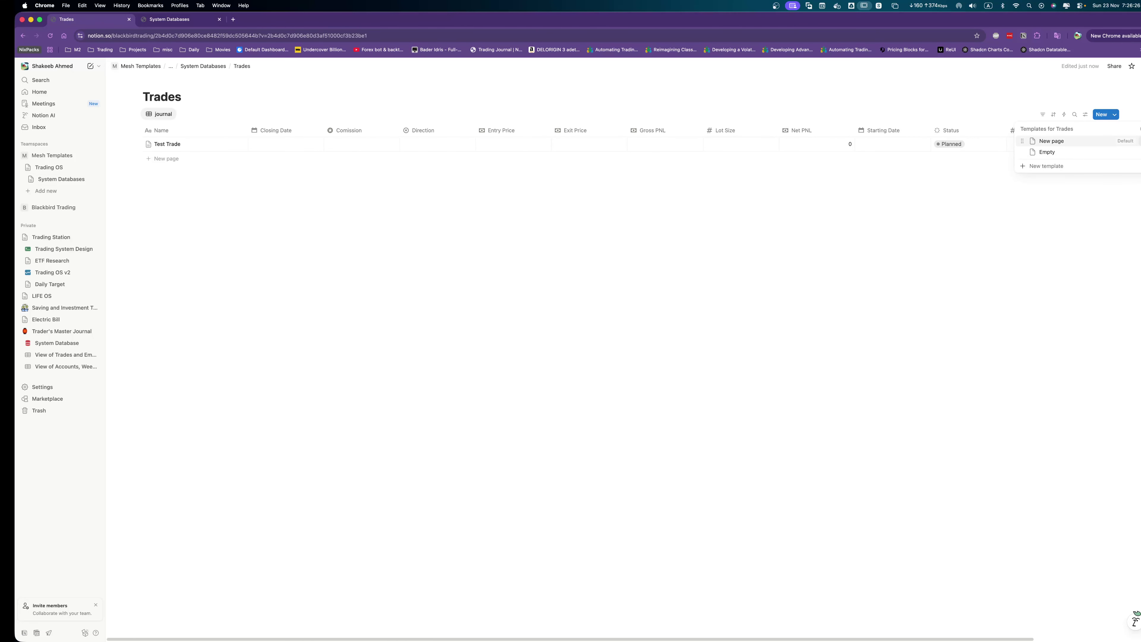
pyautogui.click(1134, 141)
pyautogui.click(1077, 166)
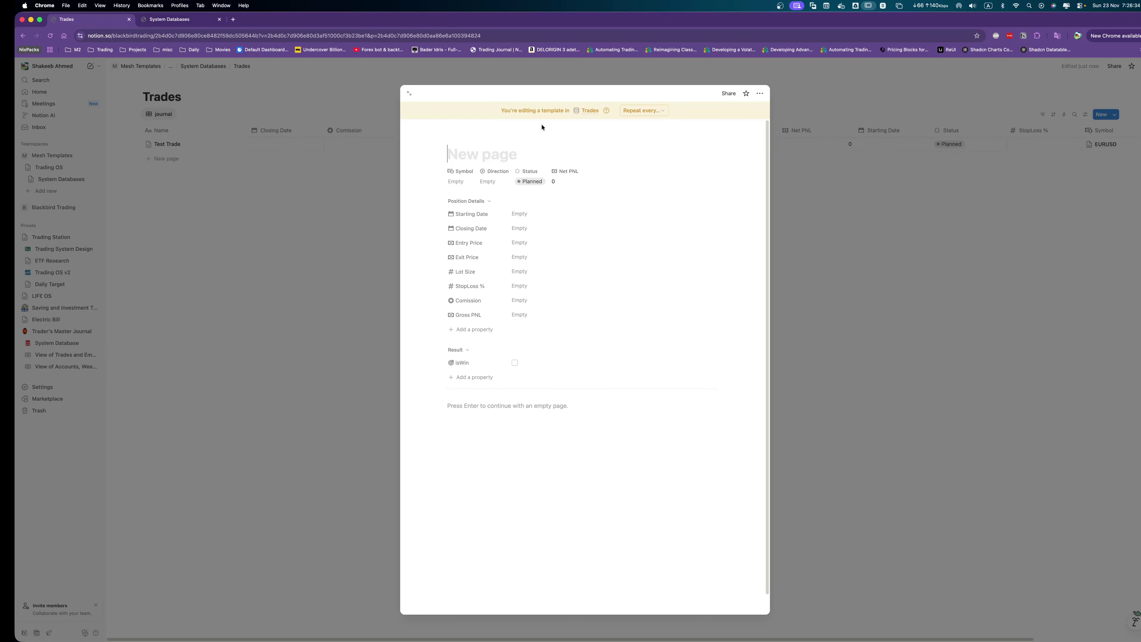
# Open the template's layout for customization and select the Property group module.
pyautogui.click(540, 139)
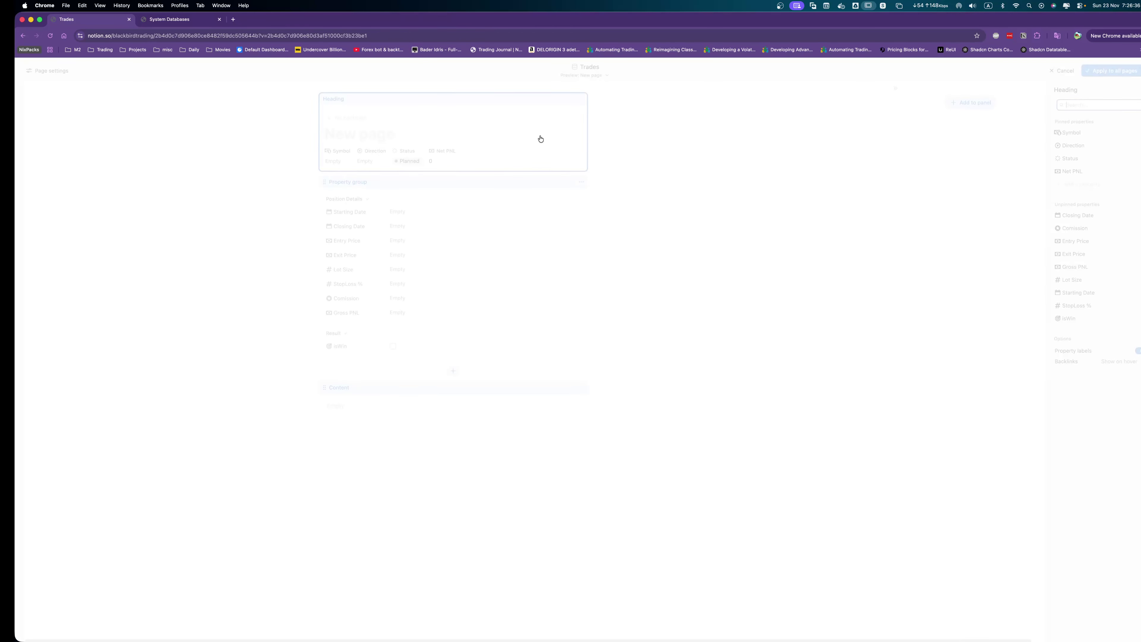
pyautogui.click(1065, 317)
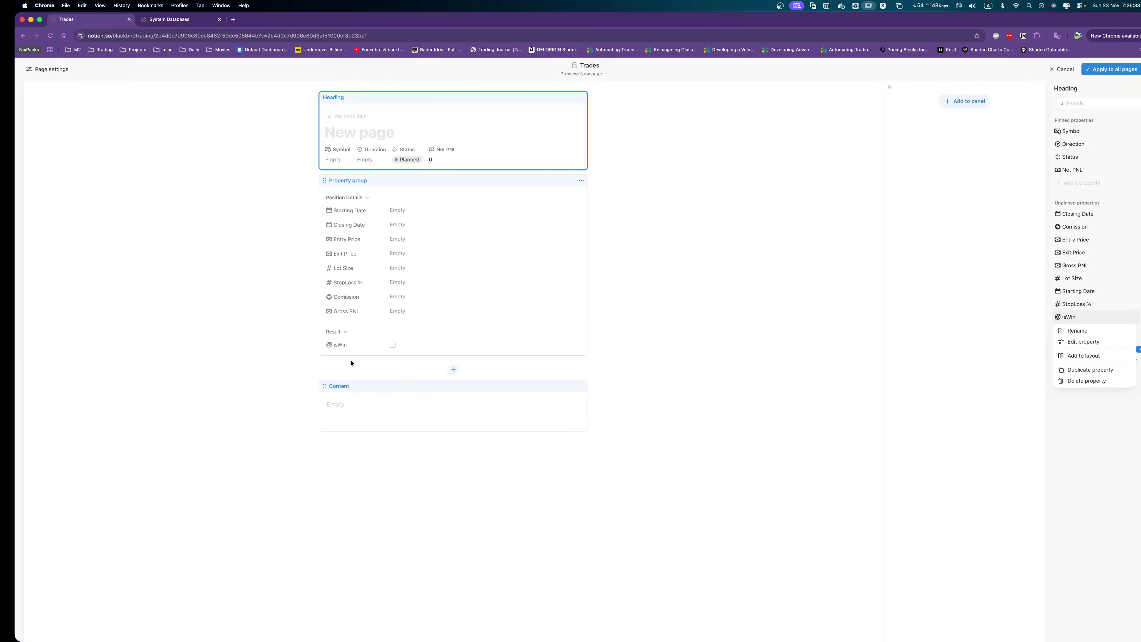
pyautogui.press('Escape')
pyautogui.click(333, 345)
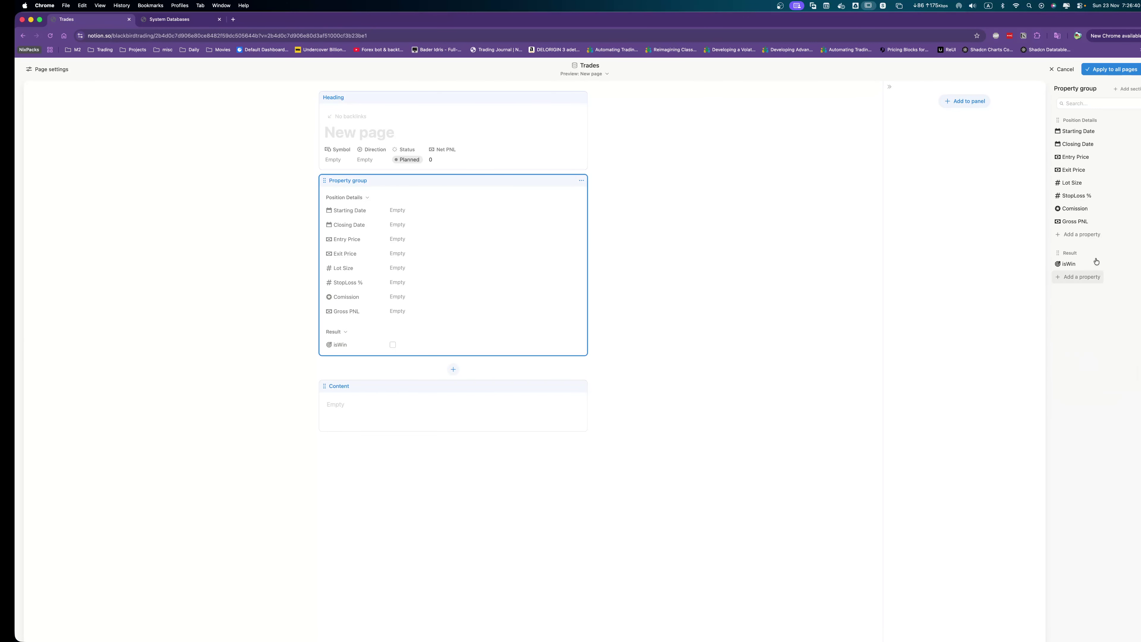
# Add a two-way relation to the RiskRewardRatio data source in the Result section, limited to 1 page.
pyautogui.click(1079, 277)
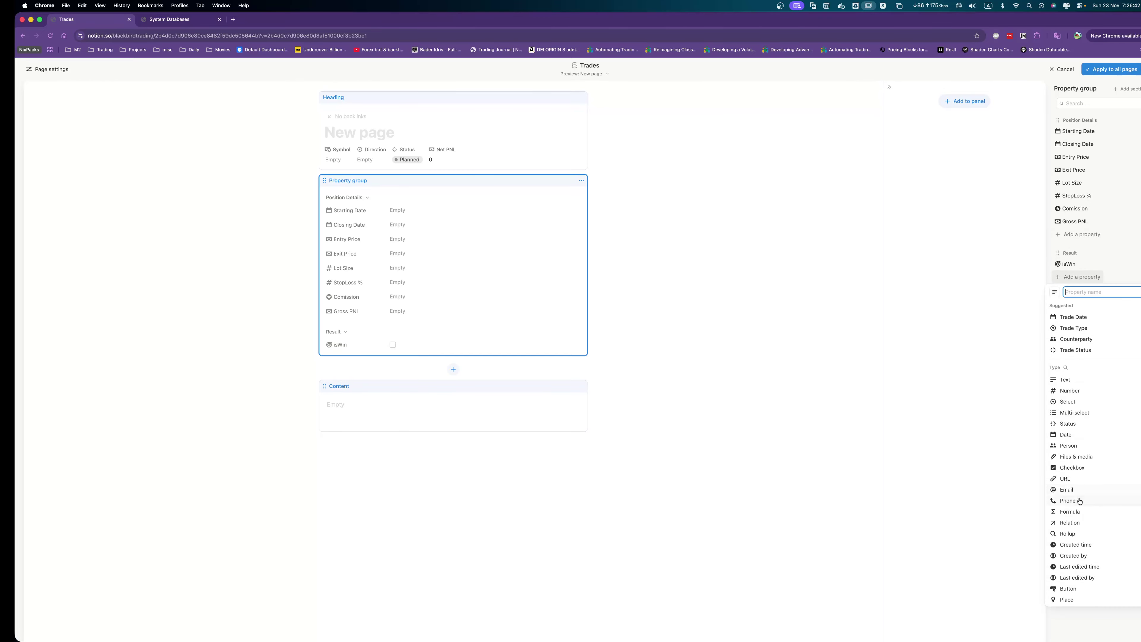
pyautogui.click(1071, 523)
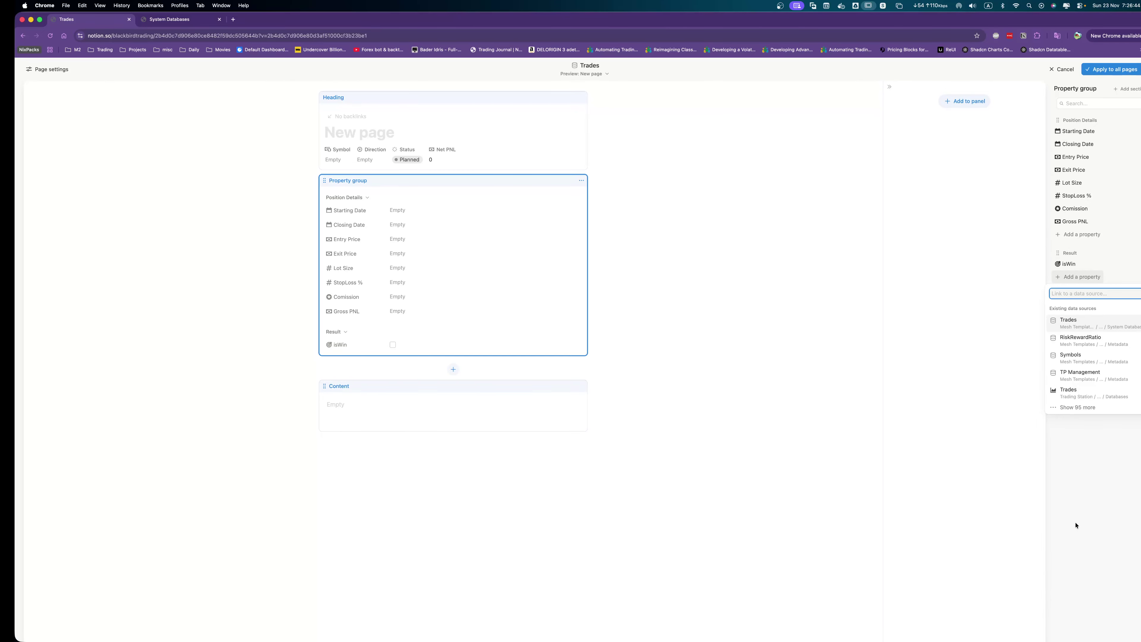
pyautogui.write('riws')
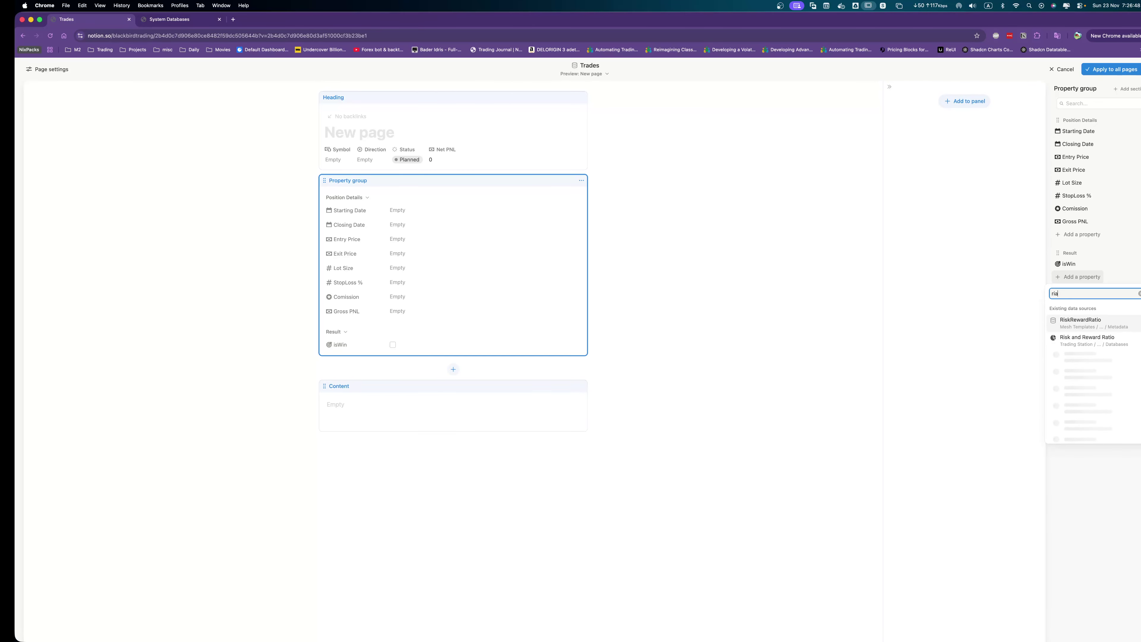
pyautogui.press('Return')
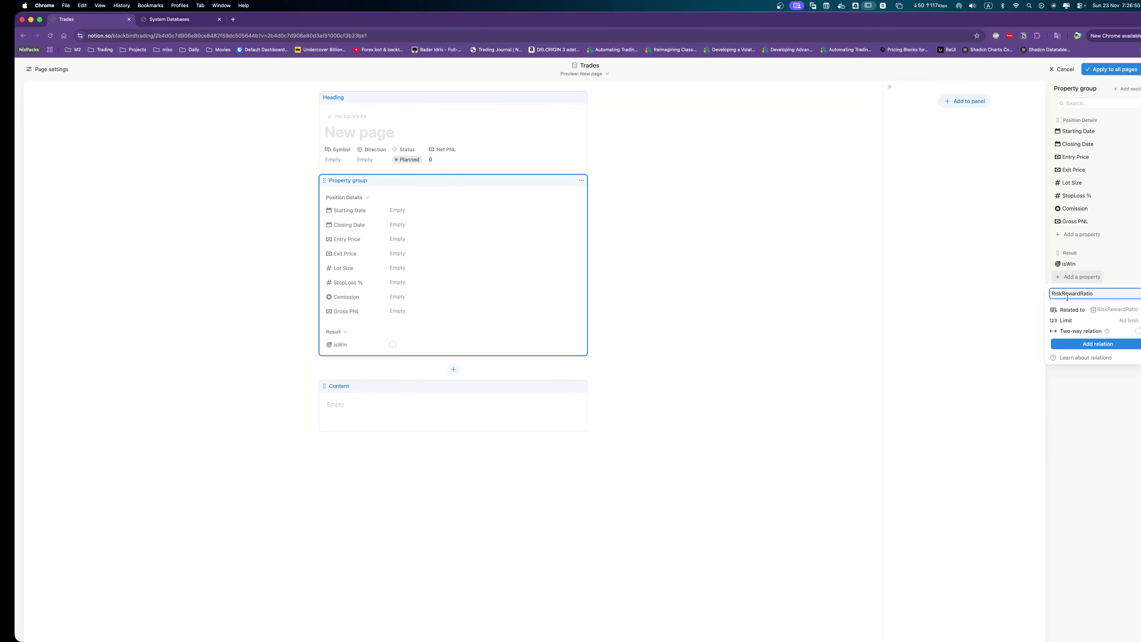
pyautogui.click(1137, 331)
pyautogui.click(1127, 320)
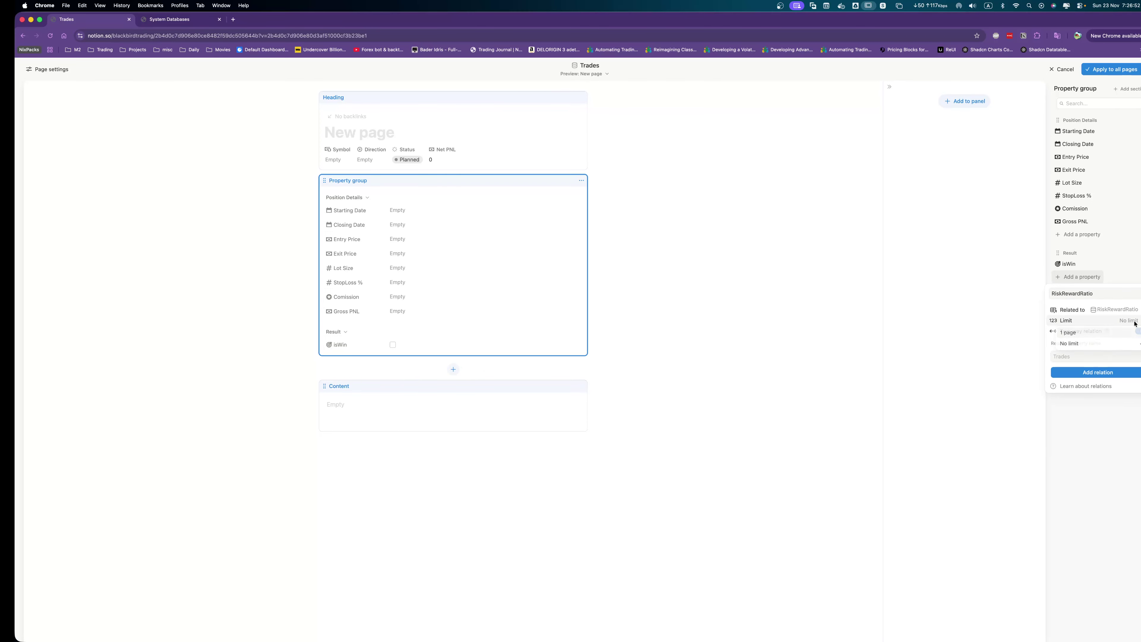
pyautogui.click(1090, 336)
pyautogui.click(1100, 372)
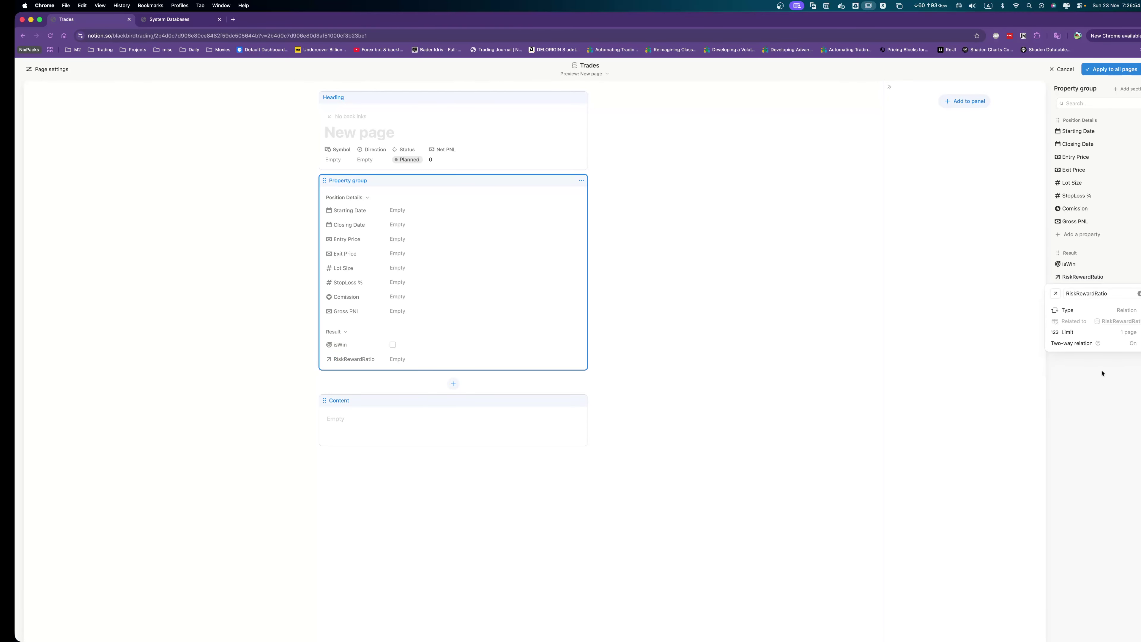
# Rename the RiskRewardRatio relation property to "RRR" and resize the browser window.
pyautogui.doubleClick(1086, 294)
pyautogui.write('RRR')
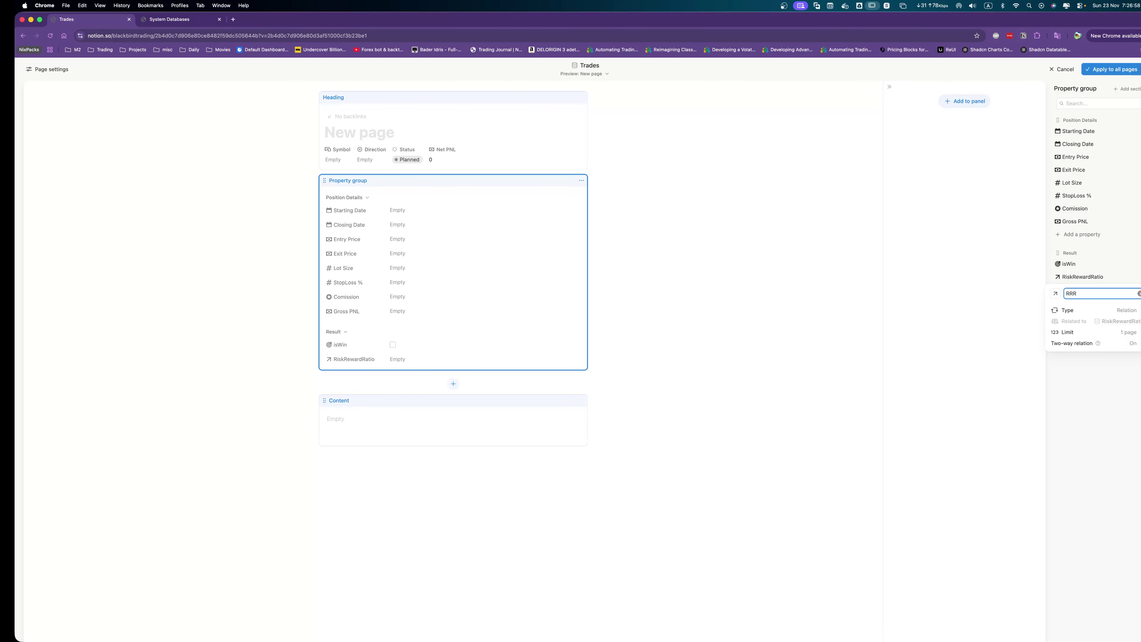
pyautogui.click(1093, 395)
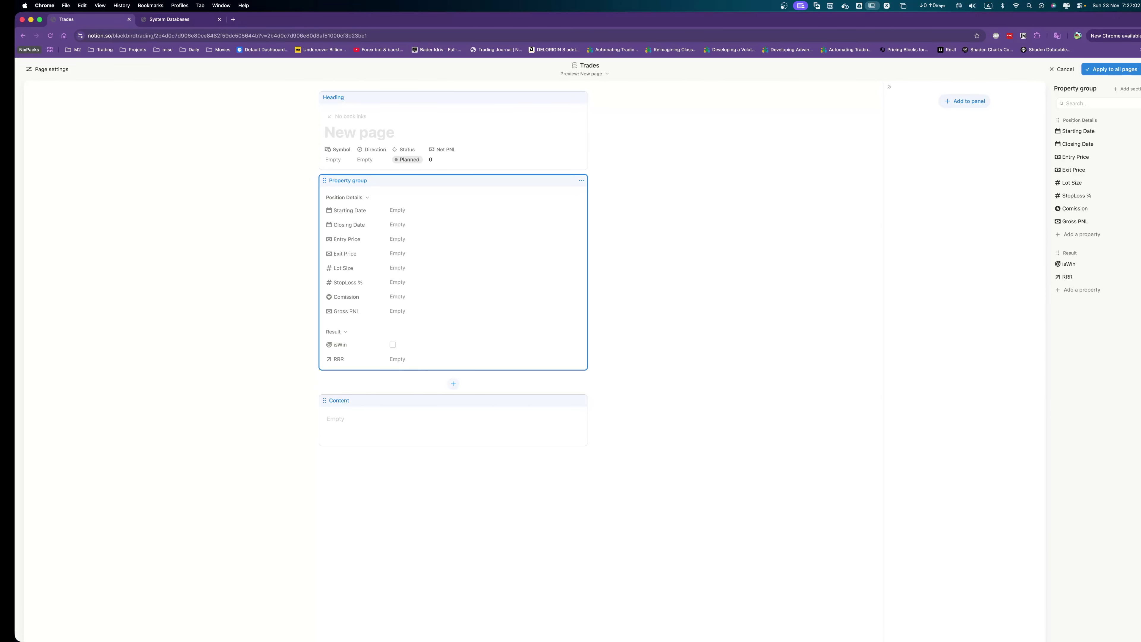
pyautogui.doubleClick(1053, 19)
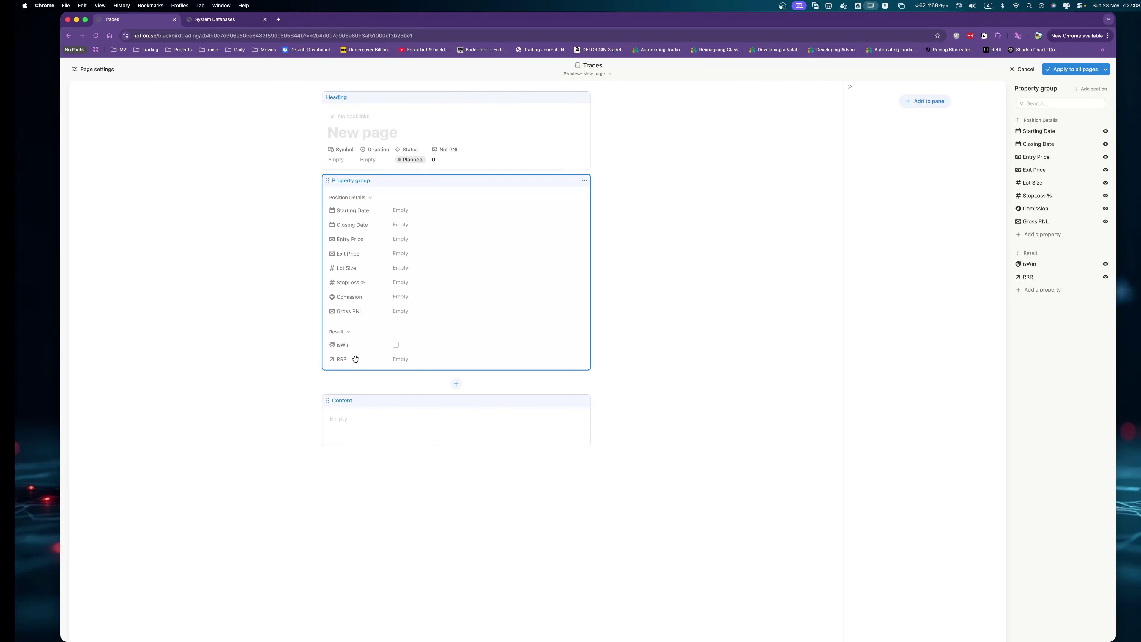
# Rename the Result section of the property group to "Trade Management".
pyautogui.click(1023, 256)
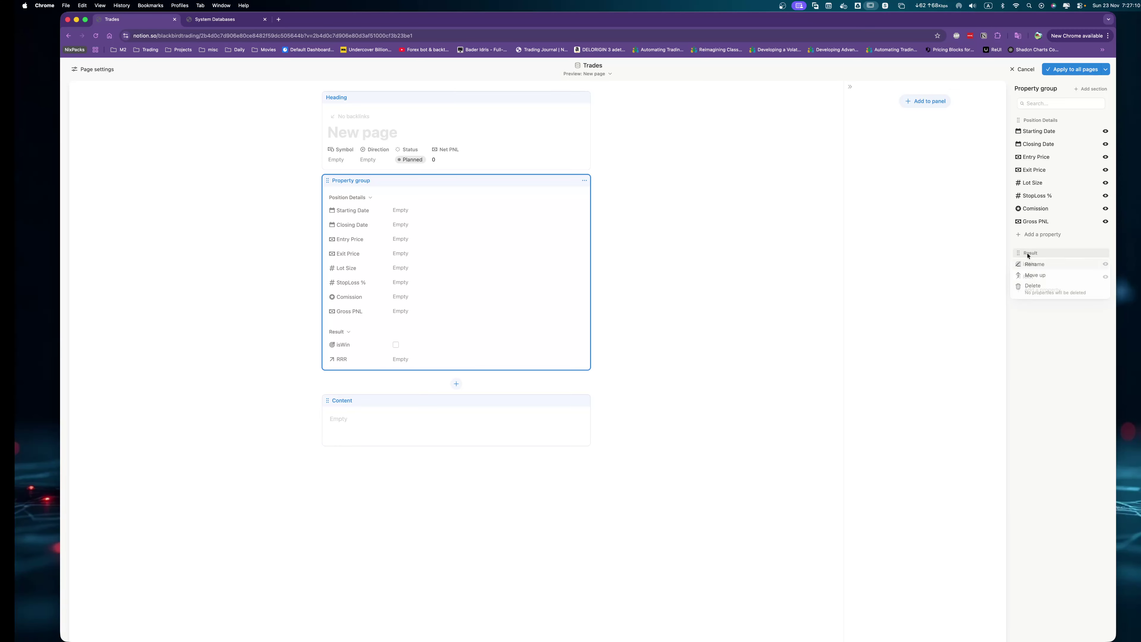
pyautogui.click(1031, 263)
pyautogui.write('T')
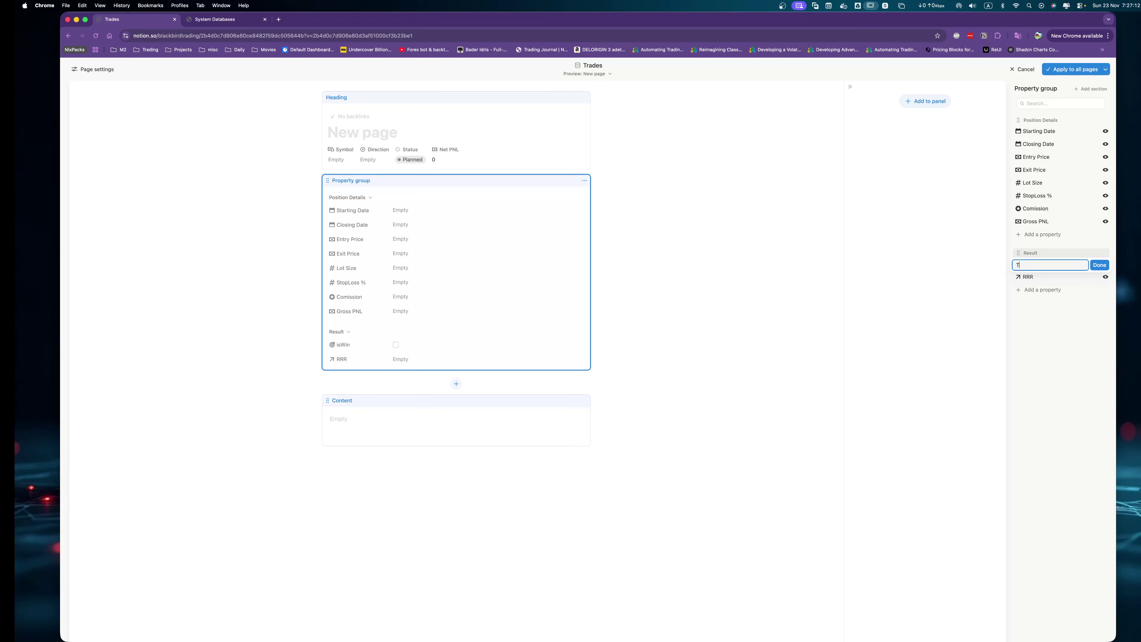
pyautogui.write('rade Management')
pyautogui.press('Return')
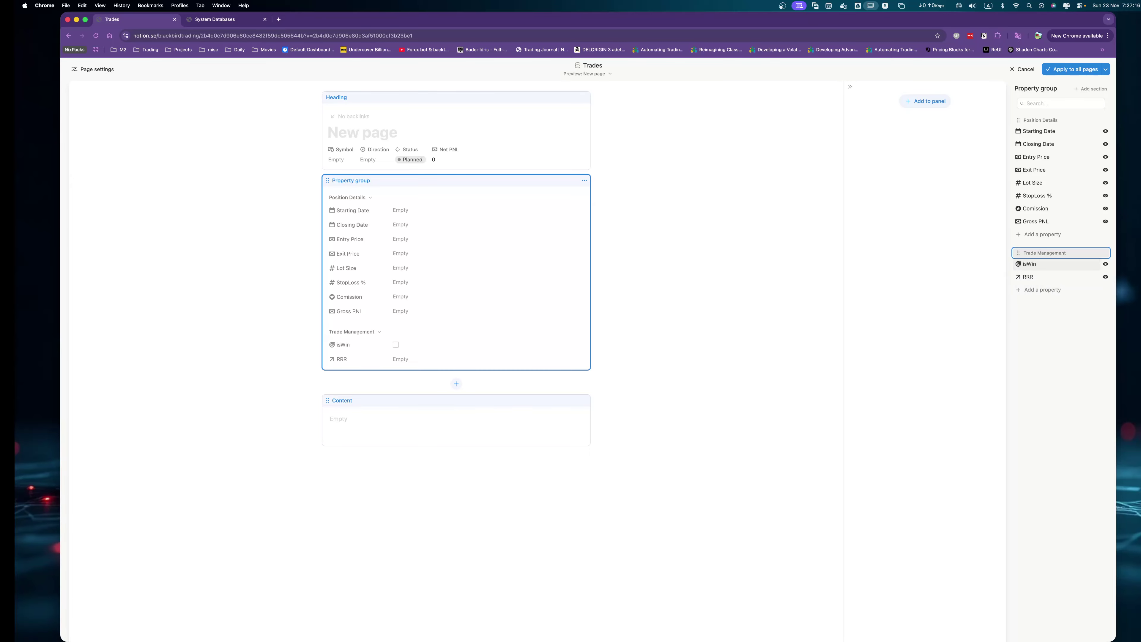
# Add a two-way relation to Metadata's SL Management source under Mesh Templates in the Trade Management section, limited to 1 page.
pyautogui.click(1043, 290)
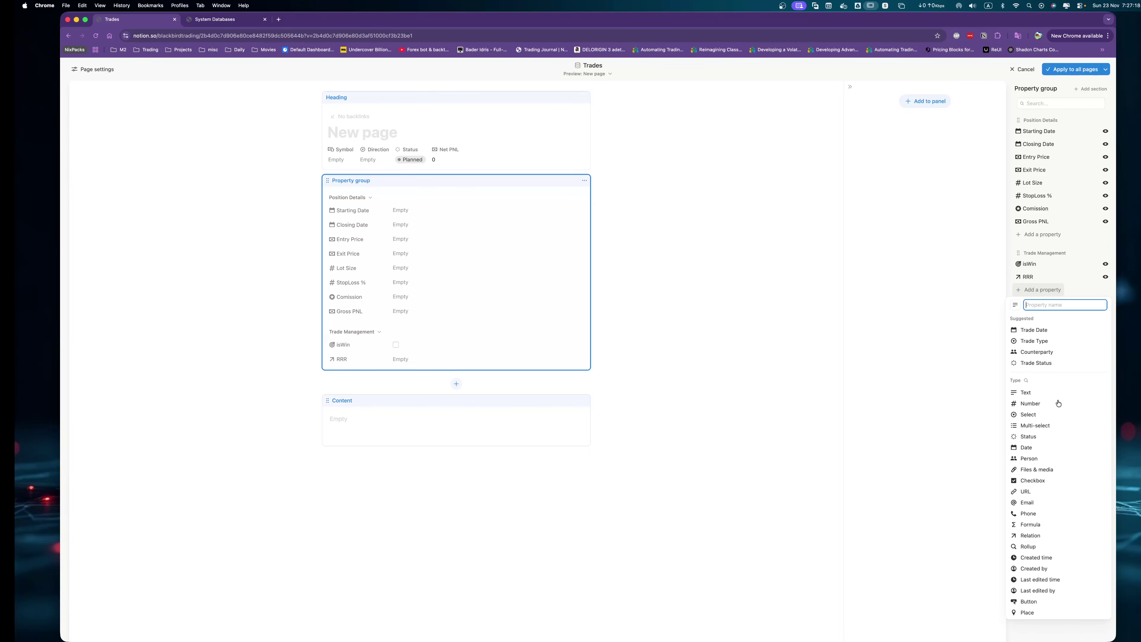
pyautogui.click(1040, 535)
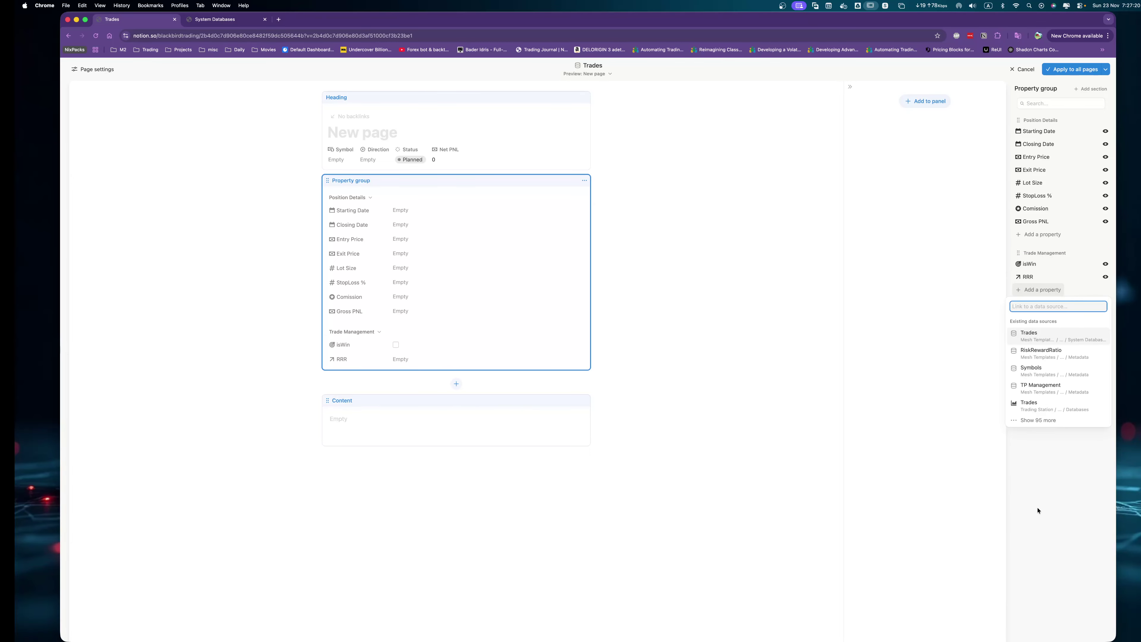
pyautogui.write('SL M')
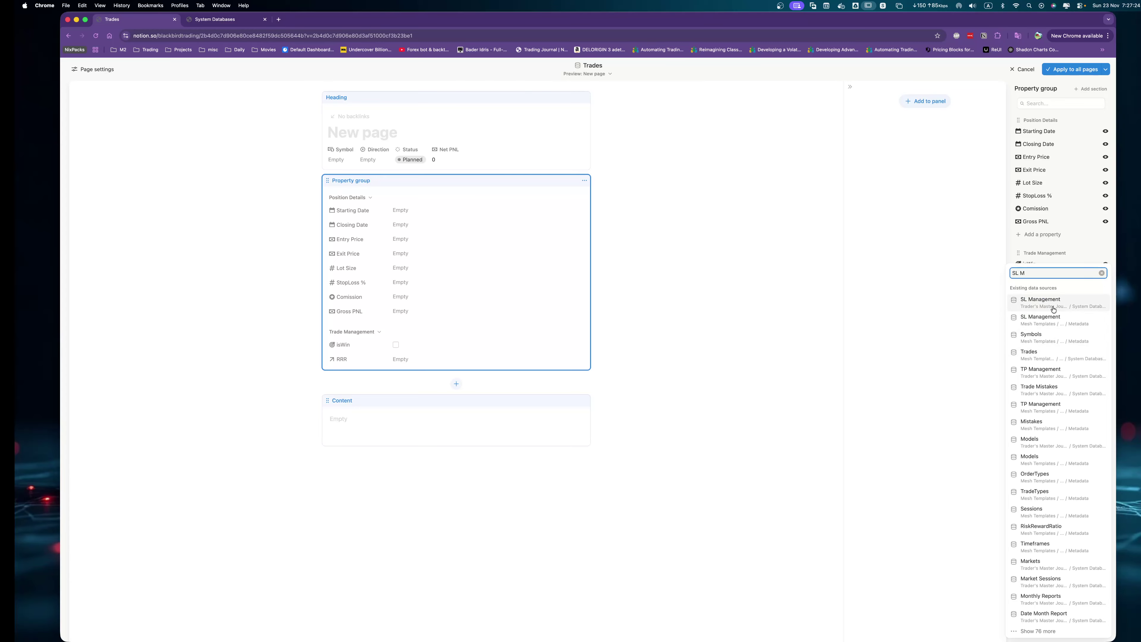
pyautogui.click(1043, 320)
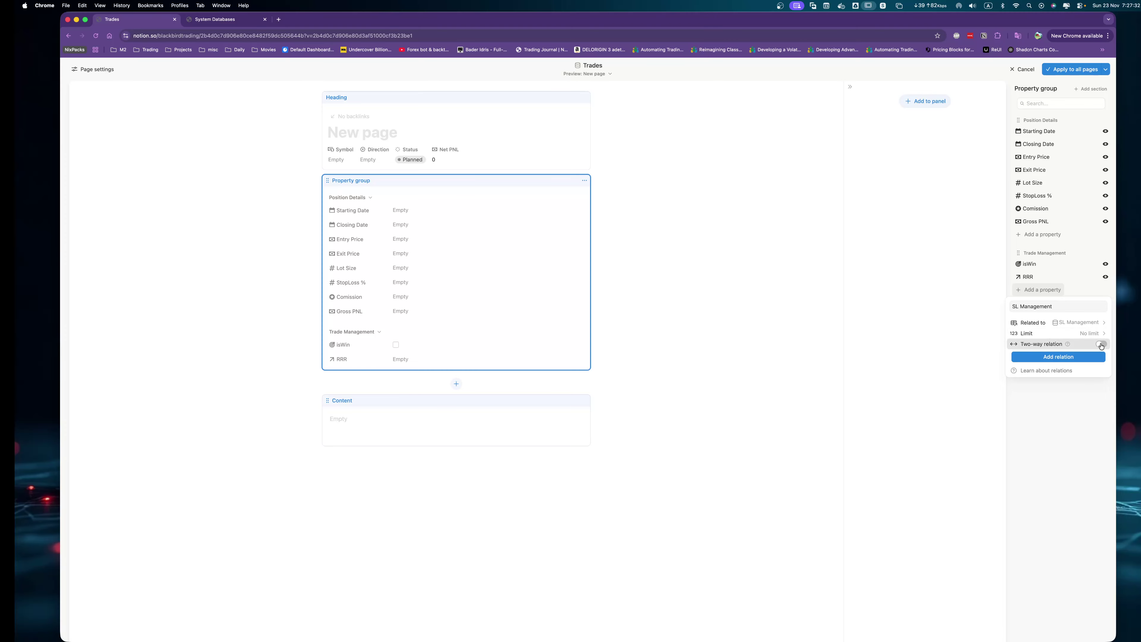
pyautogui.click(1100, 344)
pyautogui.click(1085, 333)
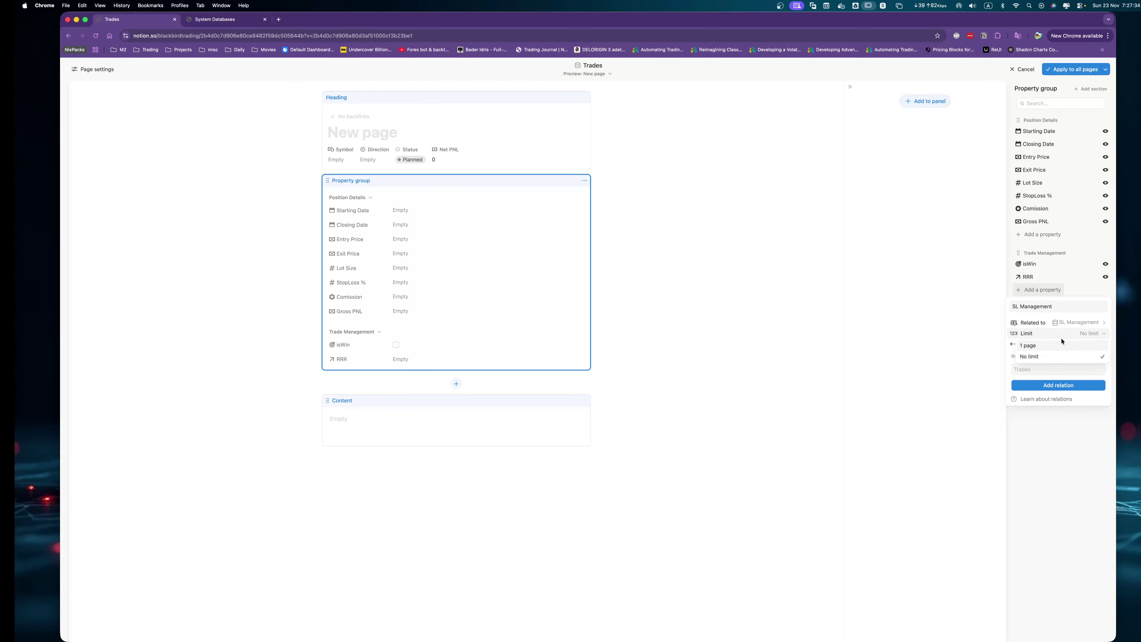
pyautogui.click(1043, 355)
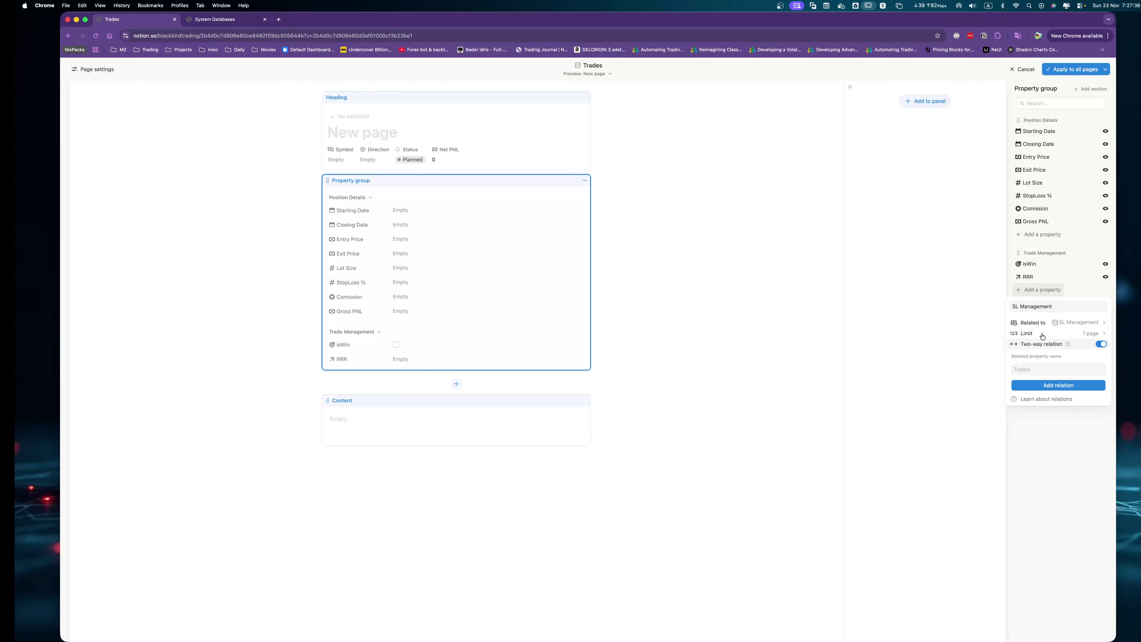
pyautogui.click(1053, 385)
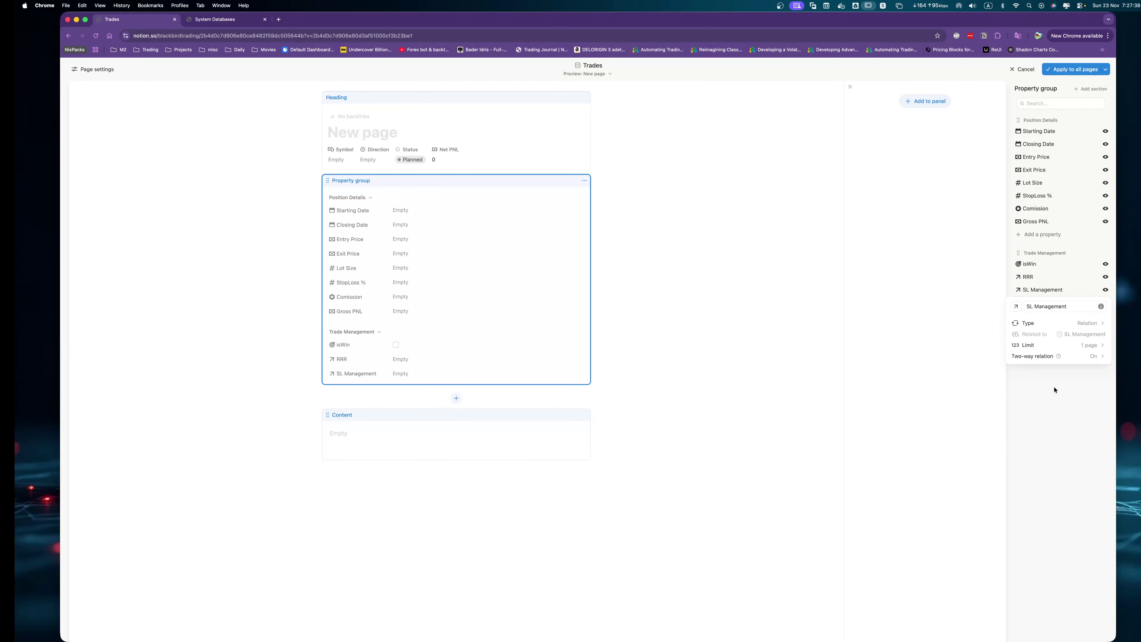
pyautogui.click(1055, 390)
# Add a new text property named "re" to the Trade Management section.
pyautogui.click(1049, 303)
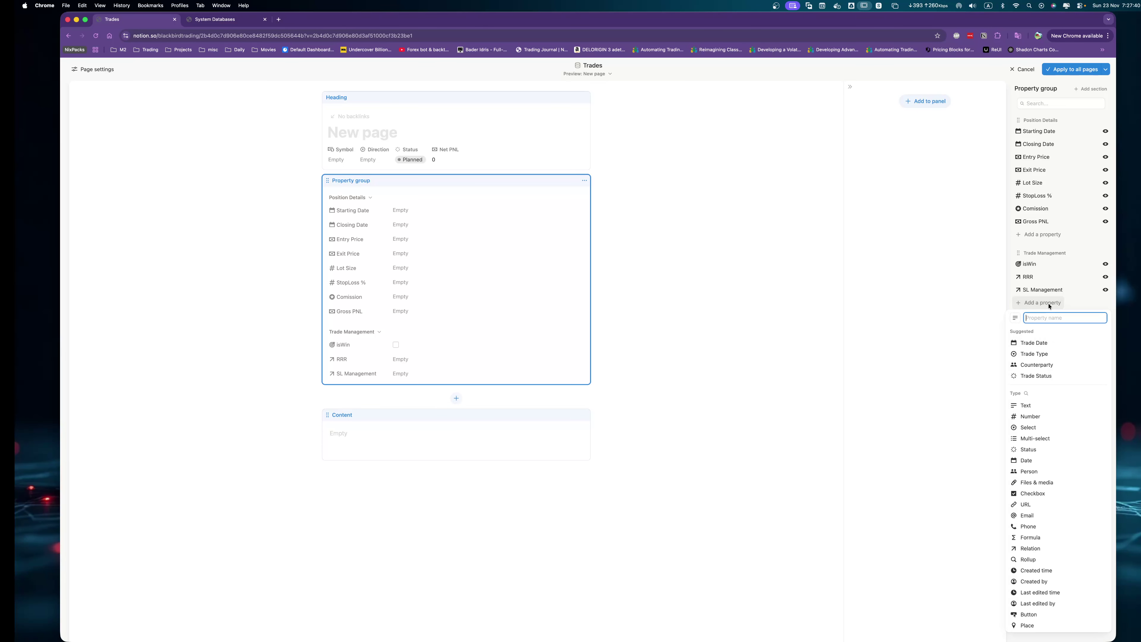
pyautogui.write('rela')
pyautogui.press('Return')
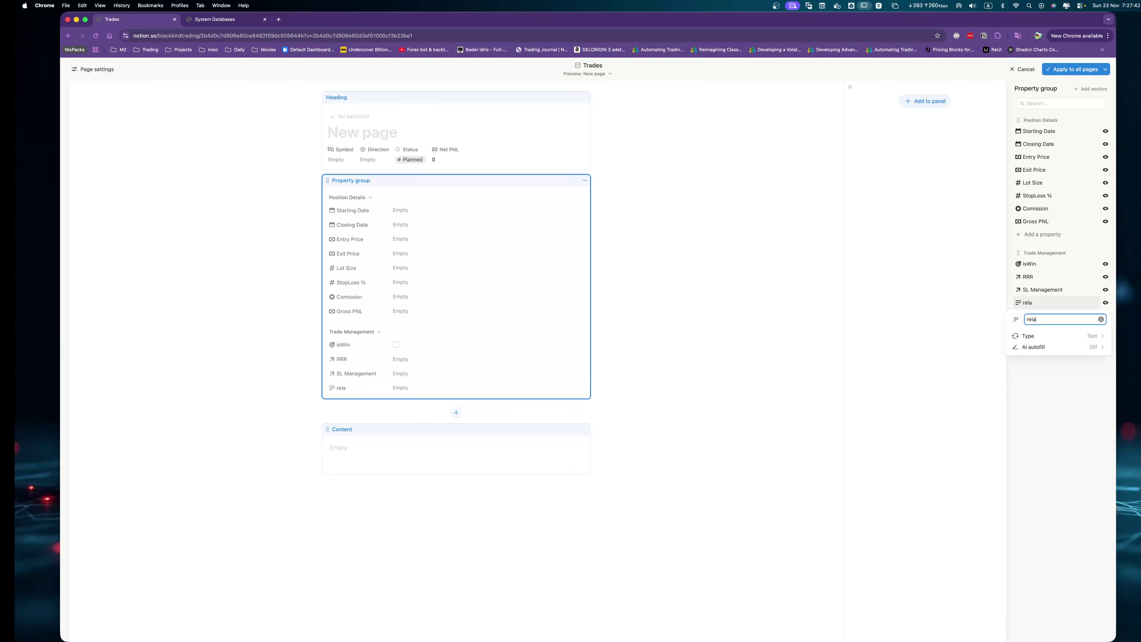
pyautogui.press('BackSpace')
pyautogui.press('BackSpace')
pyautogui.click(1045, 301)
# Convert the "re" property into a two-way relation to Metadata's TP Management source under Mesh Templates, limited to 1 page.
pyautogui.click(1044, 327)
pyautogui.click(1035, 335)
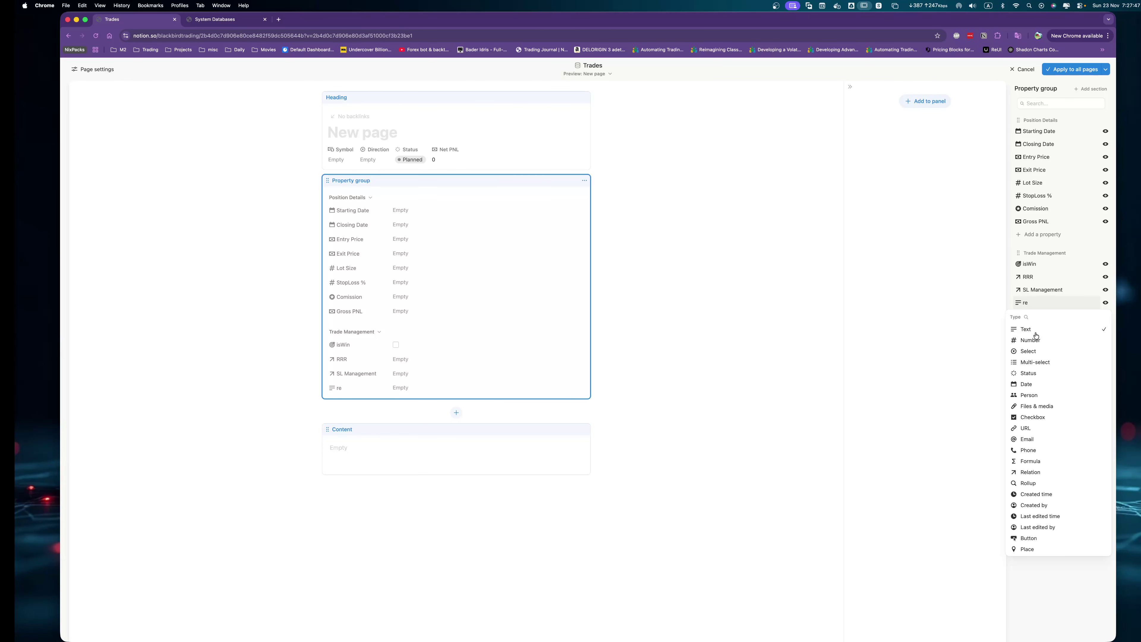
pyautogui.click(1031, 472)
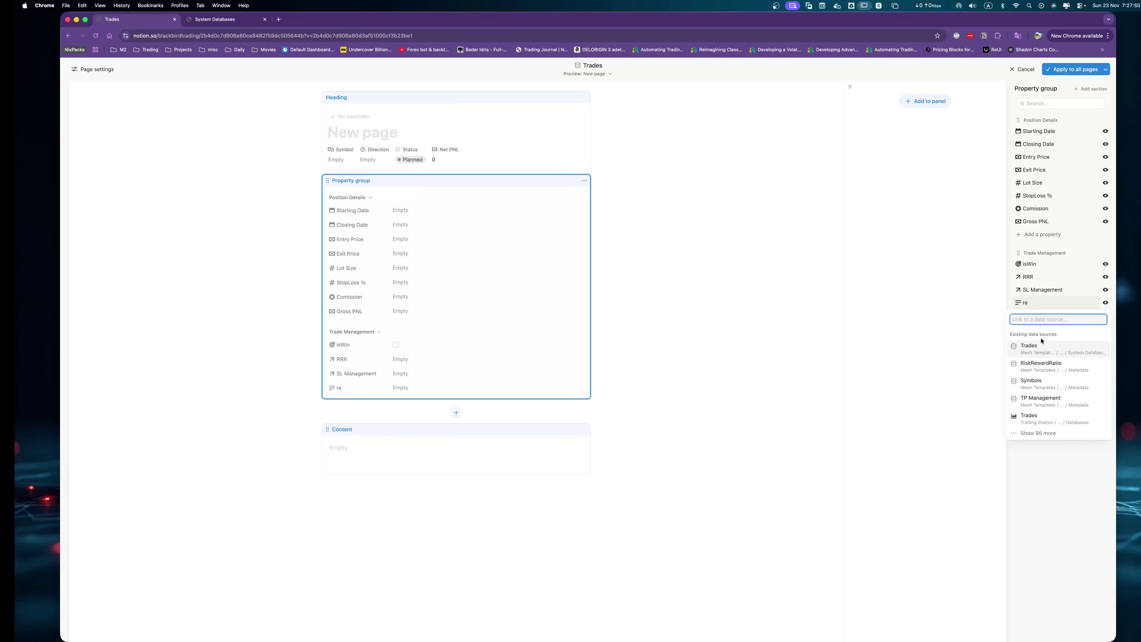
pyautogui.write('TP Man')
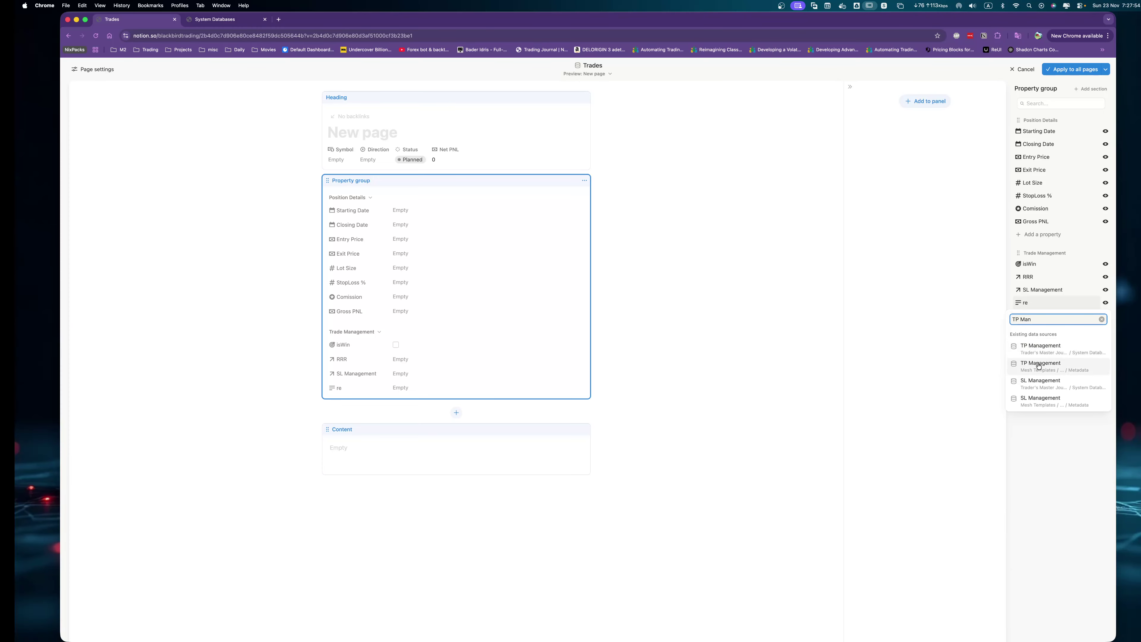
pyautogui.click(1039, 366)
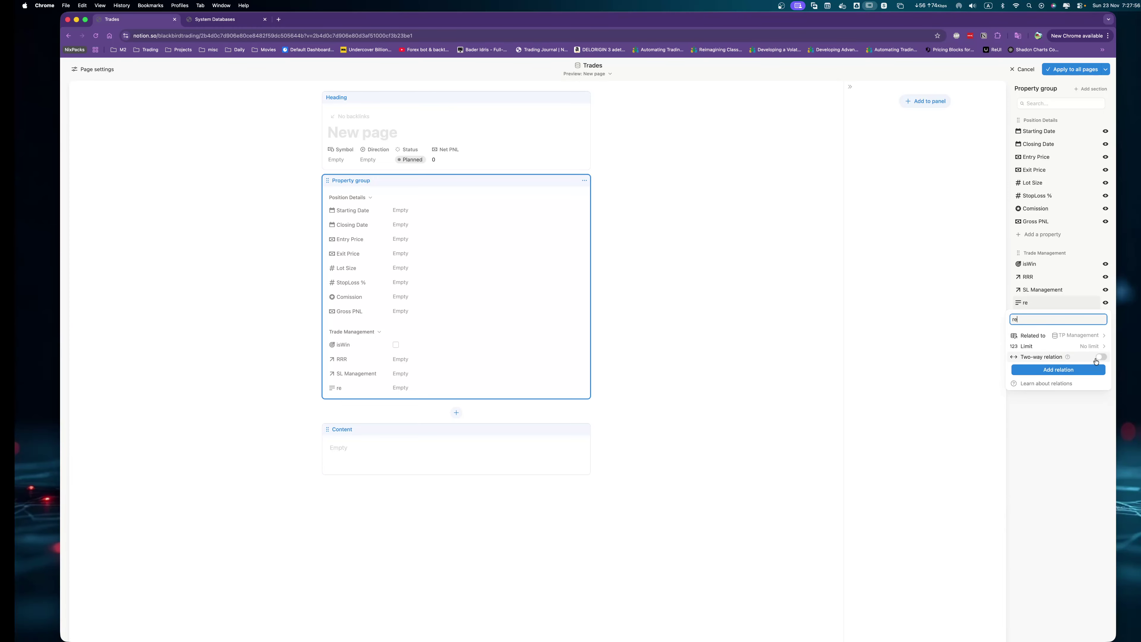
pyautogui.click(1100, 357)
pyautogui.click(1093, 347)
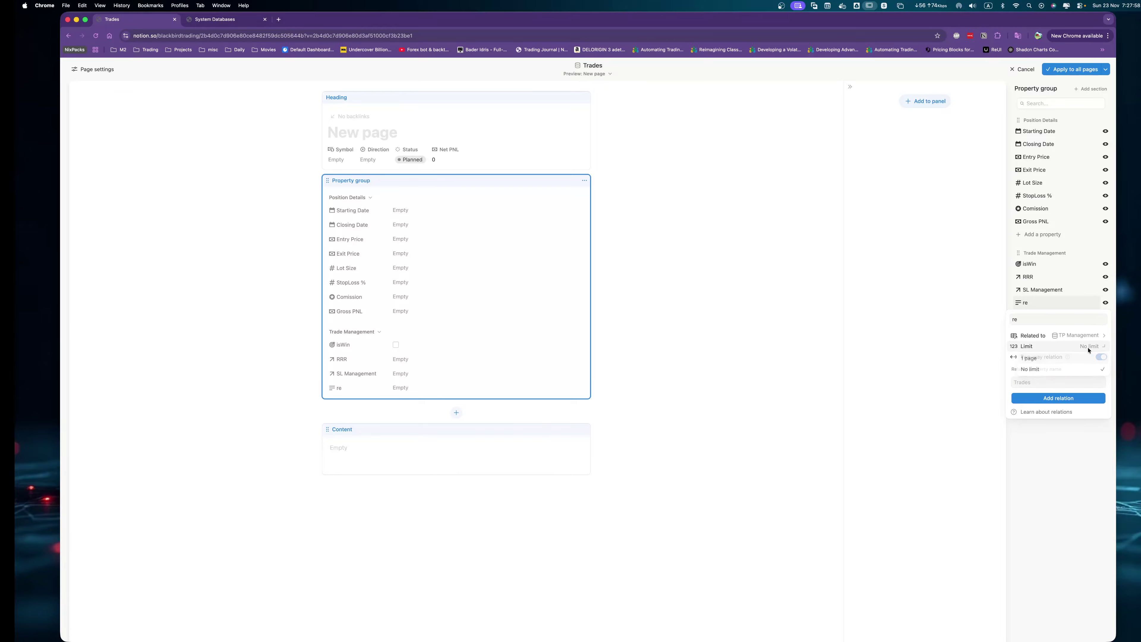
pyautogui.click(1042, 364)
pyautogui.click(1062, 398)
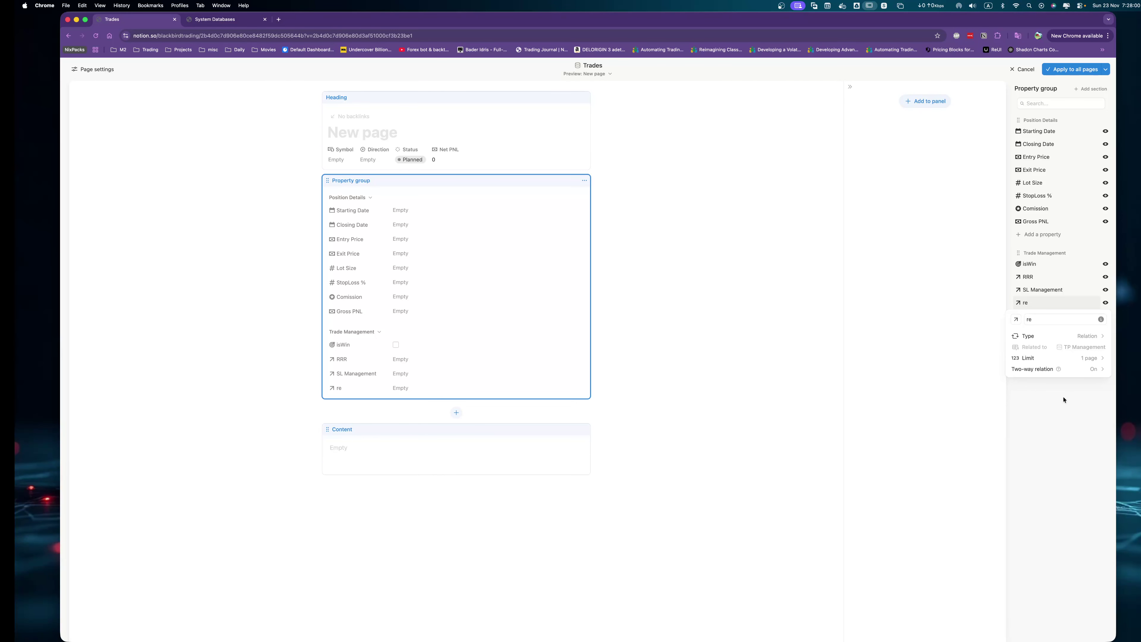
# Rename the "re" relation property to "TP Management".
pyautogui.click(1052, 319)
pyautogui.write('TP Ma')
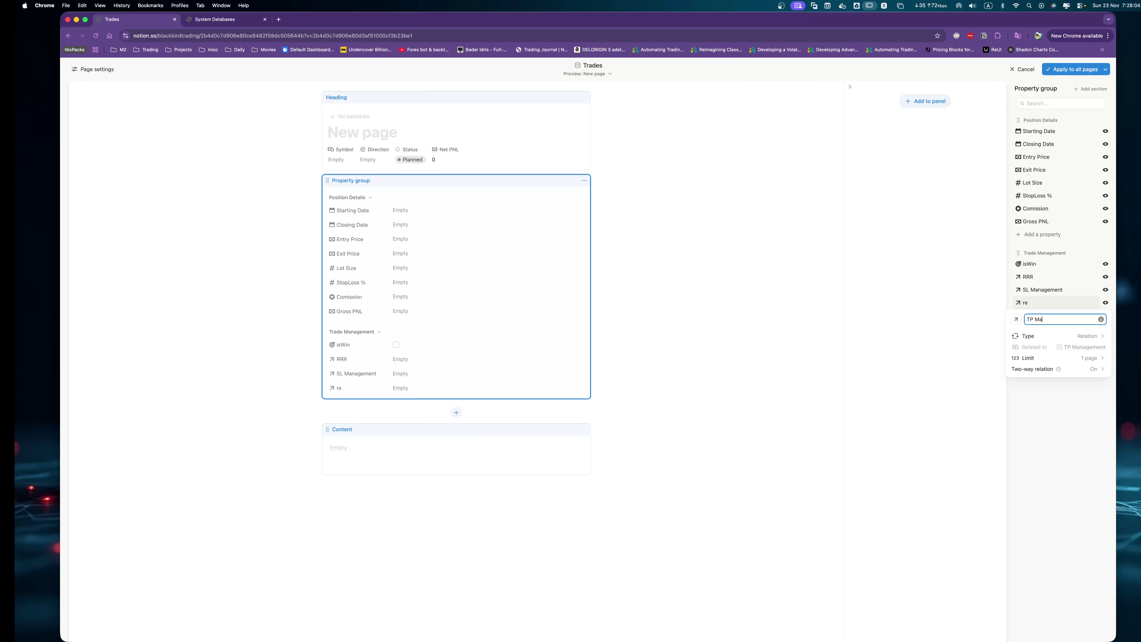
pyautogui.write('nagement')
pyautogui.click(1064, 398)
# Open Metadata in the System Databases browser tab, check its Sessions and Order Types sources, and return to the Trades layout.
pyautogui.click(224, 19)
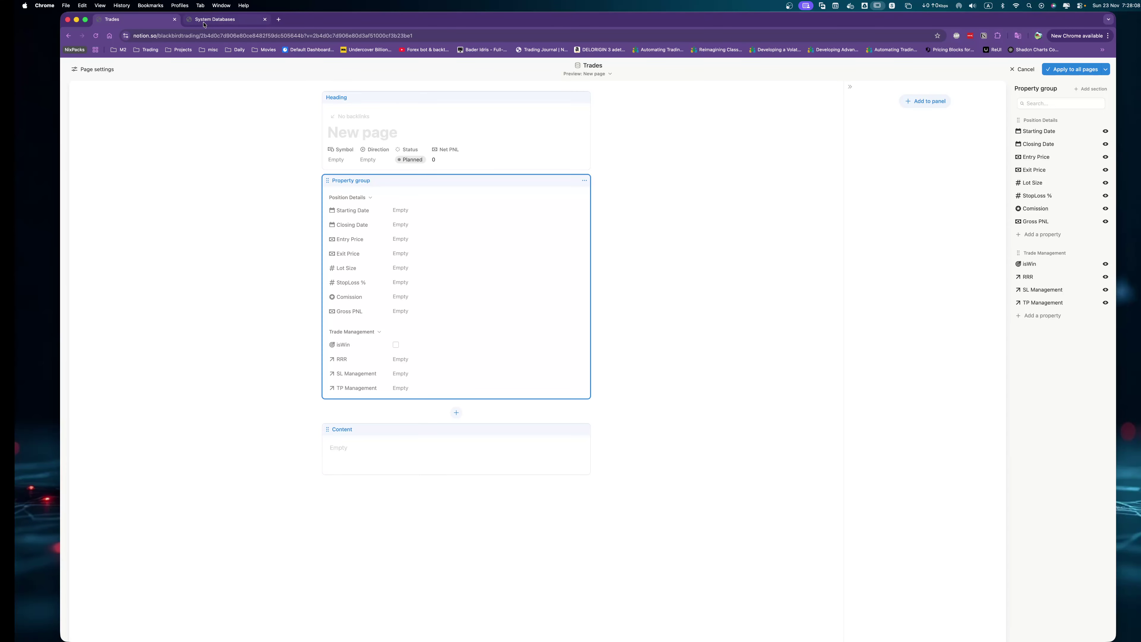
pyautogui.click(548, 243)
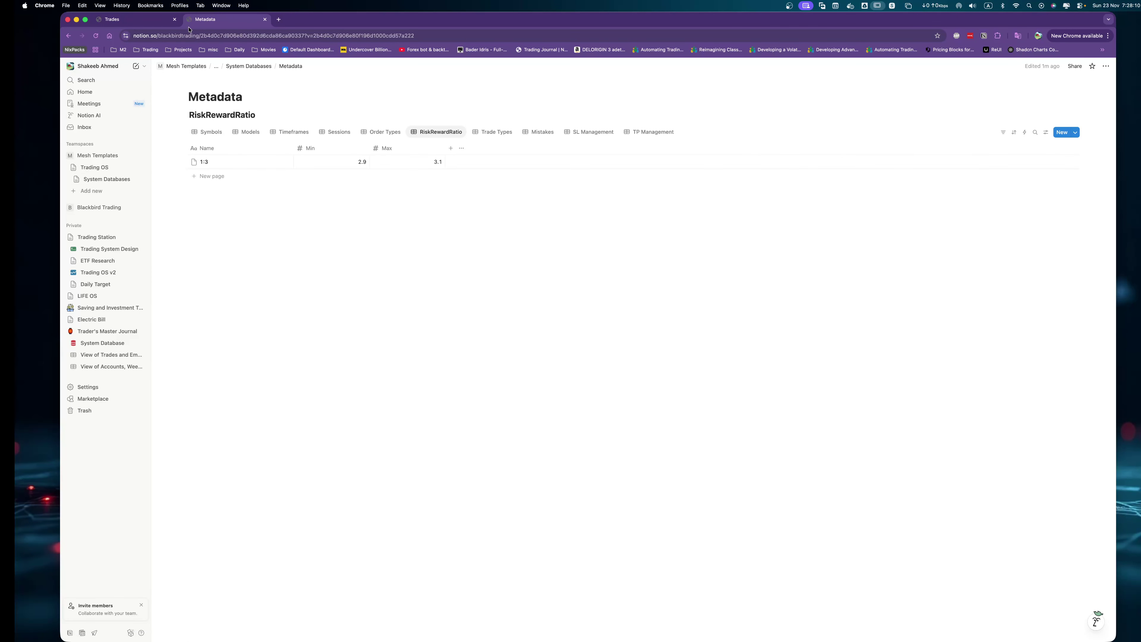
pyautogui.click(137, 21)
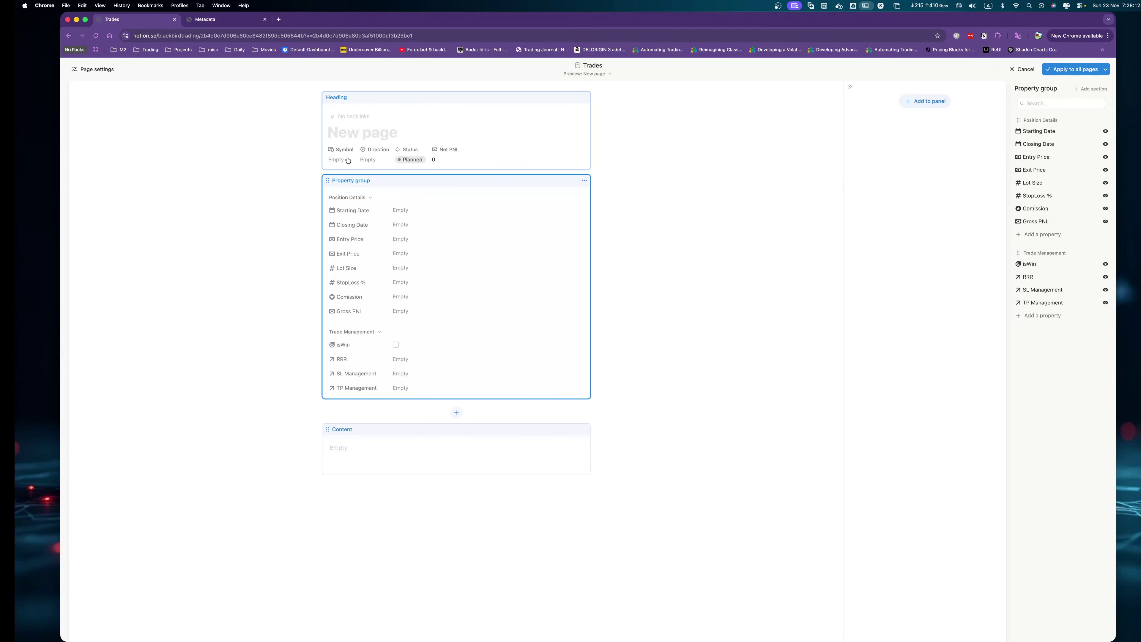
pyautogui.click(220, 19)
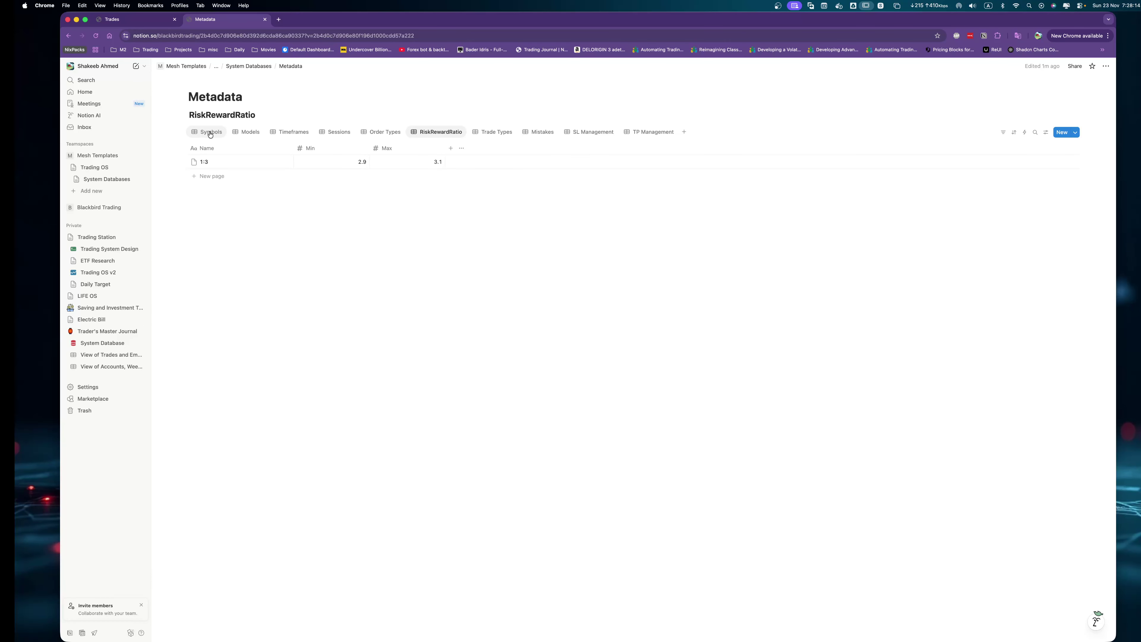
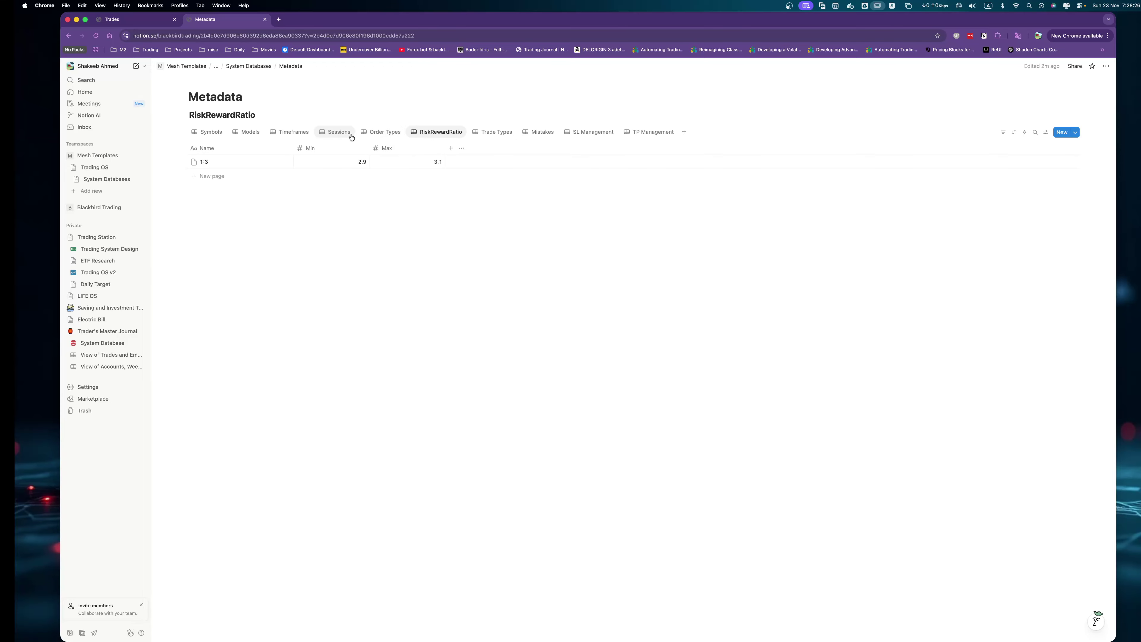
pyautogui.click(337, 134)
pyautogui.click(373, 138)
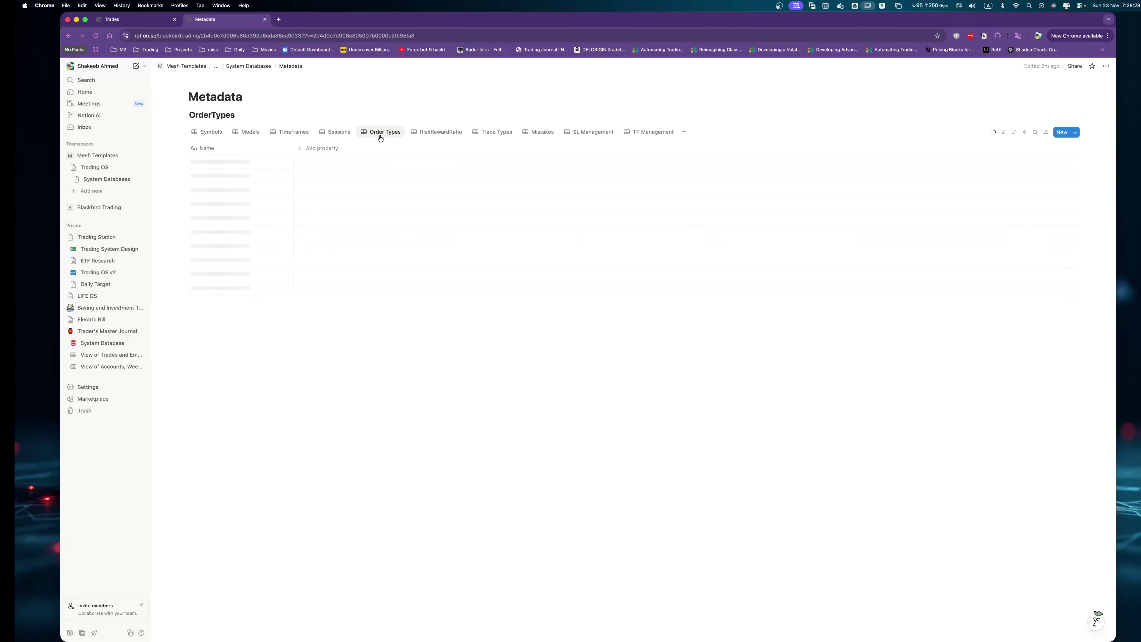
pyautogui.click(148, 21)
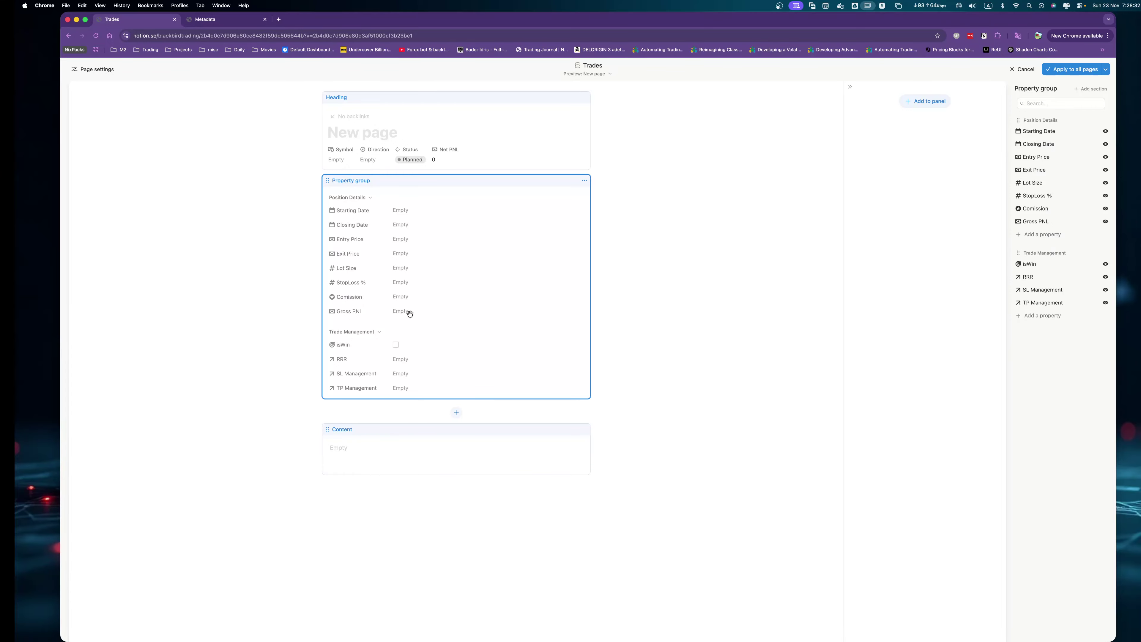
# Add a two-way relation to Metadata's OrderTypes source under Mesh Templates in the Trade Management section, limited to 1 page.
pyautogui.click(1049, 316)
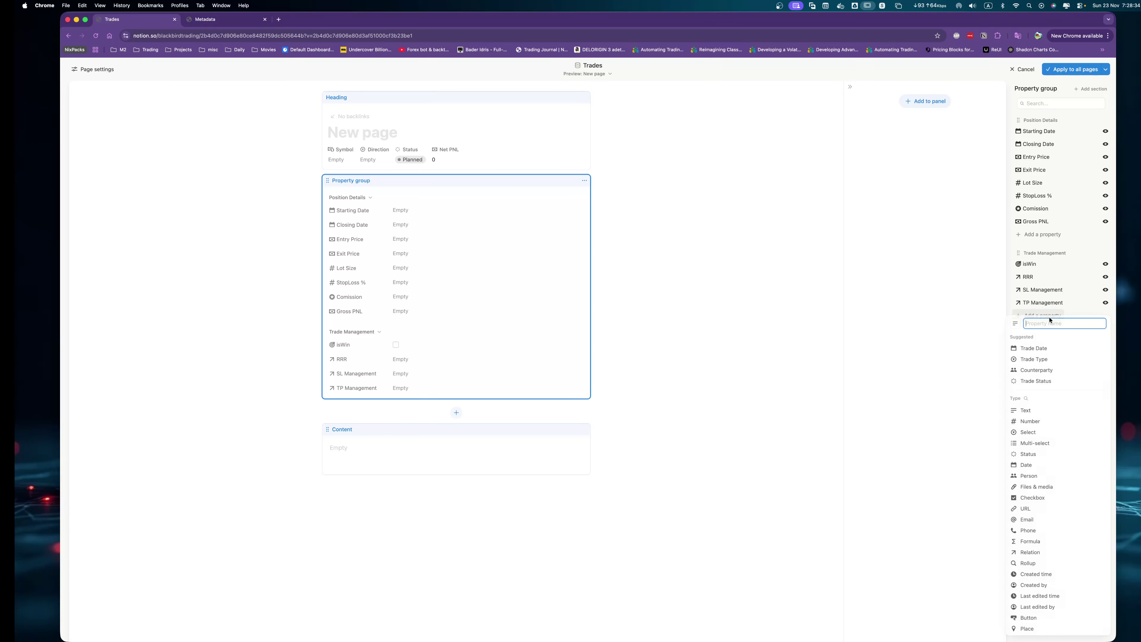
pyautogui.click(1030, 553)
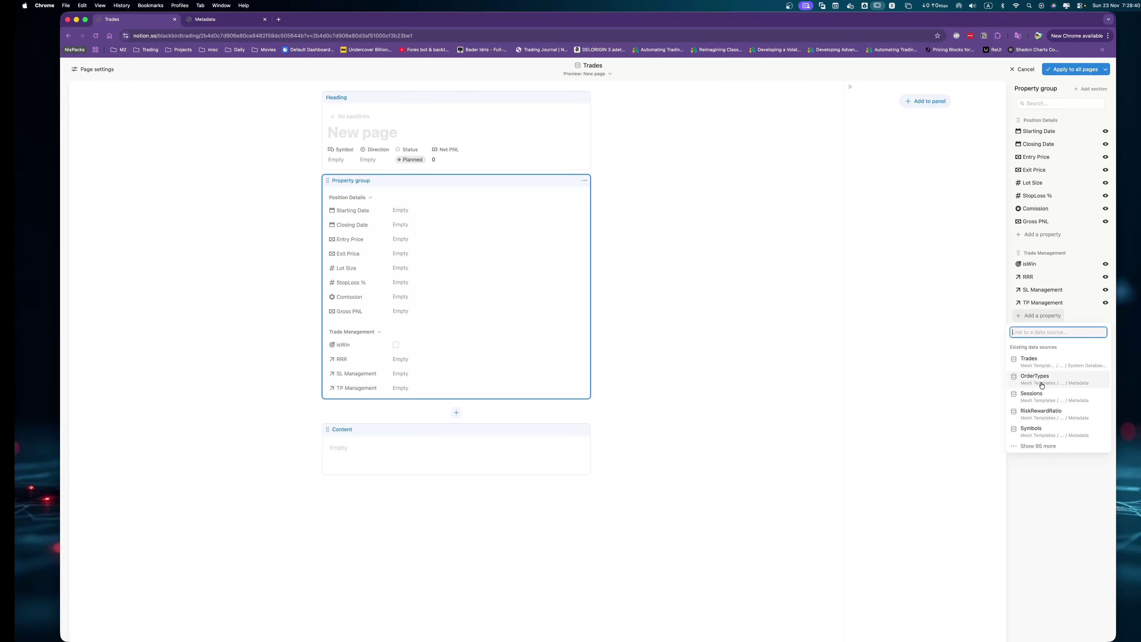
pyautogui.write('orderTypes')
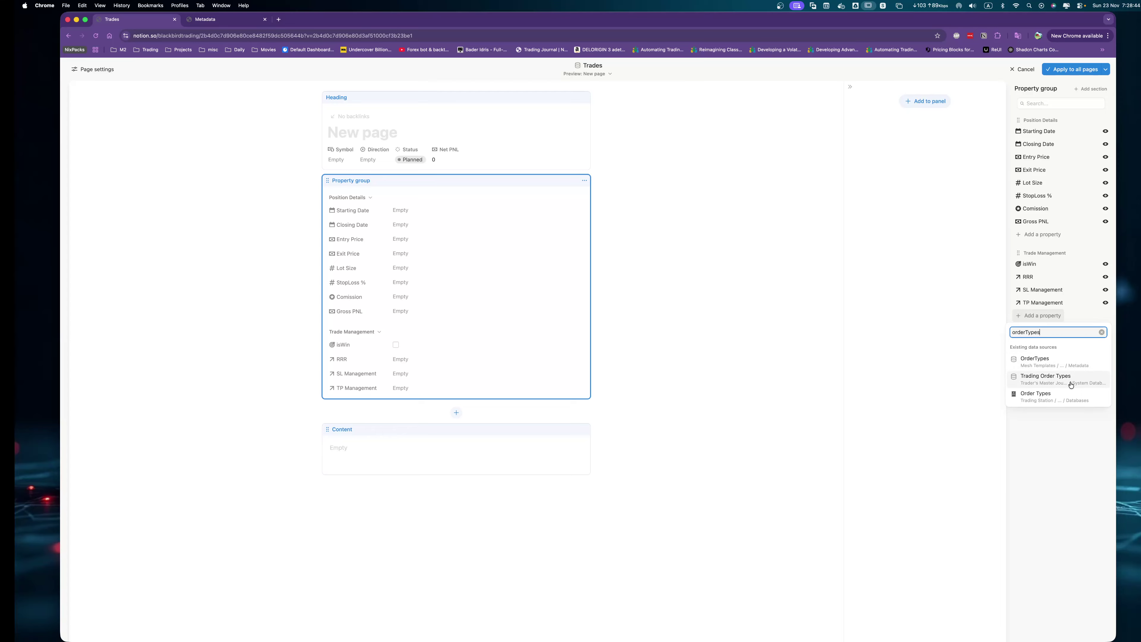
pyautogui.click(1054, 361)
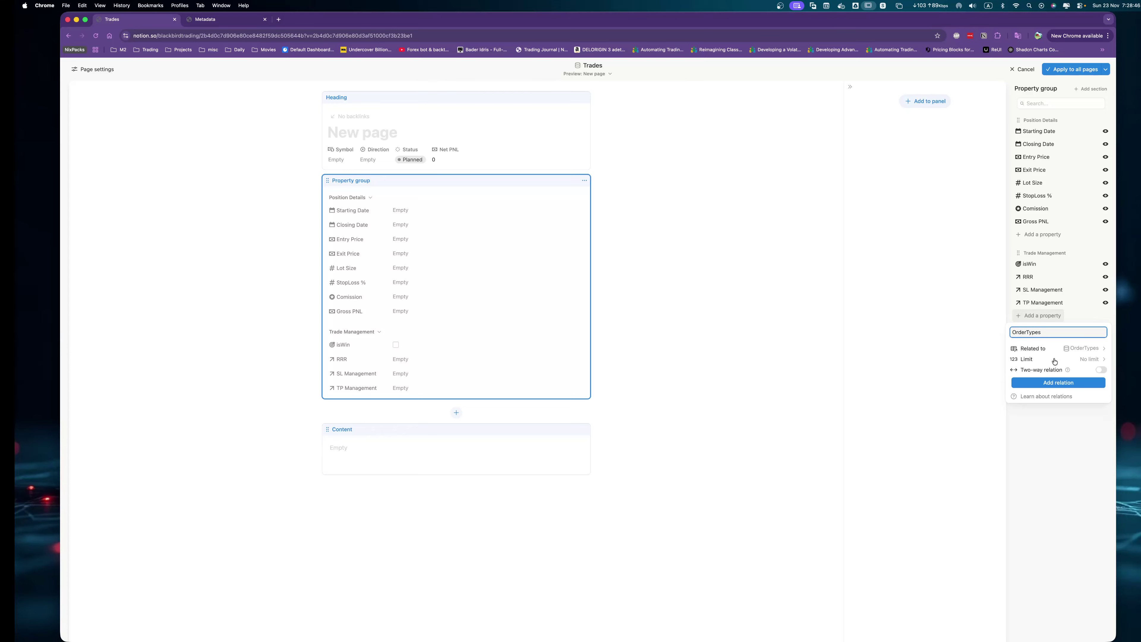
pyautogui.click(1101, 369)
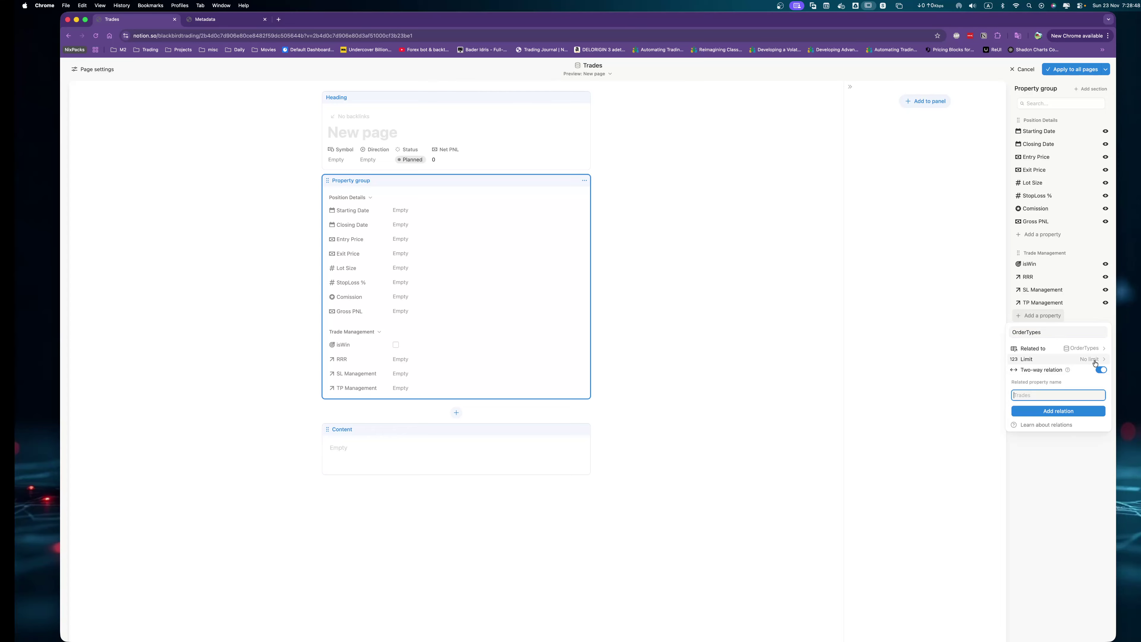
pyautogui.click(1094, 360)
pyautogui.click(1052, 372)
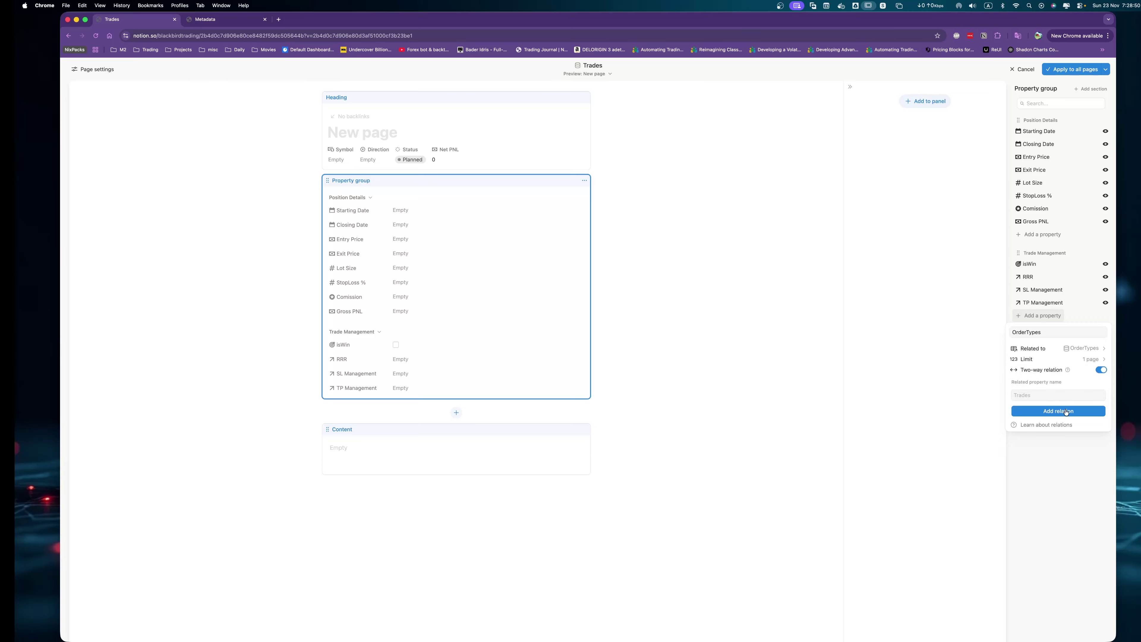
pyautogui.click(1064, 410)
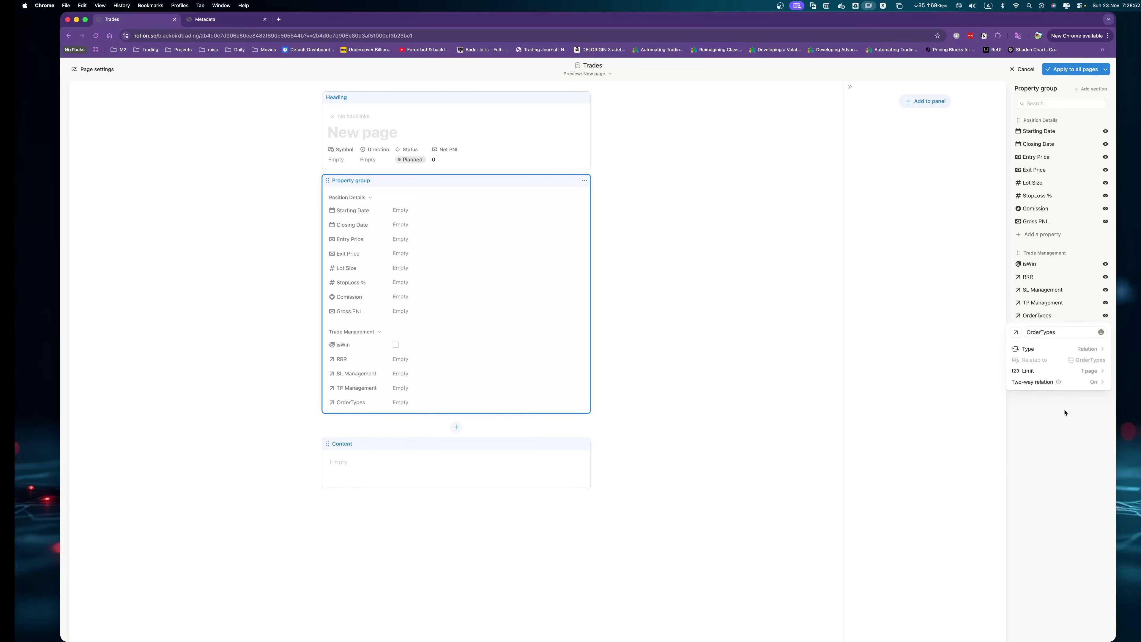
pyautogui.click(1064, 412)
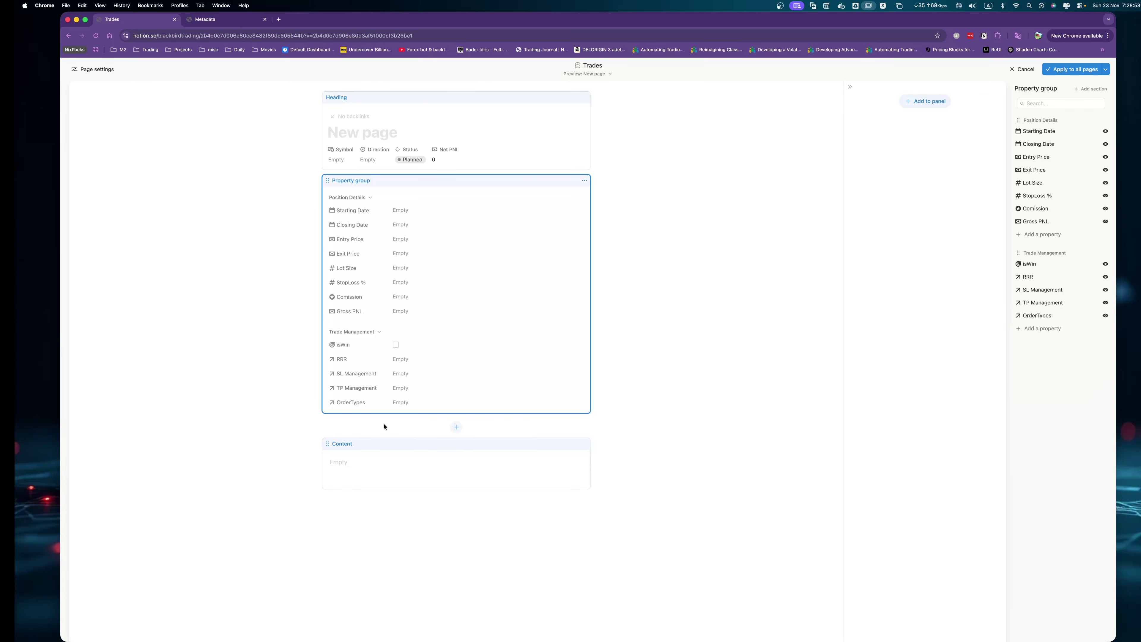
# Rename the OrderTypes relation property to "Order Type", check the Metadata sources in the other browser tab, and return to the Trades layout.
pyautogui.click(1030, 317)
pyautogui.click(1036, 328)
pyautogui.press('BackSpace')
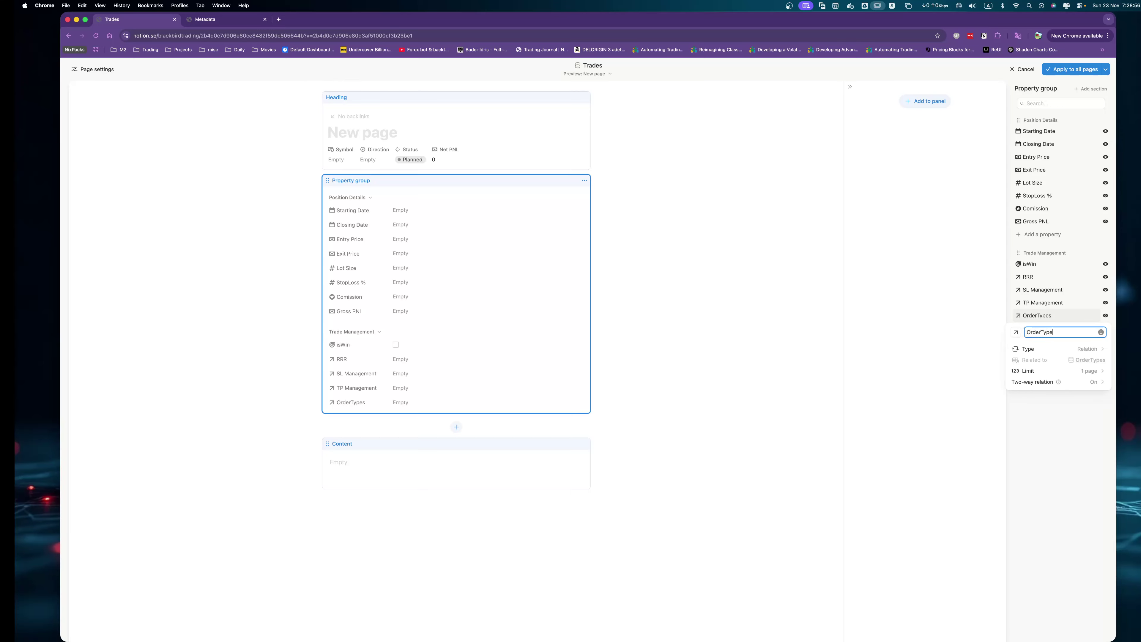
pyautogui.click(1042, 332)
pyautogui.press('Escape')
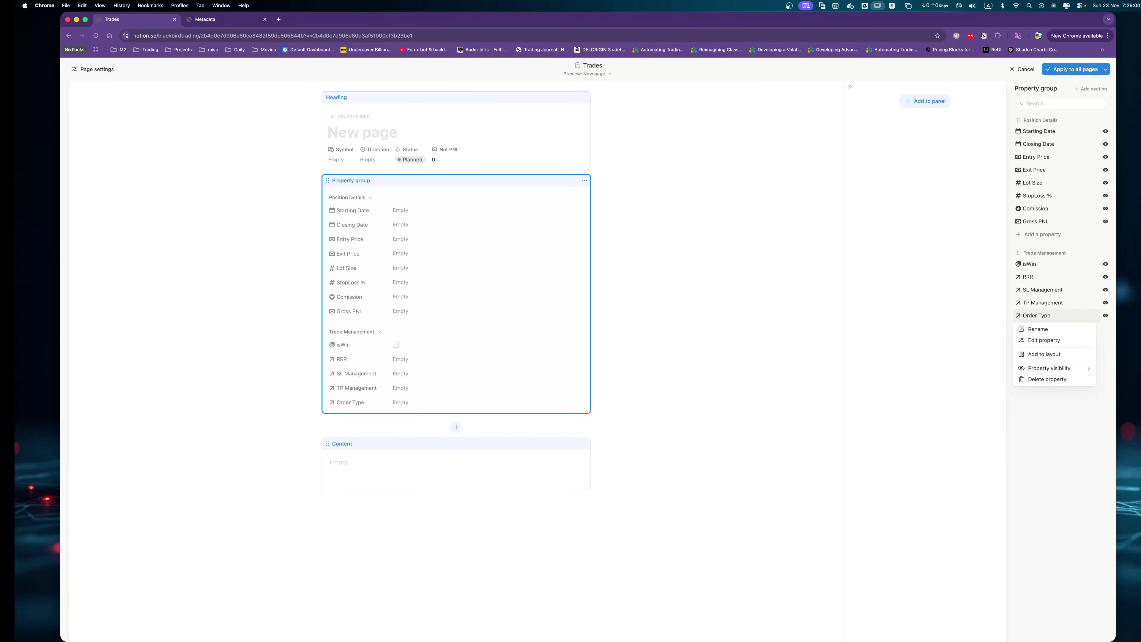
pyautogui.hotkey('ctrl', 'Tab')
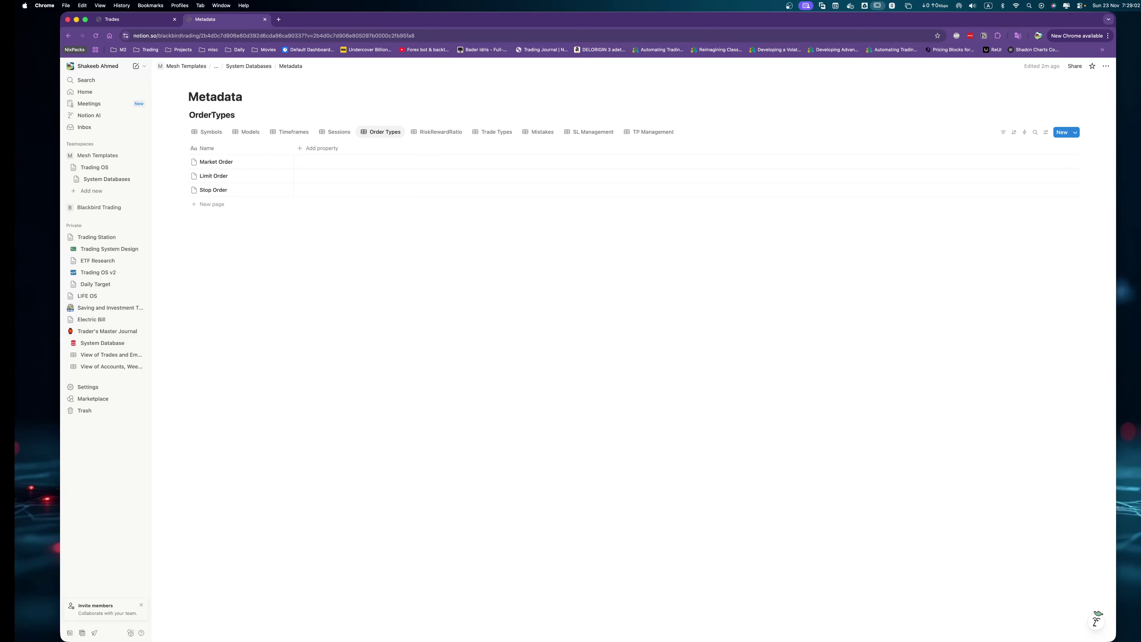
pyautogui.hotkey('ctrl', 'shift', 'Tab')
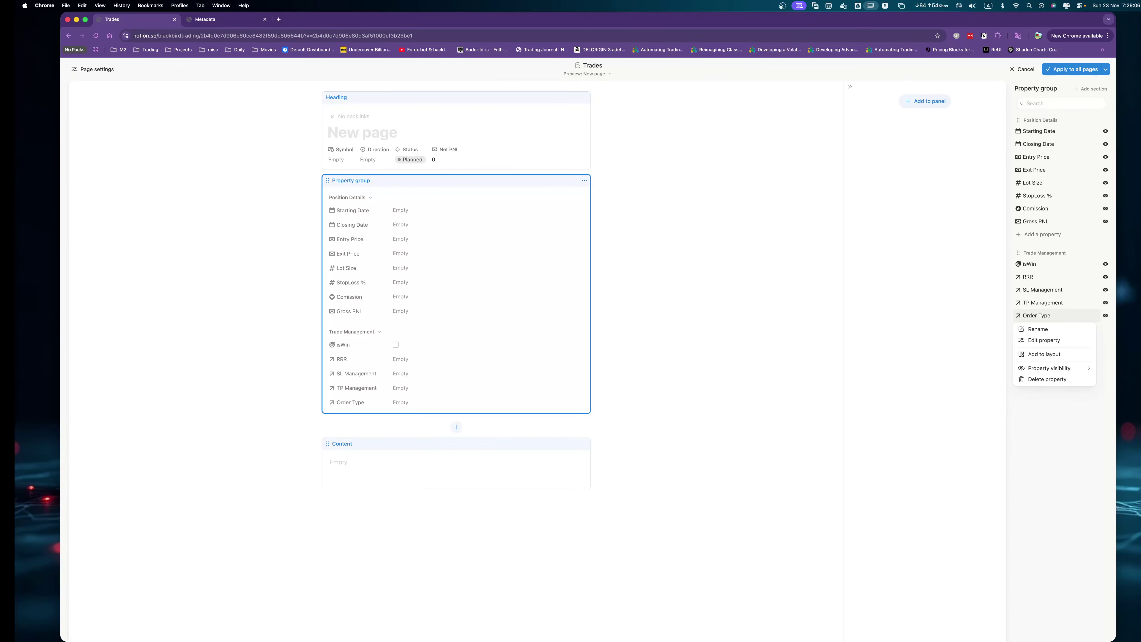
pyautogui.click(1054, 422)
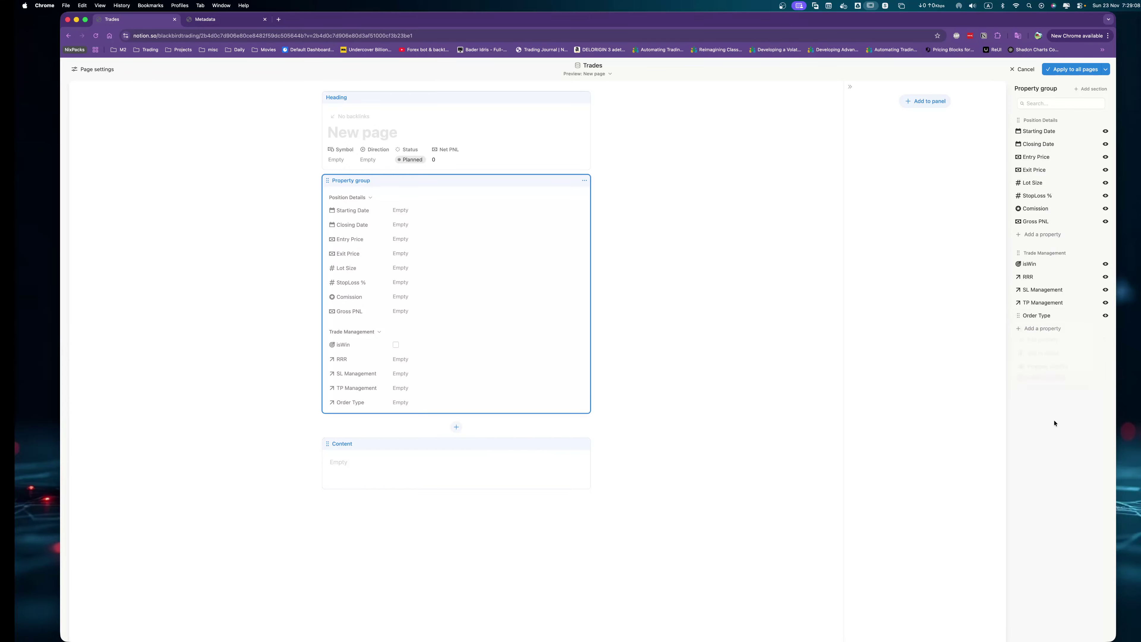
# Add a two-way relation to Metadata's Models source under Mesh Templates in the Trade Management section, limited to 1 page.
pyautogui.click(1040, 334)
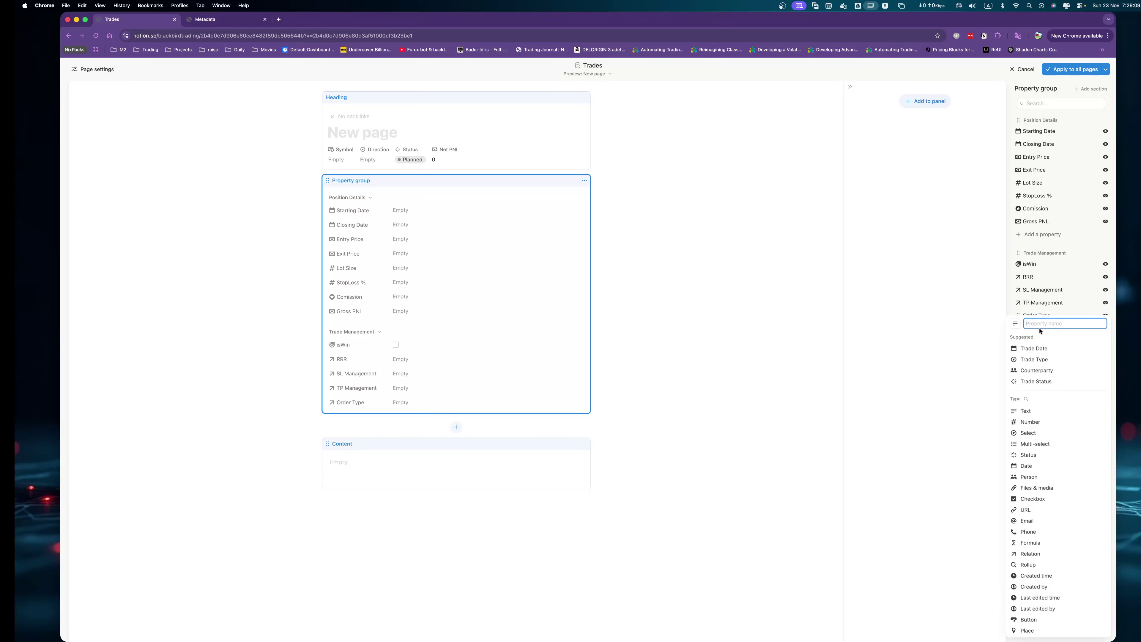
pyautogui.click(1030, 554)
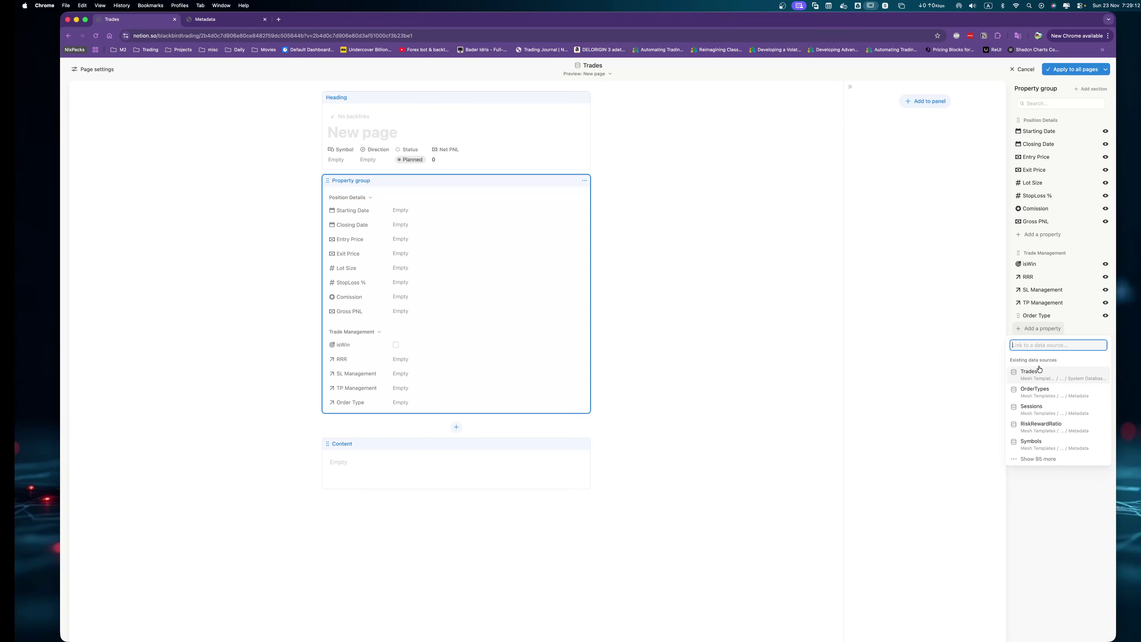
pyautogui.hotkey('ctrl', 'Tab')
pyautogui.hotkey('ctrl', 'Tab')
pyautogui.write('models')
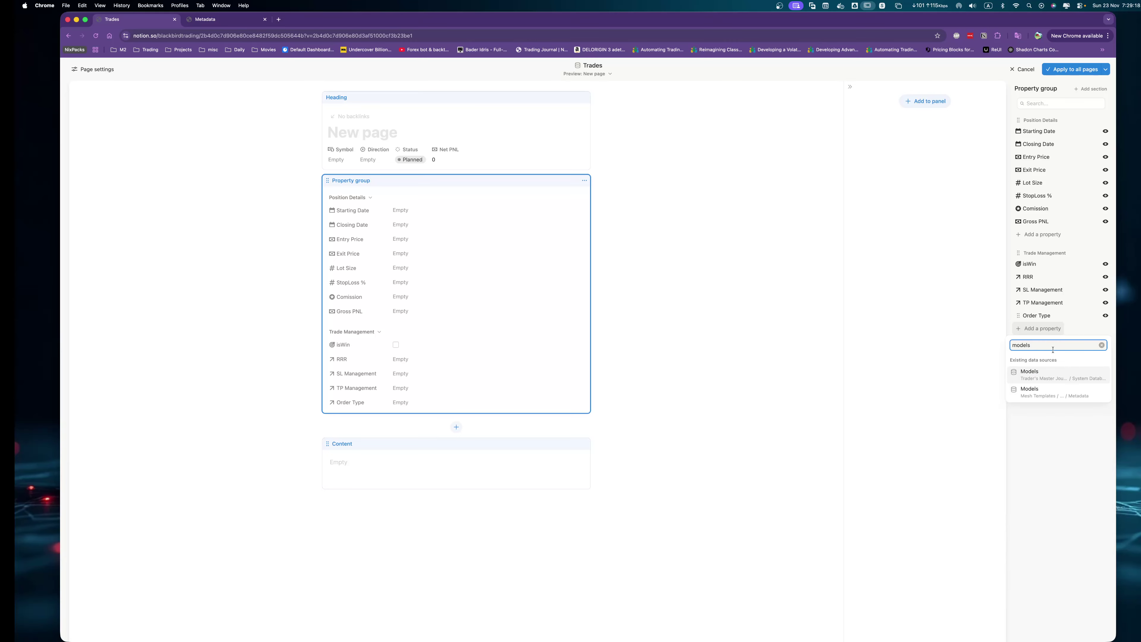
pyautogui.click(1038, 391)
pyautogui.click(1099, 383)
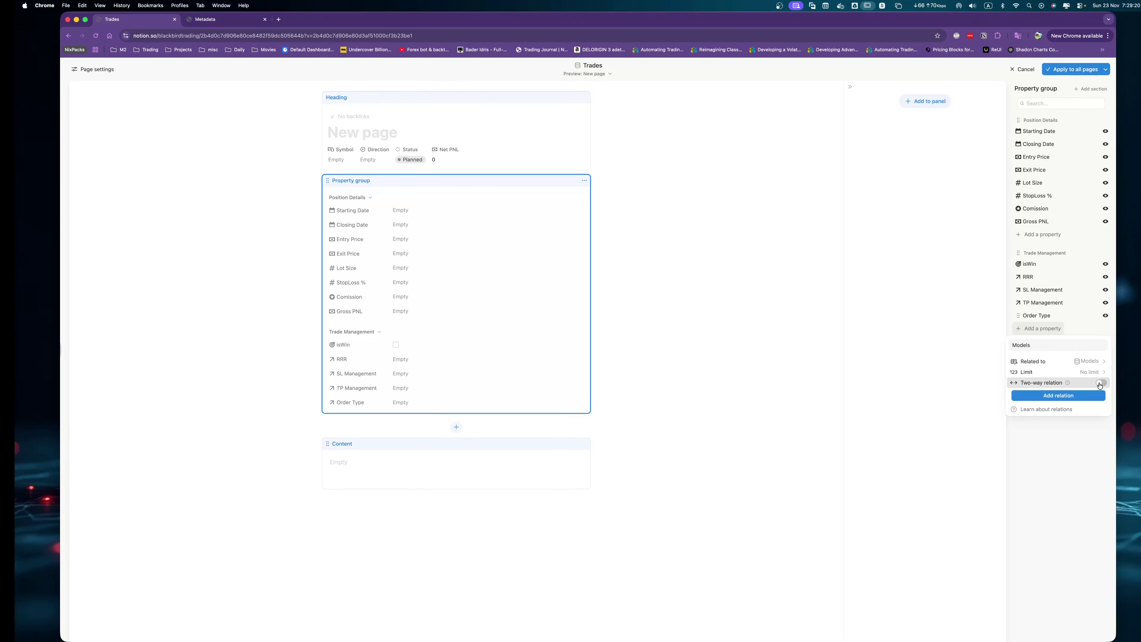
pyautogui.click(1090, 371)
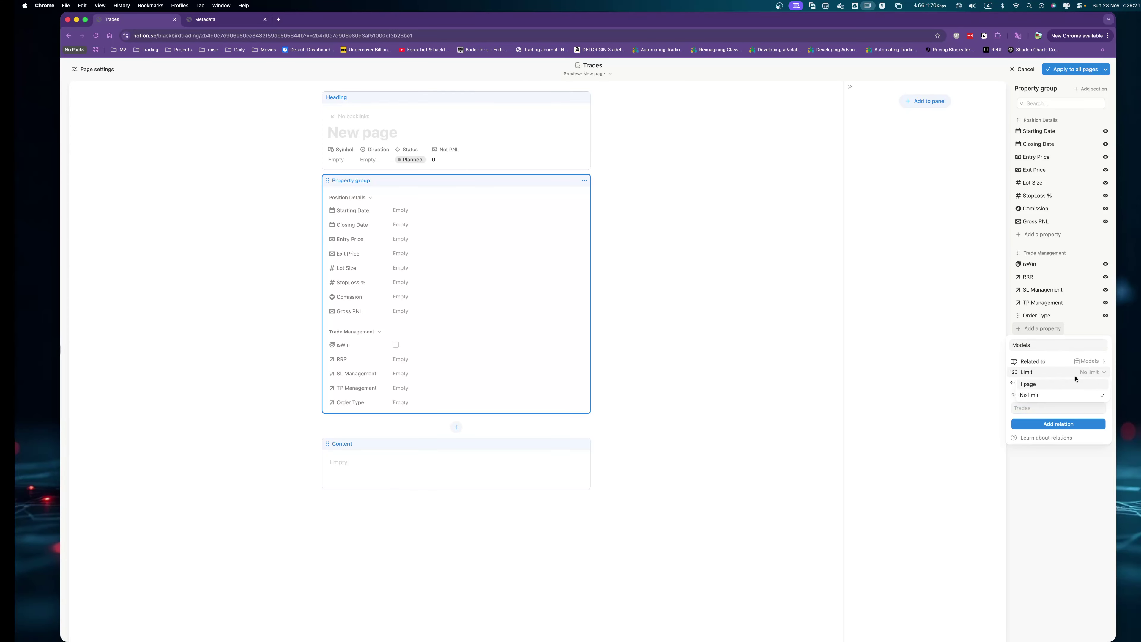
pyautogui.click(1049, 385)
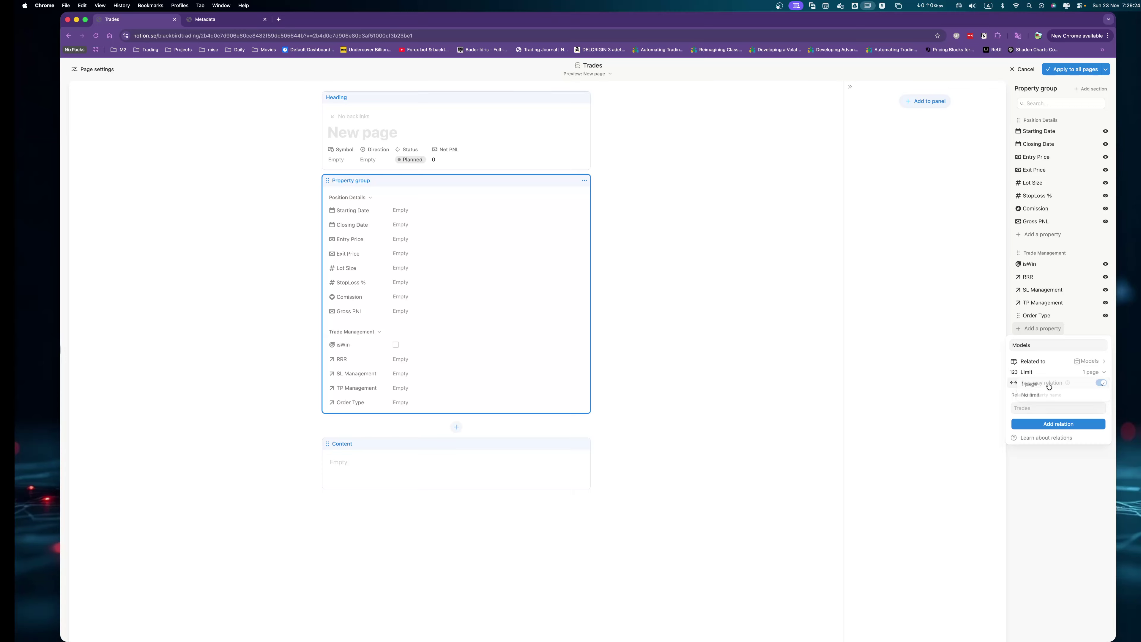
pyautogui.click(1062, 424)
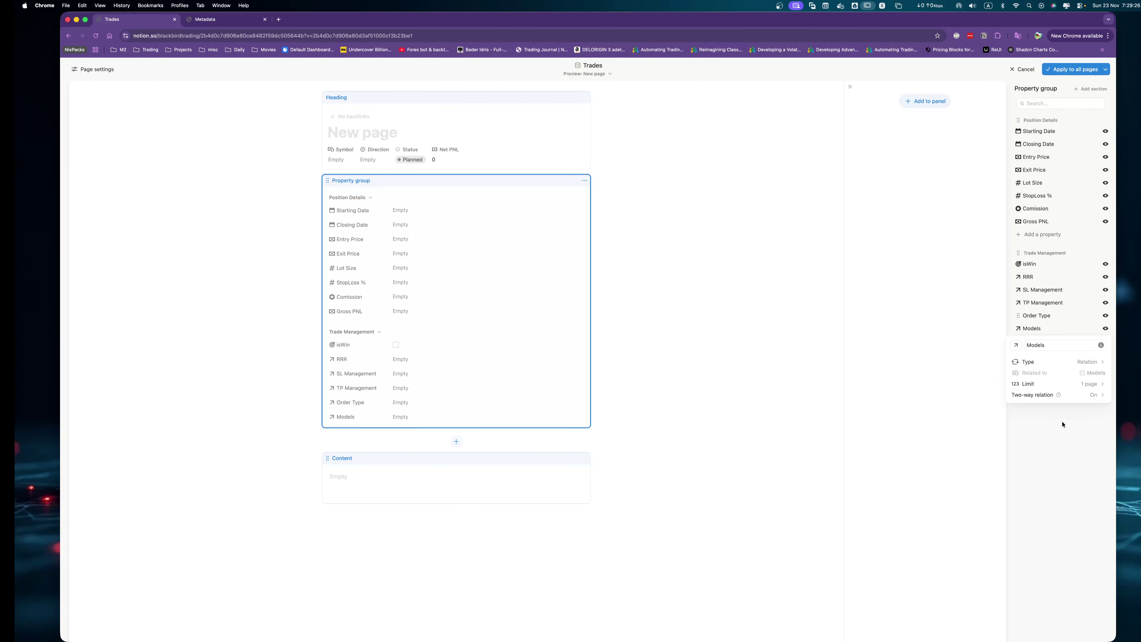
pyautogui.click(1062, 424)
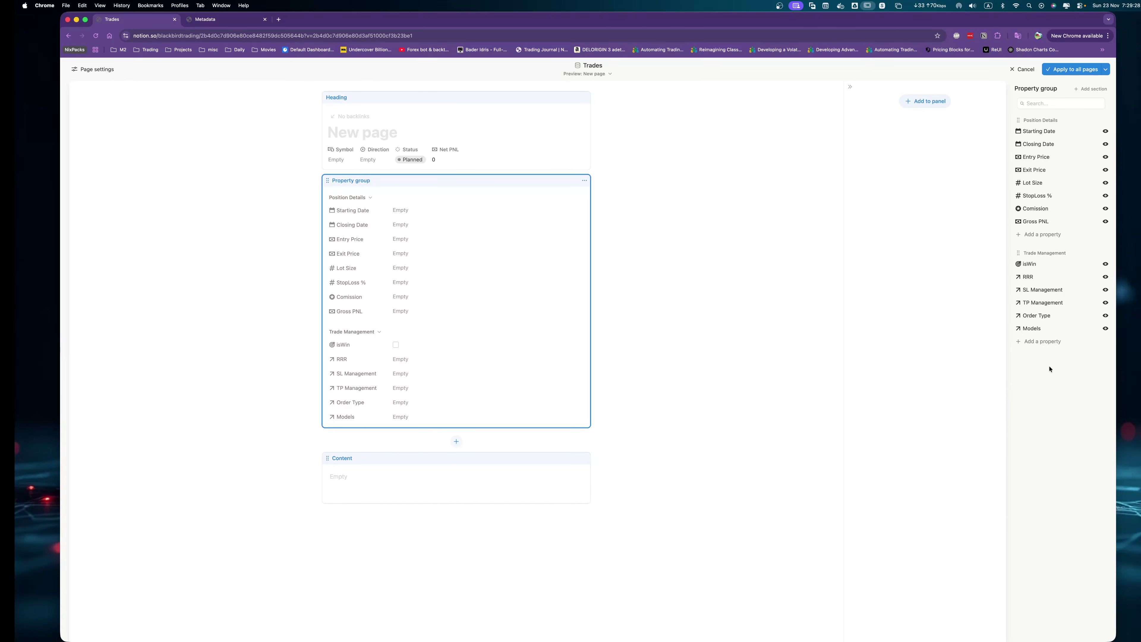
# Set up a new two-way relation to Metadata's Timeframes source in the Trade Management section and open its page limit options.
pyautogui.click(1036, 342)
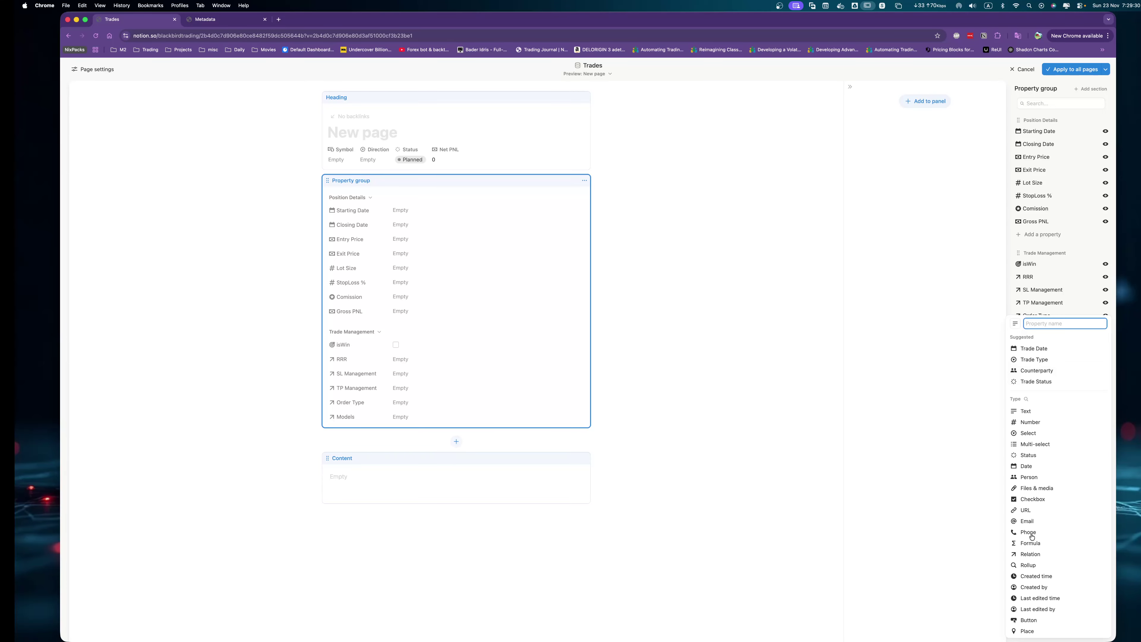
pyautogui.click(1030, 554)
pyautogui.hotkey('ctrl', 'Tab')
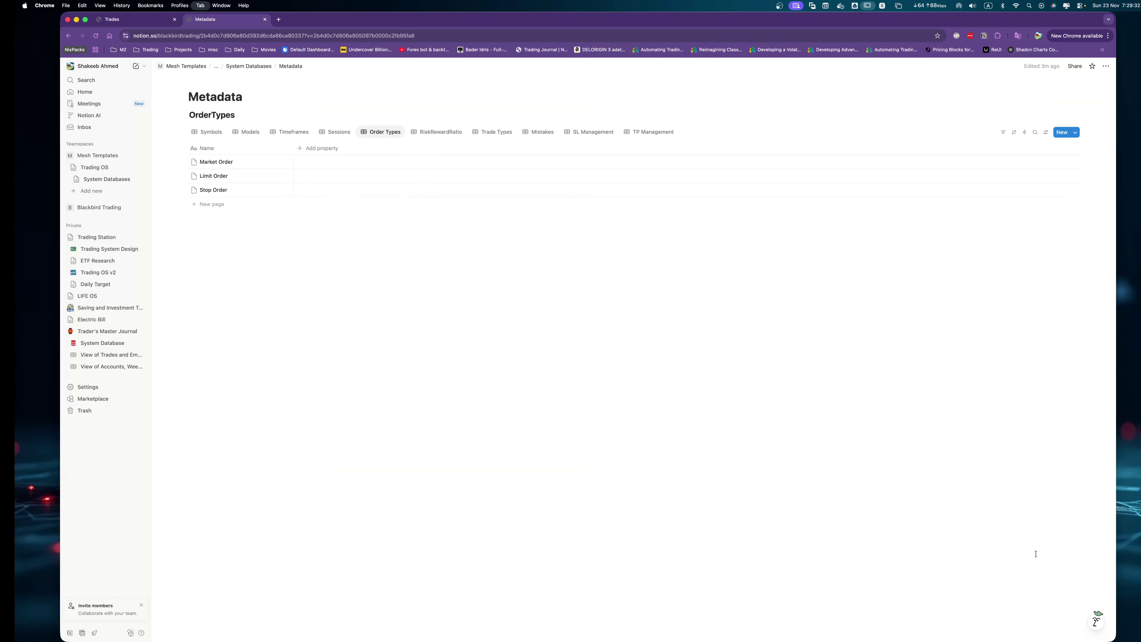
pyautogui.hotkey('ctrl', 'shift', 'Tab')
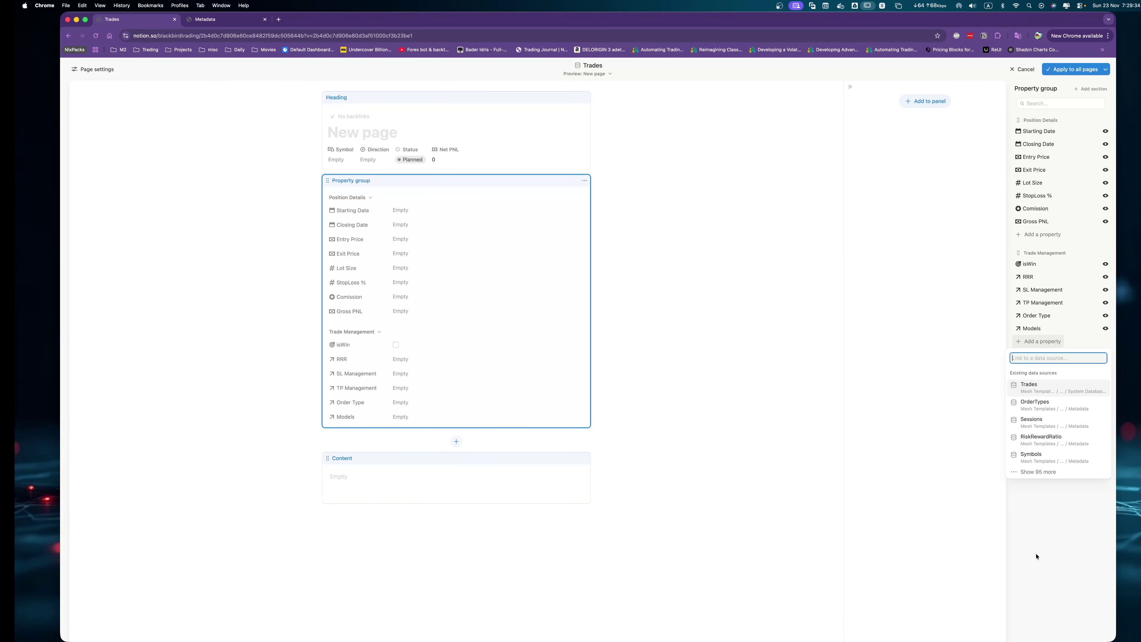
pyautogui.write('Timeframes')
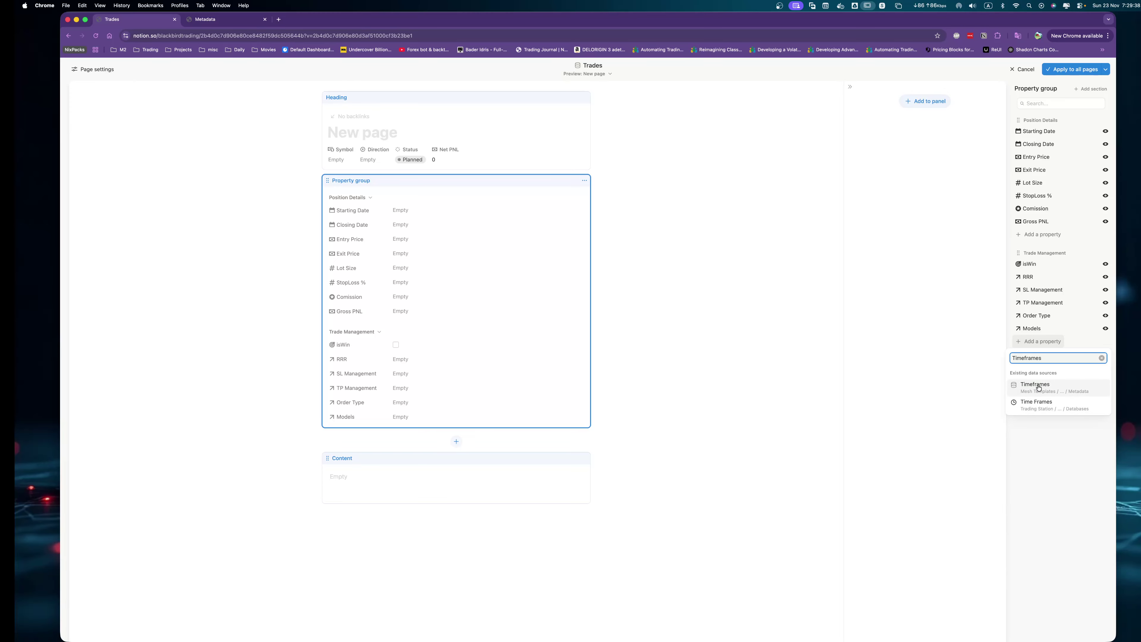
pyautogui.click(1036, 386)
pyautogui.click(1101, 396)
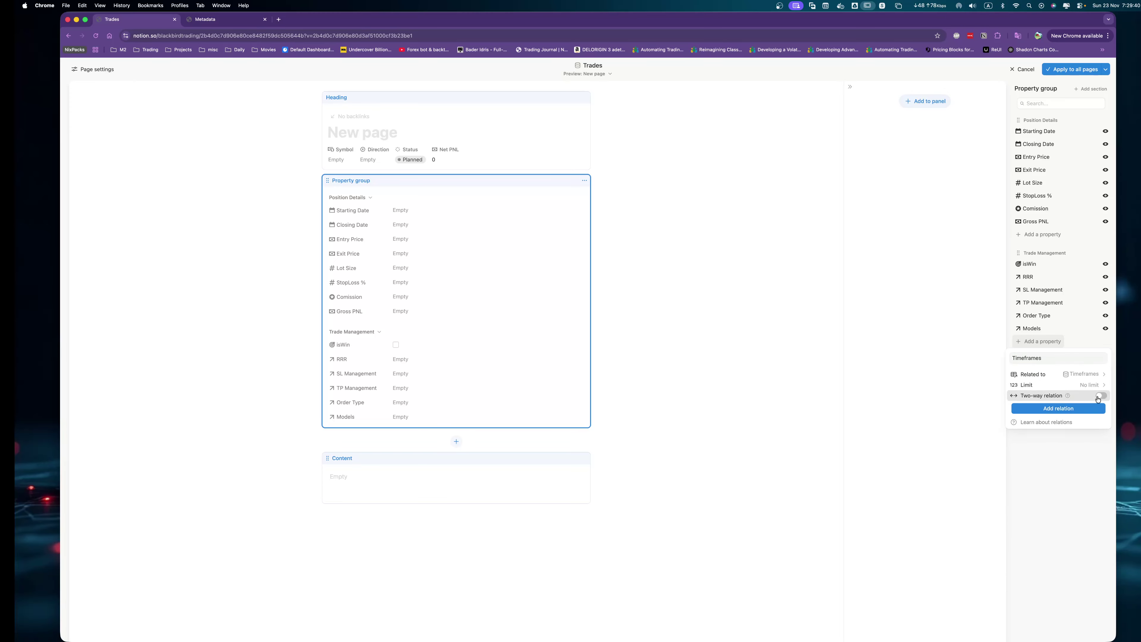
pyautogui.click(1091, 386)
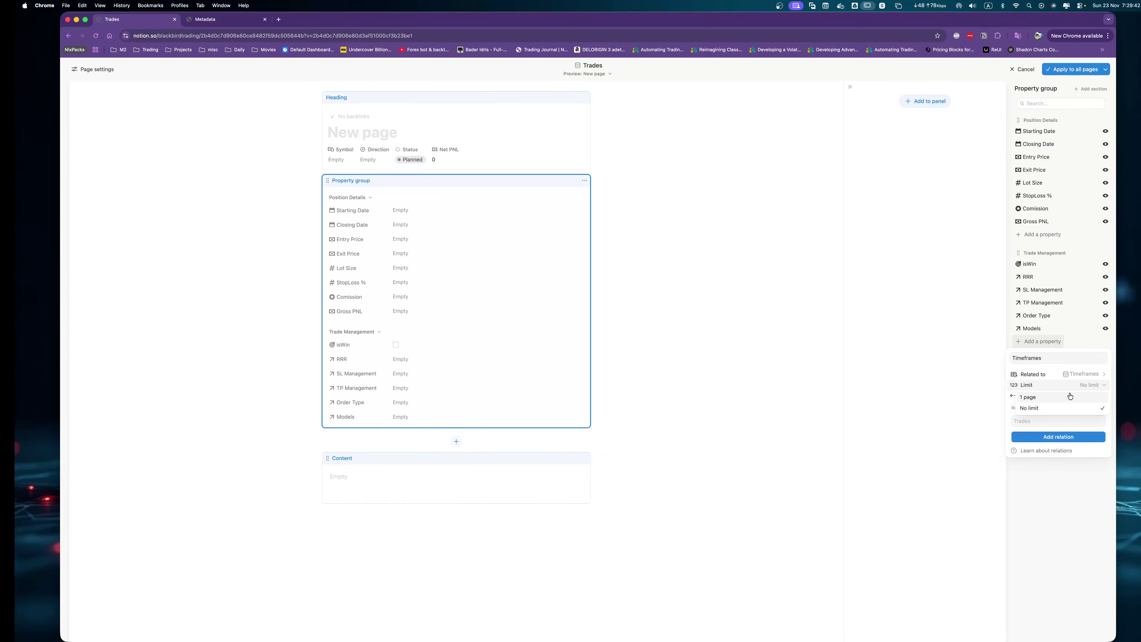
# Limit the new Timeframes relation to 1 page and add it to Trade Management as a two-way relation.
pyautogui.click(1060, 397)
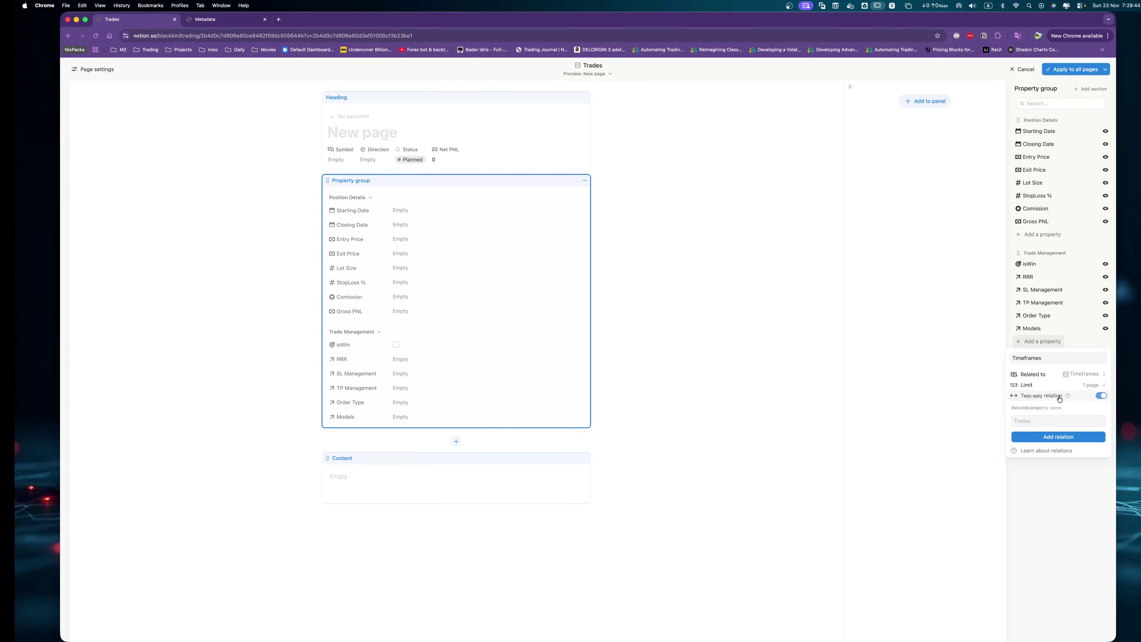
pyautogui.click(1054, 437)
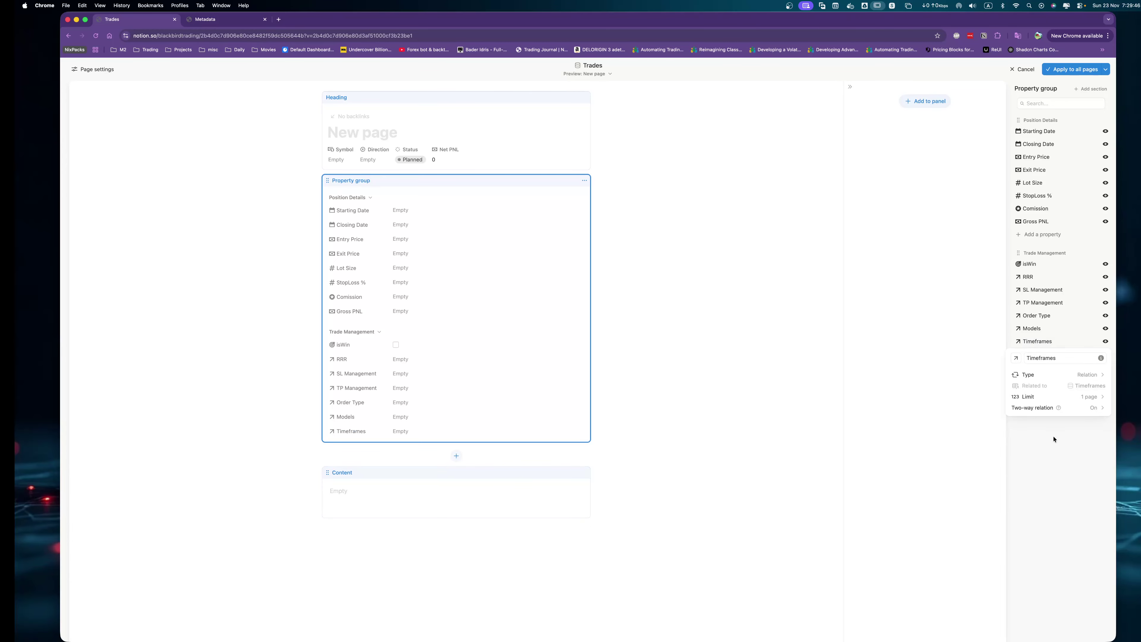
pyautogui.click(1054, 440)
# Reorder the Trade Management properties so Models and Timeframes sit directly below RRR, following the order of the Metadata views.
pyautogui.hotkey('ctrl', 'Tab')
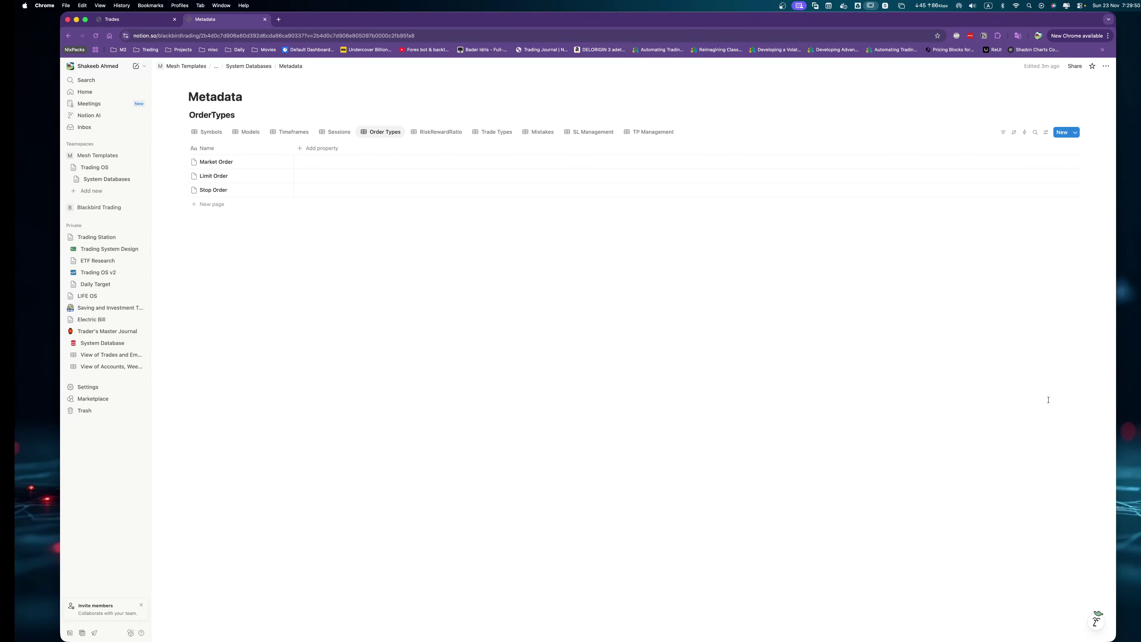
pyautogui.hotkey('ctrl', 'shift', 'Tab')
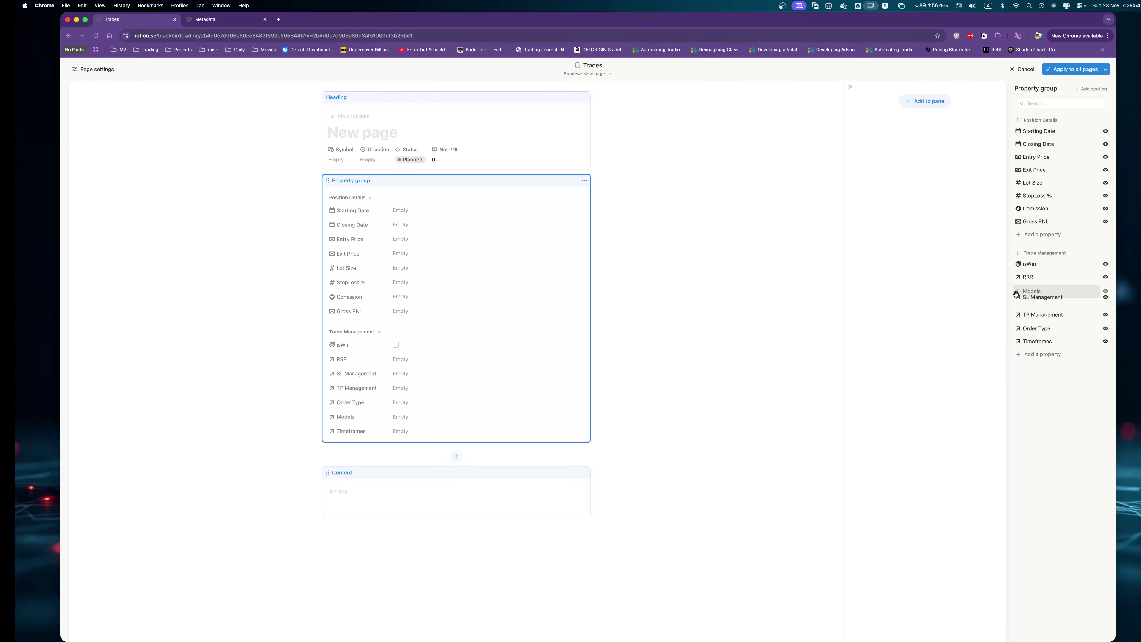
pyautogui.hotkey('ctrl', 'Tab')
pyautogui.hotkey('ctrl', 'shift', 'Tab')
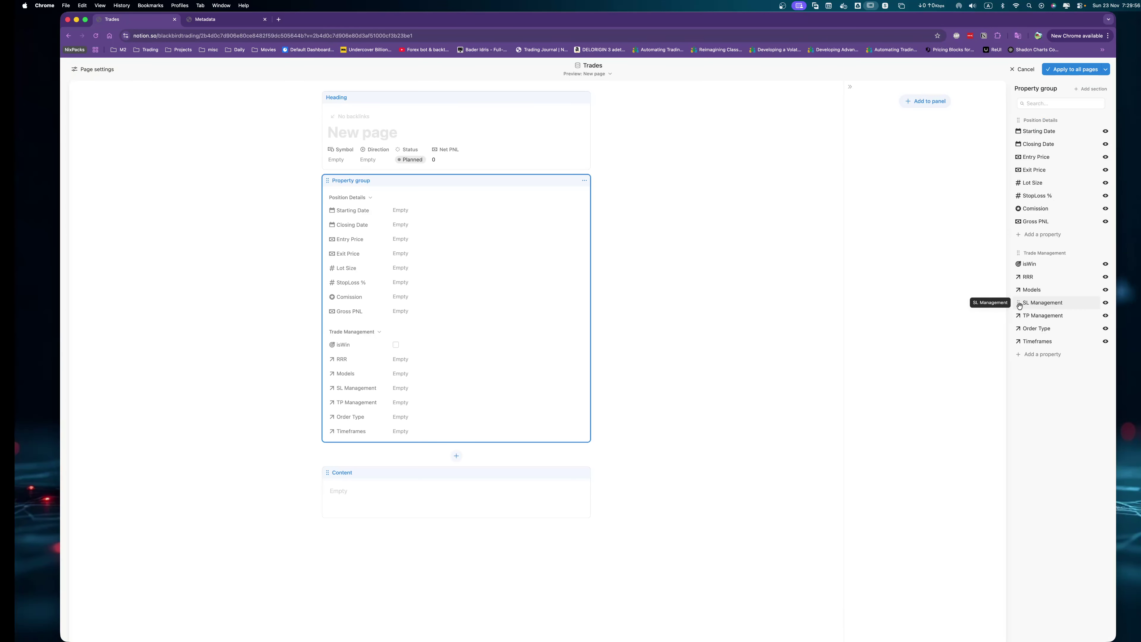
pyautogui.moveTo(1017, 341); pyautogui.dragTo(1016, 301)
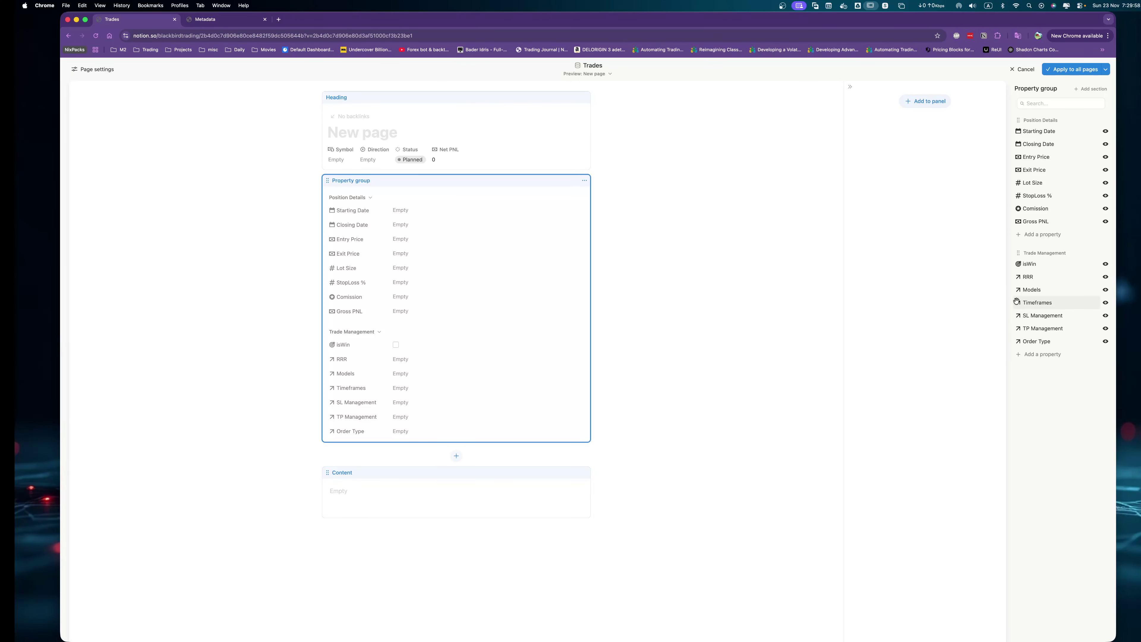
# Add a Sessions property to Trade Management as a two-way relation to the Sessions data source, limited to 1 page.
pyautogui.hotkey('ctrl', 'Tab')
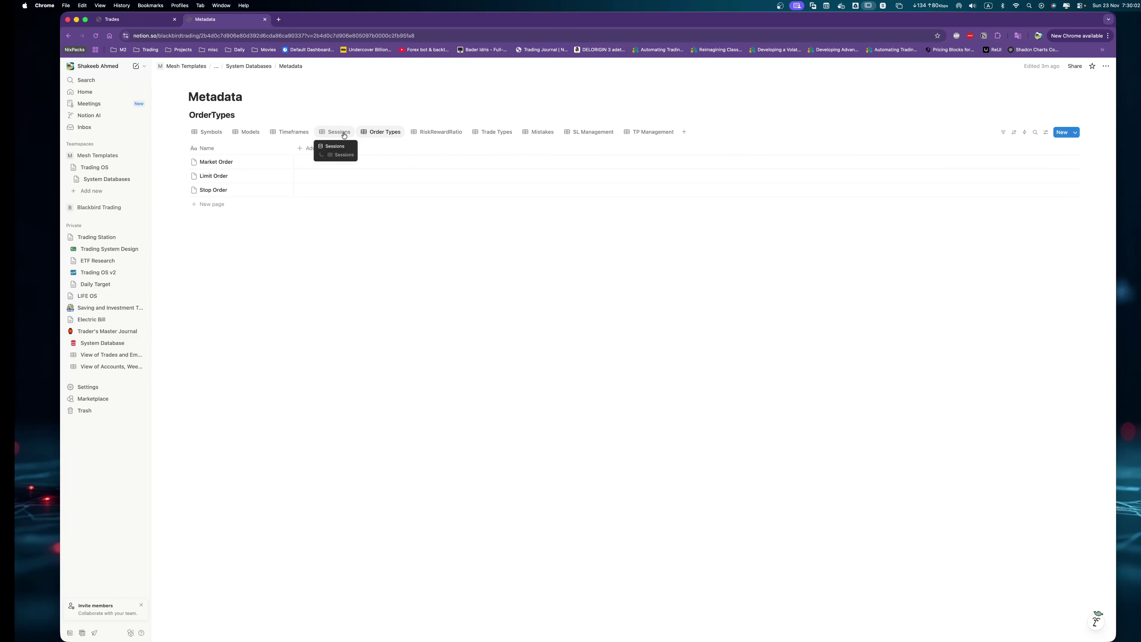
pyautogui.hotkey('ctrl', 'Tab')
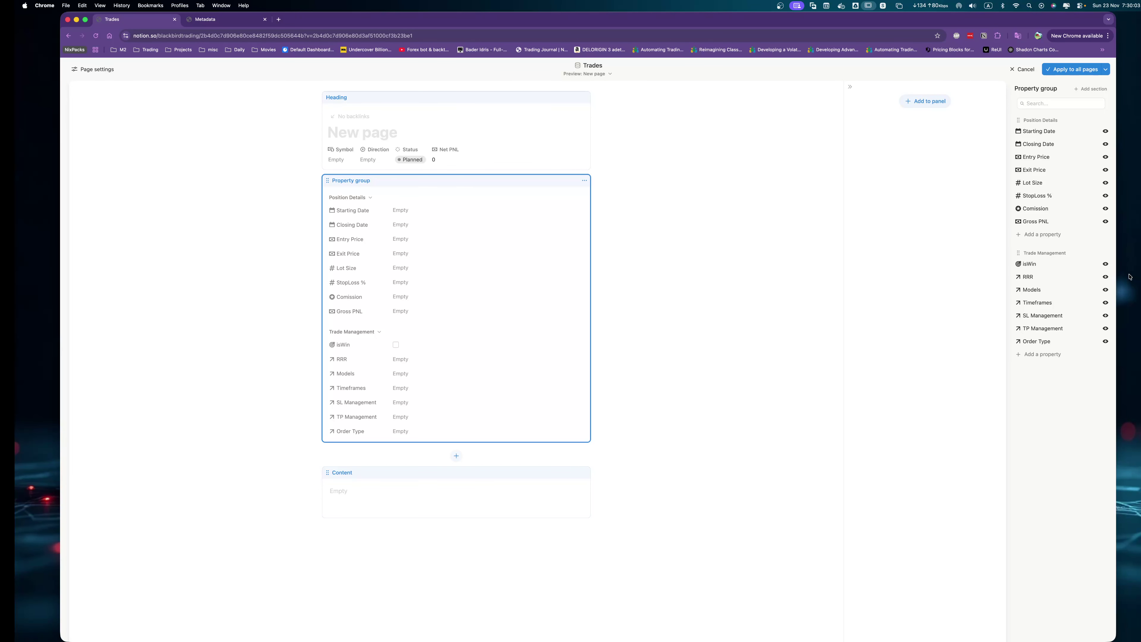
pyautogui.click(1038, 358)
pyautogui.click(1030, 554)
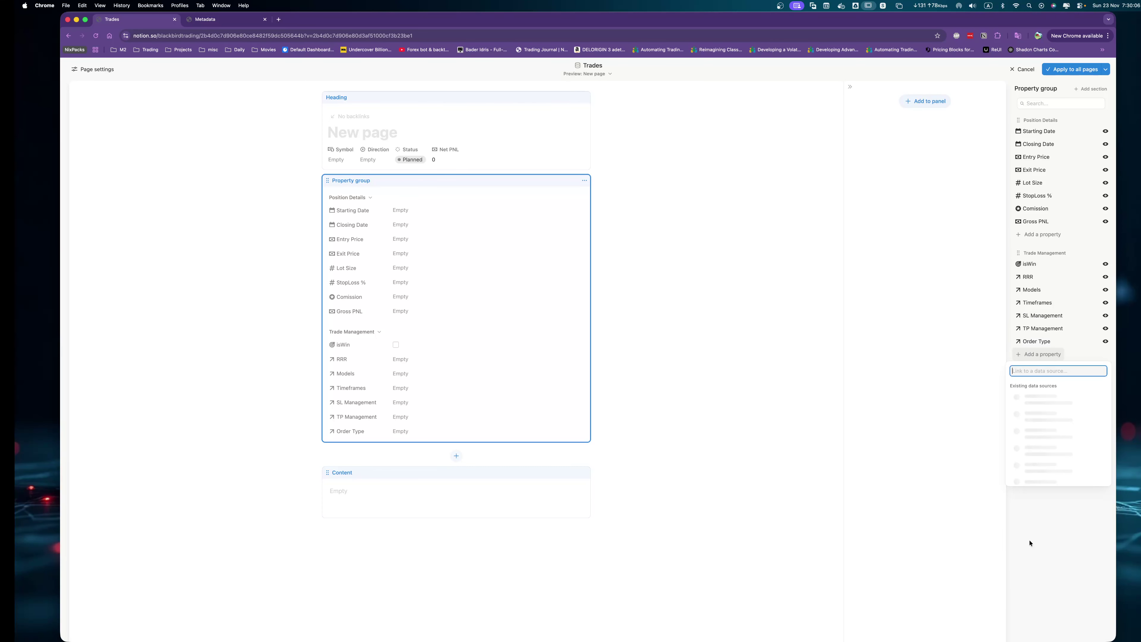
pyautogui.write('Session')
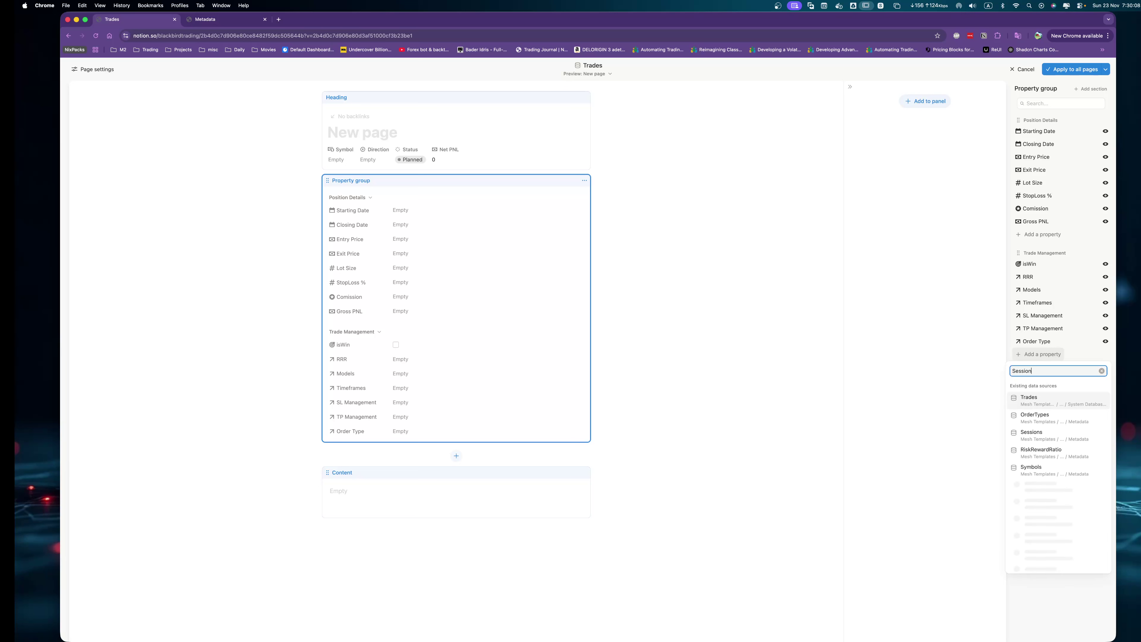
pyautogui.click(1060, 398)
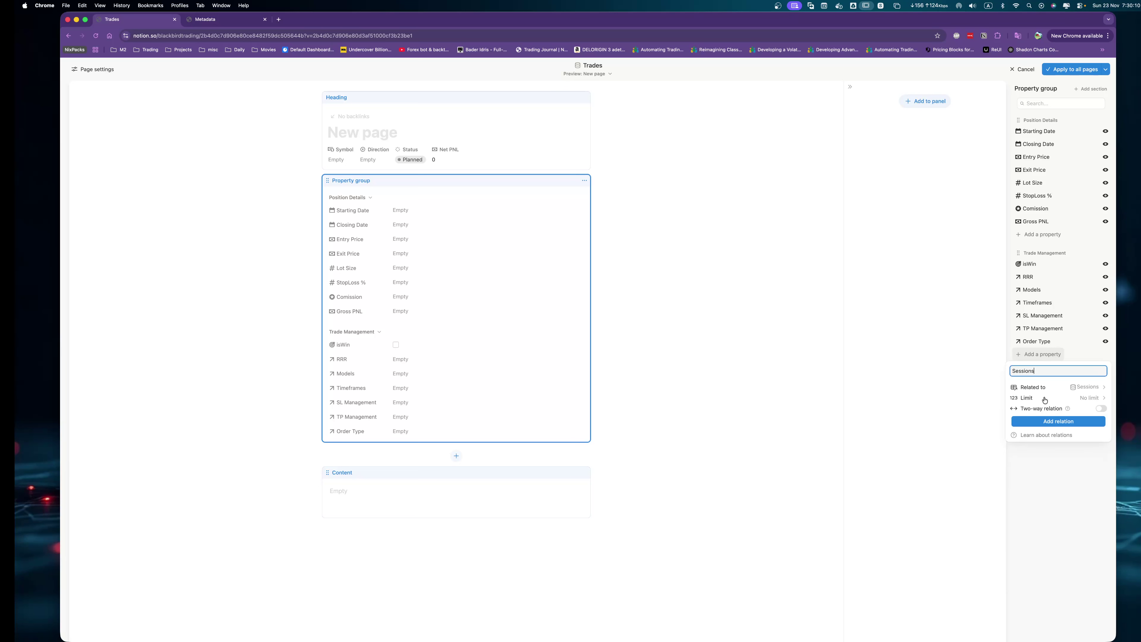
pyautogui.click(1101, 408)
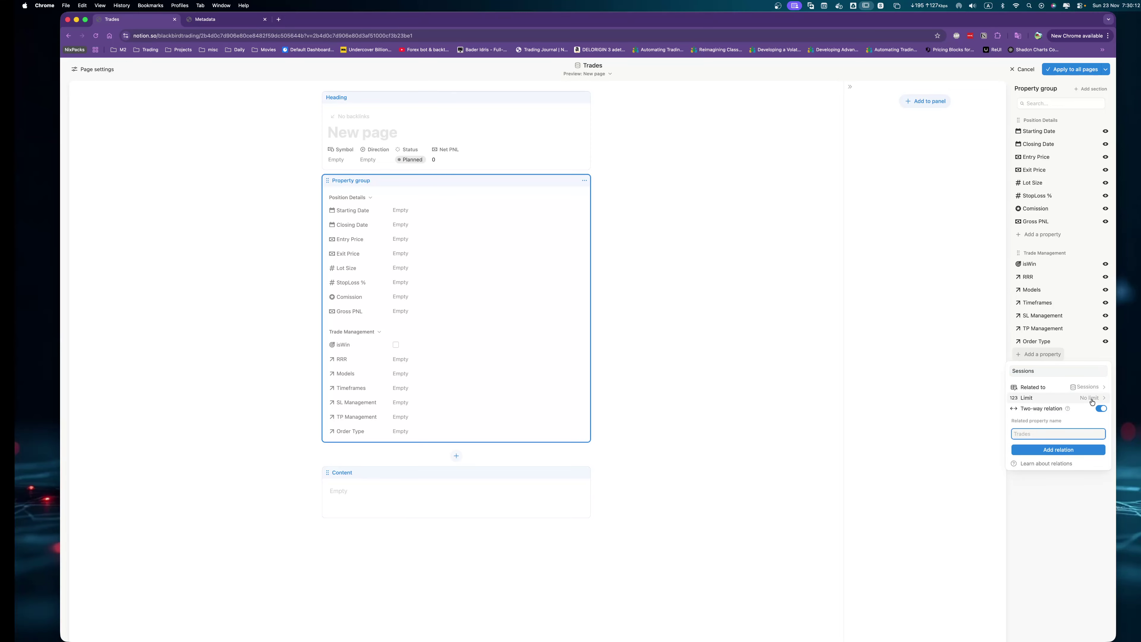
pyautogui.click(1089, 398)
pyautogui.click(1056, 409)
pyautogui.click(1059, 449)
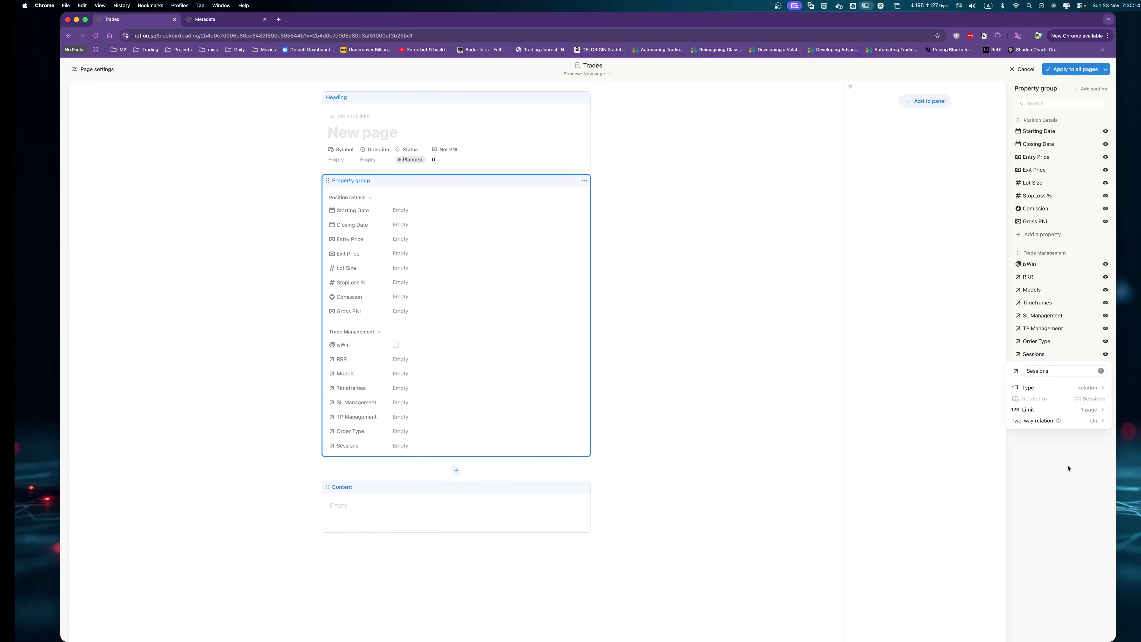
# Move Sessions directly below Timeframes and place Order Type above SL Management, following the Metadata view order.
pyautogui.moveTo(1019, 354); pyautogui.dragTo(1016, 313)
pyautogui.hotkey('ctrl', 'Tab')
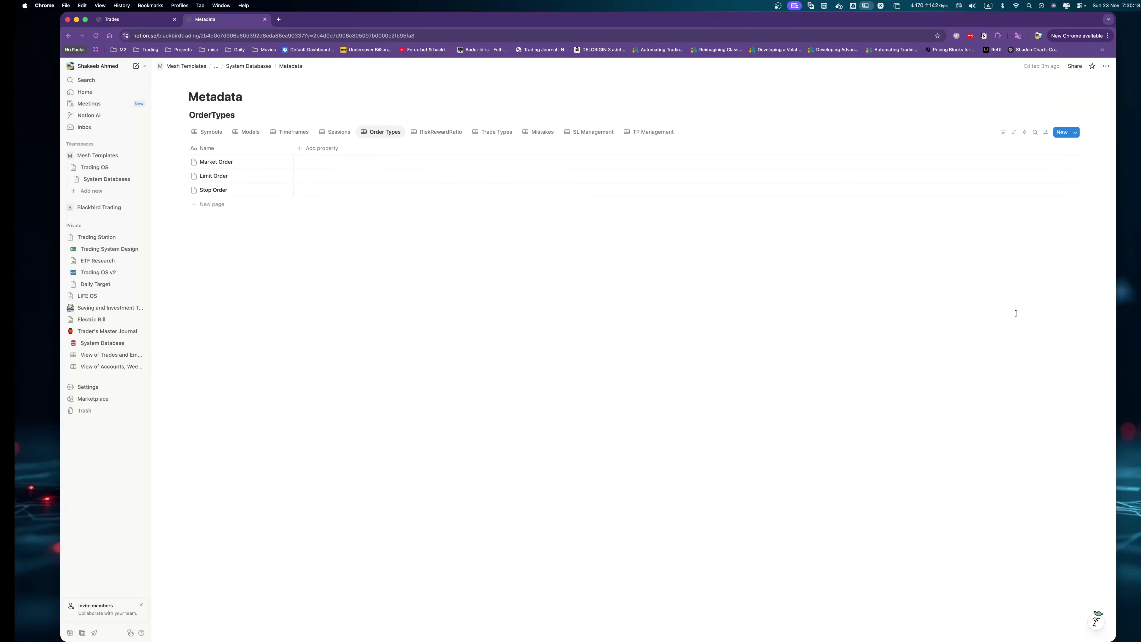
pyautogui.hotkey('ctrl', 'shift', 'Tab')
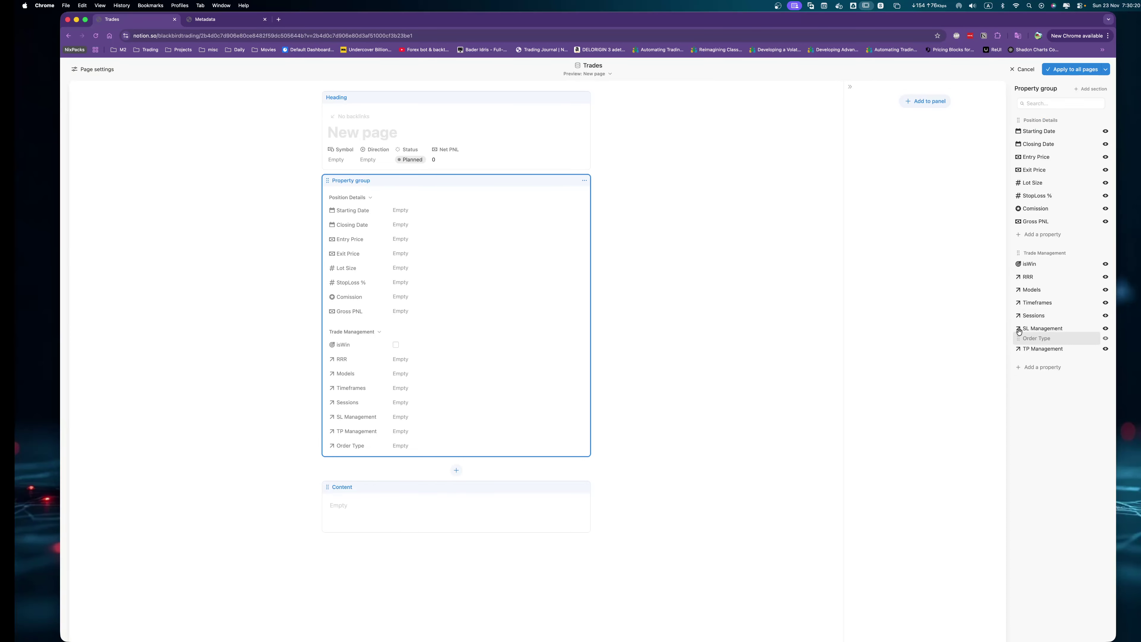
pyautogui.hotkey('ctrl', 'Tab')
pyautogui.hotkey('ctrl', 'shift', 'Tab')
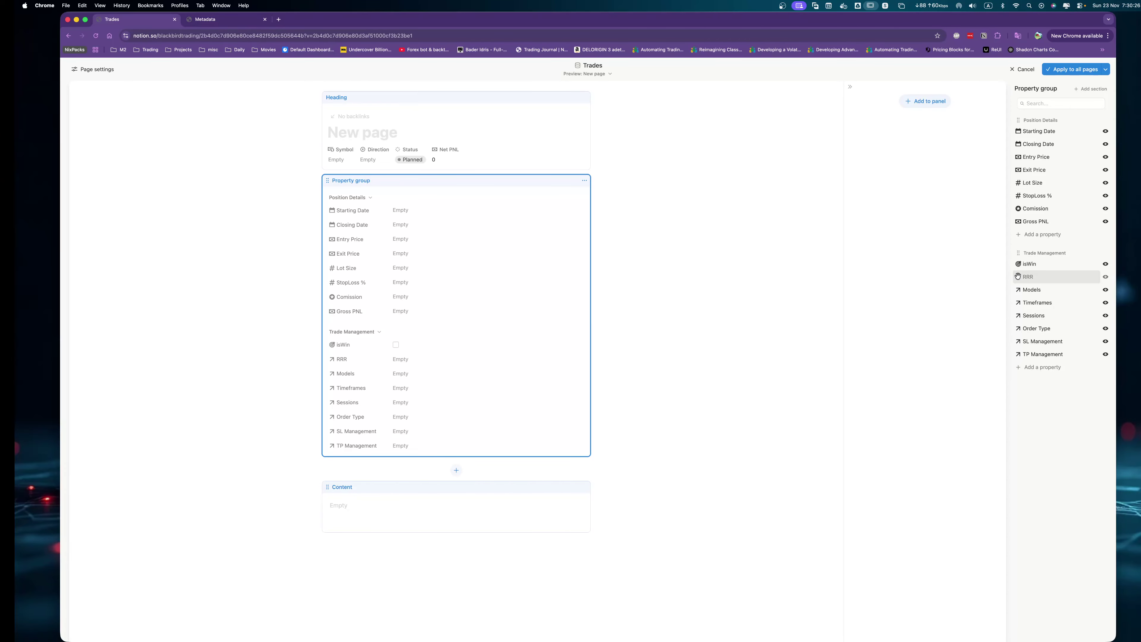
# Look up Trade Types in Metadata, then start a new Trade Management relation and search the data sources for "trade typ".
pyautogui.hotkey('ctrl', 'Tab')
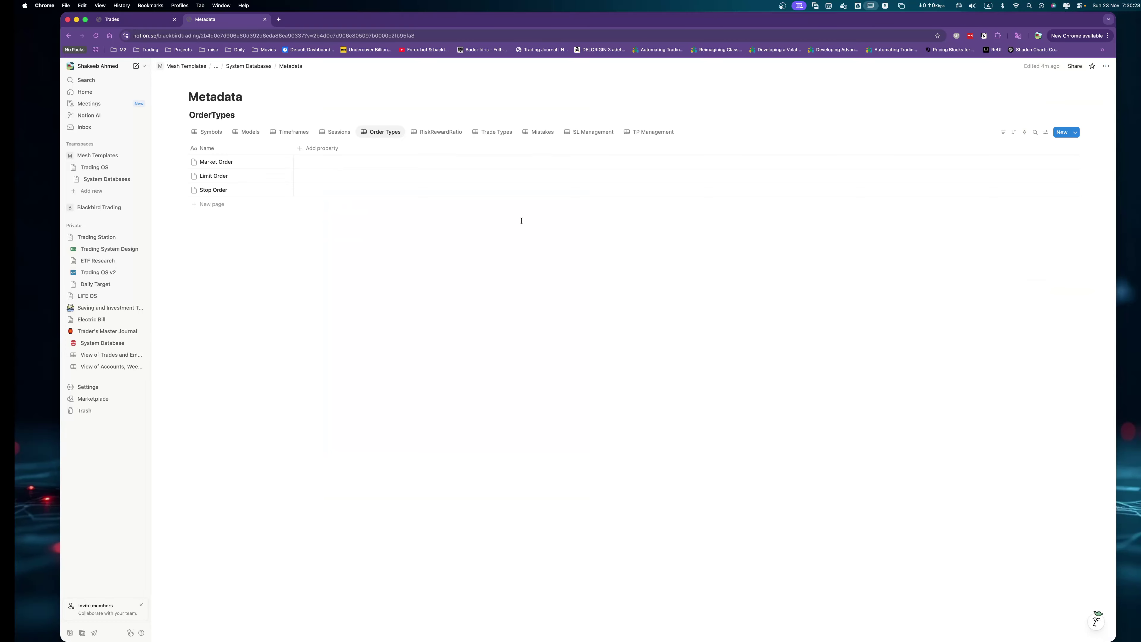
pyautogui.click(495, 132)
pyautogui.hotkey('ctrl', 'Tab')
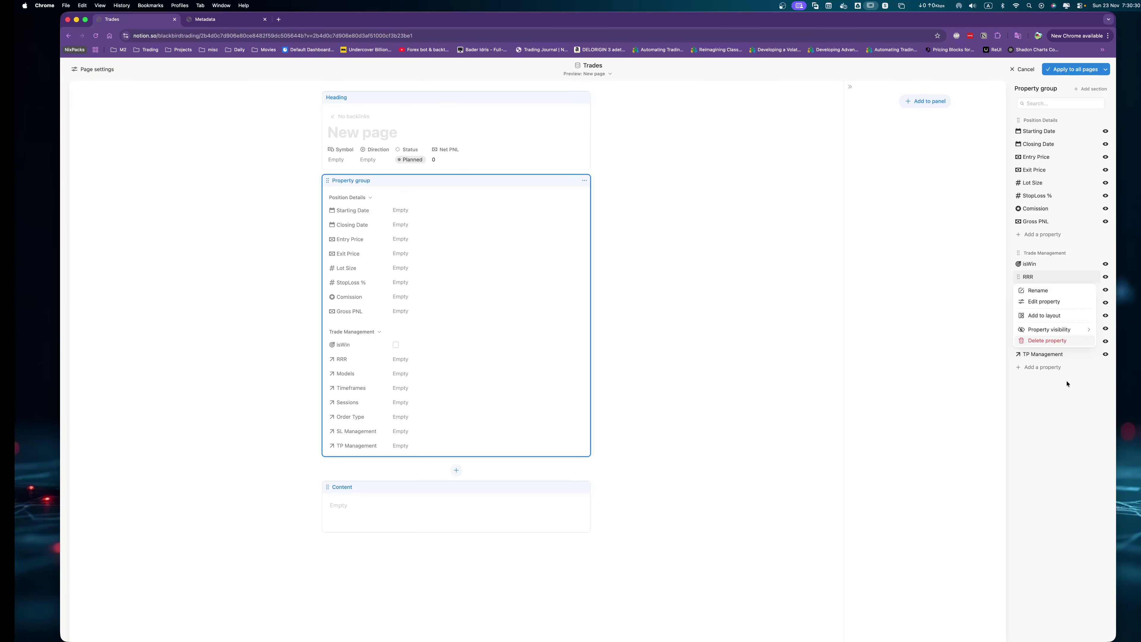
pyautogui.click(1051, 368)
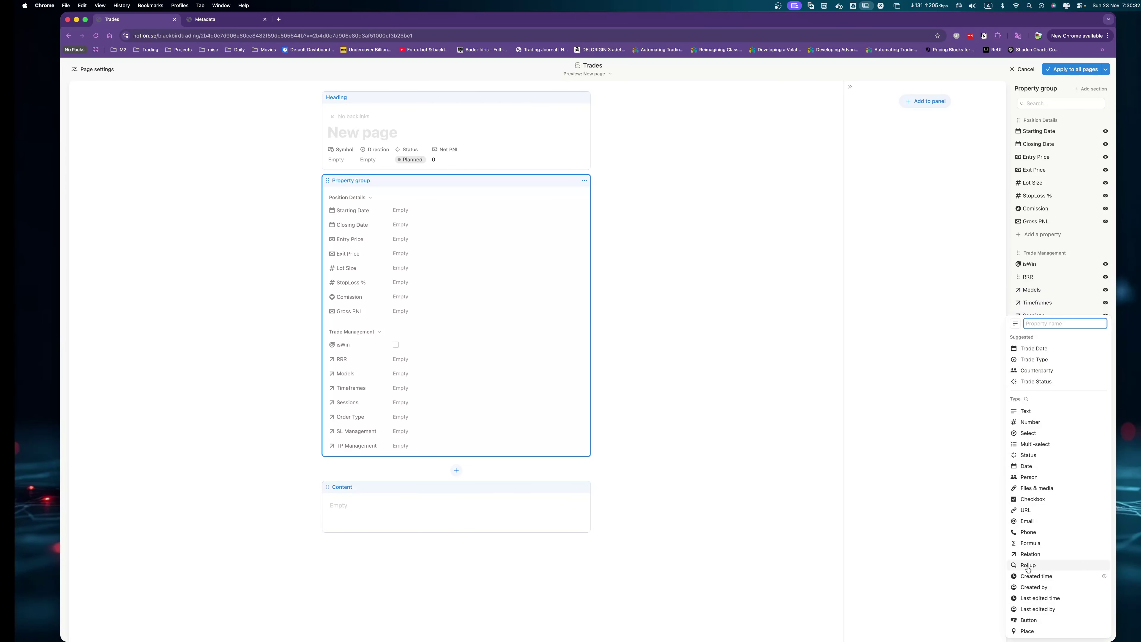
pyautogui.click(1028, 555)
pyautogui.write('tr')
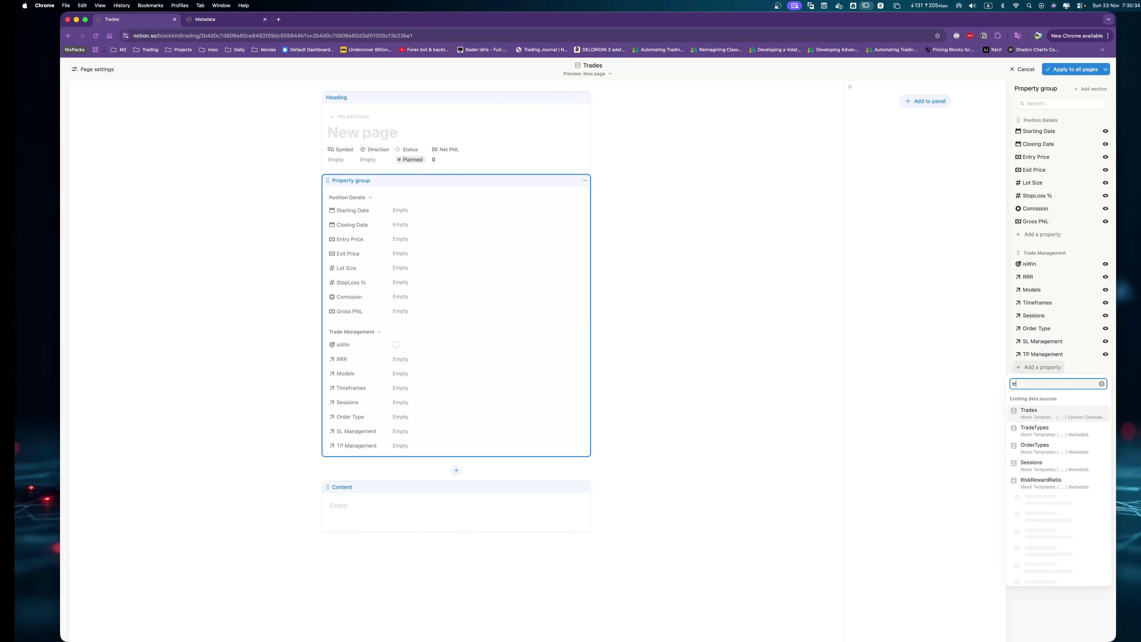
pyautogui.write('ade typ')
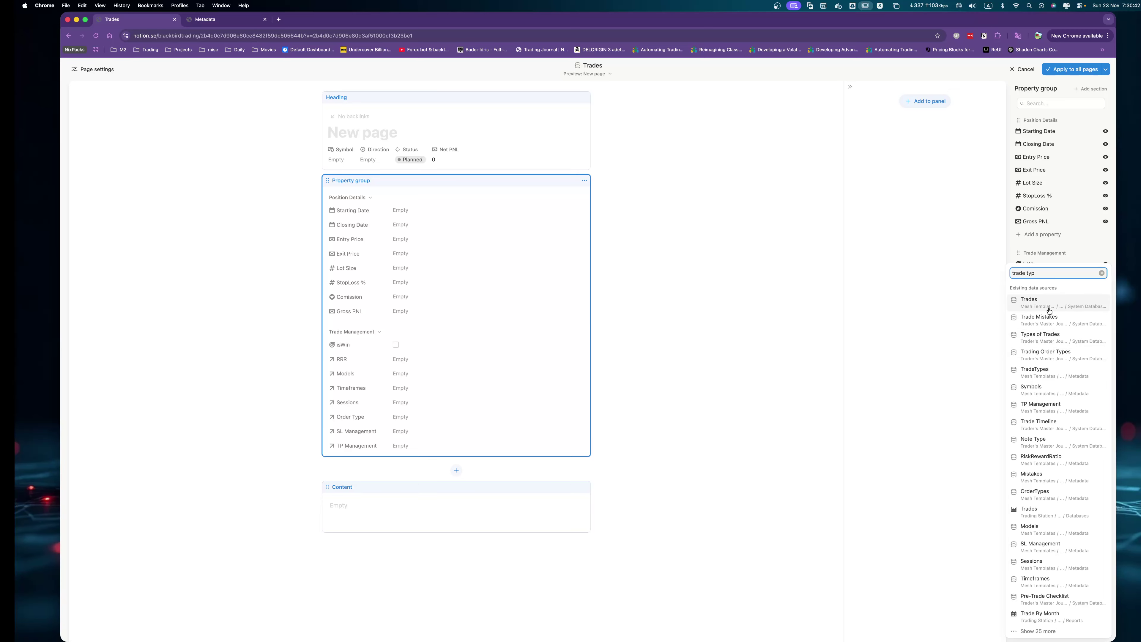
# Copy the exact name TradeTypes from the Metadata page and use it to link the relation to that data source.
pyautogui.click(216, 20)
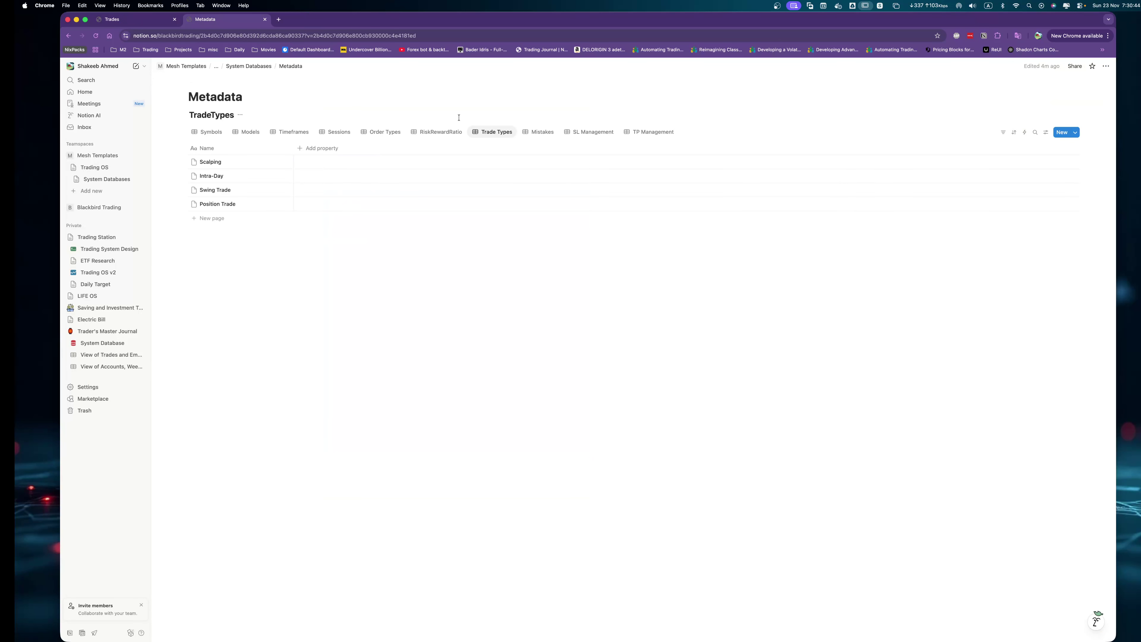
pyautogui.click(504, 134)
pyautogui.doubleClick(210, 115)
pyautogui.press('super+c')
pyautogui.click(135, 20)
pyautogui.hotkey('alt', 'shift', 'Left')
pyautogui.hotkey('alt', 'shift', 'Left')
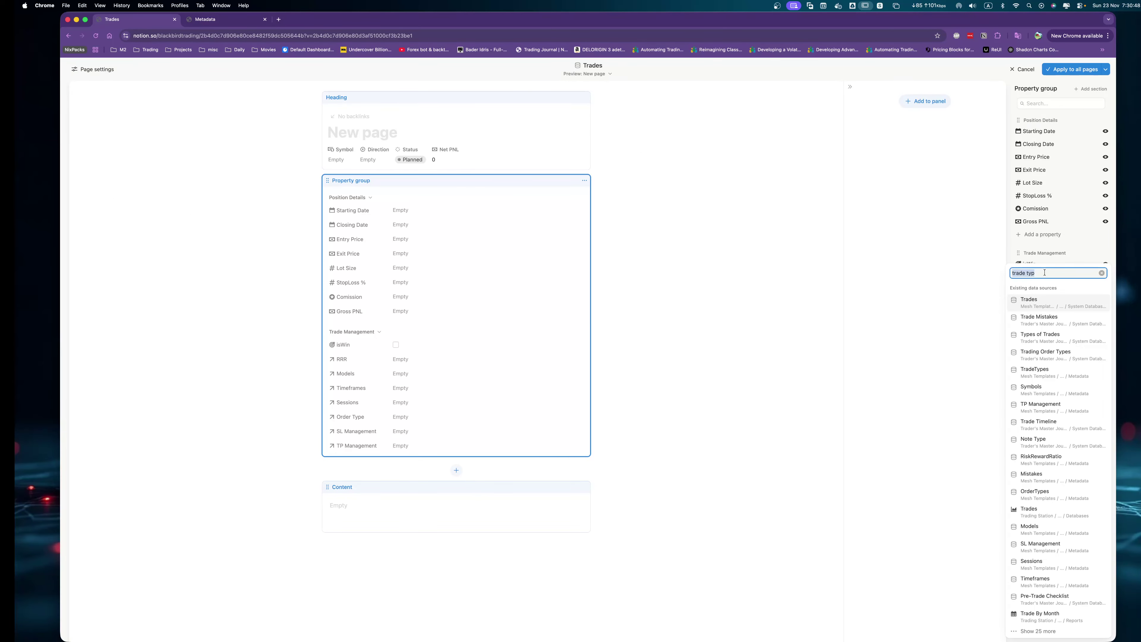
pyautogui.press('super+v')
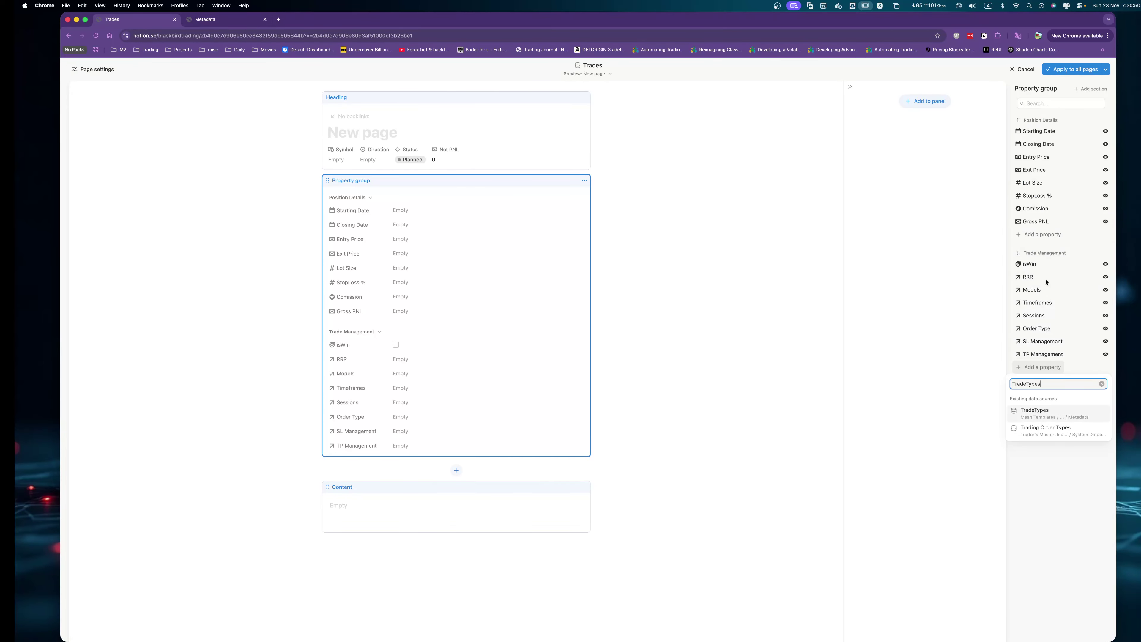
pyautogui.click(1048, 416)
# Name the relation Trade Type, make it two-way with a limit of 1 page, and add it.
pyautogui.click(1028, 385)
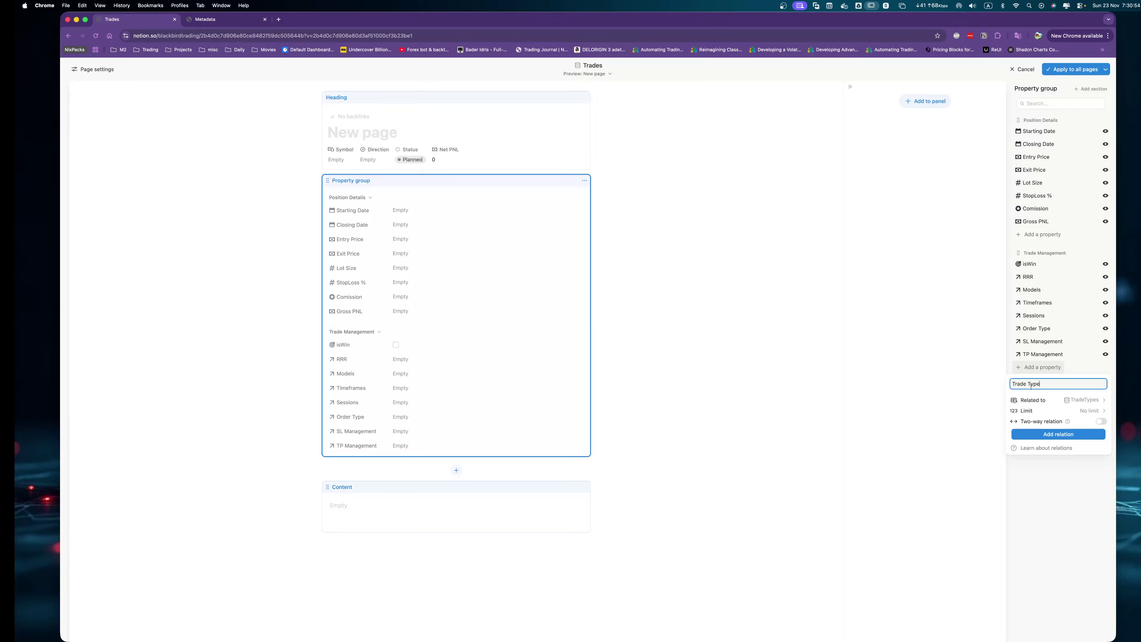
pyautogui.click(1101, 421)
pyautogui.click(1094, 412)
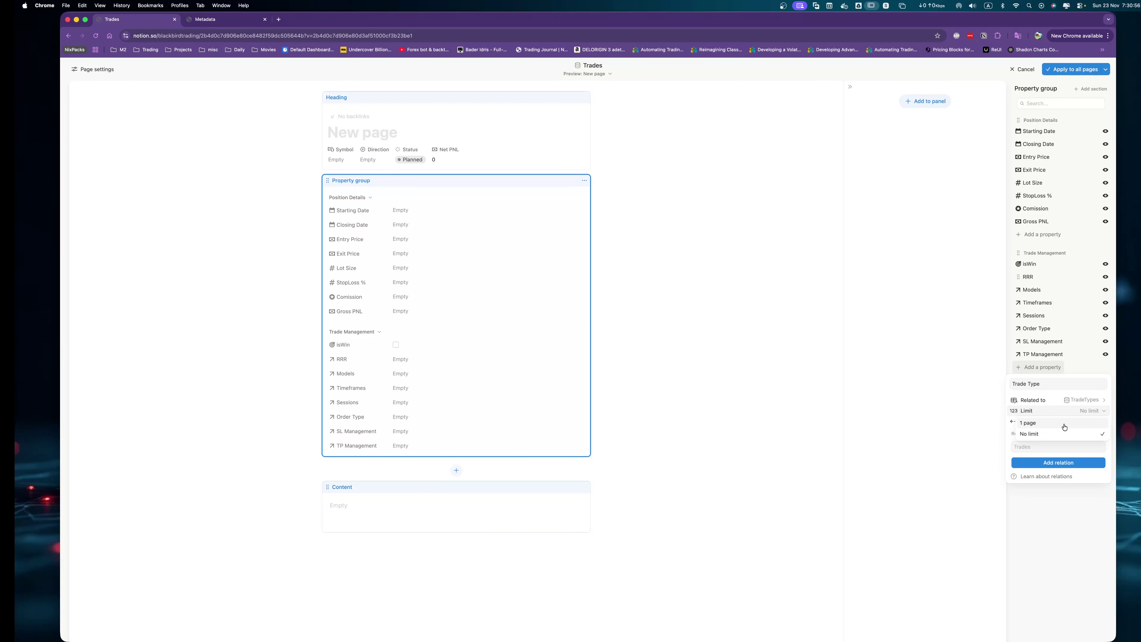
pyautogui.click(1053, 423)
pyautogui.click(1064, 463)
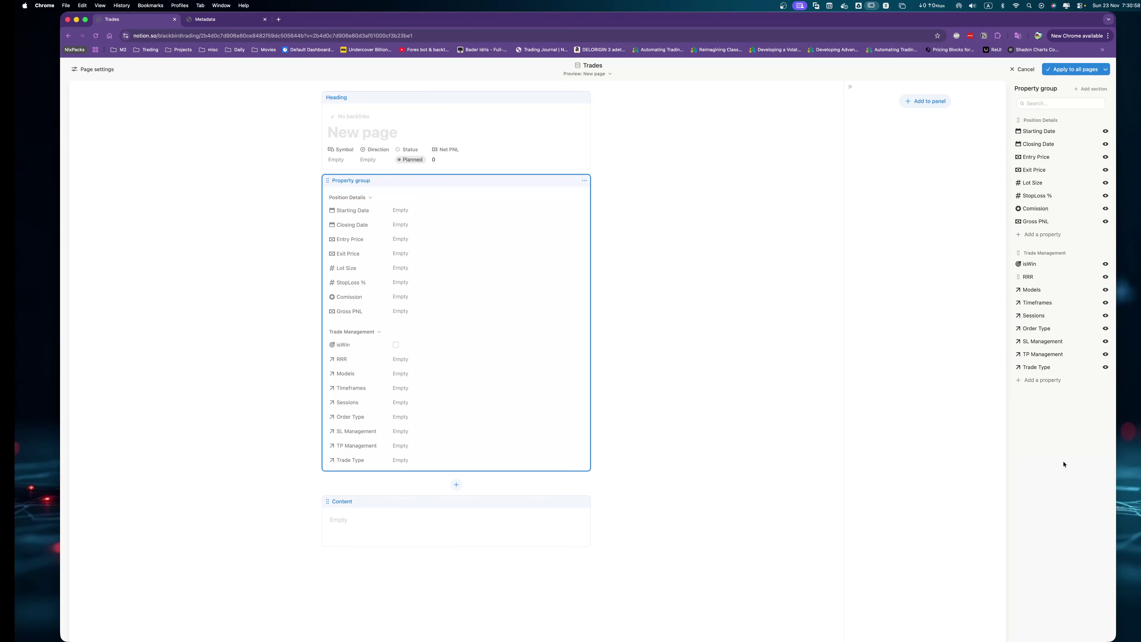
# Check the Mistakes view in Metadata, and move Trade Type directly below Order Type in Trade Management.
pyautogui.hotkey('ctrl', 'Tab')
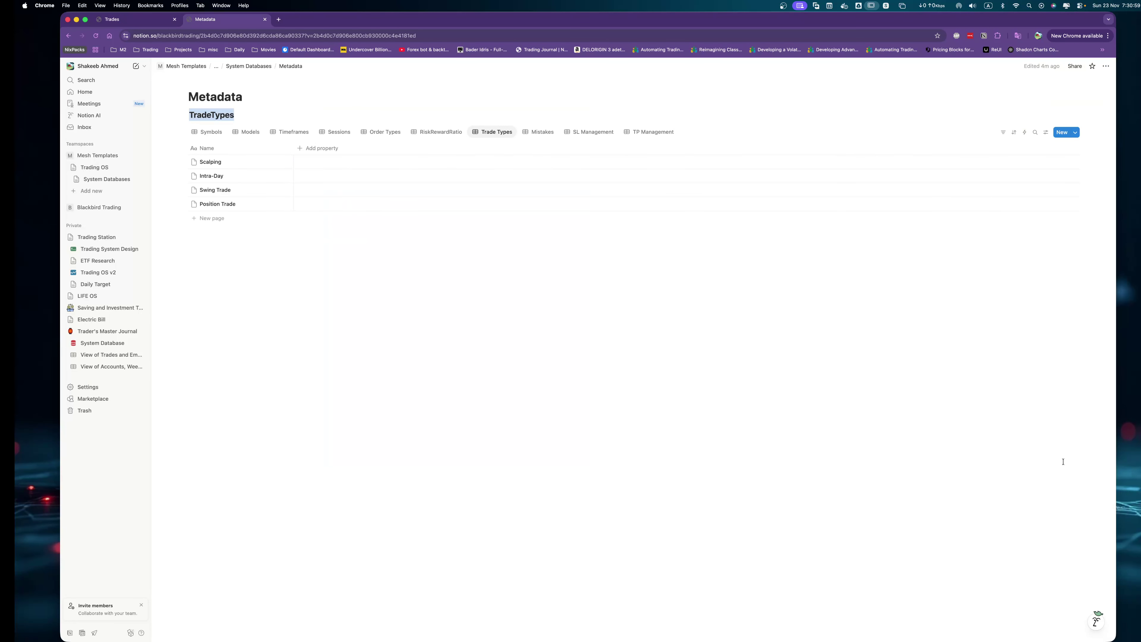
pyautogui.click(542, 132)
pyautogui.hotkey('ctrl', 'Tab')
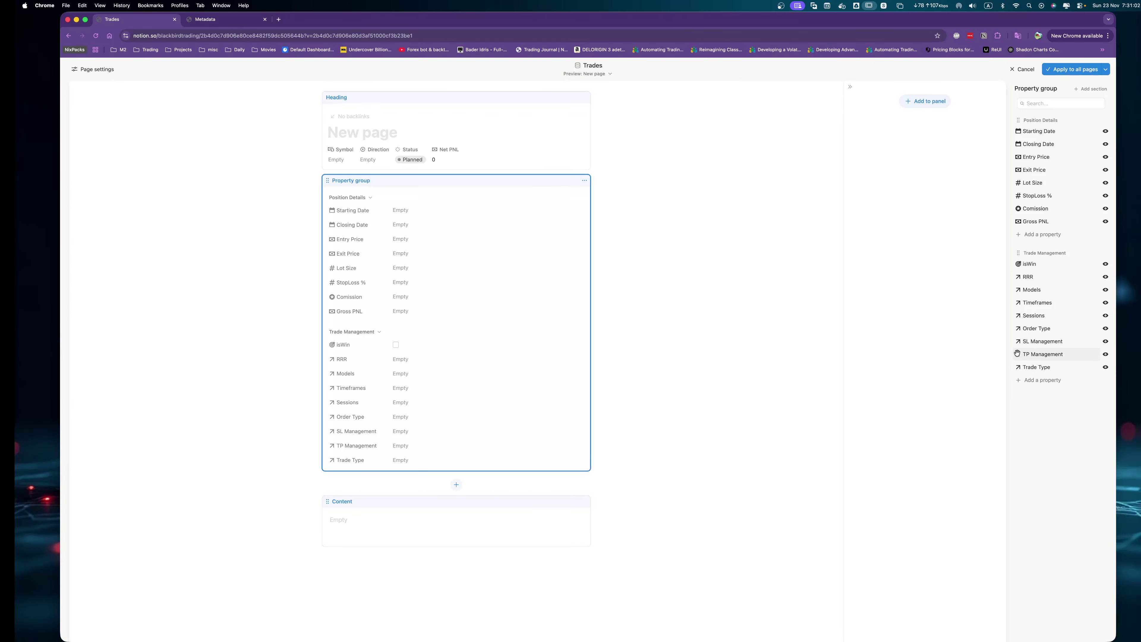
pyautogui.moveTo(1018, 354)
pyautogui.mouseDown()
pyautogui.moveTo(1018, 366)
pyautogui.moveTo(1018, 342)
pyautogui.mouseUp()
# Add a Mistakes property to Trade Management as a two-way relation to the Metadata Mistakes data source with no limit.
pyautogui.click(1036, 380)
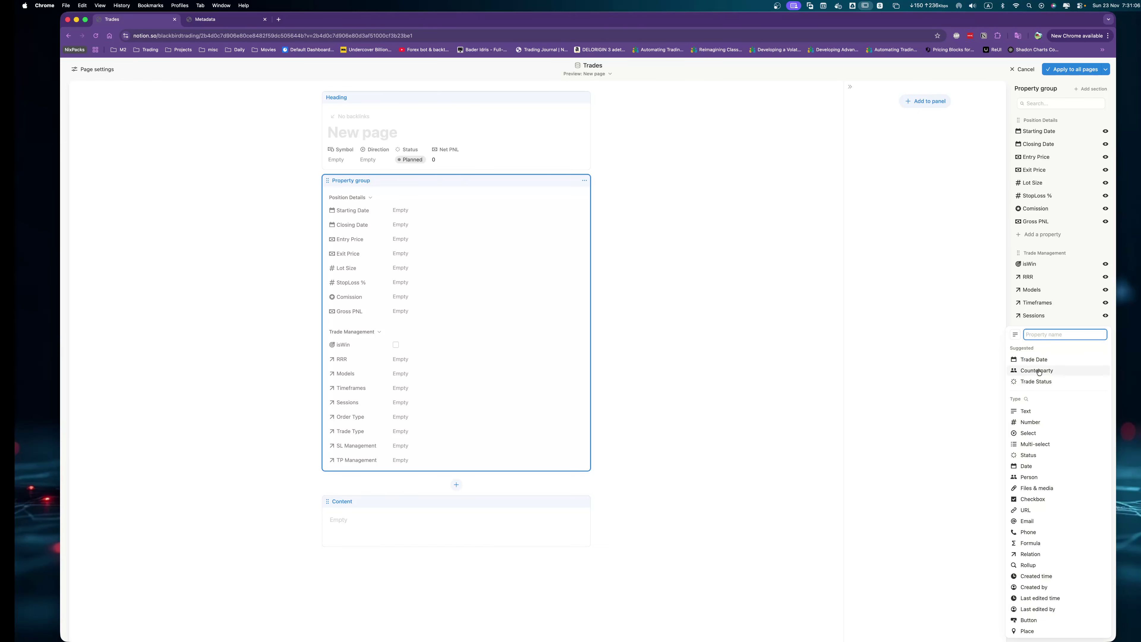
pyautogui.click(1029, 554)
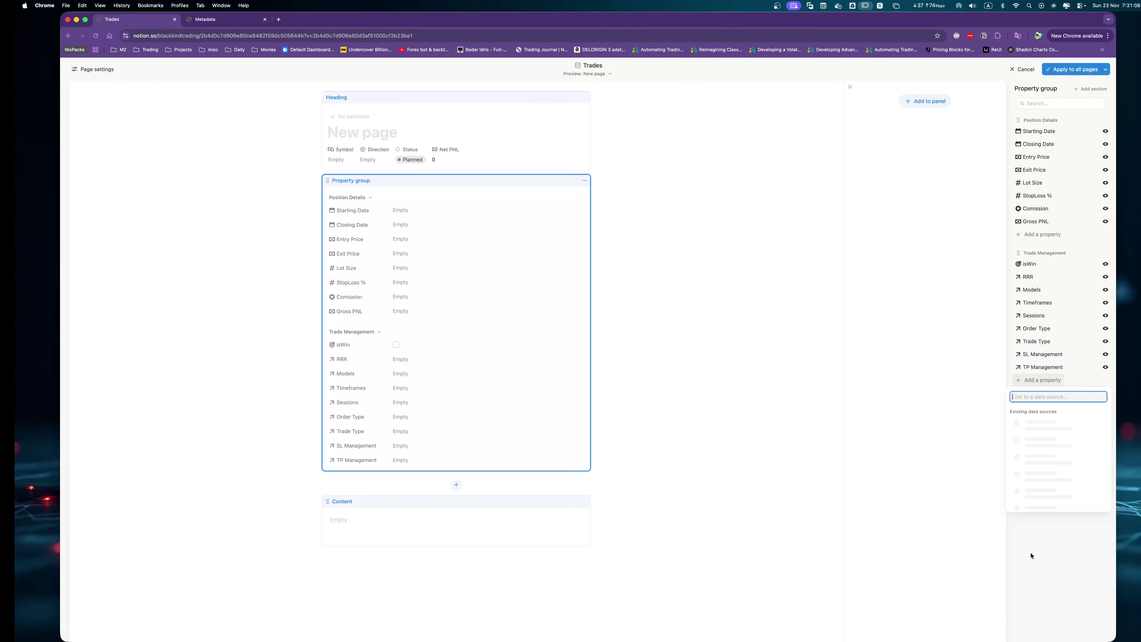
pyautogui.write('M')
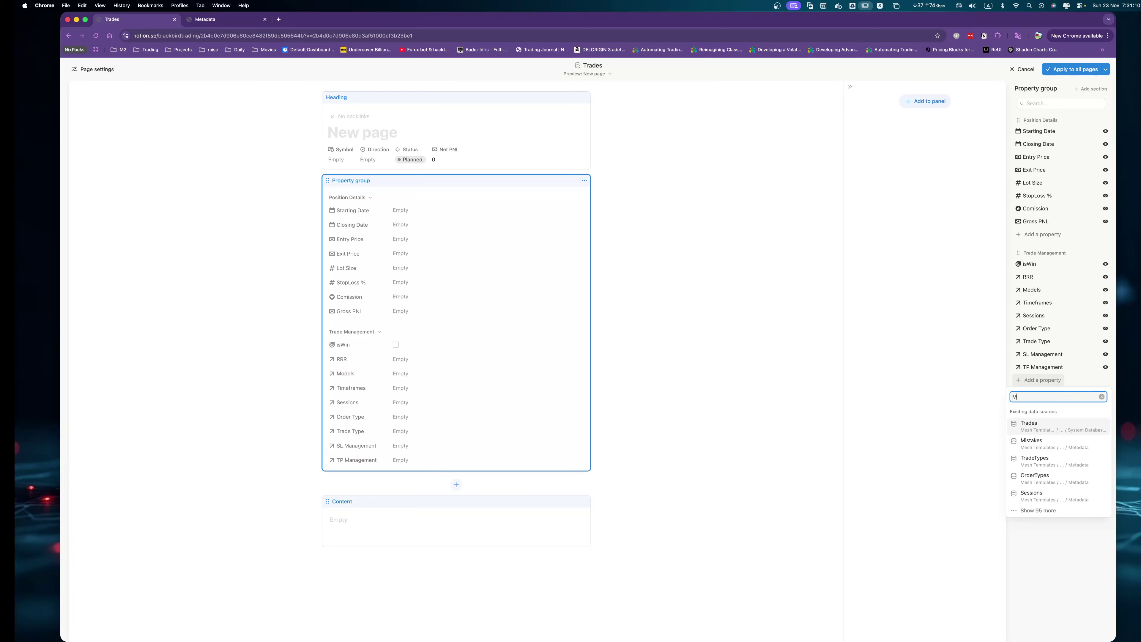
pyautogui.write('istakes')
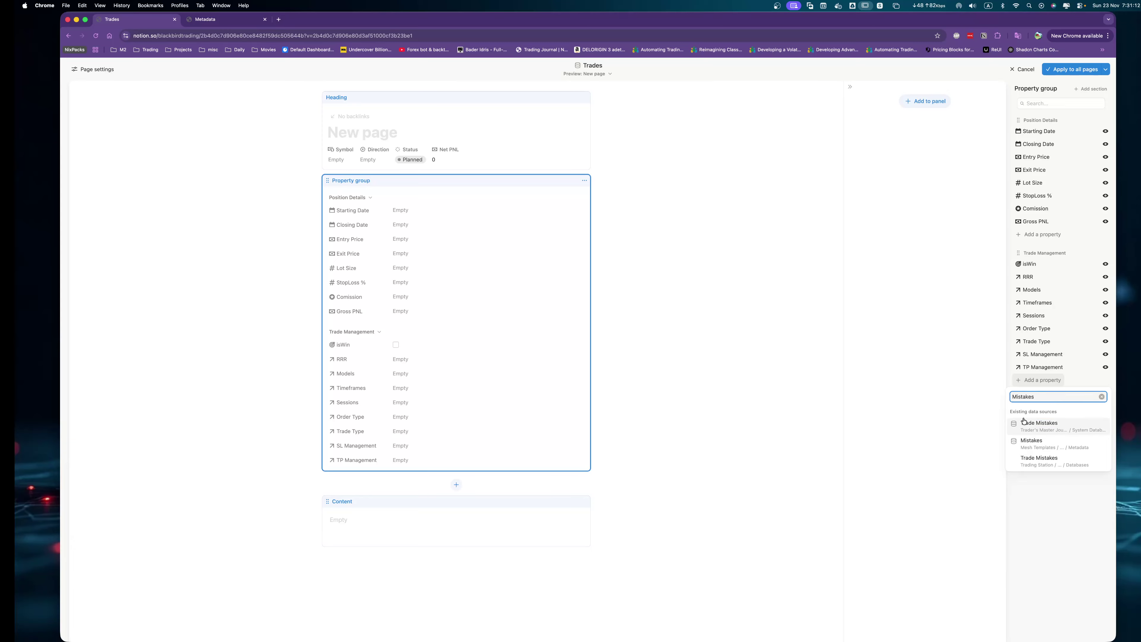
pyautogui.click(1048, 451)
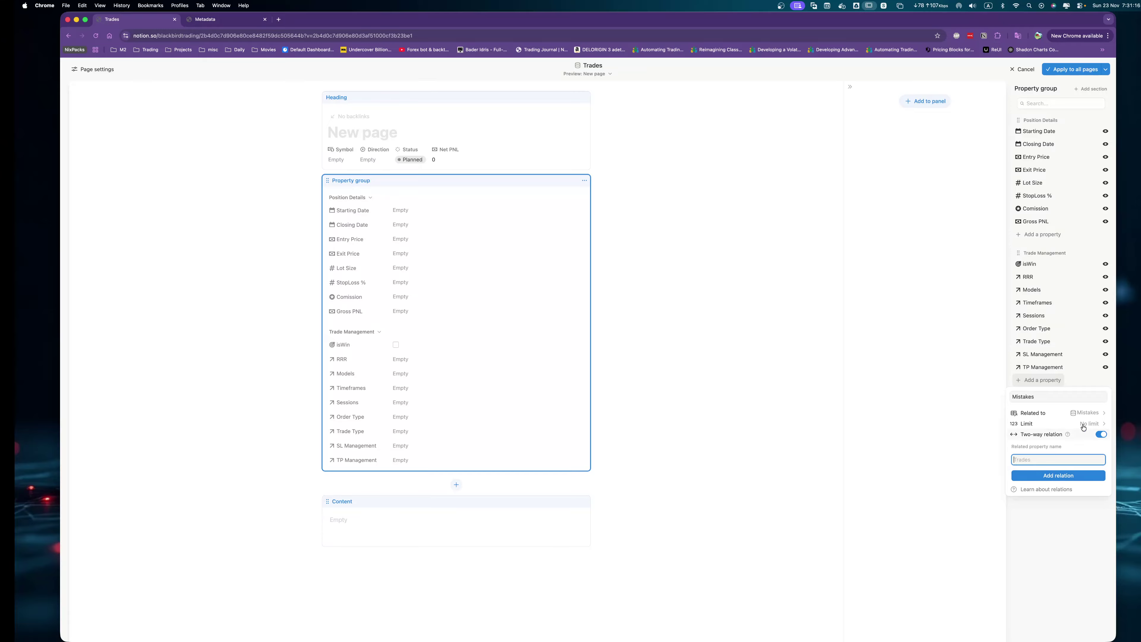
pyautogui.click(1058, 476)
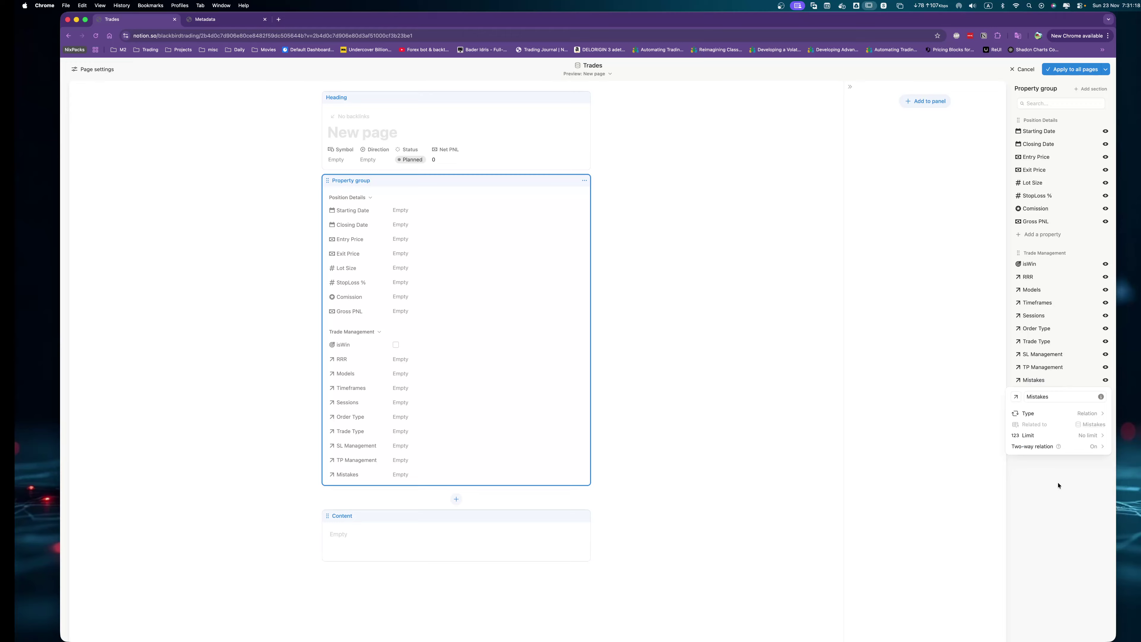
# Add a property section named Strategy and place it between Position Details and Trade Management.
pyautogui.click(1058, 485)
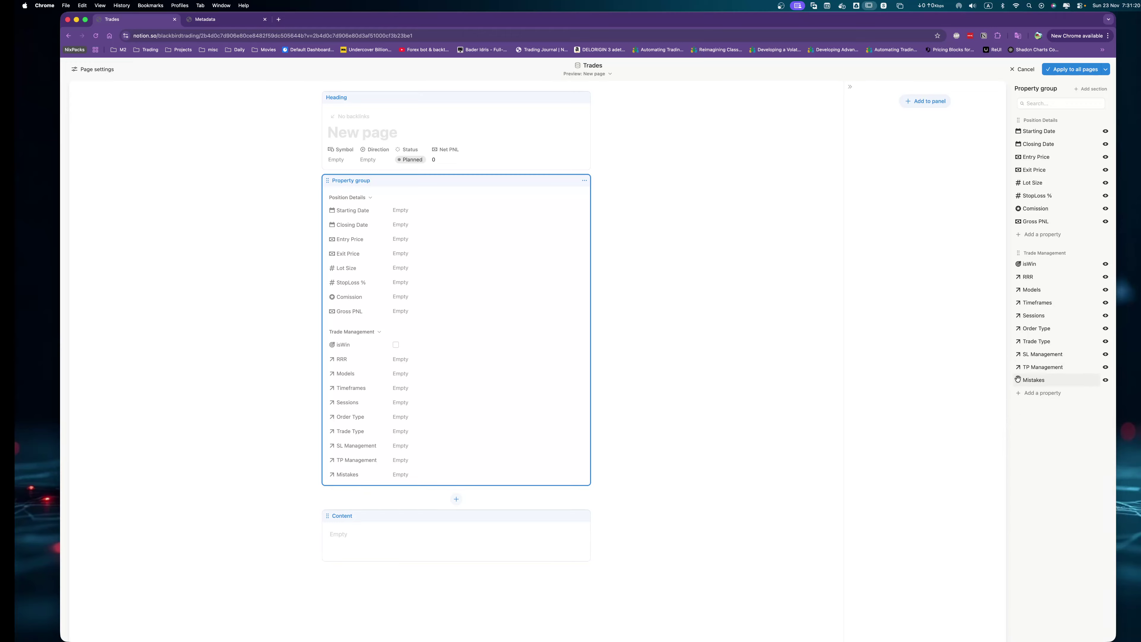
pyautogui.moveTo(1018, 380)
pyautogui.mouseDown()
pyautogui.moveTo(1018, 352)
pyautogui.moveTo(1020, 381)
pyautogui.mouseUp()
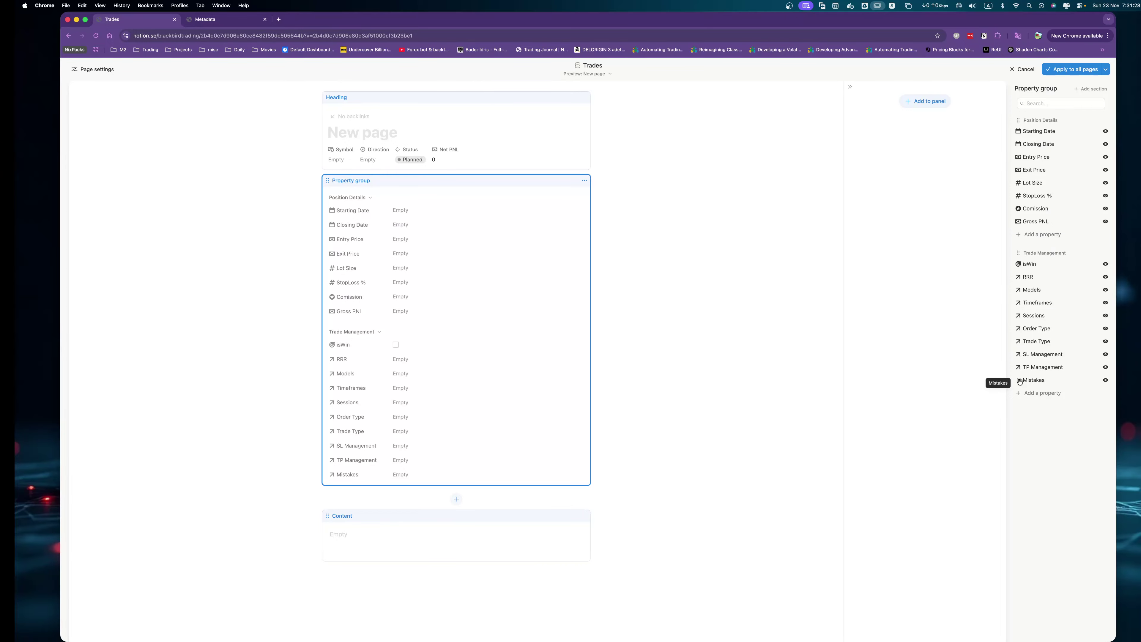
pyautogui.click(1093, 89)
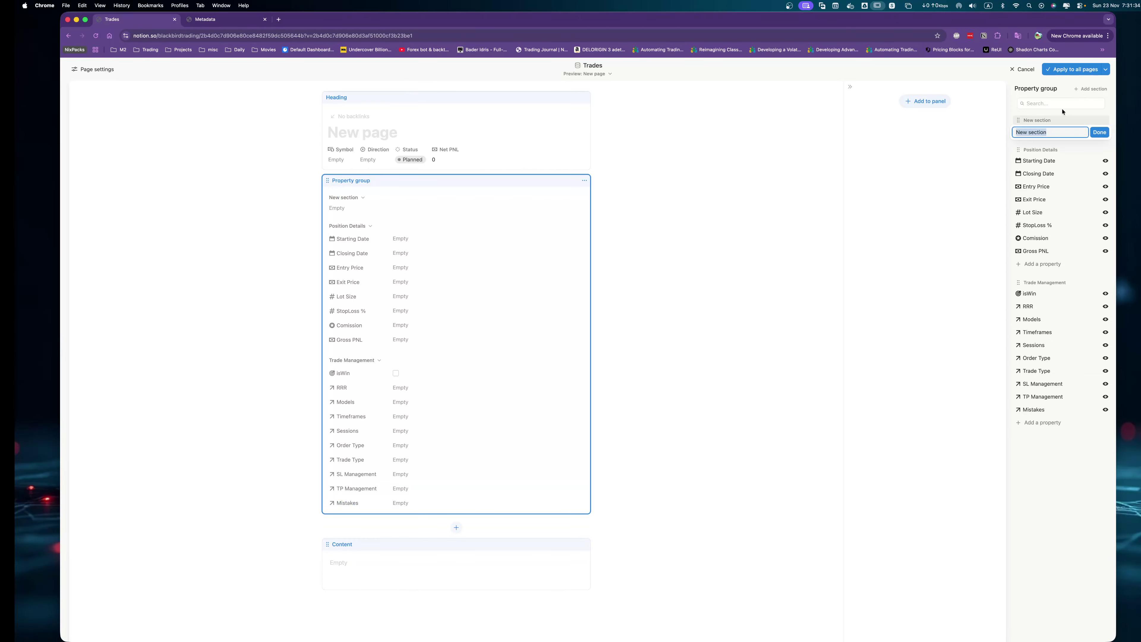
pyautogui.write('Strategy')
pyautogui.press('Return')
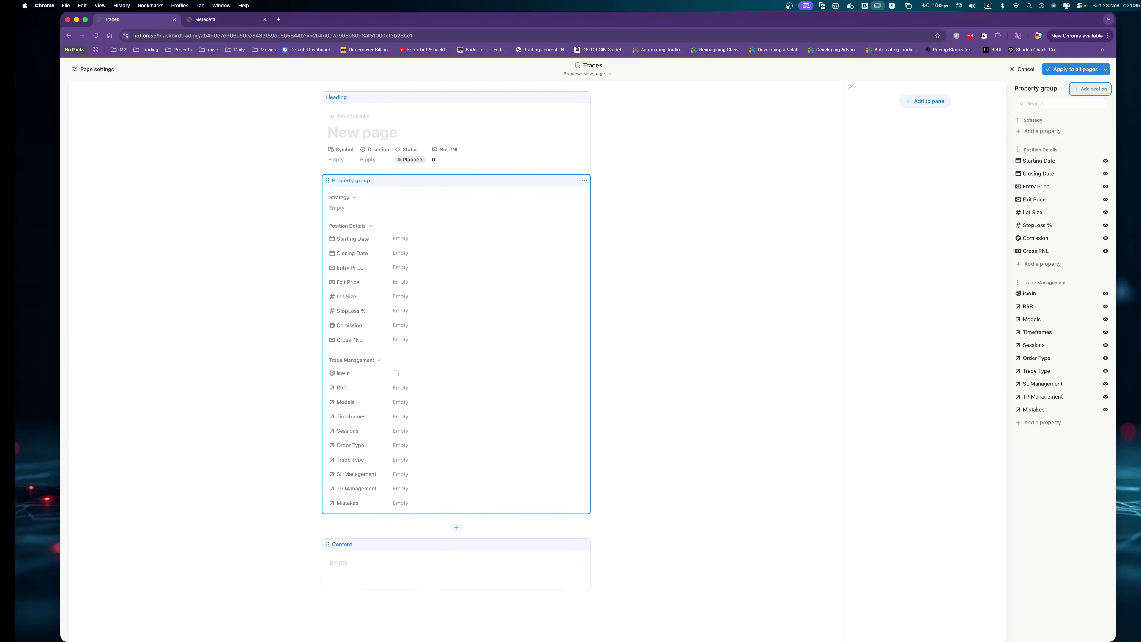
pyautogui.moveTo(1034, 121); pyautogui.dragTo(1032, 293)
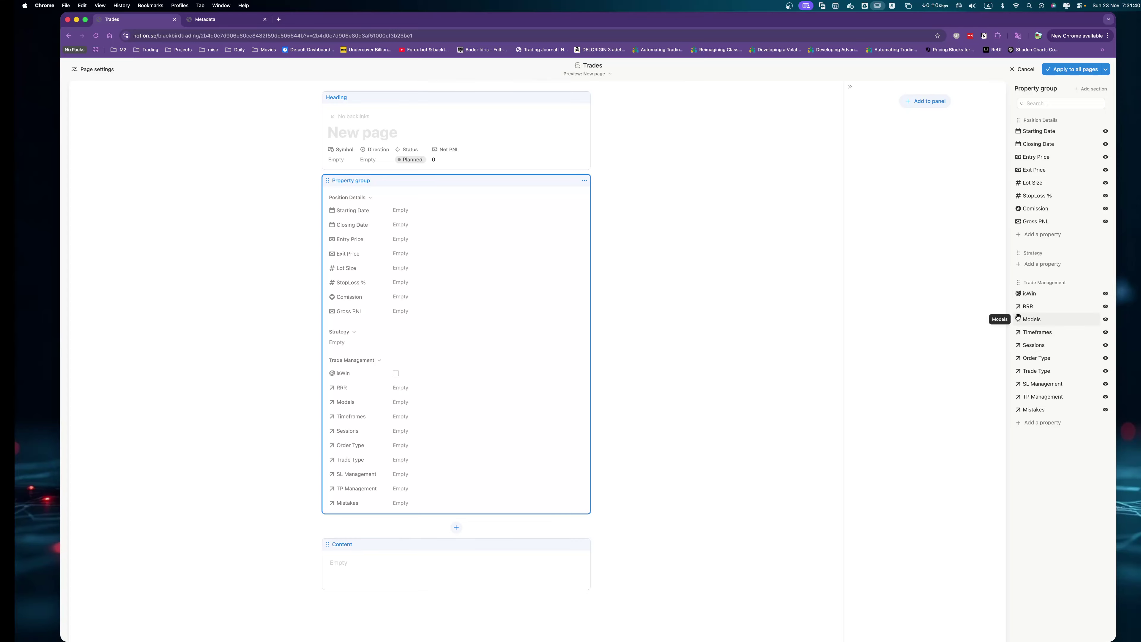
# Move Models, Timeframes, Sessions, Order Type and Trade Type into the Strategy section, and place Mistakes directly below RRR in Trade Management.
pyautogui.moveTo(1018, 318); pyautogui.dragTo(1020, 265)
pyautogui.moveTo(1014, 334); pyautogui.dragTo(1018, 277)
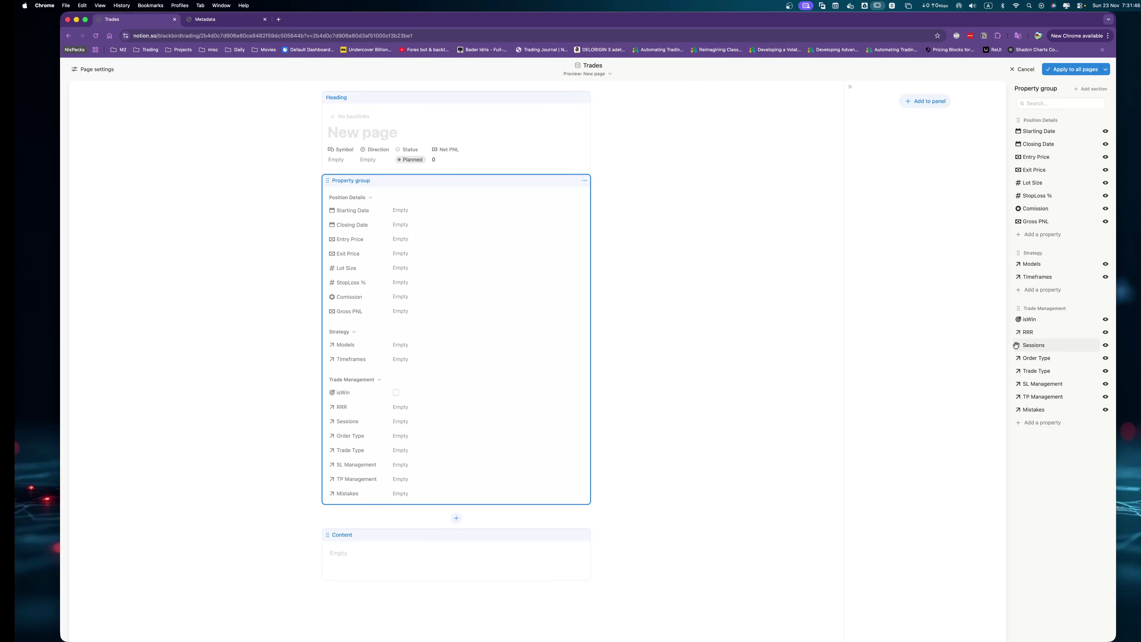
pyautogui.moveTo(1018, 345); pyautogui.dragTo(1018, 303)
pyautogui.moveTo(1020, 366); pyautogui.dragTo(1021, 315)
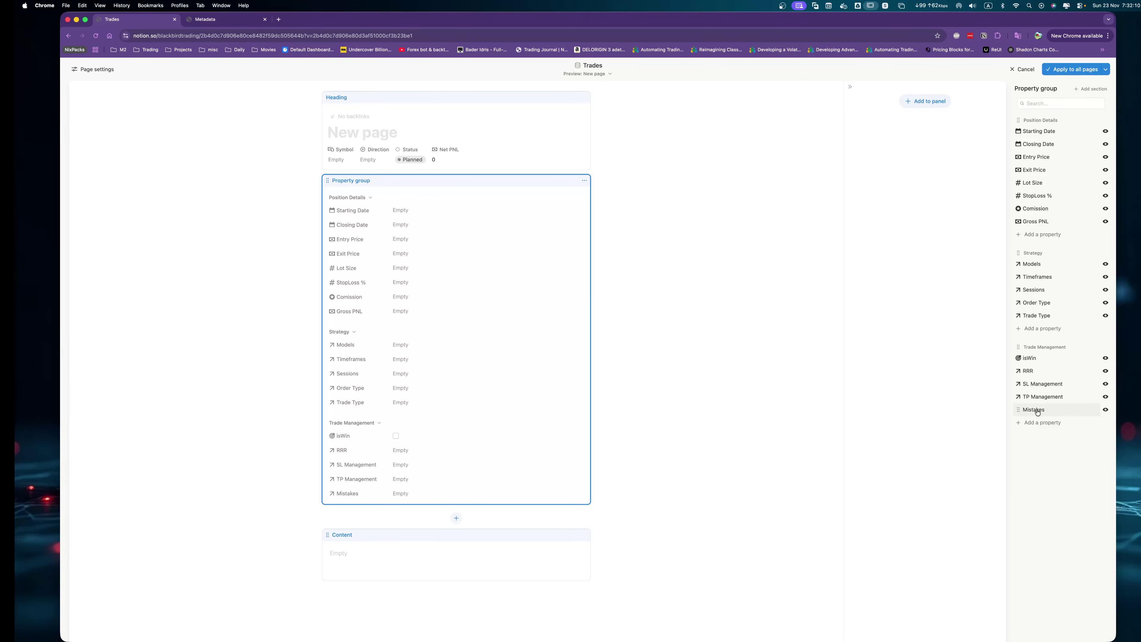
pyautogui.moveTo(1038, 412); pyautogui.dragTo(1033, 380)
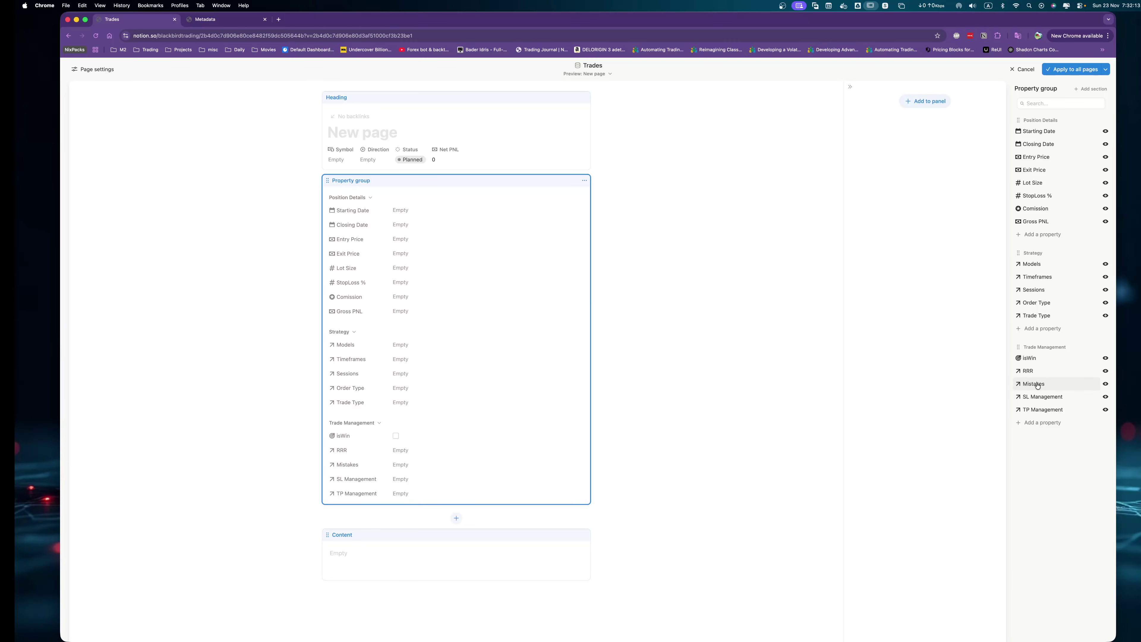
# Change the RRR property's icon to the same recently used round icon as Comission.
pyautogui.click(1018, 371)
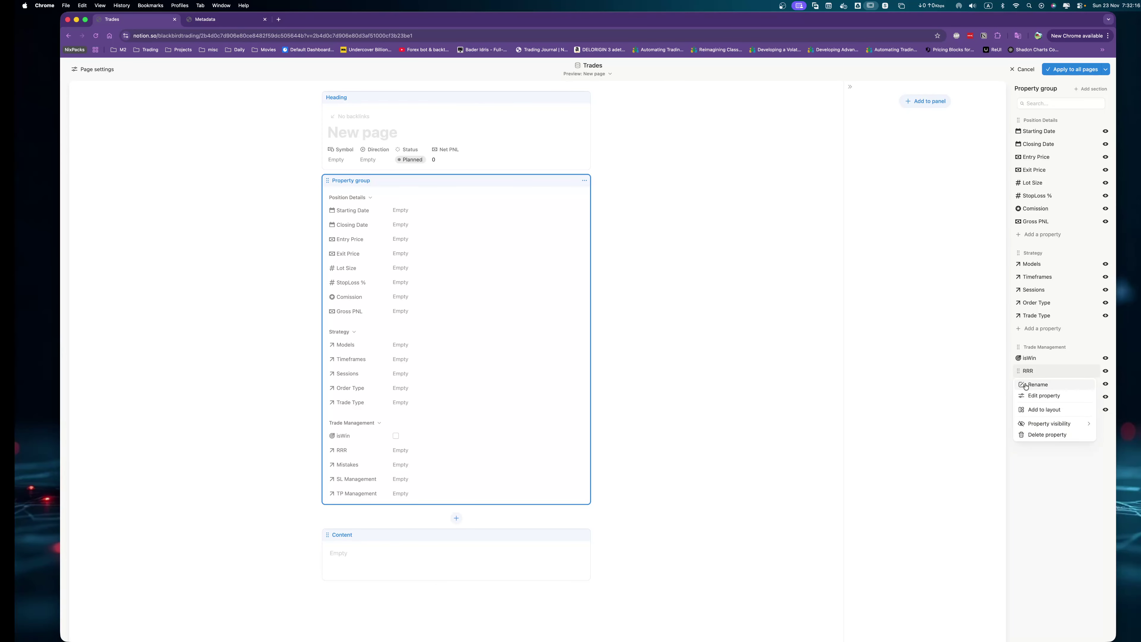
pyautogui.click(1026, 385)
pyautogui.click(1016, 388)
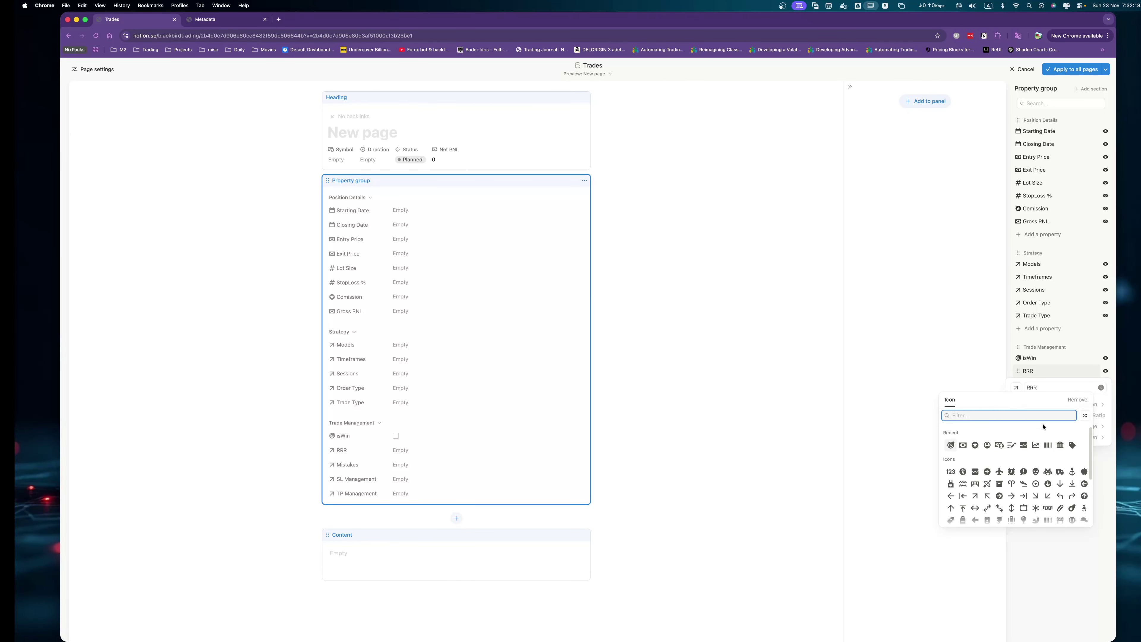
pyautogui.click(974, 445)
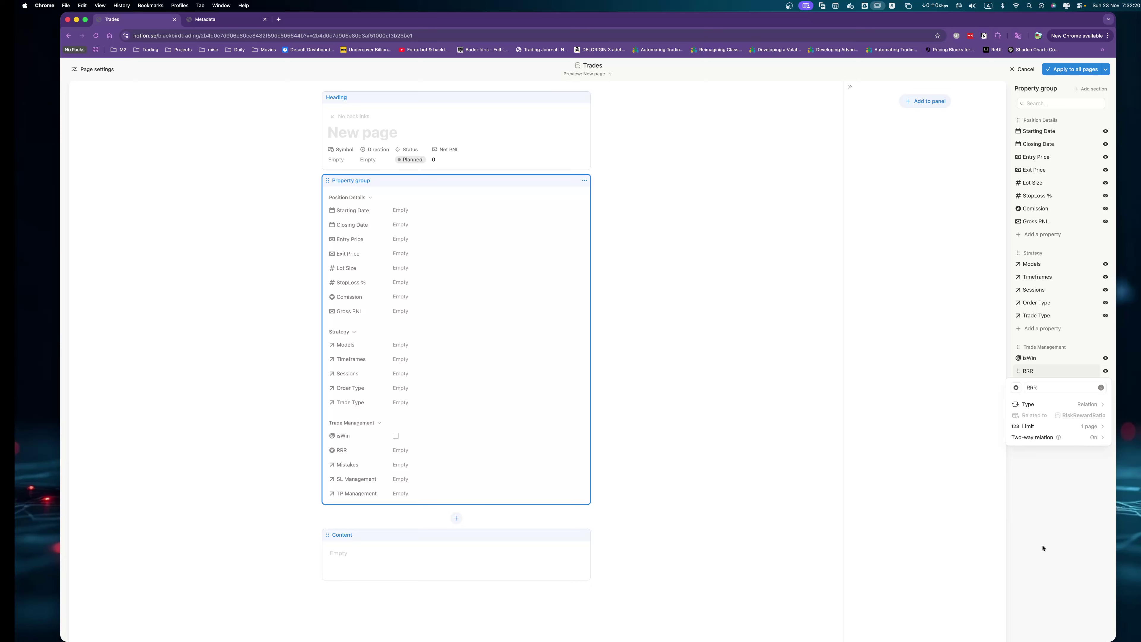
pyautogui.click(1052, 543)
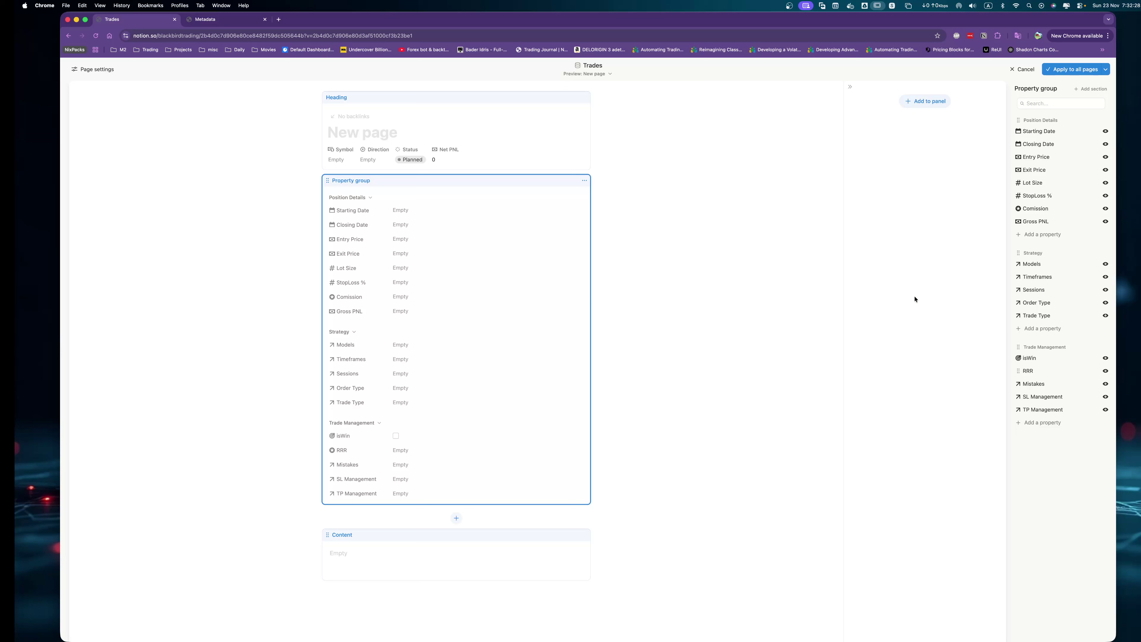
pyautogui.click(1030, 133)
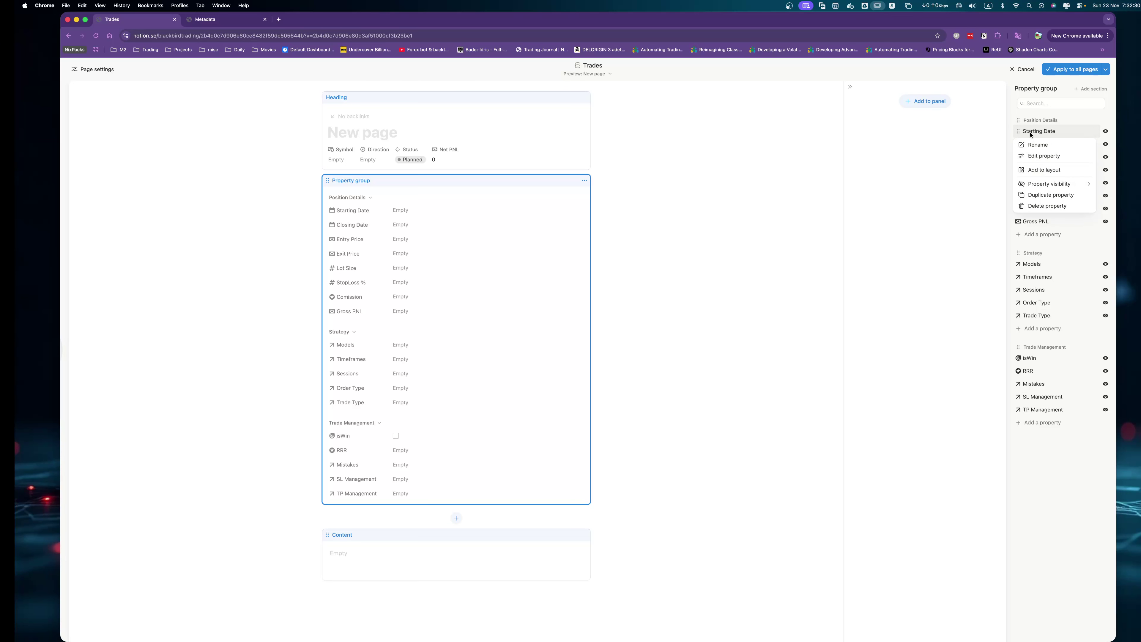
pyautogui.click(1050, 156)
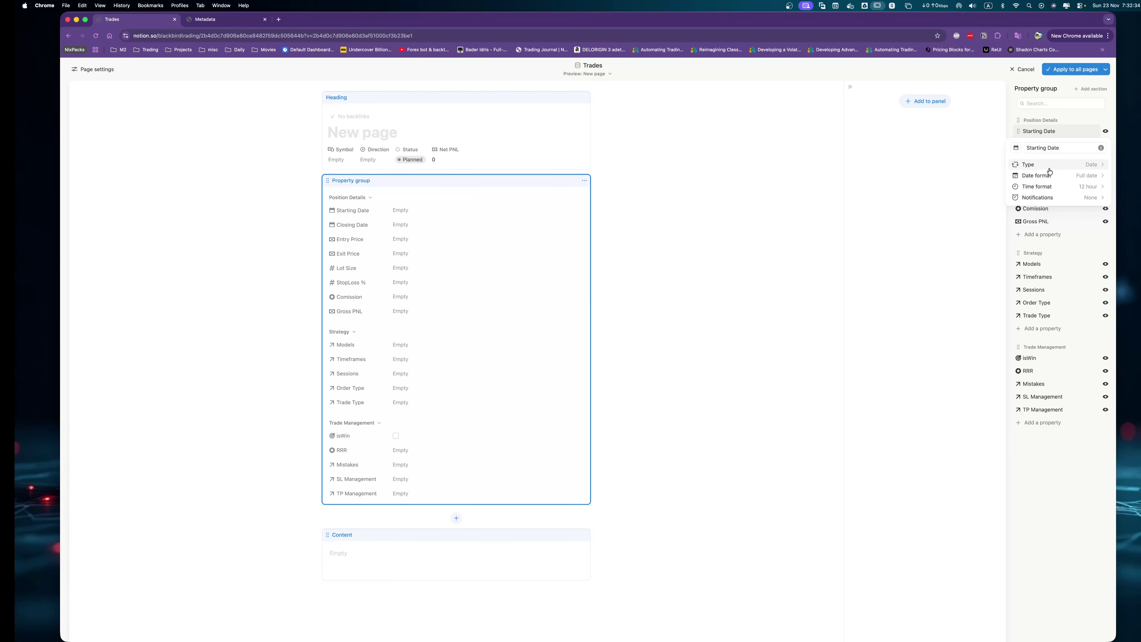
pyautogui.click(450, 311)
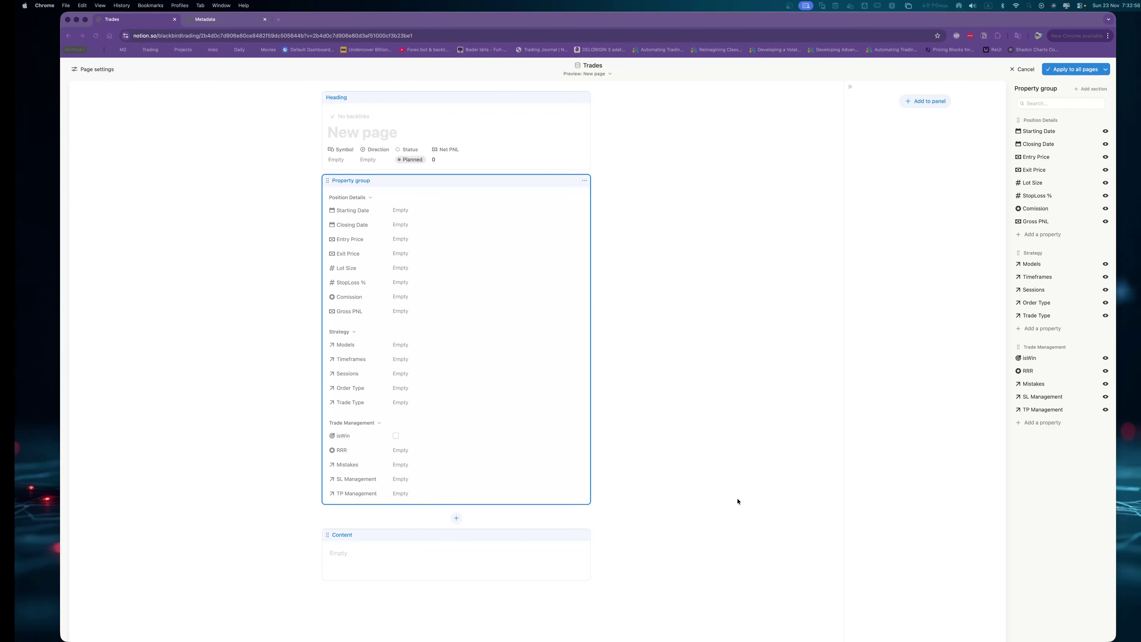
# Apply the layout to all pages and set the template's Starting Date to Now, the time when duplicated.
pyautogui.click(434, 562)
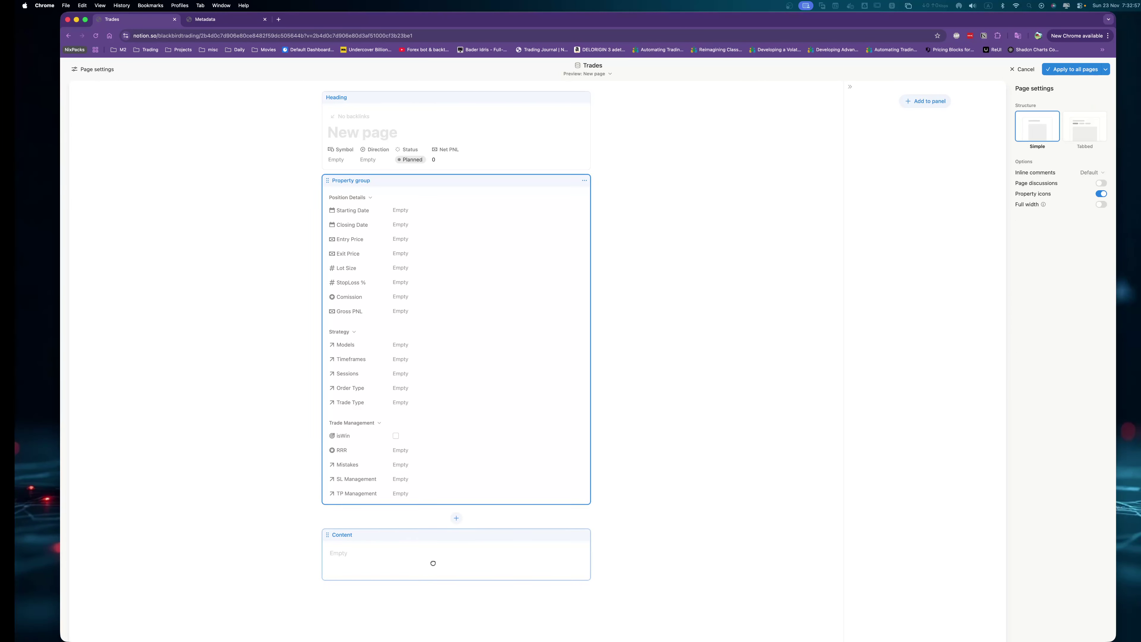
pyautogui.click(1067, 69)
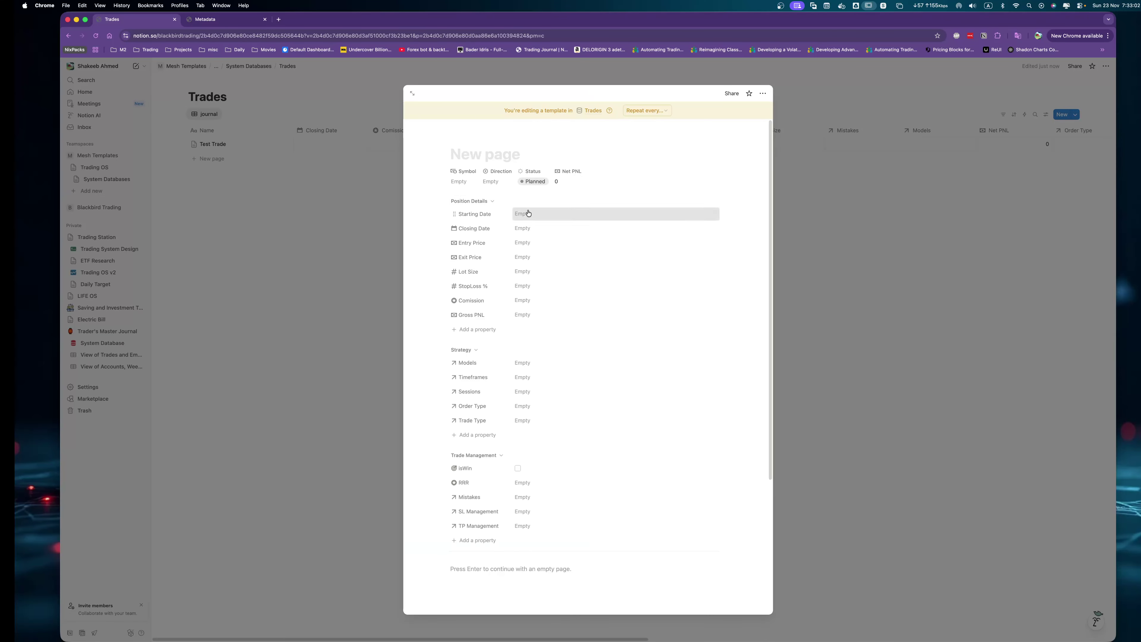
pyautogui.click(522, 213)
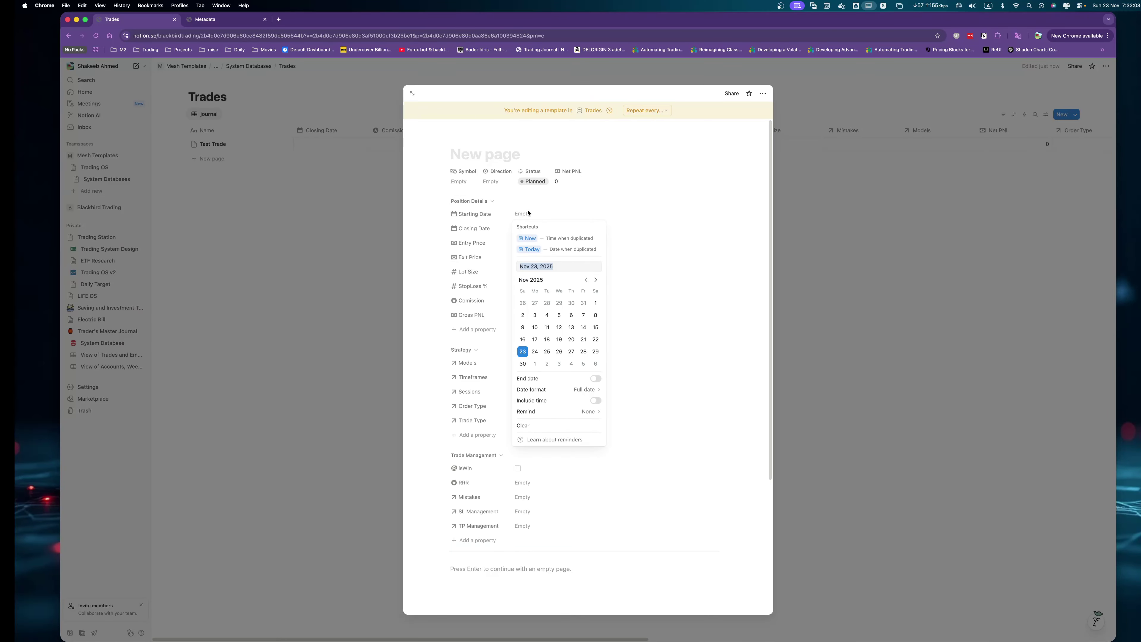
pyautogui.click(560, 239)
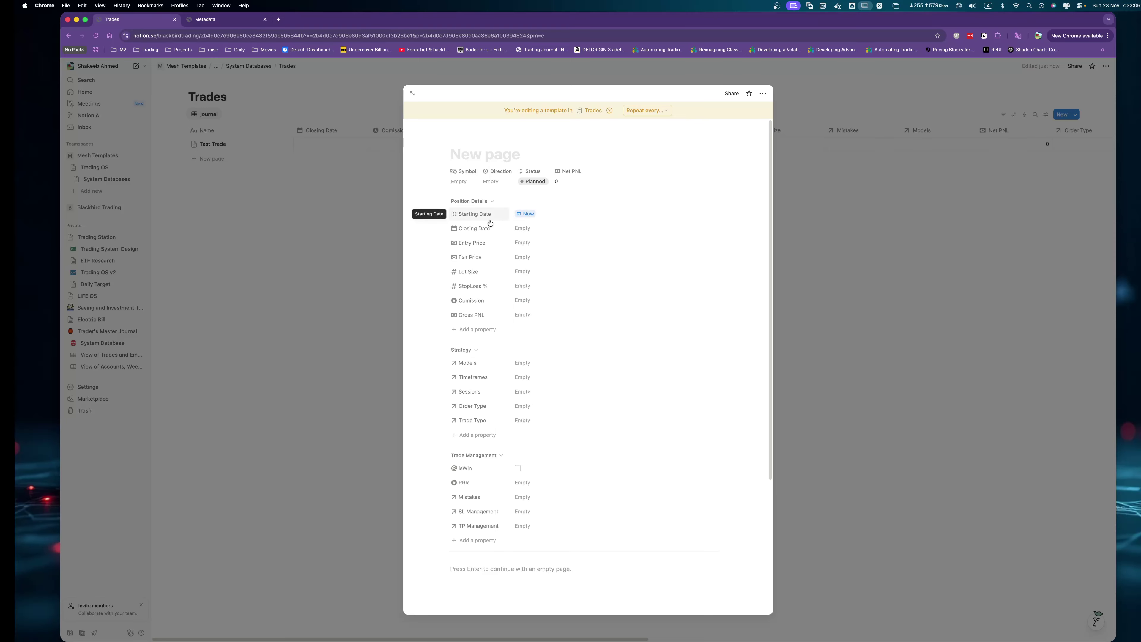
# Start the template's empty page body, turn on Full width and turn off Table of contents.
pyautogui.scroll(-5, 553, 252)
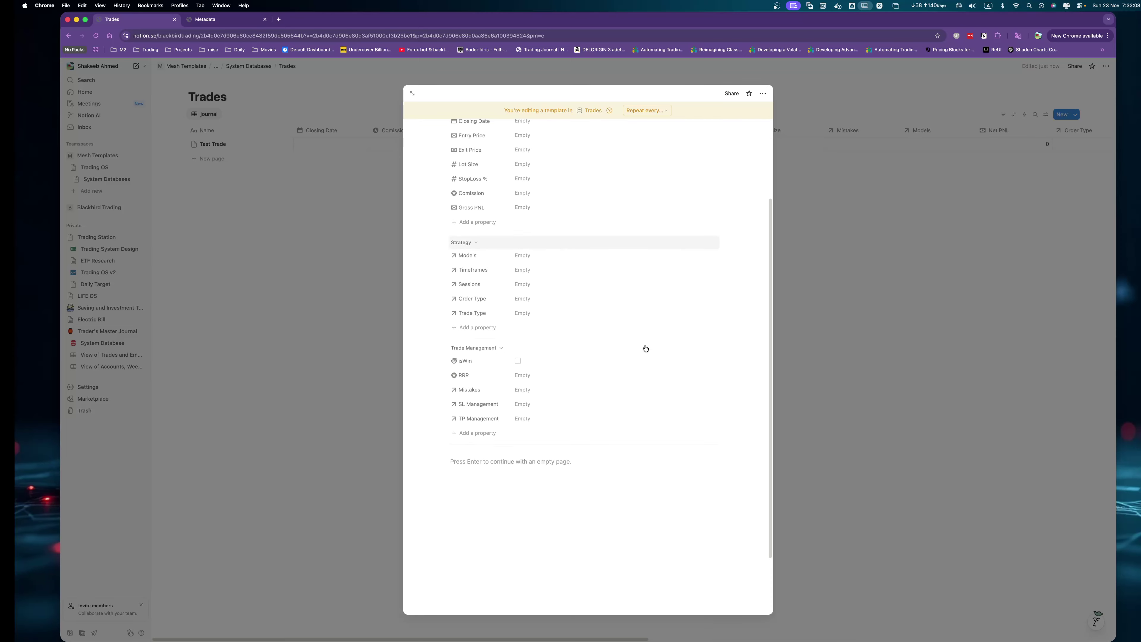
pyautogui.click(491, 392)
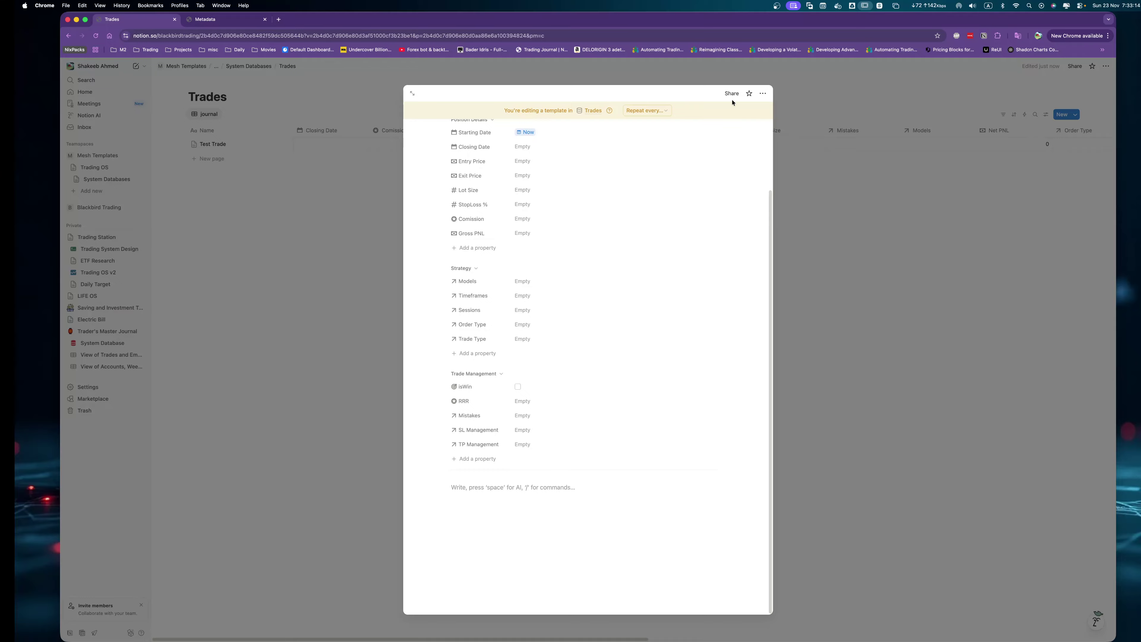
pyautogui.click(763, 93)
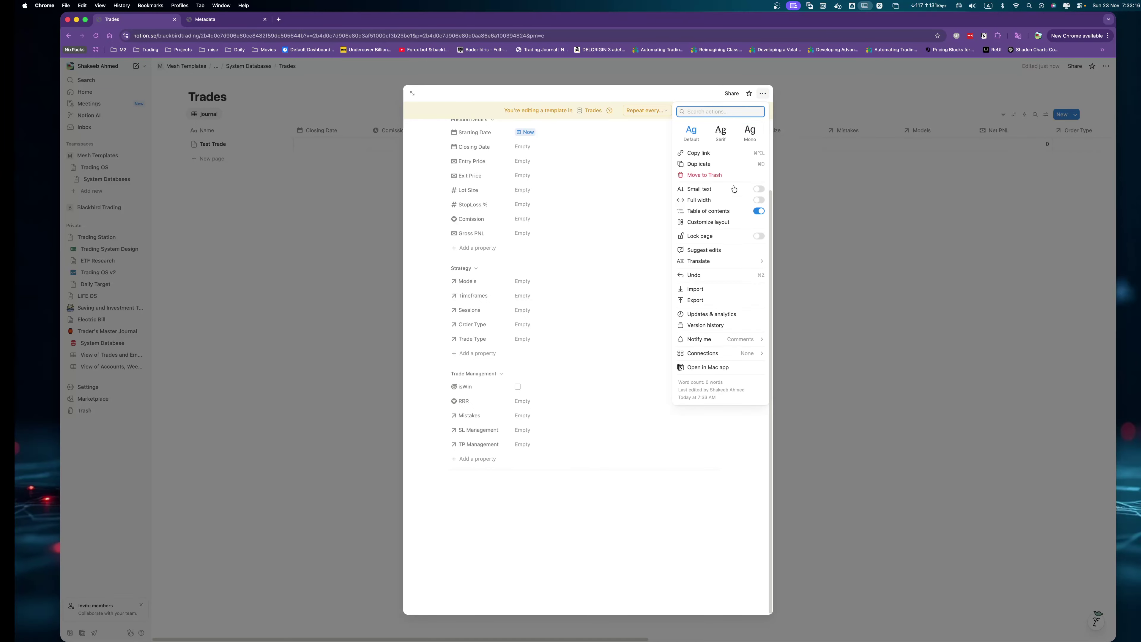
pyautogui.click(758, 201)
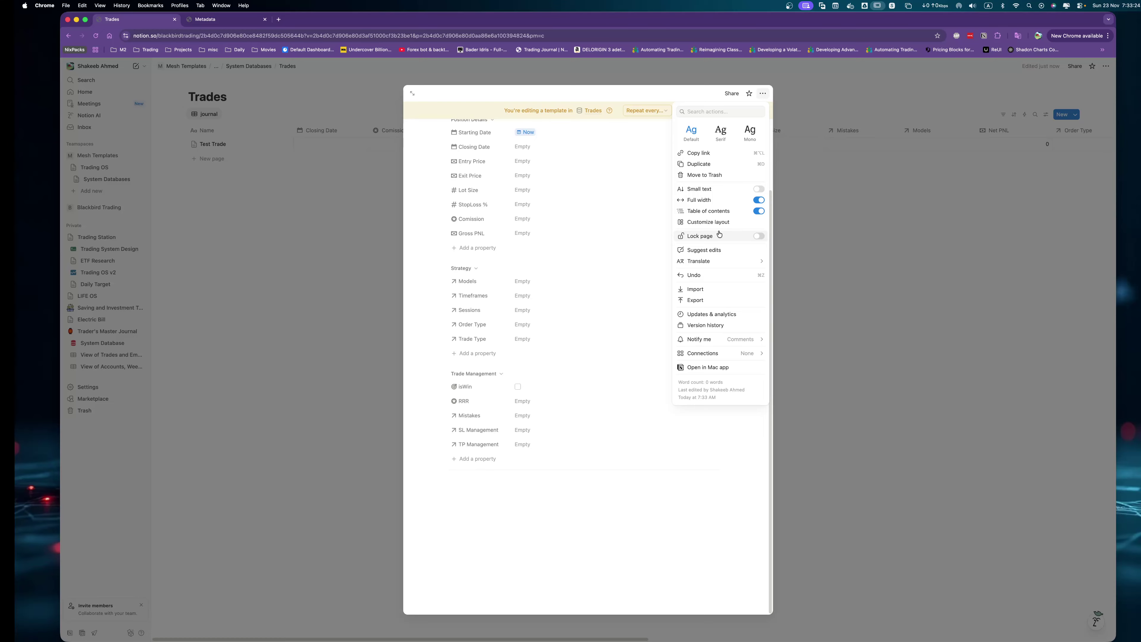
pyautogui.click(718, 211)
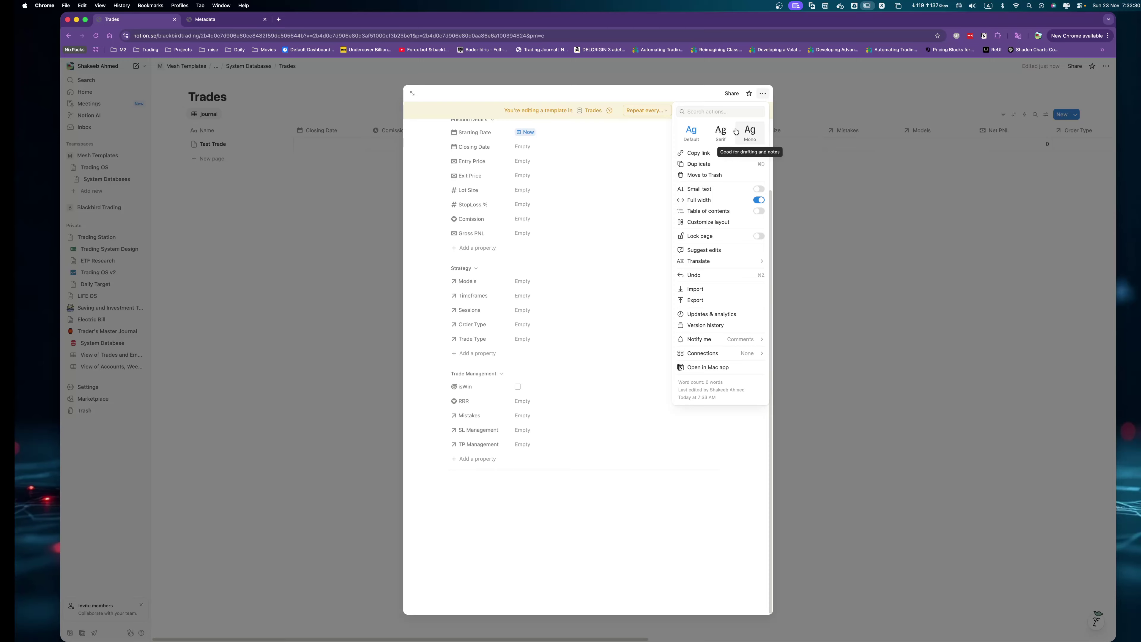
# Insert a 2 columns block in the page body and add a level-3 heading Checklist in its first column.
pyautogui.click(499, 488)
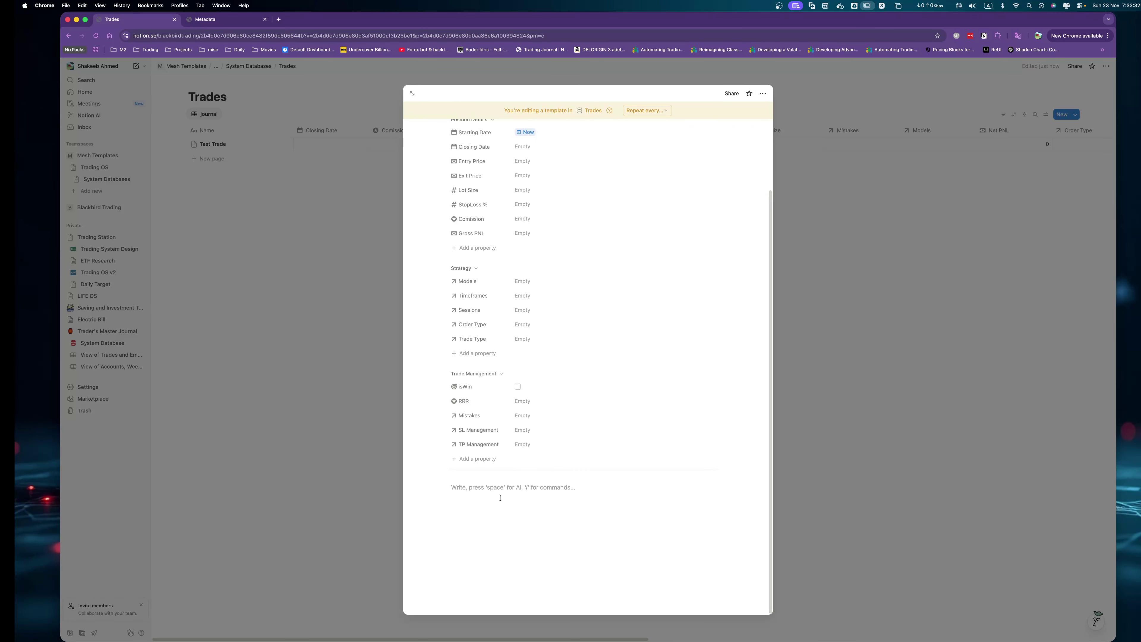
pyautogui.write('/2col')
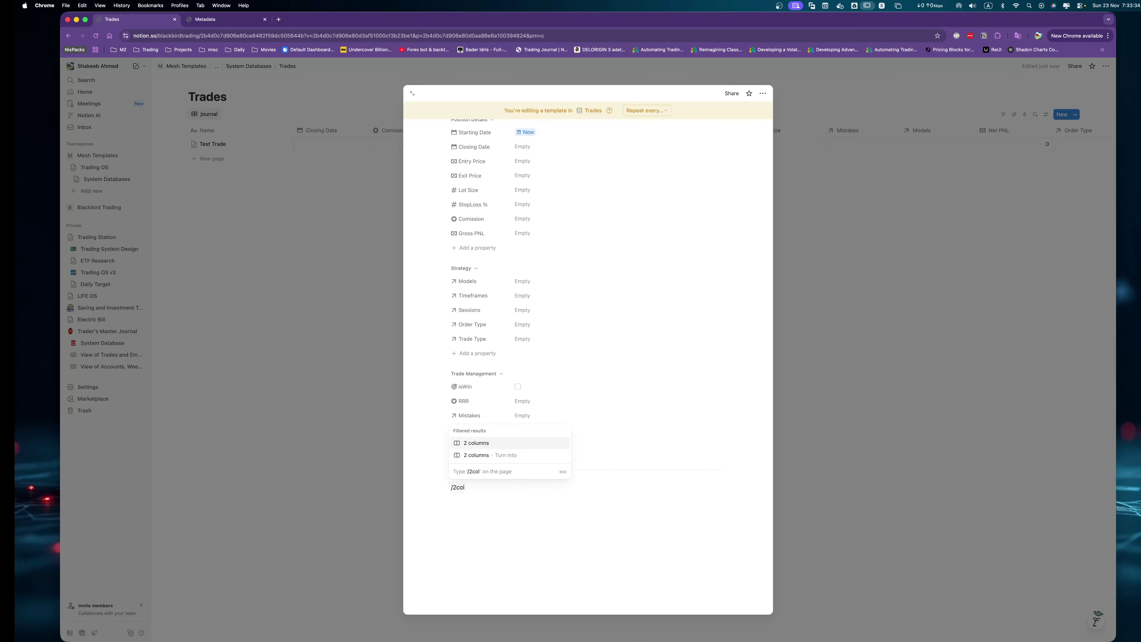
pyautogui.press('Return')
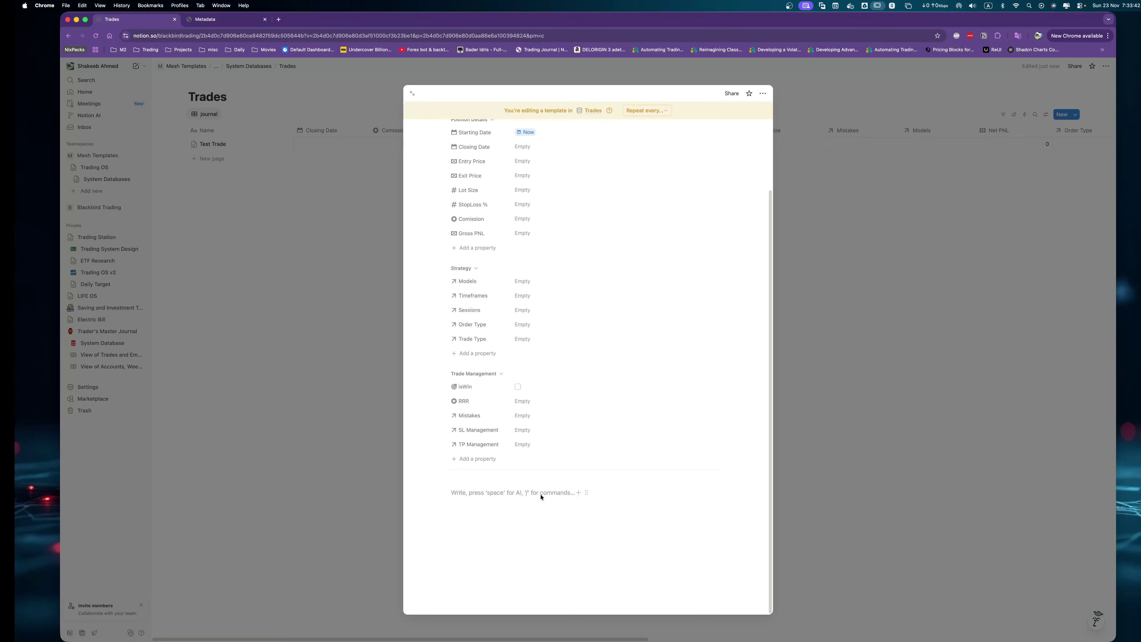
pyautogui.write('### Checklist')
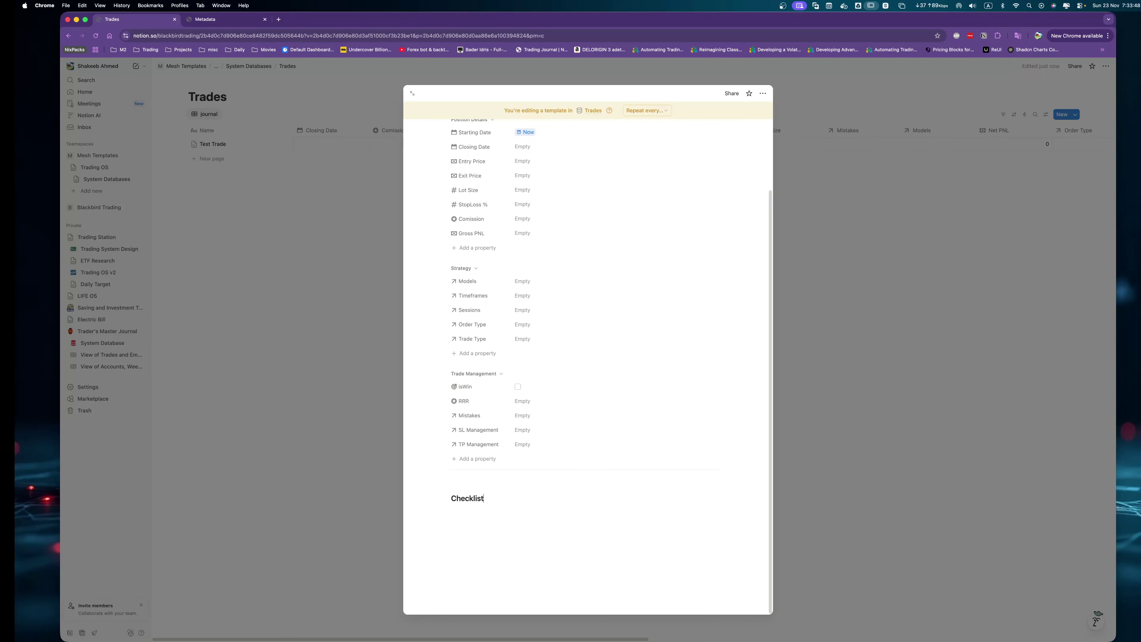
# Insert a button block directly below the Checklist heading.
pyautogui.press('Return')
pyautogui.write('/')
pyautogui.press('BackSpace')
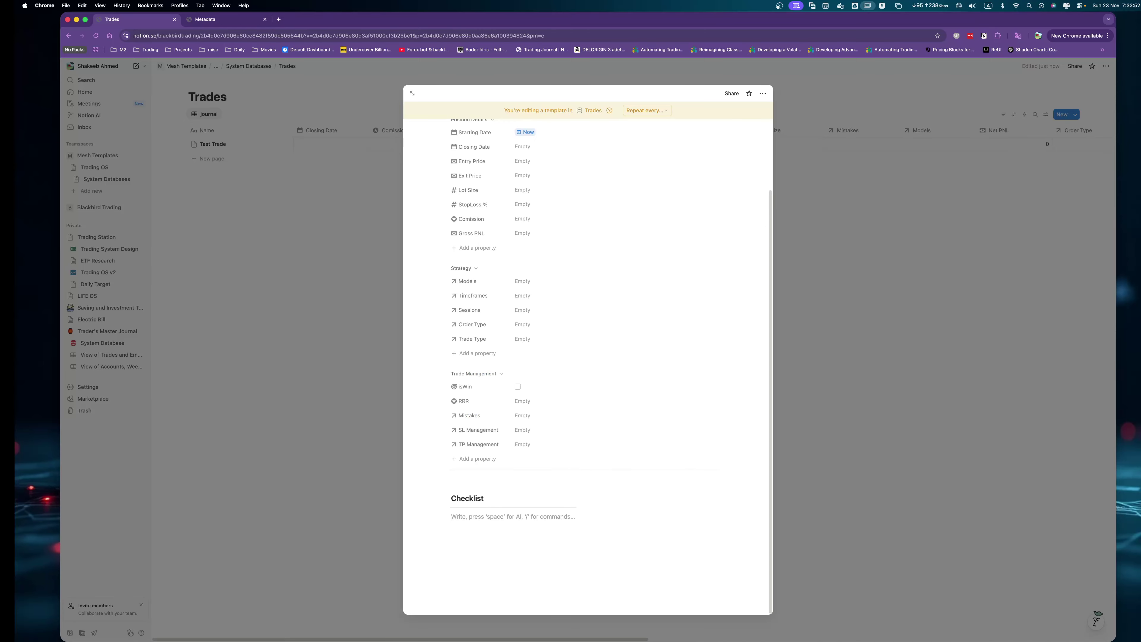
pyautogui.write('/but')
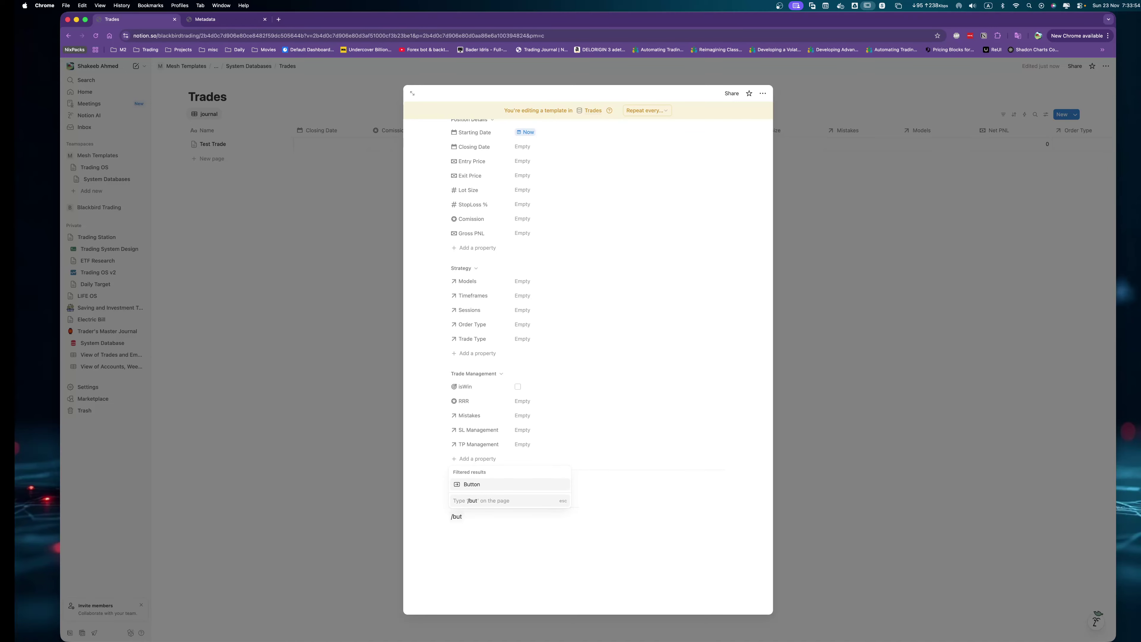
pyautogui.press('Return')
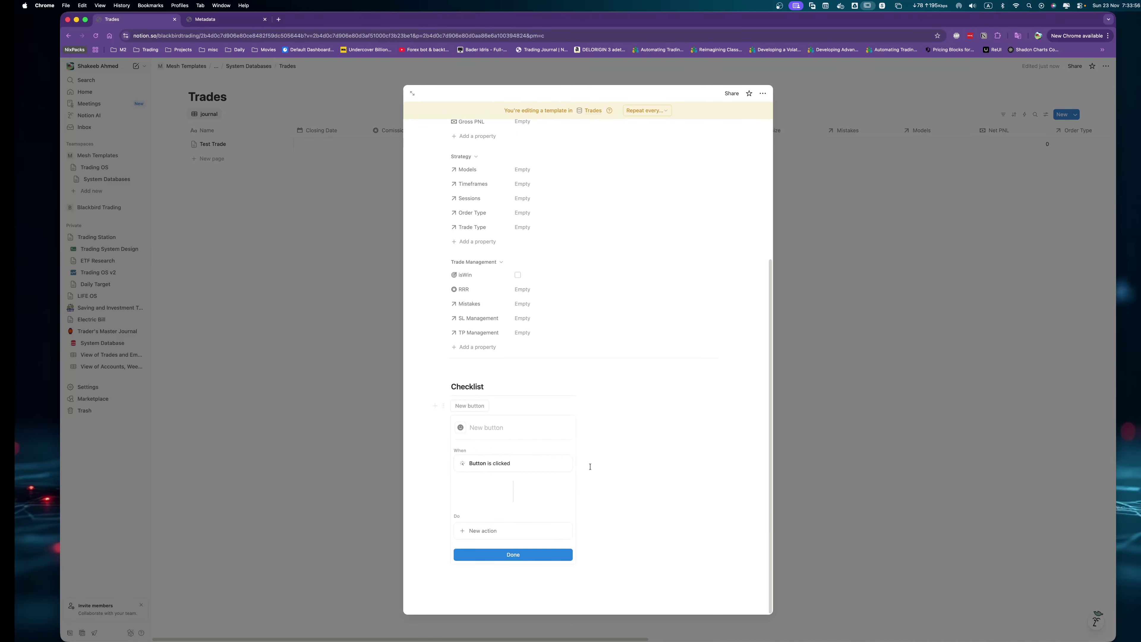
# Give the new button an Insert blocks action that adds an empty to-do item below the button.
pyautogui.click(490, 529)
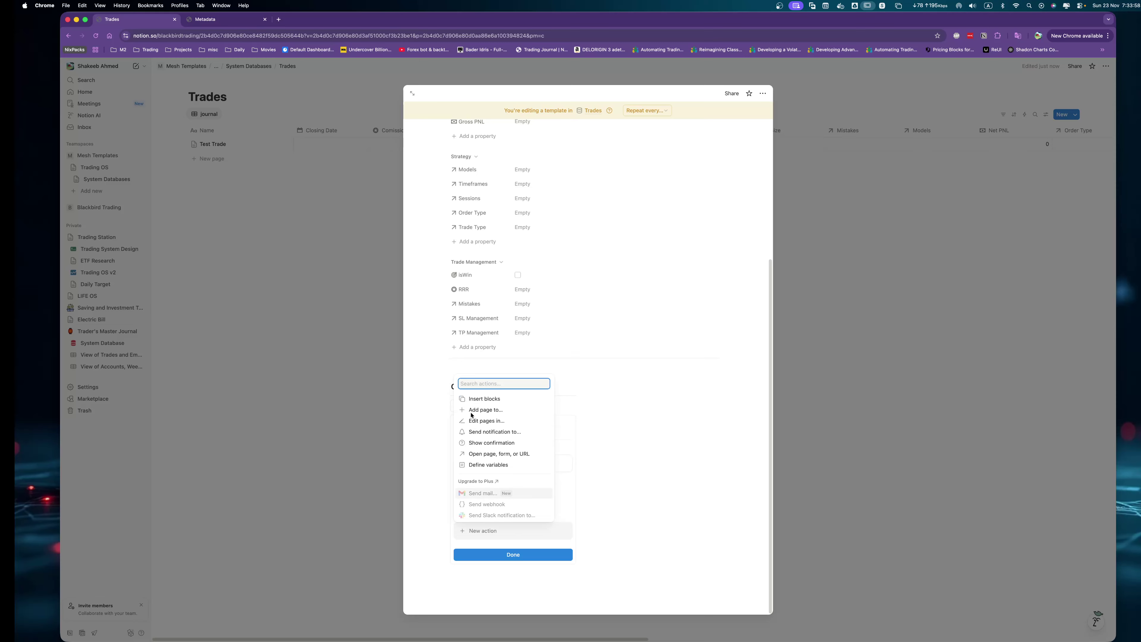
pyautogui.click(498, 400)
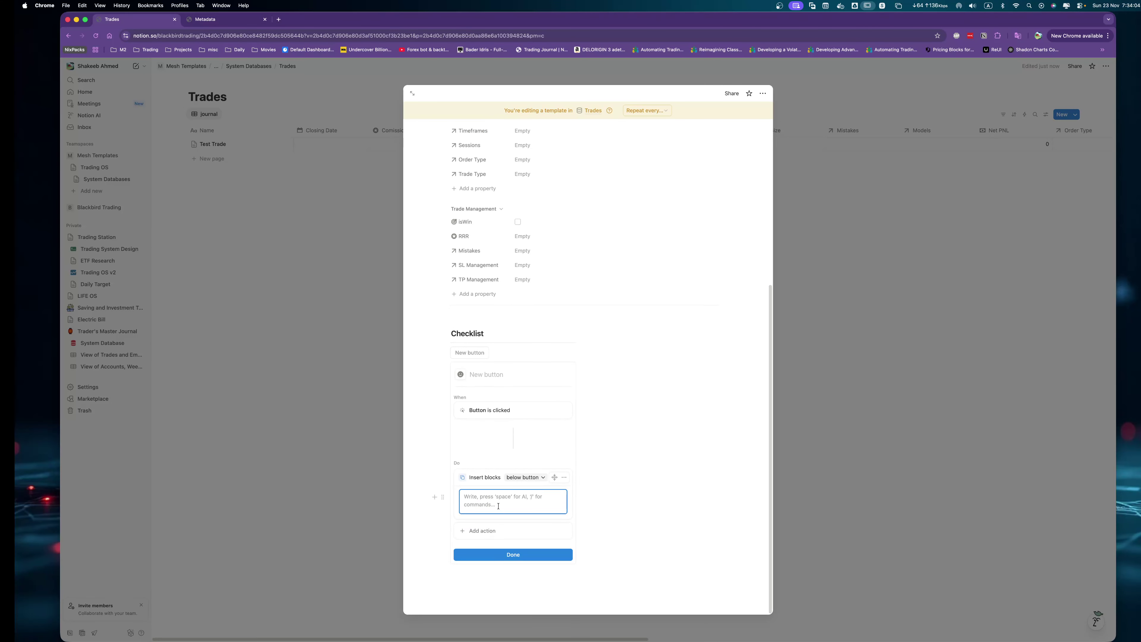
pyautogui.write('/')
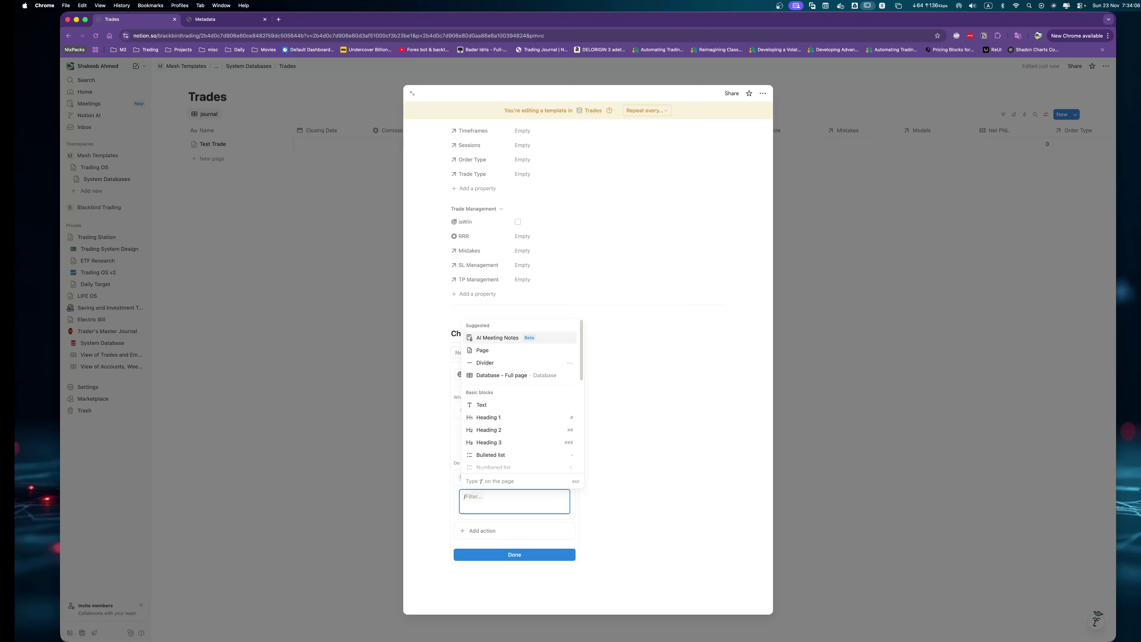
pyautogui.write('to')
pyautogui.press('Return')
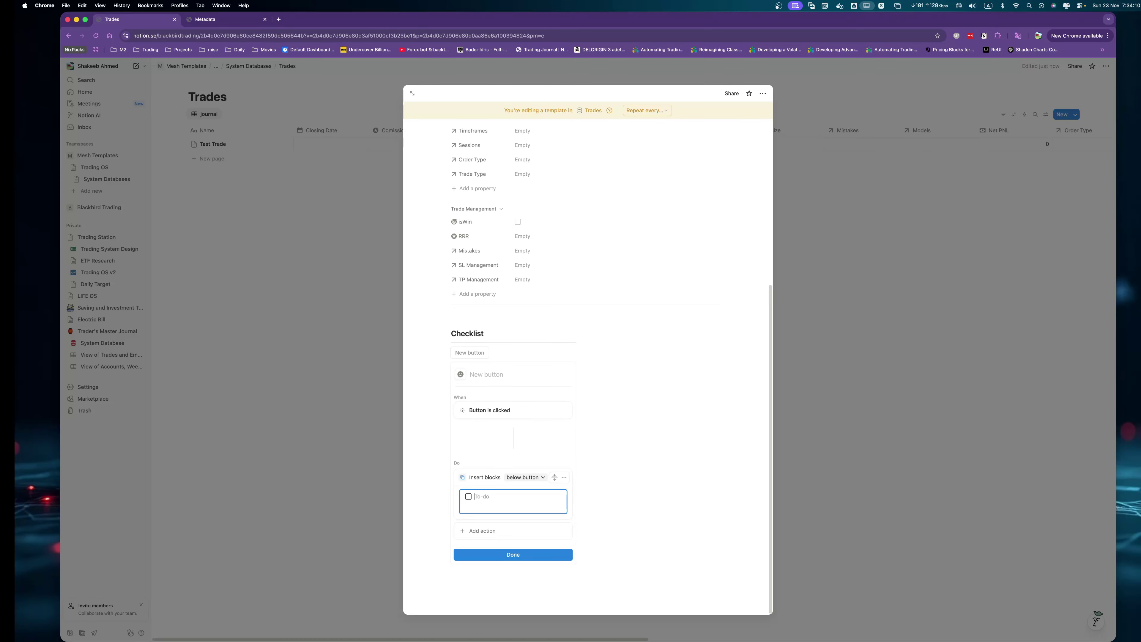
# Name the new button Add New and give it the plain check mark icon.
pyautogui.click(470, 354)
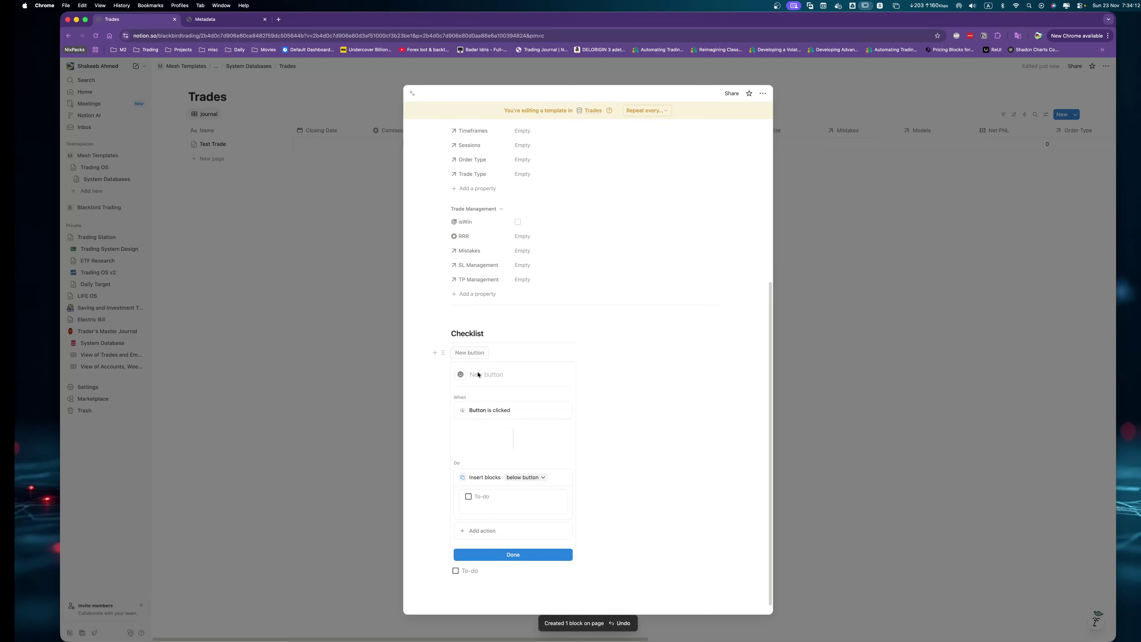
pyautogui.click(487, 377)
pyautogui.write('Add New')
pyautogui.click(461, 373)
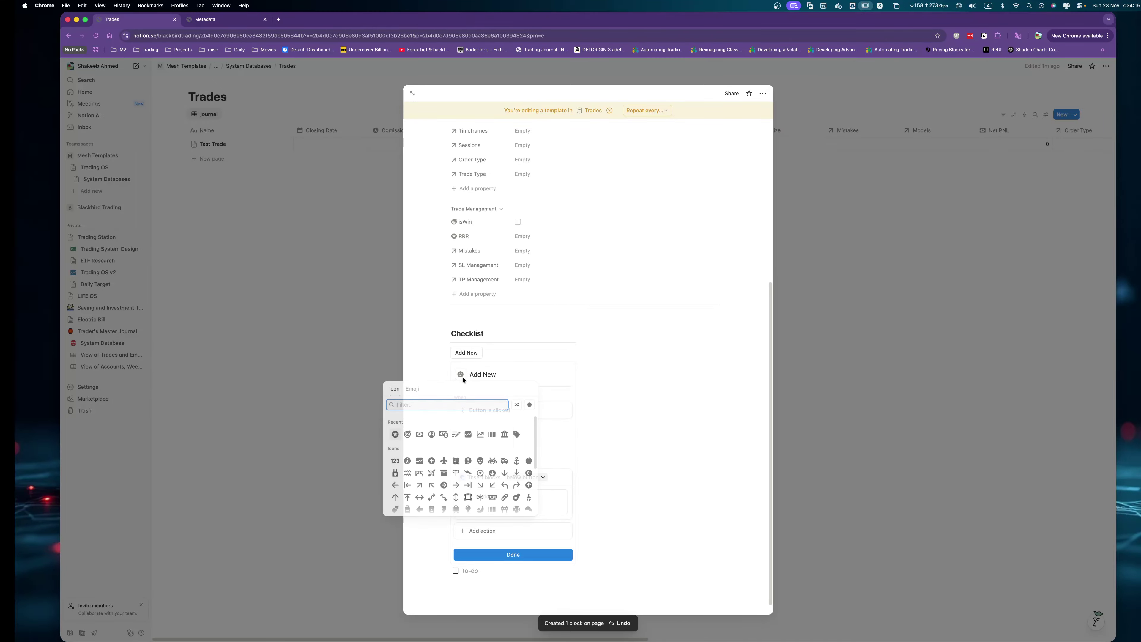
pyautogui.write('check')
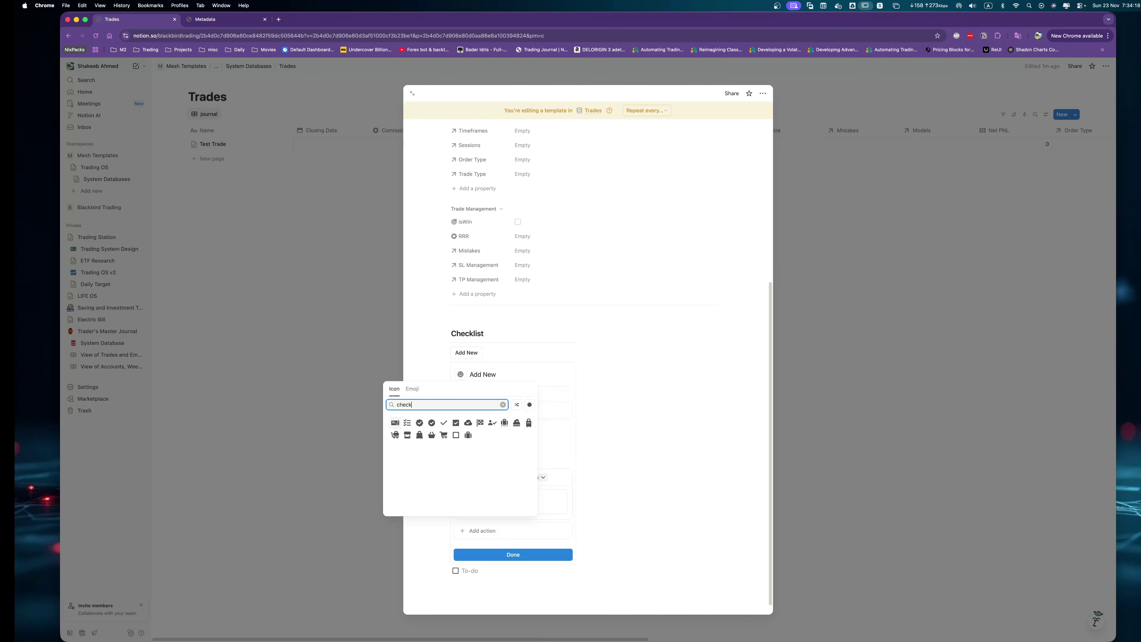
pyautogui.click(443, 423)
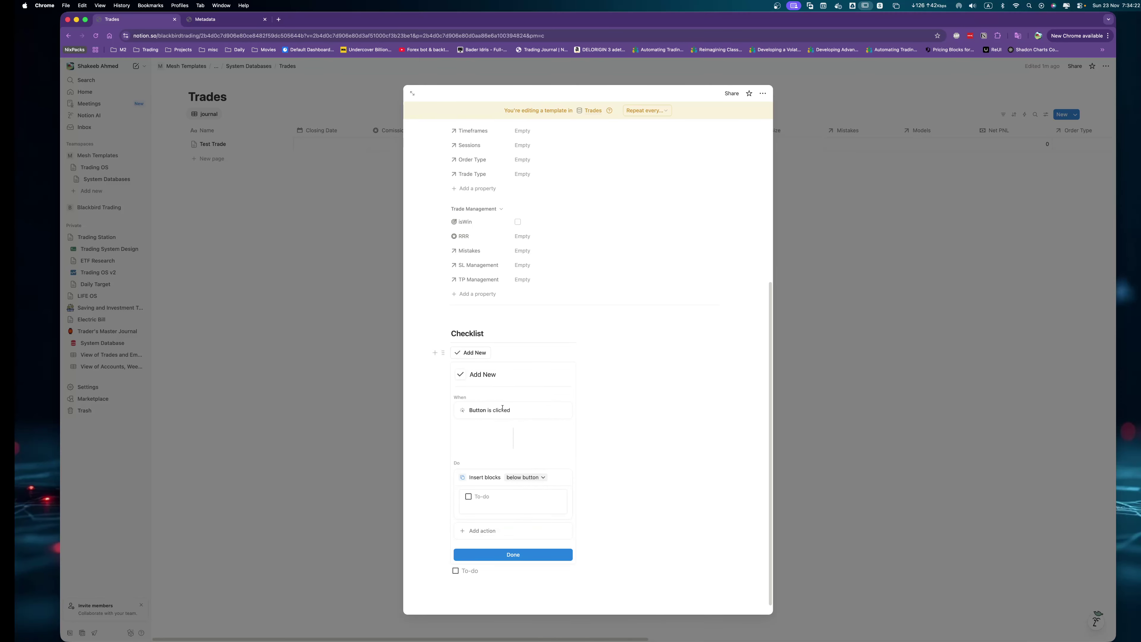
# Set the Add New button to insert its blocks above the button, finish editing it, and delete the stray to-do below.
pyautogui.click(522, 478)
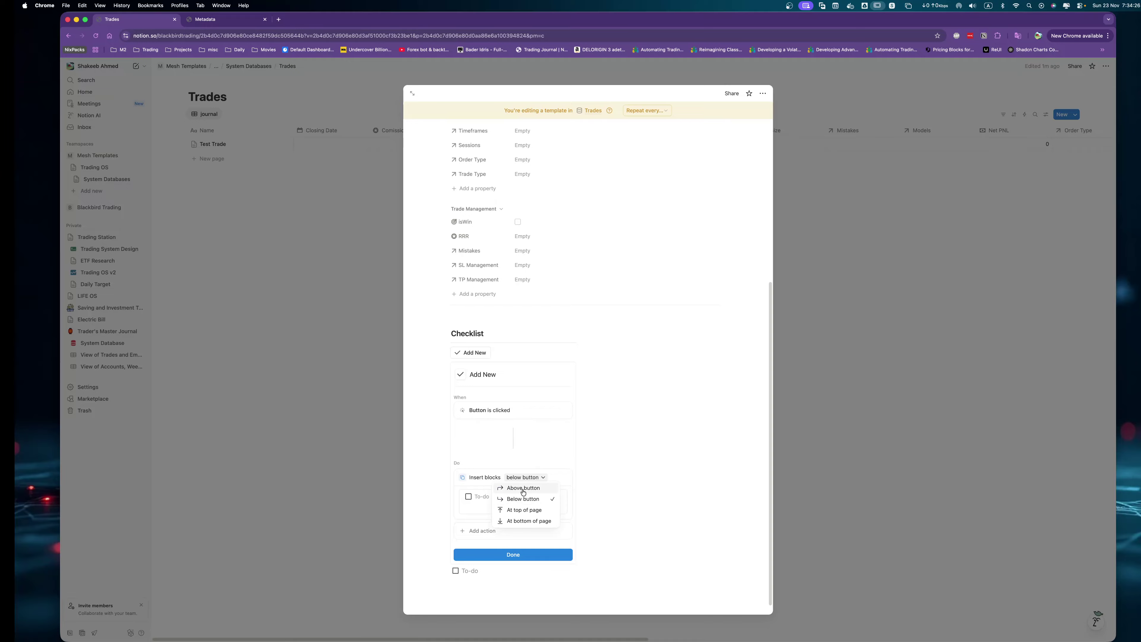
pyautogui.click(523, 488)
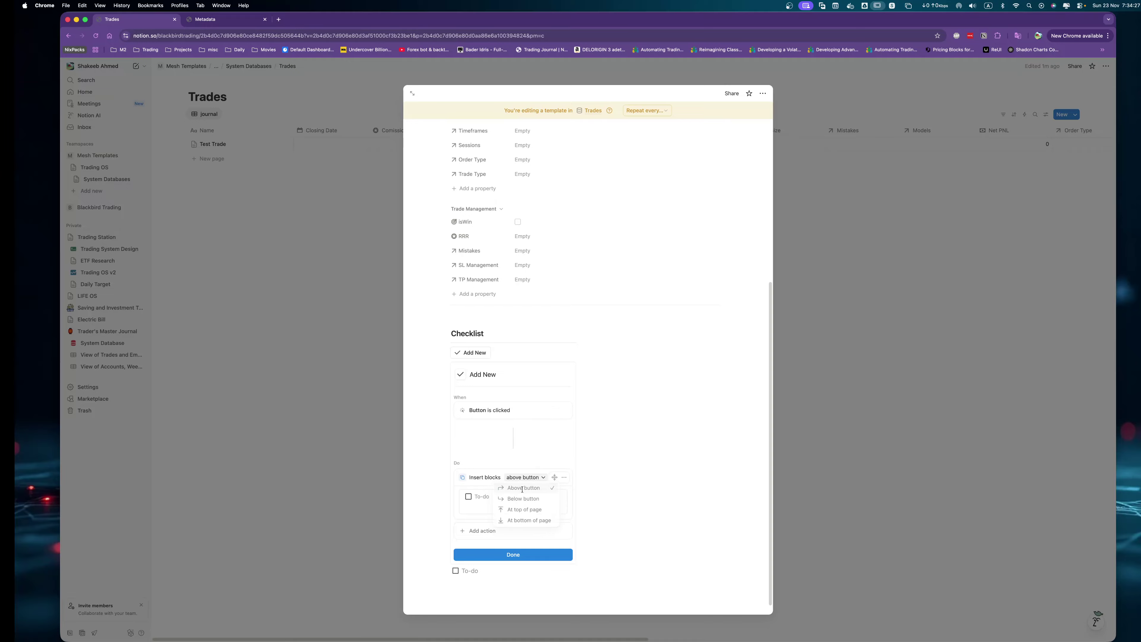
pyautogui.click(507, 558)
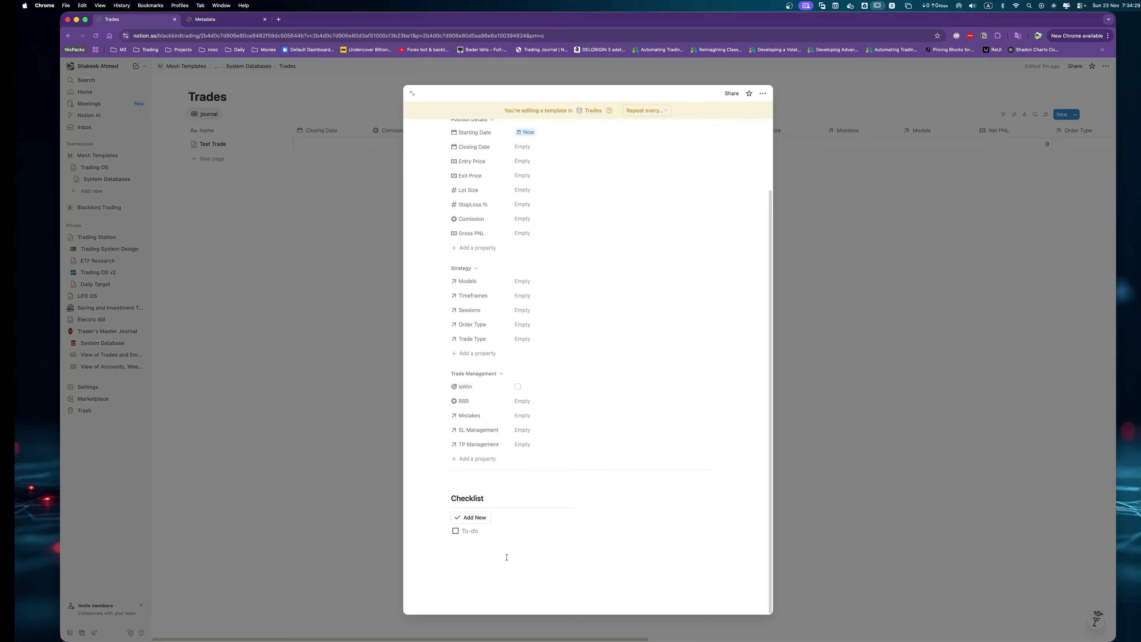
pyautogui.click(471, 531)
pyautogui.press('BackSpace')
pyautogui.press('BackSpace')
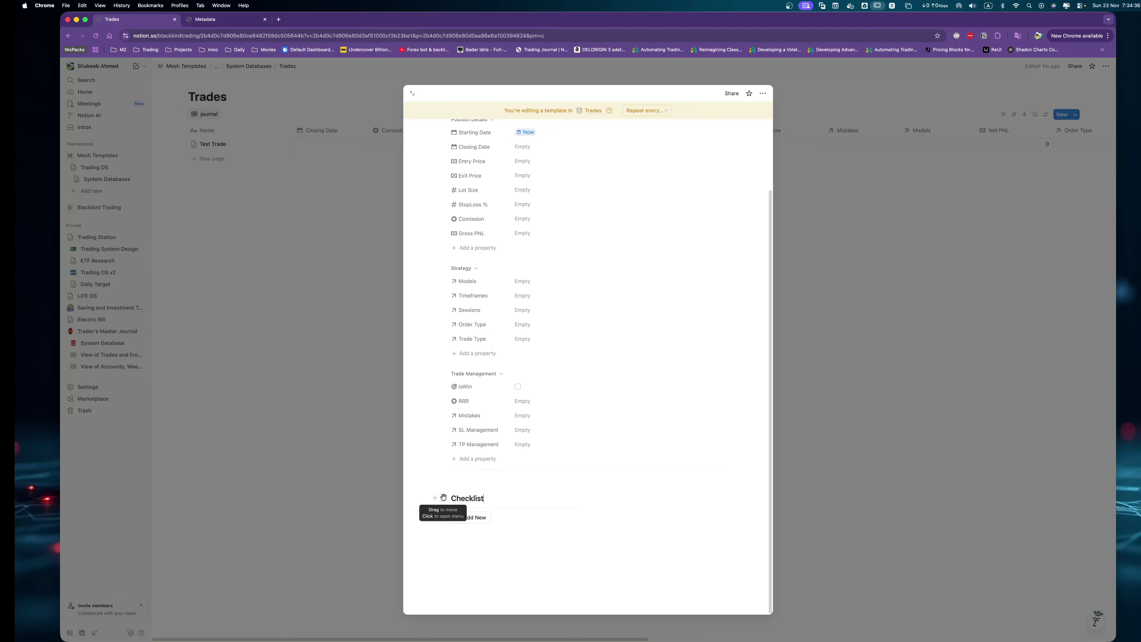
# Turn the Checklist heading into a callout and move the divider and Add New button into it.
pyautogui.click(444, 497)
pyautogui.moveTo(399, 457)
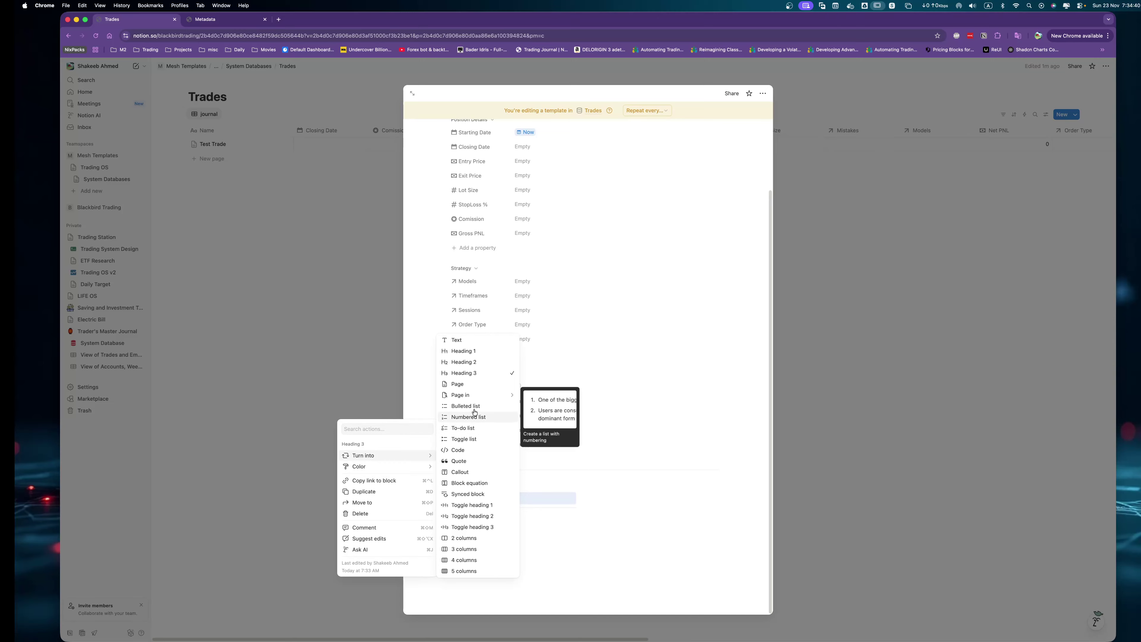
pyautogui.click(479, 474)
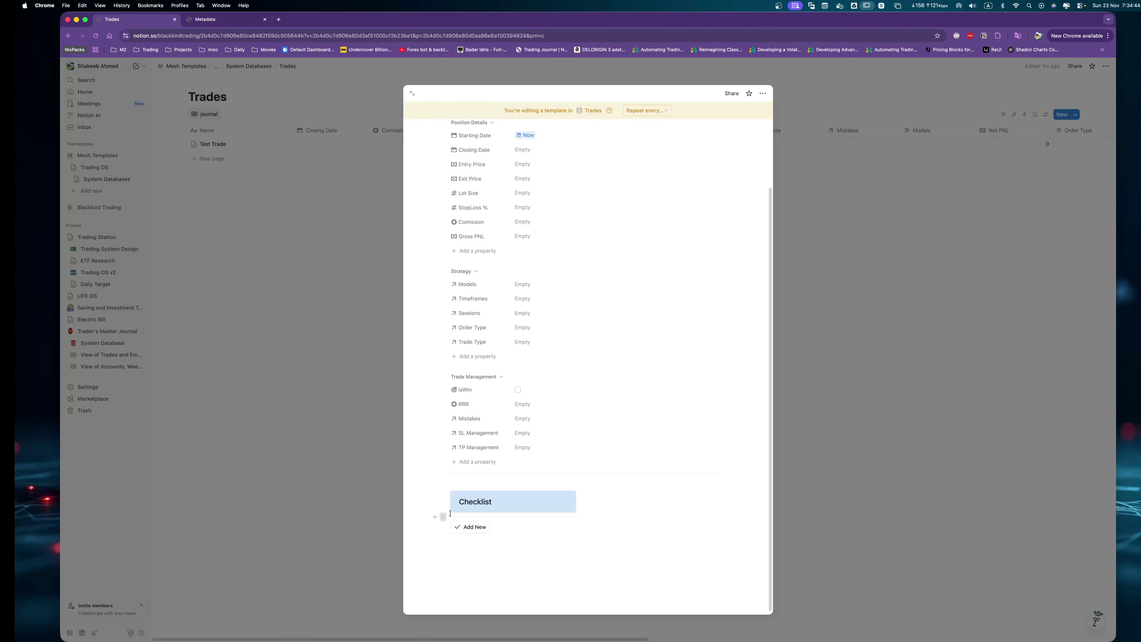
pyautogui.moveTo(442, 527); pyautogui.dragTo(456, 517)
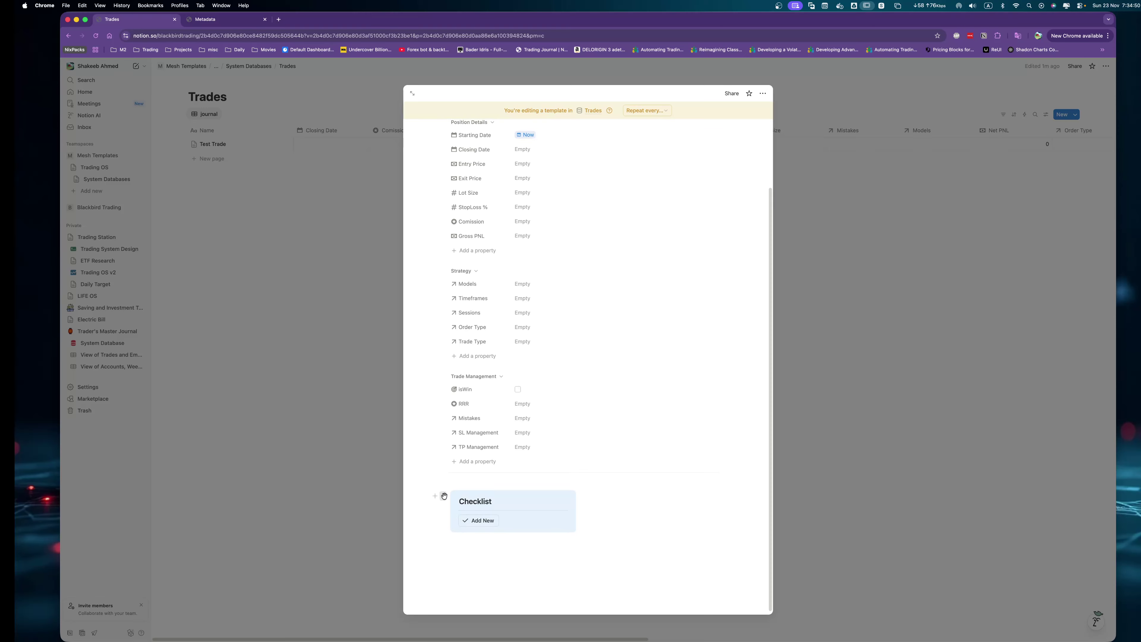
# Give the Checklist callout a yellow background.
pyautogui.click(443, 496)
pyautogui.moveTo(382, 449)
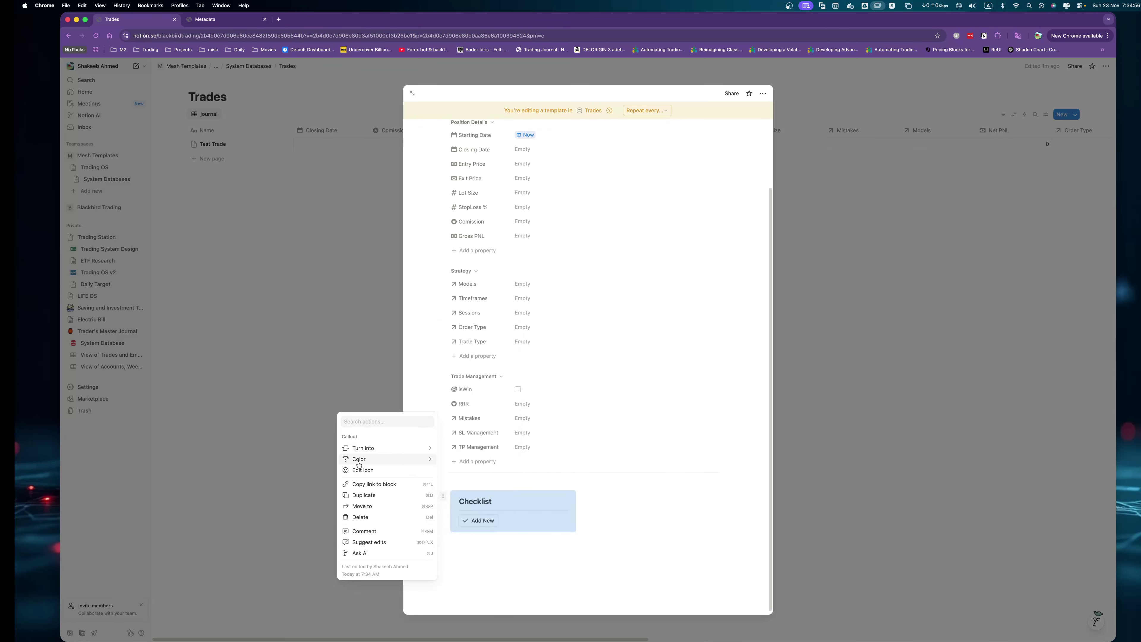
pyautogui.click(467, 536)
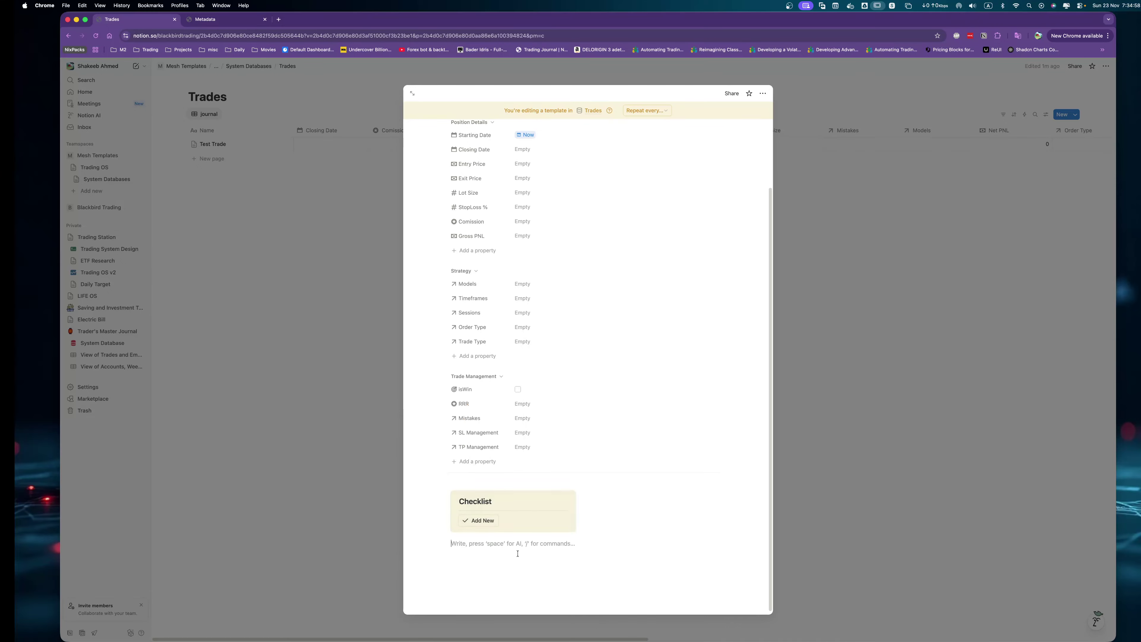
# Add a level-3 heading Notes below the Checklist callout, with a divider under it.
pyautogui.scroll(-1, 517, 553)
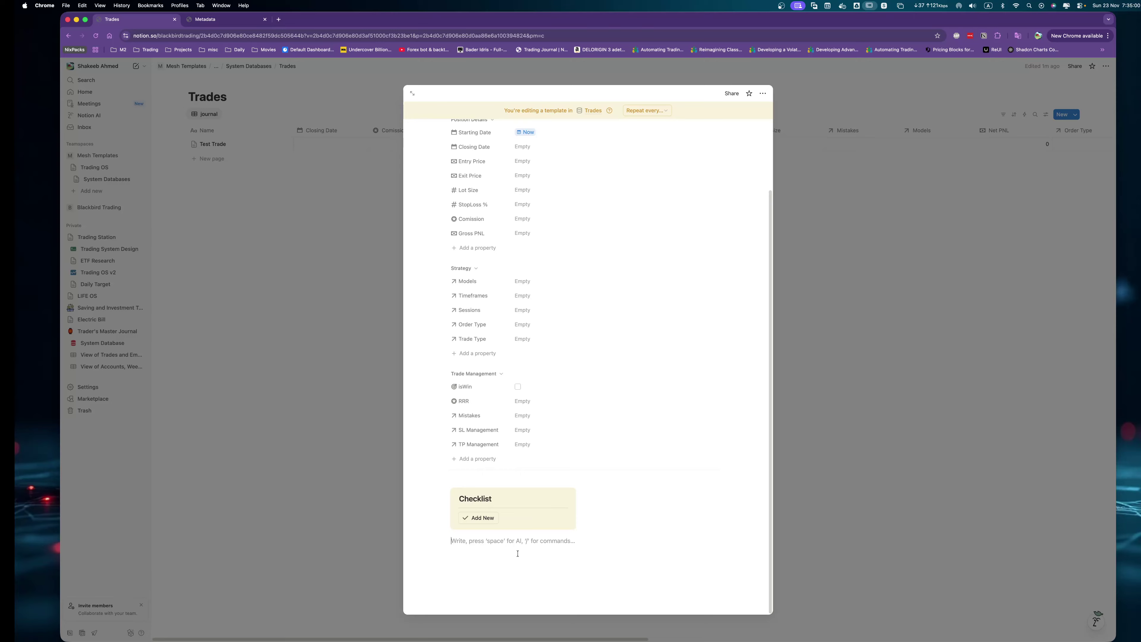
pyautogui.press('Return')
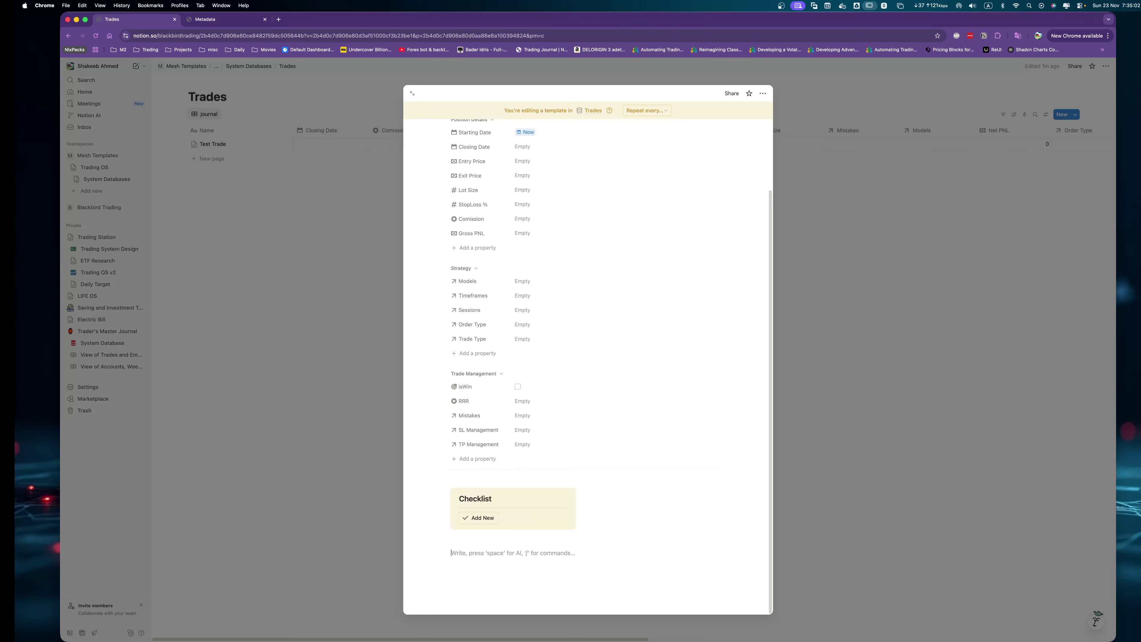
pyautogui.write('### Notes')
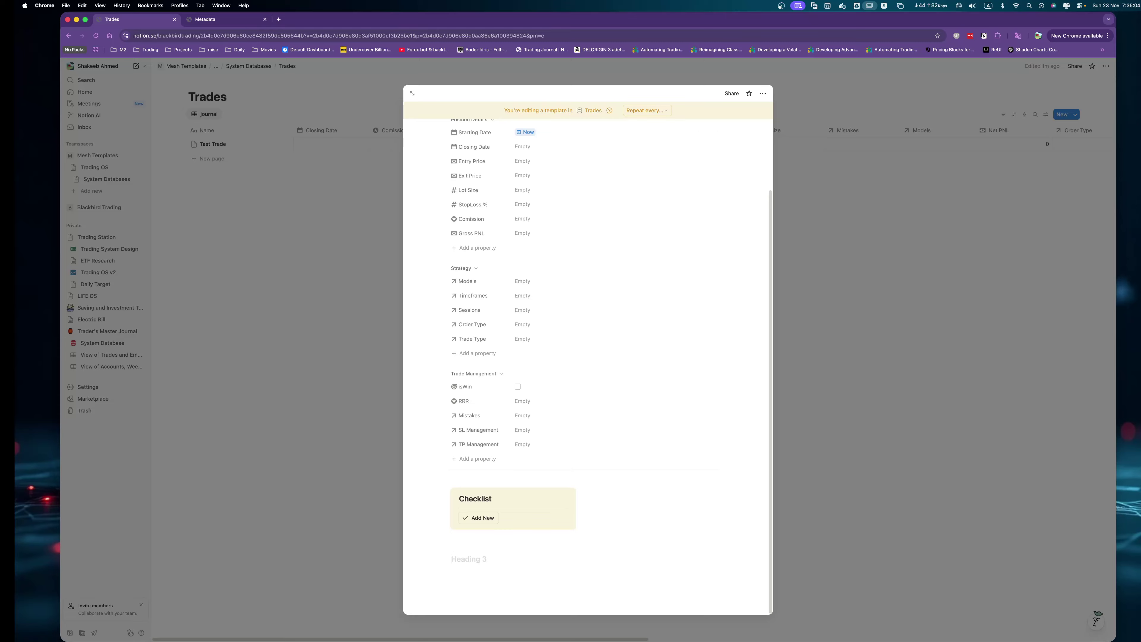
pyautogui.press('Return')
pyautogui.write('/di')
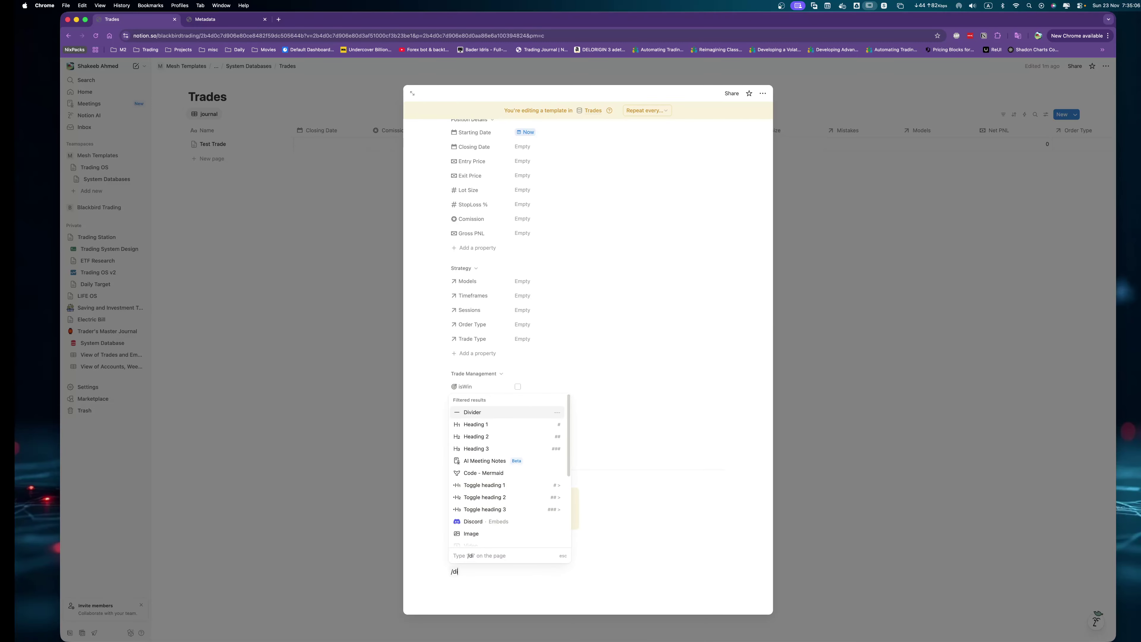
pyautogui.press('Return')
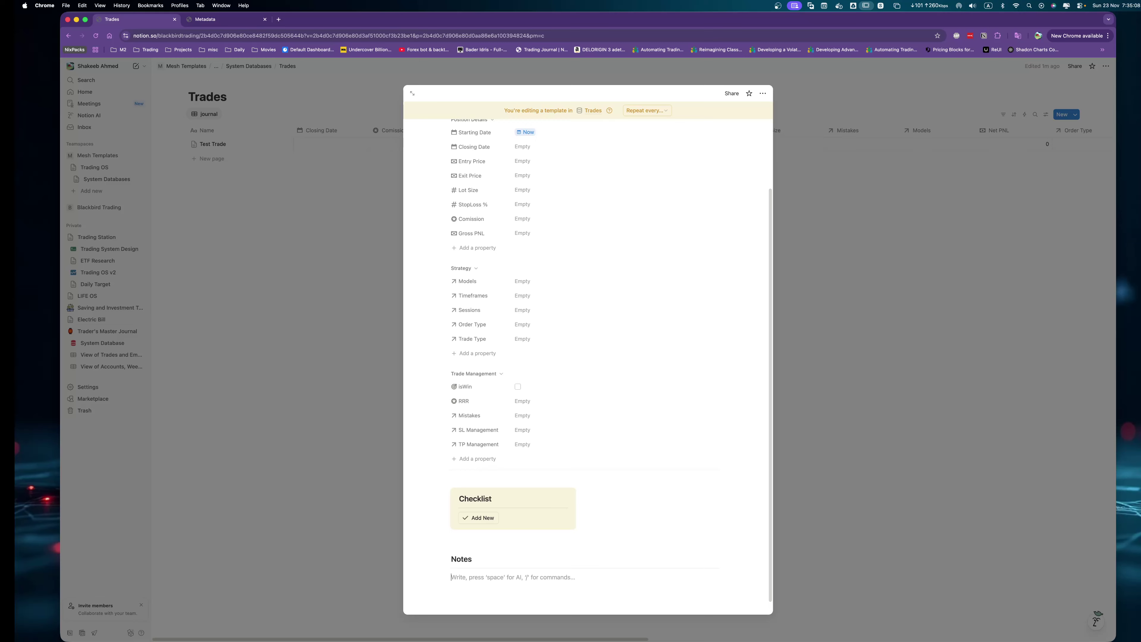
# Add an empty line under the Checklist callout in the first column and move the Notes divider beneath it.
pyautogui.scroll(-1, 541, 549)
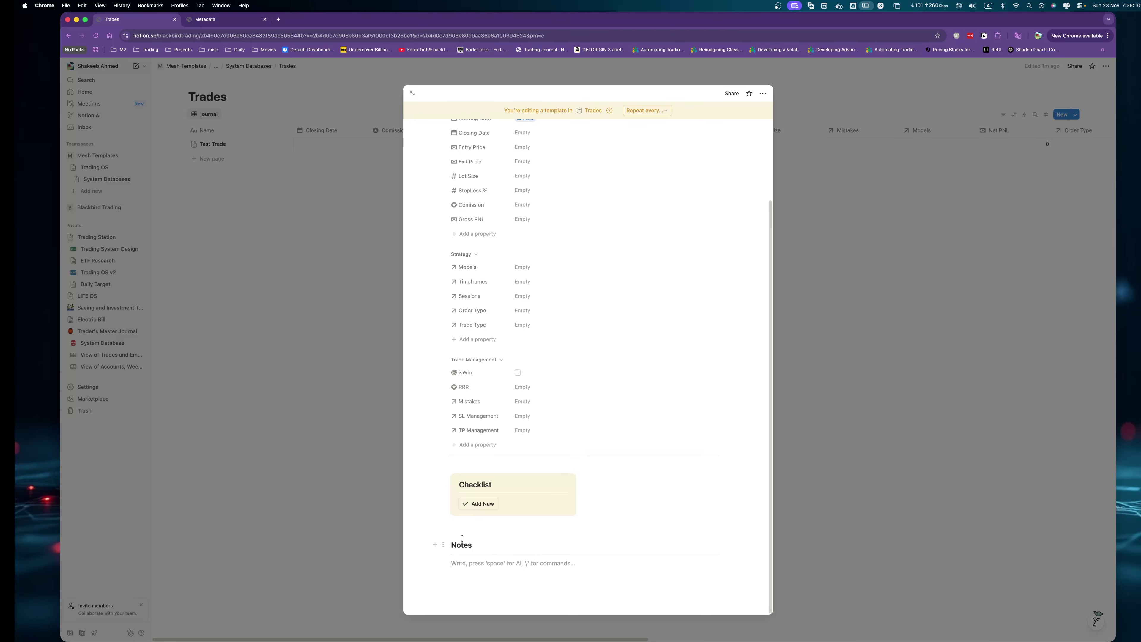
pyautogui.moveTo(443, 545)
pyautogui.mouseDown()
pyautogui.moveTo(455, 515)
pyautogui.moveTo(451, 557)
pyautogui.mouseUp()
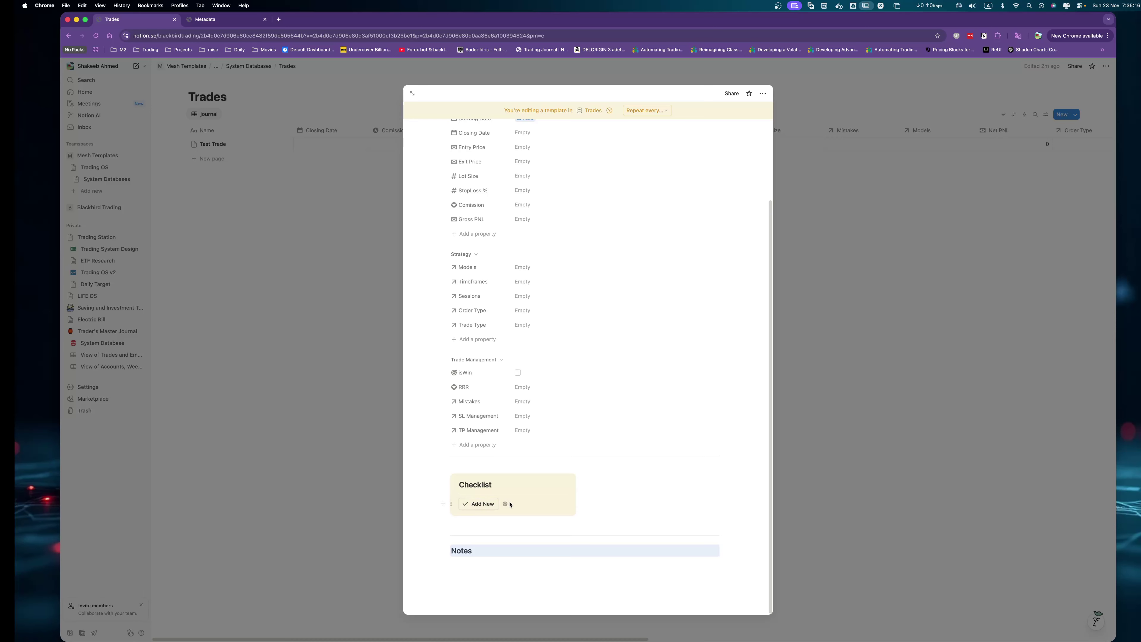
pyautogui.click(622, 505)
pyautogui.click(480, 468)
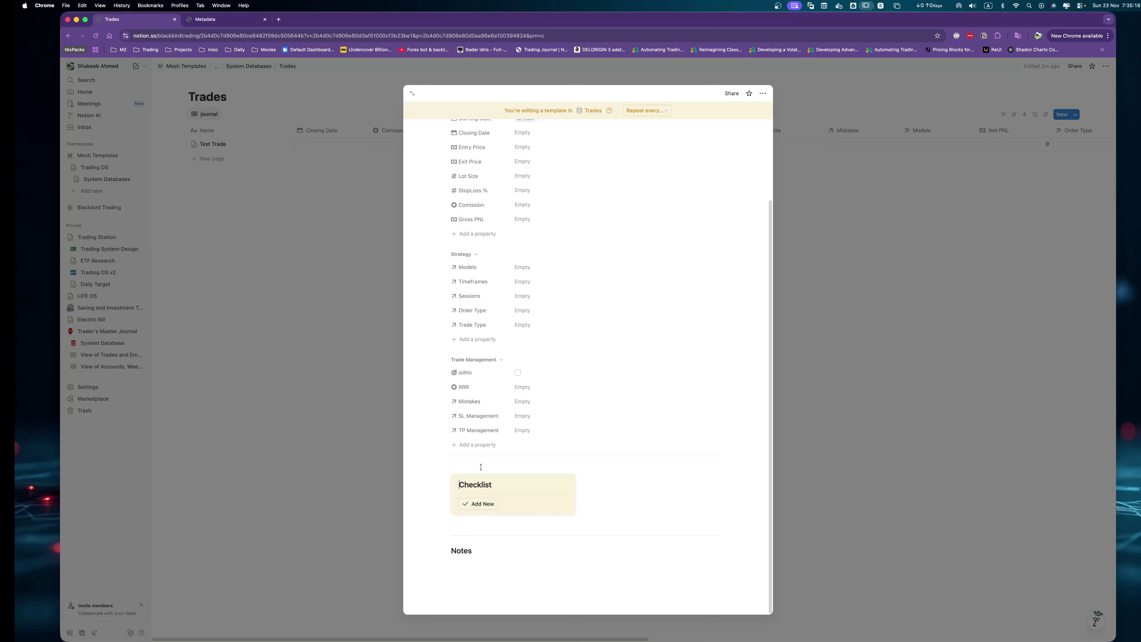
pyautogui.click(436, 480)
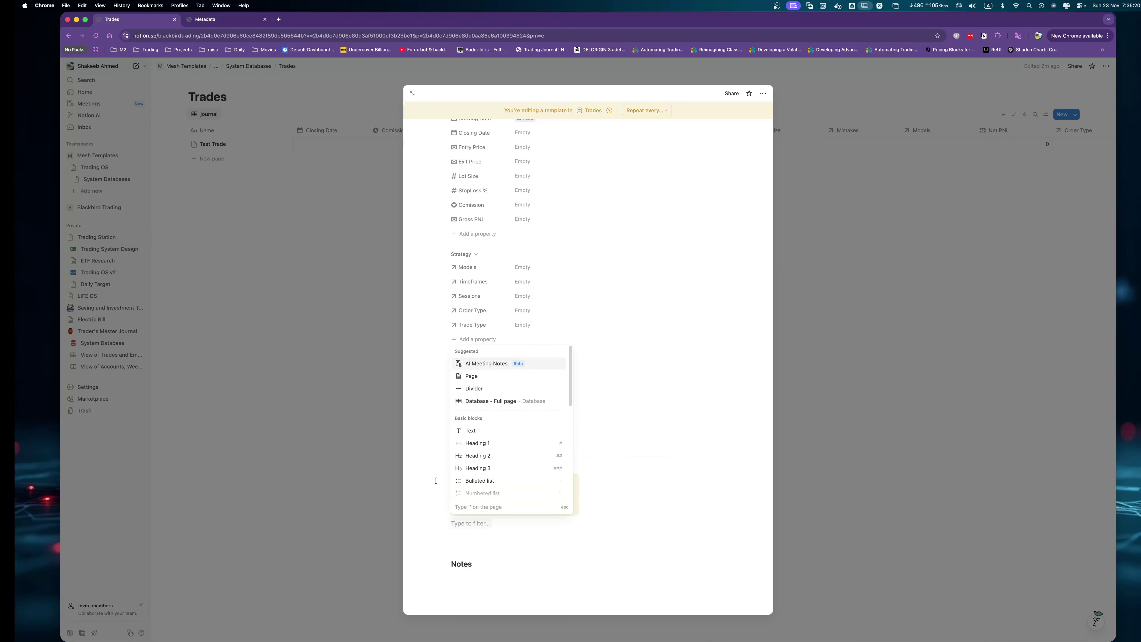
pyautogui.press('Escape')
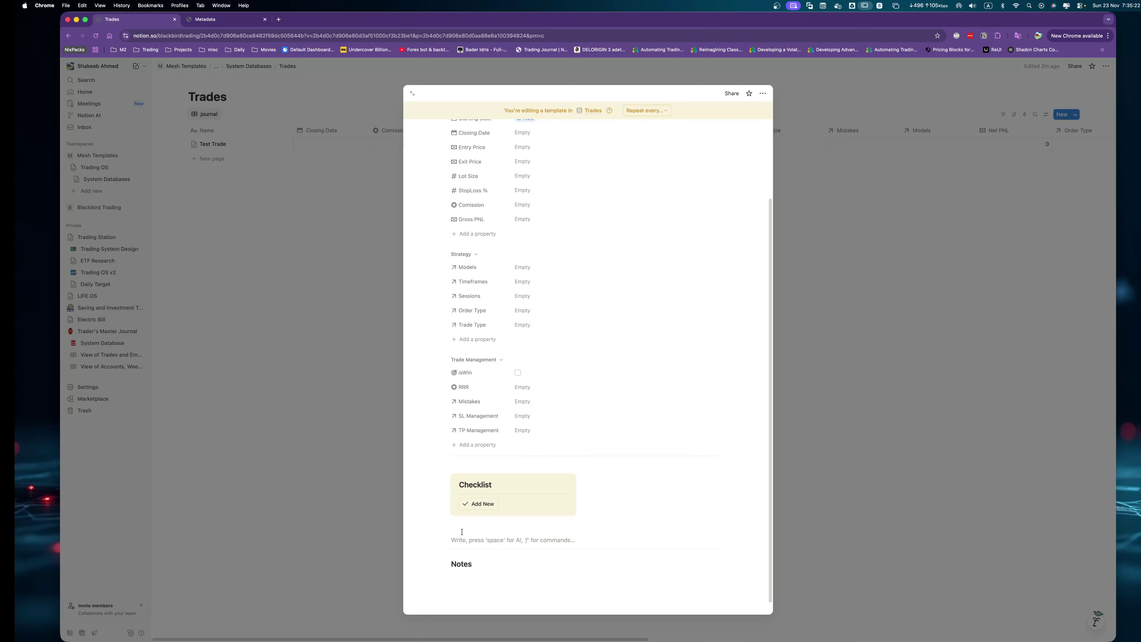
pyautogui.moveTo(444, 547); pyautogui.dragTo(455, 523)
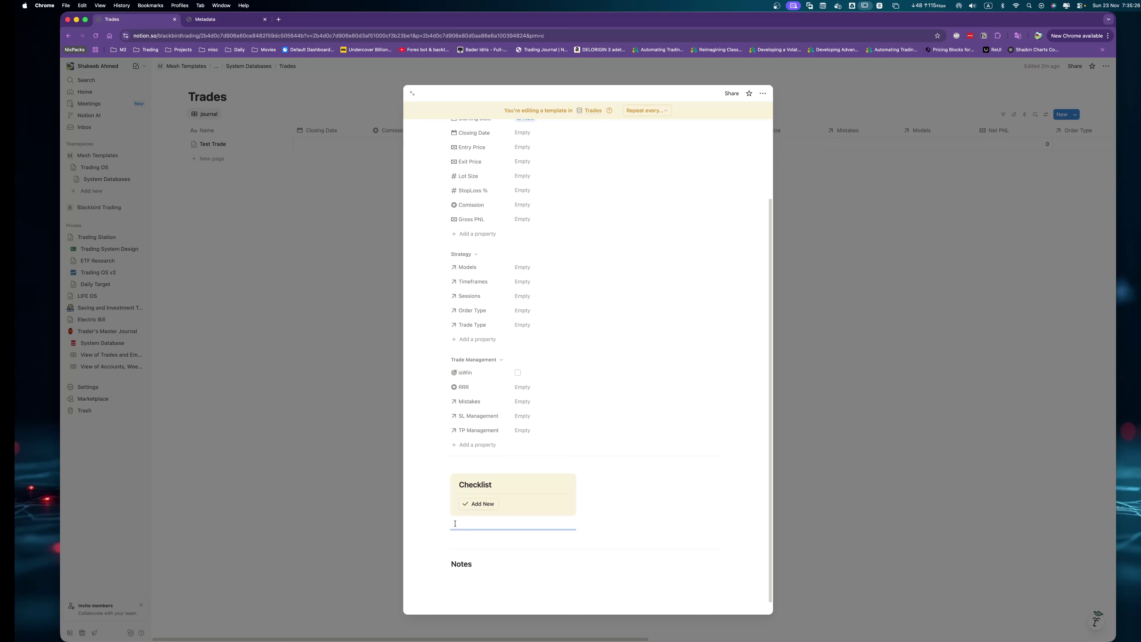
pyautogui.scroll(1, 493, 528)
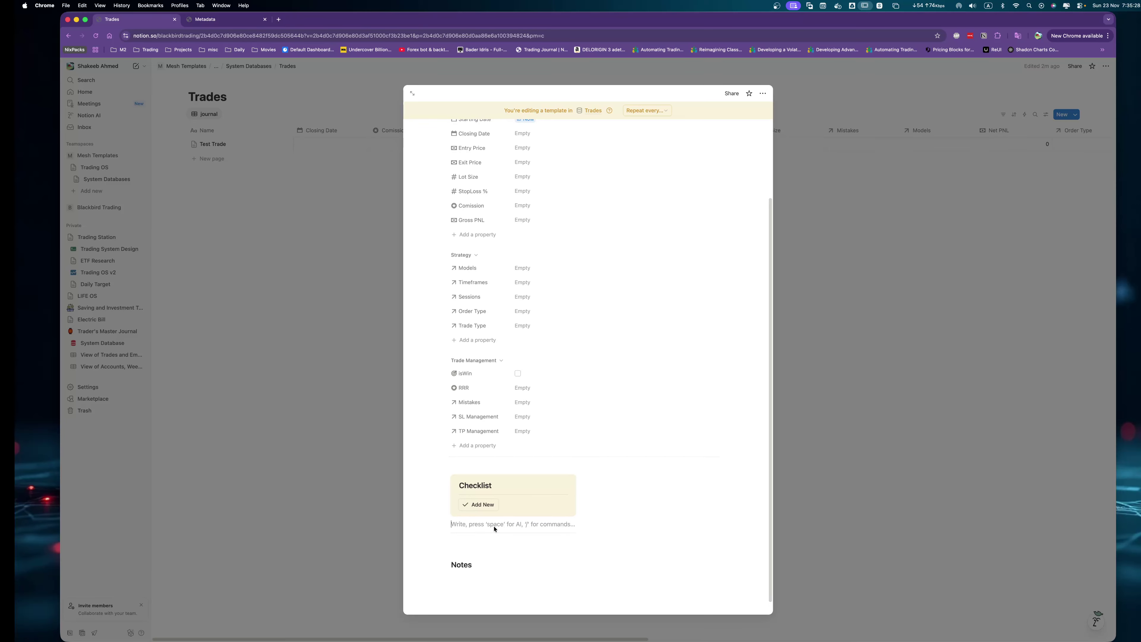
pyautogui.click(491, 530)
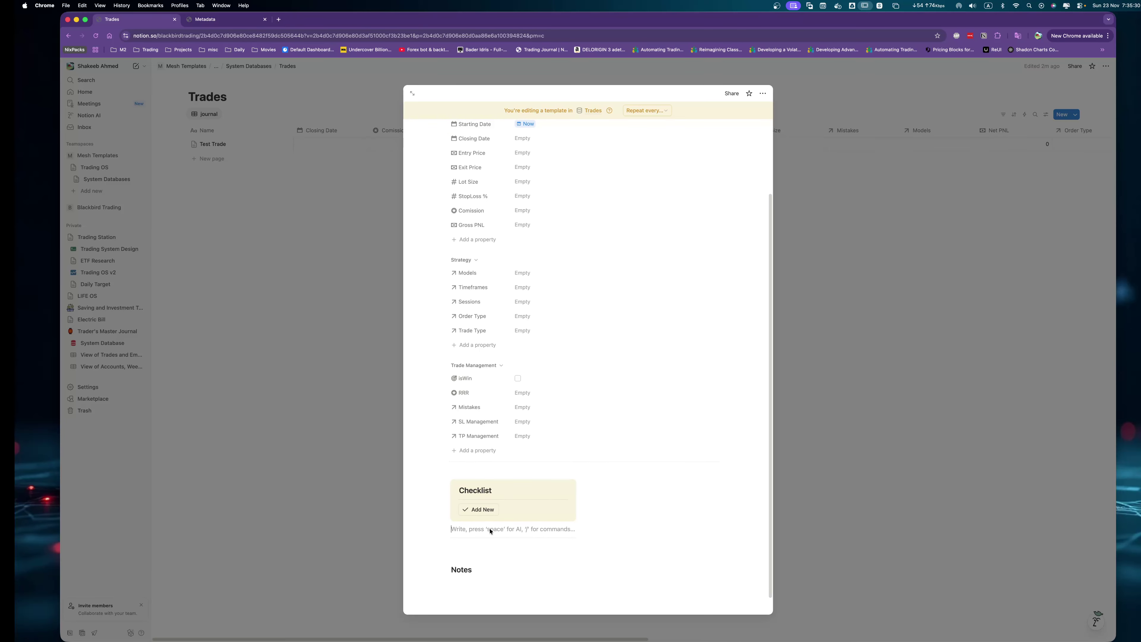
# Move the Notes heading into the first column above its divider and remove the leftover empty lines.
pyautogui.moveTo(444, 569); pyautogui.dragTo(453, 534)
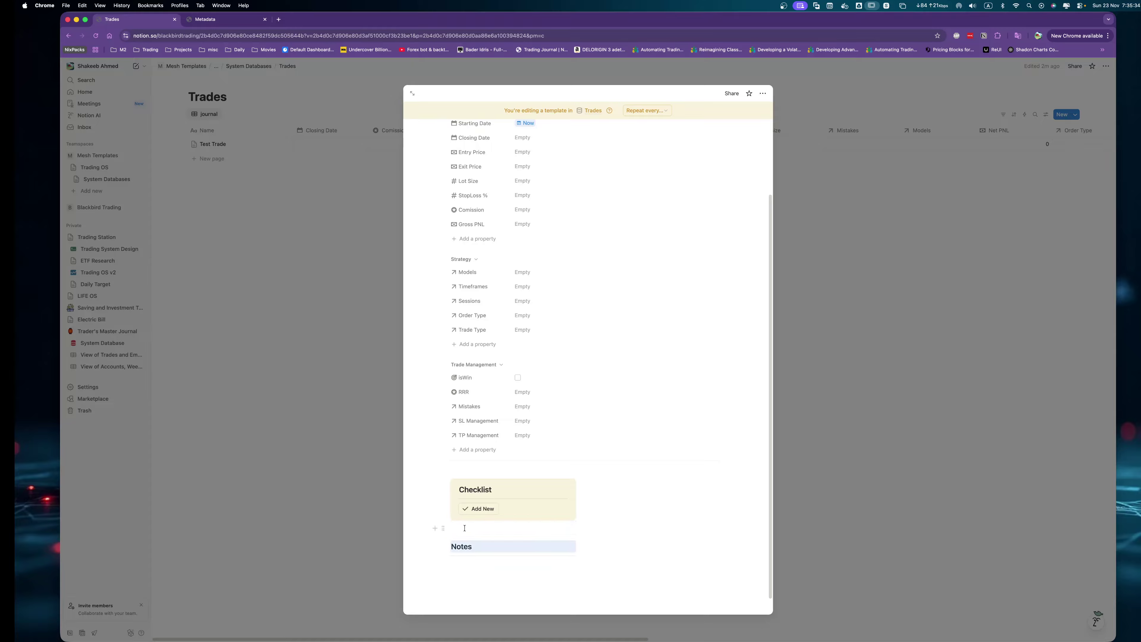
pyautogui.click(472, 528)
pyautogui.press('BackSpace')
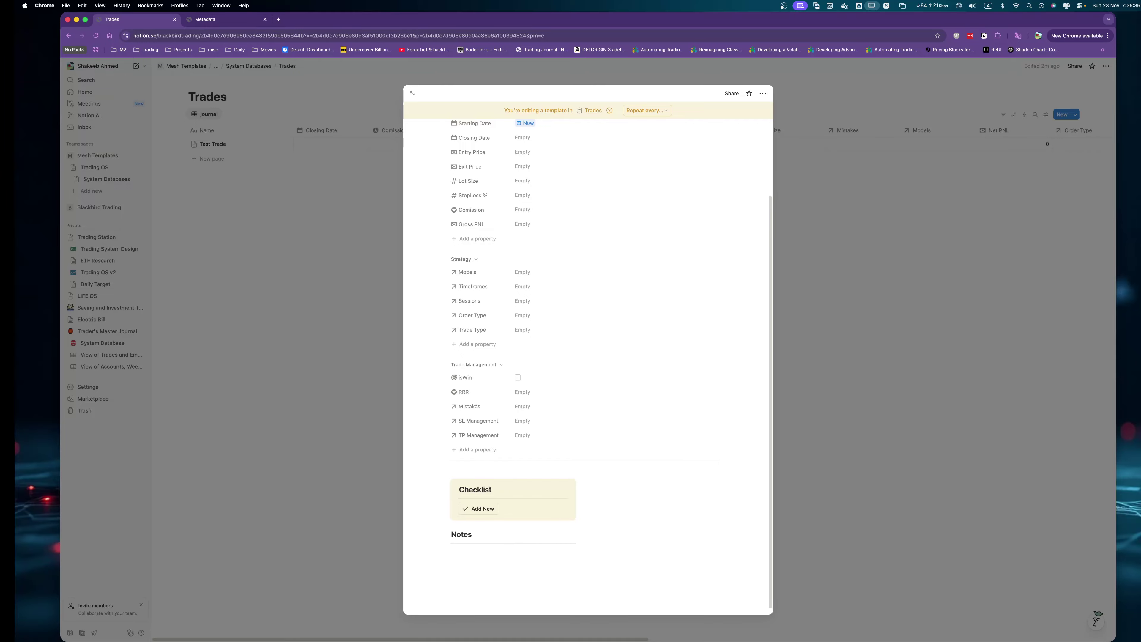
pyautogui.click(468, 553)
pyautogui.press('BackSpace')
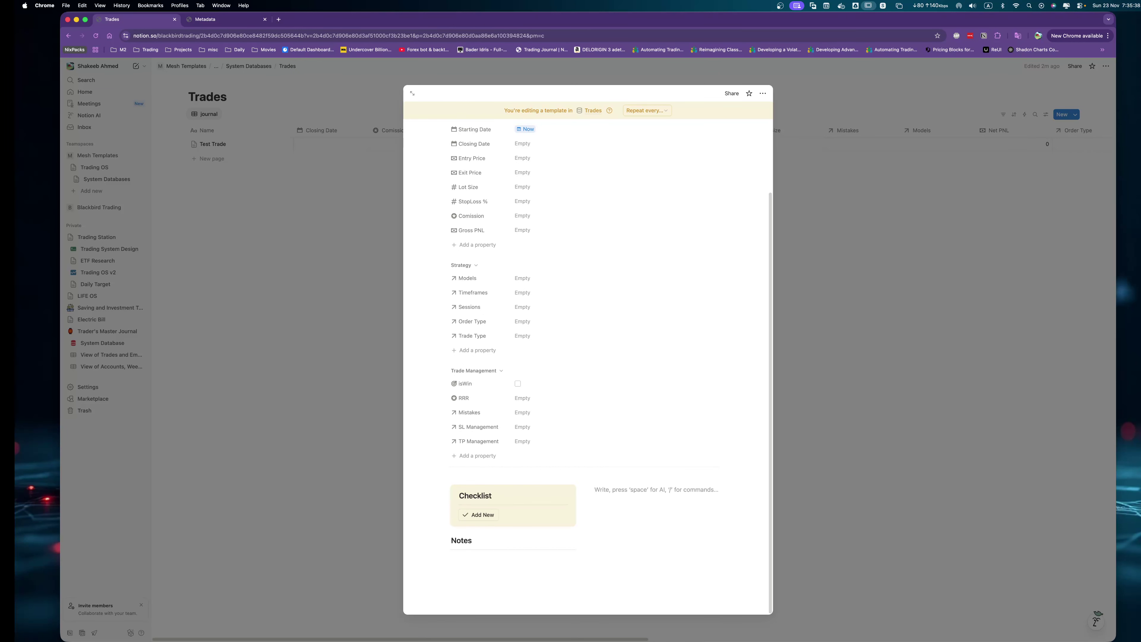
# Add a level-3 heading Analysis Charts in the second column, with a divider under it.
pyautogui.click(463, 561)
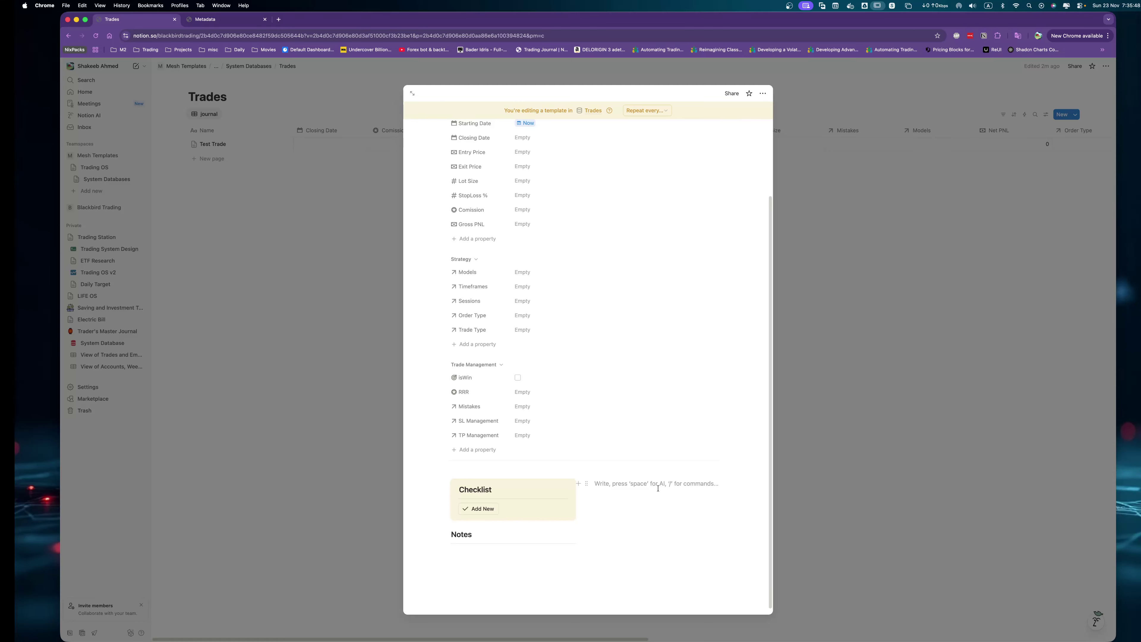
pyautogui.write('###')
pyautogui.press('space')
pyautogui.write('Ana')
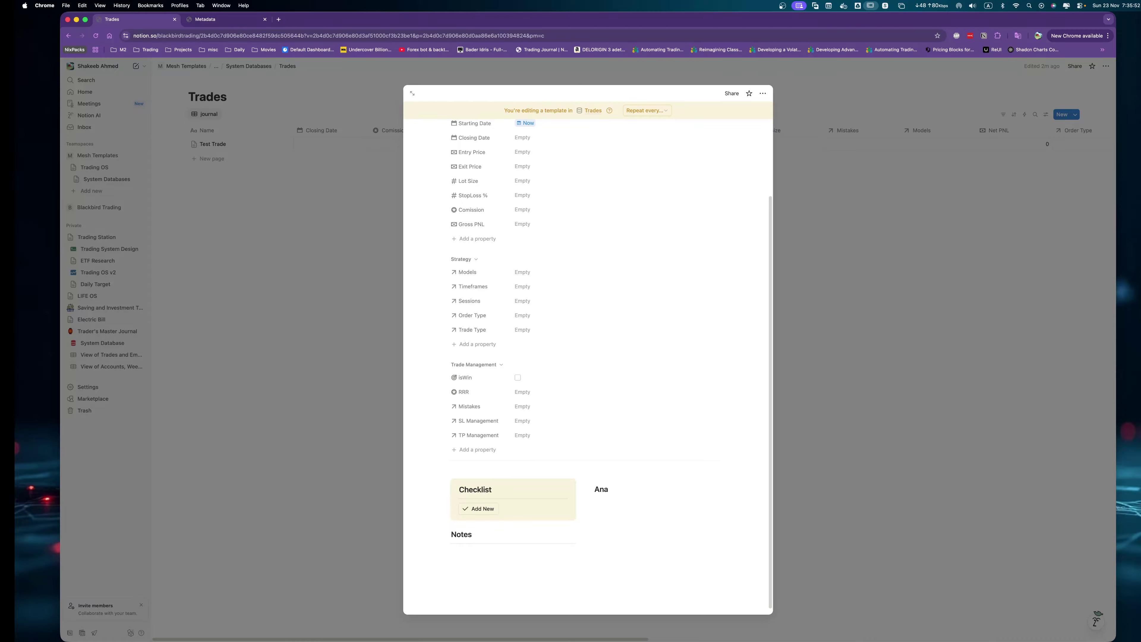
pyautogui.write('lysis Charts')
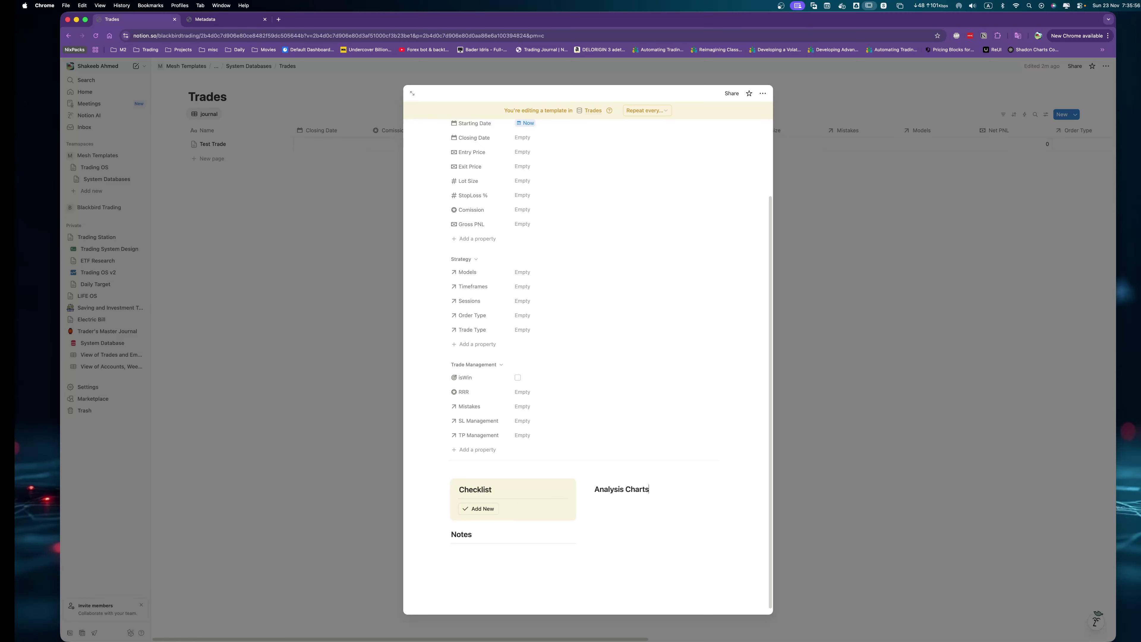
pyautogui.press('Return')
pyautogui.write('/div')
pyautogui.press('Return')
# Leave blank lines under the Analysis Charts divider and insert a callout containing a level-3 heading Exit Chart.
pyautogui.press('Return')
pyautogui.press('Return')
pyautogui.press('Return')
pyautogui.write('/cal')
pyautogui.press('Return')
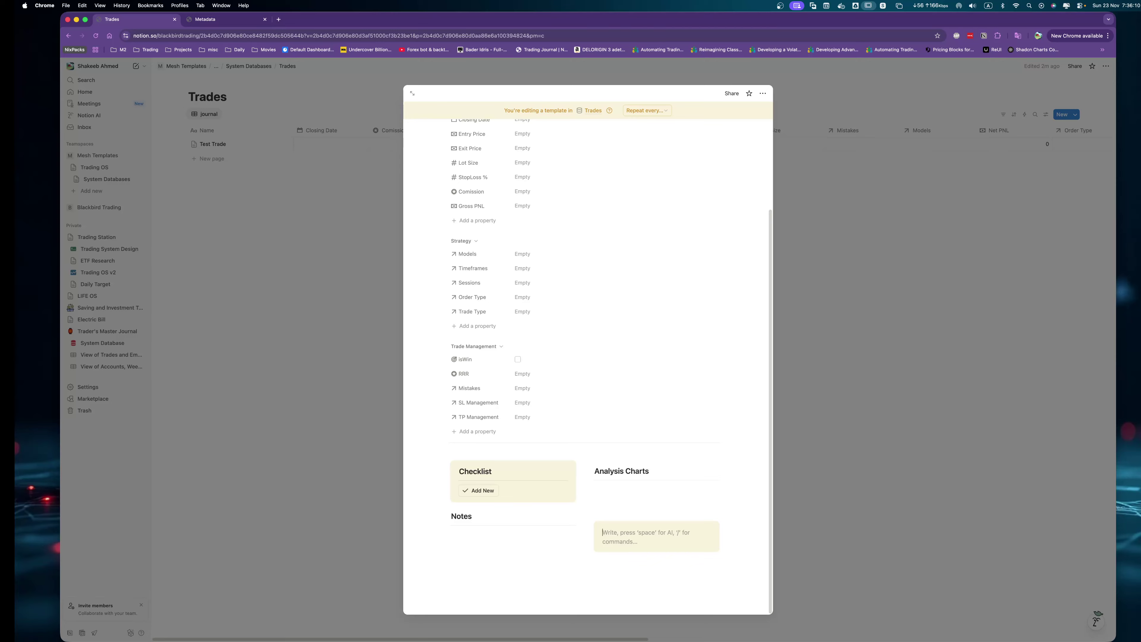
pyautogui.write('### ')
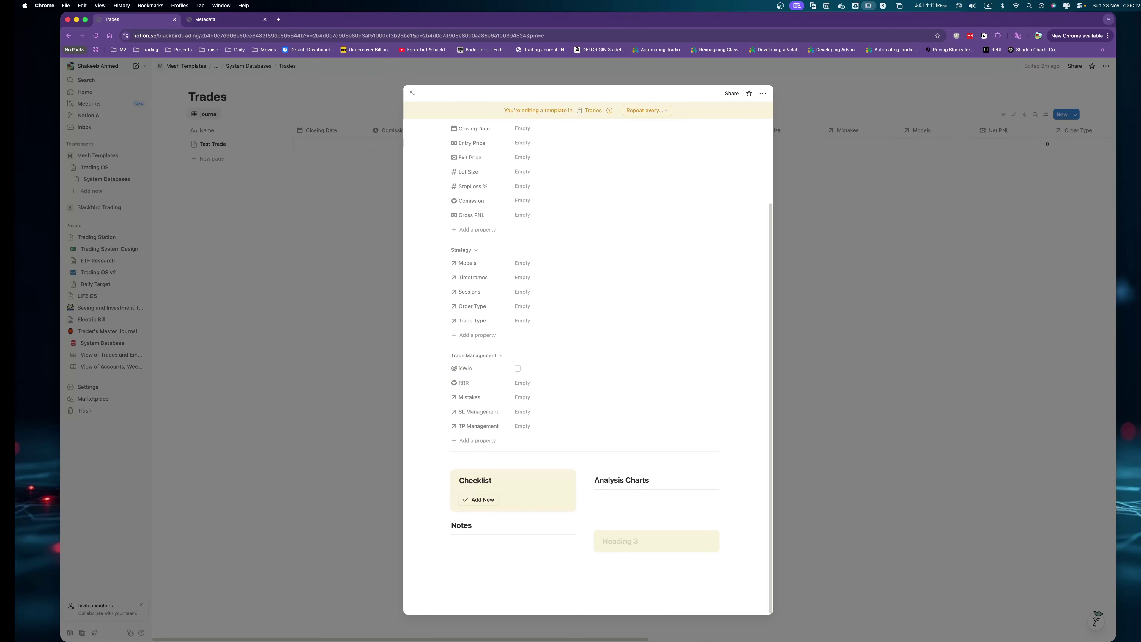
pyautogui.write('Exit Chart')
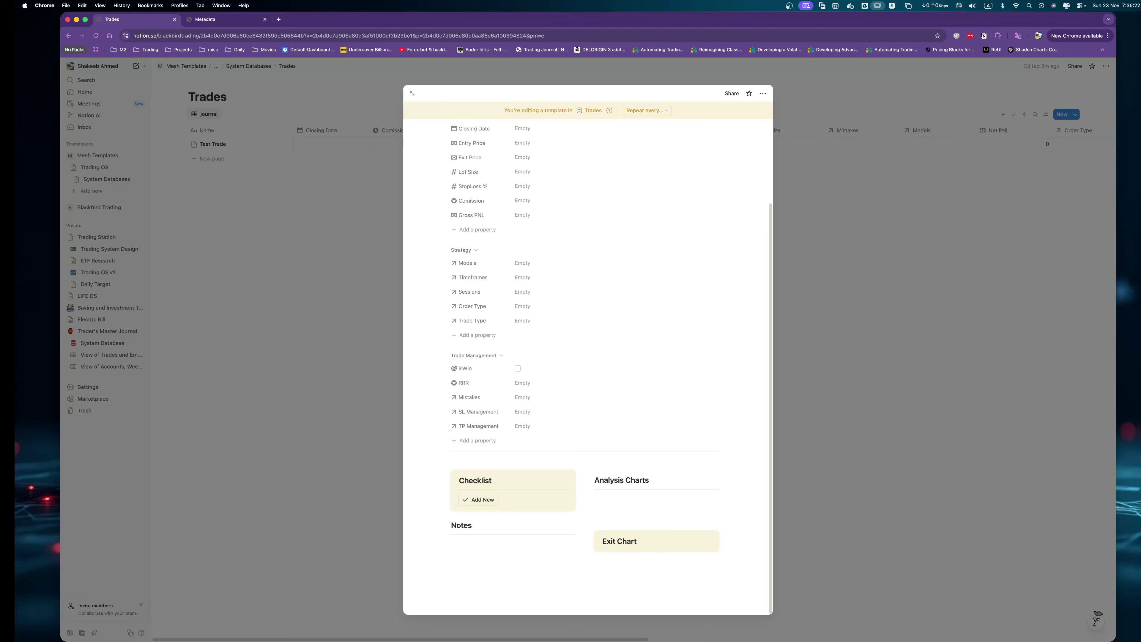
# Add a divider under the Exit Chart heading and give its callout a red background.
pyautogui.press('Return')
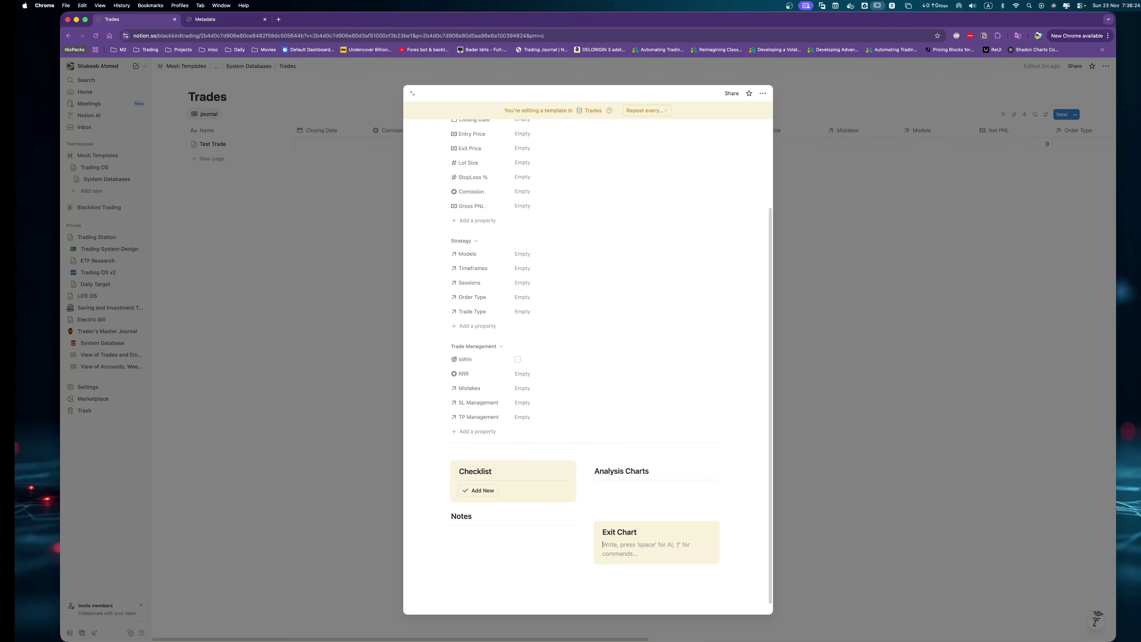
pyautogui.write('/div')
pyautogui.press('Return')
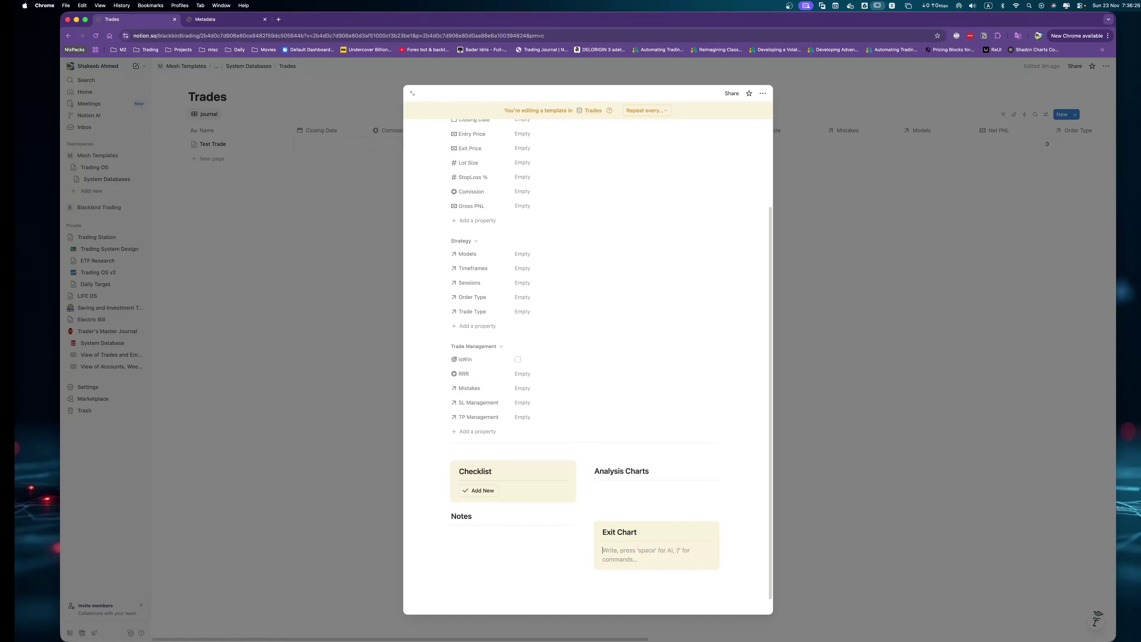
pyautogui.click(587, 526)
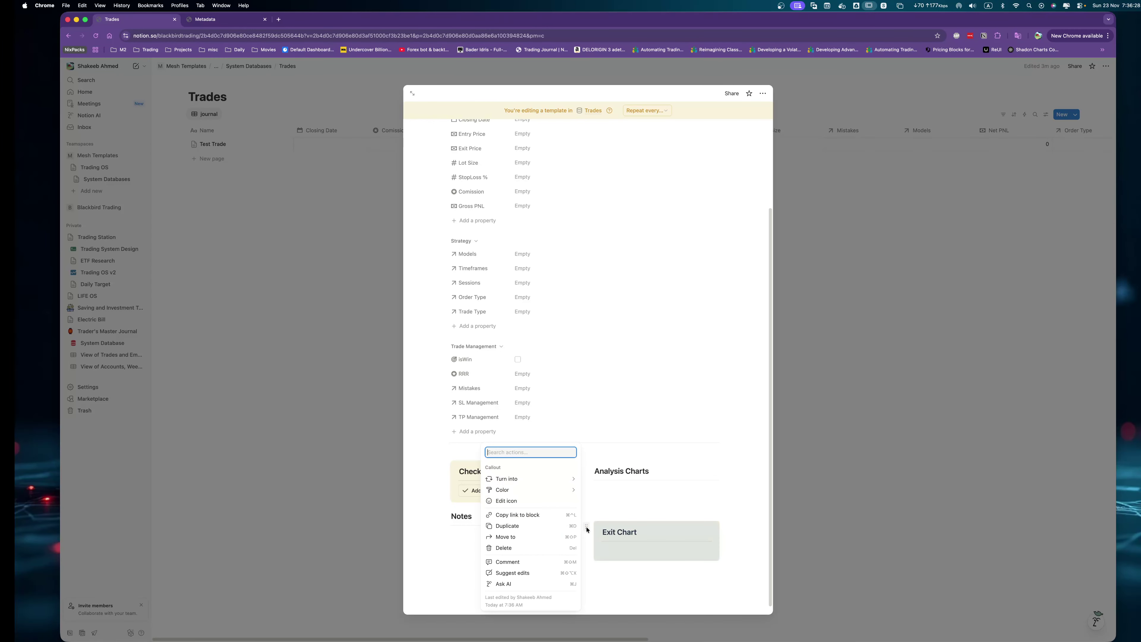
pyautogui.moveTo(549, 488)
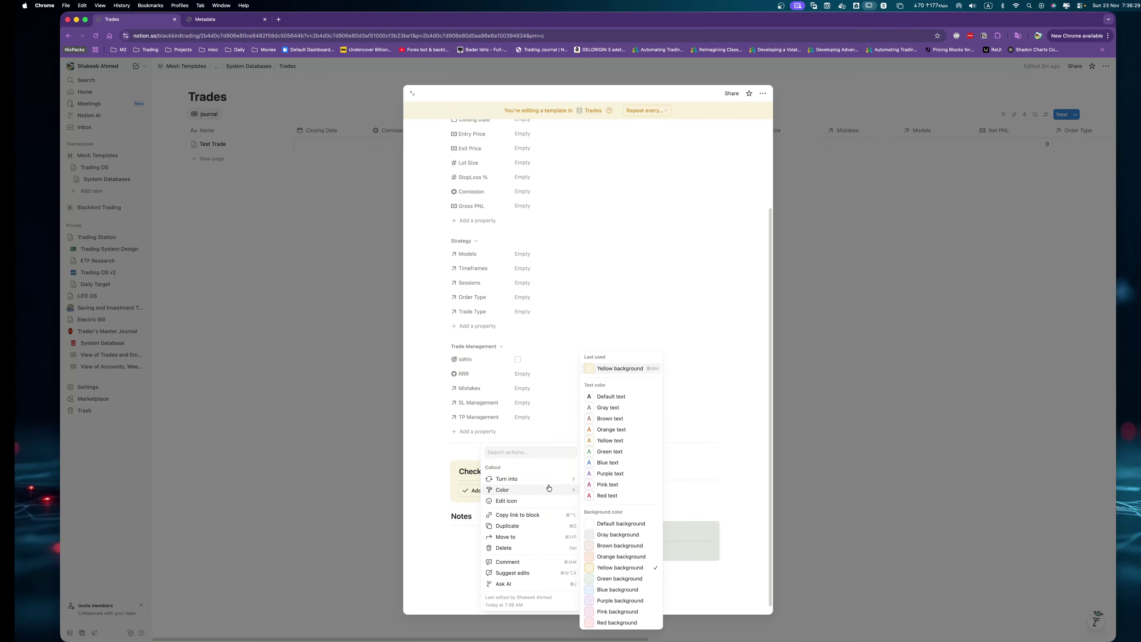
pyautogui.click(625, 620)
pyautogui.click(668, 580)
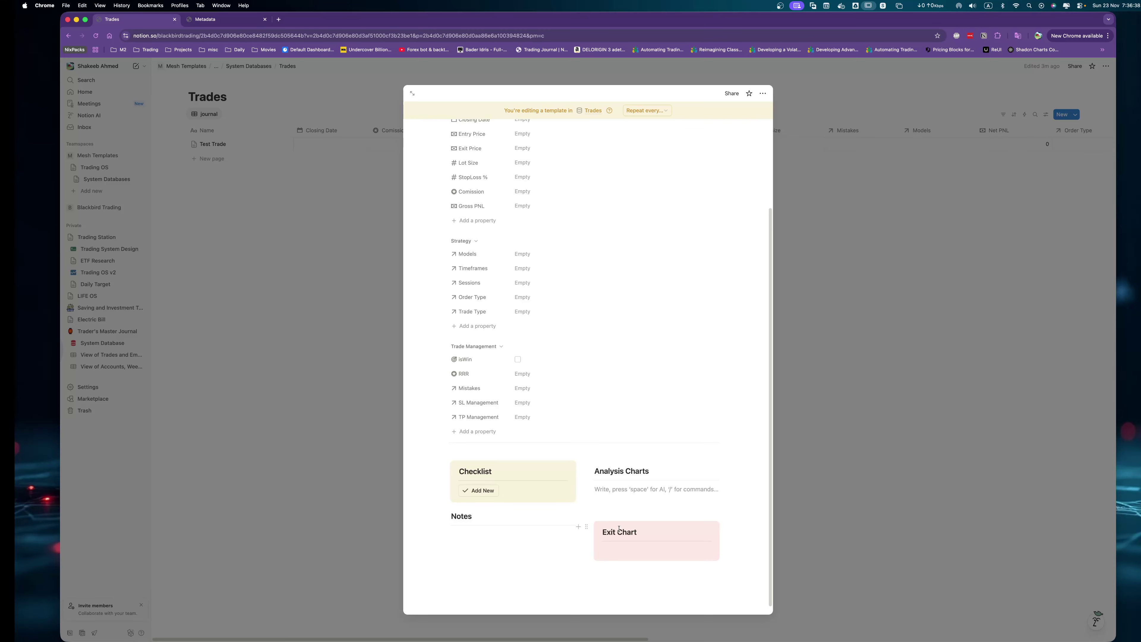
# Move the Exit Chart callout out of the columns to full width, with the Analysis Charts heading and divider above it.
pyautogui.scroll(-1, 619, 529)
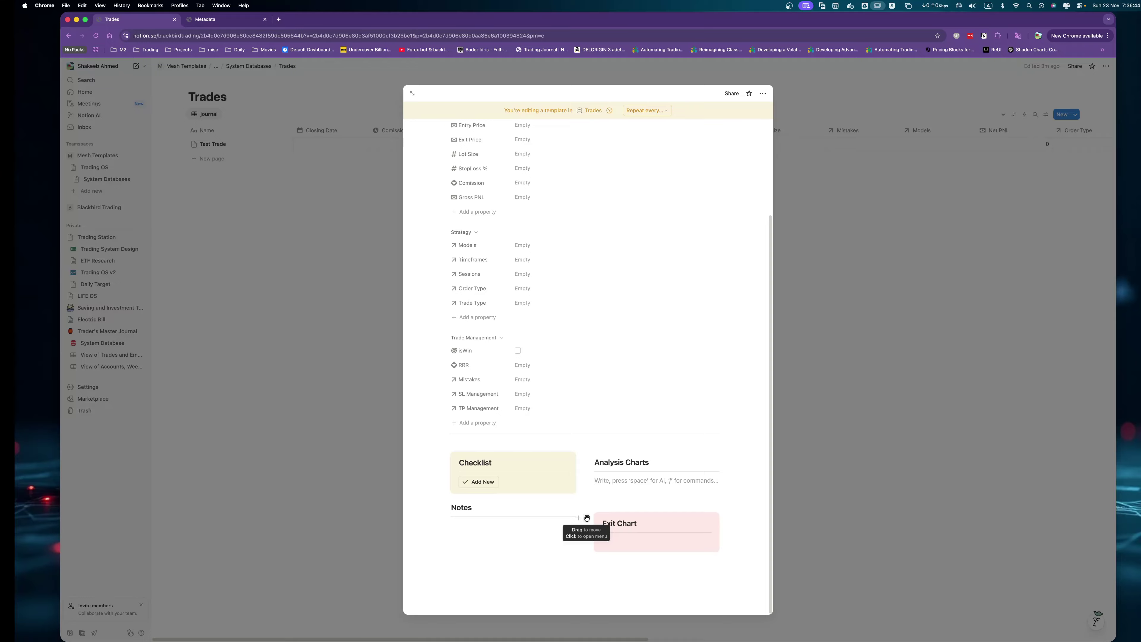
pyautogui.moveTo(587, 518); pyautogui.dragTo(561, 543)
pyautogui.scroll(-1, 596, 530)
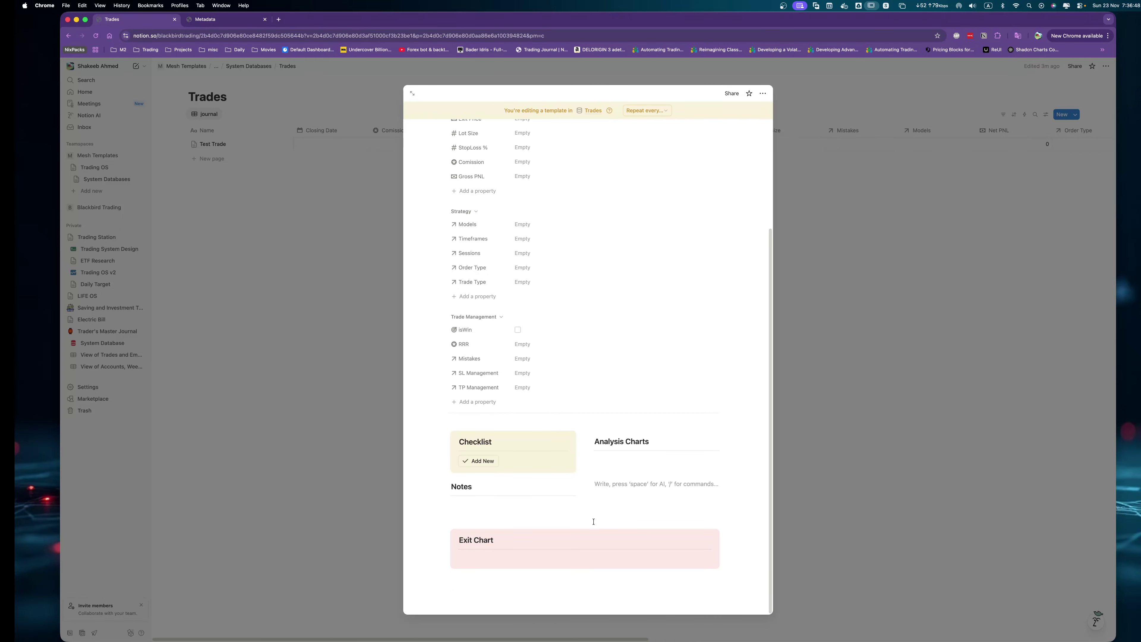
pyautogui.click(577, 521)
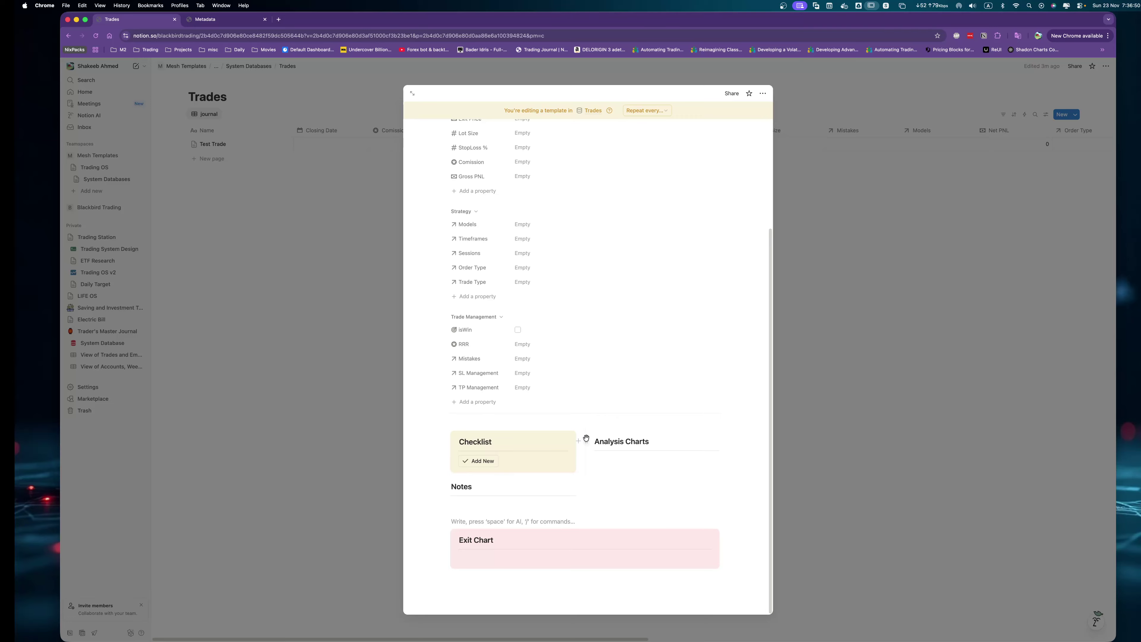
pyautogui.moveTo(583, 441); pyautogui.dragTo(517, 526)
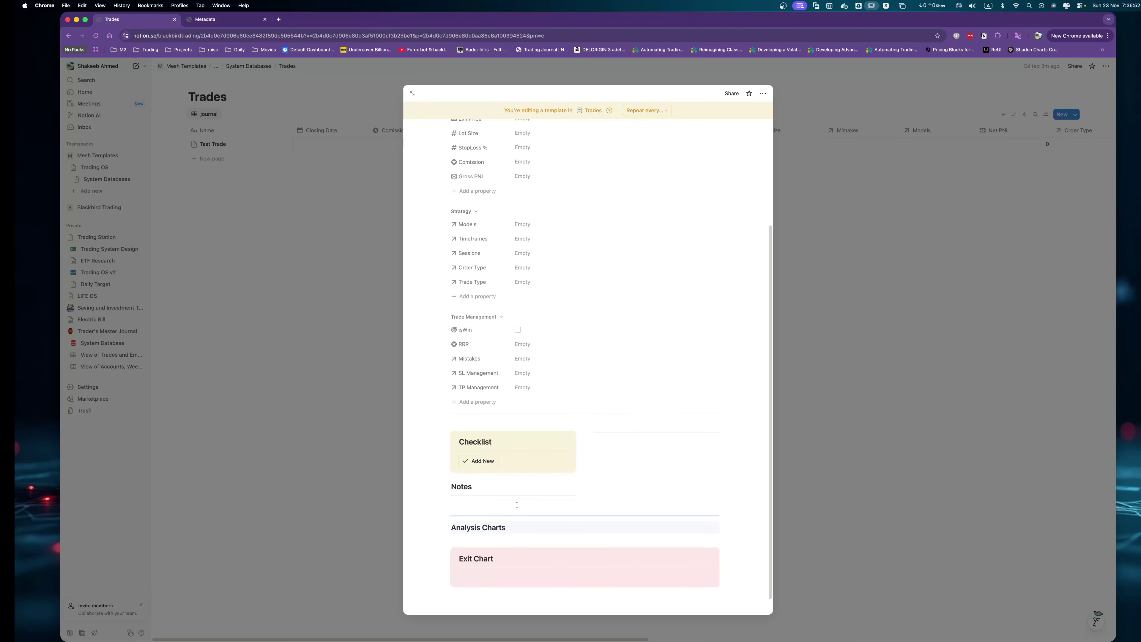
pyautogui.moveTo(587, 432); pyautogui.dragTo(486, 538)
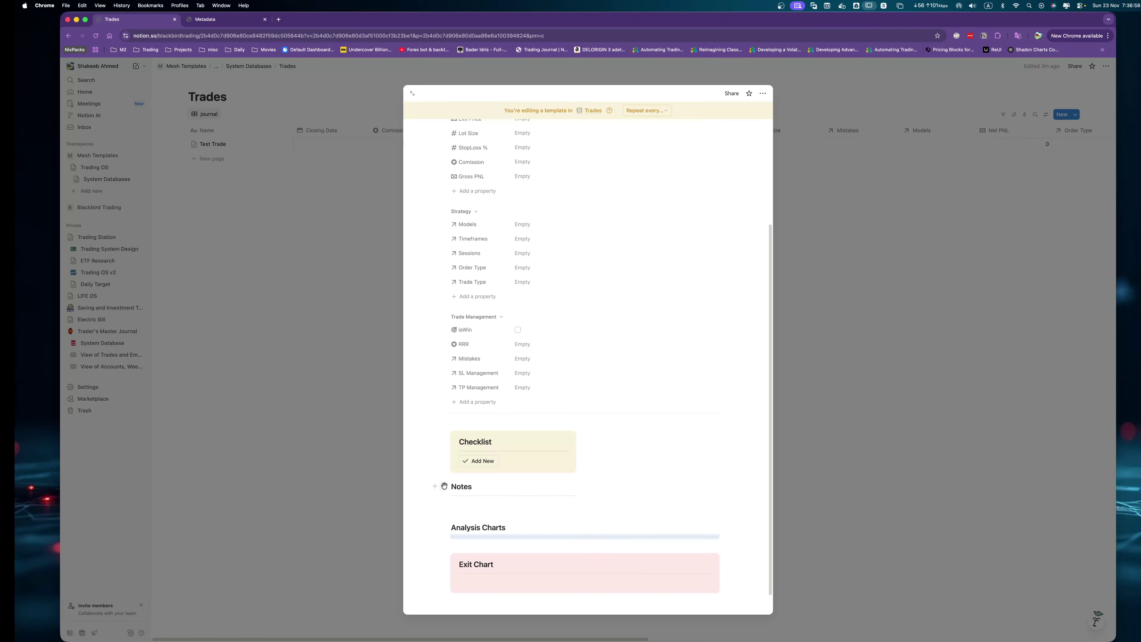
# Move the Notes heading into the second column beside Checklist and clear its text and heading format.
pyautogui.moveTo(443, 486); pyautogui.dragTo(596, 440)
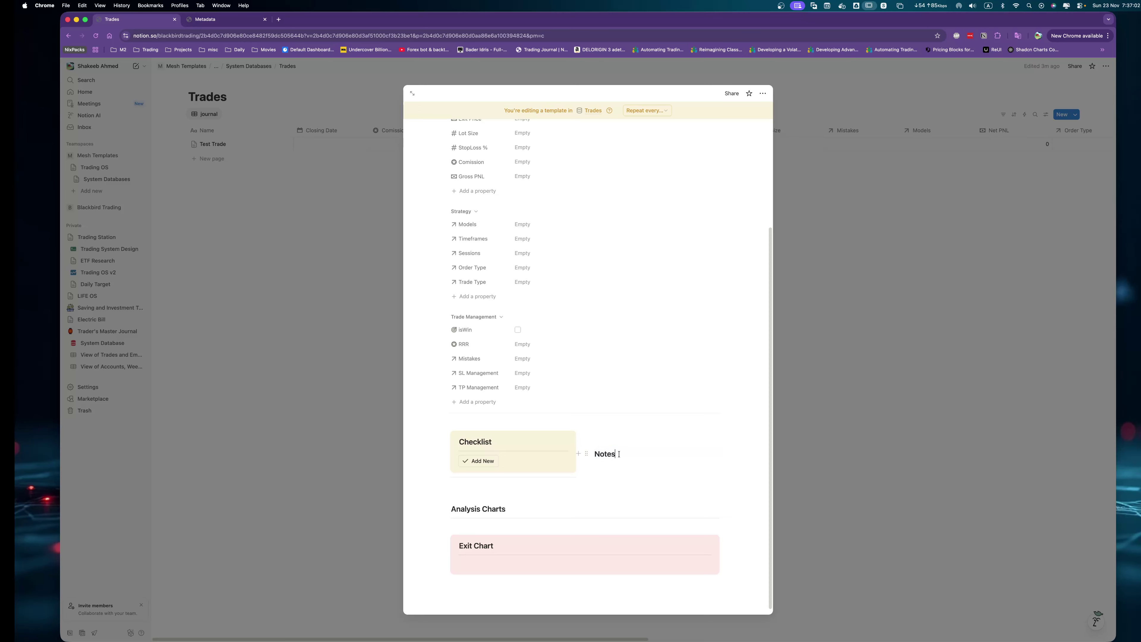
pyautogui.press('BackSpace')
pyautogui.press('BackSpace')
pyautogui.press('BackSpace')
pyautogui.press('BackSpace')
pyautogui.press('BackSpace')
pyautogui.press('BackSpace')
# Insert a callout in the second column containing a Notes heading with a divider under it.
pyautogui.write('/call')
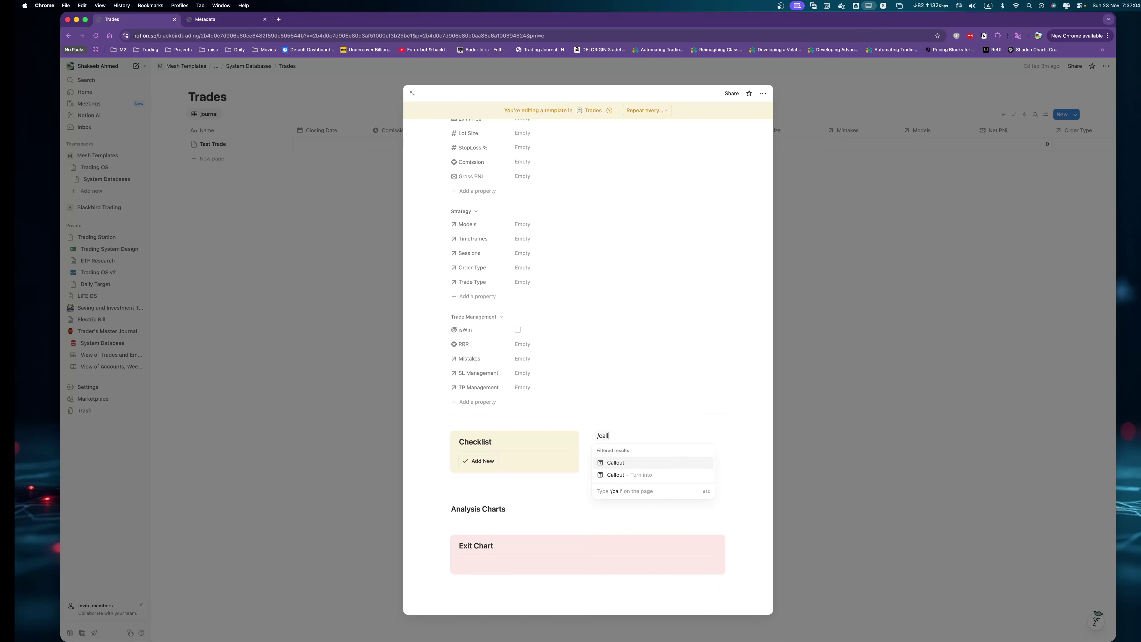
pyautogui.press('Return')
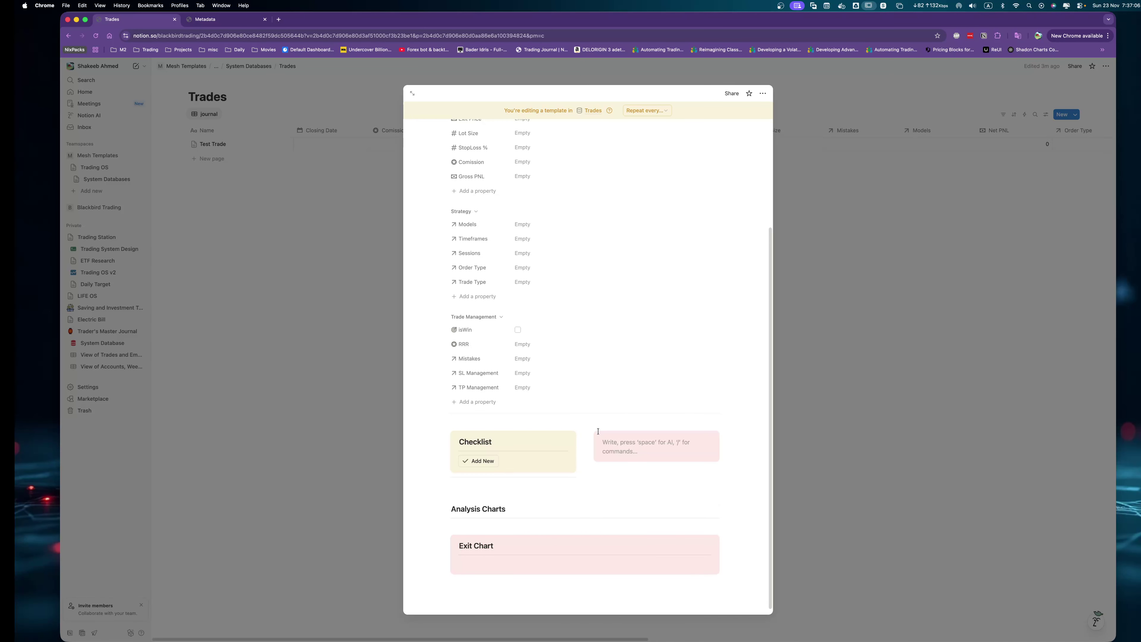
pyautogui.write('## Notes')
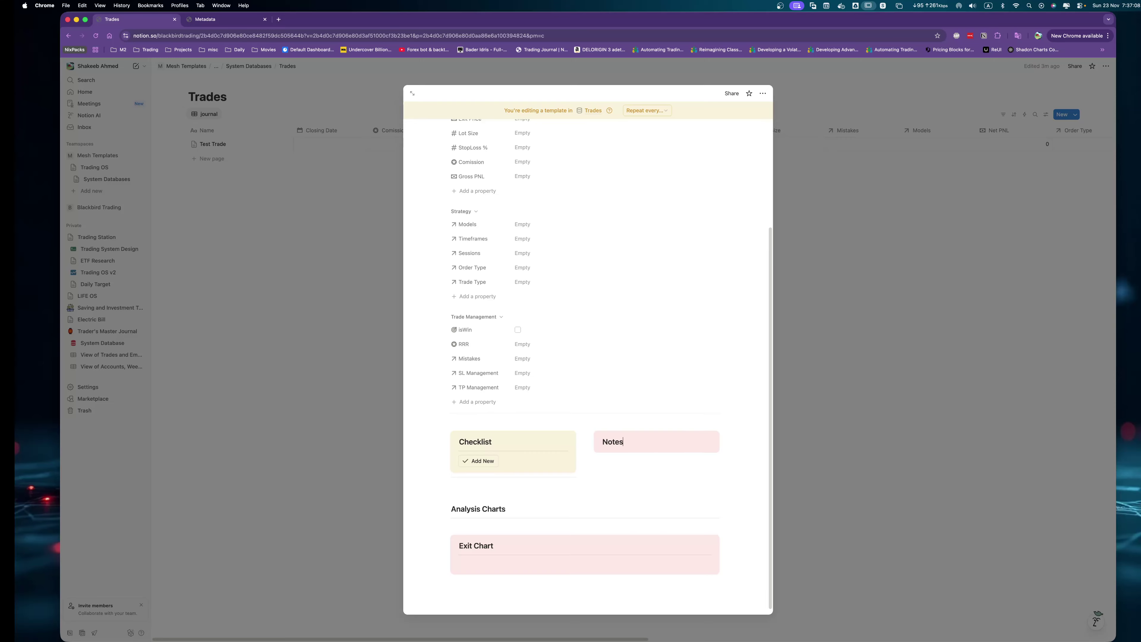
pyautogui.press('Return')
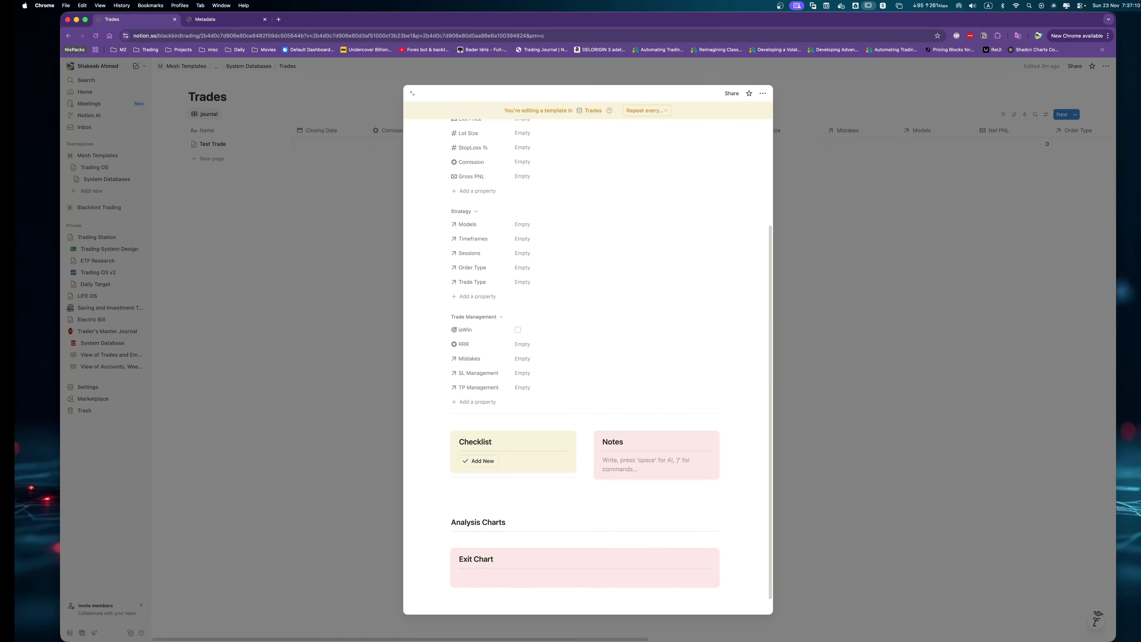
# Remove the leftover divider under the Checklist callout and move the Notes callout into the first column, below an empty line.
pyautogui.click(544, 475)
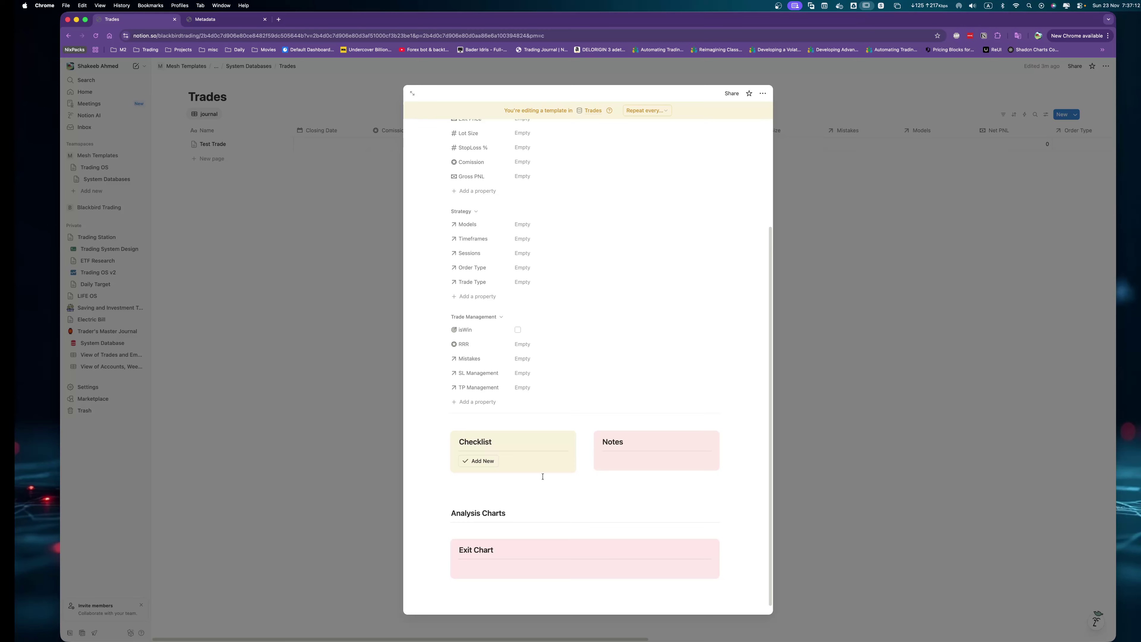
pyautogui.press('Up')
pyautogui.click(514, 485)
pyautogui.click(509, 498)
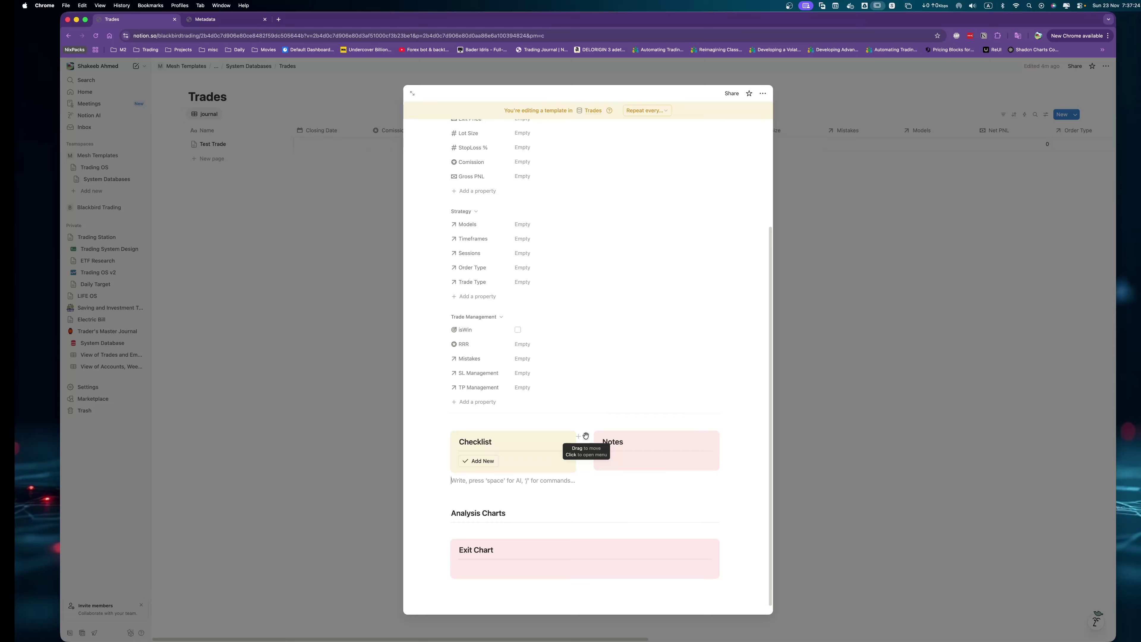
pyautogui.moveTo(585, 435); pyautogui.dragTo(451, 483)
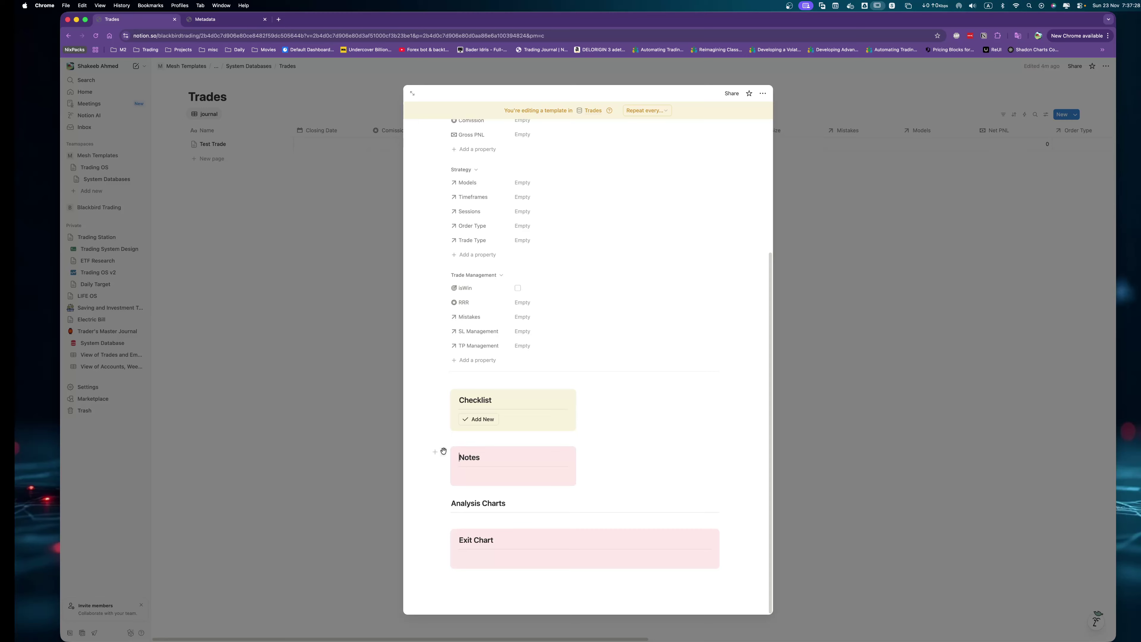
# Change the Notes callout's color to the default background.
pyautogui.click(443, 451)
pyautogui.moveTo(394, 406)
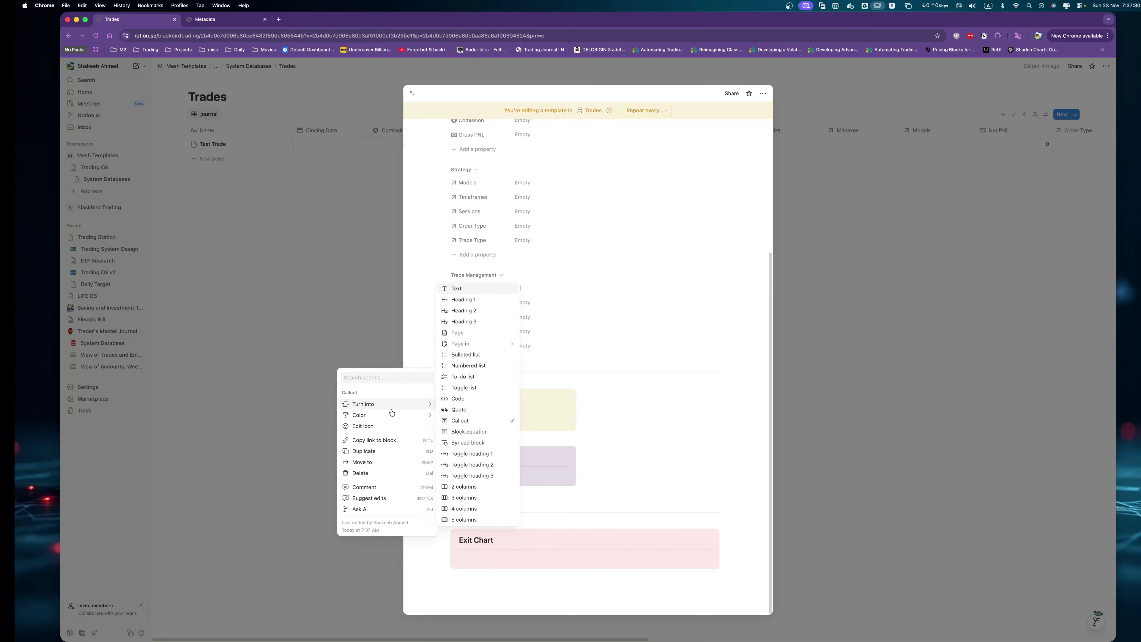
pyautogui.click(458, 446)
# Move the Analysis Charts heading, its divider and the Exit Chart callout together into the second column.
pyautogui.click(651, 462)
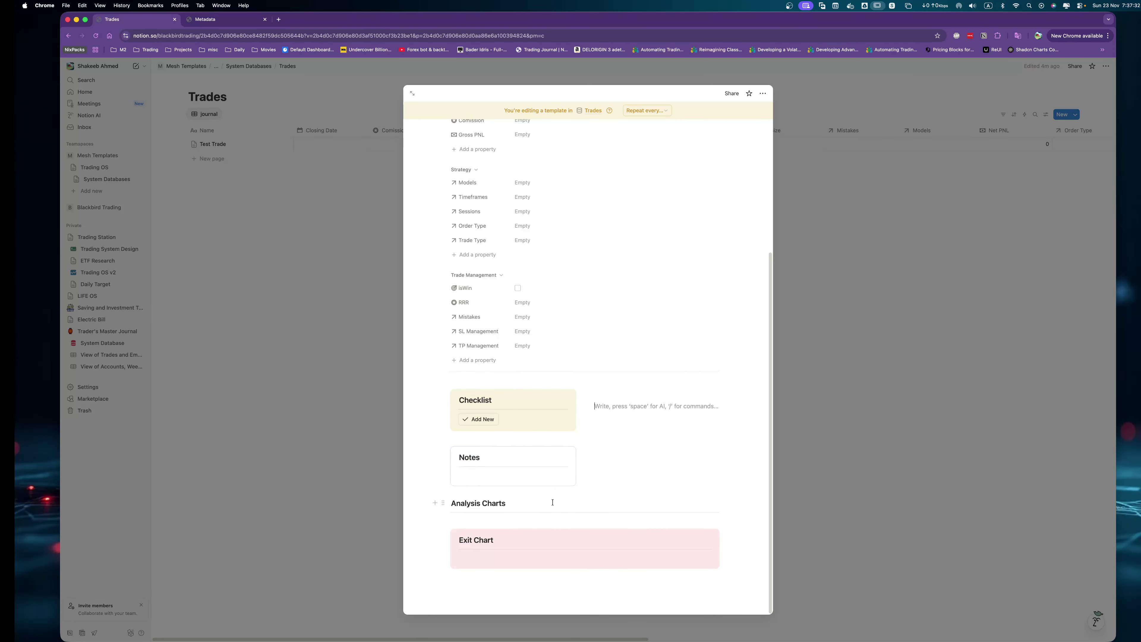
pyautogui.click(585, 584)
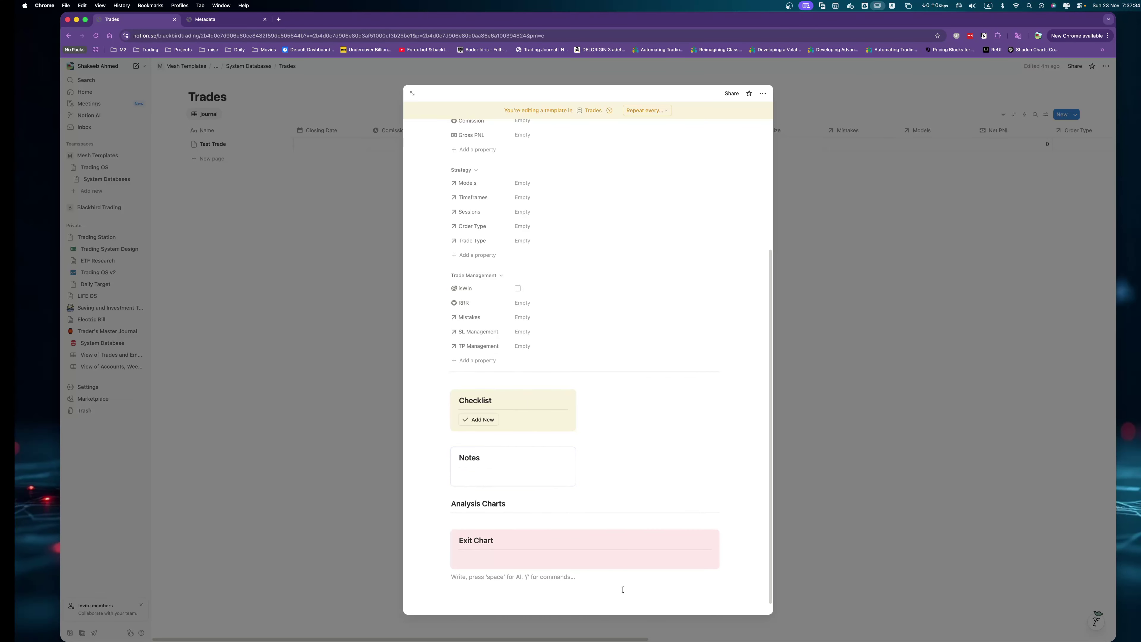
pyautogui.moveTo(622, 589); pyautogui.dragTo(594, 385)
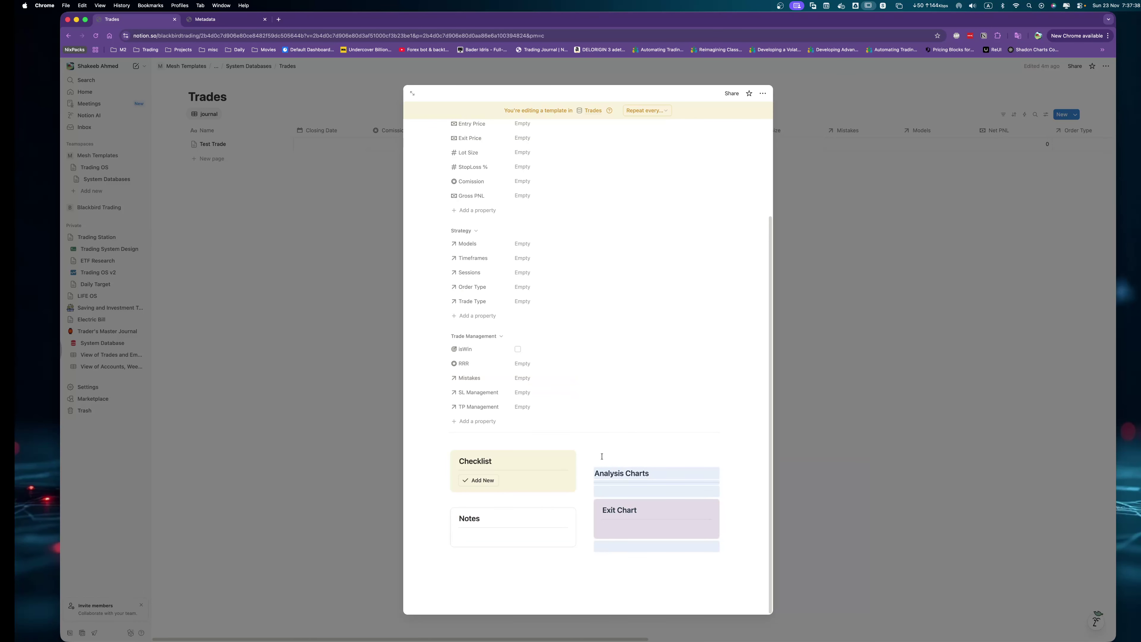
# Remove the empty line above the Analysis Charts level-3 heading and add a blank line above the Exit Chart callout.
pyautogui.click(613, 476)
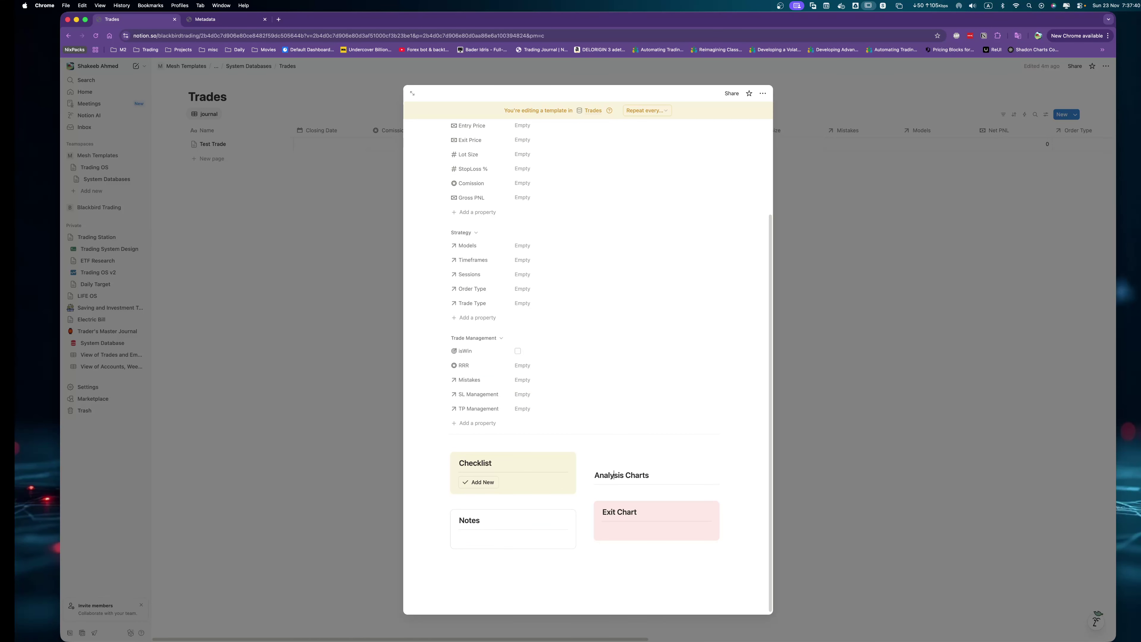
pyautogui.press('BackSpace')
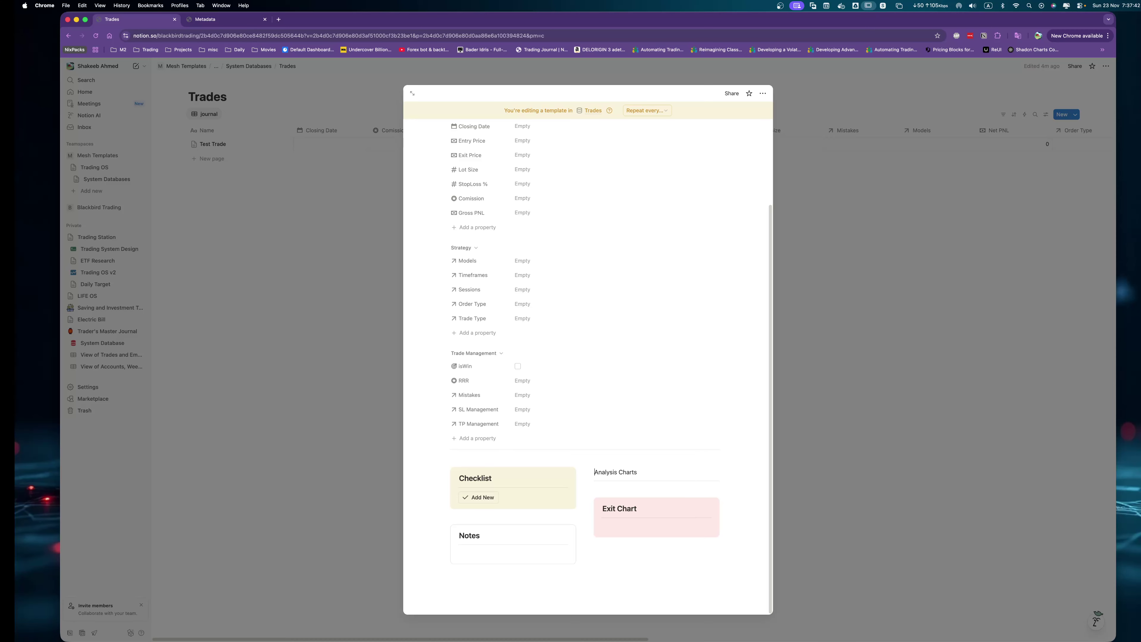
pyautogui.write('###')
pyautogui.click(468, 553)
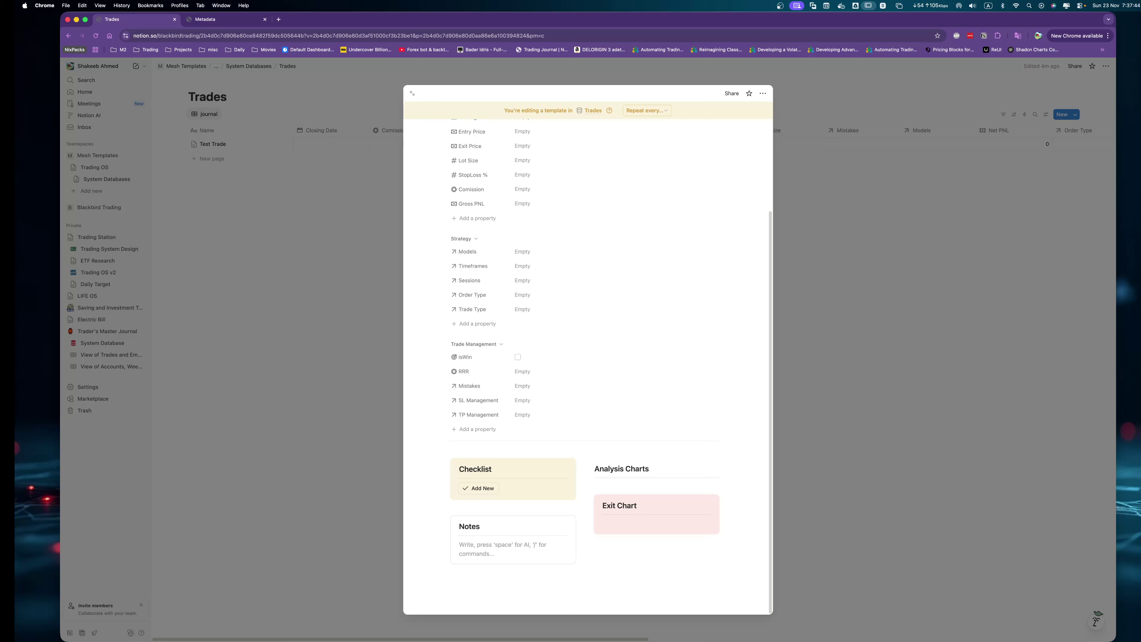
pyautogui.click(629, 472)
pyautogui.press('Return')
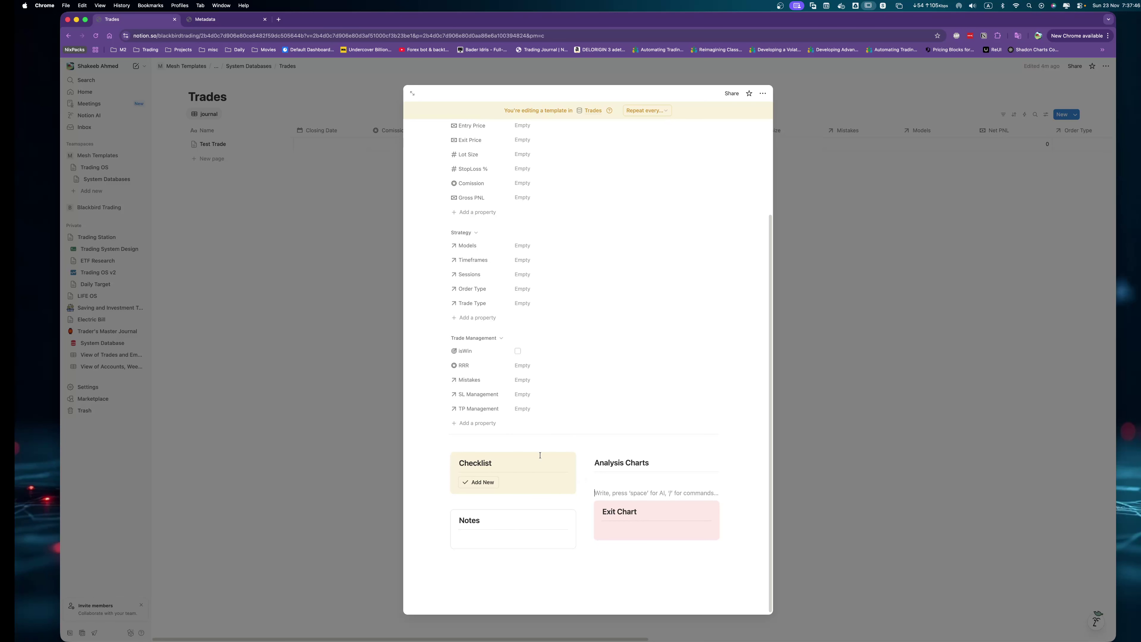
# Narrow the first column slightly so the second column with the charts gets more width.
pyautogui.moveTo(580, 486); pyautogui.dragTo(568, 486)
pyautogui.click(620, 572)
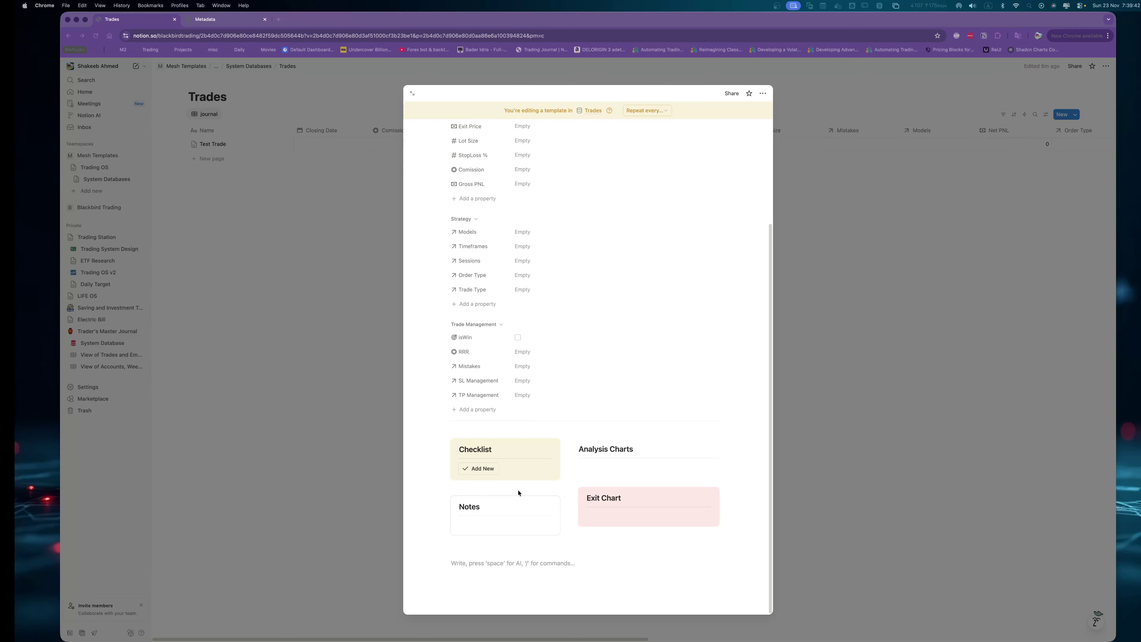
pyautogui.click(502, 514)
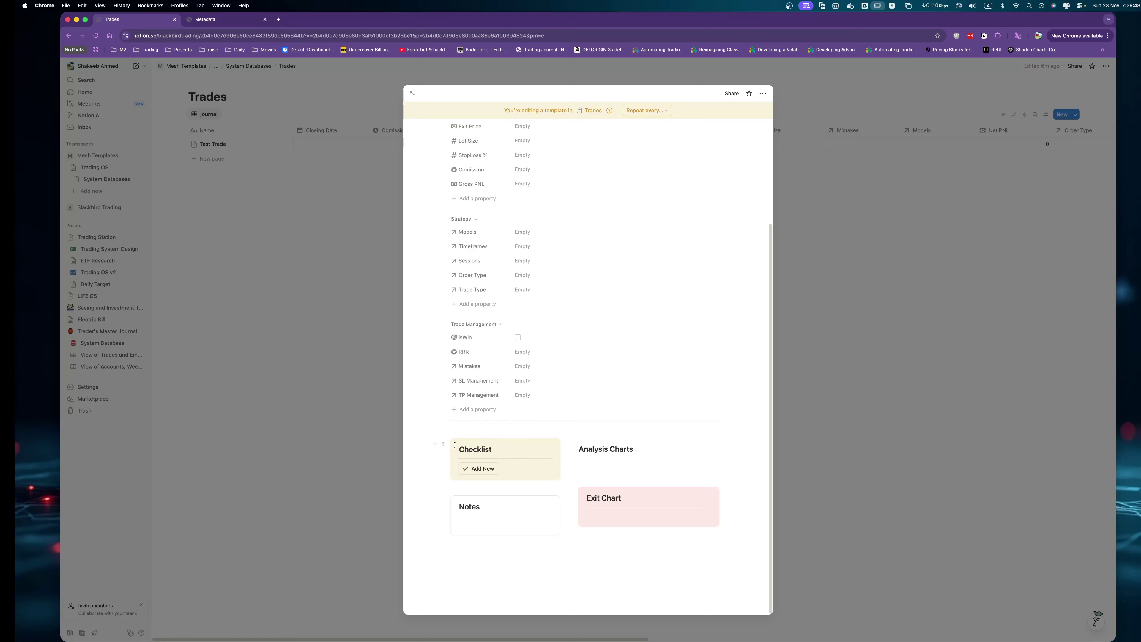
pyautogui.click(469, 524)
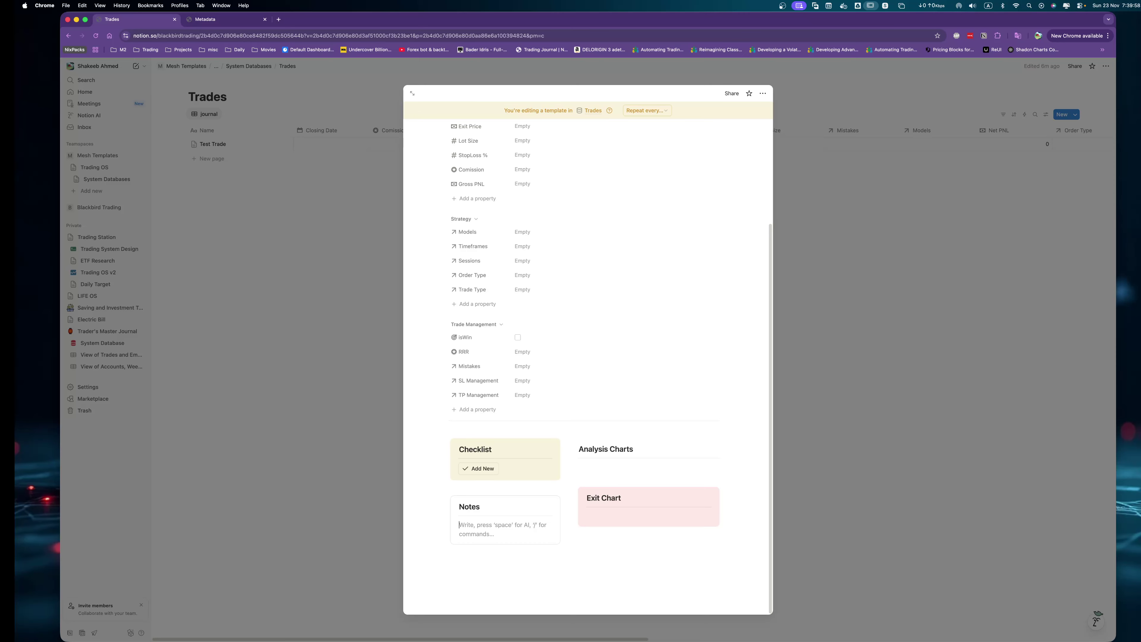
# Insert a callout below Notes in the first column, containing a level-3 heading Emotion Tracker.
pyautogui.click(467, 558)
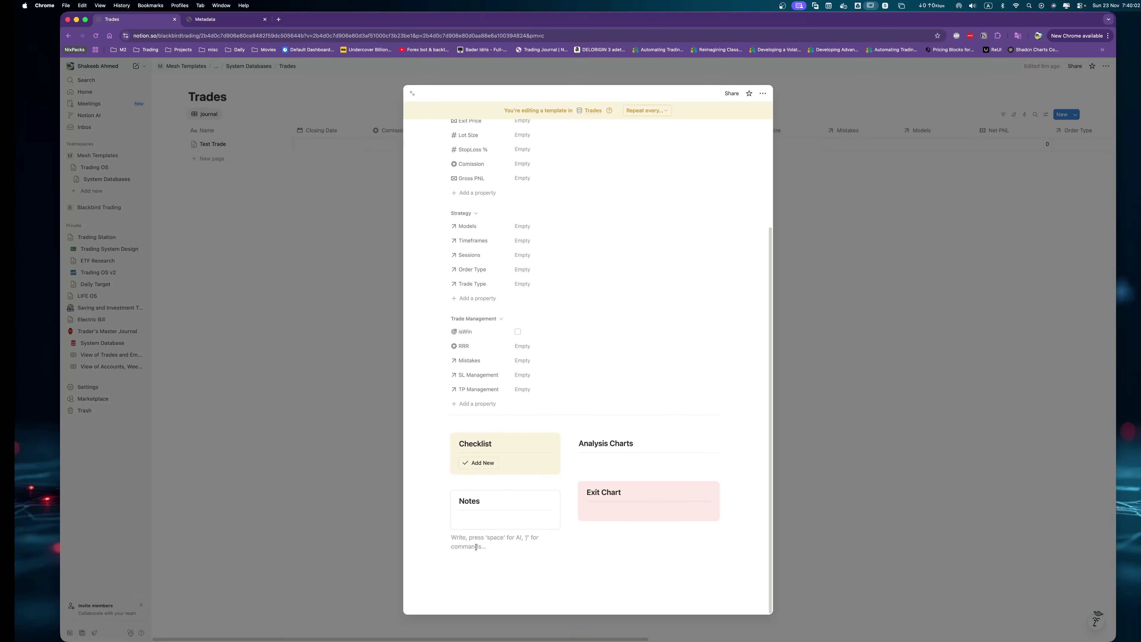
pyautogui.write('/ca')
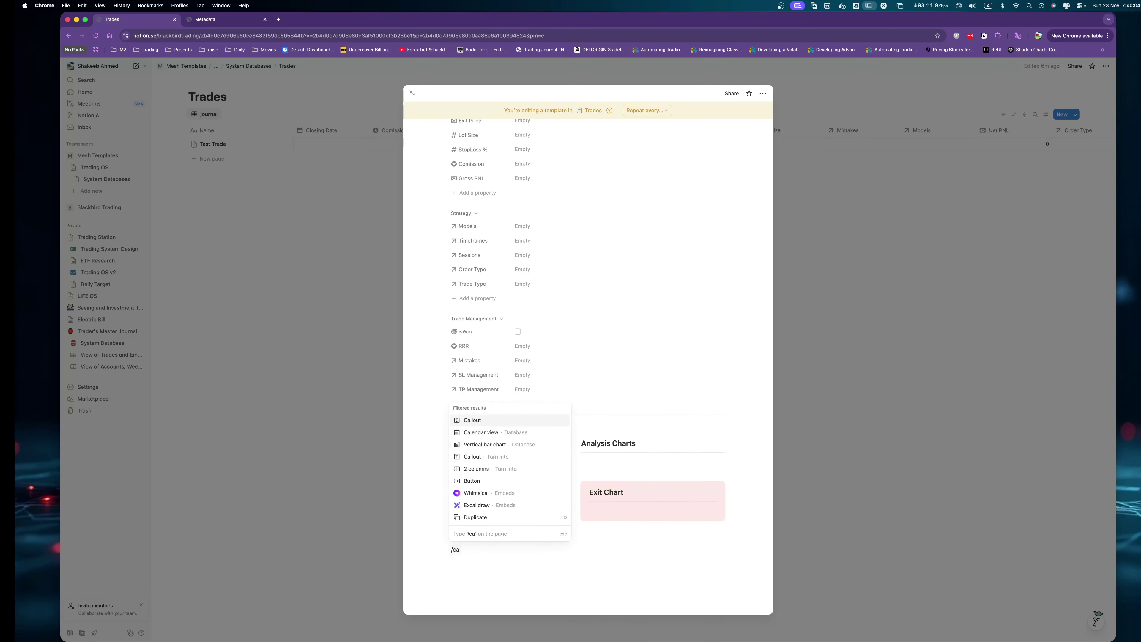
pyautogui.press('Return')
pyautogui.write('#')
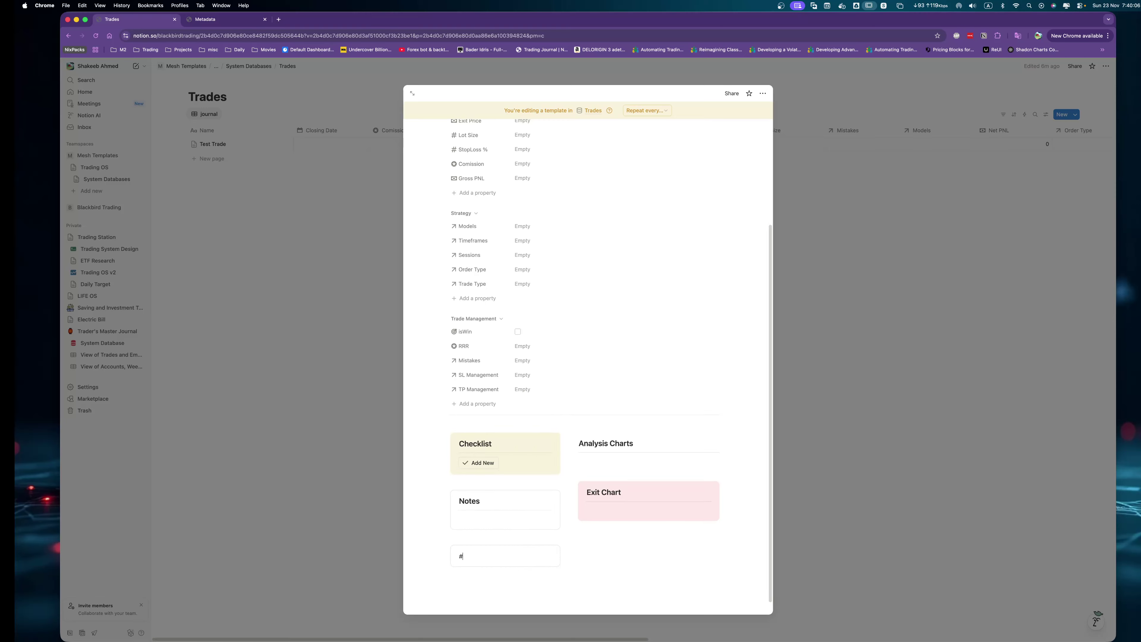
pyautogui.write('## ')
pyautogui.write('Emotion Tra')
pyautogui.write('cker')
# Add a divider with an empty line beneath it under the Emotion Tracker heading.
pyautogui.press('Return')
pyautogui.write('/d')
pyautogui.press('BackSpace')
pyautogui.press('BackSpace')
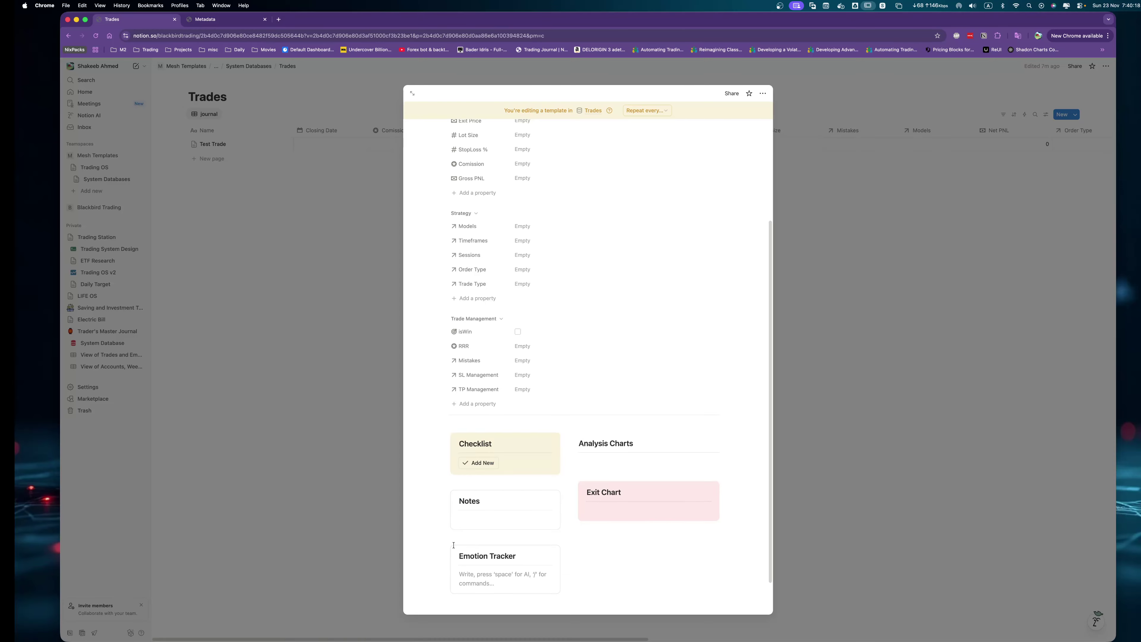
# Move the Emotion Tracker callout above the Checklist callout and insert an empty line between them.
pyautogui.moveTo(443, 546); pyautogui.dragTo(459, 433)
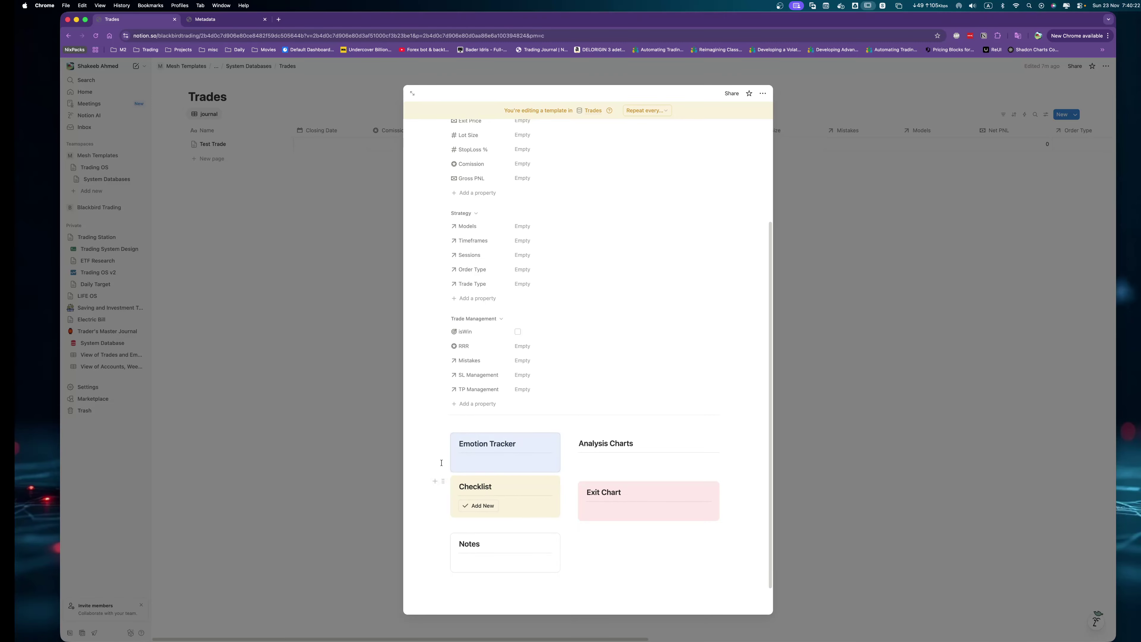
pyautogui.click(435, 438)
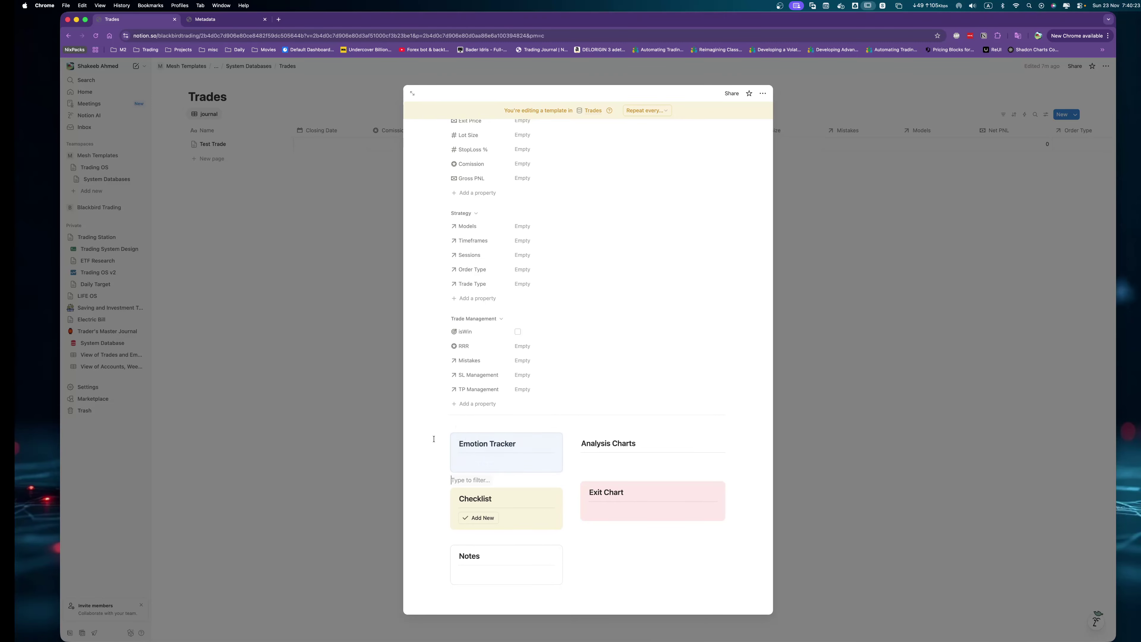
# Clear the pending command on the empty line and give the Emotion Tracker callout a green background.
pyautogui.click(473, 480)
pyautogui.press('BackSpace')
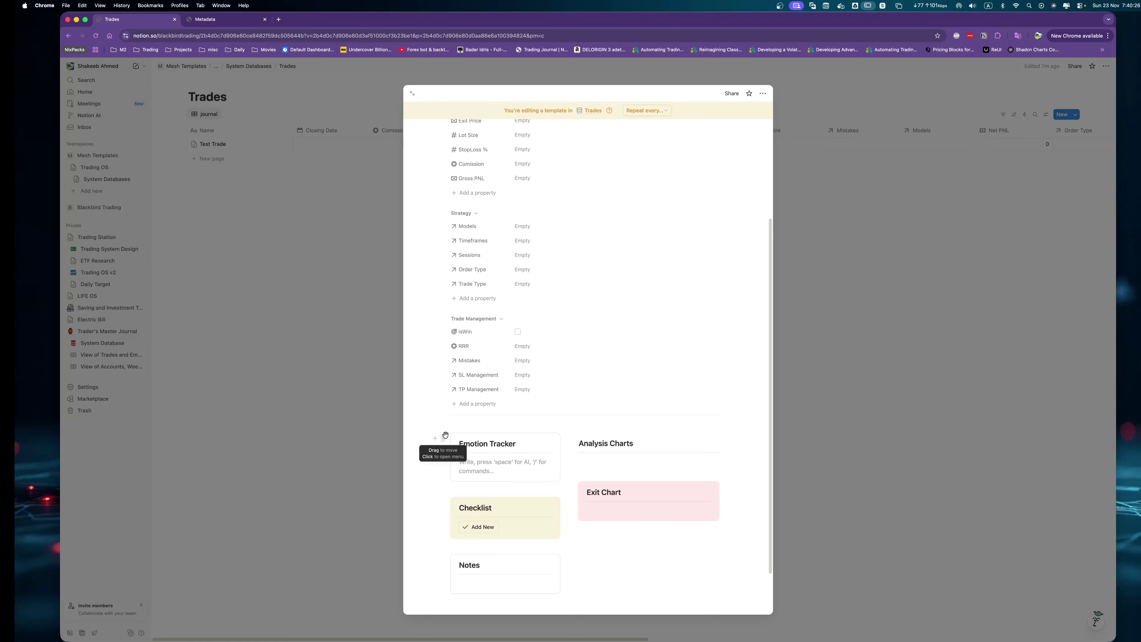
pyautogui.click(444, 438)
pyautogui.moveTo(397, 401)
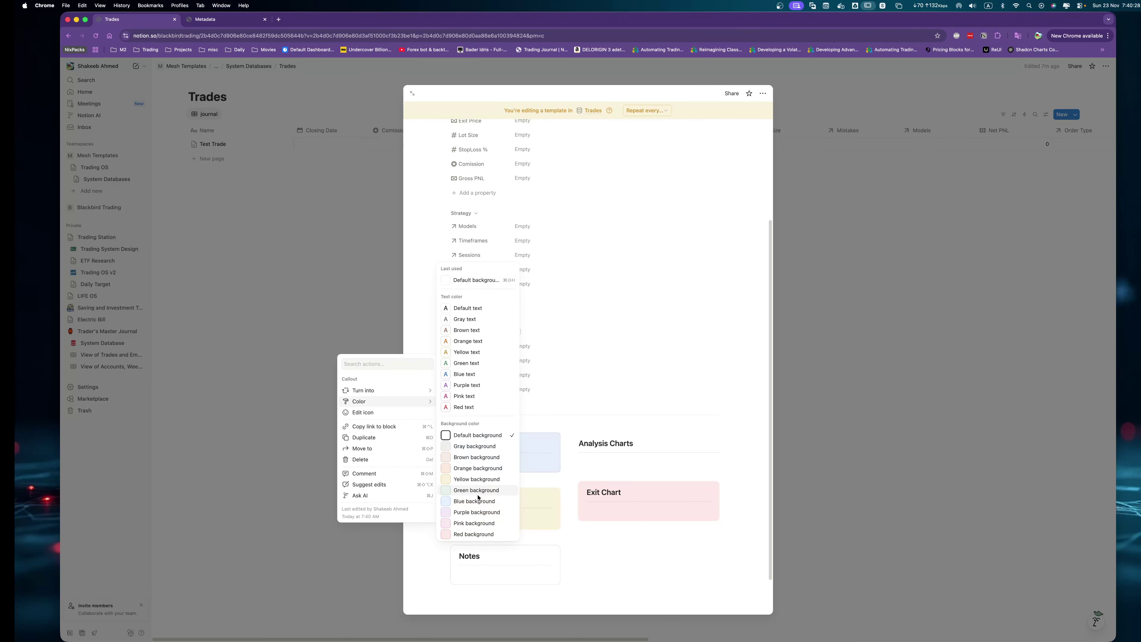
pyautogui.press('Escape')
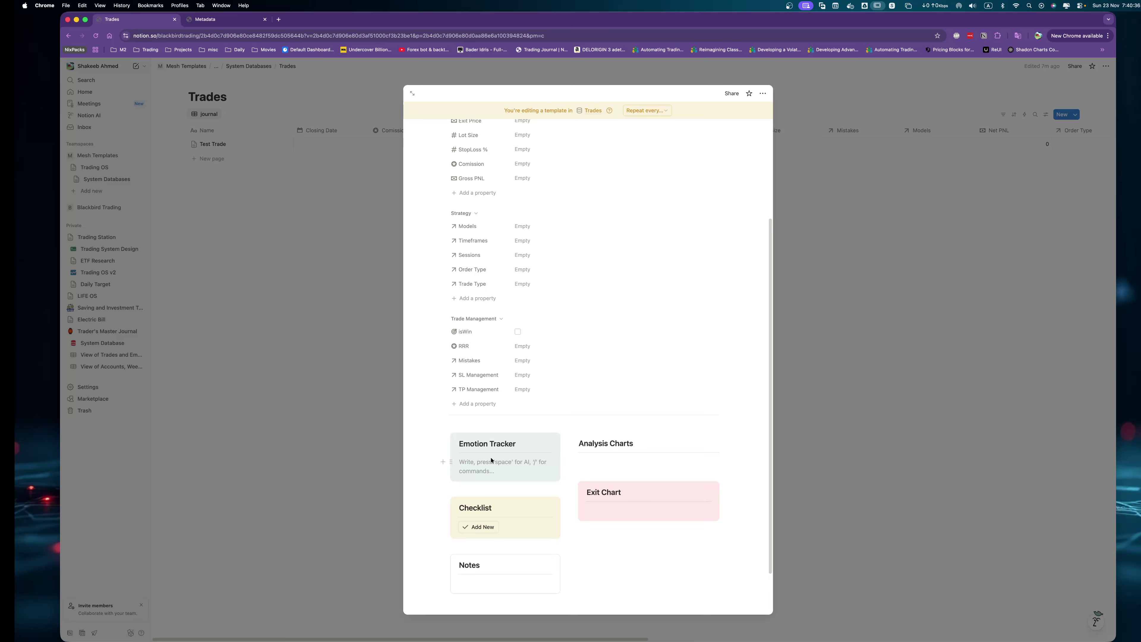
# Add a bold, underlined label "Action:" in the Emotion Tracker callout, followed by a new empty line.
pyautogui.write('Action:')
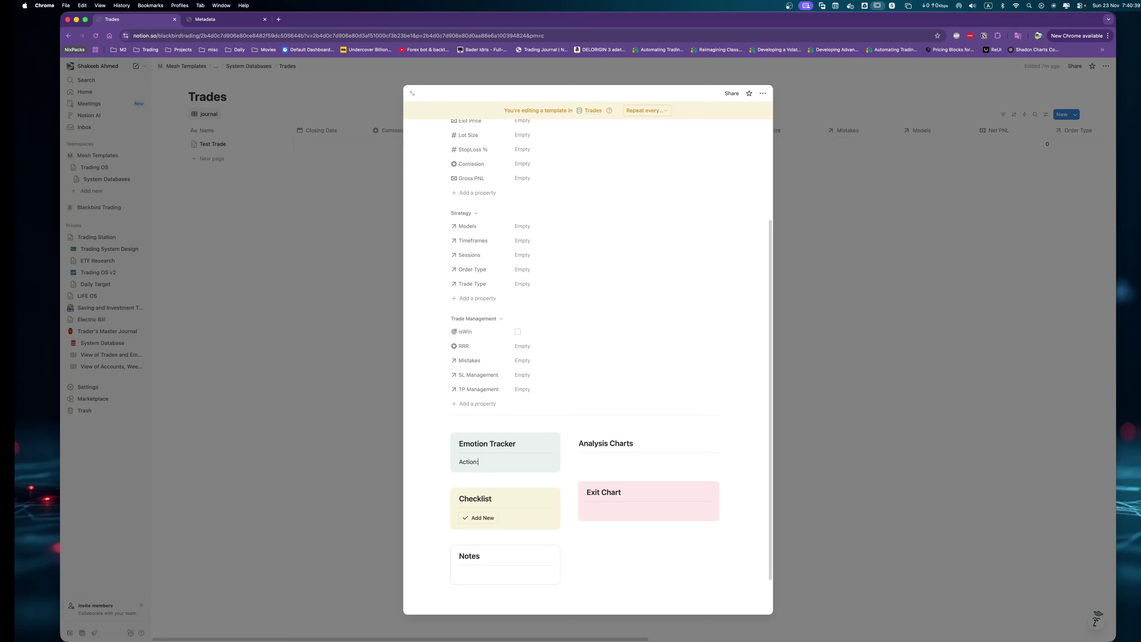
pyautogui.press('super+a')
pyautogui.press('super+c')
pyautogui.press('Right')
pyautogui.press('Return')
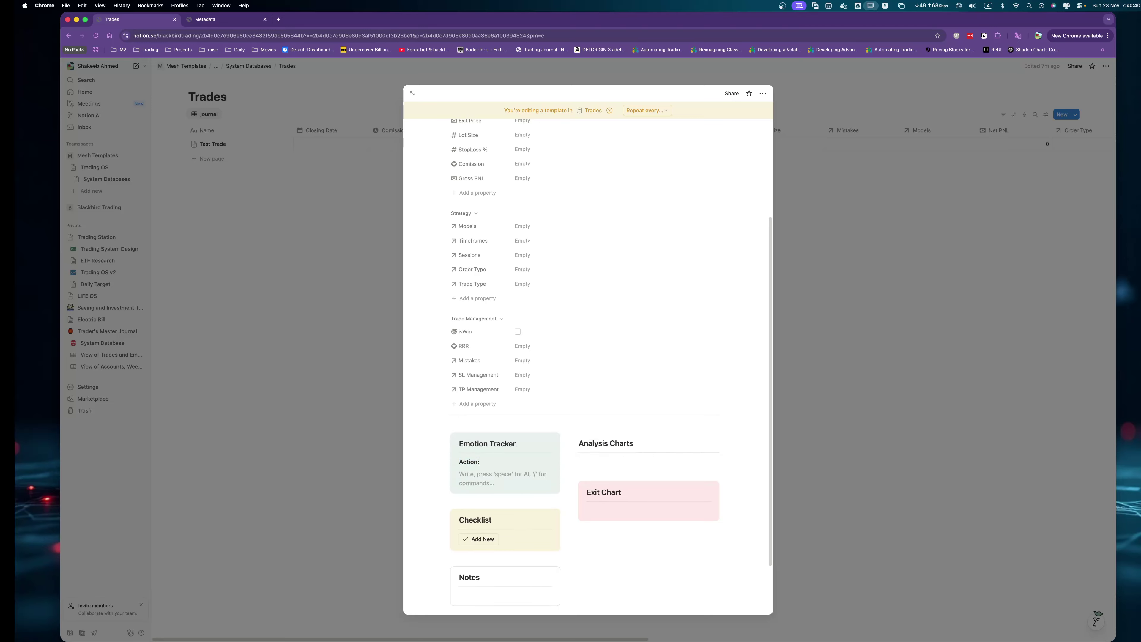
pyautogui.press('Return')
pyautogui.press('BackSpace')
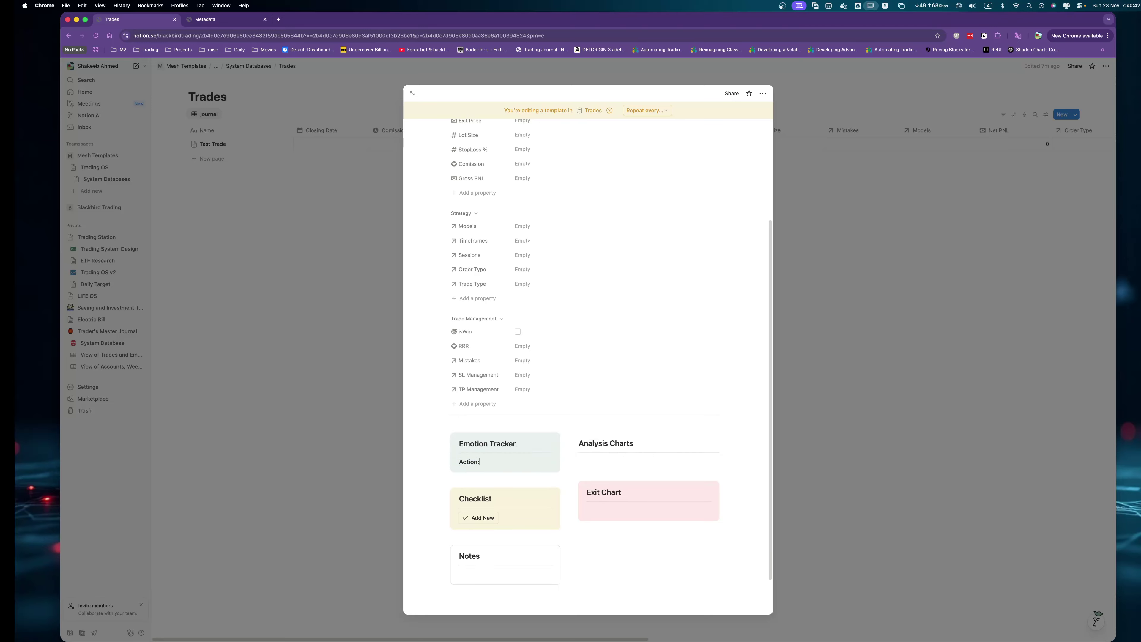
pyautogui.press('Return')
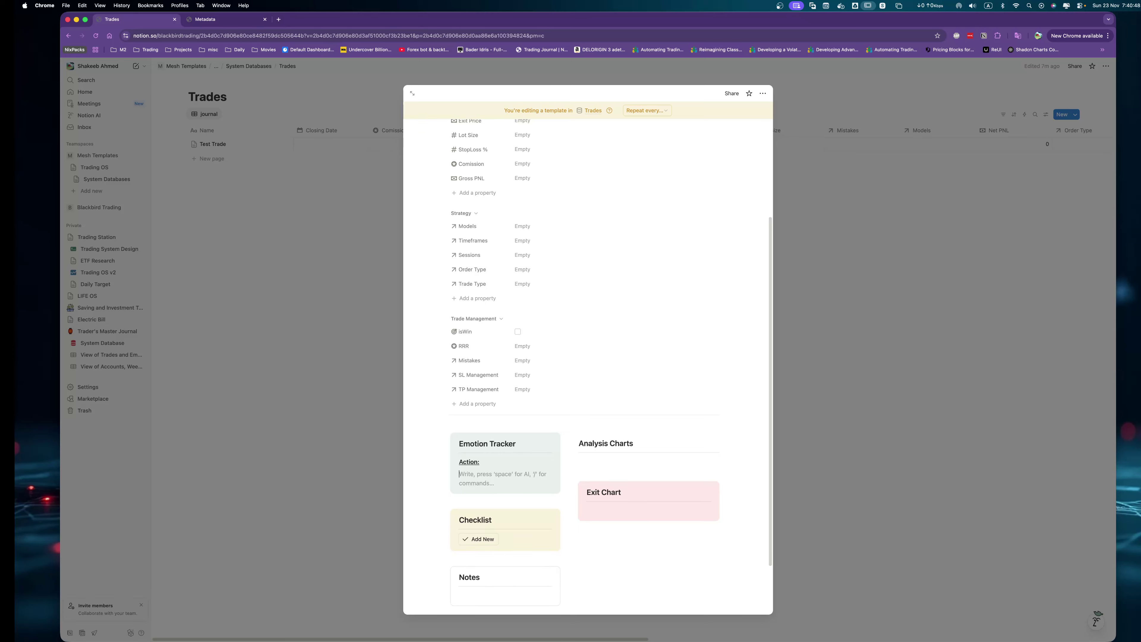
# Add the label "Emtion" beneath Action: in the callout and format it bold and underlined.
pyautogui.write('Emtion')
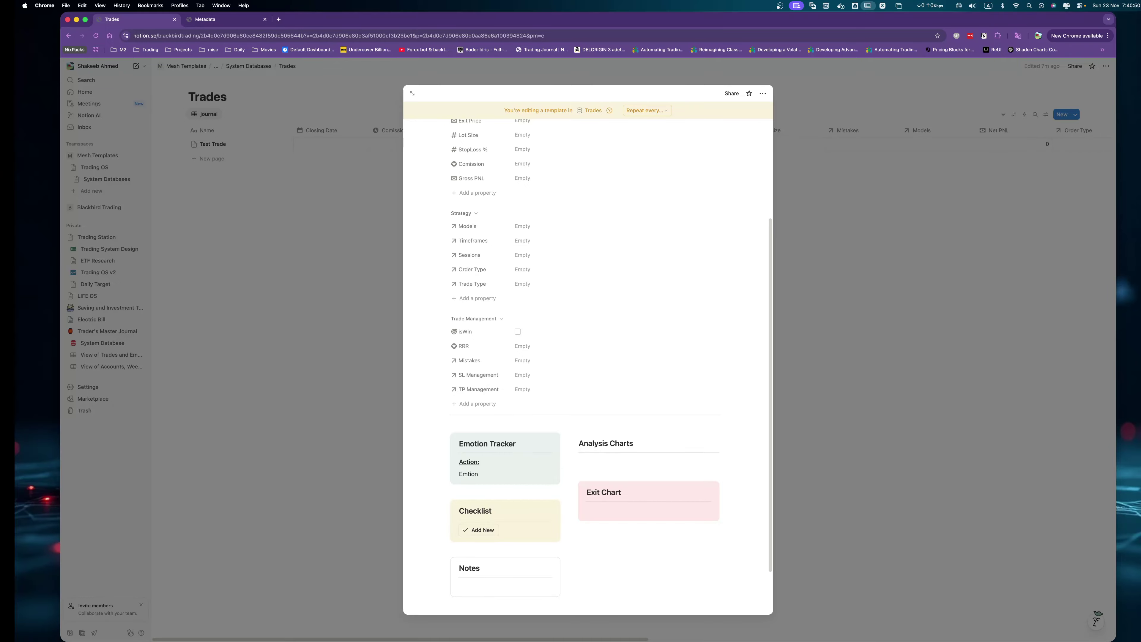
pyautogui.press('super+a')
pyautogui.write(':')
pyautogui.press('super+z')
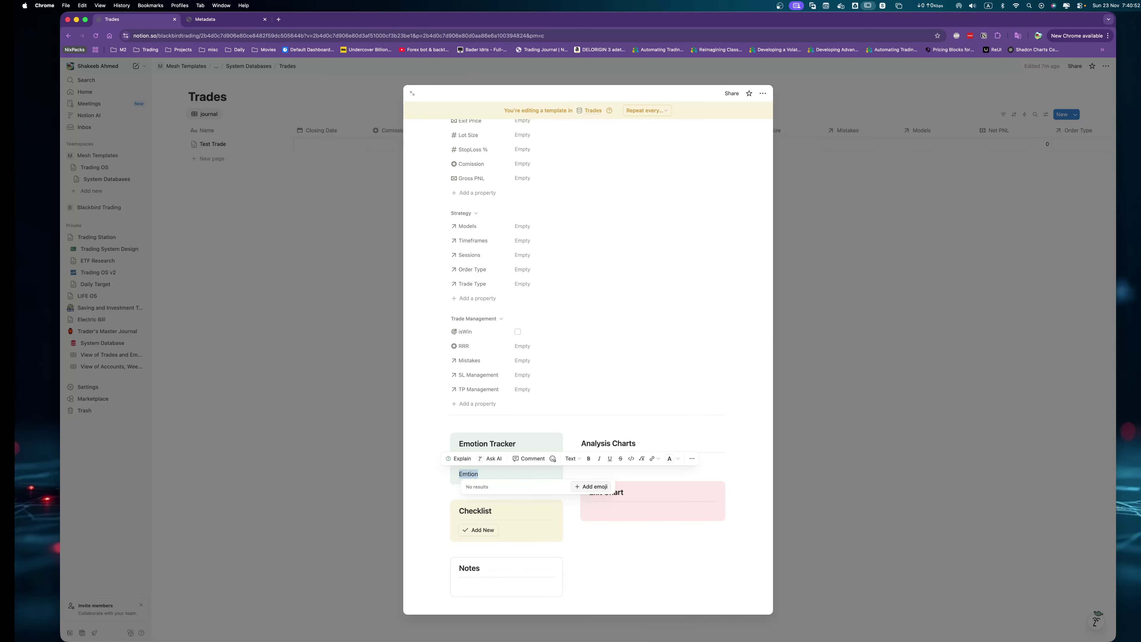
pyautogui.press('Escape')
pyautogui.press('Escape')
pyautogui.press('super+a')
pyautogui.press('Return')
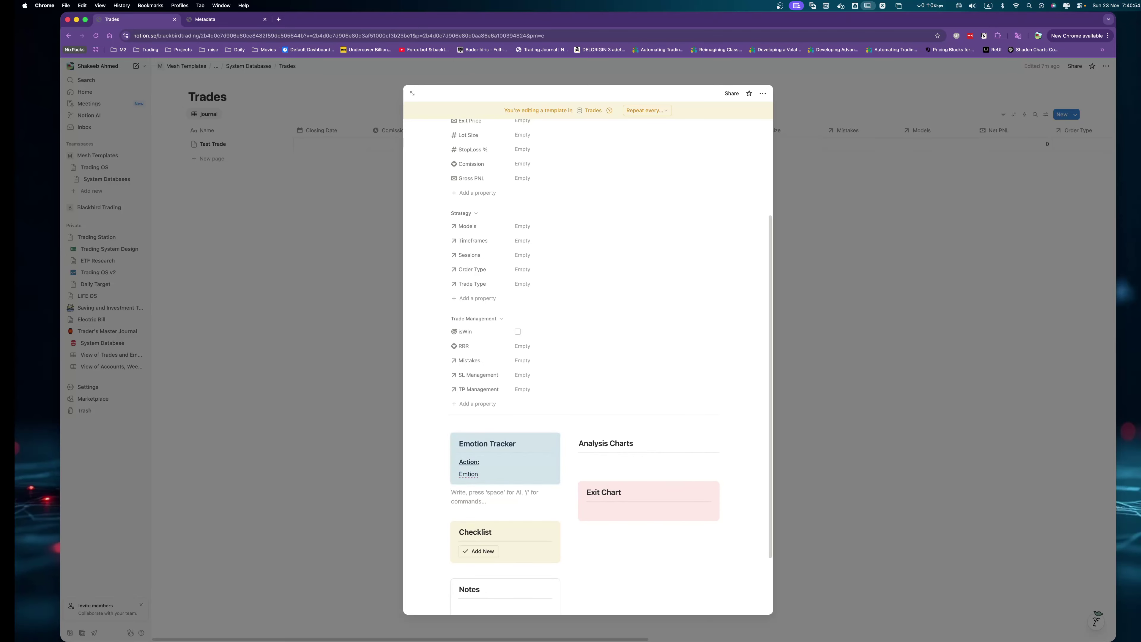
pyautogui.press('BackSpace')
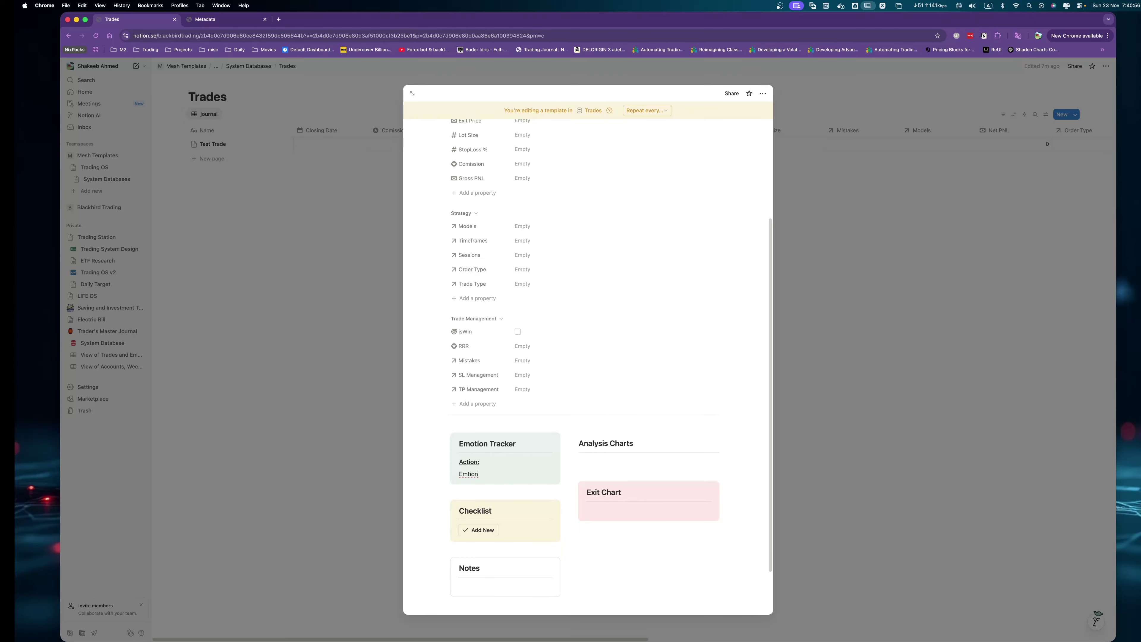
pyautogui.press('super+a')
pyautogui.press('super+a')
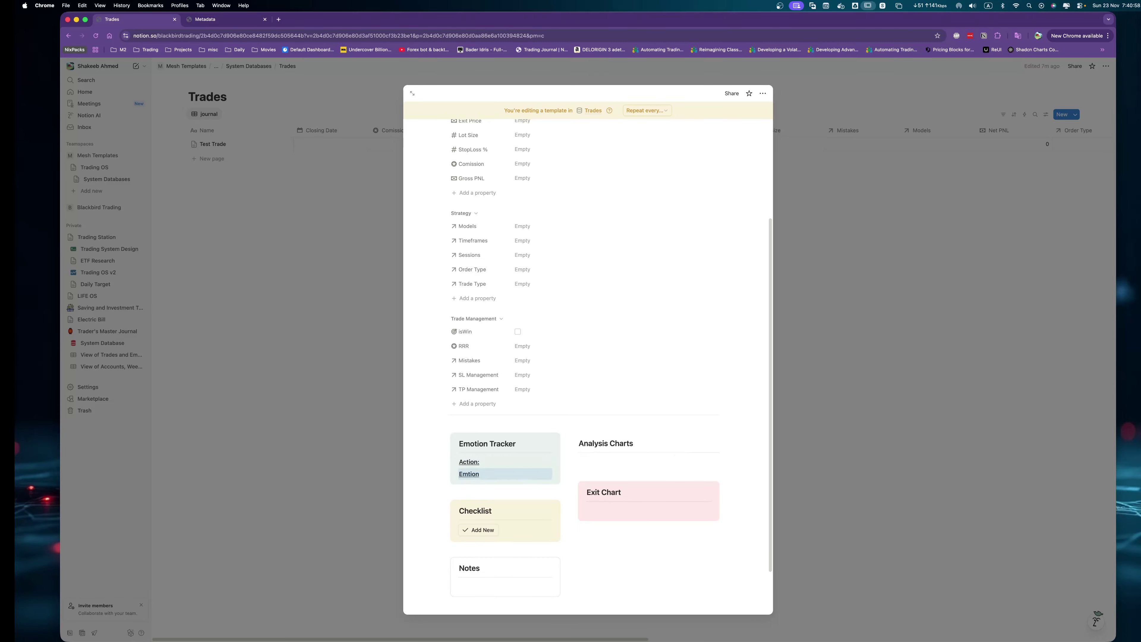
# Insert an empty line beneath each of the two callout labels and end the second label with a colon.
pyautogui.click(508, 458)
pyautogui.press('Return')
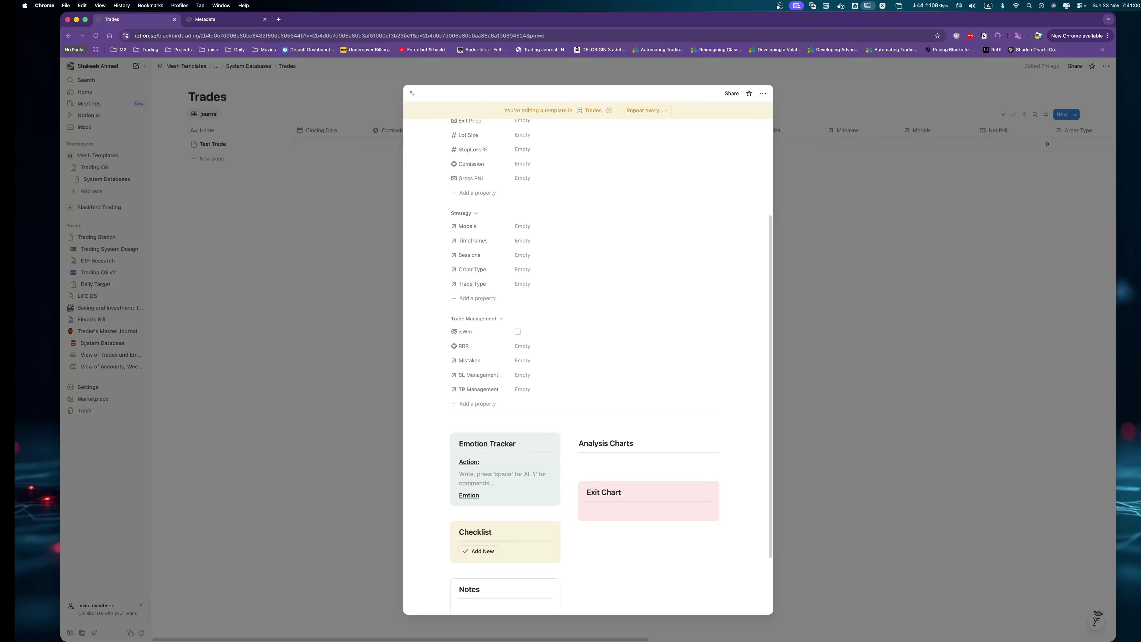
pyautogui.click(508, 486)
pyautogui.press('Return')
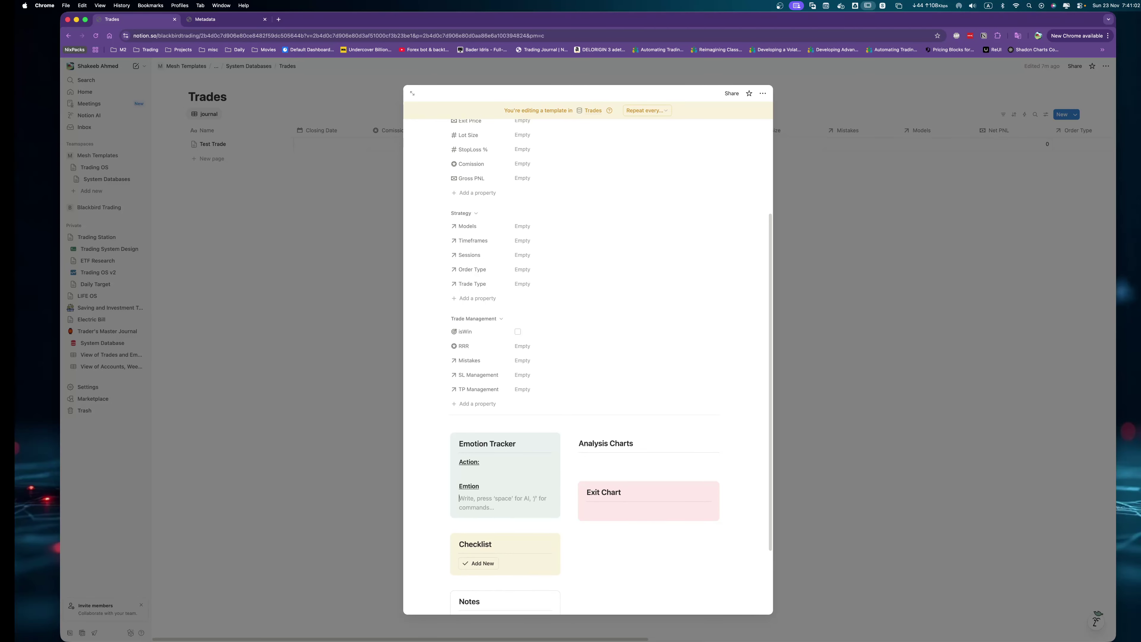
pyautogui.press('BackSpace')
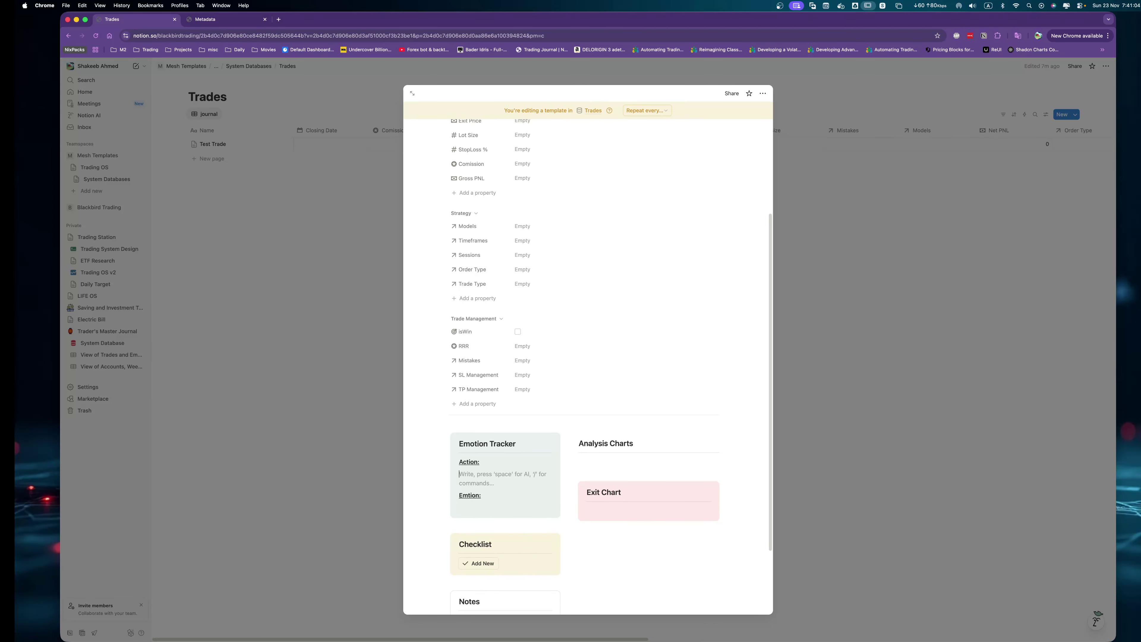
pyautogui.hotkey('shift', 'Up')
pyautogui.hotkey('shift', 'Up')
pyautogui.hotkey('shift', 'Down')
pyautogui.press('Down')
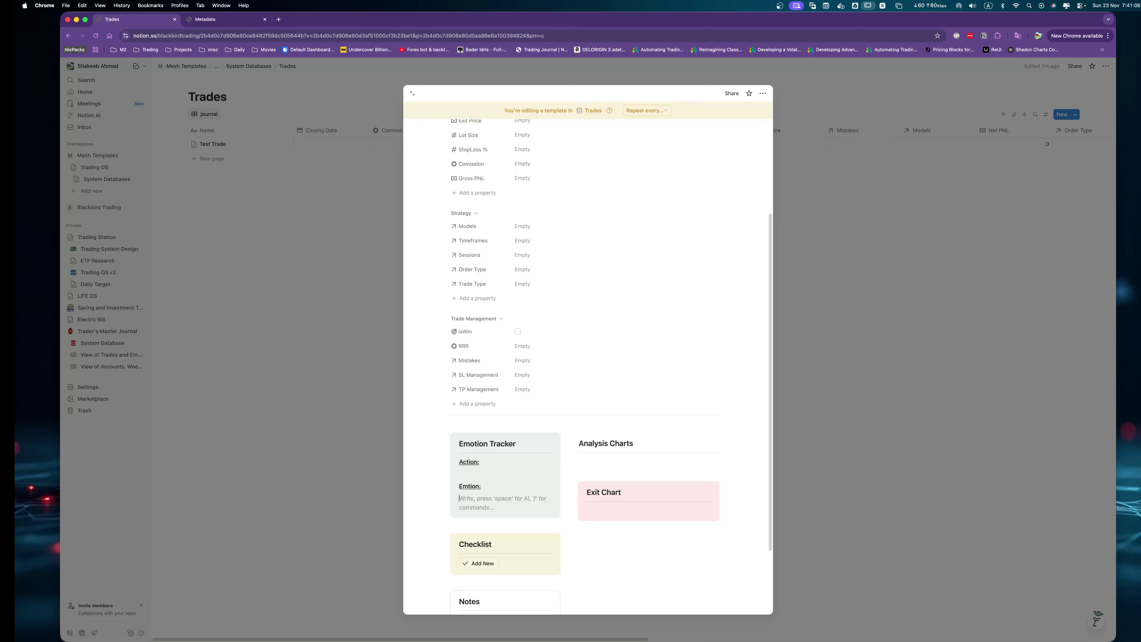
# Paste a copy of the Action: label on the line beneath the Emtion: label.
pyautogui.press('super+v')
pyautogui.hotkey('alt', 'shift', 'Left')
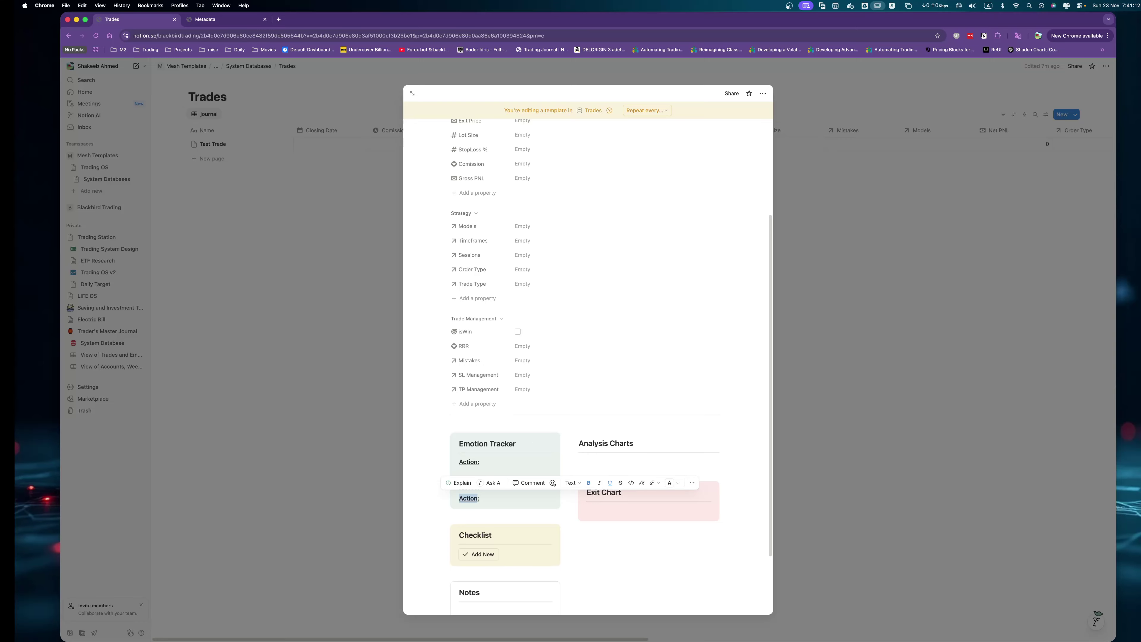
pyautogui.click(538, 408)
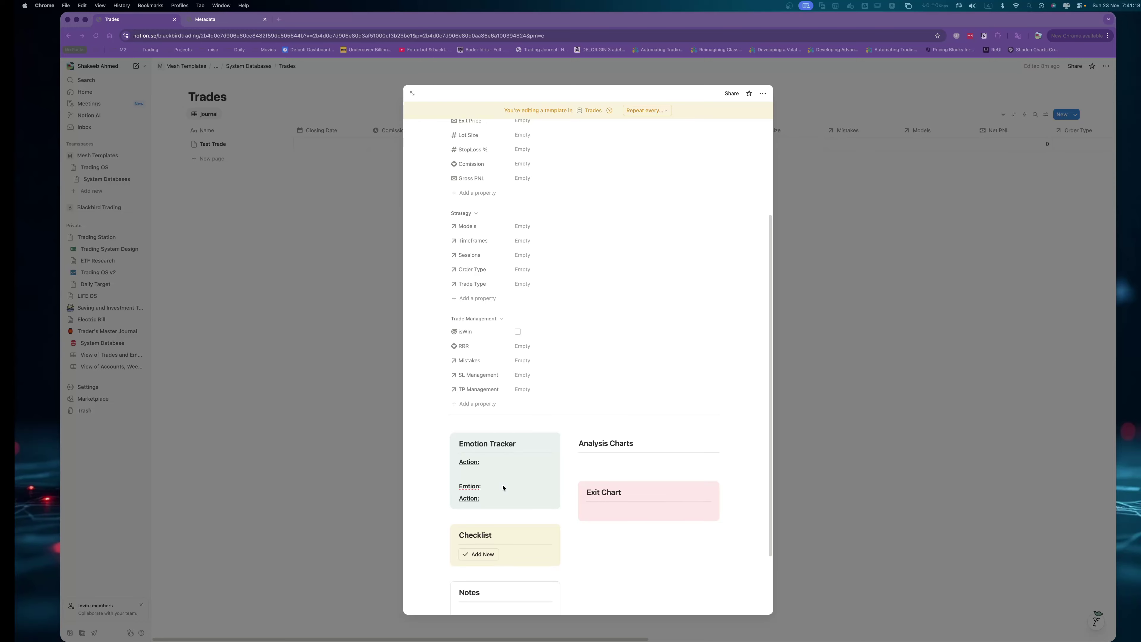
# Delete the Emotion Tracker callout from the first column.
pyautogui.click(506, 500)
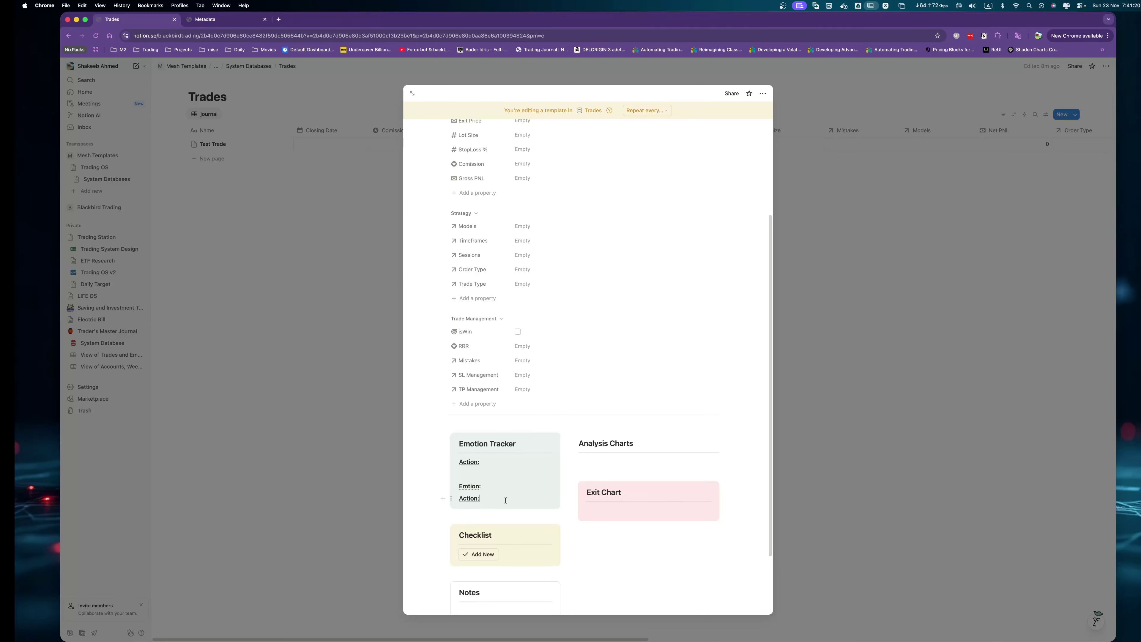
pyautogui.click(443, 438)
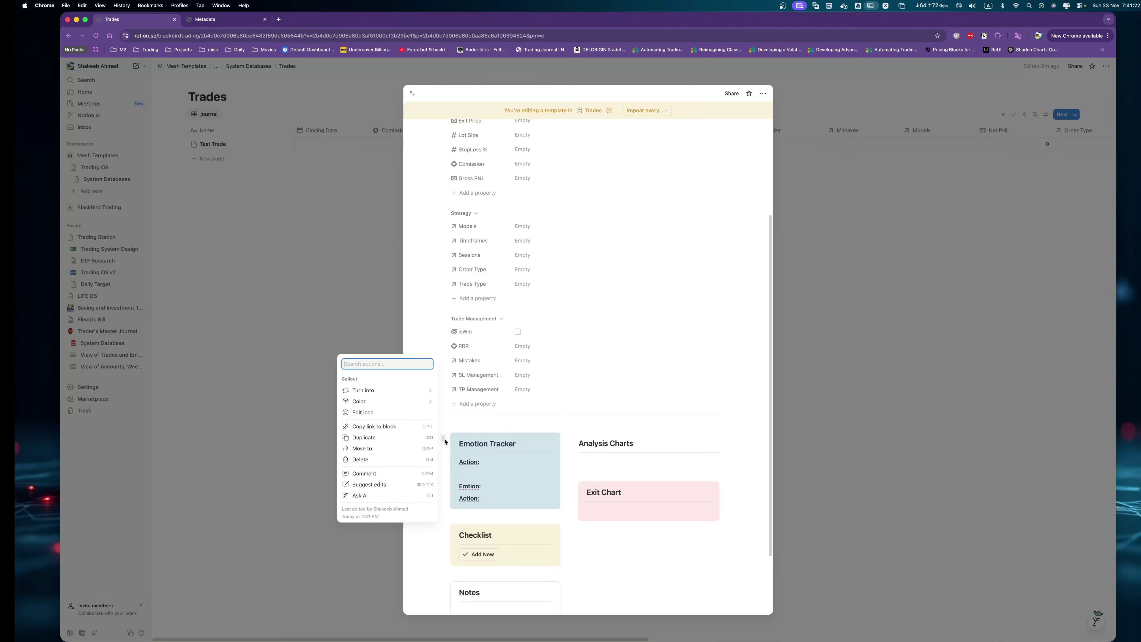
pyautogui.click(366, 463)
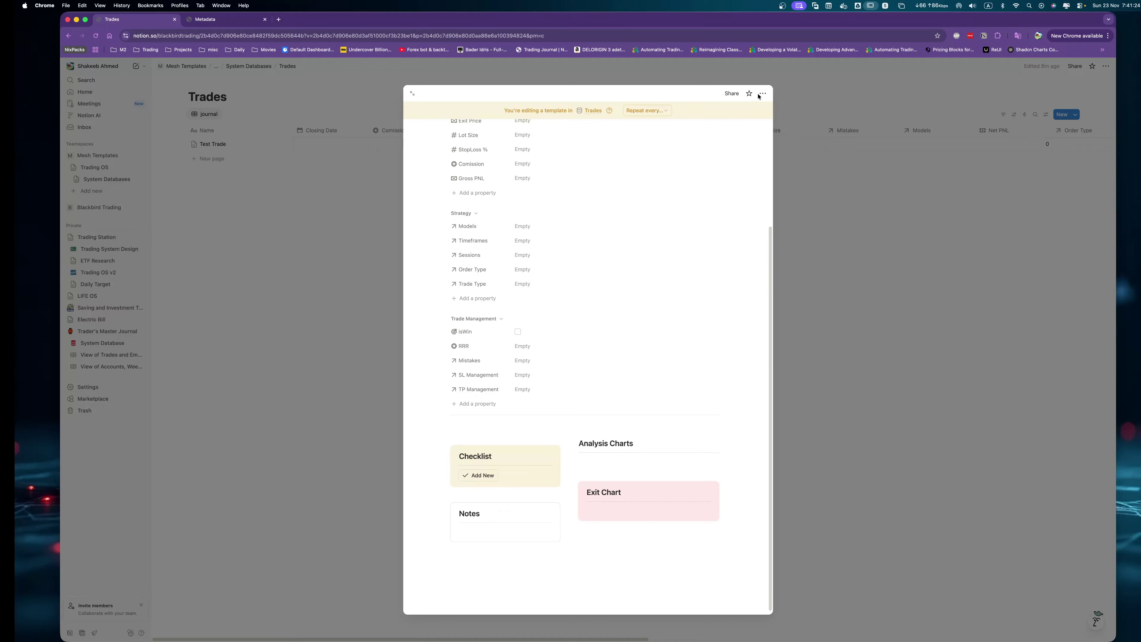
# In the page layout, add a property group section named Emotion Tracker and place it below Trade Management.
pyautogui.scroll(5, 622, 160)
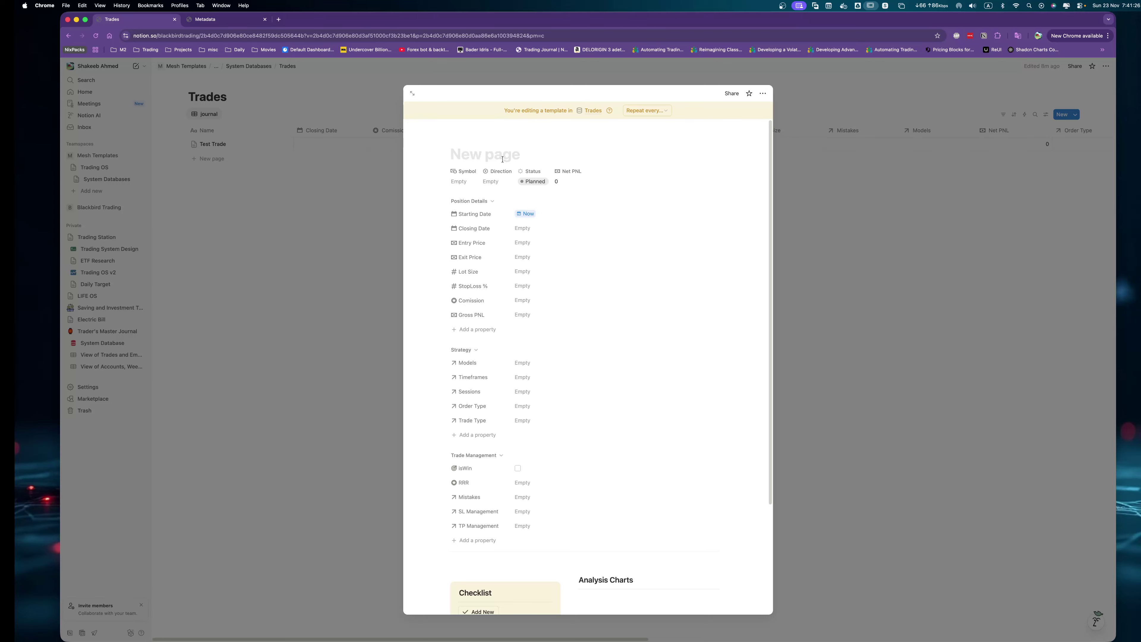
pyautogui.click(549, 138)
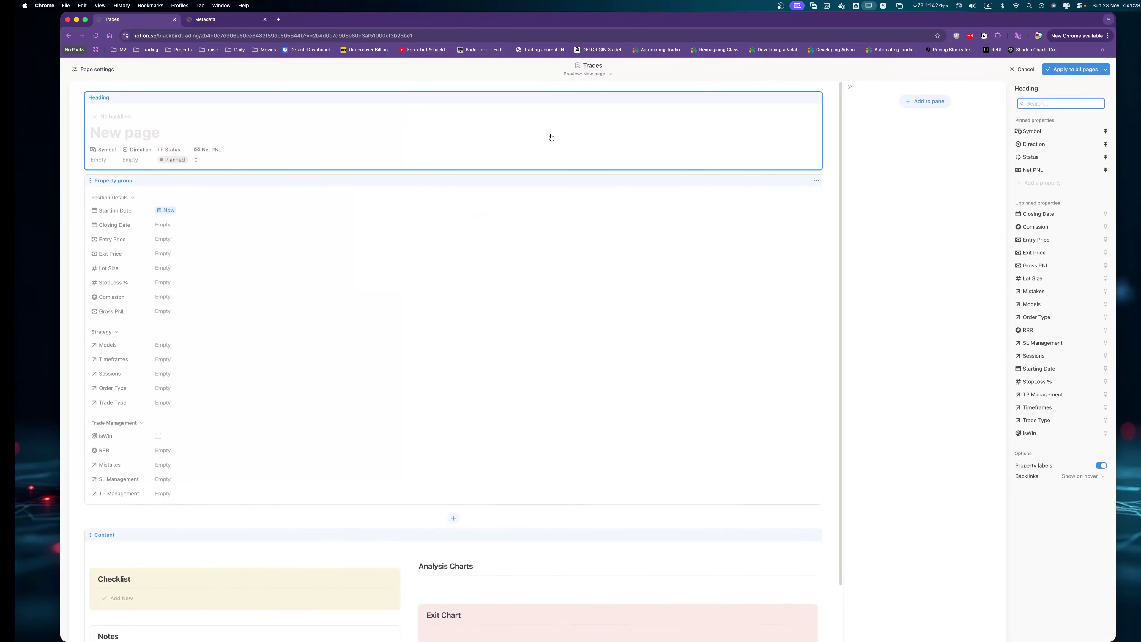
pyautogui.click(433, 272)
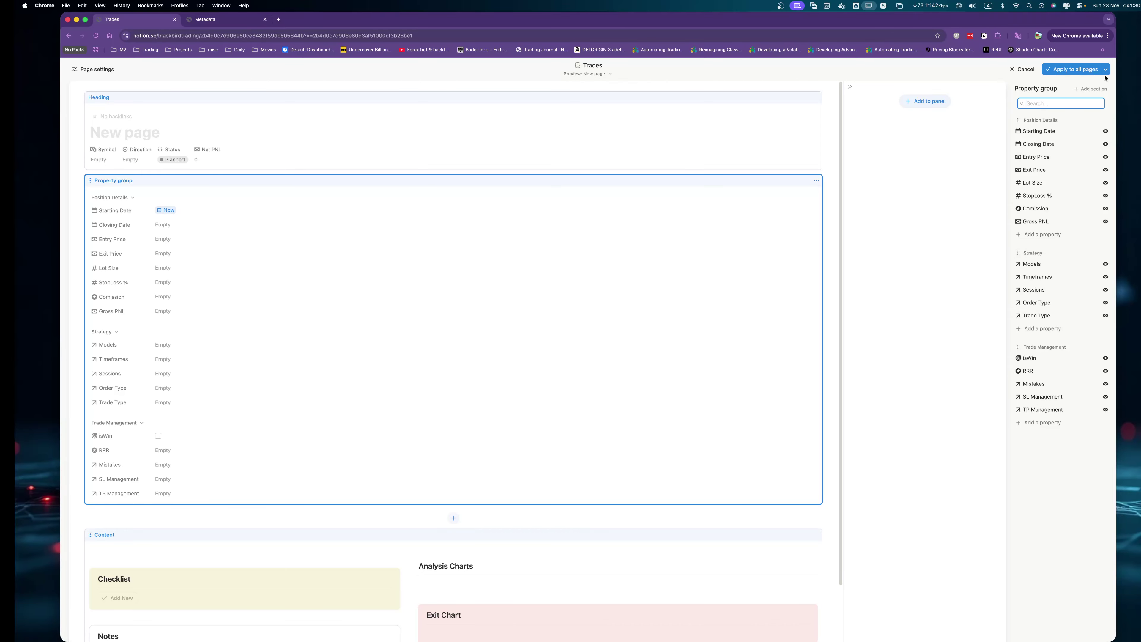
pyautogui.click(1099, 88)
pyautogui.write('E')
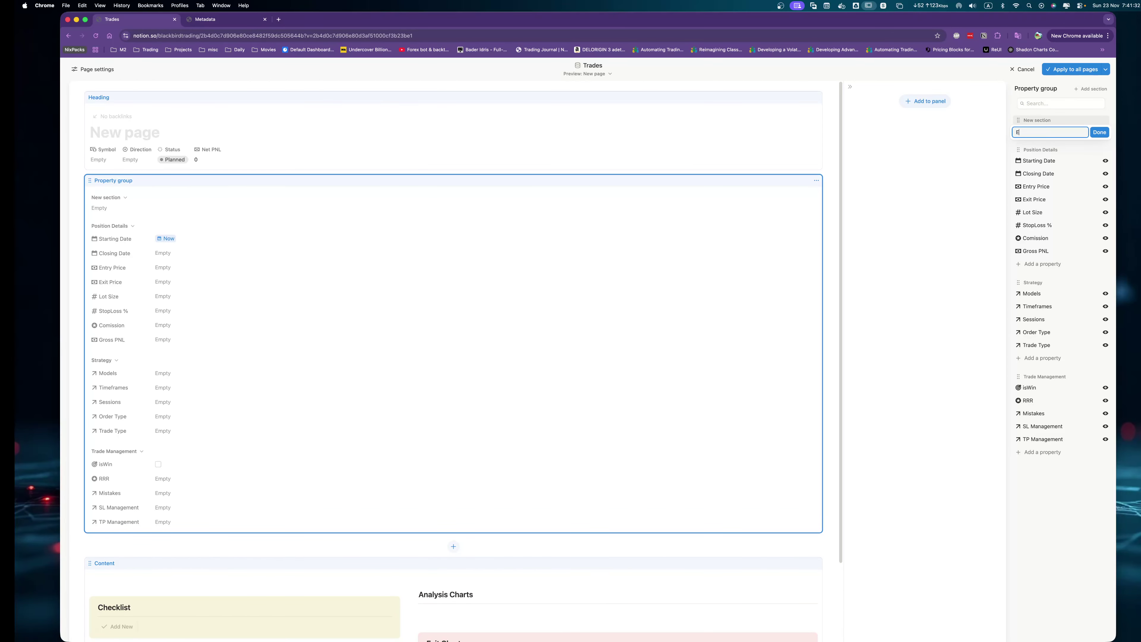
pyautogui.write('mtotion Tracker')
pyautogui.press('Return')
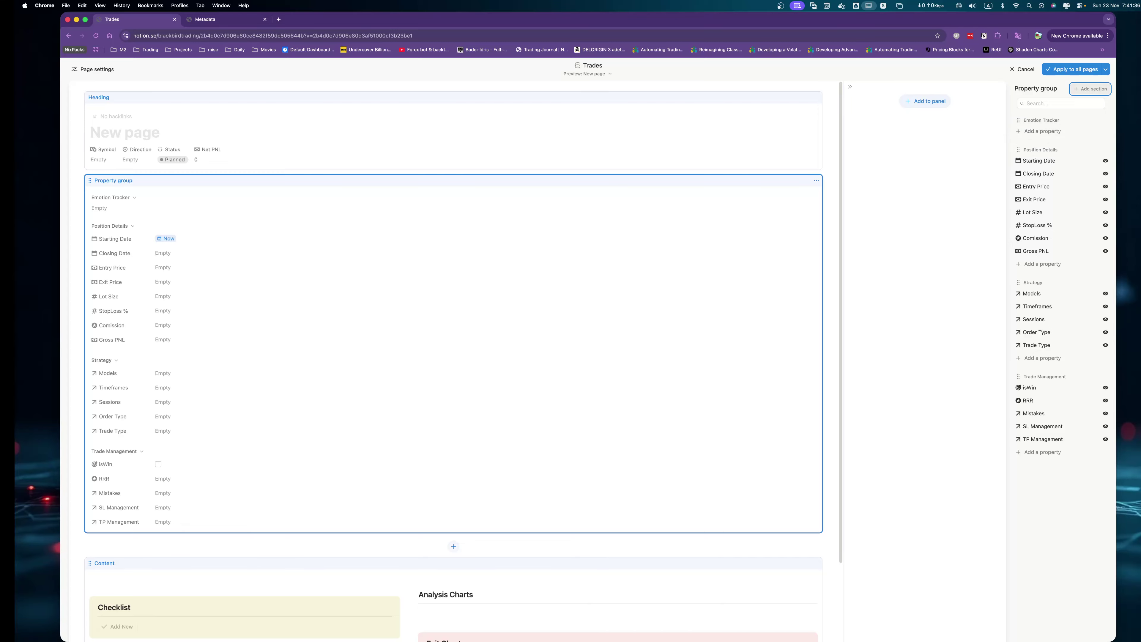
pyautogui.moveTo(1025, 120); pyautogui.dragTo(1049, 457)
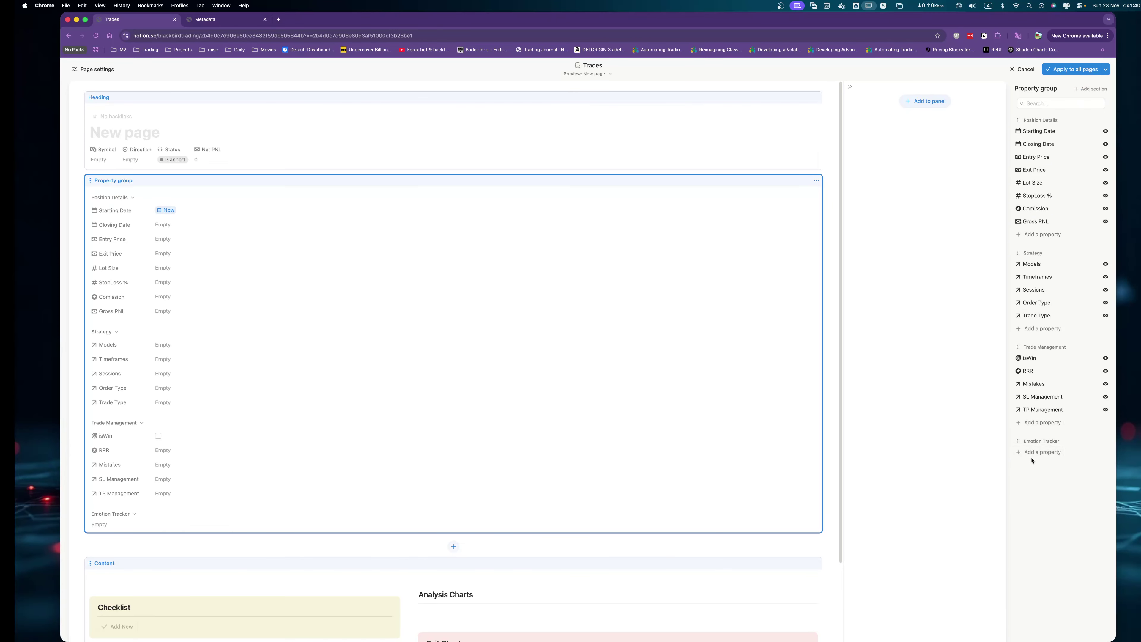
# Add a Text property named Reason to the Emotion Tracker section.
pyautogui.click(1032, 453)
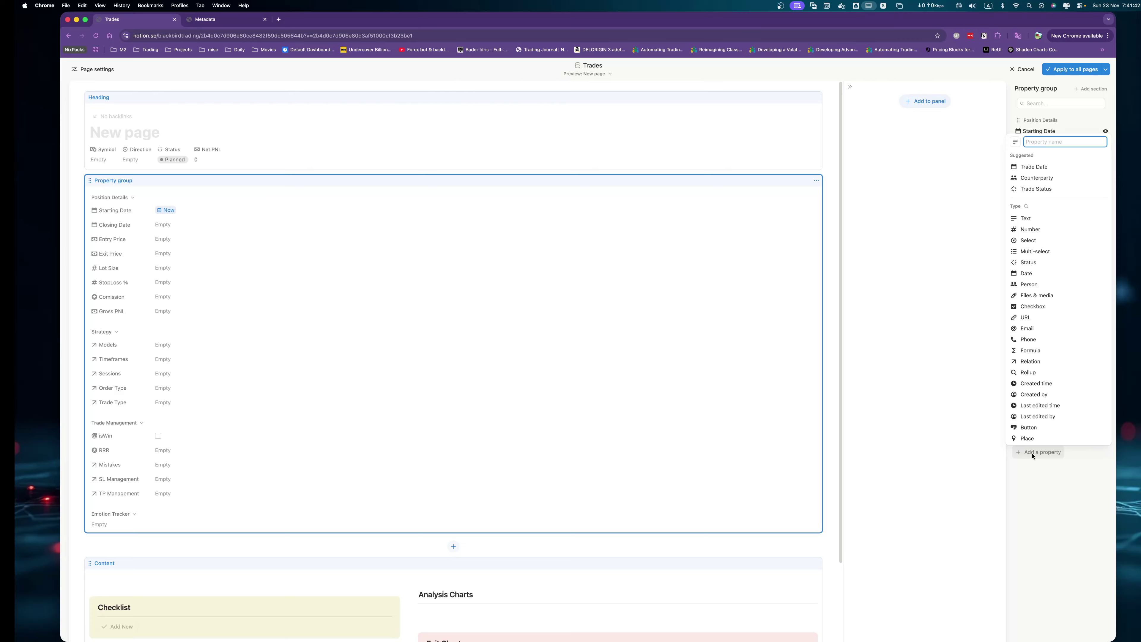
pyautogui.click(1024, 218)
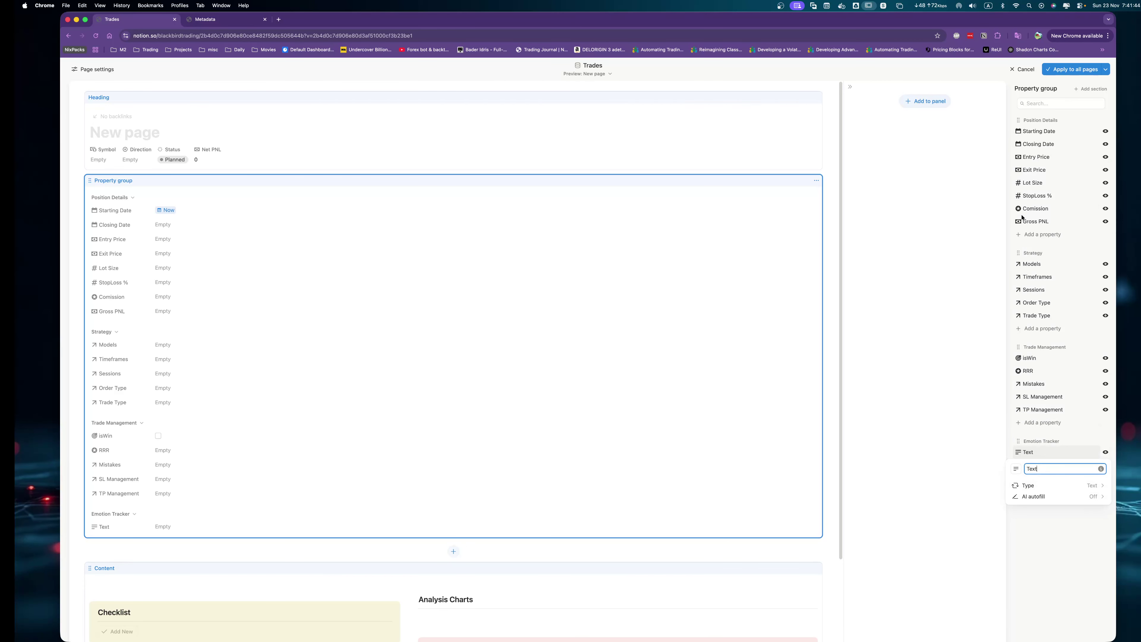
pyautogui.write('tion')
pyautogui.press('super+a')
pyautogui.write('Action')
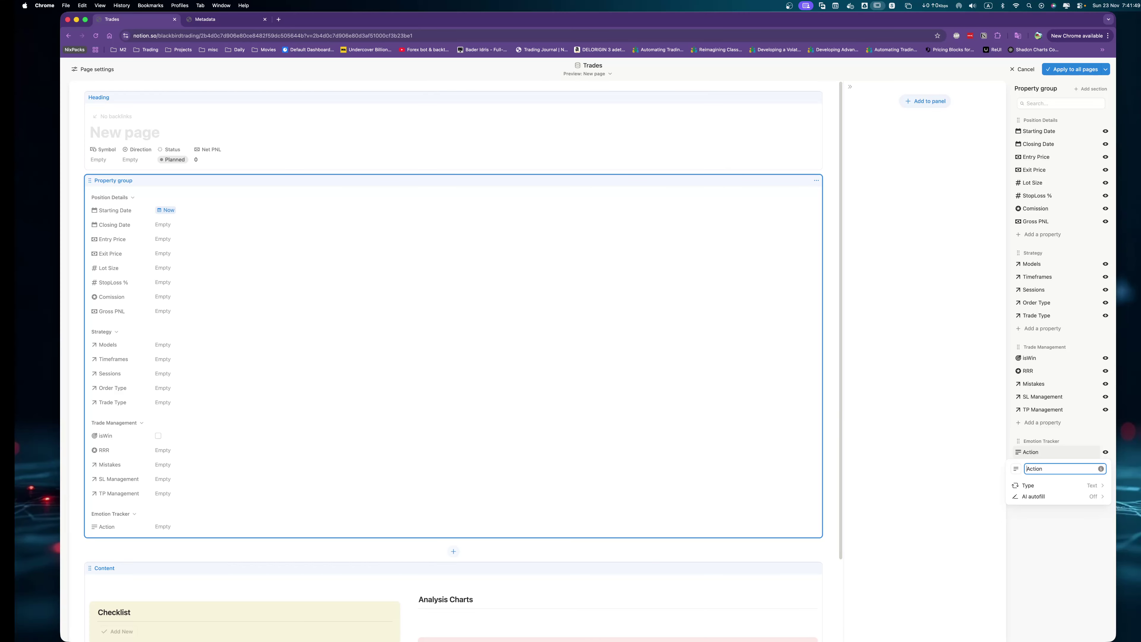
pyautogui.press('super+a')
pyautogui.write('Reason')
pyautogui.press('Return')
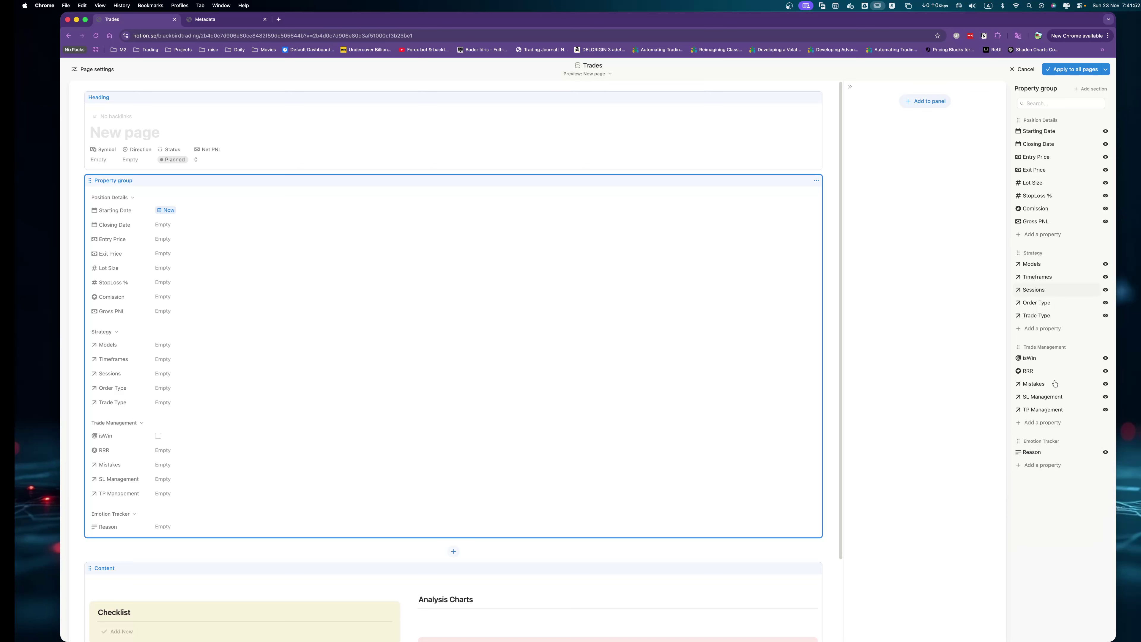
# Add a Select property named Emotion to the Emotion Tracker section and give it an icon found by searching for cloud.
pyautogui.click(1045, 467)
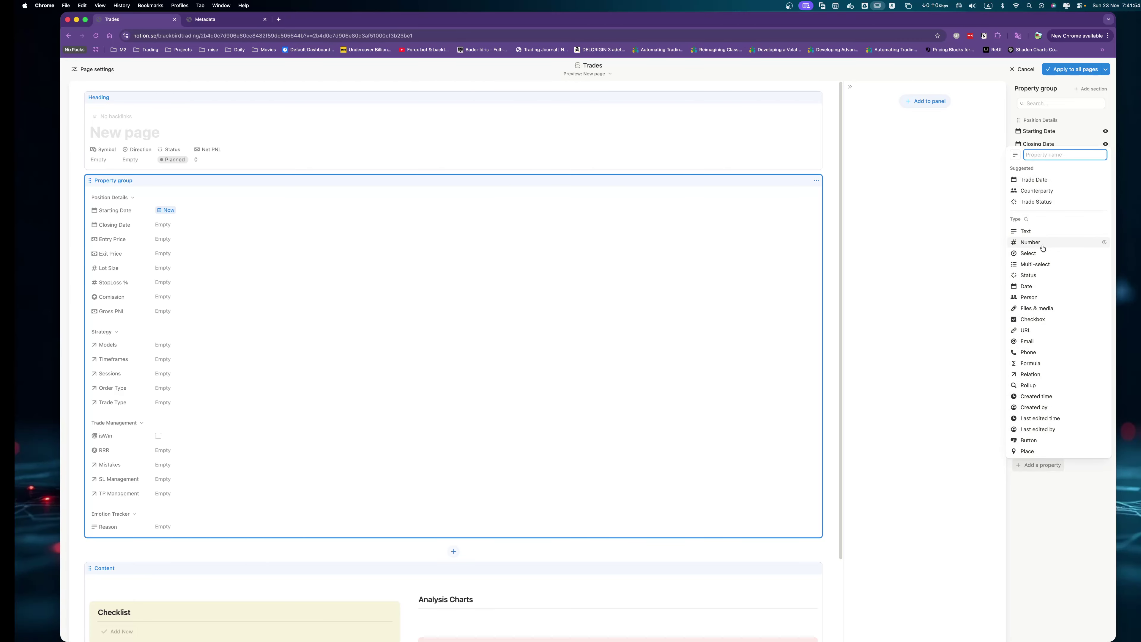
pyautogui.click(1032, 253)
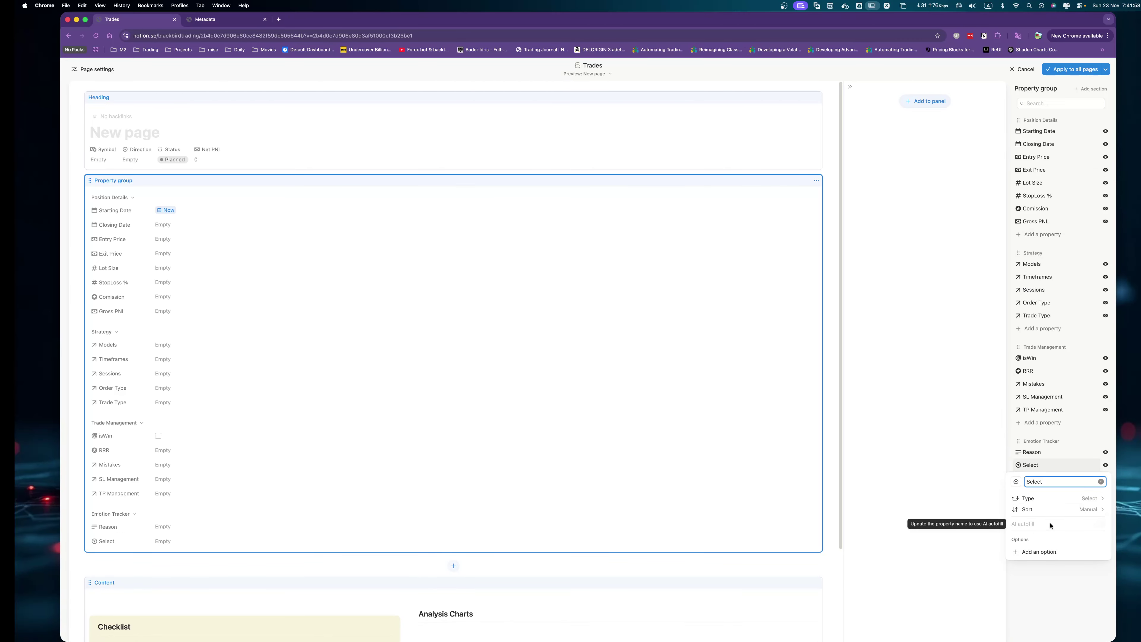
pyautogui.doubleClick(1046, 482)
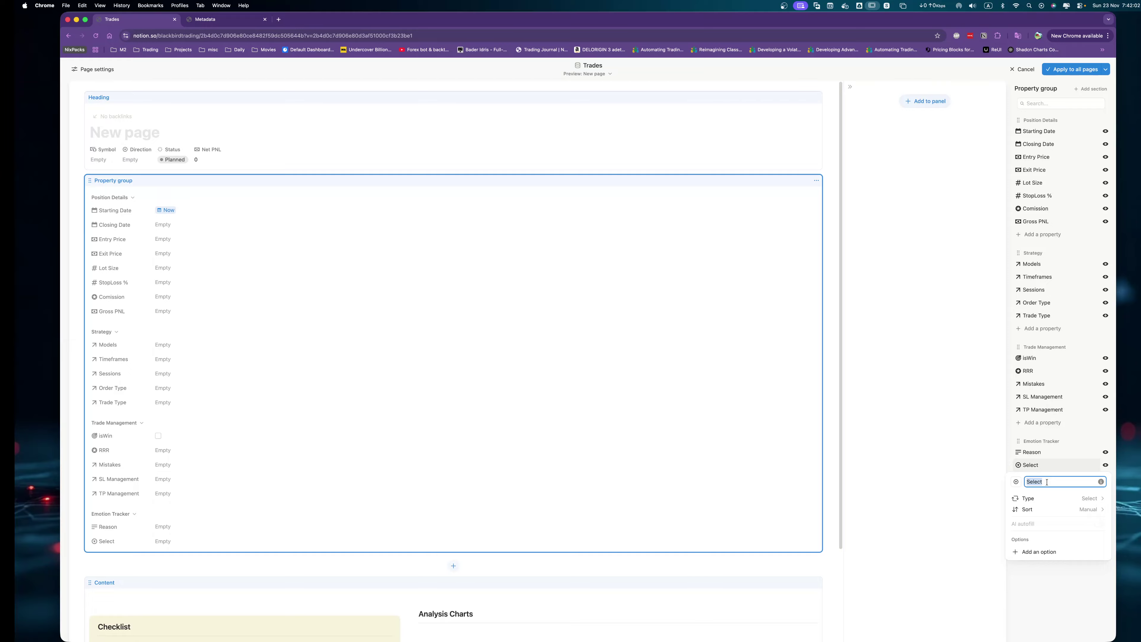
pyautogui.write('Emotion')
pyautogui.click(1016, 481)
pyautogui.write('cloud')
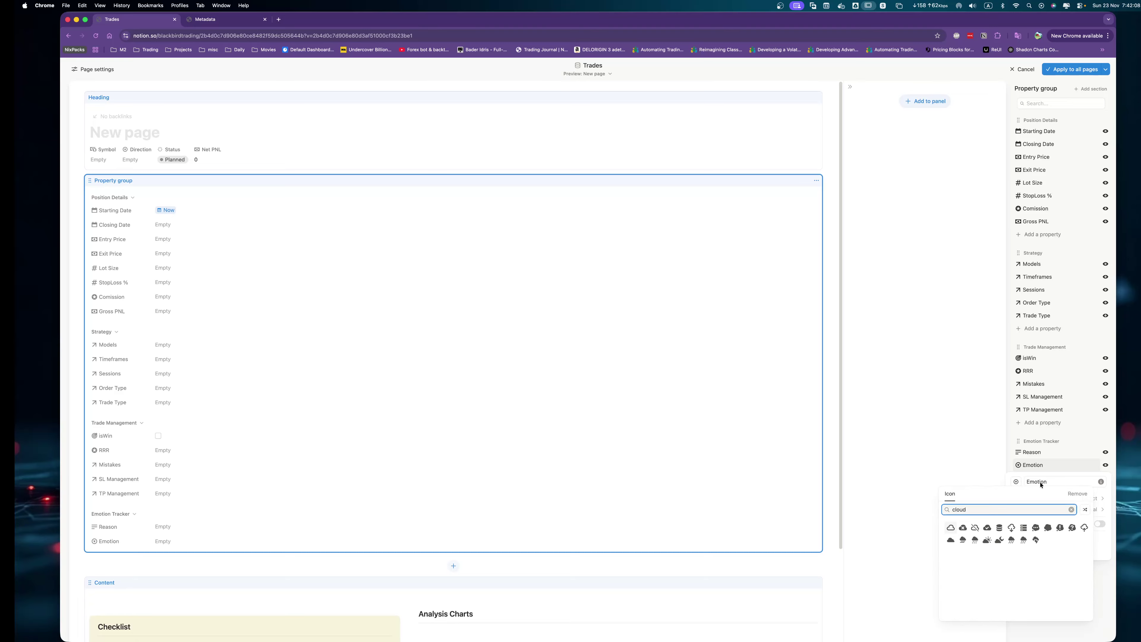
pyautogui.click(1048, 528)
pyautogui.click(1051, 598)
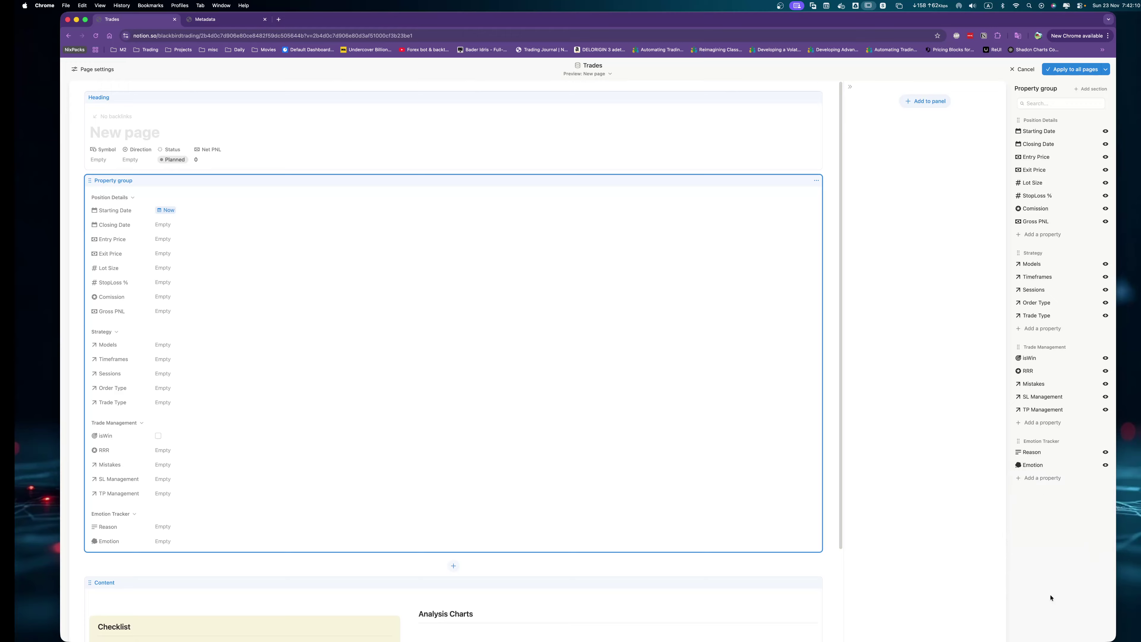
# Add a Select property named Stress with a face icon to the Emotion Tracker section.
pyautogui.click(1041, 478)
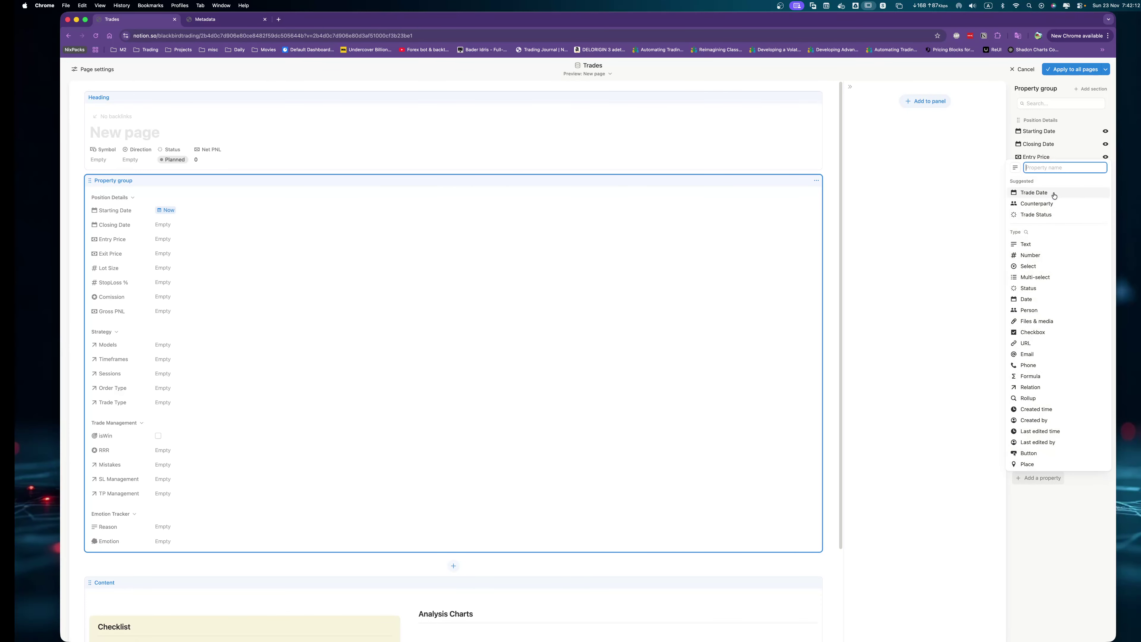
pyautogui.click(1029, 267)
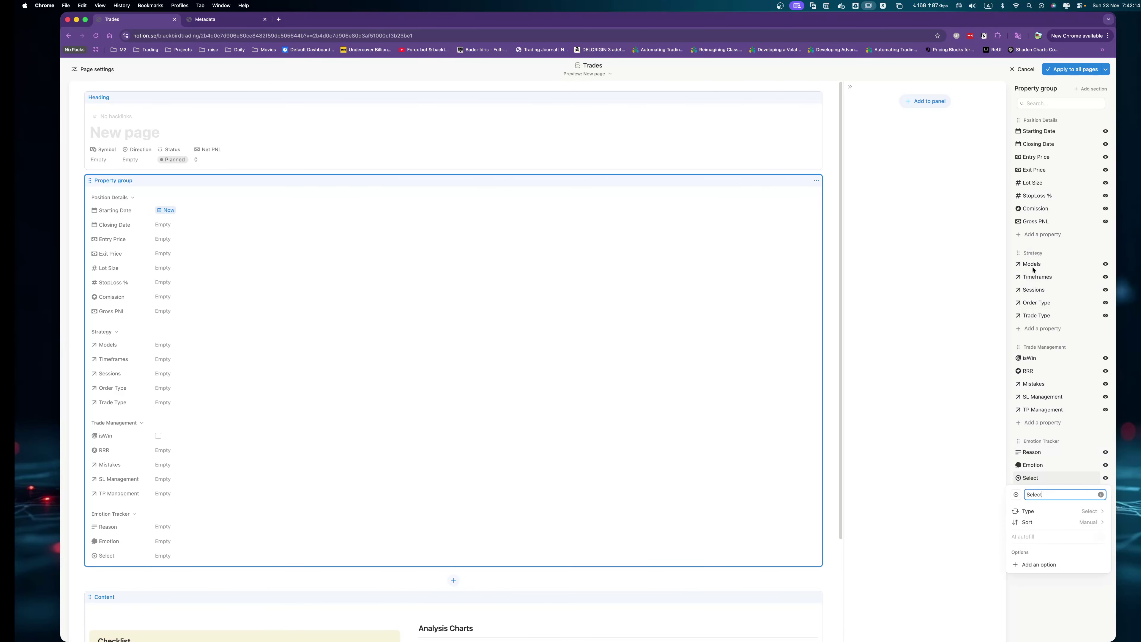
pyautogui.doubleClick(1044, 494)
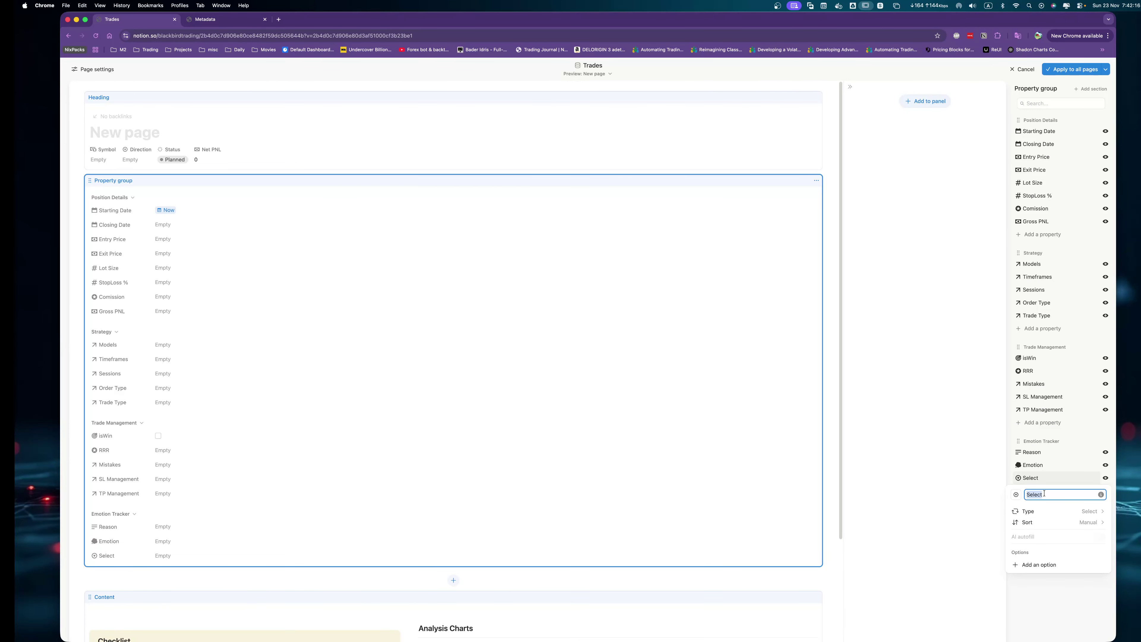
pyautogui.write('Stress')
pyautogui.click(1017, 495)
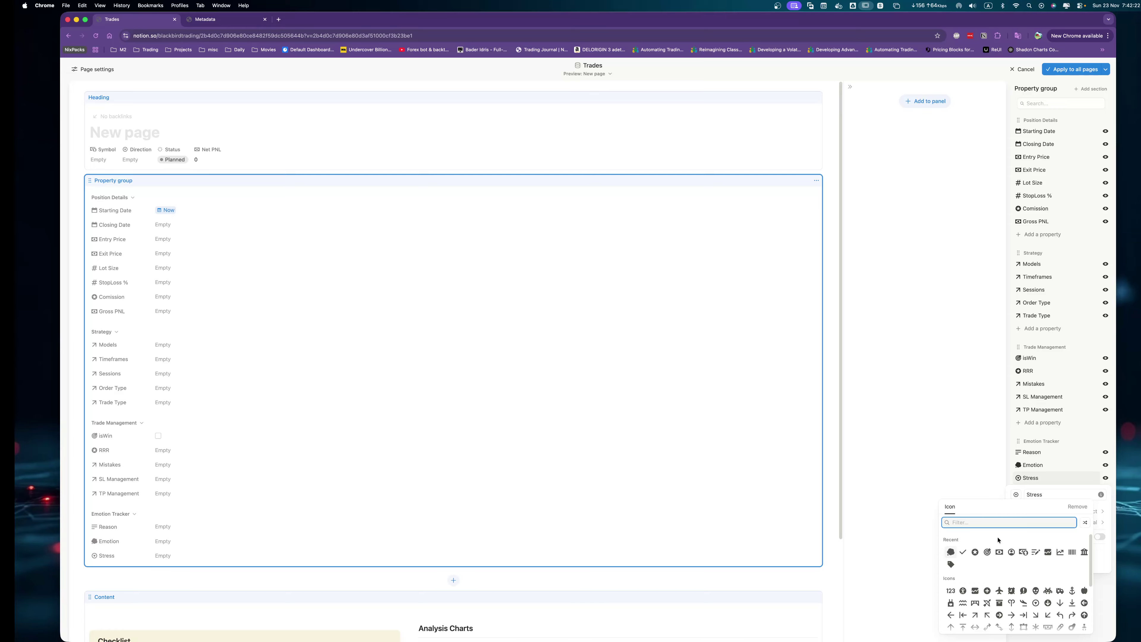
pyautogui.scroll(-10, 998, 540)
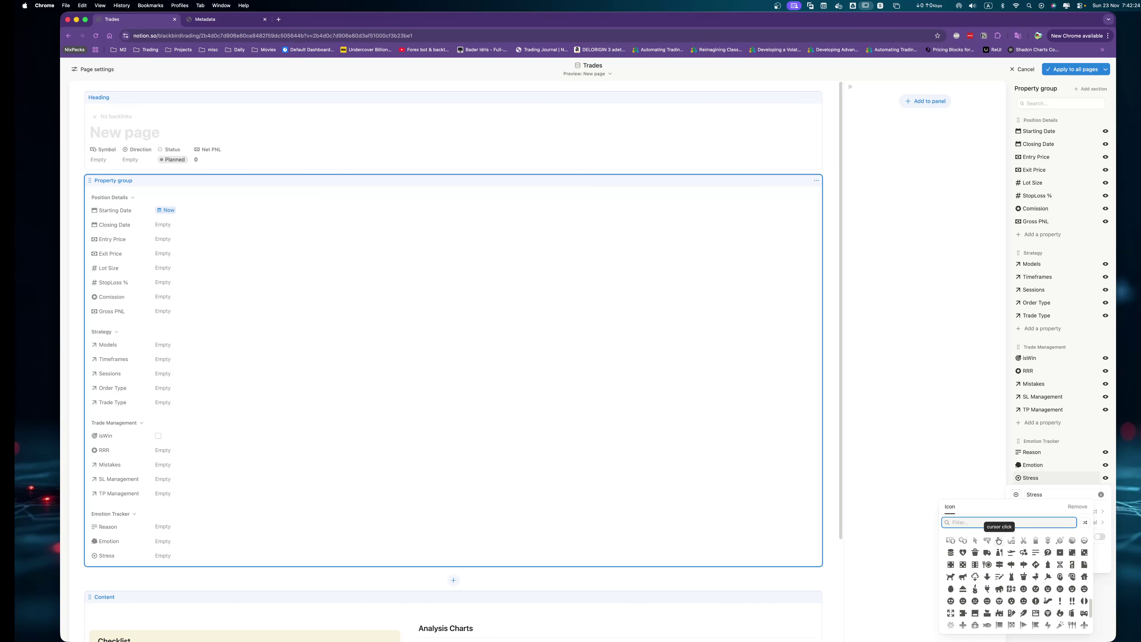
pyautogui.click(1049, 590)
pyautogui.press('Escape')
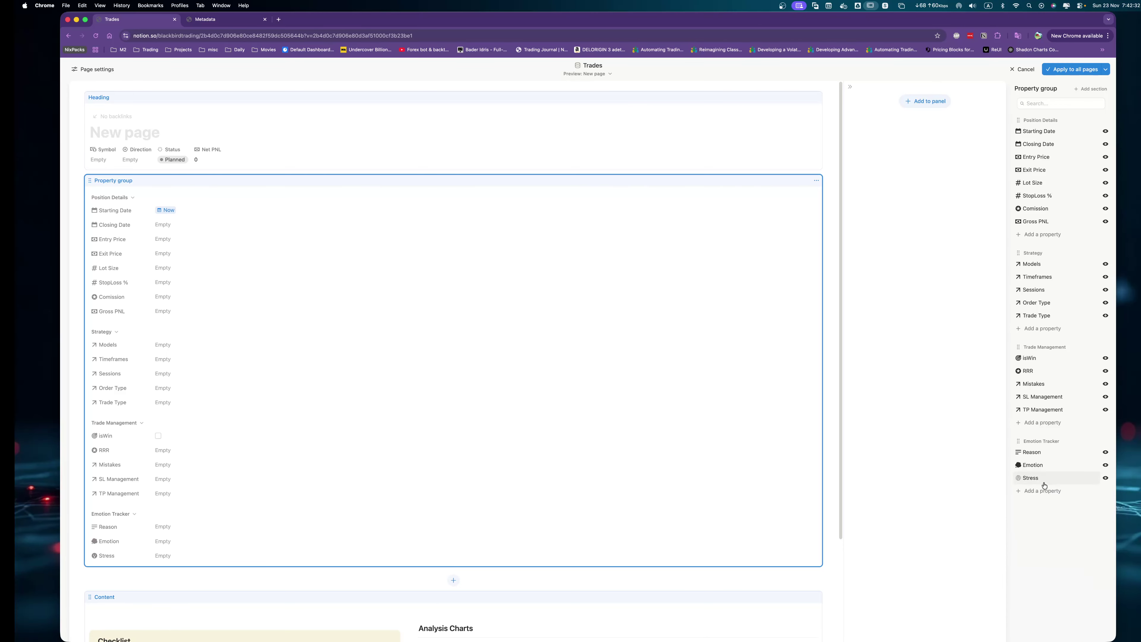
# Add a Select property named Confidence with a face icon to the Emotion Tracker section and apply the layout to all pages.
pyautogui.click(1042, 491)
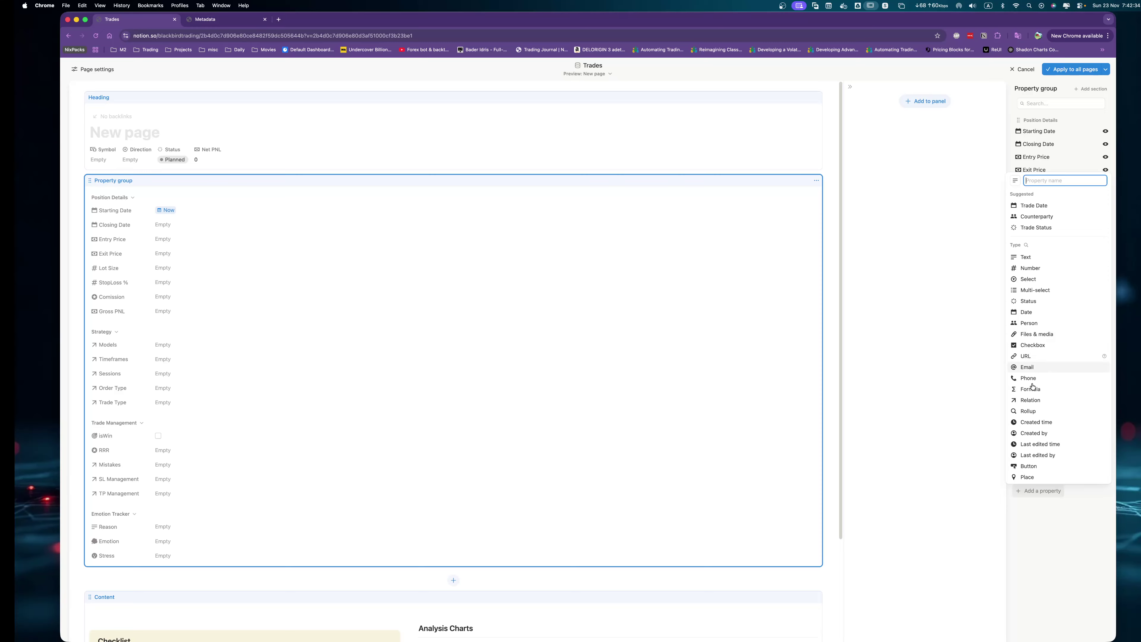
pyautogui.click(1030, 279)
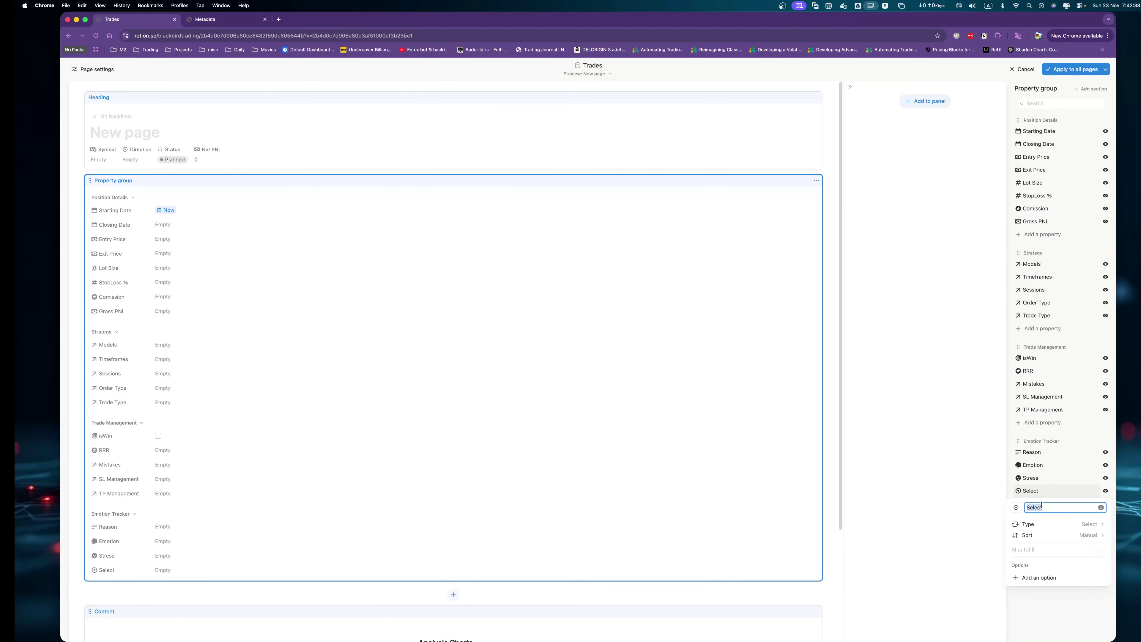
pyautogui.write('Confidence')
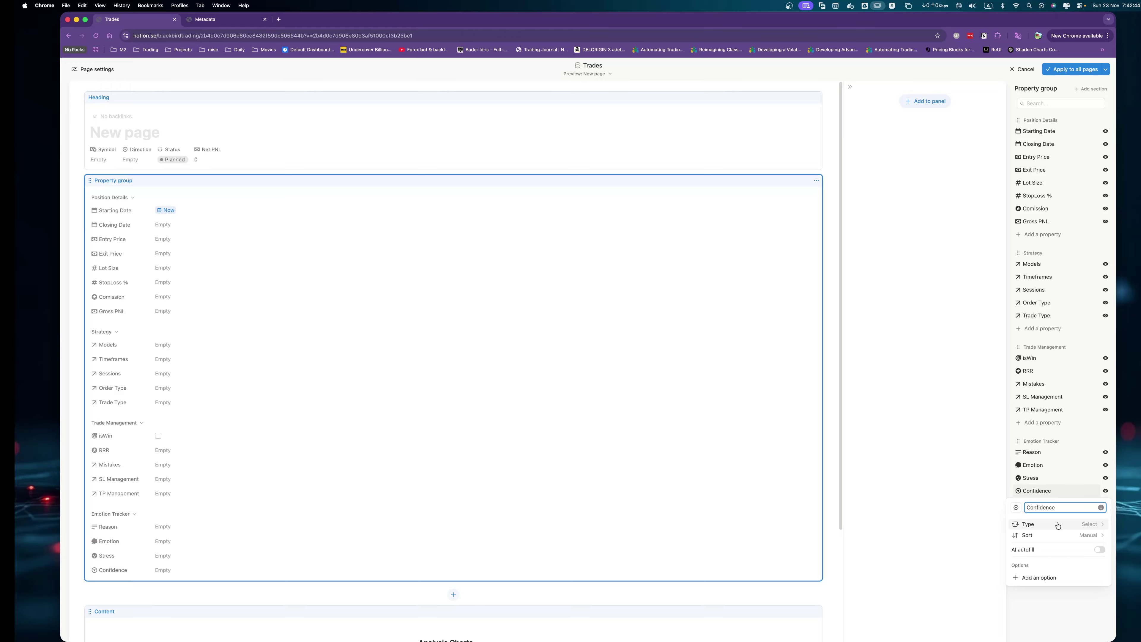
pyautogui.click(1016, 507)
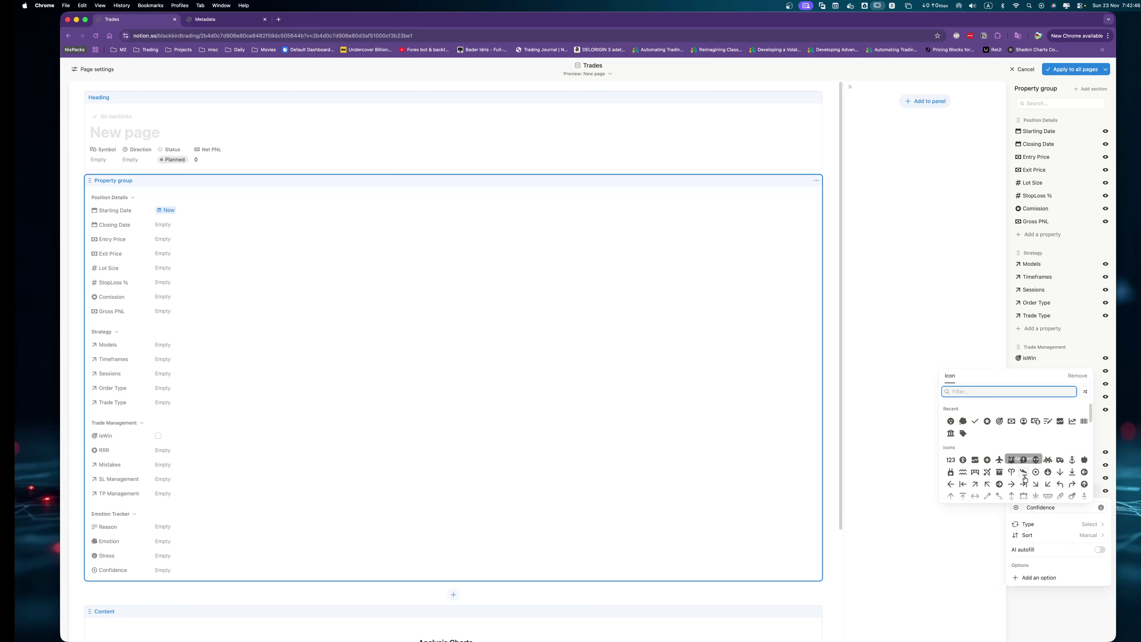
pyautogui.scroll(-10, 1025, 480)
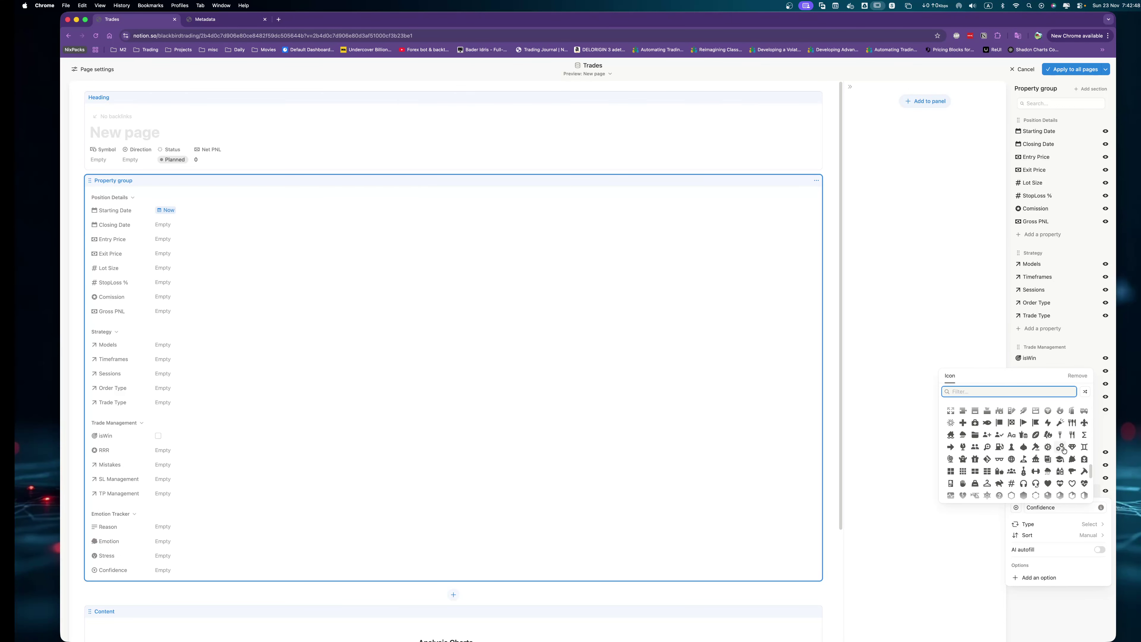
pyautogui.scroll(5, 1056, 453)
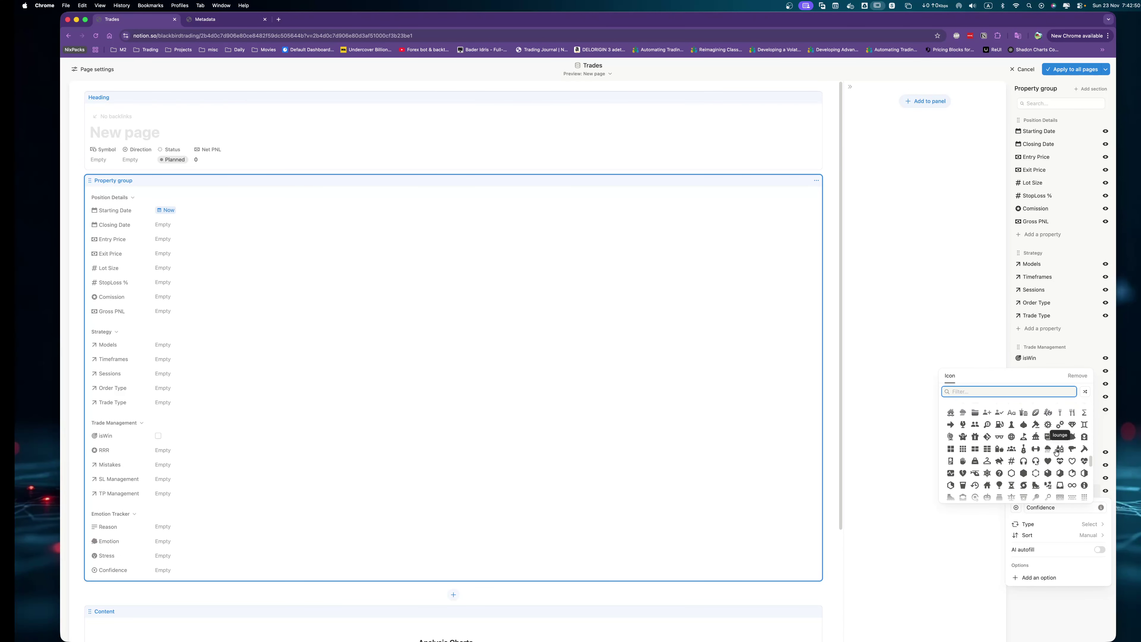
pyautogui.scroll(5, 1056, 452)
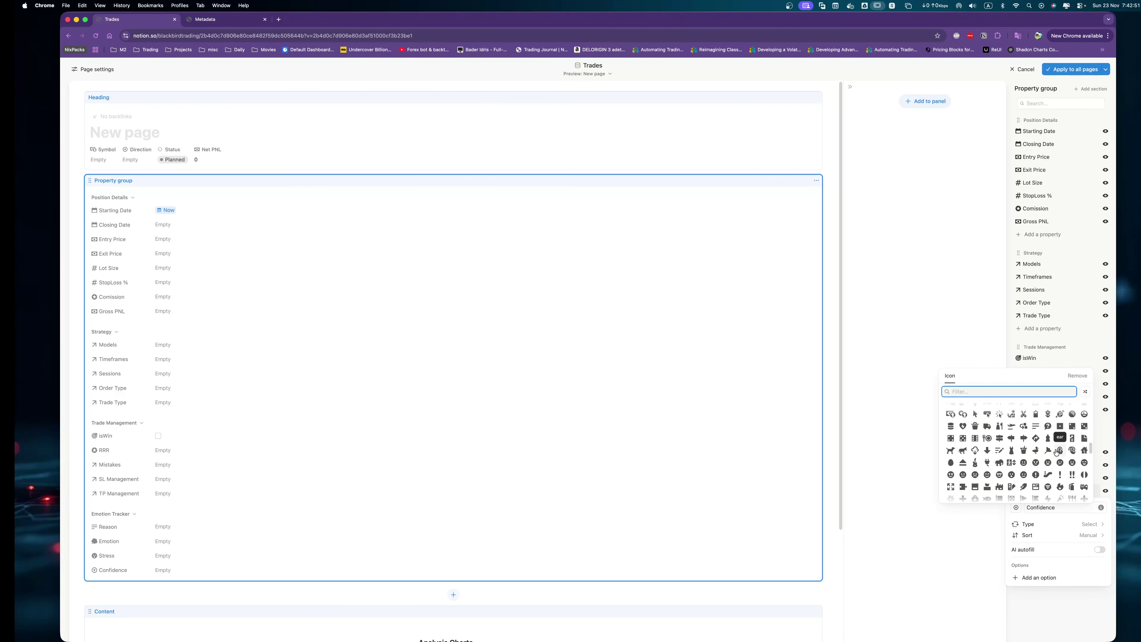
pyautogui.click(1024, 463)
pyautogui.click(1025, 633)
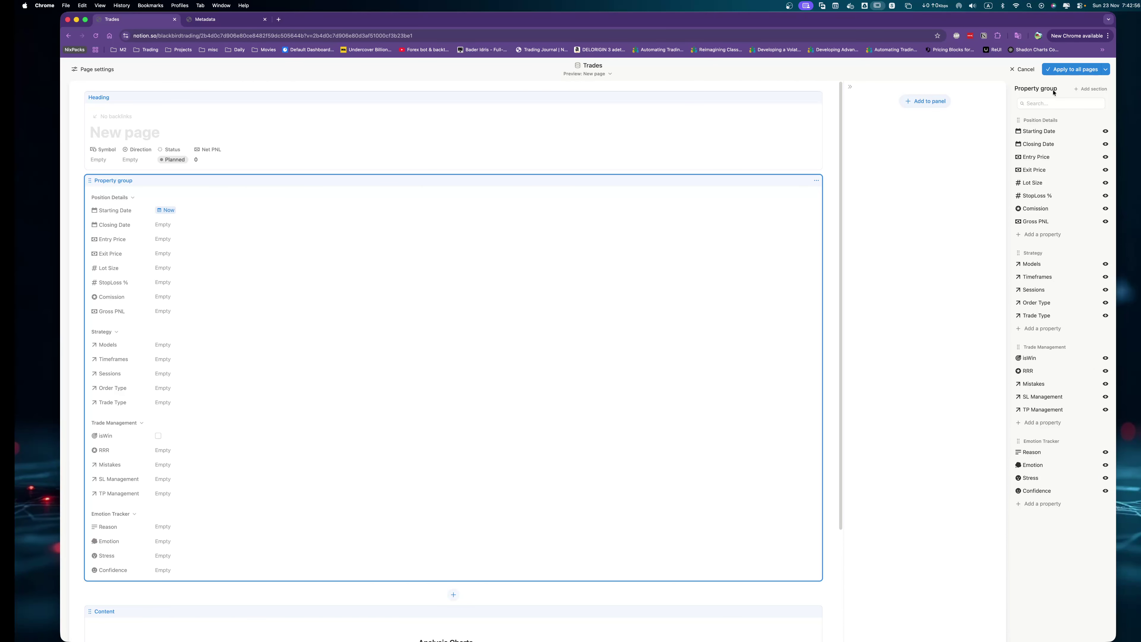
pyautogui.click(1059, 71)
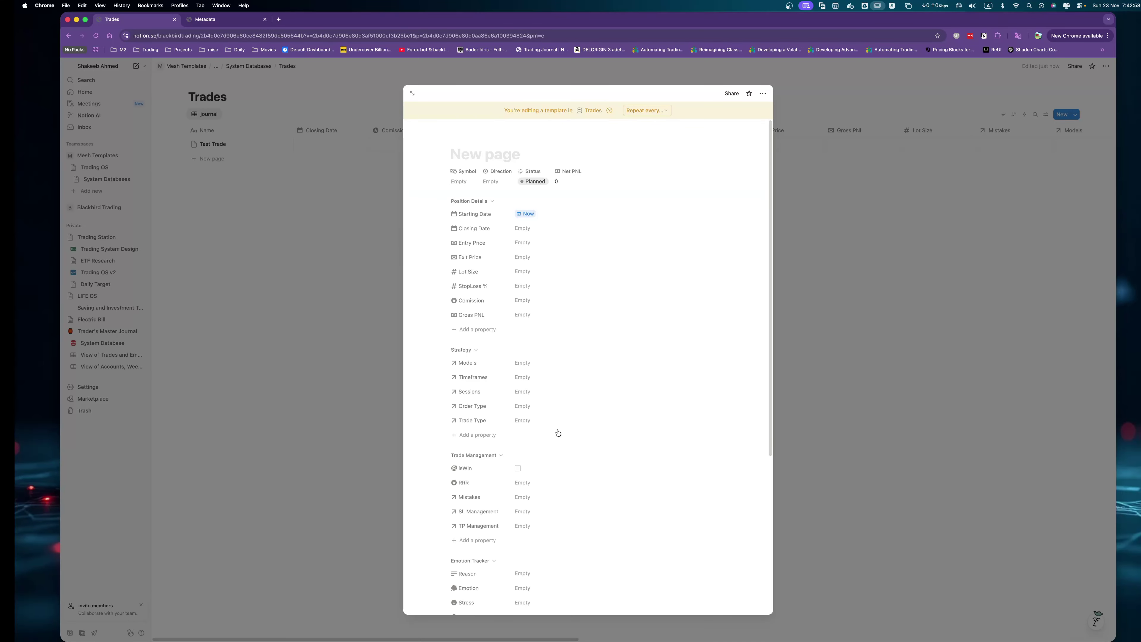
# Create the options Fear and Confident for the Emotion property in the Trades template.
pyautogui.scroll(-1, 511, 422)
pyautogui.scroll(-5, 523, 409)
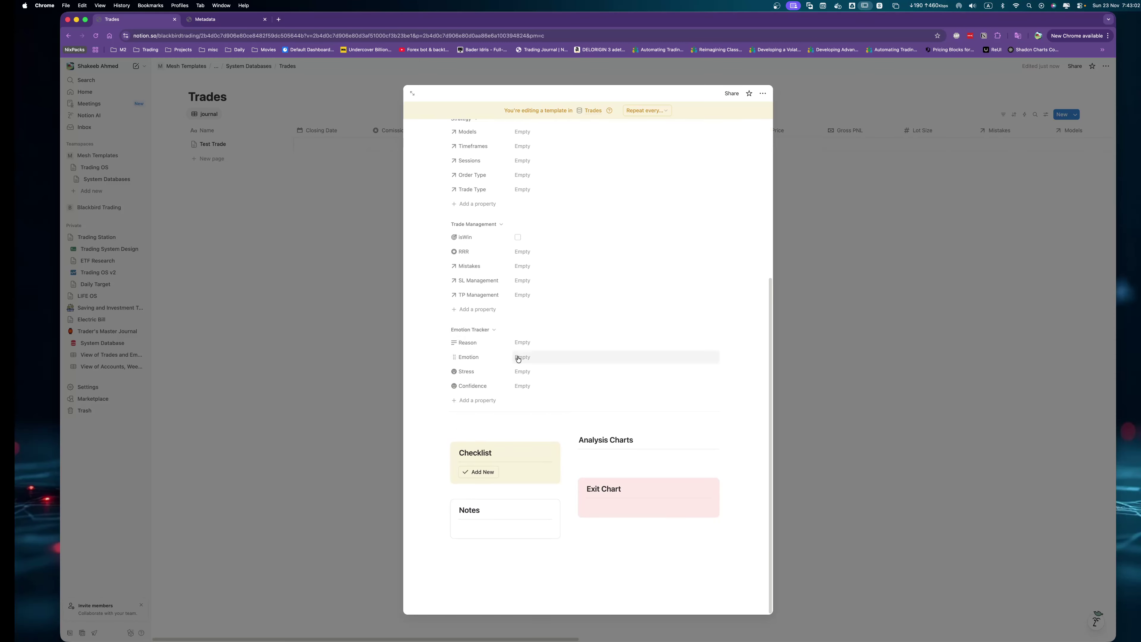
pyautogui.click(531, 363)
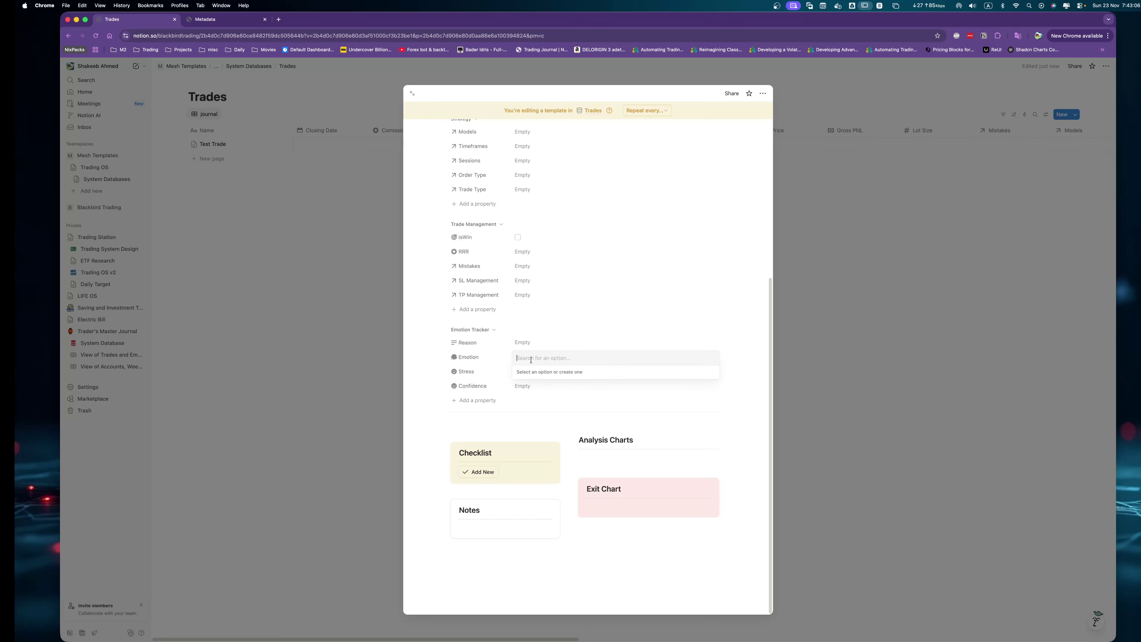
pyautogui.write('Fear')
pyautogui.press('Return')
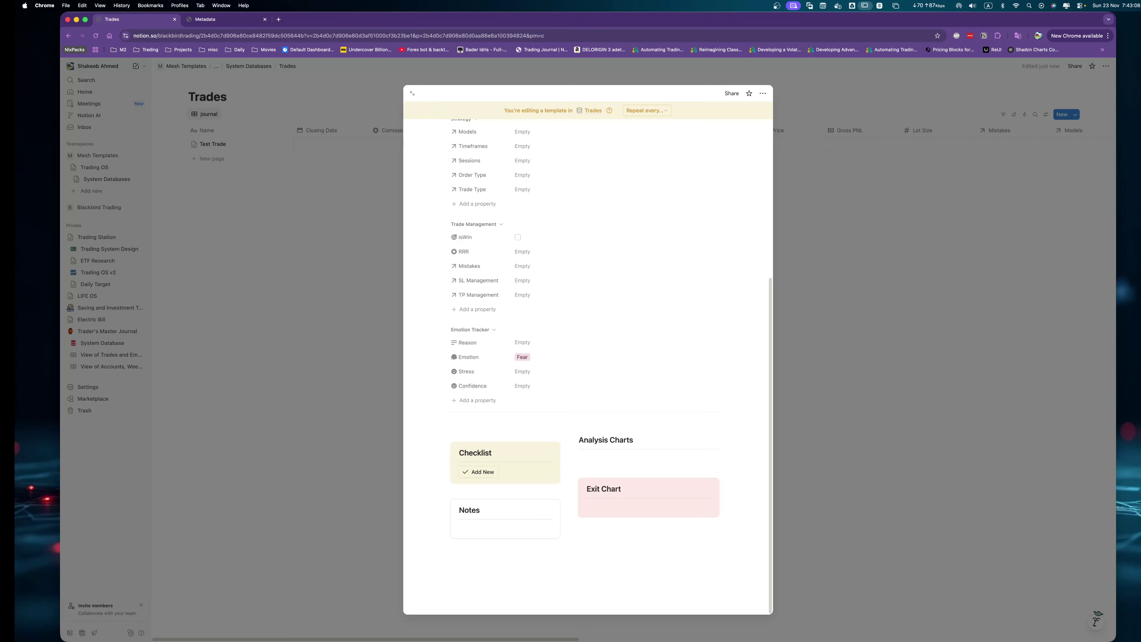
pyautogui.click(540, 359)
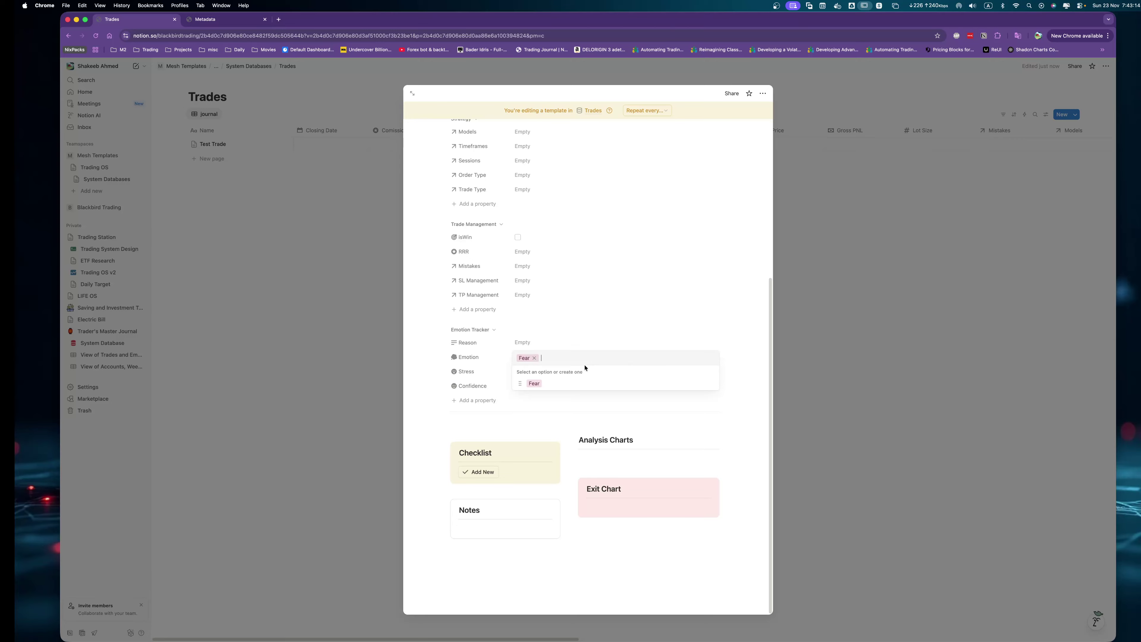
pyautogui.write('Confi')
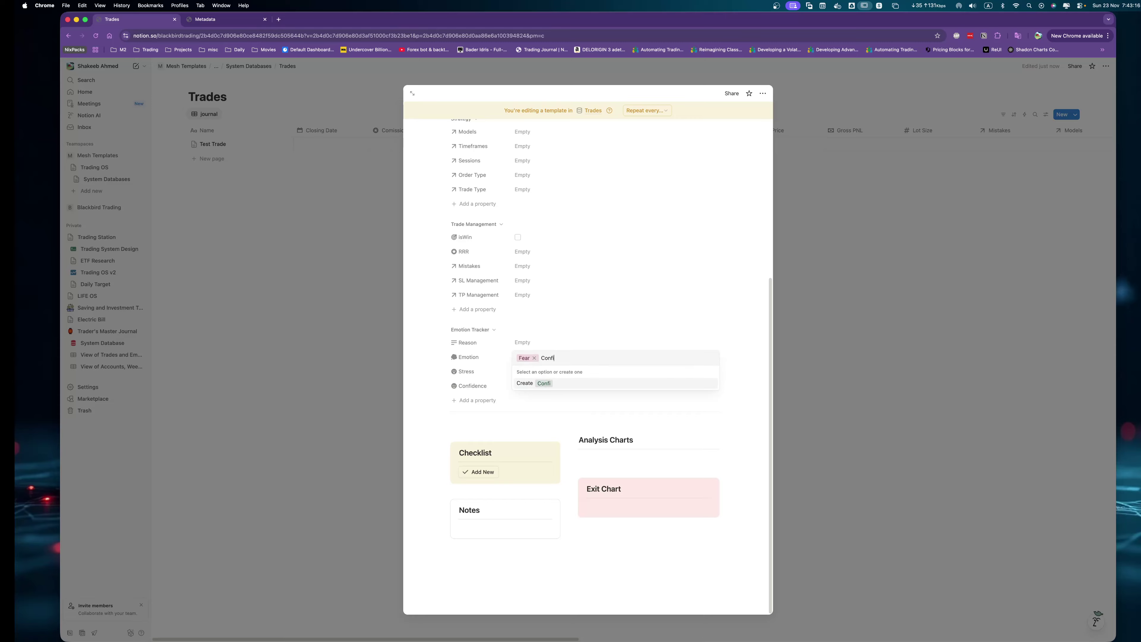
pyautogui.write('dent')
pyautogui.press('Return')
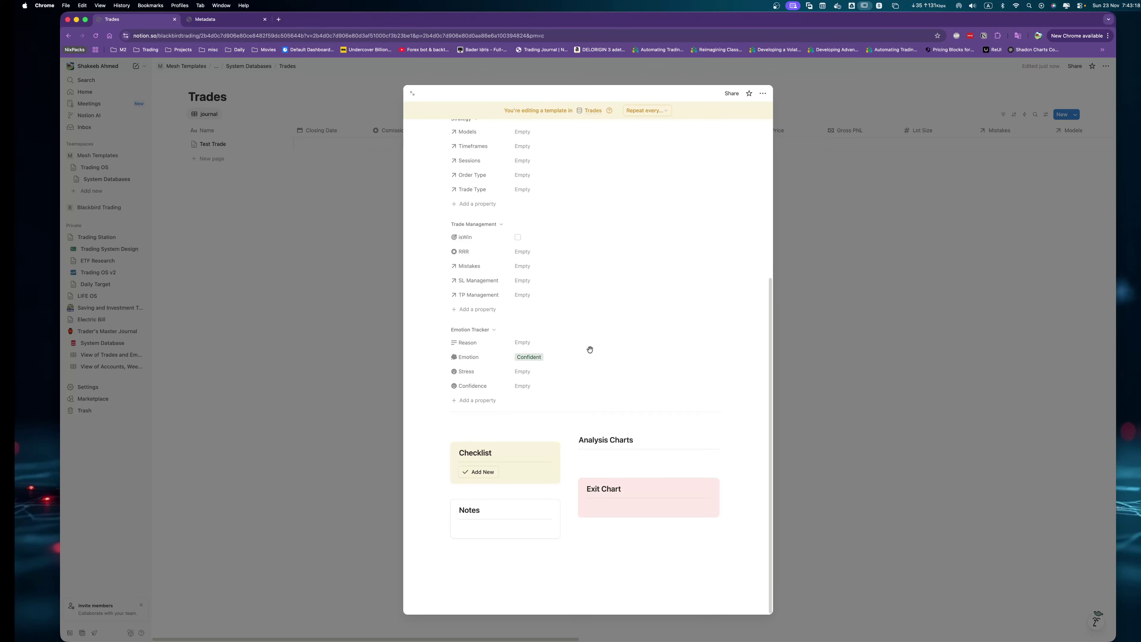
# Clear the selected Confident option from the template's Emotion property while keeping both options in its list.
pyautogui.click(657, 360)
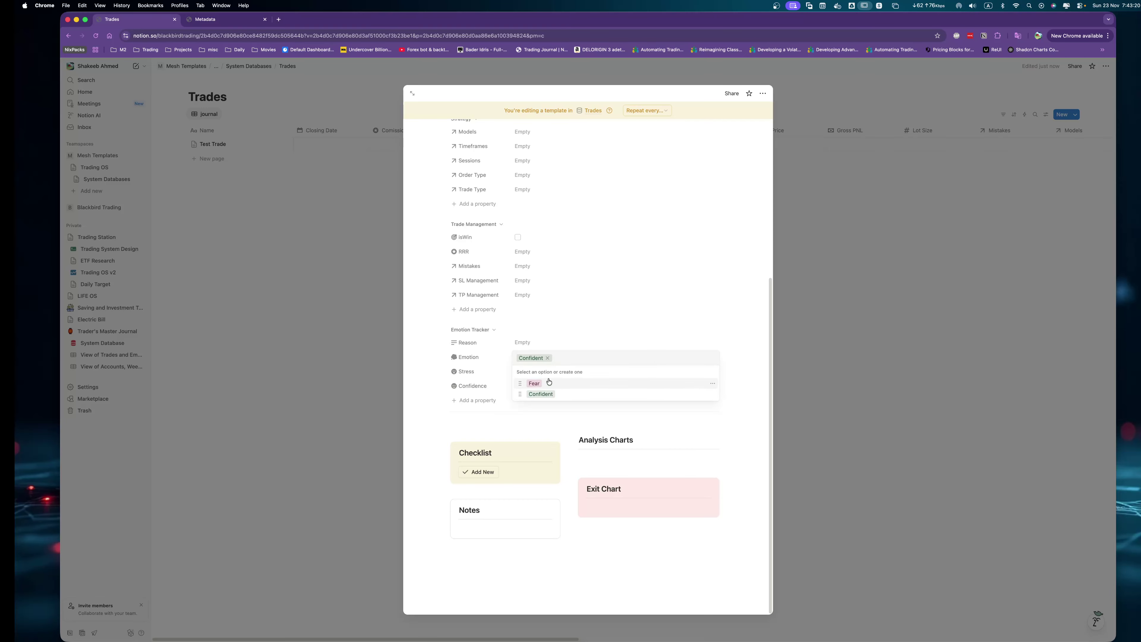
pyautogui.click(548, 359)
pyautogui.click(660, 430)
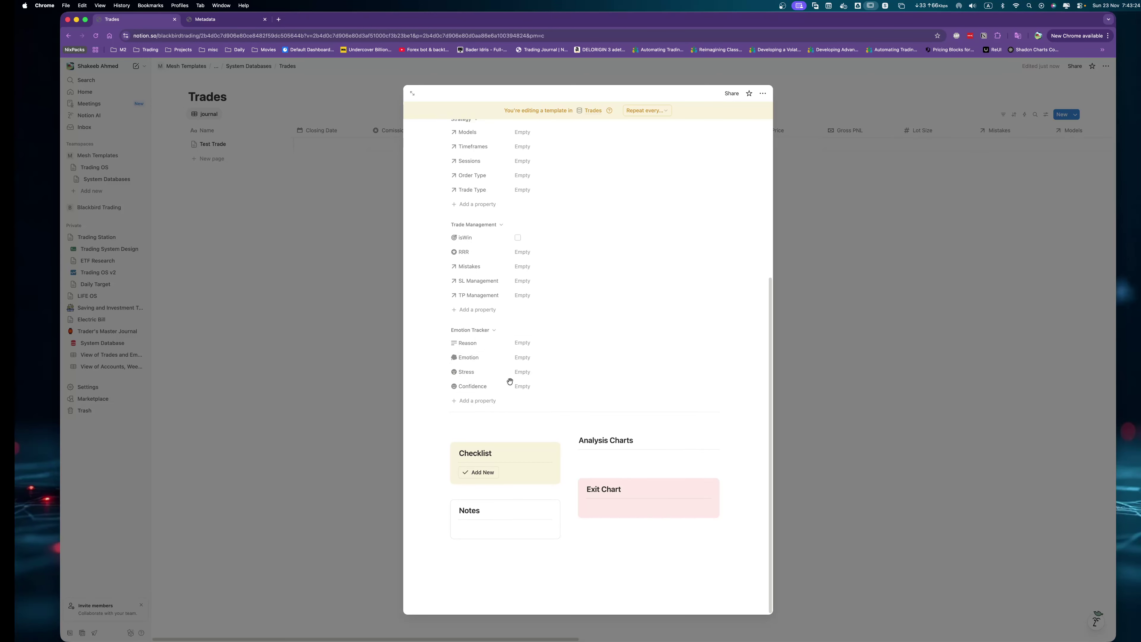
pyautogui.click(603, 568)
# Add a two-way Accounts relation with no limit to the Trade Management section, linked to the Mesh Templates Accounts database, and close the template.
pyautogui.scroll(10, 463, 382)
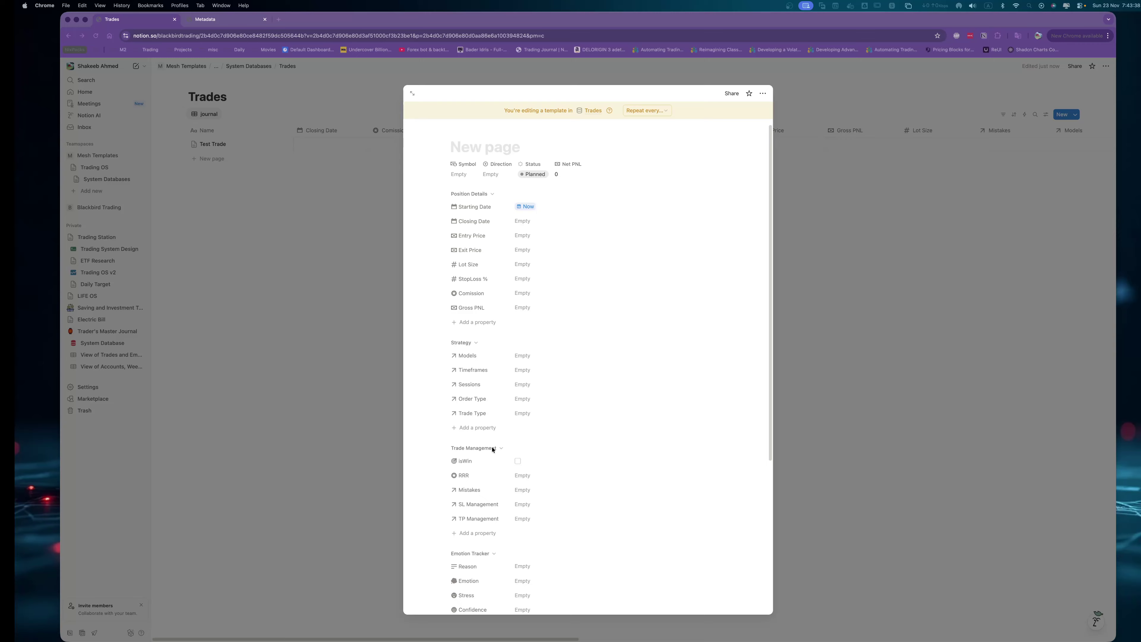
pyautogui.click(577, 429)
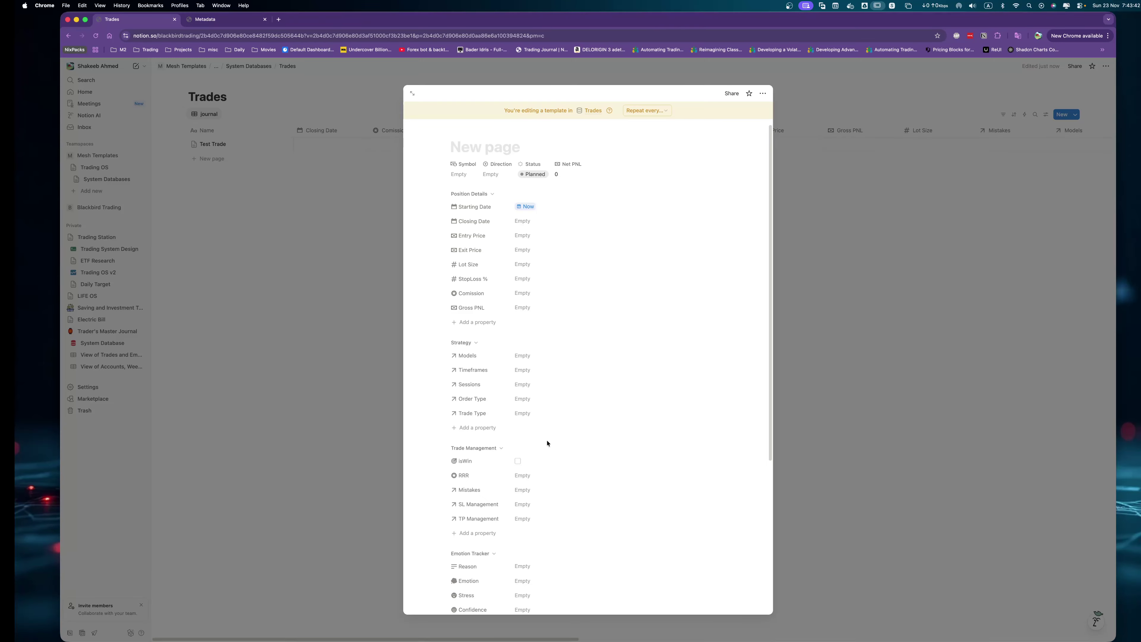
pyautogui.scroll(-1, 503, 314)
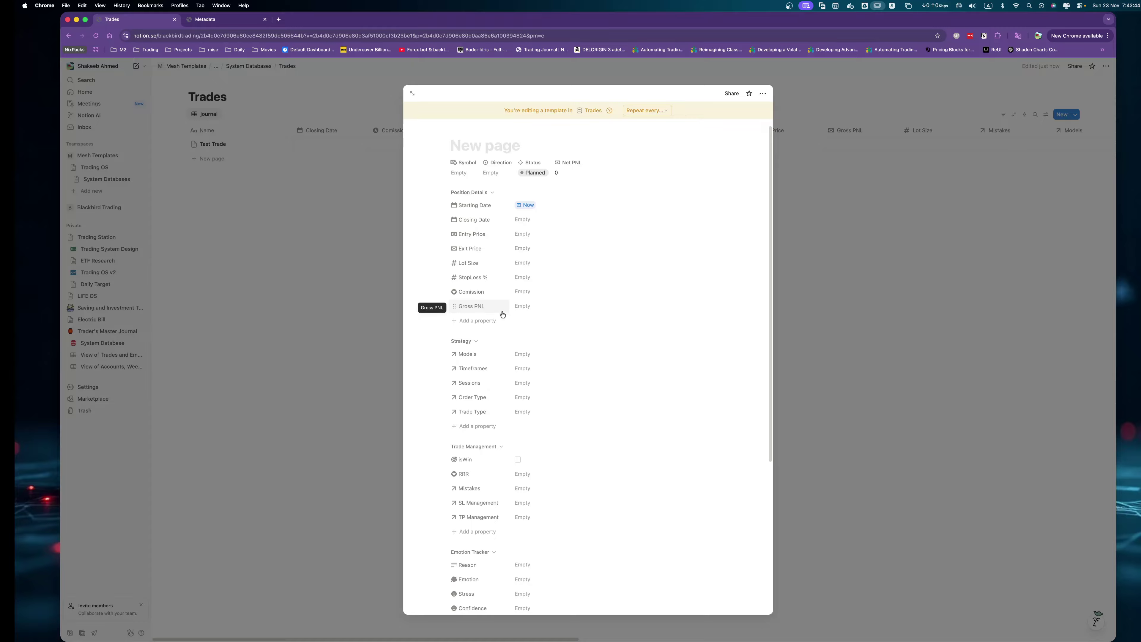
pyautogui.scroll(-5, 503, 314)
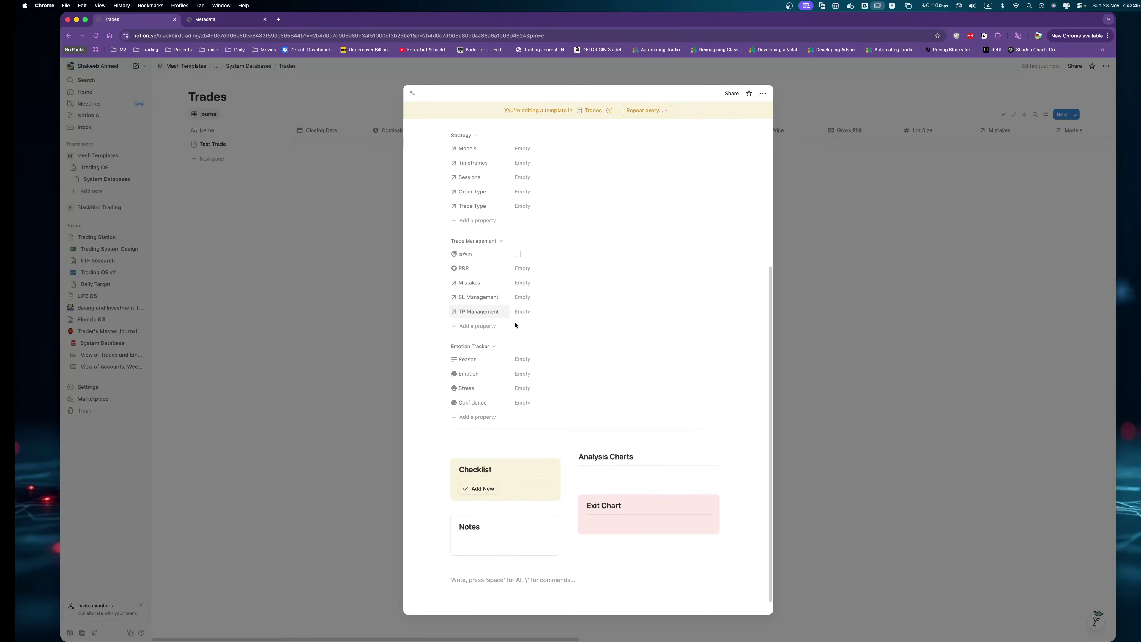
pyautogui.click(476, 330)
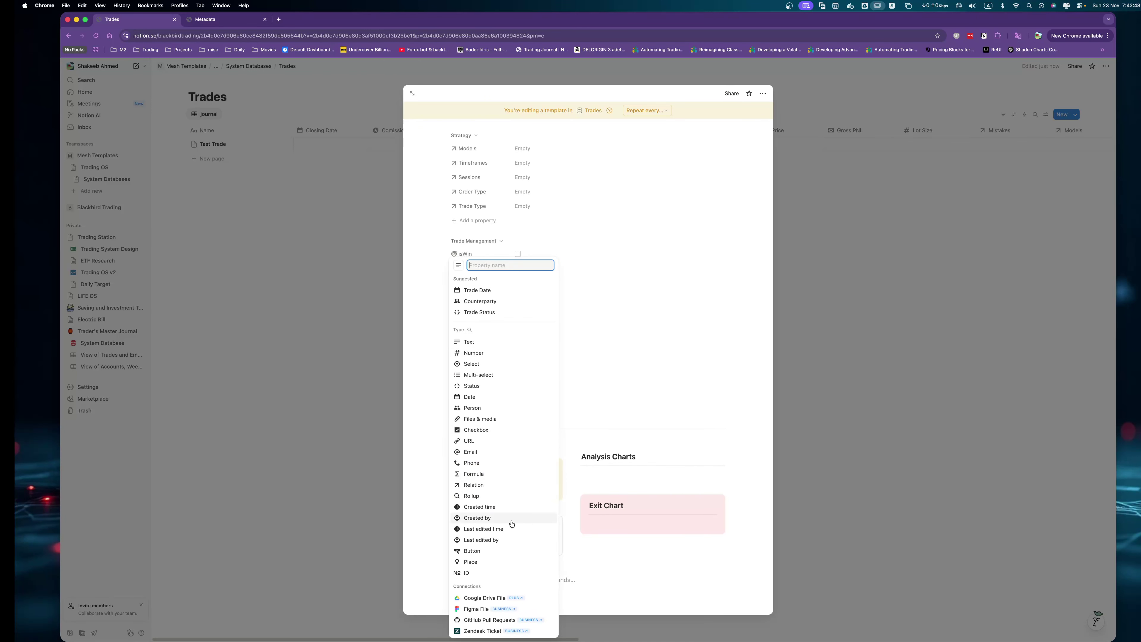
pyautogui.click(475, 483)
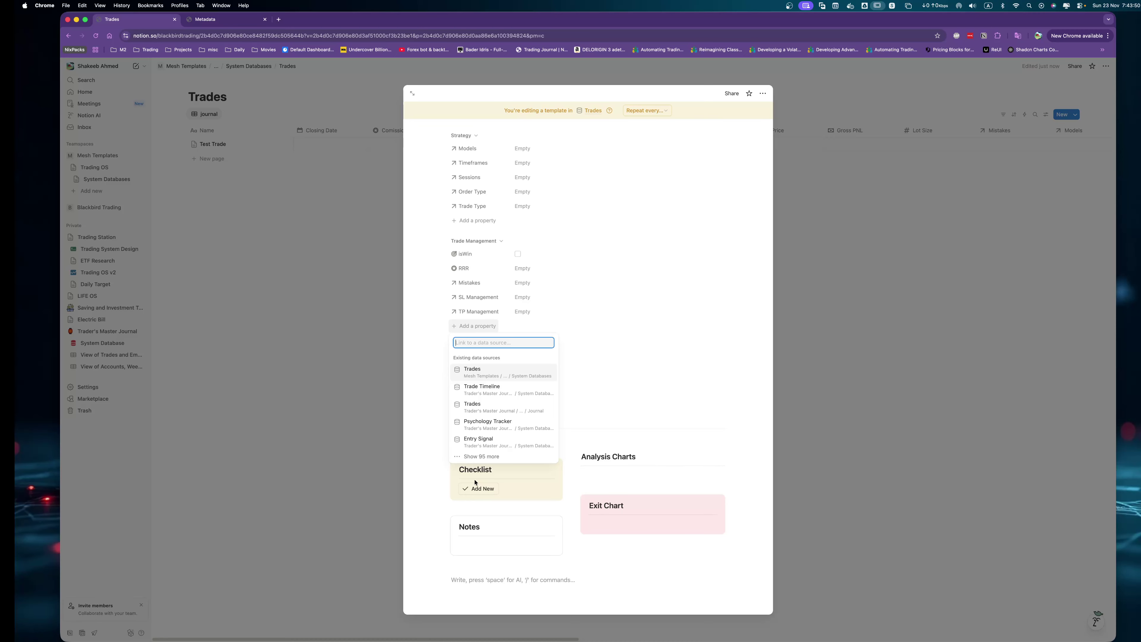
pyautogui.write('Accounts')
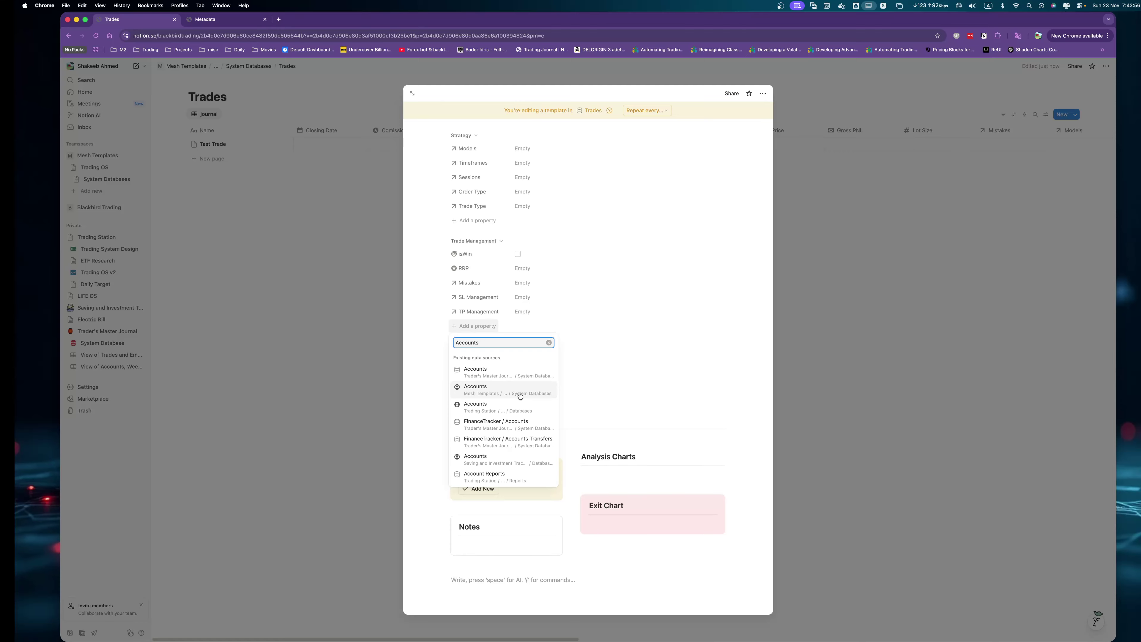
pyautogui.click(490, 393)
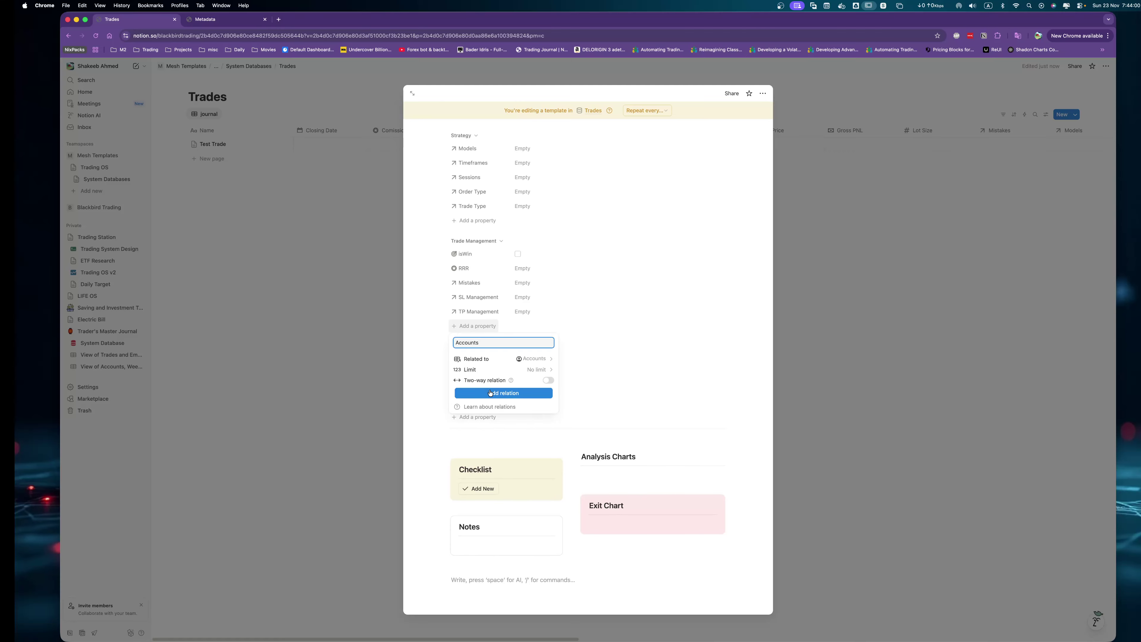
pyautogui.click(548, 381)
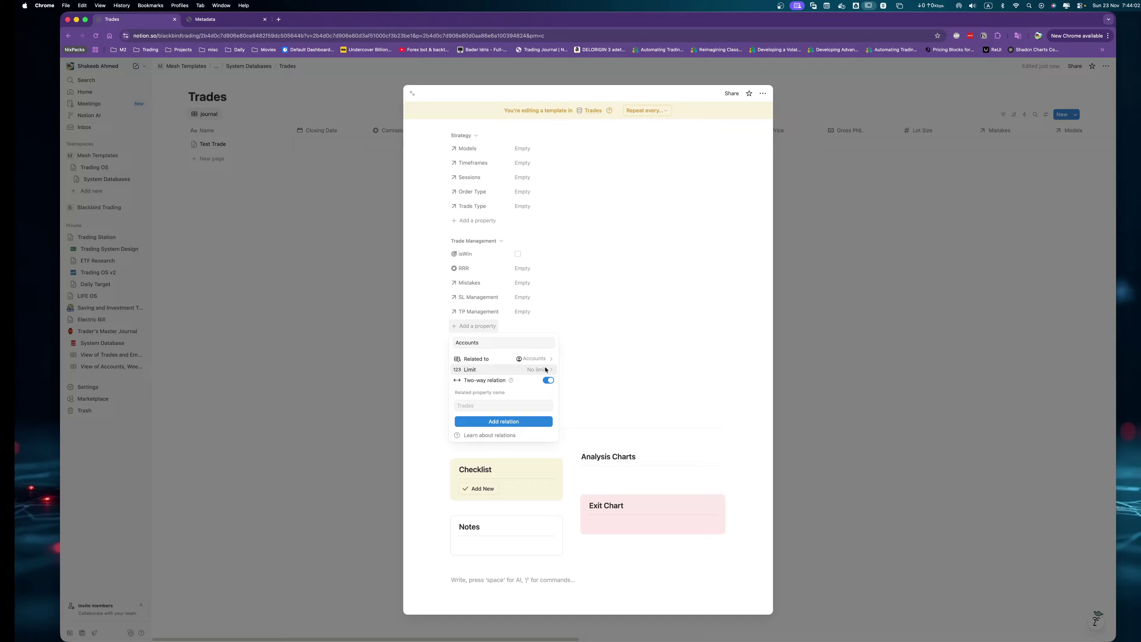
pyautogui.click(537, 369)
pyautogui.click(511, 392)
pyautogui.click(502, 421)
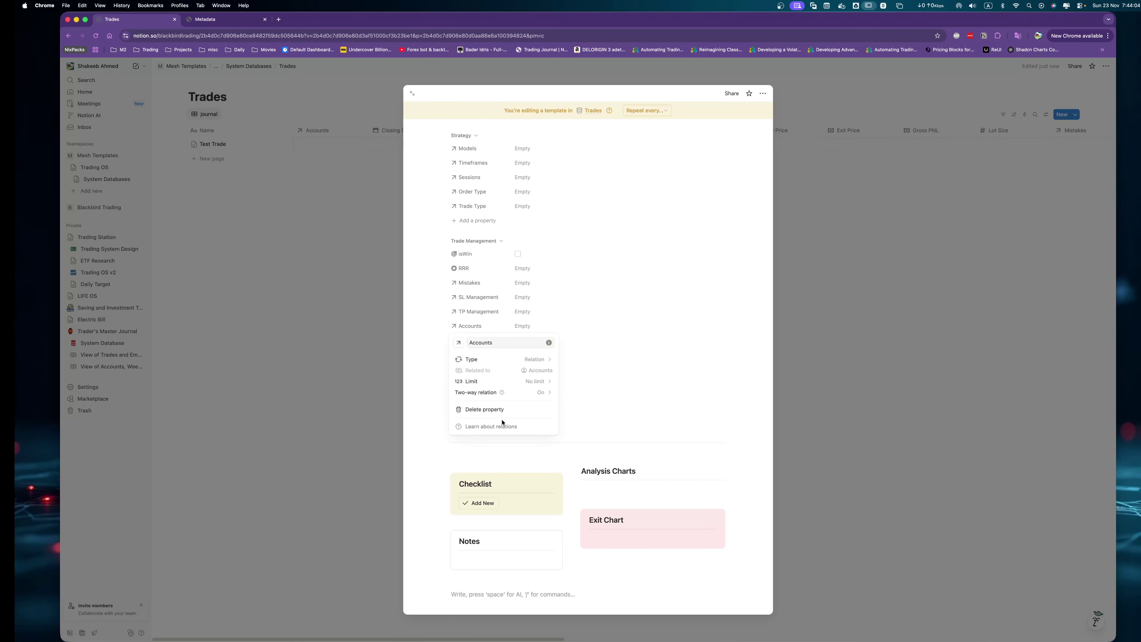
pyautogui.click(630, 424)
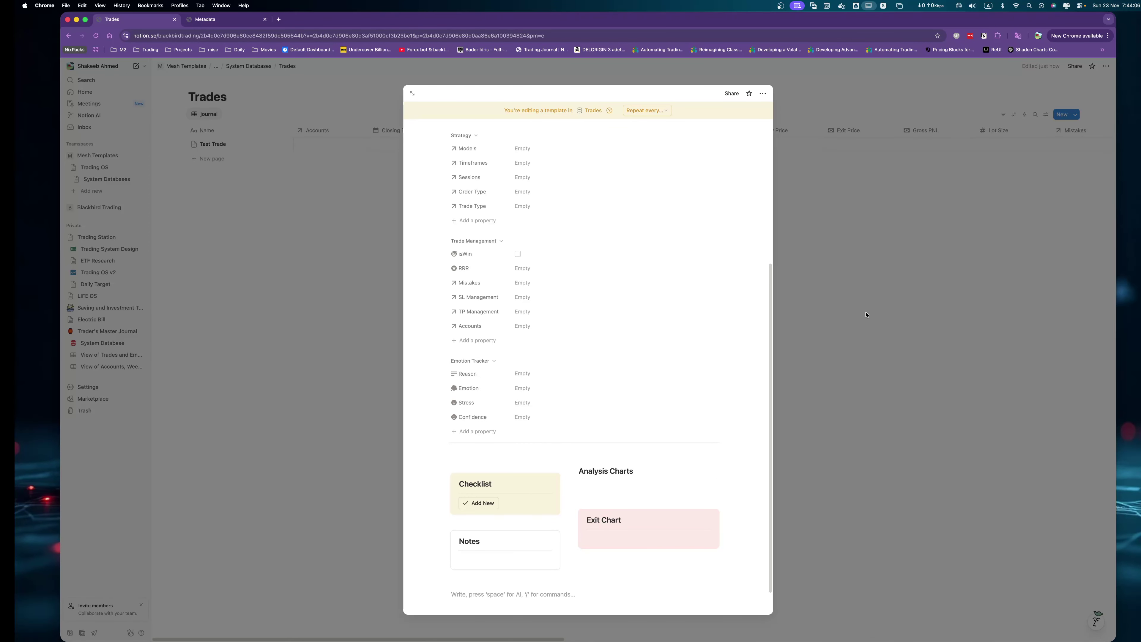
pyautogui.click(960, 320)
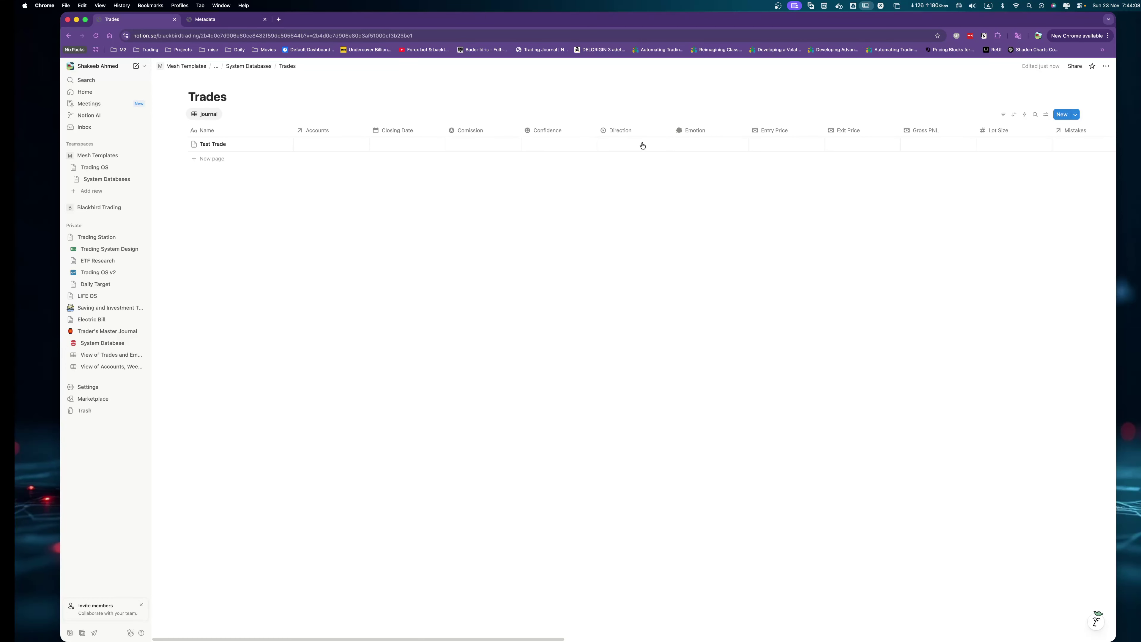
# Hide all properties except Name in the journal view of the Trades database.
pyautogui.hscroll(10, 597, 145)
pyautogui.hscroll(10, 598, 146)
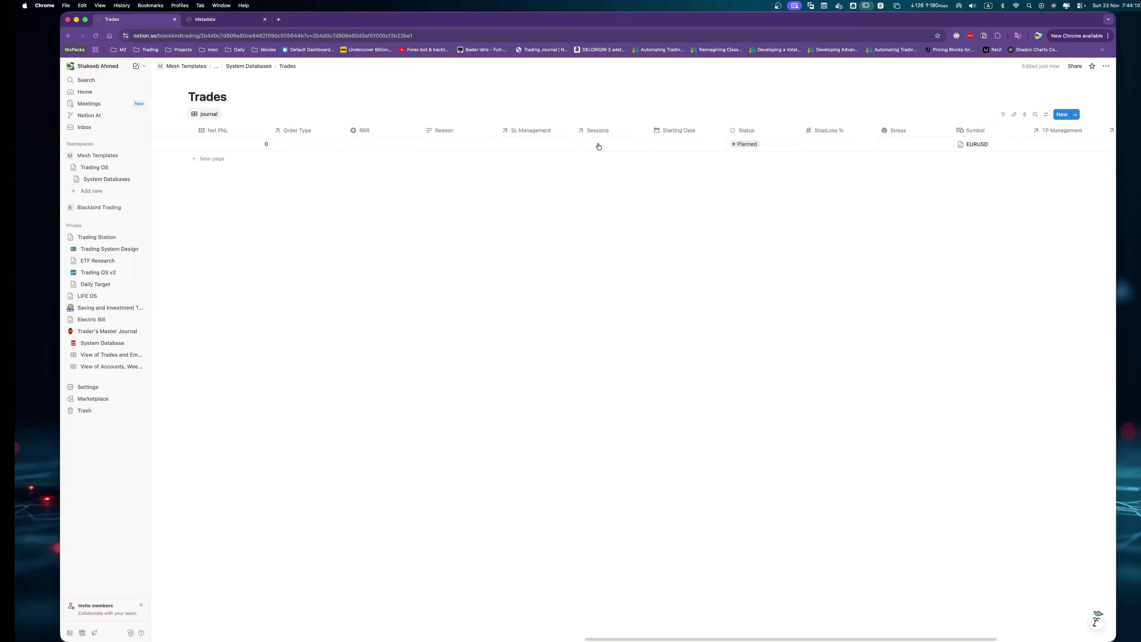
pyautogui.click(599, 146)
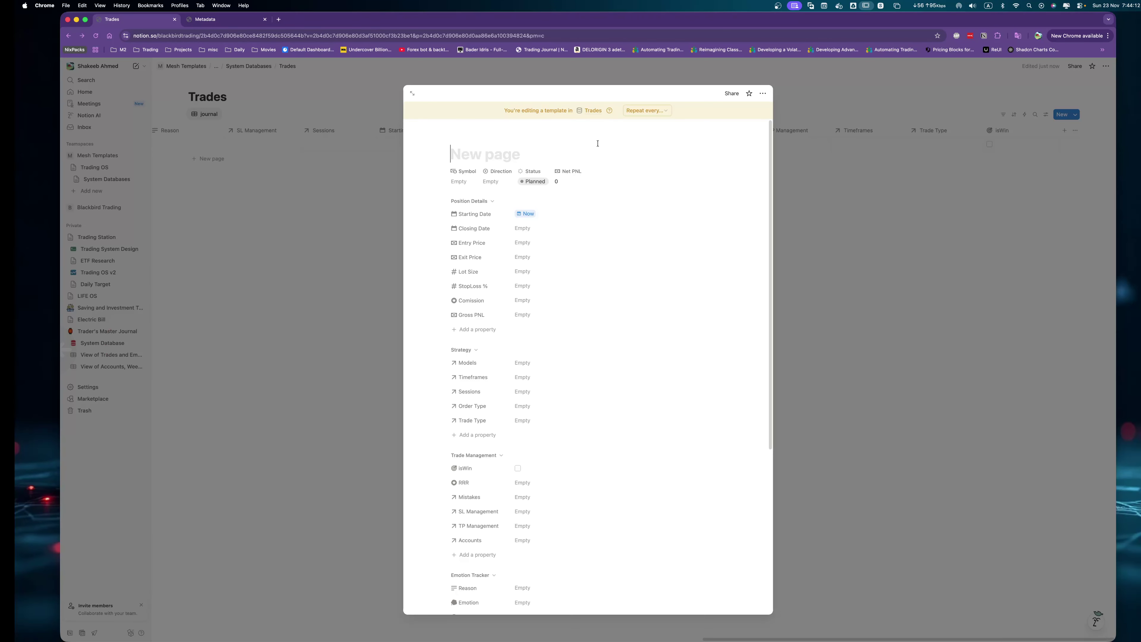
pyautogui.click(293, 148)
pyautogui.hscroll(-20, 321, 137)
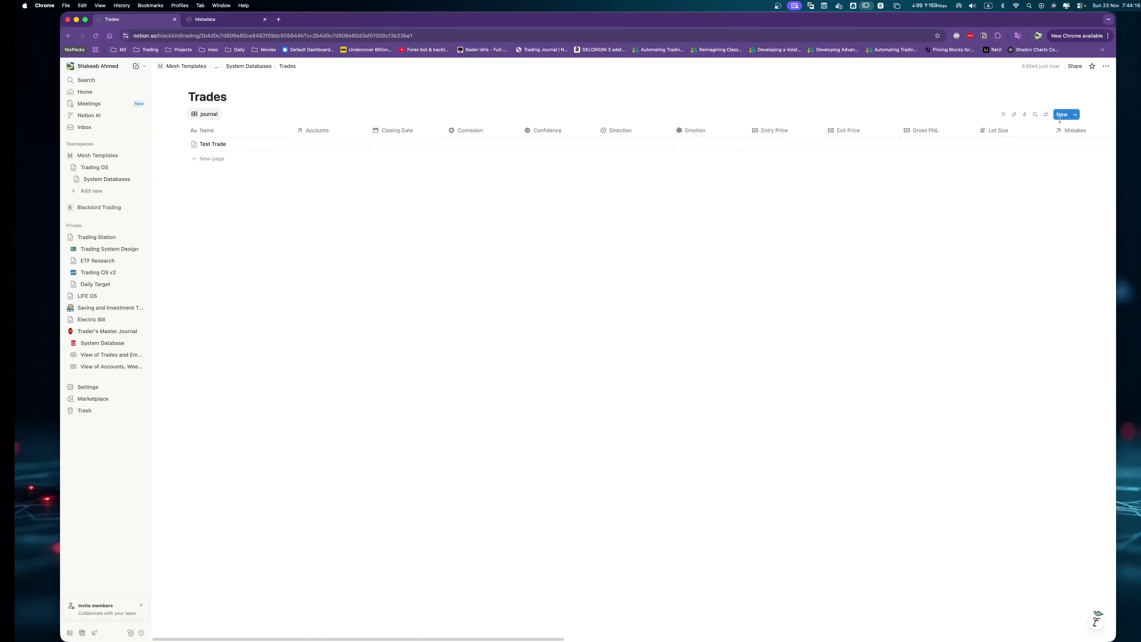
pyautogui.click(1047, 115)
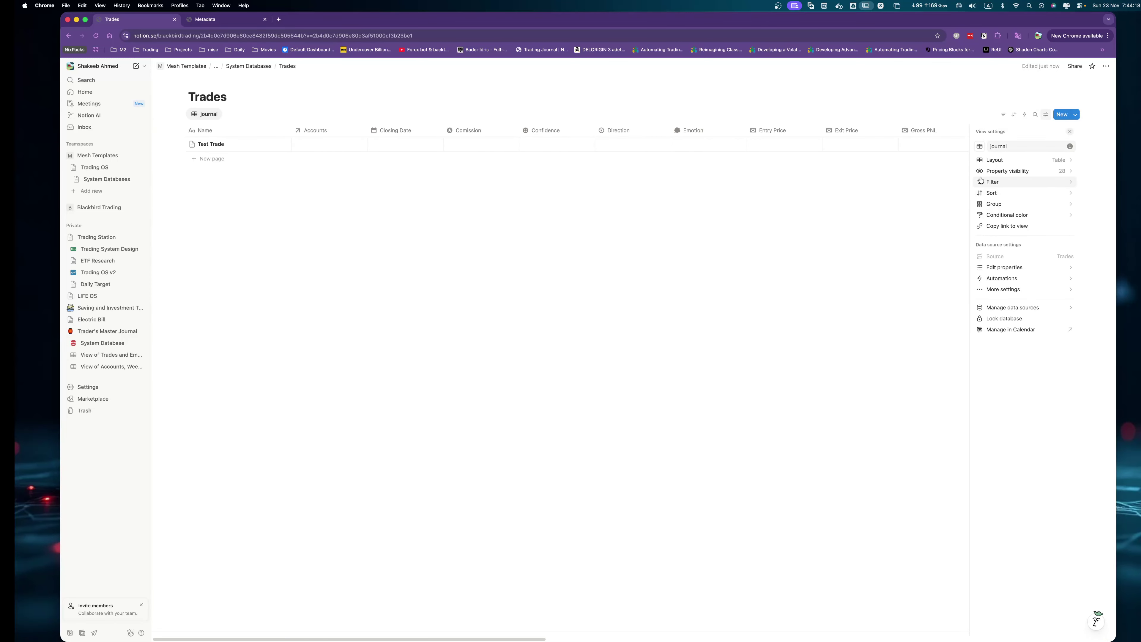
pyautogui.click(1000, 169)
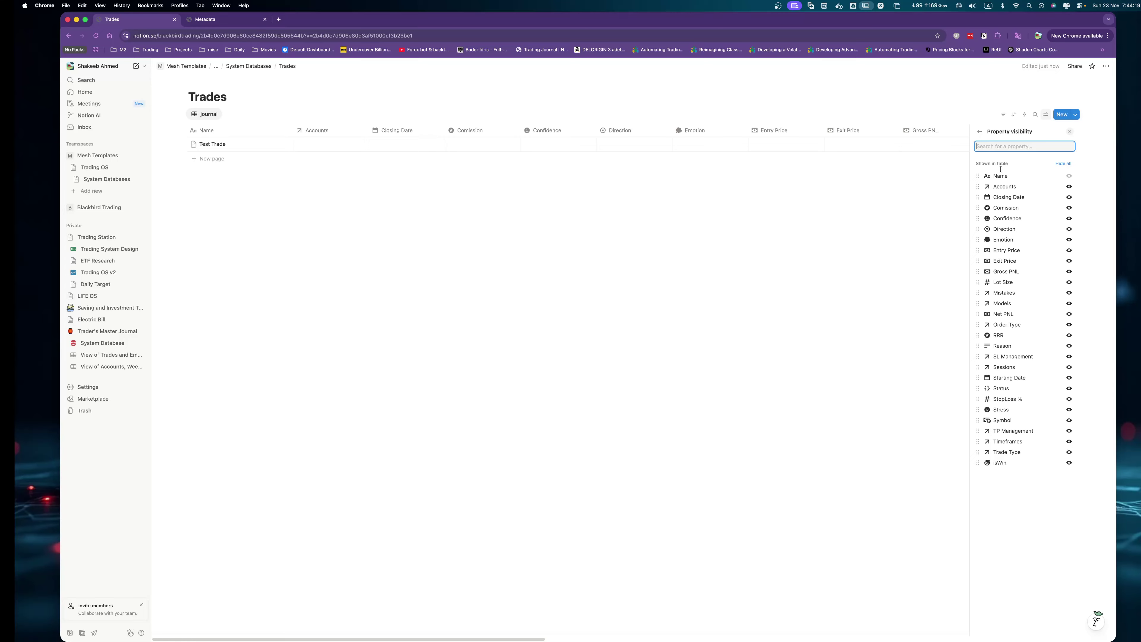
pyautogui.click(1063, 163)
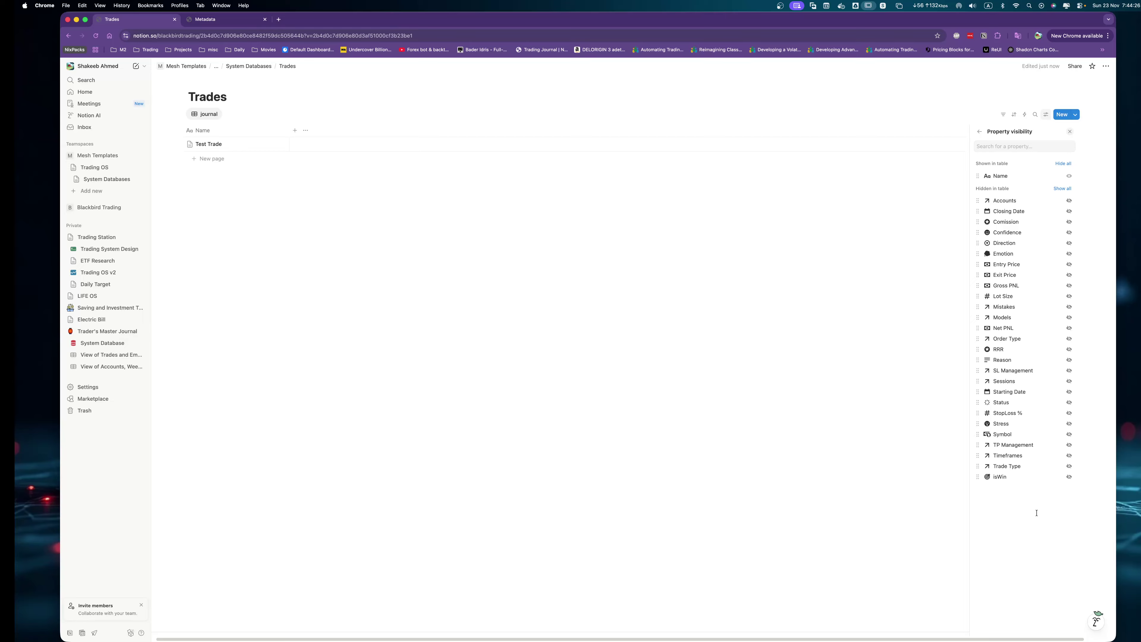
# Show the Symbol, Direction, Status, Lot Size, Order Type, StopLoss % and Gross PNL properties in the journal table.
pyautogui.click(1069, 434)
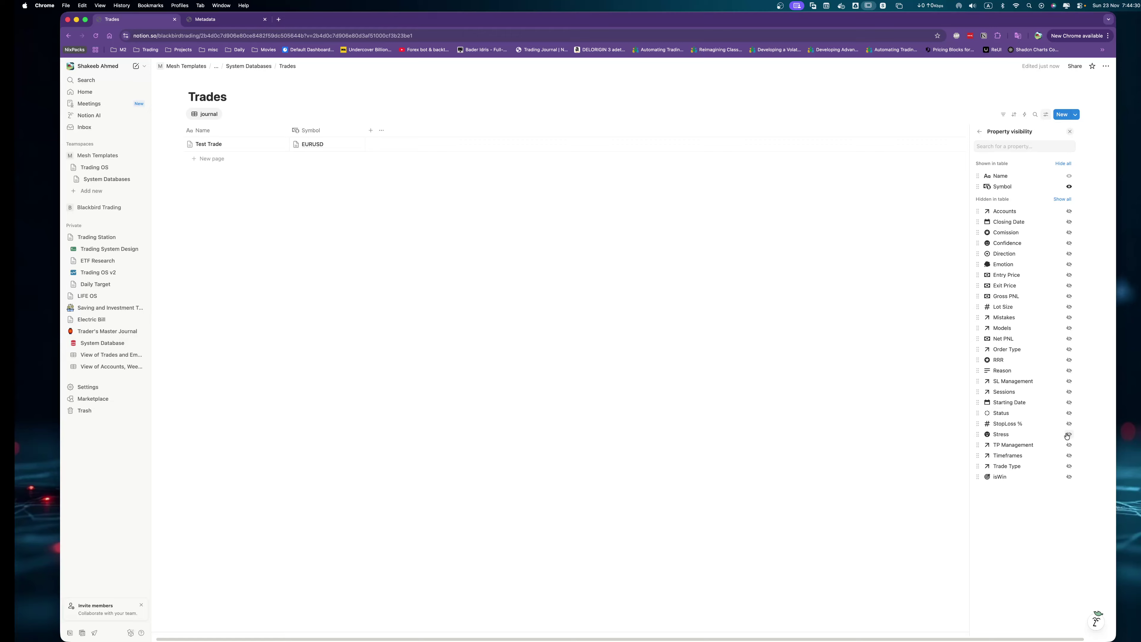
pyautogui.click(1069, 254)
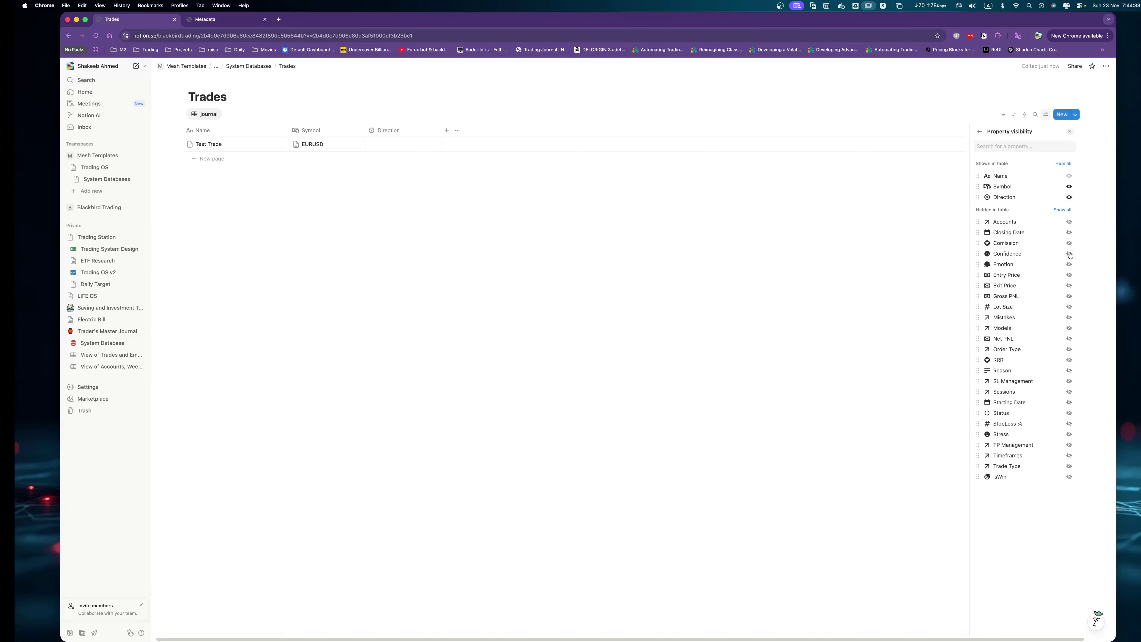
pyautogui.click(1069, 413)
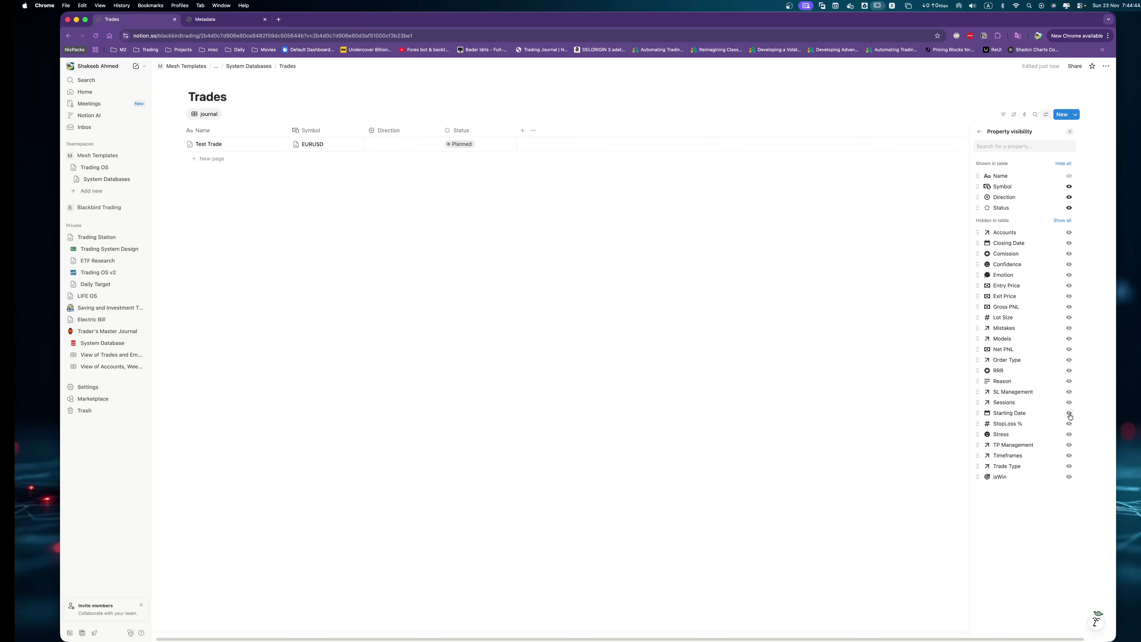
pyautogui.click(1069, 318)
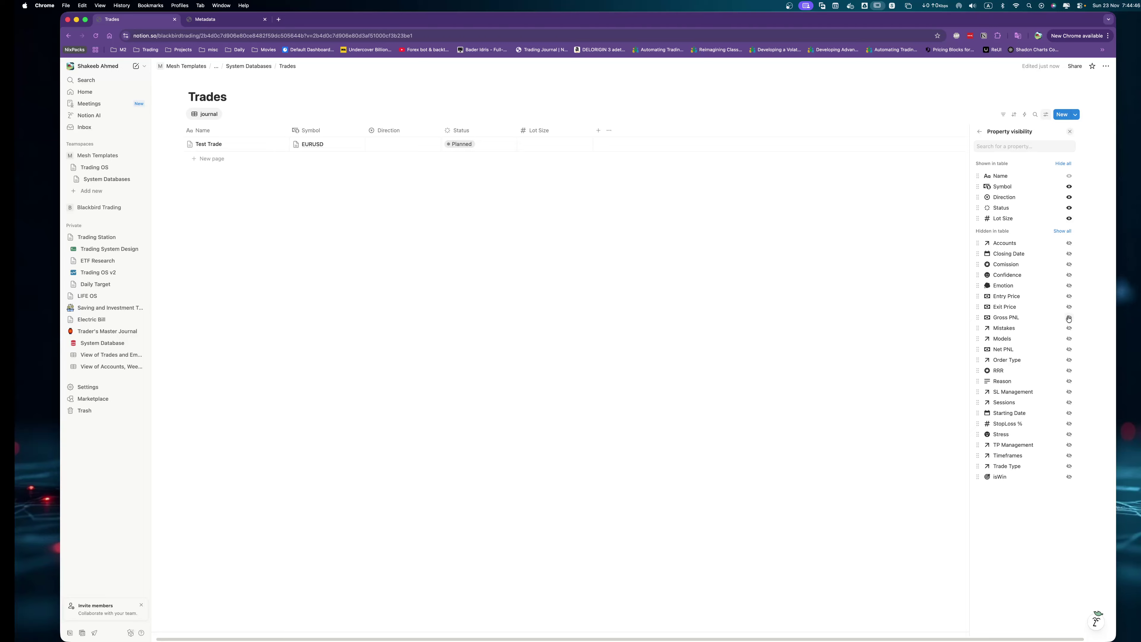
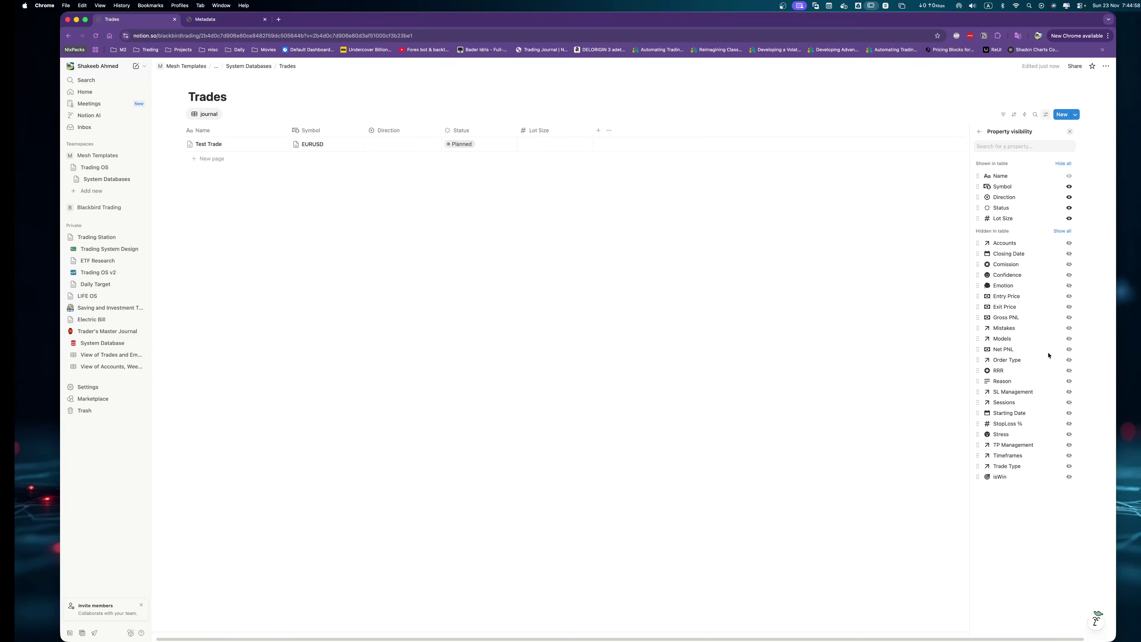
pyautogui.click(1069, 360)
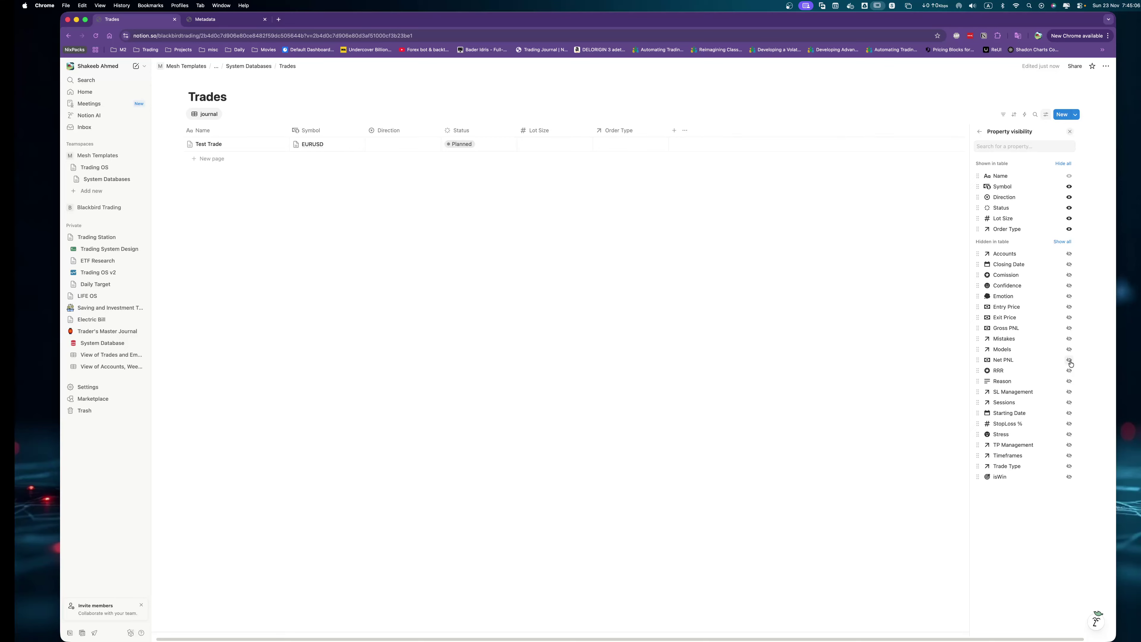
pyautogui.click(1070, 424)
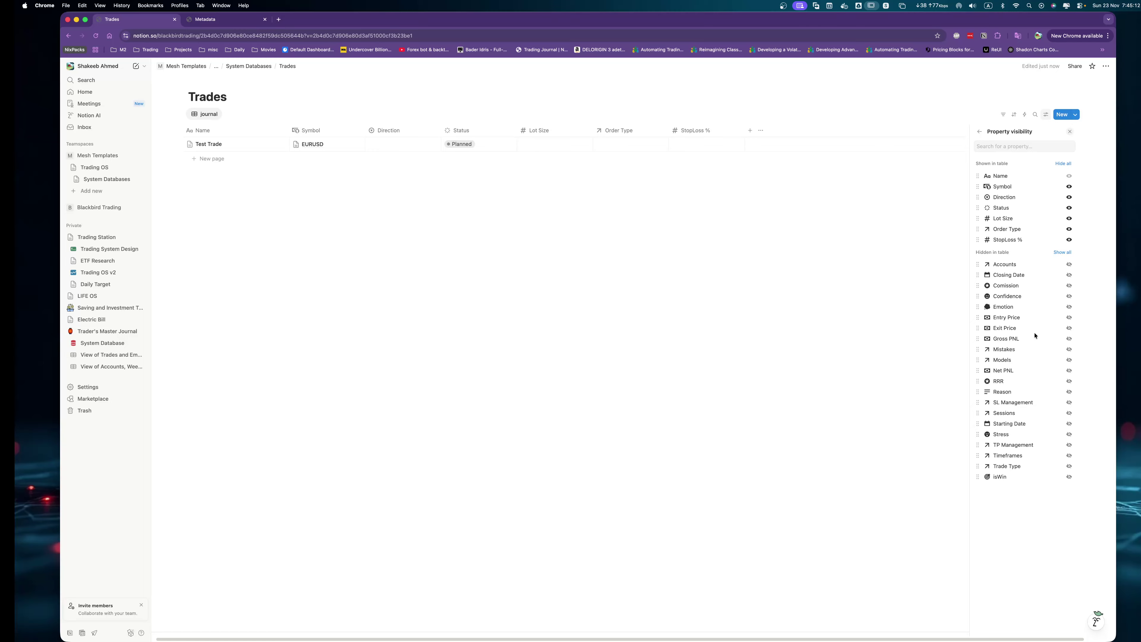
pyautogui.click(1070, 338)
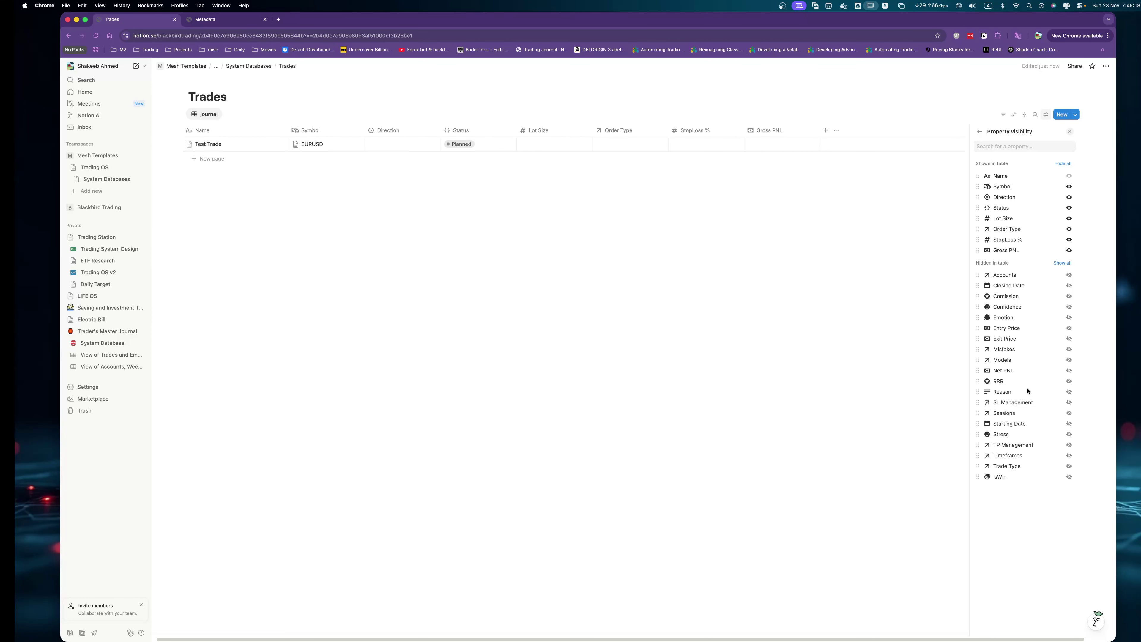
# Reorder the journal table's visible properties so that Order Type comes before Lot Size, and close the view settings.
pyautogui.click(759, 130)
pyautogui.press('Escape')
pyautogui.moveTo(978, 219); pyautogui.dragTo(978, 230)
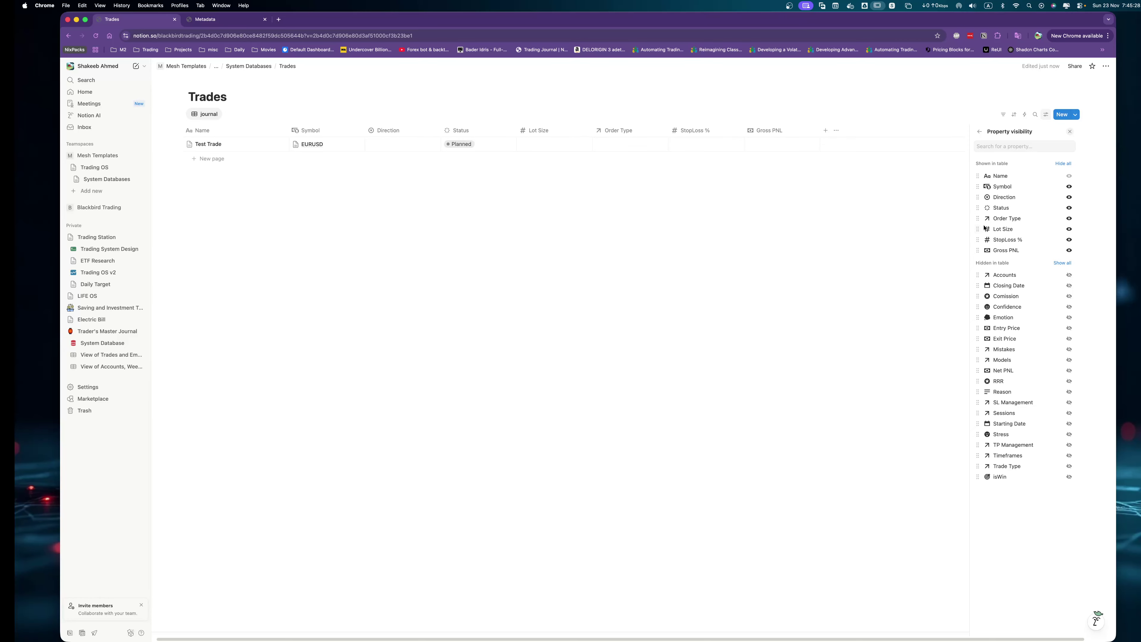
pyautogui.click(1070, 132)
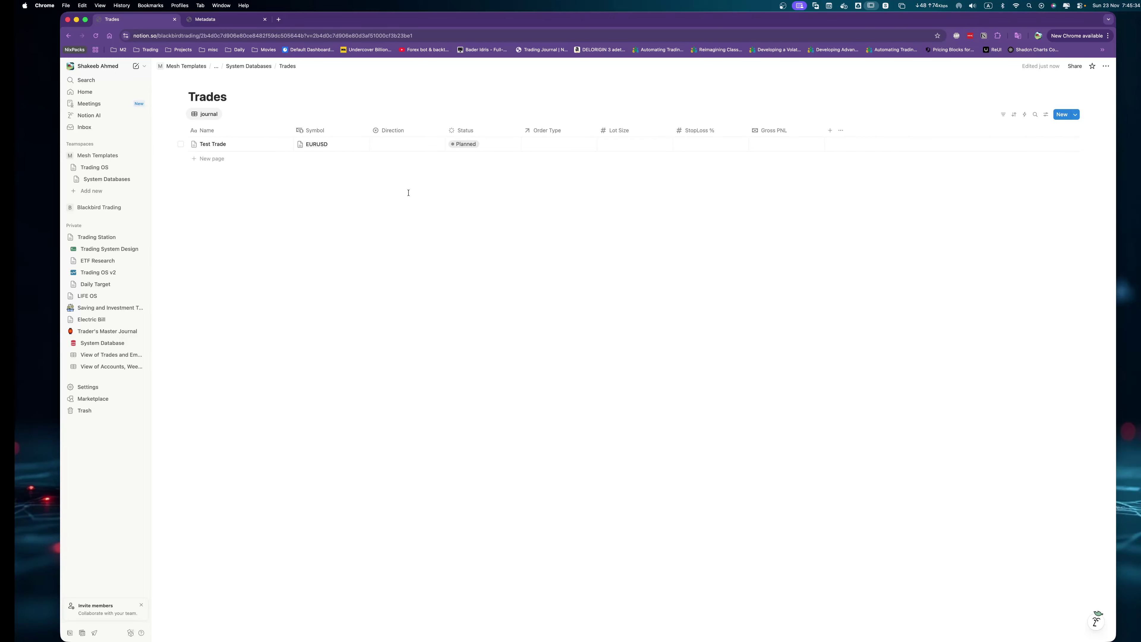
# Look over the Test Trade page and delete that entry from the journal table.
pyautogui.click(280, 144)
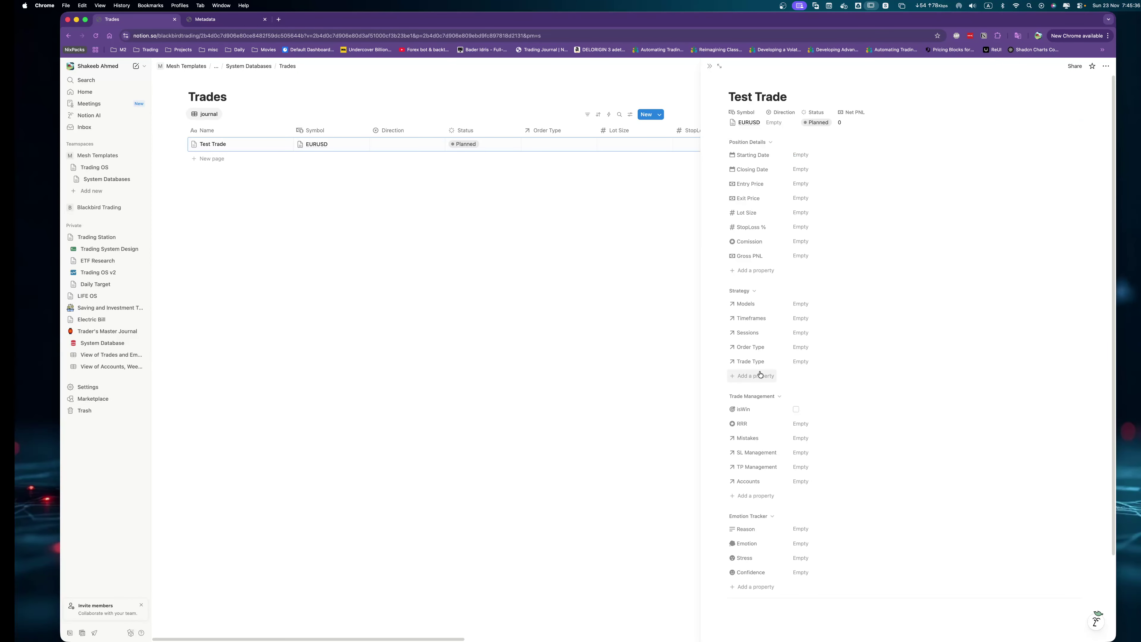
pyautogui.scroll(-3, 759, 374)
pyautogui.click(407, 287)
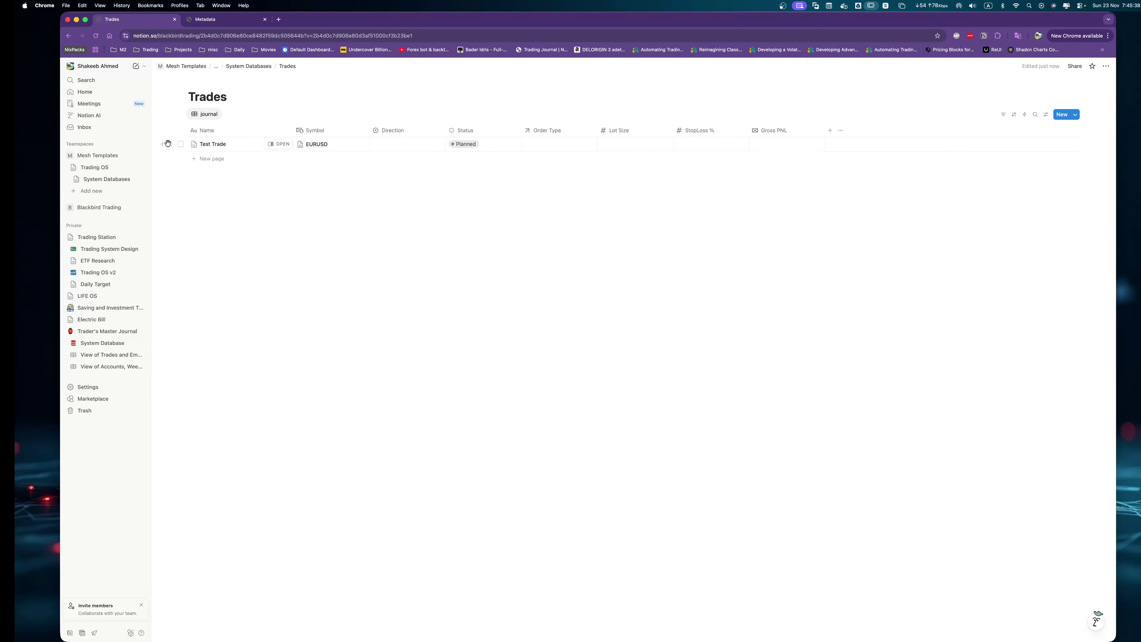
pyautogui.click(180, 145)
pyautogui.click(408, 113)
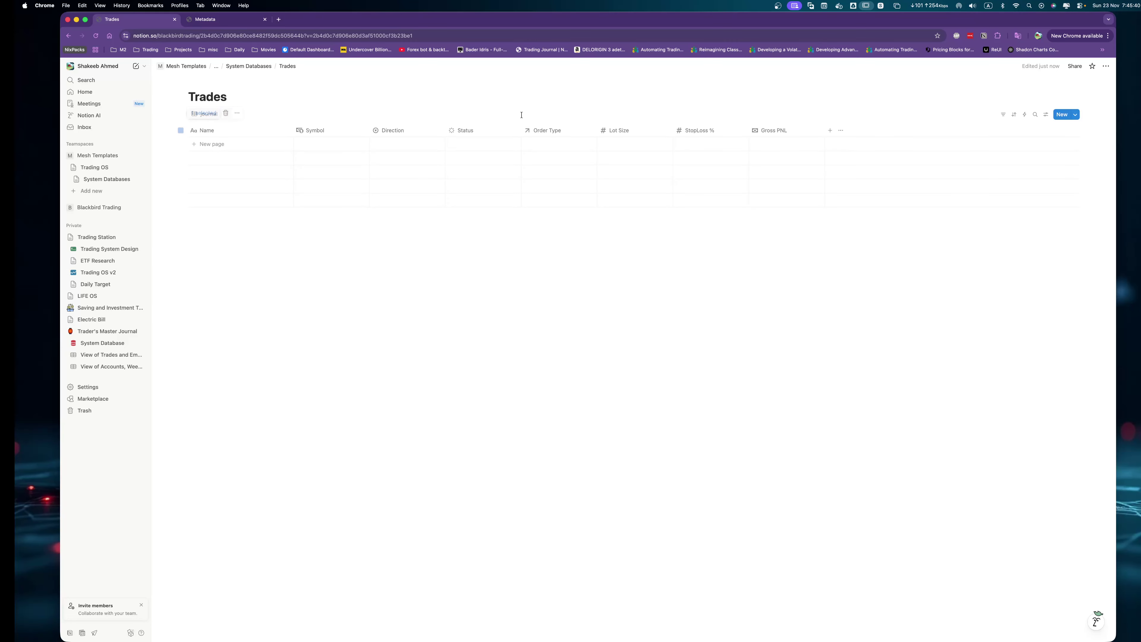
# Set the New page template as the default for all views in Trades.
pyautogui.click(1075, 114)
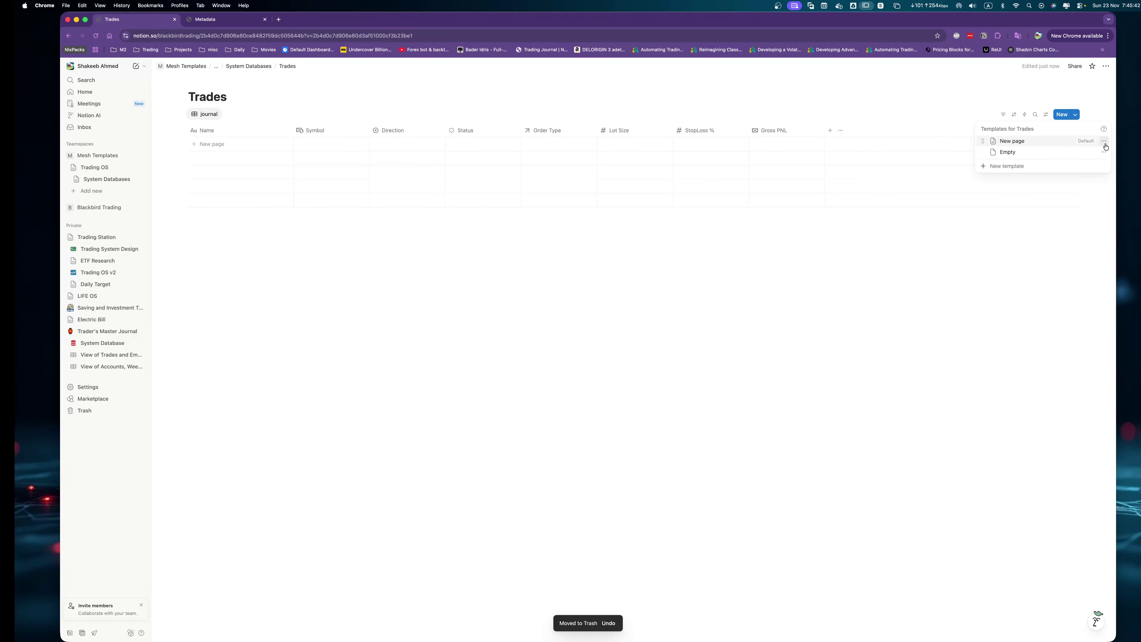
pyautogui.click(1103, 141)
pyautogui.click(1040, 155)
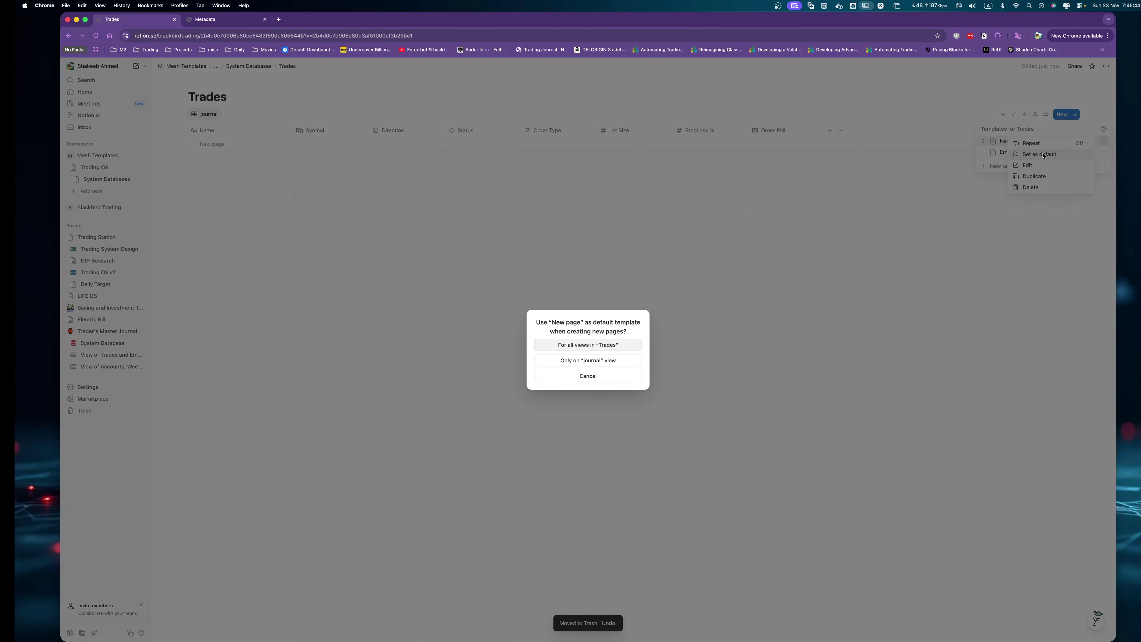
pyautogui.click(564, 343)
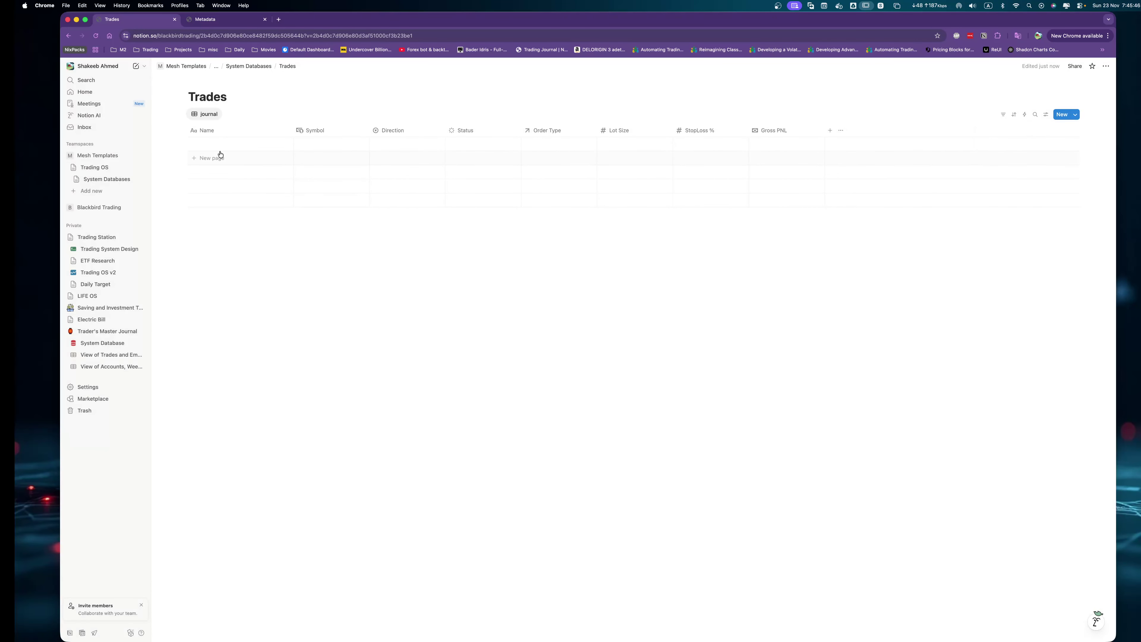
# Create a new entry in the journal table, open its page and title it 231025-EURUSD.
pyautogui.click(278, 148)
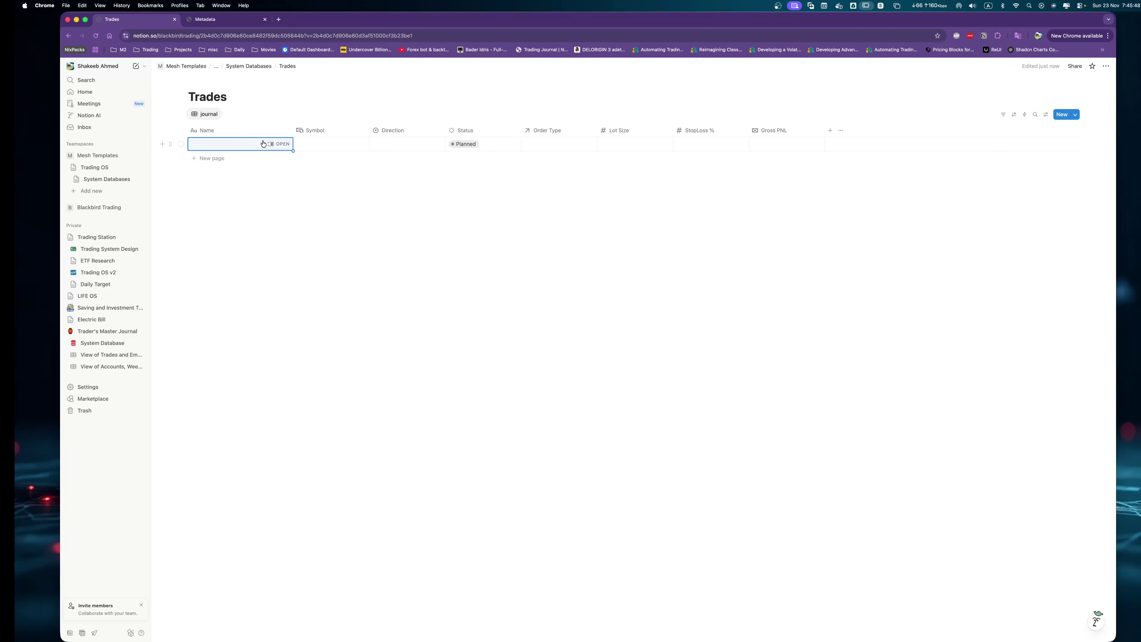
pyautogui.click(274, 144)
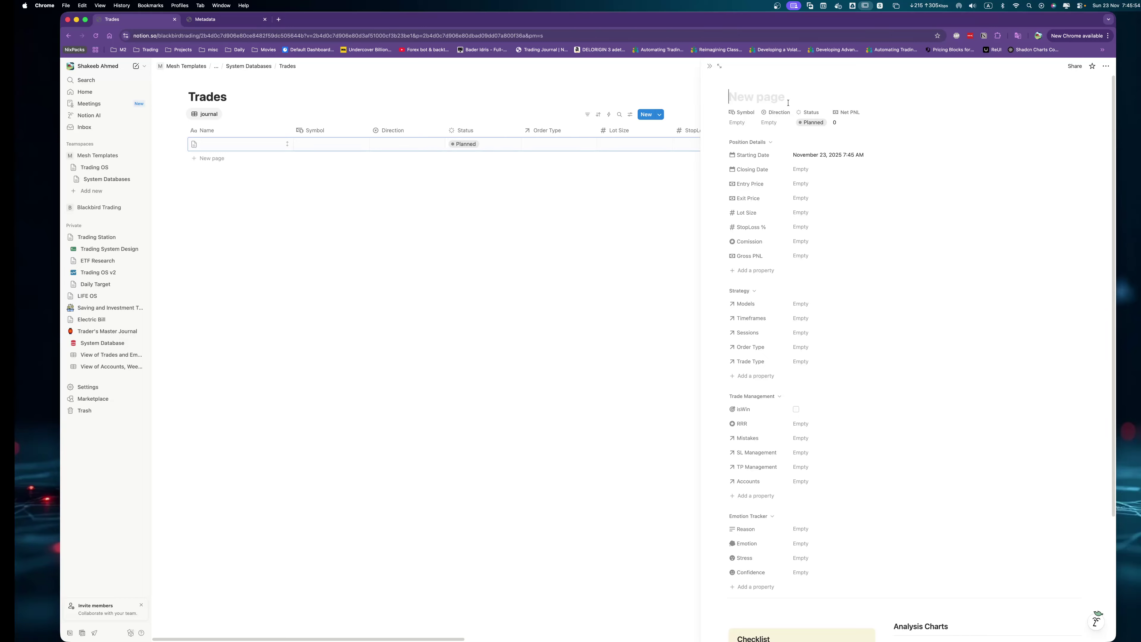
pyautogui.write('202510')
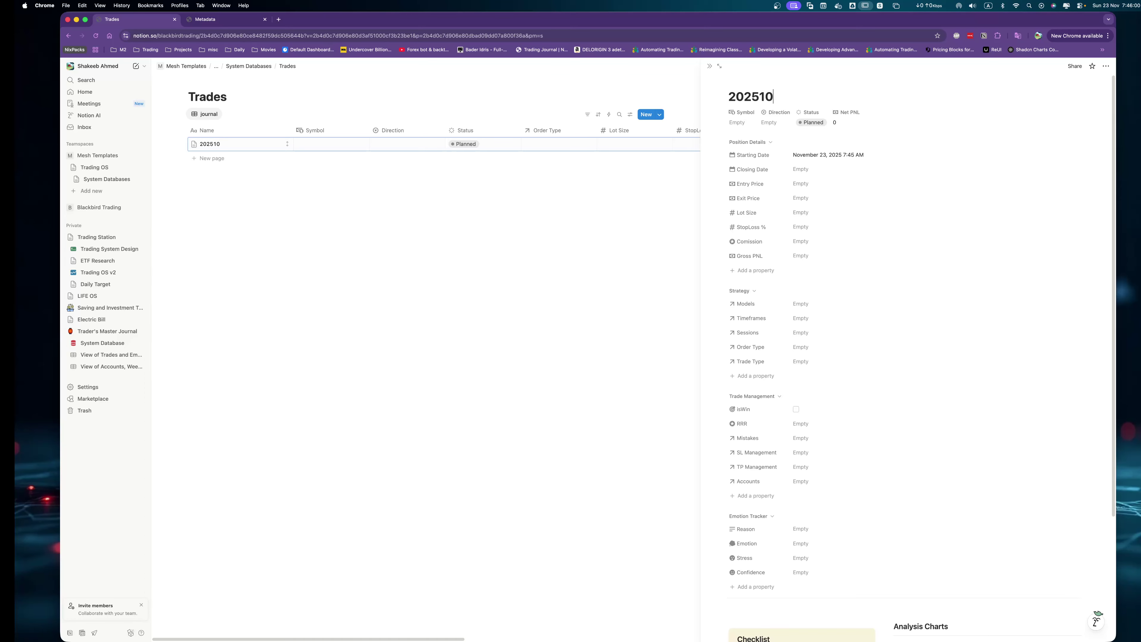
pyautogui.press('super+a')
pyautogui.write('2310')
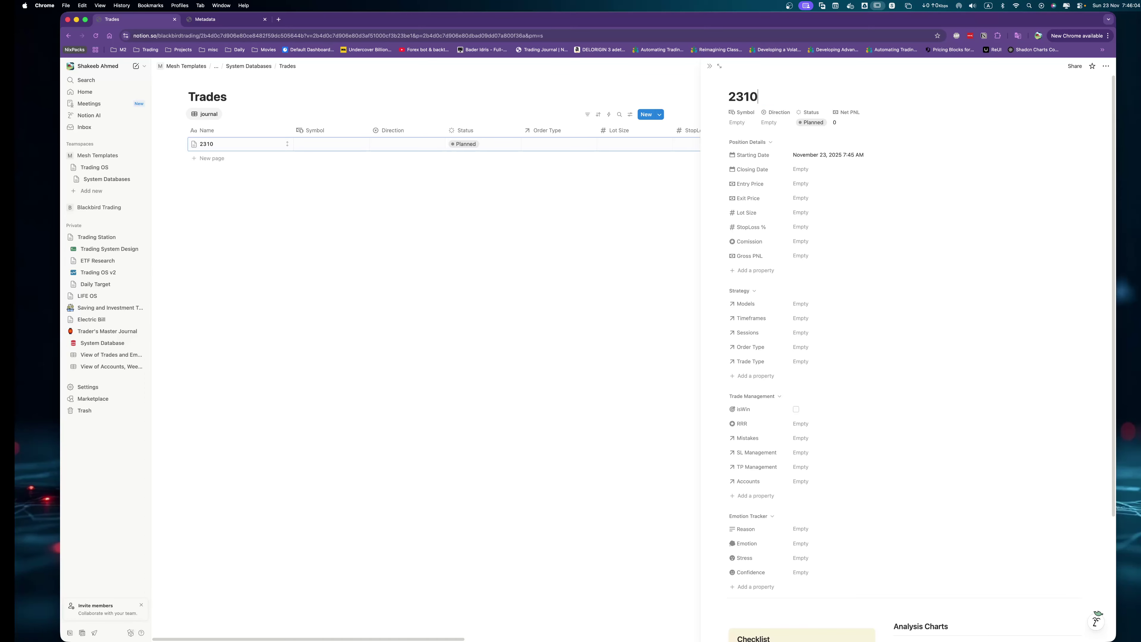
pyautogui.write('25-EURUSD')
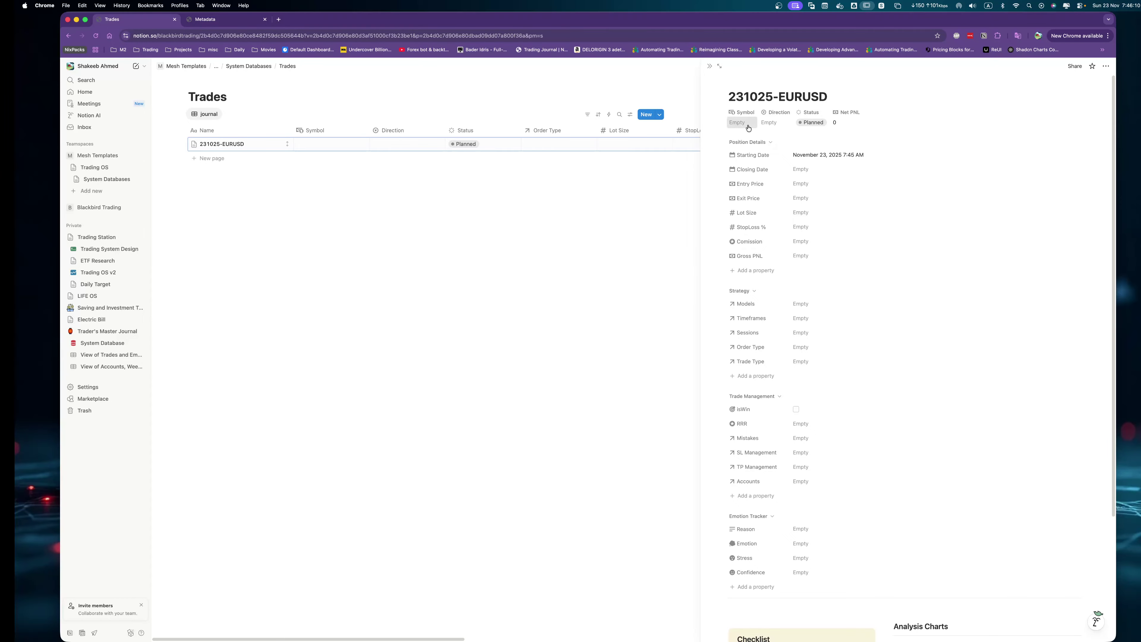
# Set the trade's Symbol to EURUSD, its Direction to LONG and its Status to Closed by TP.
pyautogui.click(736, 122)
pyautogui.click(780, 150)
pyautogui.click(773, 122)
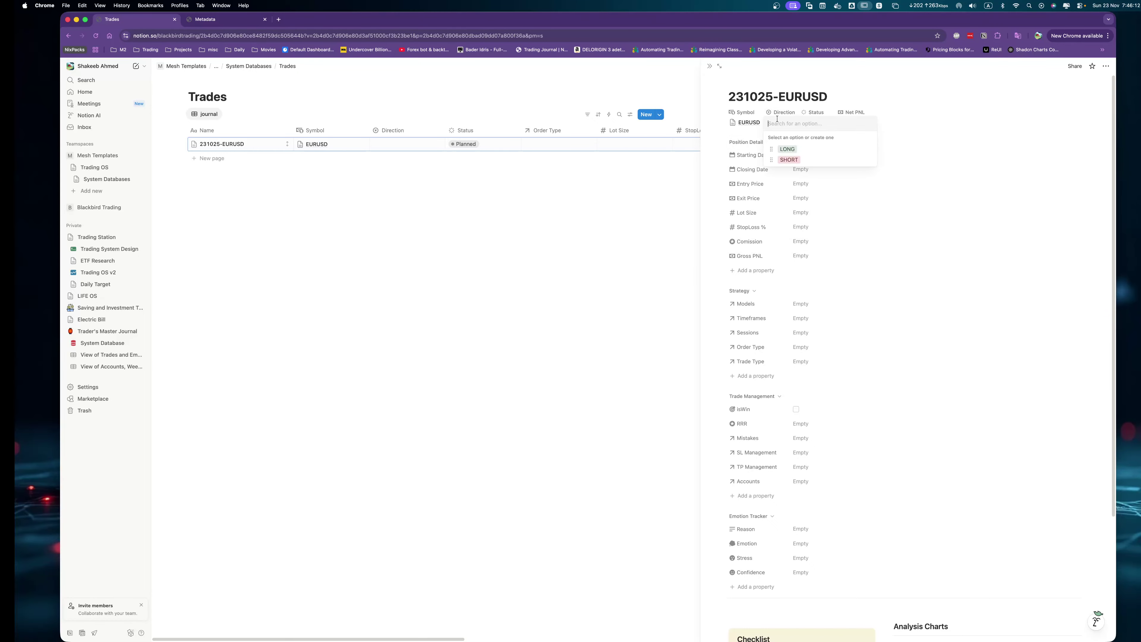
pyautogui.click(824, 151)
pyautogui.click(816, 122)
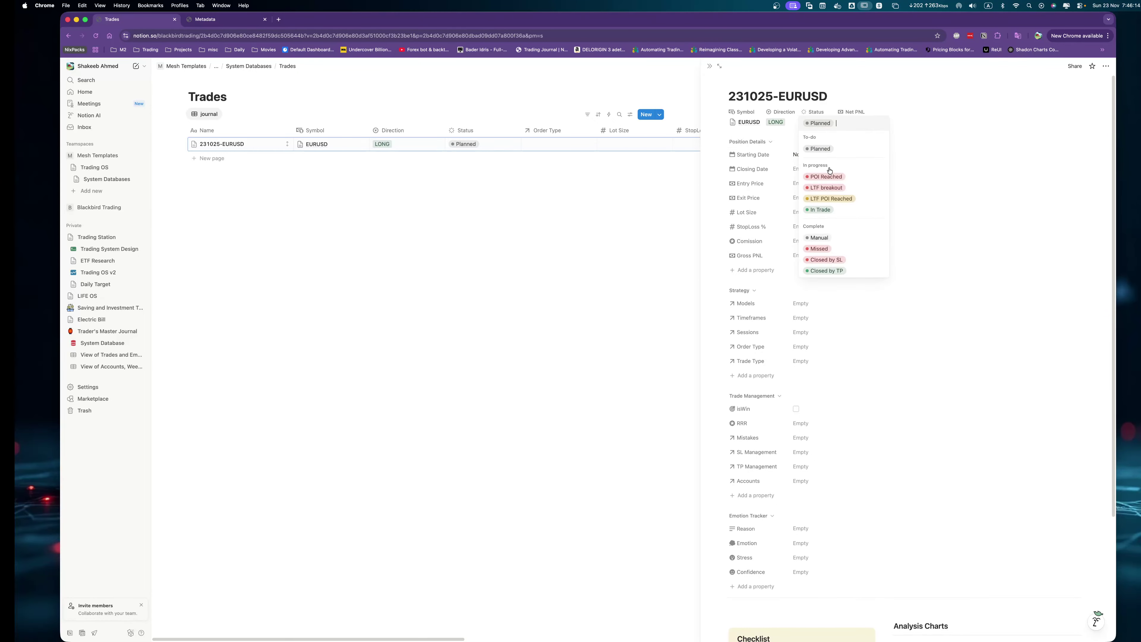
pyautogui.click(848, 271)
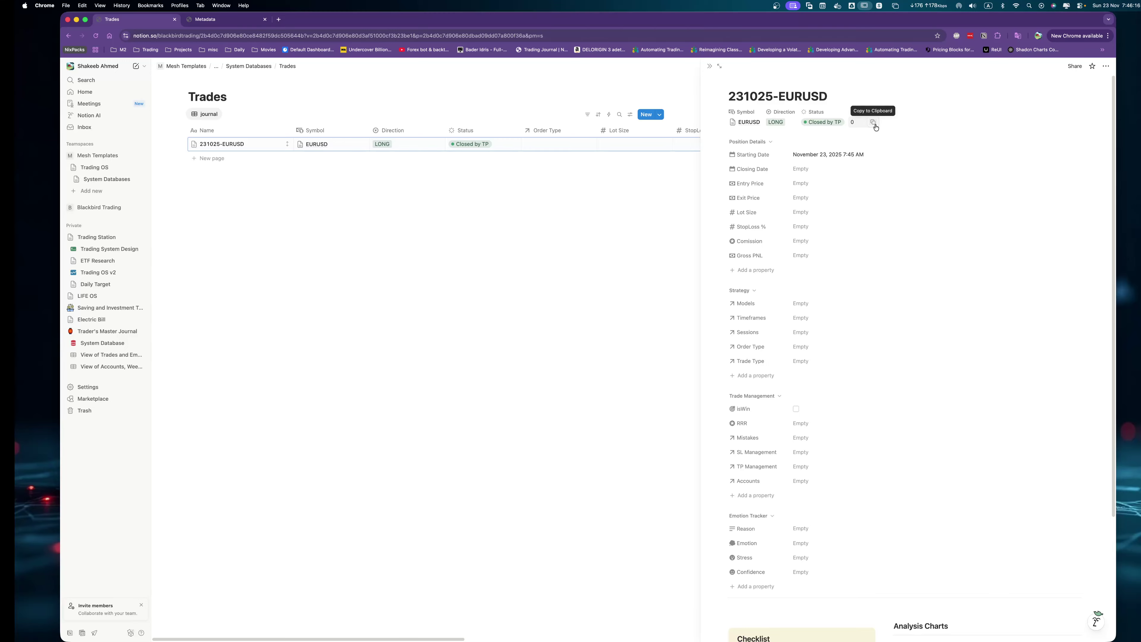
# Set the trade's Starting Date to November 20, 2025 and its Closing Date to November 21, 2025.
pyautogui.click(814, 170)
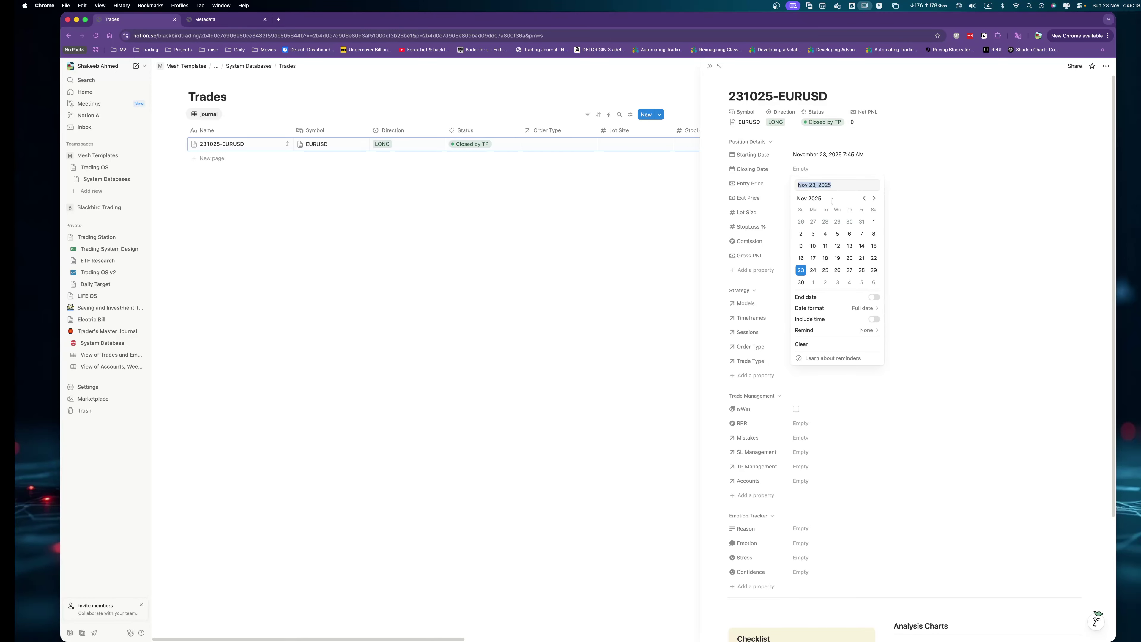
pyautogui.click(825, 158)
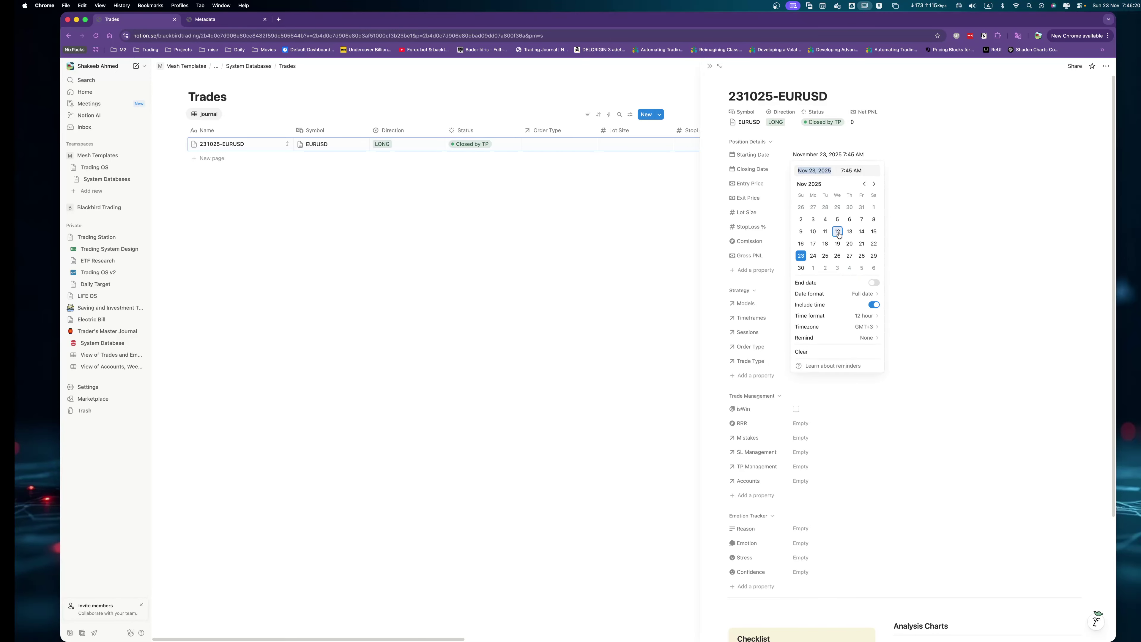
pyautogui.click(849, 243)
pyautogui.click(807, 170)
pyautogui.click(807, 170)
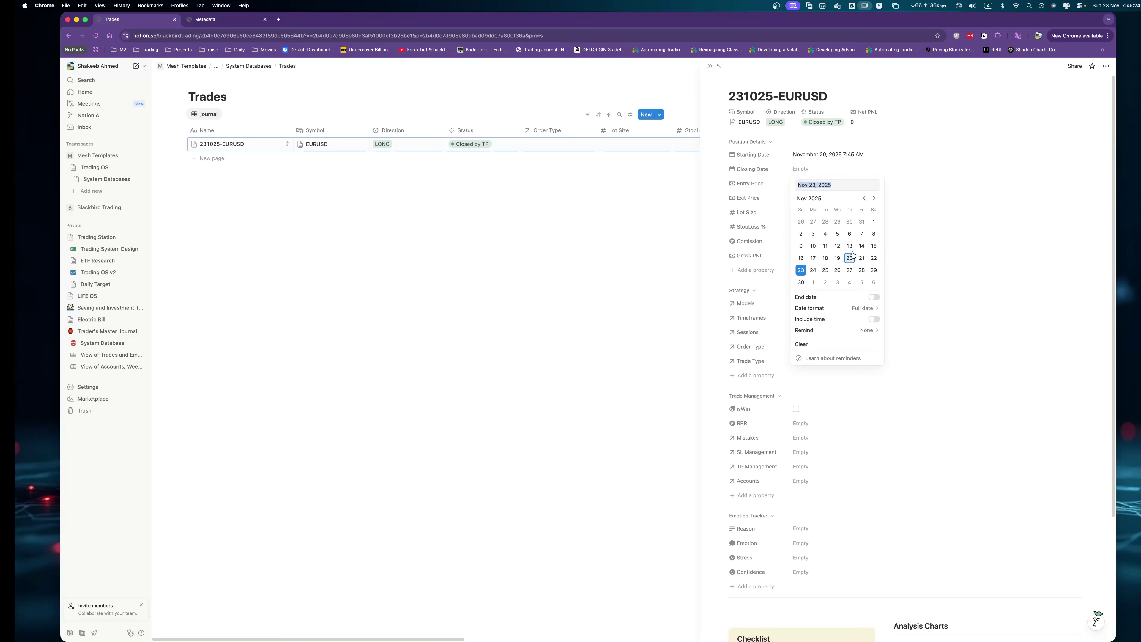
pyautogui.click(861, 258)
pyautogui.click(925, 224)
# Enter an Entry Price of 1.165, an Exit Price of 1.185 and a Lot Size of 1.
pyautogui.click(803, 182)
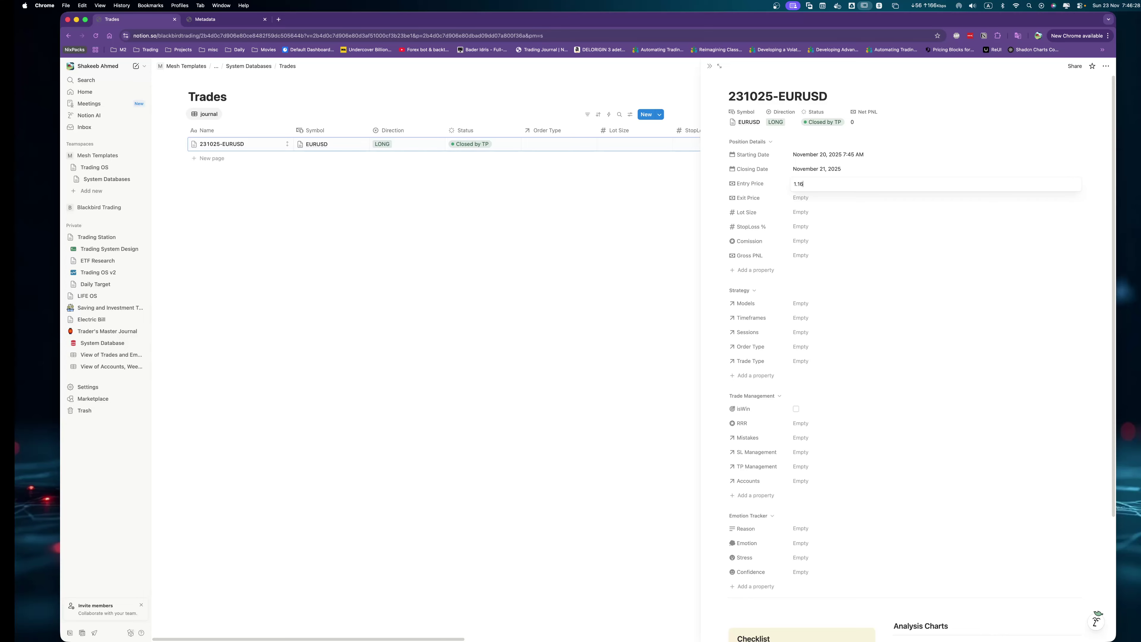
pyautogui.press('Tab')
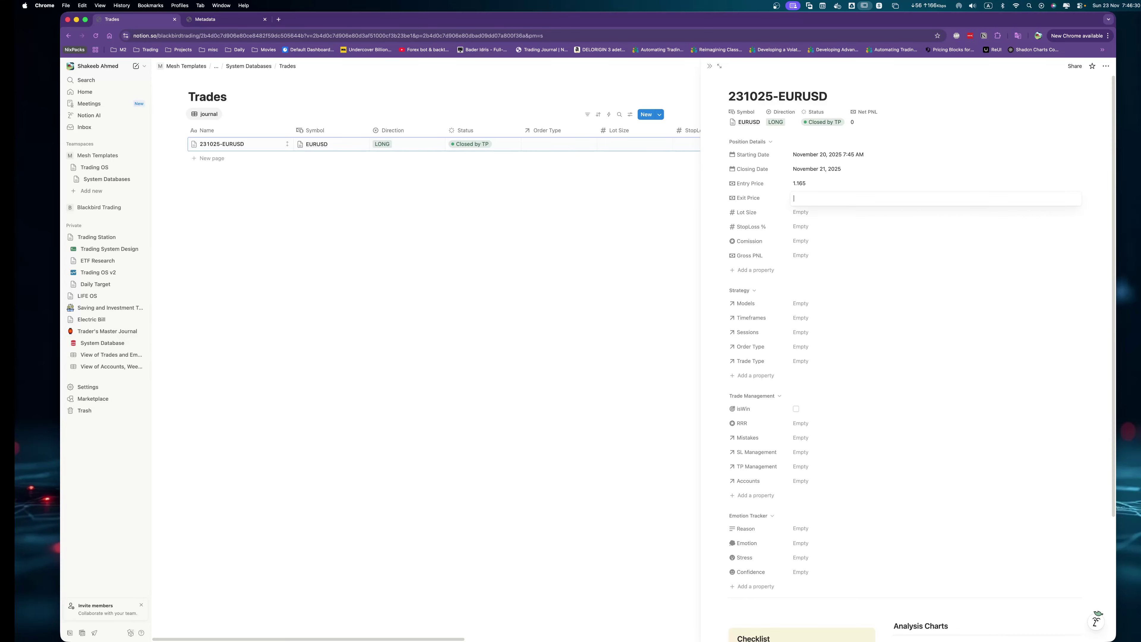
pyautogui.write('1.185')
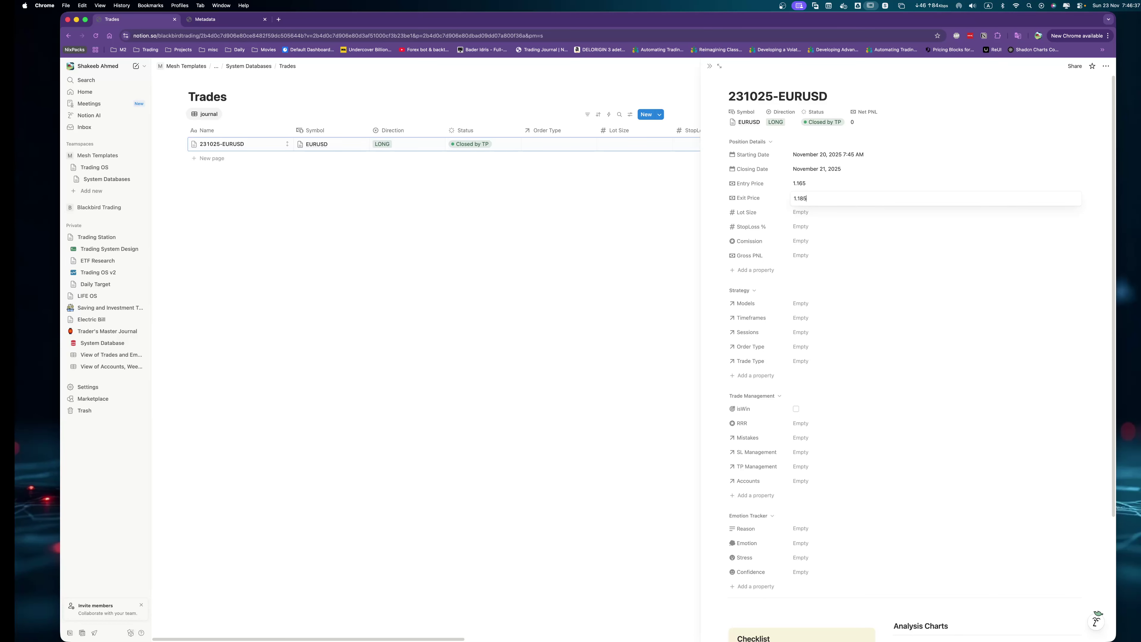
pyautogui.press('Tab')
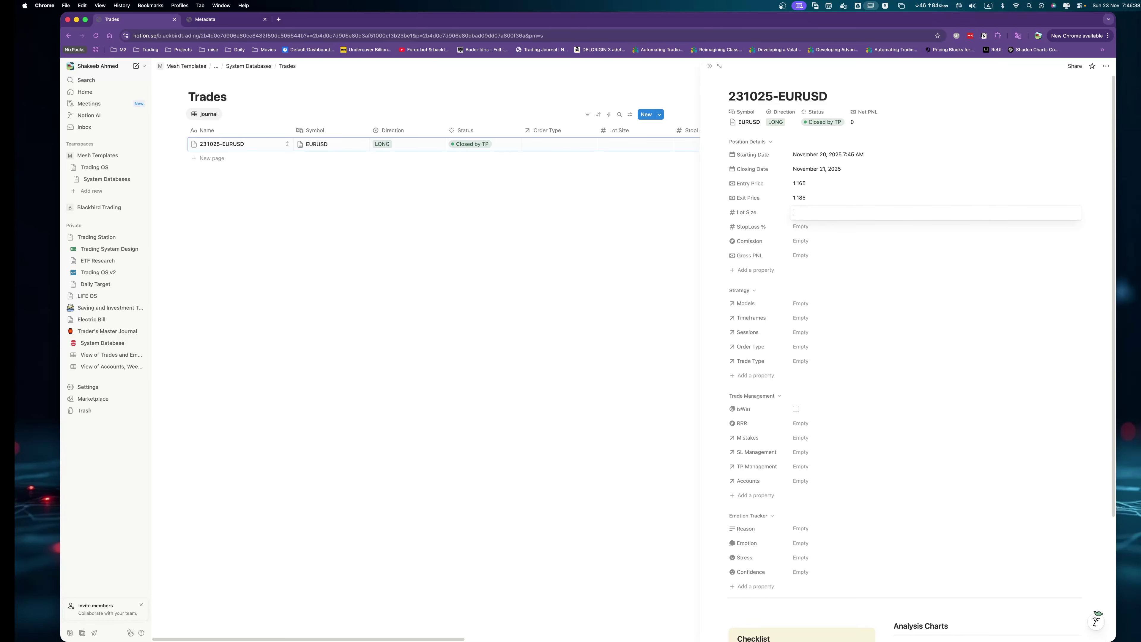
pyautogui.write('1')
pyautogui.press('Tab')
# Enter 0.1 for StopLoss %, 7 for Comission and 100 for Gross PNL.
pyautogui.write('0.')
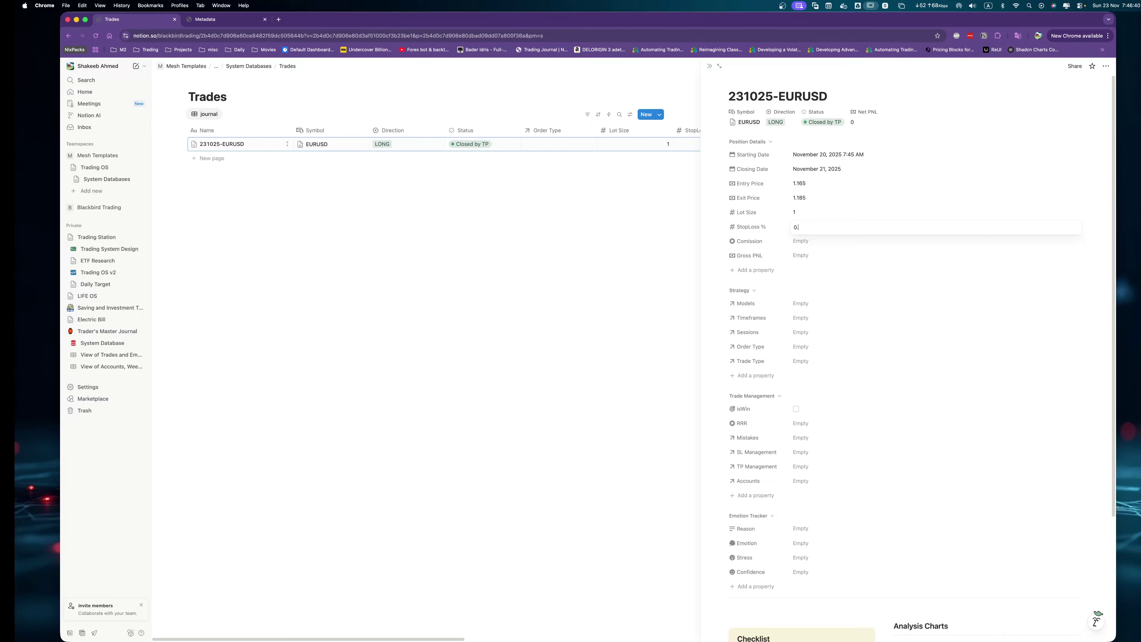
pyautogui.write('1')
pyautogui.press('Tab')
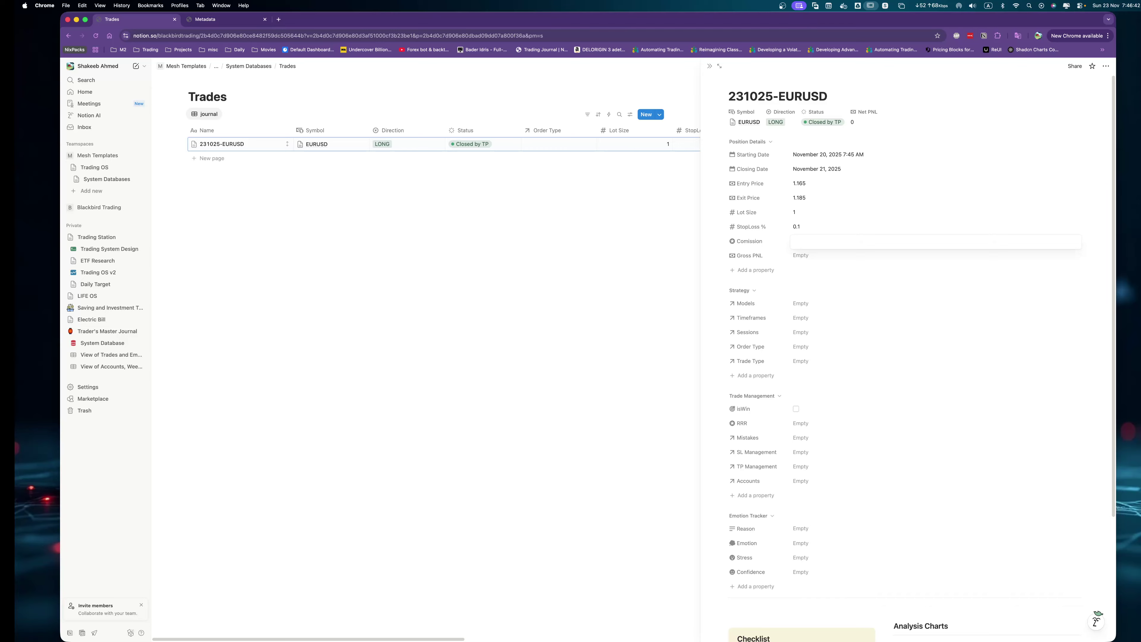
pyautogui.write('7')
pyautogui.press('Tab')
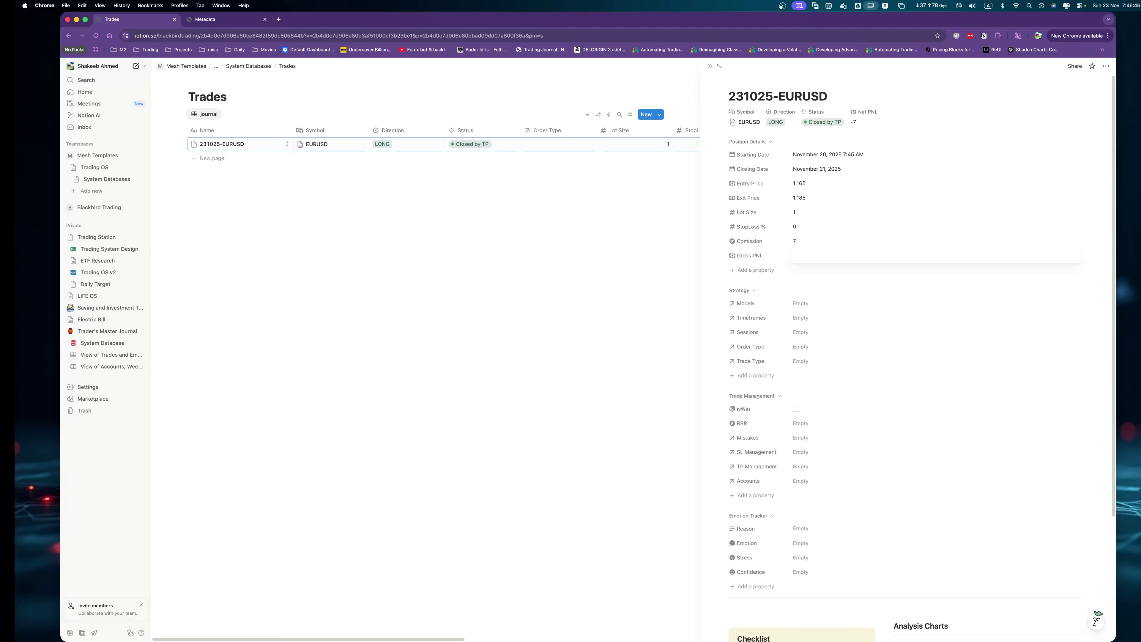
pyautogui.write('100')
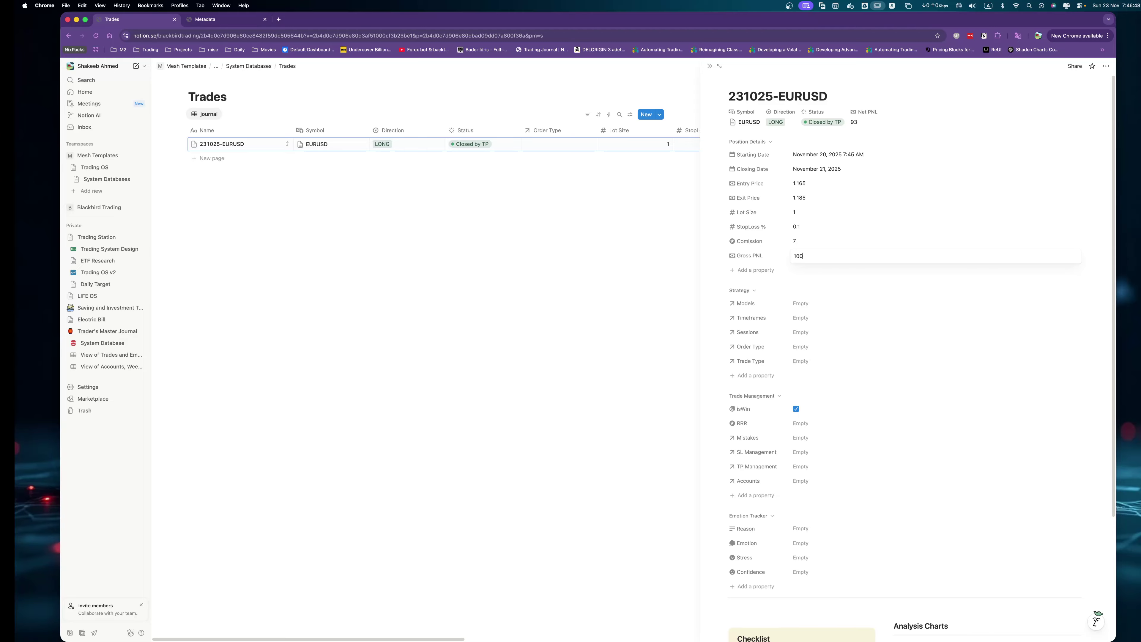
pyautogui.press('Return')
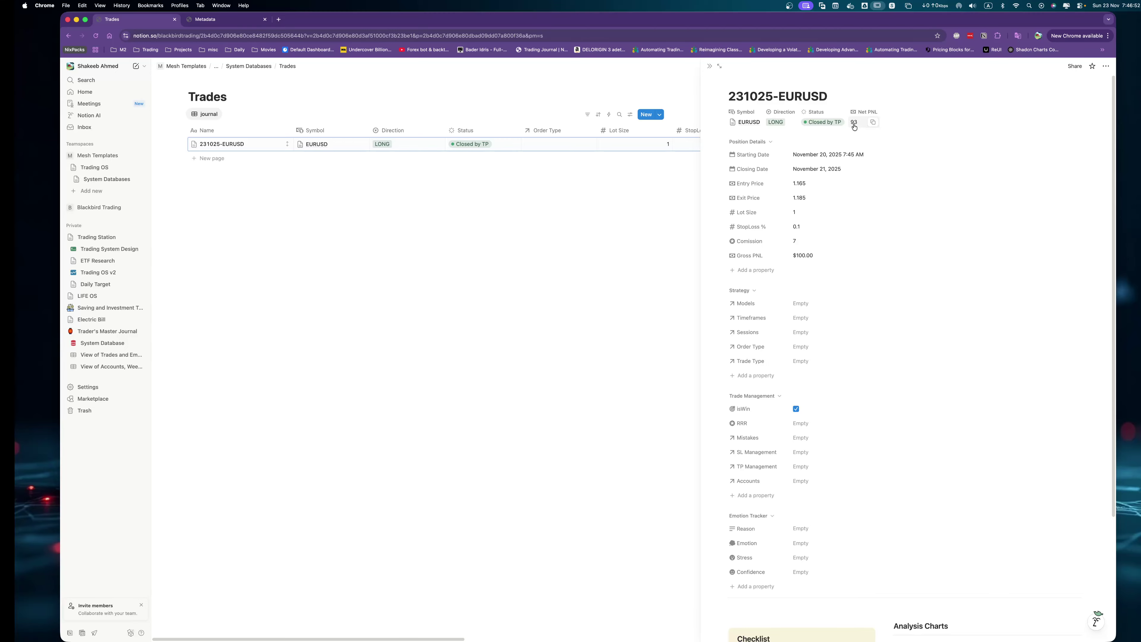
# In the Strategy group, link Models to SNR, Timeframes to 1 Day and Sessions to NewYork.
pyautogui.scroll(-1, 849, 125)
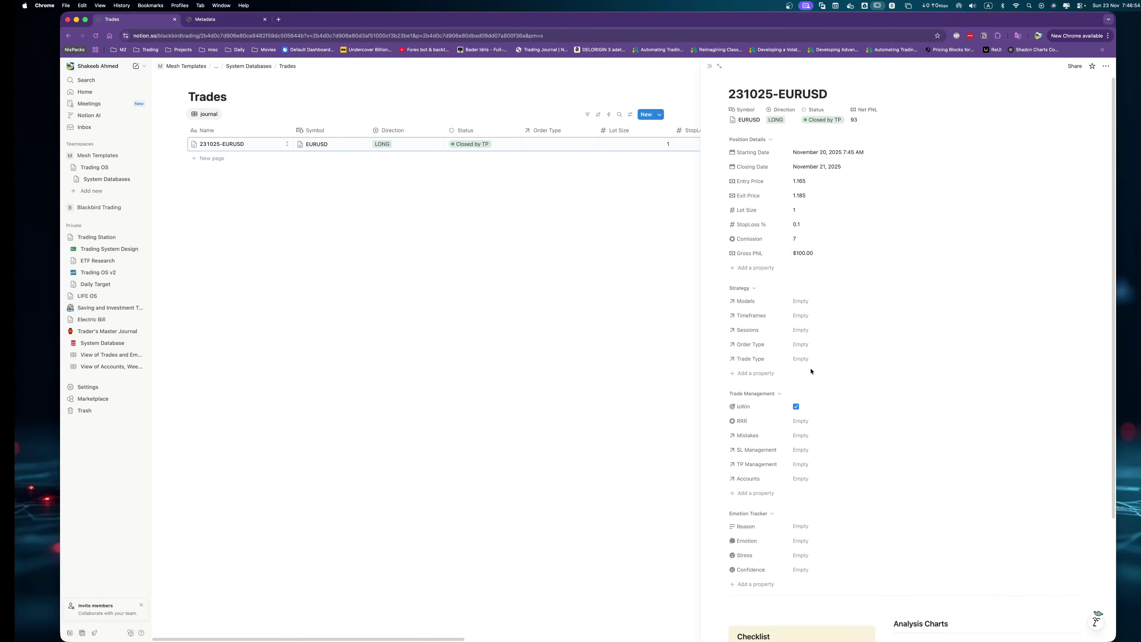
pyautogui.click(799, 302)
pyautogui.click(841, 327)
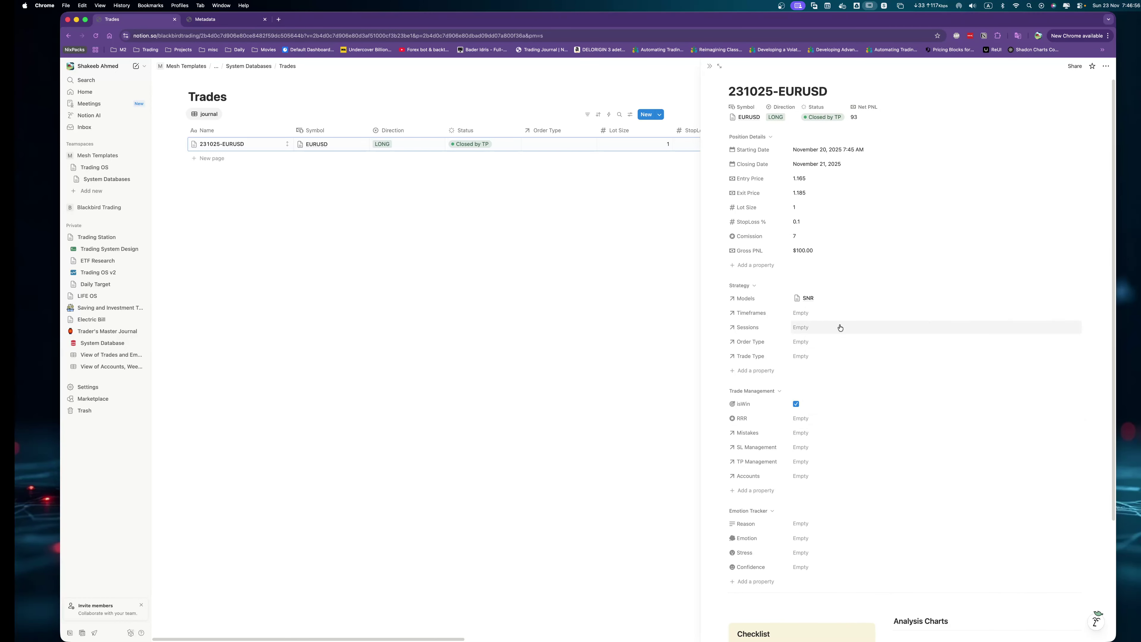
pyautogui.click(817, 312)
pyautogui.click(843, 360)
pyautogui.click(831, 327)
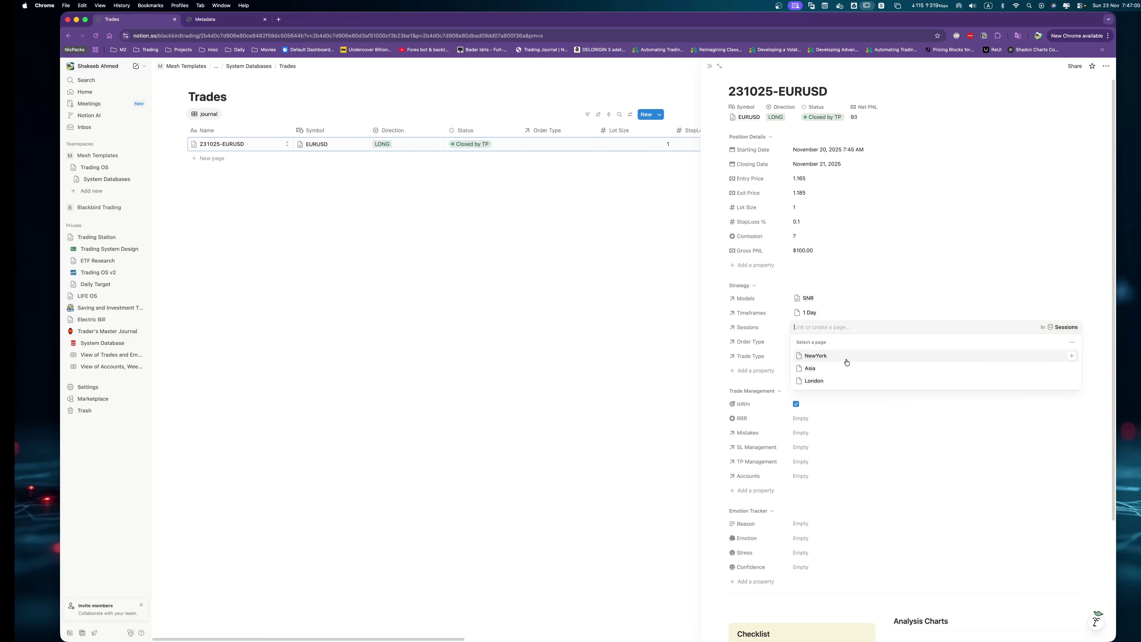
pyautogui.click(846, 362)
# Link the trade's Order Type to Limit Order and its Trade Type to Swing Trade.
pyautogui.click(840, 342)
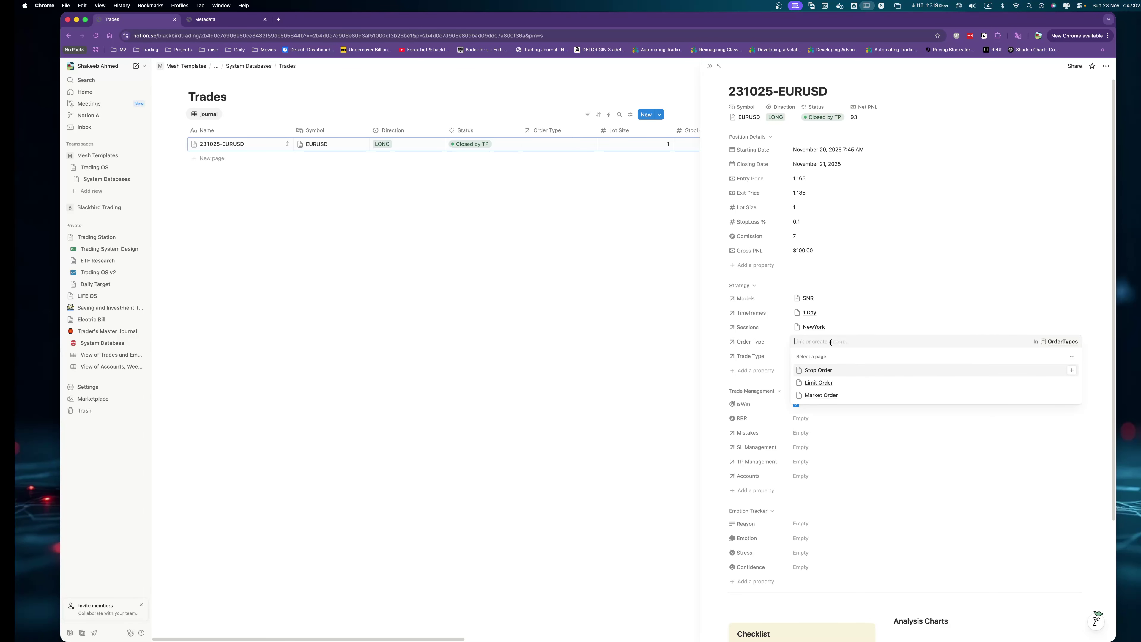
pyautogui.click(846, 383)
pyautogui.click(836, 356)
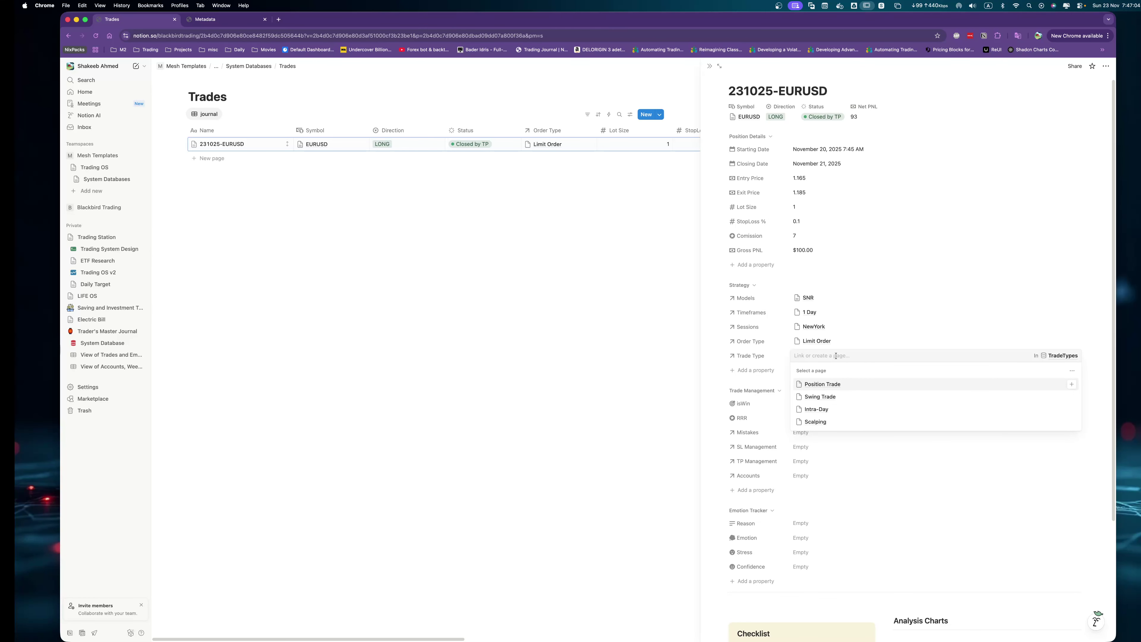
pyautogui.click(850, 395)
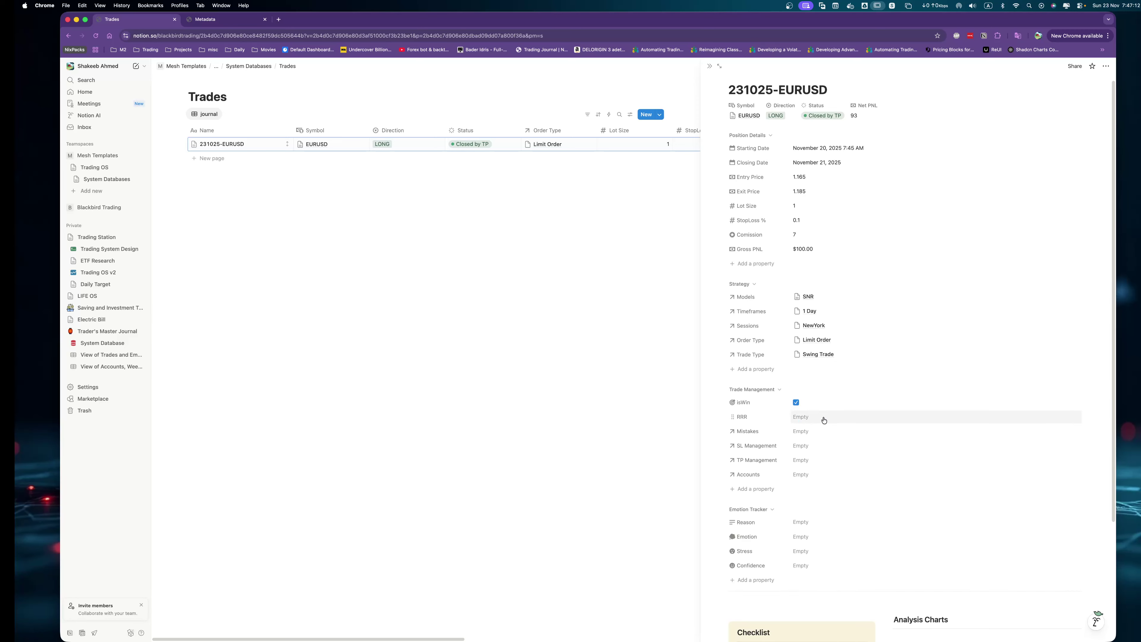
# In the Trade Management group, link RRR to 1:3 and create and link a new page None under Mistakes.
pyautogui.click(823, 416)
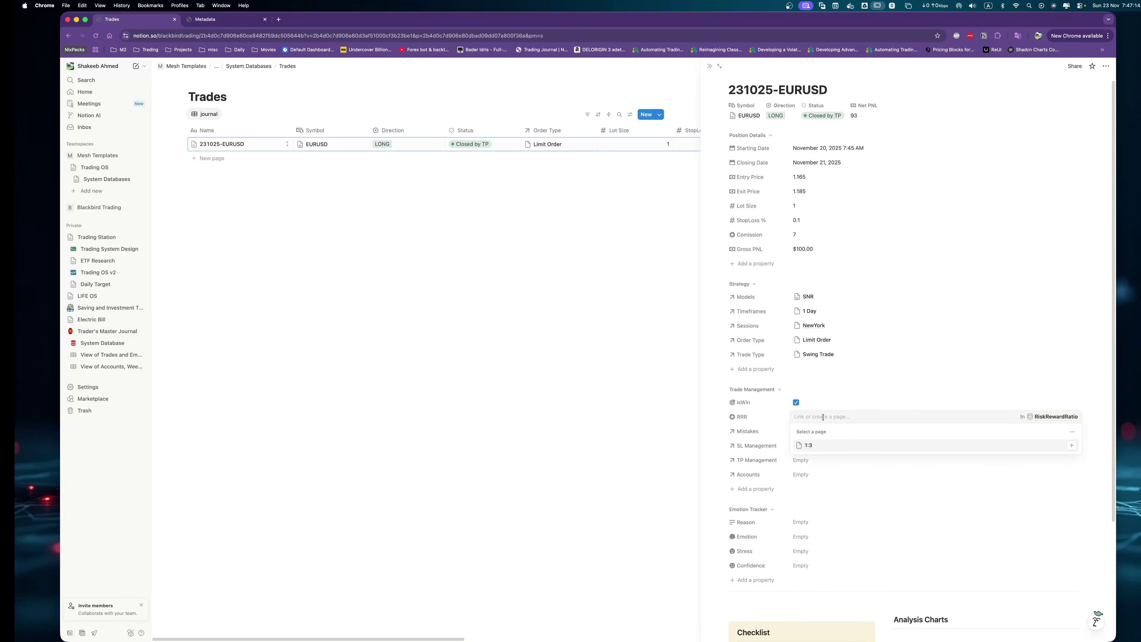
pyautogui.click(837, 446)
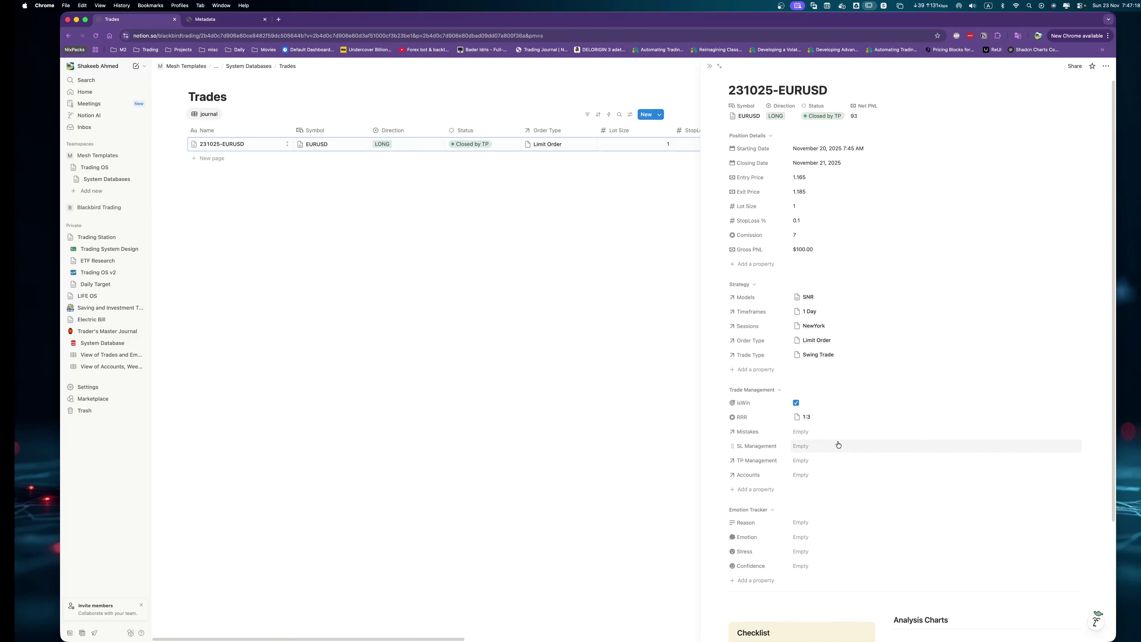
pyautogui.click(825, 431)
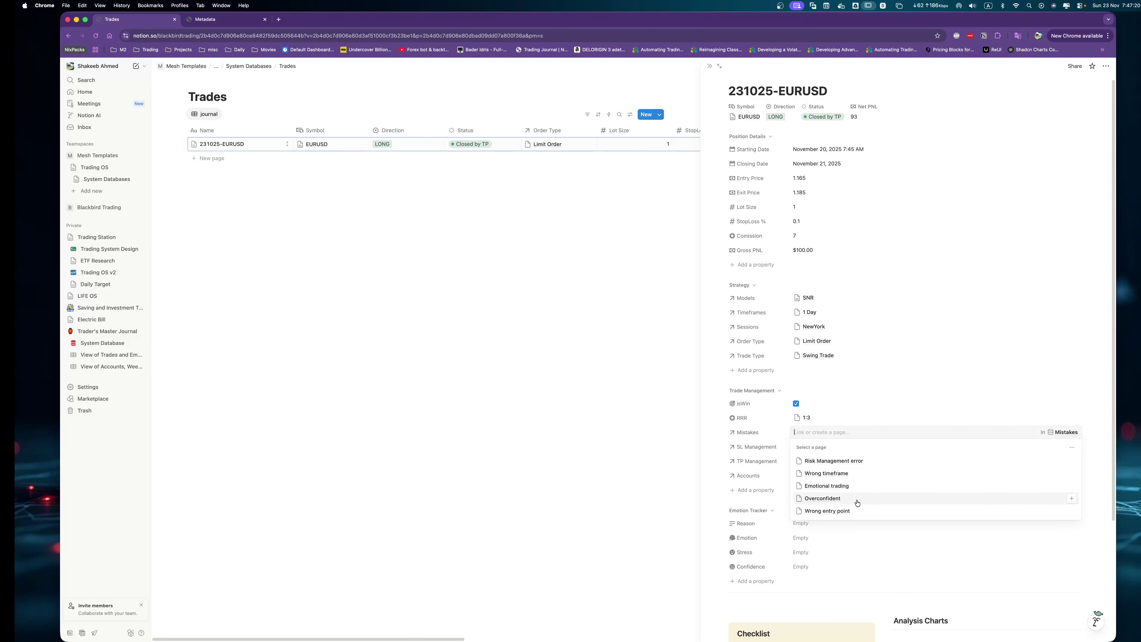
pyautogui.press('Down')
pyautogui.press('Down')
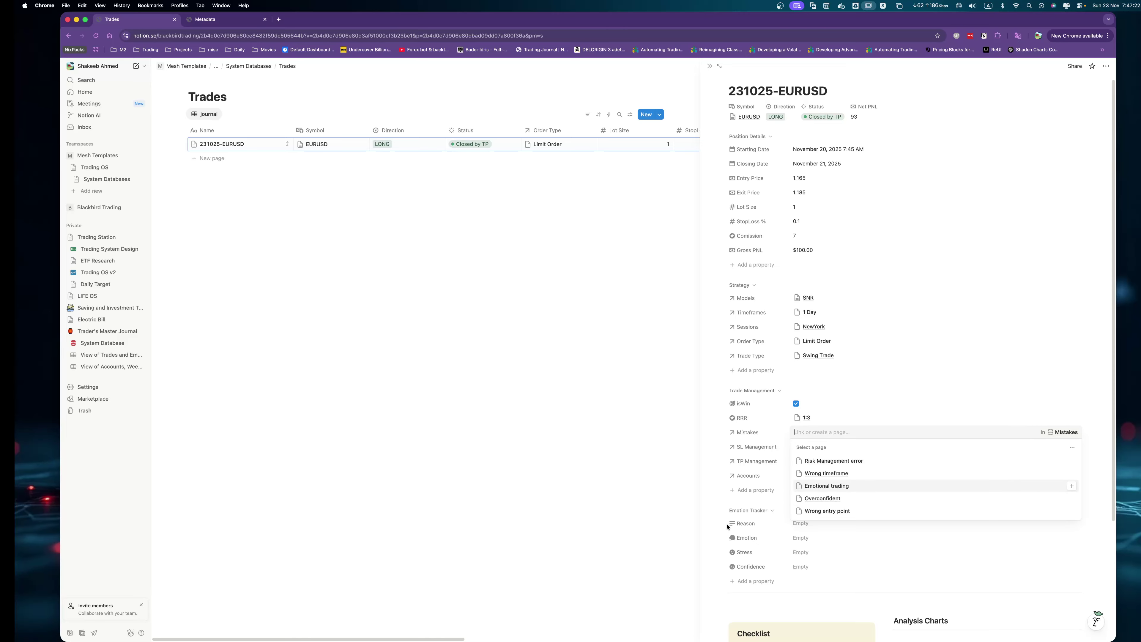
pyautogui.write('None')
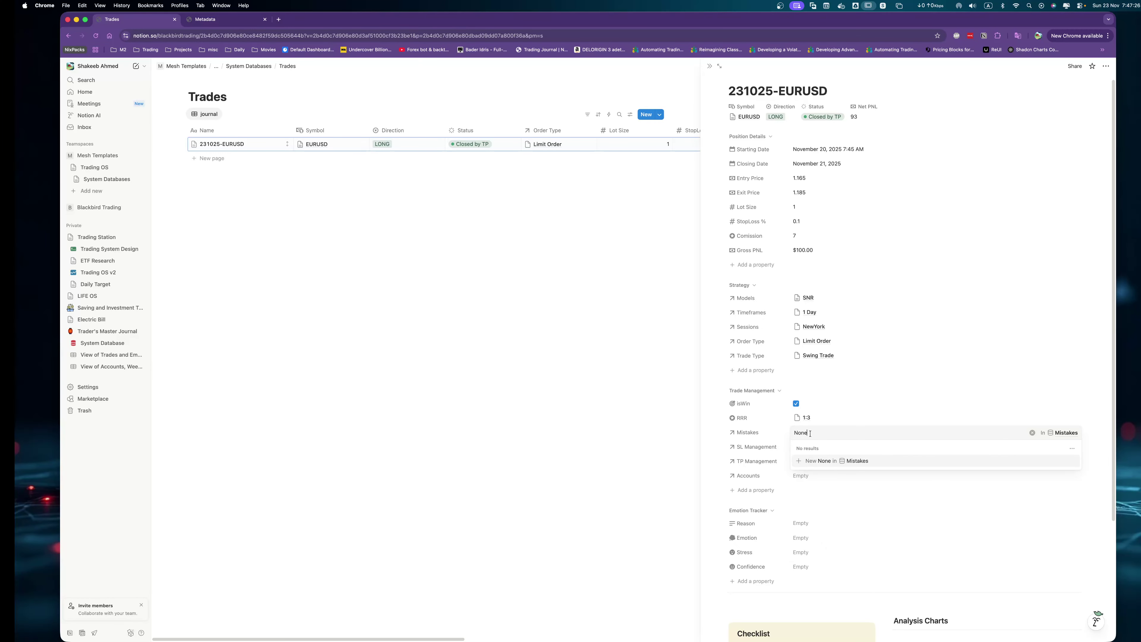
pyautogui.click(817, 464)
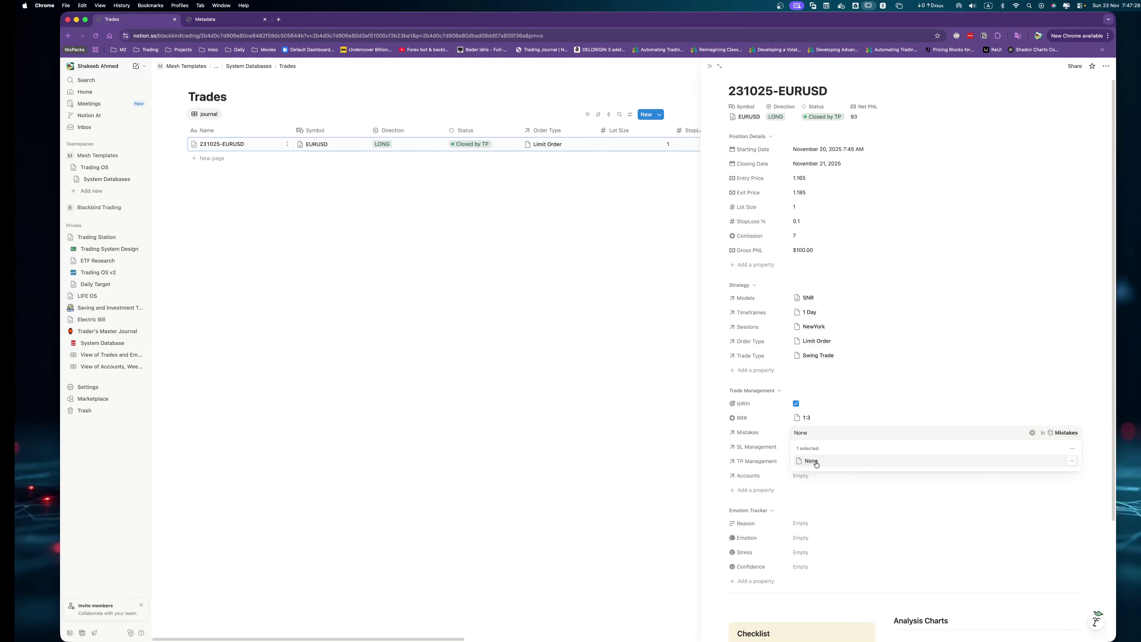
pyautogui.click(838, 464)
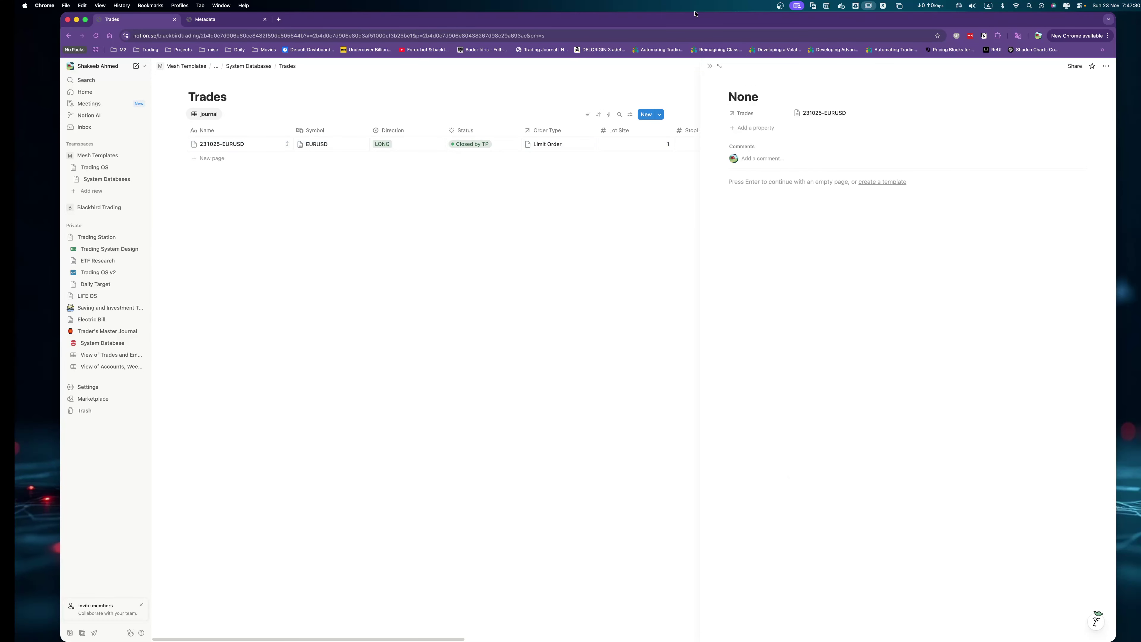
pyautogui.click(311, 247)
pyautogui.click(277, 144)
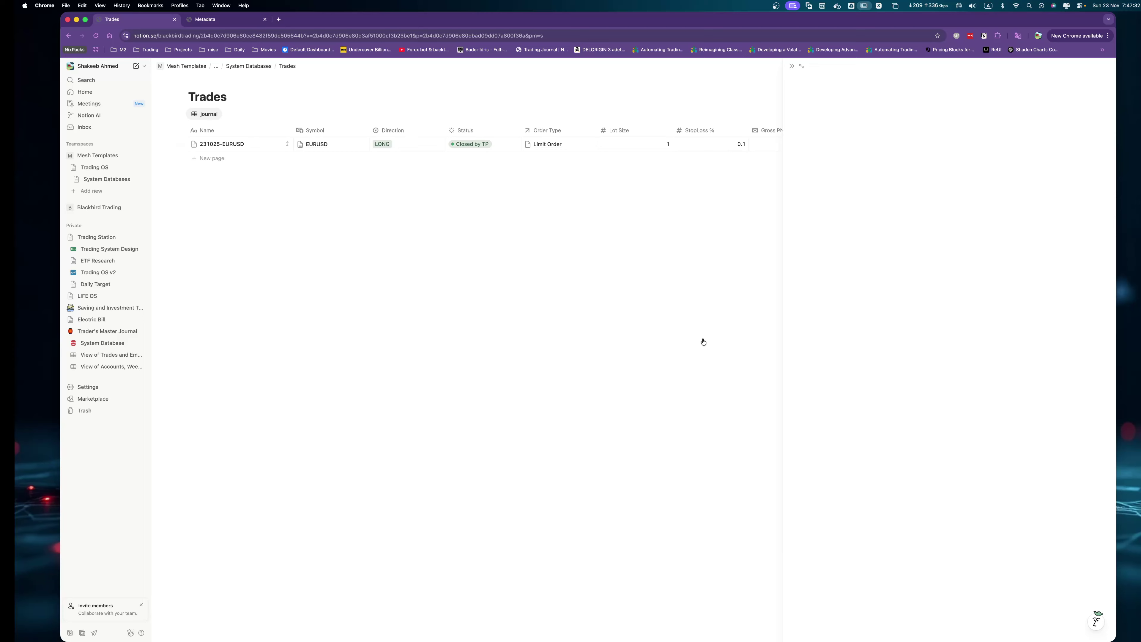
# In the Trade Management group, link SL Management to Initial SL and TP Management to Final TP Hit.
pyautogui.scroll(-2, 853, 414)
pyautogui.click(809, 386)
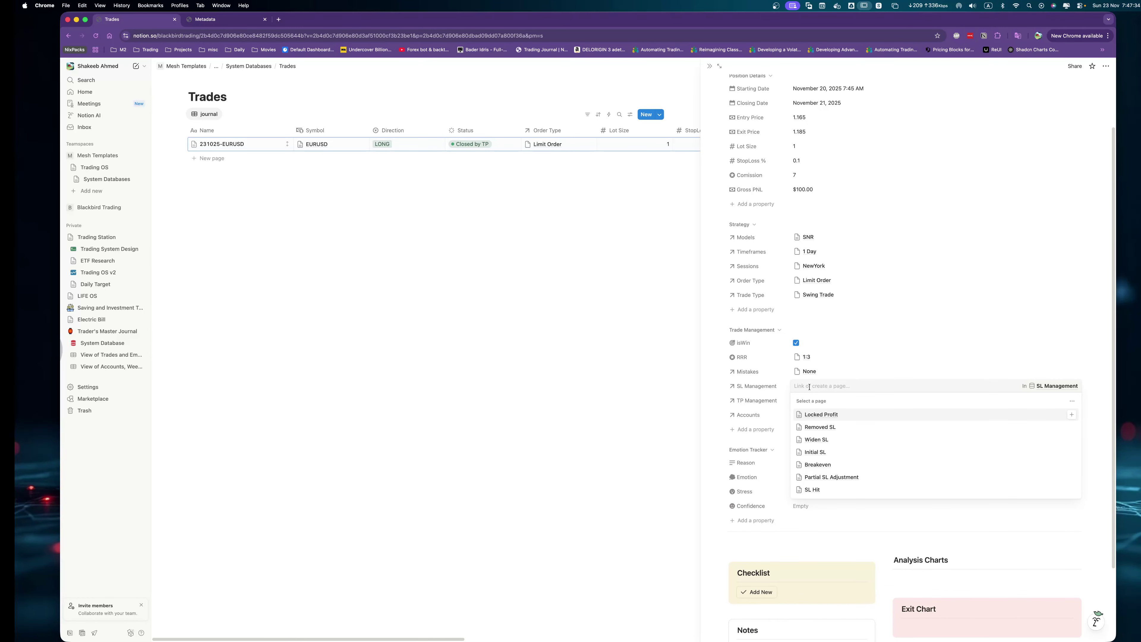
pyautogui.click(836, 454)
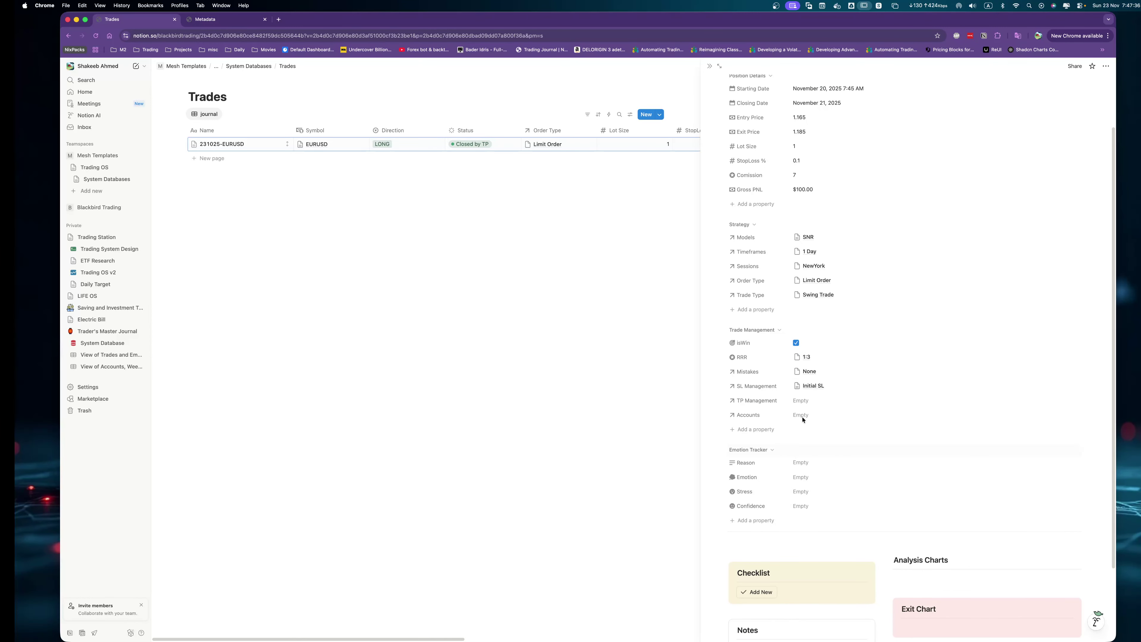
pyautogui.click(801, 401)
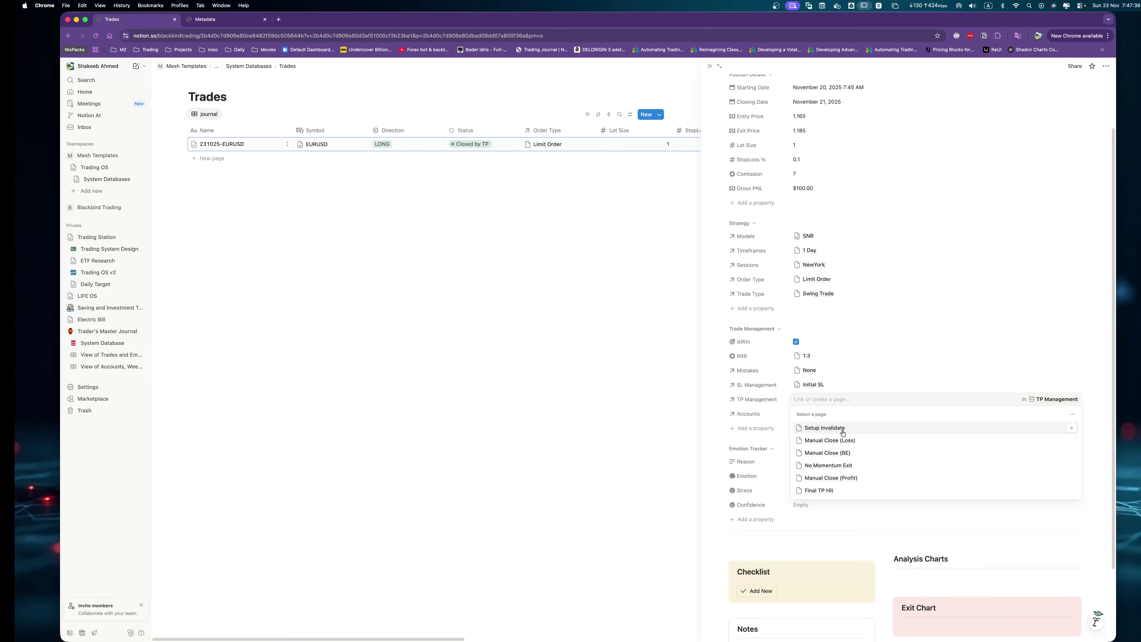
pyautogui.click(853, 490)
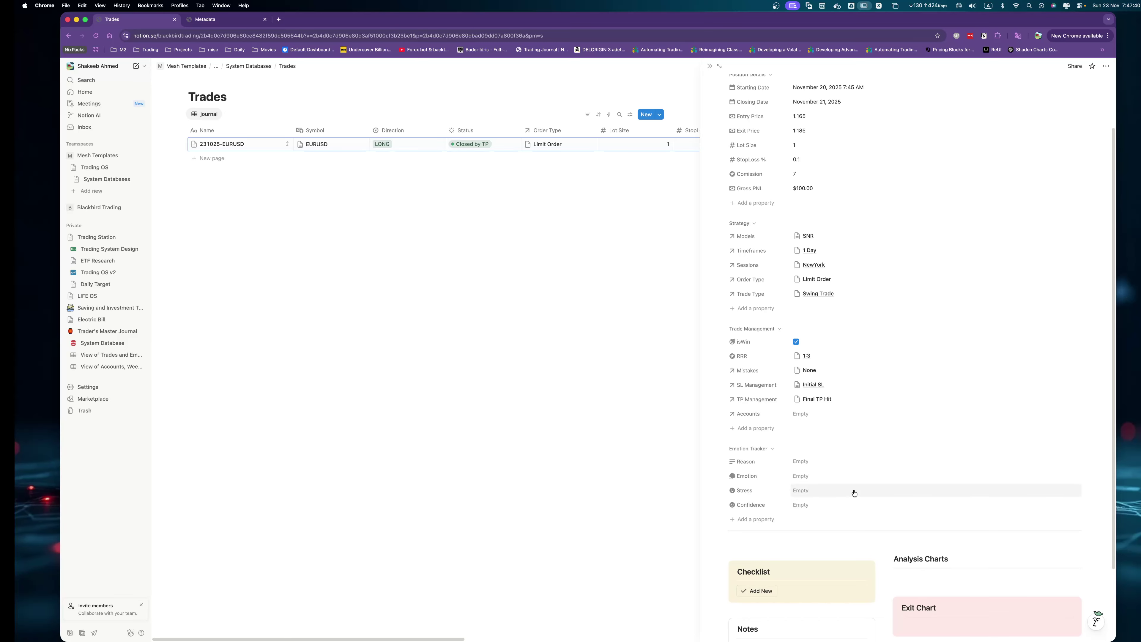
# Link the trade's Accounts property to IC market and return to the Trades table.
pyautogui.click(812, 414)
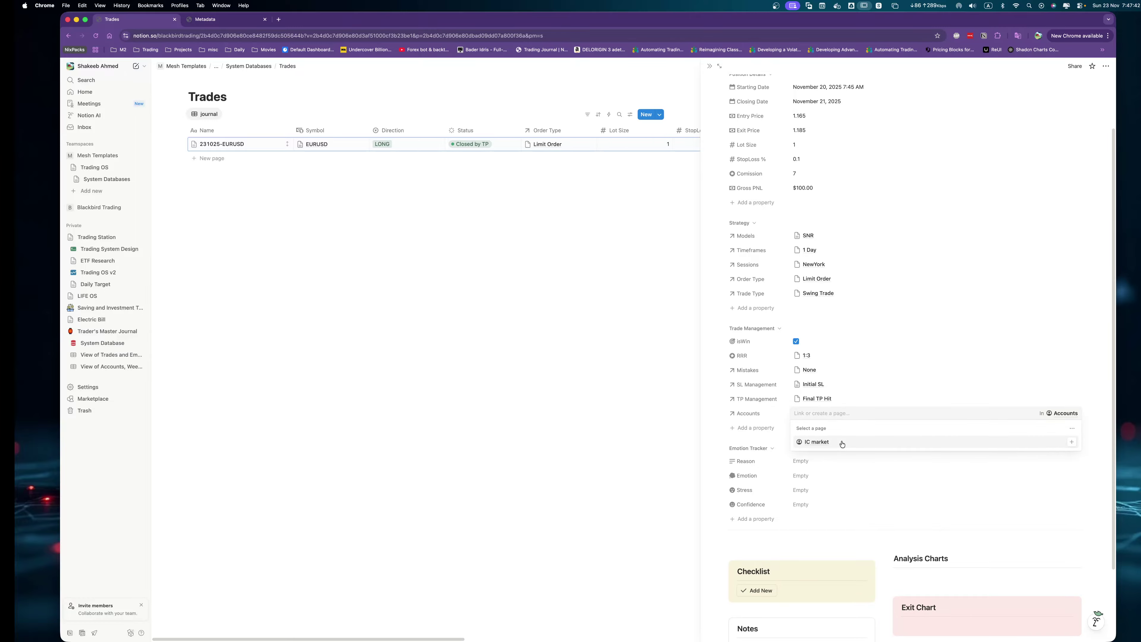
pyautogui.click(842, 444)
pyautogui.click(853, 441)
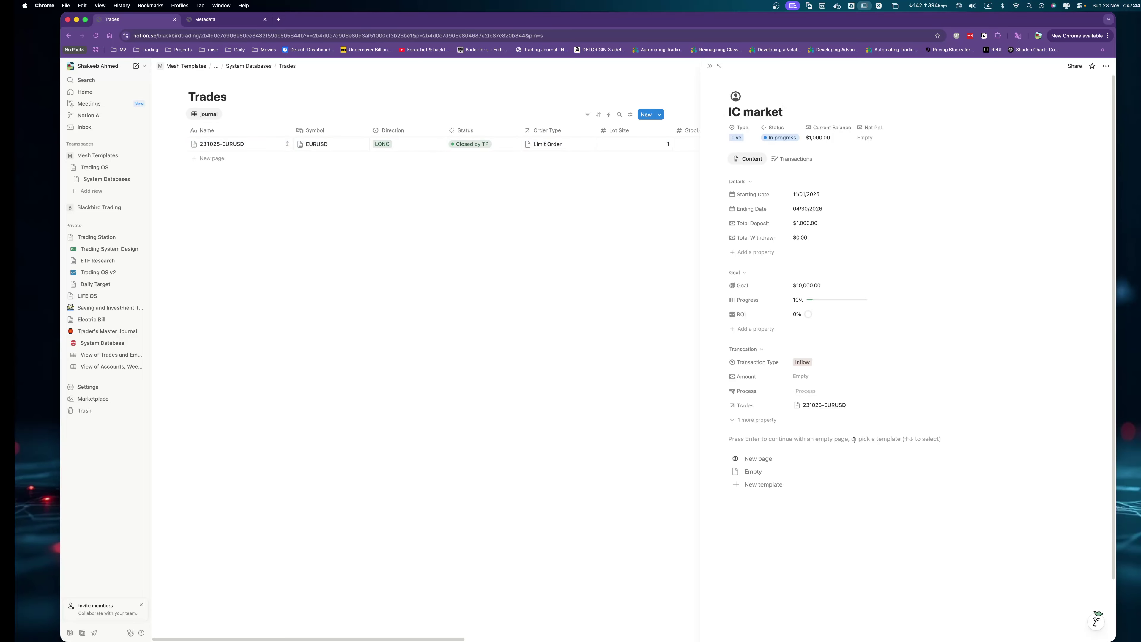
pyautogui.click(530, 282)
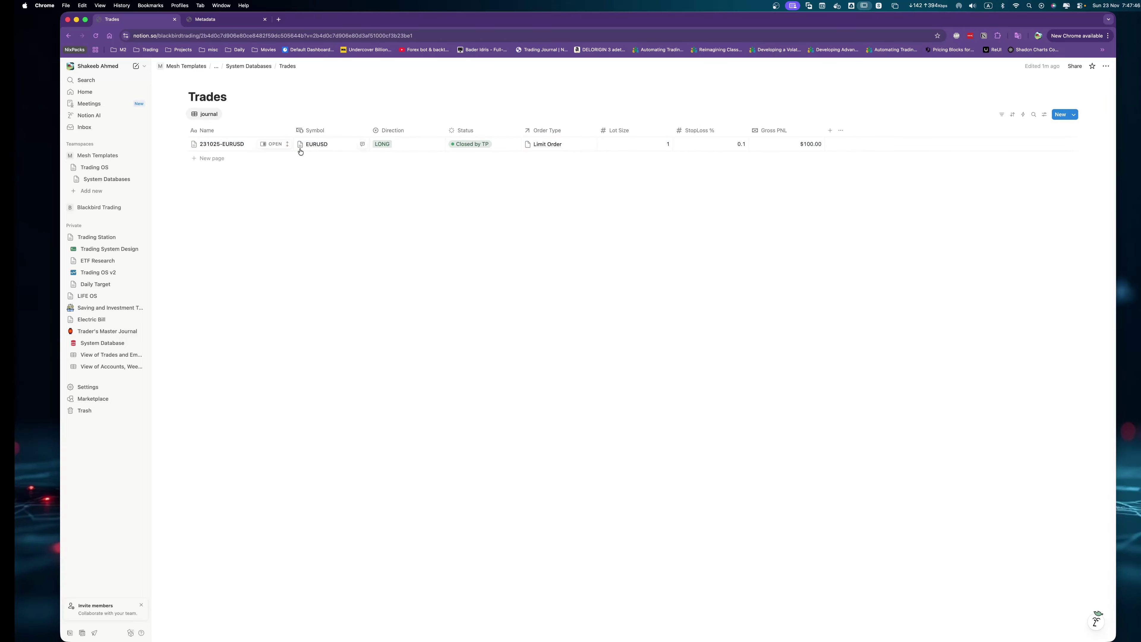
# Remove the empty line above the Checklist block in the 231025-EURUSD trade page and close the page.
pyautogui.click(271, 144)
pyautogui.scroll(-5, 870, 463)
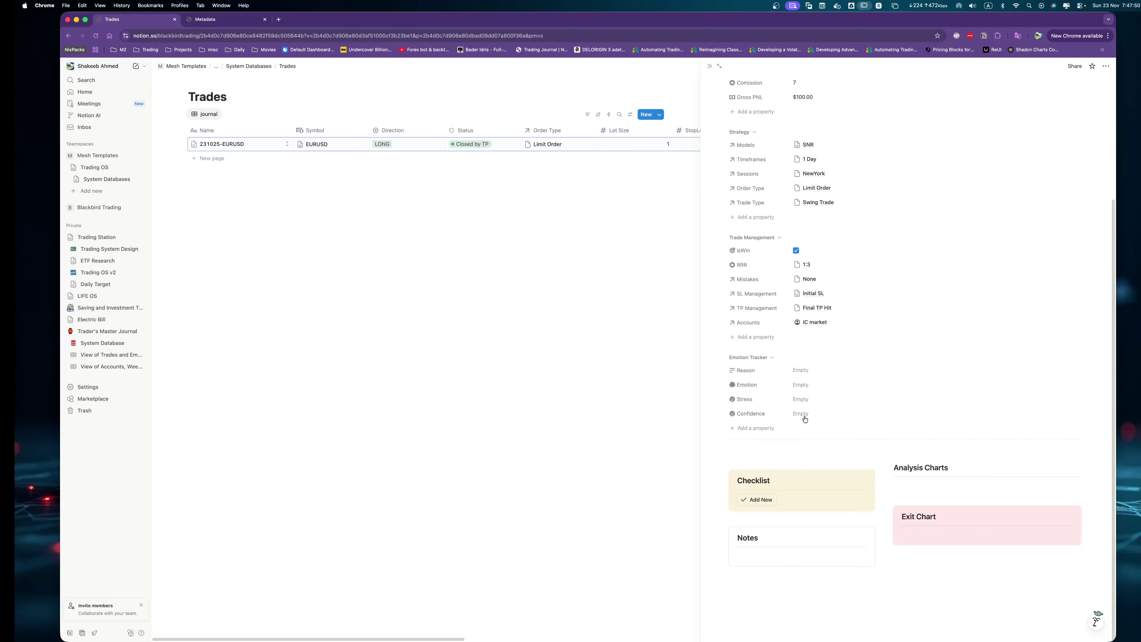
pyautogui.click(803, 460)
pyautogui.press('BackSpace')
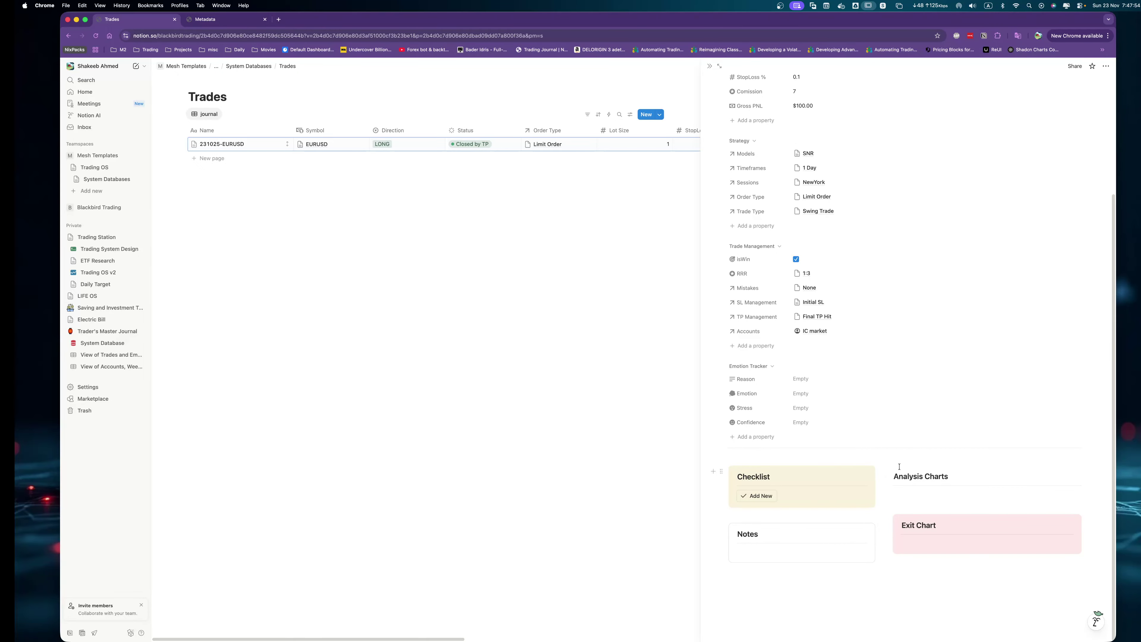
pyautogui.click(578, 203)
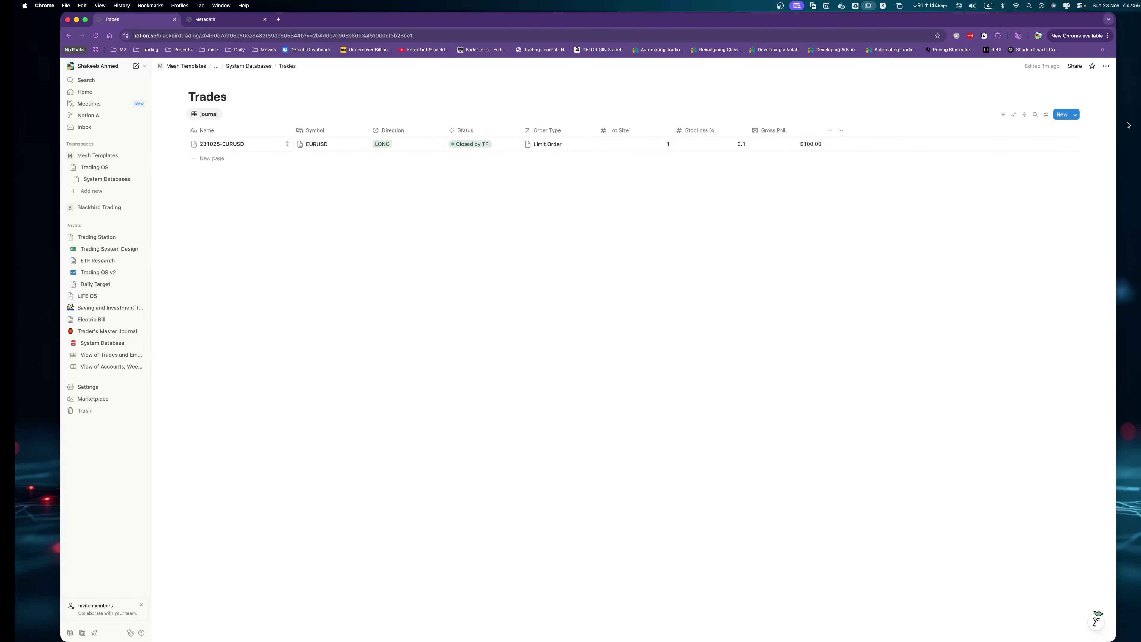
# Open the Trades page template for editing and delete the empty line above its Checklist block.
pyautogui.click(1075, 114)
pyautogui.click(1104, 141)
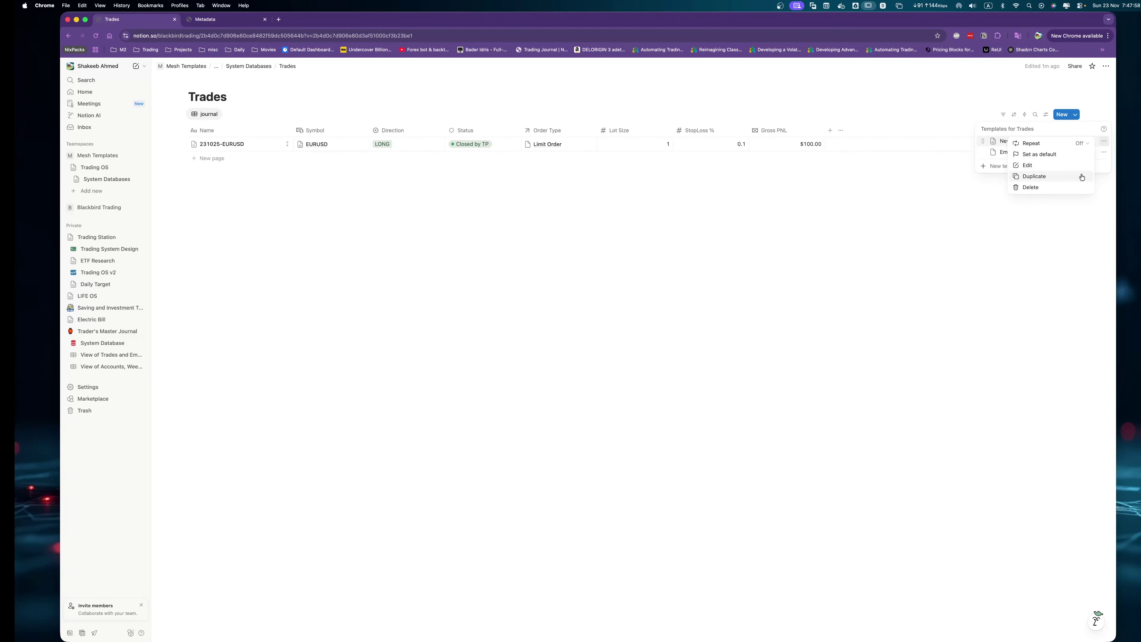
pyautogui.click(1029, 166)
pyautogui.scroll(-5, 518, 408)
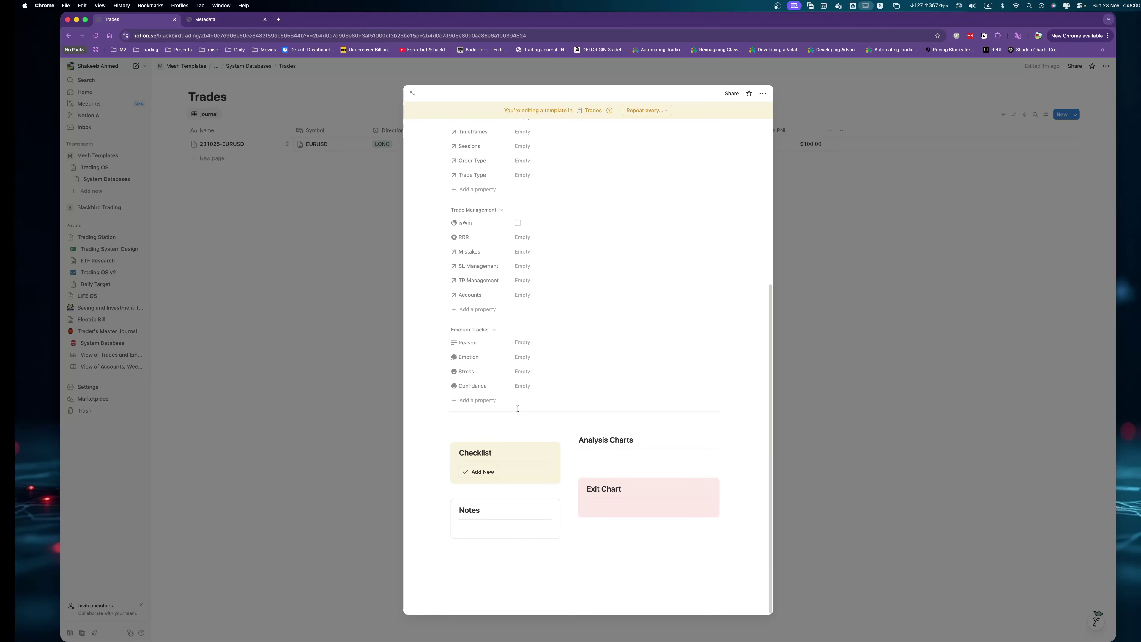
pyautogui.click(491, 433)
pyautogui.press('BackSpace')
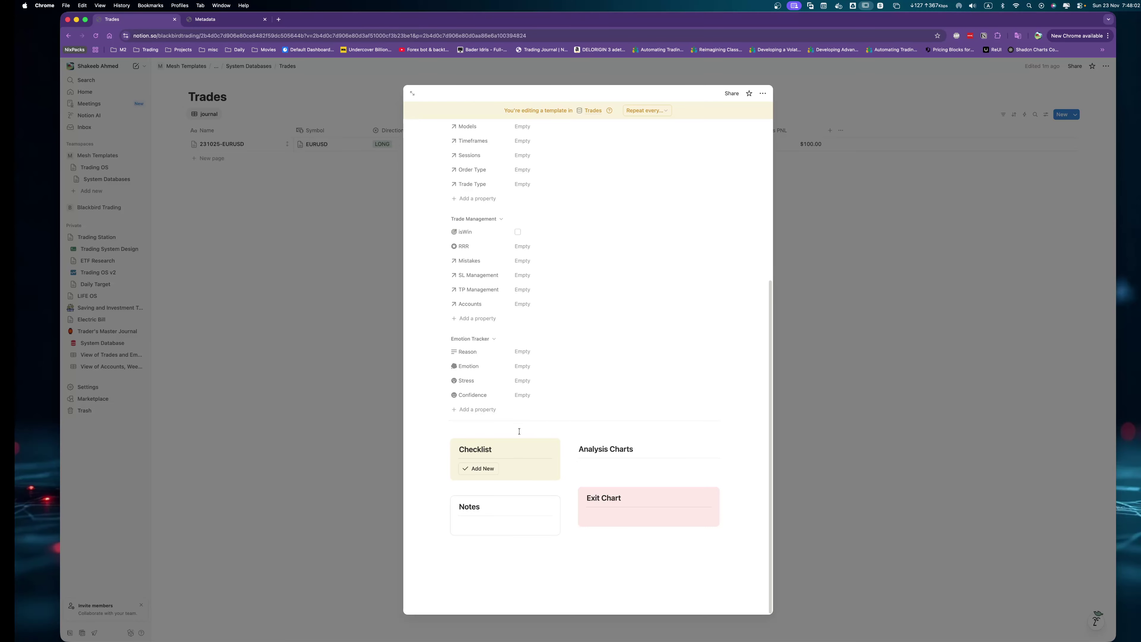
# Change the Accounts property's icon to the circled person icon and close the template.
pyautogui.click(457, 305)
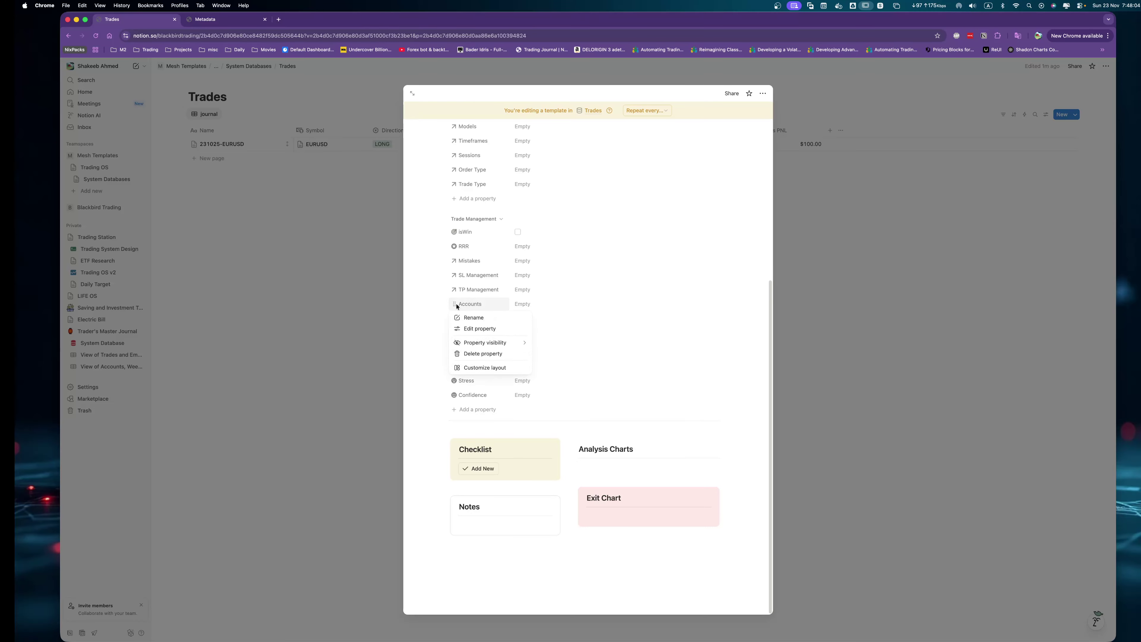
pyautogui.click(467, 329)
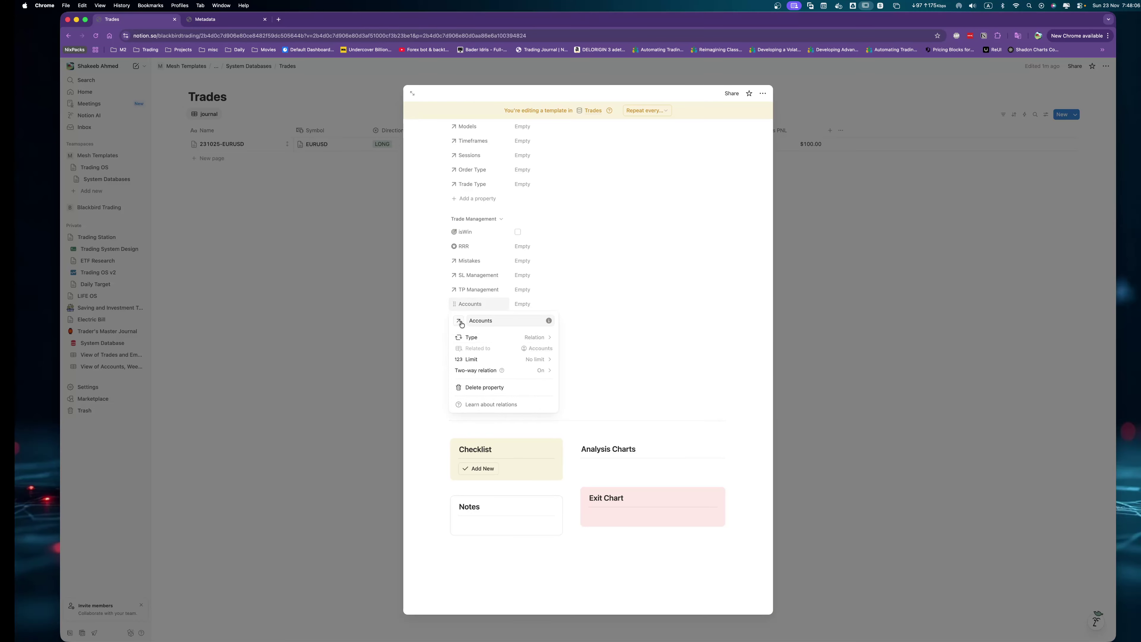
pyautogui.click(460, 322)
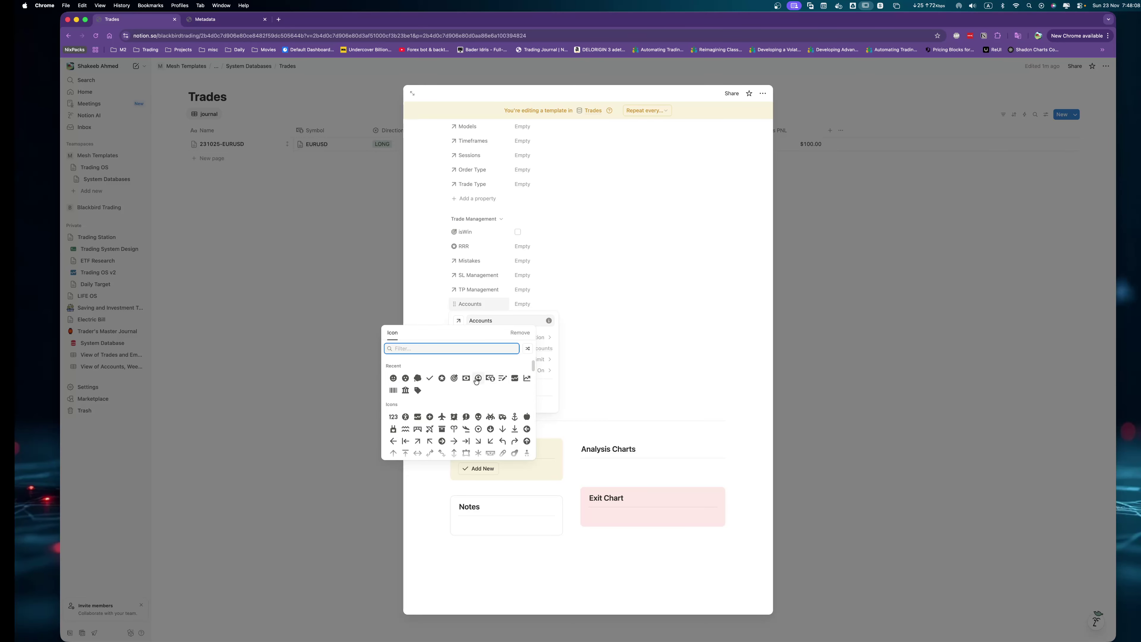
pyautogui.click(476, 381)
pyautogui.click(598, 296)
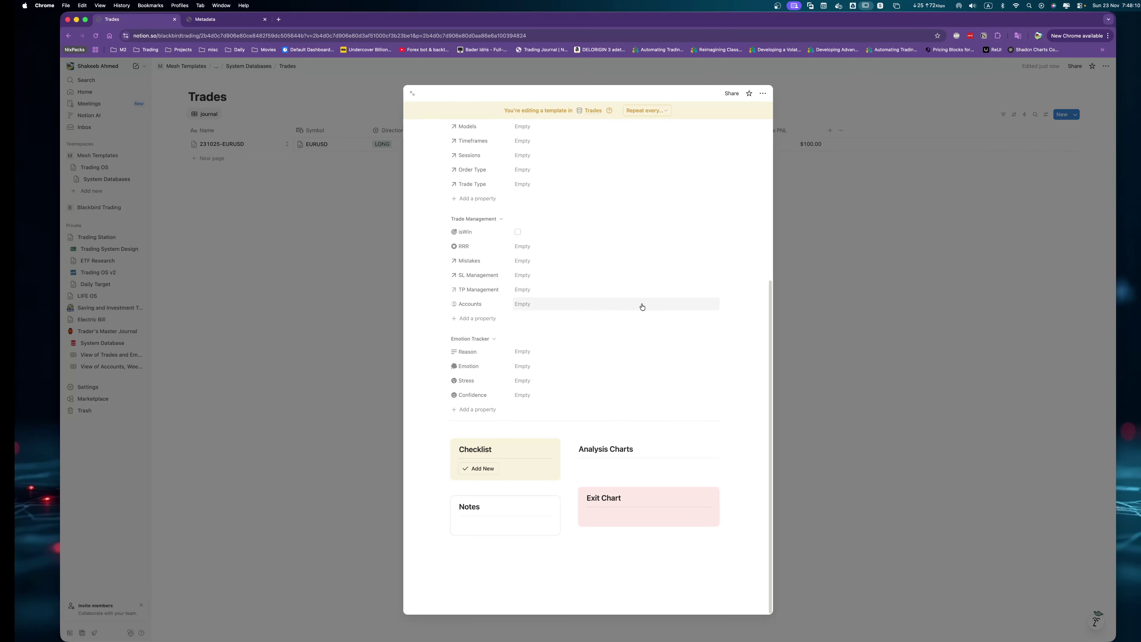
pyautogui.click(943, 153)
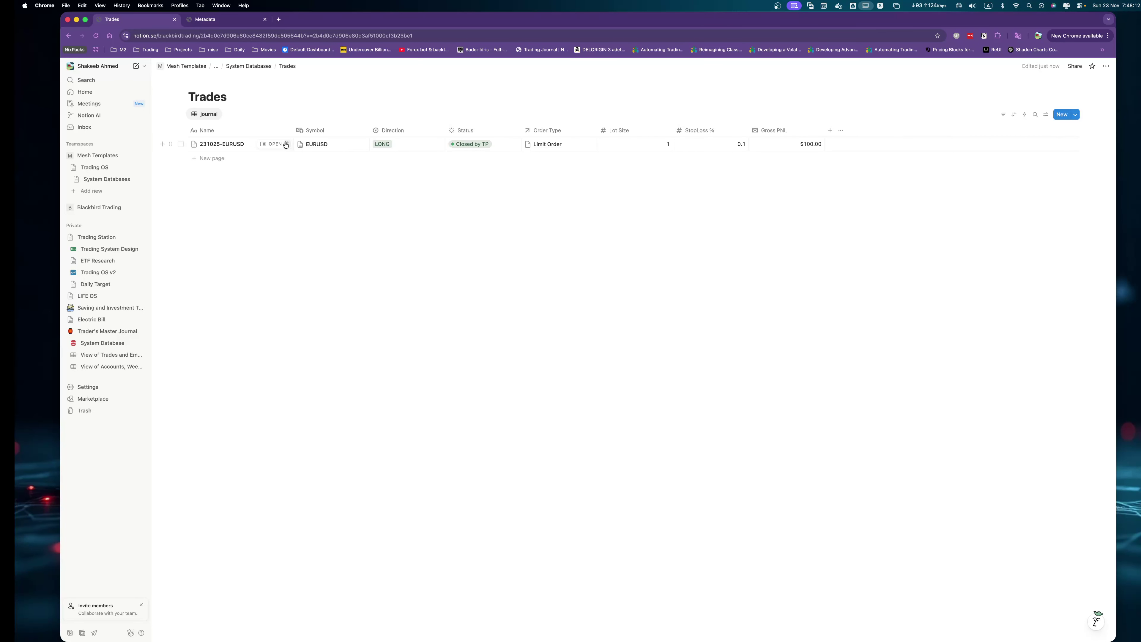
# In the 231025-EURUSD trade's Emotion Tracker group, enter Something as the Reason and set Emotion to Confident.
pyautogui.click(286, 145)
pyautogui.scroll(-4, 921, 349)
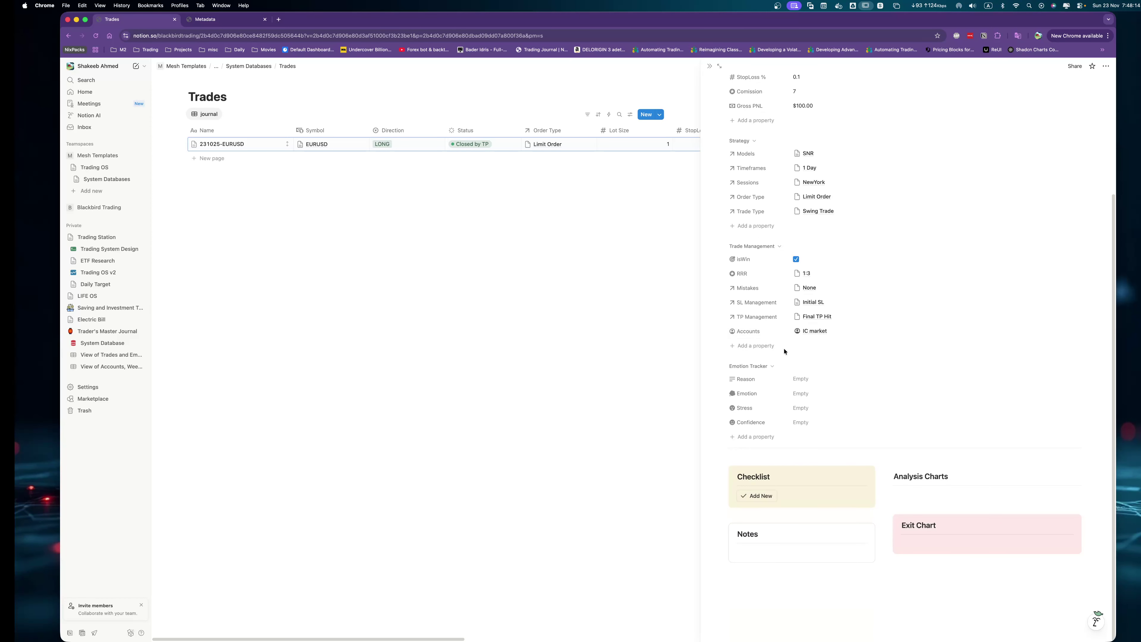
pyautogui.click(804, 379)
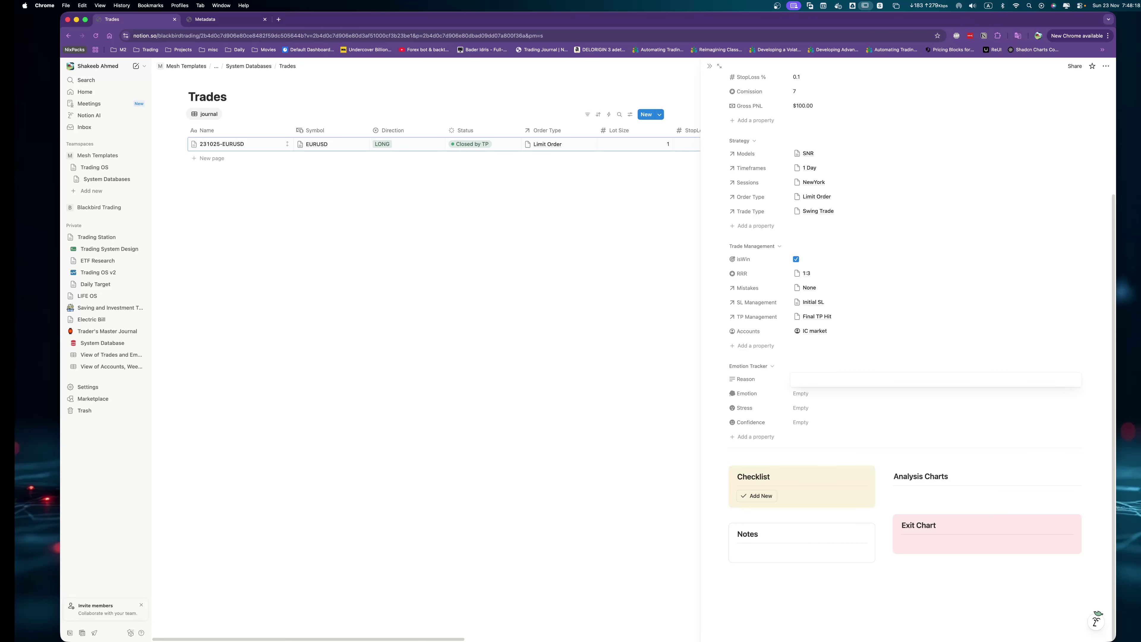
pyautogui.write('Something')
pyautogui.press('Return')
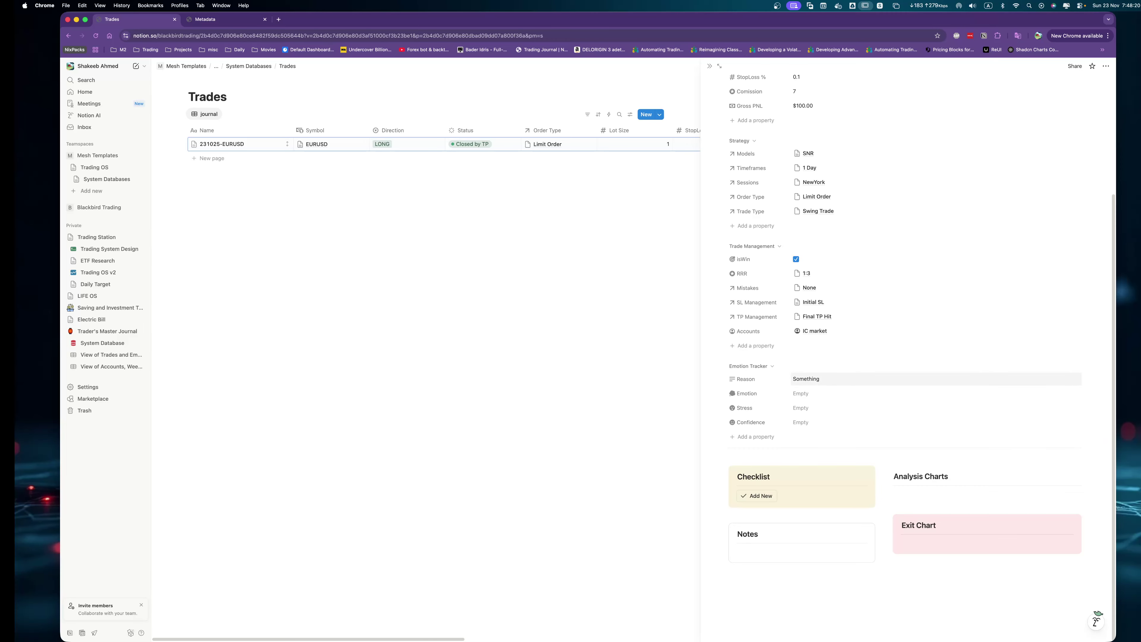
pyautogui.click(806, 392)
pyautogui.click(824, 416)
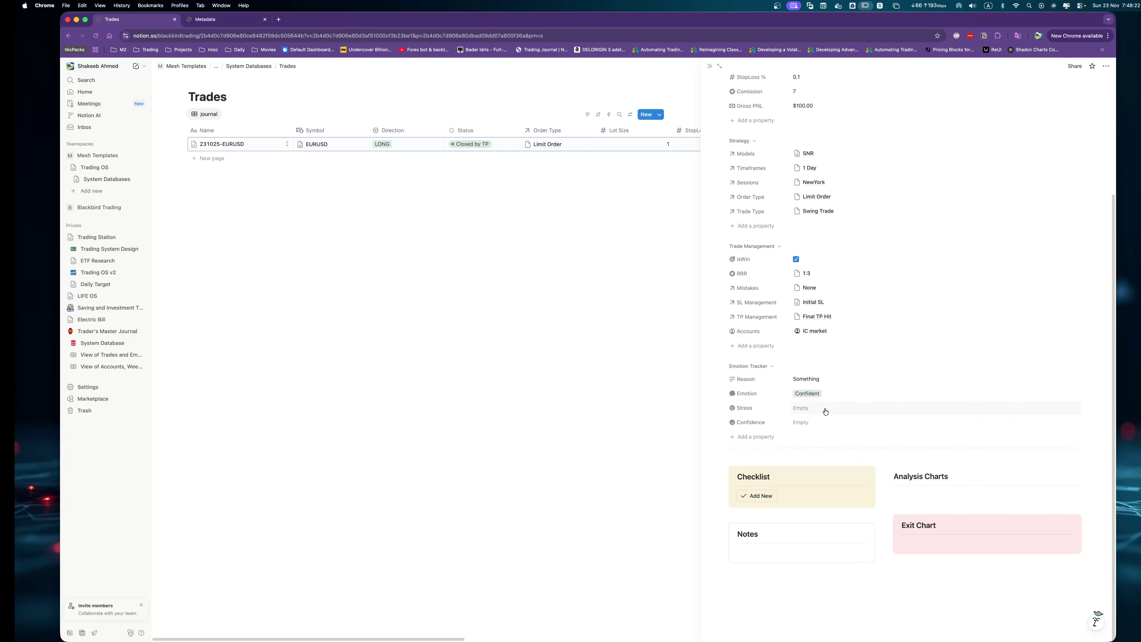
# Create and assign the option Zero for Stress and the option Good for Confidence.
pyautogui.click(824, 409)
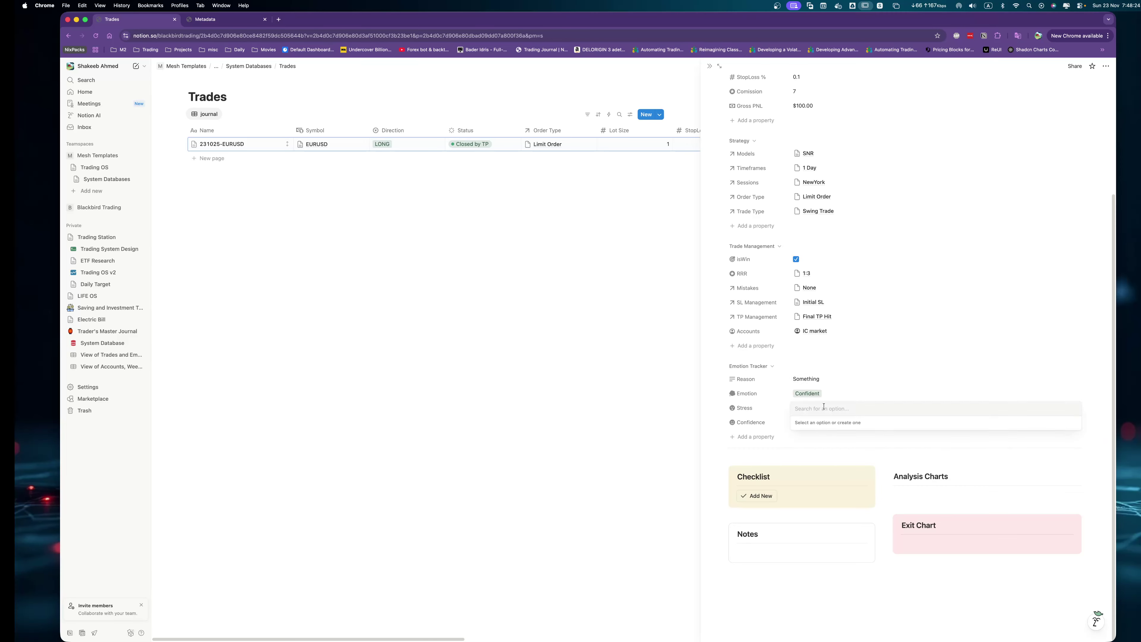
pyautogui.write('Zero')
pyautogui.press('Return')
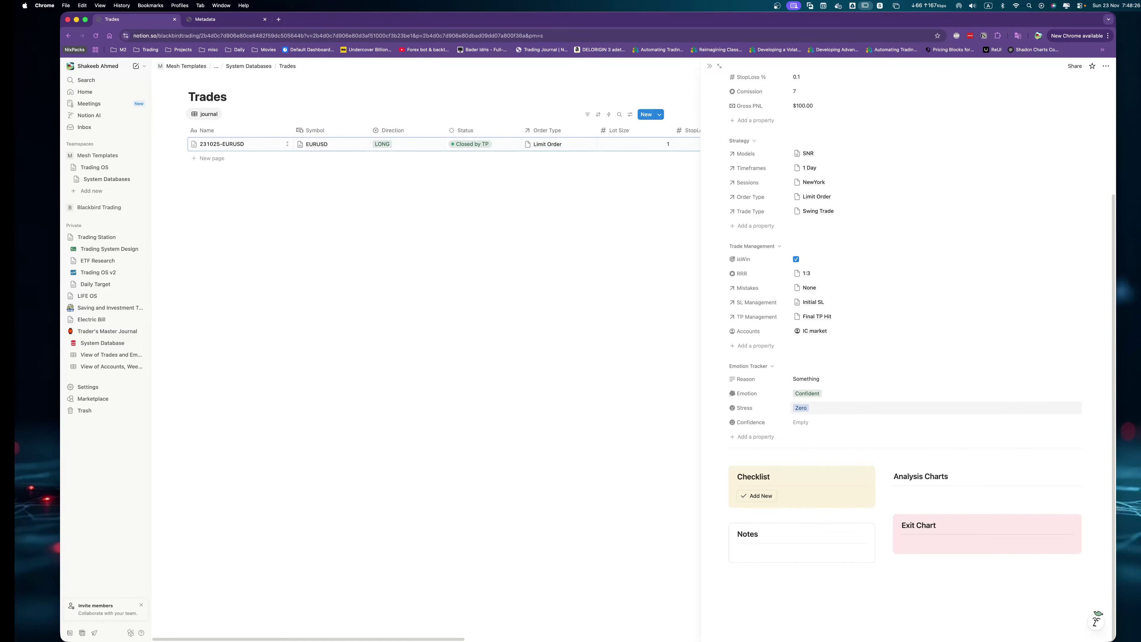
pyautogui.click(852, 423)
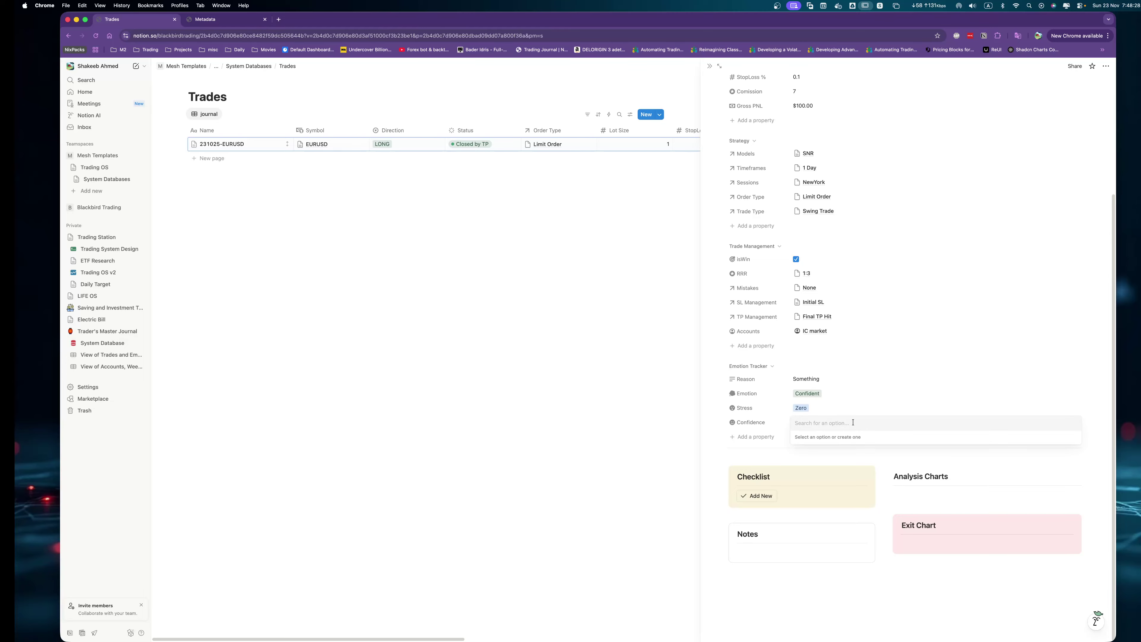
pyautogui.write('Good')
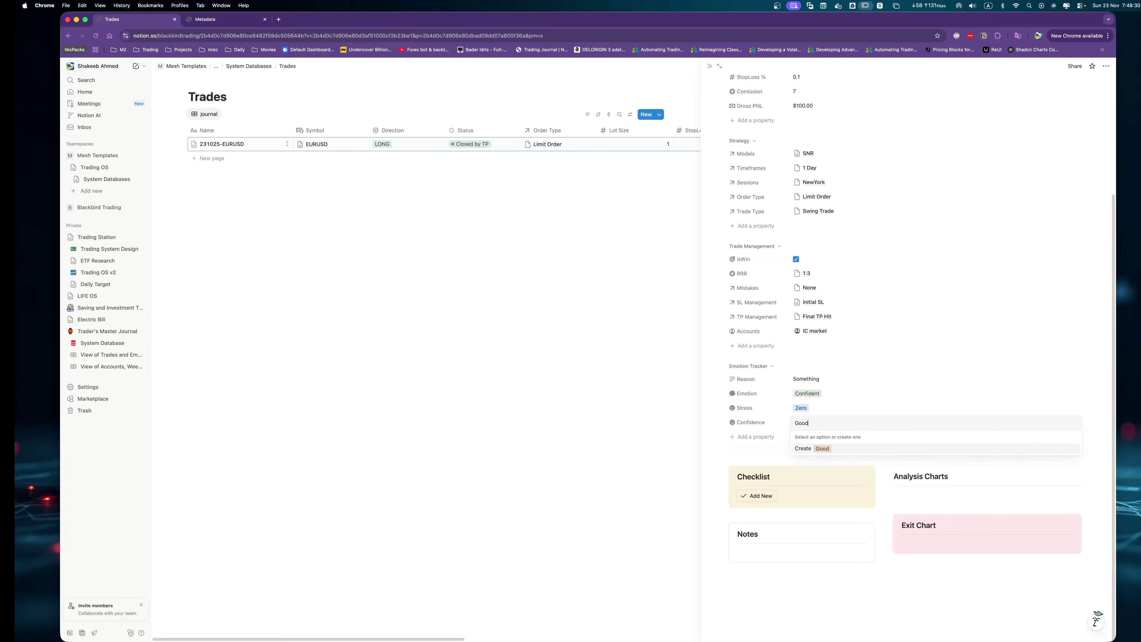
pyautogui.press('Return')
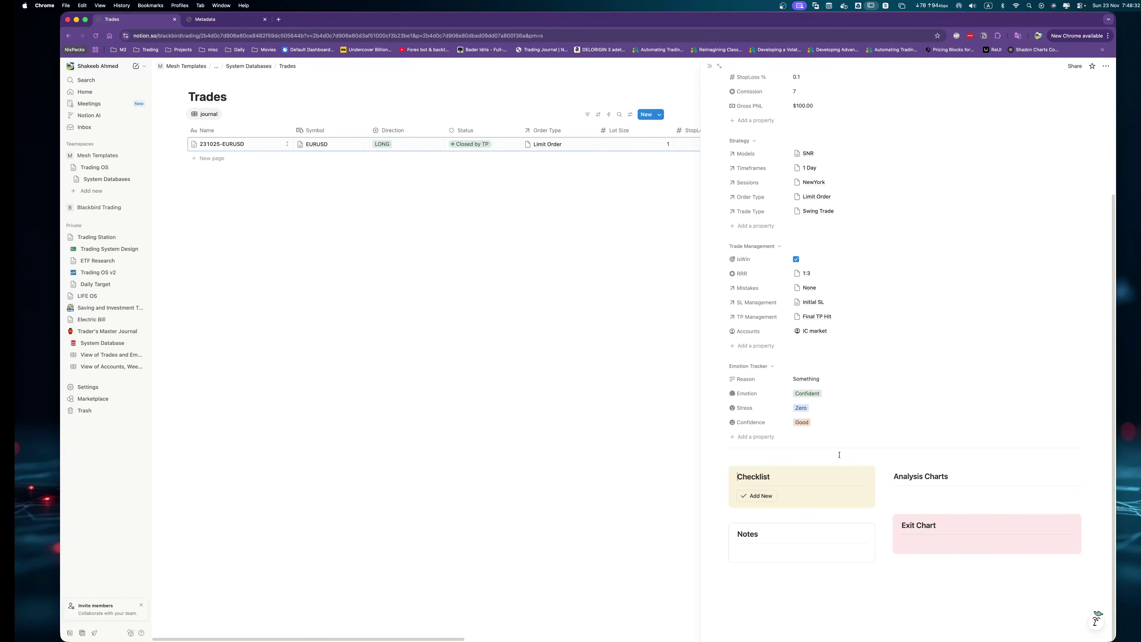
# Switch to TradingView and copy a snapshot of the current chart as an image.
pyautogui.click(909, 493)
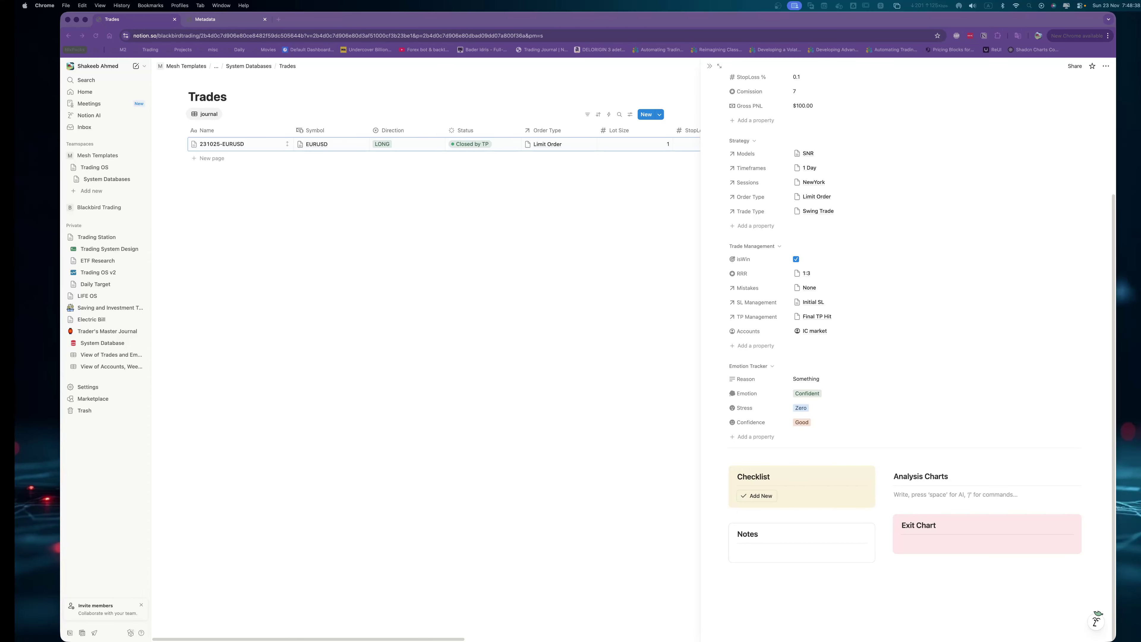
pyautogui.moveTo(15, 107); pyautogui.dragTo(923, 111)
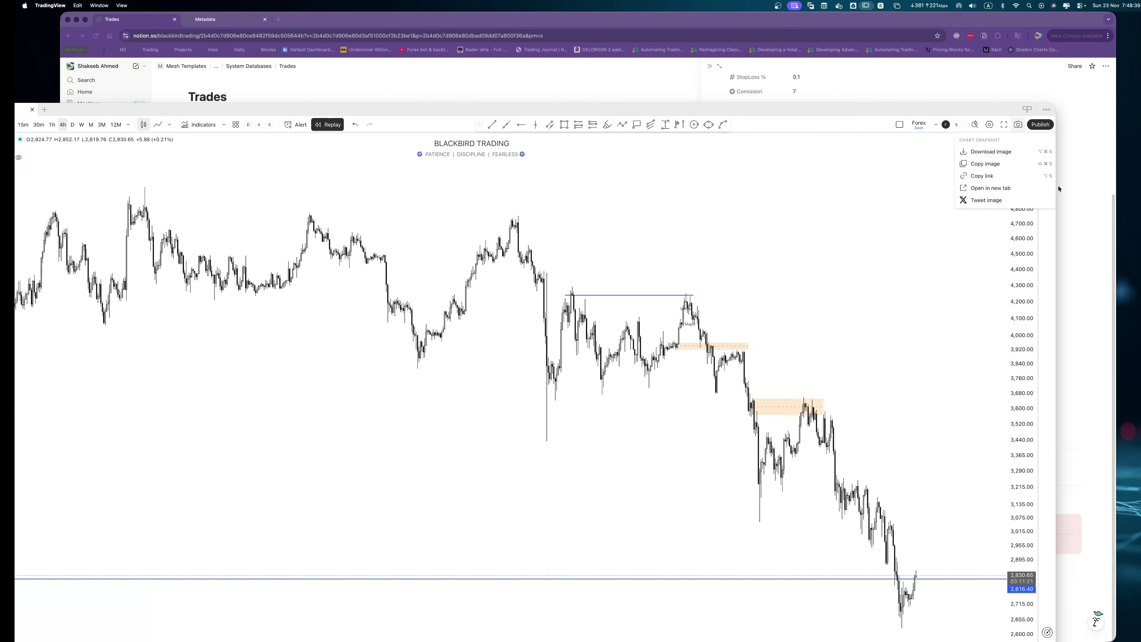
pyautogui.click(975, 165)
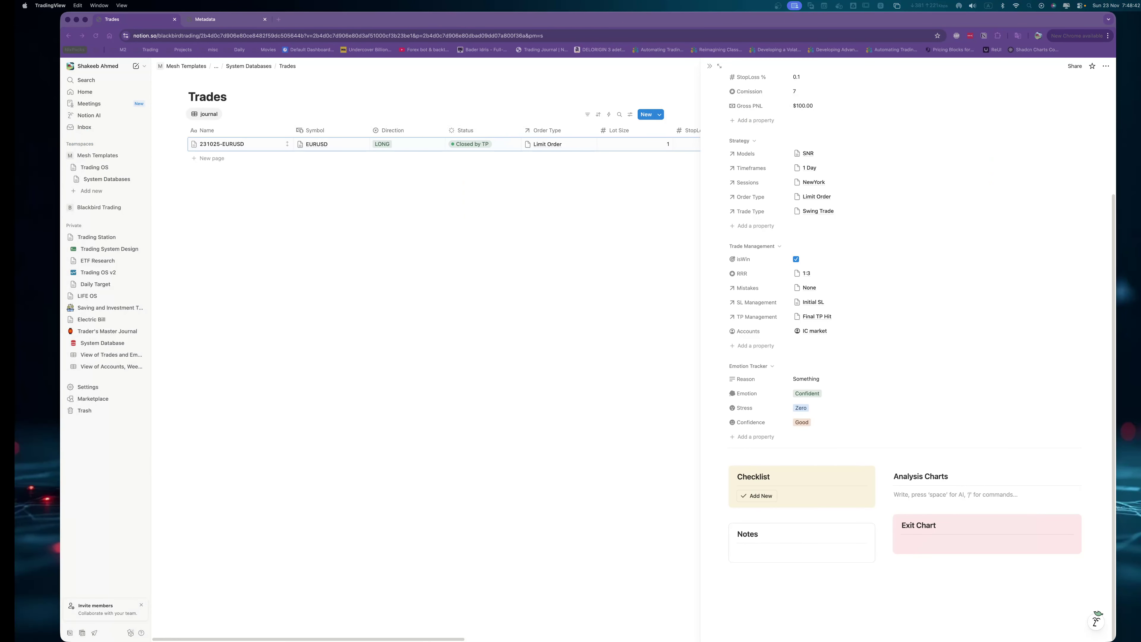
# Back in the Notion trade page, paste the copied chart image under the Analysis Charts heading.
pyautogui.click(946, 510)
pyautogui.rightClick(904, 492)
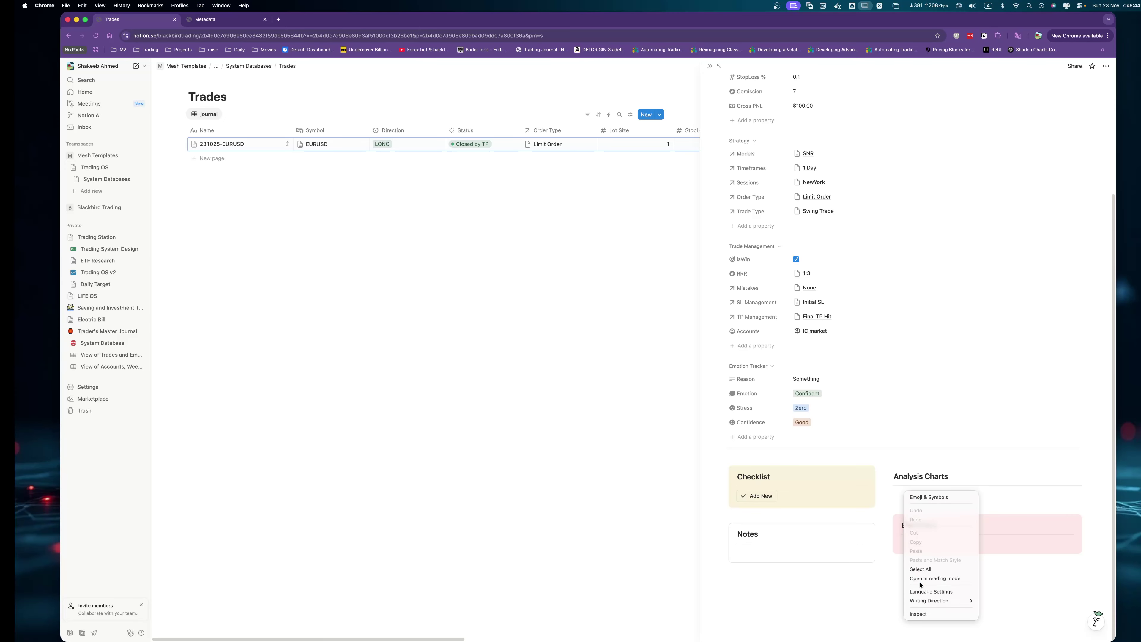
pyautogui.click(897, 495)
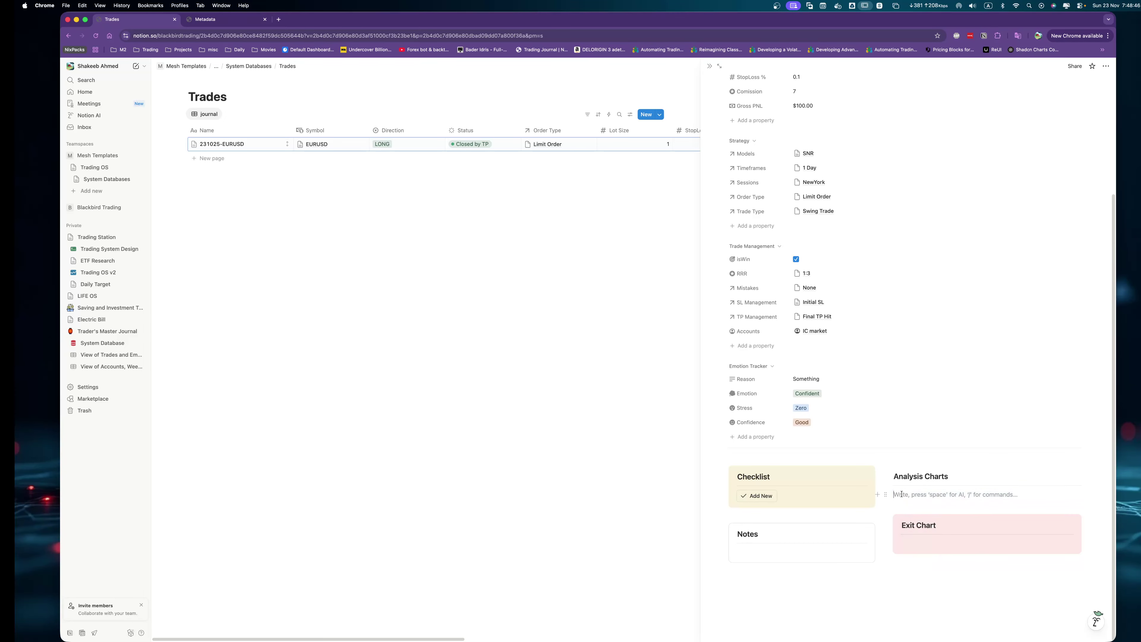
pyautogui.press('super+v')
# Open the pasted analysis chart in full view and zoom in to inspect it.
pyautogui.scroll(-2, 978, 535)
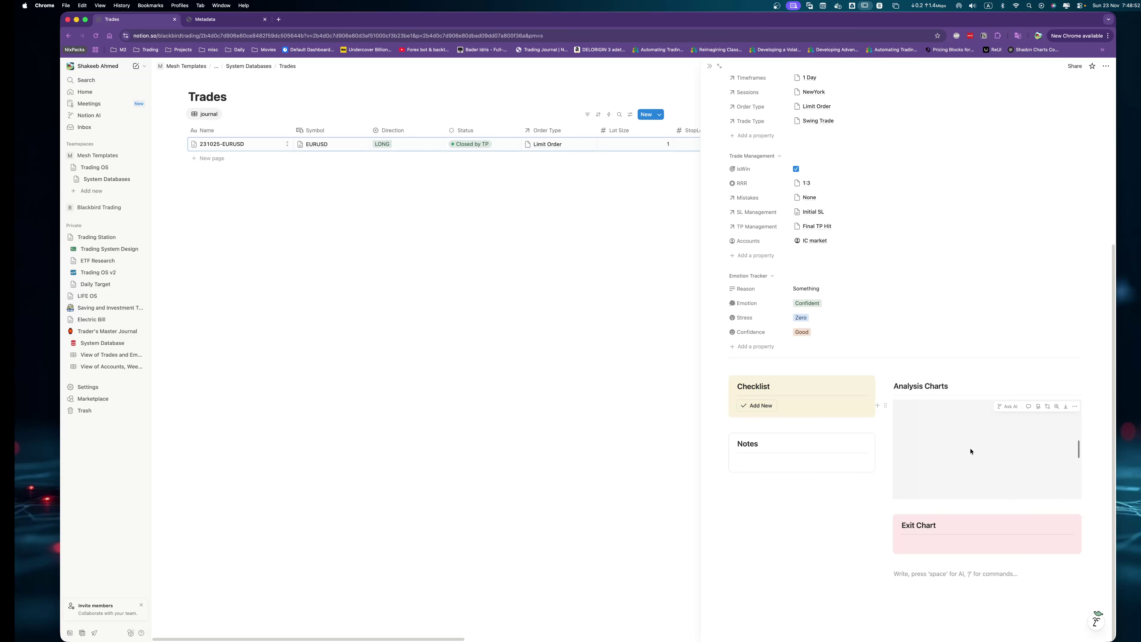
pyautogui.click(975, 447)
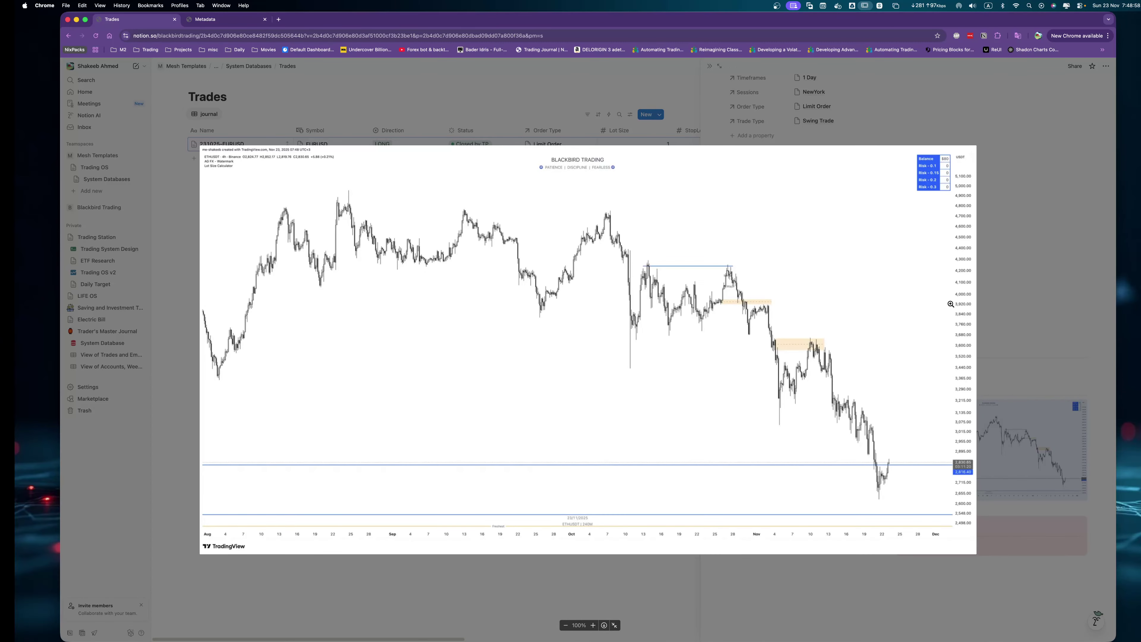
pyautogui.click(1006, 308)
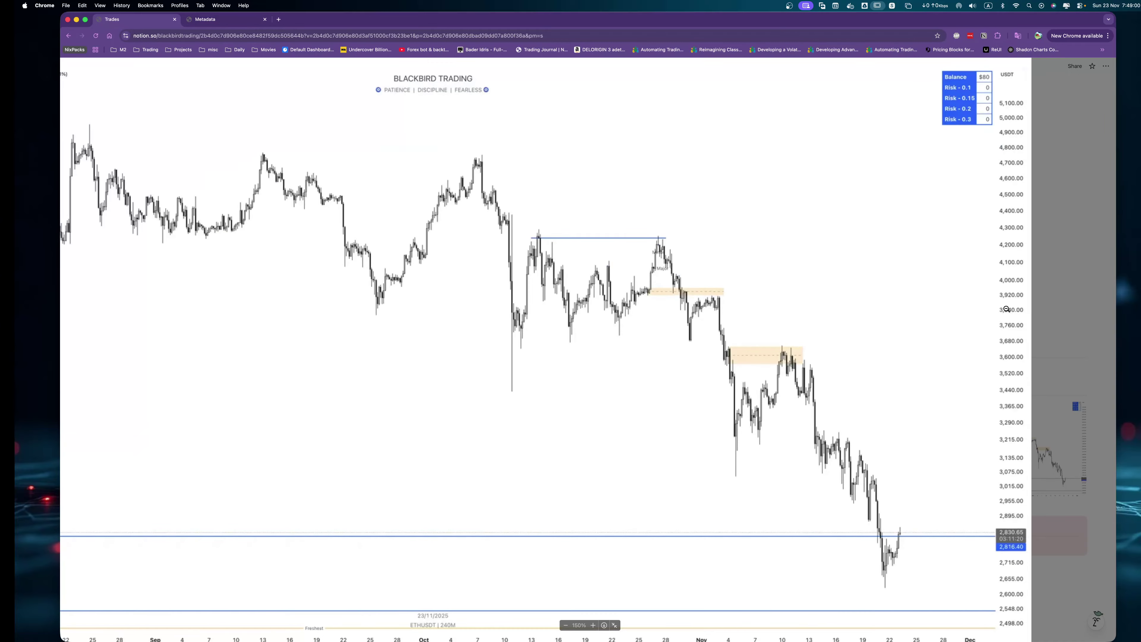
# Zoom the enlarged analysis chart back out and close its full view.
pyautogui.click(1035, 300)
pyautogui.click(1055, 293)
pyautogui.click(1055, 293)
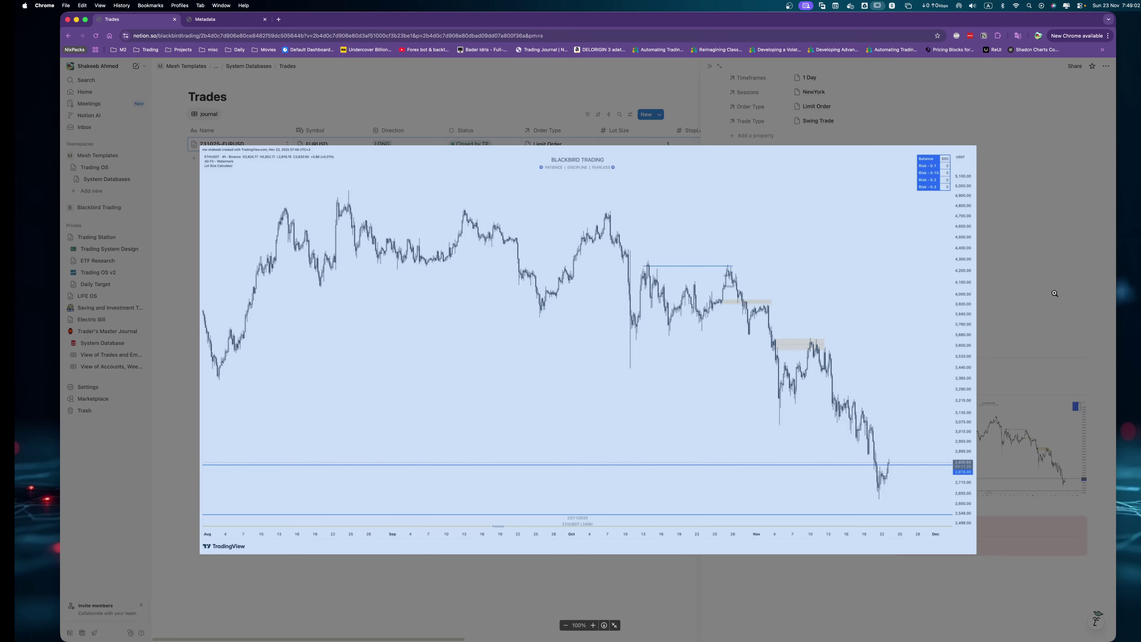
pyautogui.press('Escape')
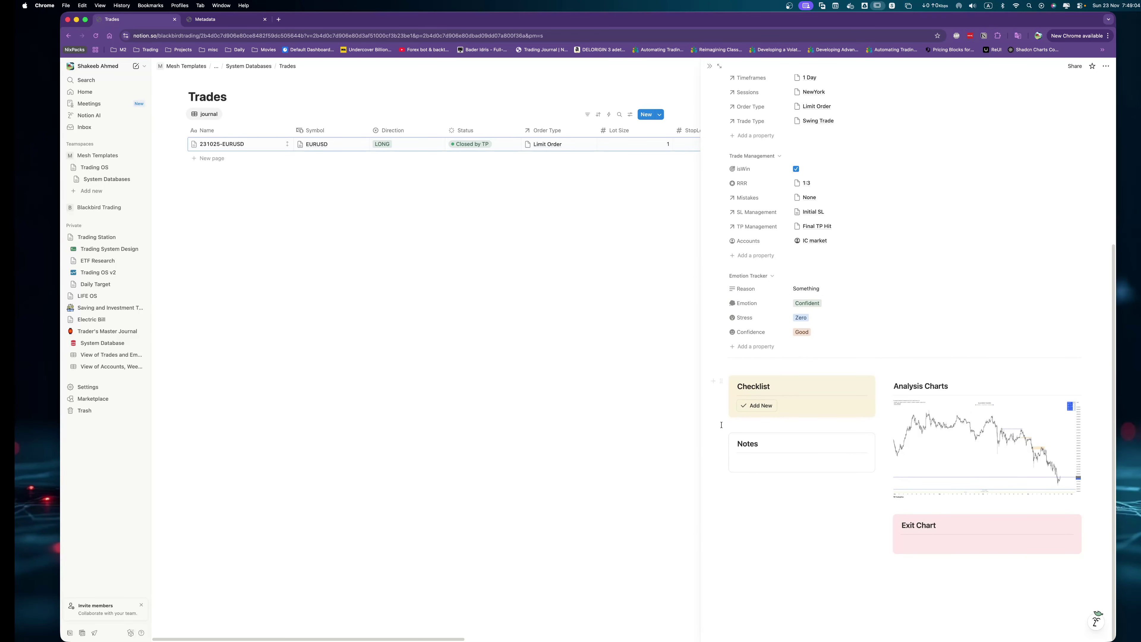
# Add the checklist item "Look for LTF POI" to the trade page and mark it done.
pyautogui.click(745, 409)
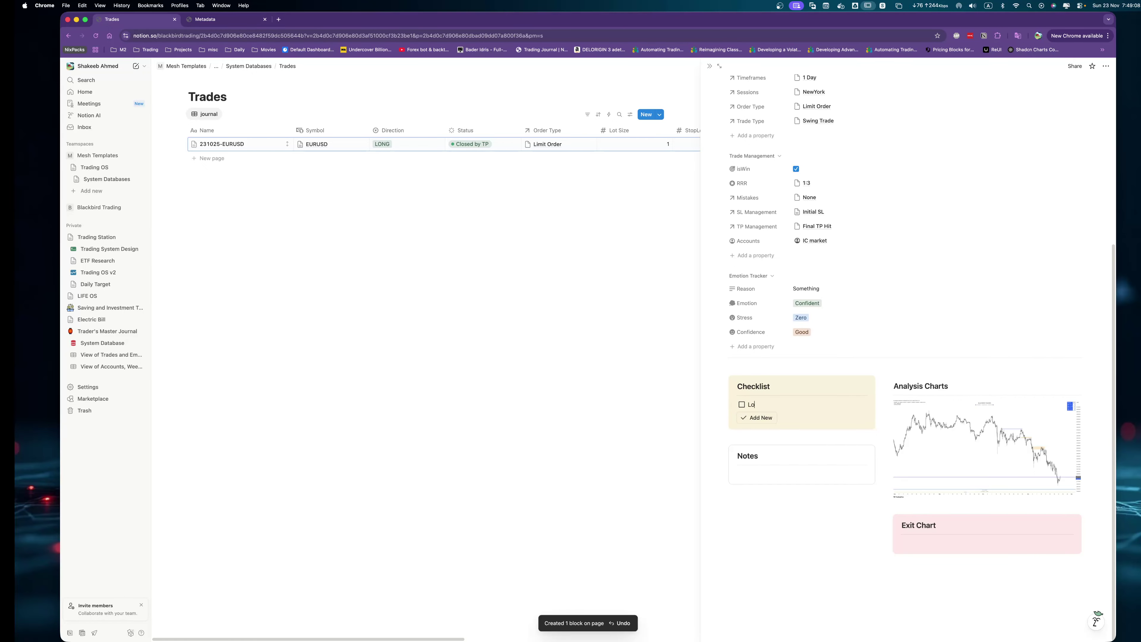
pyautogui.write('Look for LTF POI')
pyautogui.click(741, 404)
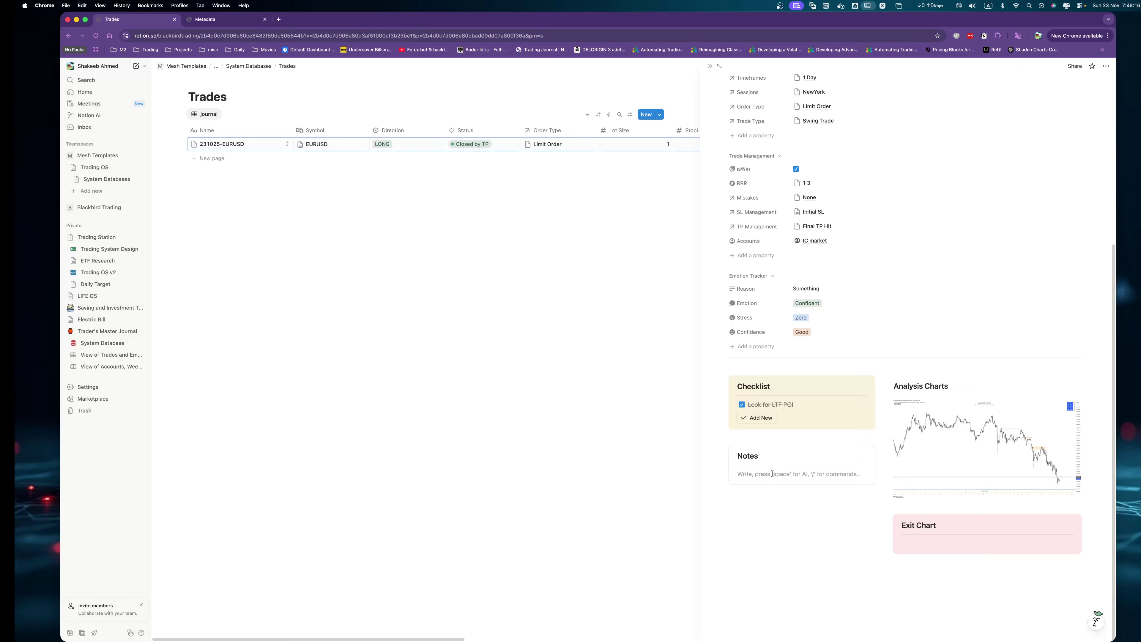
# Write "Wait for 5-min confirmation" under Notes, copy it into a new checklist item and mark that item done.
pyautogui.write('Wait for 5-min confirmation')
pyautogui.hotkey('alt', 'shift', 'Left')
pyautogui.press('super+shift+Left')
pyautogui.click(762, 420)
pyautogui.press('super+v')
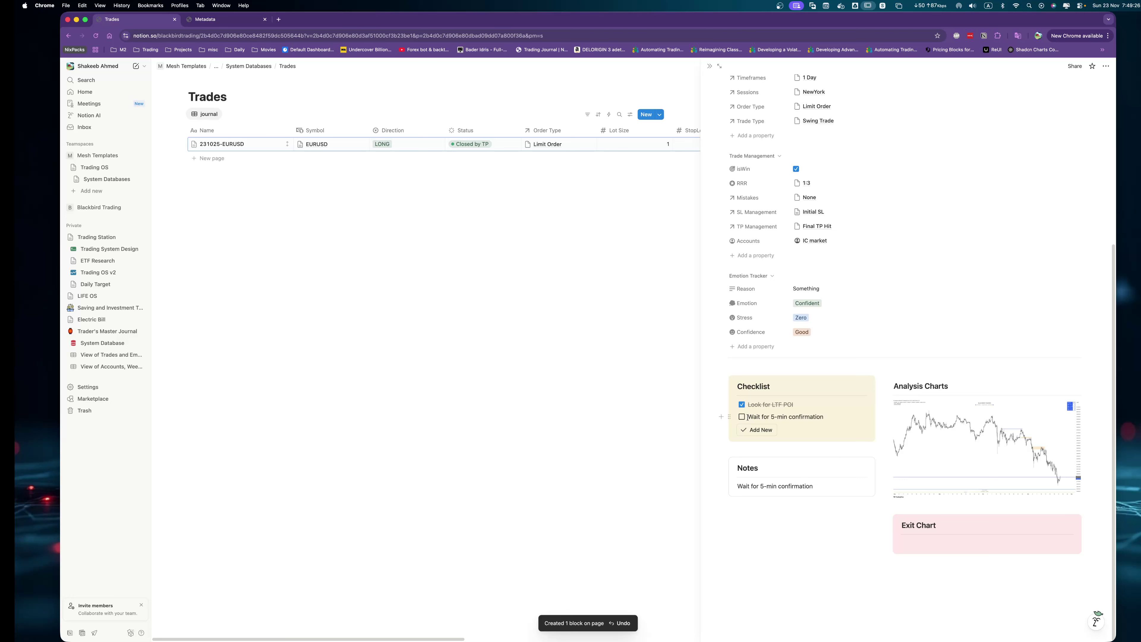
pyautogui.click(742, 416)
# Close the trade page and open the Accounts database from System Databases.
pyautogui.scroll(5, 804, 450)
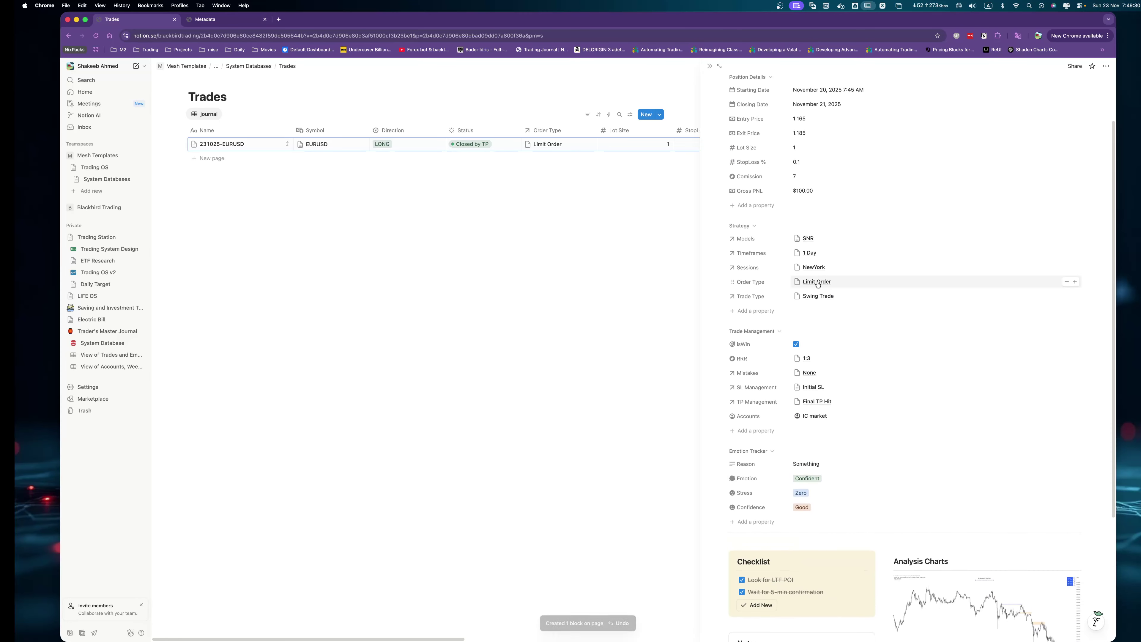
pyautogui.scroll(2, 817, 284)
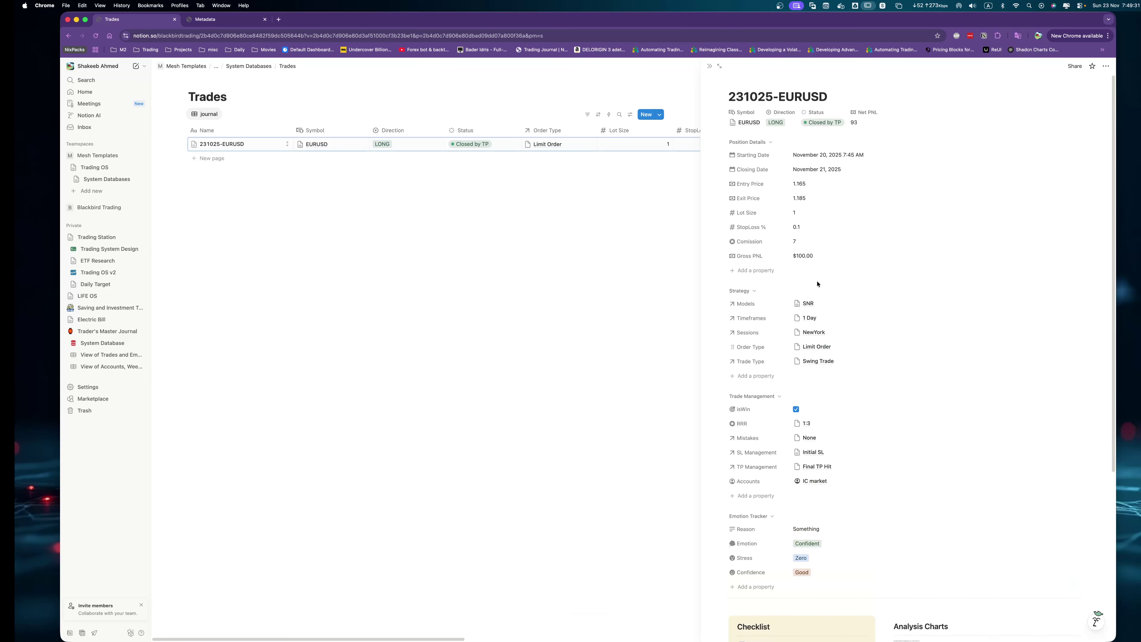
pyautogui.click(548, 237)
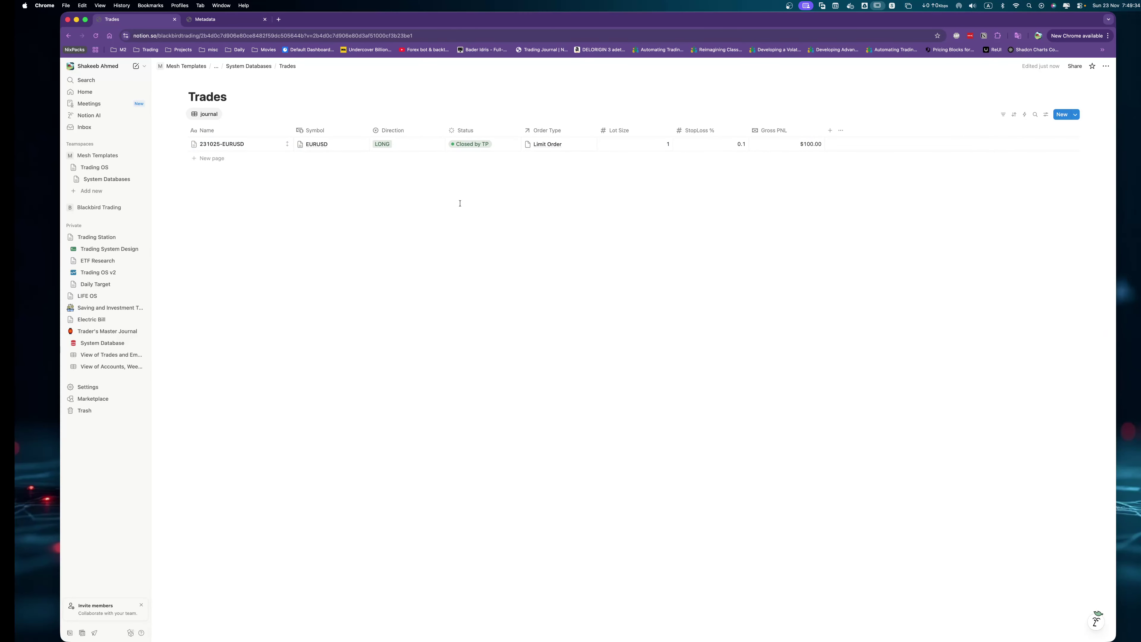
pyautogui.click(744, 182)
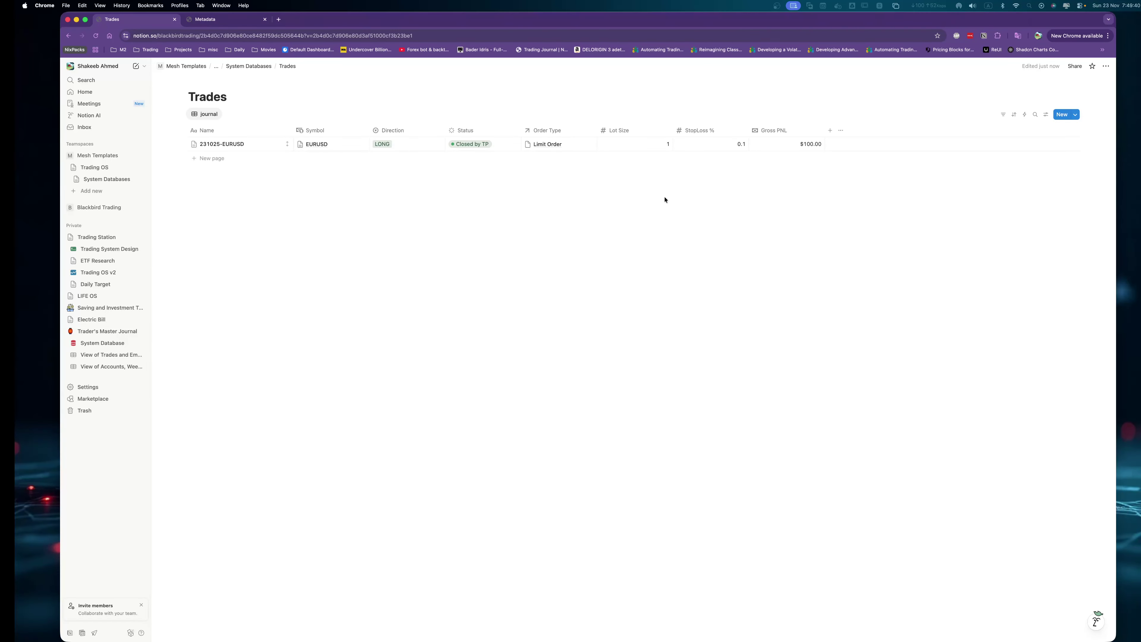
pyautogui.click(256, 67)
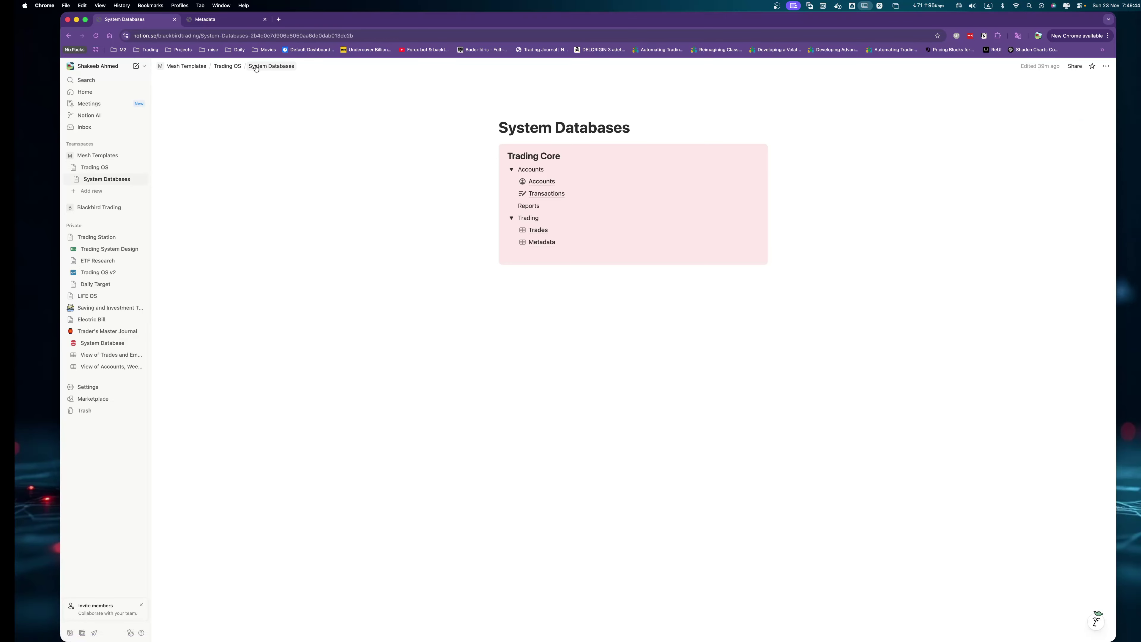
pyautogui.click(544, 181)
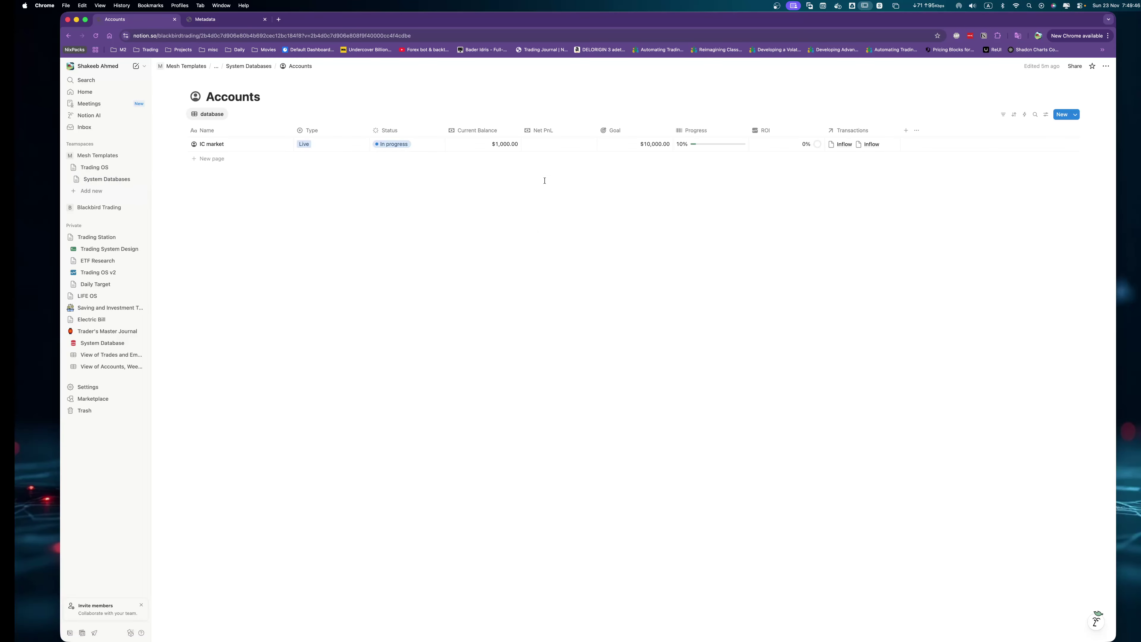
# Hide the Transactions column in the Accounts table.
pyautogui.click(865, 132)
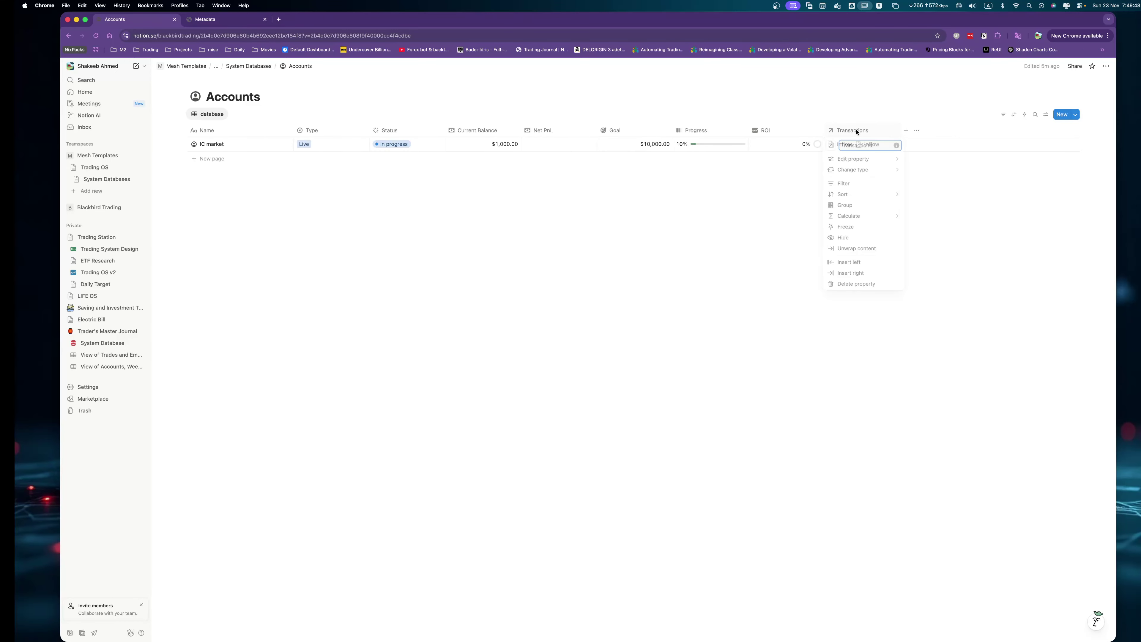
pyautogui.click(843, 239)
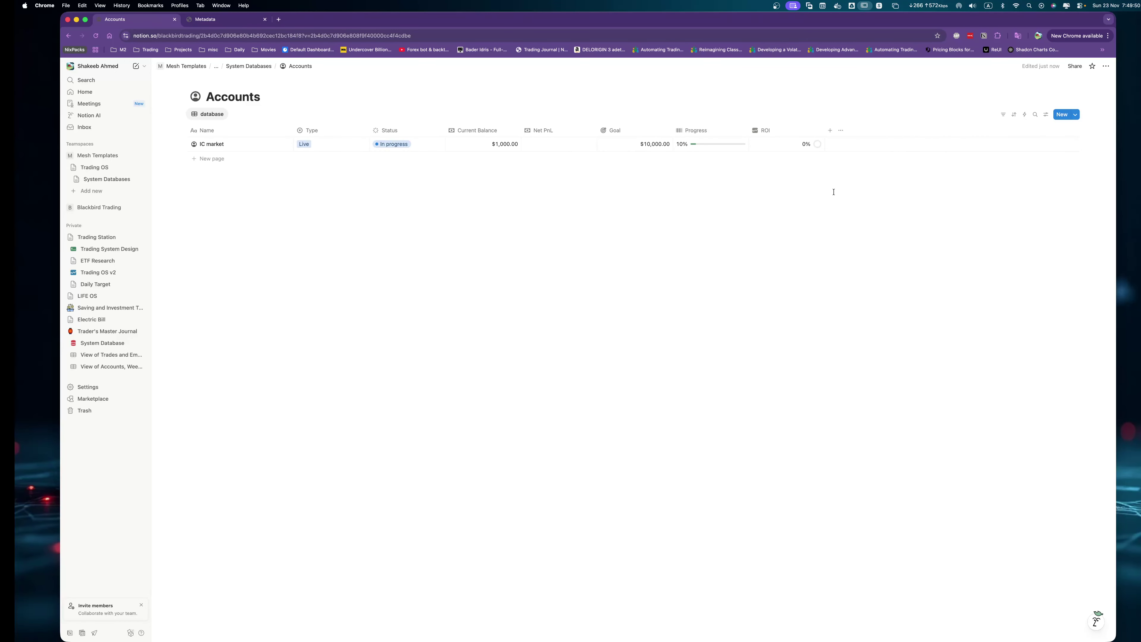
pyautogui.click(832, 130)
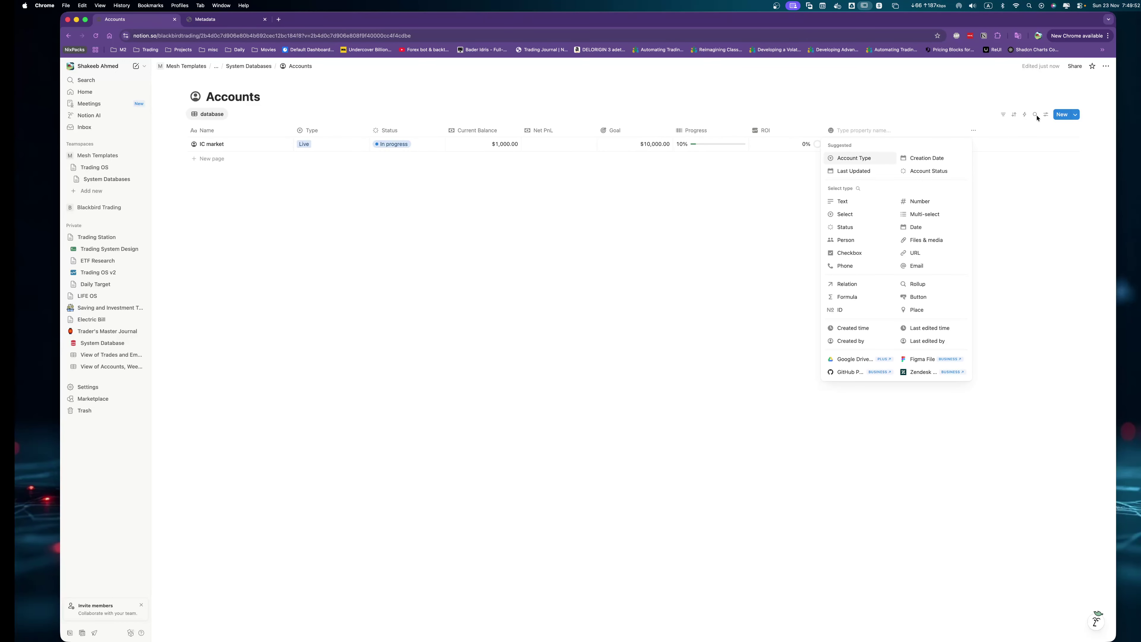
pyautogui.press('Escape')
# Check the Accounts table's property visibility list for the Trades relation.
pyautogui.click(1046, 114)
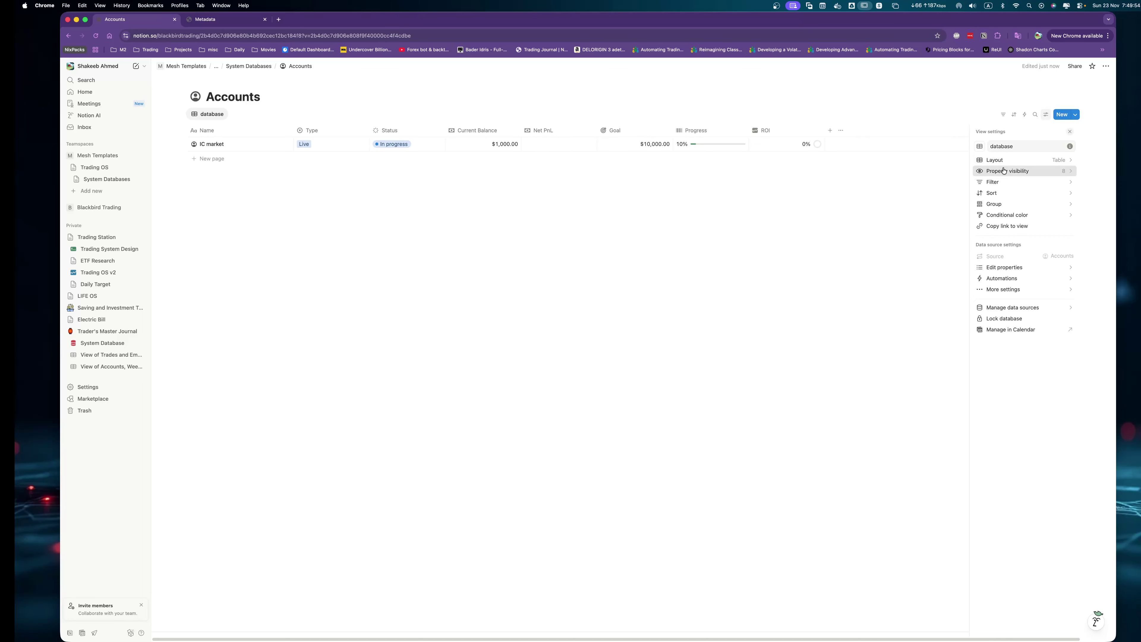
pyautogui.click(1004, 171)
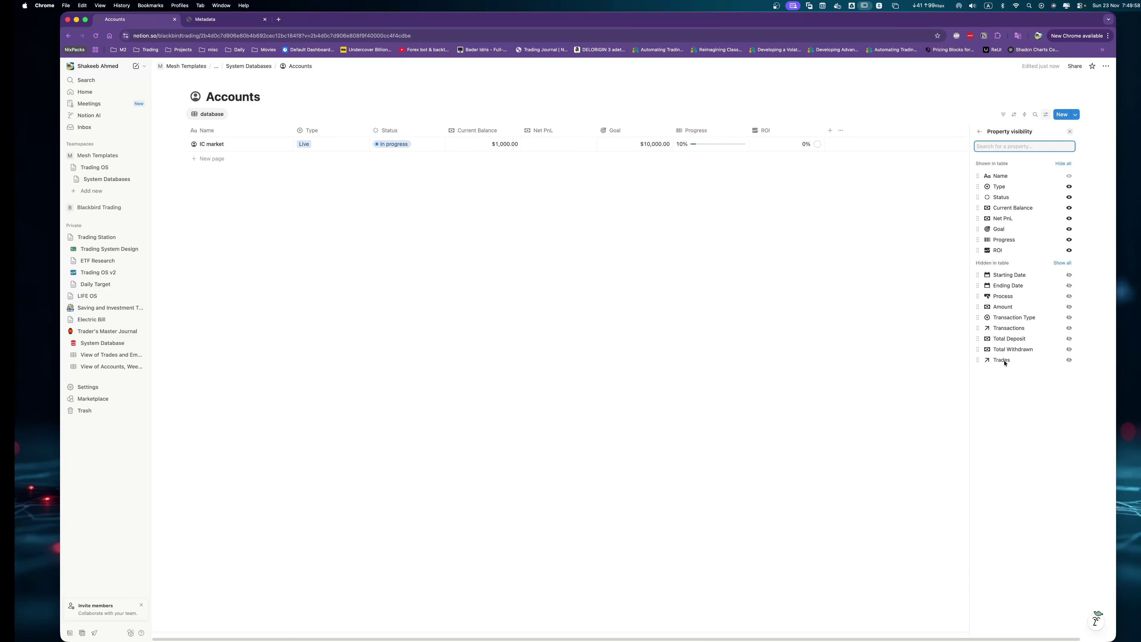
pyautogui.click(959, 348)
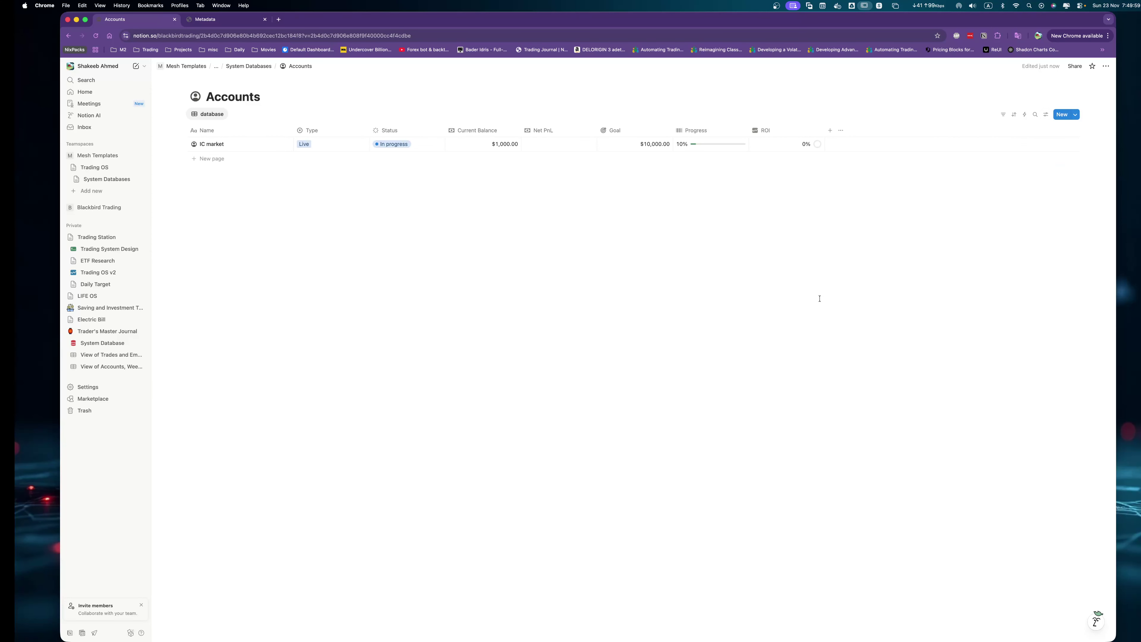
# Add a rollup property to Accounts, give it the hash icon and name it Total Trades.
pyautogui.click(830, 132)
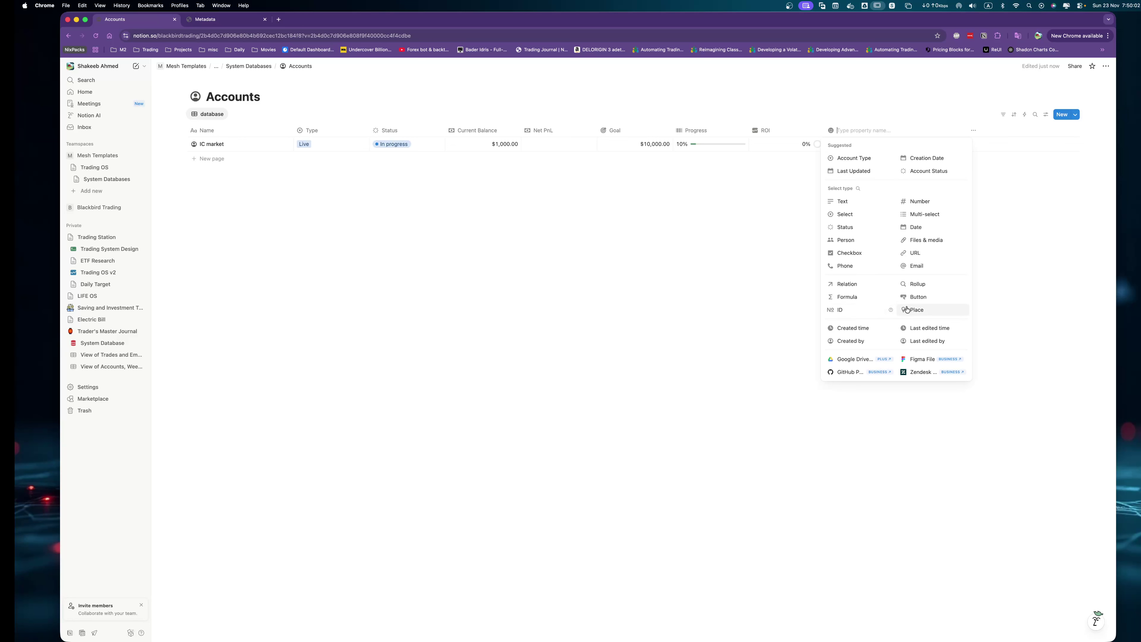
pyautogui.click(913, 290)
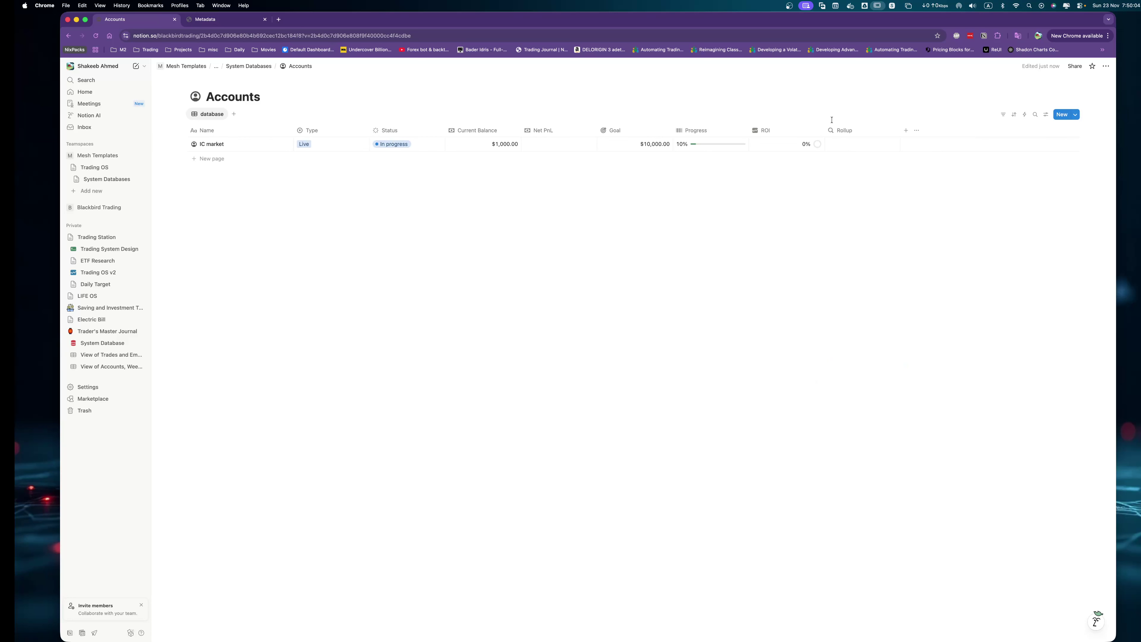
pyautogui.click(843, 131)
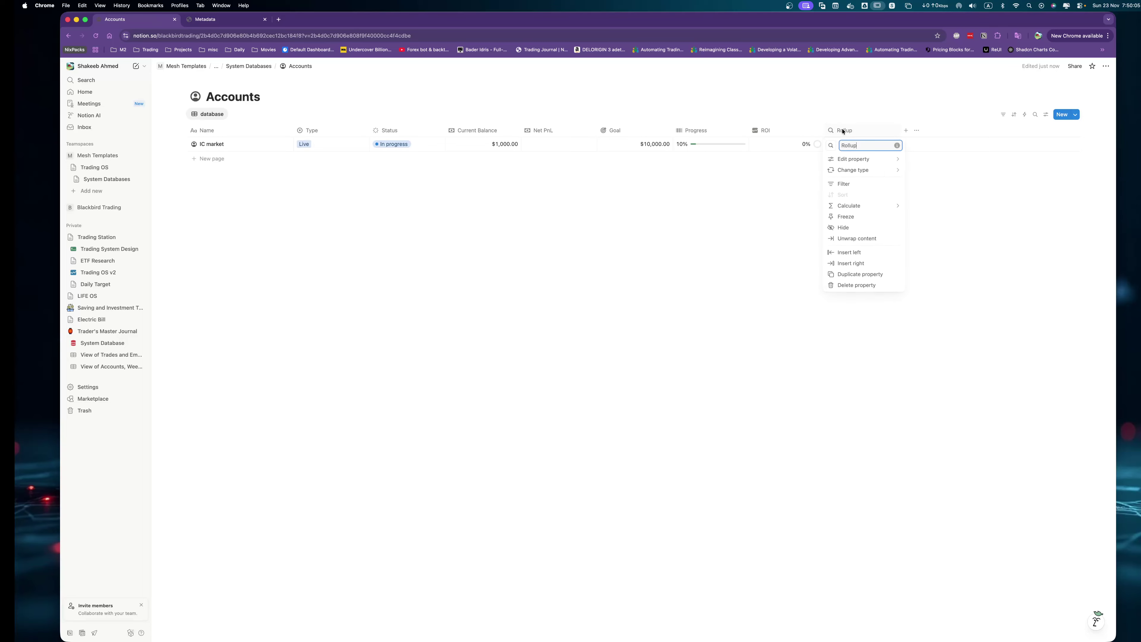
pyautogui.click(828, 148)
pyautogui.write('has')
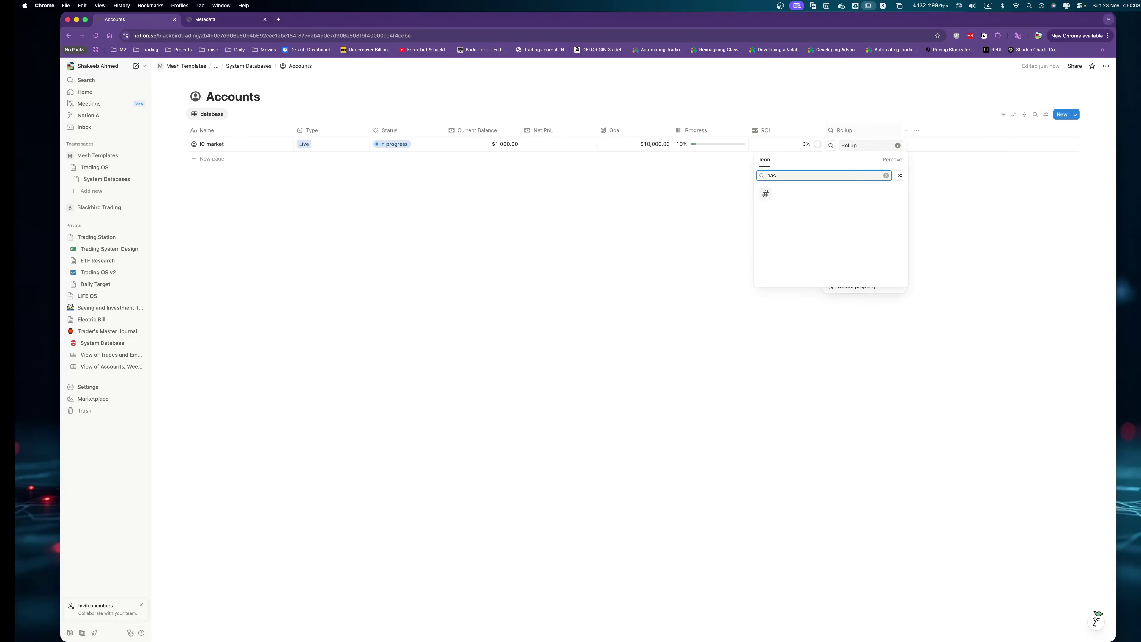
pyautogui.click(766, 194)
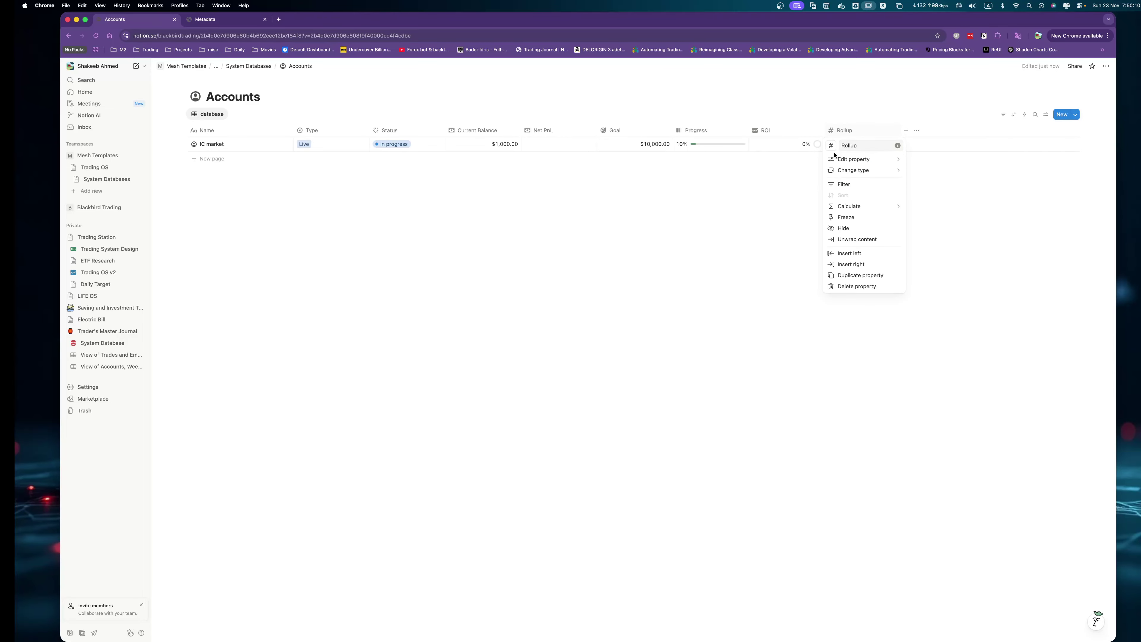
pyautogui.doubleClick(866, 145)
pyautogui.write('Total Trades')
# Configure the Total Trades rollup with the Trades relation, target property Name and calculation Count all.
pyautogui.moveTo(882, 159)
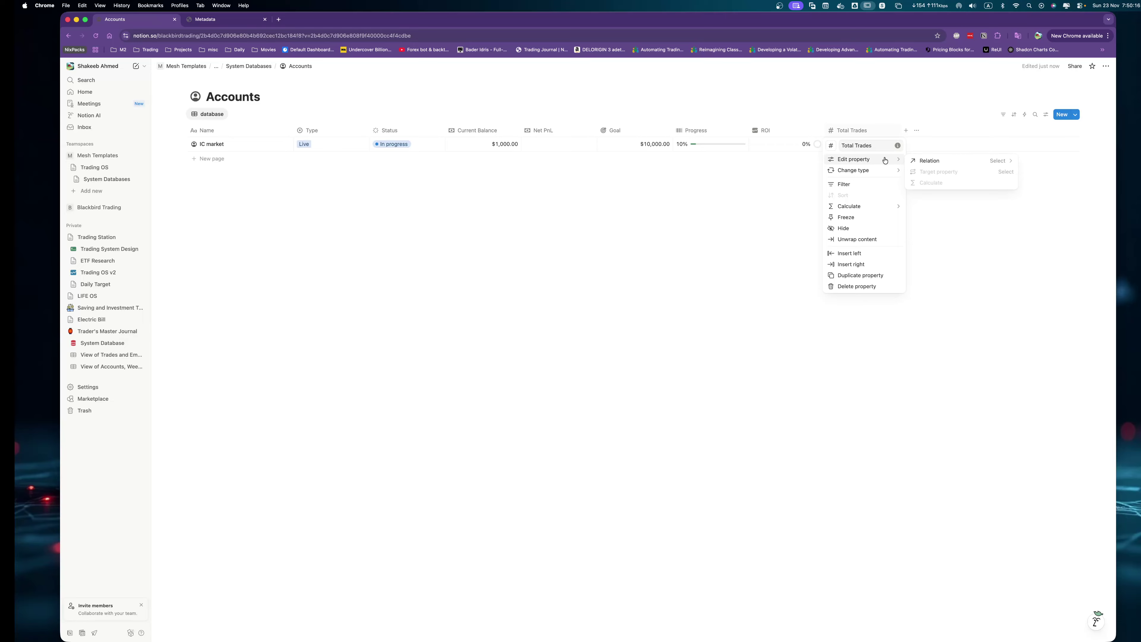
pyautogui.click(960, 162)
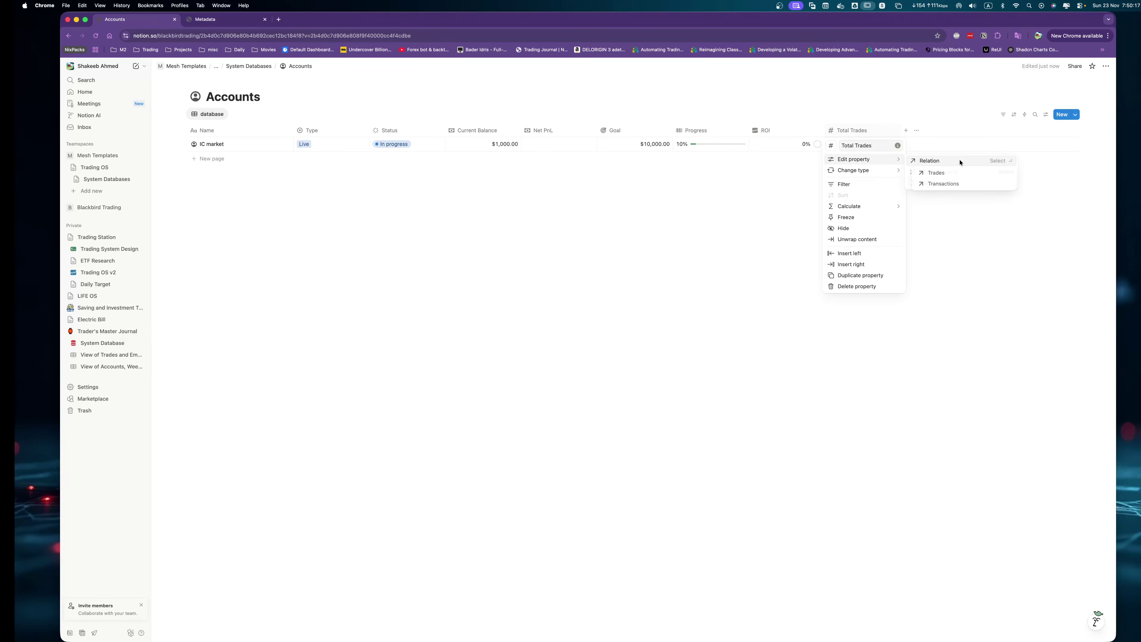
pyautogui.click(937, 172)
pyautogui.click(996, 173)
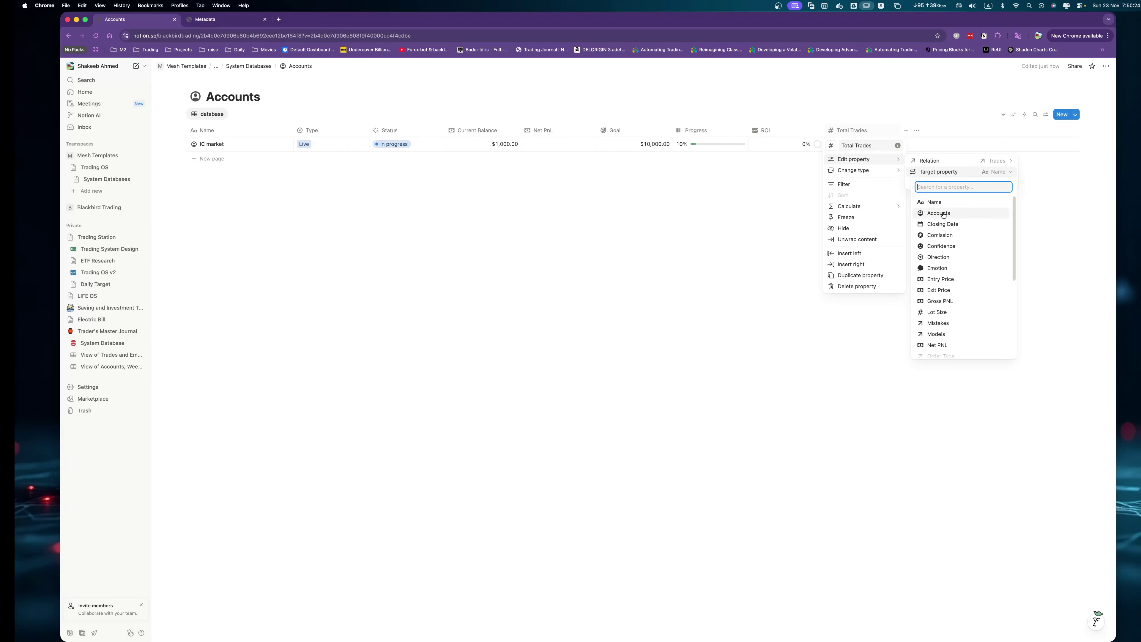
pyautogui.click(939, 176)
pyautogui.click(975, 183)
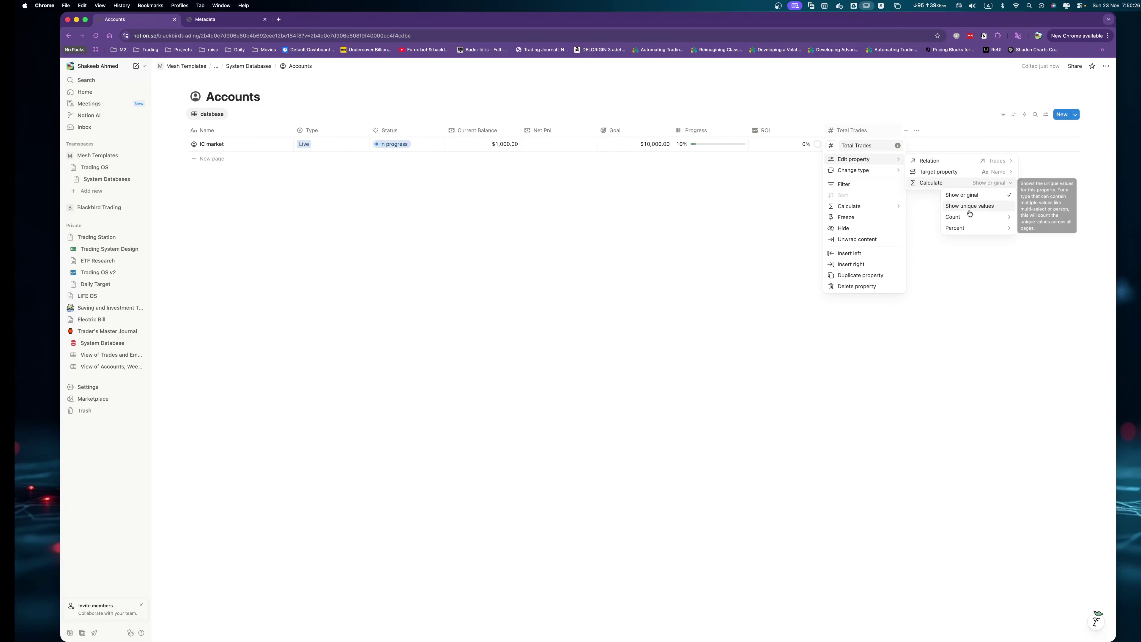
pyautogui.moveTo(966, 218)
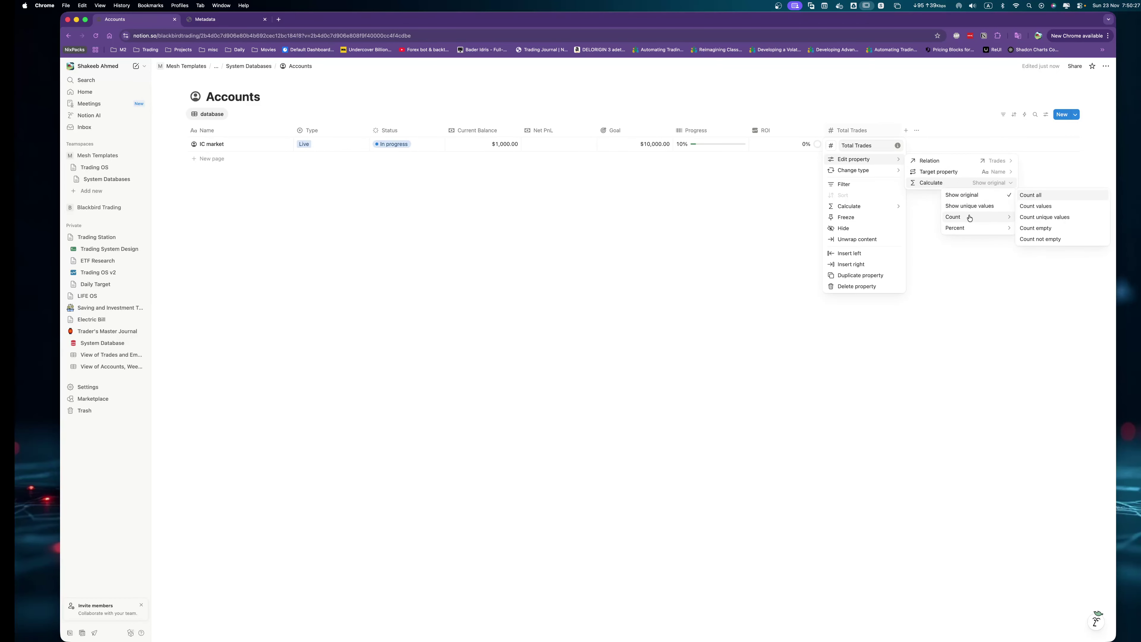
pyautogui.click(1038, 197)
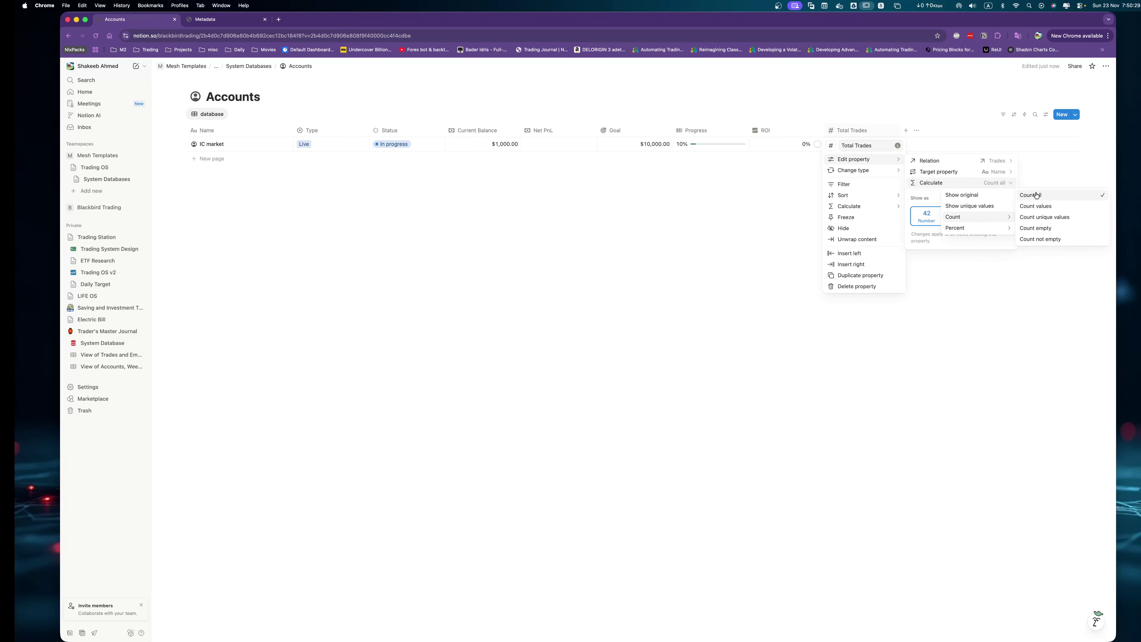
pyautogui.click(987, 318)
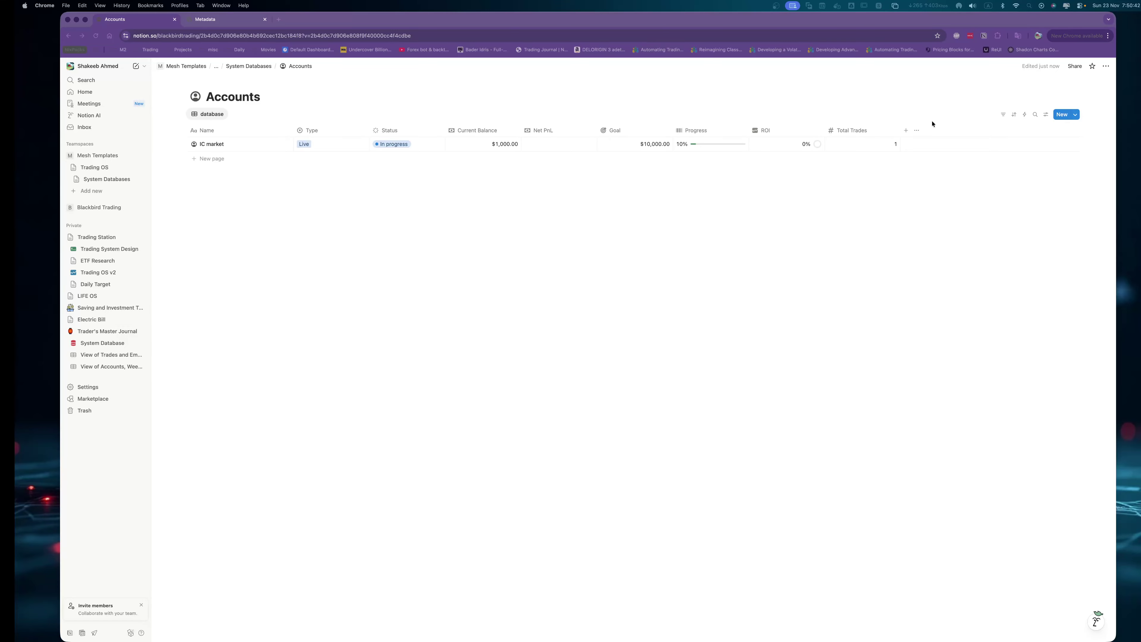
# Duplicate the Total Trades property and name the copy Winner.
pyautogui.click(858, 133)
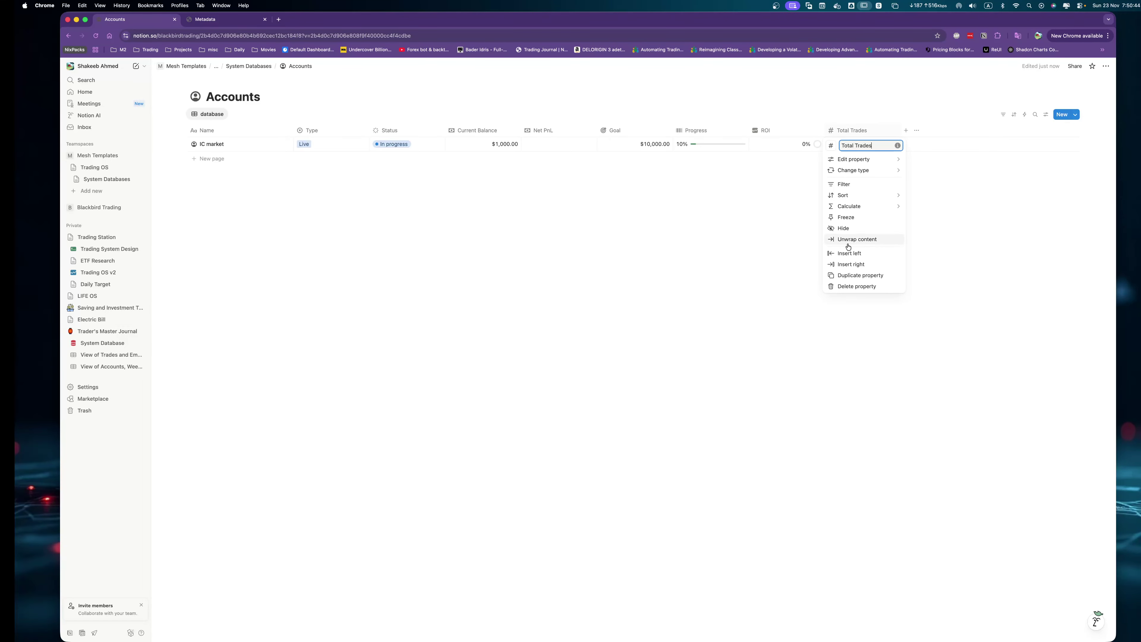
pyautogui.click(859, 275)
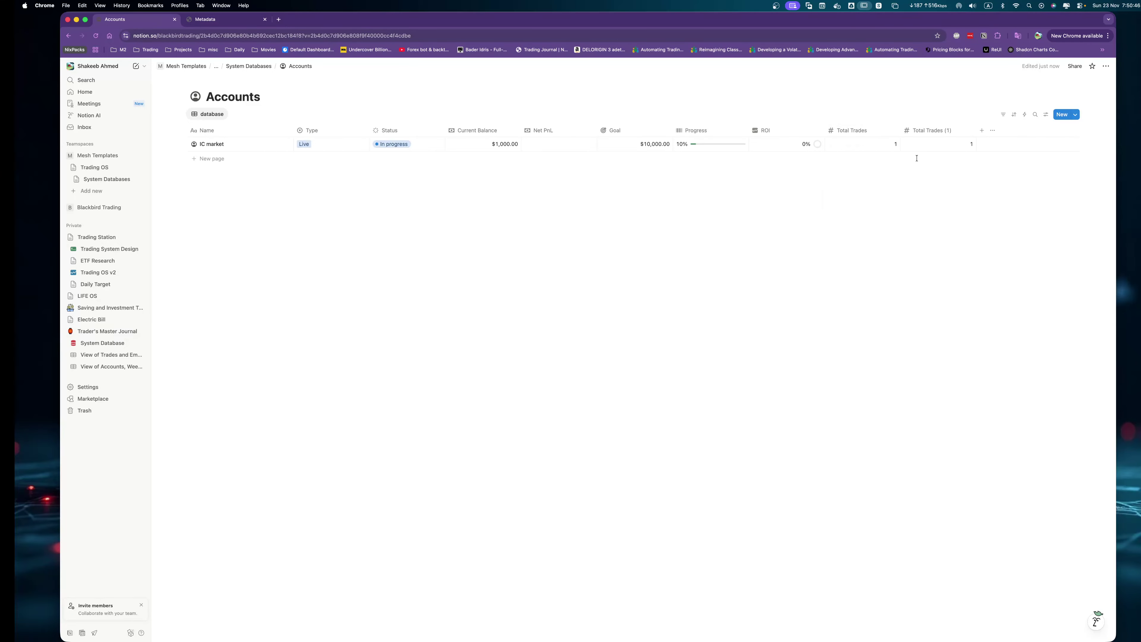
pyautogui.click(934, 130)
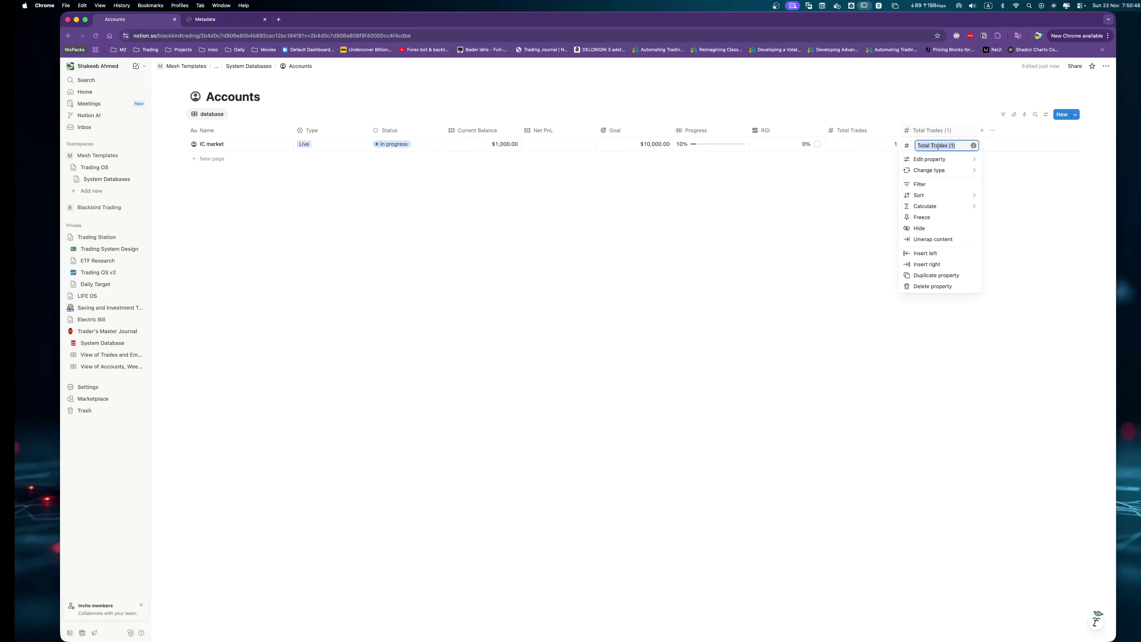
pyautogui.write('Winner')
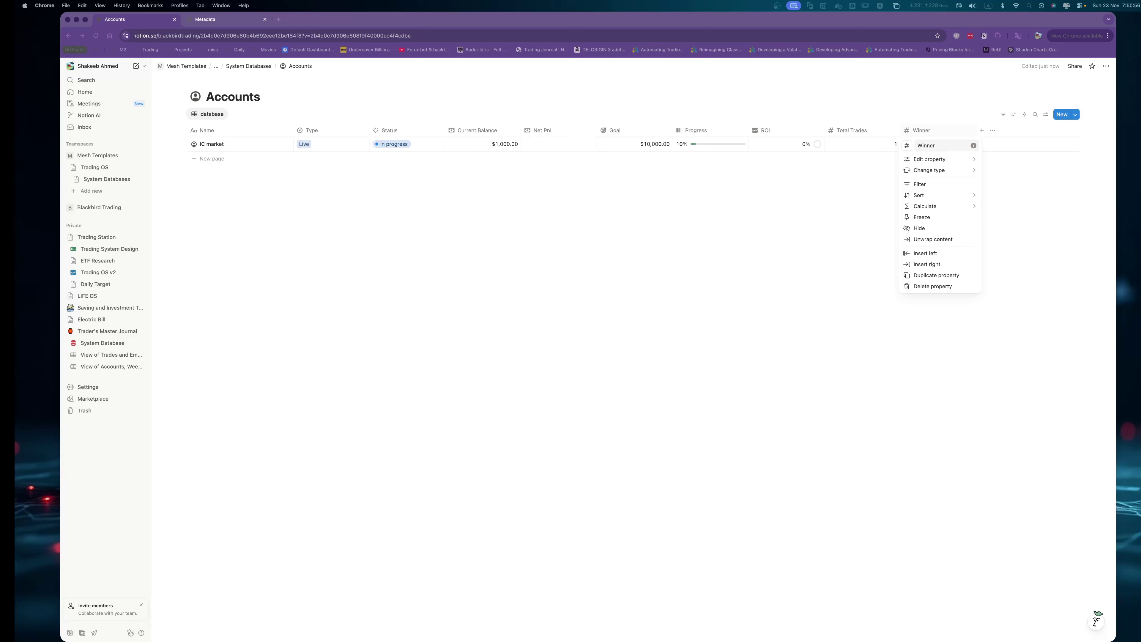
# Configure the Winner rollup with target property IsWin and the count calculation Checked.
pyautogui.click(948, 159)
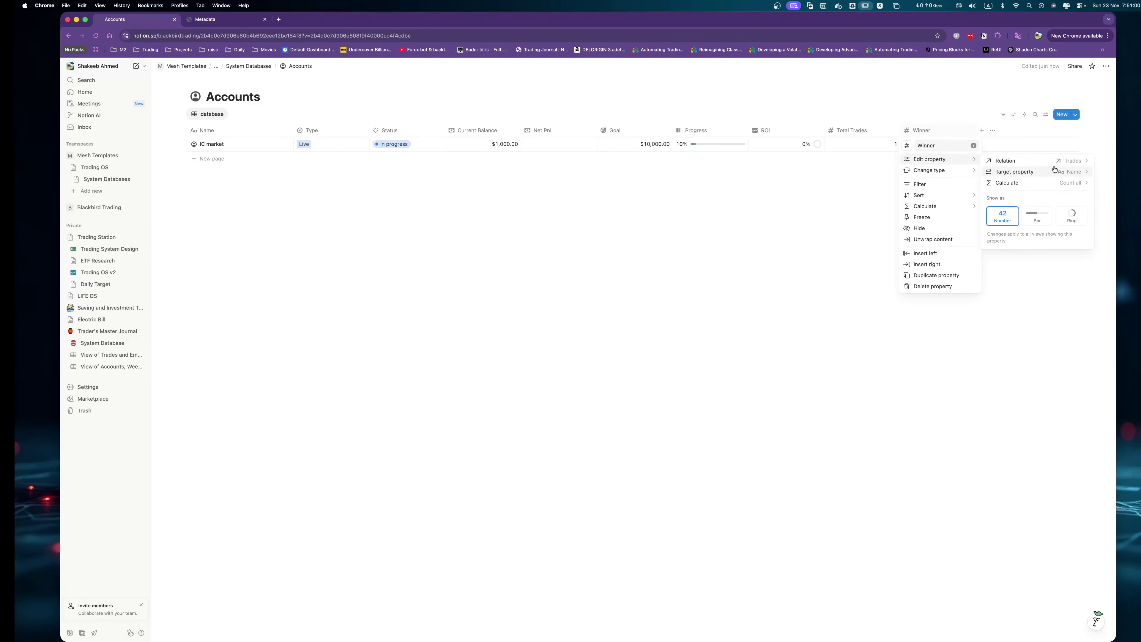
pyautogui.click(1069, 173)
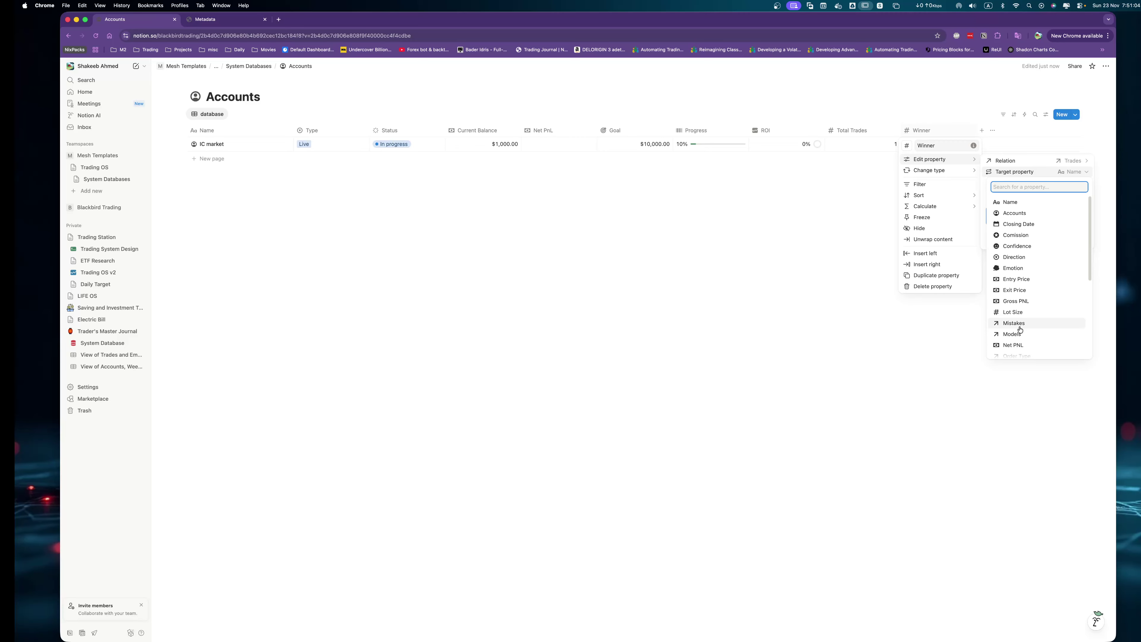
pyautogui.write('isWin')
pyautogui.press('Return')
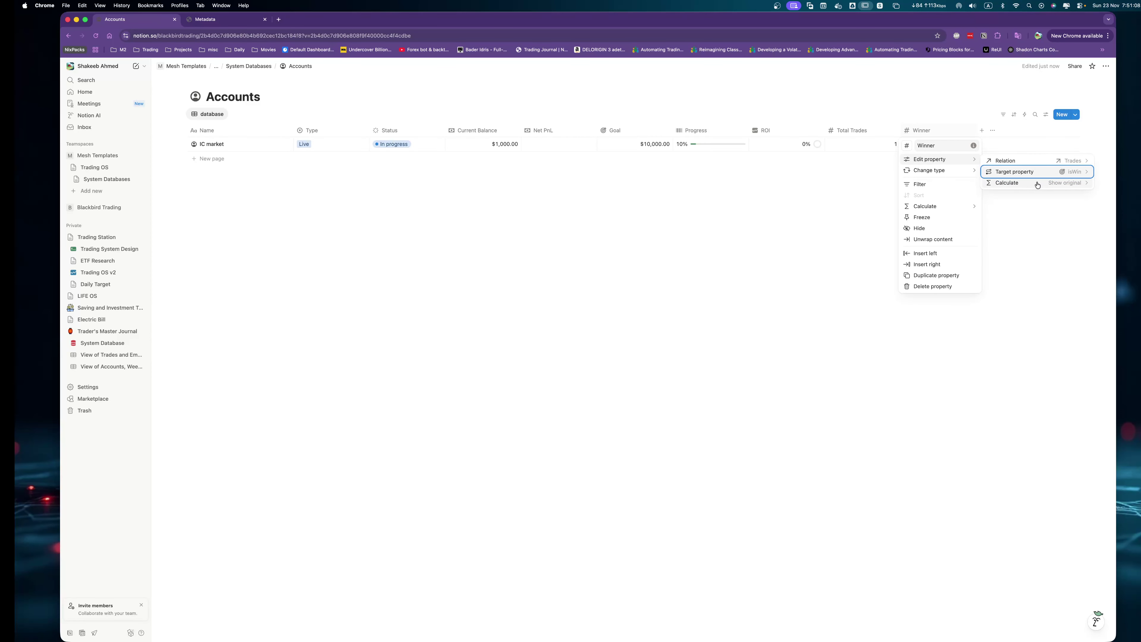
pyautogui.click(1047, 183)
pyautogui.moveTo(1039, 210)
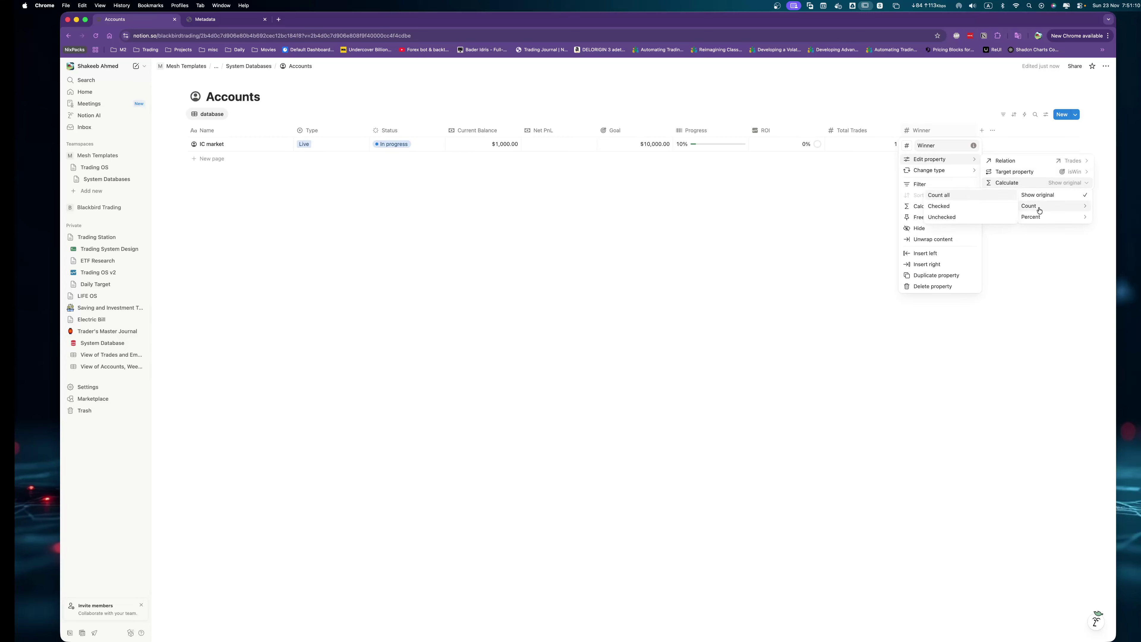
pyautogui.click(939, 206)
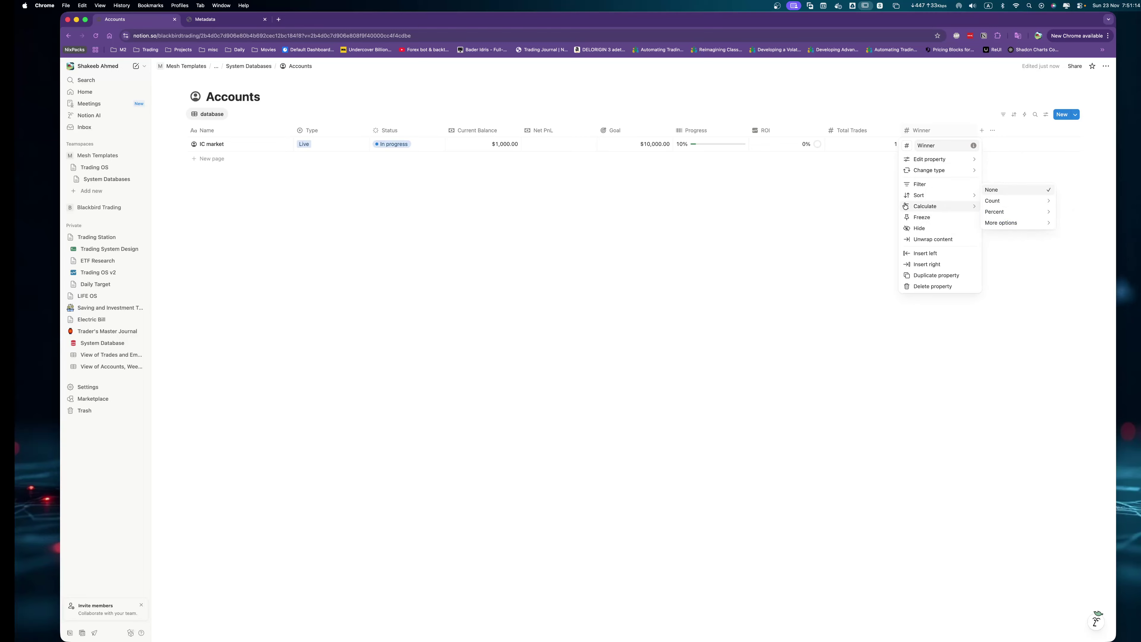
pyautogui.click(879, 153)
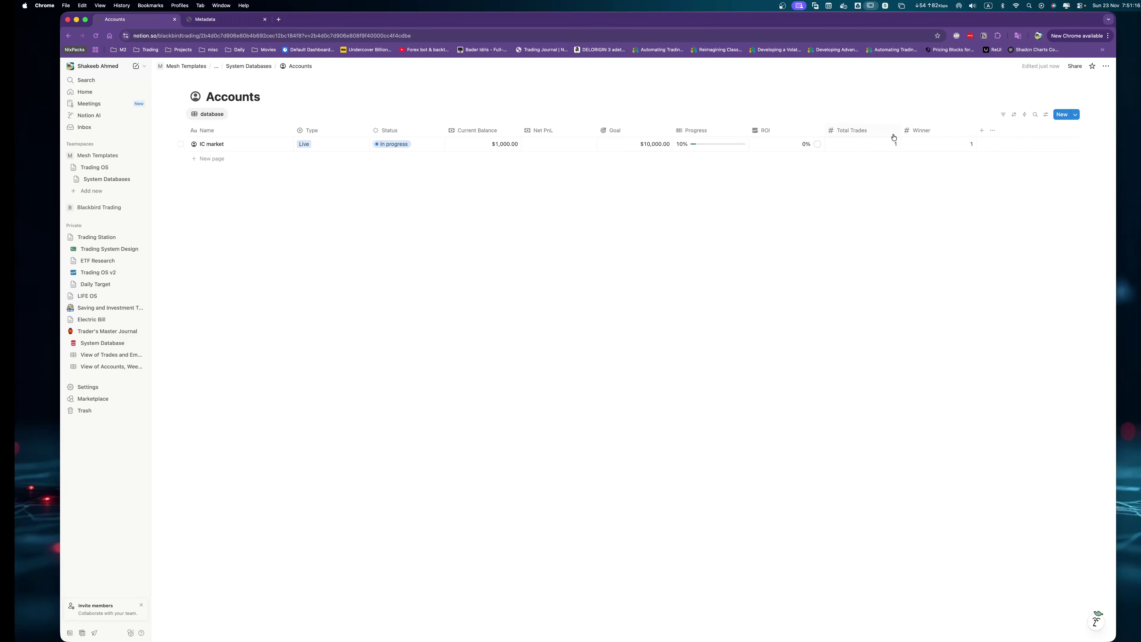
# Narrow the Total Trades and Winner columns in the Accounts table.
pyautogui.moveTo(899, 135); pyautogui.dragTo(875, 133)
pyautogui.moveTo(950, 133); pyautogui.dragTo(915, 130)
# Review the Total Trades rollup's settings and its available target properties.
pyautogui.click(863, 131)
pyautogui.moveTo(877, 162)
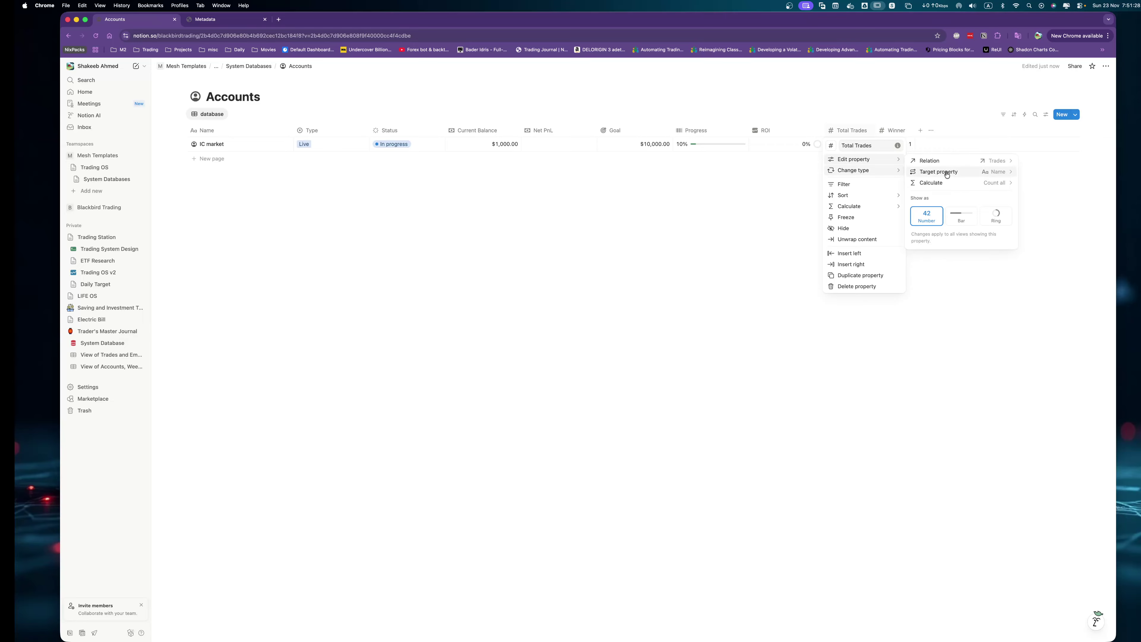
pyautogui.click(936, 172)
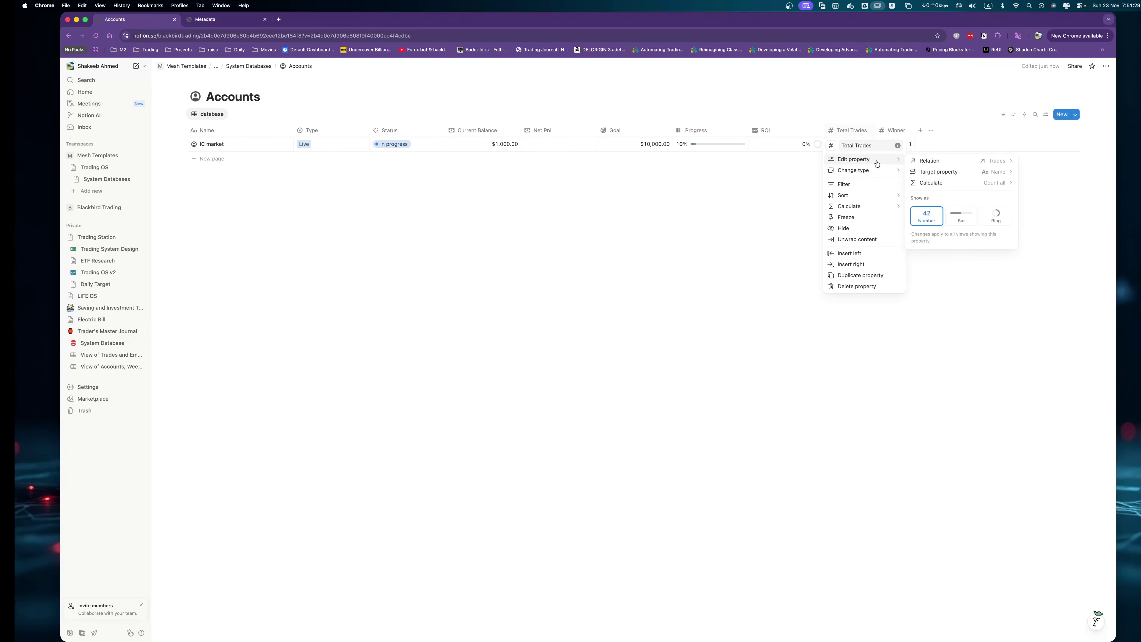
pyautogui.click(1002, 173)
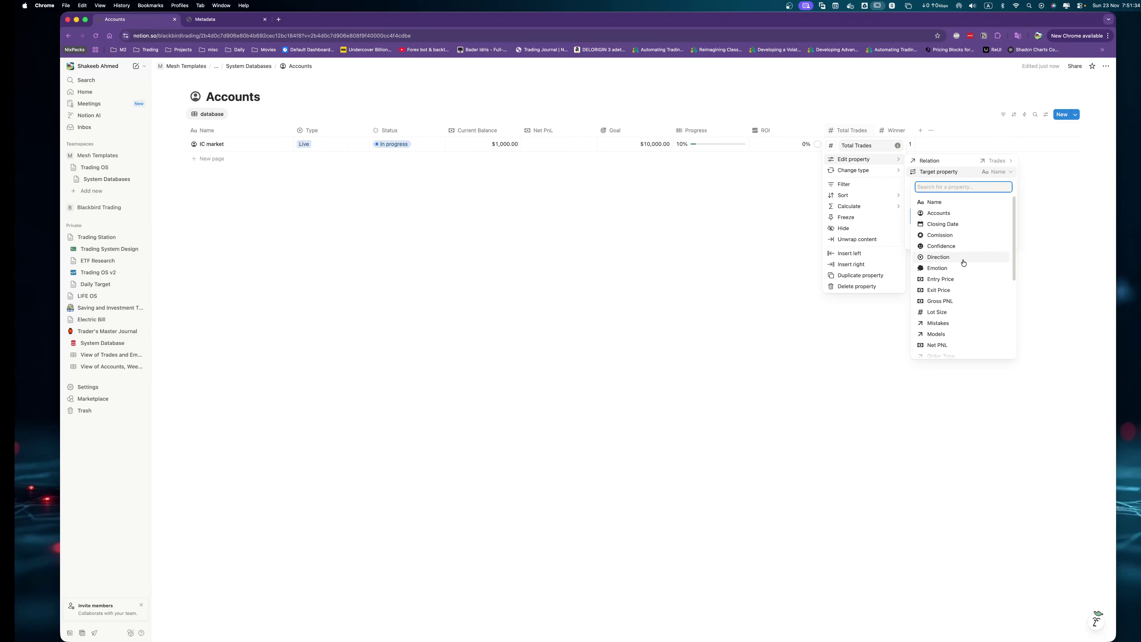
pyautogui.click(743, 191)
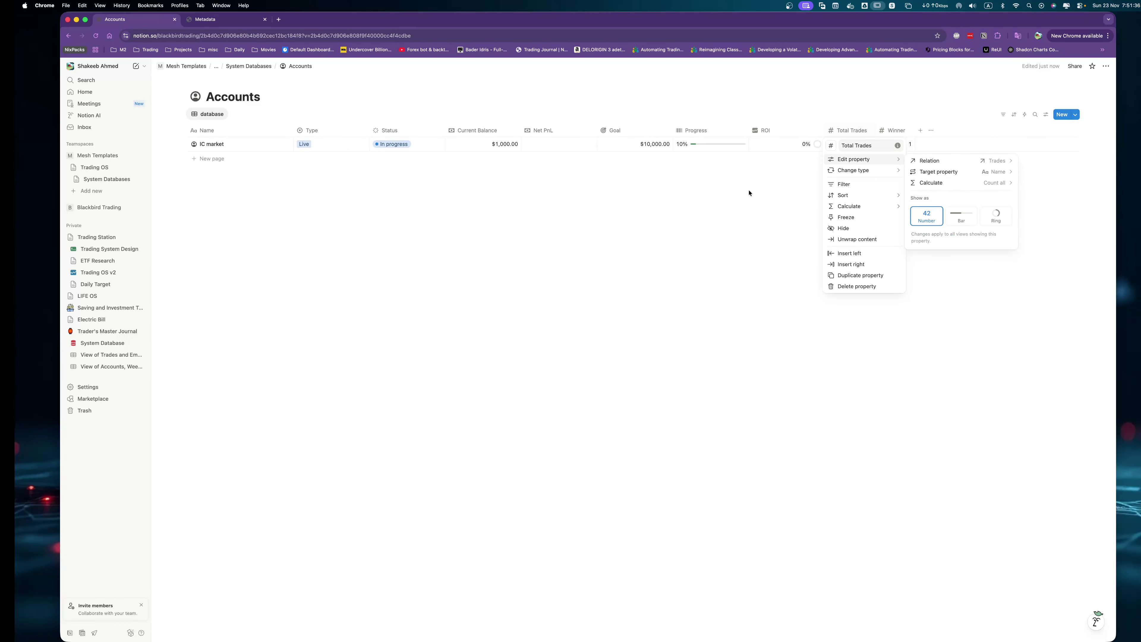
pyautogui.click(904, 107)
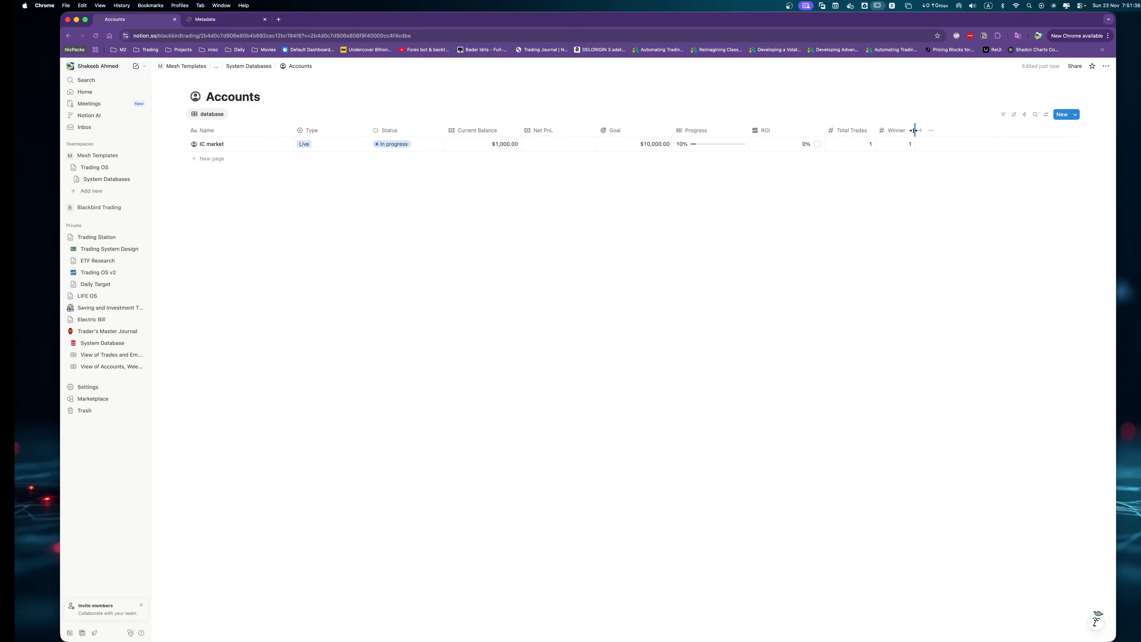
# Widen the Winner column slightly and add a rollup property with the currency coin icon to Accounts.
pyautogui.moveTo(915, 130); pyautogui.dragTo(918, 129)
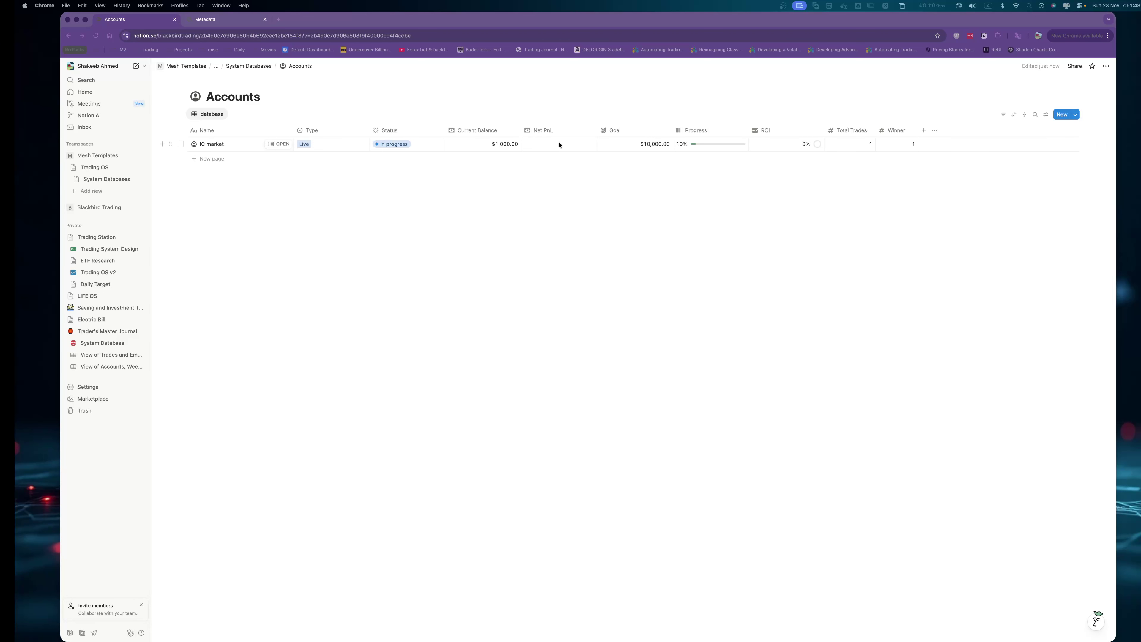
pyautogui.click(923, 131)
pyautogui.click(924, 130)
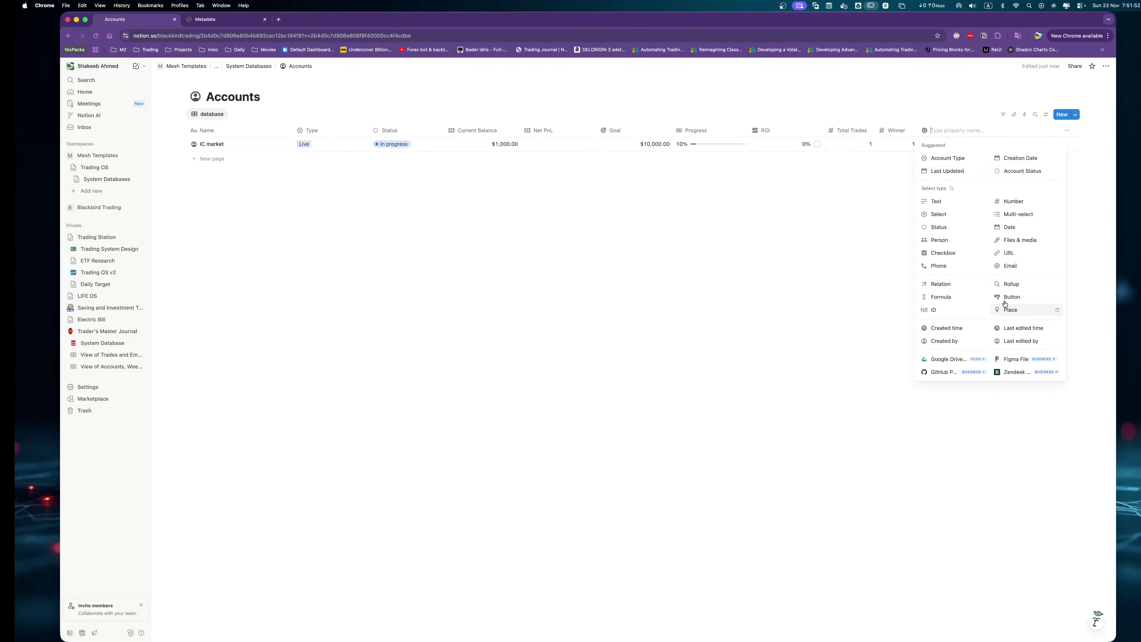
pyautogui.click(1002, 284)
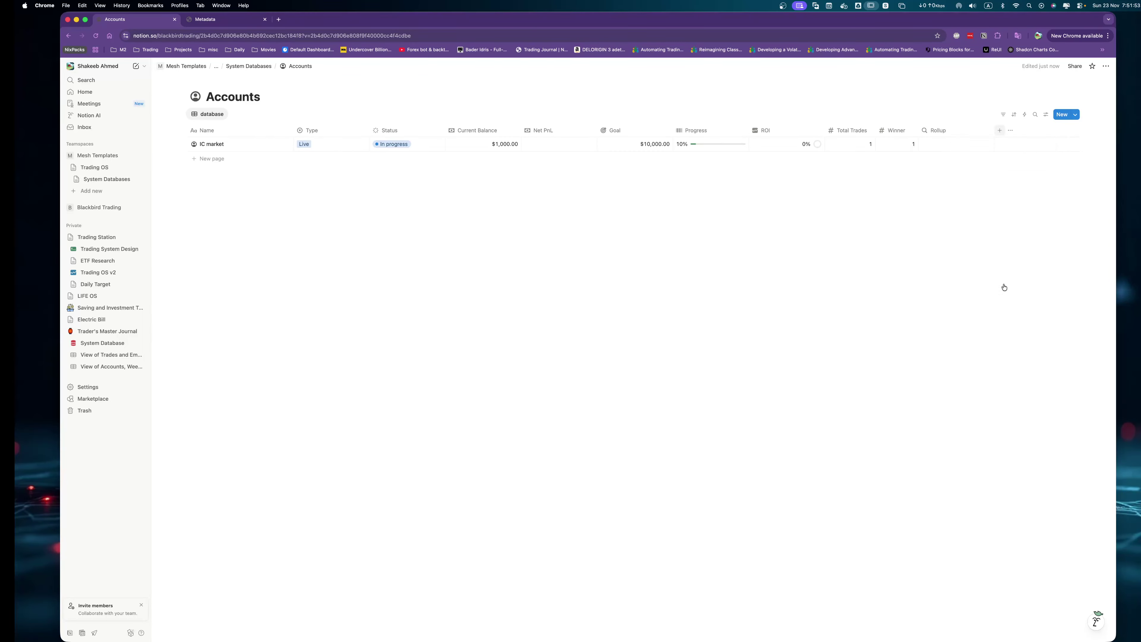
pyautogui.click(926, 130)
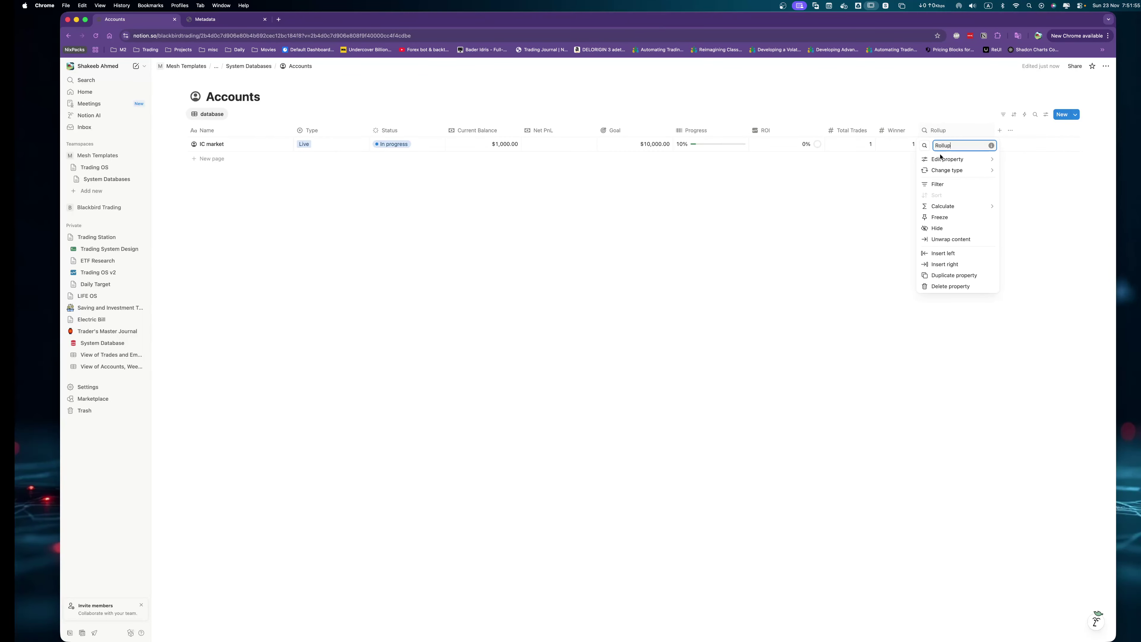
pyautogui.click(924, 146)
pyautogui.write('dollar')
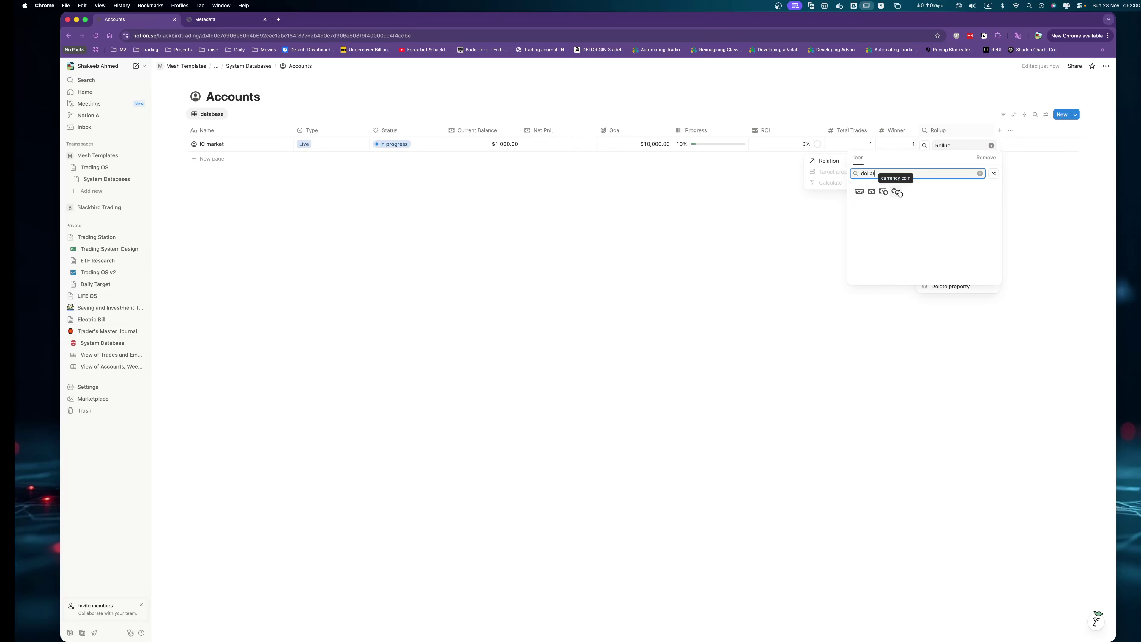
pyautogui.click(896, 191)
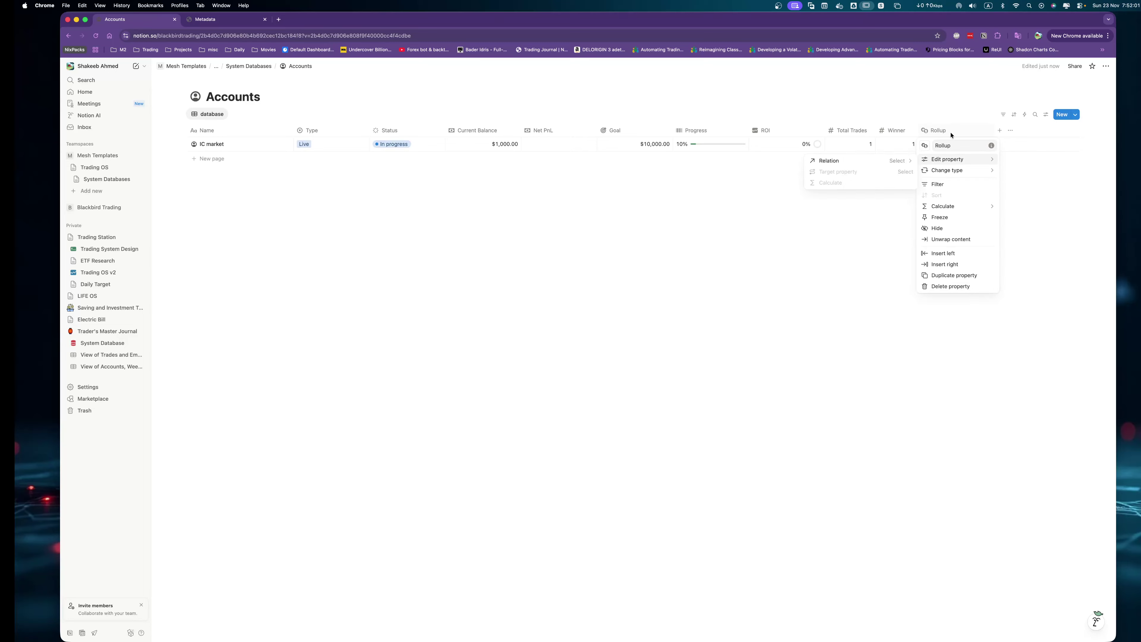
# Configure the new rollup with the Trades relation, target property Gross PNL and calculation Sum.
pyautogui.click(901, 160)
pyautogui.click(870, 174)
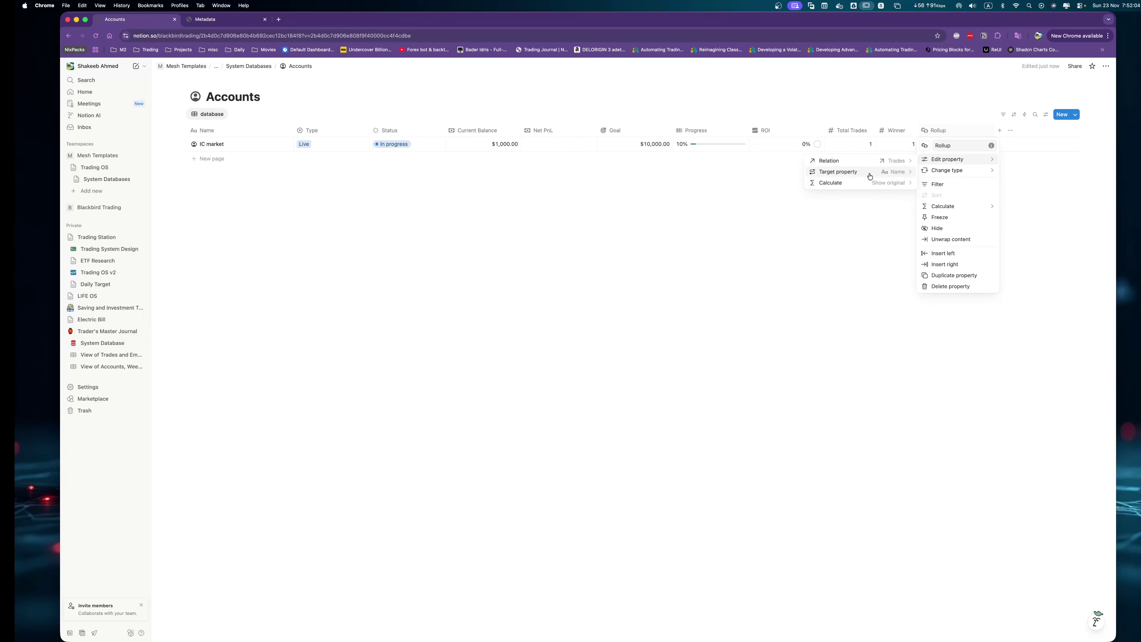
pyautogui.click(893, 172)
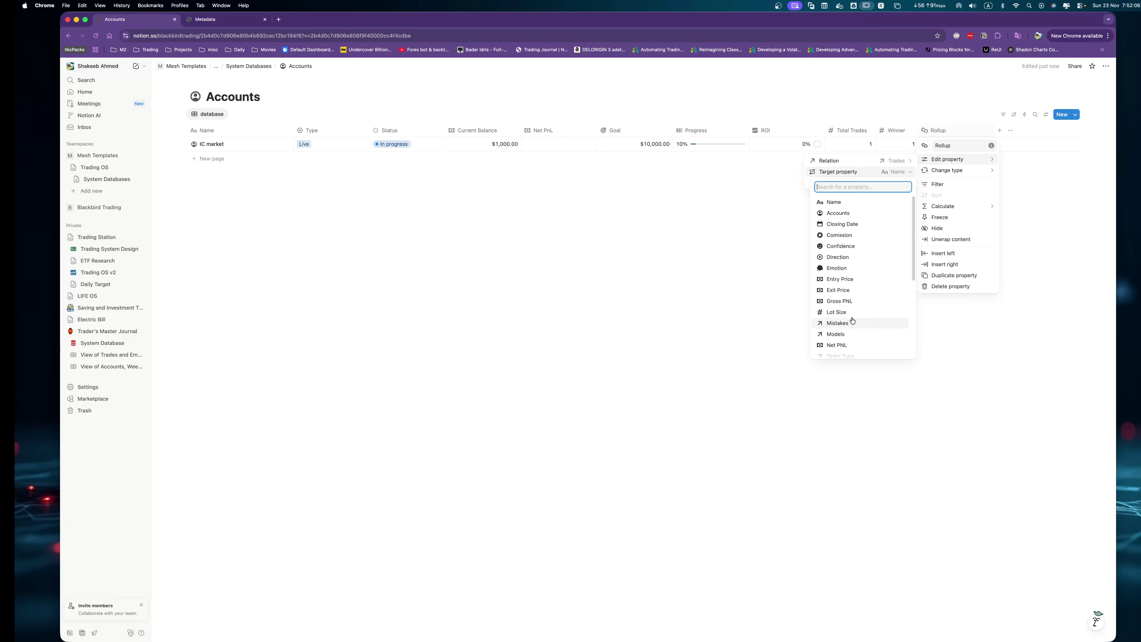
pyautogui.click(840, 300)
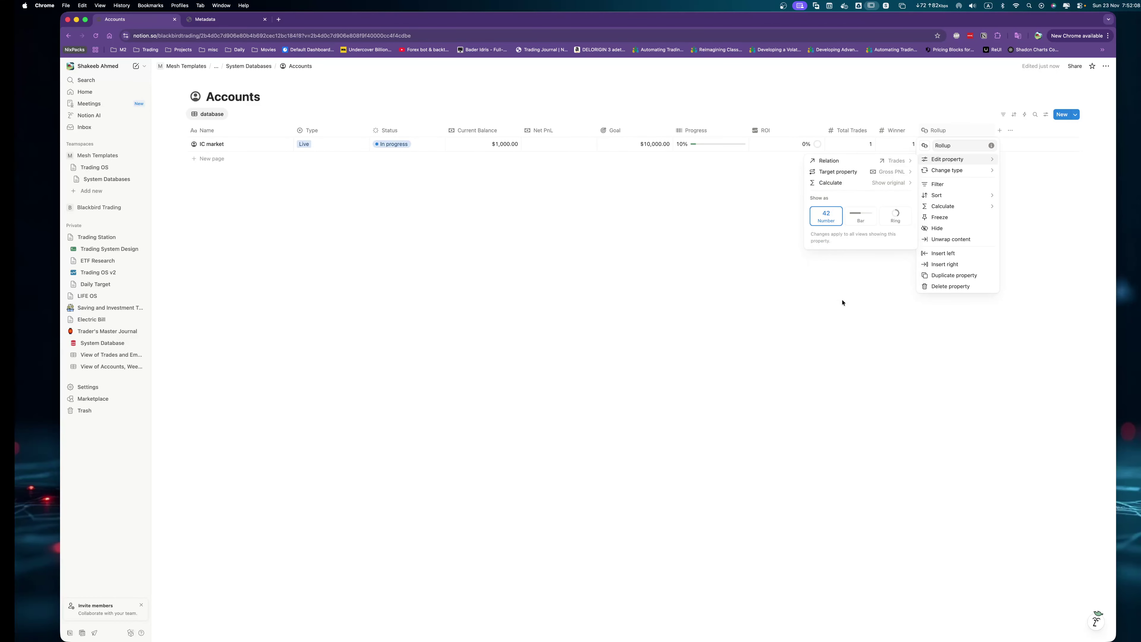
pyautogui.click(864, 184)
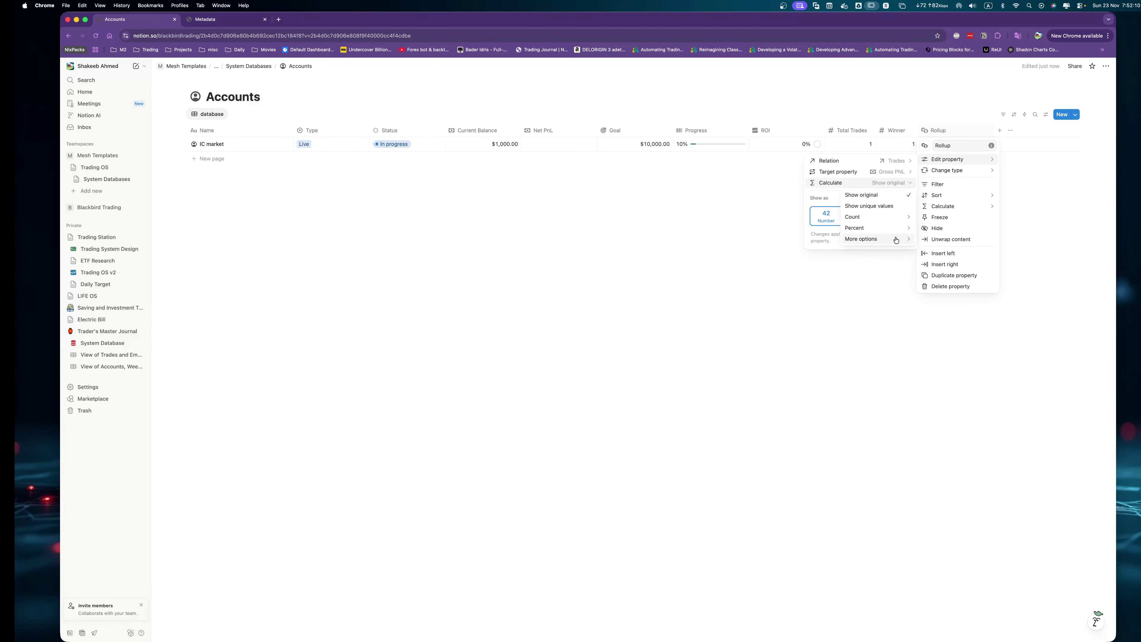
pyautogui.moveTo(895, 239)
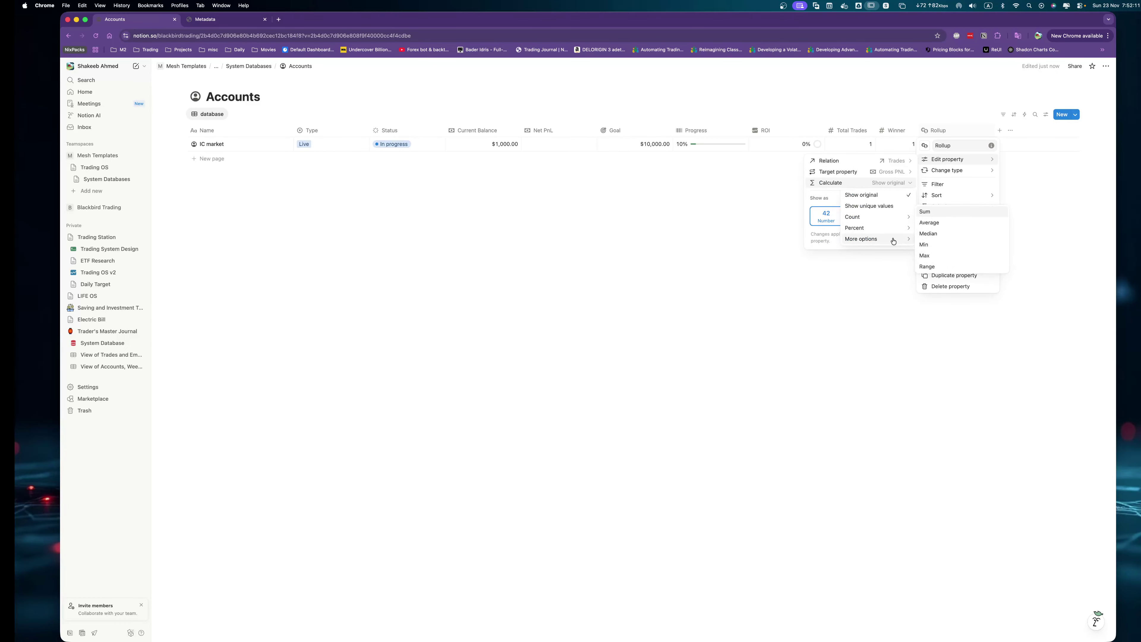
pyautogui.click(936, 214)
pyautogui.press('Escape')
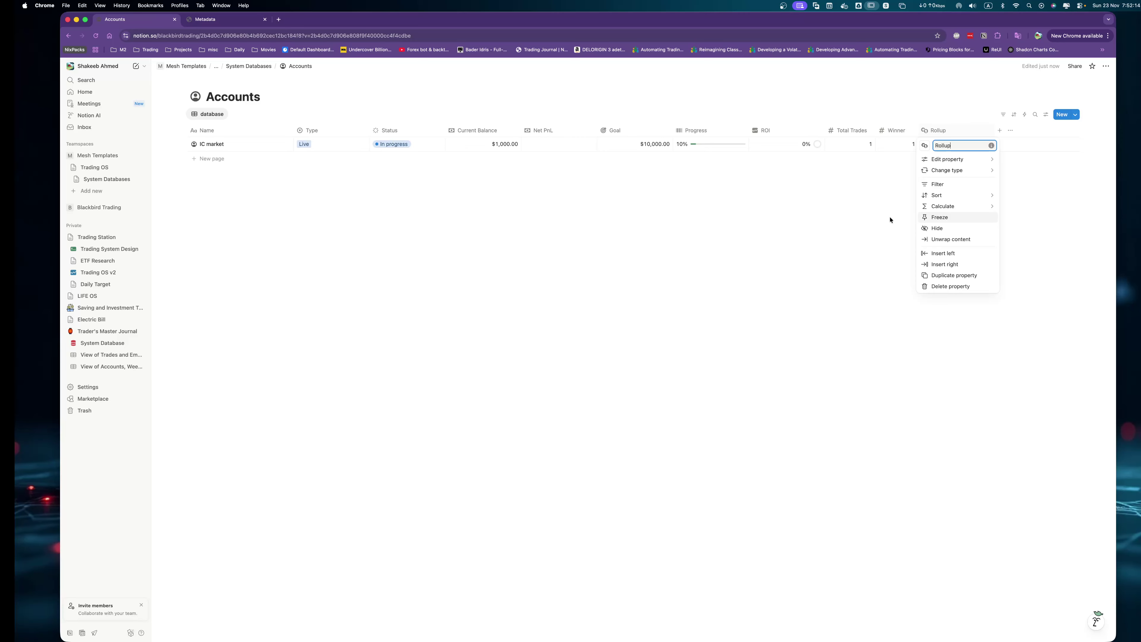
# Rename the new rollup property as Trades Gross PNL.
pyautogui.press('BackSpace')
pyautogui.press('BackSpace')
pyautogui.press('BackSpace')
pyautogui.press('BackSpace')
pyautogui.press('BackSpace')
pyautogui.press('BackSpace')
pyautogui.write('Trades')
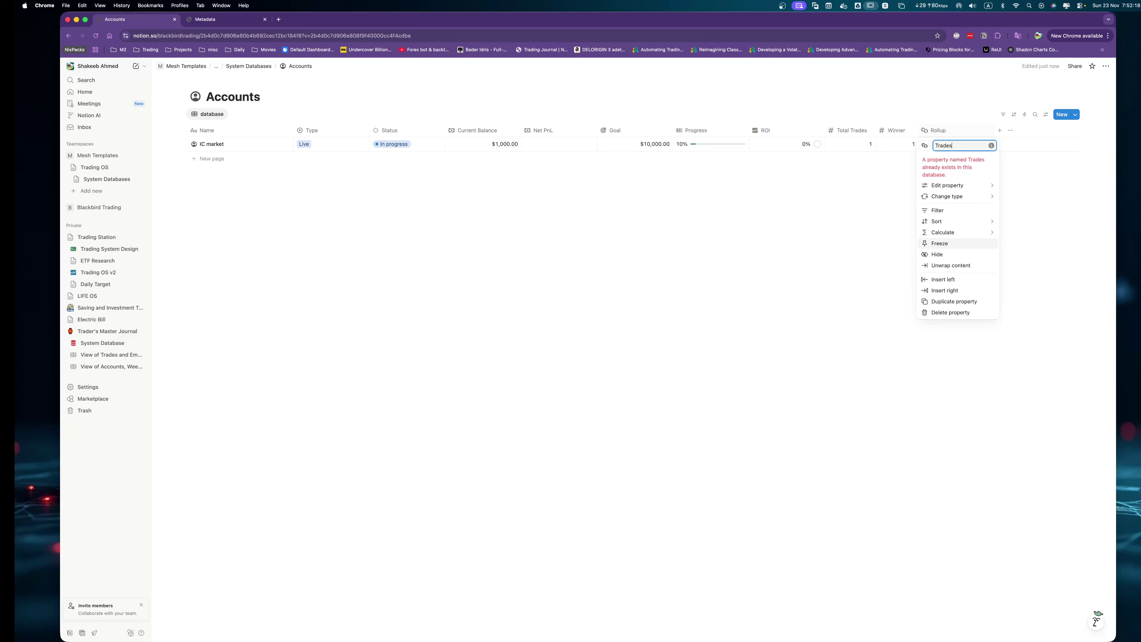
pyautogui.write(' Gross P')
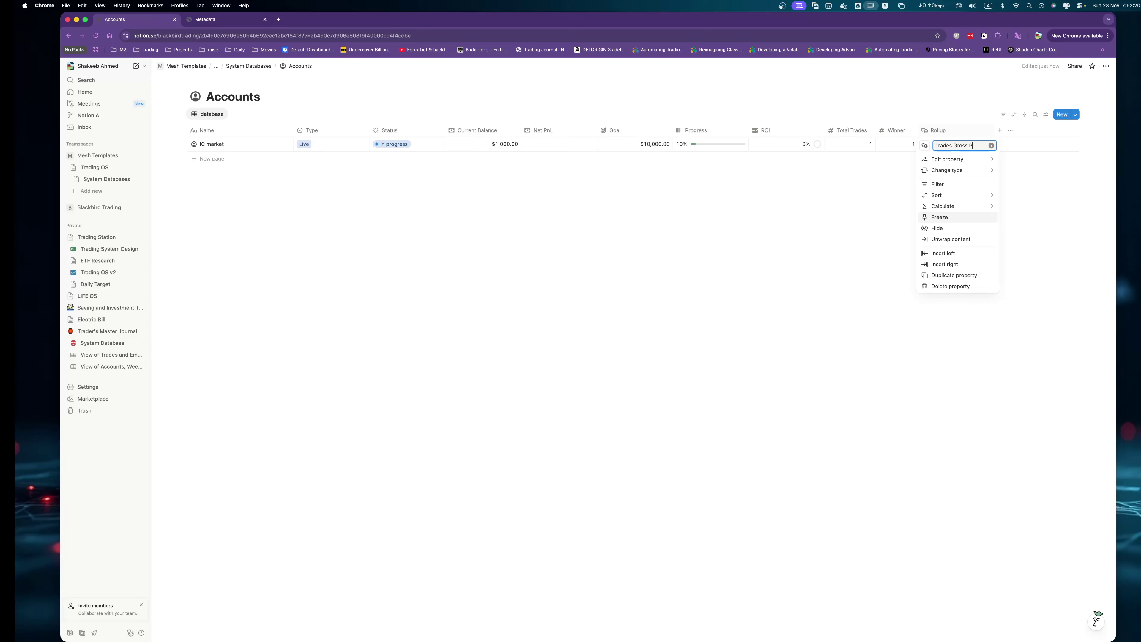
pyautogui.write('NL')
pyautogui.press('Return')
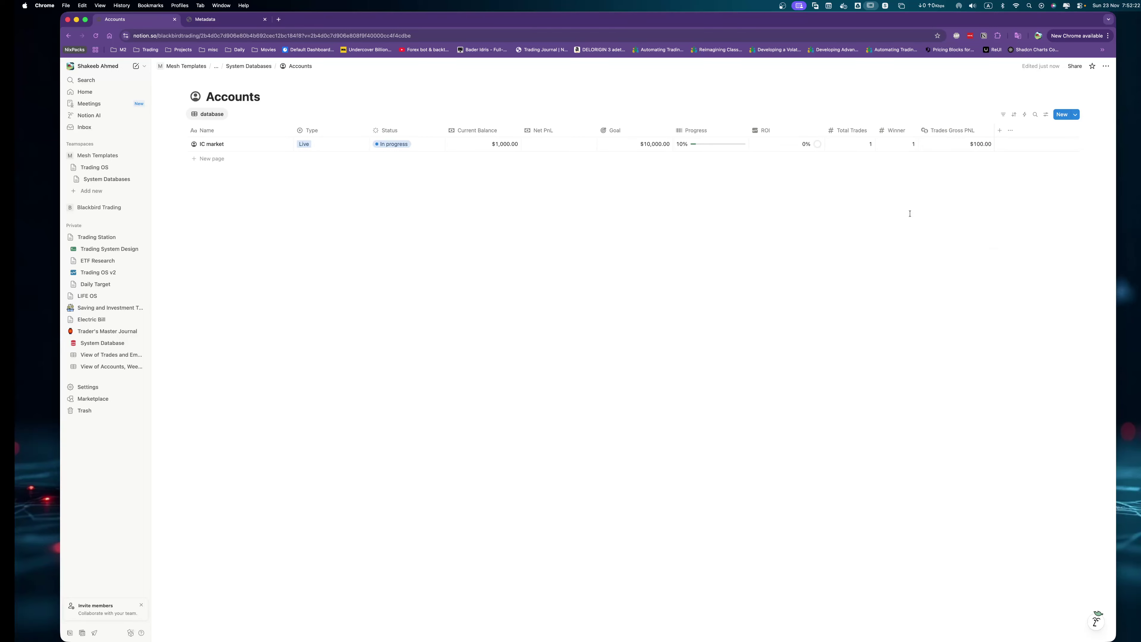
# Open the rollup settings of the Trades Gross PNL property.
pyautogui.click(957, 131)
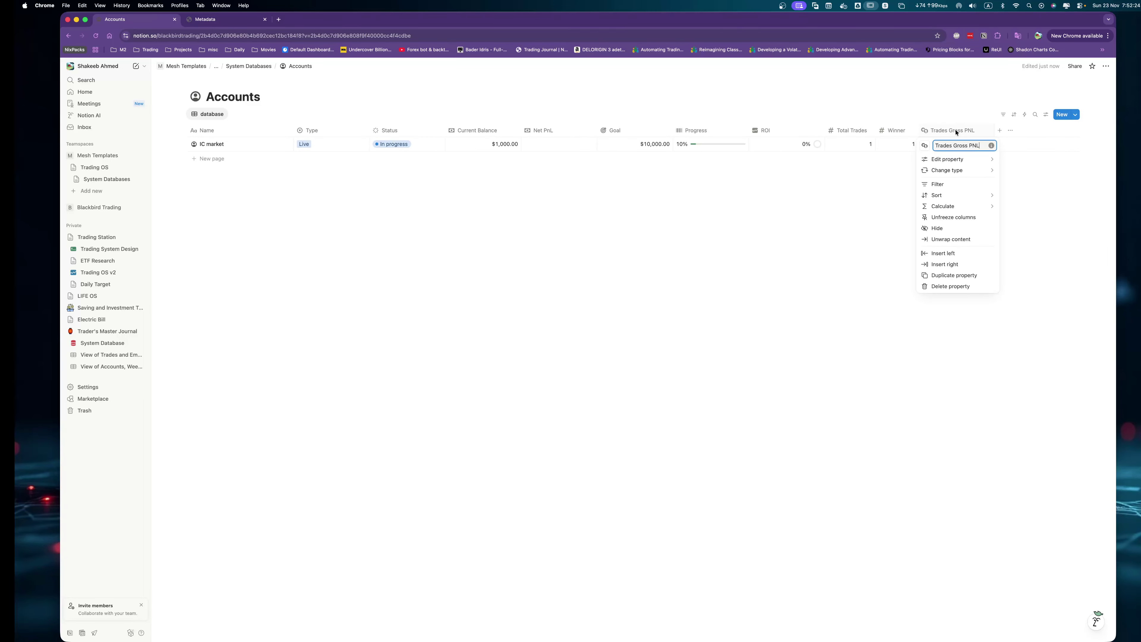
pyautogui.moveTo(958, 161)
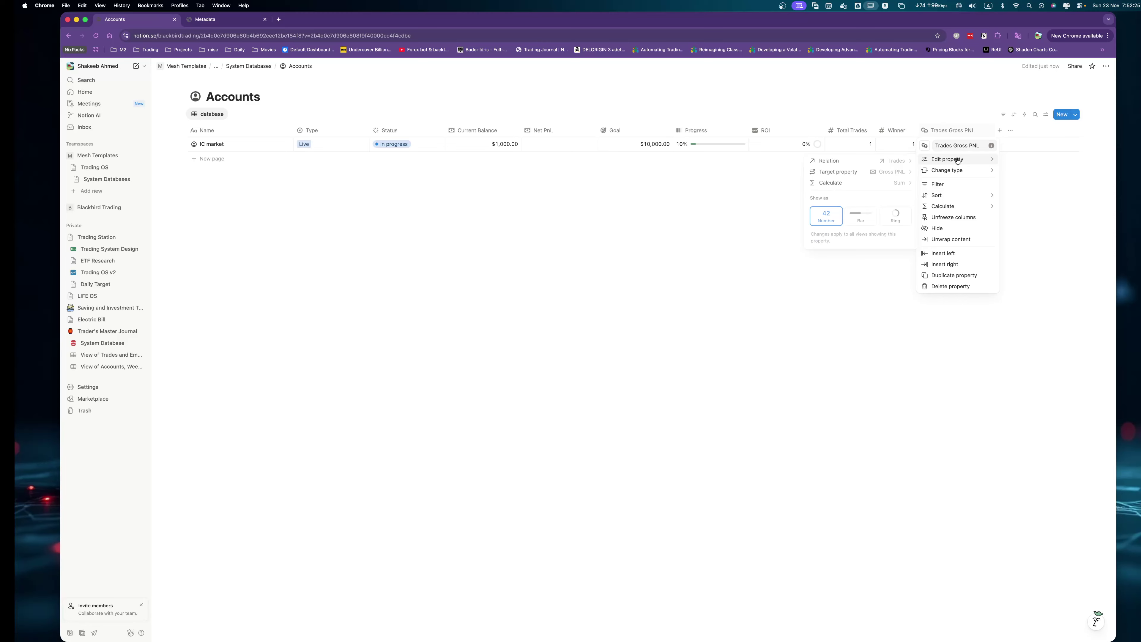
# Set the target property of the Trades Gross PNL rollup to Net PNL from the related trades.
pyautogui.click(876, 173)
pyautogui.write('et')
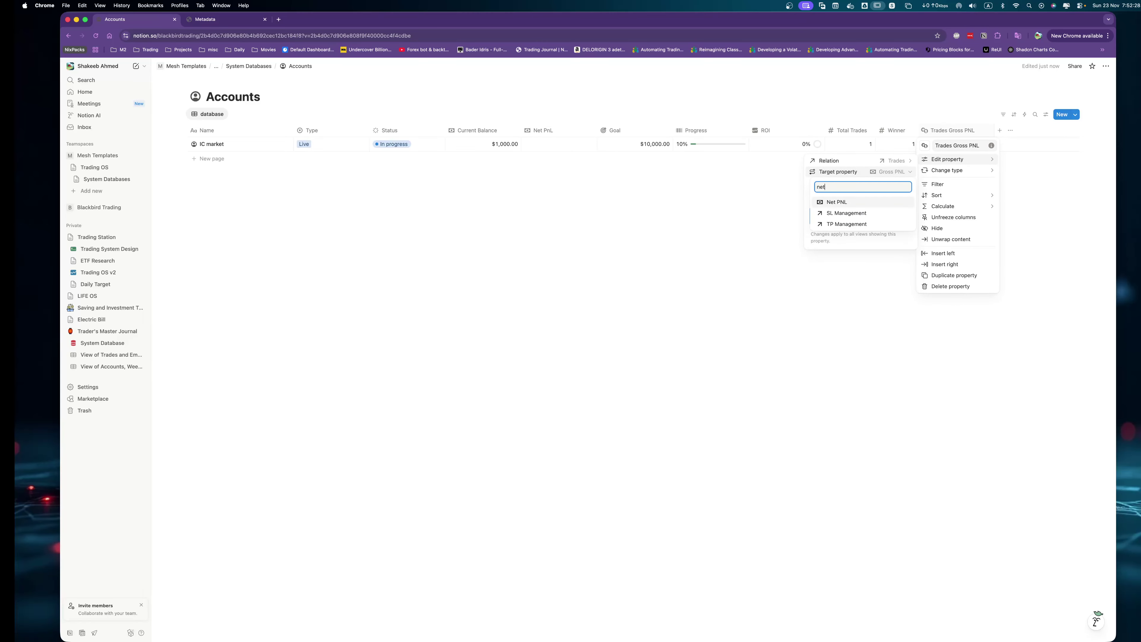
pyautogui.click(843, 203)
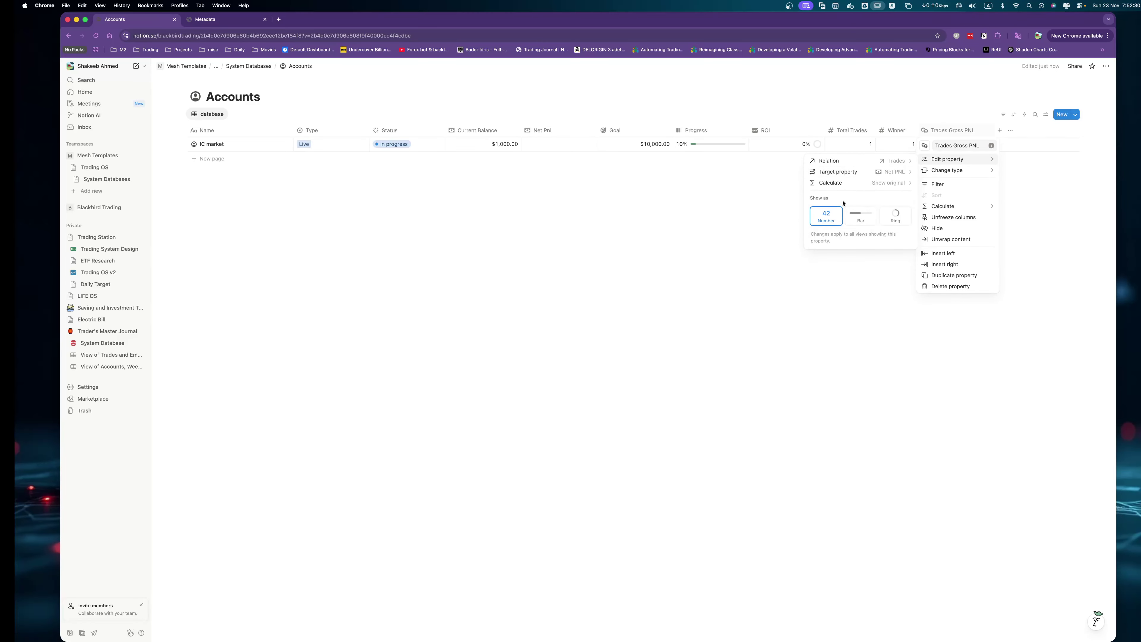
pyautogui.click(1071, 212)
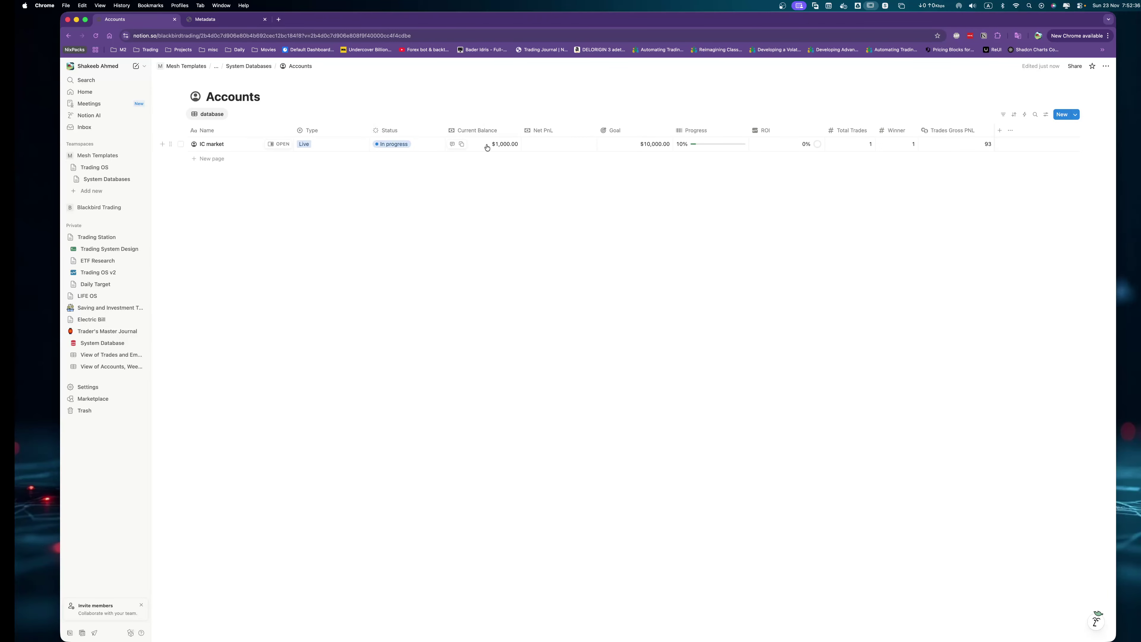
pyautogui.click(549, 134)
pyautogui.moveTo(561, 162)
pyautogui.click(640, 165)
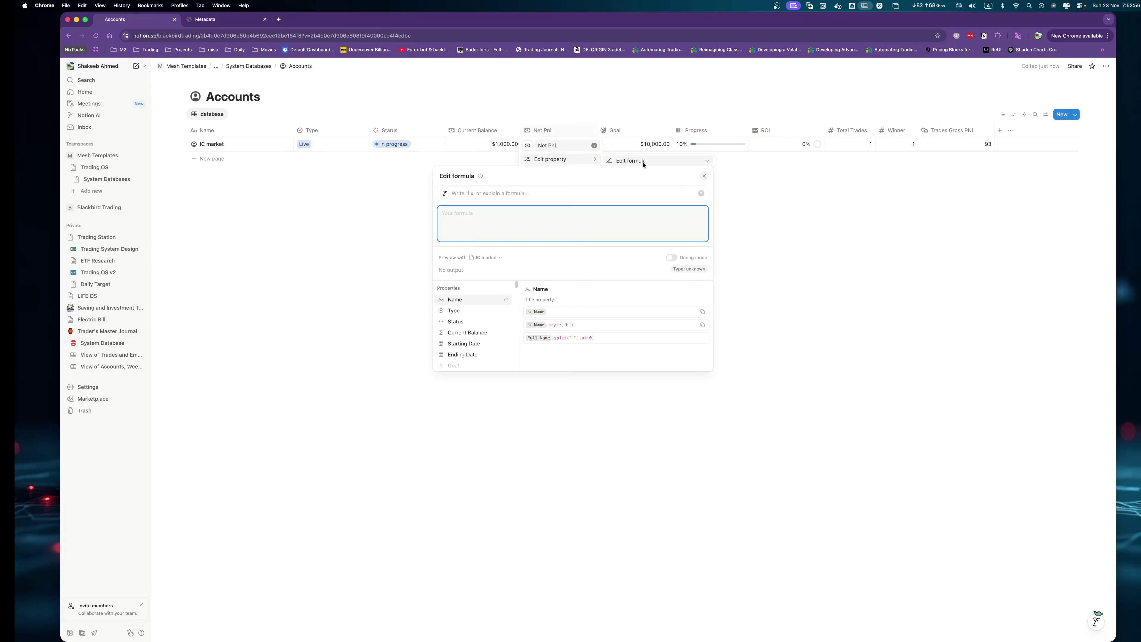
pyautogui.press('Escape')
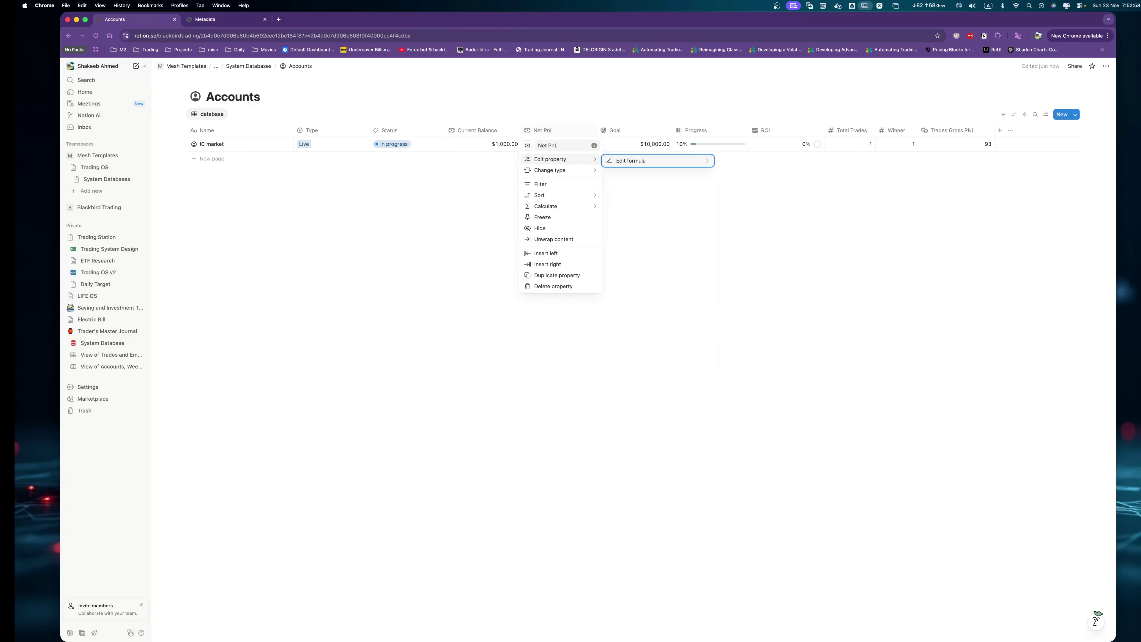
# Add the Trades Gross PNL property to the end of the Current Balance formula with a plus sign.
pyautogui.click(479, 130)
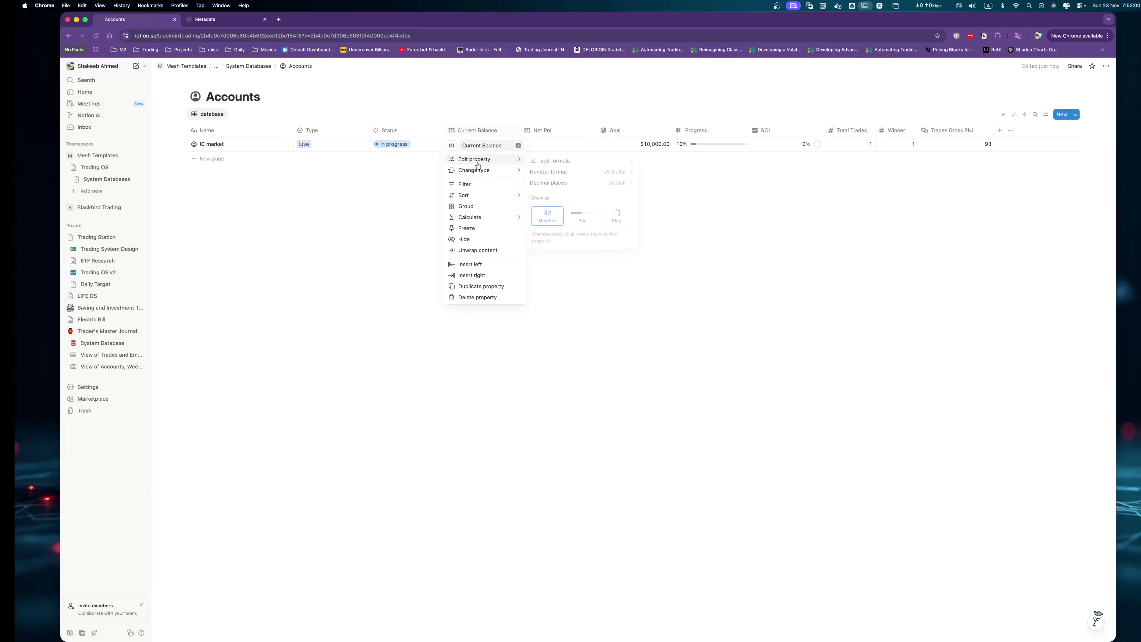
pyautogui.moveTo(504, 164)
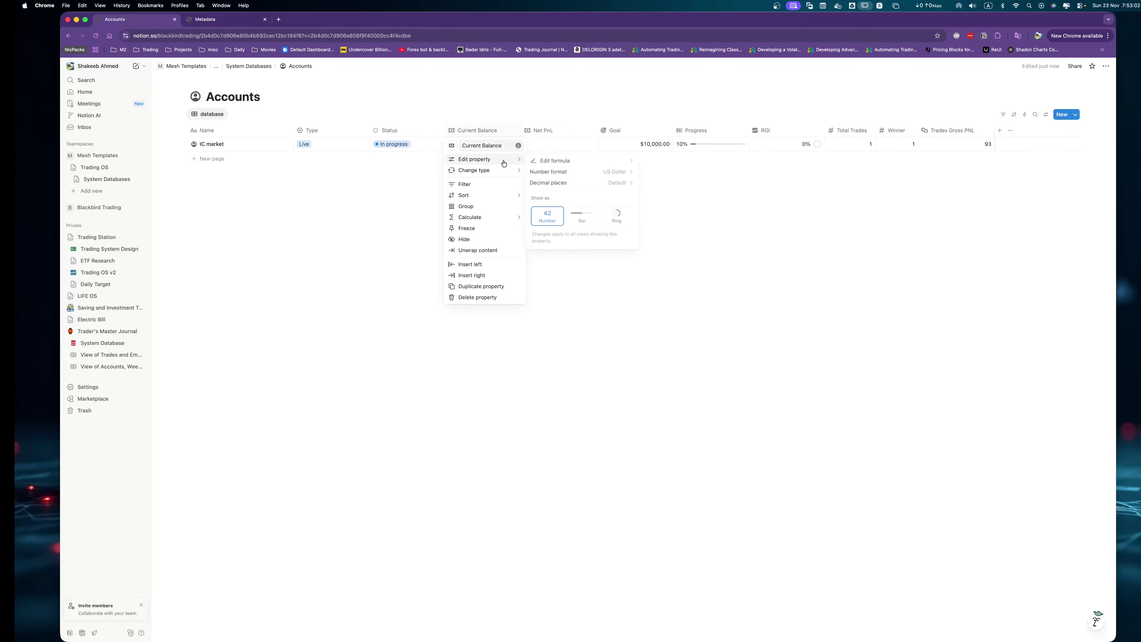
pyautogui.click(552, 165)
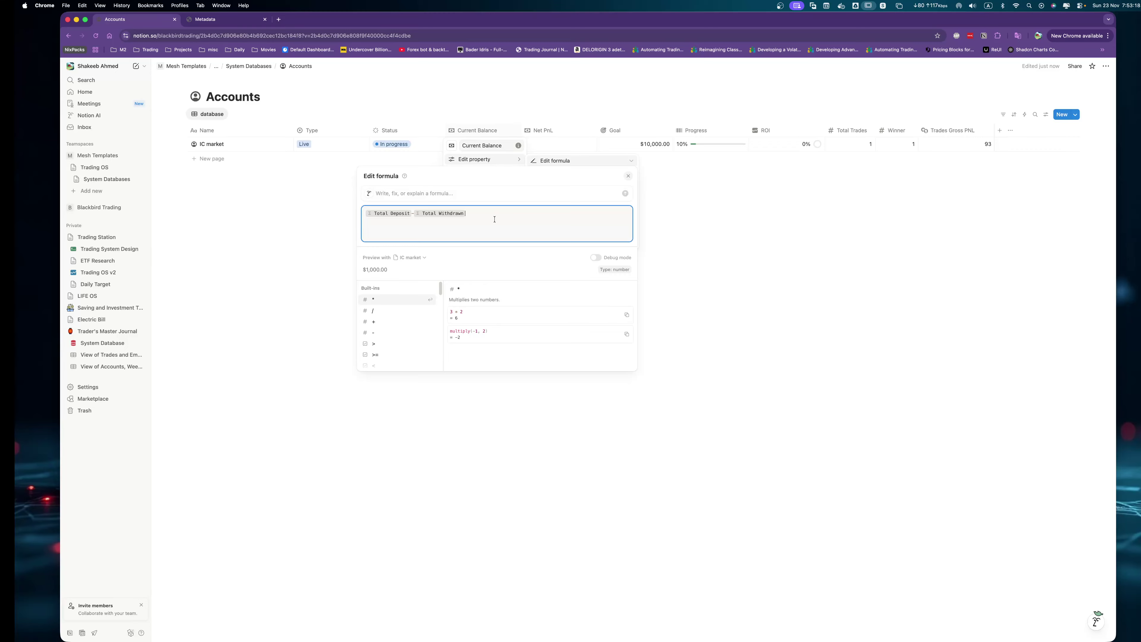
pyautogui.write('+Trade')
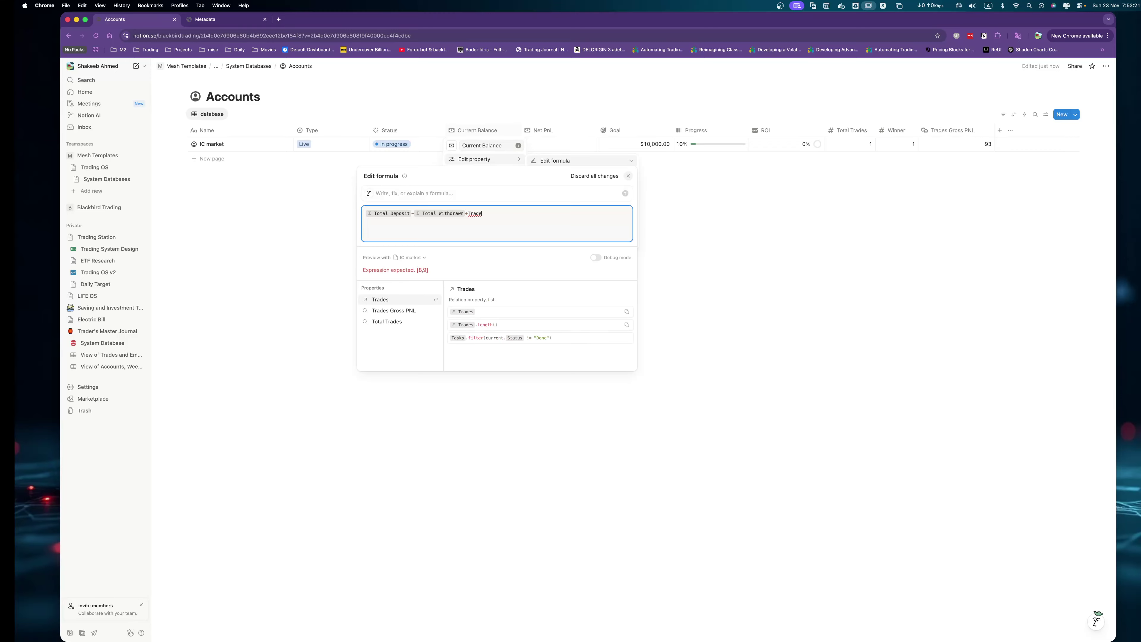
pyautogui.press('Down')
pyautogui.press('Return')
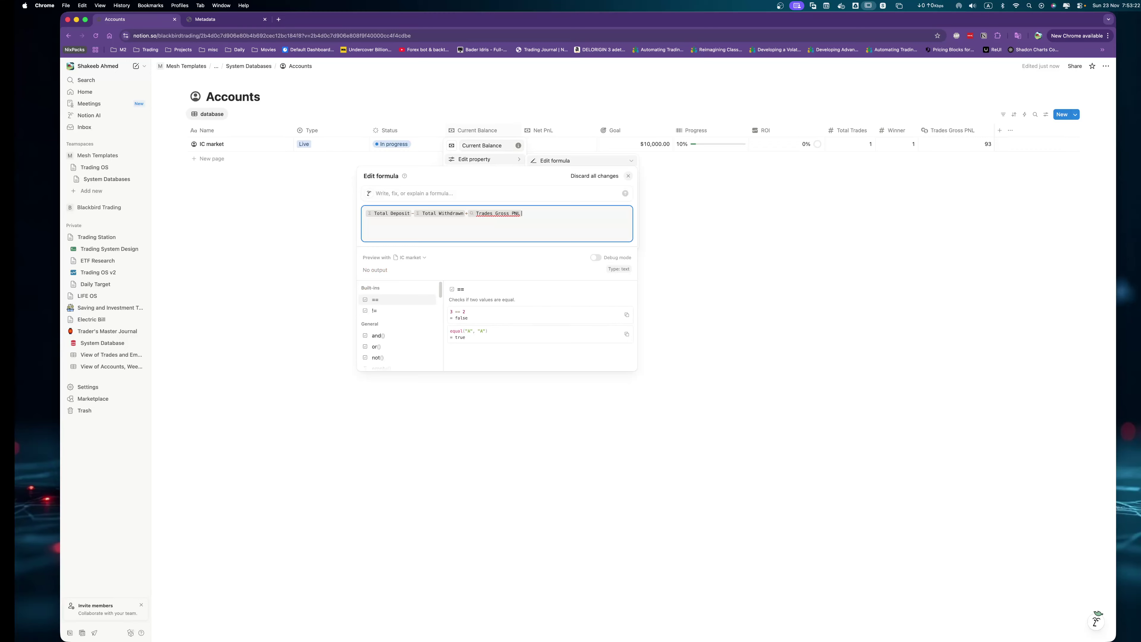
pyautogui.press('Escape')
pyautogui.press('Escape')
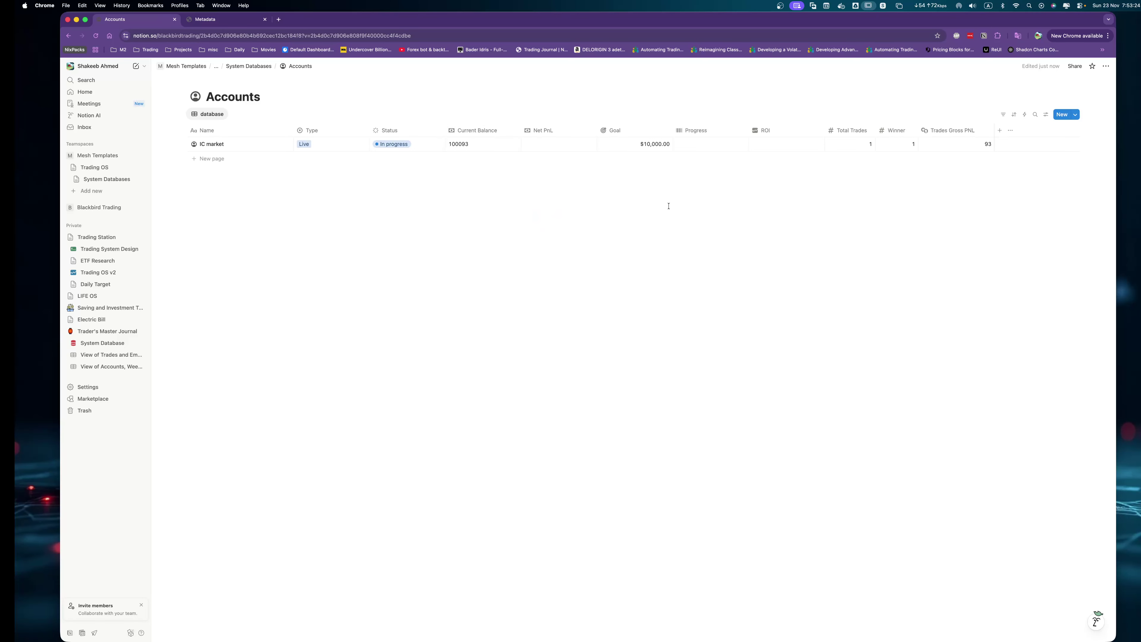
# Apply toNumber() to both Total Deposit and Total Withdrawn in the Current Balance formula.
pyautogui.click(470, 131)
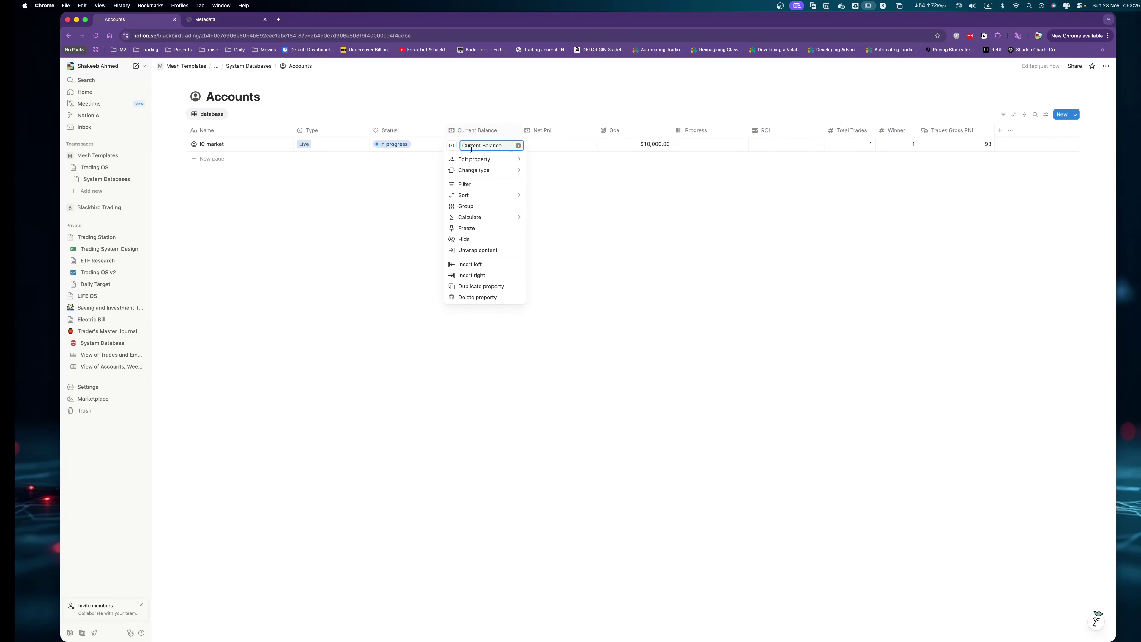
pyautogui.moveTo(494, 159)
pyautogui.click(551, 161)
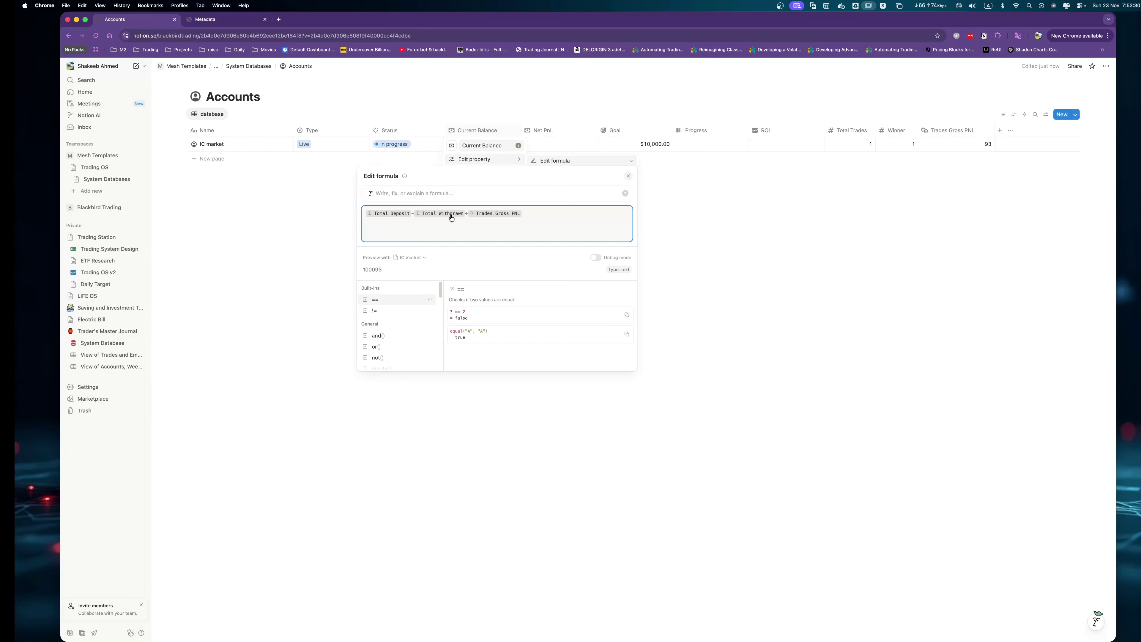
pyautogui.click(412, 223)
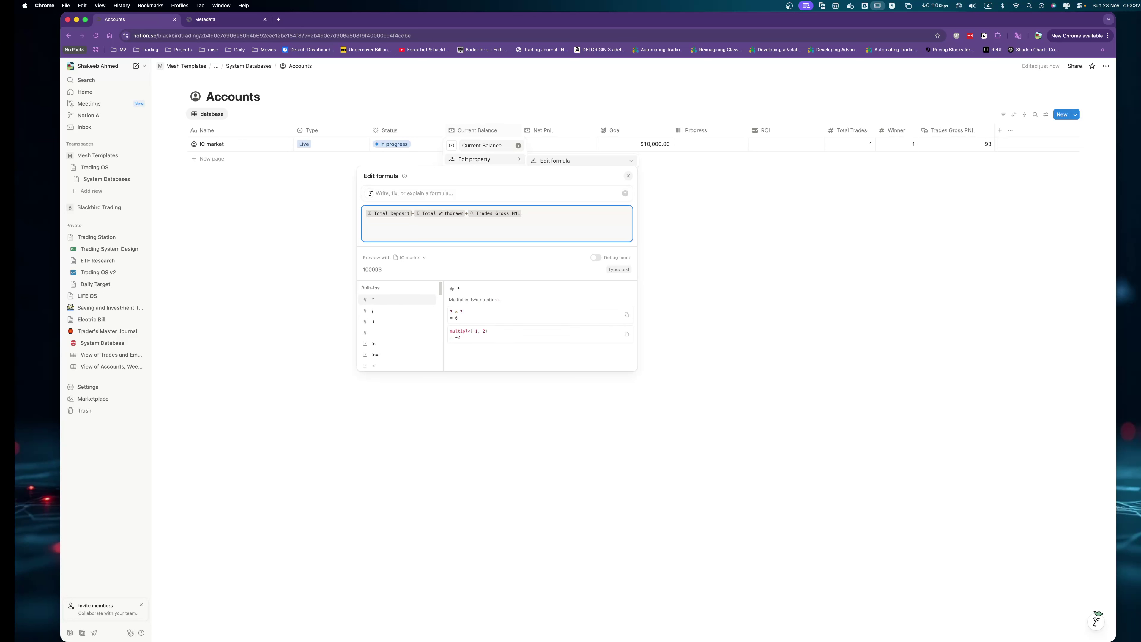
pyautogui.write('.tonu')
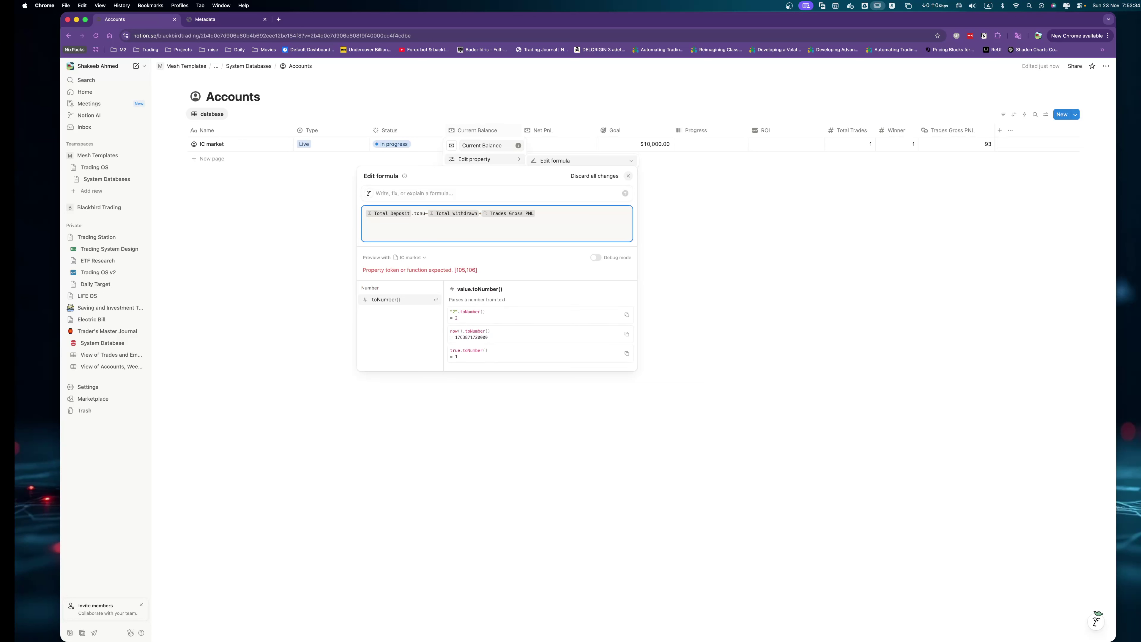
pyautogui.press('Return')
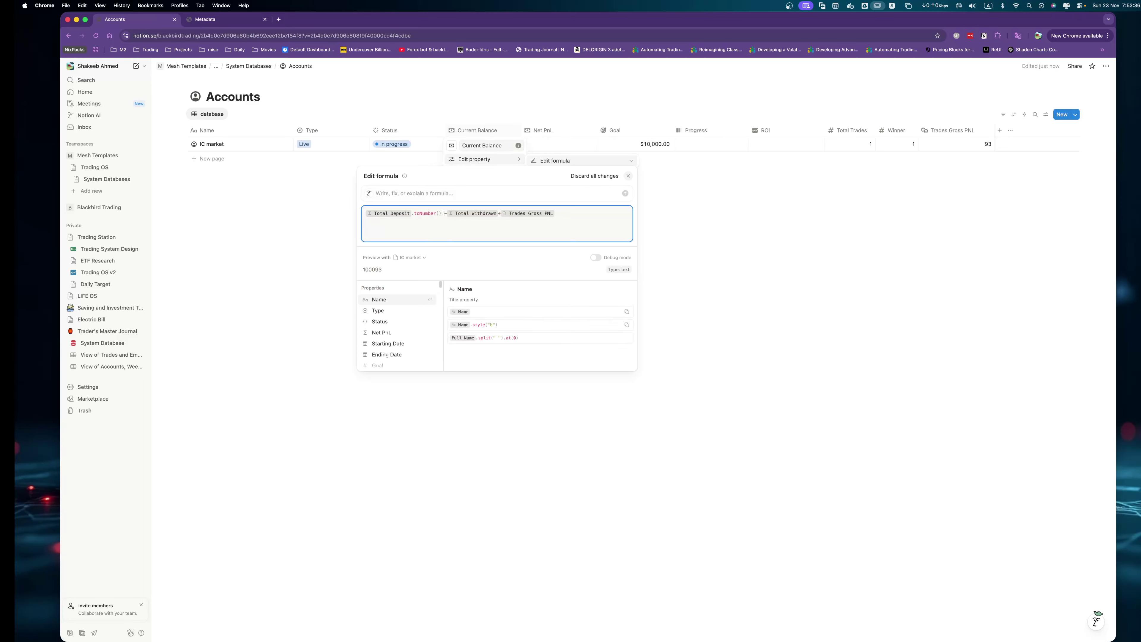
pyautogui.press('Right')
pyautogui.write('.toNum')
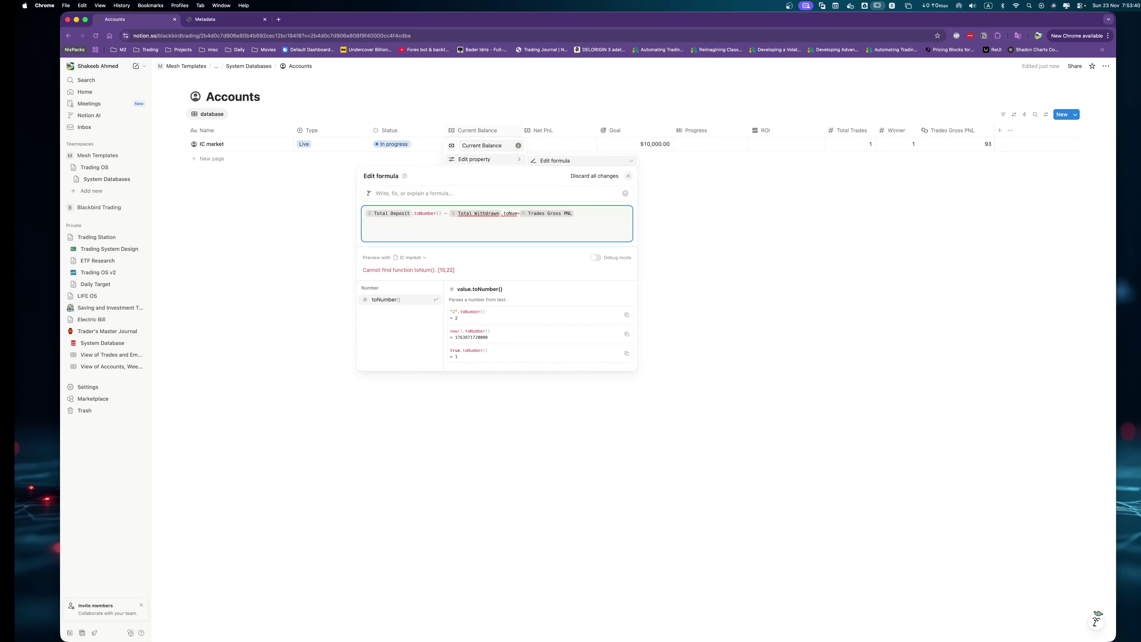
pyautogui.press('Return')
# Try to apply toNumber() to Trades Gross PNL at the end of the Current Balance formula.
pyautogui.press('End')
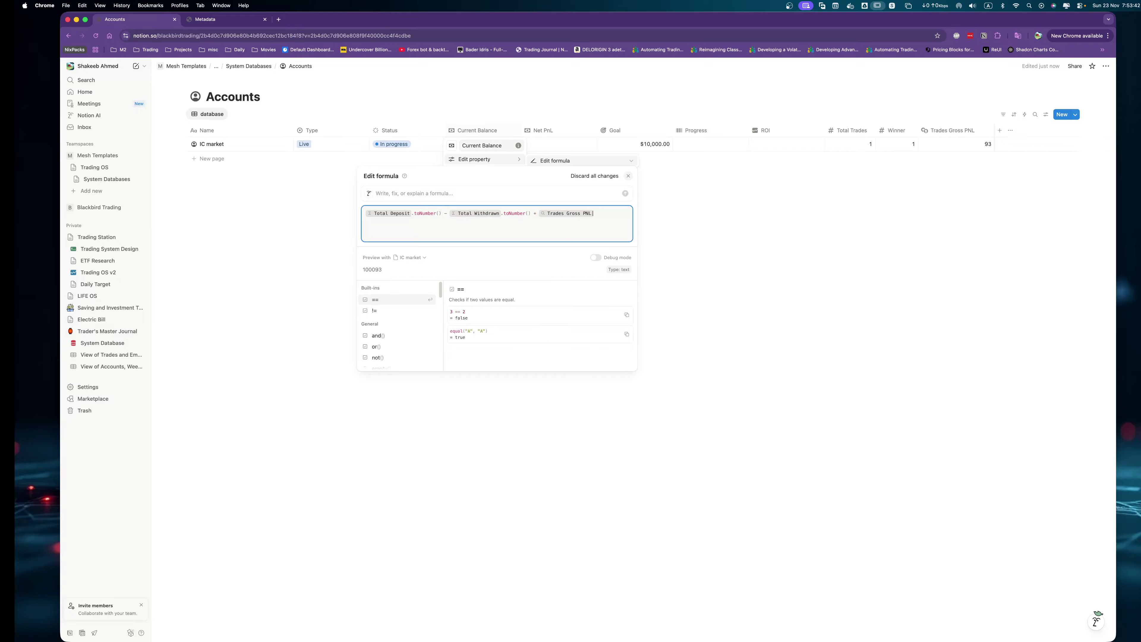
pyautogui.write('.tonum')
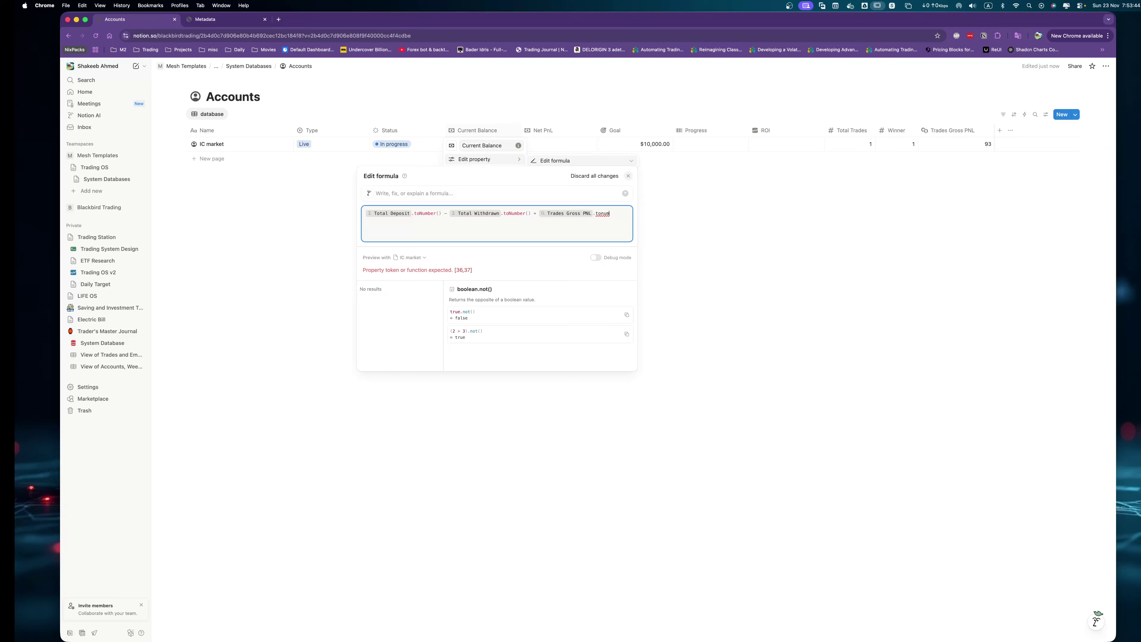
pyautogui.press('BackSpace')
pyautogui.press('BackSpace')
pyautogui.write('N')
pyautogui.press('BackSpace')
pyautogui.press('BackSpace')
pyautogui.press('BackSpace')
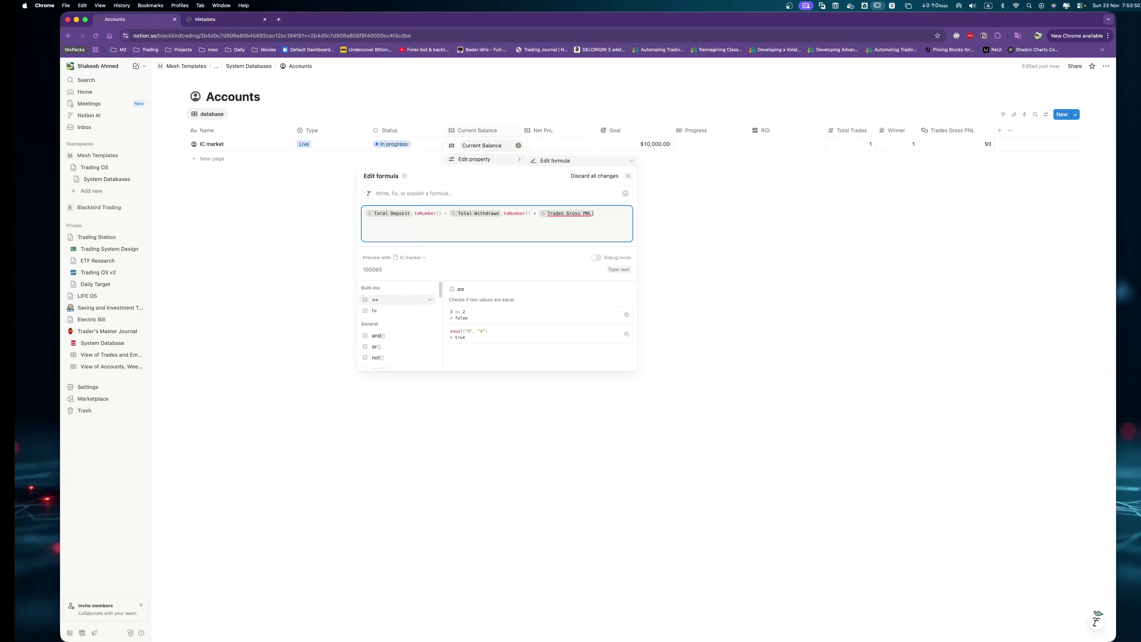
pyautogui.write('to')
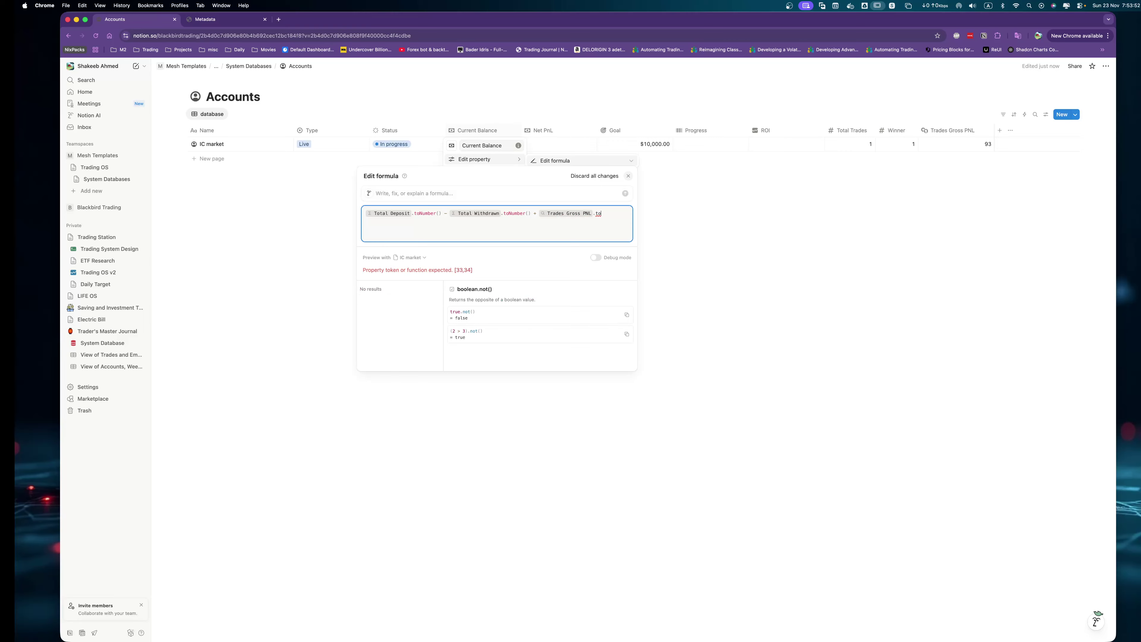
pyautogui.press('BackSpace')
pyautogui.press('BackSpace')
pyautogui.press('BackSpace')
pyautogui.press('BackSpace')
pyautogui.press('BackSpace')
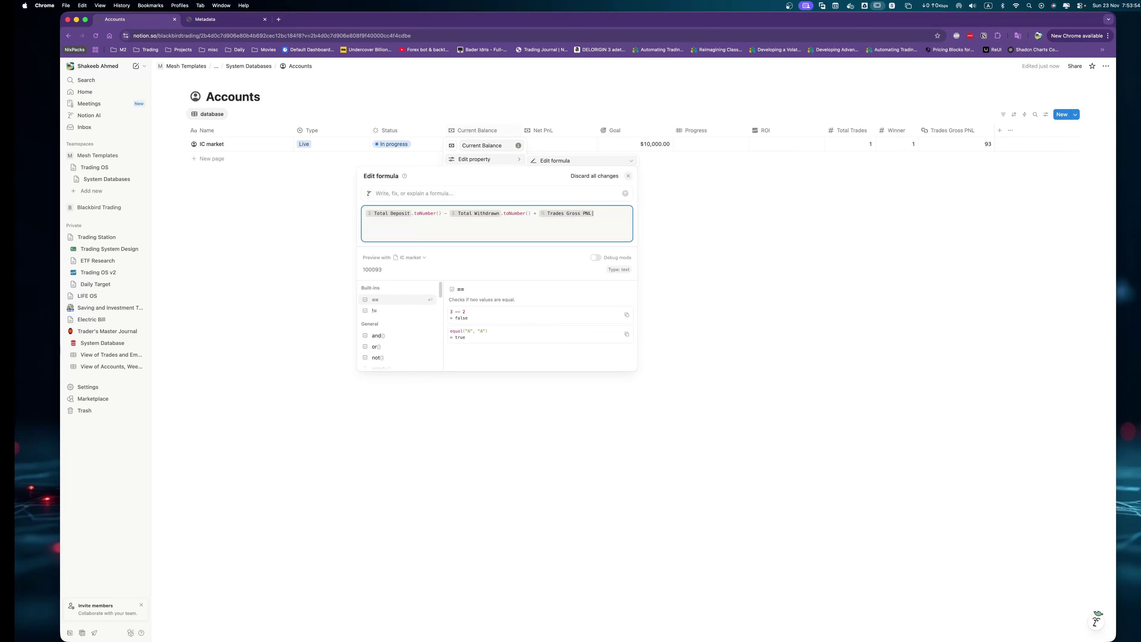
pyautogui.click(771, 224)
pyautogui.click(758, 230)
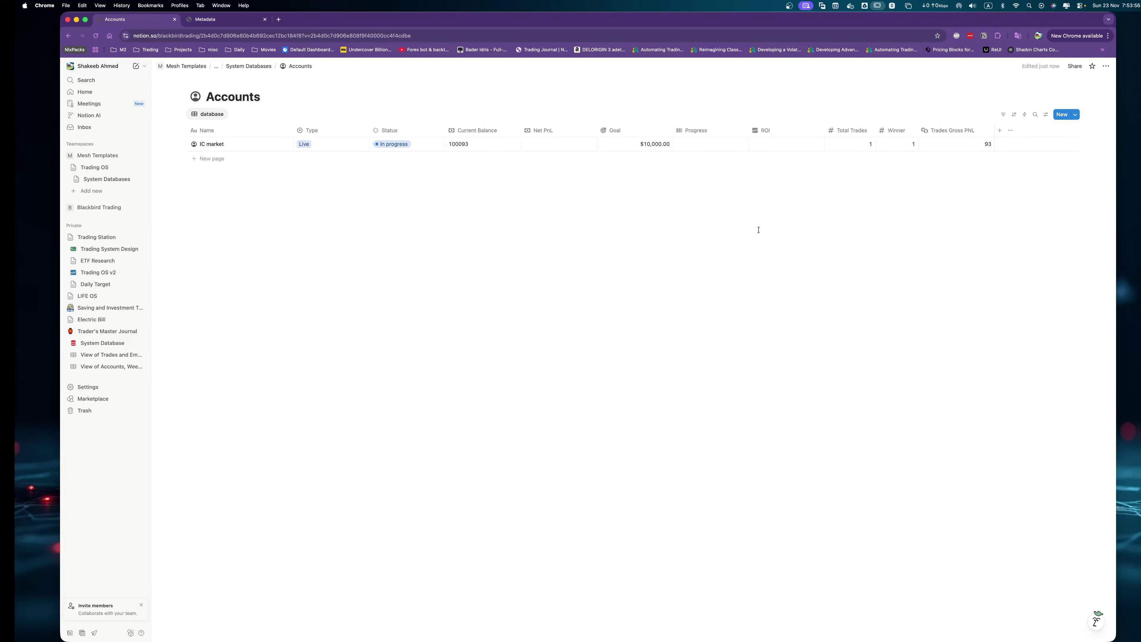
# Enclose the subtraction of Total Withdrawn from Total Deposit in parentheses in the Current Balance formula, before the added Trades Gross PNL.
pyautogui.click(482, 130)
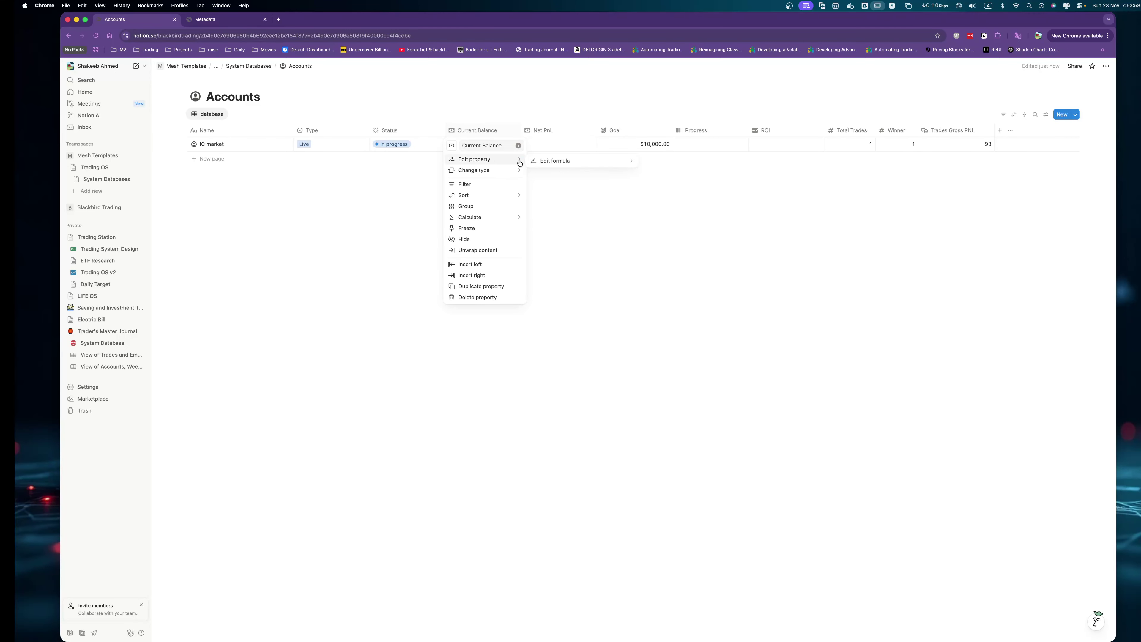
pyautogui.click(549, 162)
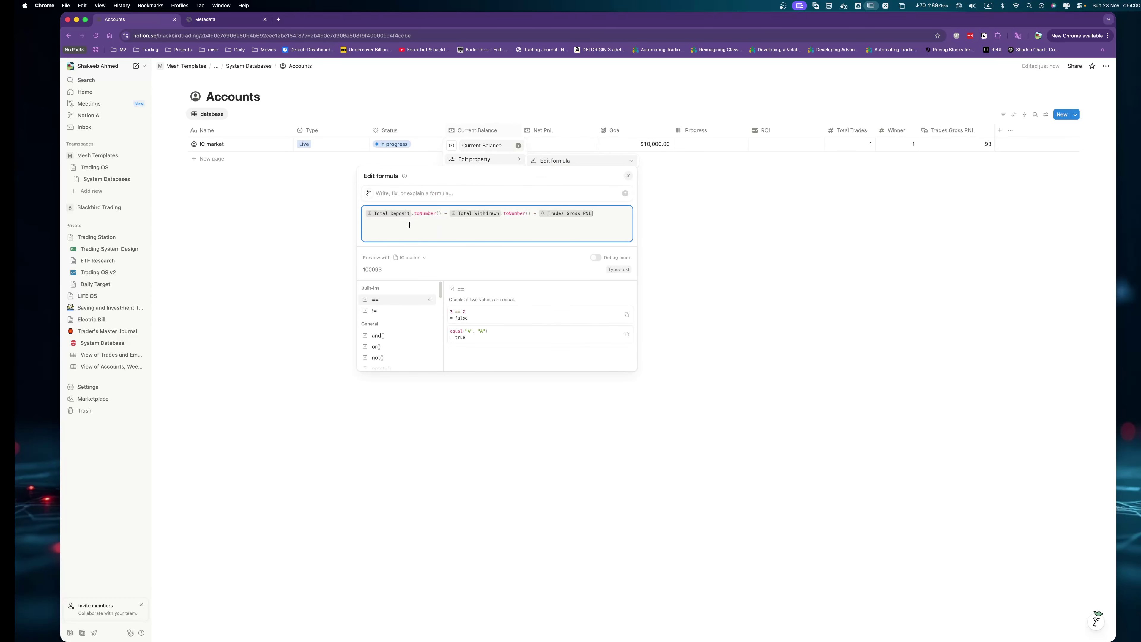
pyautogui.click(389, 216)
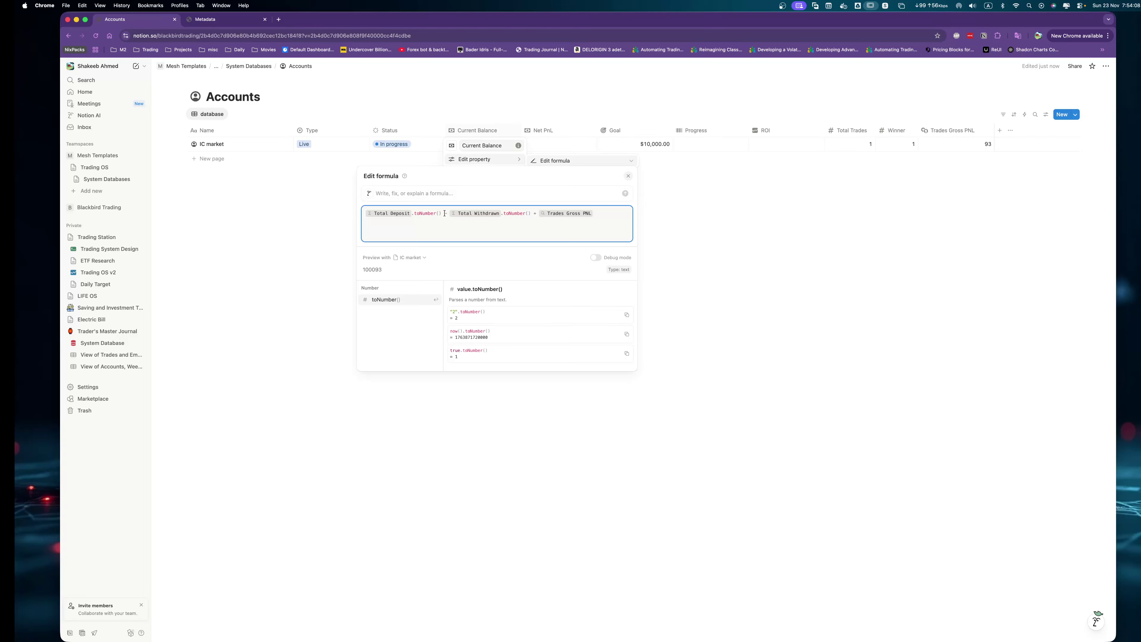
pyautogui.click(446, 229)
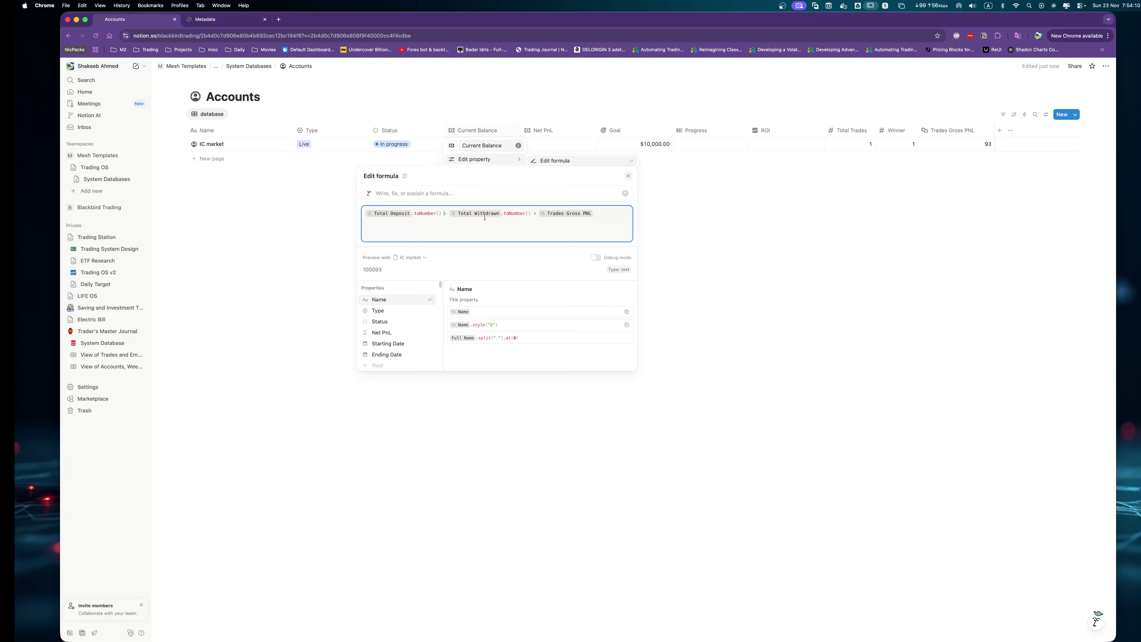
pyautogui.click(517, 216)
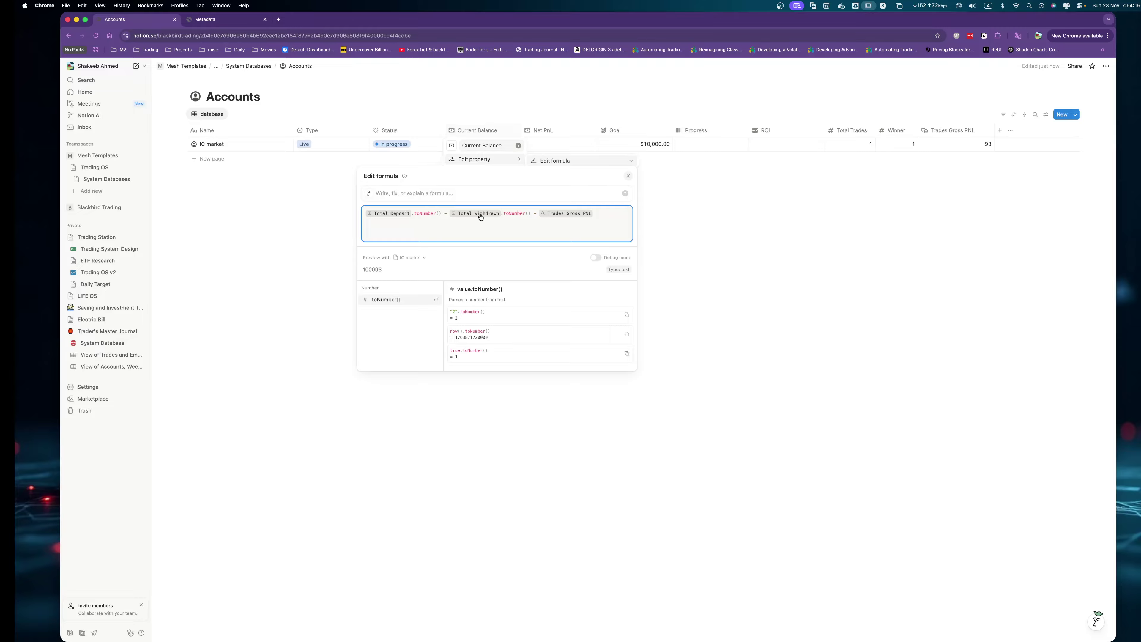
pyautogui.click(554, 217)
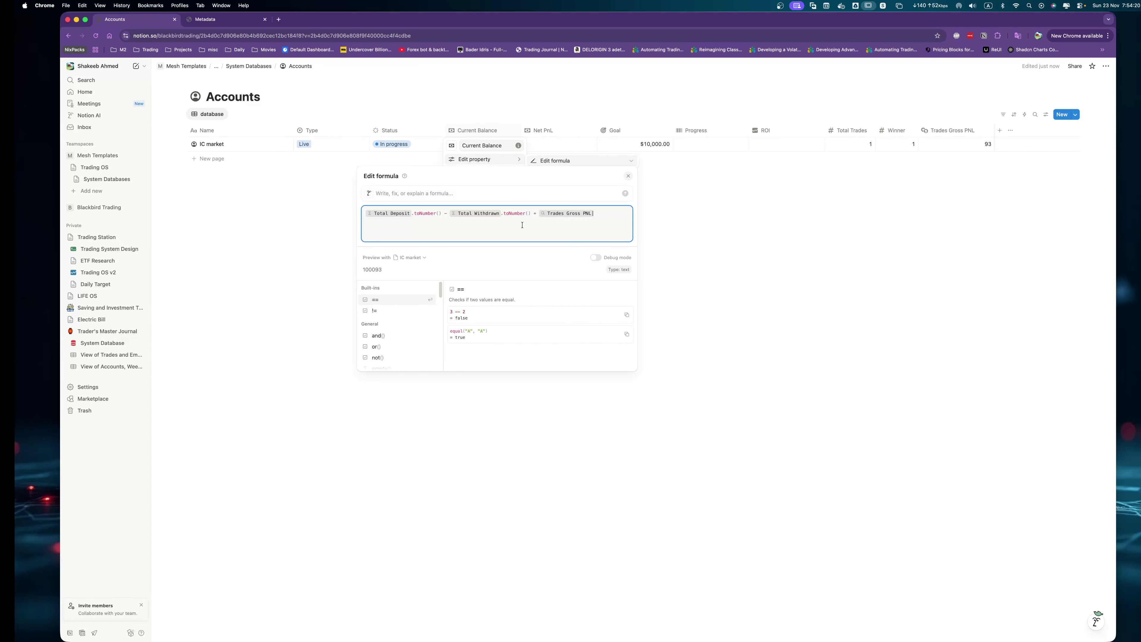
pyautogui.press('Up')
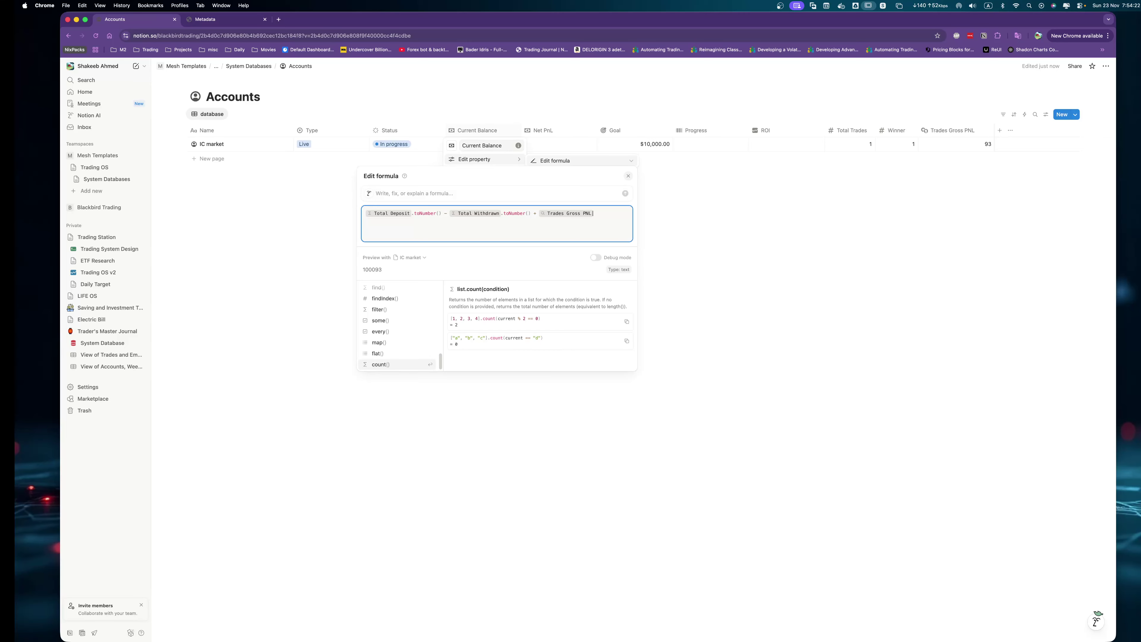
pyautogui.press('super+Left')
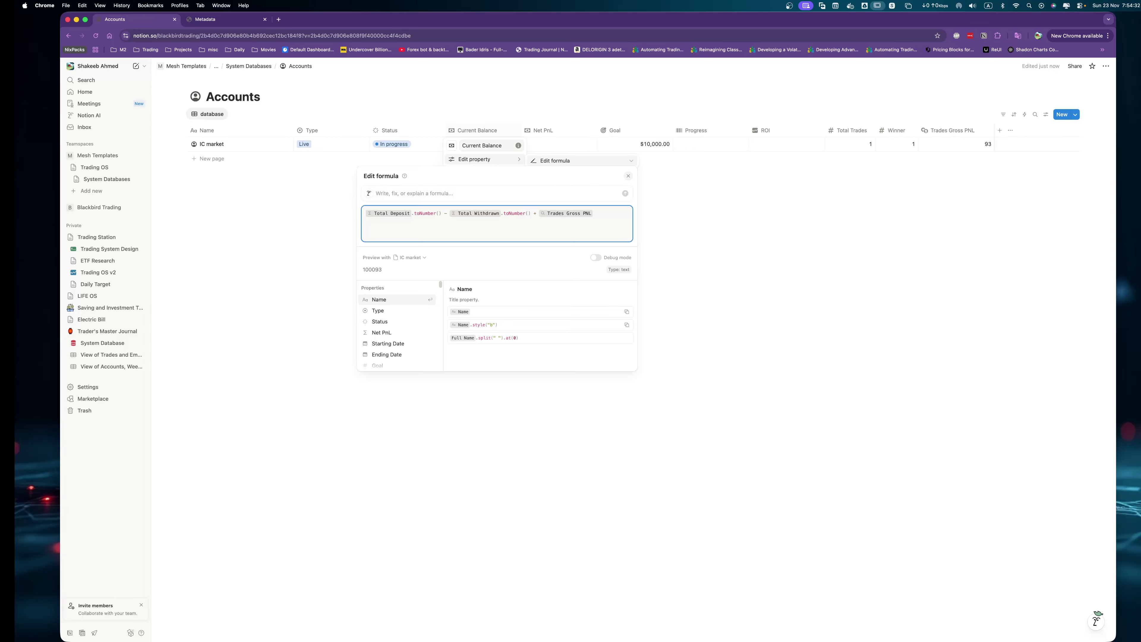
pyautogui.write('(')
pyautogui.press('Right')
pyautogui.press('Right')
pyautogui.press('Right')
pyautogui.press('Right')
pyautogui.press('Right')
pyautogui.press('Right')
pyautogui.press('Right')
pyautogui.press('Right')
pyautogui.press('Right')
pyautogui.press('Right')
pyautogui.press('Right')
pyautogui.press('Right')
pyautogui.press('Right')
pyautogui.press('Right')
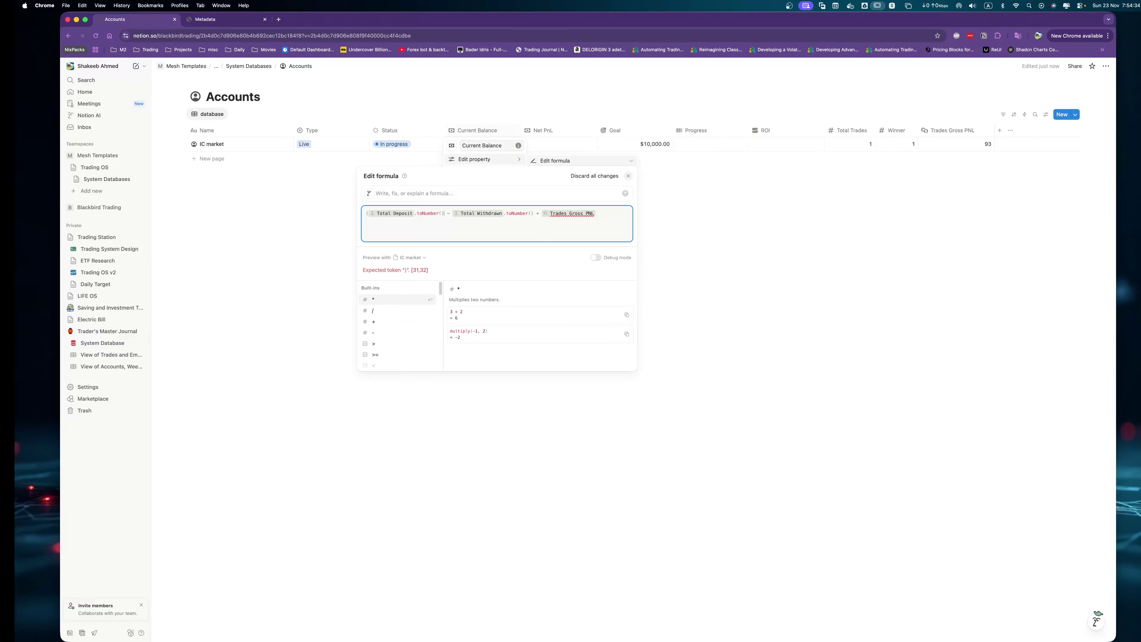
pyautogui.press('Right')
pyautogui.press('Right')
pyautogui.press('Right')
pyautogui.press('Right')
pyautogui.press('Right')
pyautogui.press('Right')
pyautogui.press('Right')
pyautogui.press('Right')
pyautogui.press('Right')
pyautogui.press('Right')
pyautogui.press('Right')
pyautogui.press('Right')
pyautogui.press('Right')
pyautogui.press('Right')
pyautogui.press('Right')
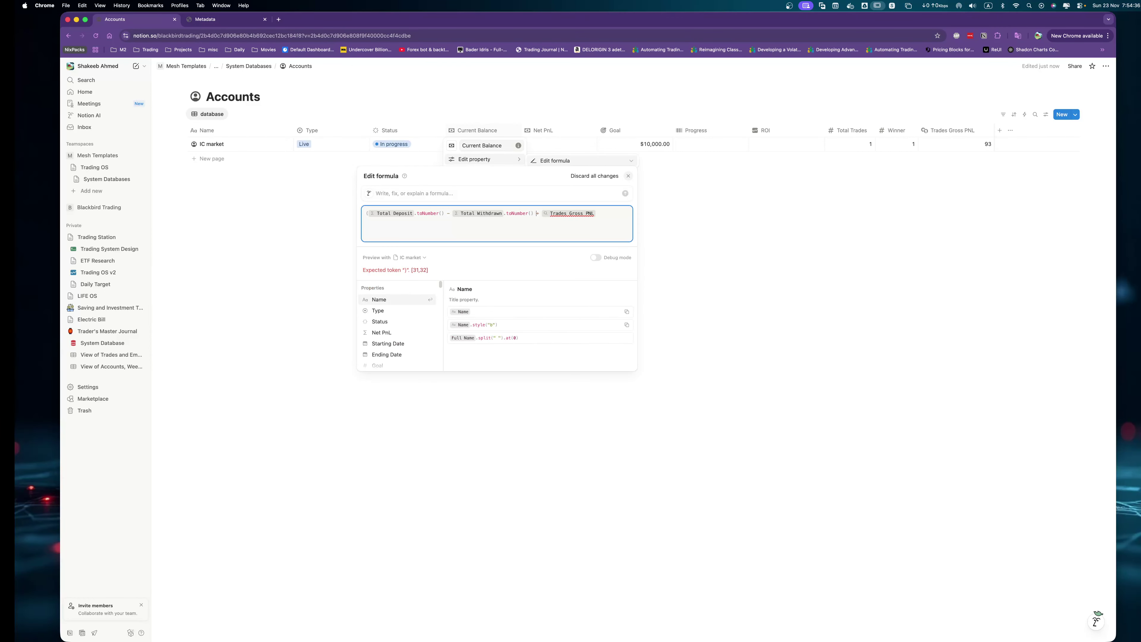
pyautogui.press('Left')
pyautogui.write(')')
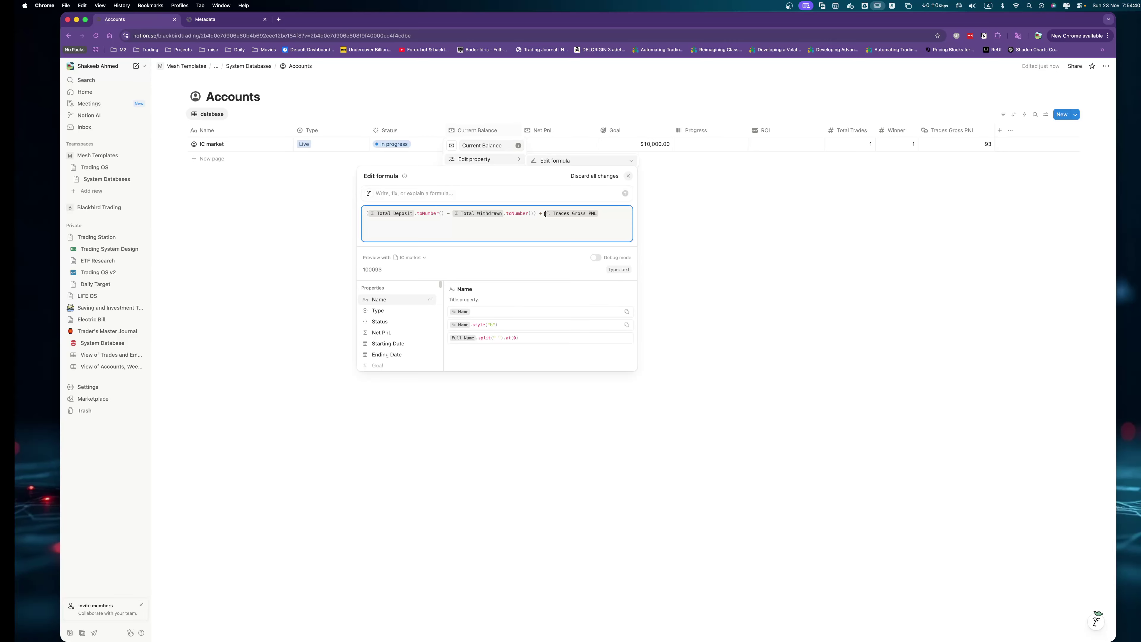
pyautogui.click(579, 215)
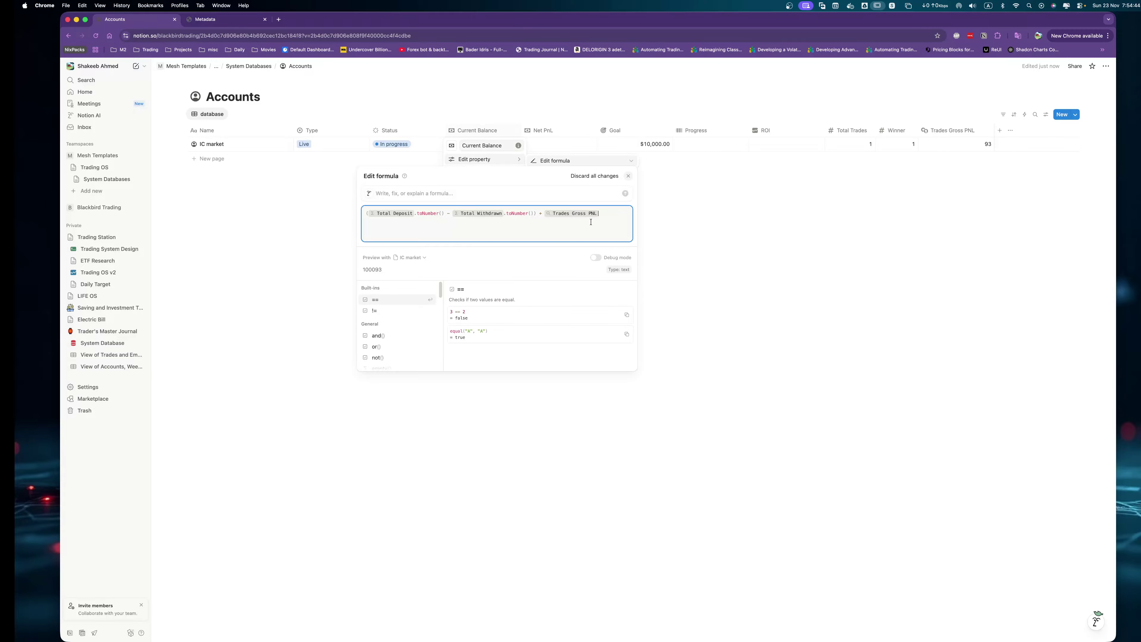
# Undo the parentheses around the subtraction in the Current Balance formula and add Trades Gross PNL back after the plus sign.
pyautogui.press('super+z')
pyautogui.press('super+z')
pyautogui.press('super+z')
pyautogui.press('super+z')
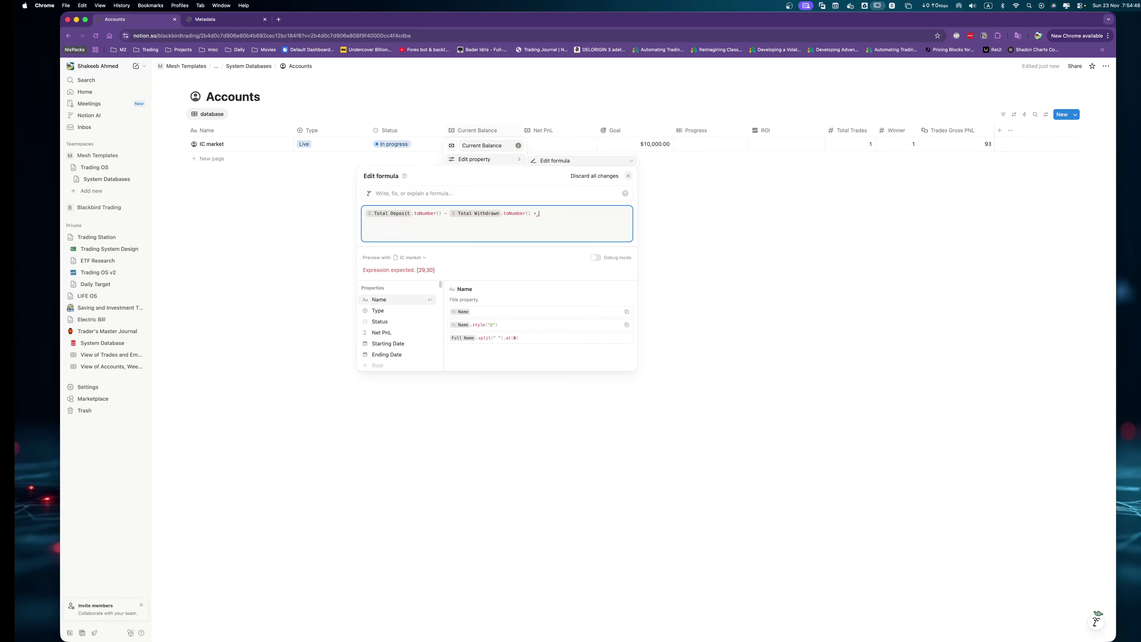
pyautogui.write('Gros')
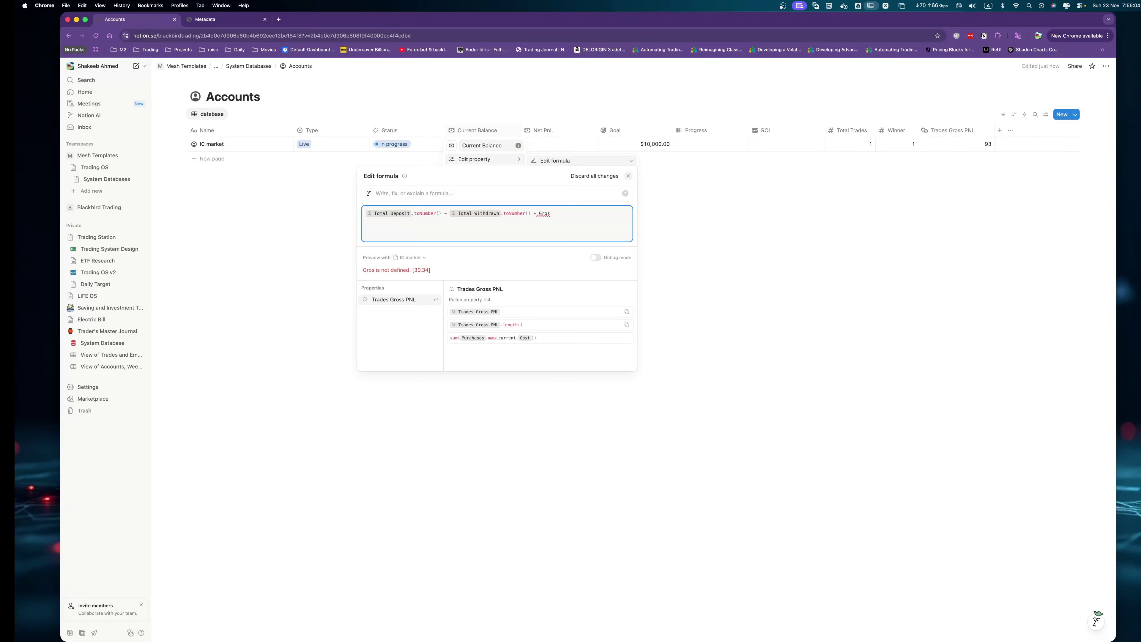
pyautogui.press('Return')
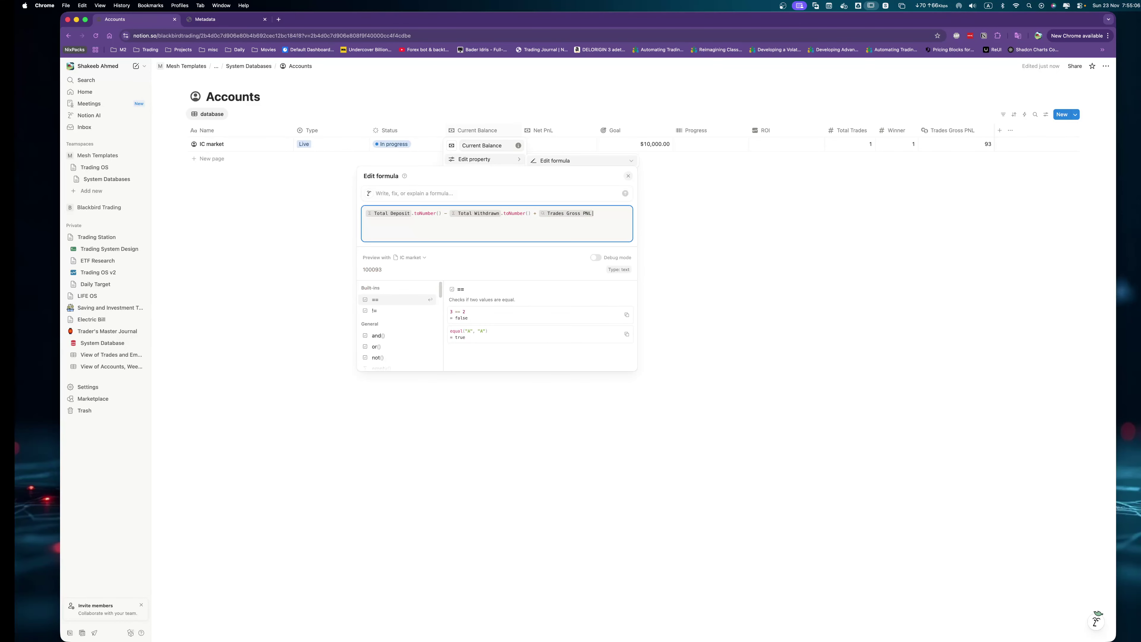
# Replace the plain Trades Gross PNL term in the Current Balance formula with sum(Trades Gross PNL) and close the formula editor.
pyautogui.press('BackSpace')
pyautogui.press('BackSpace')
pyautogui.write('S')
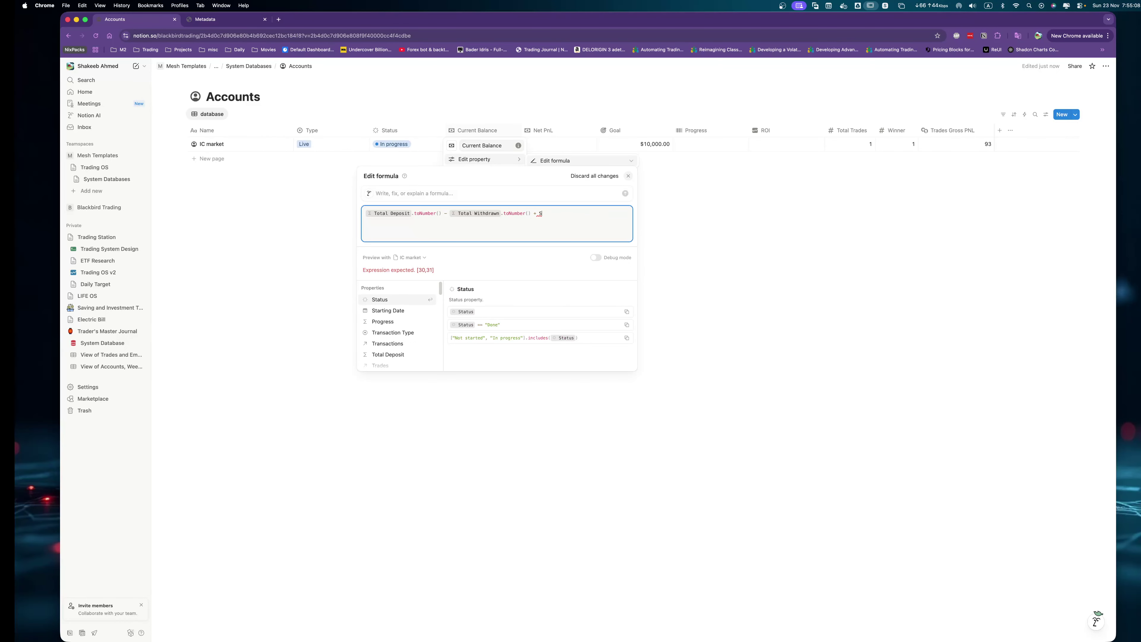
pyautogui.write('um()')
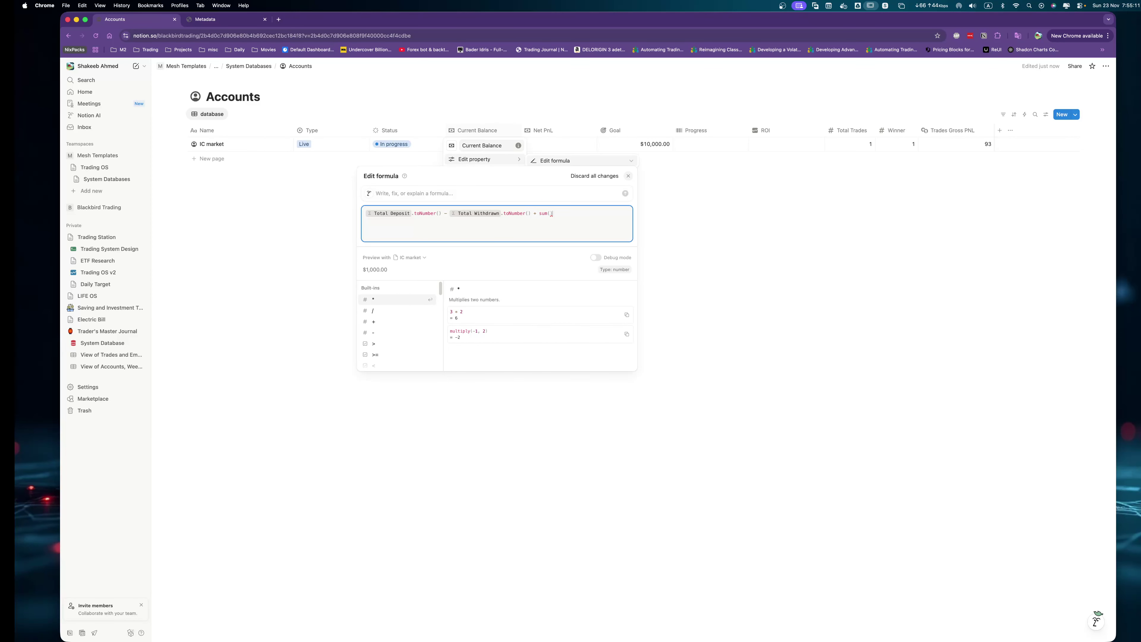
pyautogui.press('Left')
pyautogui.write('Trades Gross PNL')
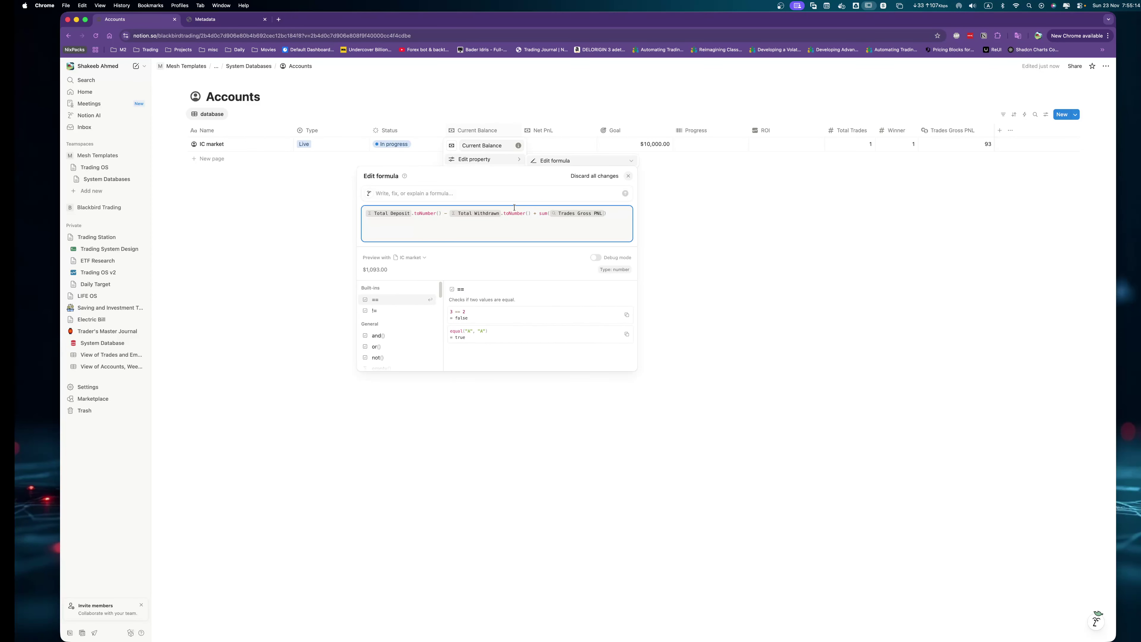
pyautogui.press('Escape')
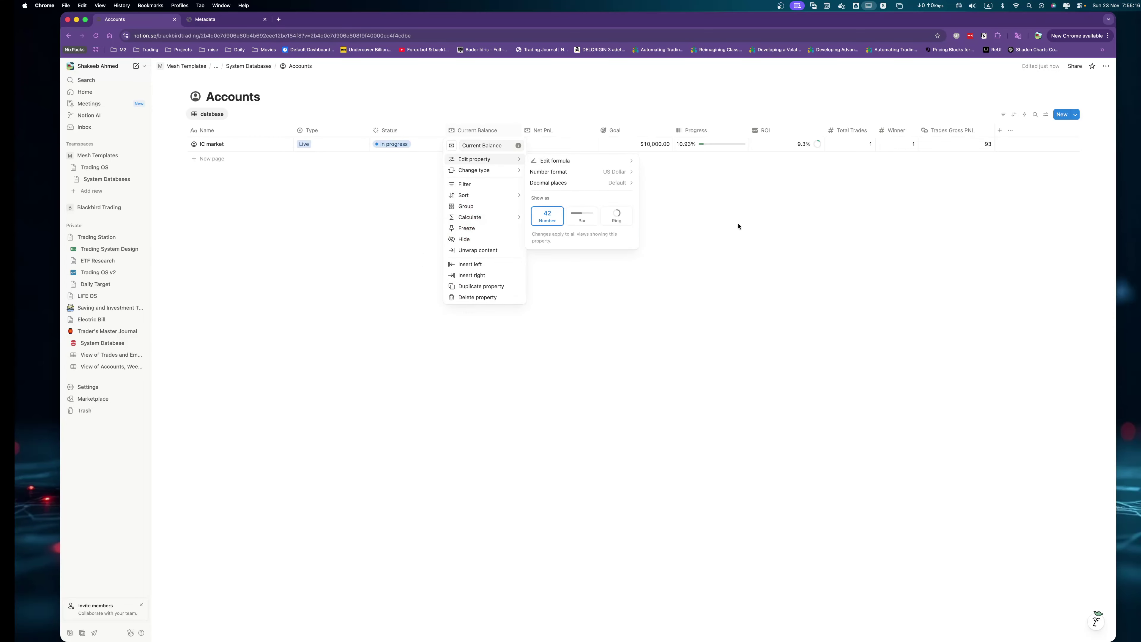
pyautogui.press('Escape')
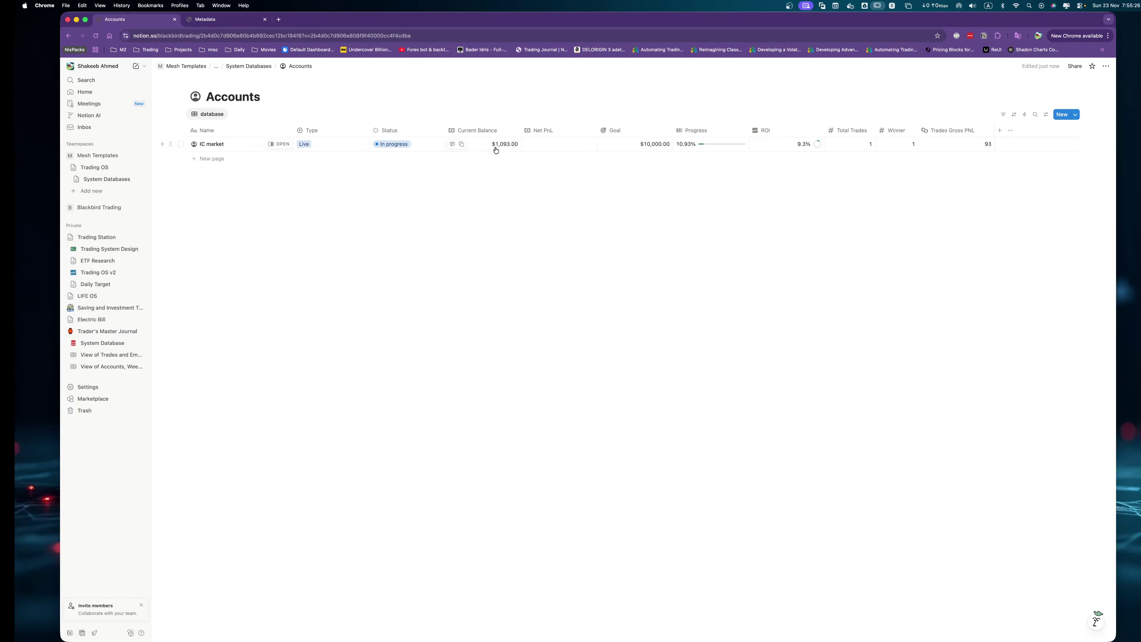
# Set the Trades Gross PNL rollup property to calculate the Sum of its target property.
pyautogui.click(963, 132)
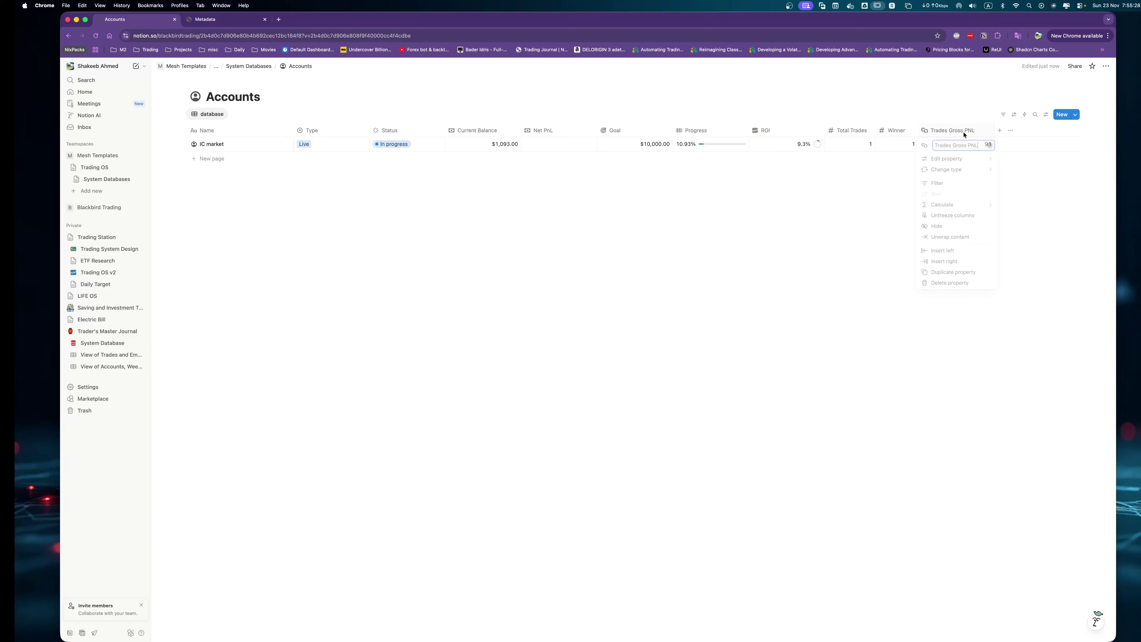
pyautogui.moveTo(975, 160)
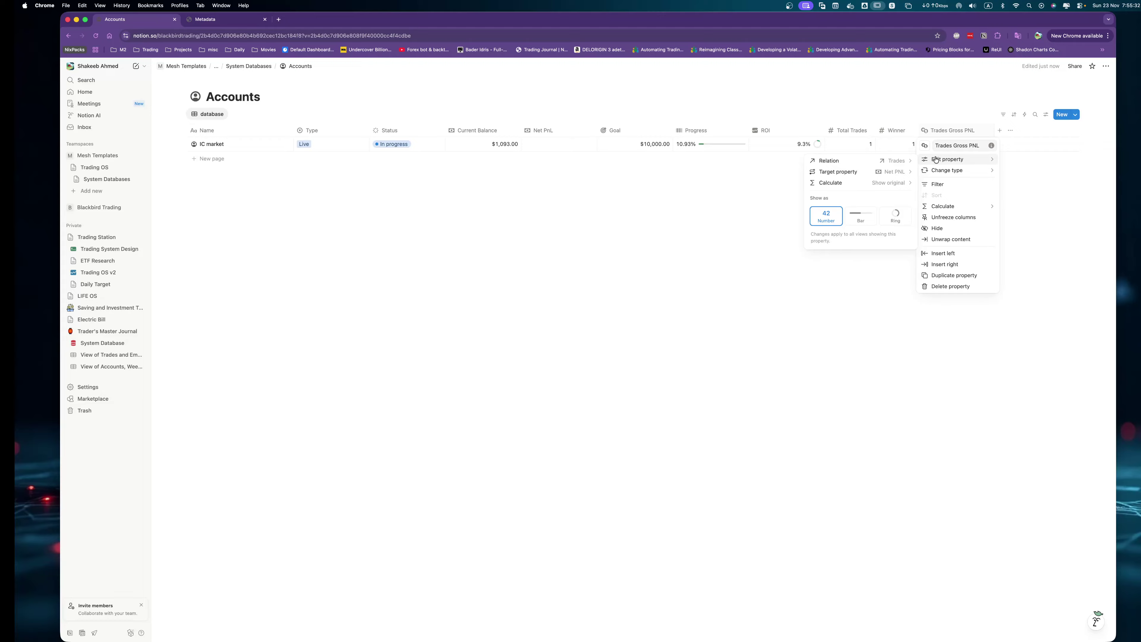
pyautogui.click(895, 183)
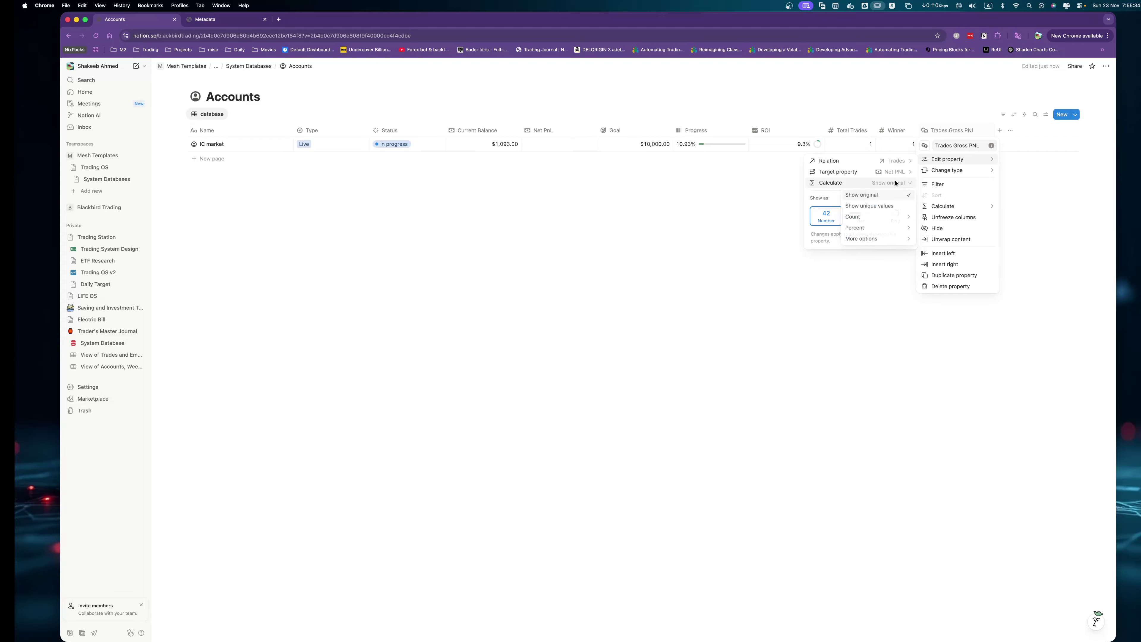
pyautogui.moveTo(874, 239)
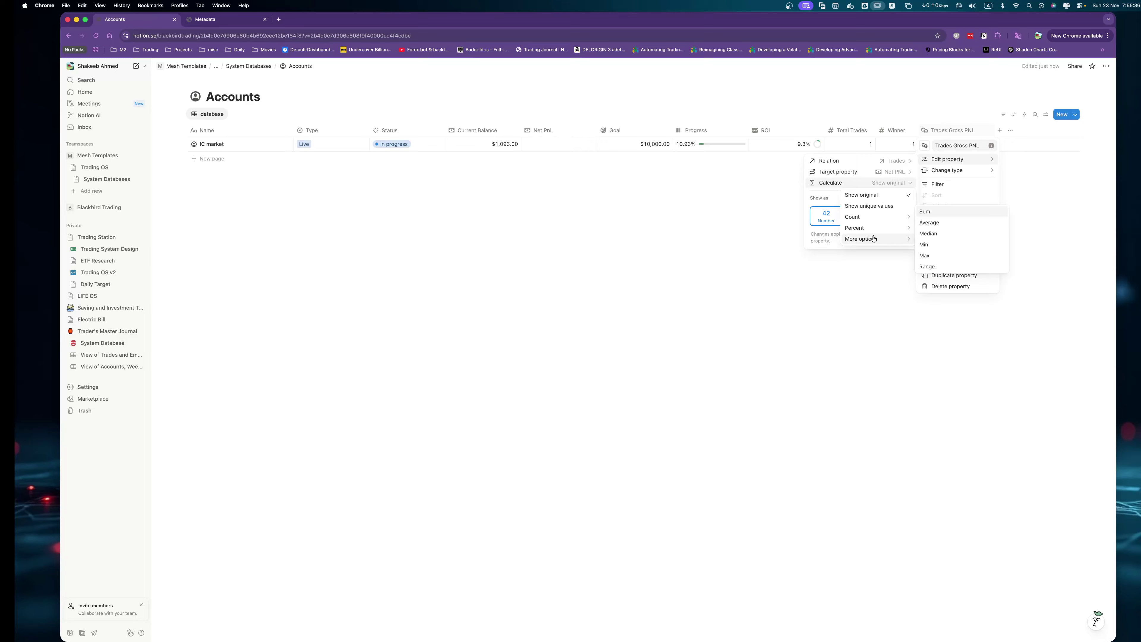
pyautogui.click(925, 213)
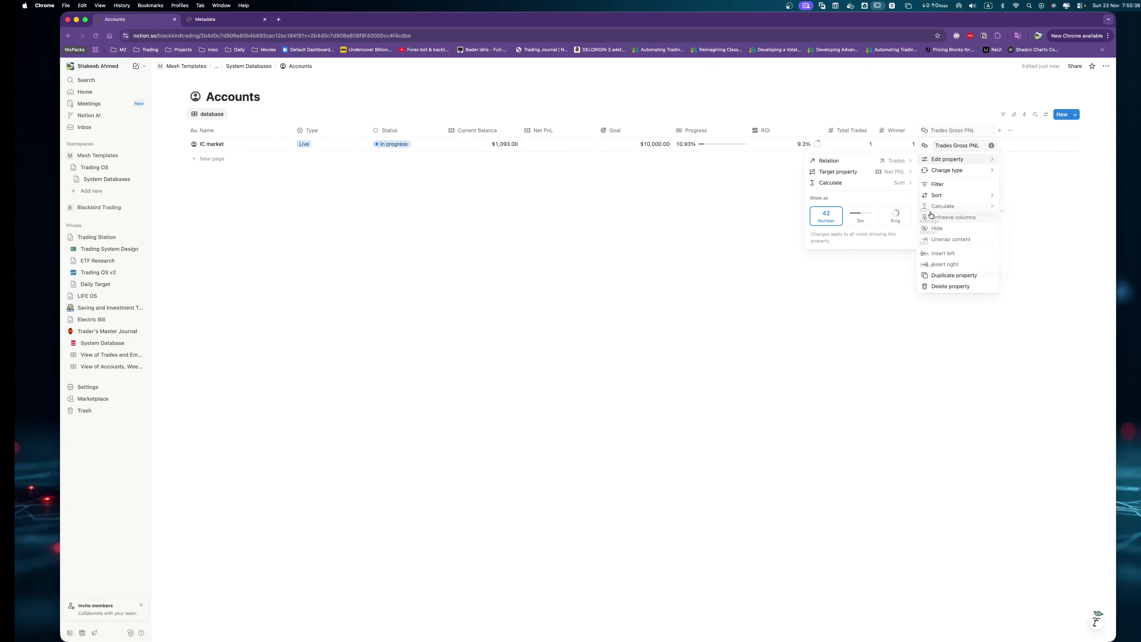
pyautogui.click(840, 214)
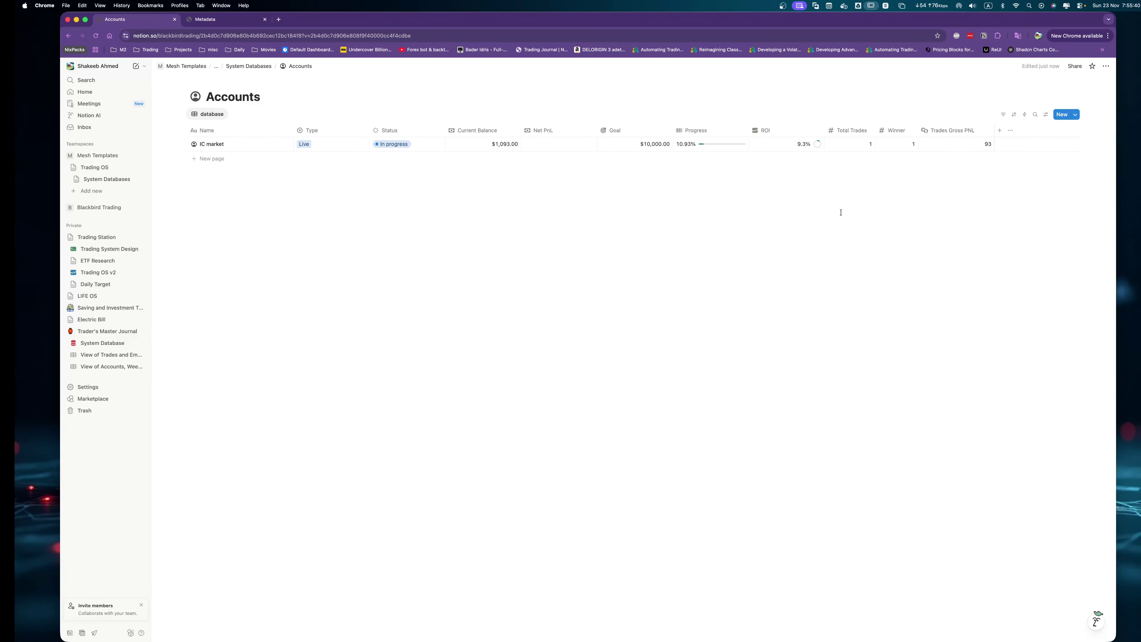
# Remove the sum() wrapper around Trades Gross PNL in the Current Balance formula.
pyautogui.click(484, 144)
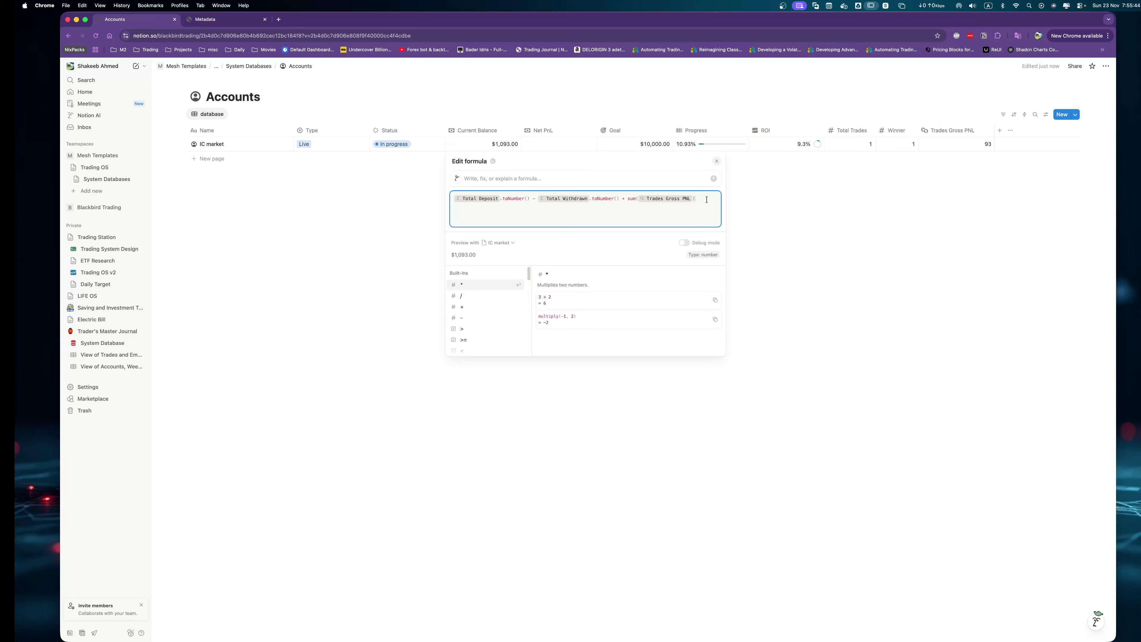
pyautogui.press('BackSpace')
pyautogui.press('Left')
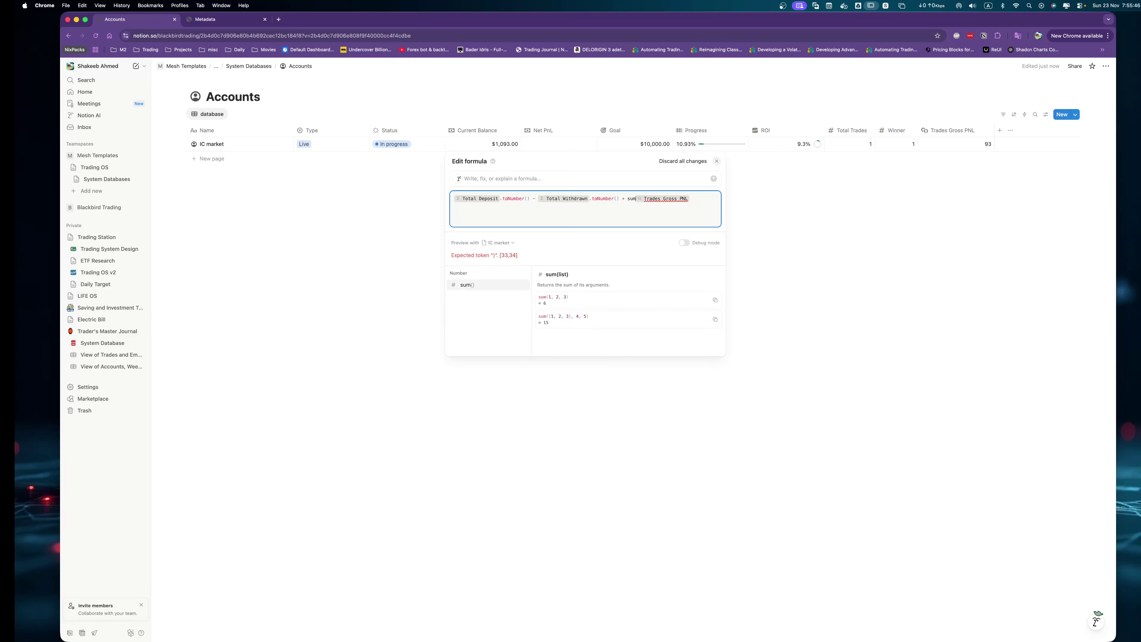
pyautogui.press('BackSpace')
pyautogui.press('BackSpace')
pyautogui.press('BackSpace')
pyautogui.press('BackSpace')
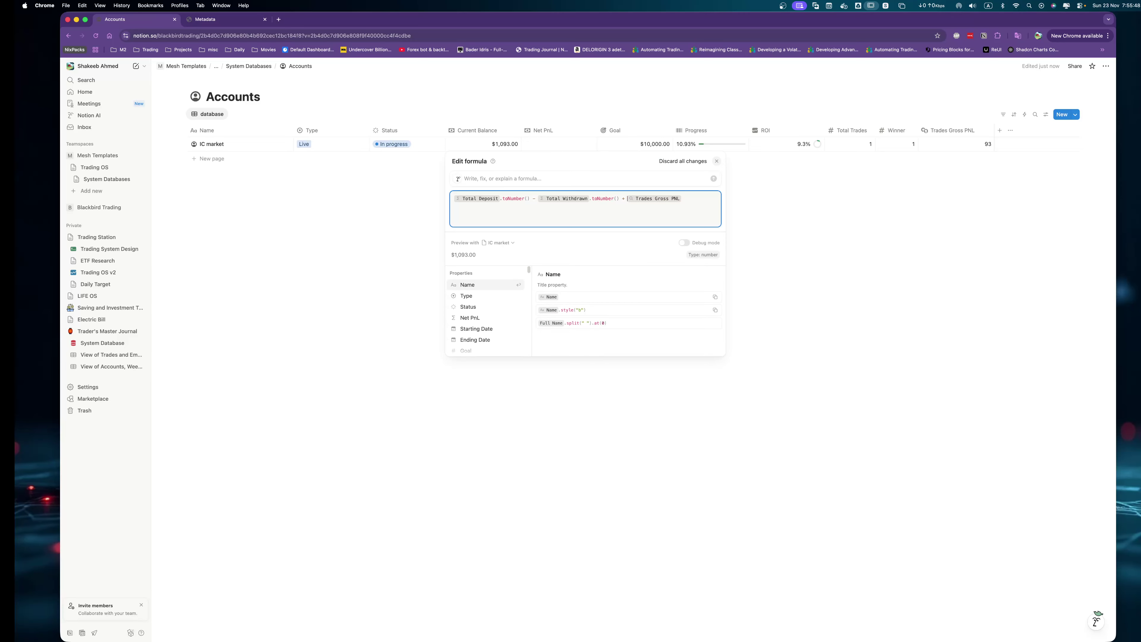
# Remove toNumber() from Total Withdrawn and Total Deposit in the Current Balance formula and close the editor.
pyautogui.press('BackSpace')
pyautogui.press('BackSpace')
pyautogui.press('BackSpace')
pyautogui.press('BackSpace')
pyautogui.press('BackSpace')
pyautogui.press('BackSpace')
pyautogui.press('BackSpace')
pyautogui.press('BackSpace')
pyautogui.press('BackSpace')
pyautogui.press('BackSpace')
pyautogui.press('BackSpace')
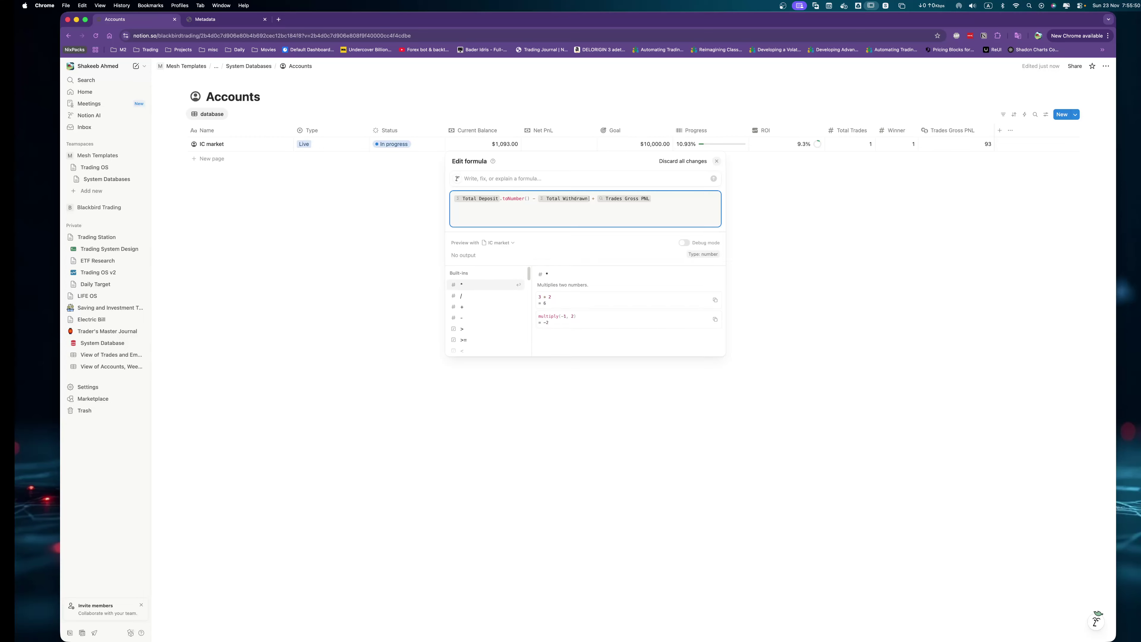
pyautogui.click(531, 198)
pyautogui.press('BackSpace')
pyautogui.press('BackSpace')
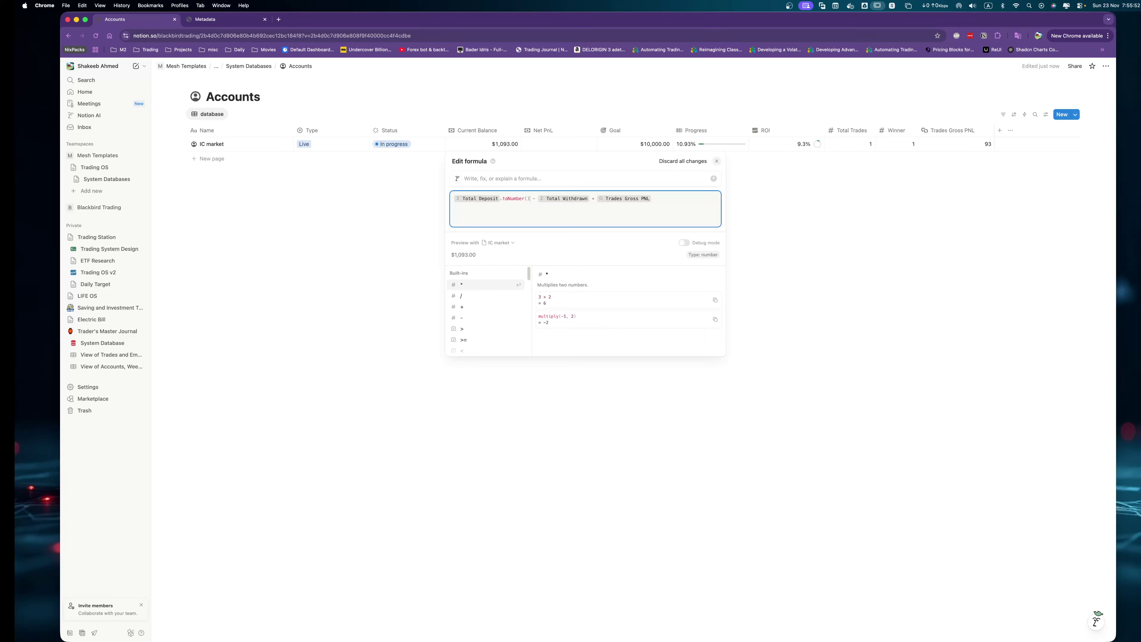
pyautogui.press('BackSpace')
pyautogui.press('BackSpace')
pyautogui.press('BackSpace')
pyautogui.press('BackSpace')
pyautogui.press('BackSpace')
pyautogui.press('BackSpace')
pyautogui.press('BackSpace')
pyautogui.press('BackSpace')
pyautogui.press('BackSpace')
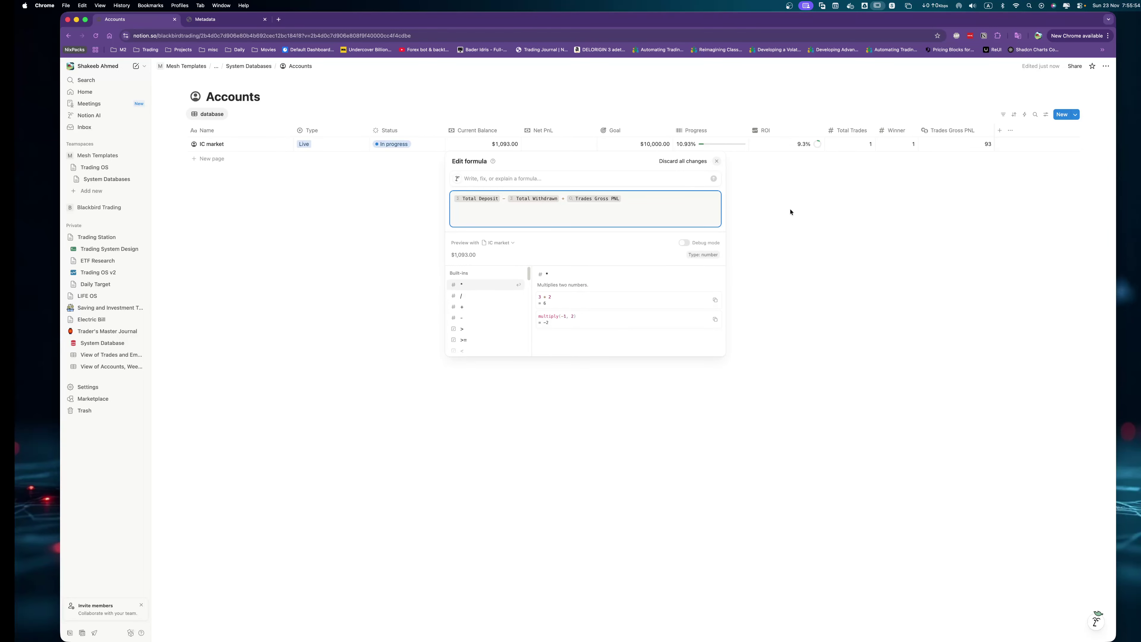
pyautogui.click(791, 213)
# Check the calculation setting of the Trades Gross PNL rollup property.
pyautogui.click(951, 130)
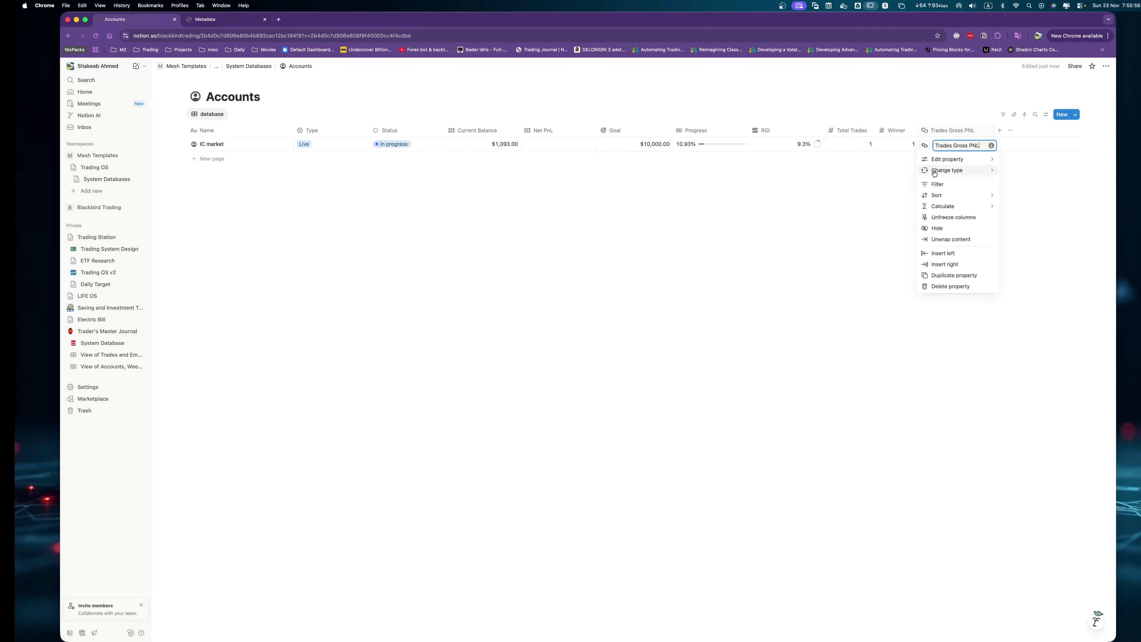
pyautogui.moveTo(946, 163)
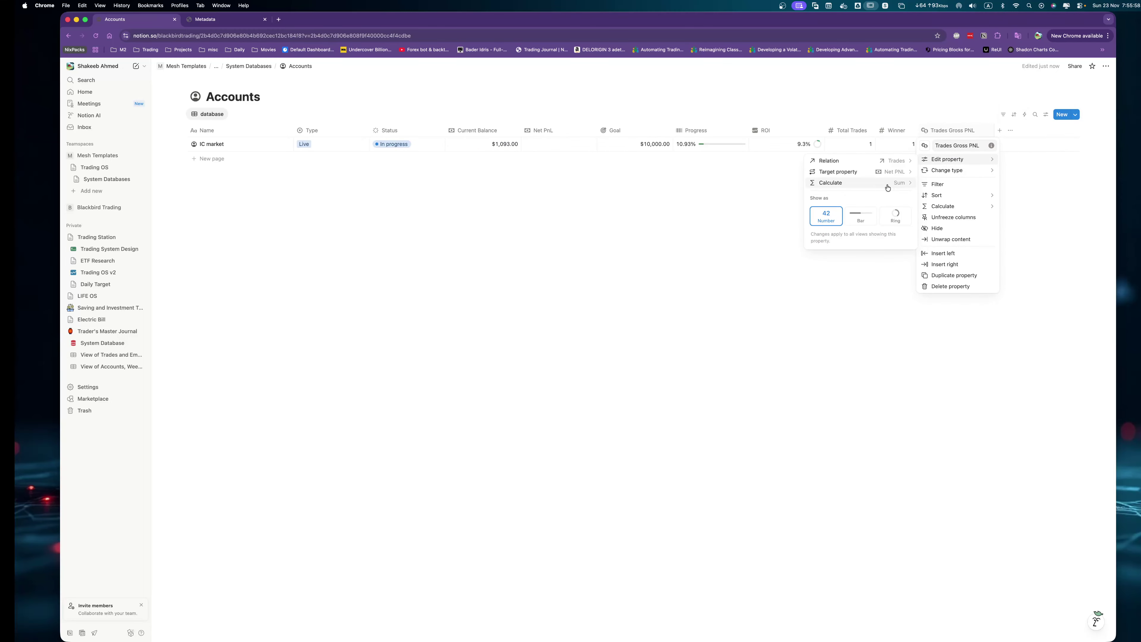
pyautogui.click(725, 187)
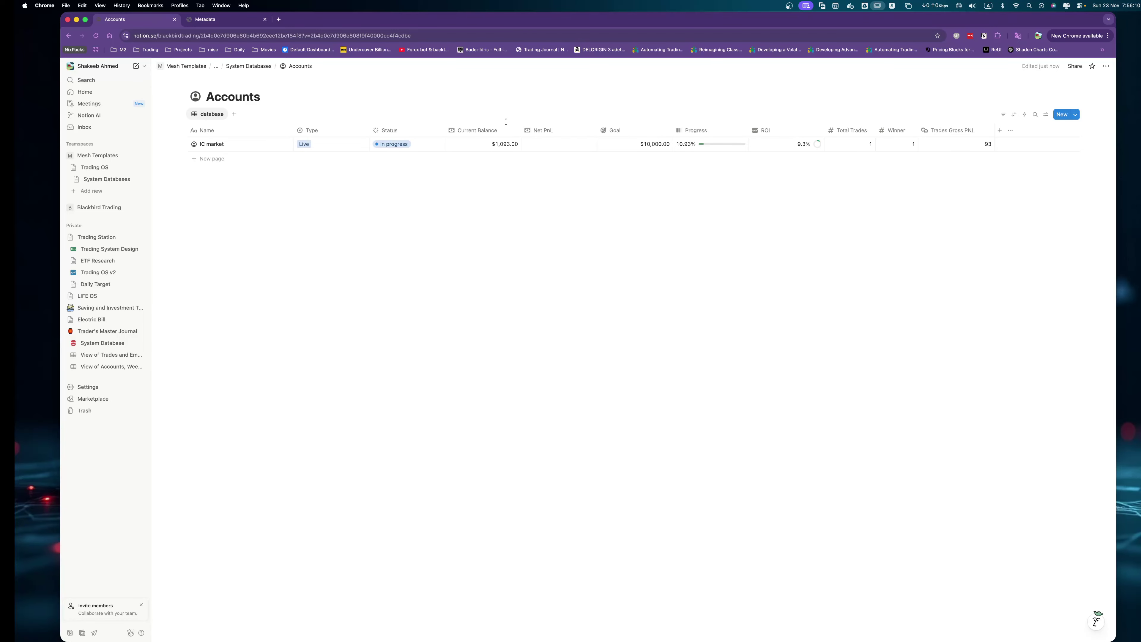
# Set the Net PnL property's formula to Current Balance minus Total Deposit.
pyautogui.click(555, 131)
pyautogui.moveTo(562, 159)
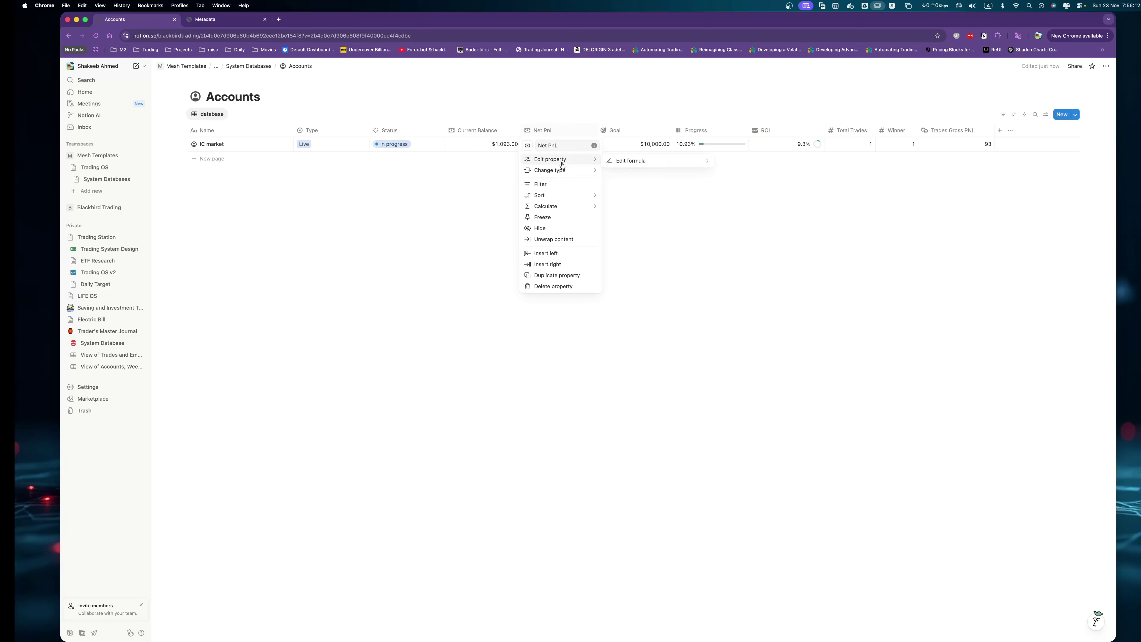
pyautogui.click(620, 162)
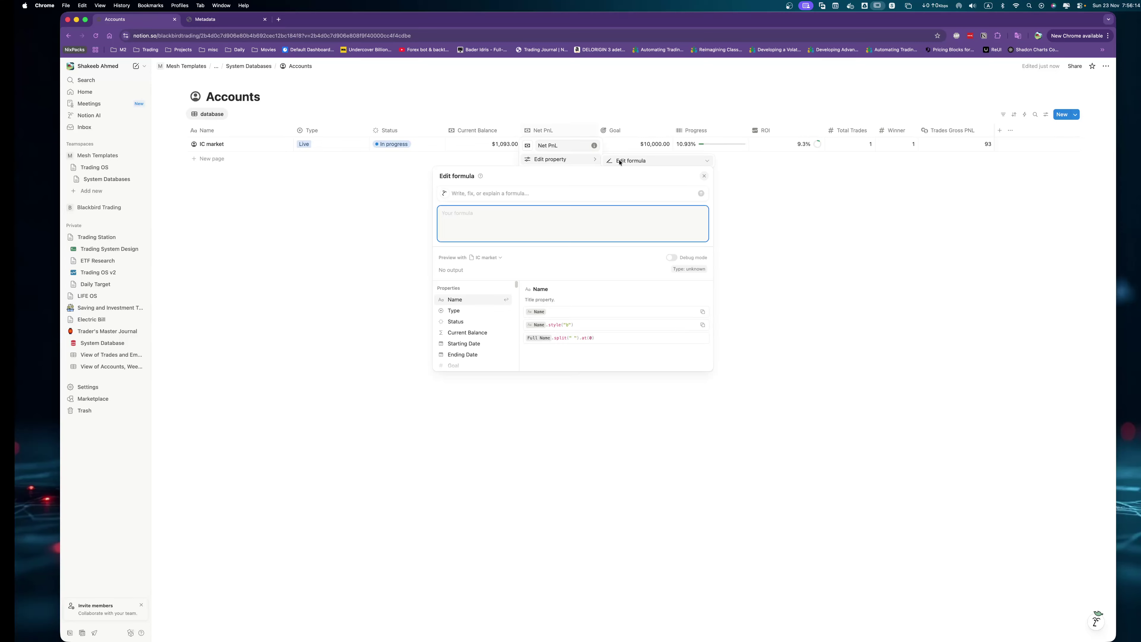
pyautogui.write('curr')
pyautogui.press('Return')
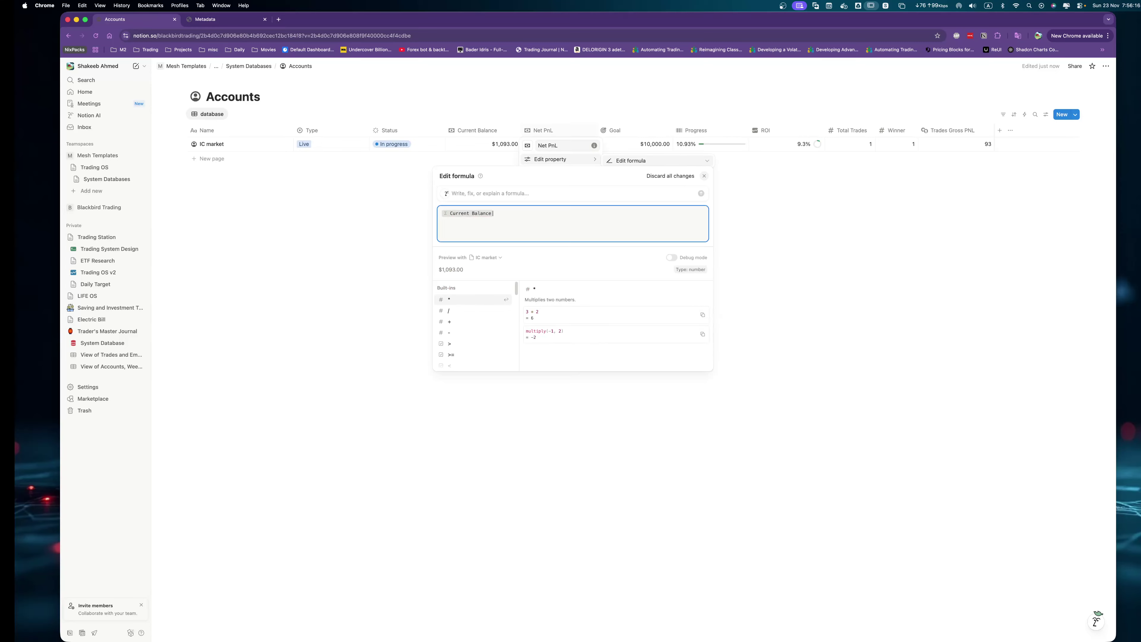
pyautogui.write('- ')
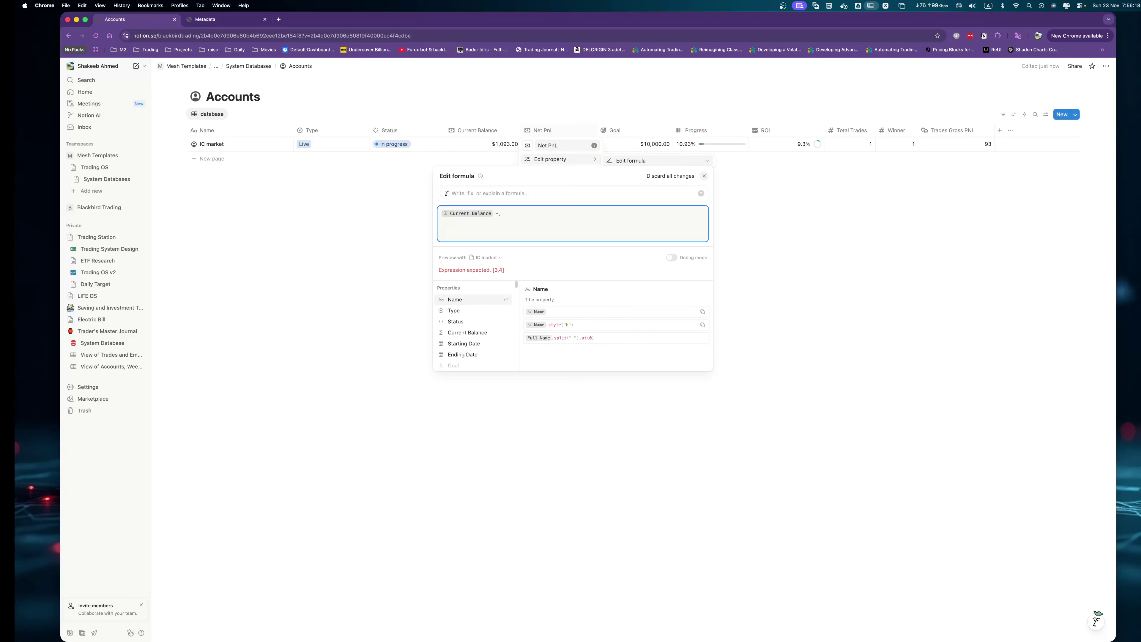
pyautogui.write('tot')
pyautogui.press('Return')
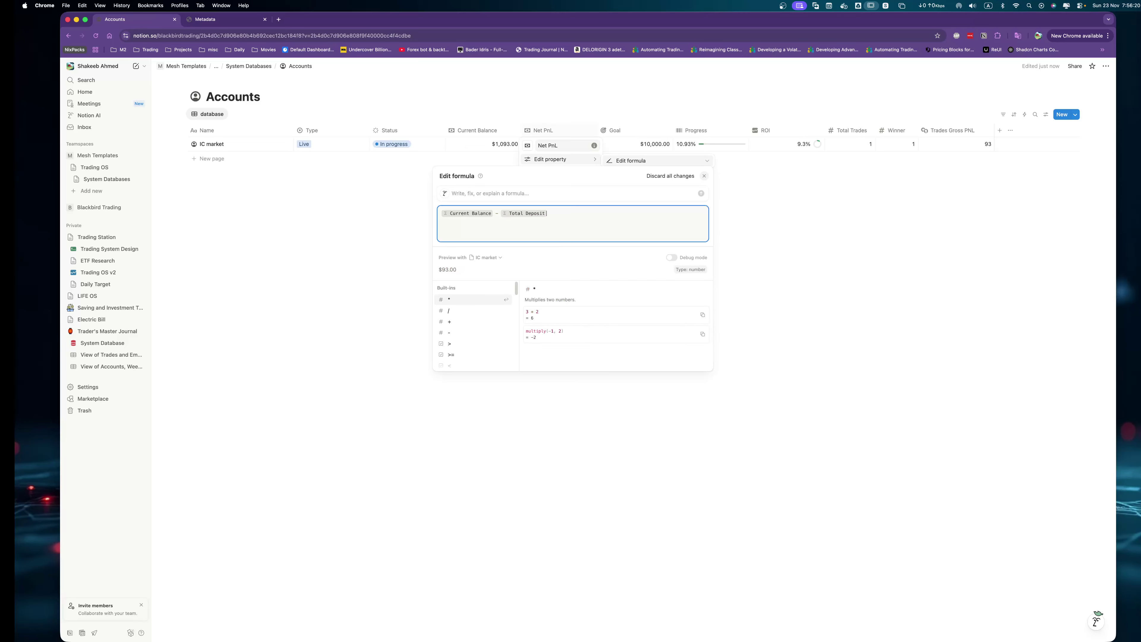
pyautogui.press('Escape')
pyautogui.press('Escape')
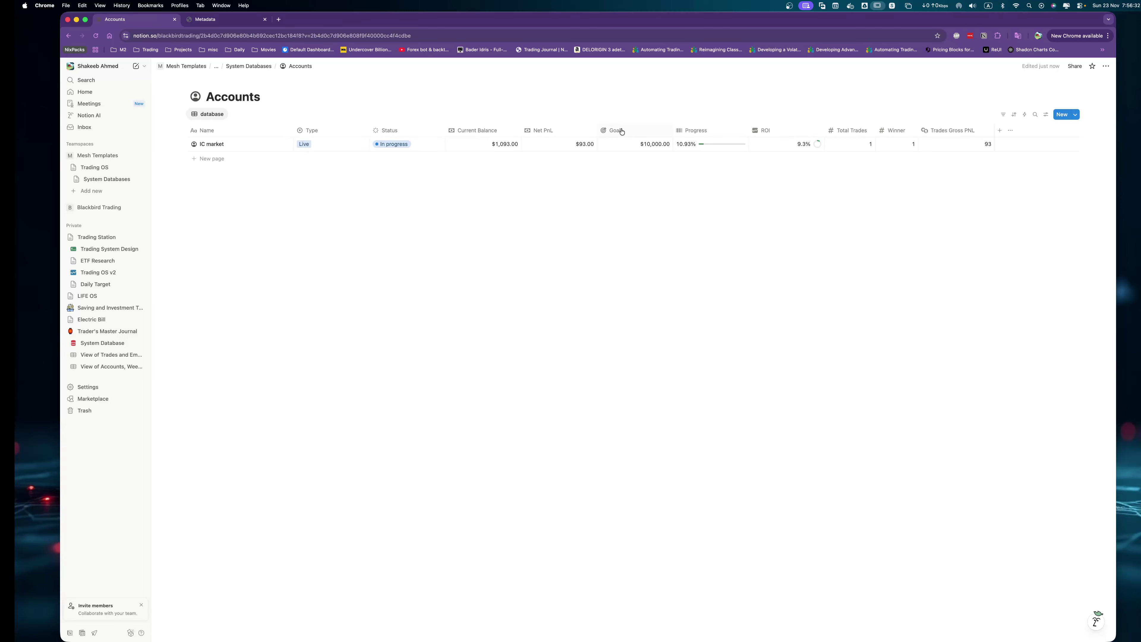
# Review the Progress property's formula and the Net PnL property's edit settings.
pyautogui.click(681, 129)
pyautogui.moveTo(714, 162)
pyautogui.click(783, 161)
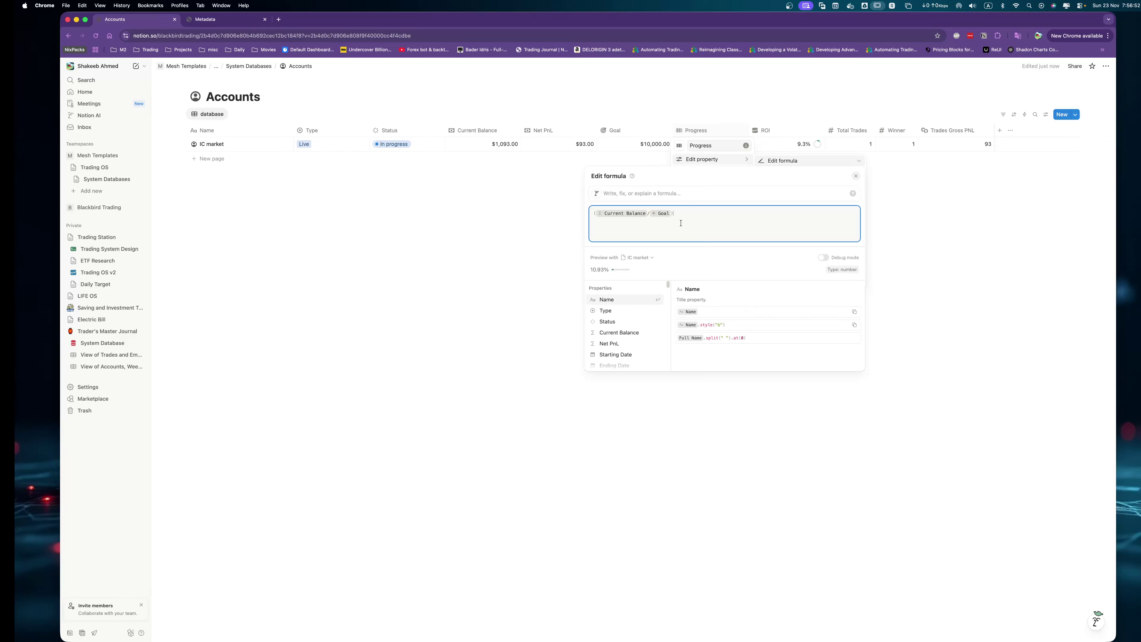
pyautogui.click(508, 185)
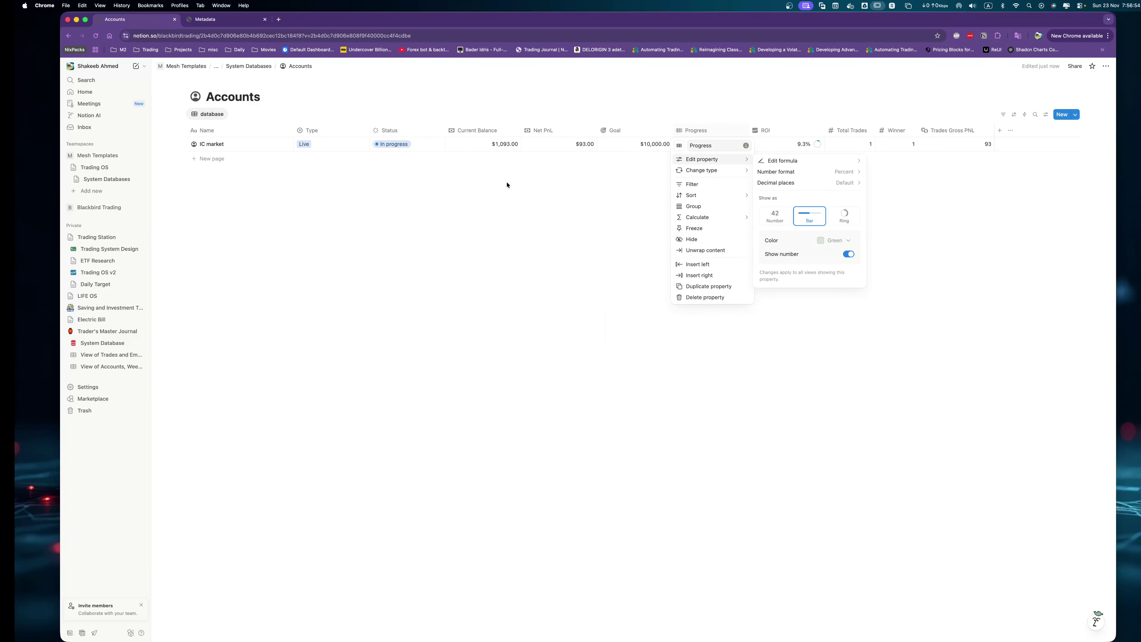
pyautogui.click(508, 183)
pyautogui.click(556, 132)
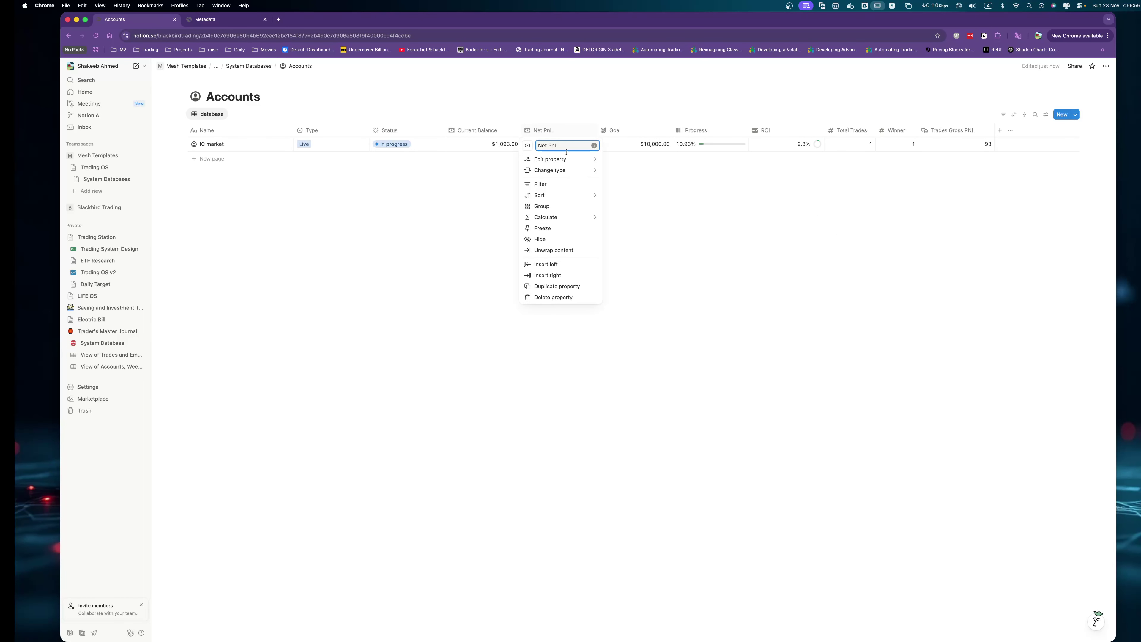
pyautogui.moveTo(570, 159)
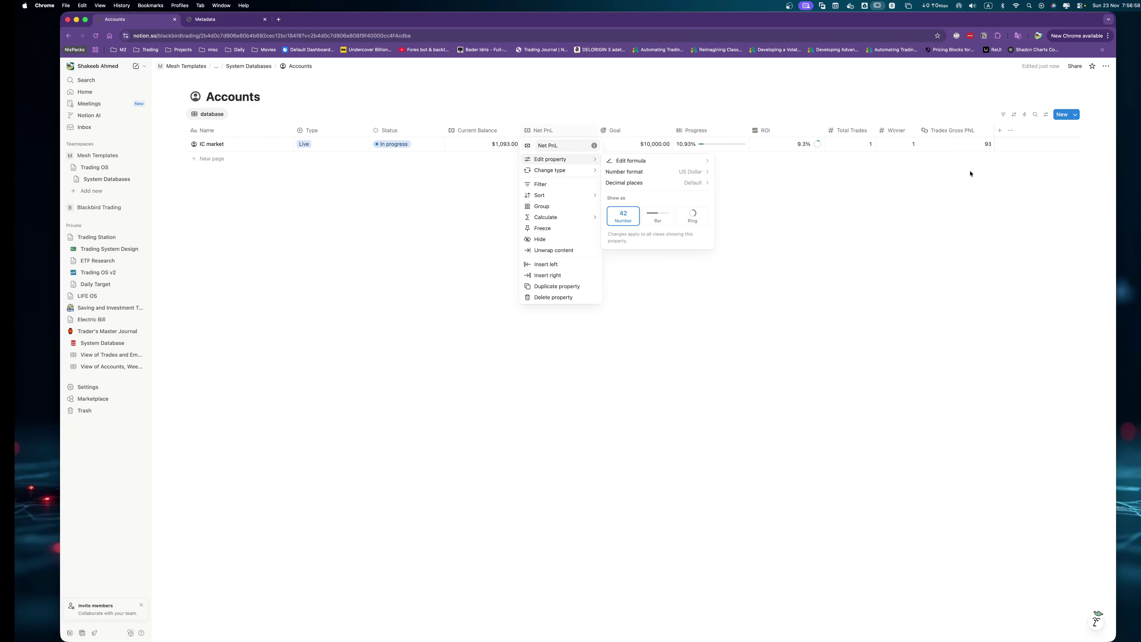
pyautogui.click(889, 191)
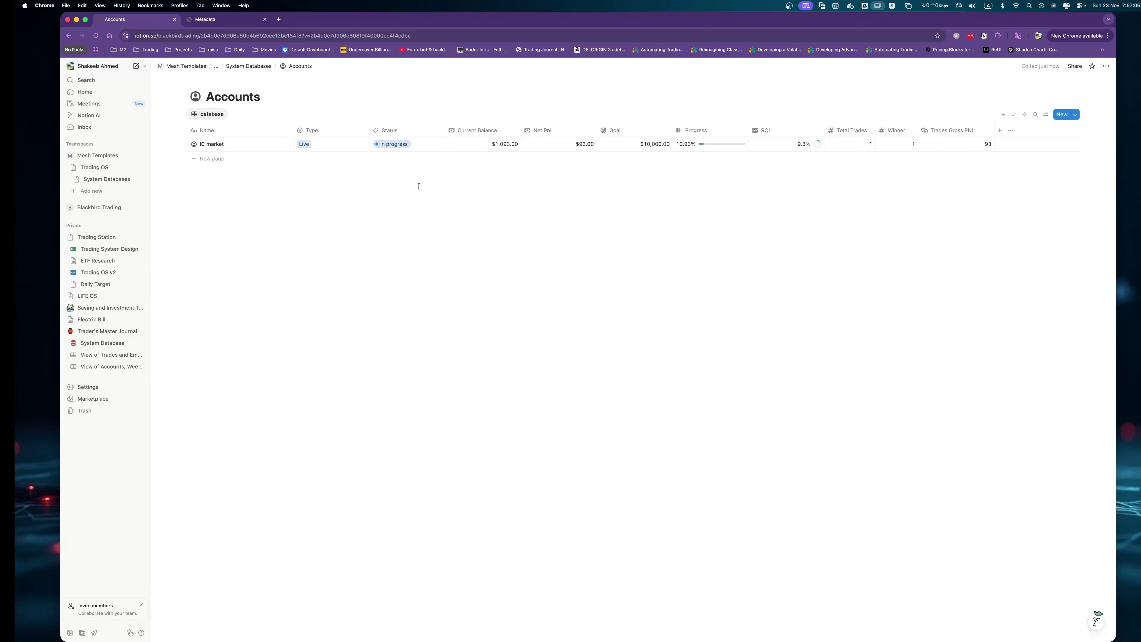
# Open the Metadata database's Symbols view and hide its Trades relation property.
pyautogui.click(256, 66)
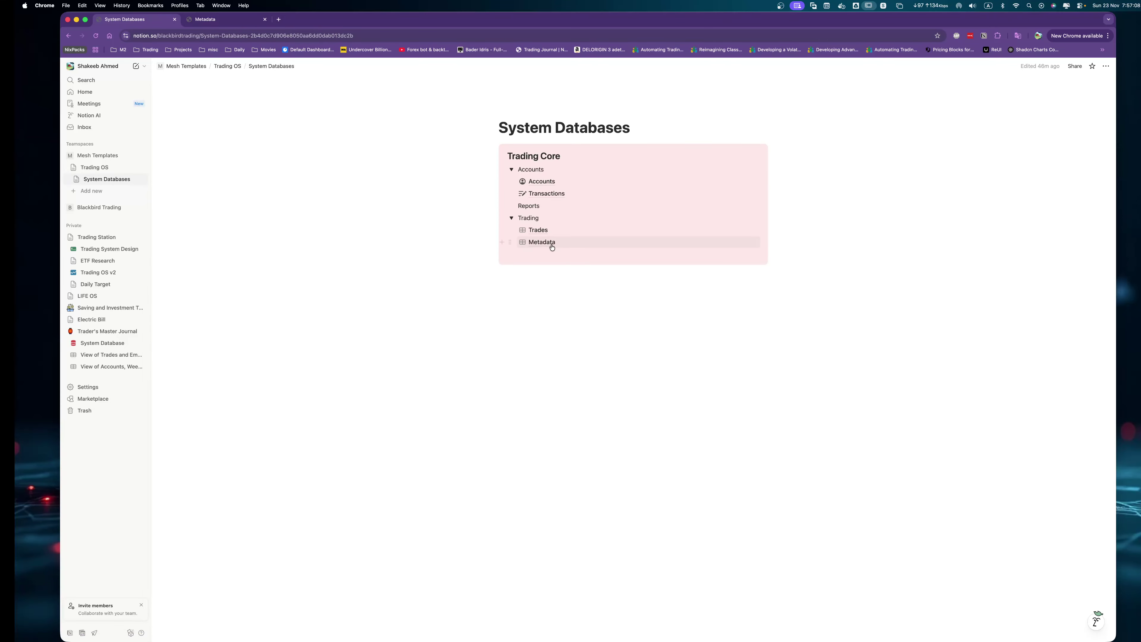
pyautogui.click(542, 242)
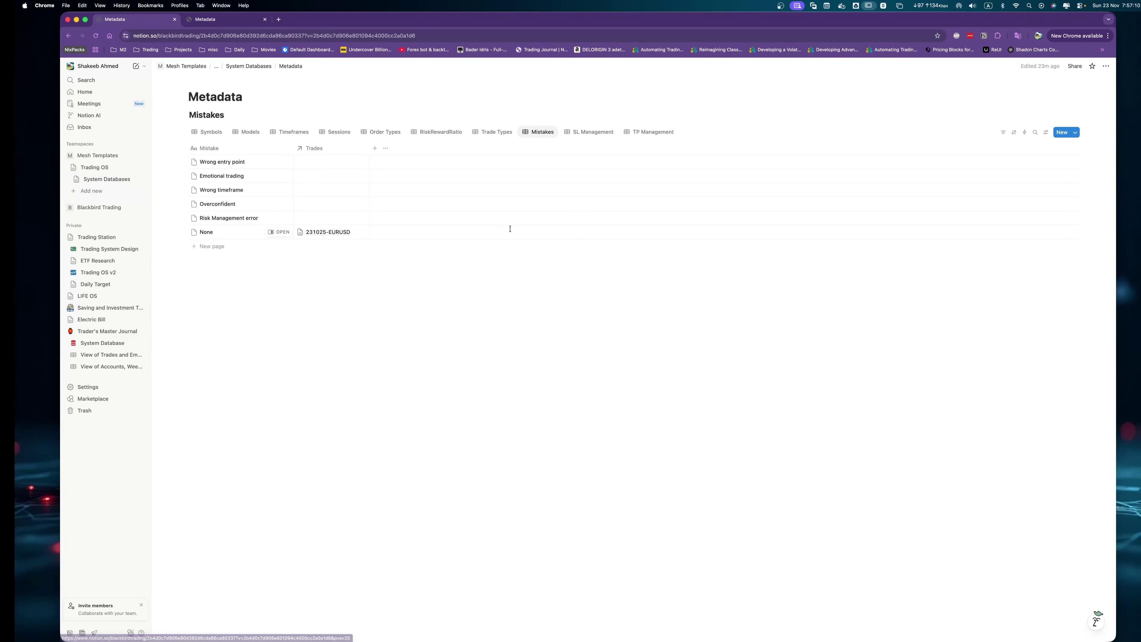
pyautogui.click(215, 135)
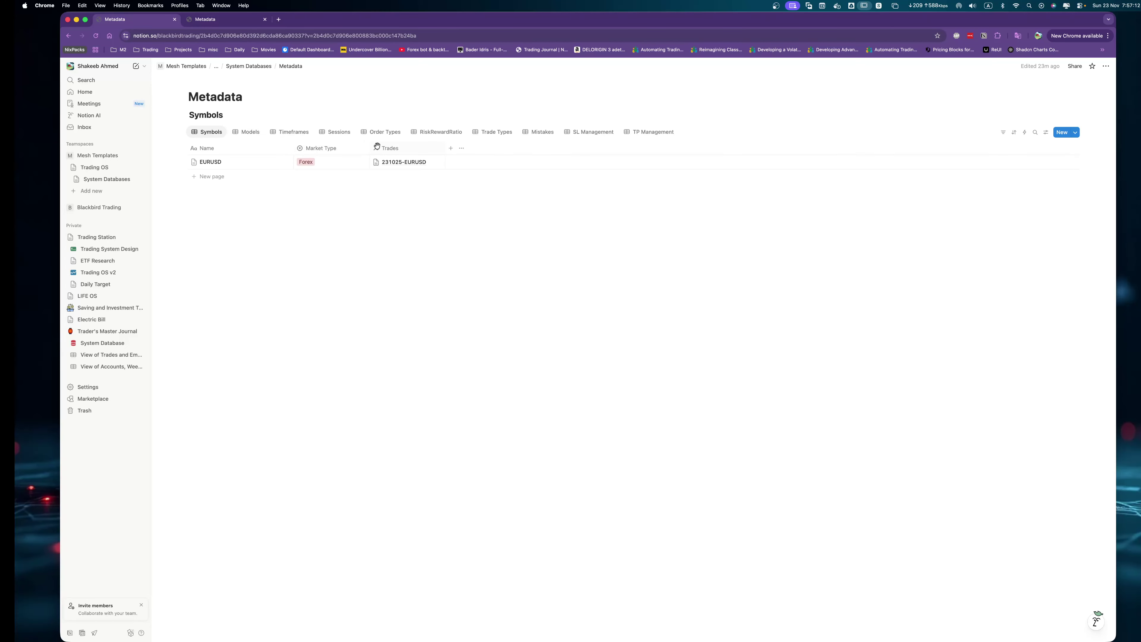
pyautogui.click(395, 149)
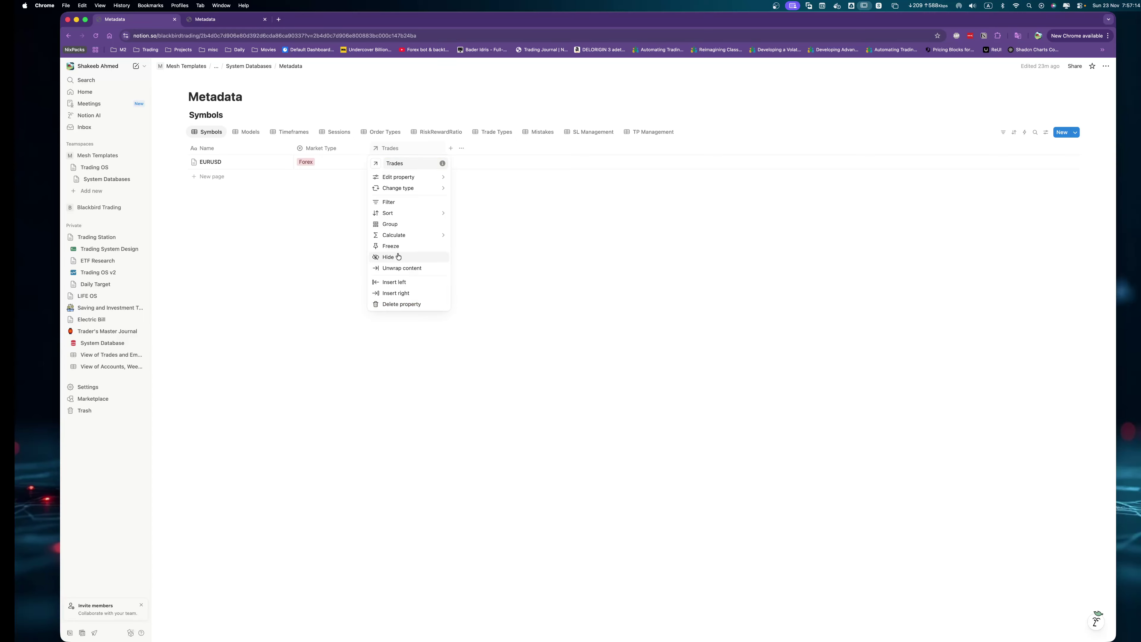
pyautogui.click(388, 256)
# Add a rollup property with a hash icon to the Symbols view and name it Total Trades.
pyautogui.click(385, 149)
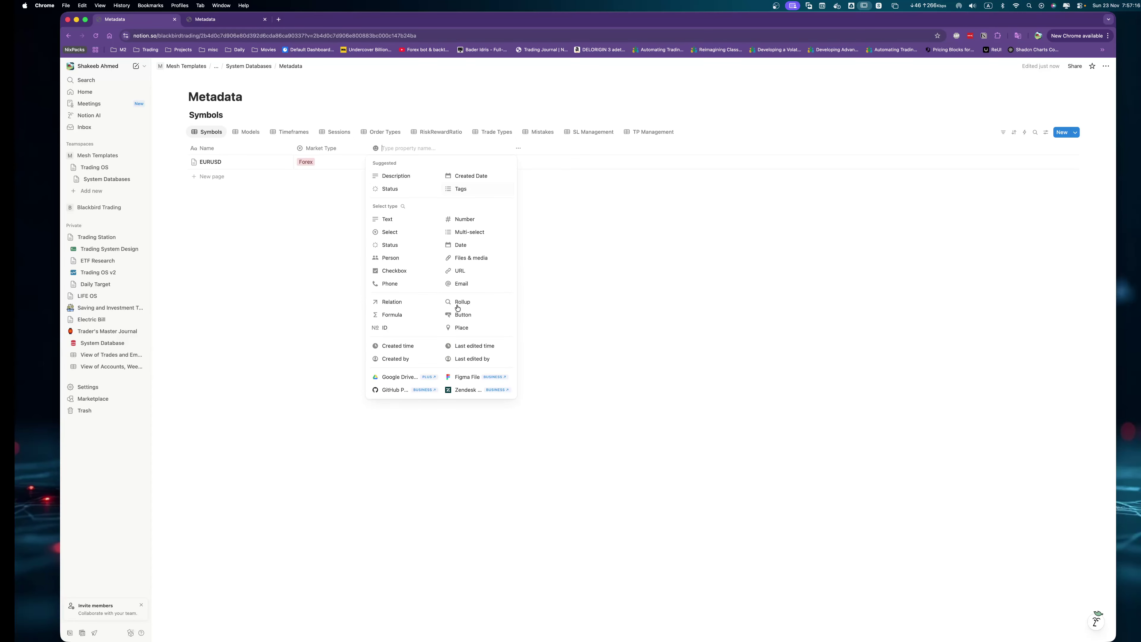
pyautogui.click(451, 305)
pyautogui.click(378, 148)
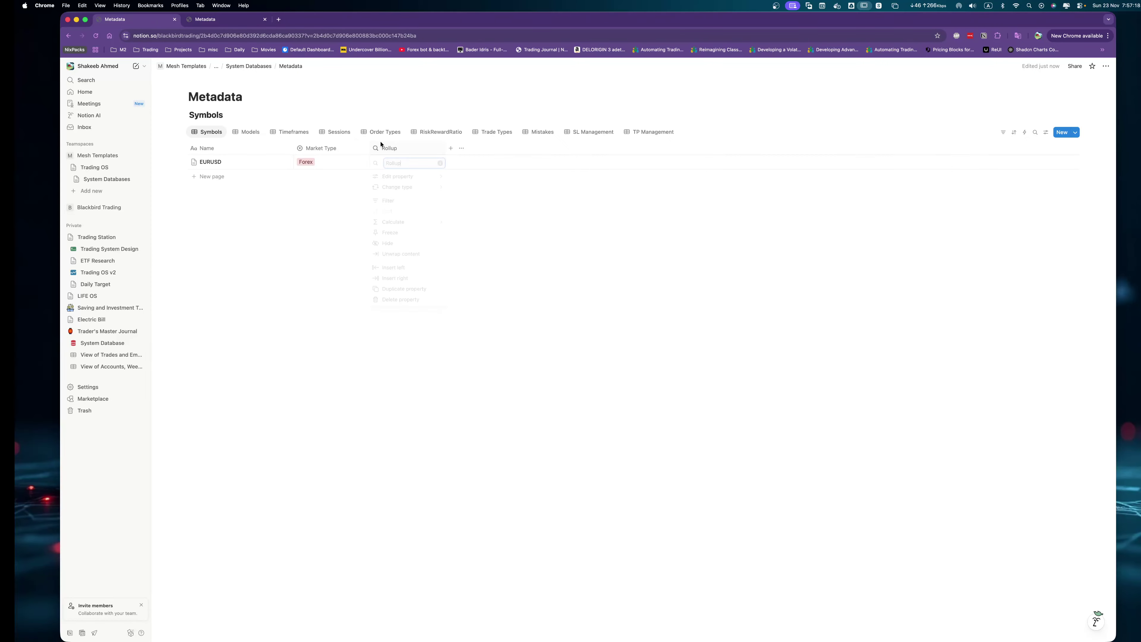
pyautogui.click(376, 164)
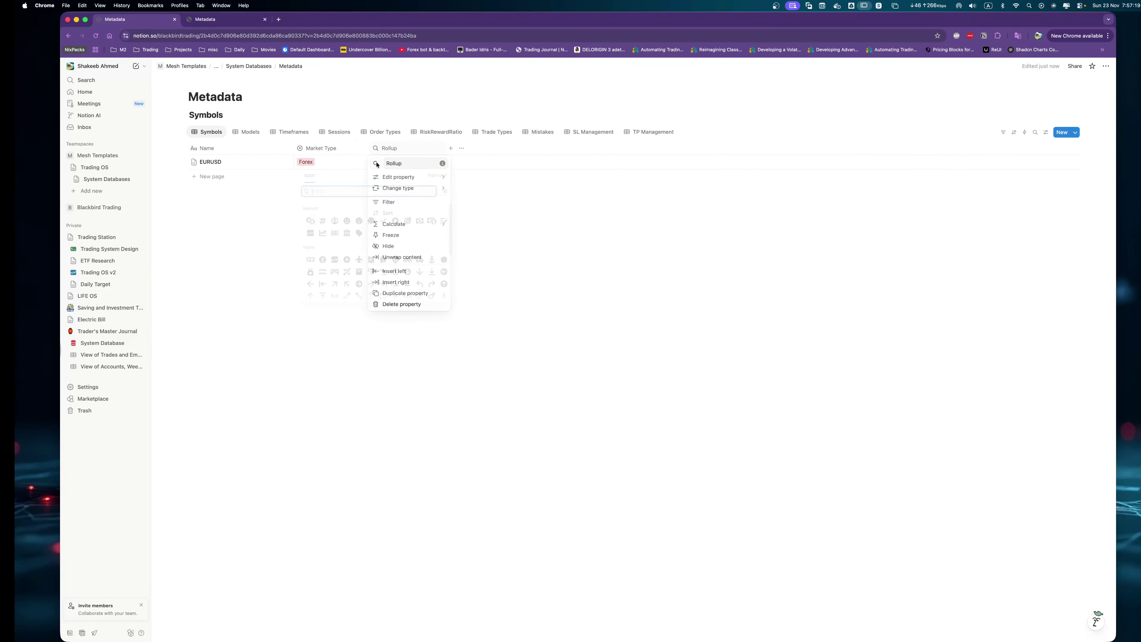
pyautogui.click(322, 221)
pyautogui.write('Total Trades')
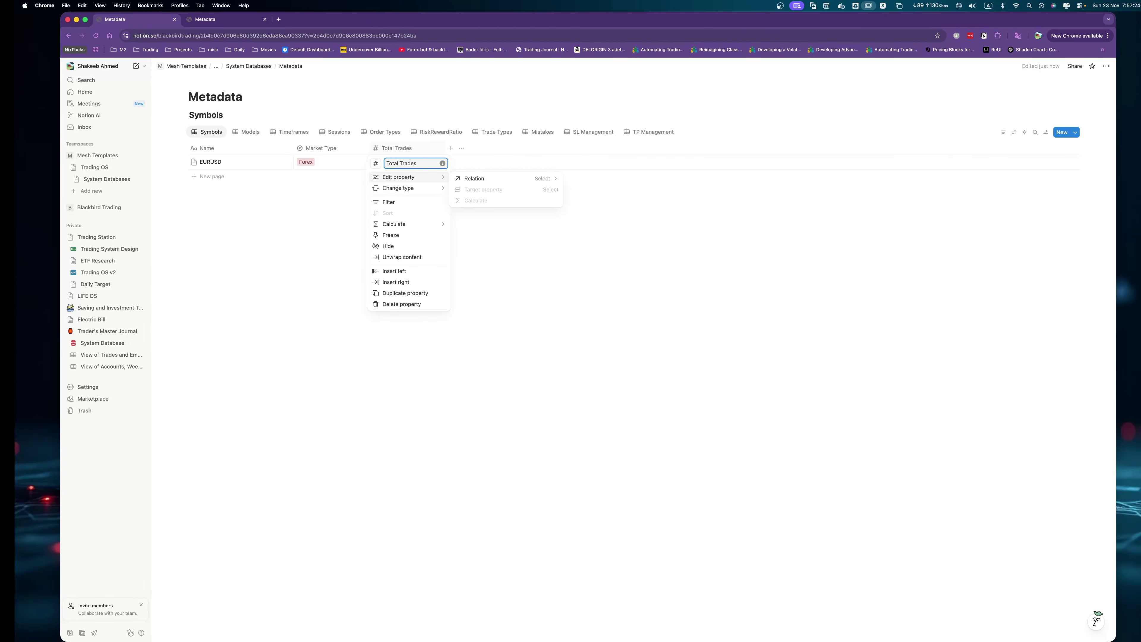
# Configure the Total Trades rollup with relation Trades, target property Name and calculation Count all, and narrow its column.
pyautogui.click(529, 181)
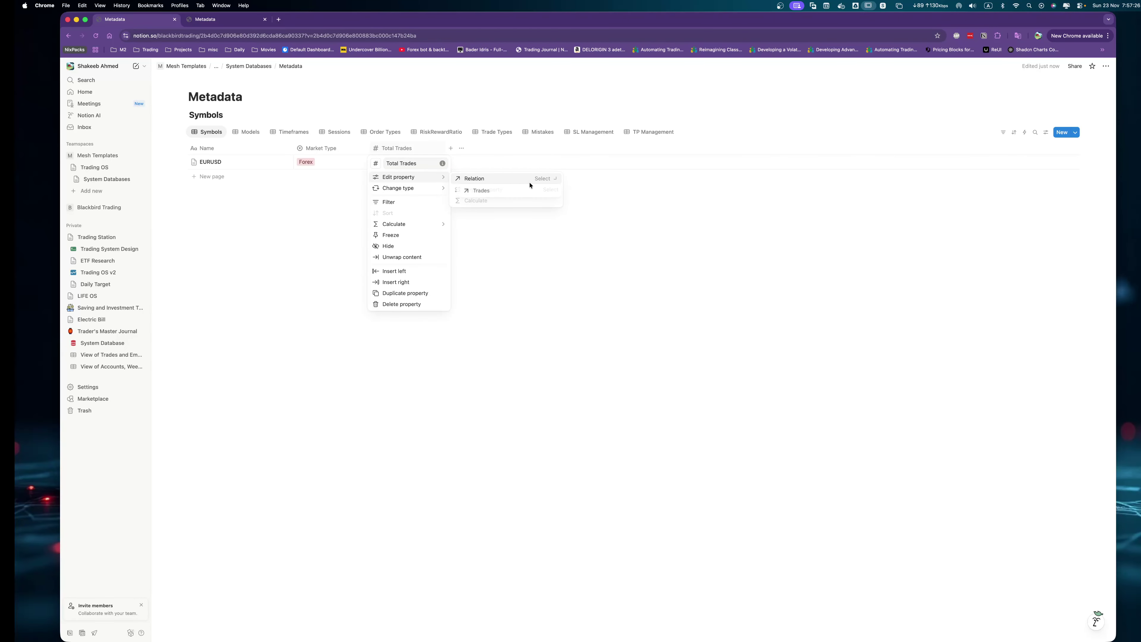
pyautogui.click(487, 190)
pyautogui.click(534, 190)
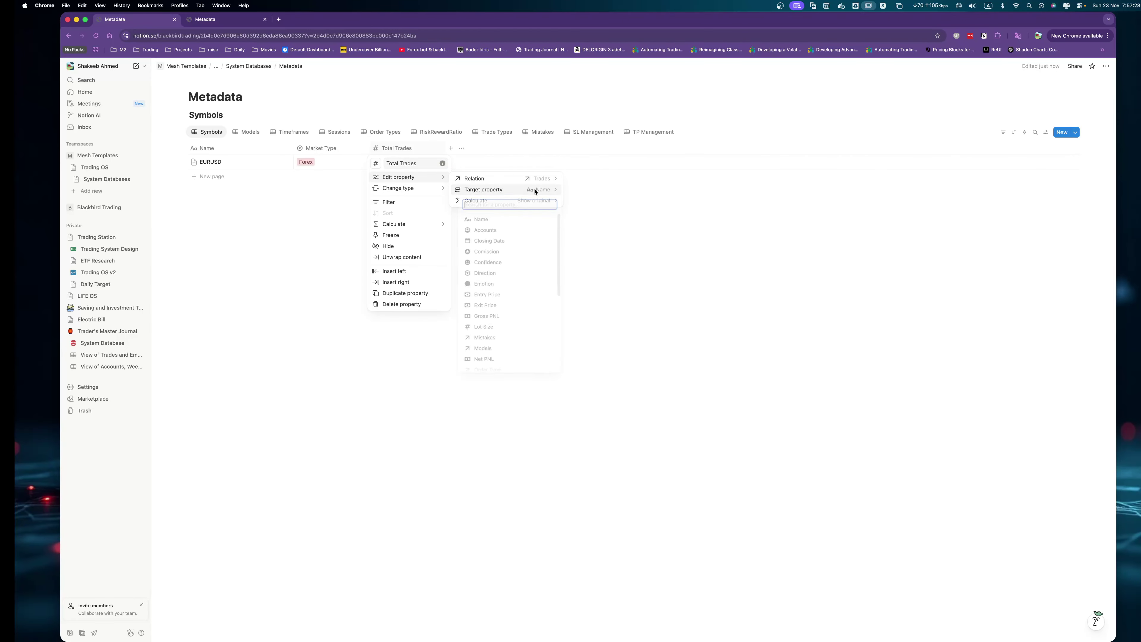
pyautogui.click(529, 190)
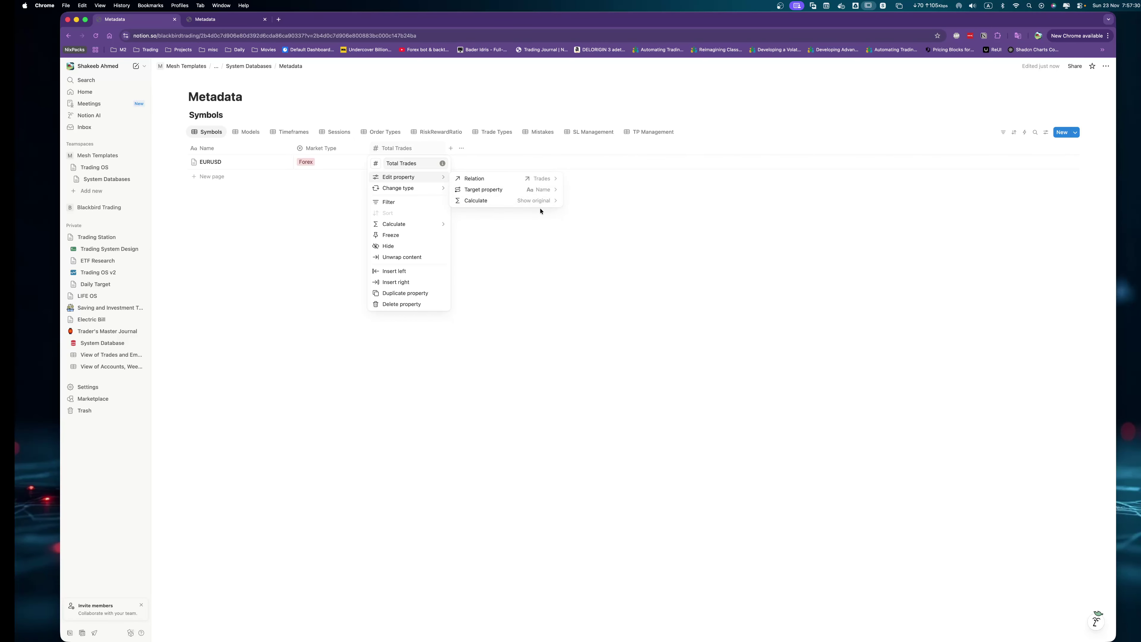
pyautogui.click(535, 200)
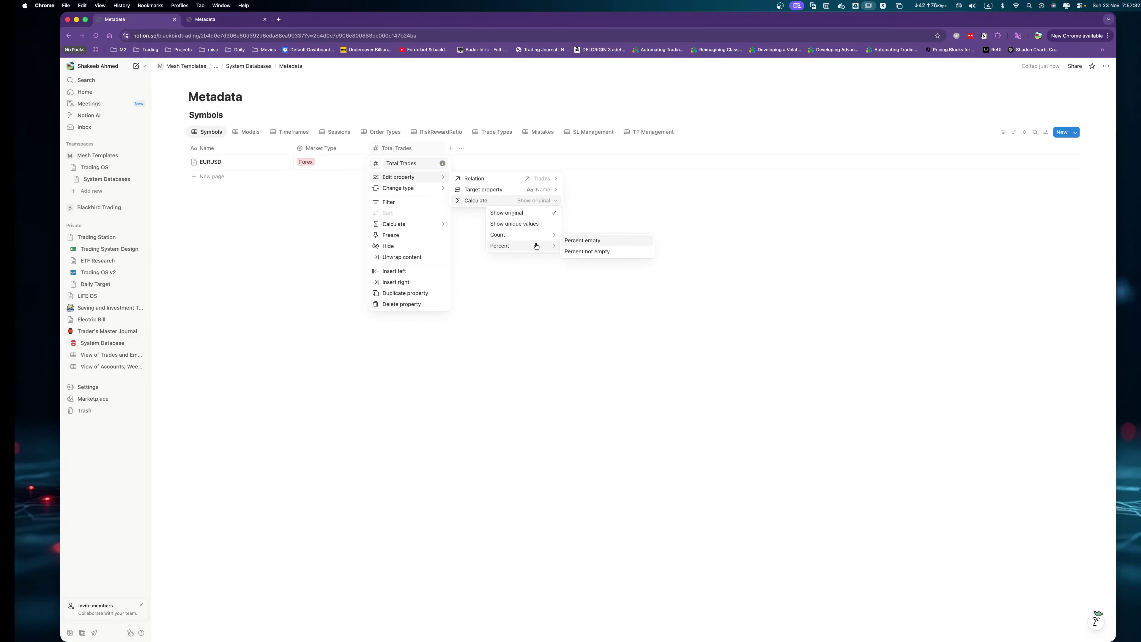
pyautogui.moveTo(537, 236)
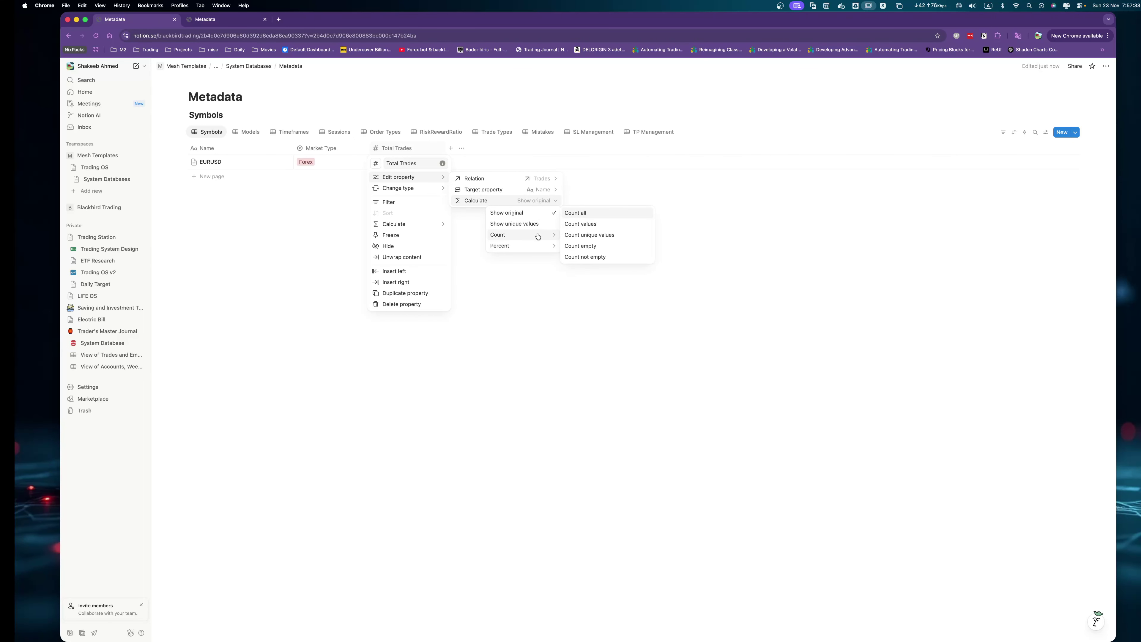
pyautogui.click(576, 213)
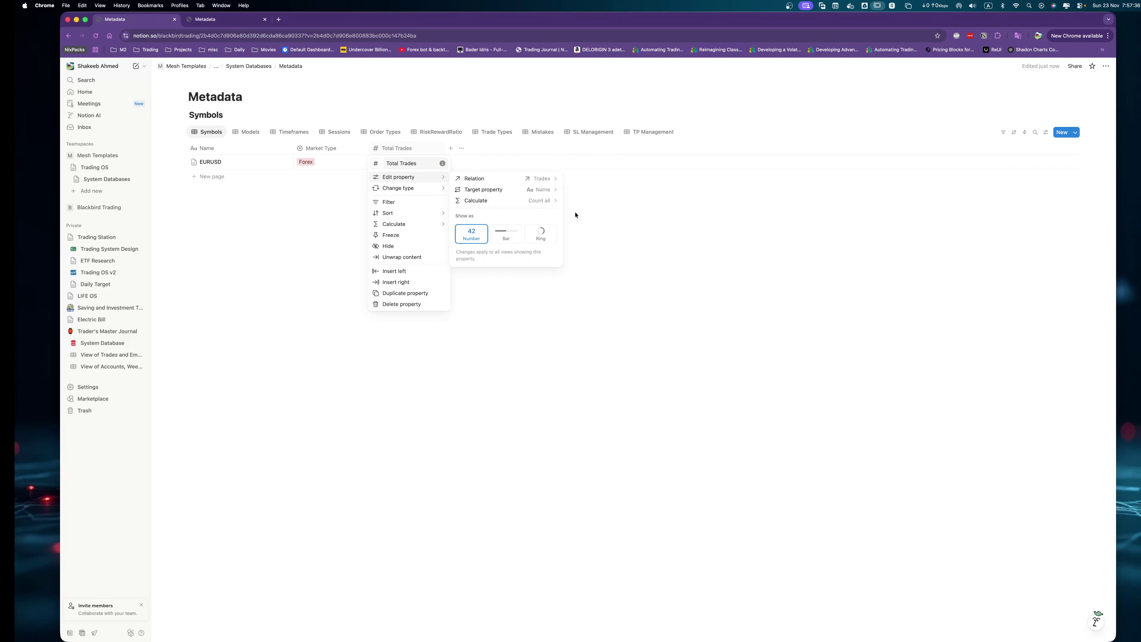
pyautogui.click(589, 216)
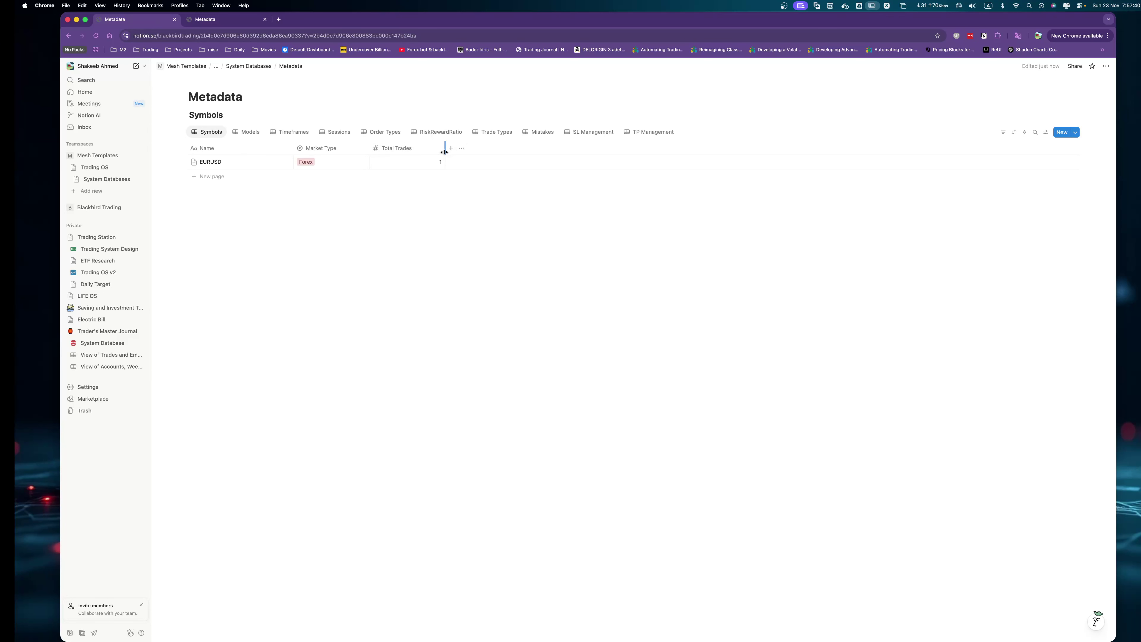
pyautogui.moveTo(445, 150); pyautogui.dragTo(423, 150)
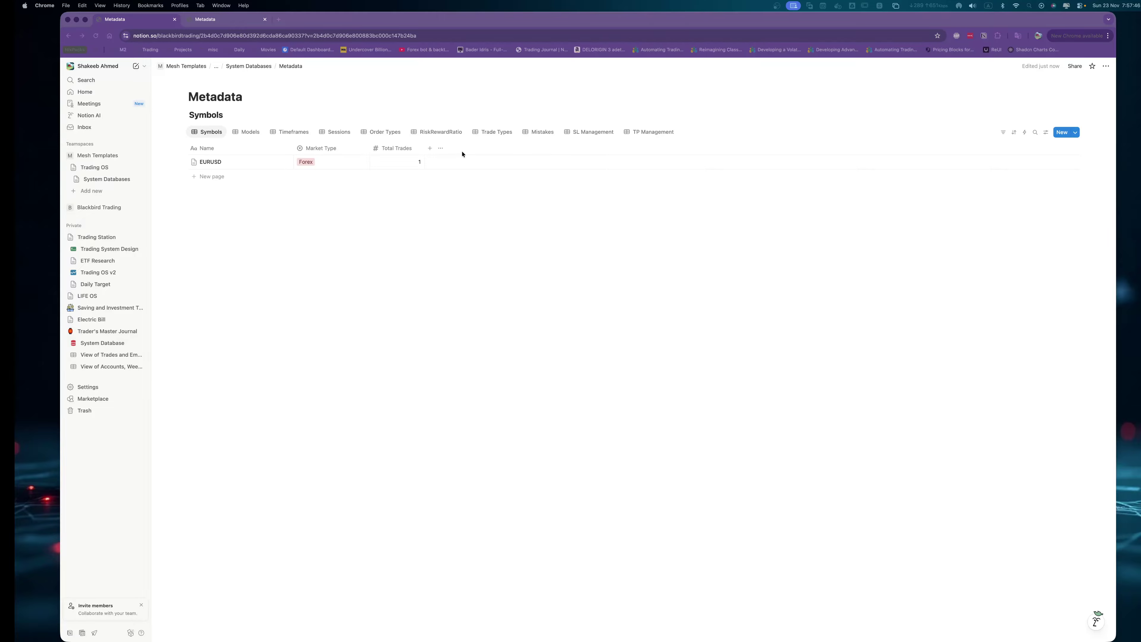
# Add another rollup property to the Symbols view with a coins icon and name it Total Profit.
pyautogui.click(435, 150)
pyautogui.click(430, 151)
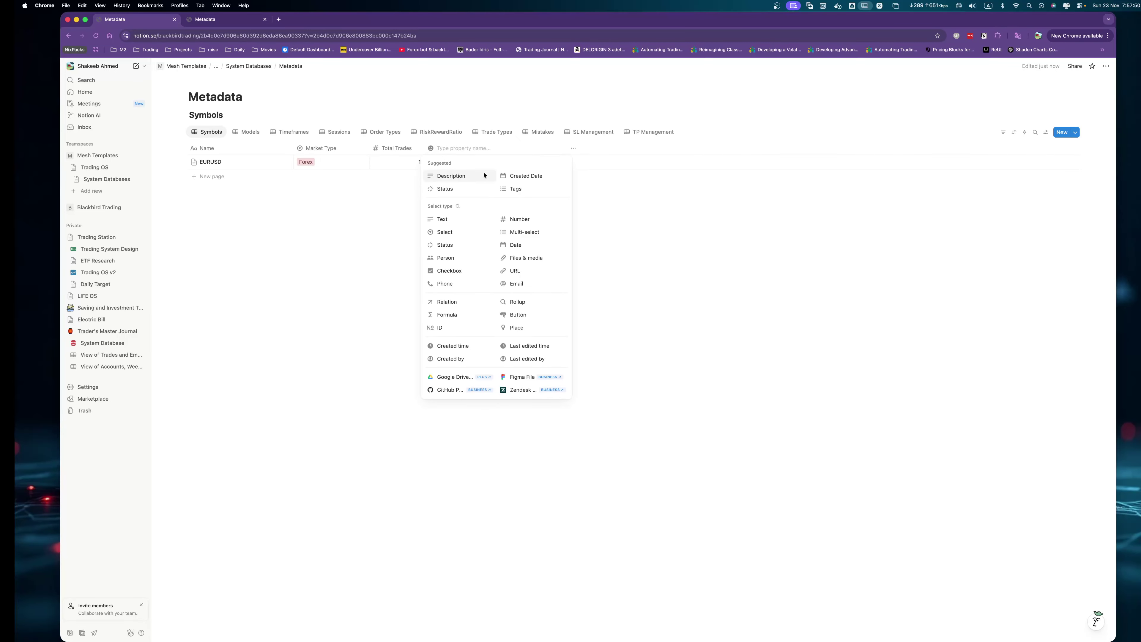
pyautogui.click(510, 302)
pyautogui.click(431, 155)
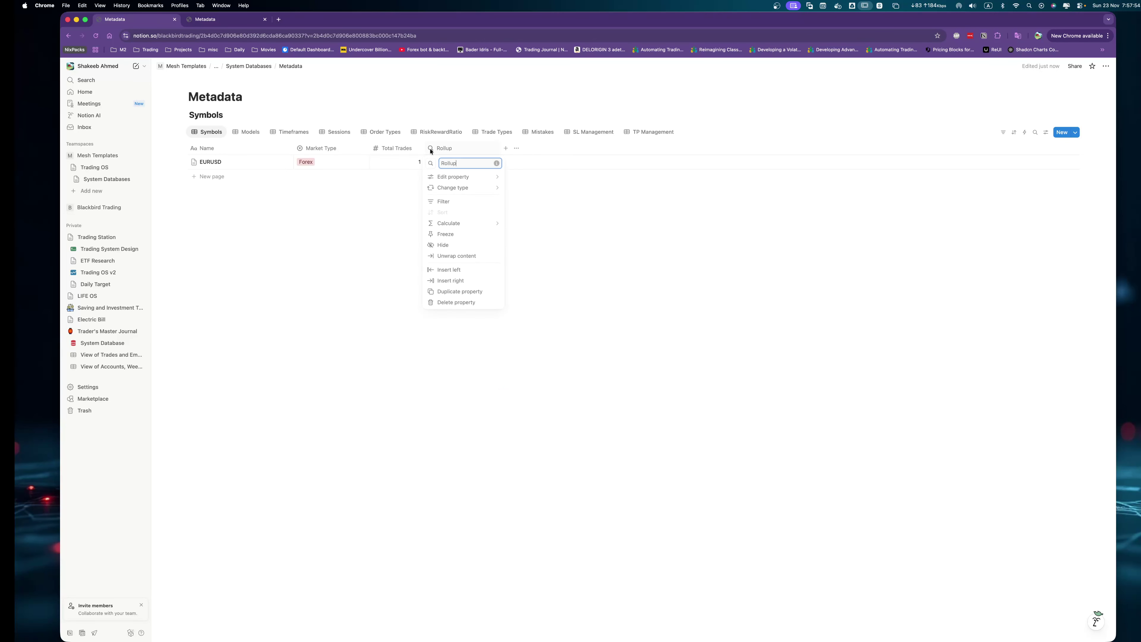
pyautogui.click(431, 163)
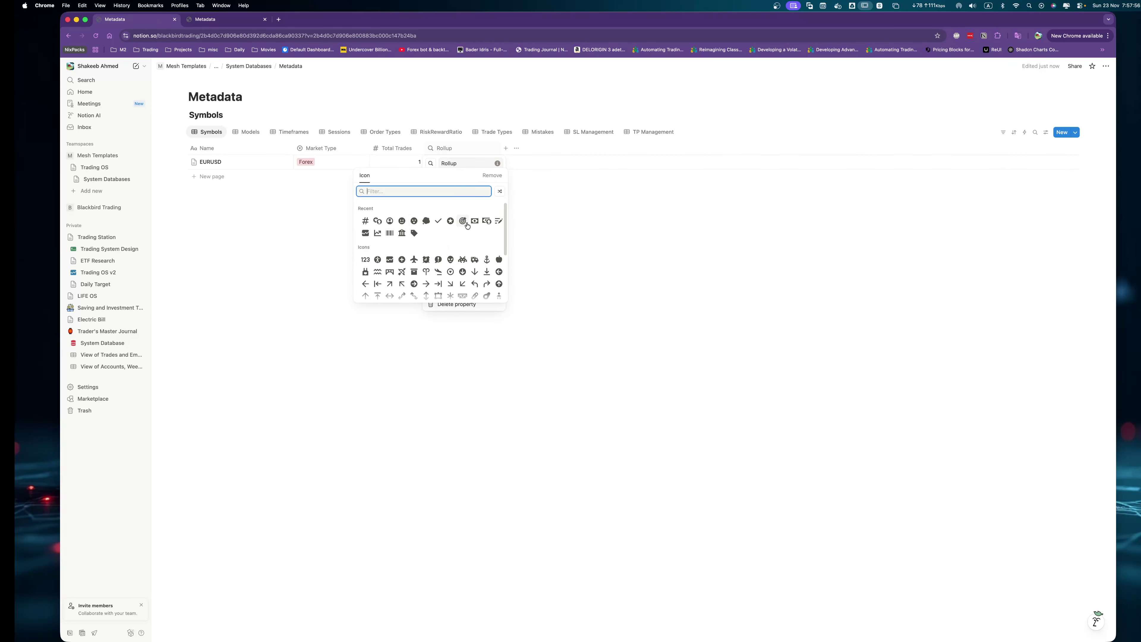
pyautogui.click(376, 221)
pyautogui.doubleClick(460, 162)
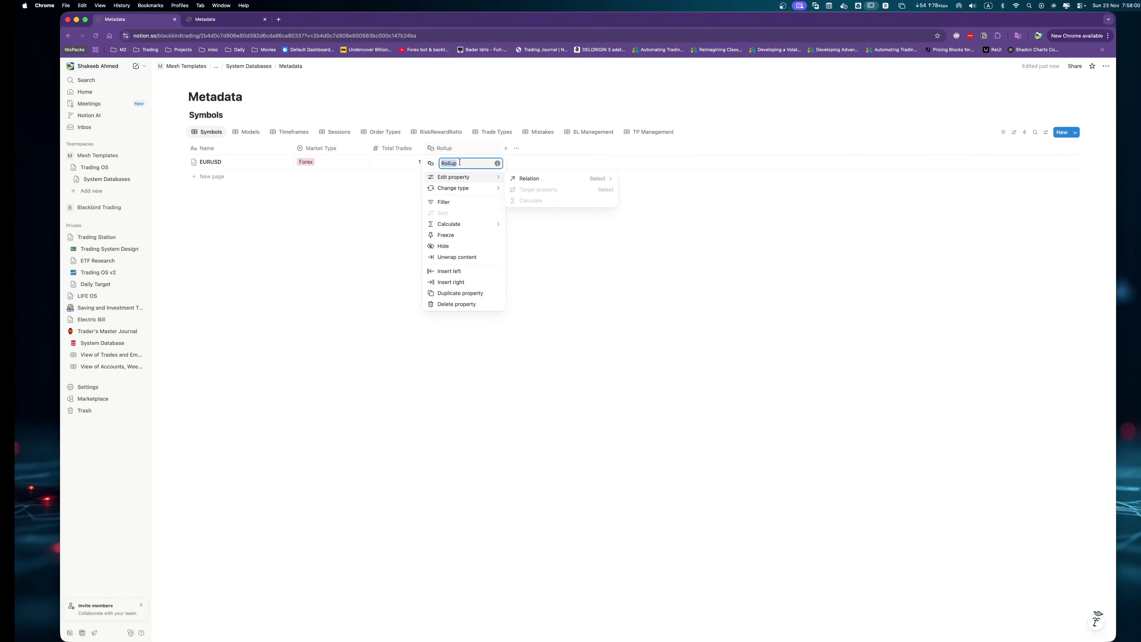
pyautogui.write('Total Profit')
# Configure the Total Profit rollup with relation Trades, target property Net PNL and calculation Sum.
pyautogui.click(550, 178)
pyautogui.click(542, 192)
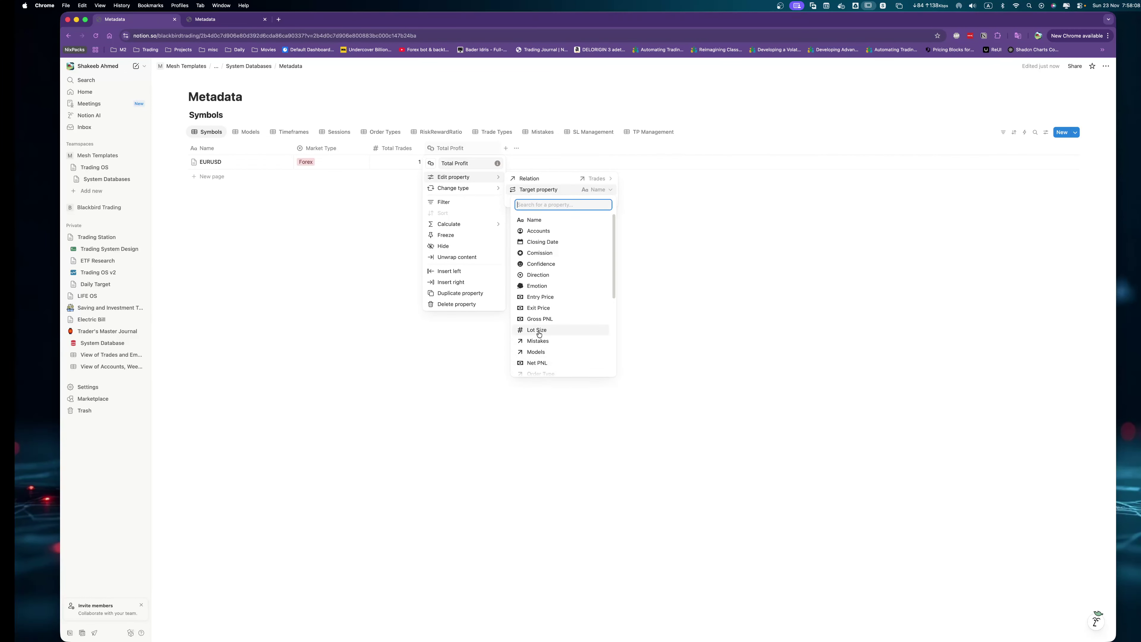
pyautogui.click(537, 363)
pyautogui.click(582, 202)
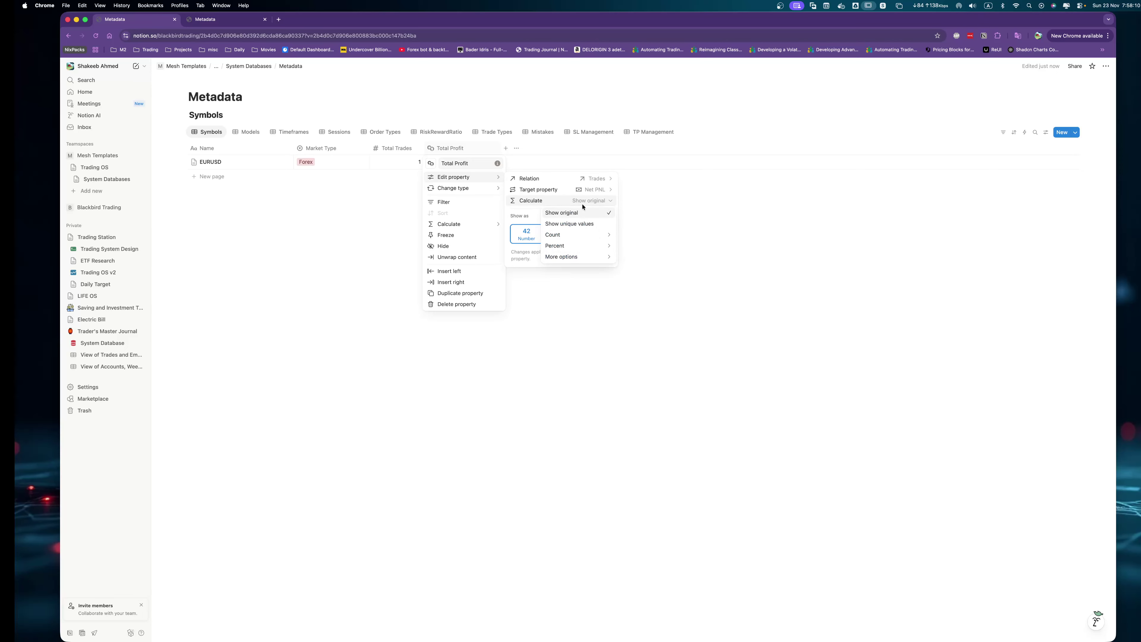
pyautogui.moveTo(571, 257)
pyautogui.click(627, 230)
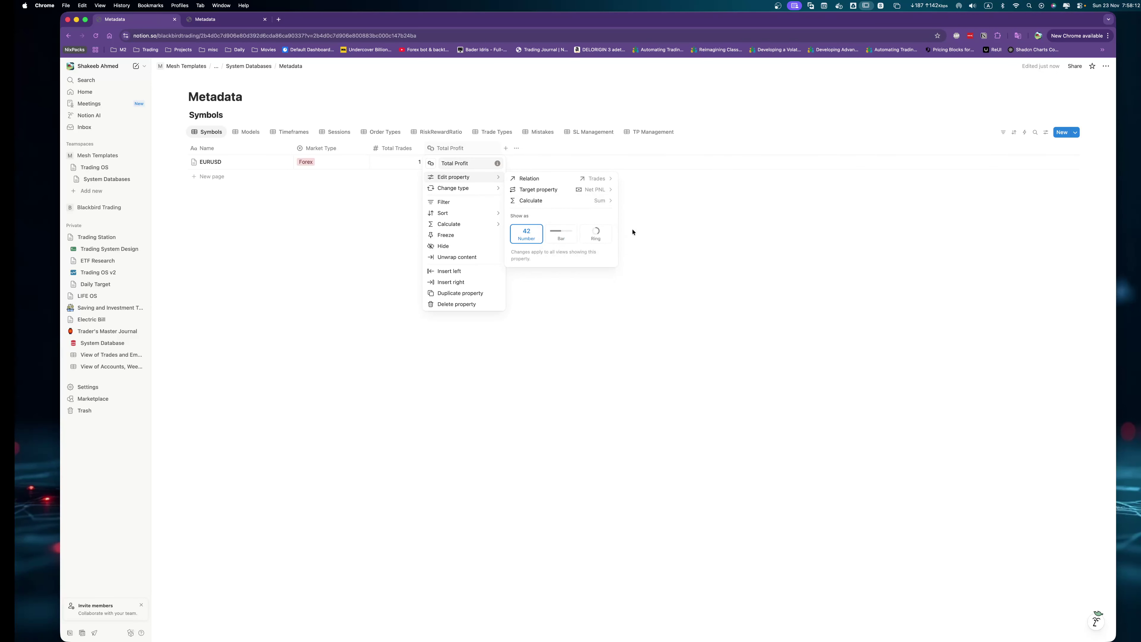
pyautogui.moveTo(463, 191)
pyautogui.click(392, 198)
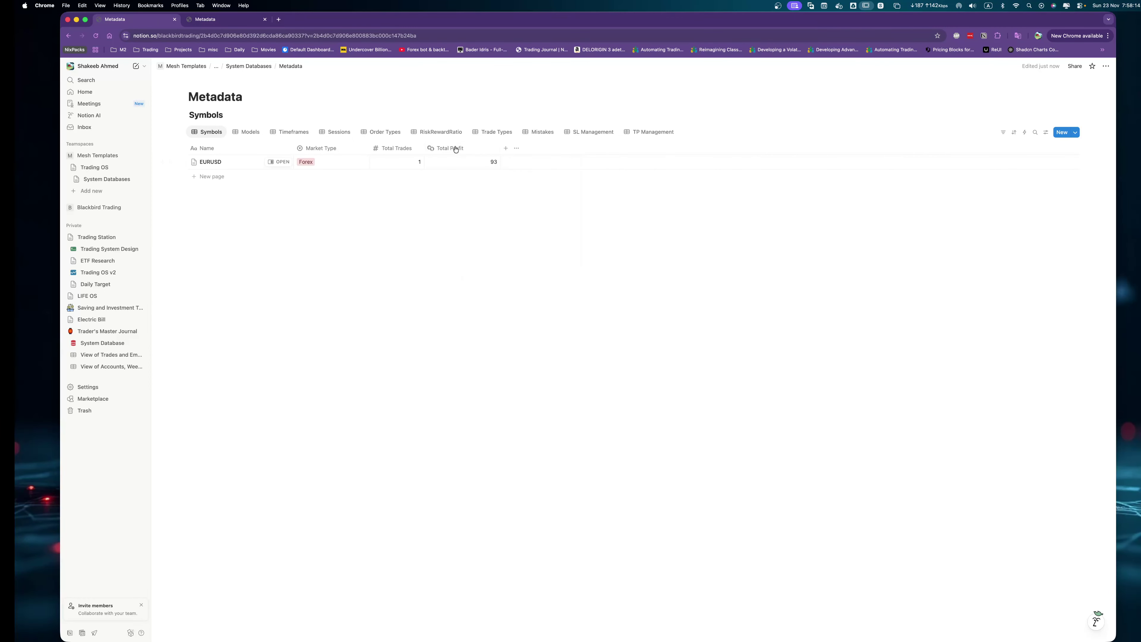
# Review the calculation options available for the Total Profit rollup and close its settings without changing them.
pyautogui.click(455, 149)
pyautogui.moveTo(472, 174)
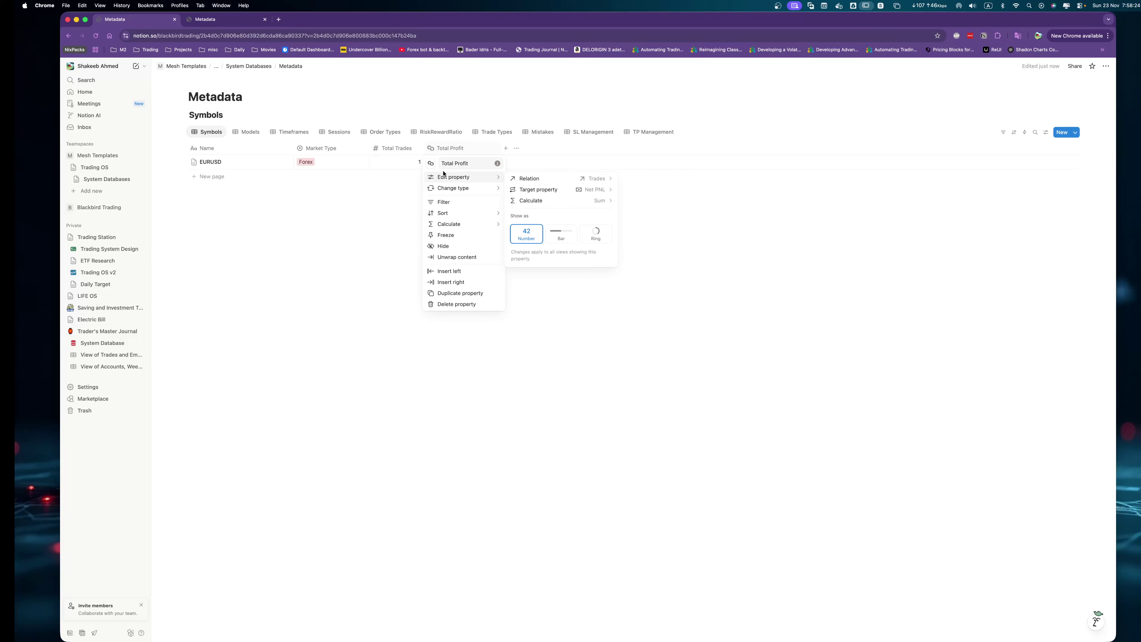
pyautogui.click(547, 202)
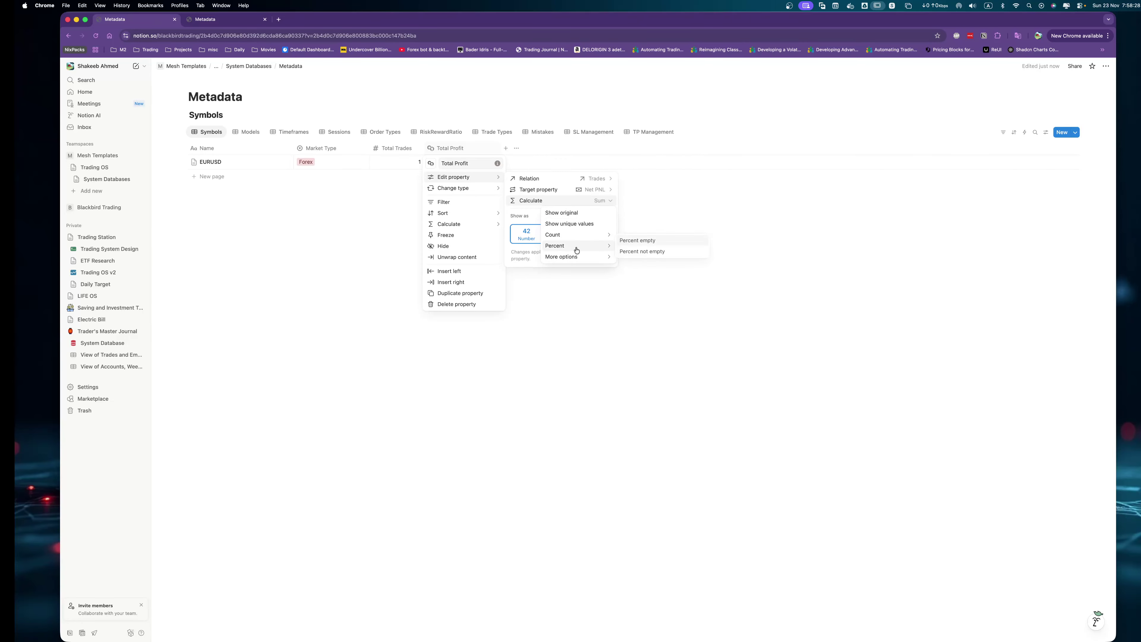
pyautogui.moveTo(575, 241)
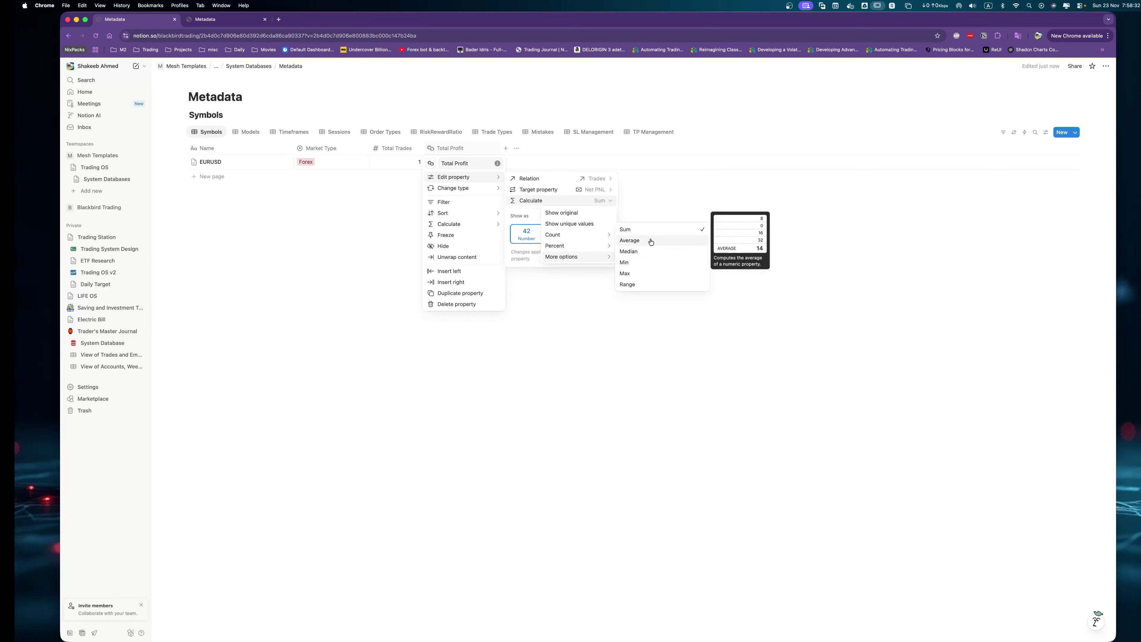
pyautogui.click(667, 170)
pyautogui.click(666, 170)
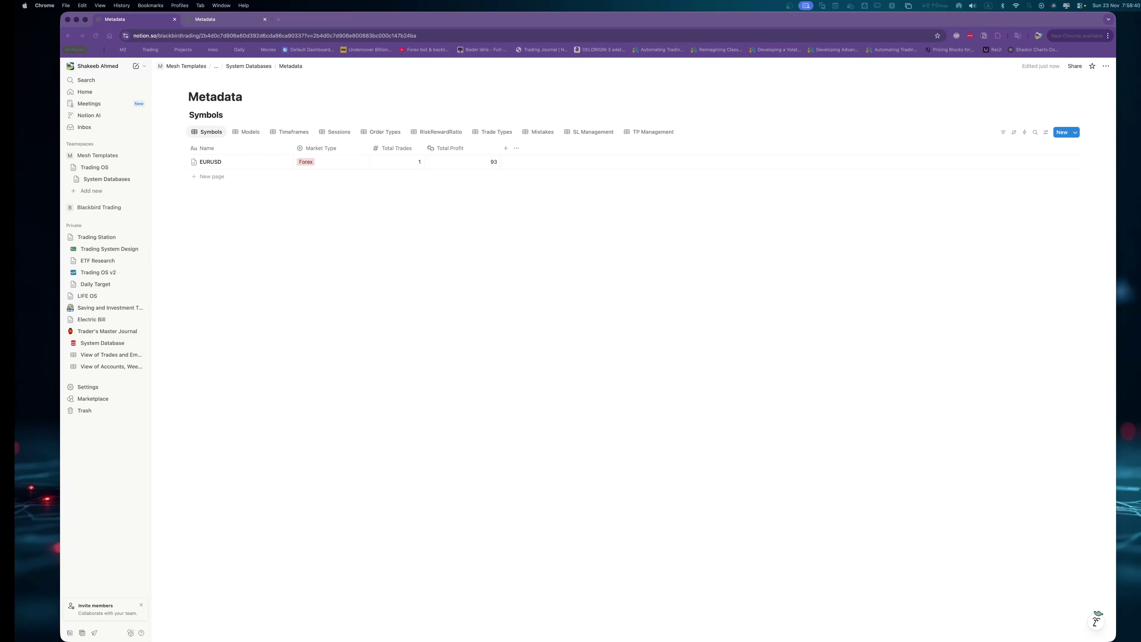
pyautogui.click(697, 210)
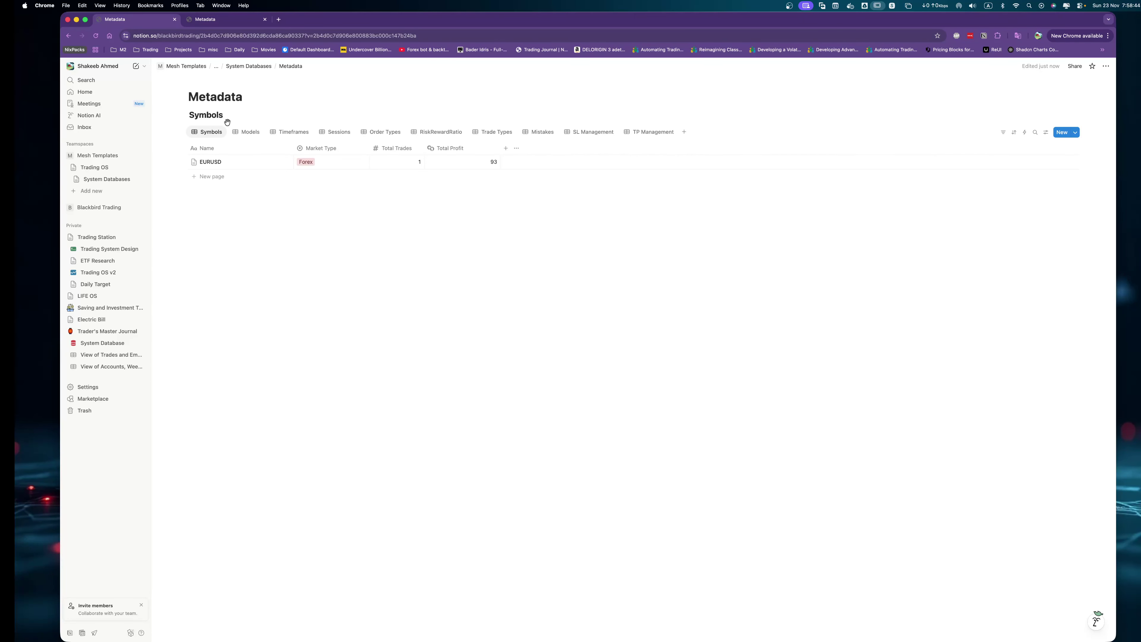
# In the Trades database's journal view, hide the Gross PNL property and show Net PNL.
pyautogui.click(250, 66)
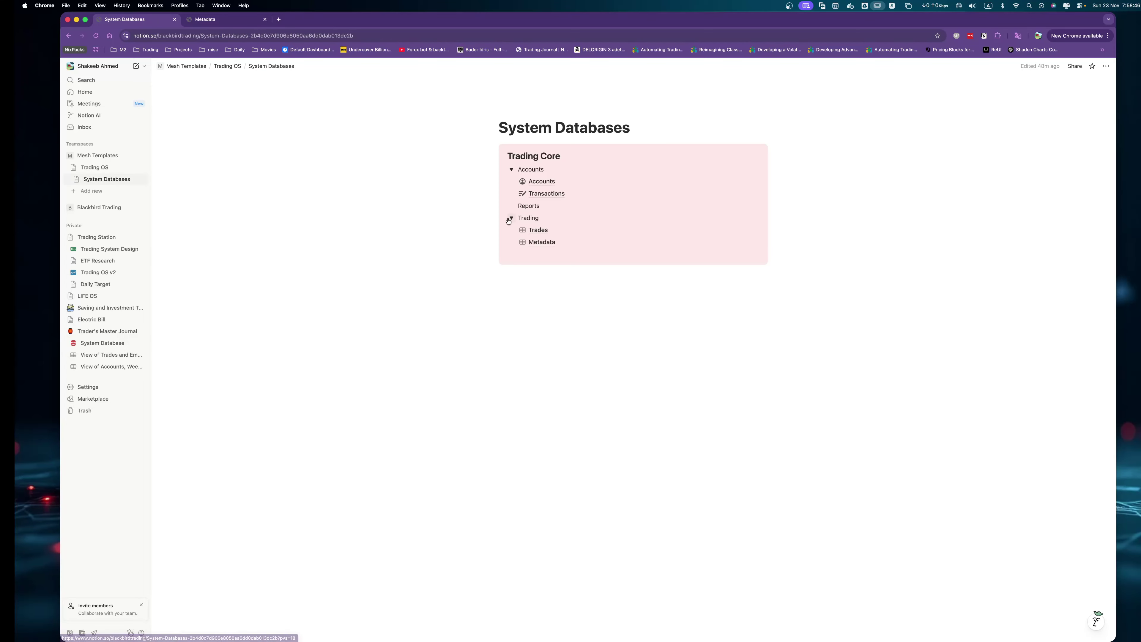
pyautogui.click(537, 230)
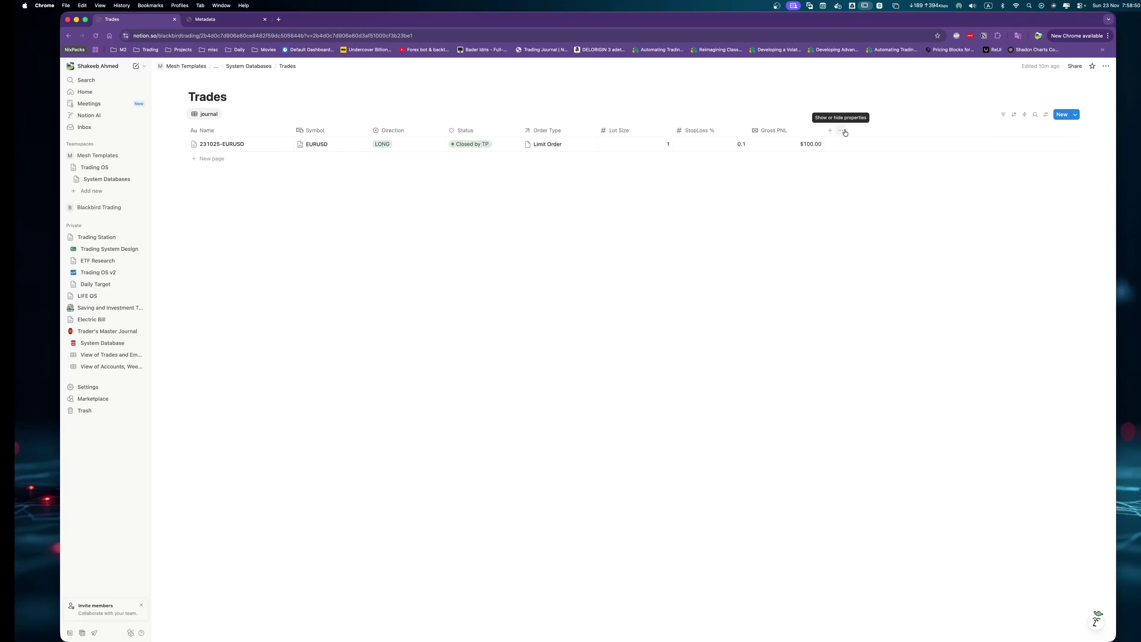
pyautogui.click(1075, 114)
pyautogui.click(1046, 115)
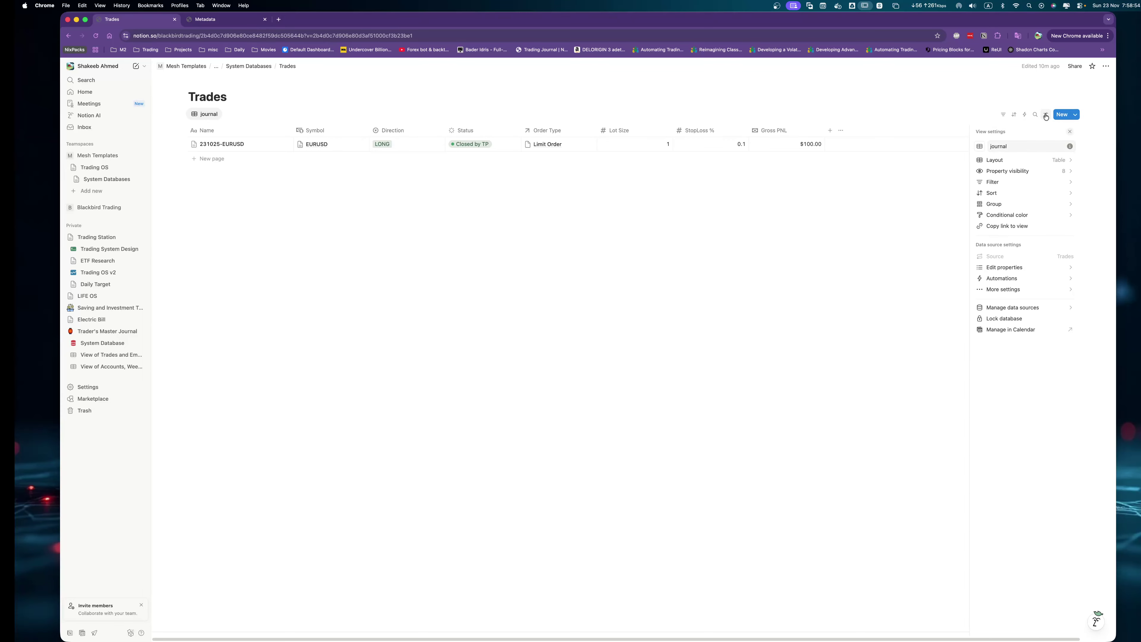
pyautogui.click(1018, 174)
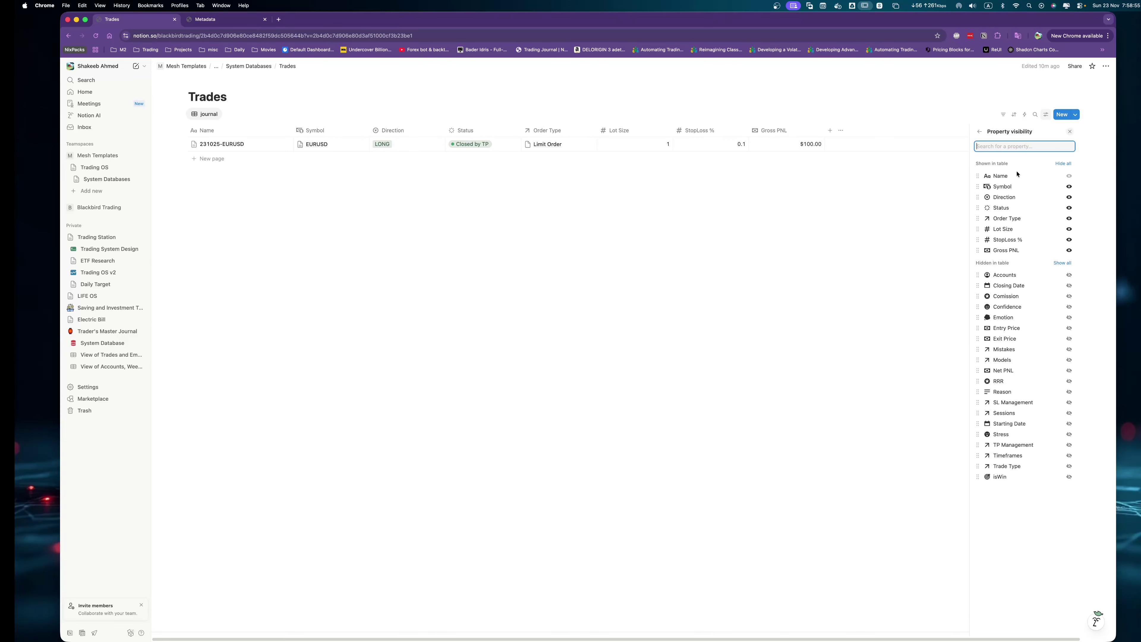
pyautogui.click(1069, 251)
pyautogui.click(1069, 370)
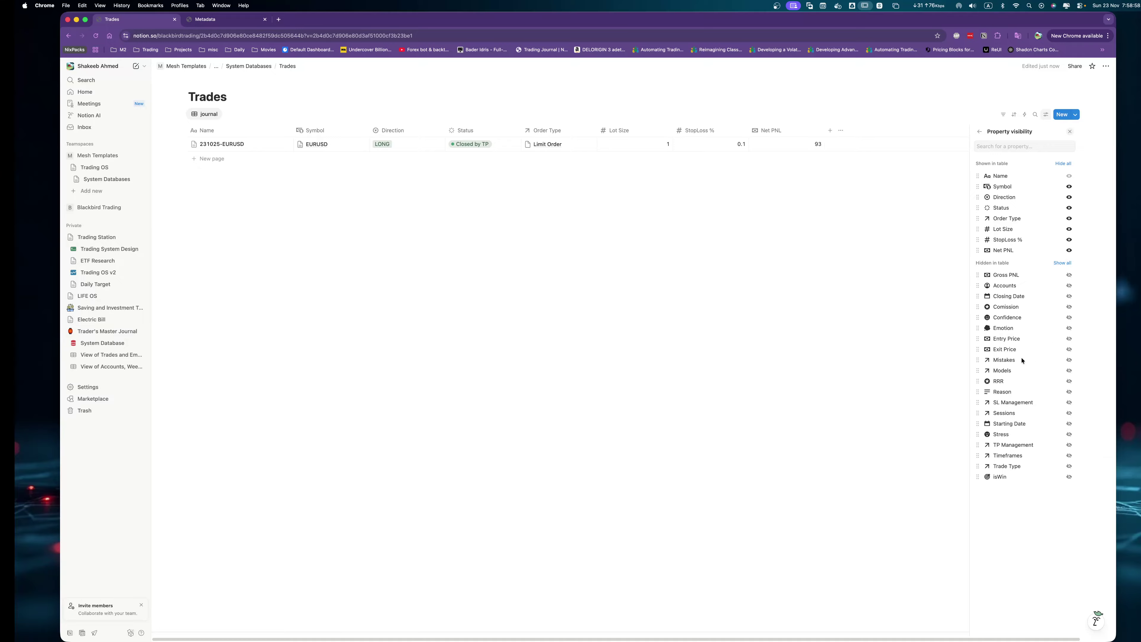
pyautogui.click(741, 173)
# Set the number format of the Trades database's Net PNL formula property to US Dollar (USD).
pyautogui.click(773, 134)
pyautogui.moveTo(798, 159)
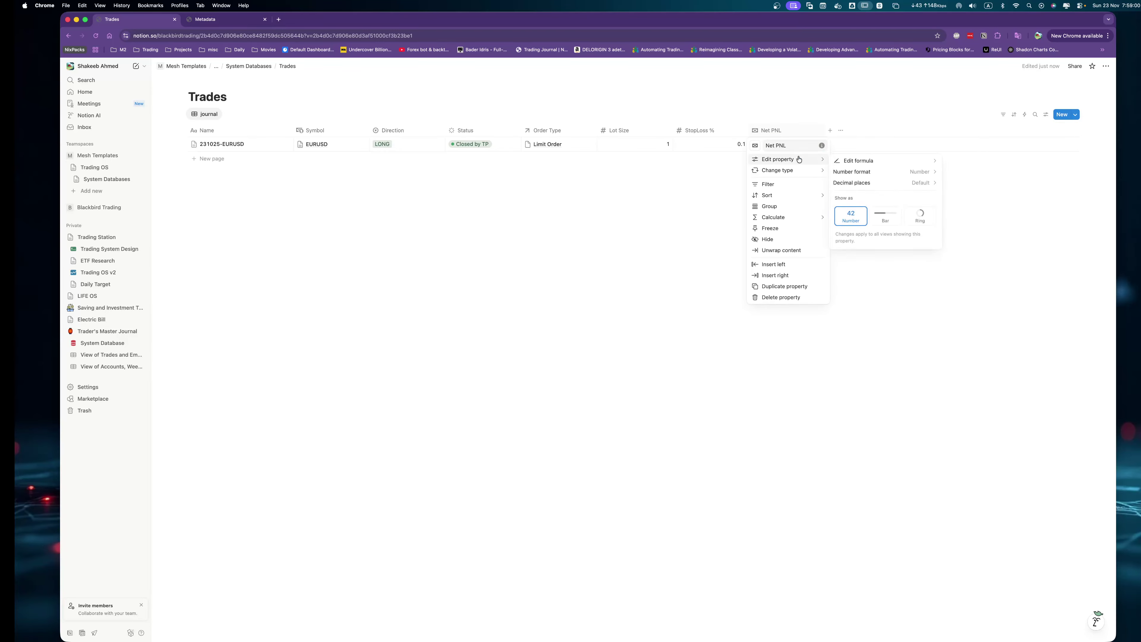
pyautogui.click(882, 174)
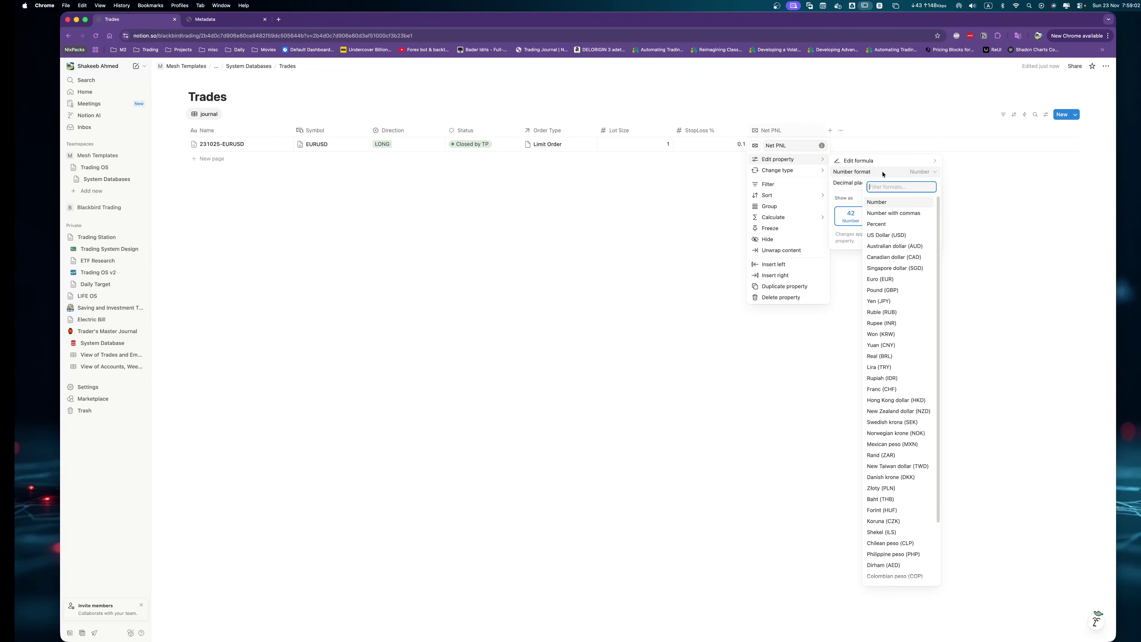
pyautogui.click(888, 234)
pyautogui.click(588, 232)
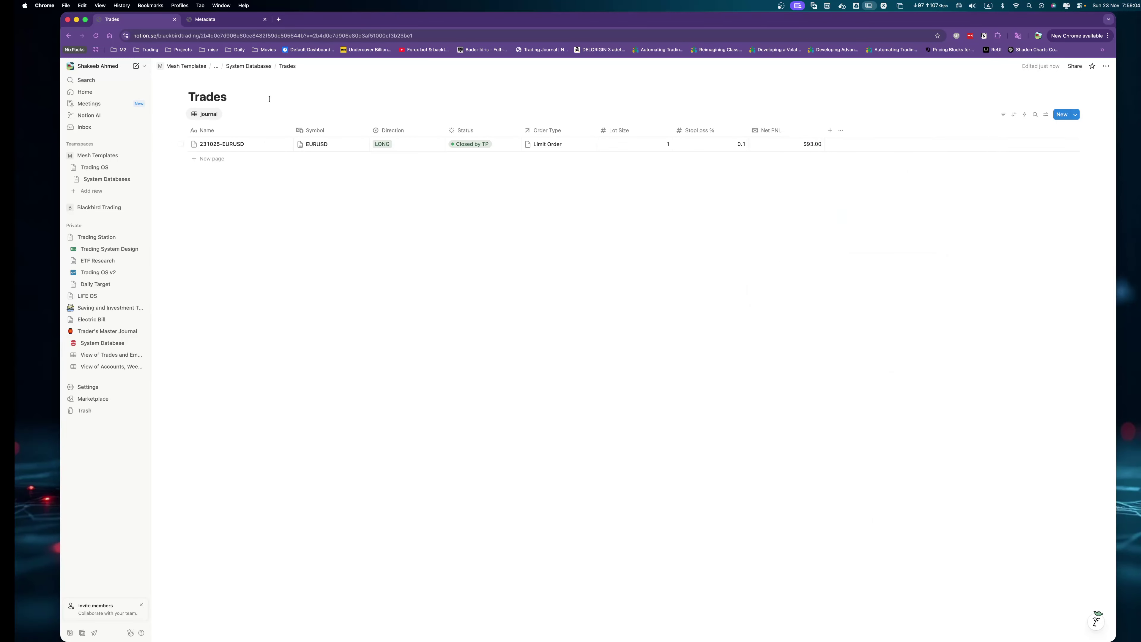
# Open the Metadata database and check the Total Profit rollup for EURUSD in the Symbols view.
pyautogui.click(249, 66)
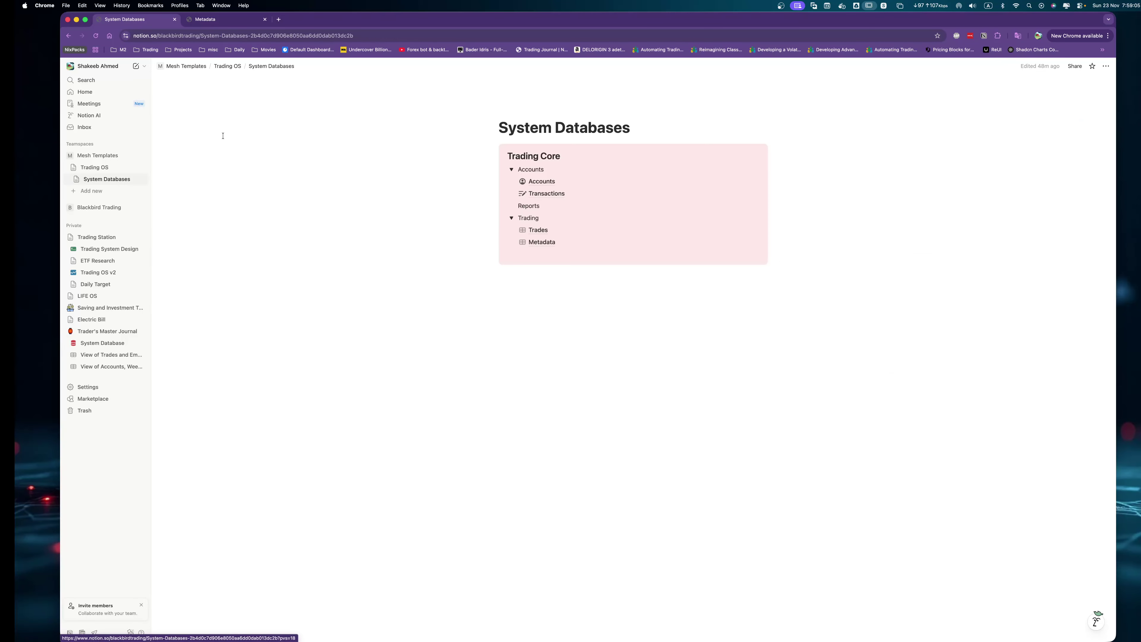
pyautogui.click(541, 242)
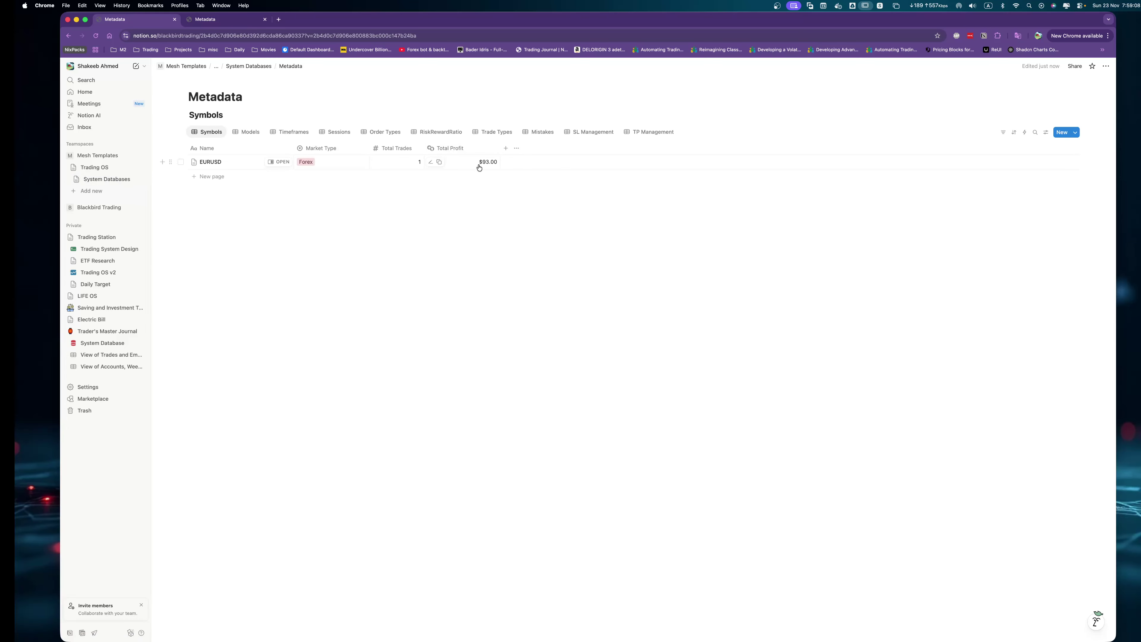
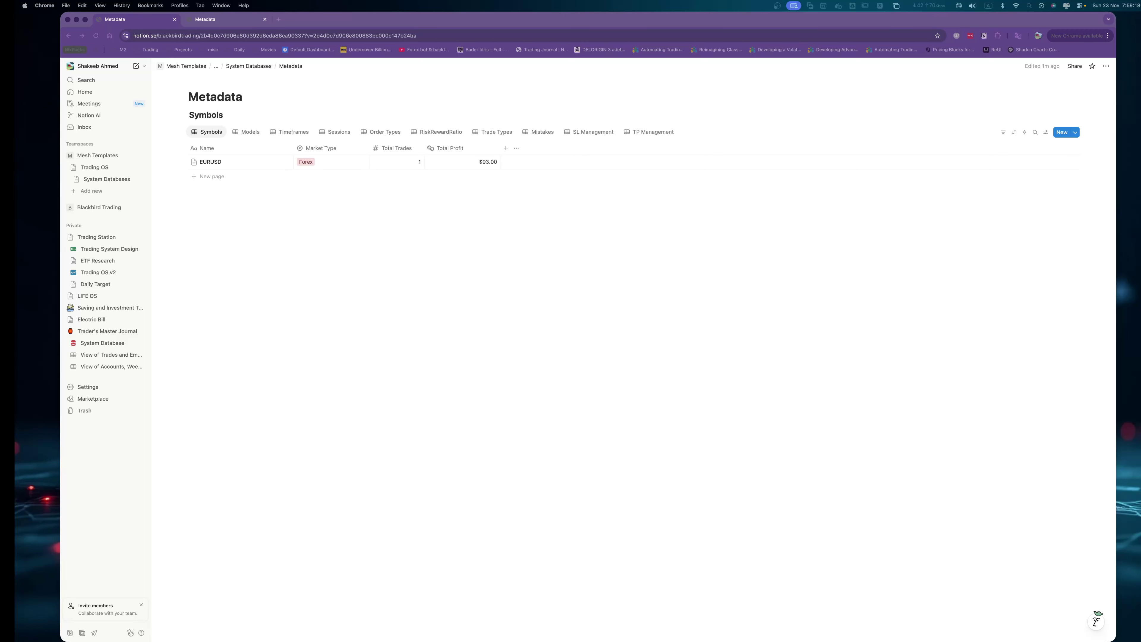
pyautogui.click(506, 149)
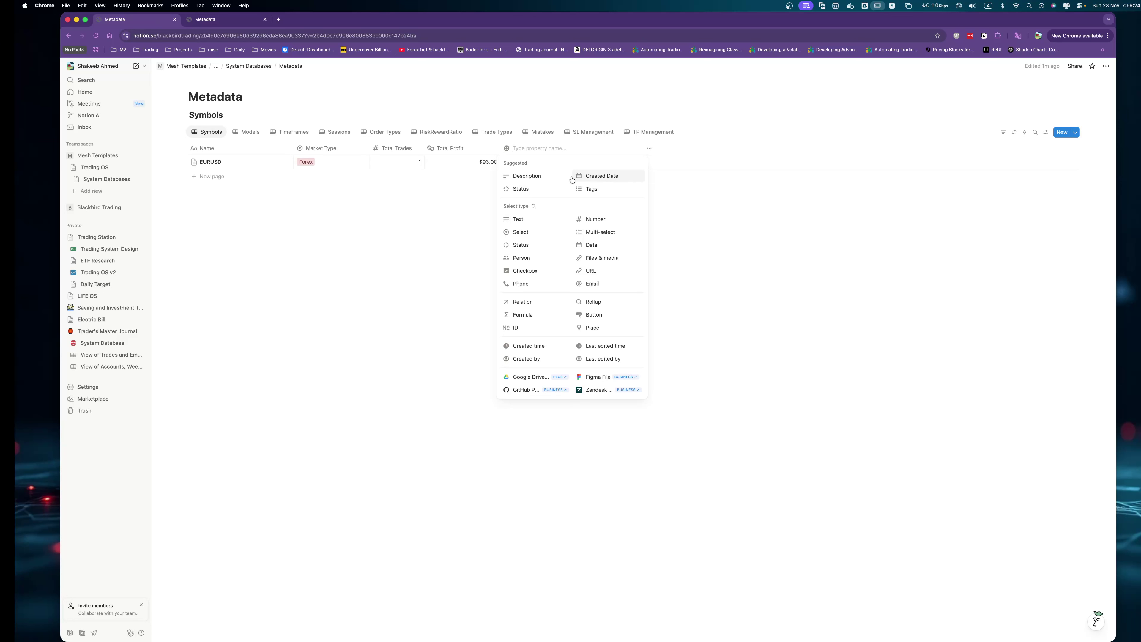
pyautogui.click(273, 178)
# Return to the Trades database and duplicate the 231025-EURUSD trade.
pyautogui.click(251, 66)
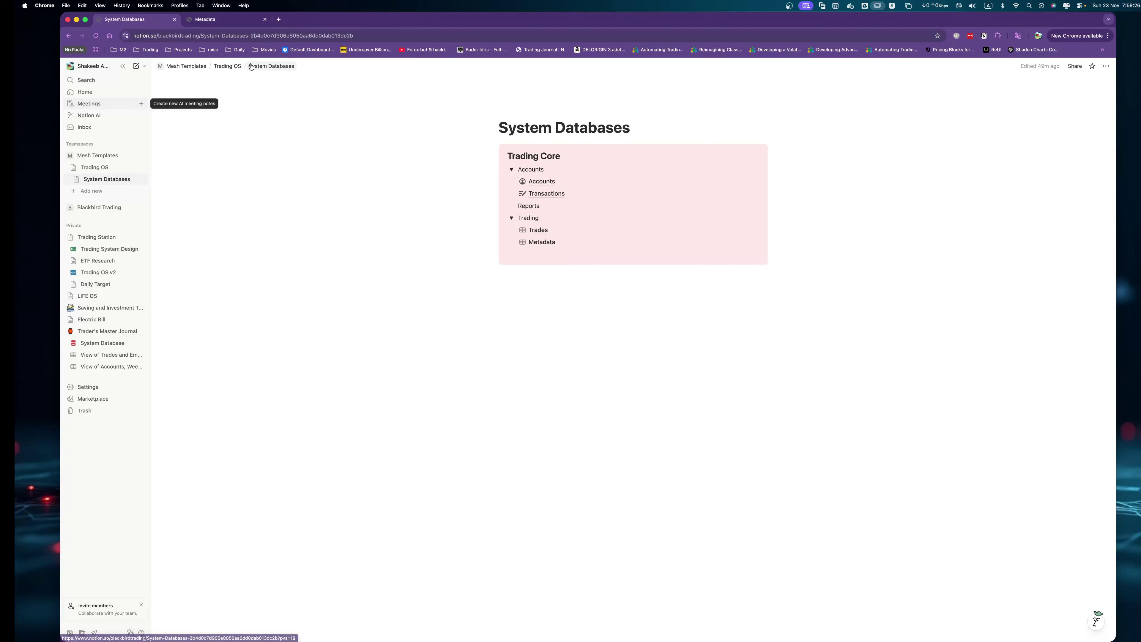
pyautogui.click(547, 230)
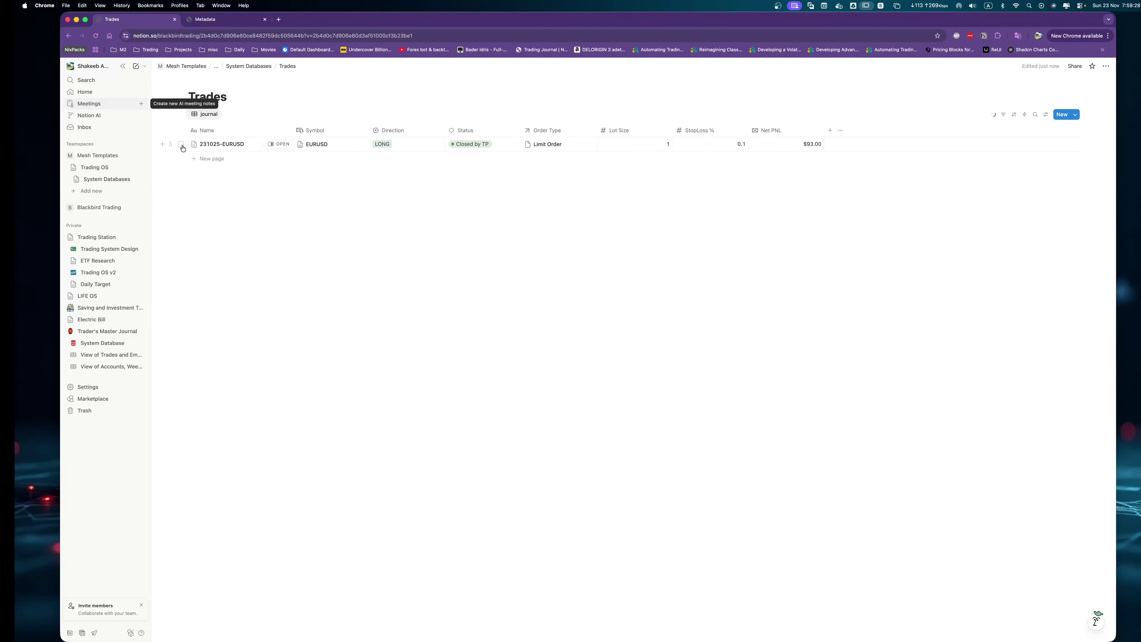
pyautogui.click(171, 144)
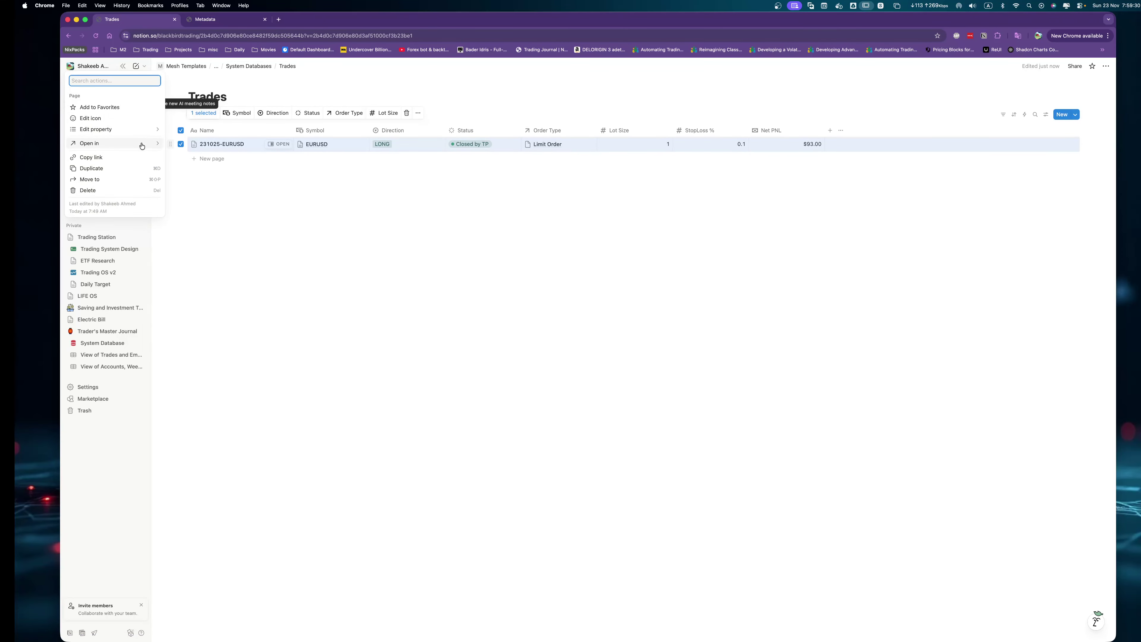
pyautogui.press('Escape')
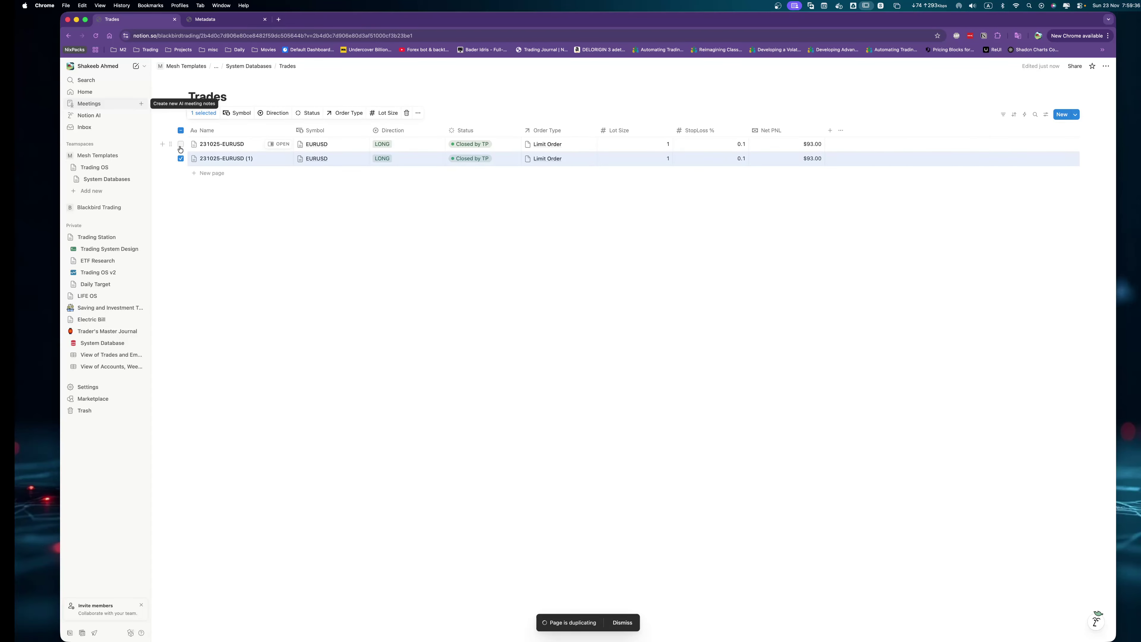
pyautogui.click(225, 156)
pyautogui.click(294, 215)
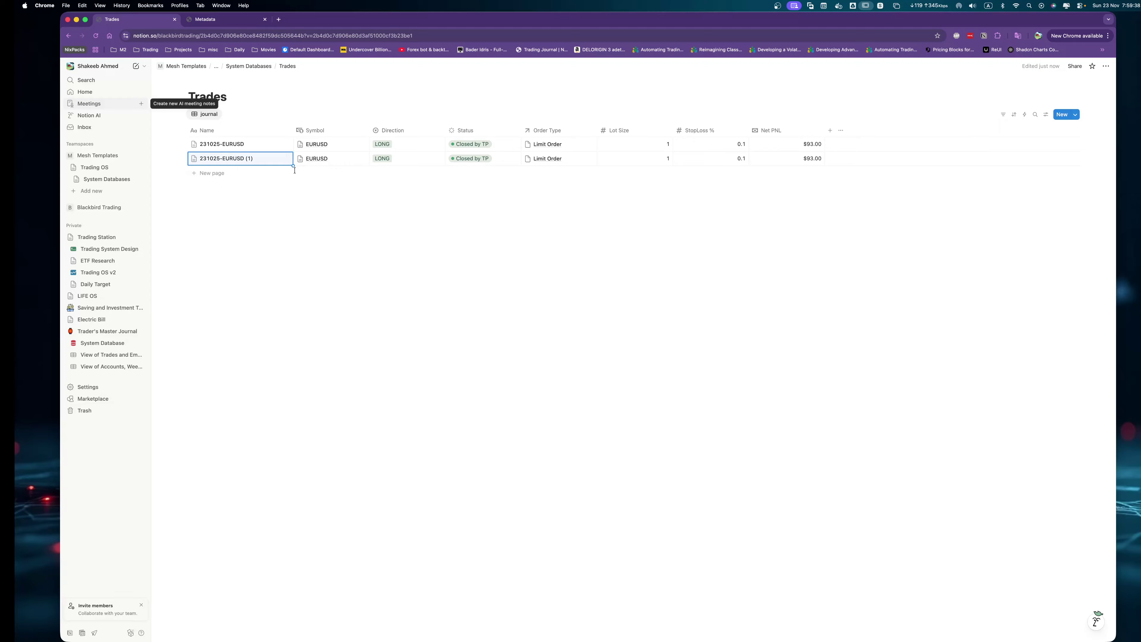
# Open the duplicated trade and remove the (1) suffix so its title reads 231025-EURUSD.
pyautogui.click(279, 158)
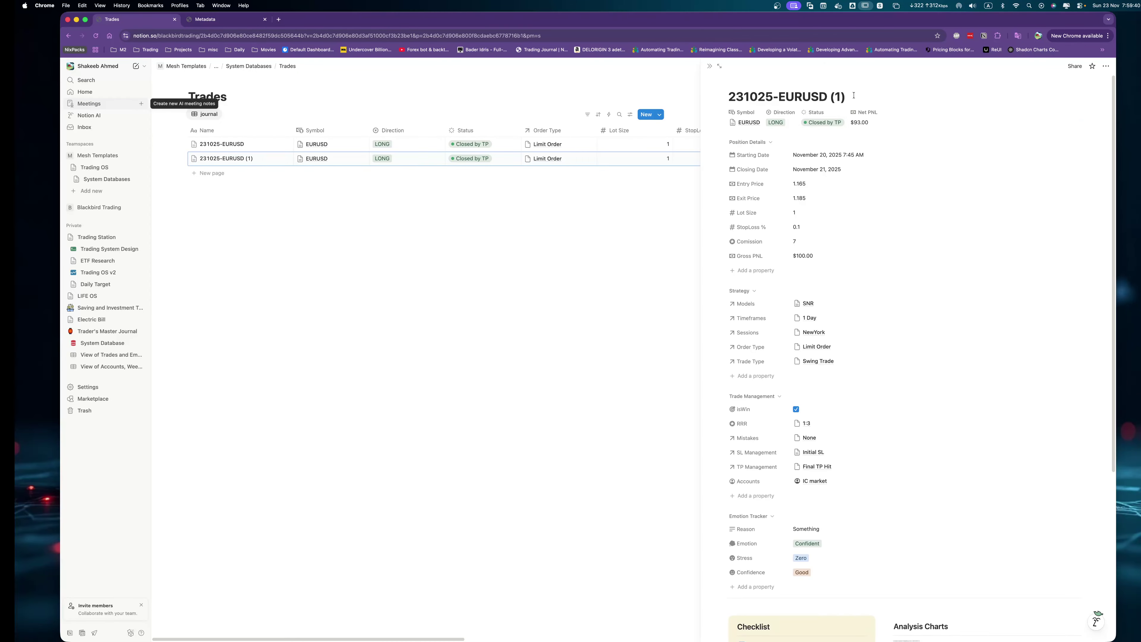
pyautogui.press('BackSpace')
pyautogui.press('BackSpace')
pyautogui.press('BackSpace')
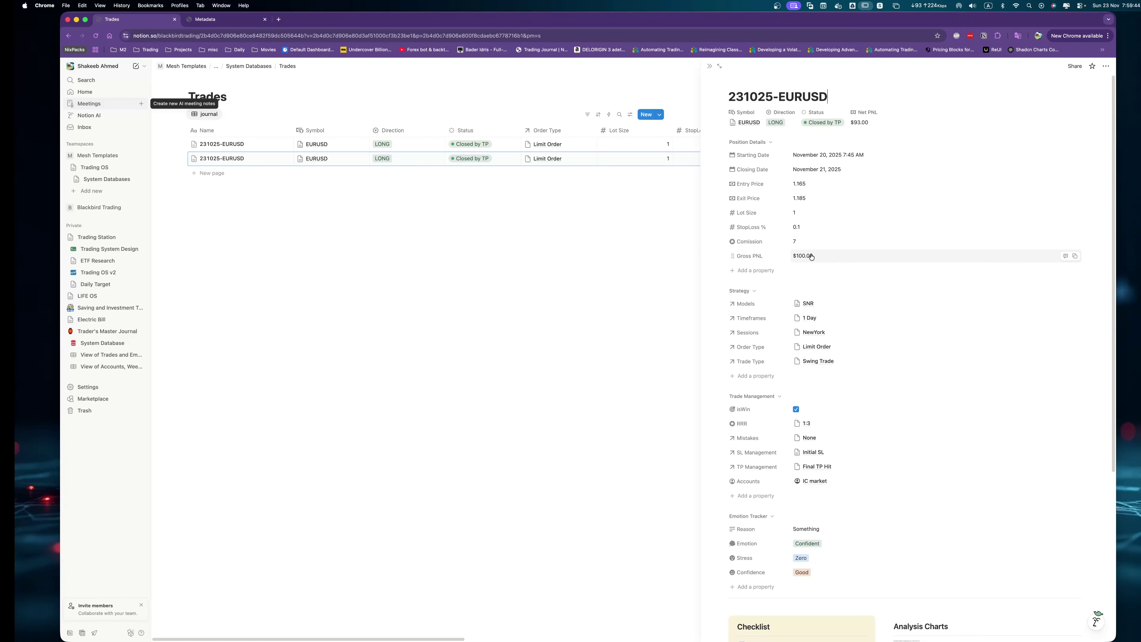
# Set the duplicated trade's Lot Size to 2, Gross PNL to 300 and Comission to 14.
pyautogui.click(807, 214)
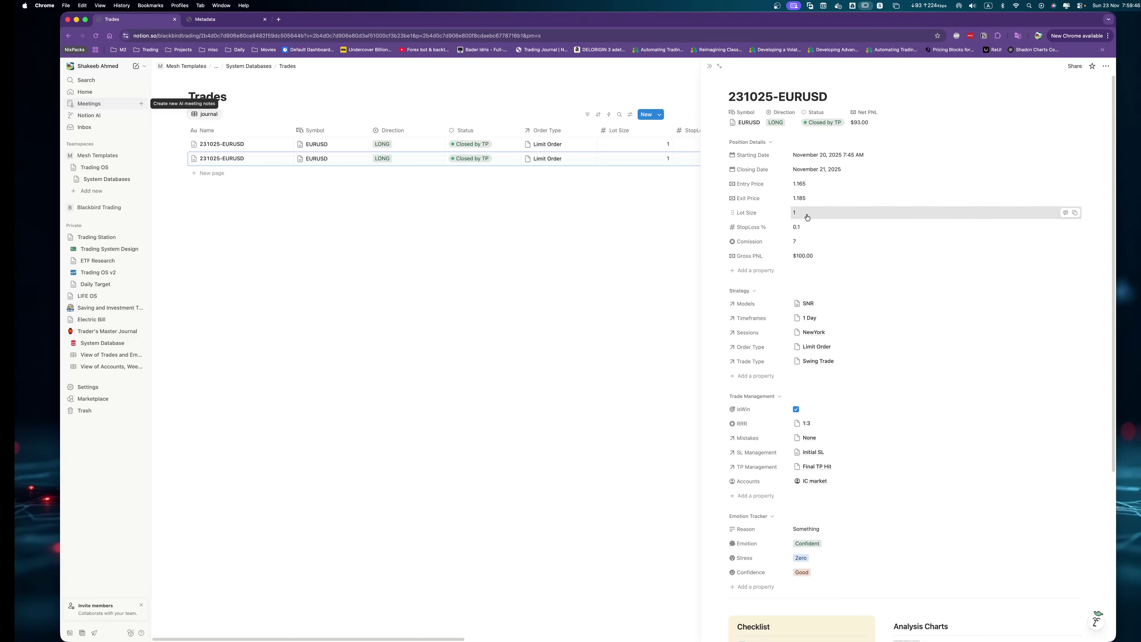
pyautogui.click(810, 259)
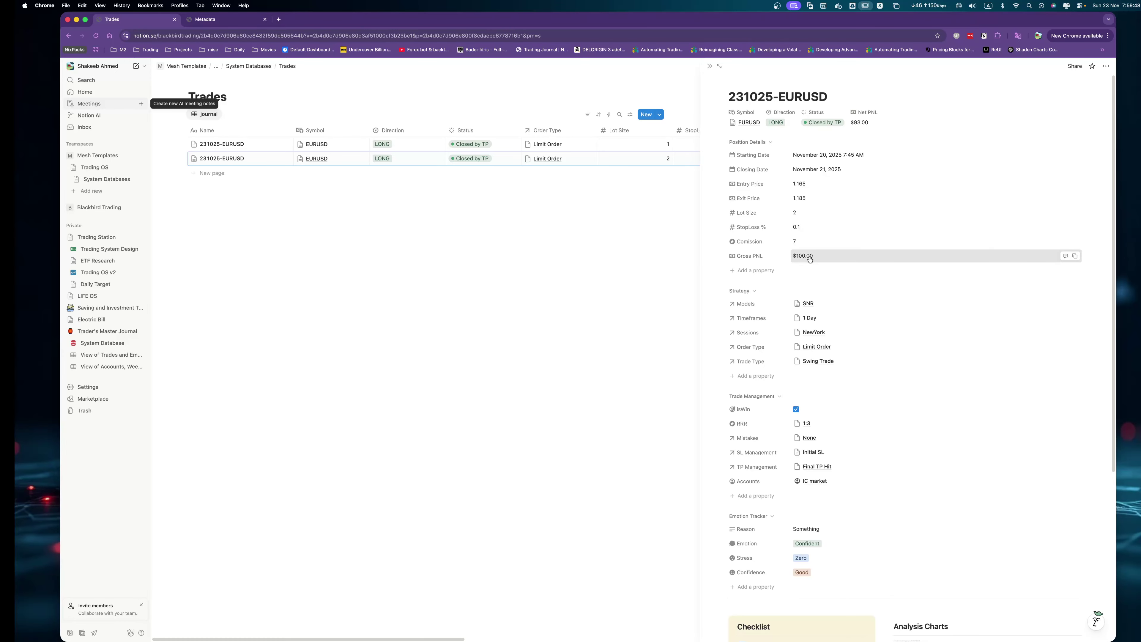
pyautogui.click(809, 257)
pyautogui.write('300')
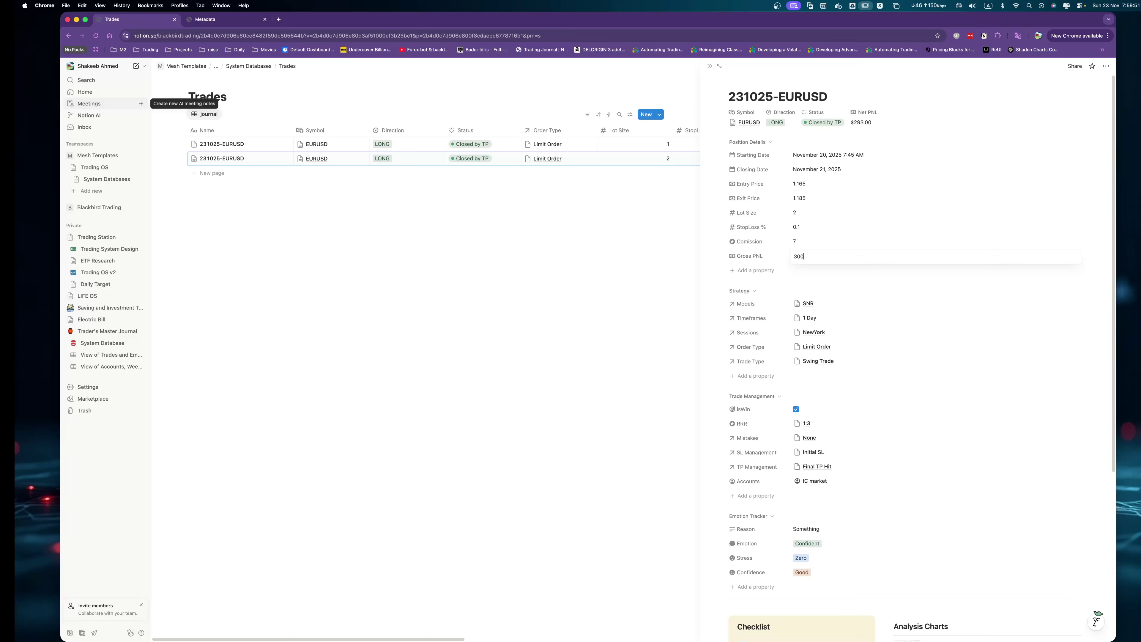
pyautogui.press('Return')
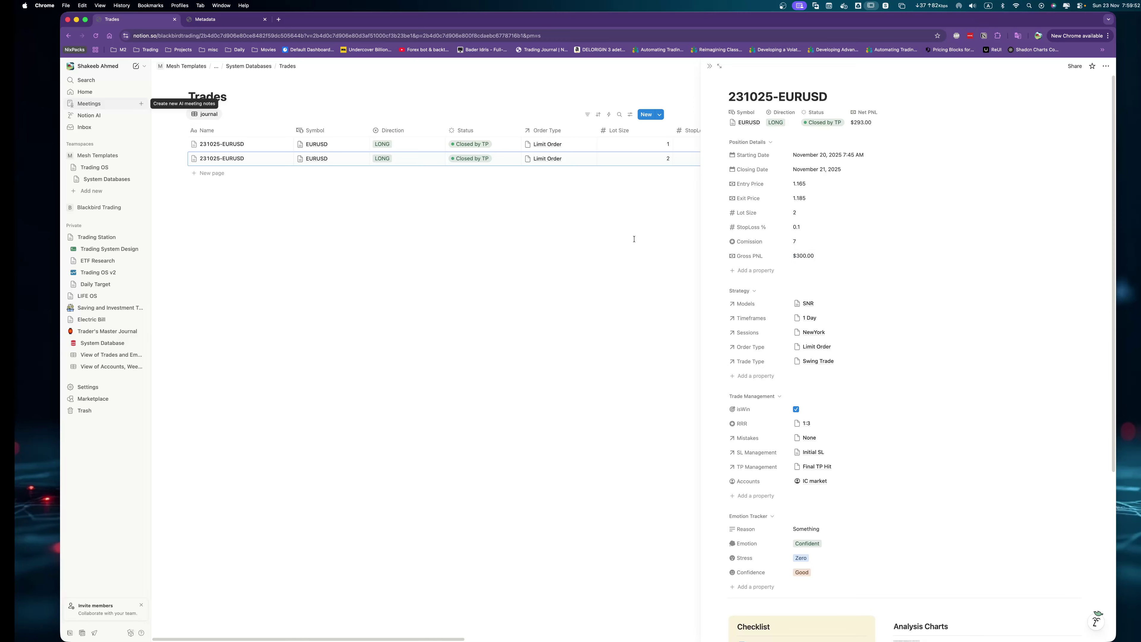
pyautogui.click(827, 240)
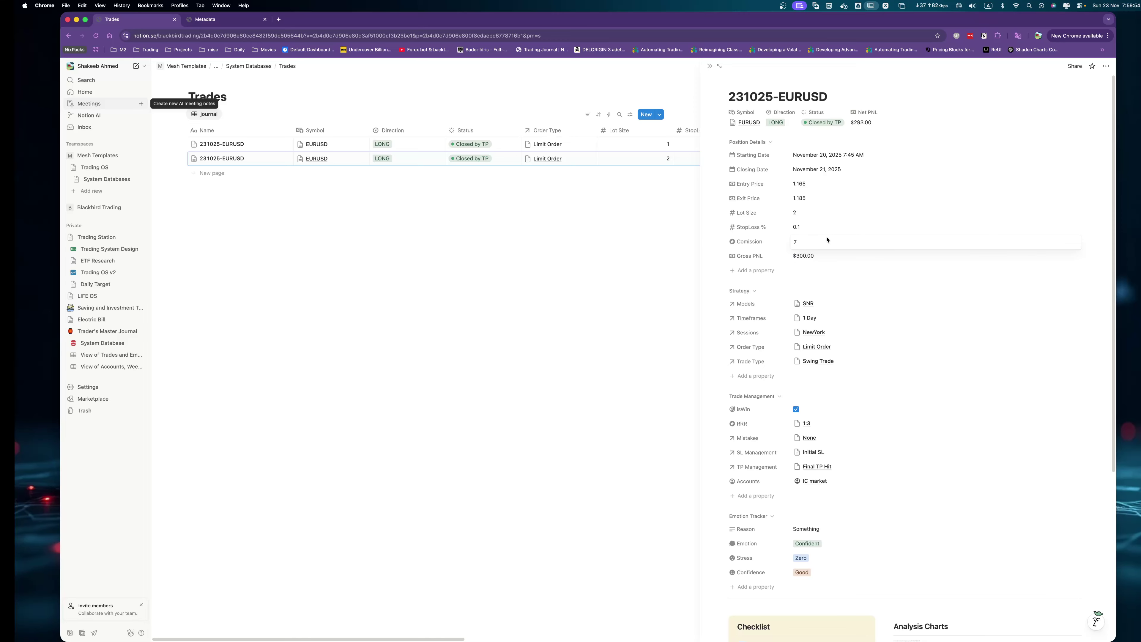
pyautogui.write('14')
pyautogui.press('Return')
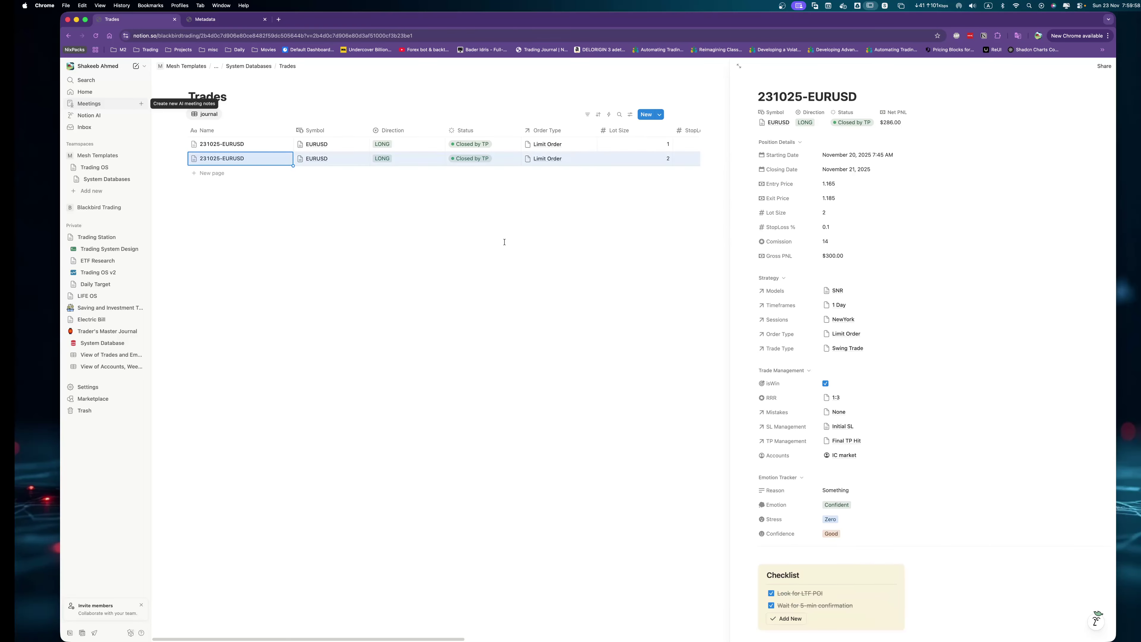
# Close the trade's page and change the second trade's Direction to SHORT in the journal table.
pyautogui.click(288, 159)
pyautogui.click(395, 160)
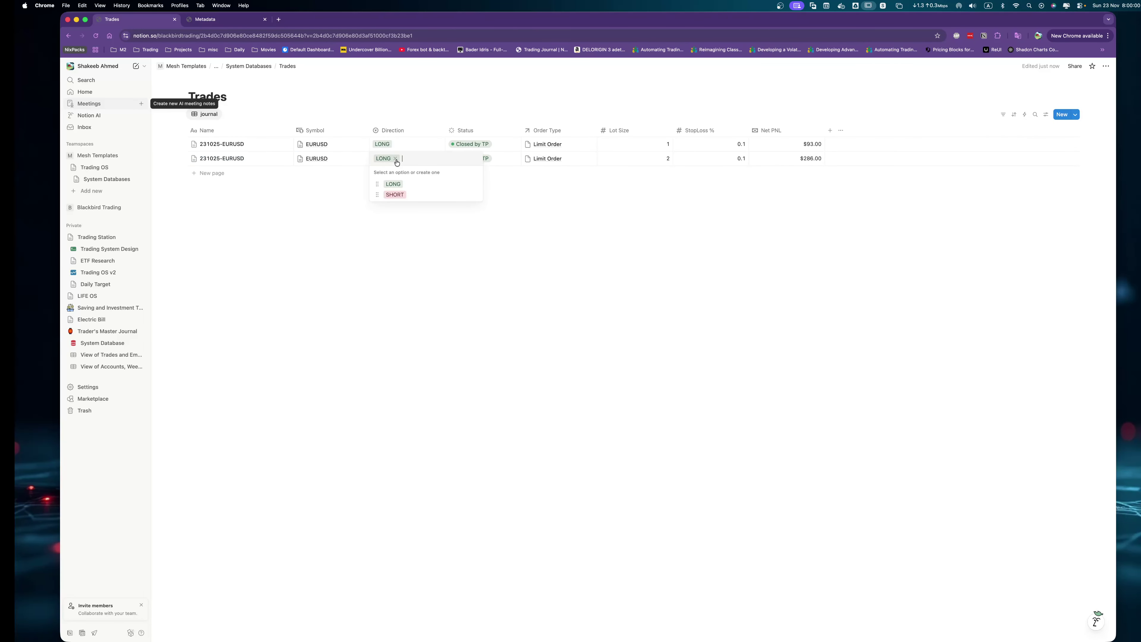
pyautogui.click(416, 193)
pyautogui.click(458, 232)
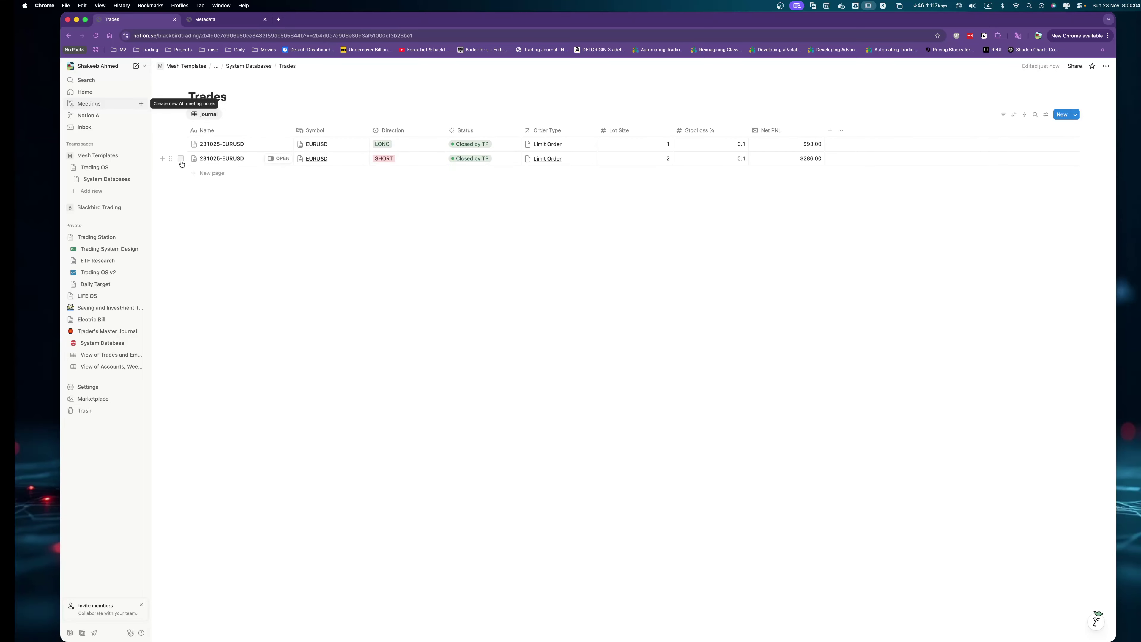
# Duplicate the SHORT trade and rename the copy 231025-EURUSD.
pyautogui.click(170, 159)
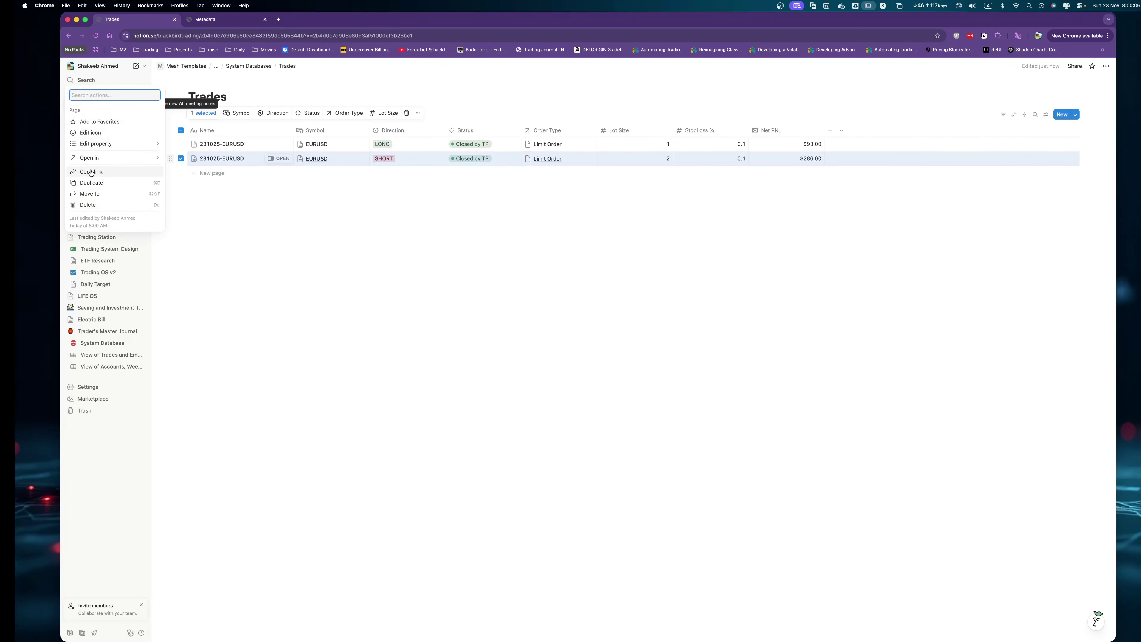
pyautogui.click(91, 182)
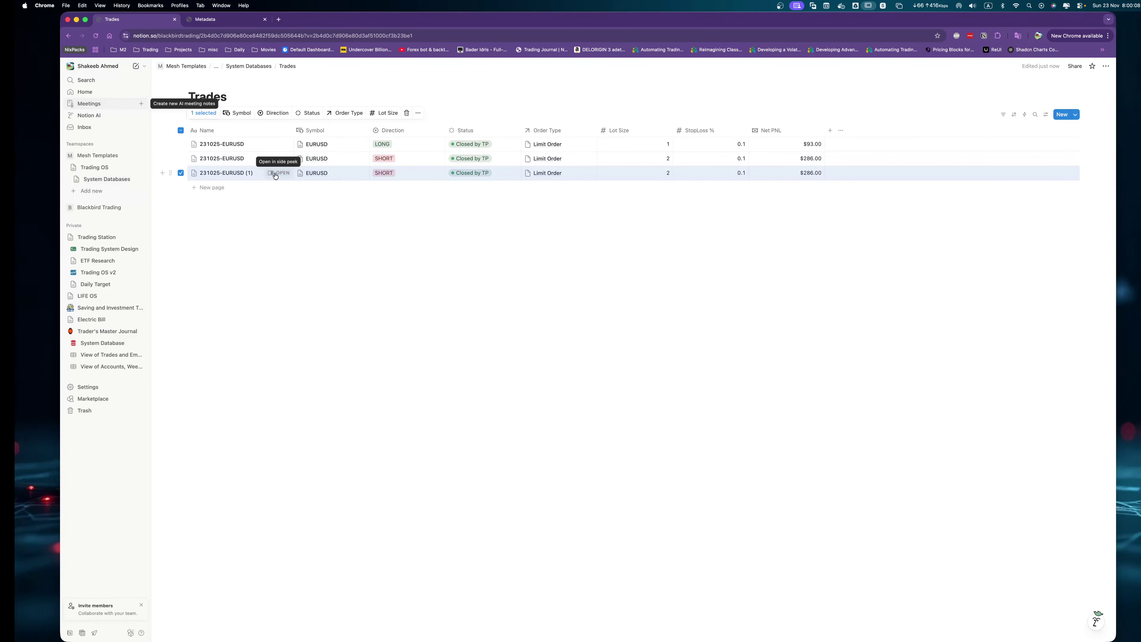
pyautogui.click(278, 172)
pyautogui.click(844, 97)
pyautogui.press('BackSpace')
pyautogui.press('BackSpace')
pyautogui.press('BackSpace')
pyautogui.press('BackSpace')
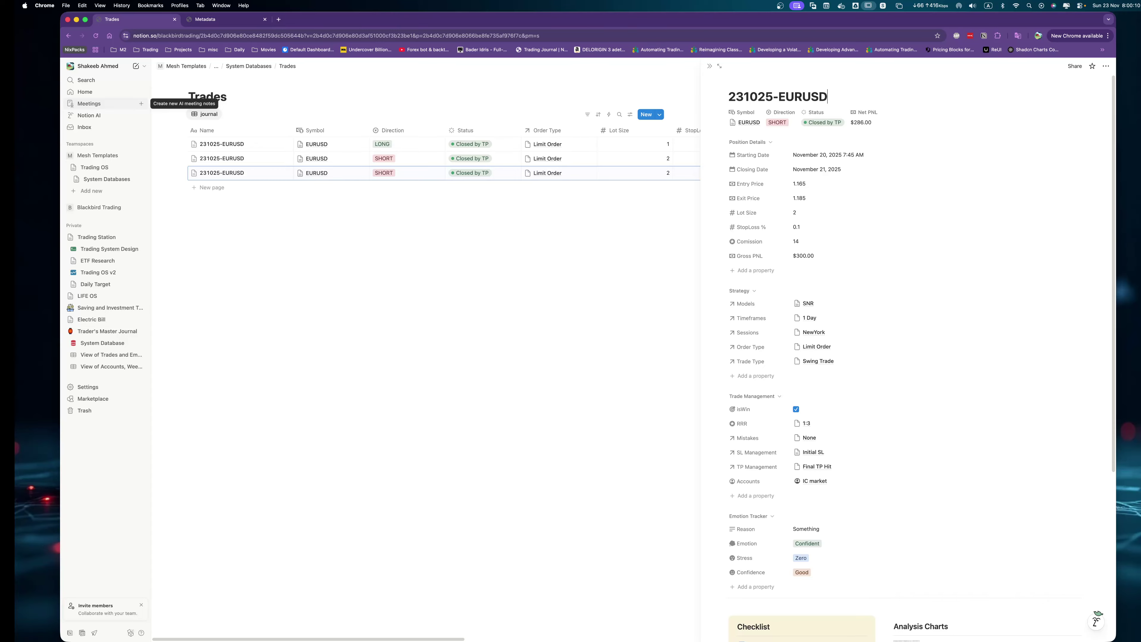
# Set the third trade's Status to Closed by SL and its Gross PNL to -80, and close its page.
pyautogui.scroll(-1, 825, 117)
pyautogui.click(824, 109)
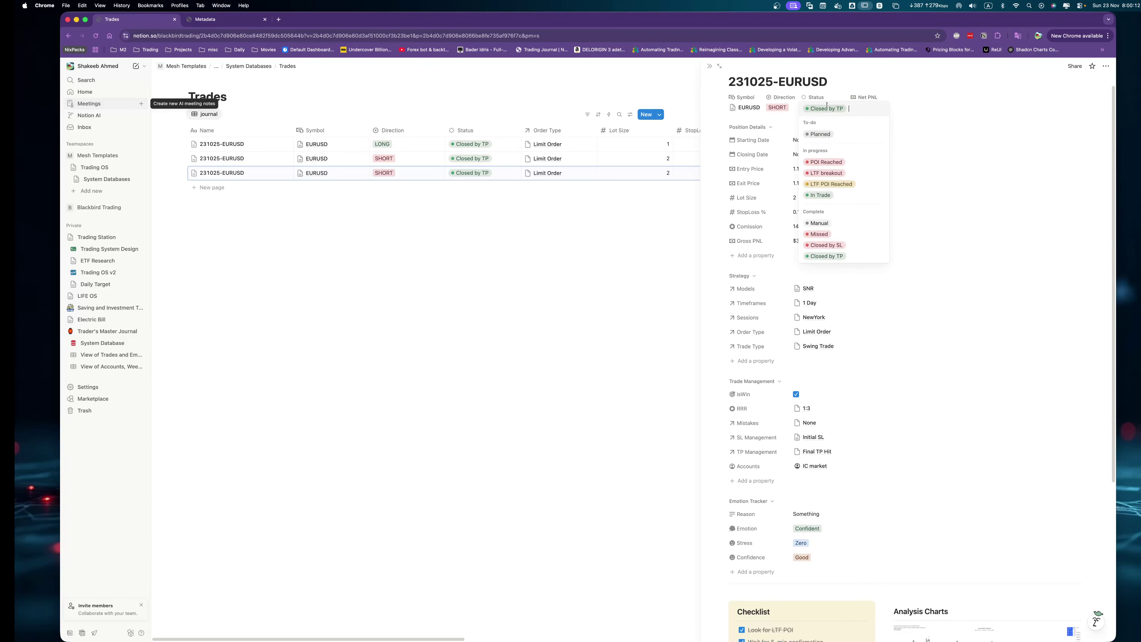
pyautogui.click(840, 245)
pyautogui.scroll(1, 844, 248)
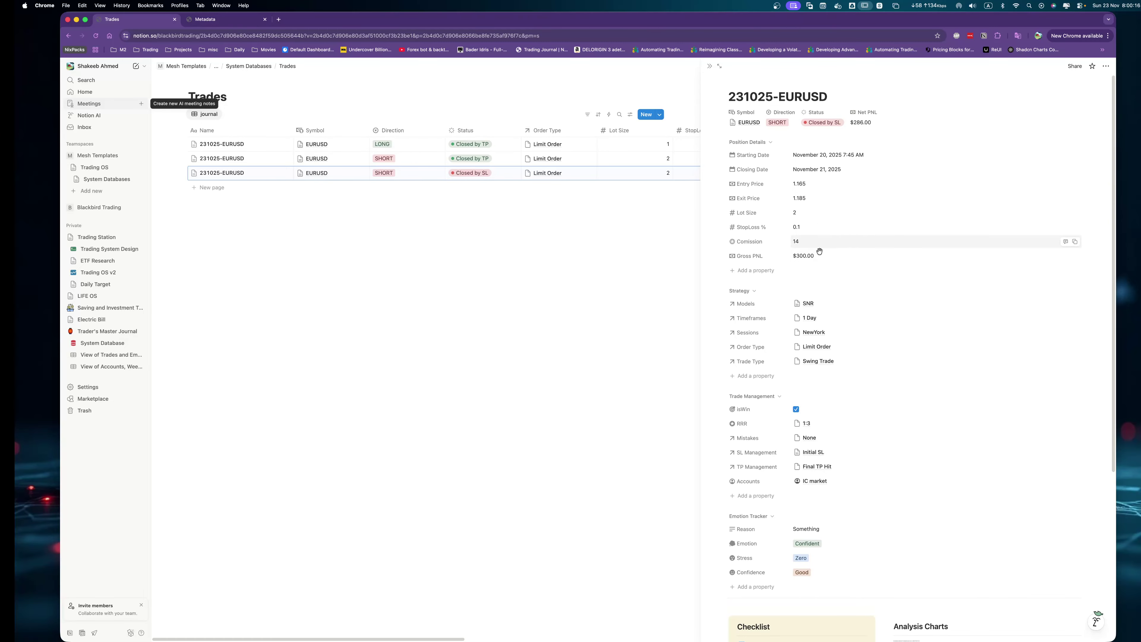
pyautogui.click(832, 254)
pyautogui.press('BackSpace')
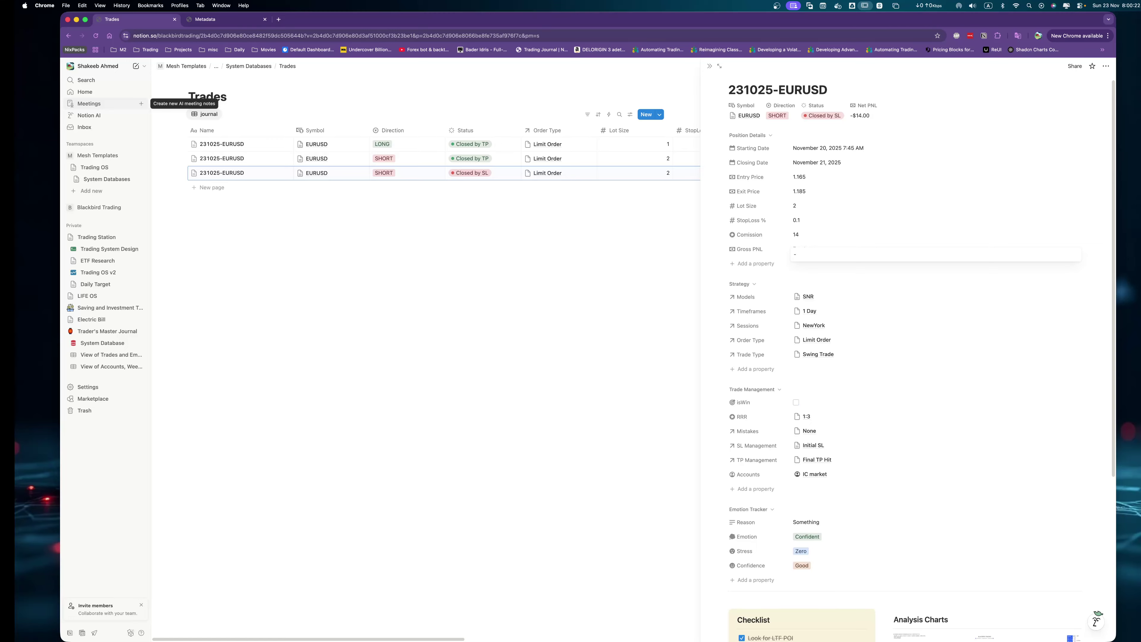
pyautogui.write('-80')
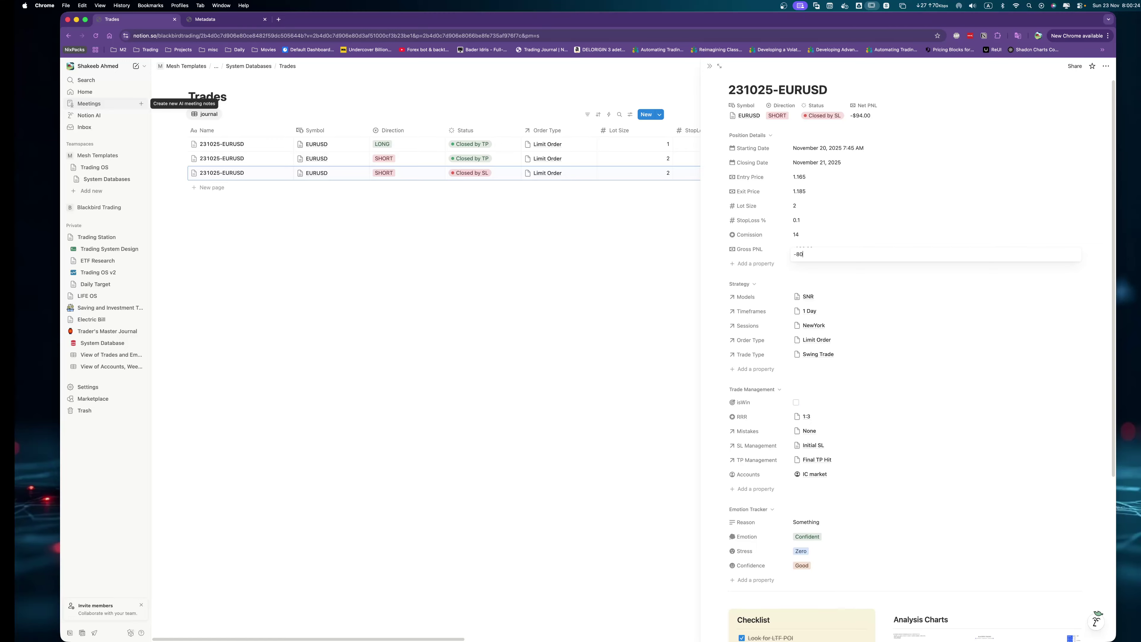
pyautogui.press('Return')
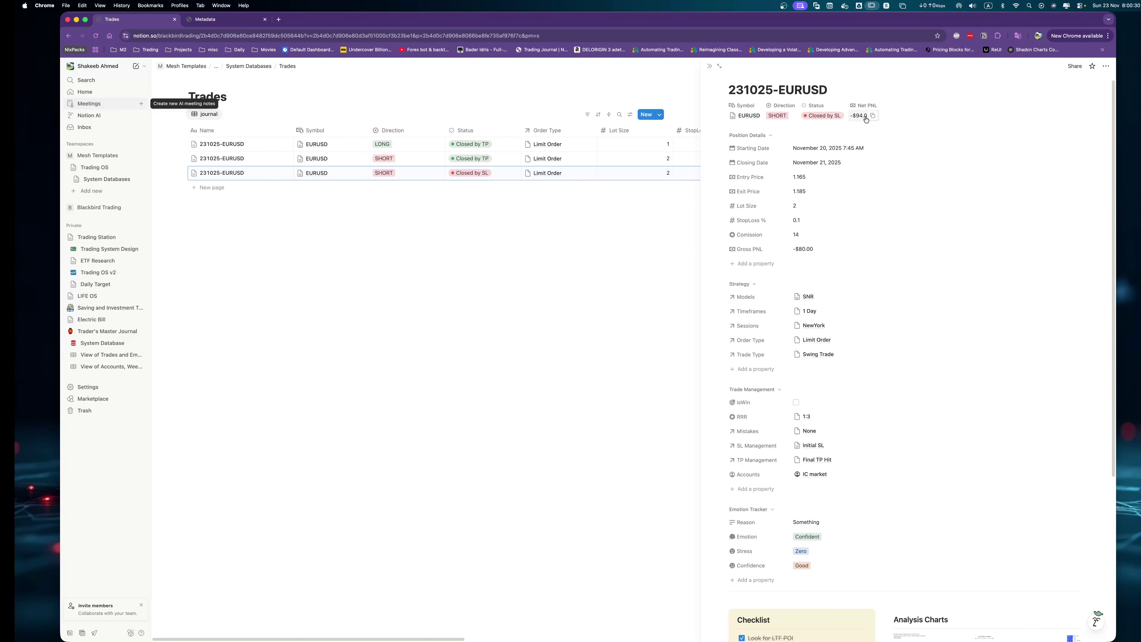
pyautogui.press('Escape')
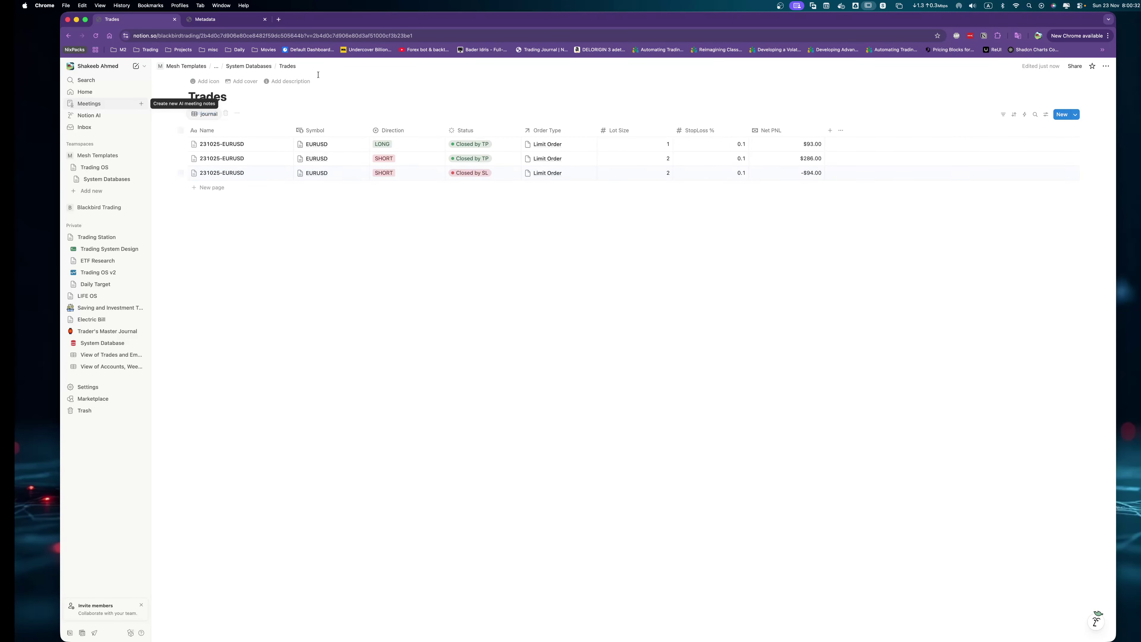
# In the Accounts database, delete the Net PnL property and move the Trades Gross PNL column directly after Current Balance.
pyautogui.click(249, 66)
pyautogui.click(541, 182)
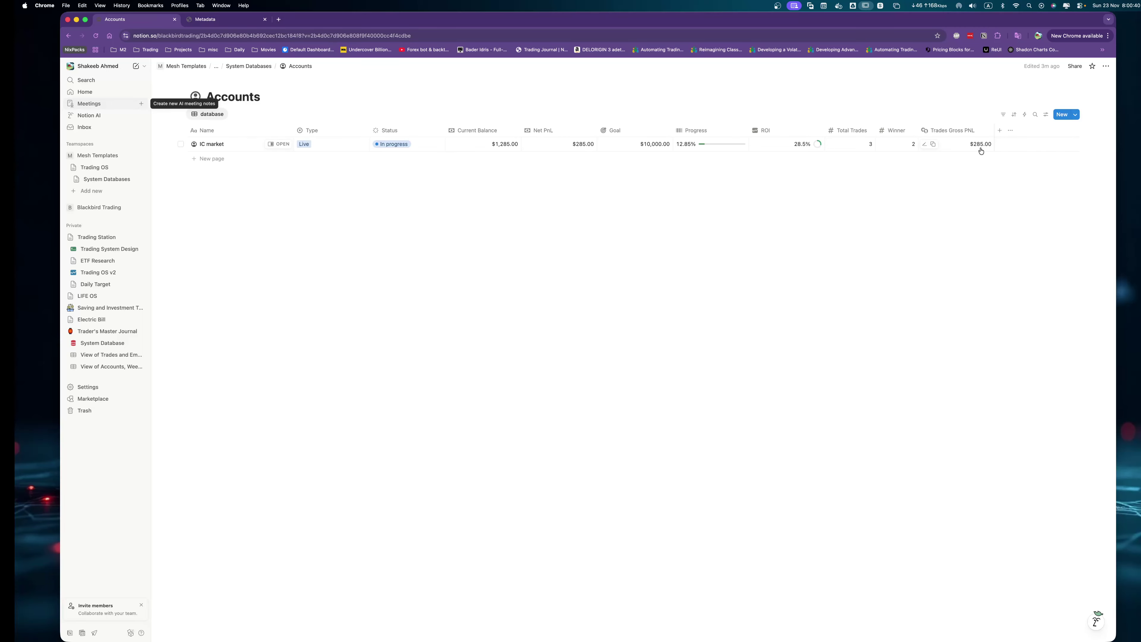
pyautogui.click(562, 133)
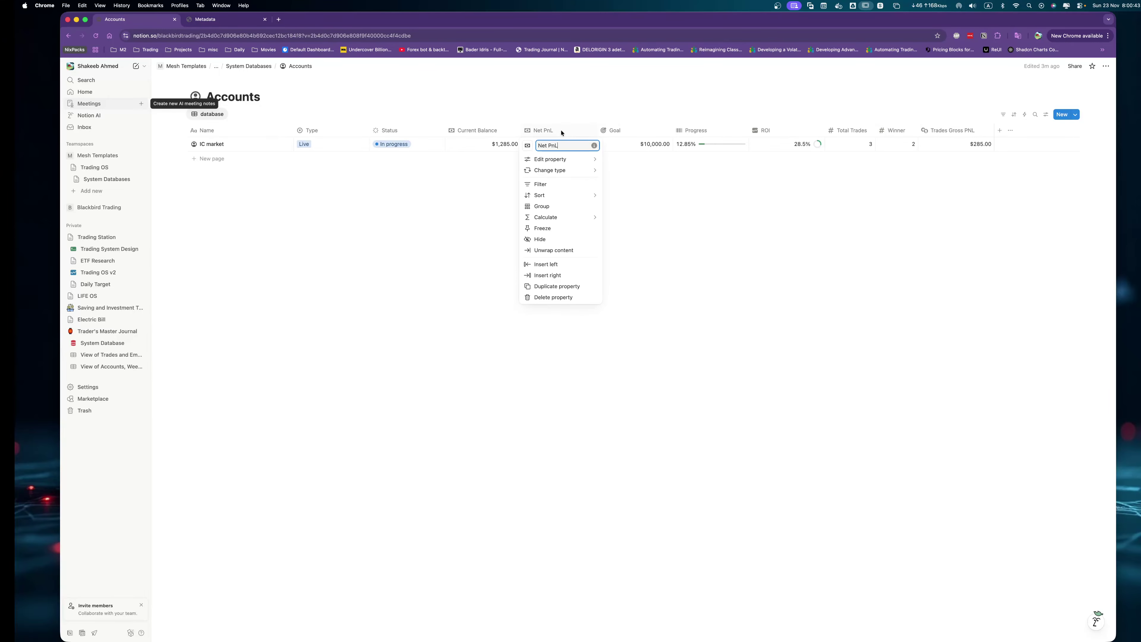
pyautogui.click(567, 298)
pyautogui.click(588, 352)
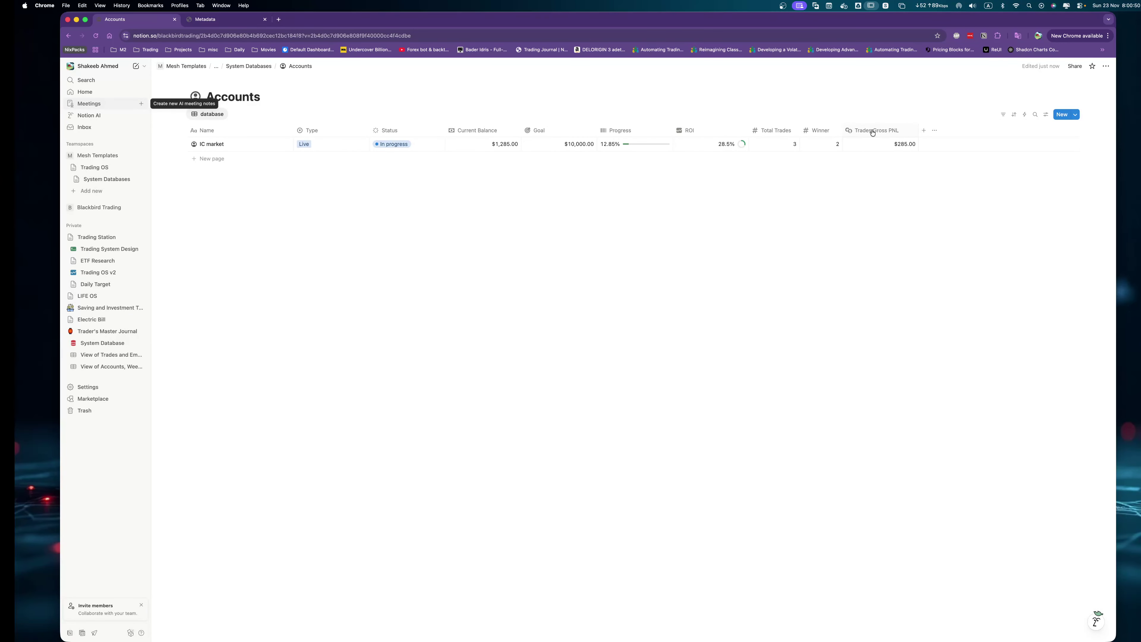
pyautogui.moveTo(865, 131); pyautogui.dragTo(557, 134)
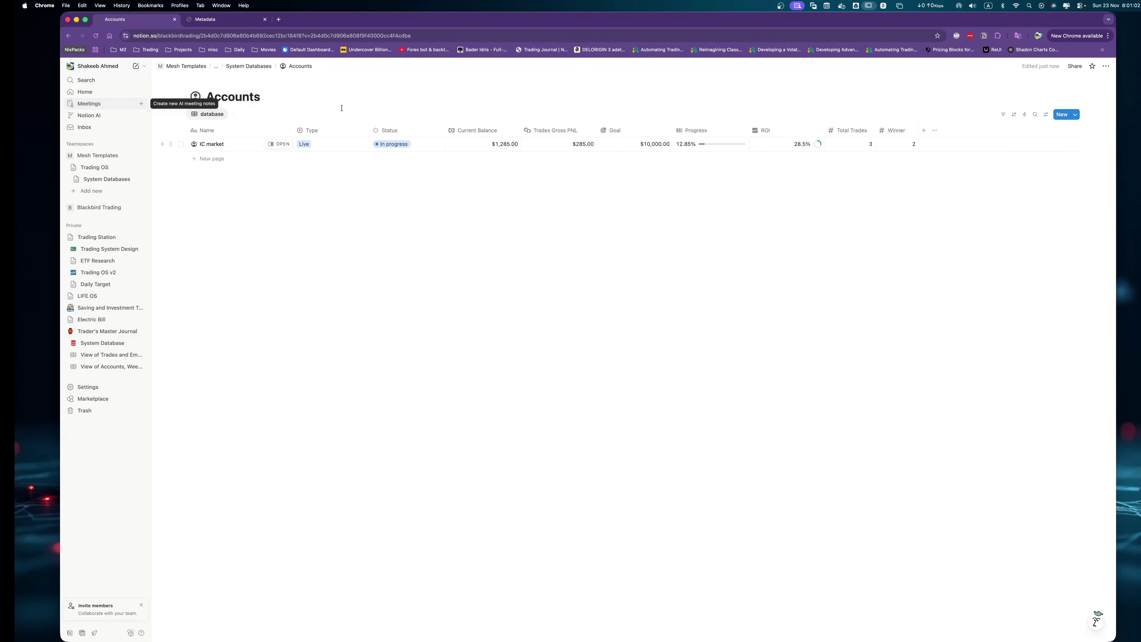
# Review the EURUSD totals in the Metadata database and the third trade's properties in the Trades database.
pyautogui.click(261, 68)
pyautogui.click(541, 243)
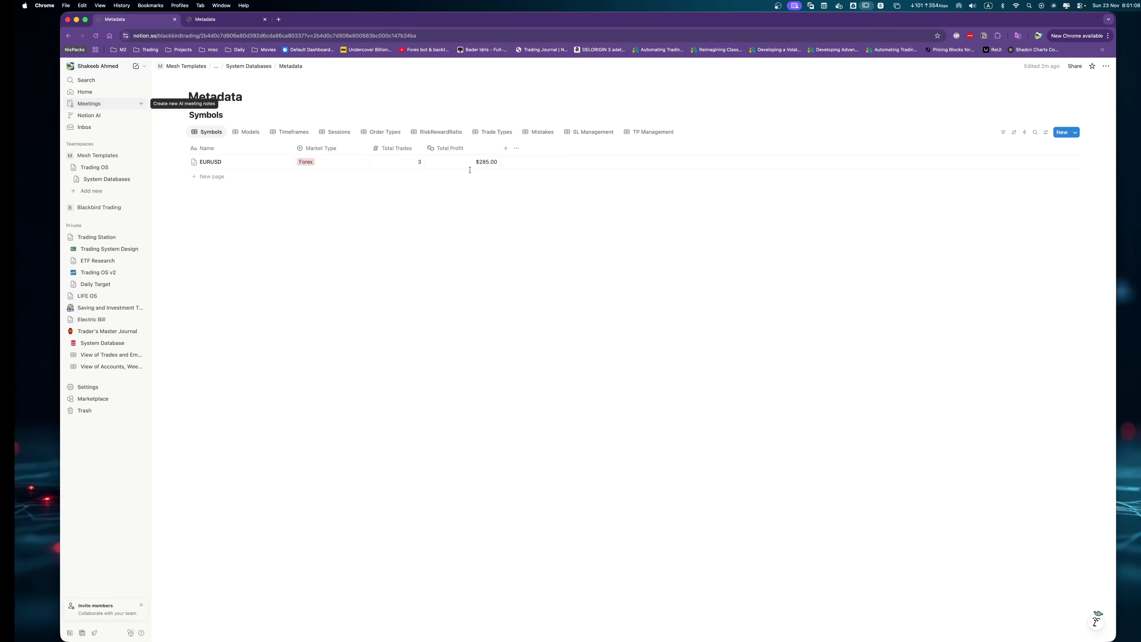
pyautogui.click(253, 67)
pyautogui.click(538, 230)
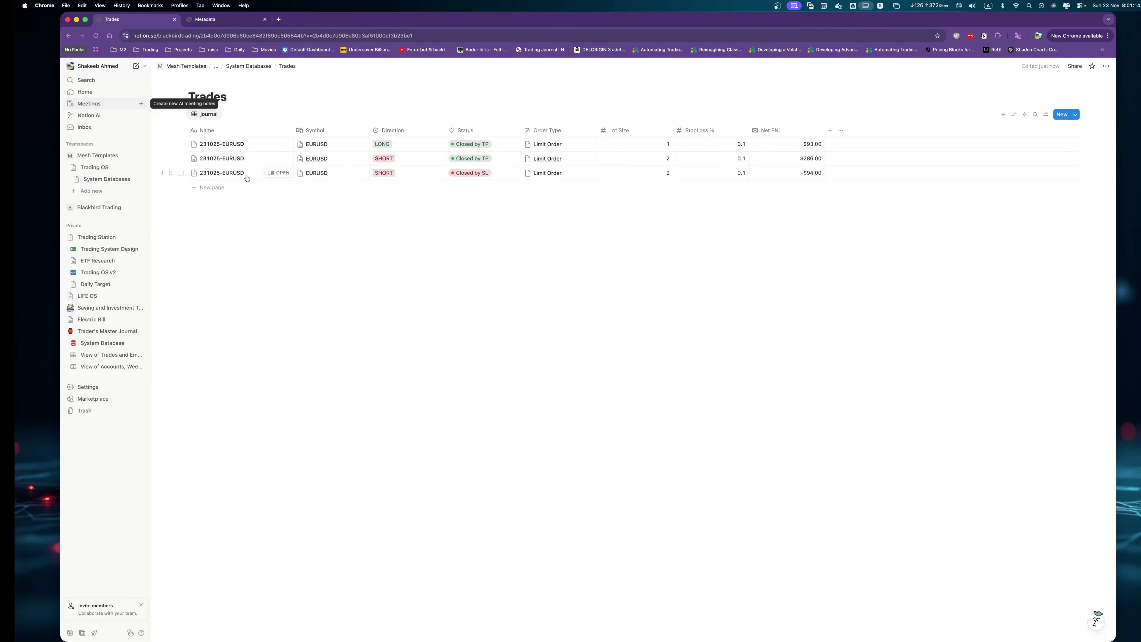
pyautogui.click(279, 173)
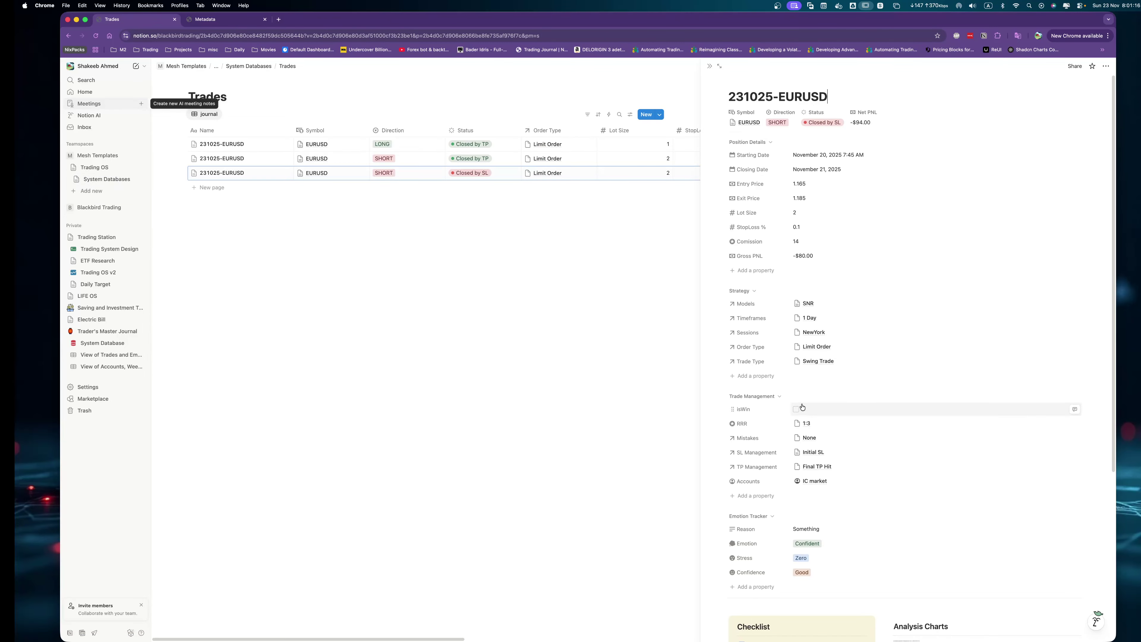
pyautogui.click(481, 339)
# In the Metadata database's Symbols view, add a rollup property named Winner with the number-sign icon.
pyautogui.click(256, 68)
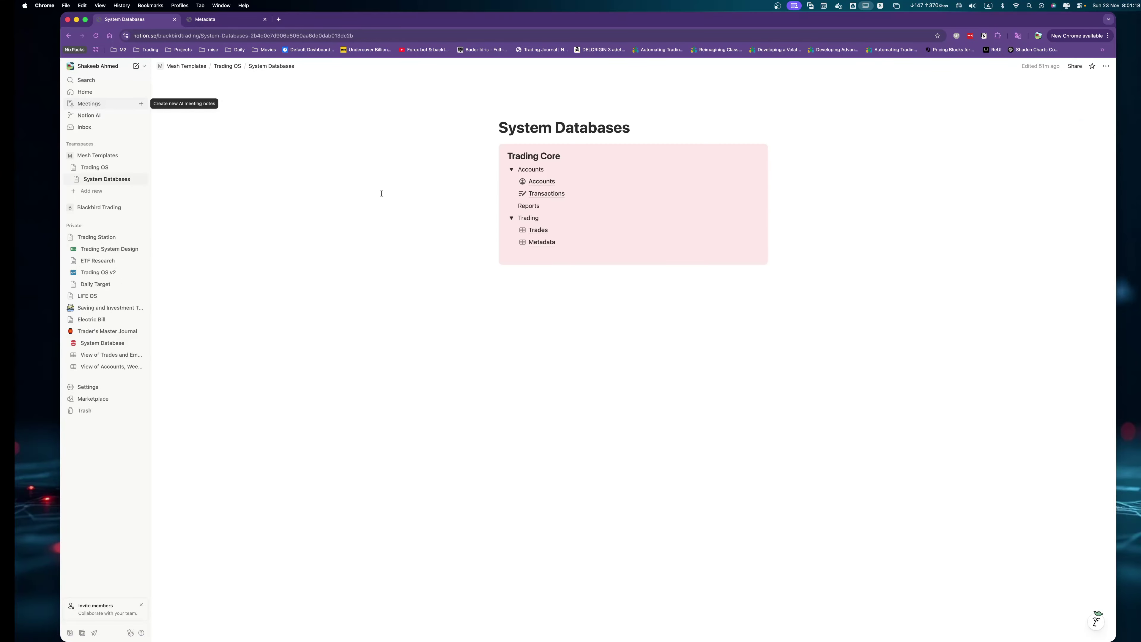
pyautogui.click(524, 242)
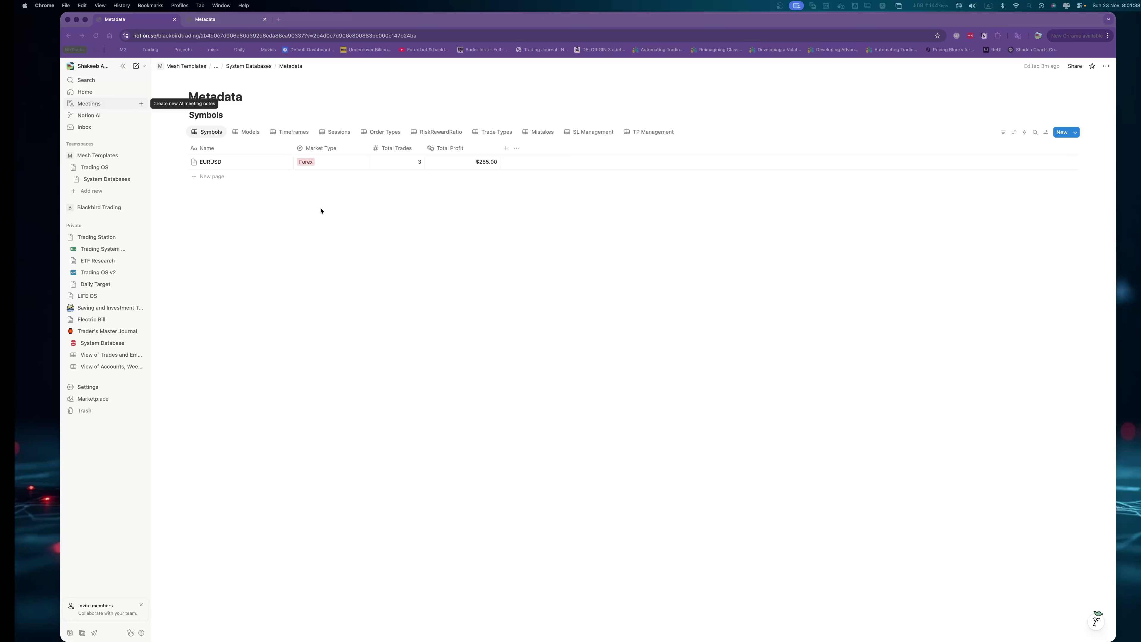
pyautogui.click(517, 175)
pyautogui.click(505, 148)
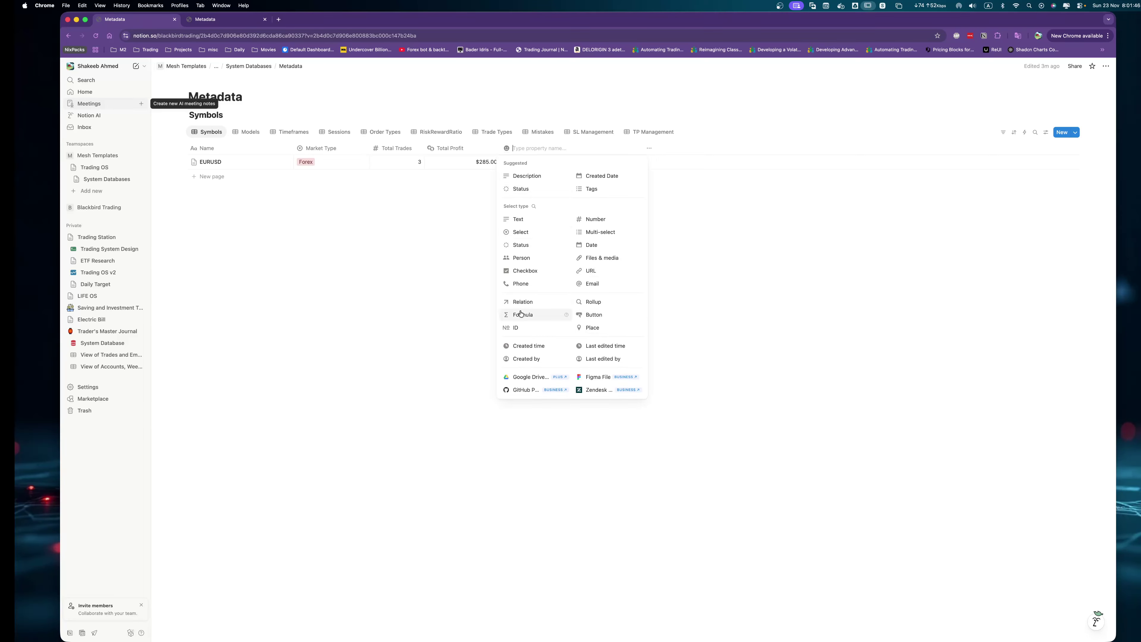
pyautogui.click(585, 305)
pyautogui.click(521, 148)
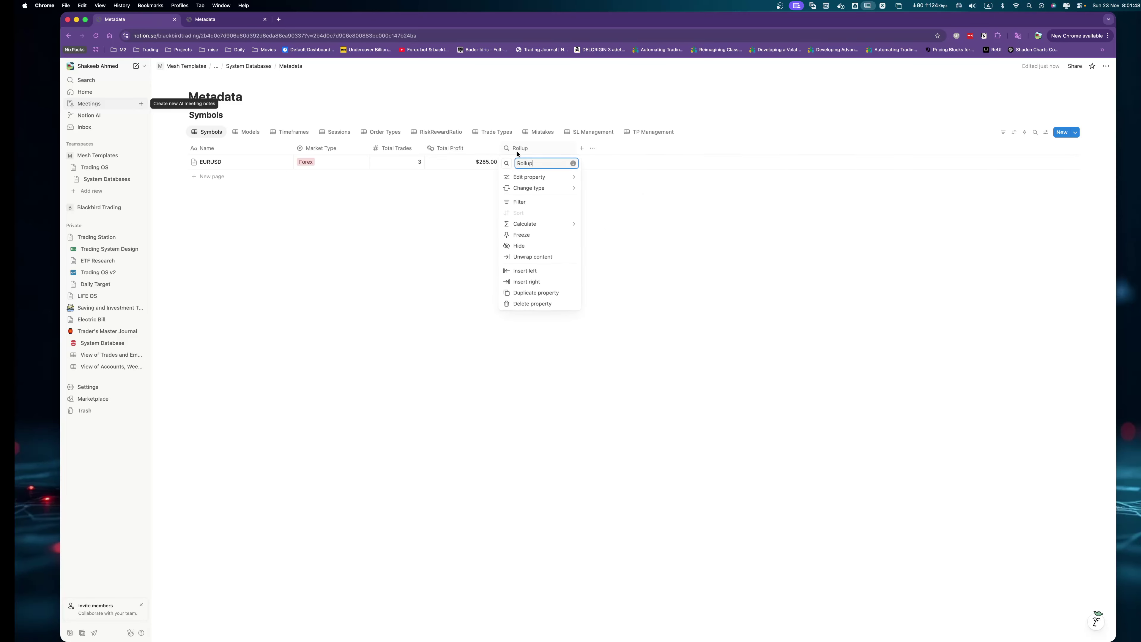
pyautogui.doubleClick(534, 163)
pyautogui.write('Winner')
pyautogui.click(509, 162)
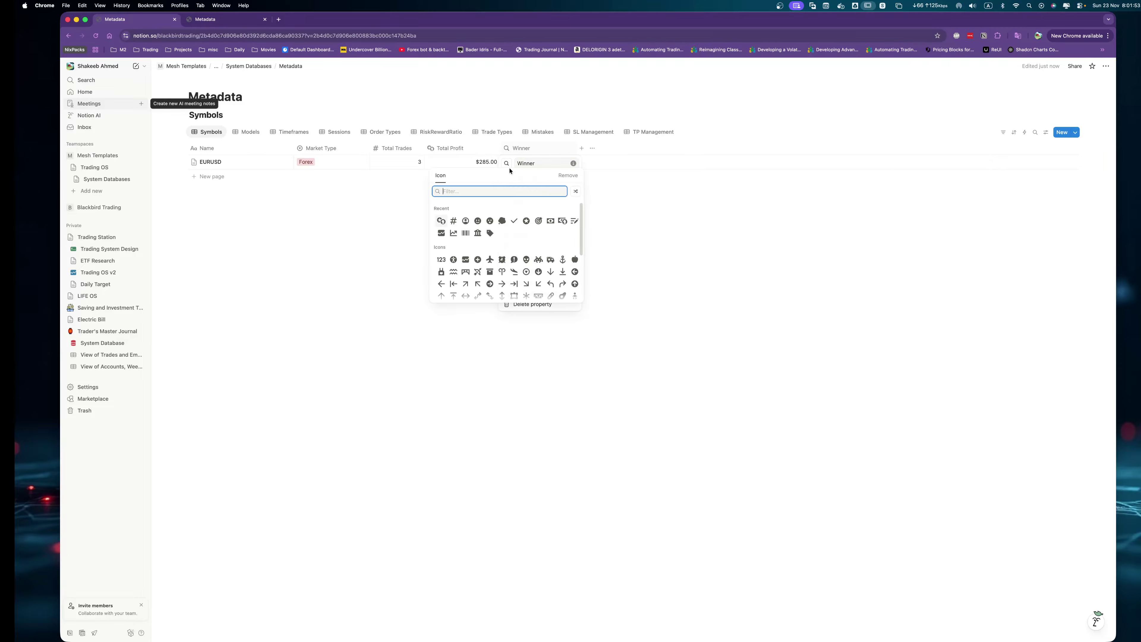
pyautogui.click(453, 221)
# Configure the Winner rollup to use the Trades relation, target the isWin property and count Checked values.
pyautogui.click(609, 180)
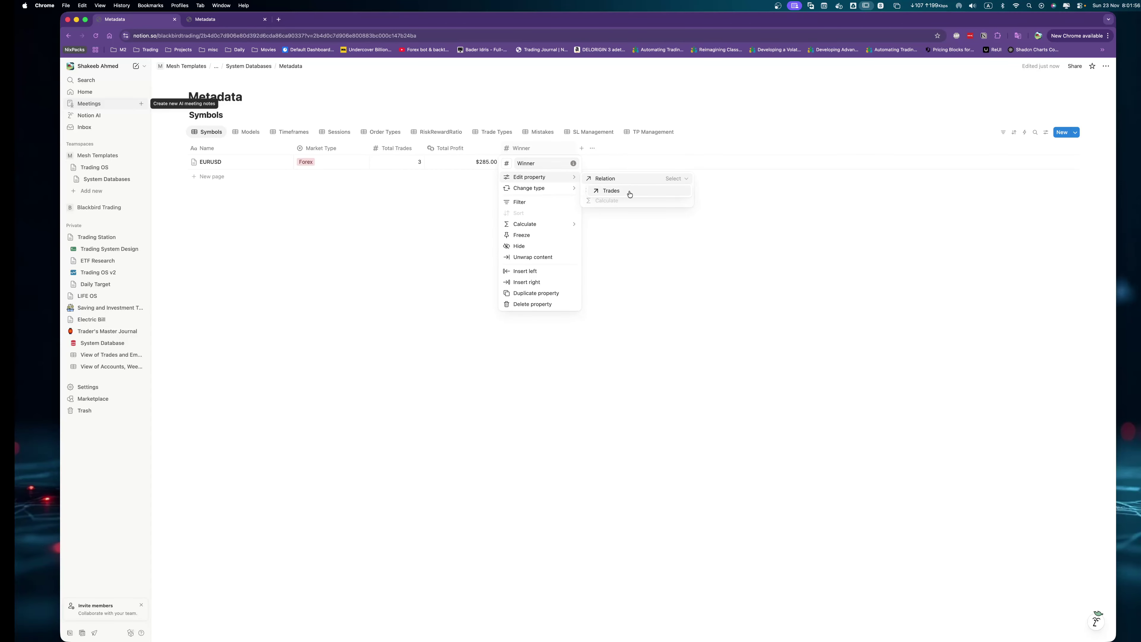
pyautogui.click(629, 193)
pyautogui.click(629, 192)
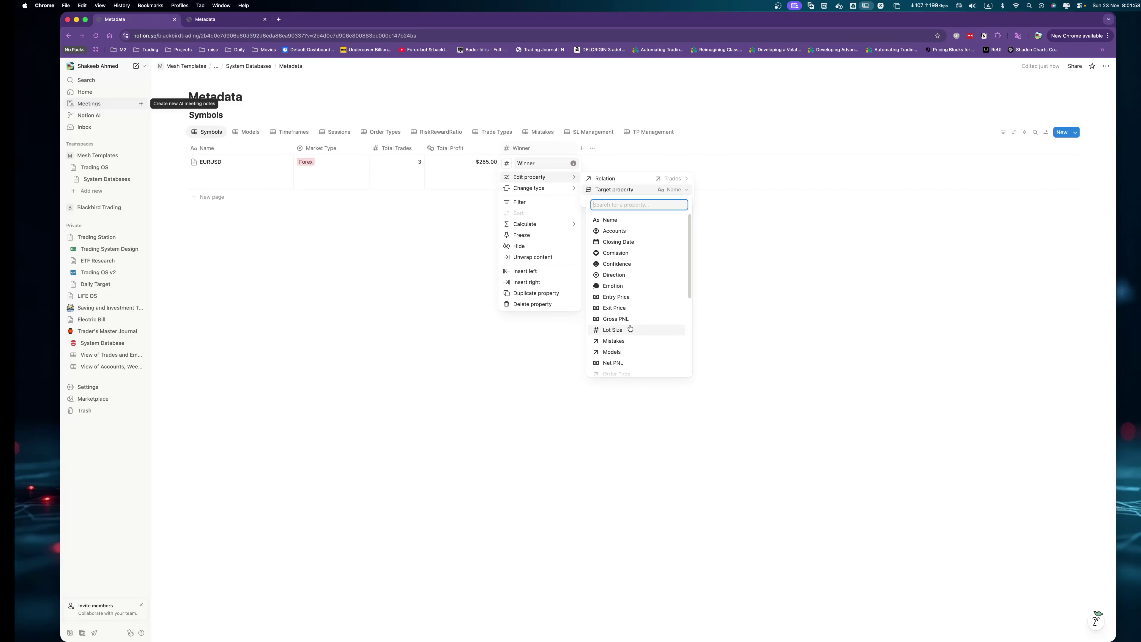
pyautogui.write('isw')
pyautogui.press('Return')
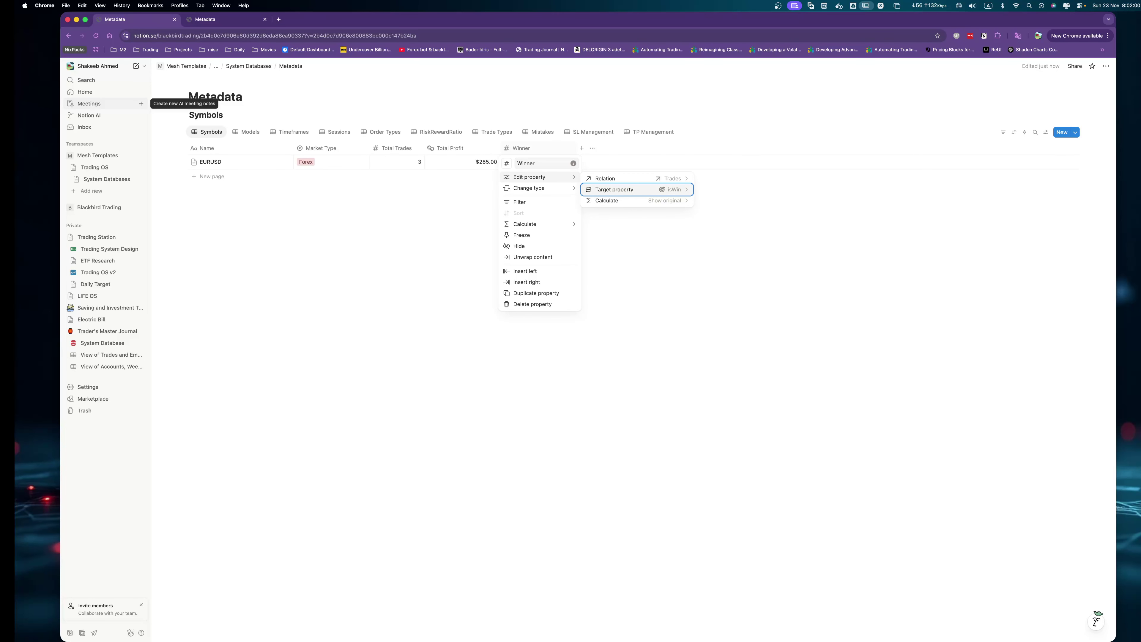
pyautogui.click(665, 203)
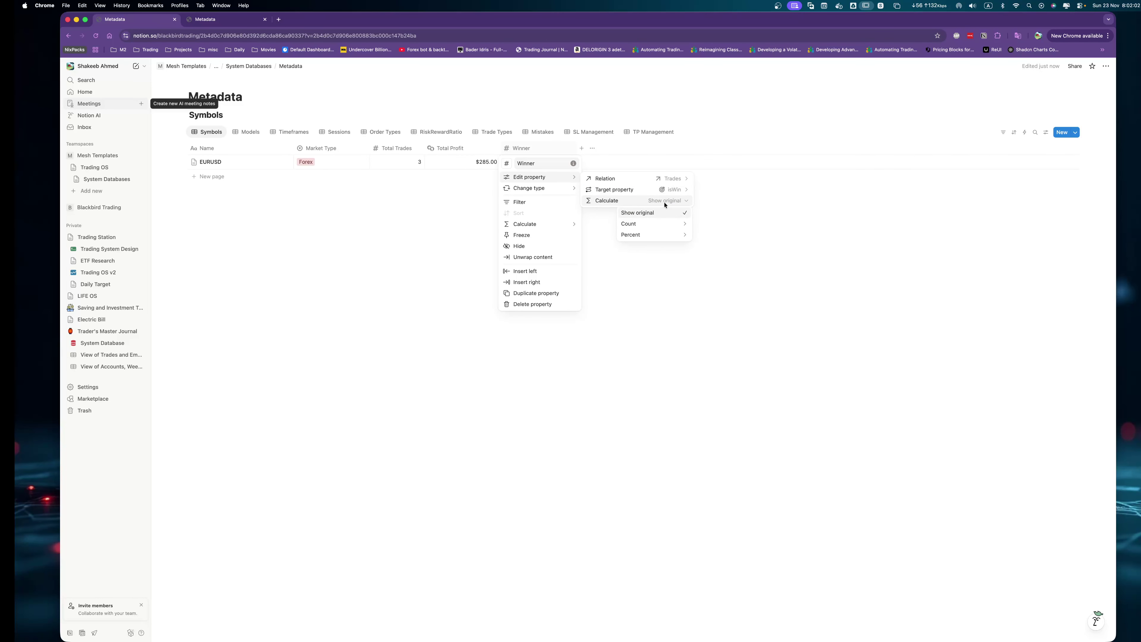
pyautogui.moveTo(651, 224)
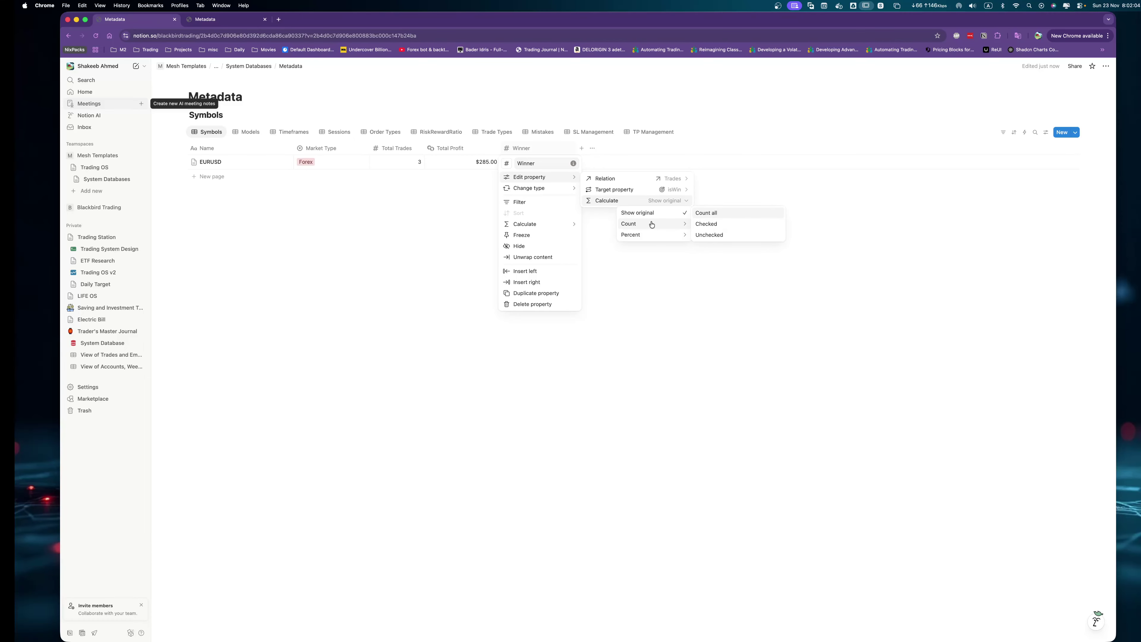
pyautogui.click(725, 225)
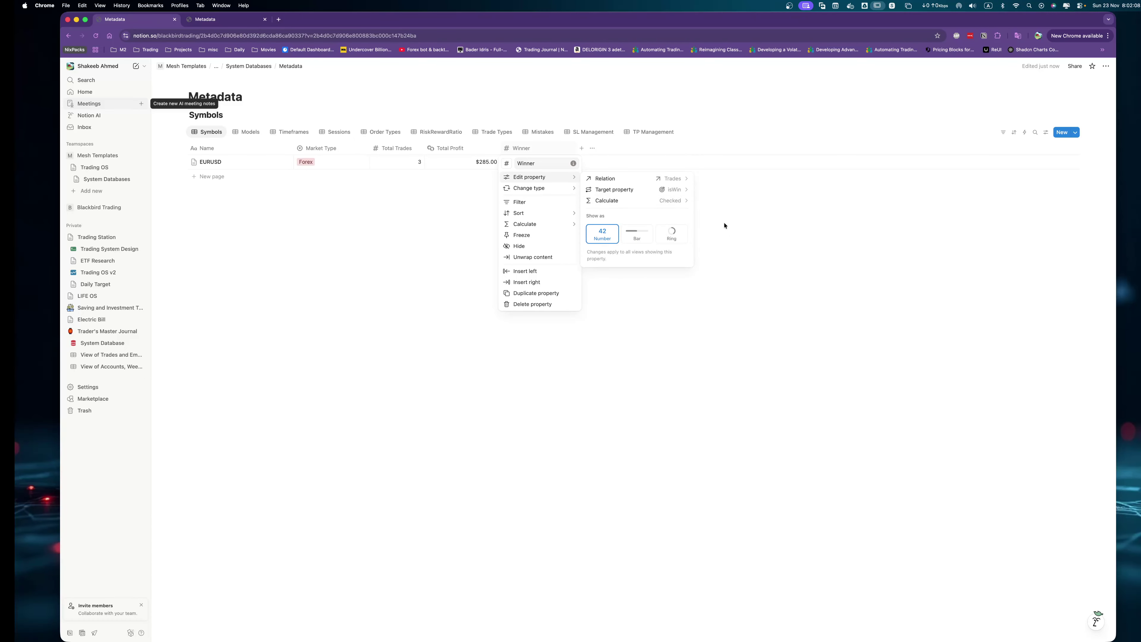
pyautogui.click(724, 224)
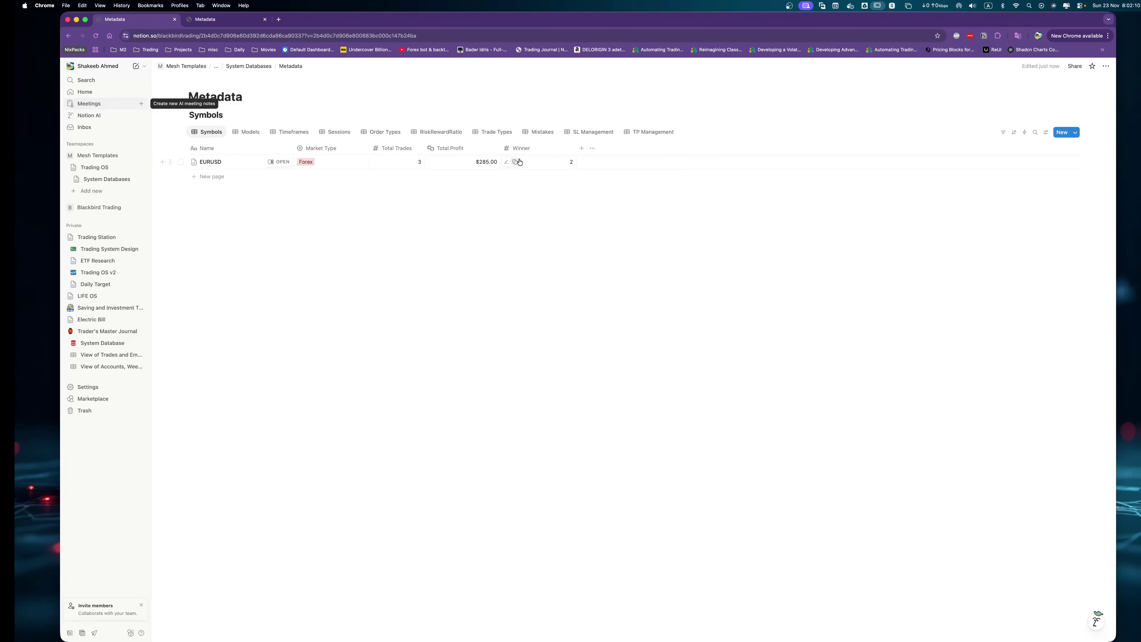
# Hide the Winner property from the Symbols view.
pyautogui.click(537, 150)
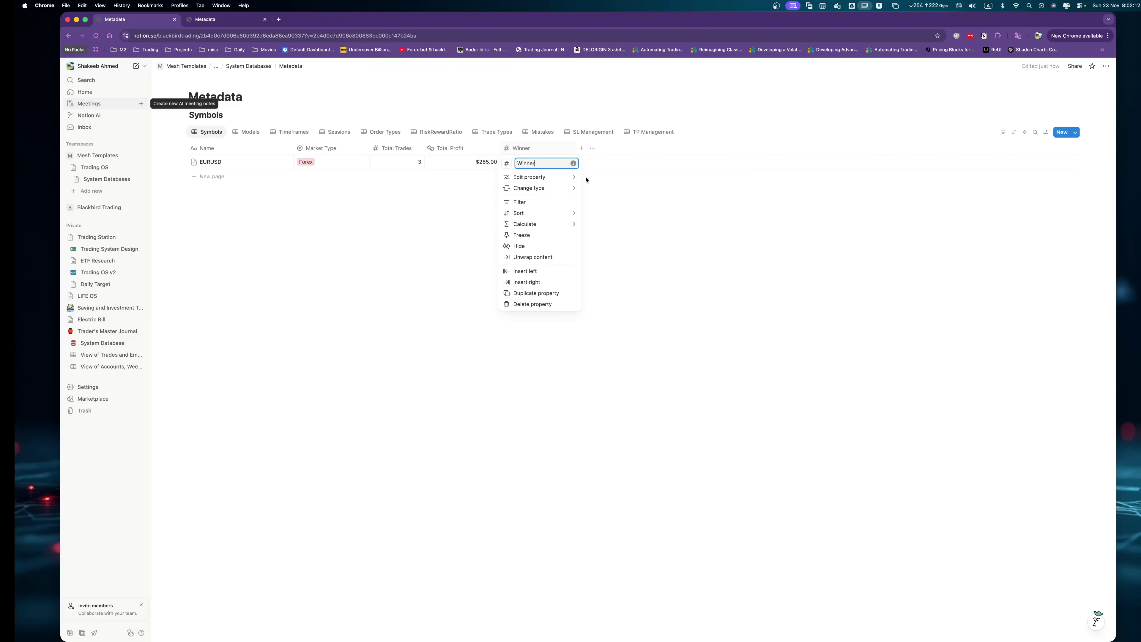
pyautogui.moveTo(560, 179)
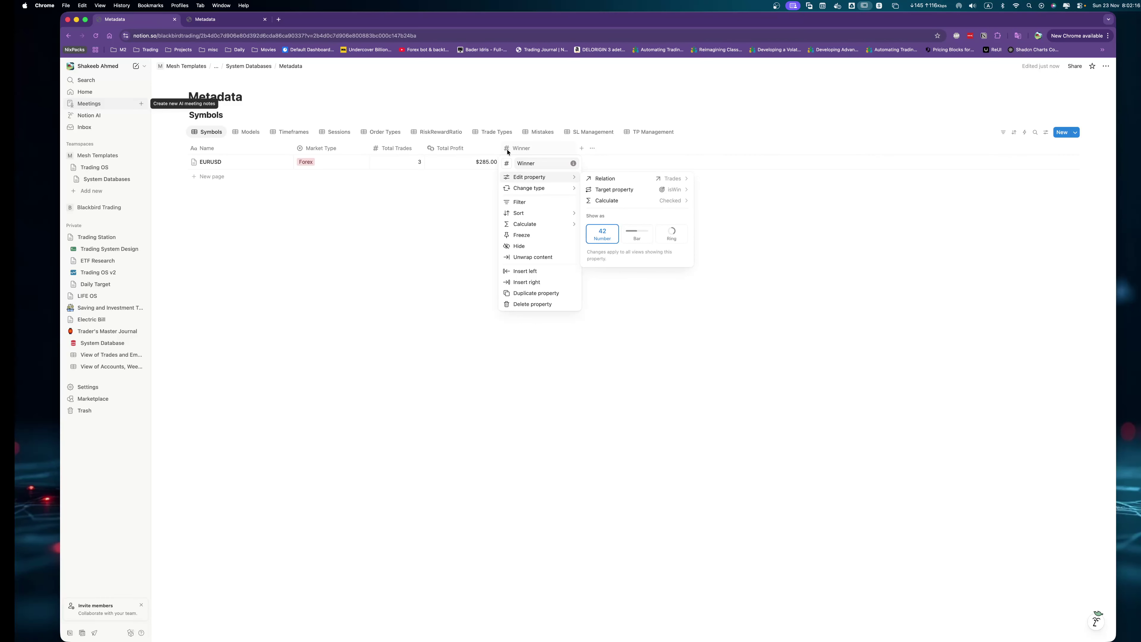
pyautogui.click(537, 153)
pyautogui.click(539, 153)
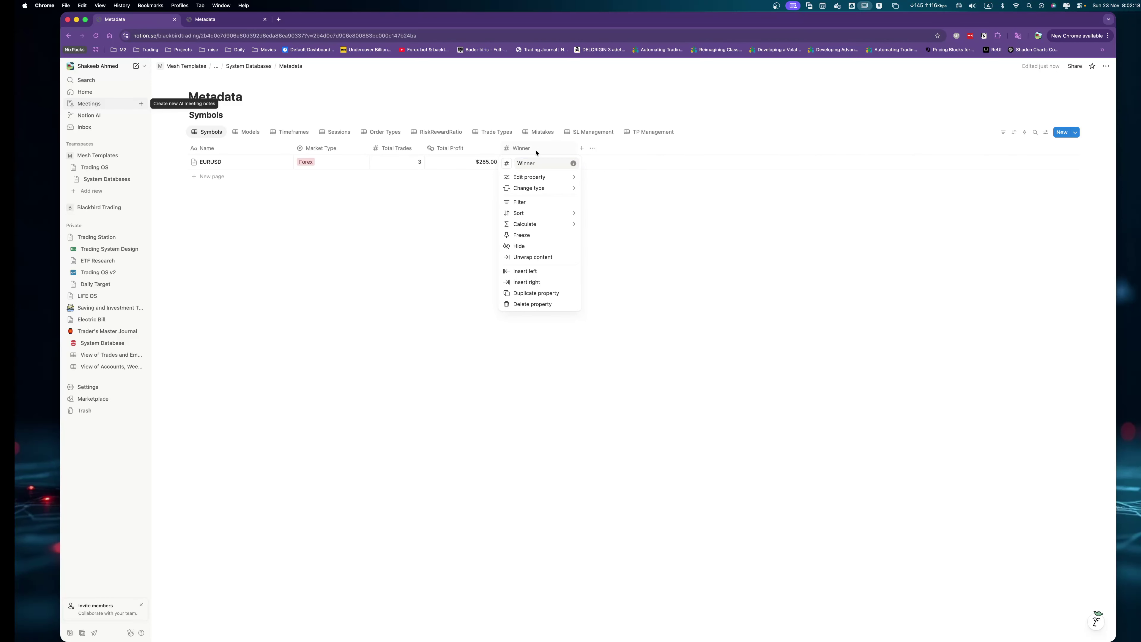
pyautogui.click(537, 153)
pyautogui.click(536, 154)
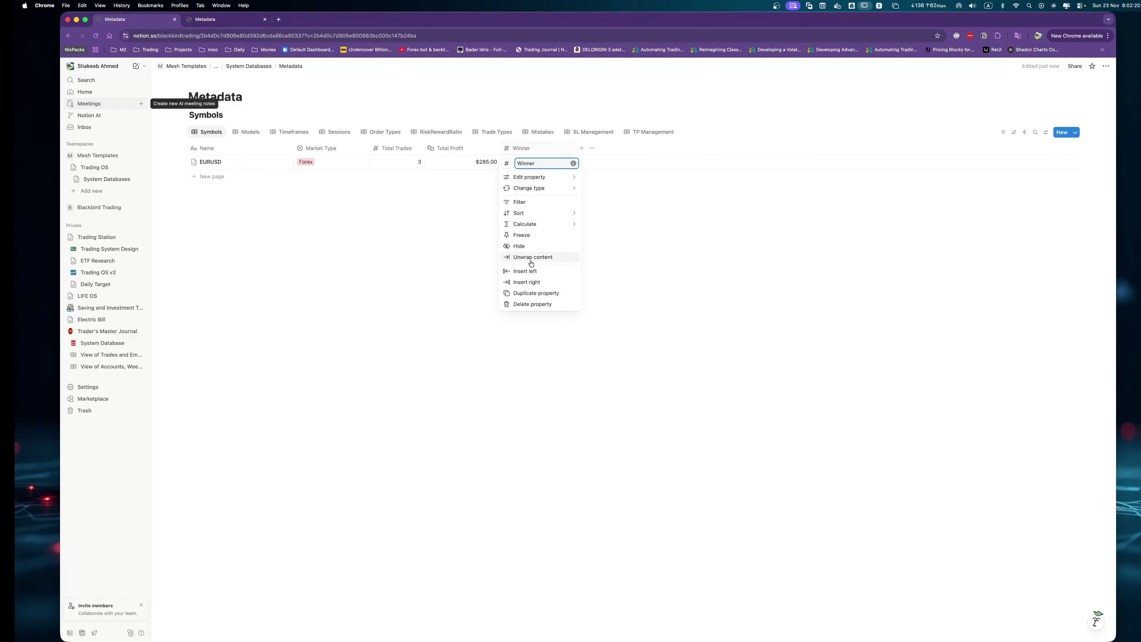
pyautogui.click(517, 245)
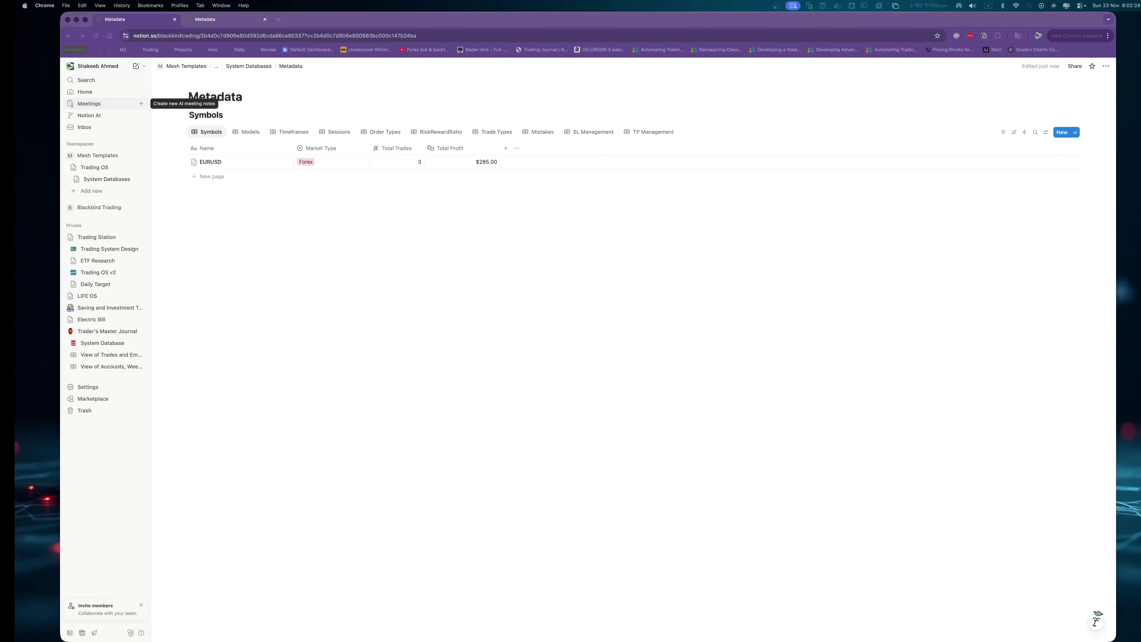
# Add a formula property named Win Rate with the target icon to the Symbols view.
pyautogui.click(506, 147)
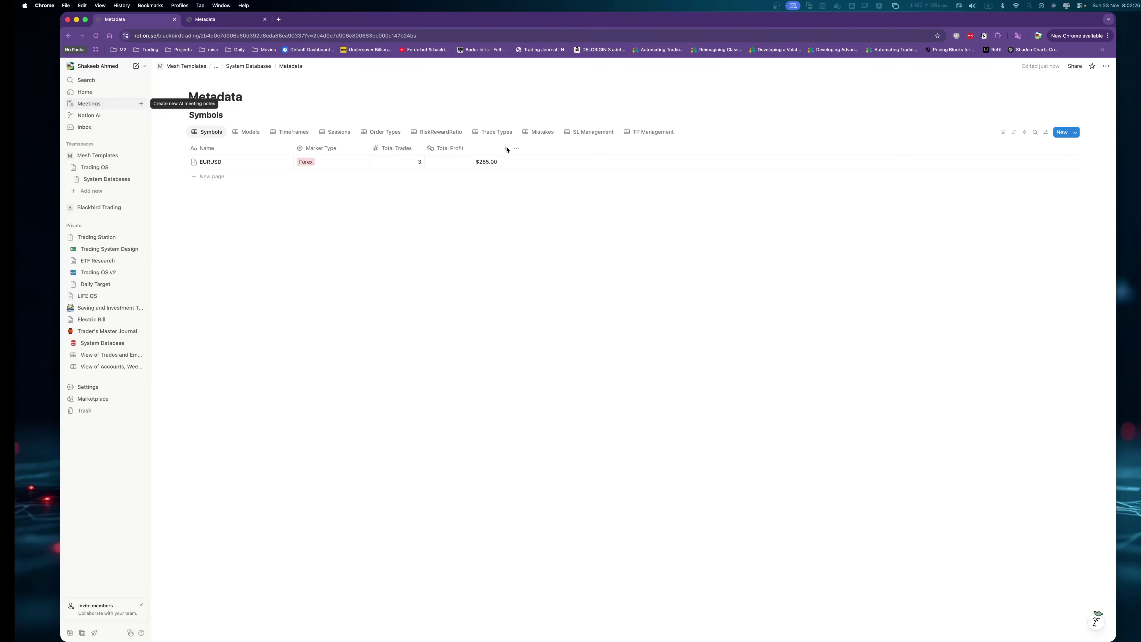
pyautogui.click(507, 148)
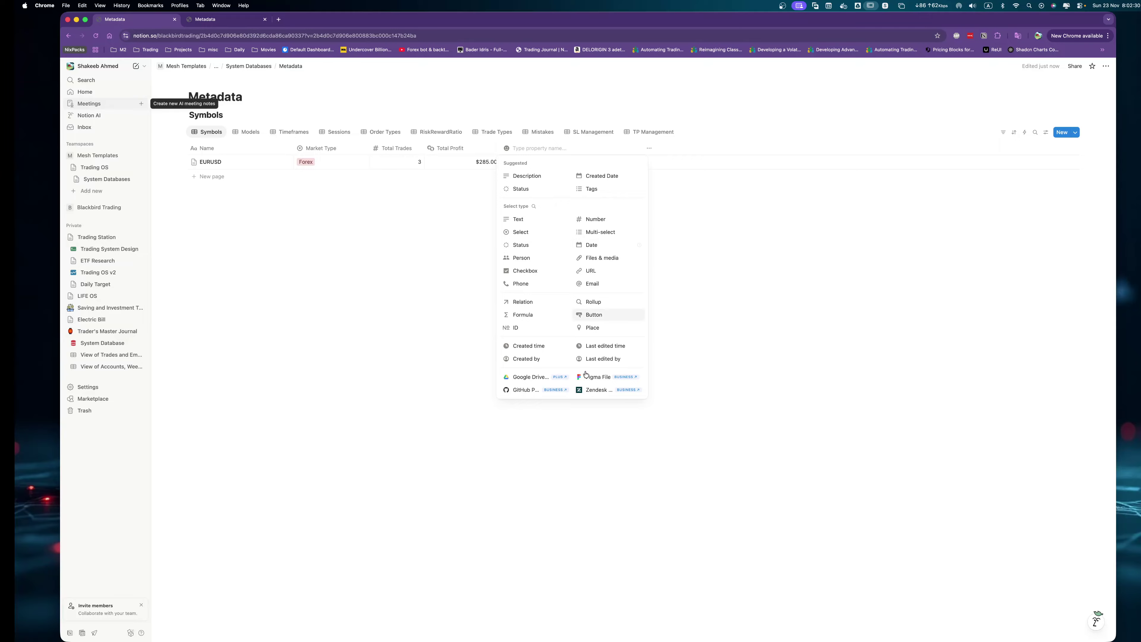
pyautogui.click(519, 314)
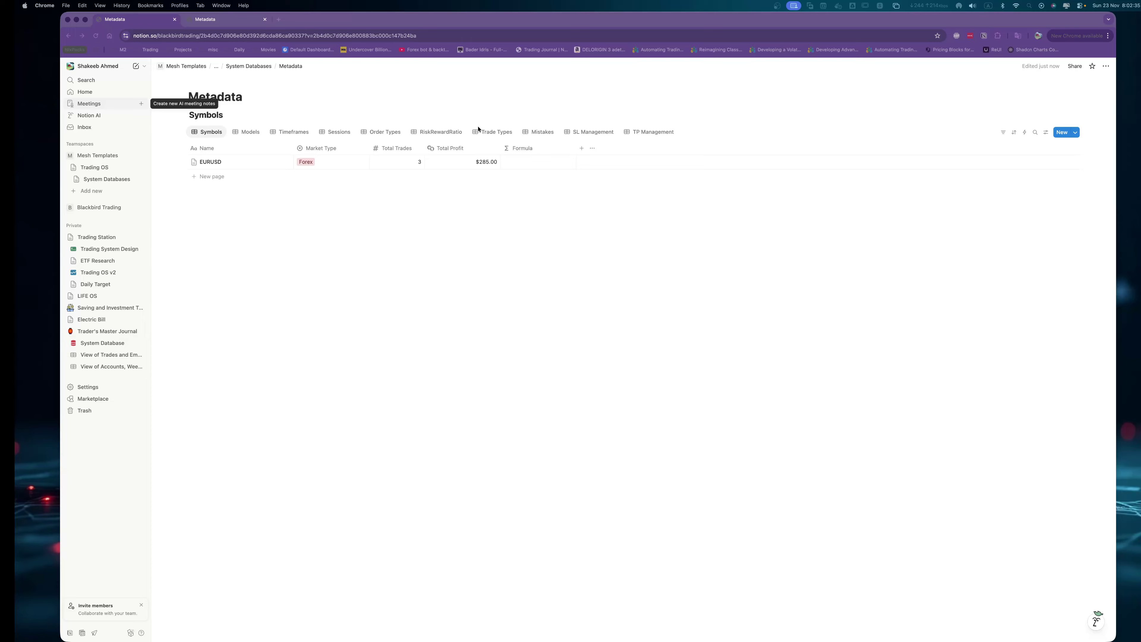
pyautogui.click(522, 148)
pyautogui.click(507, 163)
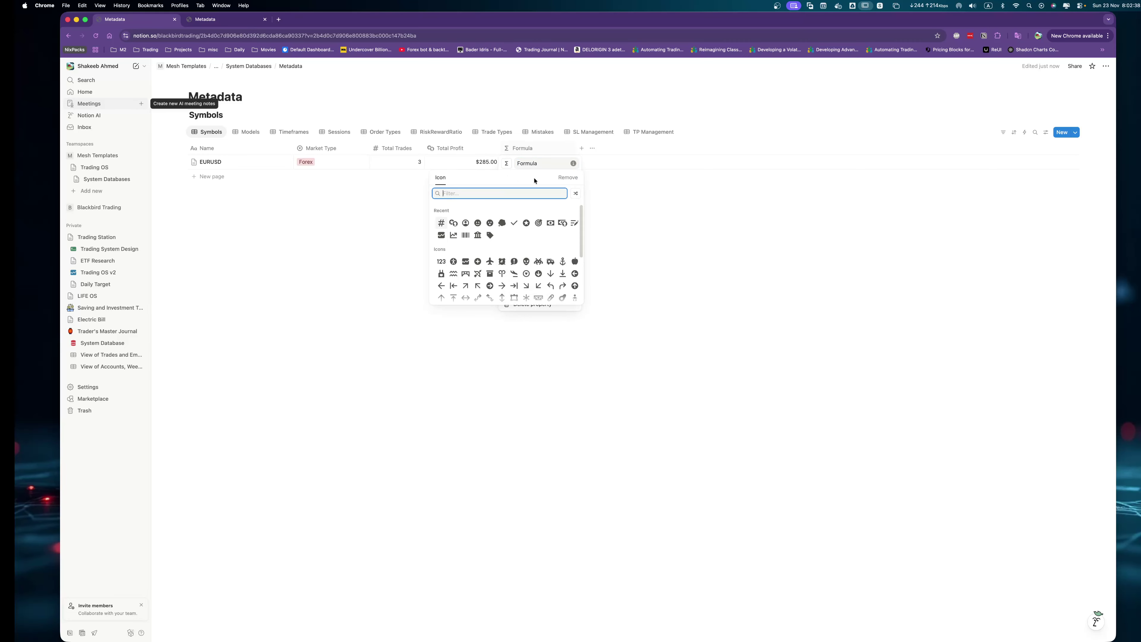
pyautogui.click(538, 223)
pyautogui.doubleClick(533, 163)
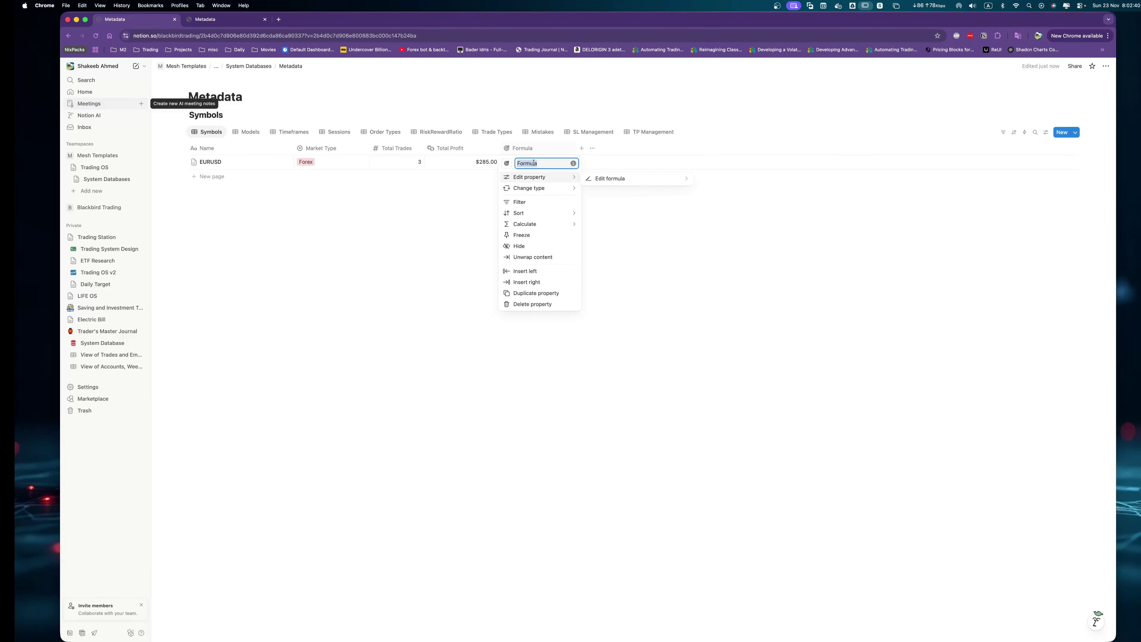
pyautogui.write('Win rate')
pyautogui.click(528, 162)
pyautogui.press('Delete')
pyautogui.write('Rate')
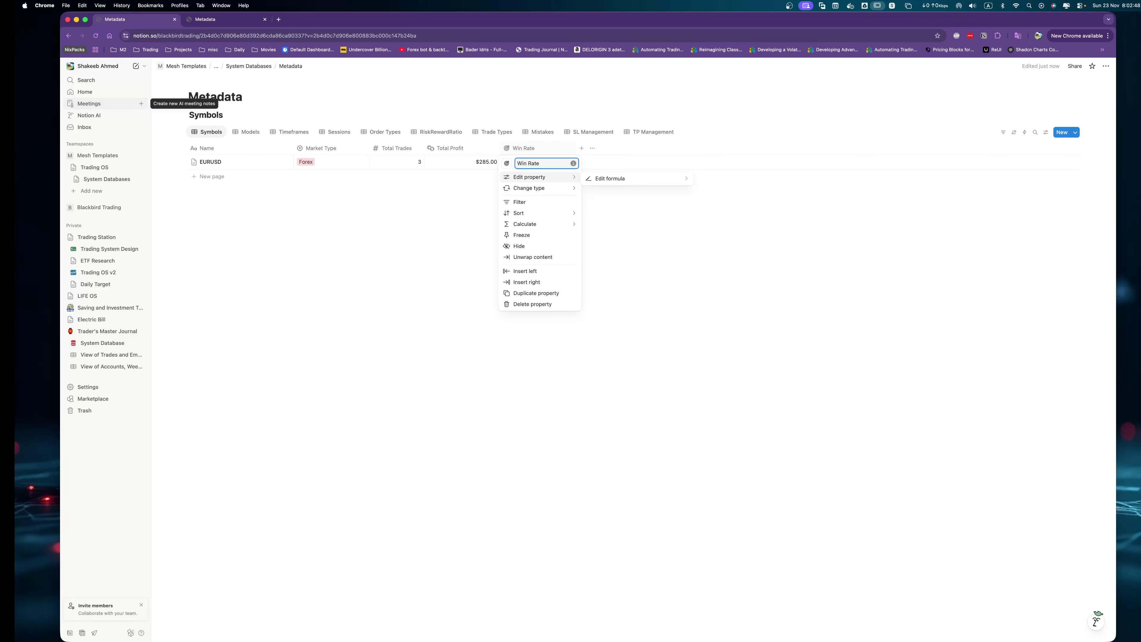
# Enter round((Winner / Trades)*10000)/10000 as the Win Rate formula.
pyautogui.click(608, 178)
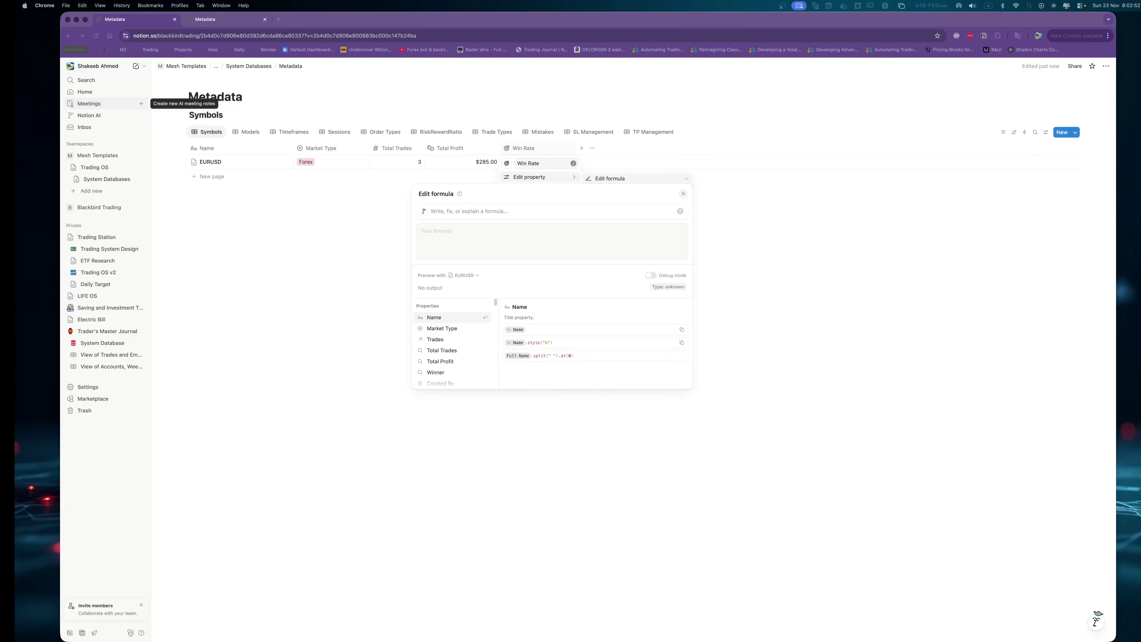
pyautogui.click(421, 231)
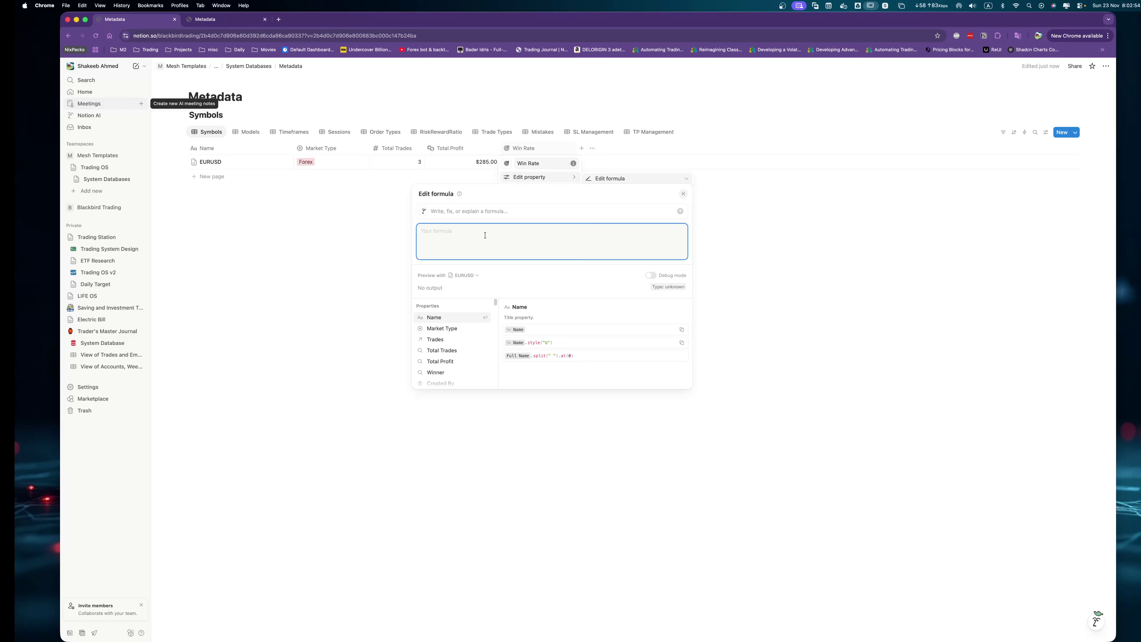
pyautogui.write('round((Winner / Trades)*10000)/10000')
# Replace the division inside the Win Rate formula with Winner/Total Trades and close the formula editor.
pyautogui.click(483, 232)
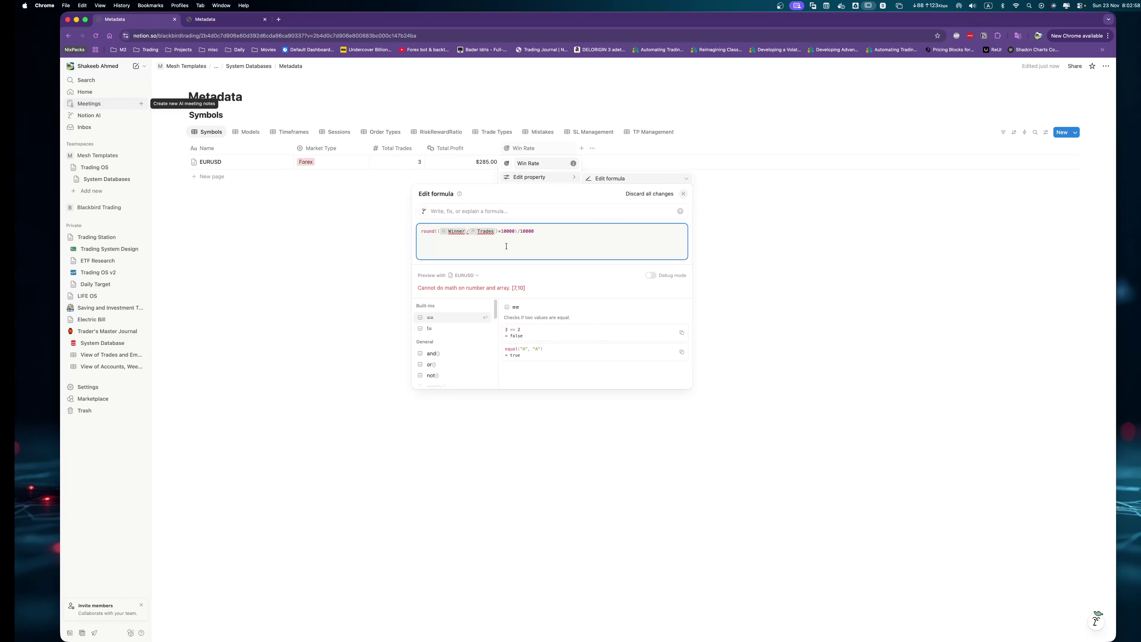
pyautogui.press('BackSpace')
pyautogui.press('BackSpace')
pyautogui.press('BackSpace')
pyautogui.press('BackSpace')
pyautogui.press('BackSpace')
pyautogui.write('Wi')
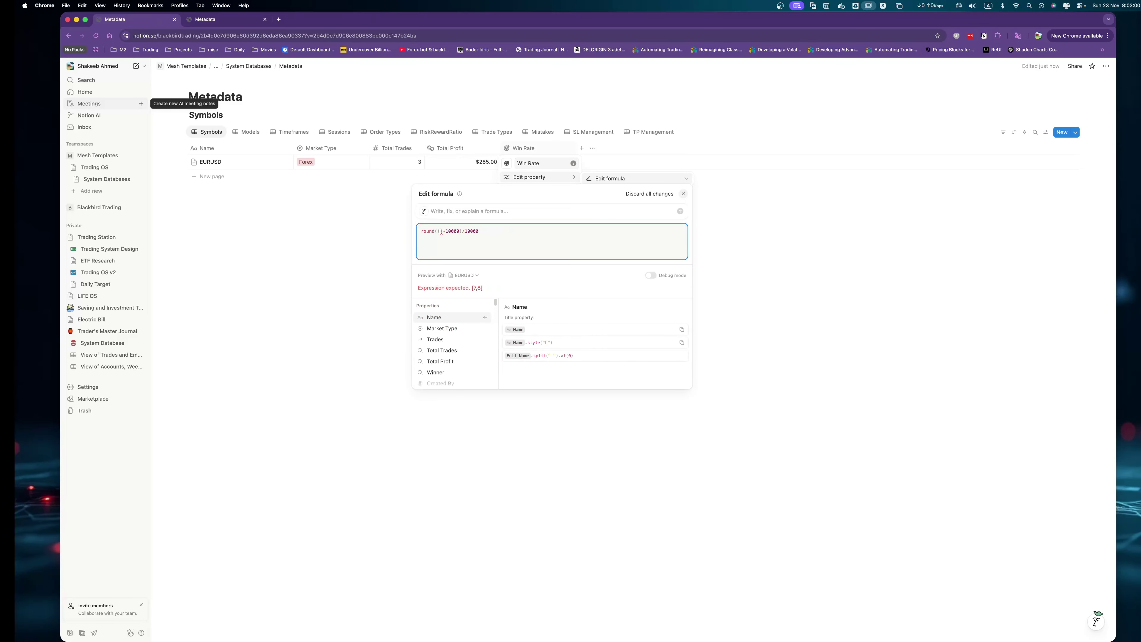
pyautogui.press('Return')
pyautogui.write('/Total')
pyautogui.press('Return')
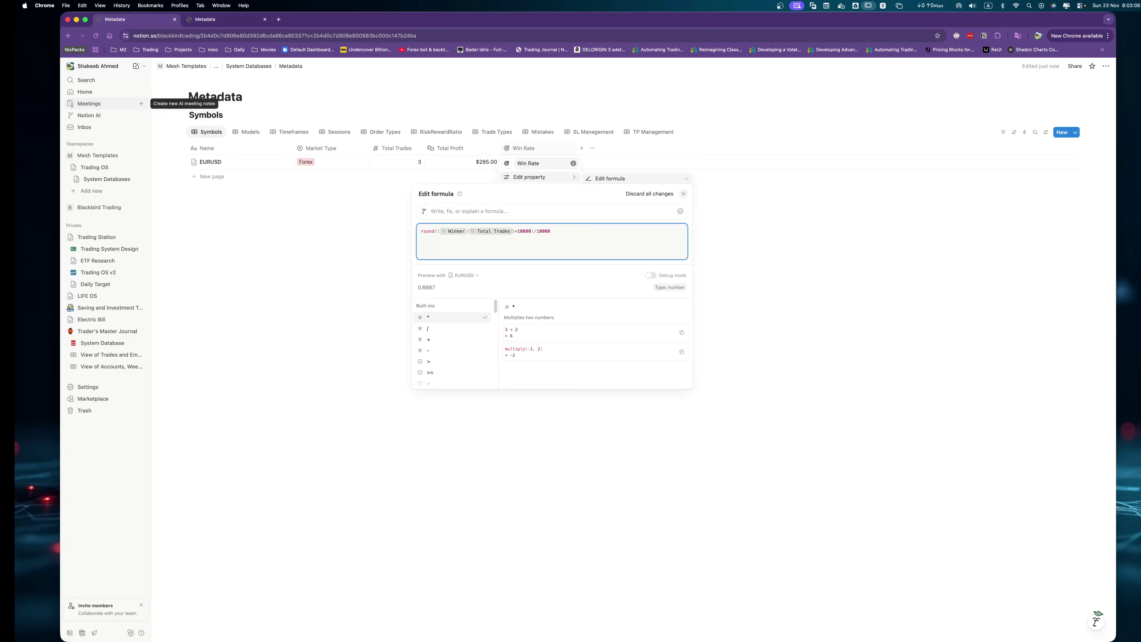
pyautogui.press('Escape')
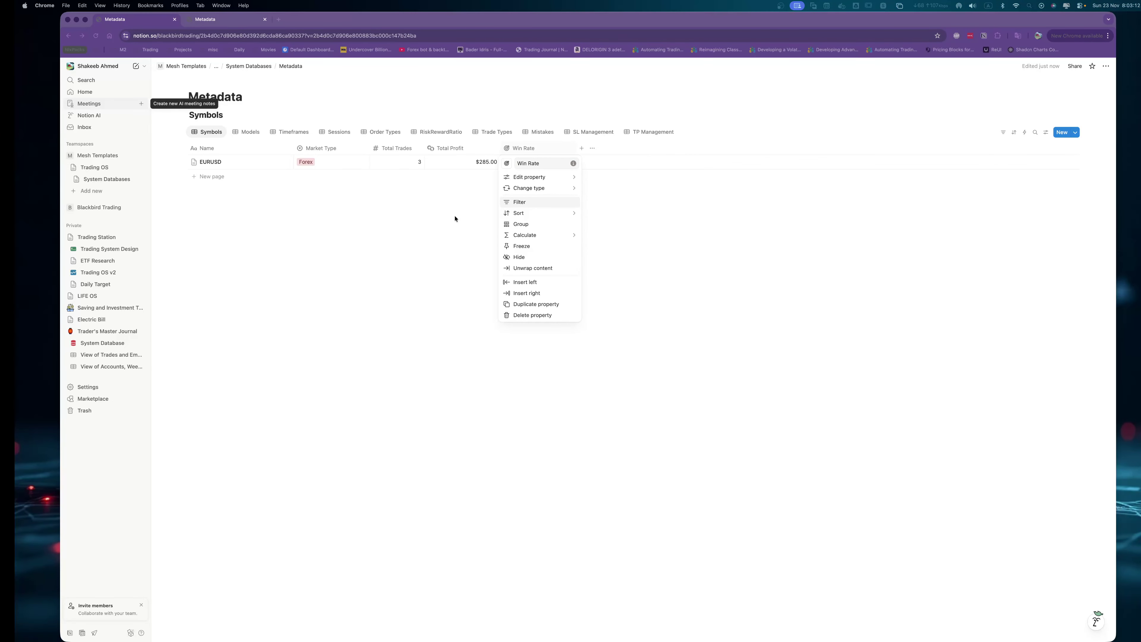
# Set the Win Rate property's number format to Percent.
pyautogui.click(550, 179)
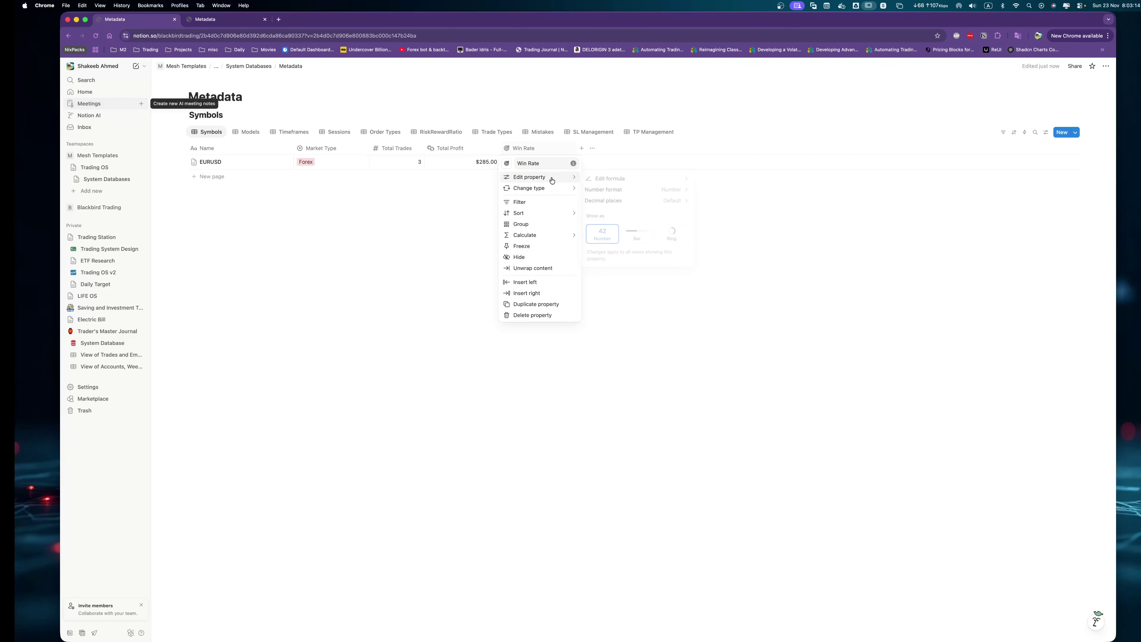
pyautogui.click(674, 190)
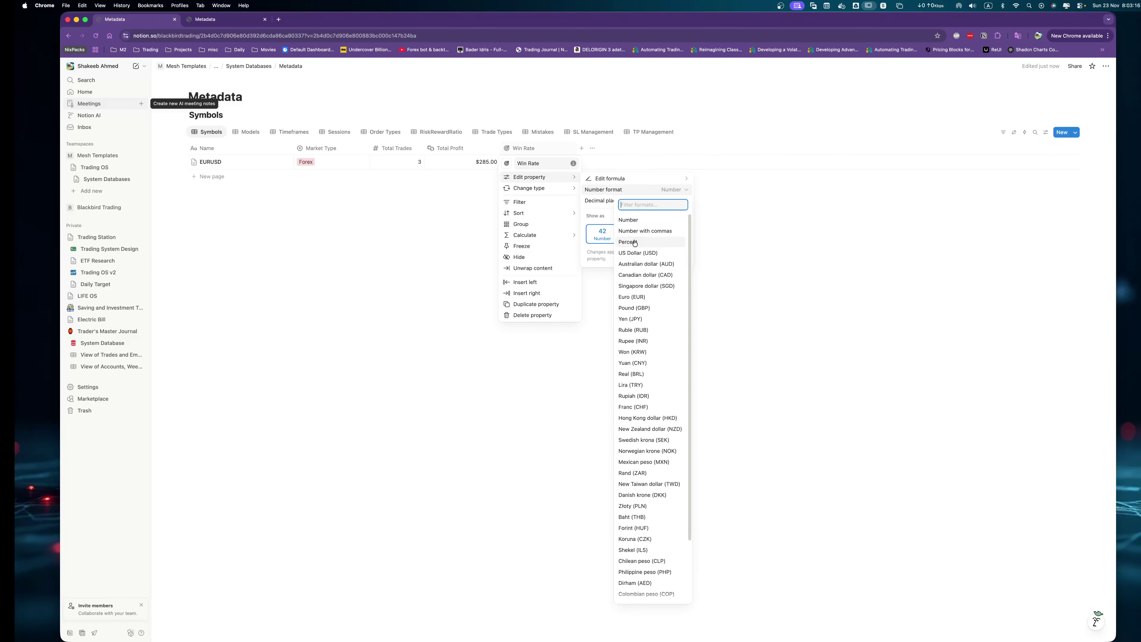
pyautogui.click(634, 243)
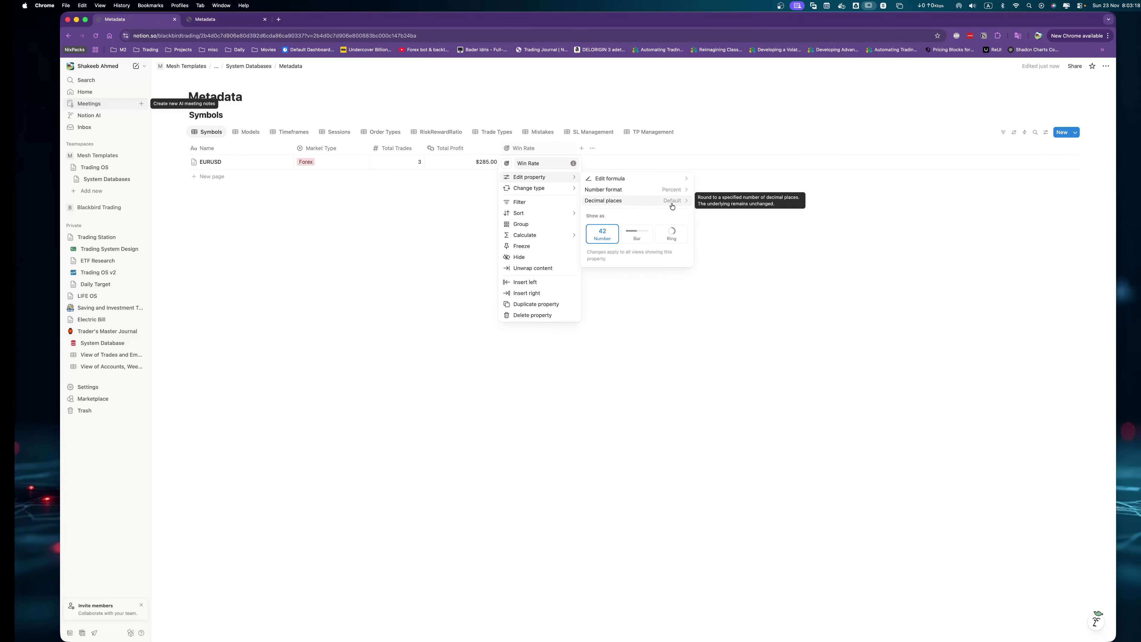
# Display the Win Rate property as a bar and close its settings.
pyautogui.click(637, 235)
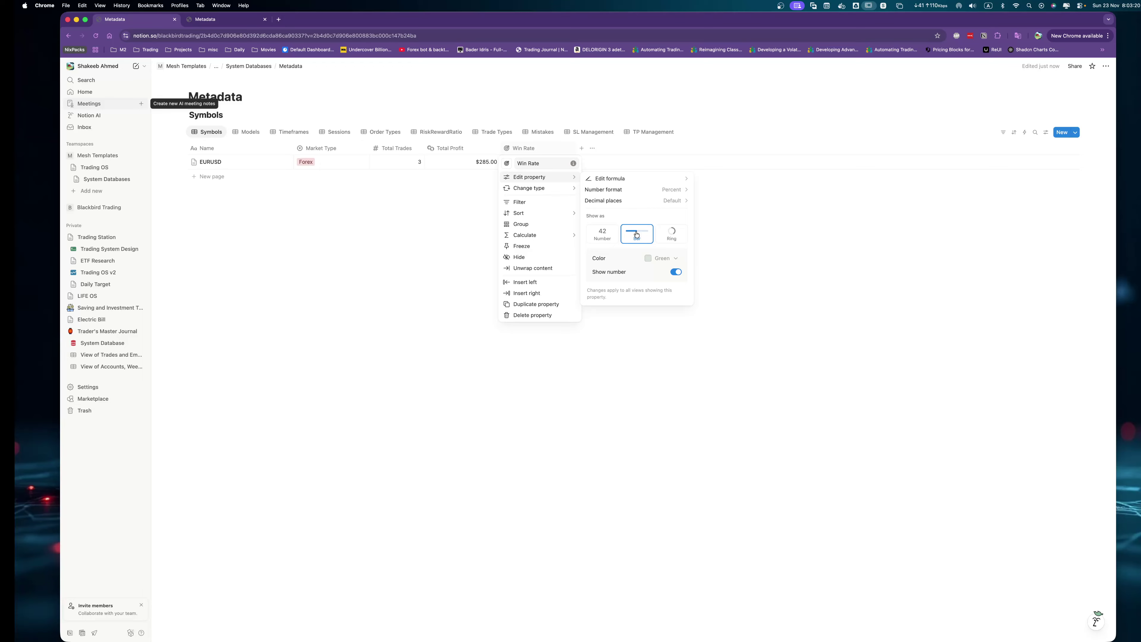
pyautogui.click(463, 255)
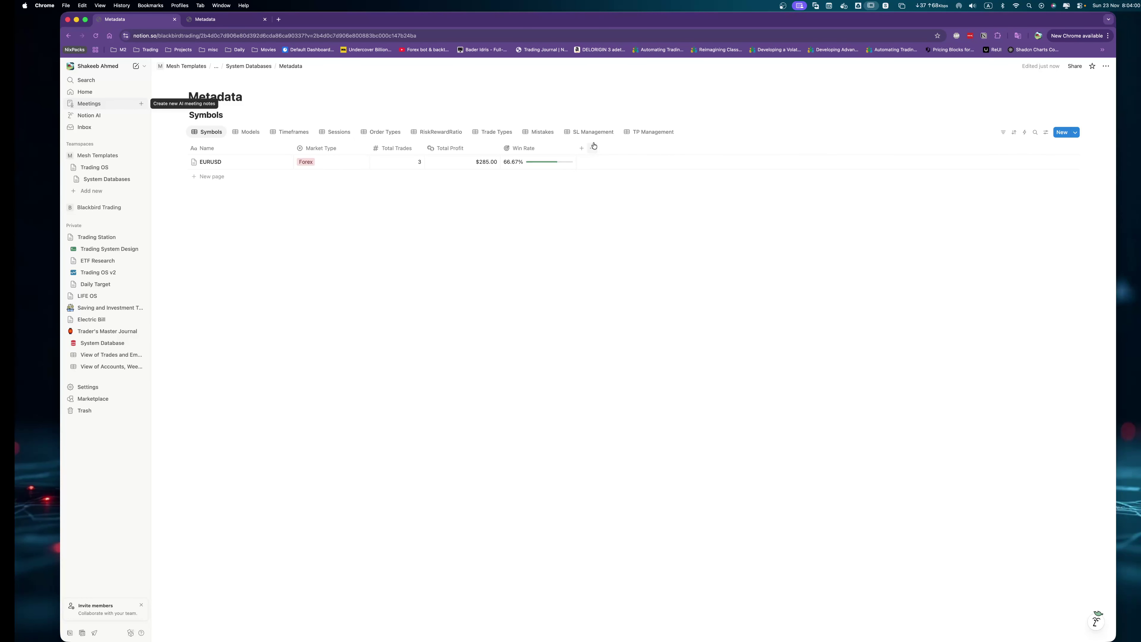
# Add a rollup property to the Symbols view based on the Trades relation.
pyautogui.click(582, 148)
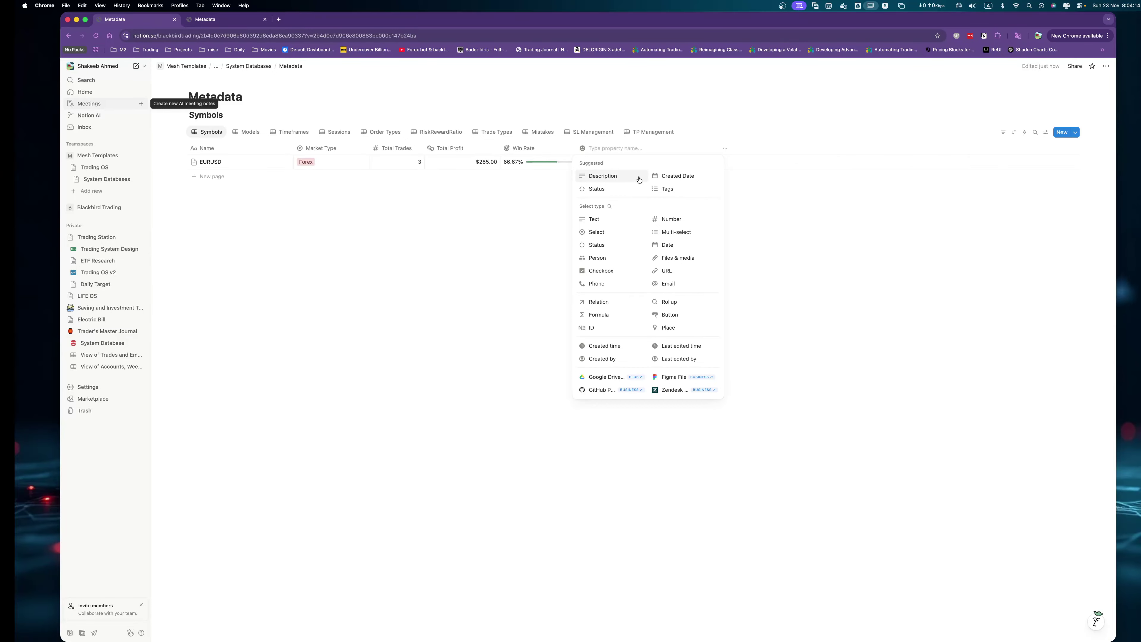
pyautogui.click(701, 302)
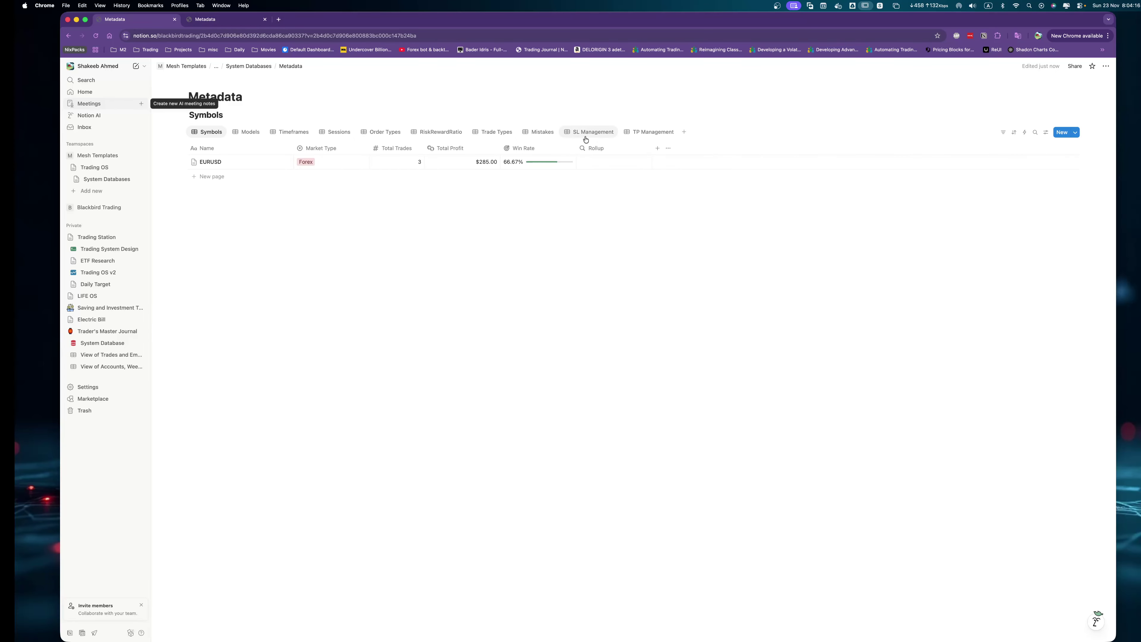
pyautogui.click(596, 148)
pyautogui.moveTo(629, 177)
pyautogui.click(711, 180)
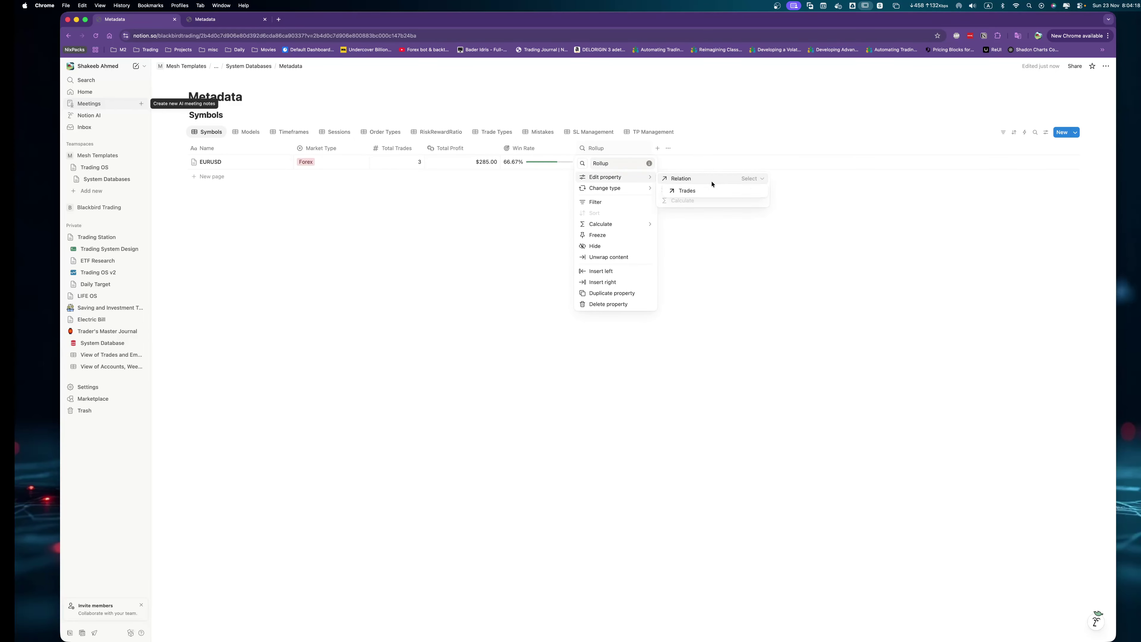
pyautogui.click(715, 193)
# Set the new rollup's target property to Direction and its calculation to Show unique values.
pyautogui.click(701, 189)
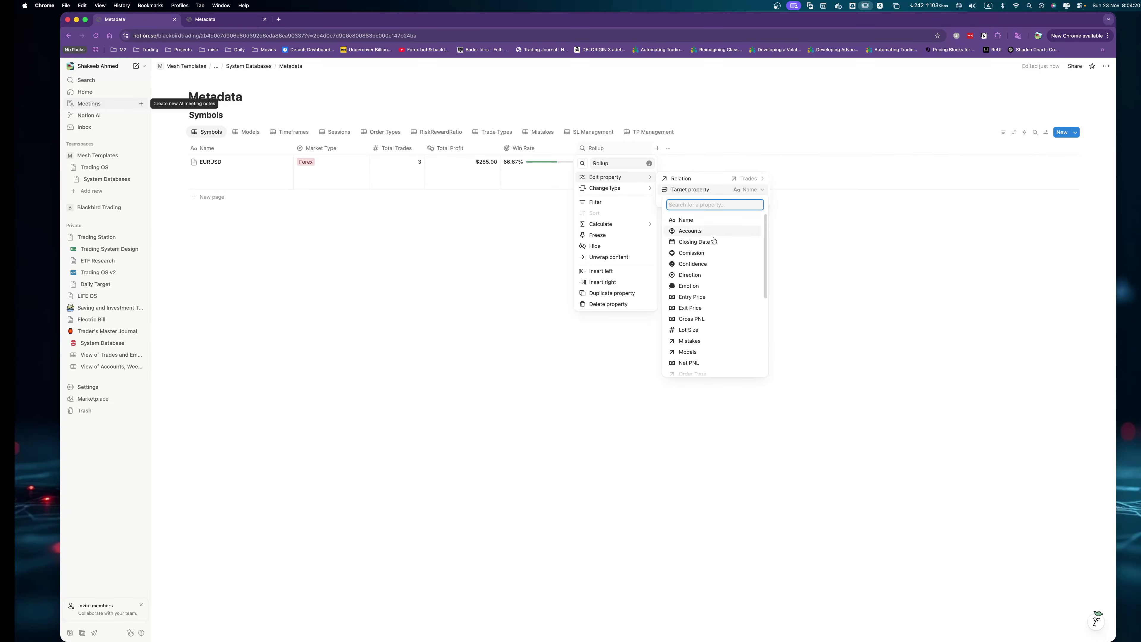
pyautogui.click(692, 275)
pyautogui.click(737, 200)
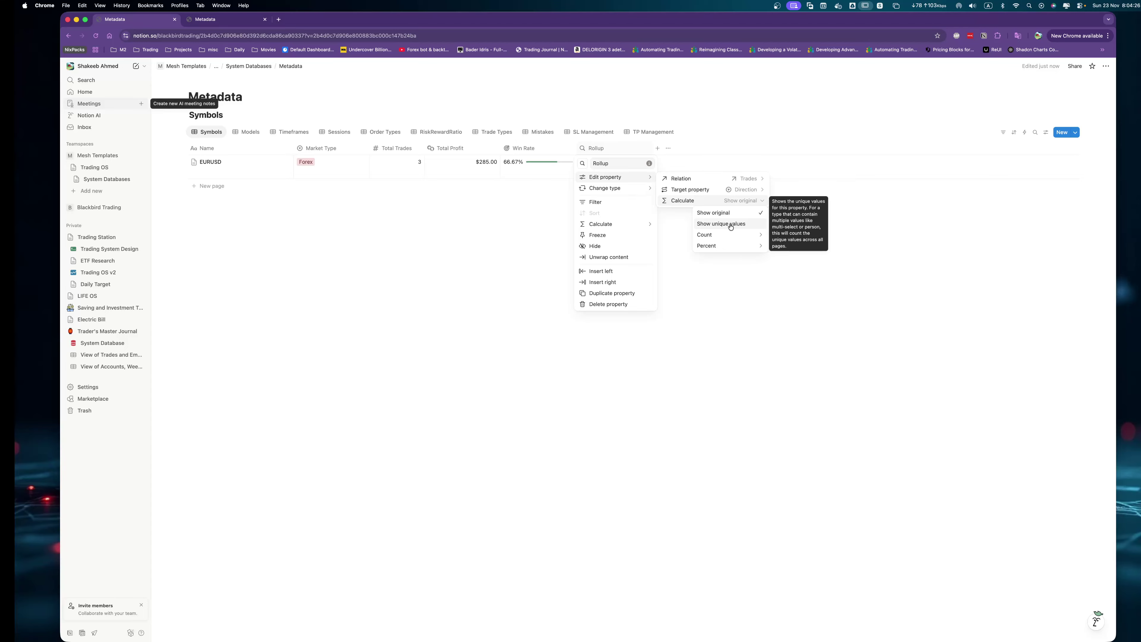
pyautogui.click(731, 225)
pyautogui.click(731, 224)
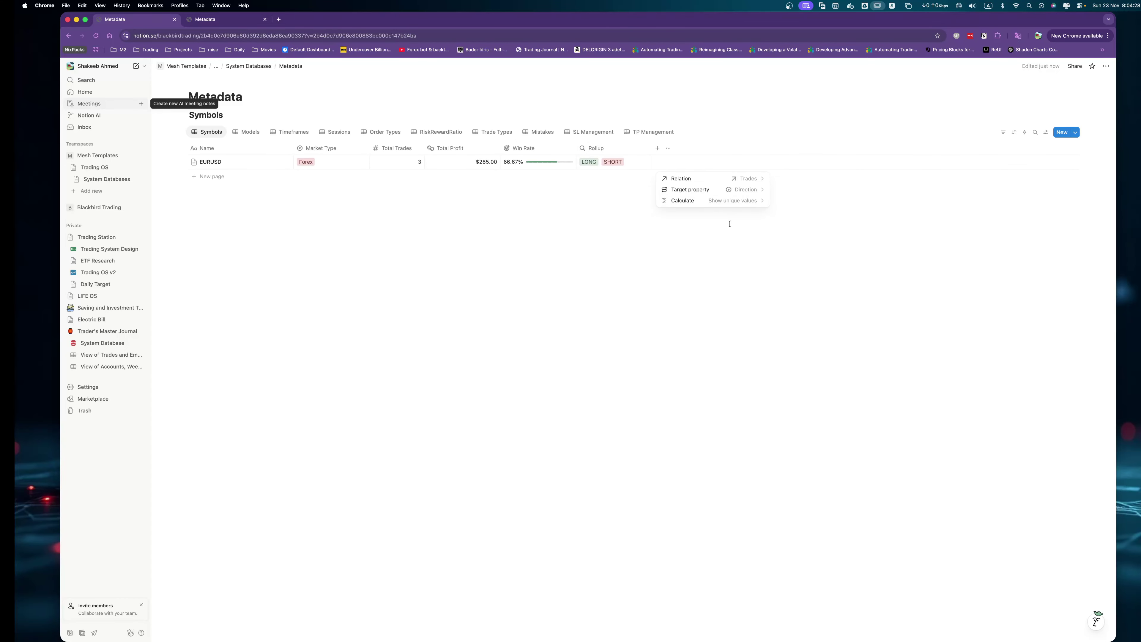
# Change the Direction rollup's calculation to Count unique values and close its settings.
pyautogui.click(594, 148)
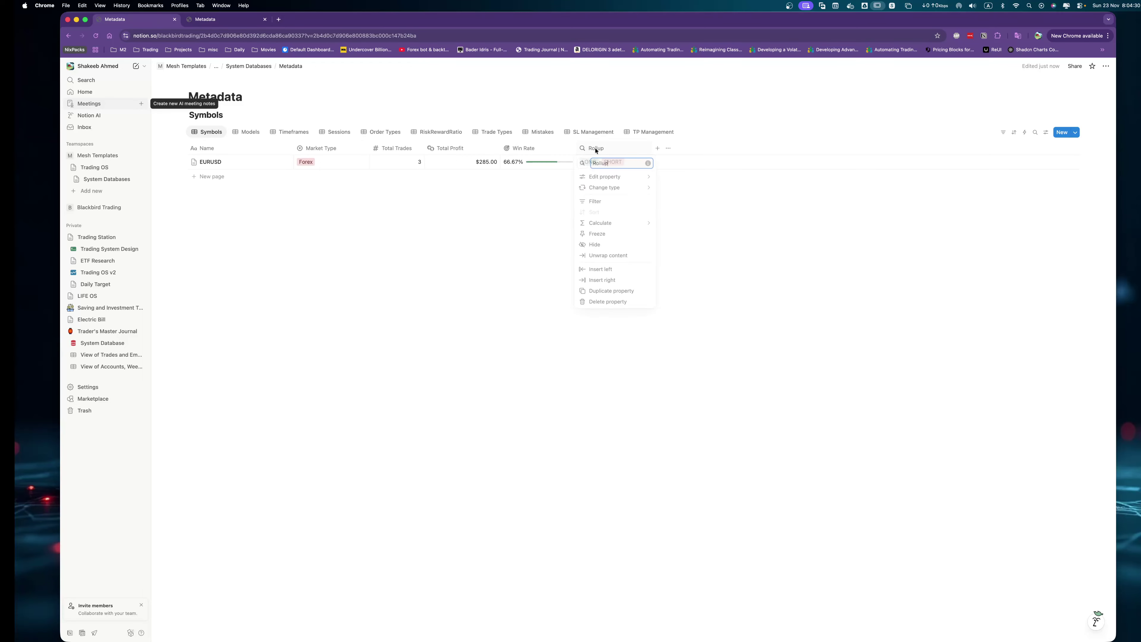
pyautogui.moveTo(634, 178)
pyautogui.click(707, 201)
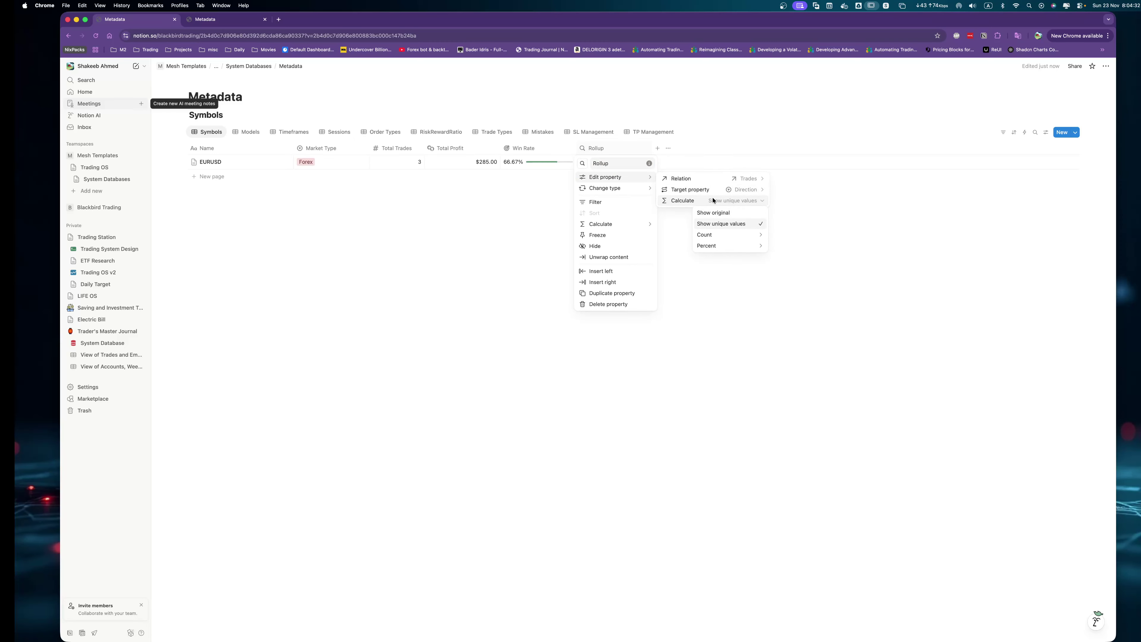
pyautogui.moveTo(733, 232)
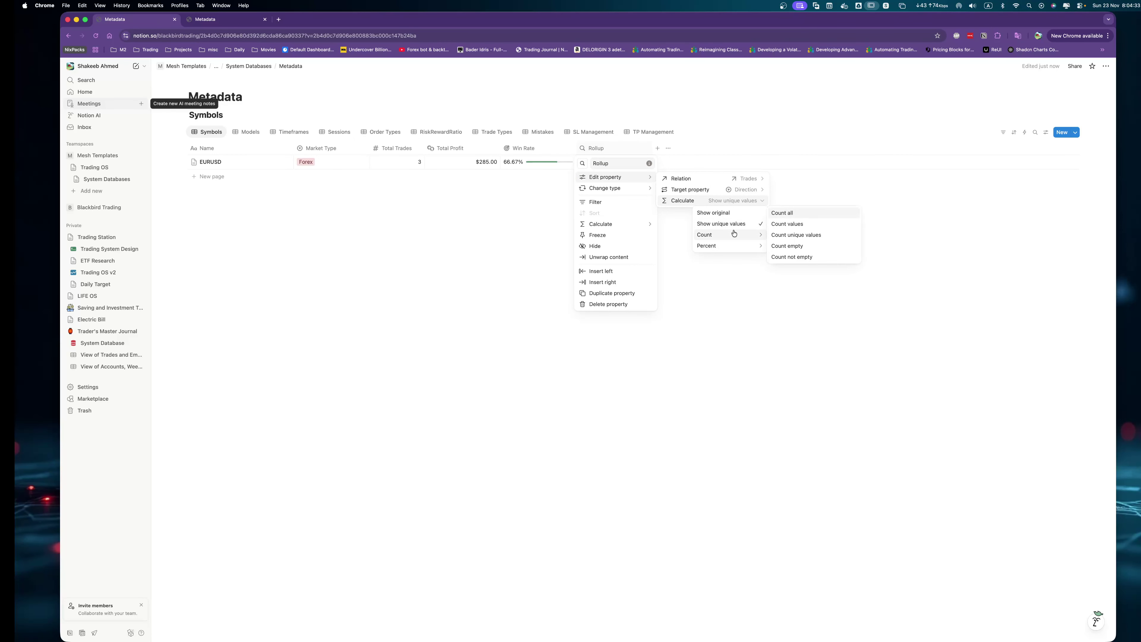
pyautogui.click(775, 235)
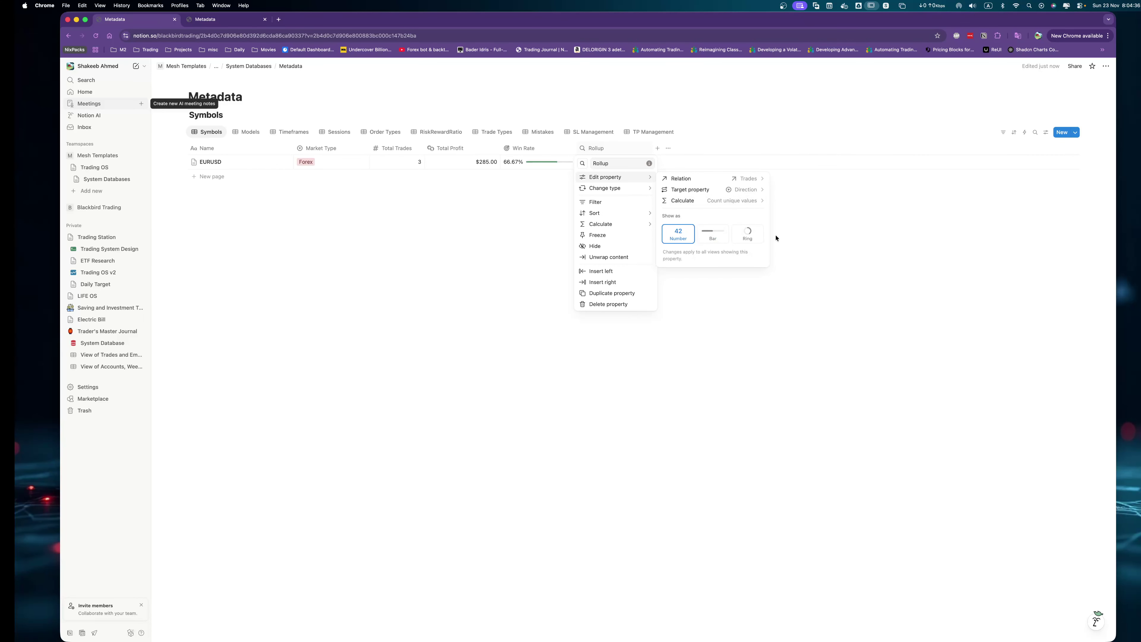
pyautogui.click(813, 235)
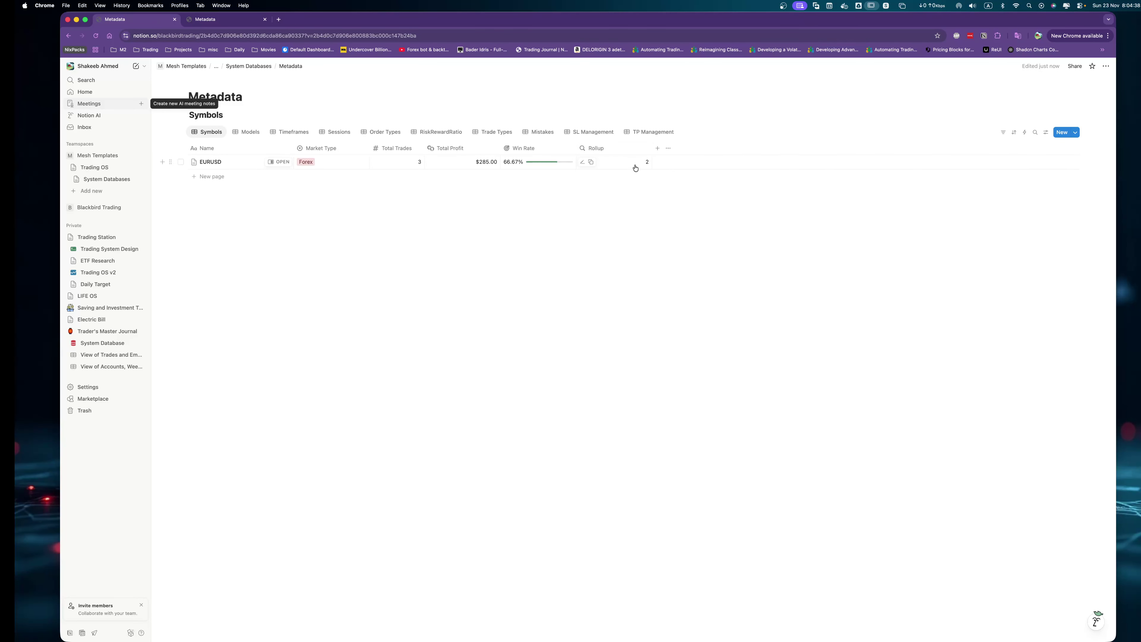
# Examine the Direction rollup's count and percent calculation options and its available relations.
pyautogui.click(616, 155)
pyautogui.moveTo(646, 178)
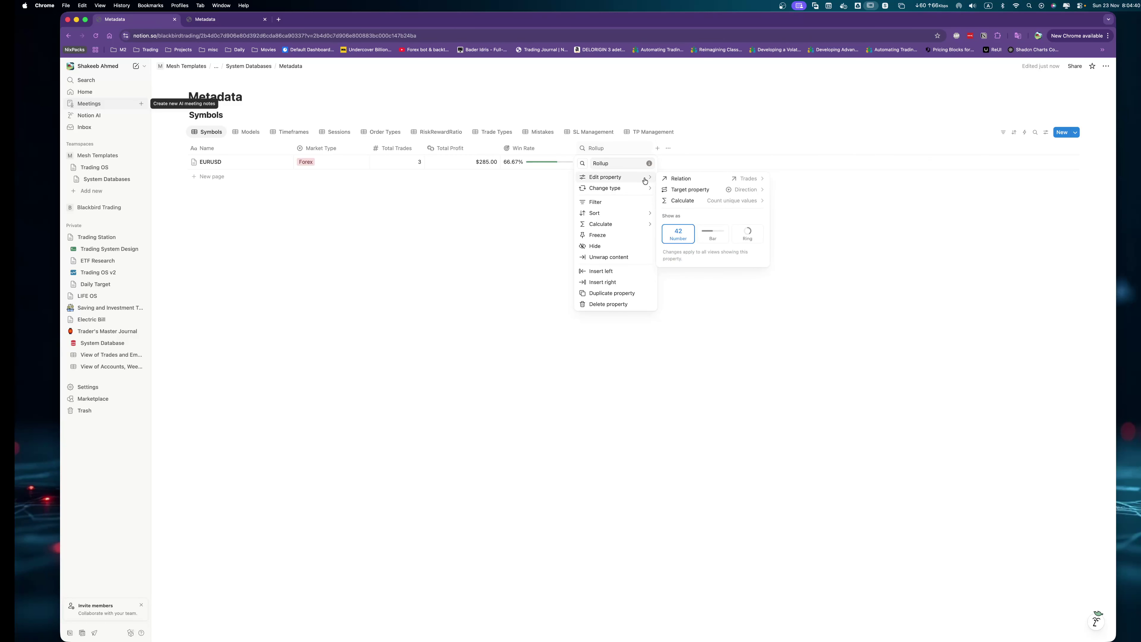
pyautogui.click(730, 204)
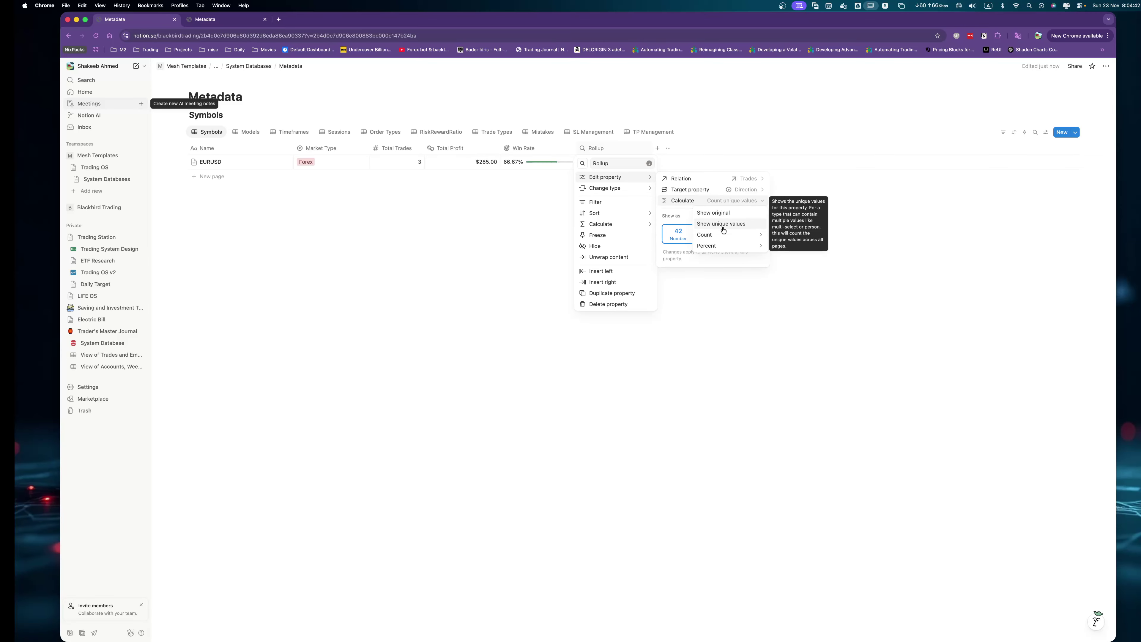
pyautogui.moveTo(726, 235)
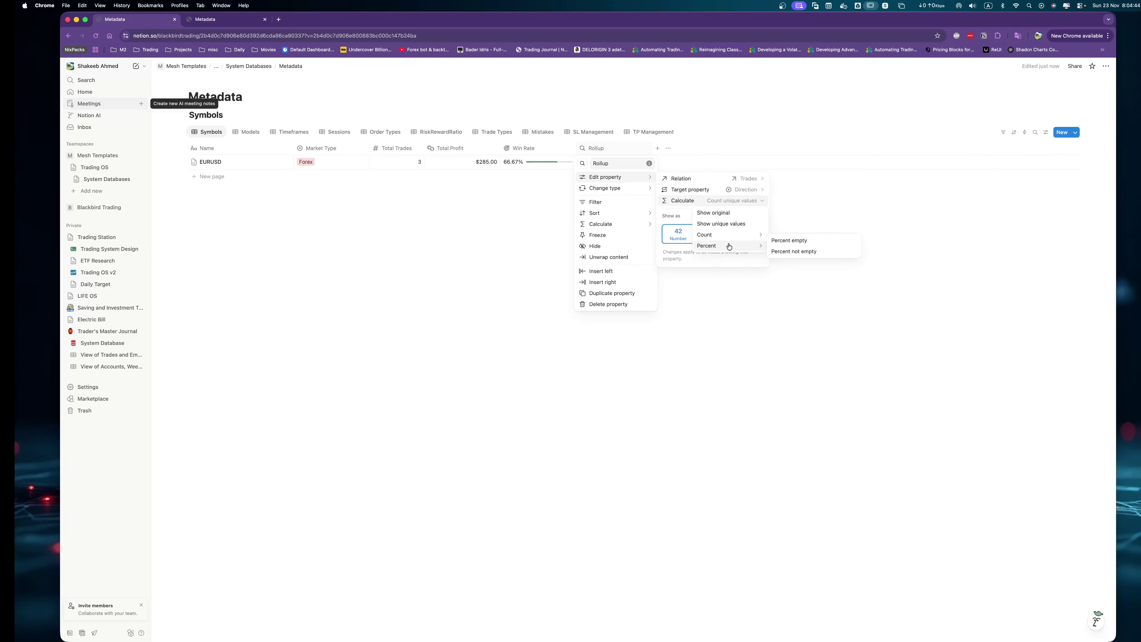
pyautogui.click(651, 178)
pyautogui.click(689, 179)
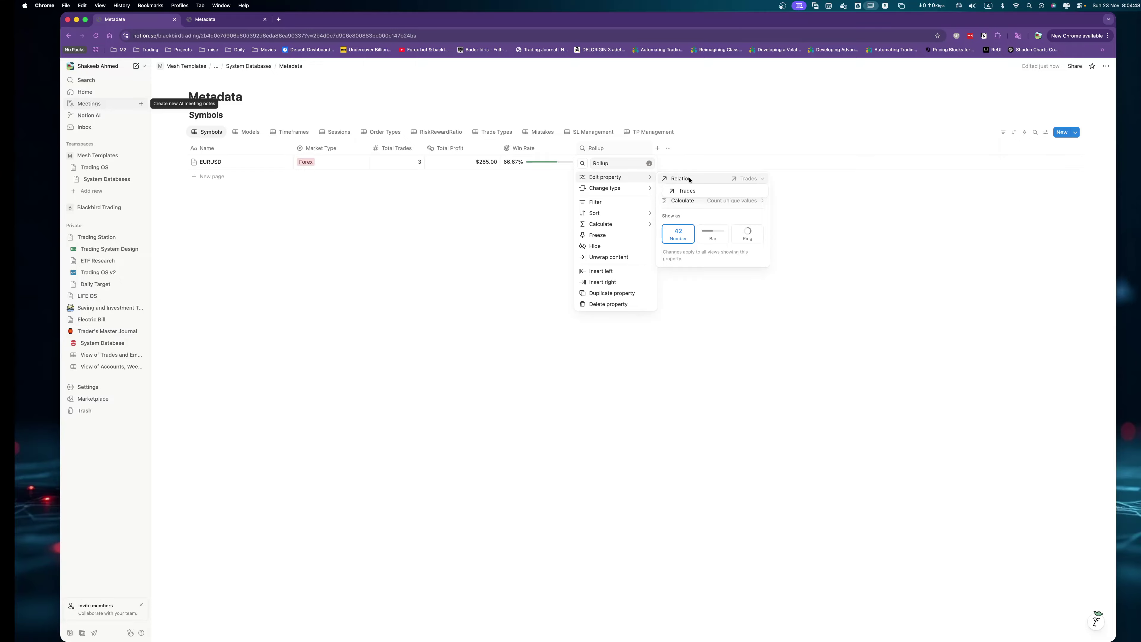
pyautogui.click(689, 180)
pyautogui.click(665, 181)
pyautogui.click(665, 181)
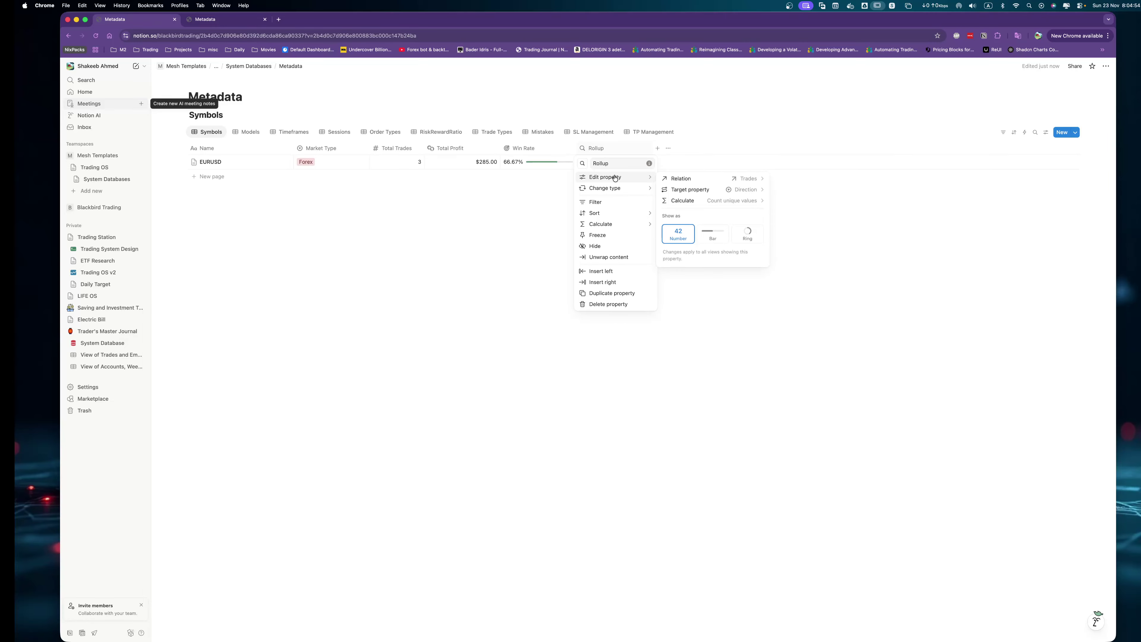
# Convert the rollup property to a formula and give it the filled square icon.
pyautogui.moveTo(623, 188)
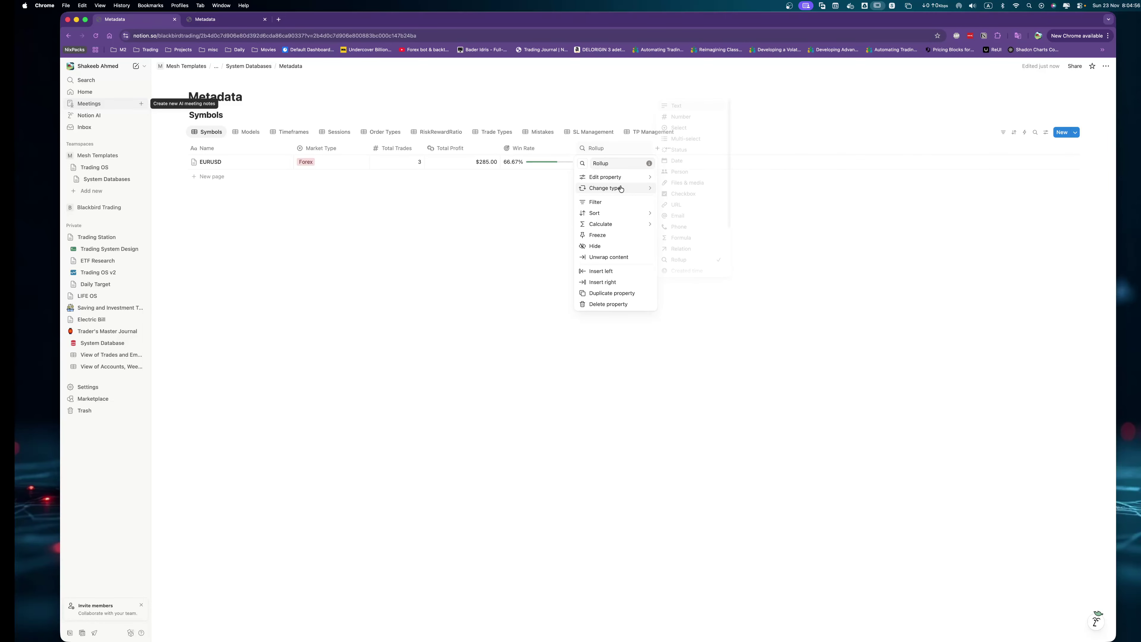
pyautogui.click(681, 237)
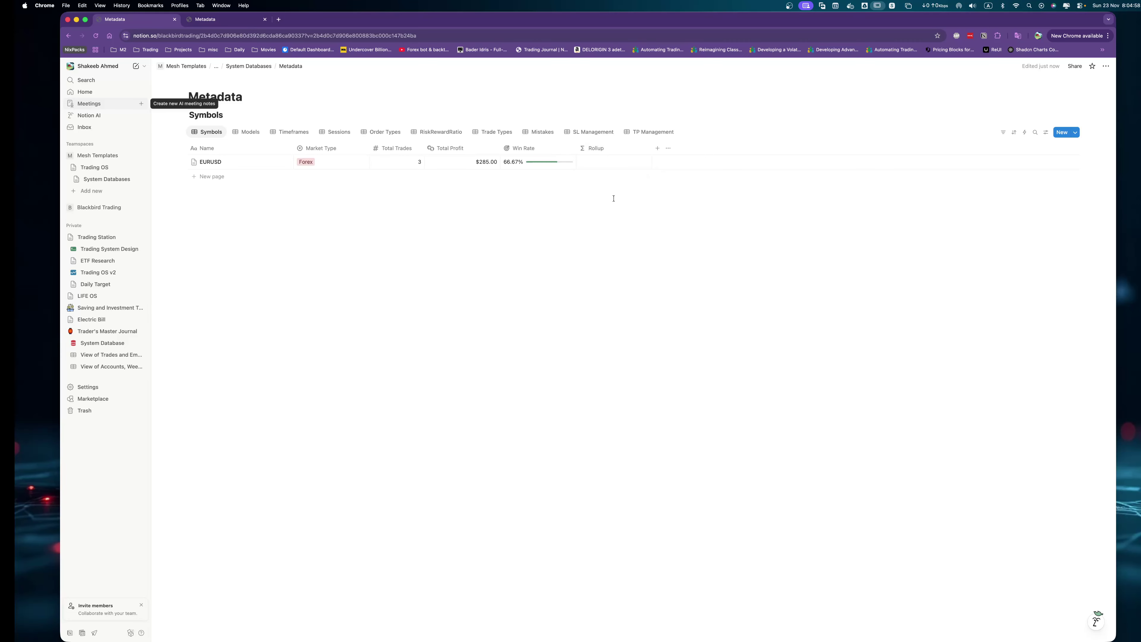
pyautogui.click(583, 148)
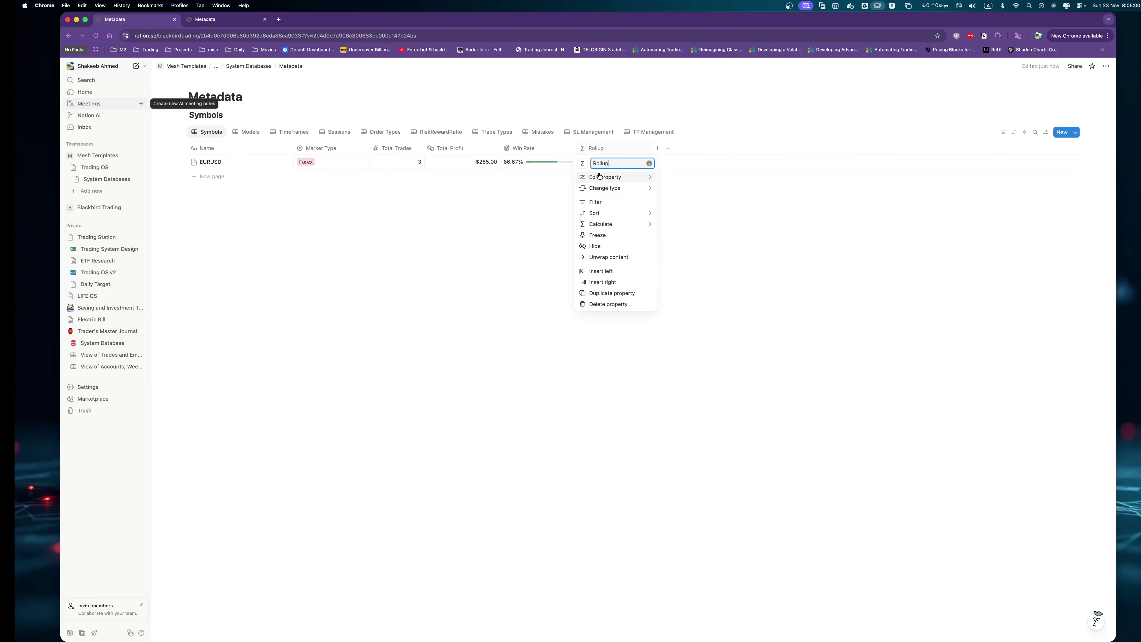
pyautogui.click(583, 164)
pyautogui.write('sq')
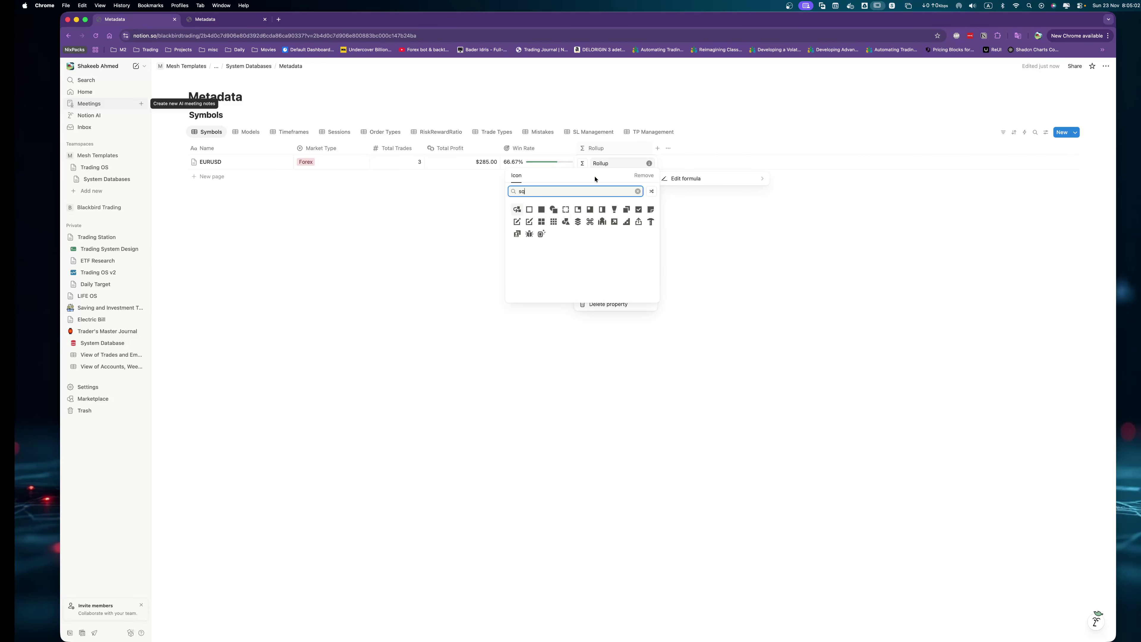
pyautogui.click(541, 211)
# Rename the new formula property to Trades Ratio.
pyautogui.doubleClick(614, 165)
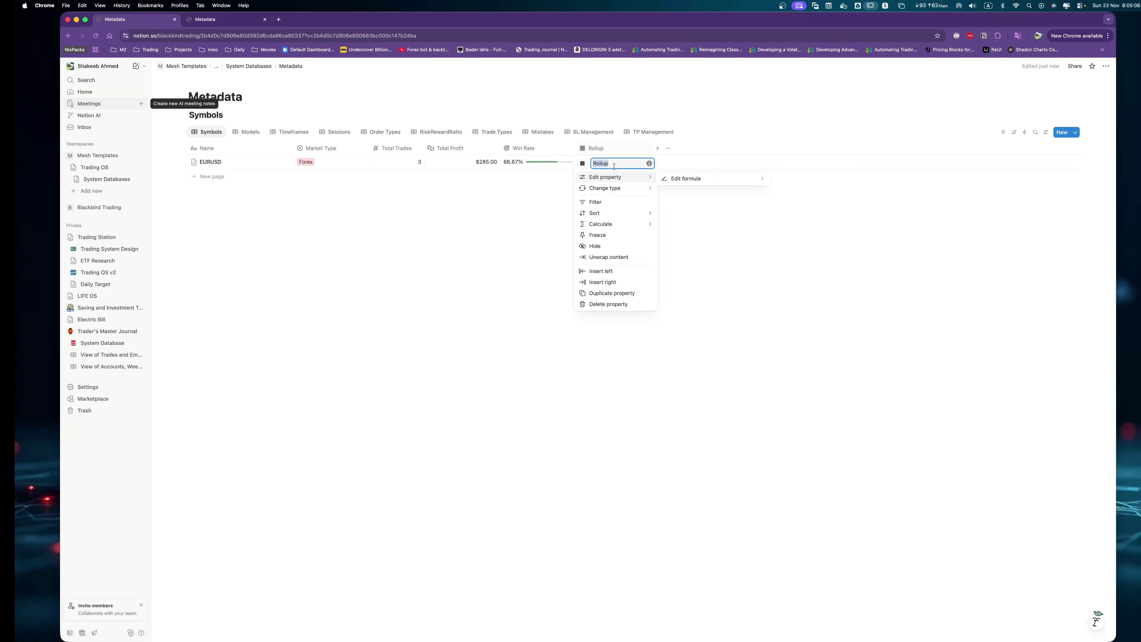
pyautogui.write('Trade Ratios')
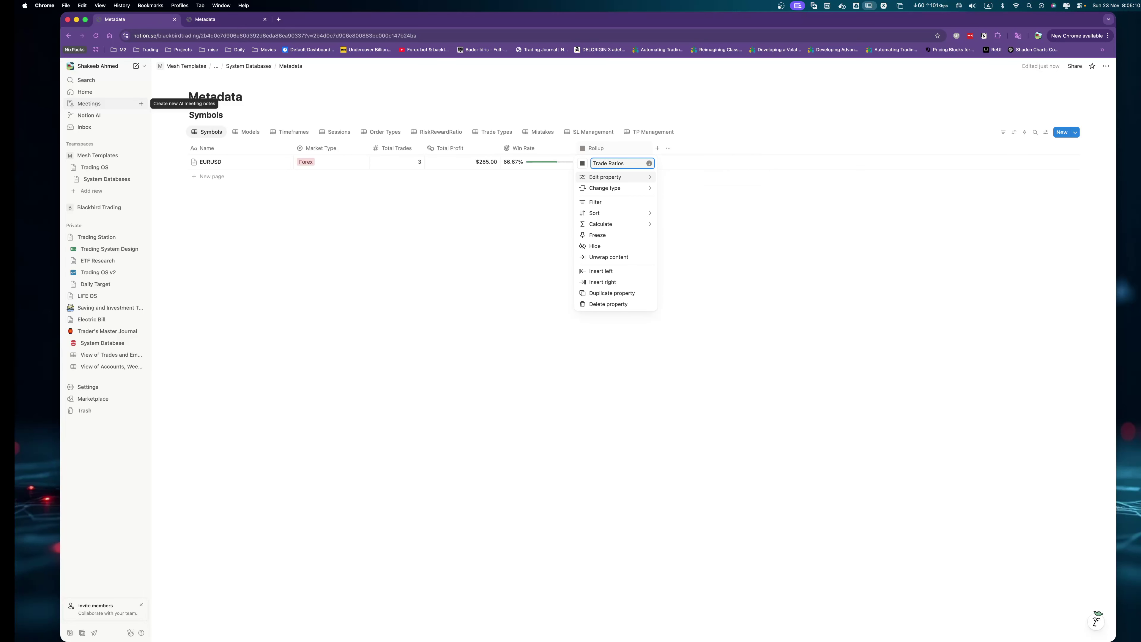
pyautogui.press('Down')
pyautogui.write('s')
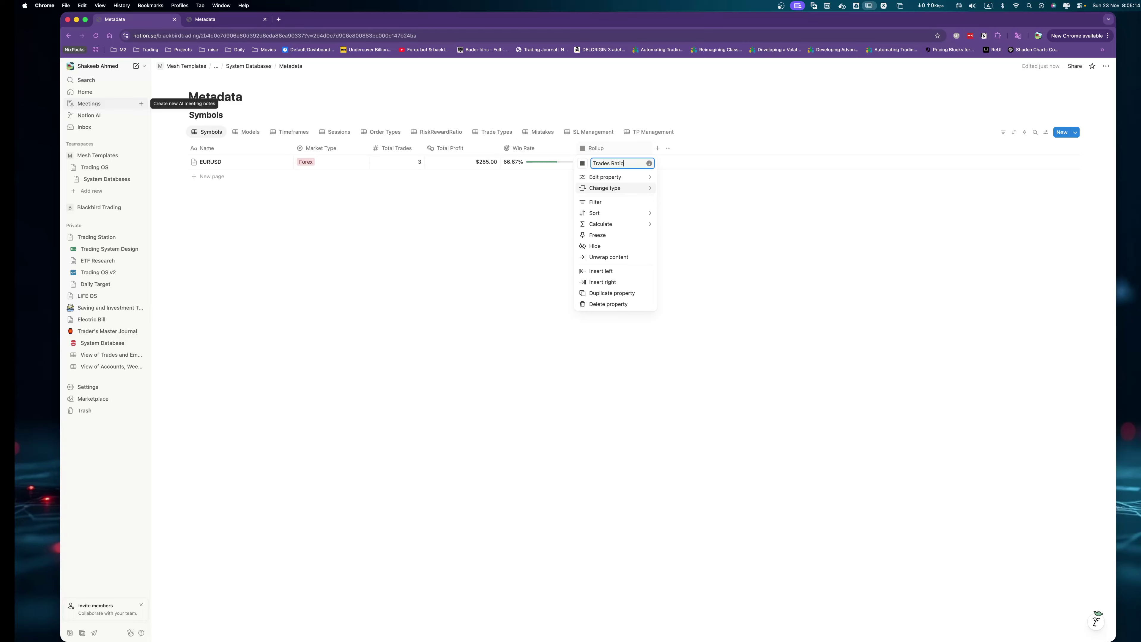
# Begin the Trades Ratio formula with a lets() function that declares a variable named filtered.
pyautogui.moveTo(625, 177)
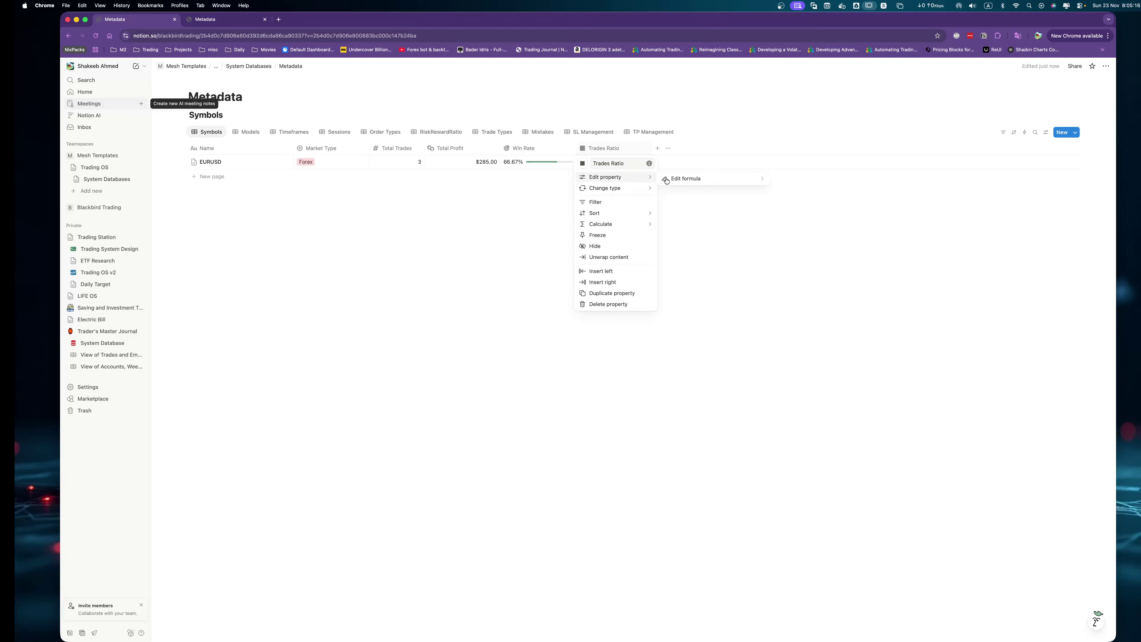
pyautogui.click(693, 178)
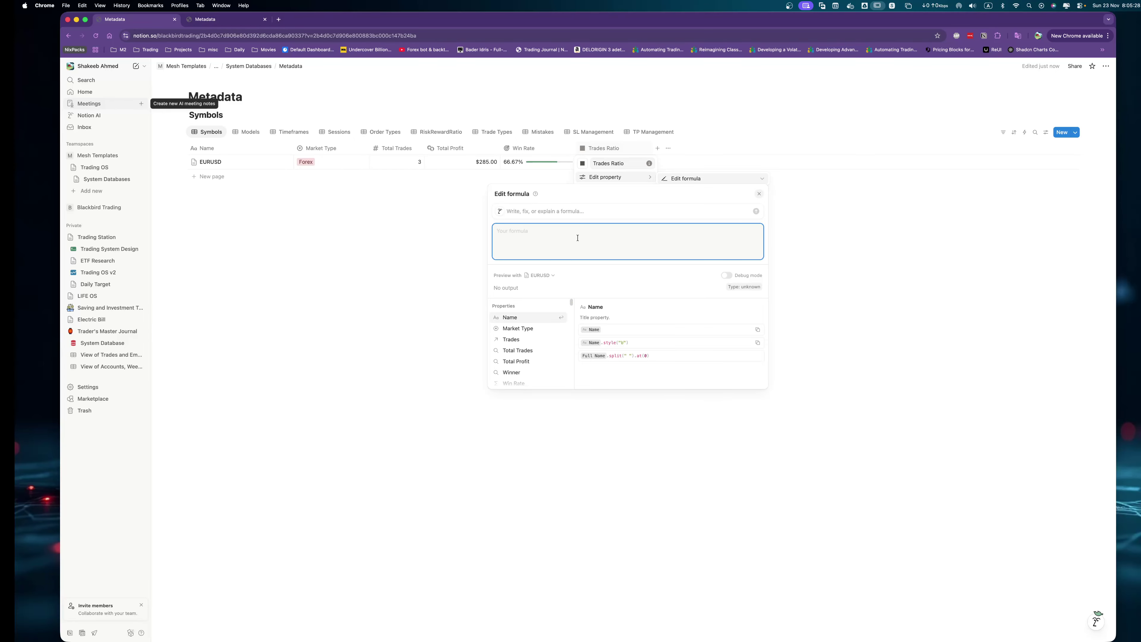
pyautogui.write('lets')
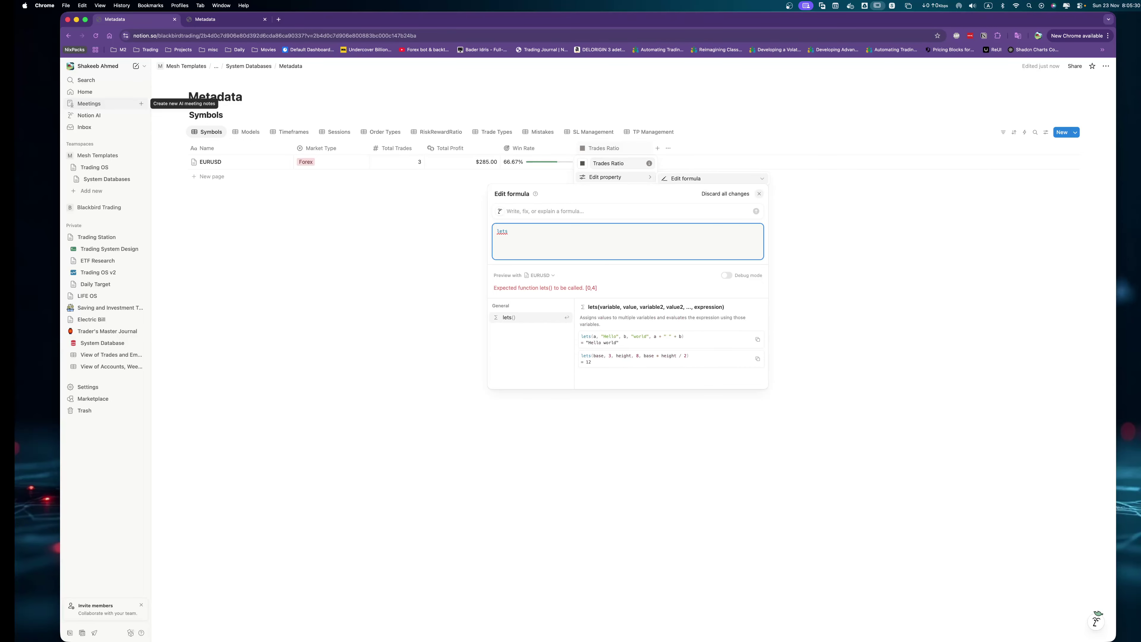
pyautogui.press('Return')
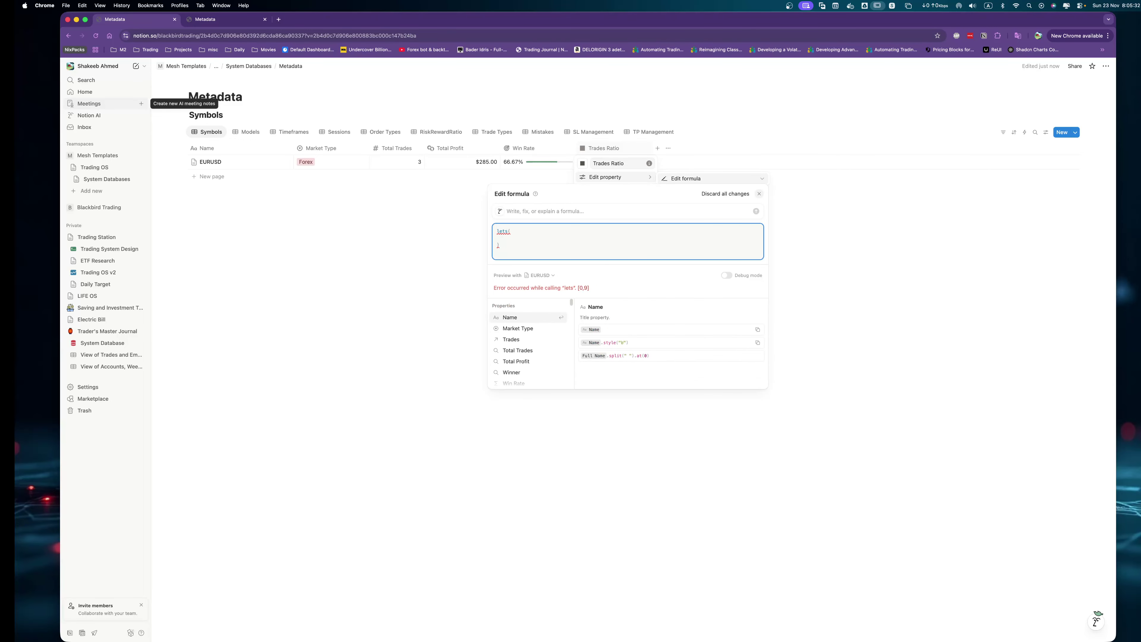
pyautogui.write('filtred')
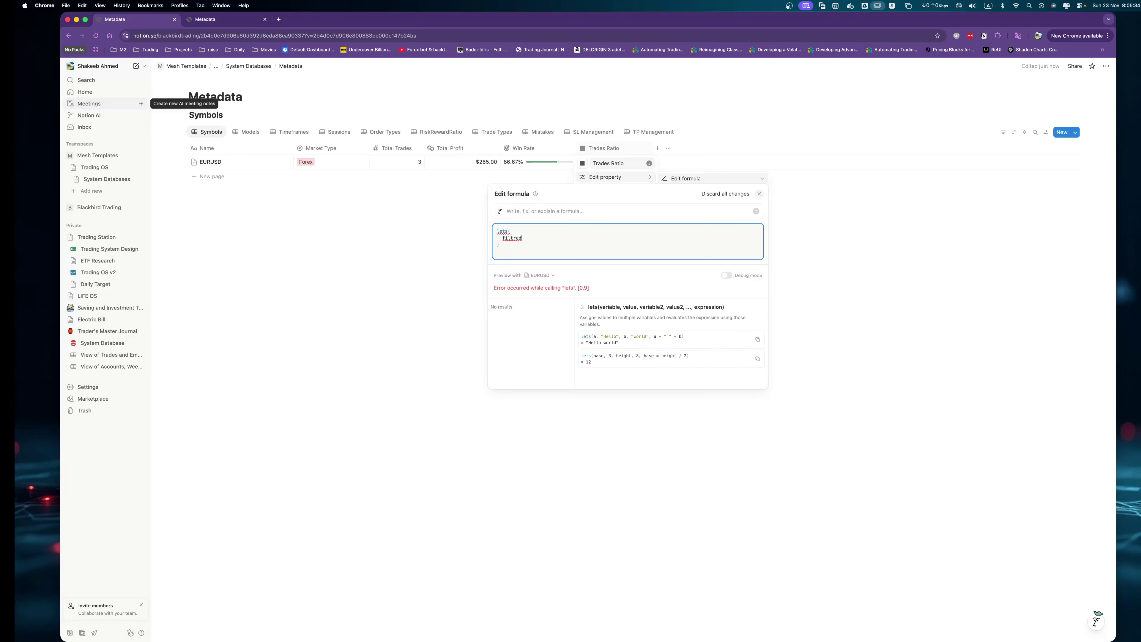
pyautogui.press('BackSpace')
pyautogui.press('BackSpace')
pyautogui.press('BackSpace')
pyautogui.write('e')
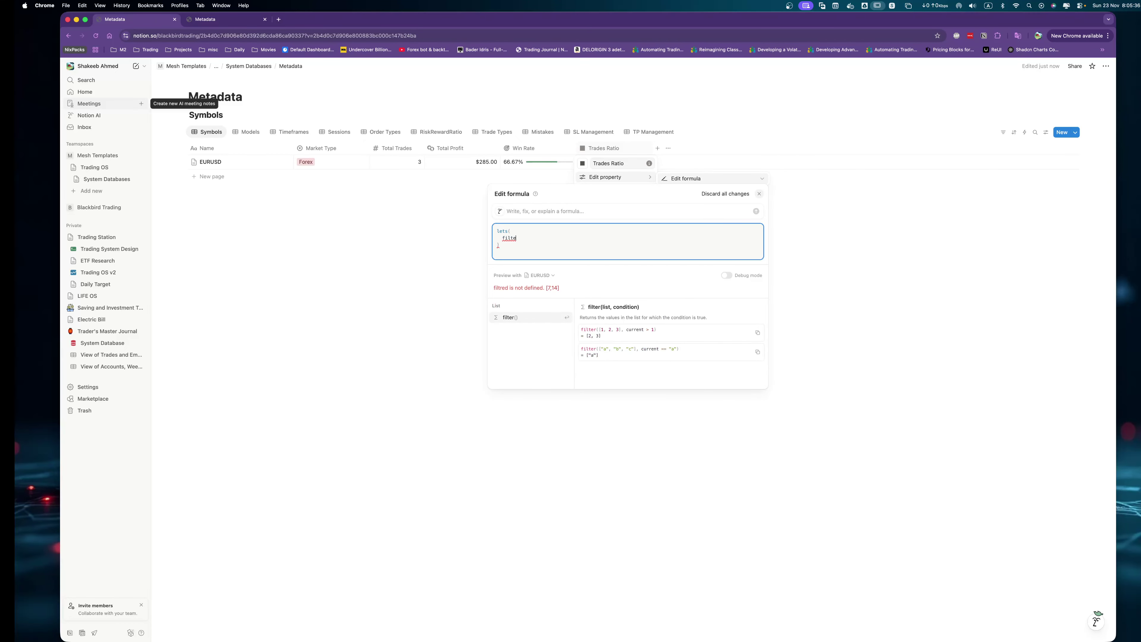
pyautogui.write('red')
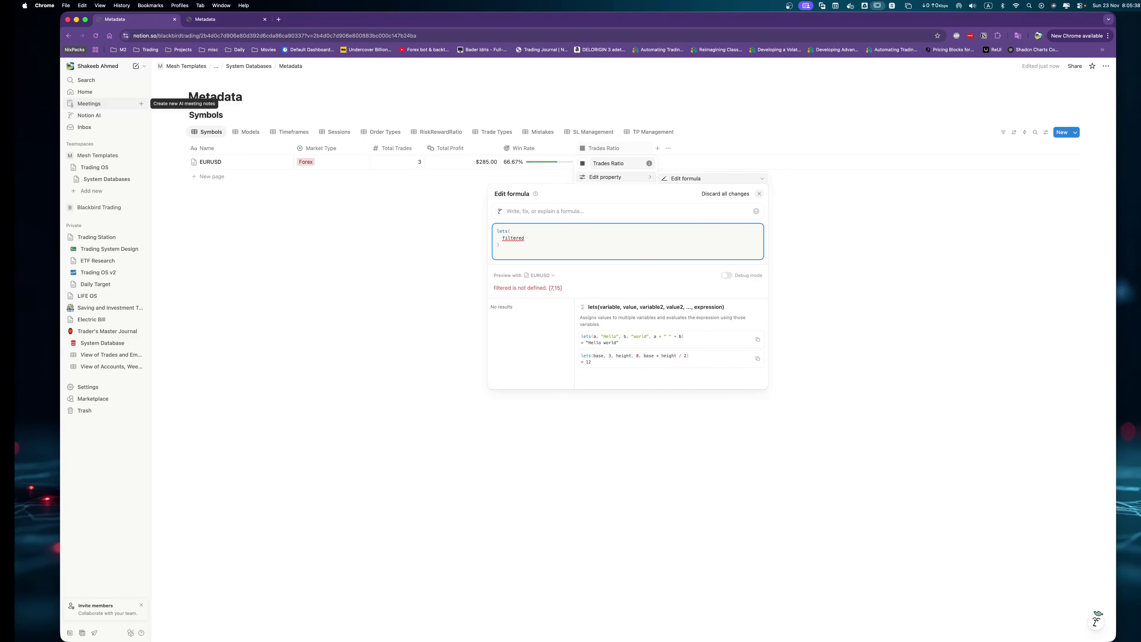
# Assign the filtered variable a filter() call on the Trades relation property.
pyautogui.write(', liv')
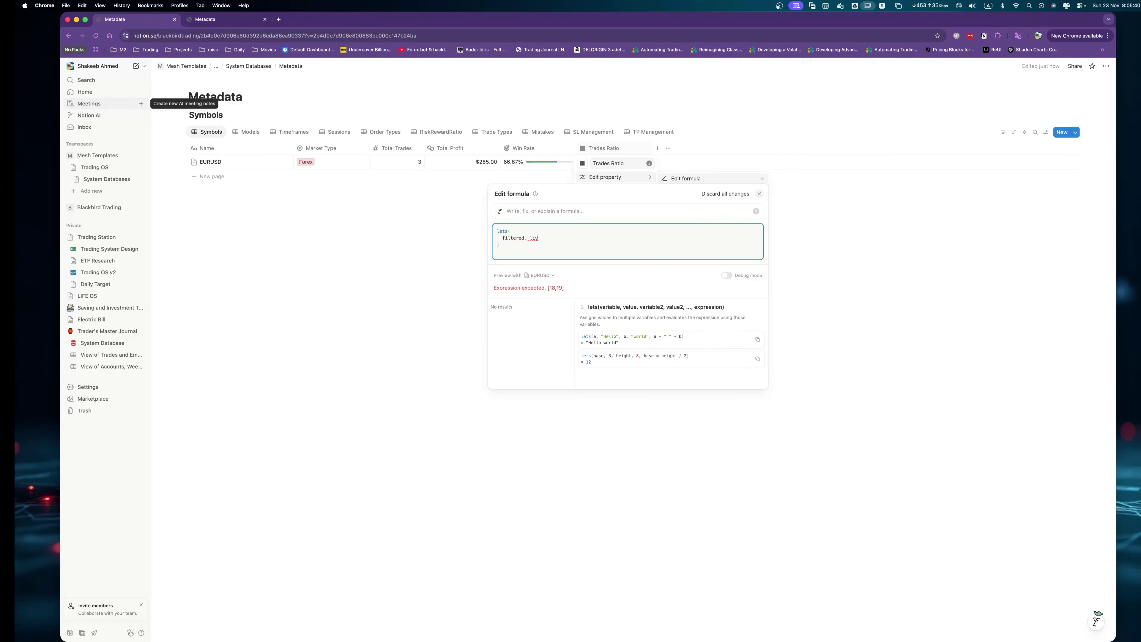
pyautogui.press('BackSpace')
pyautogui.press('BackSpace')
pyautogui.press('BackSpace')
pyautogui.write('tra')
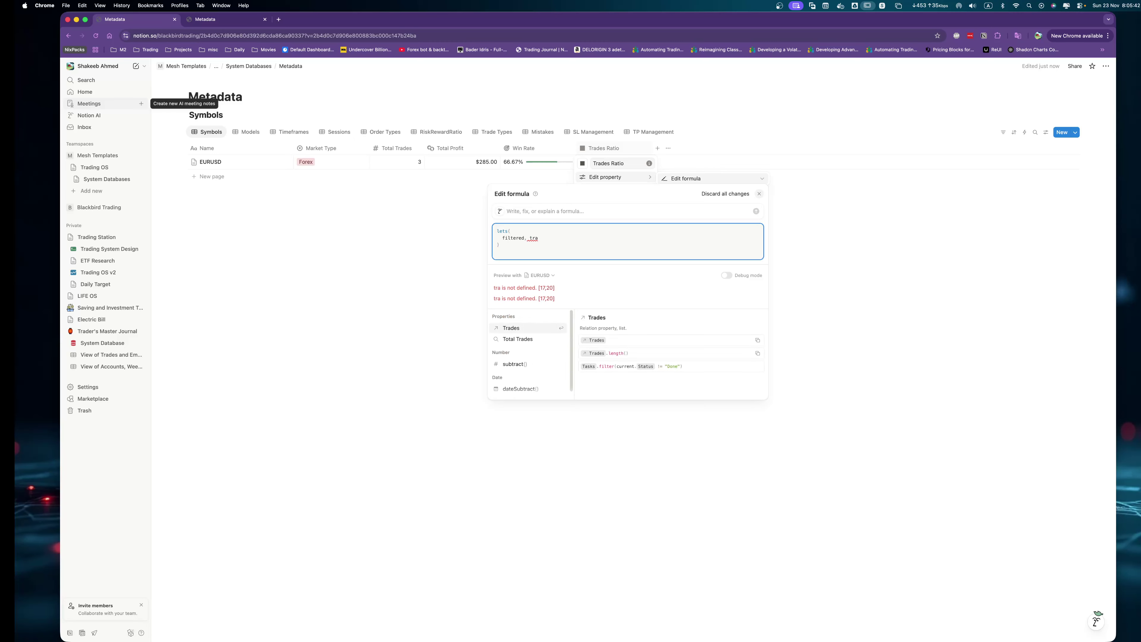
pyautogui.press('Return')
pyautogui.write('.filter(')
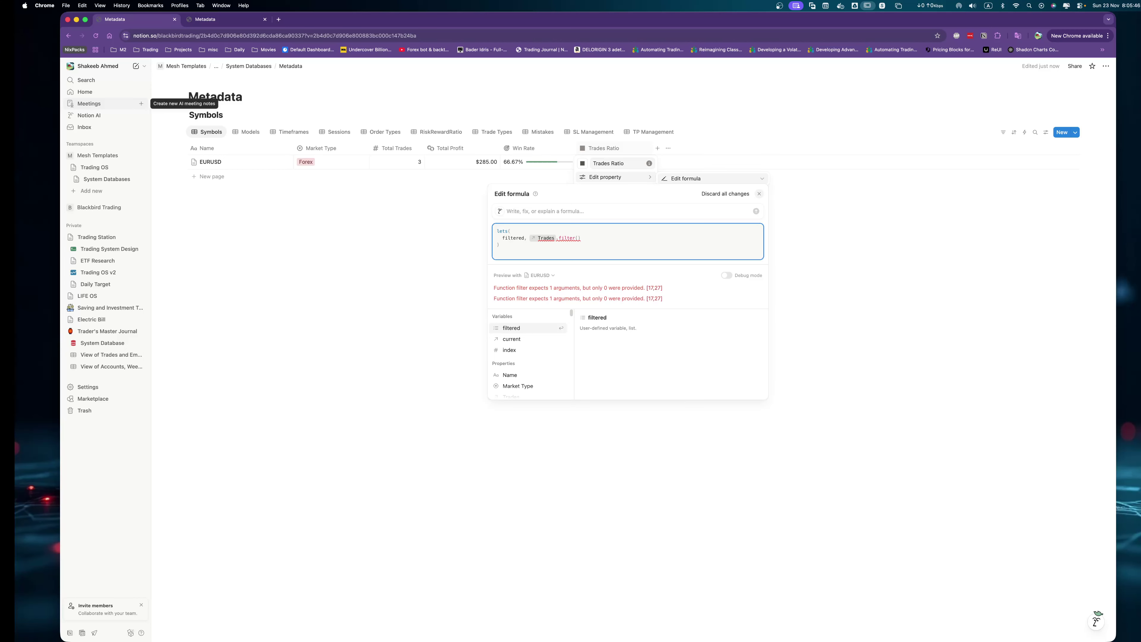
# Set the Trades filter condition to not(current.Closing Date.empty()) and end the filtered declaration with a comma.
pyautogui.write('not(')
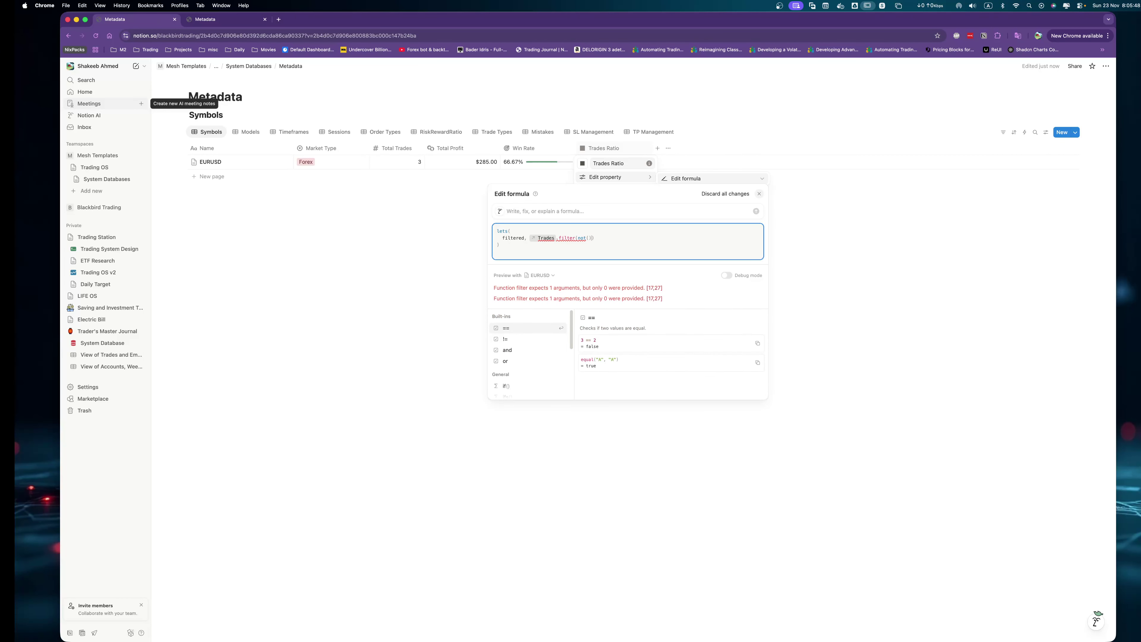
pyautogui.write('curr')
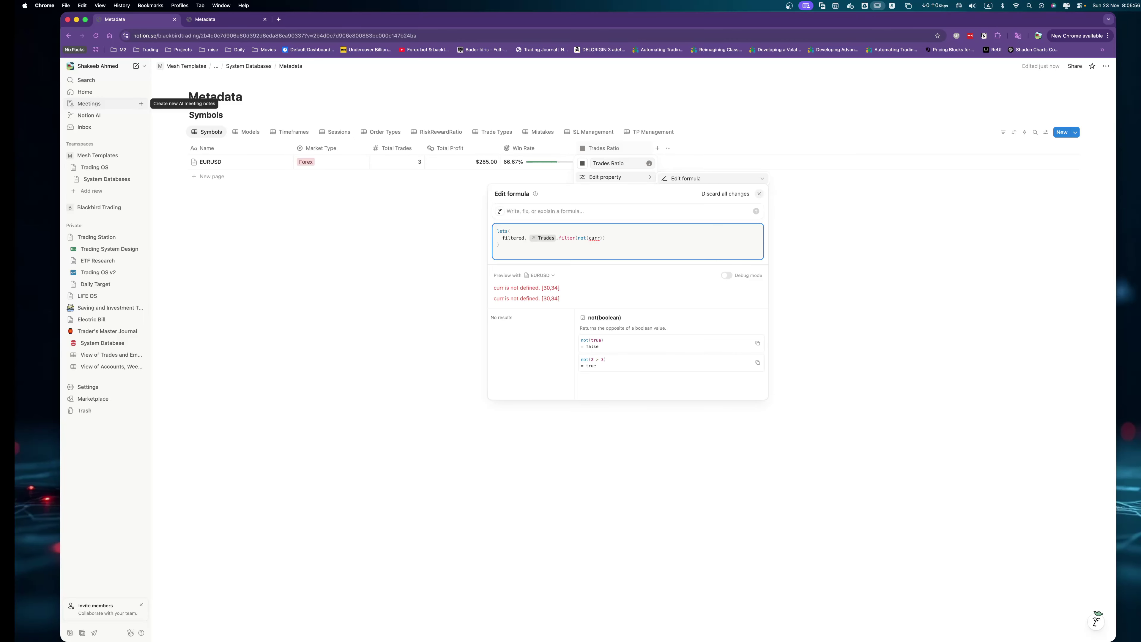
pyautogui.write('ent')
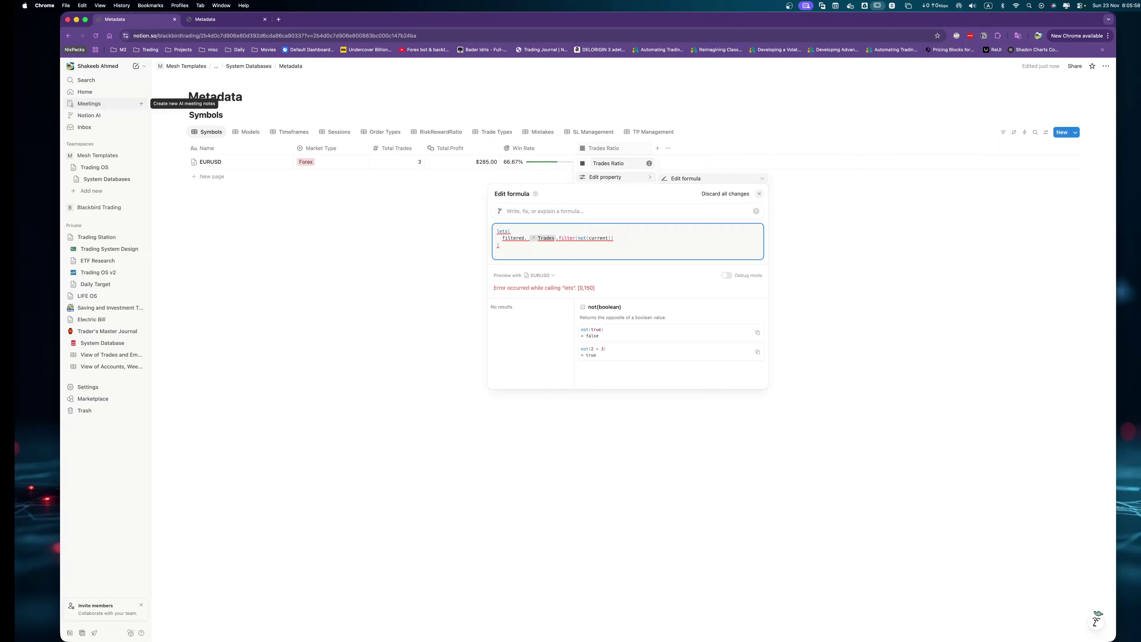
pyautogui.write('.')
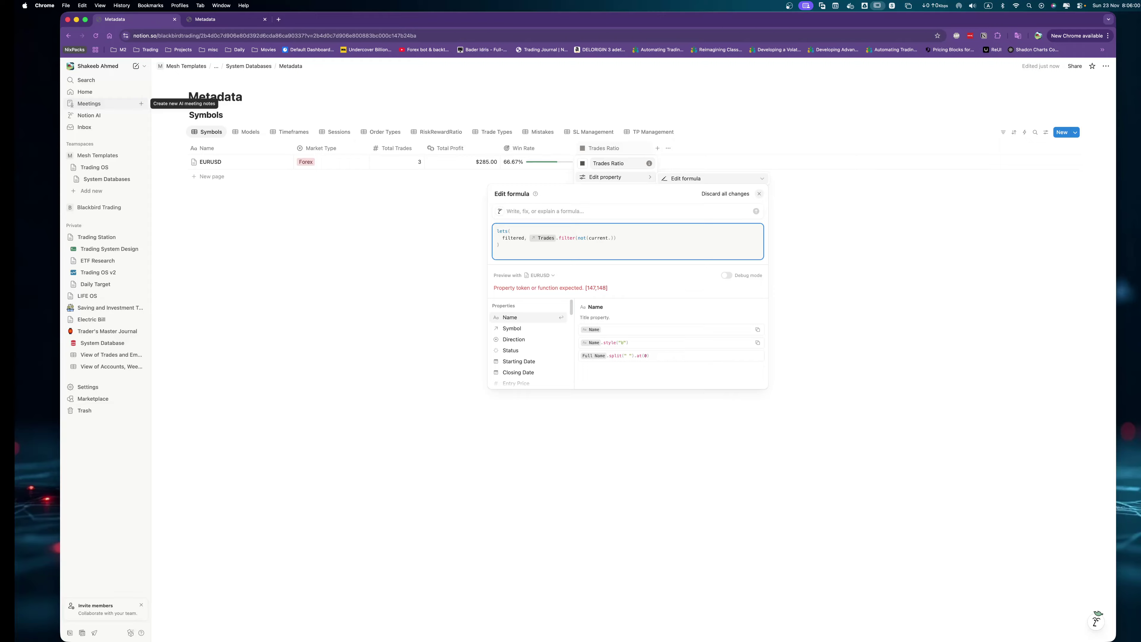
pyautogui.write('clos')
pyautogui.press('Return')
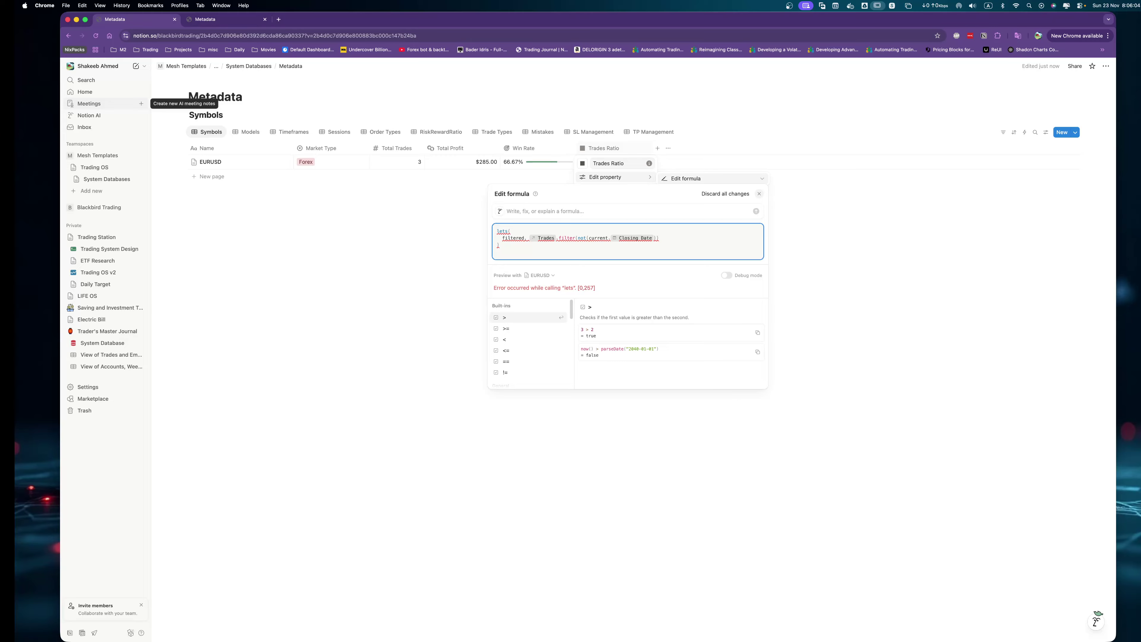
pyautogui.write('.empty')
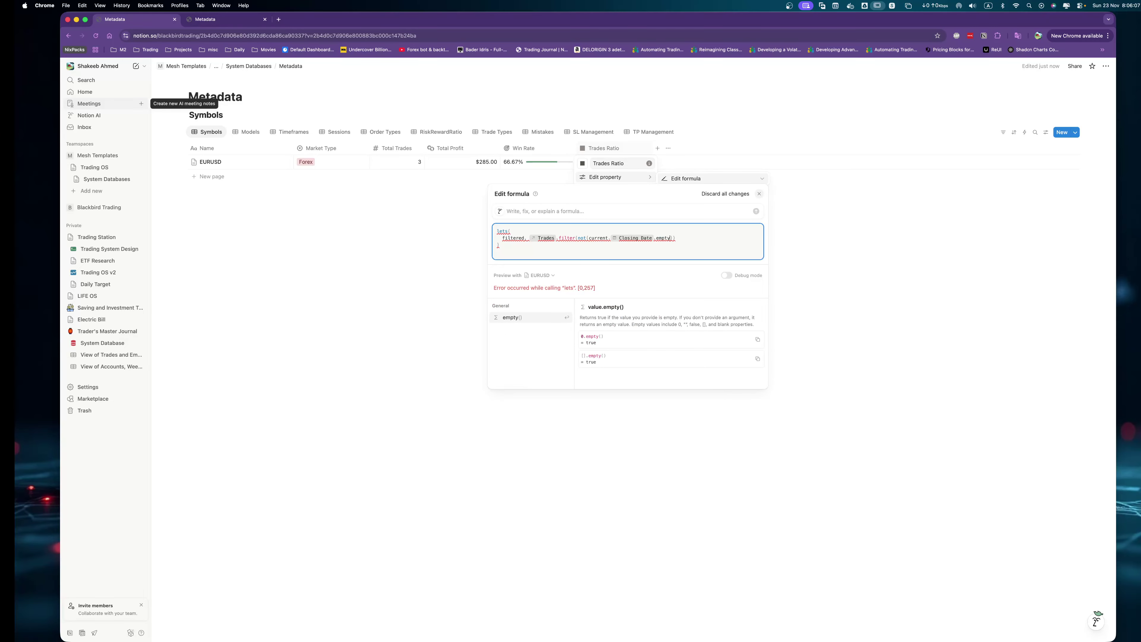
pyautogui.press('Return')
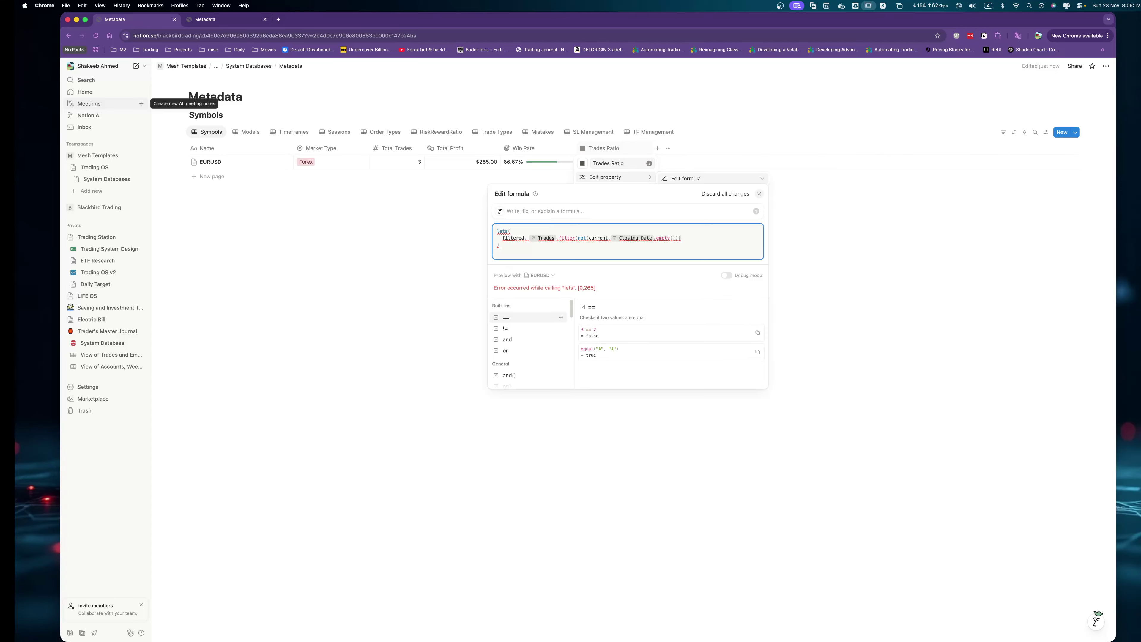
pyautogui.write(',')
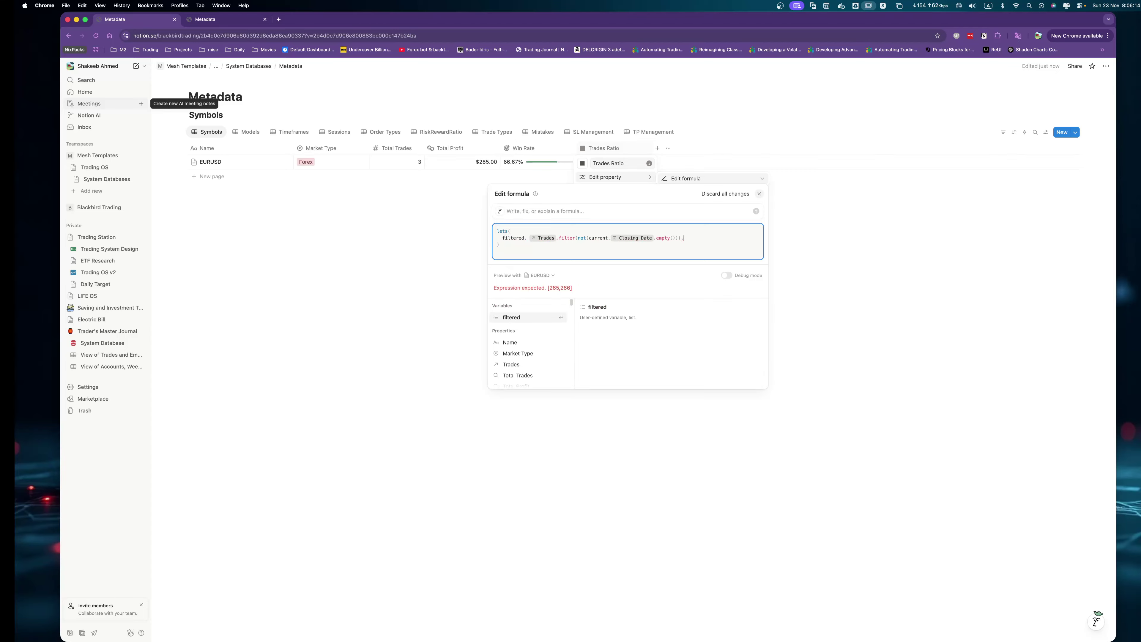
pyautogui.press('Return')
pyautogui.write('lon')
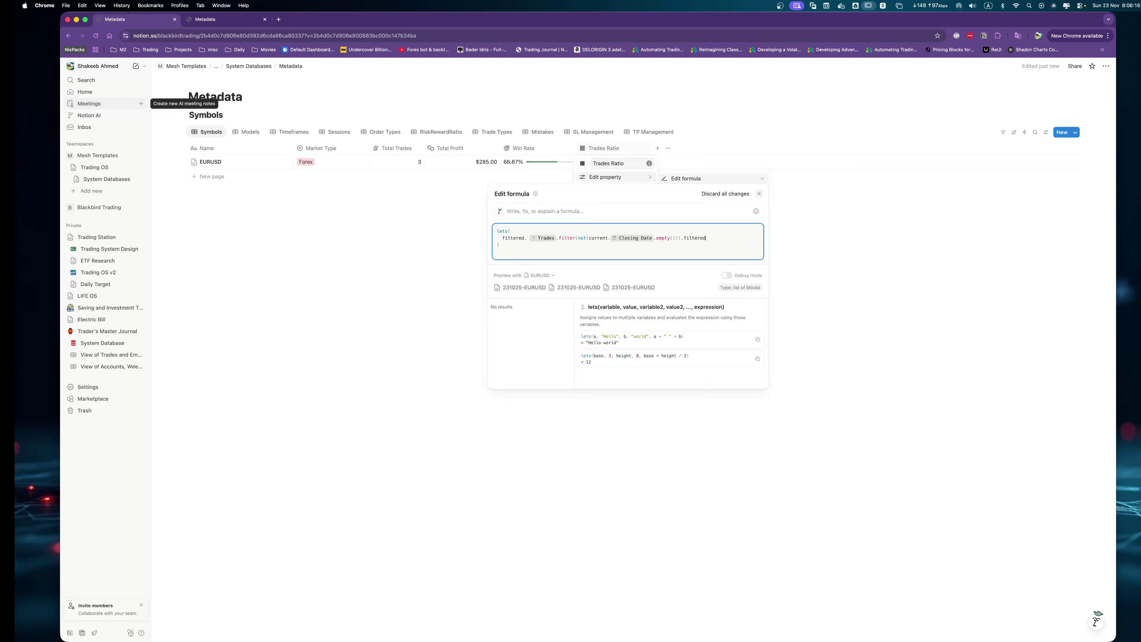
pyautogui.press('BackSpace')
pyautogui.press('BackSpace')
pyautogui.press('BackSpace')
pyautogui.press('BackSpace')
pyautogui.press('BackSpace')
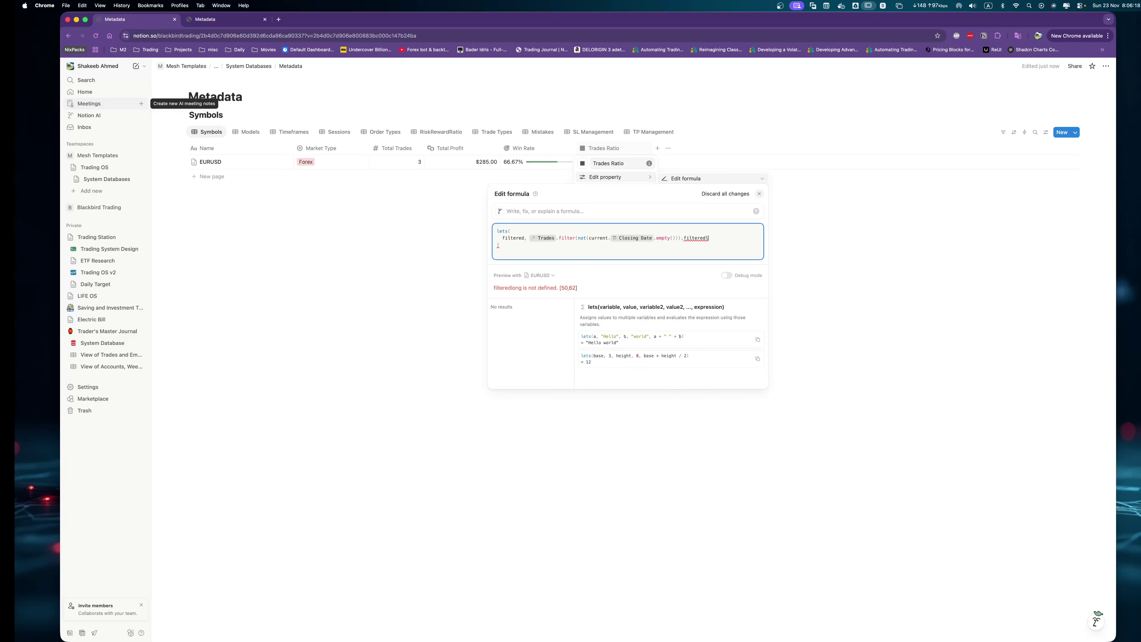
pyautogui.press('BackSpace')
pyautogui.press('BackSpace')
pyautogui.press('BackSpace')
pyautogui.press('BackSpace')
pyautogui.press('BackSpace')
pyautogui.press('BackSpace')
pyautogui.press('BackSpace')
pyautogui.press('BackSpace')
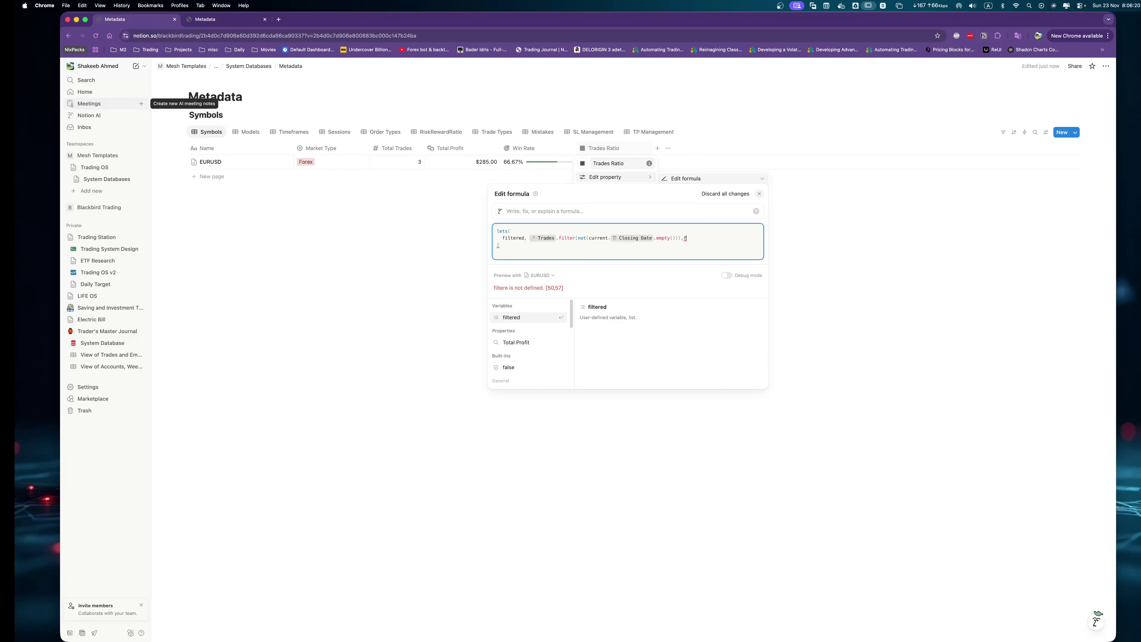
# On a new line, declare a variable named longs as filtered.filter(current.Direction=="LONG"), ending with a comma.
pyautogui.write(',   ')
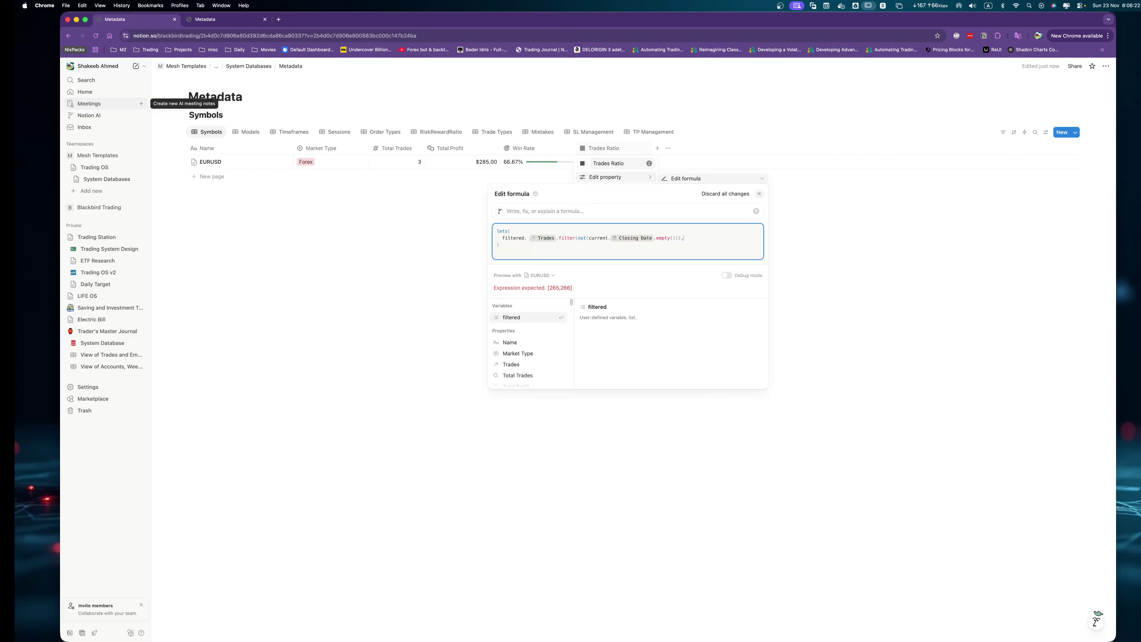
pyautogui.write('long')
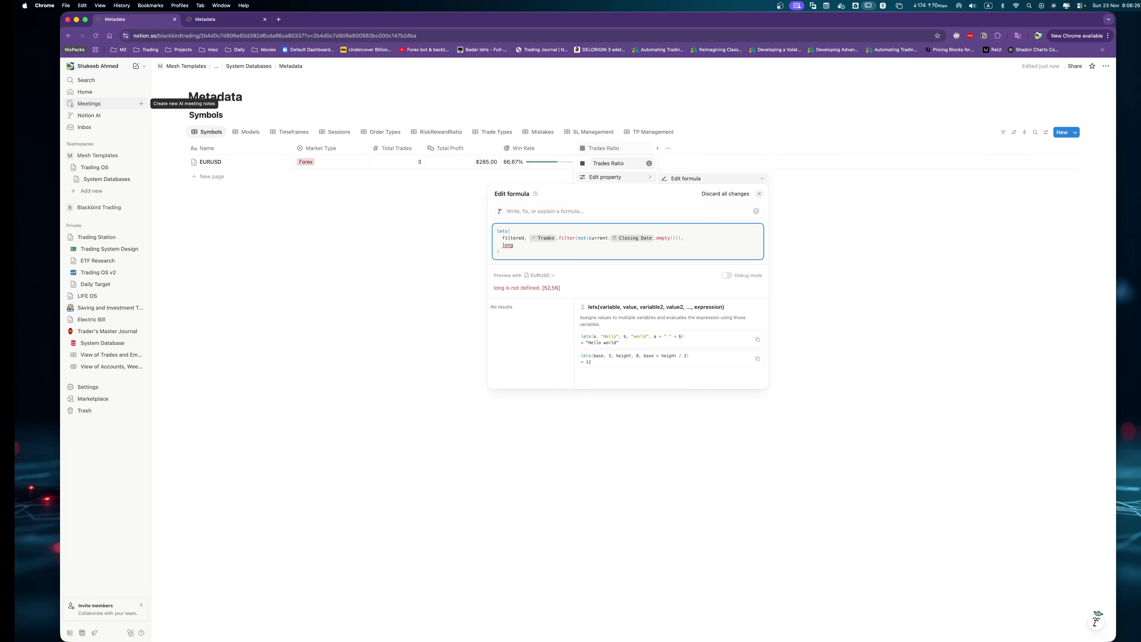
pyautogui.write('s,')
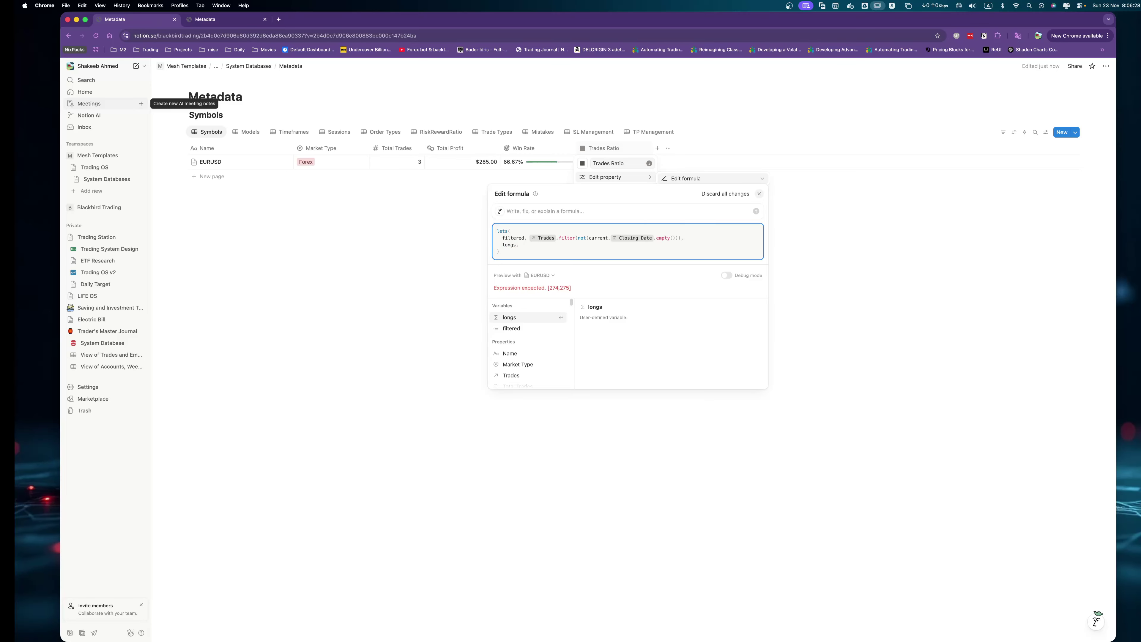
pyautogui.write(' fil')
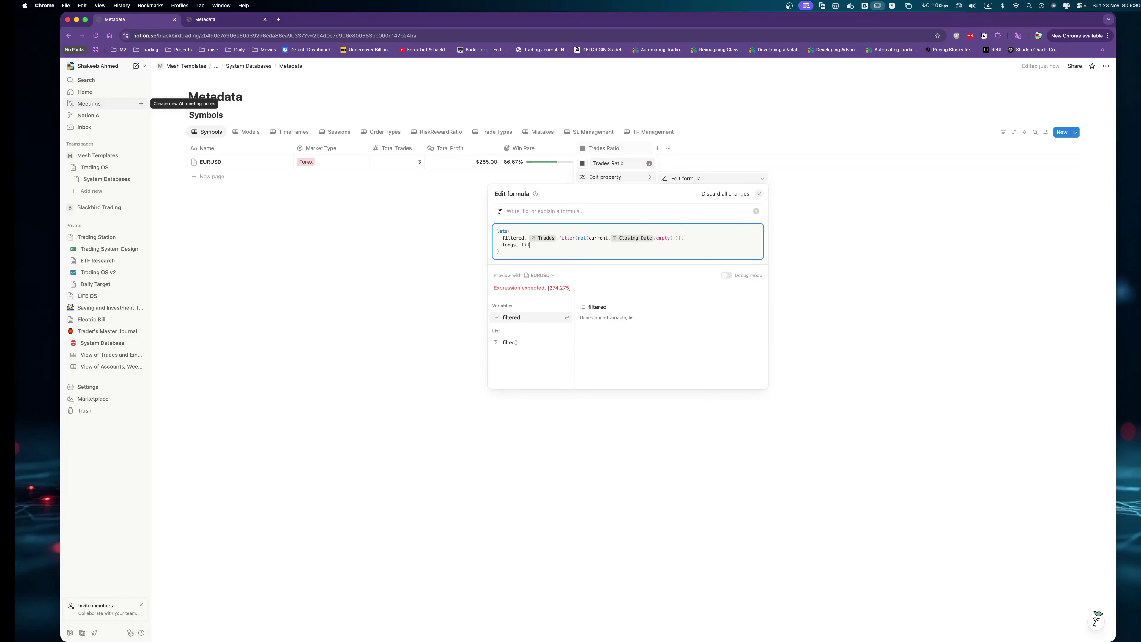
pyautogui.write('tered.')
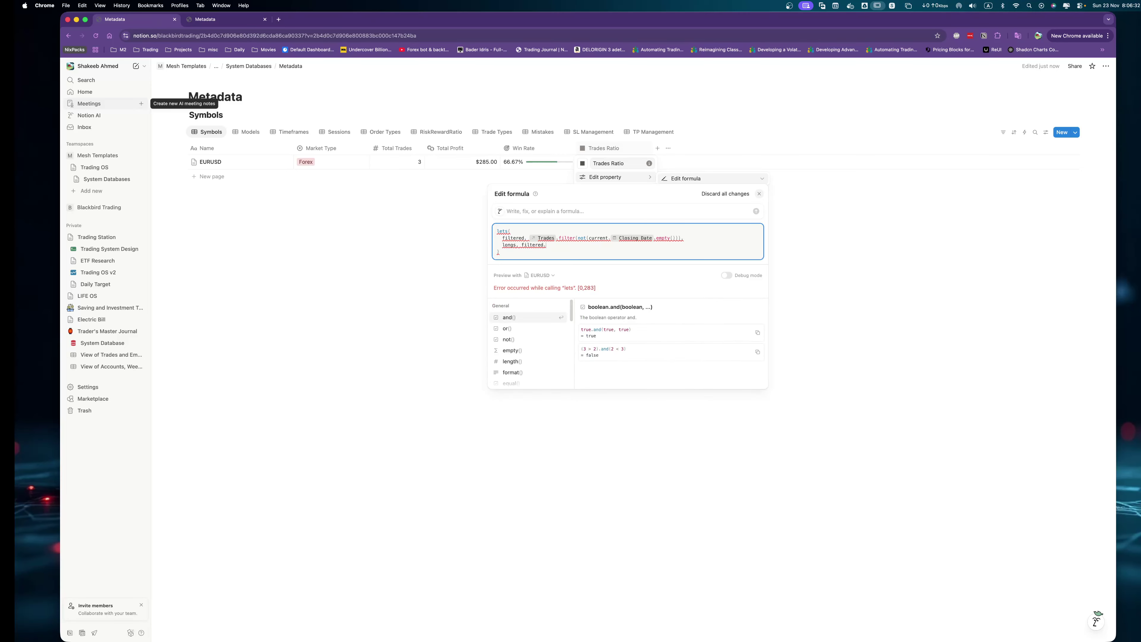
pyautogui.write('filter(')
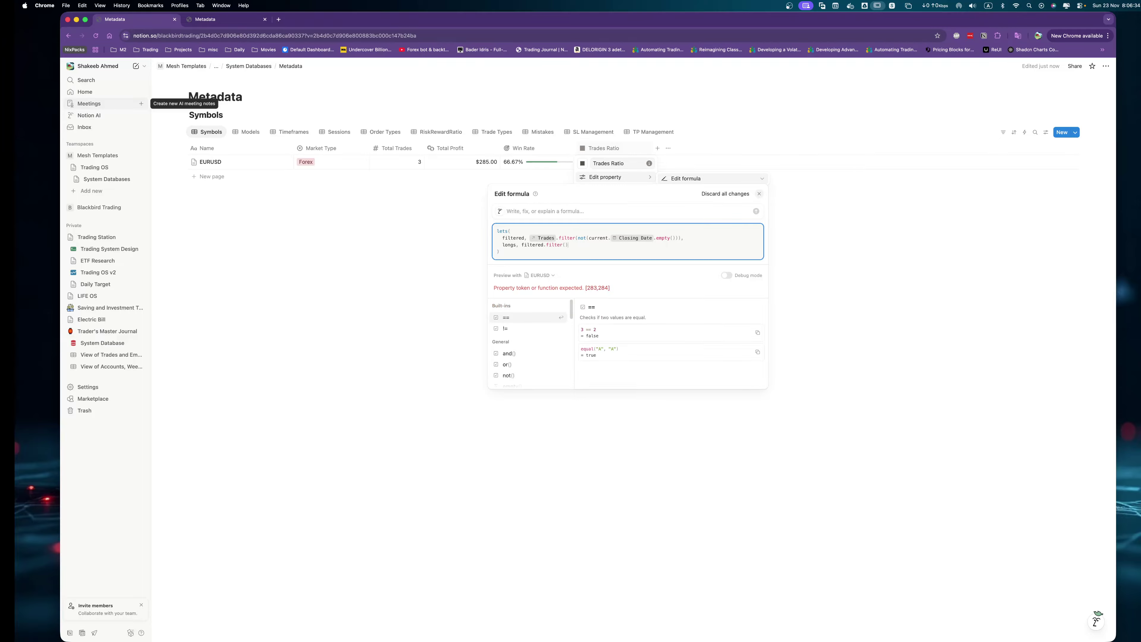
pyautogui.write('curre')
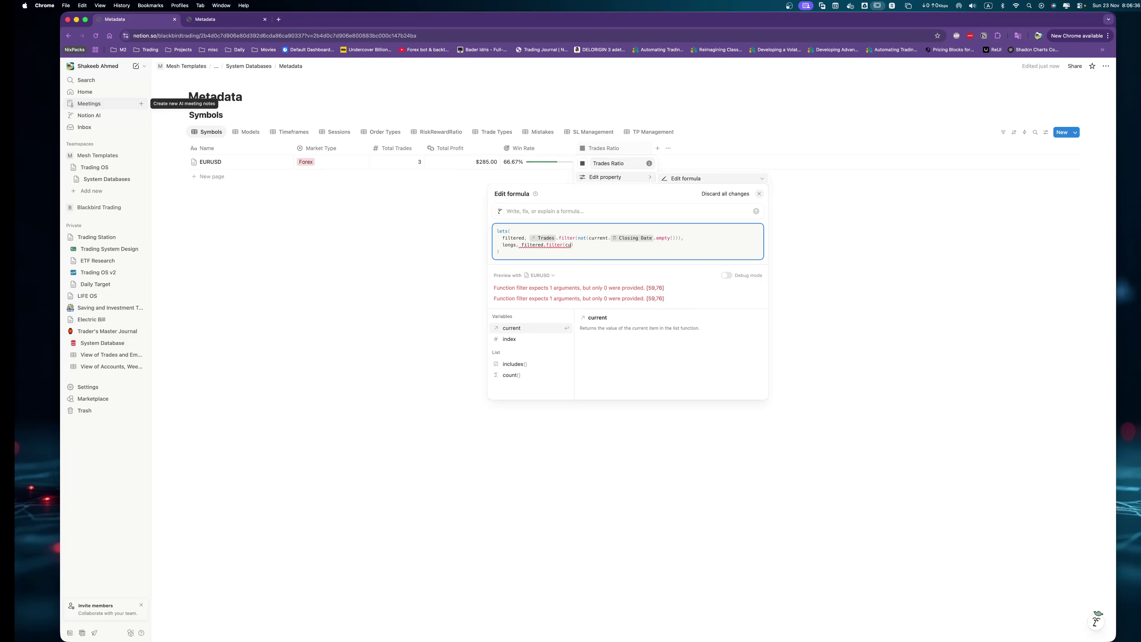
pyautogui.write('nt.dire')
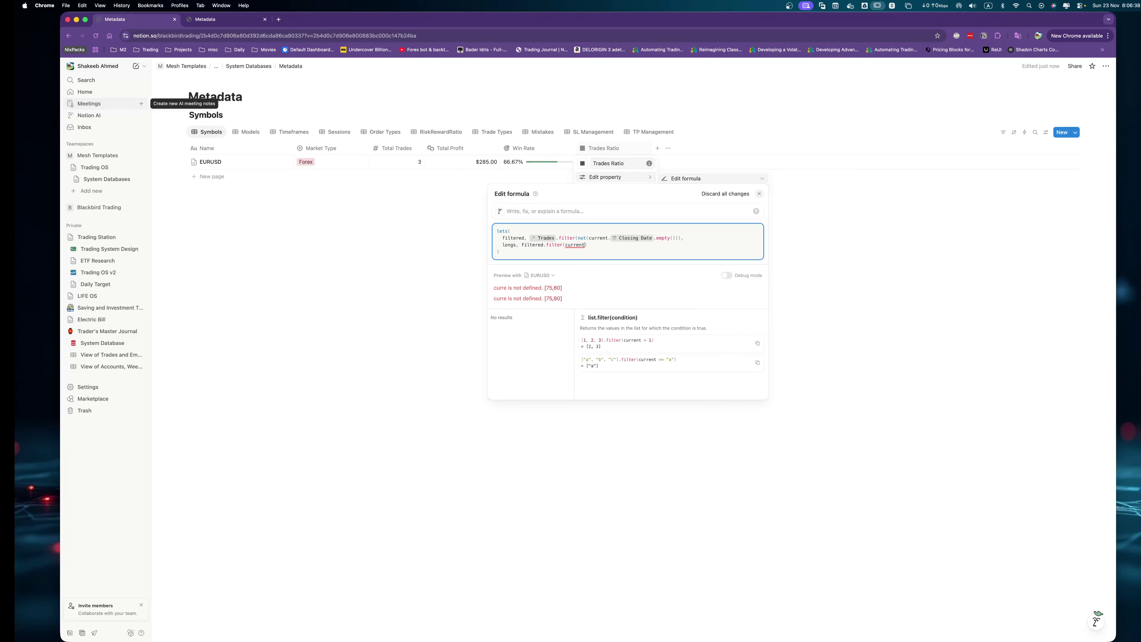
pyautogui.press('Return')
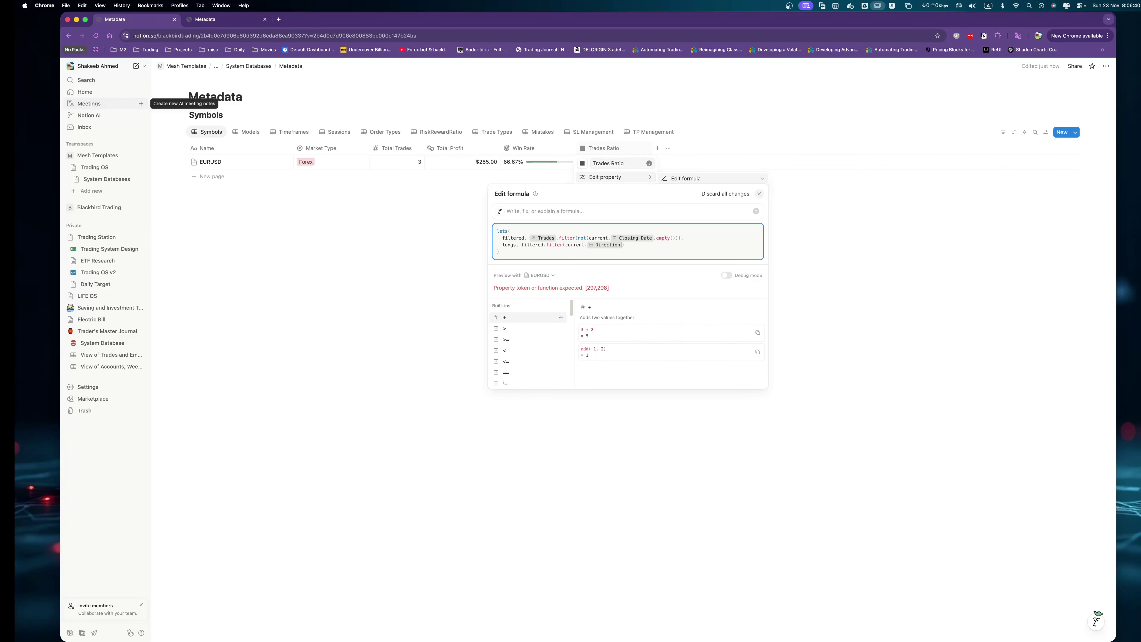
pyautogui.write('=="LO')
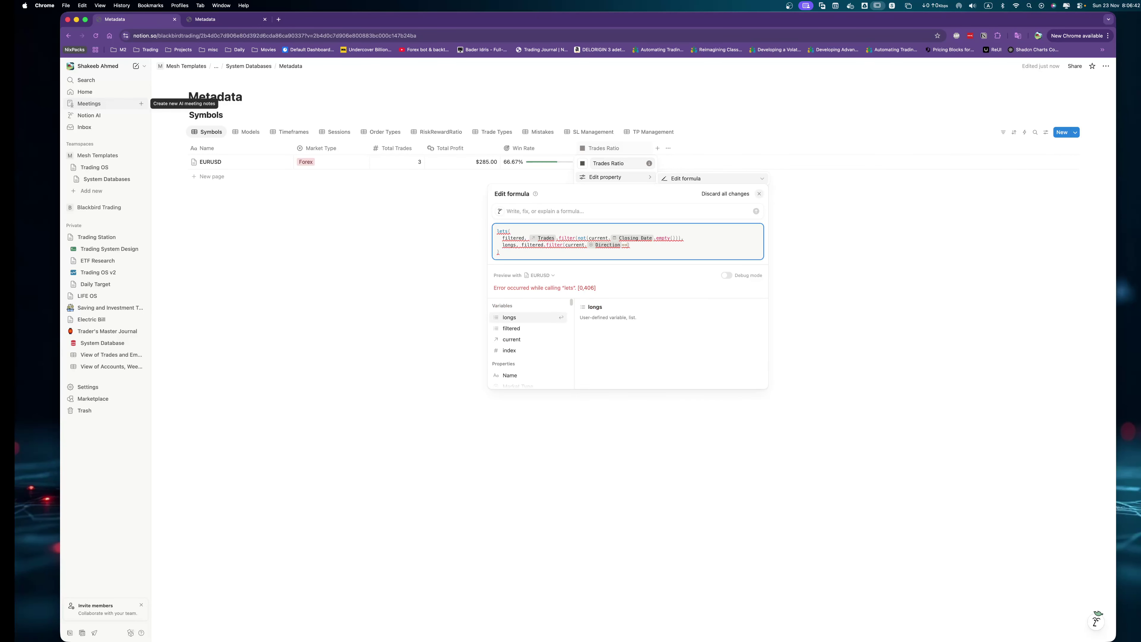
pyautogui.write('NG")')
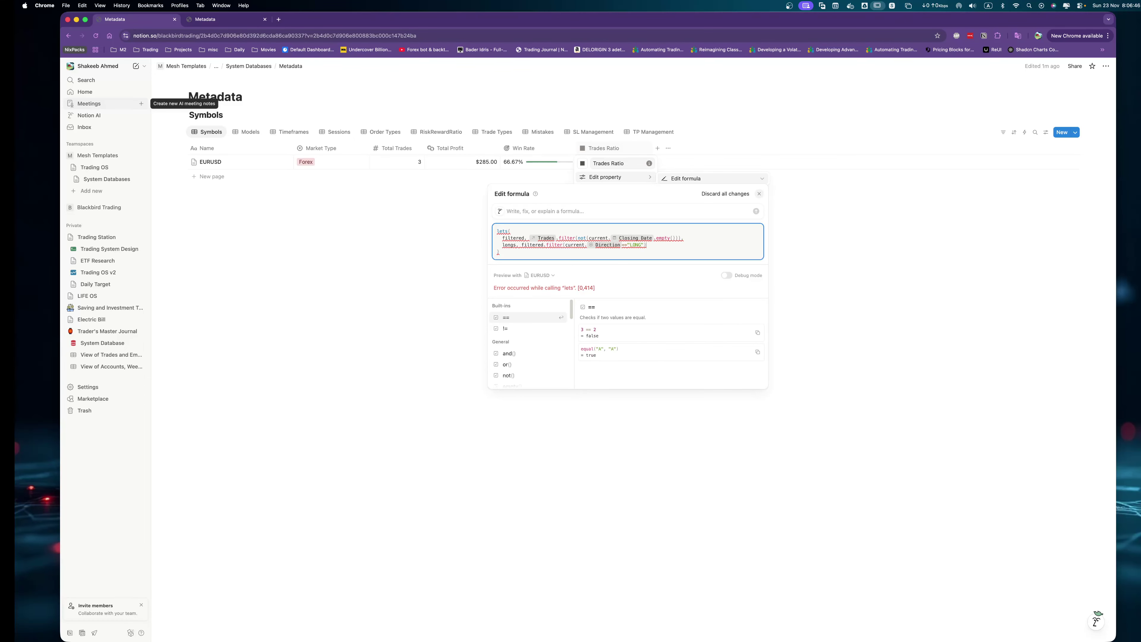
pyautogui.write(',')
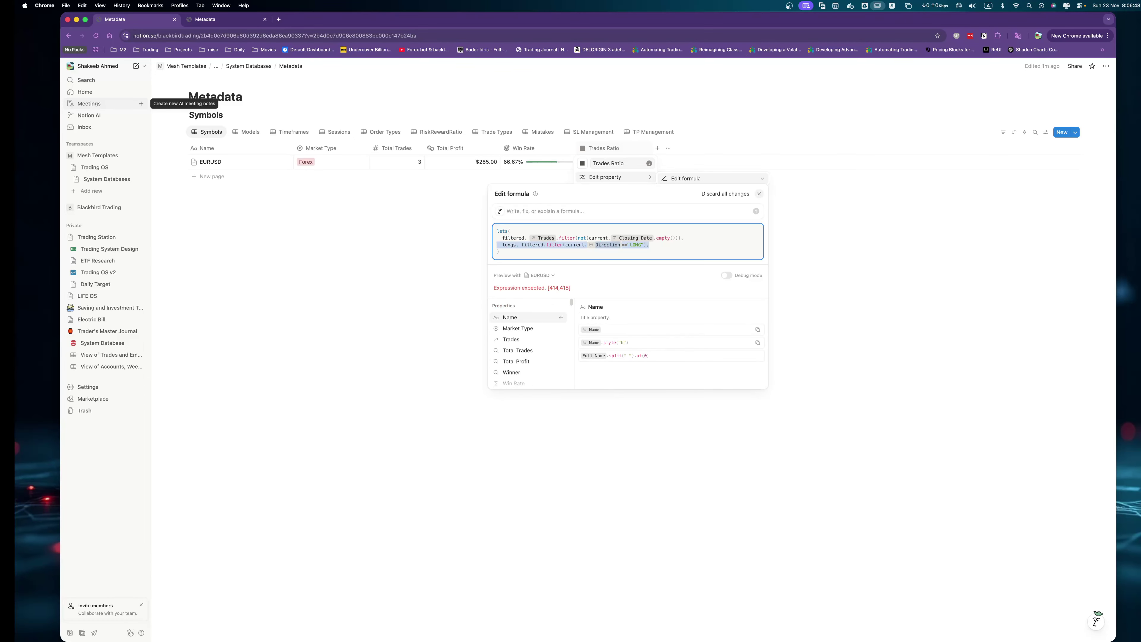
# Duplicate the longs line below it, renaming the copy's variable to shorts and its Direction value to "SHORT".
pyautogui.press('Return')
pyautogui.write('longs, filtered.filter(current.prop("Direction")=="LONG"),')
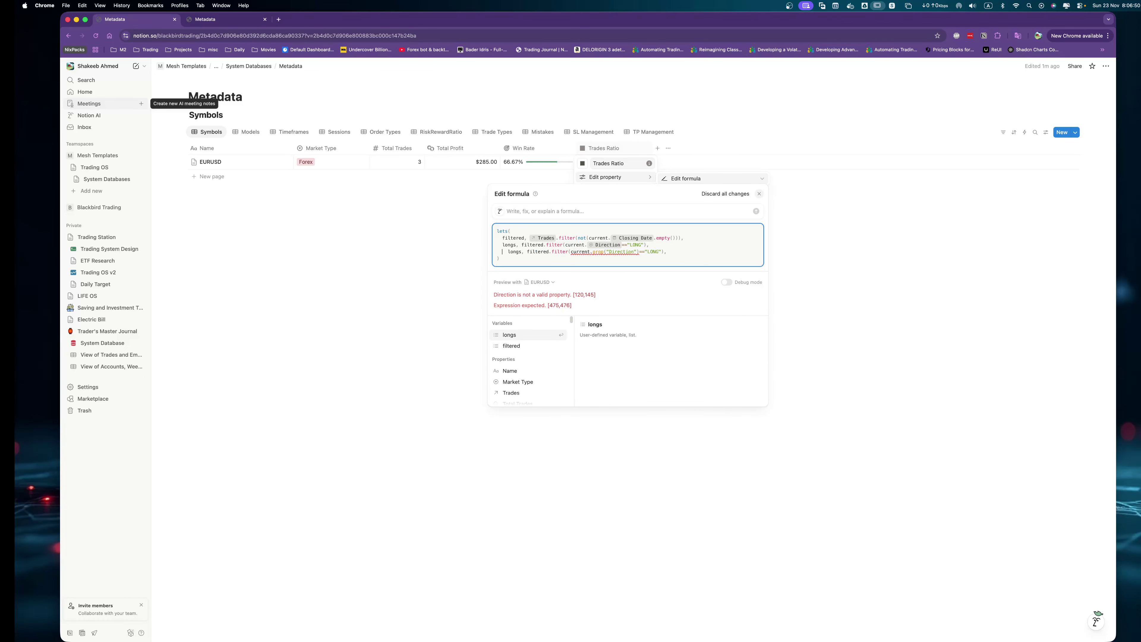
pyautogui.hotkey('shift', 'alt', 'Right')
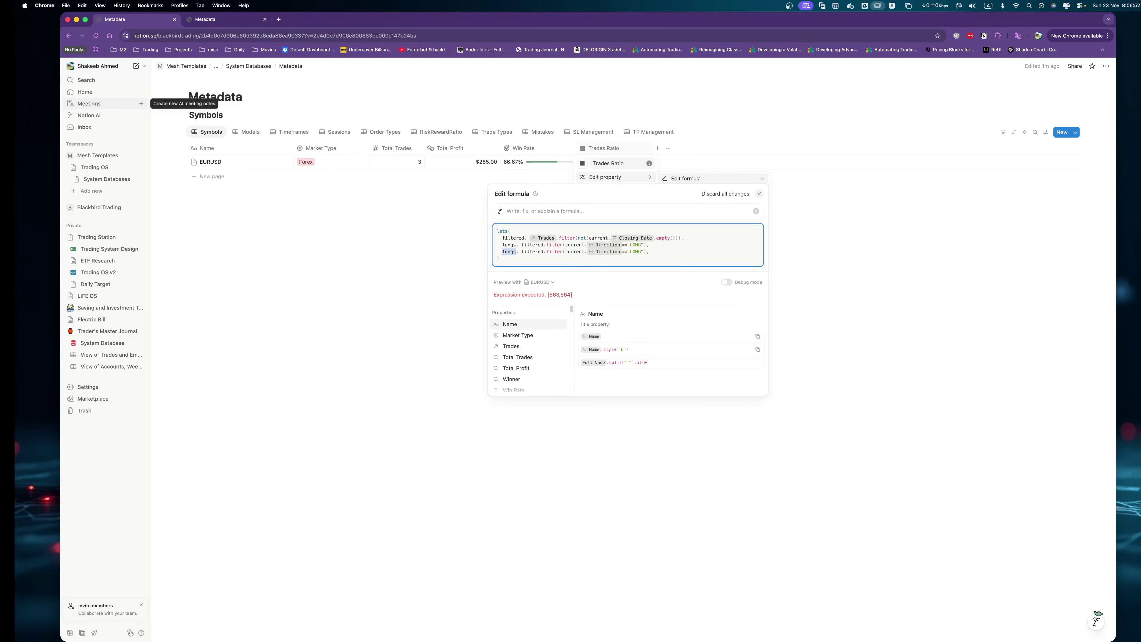
pyautogui.write('shorts')
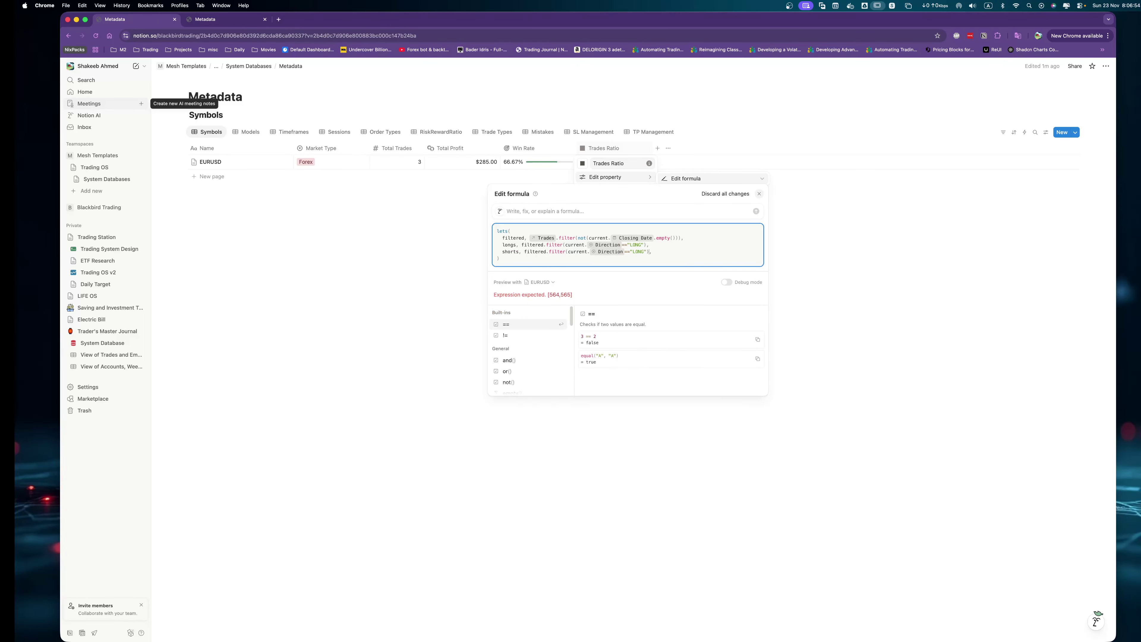
pyautogui.press('Left')
pyautogui.press('Left')
pyautogui.hotkey('shift', 'alt', 'Left')
pyautogui.write('SHORT')
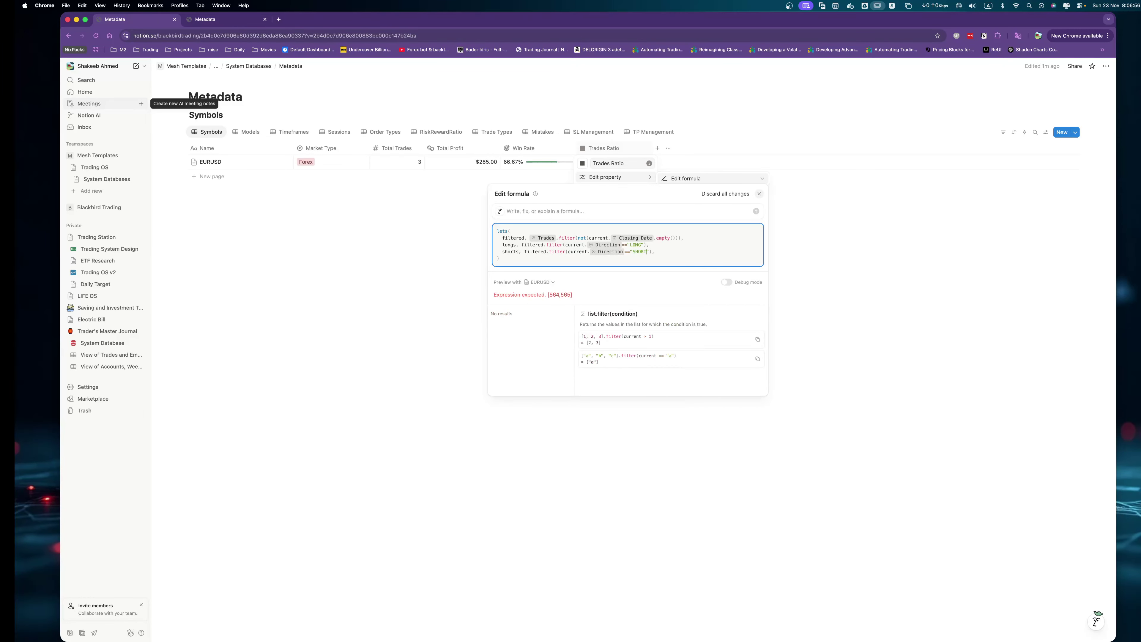
pyautogui.press('Right')
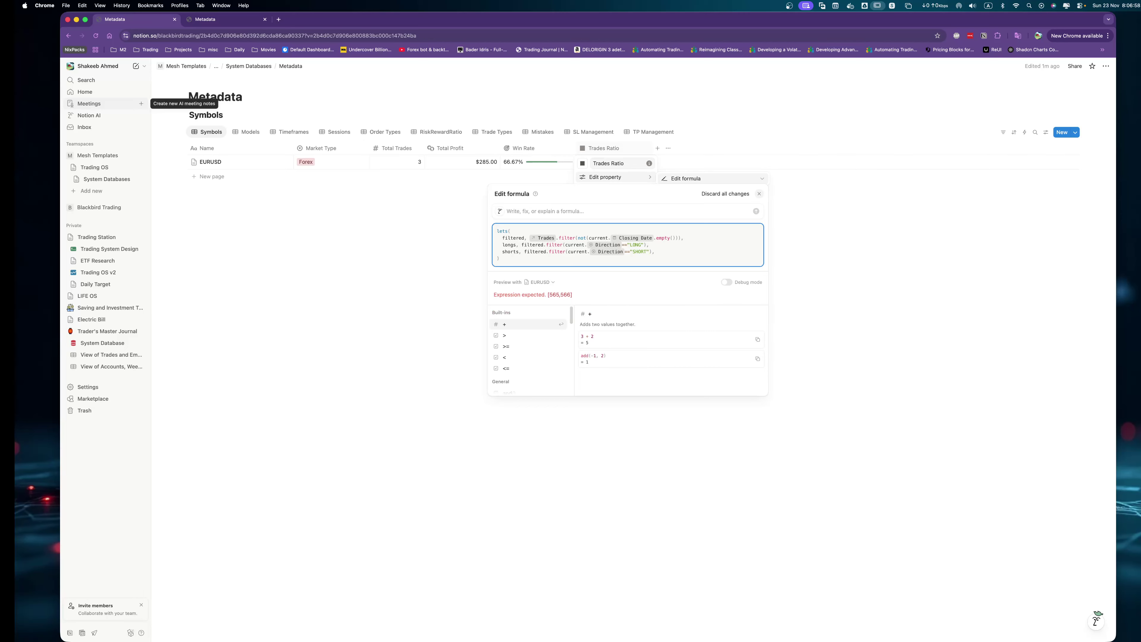
pyautogui.press('End')
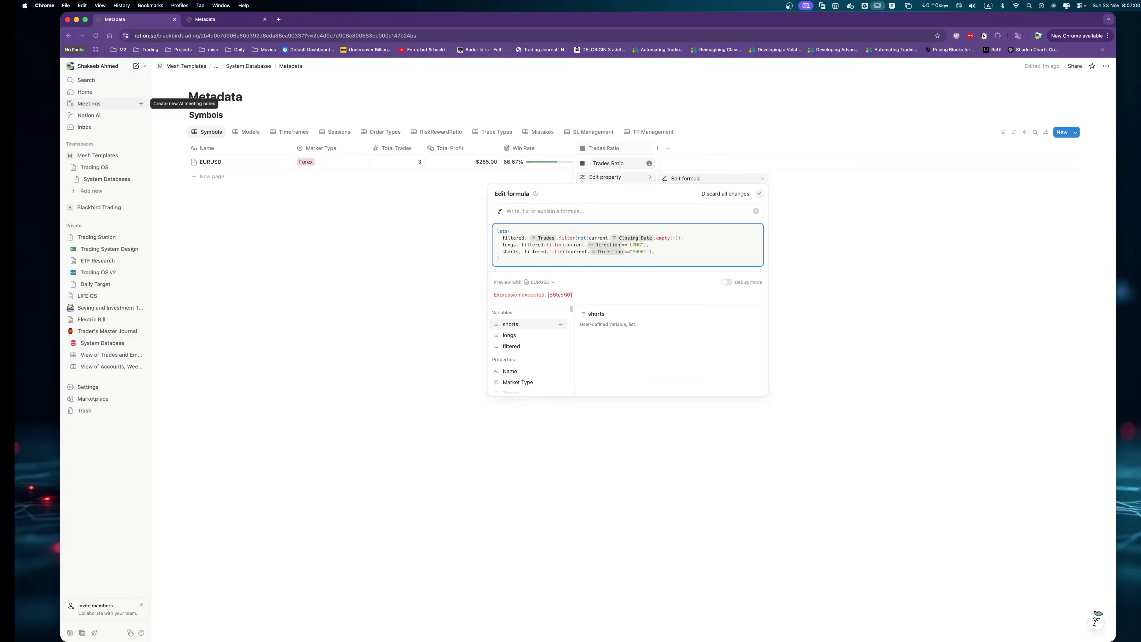
# On a new line below the shorts declaration, add style("| ", "b", "gray") as the start of the output expression.
pyautogui.hotkey('shift', 'Return')
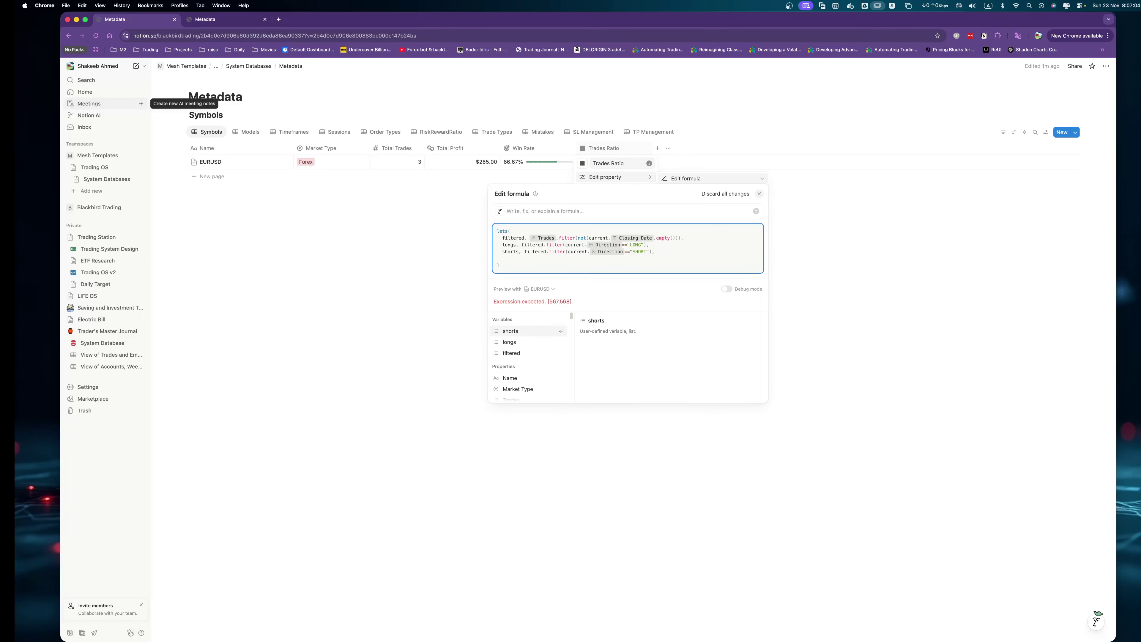
pyautogui.write('style()')
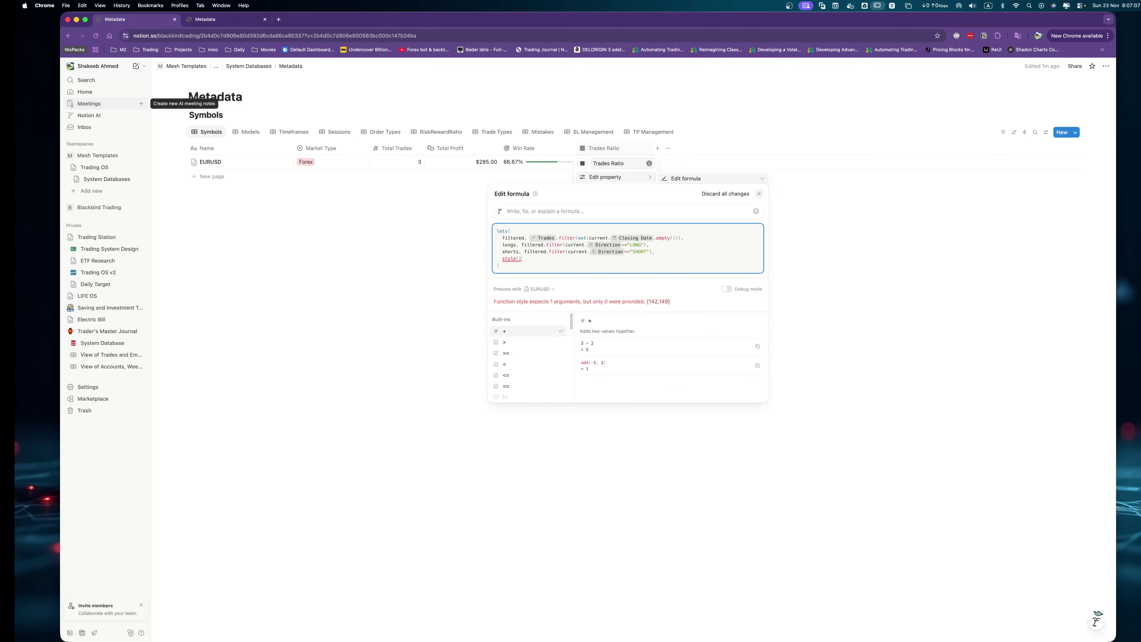
pyautogui.press('Left')
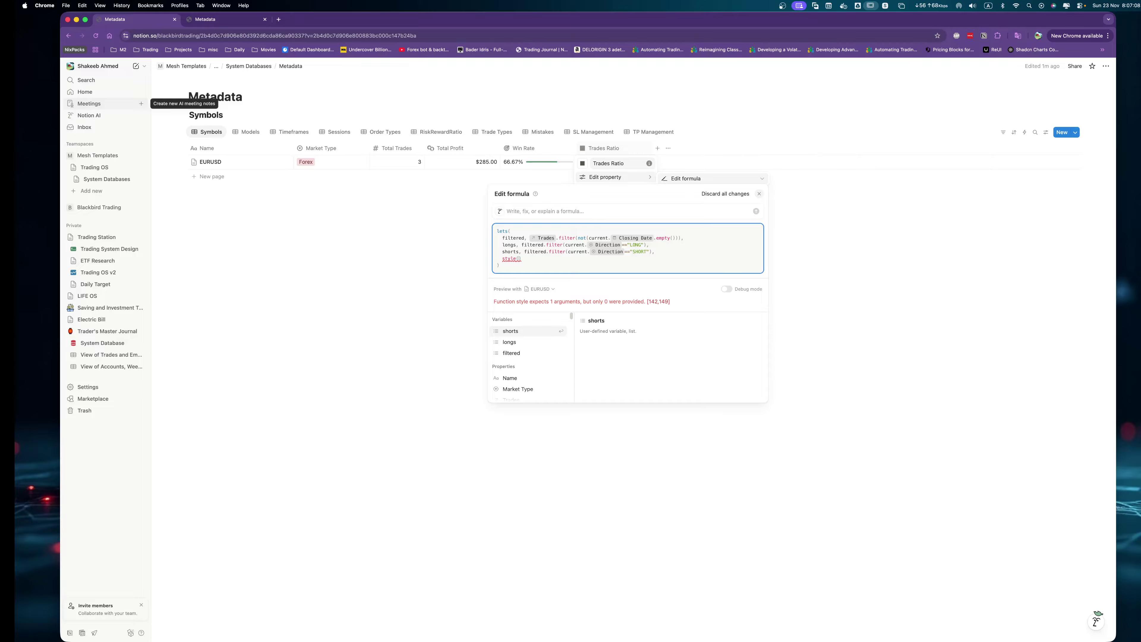
pyautogui.write('"| ')
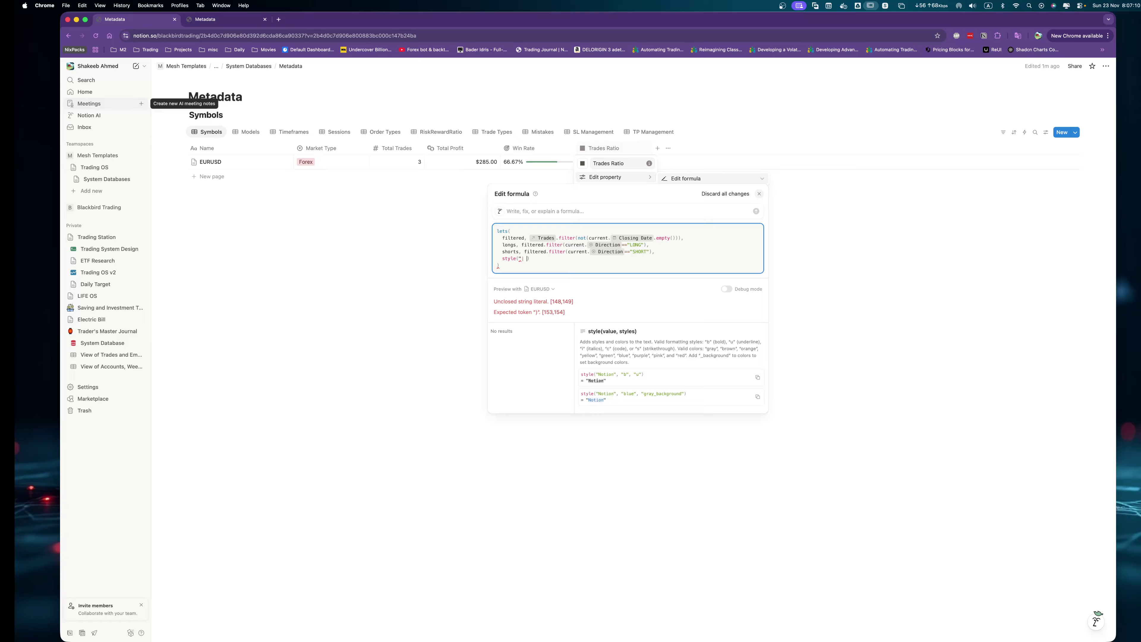
pyautogui.write('"')
pyautogui.write(', "b", ')
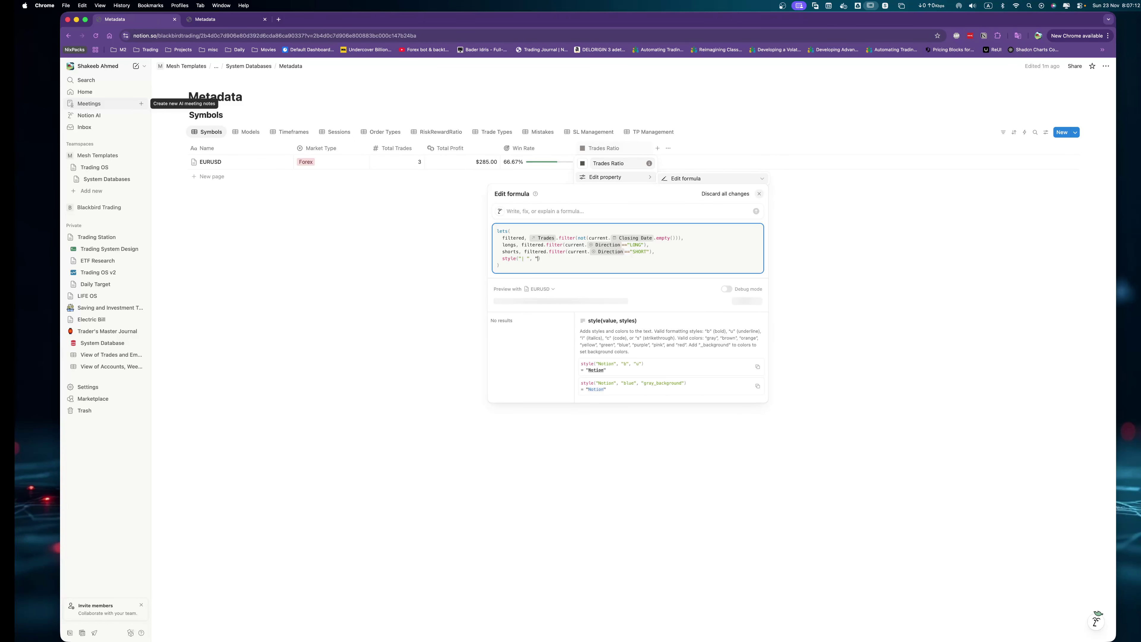
pyautogui.write('""')
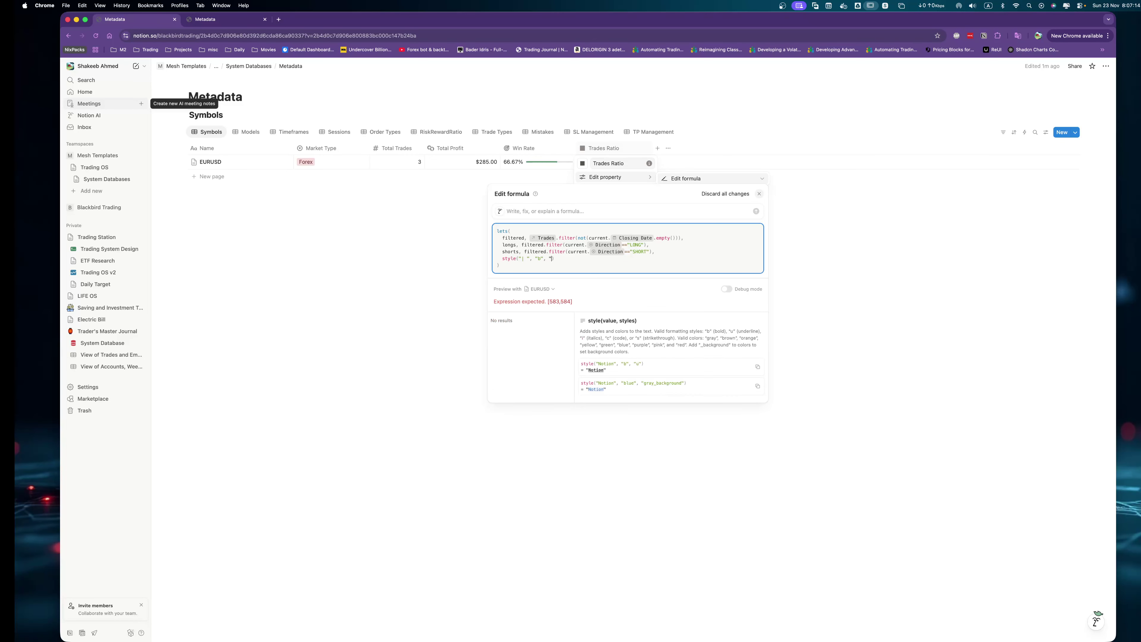
pyautogui.press('Left')
pyautogui.write('gray')
pyautogui.press('Right')
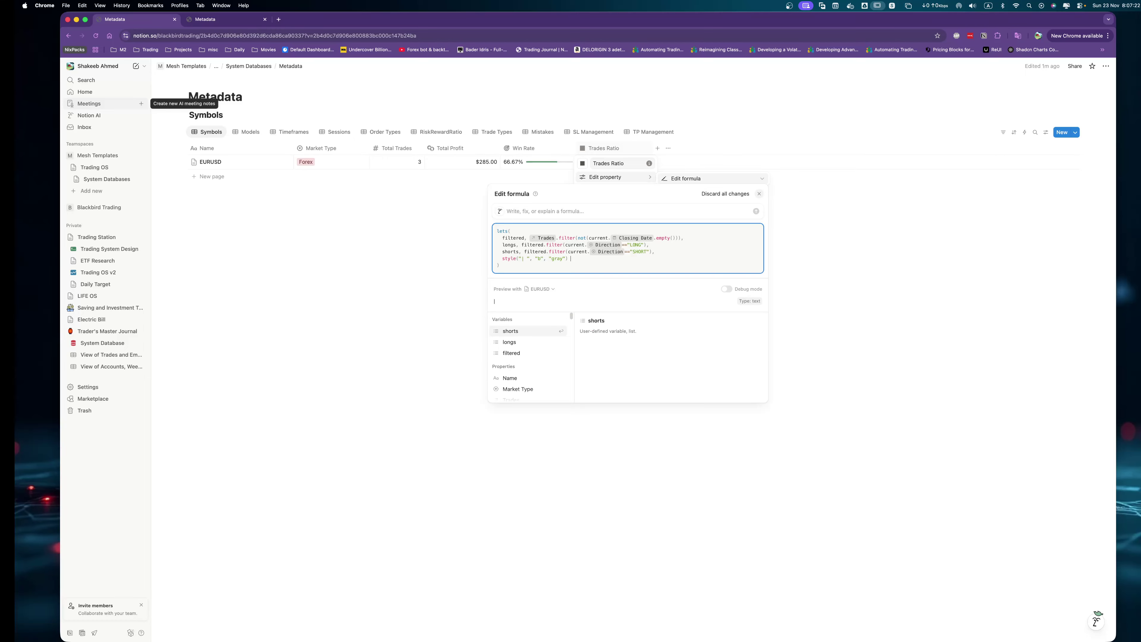
# Append + "Total Trades: " + filtered.length() + "\n" to the gray style() expression.
pyautogui.write('+ Total Trade')
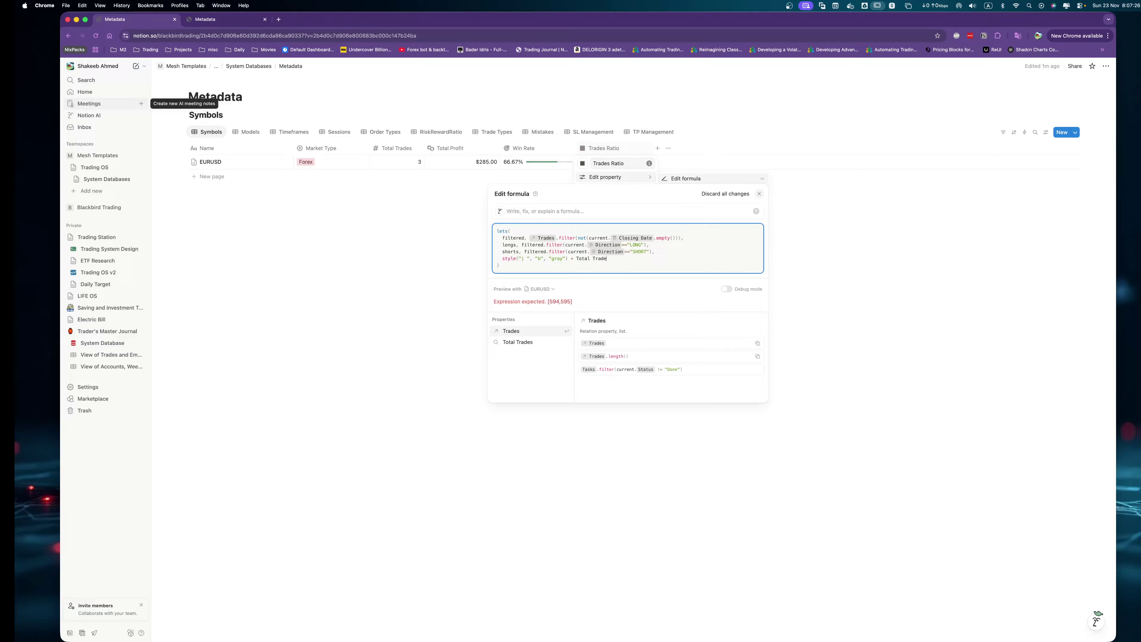
pyautogui.write('s')
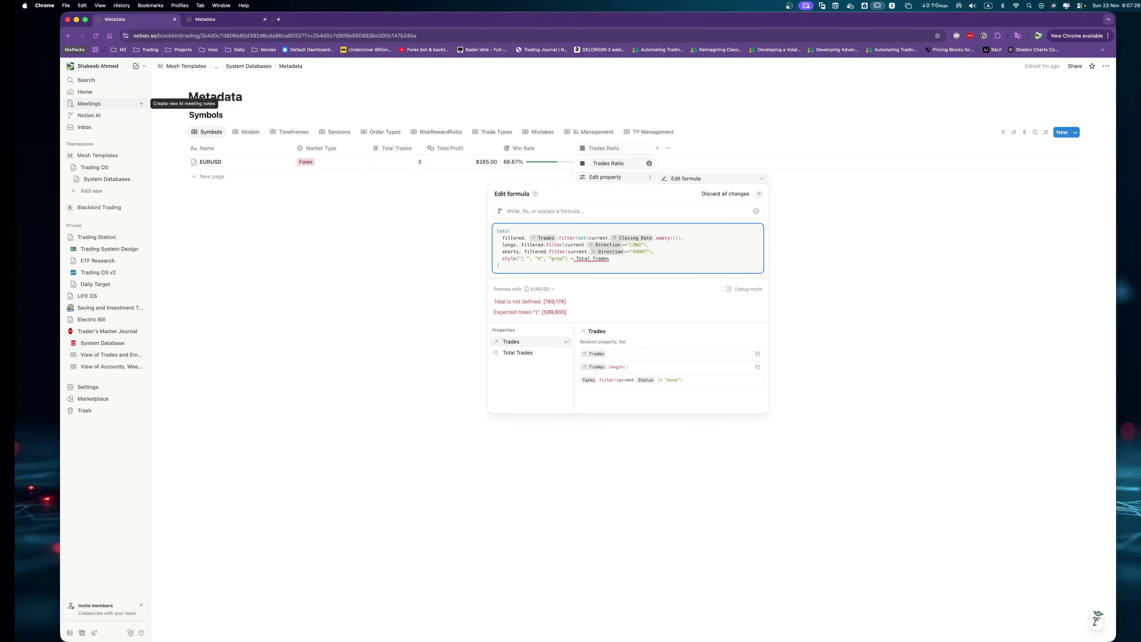
pyautogui.write(':')
pyautogui.hotkey('alt', 'shift', 'Left')
pyautogui.hotkey('alt', 'shift', 'Left')
pyautogui.hotkey('alt', 'shift', 'Left')
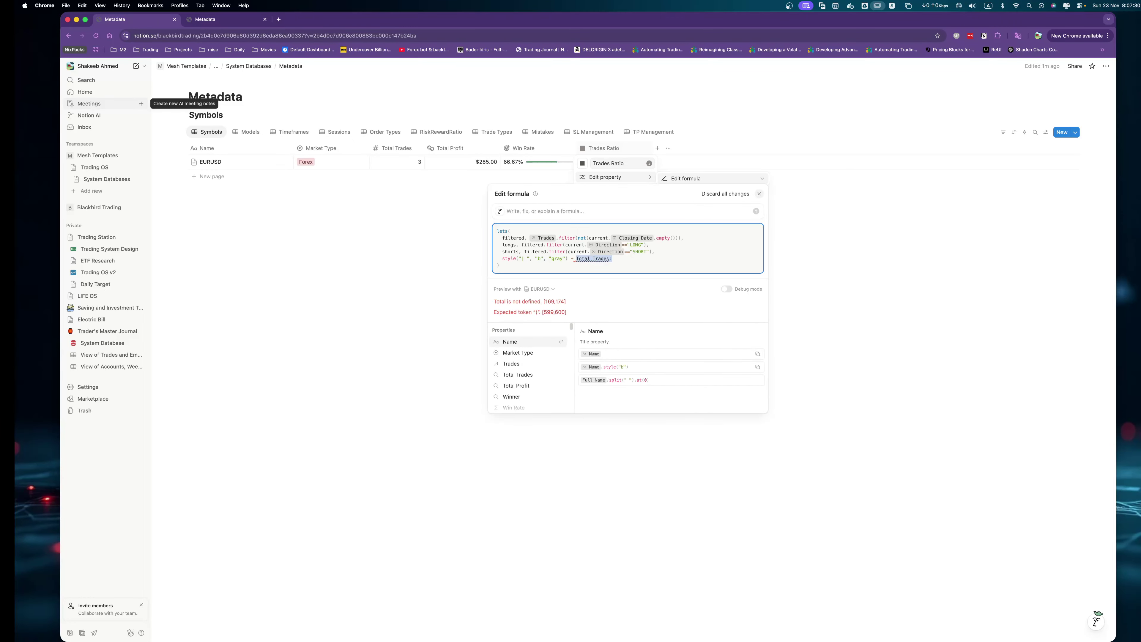
pyautogui.write('"')
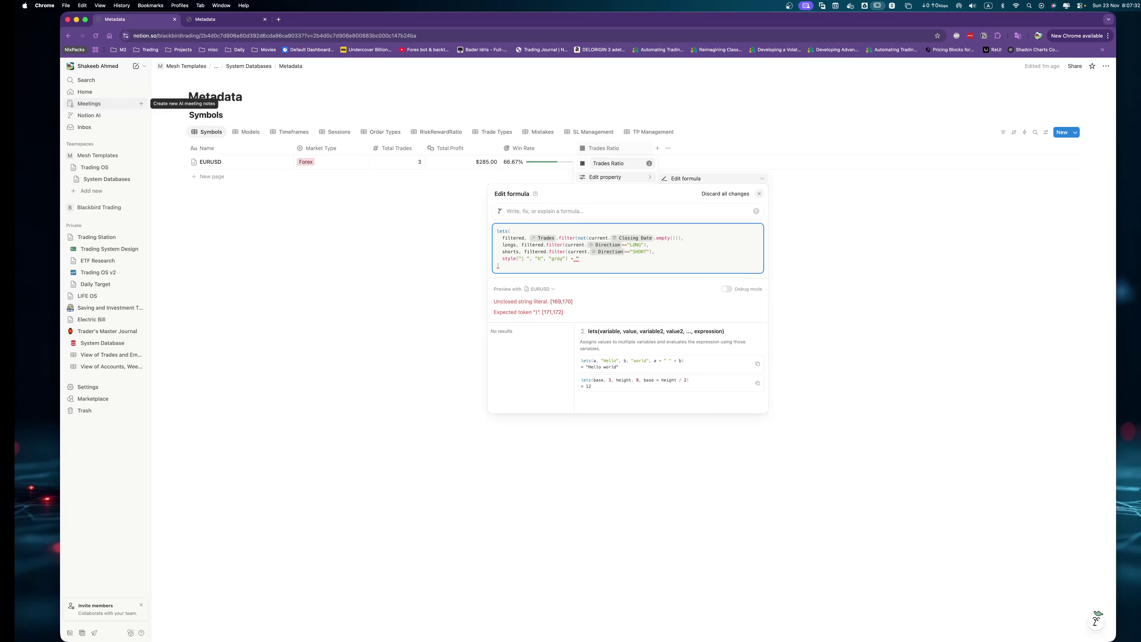
pyautogui.write('Total Trades: " +')
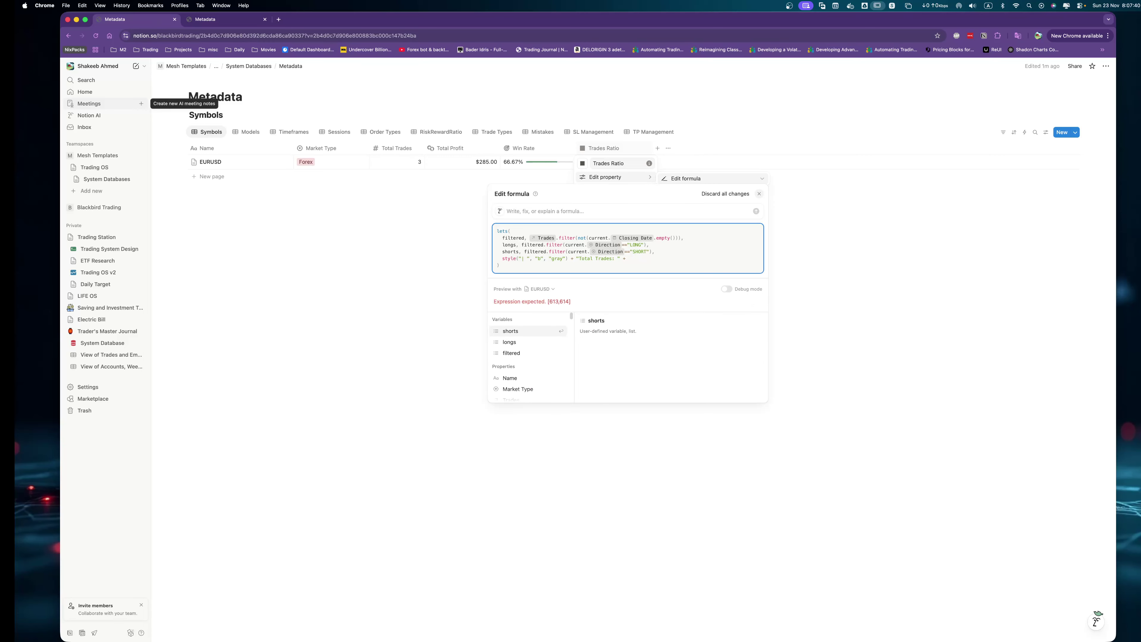
pyautogui.write(' filtered.')
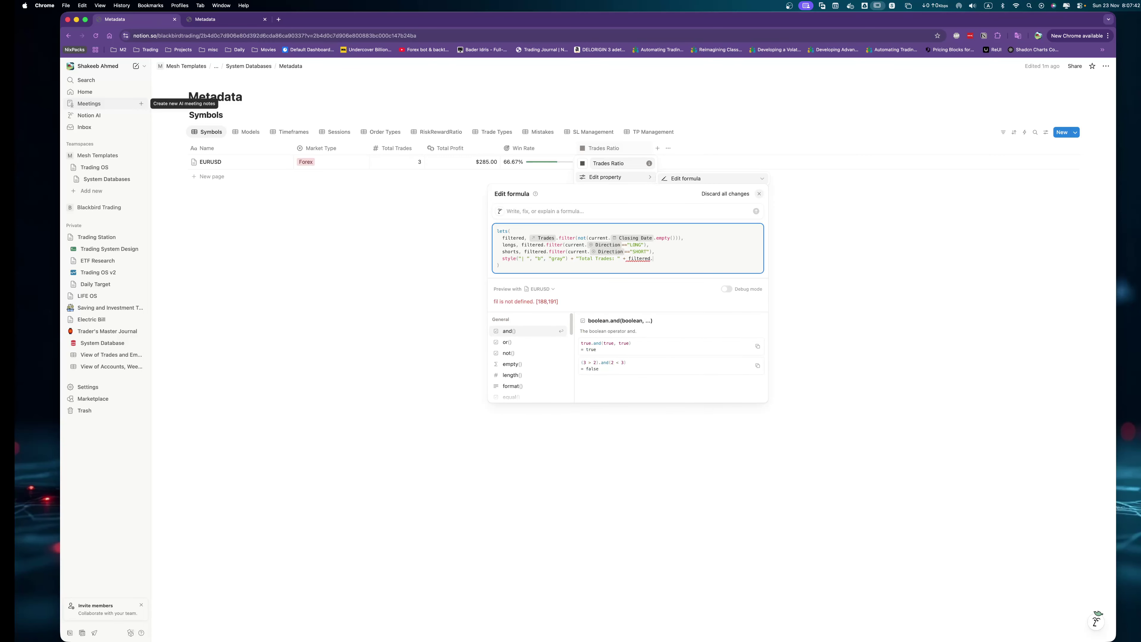
pyautogui.write('length()')
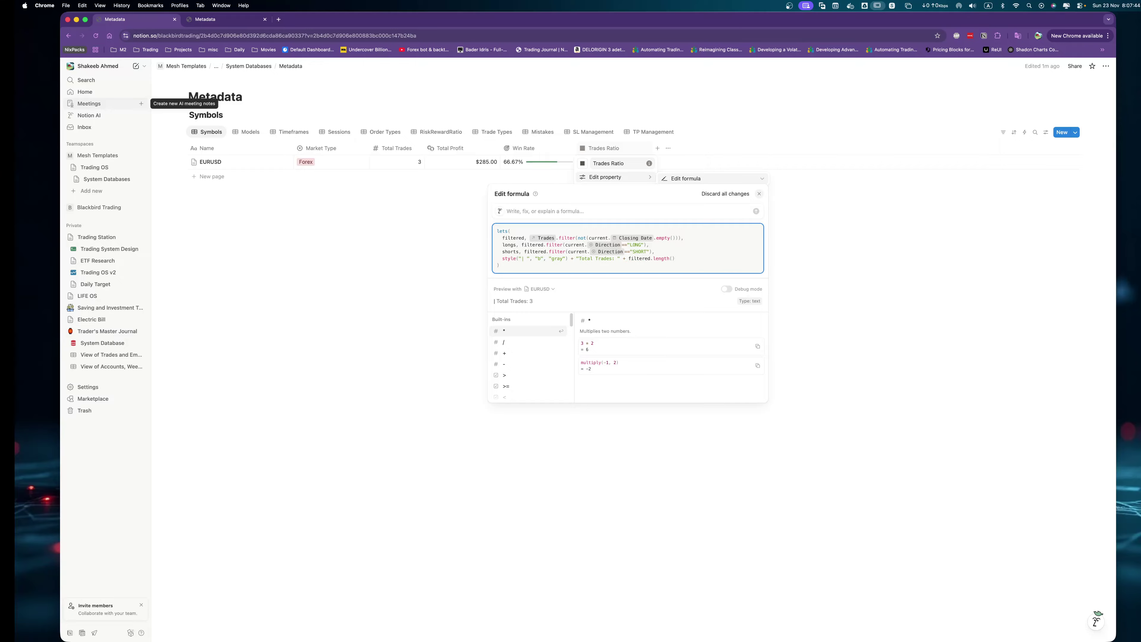
pyautogui.write(' + "\\n')
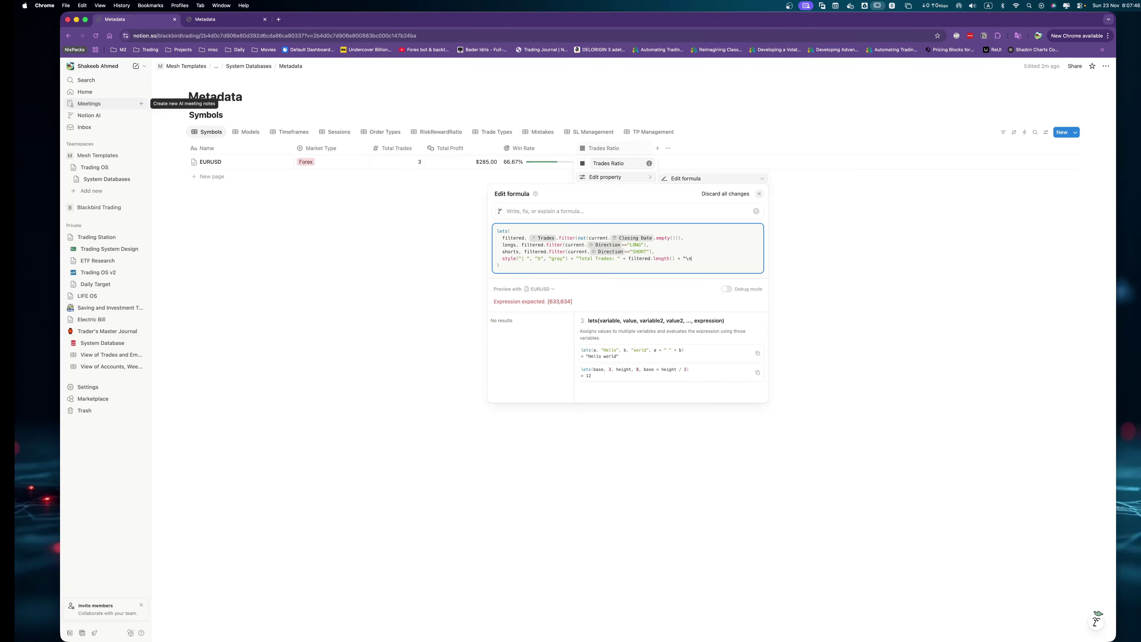
pyautogui.write('"')
# Duplicate the Total Trades line below itself and join the two lines with a + operator.
pyautogui.press('super+shift+Left')
pyautogui.press('super+c')
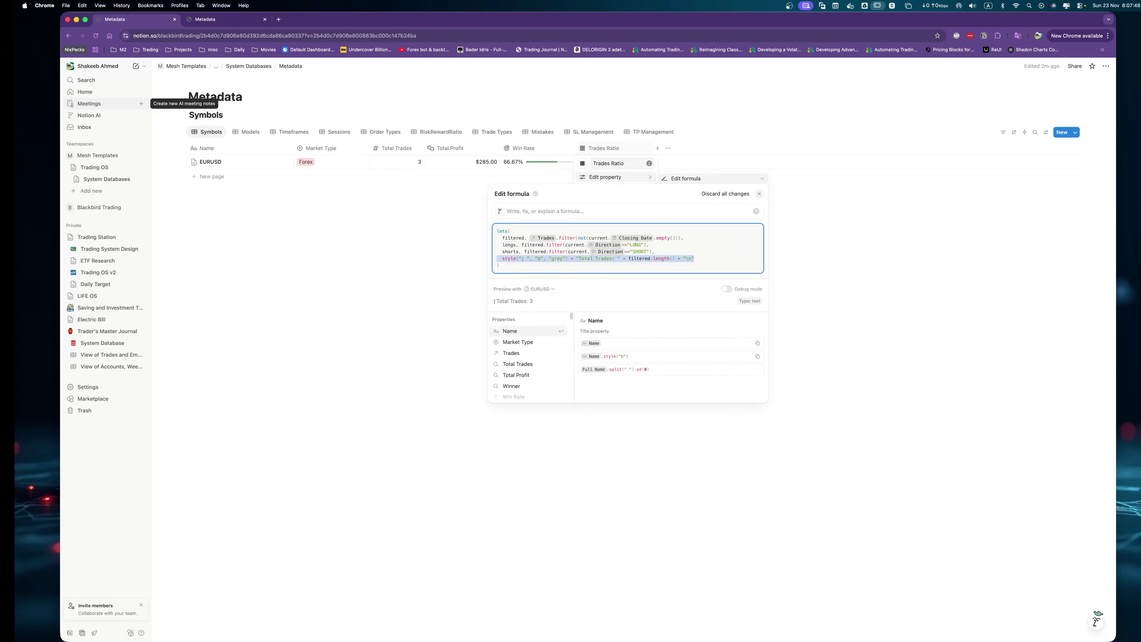
pyautogui.press('Right')
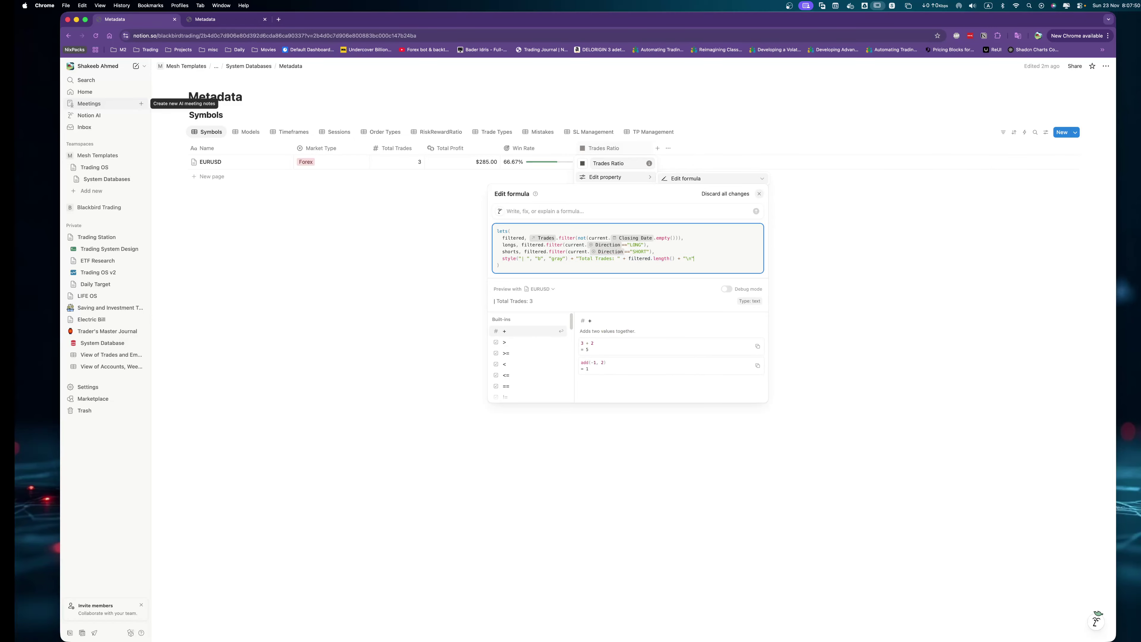
pyautogui.press('Return')
pyautogui.press('super+v')
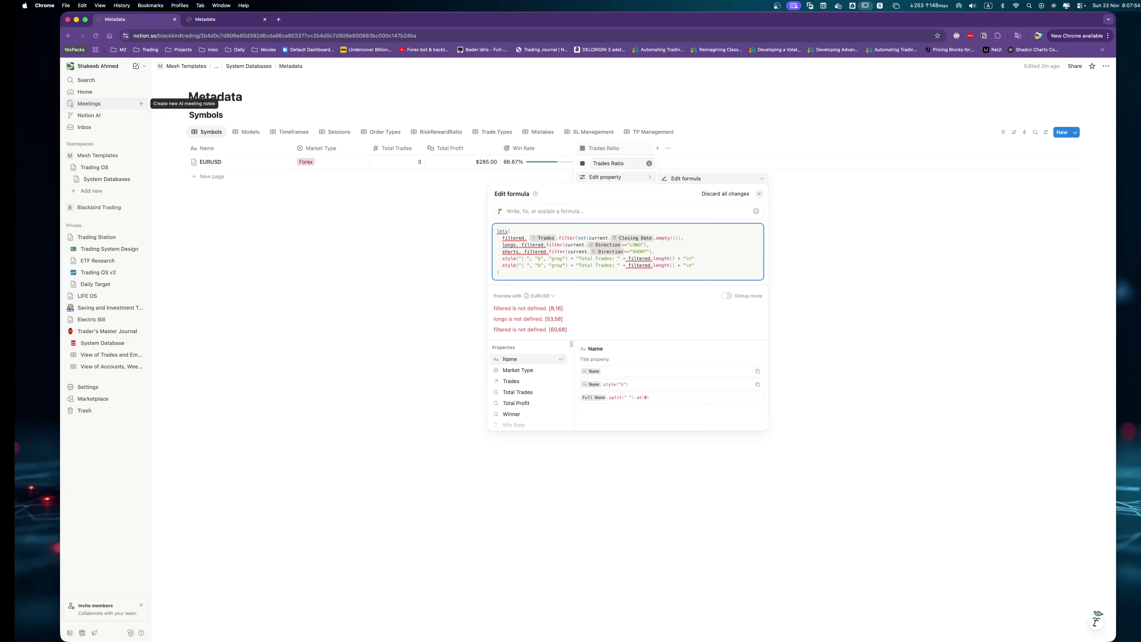
pyautogui.press('Down')
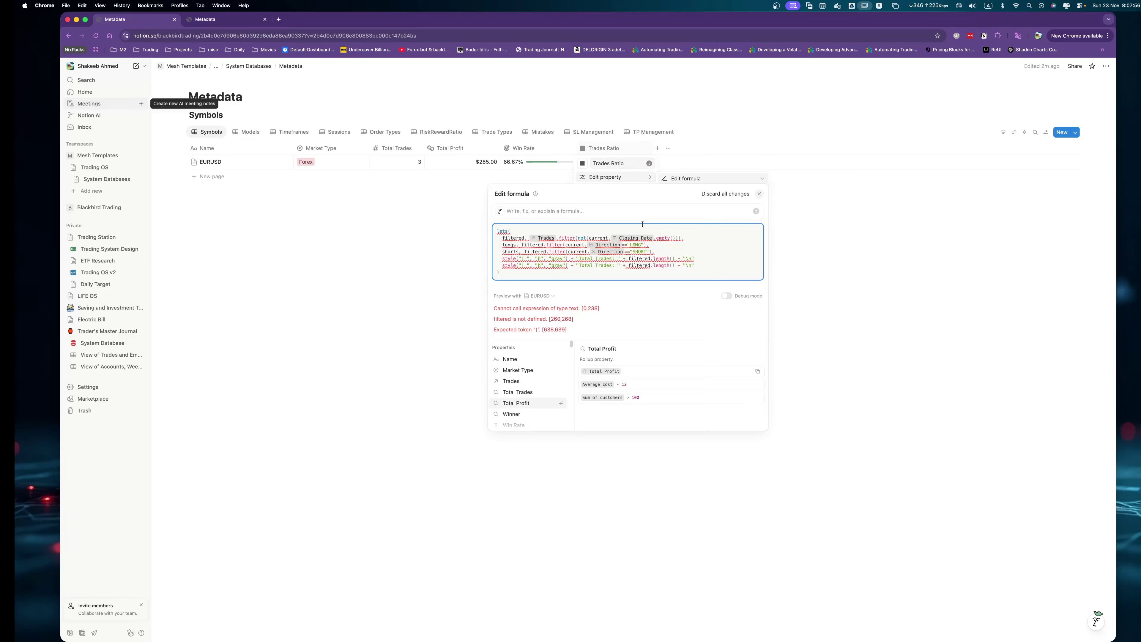
pyautogui.click(705, 260)
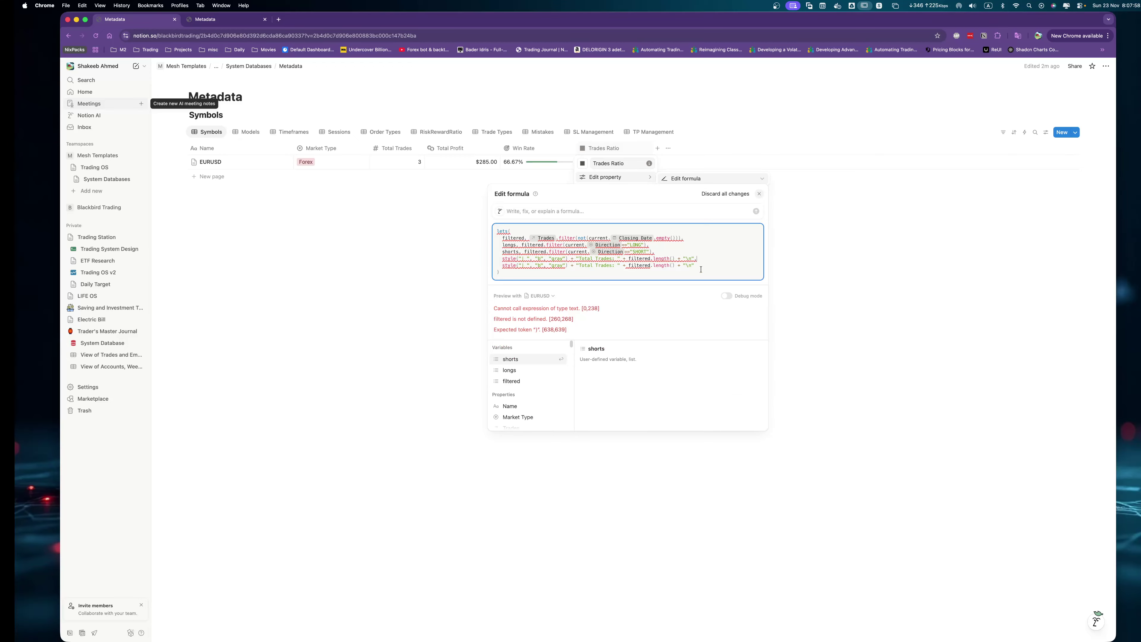
pyautogui.write(',')
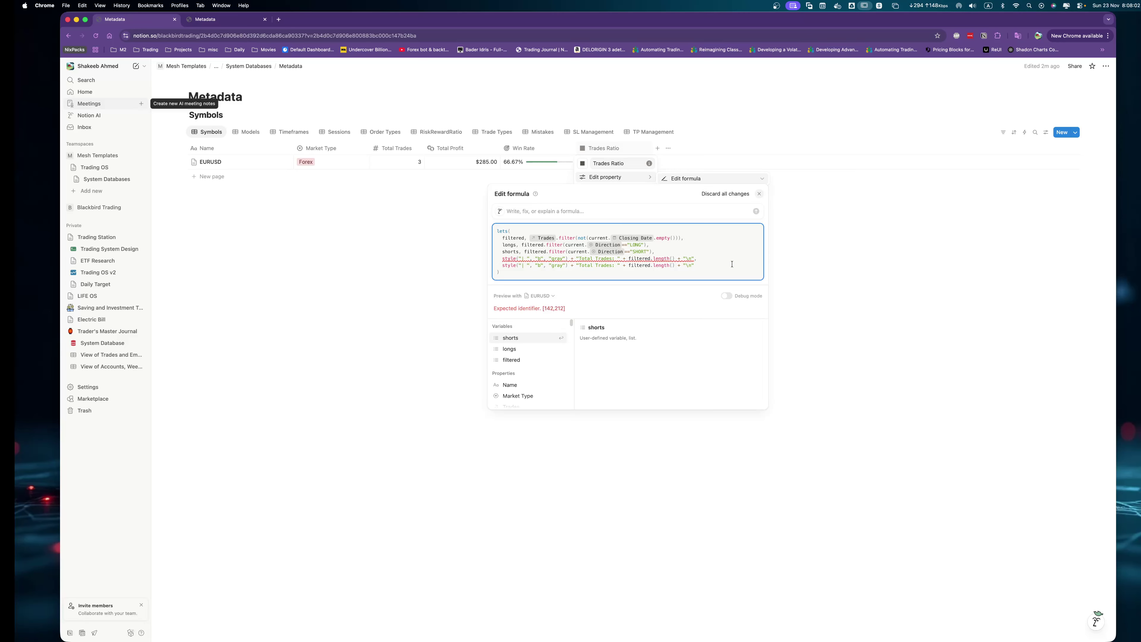
pyautogui.press('BackSpace')
pyautogui.write('+')
# In the duplicated line, set the style color to "green" and the label to "Long Trades: ".
pyautogui.click(538, 264)
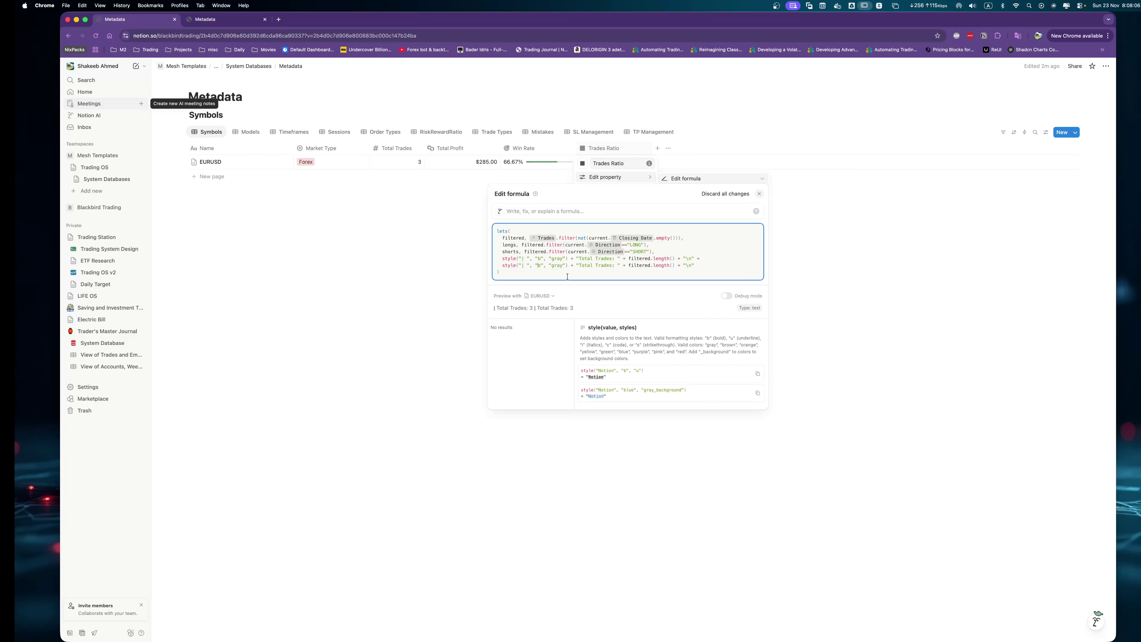
pyautogui.doubleClick(554, 266)
pyautogui.write('green')
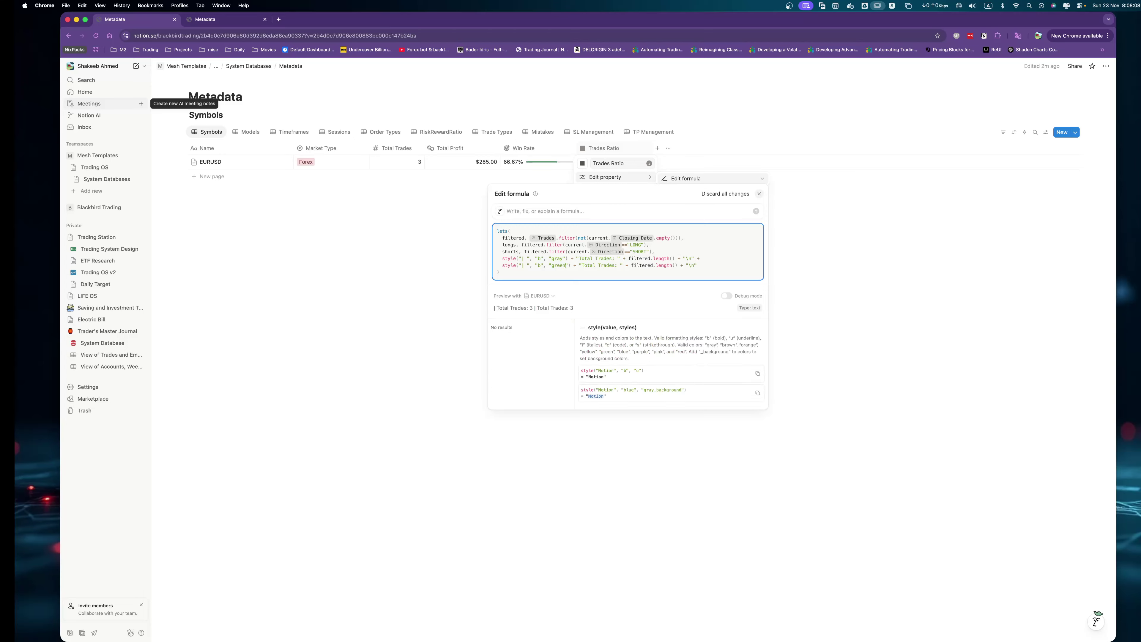
pyautogui.doubleClick(584, 265)
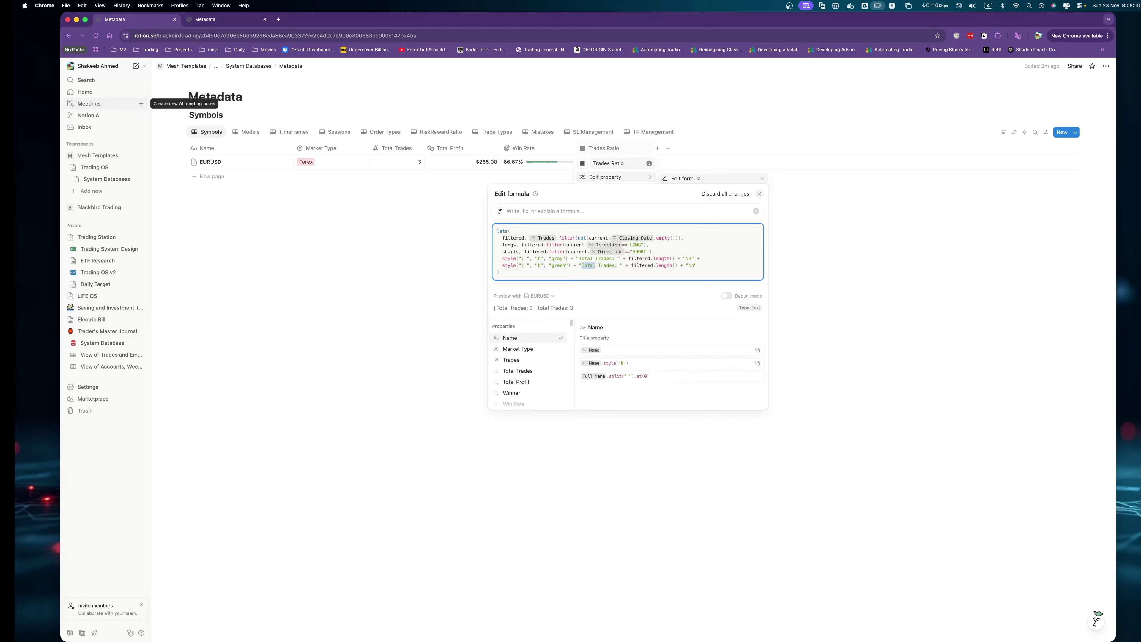
pyautogui.write('Long')
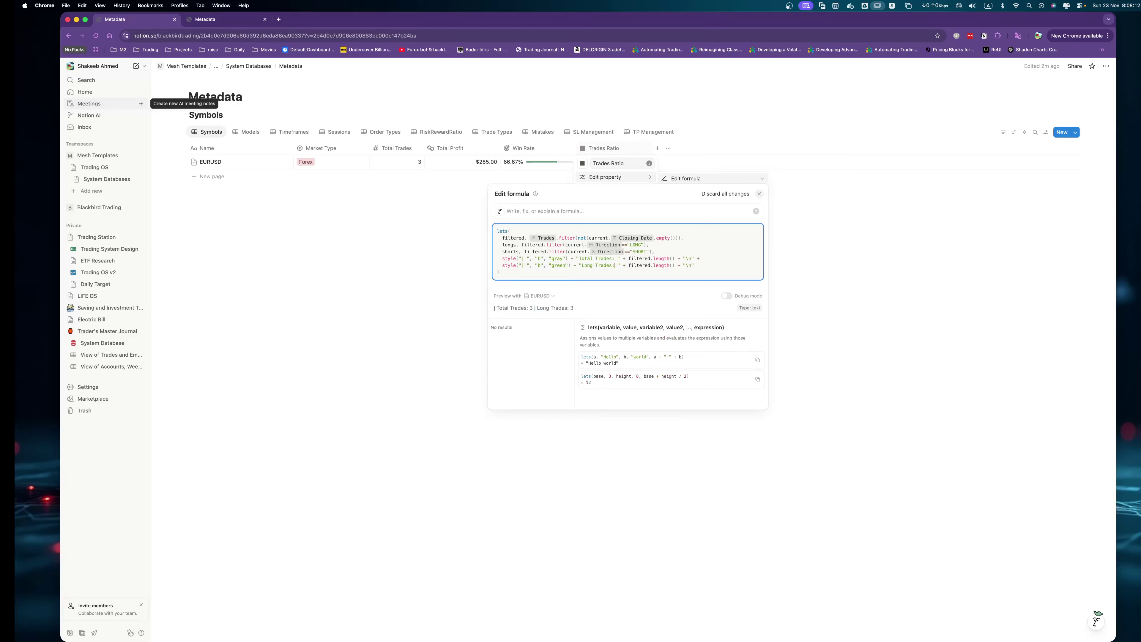
# Make the Long Trades line count longs.length() instead of the filtered list.
pyautogui.press('Right')
pyautogui.press('Right')
pyautogui.press('Right')
pyautogui.press('Right')
pyautogui.hotkey('shift', 'alt', 'Right')
pyautogui.write('longs')
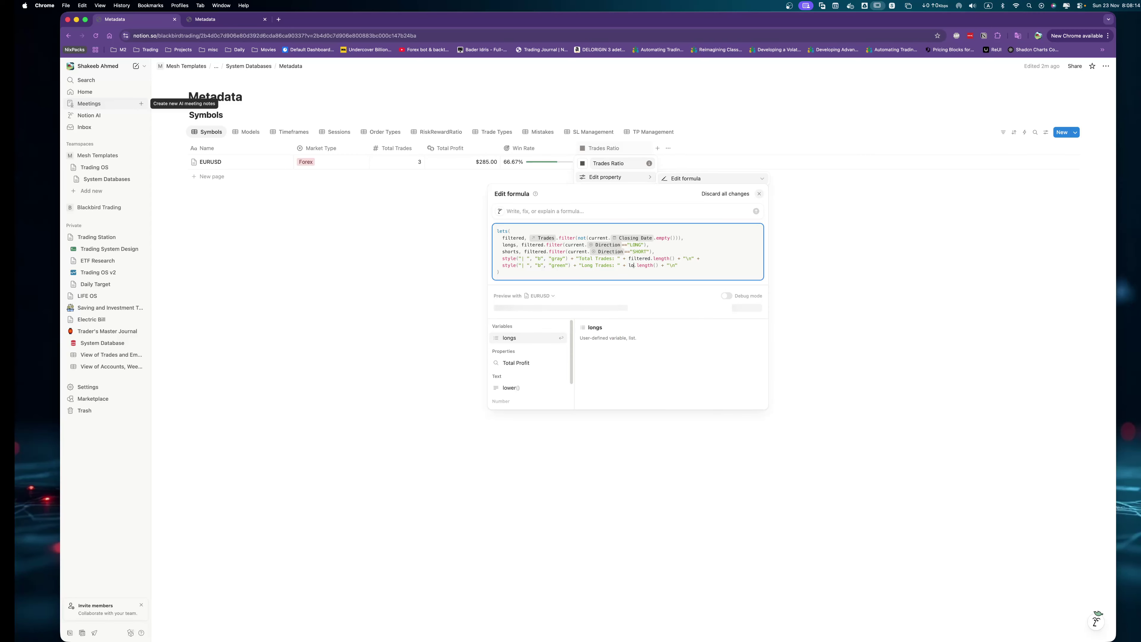
# End the Long Trades line with a + operator and duplicate it below with matching indentation.
pyautogui.press('super+Right')
pyautogui.write('+')
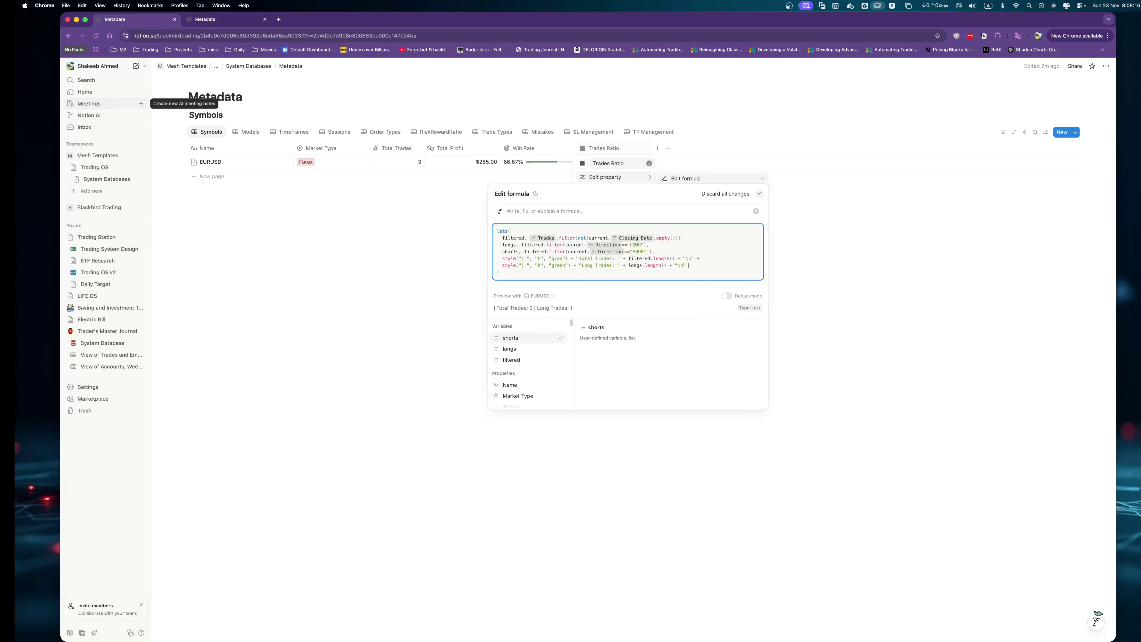
pyautogui.press('shift+super+Left')
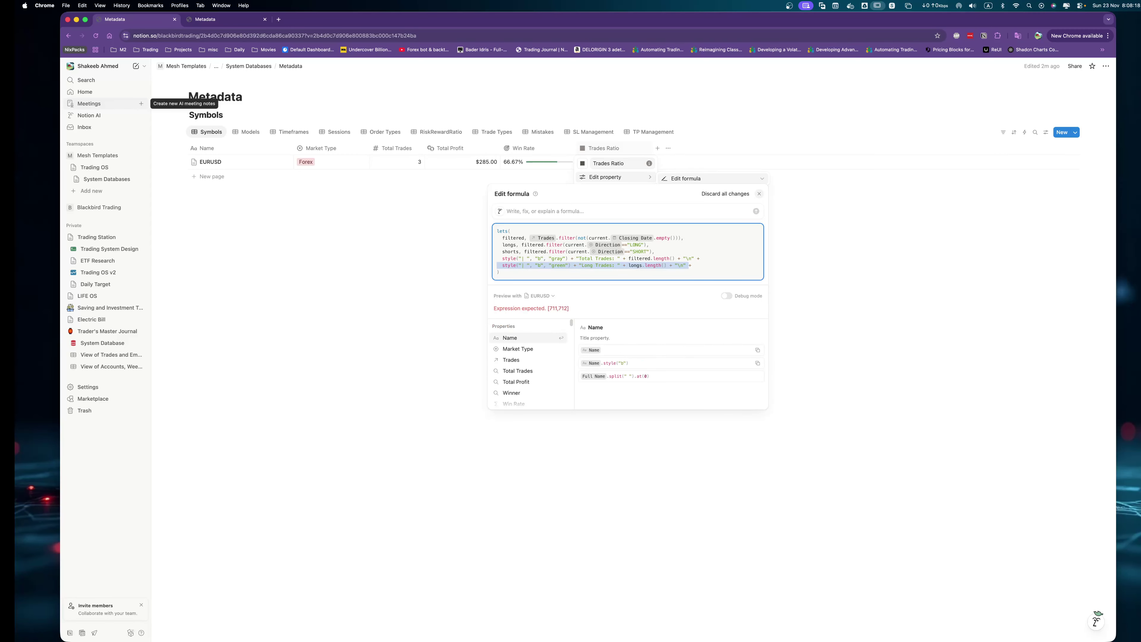
pyautogui.press('super+c')
pyautogui.press('super+Right')
pyautogui.press('Return')
pyautogui.press('super+v')
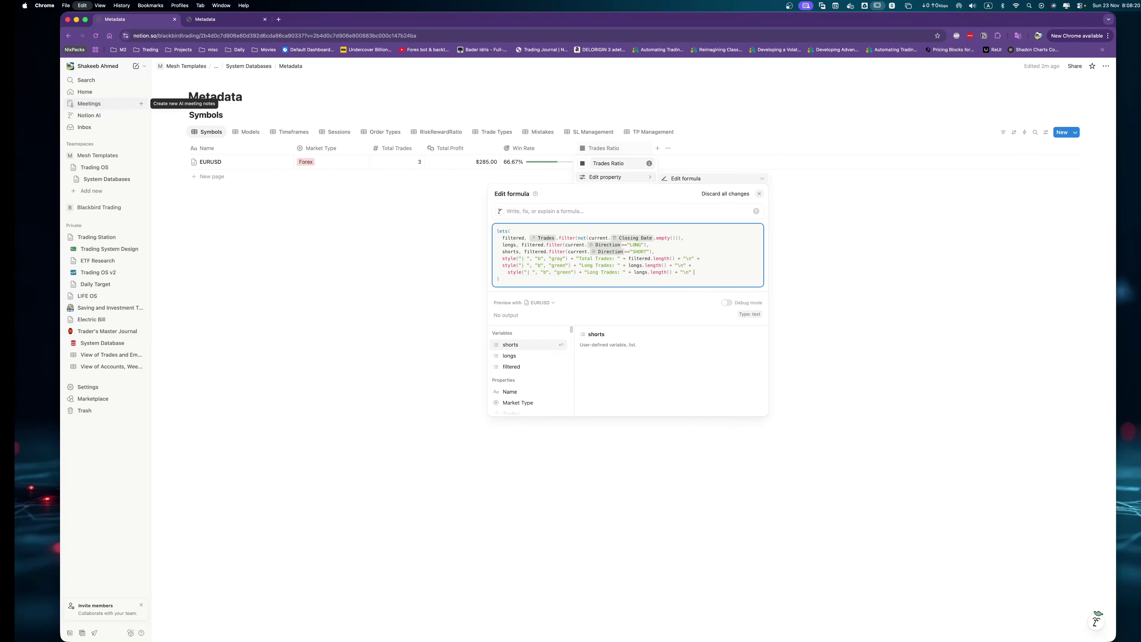
pyautogui.hotkey('alt', 'Right')
pyautogui.hotkey('alt', 'Left')
pyautogui.press('BackSpace')
pyautogui.press('BackSpace')
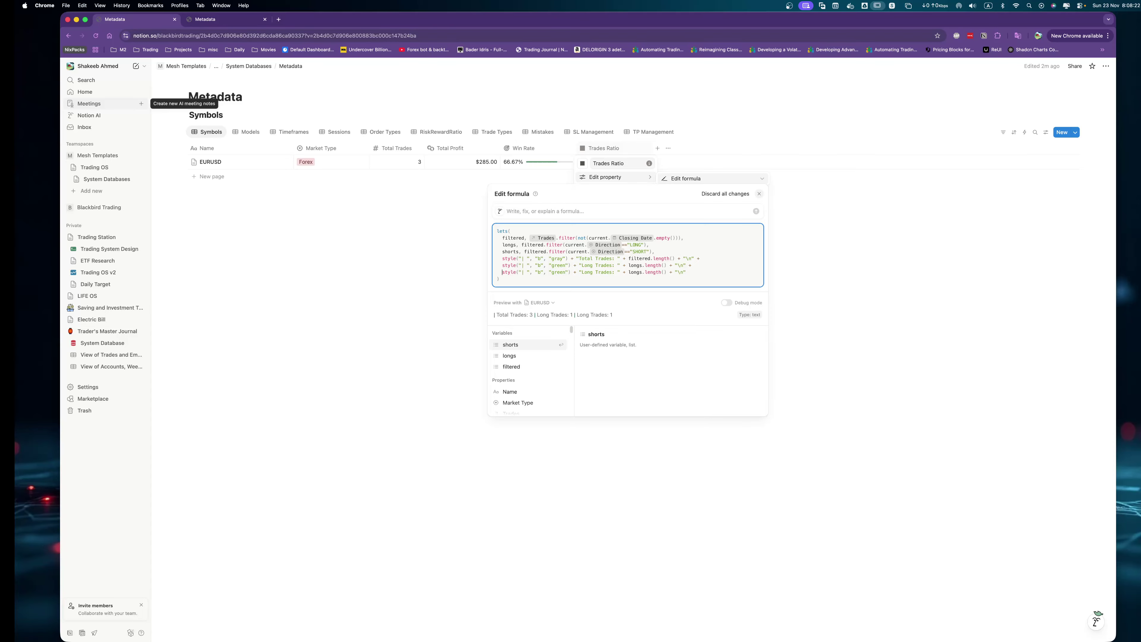
# In the new copy of the Long Trades line, set the color to "red" and the label to "Short Trades: ".
pyautogui.hotkey('alt', 'Right')
pyautogui.hotkey('alt', 'Right')
pyautogui.hotkey('alt', 'Right')
pyautogui.hotkey('alt', 'Right')
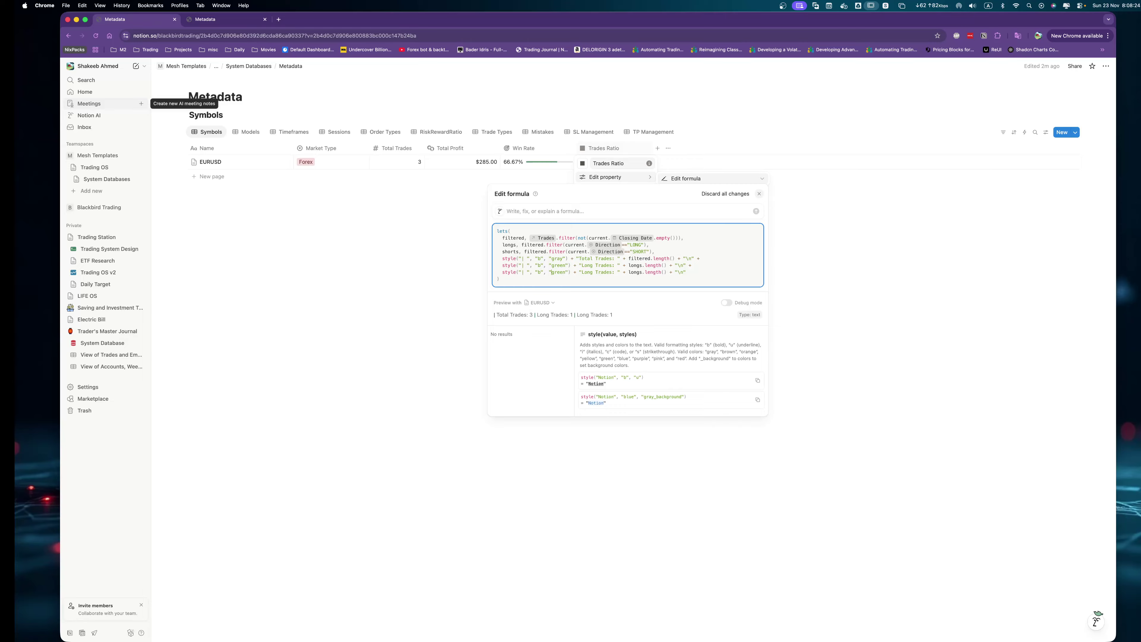
pyautogui.hotkey('alt', 'shift', 'Left')
pyautogui.write('red')
pyautogui.hotkey('alt', 'Right')
pyautogui.hotkey('alt', 'Left')
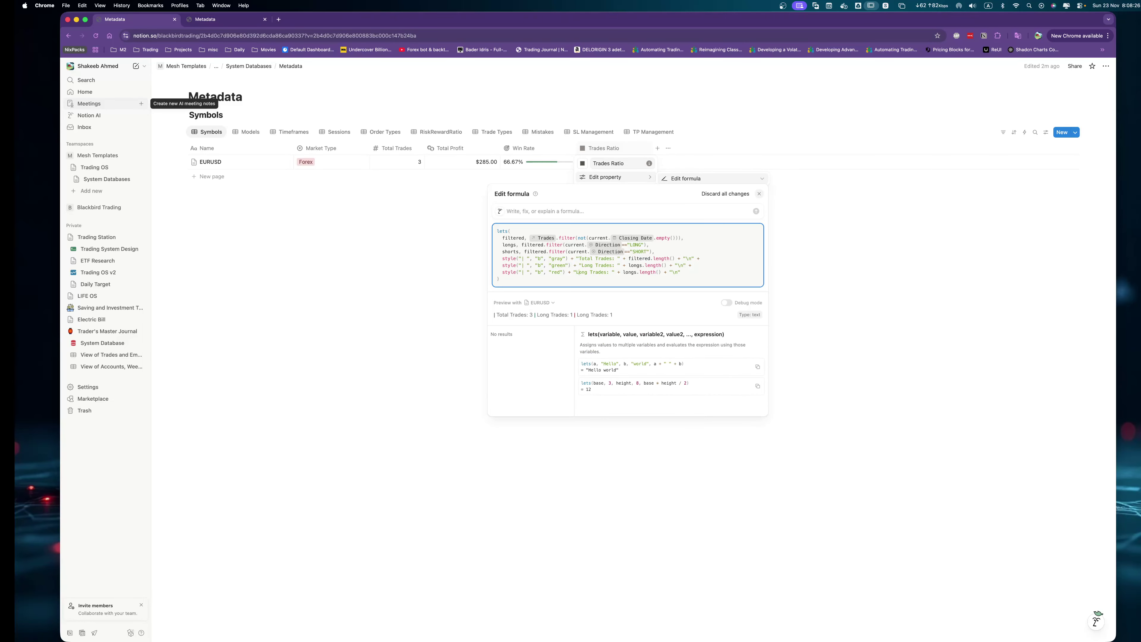
pyautogui.hotkey('alt', 'shift', 'Right')
pyautogui.write('Short')
# Make the Short Trades line count shorts.length() instead of longs.
pyautogui.press('Right')
pyautogui.press('Right')
pyautogui.press('Right')
pyautogui.press('Right')
pyautogui.press('Right')
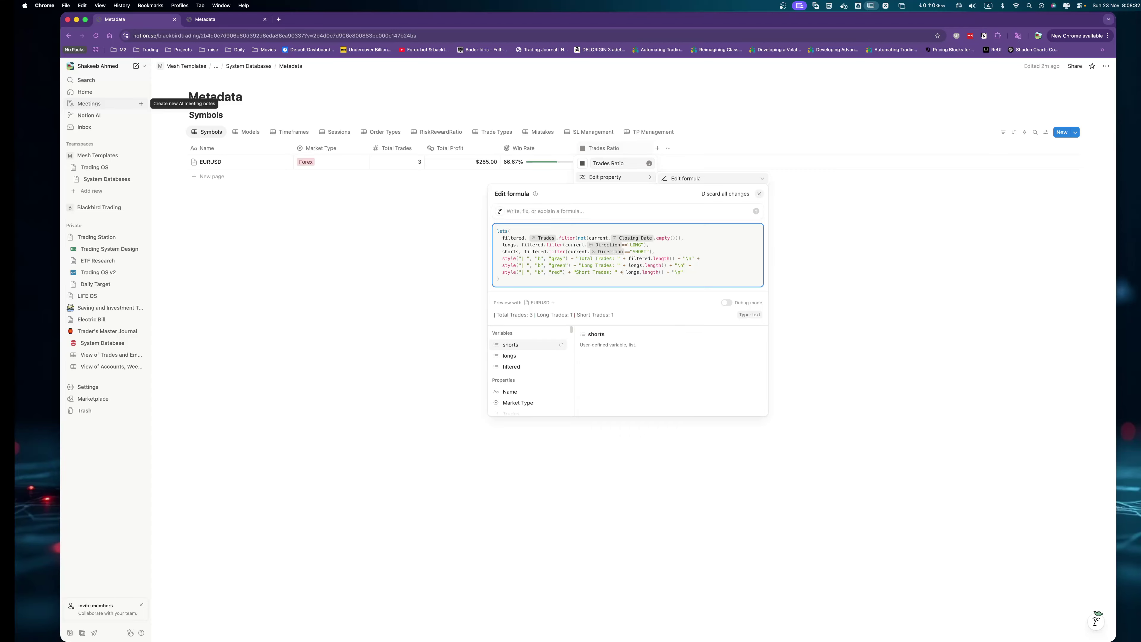
pyautogui.hotkey('alt', 'shift', 'Right')
pyautogui.write('shorts')
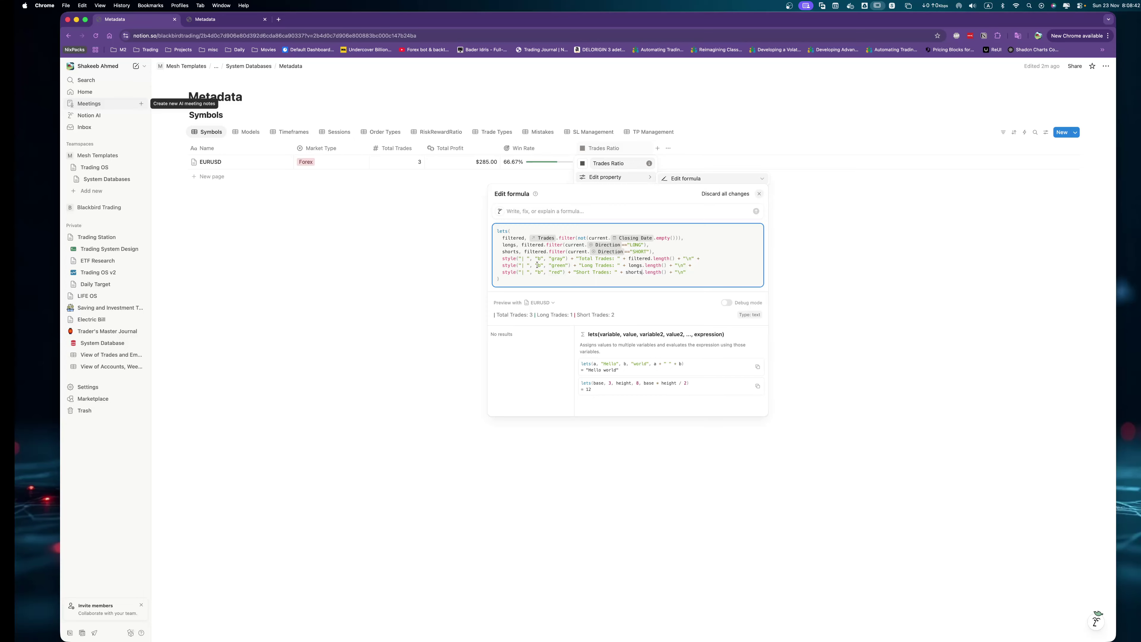
pyautogui.click(550, 278)
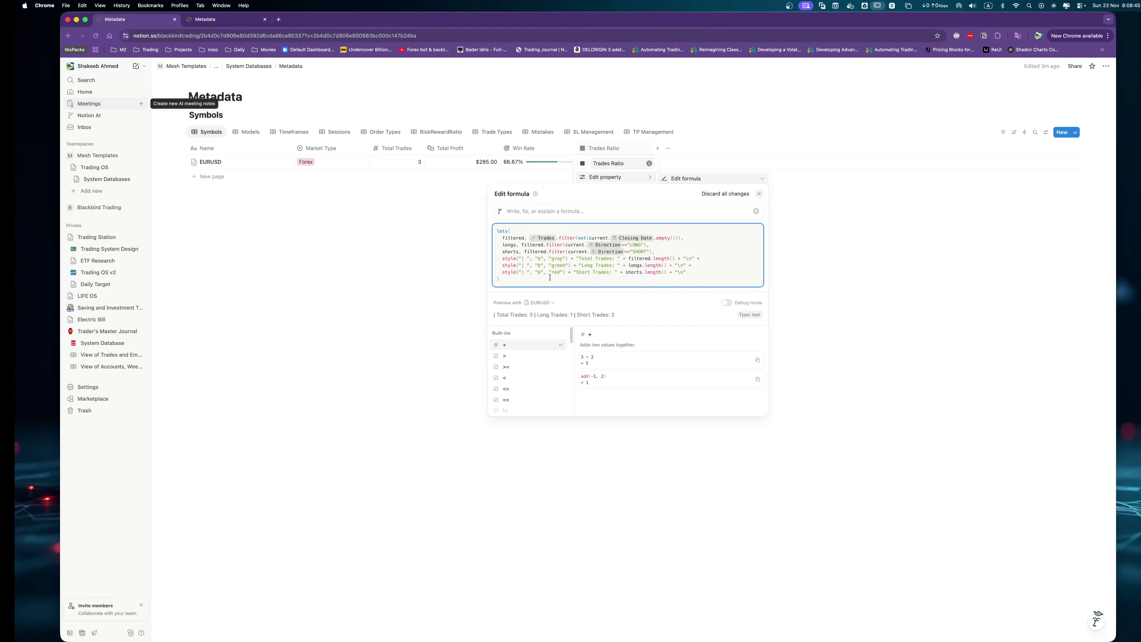
# Close the finished Trades Ratio formula and widen the Trades Ratio column slightly.
pyautogui.click(789, 237)
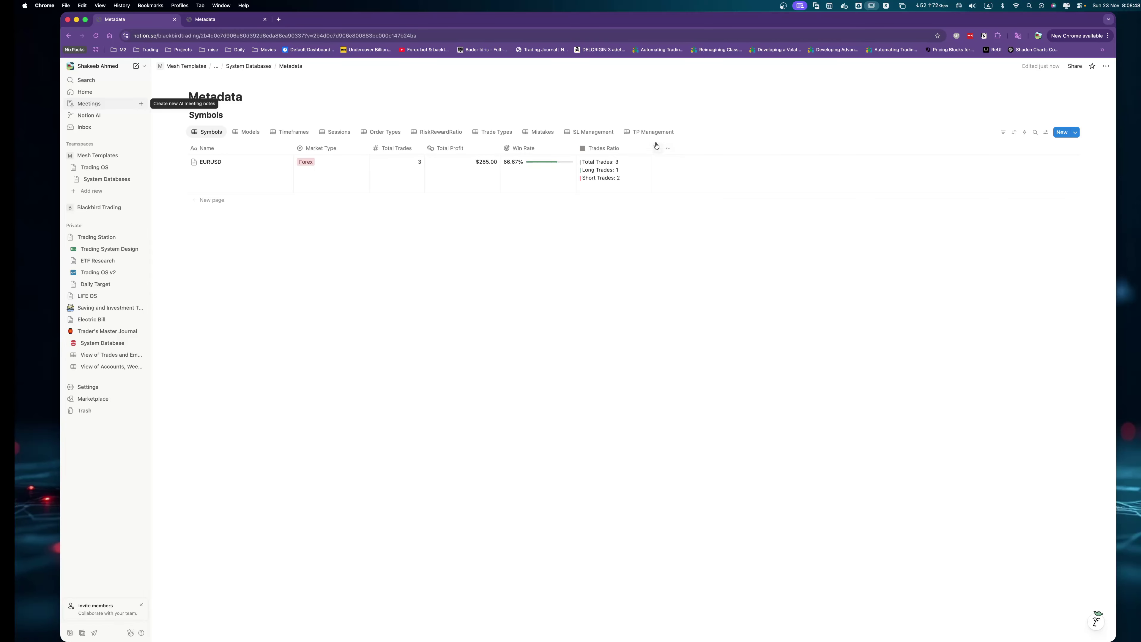
pyautogui.moveTo(651, 149); pyautogui.dragTo(671, 149)
# In the Trades database, set the Direction of the trade closed by SL to LONG.
pyautogui.click(252, 68)
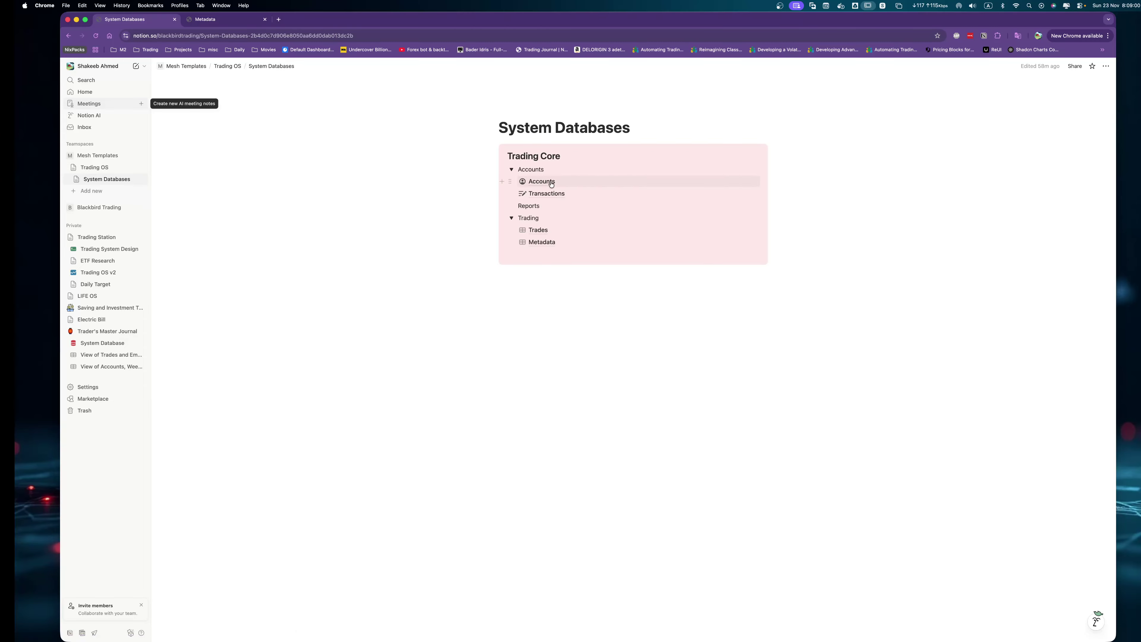
pyautogui.click(544, 192)
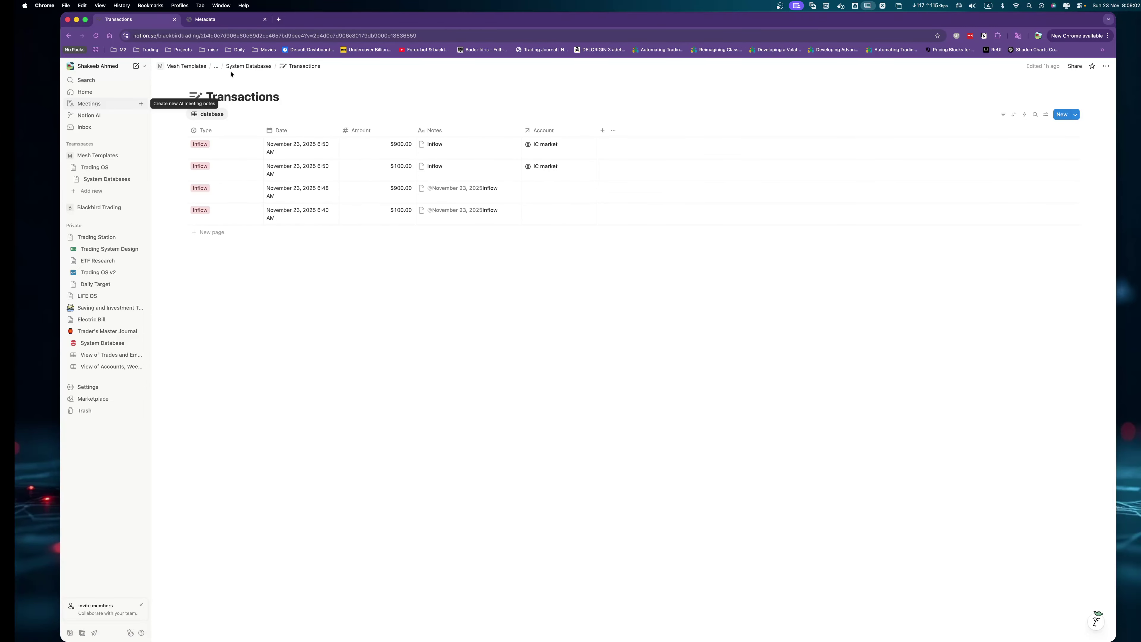
pyautogui.click(248, 67)
pyautogui.click(538, 230)
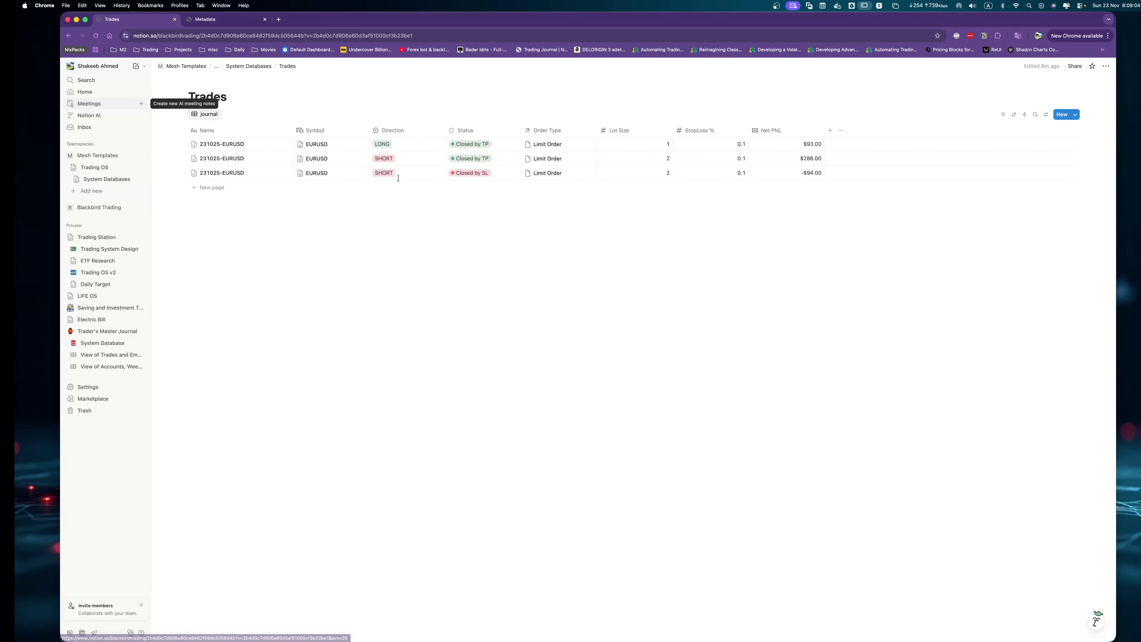
pyautogui.click(382, 176)
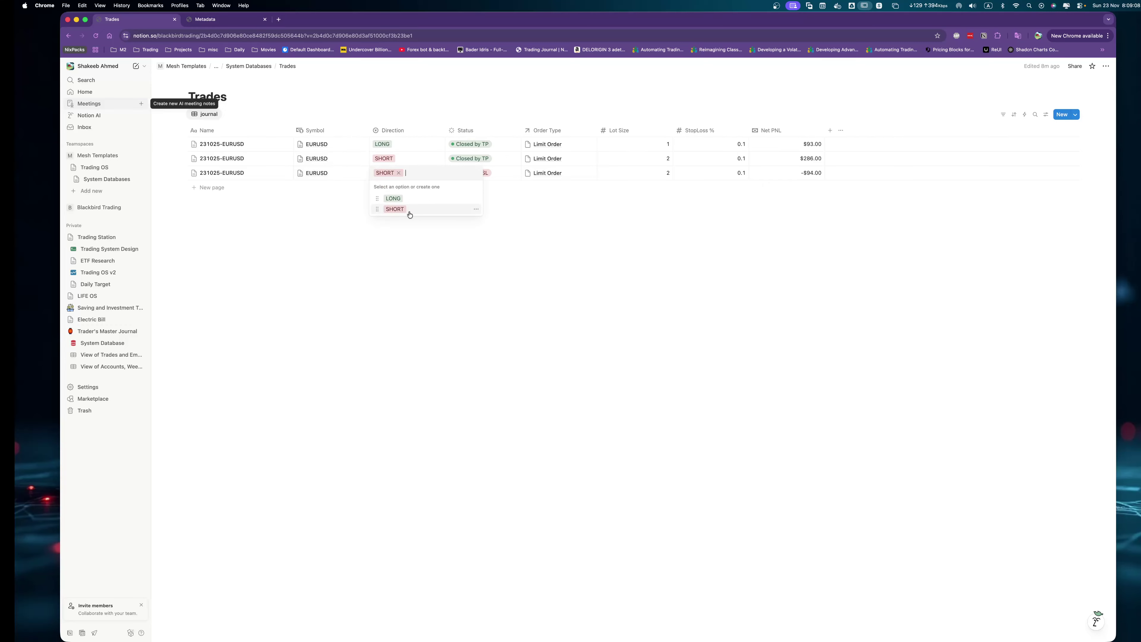
pyautogui.click(392, 201)
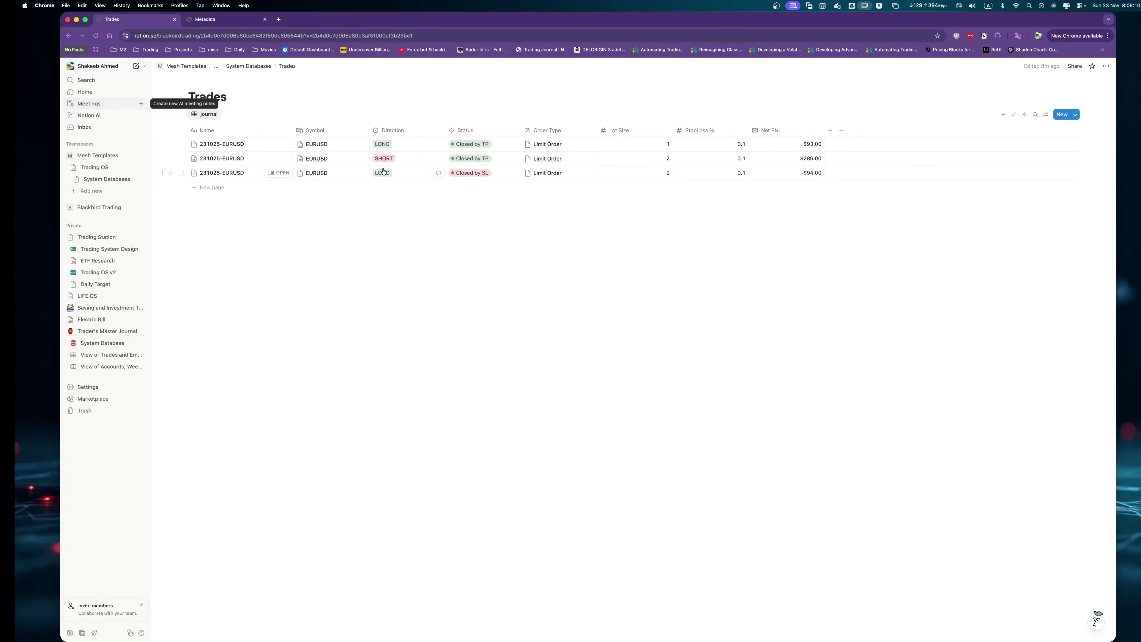
# Return to the Symbols view of the Metadata database through System Databases.
pyautogui.click(248, 66)
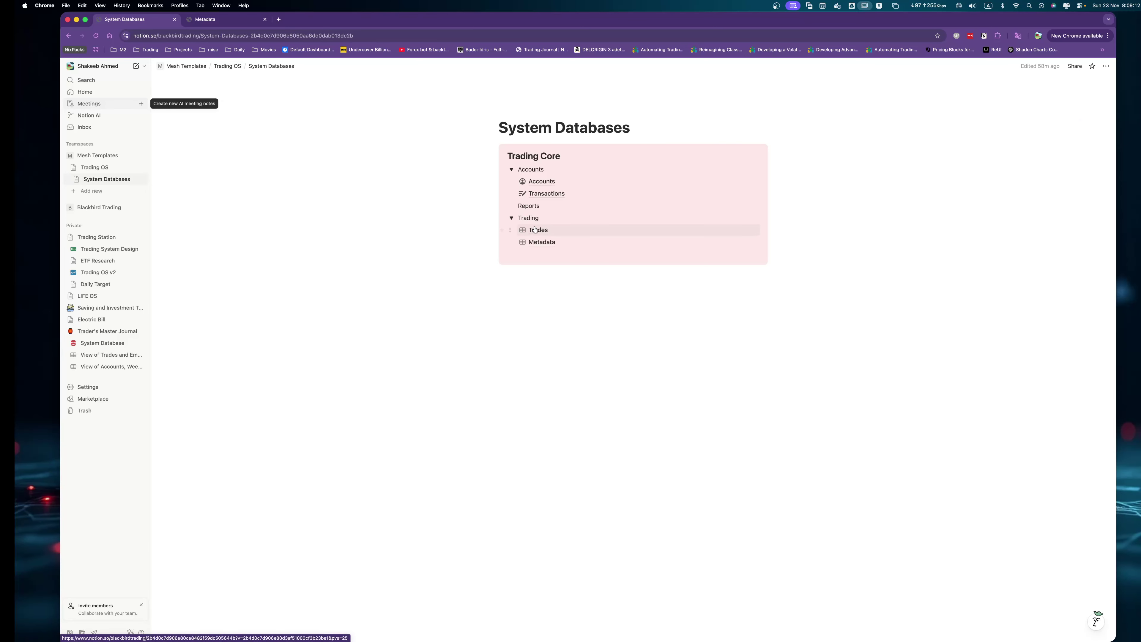
pyautogui.click(542, 242)
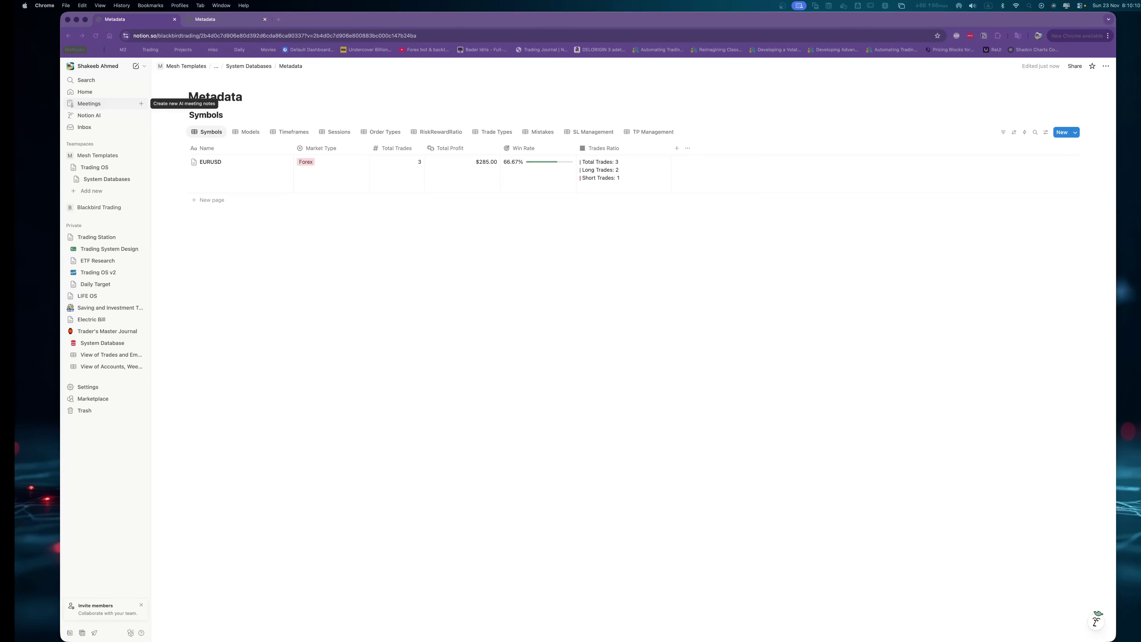
pyautogui.click(657, 228)
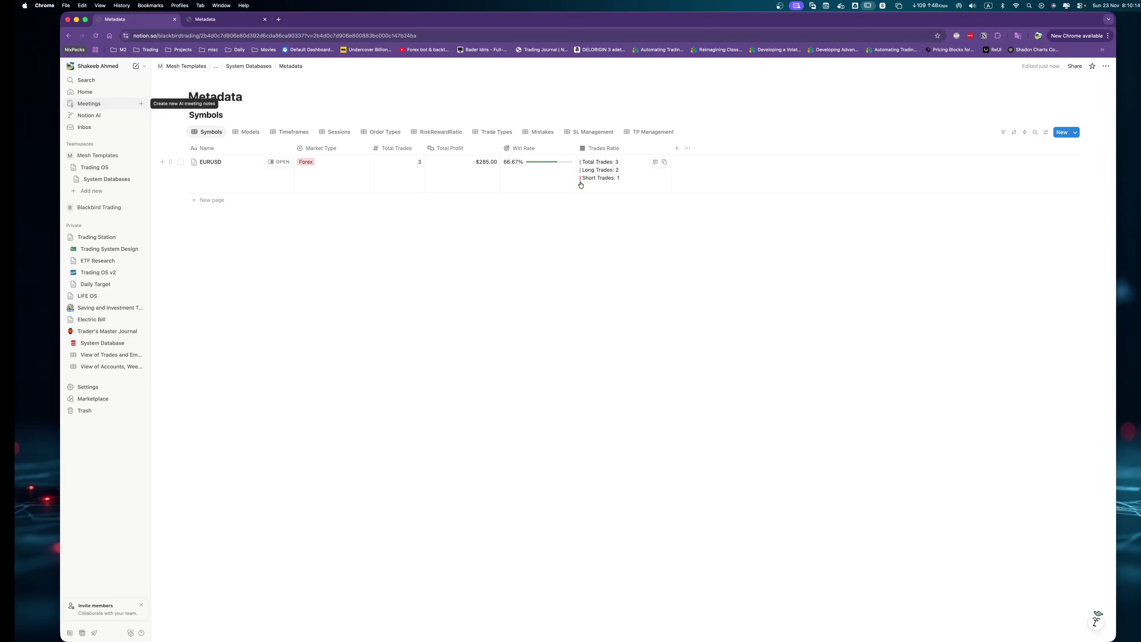
# In the Trades Ratio formula, replace the bar in the gray style() call with "Total Trades: ".
pyautogui.click(624, 186)
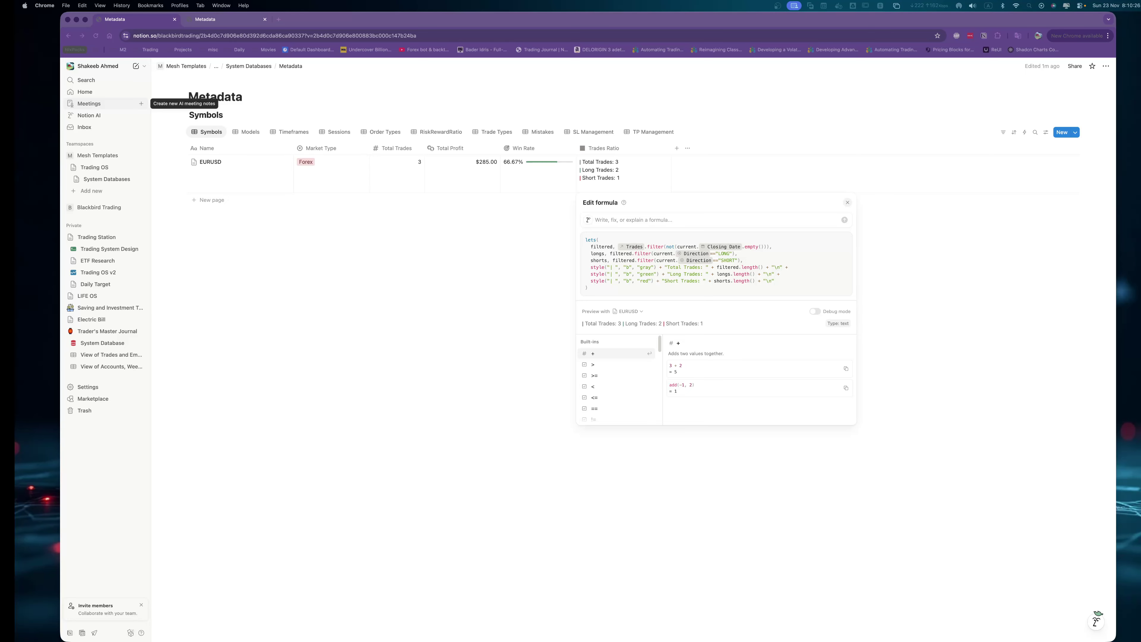
pyautogui.click(634, 272)
pyautogui.click(618, 268)
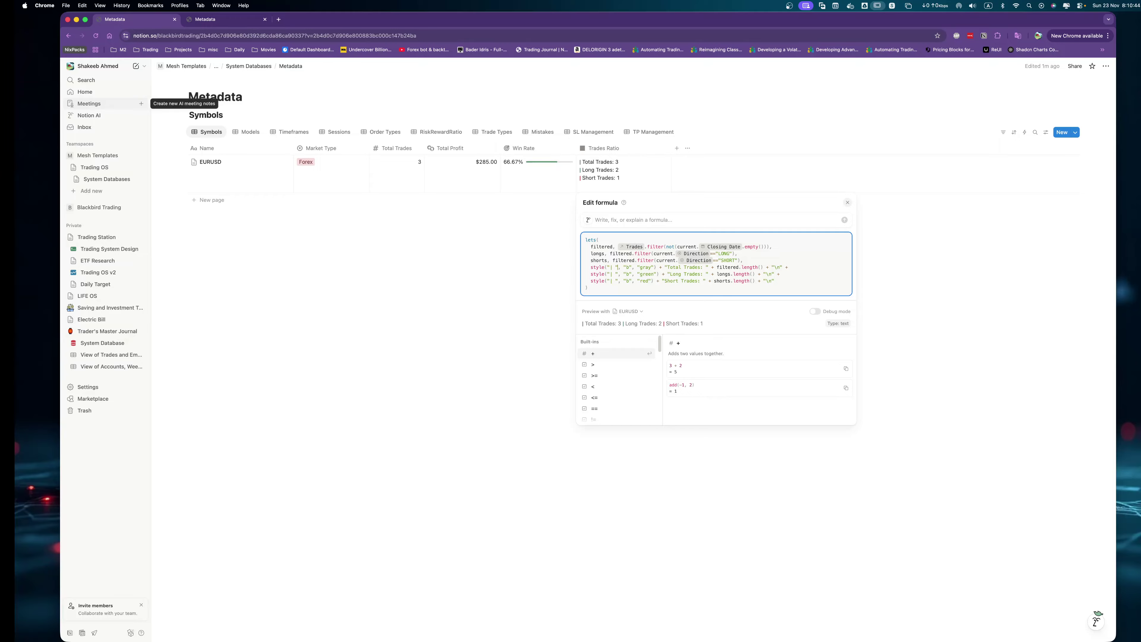
pyautogui.click(615, 267)
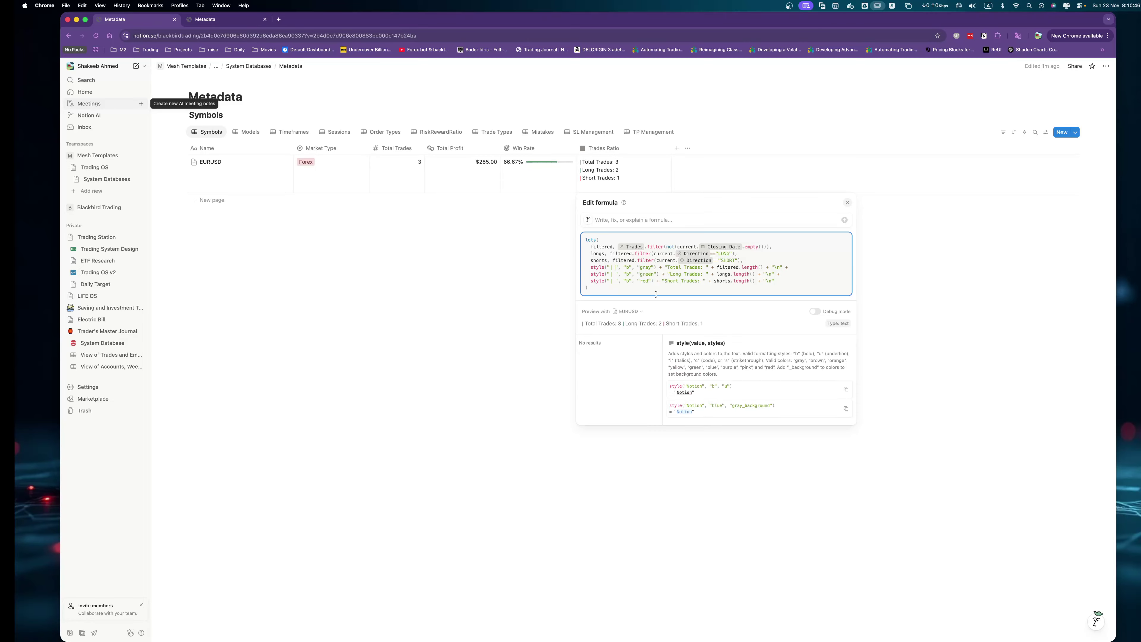
pyautogui.press('BackSpace')
pyautogui.press('BackSpace')
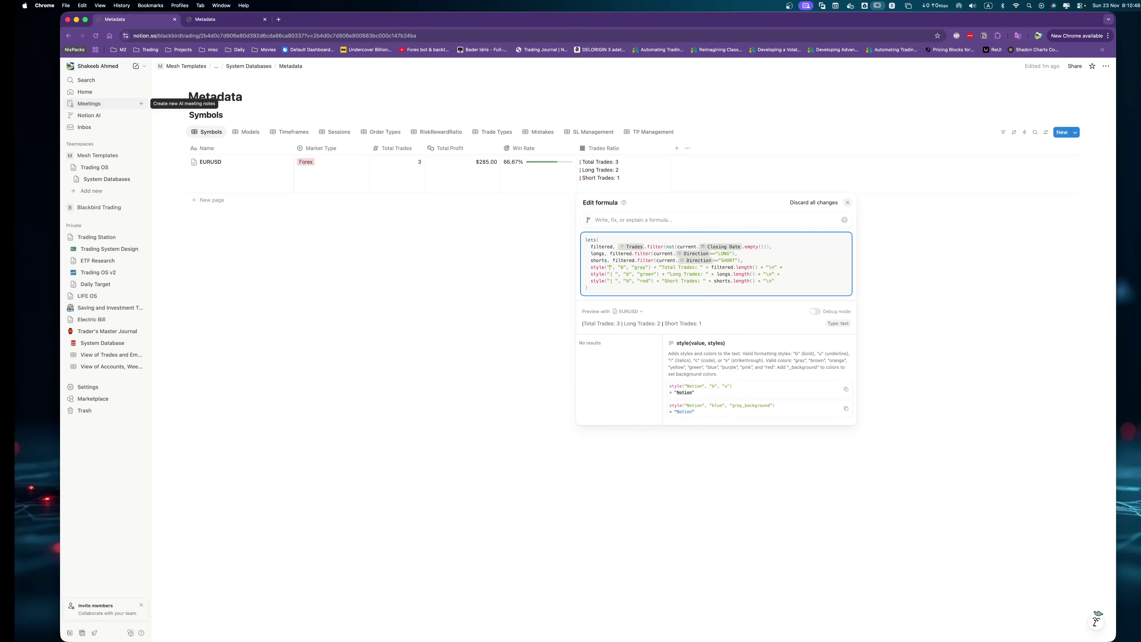
pyautogui.write('Tr')
pyautogui.write('otal Trades:')
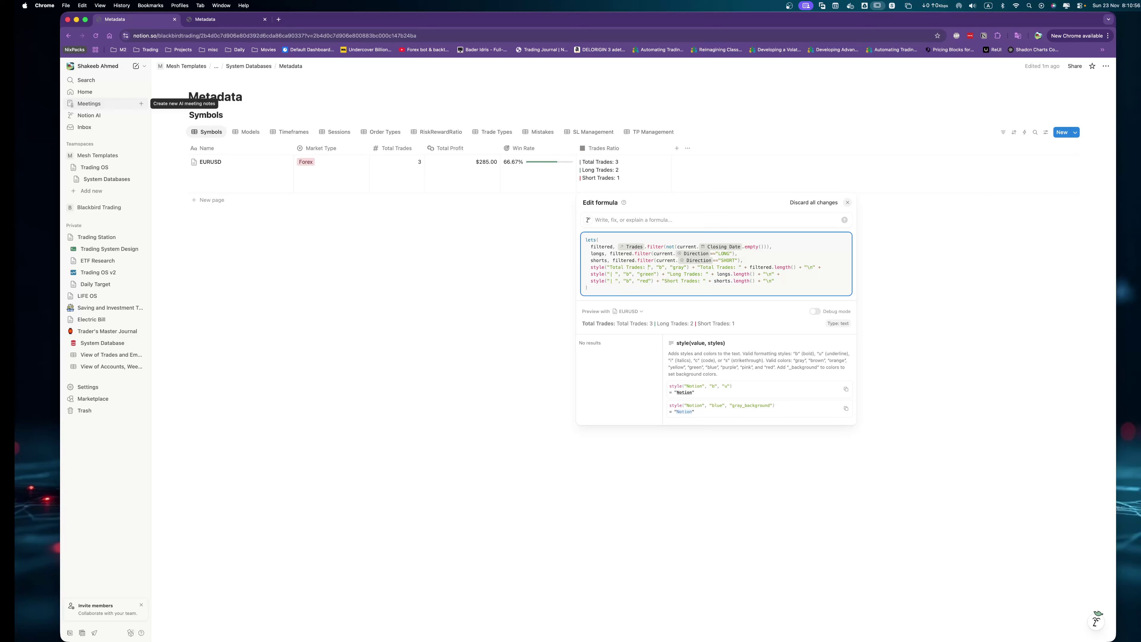
# Move filtered.length() inside the gray style() call, joined with + after its "Total Trades: " text.
pyautogui.press('Right')
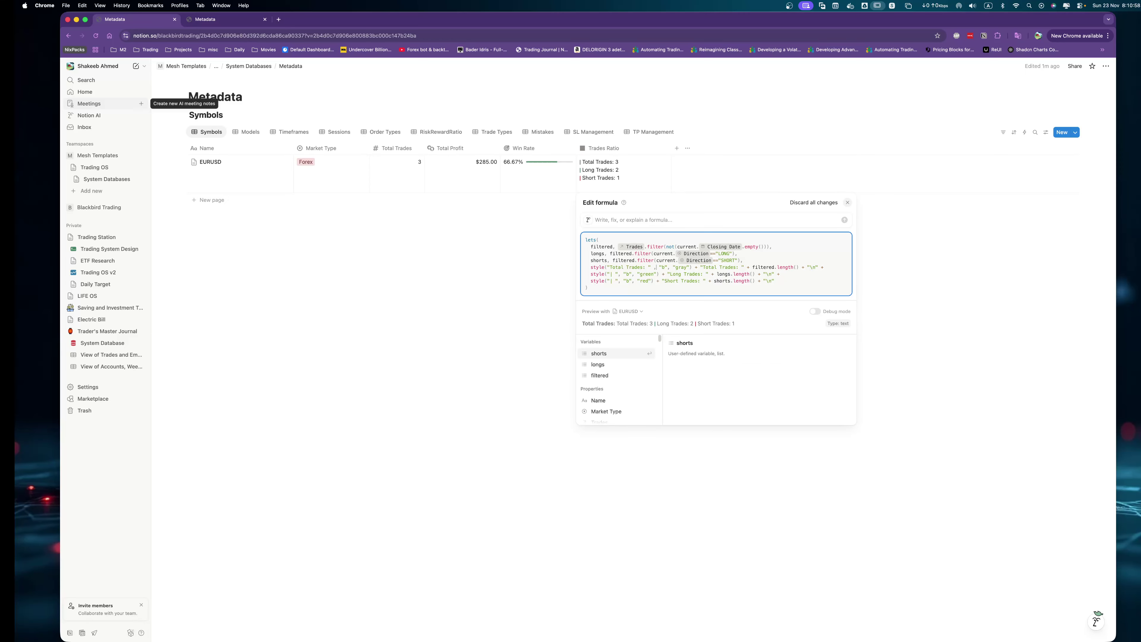
pyautogui.press('Right')
pyautogui.press('Right')
pyautogui.press('Right')
pyautogui.press('Right')
pyautogui.press('Right')
pyautogui.press('Right')
pyautogui.press('Right')
pyautogui.press('Right')
pyautogui.press('Right')
pyautogui.press('Right')
pyautogui.press('Right')
pyautogui.press('Right')
pyautogui.press('Right')
pyautogui.press('Right')
pyautogui.press('Right')
pyautogui.press('Right')
pyautogui.press('Right')
pyautogui.press('Right')
pyautogui.press('Right')
pyautogui.press('Right')
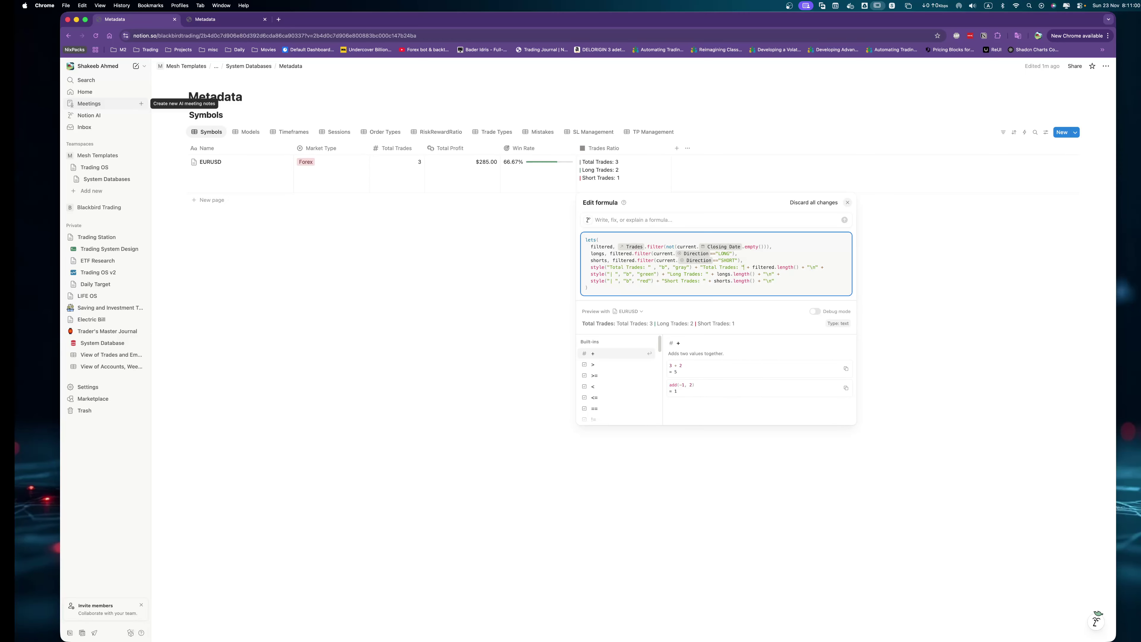
pyautogui.hotkey('shift', 'Right')
pyautogui.hotkey('shift', 'Right')
pyautogui.hotkey('shift', 'Right')
pyautogui.hotkey('shift', 'Right')
pyautogui.hotkey('shift', 'Right')
pyautogui.hotkey('shift', 'Right')
pyautogui.hotkey('shift', 'Right')
pyautogui.hotkey('shift', 'Right')
pyautogui.hotkey('shift', 'Right')
pyautogui.hotkey('shift', 'Right')
pyautogui.hotkey('shift', 'Right')
pyautogui.hotkey('shift', 'Right')
pyautogui.hotkey('shift', 'Right')
pyautogui.hotkey('shift', 'Right')
pyautogui.hotkey('shift', 'Right')
pyautogui.hotkey('shift', 'Right')
pyautogui.hotkey('shift', 'Right')
pyautogui.press('BackSpace')
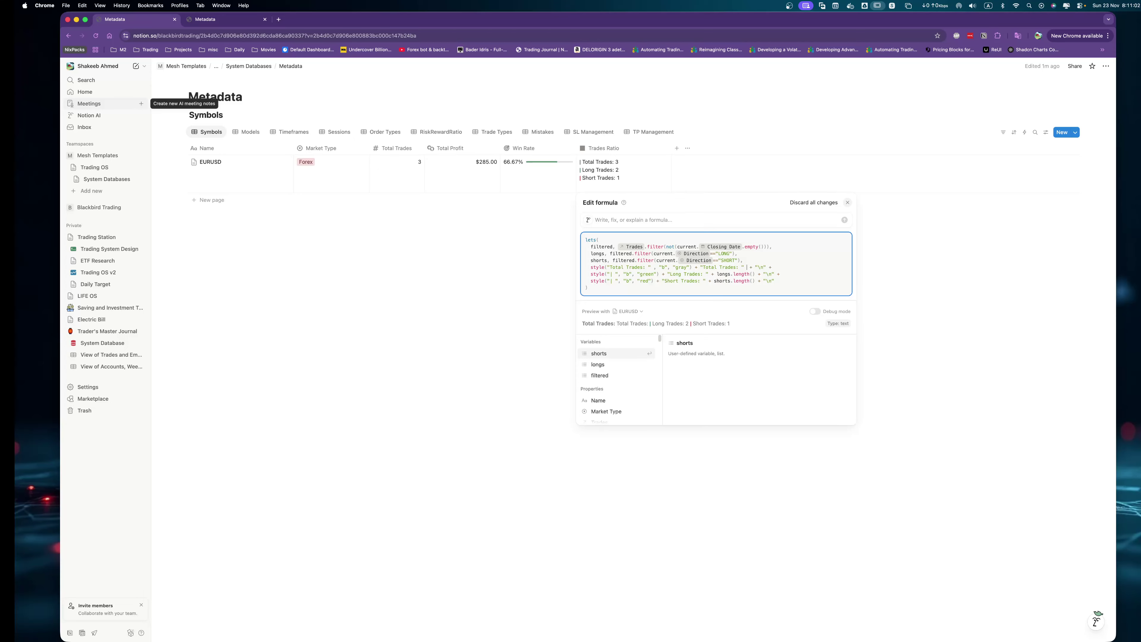
pyautogui.press('BackSpace')
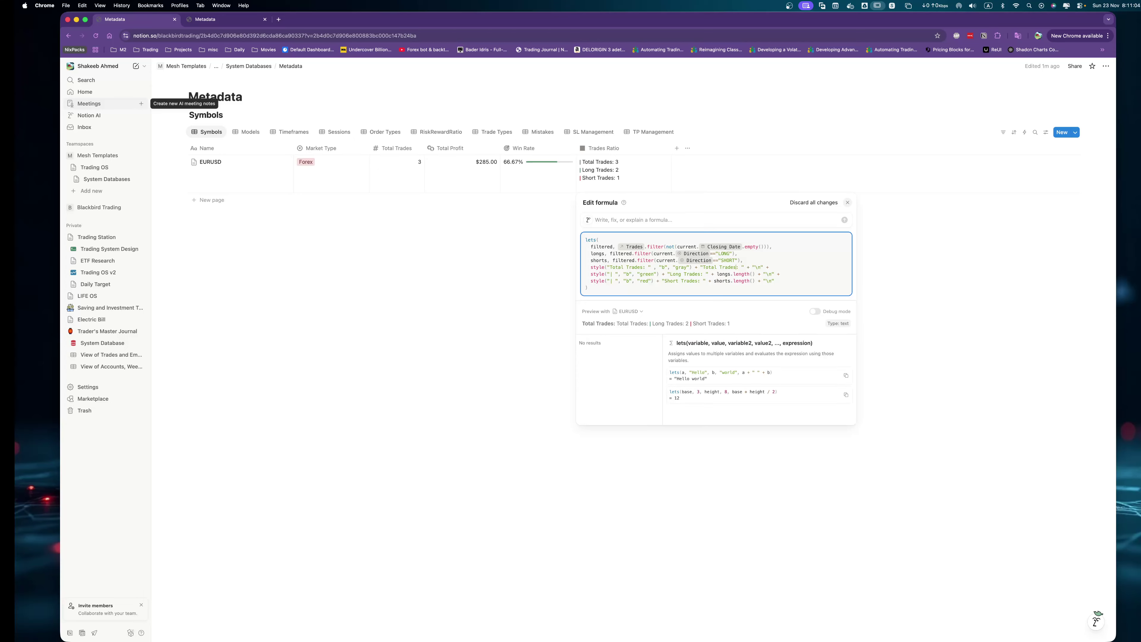
pyautogui.write('+ filtered.length()')
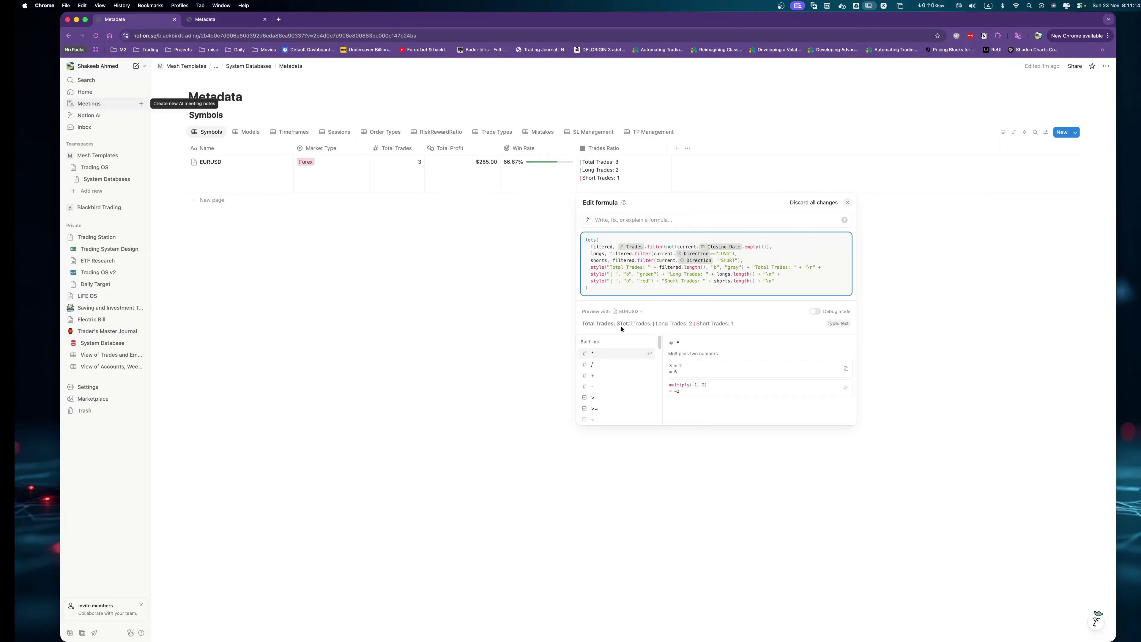
pyautogui.click(641, 274)
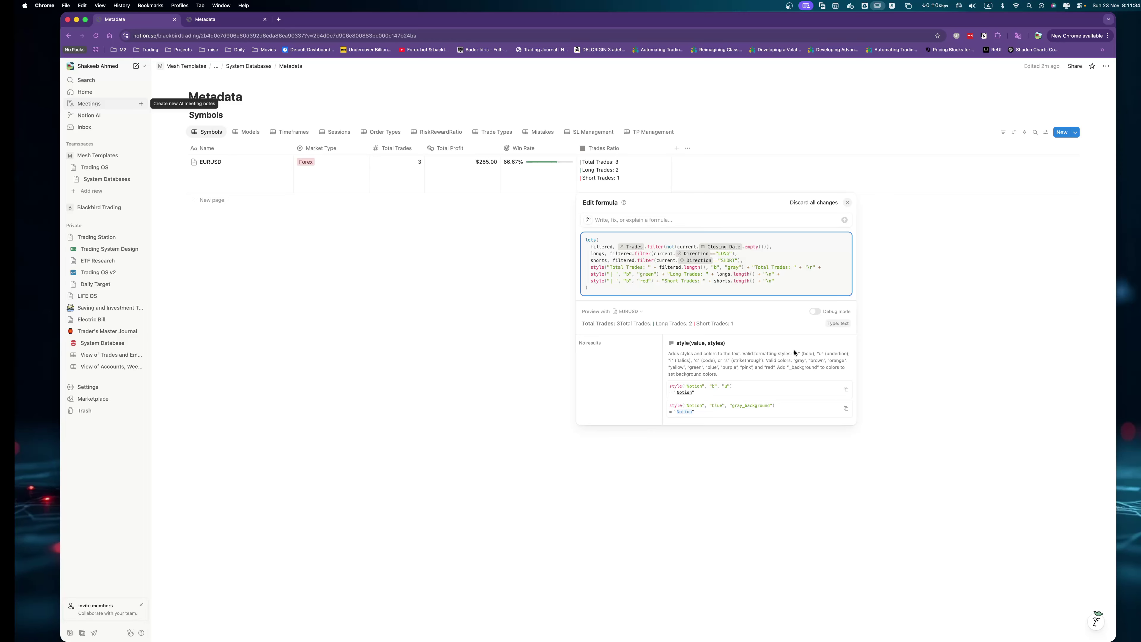
pyautogui.doubleClick(795, 367)
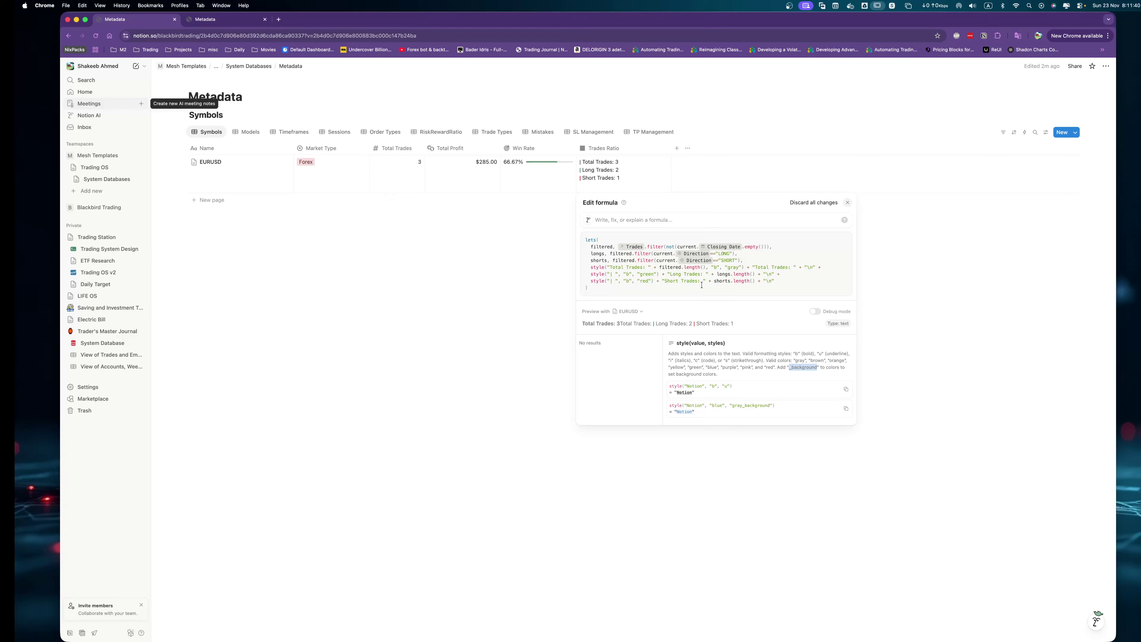
pyautogui.doubleClick(730, 267)
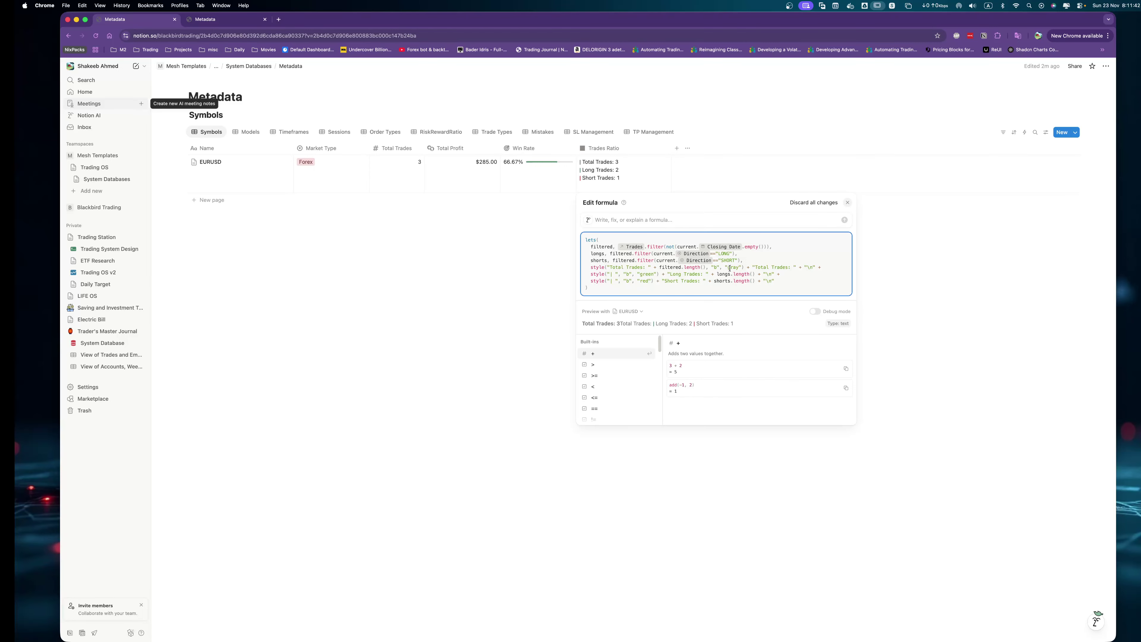
pyautogui.click(607, 269)
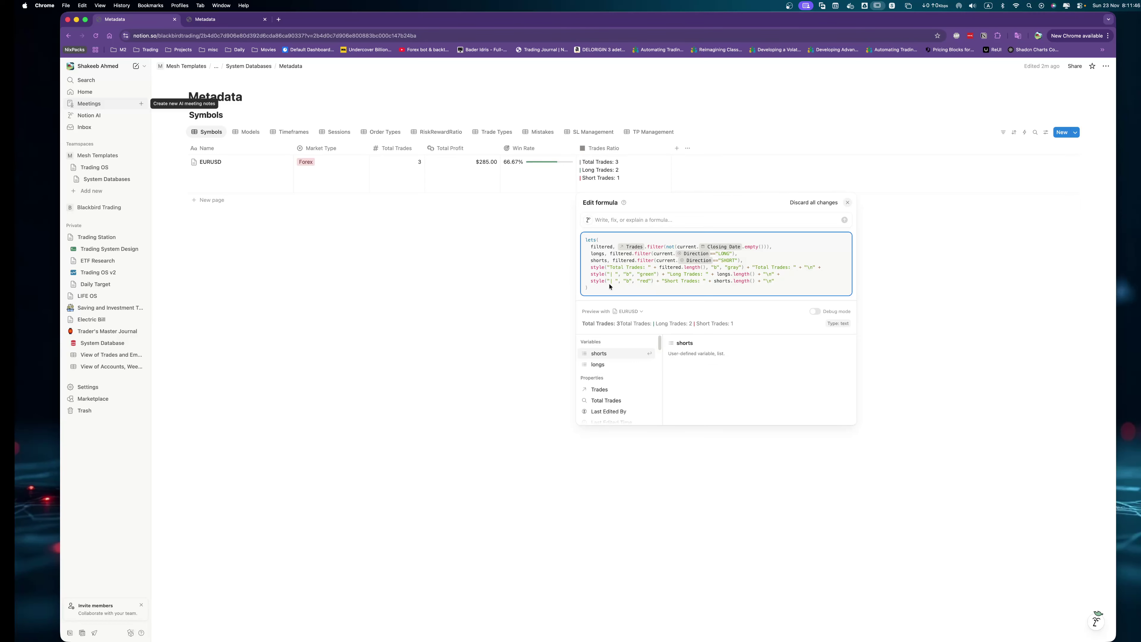
pyautogui.click(711, 269)
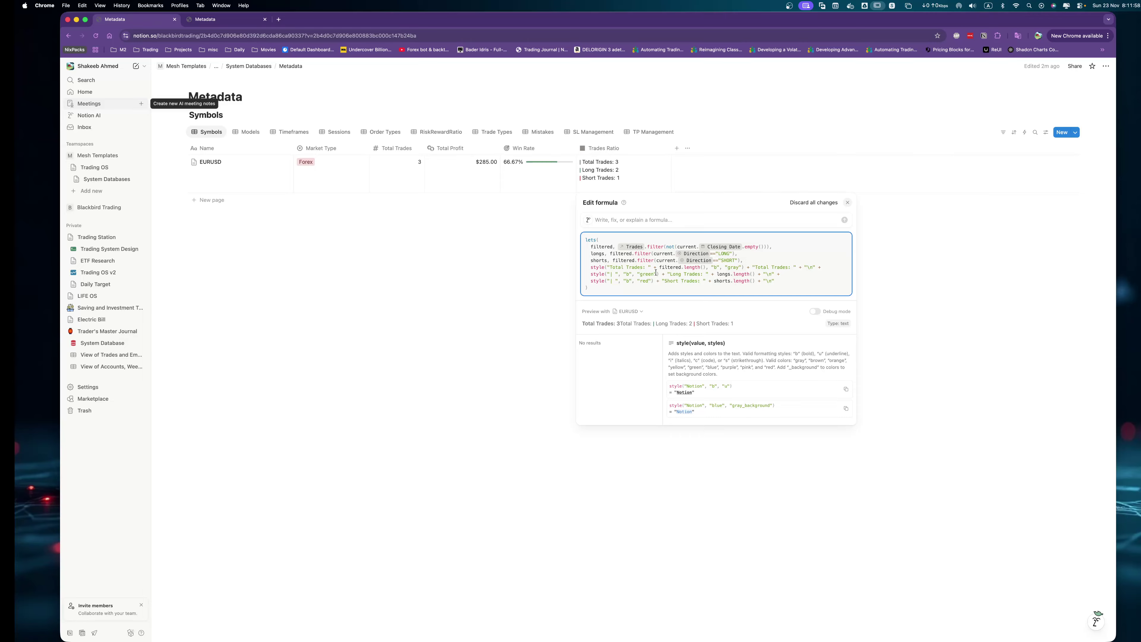
pyautogui.press('Right')
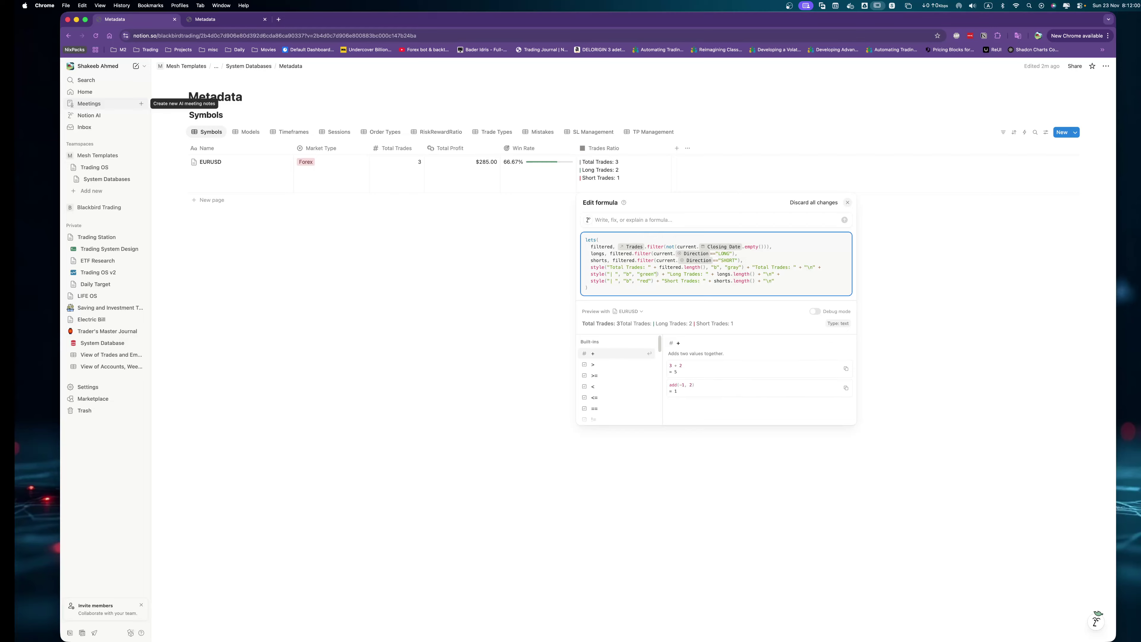
pyautogui.write(', "b", "red')
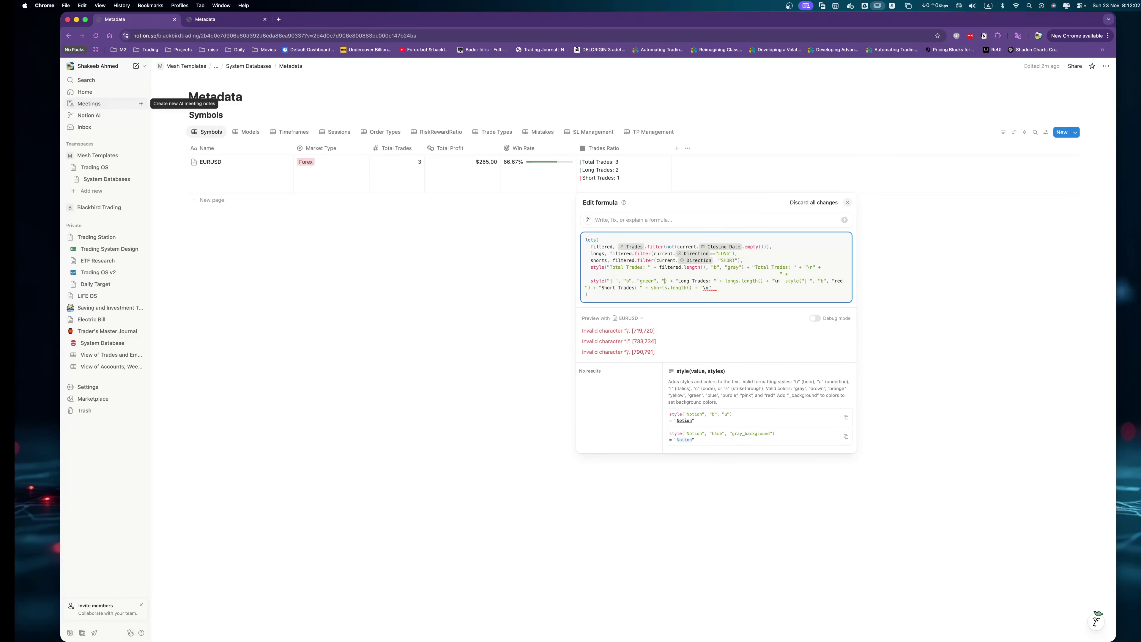
pyautogui.write('"')
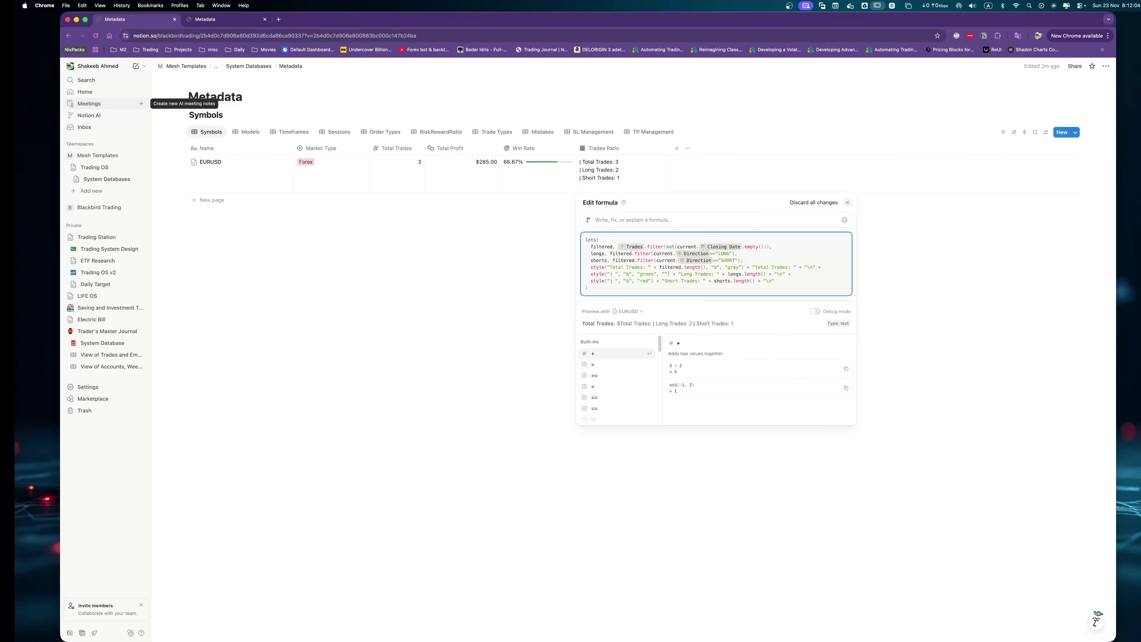
pyautogui.press('BackSpace')
pyautogui.press('BackSpace')
pyautogui.press('BackSpace')
pyautogui.press('BackSpace')
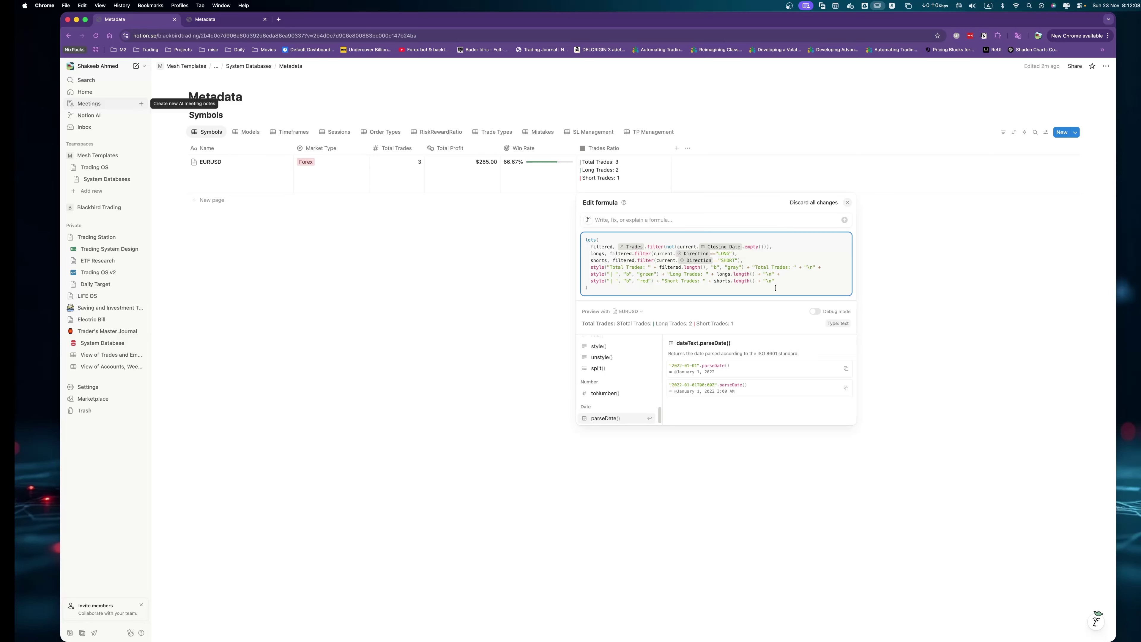
# Add the "gray_background" and "c" styles after "gray" in the Total Trades style() call.
pyautogui.click(742, 267)
pyautogui.write(', "gray", "')
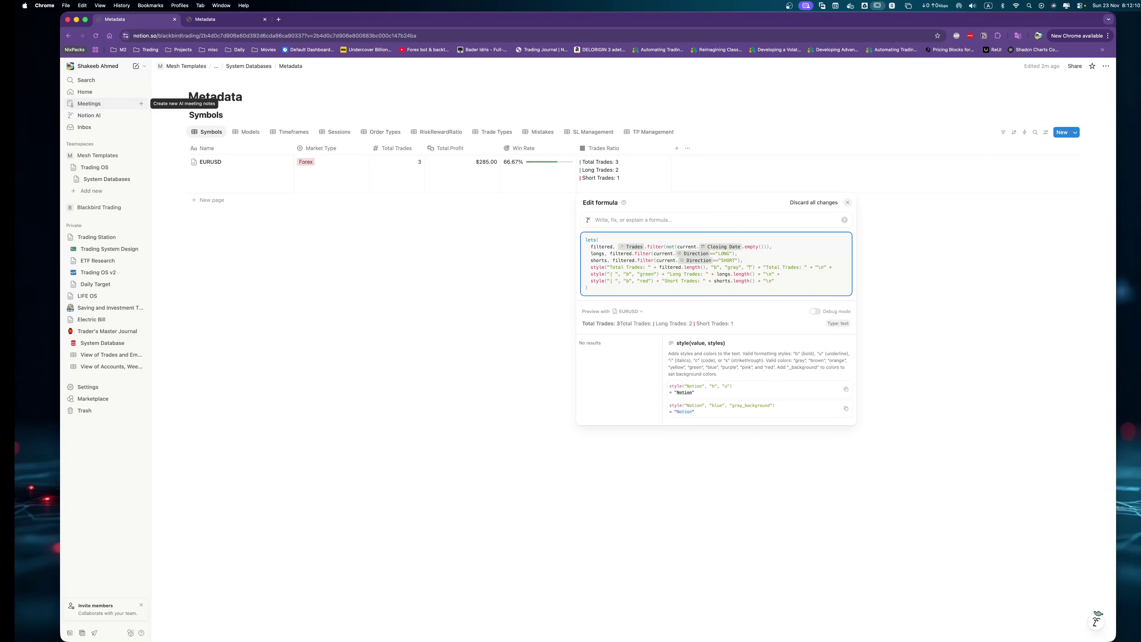
pyautogui.write('gray_backg')
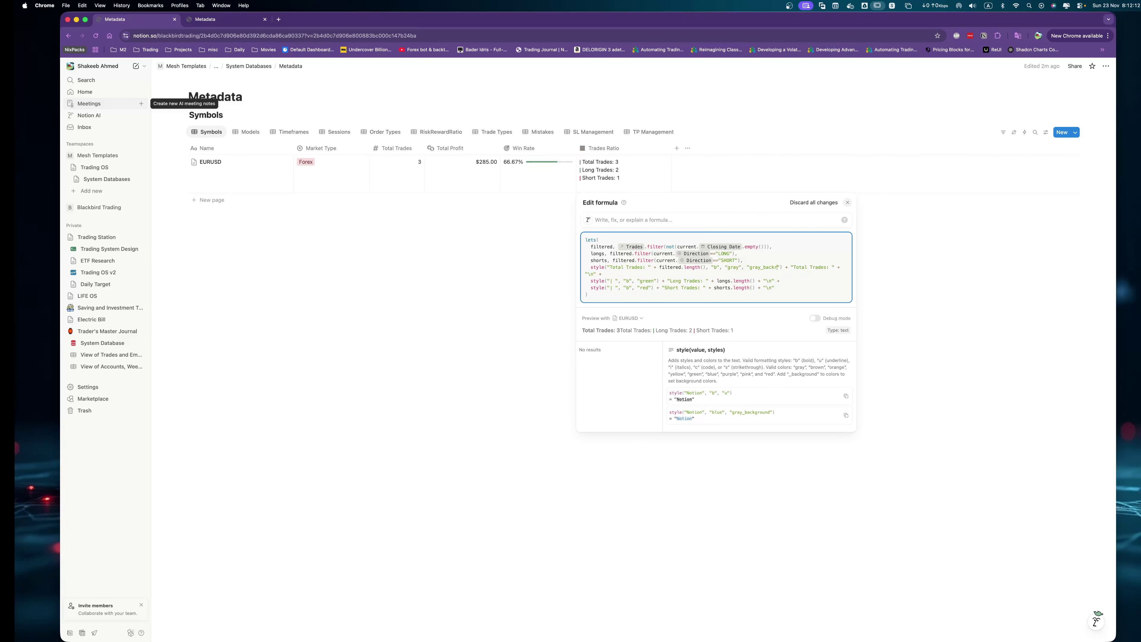
pyautogui.write('round')
pyautogui.press('Right')
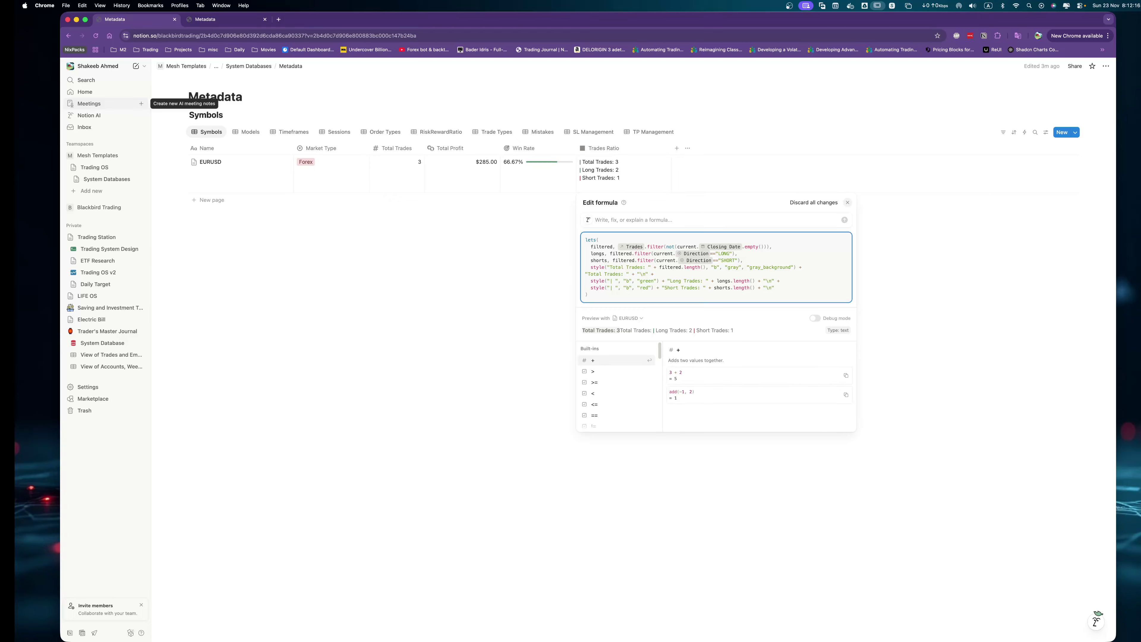
pyautogui.write(', "c')
# Remove the duplicate "Total Trades: " text after the style() call, keeping + "\n", and close the formula.
pyautogui.hotkey('shift', 'Down')
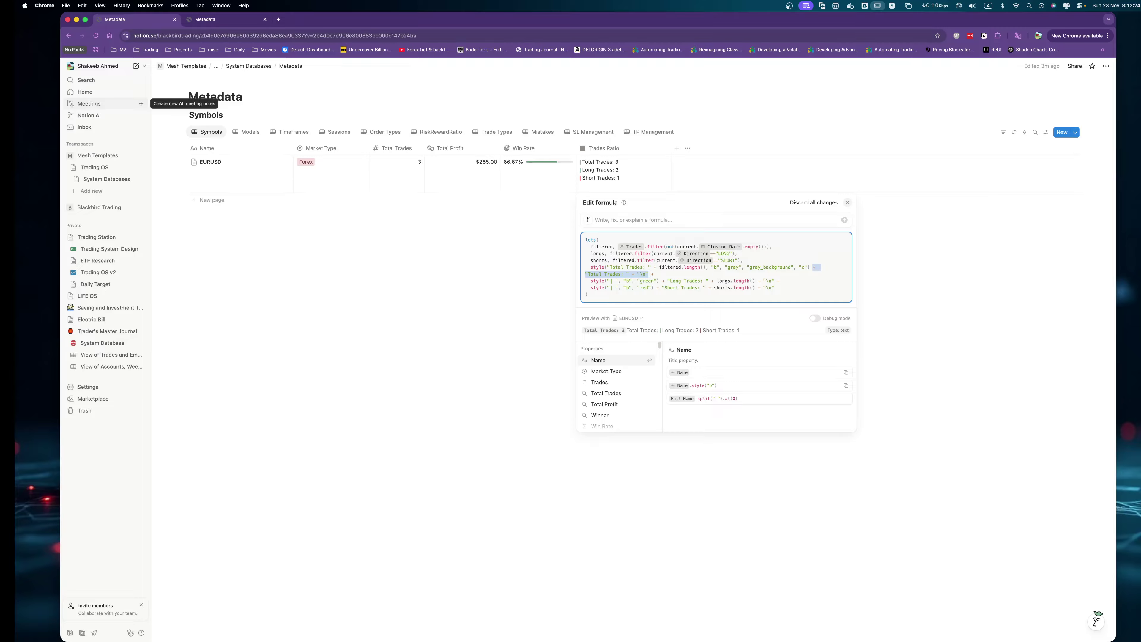
pyautogui.hotkey('shift', 'Left')
pyautogui.hotkey('shift', 'Left')
pyautogui.hotkey('shift', 'Left')
pyautogui.press('BackSpace')
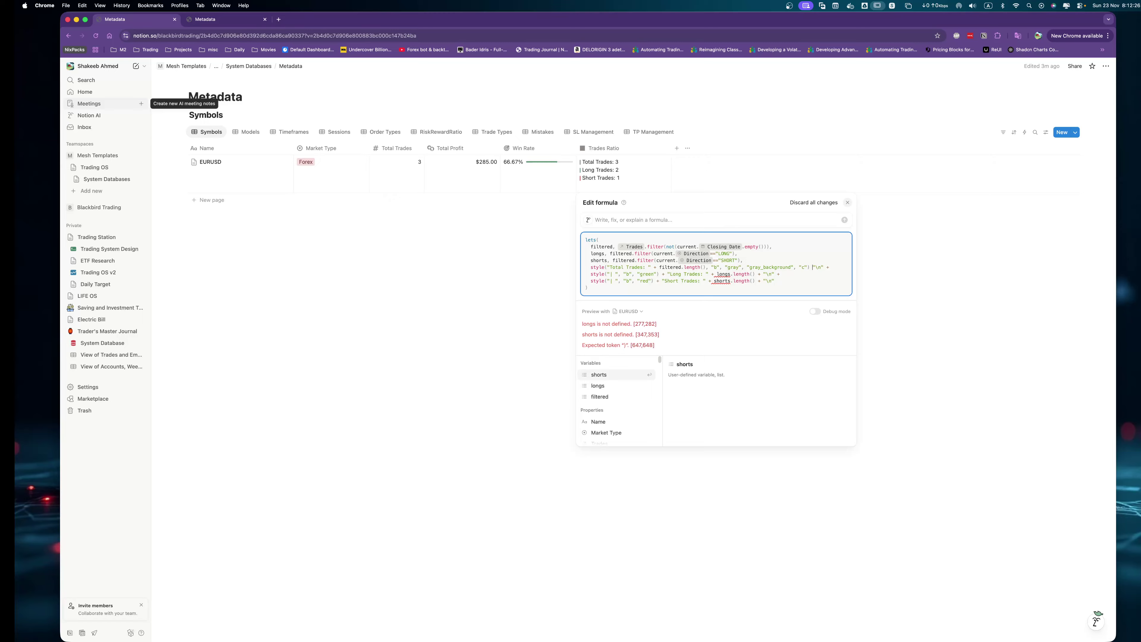
pyautogui.write('+')
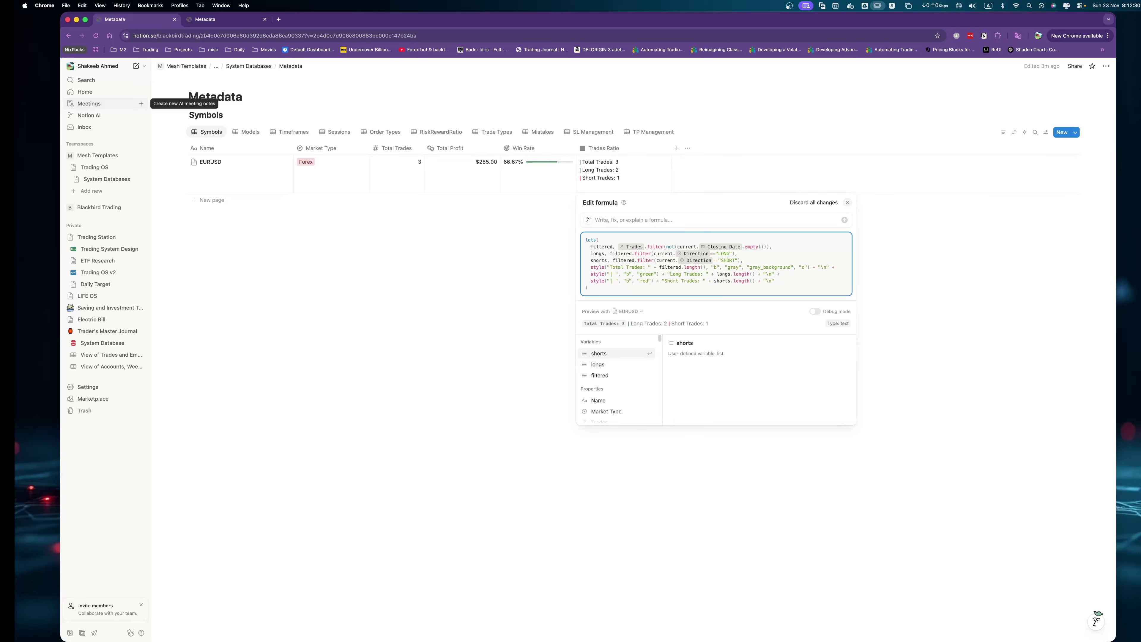
pyautogui.click(917, 288)
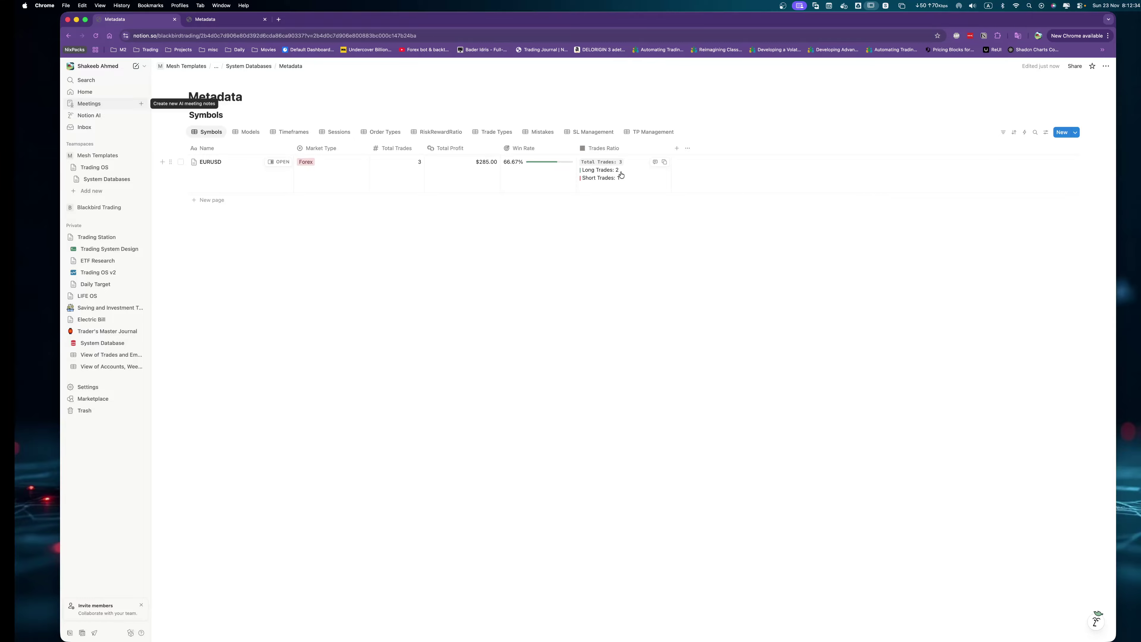
# In the Trades Ratio formula, move the "Long Trades: " text into the green style() call in place of its bar.
pyautogui.click(602, 149)
pyautogui.moveTo(620, 177)
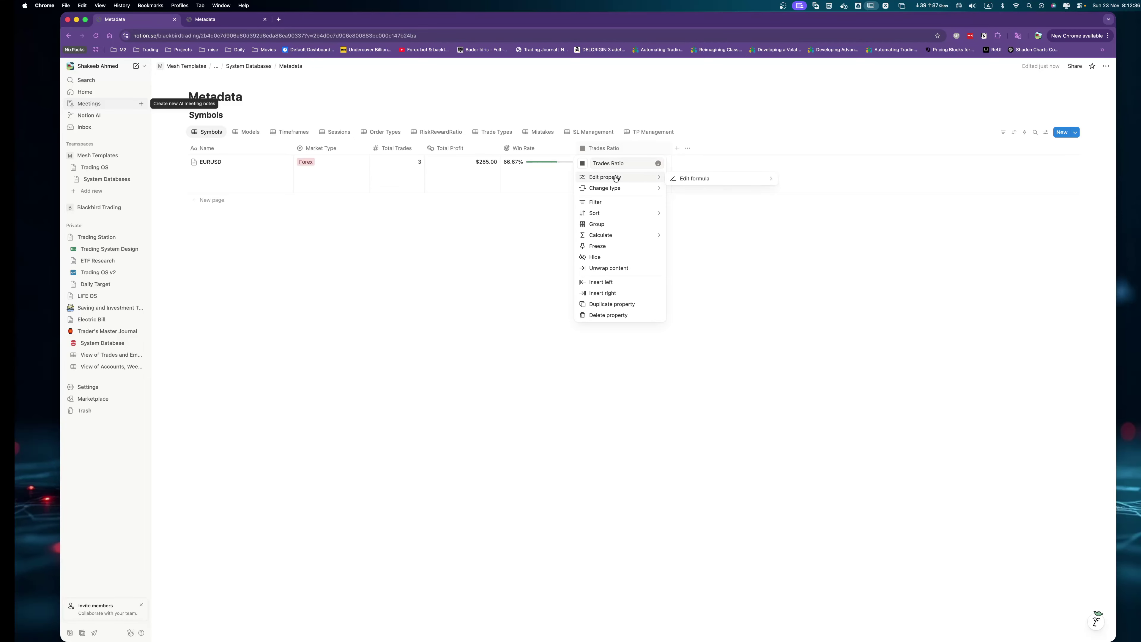
pyautogui.click(687, 179)
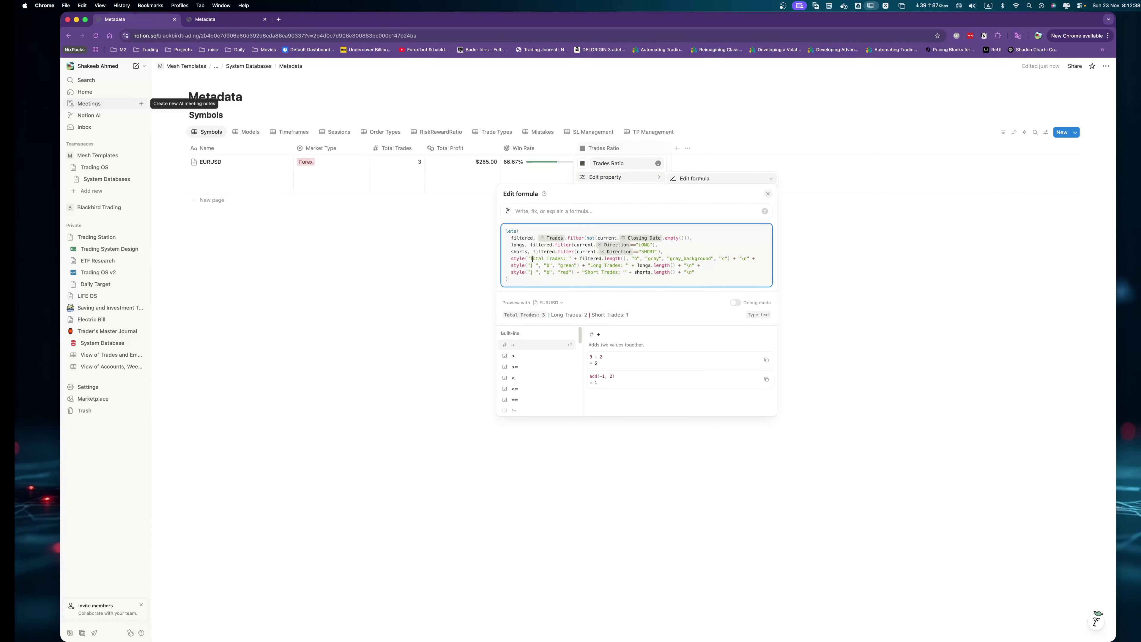
pyautogui.moveTo(591, 264); pyautogui.dragTo(623, 266)
pyautogui.press('super+c')
pyautogui.press('BackSpace')
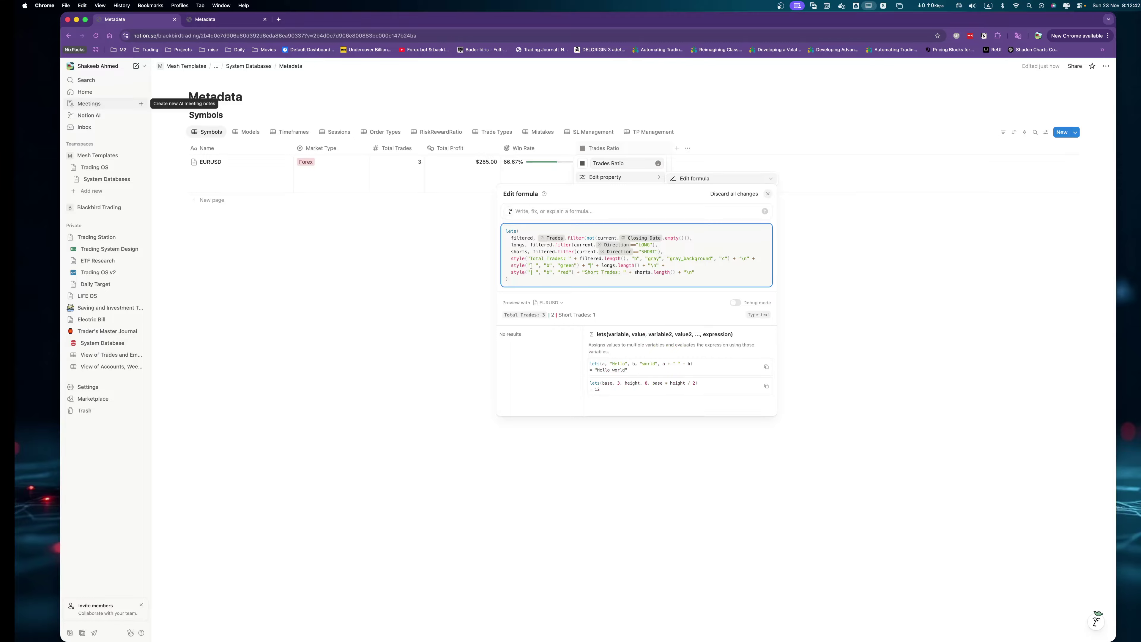
pyautogui.moveTo(531, 265); pyautogui.dragTo(533, 265)
pyautogui.press('super+v')
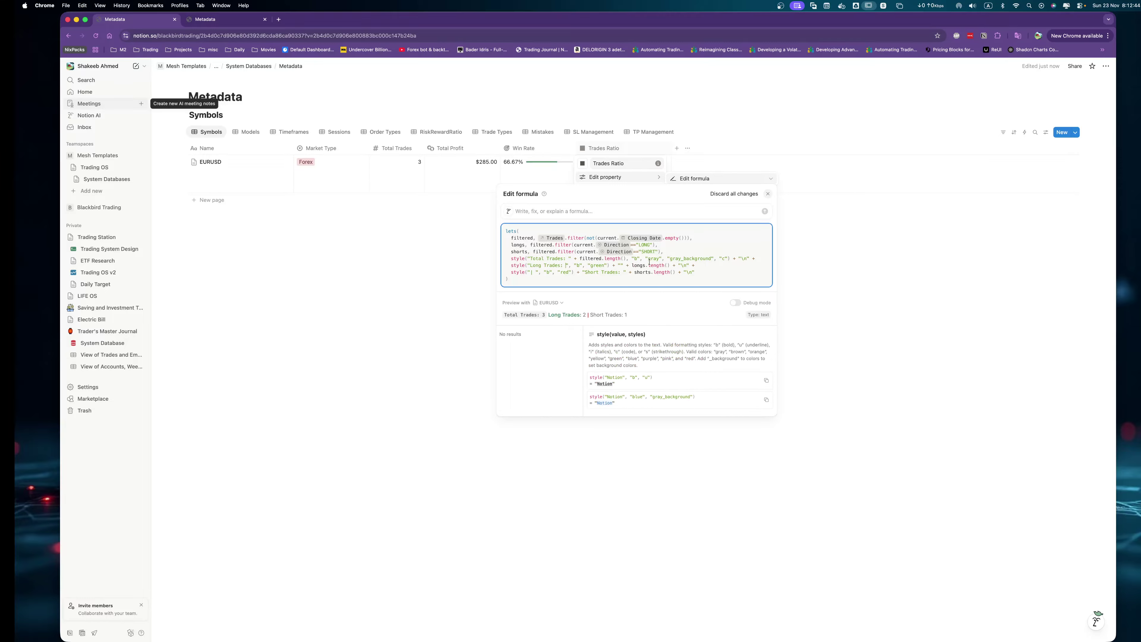
# Move longs.length() inside the green style() call, joined with + after its "Long Trades: " text.
pyautogui.moveTo(627, 265); pyautogui.dragTo(669, 265)
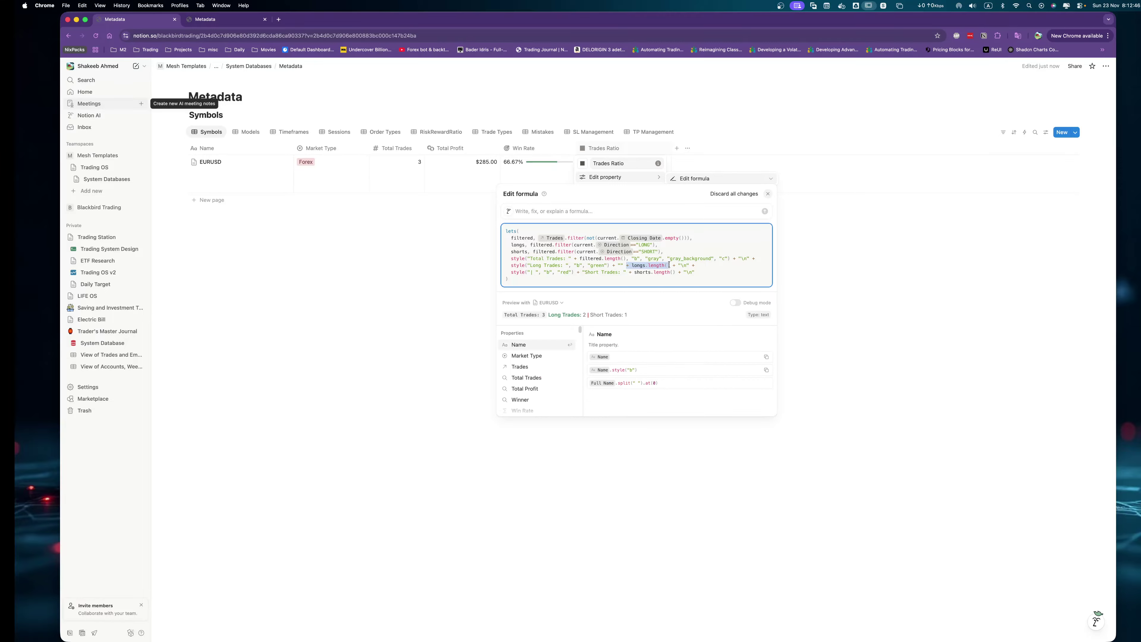
pyautogui.press('super+x')
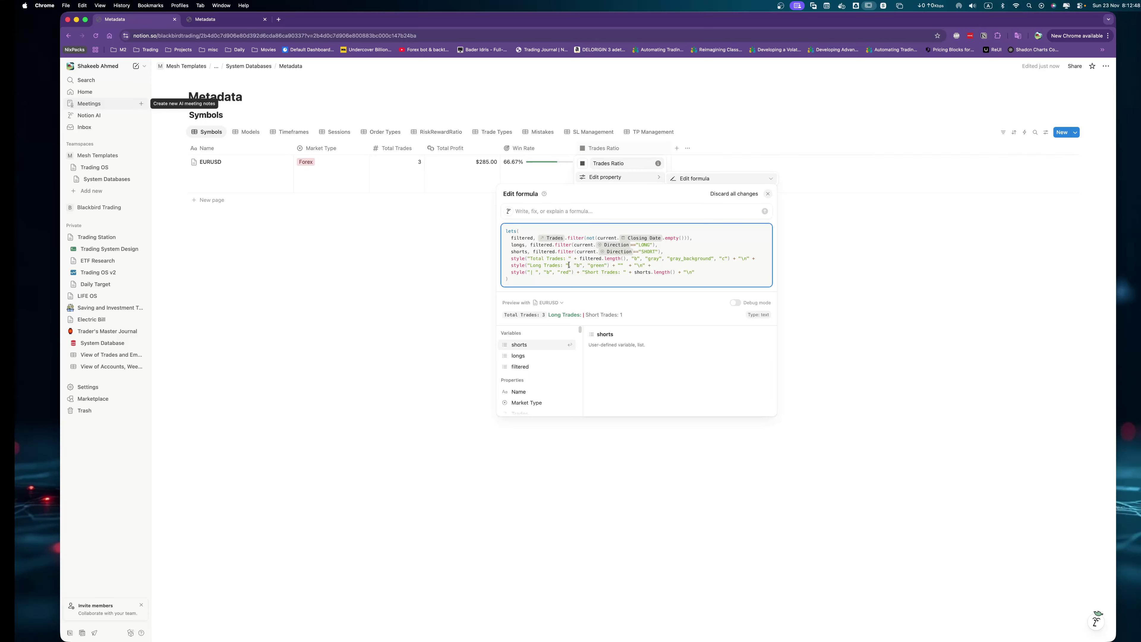
pyautogui.press('super+v')
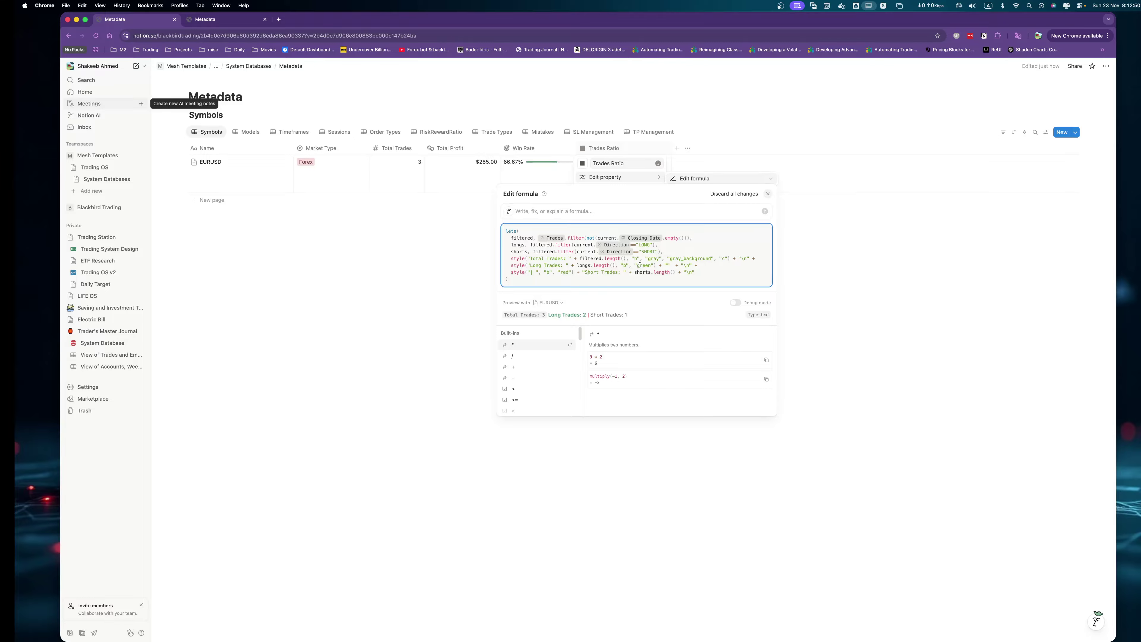
# Add the "green_background" and "c" styles after "green" in the Long Trades style() call.
pyautogui.click(653, 265)
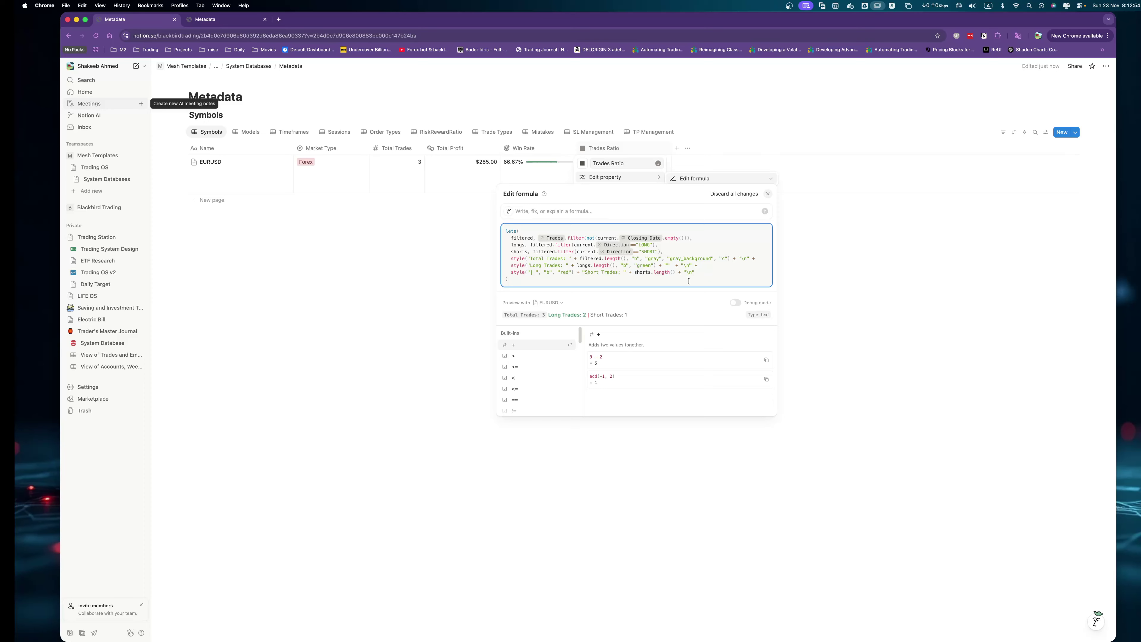
pyautogui.write(', "')
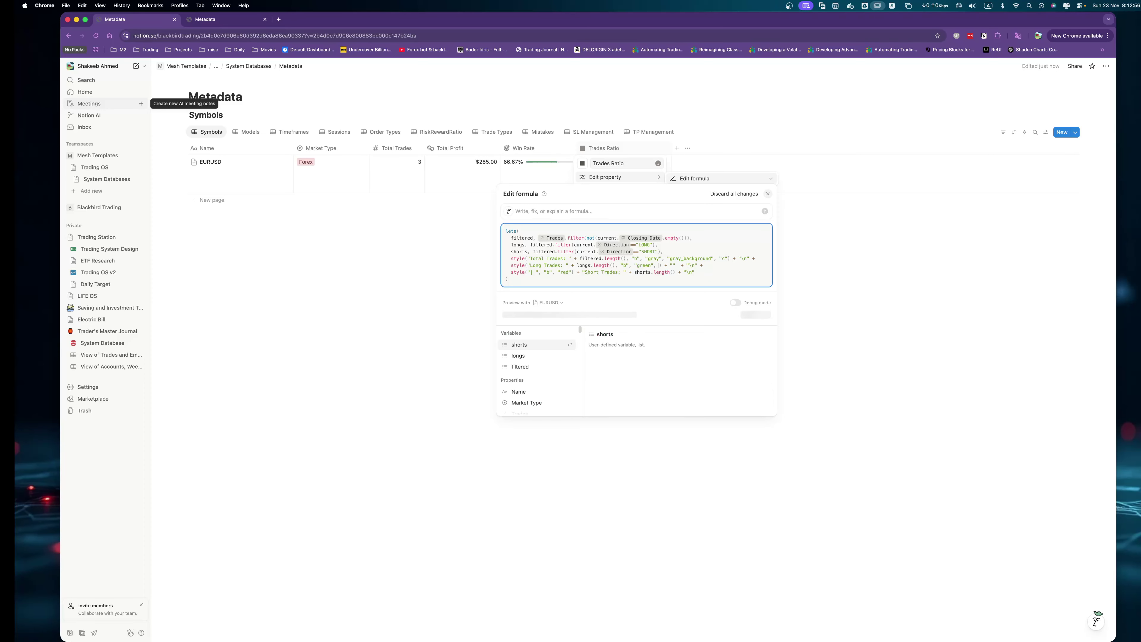
pyautogui.write('green_backgrou')
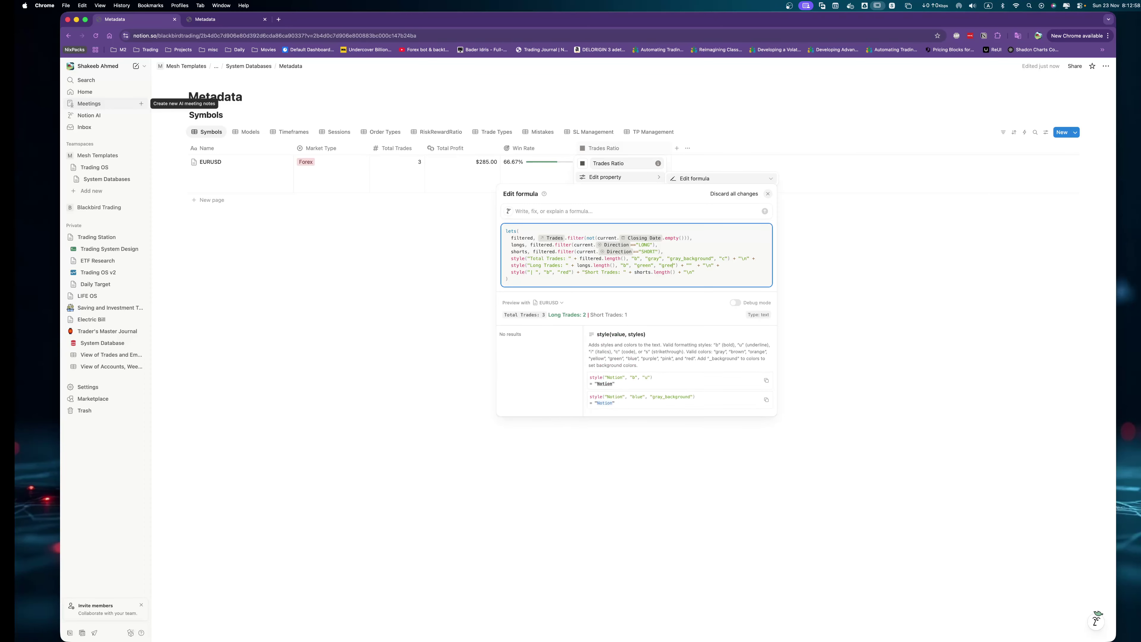
pyautogui.write('nd", "c"')
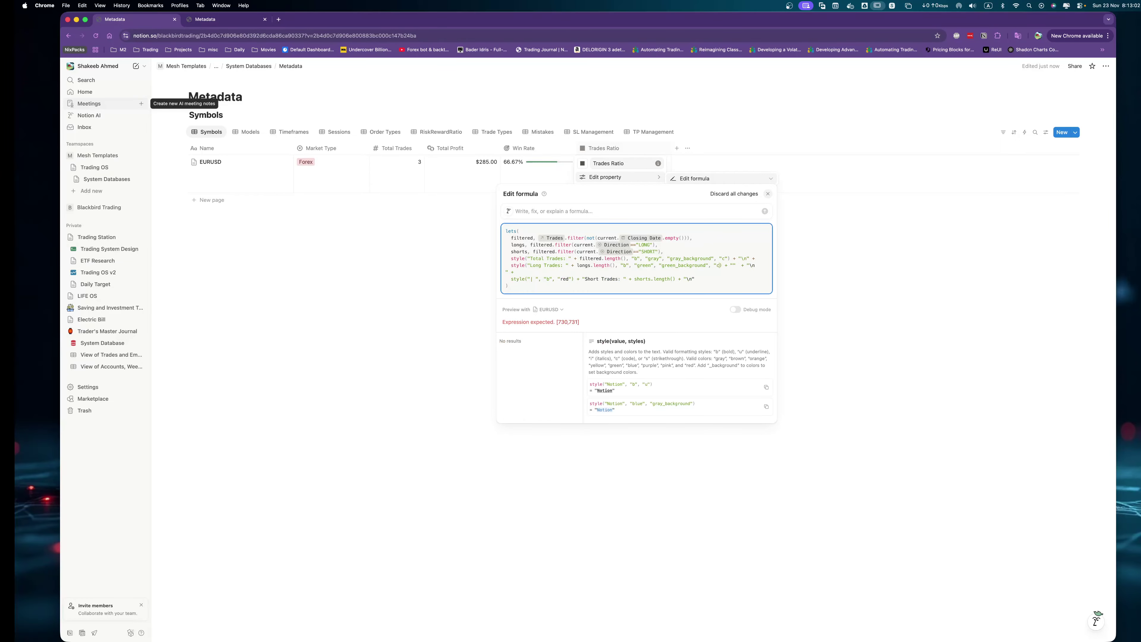
# Remove the leftover + and empty string after the green style() call, keeping + "\n".
pyautogui.hotkey('shift', 'Right')
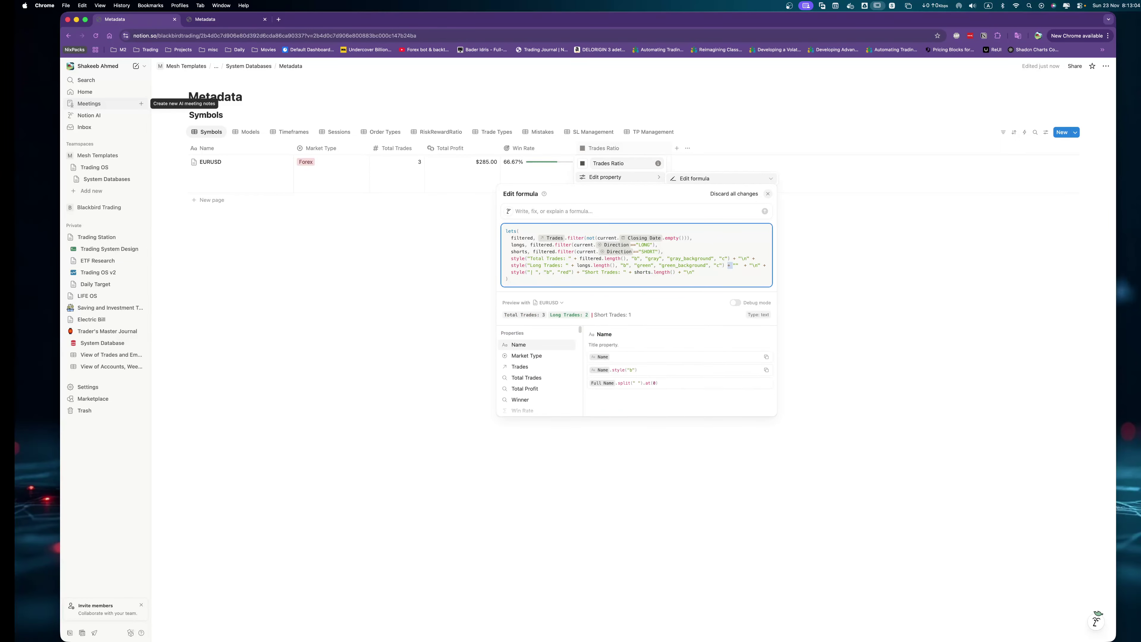
pyautogui.press('BackSpace')
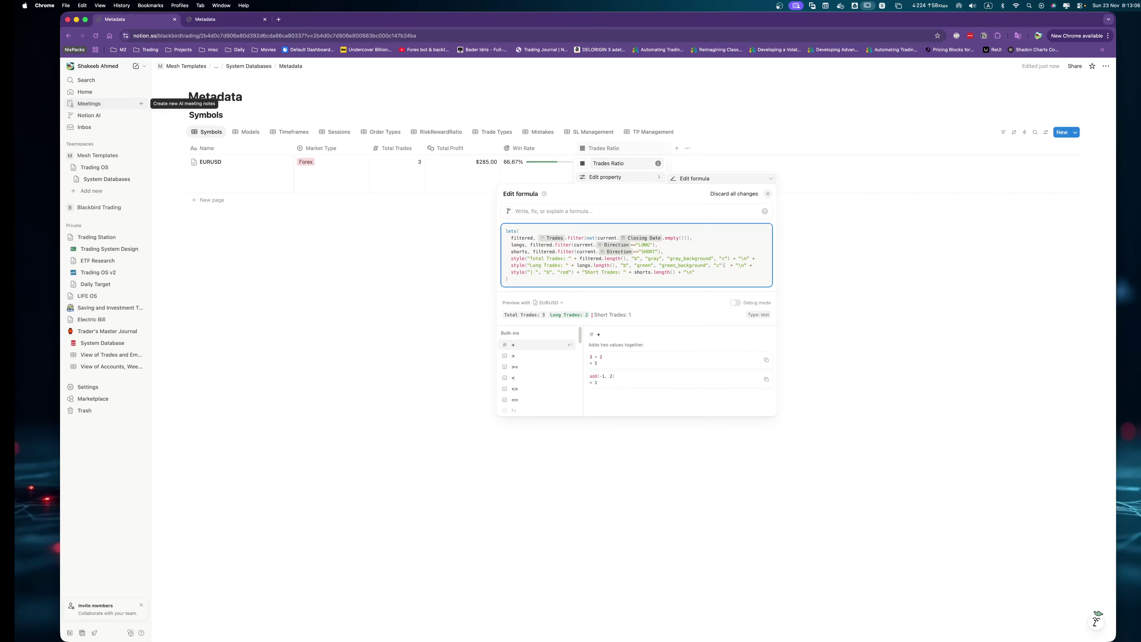
pyautogui.press('Down')
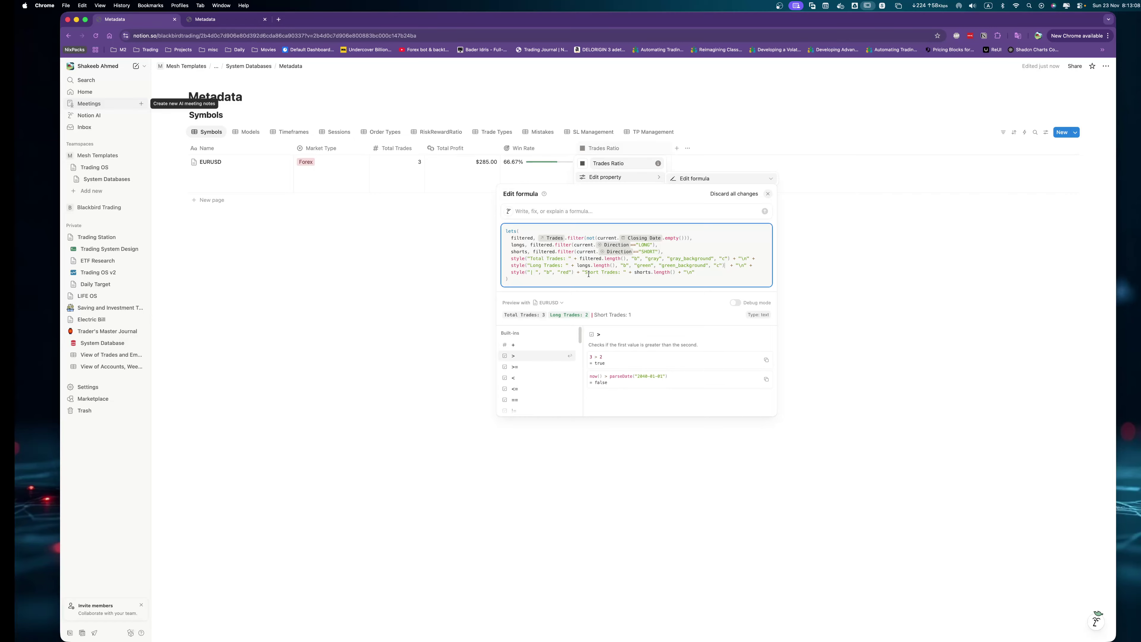
# Move "Short Trades: " + shorts.length() into the red style() call in place of its bar.
pyautogui.moveTo(584, 272); pyautogui.dragTo(676, 273)
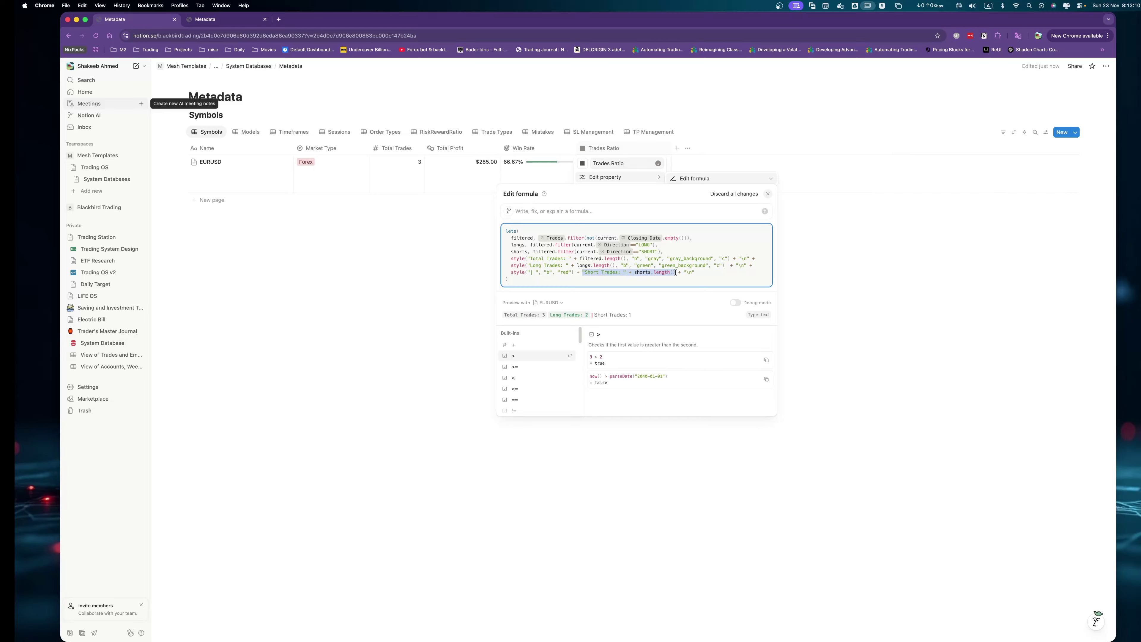
pyautogui.press('BackSpace')
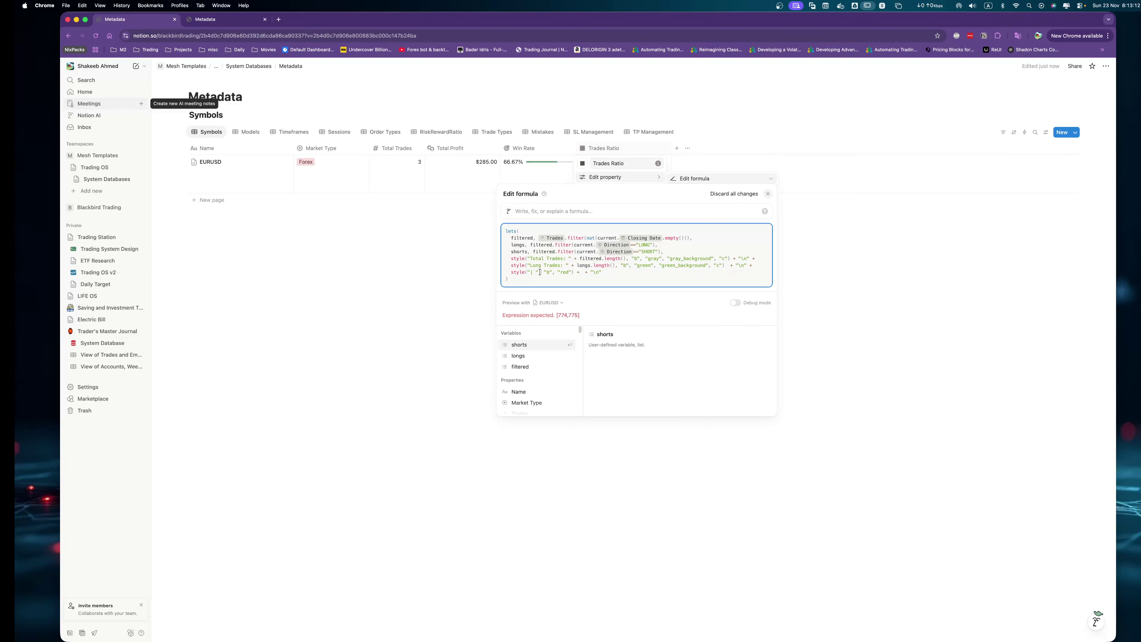
pyautogui.press('super+z')
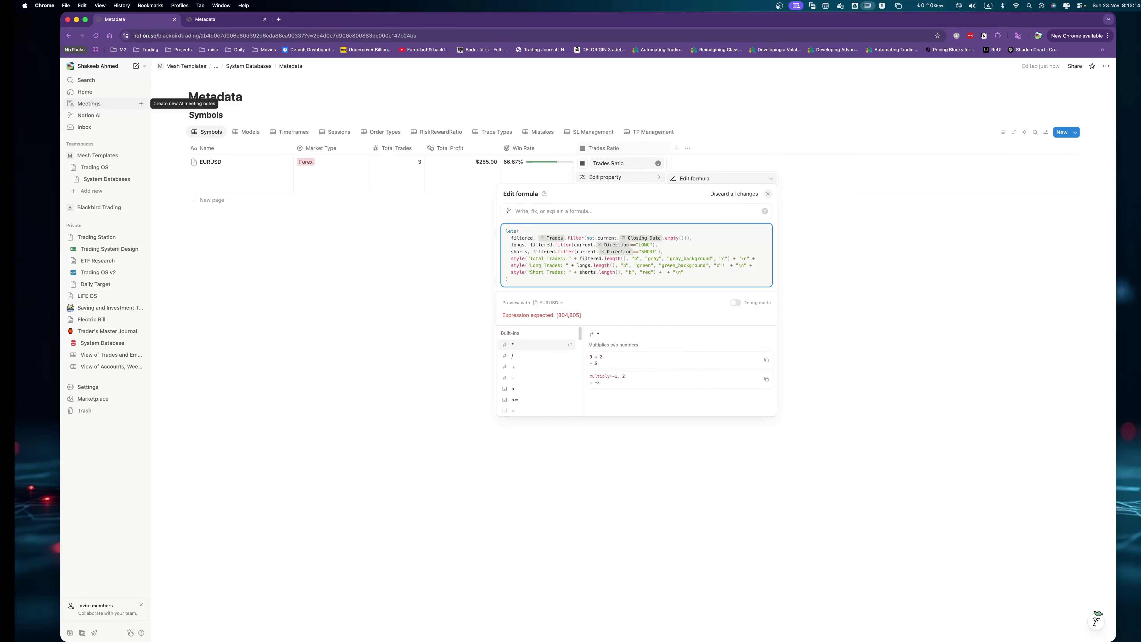
# Delete the leftover + operators and the "\n" line break after the red style() call.
pyautogui.click(641, 272)
pyautogui.press('Right')
pyautogui.press('Right')
pyautogui.press('Right')
pyautogui.press('Right')
pyautogui.press('Right')
pyautogui.press('Right')
pyautogui.press('Right')
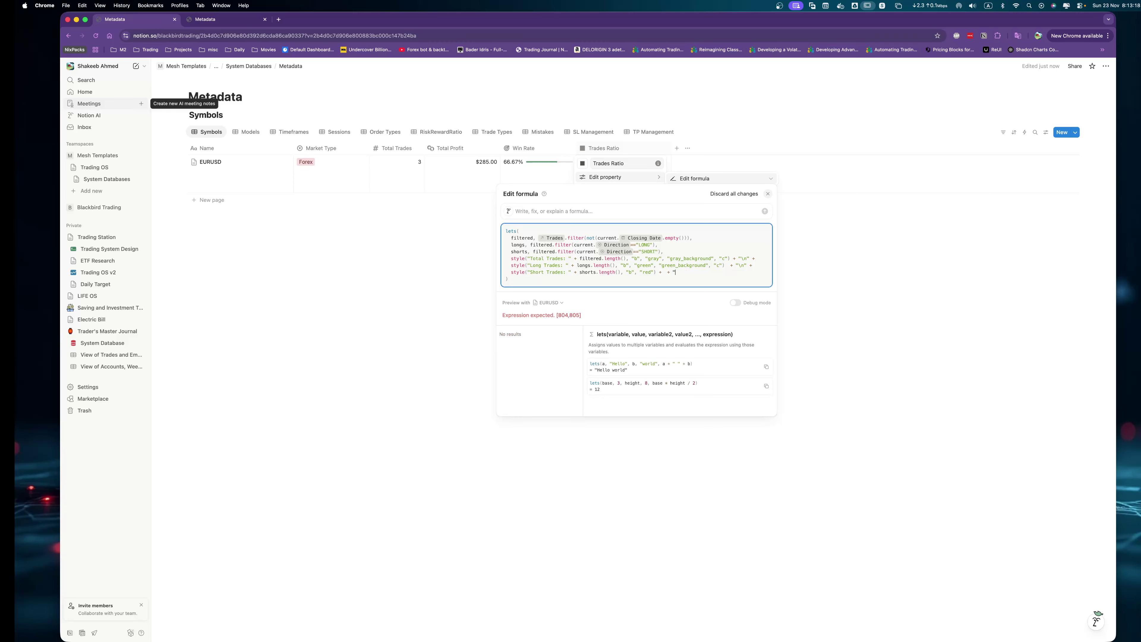
pyautogui.press('BackSpace')
pyautogui.press('BackSpace')
pyautogui.press('BackSpace')
pyautogui.press('BackSpace')
pyautogui.press('BackSpace')
pyautogui.press('BackSpace')
pyautogui.press('BackSpace')
pyautogui.press('BackSpace')
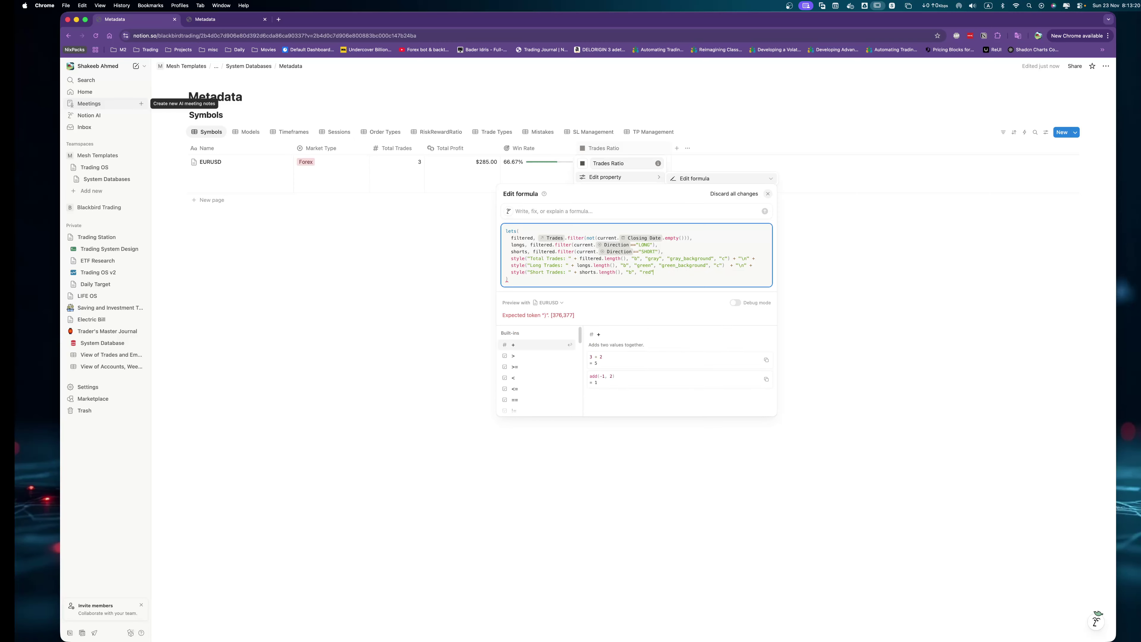
# Add the "red_background" and "c" styles after "red" in the Short Trades style() call and close the formula.
pyautogui.write('), "b", "r')
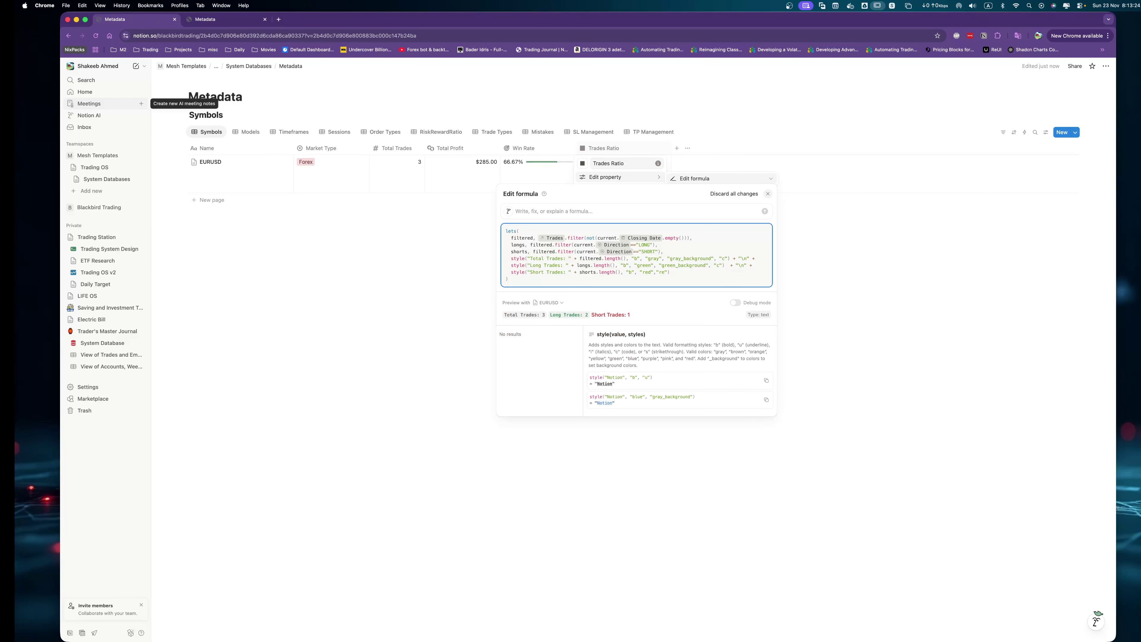
pyautogui.write('ed","red_background","c')
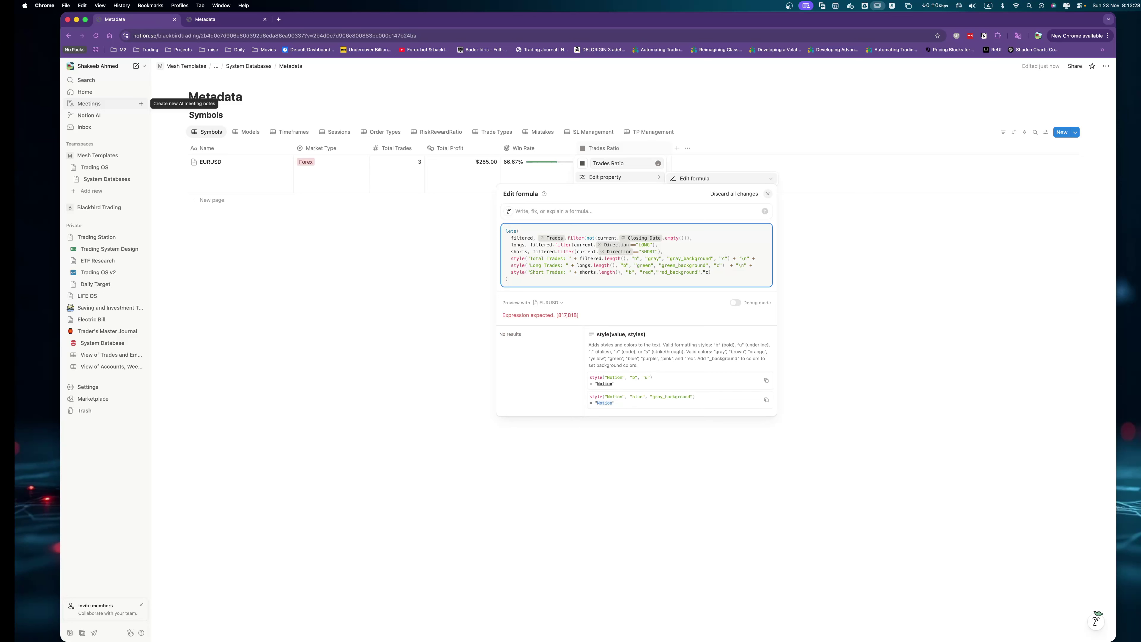
pyautogui.press('Escape')
pyautogui.press('Escape')
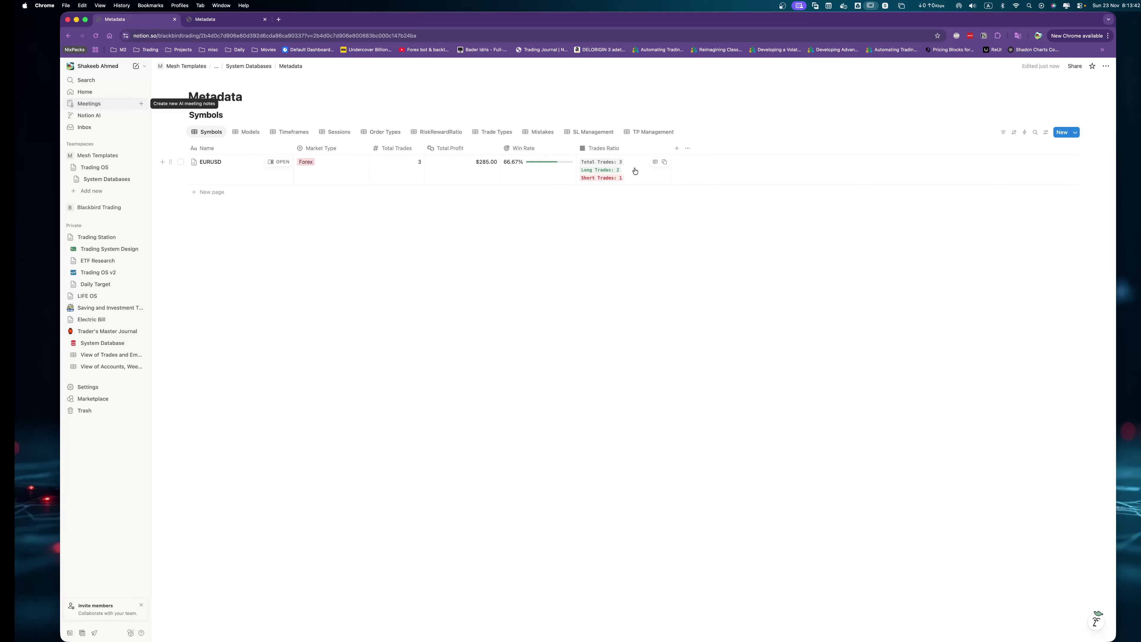
# Look through the Metadata views, from Models and Timeframes to Mistakes and SL Management, and compare their columns with those of Symbols.
pyautogui.click(247, 131)
pyautogui.click(283, 133)
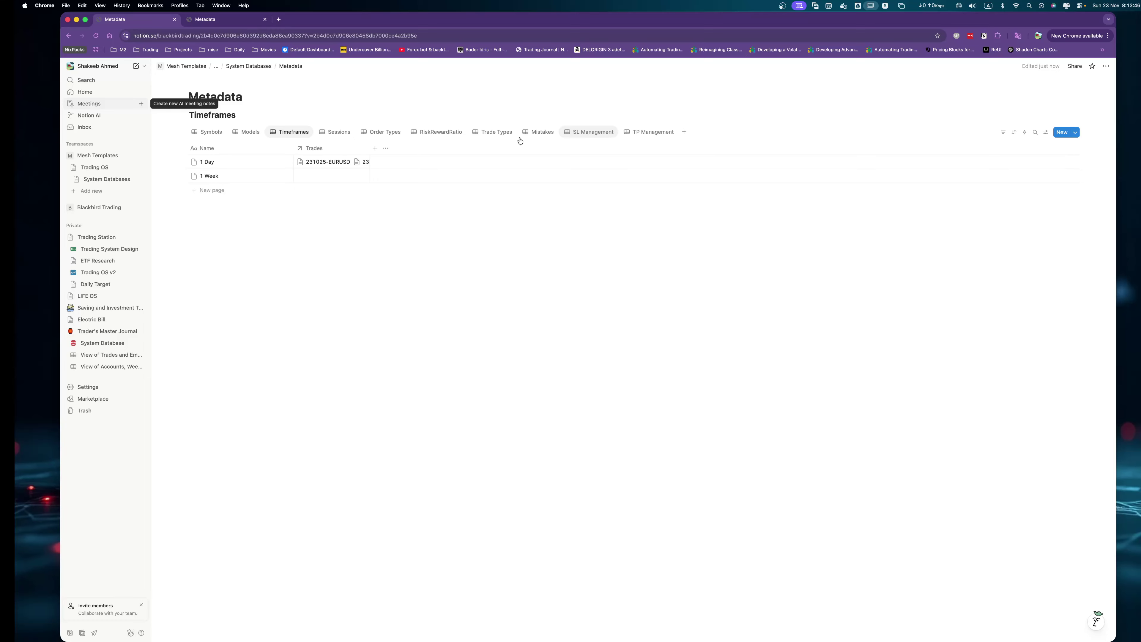
pyautogui.click(339, 134)
pyautogui.click(385, 132)
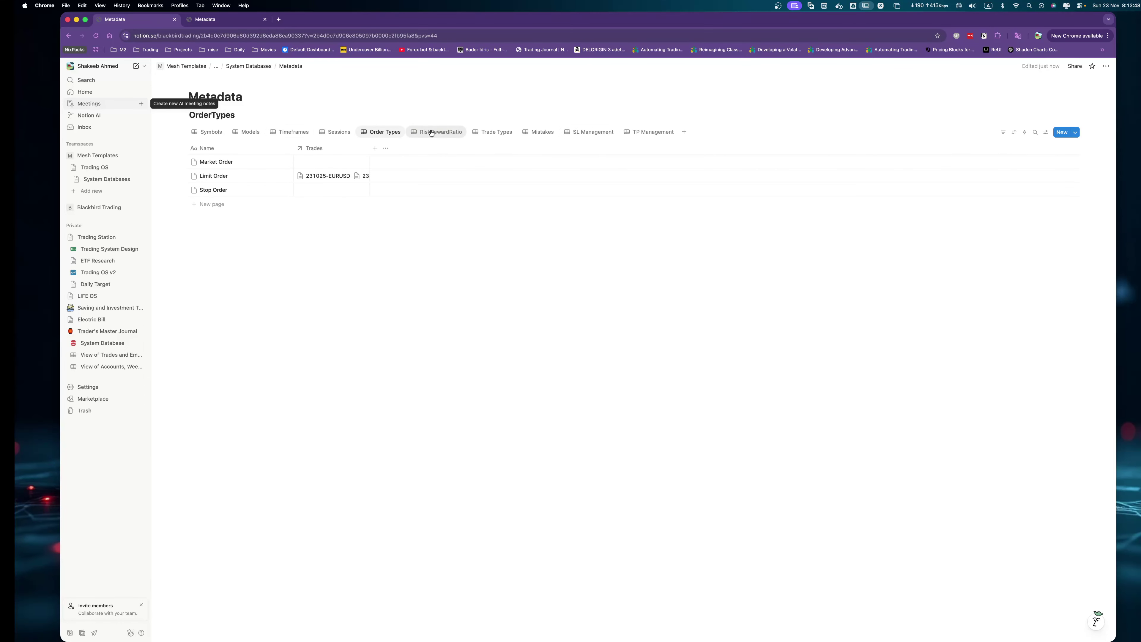
pyautogui.click(441, 132)
pyautogui.click(489, 131)
pyautogui.click(541, 132)
pyautogui.click(590, 132)
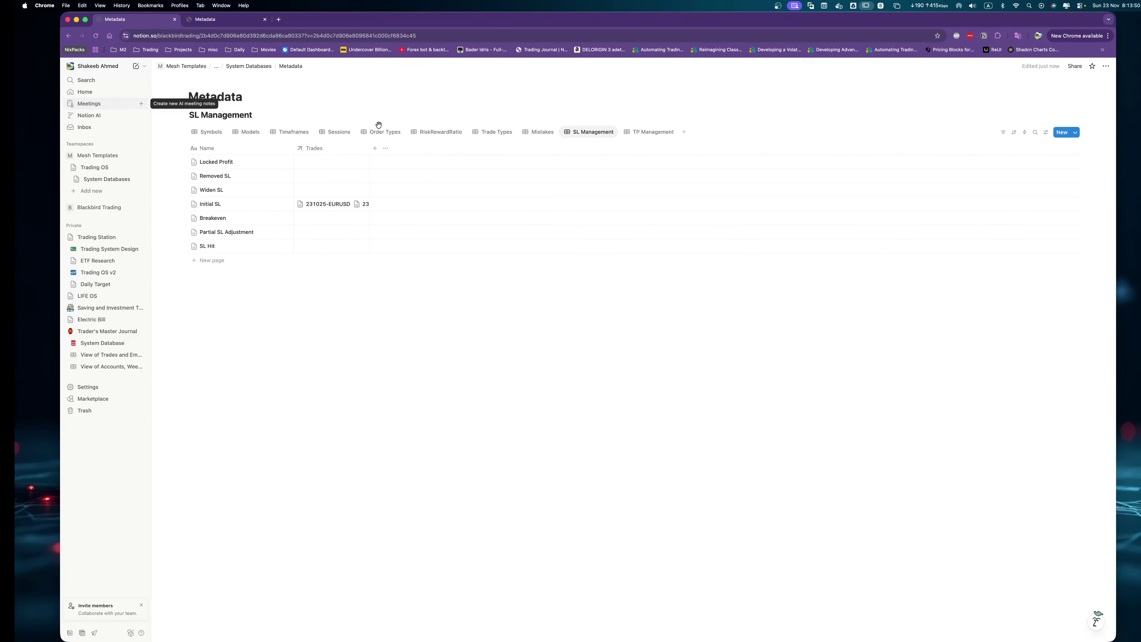
pyautogui.click(364, 135)
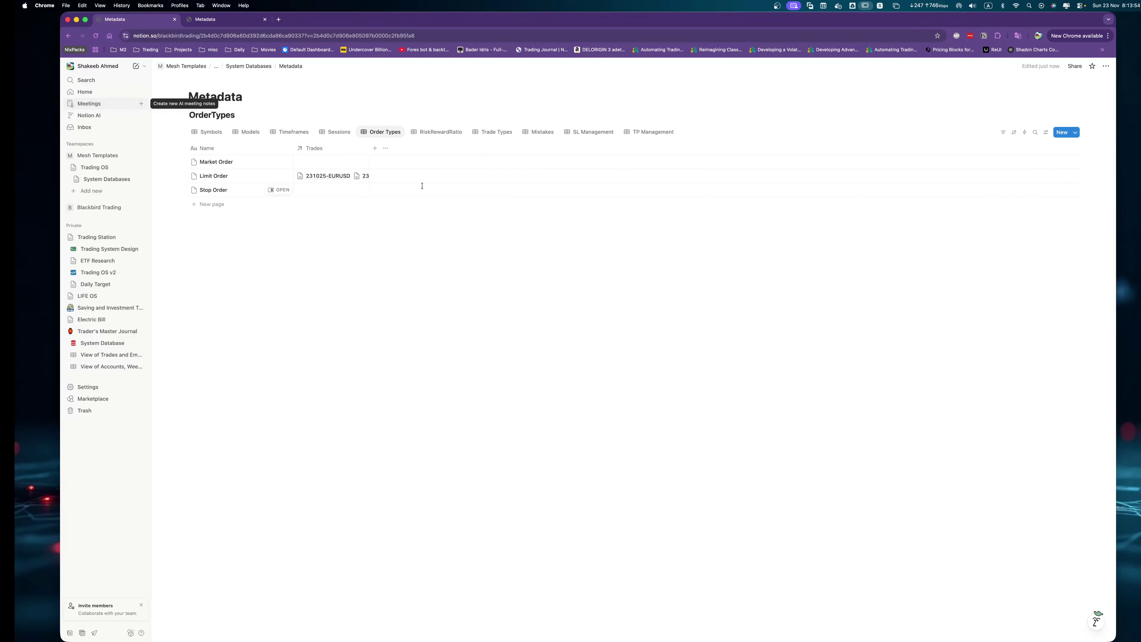
pyautogui.click(417, 134)
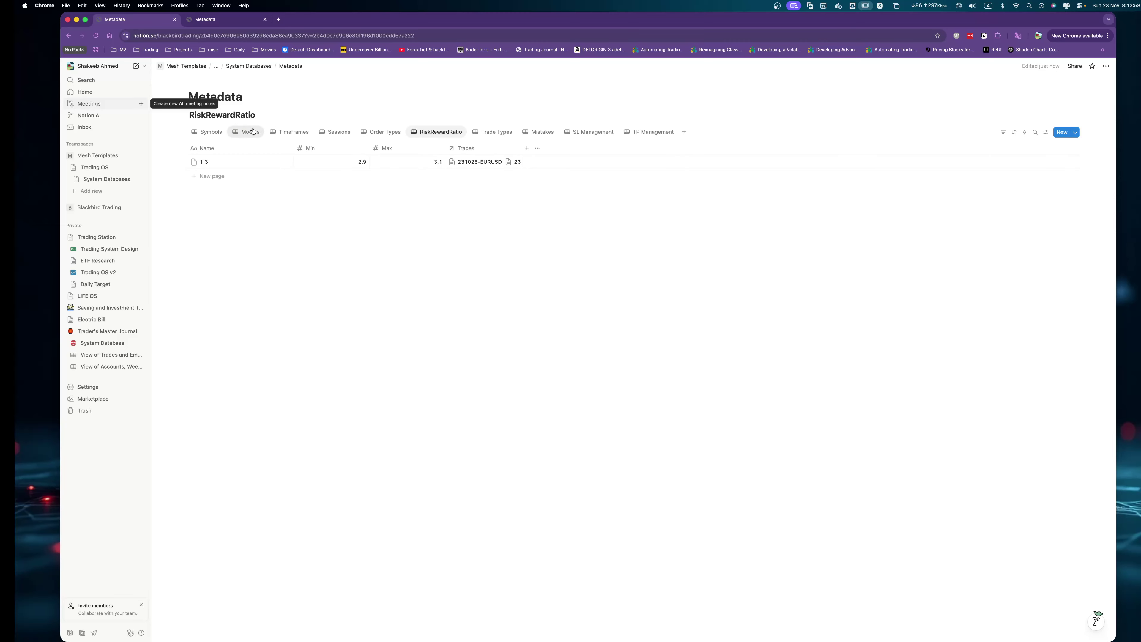
pyautogui.click(245, 131)
pyautogui.click(209, 132)
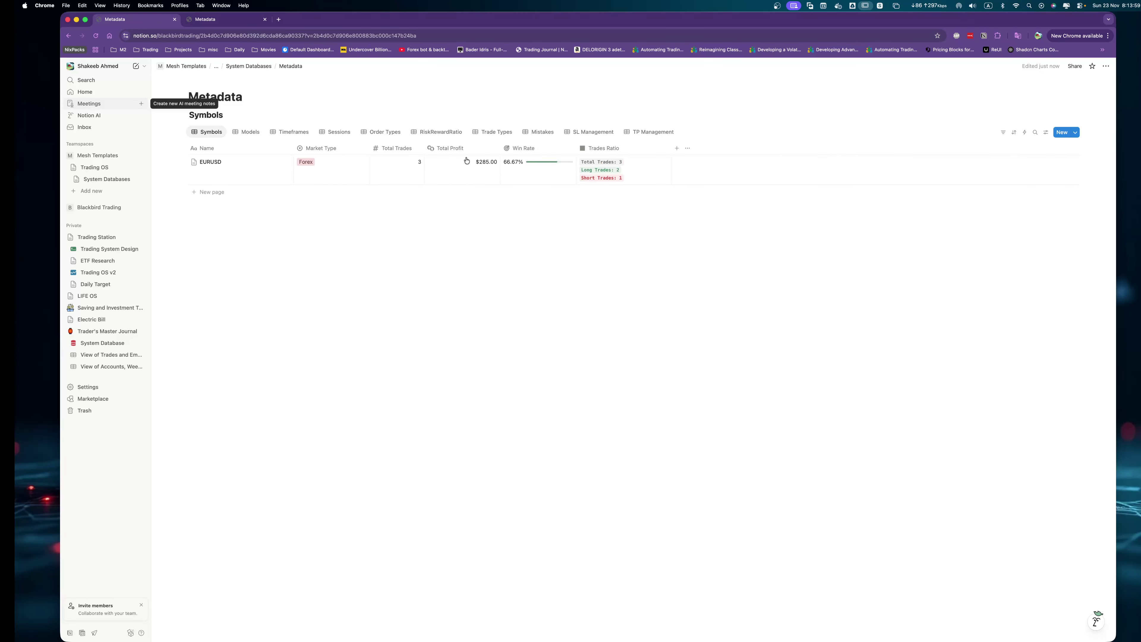
pyautogui.click(544, 133)
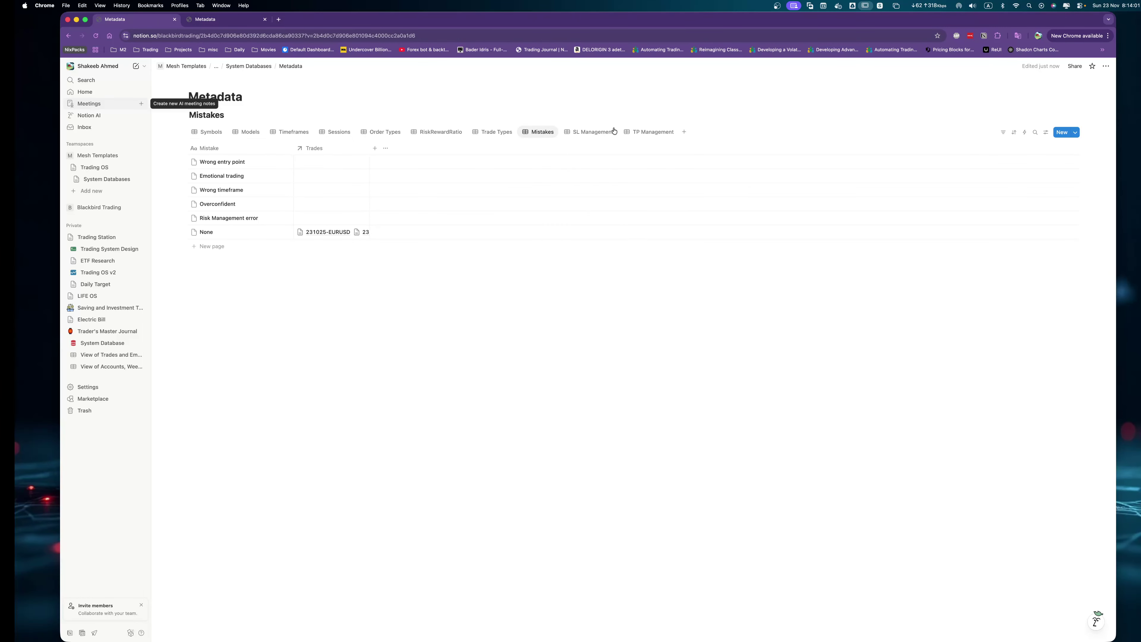
pyautogui.click(582, 131)
pyautogui.click(220, 134)
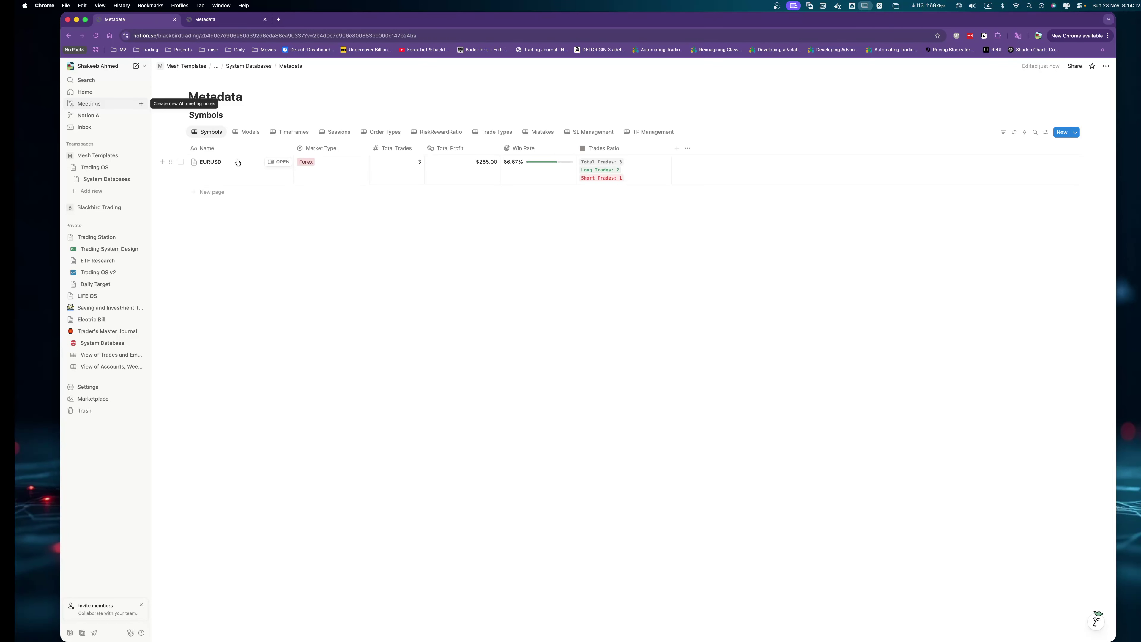
# Review the Accounts database from the System Databases page, and open the Trading OS page.
pyautogui.click(238, 67)
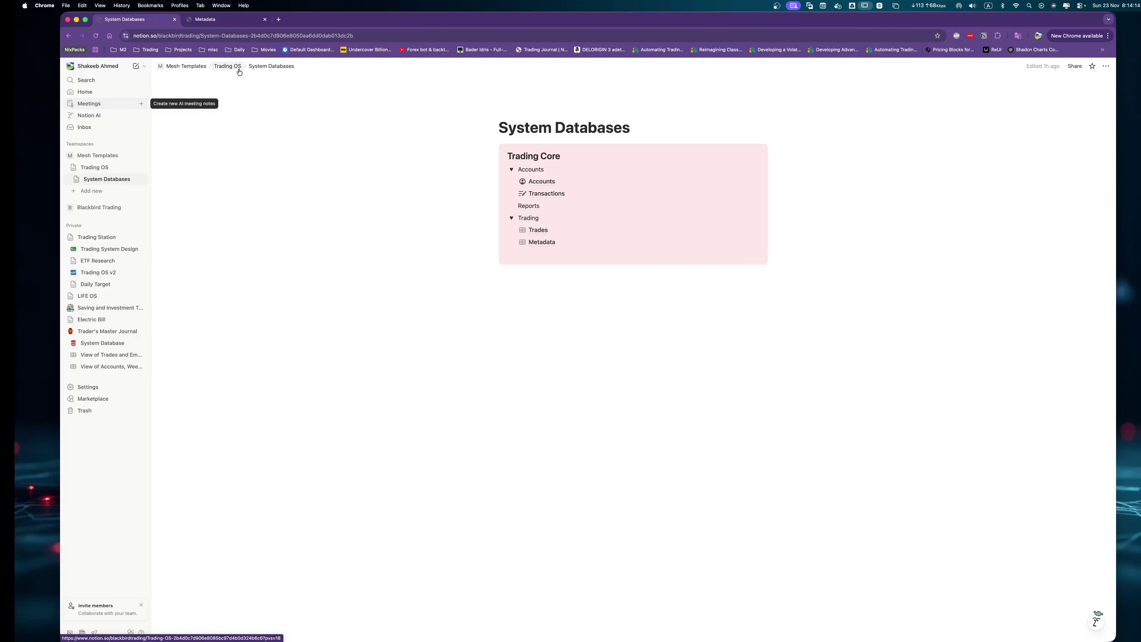
pyautogui.moveTo(544, 232)
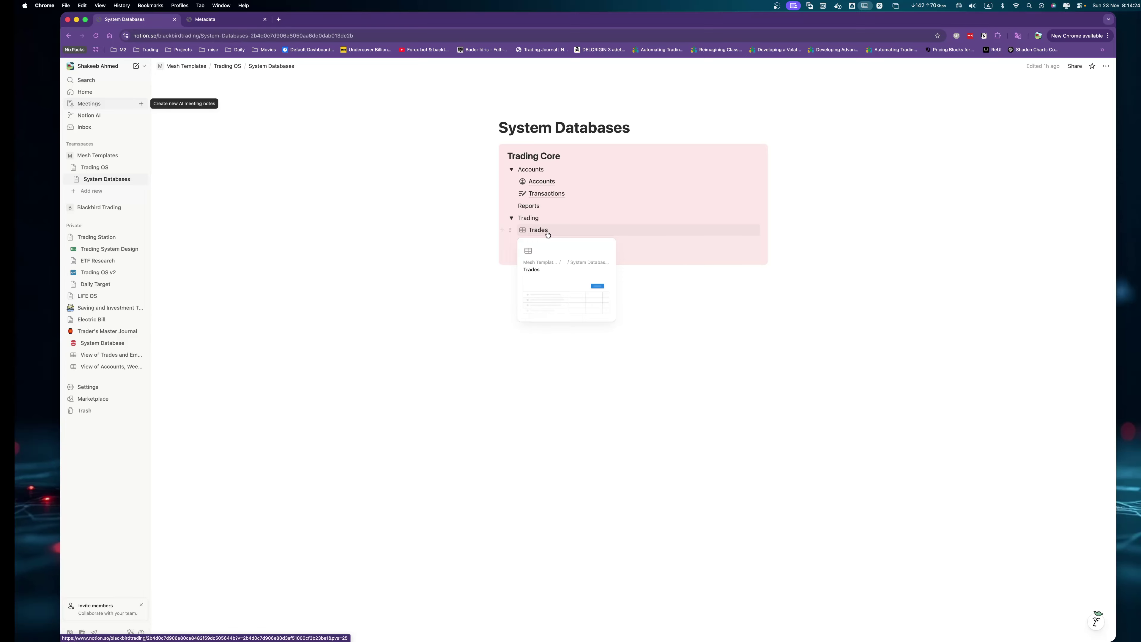
pyautogui.click(538, 181)
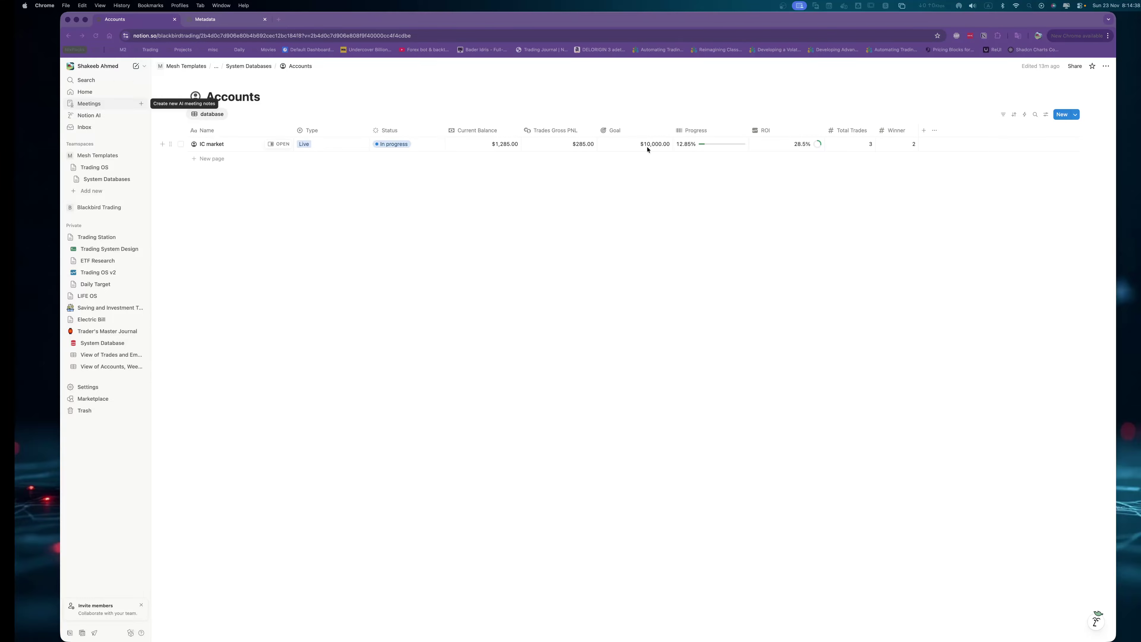
pyautogui.click(720, 235)
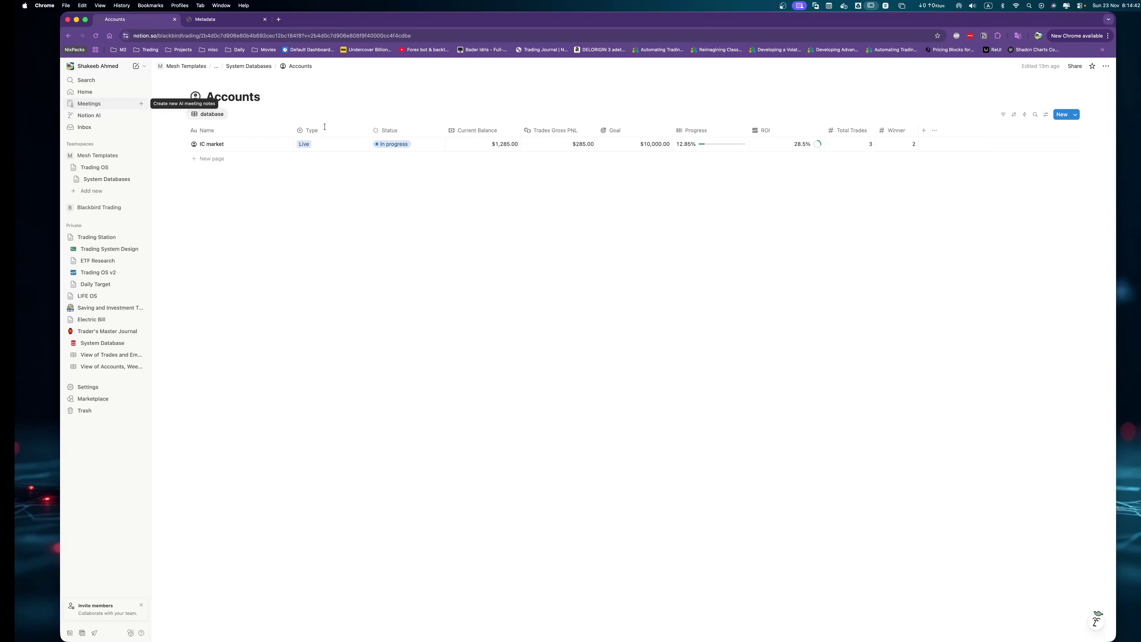
pyautogui.click(100, 169)
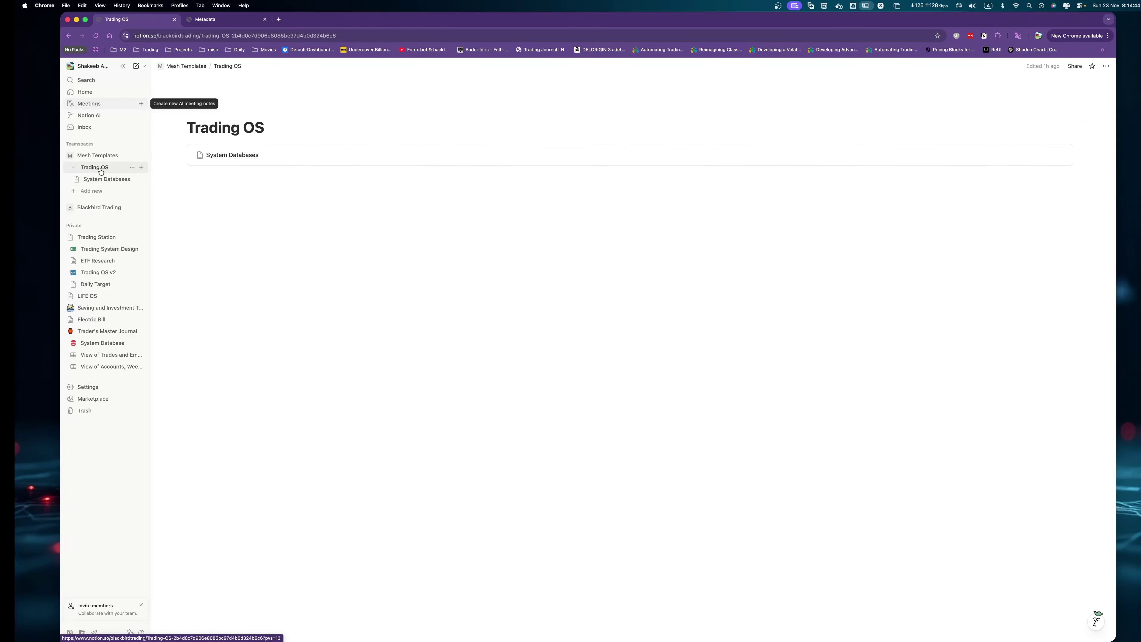
# Open the Accounts database from System Databases, check which view types it offers, and return to the Trading OS page.
pyautogui.click(101, 179)
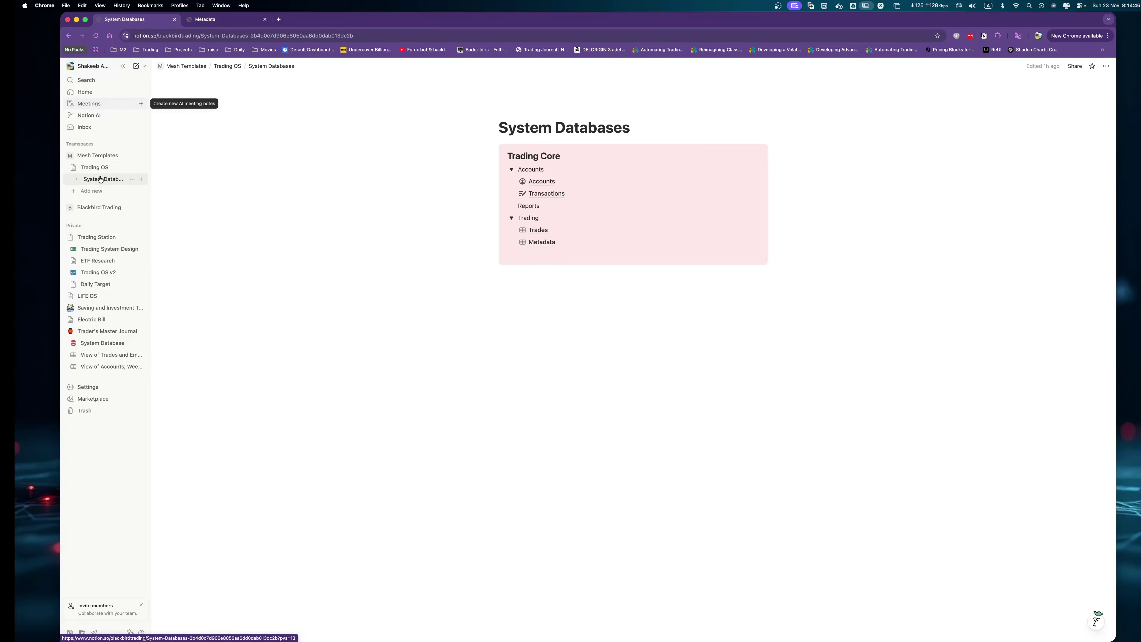
pyautogui.click(542, 181)
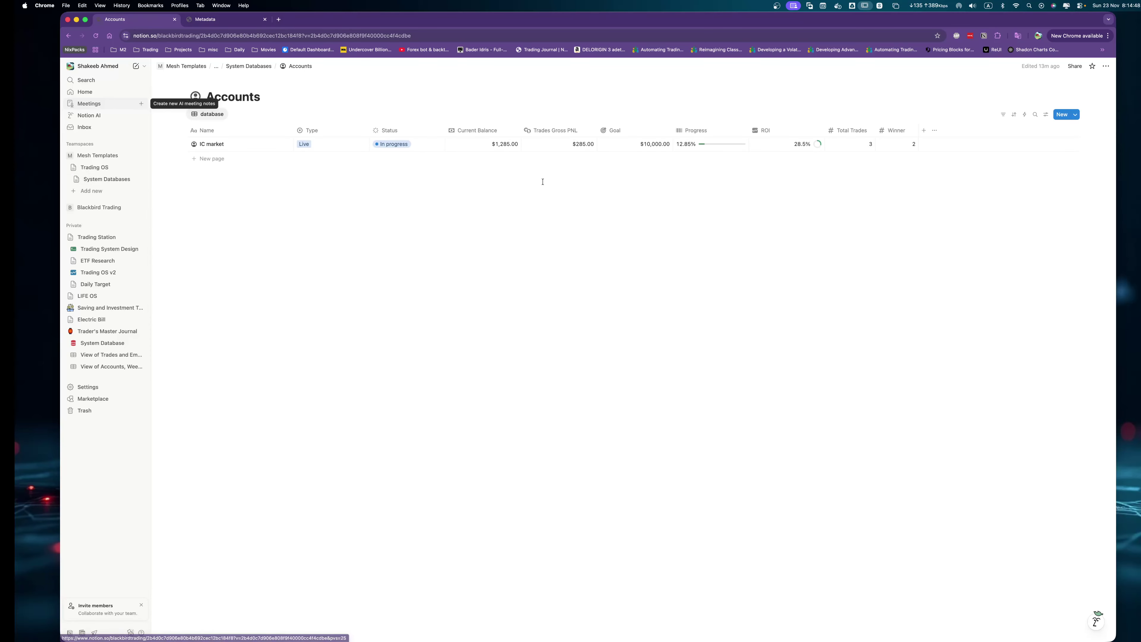
pyautogui.click(234, 114)
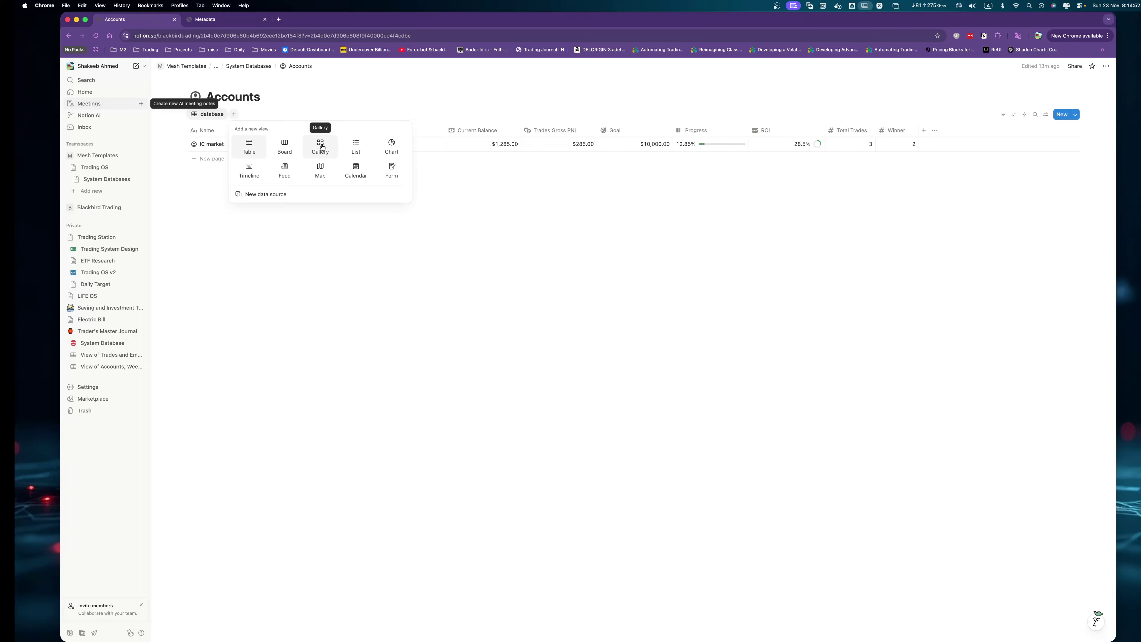
pyautogui.click(109, 179)
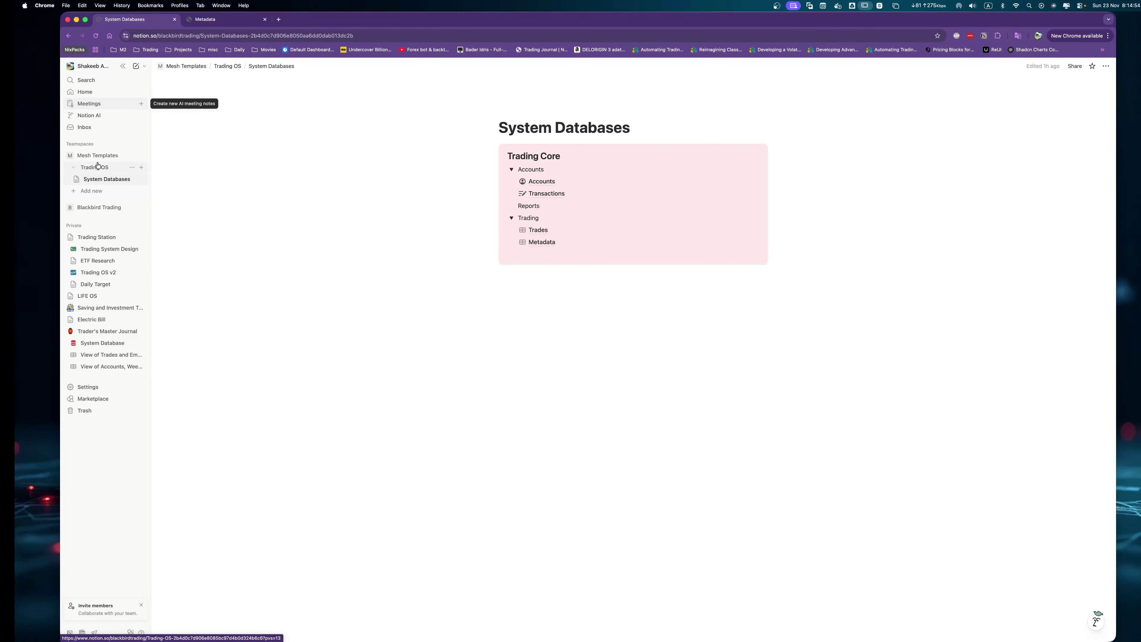
pyautogui.click(97, 166)
# Write "Account Gallery View" on a new line below the System Databases link.
pyautogui.click(247, 183)
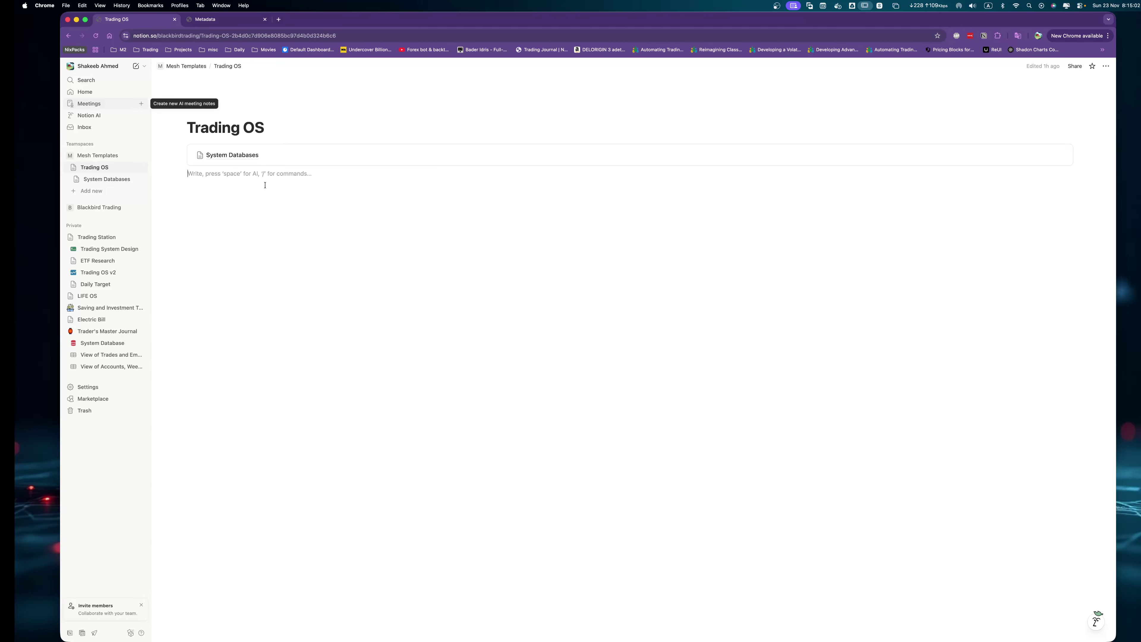
pyautogui.write('Account')
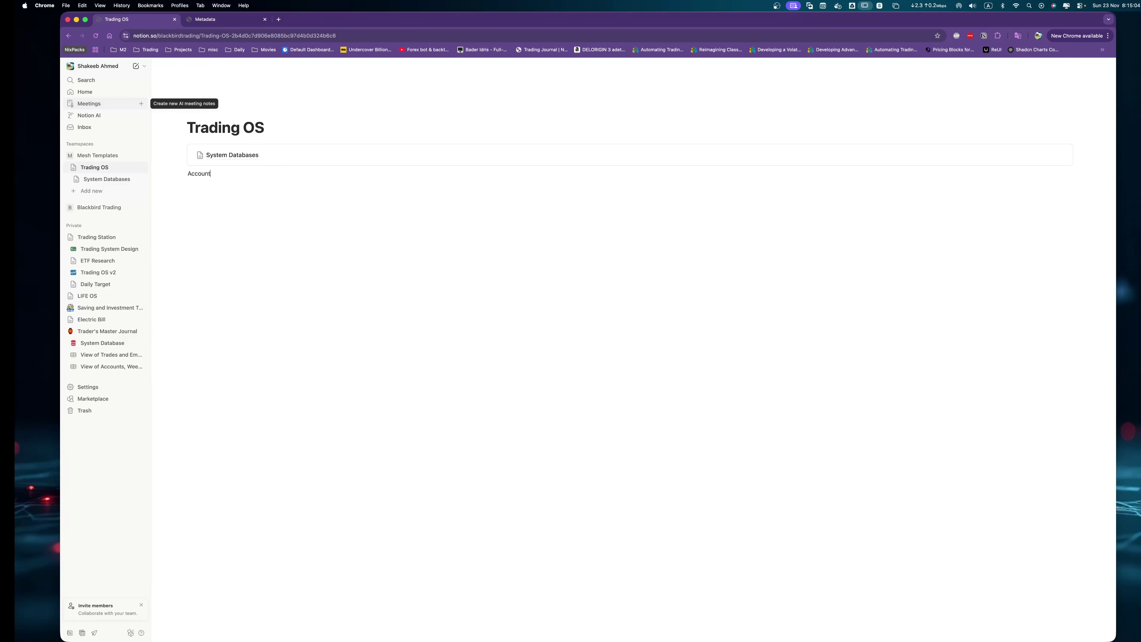
pyautogui.write(' Gallery View')
# Replace the line with a two-column layout and put "Account Gallery View" in its first column.
pyautogui.press('super+a')
pyautogui.press('BackSpace')
pyautogui.write('/2c')
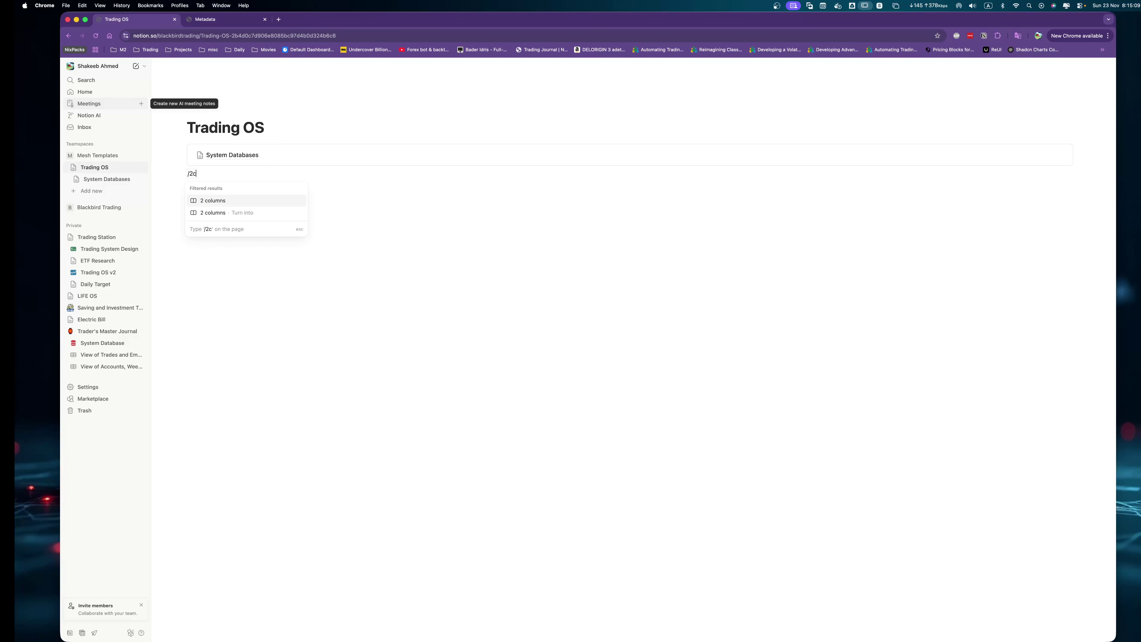
pyautogui.press('super+z')
pyautogui.press('super+z')
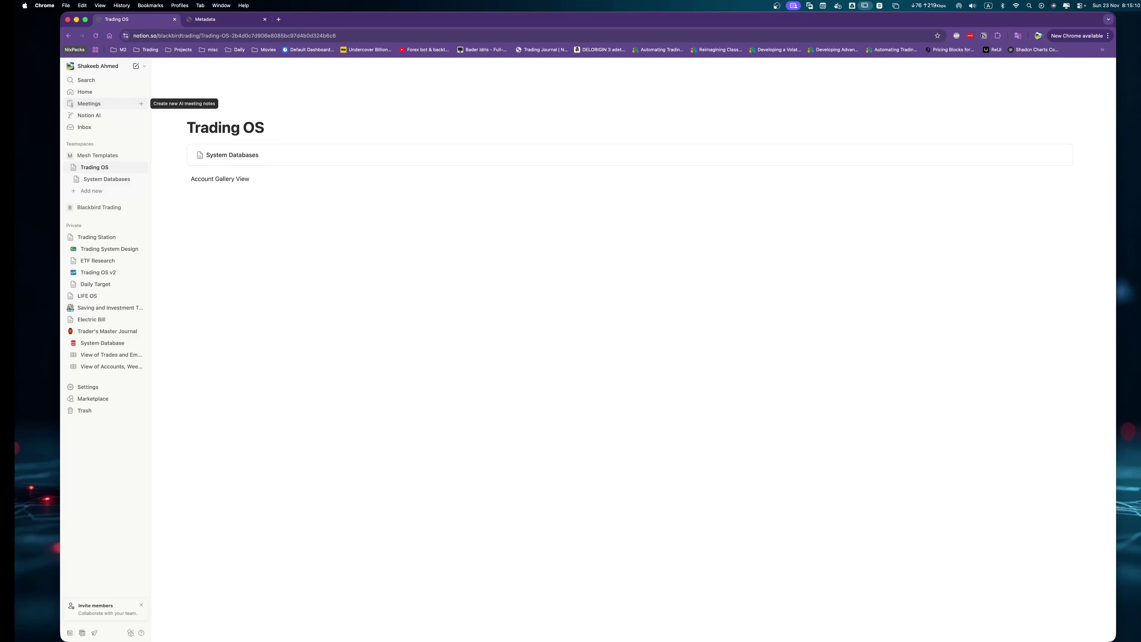
pyautogui.press('Return')
pyautogui.press('BackSpace')
# Write "Running Trades and planned trades unka table" in the second column and narrow the first column.
pyautogui.click(695, 177)
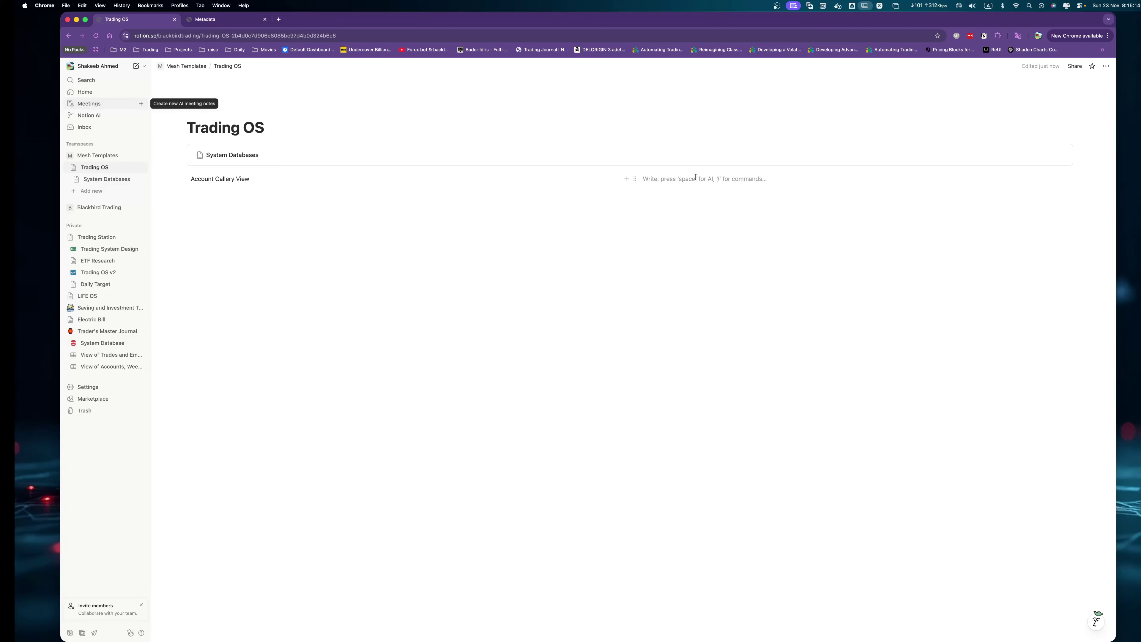
pyautogui.write('Running Trades')
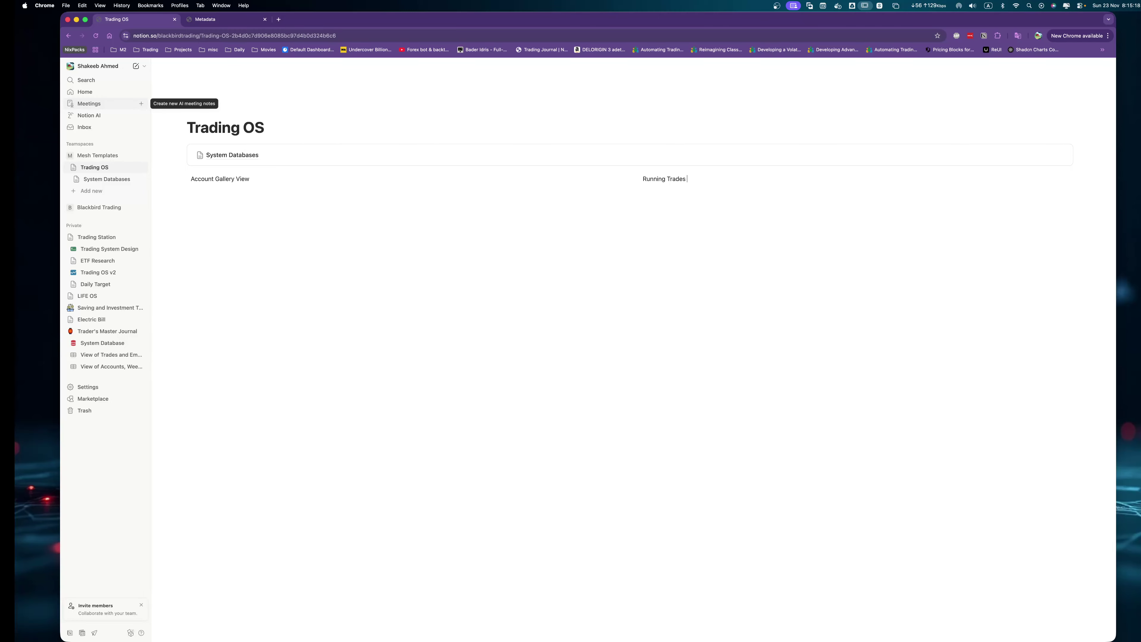
pyautogui.write(' and planned trades unka table')
pyautogui.press('Return')
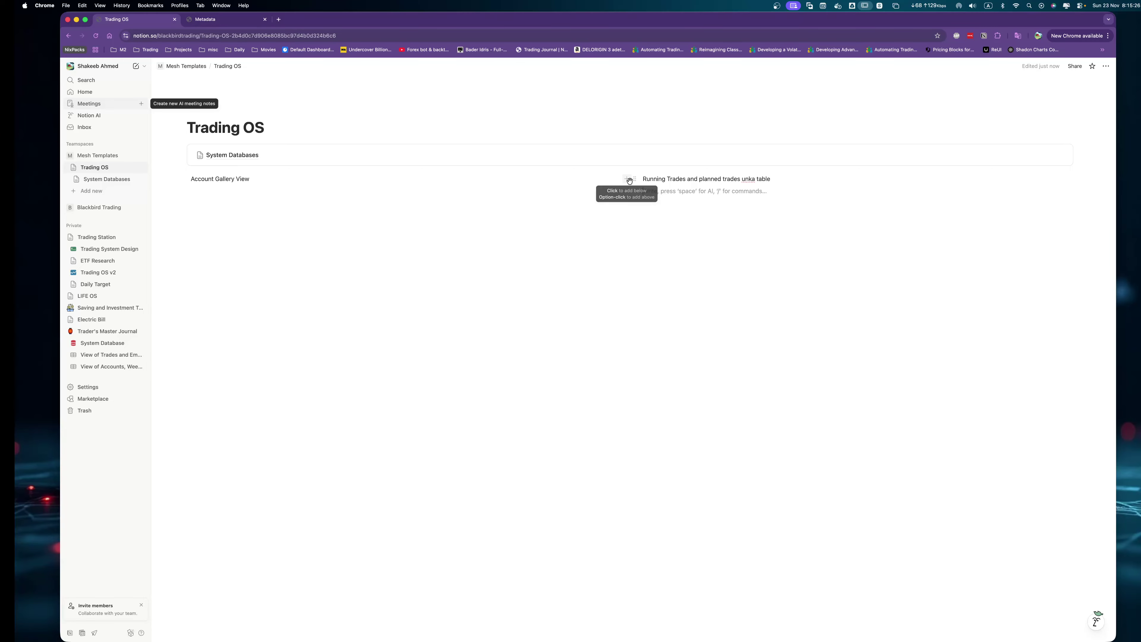
pyautogui.moveTo(633, 183); pyautogui.dragTo(359, 180)
pyautogui.click(224, 209)
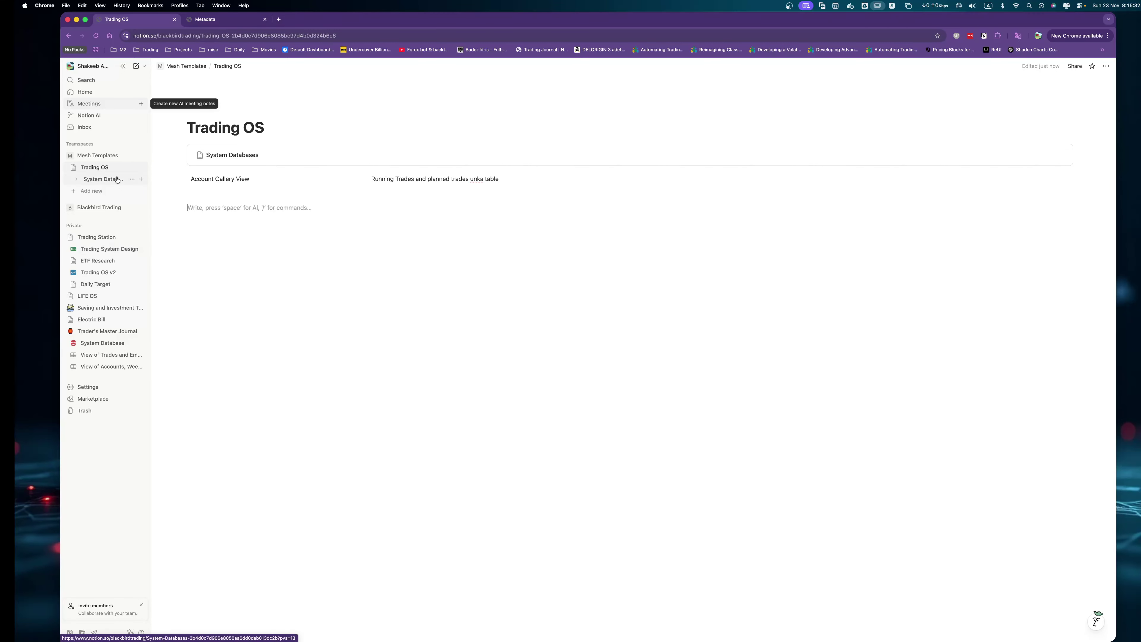
# Add a "Reports" toggle below the Trading toggle in the Trading Core callout of the System Databases page.
pyautogui.click(105, 180)
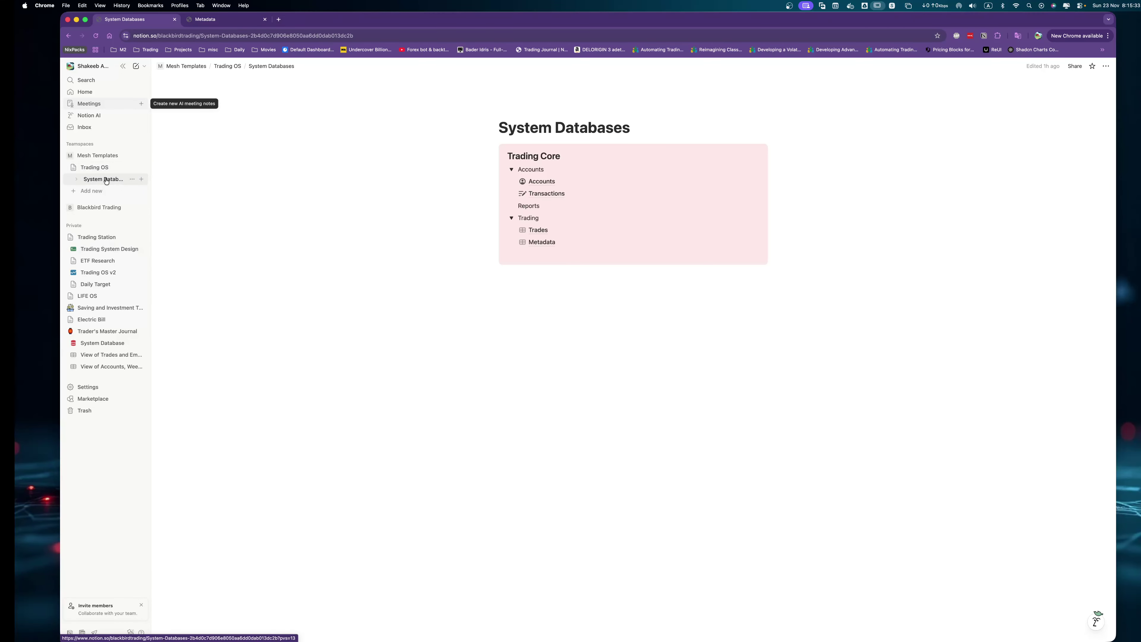
pyautogui.click(547, 252)
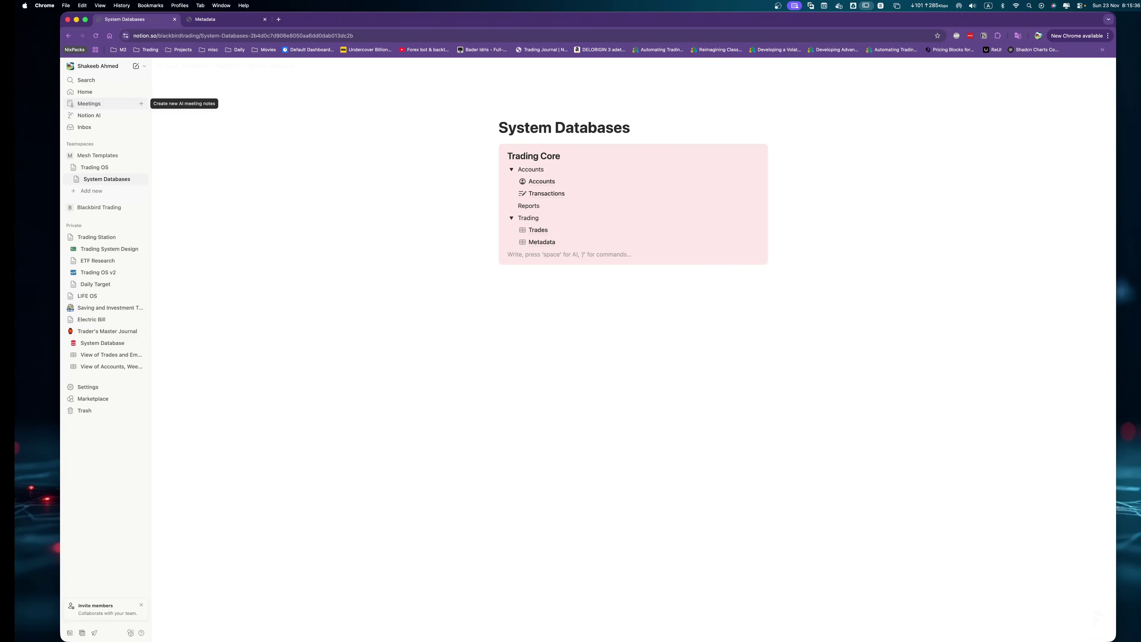
pyautogui.write('/tog')
pyautogui.press('Return')
pyautogui.write('Reports')
pyautogui.click(511, 255)
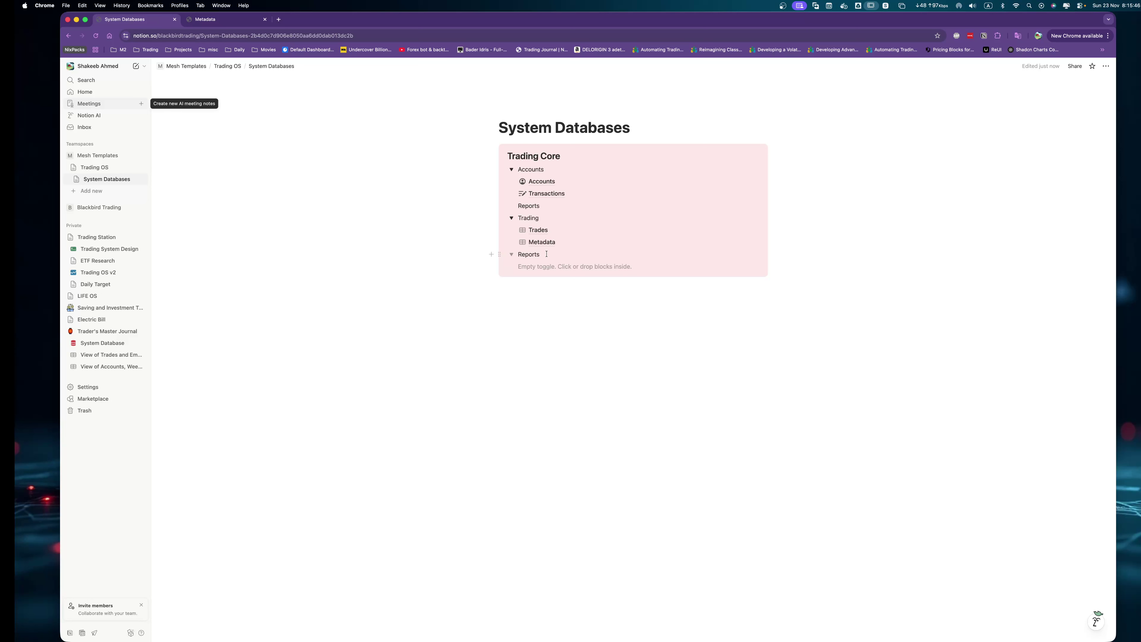
pyautogui.click(544, 267)
pyautogui.click(625, 348)
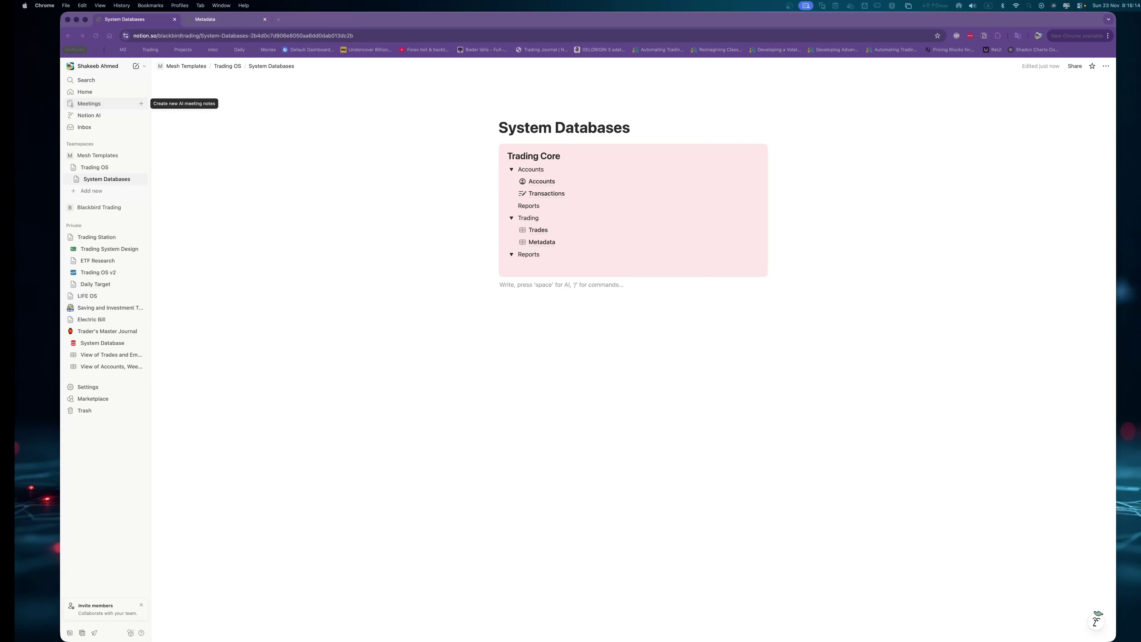
# Examine the first EURUSD trade's page in the Trades database, from its properties to the Exit Chart section, and close it.
pyautogui.click(538, 230)
pyautogui.click(279, 145)
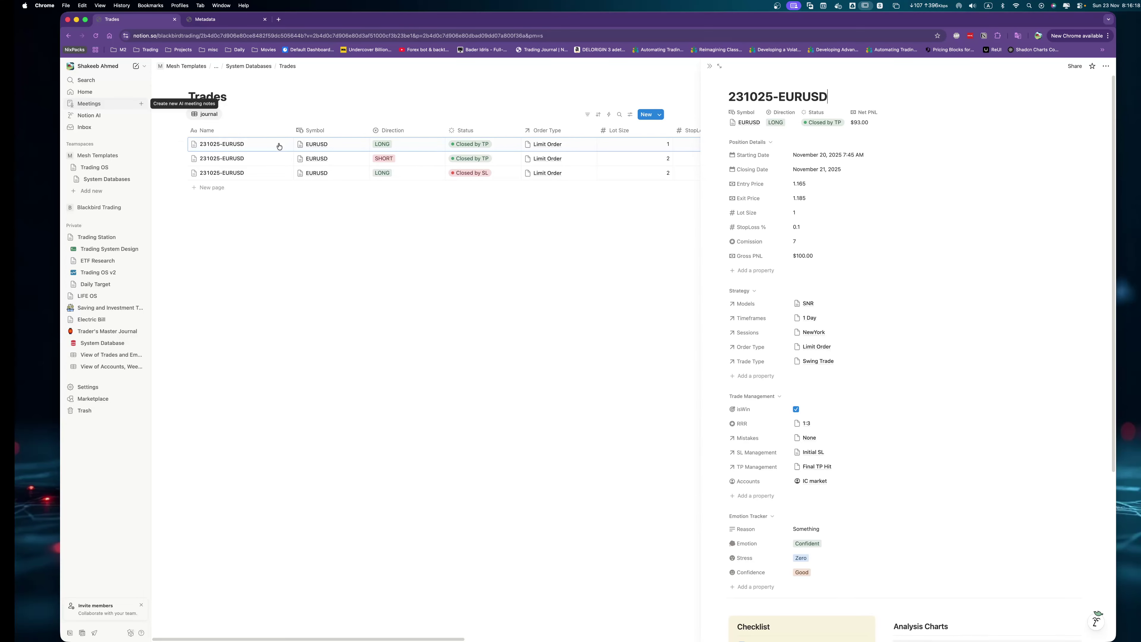
pyautogui.scroll(-5, 940, 387)
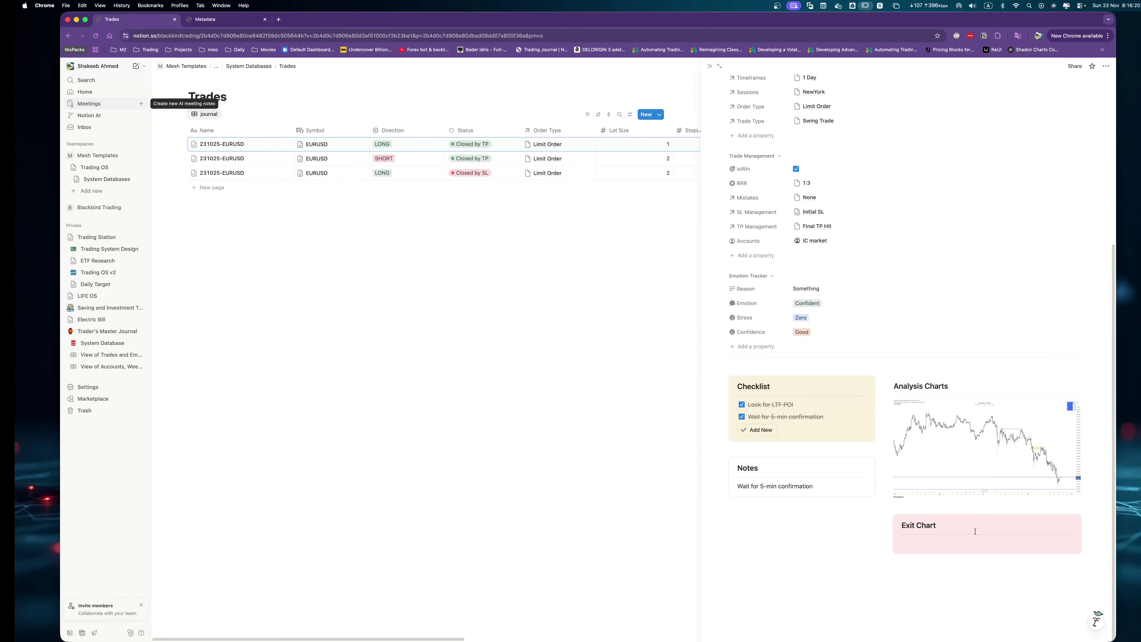
pyautogui.click(952, 543)
pyautogui.scroll(5, 761, 471)
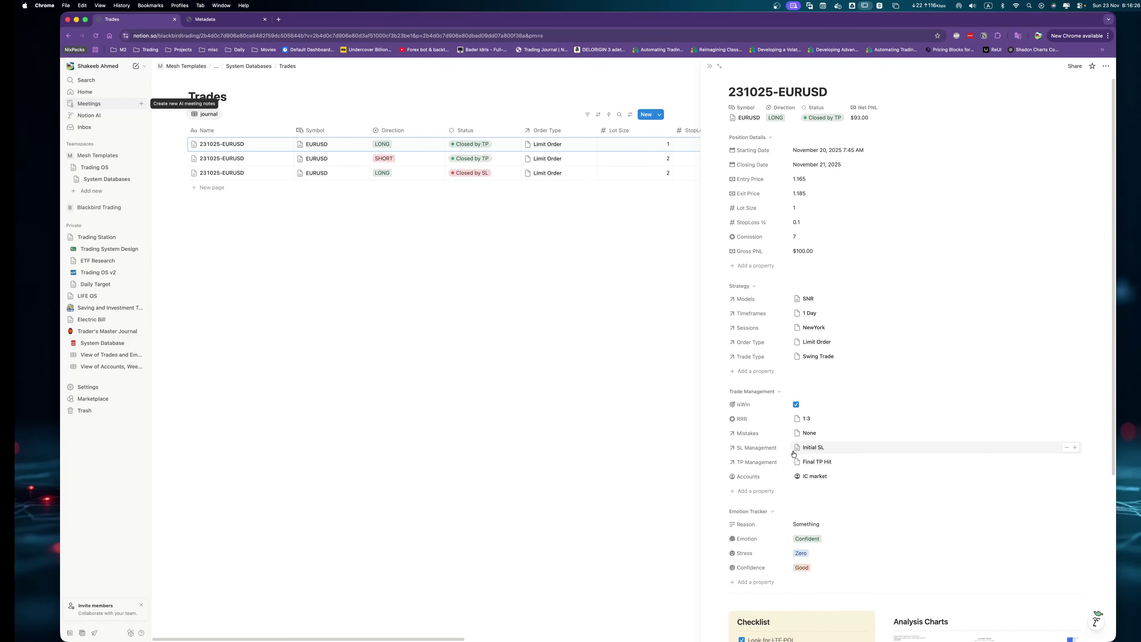
pyautogui.scroll(1, 821, 427)
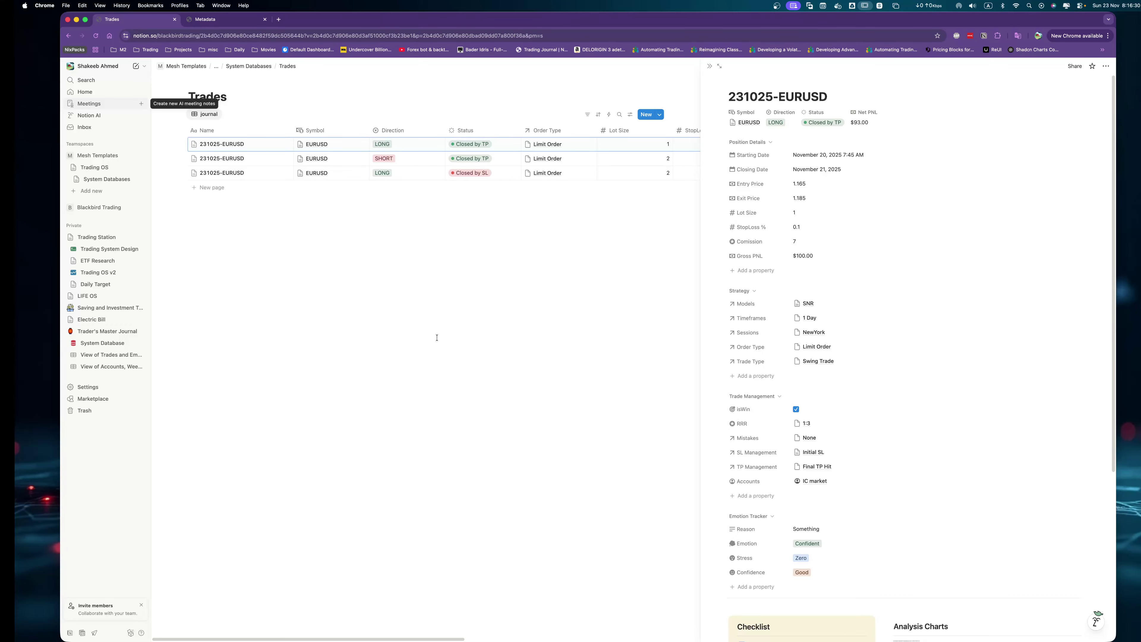
pyautogui.click(408, 309)
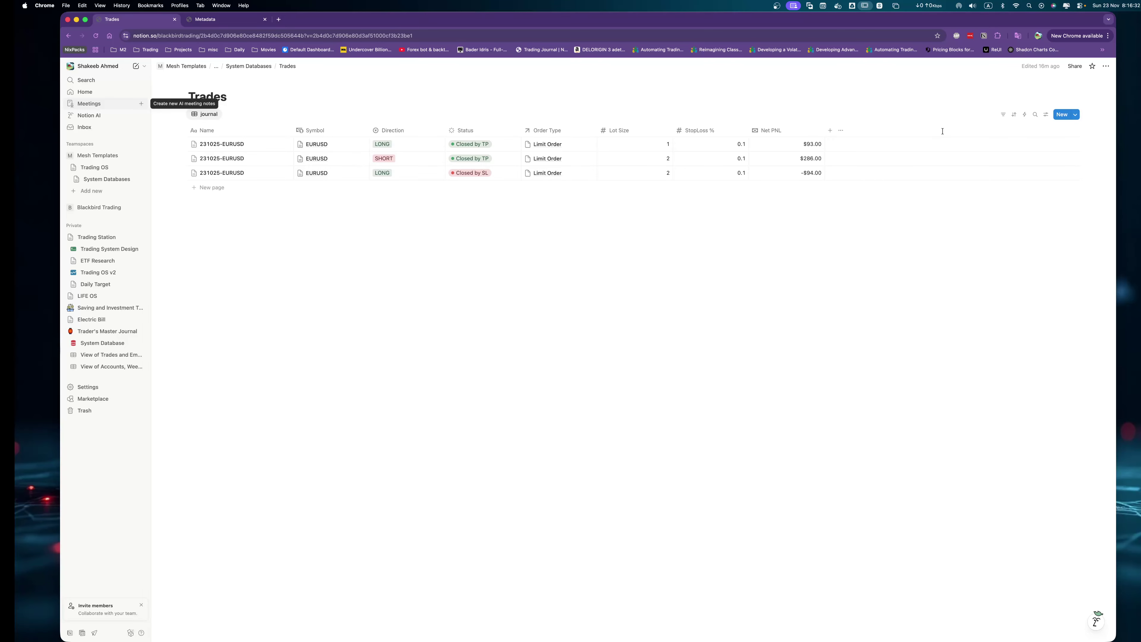